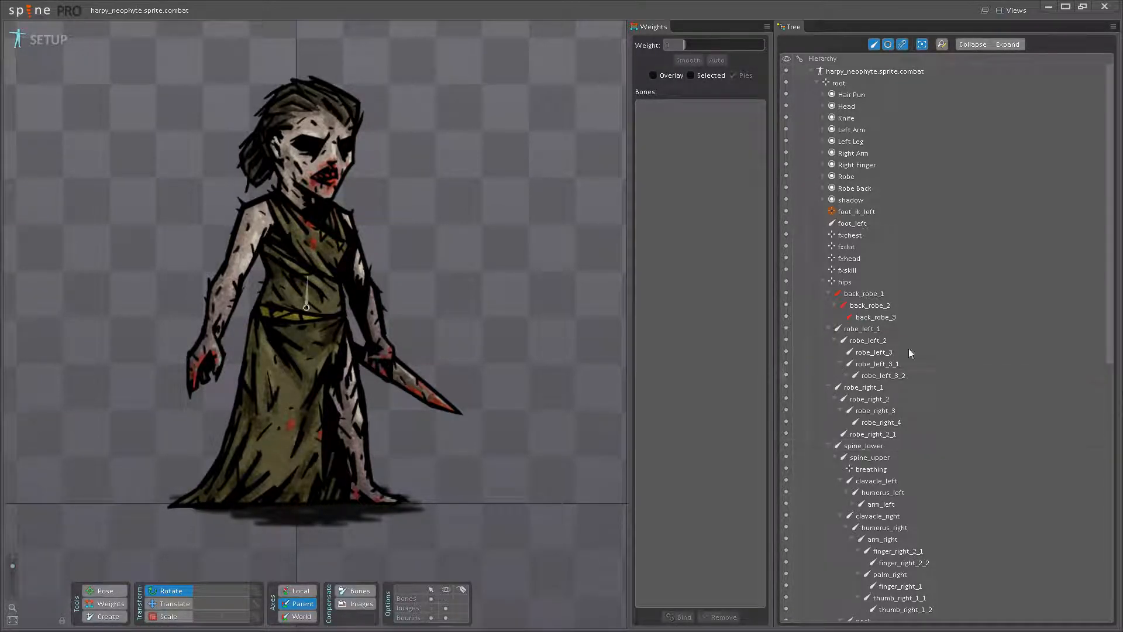
- Make the skeleton's bones visible over the harpy neophyte artwork
scroll(517, 289, "down", 5)
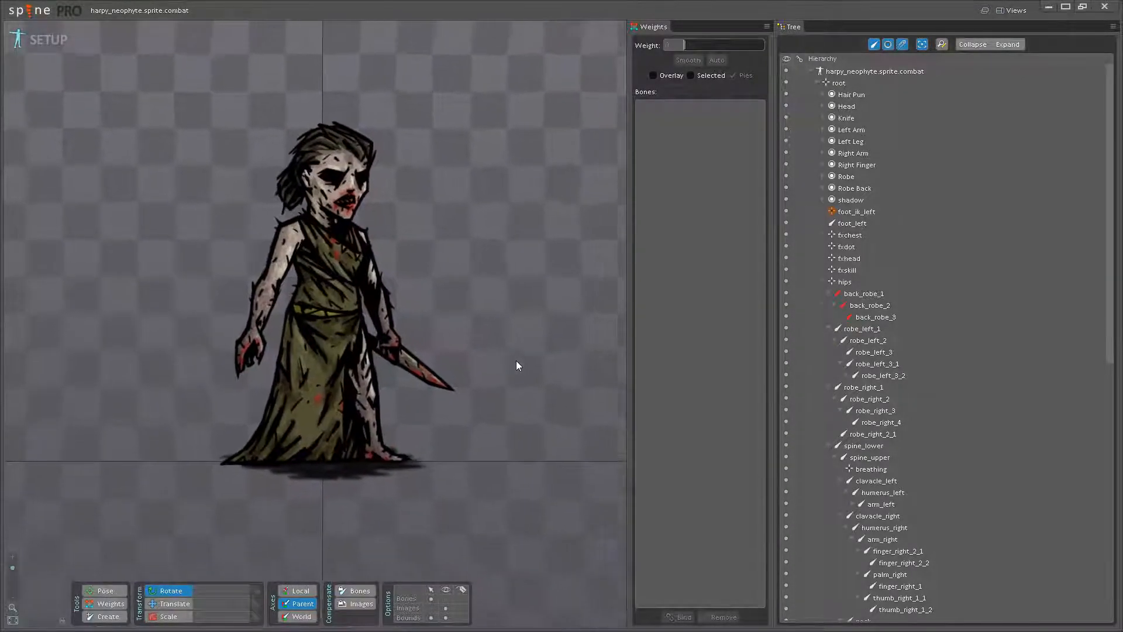
left_click_drag(487, 355, 496, 448)
left_click(446, 598)
scroll(496, 448, "up", 5)
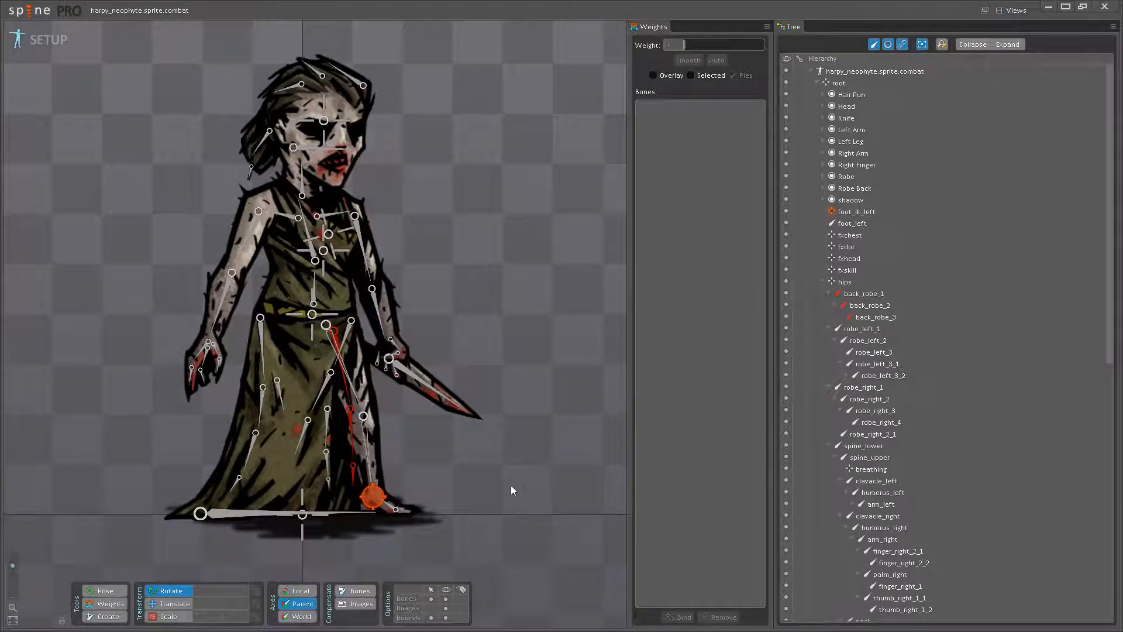
- Examine the harpy's bone rig from head to feet along with its bone hierarchy in the tree
left_click_drag(489, 476, 494, 492)
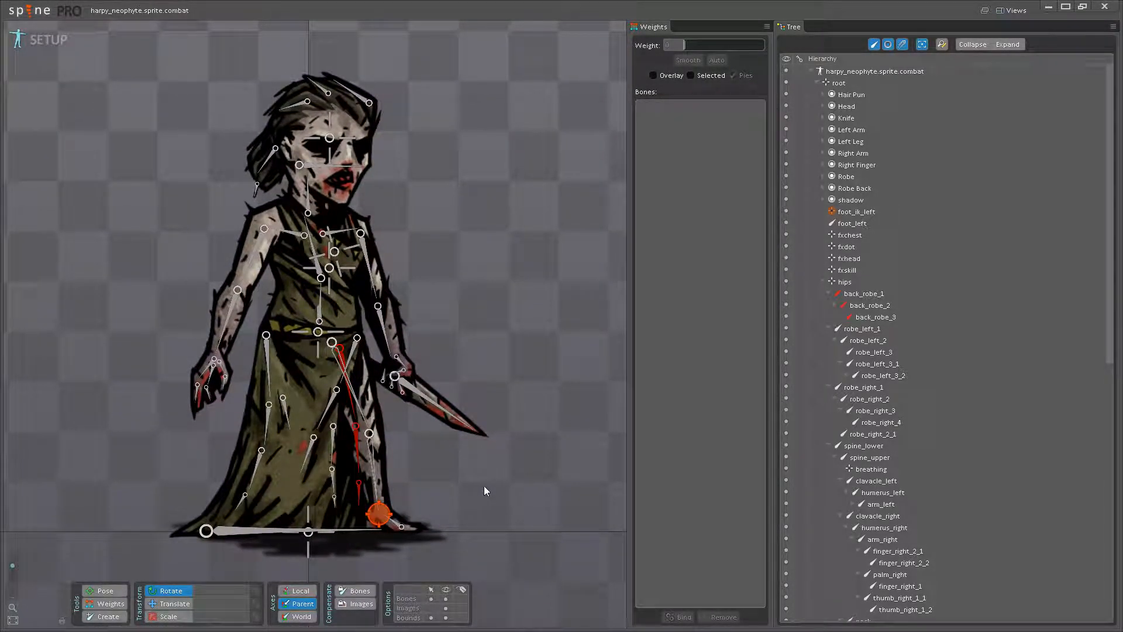
scroll(511, 461, "down", 2)
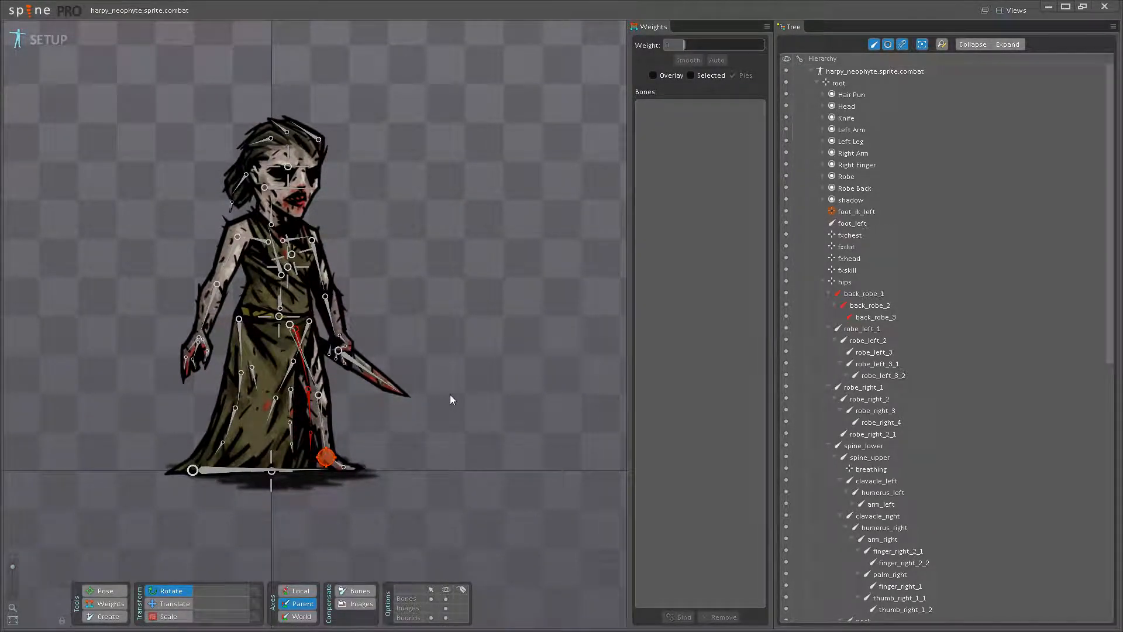
scroll(479, 394, "up", 2)
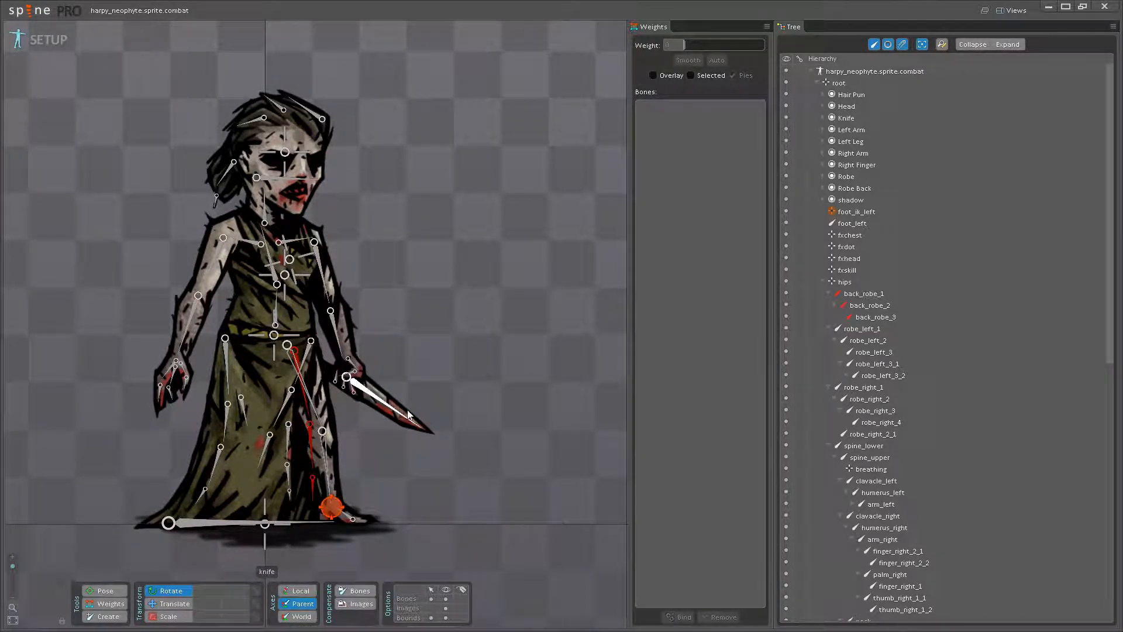
left_click_drag(469, 350, 520, 384)
scroll(498, 380, "down", 2)
scroll(877, 398, "down", 10)
scroll(872, 400, "down", 1)
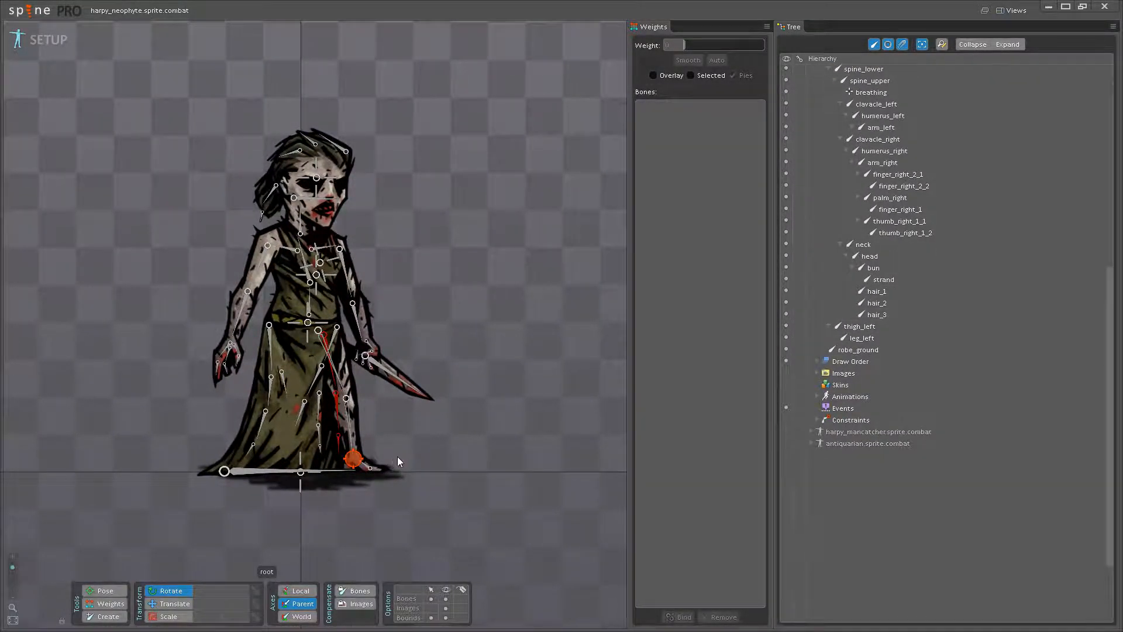
scroll(392, 461, "up", 4)
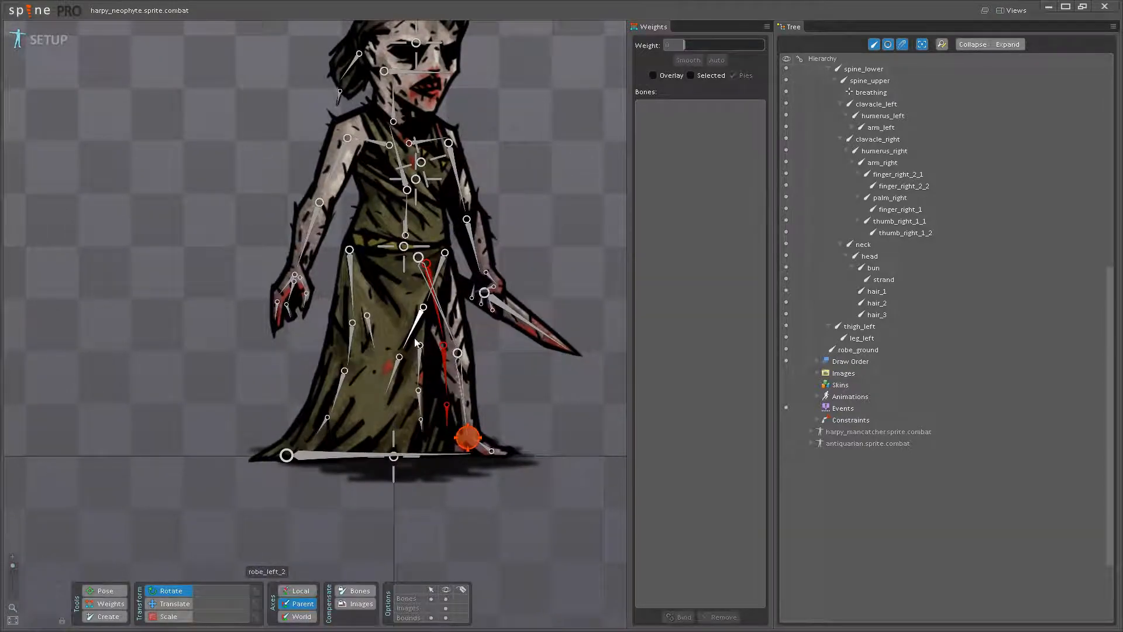
left_click_drag(509, 394, 493, 440)
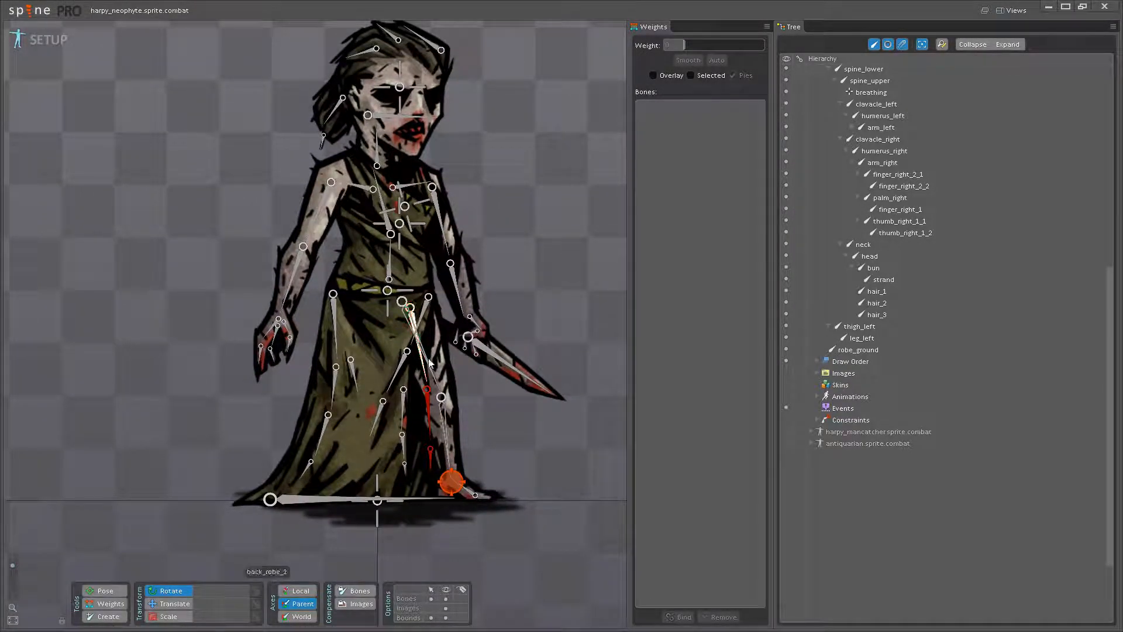
scroll(543, 437, "up", 1)
scroll(468, 338, "up", 3)
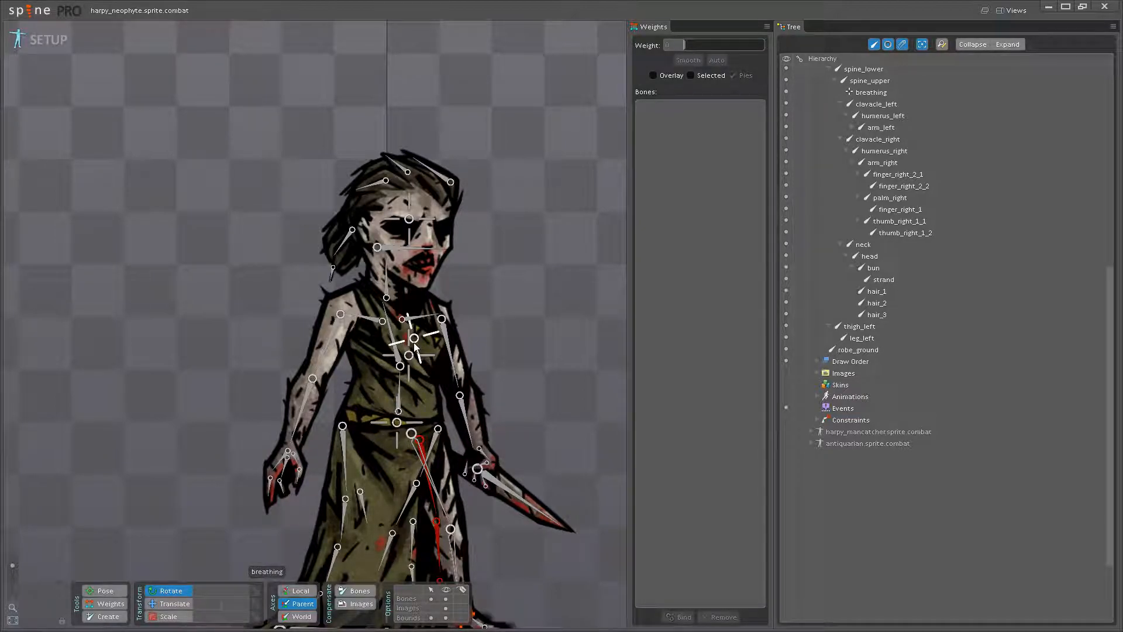
- Reparent the fxdot bone under spine_upper and save the project
left_click(410, 364)
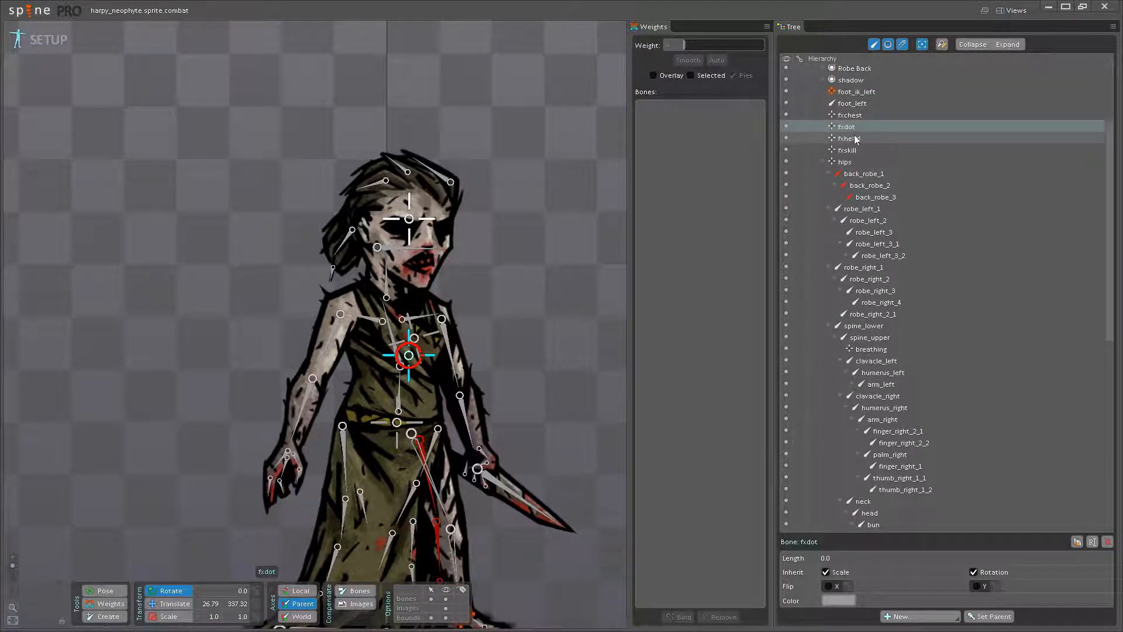
scroll(883, 293, "down", 7)
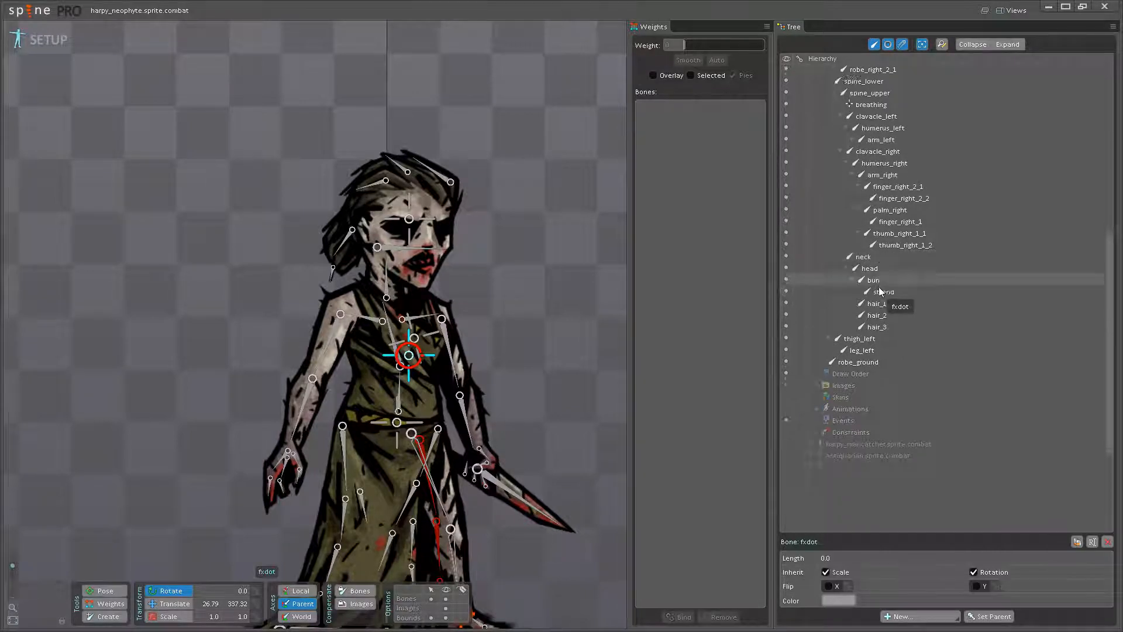
scroll(889, 329, "up", 7)
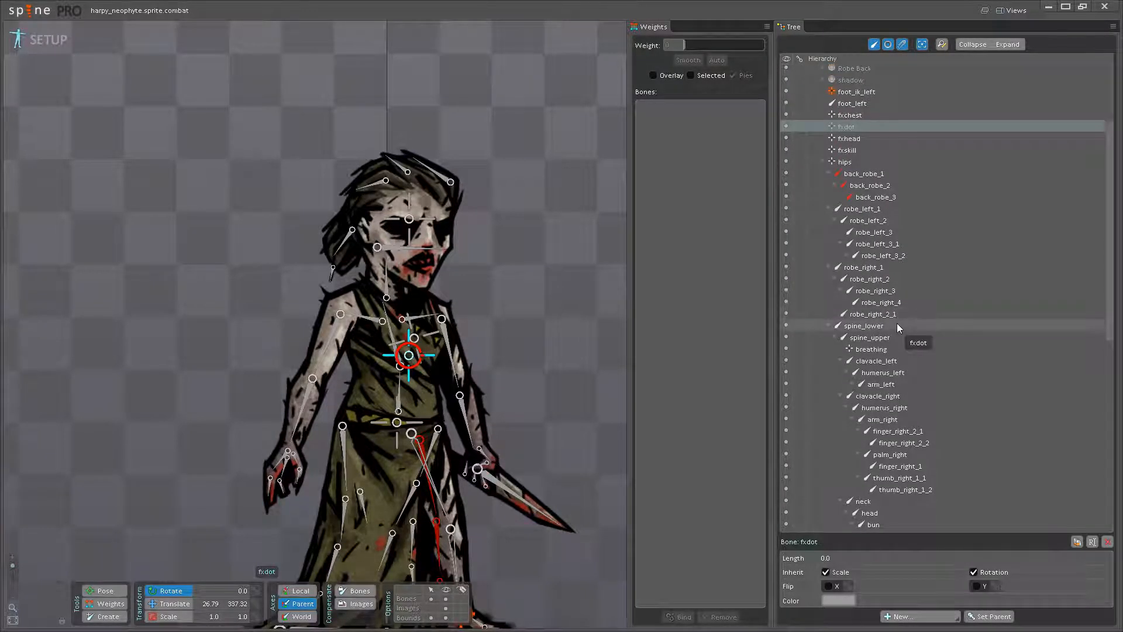
left_click_drag(899, 328, 884, 339)
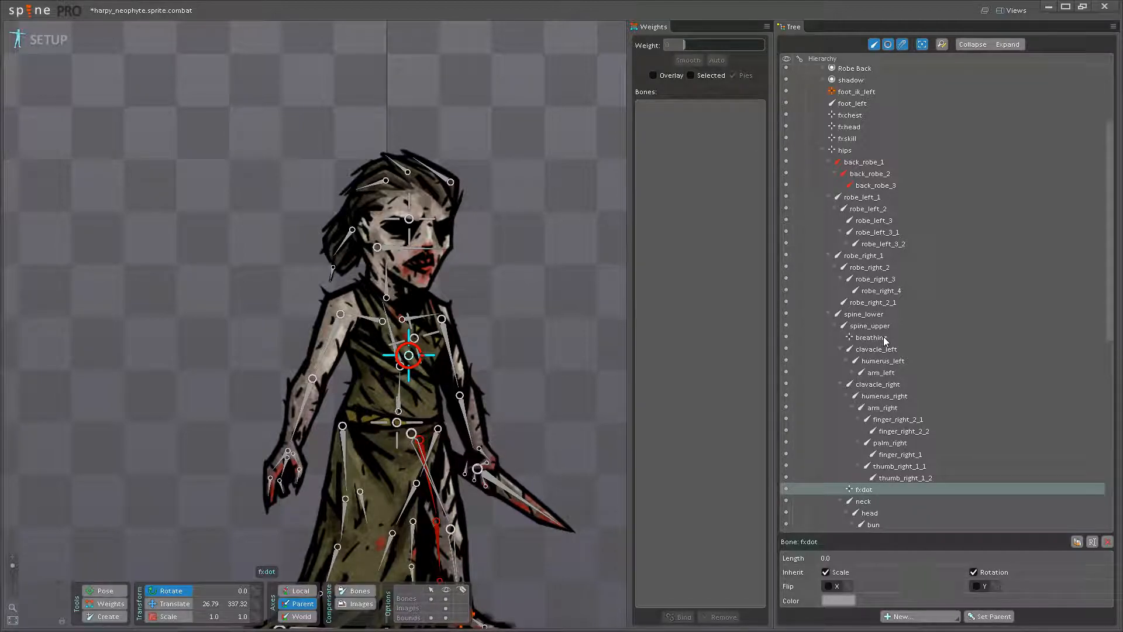
key("ctrl+s")
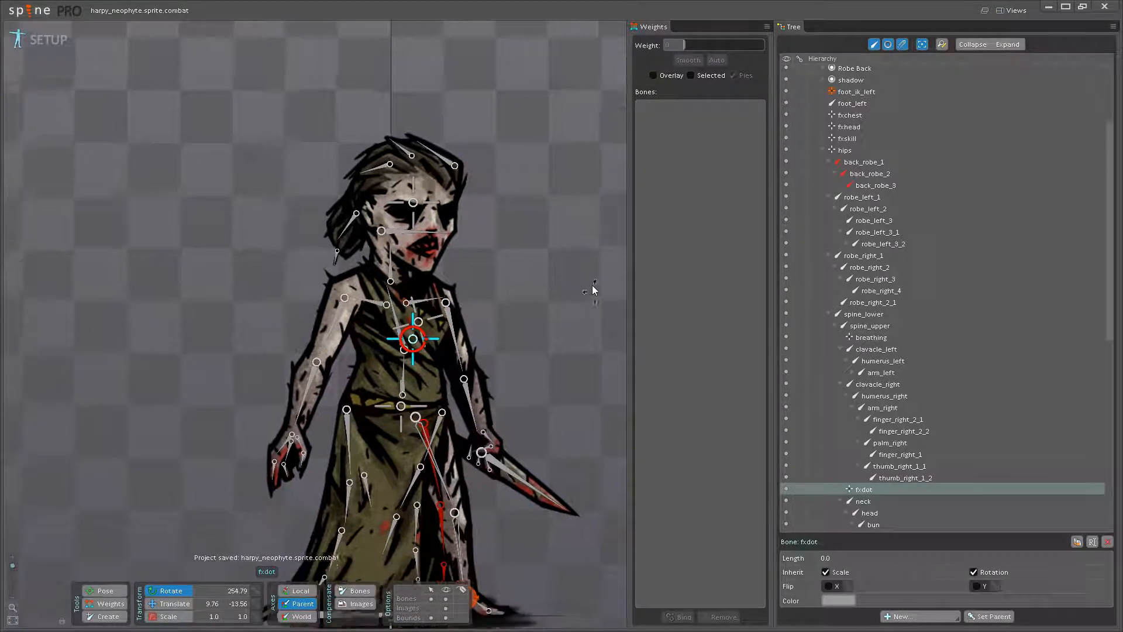
- Try rotating the spine_upper bone to test the torso, and undo the rotation
left_click(396, 313)
left_click_drag(397, 305, 401, 293)
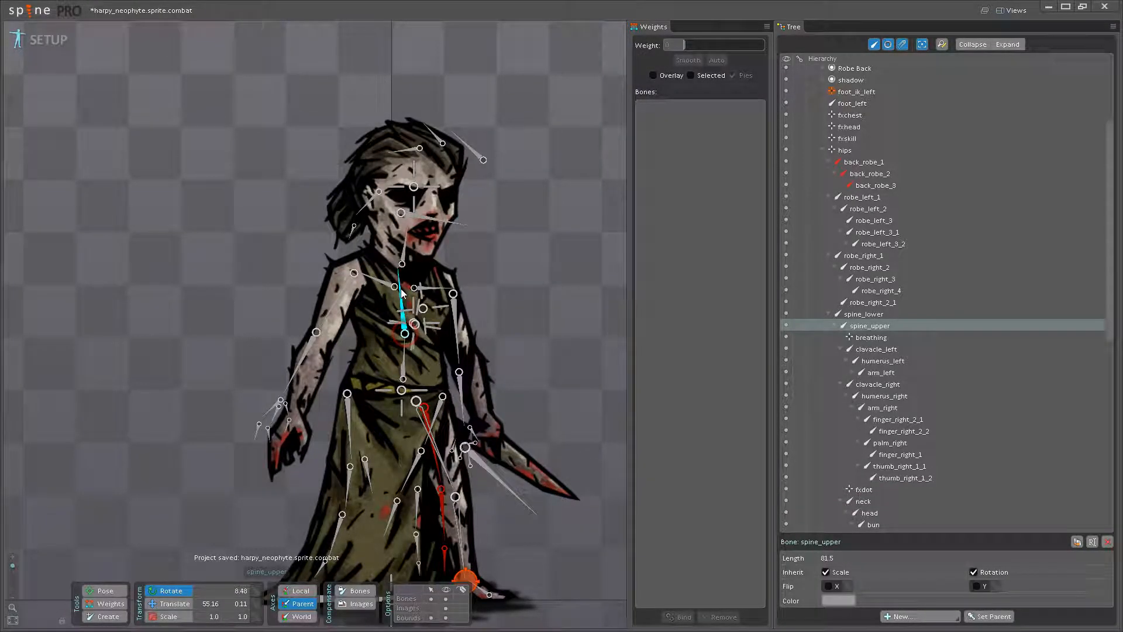
key("ctrl+z")
- Select the nine slots from Hair Pun to Robe Back under root and reparent them to the hips bone
scroll(922, 303, "up", 4)
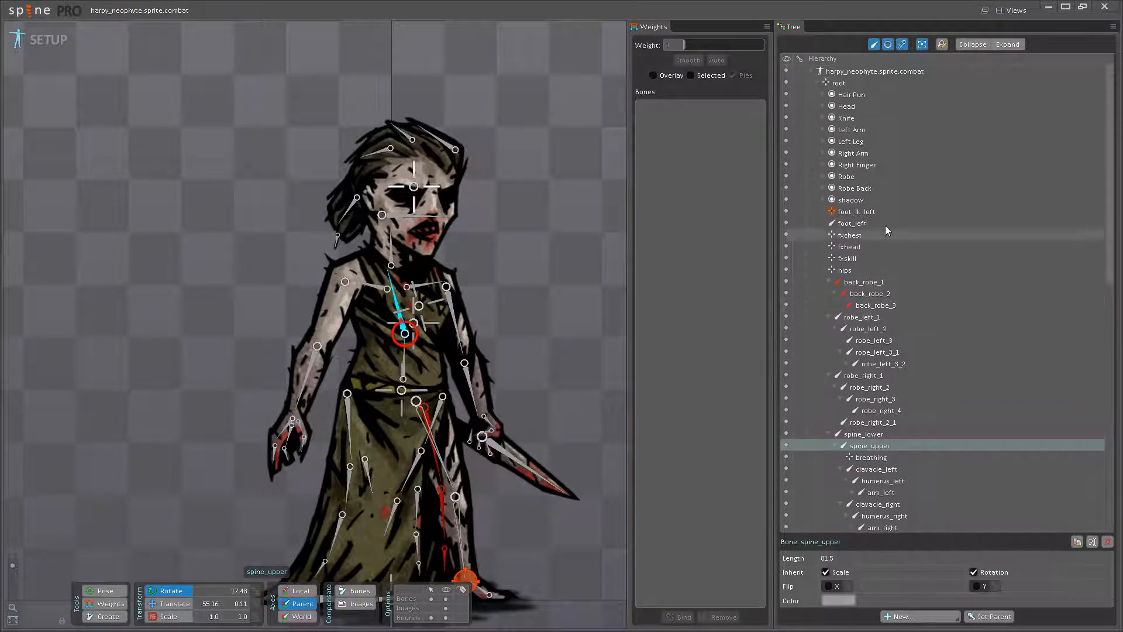
left_click(857, 188)
left_click(852, 95, "shift")
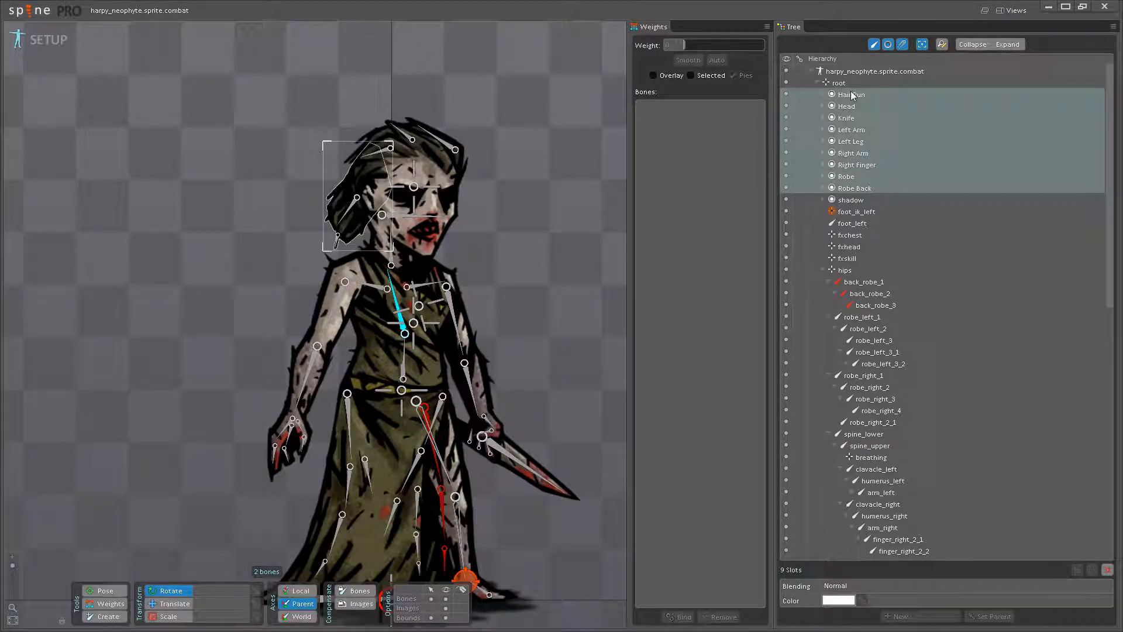
left_click_drag(852, 95, 854, 273)
left_click(861, 271)
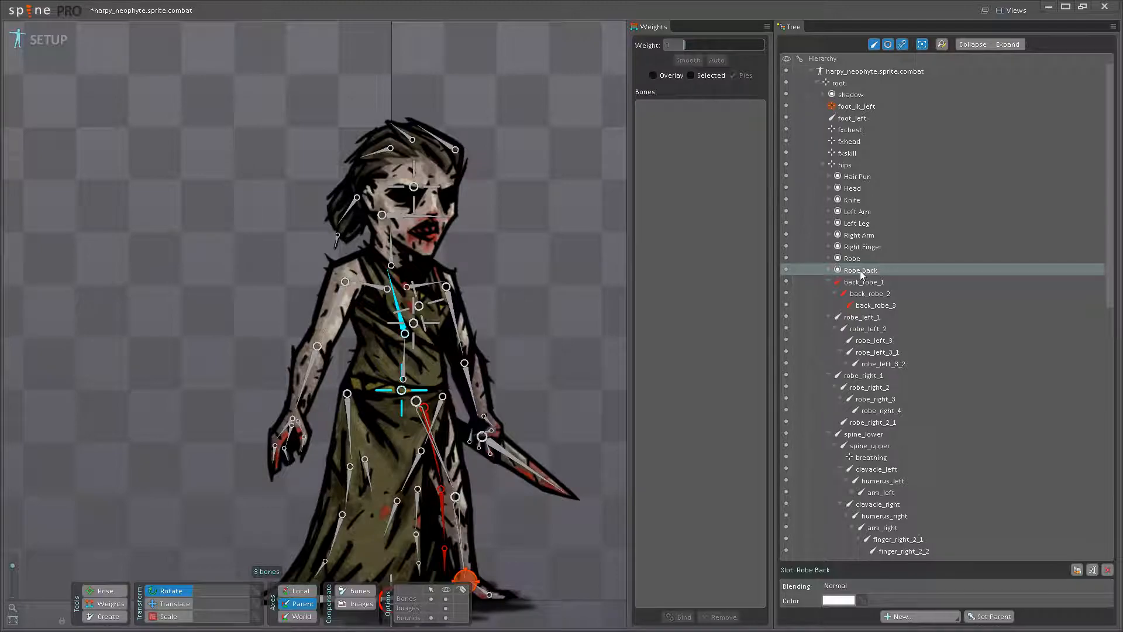
- Check the Robe Back slot and the back_robe_1 bone under hips
mouse_move(846, 271)
scroll(848, 271, "down", 3)
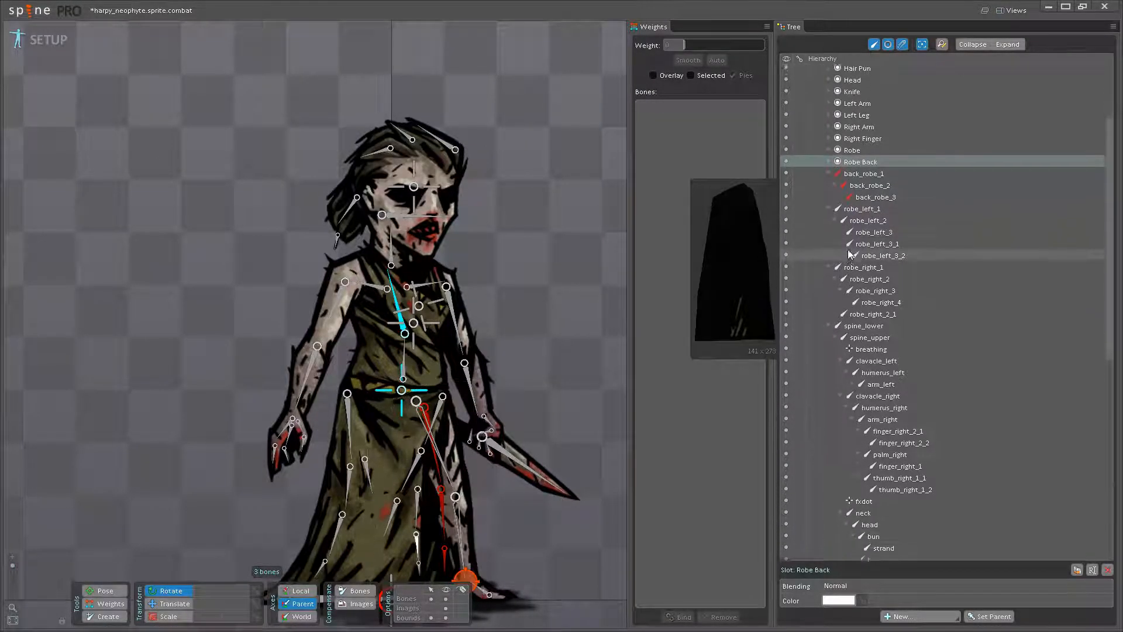
left_click_drag(482, 437, 441, 368)
scroll(442, 367, "up", 1)
left_click(372, 338)
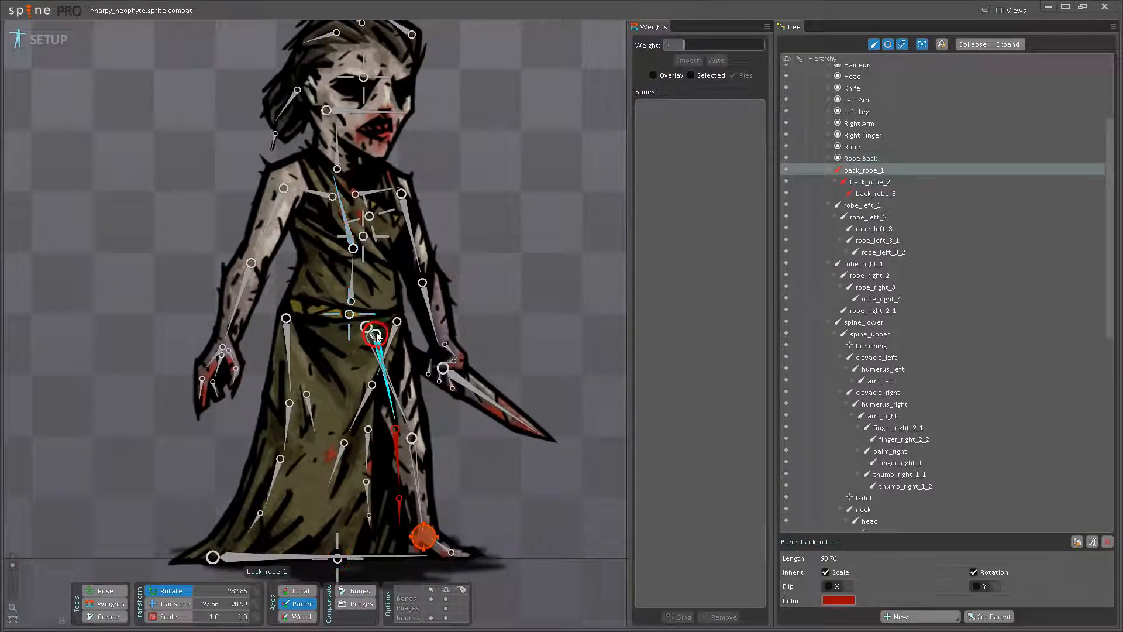
scroll(869, 280, "up", 3)
left_click(855, 261)
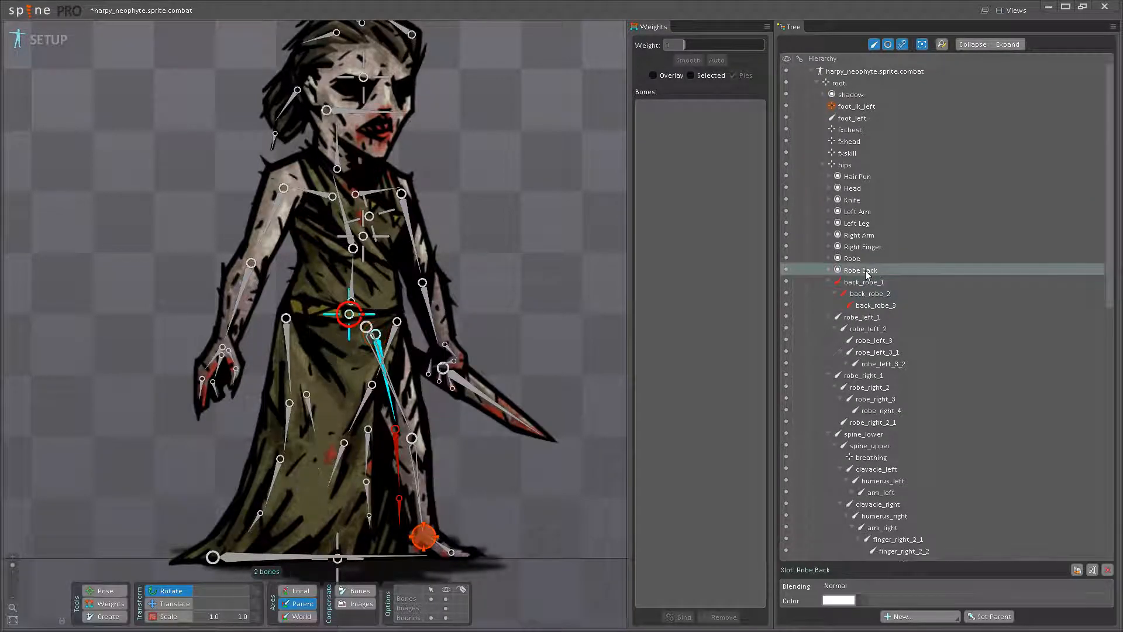
left_click_drag(588, 288, 591, 315)
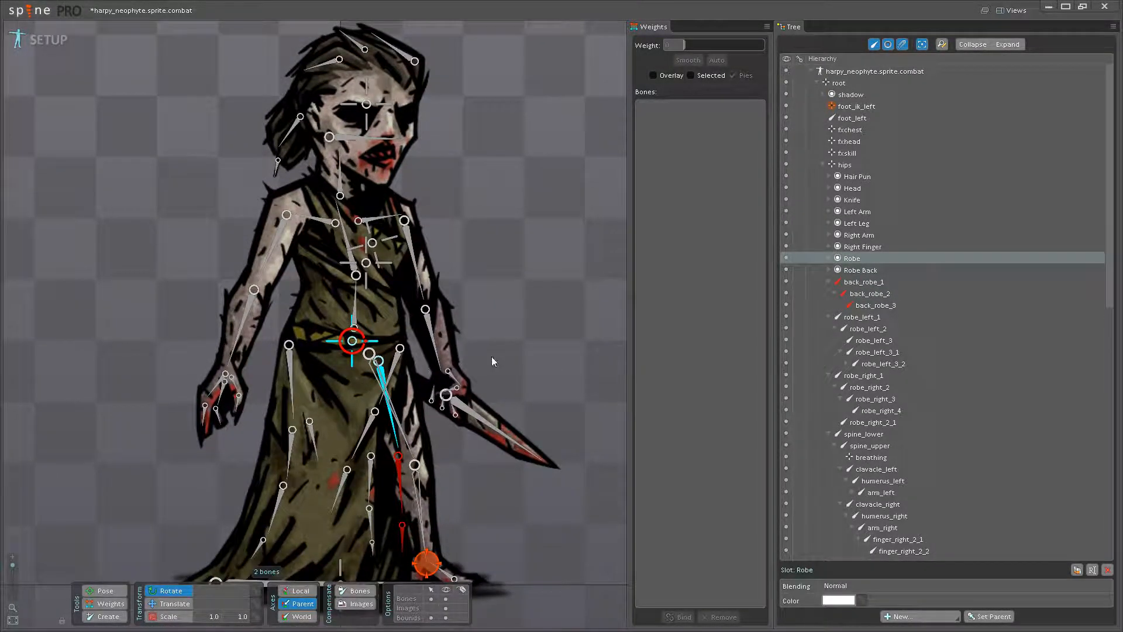
- Reparent the Right Arm and Right Finger slots to clavacle_right, and move Right Finger on to the finger_right_1 bone
left_click(860, 247)
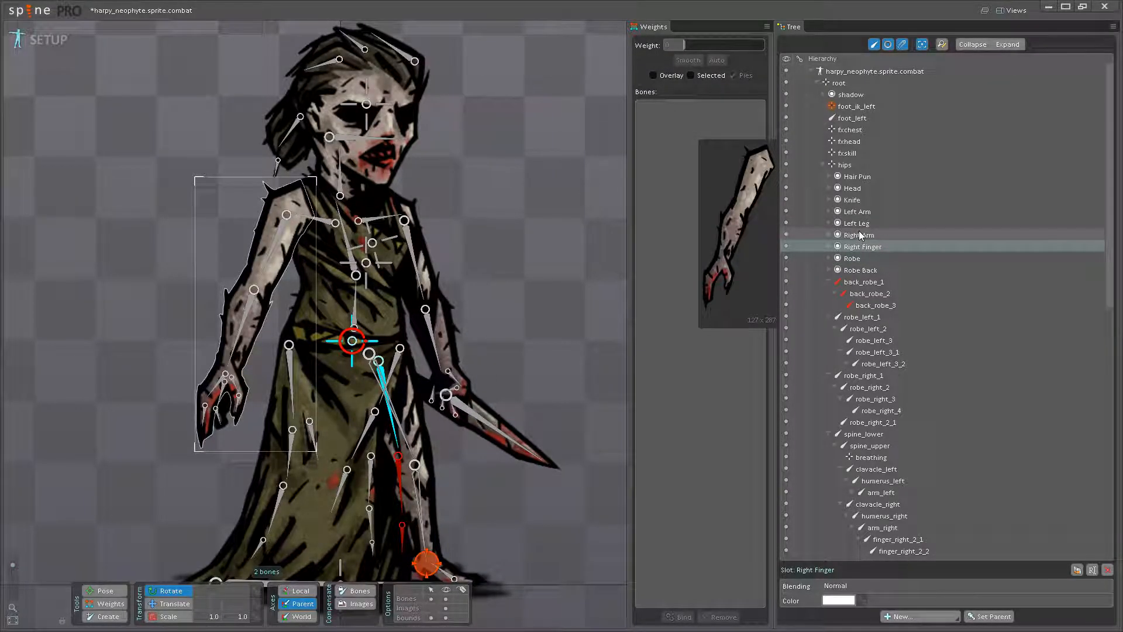
left_click(858, 234, "ctrl")
left_click_drag(861, 234, 887, 281)
left_click(886, 270)
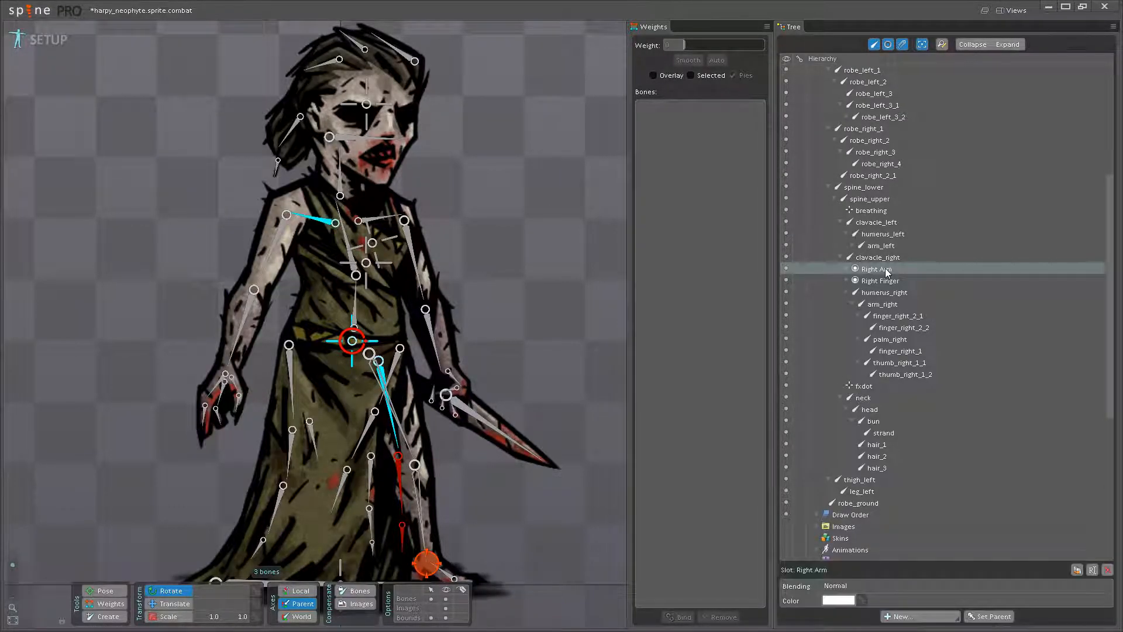
left_click_drag(882, 282, 898, 352)
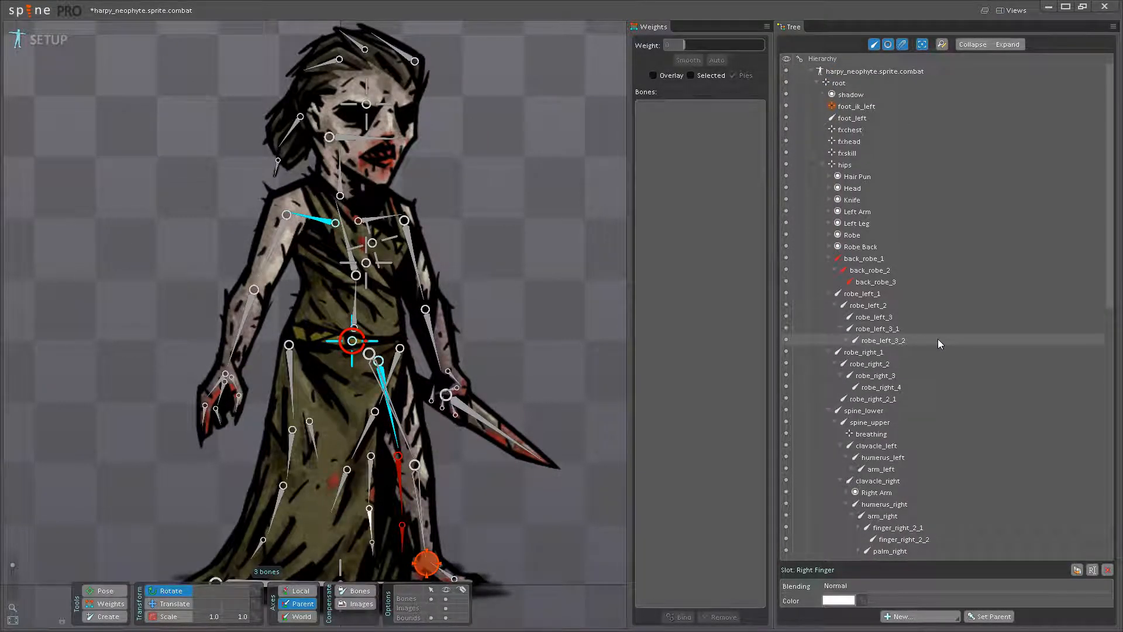
- Reparent the Head slot to the head bone and the Hair Pun slot to the bun bone
left_click(876, 177)
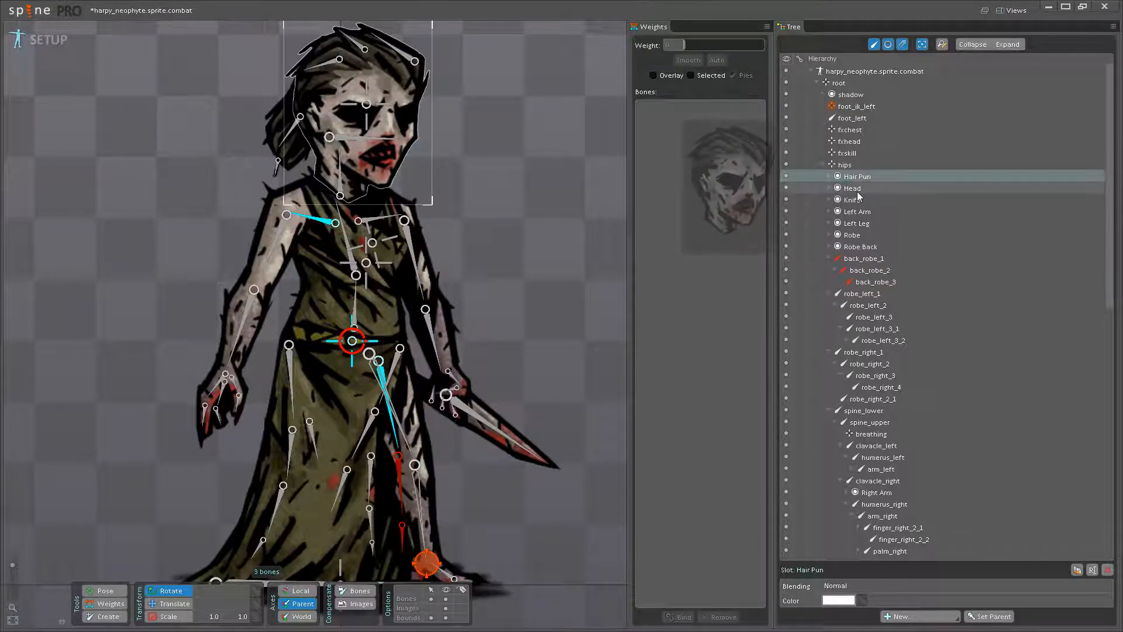
left_click(858, 192, "ctrl")
scroll(941, 289, "down", 7)
left_click_drag(855, 181, 876, 245)
left_click(882, 219)
- Reparent the Knife, Left Arm and Left Leg slots to clavacle_left, and move the Knife slot on to the knife bone
scroll(943, 295, "up", 10)
left_click(868, 199)
left_click(866, 201)
left_click(857, 202)
left_click(857, 190, "ctrl")
left_click(855, 179, "ctrl")
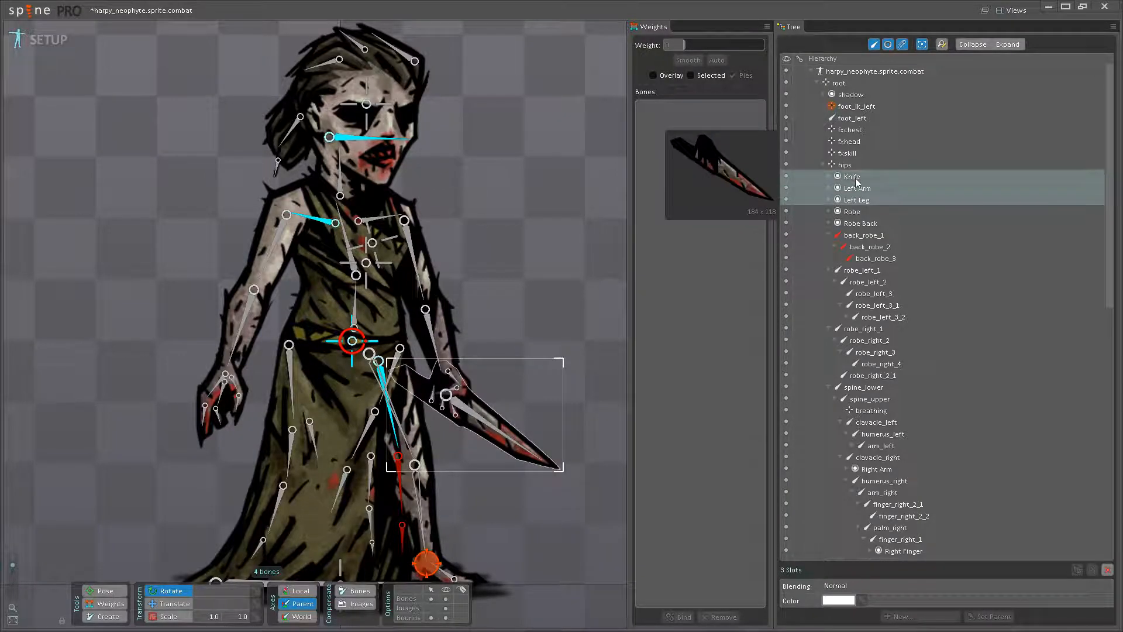
left_click_drag(854, 190, 876, 348)
scroll(867, 219, "down", 3)
left_click(880, 345)
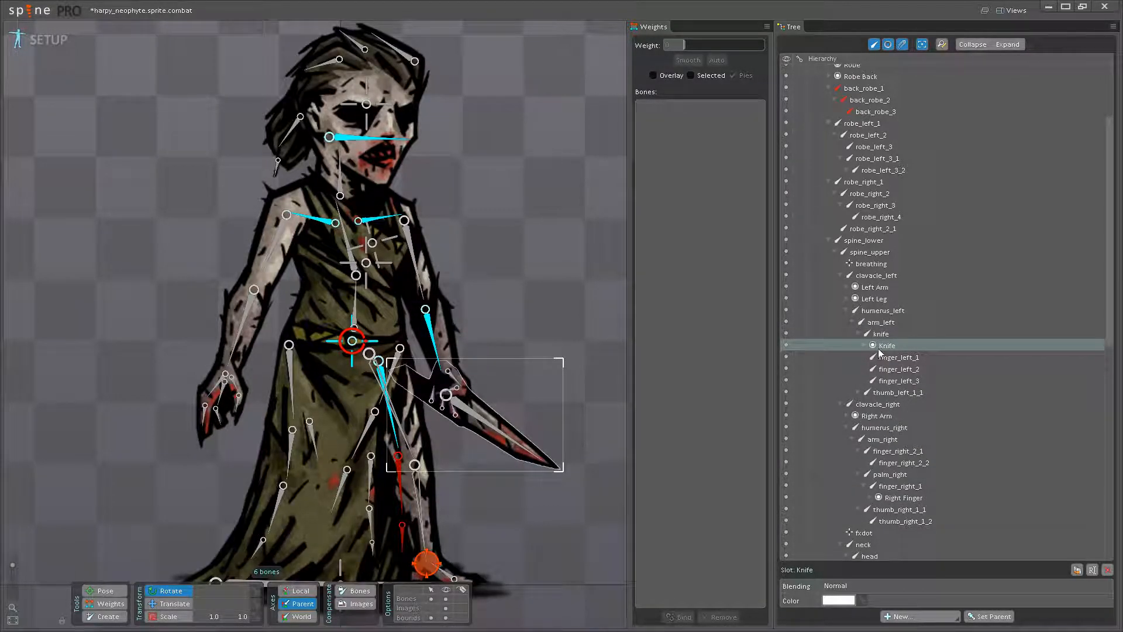
left_click(881, 346)
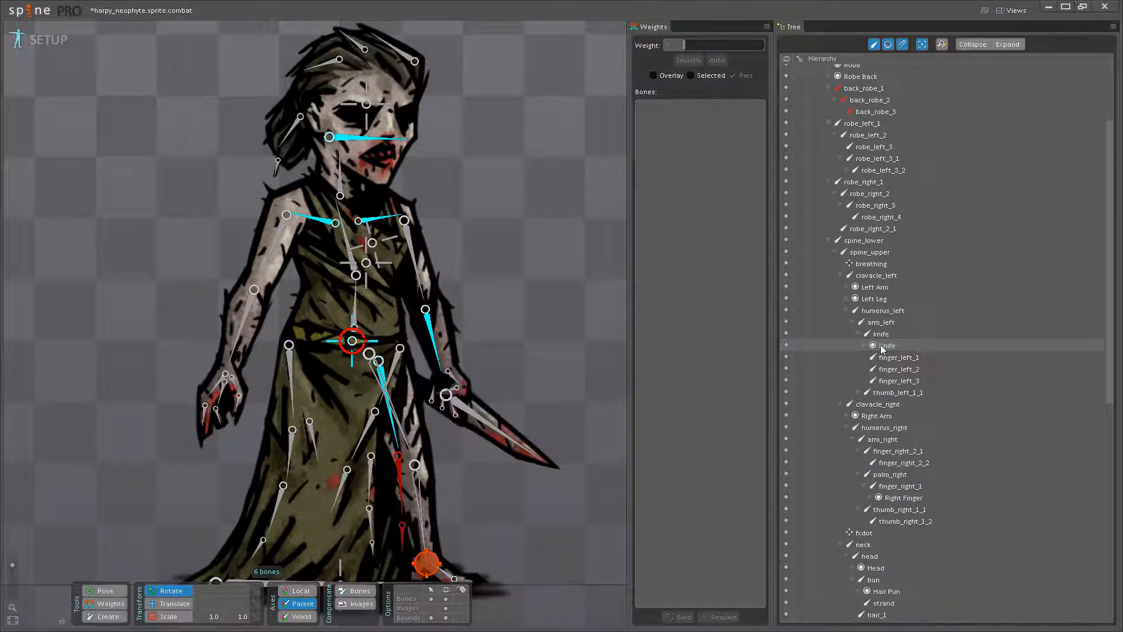
- Select the Knife image on the harpy and check its place under the knife bone
right_click(861, 279)
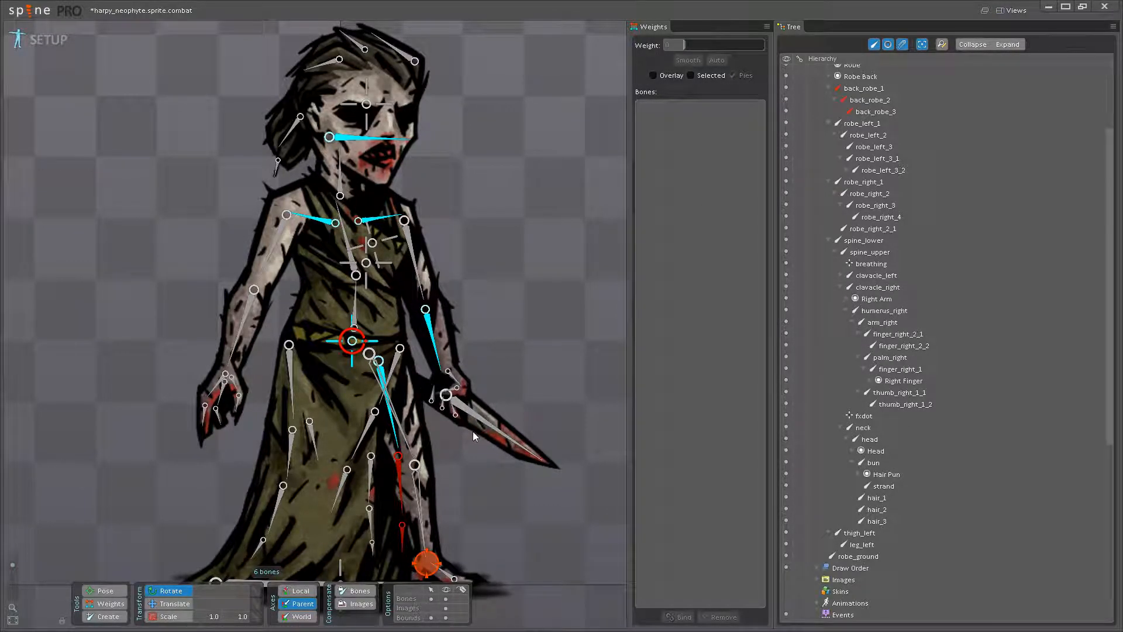
scroll(476, 430, "up", 3)
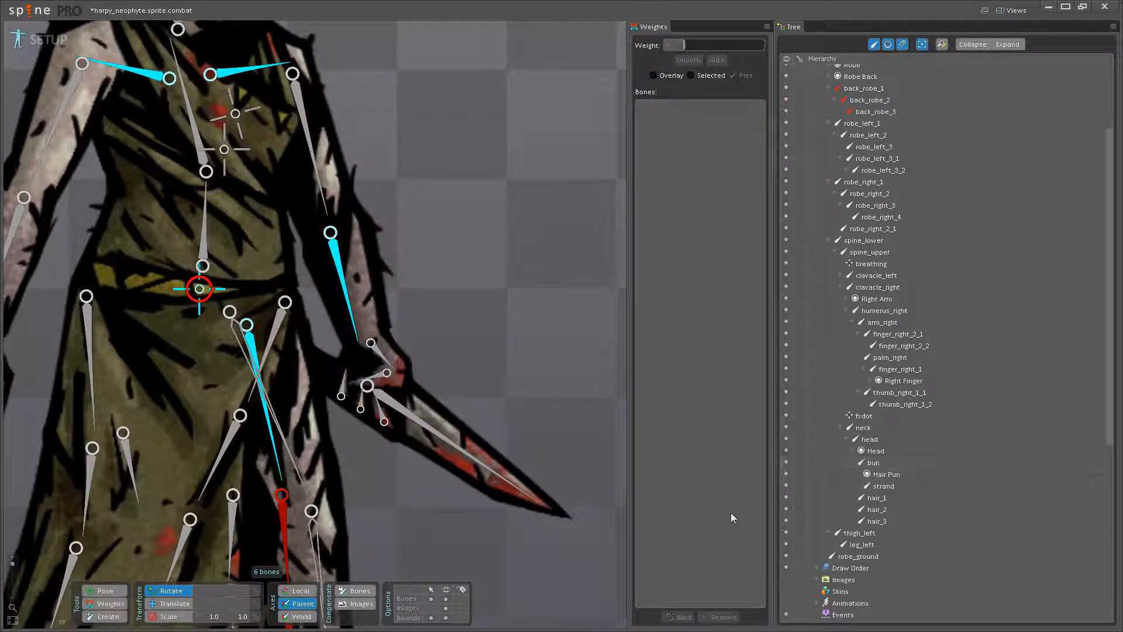
left_click(470, 471)
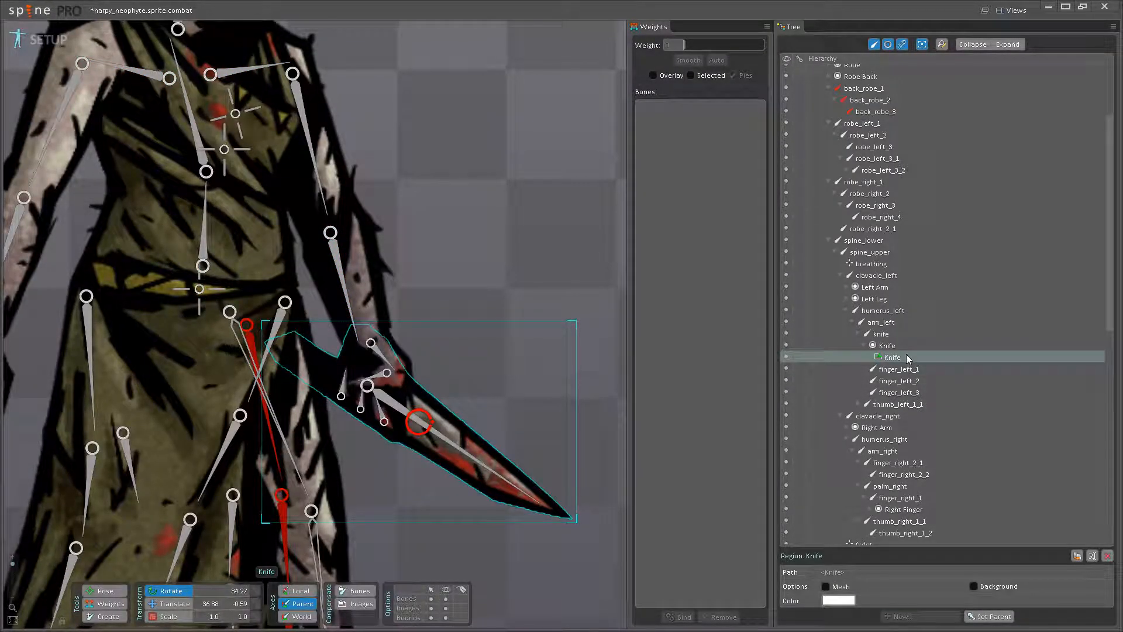
mouse_move(907, 353)
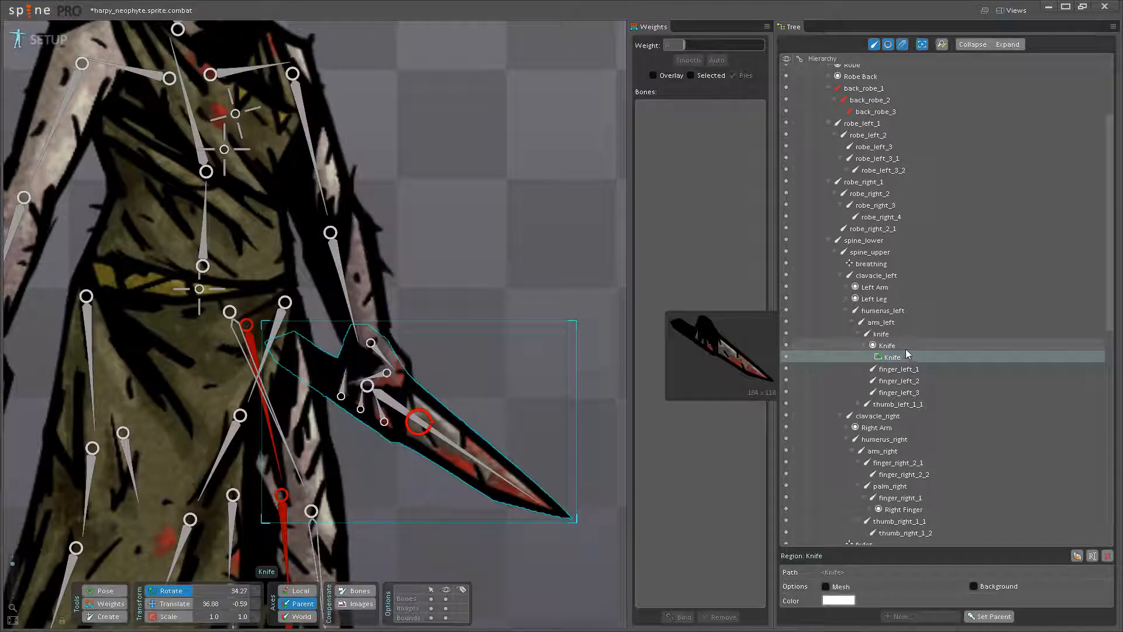
scroll(936, 360, "up", 3)
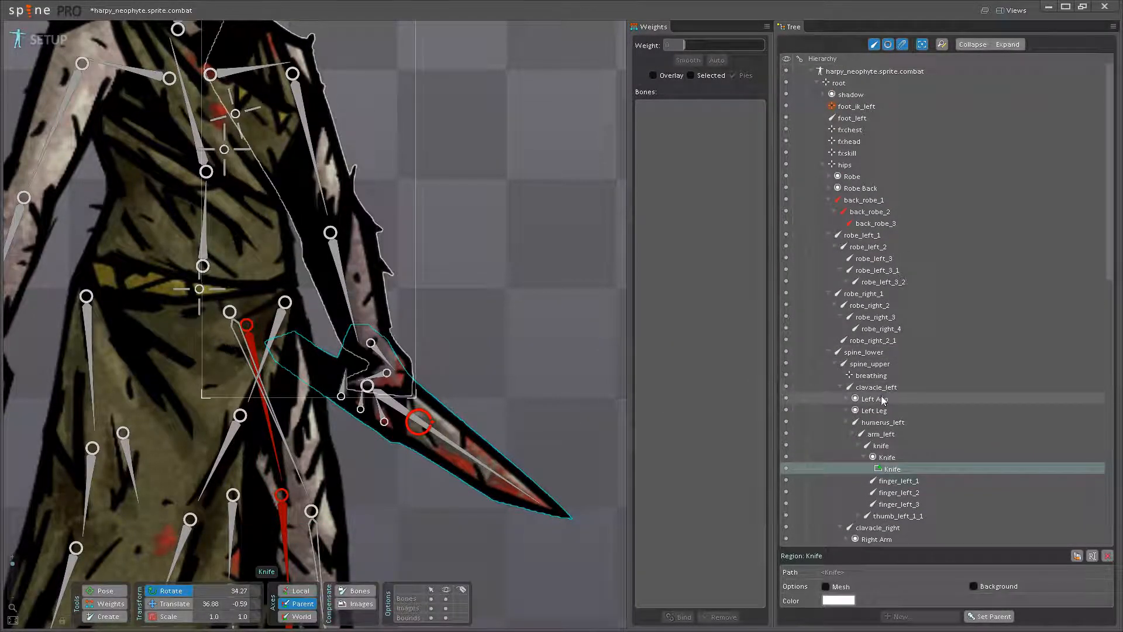
- Reparent the Left Leg slot from clavacle_left to the thigh_left bone
left_click(868, 412)
scroll(895, 421, "down", 10)
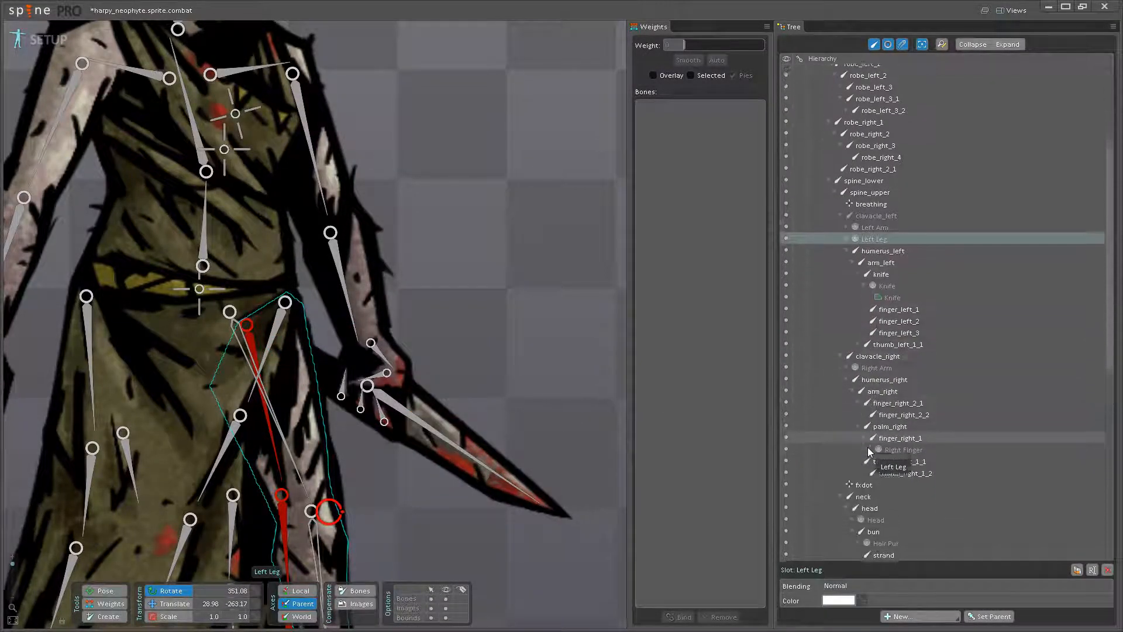
left_click_drag(920, 434, 858, 434)
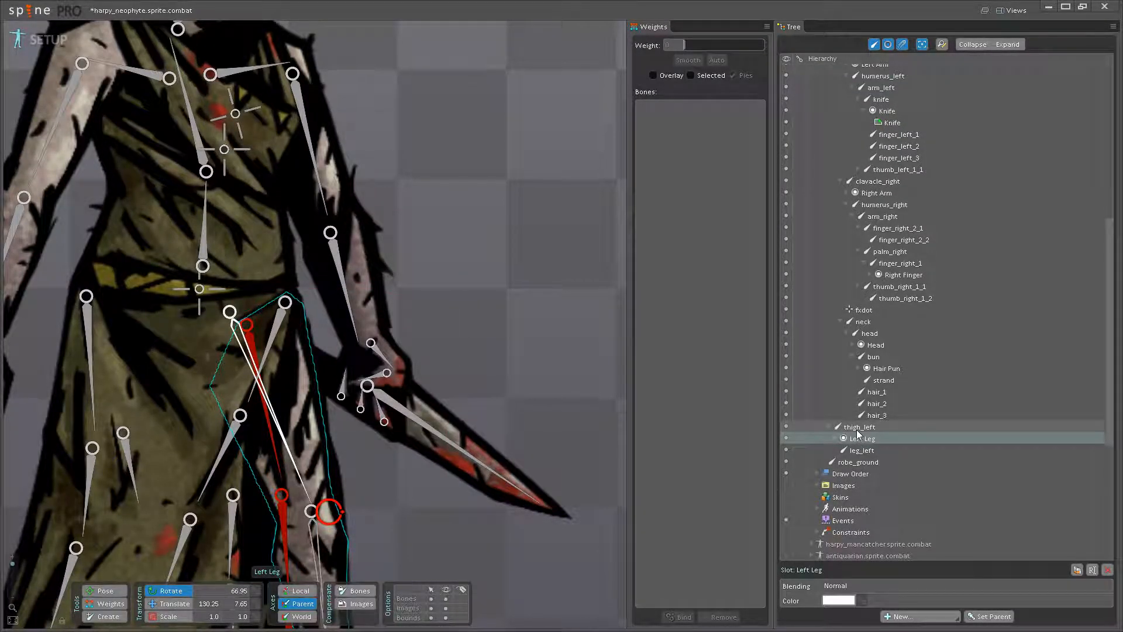
left_click(858, 431)
- Try moving the hips bone with Translate to test the attached parts, and undo the move
scroll(378, 430, "down", 5)
left_click_drag(407, 374, 411, 384)
left_click_drag(542, 413, 564, 446)
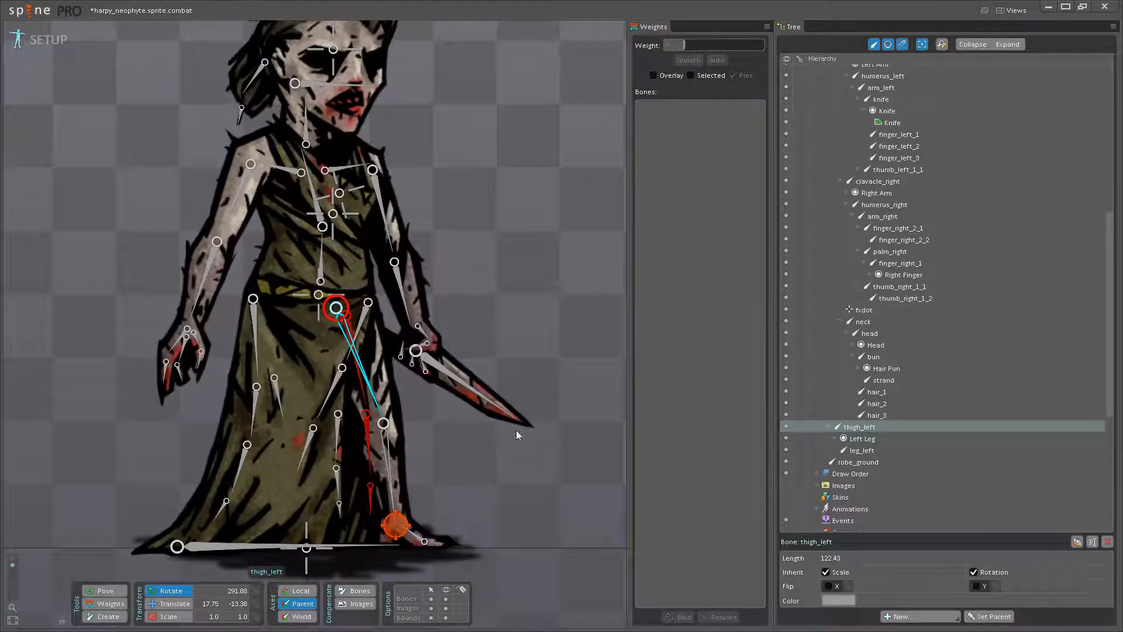
left_click(316, 296)
key("v")
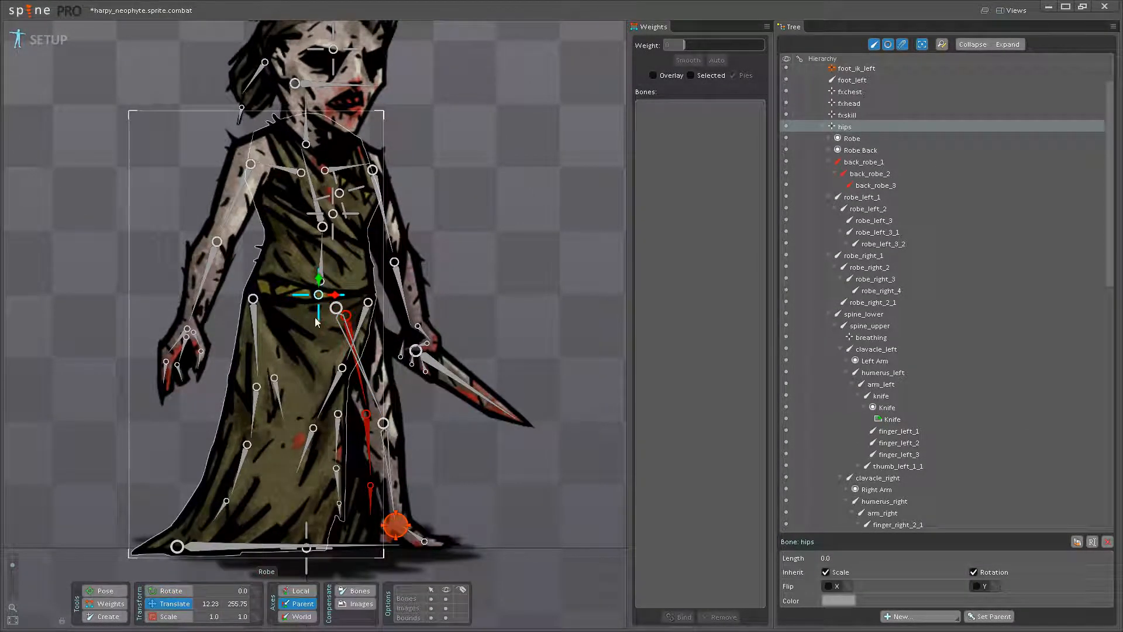
left_click_drag(319, 277, 327, 287)
key("ctrl+z")
- Save the harpy_neophyte project
scroll(447, 409, "down", 3)
left_click_drag(442, 429, 427, 391)
key("ctrl+s")
- Convert the Robe image into a mesh and open it for mesh editing
left_click_drag(359, 363, 358, 402)
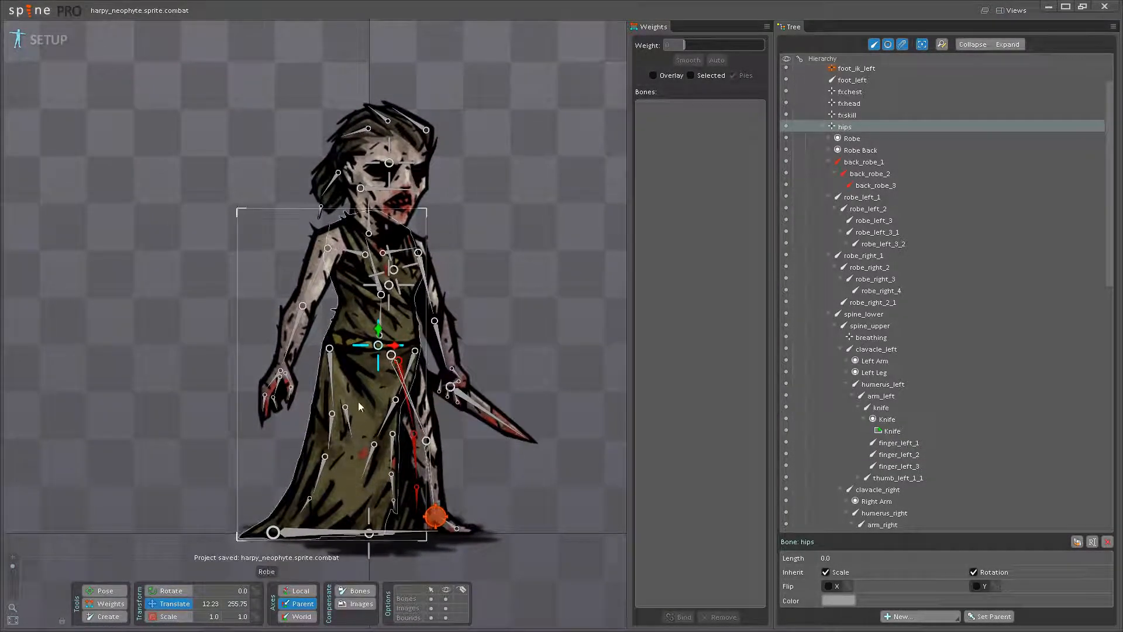
left_click(364, 403)
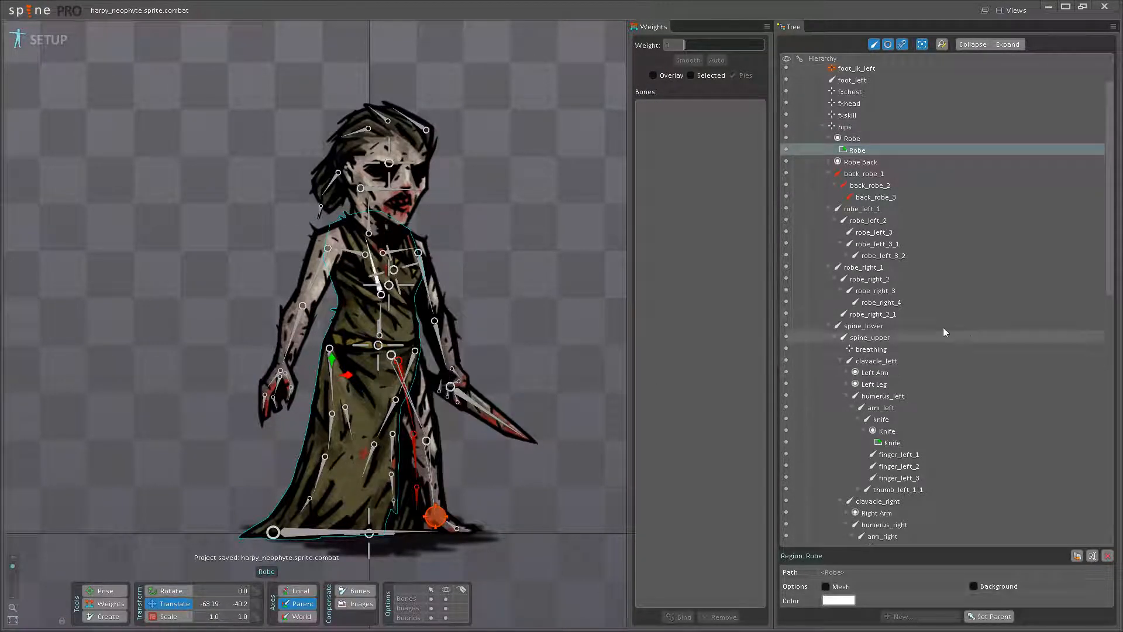
left_click(825, 586)
left_click_drag(603, 526, 612, 475)
scroll(438, 404, "up", 2)
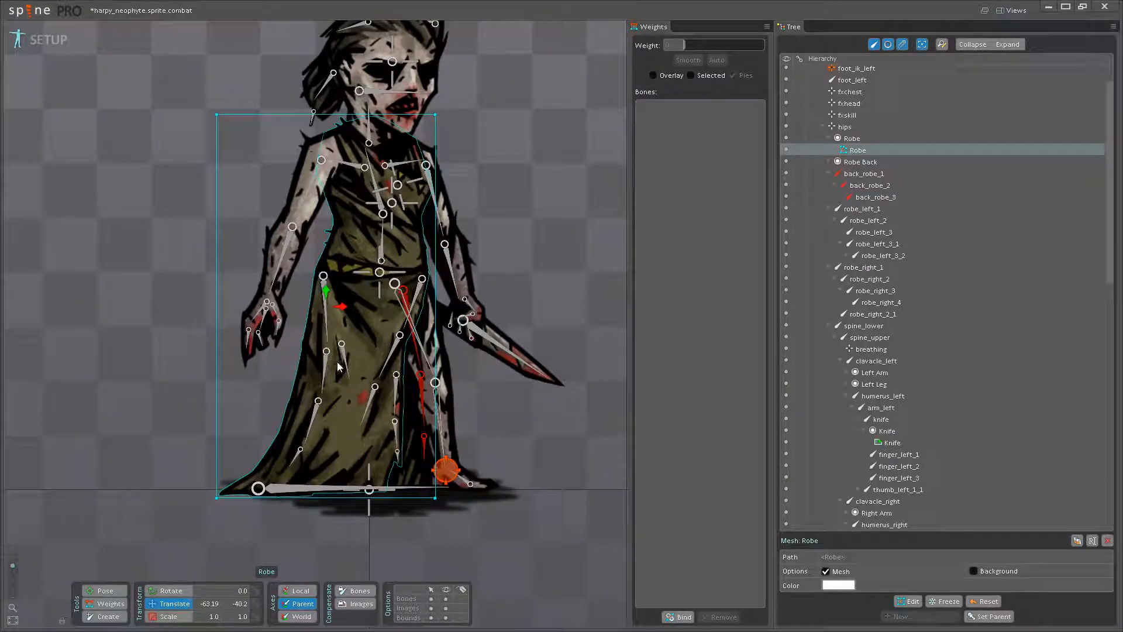
left_click_drag(495, 336, 502, 432)
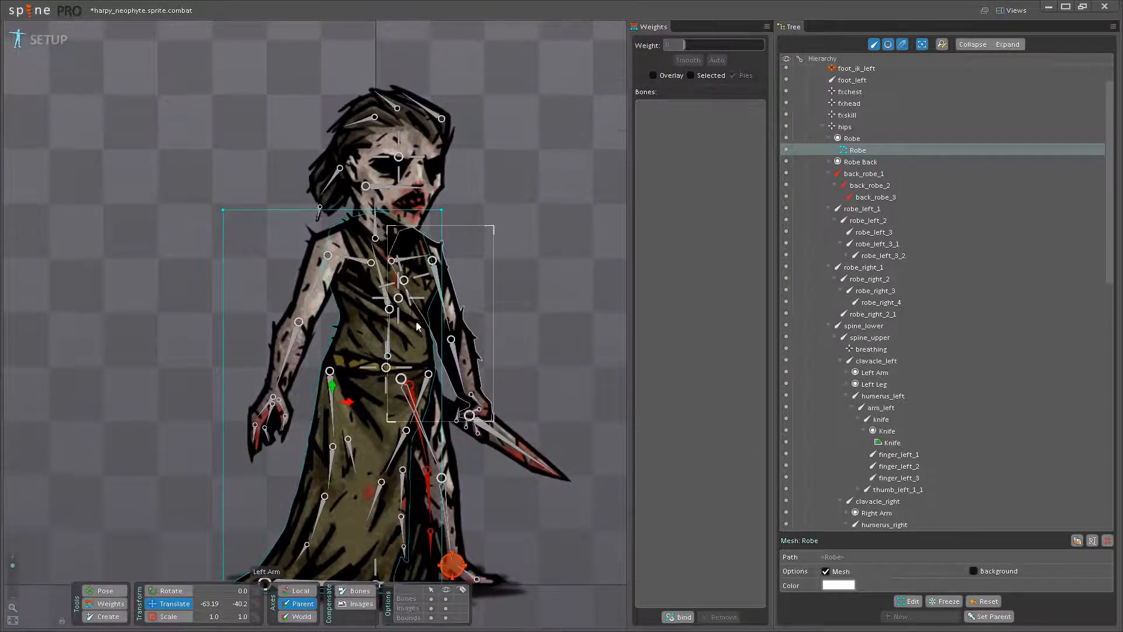
scroll(458, 523, "down", 2)
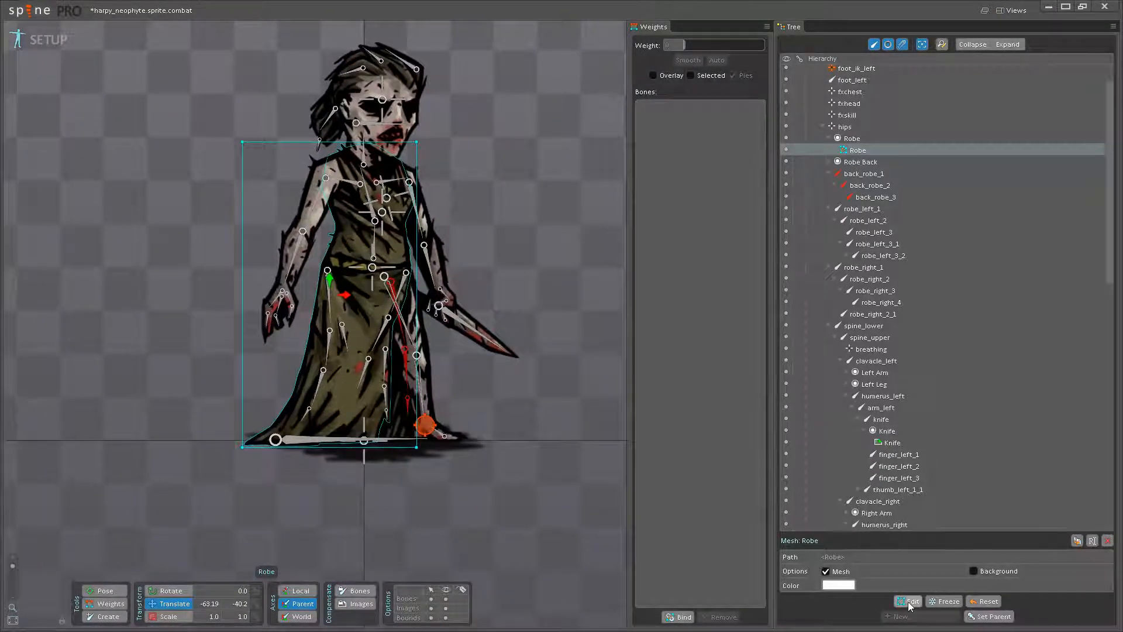
left_click(908, 602)
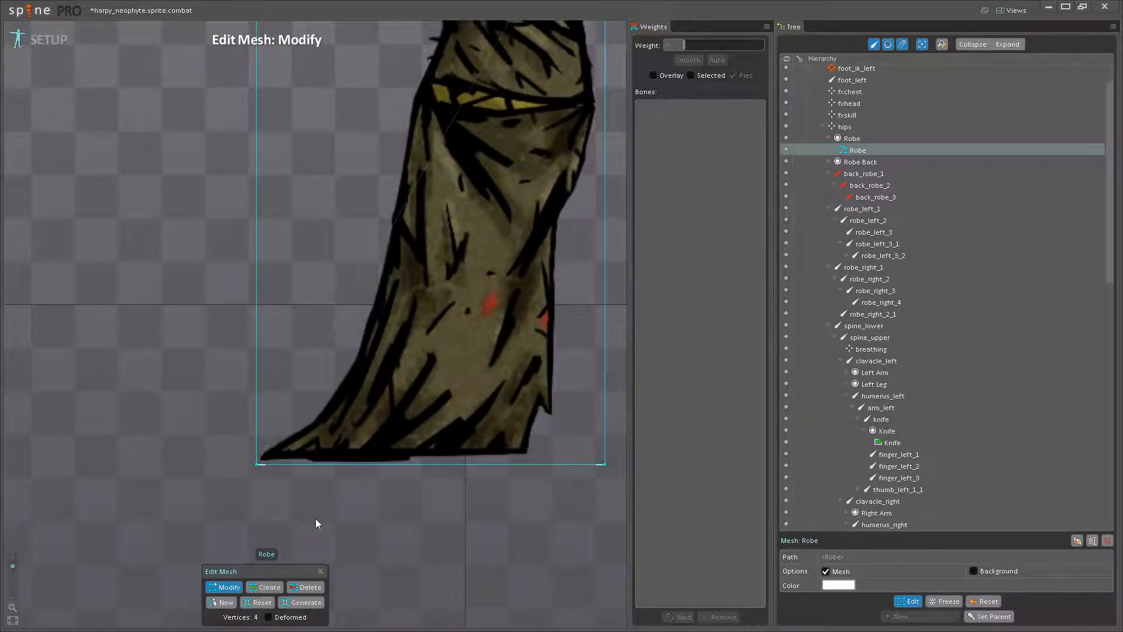
- Create mesh vertices just outside the robe's left outline, from the tip of the train up the flared lower skirt
left_click(267, 588)
scroll(258, 442, "up", 2)
left_click(258, 441)
left_click(304, 408)
left_click(348, 375)
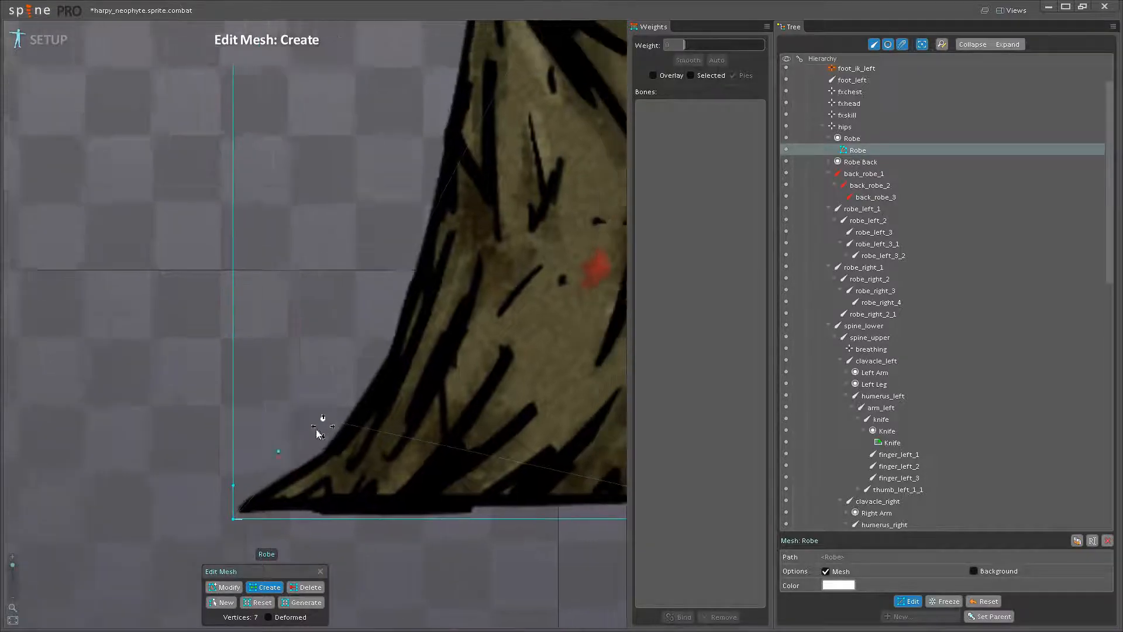
left_click(349, 384)
left_click_drag(371, 328, 328, 445)
left_click(328, 433)
left_click(335, 383)
left_click_drag(335, 384, 304, 458)
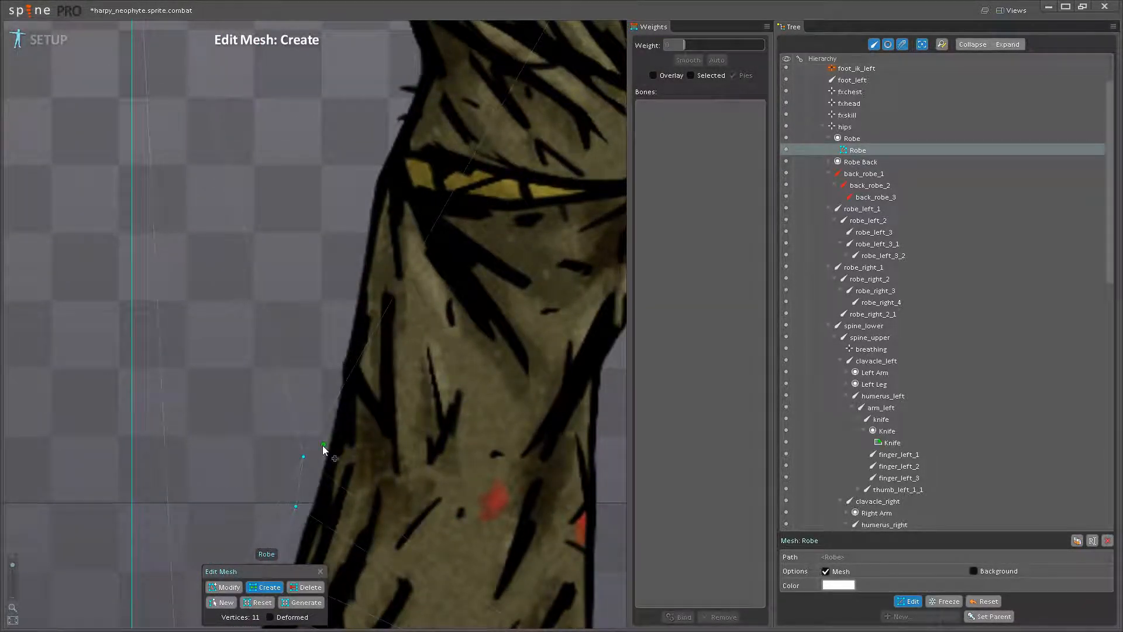
- Continue the row of mesh vertices up the left side of the robe's skirt to just below the belt
left_click(321, 391)
left_click_drag(321, 391, 320, 459)
left_click(320, 412)
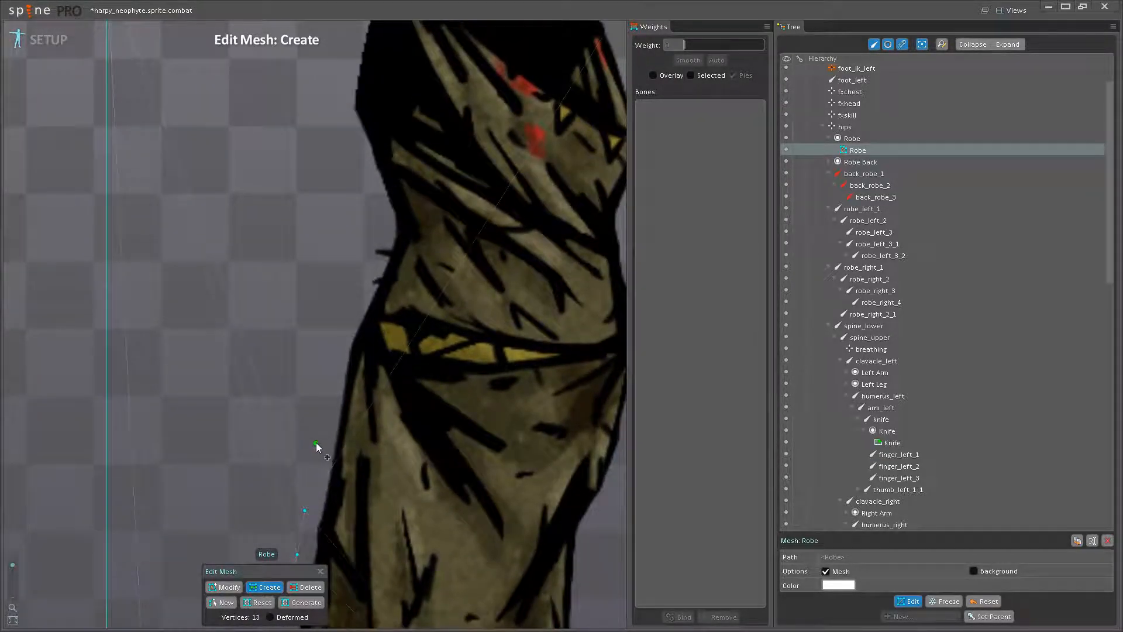
left_click(318, 443)
left_click(329, 370)
left_click_drag(329, 369, 331, 431)
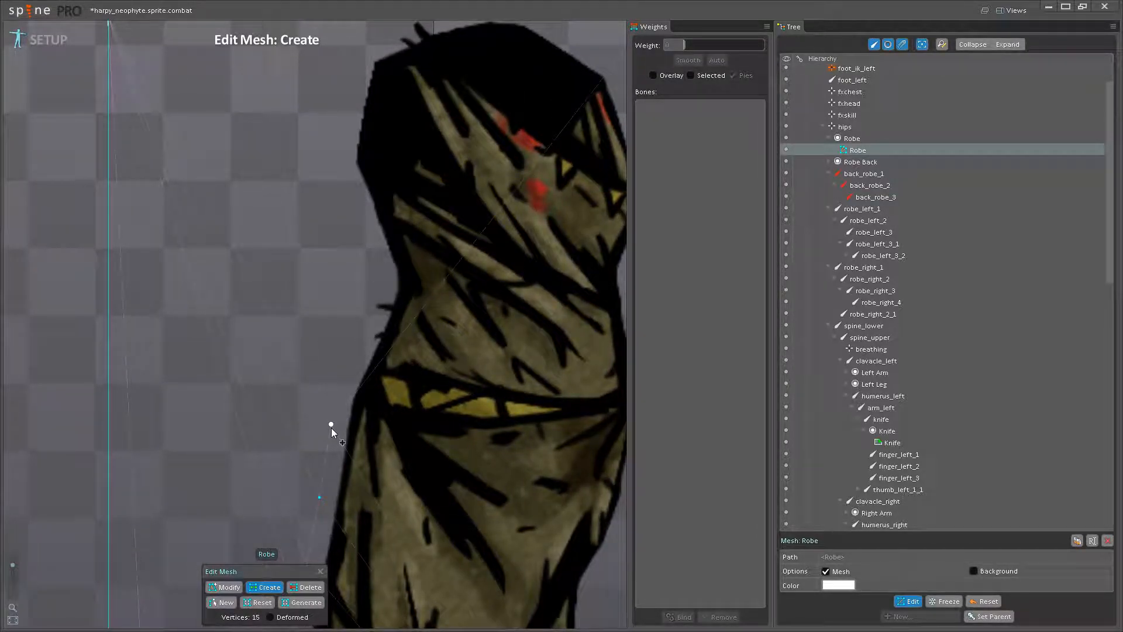
left_click_drag(327, 391, 357, 454)
left_click(347, 396)
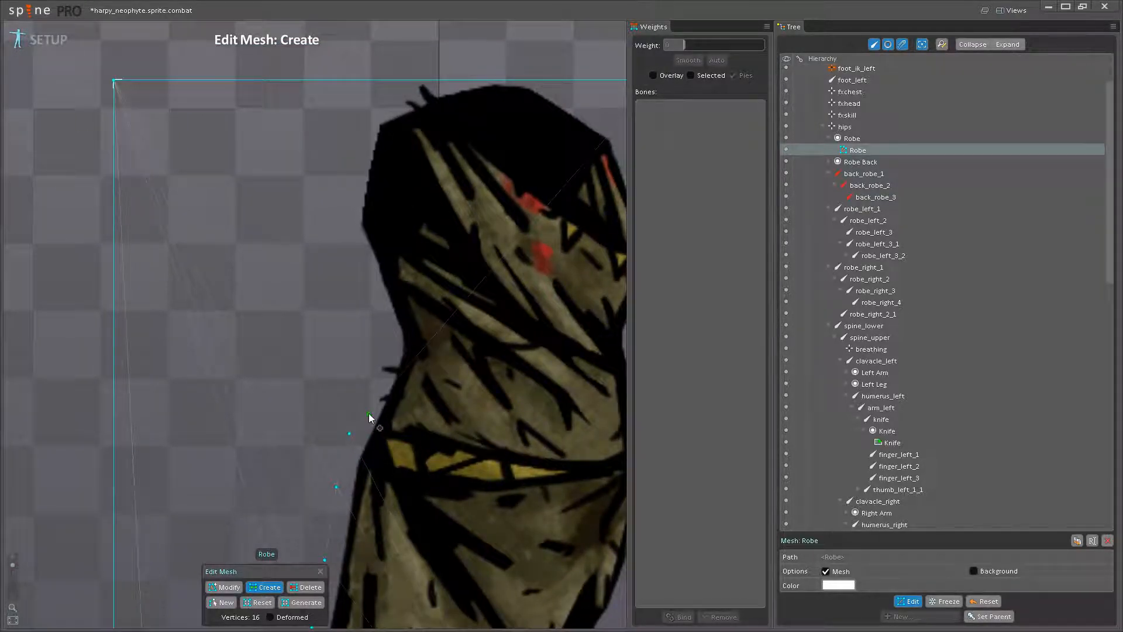
- Add mesh vertices along the robe's left outline from the belt past the waist to the shoulder
left_click(368, 395)
left_click(376, 299)
left_click_drag(376, 307, 384, 422)
left_click(368, 364)
left_click(357, 327)
left_click_drag(359, 314, 345, 117)
left_click(326, 338)
left_click(342, 292)
- Add mesh vertices across the top of the robe, from the left shoulder over to the right shoulder
scroll(359, 339, "down", 3)
left_click_drag(352, 442, 406, 271)
scroll(358, 427, "down", 1)
left_click_drag(397, 401, 382, 375)
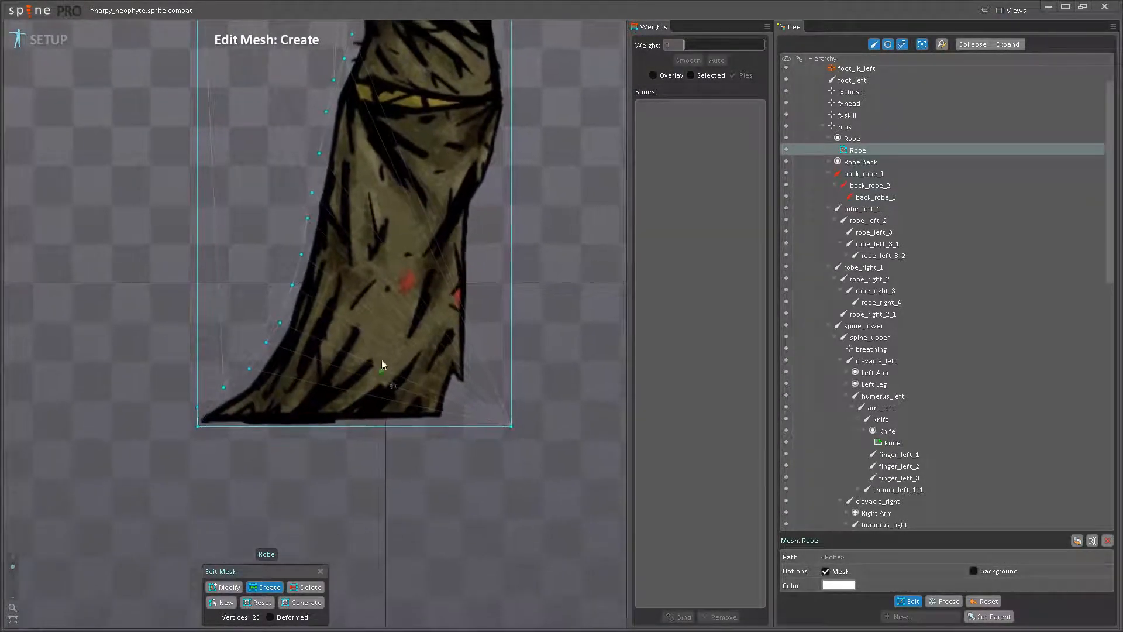
left_click_drag(390, 281, 402, 494)
left_click_drag(389, 142, 396, 343)
scroll(395, 330, "up", 5)
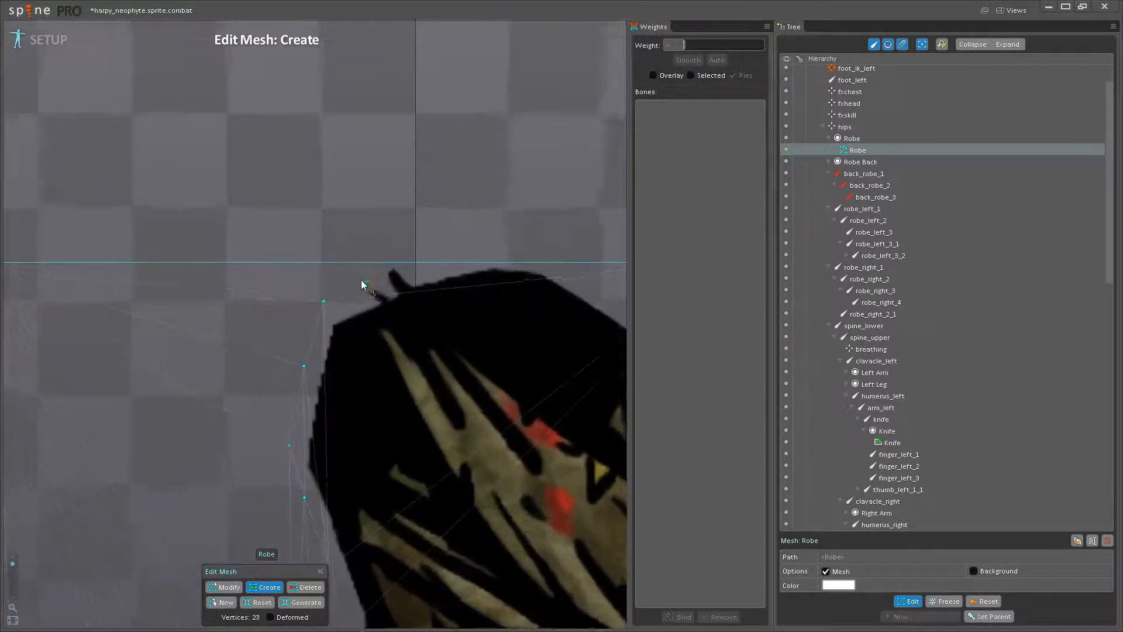
left_click(379, 262)
left_click_drag(454, 287, 307, 307)
left_click(314, 284)
left_click(437, 283)
left_click(538, 339)
- Add mesh vertices down the robe's right shoulder to the widest point of the chest
scroll(530, 351, "down", 5)
left_click_drag(504, 457, 508, 273)
left_click_drag(390, 320, 402, 527)
scroll(433, 373, "up", 3)
scroll(454, 306, "up", 2)
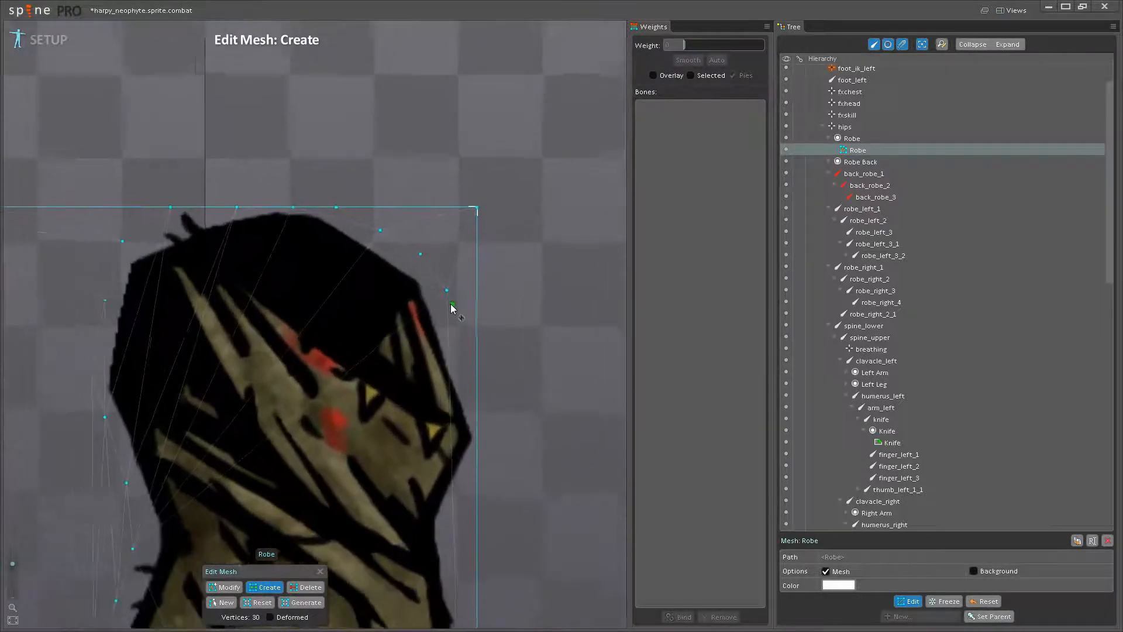
left_click(462, 338)
left_click(468, 352)
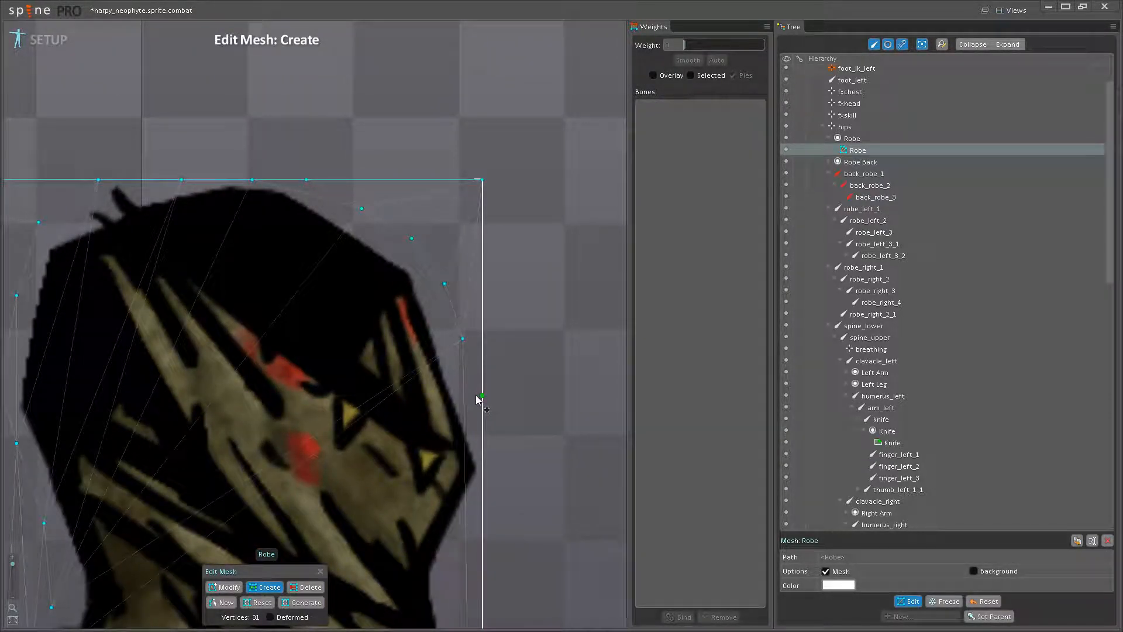
left_click(484, 449)
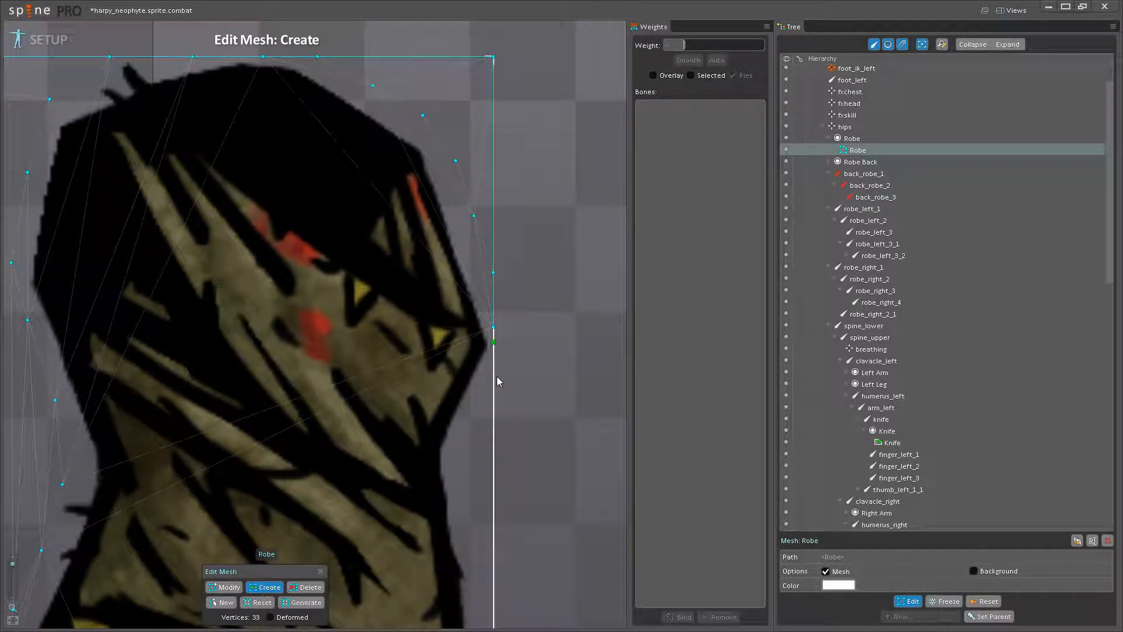
- Add mesh vertices on the robe's right side, following the outline from the chest inward to the waist
scroll(497, 377, "down", 1)
scroll(430, 424, "down", 5)
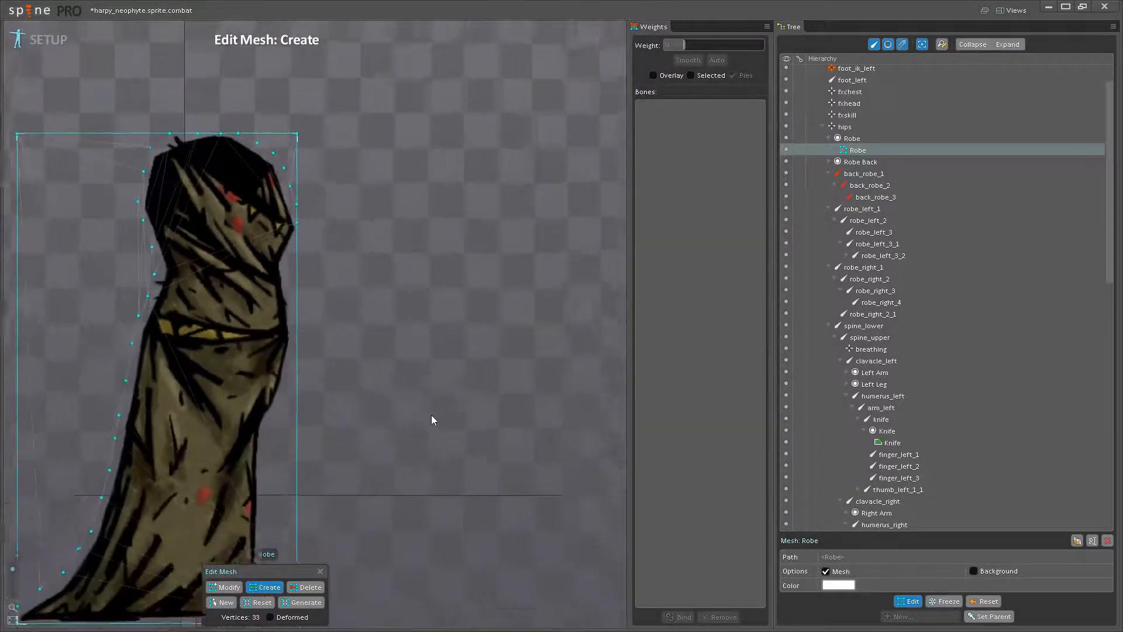
scroll(395, 463, "up", 5)
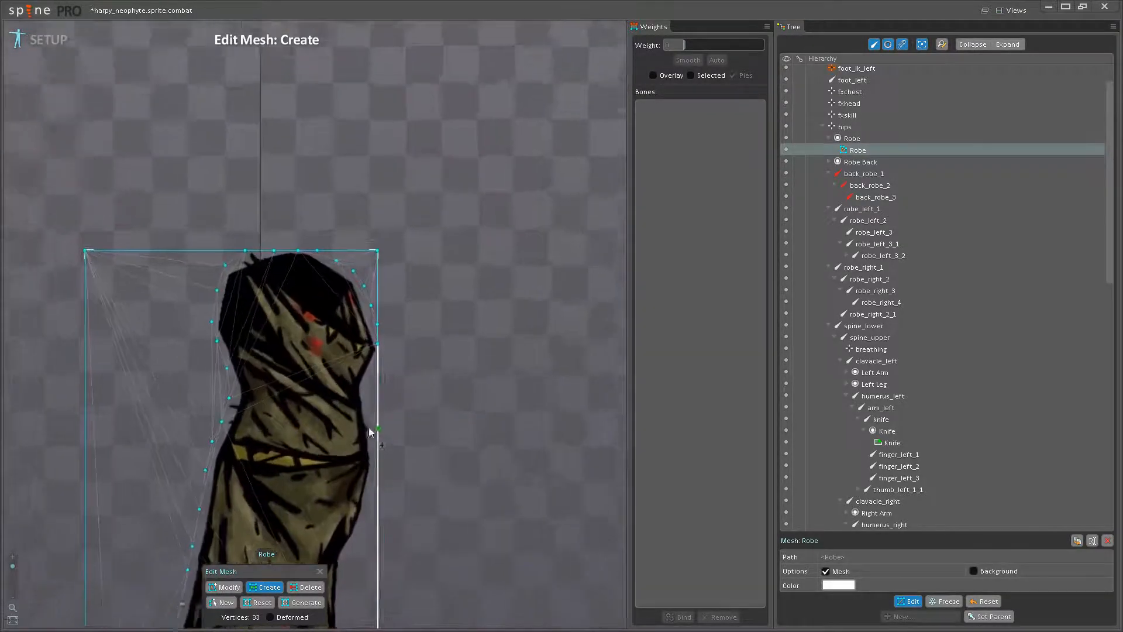
left_click(397, 333)
scroll(392, 345, "up", 3)
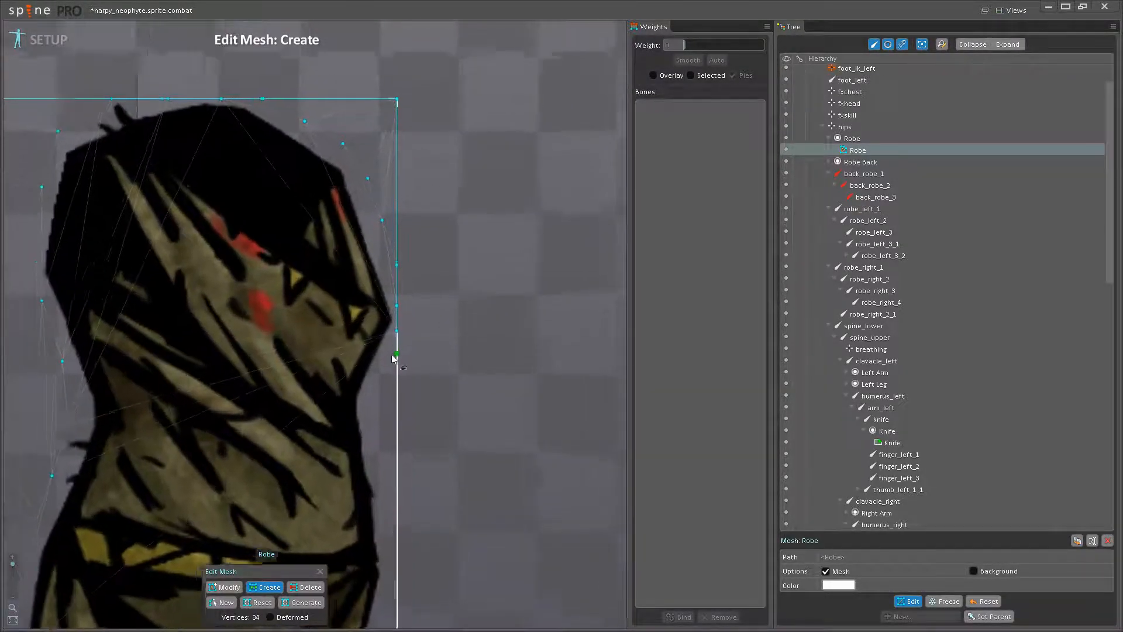
left_click(385, 358)
left_click(363, 406)
left_click(354, 433)
- Add mesh vertices down the robe's right outline from the waist to the belt
left_click_drag(364, 498, 355, 354)
left_click(355, 353)
left_click(367, 402)
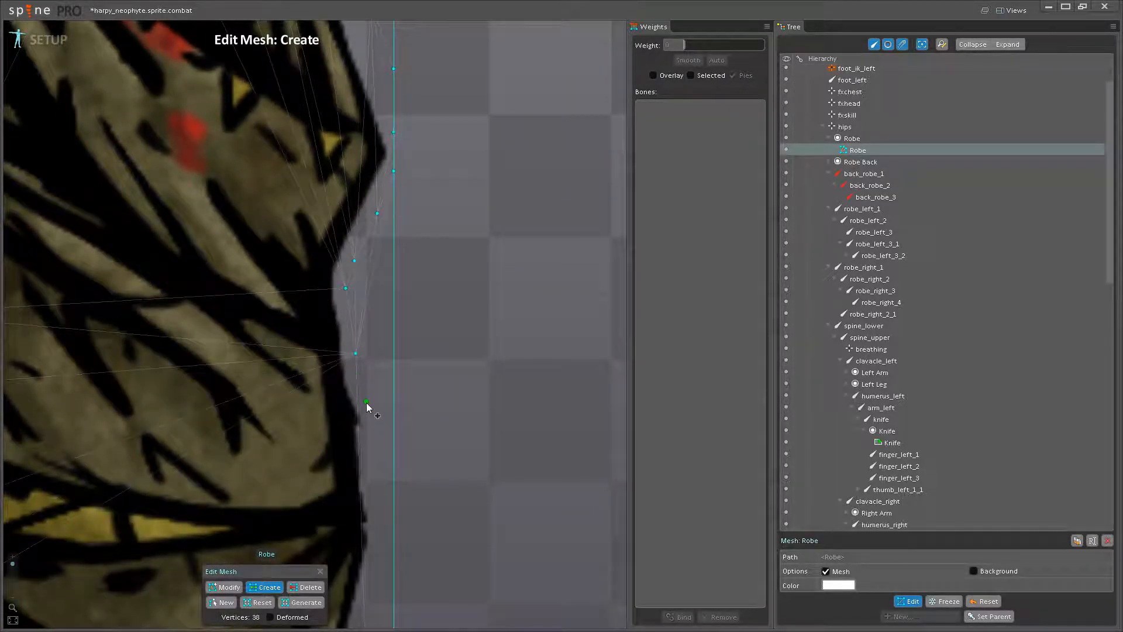
left_click(374, 459)
left_click_drag(375, 459, 367, 360)
left_click(368, 366)
- Add mesh vertices around the robe's right hip, from the belt to where the skirt narrows
scroll(370, 384, "down", 5)
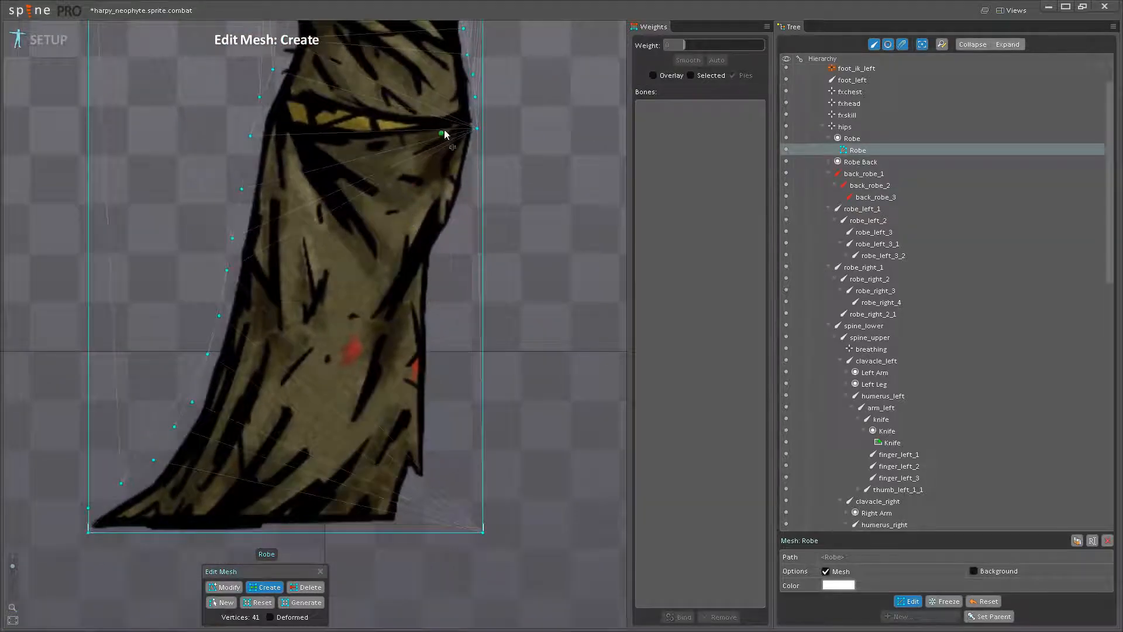
left_click_drag(444, 134, 455, 136)
left_click_drag(313, 176, 294, 298)
scroll(292, 312, "up", 3)
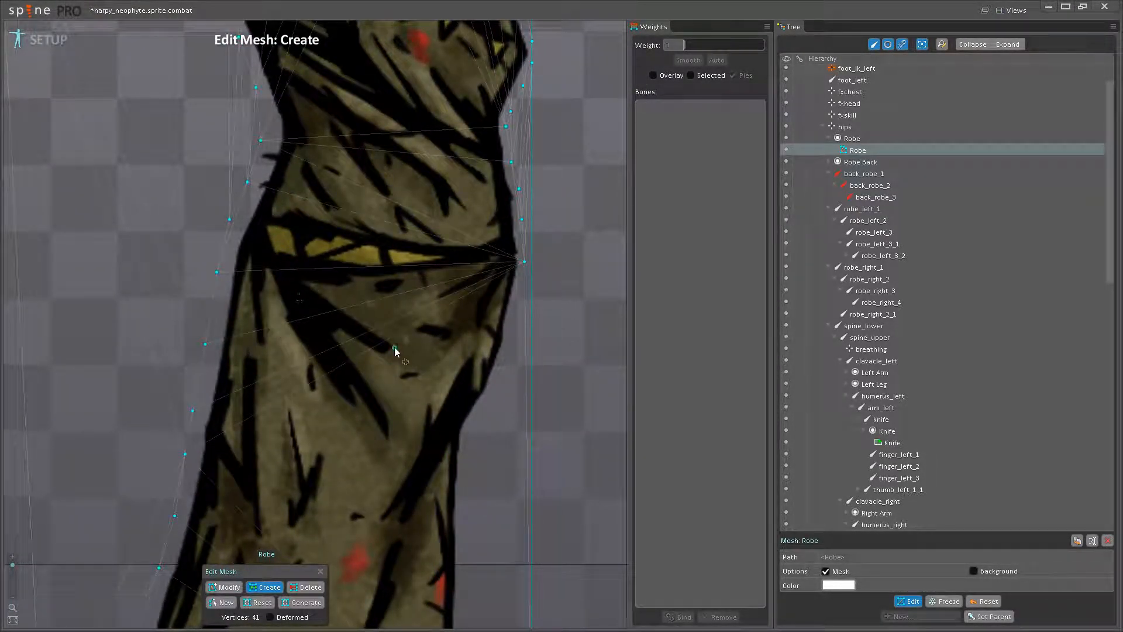
scroll(458, 351, "up", 5)
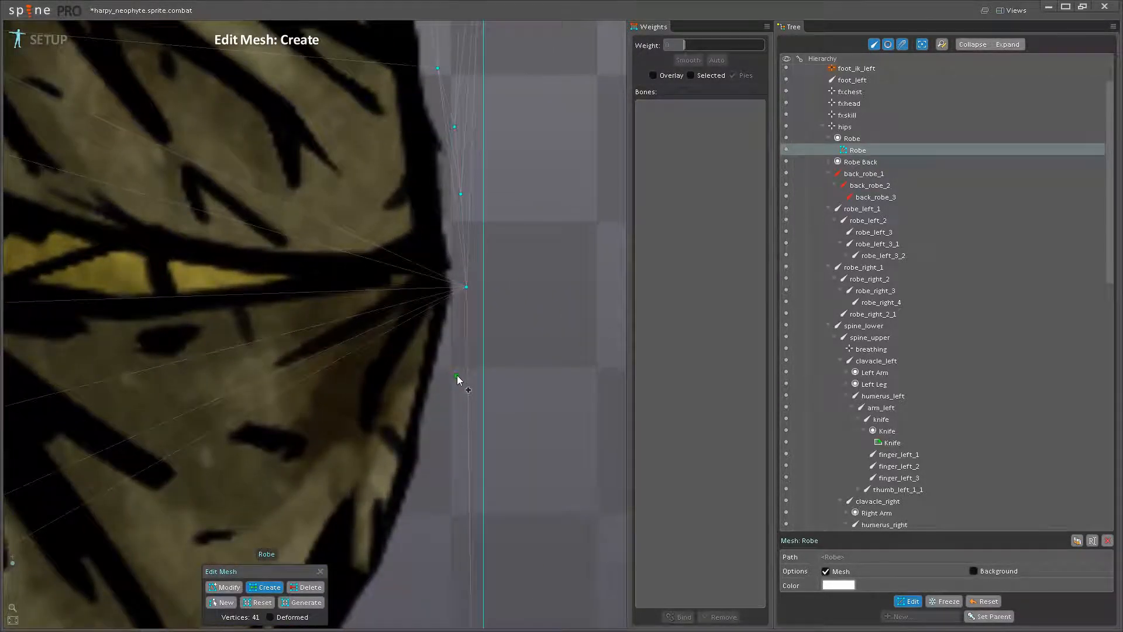
left_click(451, 388)
left_click(441, 473)
left_click_drag(428, 516, 464, 281)
left_click(445, 343)
left_click(406, 396)
left_click_drag(406, 396, 411, 343)
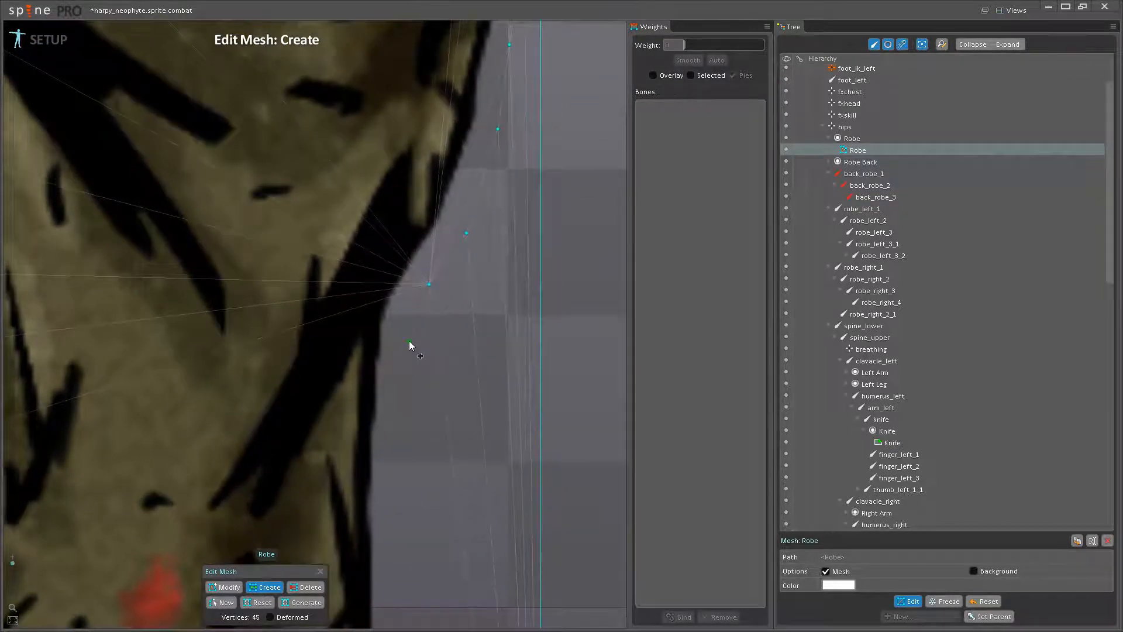
- Add evenly spaced mesh vertices down the straight right edge of the skirt to its torn lower corner
left_click(402, 331)
left_click(401, 400)
left_click_drag(406, 490, 399, 329)
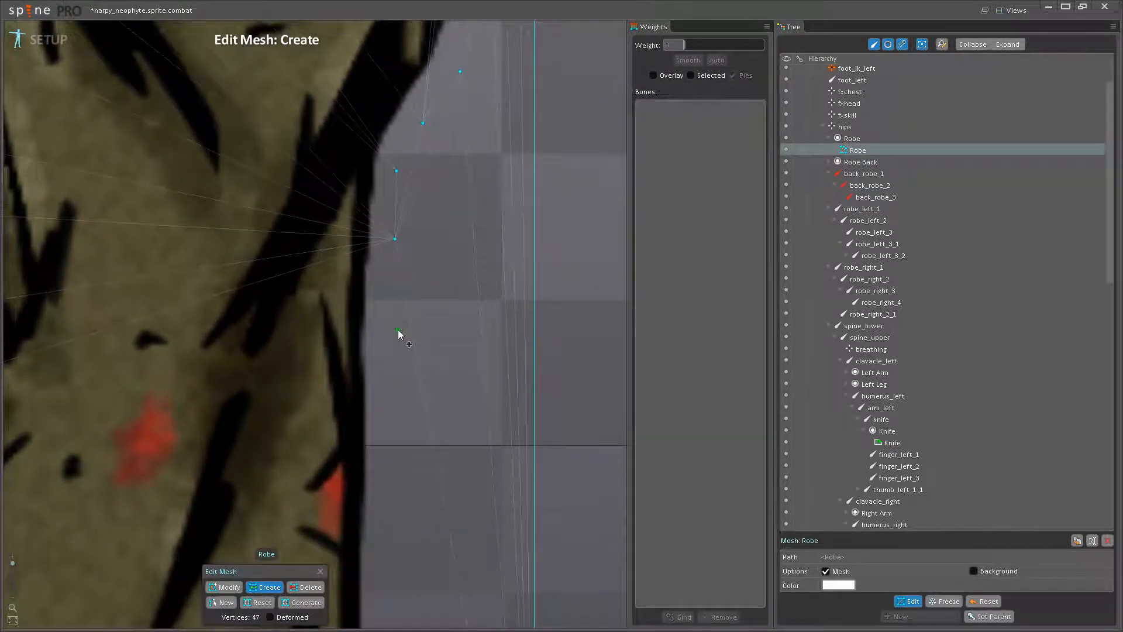
left_click(391, 340)
left_click(390, 421)
left_click_drag(391, 420, 401, 235)
left_click(400, 333)
scroll(402, 322, "down", 3)
left_click_drag(404, 372, 406, 281)
left_click(379, 299)
left_click(381, 355)
left_click(381, 413)
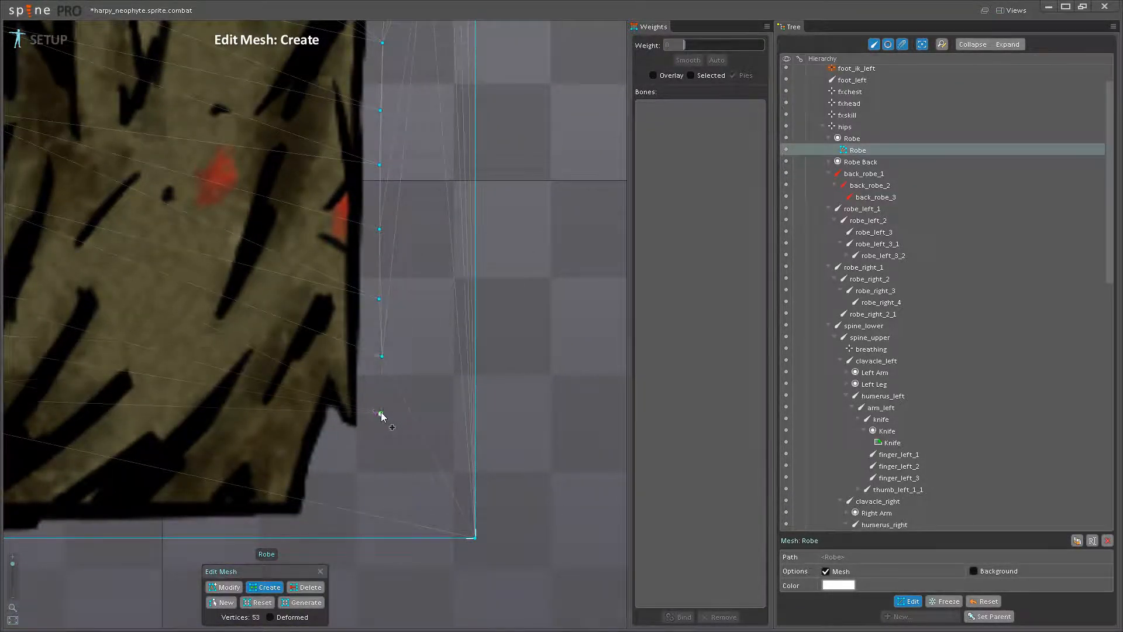
- Add mesh vertices around the torn notch at the skirt's lower right, down to the bottom corner
left_click_drag(359, 445, 426, 293)
scroll(427, 293, "up", 3)
left_click(426, 294)
left_click(390, 285)
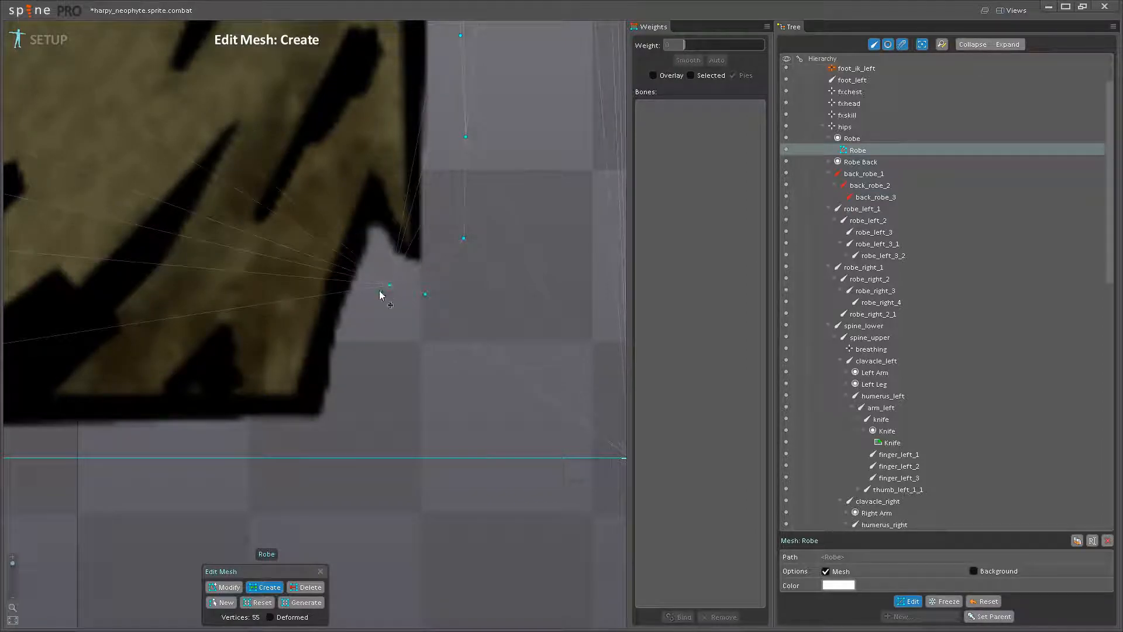
left_click(374, 268)
left_click(360, 324)
left_click(342, 383)
left_click(328, 442)
- Add mesh vertices beneath the robe's bottom hem, from the right corner back to the tip of the train
left_click_drag(275, 491, 292, 370)
scroll(292, 371, "down", 3)
left_click_drag(140, 351, 451, 346)
scroll(451, 345, "up", 2)
left_click_drag(541, 320, 444, 347)
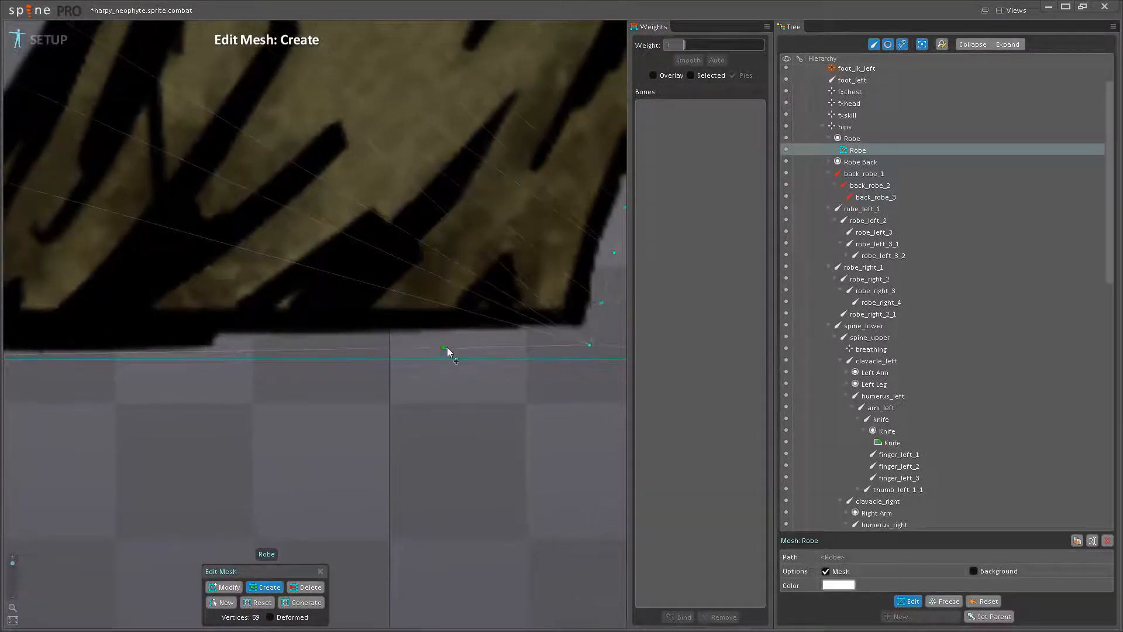
left_click(430, 358)
left_click(298, 359)
left_click_drag(316, 359, 633, 349)
left_click(424, 351)
left_click(303, 350)
left_click_drag(302, 350, 507, 344)
left_click(352, 344)
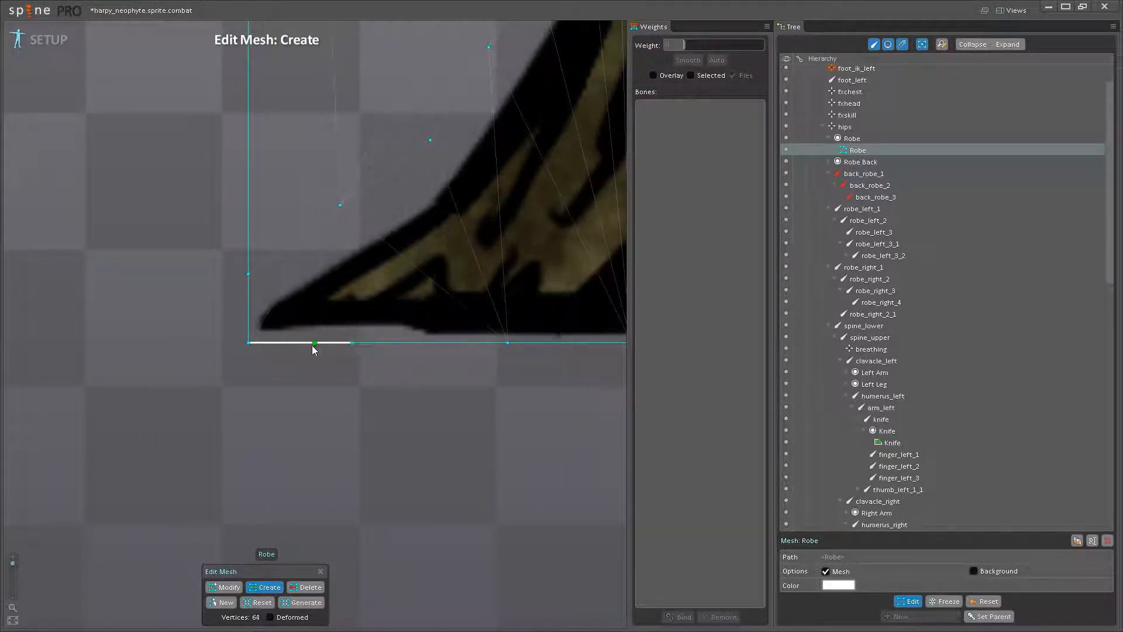
scroll(344, 301, "down", 5)
left_click_drag(377, 261, 321, 369)
scroll(331, 246, "up", 4)
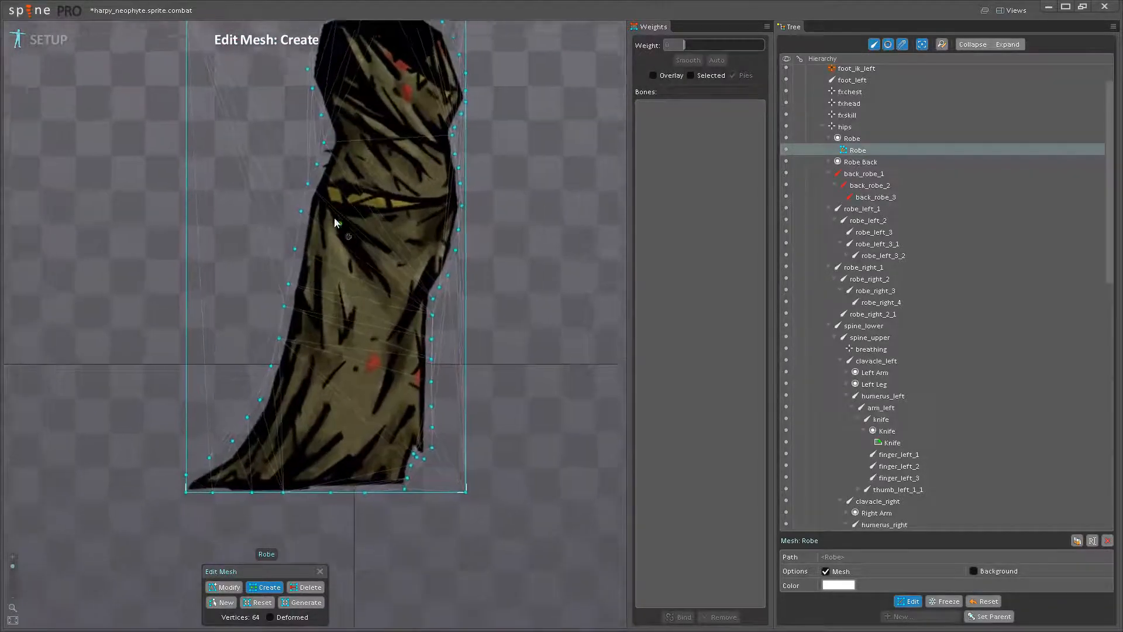
- Add interior mesh vertices along the robe's belt and down the diagonal fold beneath it, filling the hip area
left_click(310, 258)
left_click(327, 287)
left_click(350, 332)
left_click(387, 380)
left_click(421, 416)
left_click(443, 445)
left_click(497, 287)
left_click(464, 304)
left_click(425, 318)
left_click(463, 357)
left_click(490, 323)
- Add interior mesh vertices through the robe's upper and middle skirt, down its centre towards the hem
left_click_drag(379, 420, 440, 223)
scroll(499, 245, "down", 1)
left_click(382, 165)
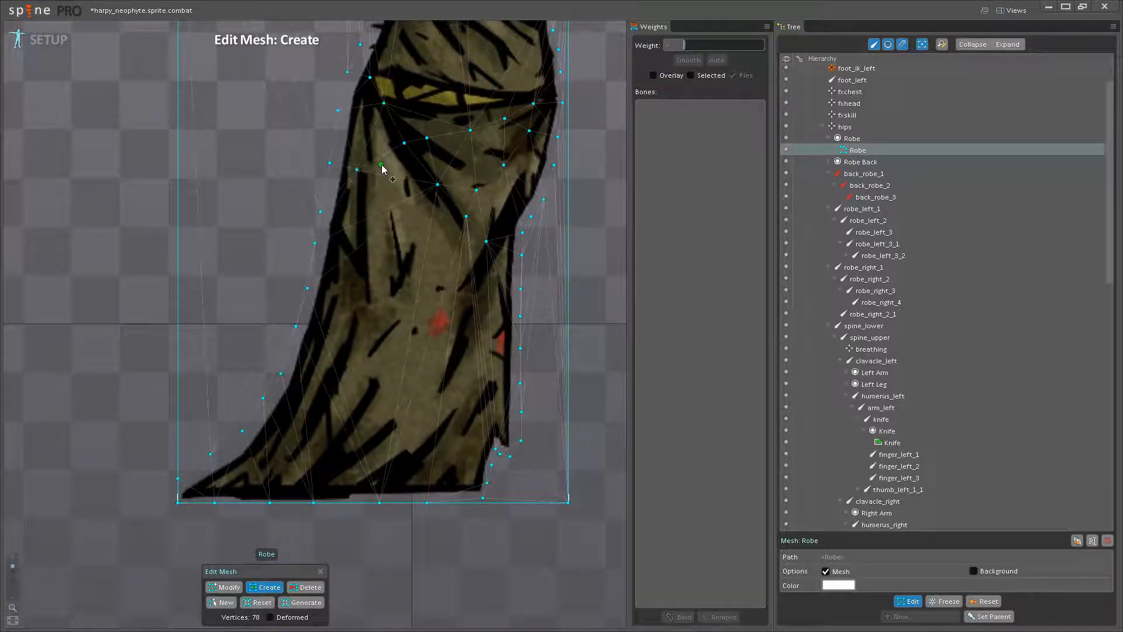
left_click(526, 177)
left_click(395, 288)
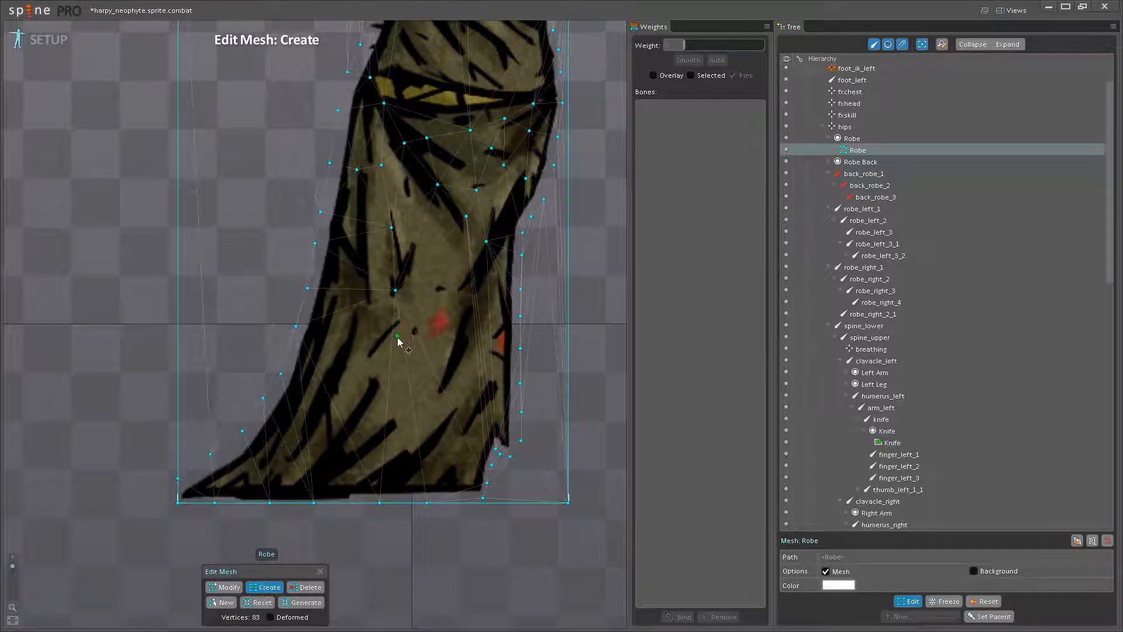
left_click(344, 471)
left_click(352, 303)
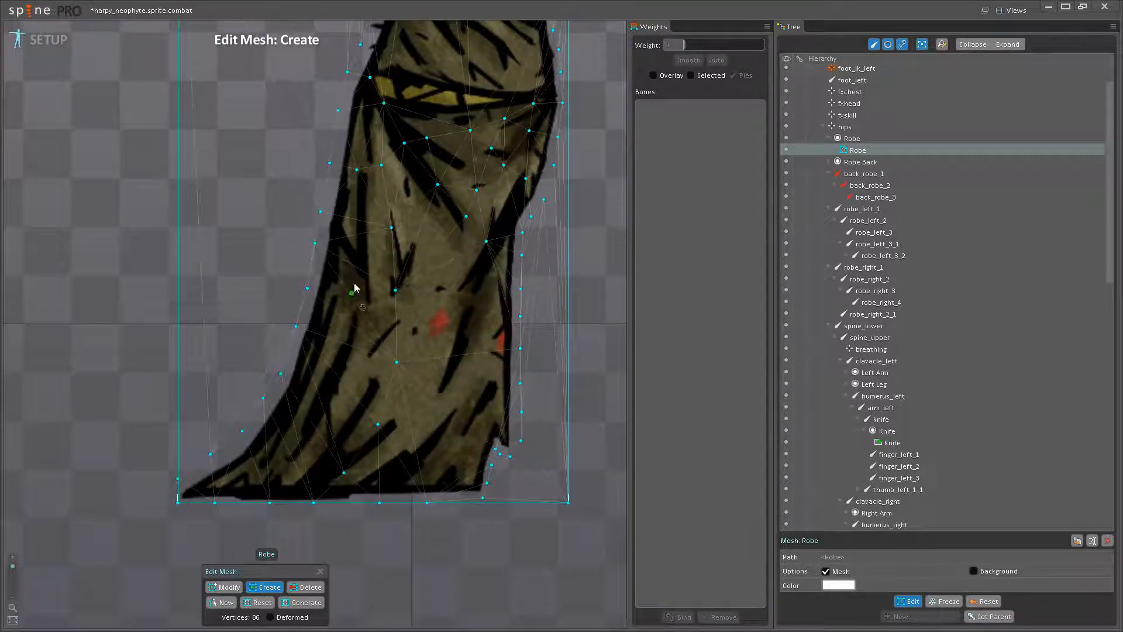
- Add interior mesh vertices in the lower skirt, covering the train and the area near the right edge
left_click(307, 387)
left_click(354, 391)
left_click(259, 462)
scroll(389, 404, "down", 2)
mouse_move(388, 404)
left_mouse_down()
mouse_move(370, 373)
mouse_move(380, 398)
left_mouse_up()
left_click(409, 383)
left_click(445, 387)
left_click(420, 313)
left_click(447, 315)
- Add a horizontal row of interior mesh vertices across the robe's narrow waist above the belt
left_click_drag(420, 281, 411, 468)
scroll(386, 358, "up", 1)
scroll(377, 325, "up", 1)
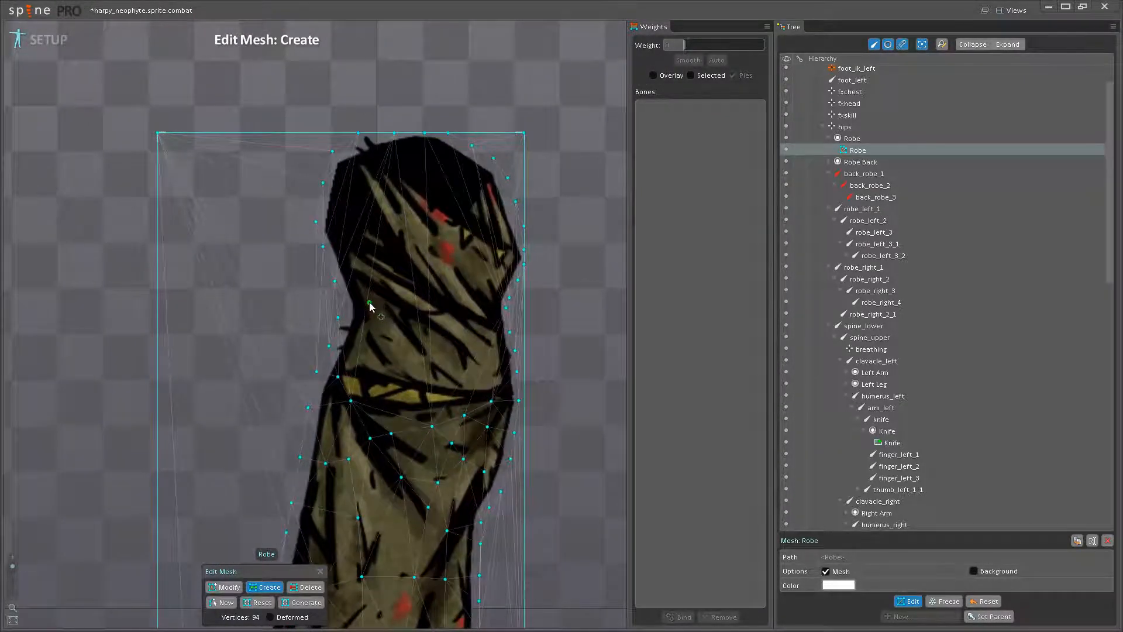
left_click(364, 305)
left_click(505, 309)
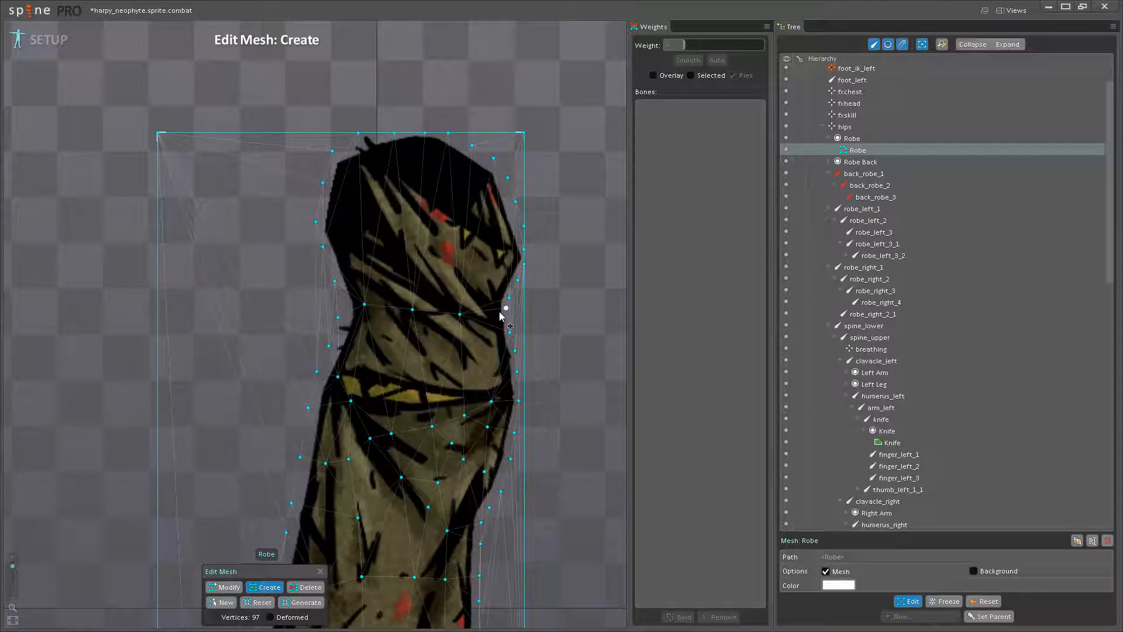
- Add interior mesh vertices across the robe's chest, from below the shoulders to just above the waist
left_click_drag(454, 257, 433, 339)
left_click(335, 265)
left_click(353, 310)
left_click(375, 348)
left_click(404, 379)
left_click(399, 325)
left_click(449, 328)
left_click(330, 324)
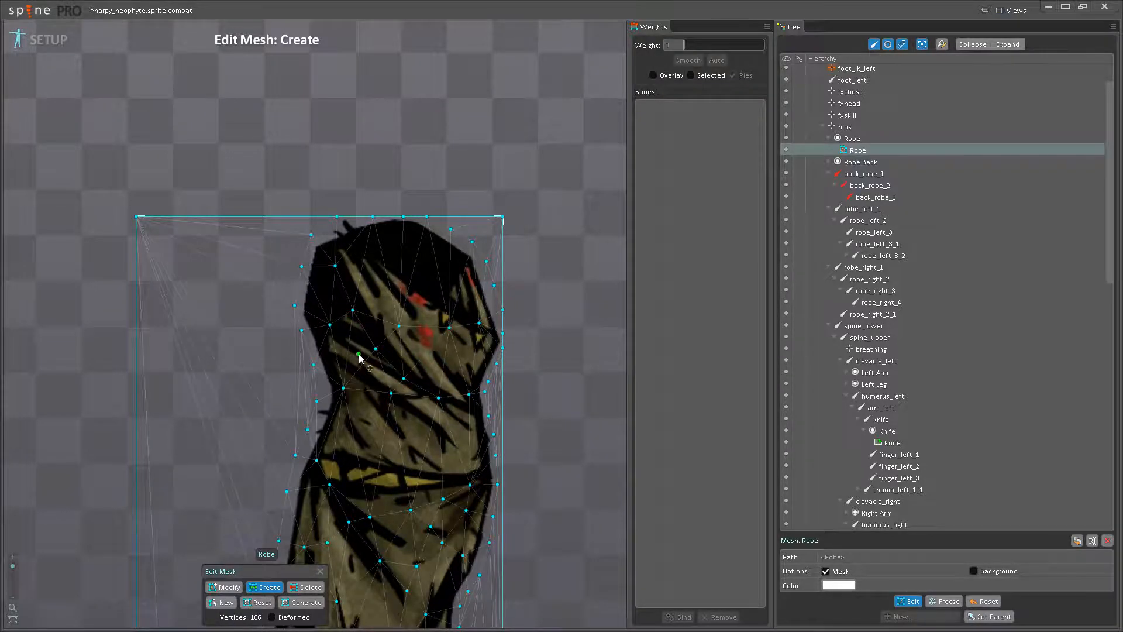
- Add interior mesh vertices along the upper edge of the robe's yellow belt
left_click_drag(357, 445, 332, 330)
scroll(289, 379, "down", 1)
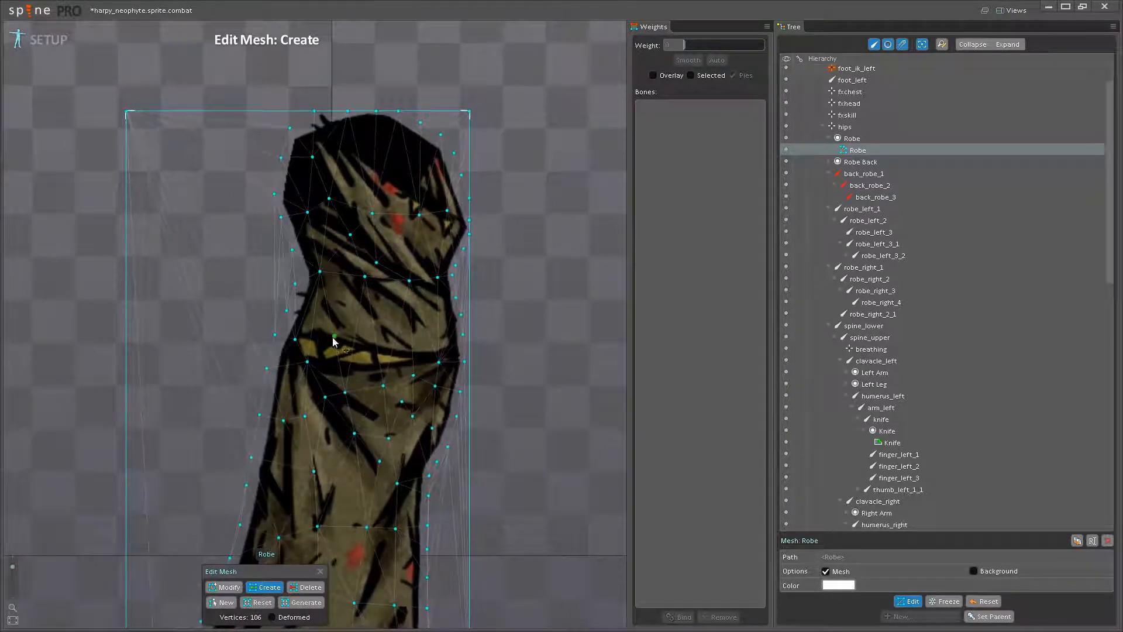
left_click(330, 334)
left_click(423, 345)
- Delete the robe mesh's vertices at the upper-left, upper-right and lower-right corners of the image bounds
scroll(423, 348, "down", 4)
left_click_drag(398, 342, 422, 311)
left_click(306, 586)
left_click(392, 467)
left_click_drag(376, 354, 401, 440)
left_click(234, 229)
left_click(420, 231)
scroll(431, 333, "up", 5)
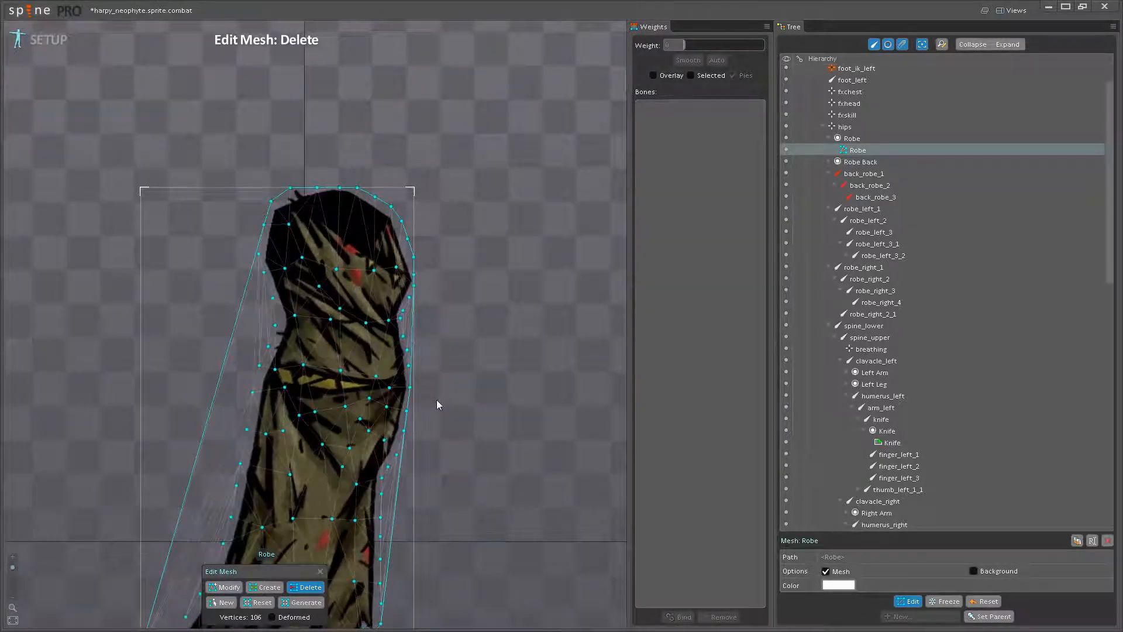
- Add mesh vertices in the gap between the skirt's right edge and the outer hull line
left_click(265, 587)
scroll(413, 326, "up", 3)
scroll(361, 321, "up", 3)
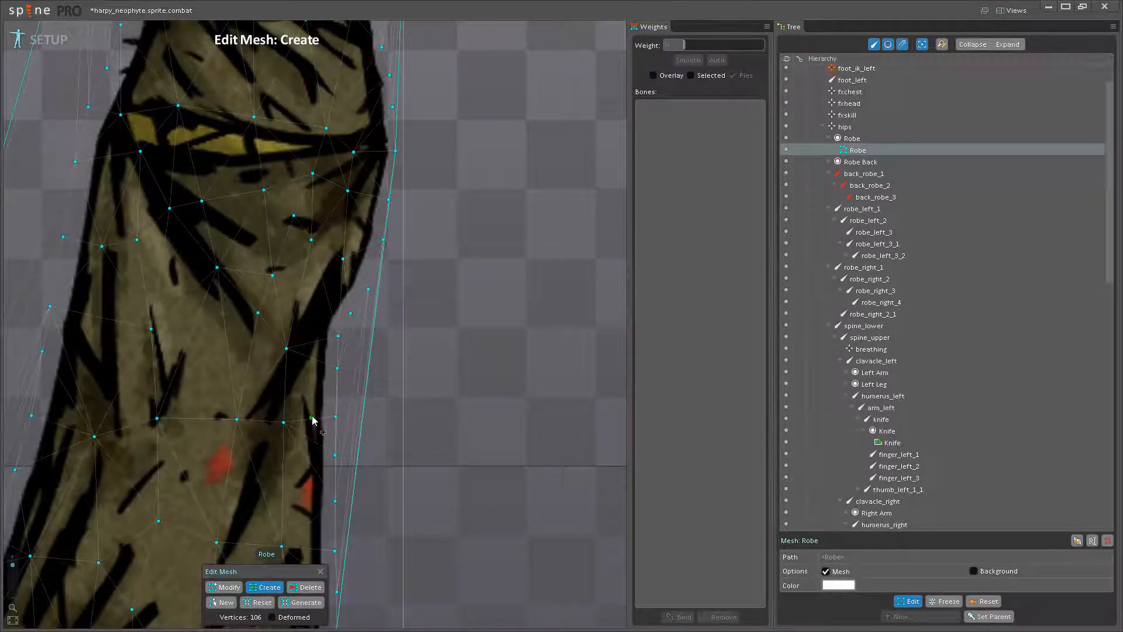
scroll(310, 351, "down", 2)
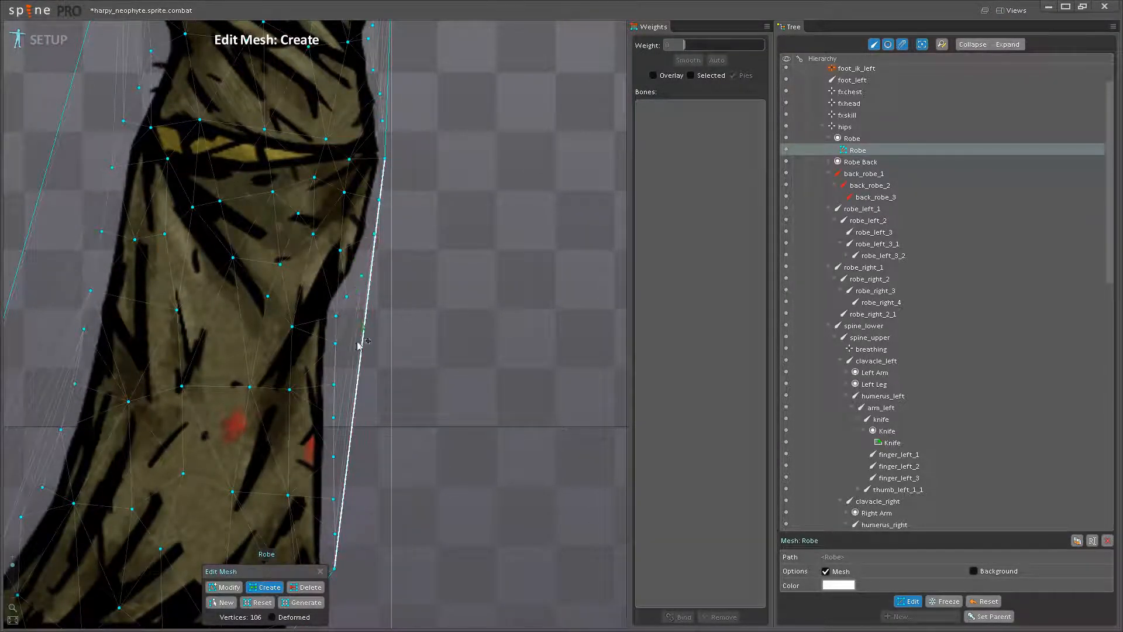
scroll(358, 329, "down", 3)
scroll(326, 291, "up", 3)
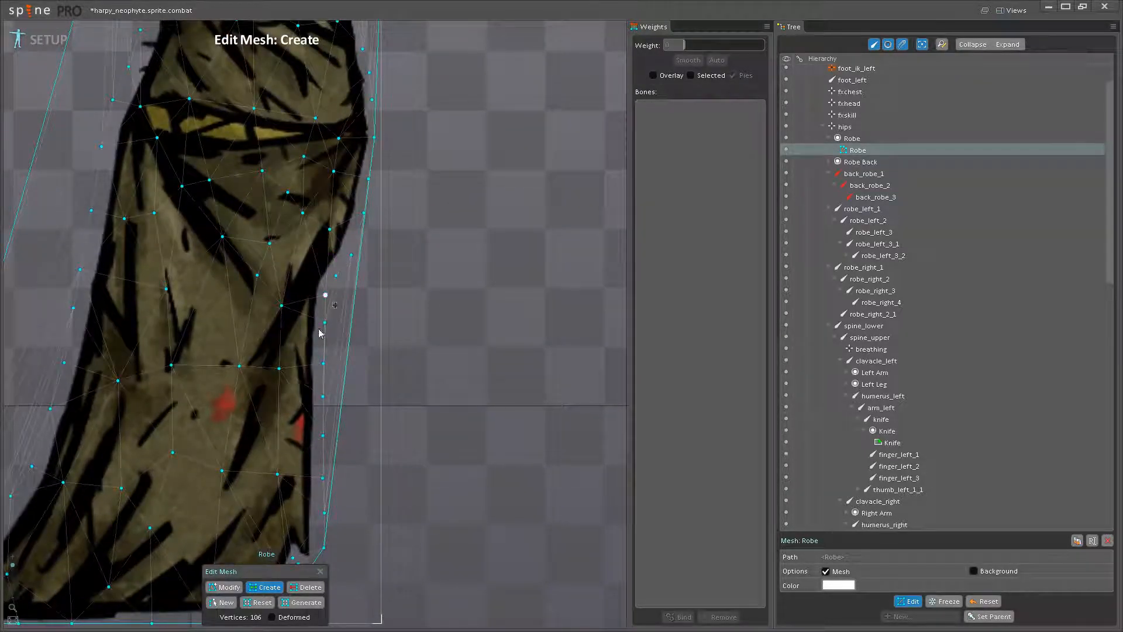
scroll(350, 274, "up", 2)
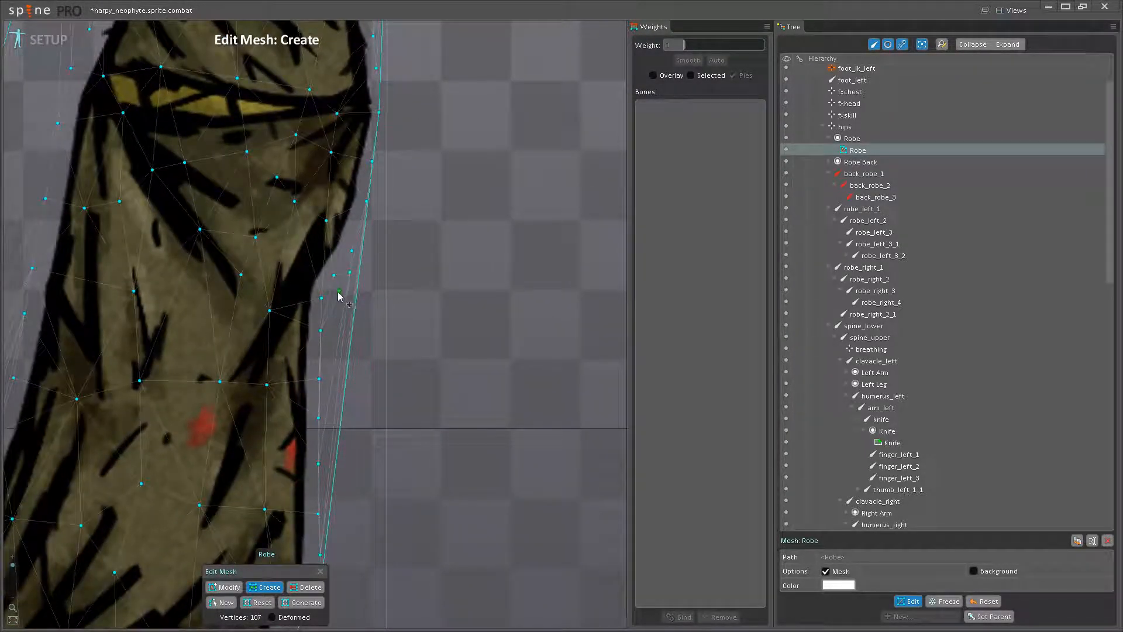
left_click(333, 321)
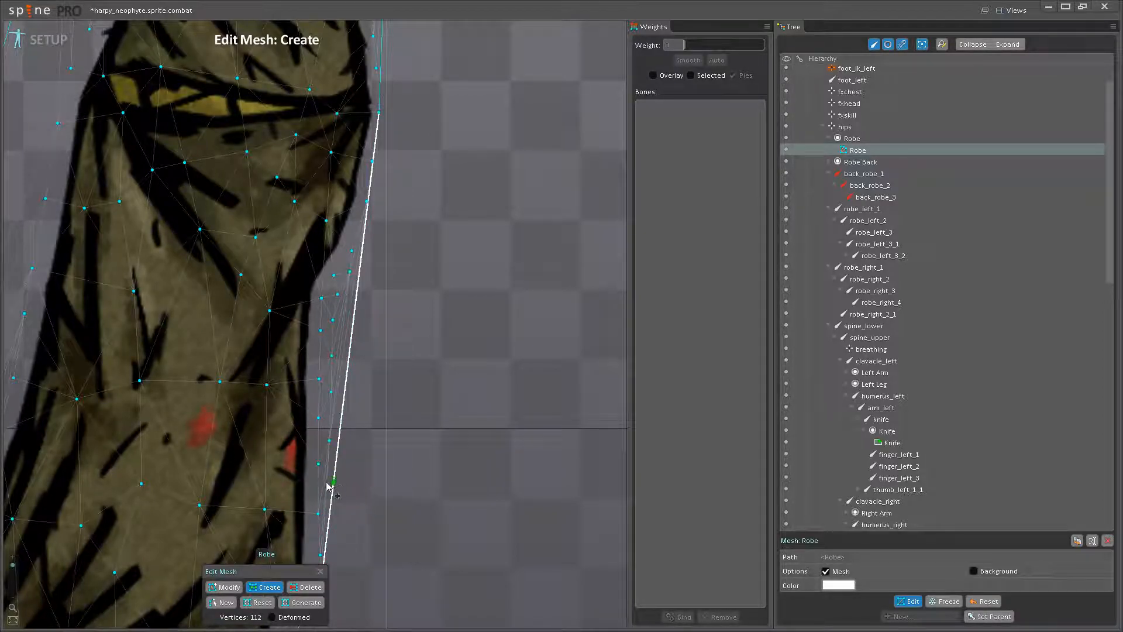
scroll(321, 468, "up", 2)
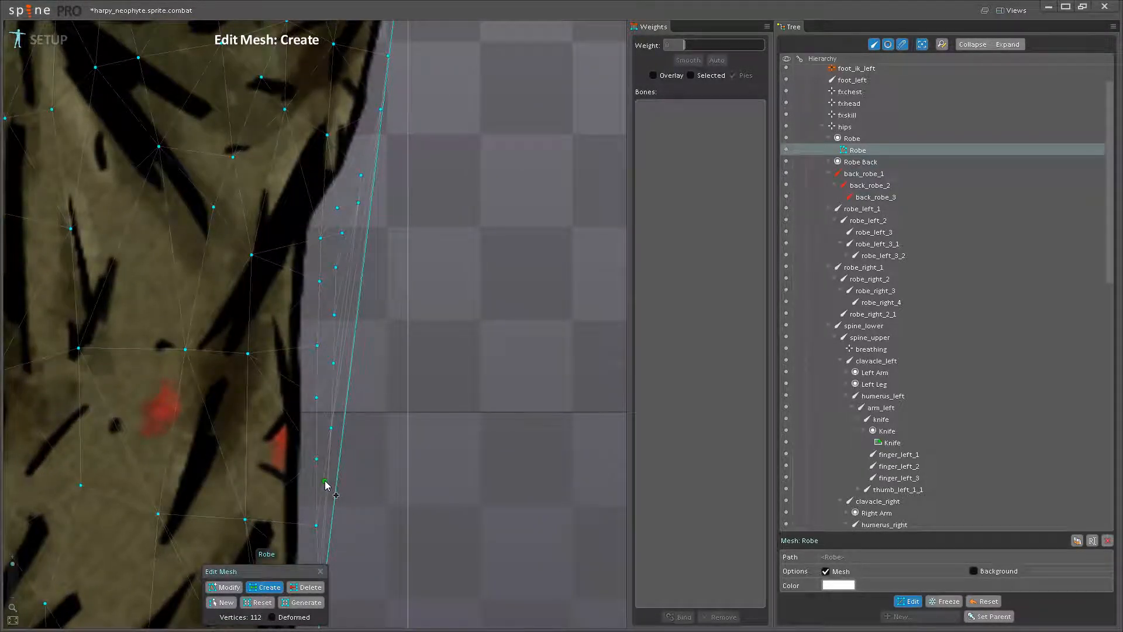
left_click(325, 482)
- Add mesh vertices in the empty area beside the robe's left waist, inside the outer hull line
scroll(325, 484, "down", 5)
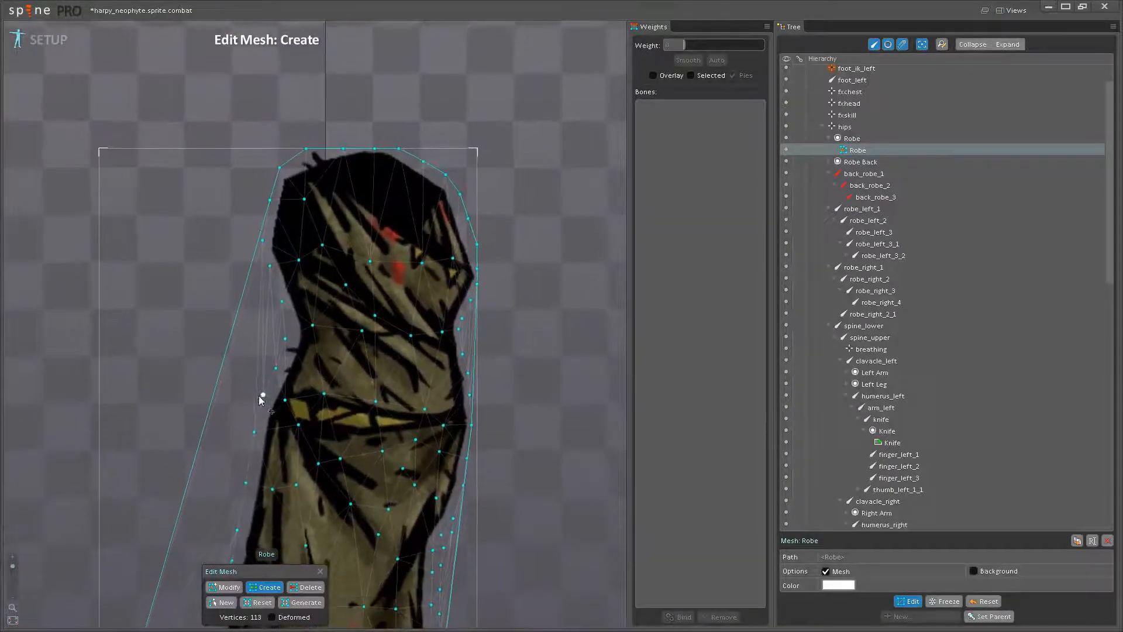
scroll(261, 402, "up", 4)
left_click(276, 258)
left_click(284, 309)
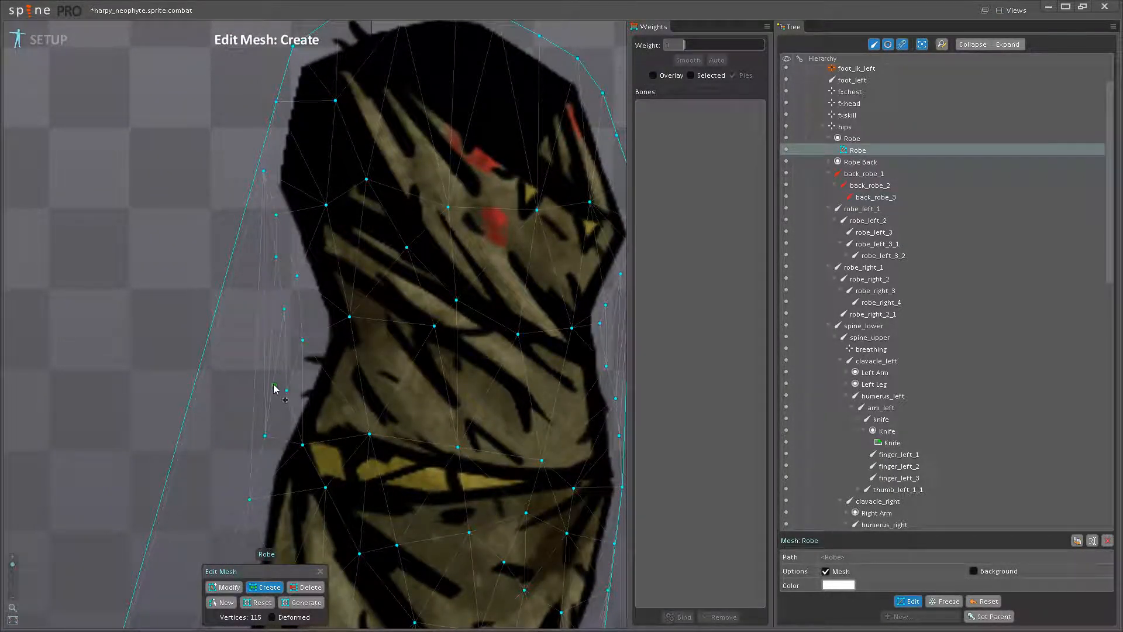
scroll(267, 404, "down", 6)
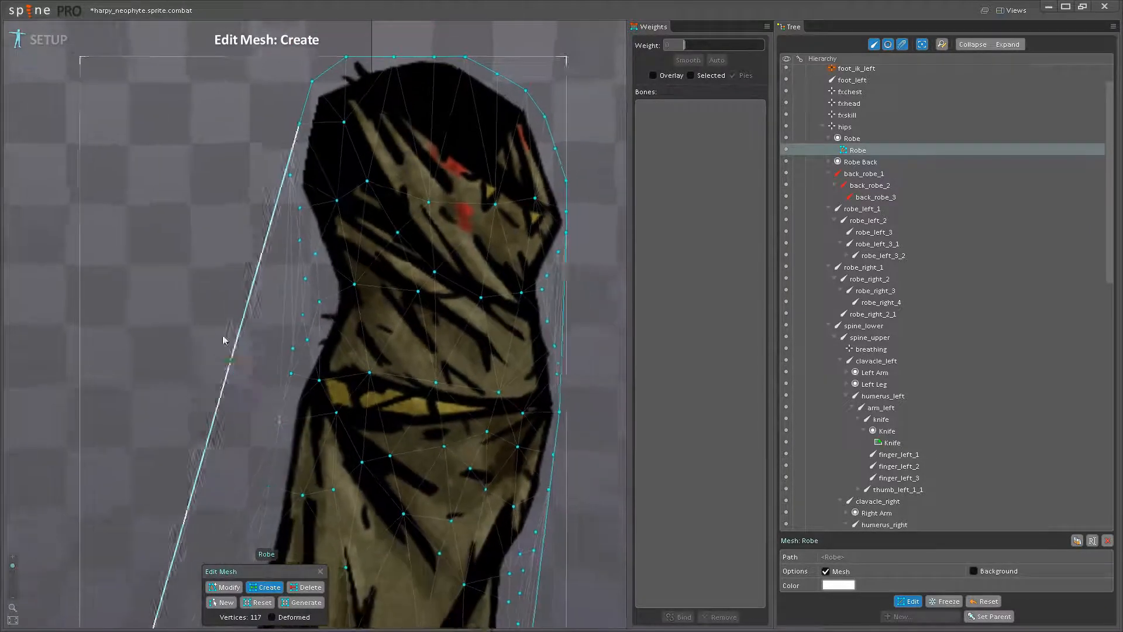
left_click_drag(290, 459, 299, 296)
left_click_drag(301, 336, 331, 436)
left_click_drag(282, 488, 333, 417)
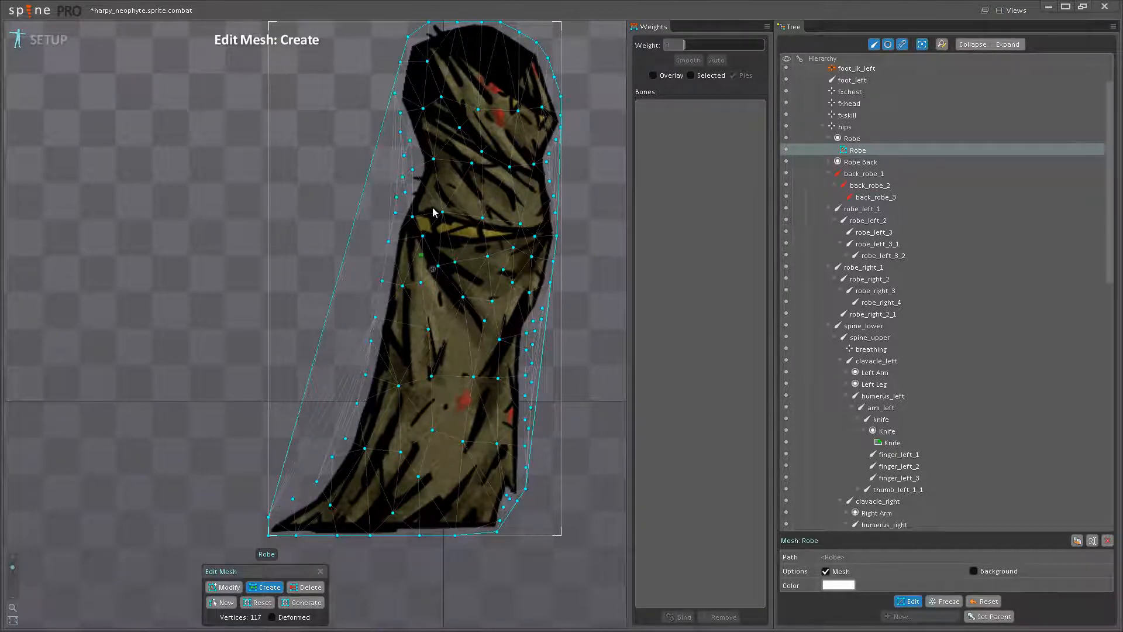
- Add mesh vertices outside the robe's left edge, from the belt down past the hip
scroll(359, 243, "up", 5)
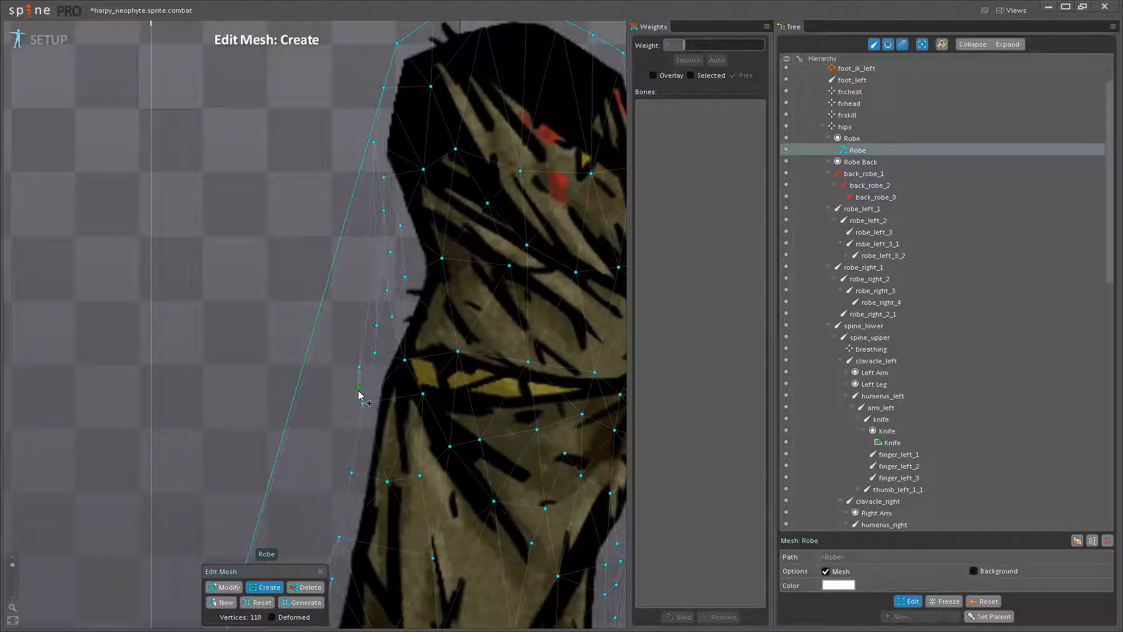
left_click_drag(349, 427, 351, 319)
left_click_drag(333, 398, 373, 286)
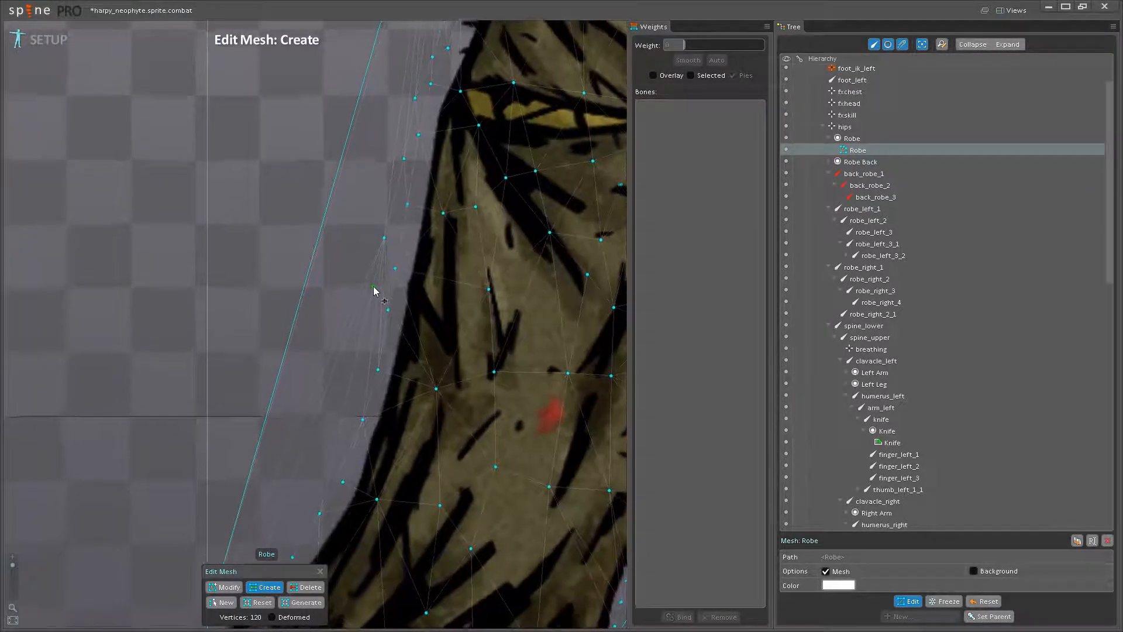
left_click_drag(365, 329, 378, 240)
left_click(368, 286)
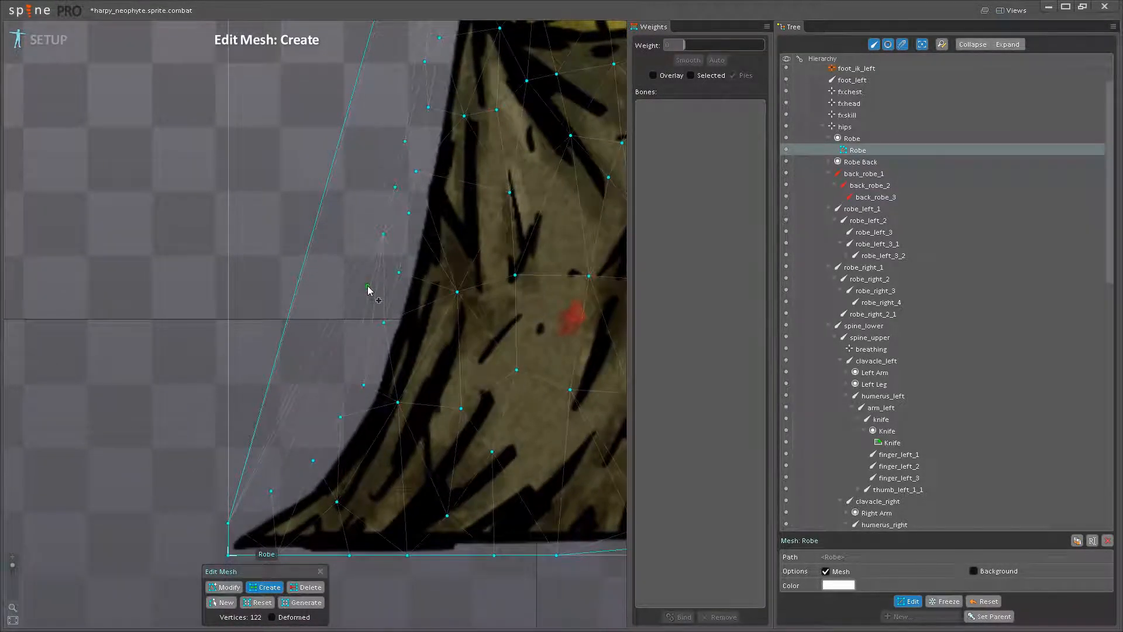
- Add mesh vertices outside the train's left curve down to its tip, and finish editing the mesh
left_click_drag(339, 389, 345, 338)
left_click(345, 338)
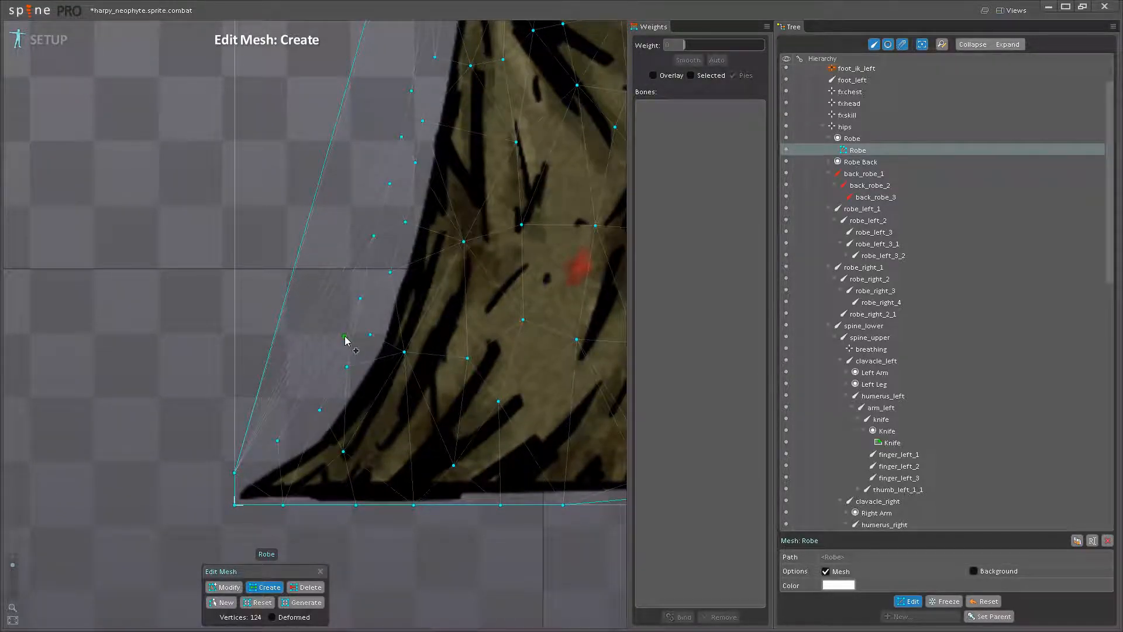
left_click_drag(324, 379, 330, 329)
left_click(282, 377)
left_click(268, 387)
scroll(334, 293, "down", 8)
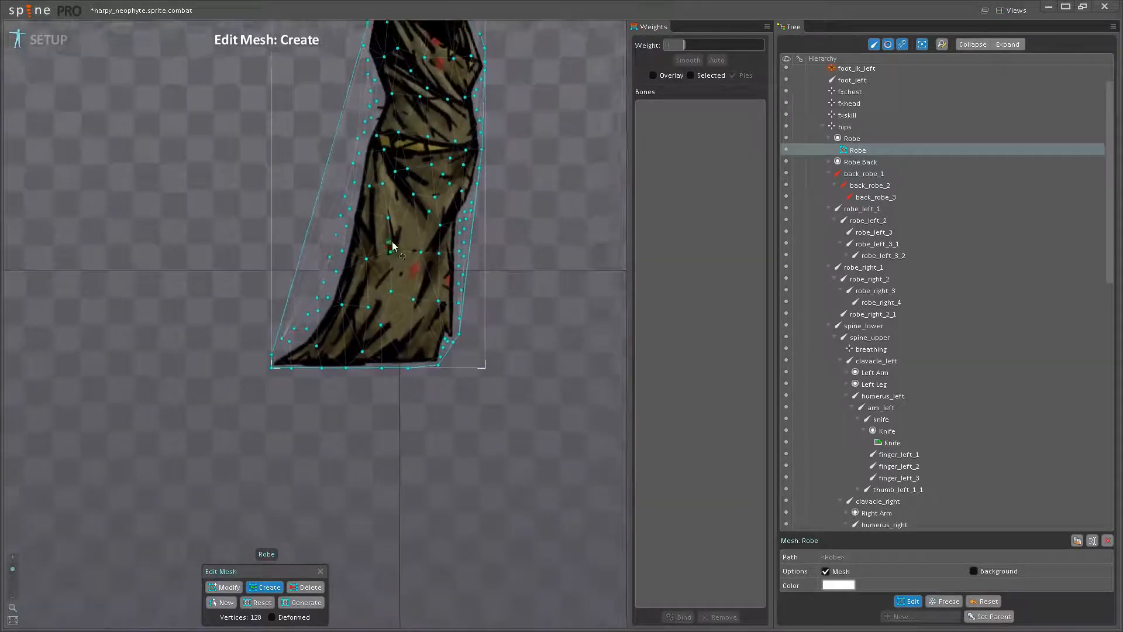
left_click_drag(523, 243, 526, 296)
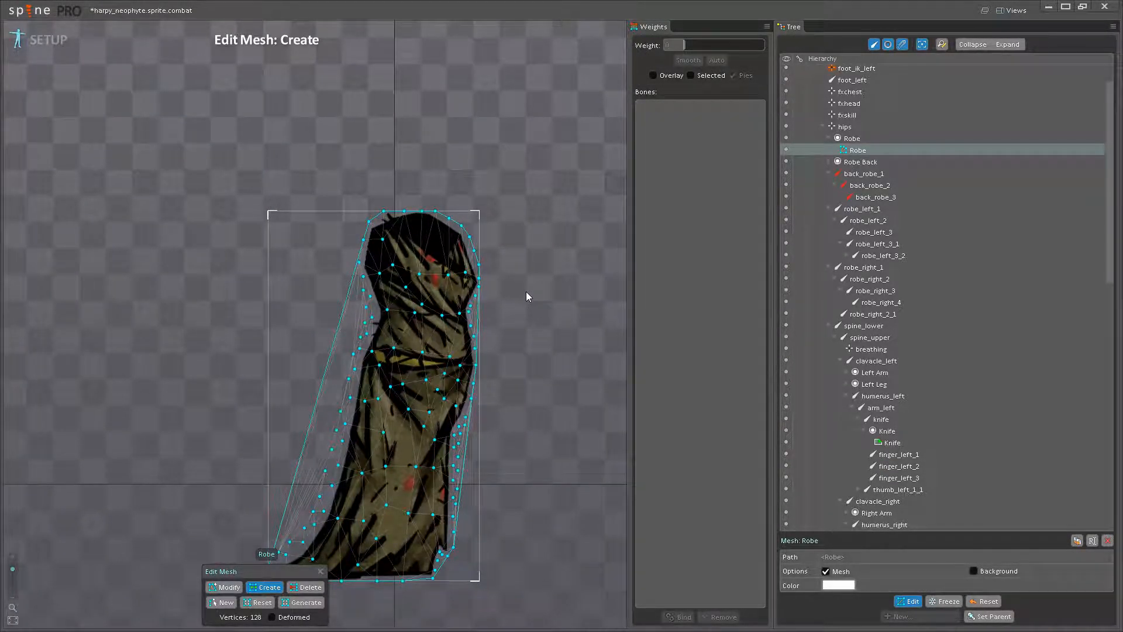
left_click_drag(524, 322, 534, 260)
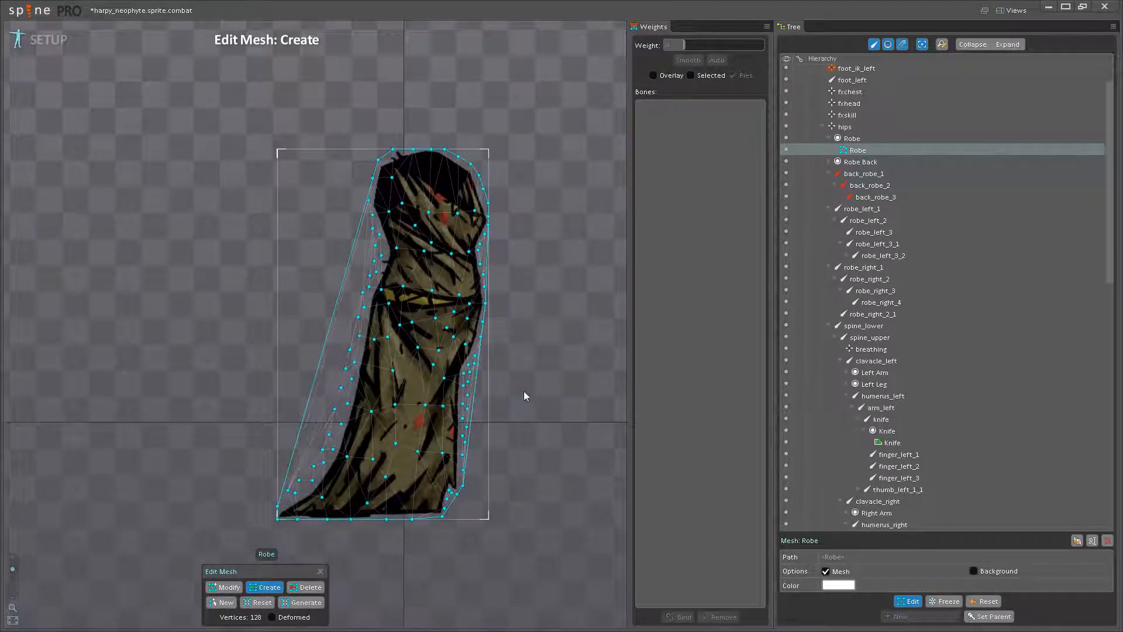
left_click(903, 602)
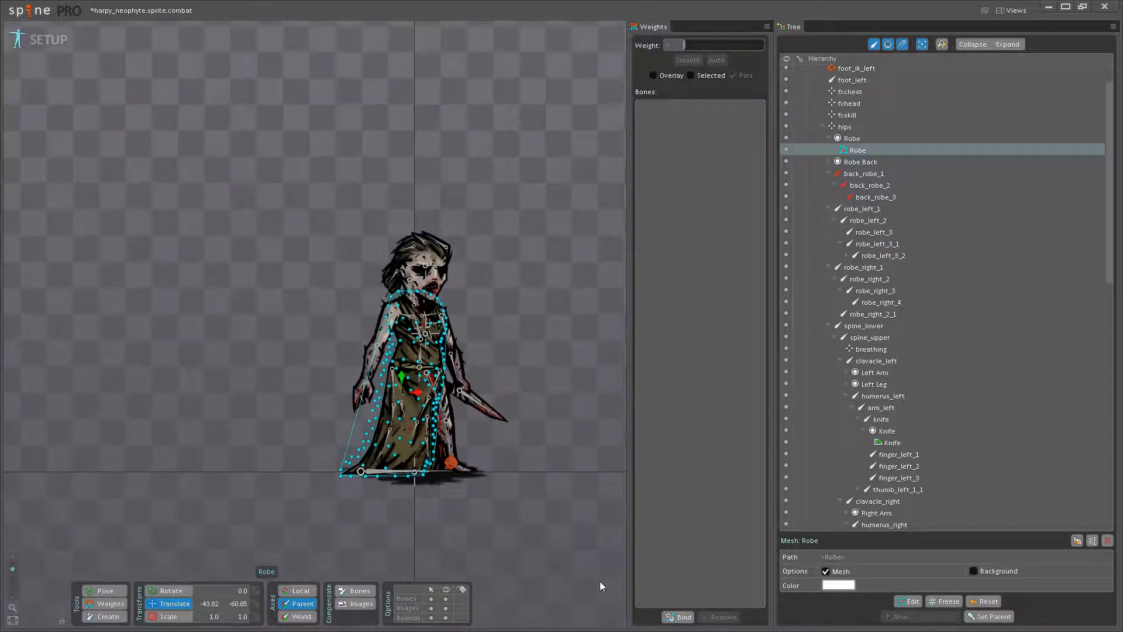
- Bind the robe mesh to the torso bones hips, spine_lower, spine_upper, clavacle_right, clavacle_left and neck
left_click(681, 617)
scroll(463, 462, "up", 5)
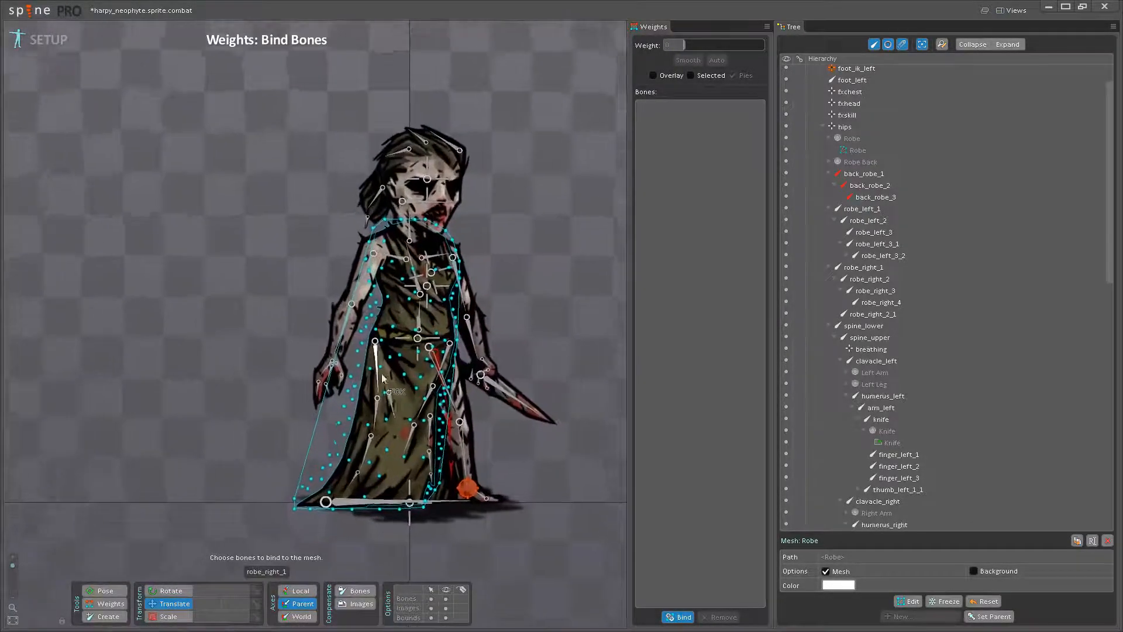
scroll(418, 367, "up", 2)
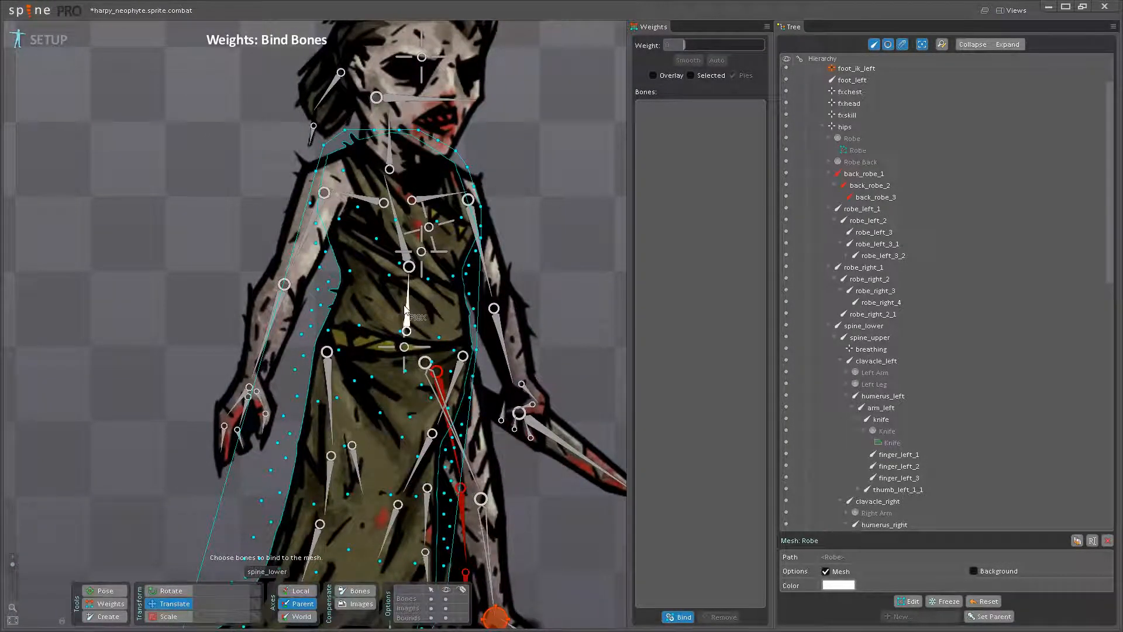
left_click(409, 347)
left_click(408, 305)
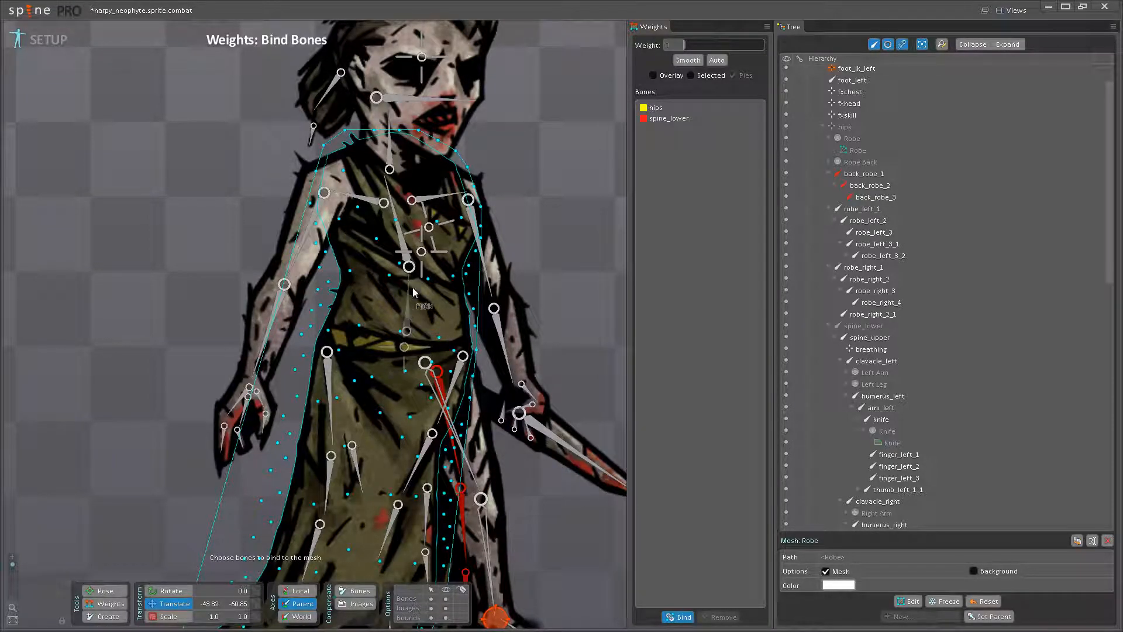
left_click(404, 246)
scroll(351, 305, "up", 2)
left_click(327, 290)
left_click(424, 290)
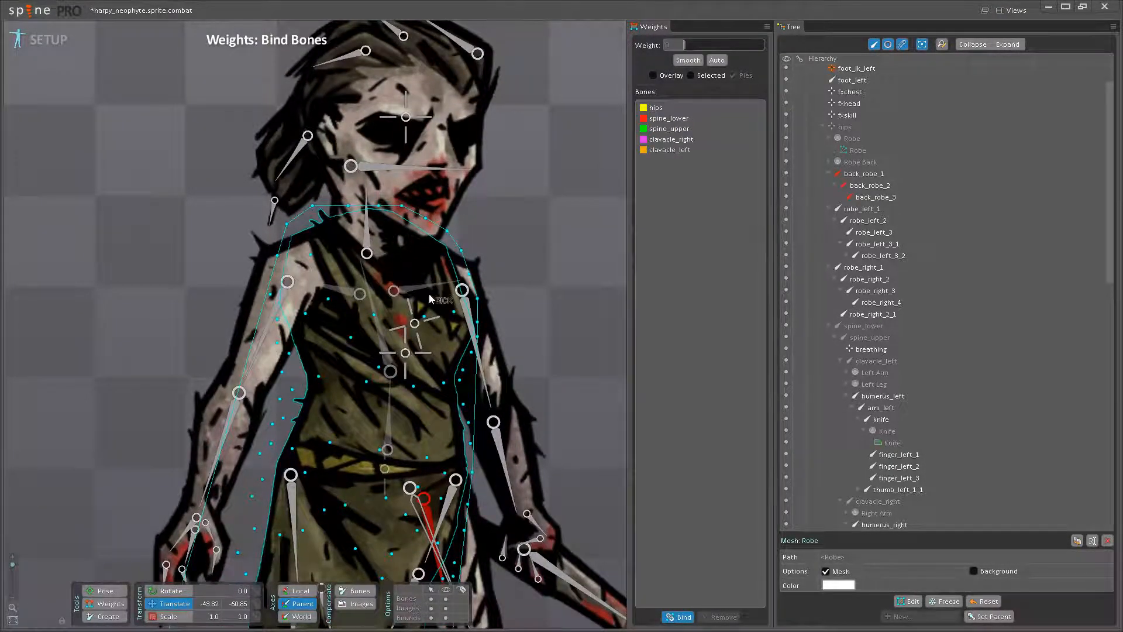
left_click(367, 233)
- Bind the robe mesh to robe_right_1, robe_right_2, robe_right_3, robe_right_2_1 and robe_right_4
left_click_drag(405, 402, 399, 97)
left_click(291, 253)
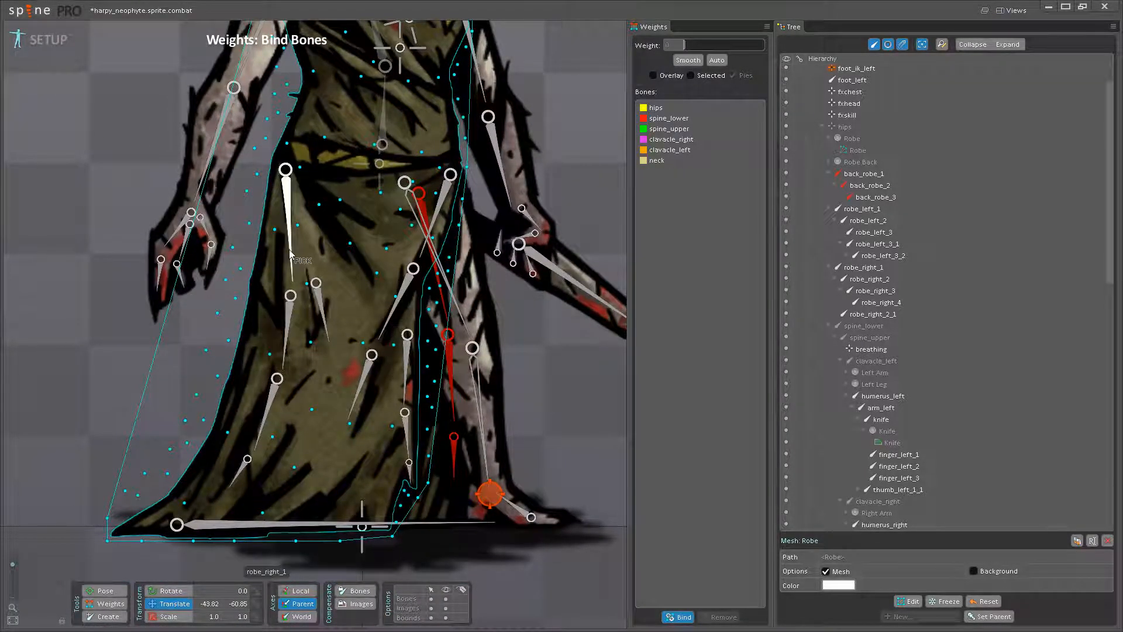
left_click(289, 326)
left_click(268, 409)
left_click(322, 310)
left_click(246, 468)
- Bind the robe mesh to robe_left_1, robe_left_2, robe_left_3, robe_left_3_1, robe_left_3_2, robe_left_3_3 and robe_ground
left_click_drag(402, 323, 366, 402)
left_click(402, 293)
left_click(385, 363)
left_click(333, 448)
left_click(373, 427)
left_click(376, 509)
left_click_drag(375, 483, 387, 373)
left_click(388, 440)
left_click(351, 492)
- Bind the robe mesh to the breathing bone on the chest
scroll(267, 298, "down", 3)
left_click_drag(267, 297, 294, 373)
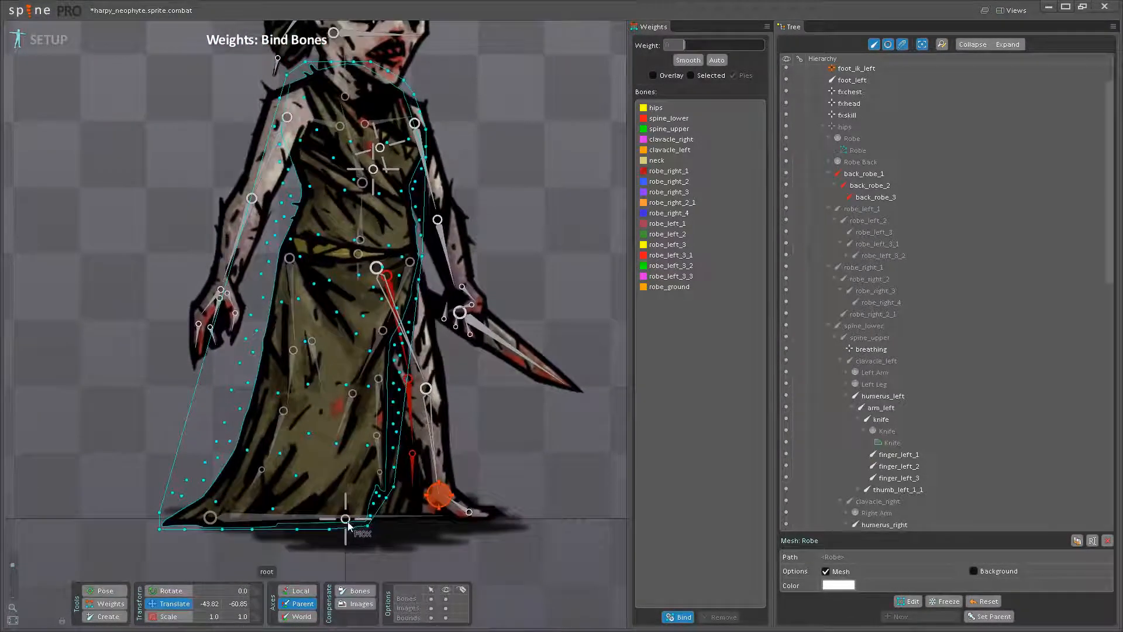
left_click_drag(354, 196, 359, 292)
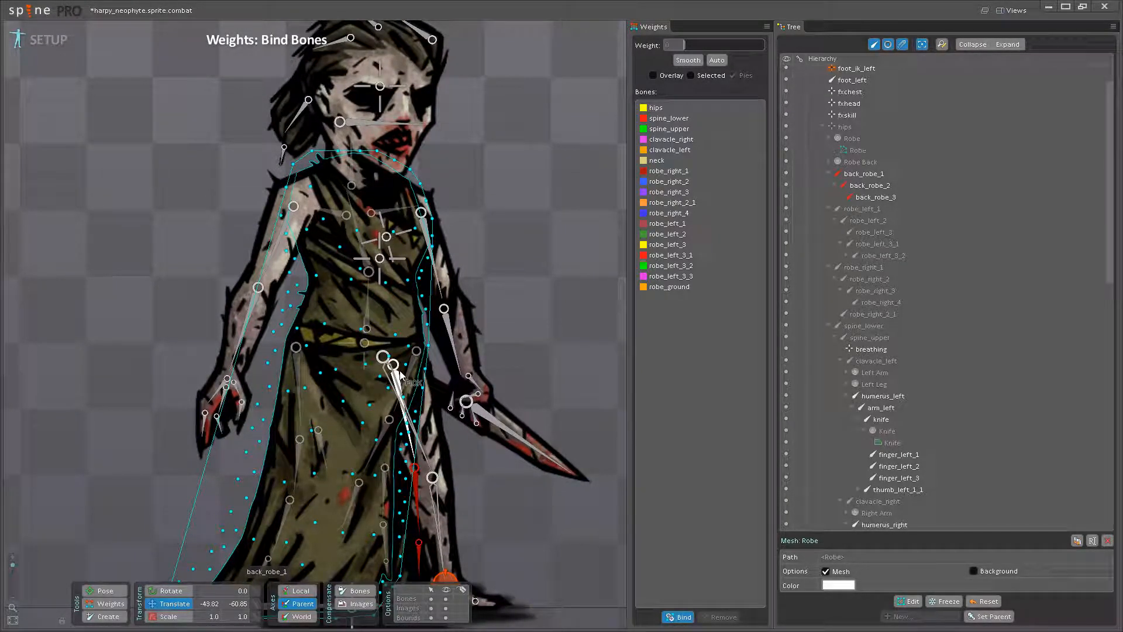
left_click_drag(421, 359, 426, 401)
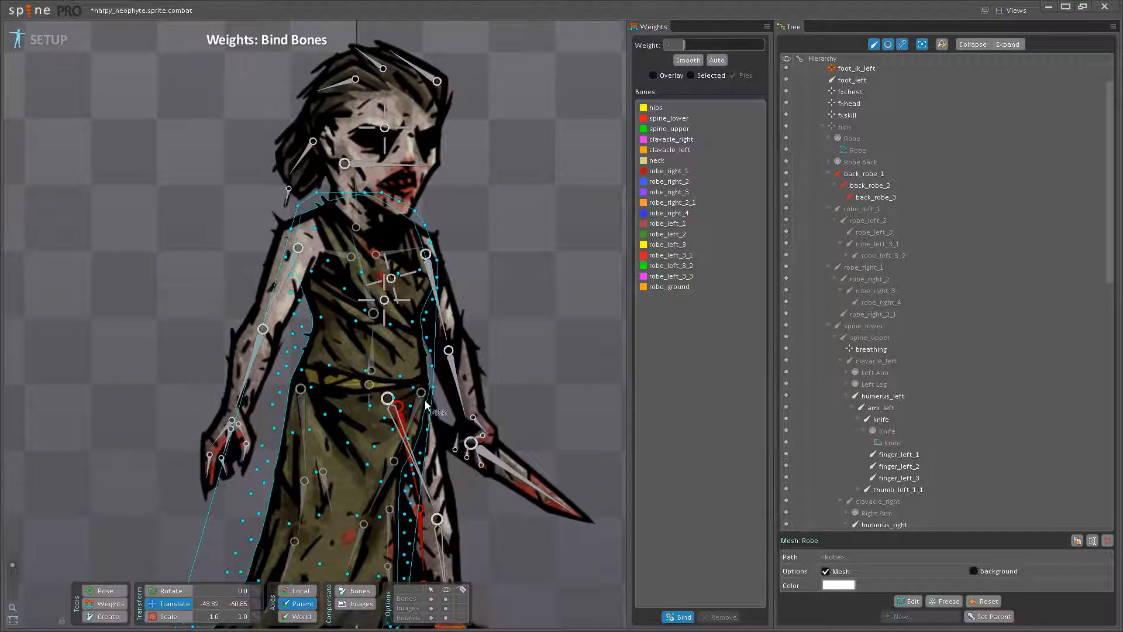
left_click(392, 284)
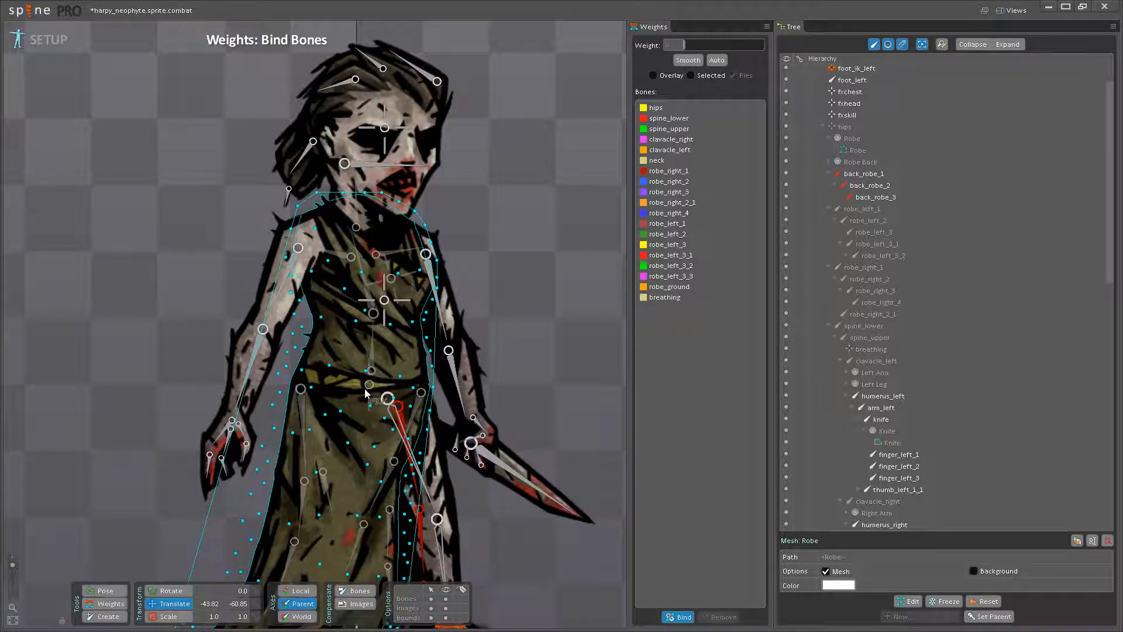
- Finish choosing bones for the robe mesh and turn on the weight overlay
left_click_drag(353, 324, 351, 395)
scroll(362, 396, "down", 3)
left_click_drag(462, 440, 474, 326)
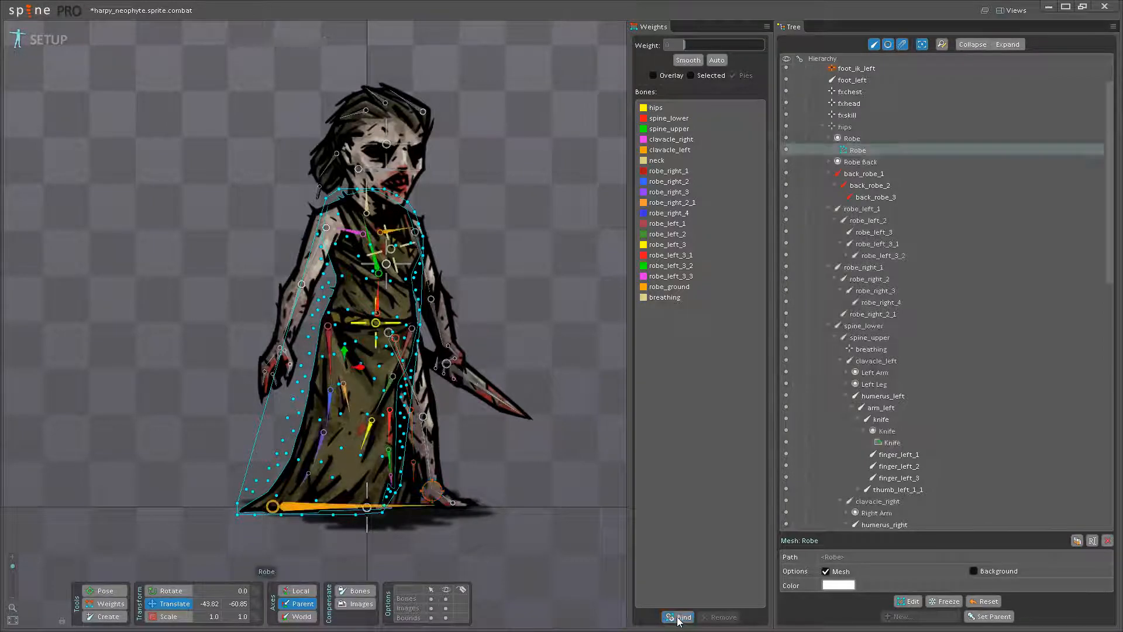
left_click(678, 619)
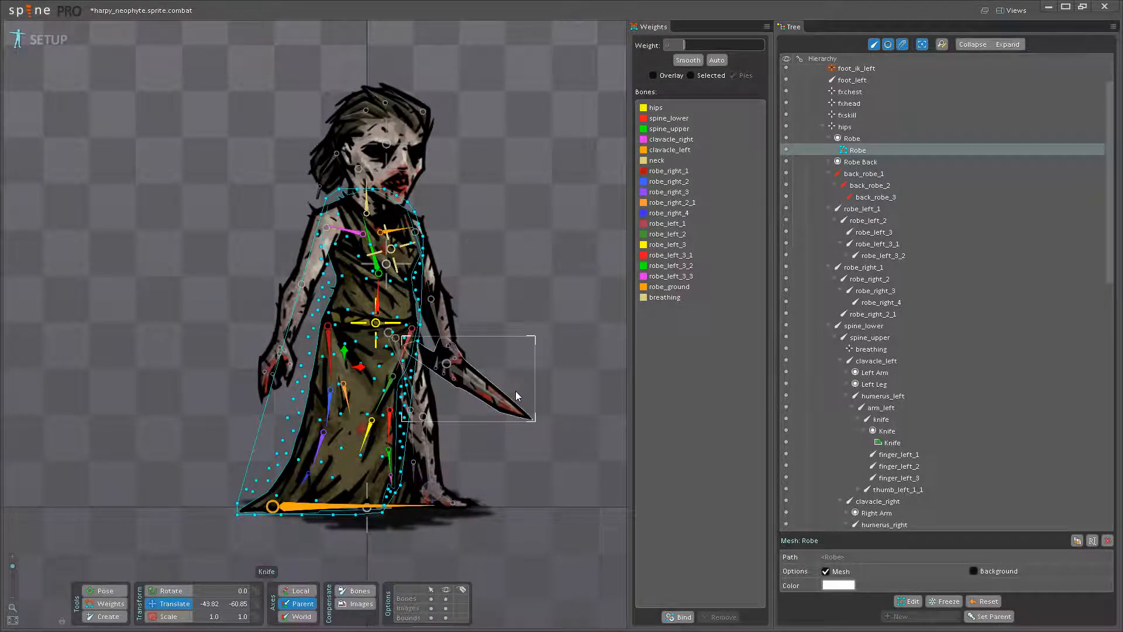
left_click(105, 603)
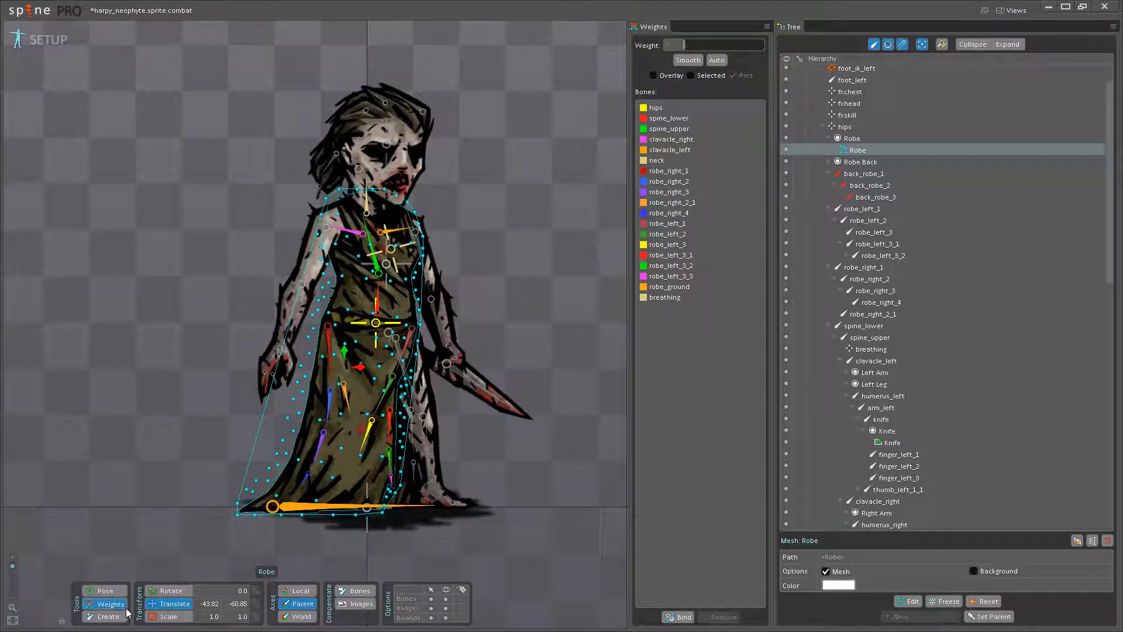
left_click(677, 617)
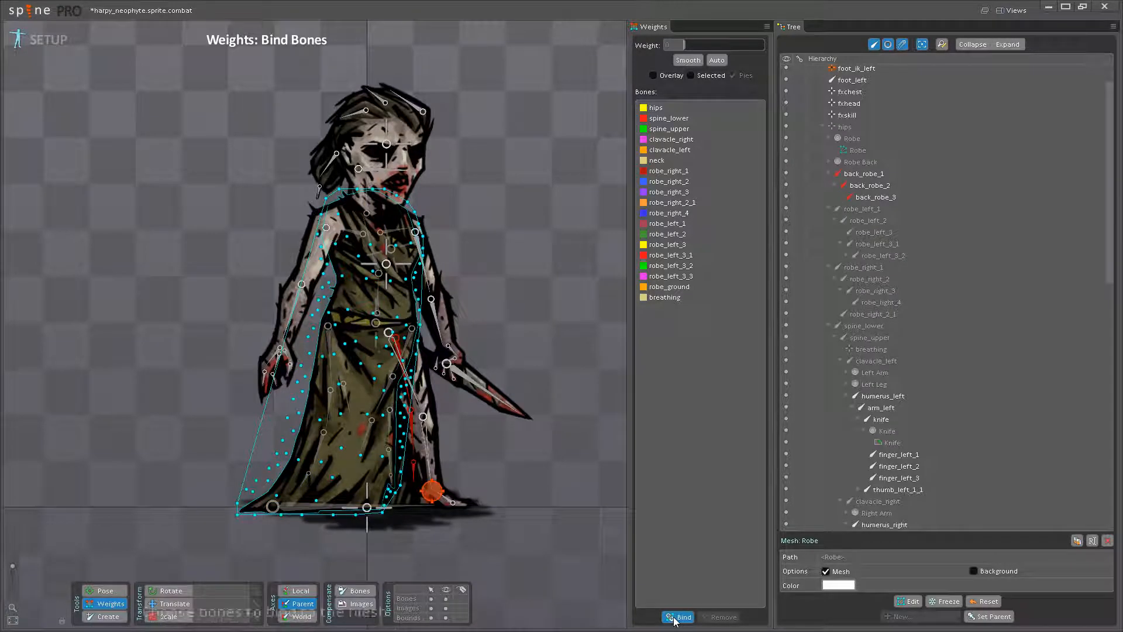
left_click(659, 76)
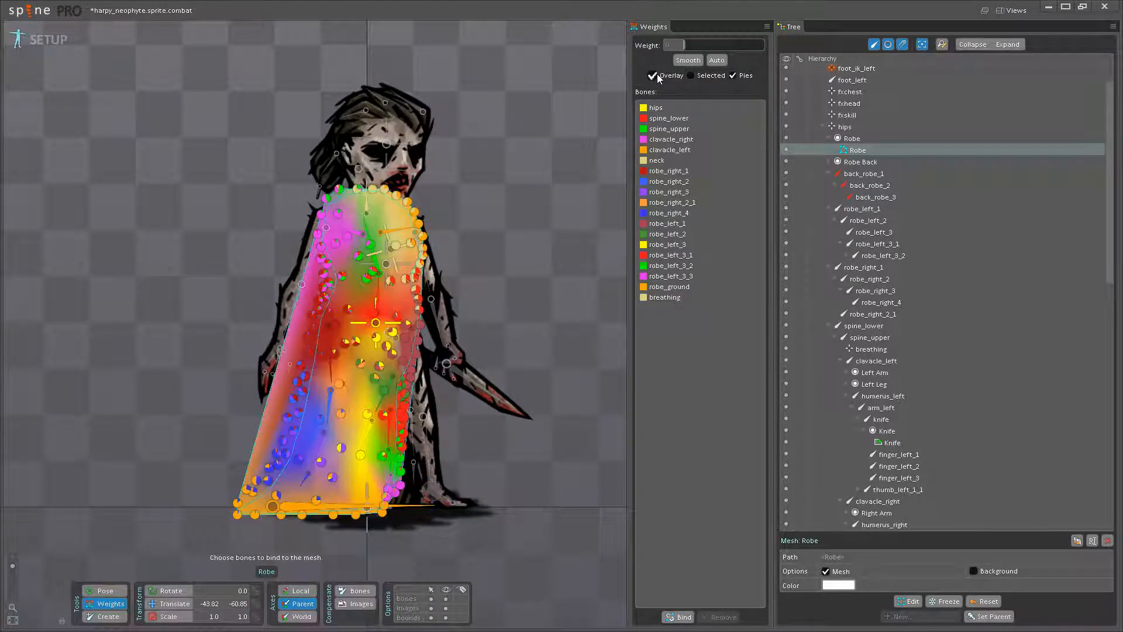
- Show the harpy_mancatcher.sprite.combat and antiquarian.sprite.combat skeletons alongside the neophyte as references
scroll(450, 329, "up", 8)
scroll(424, 346, "down", 6)
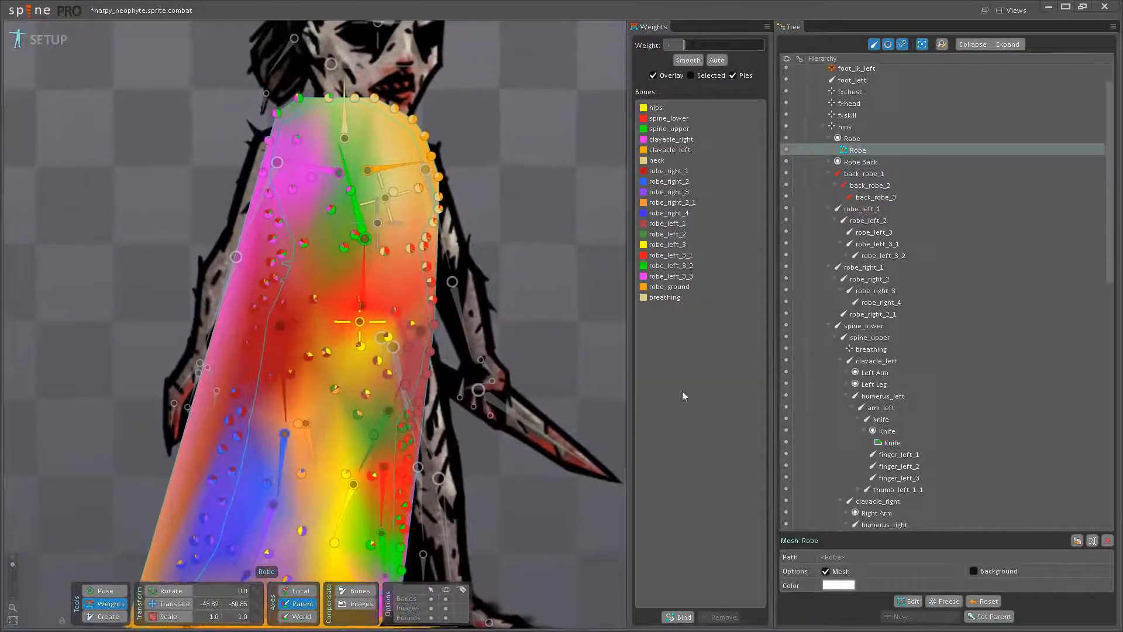
scroll(844, 375, "down", 15)
left_click(786, 292)
left_click(786, 280)
scroll(532, 330, "down", 5)
left_click_drag(492, 239, 371, 266)
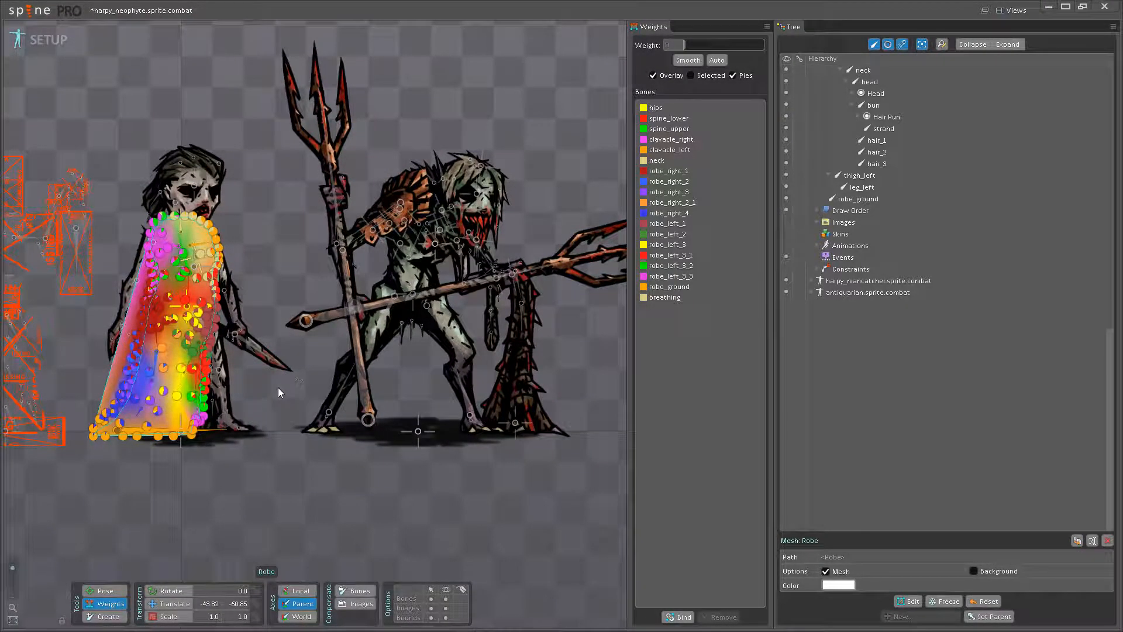
scroll(284, 383, "up", 4)
left_click_drag(398, 370, 432, 376)
left_click_drag(405, 339, 455, 367)
scroll(301, 381, "up", 2)
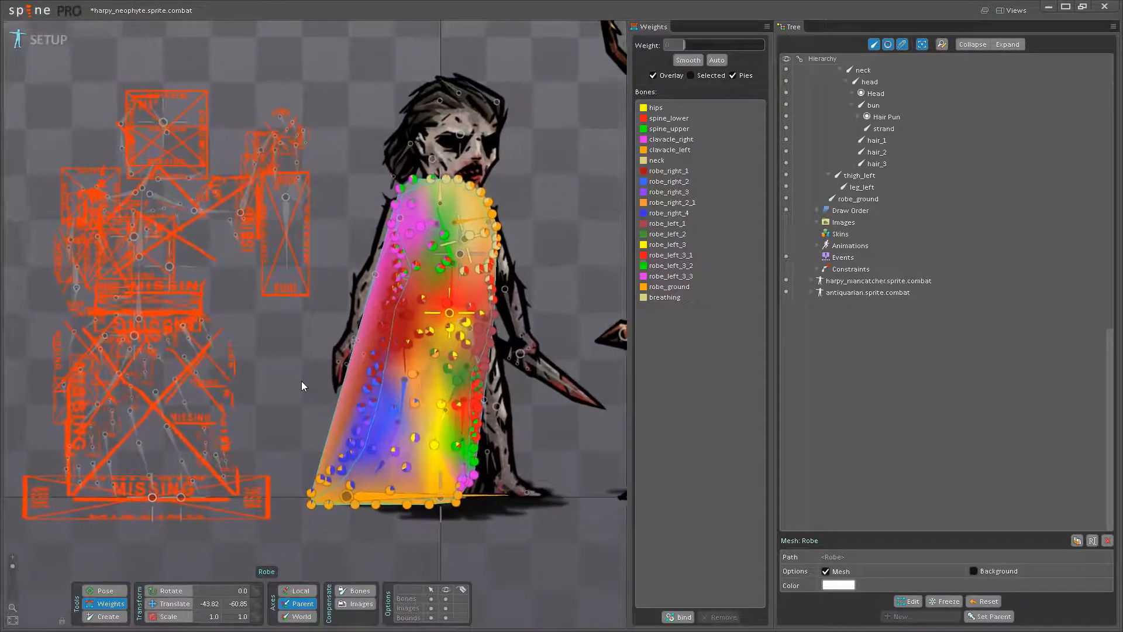
- Set the robe's top collar vertices beside the neck to a weight of 100 on the neck bone
scroll(258, 381, "up", 2)
scroll(331, 383, "up", 3)
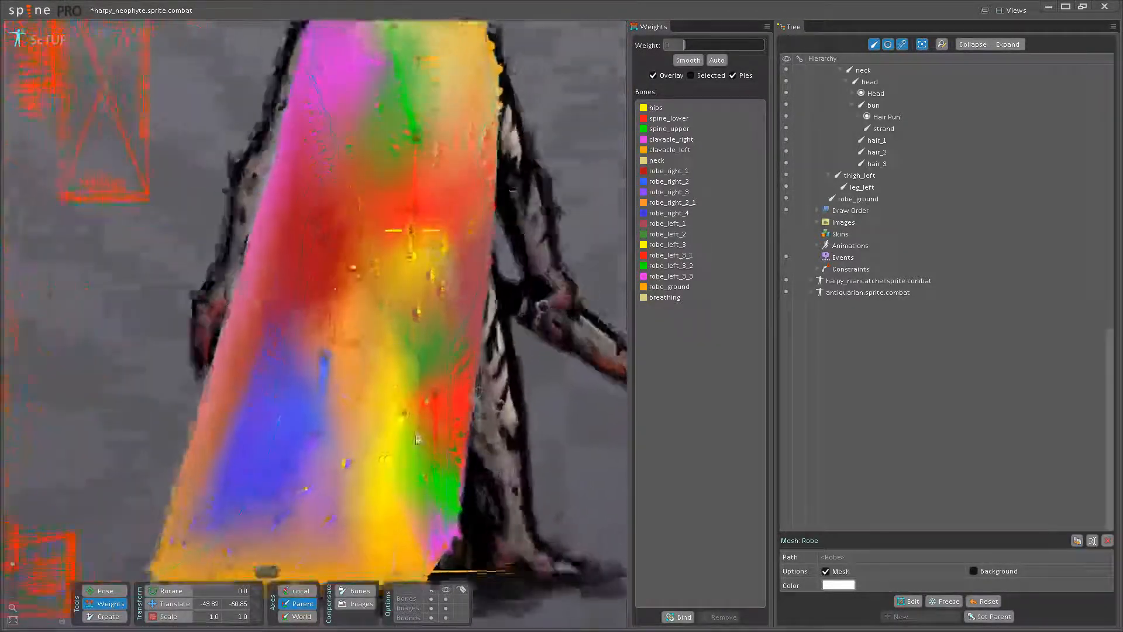
left_click_drag(384, 358, 354, 368)
left_click(399, 355)
scroll(437, 509, "down", 4)
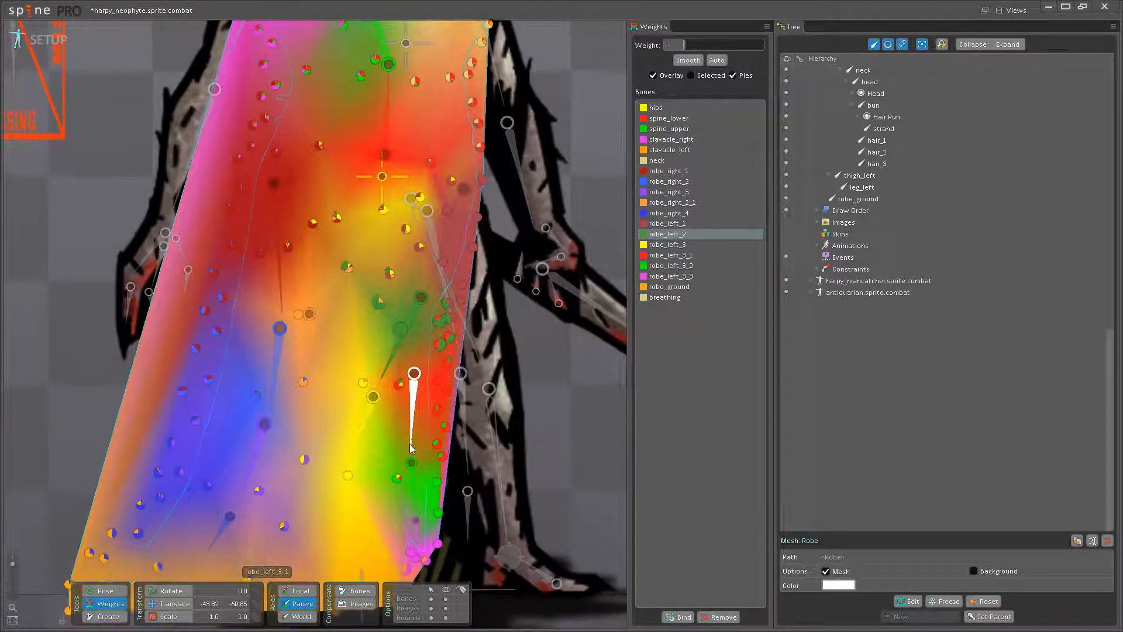
scroll(420, 359, "up", 5)
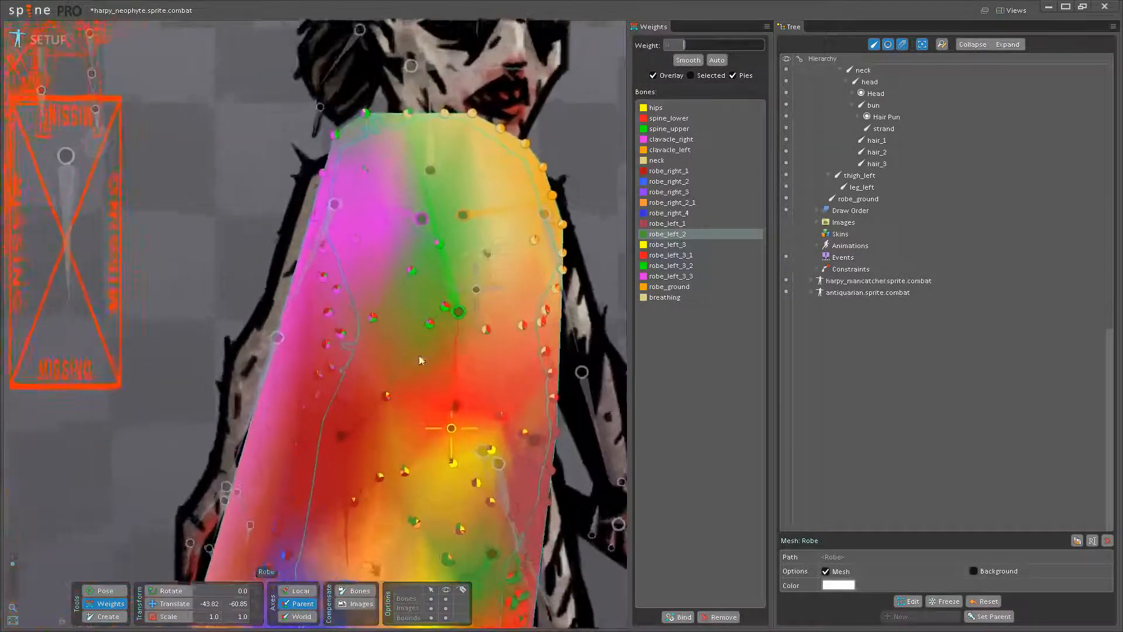
scroll(420, 303, "up", 3)
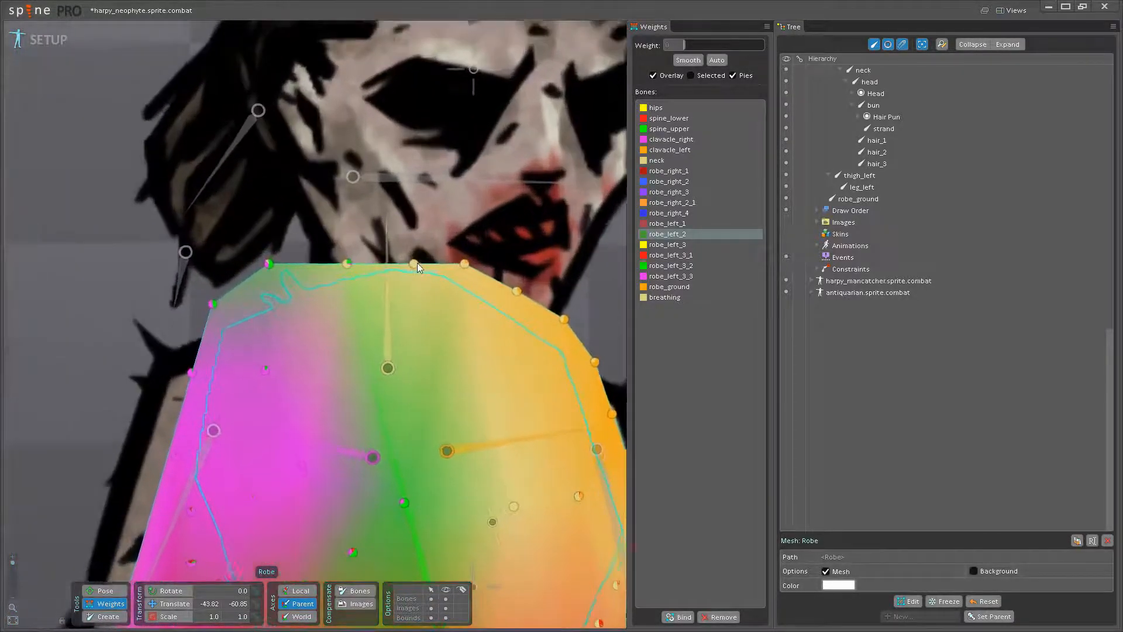
left_click(385, 307)
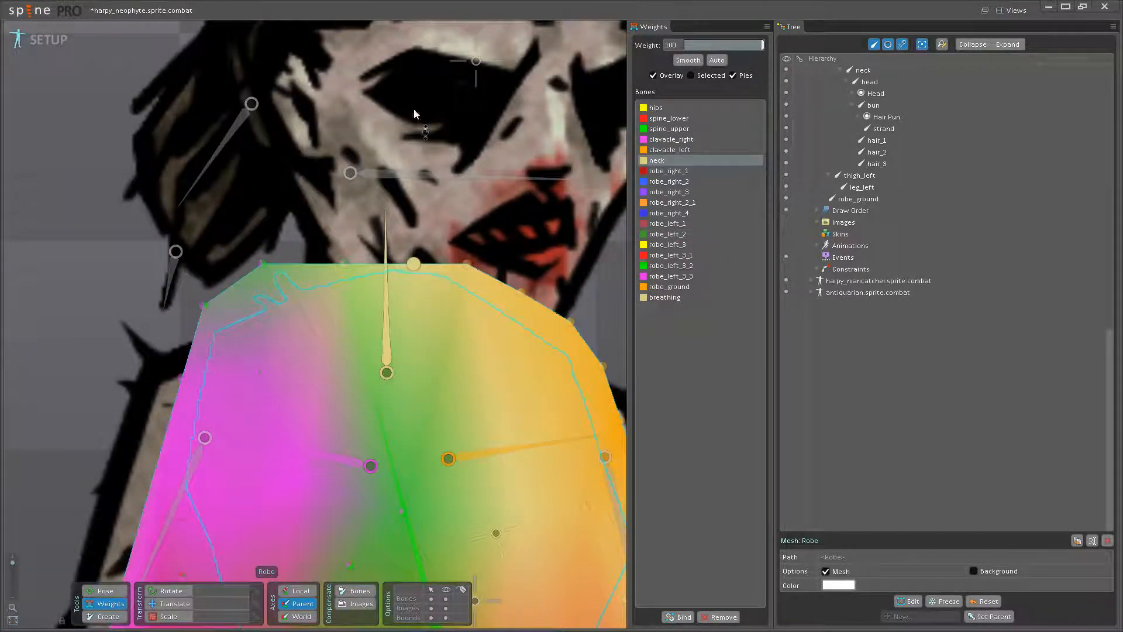
scroll(426, 270, "down", 2)
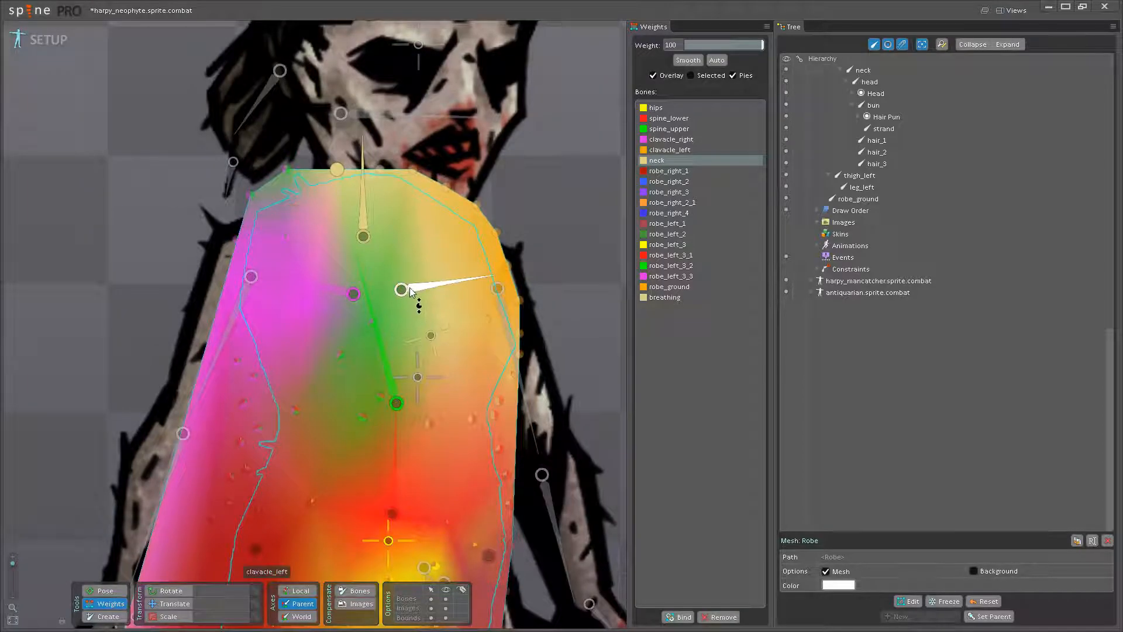
- Try weighting the robe vertices along the character's left shoulder edge at 100 to clavacle_left
left_click(452, 281)
scroll(454, 291, "up", 4)
left_click_drag(570, 308, 542, 171)
left_click_drag(591, 375, 526, 206)
scroll(359, 311, "down", 3)
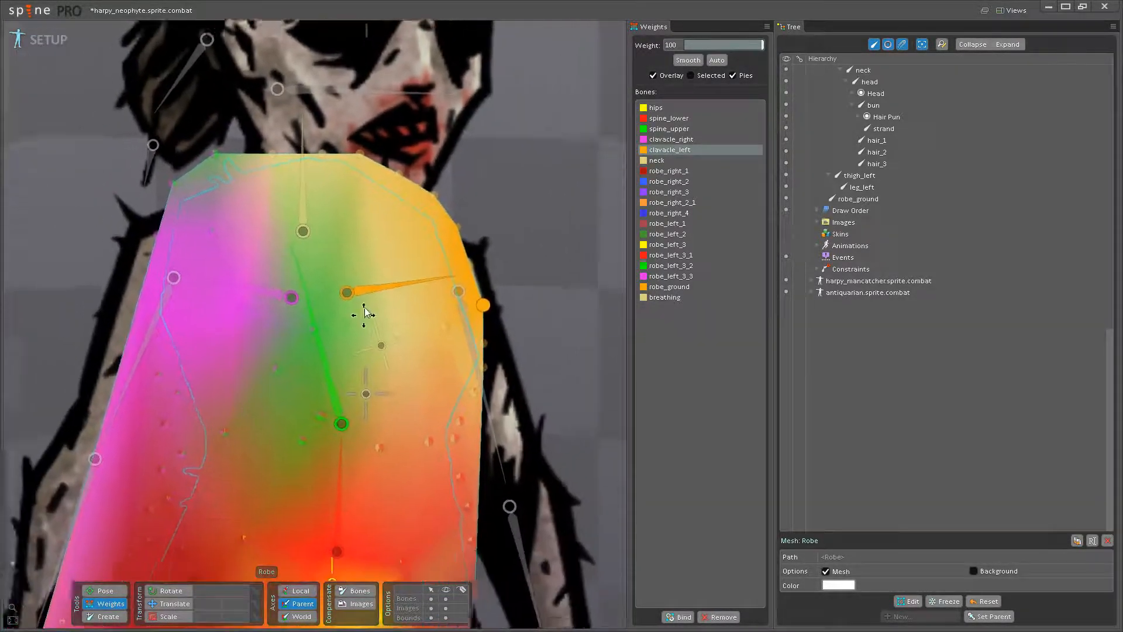
- Set the robe vertices at the centre and left of the chest to a weight of 100 on spine_upper
left_click(362, 351)
left_click_drag(311, 342, 316, 286)
left_click_drag(356, 389, 358, 310)
left_click_drag(336, 413, 345, 345)
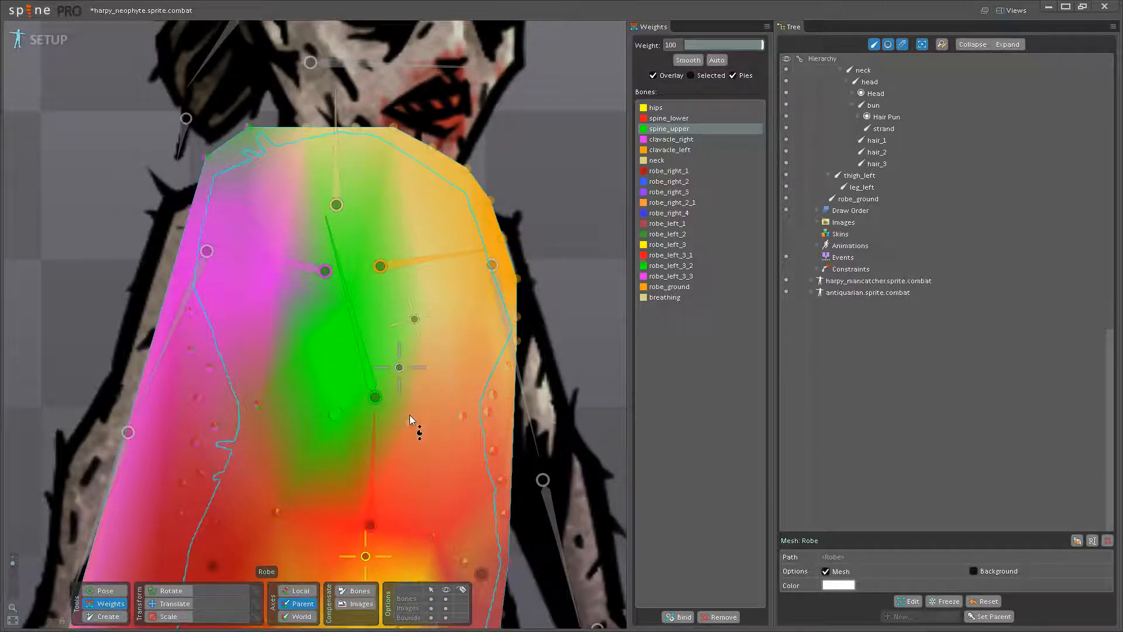
left_click_drag(430, 307, 429, 202)
left_click_drag(476, 301, 459, 226)
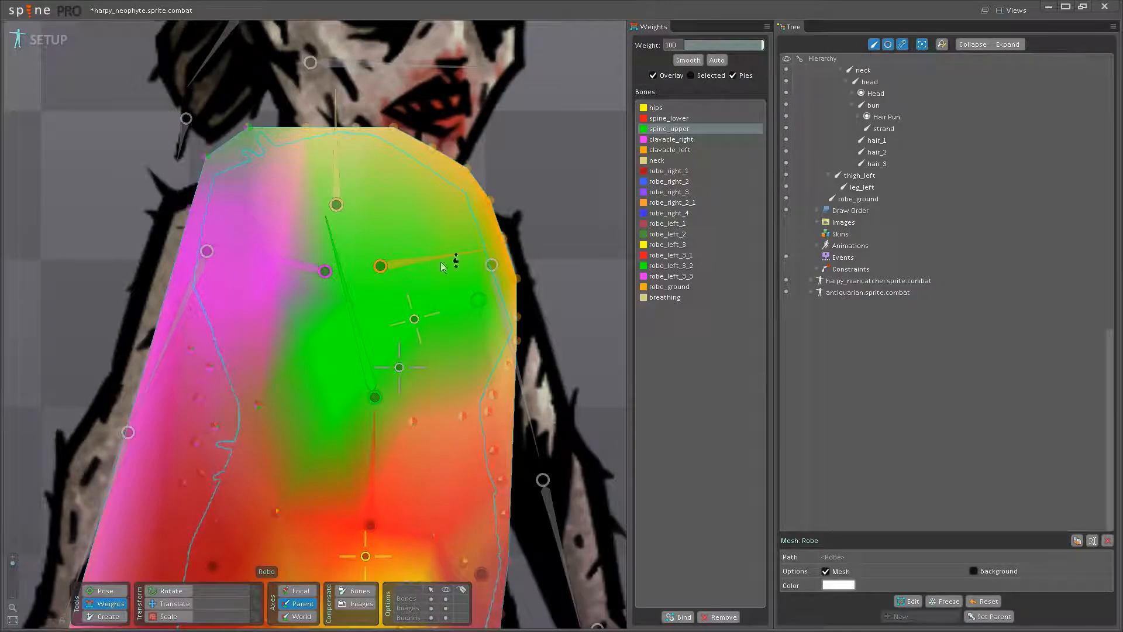
left_click_drag(371, 354, 407, 353)
scroll(363, 331, "down", 3)
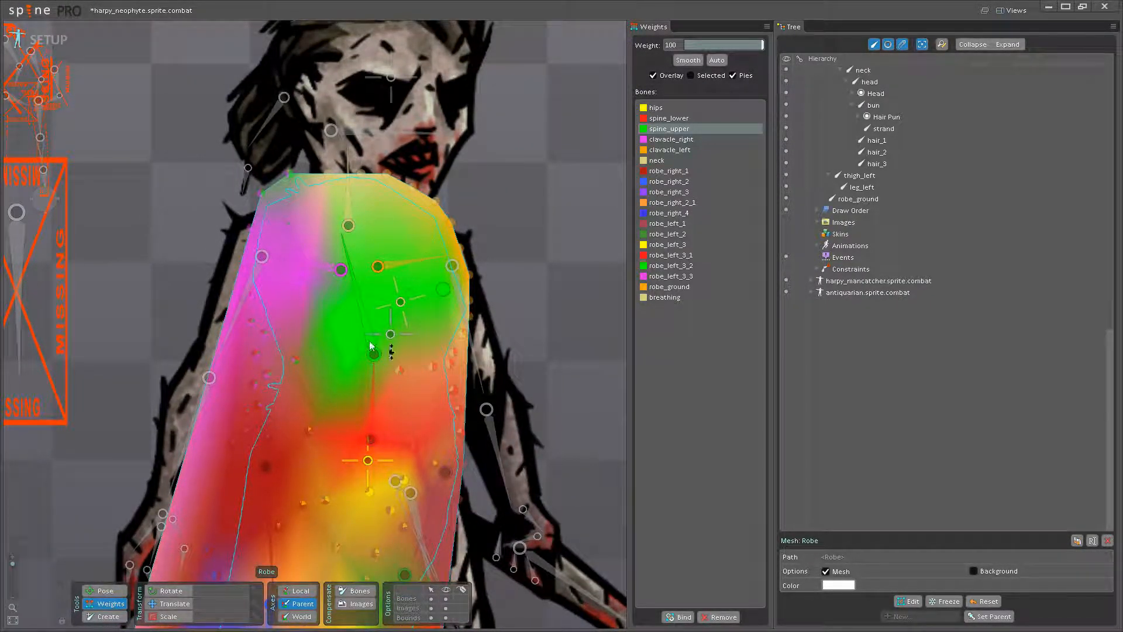
- Extend full spine_upper weighting to the robe vertices on the right side of the chest and ribs
scroll(330, 304, "up", 4)
scroll(385, 338, "down", 2)
left_click_drag(385, 338, 358, 373)
scroll(331, 361, "up", 1)
left_click_drag(316, 341, 317, 281)
left_click_drag(304, 466, 334, 311)
- Weight the robe vertices on the character's right side above the waist to spine_lower
left_click(443, 440)
left_click_drag(352, 473, 339, 241)
left_click_drag(286, 387, 245, 241)
left_click_drag(273, 433, 271, 269)
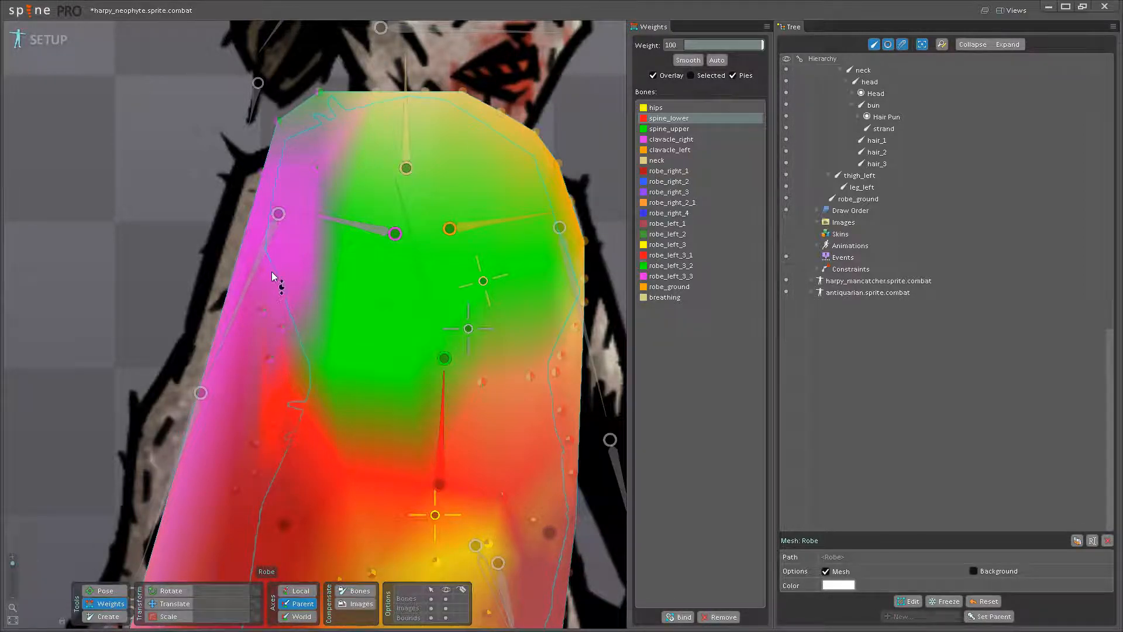
- Set the robe vertices across the left side of the abdomen to a weight of 100 on spine_lower
left_click_drag(563, 421, 539, 327)
left_click_drag(539, 448, 514, 308)
left_click(403, 345)
left_click(415, 431)
left_click_drag(451, 389, 465, 247)
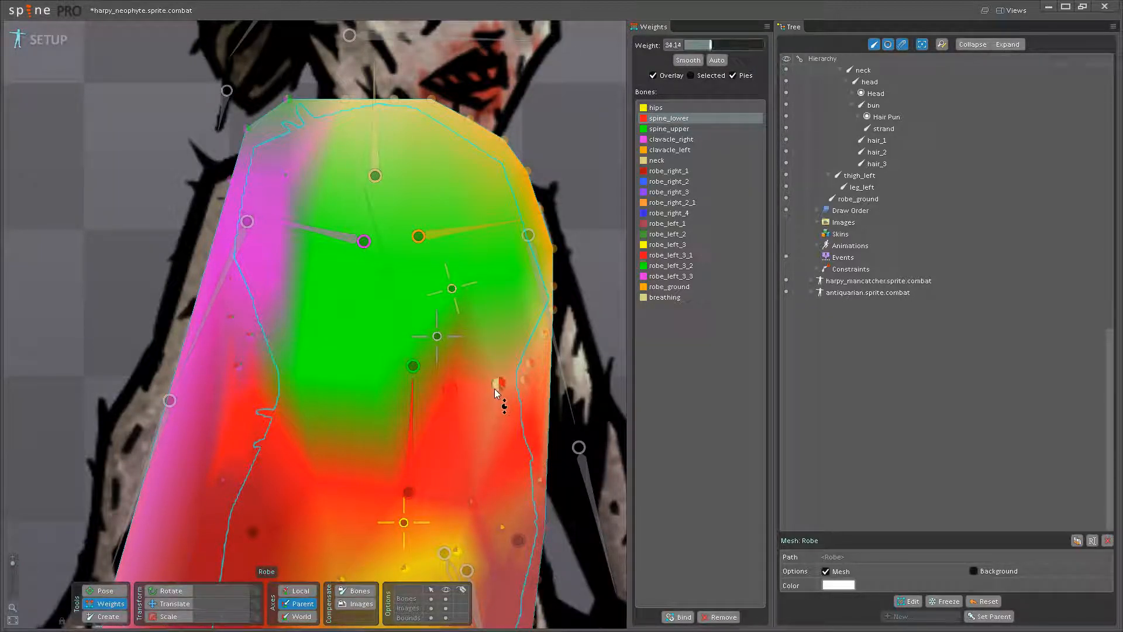
left_click_drag(495, 390, 481, 231)
left_click_drag(491, 425, 470, 403)
left_click_drag(502, 361, 489, 263)
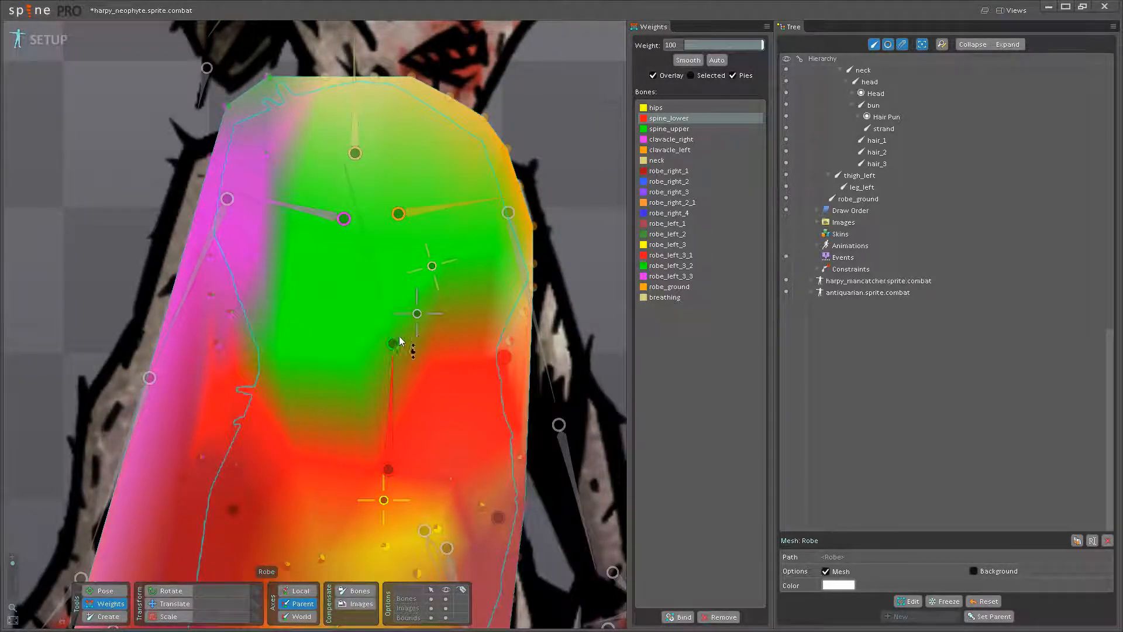
- Set the outer robe vertices from the left ribs up to the left shoulder to 100 on spine_upper
left_click(393, 343)
left_click_drag(524, 311, 525, 106)
left_click_drag(536, 208, 542, 300)
left_click_drag(541, 354, 536, 187)
left_click_drag(460, 331, 476, 365)
scroll(407, 371, "up", 2)
left_click_drag(567, 302, 574, 170)
left_click_drag(551, 256, 541, 181)
left_click_drag(465, 261, 460, 336)
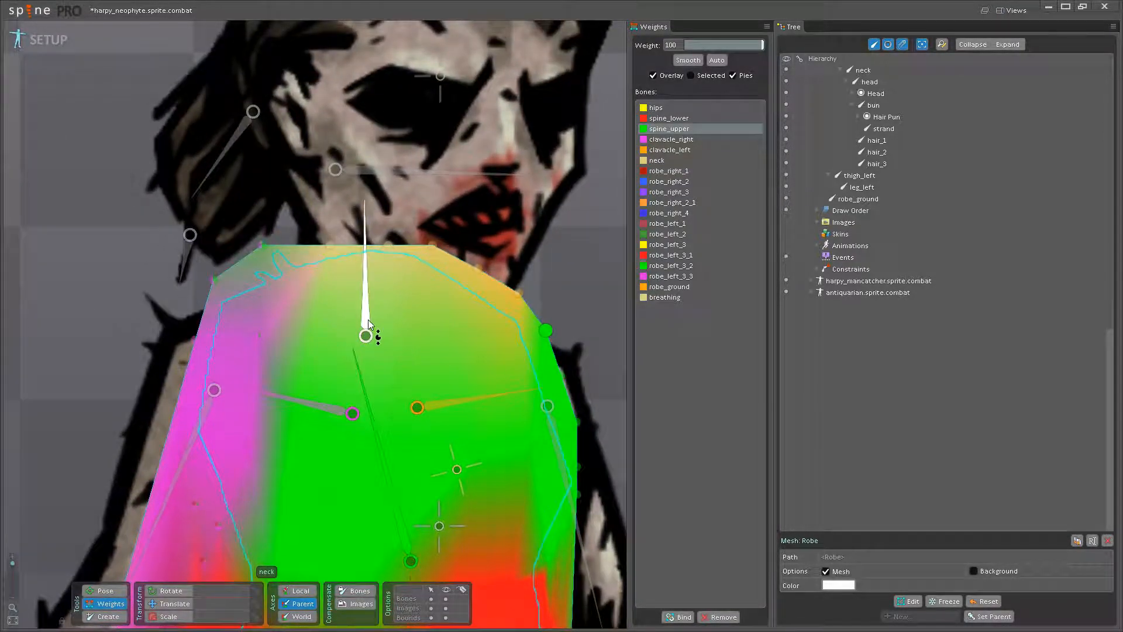
- Set the robe vertices along the sloping left collar edge to a weight of 100 on spine_upper
left_click_drag(478, 269, 485, 143)
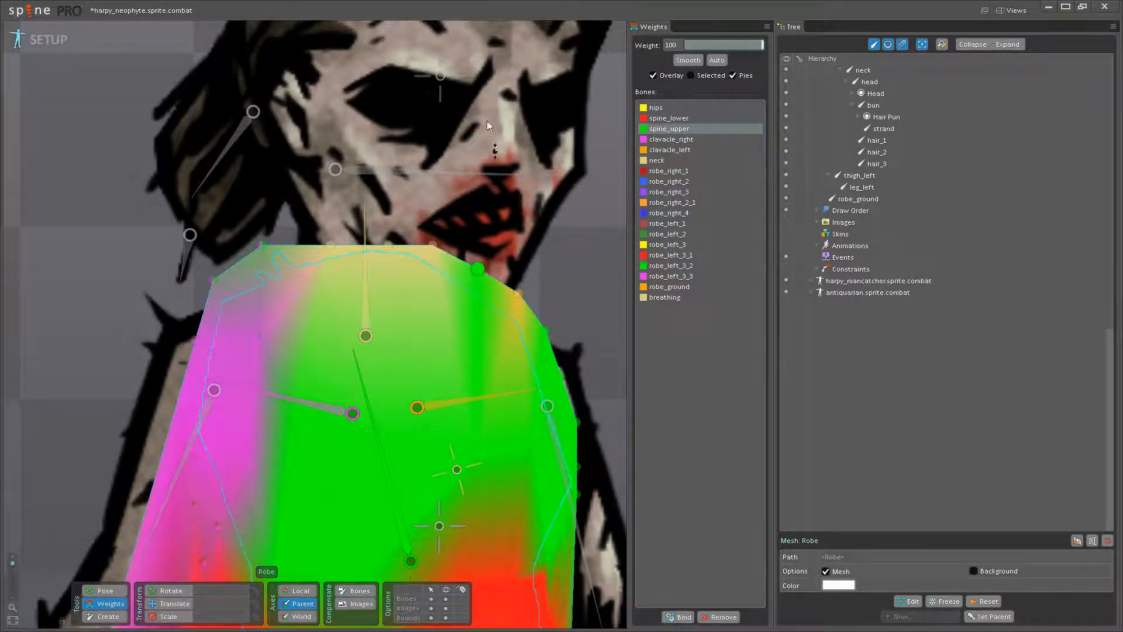
left_click_drag(521, 295, 521, 145)
left_click(548, 330)
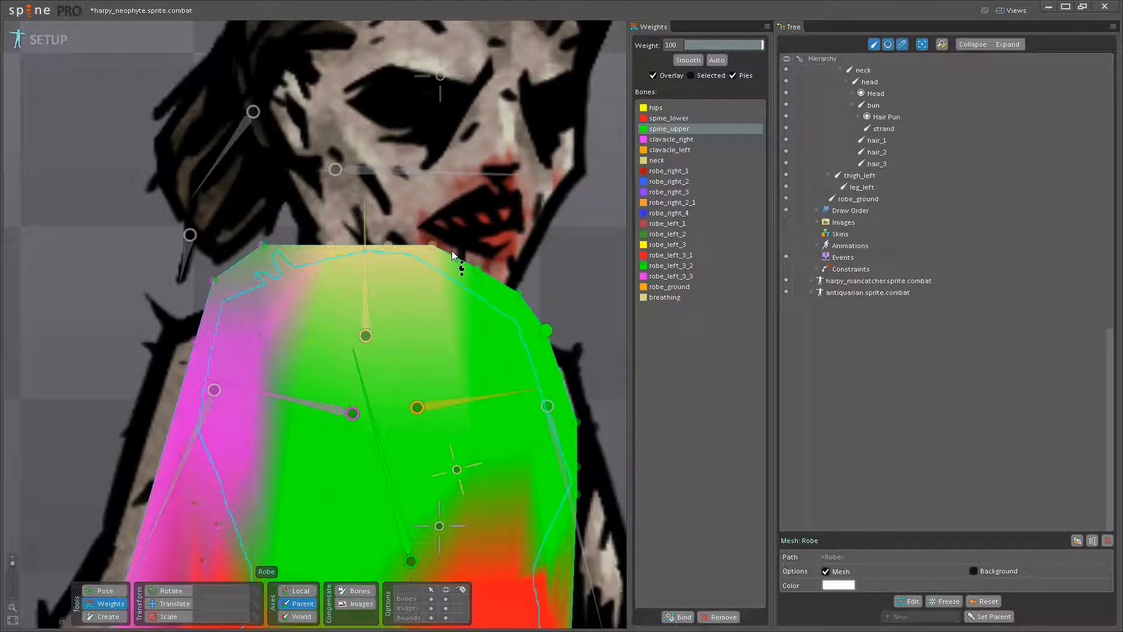
left_click_drag(432, 245, 401, 105)
- Set the robe vertices around the right shoulder and right collar corner to 100 on clavacle_right
left_click_drag(278, 274, 368, 209)
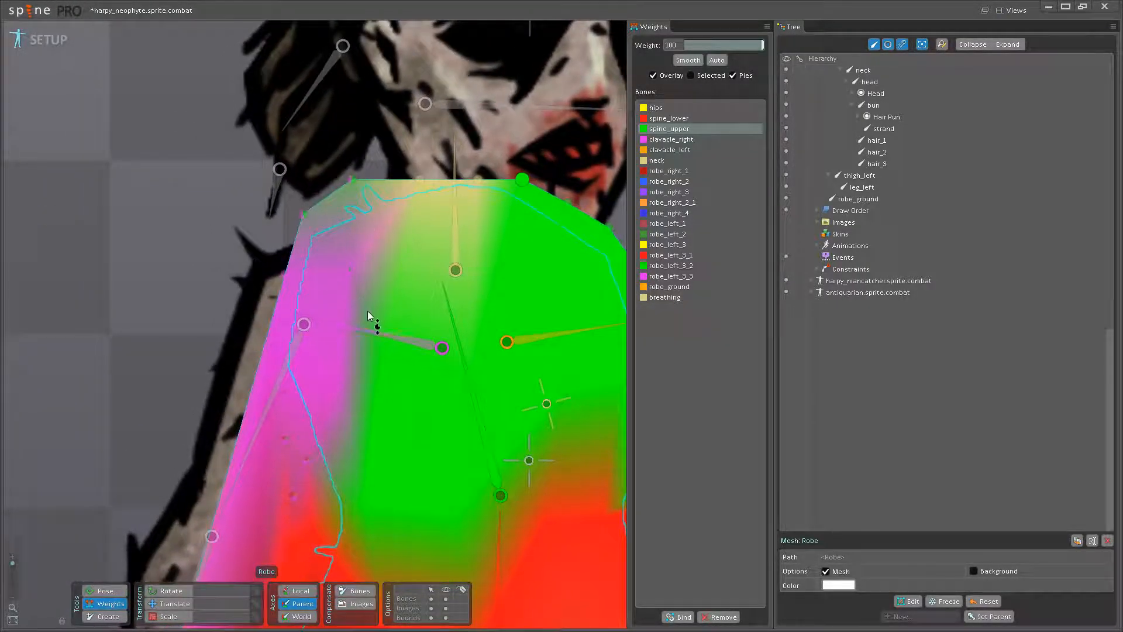
left_click(372, 332)
left_click_drag(350, 269, 329, 133)
left_click_drag(284, 276, 294, 150)
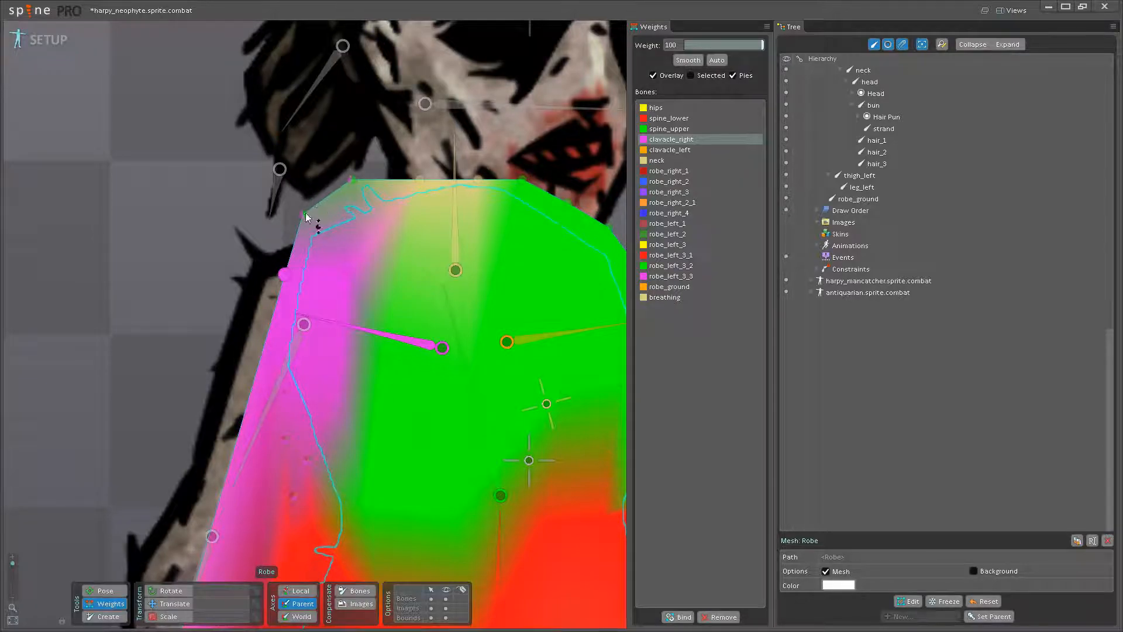
left_click_drag(305, 217, 314, 66)
left_click_drag(353, 181, 334, 27)
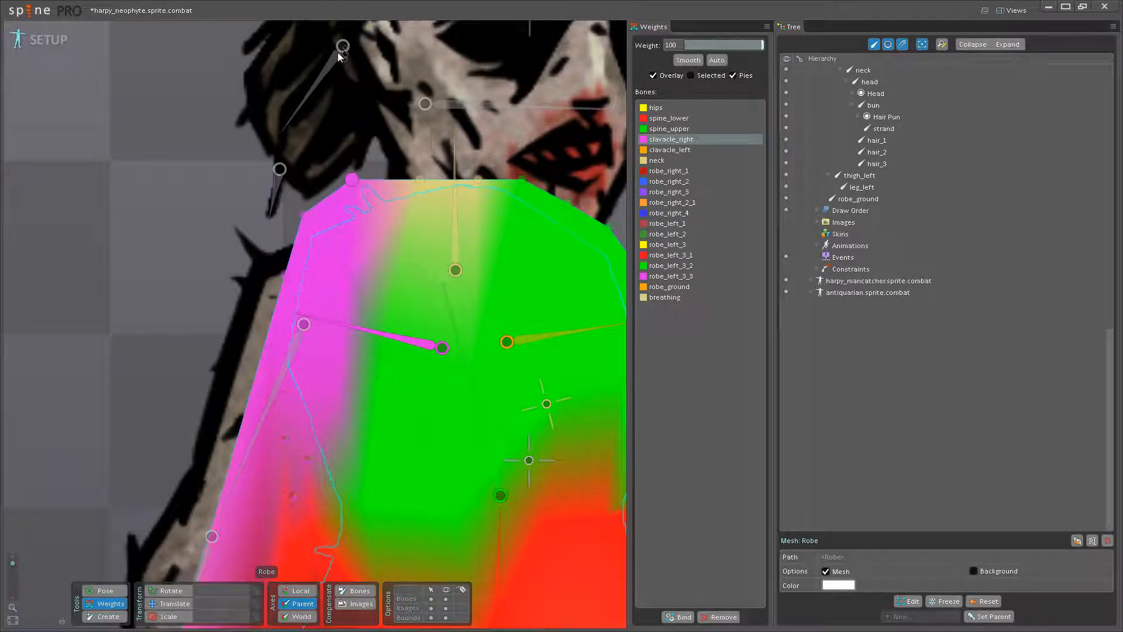
- Set the robe vertex inside the right armpit to a weight of 100 on spine_upper
scroll(395, 340, "down", 2)
left_click_drag(396, 375, 406, 312)
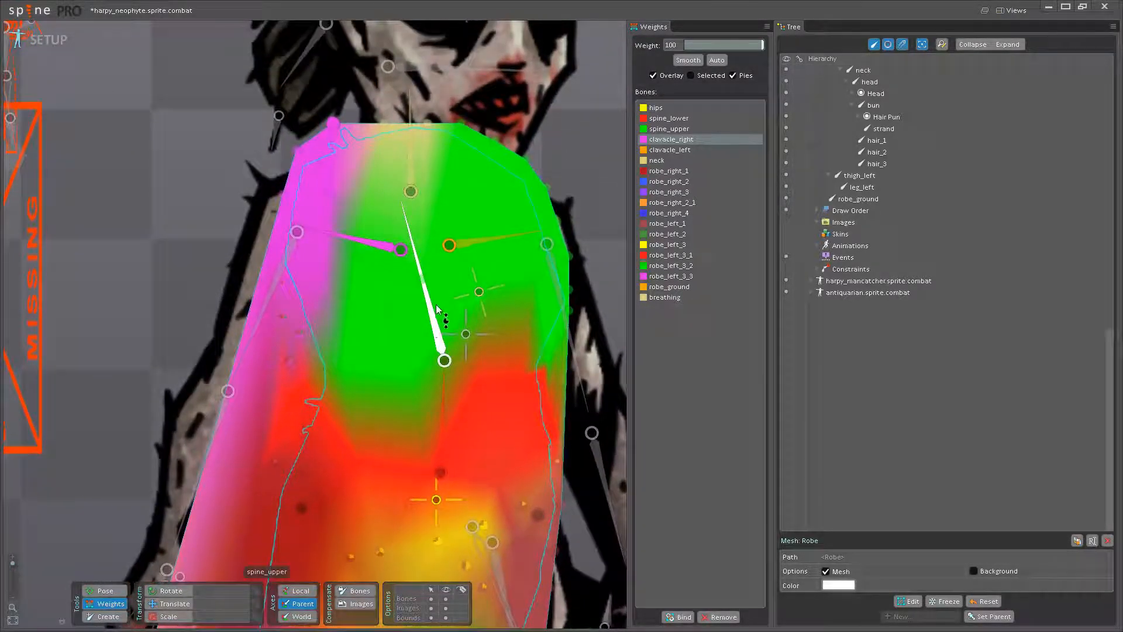
left_click(437, 311)
left_click_drag(325, 278, 350, 141)
- Examine the robe's weight overlay from the waist down to the hem
left_click_drag(410, 468, 412, 193)
scroll(456, 343, "down", 2)
left_click_drag(468, 398, 419, 363)
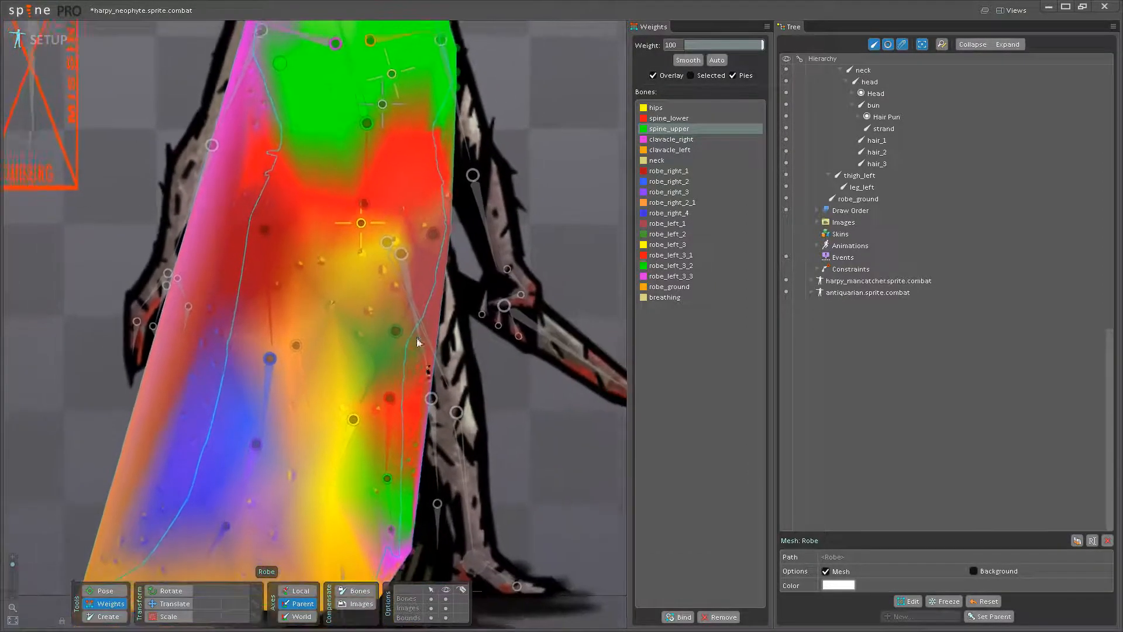
left_click_drag(408, 273, 409, 356)
scroll(352, 293, "up", 2)
left_click_drag(383, 266, 381, 334)
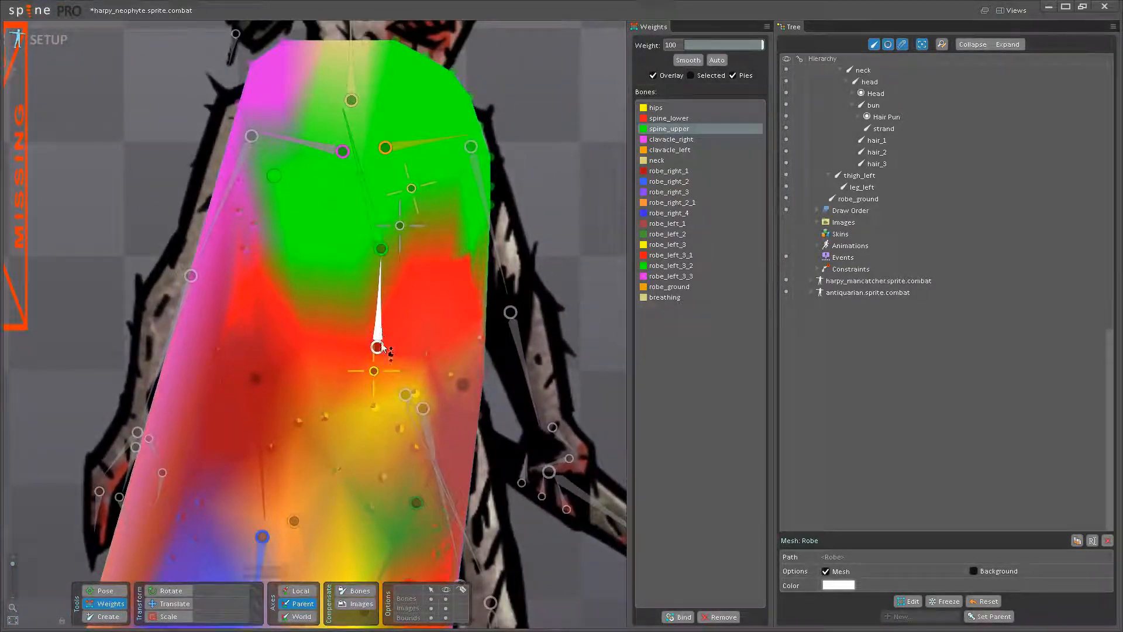
left_click_drag(361, 393, 441, 272)
scroll(440, 275, "down", 4)
left_click_drag(440, 392, 360, 371)
left_click_drag(331, 449, 355, 344)
scroll(356, 331, "up", 2)
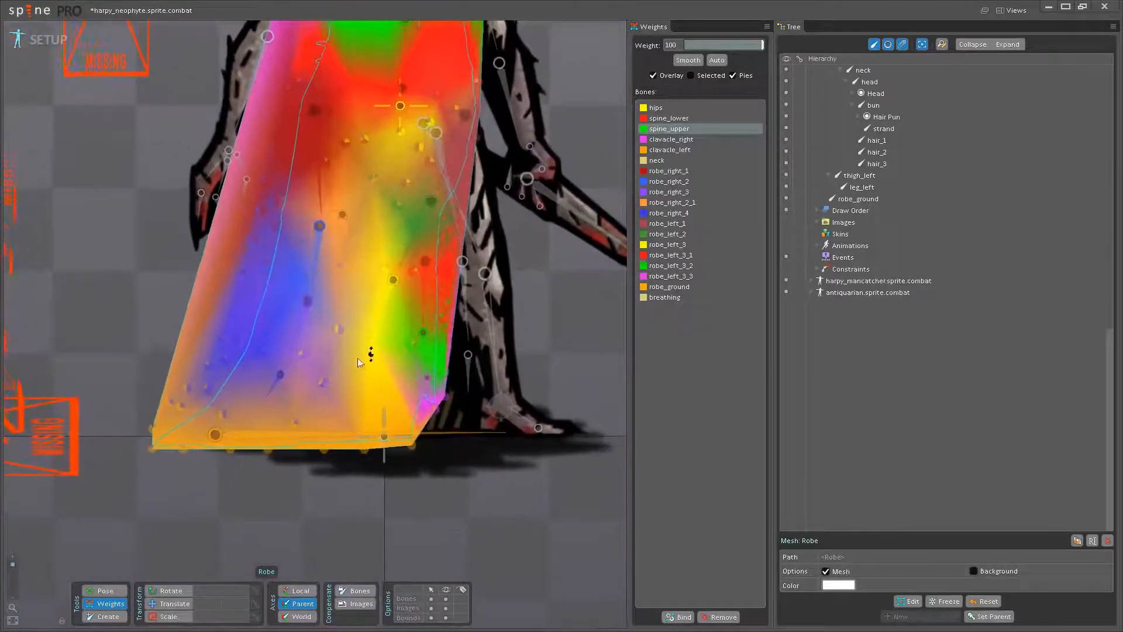
left_click_drag(335, 279, 364, 386)
scroll(371, 380, "up", 3)
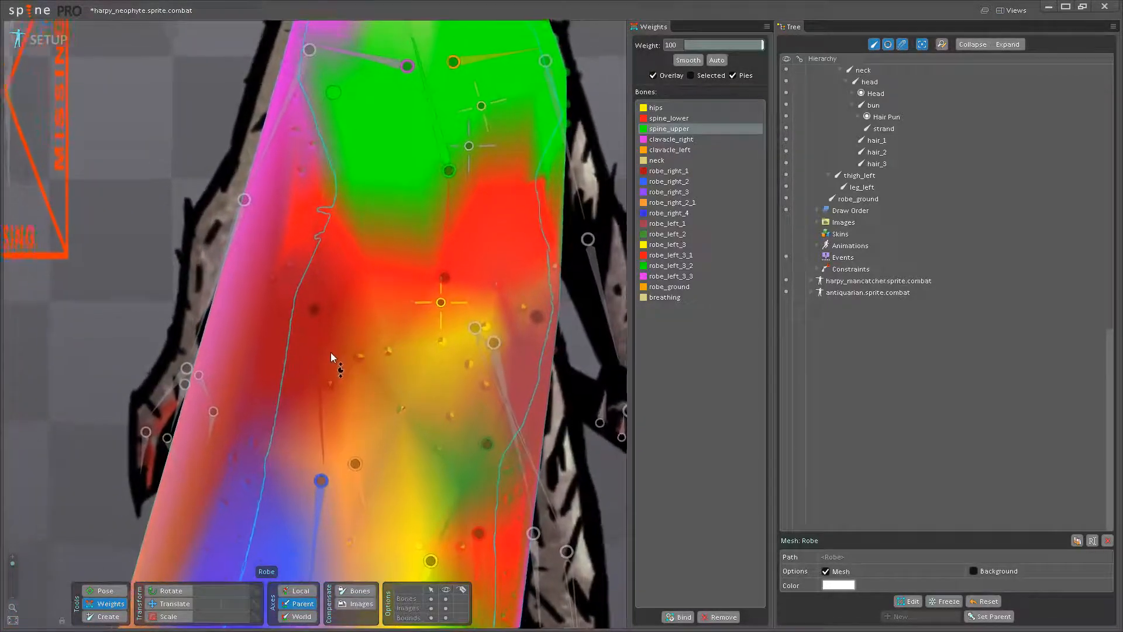
scroll(331, 352, "up", 1)
- Set the robe vertex at the right hip to 100 on robe_right_1 and weight the right waist vertex to spine_lower
left_click(328, 387)
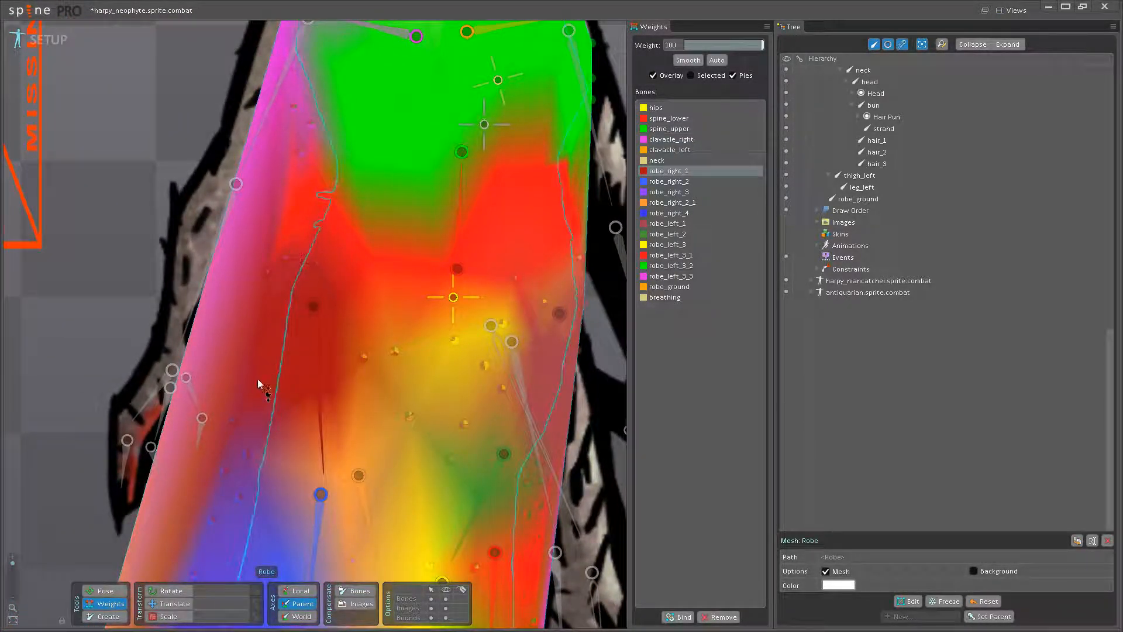
left_click_drag(448, 209, 422, 339)
left_click(434, 377)
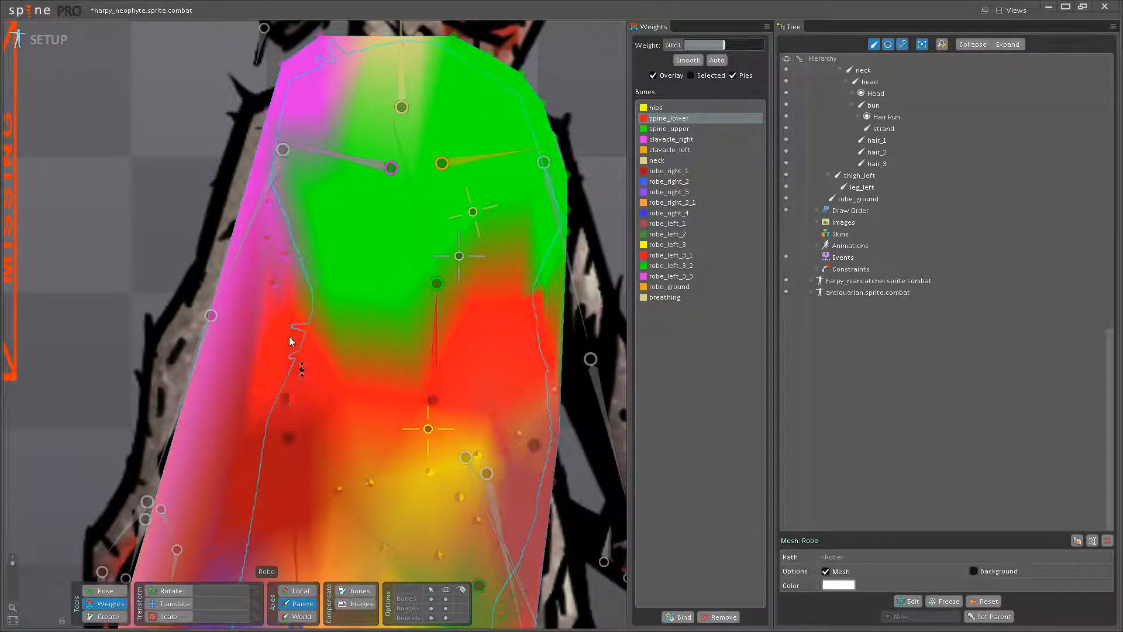
left_click_drag(344, 328, 286, 204)
- Set the robe vertices across the front of the pelvis to a weight of 100 on hips
left_click(372, 334)
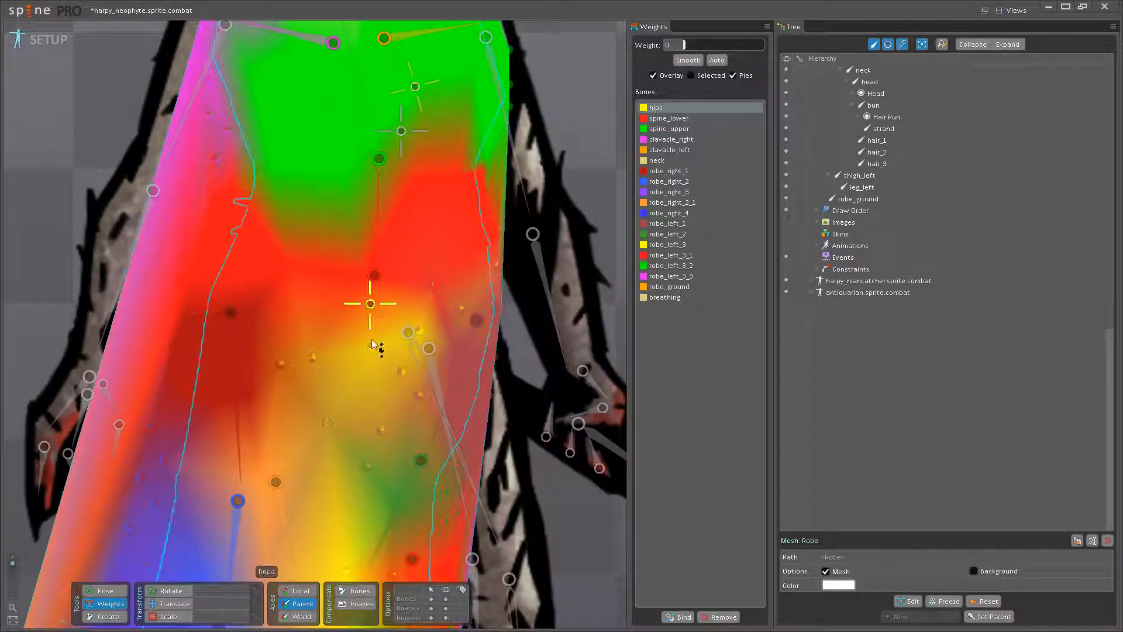
left_click_drag(371, 346, 367, 235)
left_click_drag(313, 357, 327, 252)
left_click_drag(419, 330, 396, 155)
left_click_drag(402, 371, 404, 234)
left_click_drag(281, 363, 298, 169)
- Set the robe vertices at the right end of the hem to a weight of 100 on robe_ground
left_click_drag(314, 416, 423, 104)
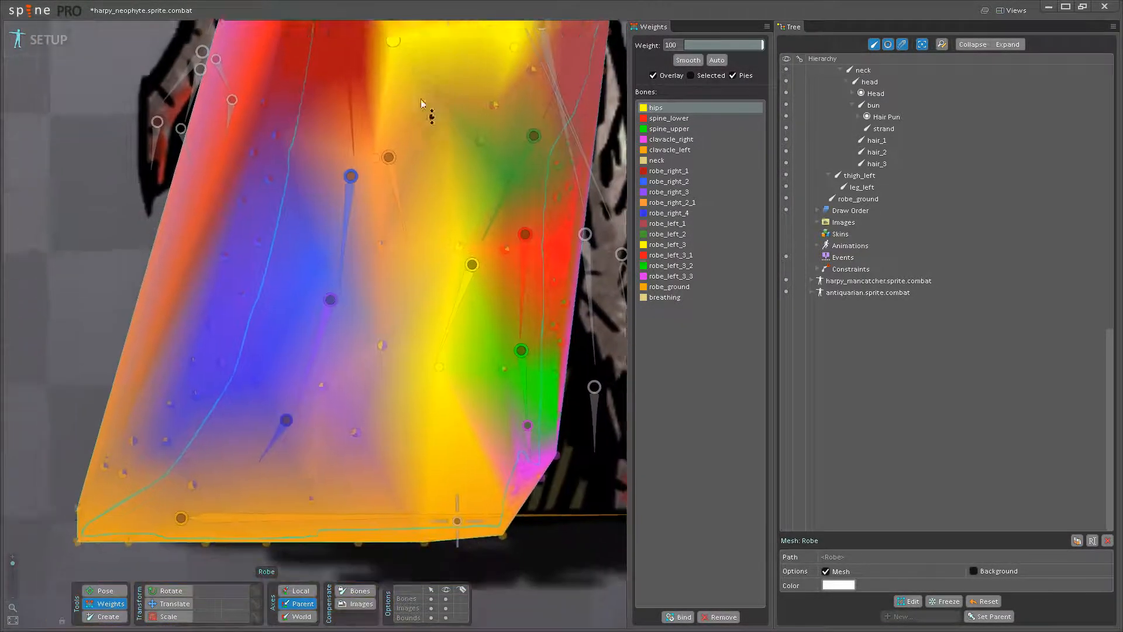
left_click(349, 449)
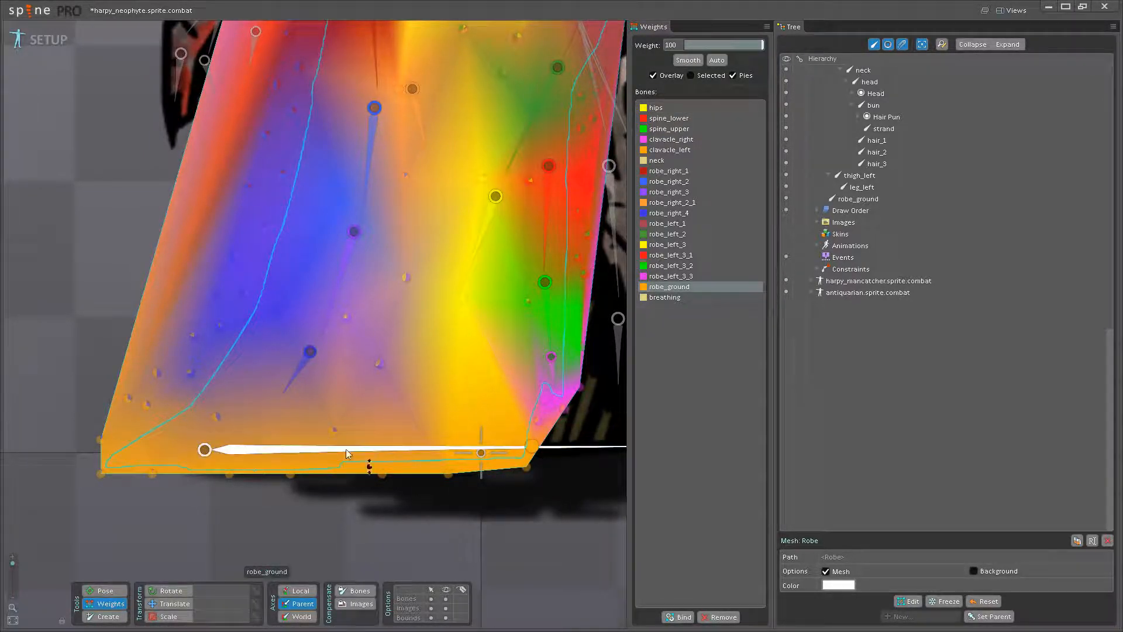
left_click_drag(241, 430, 333, 456)
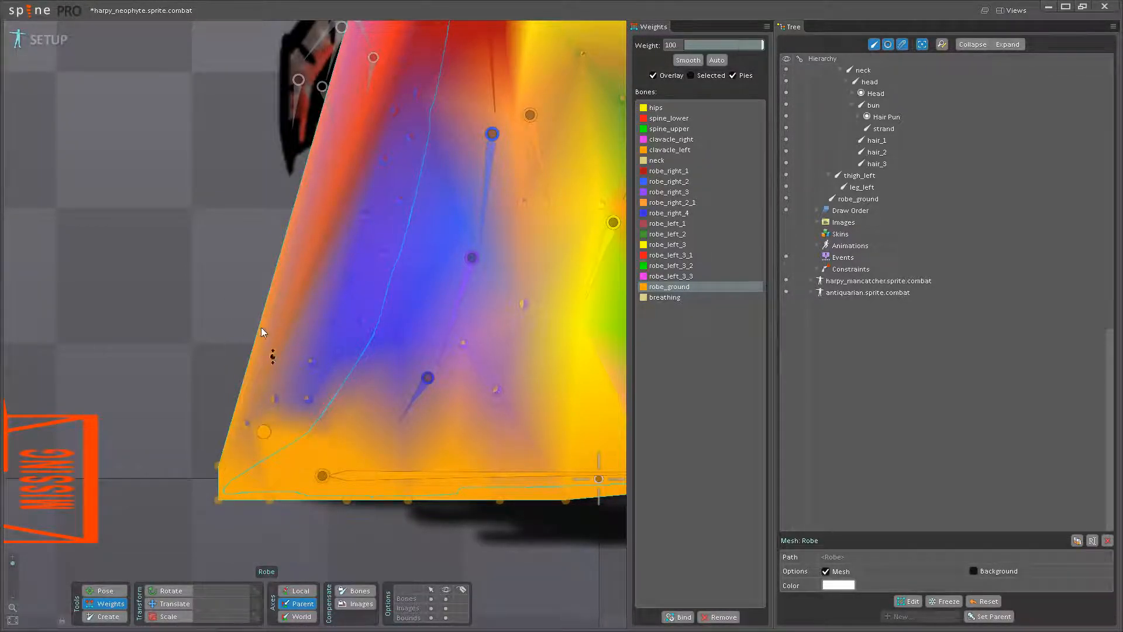
mouse_move(243, 418)
left_mouse_down()
mouse_move(361, 403)
mouse_move(275, 401)
mouse_move(335, 416)
mouse_move(299, 318)
mouse_move(310, 304)
left_mouse_up()
- Set the robe vertices just above the hem, on both sides of the robe_right_4 bone, to 100 on robe_right_4
left_click(411, 399)
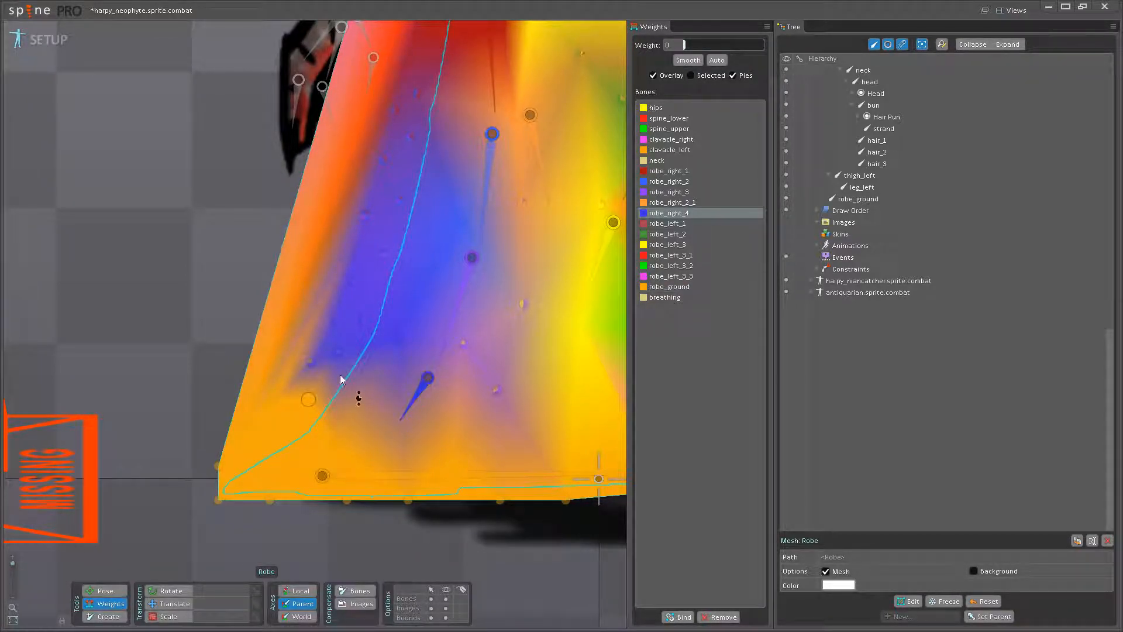
left_click_drag(307, 399, 316, 280)
left_click_drag(428, 343, 373, 387)
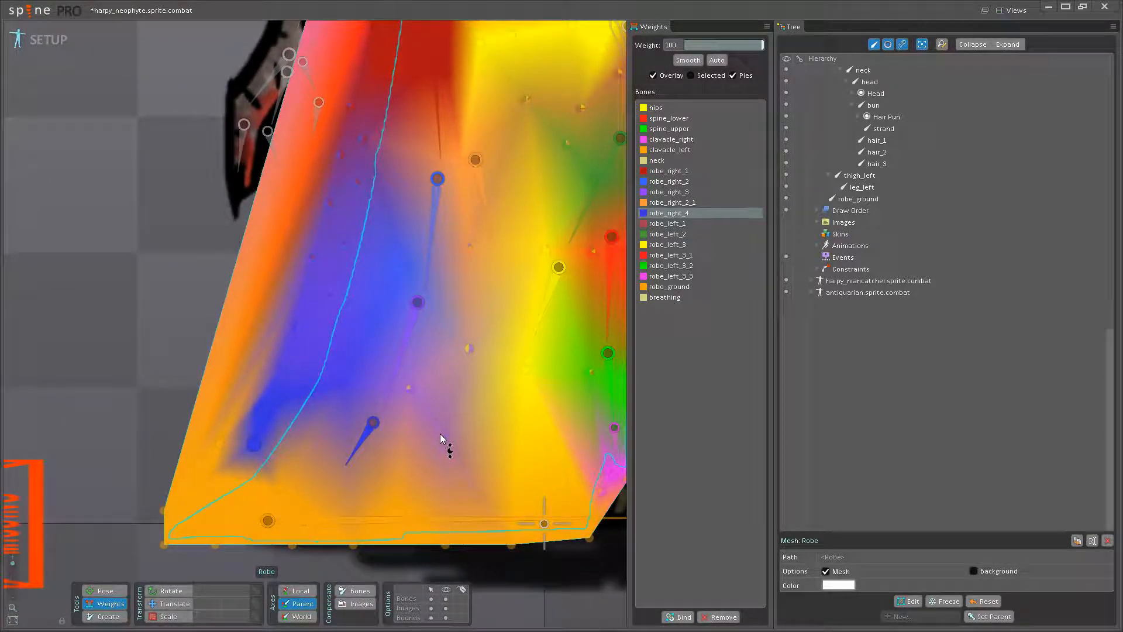
left_click_drag(440, 434, 426, 338)
- Set the robe vertices across the lower right side, level with the robe_right_3 bone, to 100 on robe_right_3
left_click(402, 377)
left_click_drag(408, 387, 415, 310)
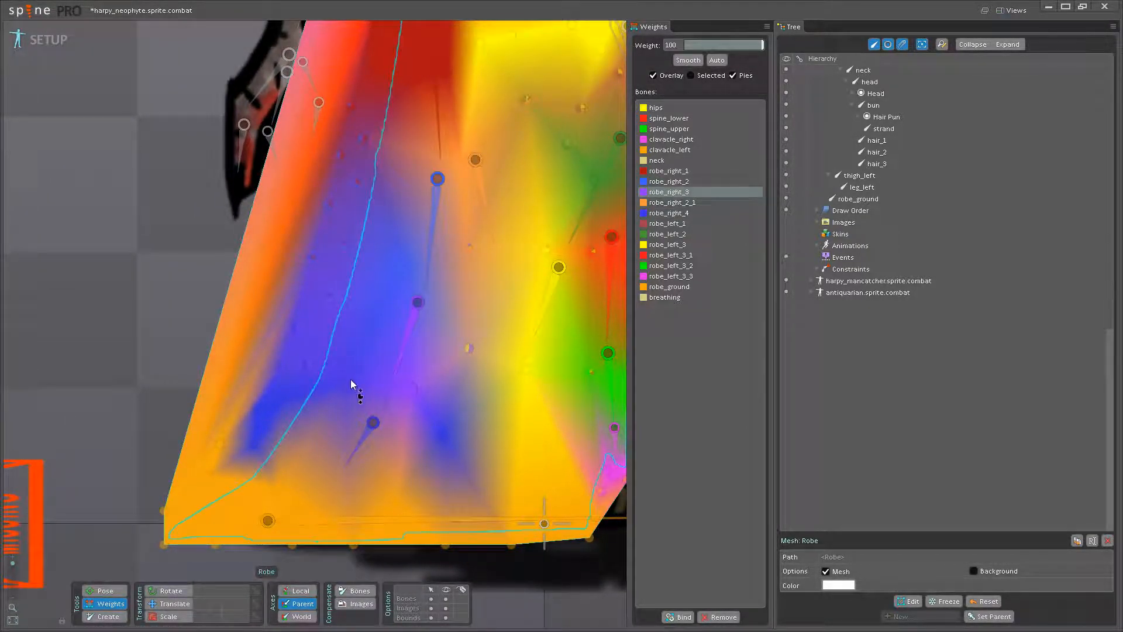
left_click_drag(344, 384, 356, 237)
left_click_drag(305, 365, 309, 175)
left_click_drag(286, 365, 300, 159)
left_click_drag(298, 326, 309, 111)
left_click_drag(409, 209, 334, 289)
left_click_drag(256, 378, 302, 257)
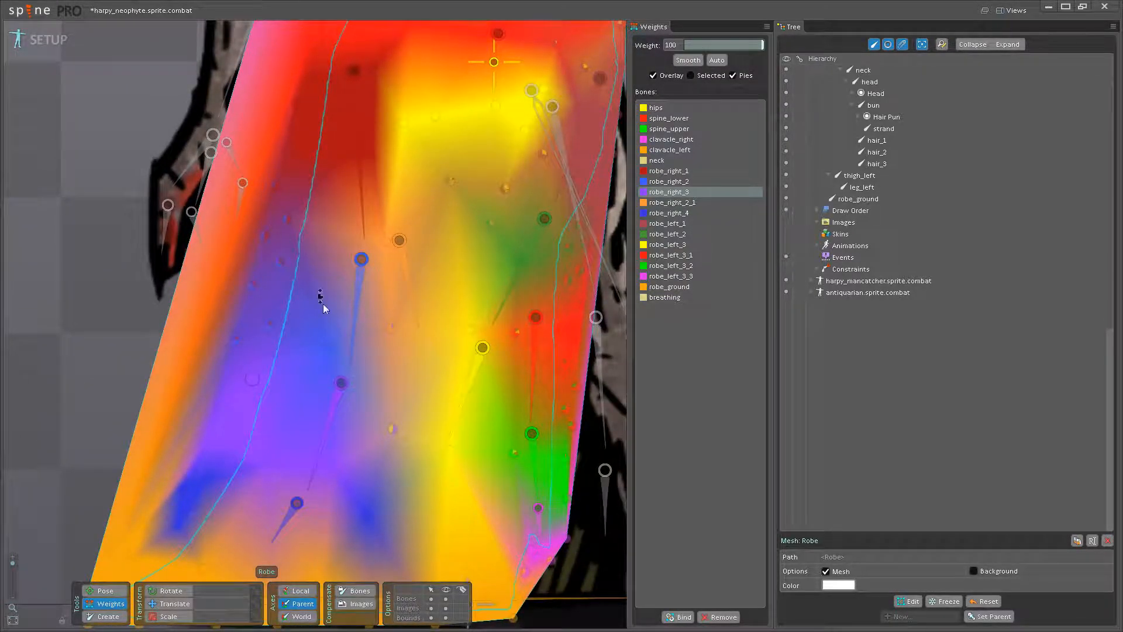
left_click_drag(384, 430, 375, 357)
- Set the robe vertices on the right side, level with the robe_right_2 bone, to a weight of 100 on robe_right_2
left_click_drag(347, 356, 411, 417)
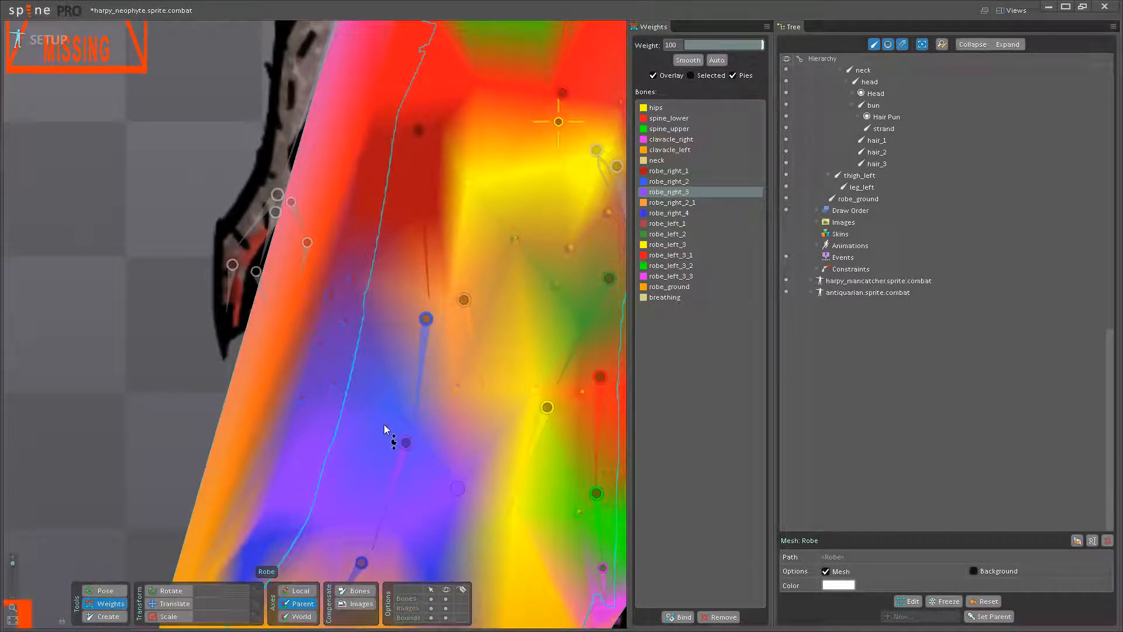
left_click(419, 412)
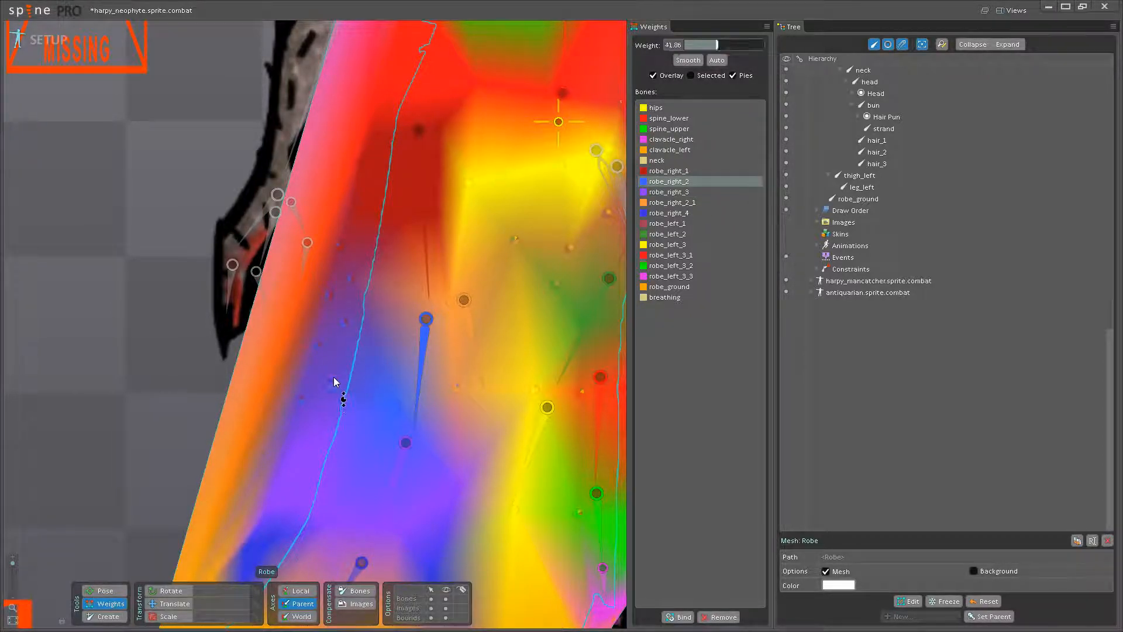
left_click_drag(299, 401, 351, 345)
left_click_drag(419, 368, 410, 416)
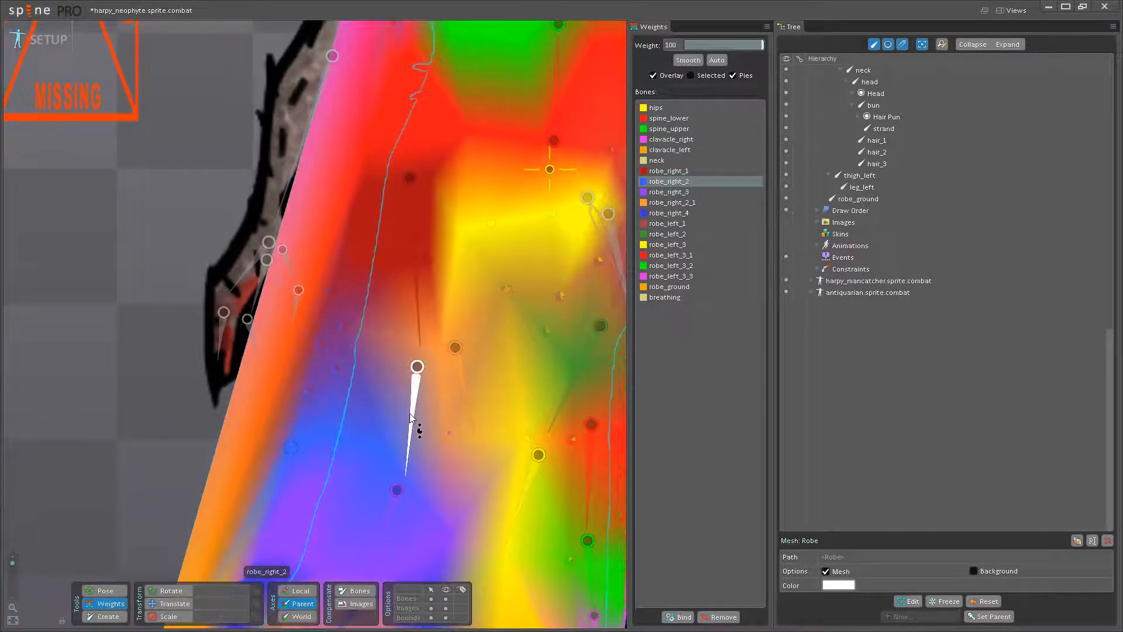
left_click(411, 416)
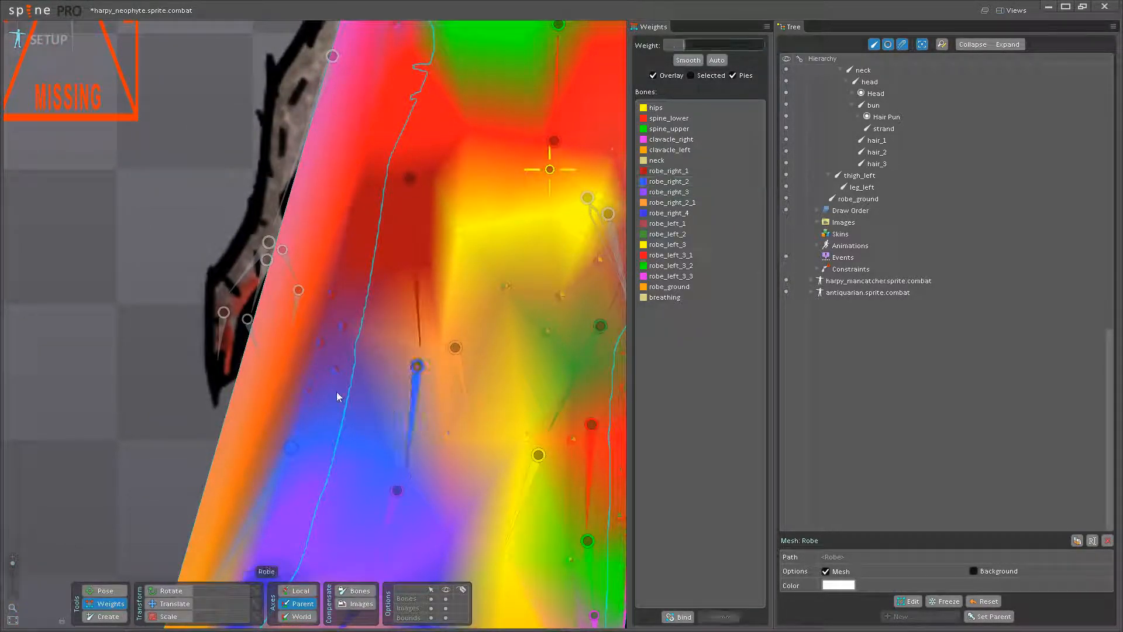
left_click(416, 412)
left_click_drag(310, 393, 336, 210)
- Set the robe vertices on the outer right thigh, beside and below the robe_right_1 bone, to 100 on robe_right_1
left_click_drag(424, 313, 426, 383)
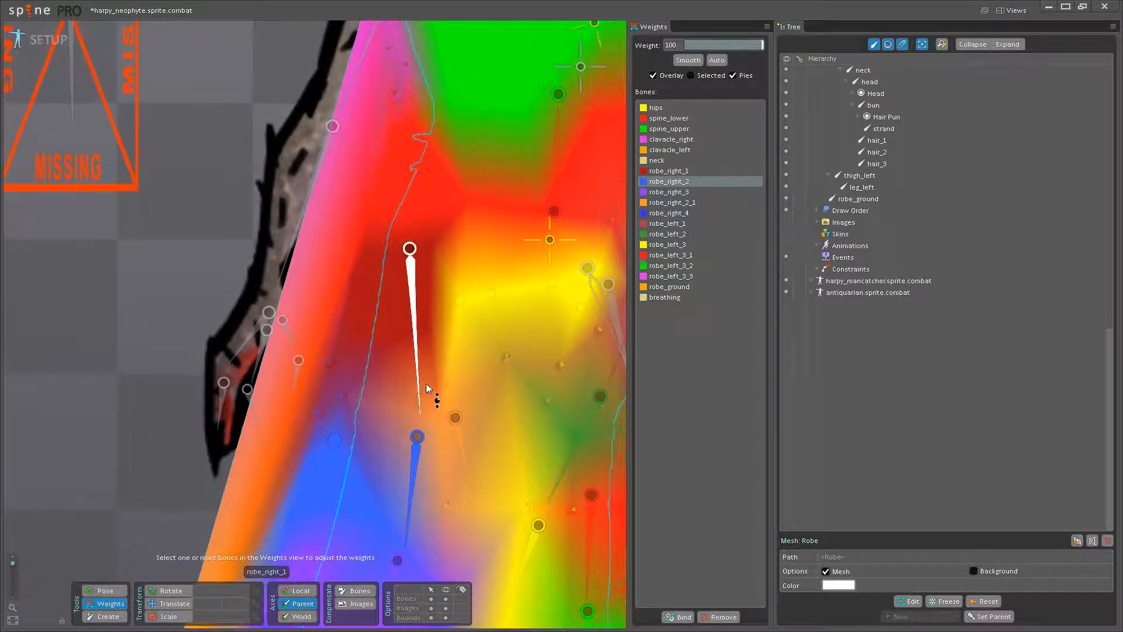
left_click(418, 389)
left_click_drag(344, 398, 348, 216)
left_click_drag(321, 410, 345, 351)
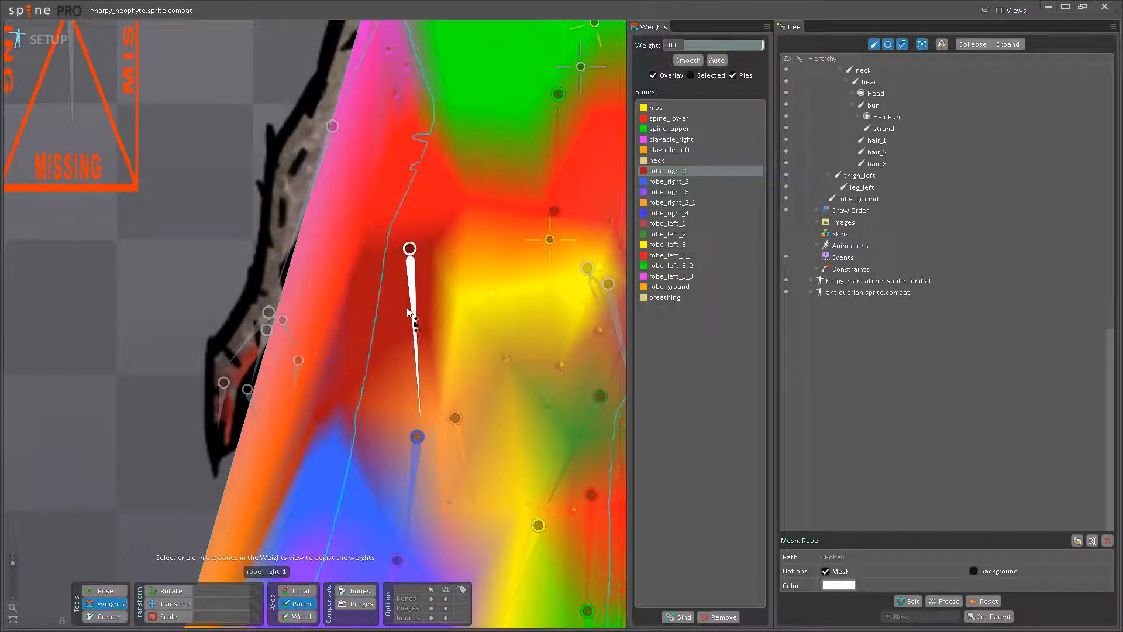
left_click_drag(411, 310, 404, 362)
left_click(415, 448)
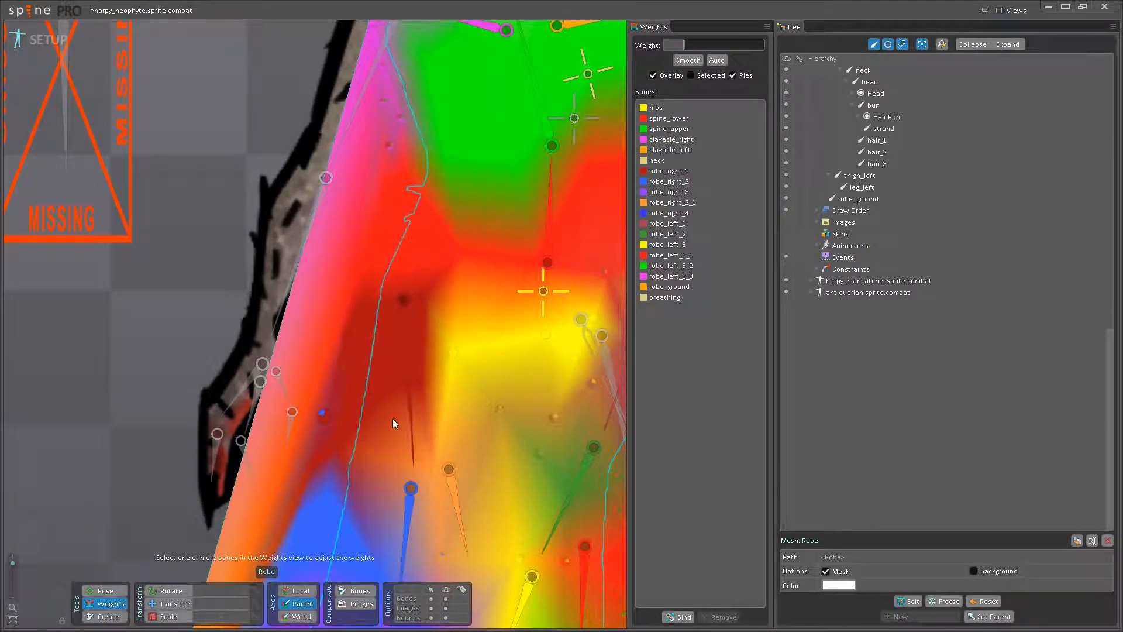
left_click(406, 351)
left_click_drag(322, 417, 289, 149)
- Weight the robe vertices beside the robe_right_2_1 bone in the middle of the skirt to robe_right_2_1
left_click_drag(453, 432, 328, 208)
left_click(332, 286)
left_click_drag(333, 287, 371, 366)
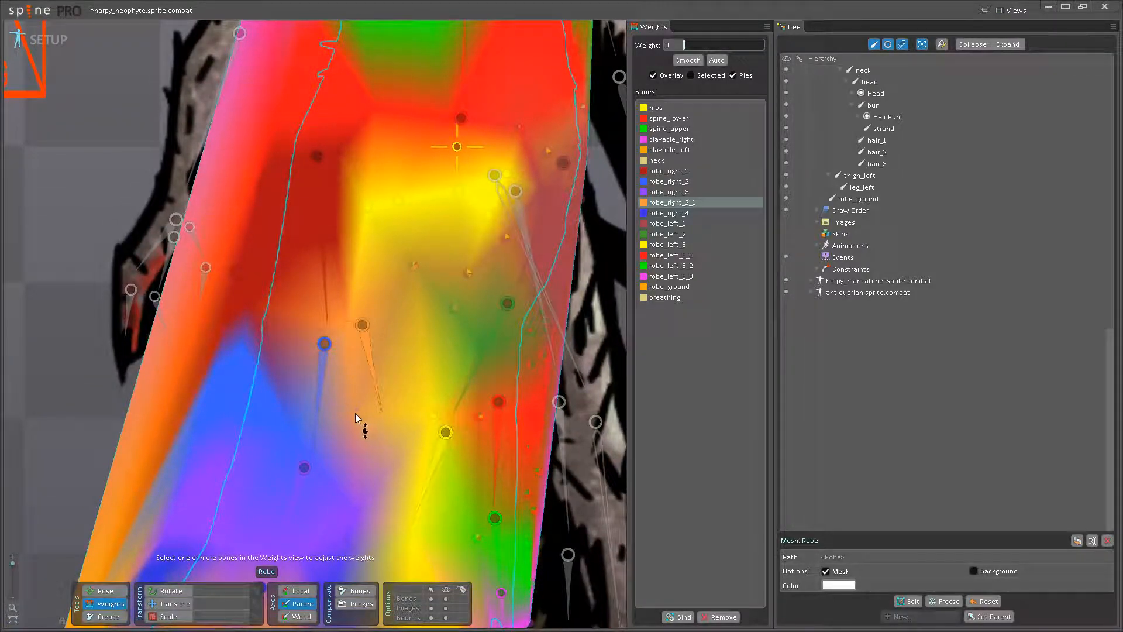
left_click_drag(355, 413, 397, 288)
left_click_drag(364, 345, 369, 382)
left_click(371, 385)
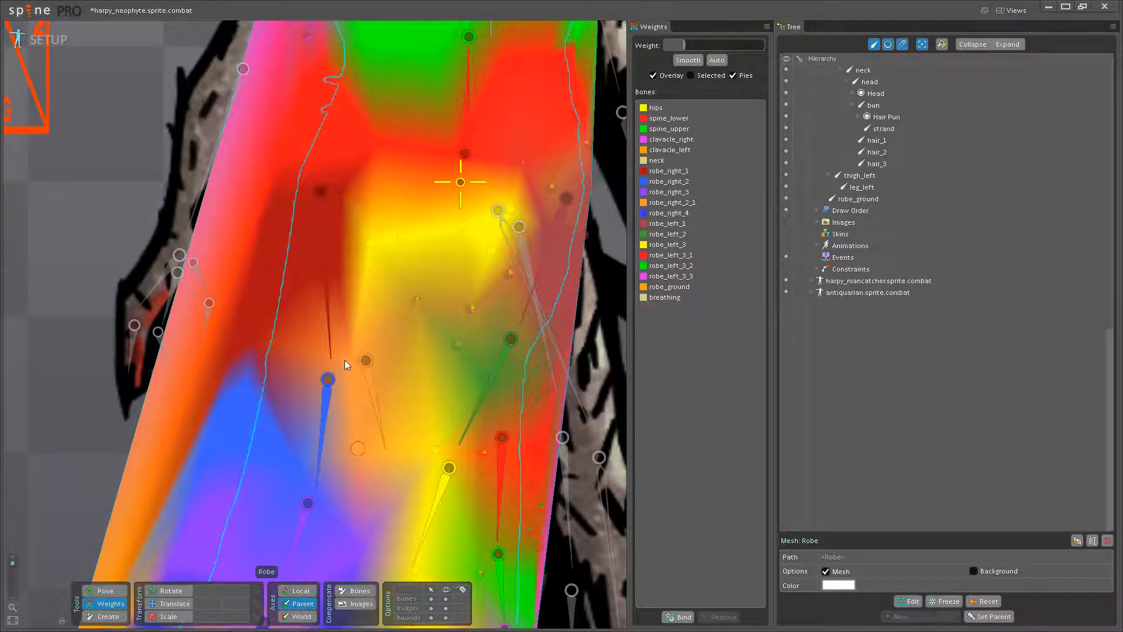
left_click_drag(504, 579, 405, 387)
- Weight the robe vertex at the upper end of the robe_left_3 bone to robe_left_3
left_click(339, 322)
left_click_drag(340, 324, 381, 409)
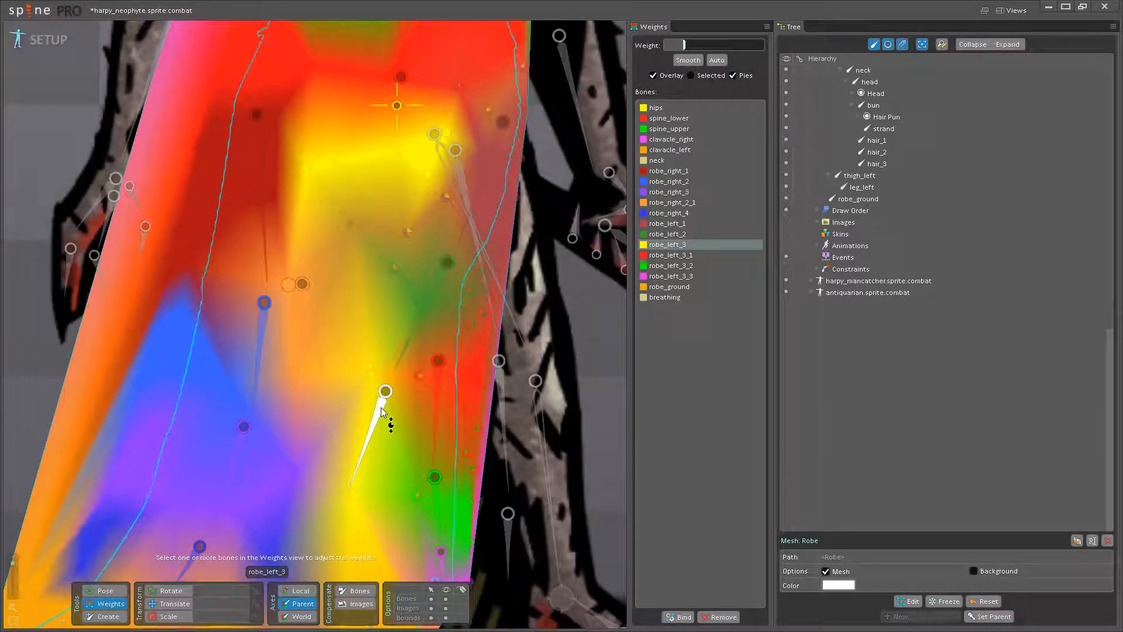
left_click_drag(380, 411, 387, 435)
left_click(387, 434)
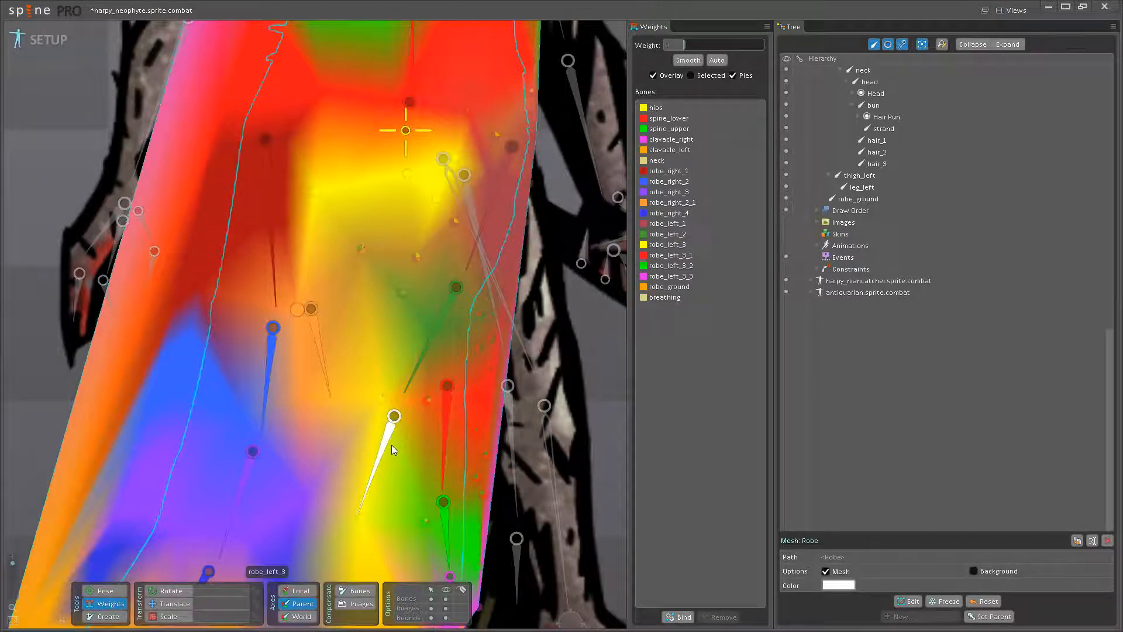
left_click(390, 444)
left_click(380, 399)
- Set the robe vertex just inside the robe_left_3_1 bone to a weight of 100 on robe_left_3_1
left_click(415, 365)
left_click_drag(427, 401, 428, 262)
left_click_drag(475, 447, 425, 378)
left_click(397, 377)
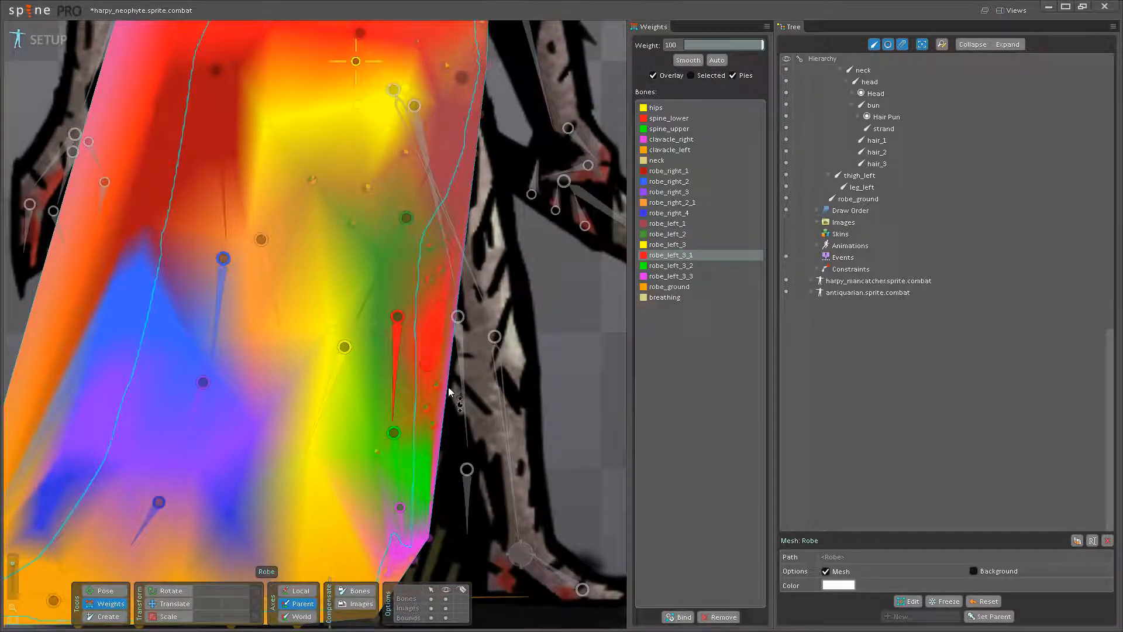
left_click_drag(425, 328, 389, 264)
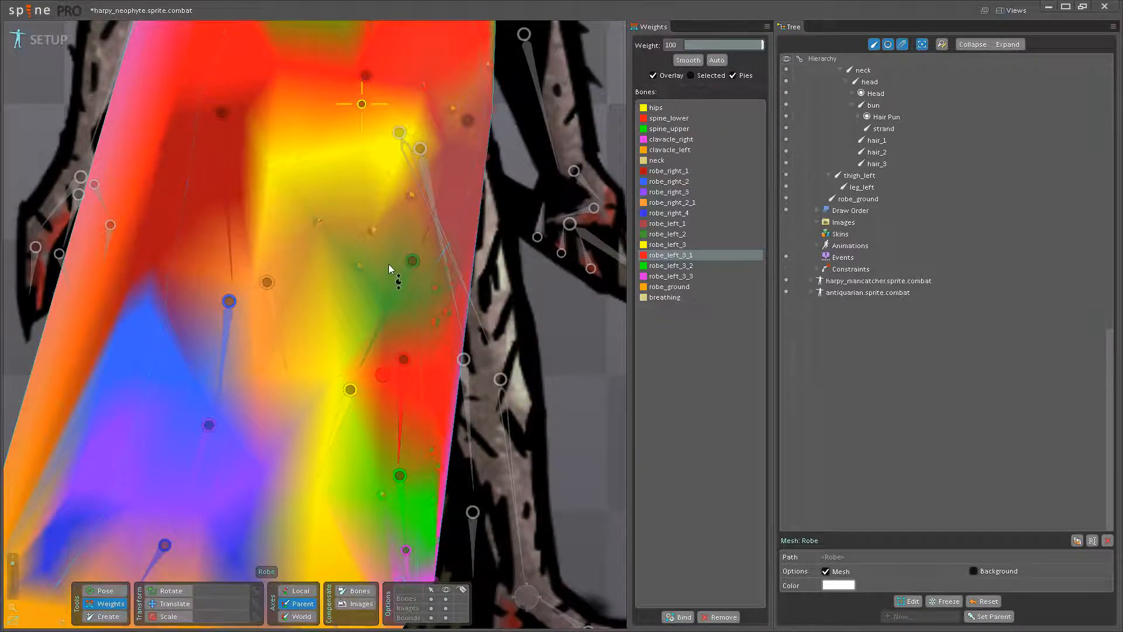
- Set the lower left robe vertices to 100 on robe_left_3_2 and those at the left hem corner to robe_left_3_3
left_click_drag(422, 428, 425, 314)
left_click(412, 388)
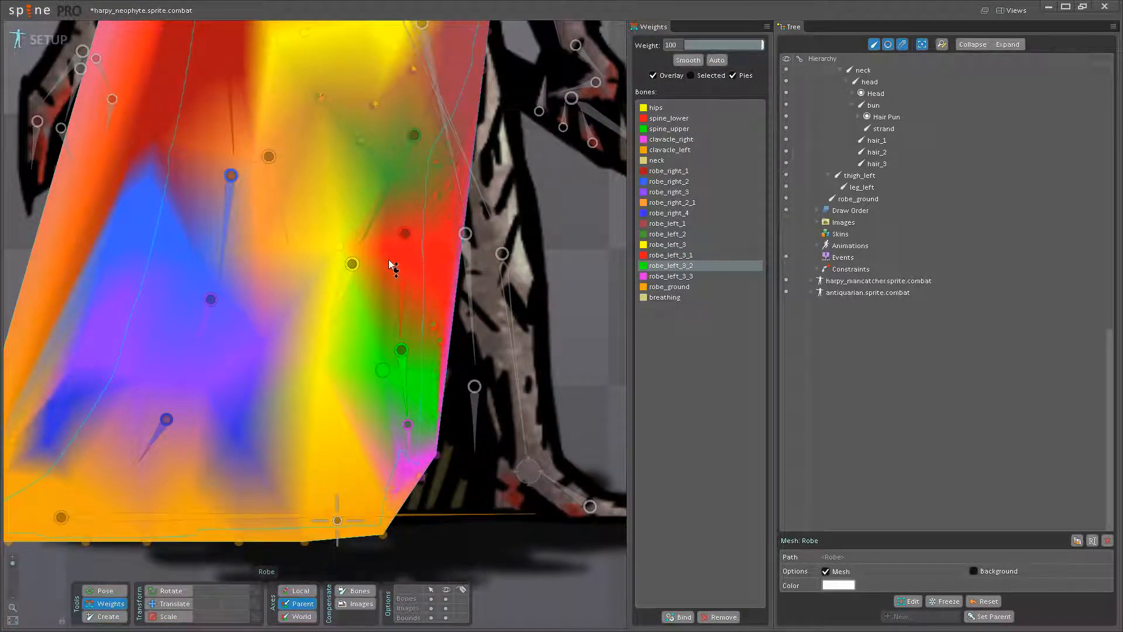
scroll(430, 447, "up", 3)
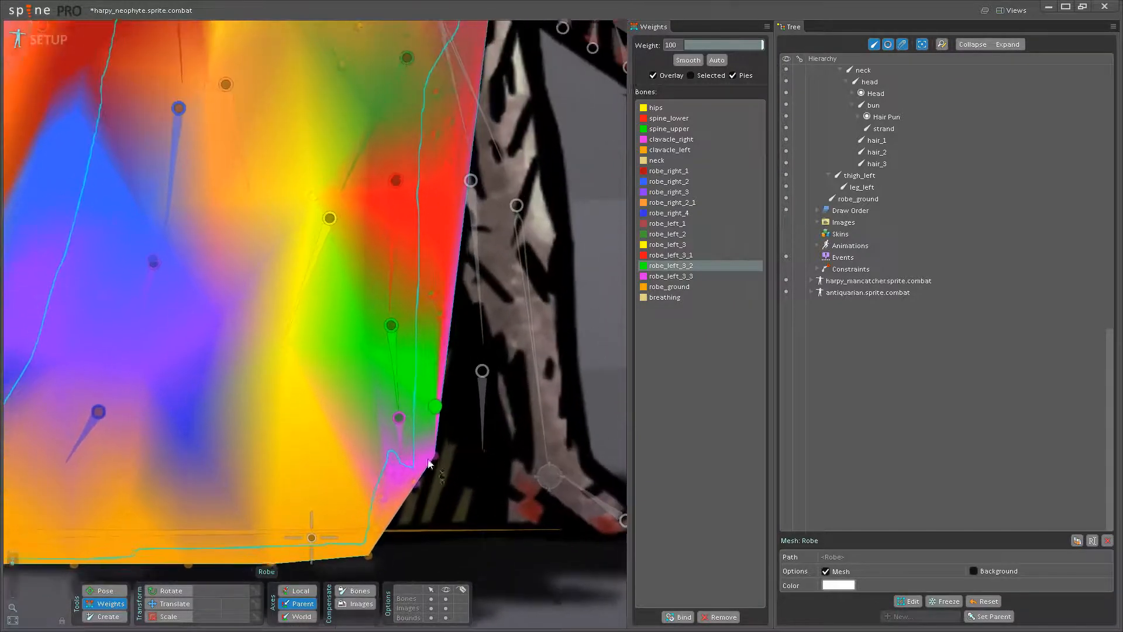
left_click(403, 442)
left_click_drag(416, 490, 425, 358)
left_click_drag(440, 460, 445, 382)
left_click_drag(388, 500, 426, 439)
- Examine the robe's weight overlay from the ground hem back up to the left thigh
scroll(117, 388, "down", 3)
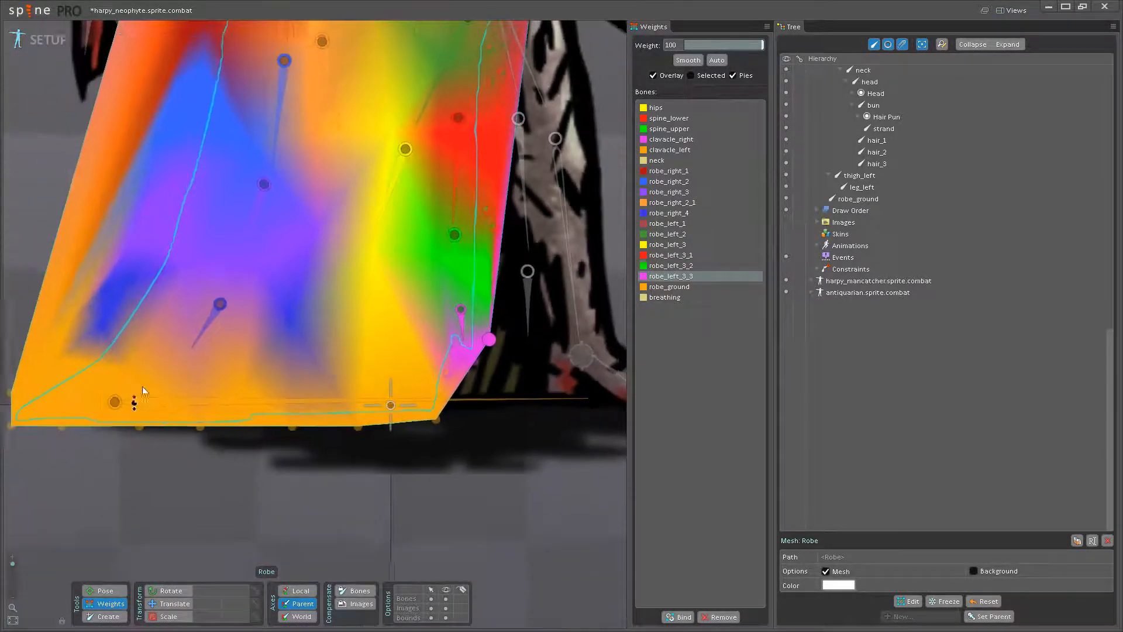
left_click(210, 377)
left_click_drag(365, 333, 341, 413)
left_click_drag(426, 431, 430, 382)
scroll(431, 385, "up", 1)
left_click_drag(426, 343, 406, 423)
left_click_drag(389, 349, 378, 453)
- Set the robe vertex on the inner side of the robe_left_2 bone to a weight of 100 on robe_left_2
left_click(410, 383)
left_click_drag(445, 363, 432, 333)
left_click(359, 373)
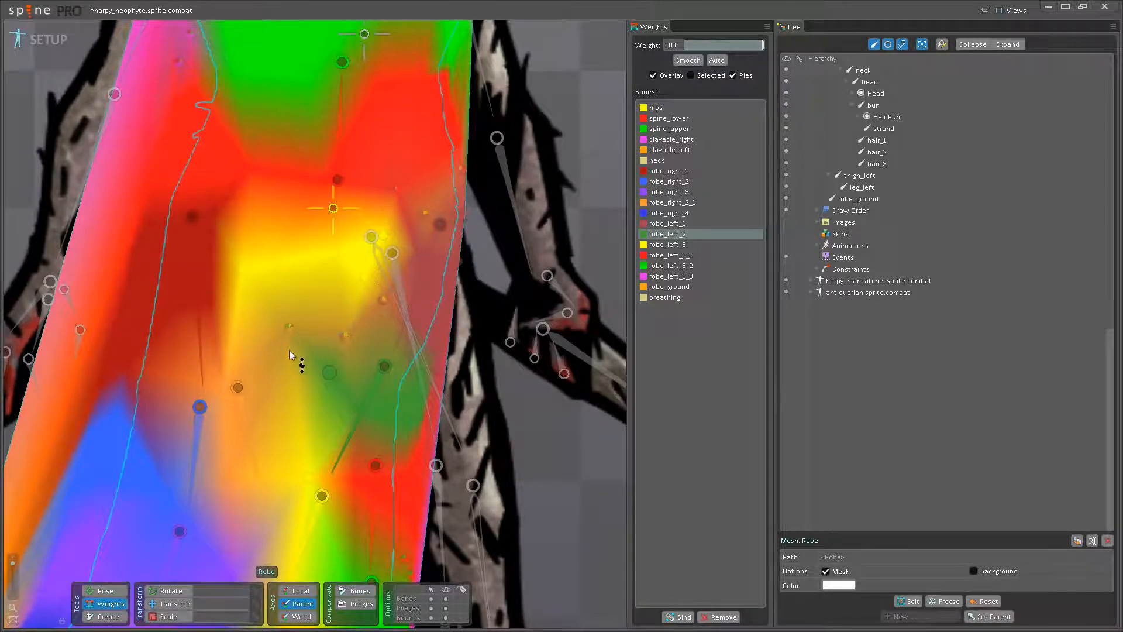
- Set the robe vertex near the lower end of the robe_left_1 bone to a weight of 100 on robe_left_1
left_click_drag(265, 341, 300, 401)
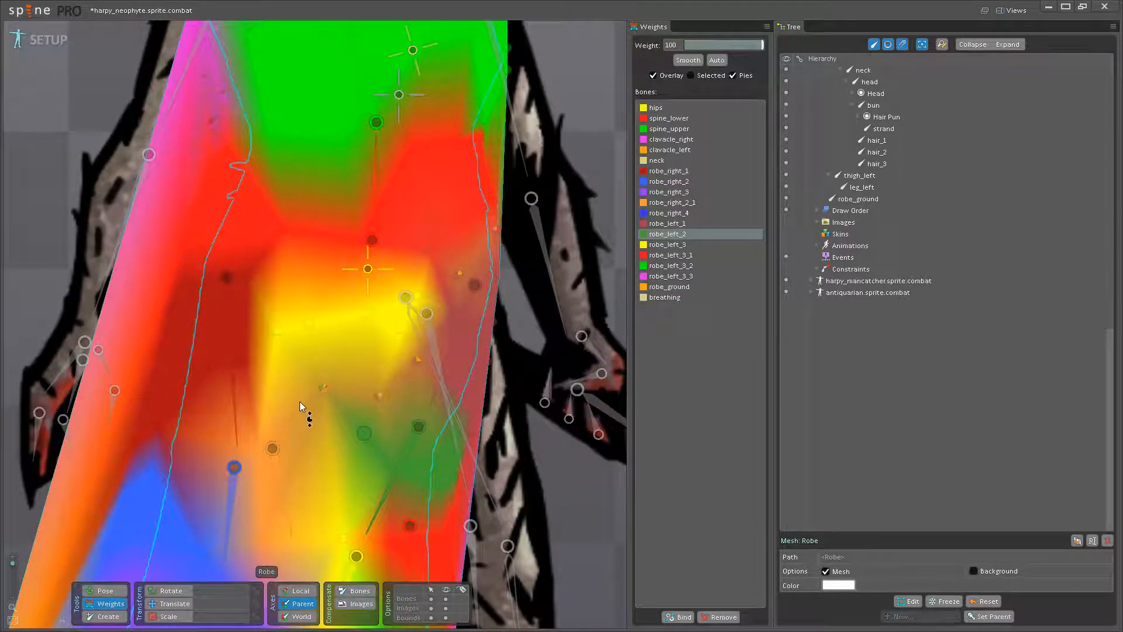
left_click(433, 394)
left_click_drag(470, 427, 468, 378)
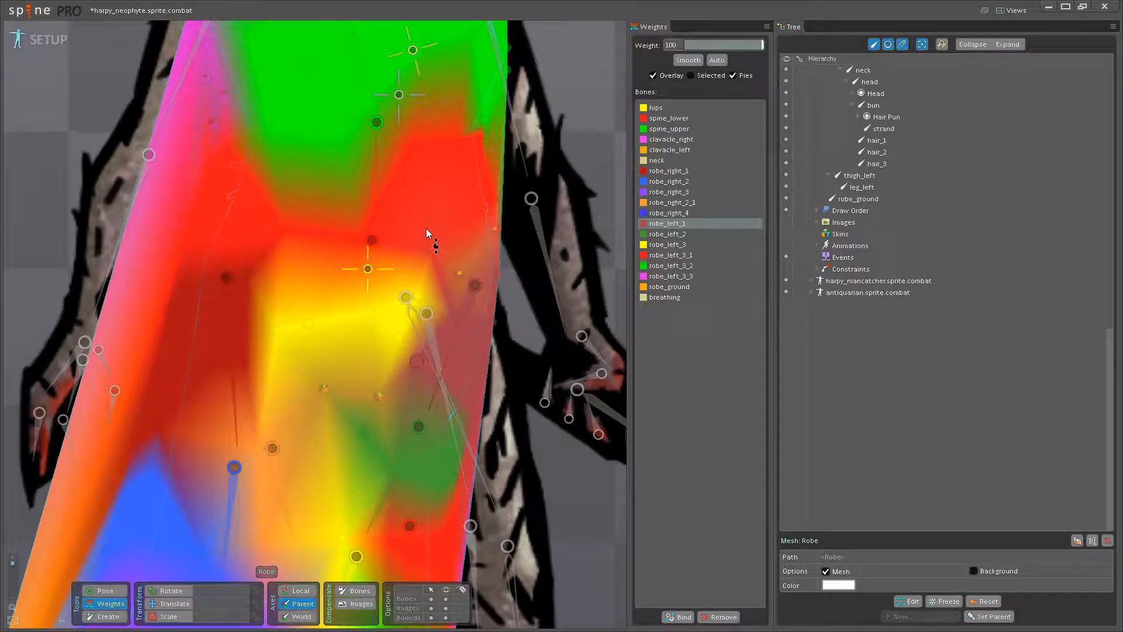
- Weight the two front robe vertices below the pelvis fully to the hips bone
left_click_drag(424, 319, 413, 379)
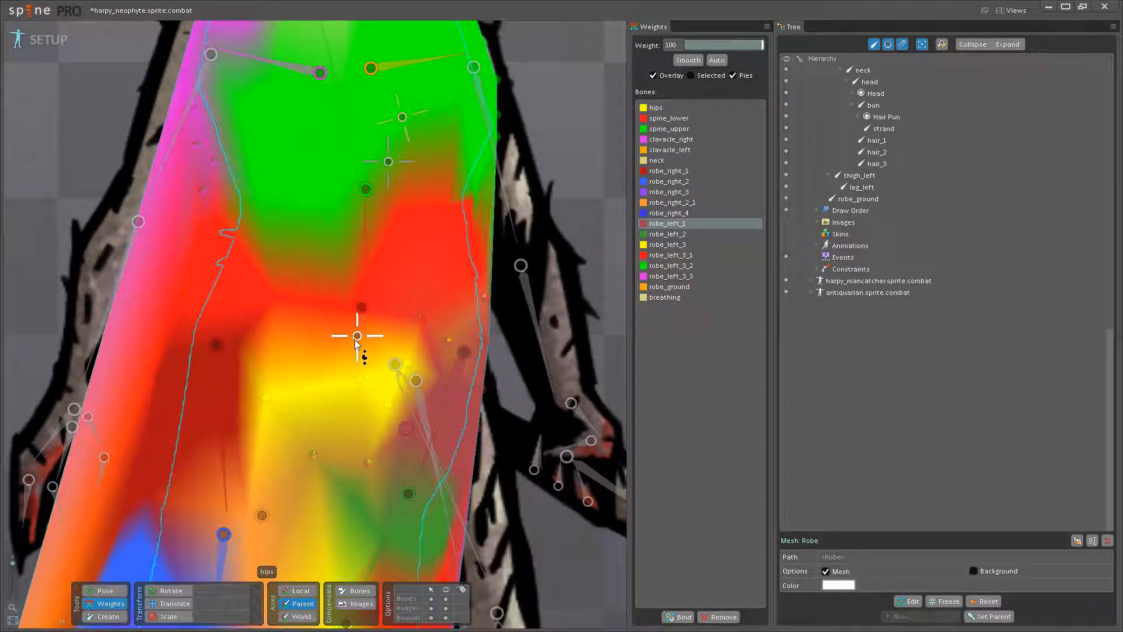
left_click(358, 336)
left_click_drag(308, 455, 311, 401)
left_click_drag(371, 460, 410, 405)
- Set the robe vertex at the left side of the waist to a weight of 100 on spine_lower
scroll(393, 352, "down", 2)
left_click(411, 403)
left_click_drag(420, 344, 409, 188)
left_click_drag(425, 318, 424, 357)
left_click(346, 345)
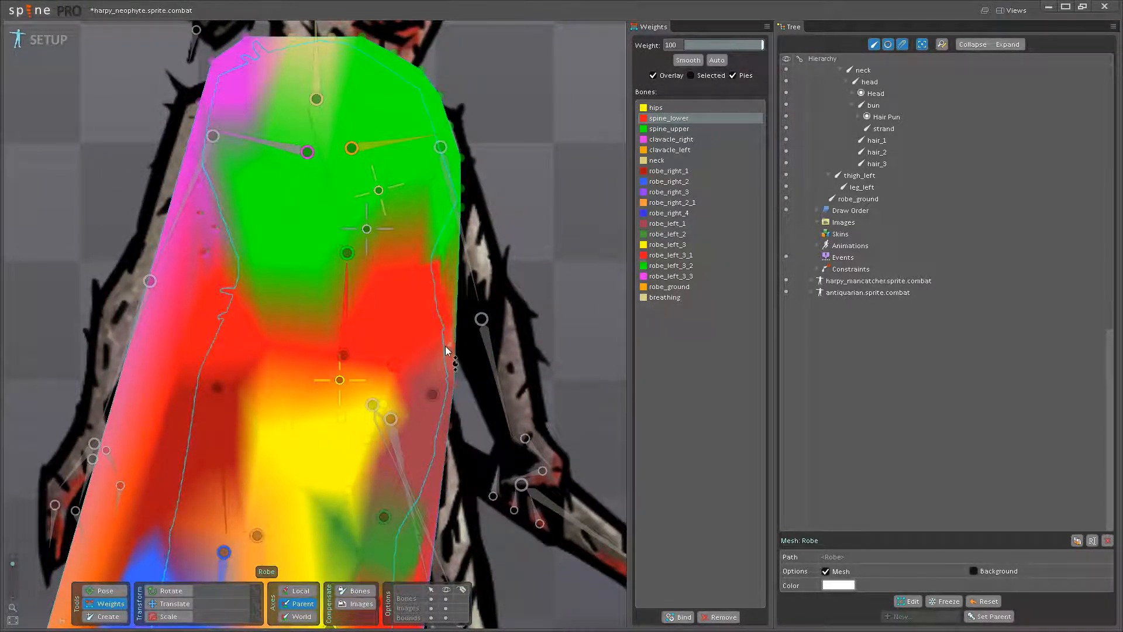
- Reweight the blended robe vertices down the right side of the chest, setting the right shoulder vertex to 100 on clavacle_right
left_click_drag(365, 311, 422, 405)
left_click(444, 319)
left_click_drag(315, 348, 301, 206)
left_click_drag(311, 311, 311, 227)
left_click(349, 231)
left_click(299, 250)
left_click_drag(380, 386, 380, 188)
left_click_drag(401, 411, 387, 340)
- Save the project and switch from weight editing to the Pose tool
scroll(381, 346, "down", 3)
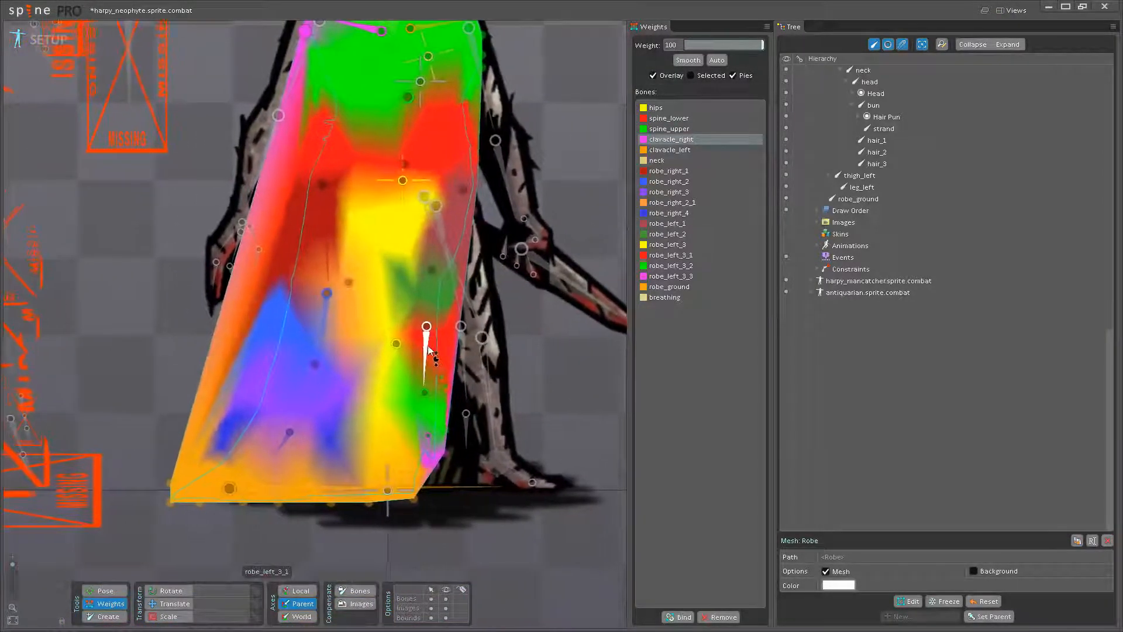
key("ctrl+s")
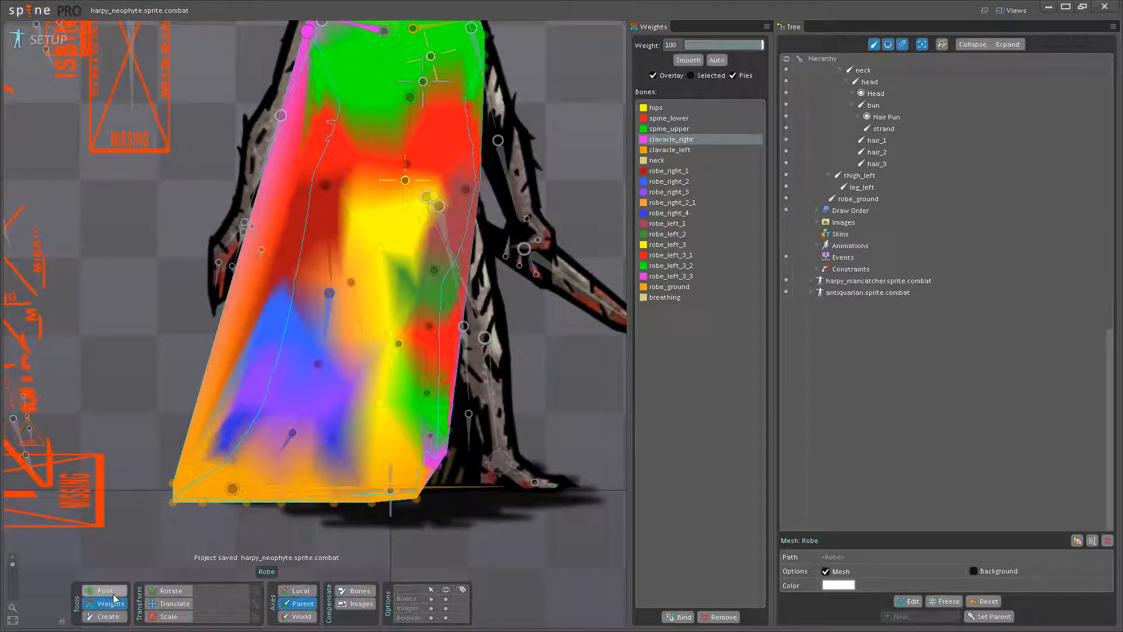
left_click(113, 593)
left_click_drag(372, 404, 356, 450)
- Try shifting the hips bone slightly to test how the robe mesh deforms, and undo the move
left_click(401, 195)
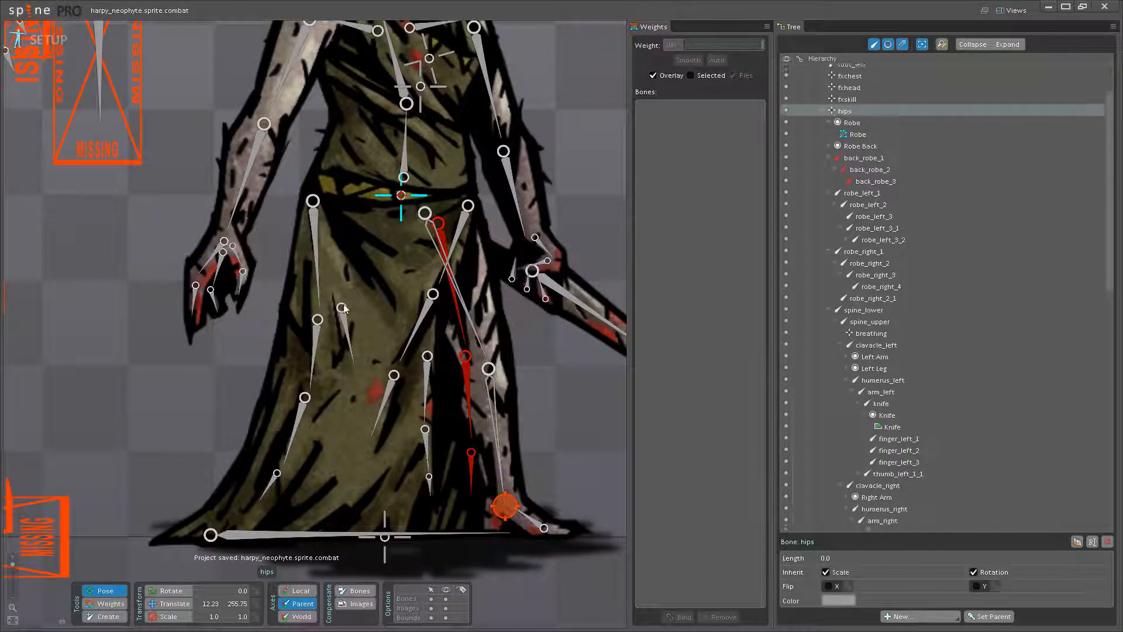
mouse_move(403, 202)
left_mouse_down()
mouse_move(406, 211)
mouse_move(410, 186)
mouse_move(411, 233)
mouse_move(415, 212)
left_mouse_up()
key("ctrl+z")
left_click_drag(366, 287, 352, 346)
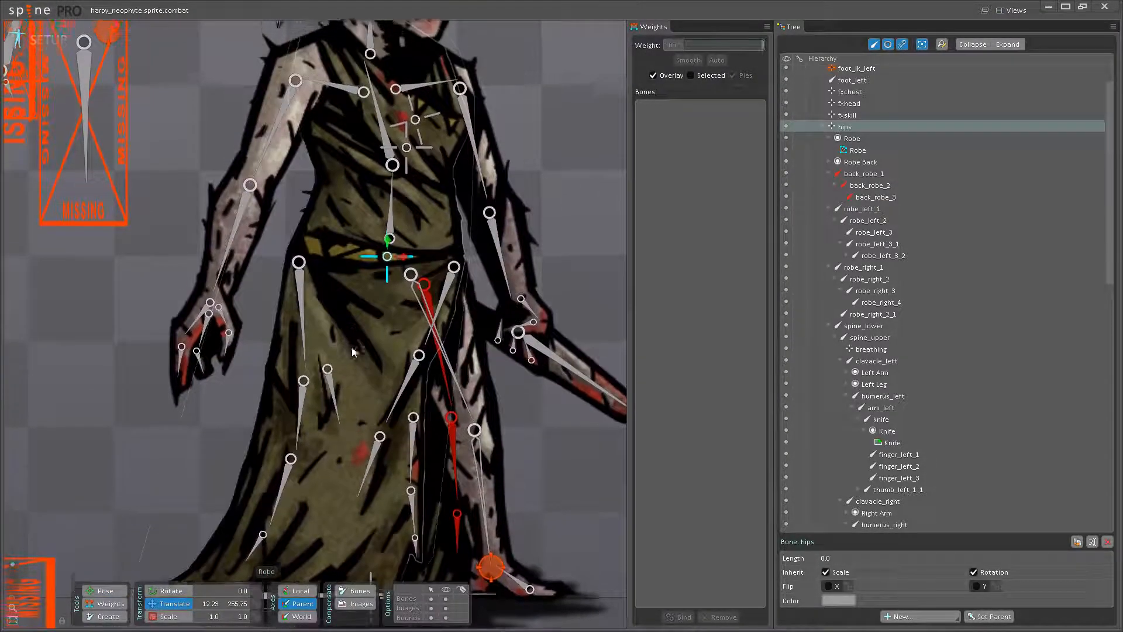
- Try rotating the spine_lower bone to test the robe's bend at the waist, undo it, and return to weight editing
left_click(391, 227)
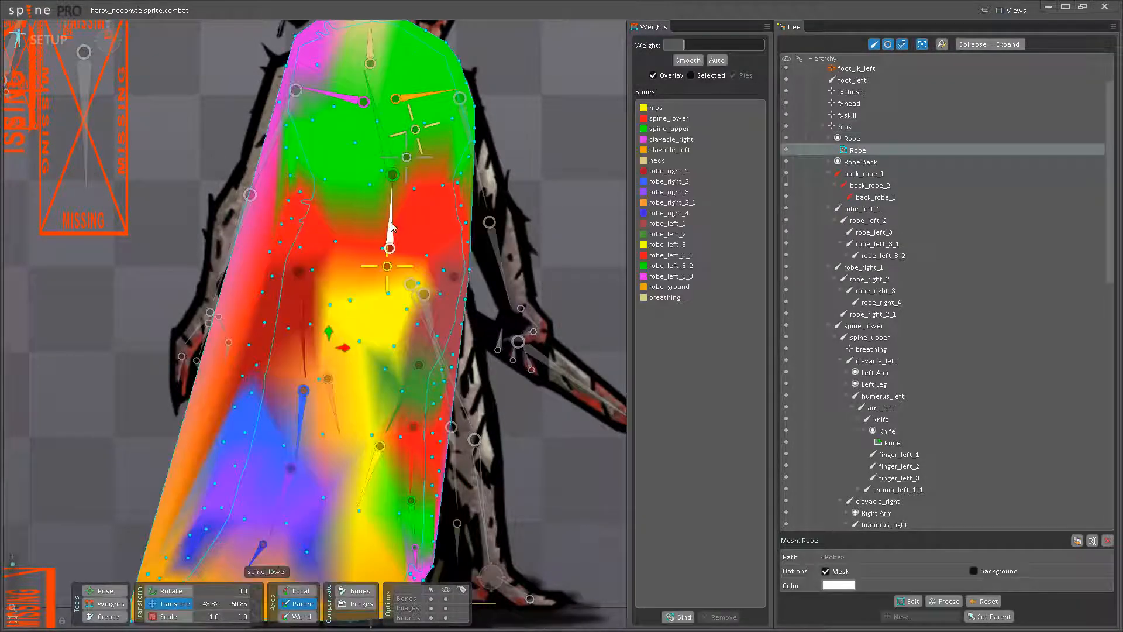
left_click(389, 234)
left_click(186, 591)
left_click_drag(368, 291, 372, 261)
key("ctrl+z")
left_click(108, 609)
scroll(337, 454, "up", 5)
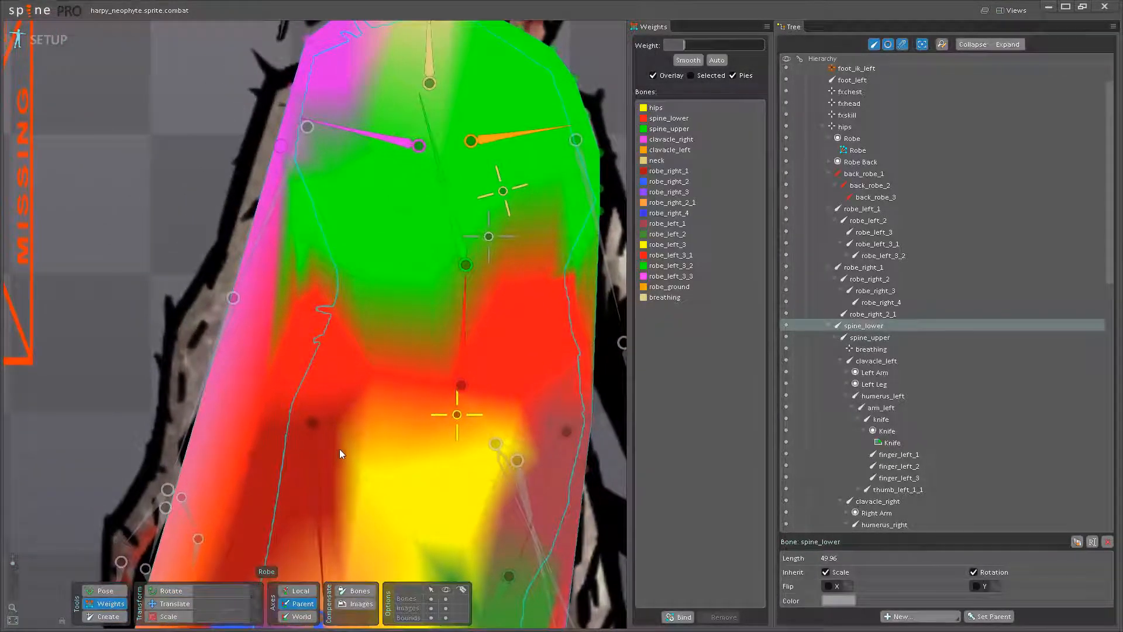
- Blend hips weight into the spine_lower robe vertices along the waistline, giving the vertex above robe_right_1 a weight of about 58
left_click(320, 475)
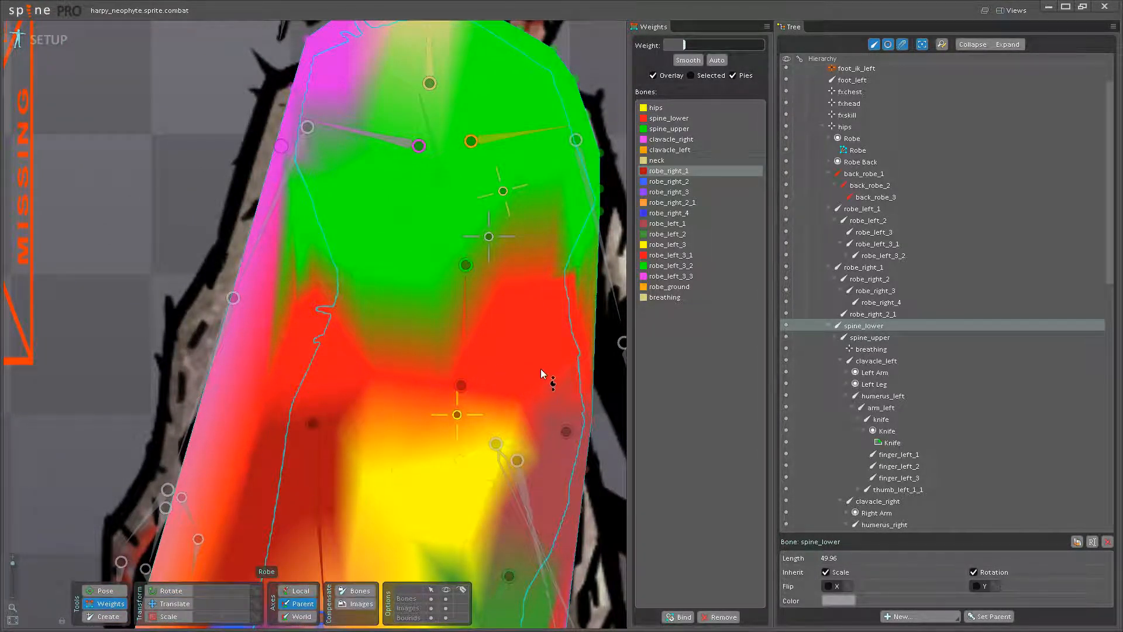
left_click(456, 415)
left_click_drag(450, 384, 458, 345)
left_click_drag(380, 374, 379, 321)
left_click_drag(315, 384, 321, 325)
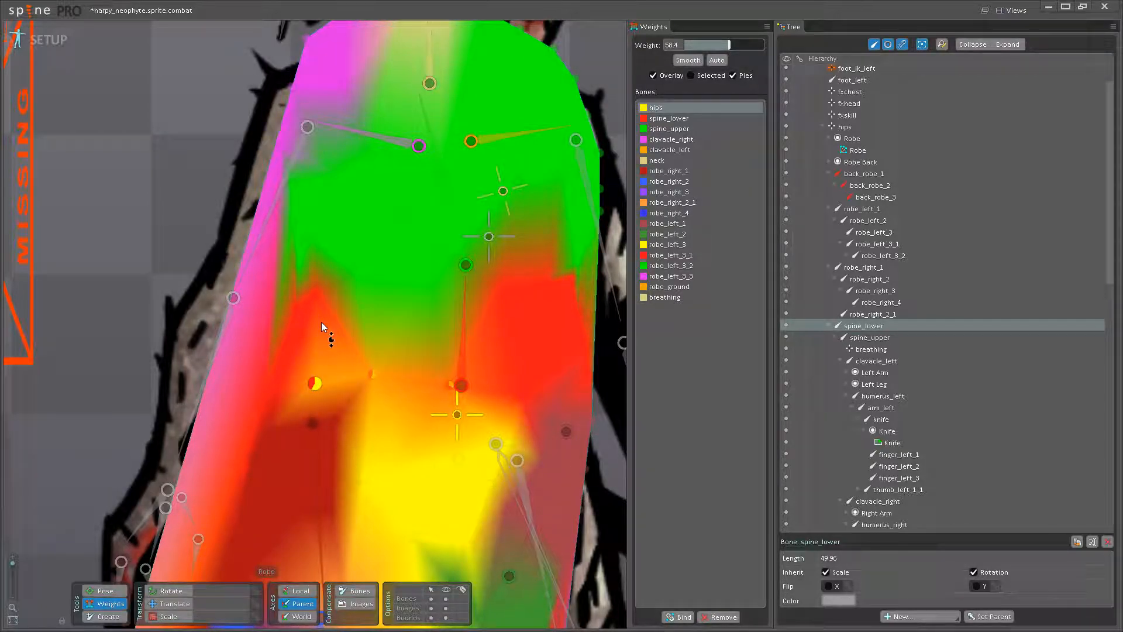
- Blend hips weight into the robe vertices at the waist's left edge and around the top of the robe_right_1 bone
left_click_drag(268, 429, 275, 336)
left_click_drag(282, 374, 311, 325)
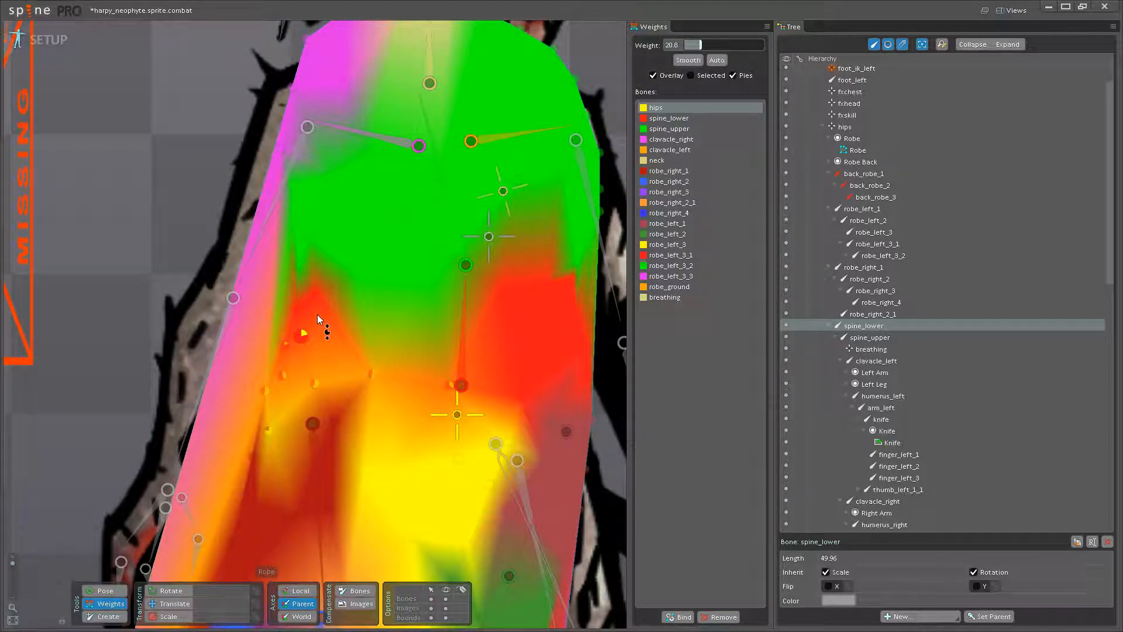
left_click_drag(335, 420, 348, 367)
left_click_drag(377, 421, 388, 358)
left_click_drag(342, 444, 378, 393)
left_click(329, 422)
- Blend hips weight into the robe vertices on the waist's right side, giving the upper edge vertex about 22
left_click_drag(525, 404, 366, 482)
left_click(307, 429)
left_click(440, 389)
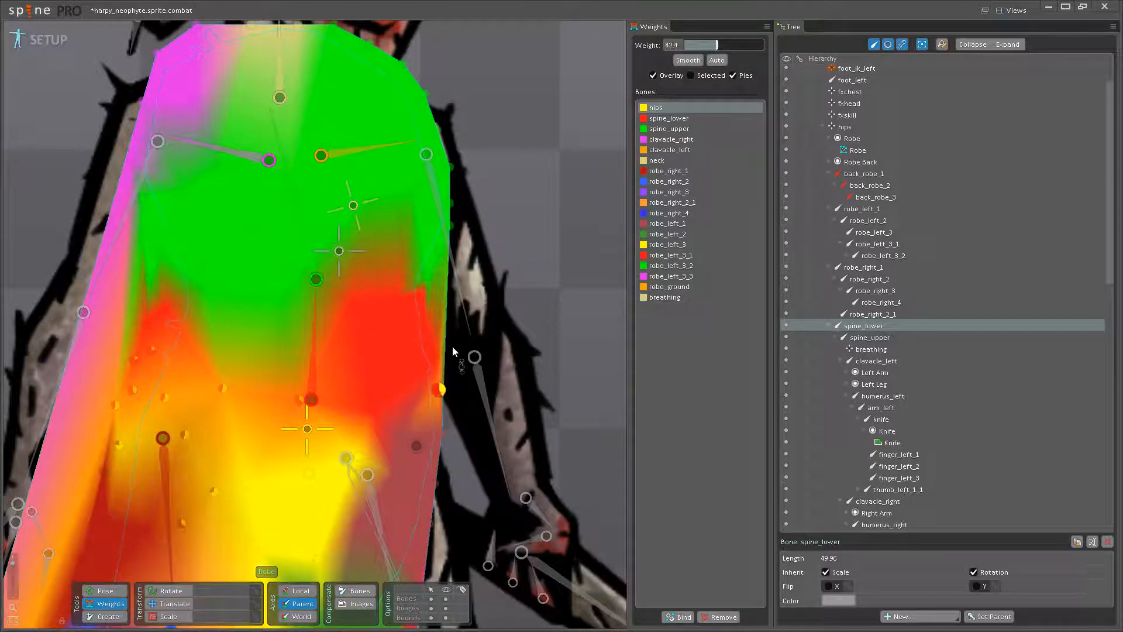
left_click_drag(376, 406, 384, 354)
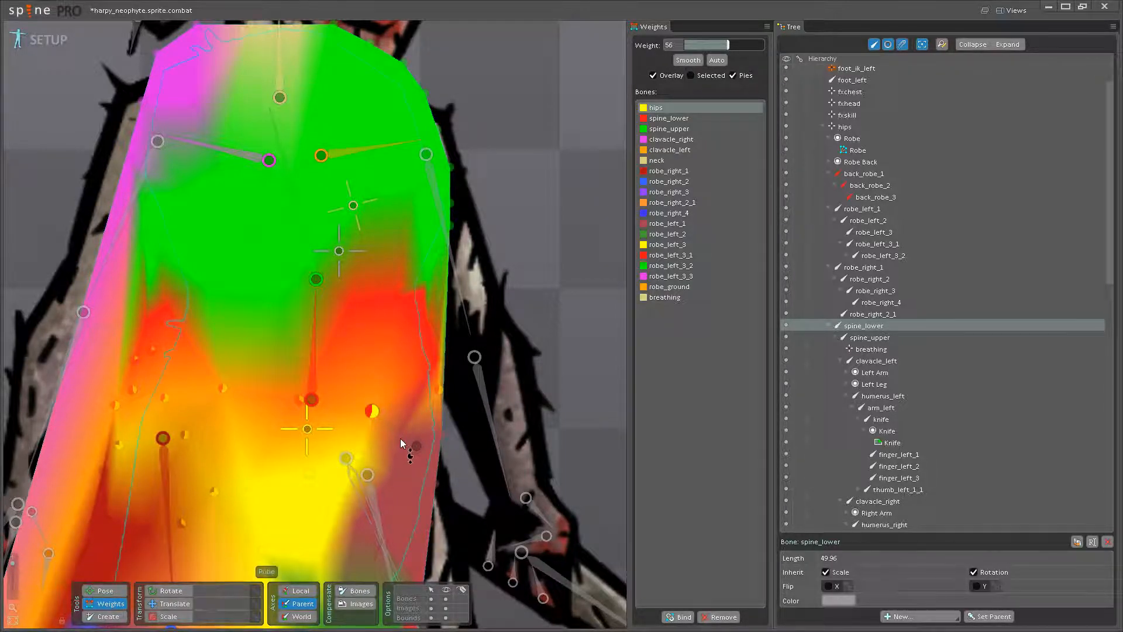
left_click_drag(400, 437, 409, 393)
mouse_move(442, 433)
left_mouse_down()
mouse_move(445, 412)
mouse_move(412, 418)
left_mouse_up()
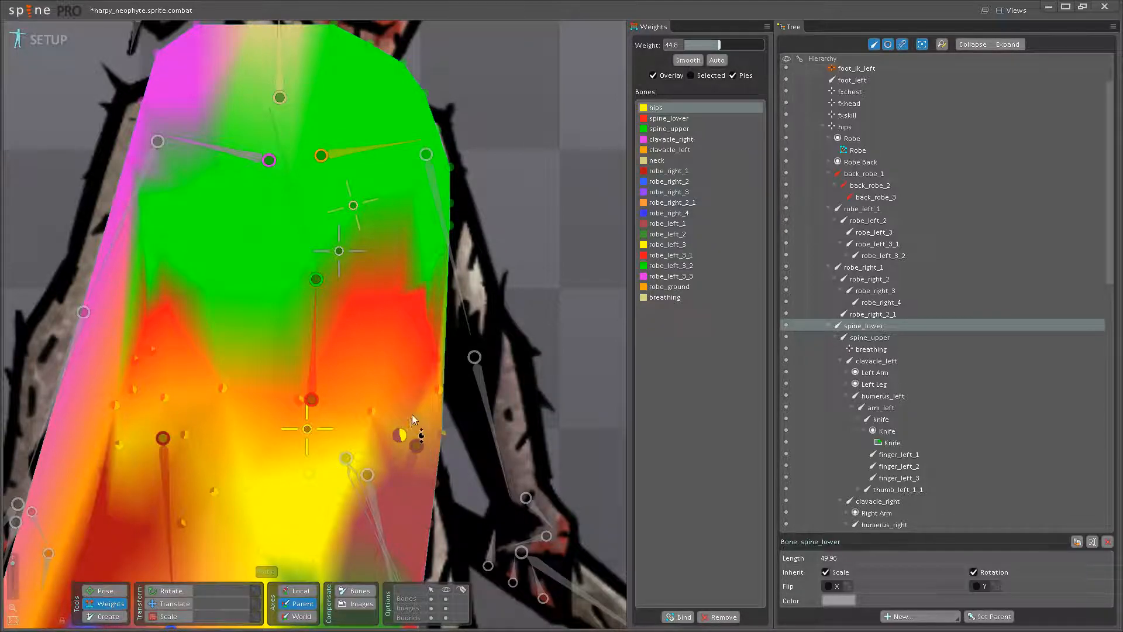
left_click_drag(440, 357, 448, 333)
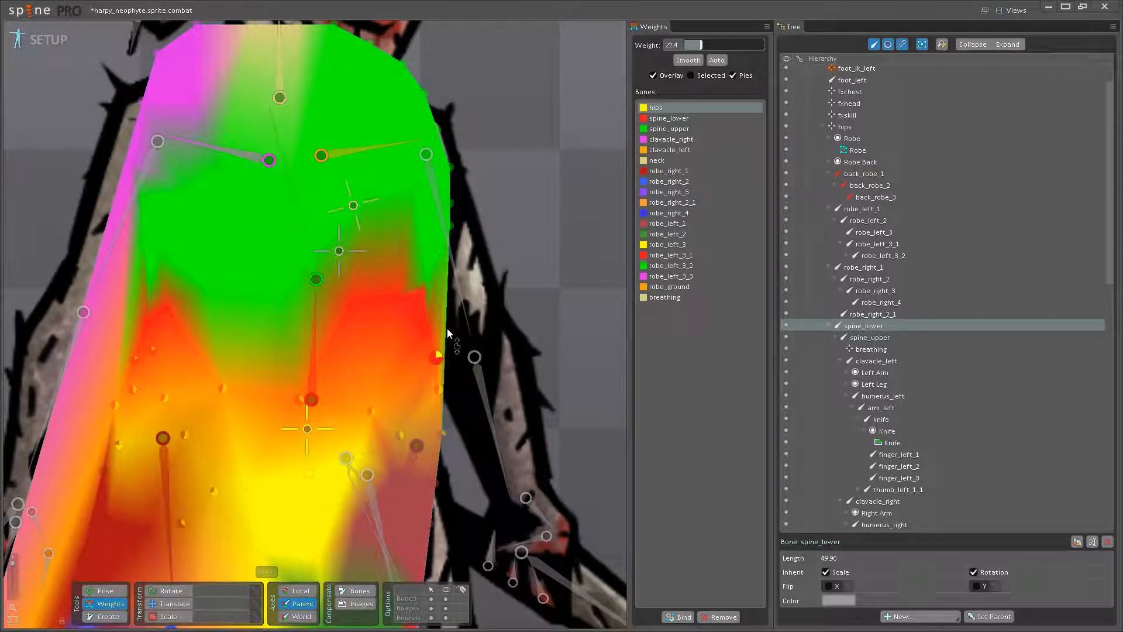
left_click_drag(354, 474, 401, 423)
- Blend hips weight into the robe vertices between the hips bone and the top of robe_left_1
key("space")
- Give the hips-weighted robe vertex just below the top of the leg a robe_left_1 weight of 27.2
key("space")
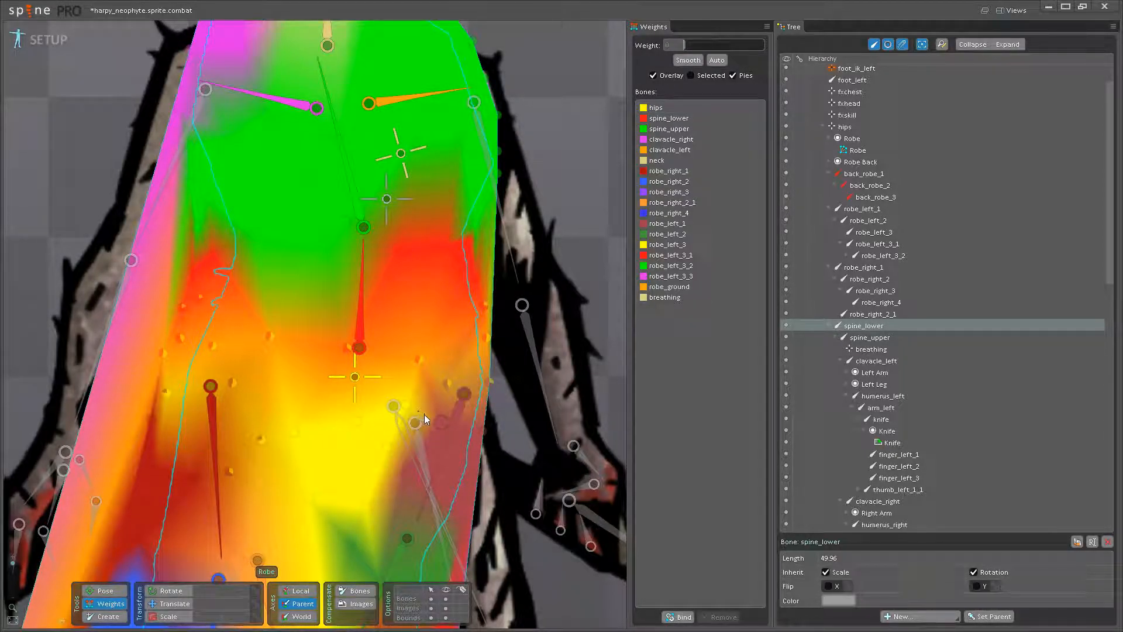
left_click(354, 377)
left_click(444, 419)
left_click_drag(448, 384, 420, 372)
left_click(461, 396)
scroll(424, 386, "down", 1)
left_click_drag(439, 425, 413, 354)
left_click_drag(361, 405, 392, 286)
key("space")
left_click(378, 316)
left_click(430, 310)
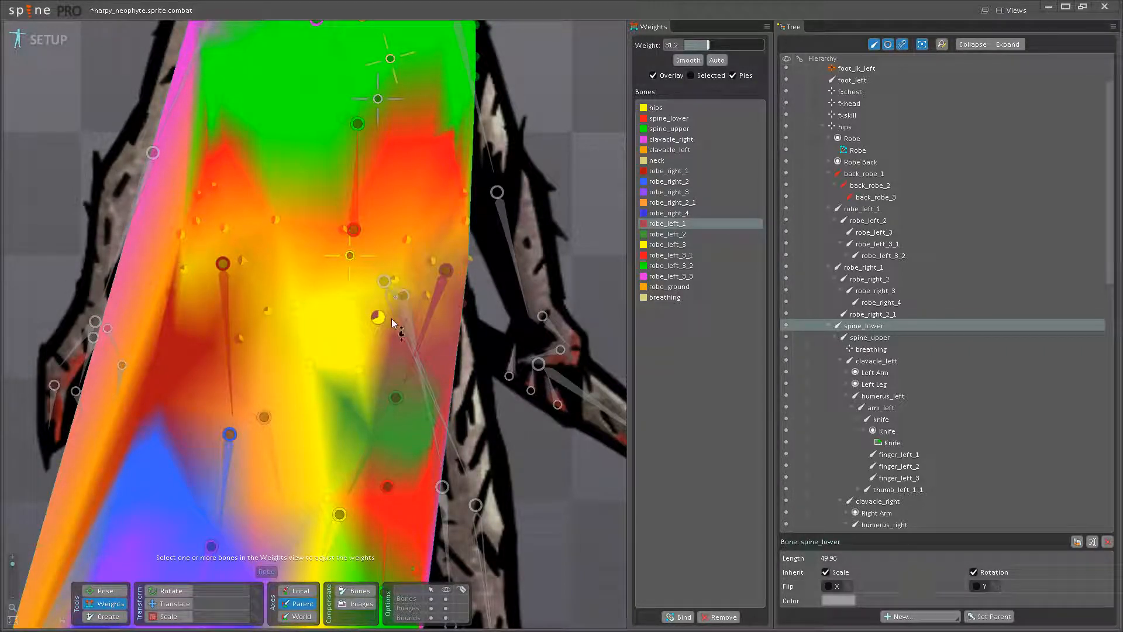
left_click(358, 369)
left_click_drag(358, 365, 378, 344)
- Blend robe_ground weight of 29.6 into the robe_left_3_3 vertex at the robe's lower right hem
scroll(375, 374, "down", 1)
left_click_drag(359, 508, 425, 368)
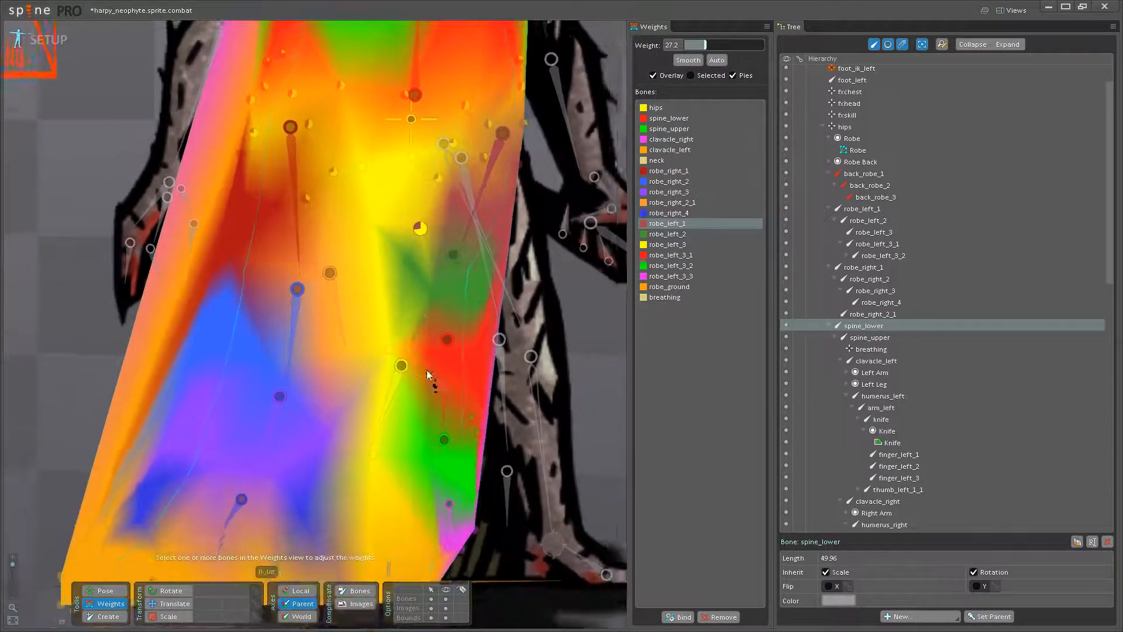
scroll(425, 367, "down", 2)
left_click_drag(436, 475, 430, 363)
scroll(359, 389, "up", 3)
left_click_drag(256, 389, 390, 449)
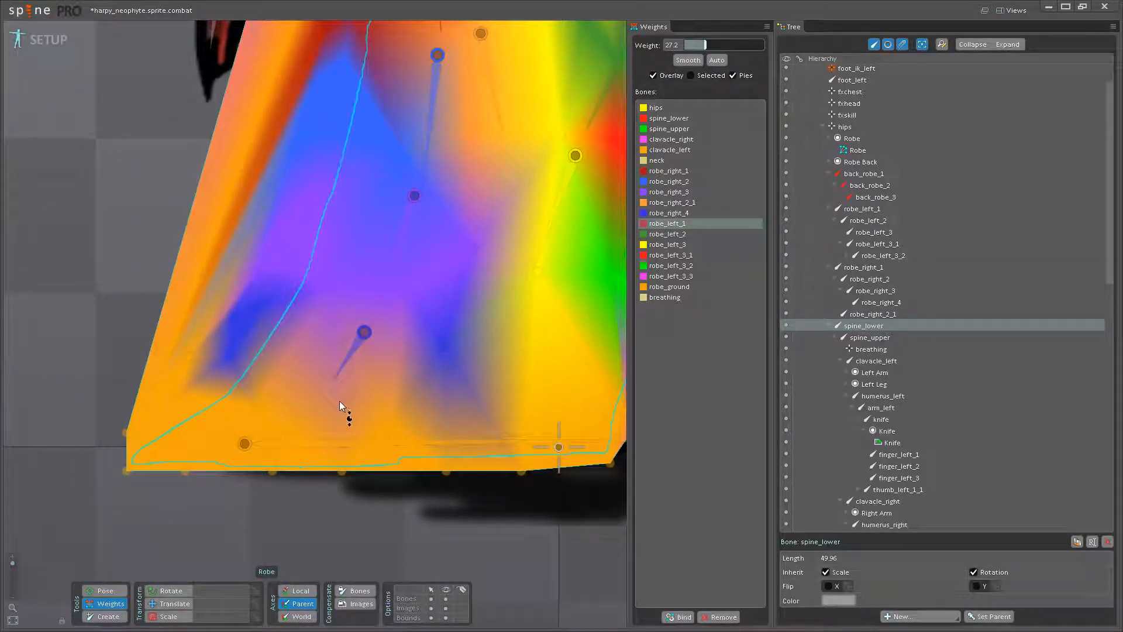
left_click_drag(328, 416, 155, 468)
left_click_drag(256, 455, 385, 426)
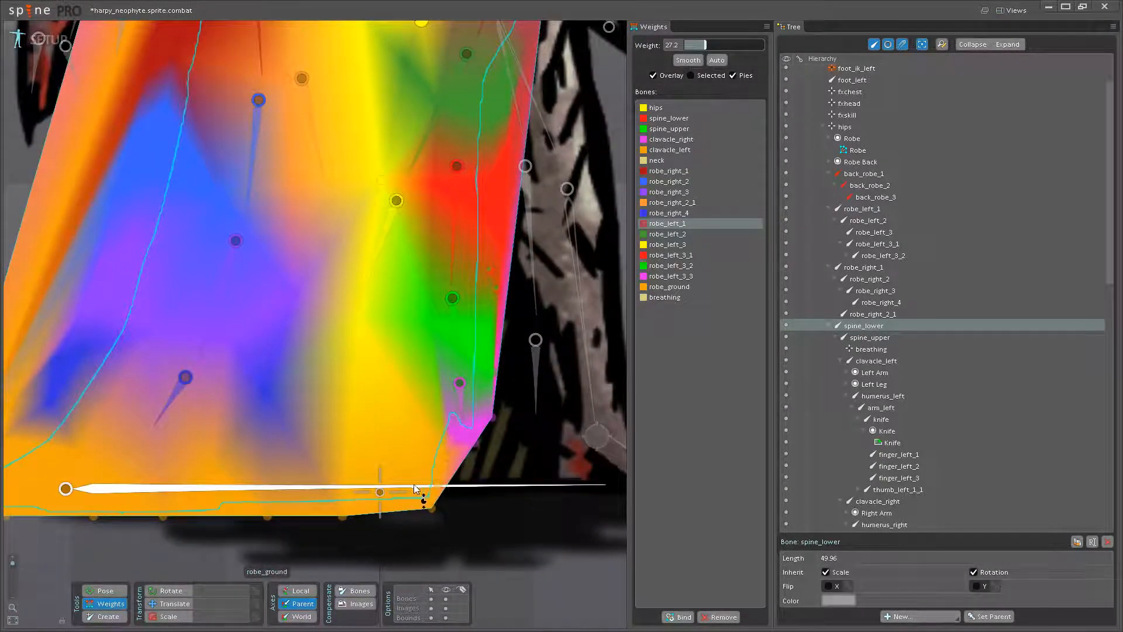
left_click(461, 412)
scroll(461, 416, "up", 2)
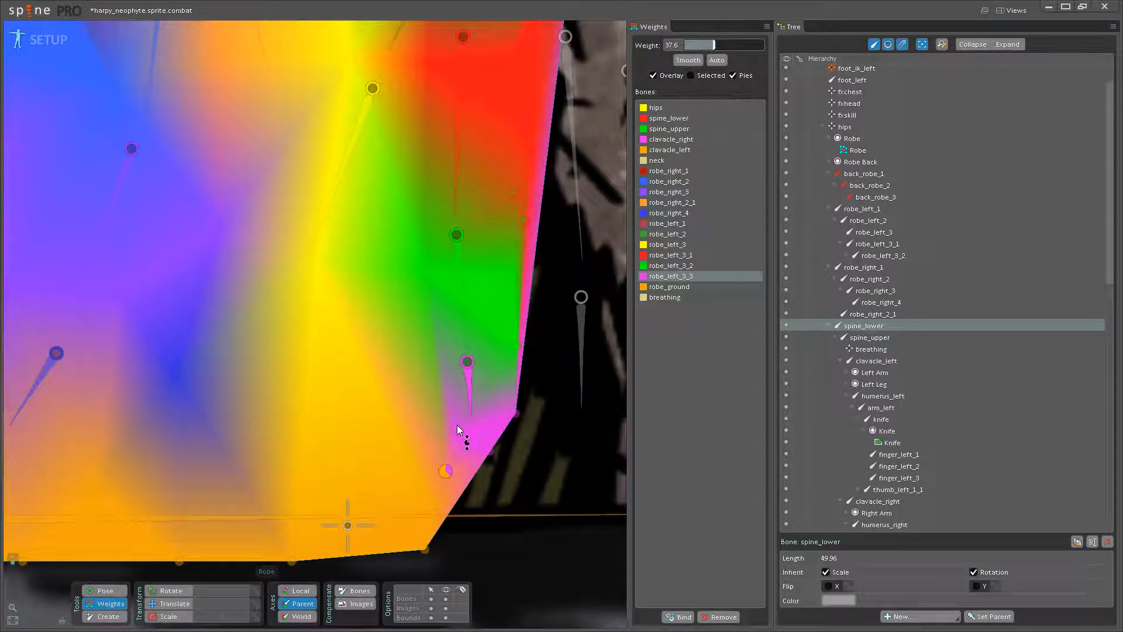
left_click(350, 523)
left_click_drag(467, 407, 468, 399)
- Blend robe_ground weight into the robe vertex at the lower tip of the robe_left_3 bone
scroll(360, 379, "down", 2)
left_click_drag(326, 334, 377, 436)
left_click_drag(365, 343, 370, 454)
mouse_move(374, 334)
left_mouse_down()
mouse_move(370, 474)
mouse_move(351, 317)
left_mouse_up()
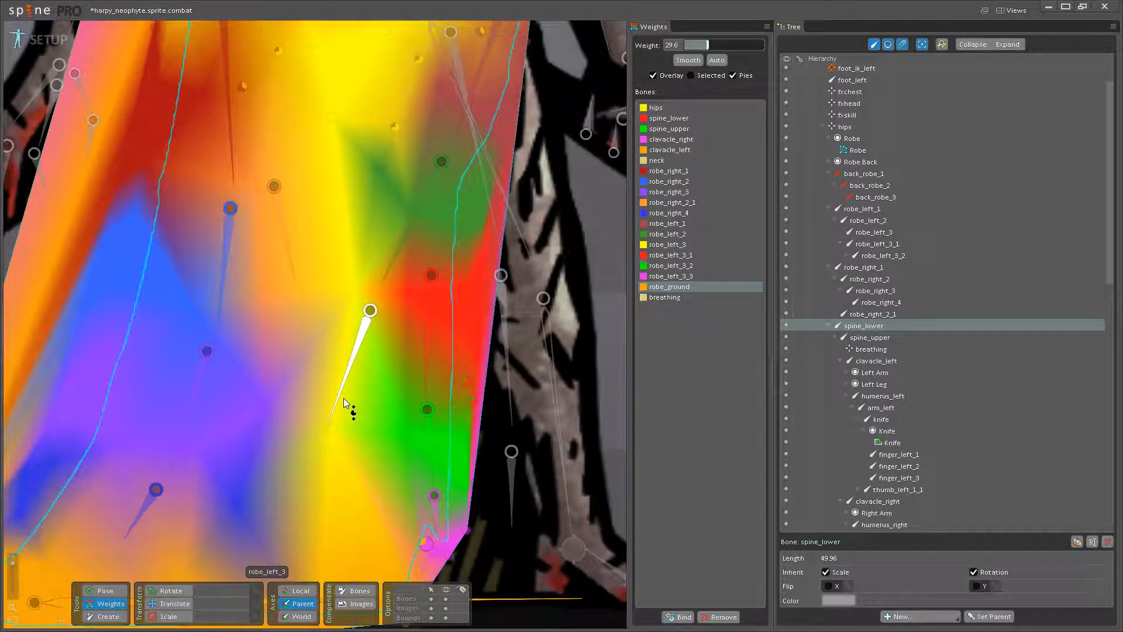
left_click_drag(343, 395, 402, 306)
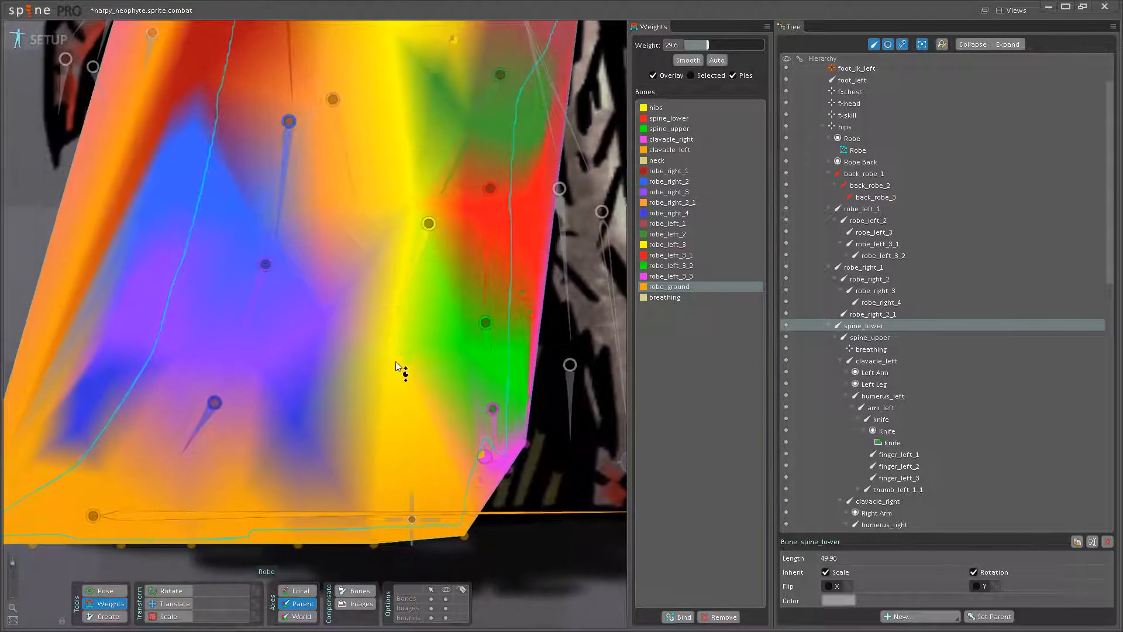
left_click(400, 316)
left_click(358, 511)
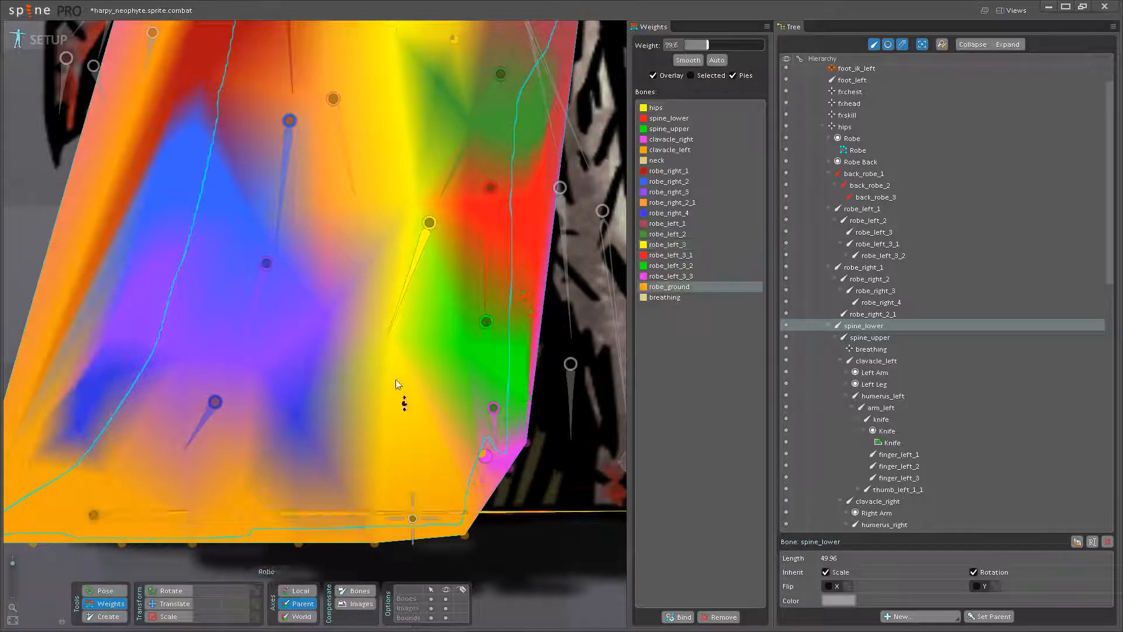
left_click_drag(402, 329, 406, 309)
- Blend robe_right_4 and robe_ground weights on the vertices around robe_right_4, setting the one below it to 19.2 on robe_right_4
left_click_drag(299, 433, 551, 425)
left_click(420, 404)
left_click_drag(322, 437, 348, 395)
left_click(434, 451)
left_click_drag(351, 484, 370, 457)
left_click_drag(482, 502, 422, 525)
- Try rotating the spine_lower bone in pose mode to check the blended waist, and undo the rotation in weight editing
scroll(480, 476, "down", 2)
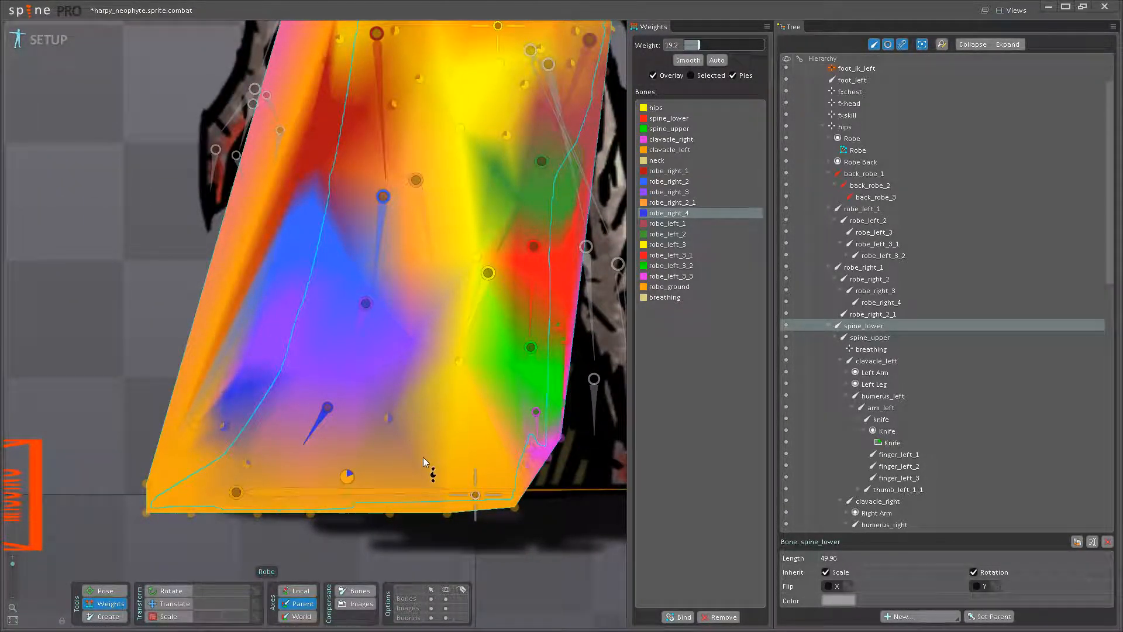
left_click_drag(434, 465, 384, 490)
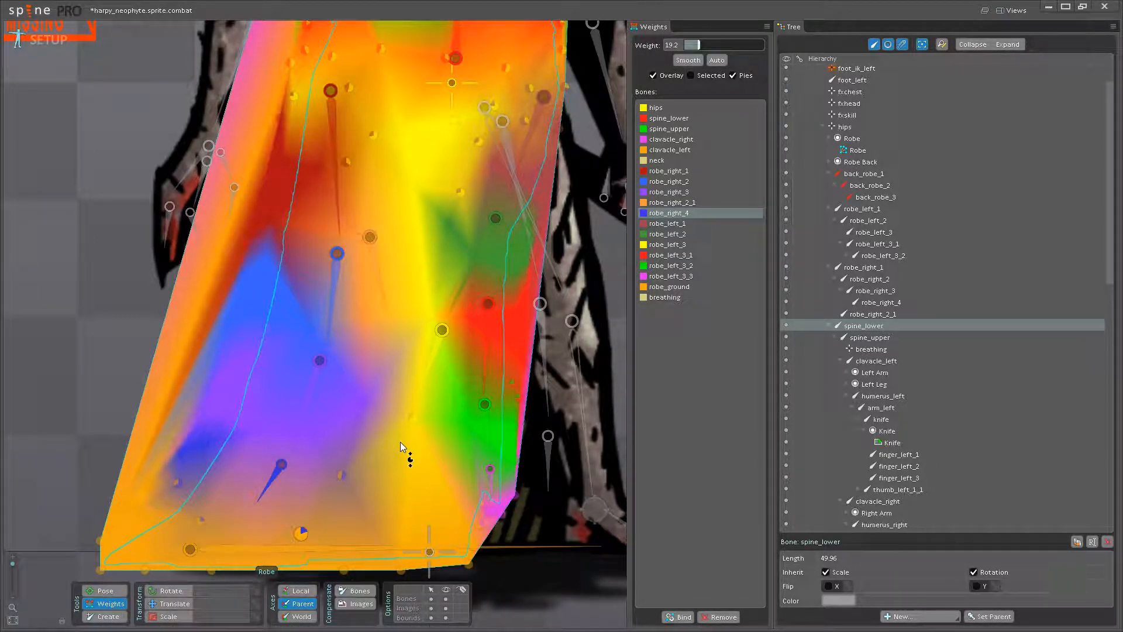
left_click_drag(349, 397, 362, 417)
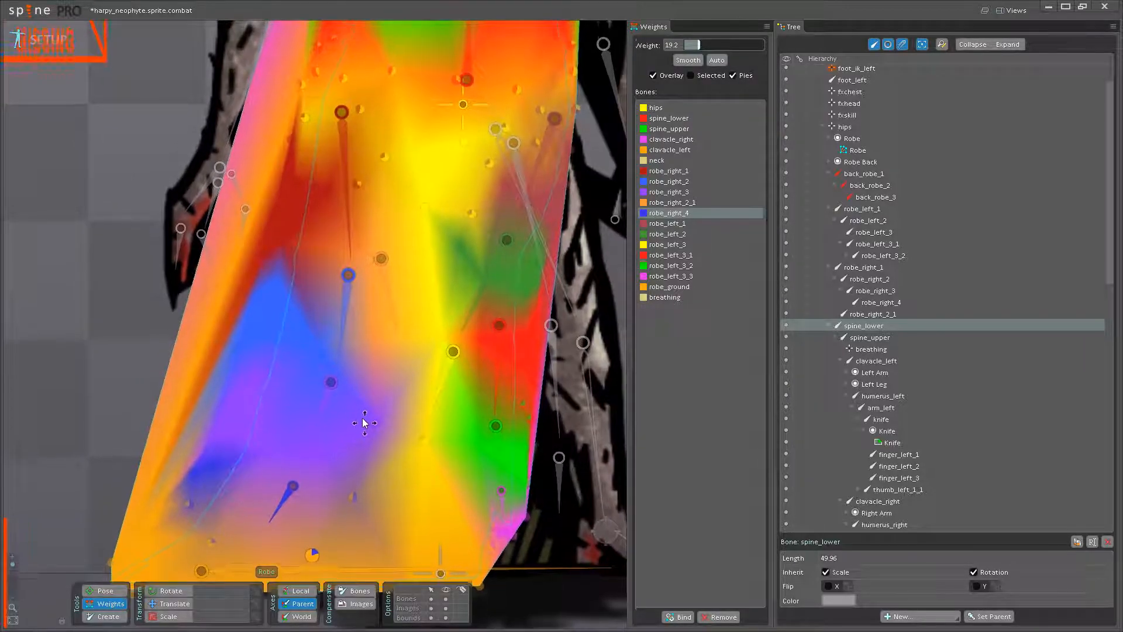
left_click_drag(384, 350, 377, 484)
left_click_drag(412, 319, 392, 469)
left_click_drag(436, 353, 405, 412)
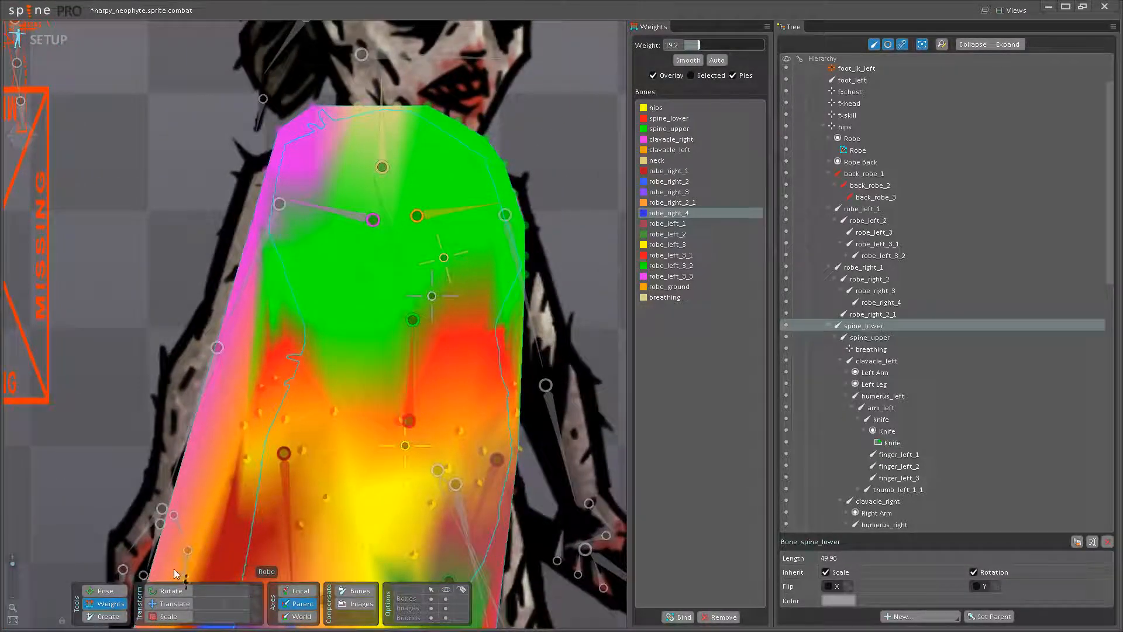
left_click(108, 592)
left_click_drag(395, 365, 384, 329)
left_click(105, 603)
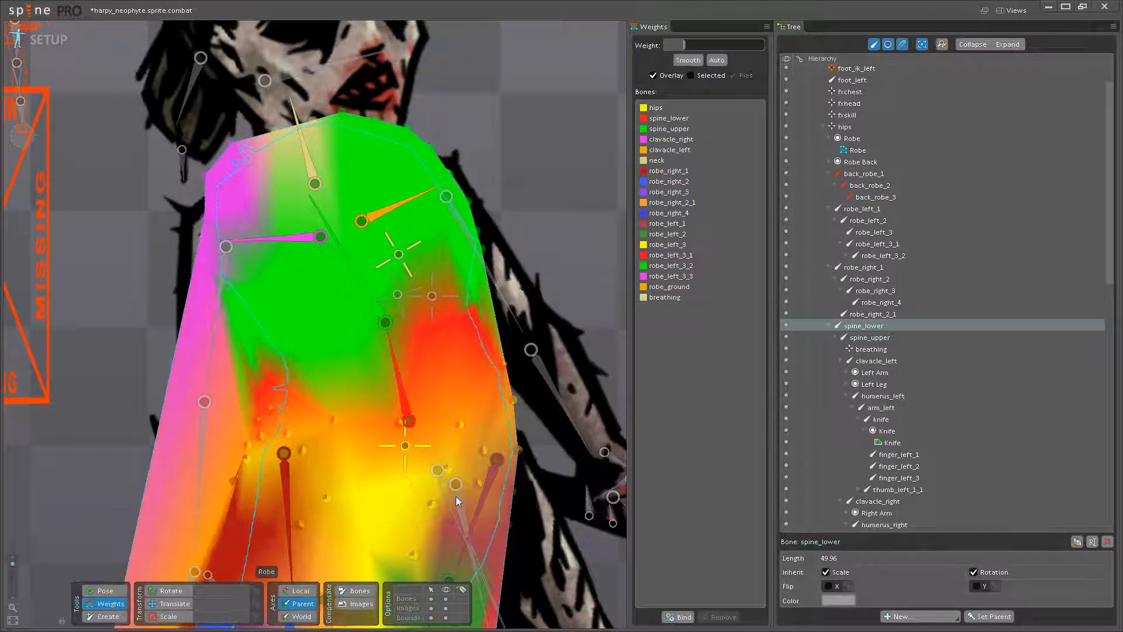
key("ctrl+z")
- Blend small amounts of spine_lower weight into the hips-weighted robe vertices just below the waistline
left_click_drag(456, 496, 459, 466)
left_click(415, 390)
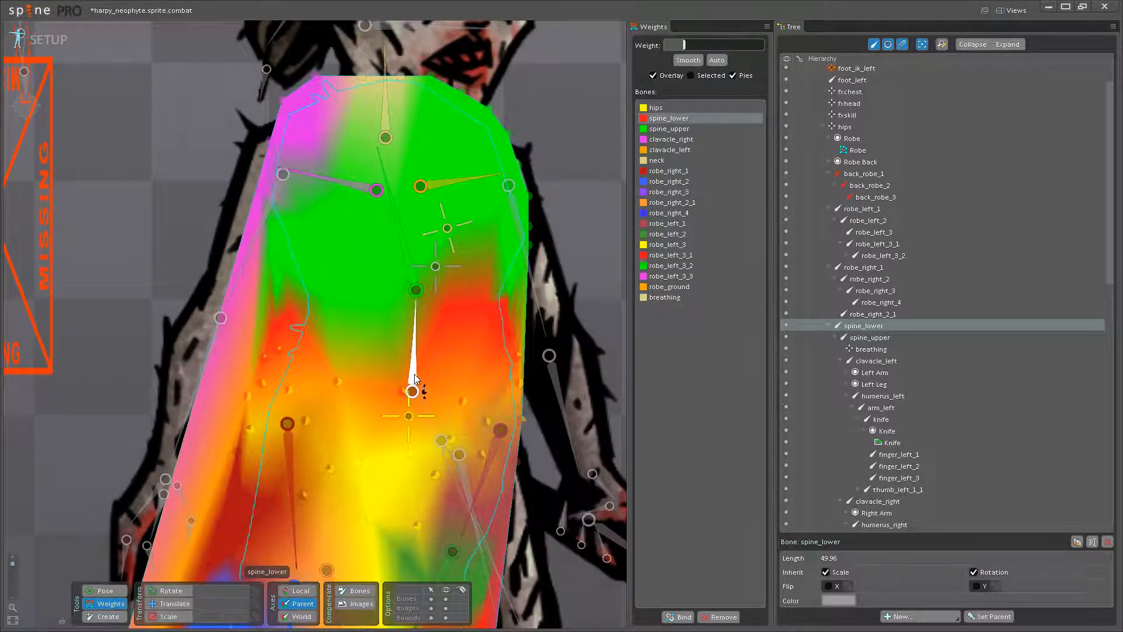
left_click(488, 420)
left_click_drag(494, 397, 499, 392)
left_click_drag(411, 449, 419, 438)
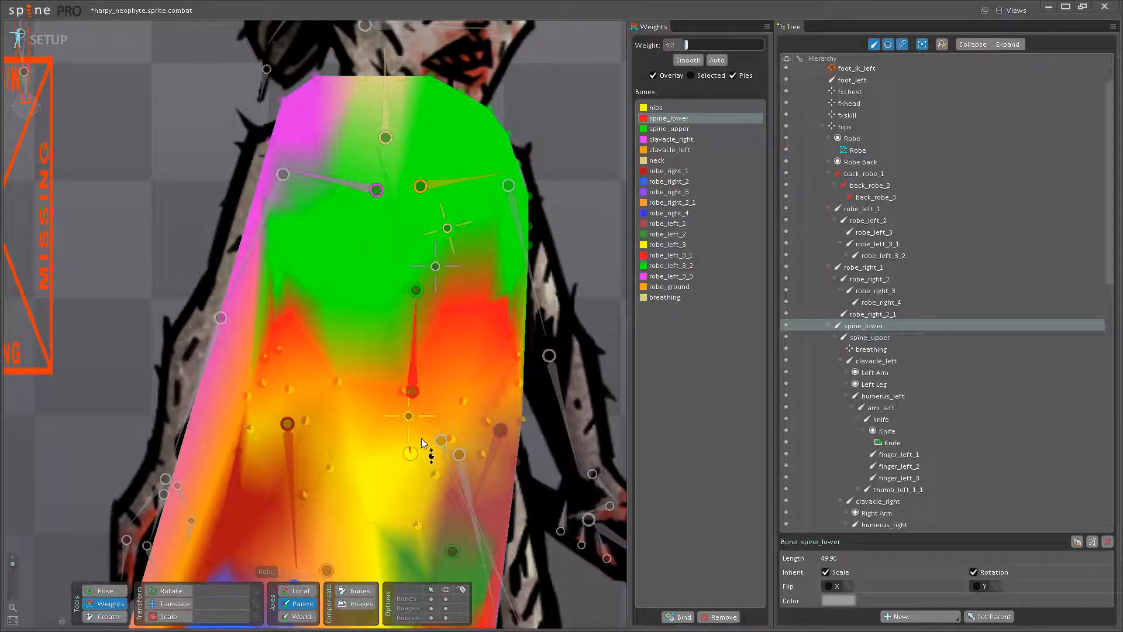
left_click_drag(253, 429, 301, 371)
left_click_drag(305, 418, 417, 343)
left_click(340, 377)
- Try lowering the hips bone in pose mode to test the skirt's deformation, undo the move, and return to weight editing
left_click(125, 589)
scroll(409, 363, "down", 3)
left_click_drag(381, 422, 395, 333)
left_click(405, 130)
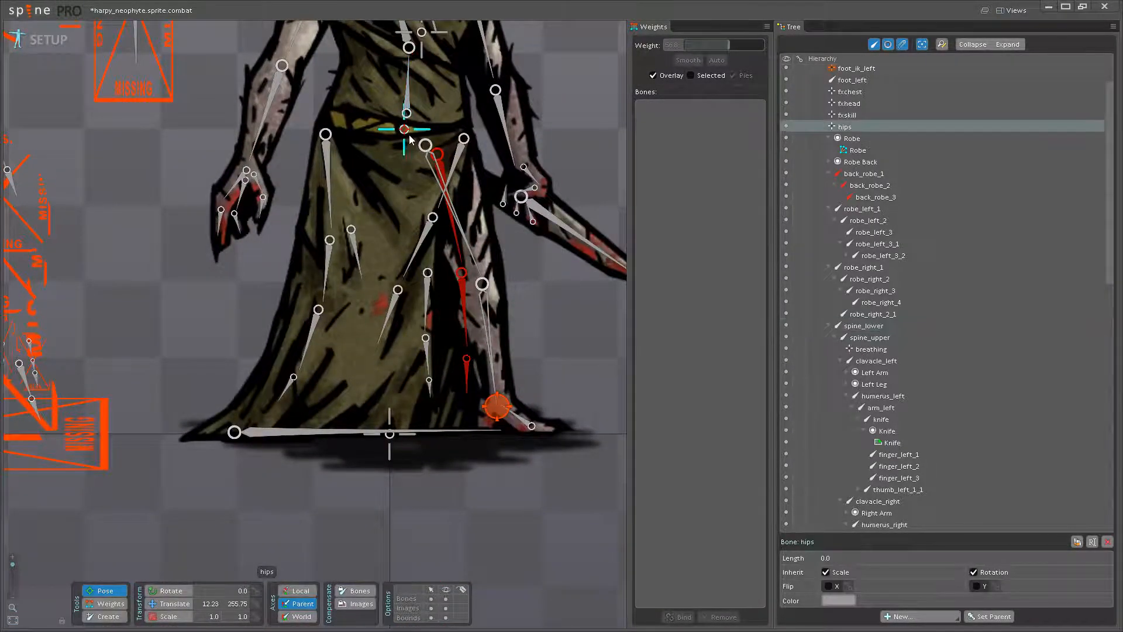
left_click_drag(394, 138, 404, 199)
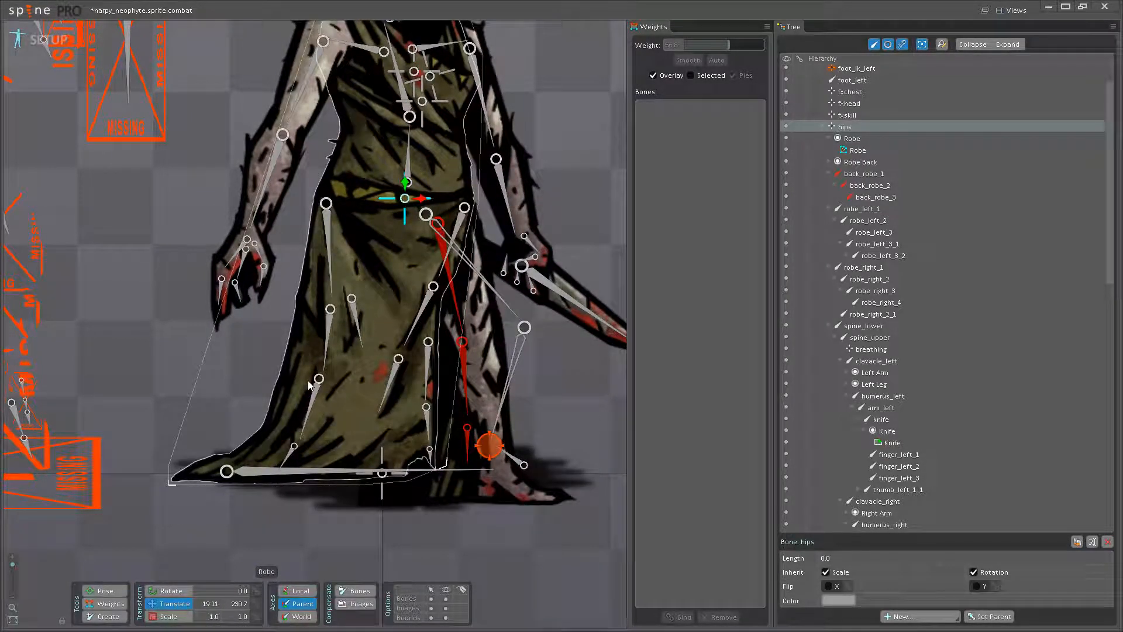
key("ctrl+z")
key("ctrl+z")
mouse_move(397, 171)
left_mouse_down()
mouse_move(376, 196)
mouse_move(395, 172)
mouse_move(394, 185)
mouse_move(379, 166)
mouse_move(403, 185)
mouse_move(383, 170)
mouse_move(392, 189)
mouse_move(388, 172)
mouse_move(406, 187)
left_mouse_up()
left_click(109, 604)
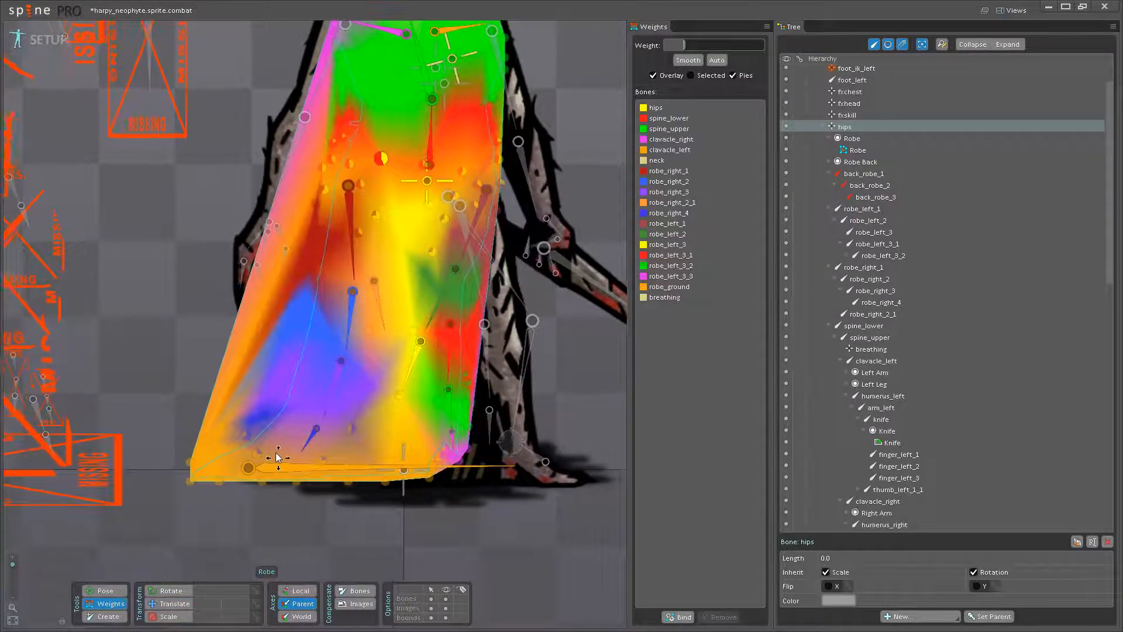
- Rebalance the robe_right_4 and robe_ground weights on the vertices at the robe's lower left hem
scroll(243, 448, "up", 3)
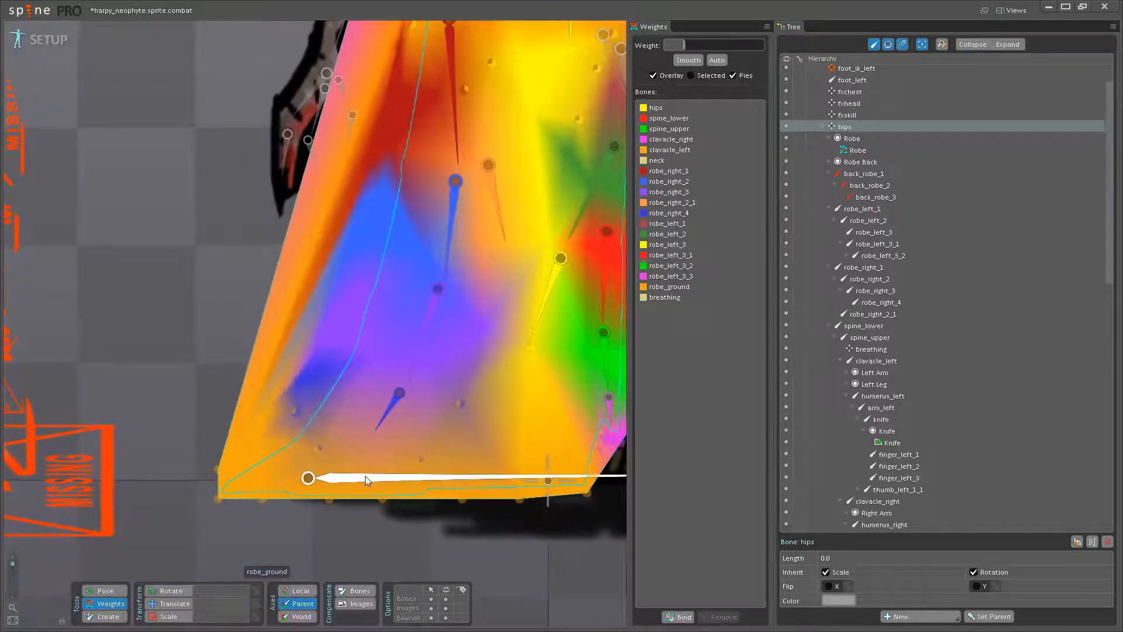
scroll(365, 475, "up", 2)
left_click(409, 425)
left_click(289, 417)
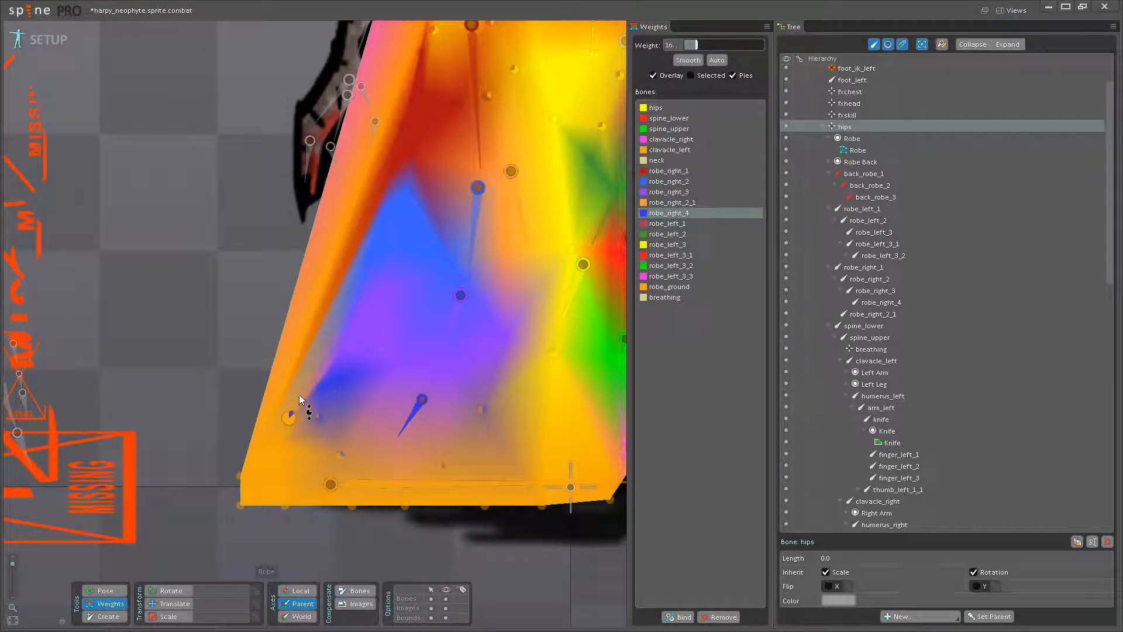
left_click(374, 485)
left_click(321, 384)
left_click_drag(321, 379, 328, 363)
left_click_drag(320, 417, 350, 367)
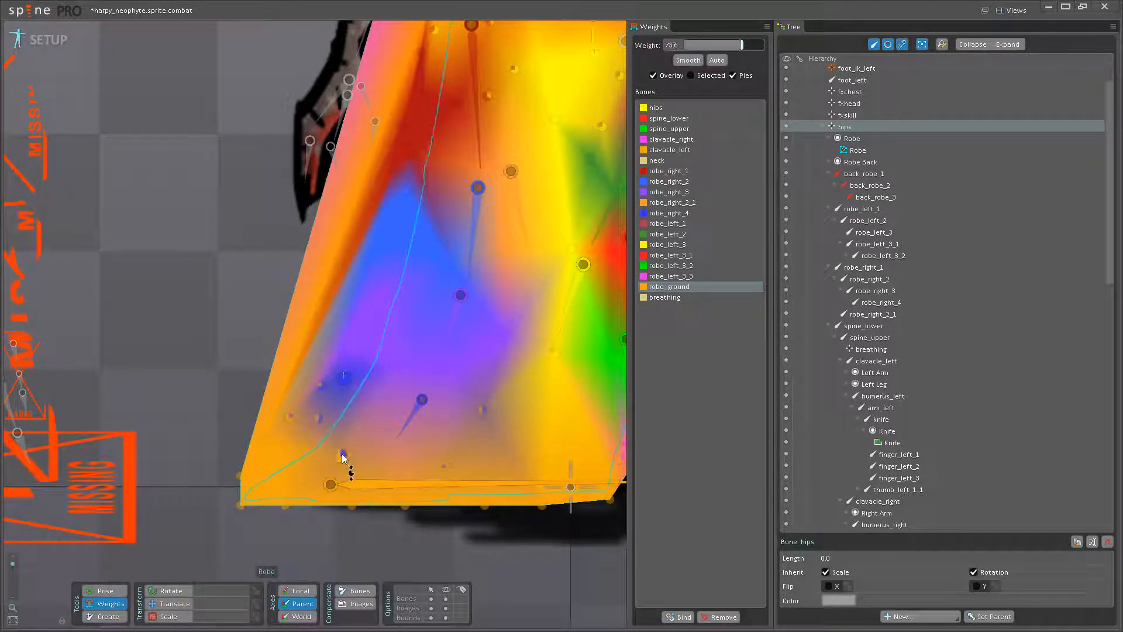
- Try shifting the hips bone to test the reweighted left hem, restore its position, and return to weight editing
left_click(100, 592)
scroll(170, 257, "down", 3)
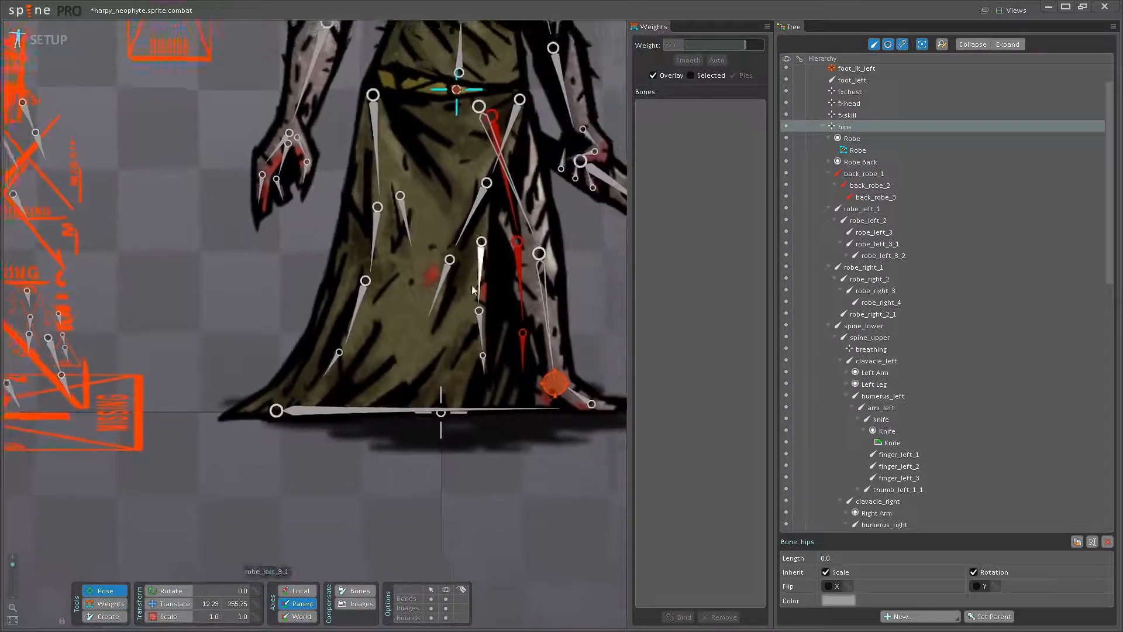
left_click_drag(473, 78, 421, 163)
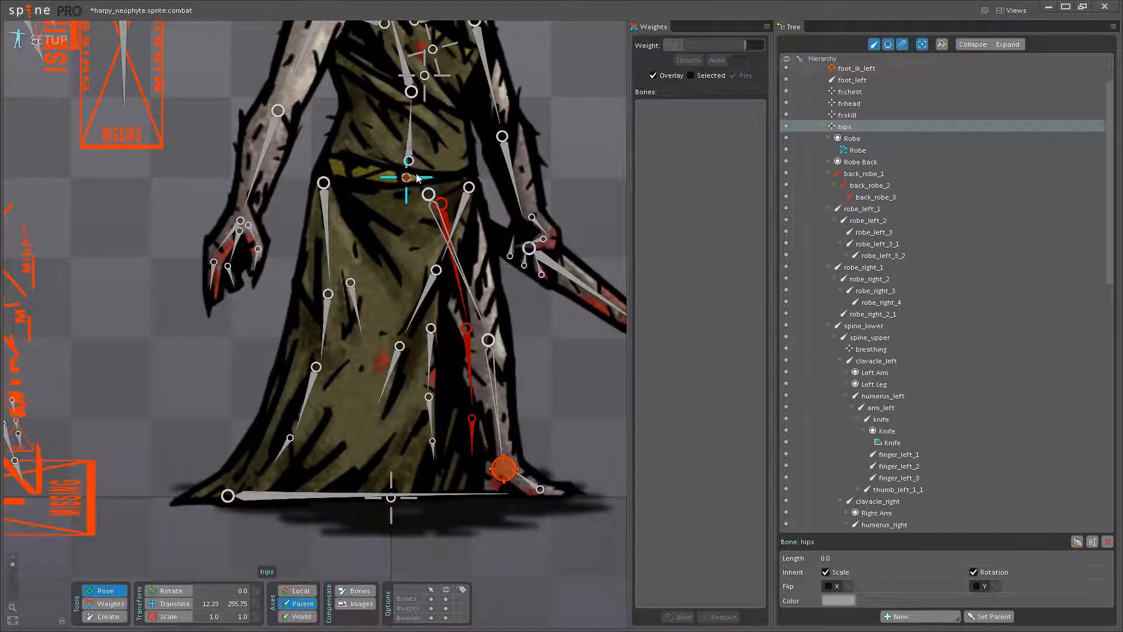
left_click(171, 603)
left_click_drag(412, 165, 422, 194)
left_click(106, 603)
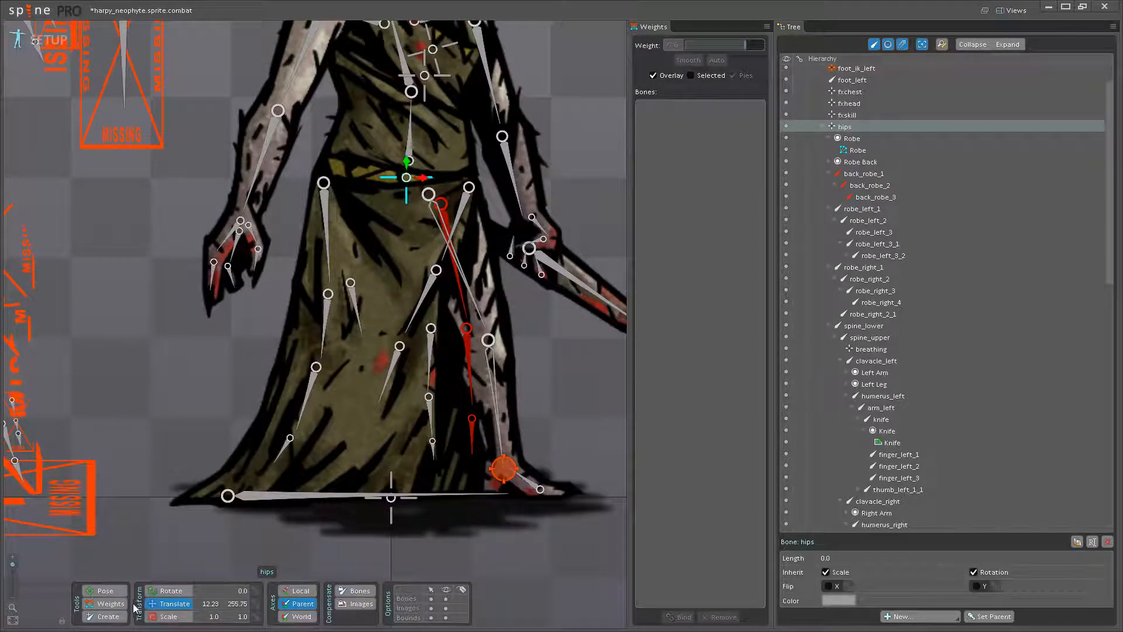
- Blend robe_ground weight of 25.6 into the robe_left_3_2 vertex above the lower right hem
left_click(317, 440)
left_click_drag(379, 458, 424, 437)
scroll(423, 437, "up", 3)
left_click(389, 458)
left_click_drag(466, 362, 456, 426)
left_click_drag(450, 403, 465, 376)
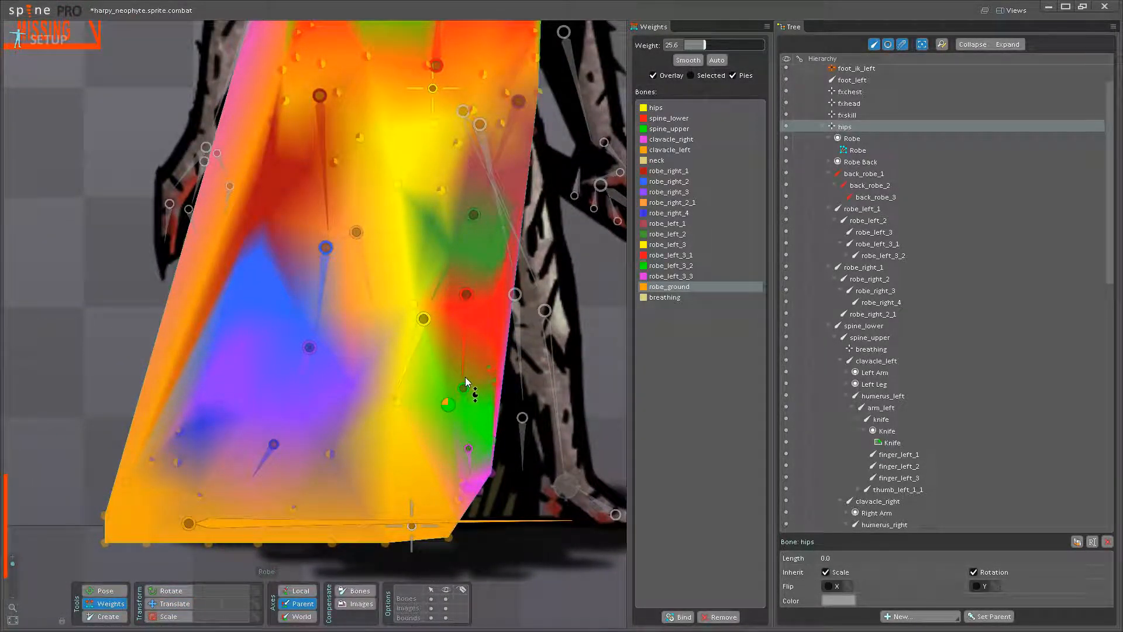
- Blend spine_lower weight into the spine_upper vertices across the robe's mid-torso, using 24 on the center vertex and 26.4 near the left side
left_click_drag(430, 234, 416, 543)
left_click_drag(413, 353, 377, 463)
scroll(371, 409, "up", 2)
scroll(410, 358, "up", 4)
left_click(416, 419)
left_click_drag(377, 406, 389, 370)
left_click_drag(411, 351, 410, 350)
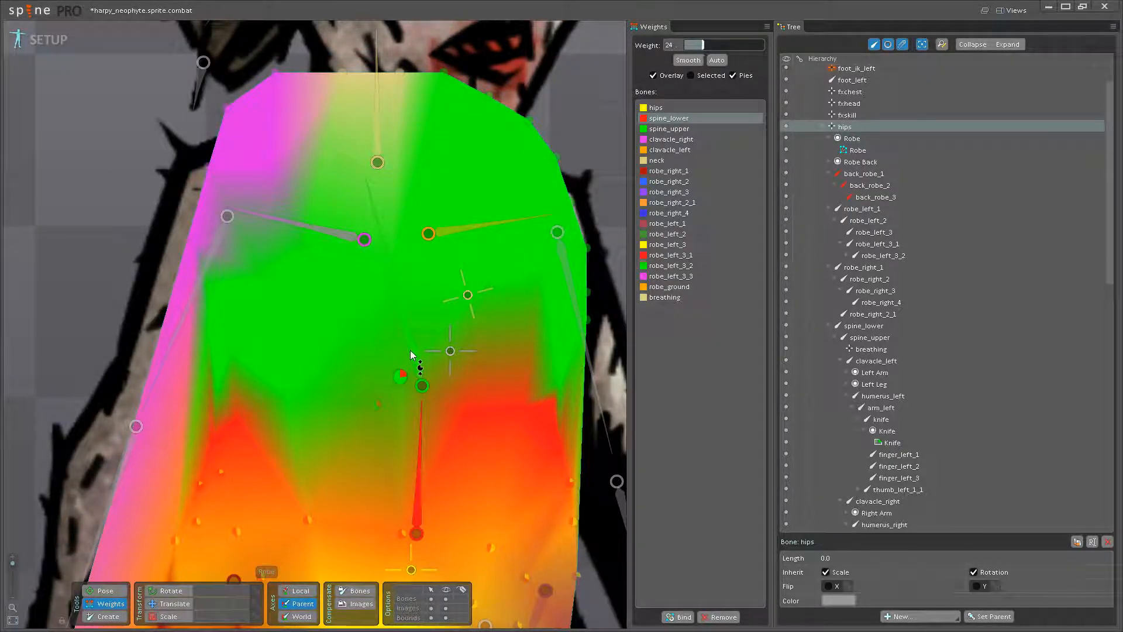
mouse_move(286, 397)
left_mouse_down()
mouse_move(297, 362)
mouse_move(282, 375)
left_mouse_up()
left_click_drag(387, 358, 469, 359)
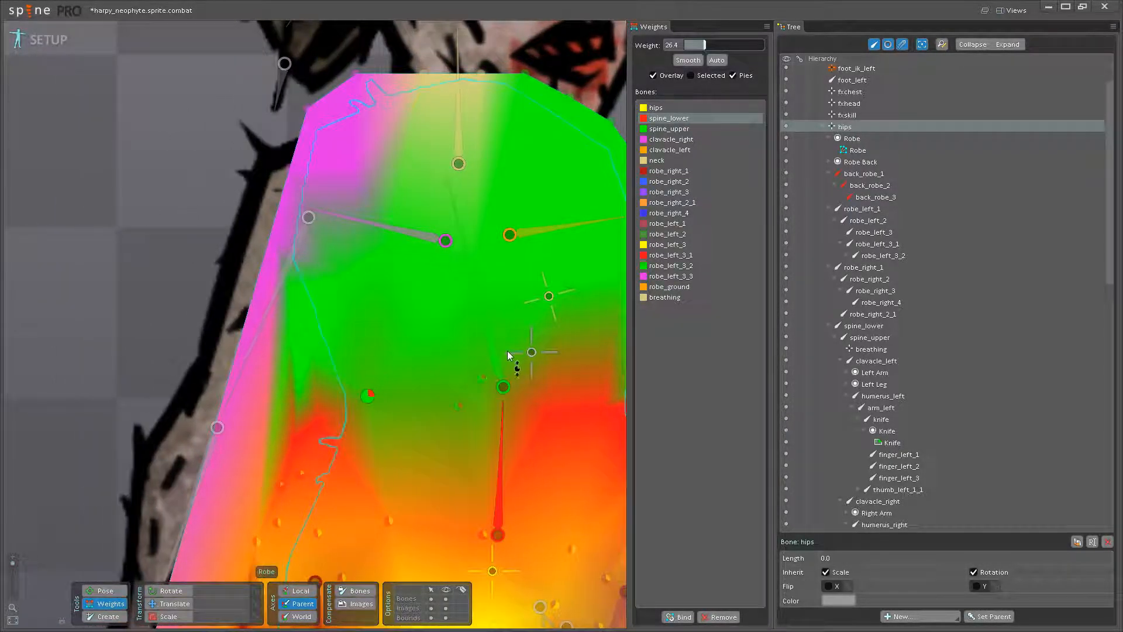
- Even out the spine weights along the waist, blending spine_upper weight into the spine_lower vertex near the robe's right edge
left_click(500, 360)
left_click_drag(318, 416, 335, 388)
mouse_move(541, 404)
left_mouse_down()
mouse_move(460, 430)
mouse_move(535, 416)
mouse_move(564, 391)
mouse_move(562, 401)
left_mouse_up()
left_click(422, 478)
left_click(421, 408)
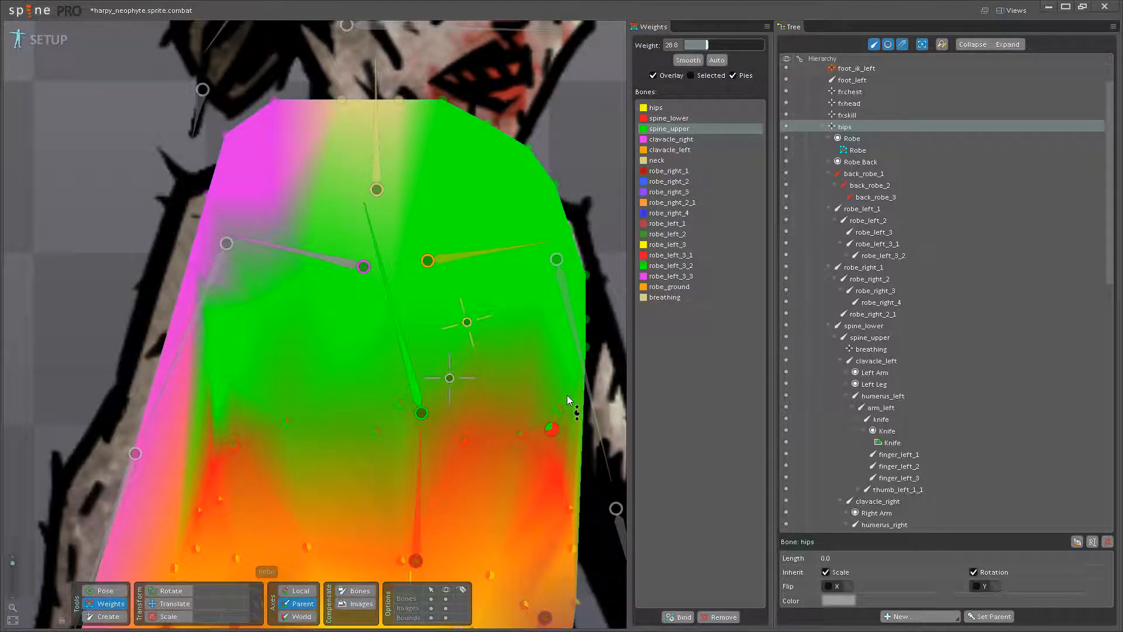
- Try moving the spine_upper bone in pose mode to test the torso's deformation, and return to weight editing
scroll(527, 399, "down", 3)
left_click(95, 606)
left_click_drag(322, 336, 230, 336)
left_click(100, 605)
- Blend spine_lower weight of 15.2 into the leftmost mid-torso vertex and refine the spine weights around it
left_click_drag(292, 440, 381, 433)
left_click(426, 420)
left_click(293, 369)
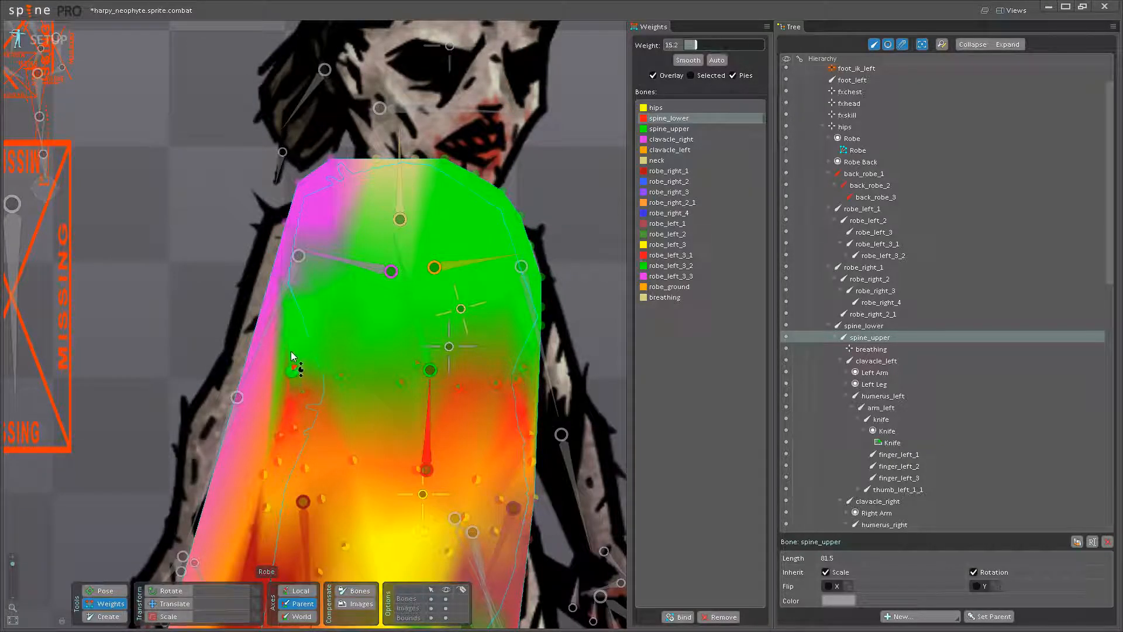
left_click_drag(293, 335, 307, 320)
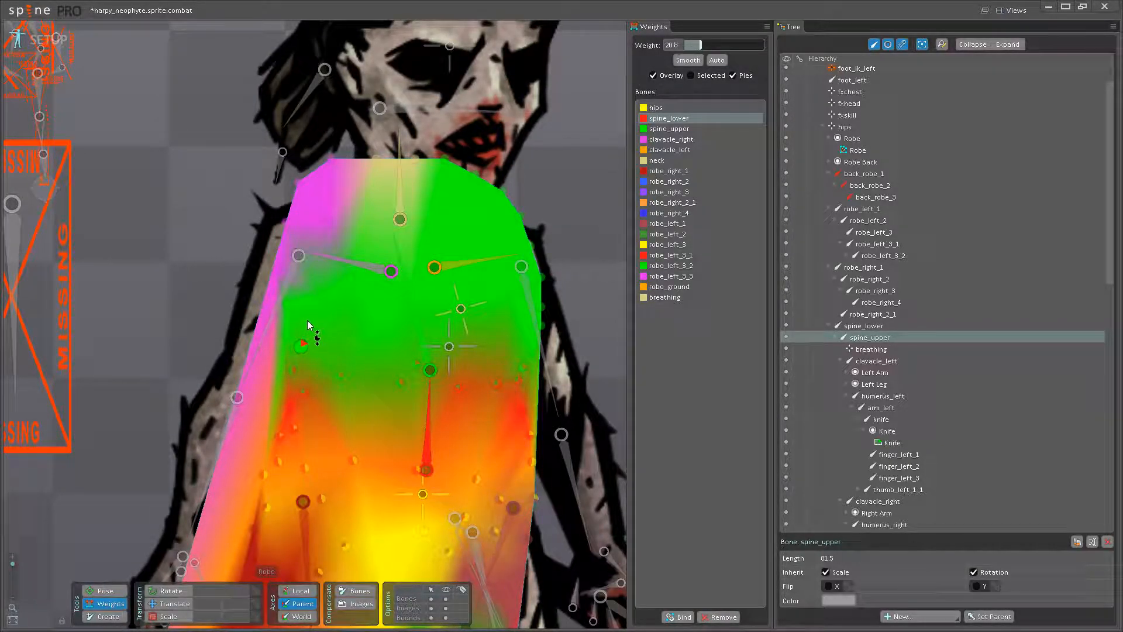
left_click(419, 365)
left_click_drag(419, 365, 437, 290)
- Try posing the upper body and the robe_right_1 bone to test the deformation, undo the moves, and return to weight editing
left_click(104, 589)
scroll(356, 285, "down", 4)
left_click_drag(344, 284, 296, 262)
key("ctrl+z")
left_click_drag(358, 419, 387, 236)
scroll(304, 275, "up", 2)
left_click_drag(297, 269, 270, 309)
left_click(105, 603)
key("ctrl+z")
- Blend robe_ground weight into the robe_right_3 and robe_right_4 vertices above the lower left hem, ending with 8.8
left_click_drag(245, 449, 356, 453)
scroll(355, 452, "up", 2)
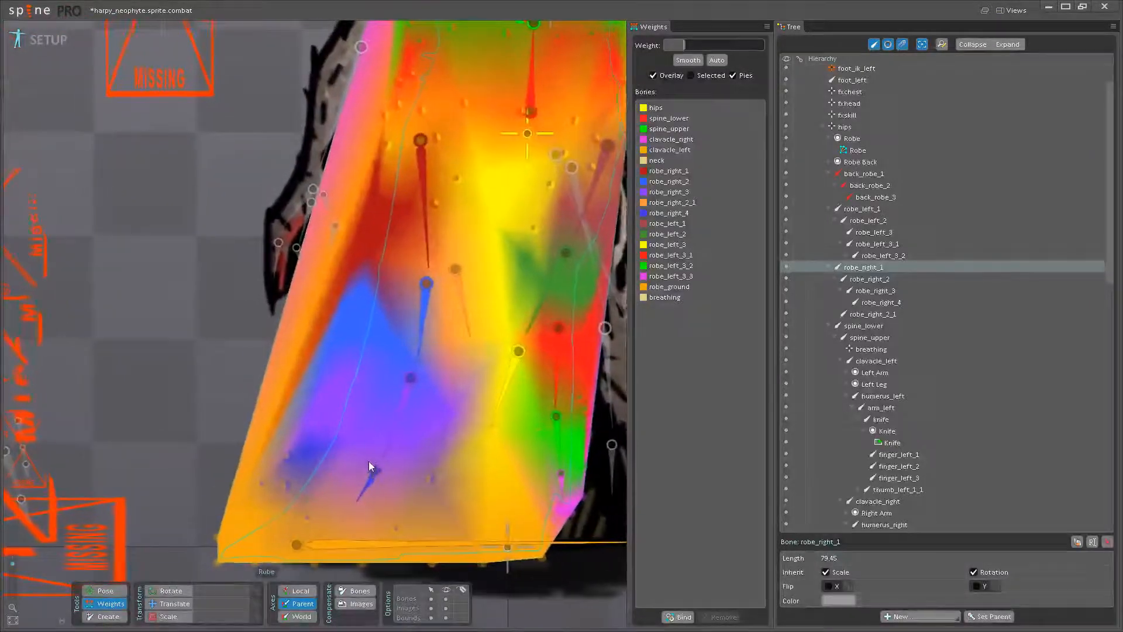
left_click(374, 483)
scroll(389, 485, "up", 2)
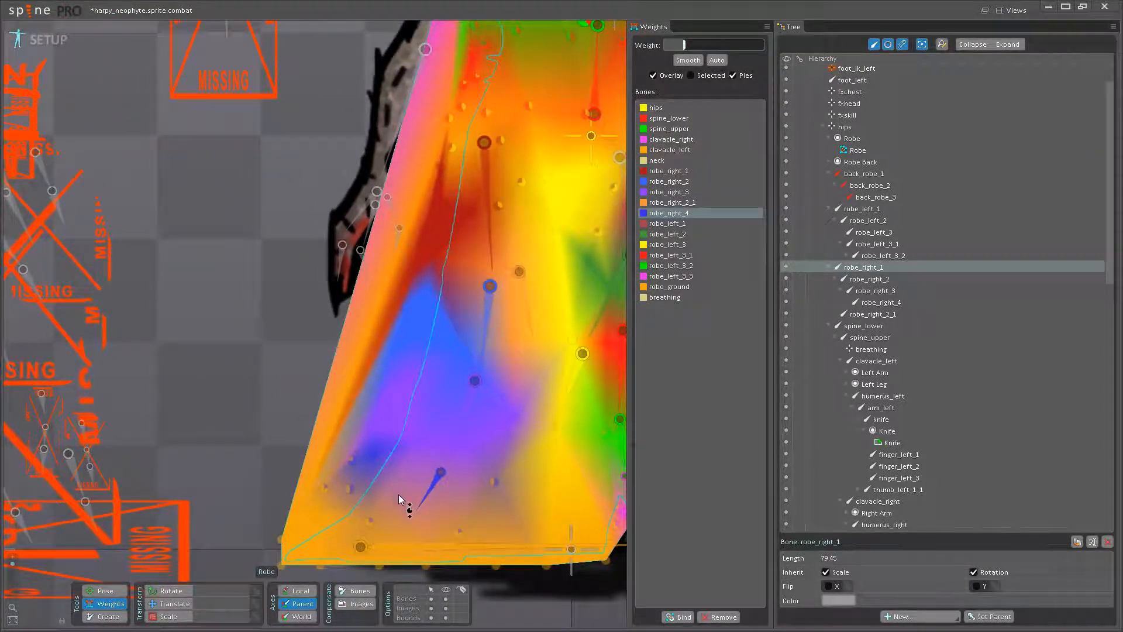
left_click(383, 547)
mouse_move(389, 430)
left_mouse_down()
mouse_move(396, 402)
mouse_move(382, 413)
left_mouse_up()
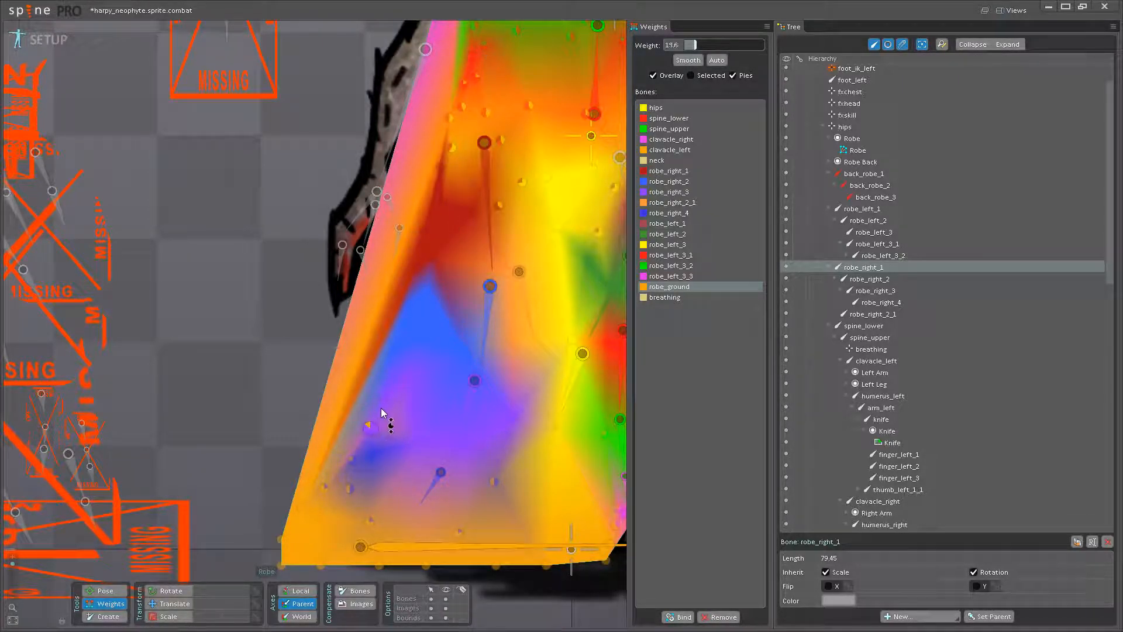
left_click(379, 449)
left_click_drag(352, 456, 360, 441)
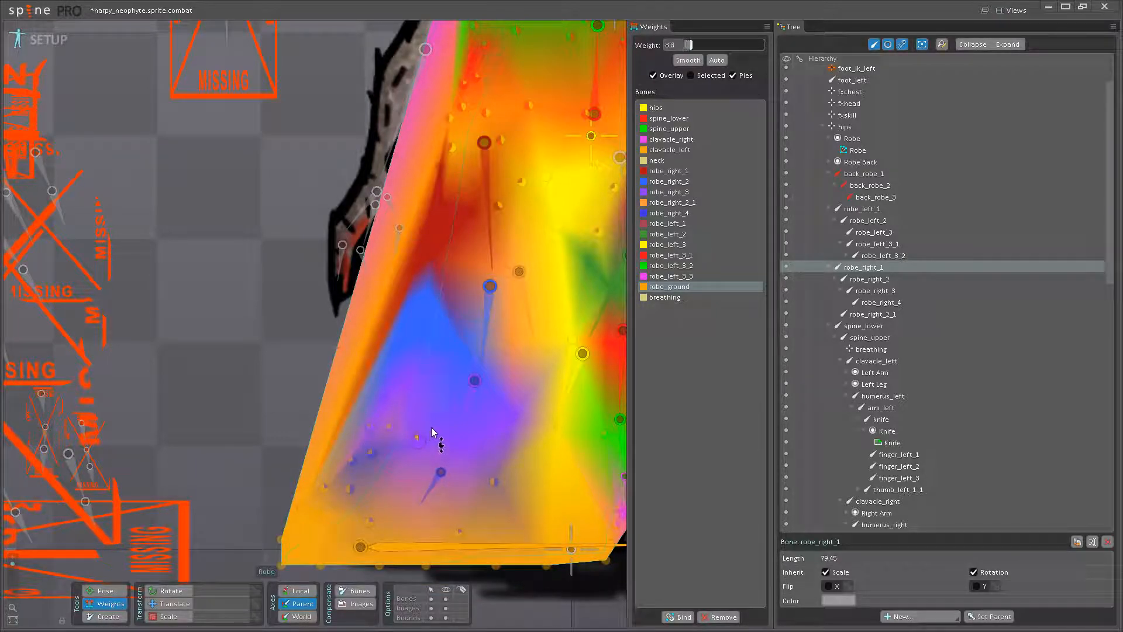
- Blend robe_right_3 weight of 34.4 into the vertex beside the joint between robe_right_2 and robe_right_3
scroll(432, 431, "up", 4)
left_click(393, 479)
left_click_drag(407, 473, 467, 468)
left_click(450, 414)
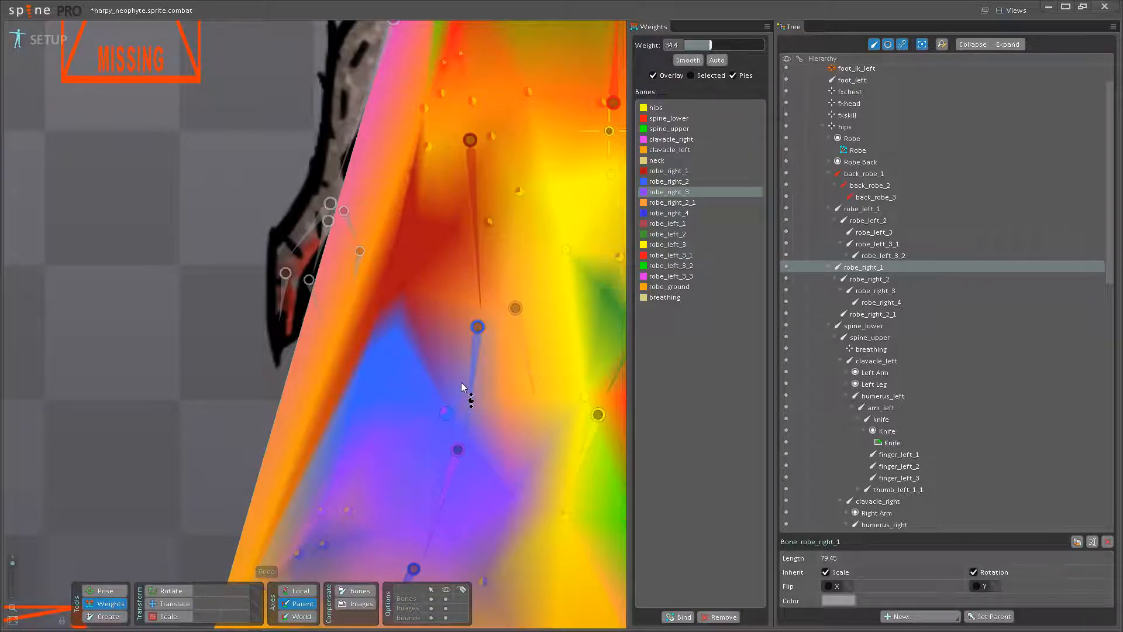
- Blend robe_right_2 weight of 28.8 into the left robe_right_3 vertex and 40 into the vertex below the robe_right_2_1 bone
left_click(472, 389)
left_click(373, 443)
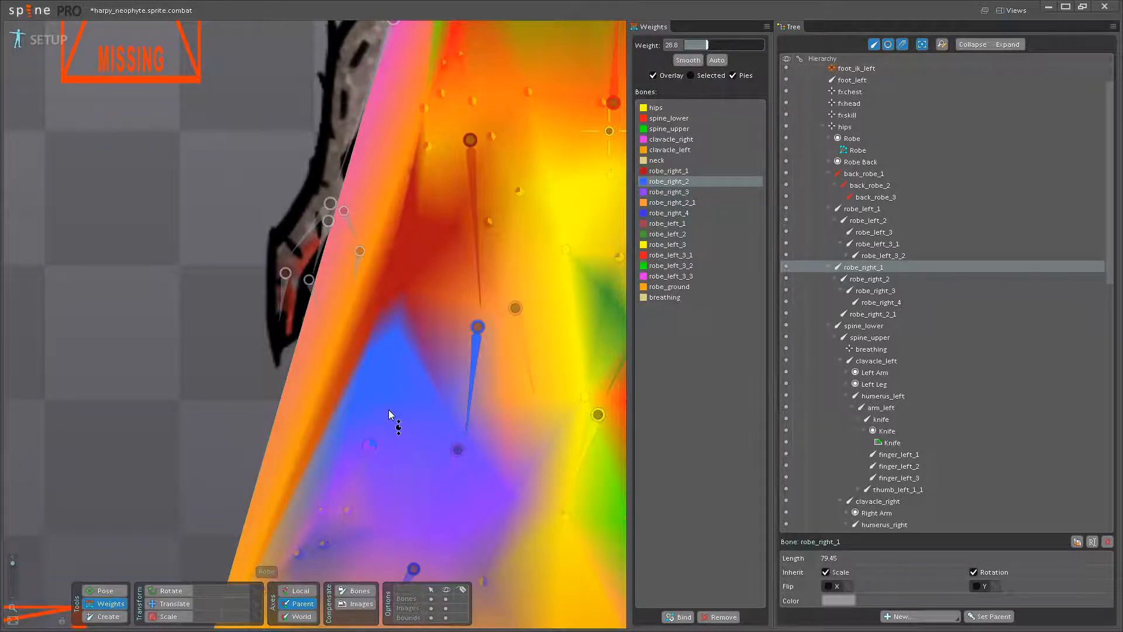
left_click(510, 493)
left_click_drag(517, 471, 514, 364)
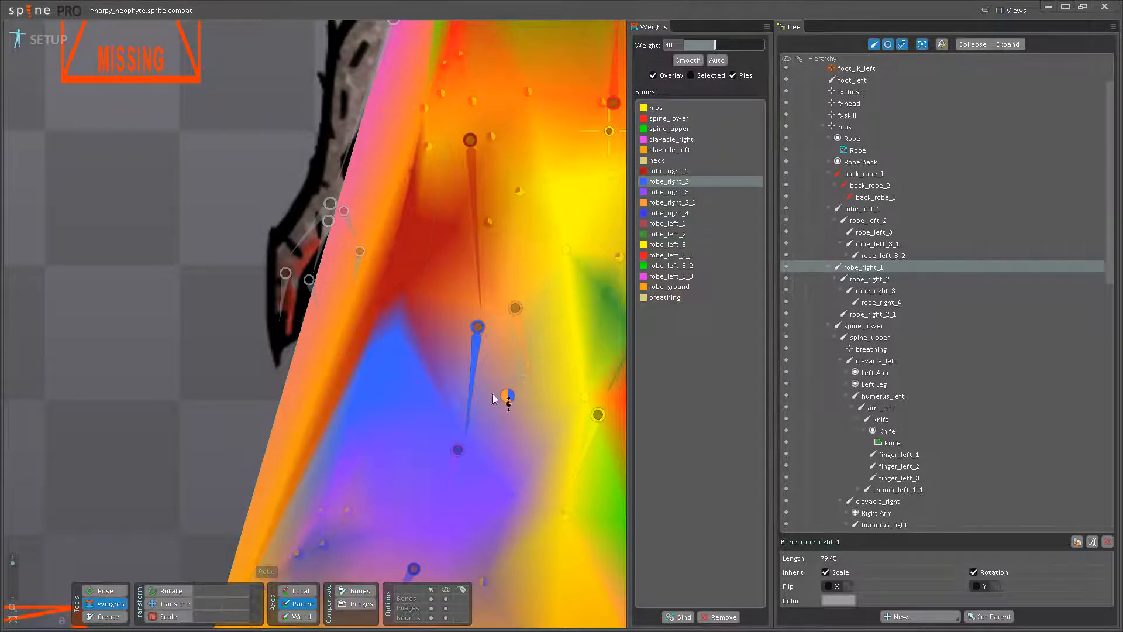
- Blend robe_right_3 weight of 12.8 into the upper robe_right_2 vertex on the skirt's left side
left_click(457, 449)
left_click(356, 397)
left_click_drag(356, 398, 367, 371)
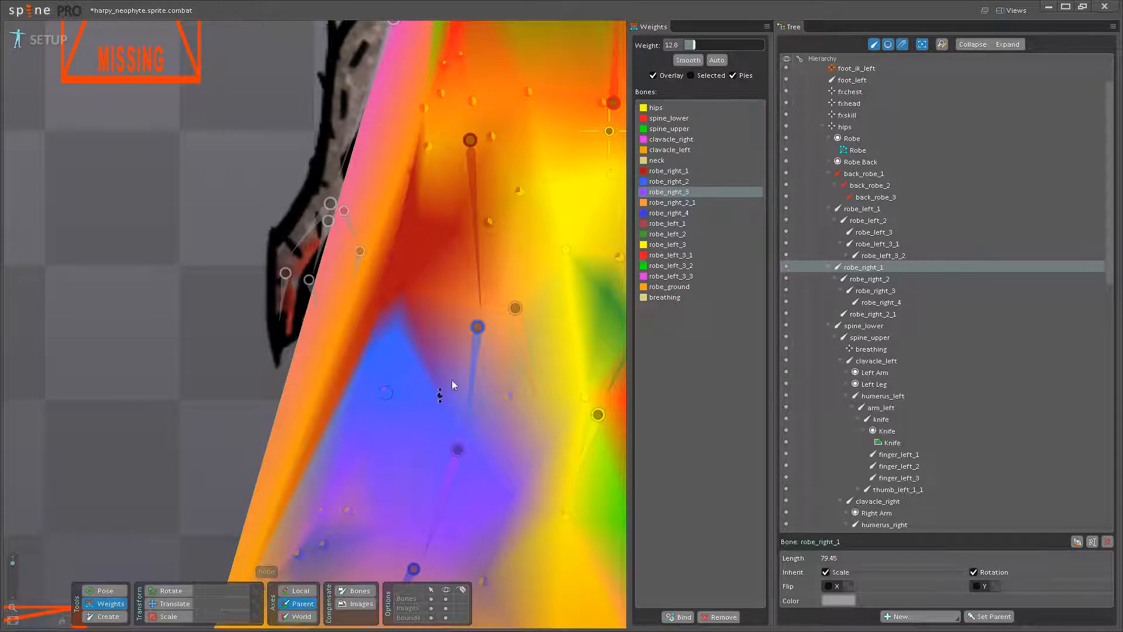
- Blend robe_right_2 weight of 20.8 into the upper robe_right_2_1 vertex, and robe_right_2_1 weight of 36.8 into the central robe_left_3 vertex
left_click_drag(482, 398, 394, 493)
left_click(391, 448)
left_click_drag(419, 394, 427, 378)
left_click_drag(455, 444, 400, 362)
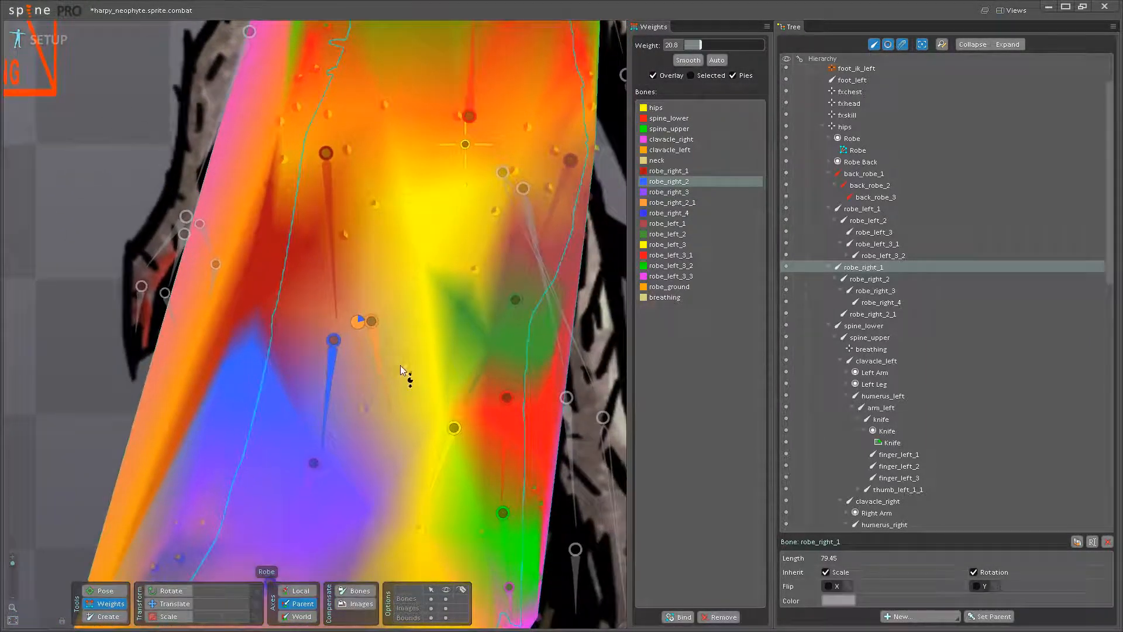
left_click(389, 398)
left_click_drag(440, 405, 452, 372)
left_click_drag(439, 497, 430, 393)
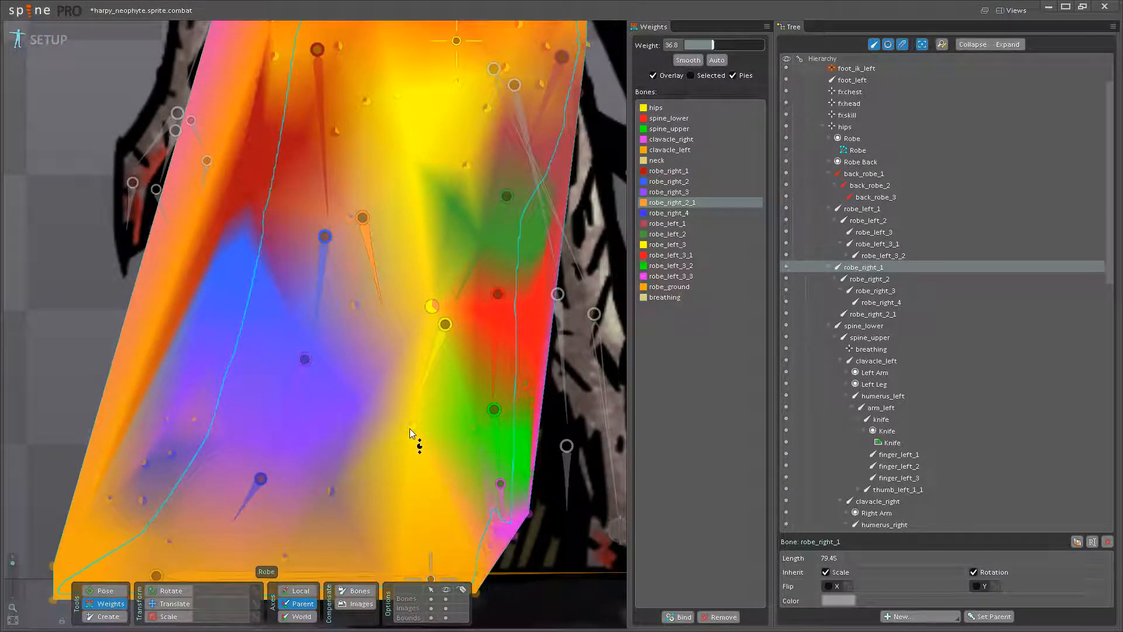
- Rebalance the left robe bones' weights around the center, blending robe_left_2 weight of 32.8 into the robe_left_3_1 vertex near the right edge
left_click_drag(496, 423, 453, 456)
left_click(453, 456)
left_click_drag(450, 395, 437, 449)
left_click(437, 450)
left_click(381, 430)
left_click_drag(422, 394, 491, 333)
left_click(417, 359)
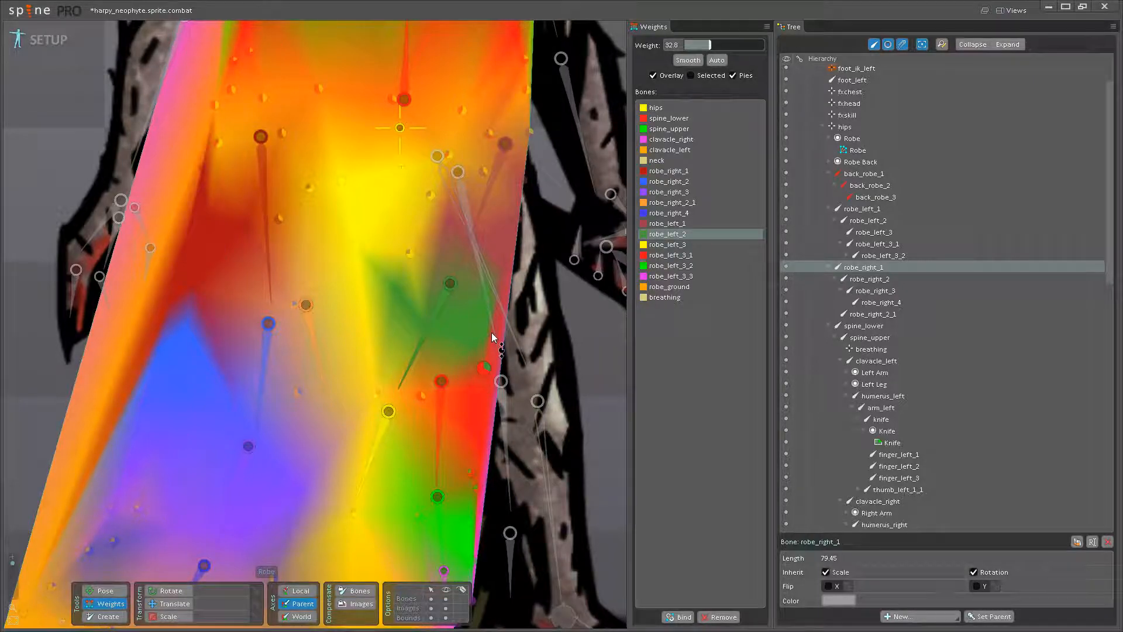
- Blend robe_left_3_1 weight of 27.2 into the lower robe_left_2 vertex, and adjust robe_left_3_2 weight on the vertex near the right edge
left_click_drag(474, 388, 477, 310)
left_click(444, 403)
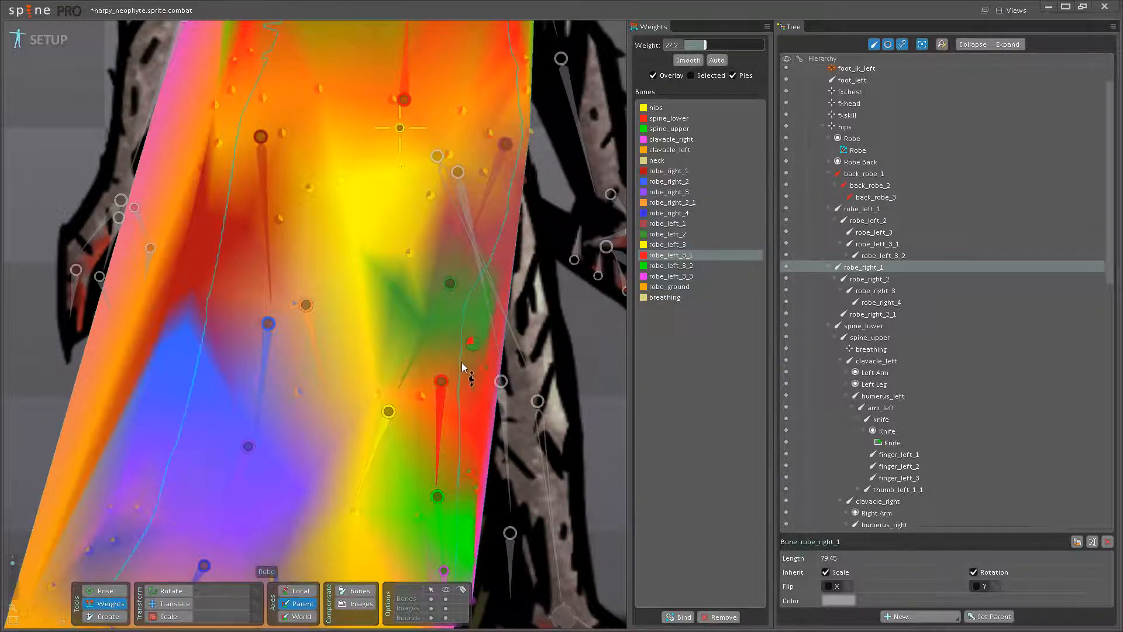
left_click_drag(455, 435, 454, 446)
left_click_drag(442, 519, 433, 467)
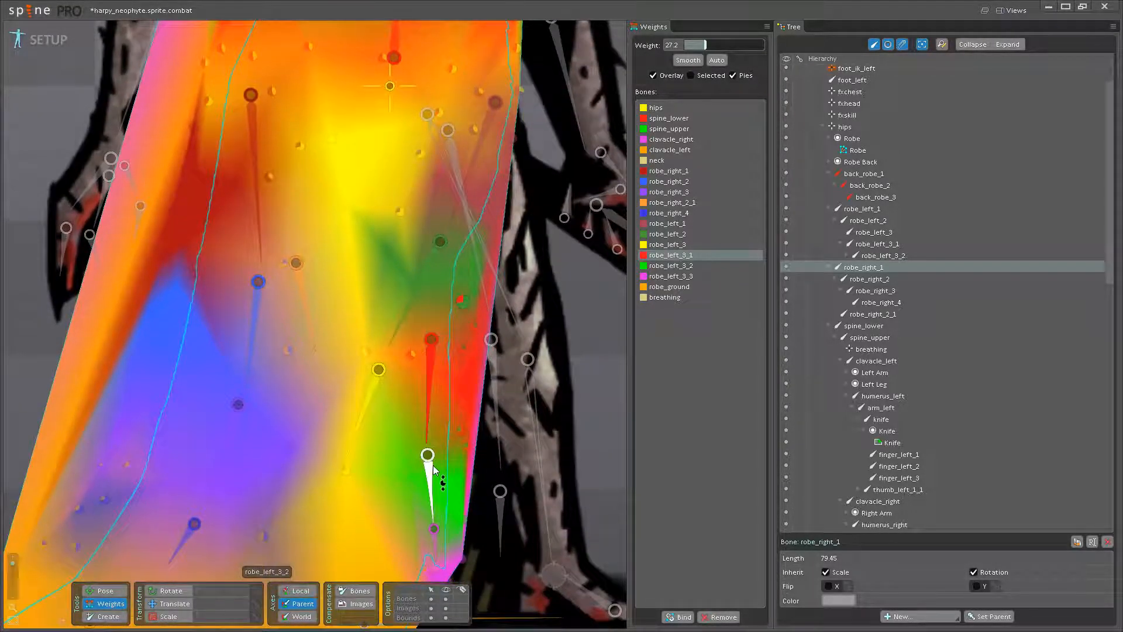
left_click(434, 469)
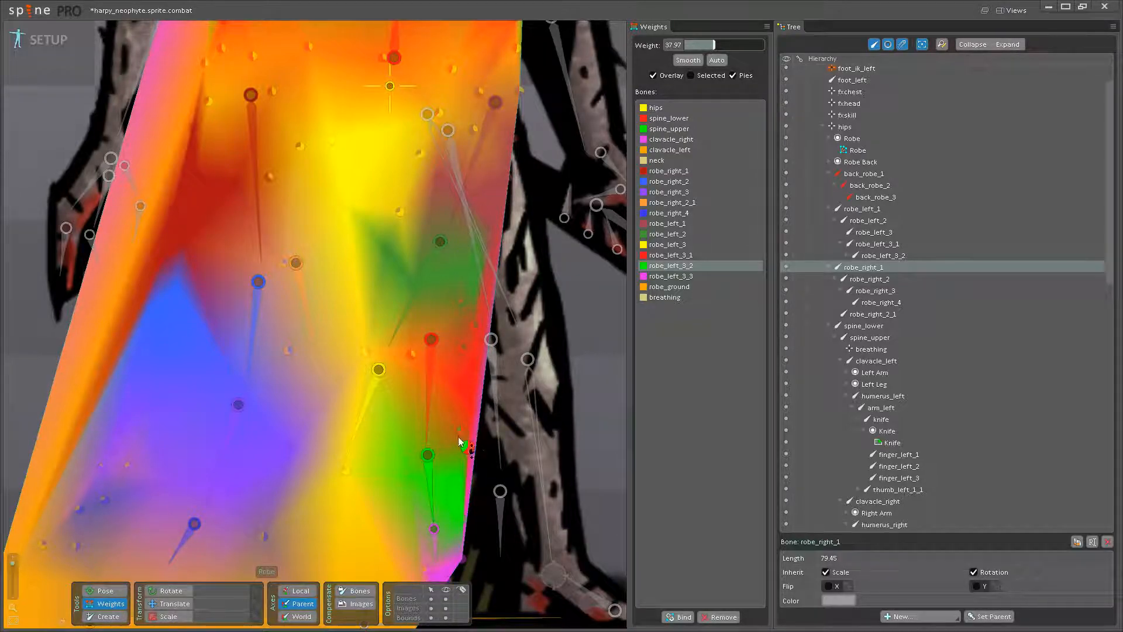
left_click(427, 423)
left_click_drag(433, 446, 439, 476)
- Blend robe_left_3 weight into the robe_left_3_1 vertex between those two bones
left_click_drag(390, 416, 403, 459)
left_click(399, 457)
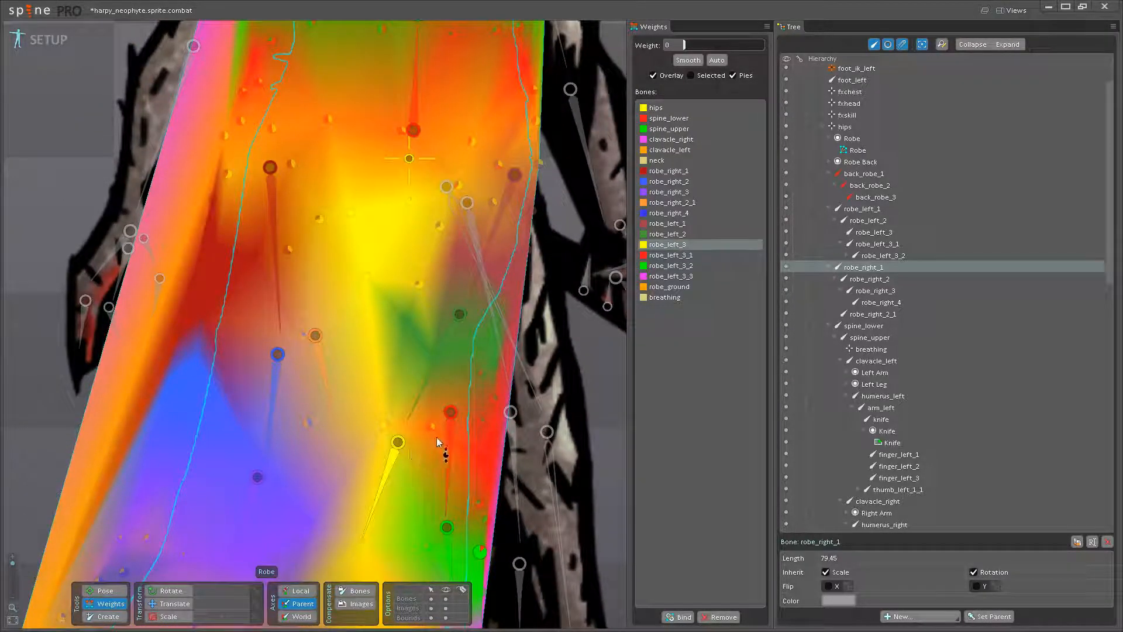
left_click(417, 402)
left_click_drag(440, 411, 448, 397)
- Smooth the upper right skirt by blending robe_left_1 weight of 34.4 into the robe_left_2 vertex near the edge
left_click_drag(446, 373, 453, 459)
left_click(462, 441)
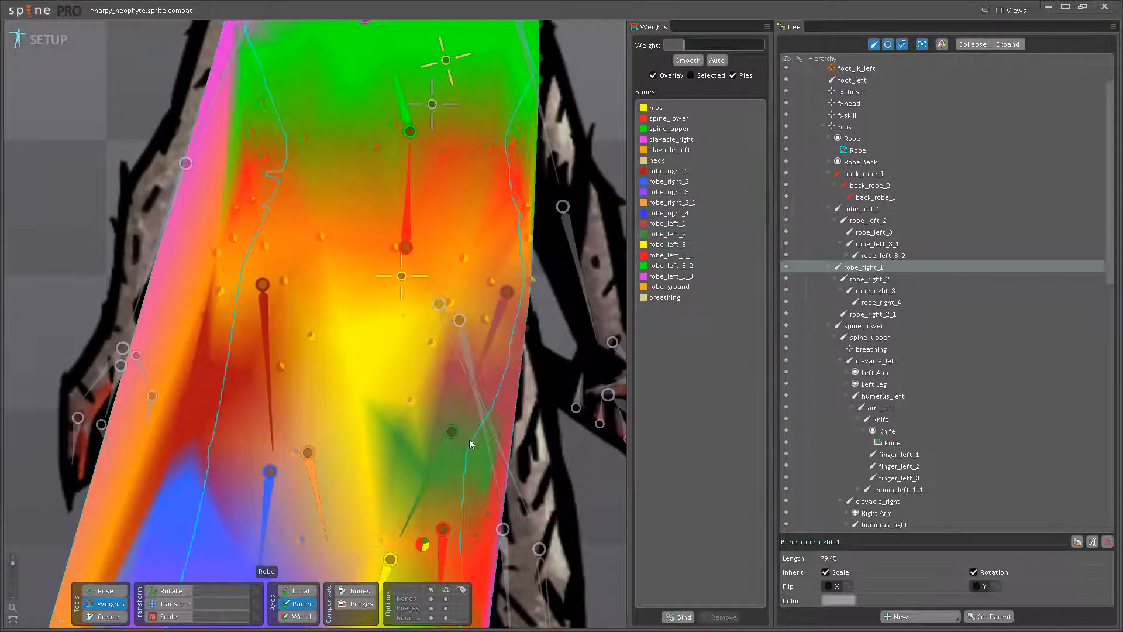
left_click(505, 413)
left_click(458, 435)
left_click_drag(508, 432, 504, 389)
left_click(480, 377)
left_click_drag(488, 434, 499, 402)
left_click_drag(432, 459, 526, 421)
left_click_drag(417, 453, 411, 414)
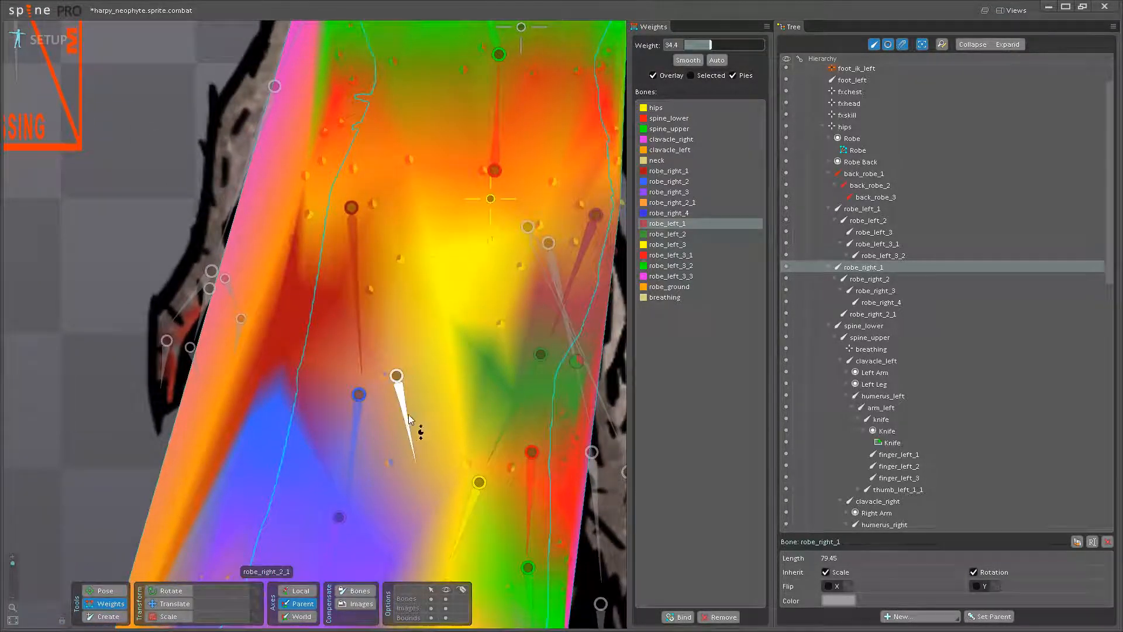
- Blend robe_right_2_1 weight of 35.2 into the central yellow vertex and 36.8 into the neighboring robe_left_2 vertex
left_click(411, 418)
left_click(451, 315)
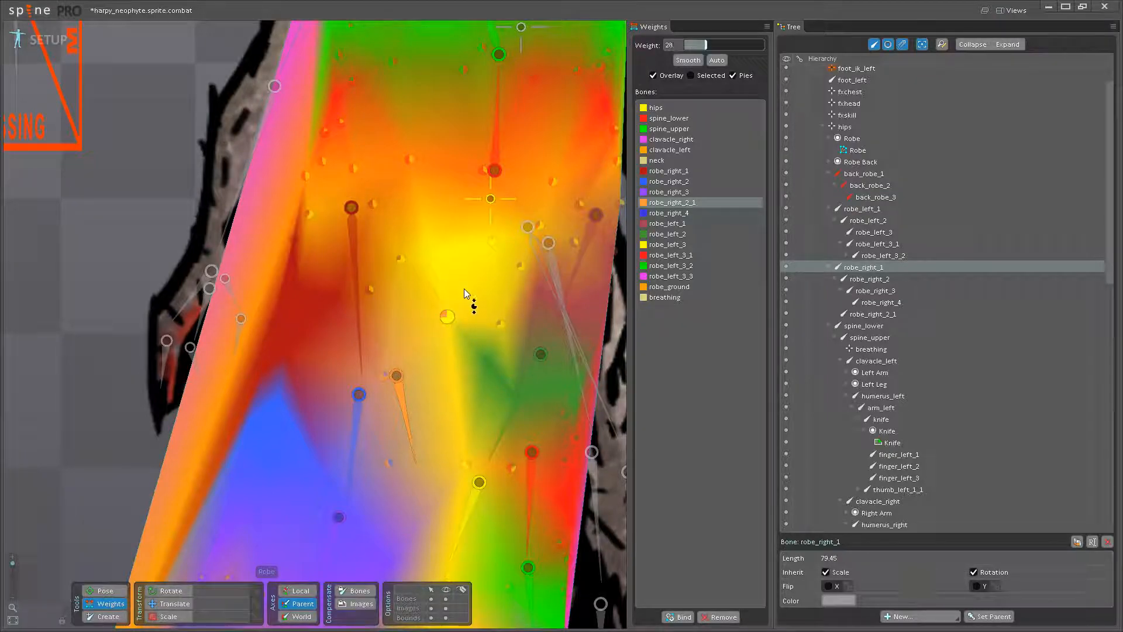
left_click_drag(466, 285, 451, 343)
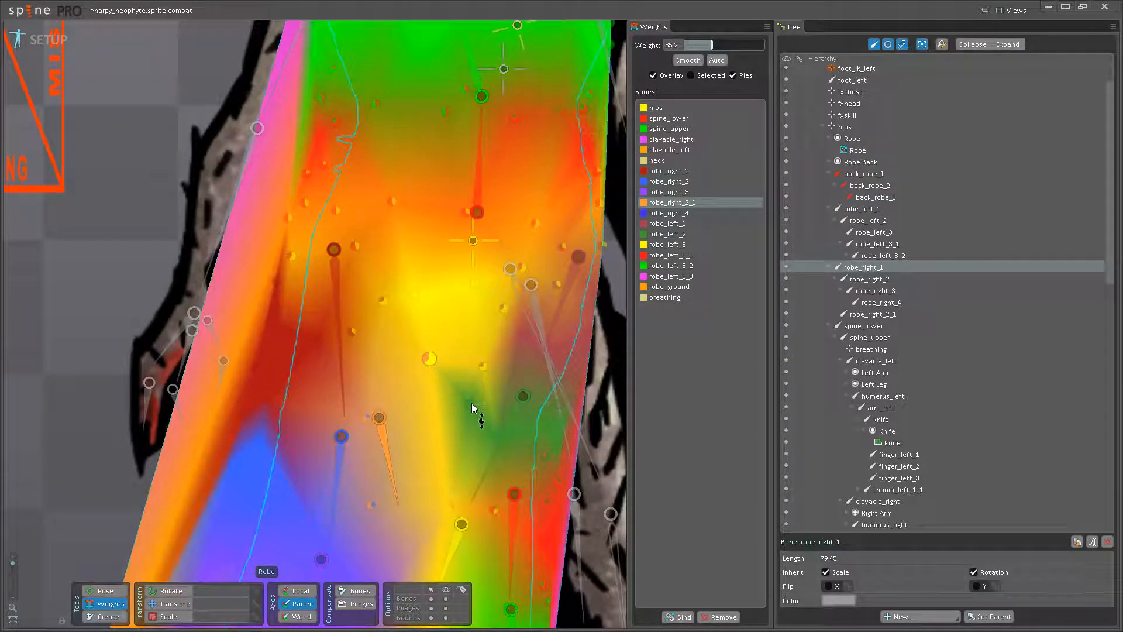
left_click_drag(466, 415, 446, 369)
left_click_drag(446, 368, 449, 479)
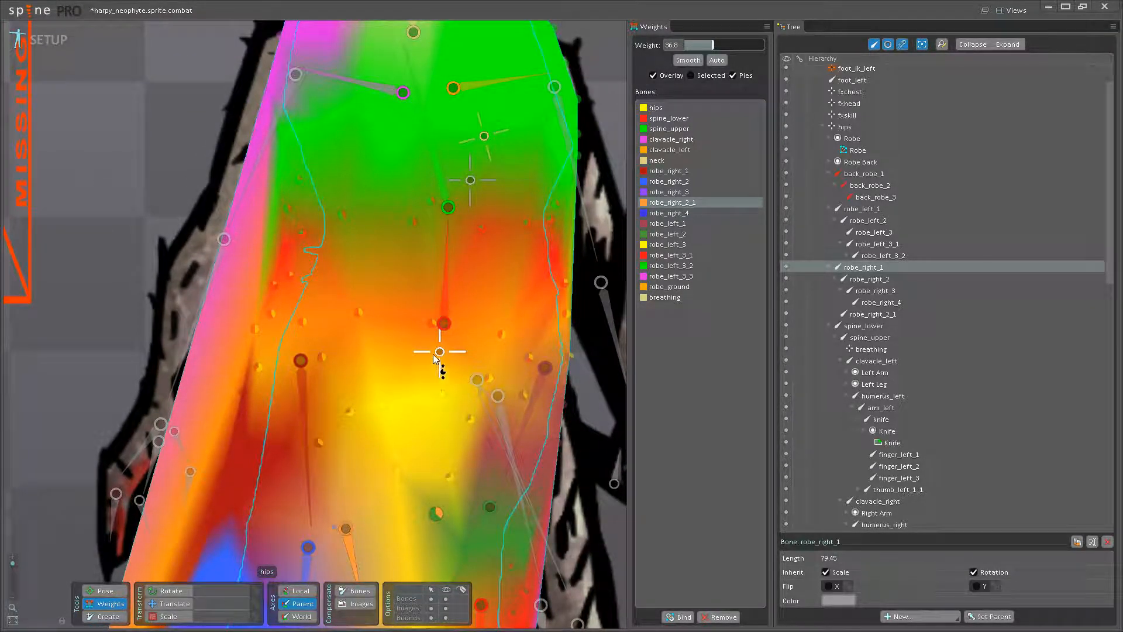
- Blend hips weight into the vertices below the hips, using 40.8 on the vertex beside the robe_left_1 bone
left_click(435, 353)
left_click_drag(490, 444, 410, 428)
left_click_drag(393, 566, 472, 406)
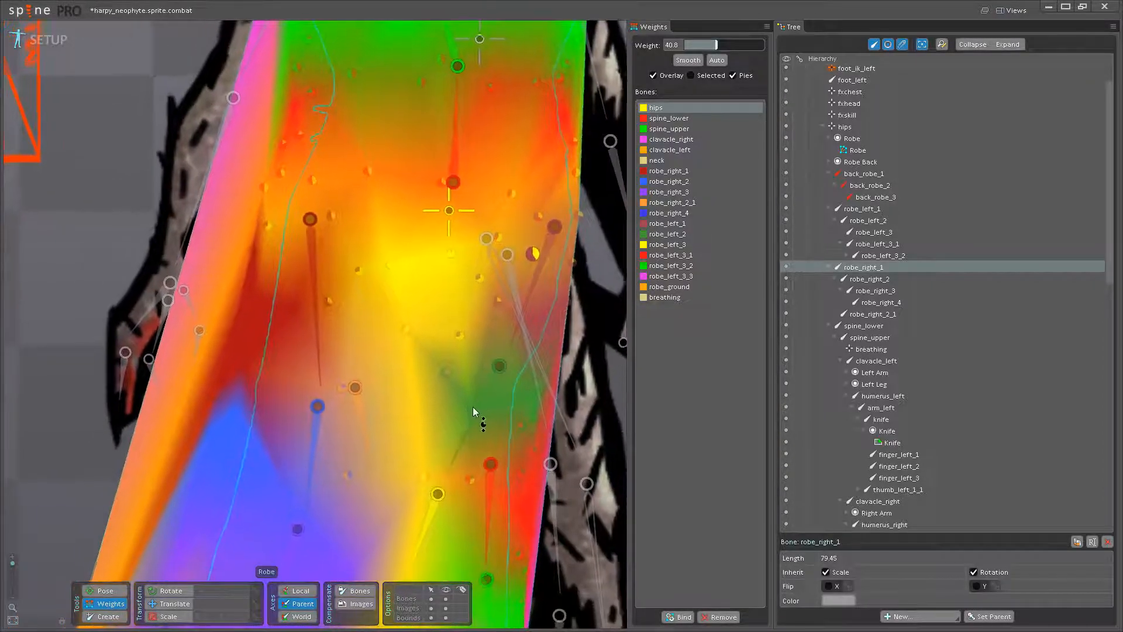
- Blend robe_left_1 weight of 8.8 into the robe_left_2 vertex near the skirt's right edge
left_click(491, 480)
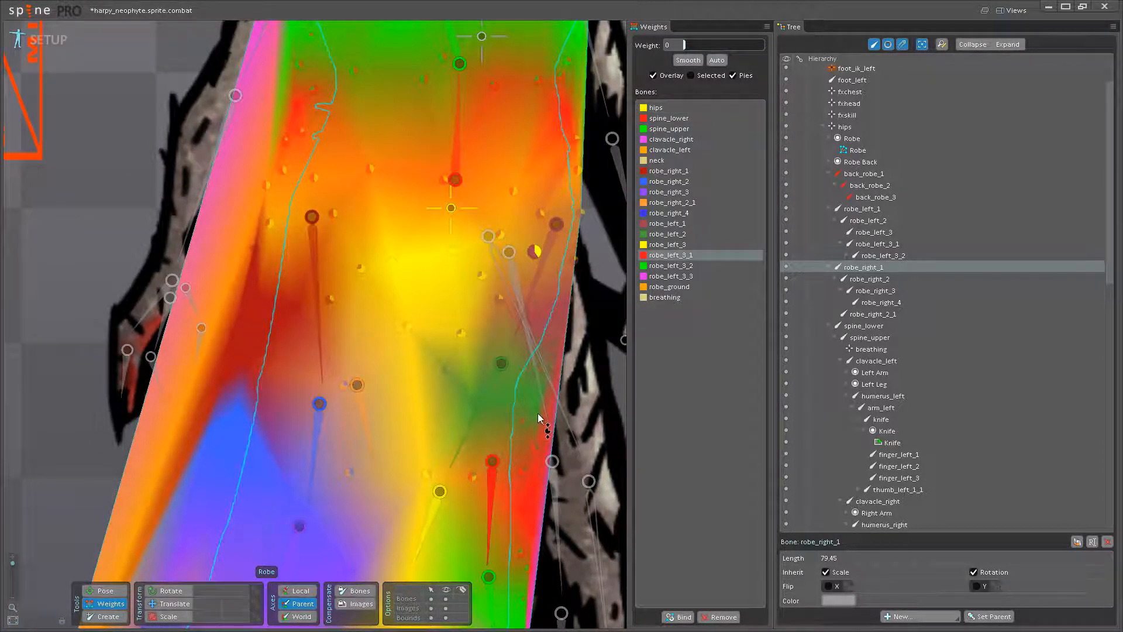
left_click(544, 389)
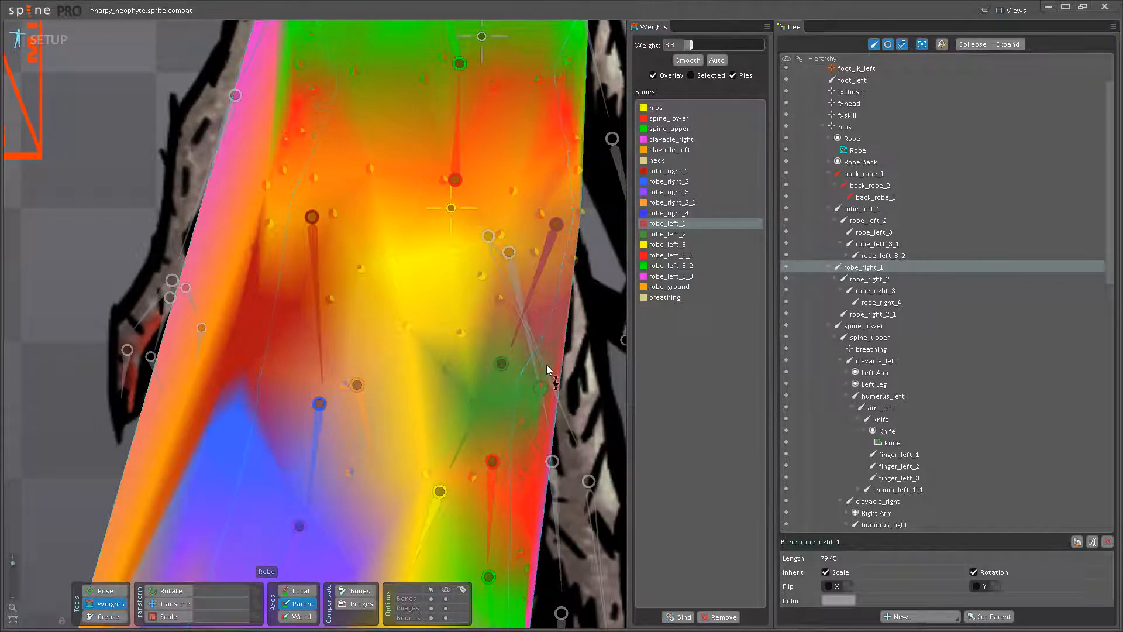
left_click_drag(534, 371, 536, 367)
left_click_drag(466, 443, 477, 424)
- Blend robe_right_2 weight of 23.2 into the lower robe_right_1 vertex on the skirt's left side
scroll(403, 492, "down", 3)
mouse_move(394, 515)
left_mouse_down()
mouse_move(402, 442)
mouse_move(456, 412)
left_mouse_up()
left_click_drag(385, 338, 379, 429)
mouse_move(373, 328)
left_mouse_down()
mouse_move(366, 488)
mouse_move(383, 389)
left_mouse_up()
scroll(367, 403, "up", 1)
left_click(388, 479)
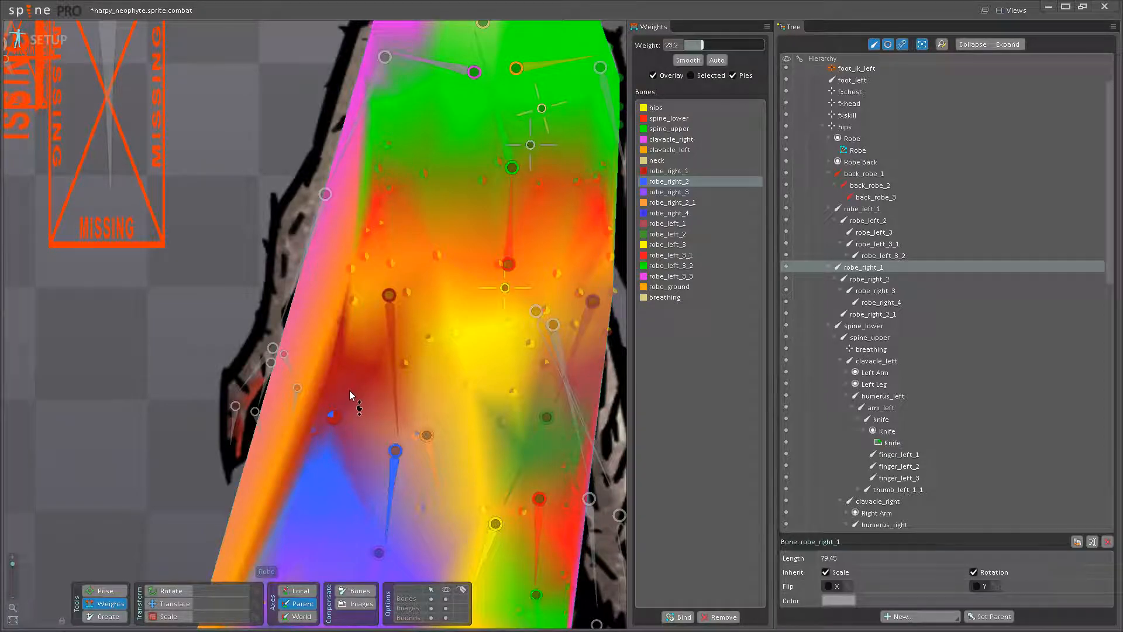
left_click_drag(356, 445, 419, 427)
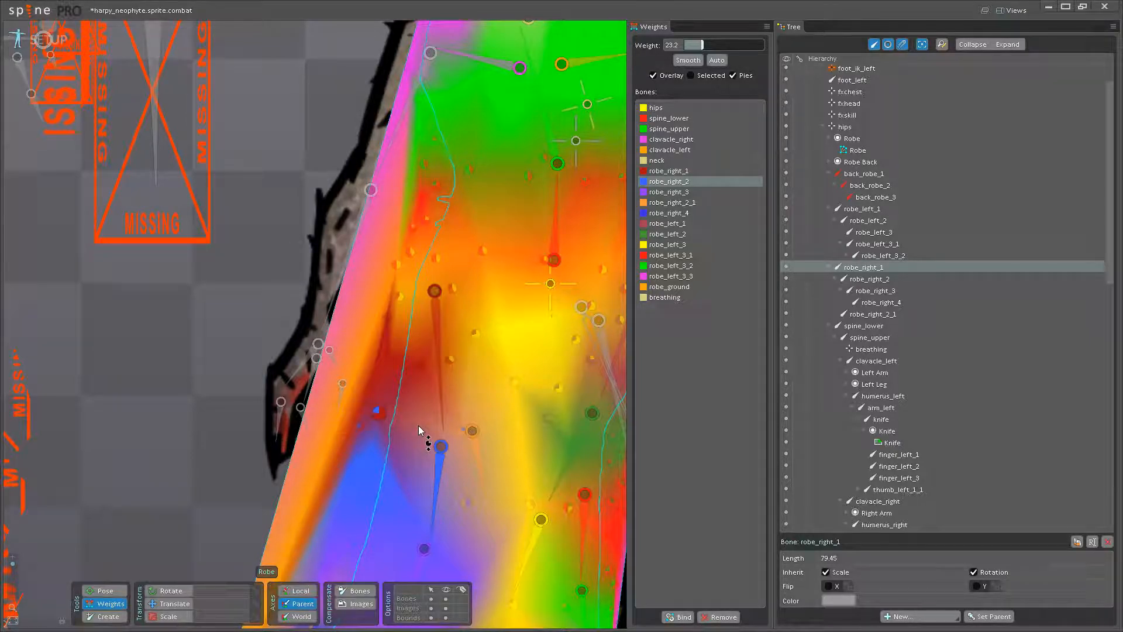
- Examine the weight transition between robe_right_1 and robe_right_2 and the overall blend across the Robe mesh
scroll(419, 426, "down", 5)
scroll(323, 348, "up", 8)
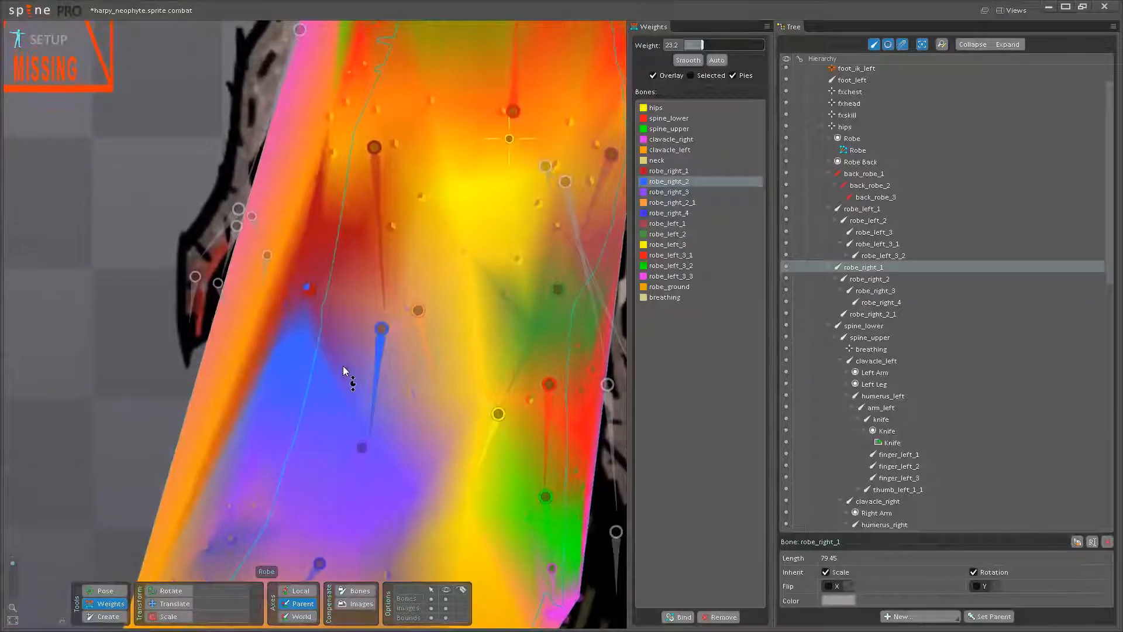
scroll(343, 369, "up", 1)
scroll(342, 371, "up", 1)
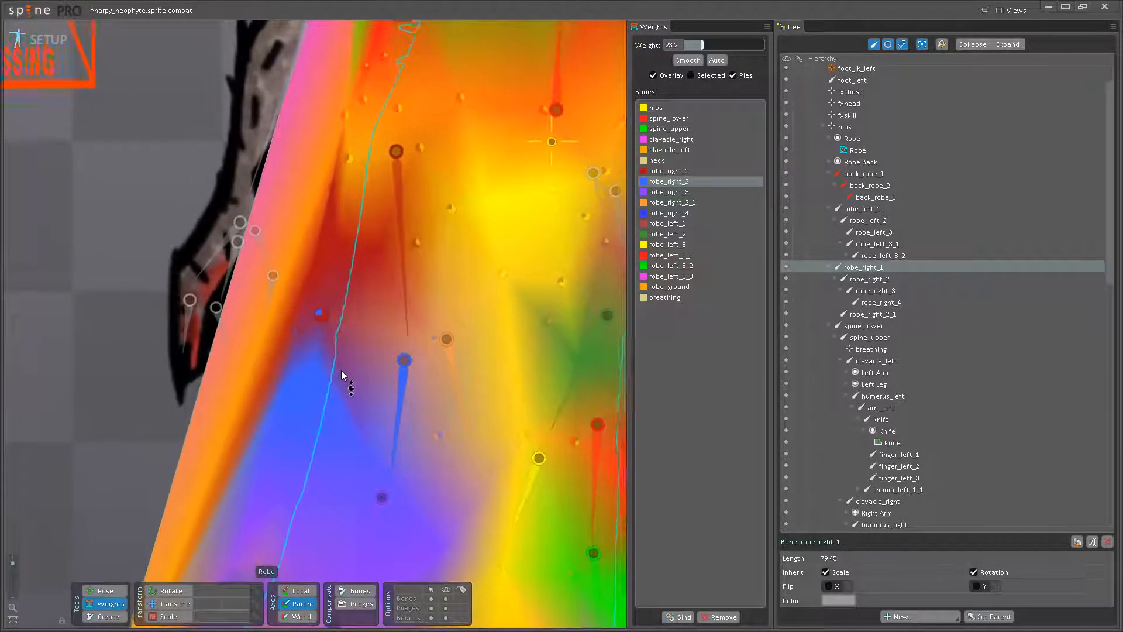
left_click_drag(359, 355, 390, 378)
scroll(381, 410, "up", 1)
left_click(426, 391)
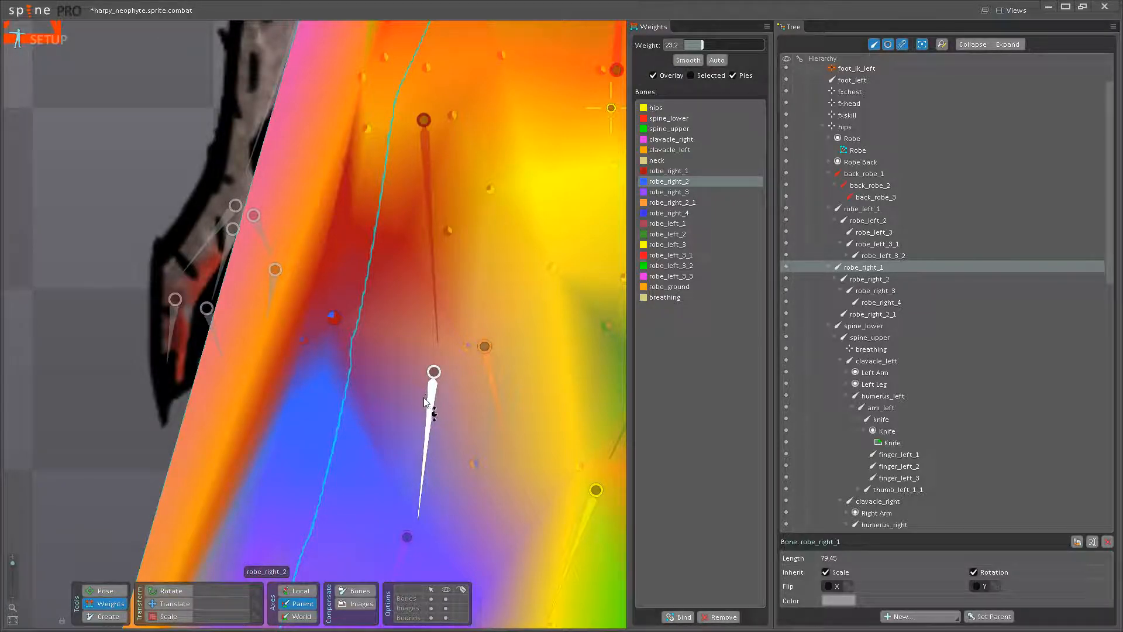
scroll(420, 389, "down", 5)
left_click_drag(370, 81, 369, 165)
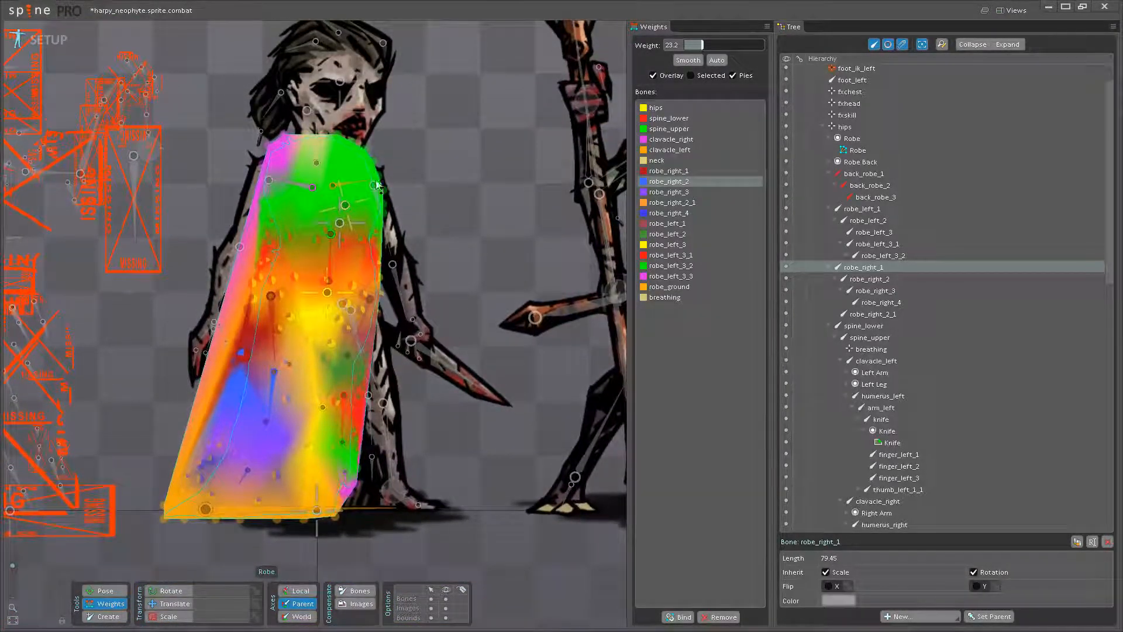
scroll(389, 324, "up", 6)
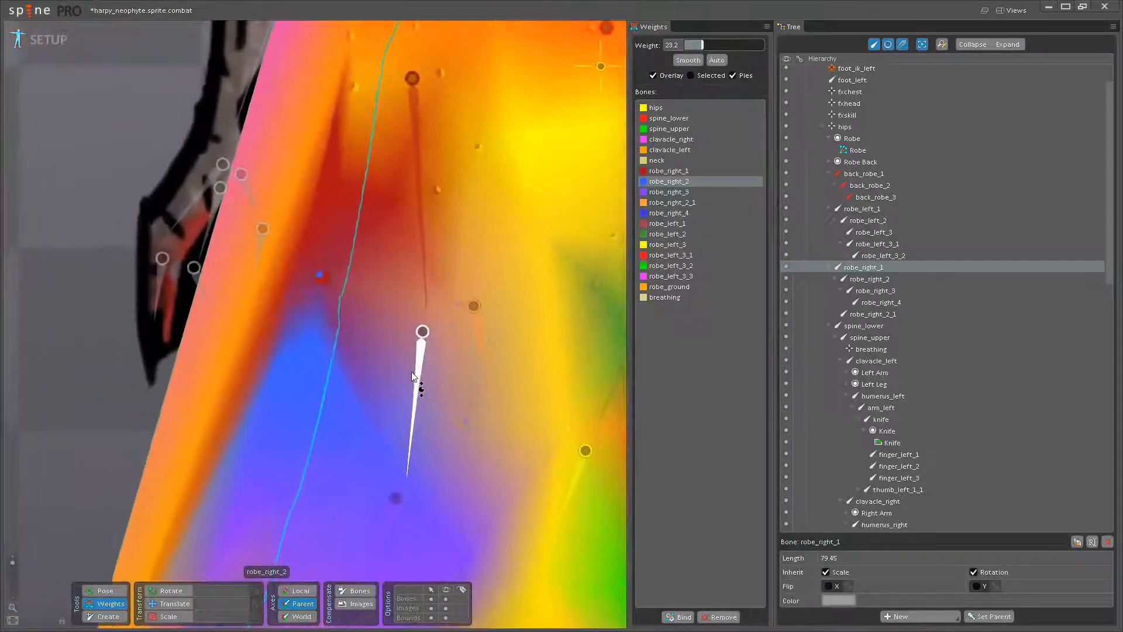
scroll(411, 373, "up", 1)
scroll(375, 317, "down", 1)
left_click_drag(398, 327, 381, 394)
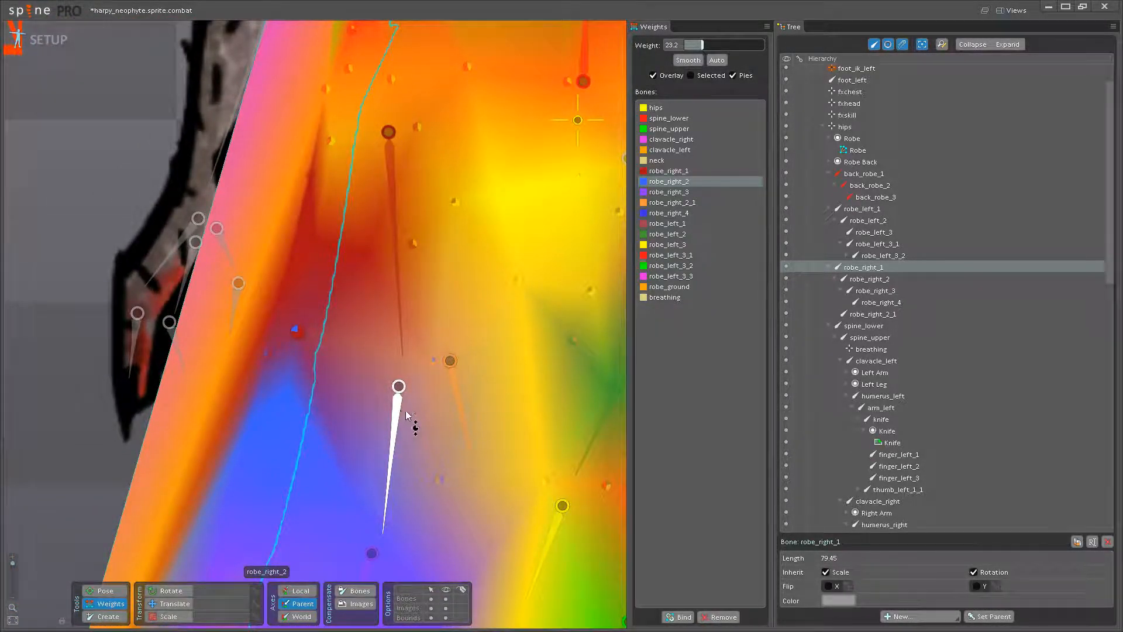
- Blend robe_right_1 weight of 20 into the upper robe_right_2 vertex on the skirt's left side and save the project
left_click_drag(366, 385, 389, 377)
left_click(418, 315)
left_click(308, 378)
left_click_drag(319, 369, 324, 361)
scroll(326, 353, "down", 3)
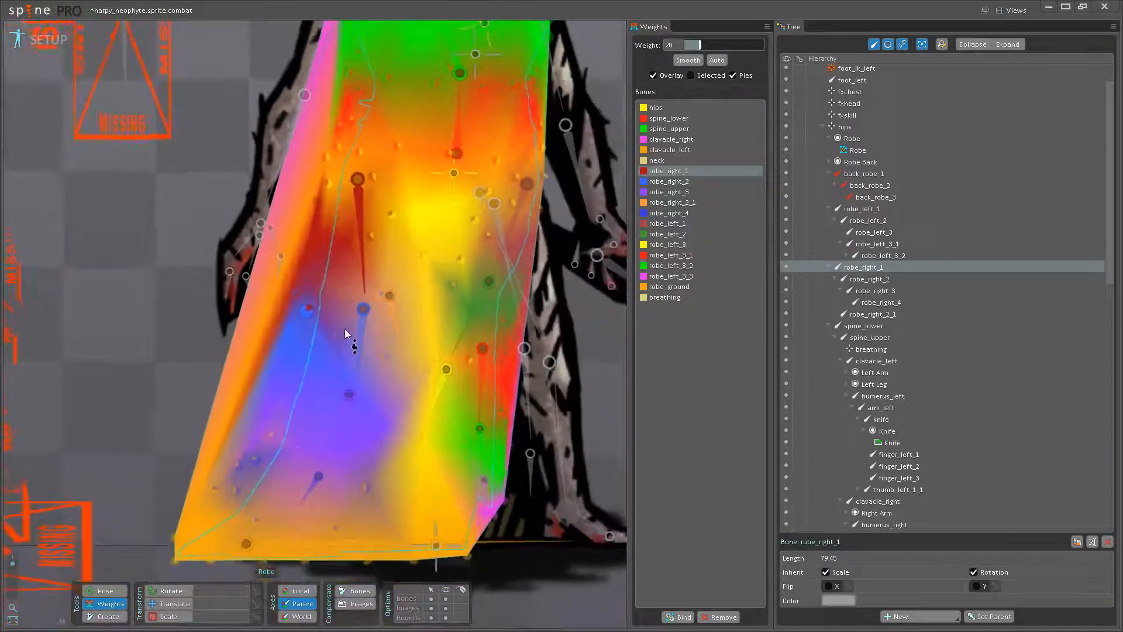
key("ctrl+s")
- Test the robe deformation in pose mode by rotating robe_right_1 and robe_right_4, undoing the trial rotations
left_click(109, 591)
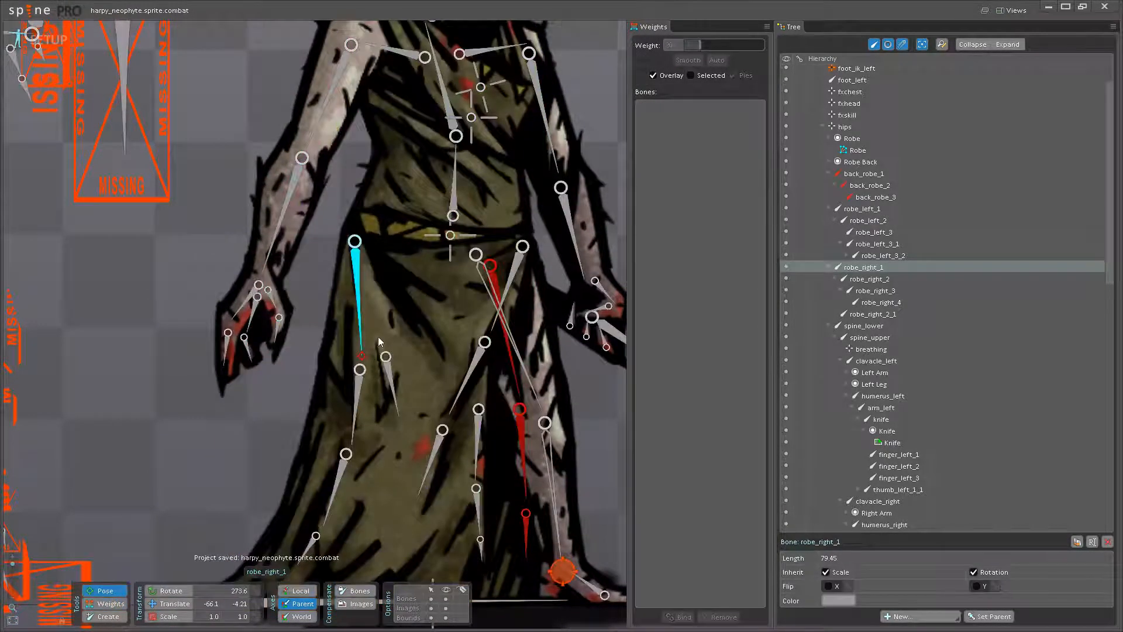
left_click_drag(466, 170, 446, 384)
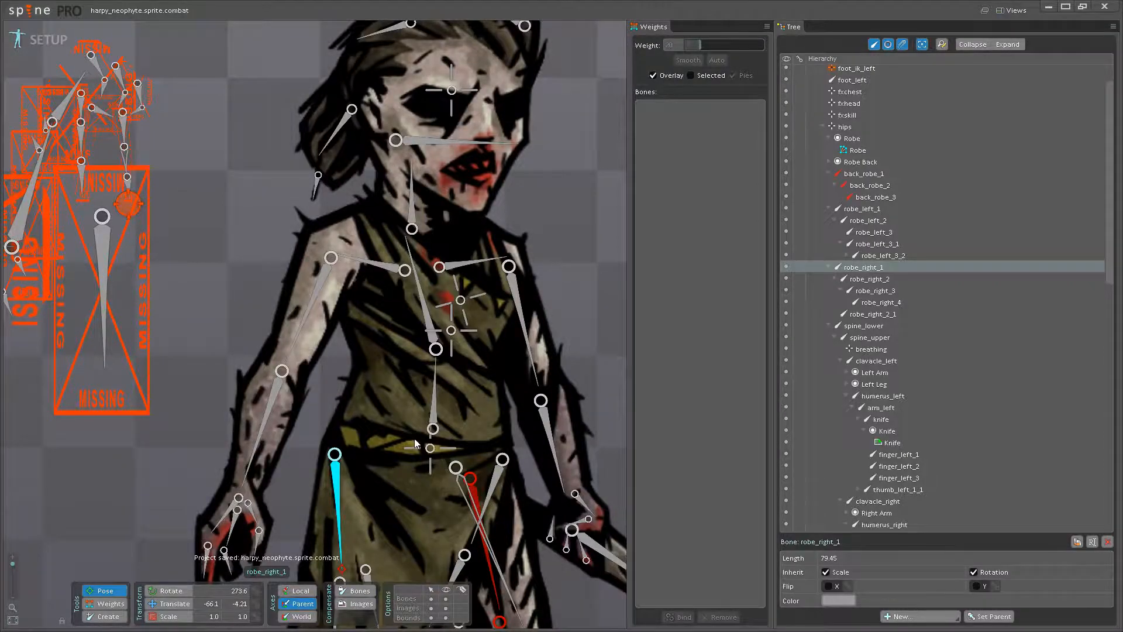
left_click_drag(415, 438, 409, 156)
left_click(331, 338)
left_click_drag(339, 265, 285, 333)
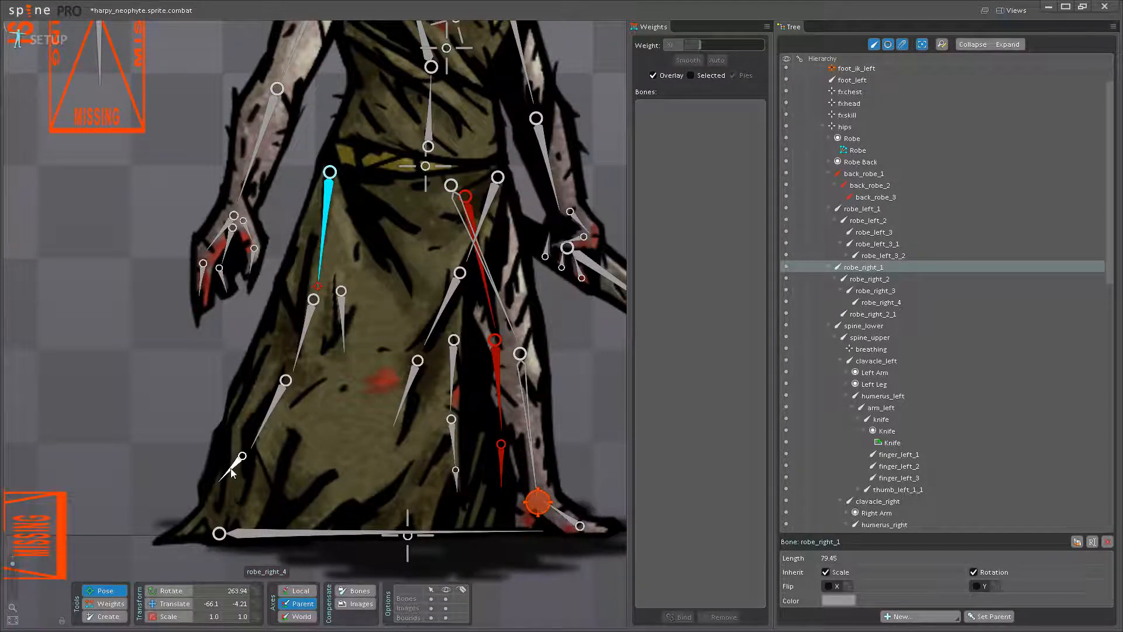
key("ctrl+z")
mouse_move(289, 479)
left_mouse_down()
mouse_move(269, 484)
mouse_move(298, 497)
mouse_move(288, 496)
left_mouse_up()
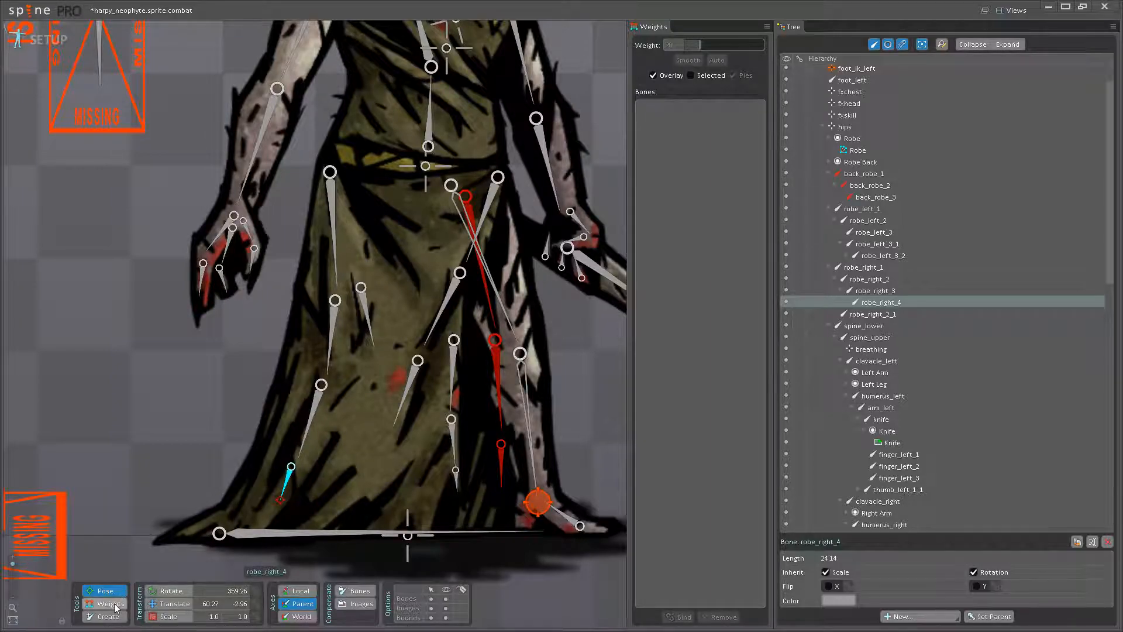
- Blend robe_ground weight into the skirt's lower-left vertices, using 80.8 near the hem and 13.6 on the vertex above robe_right_4
left_click(111, 604)
scroll(276, 503, "up", 2)
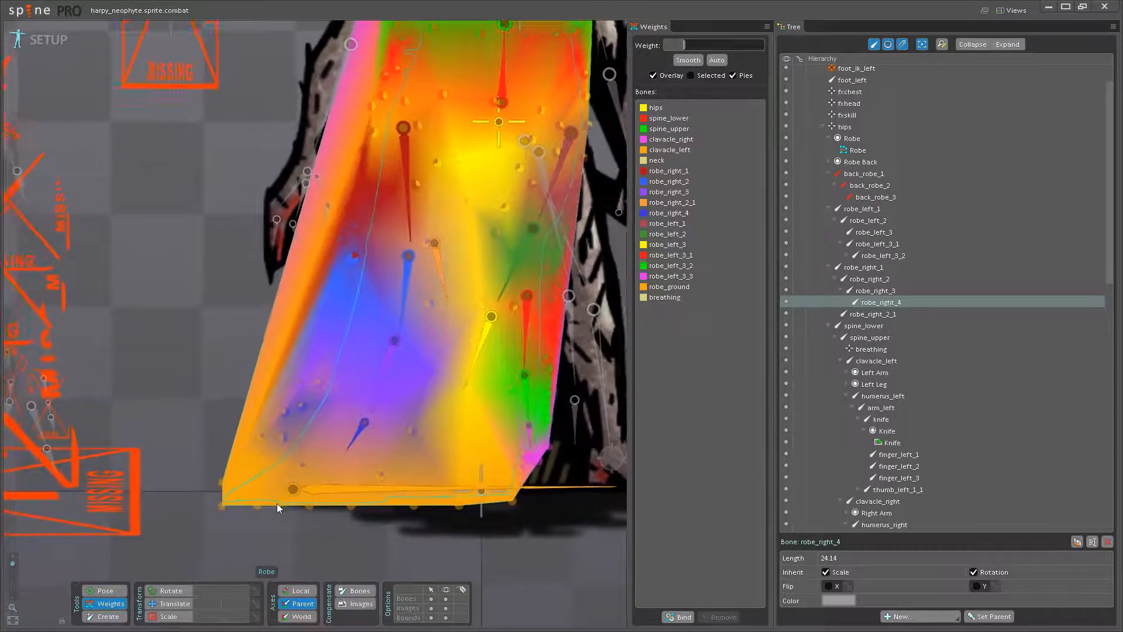
scroll(277, 503, "up", 2)
left_click(313, 488)
left_click(285, 421)
left_click(305, 457)
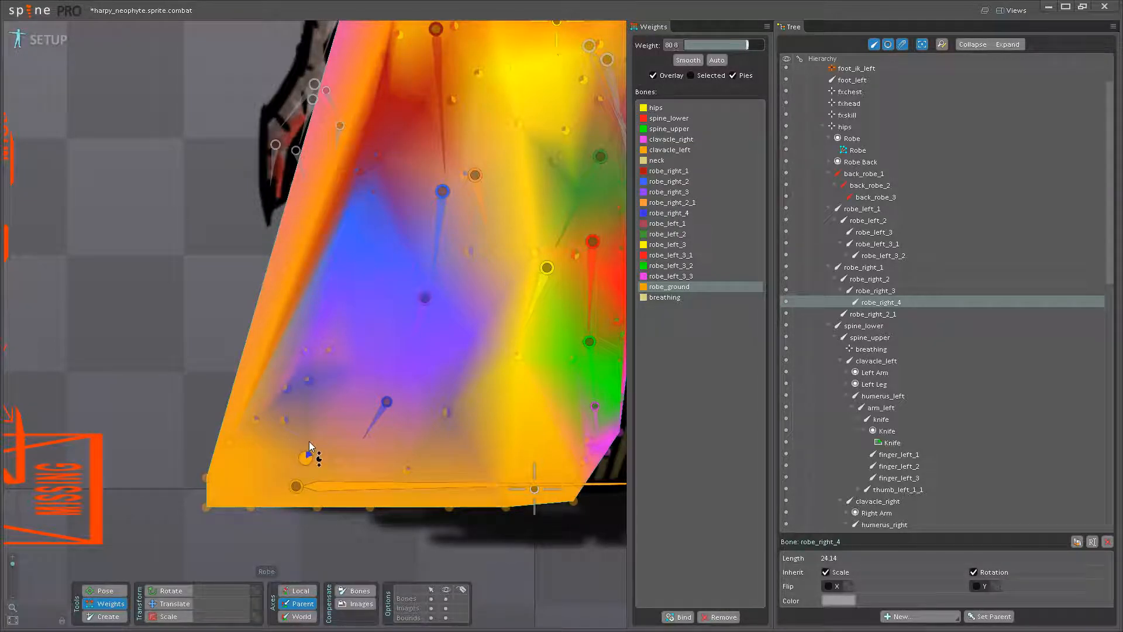
left_click(287, 388)
left_click(418, 372)
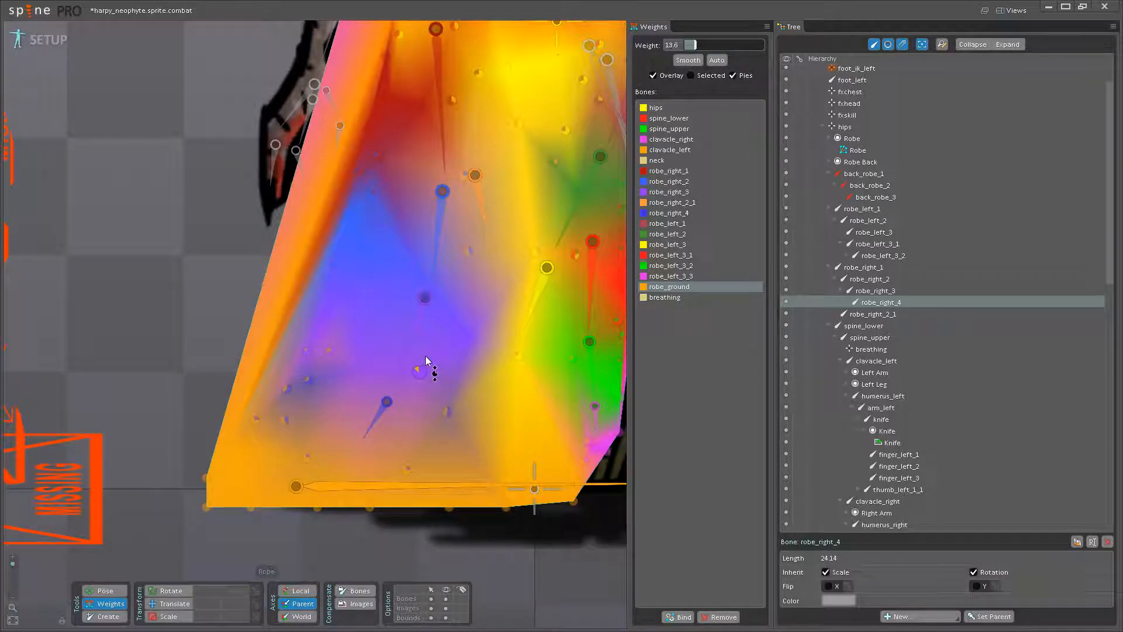
left_click(361, 358)
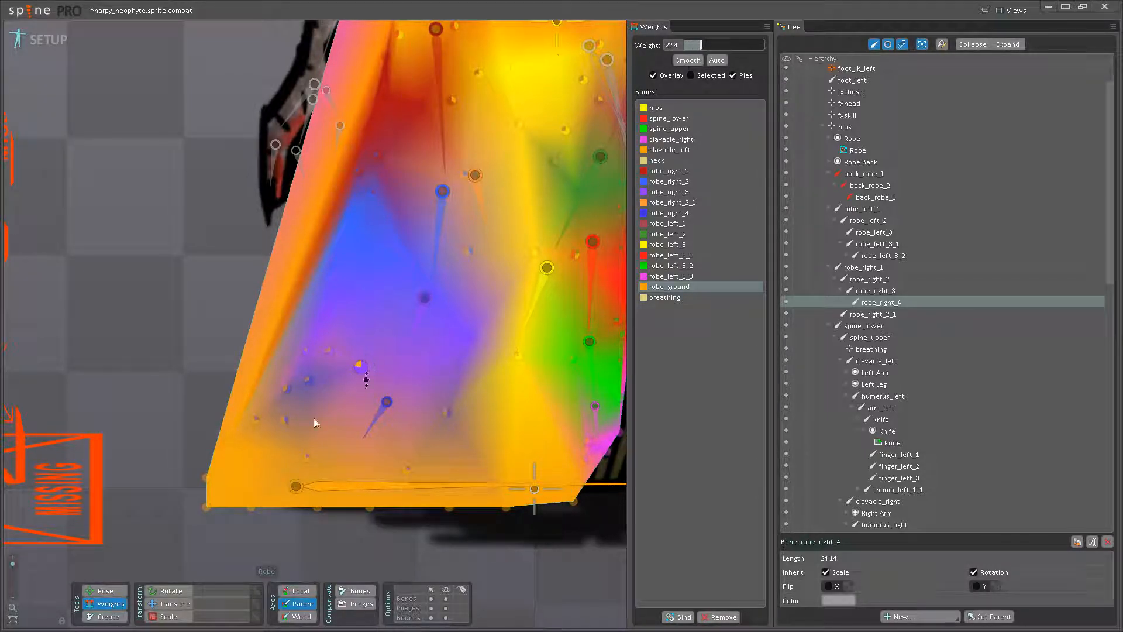
- Blend robe_right_4 weight of 8 into the skirt's outer lower-left vertex and test it by rotating robe_right_4 in pose mode
left_click(374, 426)
left_click(247, 447)
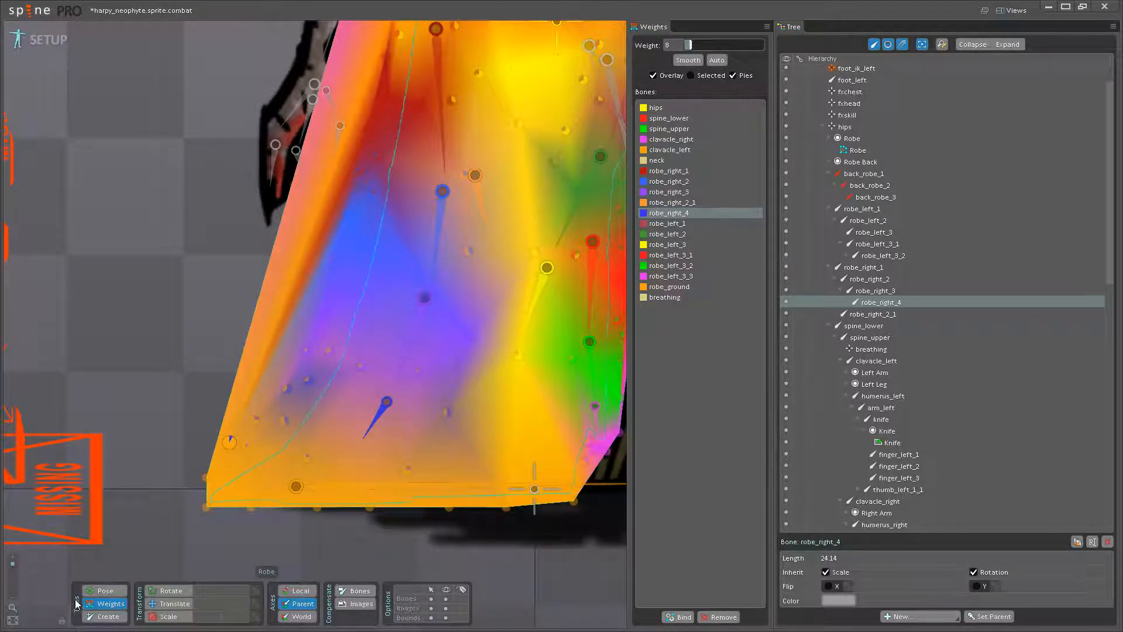
left_click(103, 590)
left_click_drag(380, 412, 370, 438)
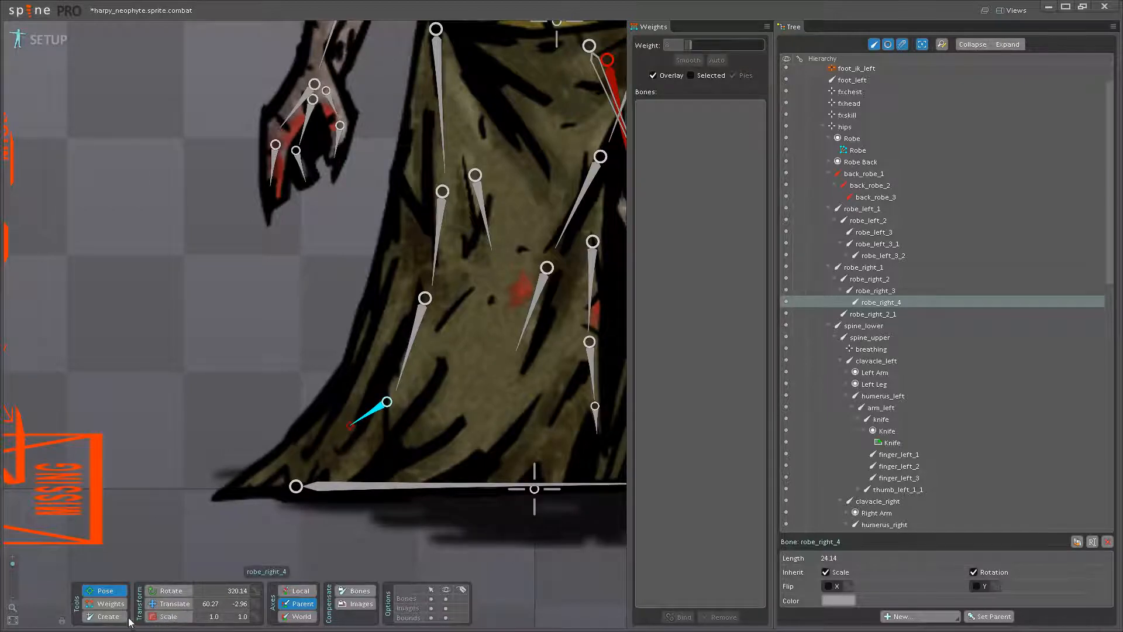
- Adjust the robe_ground weight on the vertex just beside the robe_right_4 bone
left_click(105, 603)
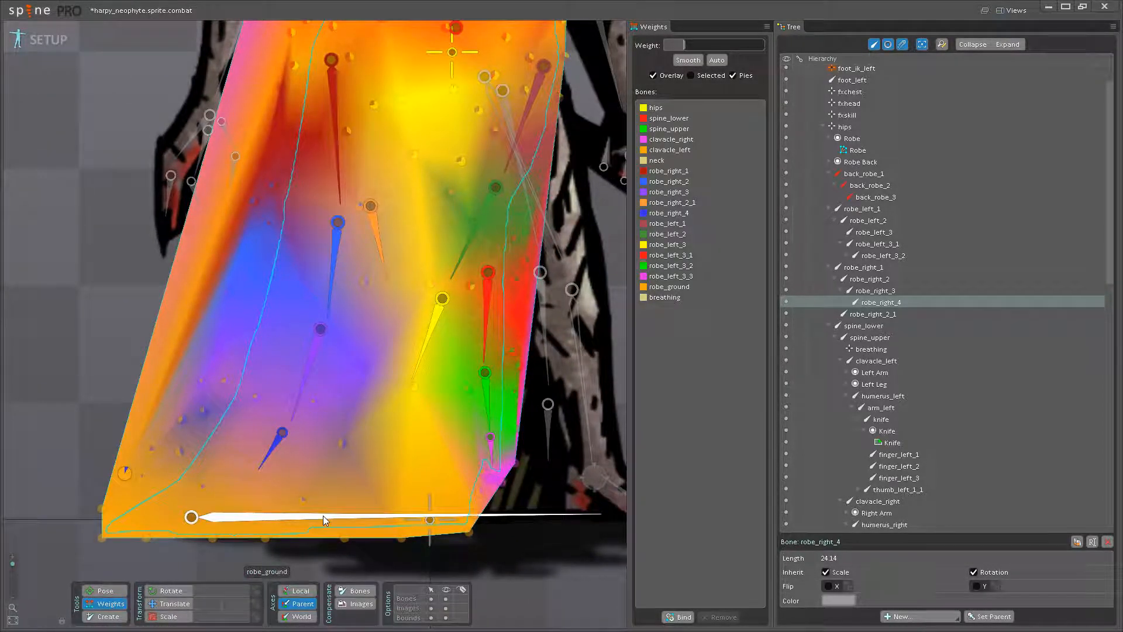
left_click(323, 515)
left_click(345, 443)
mouse_move(344, 431)
left_mouse_down()
mouse_move(347, 419)
mouse_move(353, 448)
left_mouse_up()
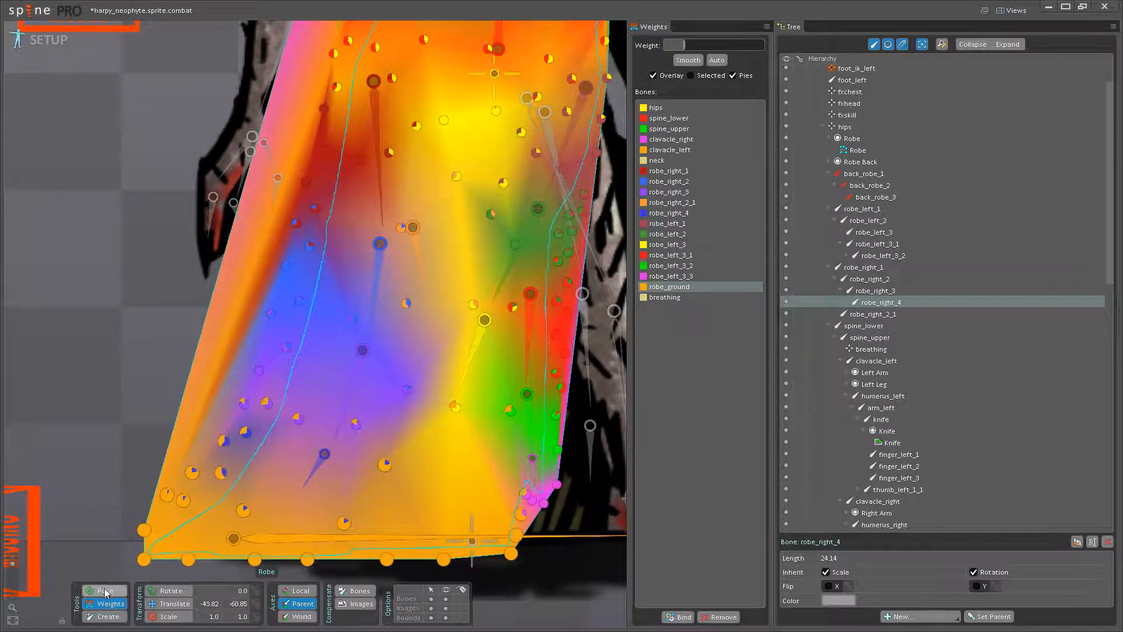
- Test the lower-left skirt deformation in pose mode by rotating the lower robe_right bones
left_click(106, 592)
left_click_drag(293, 451, 268, 482)
key("ctrl+z")
left_click_drag(344, 411, 299, 453)
left_click_drag(420, 393, 387, 451)
left_click_drag(351, 374, 292, 410)
- Blend robe_right_1 weight of 41.6 into the top robe_right_2 vertex on the skirt's left side
left_click(105, 603)
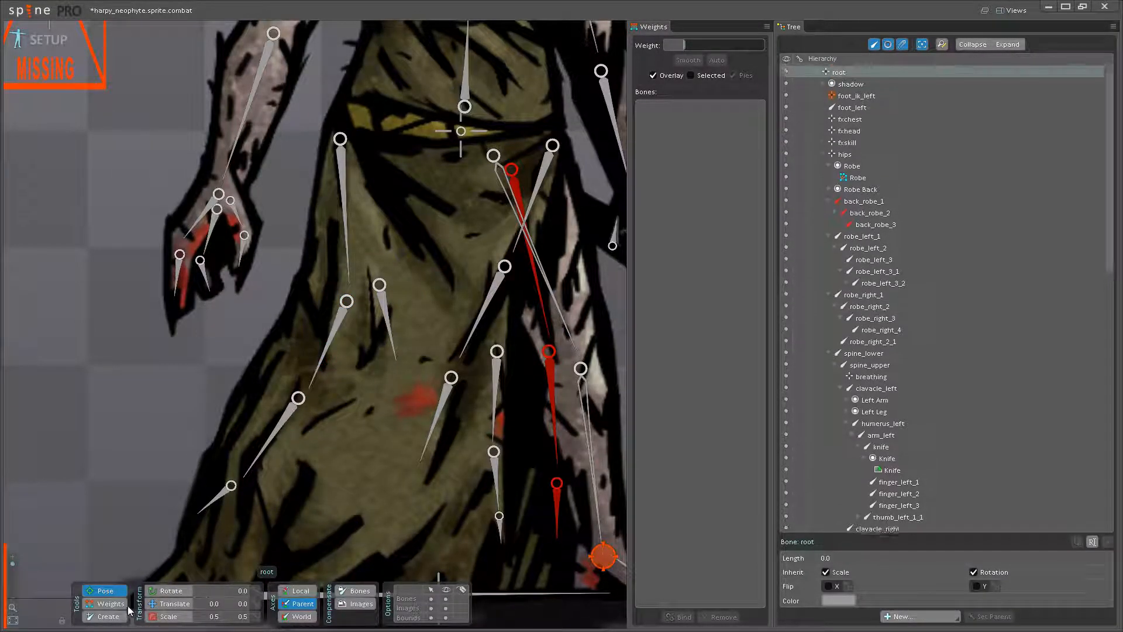
scroll(316, 421, "up", 2)
left_click_drag(346, 384, 388, 433)
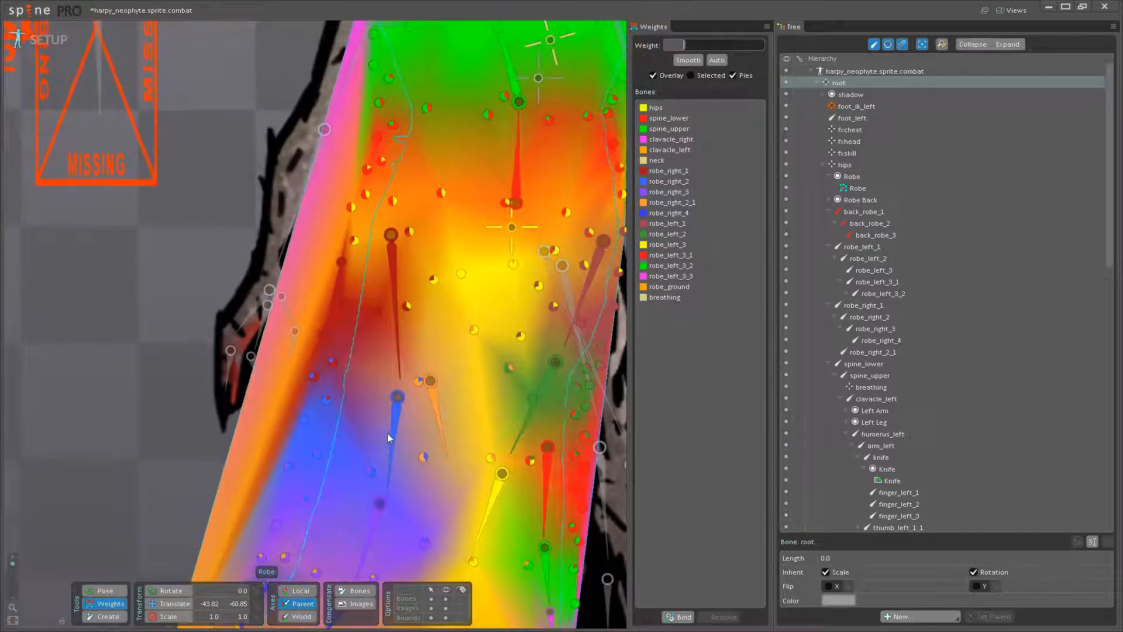
left_click(401, 361)
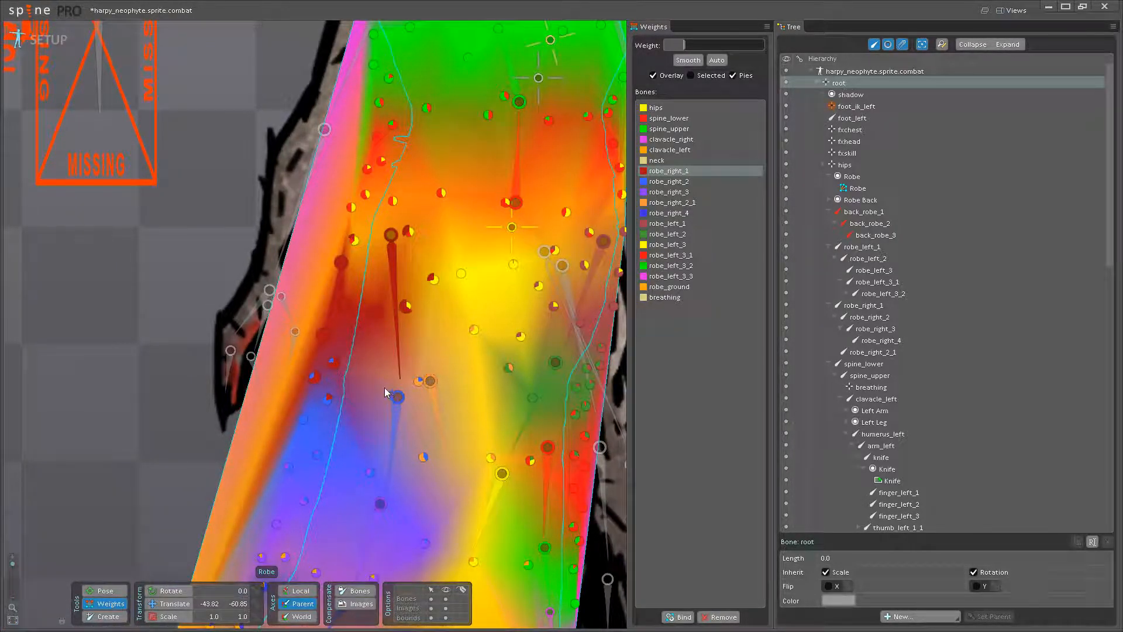
left_click(328, 398)
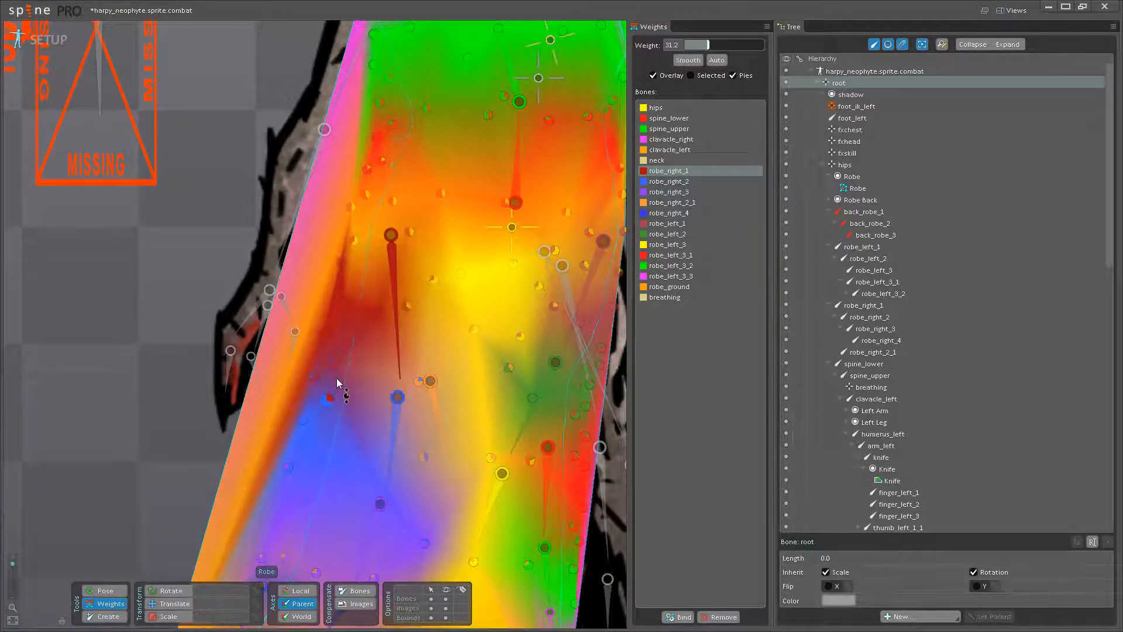
- Blend robe_right_2 weight of 20.8 into the lower robe_right_1 vertex near the skirt's left edge
left_click(393, 410)
left_click(321, 332)
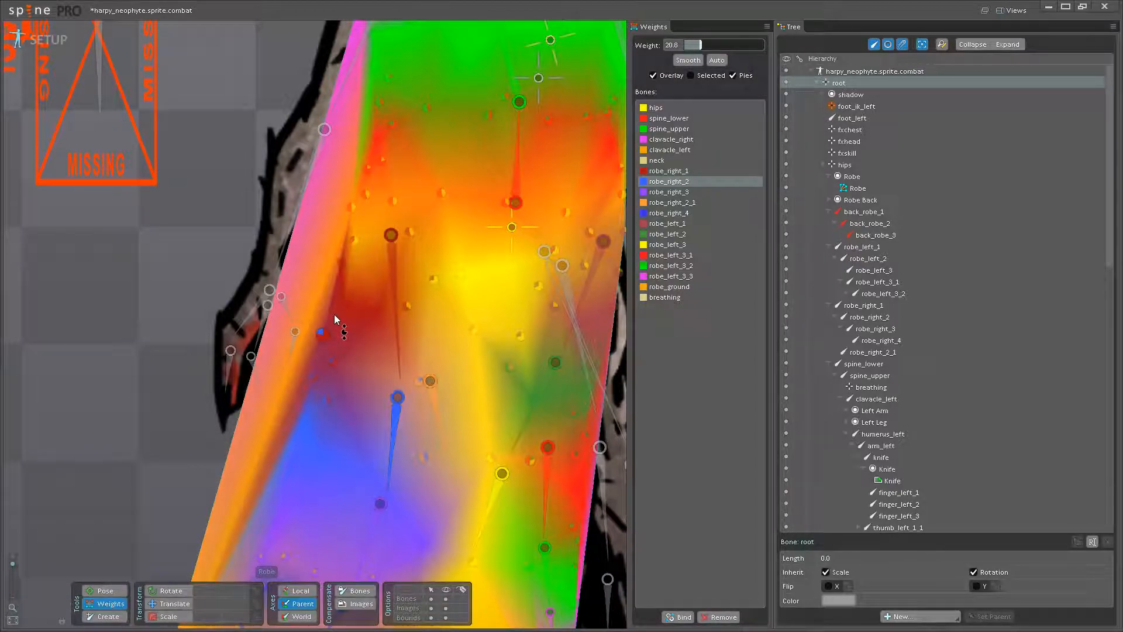
left_click(378, 310)
- Test the hip-side skirt deformation in pose mode by rotating robe_right_2 and robe_right_1, undoing each trial rotation
left_click(111, 591)
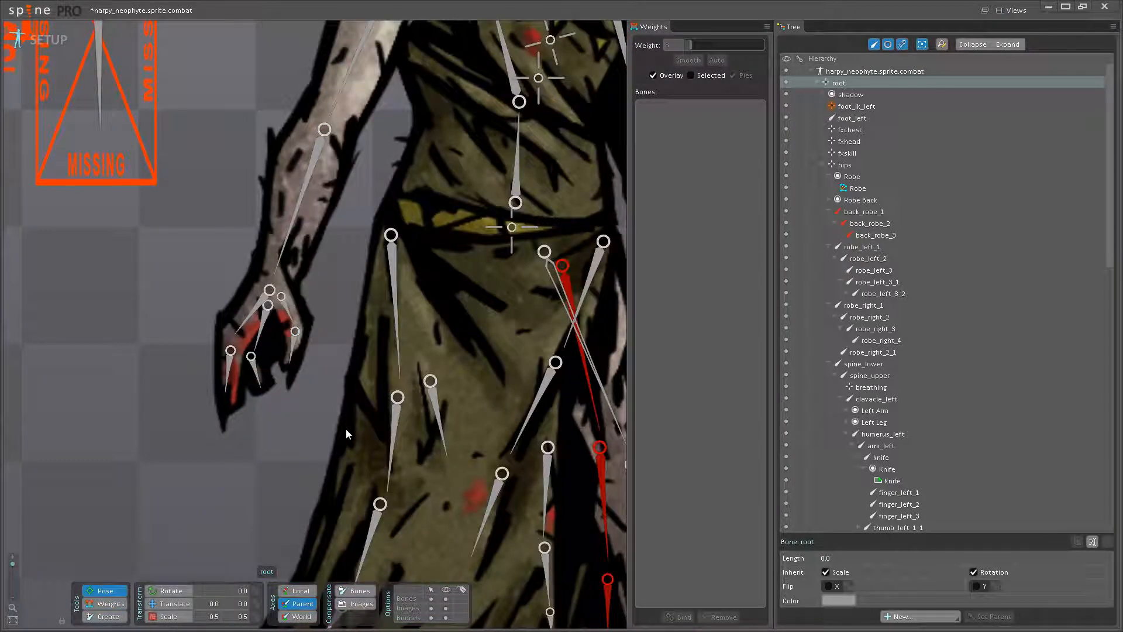
left_click_drag(392, 439, 349, 444)
key("ctrl+z")
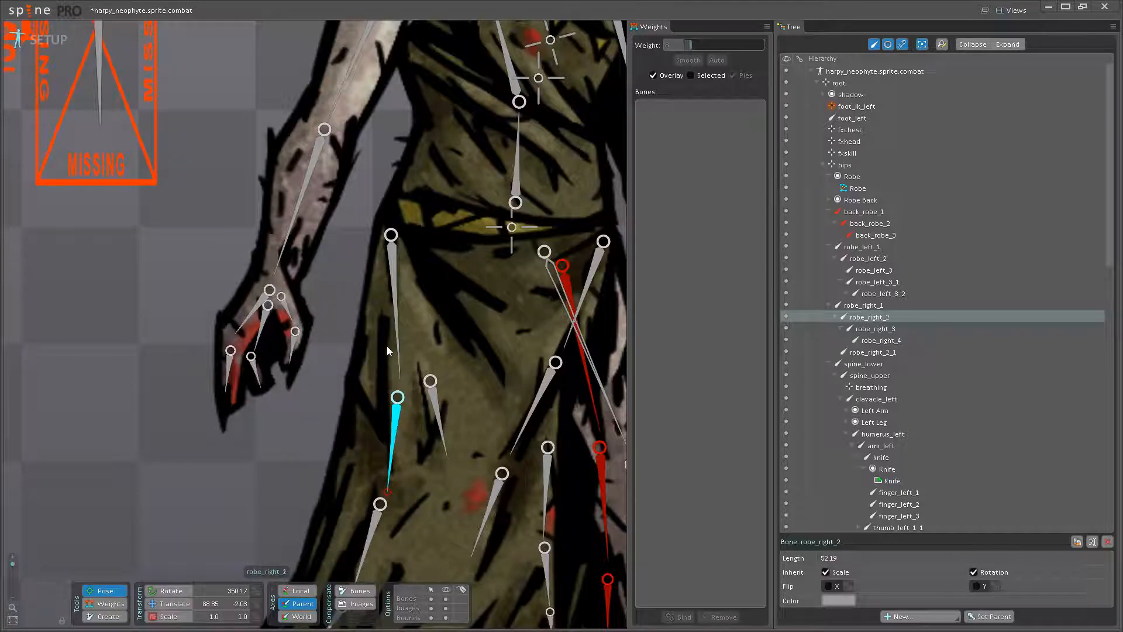
left_click(399, 345)
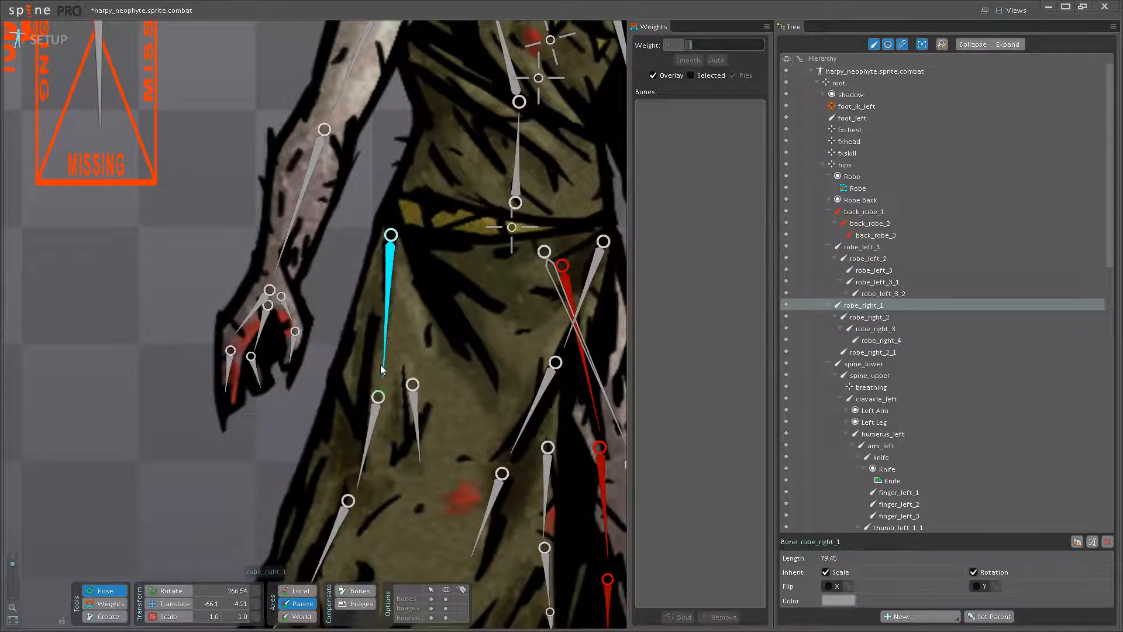
scroll(399, 392, "down", 2)
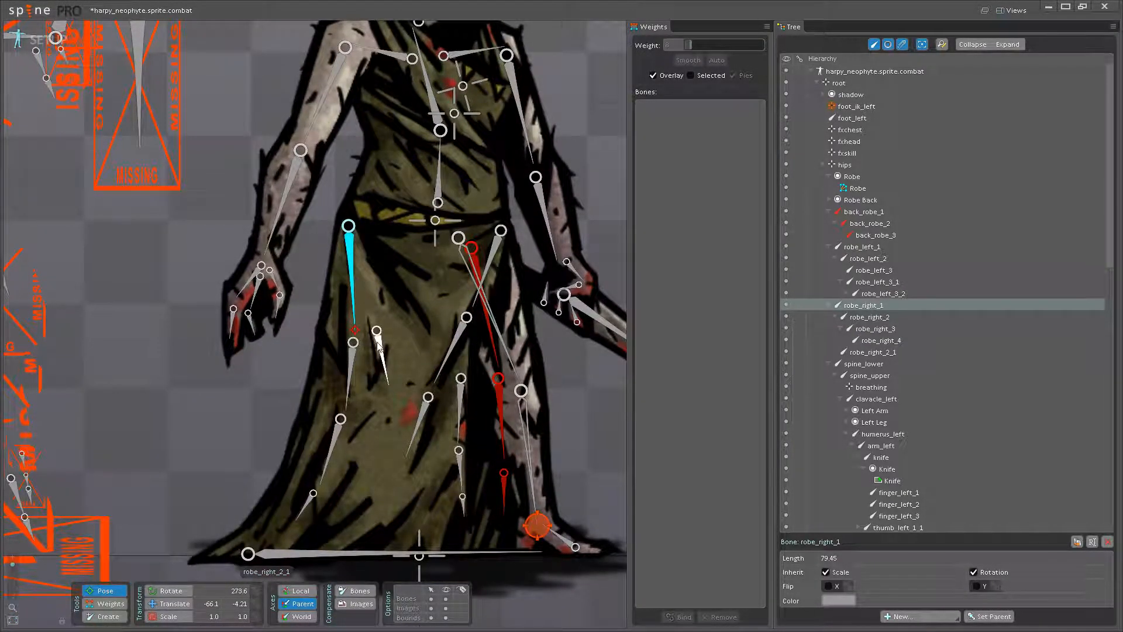
left_click(391, 368)
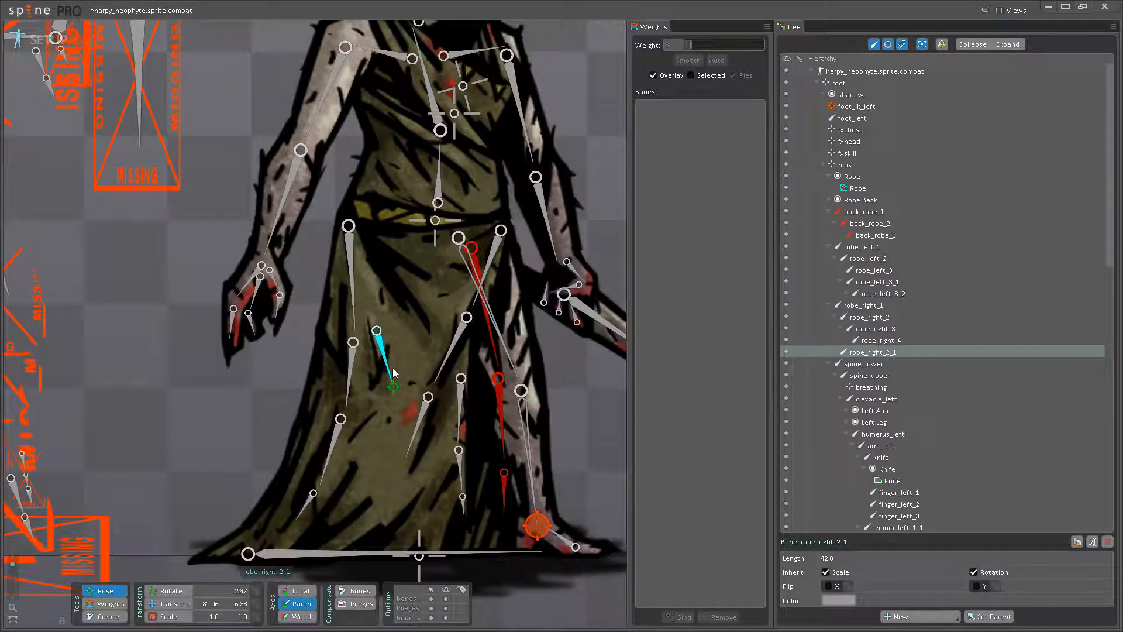
left_click(354, 320)
left_click_drag(353, 320, 339, 327)
key("ctrl+z")
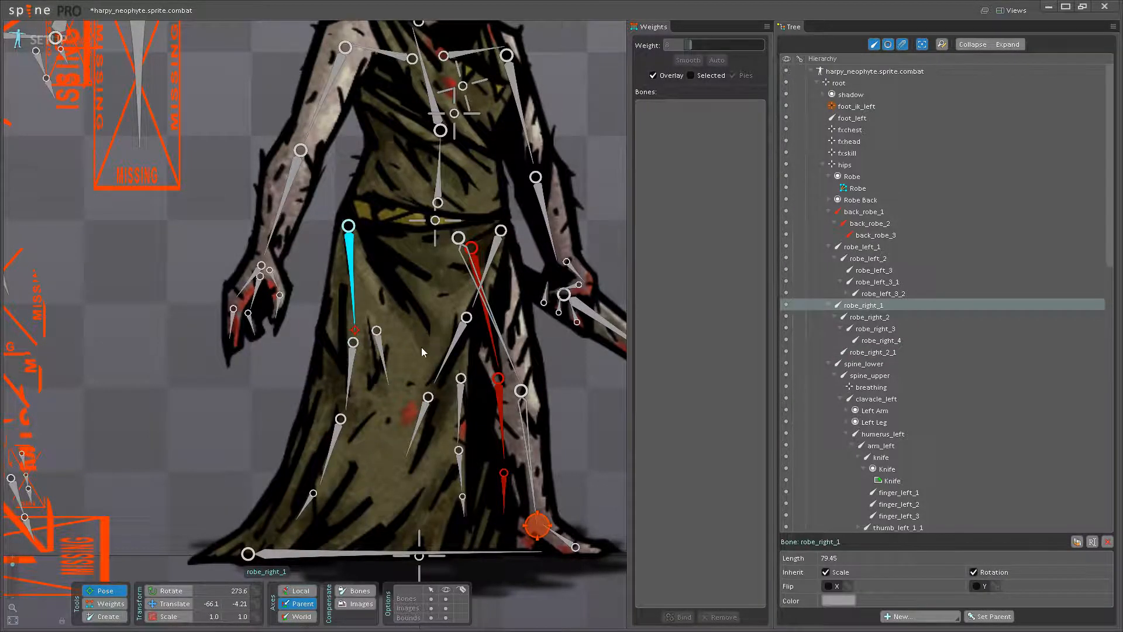
- Test-rotate robe_right_2_1, undo the rotation and save the project
left_click_drag(427, 343, 385, 392)
scroll(363, 389, "up", 1)
left_click(332, 433)
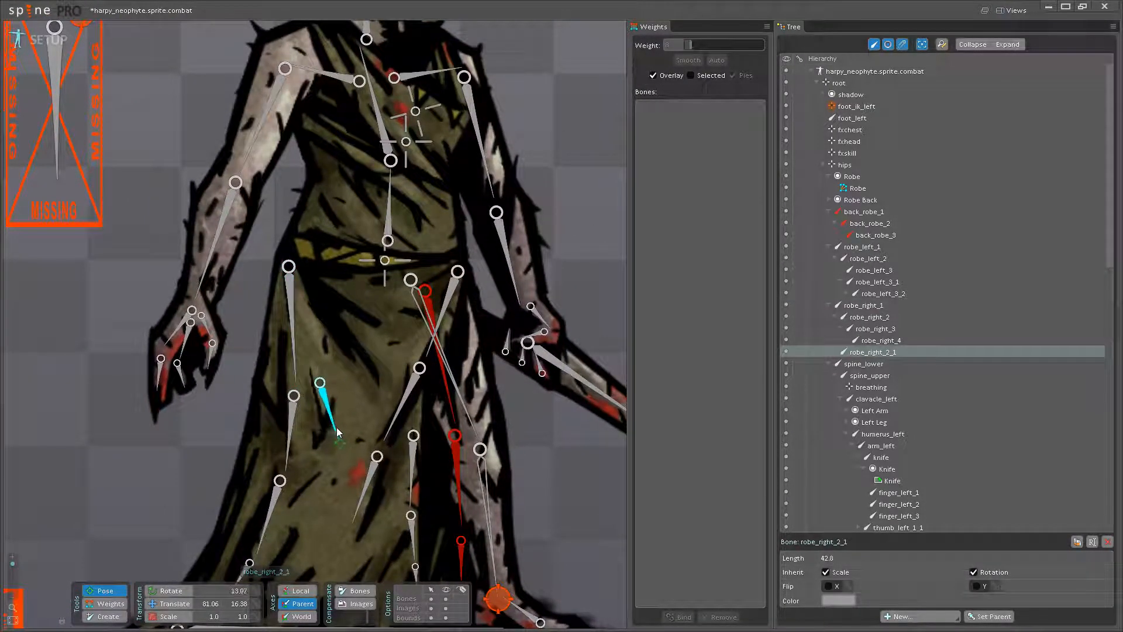
left_click_drag(326, 428, 336, 427)
key("ctrl+z")
key("ctrl+s")
- Examine the whole harpy neophyte figure and its weighted robe in the setup pose
scroll(336, 431, "down", 6)
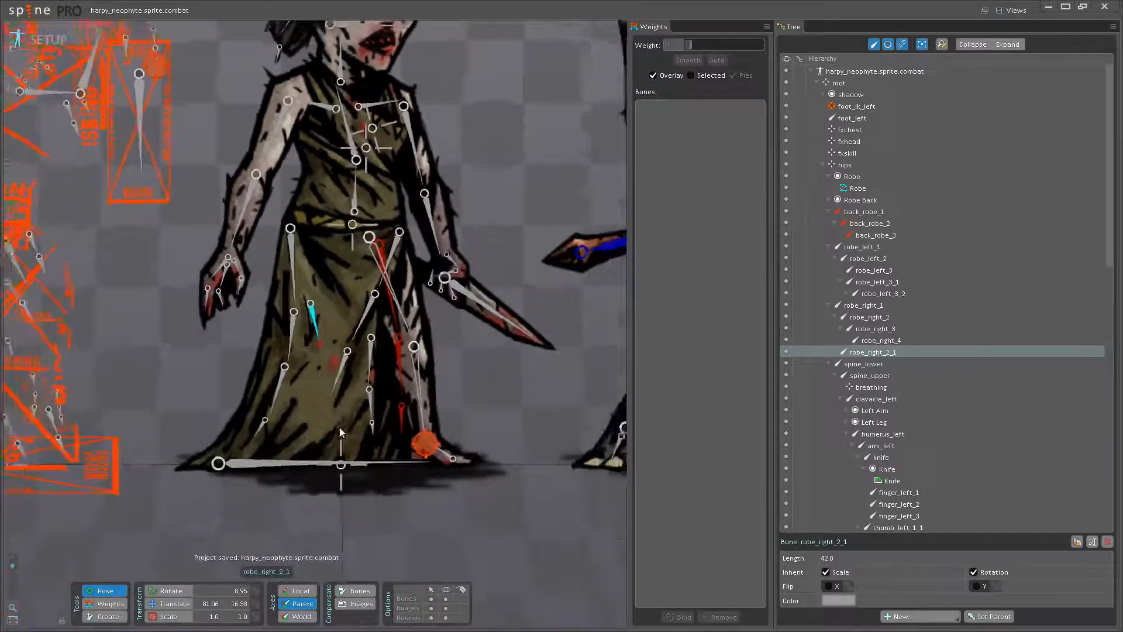
left_click_drag(405, 419, 414, 468)
left_click_drag(441, 419, 450, 477)
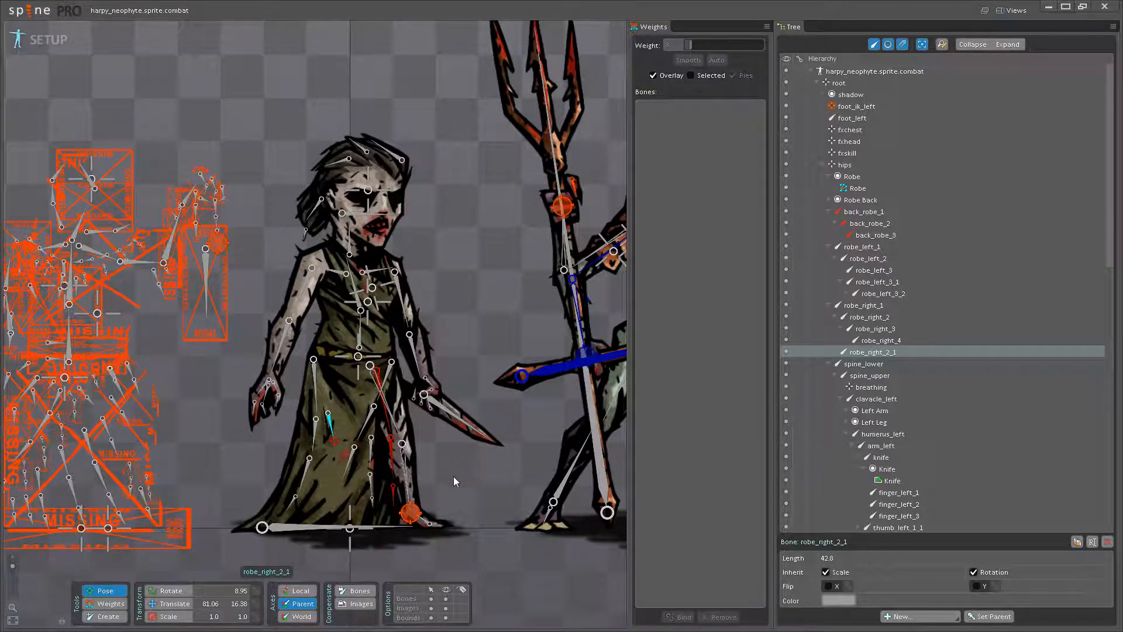
scroll(455, 474, "up", 3)
scroll(475, 462, "down", 3)
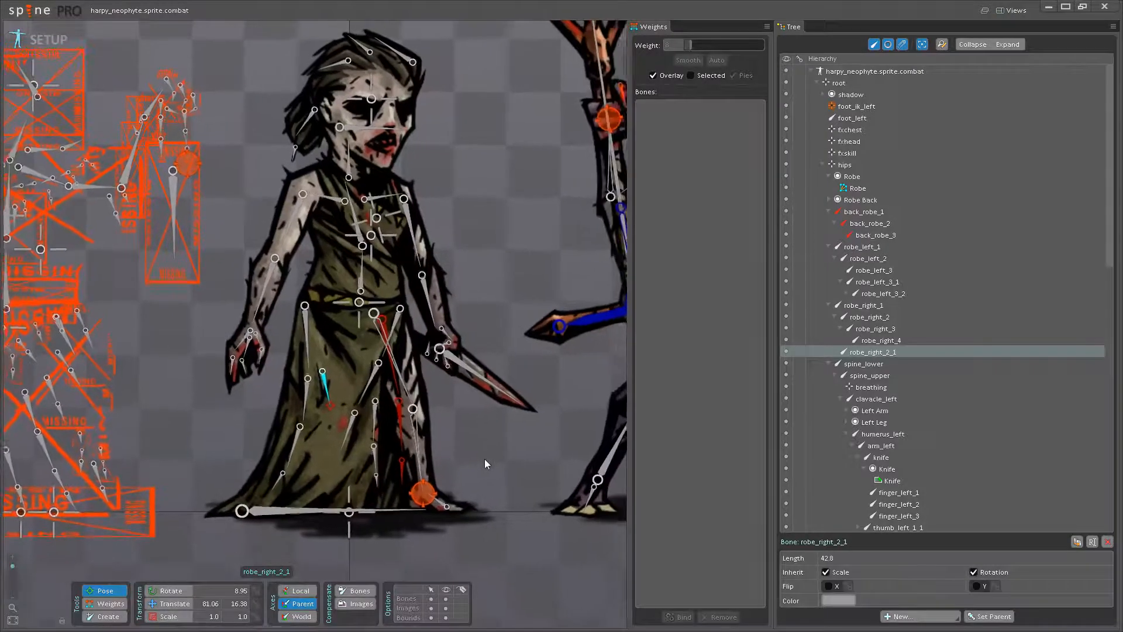
scroll(464, 458, "up", 4)
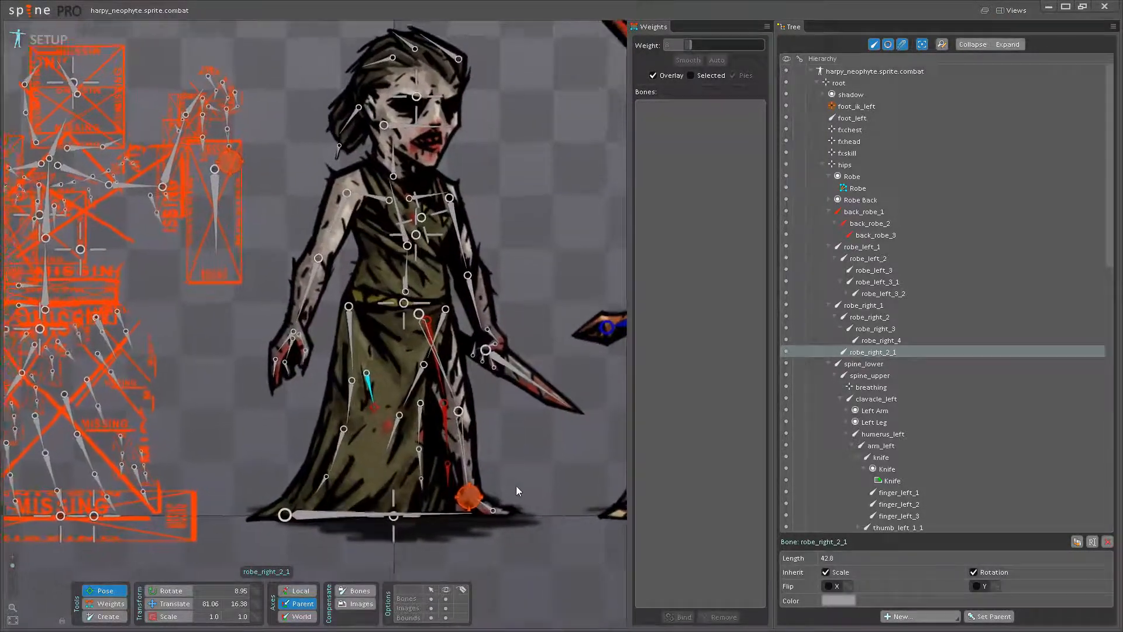
scroll(480, 471, "up", 2)
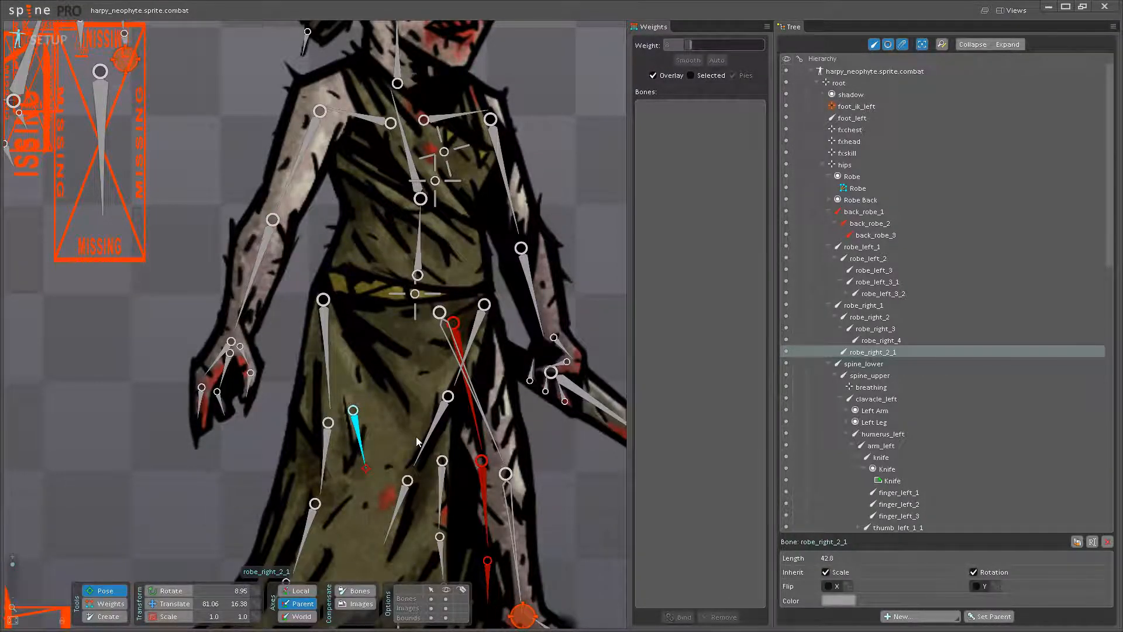
scroll(399, 413, "down", 5)
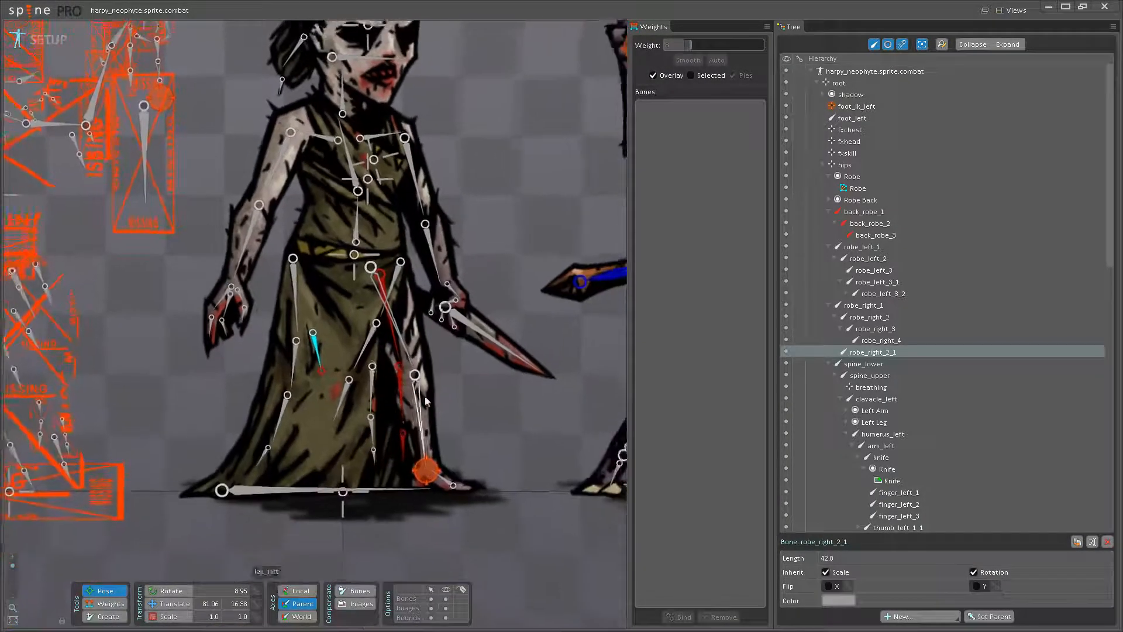
left_click_drag(410, 413, 494, 451)
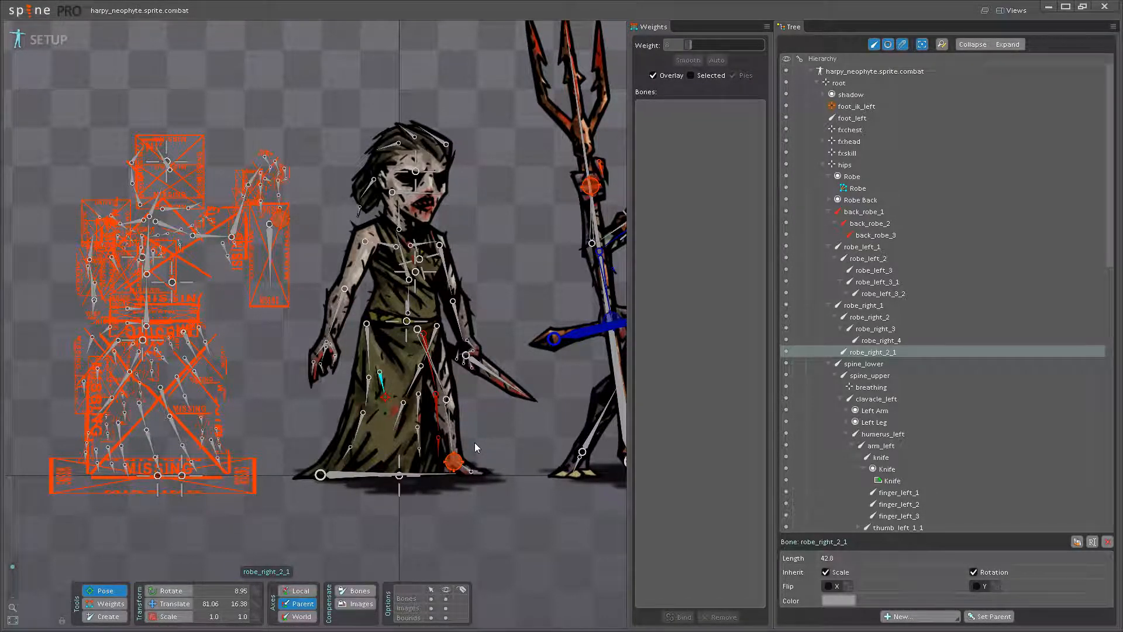
scroll(482, 429, "up", 5)
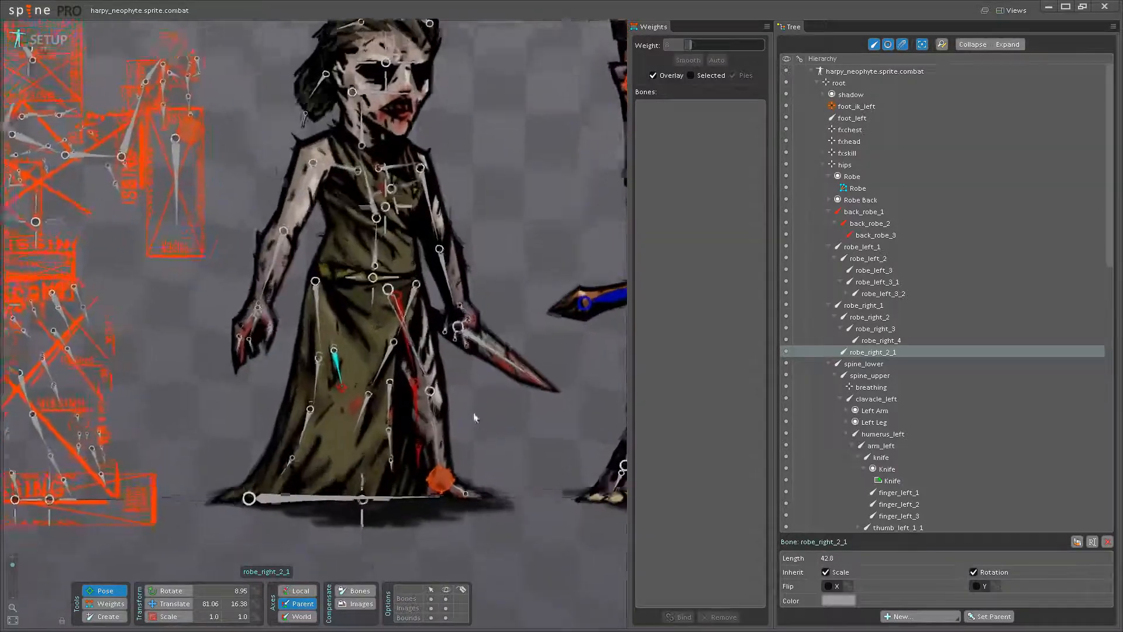
left_click(467, 321)
left_click_drag(499, 373, 461, 457)
scroll(461, 457, "up", 1)
scroll(461, 492, "down", 4)
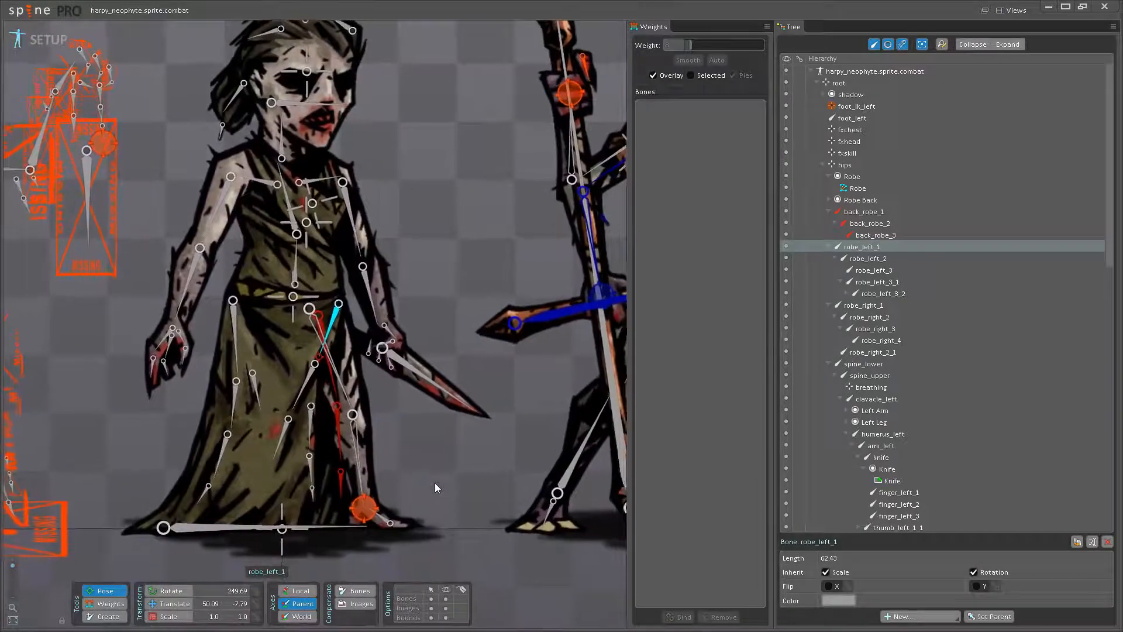
left_click_drag(435, 484, 422, 484)
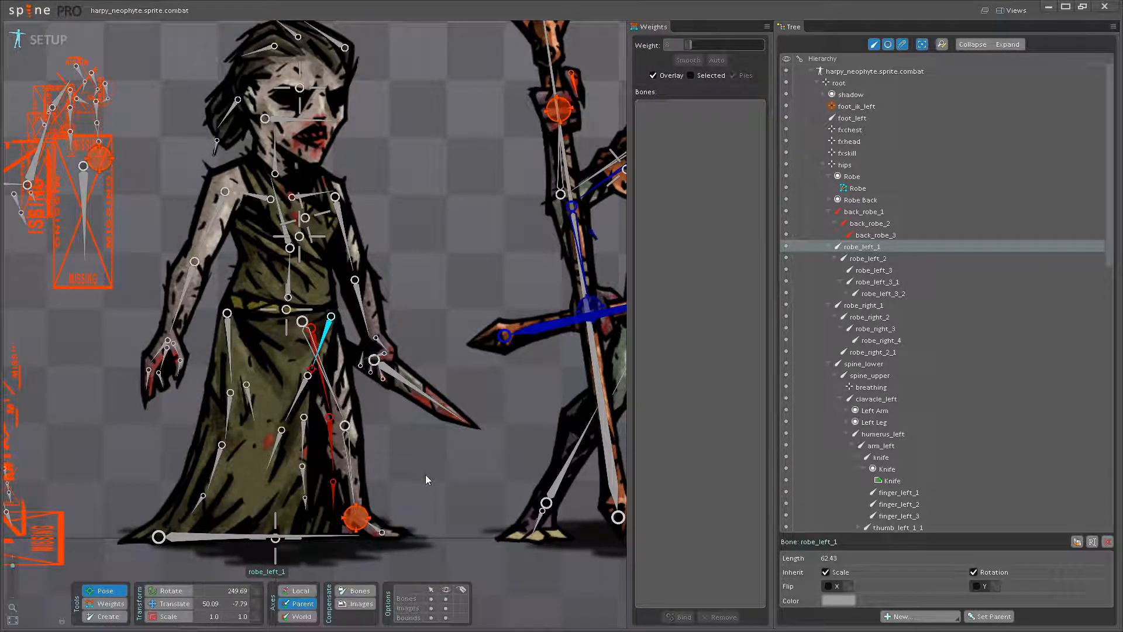
- Test the skirt deformation in pose mode by rotating robe_left_1 and undoing the rotation
left_click_drag(406, 420, 581, 443)
scroll(472, 413, "up", 2)
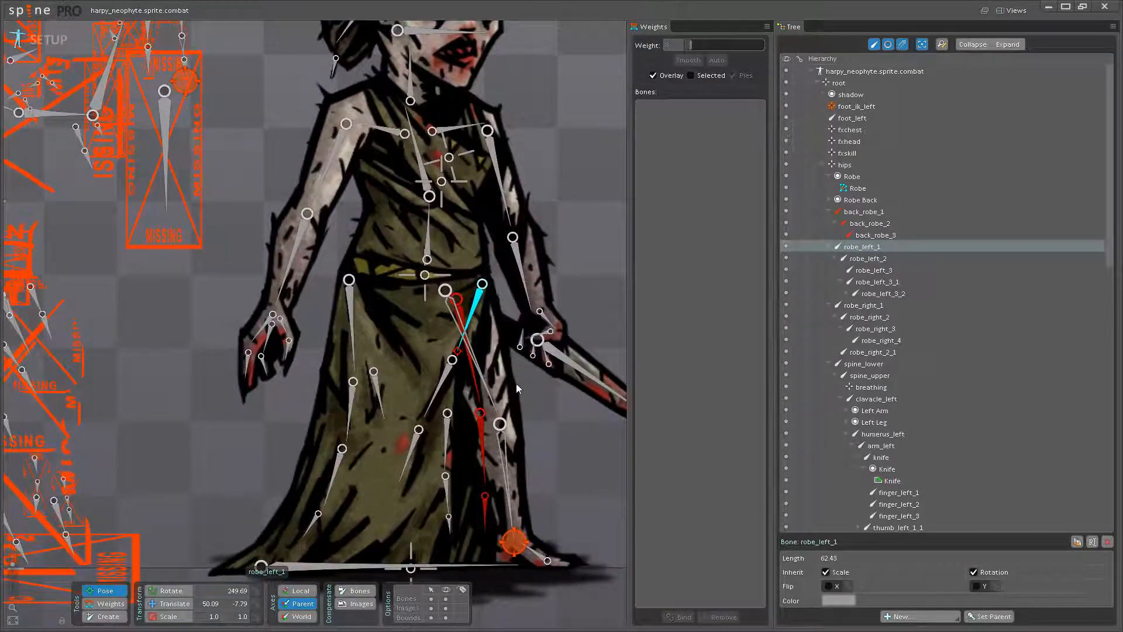
left_click_drag(513, 384, 498, 414)
scroll(475, 382, "up", 2)
left_click_drag(451, 345, 478, 374)
scroll(454, 382, "down", 2)
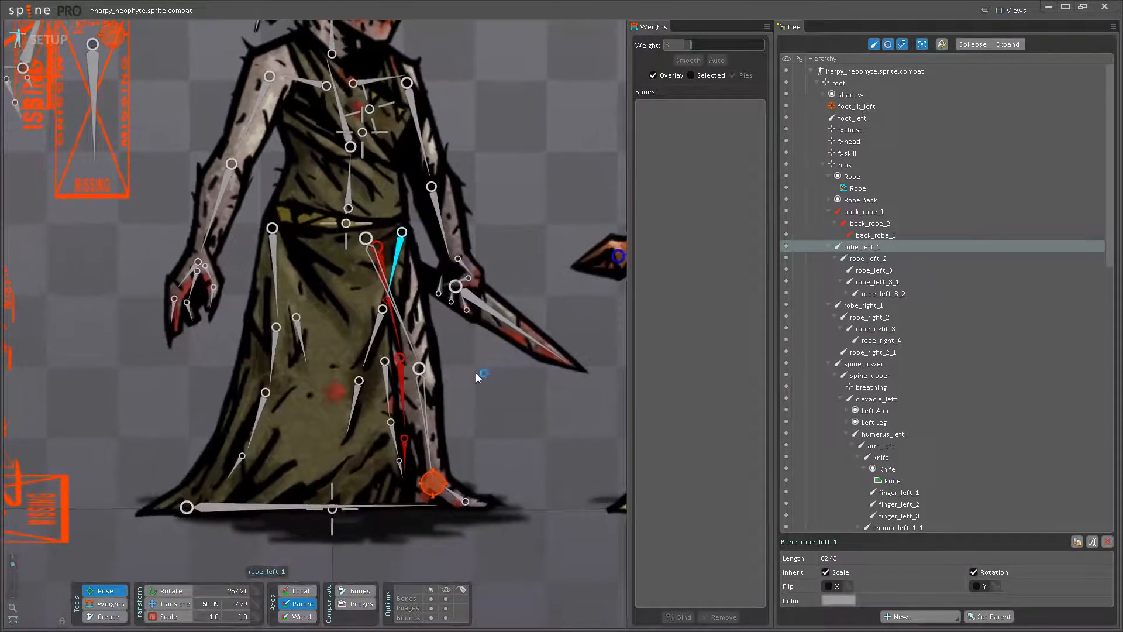
key("ctrl+z")
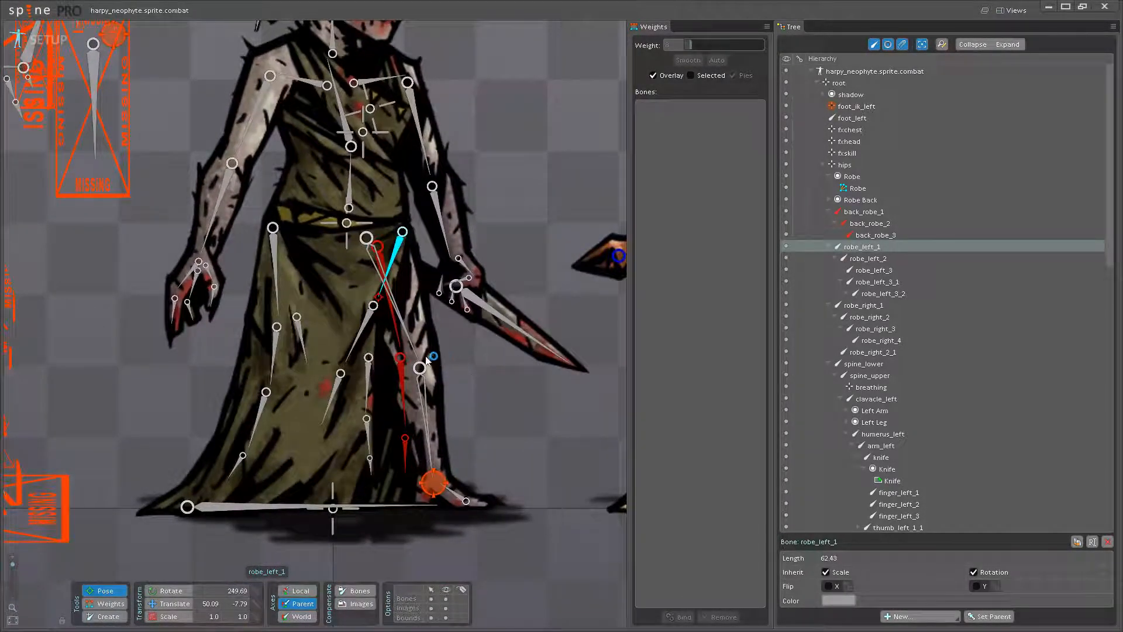
- Test-rotate robe_left_3_3 at the slit-side hem, return to weight editing and save the project
left_click(372, 476)
scroll(372, 476, "up", 2)
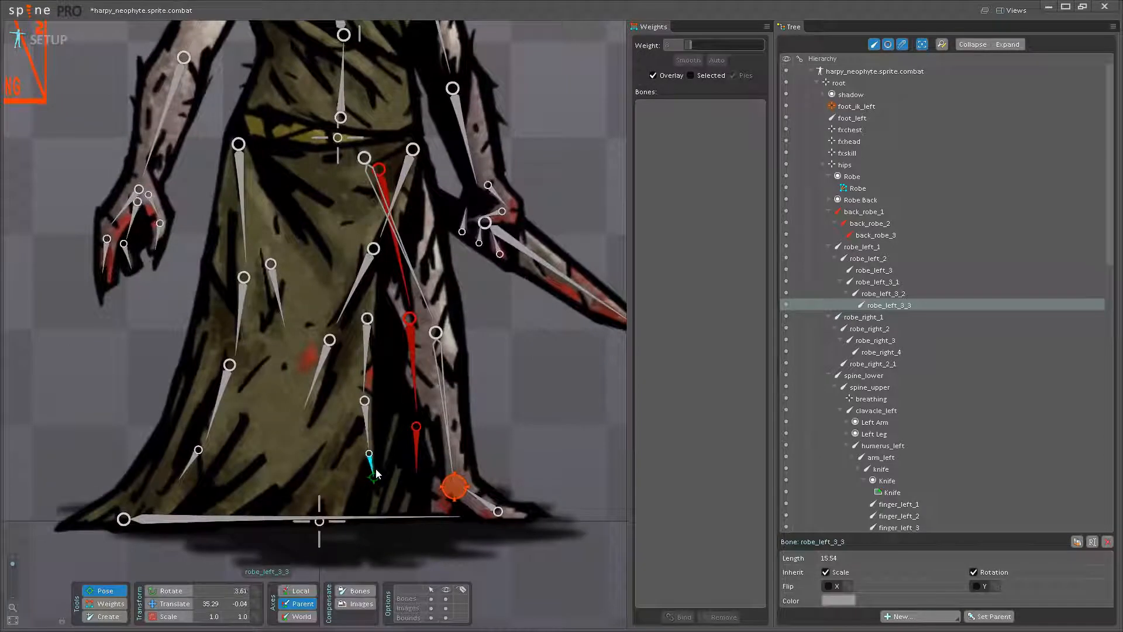
left_click_drag(376, 479, 361, 497)
left_click(110, 605)
scroll(359, 503, "up", 3)
key("ctrl+s")
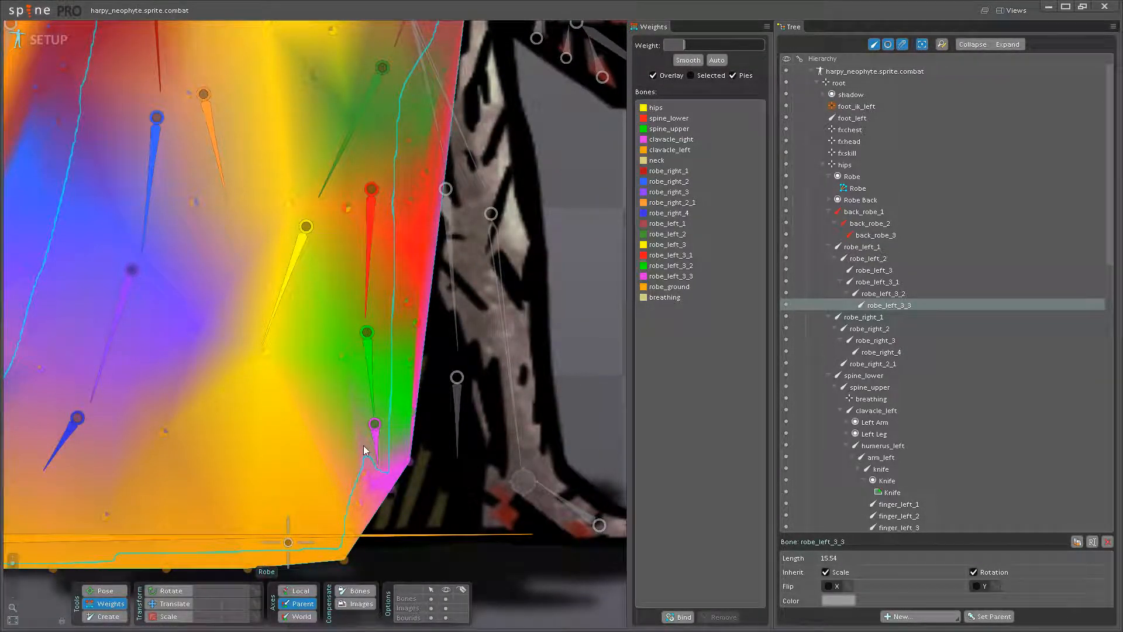
- Set the robe_left_3_3 weight to 32.8 on the Robe's outer slit-edge vertex beside that bone
left_click(375, 441)
scroll(409, 413, "up", 3)
left_click_drag(410, 412, 485, 392)
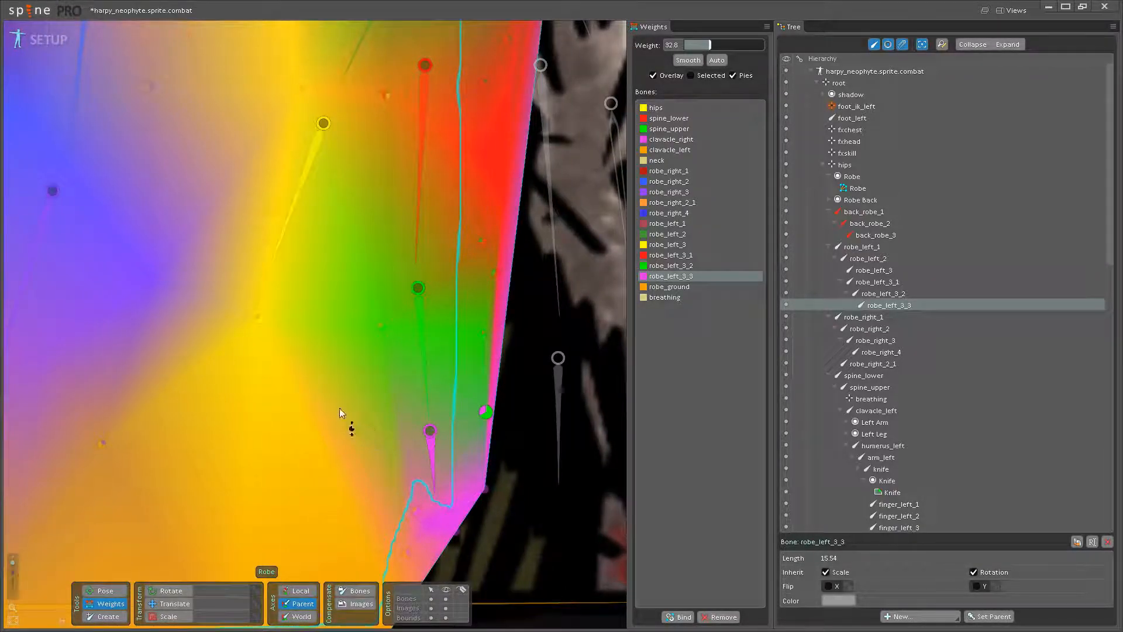
scroll(351, 404, "down", 5)
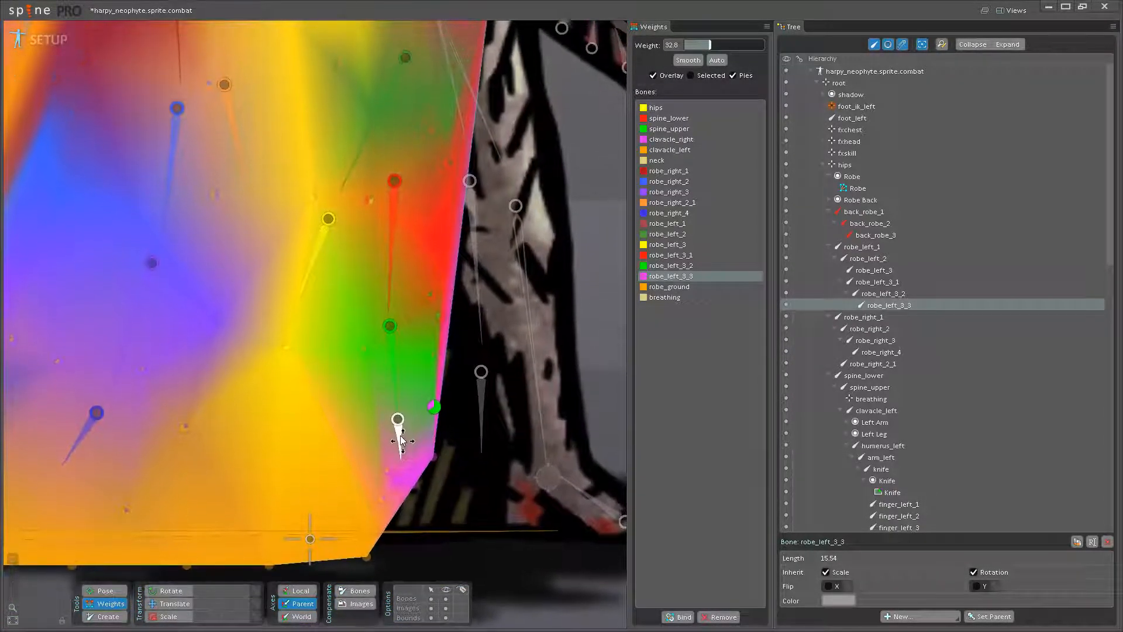
left_click_drag(400, 435, 401, 444)
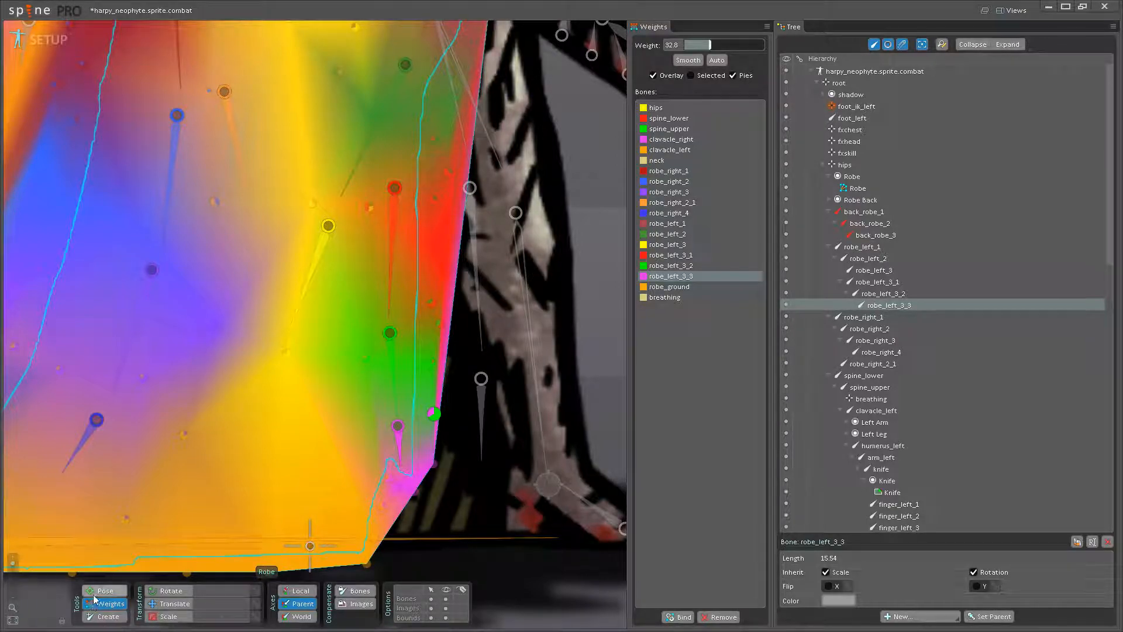
- Check the slit-edge vertex by rotating robe_left_3_3 in pose mode and undoing the rotation
key("b")
left_click_drag(398, 449, 369, 515)
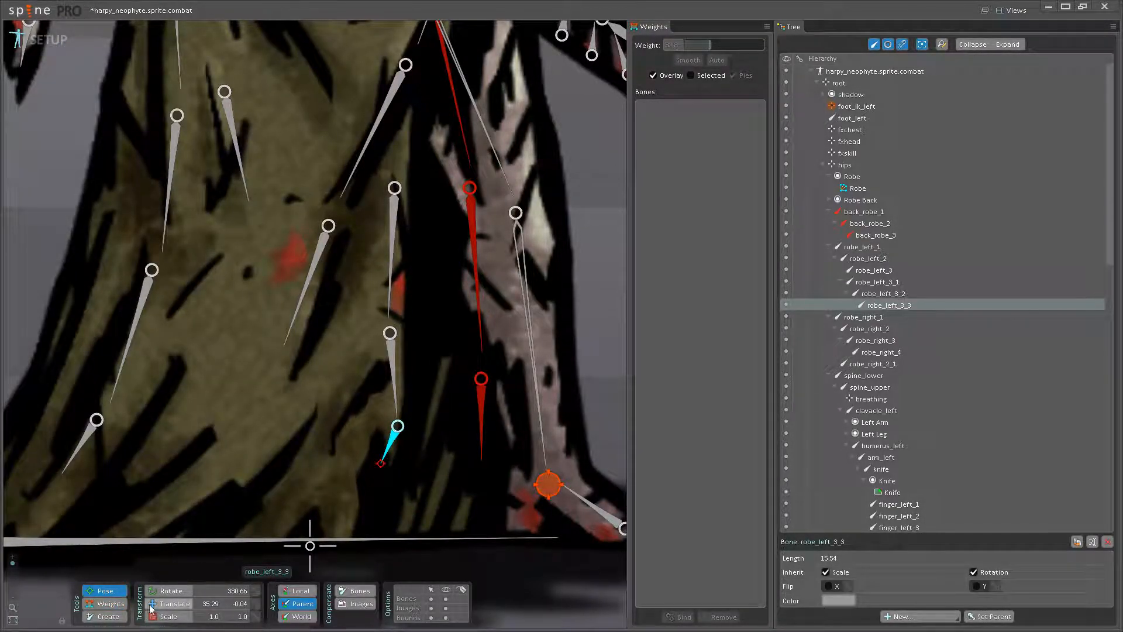
left_click(105, 603)
left_click_drag(299, 463, 314, 471)
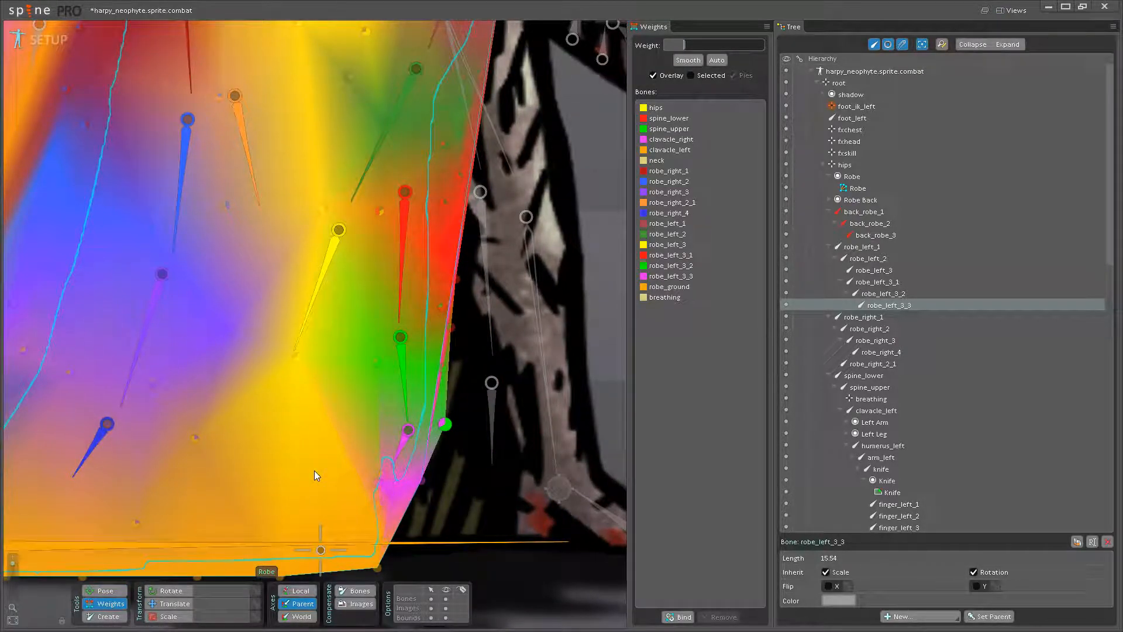
key("ctrl+z")
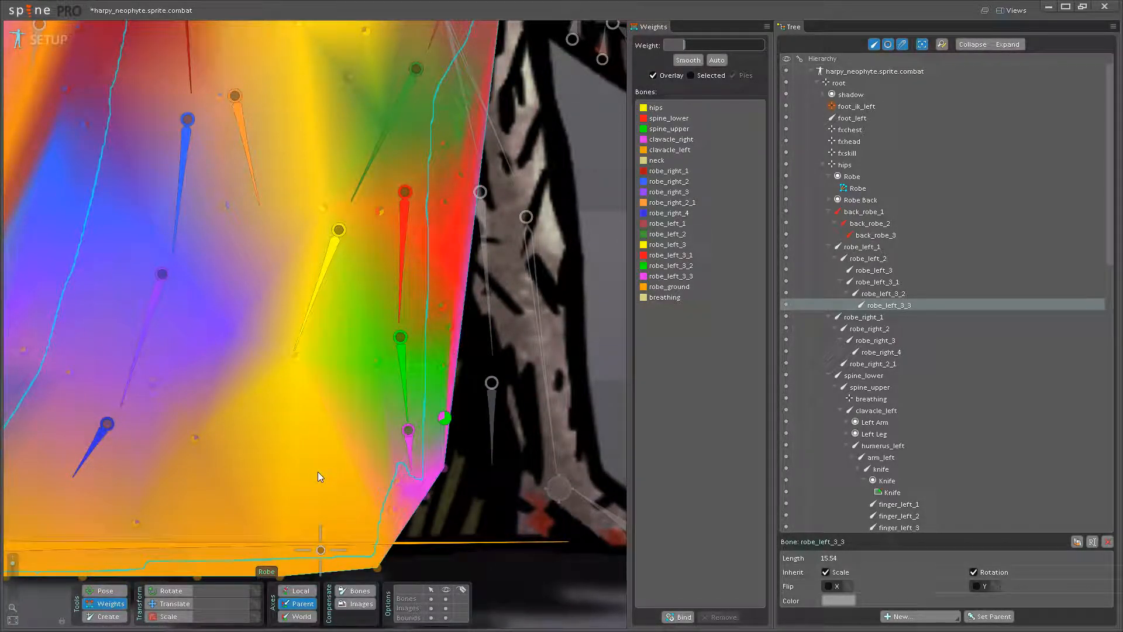
- Blend robe_ground weight of 84.8 into the hem vertex below robe_left_3_3 near the skirt's corner
left_click_drag(319, 531, 438, 475)
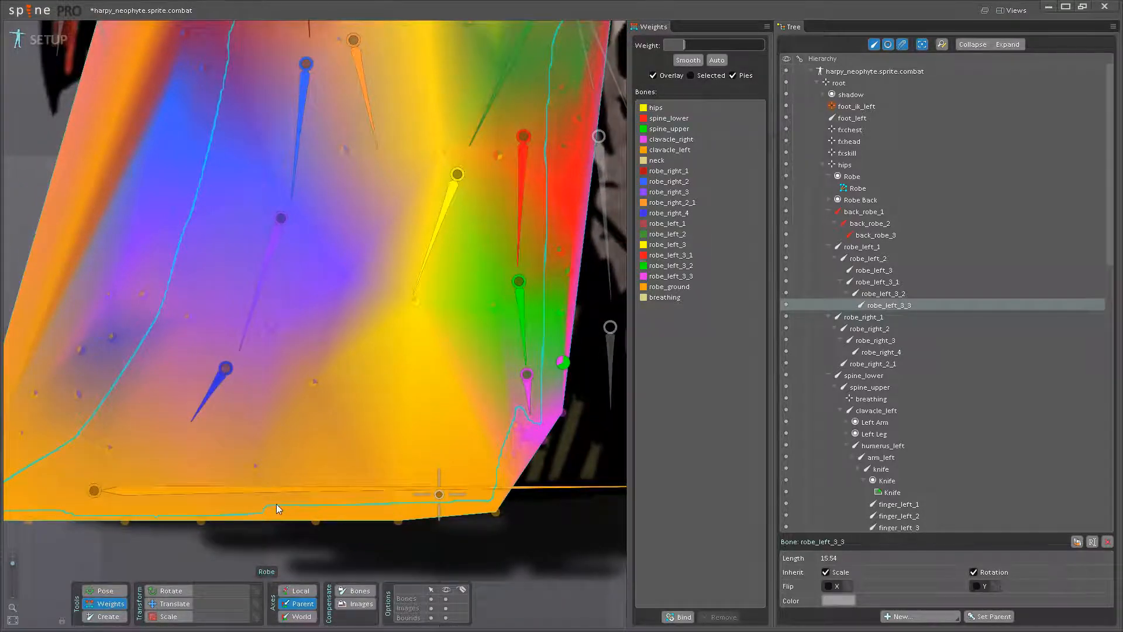
left_click(278, 493)
left_click_drag(496, 444, 458, 426)
left_click_drag(443, 481, 457, 453)
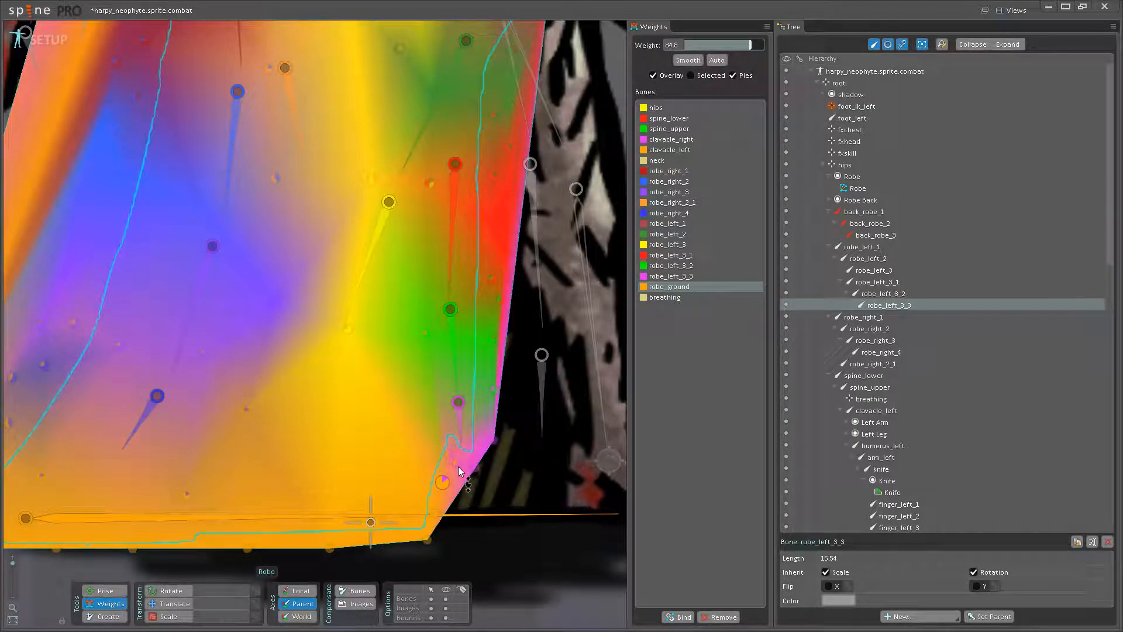
left_click(473, 466)
- Test-rotate robe_left_3_3 and robe_left_3_2 in pose mode, restore them and return to weight editing
left_click(106, 591)
mouse_move(462, 439)
left_mouse_down()
mouse_move(492, 427)
mouse_move(463, 468)
mouse_move(406, 472)
mouse_move(475, 496)
mouse_move(460, 444)
left_mouse_up()
left_click(462, 379)
left_click_drag(462, 378, 419, 434)
left_click(105, 604)
scroll(450, 454, "up", 2)
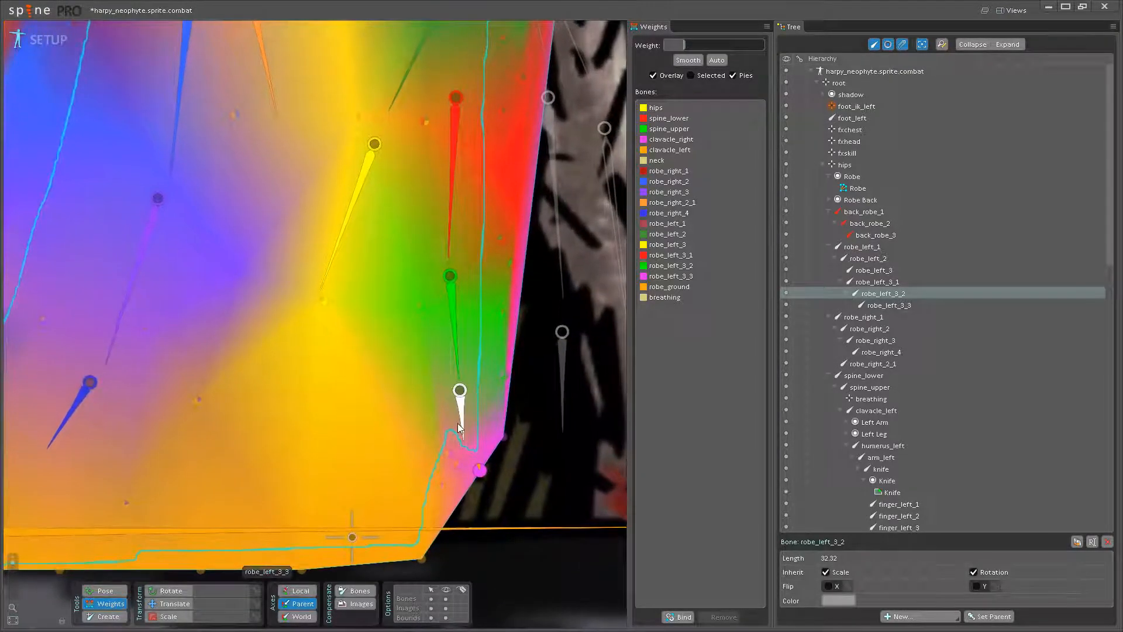
- Raise the robe_left_3_3 weight to 73.6 on the hem vertex just below the bone, test-rotating the bone between adjustments
left_click(449, 454)
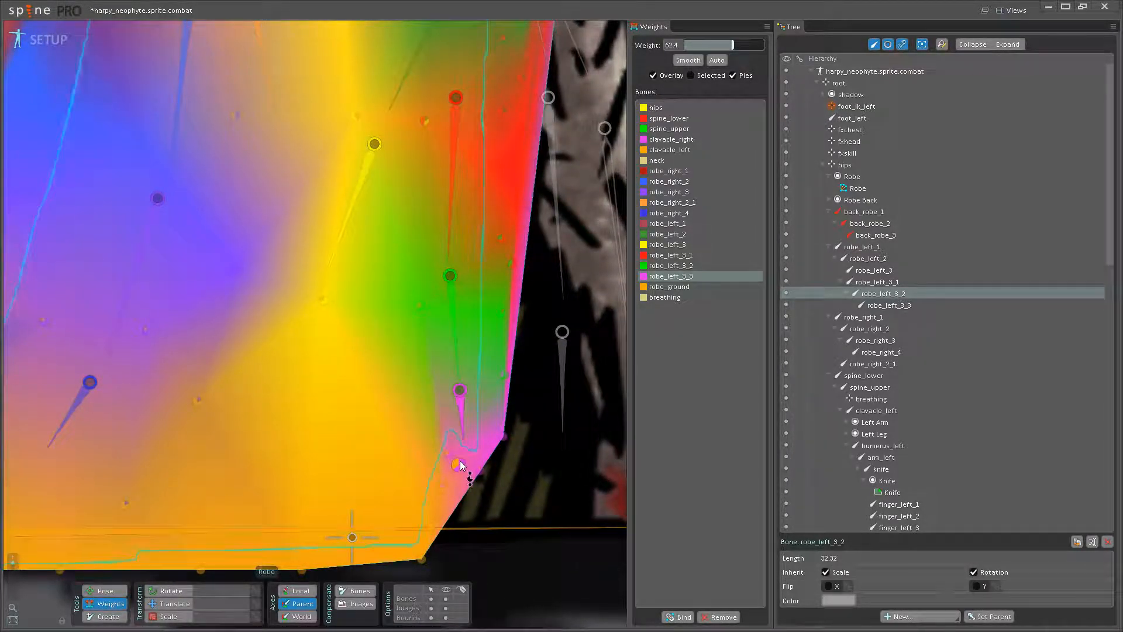
left_click(445, 481)
mouse_move(444, 475)
left_mouse_down()
mouse_move(455, 453)
mouse_move(422, 475)
mouse_move(457, 476)
left_mouse_up()
left_click(105, 590)
left_click(437, 448)
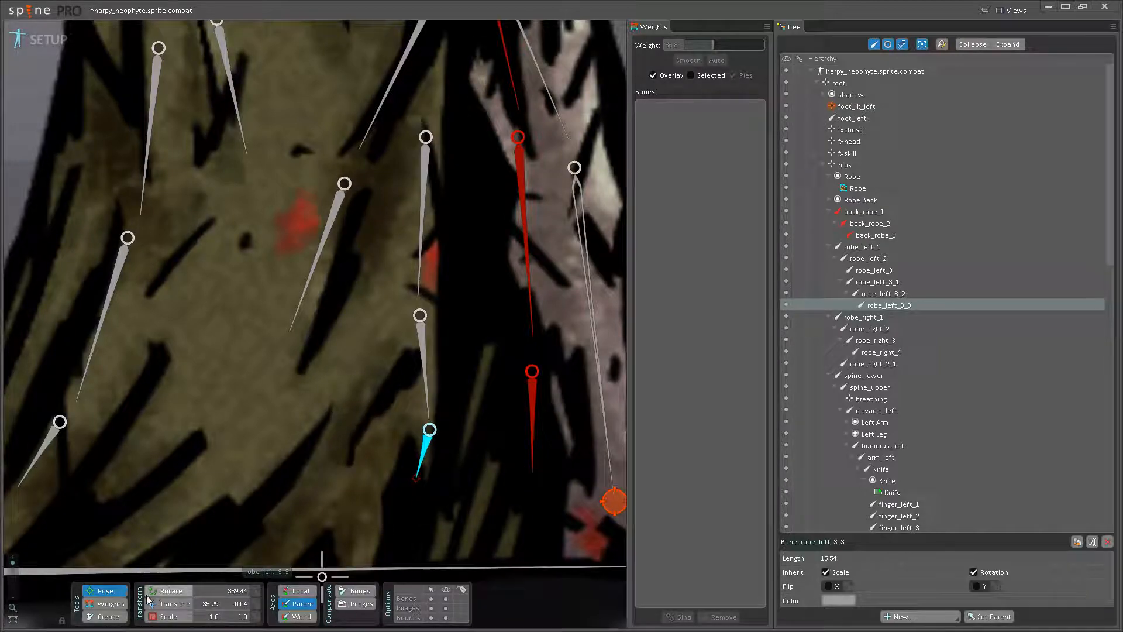
left_click(107, 603)
left_click(433, 463)
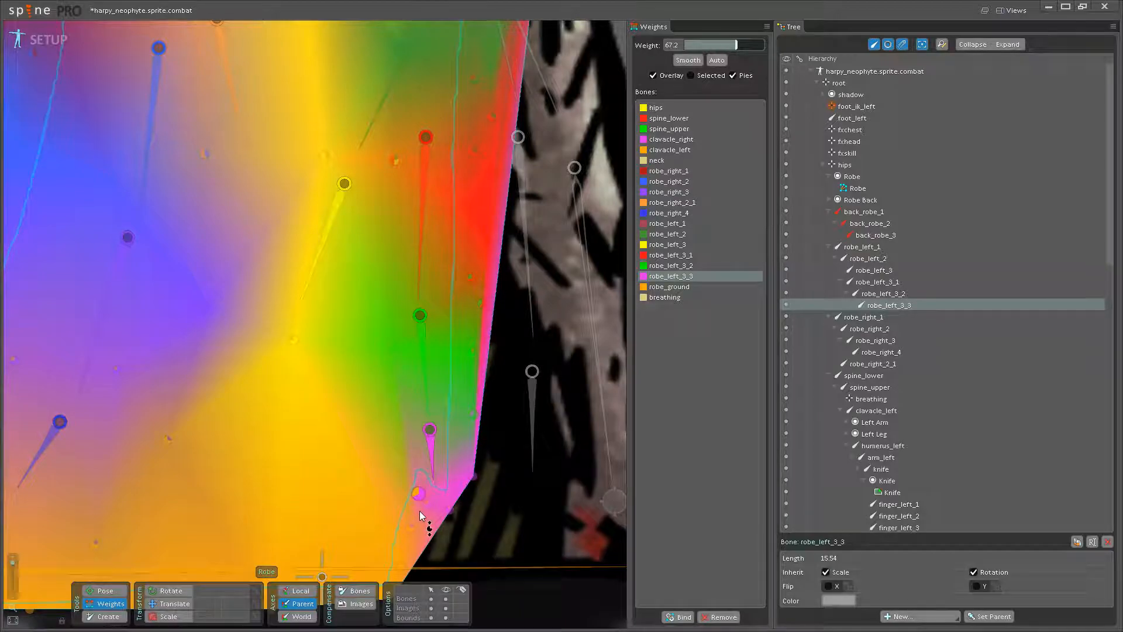
- Test the hem deformation by rotating robe_left_3_3 and robe_left_3_2 in pose mode, undoing each rotation
left_click(105, 590)
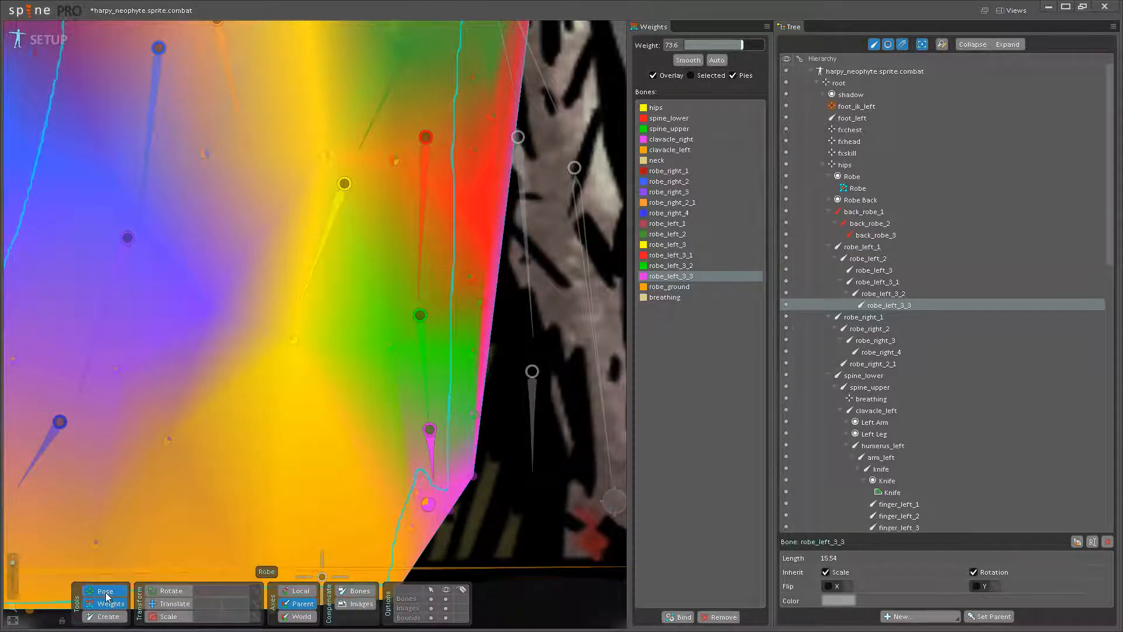
mouse_move(417, 461)
left_mouse_down()
mouse_move(399, 475)
mouse_move(411, 479)
mouse_move(413, 469)
left_mouse_up()
key("ctrl+z")
left_click_drag(425, 372, 410, 427)
scroll(394, 402, "down", 2)
key("ctrl+z")
- Test the upper slit-side skirt by rotating robe_left_2 and undoing the trial rotation
left_click_drag(378, 304, 440, 416)
key("ctrl+z")
left_click_drag(334, 439, 297, 434)
left_click_drag(352, 409, 287, 558)
left_click_drag(325, 458, 312, 465)
key("ctrl+z")
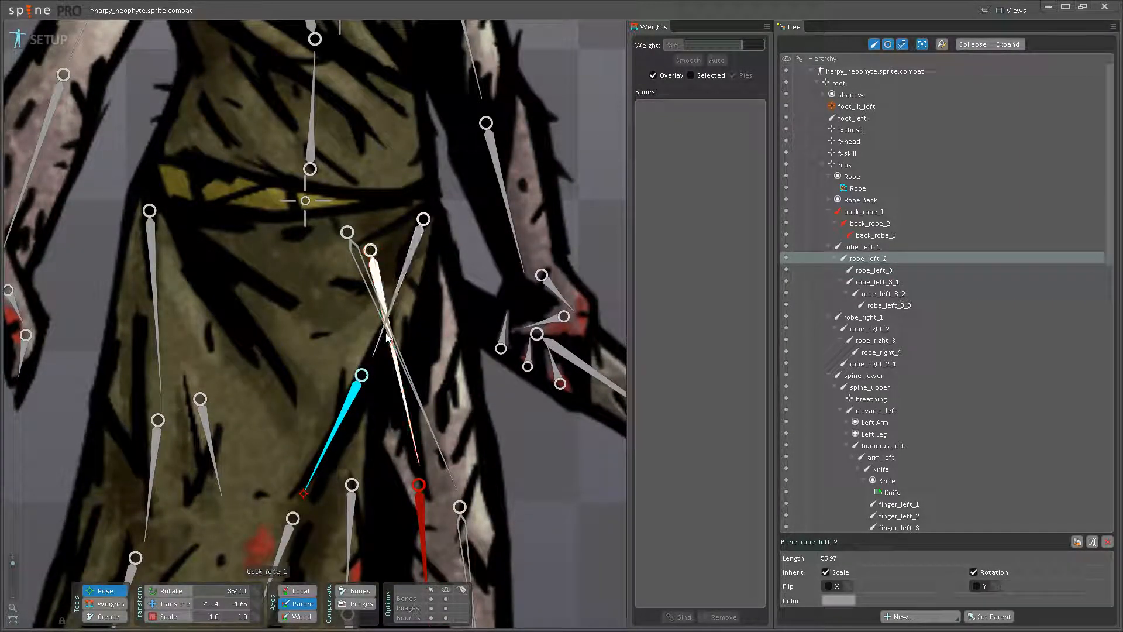
- Test the whole slit-side skirt chain from robe_left_1, undo the trial rotation and save the project
left_click(384, 324)
left_click_drag(398, 294, 384, 314)
left_click_drag(358, 425, 444, 179)
key("ctrl+z")
left_click_drag(439, 379, 448, 284)
left_click(454, 374)
key("ctrl+s")
scroll(453, 377, "up", 3)
- Test-rotate robe_left_3_3 and examine the hem's weight overlay while the mesh is deformed
left_click_drag(452, 377, 450, 498)
scroll(450, 476, "down", 5)
left_click(448, 474)
key("ctrl+z")
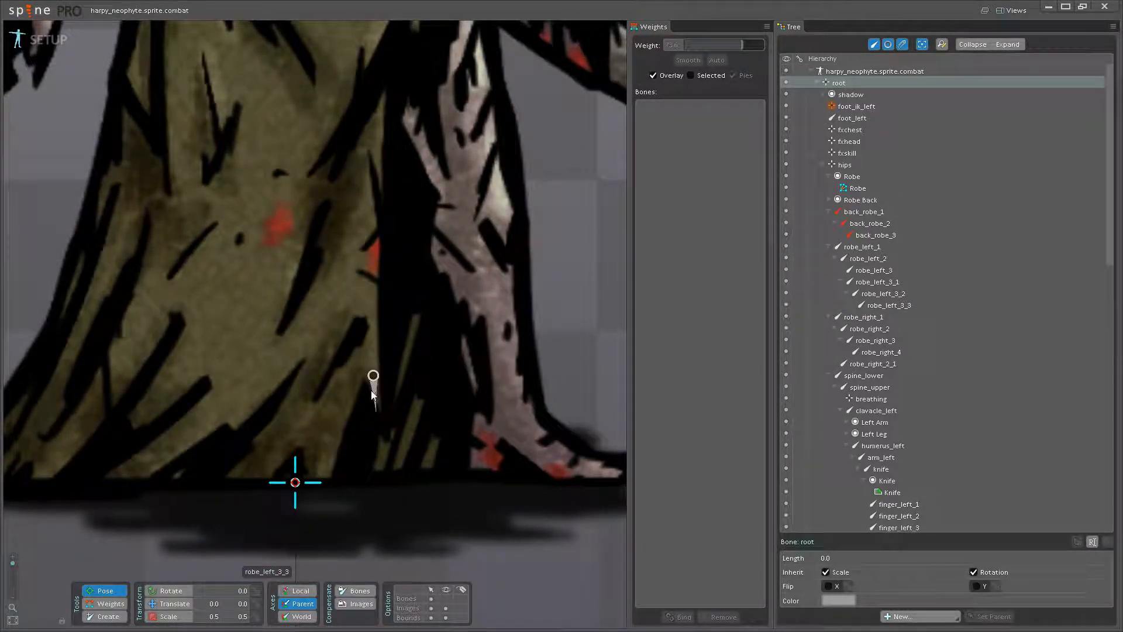
left_click(374, 398)
mouse_move(375, 401)
left_mouse_down()
mouse_move(361, 407)
mouse_move(399, 417)
mouse_move(363, 411)
left_mouse_up()
left_click(111, 604)
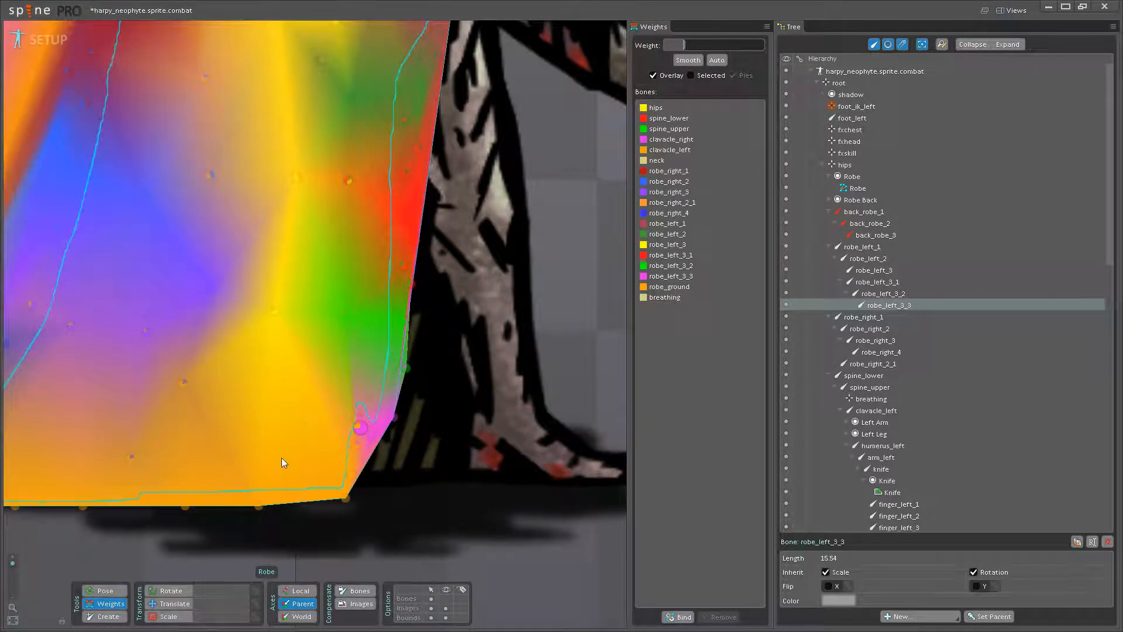
scroll(374, 449, "up", 3)
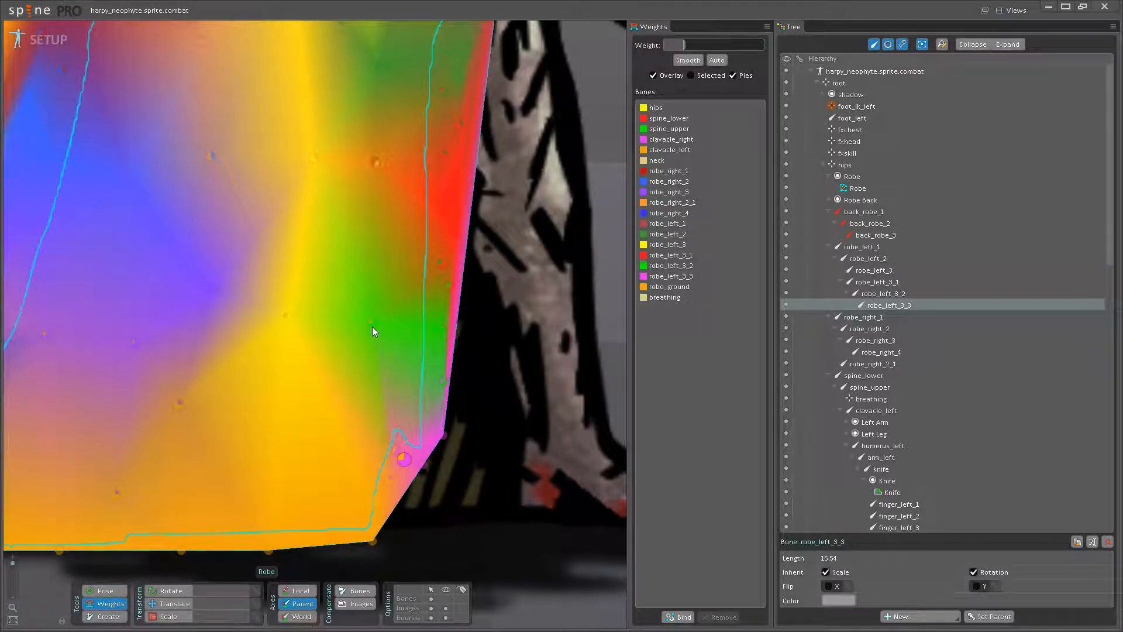
- Show the bones again and blend about 40 of robe_left_3_2 weight into the hem vertex below robe_left_3_3
left_click(446, 598)
left_click_drag(429, 501, 447, 540)
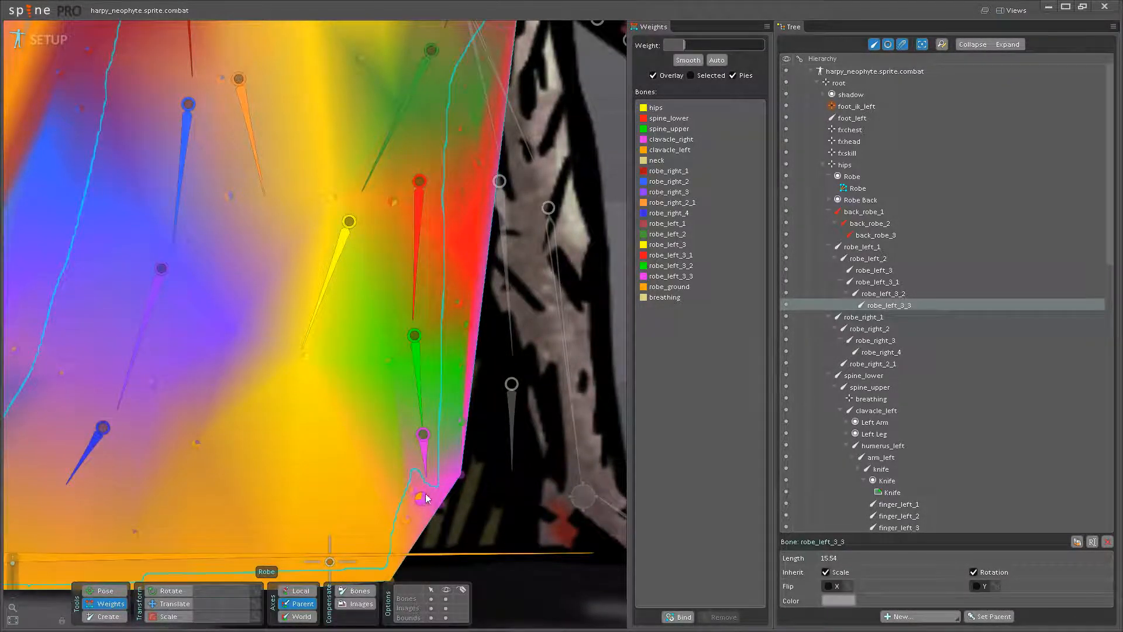
left_click_drag(430, 468, 462, 455)
left_click(452, 374)
left_click(447, 477)
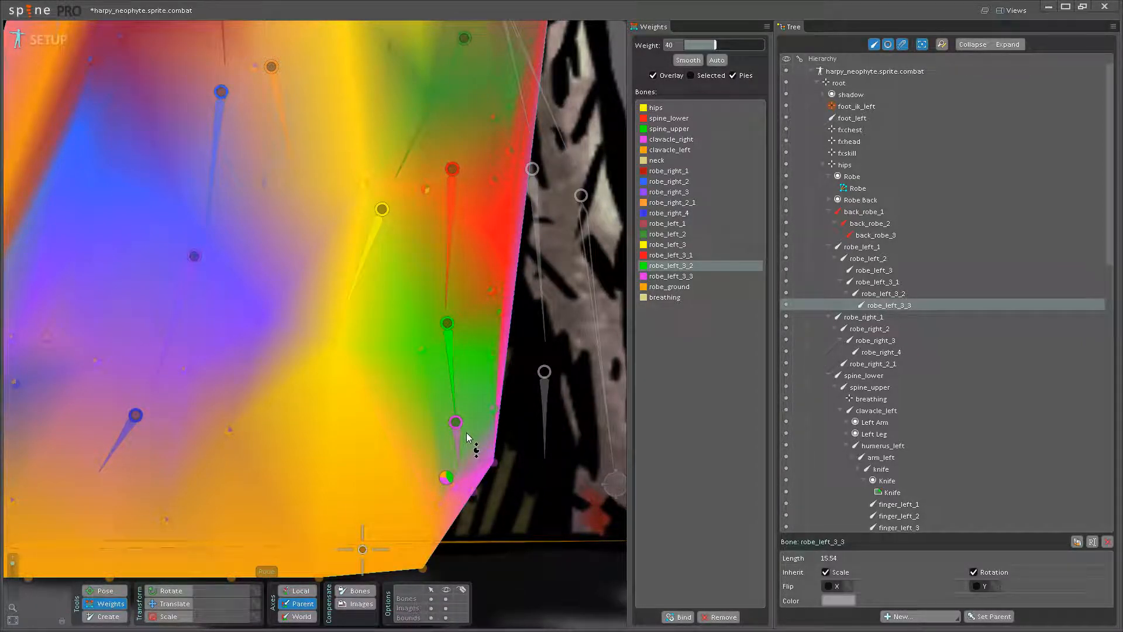
- Check the reweighted hem vertex by test-rotating robe_left_3_3 and robe_left_3_2, restoring both bones
left_click(106, 591)
left_click_drag(475, 454, 424, 539)
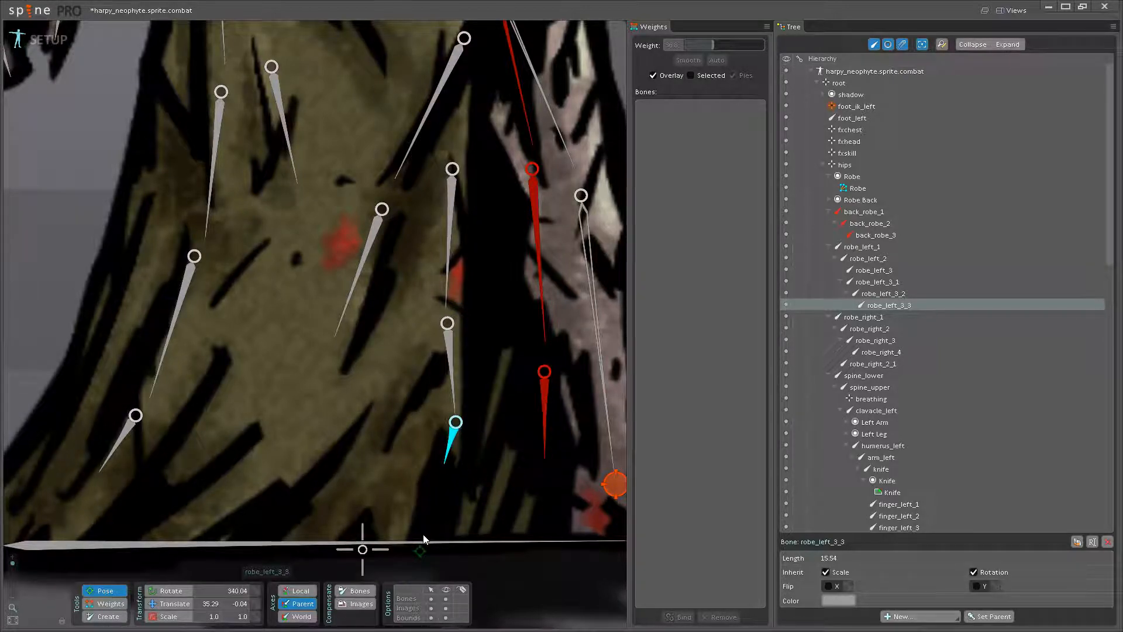
left_click_drag(451, 389, 405, 461)
left_click(97, 604)
- Increase the robe_left_3_2 weight on the hem vertex below robe_left_3_3 and test-rotate robe_left_3_2
left_click_drag(475, 482, 472, 491)
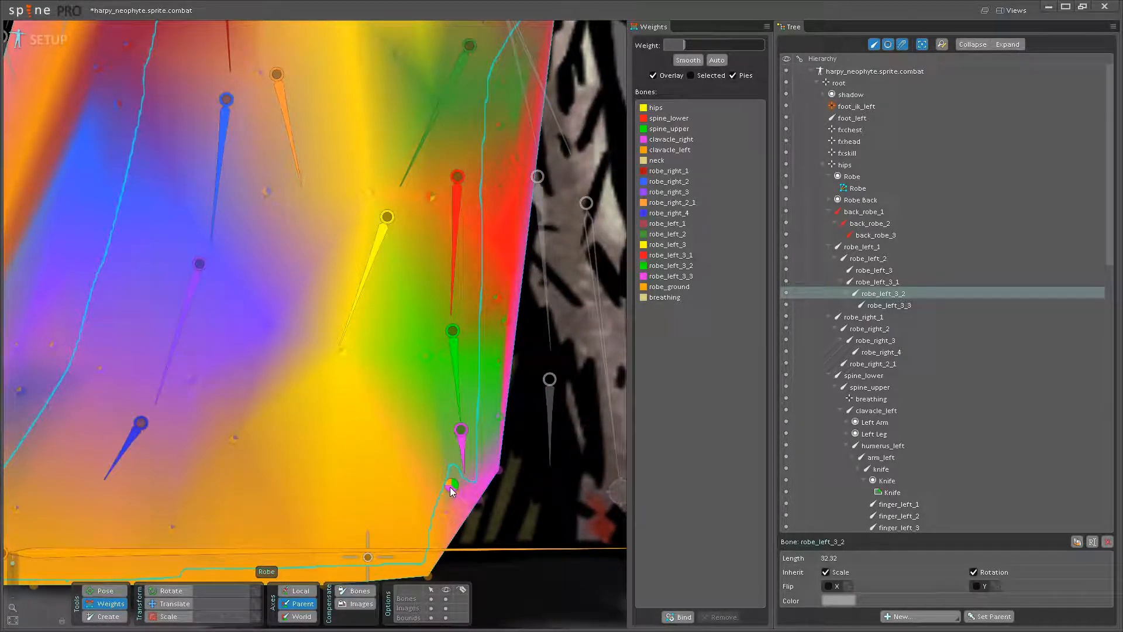
left_click(456, 374)
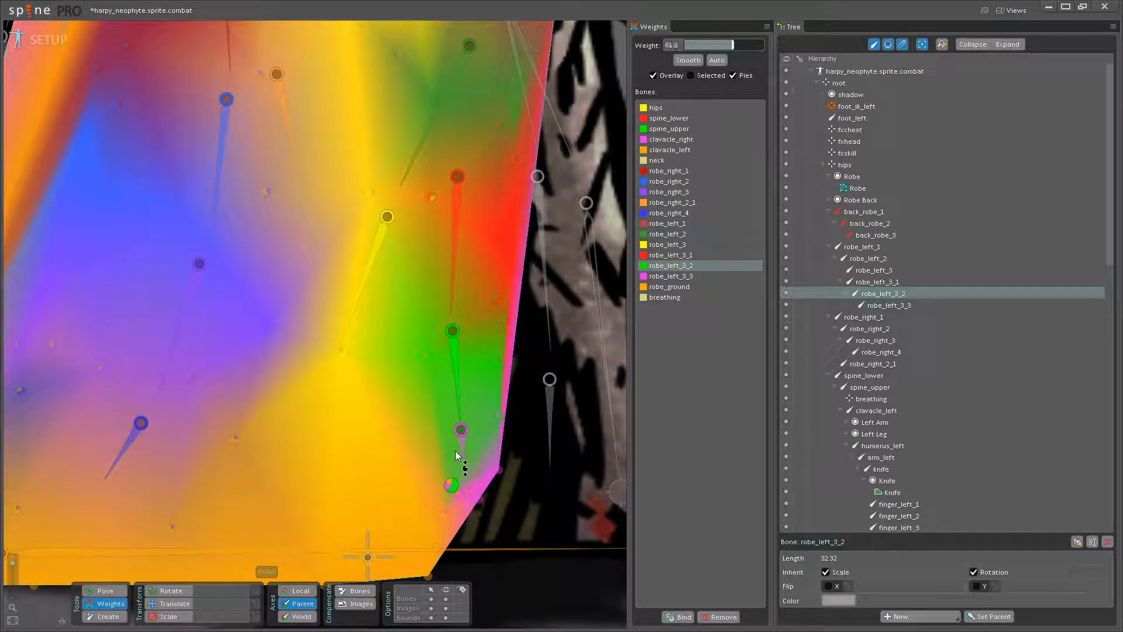
left_click(105, 590)
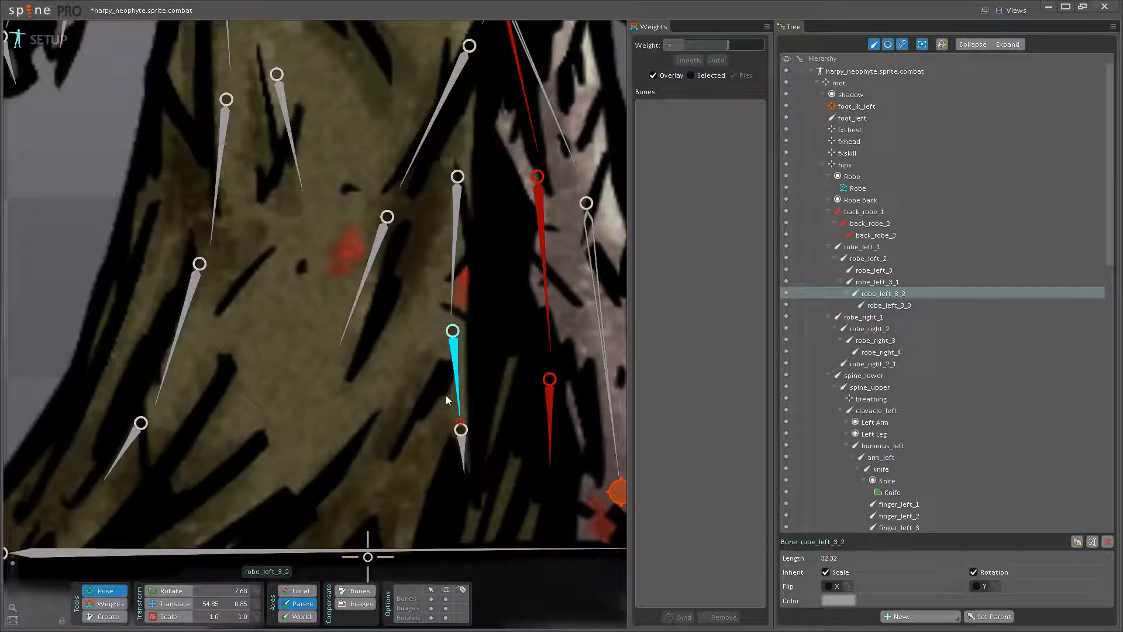
left_click_drag(442, 404, 450, 408)
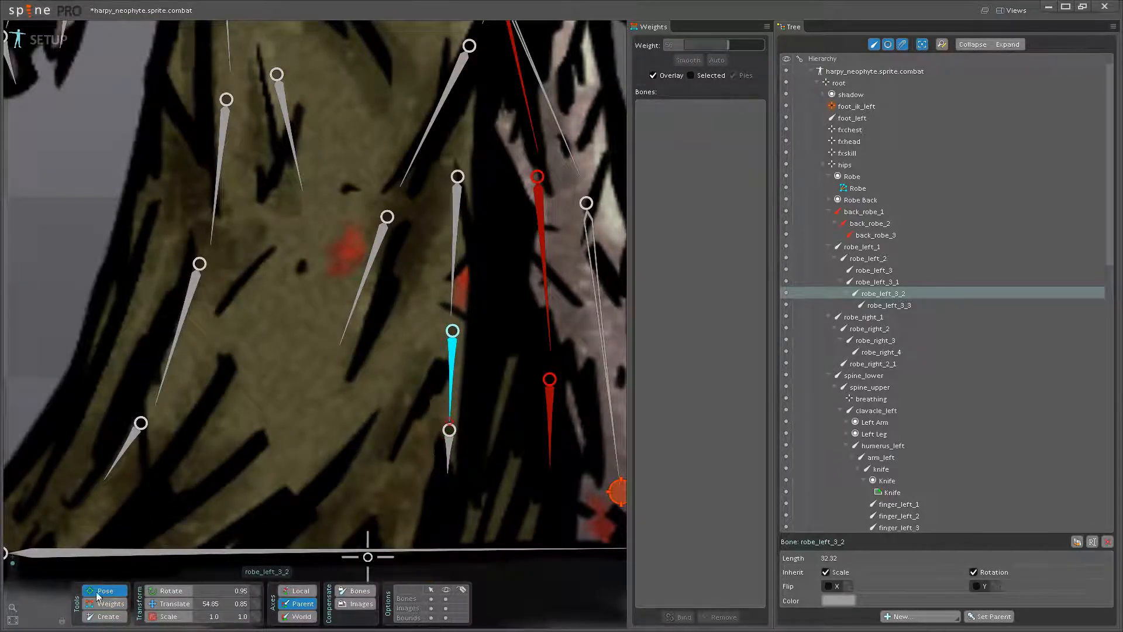
left_click(105, 603)
- Rebalance the same hem vertex between robe_left_3_2 and robe_left_3_3, shifting influence towards robe_left_3_3
left_click_drag(474, 474, 524, 441)
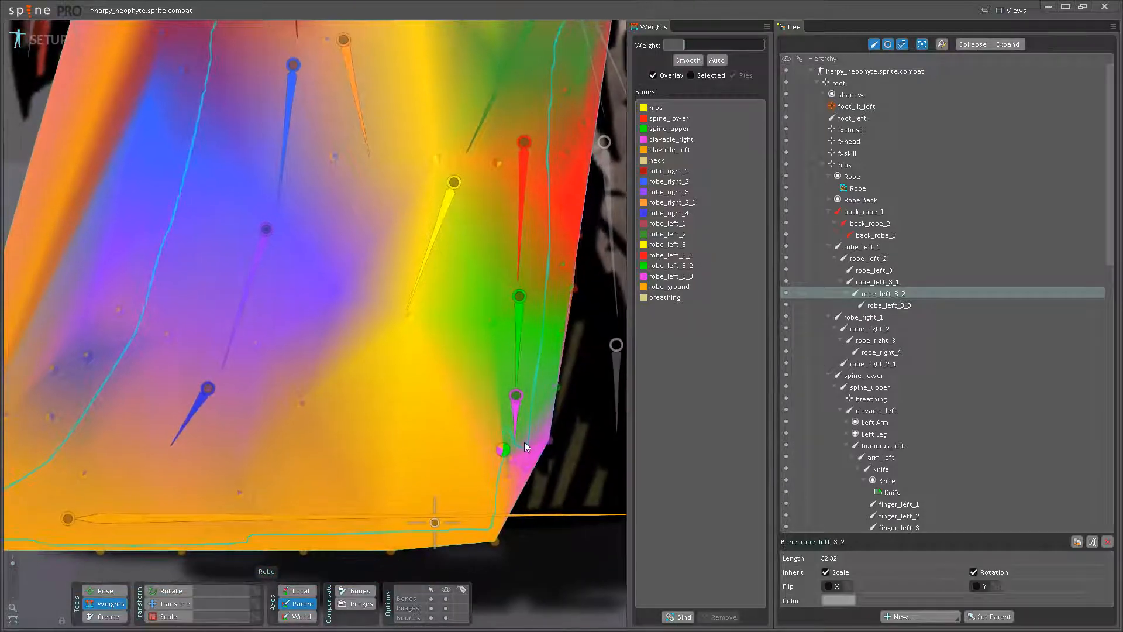
left_click(526, 366)
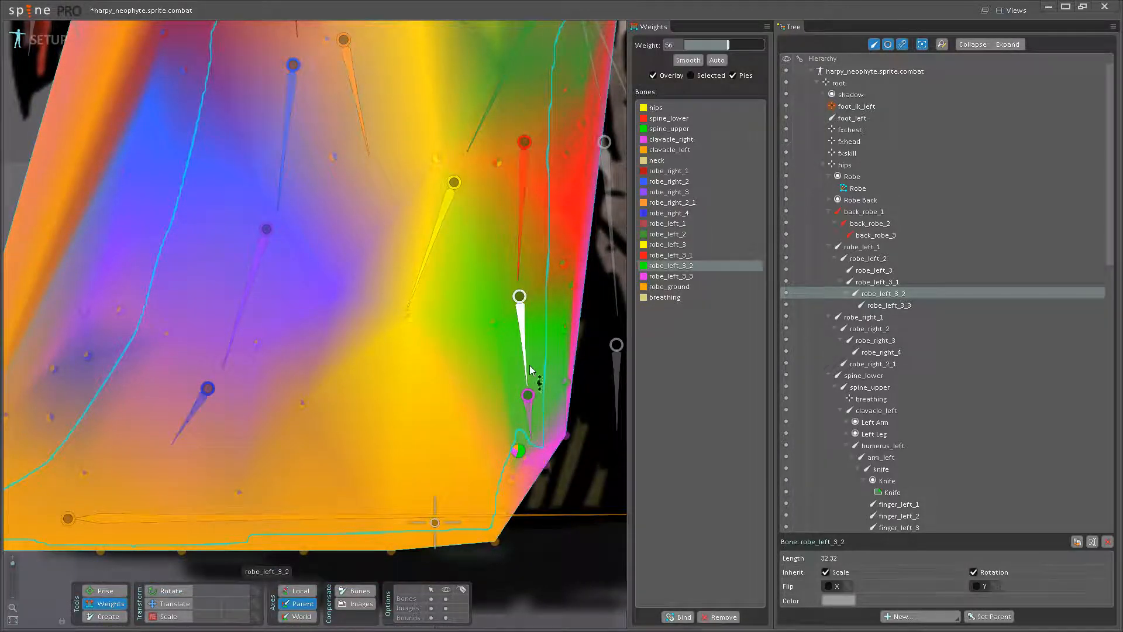
left_click_drag(515, 483, 533, 418)
left_click(528, 413)
- Test the rebalanced hem by rotating robe_left_3_3 and robe_left_3_2, restore both and return to weight editing
left_click(123, 593)
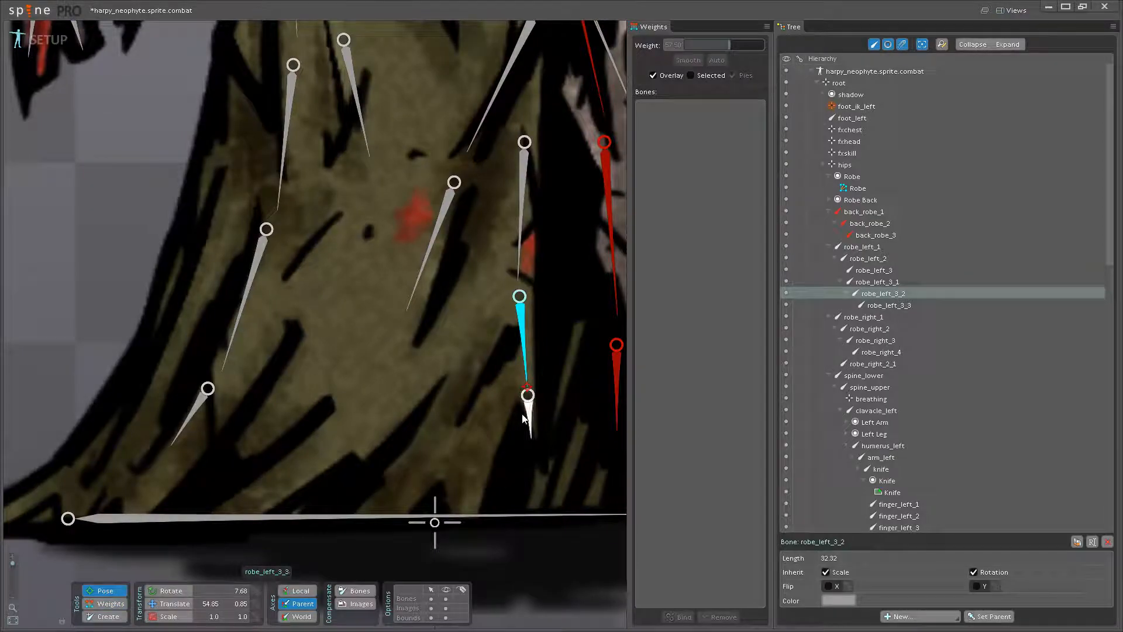
left_click(530, 423)
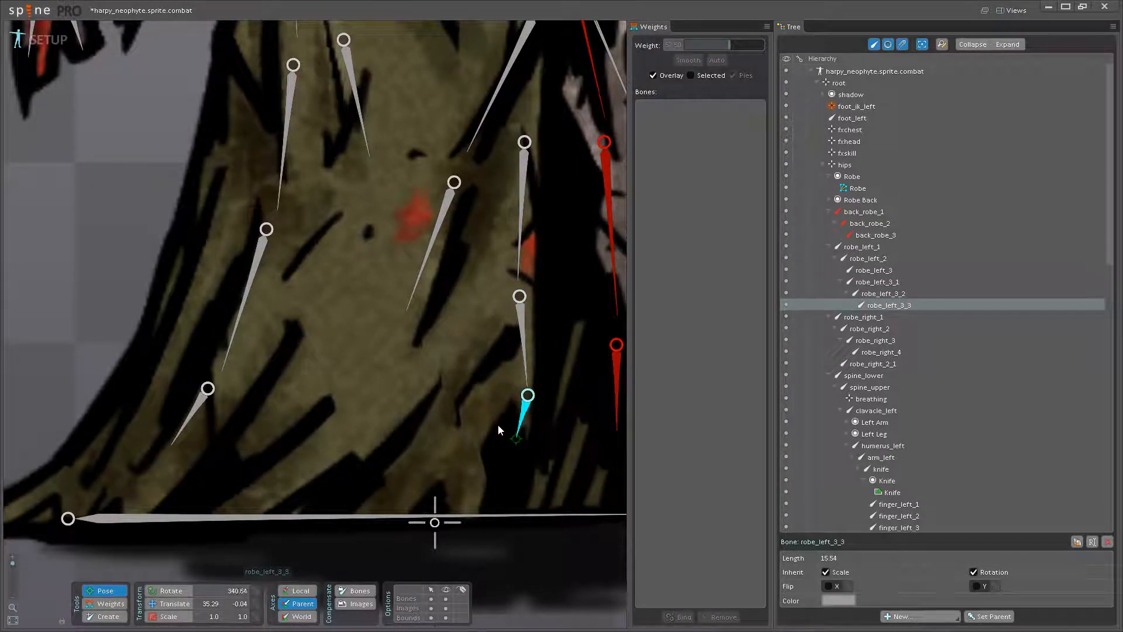
left_click_drag(530, 368, 510, 378)
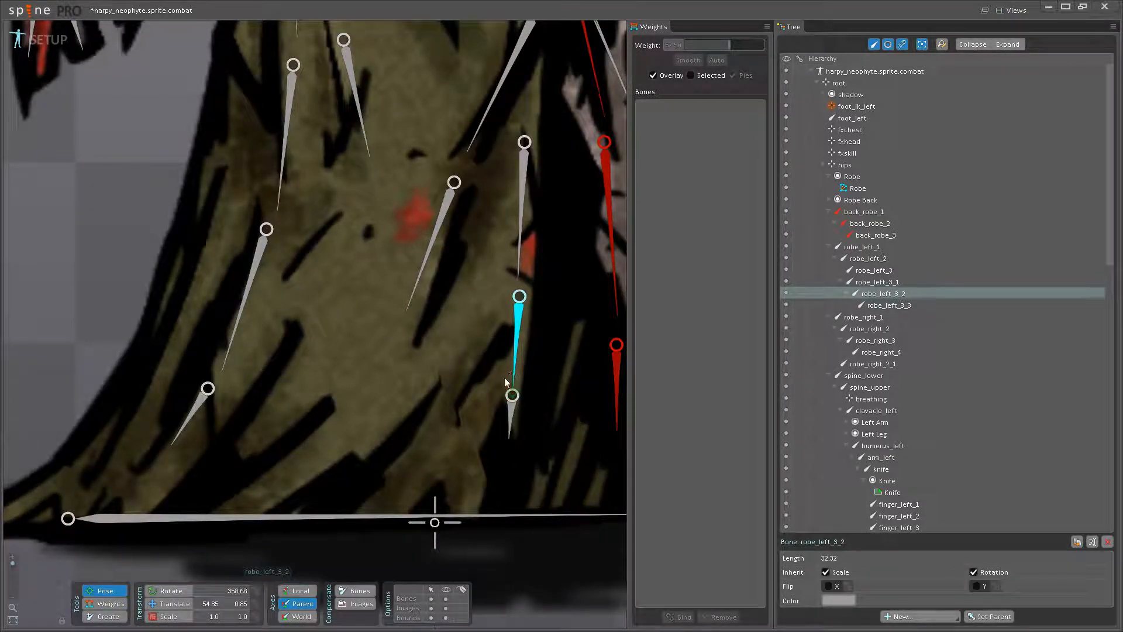
left_click(124, 607)
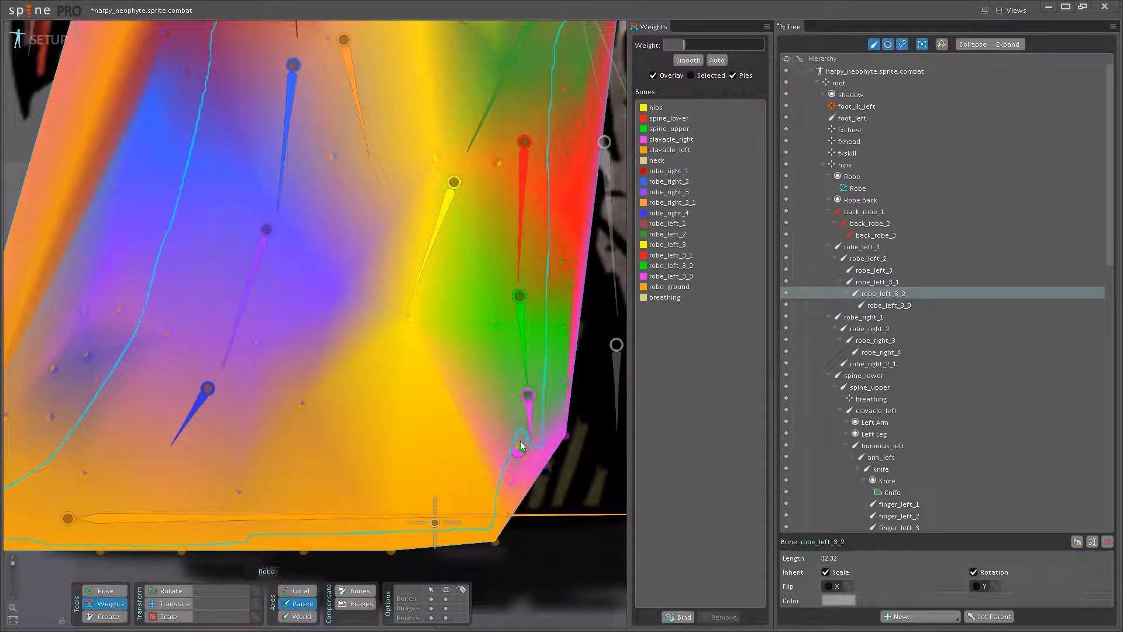
- Set the robe_left_3_3 weight on the lower hem-corner vertex to 43.2, test-rotate robe_left_3_2 and return to weight editing
left_click(502, 514)
left_click_drag(519, 474, 521, 468)
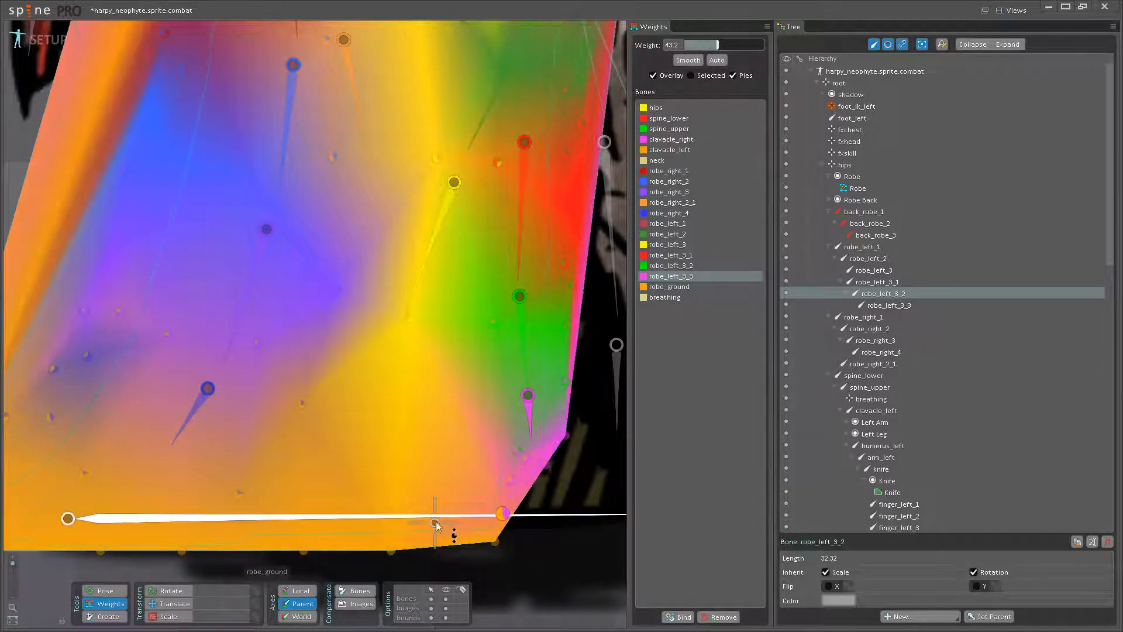
left_click(108, 592)
mouse_move(502, 381)
left_mouse_down()
mouse_move(512, 358)
mouse_move(503, 367)
left_mouse_up()
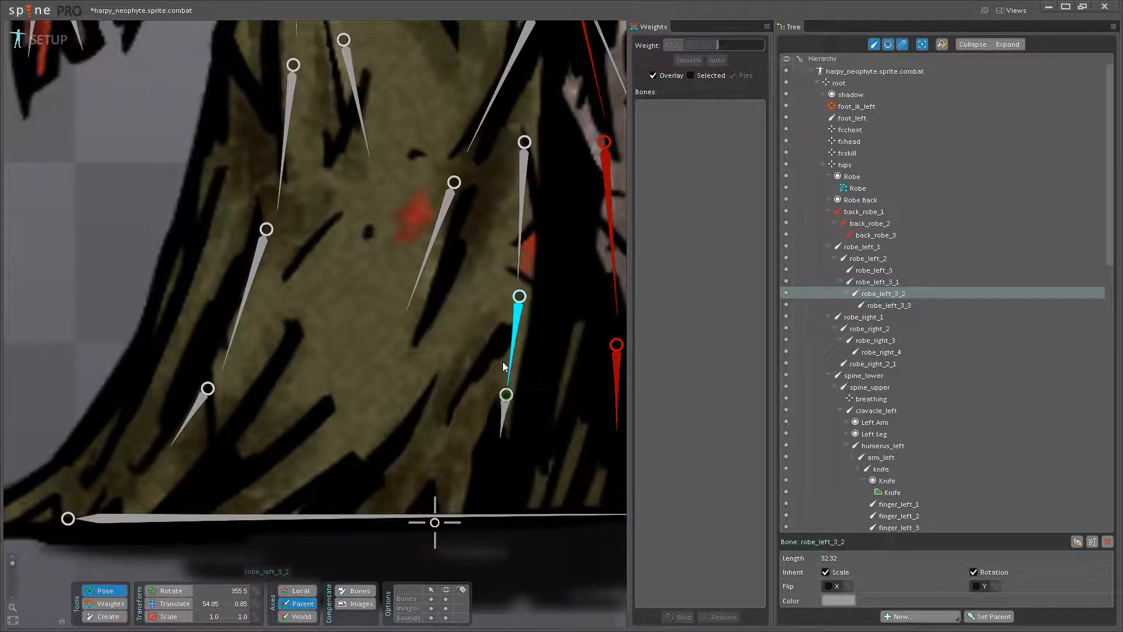
left_click(85, 606)
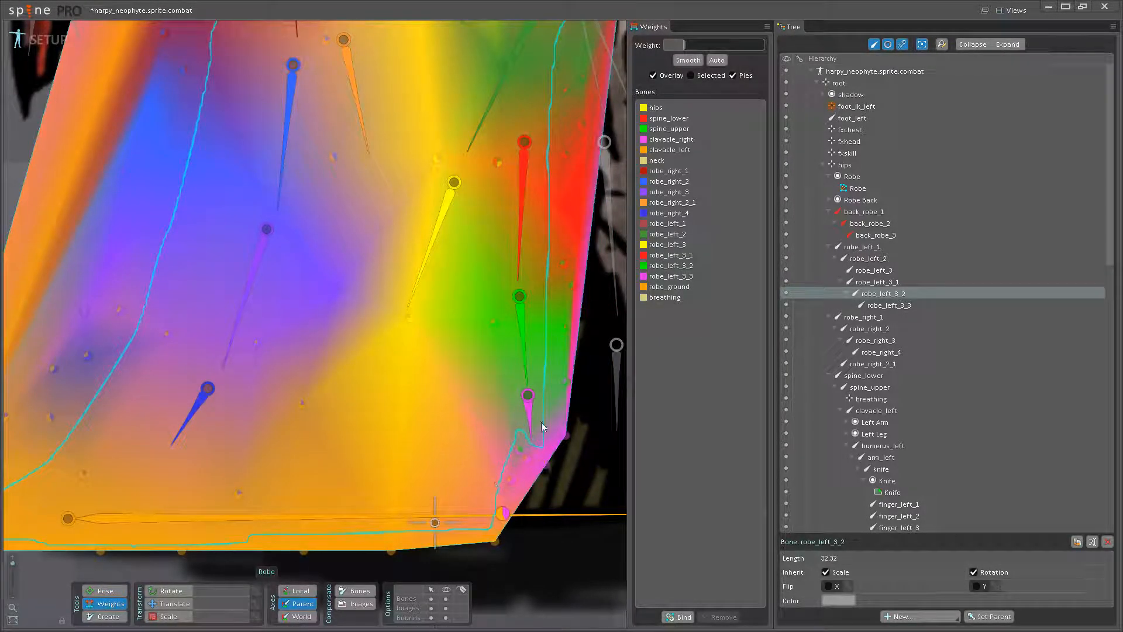
- Raise the robe_left_3_3 weight on the lower hem-corner vertex to 51.2 and check it by rotating robe_left_3_2
left_click(528, 398)
left_click_drag(505, 513, 509, 492)
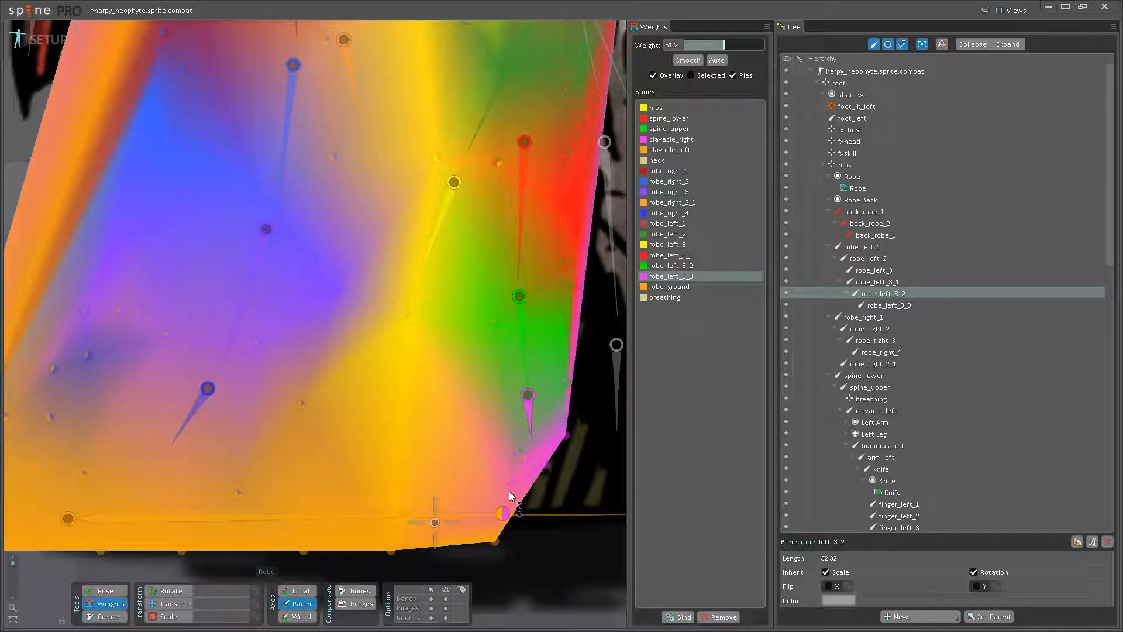
left_click(106, 590)
left_click_drag(528, 366, 493, 398)
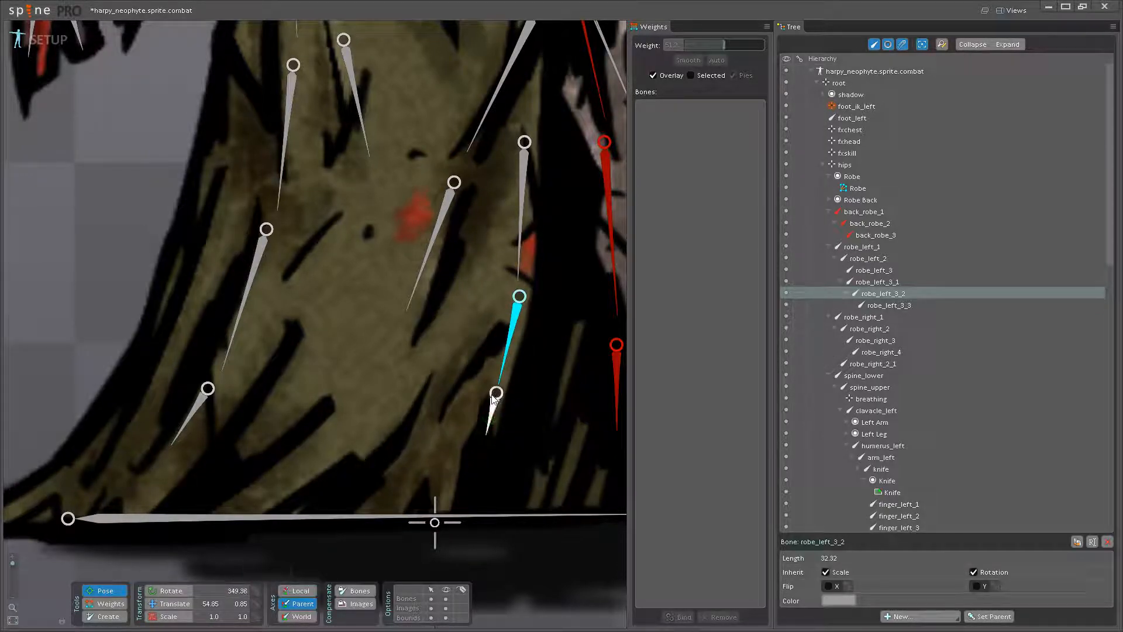
left_click(104, 603)
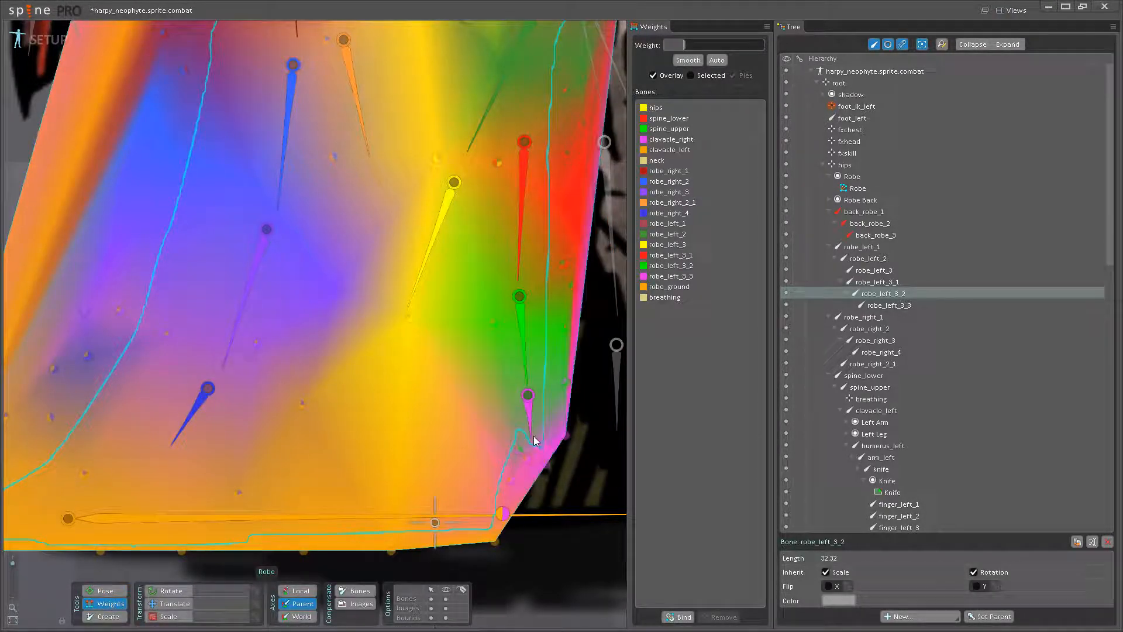
- Check the hem deformation by test-rotating robe_left_3_3 and robe_left_3_2 in pose mode
left_click(529, 425)
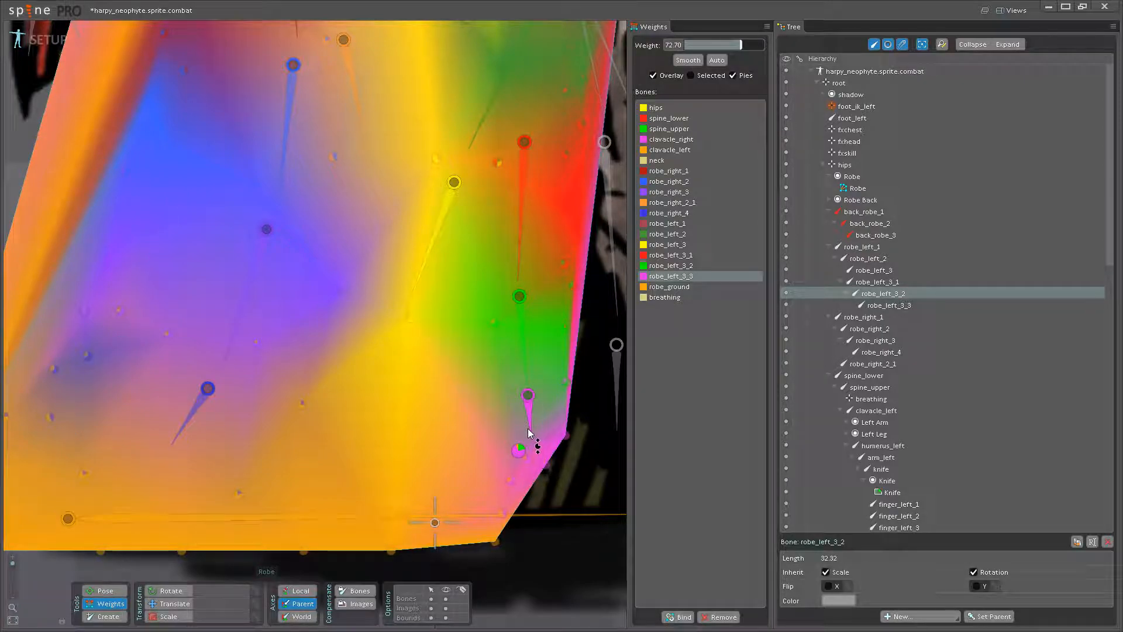
left_click(105, 590)
left_click(509, 431)
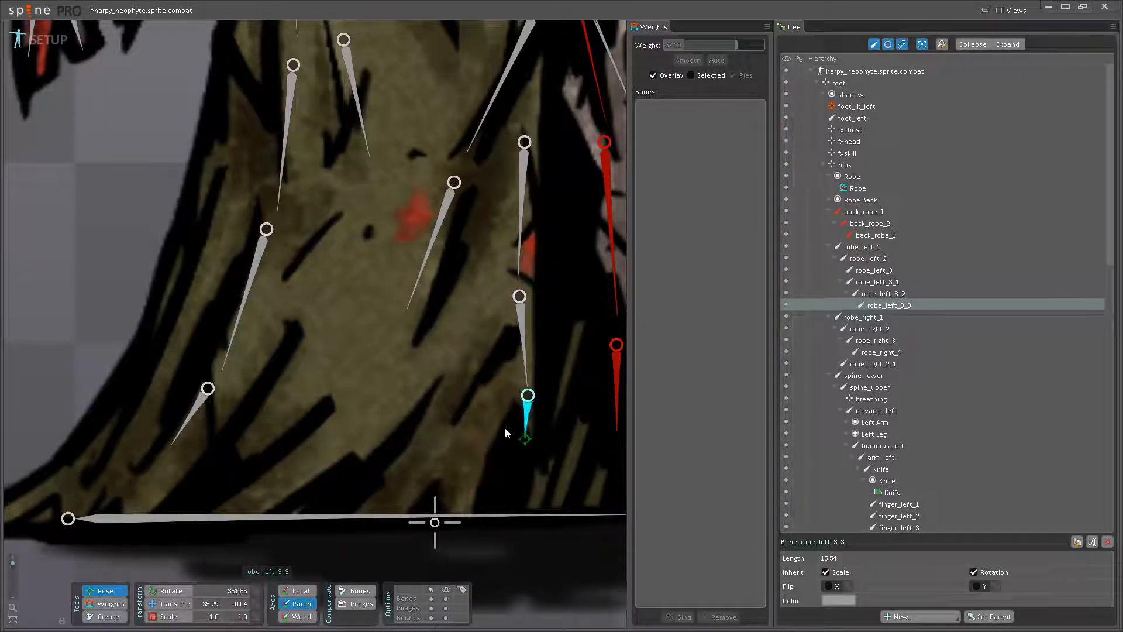
left_click_drag(507, 429, 489, 434)
scroll(490, 434, "down", 5)
left_click_drag(408, 395, 410, 433)
left_click_drag(308, 326, 346, 423)
left_click(353, 403)
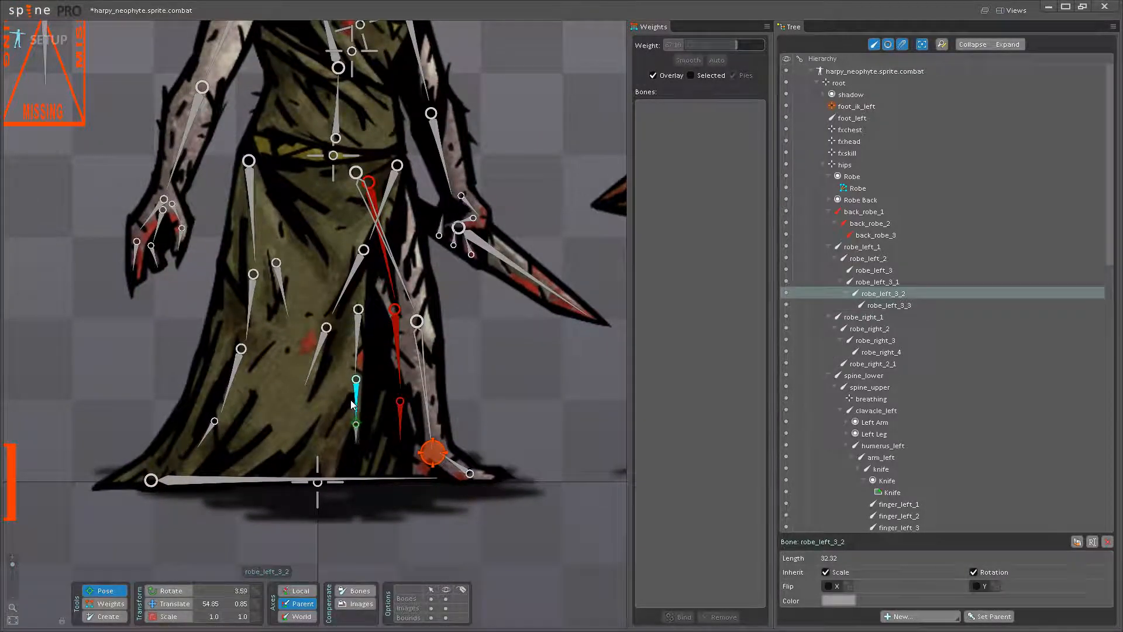
- Test the whole left robe chain by rotating robe_left_1, robe_left_3_1 and robe_left_3_2, undoing the test rotations
scroll(342, 310, "up", 5)
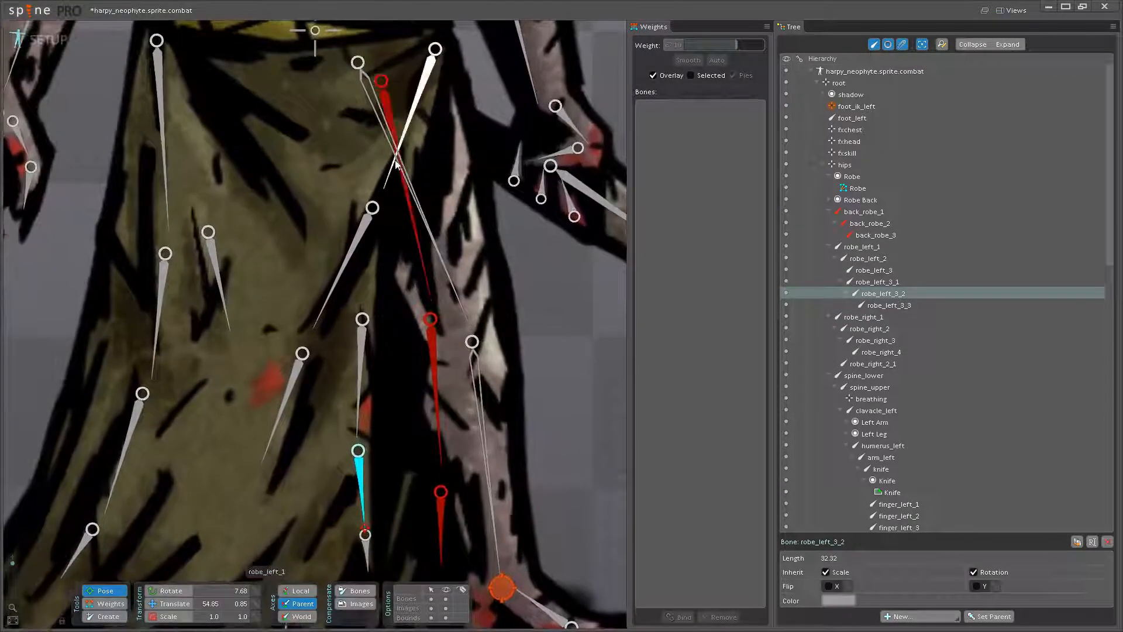
left_click(403, 138)
left_click_drag(381, 266, 356, 183)
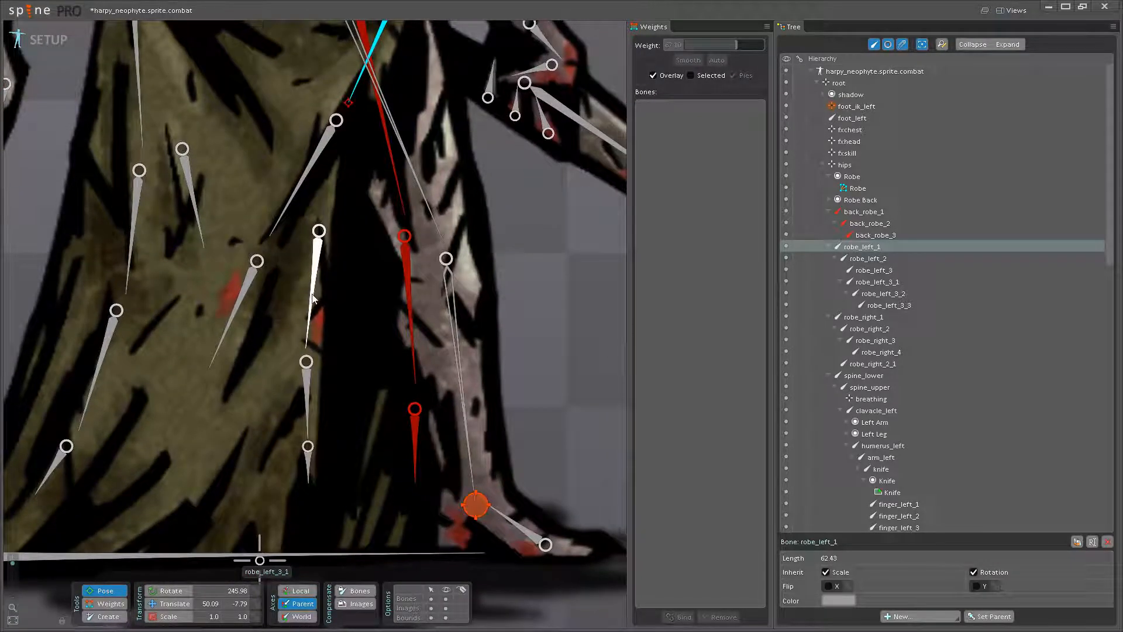
left_click(316, 309)
left_click(336, 395)
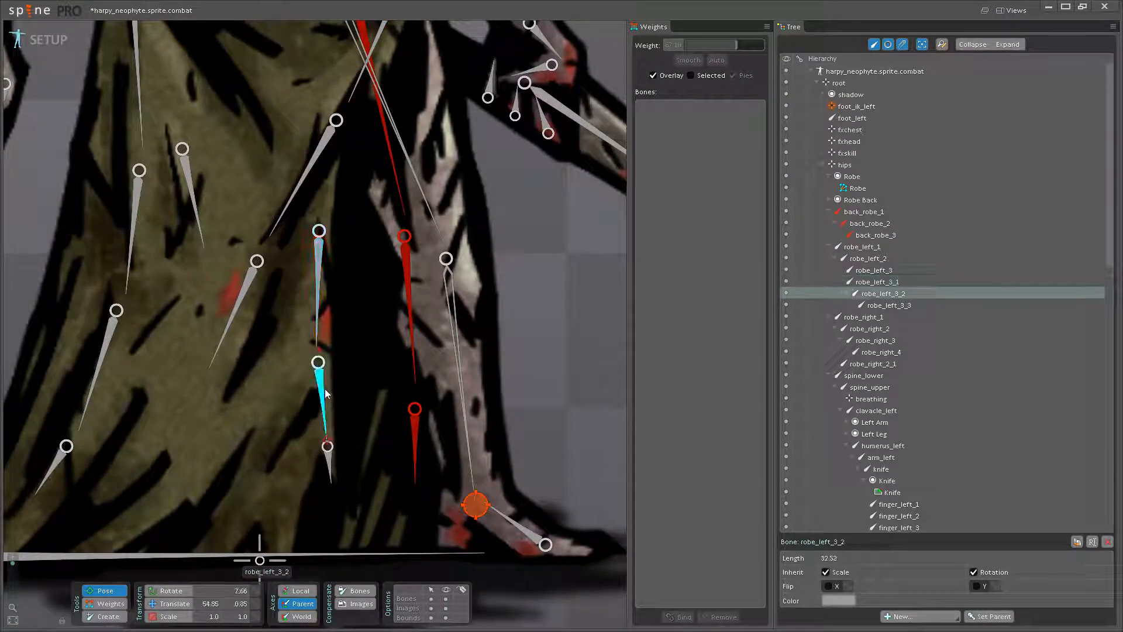
scroll(338, 394, "down", 7)
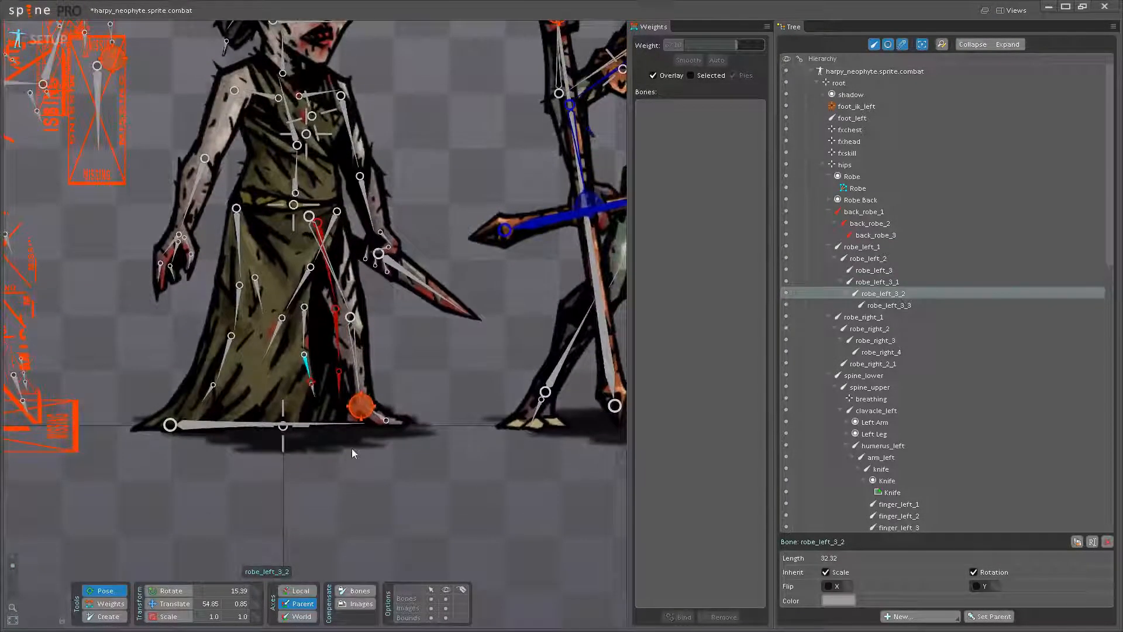
key("ctrl+z")
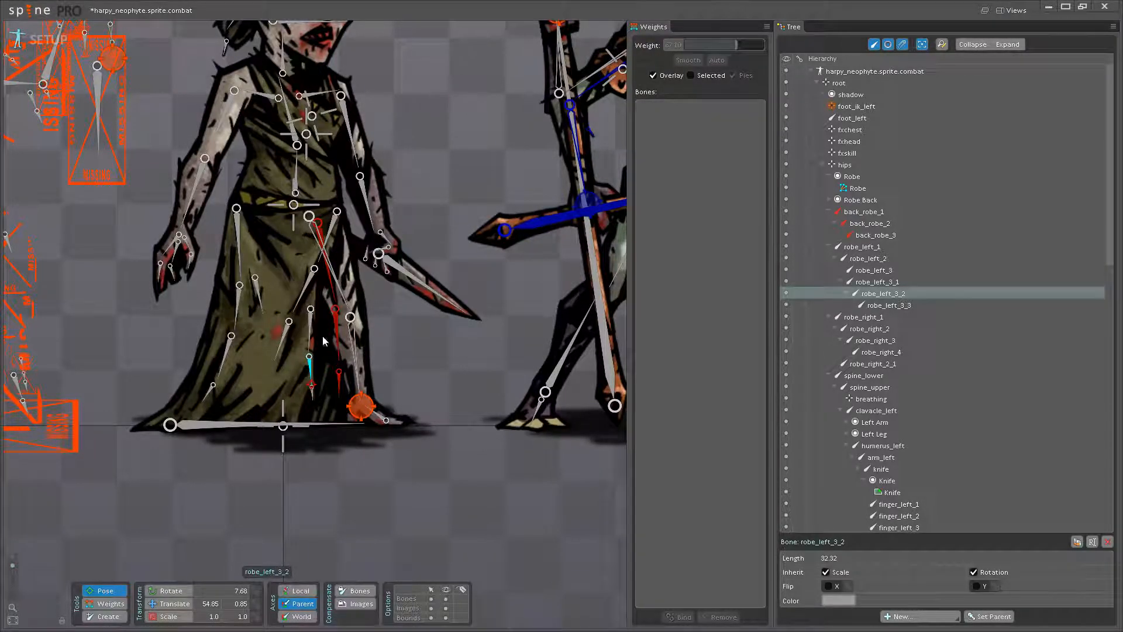
- Save the harpy_neophyte project
left_click_drag(386, 370, 494, 416)
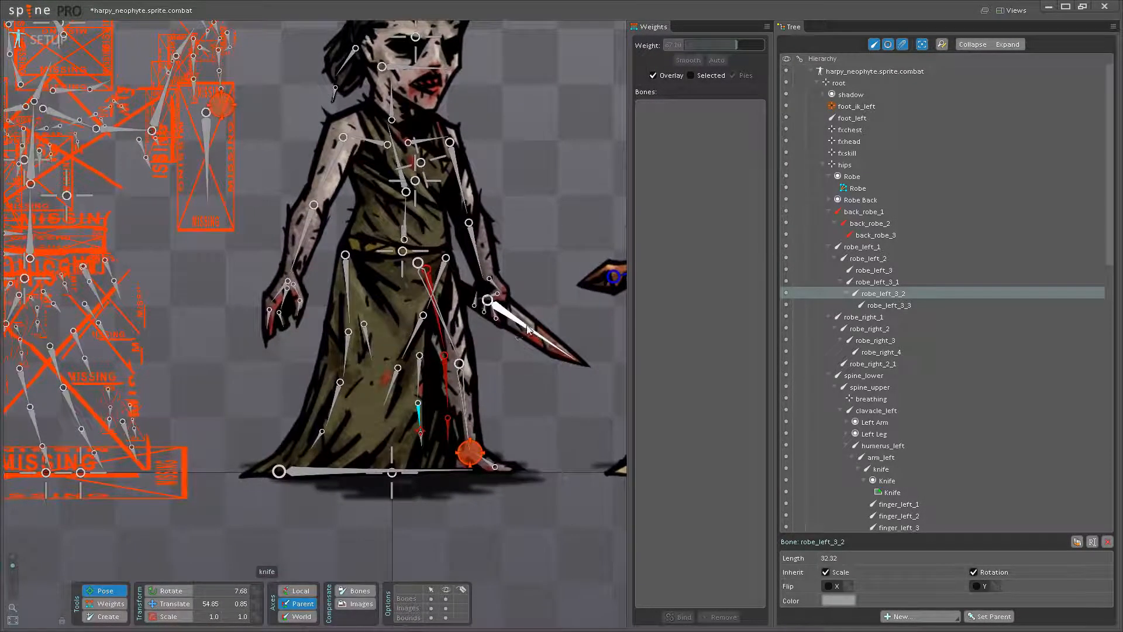
left_click_drag(494, 337, 518, 410)
left_click_drag(500, 295, 478, 388)
scroll(452, 406, "up", 2)
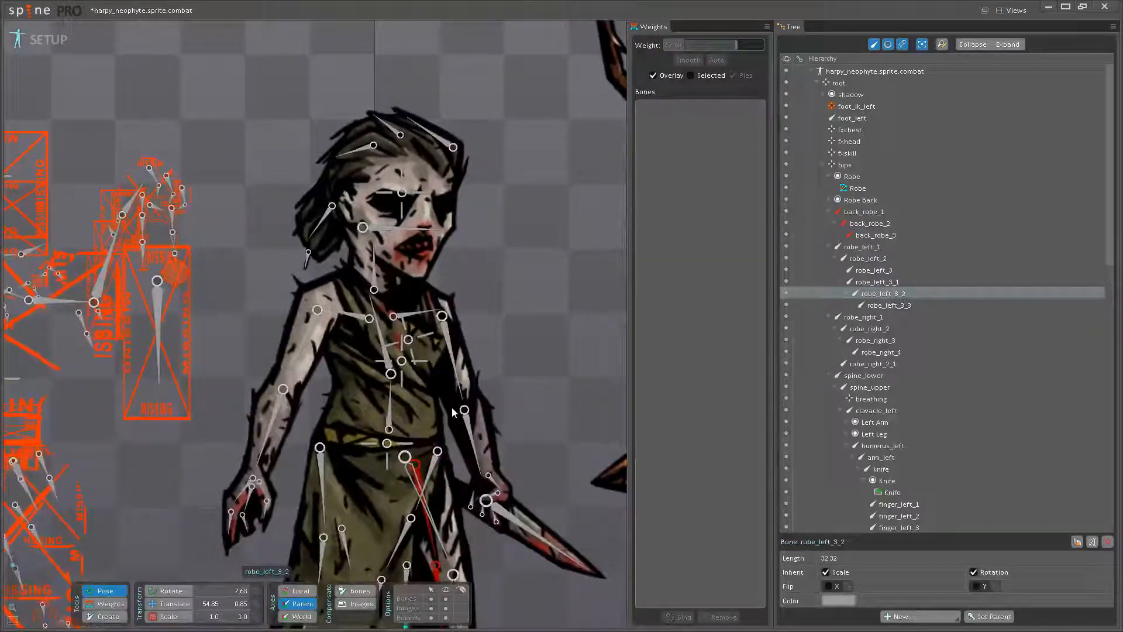
key("ctrl+s")
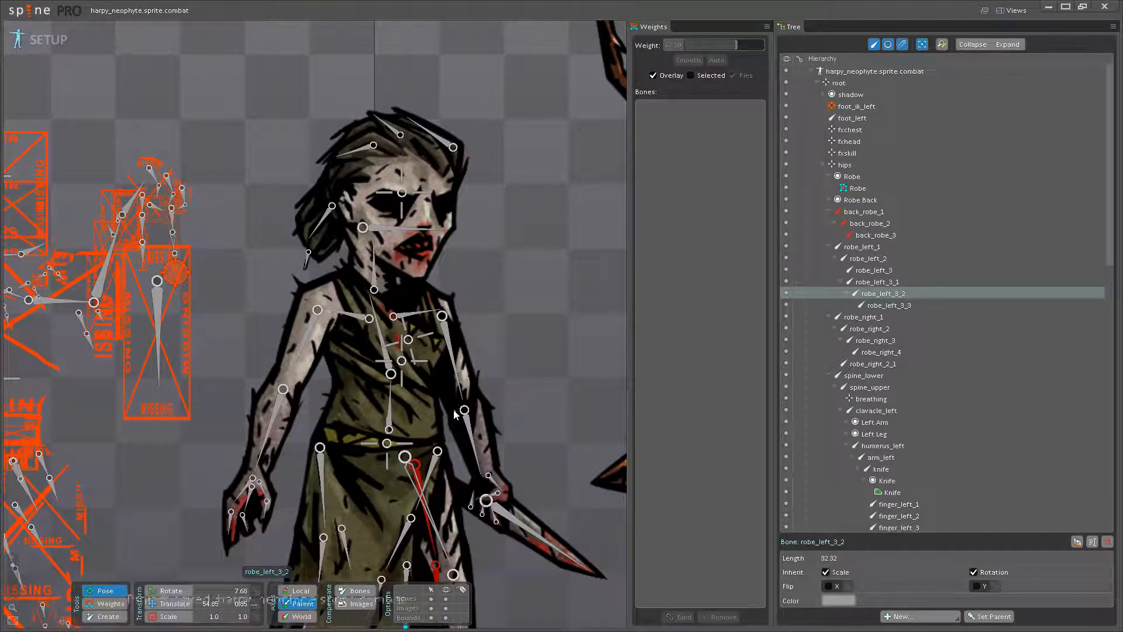
- Test how the Robe follows the shoulder by rotating clavacle_right, restoring its rotation
scroll(454, 408, "up", 2)
scroll(465, 411, "up", 2)
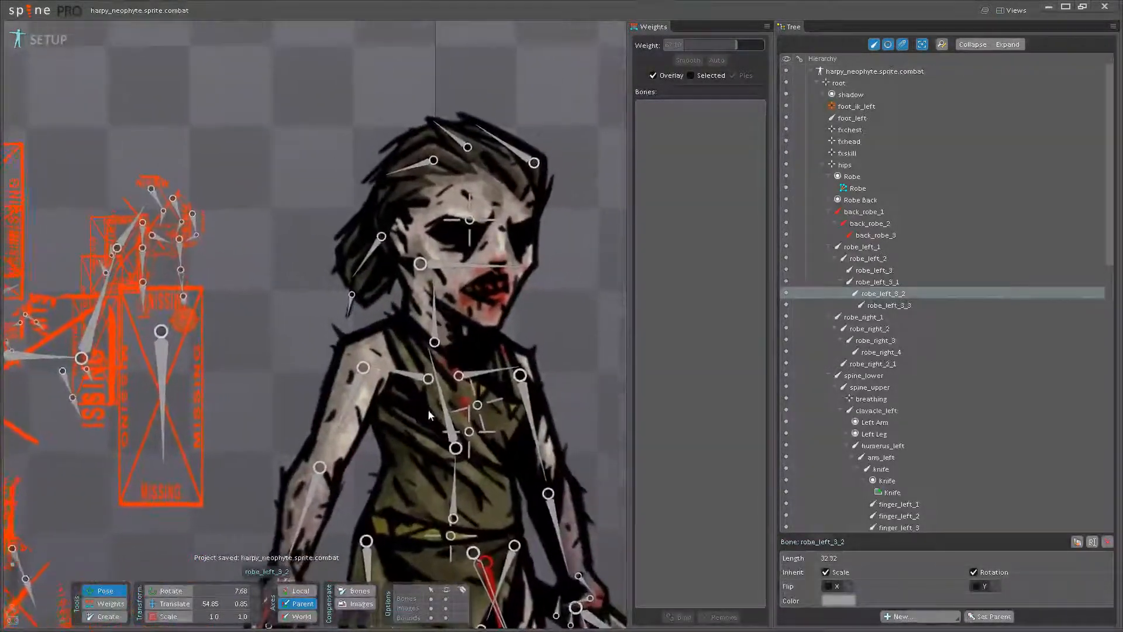
left_click_drag(451, 407, 317, 326)
key("ctrl+z")
scroll(410, 381, "up", 1)
left_click(393, 372)
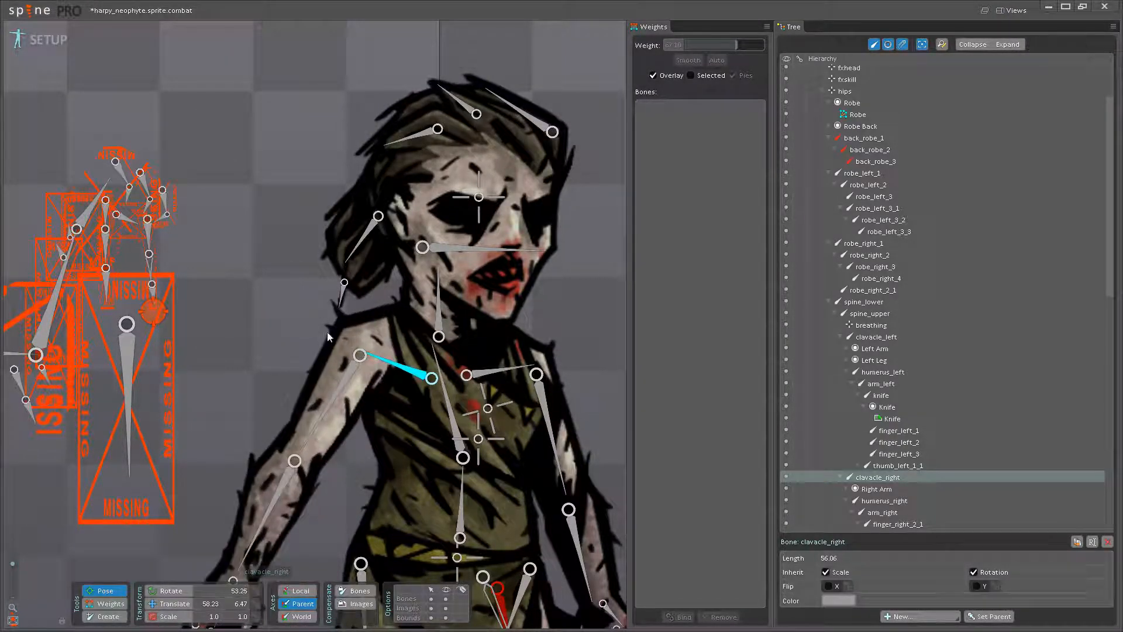
- Blend clavacle_right into the Robe vertices around the armpit, giving the chest vertex beneath the clavicle a weight of 45.6
left_click(107, 603)
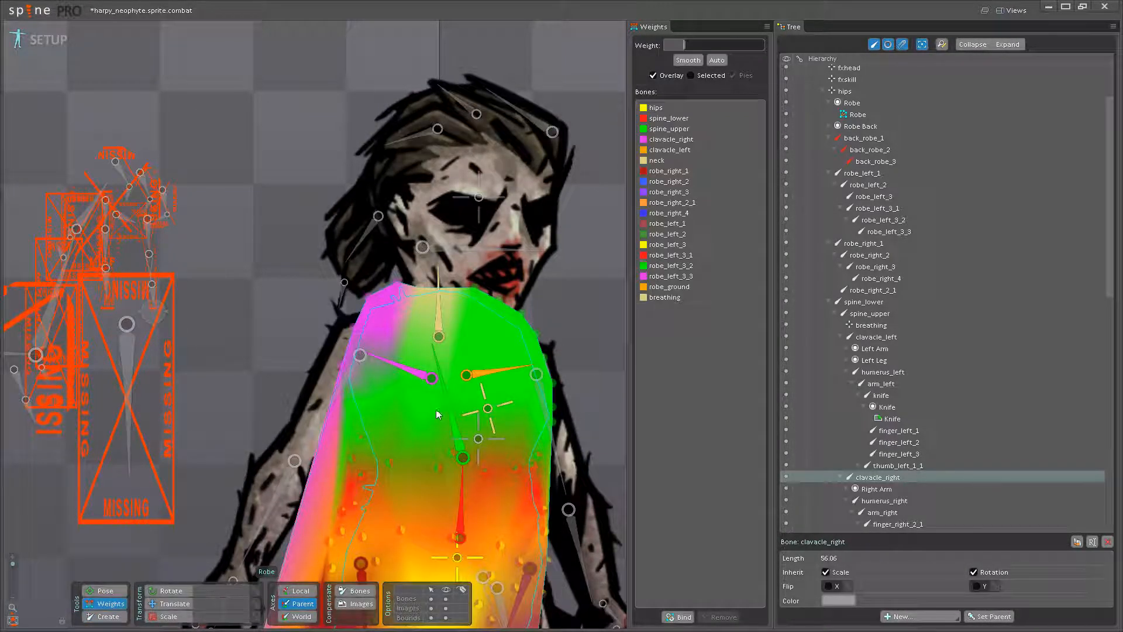
left_click(404, 398)
scroll(398, 407, "up", 3)
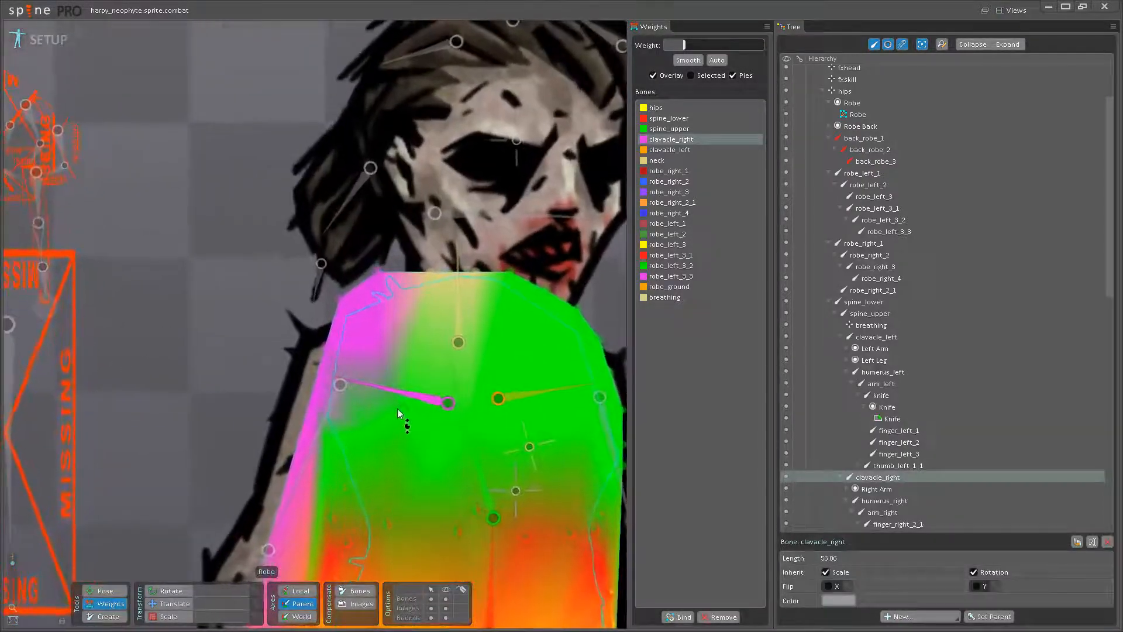
mouse_move(369, 418)
left_mouse_down()
mouse_move(371, 389)
mouse_move(338, 389)
mouse_move(371, 408)
left_mouse_up()
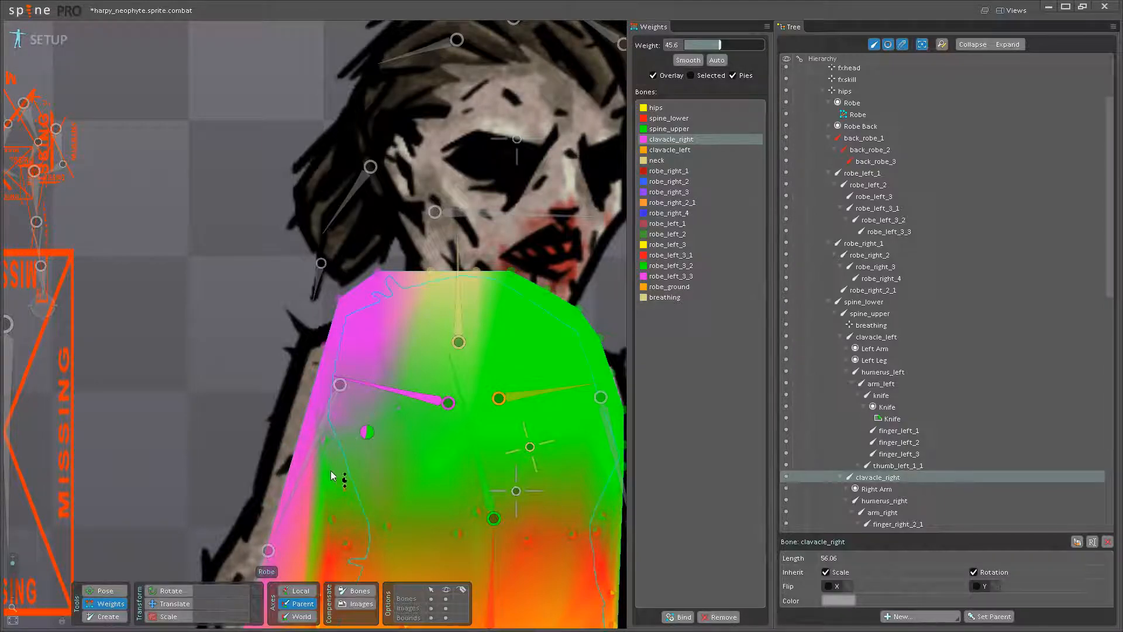
left_click_drag(327, 470, 331, 455)
- Add spine_upper influence to the Robe vertices at the top of the right shoulder
left_click_drag(393, 317, 388, 358)
left_click(466, 443)
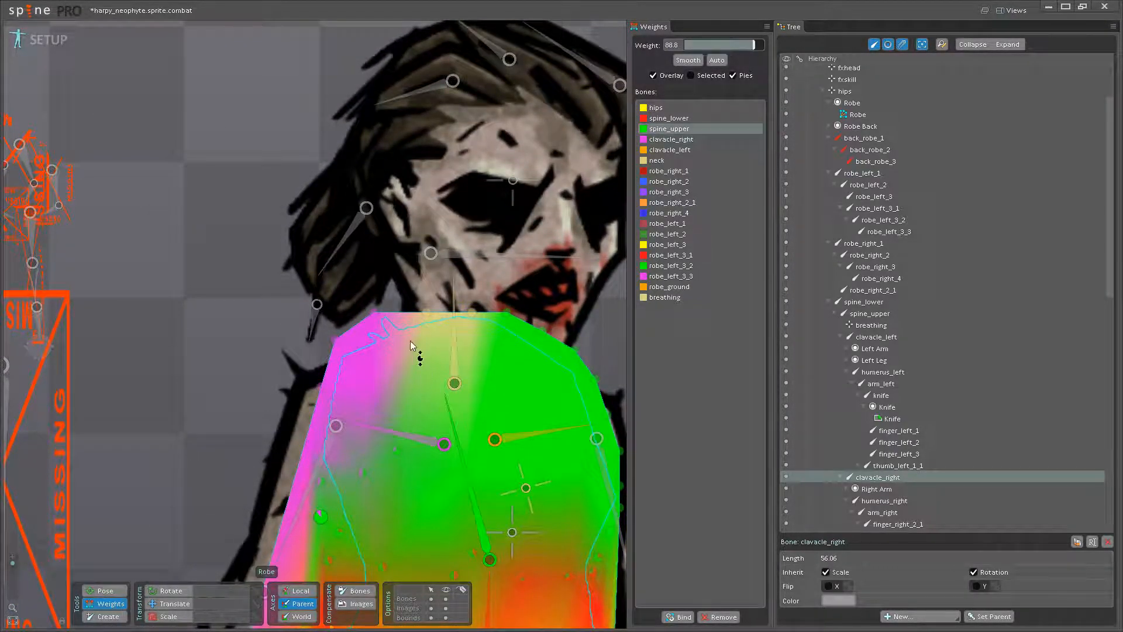
left_click_drag(374, 312, 384, 277)
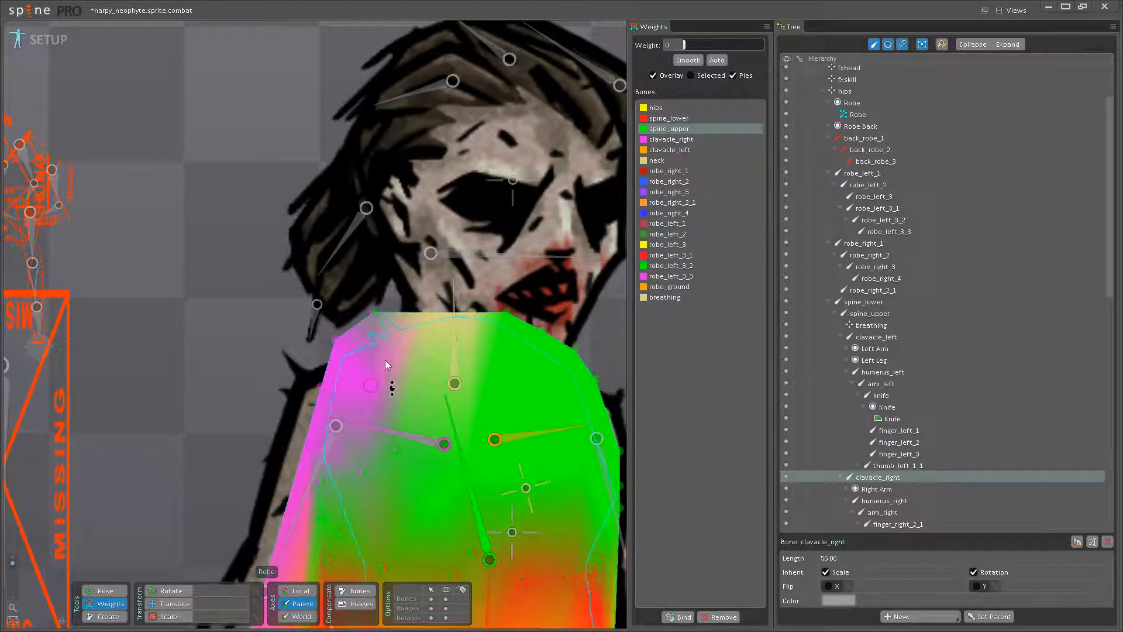
- Test-rotate clavacle_right to check the blended shoulder and undo the test rotations
left_click(105, 591)
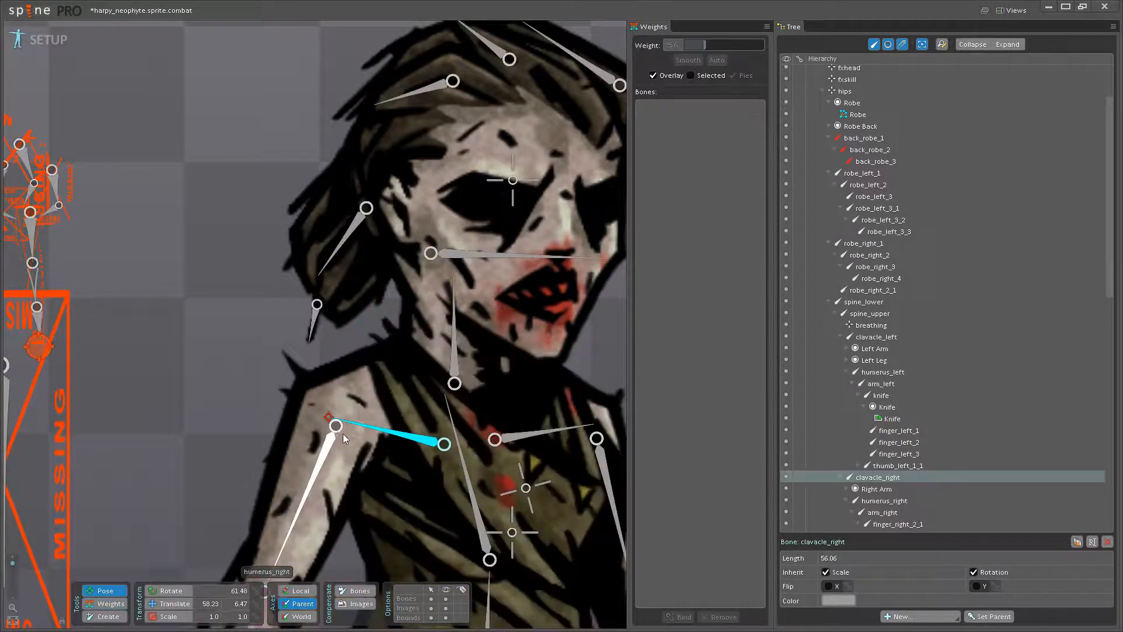
left_click_drag(355, 424, 274, 329)
scroll(357, 422, "down", 3)
key("ctrl+z")
key("ctrl+z")
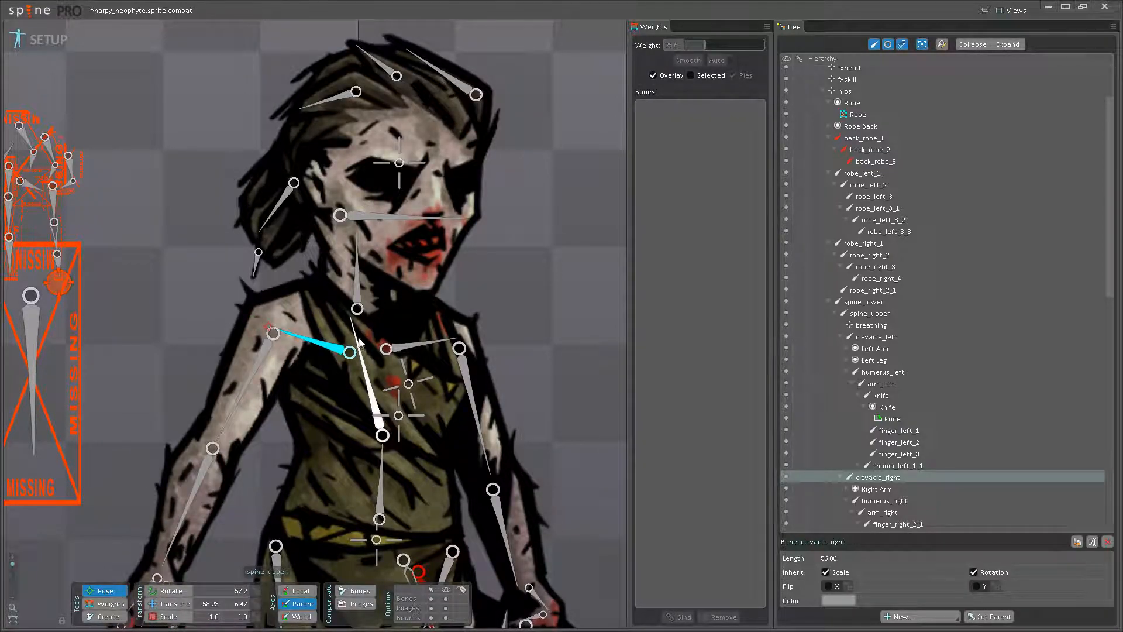
- Add clavacle_right weight to the chest vertices beneath the right clavicle, using 16.8 on the lower chest vertex
left_click(111, 604)
scroll(377, 367, "up", 5)
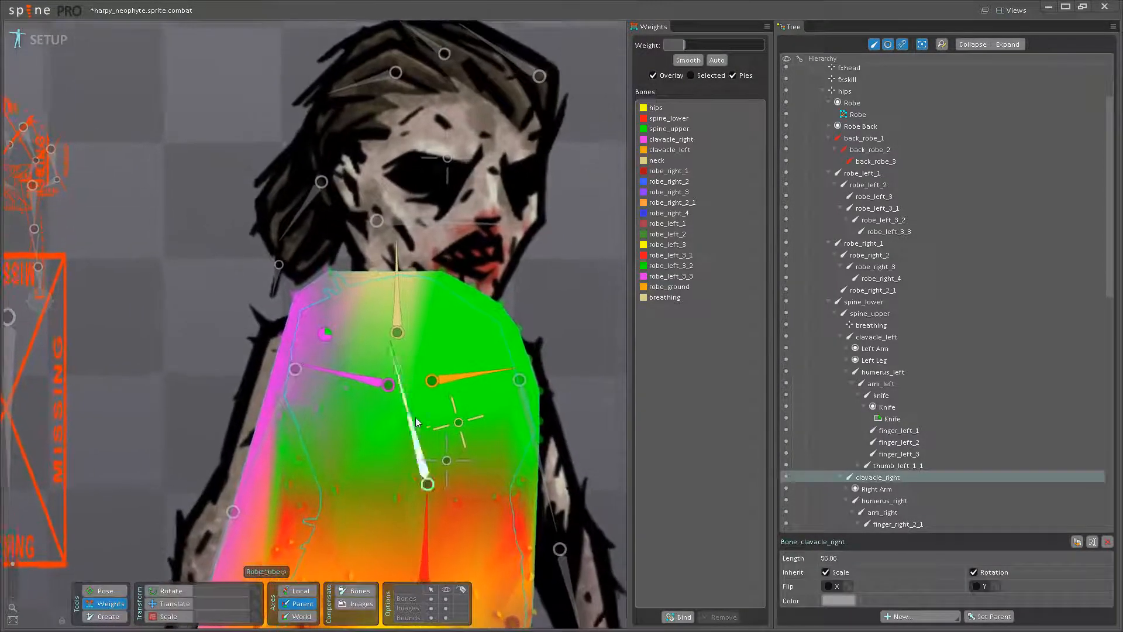
left_click(373, 385)
scroll(321, 390, "up", 2)
left_click(347, 387)
left_click_drag(352, 386, 351, 366)
left_click_drag(382, 441, 381, 433)
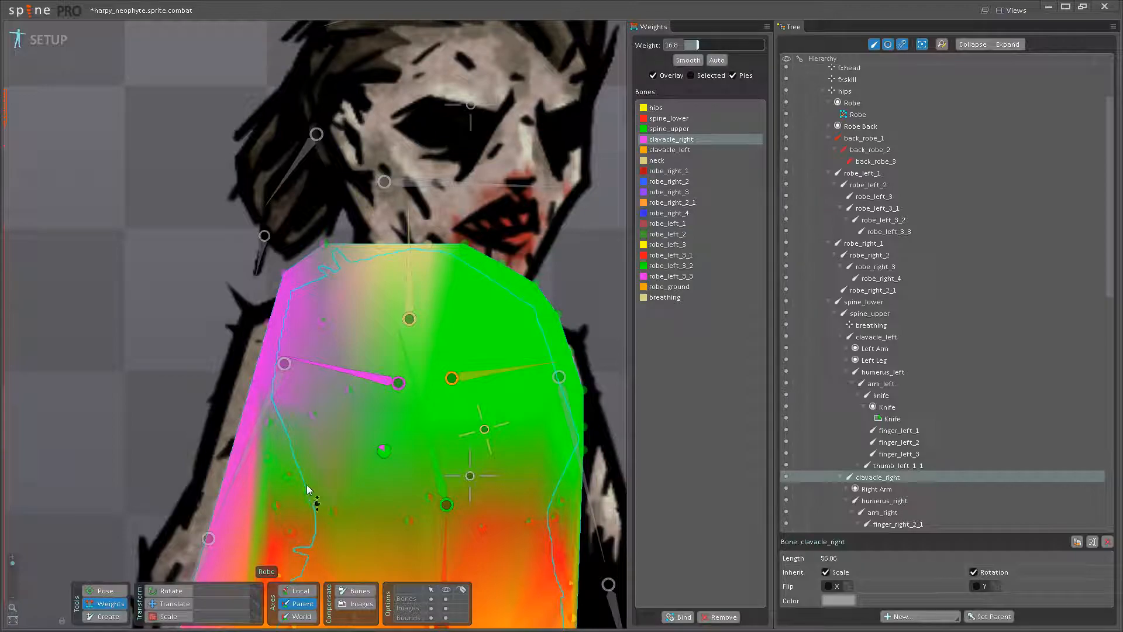
- Increase the clavacle_right weight on the Robe vertices running down the side below the right shoulder
left_click_drag(274, 421, 277, 408)
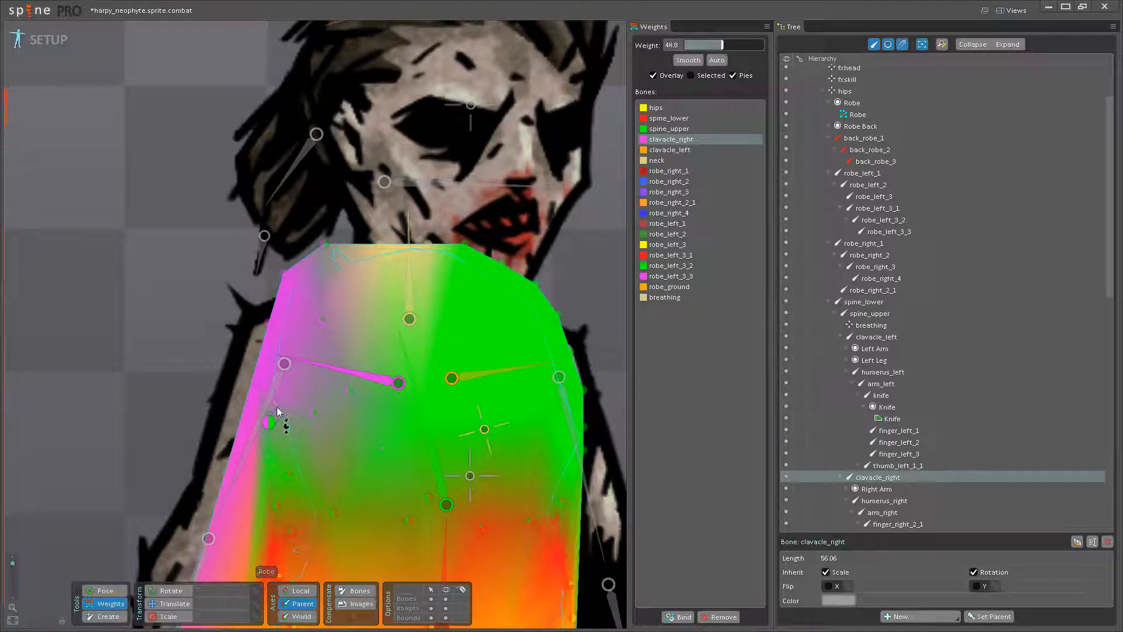
left_click_drag(271, 455, 280, 430)
left_click_drag(290, 471, 295, 451)
- Rotate clavacle_right to test the reweighted chest and side vertices, and undo the rotation
left_click(113, 591)
left_click_drag(326, 377, 297, 346)
key("ctrl+z")
- Blend clavacle_left into the outer Robe vertices around the left shoulder, using 15.2 on the lowest edge vertex
left_click_drag(534, 397, 434, 310)
left_click(108, 604)
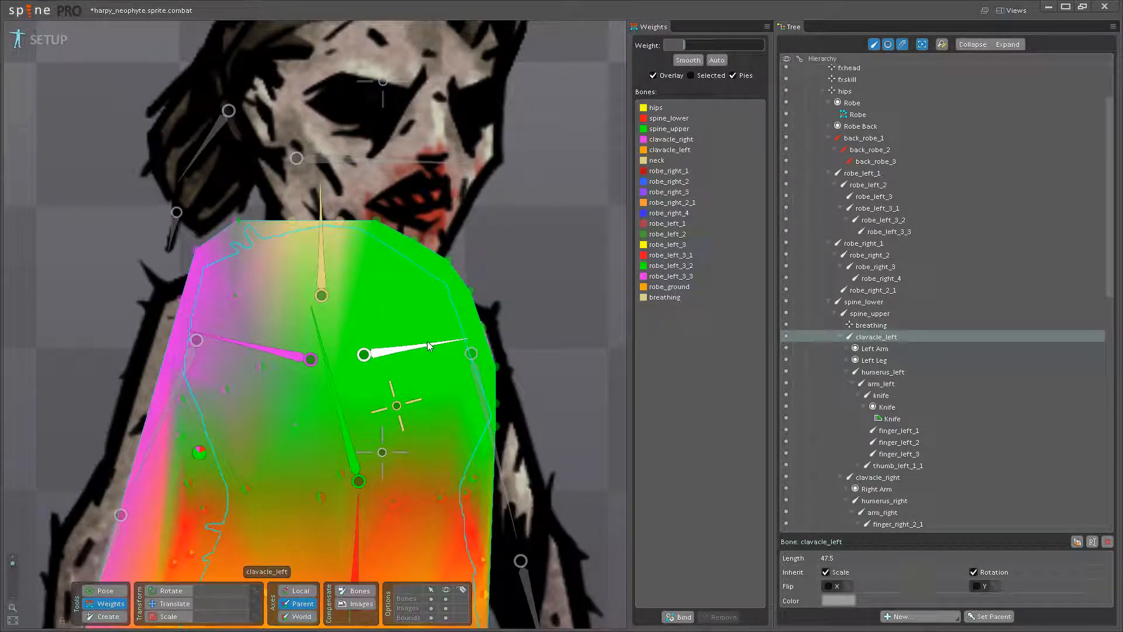
left_click(427, 342)
left_click(473, 291)
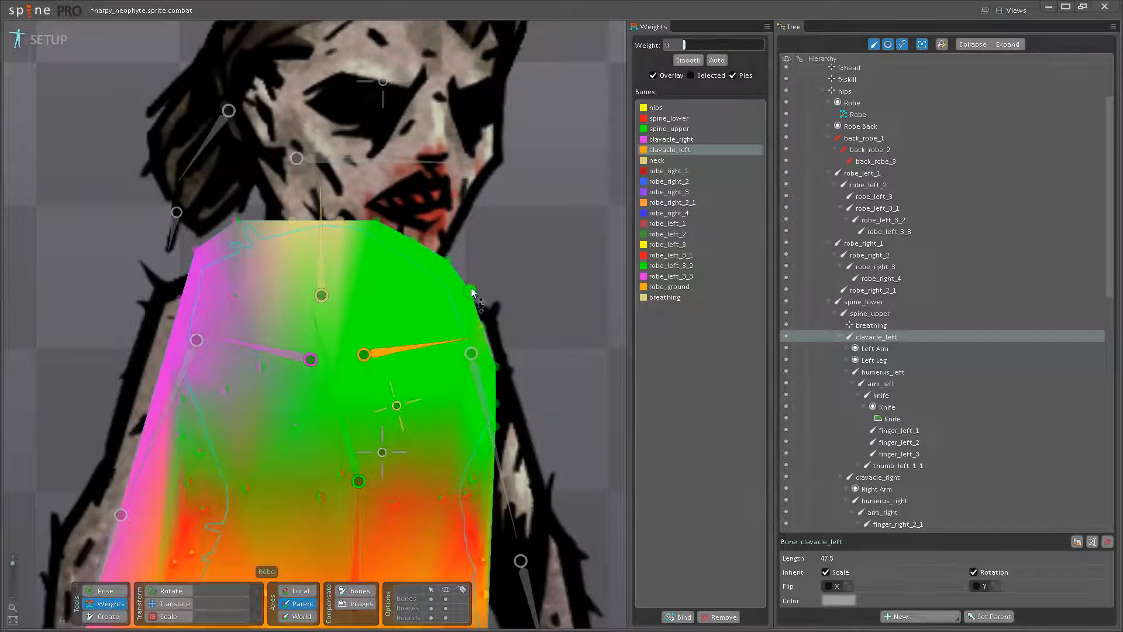
left_click_drag(478, 262, 482, 251)
left_click_drag(479, 327, 488, 296)
left_click_drag(450, 255, 449, 240)
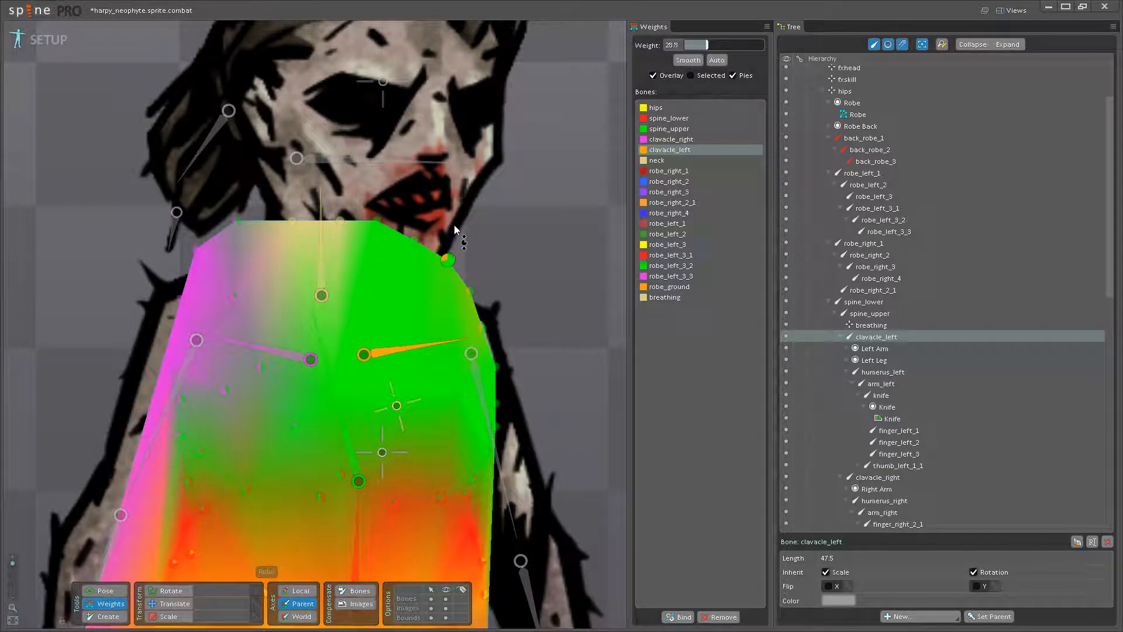
left_click_drag(498, 369, 502, 347)
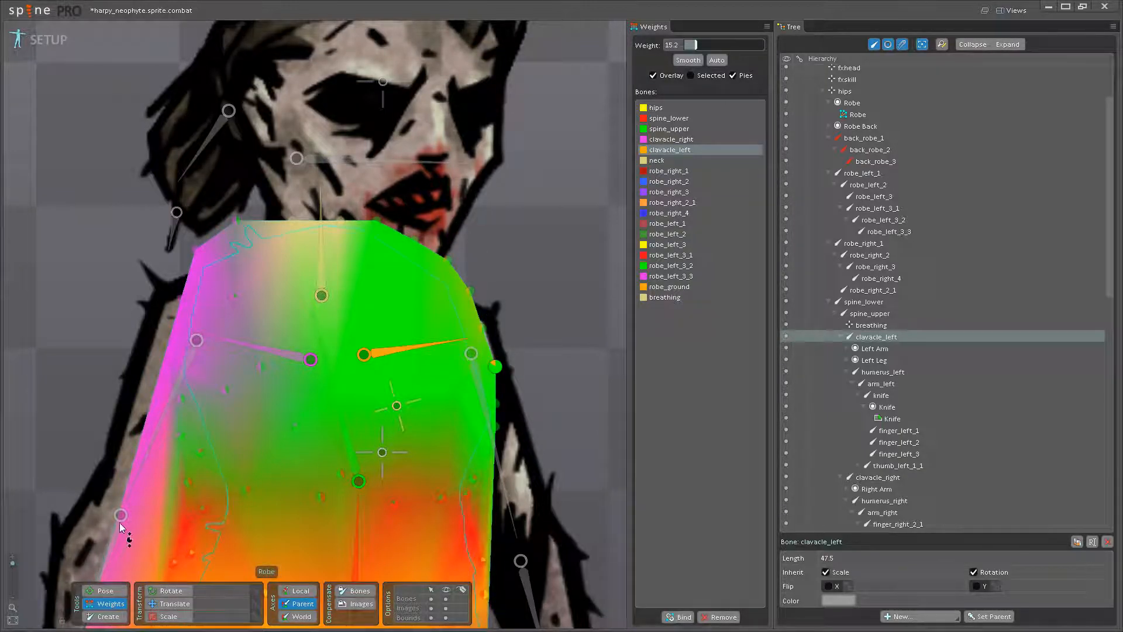
- Test-rotate clavacle_left in pose mode to check the left shoulder deformation
left_click(105, 591)
left_click_drag(410, 347, 452, 327)
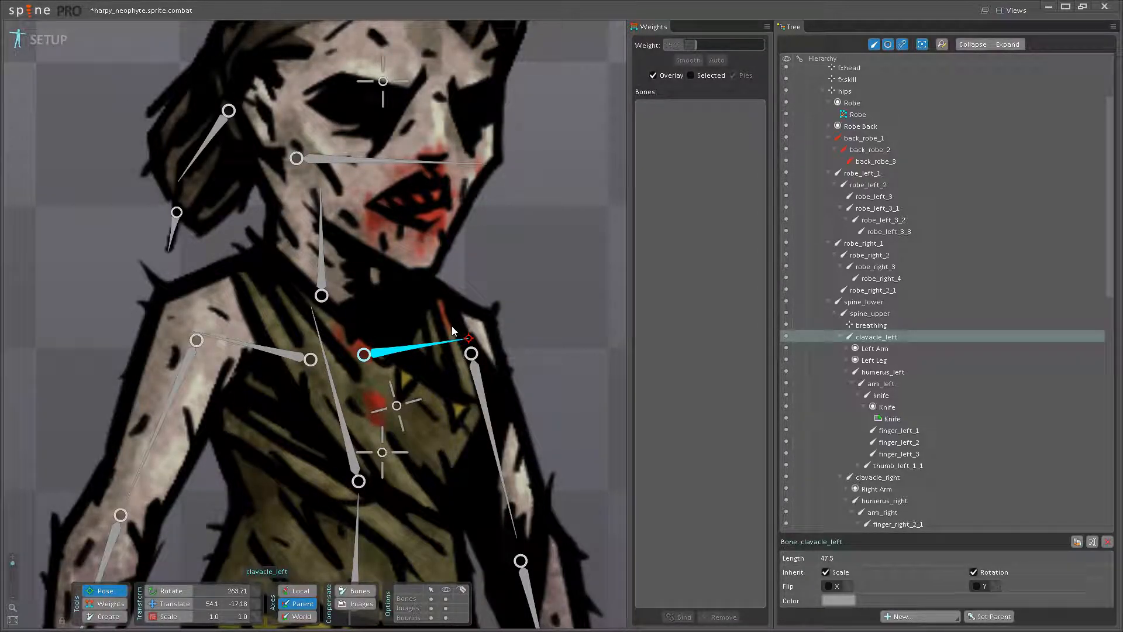
scroll(451, 325, "down", 3)
left_click_drag(407, 315, 415, 350)
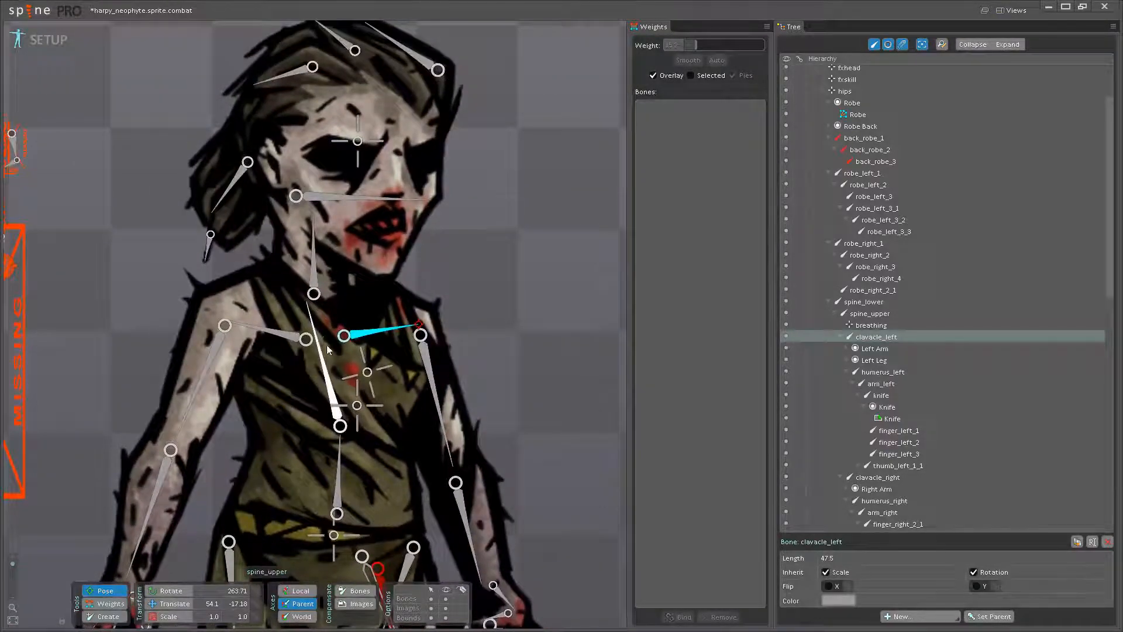
- Test-rotate the neck bone in pose mode to check how the Robe follows, and return to weight editing
left_click(367, 374)
left_click_drag(315, 288, 354, 267)
left_click(111, 600)
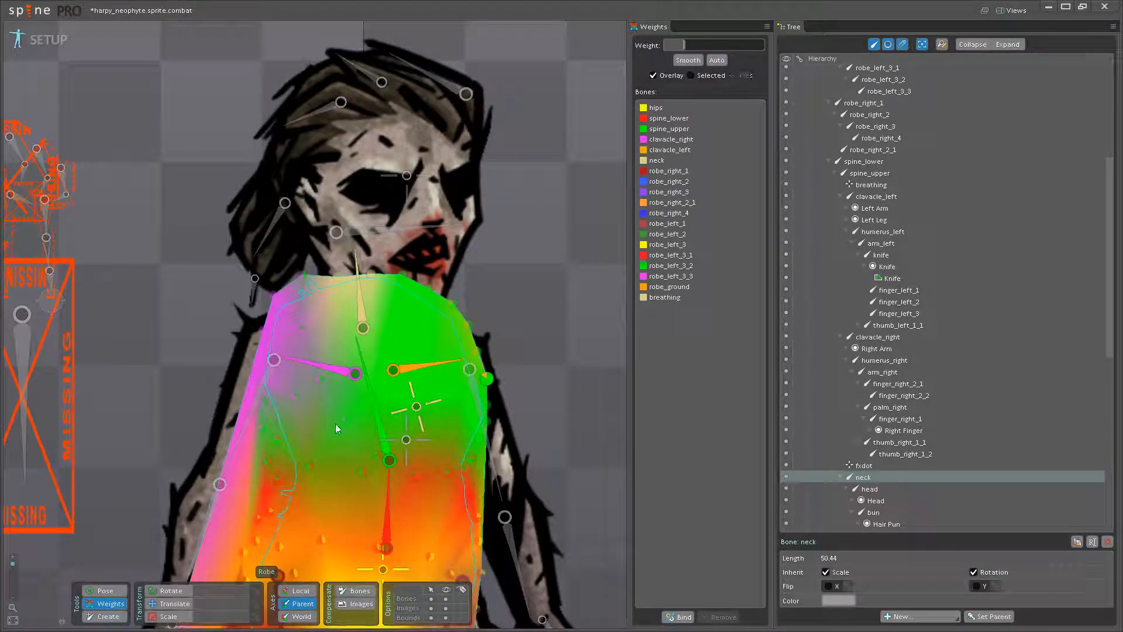
- Blend spine_upper and neck weights along the Robe's top edge, using spine_upper 64 above the neck joint and neck 27.2 at the left-shoulder end
scroll(315, 440, "up", 2)
left_click_drag(350, 392, 371, 355)
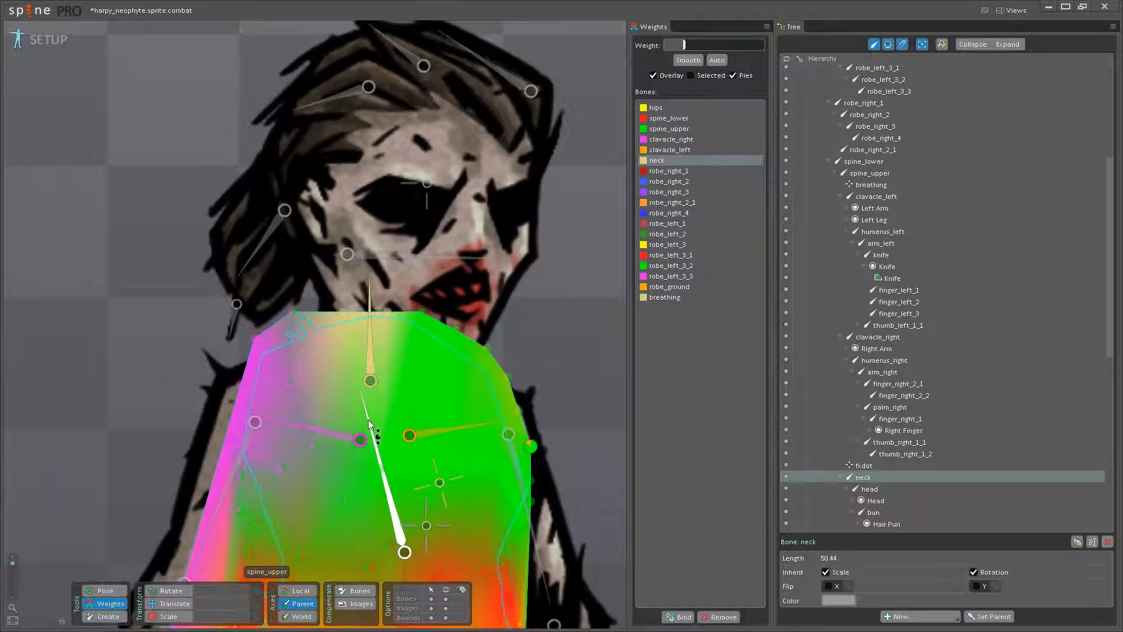
left_click(372, 432)
left_click_drag(345, 311, 351, 254)
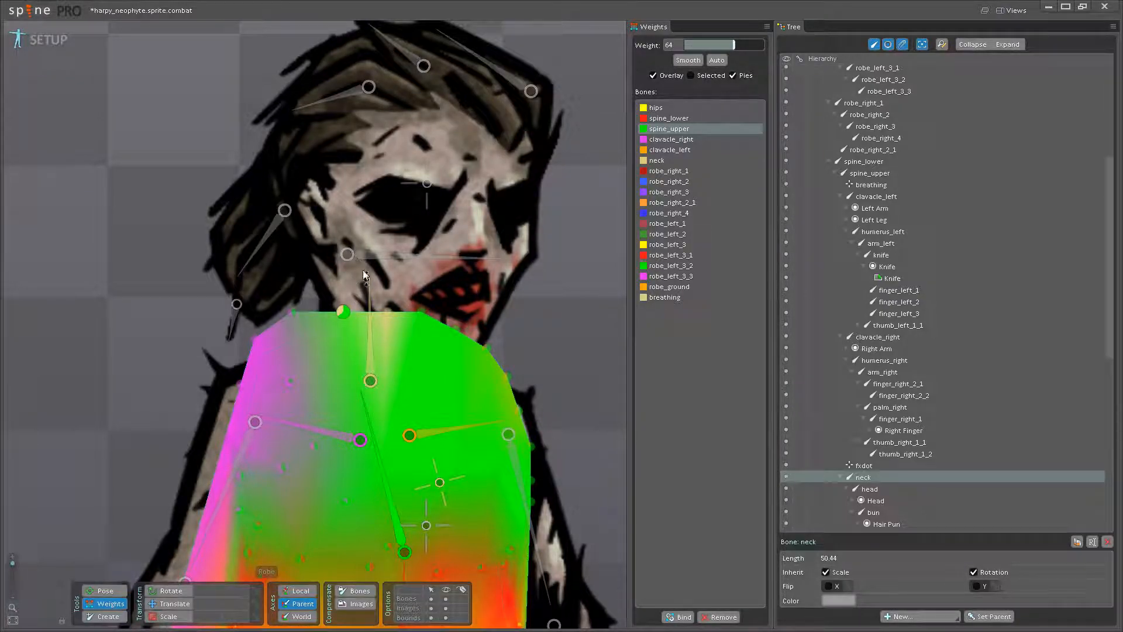
left_click_drag(389, 311, 433, 282)
left_click(374, 370)
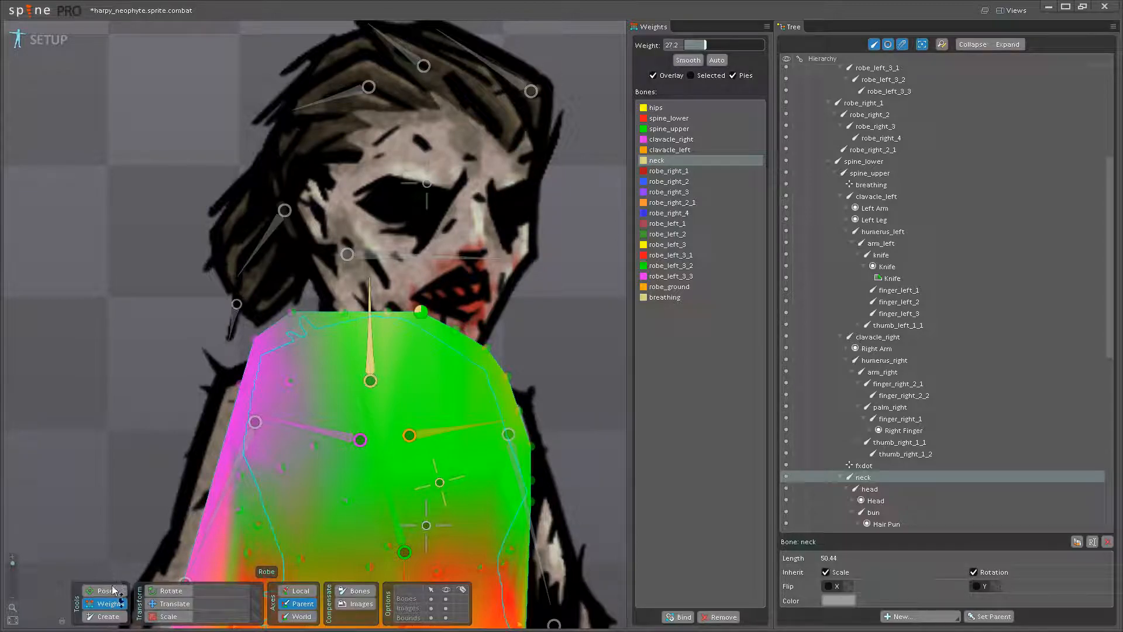
- Test-rotate the neck bone against the reweighted collar, undo the rotation and return to the Robe weights
left_click(112, 591)
left_click_drag(368, 347, 325, 328)
left_click(111, 603)
key("ctrl+z")
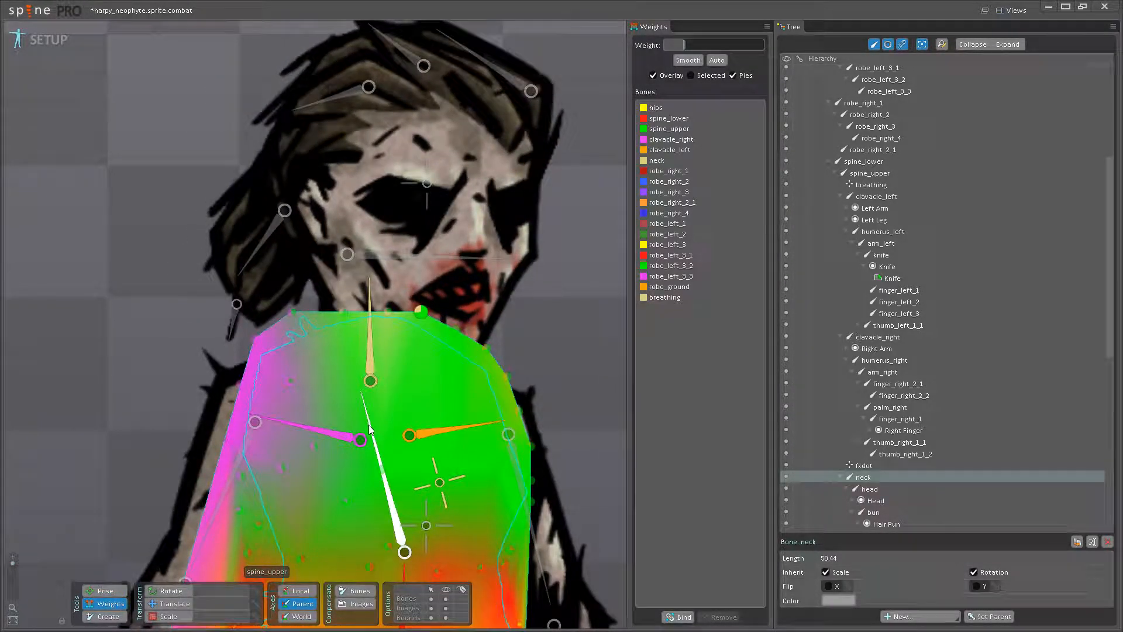
- Increase the spine_upper weight on the Robe's top edge vertices, using 80 on the vertex at the left-shoulder end
left_click(371, 427)
left_click_drag(350, 294, 395, 286)
left_click_drag(450, 316, 431, 303)
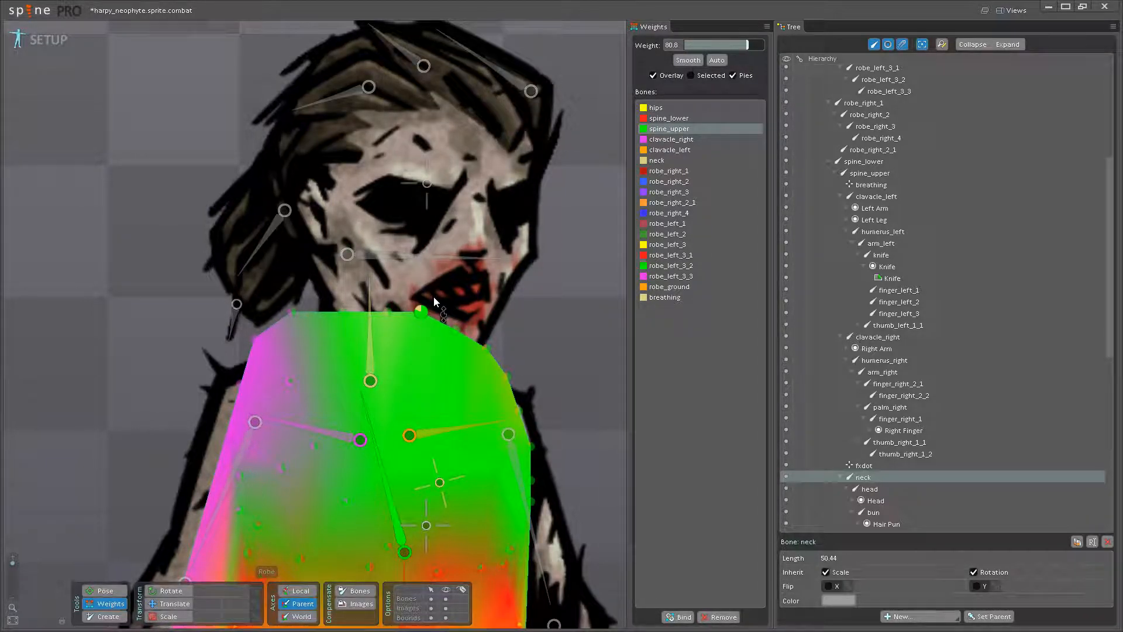
- Rotate the neck bone in pose mode to recheck the collar, undo it and resume weight editing
left_click(105, 590)
left_click_drag(367, 328, 349, 294)
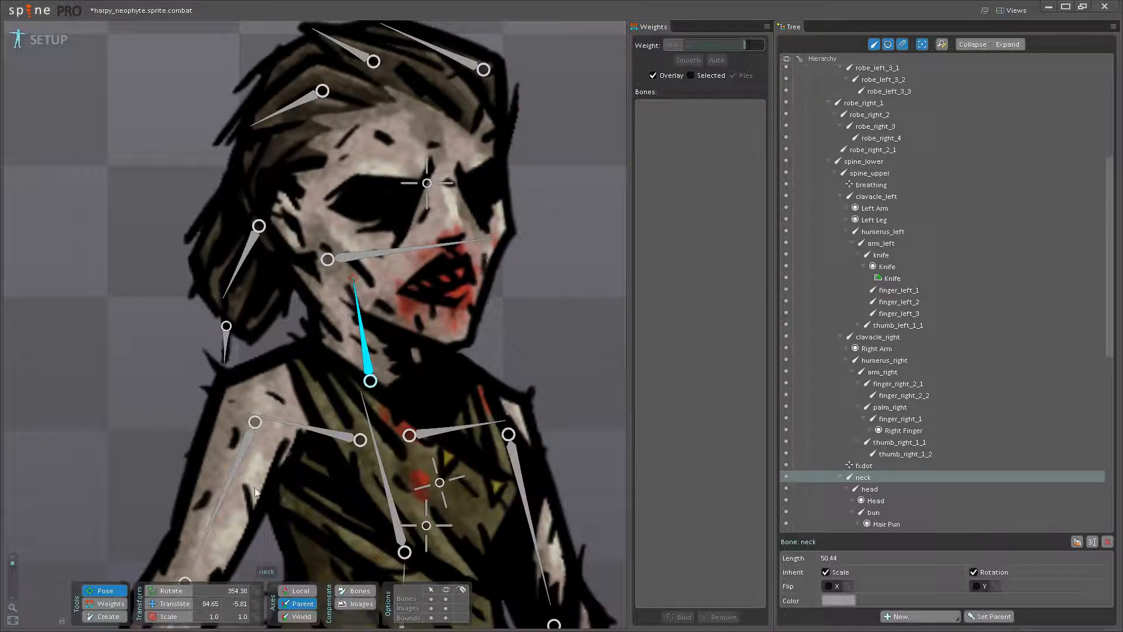
key("ctrl+z")
left_click(105, 603)
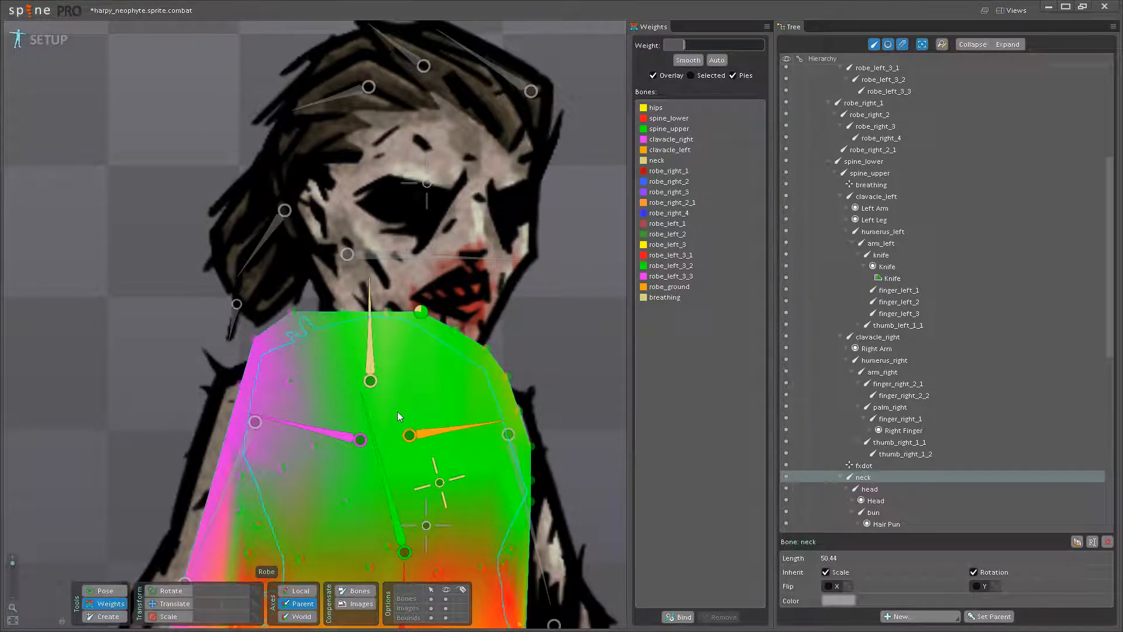
- Set spine_upper to 54.4 on the top edge vertex just left of the character's neck bone and test-rotate the neck
left_click(384, 471)
left_click_drag(346, 319, 391, 289)
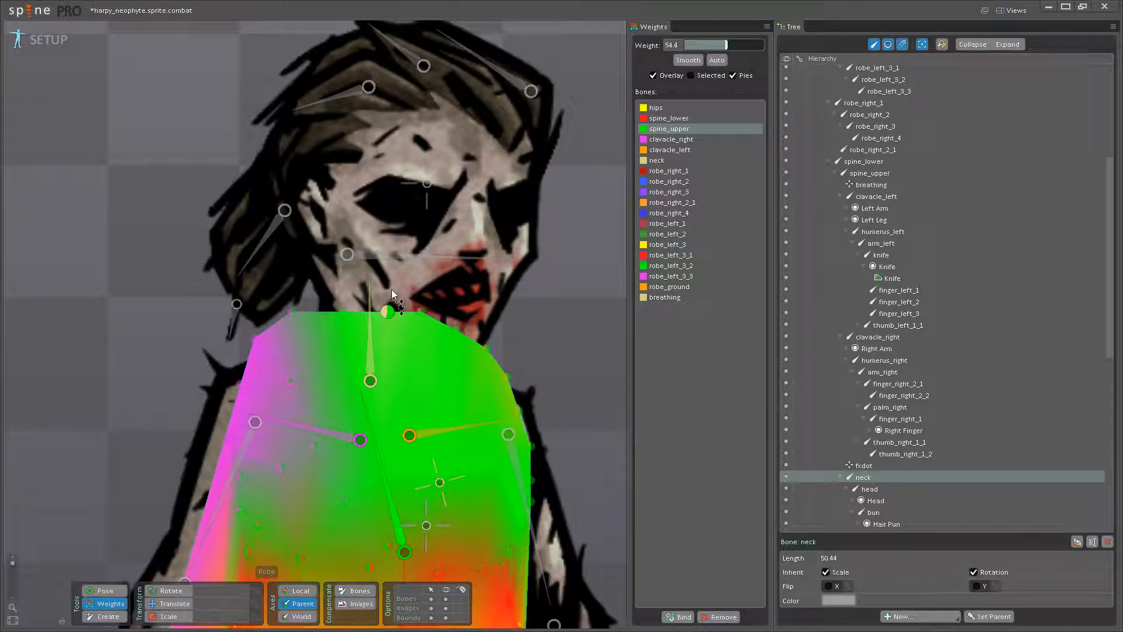
left_click(115, 592)
left_click_drag(367, 336, 383, 305)
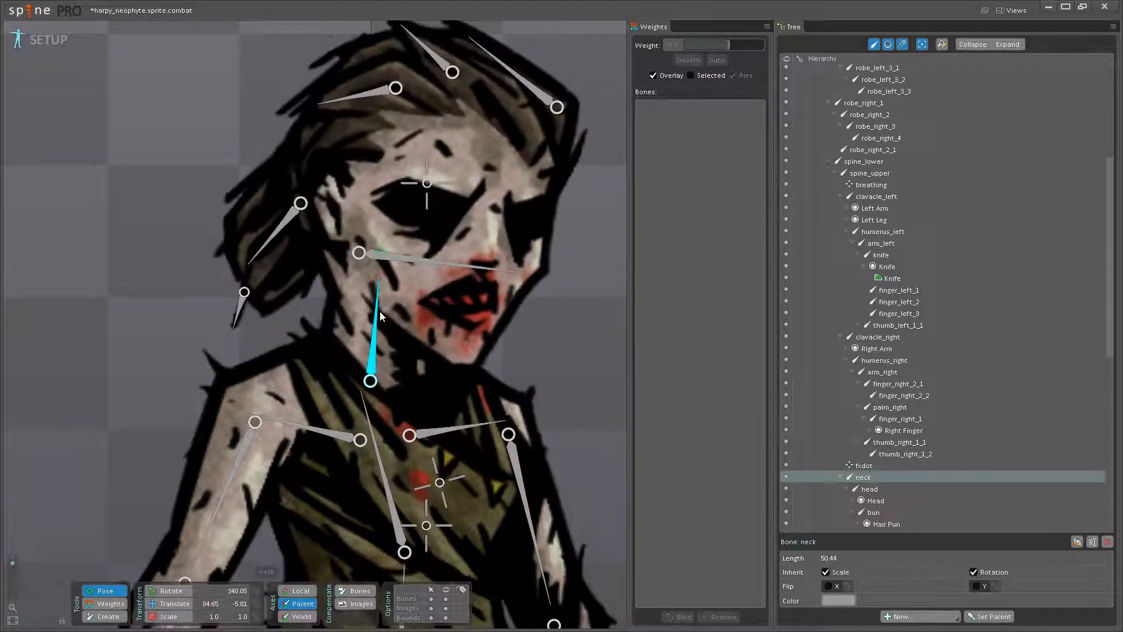
left_click(108, 603)
- Raise spine_upper to 76 on the same top edge vertex and 89.6 on the left-shoulder end vertex, testing the neck rotation in between
left_click(383, 463)
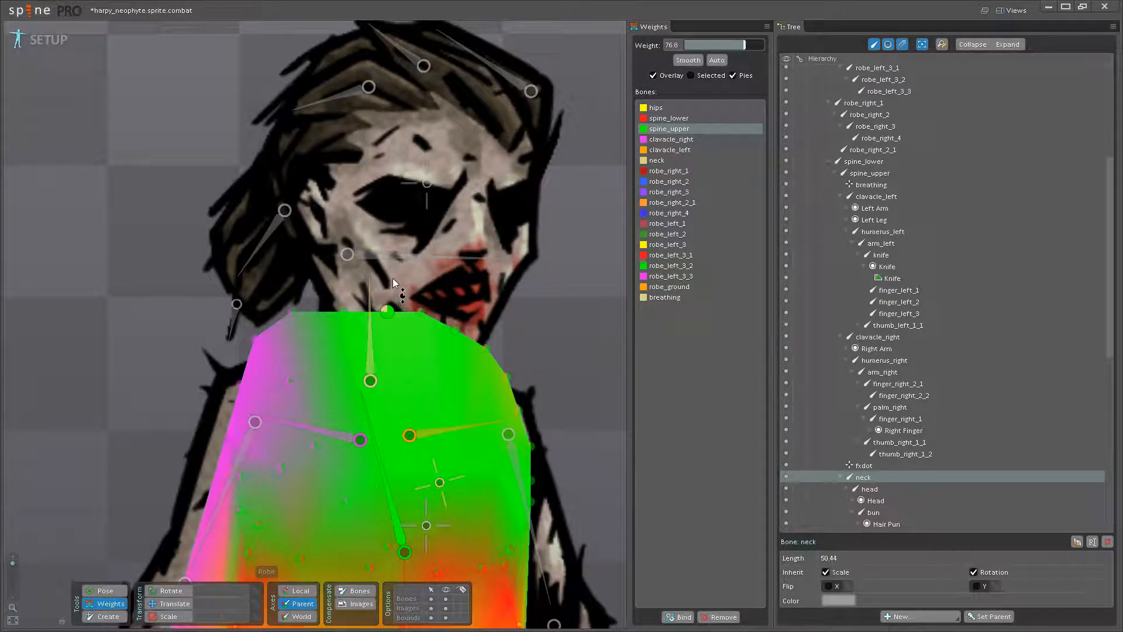
left_click(104, 591)
left_click_drag(375, 358, 378, 327)
left_click(111, 603)
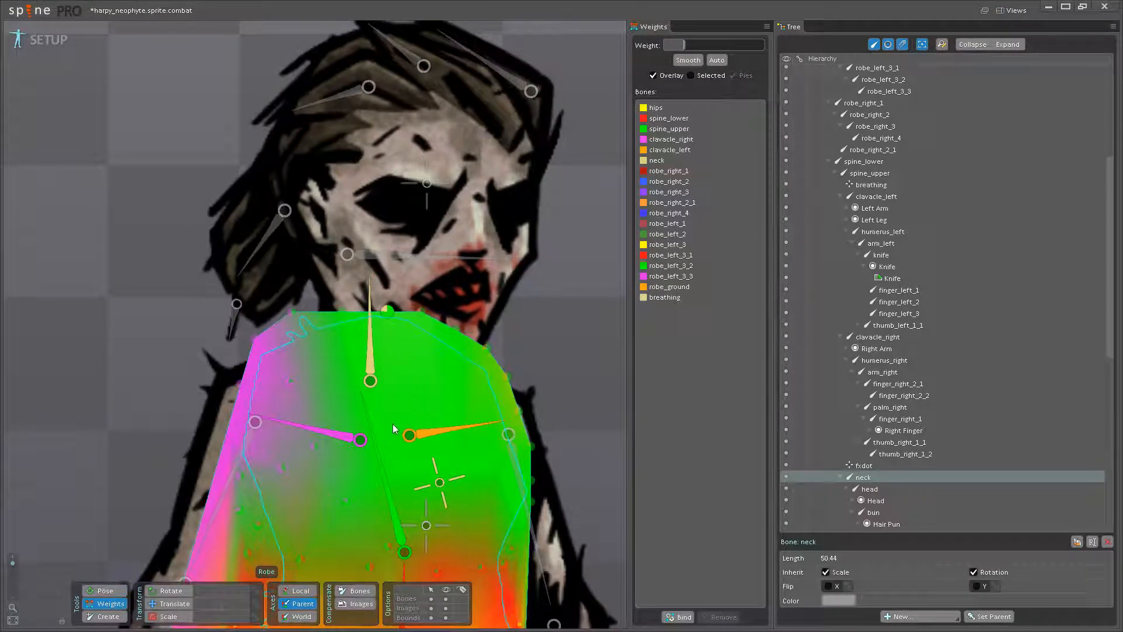
left_click(376, 450)
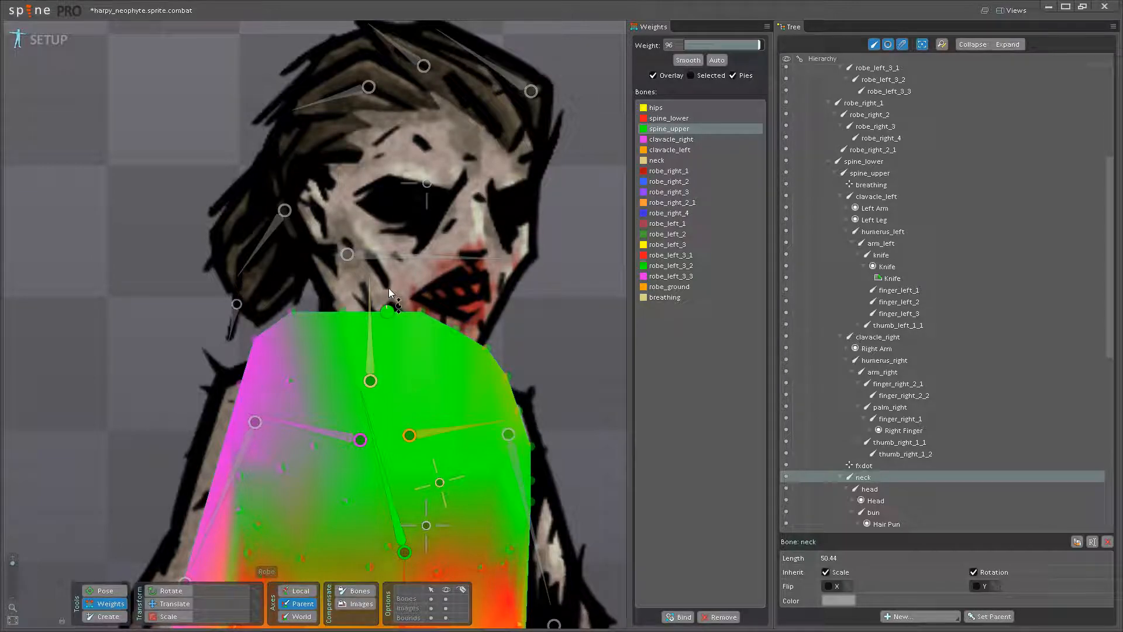
- Test-rotate the neck and head bones in pose mode to check the collar deformation
left_click(104, 591)
left_click_drag(368, 335, 434, 338)
scroll(384, 336, "down", 3)
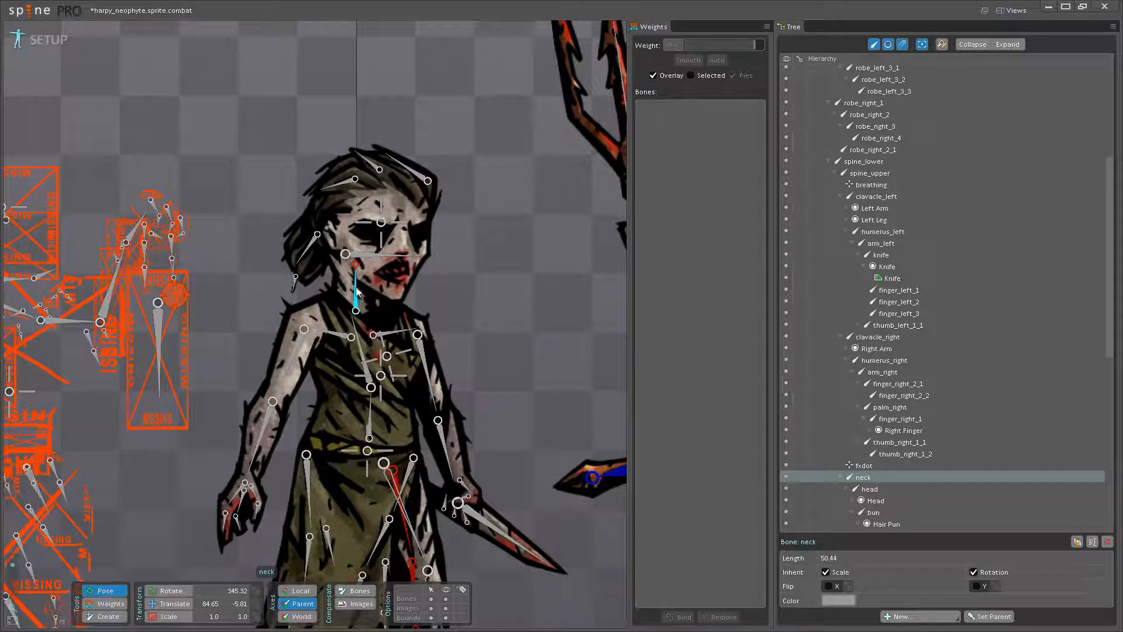
scroll(349, 282, "up", 4)
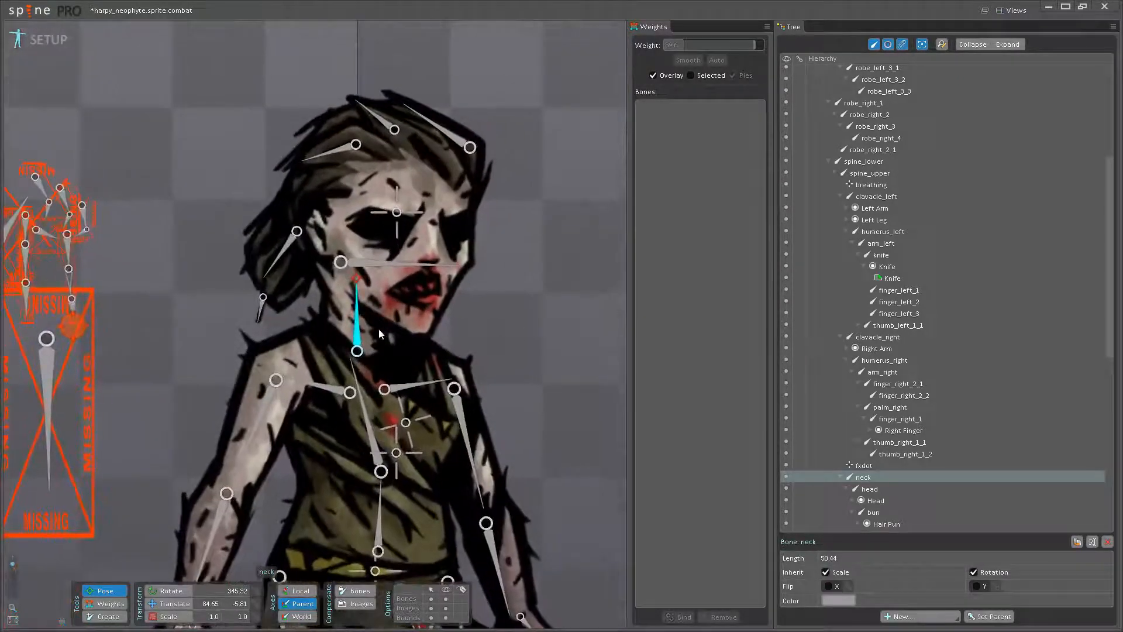
left_click(419, 270)
left_click_drag(430, 265, 390, 278)
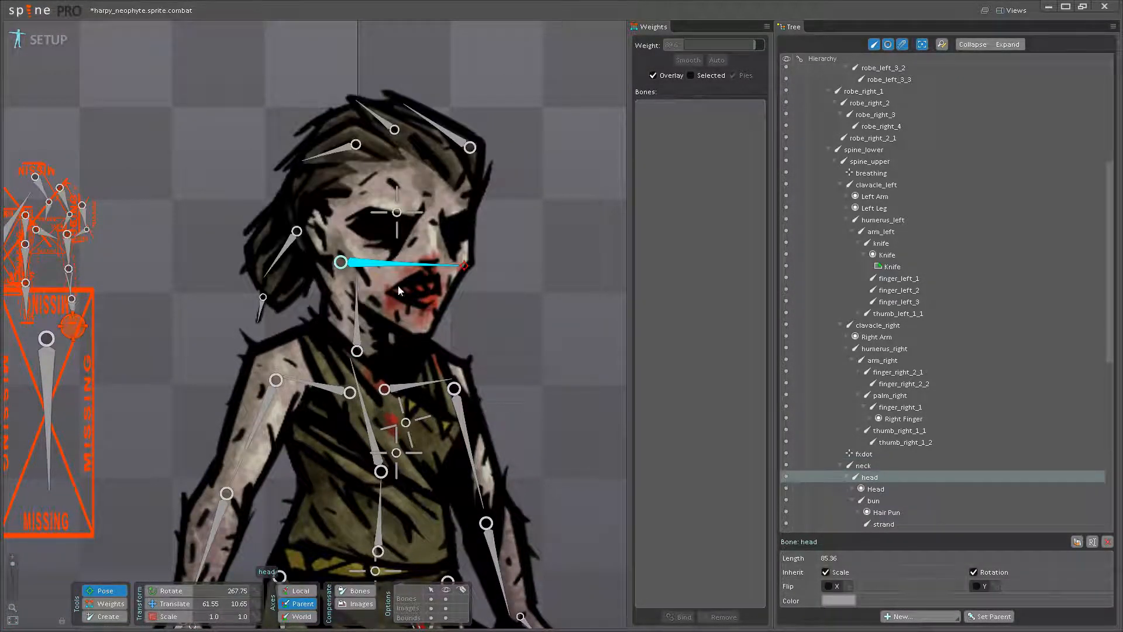
- Add breathing bone weight to the Robe's chest vertices, using 40 on the central vertex and 23.2 on the one near the left arm
left_click_drag(490, 382, 475, 351)
scroll(386, 386, "up", 2)
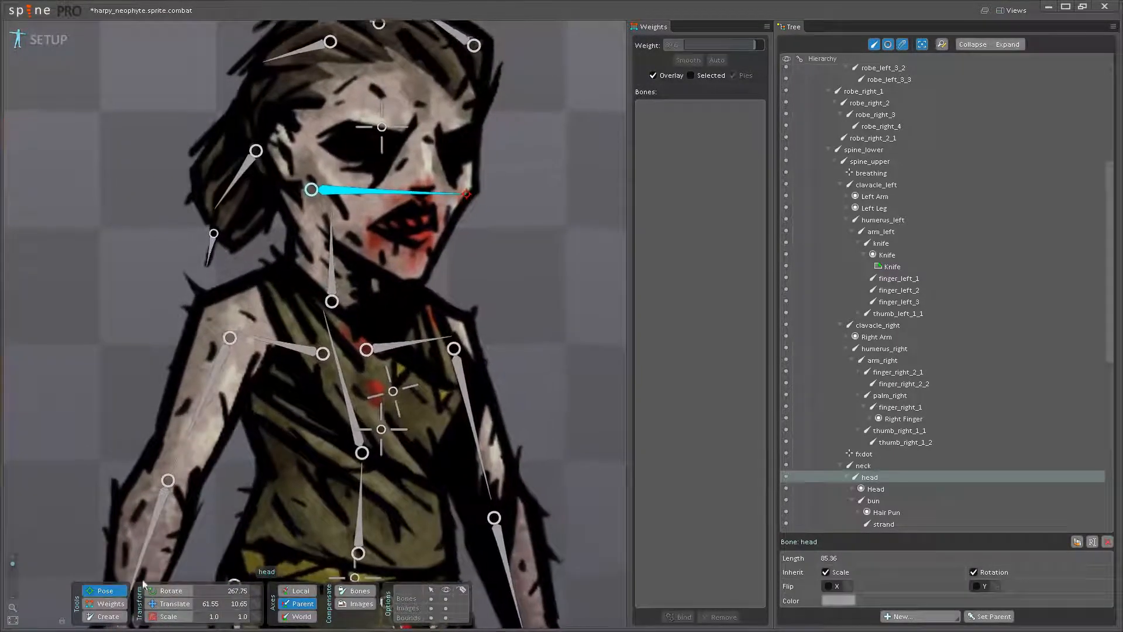
left_click(109, 603)
left_click(395, 397)
scroll(393, 393, "up", 2)
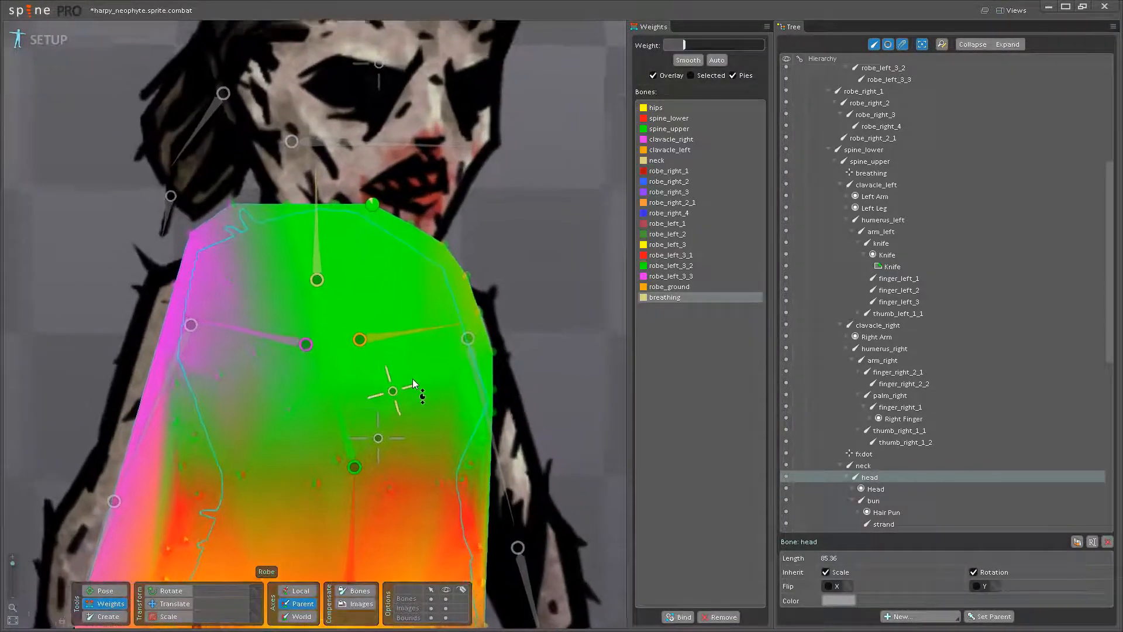
left_click_drag(323, 373, 335, 336)
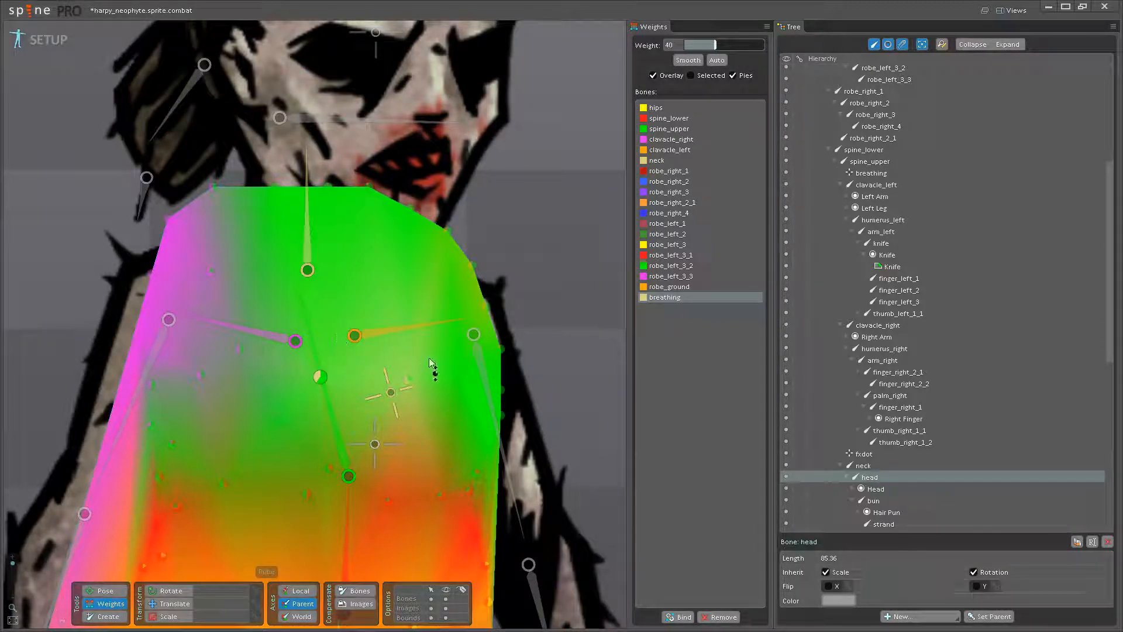
left_click_drag(457, 371, 458, 355)
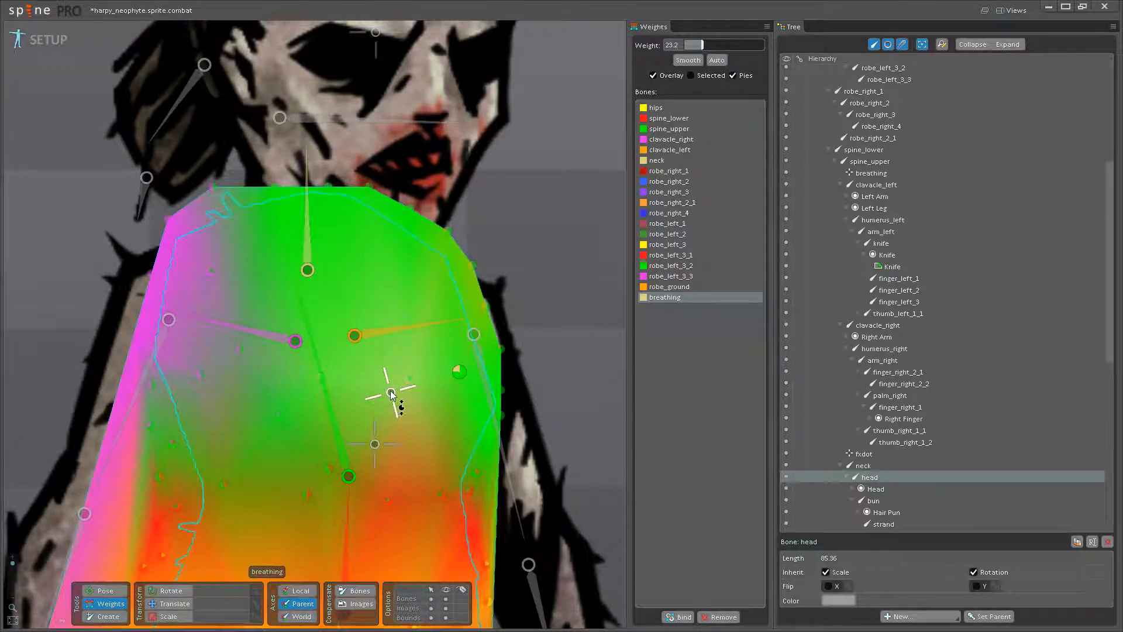
- Test-scale the breathing bone in pose mode to check the chest movement, and return to the Robe weights
key("b")
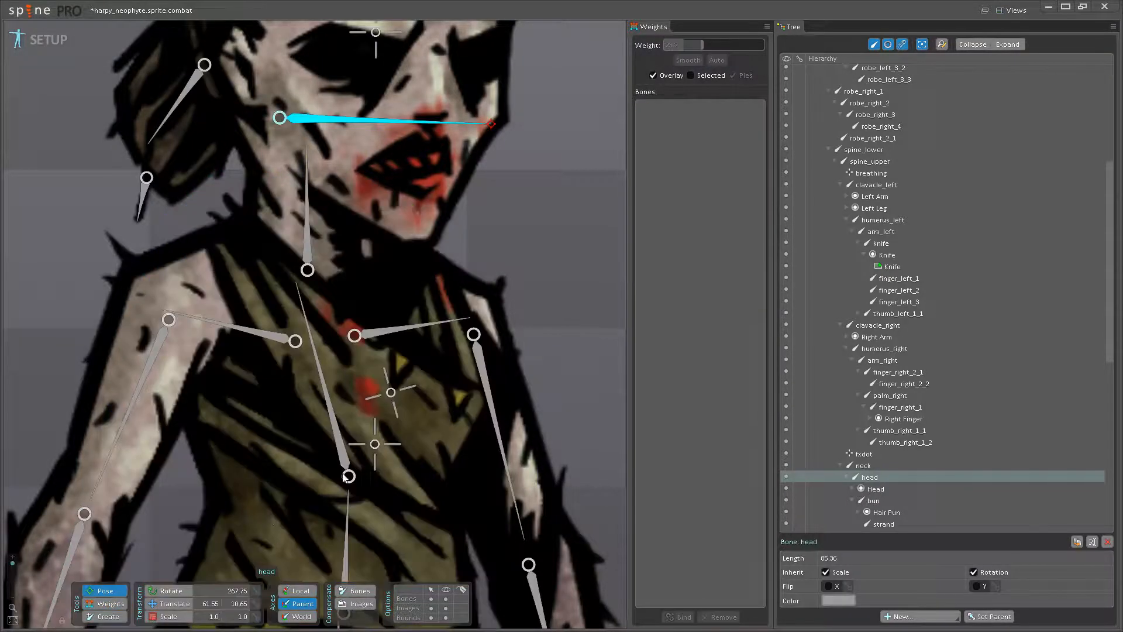
left_click(391, 392)
key("x")
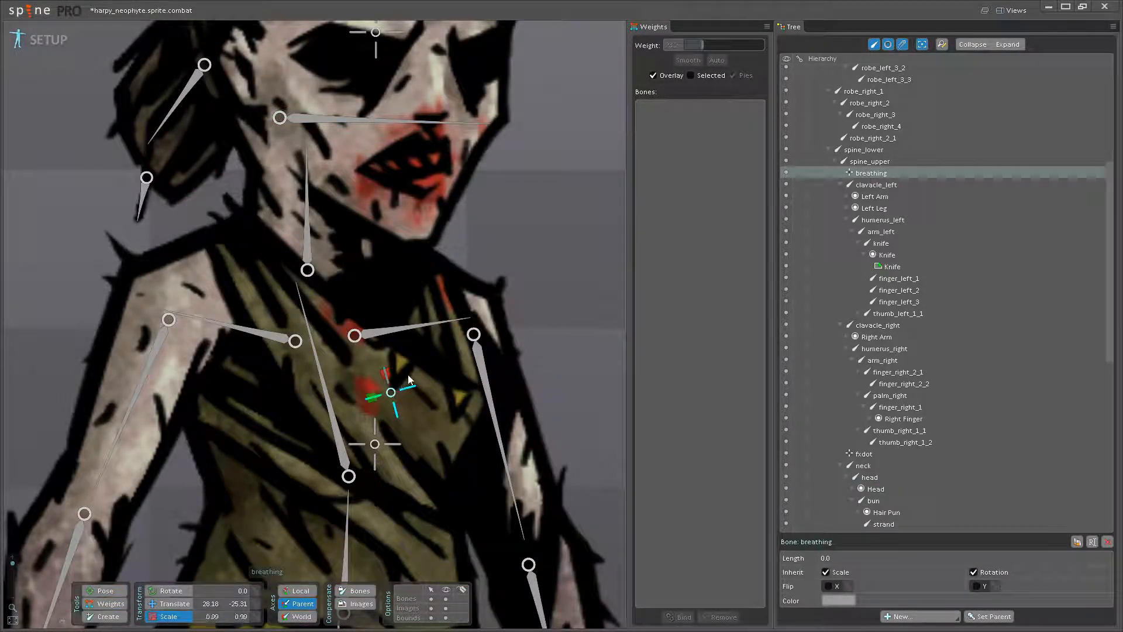
key("n")
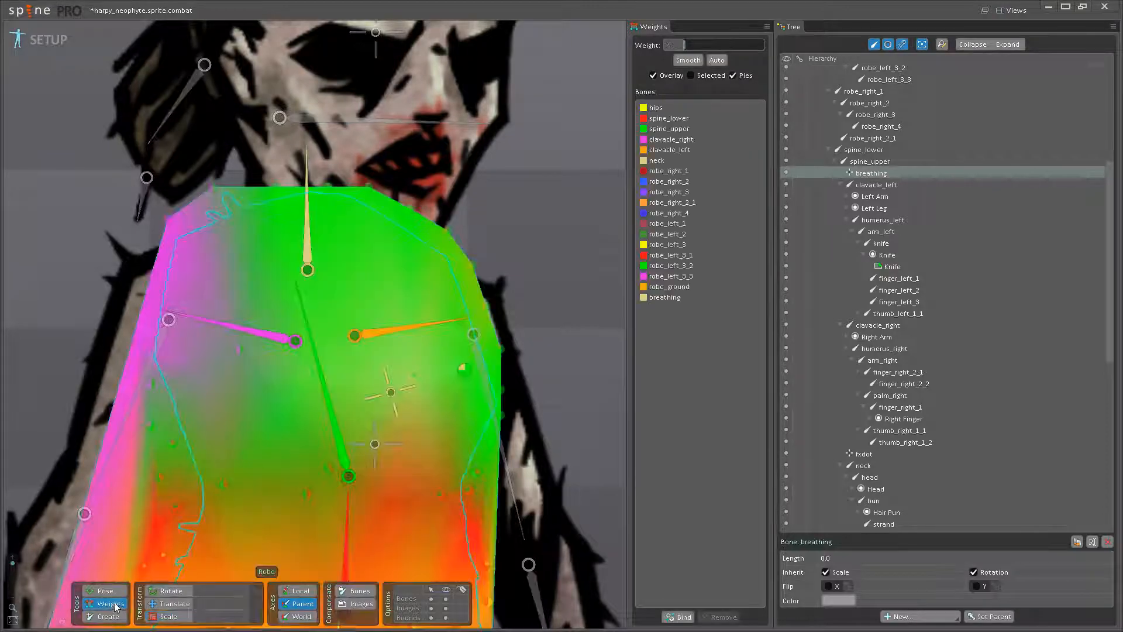
- Extend the breathing weight across the right chest, using 34.4 on the vertex below clavacle_right and 24 on the one beside spine_upper's base
left_click(280, 415)
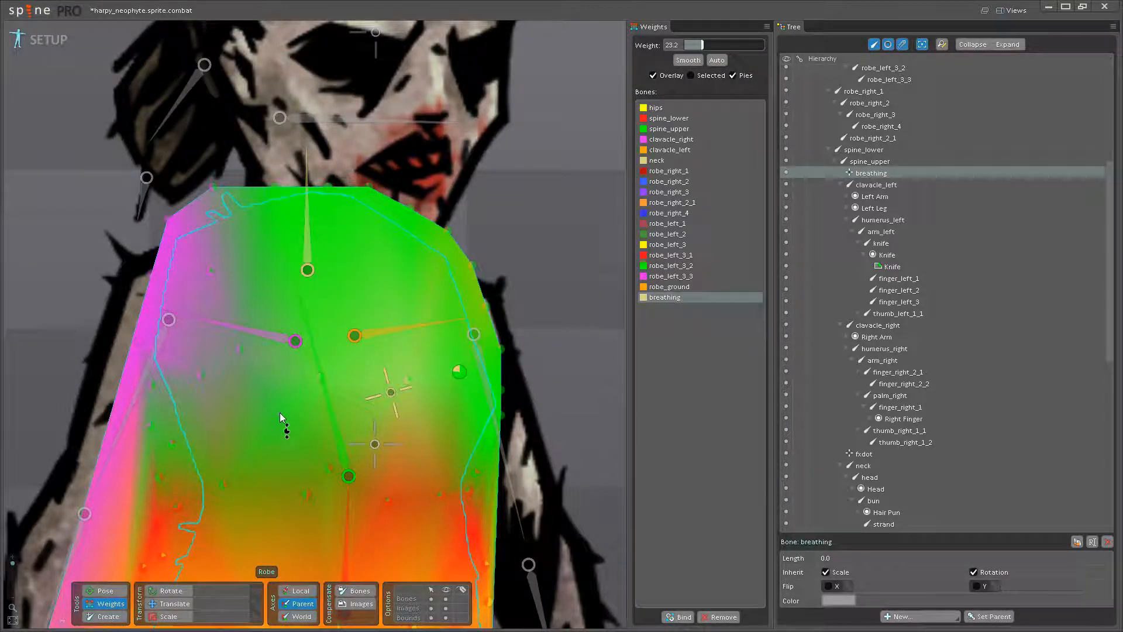
left_click_drag(265, 377, 232, 316)
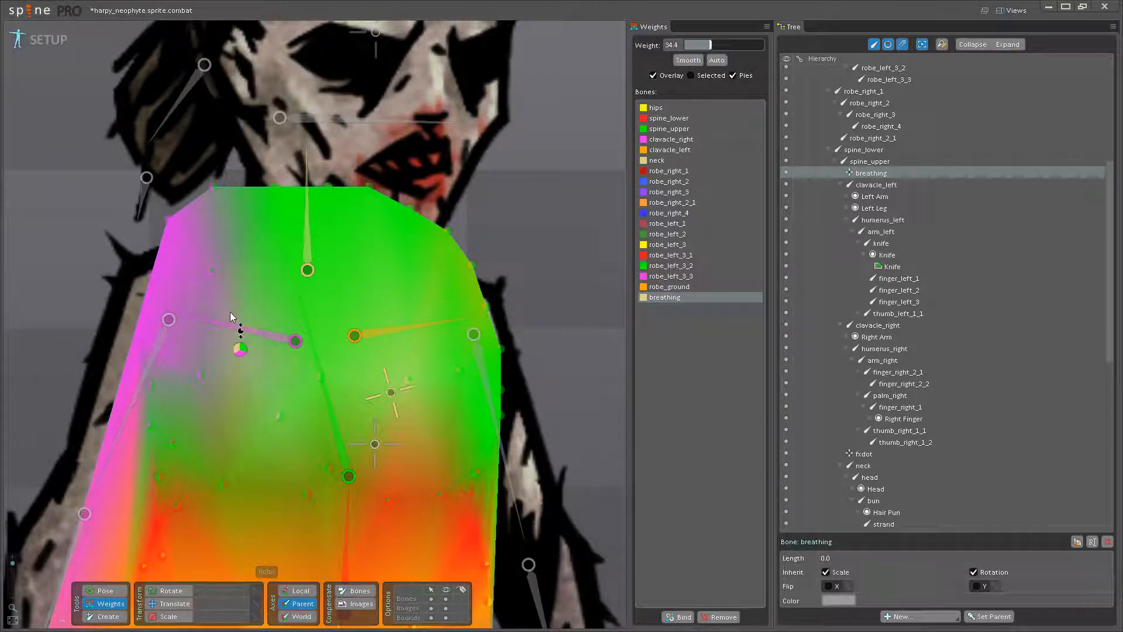
left_click(329, 468)
left_click_drag(347, 440, 347, 437)
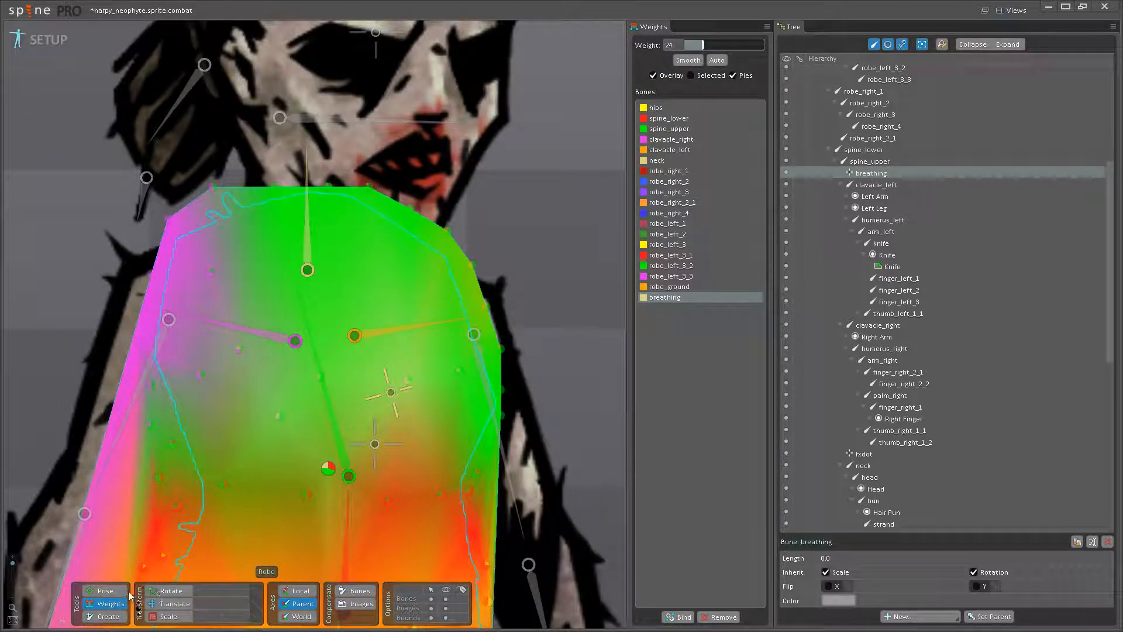
- Scale the breathing bone to test the wider chest influence, undo the scaling and return to the Robe weights
left_click(107, 593)
key("x")
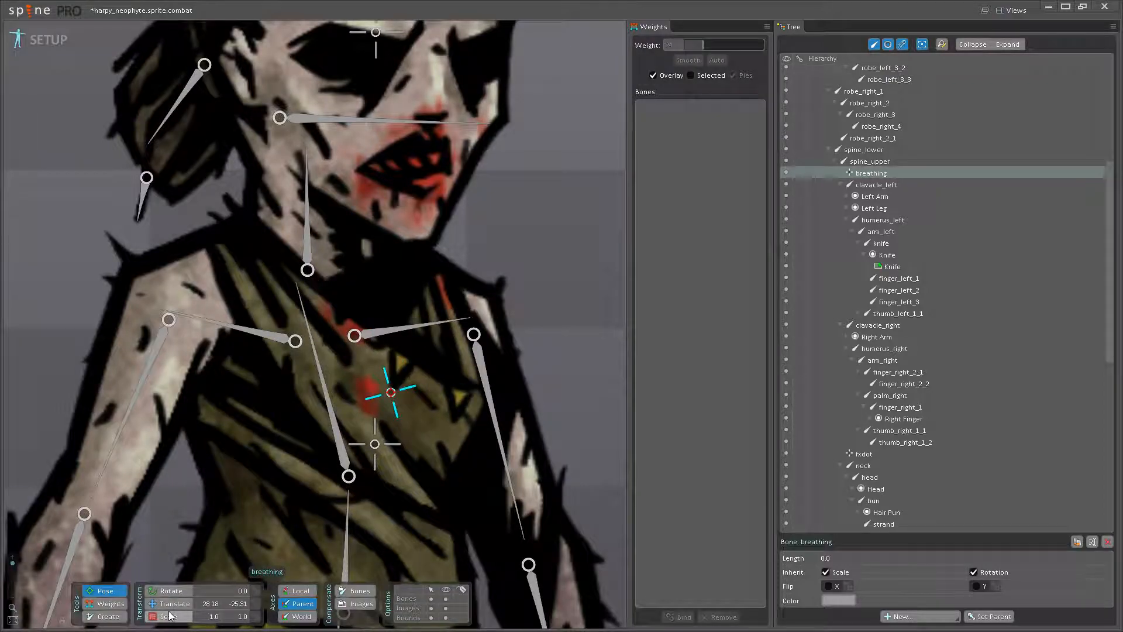
left_click_drag(407, 364, 389, 345)
scroll(397, 355, "down", 5)
key("ctrl+z")
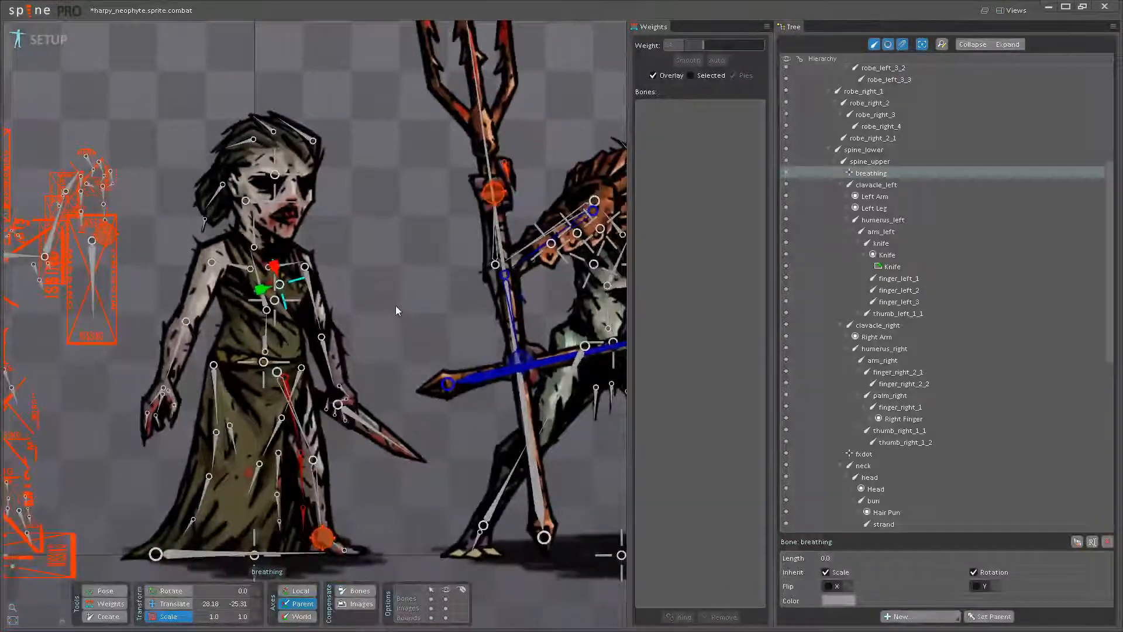
scroll(395, 305, "up", 5)
left_click(100, 604)
scroll(432, 451, "up", 6)
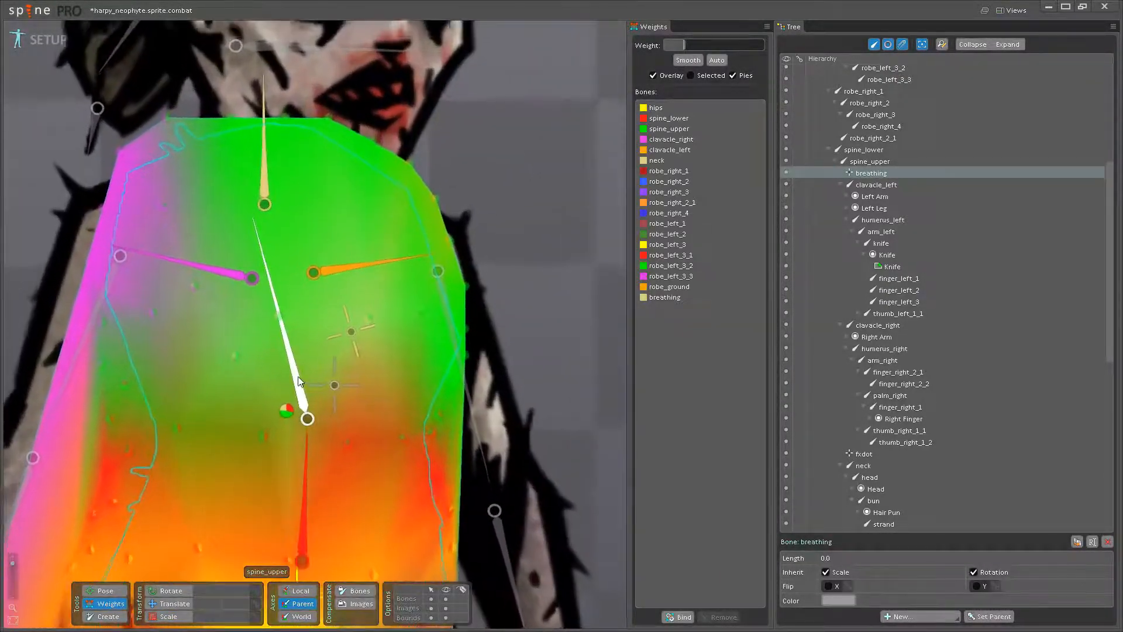
- Adjust the spine_upper weight on the right and middle chest vertices, using 77.53 on the vertex at the right side of the waist
left_click(299, 380)
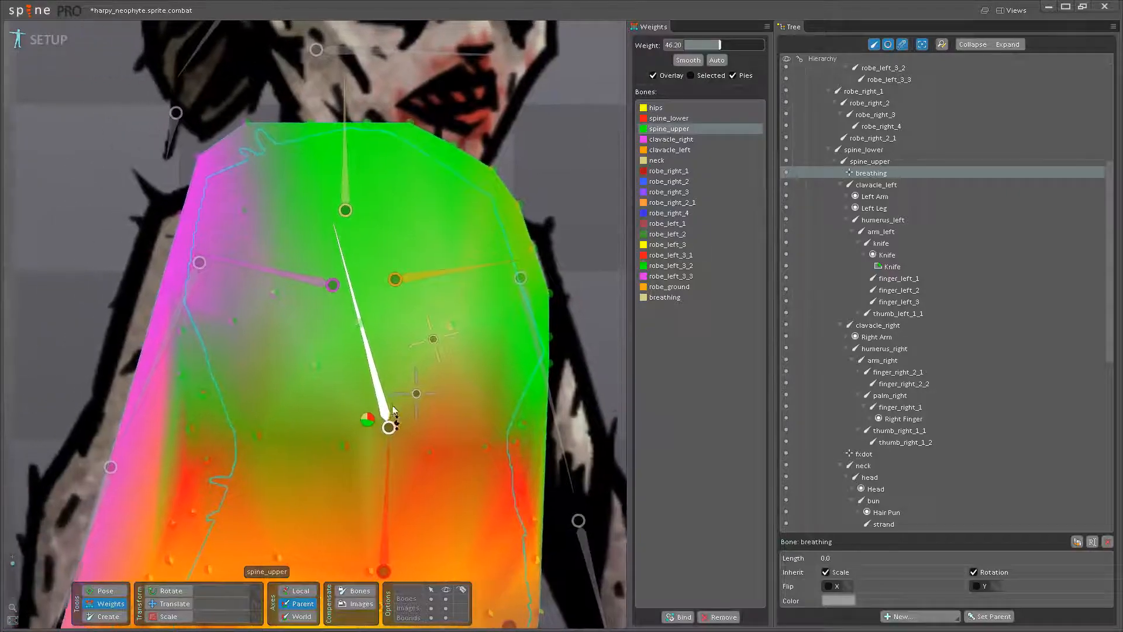
mouse_move(239, 325)
left_mouse_down()
mouse_move(242, 296)
mouse_move(284, 281)
left_mouse_up()
left_click_drag(322, 365, 321, 349)
left_click(211, 395)
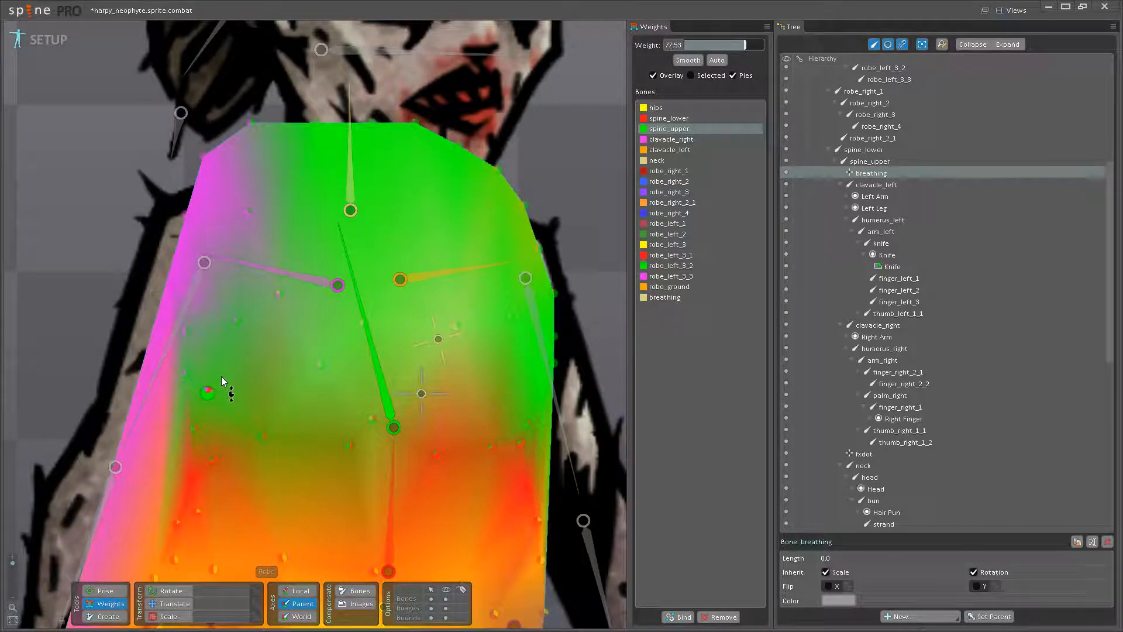
- Set the breathing weight to 24 on the lower right chest vertex and 16 on the upper one below clavacle_right
left_click(422, 346)
left_click_drag(261, 434, 272, 409)
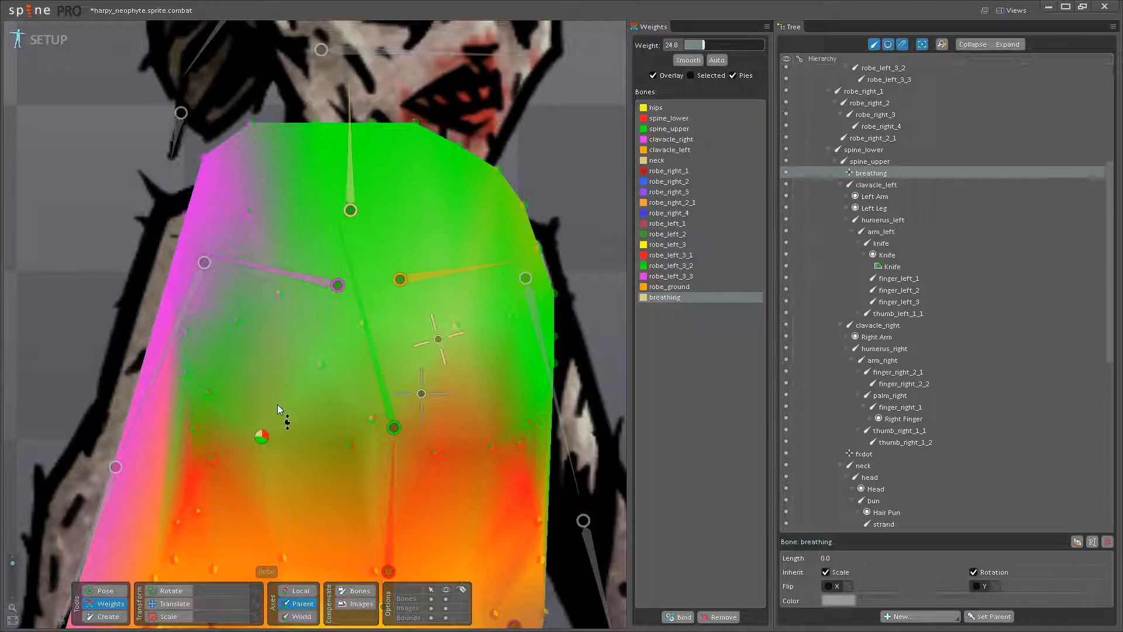
left_click(239, 321)
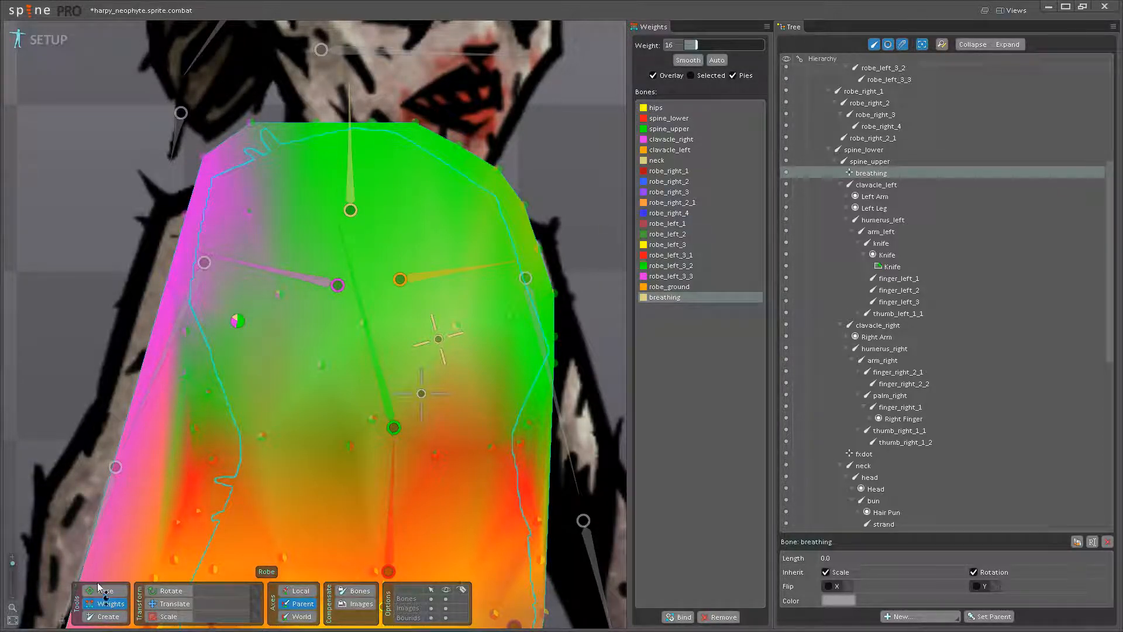
- Test-scale the breathing bone and reduce its weight to 5.6 on the lower right chest vertex
left_click(108, 603)
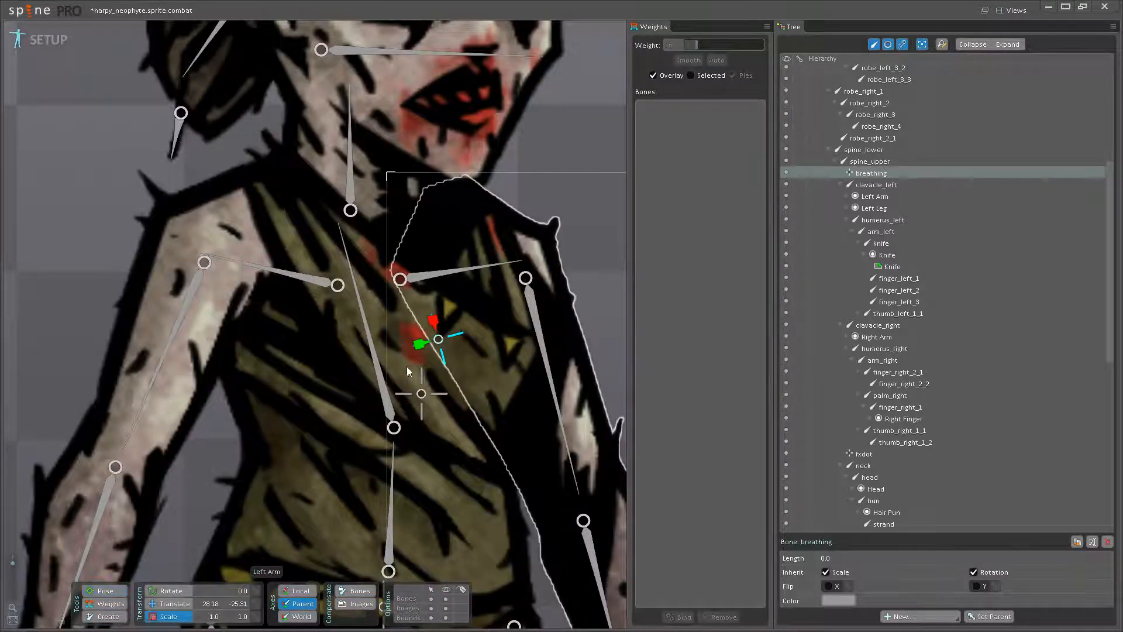
left_click_drag(439, 337, 428, 306)
left_click(108, 604)
left_click(460, 328)
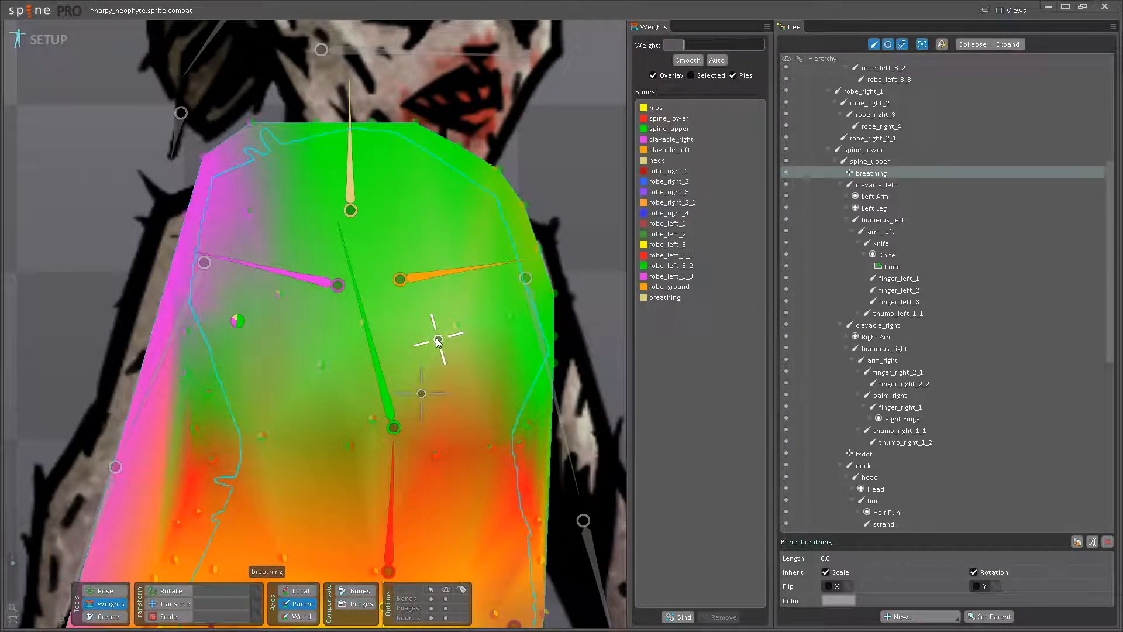
- Test-scale the breathing bone in pose mode and undo the scaling
left_click(105, 590)
left_click(169, 617)
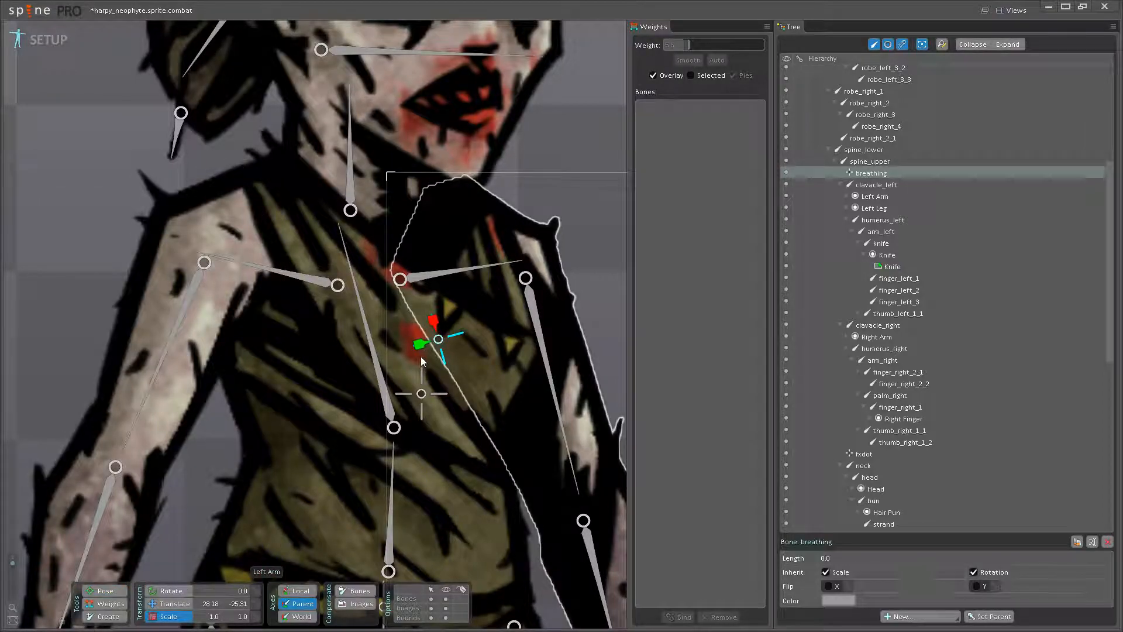
left_click_drag(439, 337, 446, 304)
key("ctrl+z")
- Save the harpy_neophyte project
scroll(443, 358, "down", 3)
scroll(443, 357, "down", 2)
key("ctrl+s")
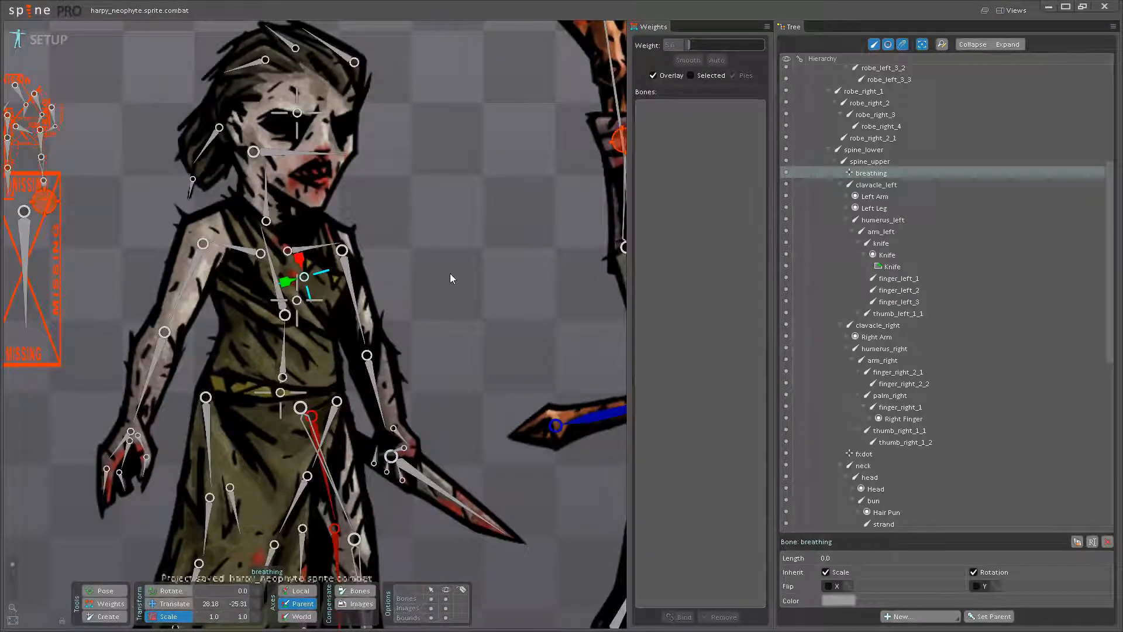
- Convert the Left Leg region to a mesh and open it for mesh editing
scroll(454, 314, "down", 3)
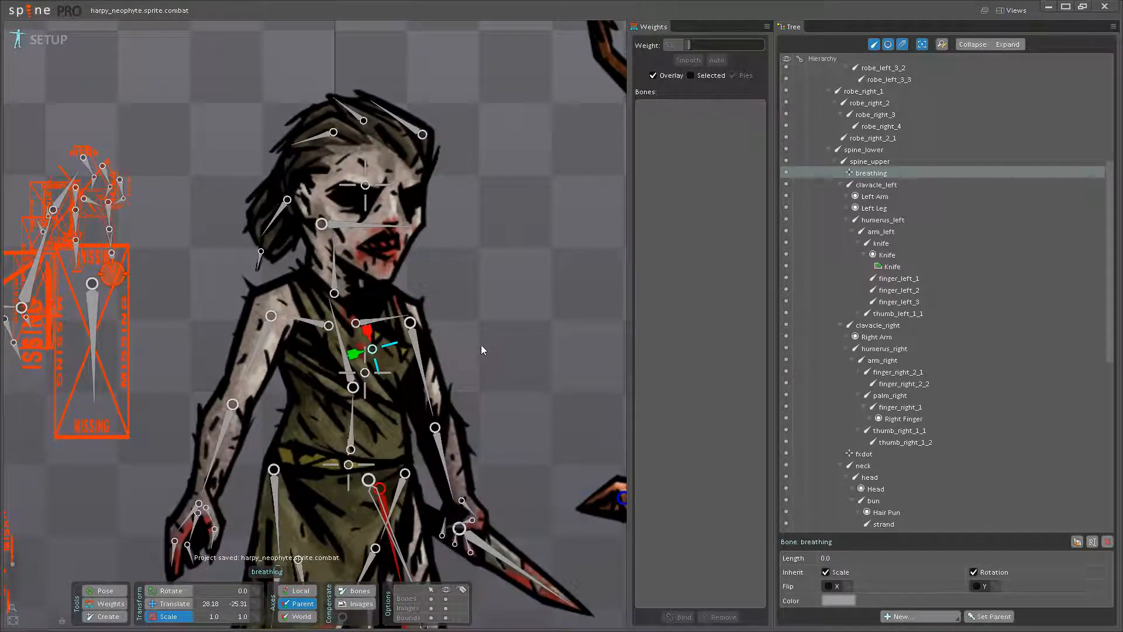
scroll(464, 338, "down", 2)
left_click_drag(435, 302, 478, 227)
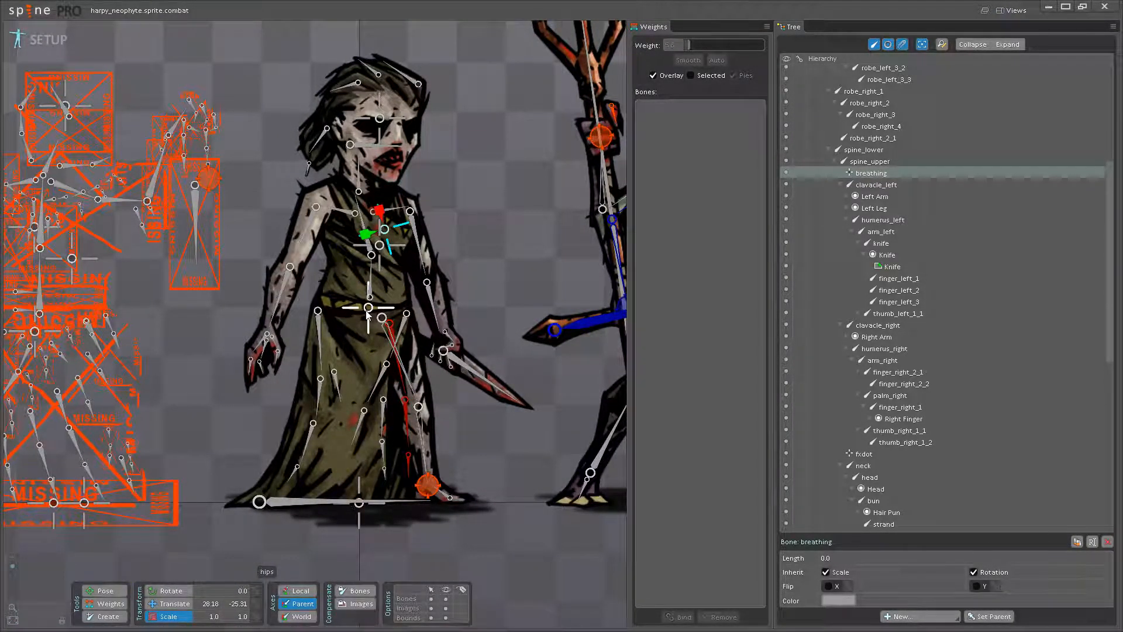
scroll(483, 329, "up", 5)
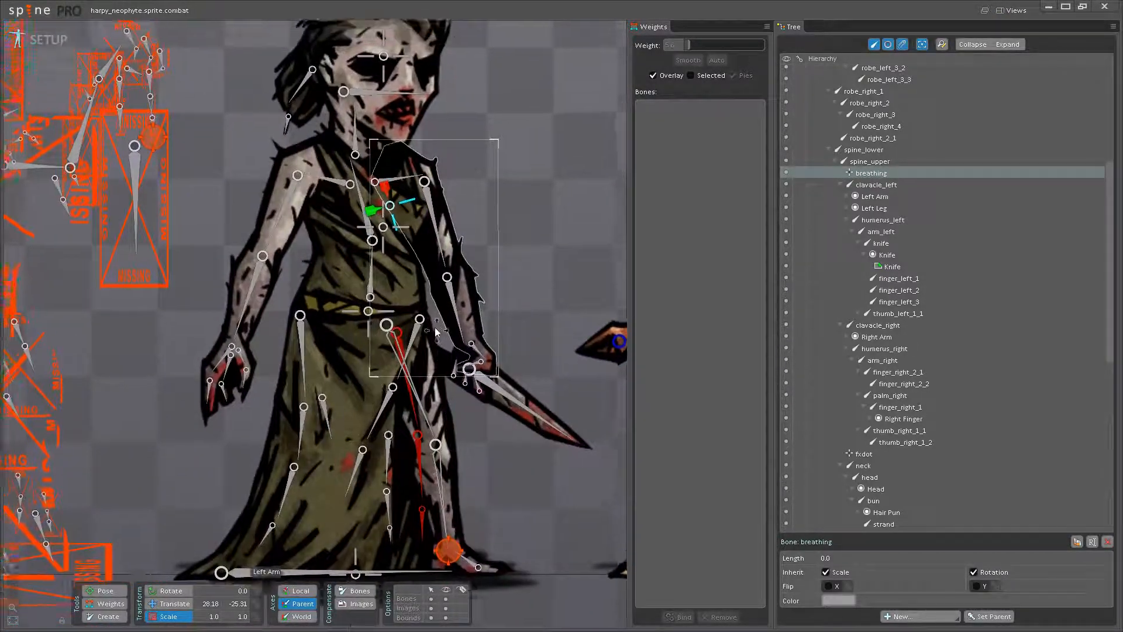
left_click(478, 404)
left_click_drag(478, 404, 461, 307)
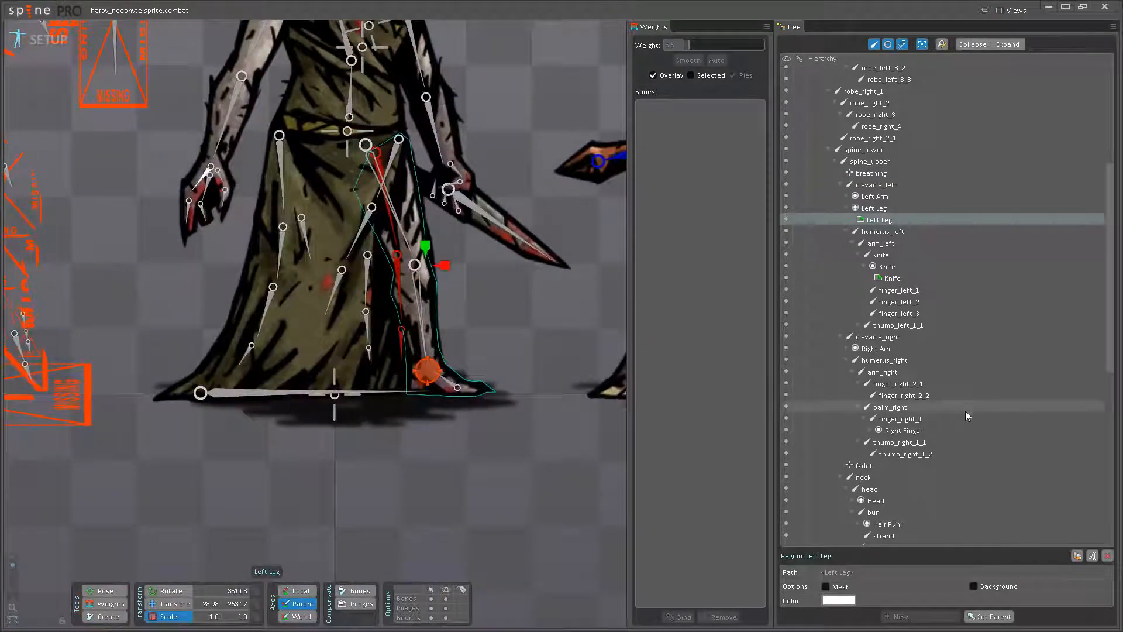
left_click(825, 586)
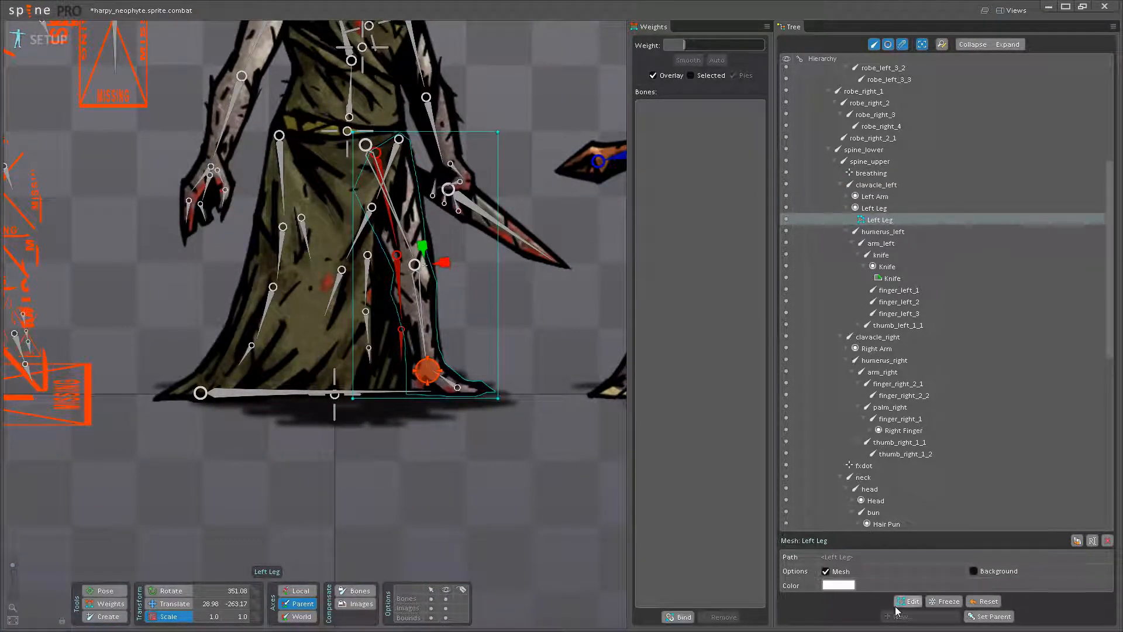
left_click(908, 601)
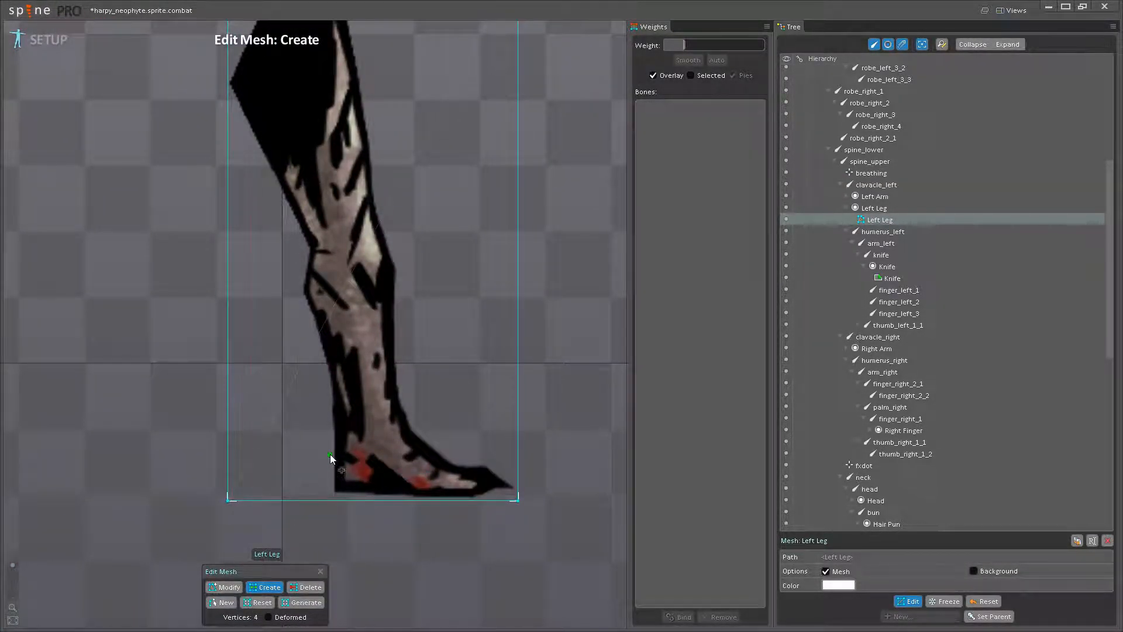
- Add three vertices along the lower edge of the Left Leg mesh, beneath the heel, midfoot and toes
scroll(344, 409, "down", 2)
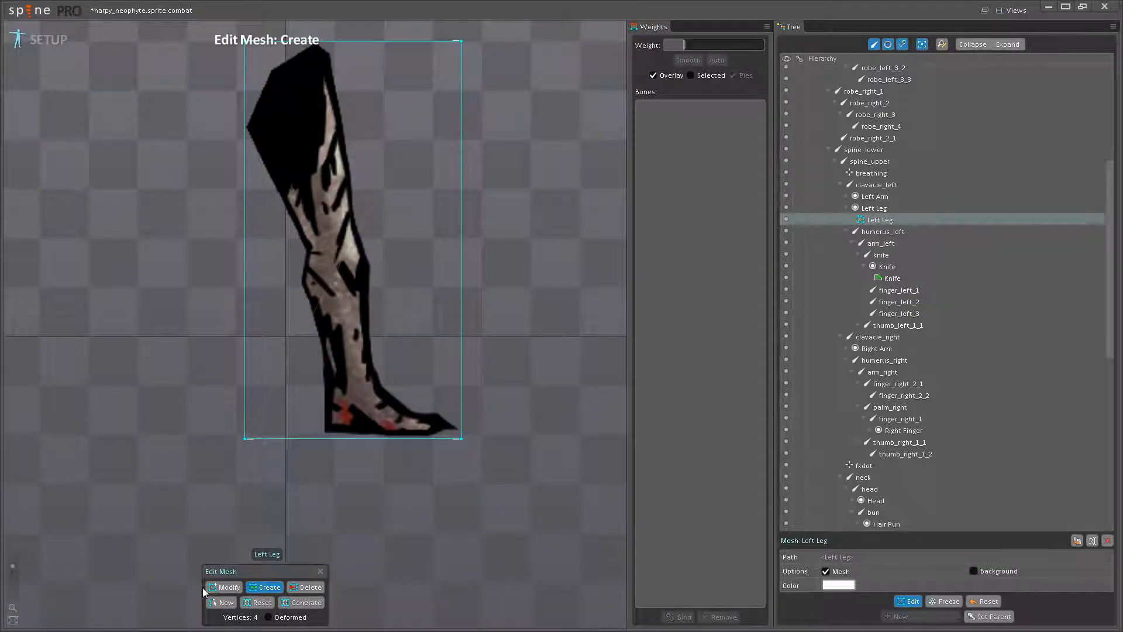
scroll(322, 409, "up", 3)
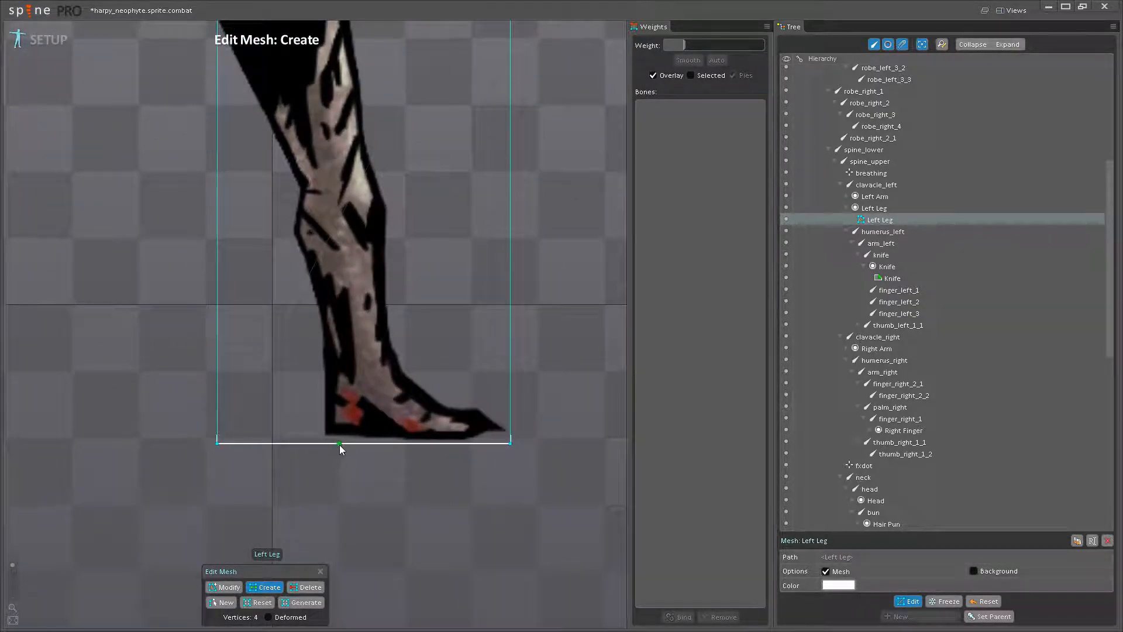
left_click(341, 444)
scroll(340, 445, "up", 2)
left_click(417, 443)
left_click(516, 443)
scroll(550, 436, "up", 3)
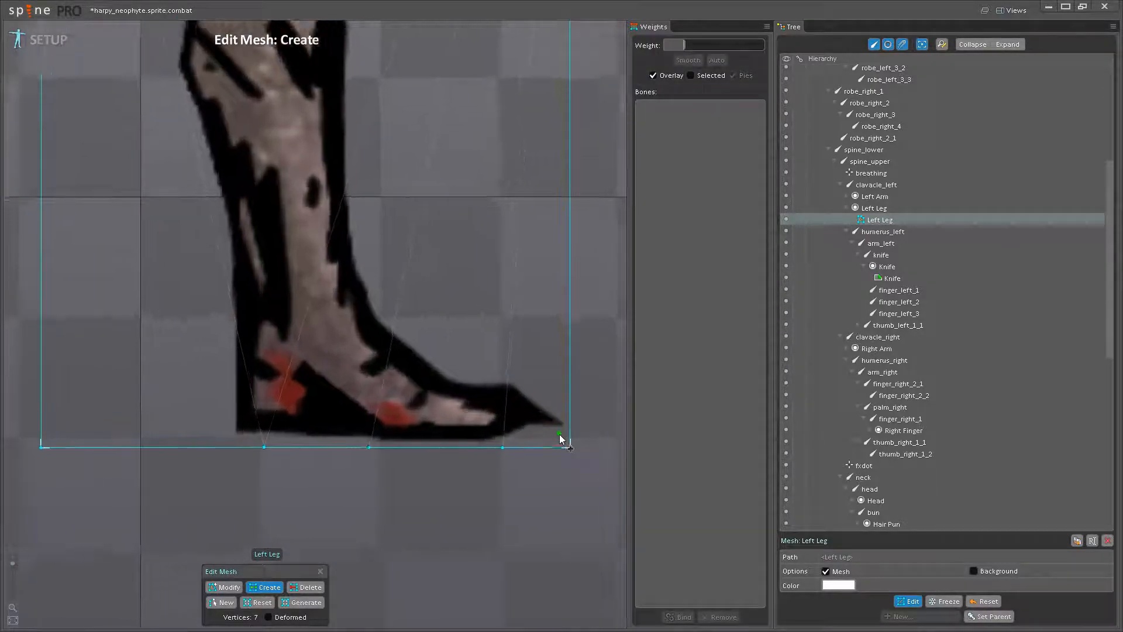
- Add vertices around the toe tip and along the top of the foot up to the front of the ankle
left_click(554, 435)
left_click(573, 426)
left_click(574, 399)
left_click(501, 350)
left_click(439, 354)
left_click_drag(472, 370, 532, 456)
left_click(466, 404)
left_click(433, 382)
- Add vertices just outside the front of the leg, from the shin past the knee to the thigh
scroll(433, 382, "down", 1)
left_click_drag(434, 382, 446, 448)
scroll(476, 448, "down", 2)
left_click_drag(503, 374, 459, 520)
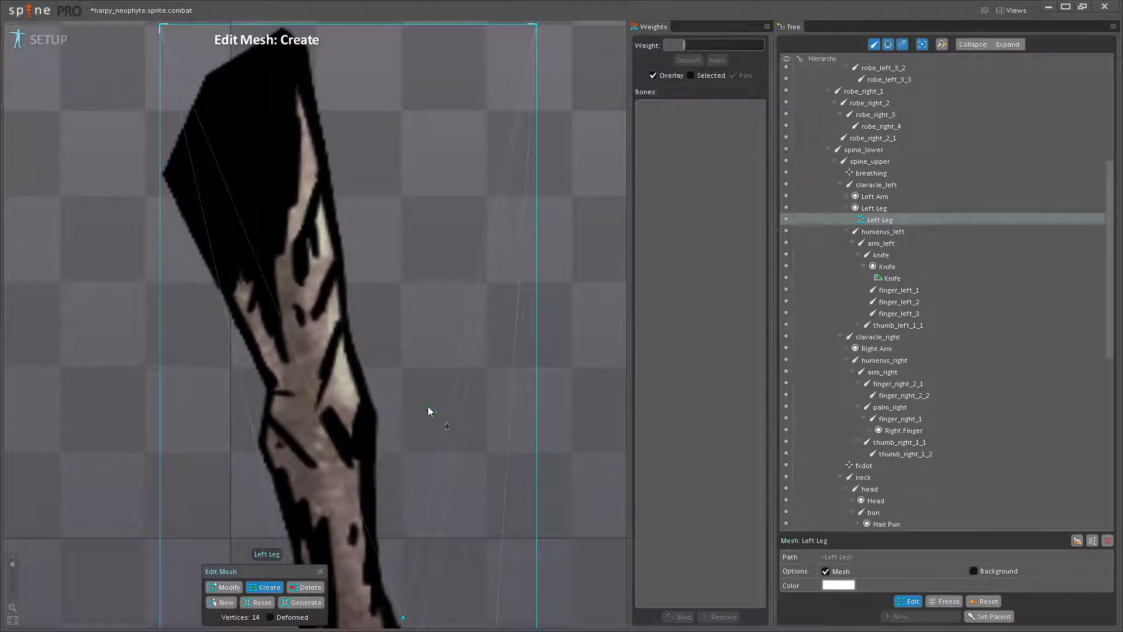
scroll(310, 251, "down", 1)
left_click_drag(357, 392, 331, 281)
scroll(336, 392, "up", 2)
left_click(339, 396)
left_click(334, 277)
left_click(331, 223)
left_click_drag(331, 223, 372, 415)
left_click(355, 364)
left_click_drag(355, 364, 387, 463)
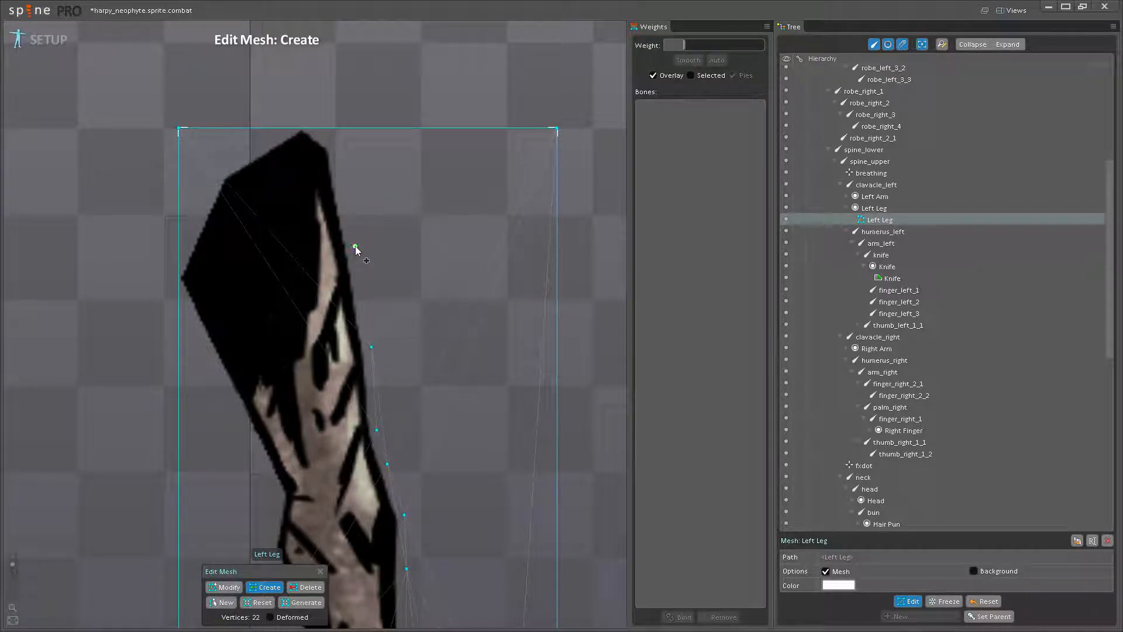
- Add vertices around the top of the thigh, from its front corner to its rear corner
left_click(334, 146)
left_click(311, 126)
left_click(279, 126)
left_click(204, 177)
left_click(179, 264)
- Add vertices down the back of the thigh to just behind the knee
left_click(179, 289)
left_click(206, 363)
left_click(233, 417)
left_click(277, 496)
left_click_drag(276, 496, 287, 259)
scroll(286, 259, "up", 1)
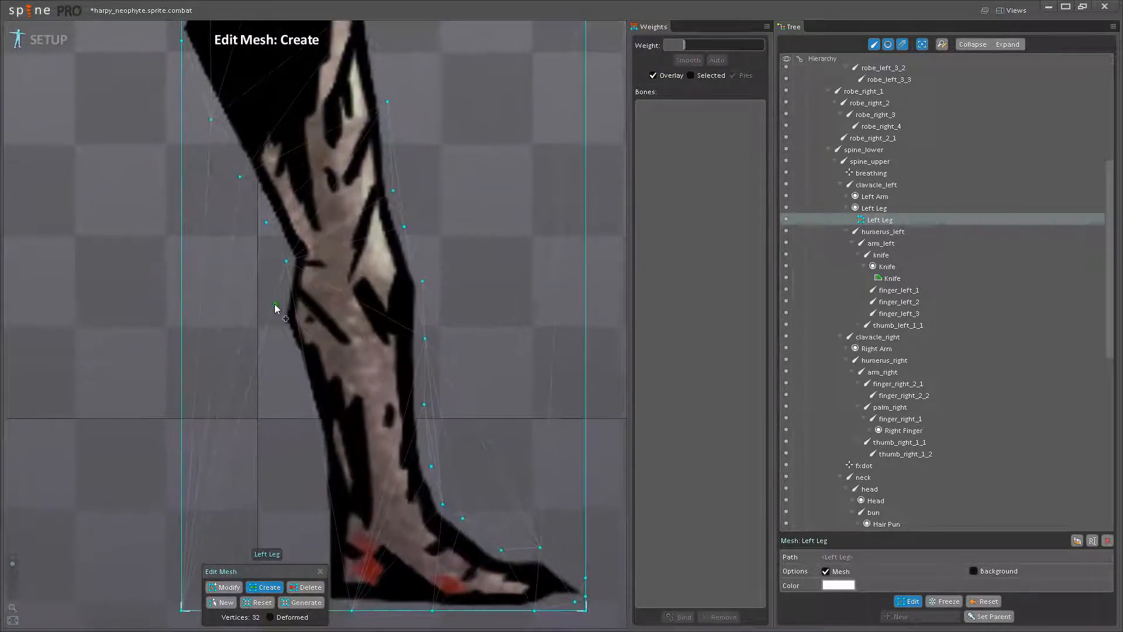
left_click(275, 317)
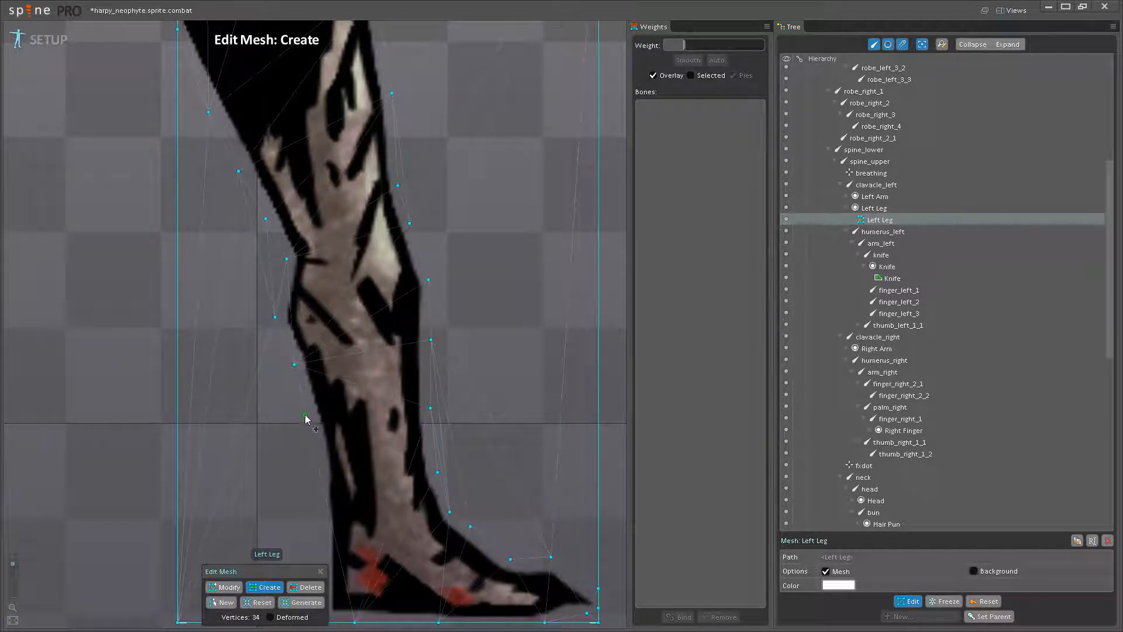
- Add vertices down the back of the calf to the heel
left_click_drag(316, 473, 317, 321)
left_click(322, 327)
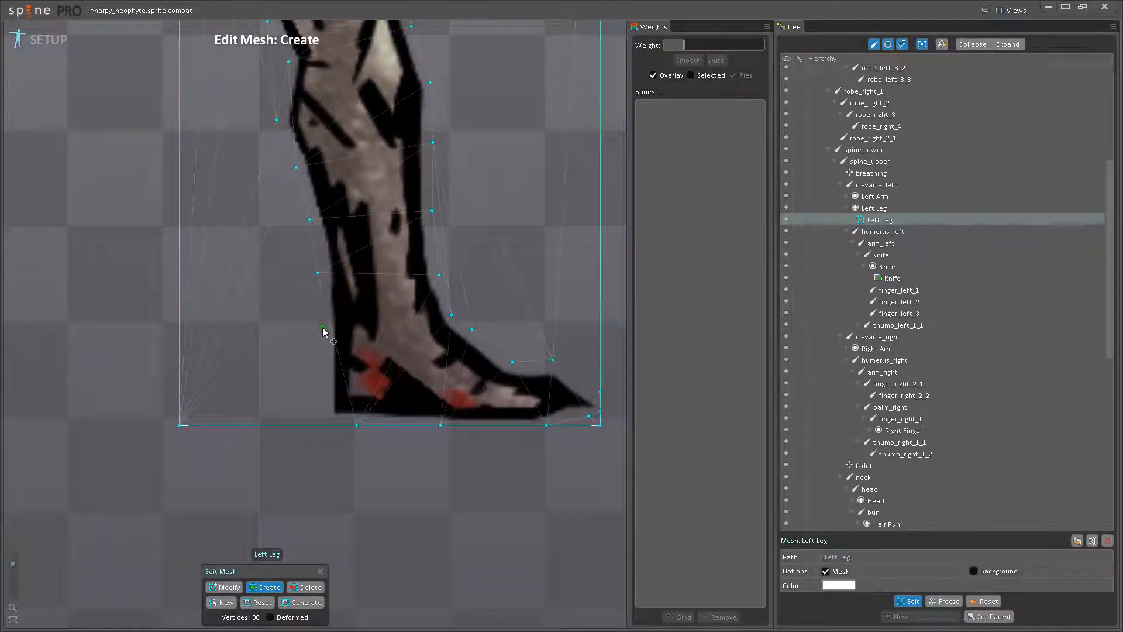
left_click(320, 375)
left_click(322, 414)
left_click_drag(346, 366, 341, 428)
scroll(333, 345, "down", 2)
left_click_drag(322, 343, 346, 383)
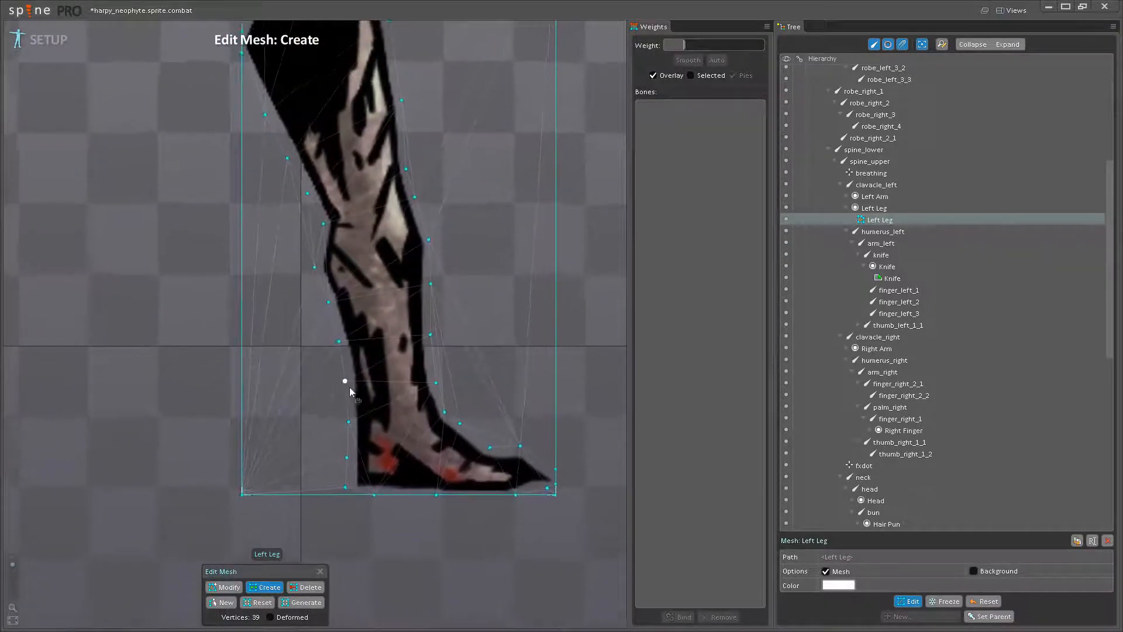
- Add interior vertices across the ankle and around the knee of the Left Leg mesh
scroll(353, 382, "up", 1)
left_click(395, 405)
left_click(422, 393)
left_click_drag(353, 220, 356, 322)
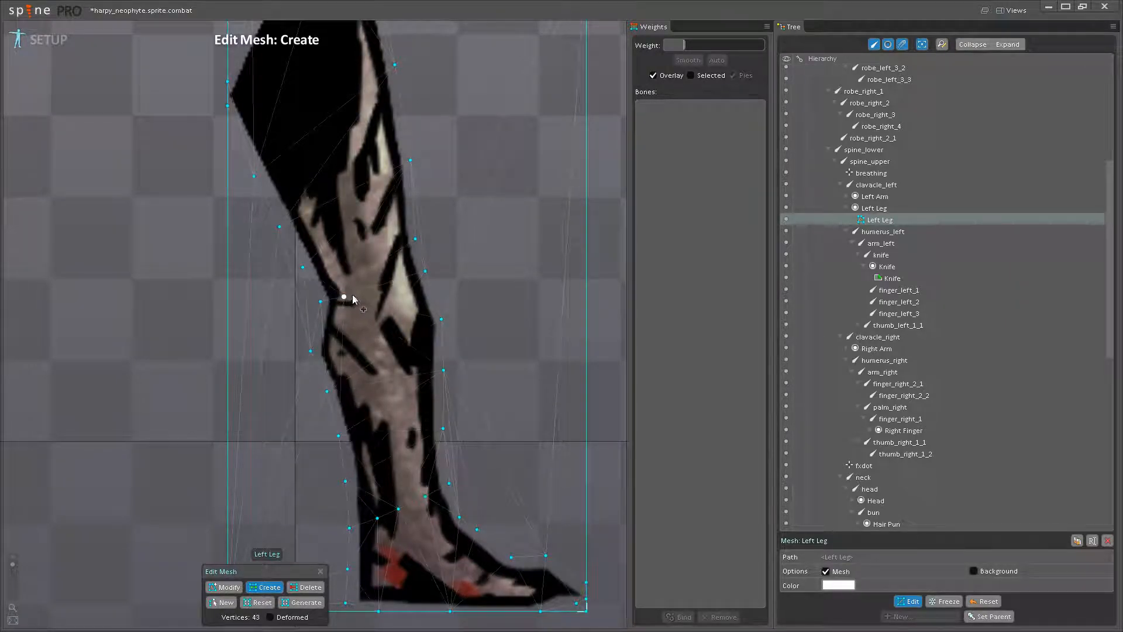
left_click(401, 274)
left_click(385, 318)
left_click(401, 350)
left_click(416, 363)
- Add a second row of vertices behind the leg, from the thigh down to the heel
left_click_drag(322, 332, 391, 387)
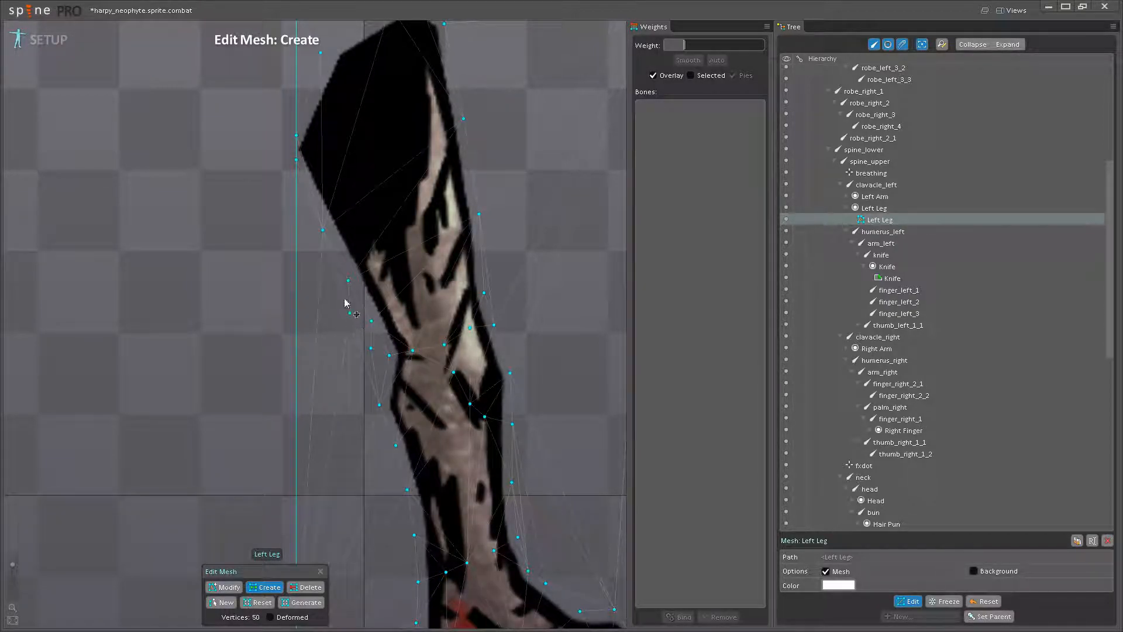
left_click(296, 207)
left_click(367, 388)
left_click_drag(368, 410, 332, 297)
scroll(333, 307, "up", 2)
left_click(335, 315)
left_click(363, 418)
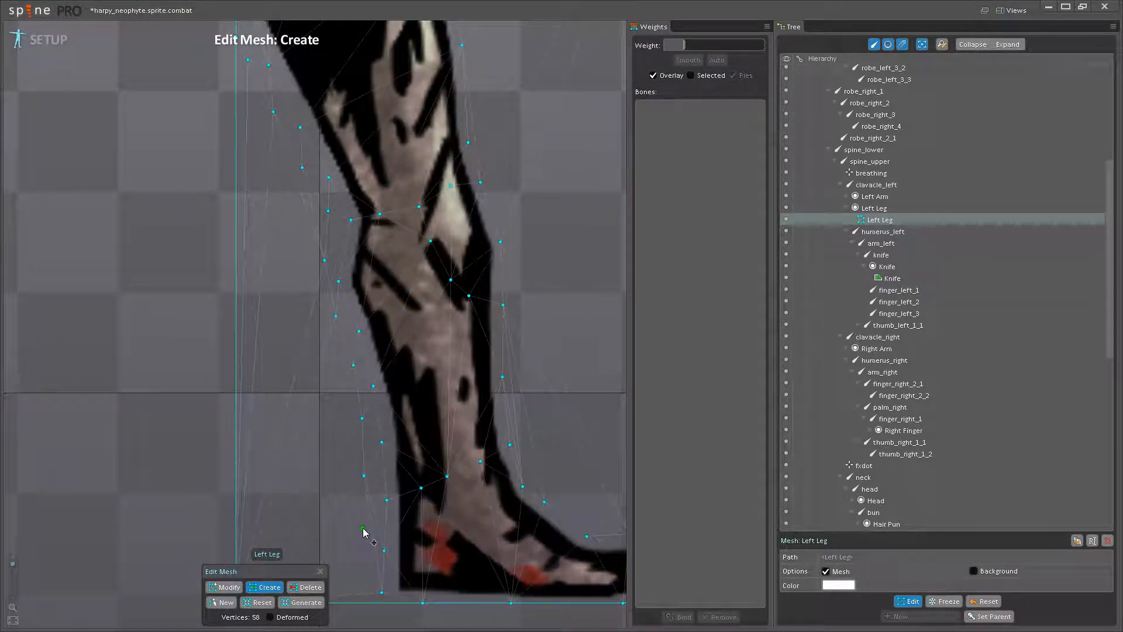
left_click_drag(367, 585, 372, 505)
scroll(367, 494, "down", 5)
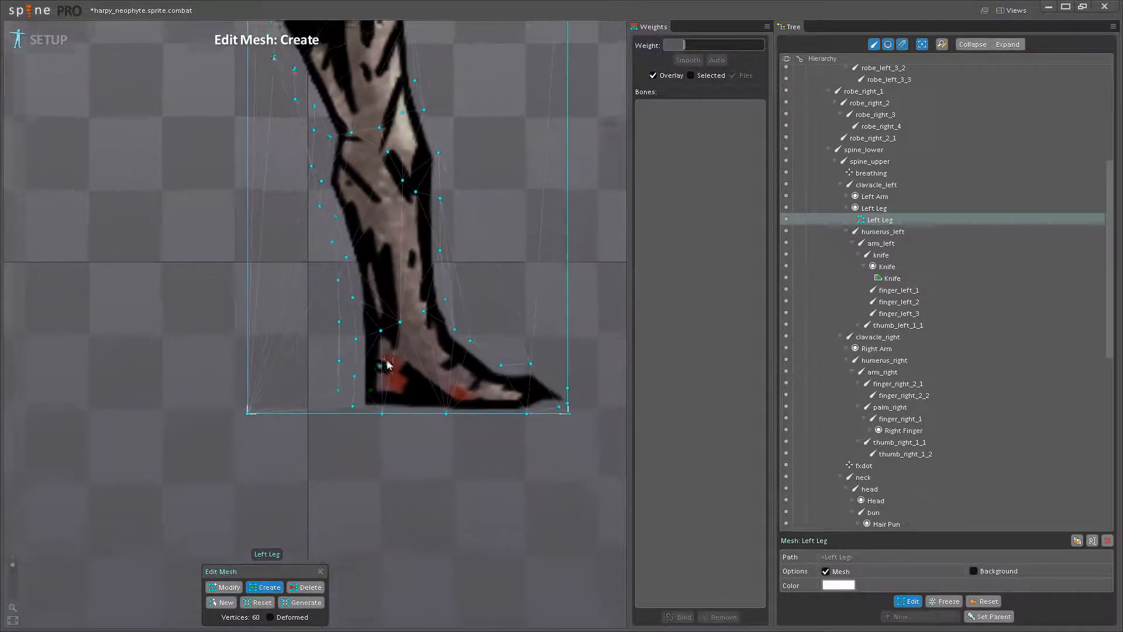
left_click(382, 379)
- Delete the four corner vertices of the Left Leg mesh
scroll(384, 379, "down", 2)
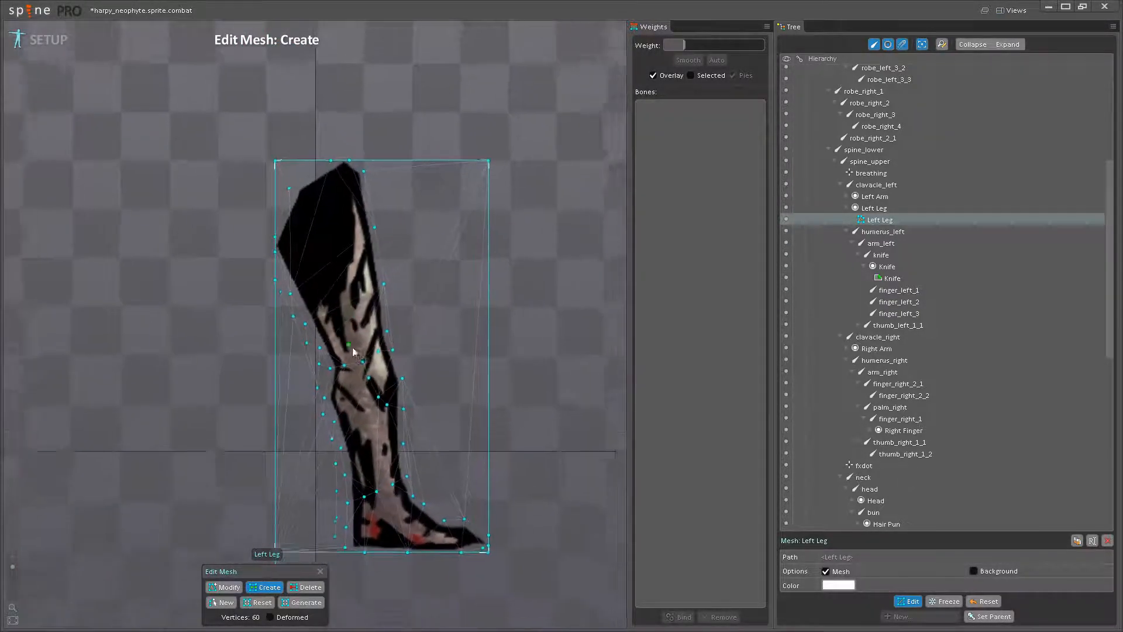
scroll(352, 371, "up", 4)
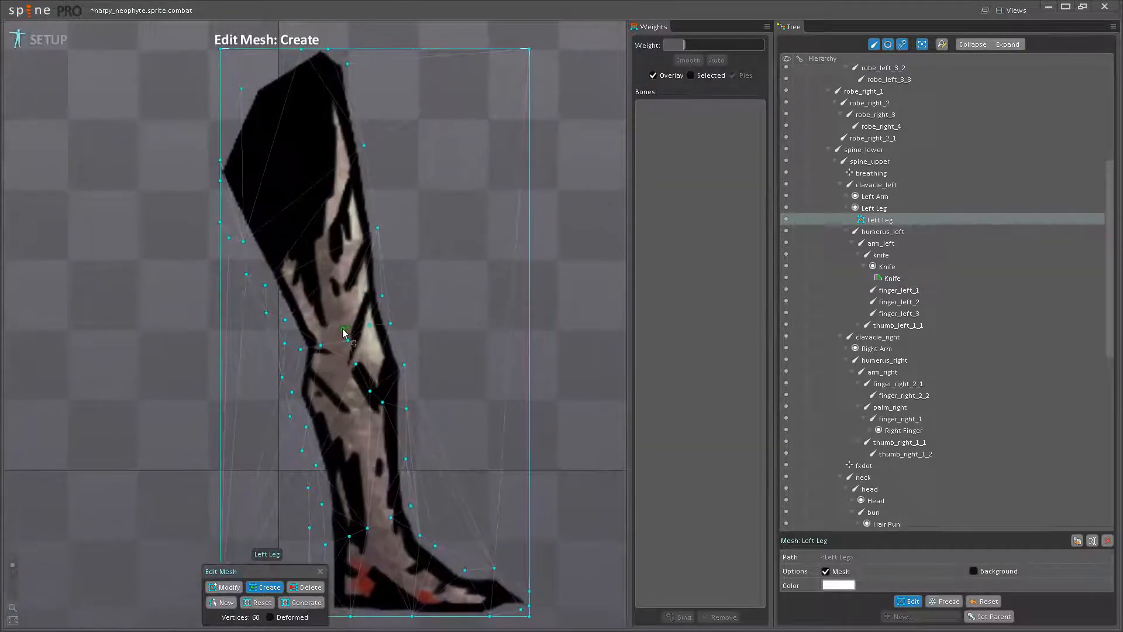
scroll(338, 333, "up", 4)
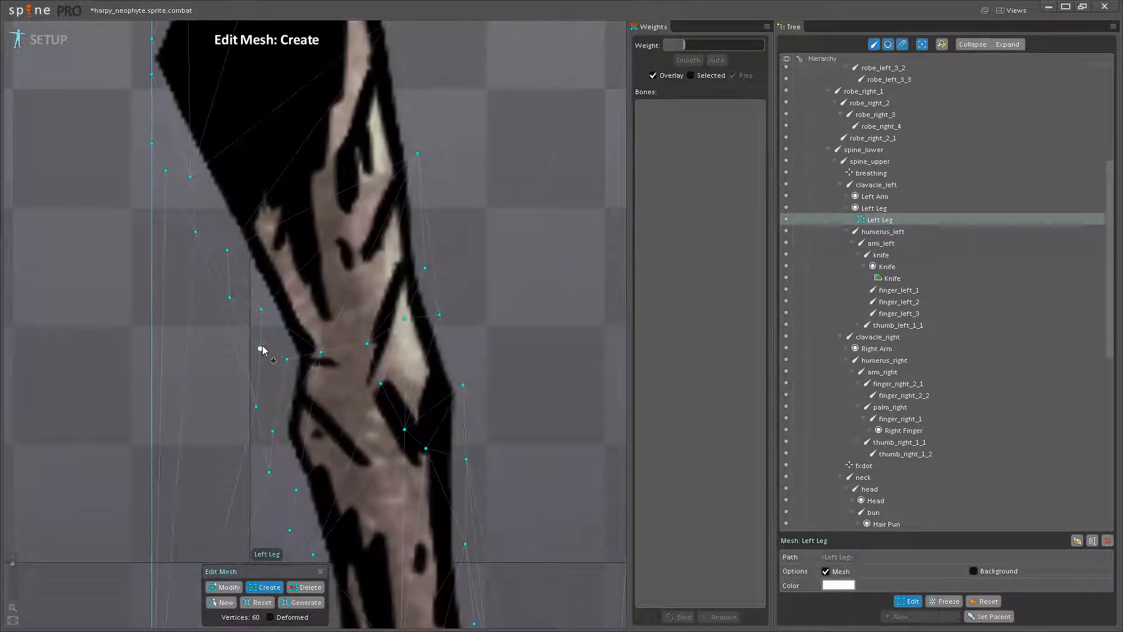
scroll(305, 345, "down", 5)
left_click(321, 588)
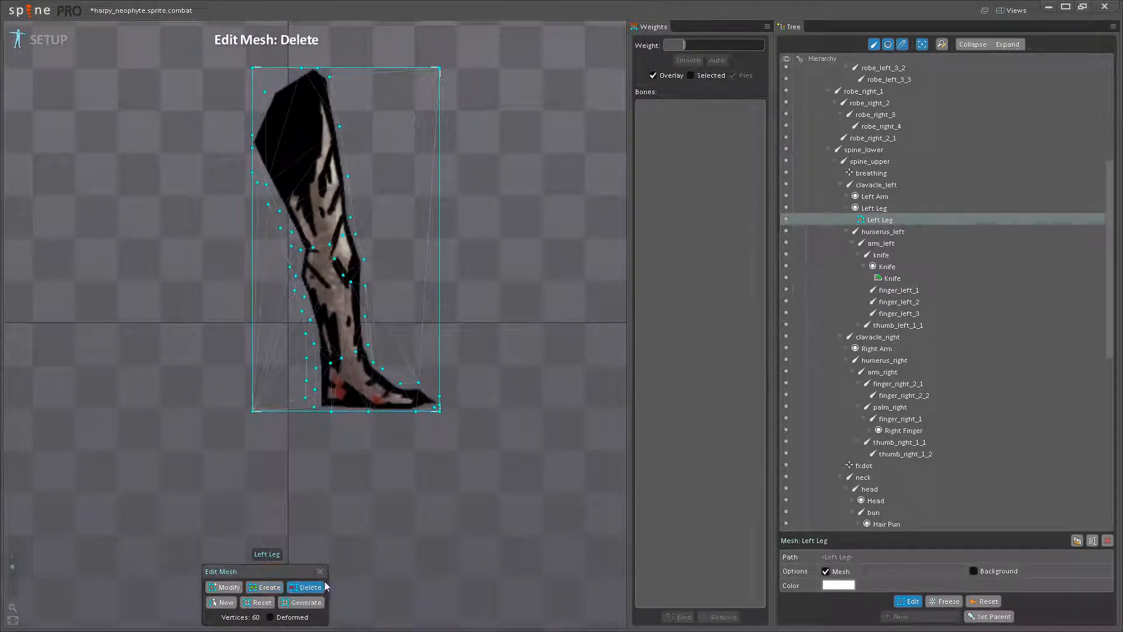
left_click(440, 68)
left_click(253, 68)
left_click(254, 412)
scroll(448, 412, "up", 2)
left_click(438, 411)
left_click_drag(440, 413, 557, 518)
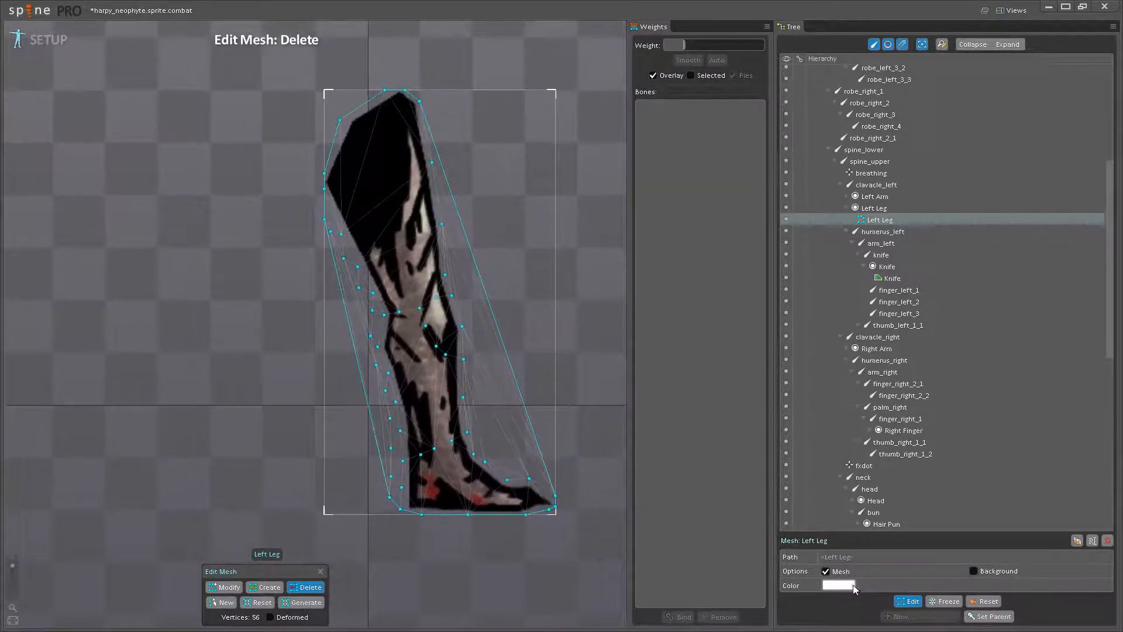
- Finish mesh editing and bind the Left Leg mesh to thigh_left, leg_left and foot_left
left_click(908, 606)
left_click(673, 617)
scroll(506, 374, "up", 3)
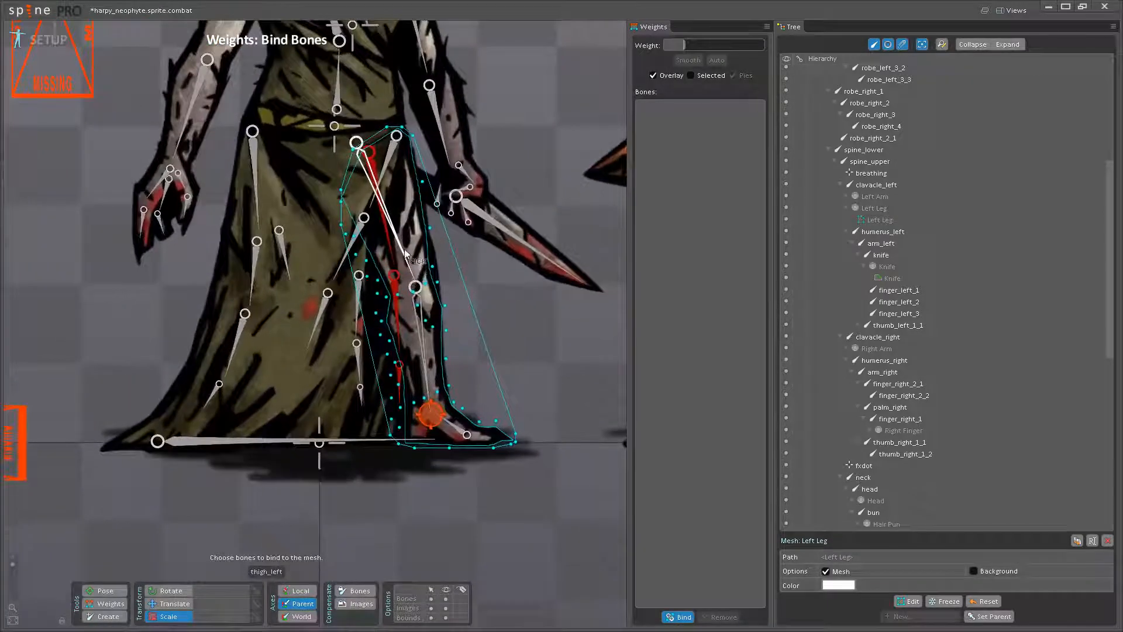
left_click(383, 205)
left_click(413, 316)
scroll(418, 392, "up", 1)
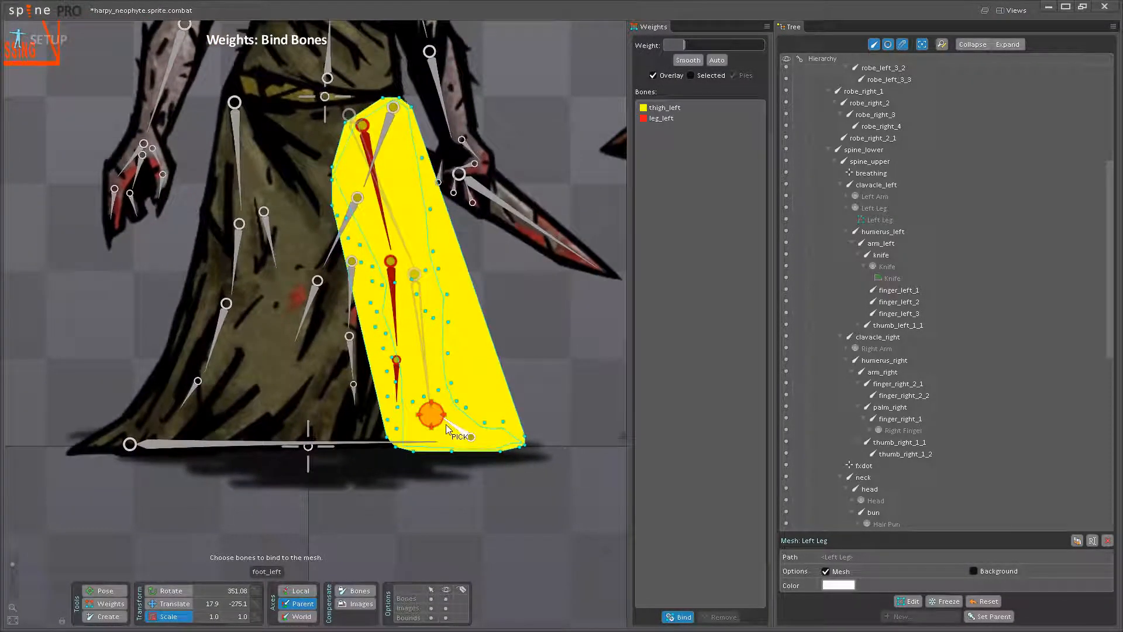
left_click(449, 426)
scroll(441, 361, "down", 2)
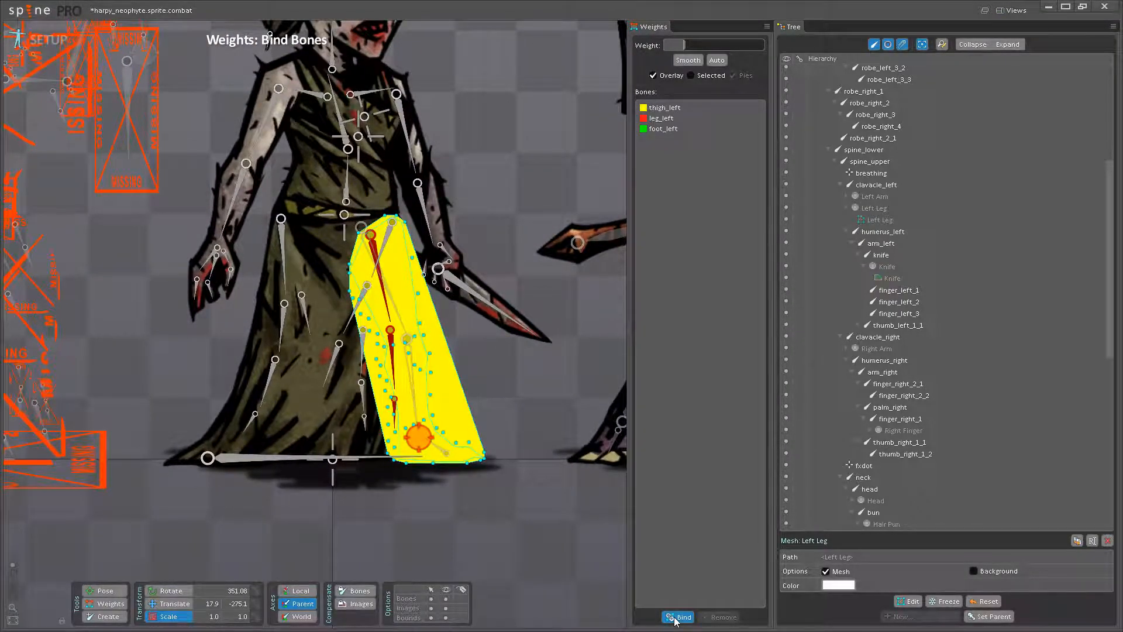
left_click(679, 617)
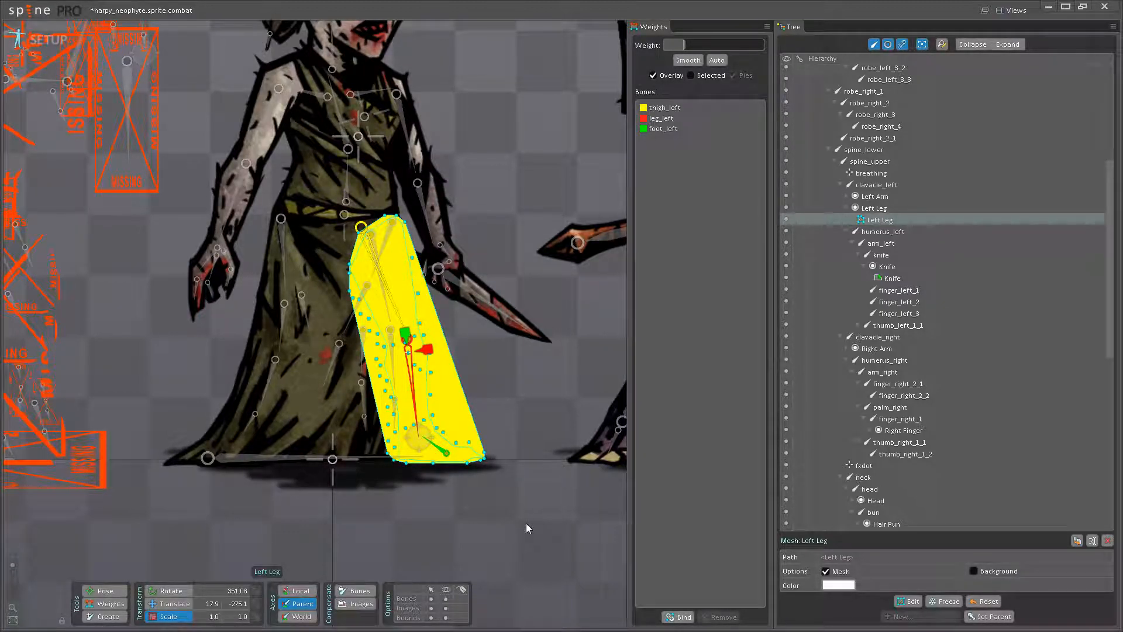
- Start editing the Left Leg mesh's weights and give leg_left 100% influence over the front and middle shin vertices below the knee
left_click_drag(231, 212, 239, 244)
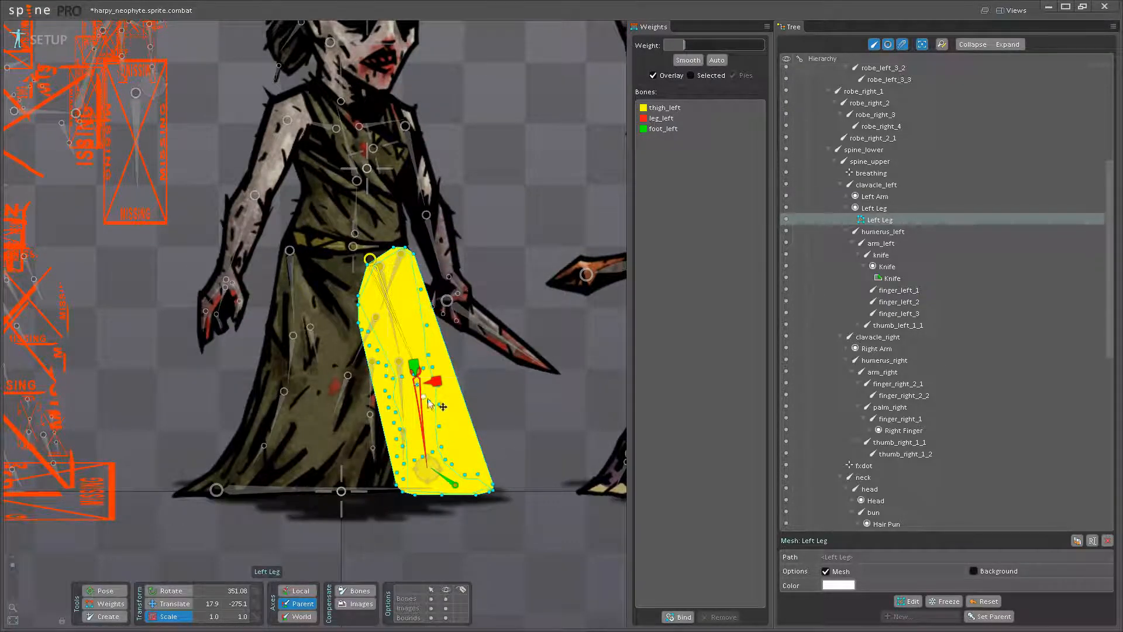
left_click(117, 601)
scroll(421, 421, "up", 4)
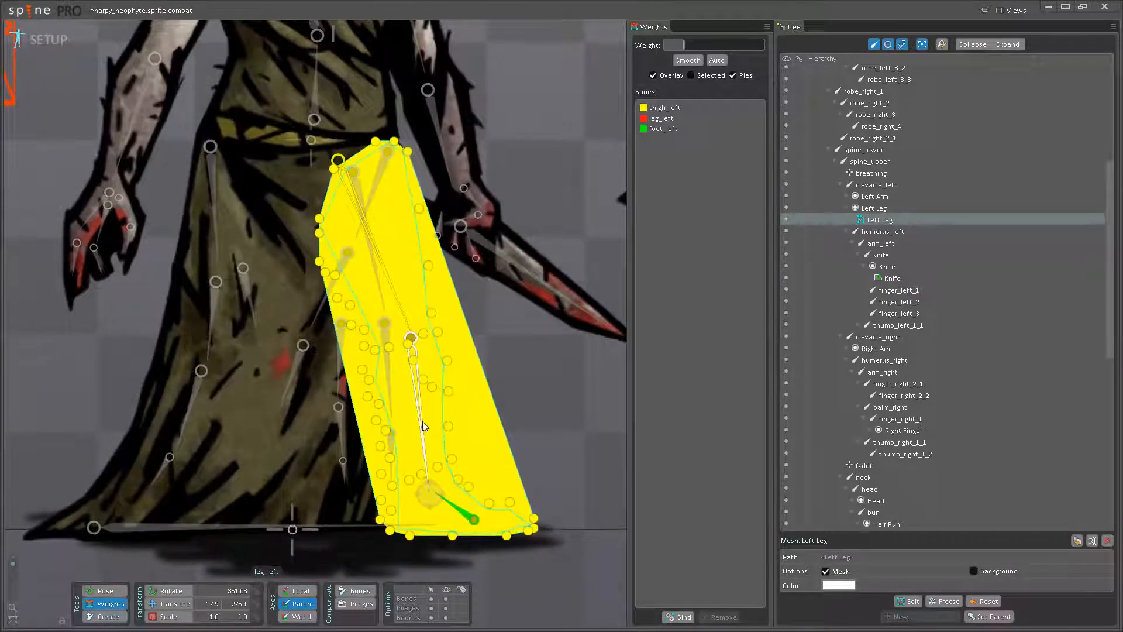
scroll(400, 388, "up", 2)
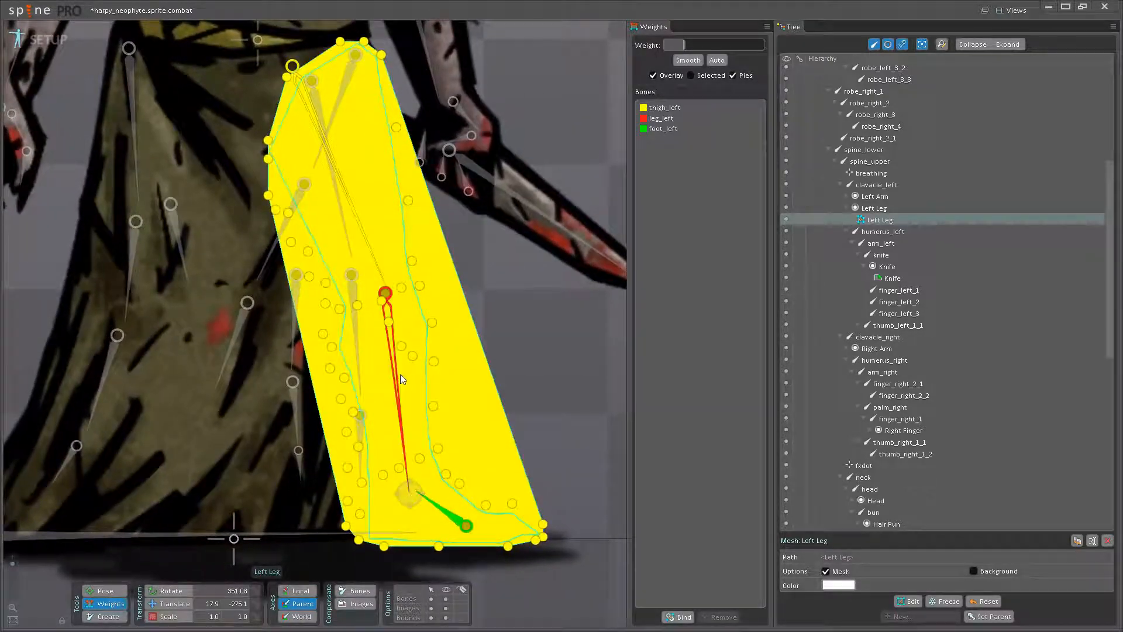
left_click(402, 346)
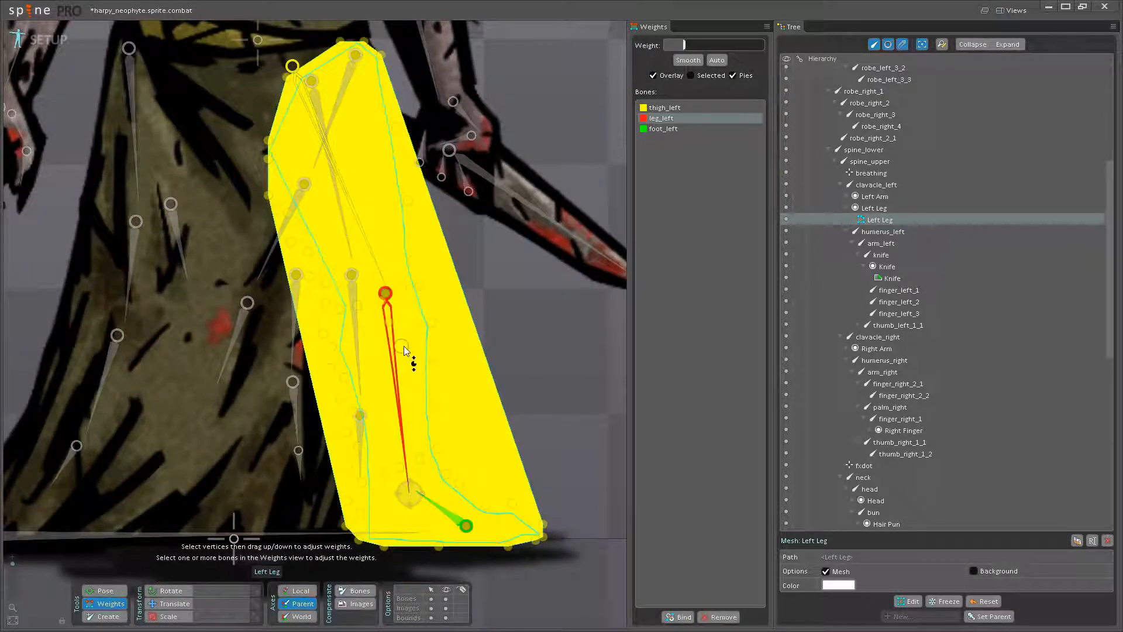
left_click_drag(434, 361, 440, 214)
left_click_drag(434, 408, 449, 278)
left_click_drag(432, 323, 417, 164)
left_click_drag(379, 340, 367, 169)
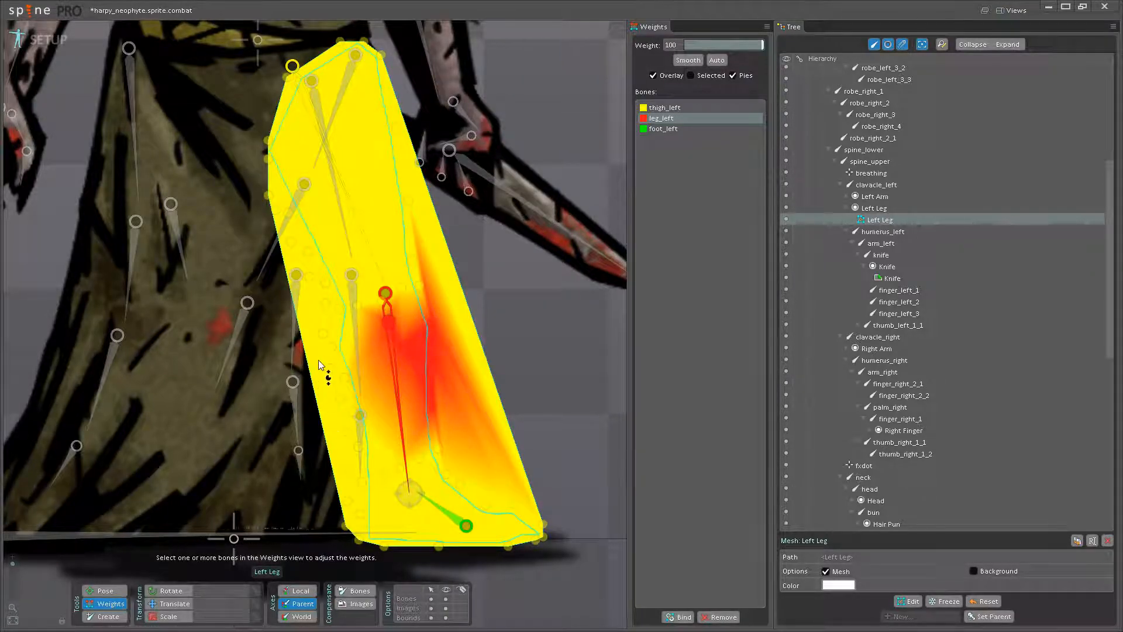
- Extend leg_left's full 100% influence over the vertices behind the calf and along the shin down to the ankle
left_click_drag(332, 348, 326, 234)
left_click_drag(344, 382, 336, 280)
left_click_drag(344, 401, 360, 280)
left_click_drag(347, 433, 370, 269)
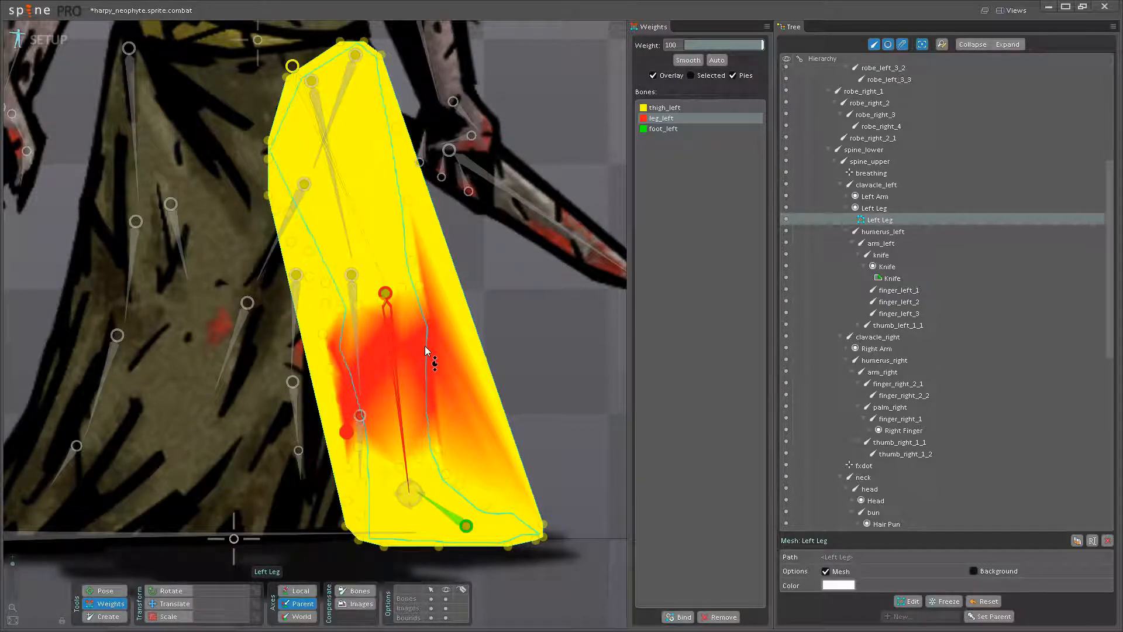
scroll(425, 350, "up", 3)
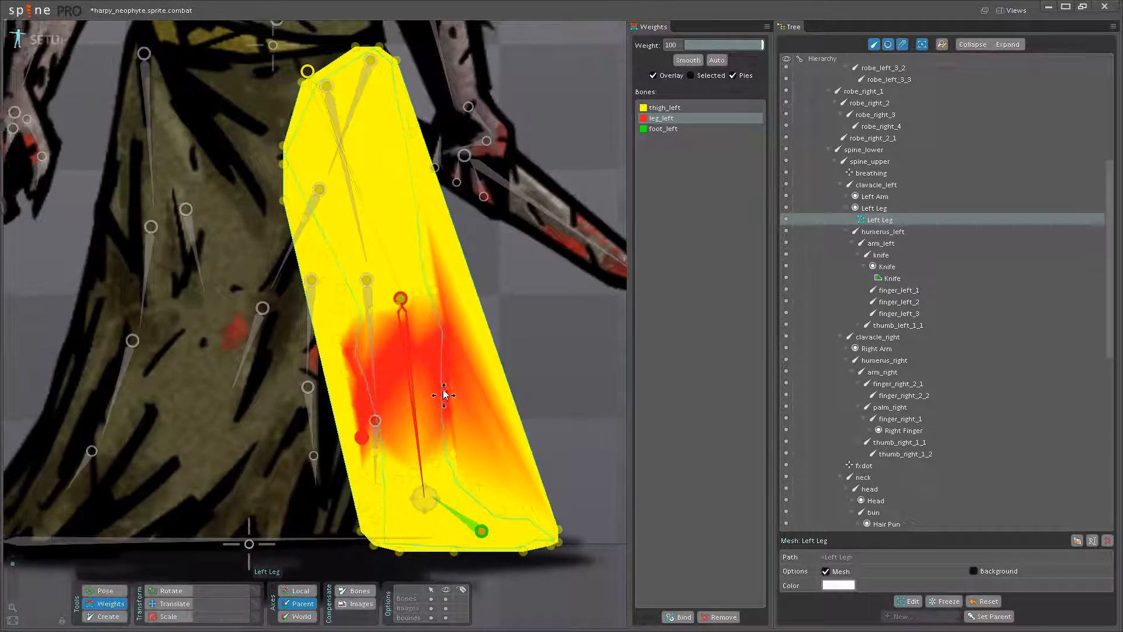
scroll(401, 371, "down", 2)
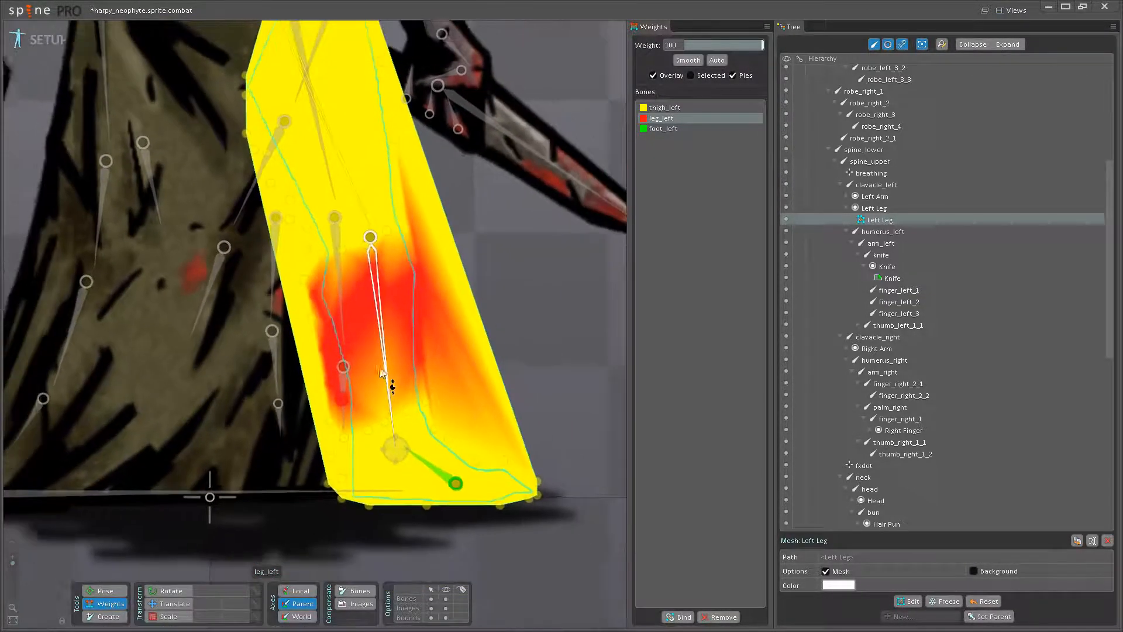
left_click_drag(329, 375, 332, 228)
left_click_drag(375, 369, 351, 286)
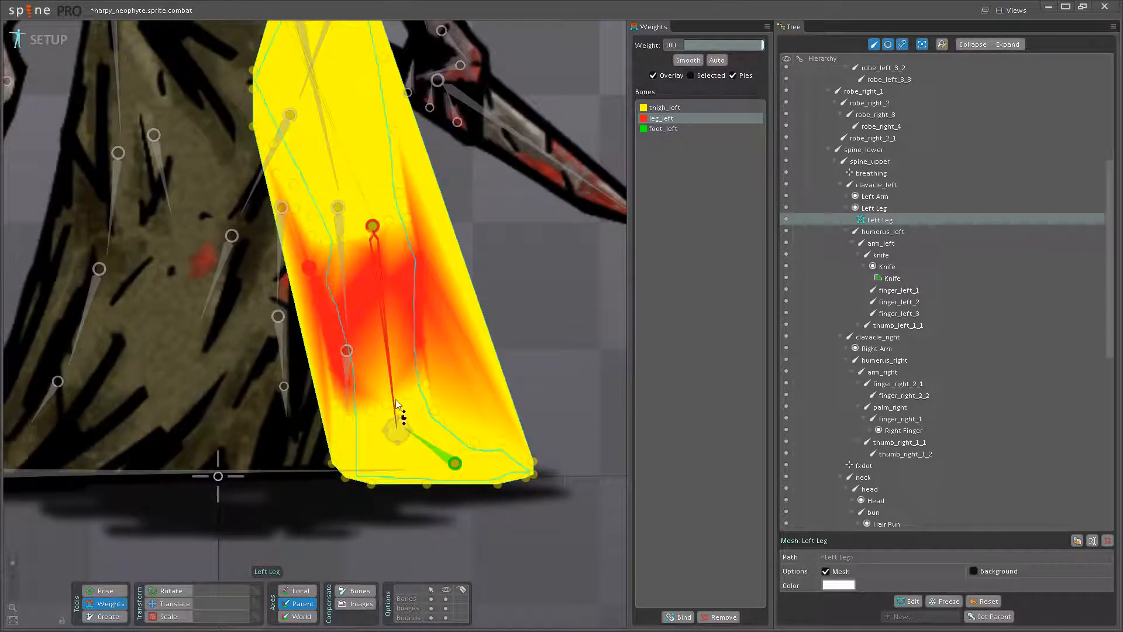
left_click_drag(419, 396, 392, 242)
left_click_drag(331, 403, 375, 353)
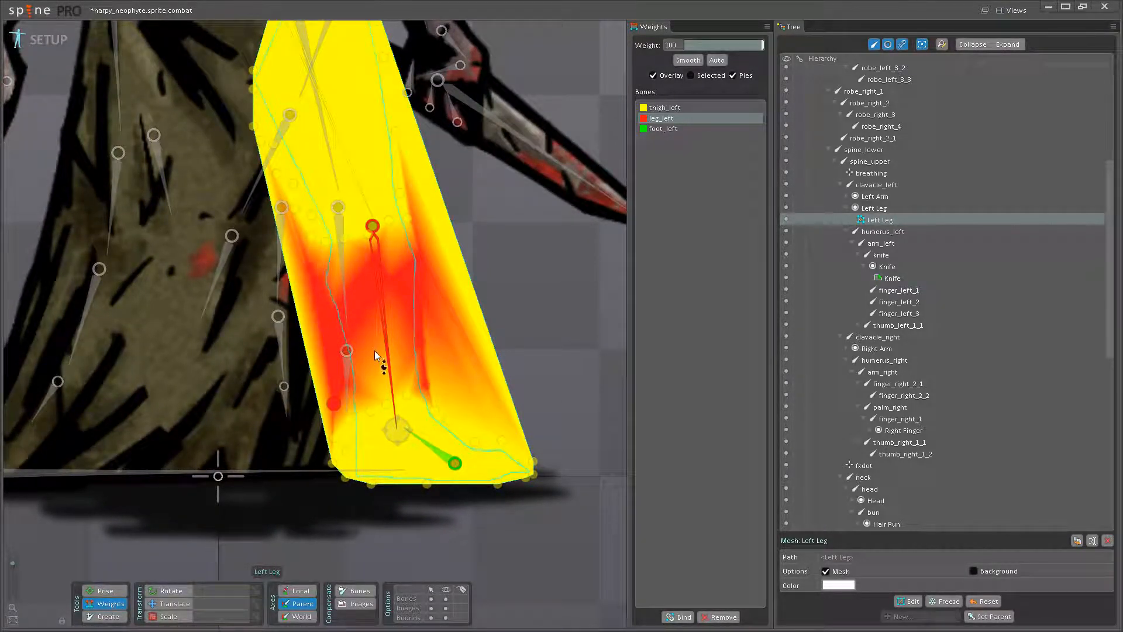
- Blend leg_left partially into the ankle and knee vertices, with about 40% at the middle of the ankle
mouse_move(384, 404)
left_mouse_down()
mouse_move(384, 366)
mouse_move(410, 351)
mouse_move(376, 402)
mouse_move(376, 375)
mouse_move(390, 402)
left_mouse_up()
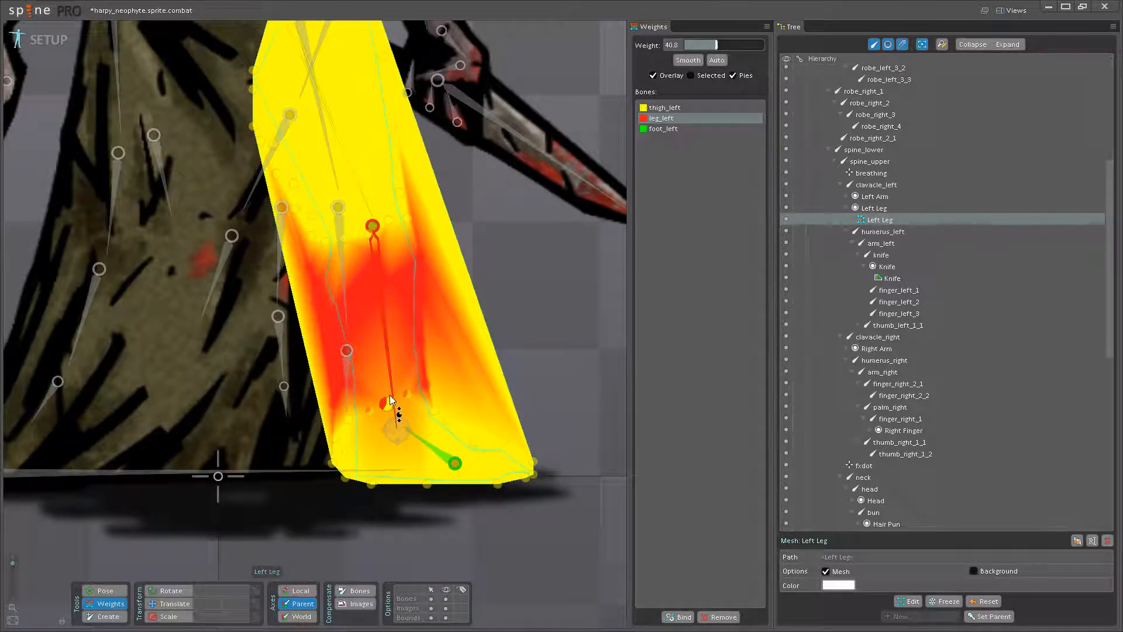
left_click_drag(390, 246, 417, 337)
mouse_move(349, 384)
left_mouse_down()
mouse_move(364, 360)
mouse_move(338, 379)
mouse_move(344, 366)
left_mouse_up()
left_click_drag(399, 451, 363, 276)
- Give foot_left 100% influence over the vertices on the instep and around the toes
scroll(398, 419, "up", 1)
left_click(398, 418)
left_click_drag(411, 390, 409, 331)
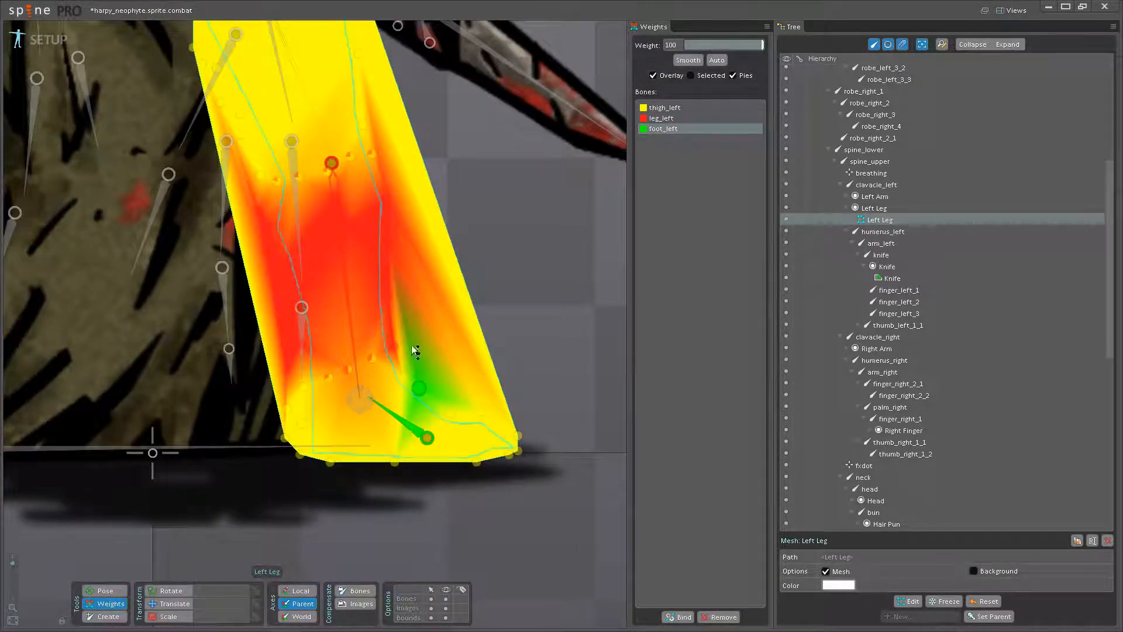
left_click_drag(448, 412, 459, 275)
left_click_drag(476, 460, 486, 357)
left_click_drag(517, 451, 495, 345)
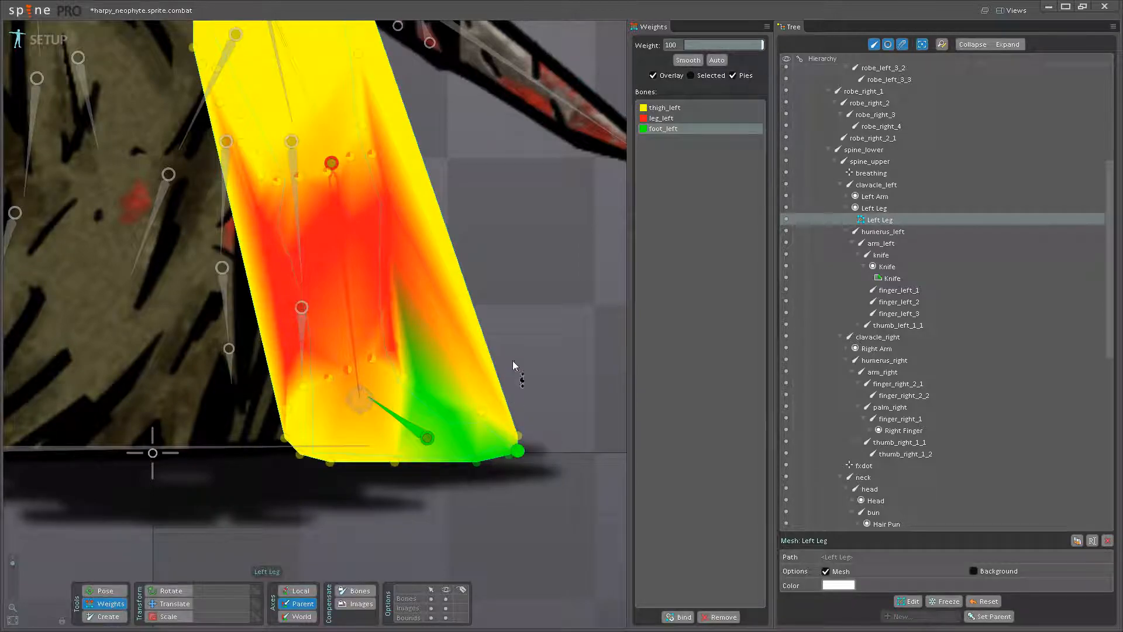
left_click_drag(519, 436, 502, 341)
left_click_drag(482, 413, 473, 328)
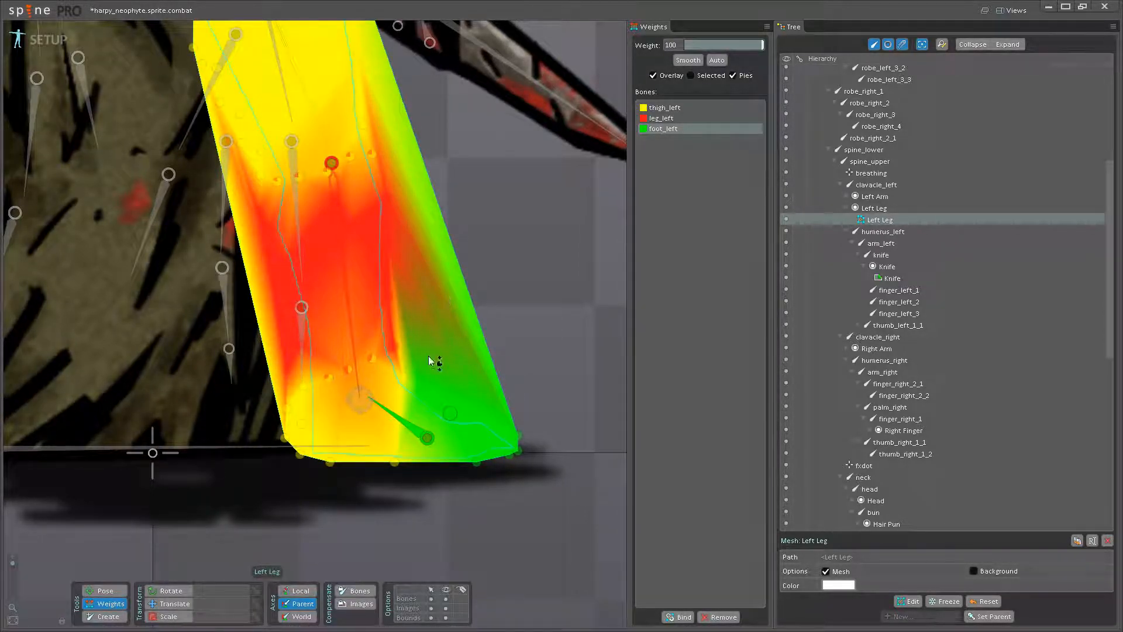
- Assign the sole and heel vertices of the Left Leg mesh fully to foot_left
left_click_drag(409, 378, 416, 279)
left_click_drag(376, 400, 437, 402)
left_click_drag(391, 463, 404, 345)
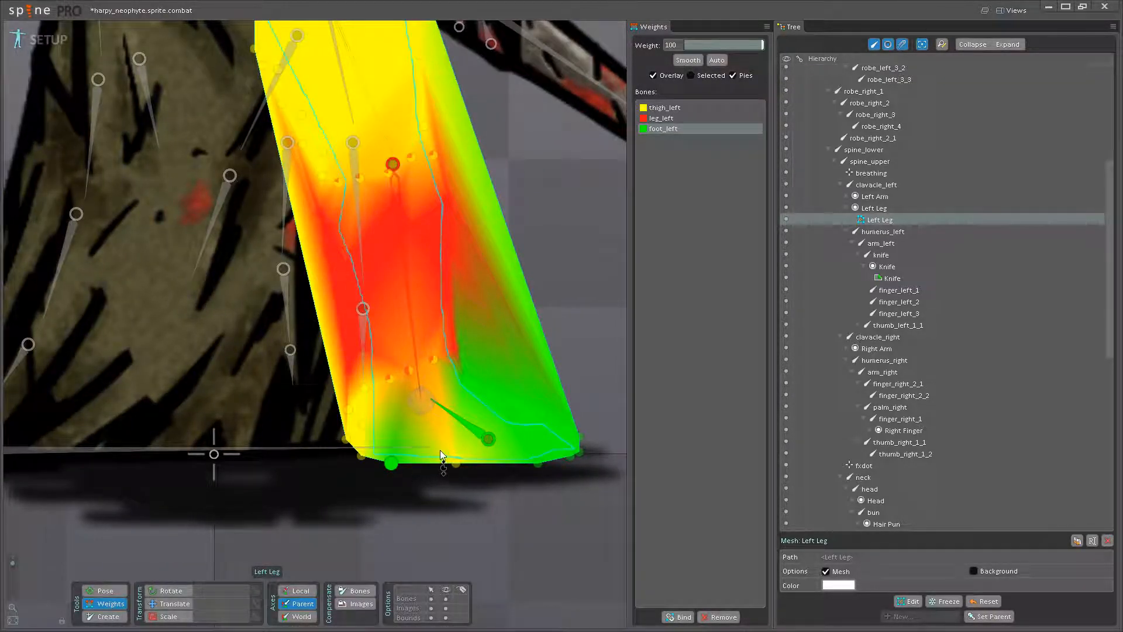
left_click_drag(456, 463, 444, 282)
left_click_drag(361, 455, 358, 351)
left_click_drag(345, 438, 364, 377)
left_click_drag(349, 410, 369, 261)
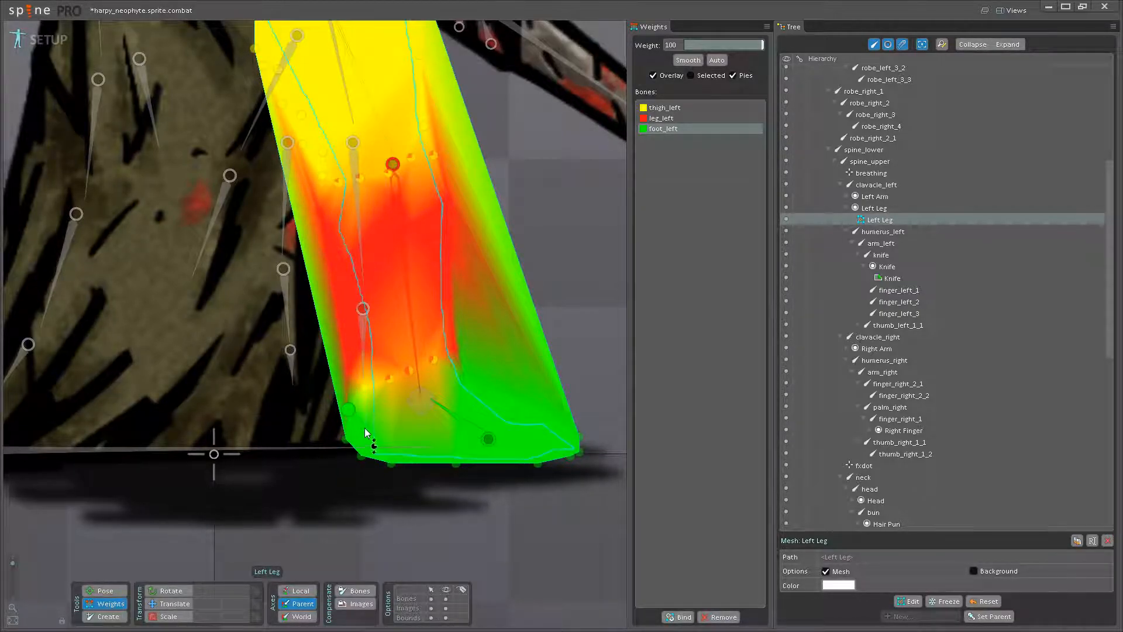
- Raise foot_left's weight to 100% on the remaining vertices across the ankle
left_click_drag(365, 388, 372, 316)
left_click_drag(388, 347, 448, 327)
scroll(403, 411, "up", 2)
scroll(404, 416, "up", 1)
left_click_drag(405, 439, 417, 327)
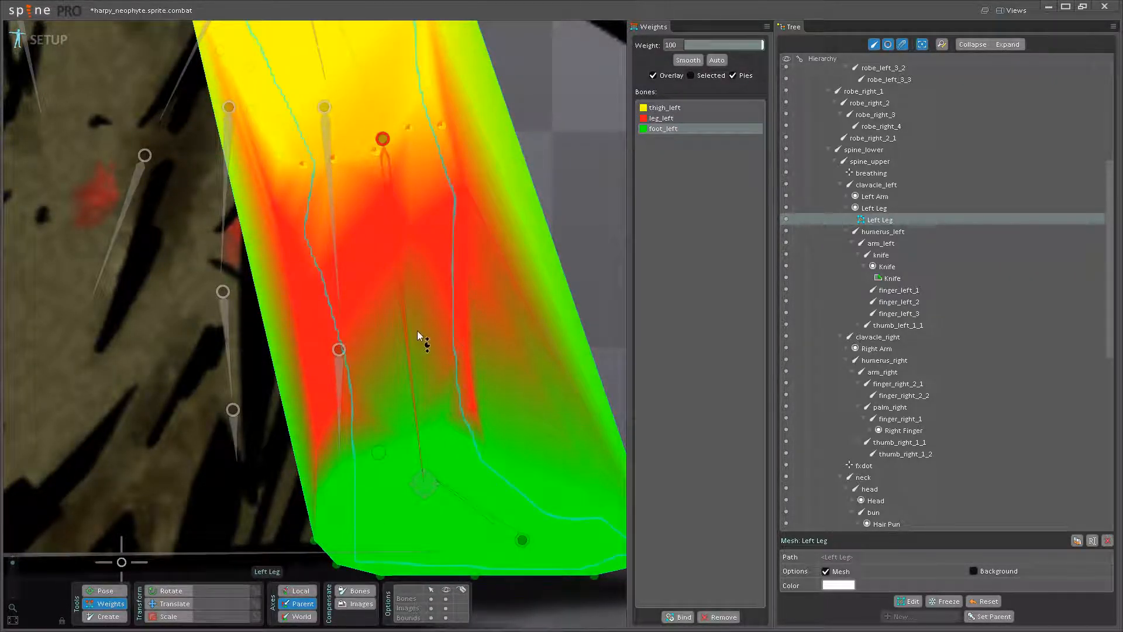
- Blend leg_left back into the upper ankle vertices, with about 30% on the front one
left_click(409, 349)
left_click_drag(417, 413, 417, 409)
left_click_drag(379, 449, 458, 388)
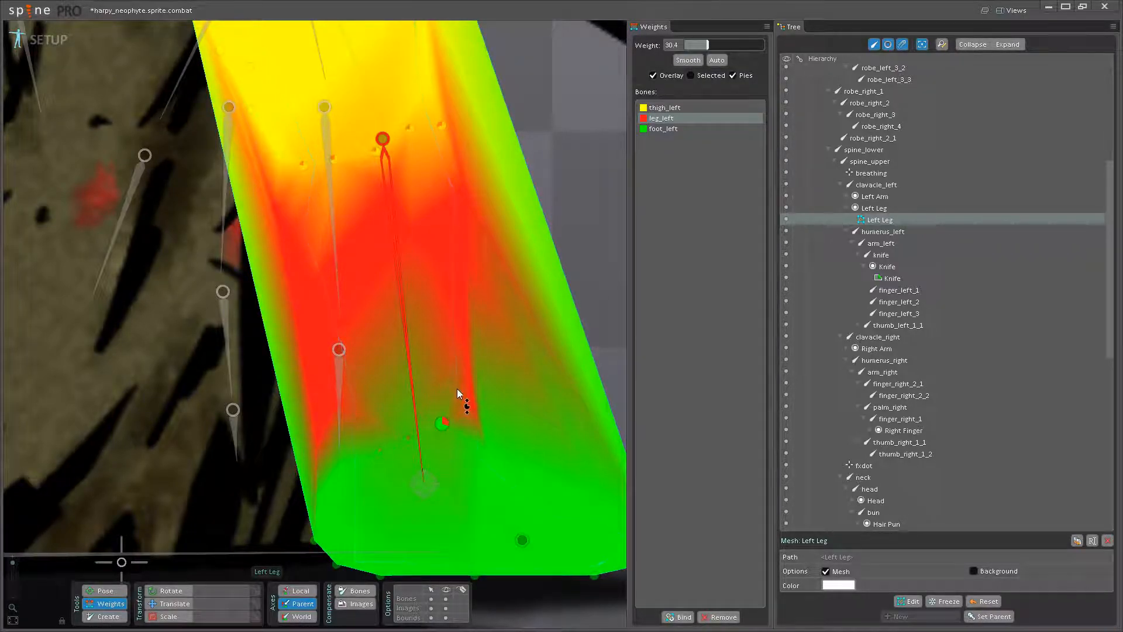
scroll(443, 367, "down", 4)
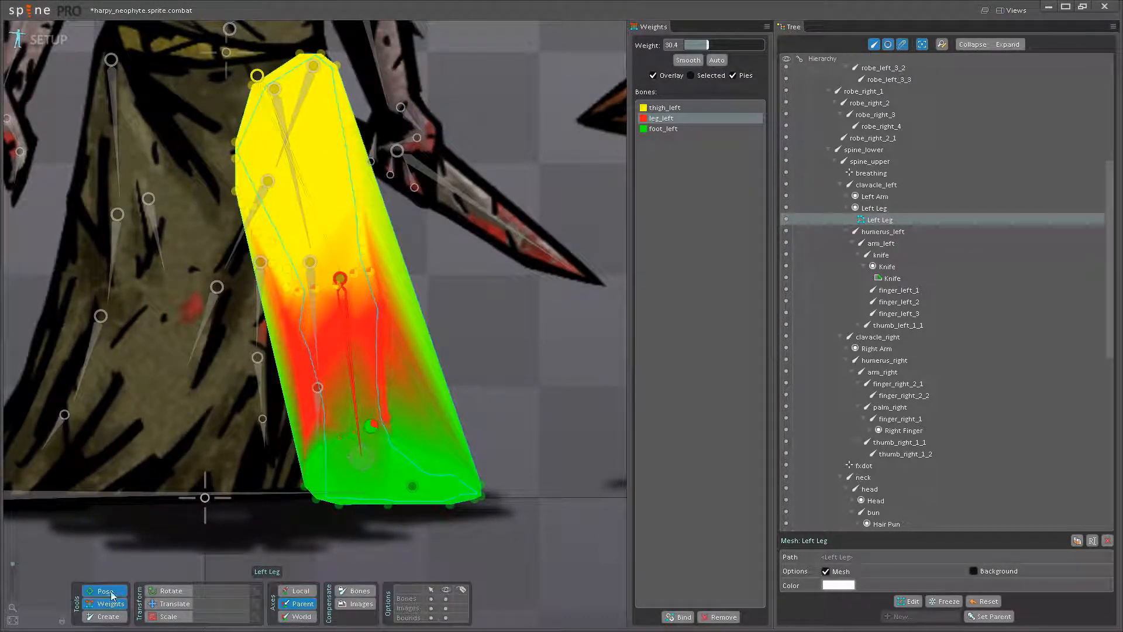
- Test the leg's deformation by lowering the hips bone, and undo the move
left_click(106, 591)
left_click(170, 603)
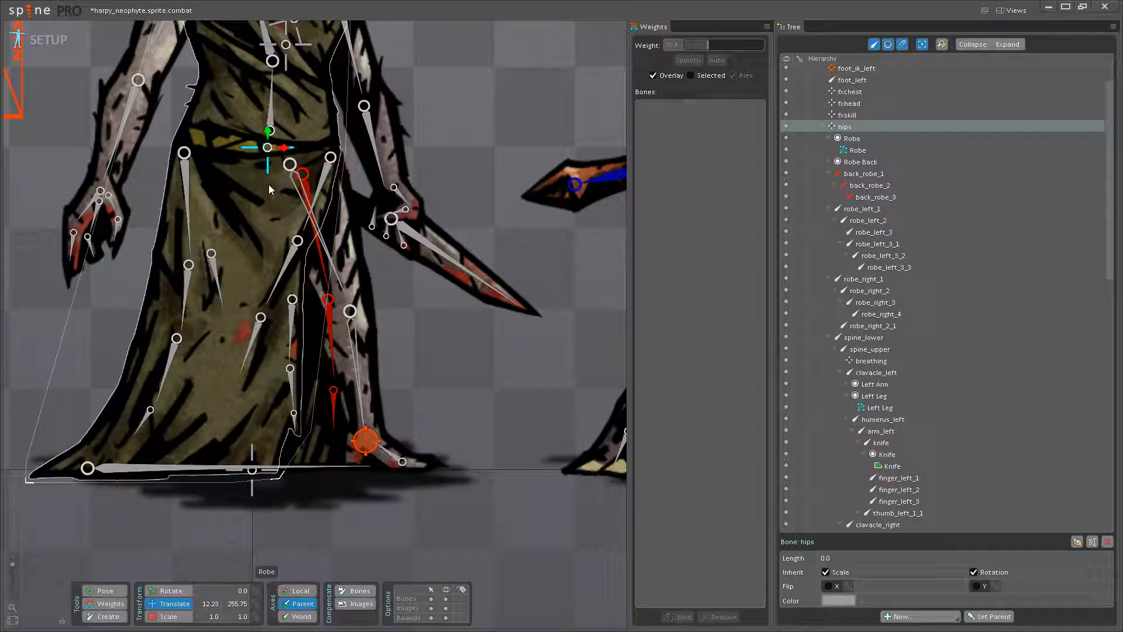
left_click_drag(268, 148, 268, 172)
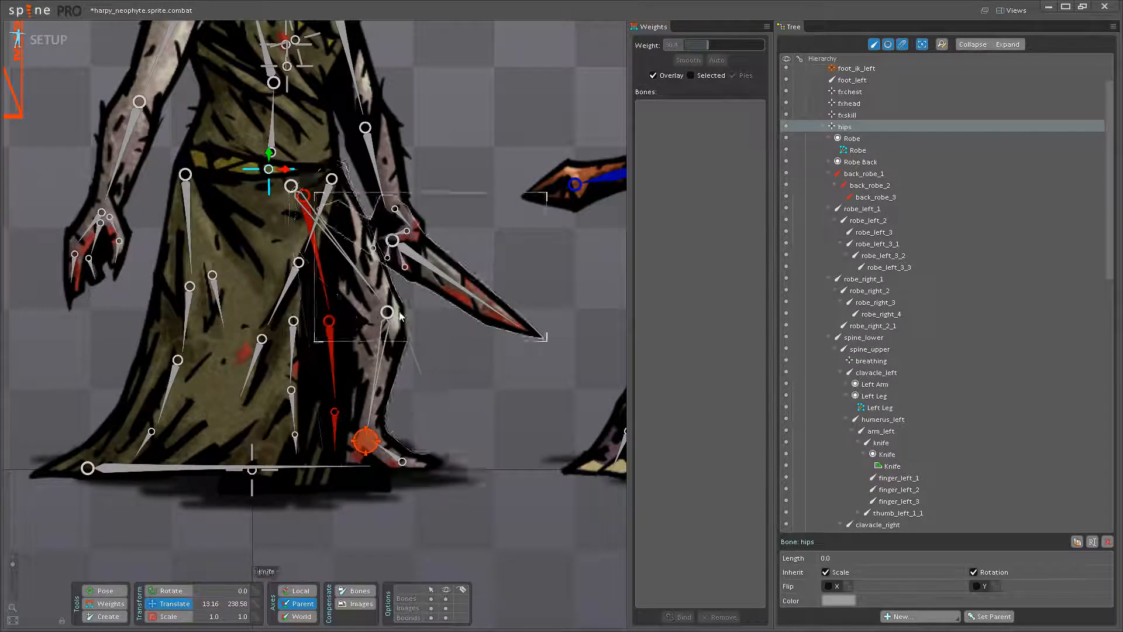
key("ctrl+z")
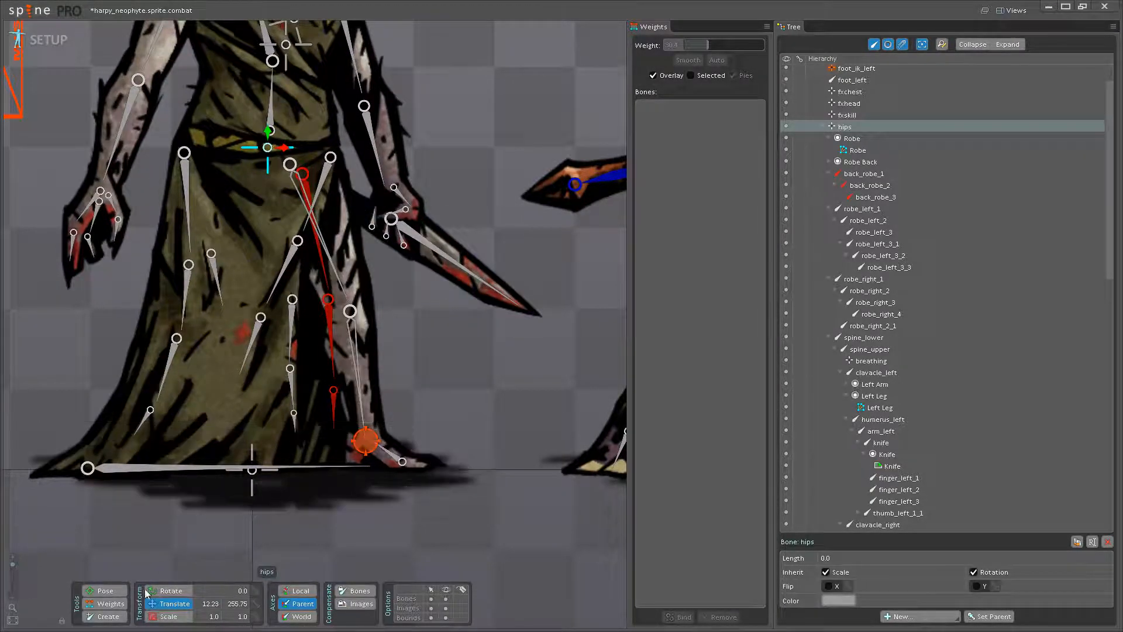
- Adjust leg_left's weight on the knee vertices, to about 35% in front of the joint and 44% behind it
left_click(119, 607)
scroll(293, 372, "up", 1)
scroll(388, 279, "up", 4)
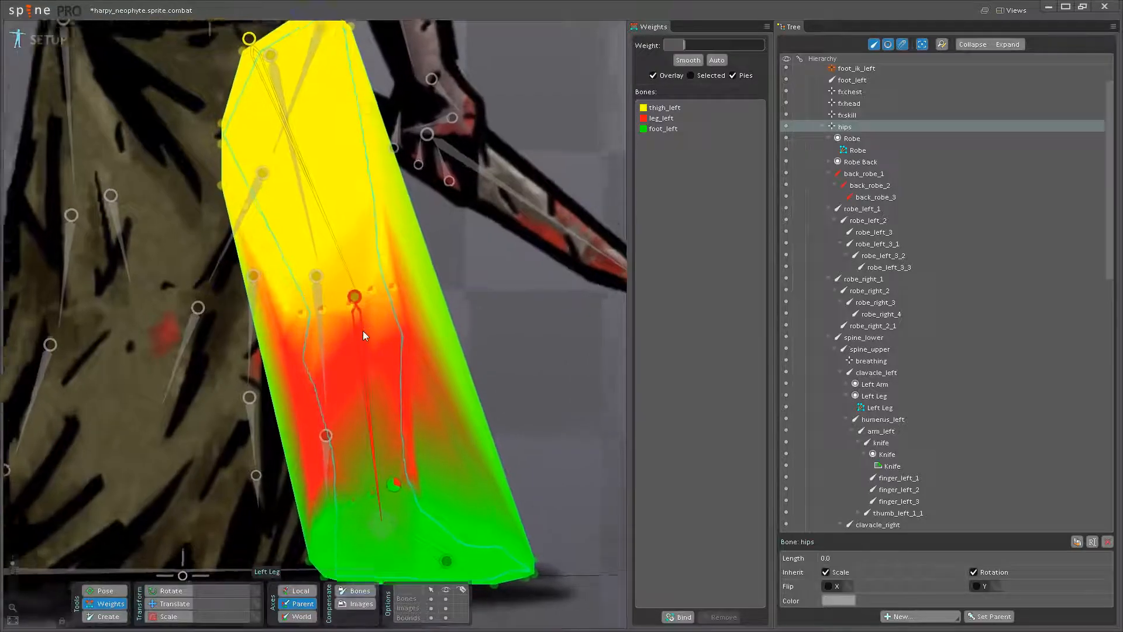
left_click(363, 329)
left_click(404, 331)
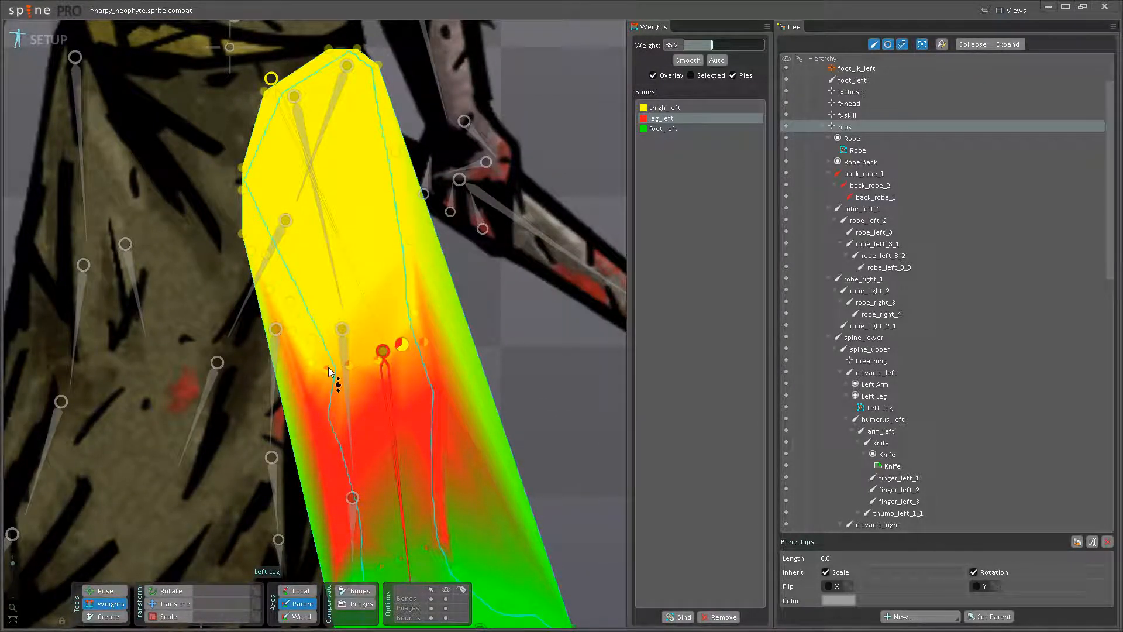
left_click_drag(328, 367, 360, 341)
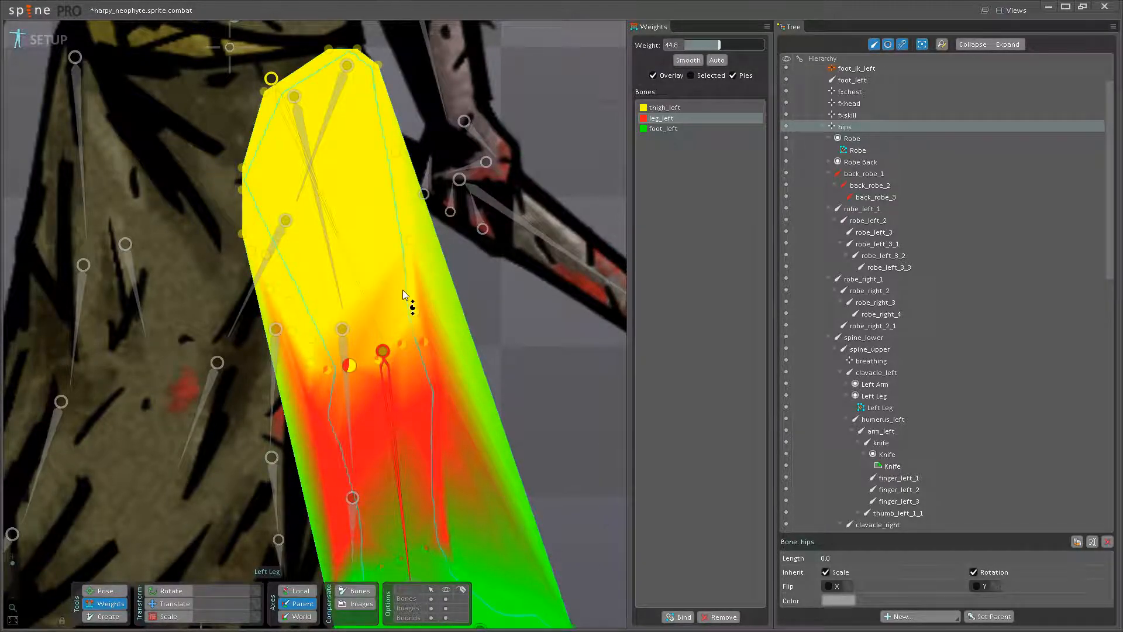
- Rebalance the rear knee vertices, set leg_left's weight at the knee joint to 44%, and save the project
left_click(345, 273)
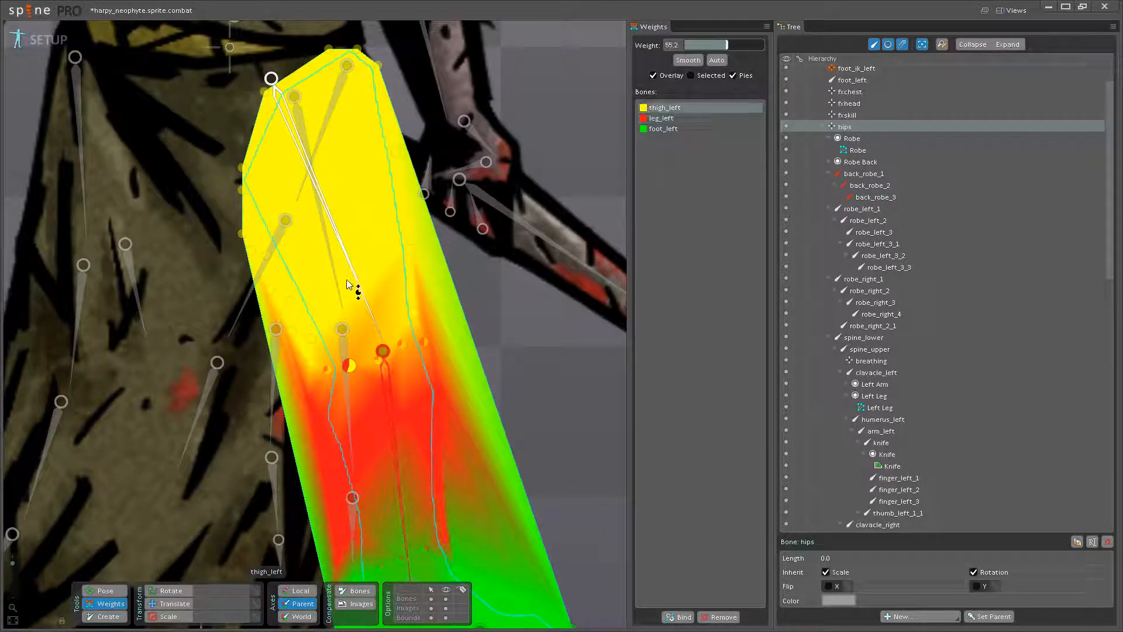
left_click(385, 366)
left_click_drag(311, 365, 334, 362)
left_click(384, 361)
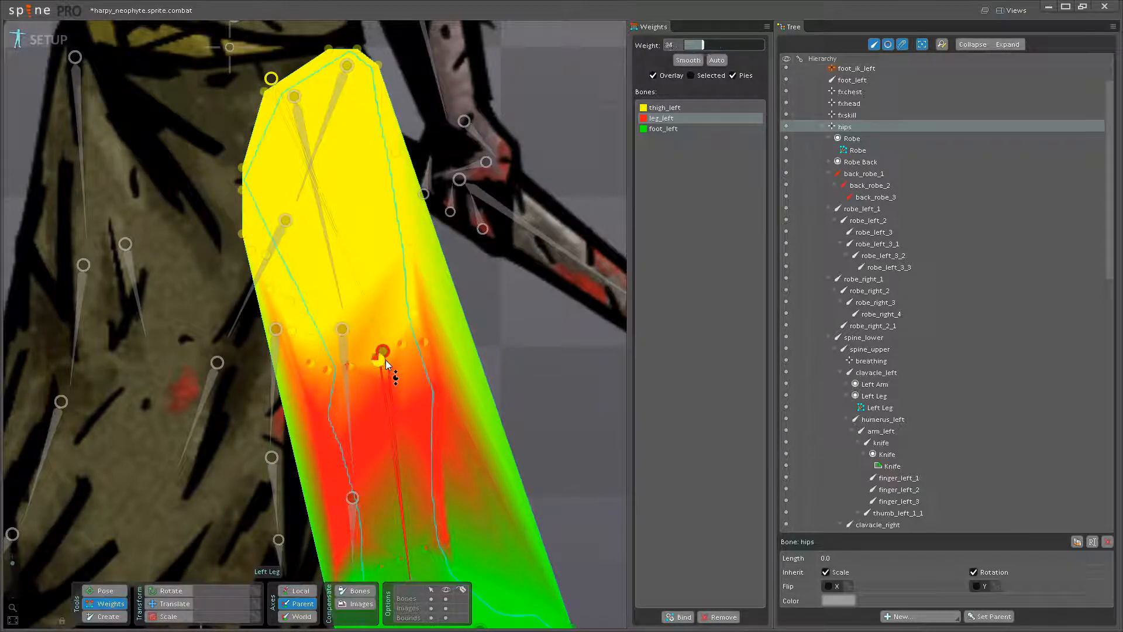
left_click_drag(387, 354, 388, 336)
key("ctrl+s")
- Recheck the knee bend by lowering the hips bone, undo the move and return to weight editing
scroll(304, 325, "down", 3)
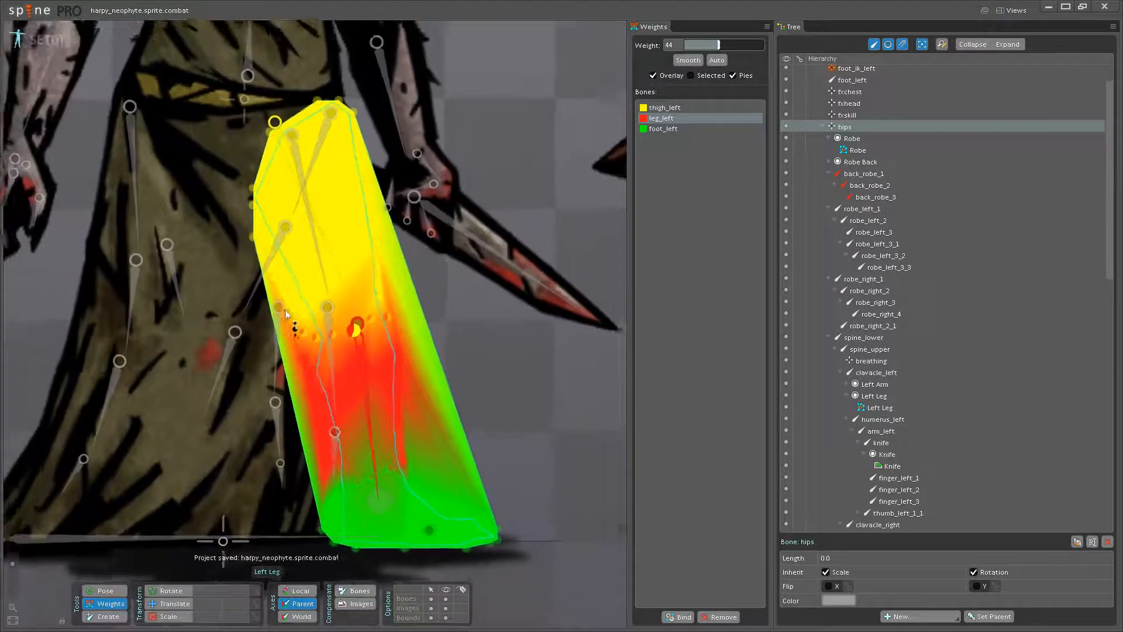
left_click(104, 590)
left_click_drag(286, 168, 283, 207)
key("ctrl+z")
left_click(169, 604)
left_click(112, 605)
key("ctrl+z")
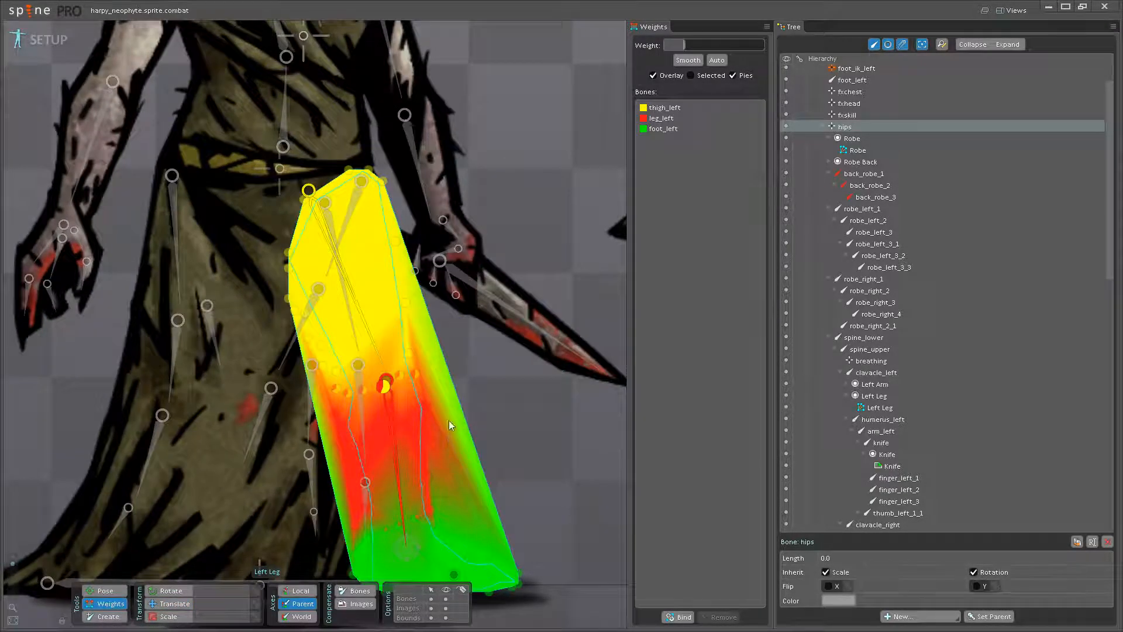
- Rebalance thigh_left's influence around the knee, to about 79% above the front, 46% just below it and 61% toward the back
scroll(399, 377, "up", 3)
left_click(363, 328)
left_click_drag(424, 372, 430, 341)
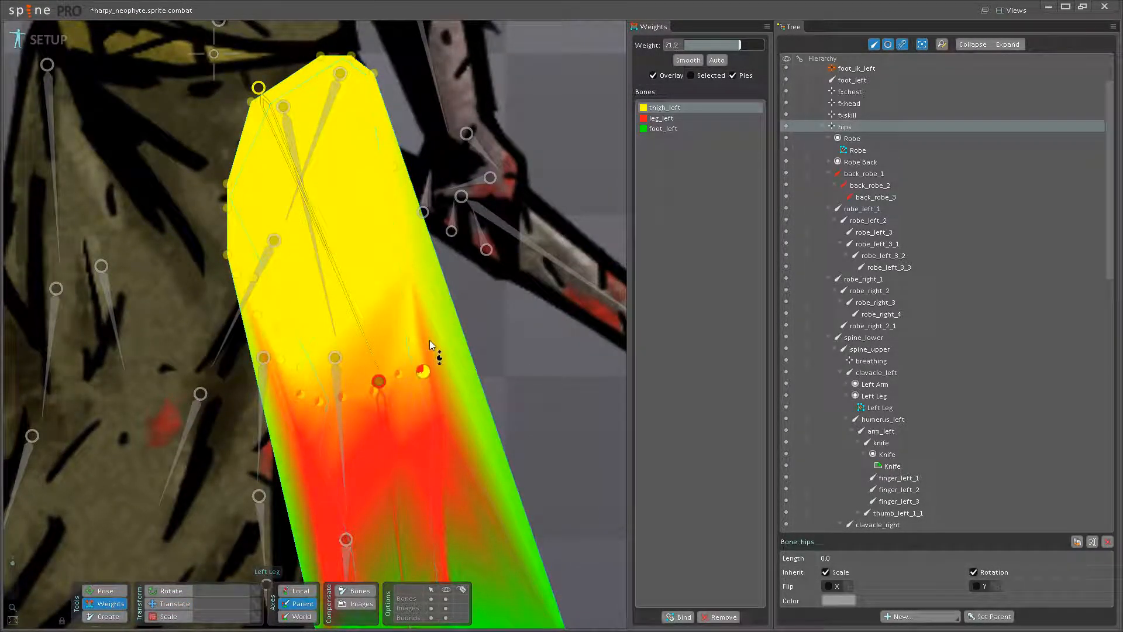
left_click_drag(445, 424, 423, 359)
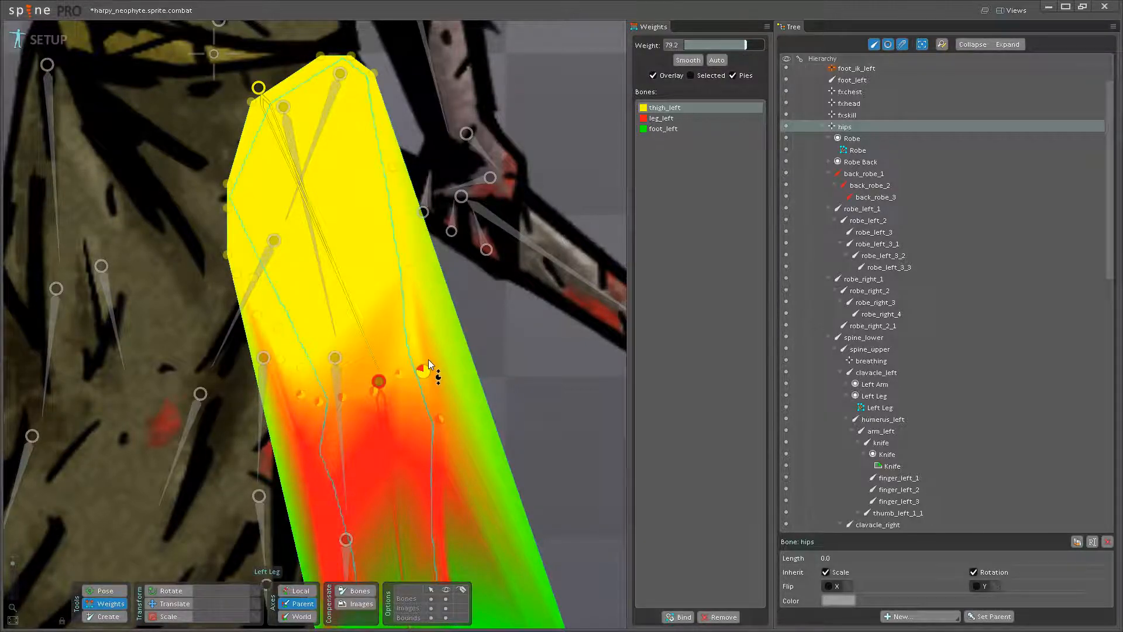
left_click_drag(356, 414, 433, 371)
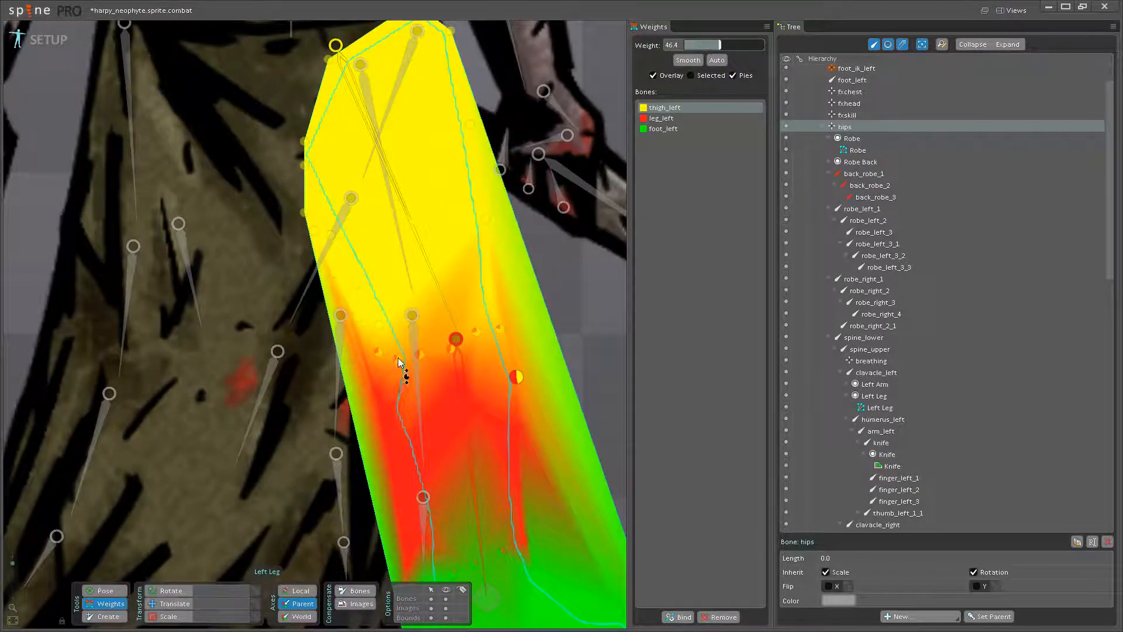
left_click_drag(377, 337, 422, 349)
left_click(420, 355)
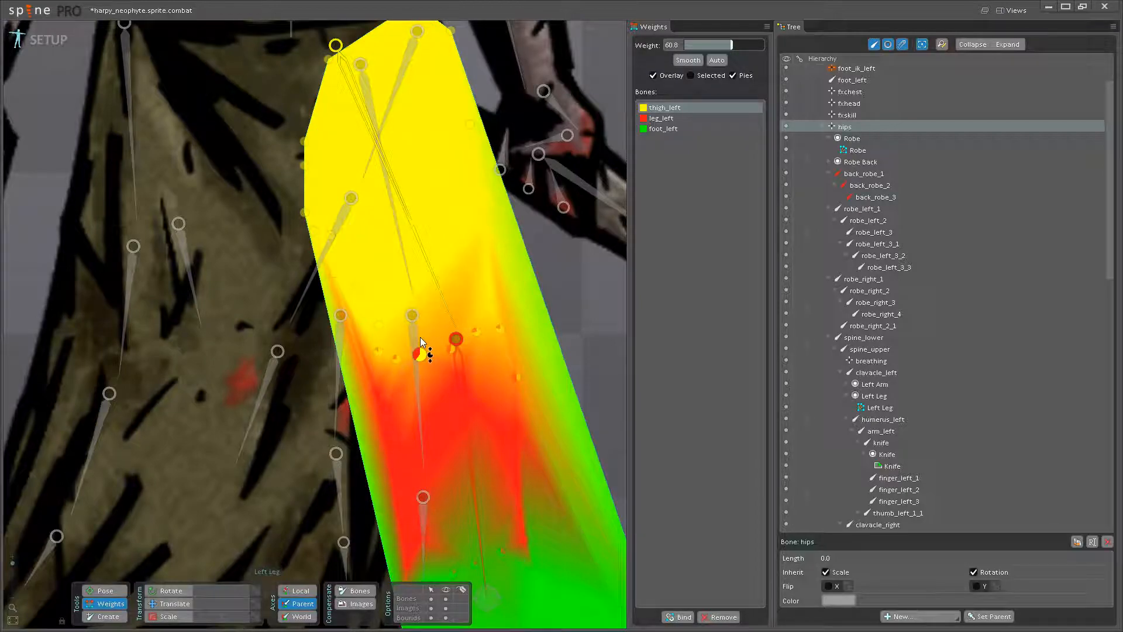
- Lower the hips bone in pose mode to examine how the reweighted knee bends
scroll(417, 358, "down", 3)
key("v")
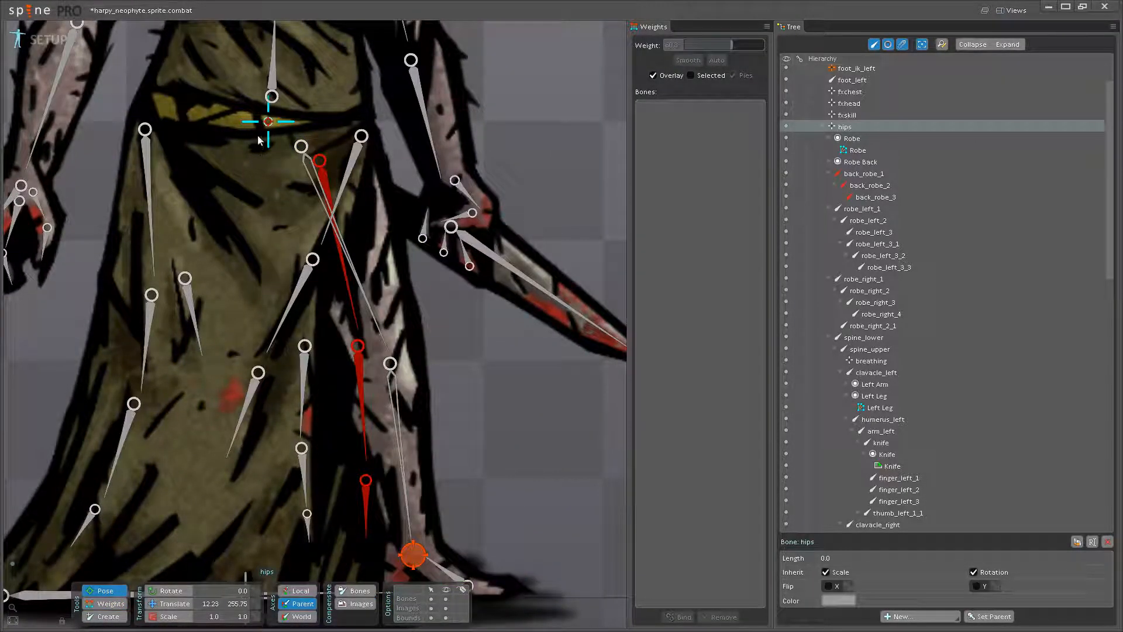
left_click_drag(273, 124, 276, 151)
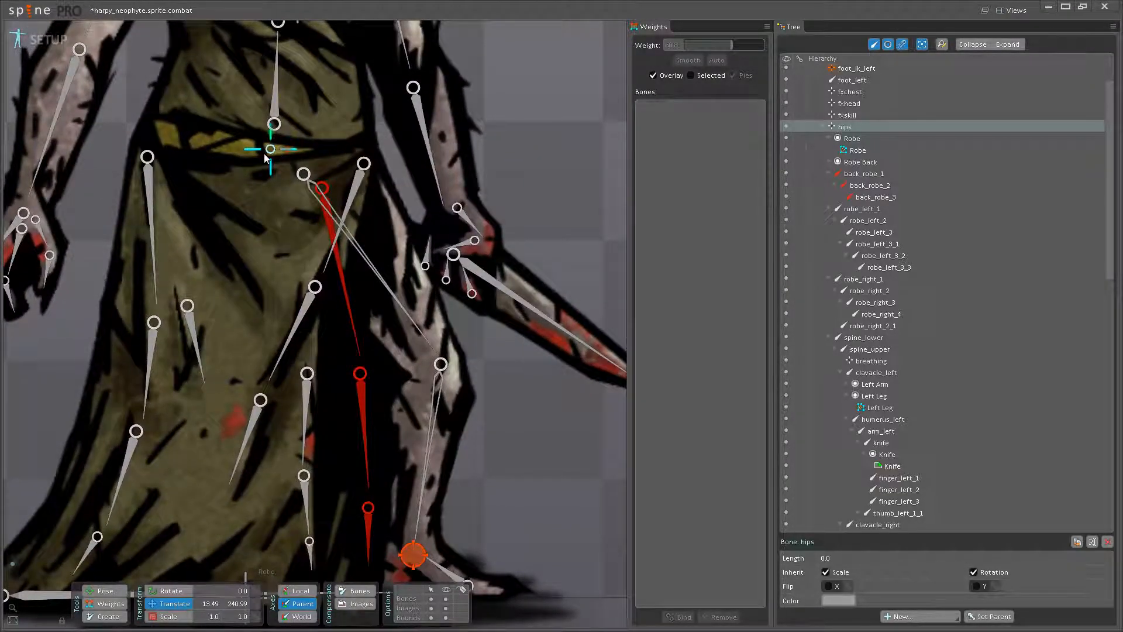
- Undo the hips bone move used for the knee check and save the project
scroll(328, 258, "down", 4)
key("ctrl+z")
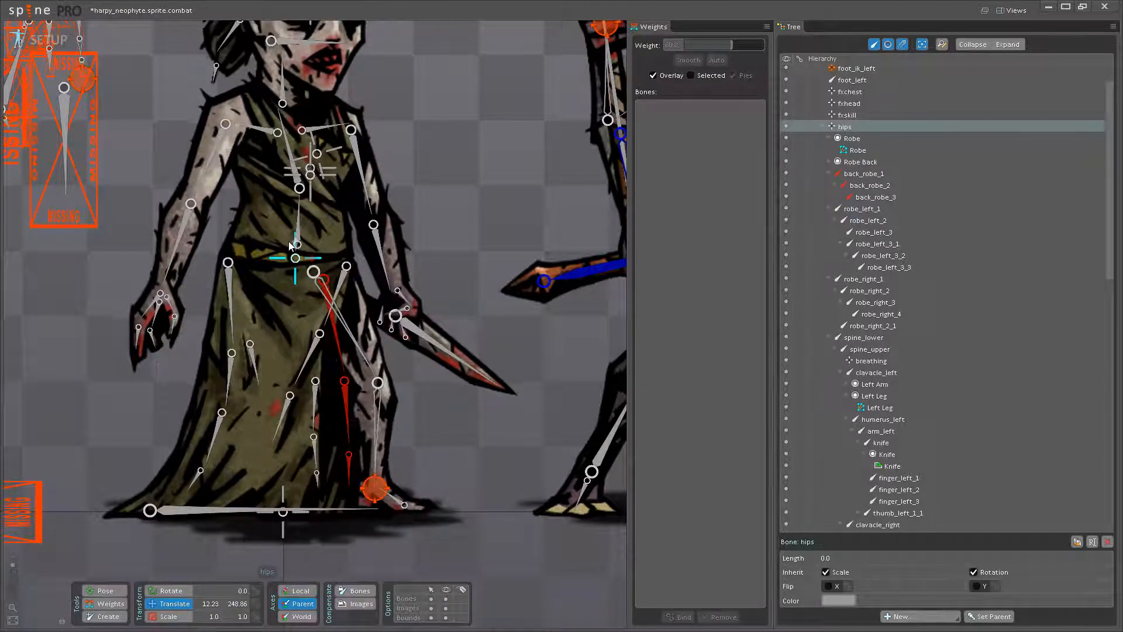
left_click_drag(287, 240, 287, 247)
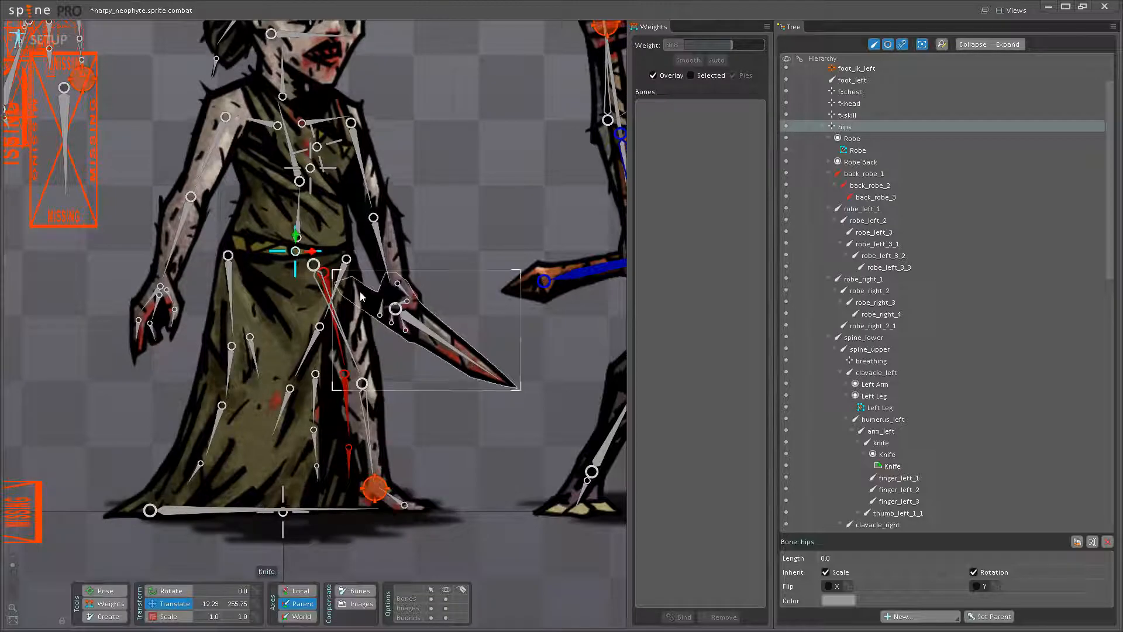
scroll(359, 292, "down", 3)
key("ctrl+s")
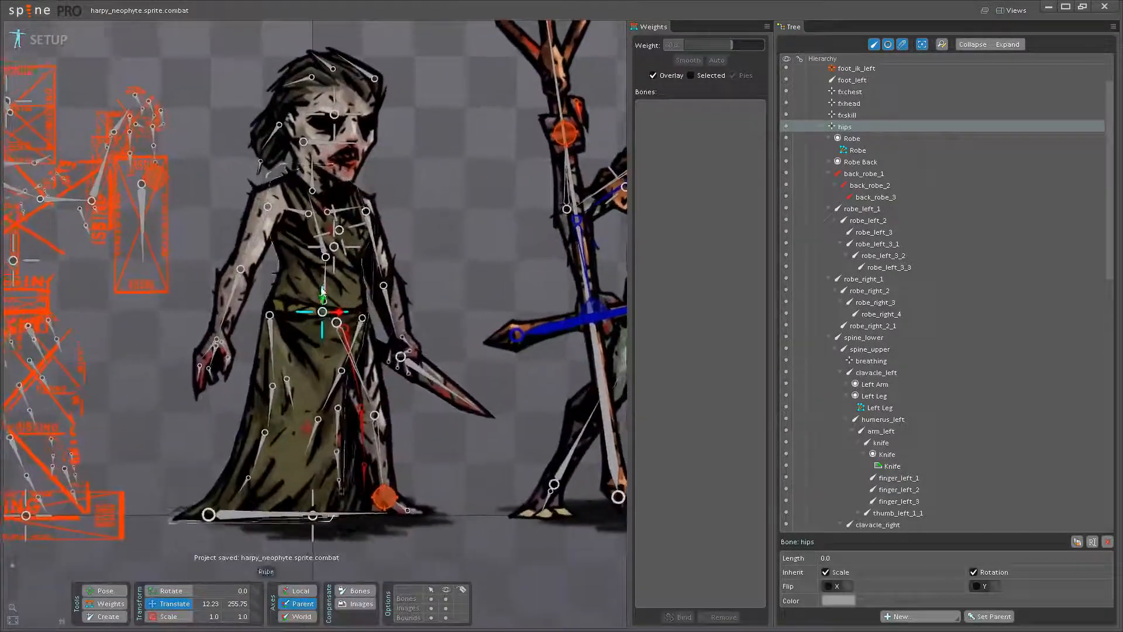
- Lower the hips bone again to check how the whole leg deforms, undo the move and save
scroll(323, 293, "up", 1)
left_click_drag(322, 299, 322, 320)
key("ctrl+z")
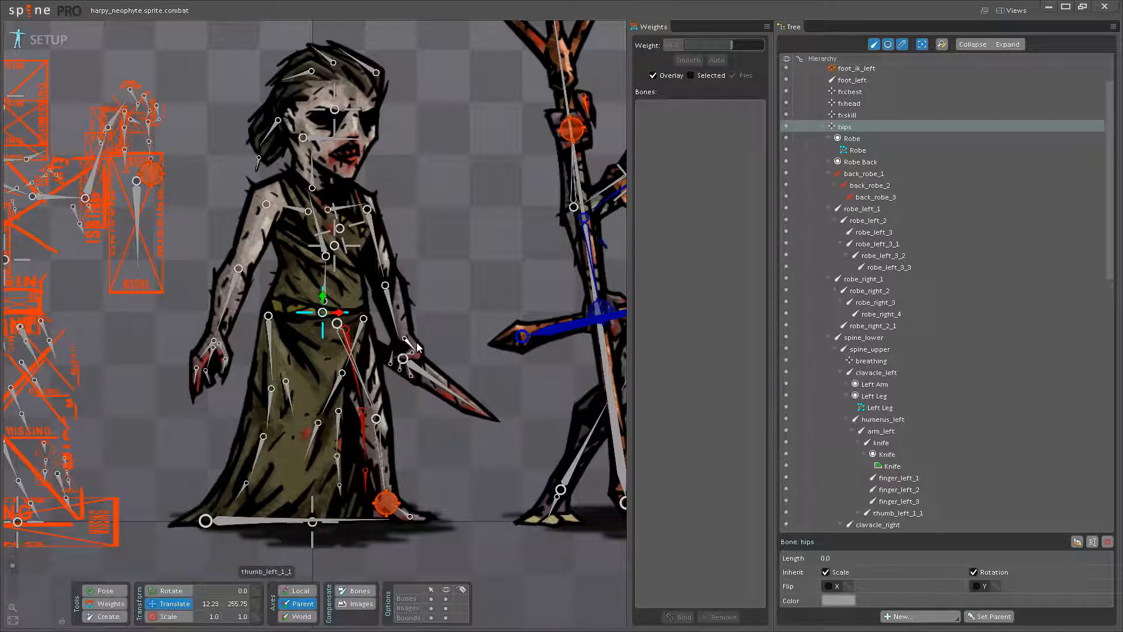
key("ctrl+s")
- Convert the Robe Back image to a mesh and open it for mesh editing
left_click_drag(418, 334, 474, 348)
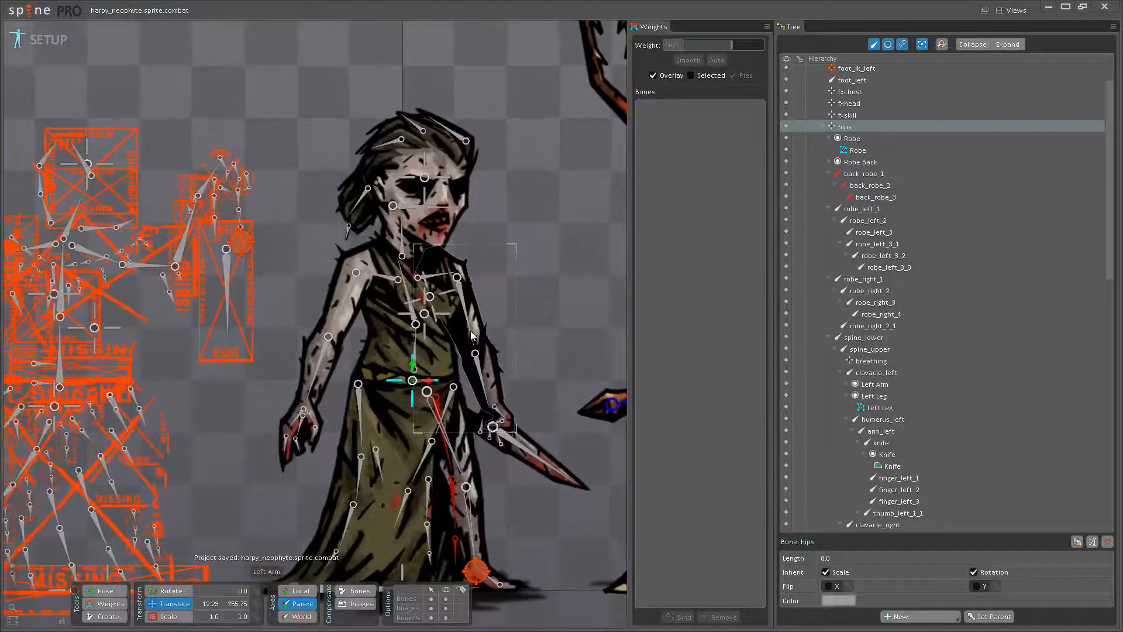
scroll(459, 350, "up", 2)
left_click_drag(446, 568, 404, 403)
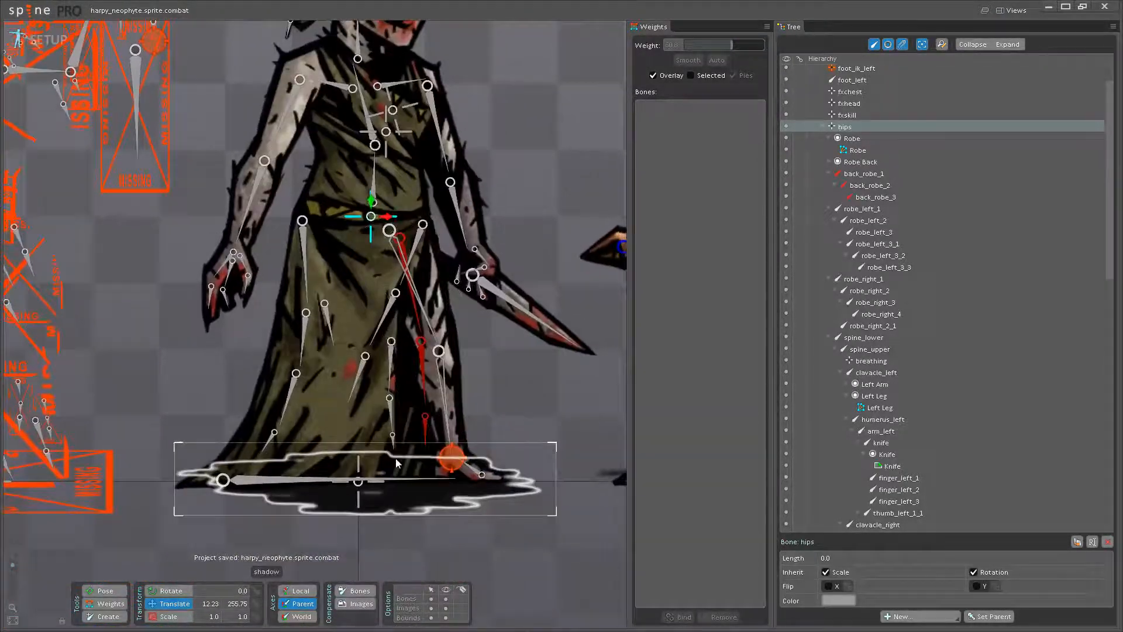
left_click(395, 394)
left_click(826, 587)
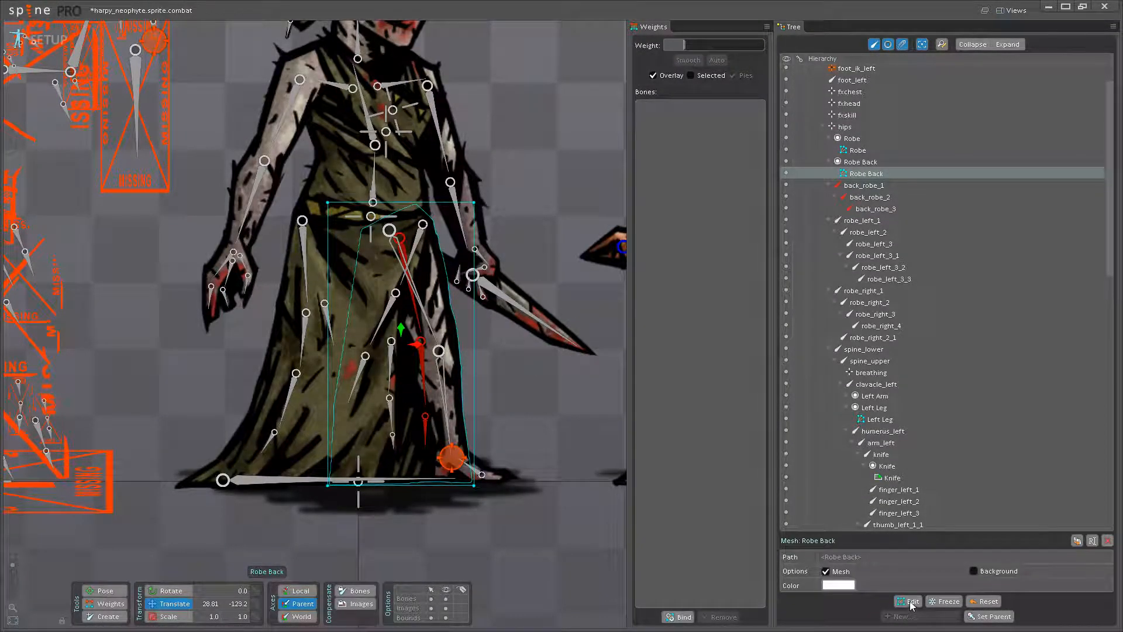
left_click(908, 601)
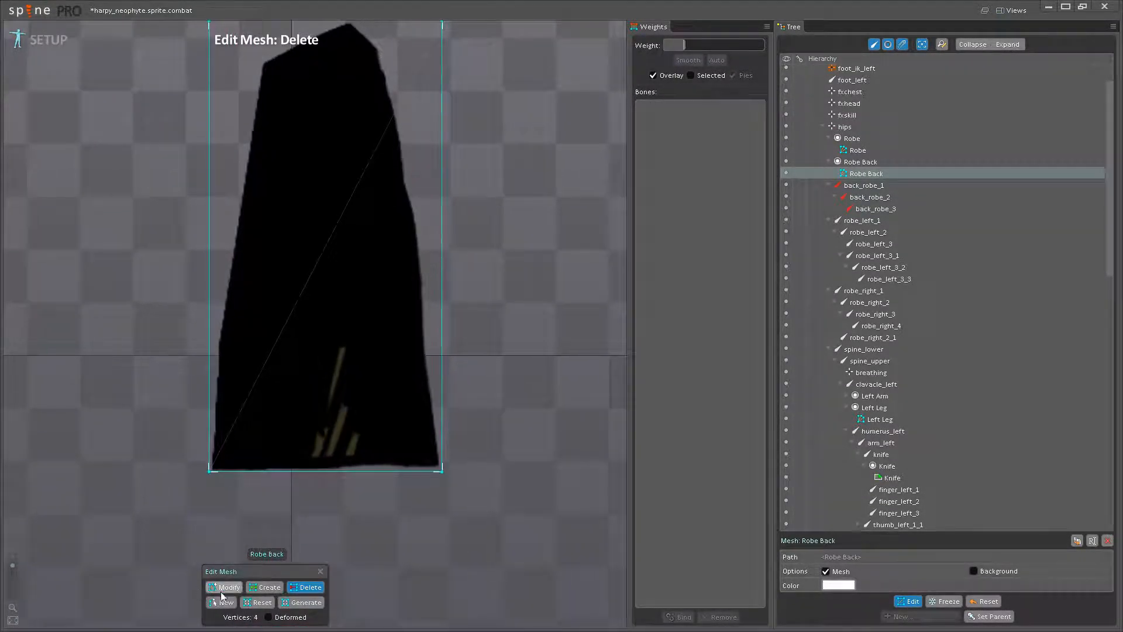
- Add four vertices along the bottom edge of the Robe Back mesh
left_click(238, 469)
left_click(318, 469)
left_click(406, 469)
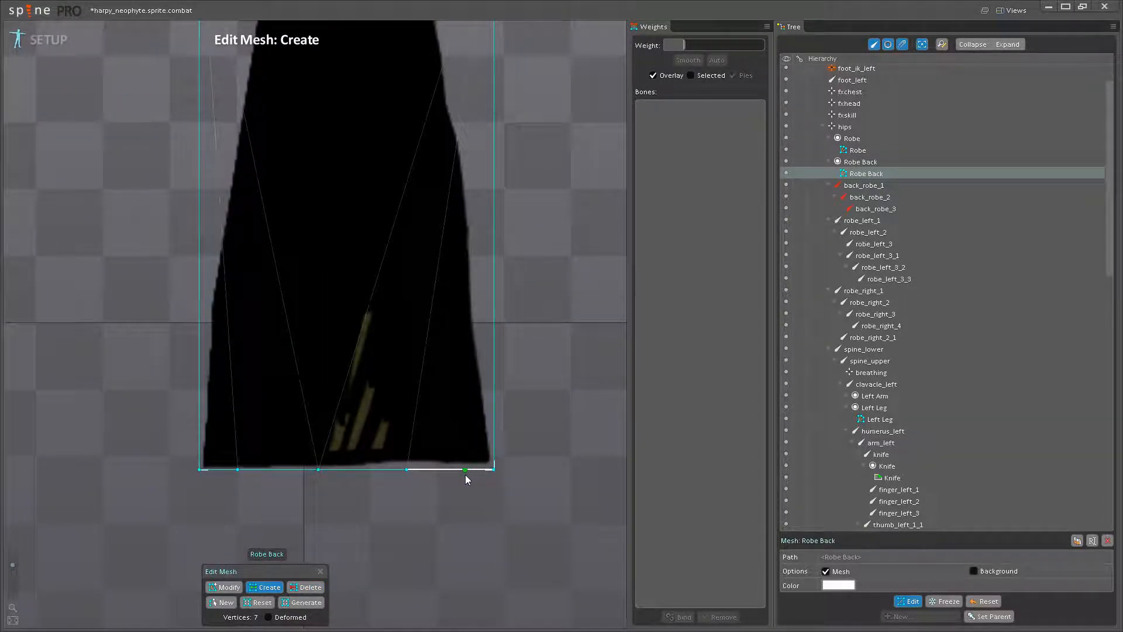
left_click(465, 469)
- Add vertices up the right contour of the Robe Back mesh, from the hem to near the top
scroll(479, 462, "up", 2)
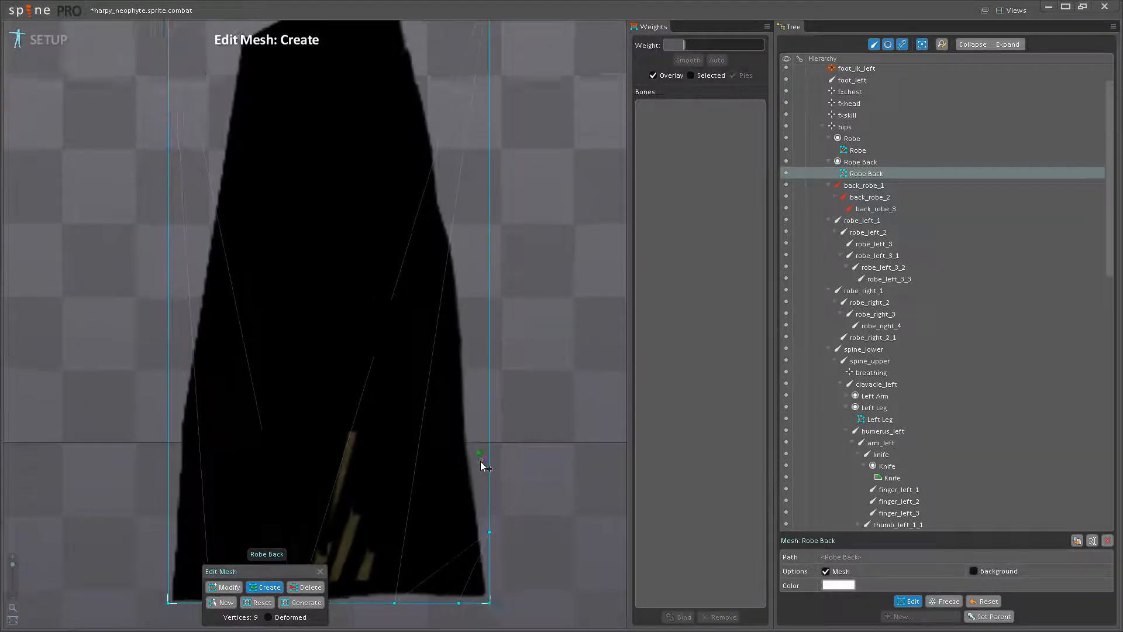
left_click(479, 463)
left_click(471, 382)
left_click_drag(472, 384, 479, 438)
left_click(474, 342)
left_click_drag(474, 343, 479, 420)
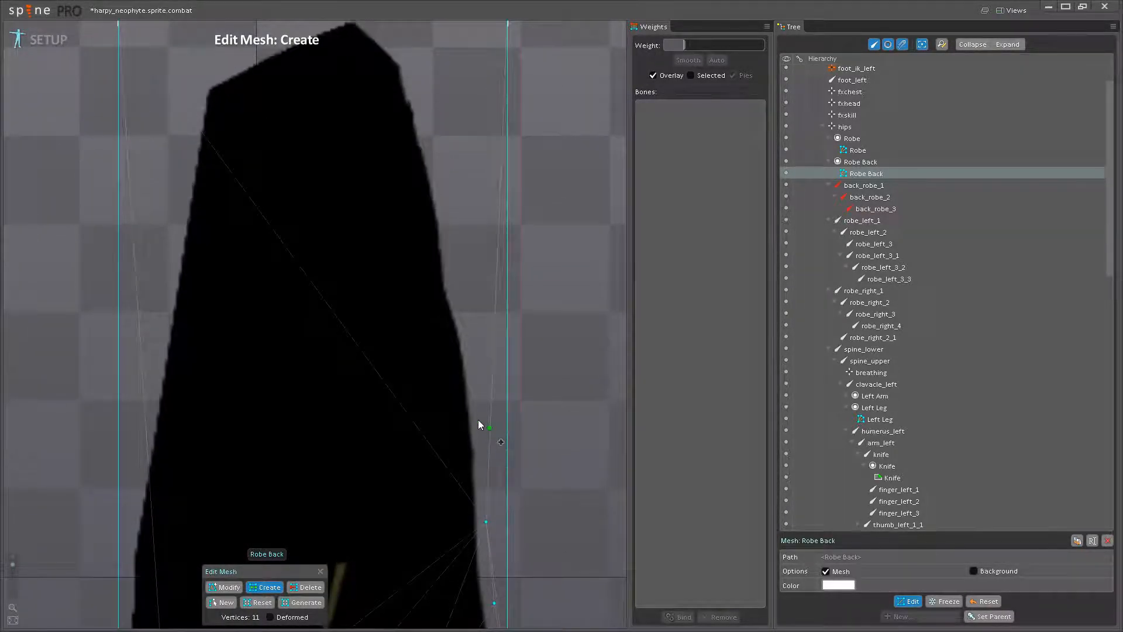
left_click(461, 322)
left_click_drag(461, 324, 511, 502)
left_click(496, 473)
left_click(490, 395)
left_click(474, 325)
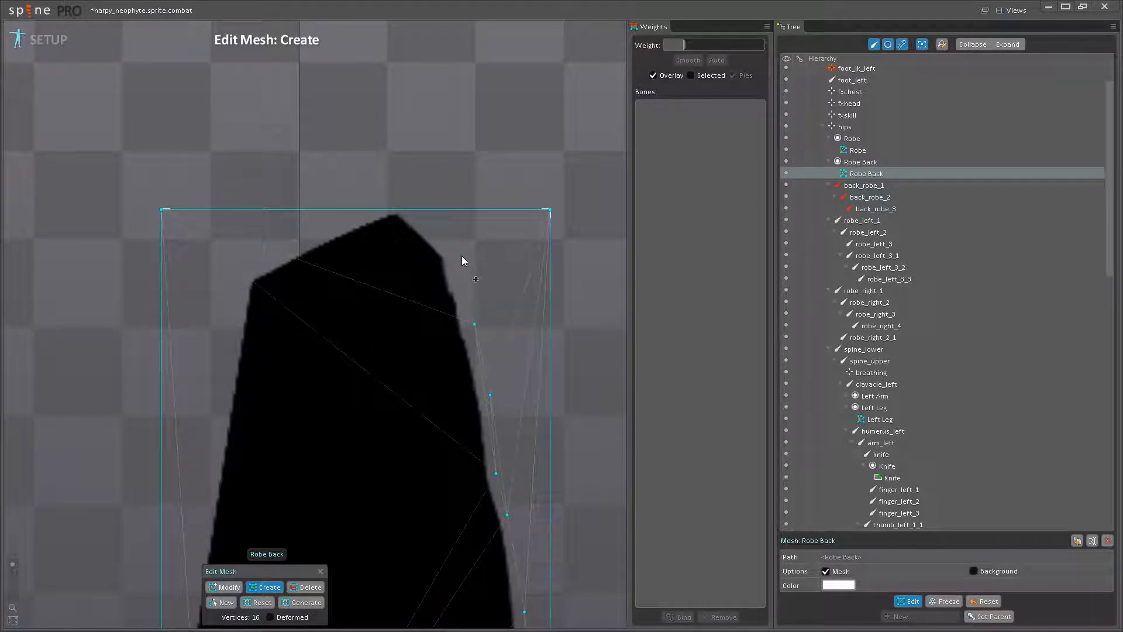
- Add vertices along the sloping top contour of the Robe Back mesh
left_click(381, 209)
left_click(407, 210)
left_click(306, 238)
left_click(244, 269)
- Add vertices down the left contour of the Robe Back mesh to the hem
left_click_drag(242, 288, 283, 174)
left_click(267, 253)
left_click(250, 359)
left_click_drag(250, 403, 309, 234)
left_click(292, 296)
left_click(278, 376)
left_click_drag(279, 385, 320, 191)
left_click(301, 270)
left_click(300, 343)
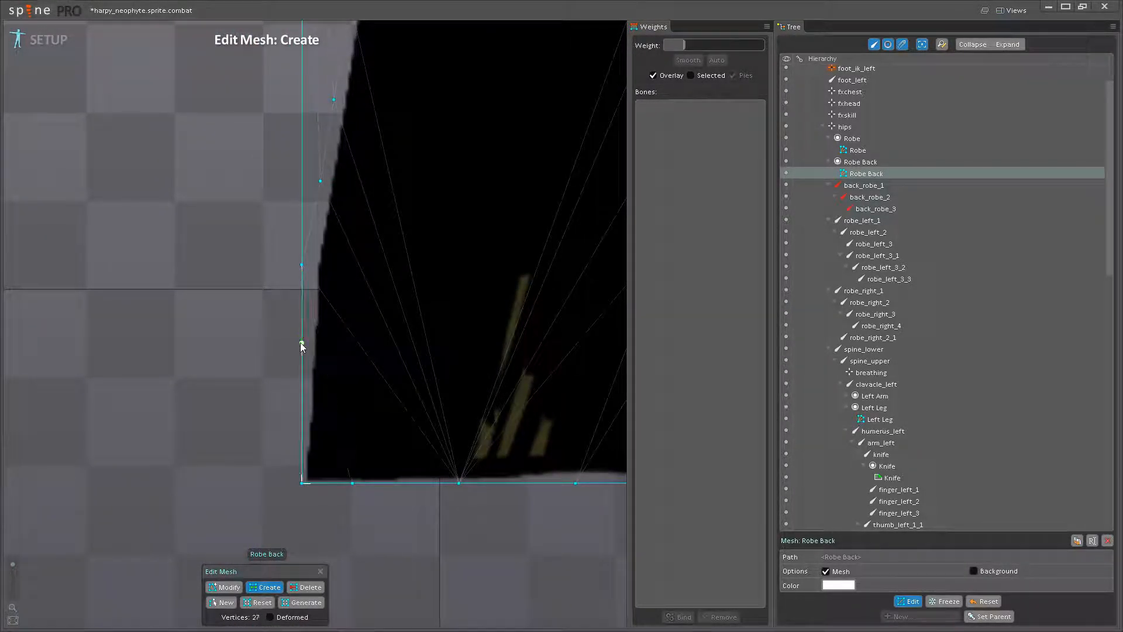
left_click(301, 436)
- Add three rows of three interior vertices across the Robe Back mesh
scroll(321, 394, "down", 1)
scroll(325, 403, "down", 2)
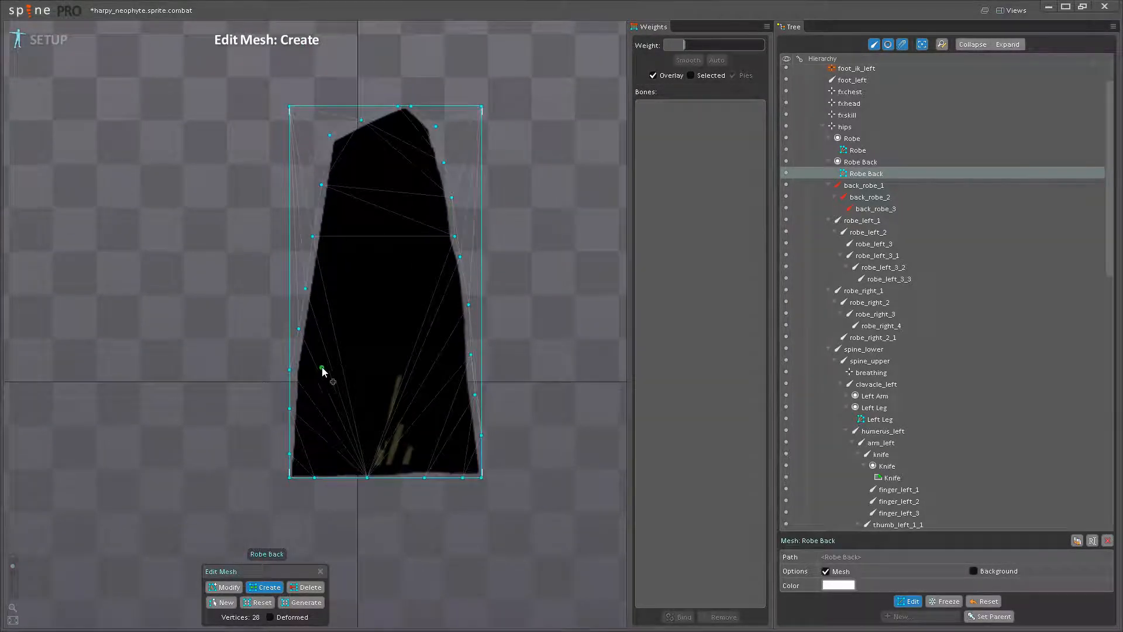
left_click(336, 336)
left_click(396, 336)
left_click(441, 343)
left_click(349, 239)
left_click(392, 232)
left_click(433, 238)
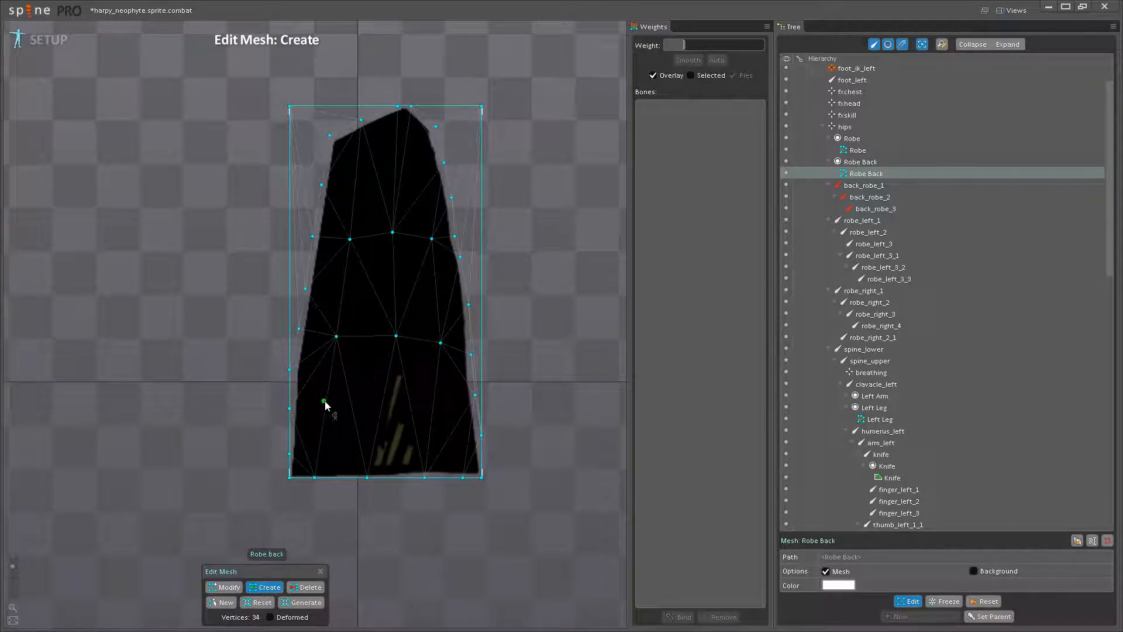
scroll(327, 405, "up", 1)
left_click(330, 411)
left_click(374, 409)
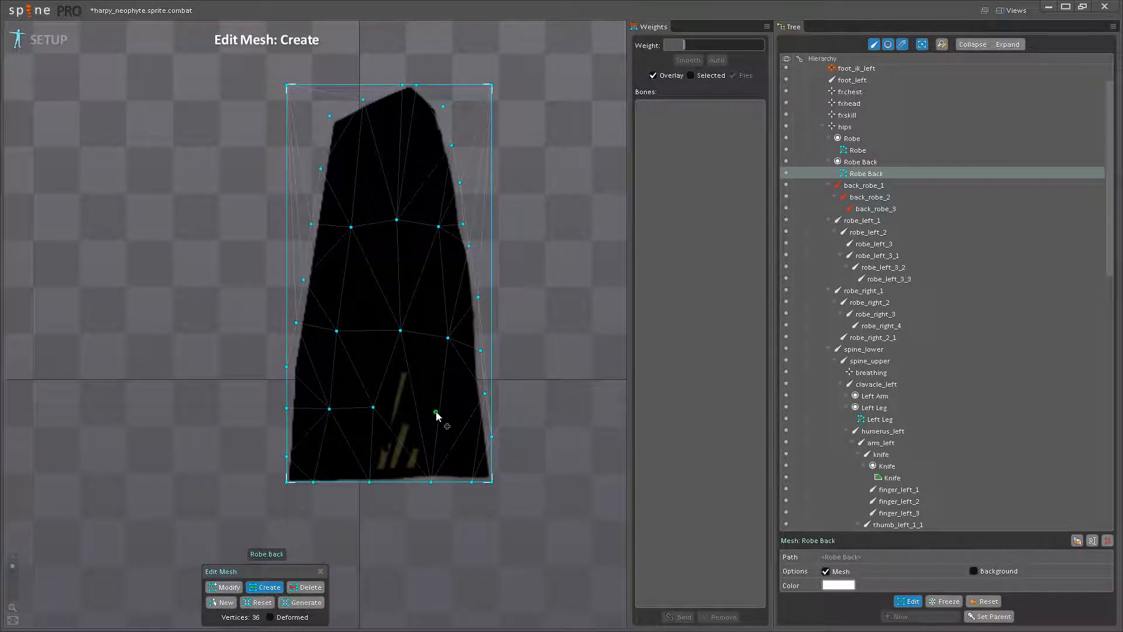
left_click(436, 413)
scroll(459, 436, "down", 2)
- Delete the two upper corner vertices of the Robe Back mesh and finish mesh editing
left_click(305, 587)
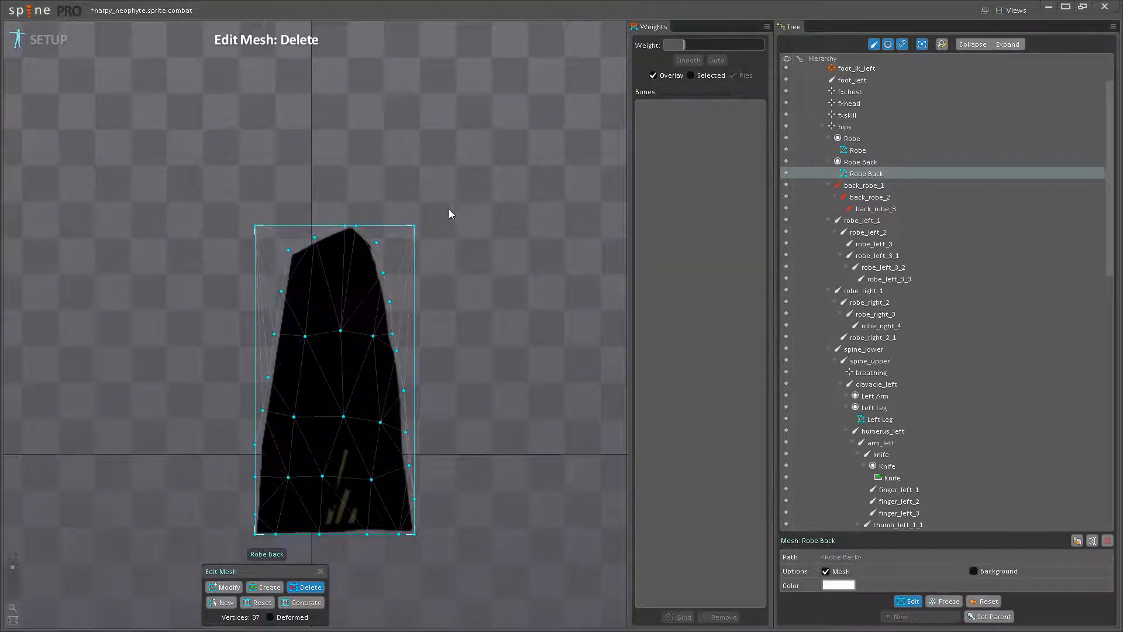
left_click(415, 225)
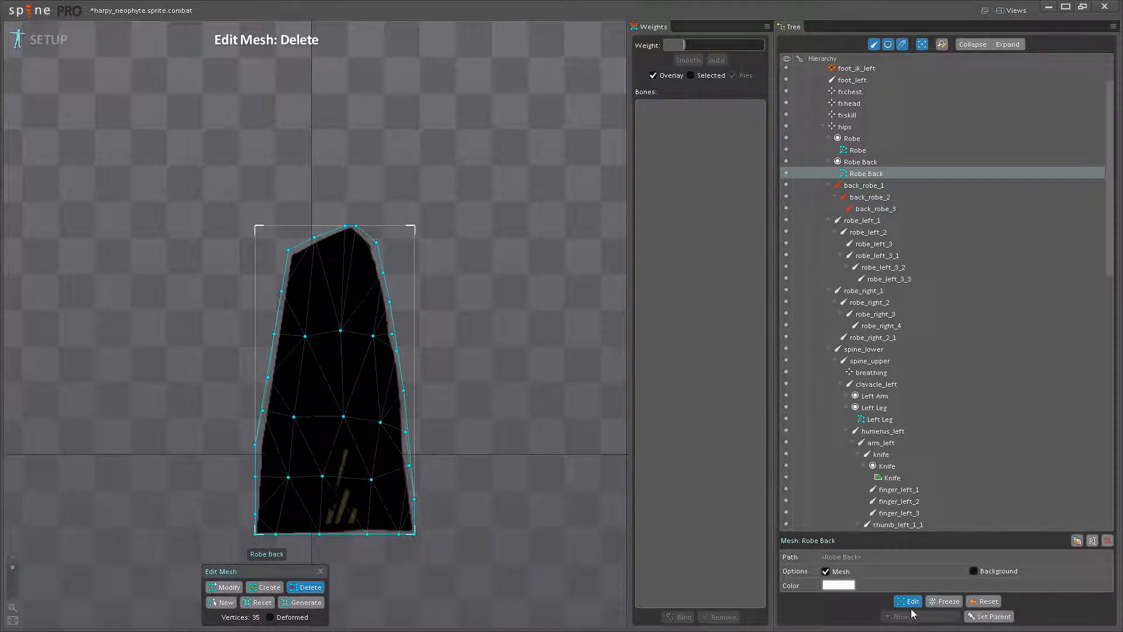
left_click(910, 601)
- Bind the Robe Back mesh to back_robe_1, back_robe_2, back_robe_3 and robe_ground
left_click(678, 618)
scroll(399, 420, "up", 5)
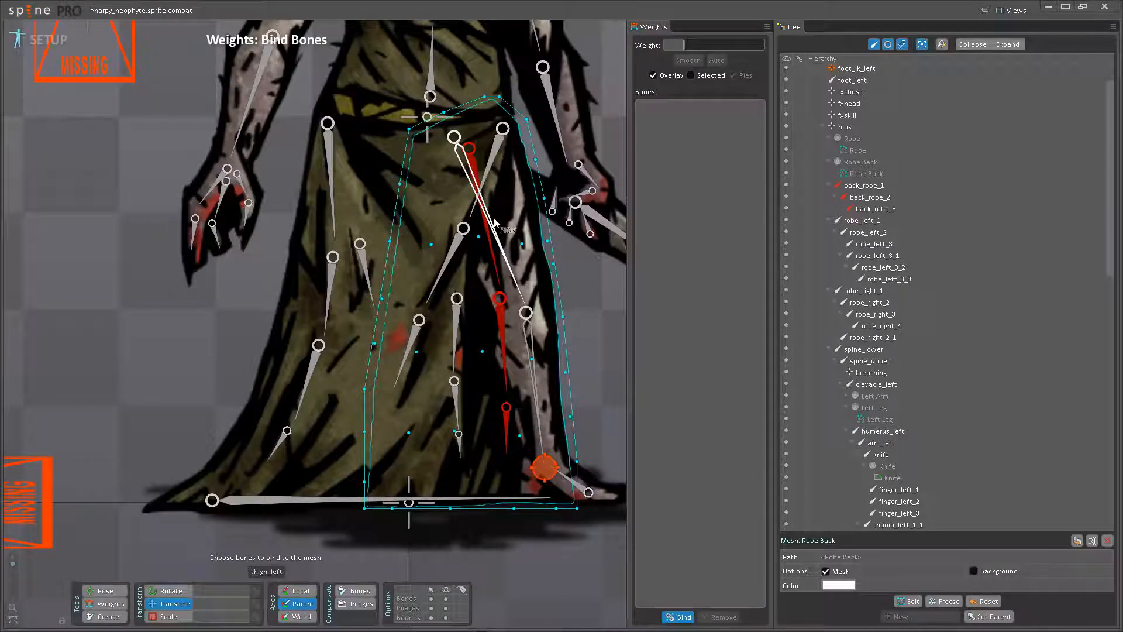
left_click(478, 171)
left_click(504, 325)
left_click(508, 436)
left_click(459, 507)
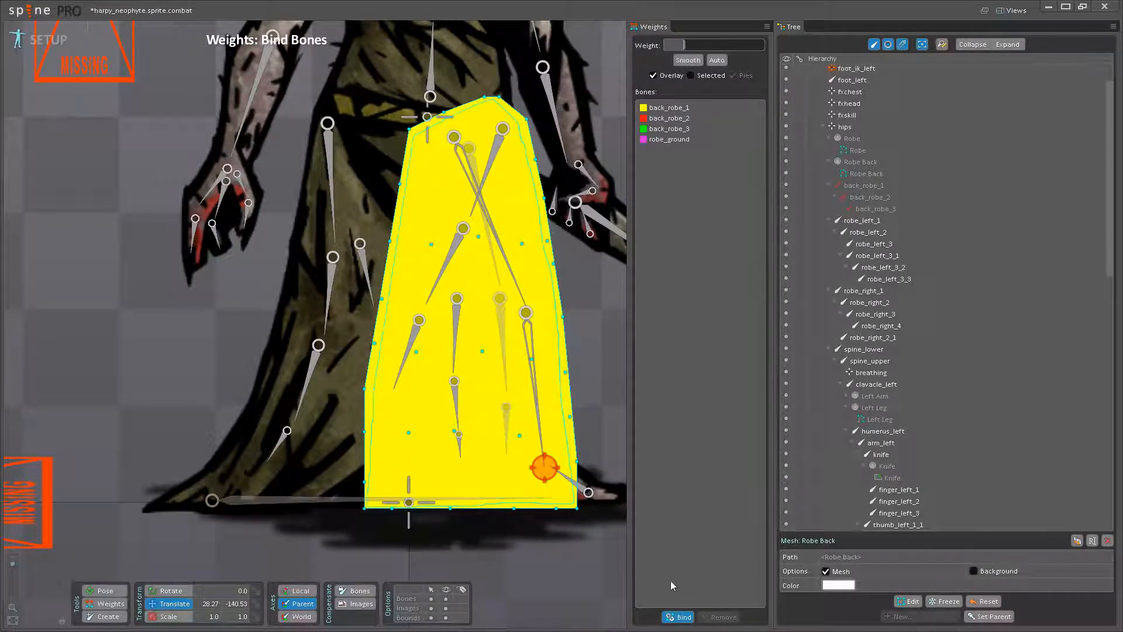
left_click(678, 621)
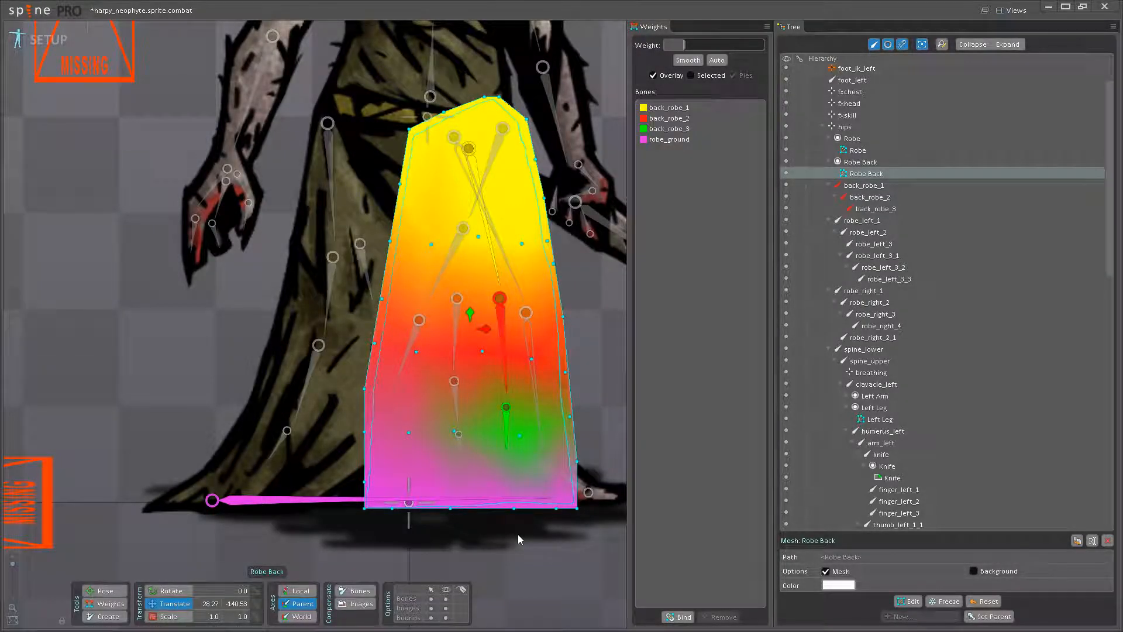
- Inspect the Robe Back weights, rotate the three back robe bones to test the deformation, and undo the rotations
left_click_drag(433, 276, 328, 267)
left_click(107, 603)
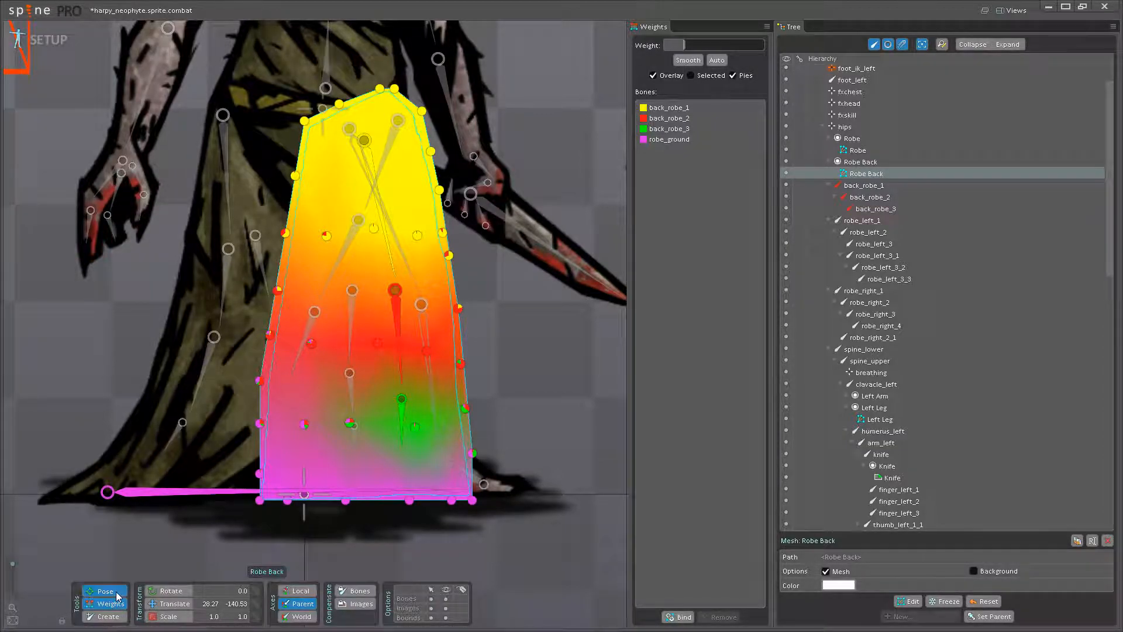
left_click(106, 591)
mouse_move(392, 251)
left_mouse_down()
mouse_move(402, 264)
mouse_move(390, 265)
mouse_move(403, 263)
left_mouse_up()
mouse_move(412, 331)
left_mouse_down()
mouse_move(392, 333)
mouse_move(414, 342)
left_mouse_up()
mouse_move(425, 419)
left_mouse_down()
mouse_move(442, 430)
mouse_move(410, 432)
mouse_move(424, 431)
left_mouse_up()
key("ctrl+z")
key("ctrl+z")
key("ctrl+z")
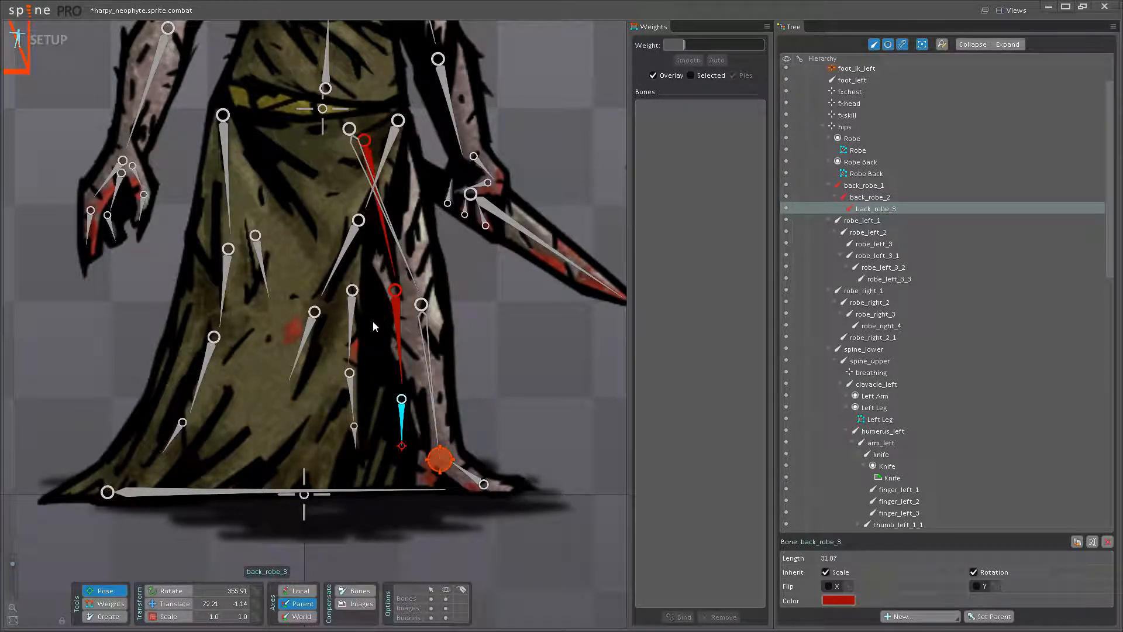
- Test the back robe again by moving its bones and lowering the hips, undo the hips move and save the project
left_click_drag(394, 277, 395, 282)
left_click_drag(398, 366, 426, 409)
left_click(423, 404)
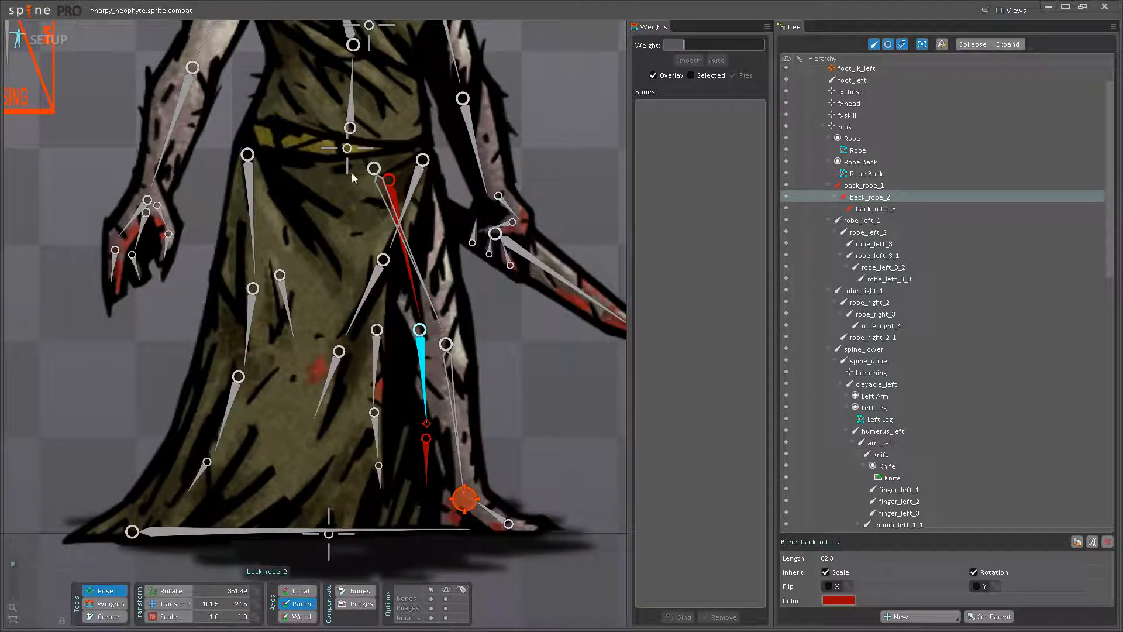
left_click(347, 148)
key("v")
left_click_drag(346, 140, 348, 160)
key("ctrl+z")
left_click_drag(382, 211, 355, 415)
scroll(351, 409, "down", 3)
key("ctrl+s")
- Convert the Head image to a mesh and open it for mesh editing
left_click_drag(436, 251, 485, 314)
left_click(369, 266)
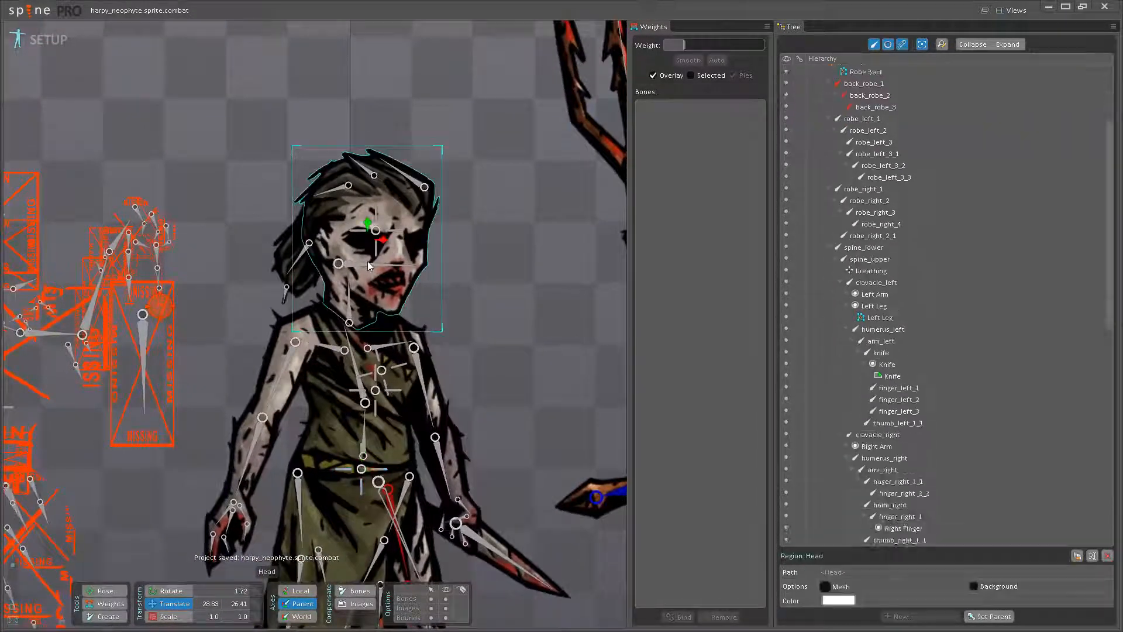
left_click(825, 587)
left_click(908, 601)
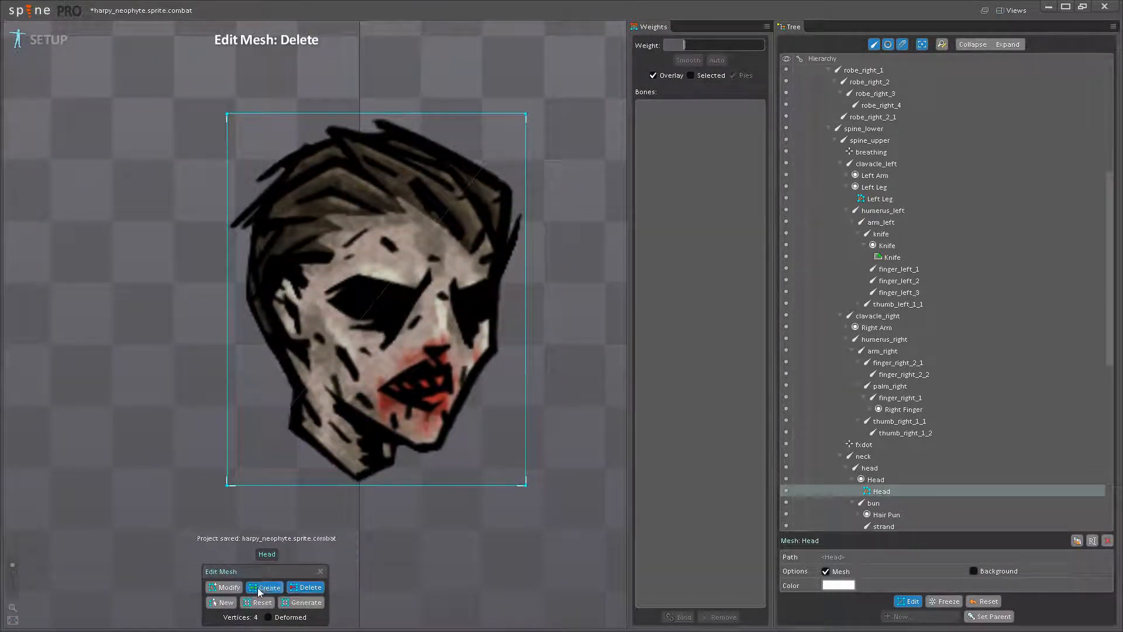
- Add outline vertices around the base of the neck and under the chin on the Head mesh
left_click(257, 588)
scroll(287, 434, "up", 2)
left_click(289, 431)
left_click(317, 461)
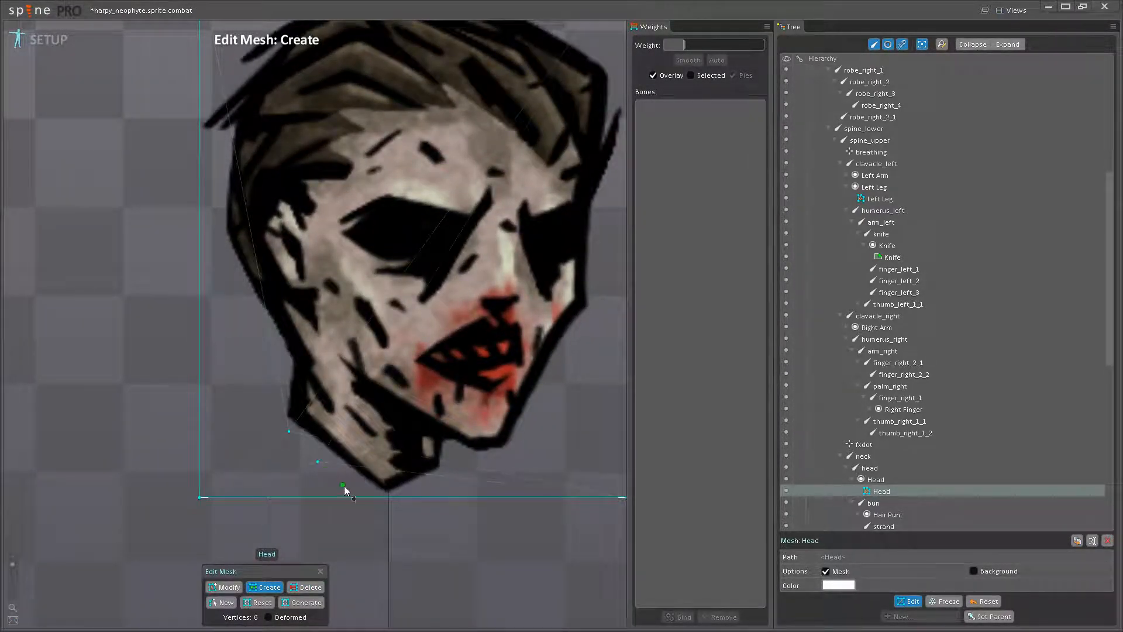
left_click(355, 496)
left_click(398, 497)
left_click(451, 448)
left_click(473, 458)
left_click(512, 454)
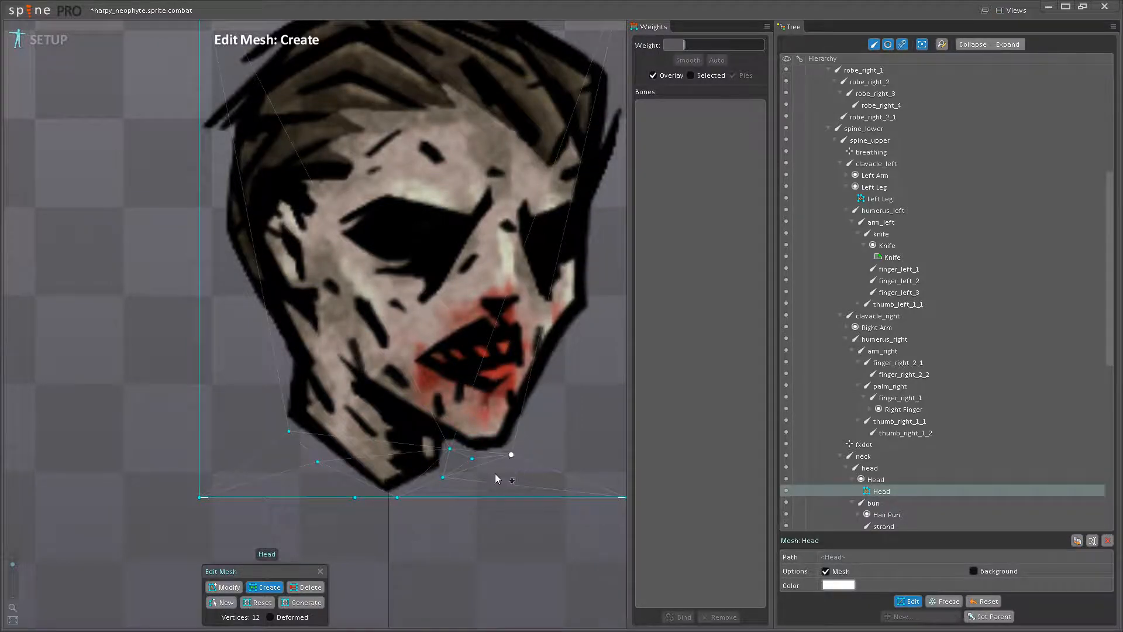
- Continue the Head mesh outline with vertices from the jaw up the front of the face to the hair
left_click_drag(502, 466, 391, 565)
left_click(445, 493)
left_click(469, 441)
left_click(495, 410)
left_click_drag(490, 430, 481, 547)
scroll(483, 473, "up", 3)
left_click(482, 459)
left_click(482, 395)
left_click(518, 309)
left_click(519, 242)
- Add outline vertices across the top of the hair to the hair tips at the back
left_click_drag(493, 174, 501, 392)
left_click(494, 387)
left_click(423, 342)
left_click(353, 310)
left_click(281, 286)
left_click_drag(299, 297, 361, 332)
left_click(321, 296)
left_click(301, 312)
left_click(241, 308)
left_click(209, 315)
left_click(213, 339)
left_click(161, 348)
left_click(75, 408)
- Add outline vertices down the back of the head to the nape of the neck
left_click_drag(75, 408, 256, 118)
left_click(236, 175)
left_click(206, 224)
left_click(206, 262)
left_click(240, 269)
left_click(234, 315)
left_click(230, 375)
left_click_drag(257, 479, 212, 282)
left_click(251, 321)
left_click(273, 360)
left_click(285, 374)
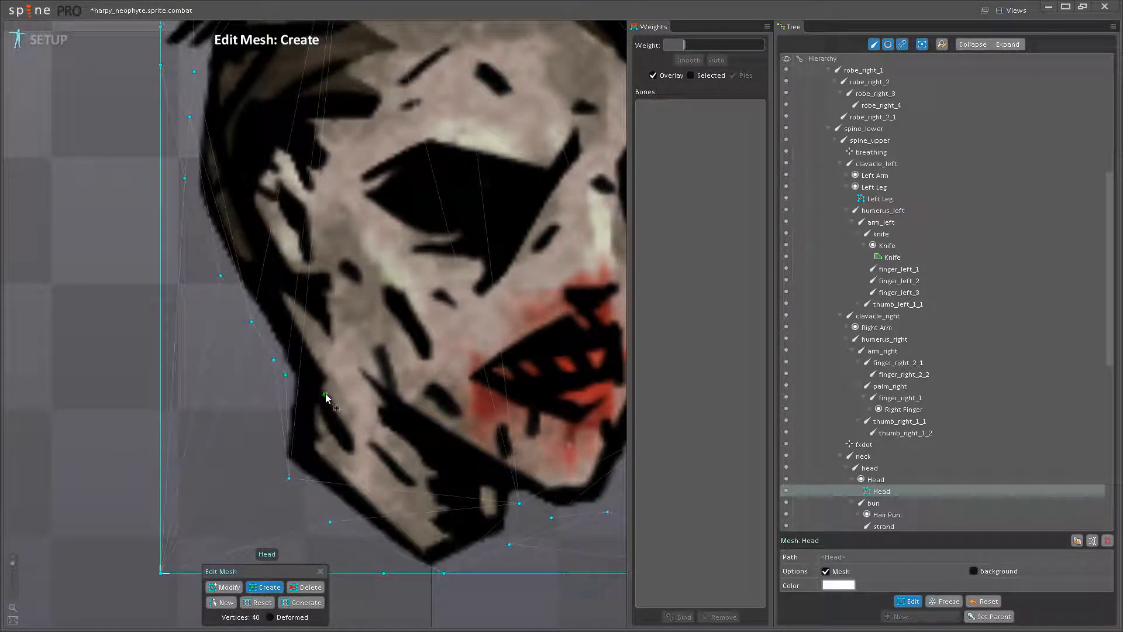
- Add interior vertices along the jawline from the nape to the chin and two more behind the neck
left_click(323, 389)
key("ctrl+z")
key("ctrl+z")
left_click(323, 379)
left_click(377, 404)
left_click(420, 432)
left_click(475, 466)
left_click(485, 470)
left_click(506, 484)
left_click_drag(499, 445, 508, 394)
left_click(285, 334)
left_click(283, 406)
- Add interior Head mesh vertices behind the ear along the back of the head
scroll(292, 414, "down", 3)
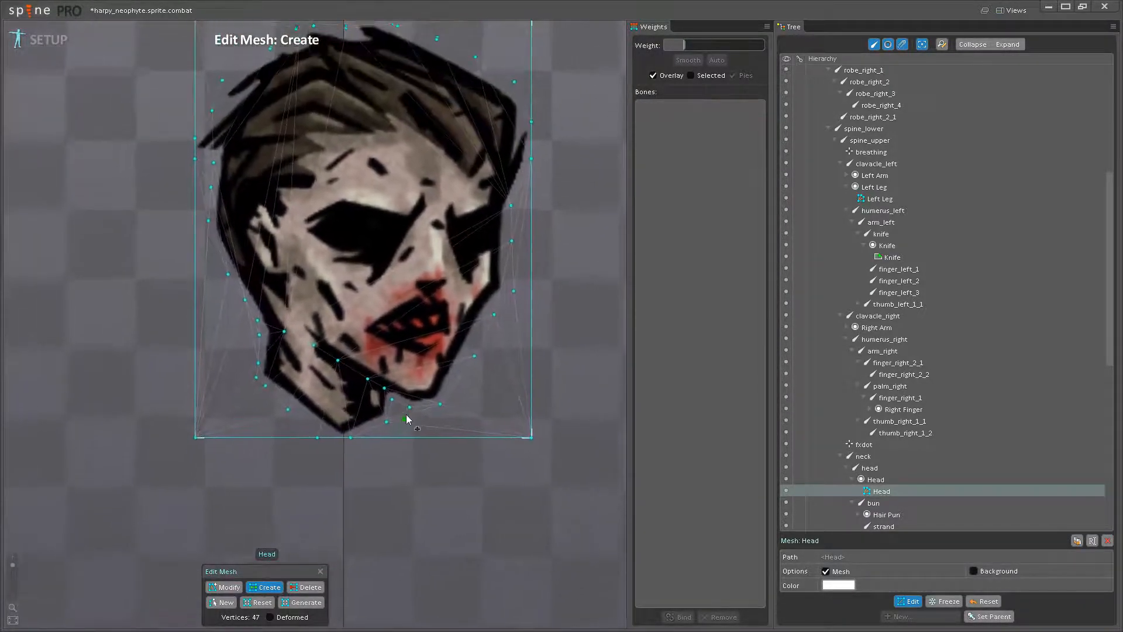
scroll(398, 415, "up", 1)
left_click(426, 379)
scroll(401, 413, "up", 3)
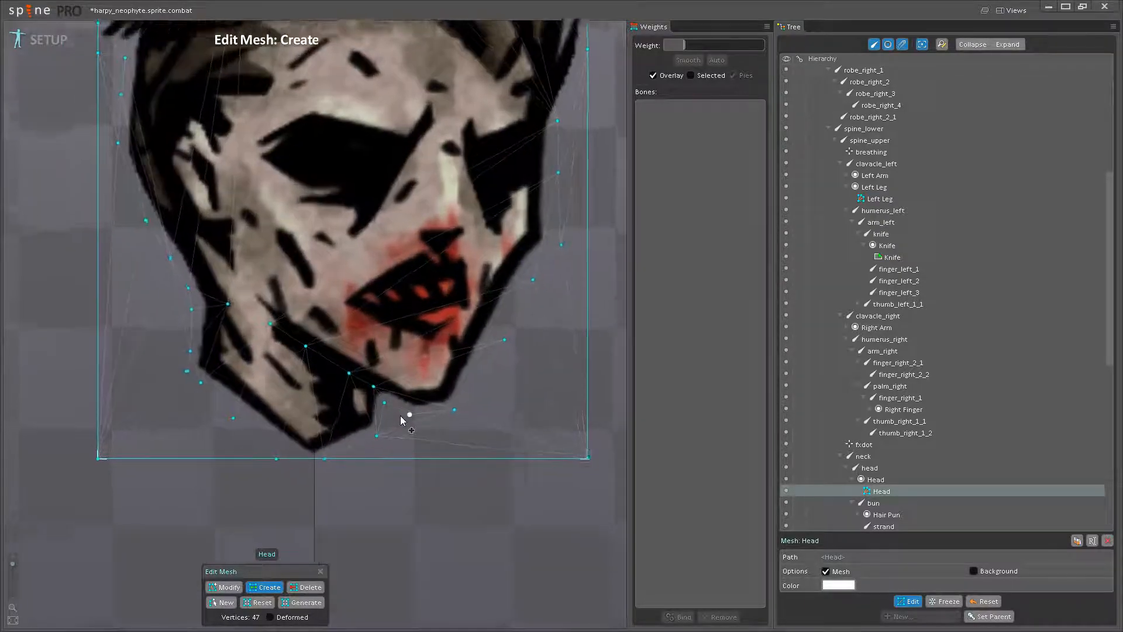
scroll(421, 406, "down", 4)
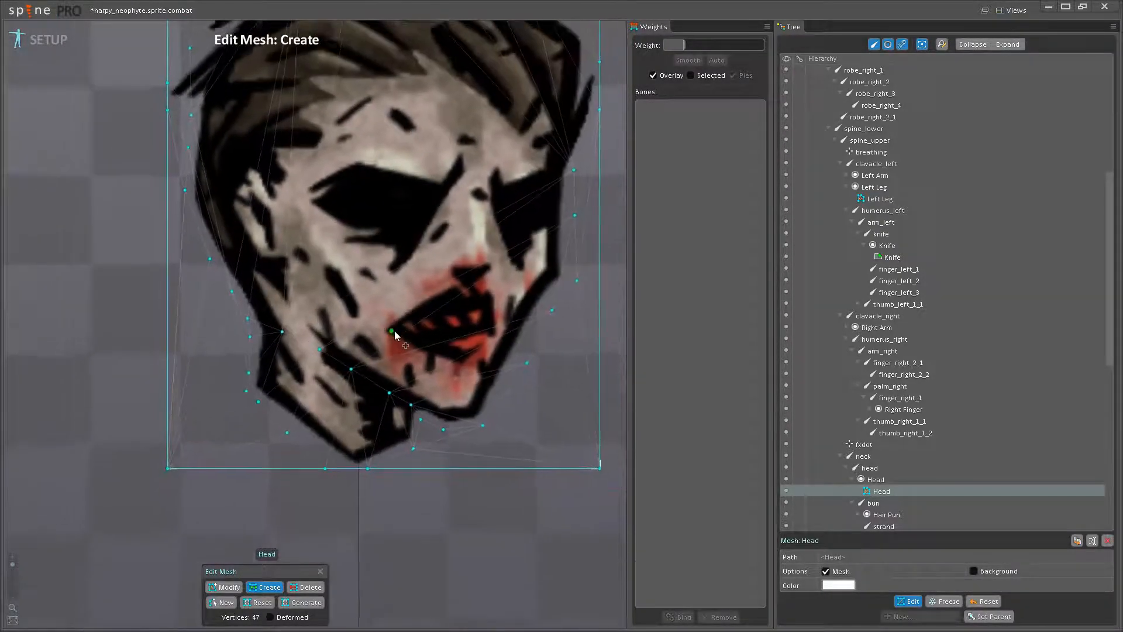
scroll(339, 341, "up", 1)
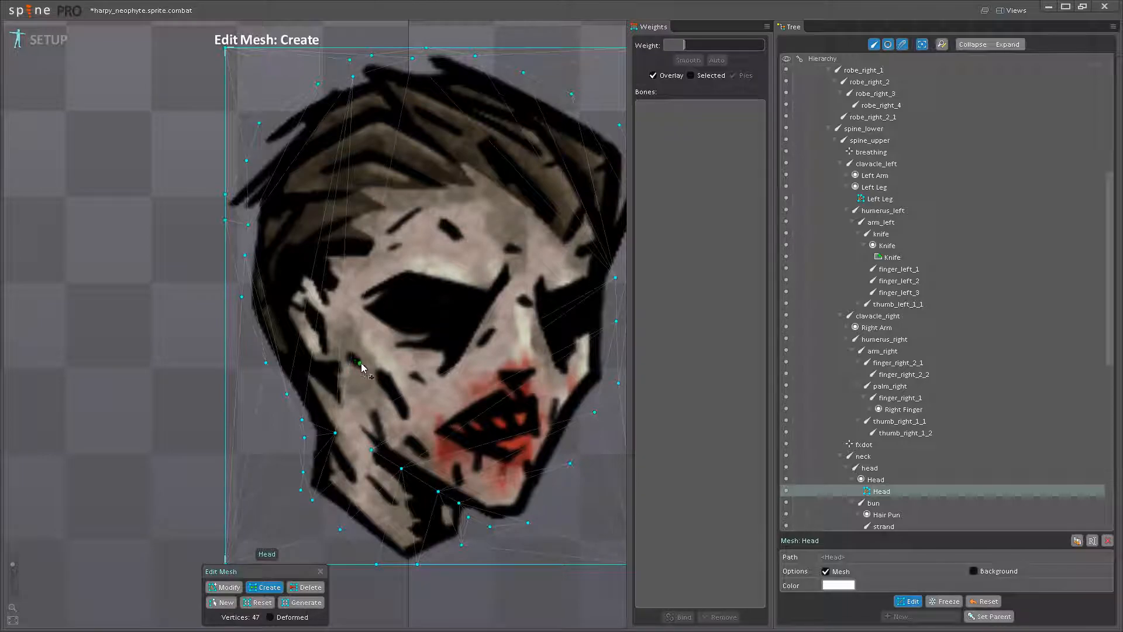
left_click_drag(381, 353, 381, 398)
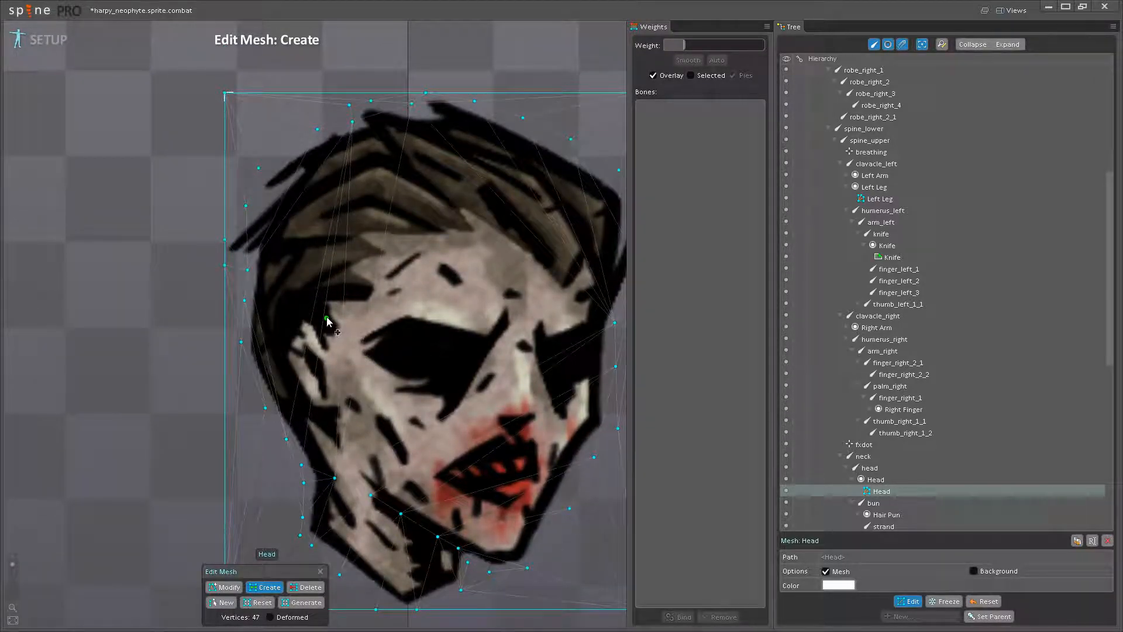
left_click(299, 408)
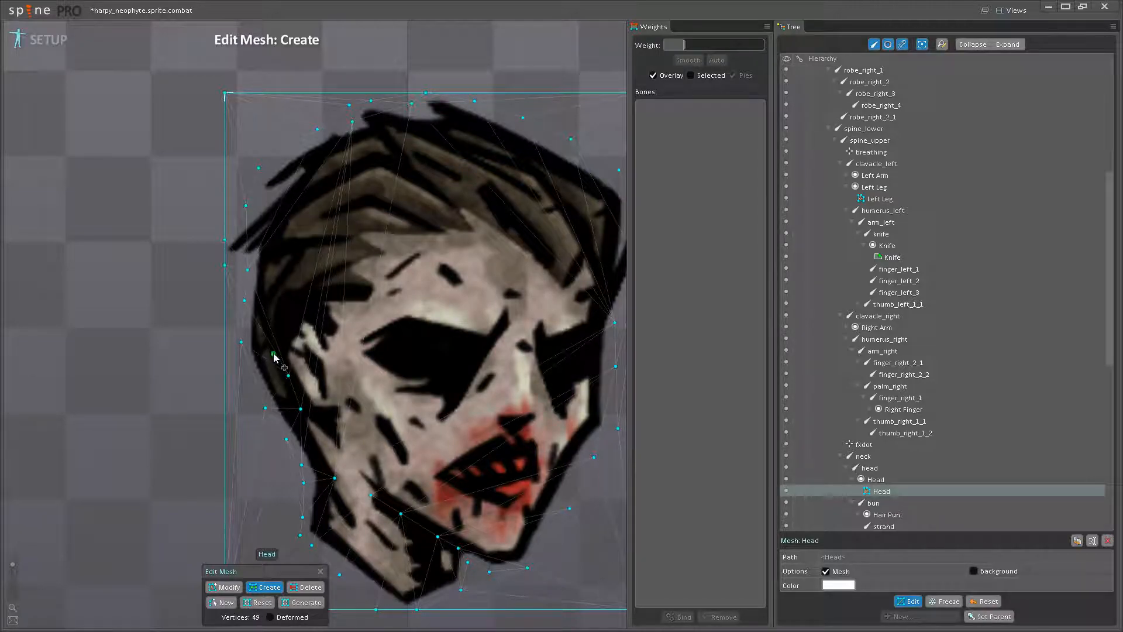
- Add Head mesh vertices along the hairline from above the ear to the temple
left_click(288, 313)
left_click(310, 308)
left_click(348, 307)
left_click(358, 301)
left_click(371, 283)
left_click(362, 254)
left_click(397, 248)
- Continue the hairline vertices across the forehead to the front tuft of hair
left_click(376, 224)
left_click(432, 230)
left_click(454, 227)
left_click(458, 202)
left_click(486, 221)
left_click(524, 249)
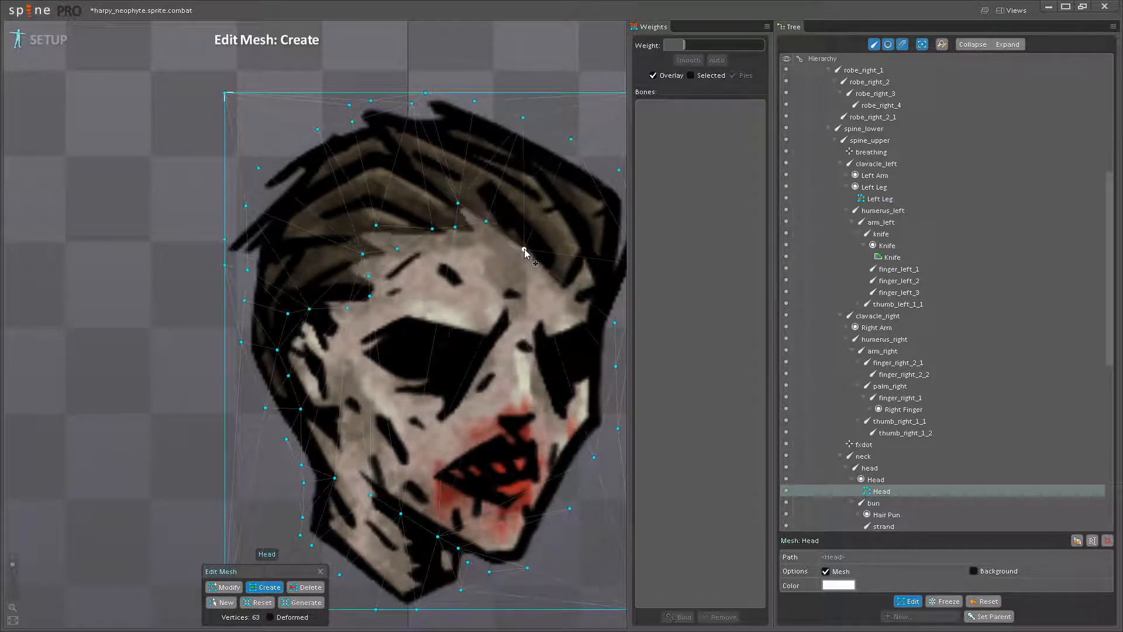
left_click(575, 284)
left_click(586, 251)
- Add interior vertices through the front and top hair strands of the Head mesh
left_click_drag(599, 266, 511, 269)
left_click(519, 289)
left_click_drag(471, 206, 523, 292)
left_click(504, 255)
left_click(473, 223)
left_click(499, 309)
left_click(417, 237)
left_click(394, 212)
left_click(399, 280)
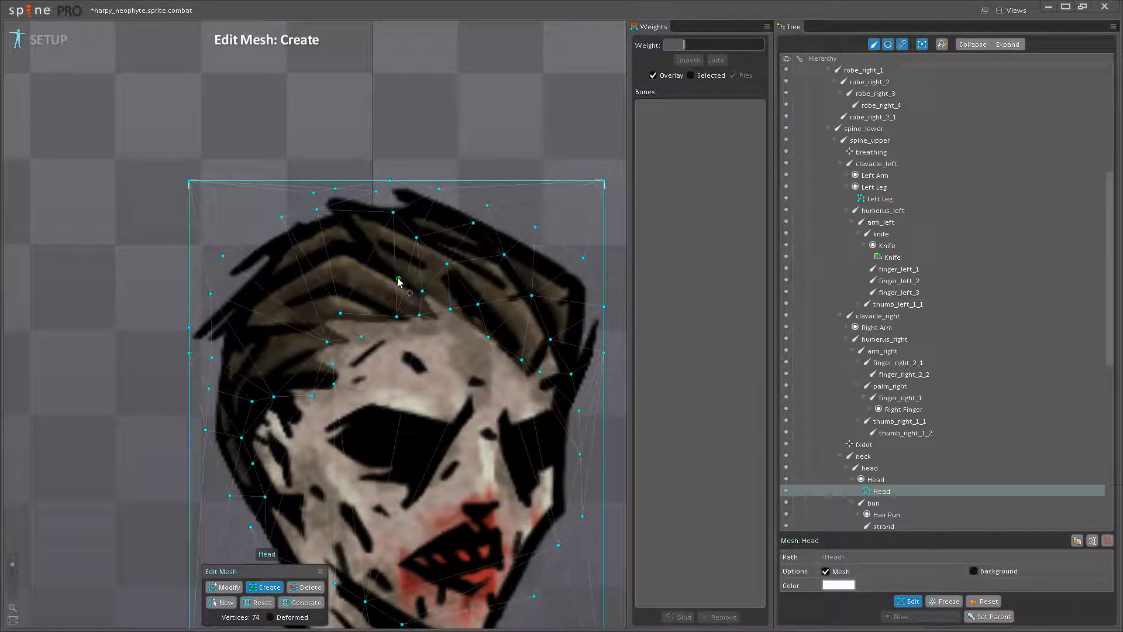
- Add interior vertices through the hair strands at the back and crown of the head
left_click(352, 251)
left_click(314, 254)
left_click(254, 291)
left_click(258, 320)
left_click(293, 330)
left_click(322, 280)
left_click(363, 230)
left_click_drag(363, 229, 343, 226)
left_click(333, 228)
- Delete the four original corner vertices of the Head mesh and finish mesh editing
scroll(335, 234, "down", 3)
left_click_drag(377, 268, 397, 132)
left_click(310, 588)
left_click(524, 428)
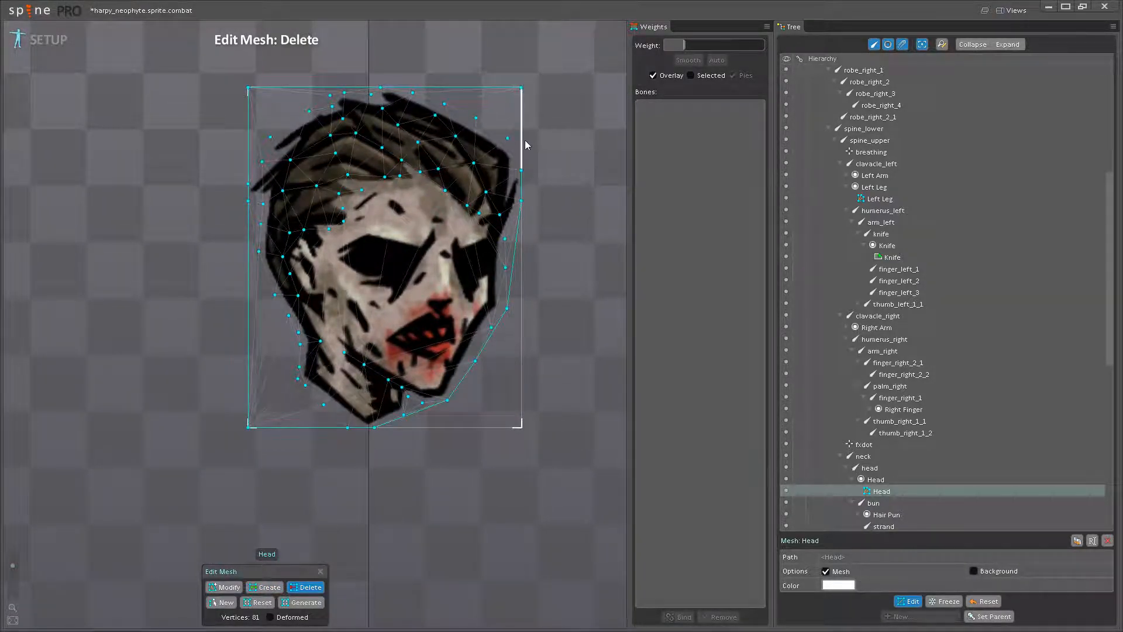
left_click(521, 89)
left_click(248, 88)
left_click(252, 427)
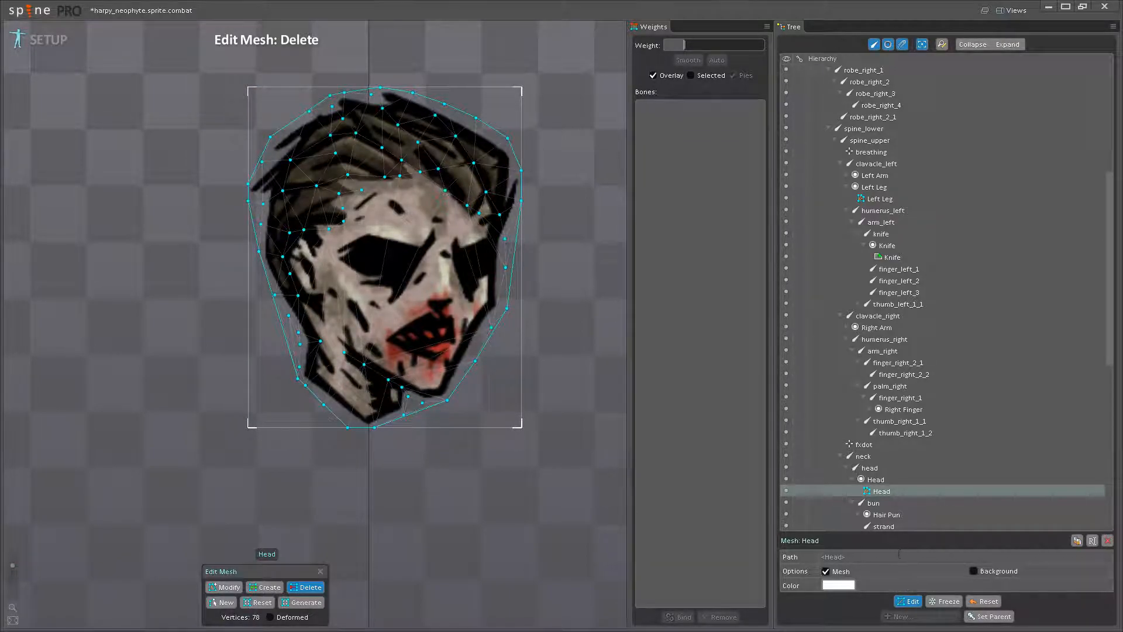
left_click(910, 602)
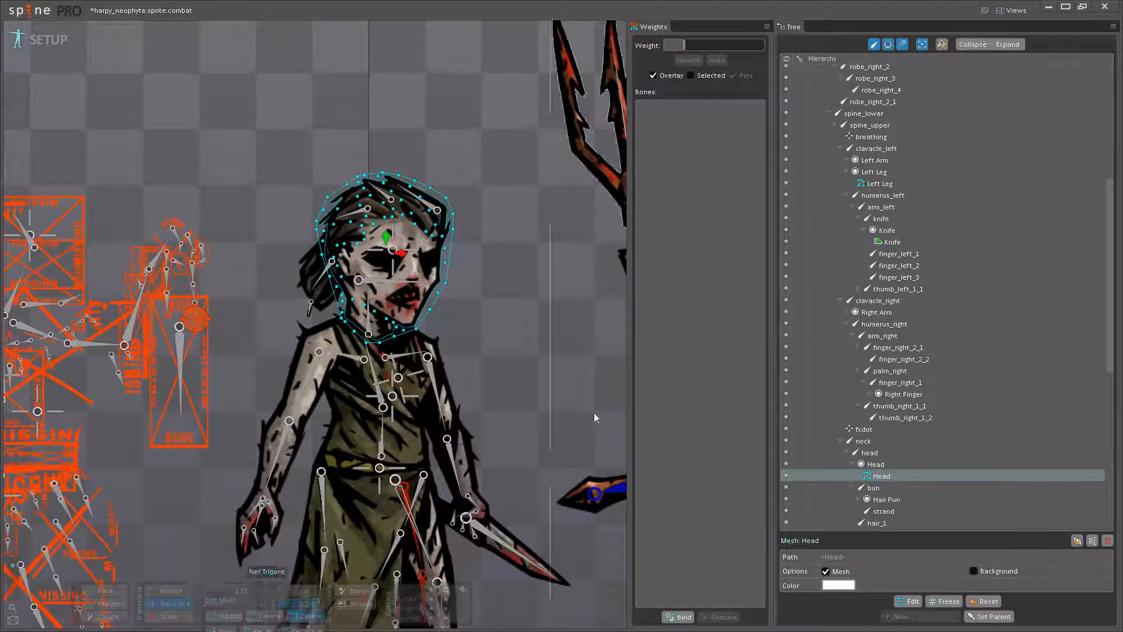
- Bind the neck, head, hair_3, hair_2 and hair_1 bones to the Head mesh
scroll(518, 407, "up", 4)
left_click_drag(527, 358, 526, 351)
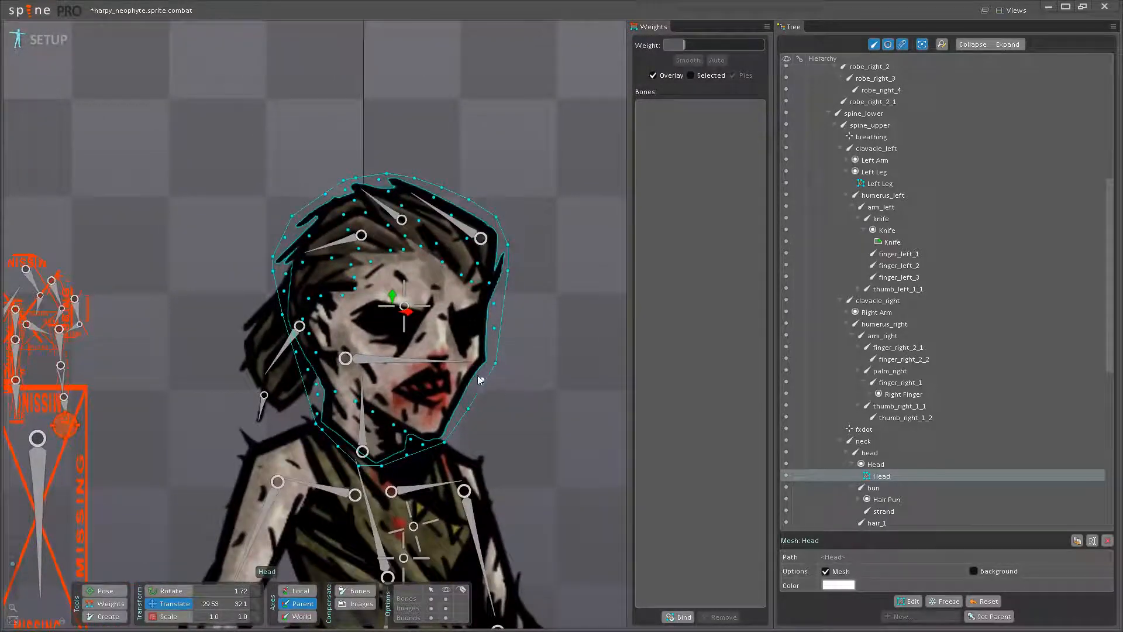
left_click_drag(482, 381, 494, 380)
left_click_drag(493, 341, 498, 367)
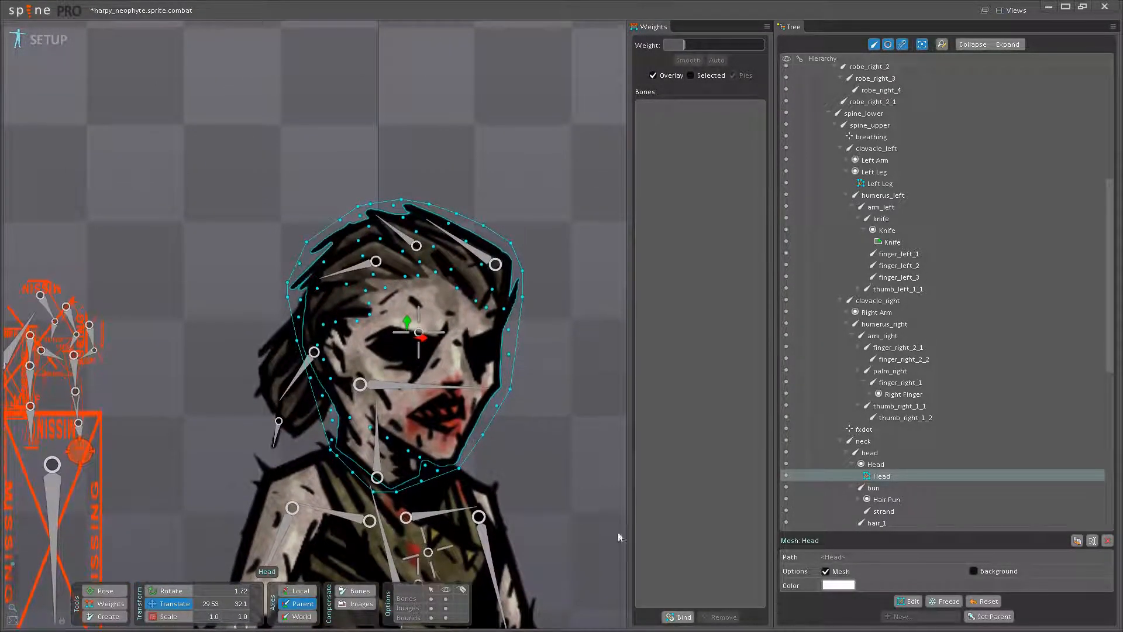
left_click(679, 616)
left_click(381, 452)
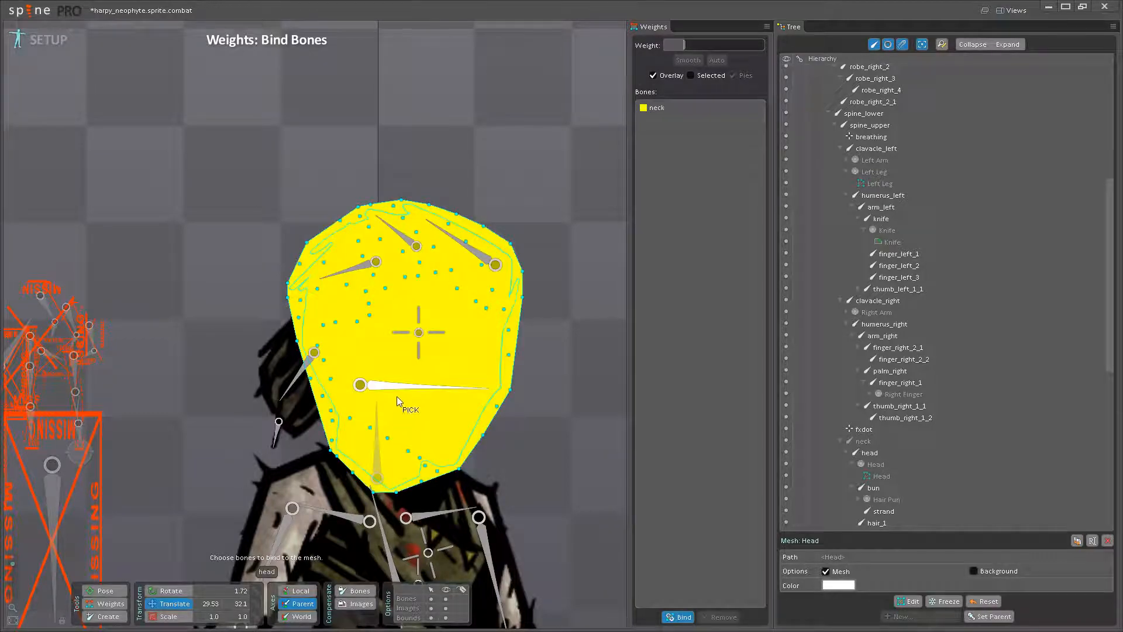
left_click(402, 389)
left_click(351, 269)
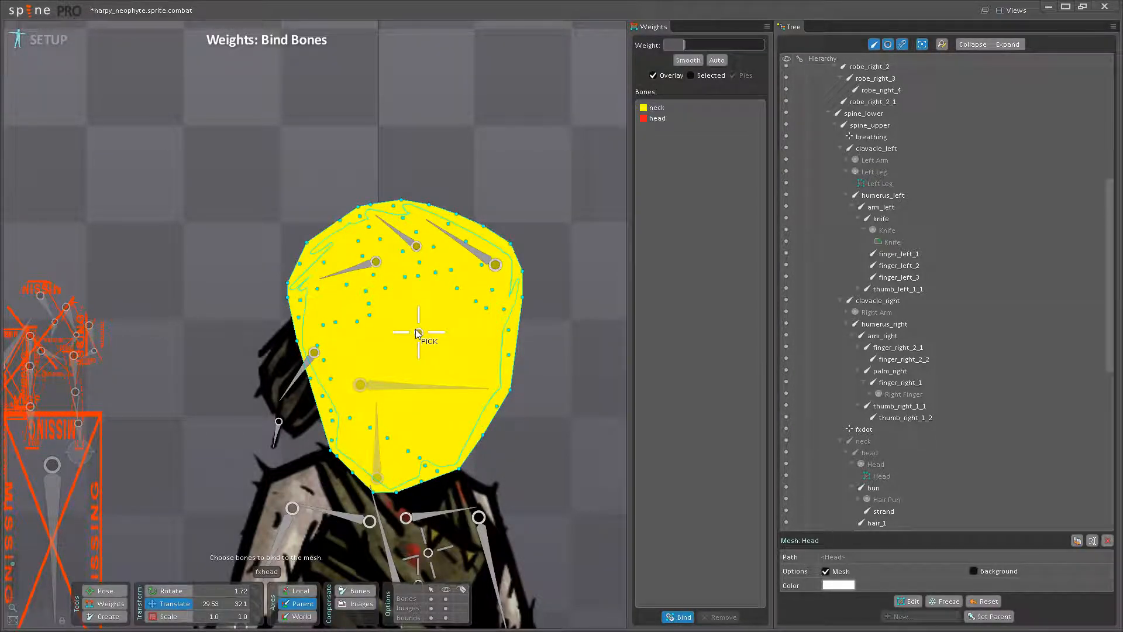
left_click(407, 241)
left_click(468, 247)
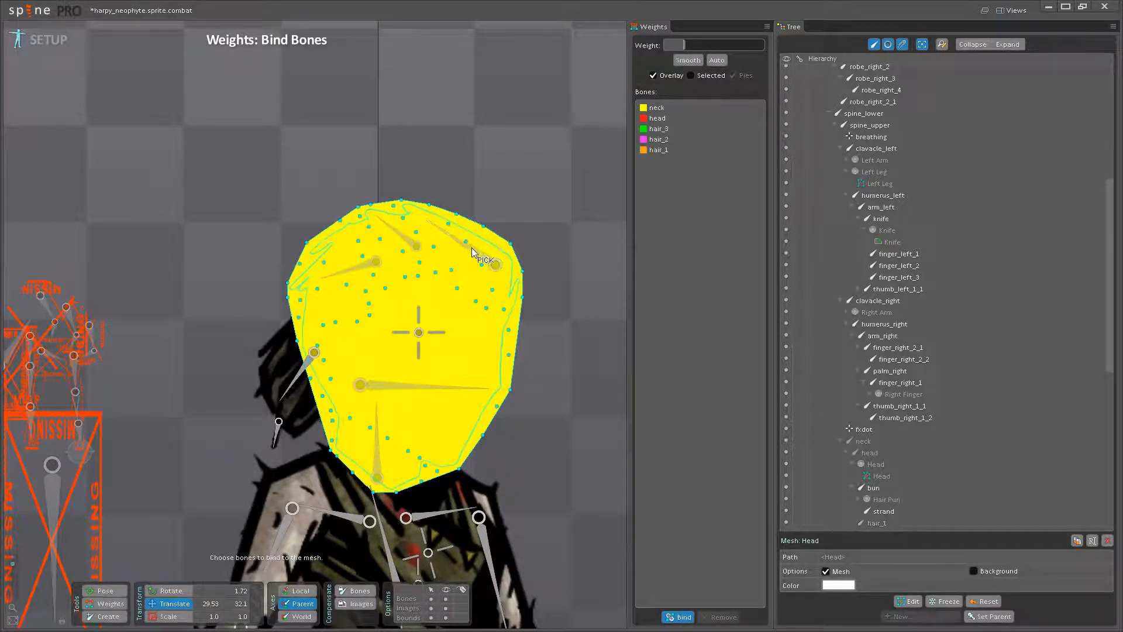
left_click(679, 617)
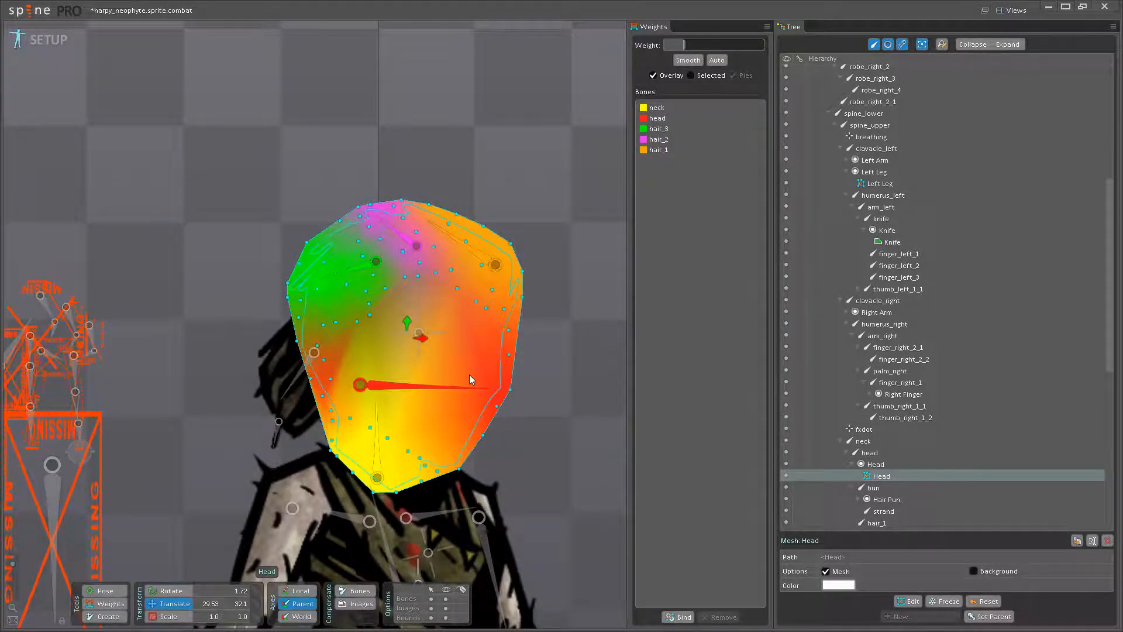
- Test the Head mesh's deformation by moving the head bone, and undo the test pose
left_click_drag(454, 265, 454, 287)
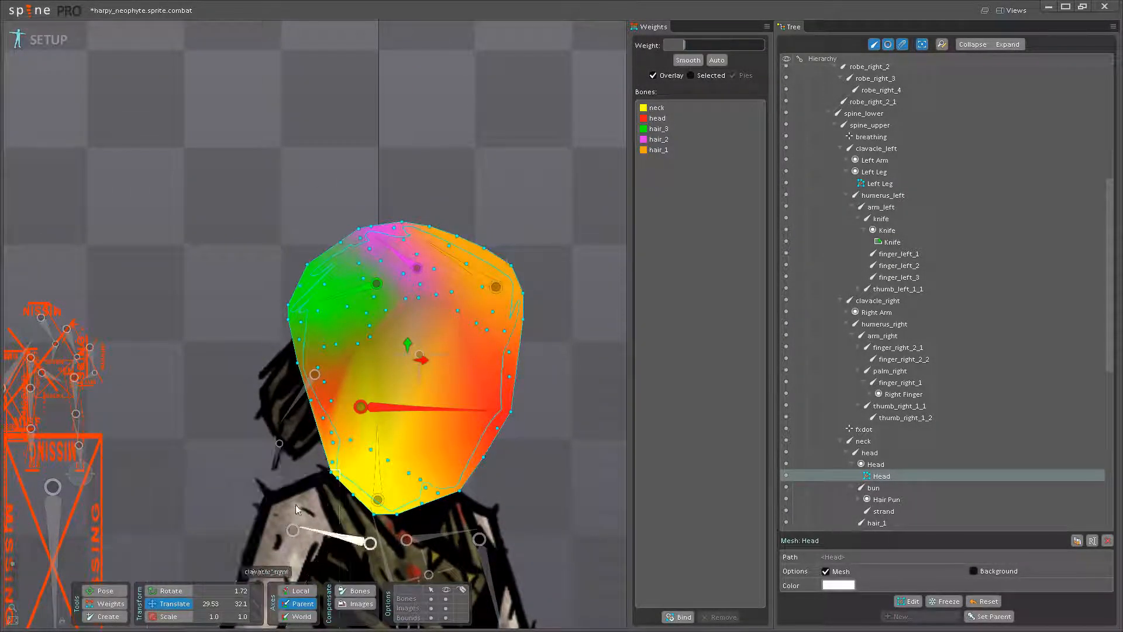
left_click(104, 590)
scroll(445, 381, "up", 3)
left_click(462, 396)
scroll(464, 390, "up", 1)
mouse_move(464, 390)
left_mouse_down()
mouse_move(464, 410)
mouse_move(462, 385)
left_mouse_up()
key("ctrl+z")
- Set the head bone's weight to 100 on the Head mesh vertices along the front of the face
left_click(110, 604)
scroll(416, 454, "up", 1)
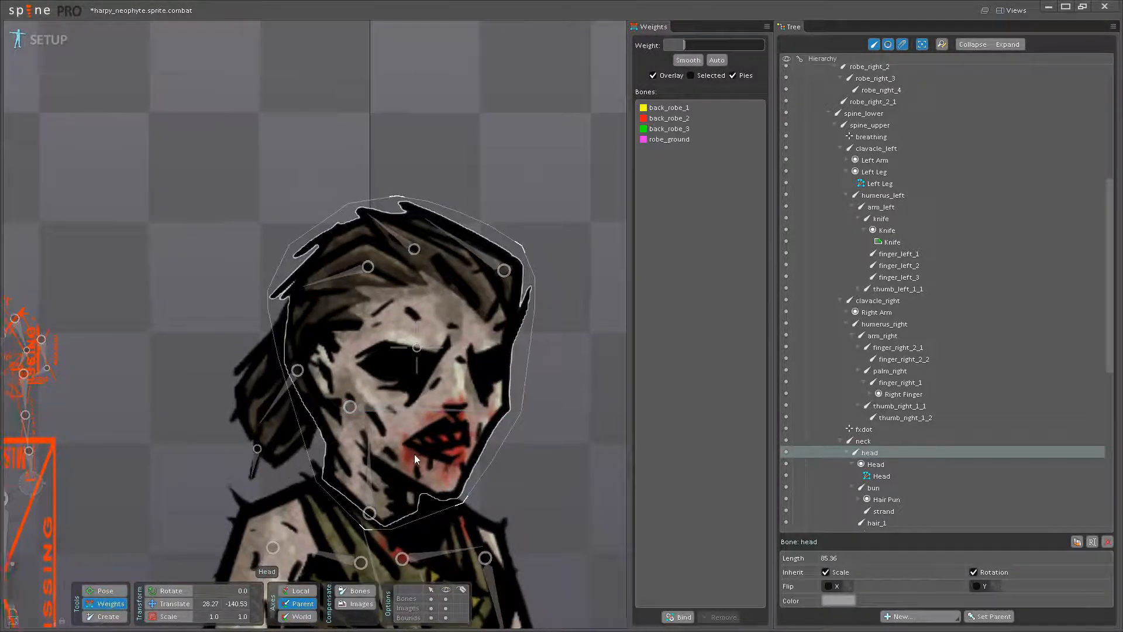
scroll(416, 454, "up", 2)
left_click(393, 400)
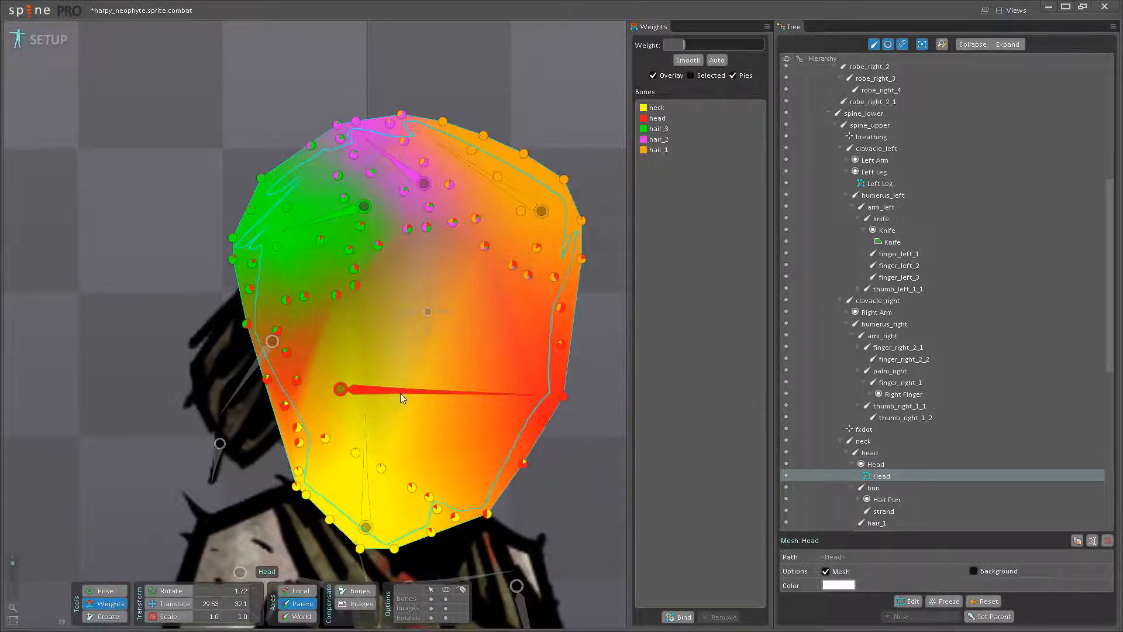
left_click(463, 392)
left_click(463, 393)
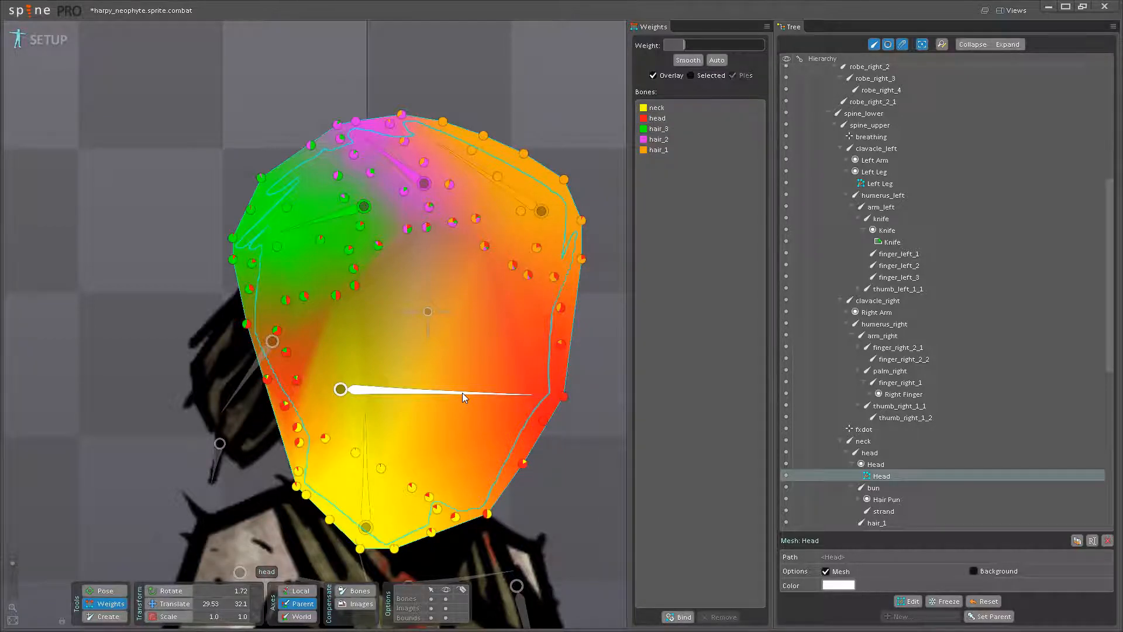
left_click(462, 393)
left_click_drag(562, 344, 561, 260)
left_click_drag(560, 310, 546, 266)
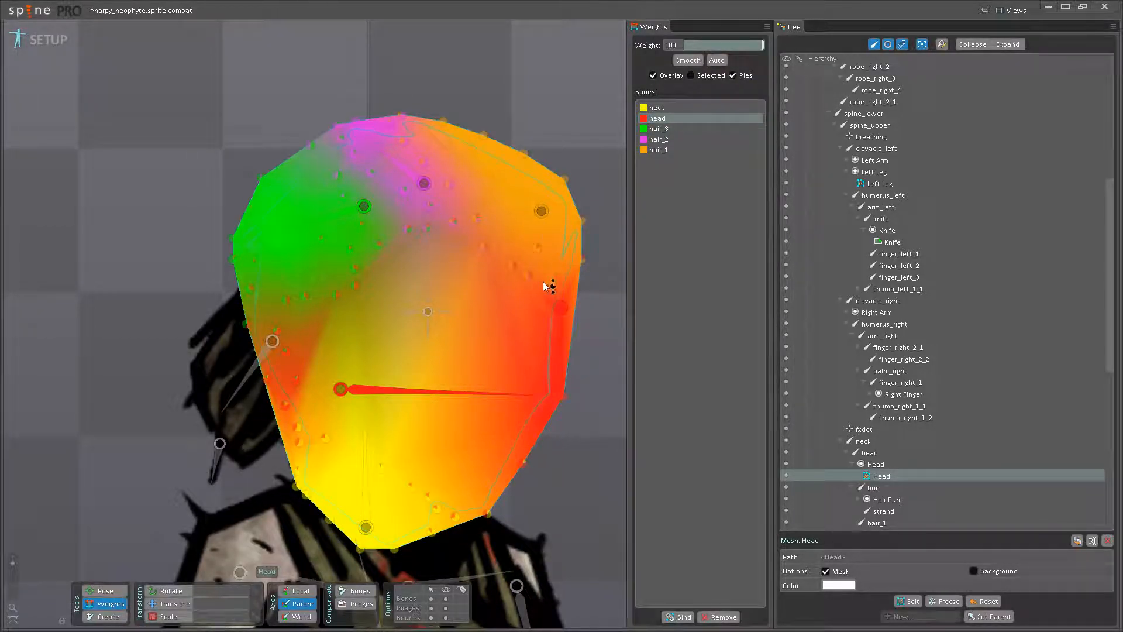
- Raise the head bone's weight on the chin, jawline and nape vertices, giving the nape vertex about 60
left_click_drag(489, 516, 461, 415)
left_click_drag(437, 508, 428, 402)
left_click_drag(411, 485, 374, 386)
left_click_drag(357, 453, 349, 311)
left_click_drag(325, 437, 292, 335)
left_click_drag(300, 442, 310, 416)
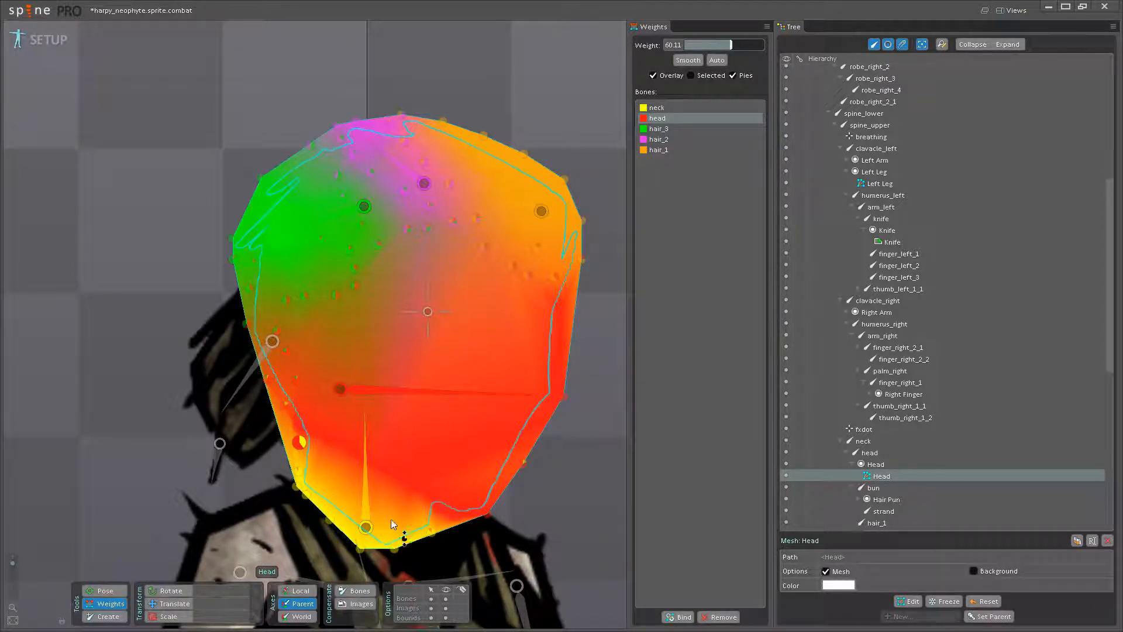
- Adjust the neck bone's weight on the vertices at the base of the neck
left_click(367, 517)
left_click(394, 548)
left_click_drag(433, 531, 405, 412)
- Raise the head bone's weight on the vertices behind the ear, up to 100
left_click_drag(323, 336, 405, 413)
left_click(436, 468)
left_click_drag(369, 488, 335, 323)
left_click_drag(376, 417, 380, 393)
left_click_drag(428, 398, 393, 442)
left_click_drag(334, 474, 346, 389)
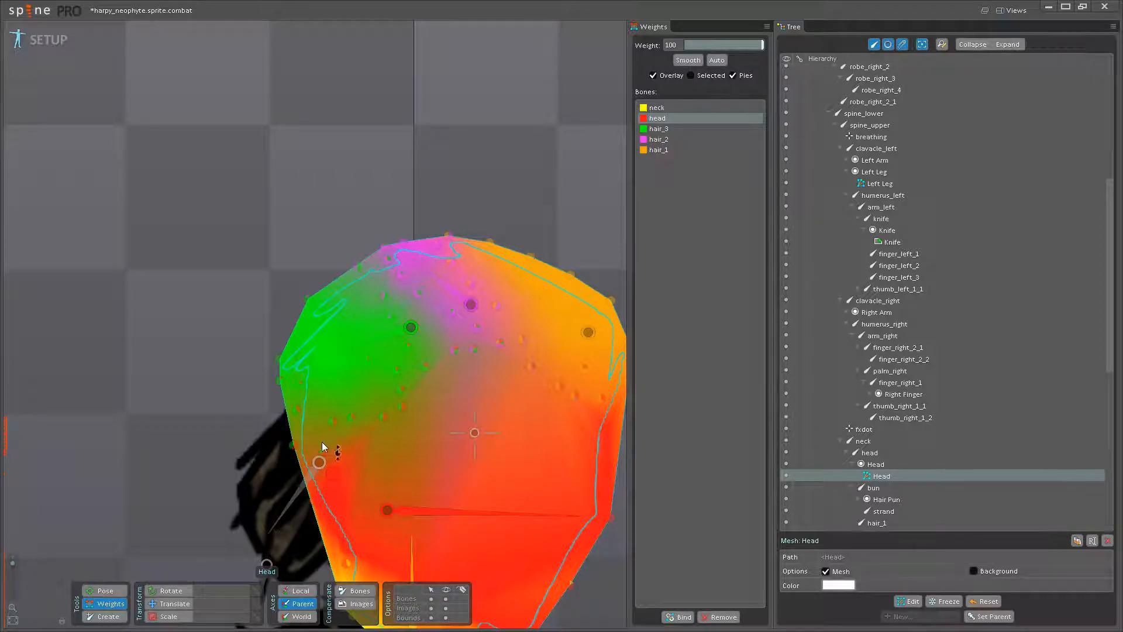
left_click(97, 593)
left_click(213, 575)
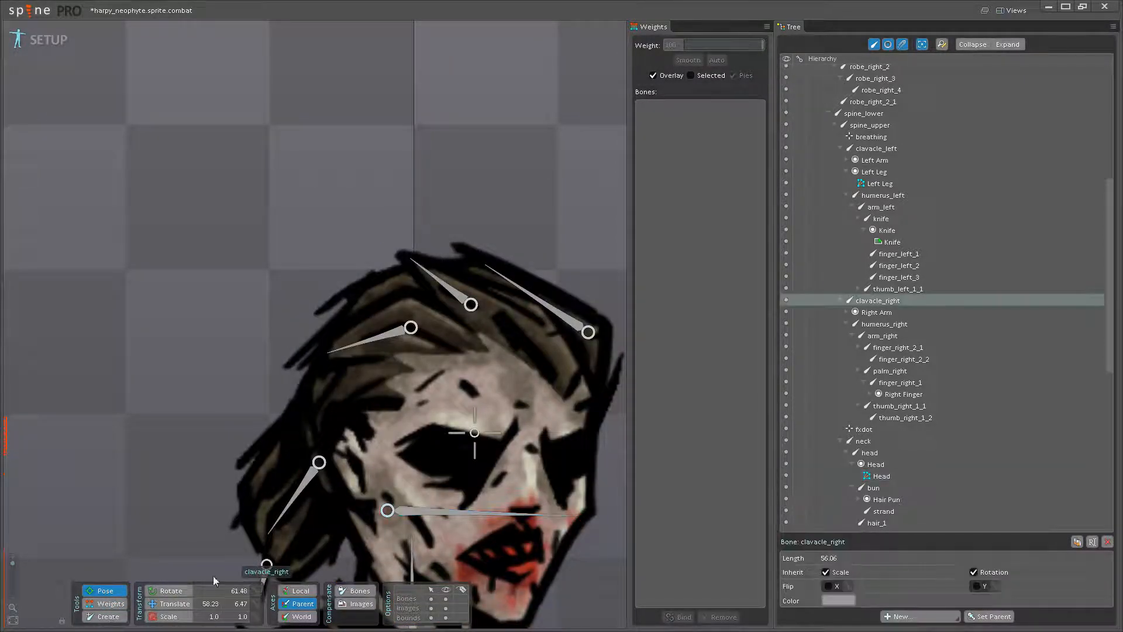
left_click(121, 604)
- Raise the head bone's weight on the vertices at the back hairline above the ear, to about 90
left_click(409, 514)
left_click(291, 447)
scroll(342, 409, "up", 1)
scroll(342, 409, "up", 1)
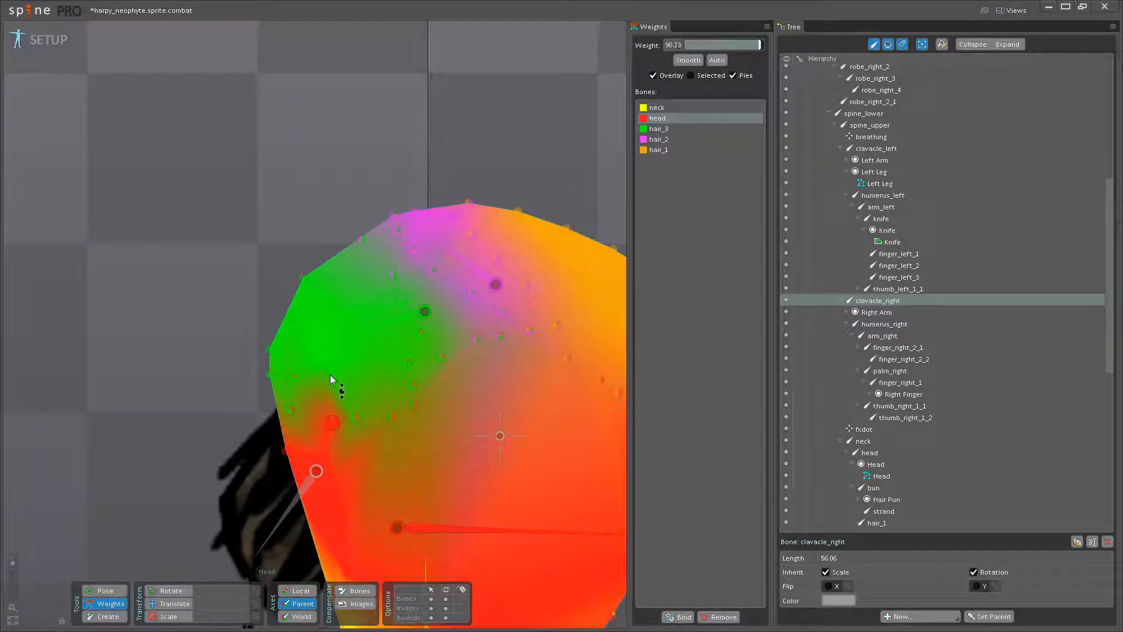
left_click_drag(343, 397, 448, 402)
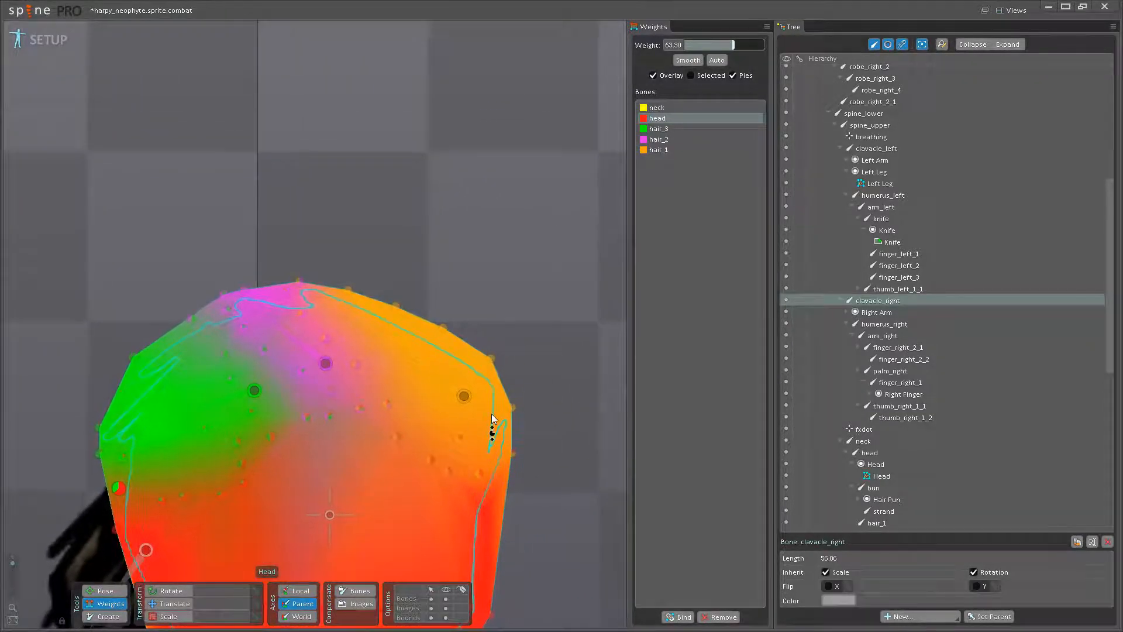
- Set the head bone's weight to 100 on the vertices along the forehead hairline
left_click(449, 470)
left_click_drag(468, 425, 469, 422)
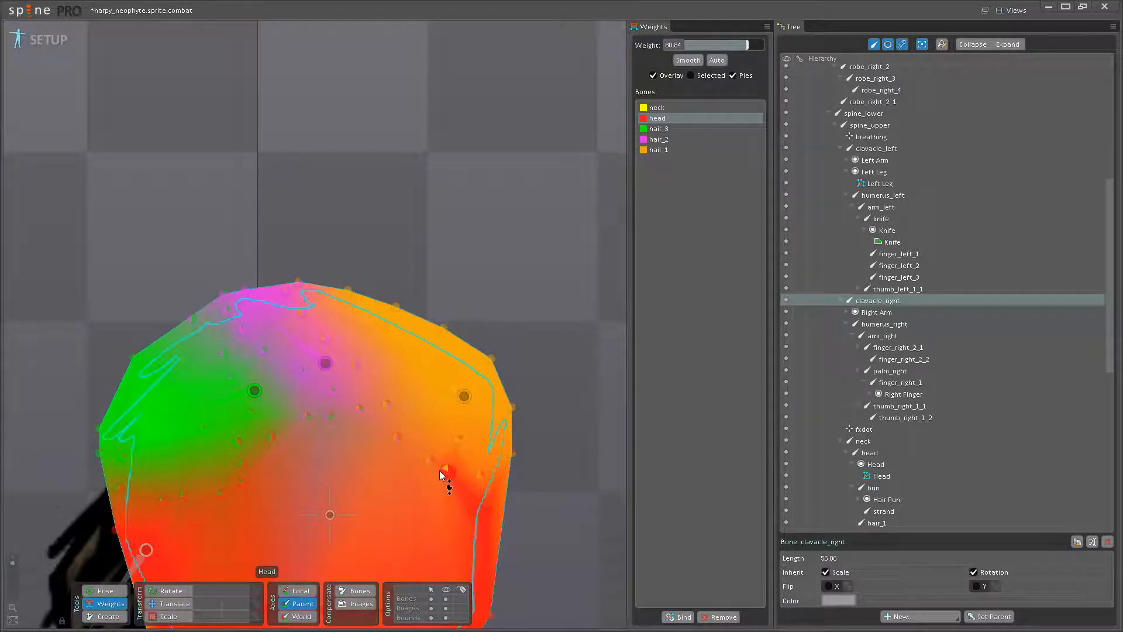
left_click_drag(431, 460, 402, 308)
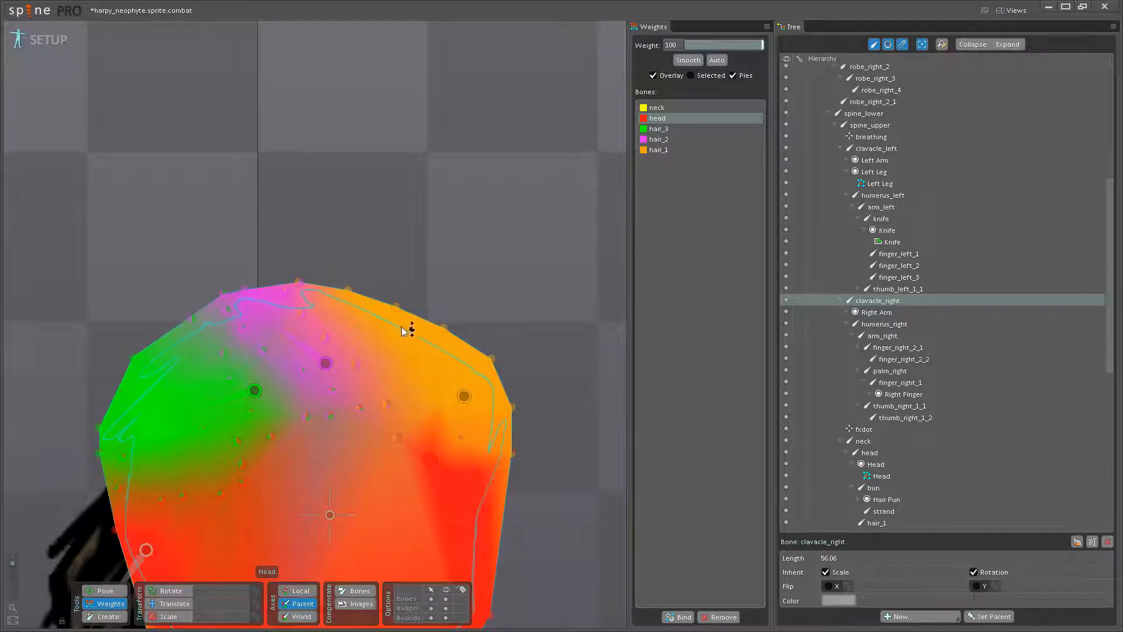
left_click_drag(398, 438, 391, 325)
left_click_drag(358, 407, 365, 304)
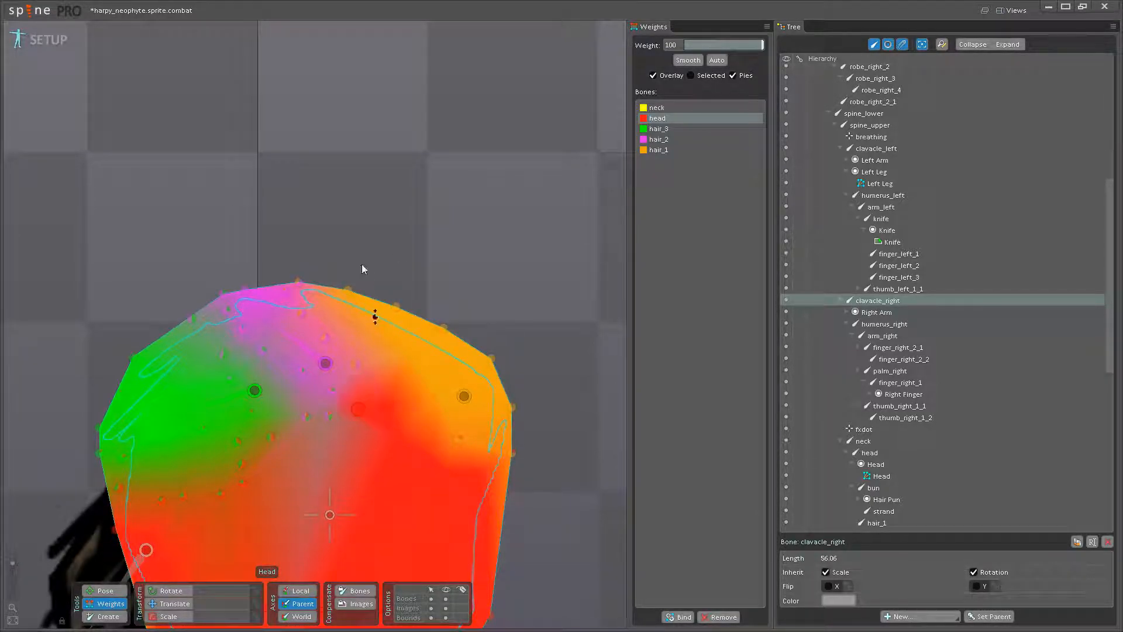
left_click_drag(331, 418, 318, 344)
- Set the hair_2 bone's weight to 100 on the vertices of the top hair tuft
left_click(325, 363)
left_click_drag(332, 390, 339, 244)
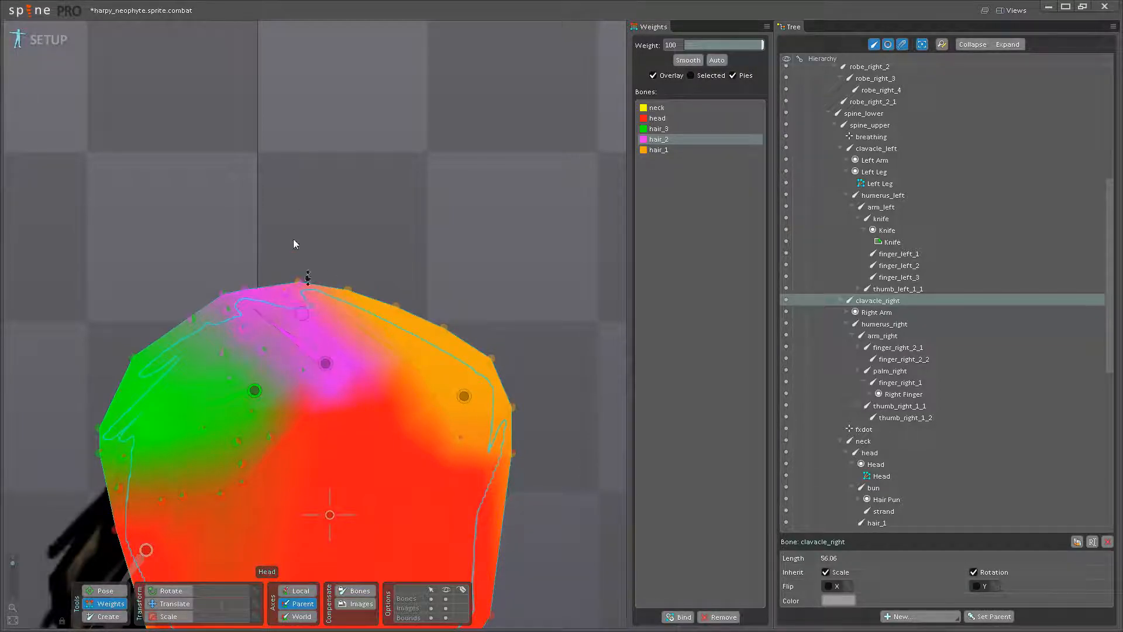
left_click_drag(263, 350, 272, 275)
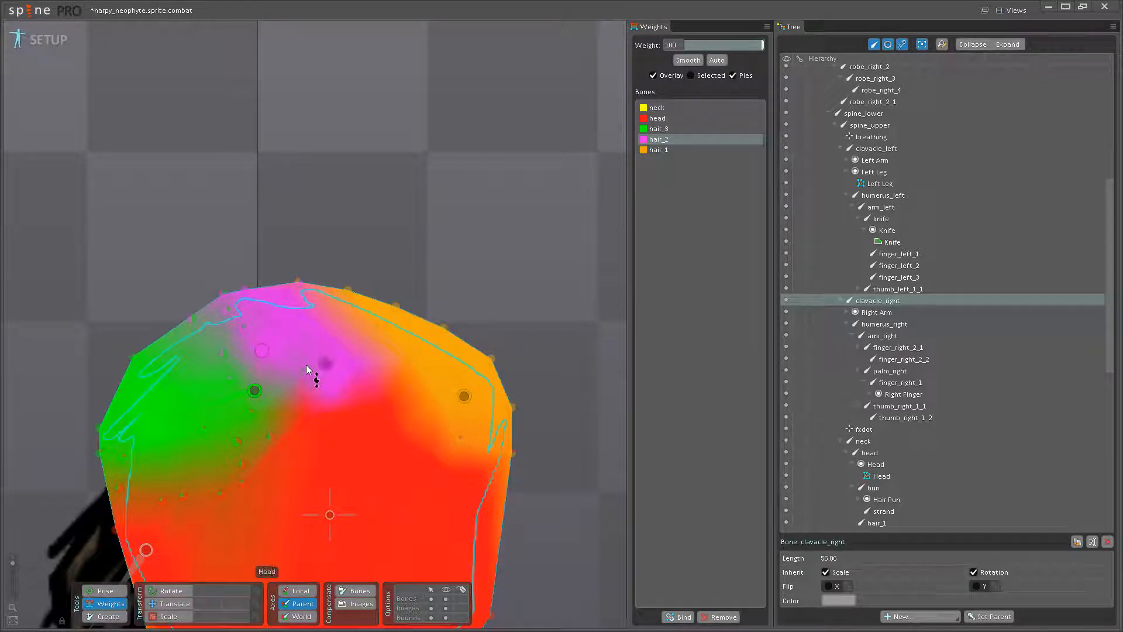
- Set the hair_1 bone's weight to 100 on the front hair vertices
left_click_drag(229, 322, 295, 323)
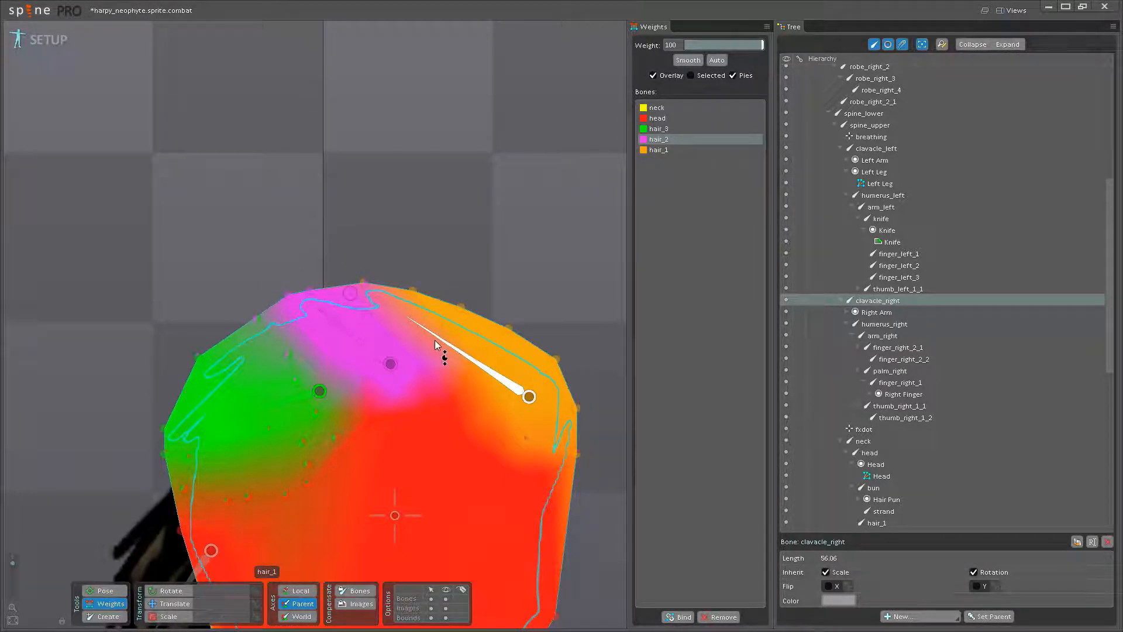
left_click(453, 350)
left_click_drag(527, 418, 573, 417)
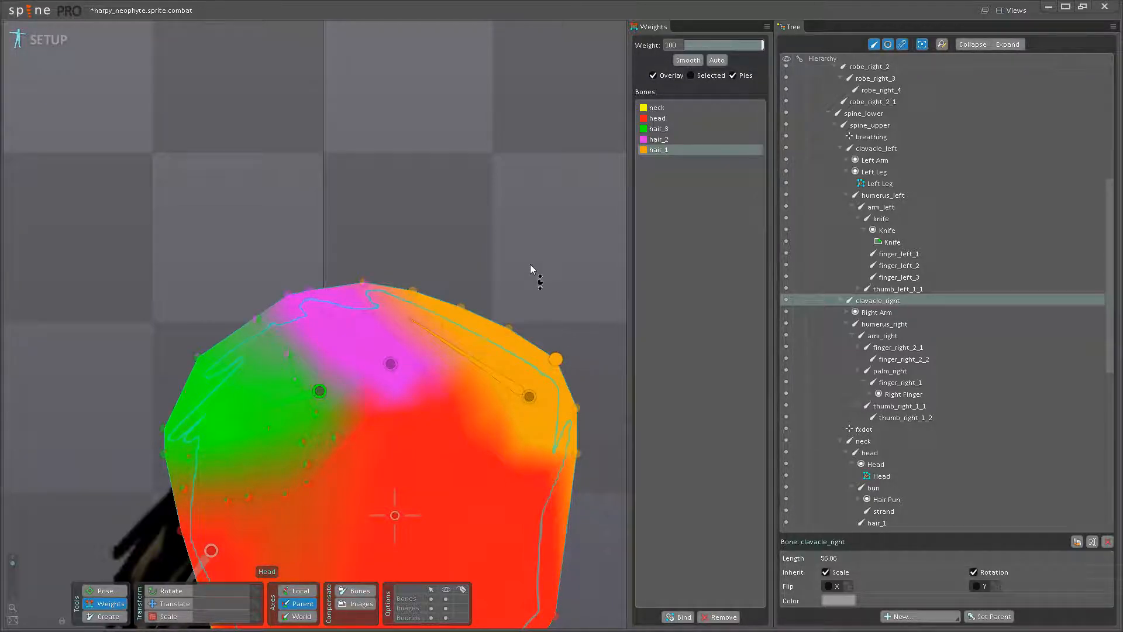
left_click(369, 281)
- Adjust the hair_3 weight near that bone's base and set the head bone's weight to 100 along the temple hairline
left_click(337, 324)
left_click_drag(268, 389, 413, 321)
left_click(412, 335)
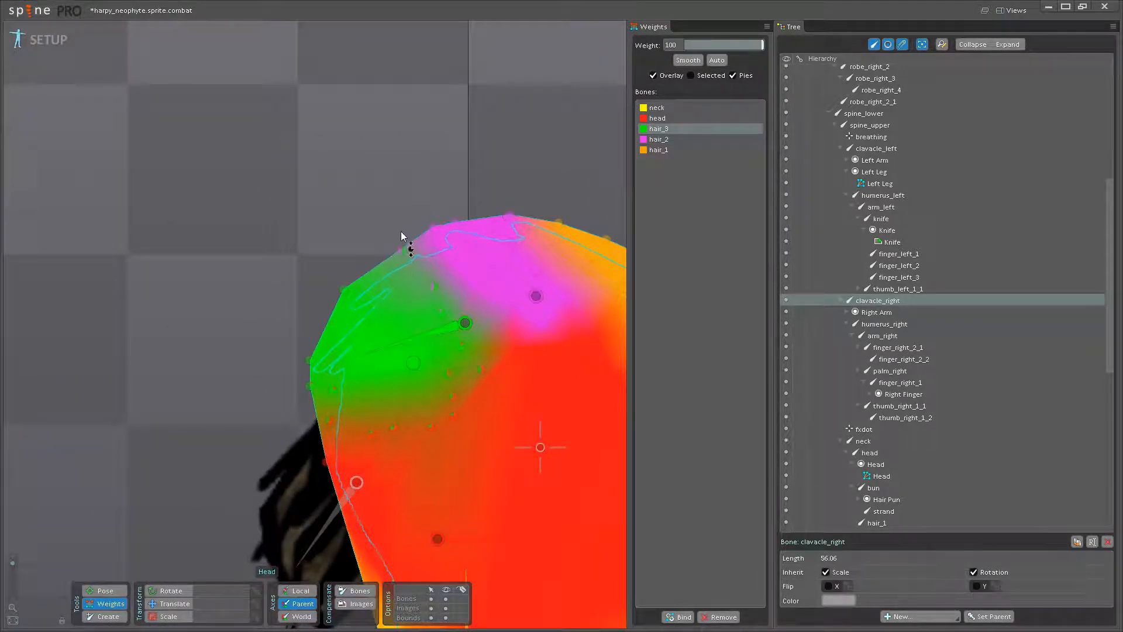
left_click(438, 538)
left_click_drag(452, 413, 419, 263)
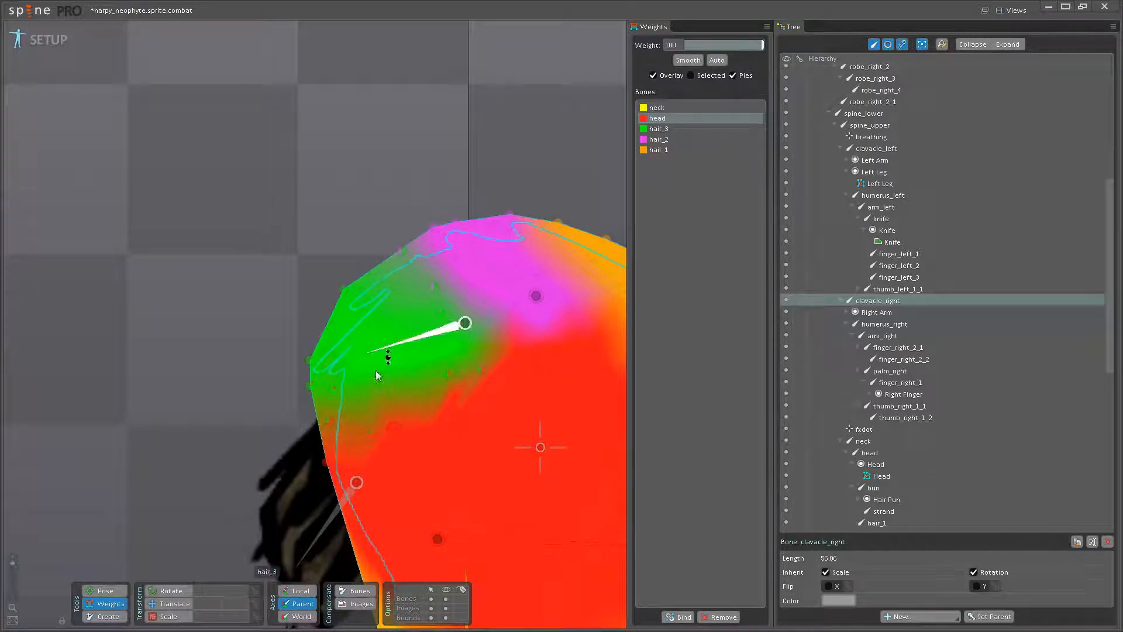
- Raise the hair_3 bone's weight to 100 on the vertices of the back hair
left_click(406, 350)
left_click(337, 391)
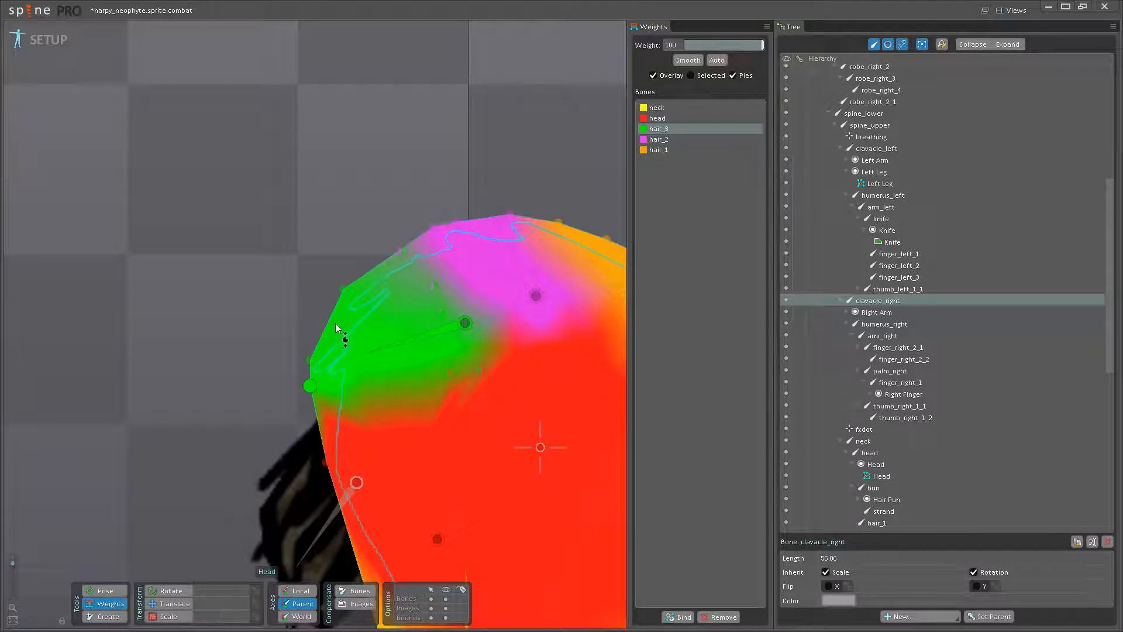
left_click_drag(404, 251, 416, 206)
mouse_move(434, 286)
left_mouse_down()
mouse_move(451, 252)
mouse_move(448, 318)
mouse_move(436, 226)
mouse_move(449, 337)
mouse_move(436, 372)
left_mouse_up()
- Set the head bone's weight to 100 on the mesh vertex just below the hair_3 bone
left_click_drag(519, 457, 447, 429)
left_click(436, 515)
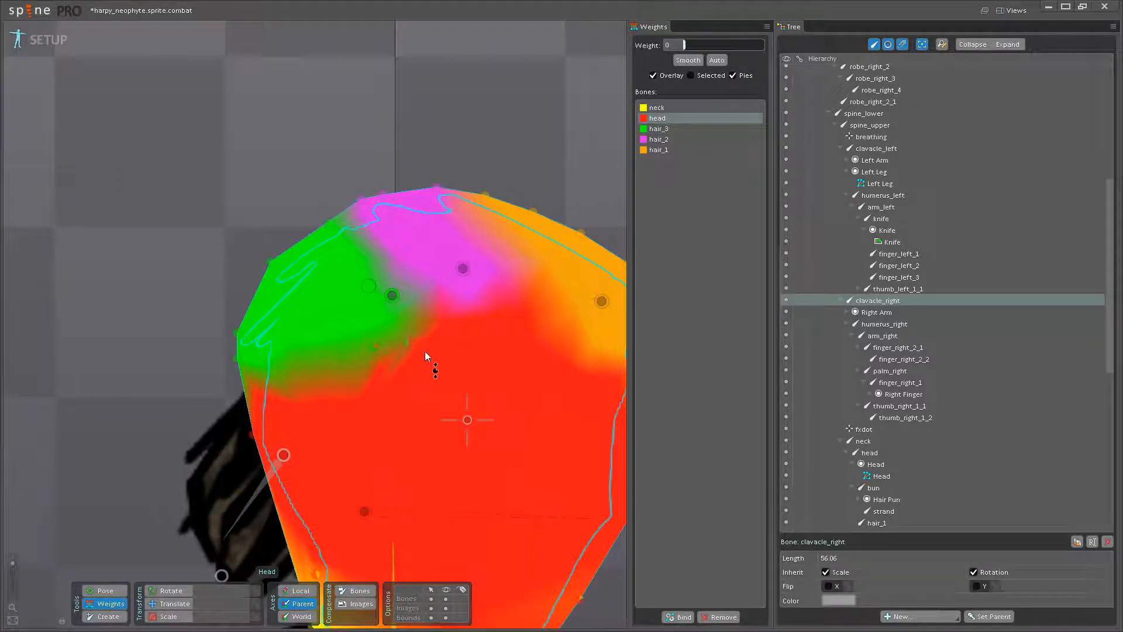
left_click_drag(377, 344, 365, 187)
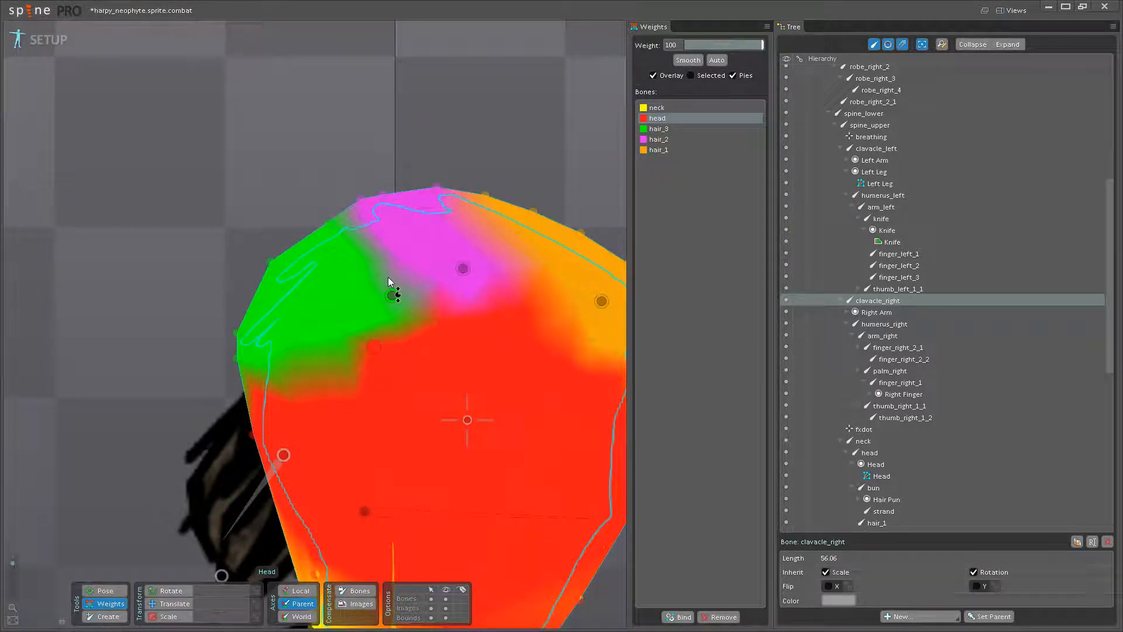
- Rotate the head bone in Pose mode to test how the head mesh deforms
left_click(105, 590)
scroll(327, 468, "down", 4)
left_click_drag(456, 444, 433, 331)
left_click(434, 341)
left_click_drag(389, 409, 396, 456)
scroll(399, 431, "up", 3)
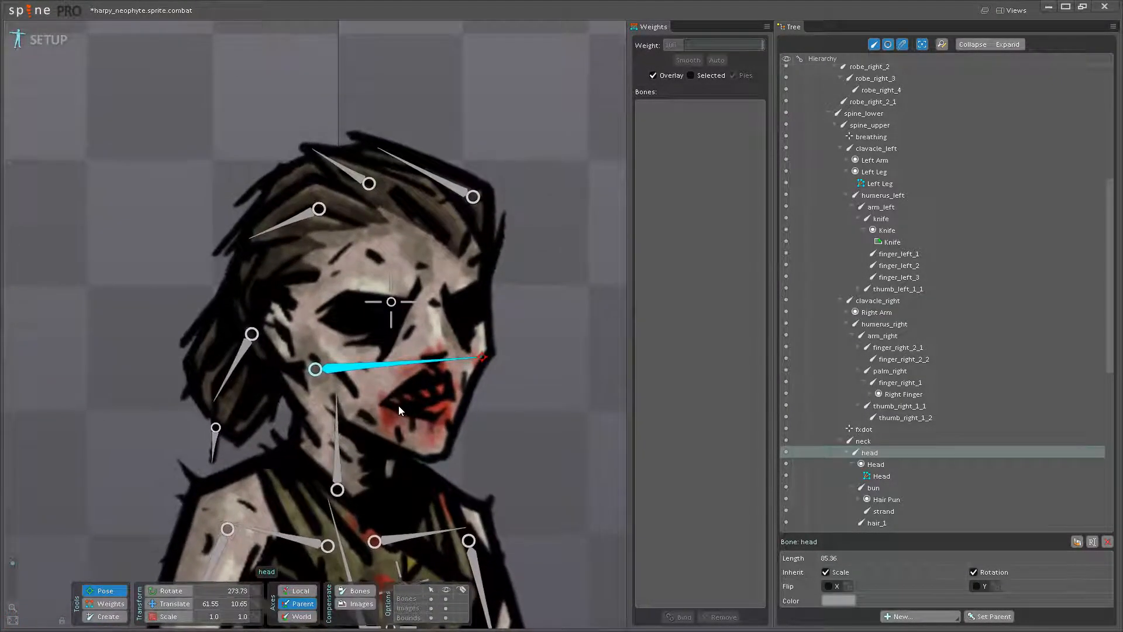
left_click_drag(399, 405, 399, 415)
left_click_drag(416, 375, 398, 338)
- Adjust the neck bone's weight to 76.60 on the upper nape vertex and 24.8 on the vertex under the jaw
left_click(120, 605)
scroll(264, 492, "up", 3)
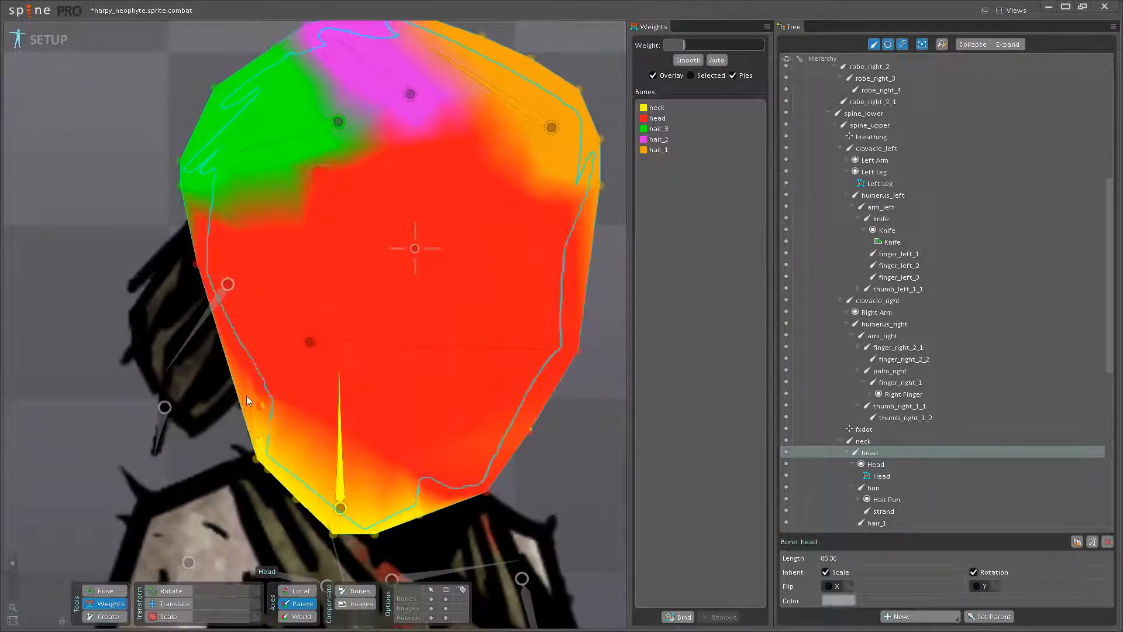
left_click(269, 403)
left_click(269, 402)
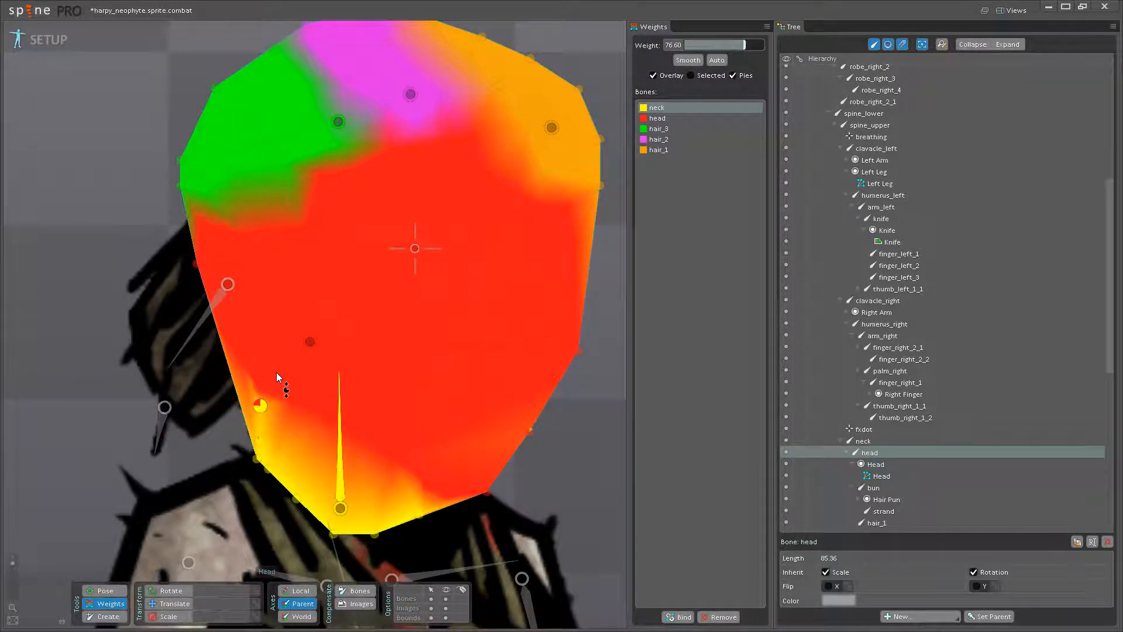
left_click(427, 484)
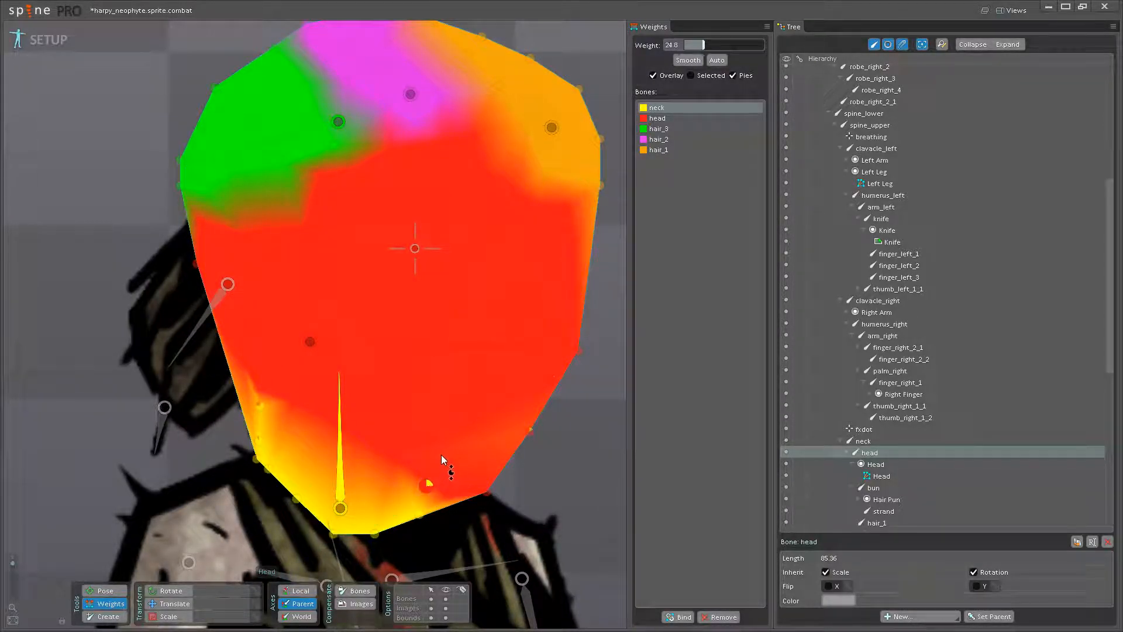
- Rotate the head bone to check the deformation around the neck and jaw, and undo the rotation
left_click(112, 591)
left_click_drag(450, 345, 484, 295)
left_click(111, 605)
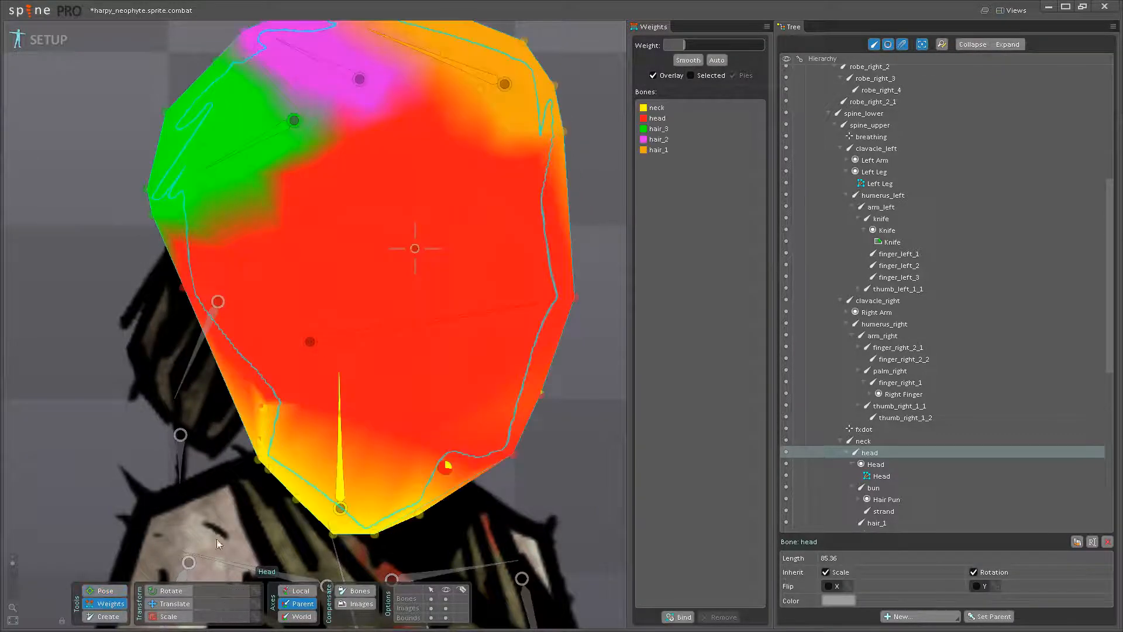
key("ctrl+z")
- Set the neck bone's weight to 16.8 on the vertex above the chin line and test it with a temporary head rotation
left_click(343, 483)
left_click_drag(425, 485, 401, 436)
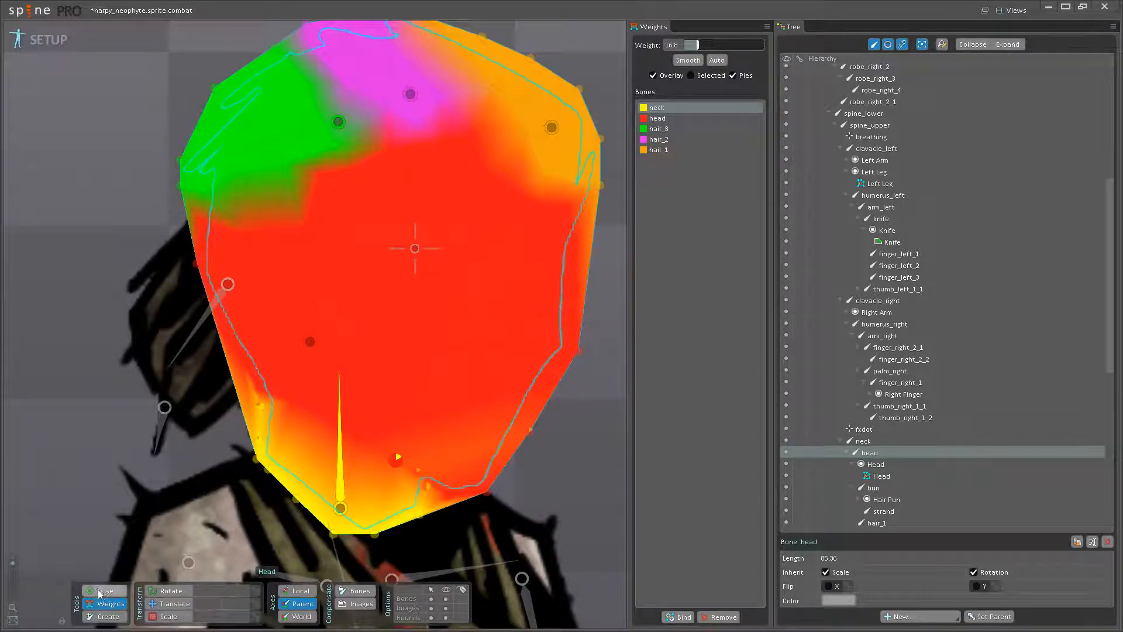
left_click(98, 590)
left_click_drag(359, 363, 413, 324)
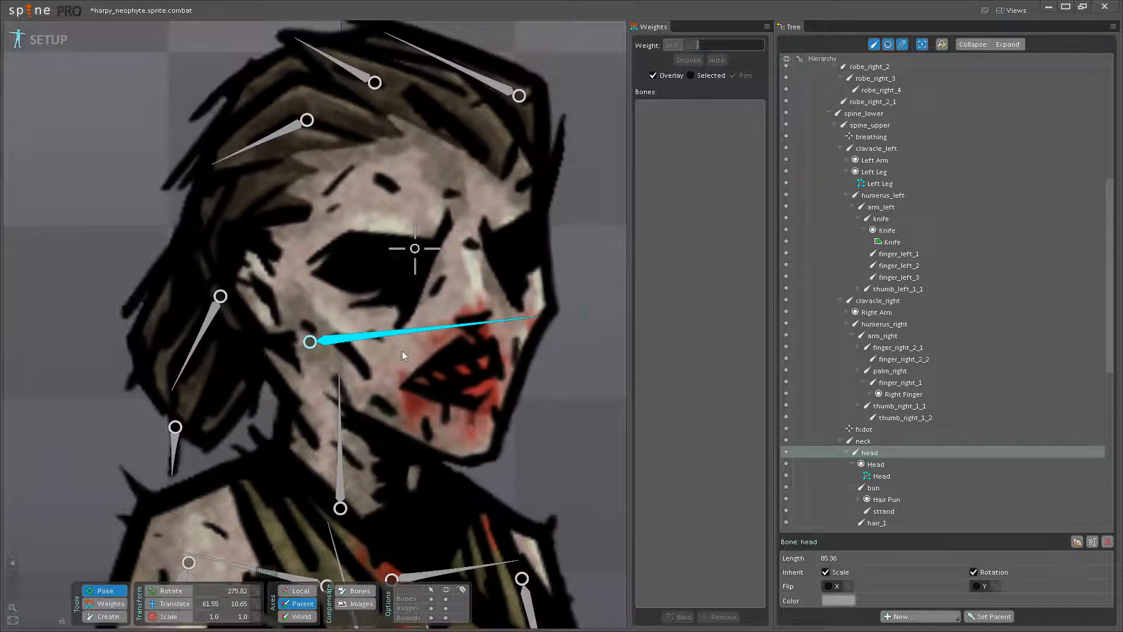
left_click(109, 607)
key("ctrl+z")
- Set the neck bone's weight to about 40 on the lower jaw edge vertex and test it by rotating the head bone
left_click(341, 488)
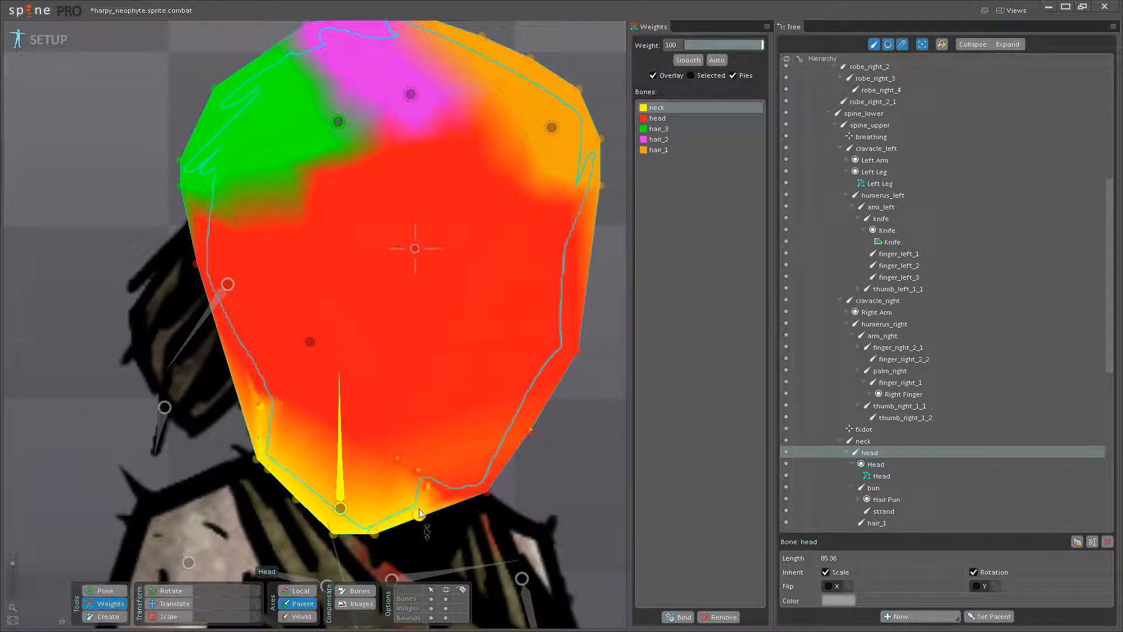
left_click_drag(449, 501, 454, 481)
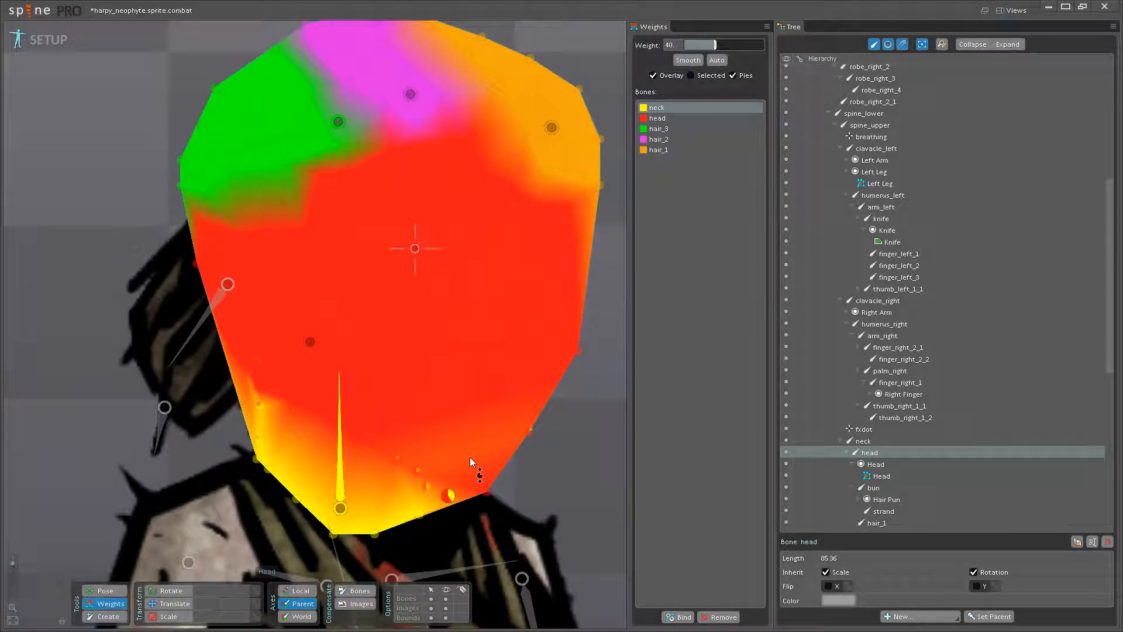
left_click(105, 591)
left_click_drag(445, 345, 512, 306)
key("ctrl+z")
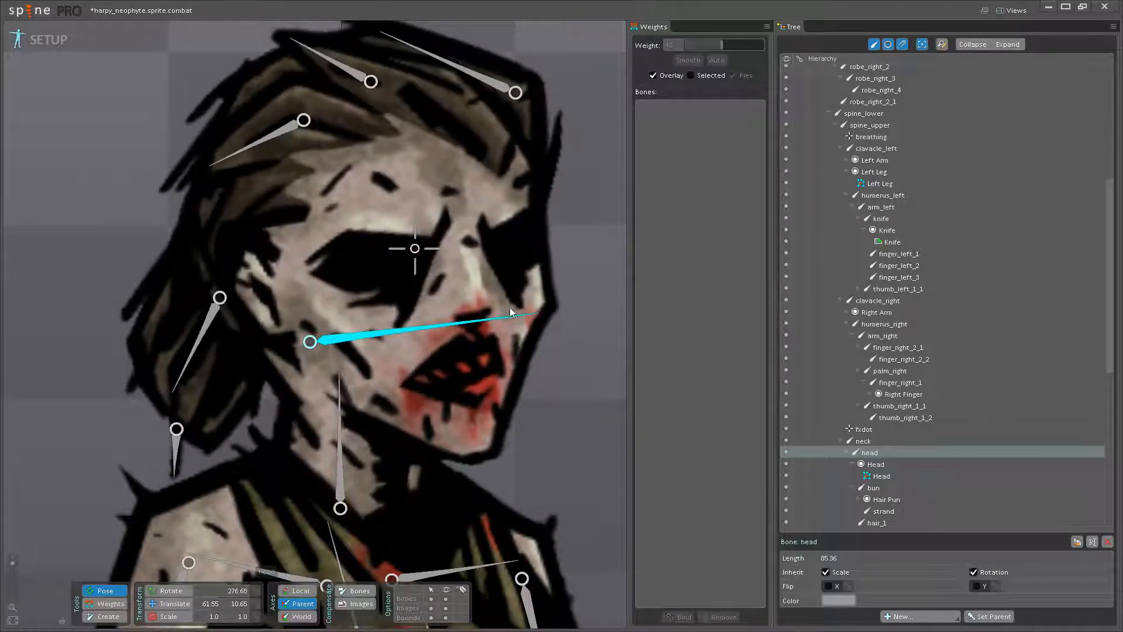
- Rotate the neck bone and the head bone in turn to check the deformation where the neck meets the jaw
left_click(345, 446)
left_click_drag(346, 444, 352, 441)
key("ctrl+z")
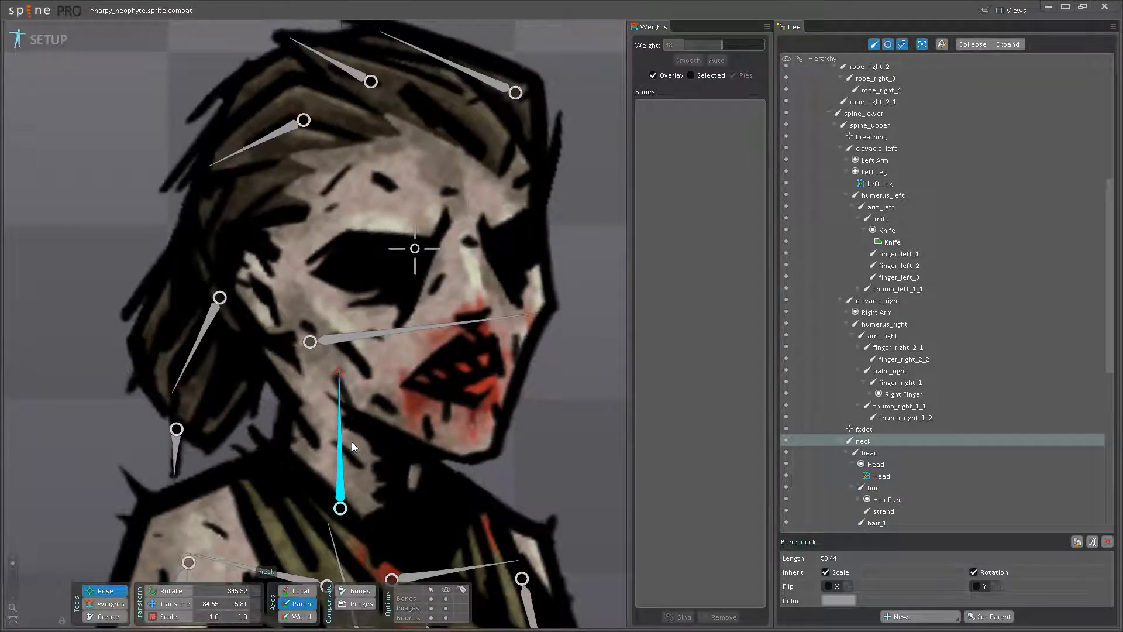
key("ctrl+z")
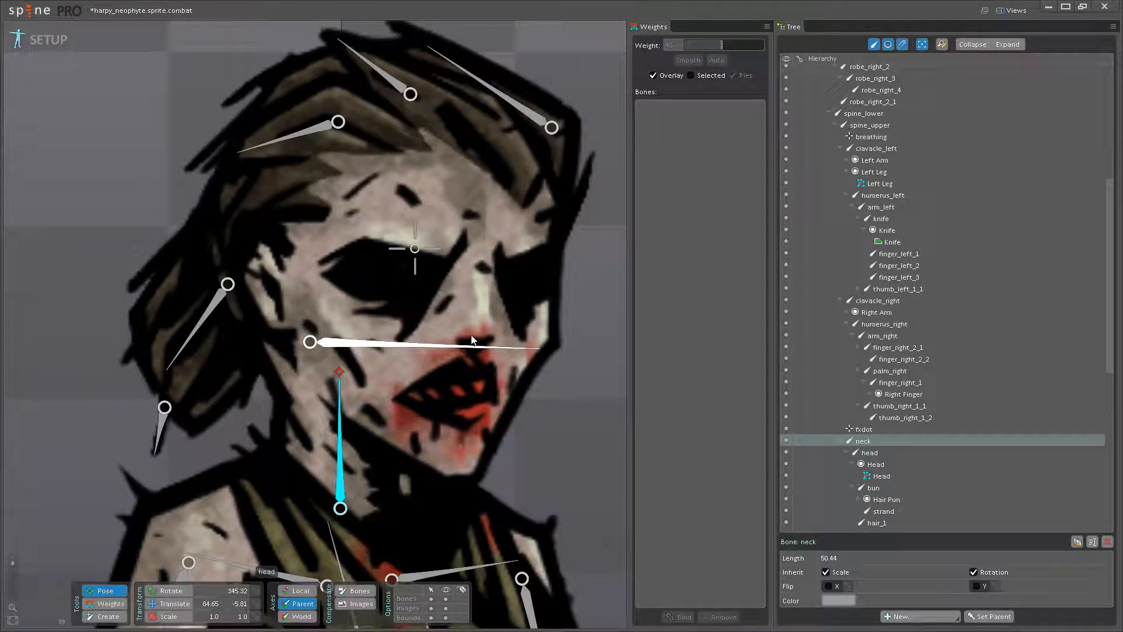
left_click_drag(465, 341, 481, 303)
left_click(111, 603)
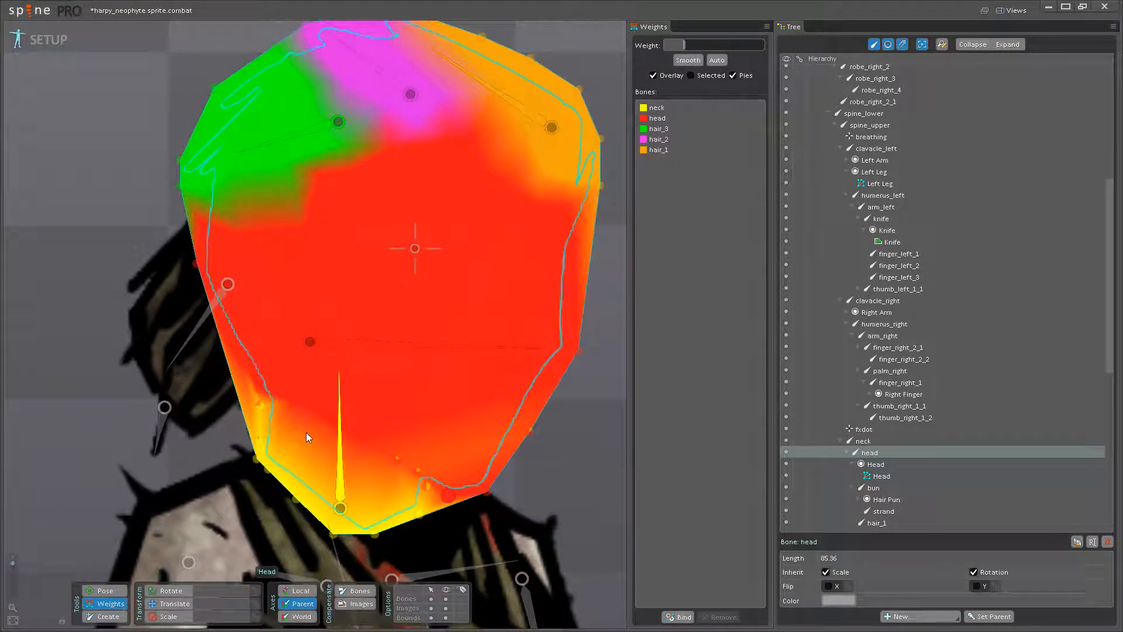
- Set the neck bone's weight to 19.2 on the upper nape vertex and test it with a temporary head rotation
left_click(338, 476)
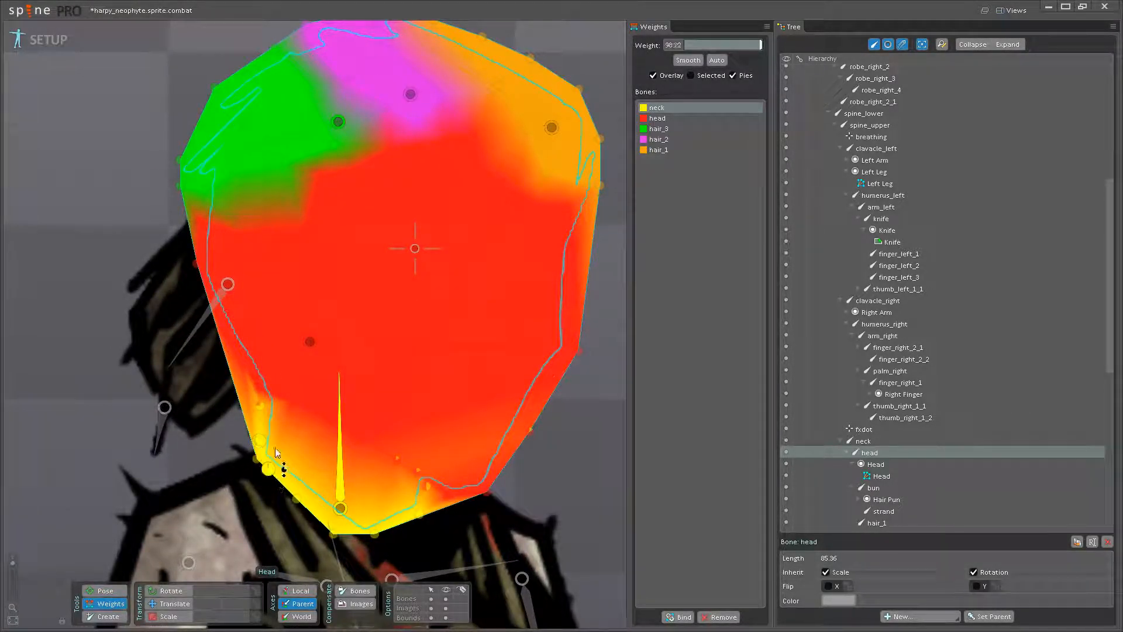
left_click_drag(265, 366, 332, 417)
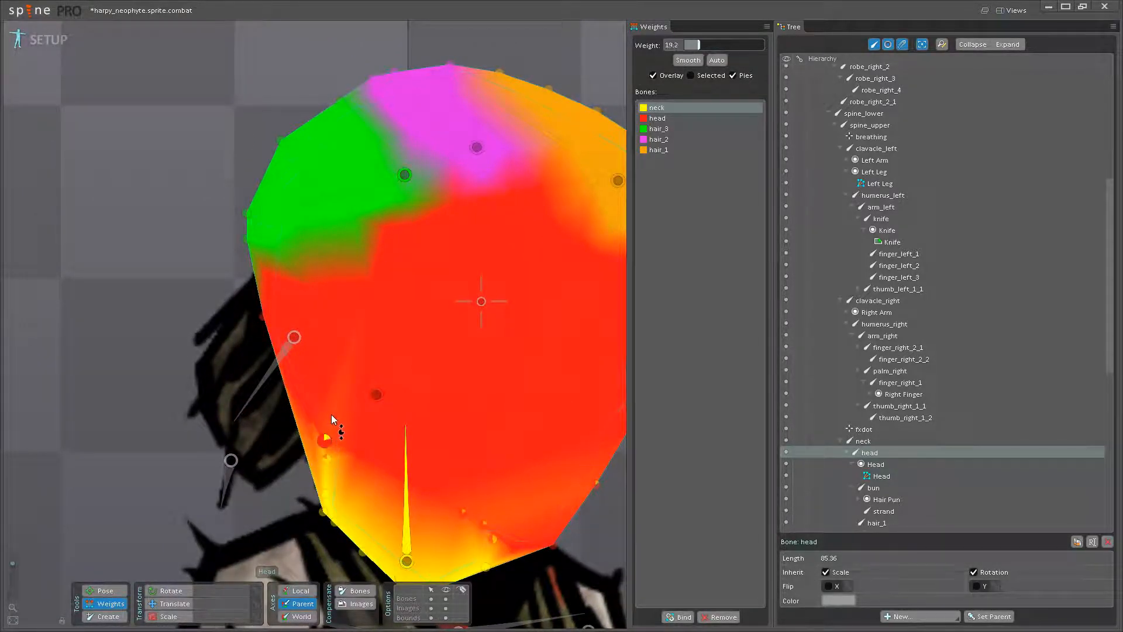
left_click(106, 591)
left_click_drag(531, 363, 485, 459)
key("ctrl+z")
- Check the head rotation against the whole upper body and save the project
scroll(537, 398, "down", 2)
scroll(537, 398, "down", 4)
scroll(391, 392, "up", 3)
left_click_drag(358, 368, 392, 395)
scroll(358, 401, "down", 1)
scroll(358, 401, "down", 2)
scroll(354, 374, "up", 2)
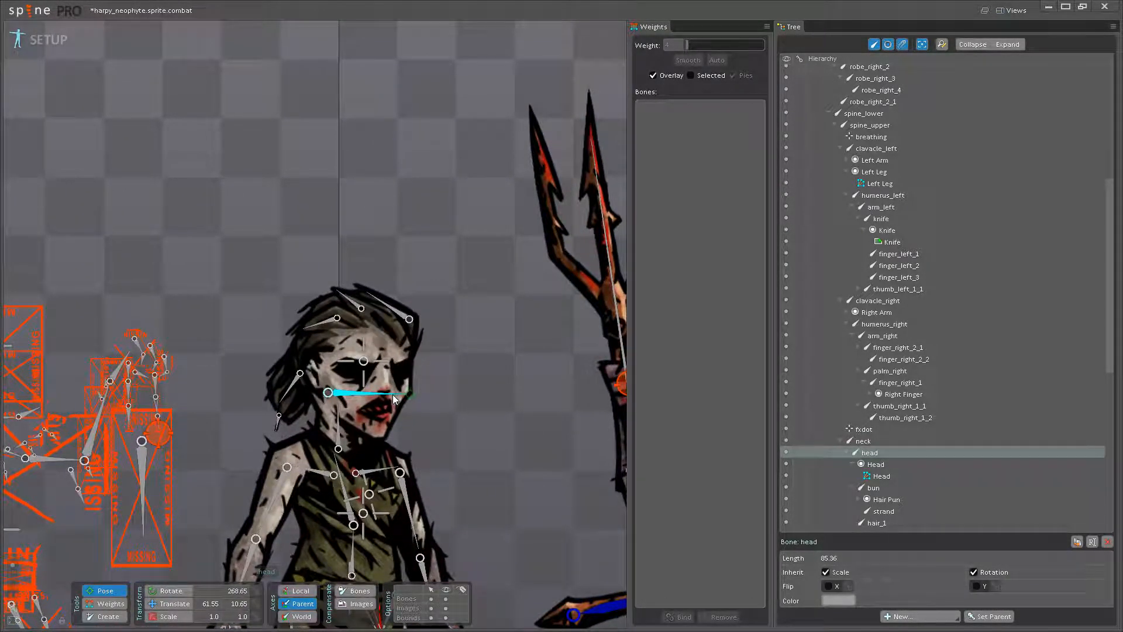
key("ctrl+s")
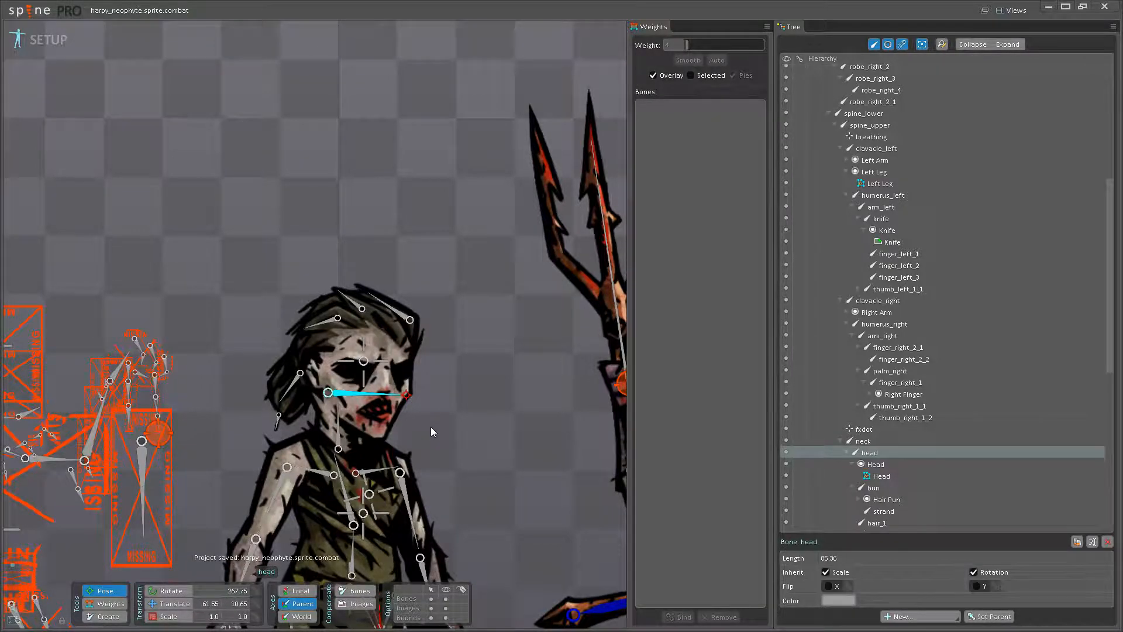
- Rotate the hair_3 bone to test how the back hair deforms
scroll(431, 426, "up", 3)
scroll(434, 462, "up", 2)
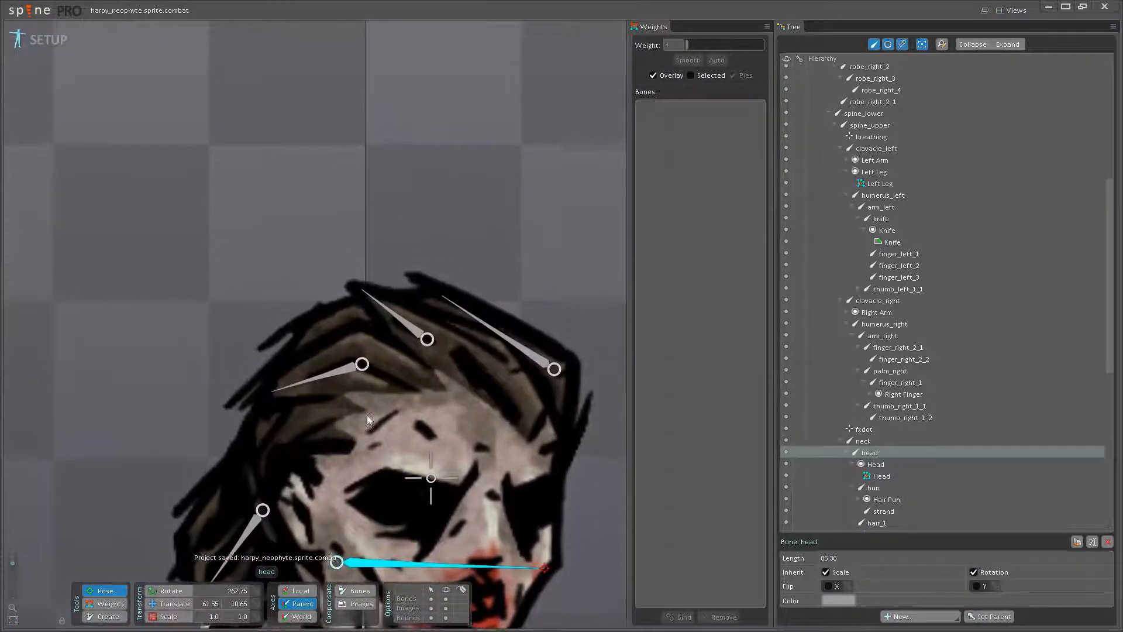
left_click(303, 372)
left_click_drag(303, 372, 288, 377)
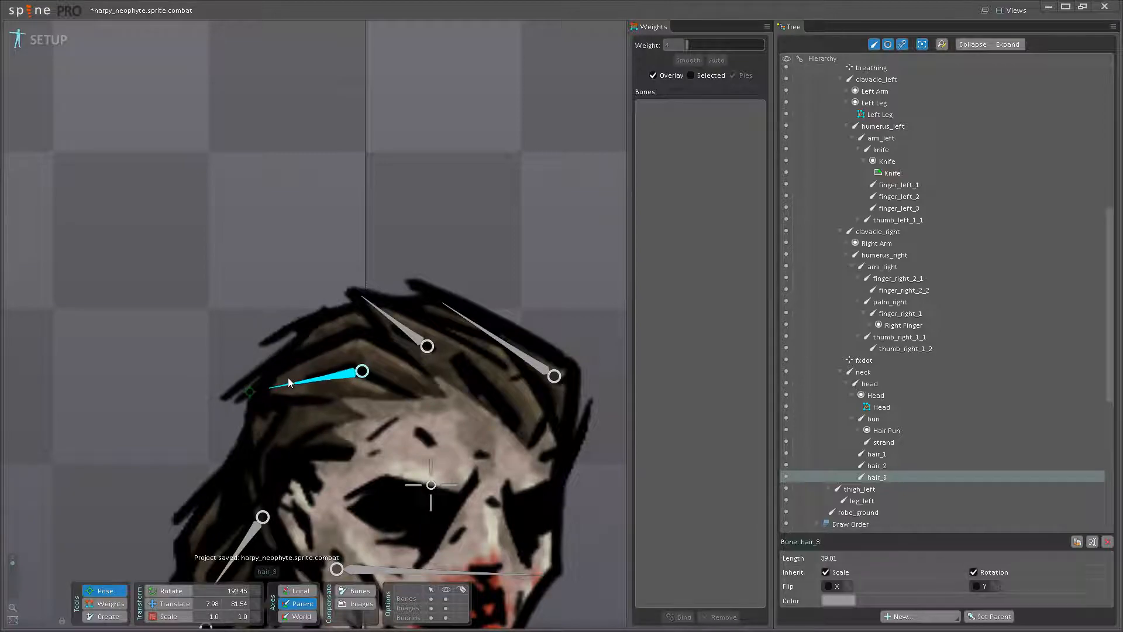
- Raise the head bone's weight on the vertices along the underside of the hair_3 area, using 36.8 near that bone's base
left_click(107, 611)
scroll(392, 443, "up", 5)
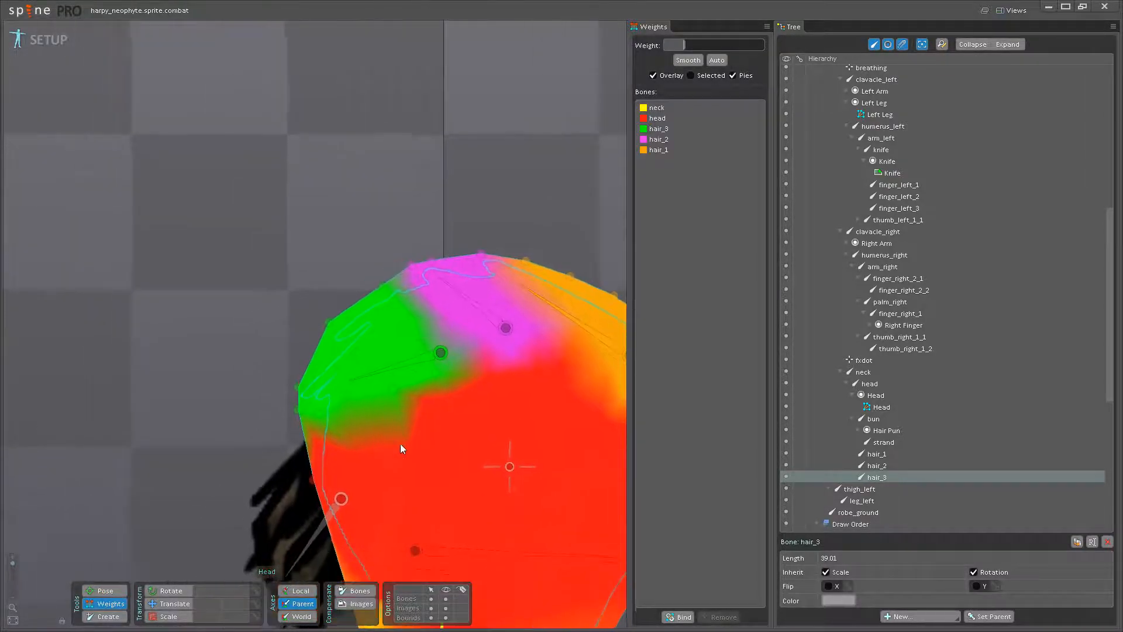
left_click(489, 551)
scroll(374, 412, "up", 3)
left_click_drag(324, 403, 377, 343)
left_click_drag(441, 372, 513, 322)
left_click_drag(513, 283, 455, 345)
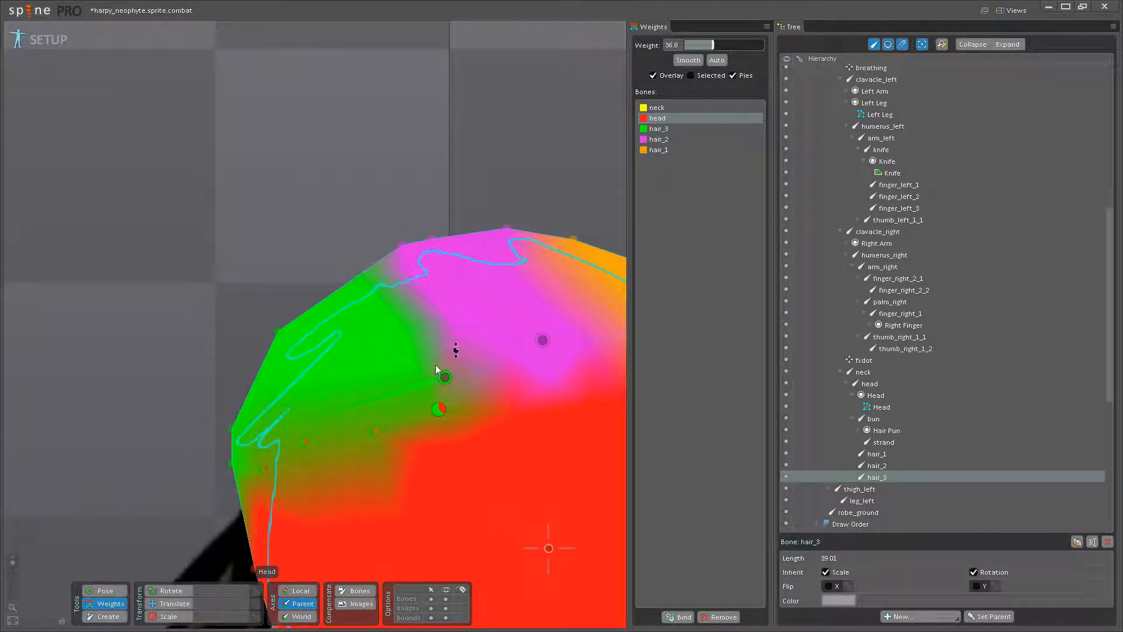
- Blend the hair_2 and hair_3 weights on the vertices between those bones, with hair_3 at 80 beside its base
left_click(535, 334)
left_click_drag(408, 297, 419, 336)
left_click(429, 375)
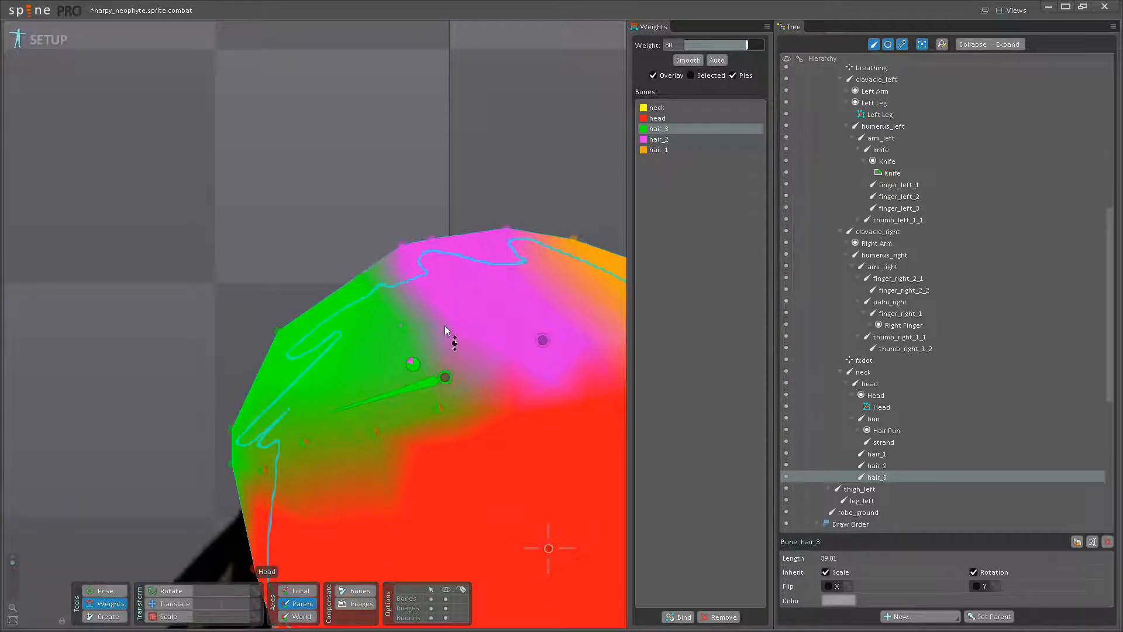
left_click_drag(431, 291, 408, 255)
- Rotate the hair_3 and hair_2 bones in Pose mode to check the blended hair deformation
left_click(105, 591)
mouse_move(300, 408)
left_mouse_down()
mouse_move(327, 379)
mouse_move(316, 406)
mouse_move(311, 390)
mouse_move(303, 399)
left_mouse_up()
scroll(345, 375, "down", 2)
scroll(345, 379, "down", 2)
left_click_drag(299, 350, 286, 343)
scroll(347, 358, "up", 1)
left_click_drag(367, 318, 336, 325)
scroll(347, 351, "up", 2)
left_click(347, 338)
- Add head bone weight to the vertices around the hair_2 bone's base, using 28.8 on the vertex beside it
left_click(105, 603)
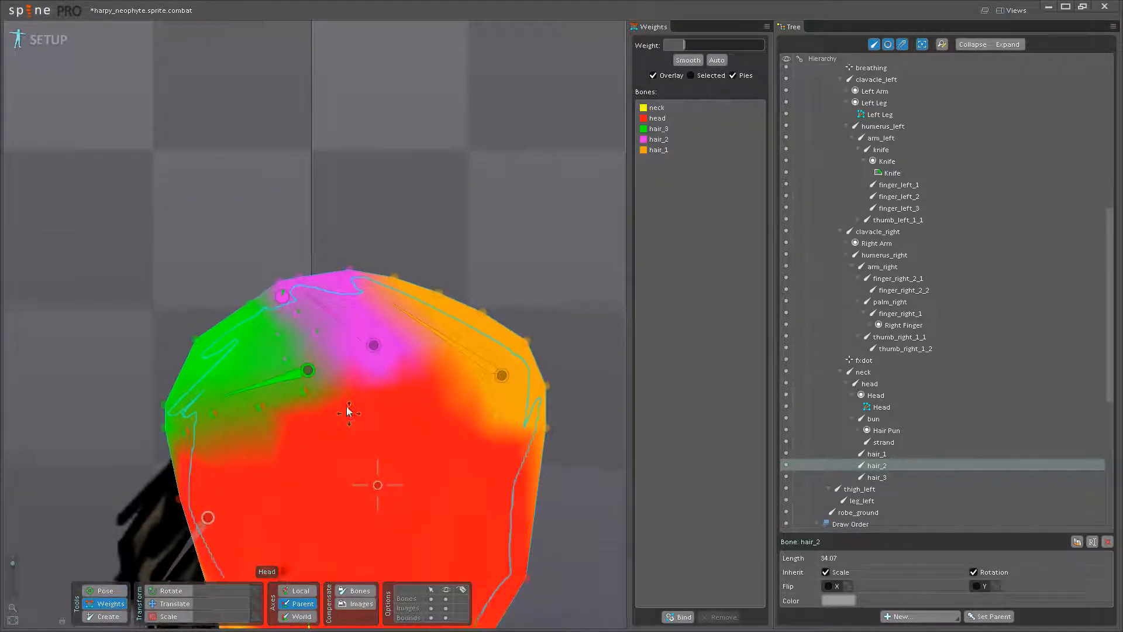
left_click(340, 538)
left_click_drag(376, 386, 427, 332)
scroll(353, 359, "up", 2)
left_click_drag(447, 375, 406, 444)
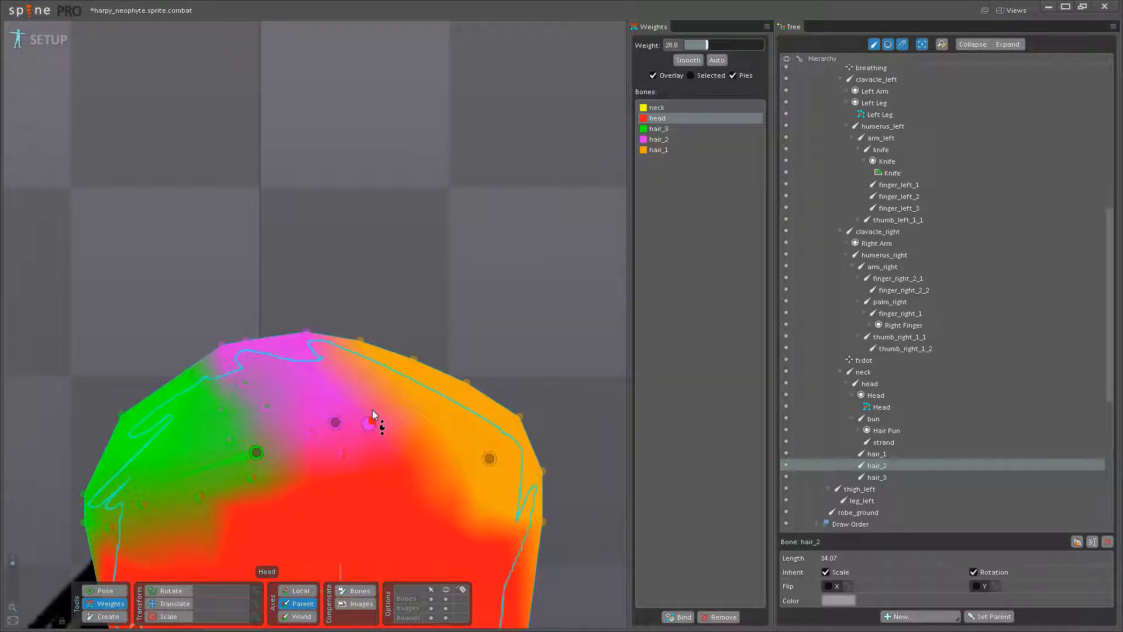
- Add head bone weight near the hair_1 bone's base, with 11.2 on the vertex below it and 25.6 on the one beside it
left_click_drag(421, 478, 415, 410)
left_click_drag(476, 439, 480, 419)
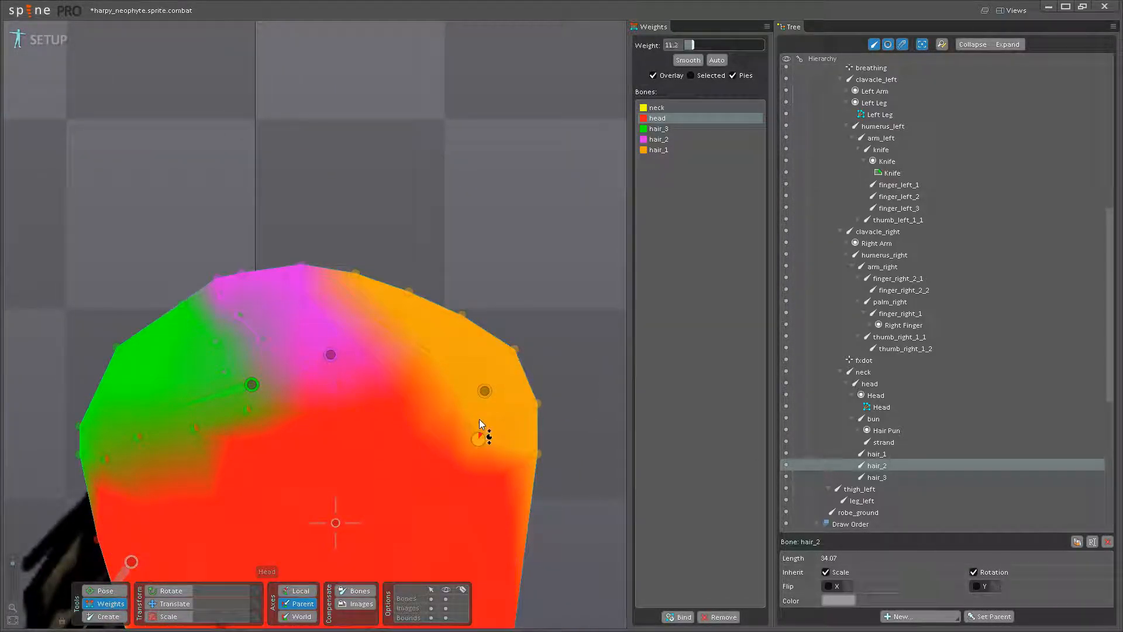
left_click_drag(542, 457, 550, 416)
left_click_drag(457, 391, 468, 360)
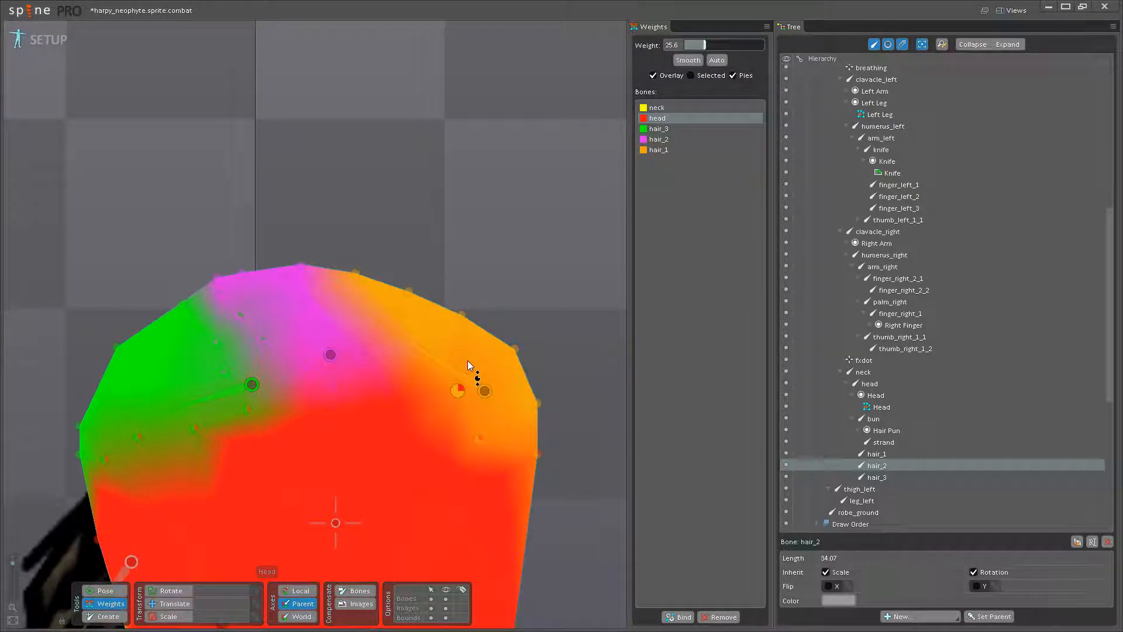
- Rotate the hair_1 bone in Pose mode to test the front hair deformation
left_click(105, 591)
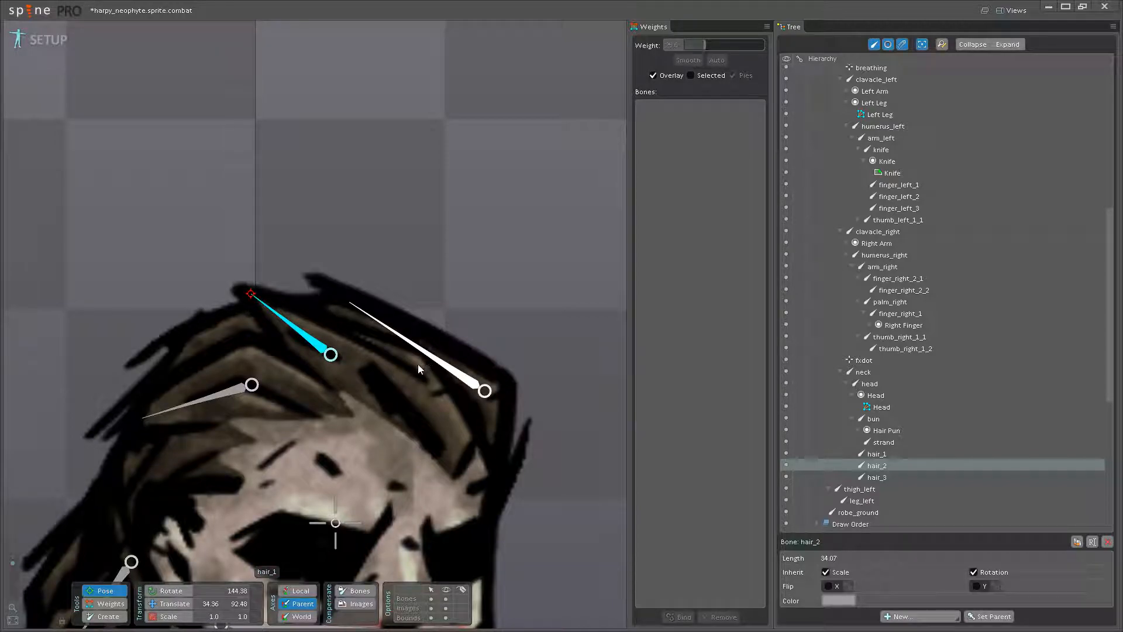
left_click(415, 367)
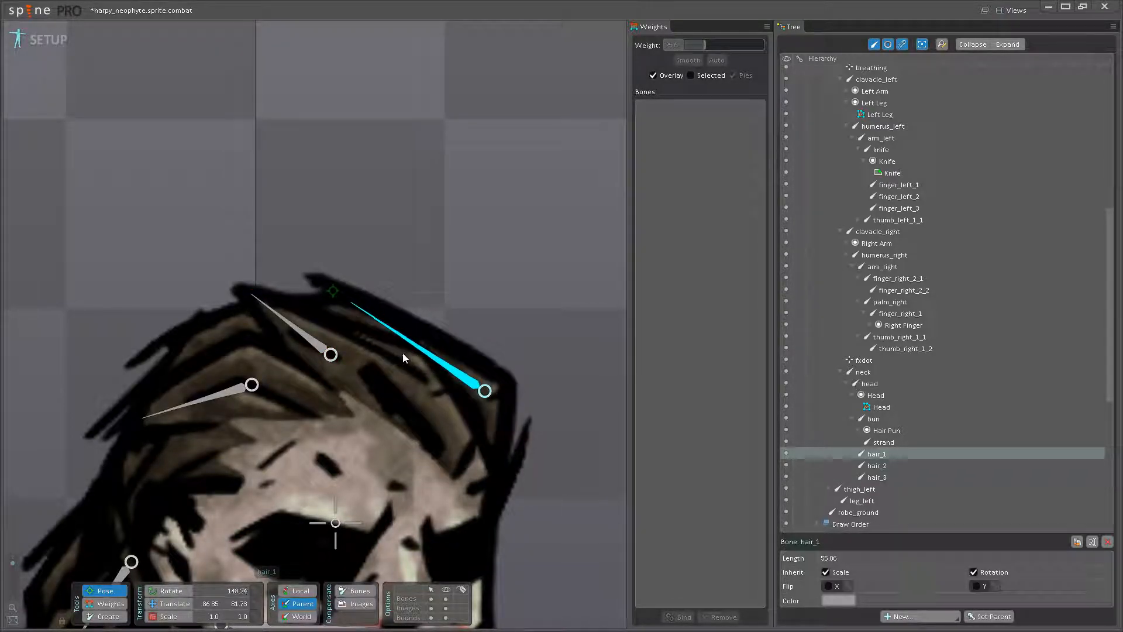
left_click(105, 603)
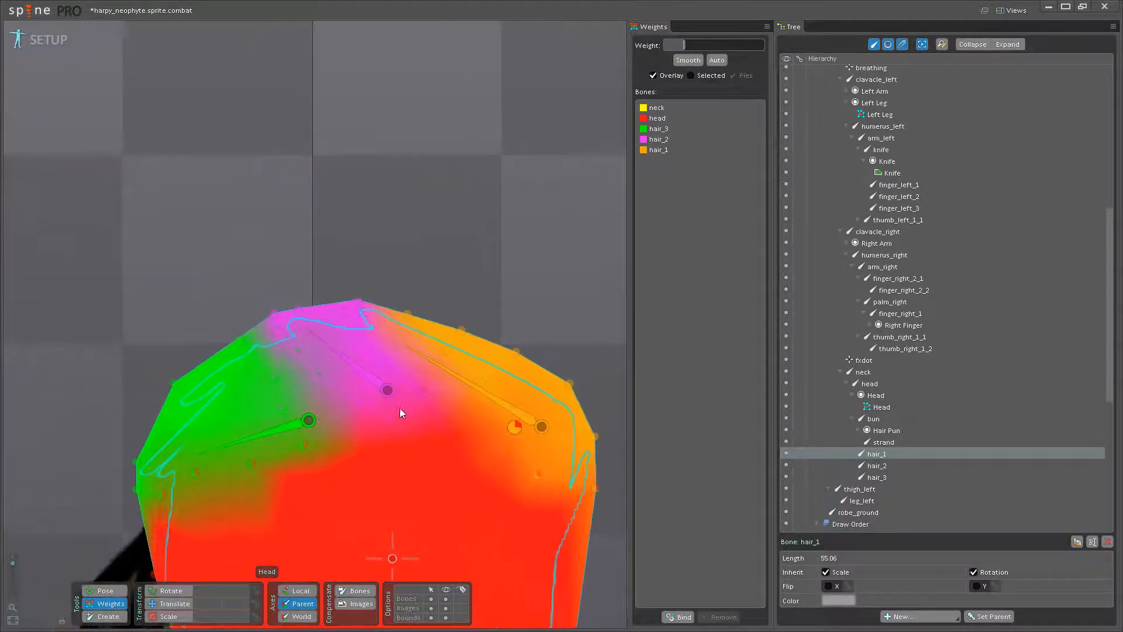
- Set the hair_1 bone's weight to 100 on the topmost hair vertex, adjust its neighbour, and check the pose
scroll(409, 386, "up", 2)
left_click(350, 285)
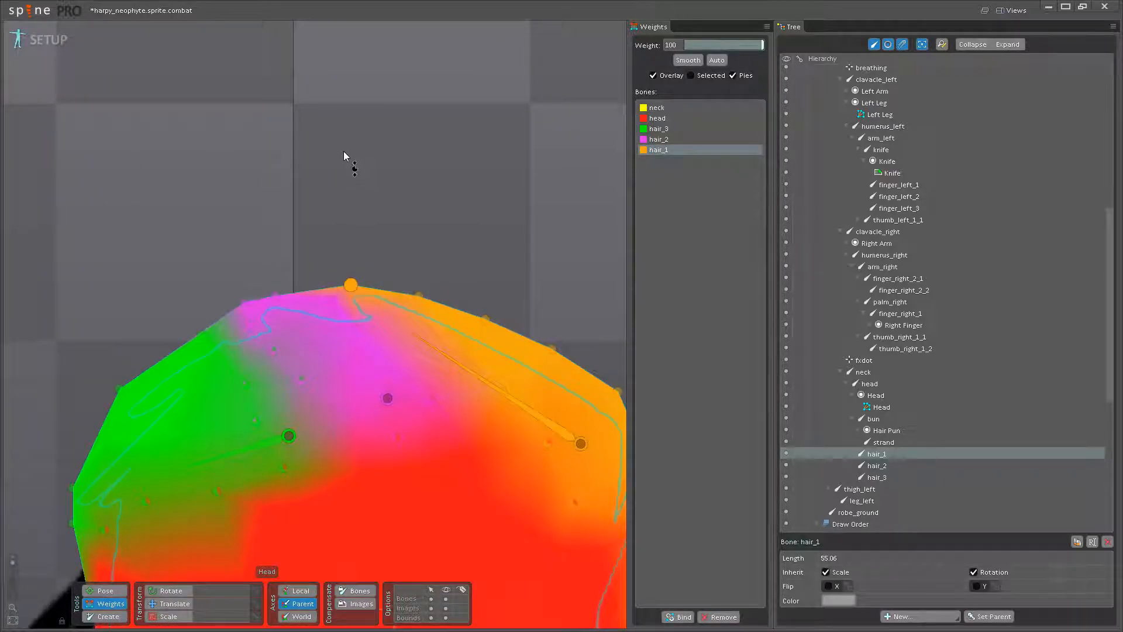
left_click_drag(348, 316, 284, 274)
left_click(106, 590)
key("ctrl+z")
- Increase the head bone's weight around the hair_1 bone's base and set it to 76.8 on the front hairline edge vertex
left_click(122, 605)
left_click_drag(405, 429, 403, 379)
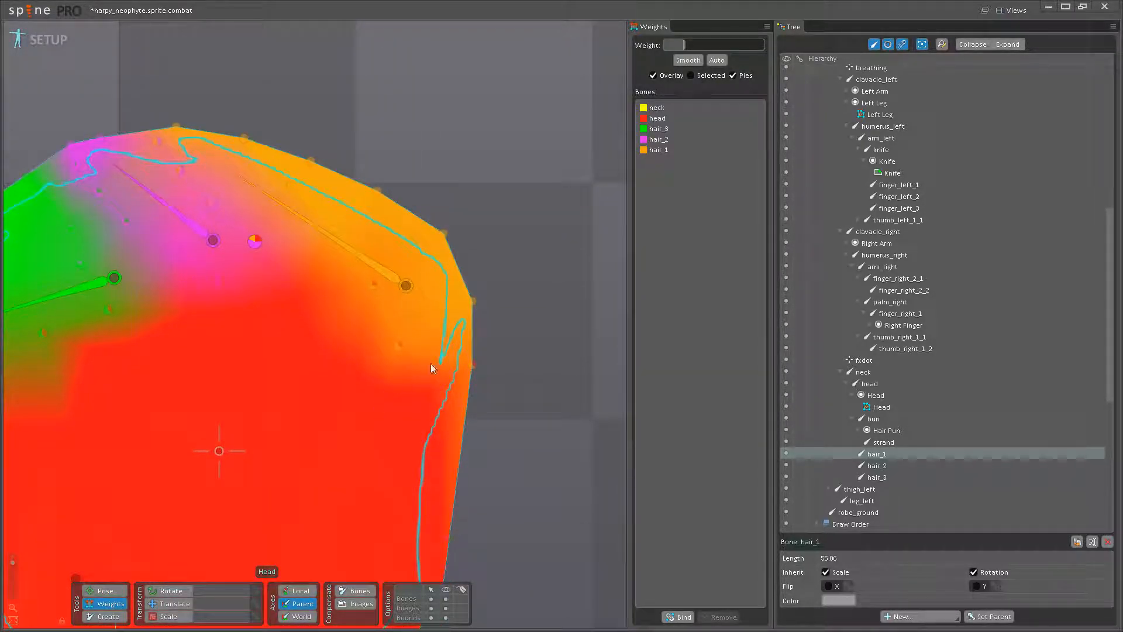
scroll(224, 453, "down", 2)
left_click(212, 490)
left_click_drag(443, 311, 434, 367)
left_click_drag(367, 408, 384, 367)
left_click(425, 370)
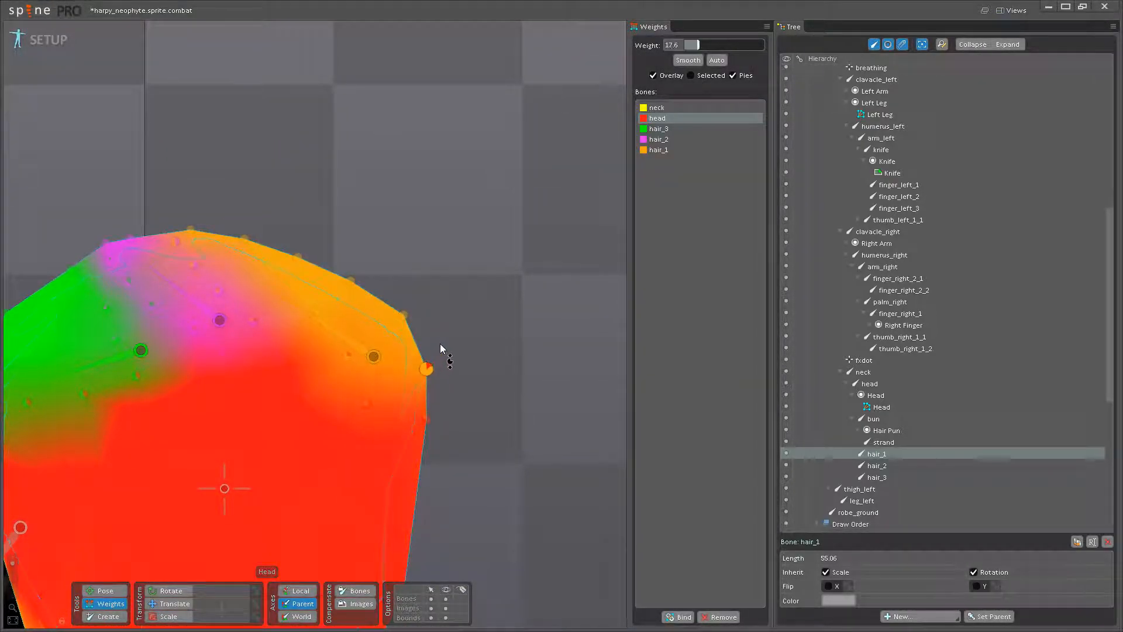
left_click_drag(449, 327, 461, 300)
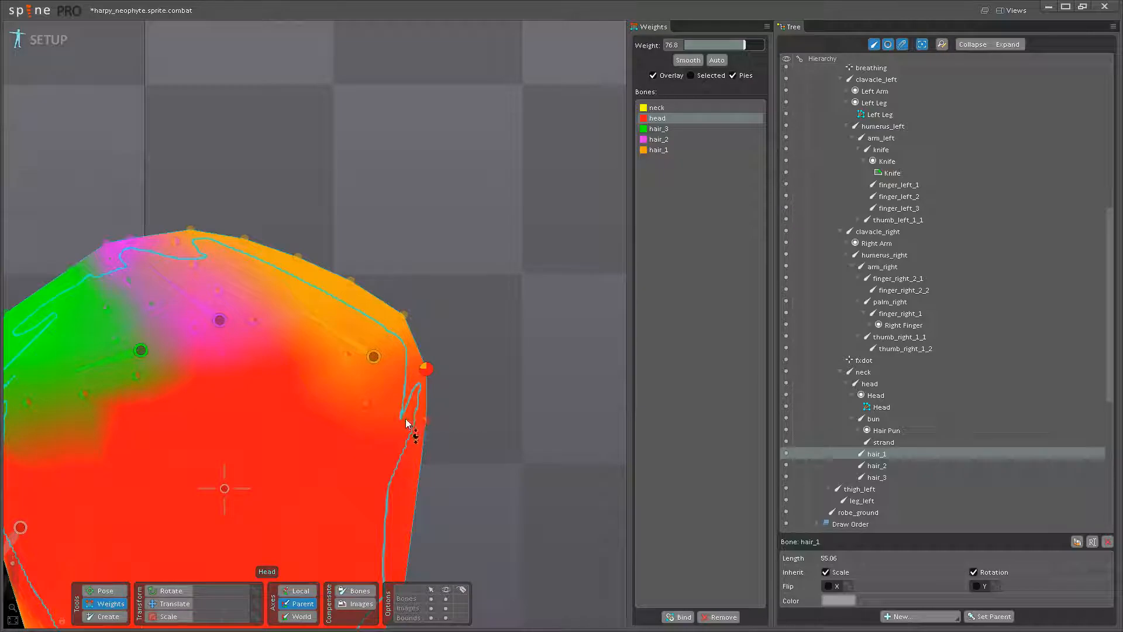
- Raise the head bone's weight on the vertex below the hair_1 bone's base and check the result in Pose mode
left_click(363, 401)
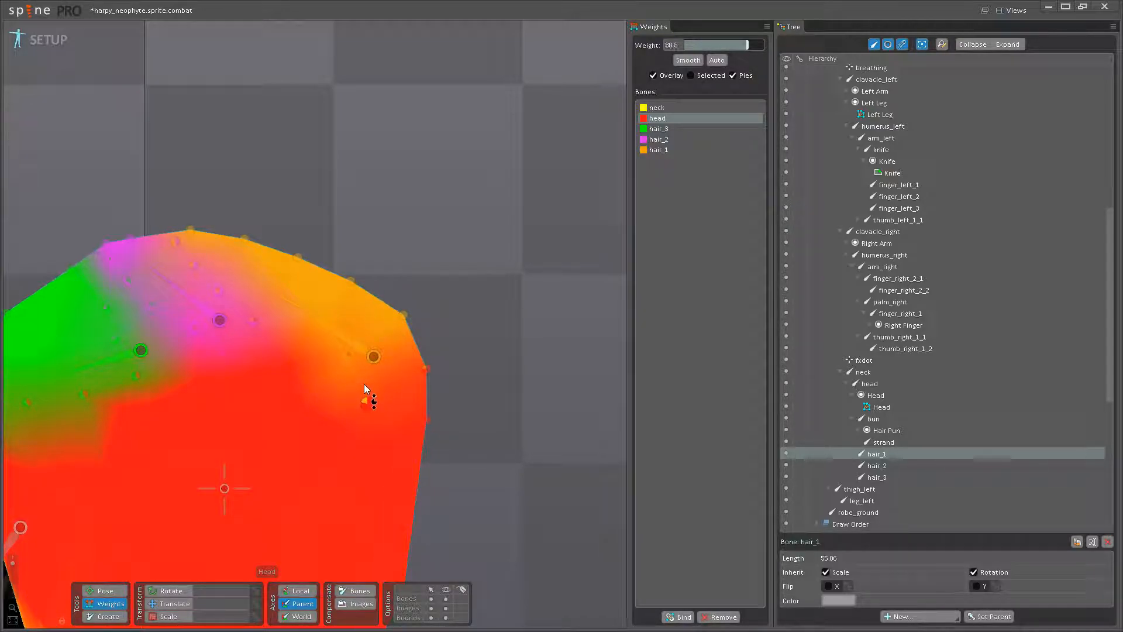
left_click(105, 590)
left_click_drag(308, 308, 389, 383)
left_click(107, 604)
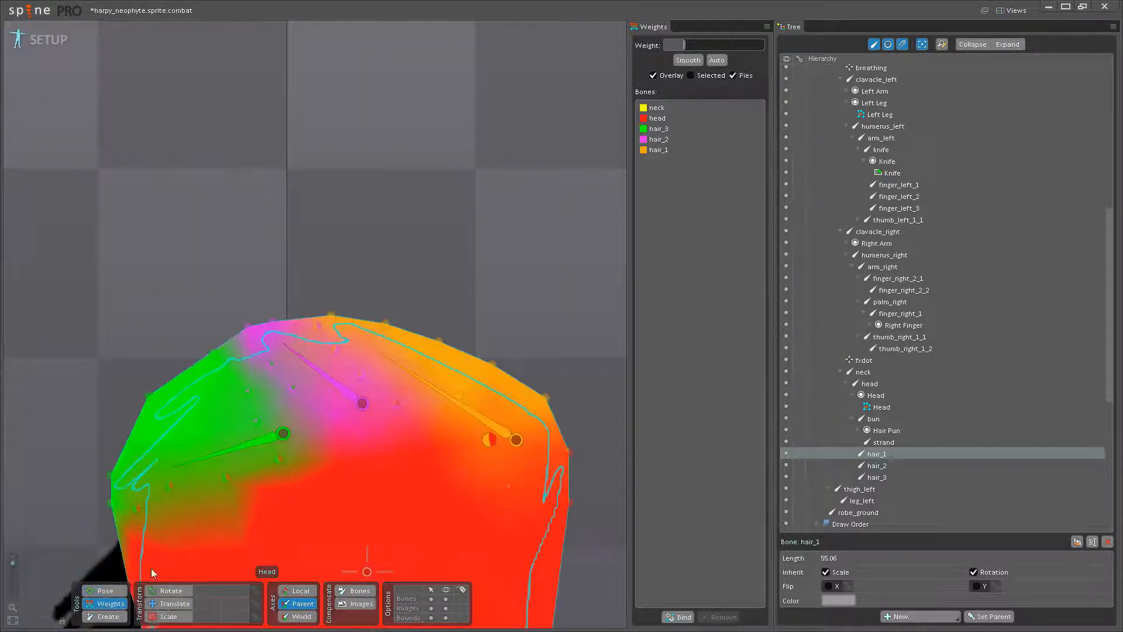
- Set the hair_1 bone's weight to 41.6 on the vertex just above the hair_2 bone's base
scroll(354, 441, "up", 3)
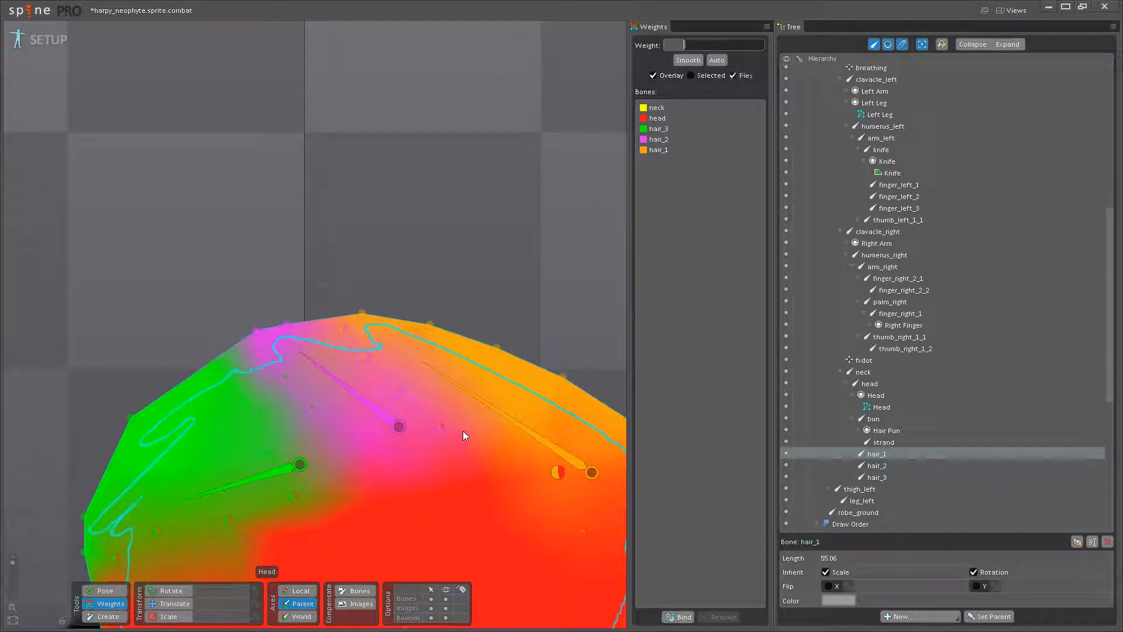
left_click(472, 398)
left_click_drag(342, 329, 412, 367)
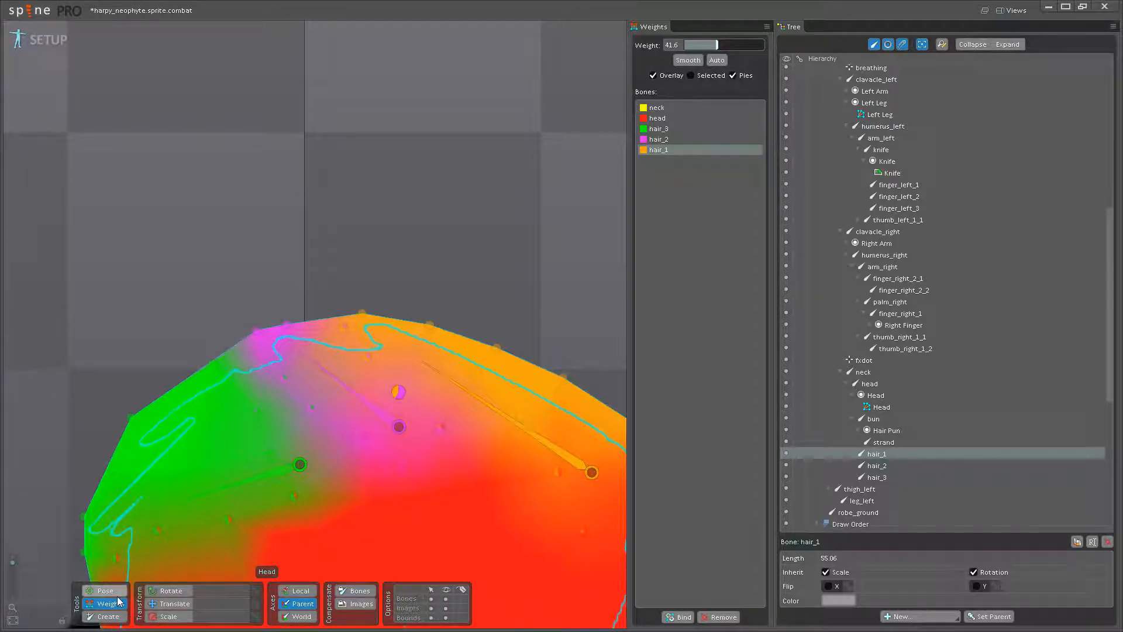
- Rotate the hair_2 bone in Pose mode to test the top hair deformation, undo the rotation, and return to weight editing
left_click(120, 591)
left_click_drag(355, 401, 329, 425)
key("ctrl+z")
key("ctrl+z")
left_click(110, 606)
- Add hair_3 bone weight to the vertices between the hair_2 and hair_3 bones, with 60 on the one nearest the hair_3 base
left_click_drag(229, 459, 288, 439)
scroll(332, 404, "up", 1)
scroll(333, 406, "up", 1)
left_click(328, 475)
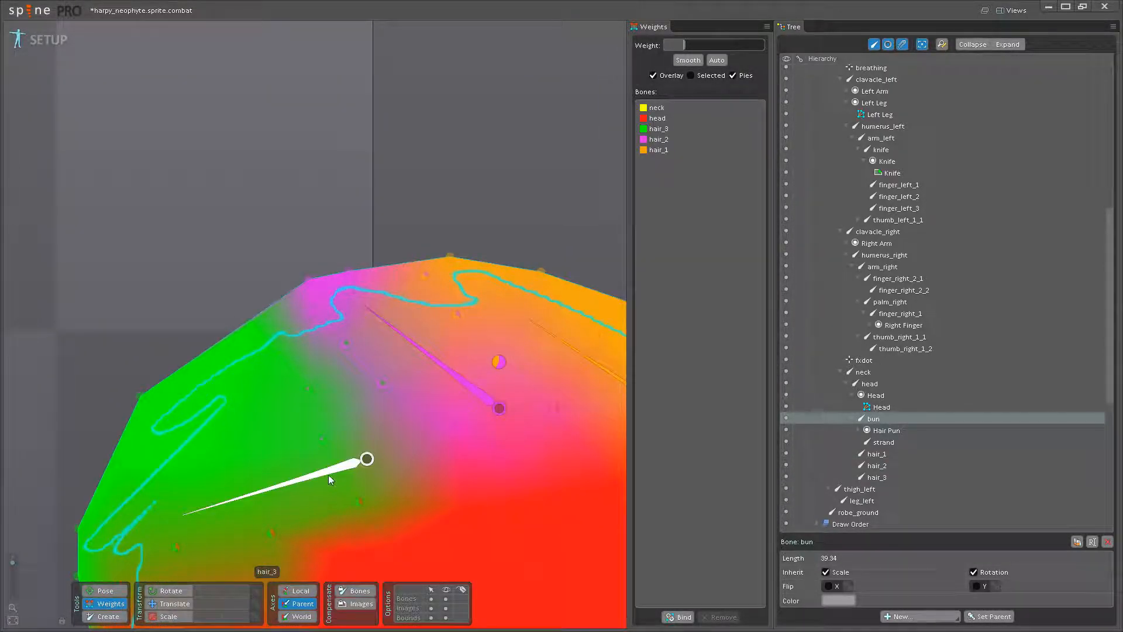
left_click(318, 307)
left_click_drag(344, 343, 364, 314)
left_click_drag(382, 377, 395, 345)
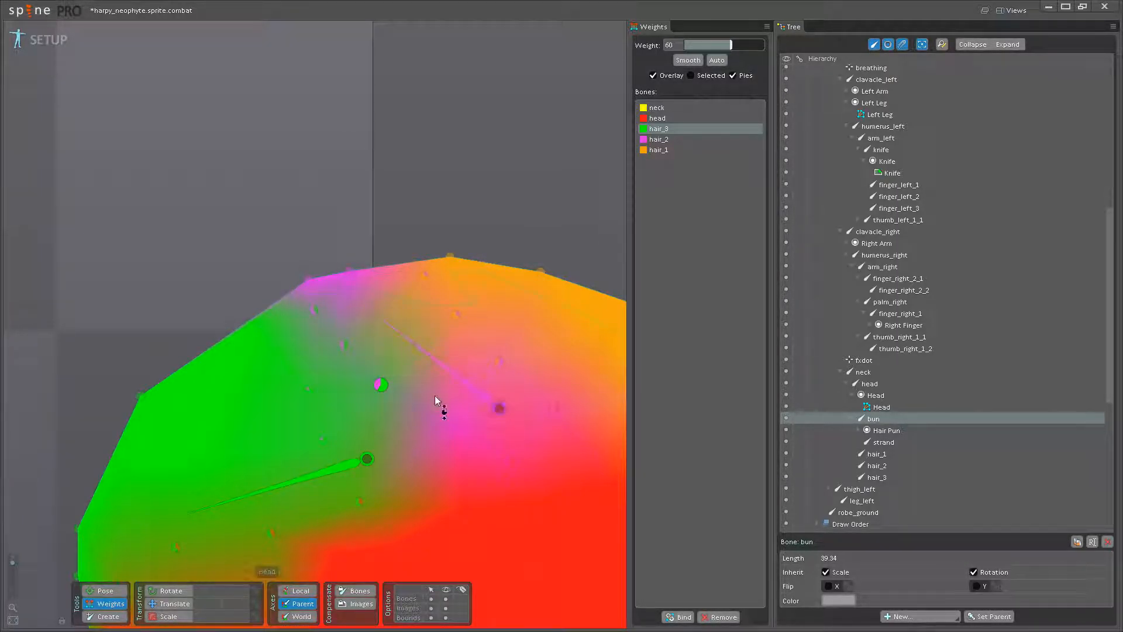
- Check how the hair between the hair_2 and hair_3 bones deforms in Pose mode, then return to weight editing
key("c")
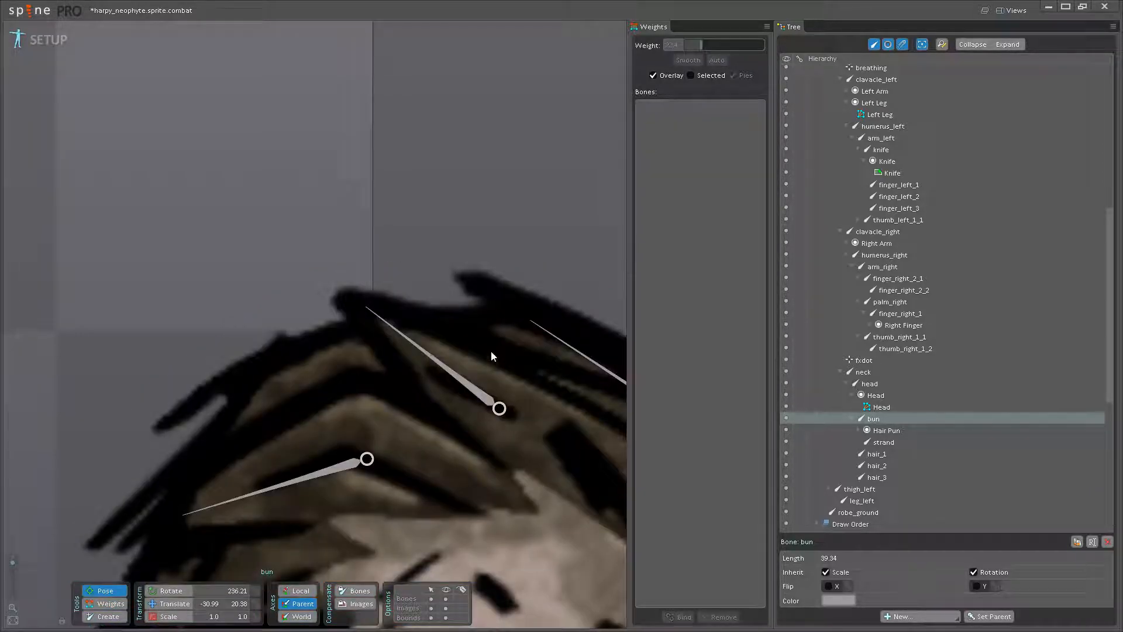
left_click(436, 359)
left_click_drag(417, 367, 402, 377)
scroll(410, 378, "down", 2)
left_click_drag(556, 414, 418, 360)
left_click(127, 607)
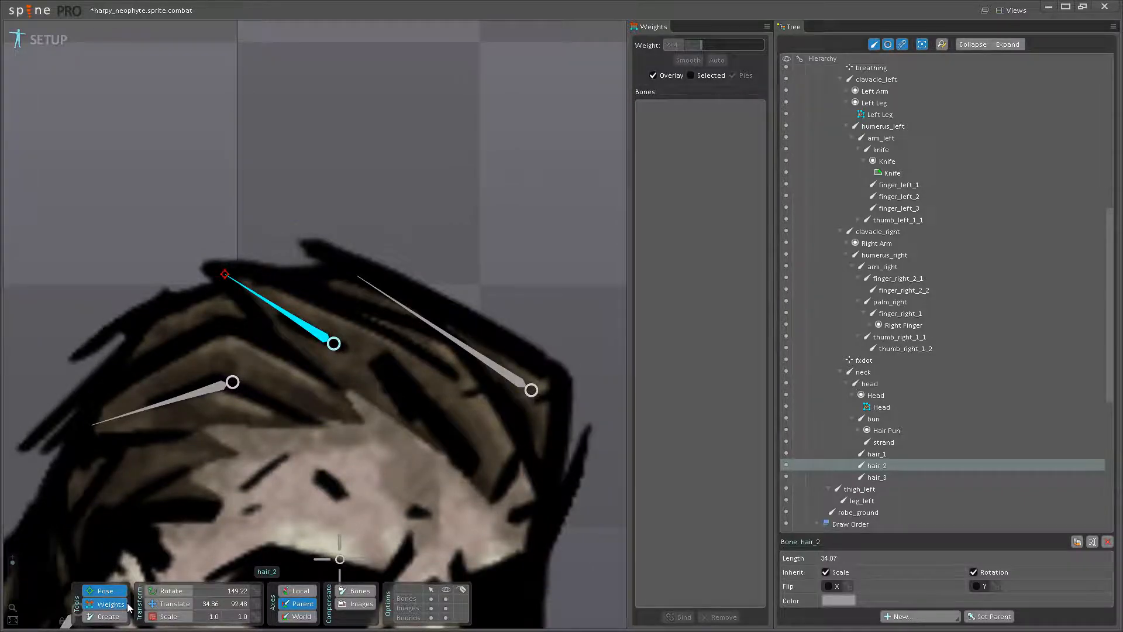
- Increase the head bone's weight around the hair_2 bone's base, with about 59 on the vertex beside it
left_click_drag(422, 437, 444, 378)
left_click_drag(363, 463, 365, 497)
mouse_move(366, 324)
left_mouse_down()
mouse_move(374, 300)
mouse_move(364, 329)
left_mouse_up()
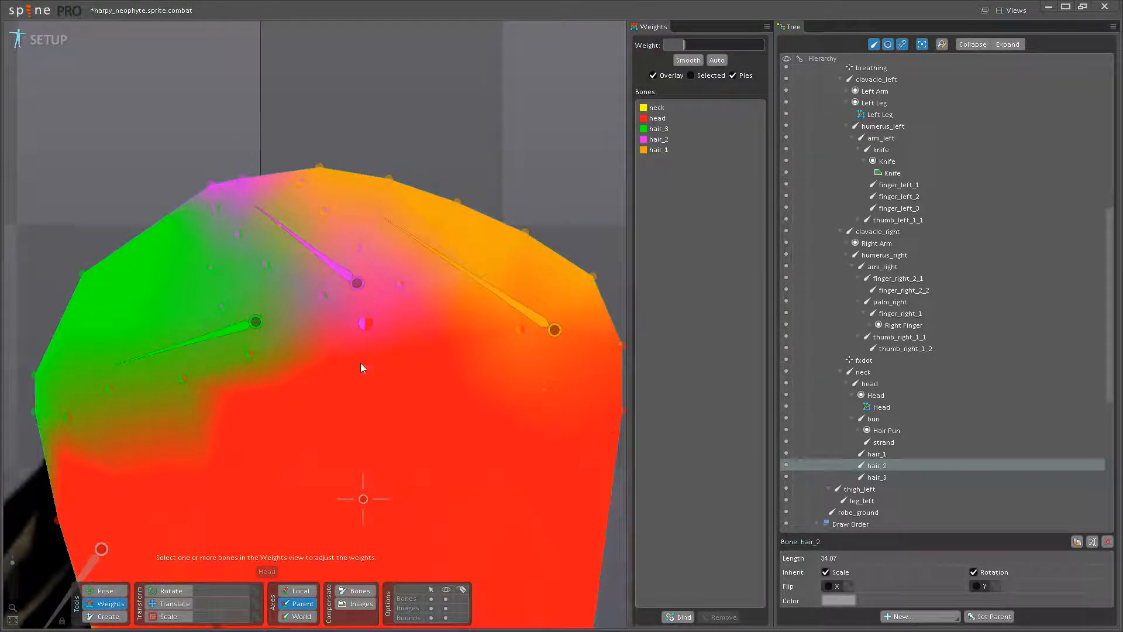
left_click_drag(359, 486, 357, 345)
left_click(279, 484)
left_click_drag(359, 183, 412, 192)
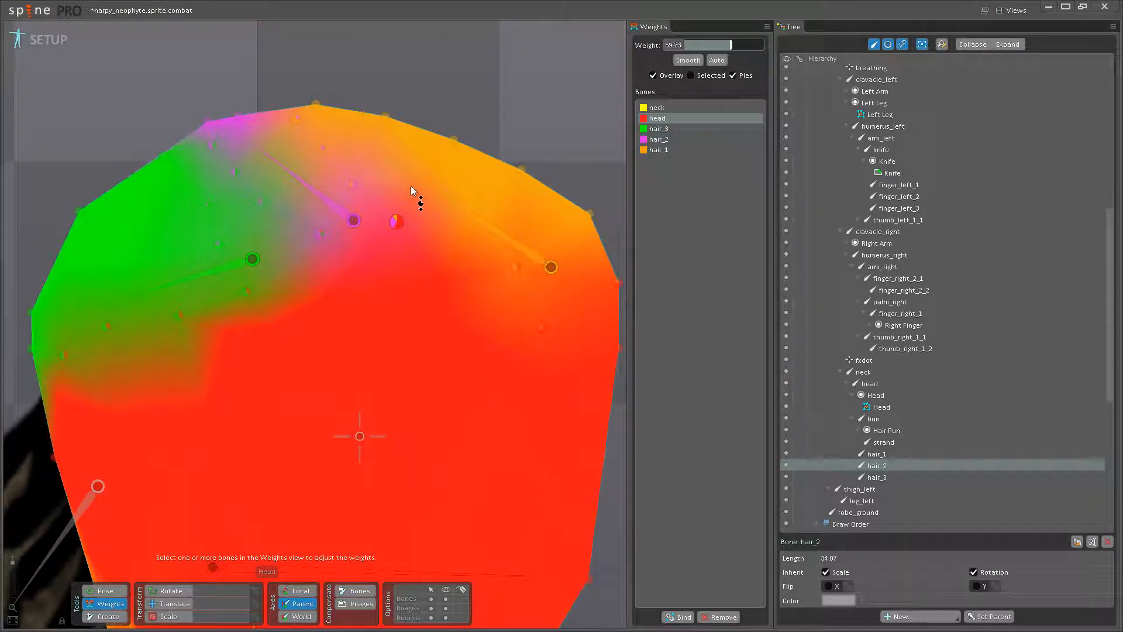
- Rotate the hair_2 and hair_1 bones in Pose mode to test the reweighted hair, undoing each rotation
scroll(272, 327, "down", 2)
left_click(106, 588)
left_click_drag(294, 209, 256, 196)
key("ctrl+z")
mouse_move(377, 205)
left_mouse_down()
mouse_move(363, 211)
mouse_move(374, 195)
mouse_move(366, 205)
left_mouse_up()
key("ctrl+z")
- Save the project with the refined Head mesh weights
scroll(378, 231, "down", 5)
left_click_drag(392, 267, 499, 193)
key("ctrl+s")
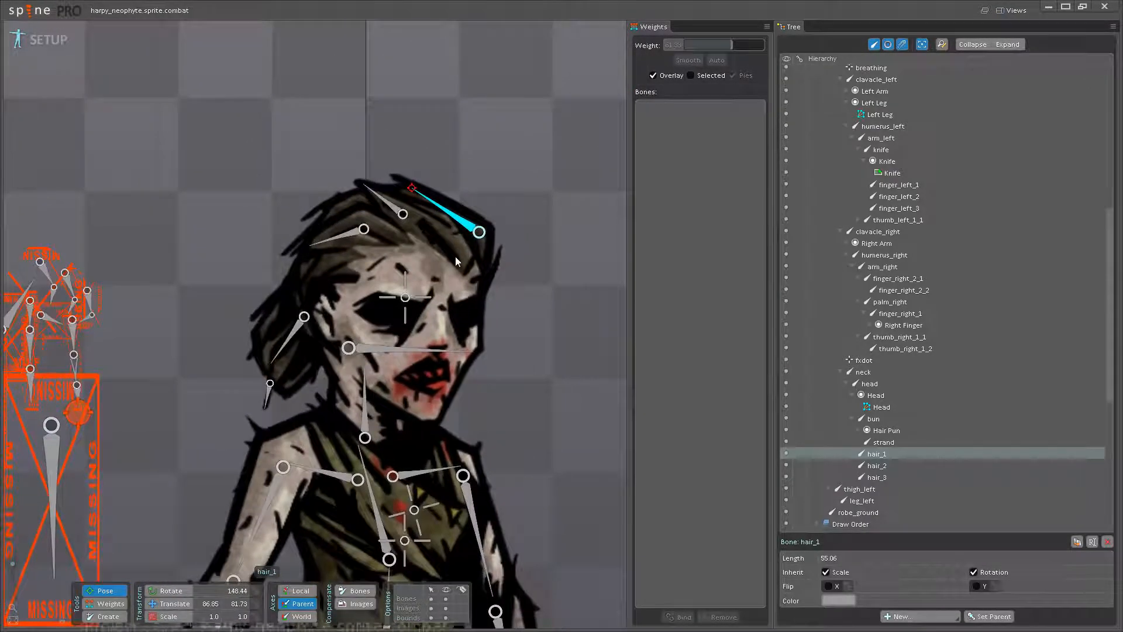
- Convert the Hair Pun attachment under the bun bone to a mesh and open it for mesh editing
left_click_drag(544, 294, 434, 253)
scroll(434, 253, "down", 3)
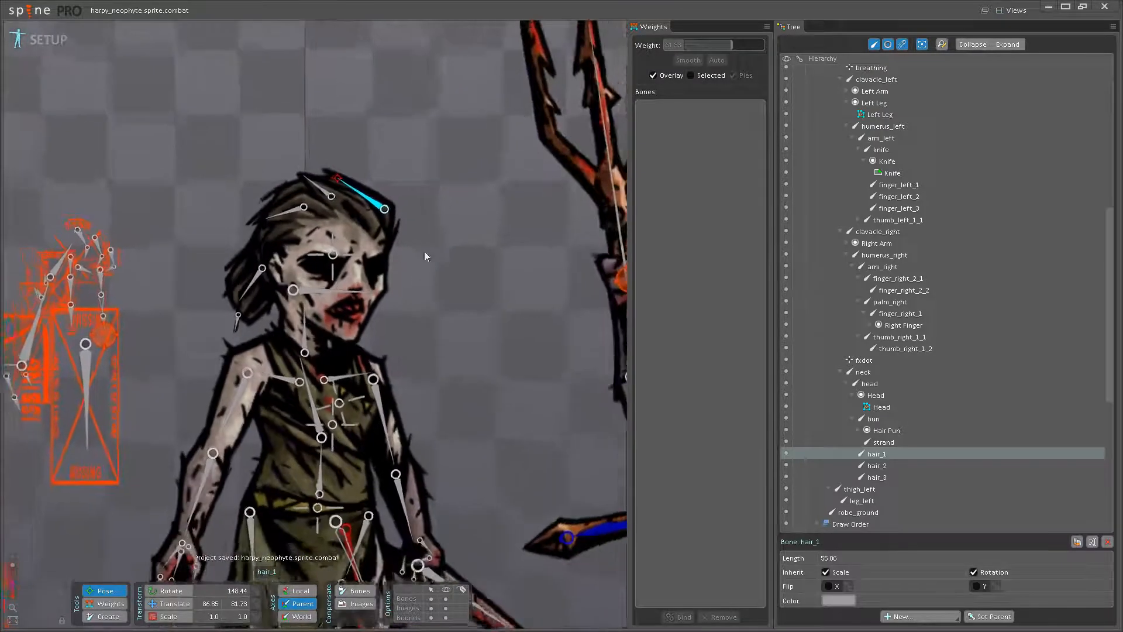
scroll(294, 253, "down", 1)
left_click_drag(269, 200, 342, 228)
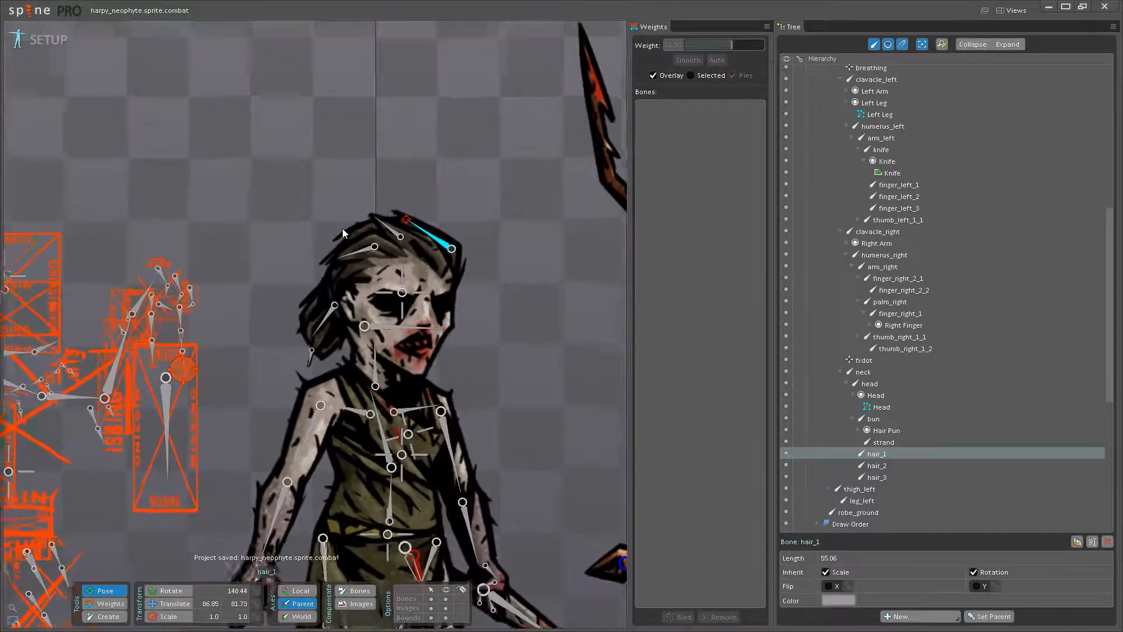
scroll(351, 232, "up", 3)
scroll(304, 355, "up", 3)
left_click(312, 355)
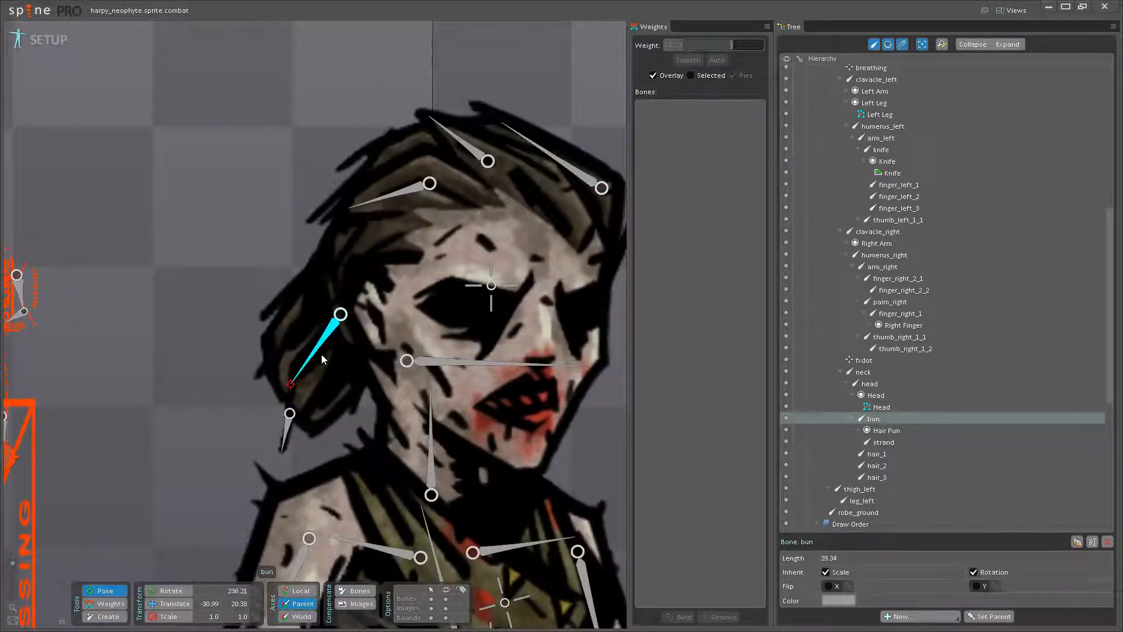
left_click(878, 430)
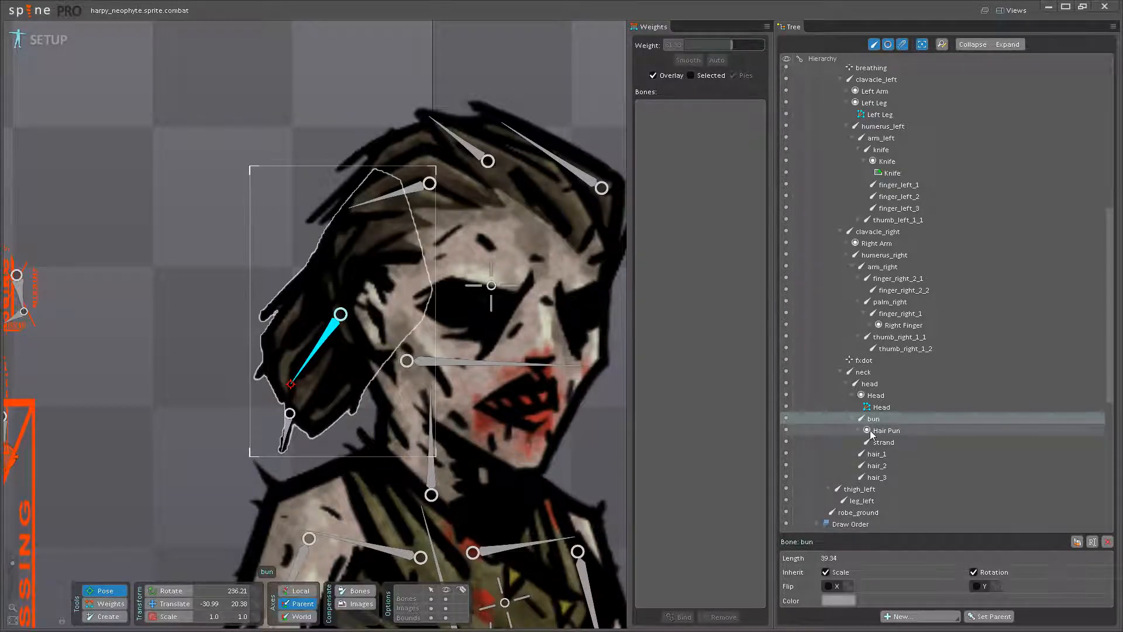
left_click(857, 431)
left_click(891, 442)
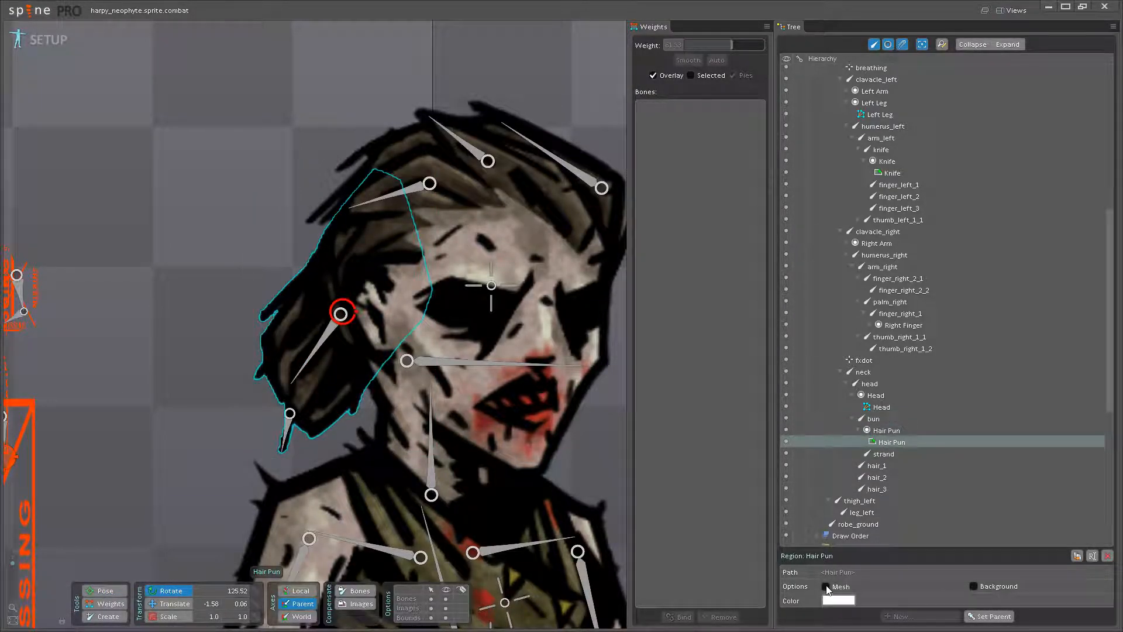
left_click(826, 587)
left_click(910, 602)
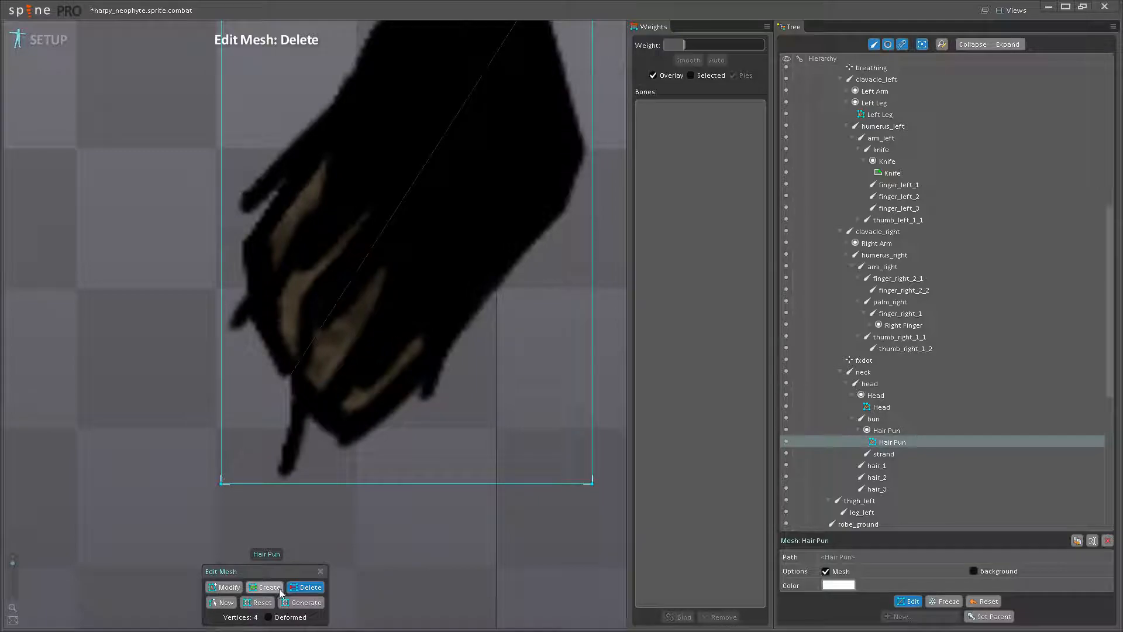
- Create mesh vertices around the loose strand at the lower end of the Hair Pun, two on the bounding edge and one beside the strand
left_click(303, 484)
scroll(304, 479, "up", 1)
left_click(317, 423)
left_click(258, 484)
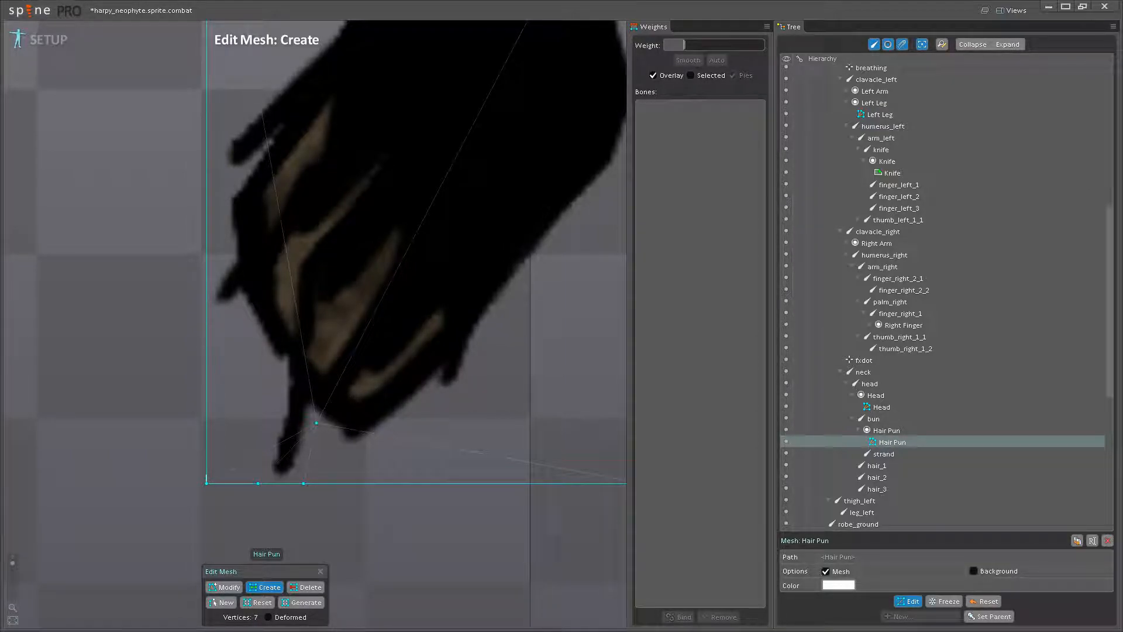
- Create mesh vertices up the Hair Pun's lower-left outline from beside the loose strand, ending with two on the left bounding edge
left_click_drag(548, 391, 529, 431)
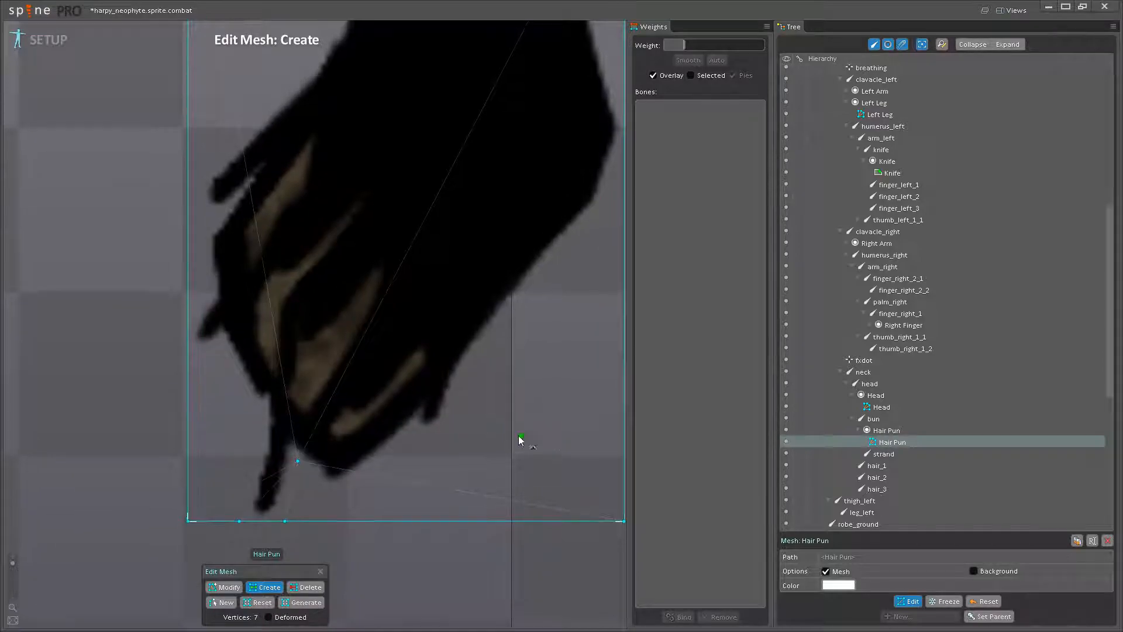
left_click(240, 485)
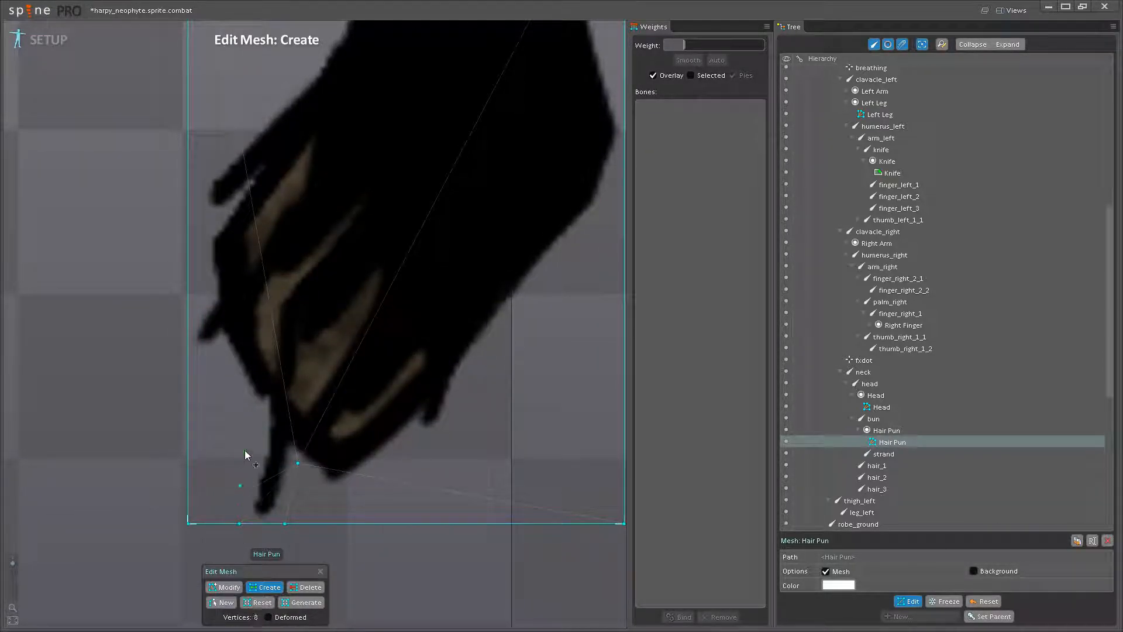
left_click(256, 414)
left_click(224, 350)
left_click(188, 358)
left_click(188, 321)
- Create three mesh vertices around the Hair Pun's upper-right corner: one on the top edge, one beside the hair, one on the right edge
scroll(191, 325, "down", 1)
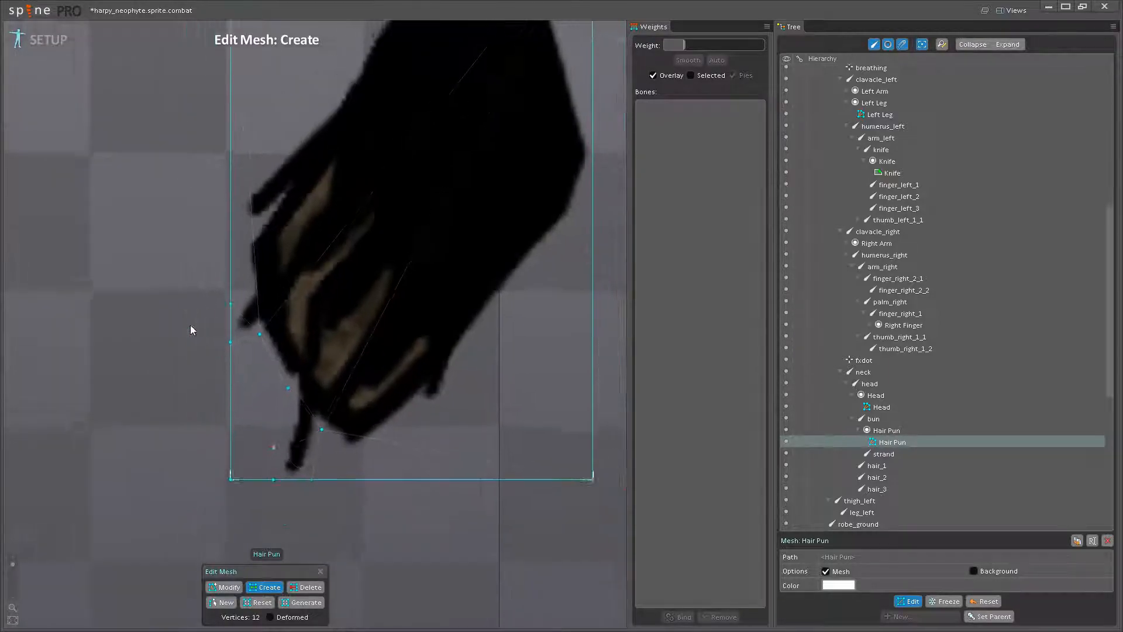
scroll(193, 351, "down", 1)
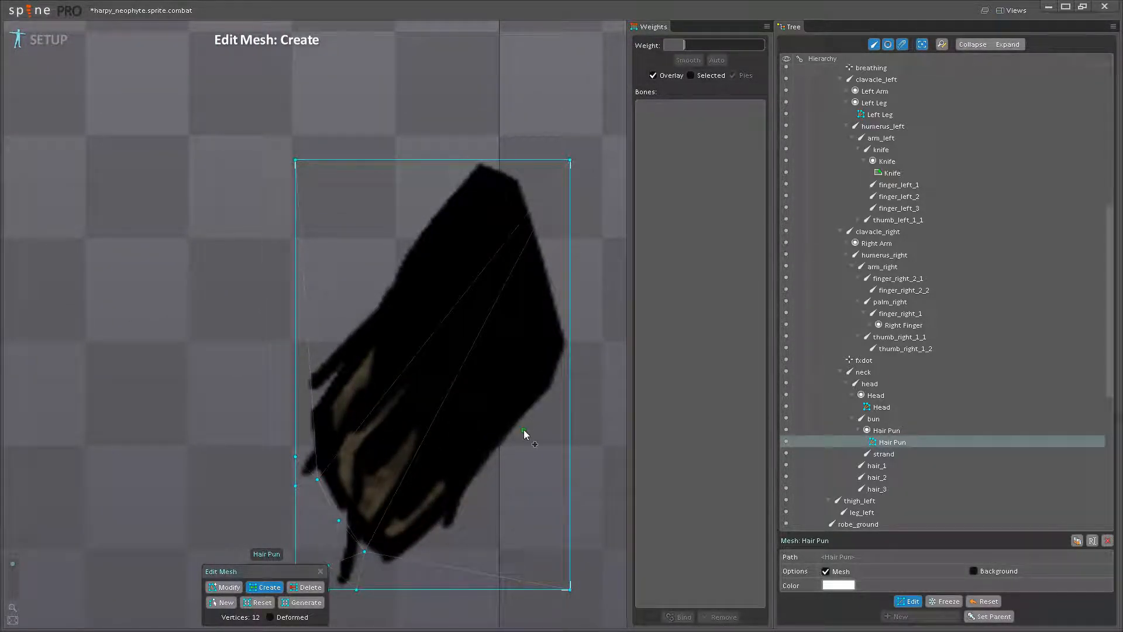
left_click_drag(553, 262, 399, 413)
scroll(363, 357, "up", 3)
left_click(375, 273)
left_click(422, 397)
left_click(455, 509)
- Continue the vertices down the Hair Pun's right outline from the right bounding edge to the lower locks
scroll(455, 510, "down", 1)
scroll(452, 516, "down", 2)
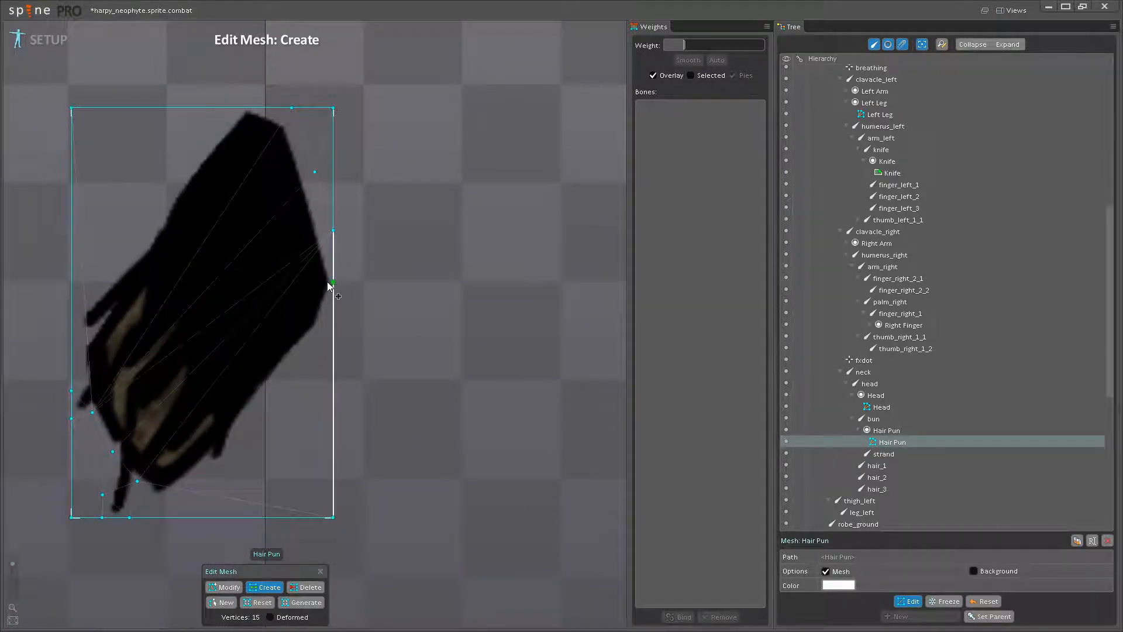
left_click(320, 341)
left_click(286, 388)
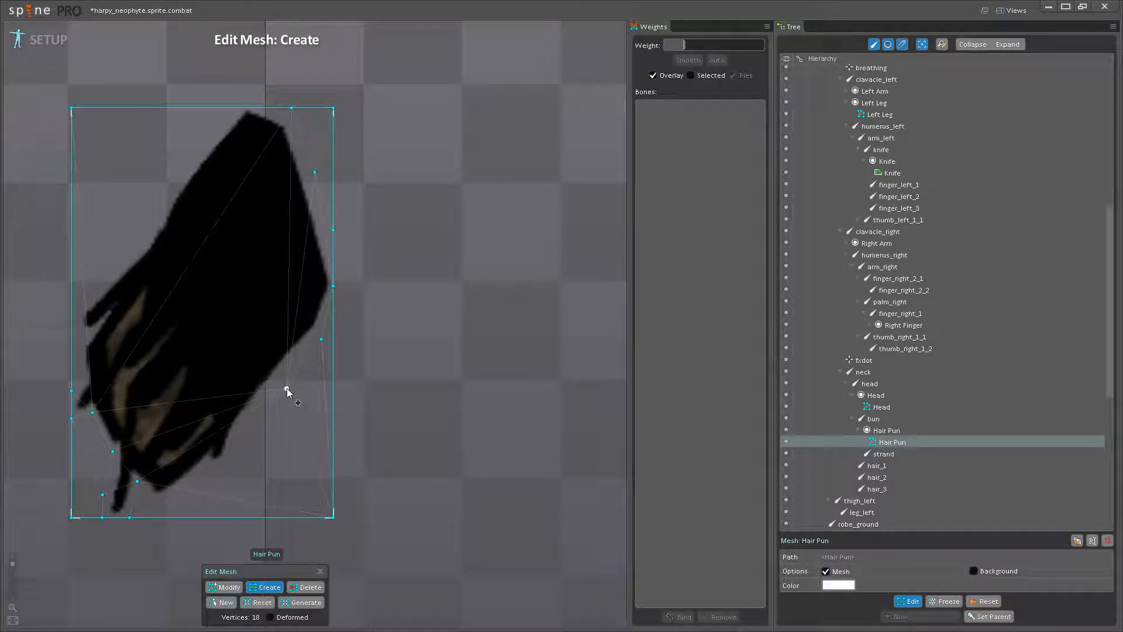
left_click(259, 409)
left_click(245, 440)
- Create vertices around the Hair Pun's lower tip and close to the root of the loose strand
left_click(182, 493)
left_click(148, 499)
left_click(128, 457)
left_click(155, 491)
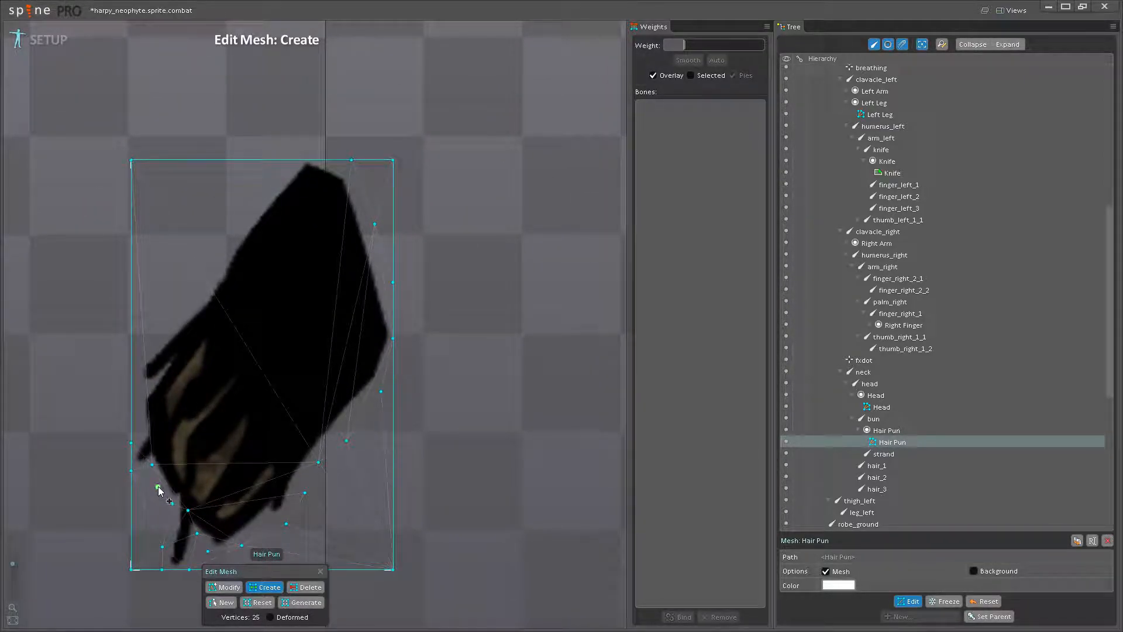
- Create vertices up the Hair Pun's left outline, from the small side lock towards the top of the hair
left_click(139, 468)
left_click(138, 438)
left_click(185, 388)
left_click(221, 354)
left_click(252, 301)
left_click(296, 241)
- Create interior vertices spread across the middle of the Hair Pun to give the mesh bendable triangles
left_click(268, 340)
left_click(306, 403)
left_click(362, 457)
left_click(336, 439)
left_click(295, 418)
left_click(246, 387)
left_click(247, 304)
- Delete the corner vertices of the Hair Pun's bounding rectangle so the mesh hugs the hair, and finish mesh editing
left_click(305, 587)
left_click(447, 542)
left_click(185, 542)
left_click(186, 133)
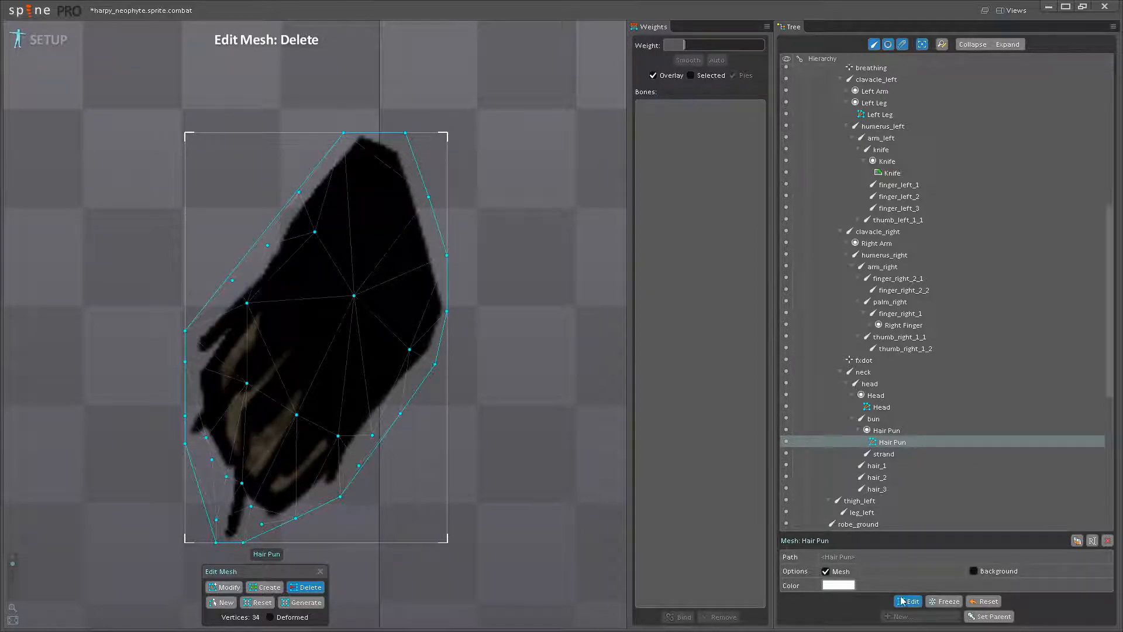
left_click(906, 601)
- Bind the Hair Pun mesh to the head, bun and strand bones
left_click(687, 620)
scroll(344, 364, "up", 3)
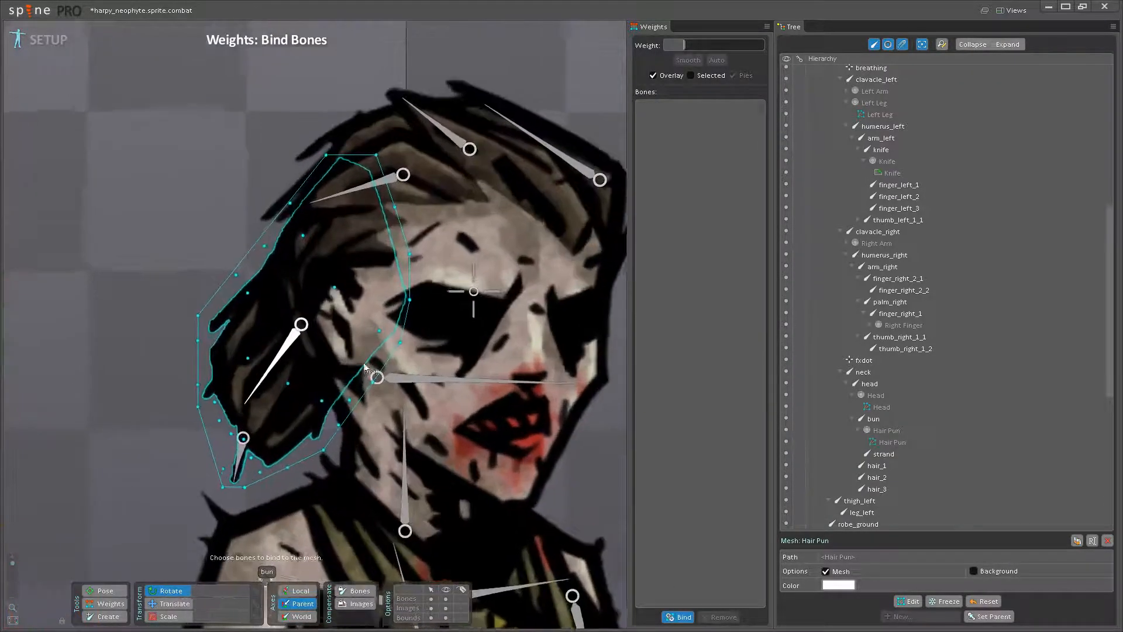
left_click(383, 378)
left_click(271, 347)
left_click(224, 473)
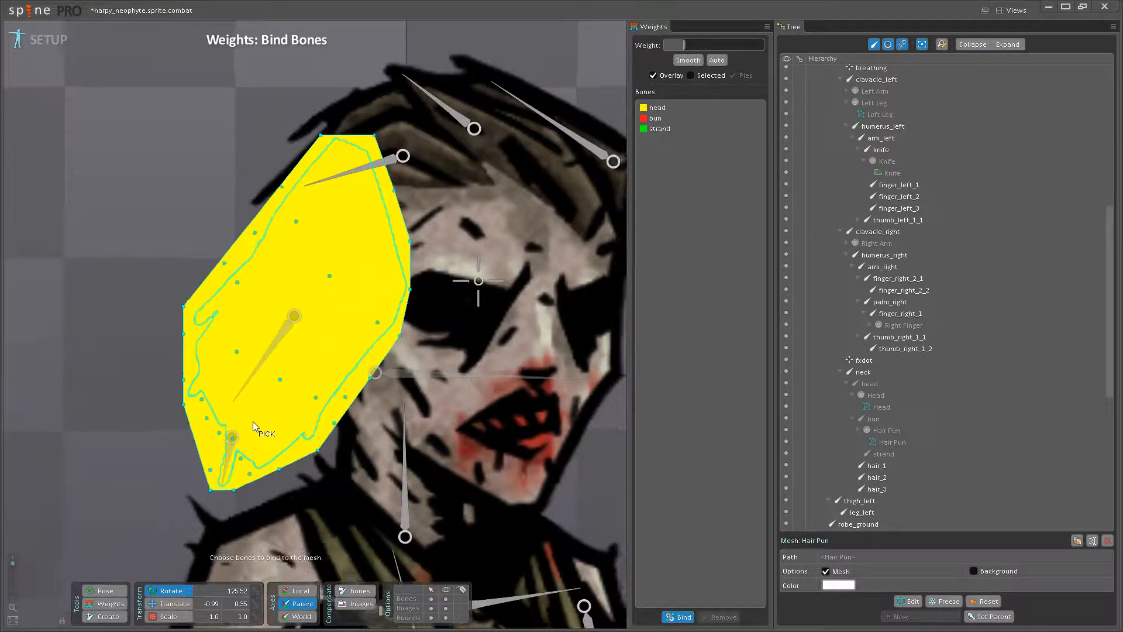
scroll(253, 421, "down", 3)
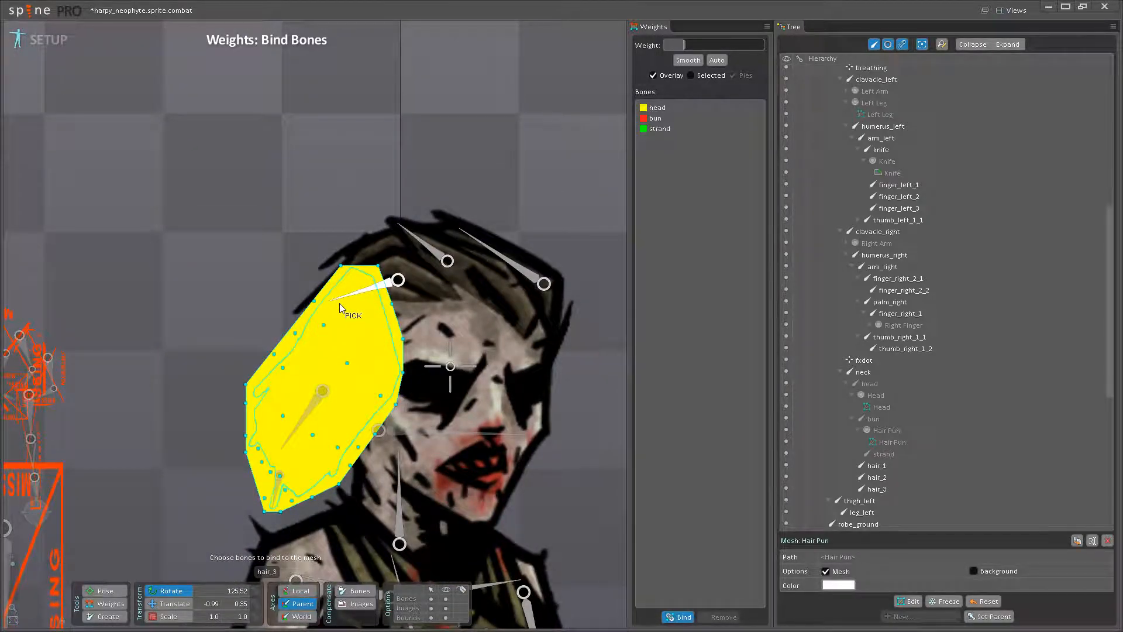
left_click(680, 616)
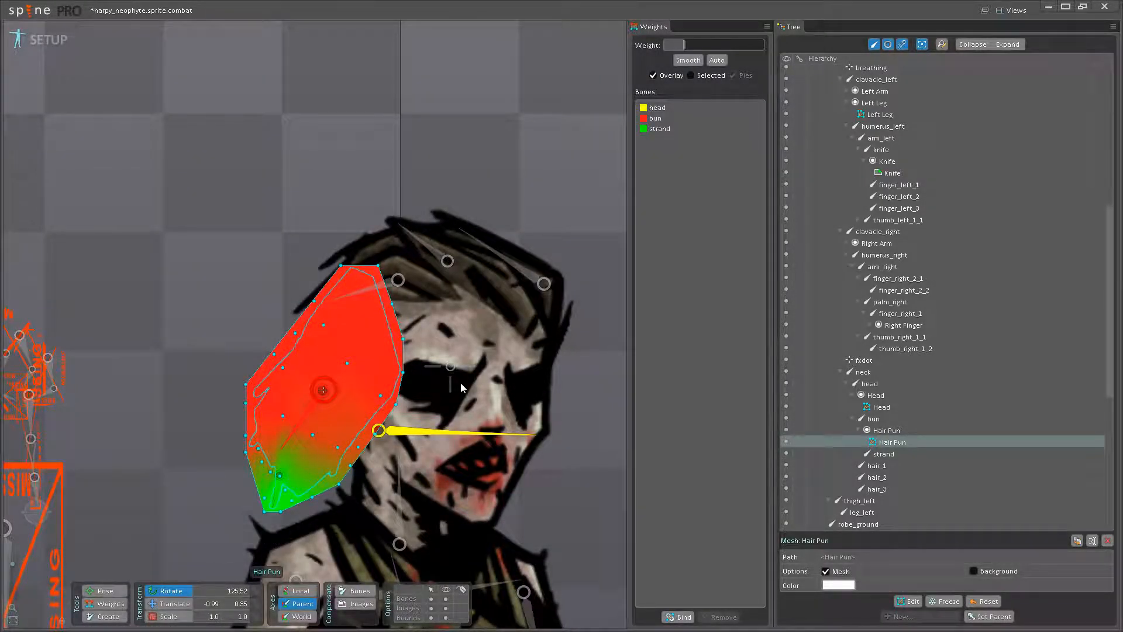
- Select the bun bone to check the bound Hair Pun without the overlay, and return to the Hair Pun's weights
scroll(458, 402, "up", 2)
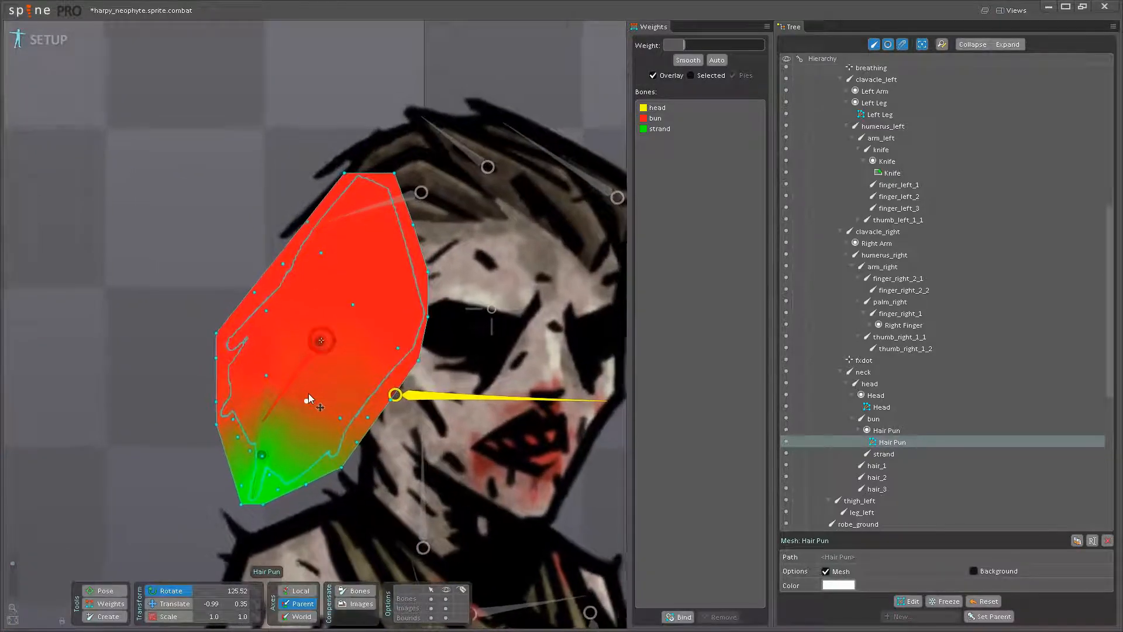
left_click(321, 370)
left_click_drag(339, 361, 359, 392)
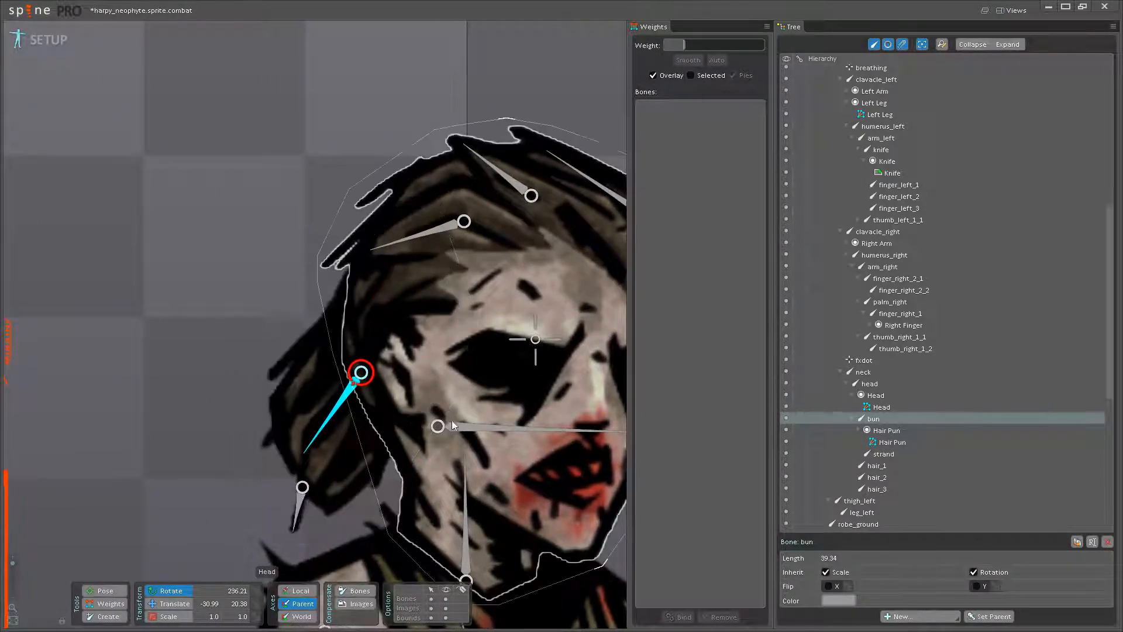
left_click(108, 604)
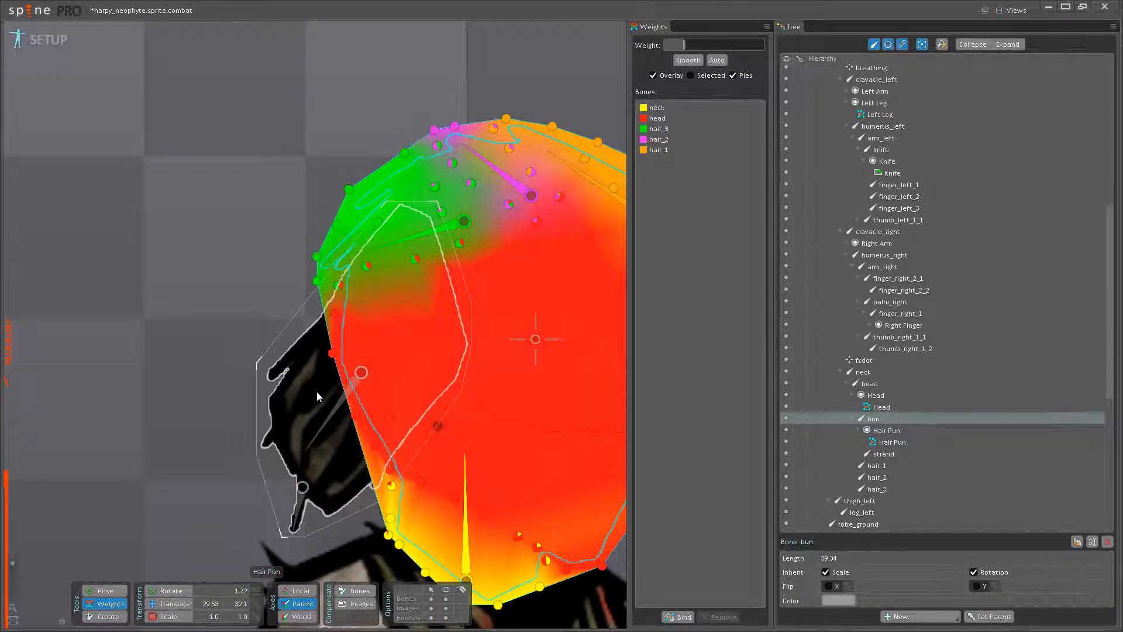
left_click(316, 390)
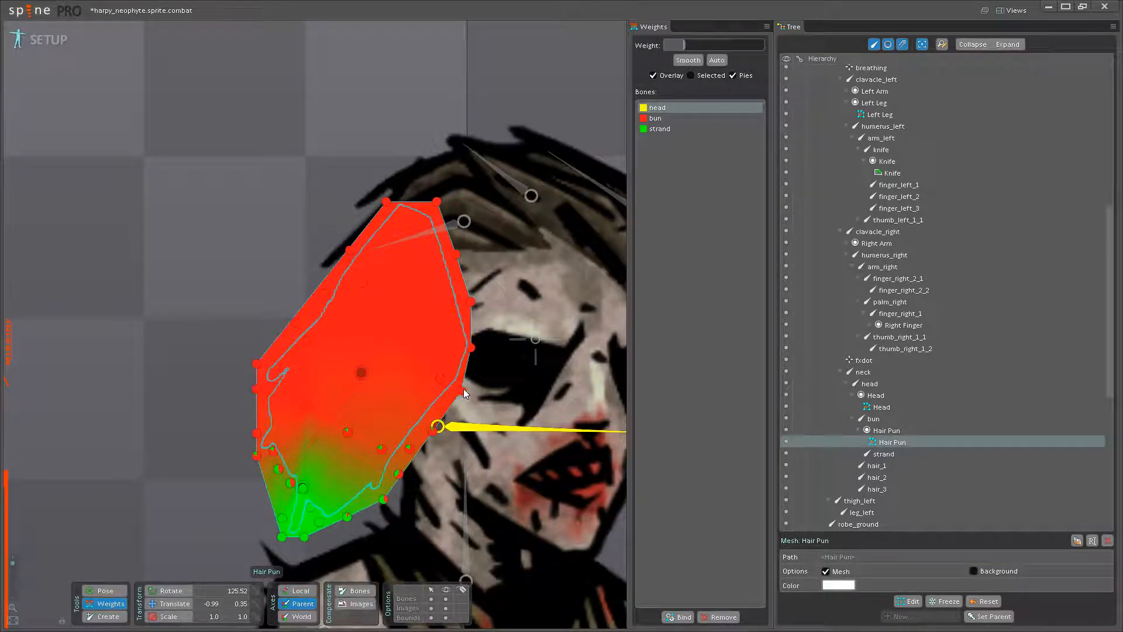
- Raise the head bone's weight to 100 along the Hair Pun's top and face-side outline, blending partial head weight into the upper interior vertices
left_click_drag(462, 391, 464, 225)
left_click_drag(472, 347, 473, 171)
left_click_drag(471, 303, 437, 64)
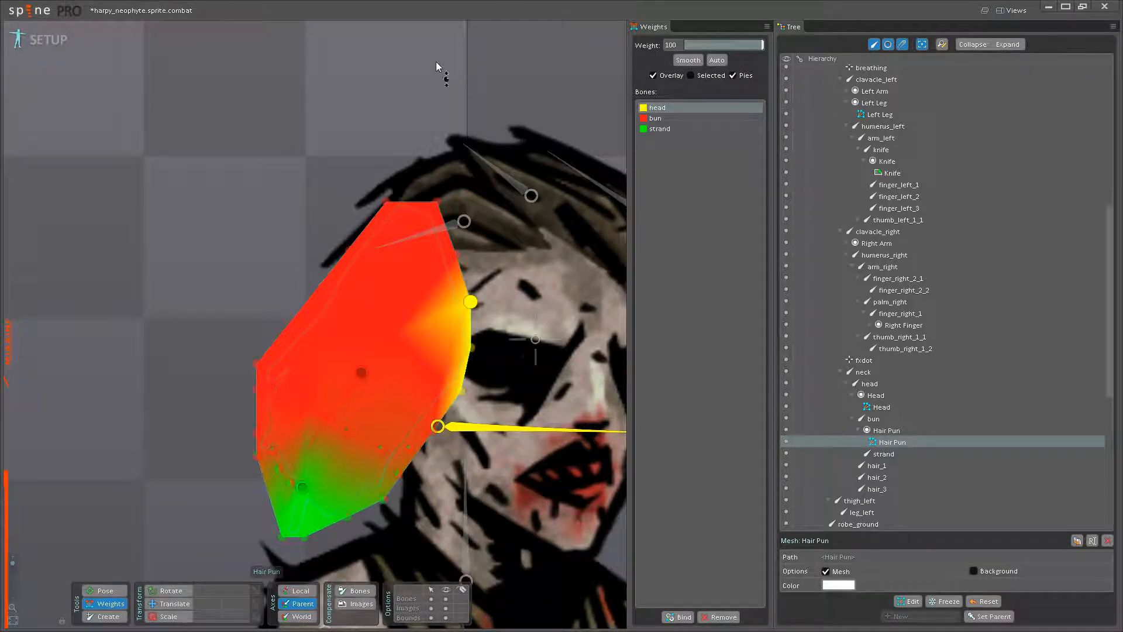
left_click_drag(456, 255, 466, 138)
left_click_drag(438, 203, 395, 37)
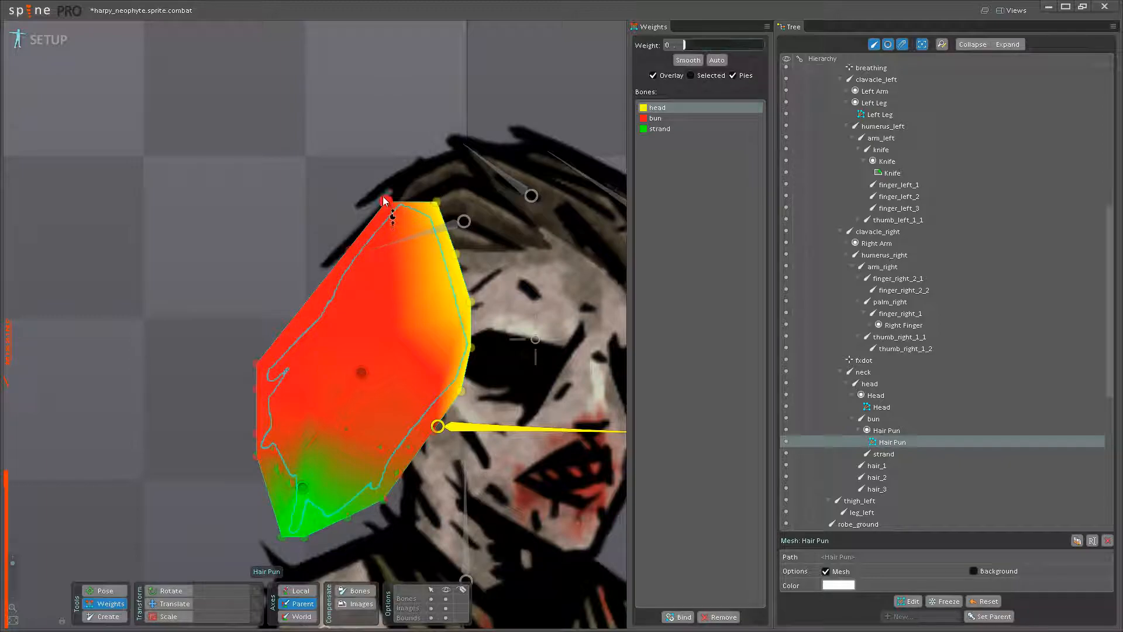
left_click_drag(384, 204, 387, 58)
left_click_drag(444, 378, 372, 212)
left_click_drag(351, 250, 359, 209)
- Raise the bun bone's weight to 100 on the Hair Pun's lower vertices around the loose strand
left_click(351, 383)
left_click_drag(409, 450, 346, 439)
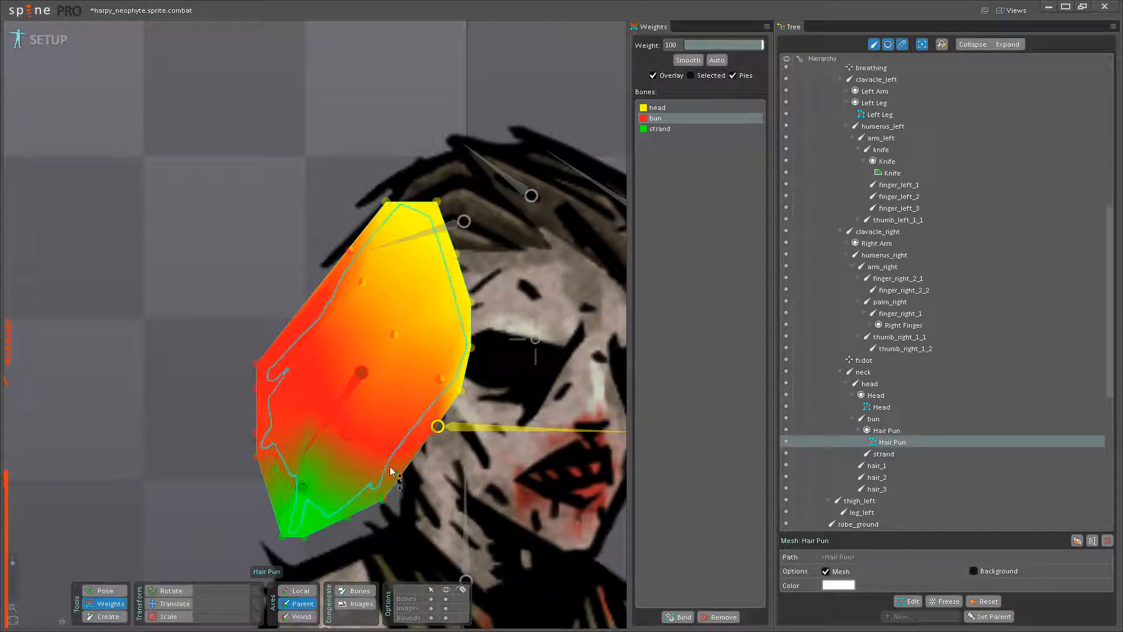
left_click_drag(383, 499, 396, 304)
left_click_drag(404, 360, 413, 261)
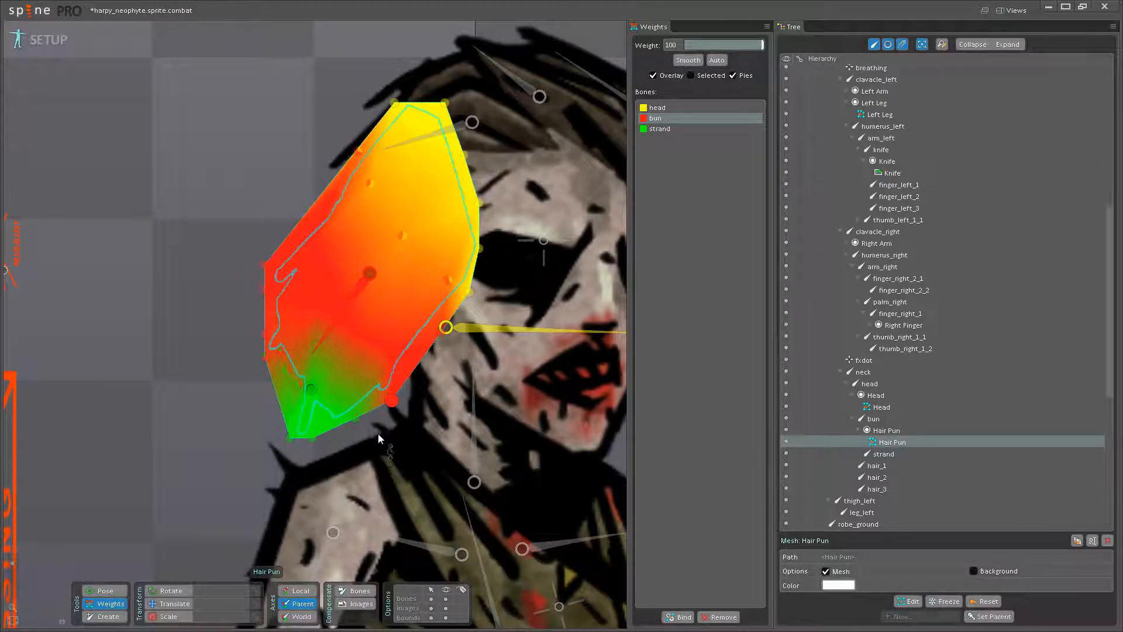
left_click_drag(355, 417, 413, 392)
left_click_drag(308, 412, 307, 262)
left_click_drag(327, 425, 347, 272)
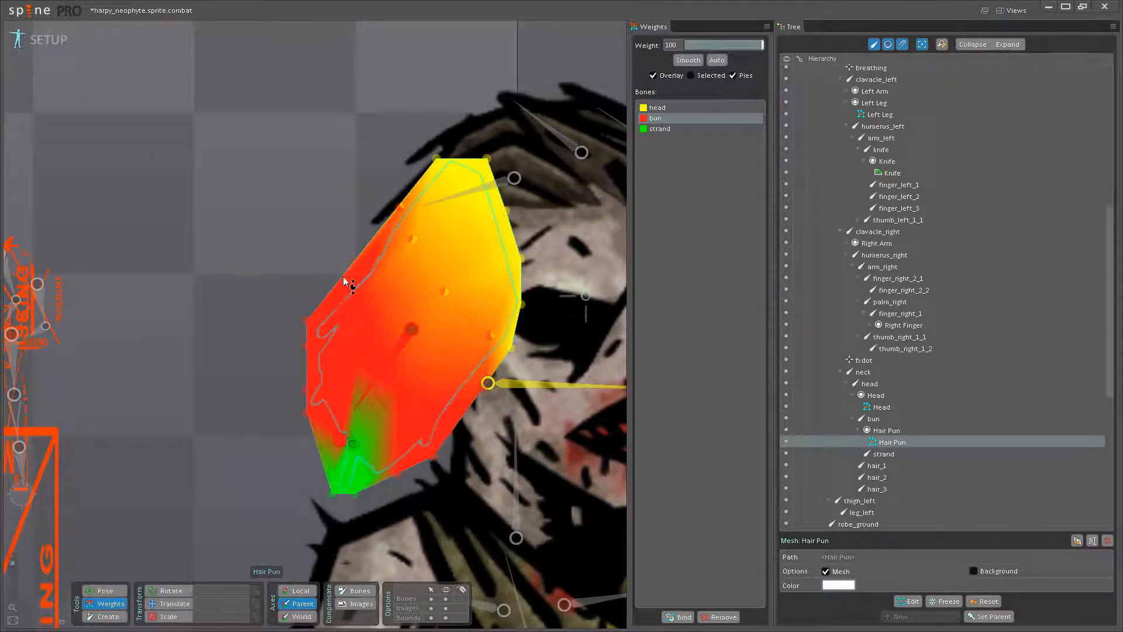
- Blend the bun bone's weight into the vertices beside the loose strand's root, using about 41 and about 38
left_click_drag(586, 358, 443, 353)
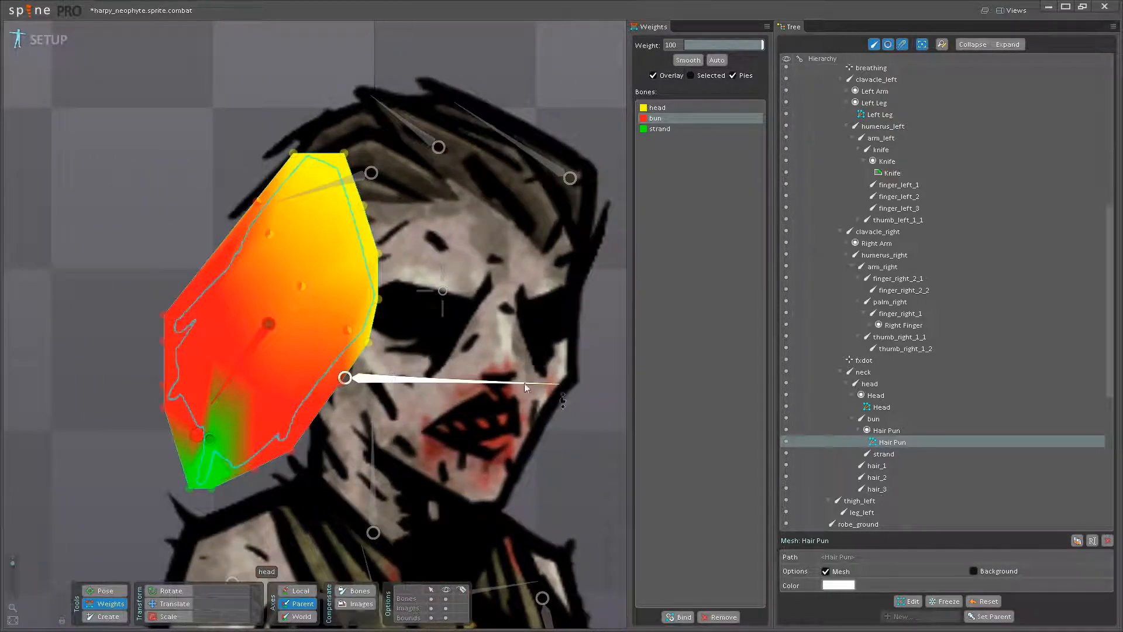
left_click_drag(290, 395, 387, 383)
scroll(388, 382, "up", 3)
mouse_move(281, 446)
left_mouse_down()
mouse_move(334, 395)
mouse_move(338, 358)
left_mouse_up()
left_click(332, 337)
left_click(335, 340)
left_click_drag(322, 398, 338, 353)
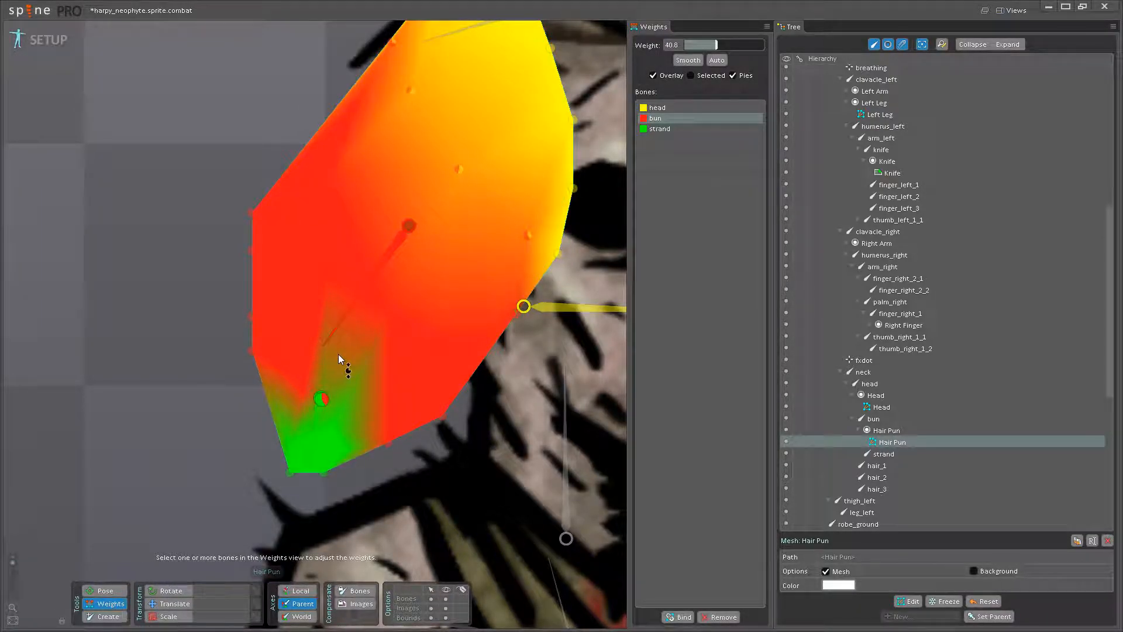
left_click_drag(332, 427, 398, 375)
scroll(386, 410, "down", 2)
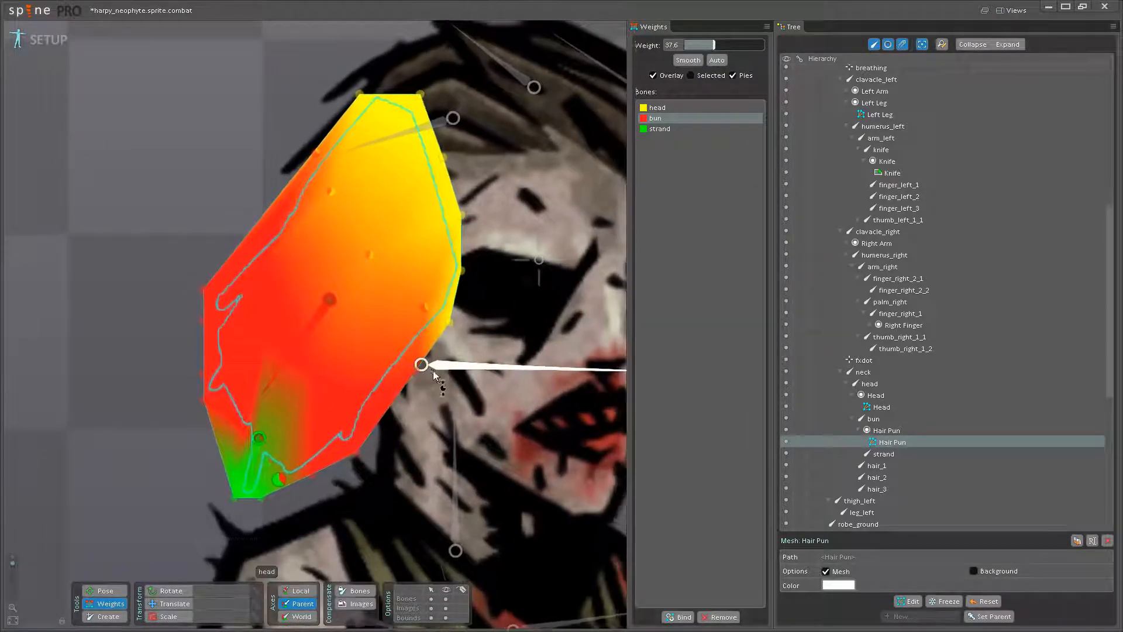
left_click(420, 364)
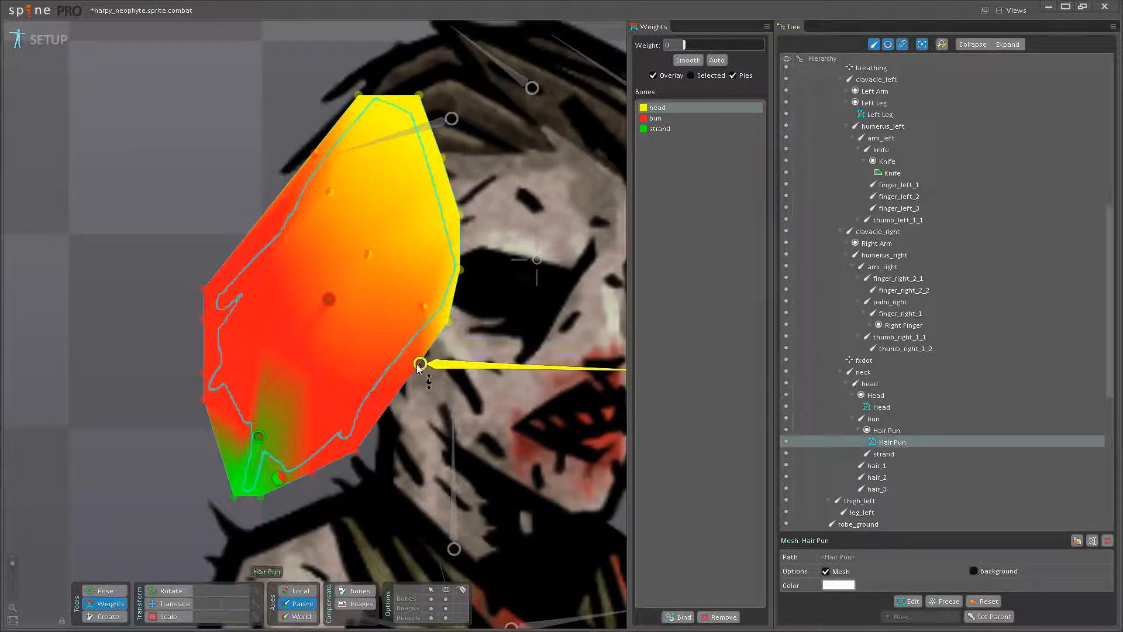
left_click(260, 437)
left_click_drag(417, 396, 369, 410)
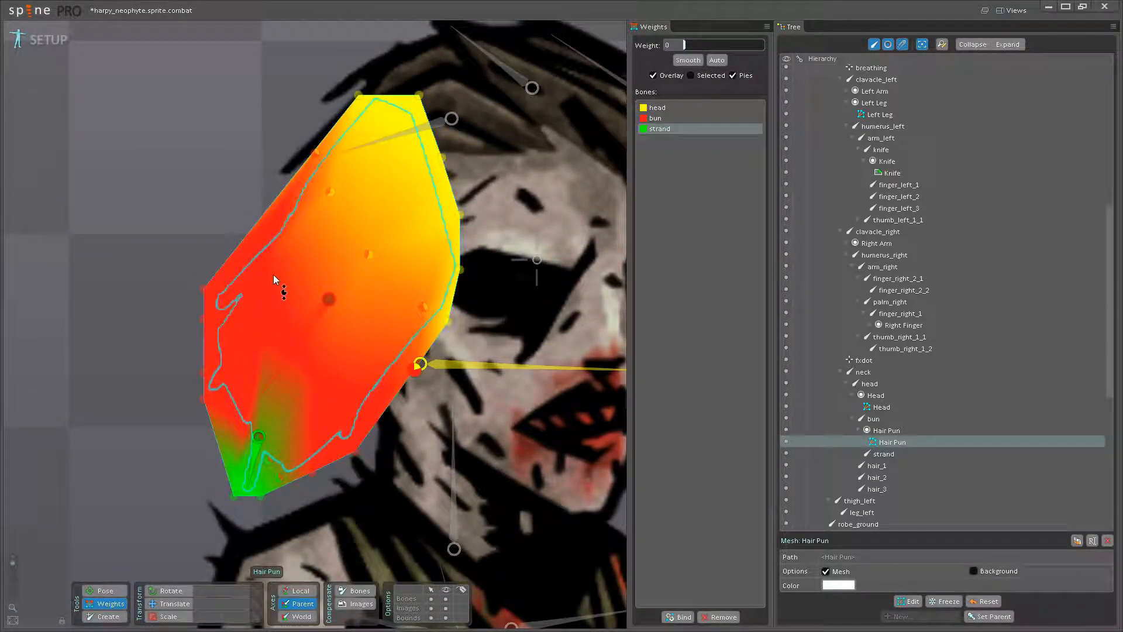
left_click(457, 362)
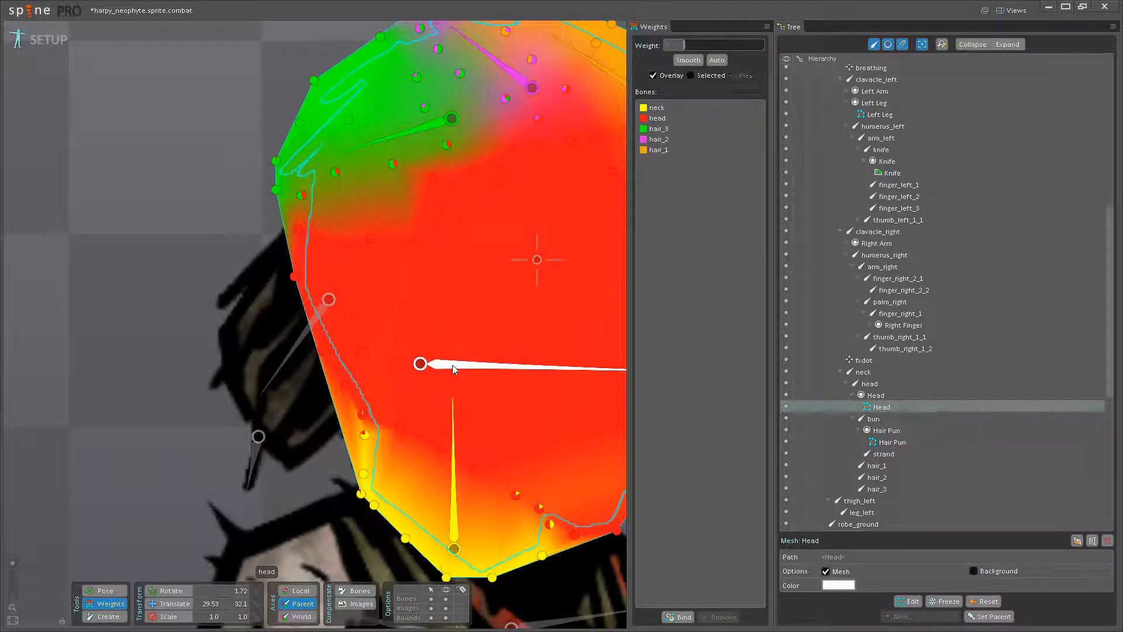
left_click(310, 360)
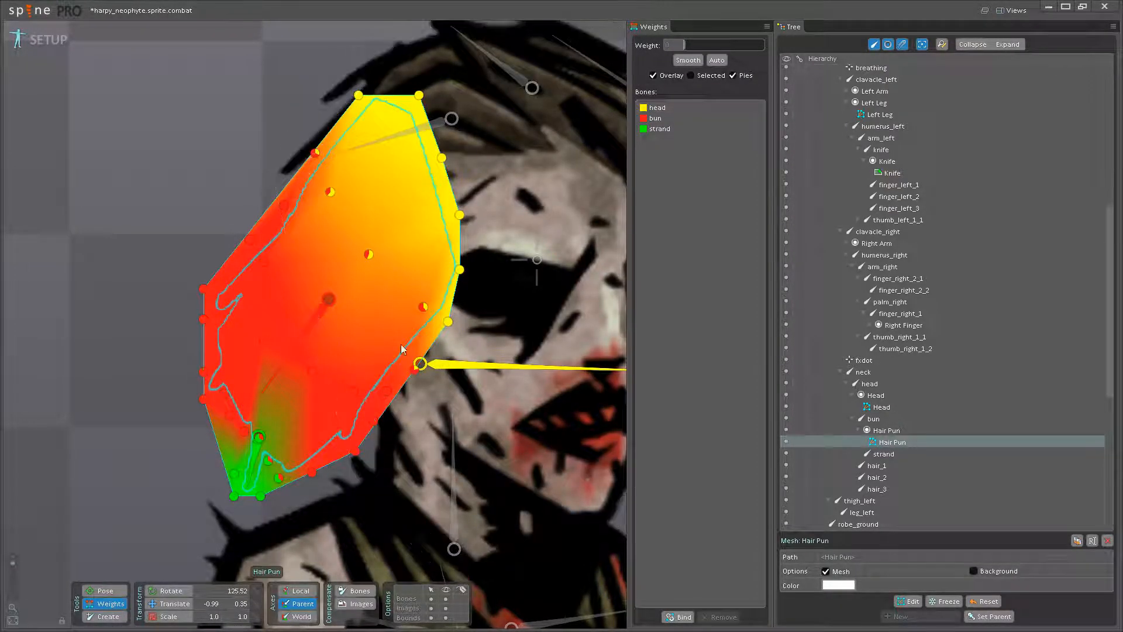
- Increase the head bone's weight on the Hair Pun's upper-left outline vertices and on the interior vertex nearest the face
left_click(432, 366)
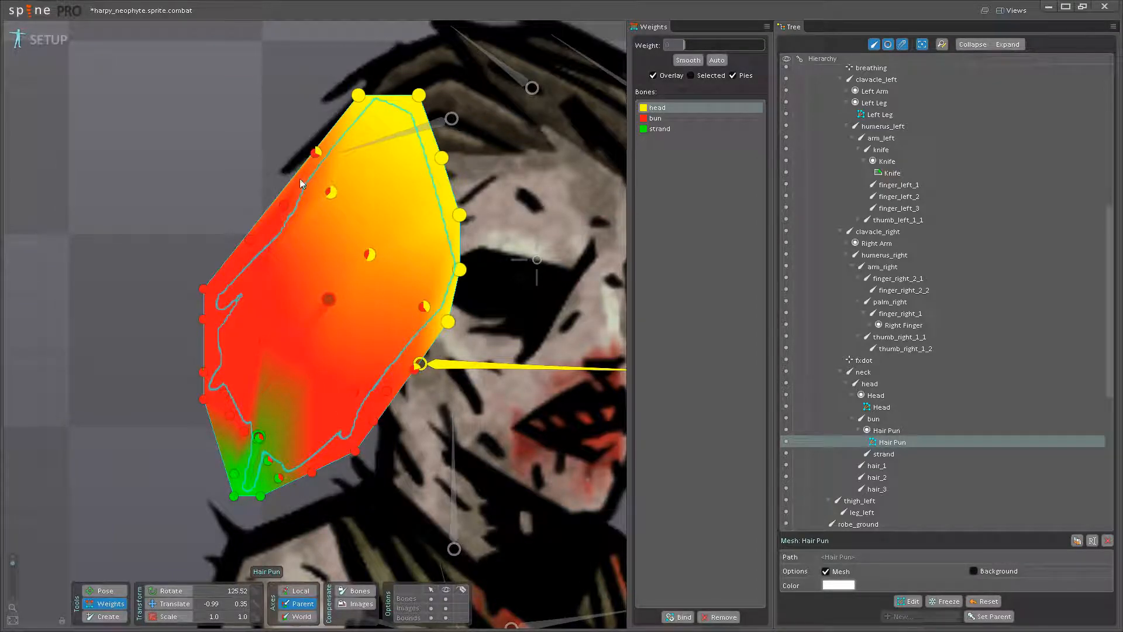
left_click_drag(283, 205, 289, 175)
left_click_drag(269, 259, 324, 134)
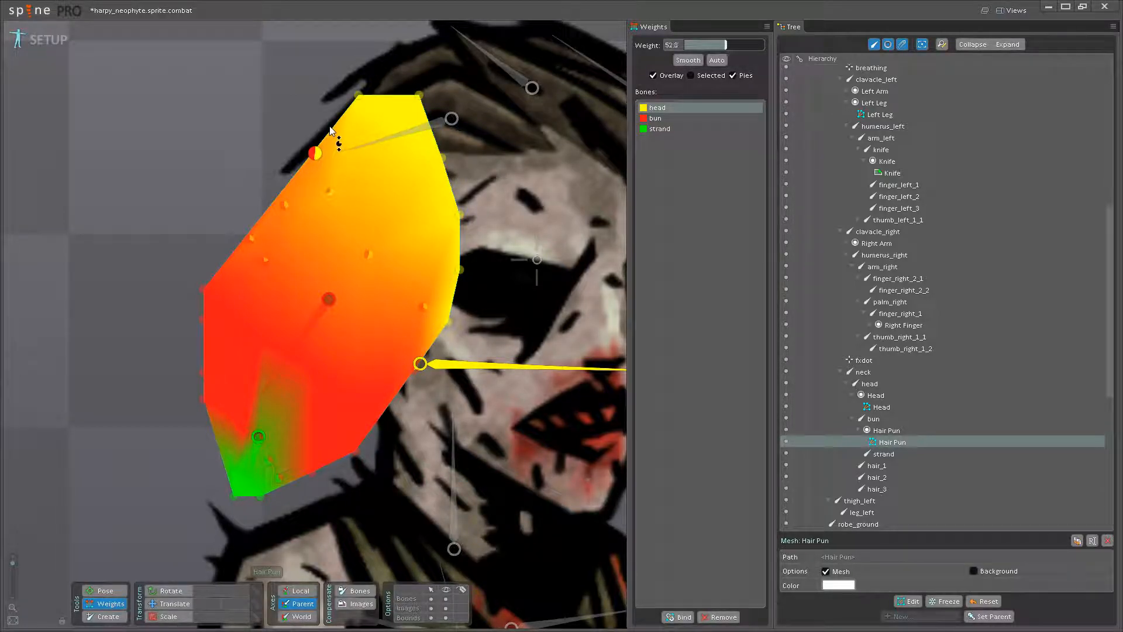
left_click_drag(421, 304, 430, 282)
- Rotate the bun bone in Pose mode to test the Hair Pun's weights, and undo the rotation
left_click(105, 590)
left_click_drag(279, 368, 281, 433)
left_click(108, 603)
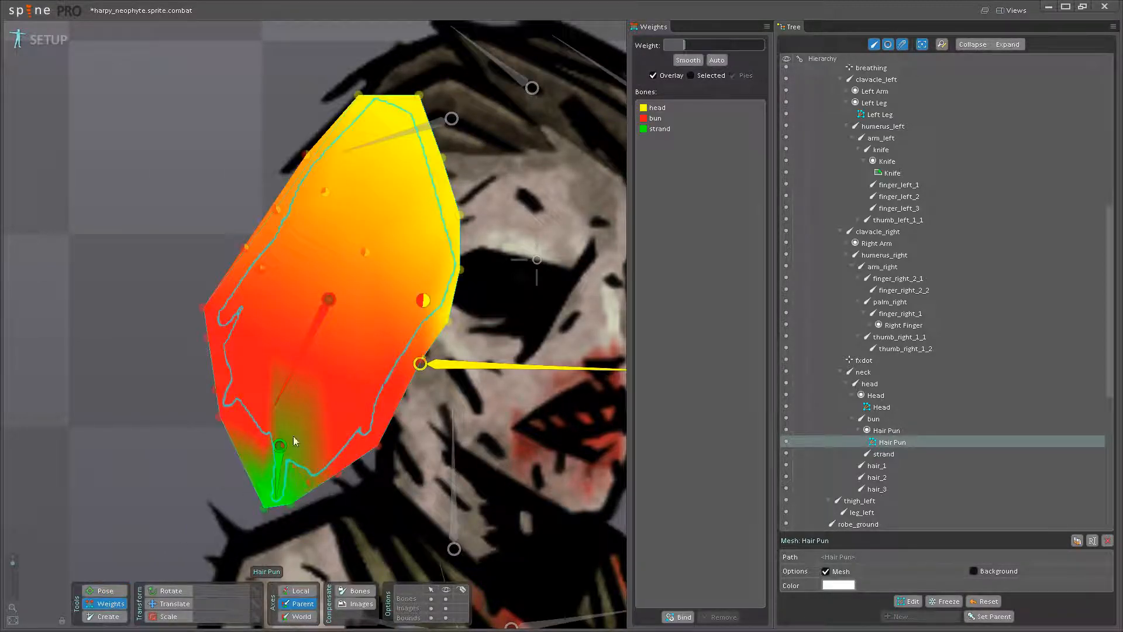
key("ctrl+z")
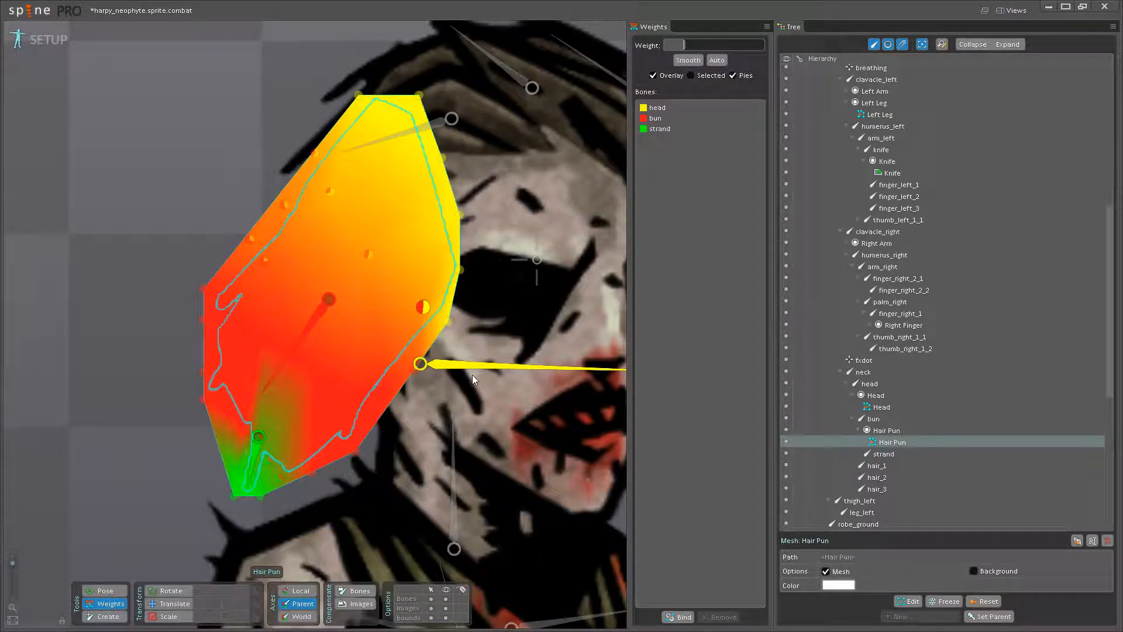
- Raise the Hair Pun's head-bone weight to about 94 on the upper interior vertex and 61 on the left outline, adjusting two vertices near the face
left_click(451, 362)
left_click_drag(334, 195, 338, 158)
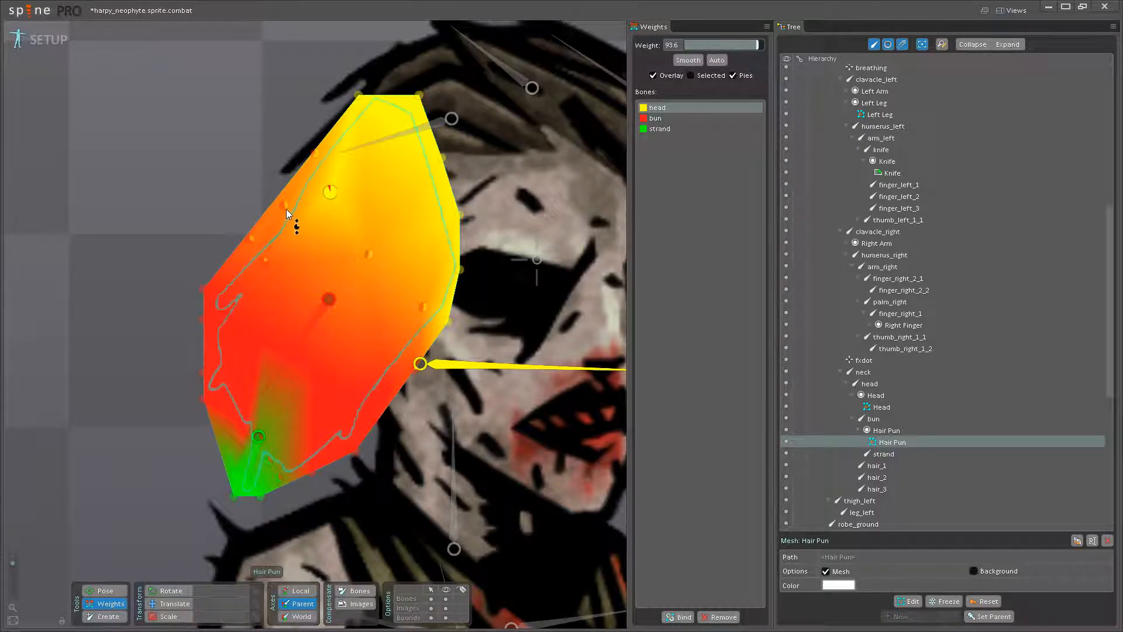
left_click_drag(286, 204, 293, 166)
left_click_drag(264, 261, 254, 207)
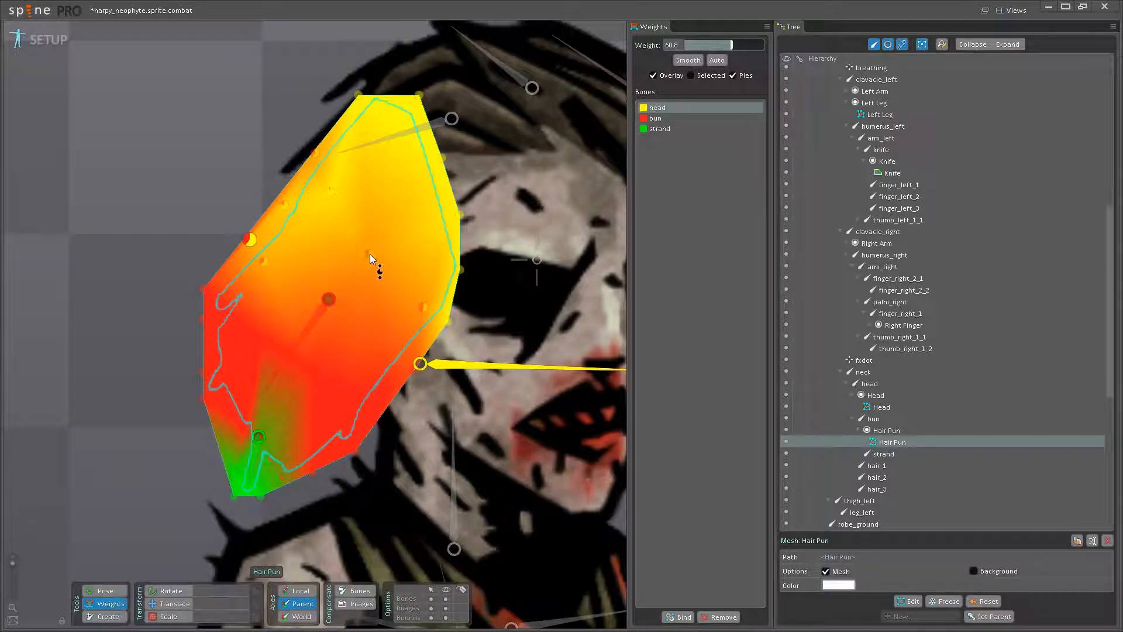
left_click_drag(425, 306, 429, 286)
left_click_drag(415, 370, 415, 350)
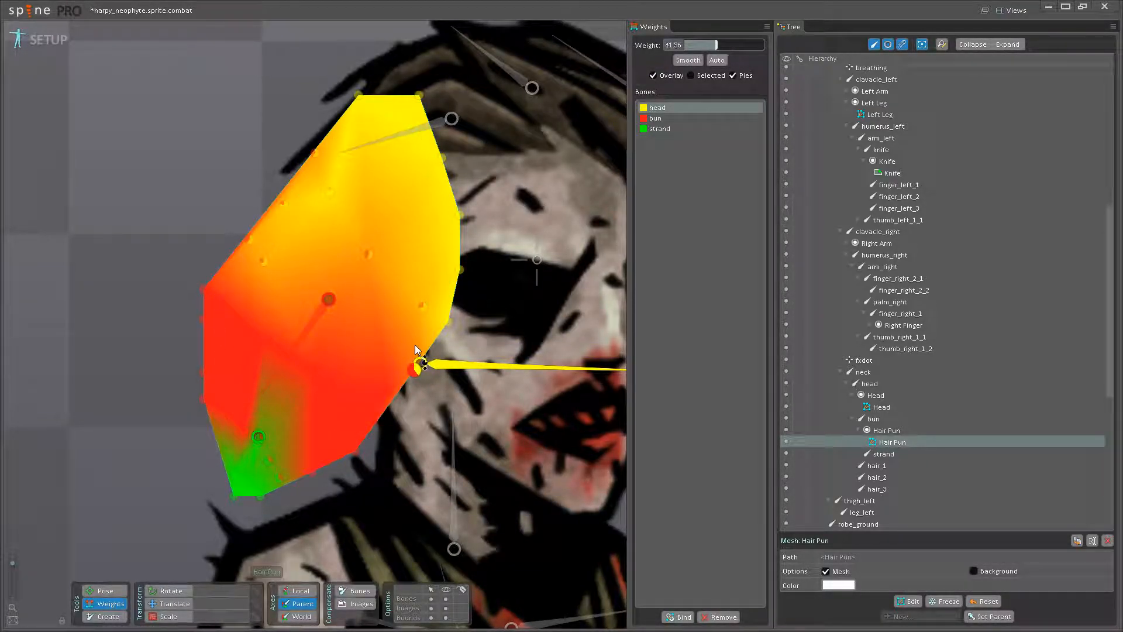
- Raise the head bone's weight on the Hair Pun's central and face-side interior vertices, and test the weights by rotating the bun bone
left_click_drag(368, 253, 382, 227)
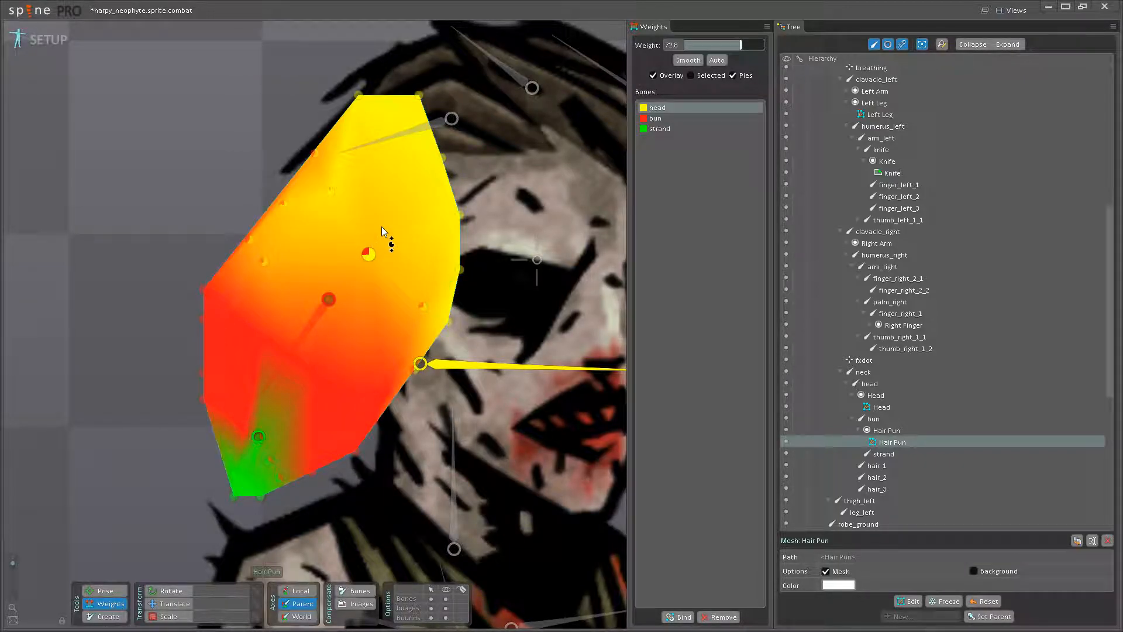
left_click(105, 590)
left_click_drag(279, 374, 257, 393)
left_click(105, 603)
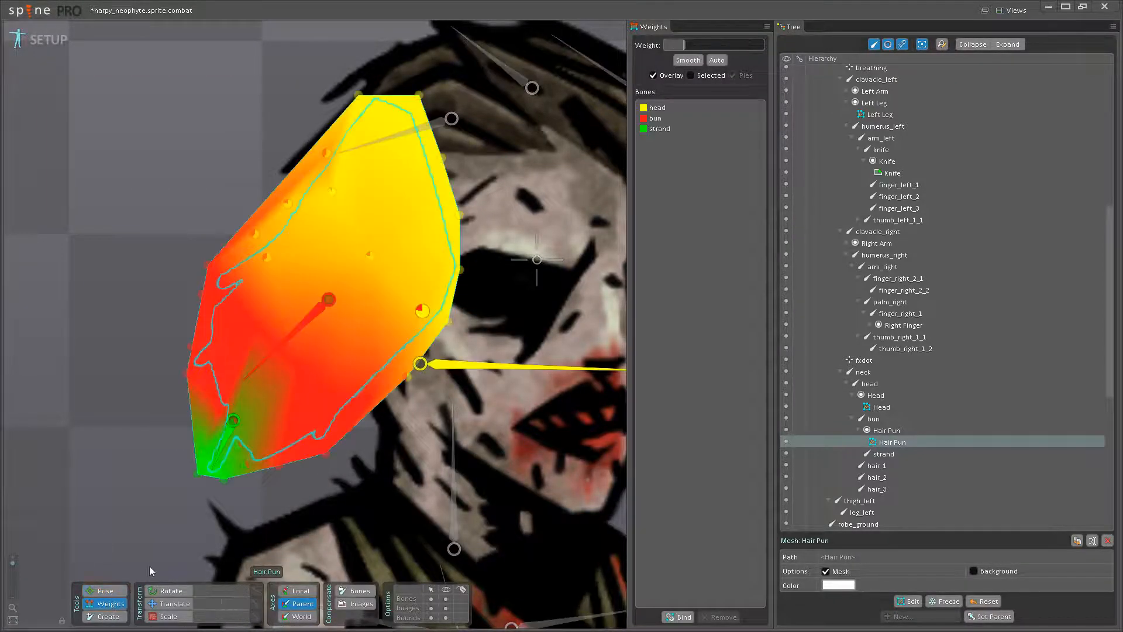
- Adjust the bun bone's weight on the Hair Pun's upper-left outline, using about 11 on one vertex, and test-rotate the bun, undoing the rotation
left_click(308, 335)
left_click_drag(315, 158, 282, 234)
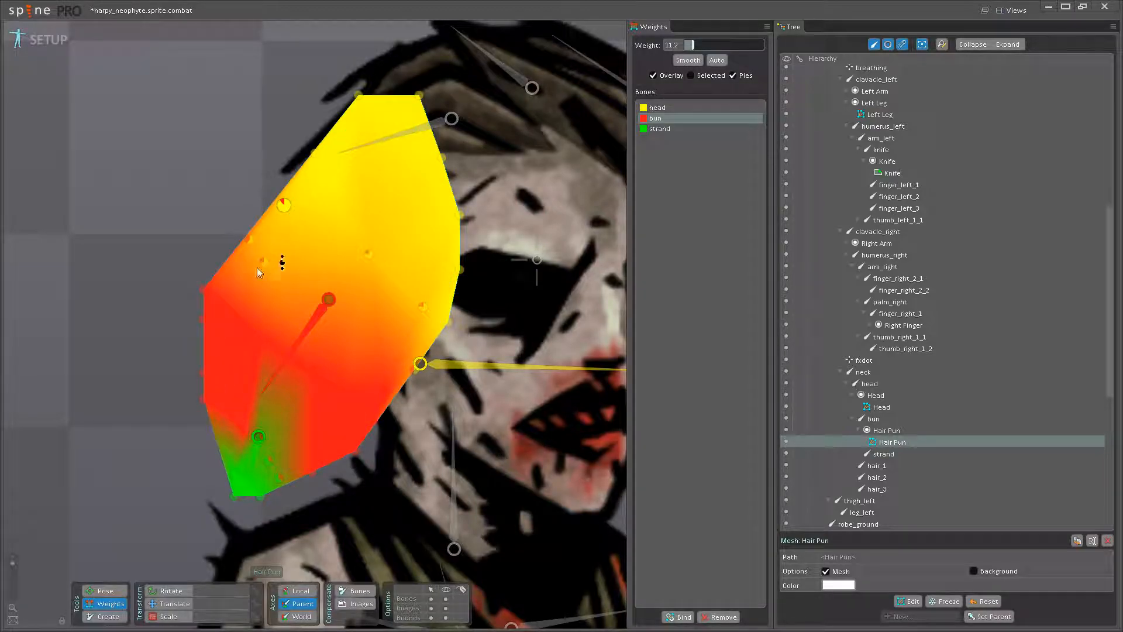
left_click(106, 591)
left_click_drag(272, 369, 296, 391)
key("ctrl+z")
- Blend the bun bone's weight into the Hair Pun vertices beside the strand, using about 50 on the lower-right outline vertex
left_click(308, 422)
key("w")
scroll(329, 404, "up", 2)
left_click_drag(331, 399, 321, 435)
left_click(344, 301)
left_click(315, 440)
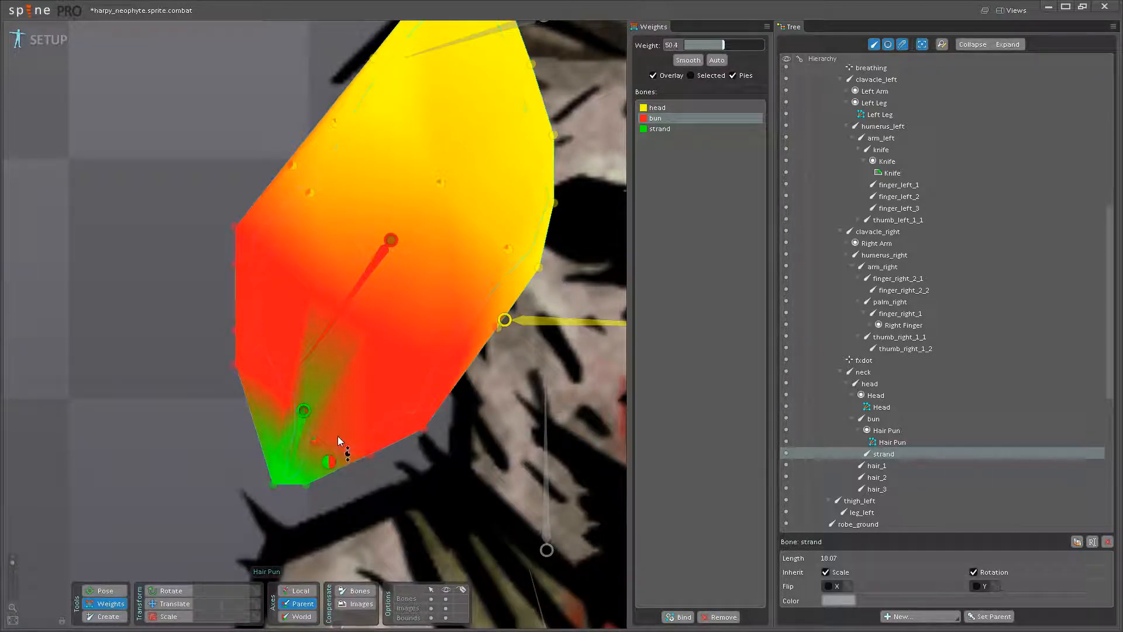
- Reduce the bun bone's weight to 0 on the vertices at the strand's left edge and tip
scroll(327, 441, "up", 2)
left_click(263, 458)
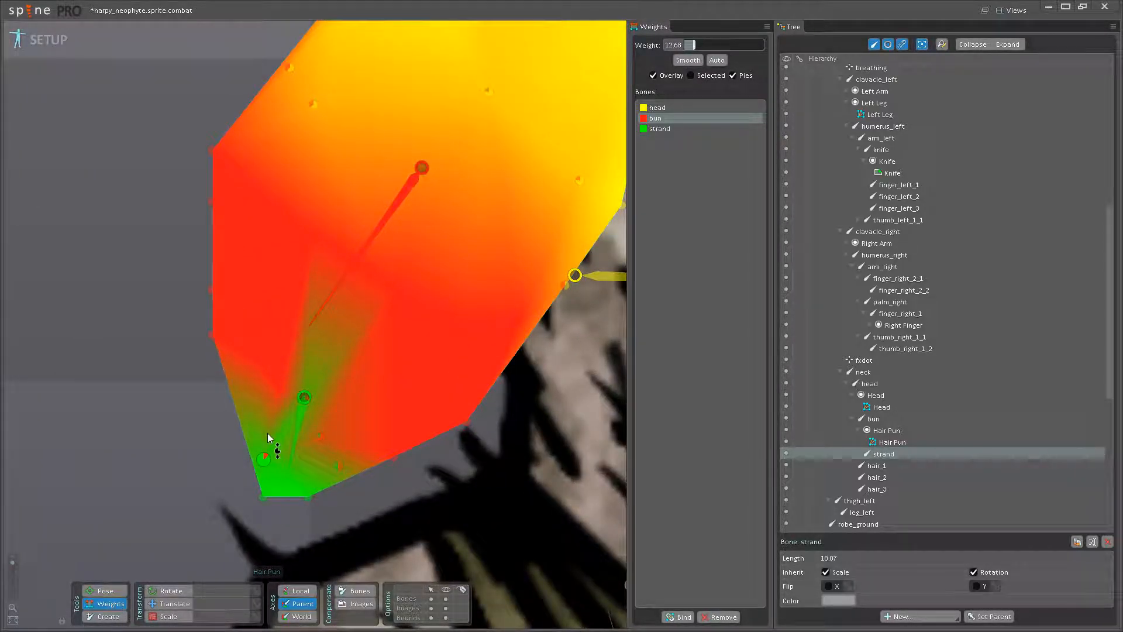
left_click(305, 398)
left_click(253, 505)
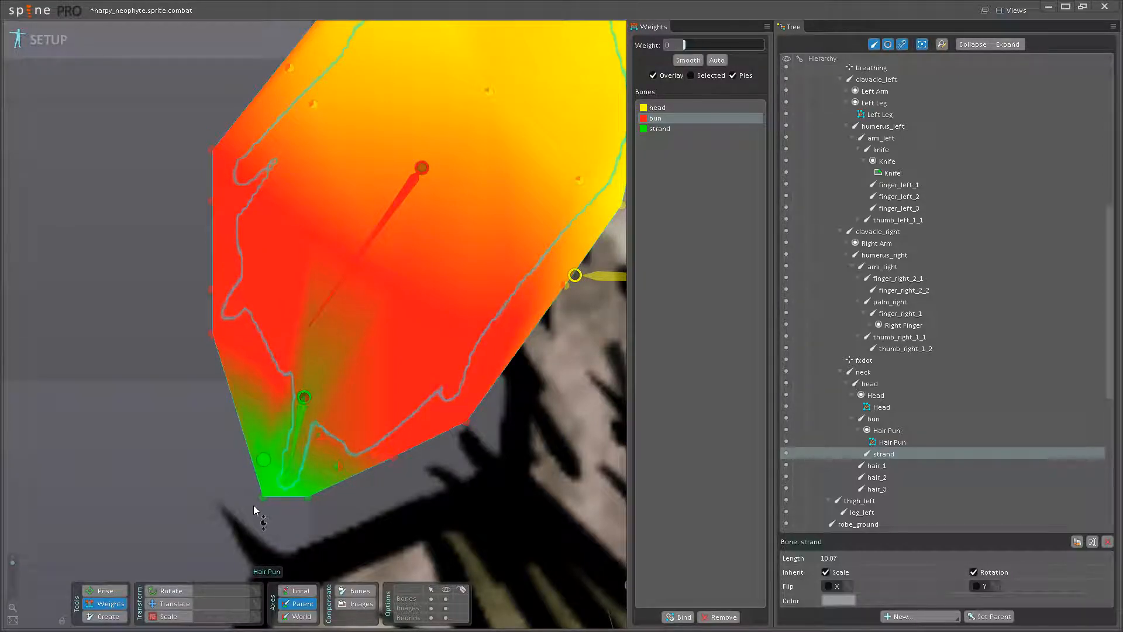
- Test-rotate the strand and bun bones in Pose mode, undo each rotation, and save the project
left_click(103, 605)
left_click_drag(291, 479, 261, 489)
key("ctrl+z")
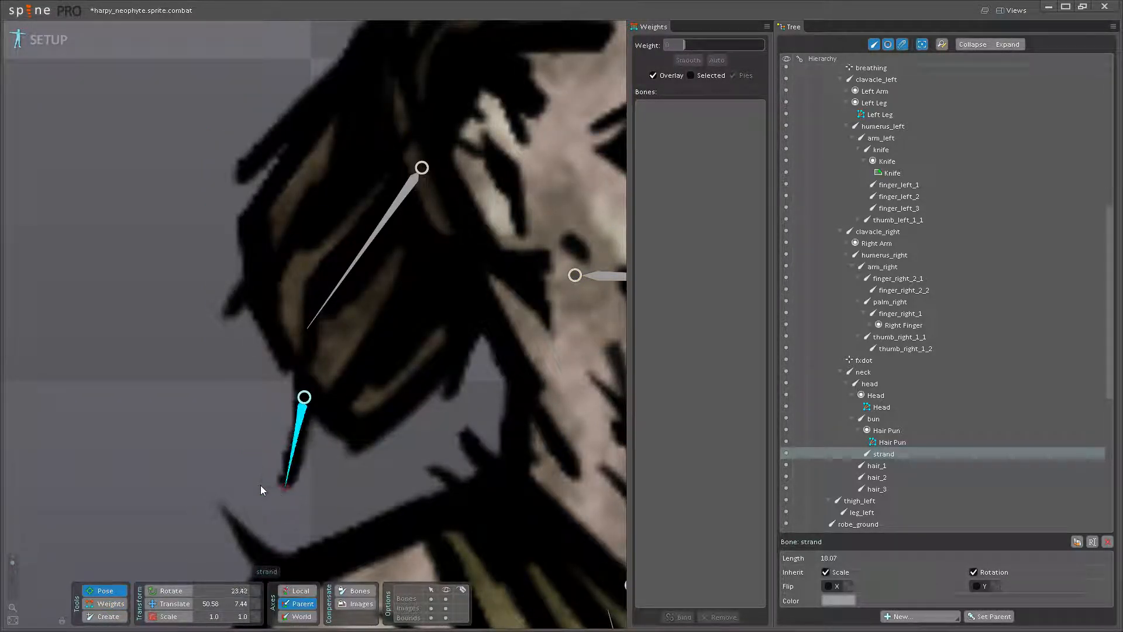
key("ctrl+s")
scroll(284, 467, "down", 6)
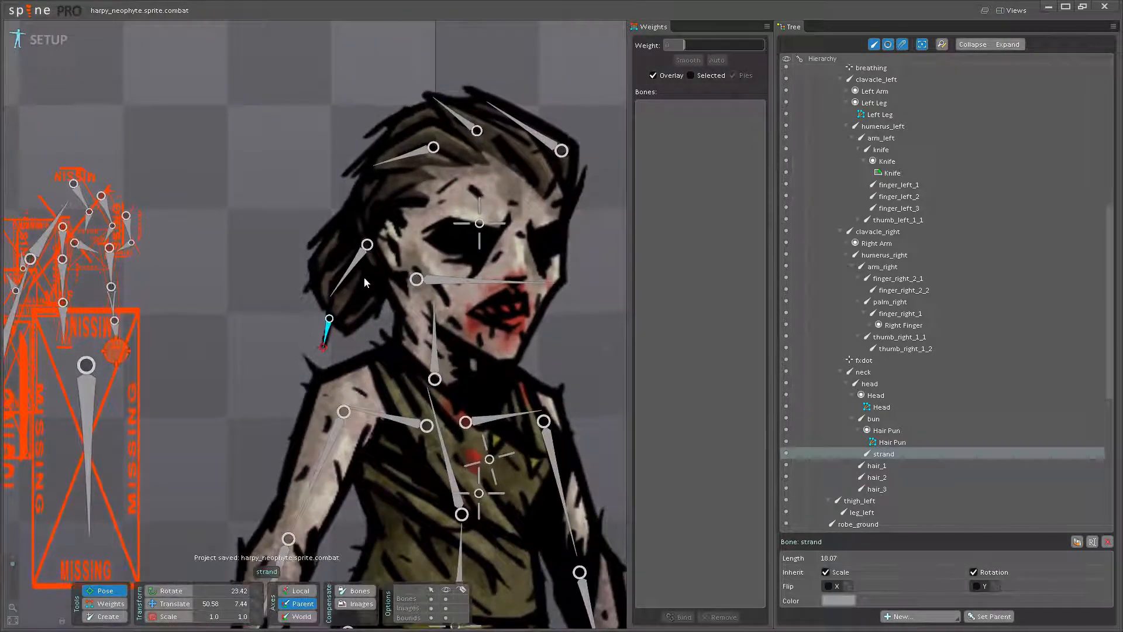
mouse_move(342, 278)
left_mouse_down()
mouse_move(329, 274)
mouse_move(331, 283)
left_mouse_up()
key("ctrl+z")
key("ctrl+s")
scroll(292, 398, "down", 3)
left_click_drag(314, 470, 282, 330)
left_click(282, 324)
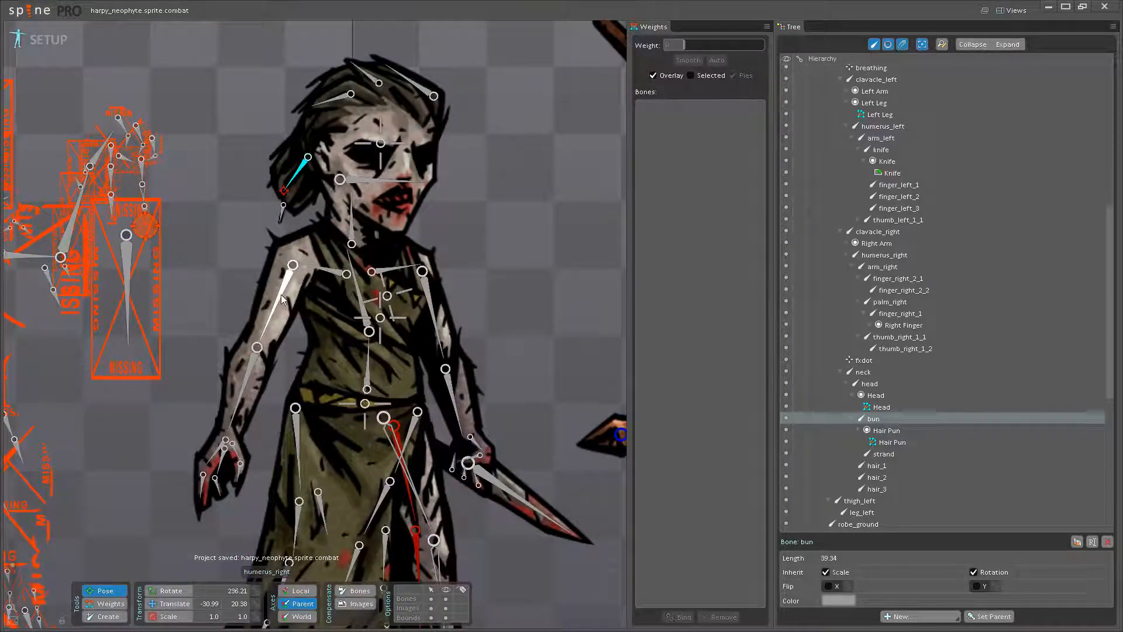
key("ctrl+s")
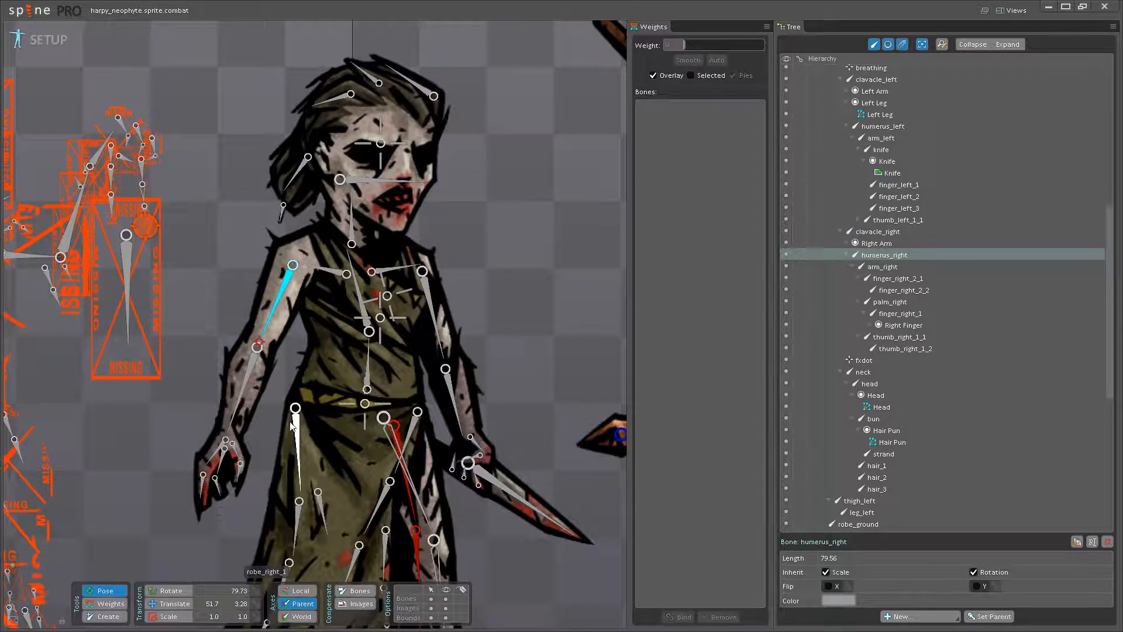
- Convert the Right Arm image attachment to a mesh and open it for mesh editing
left_click_drag(300, 451, 369, 488)
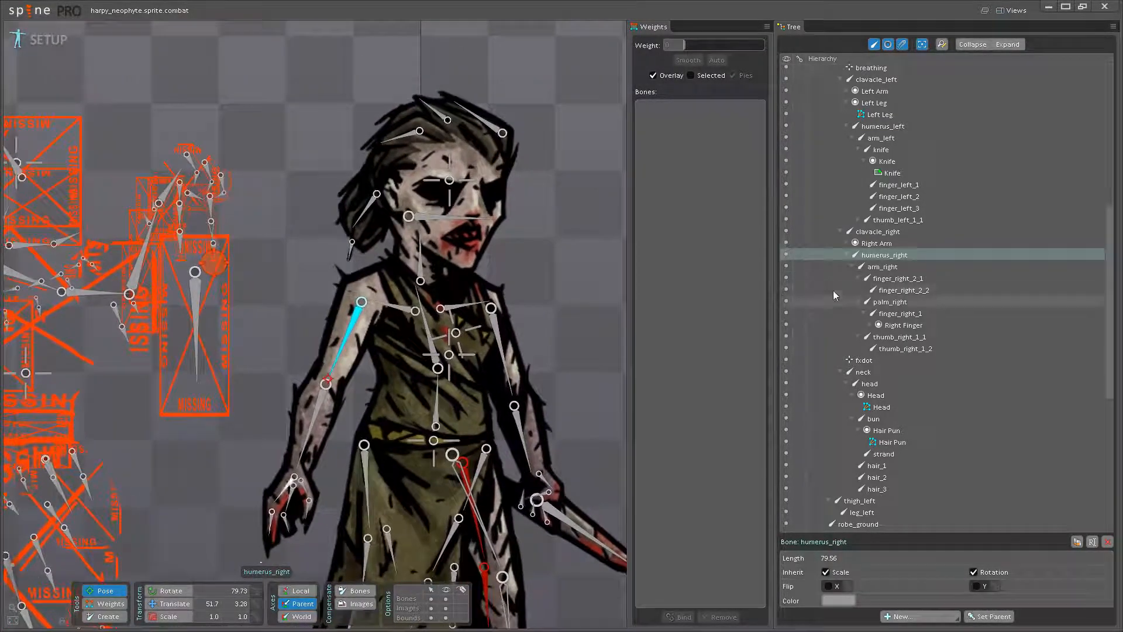
left_click(848, 244)
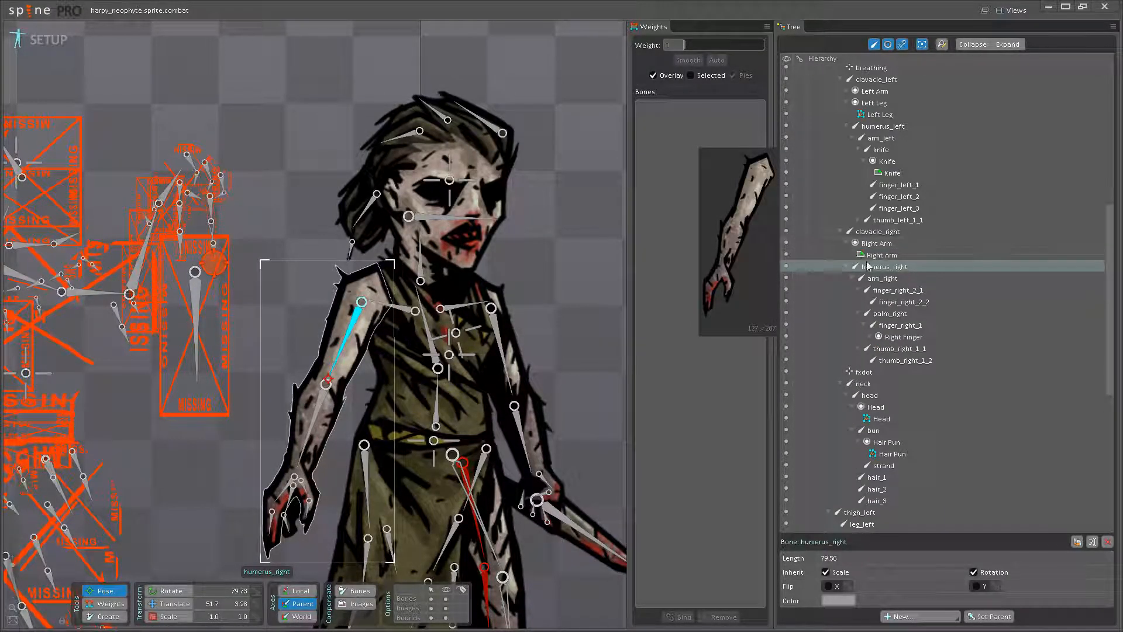
left_click(881, 255)
left_click(825, 586)
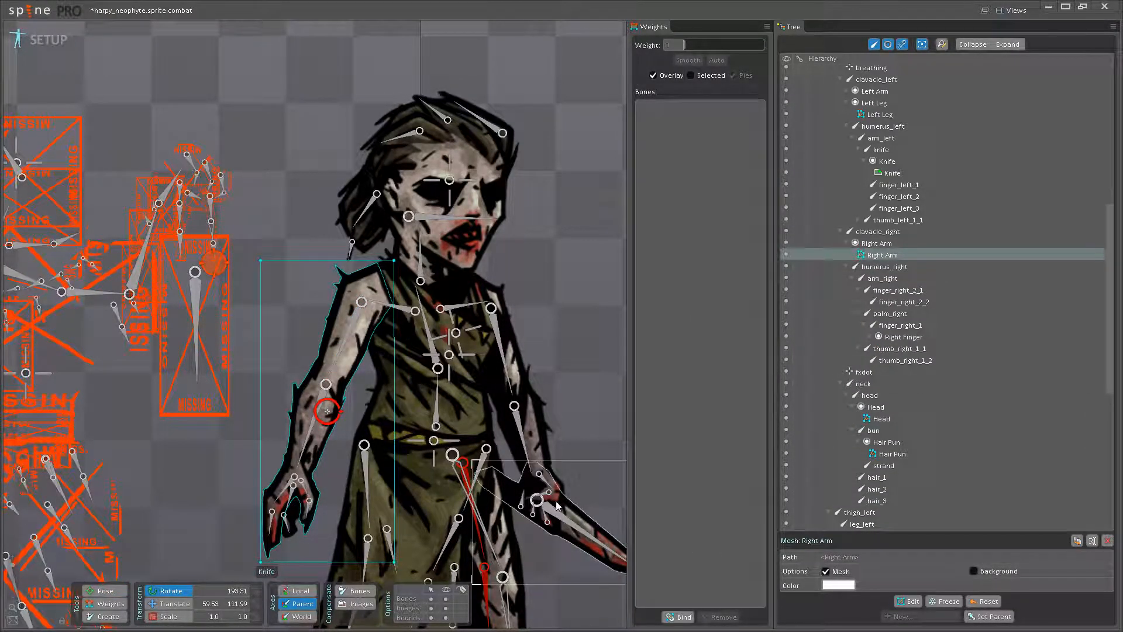
left_click_drag(459, 501, 491, 459)
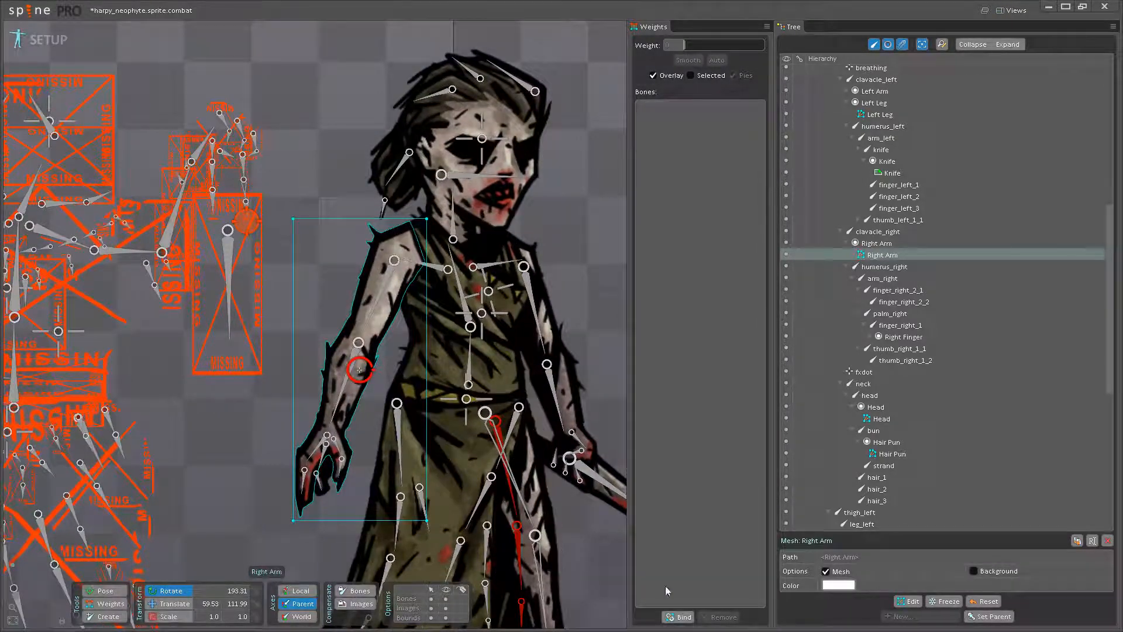
left_click(907, 602)
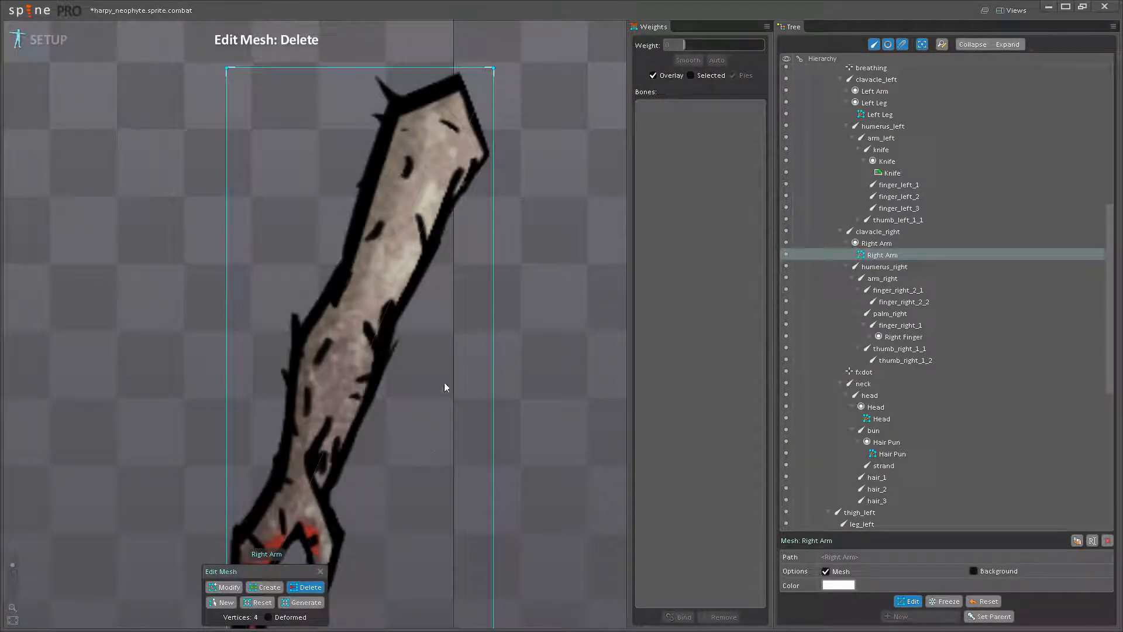
- Create Right Arm mesh vertices around the shoulder end, from its upper edge round the corner to the right side
left_click_drag(431, 349, 424, 220)
left_click(271, 586)
left_click_drag(367, 382, 398, 264)
left_click_drag(416, 222, 415, 335)
left_click_drag(401, 182, 353, 391)
scroll(370, 305, "up", 2)
scroll(367, 297, "up", 2)
left_click(364, 295)
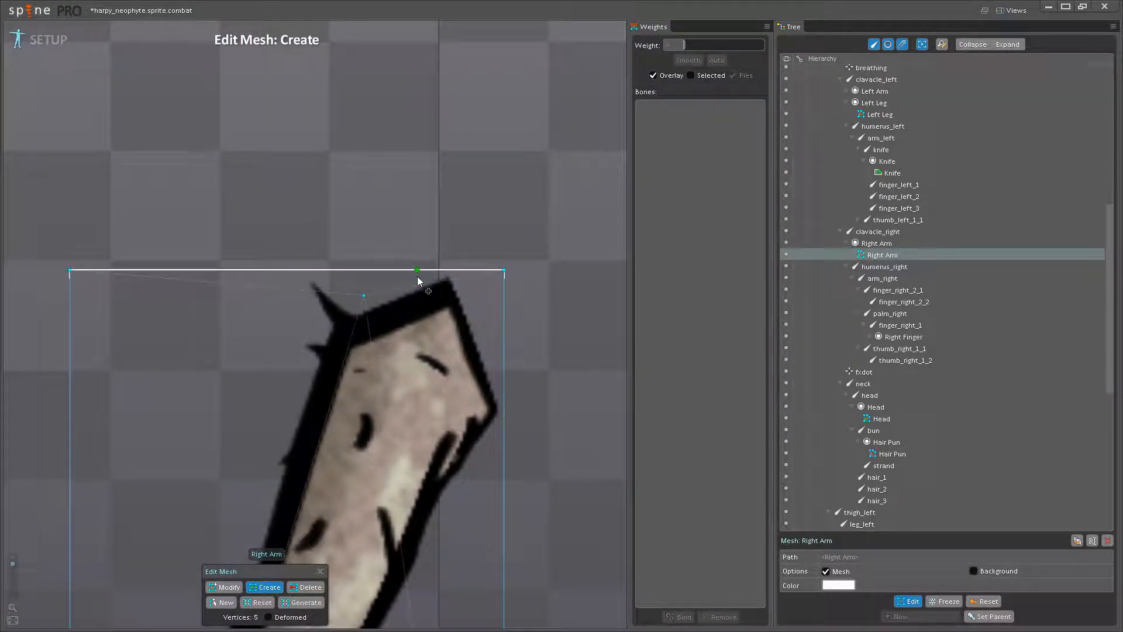
left_click(441, 270)
left_click(468, 270)
left_click(481, 314)
left_click(505, 413)
left_click(482, 455)
left_click_drag(482, 456, 494, 319)
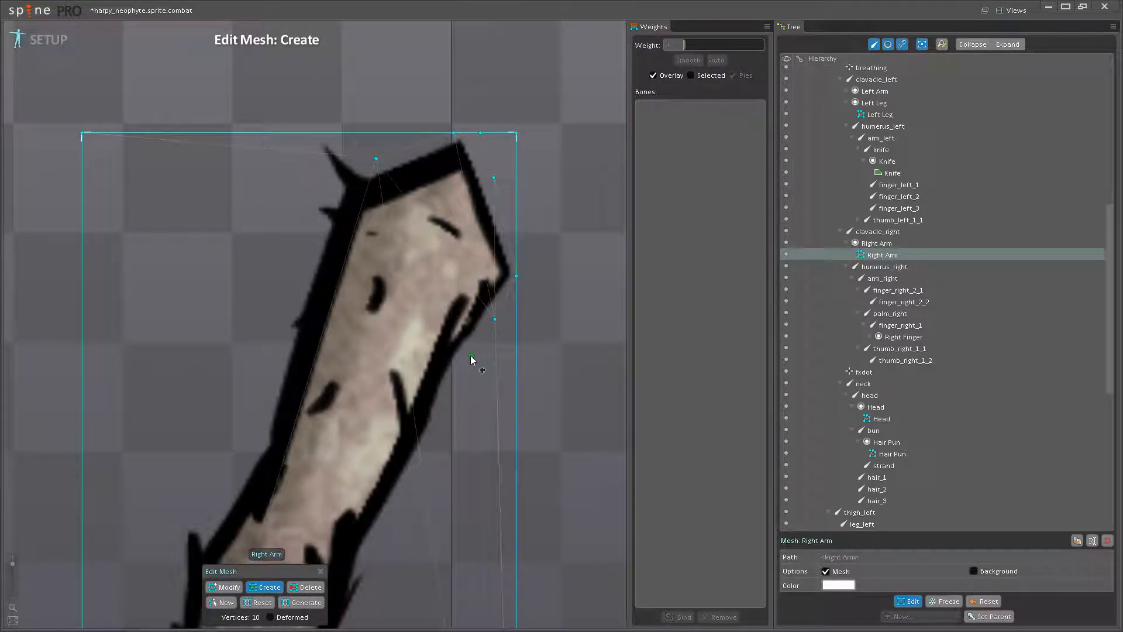
- Create vertices just outside the Right Arm's right outline, from the upper arm past the elbow to the wrist
left_click(464, 357)
left_click(442, 419)
left_click(409, 489)
left_click_drag(396, 514, 483, 338)
left_click(461, 370)
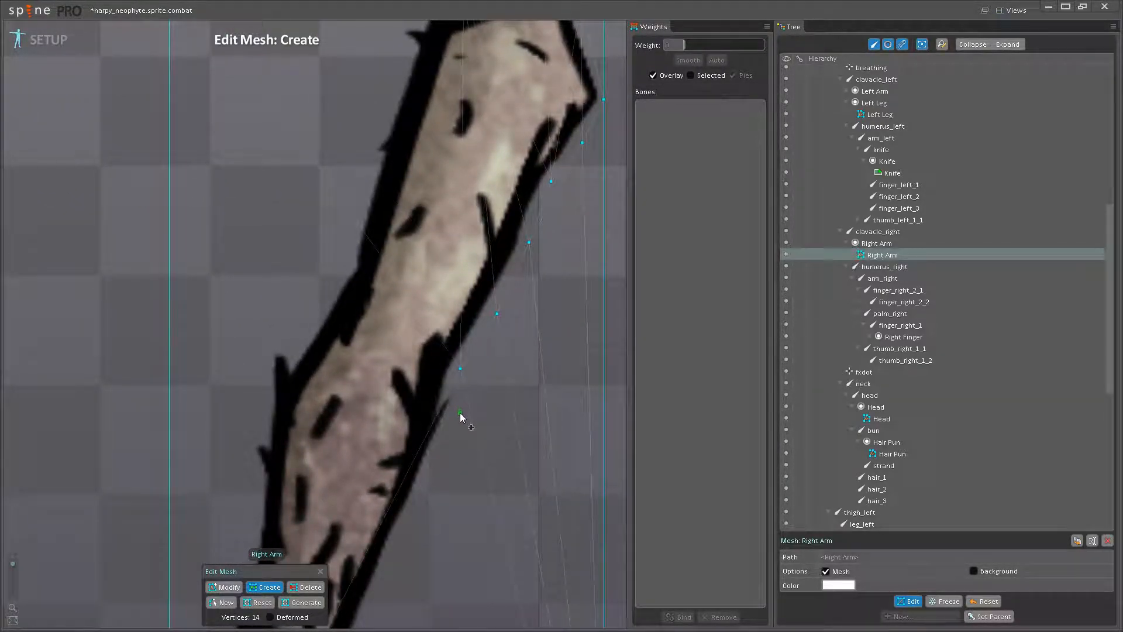
left_click(460, 413)
left_click_drag(460, 413, 458, 338)
left_click(450, 341)
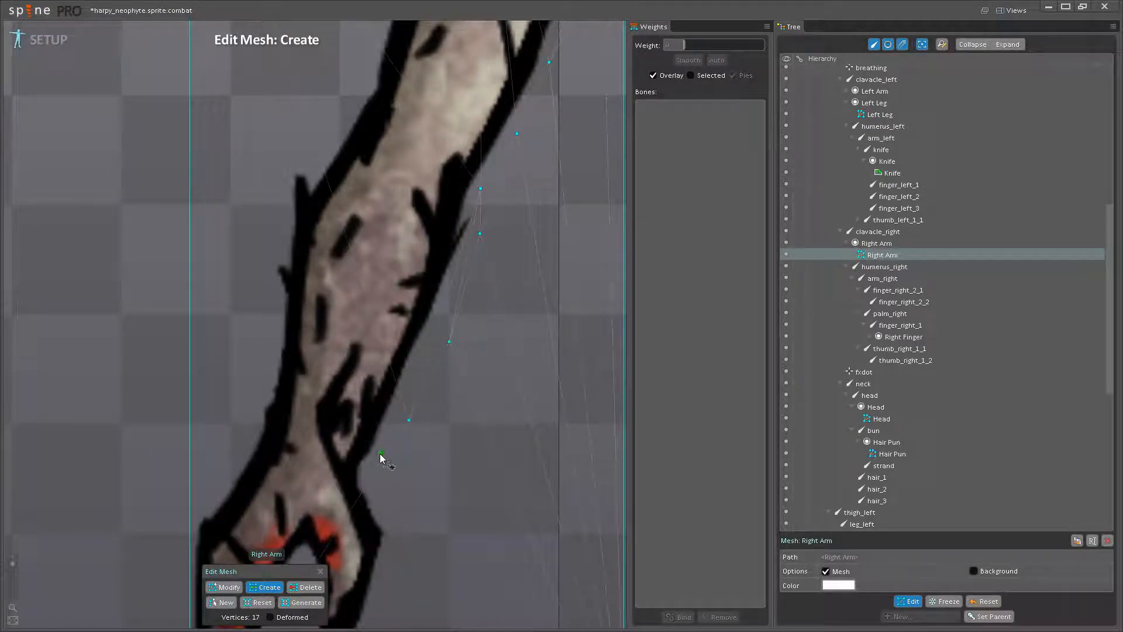
left_click_drag(371, 469, 414, 360)
- Add vertices at the thumb's base, across the wrist, and down the left side of the back of the hand
left_click(427, 391)
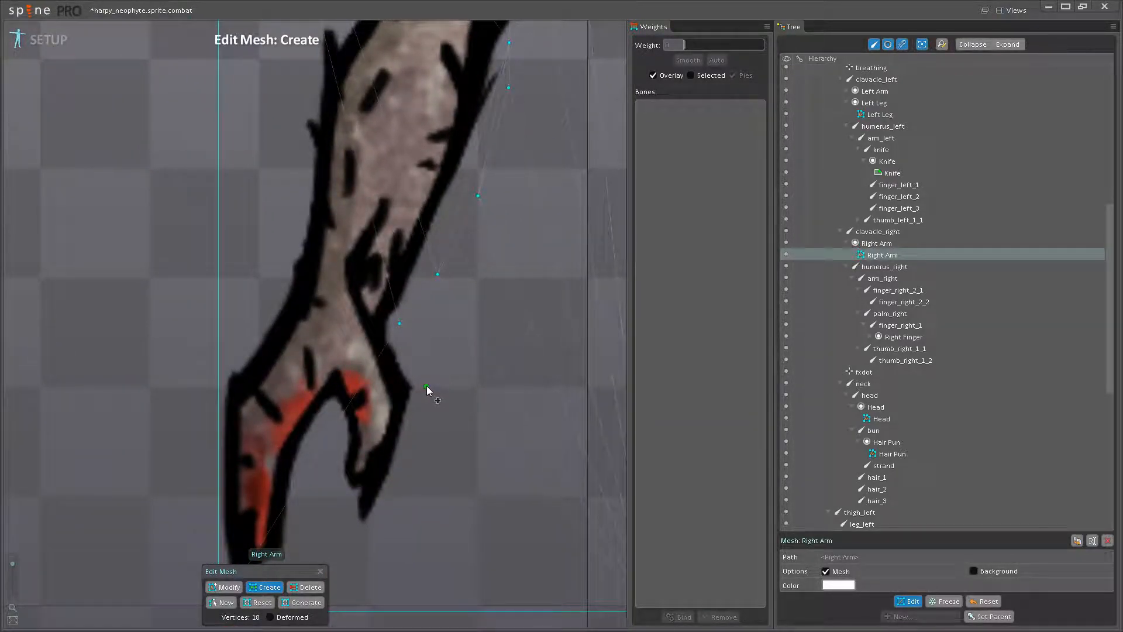
left_click(375, 328)
left_click(259, 320)
left_click(237, 351)
left_click(219, 378)
left_click_drag(220, 380, 195, 227)
scroll(312, 307, "up", 3)
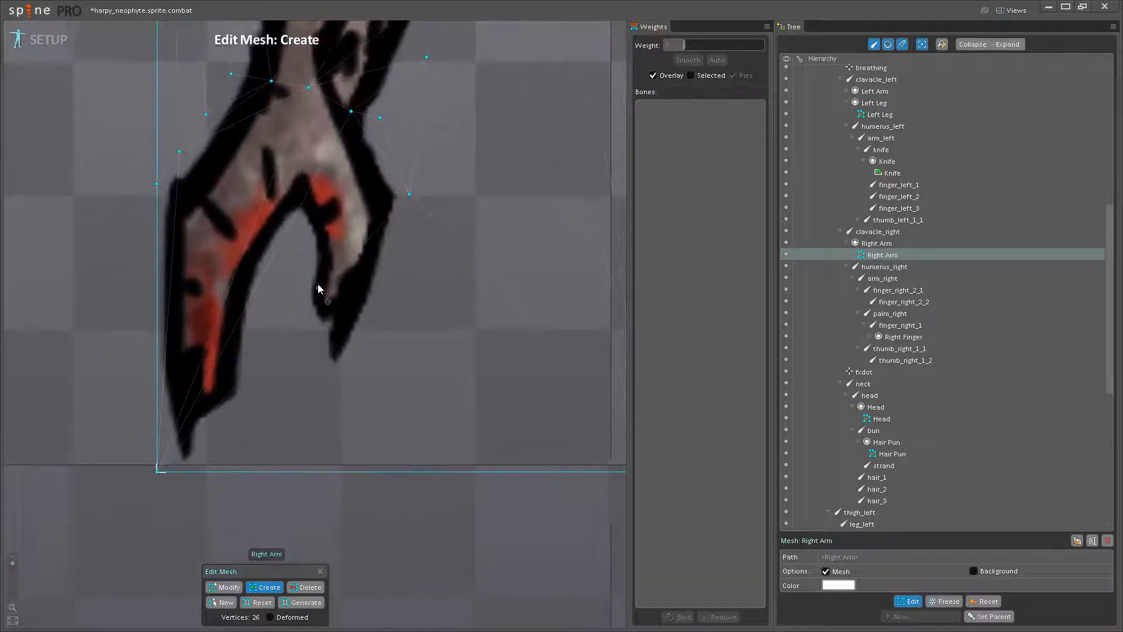
- Create vertices around the Right Arm's thumb, down its outer edge, around the tip and up its inner edge
left_click_drag(331, 229, 325, 319)
left_click(395, 337)
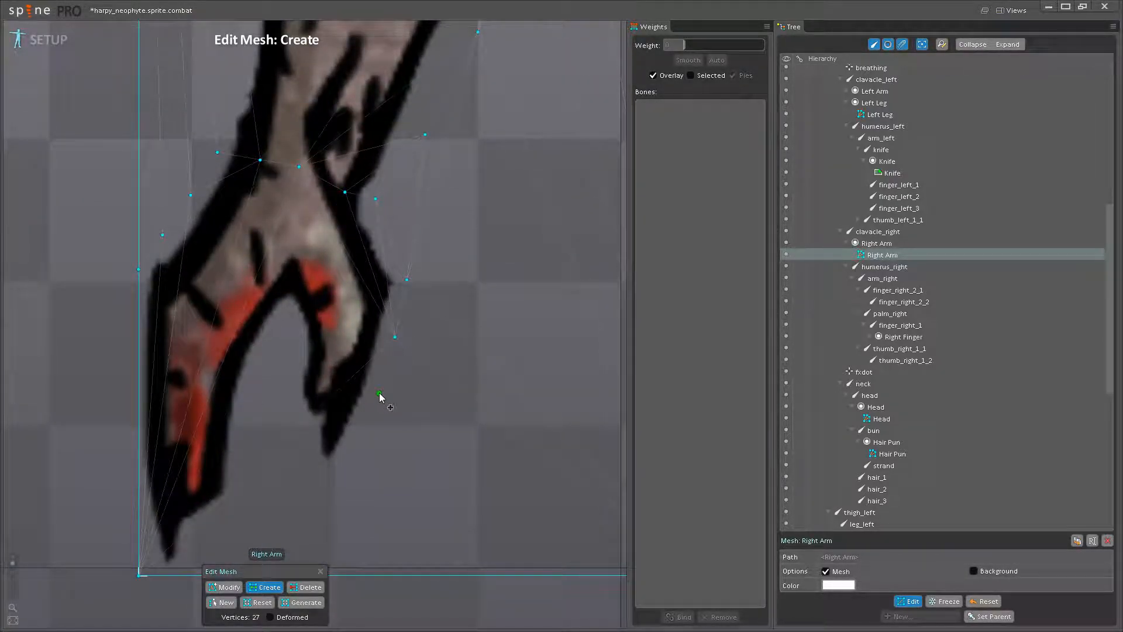
left_click(348, 462)
left_click(319, 481)
left_click(301, 452)
left_click(303, 424)
left_click(288, 402)
left_click(296, 353)
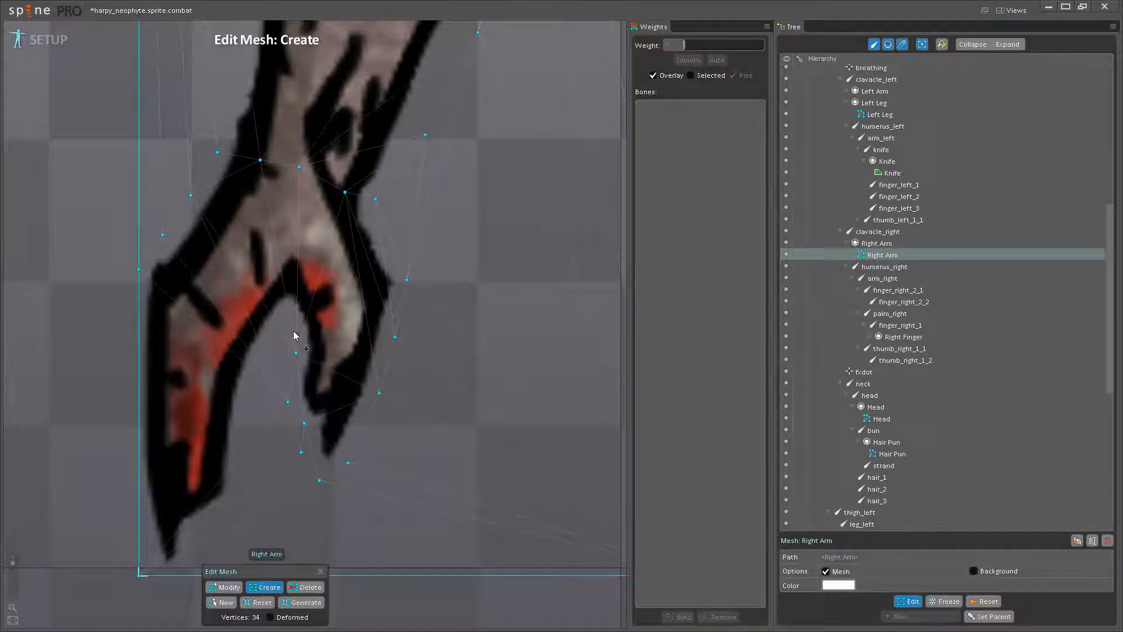
- Create vertices from the gap beside the thumb down the inner edge of the fingers
left_click(287, 308)
left_click(267, 344)
left_click(252, 384)
left_click(245, 442)
left_click(202, 518)
left_click_drag(200, 521, 256, 408)
- Create vertices around the fingertips and up the outer left edge of the hand
left_click(236, 462)
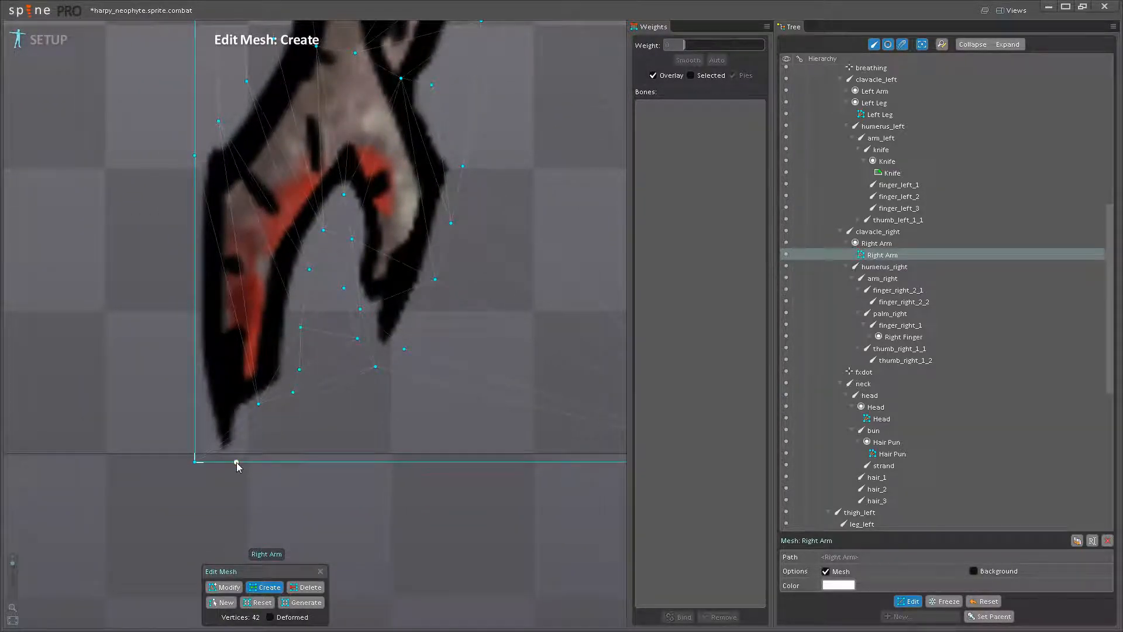
left_click(209, 463)
left_click(196, 399)
left_click_drag(195, 338, 198, 422)
left_click(197, 379)
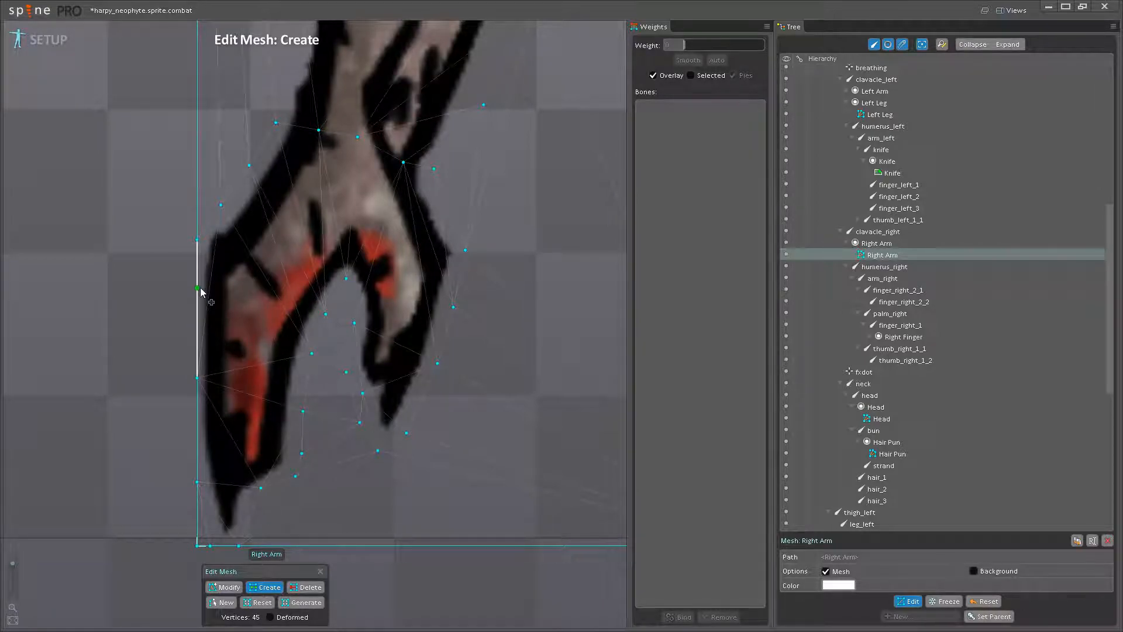
left_click_drag(200, 291, 204, 342)
- Add interior vertices across the knuckles, palm, fingers and thumb, plus extra vertices in the gap between thumb and fingers
left_click(235, 316)
left_click(287, 358)
left_click_drag(316, 351, 316, 417)
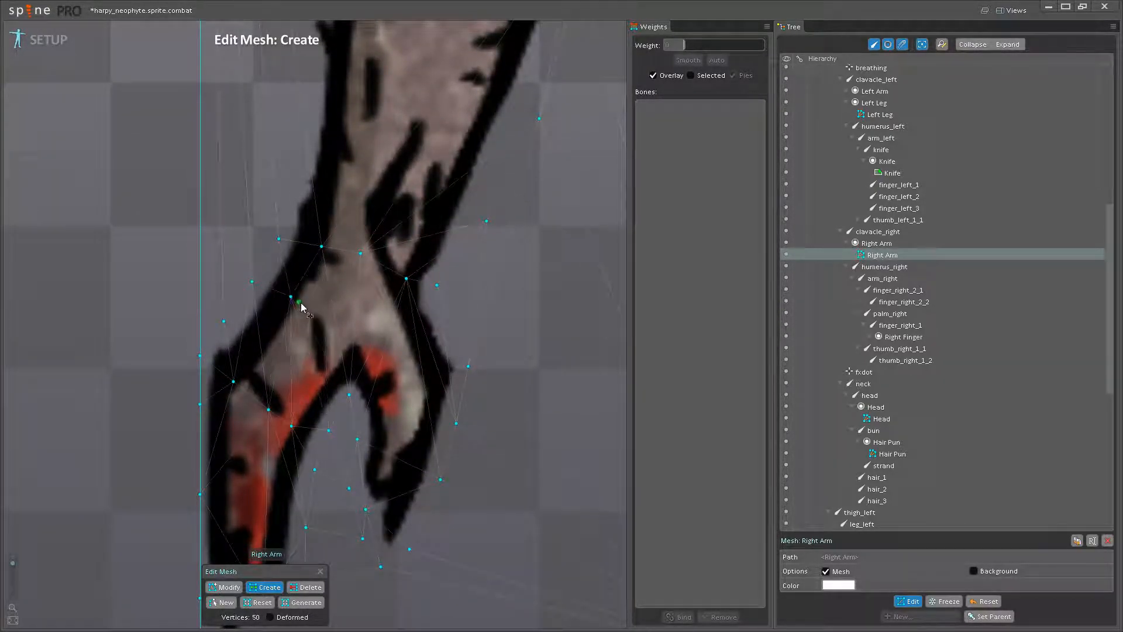
left_click(371, 336)
left_click(435, 372)
left_click_drag(402, 387, 432, 268)
left_click(259, 352)
left_click(296, 362)
scroll(314, 380, "down", 1)
left_click_drag(340, 391, 309, 389)
scroll(321, 327, "up", 1)
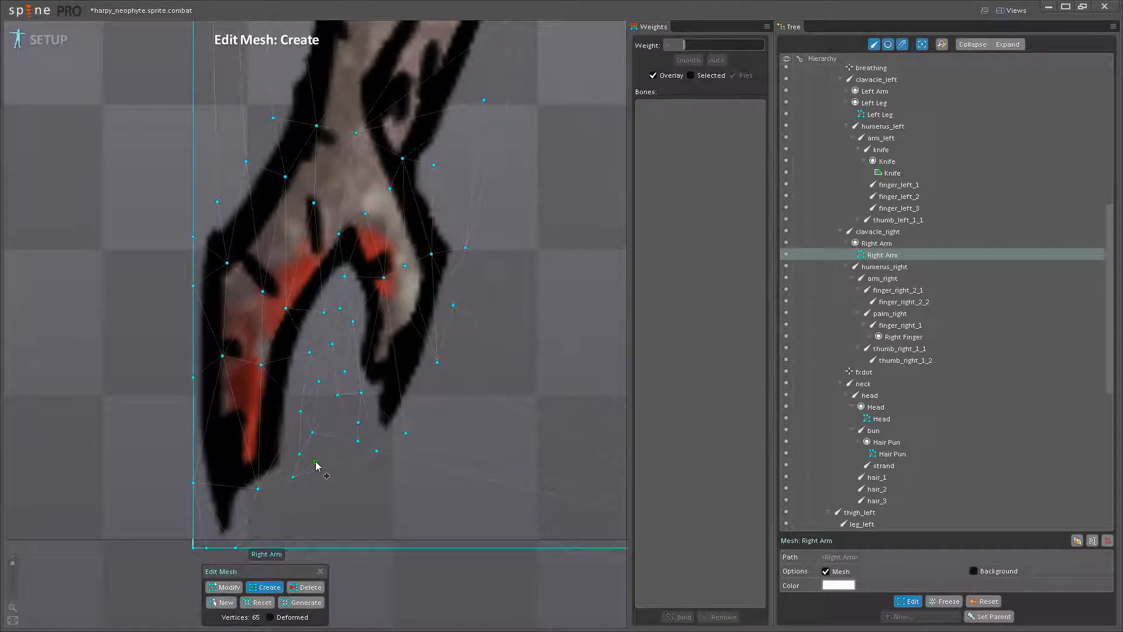
- Create vertices just outside the Right Arm's left outline, from the wrist up the forearm to the elbow
scroll(377, 392, "down", 2)
left_click_drag(374, 348, 372, 417)
scroll(393, 393, "up", 2)
scroll(377, 377, "up", 1)
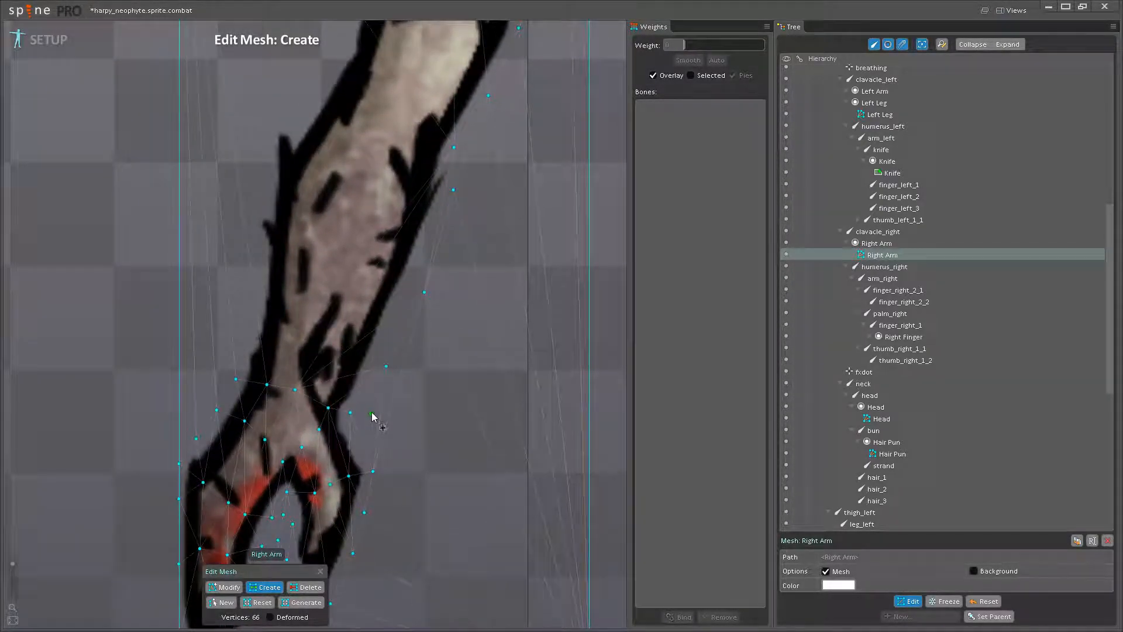
left_click_drag(389, 381, 387, 432)
mouse_move(385, 360)
left_mouse_down()
mouse_move(380, 413)
mouse_move(353, 401)
mouse_move(370, 366)
left_mouse_up()
left_click(269, 452)
left_click(277, 399)
left_click(285, 260)
left_click(303, 235)
left_click(332, 219)
left_click_drag(334, 212, 301, 326)
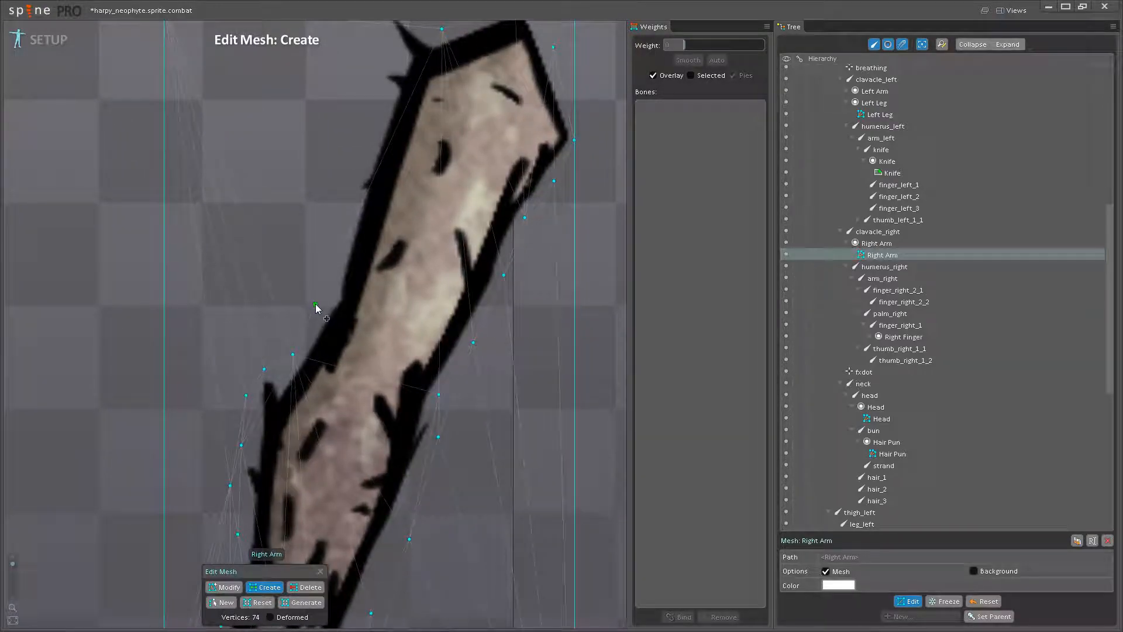
- Continue the left-outline vertices up the upper arm to the shoulder spikes, and add a row across the upper arm
left_click_drag(335, 209, 304, 326)
left_click(340, 122)
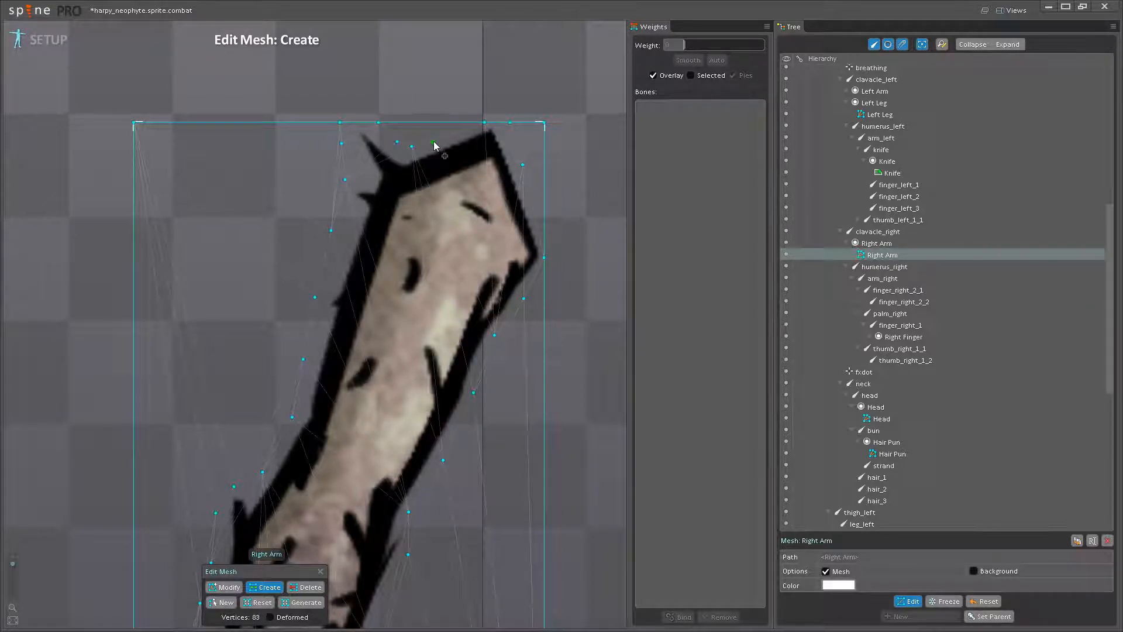
left_click(361, 309)
left_click(420, 304)
- Add a row of vertices across the Right Arm's elbow, undoing one placement and placing it again
scroll(503, 295, "down", 3)
left_click_drag(513, 362, 523, 278)
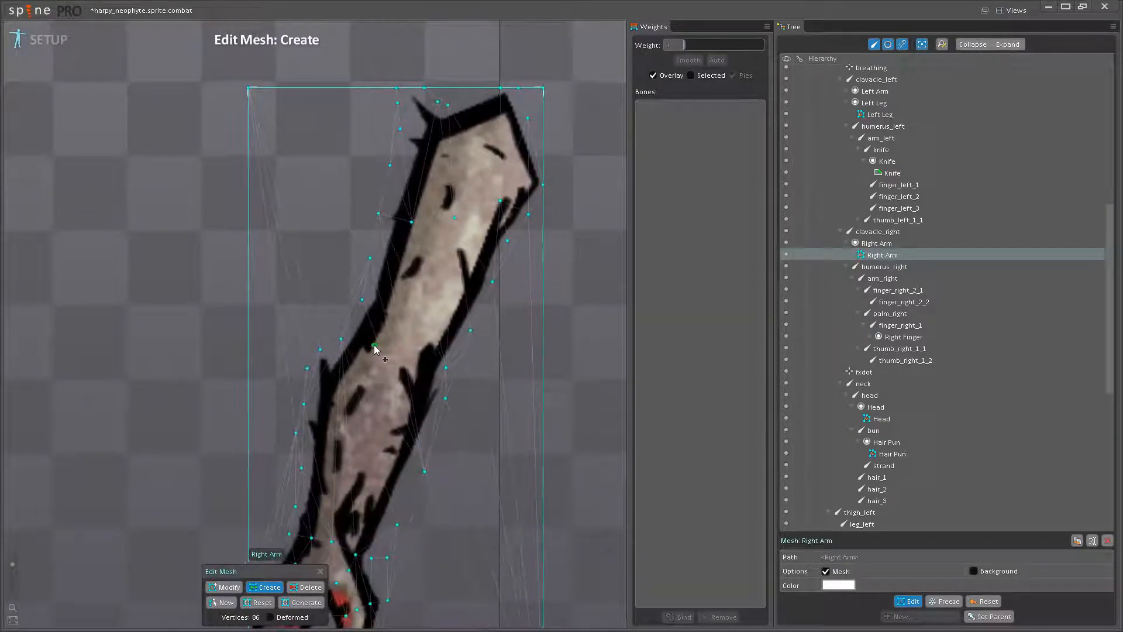
left_click(417, 337)
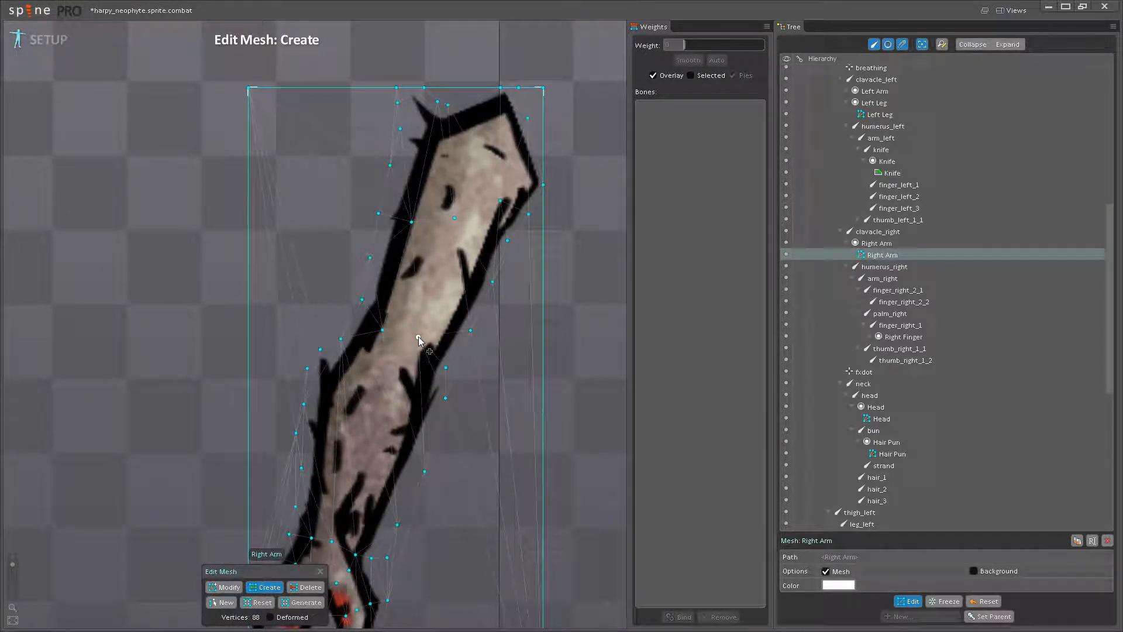
key("ctrl+z")
left_click(423, 350)
scroll(432, 354, "down", 2)
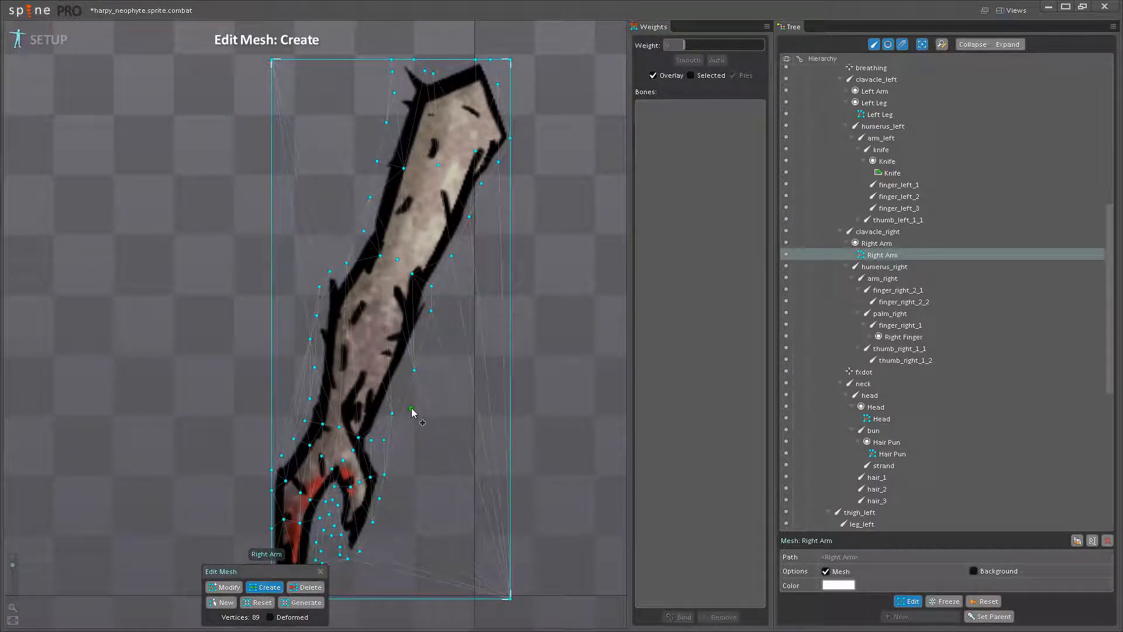
- Delete the Right Arm mesh's unneeded corner vertices outside the arm outline and finish editing the mesh
scroll(424, 392, "down", 3)
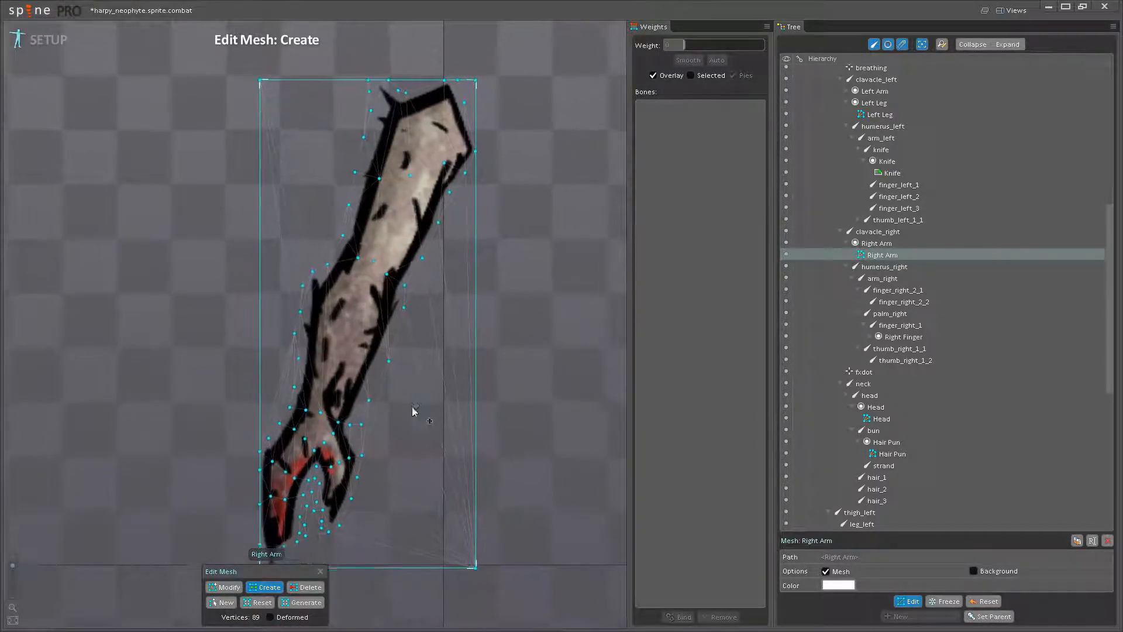
left_click_drag(382, 381, 381, 373)
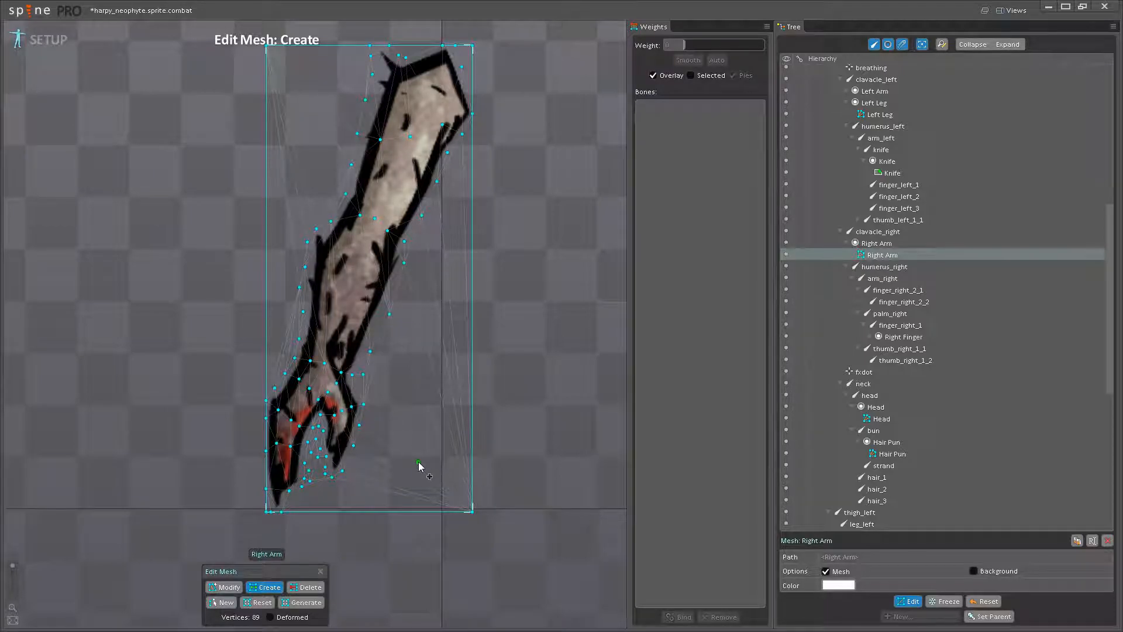
left_click(298, 588)
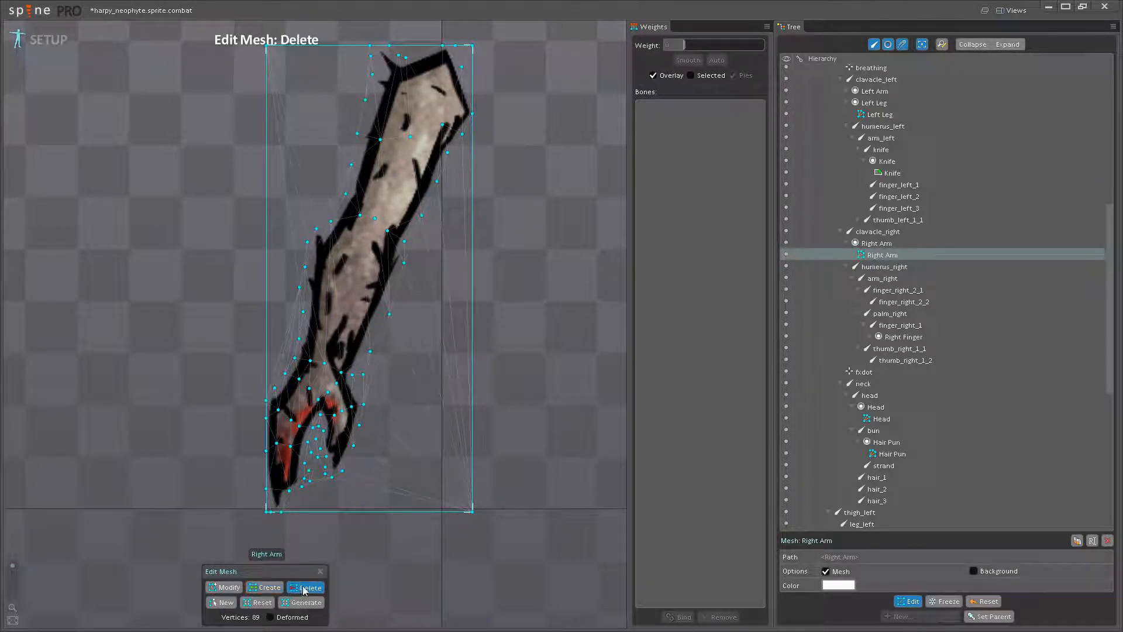
left_click(472, 511)
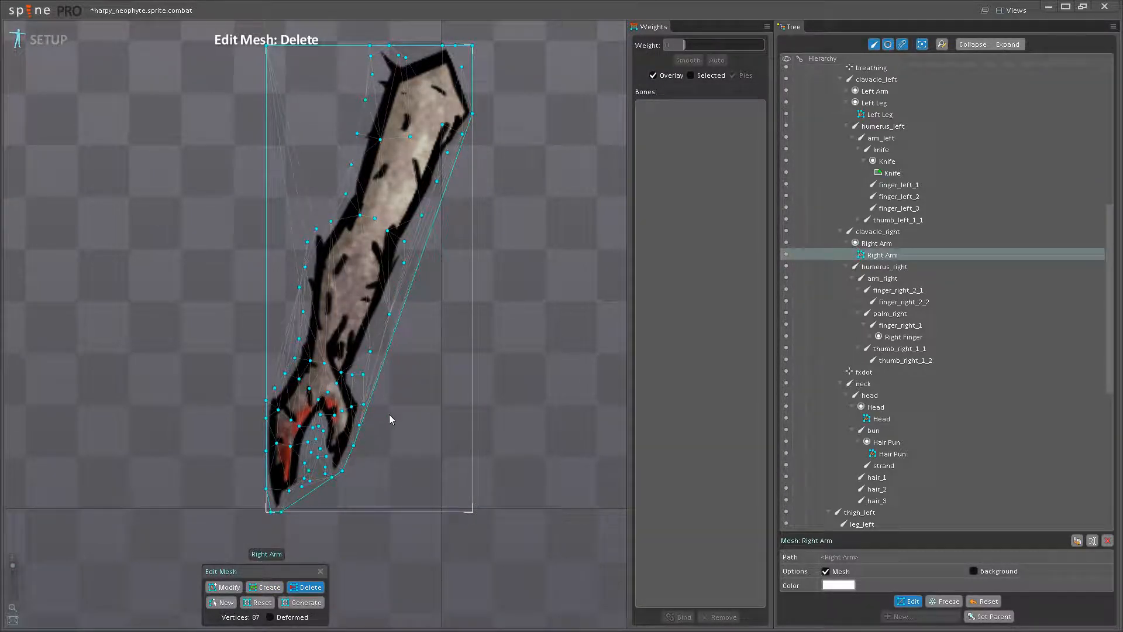
left_click_drag(336, 341, 334, 402)
left_click_drag(457, 437, 461, 521)
left_click(474, 190)
left_click(268, 191)
scroll(468, 351, "down", 2)
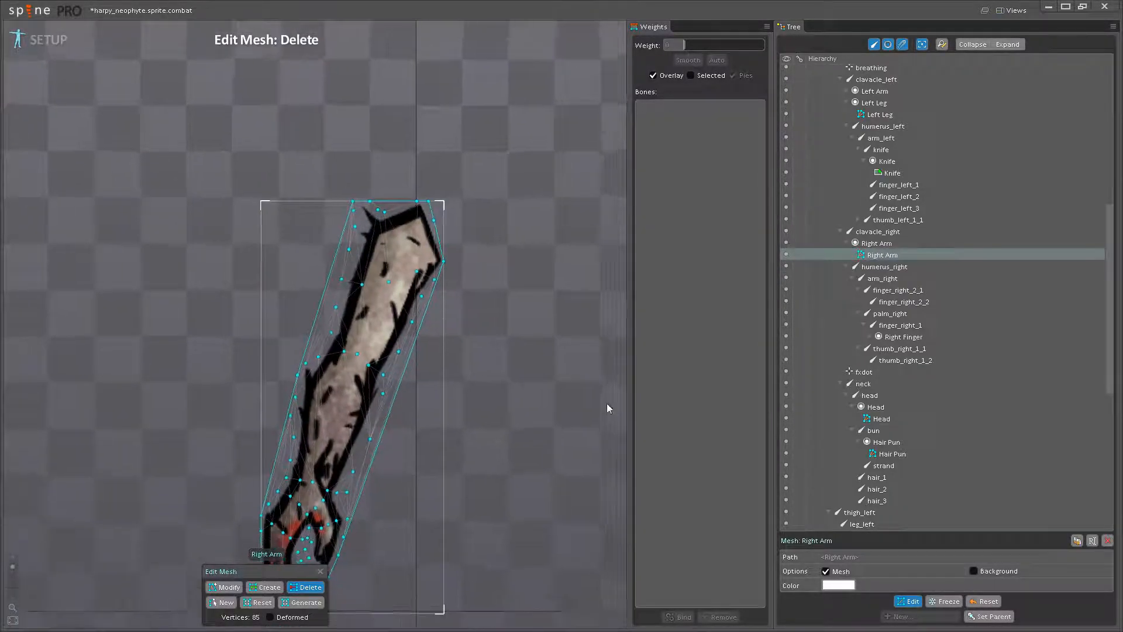
left_click(908, 603)
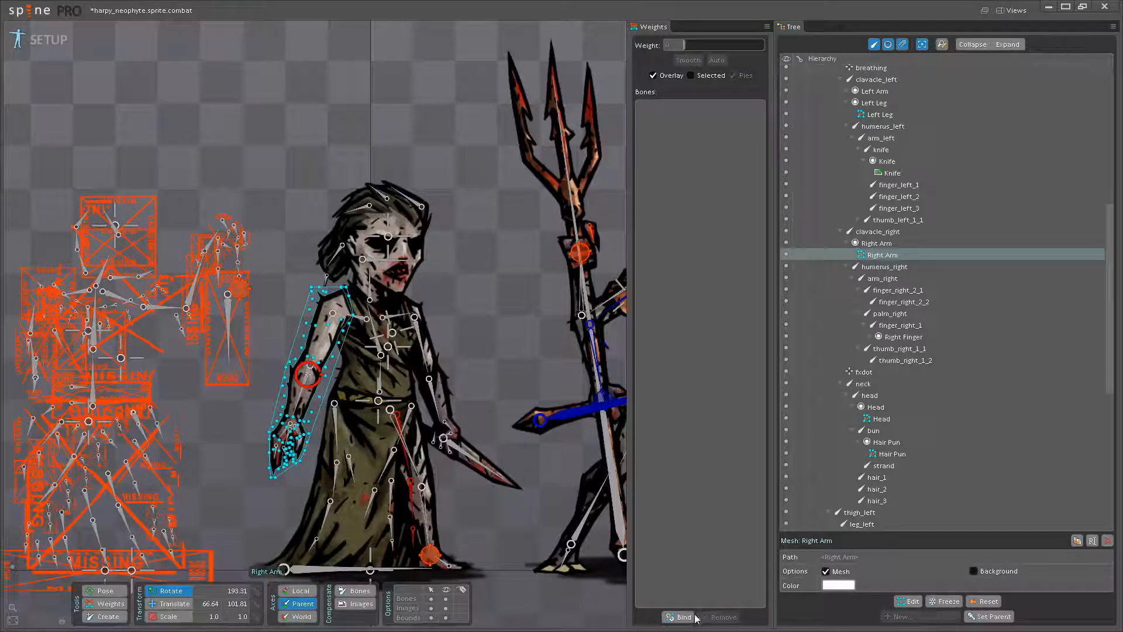
- Bind the Right Arm mesh to clavacle_right, humerus_right, arm_right, palm_right, finger_right_1, thumb_right_1_1 and thumb_right_1_2
left_click(678, 616)
scroll(326, 383, "up", 2)
left_click(351, 275)
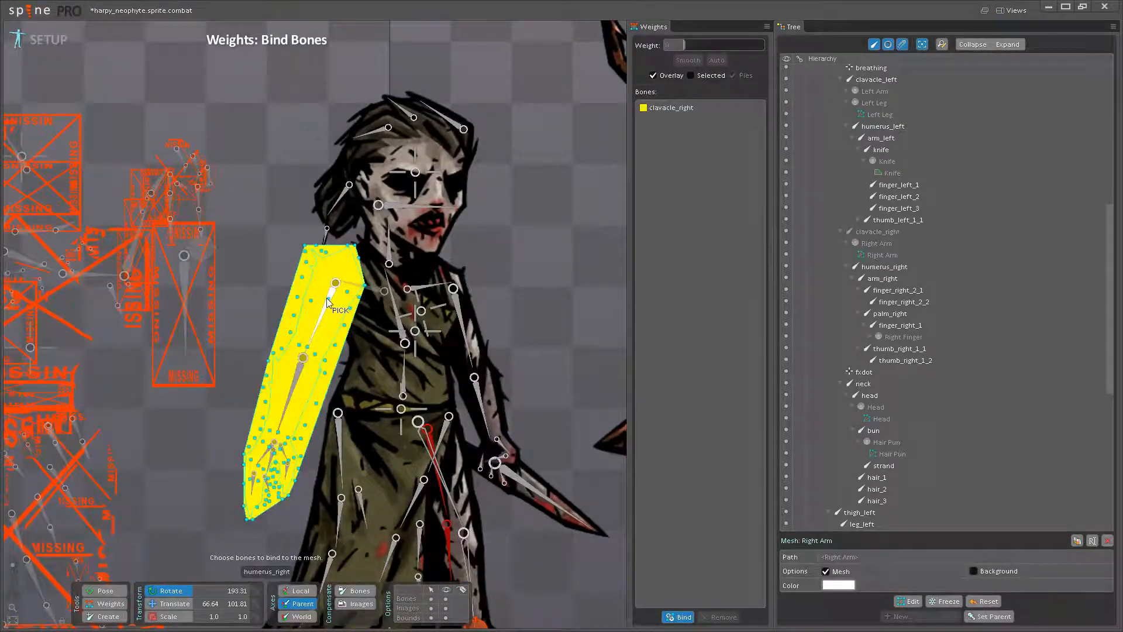
left_click(316, 339)
left_click(296, 413)
scroll(297, 410, "up", 5)
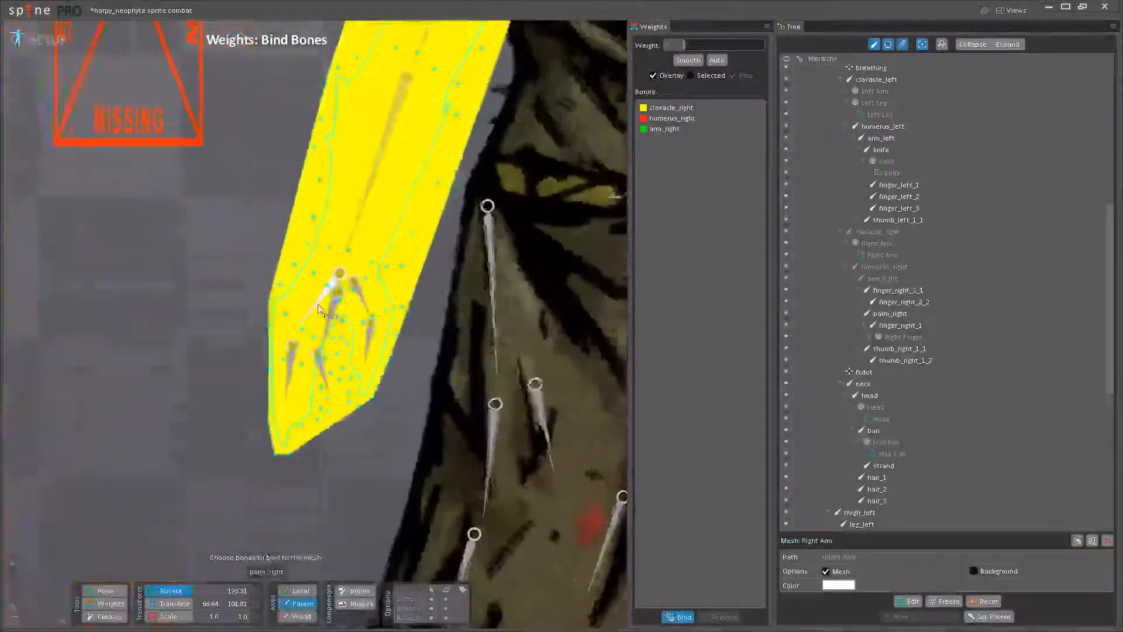
left_click(318, 303)
left_click(291, 351)
left_click(371, 334)
left_click(371, 334)
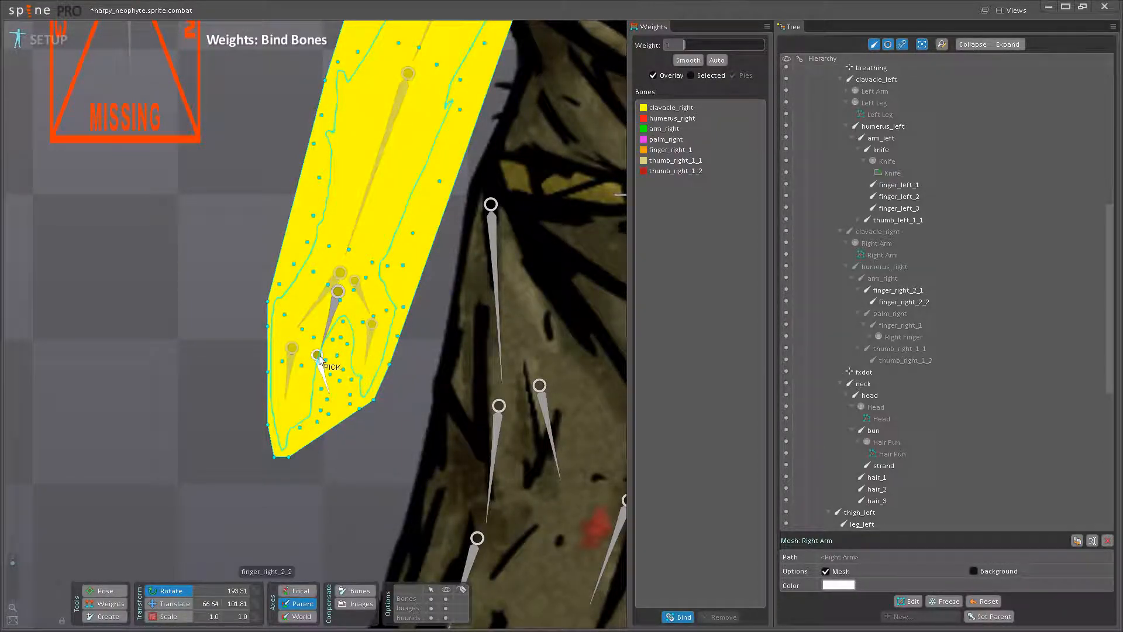
scroll(341, 419, "down", 10)
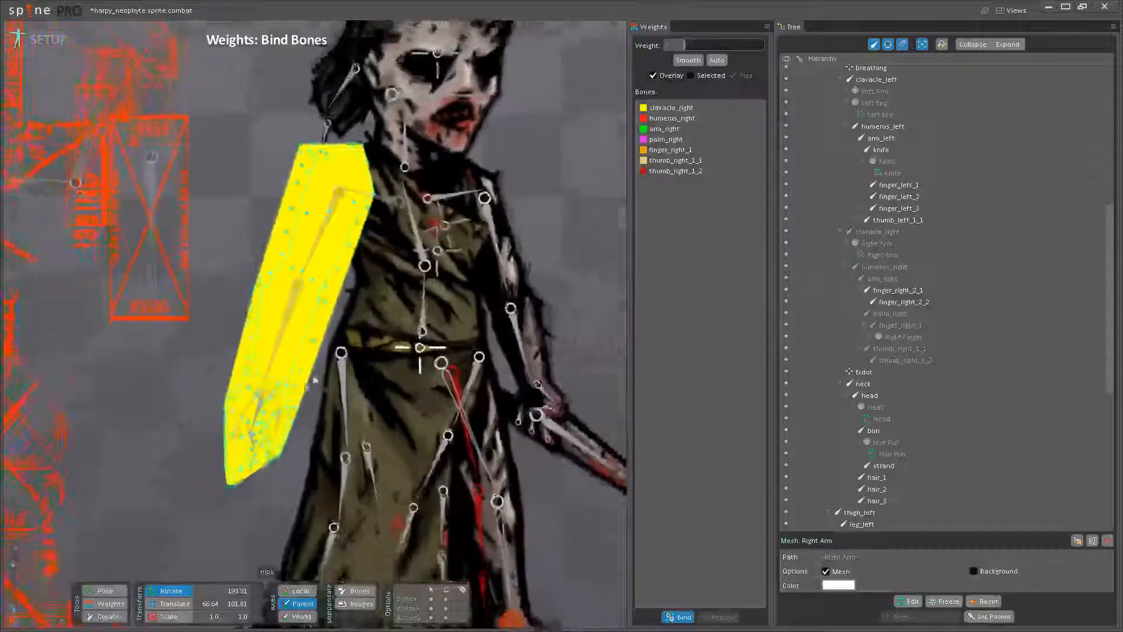
left_click(681, 618)
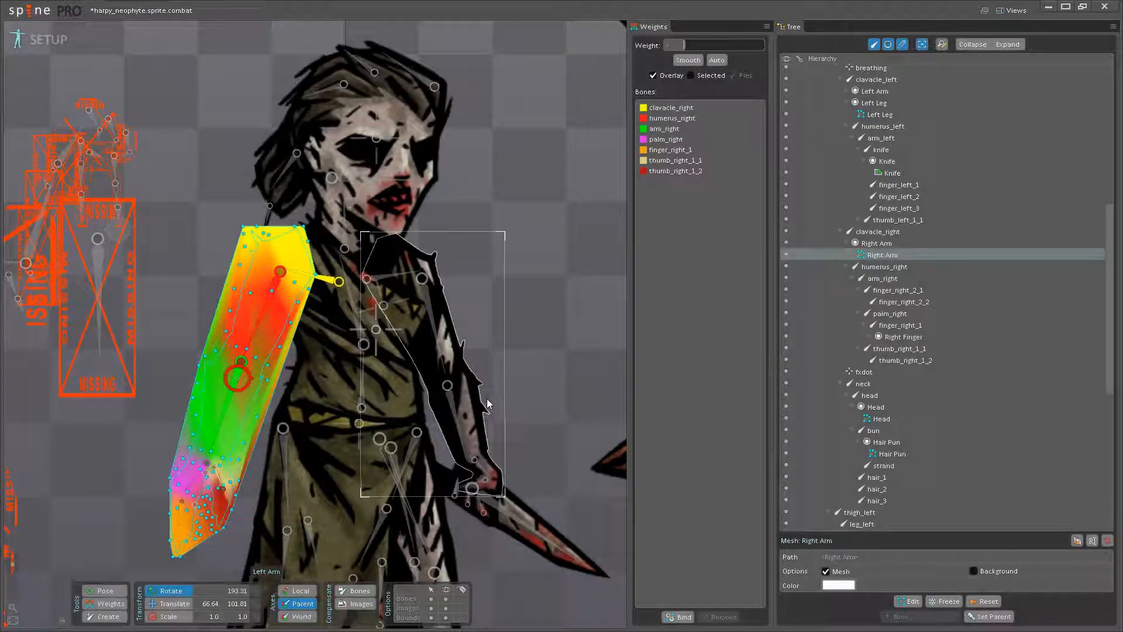
- Activate the Weights tool for the Right Arm mesh so its vertex weights can be edited
left_click_drag(425, 393, 526, 375)
scroll(327, 440, "up", 1)
scroll(327, 440, "up", 5)
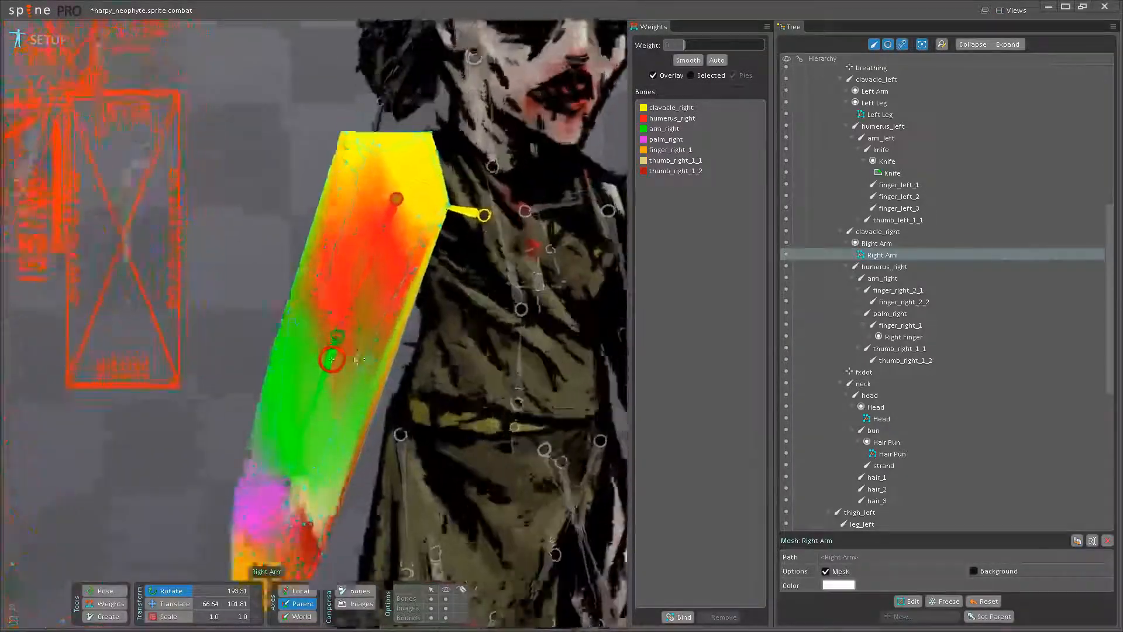
scroll(339, 401, "up", 3)
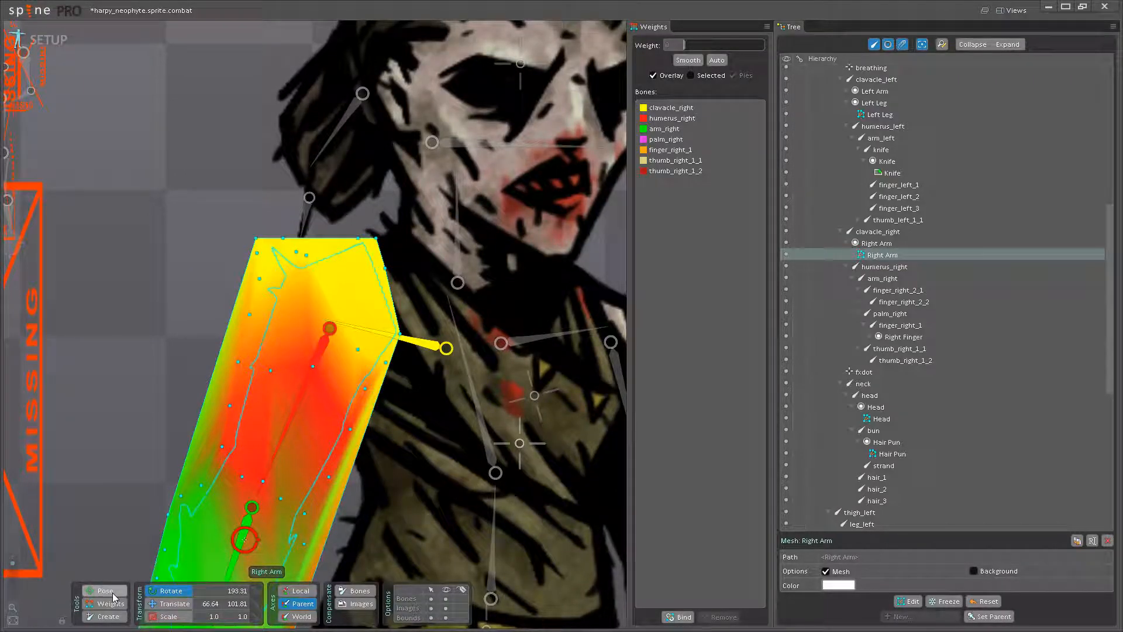
left_click(112, 592)
scroll(364, 345, "up", 3)
left_click(111, 603)
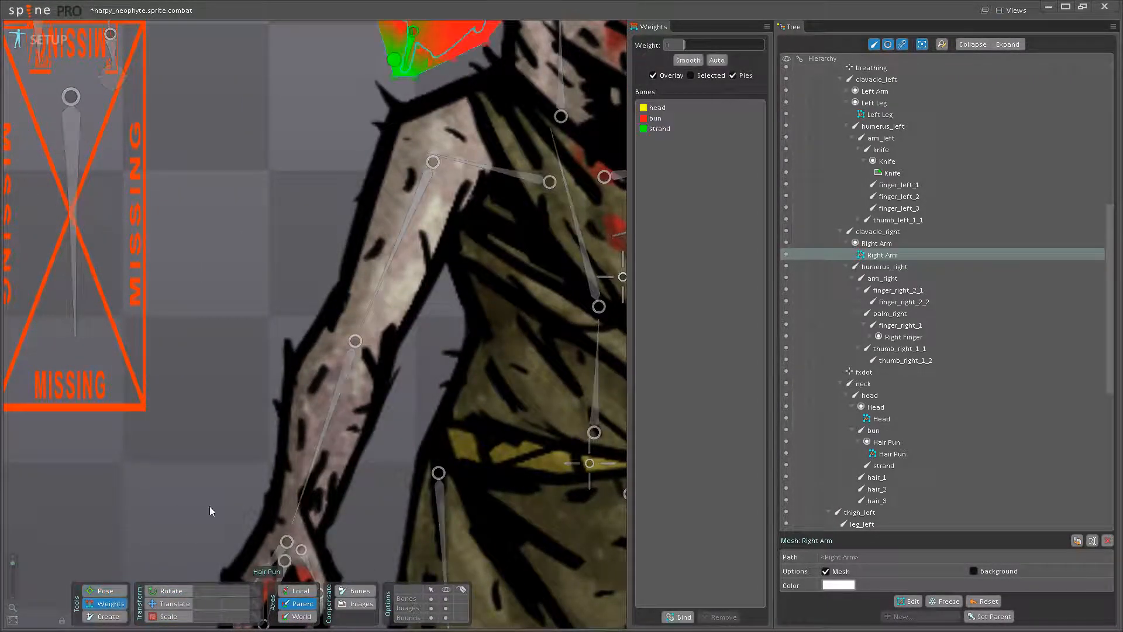
scroll(357, 409, "down", 3)
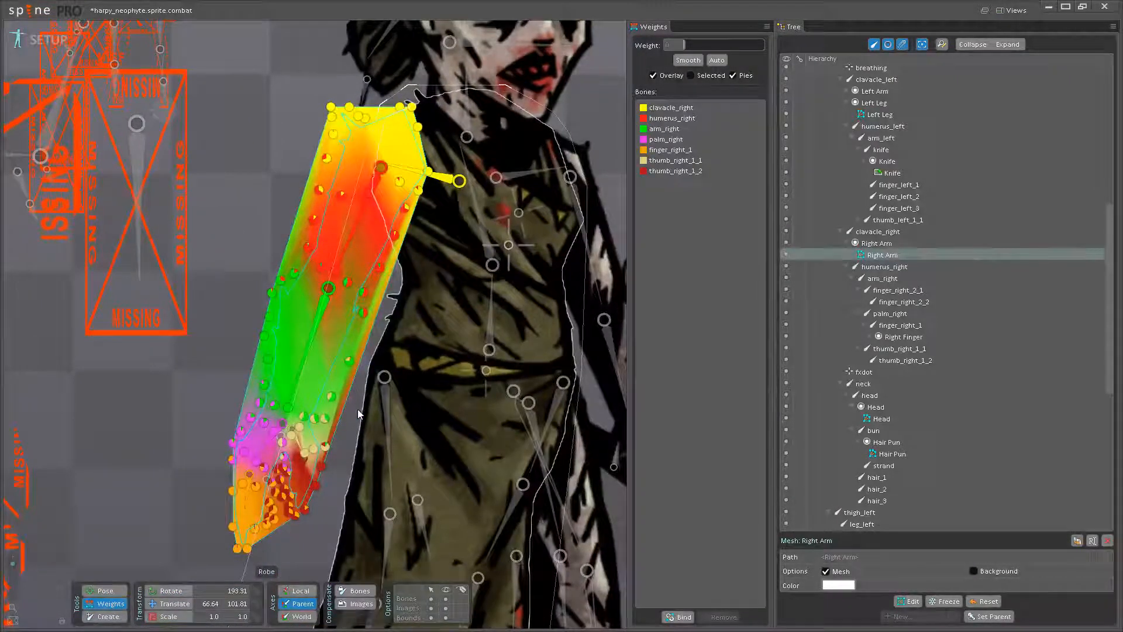
scroll(350, 386, "up", 3)
scroll(350, 386, "up", 3)
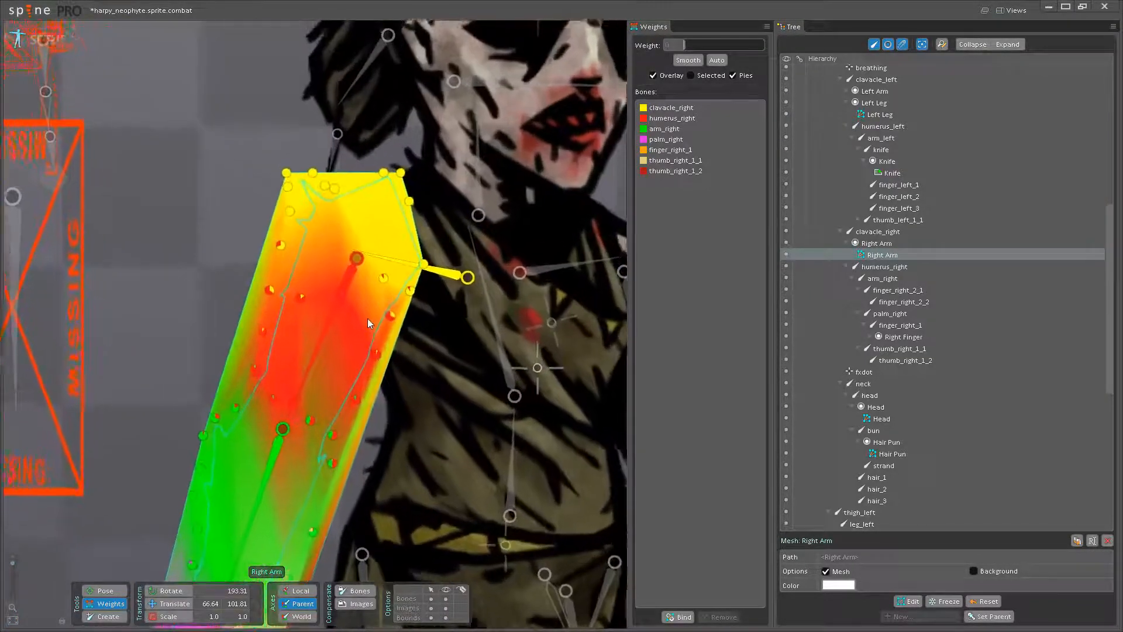
- Adjust the shoulder vertices' weights between humerus_right and clavacle_right, raising the chosen bone's influence on each vertex
left_click(344, 403)
left_click_drag(295, 416, 384, 345)
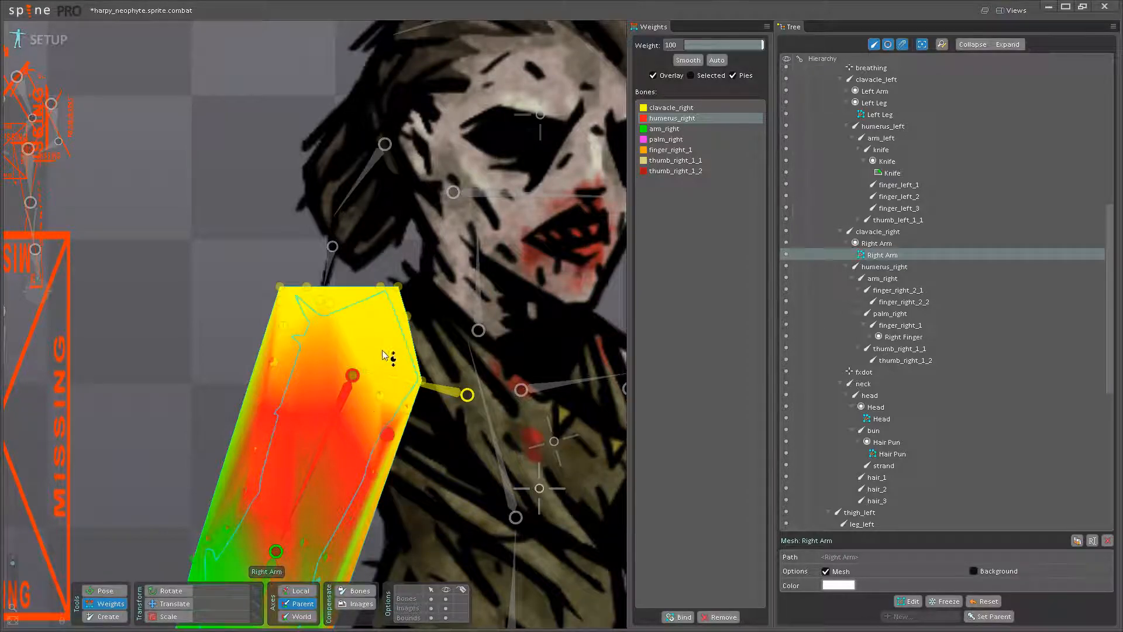
left_click(438, 389)
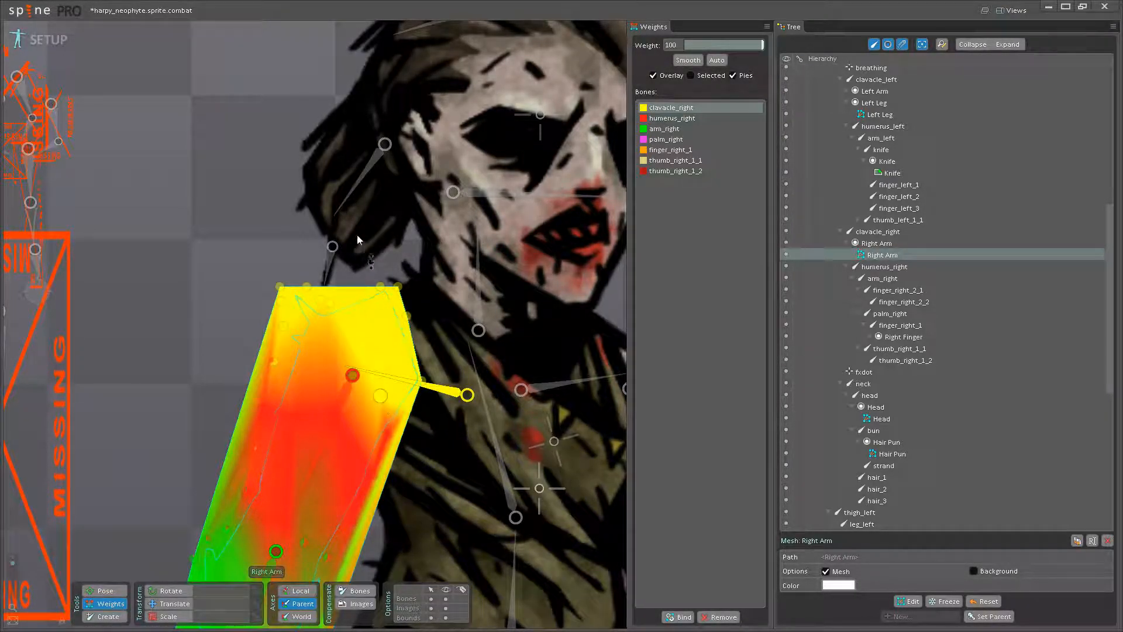
left_click(327, 434)
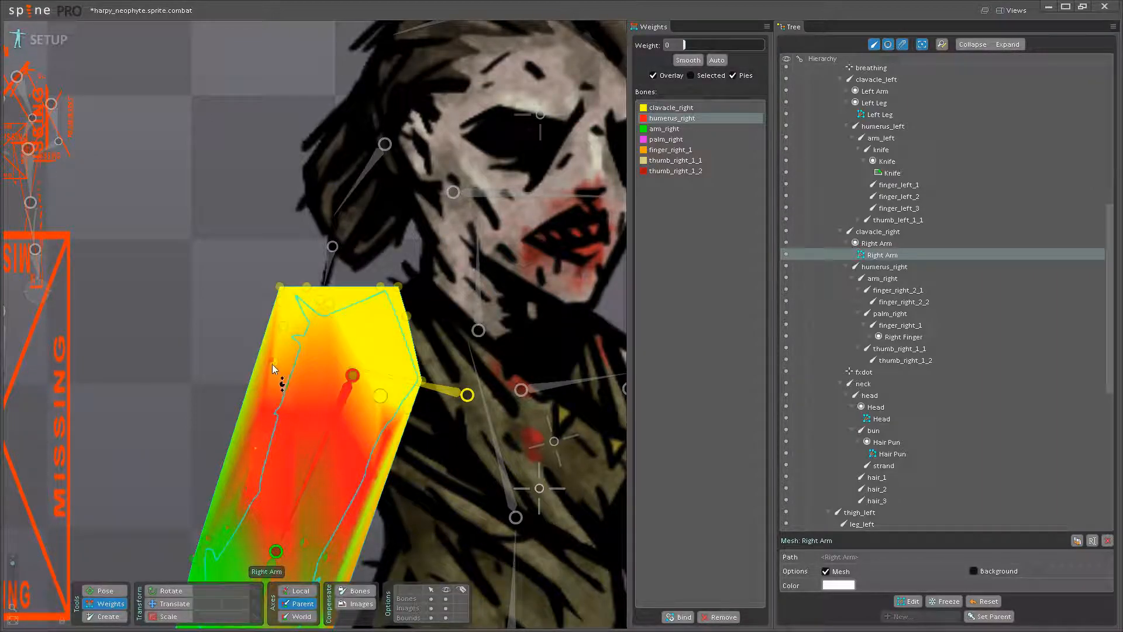
left_click_drag(273, 365, 281, 255)
left_click(395, 381)
left_click_drag(282, 305, 280, 220)
left_click_drag(298, 413, 332, 280)
- Raise the humerus_right weight to 100 on the vertices along the upper arm's left outline and interior
left_click(343, 346)
left_click_drag(288, 318, 283, 225)
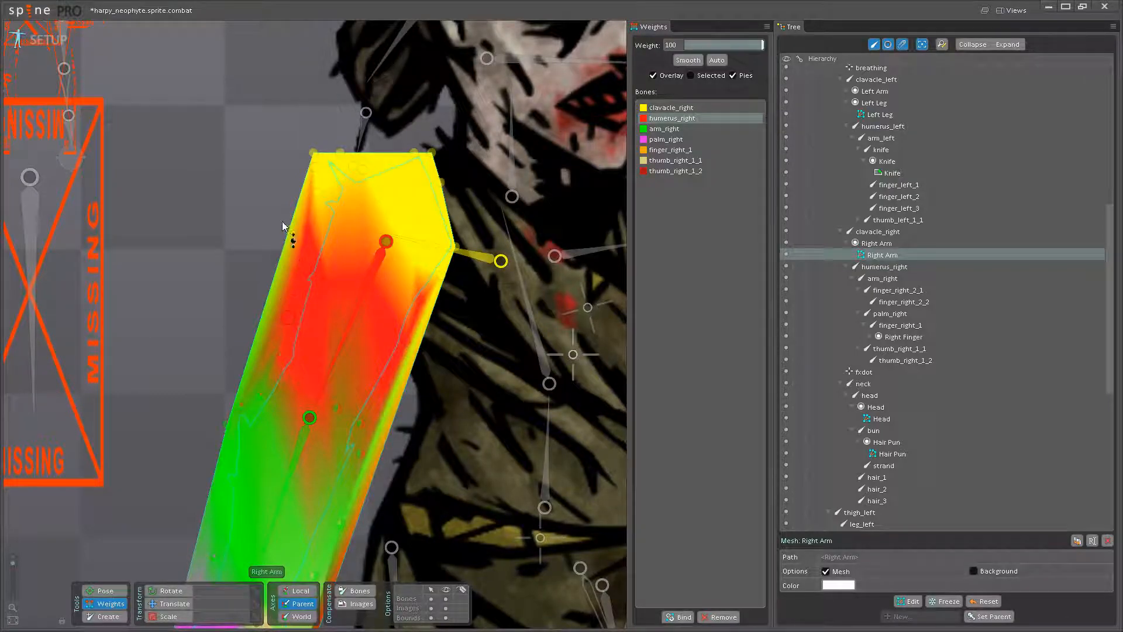
left_click_drag(283, 347, 291, 248)
left_click_drag(317, 388, 306, 266)
left_click_drag(339, 401, 344, 303)
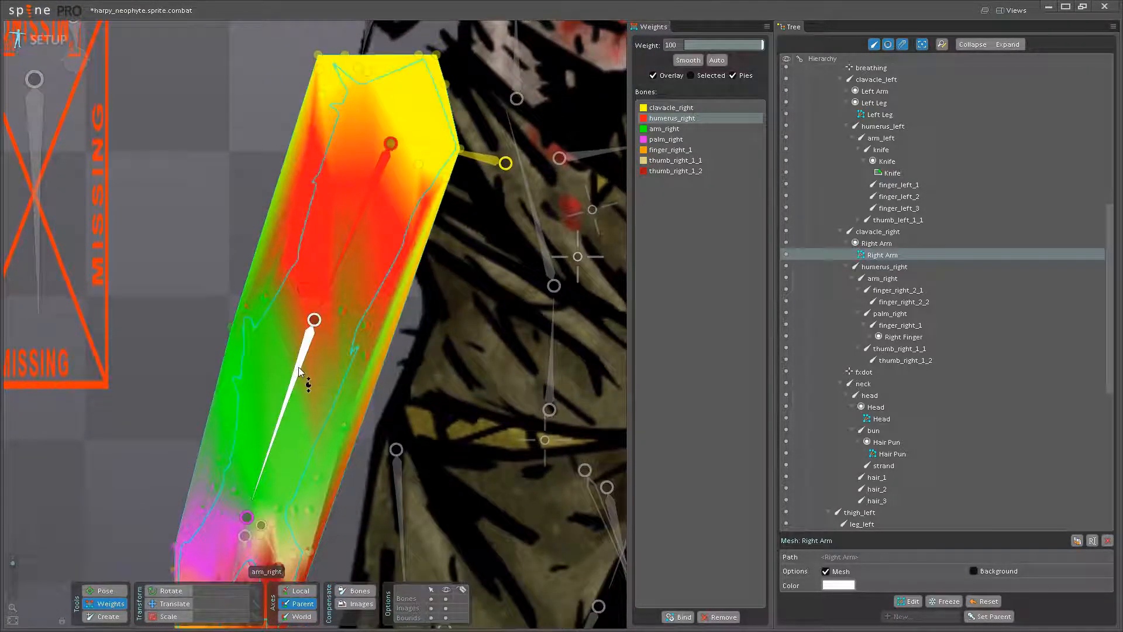
- Raise the arm_right weight on the vertices around the elbow and down the forearm's right outline
left_click(302, 372)
left_click_drag(229, 325, 232, 267)
left_click_drag(247, 306, 270, 234)
left_click_drag(364, 355, 363, 272)
left_click_drag(346, 427, 351, 357)
left_click_drag(321, 479, 436, 272)
- Raise the arm_right weight to 100 on the vertices along the forearm's left outline
scroll(399, 335, "up", 3)
left_click_drag(477, 119, 397, 382)
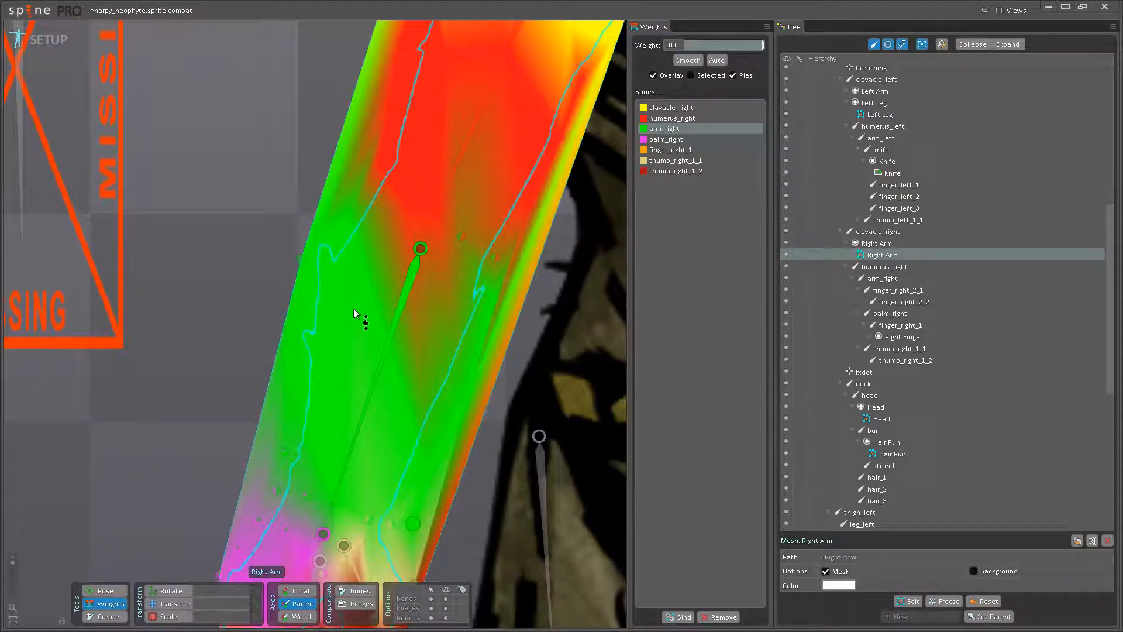
left_click_drag(356, 305, 347, 328)
scroll(314, 366, "down", 1)
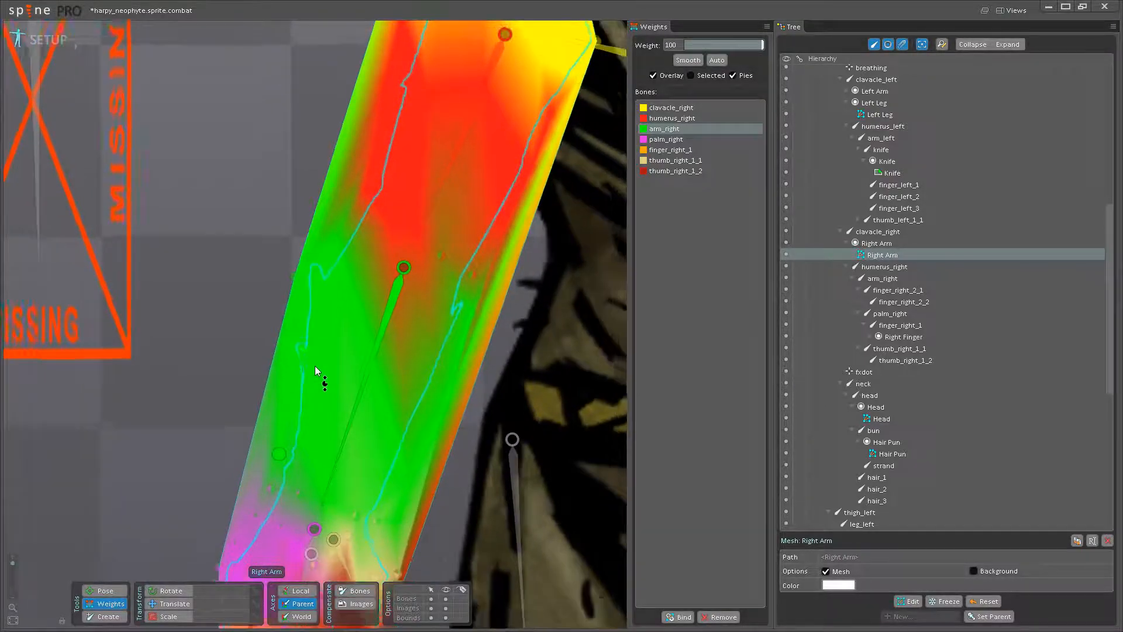
left_click_drag(310, 430, 305, 325)
left_click_drag(306, 425, 302, 384)
- Weight the vertex on the wrist's left side to palm_right at 100 and the thumb-base vertices to thumb_right_1_1
left_click(304, 369)
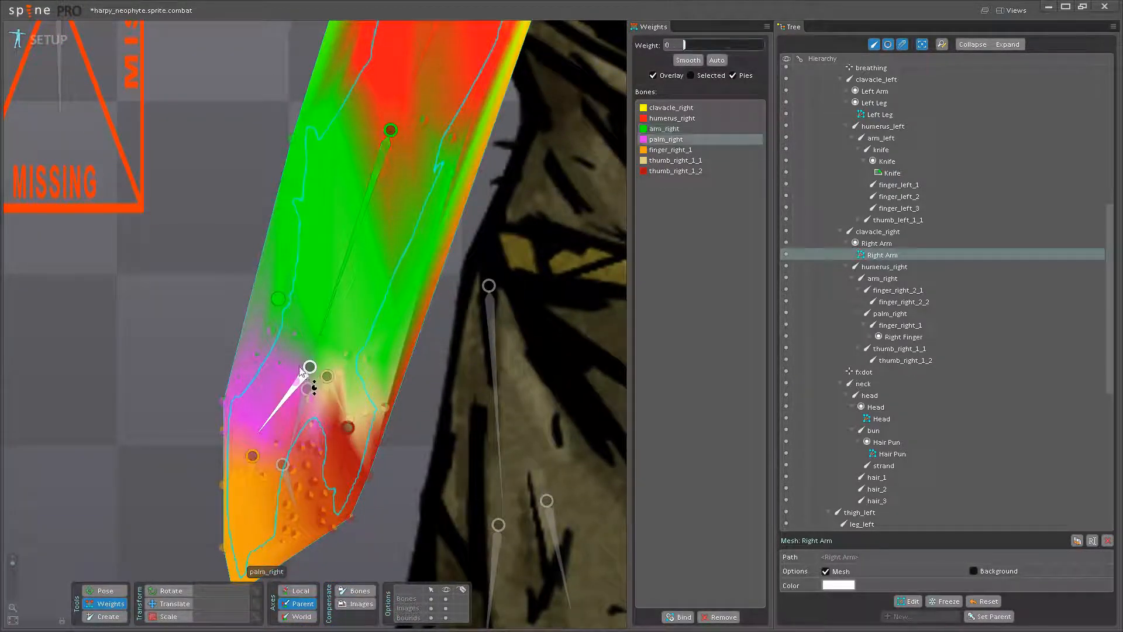
mouse_move(270, 347)
left_mouse_down()
mouse_move(261, 369)
mouse_move(216, 377)
mouse_move(261, 195)
left_mouse_up()
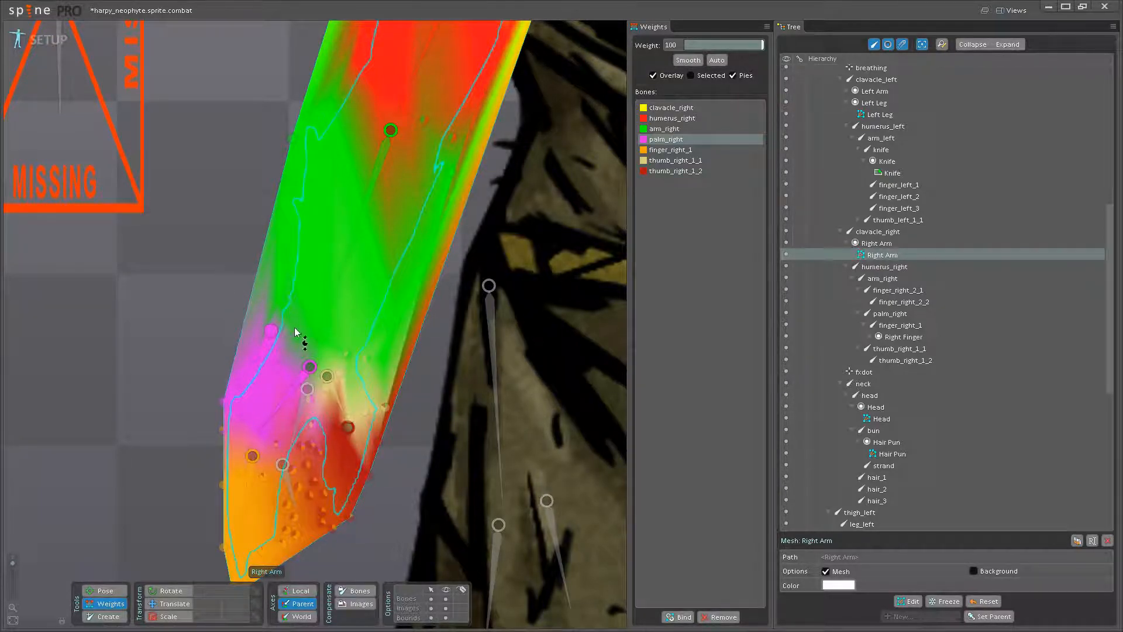
left_click(346, 234)
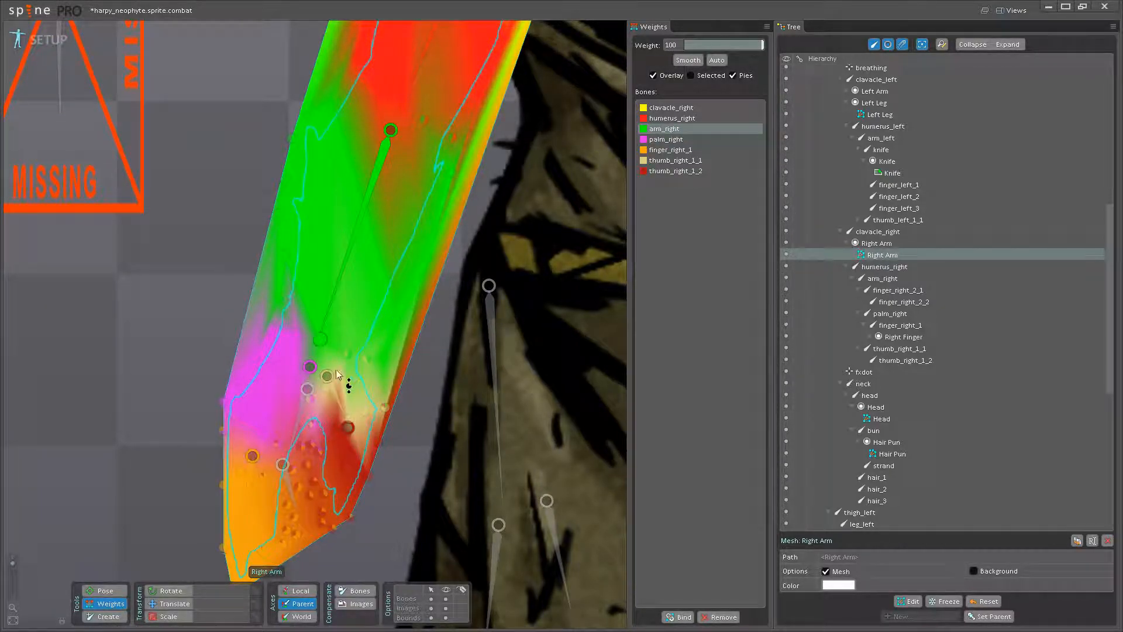
left_click(338, 408)
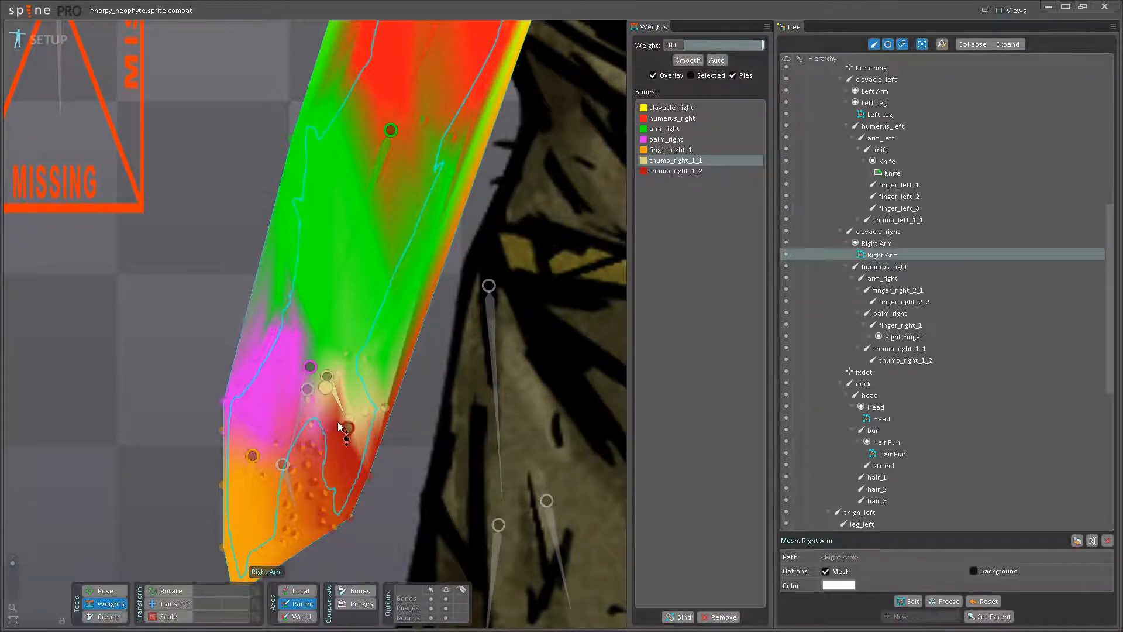
mouse_move(337, 428)
left_mouse_down()
mouse_move(360, 334)
mouse_move(346, 415)
mouse_move(358, 336)
mouse_move(363, 398)
mouse_move(372, 347)
mouse_move(381, 402)
mouse_move(384, 277)
mouse_move(364, 369)
mouse_move(345, 371)
mouse_move(360, 276)
mouse_move(349, 337)
left_mouse_up()
- Raise the arm_right weight to 100 on the wrist's right-side vertex and on the row of vertices across the elbow
left_click(324, 348)
left_click(374, 416)
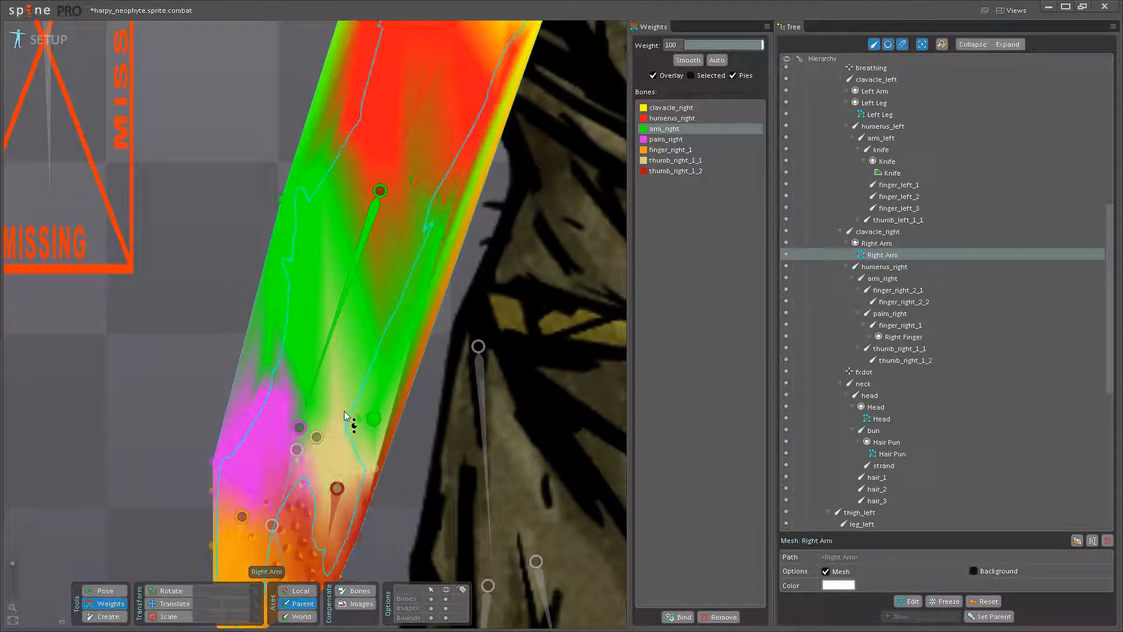
left_click_drag(383, 274, 349, 394)
left_click_drag(363, 295, 356, 359)
left_click_drag(375, 365, 378, 269)
left_click_drag(350, 346, 335, 263)
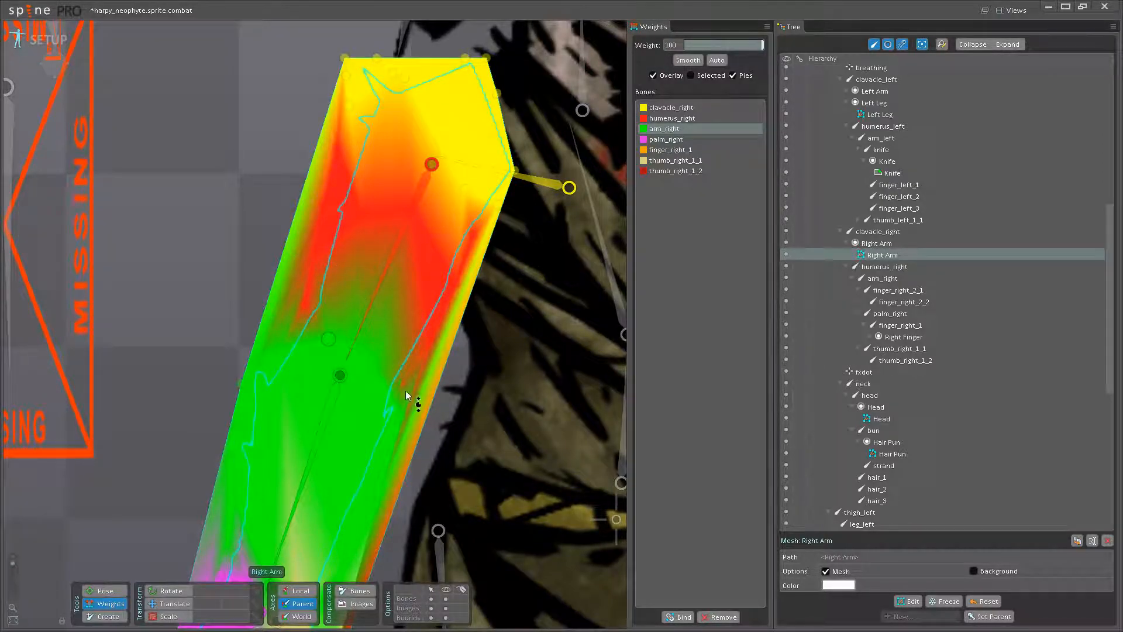
left_click_drag(419, 383, 360, 369)
left_click_drag(346, 244, 404, 274)
left_click_drag(377, 202, 380, 249)
- Raise the thumb_right_1_2 weight to 100 on the thumb-tip vertices and the neighbouring vertices in the thumb-finger gap
left_click_drag(396, 410, 394, 48)
scroll(342, 291, "up", 3)
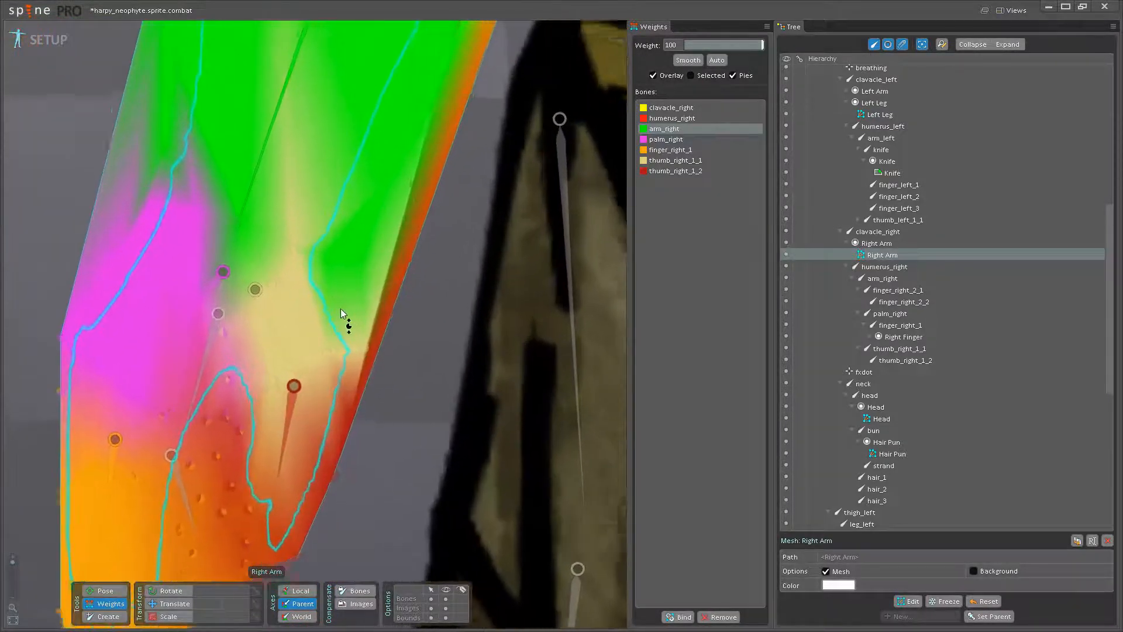
left_click_drag(341, 310, 470, 173)
left_click(407, 335)
left_click_drag(429, 430, 413, 369)
left_click_drag(396, 447, 392, 404)
left_click_drag(371, 441, 380, 332)
left_click_drag(373, 382, 377, 267)
left_click_drag(352, 356, 351, 287)
left_click_drag(339, 324, 346, 266)
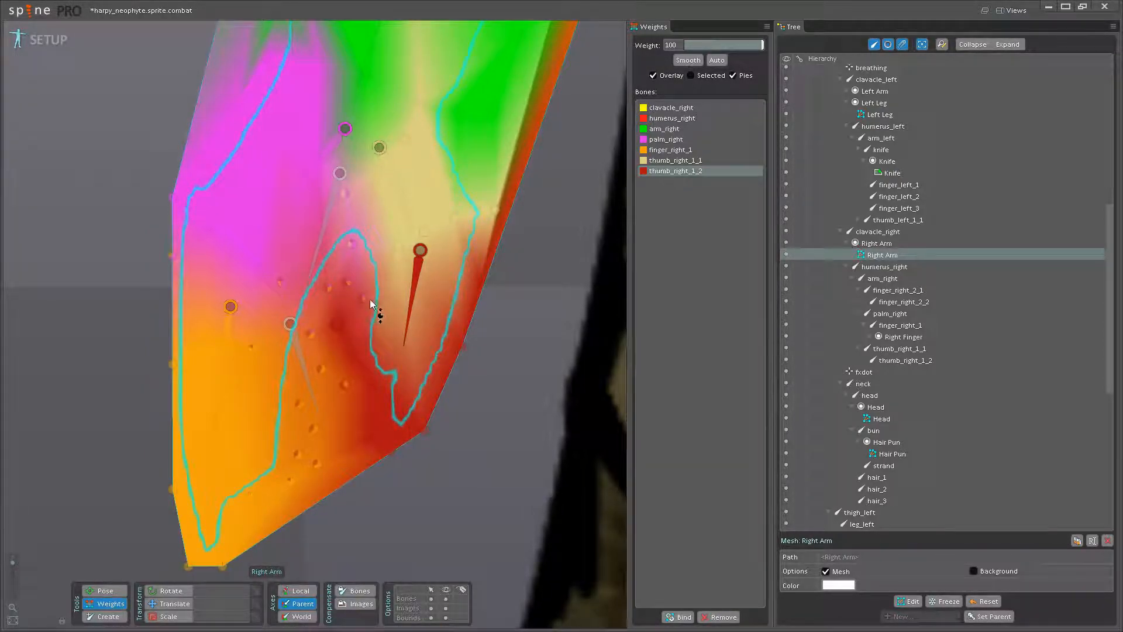
- Increase the thumb_right_1_2 weight on the thumb's outer outline and the vertices around the thumb joint
left_click_drag(465, 348, 507, 153)
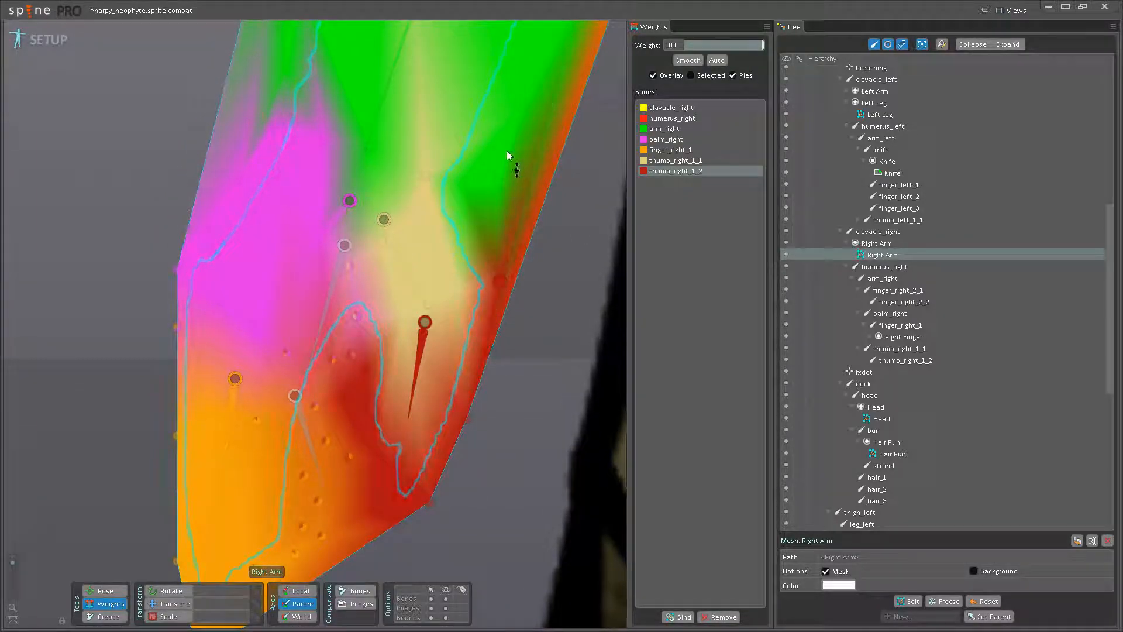
left_click_drag(459, 297, 430, 184)
left_click_drag(405, 324, 430, 305)
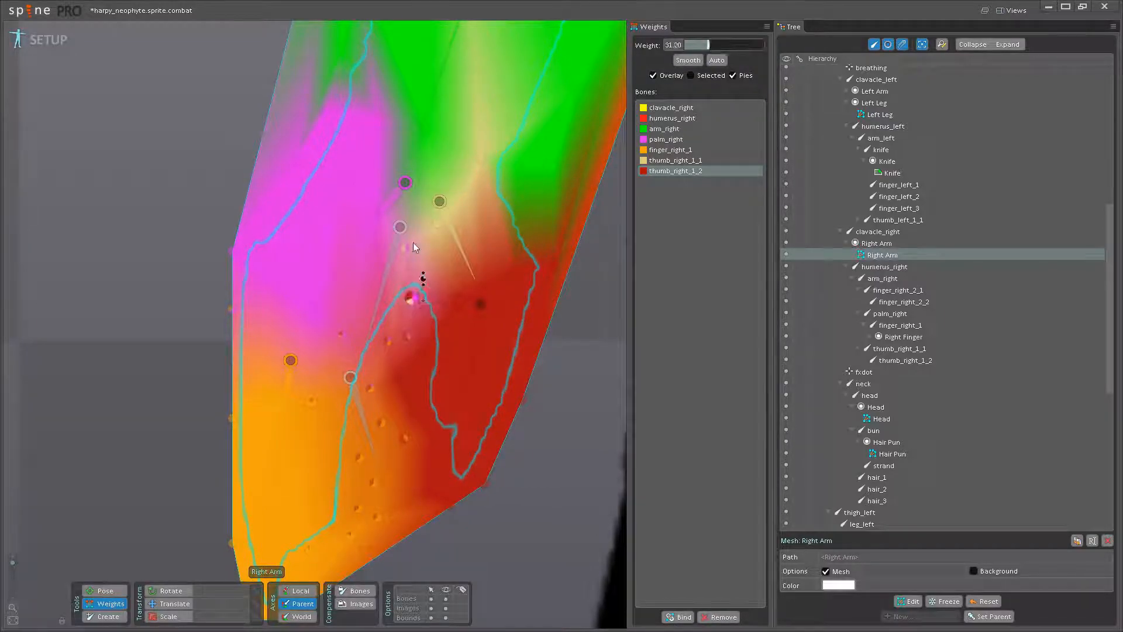
- Raise the palm_right weight on the vertices across the palm and at the top of the thumb-finger gap
left_click(360, 243)
left_click_drag(412, 300, 436, 283)
left_click_drag(350, 385, 354, 234)
left_click_drag(395, 389, 407, 223)
left_click_drag(399, 326, 391, 235)
left_click_drag(373, 416, 373, 359)
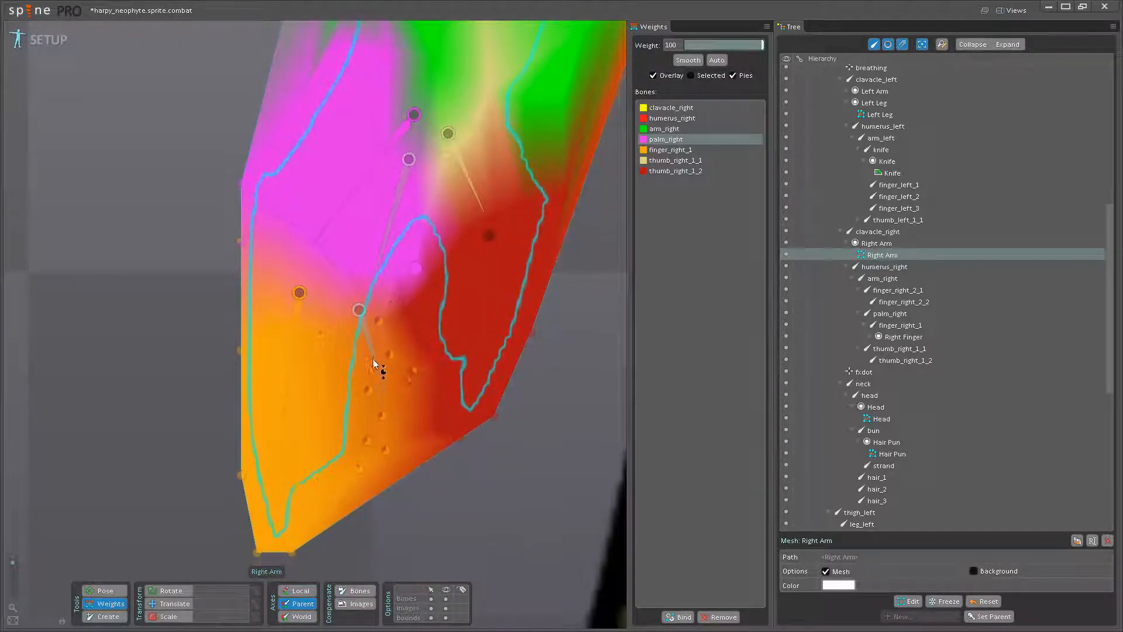
- Raise the finger_right_1 weight to 100 on the finger vertices, the vertices between finger and thumb, and the finger's outer edge
left_click(280, 372)
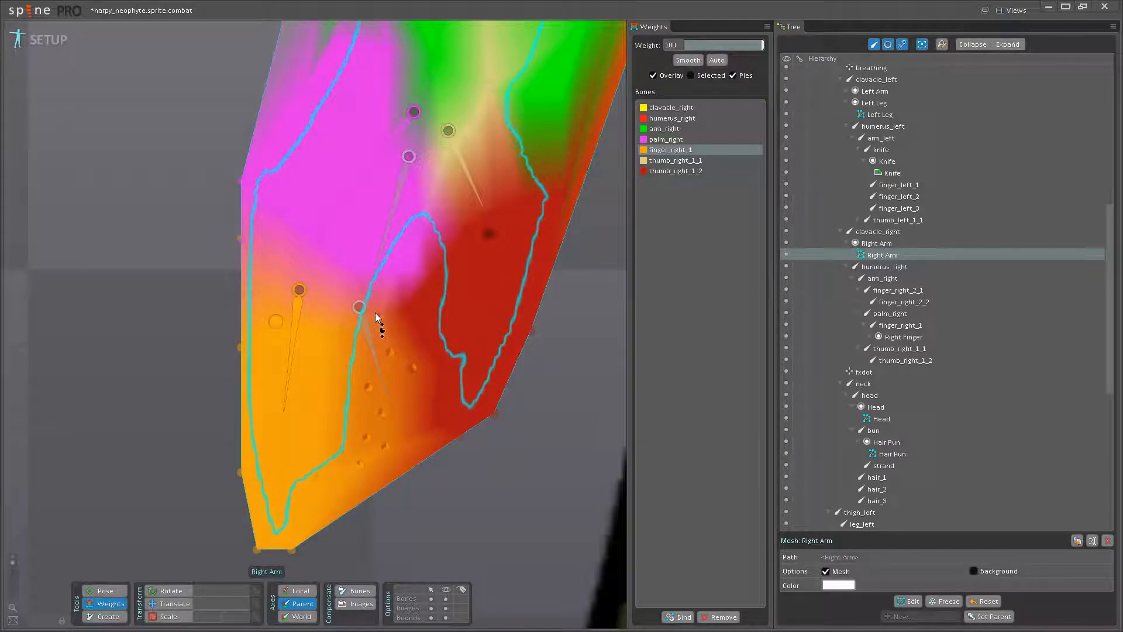
left_click_drag(373, 391, 375, 316)
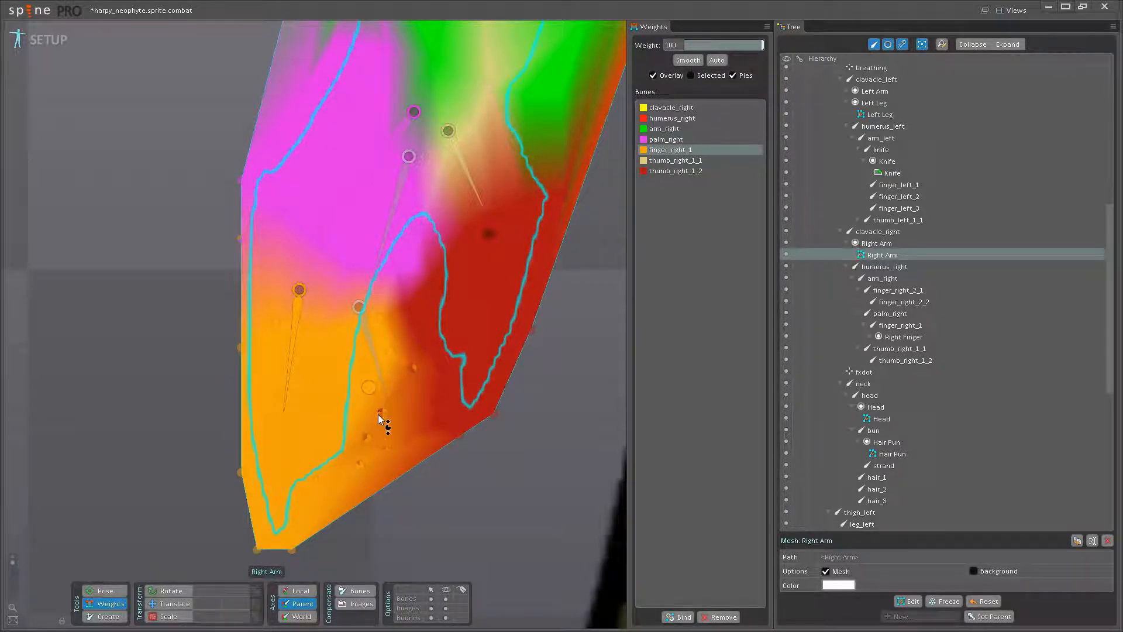
left_click_drag(387, 436, 387, 302)
left_click_drag(410, 370, 402, 275)
left_click_drag(362, 458, 366, 336)
left_click_drag(312, 488, 324, 324)
left_click_drag(351, 397, 365, 494)
left_click(305, 432)
left_click(305, 432)
left_click_drag(254, 335, 236, 153)
left_click_drag(343, 227, 332, 294)
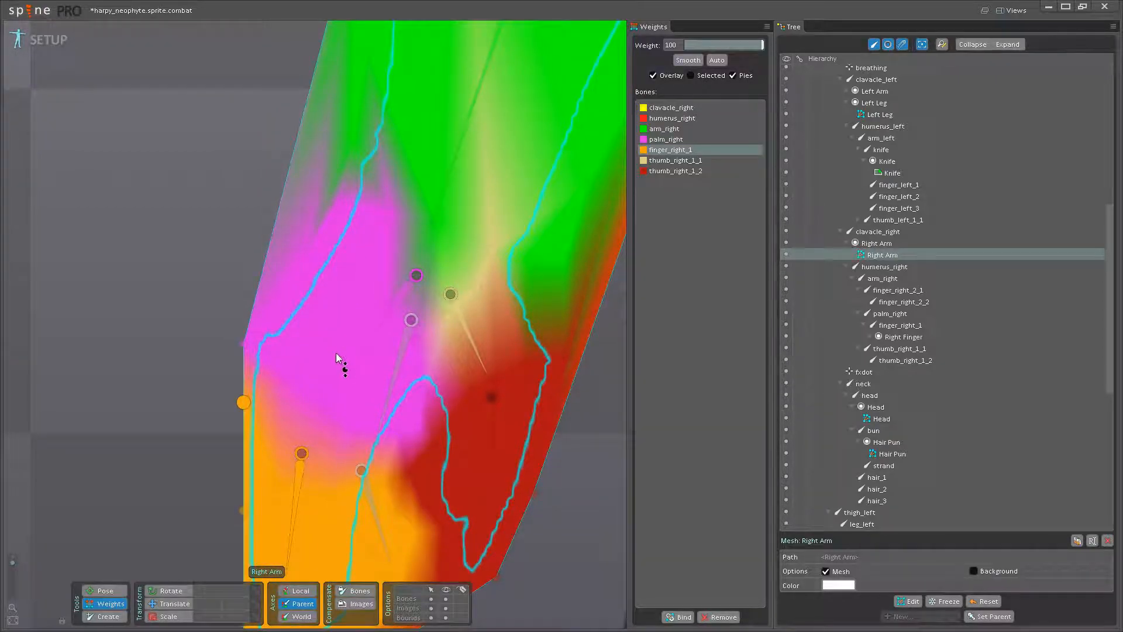
- Raise the palm_right weight to 100 on the vertex at the palm's outer edge
left_click(334, 370)
left_click_drag(245, 344, 254, 276)
scroll(340, 293, "down", 4)
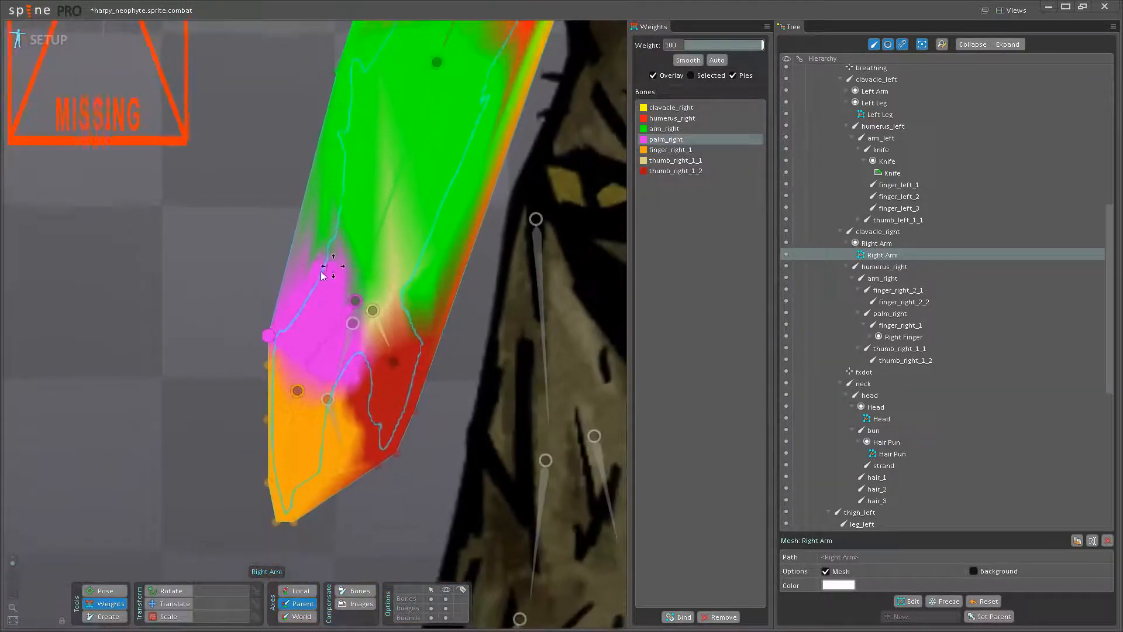
- Rotate the humerus_right bone to test how the shoulder and upper arm deform
left_click_drag(328, 269, 250, 369)
left_click(112, 591)
left_click_drag(363, 308, 371, 330)
left_click_drag(492, 253, 255, 325)
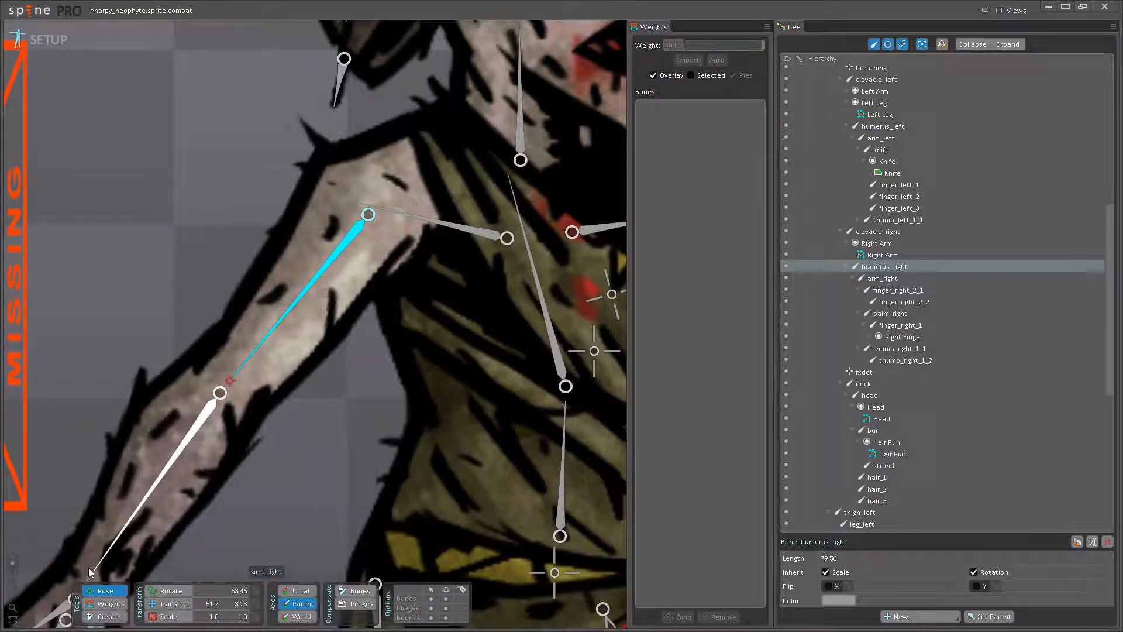
- Raise the clavacle_right weight on the armpit-side vertices, to 24 on the vertex below the shoulder joint and 46.4 on the outer shoulder vertex
left_click(116, 607)
left_click_drag(428, 201, 400, 276)
left_click(451, 307)
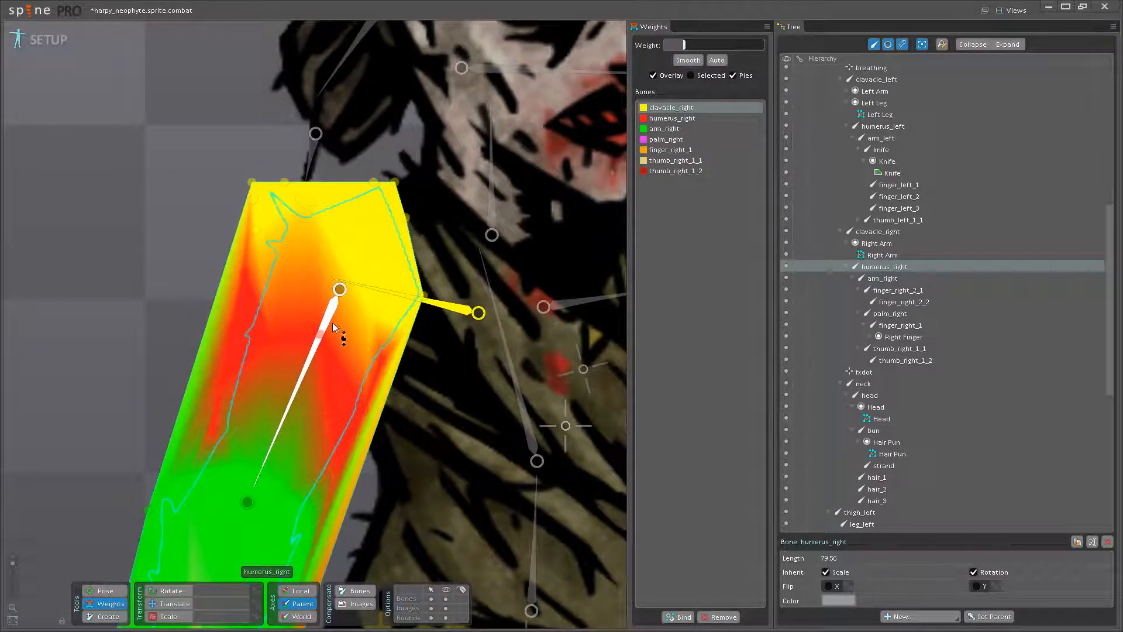
left_click_drag(378, 355, 388, 315)
left_click_drag(384, 355, 391, 316)
left_click_drag(323, 325, 328, 301)
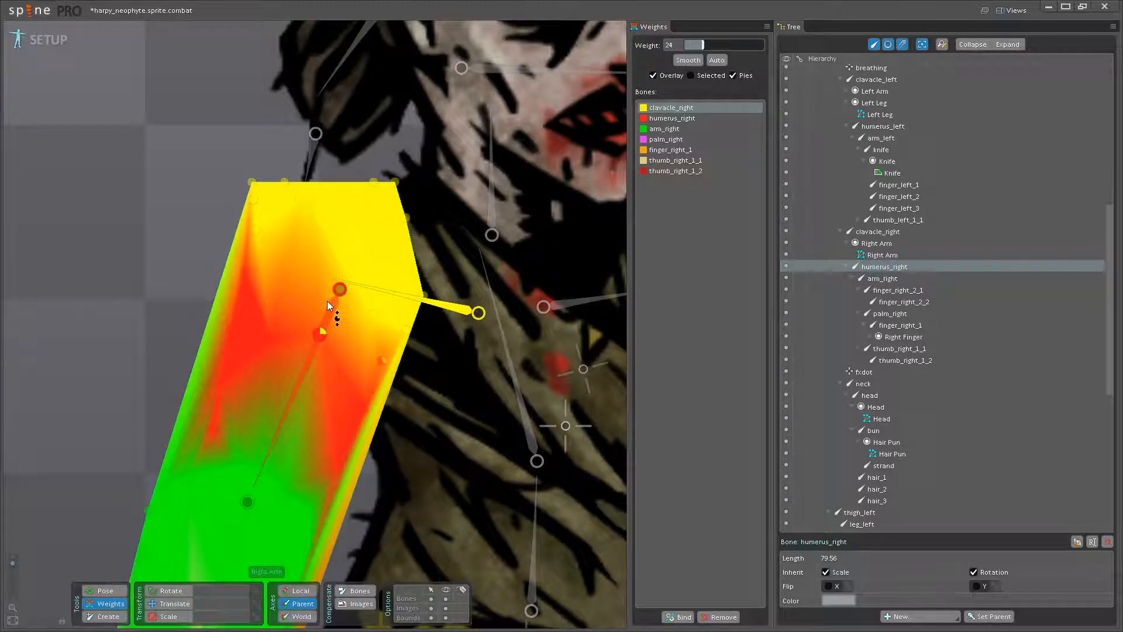
left_click_drag(244, 270, 258, 230)
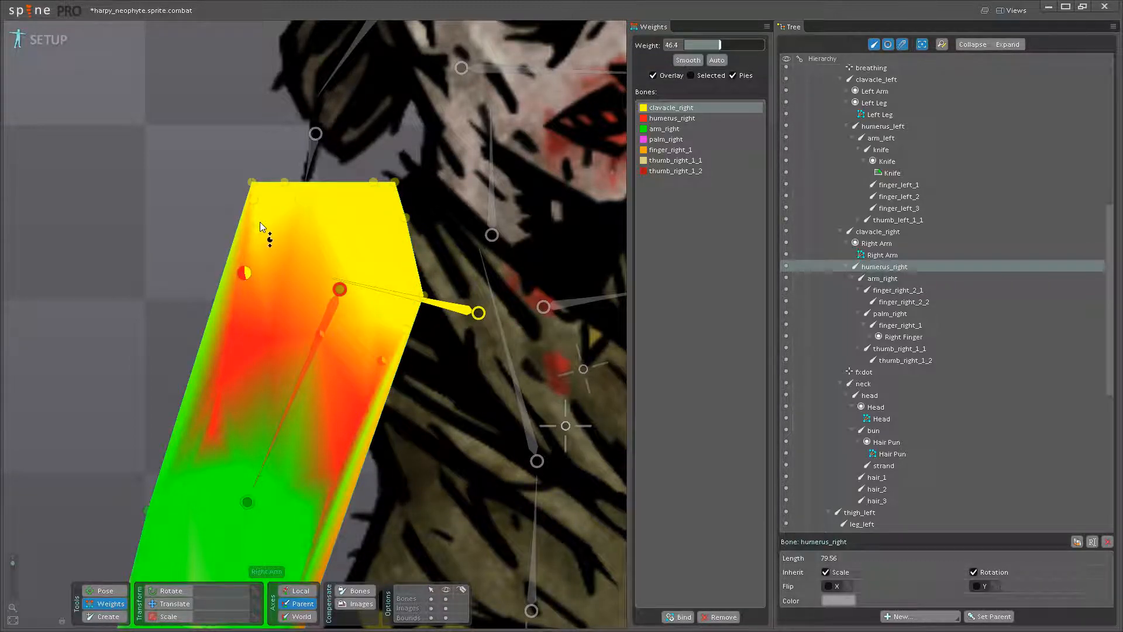
- Pose-test the shoulder by rotating the humerus_right bone and undo the last rotation
left_click(105, 590)
left_click_drag(279, 430, 240, 406)
scroll(403, 378, "down", 3)
left_click_drag(402, 377, 296, 383)
key("ctrl+z")
- Raise the clavacle_right weight to 69.6 on the armpit-side vertex and add some to the vertex just below it
left_click(102, 605)
scroll(296, 386, "up", 2)
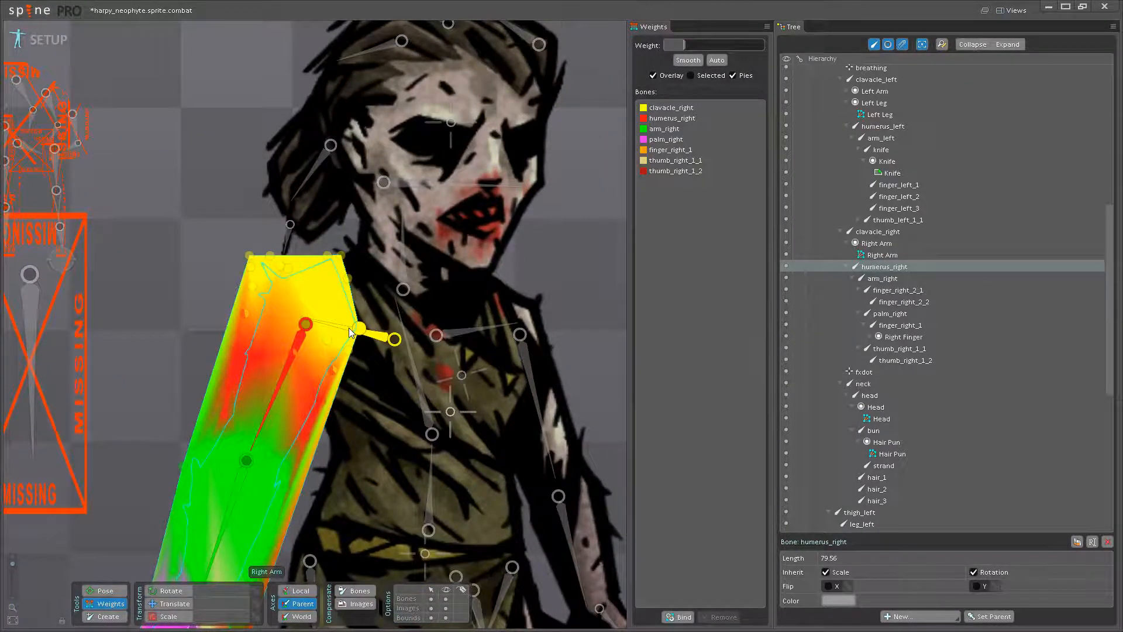
scroll(349, 332, "up", 1)
left_click(351, 331)
left_click(330, 373)
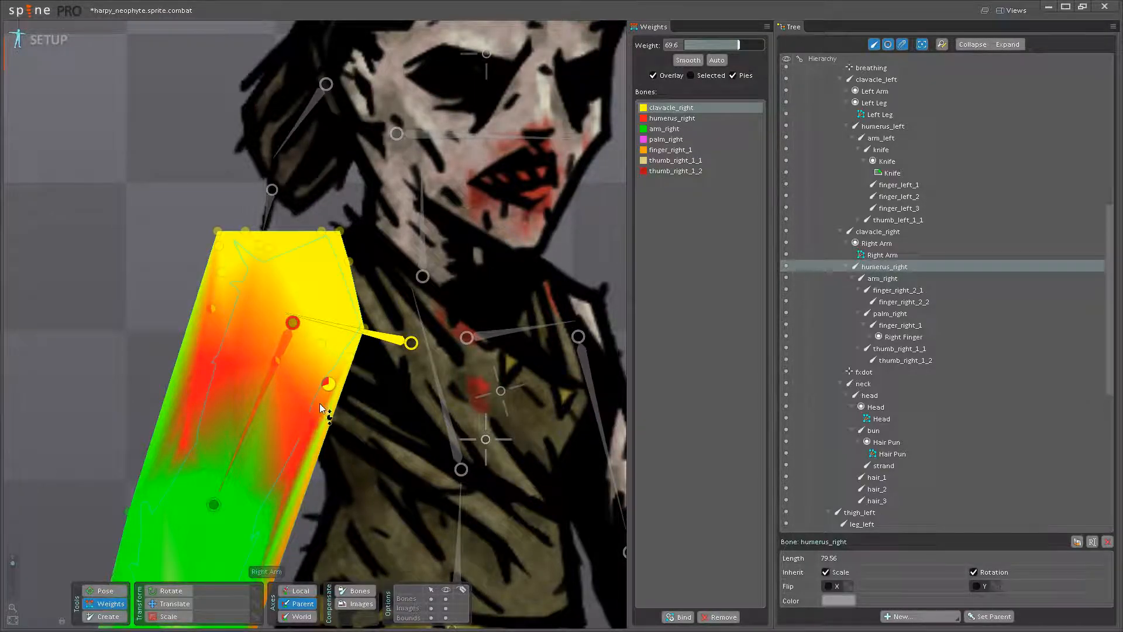
left_click(314, 424)
- Rotate the humerus_right and arm_right bones to test the shoulder and elbow deformation
left_click(117, 593)
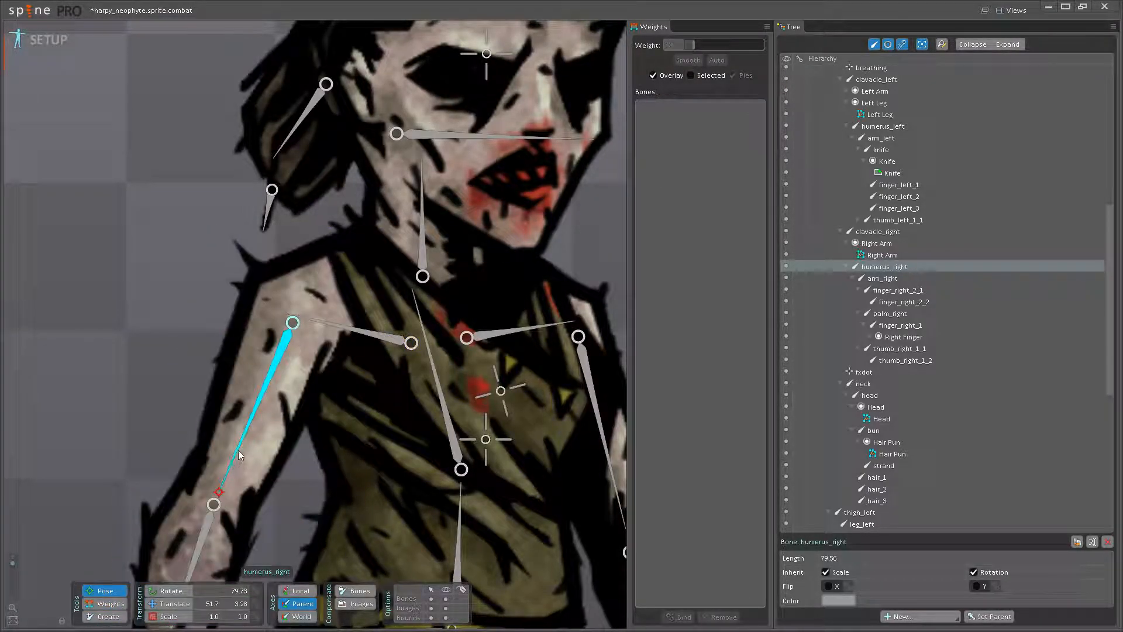
scroll(202, 449, "down", 3)
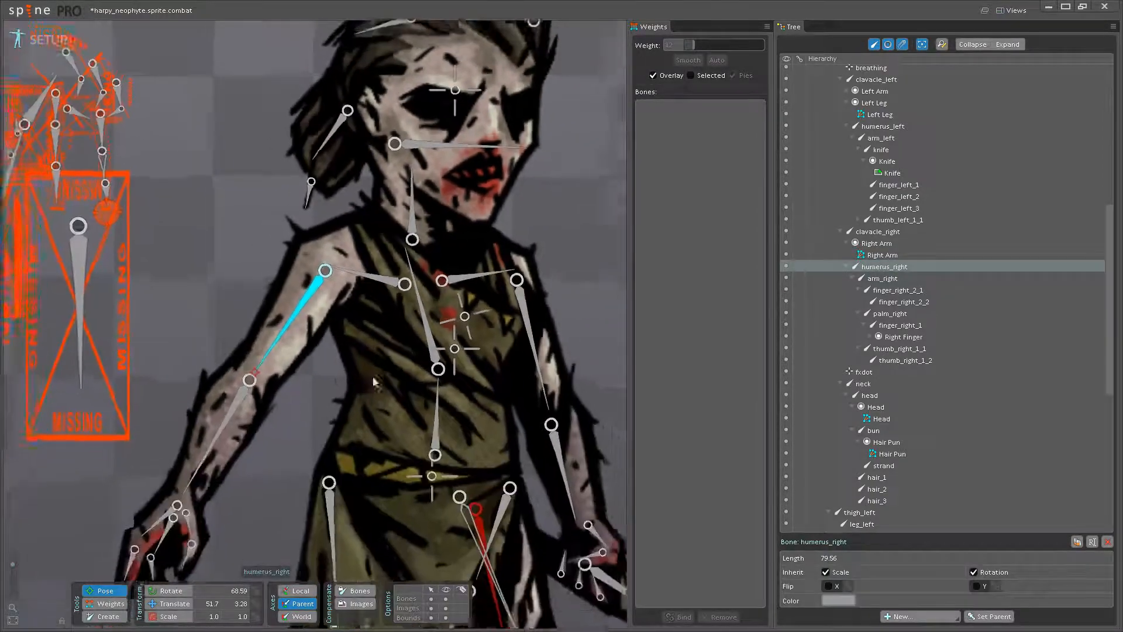
left_click_drag(297, 375, 314, 372)
left_click(294, 385)
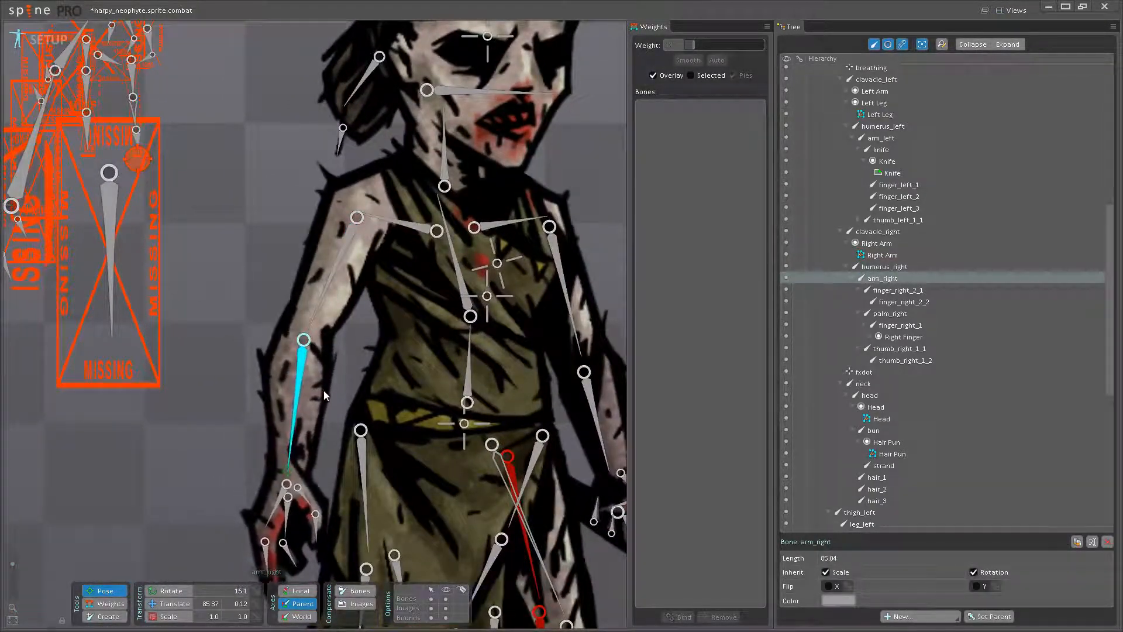
- Raise the humerus_right weight on the vertices across the elbow, to 59.2 on the vertex just above the elbow joint
left_click(105, 603)
scroll(296, 387, "up", 2)
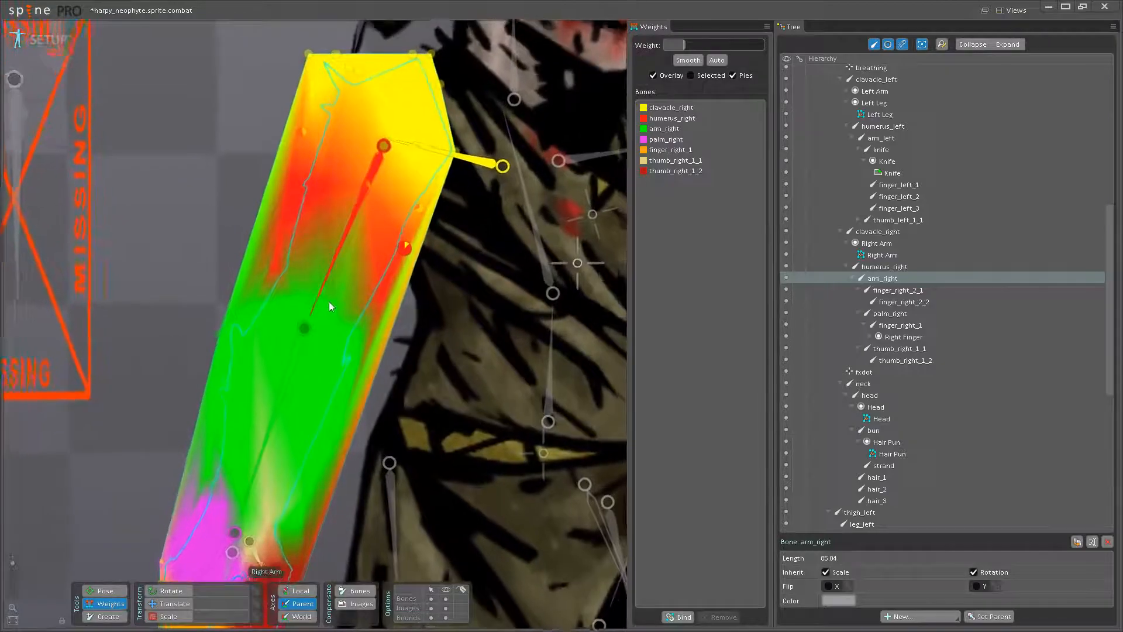
left_click(318, 300)
left_click_drag(337, 318, 354, 266)
left_click_drag(294, 296, 323, 251)
left_click_drag(359, 335, 370, 300)
left_click_drag(260, 292, 267, 281)
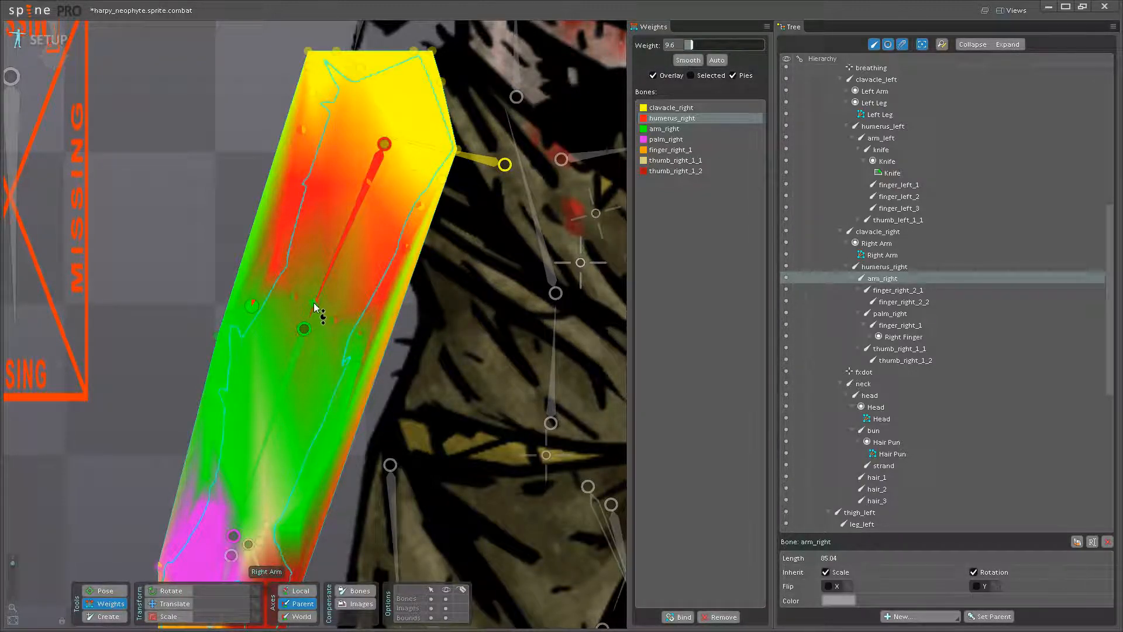
mouse_move(332, 315)
left_mouse_down()
mouse_move(335, 335)
mouse_move(318, 285)
mouse_move(299, 293)
left_mouse_up()
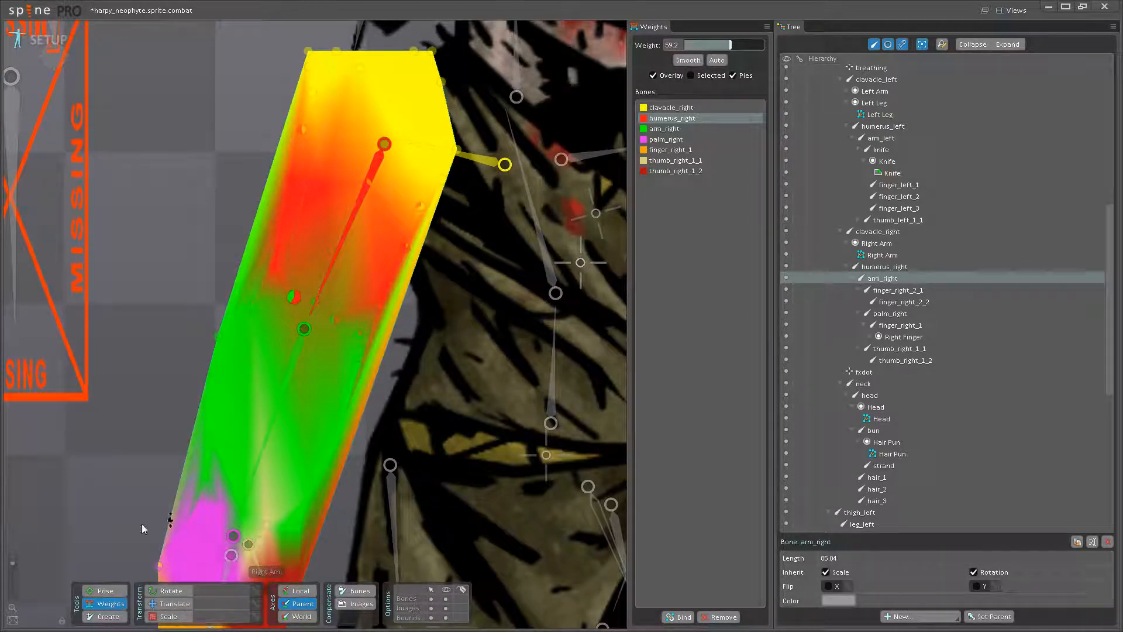
- Rotate the arm_right bone to check how the elbow bends with the current weights
left_click(106, 591)
mouse_move(335, 428)
left_mouse_down()
mouse_move(248, 429)
mouse_move(332, 429)
left_mouse_up()
scroll(309, 175, "down", 3)
mouse_move(328, 318)
left_mouse_down()
mouse_move(290, 322)
mouse_move(324, 329)
left_mouse_up()
- Raise the humerus_right weight to 65.6 on the vertex on the body side of the elbow joint
left_click(98, 603)
left_click_drag(296, 406, 296, 457)
scroll(307, 275, "up", 2)
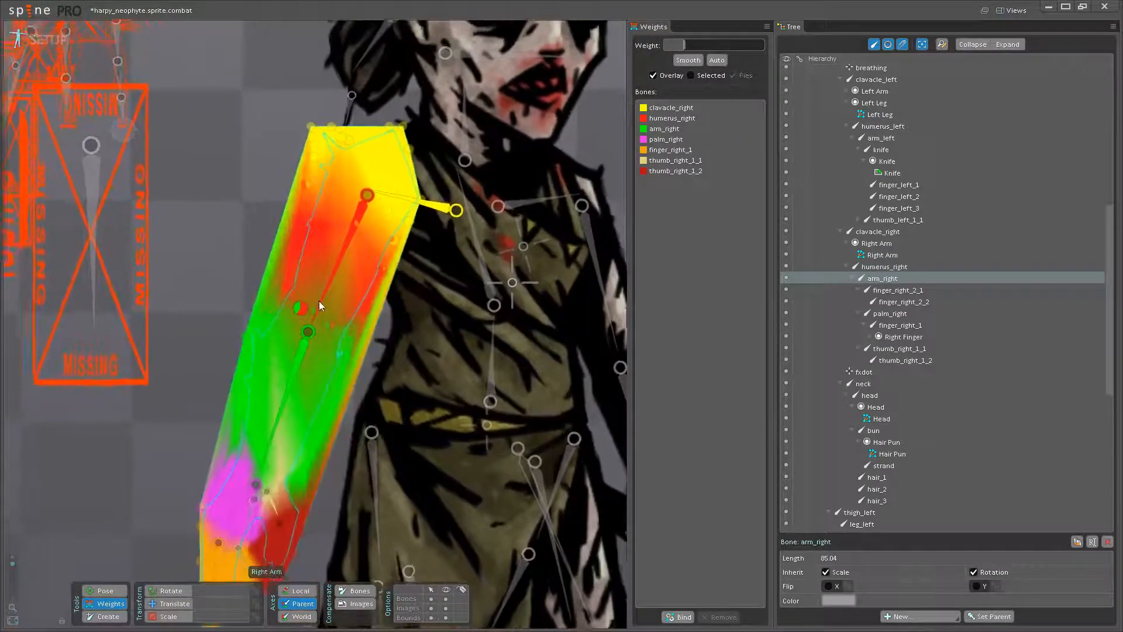
left_click(326, 296)
left_click_drag(347, 302, 347, 301)
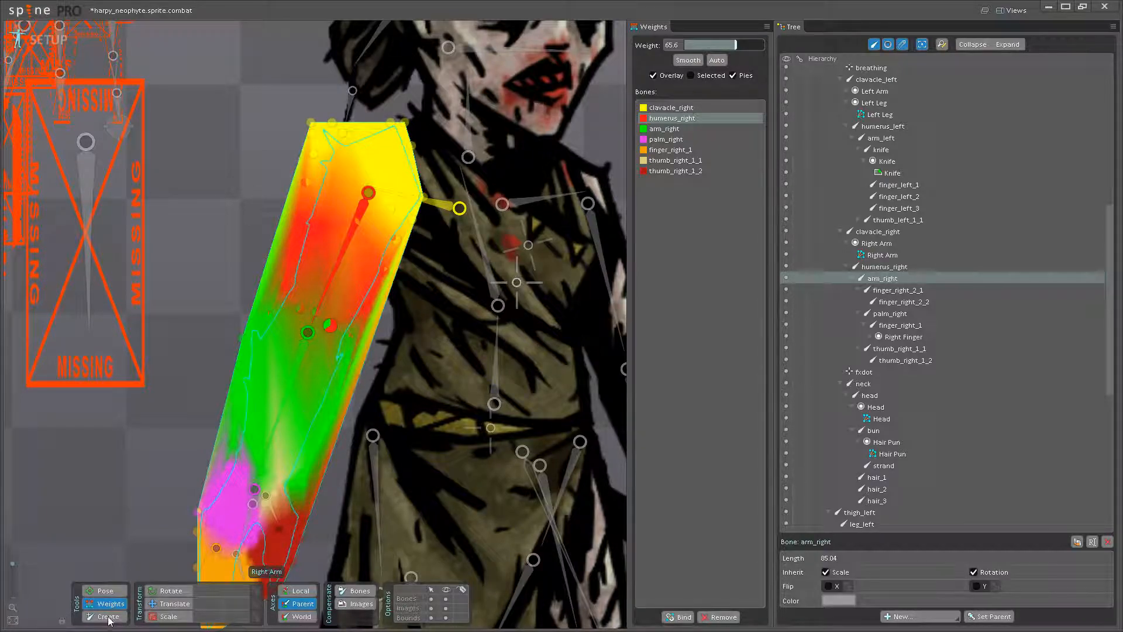
- Test the forearm bend and raise the humerus_right weight on the inner-elbow edge vertex
left_click(110, 592)
left_click_drag(304, 398, 326, 421)
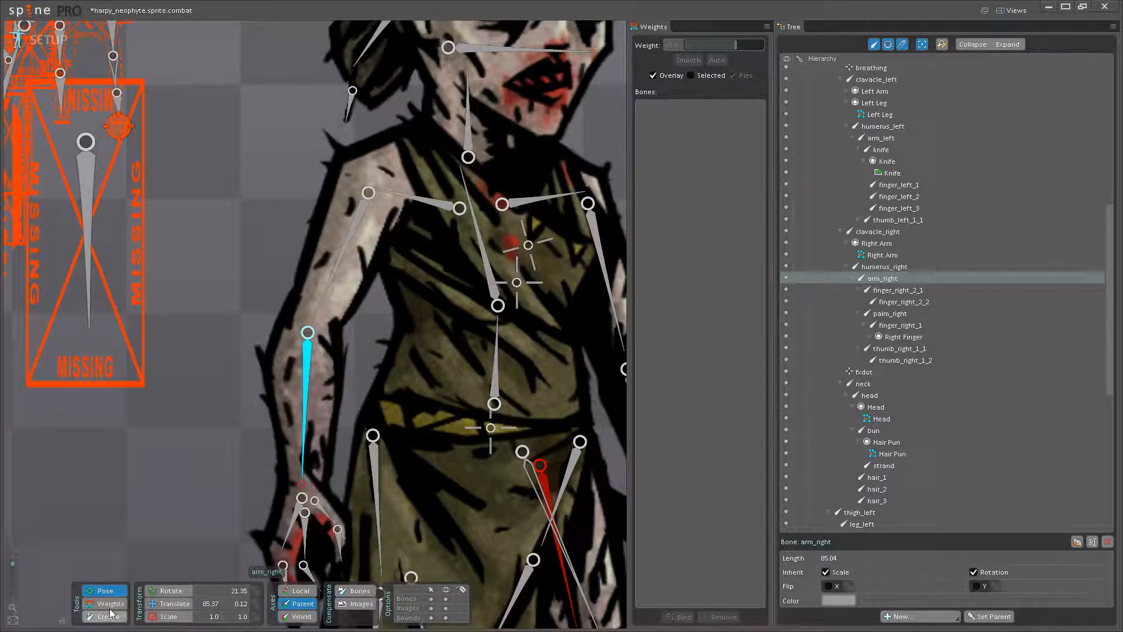
left_click(109, 608)
scroll(339, 385, "up", 8)
left_click(359, 333)
left_click(287, 231)
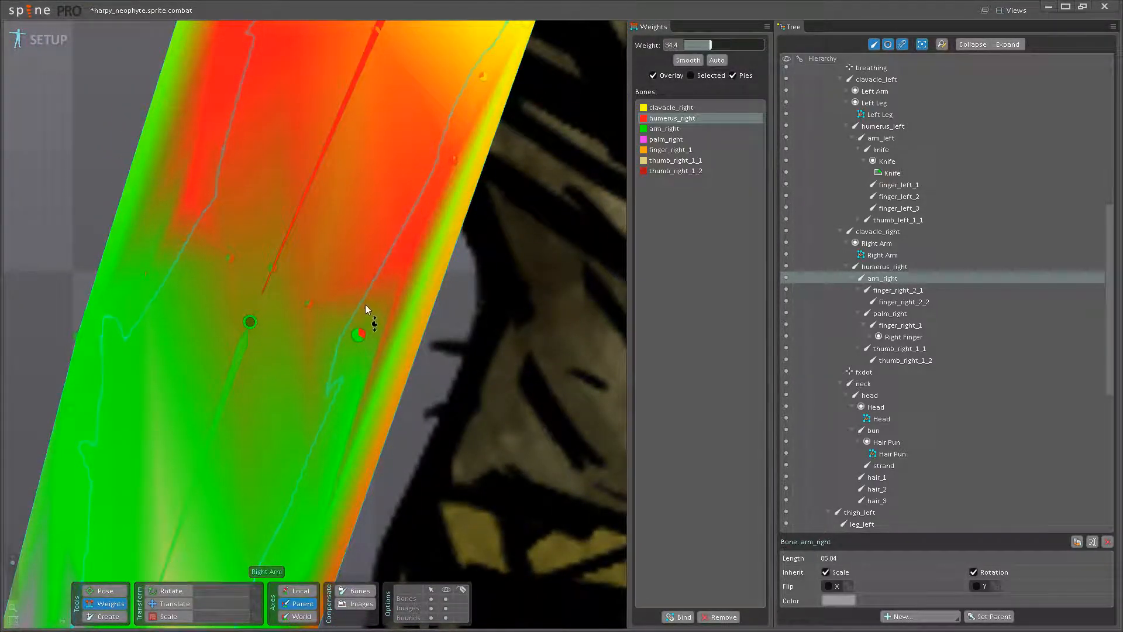
- Pose-test the elbow by rotating the arm bones and undo the test rotations
left_click(105, 590)
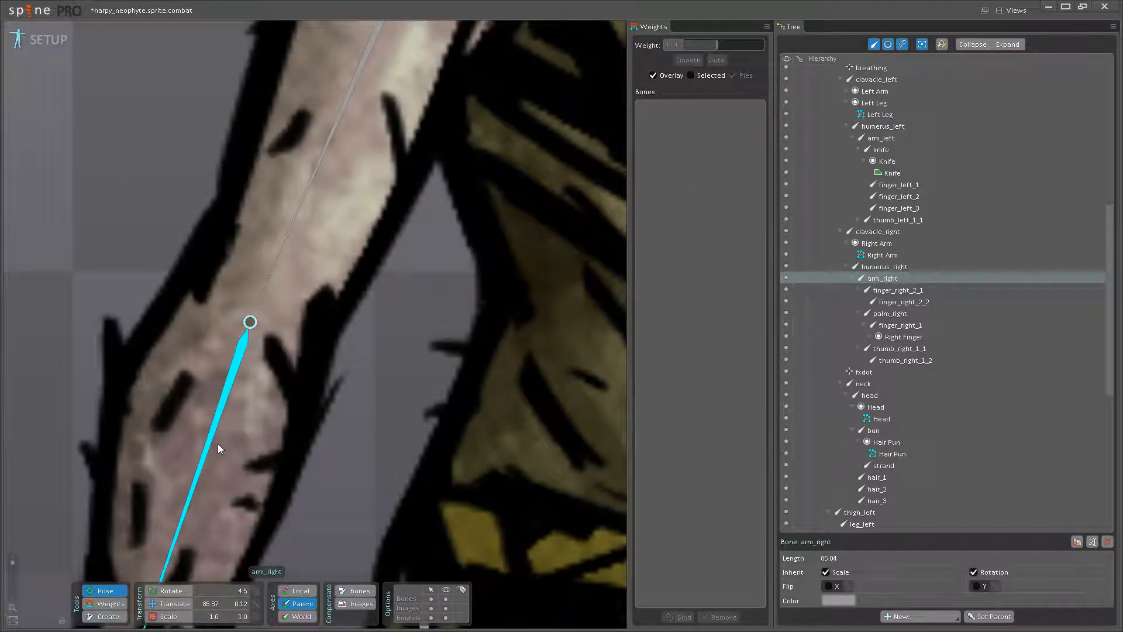
left_click_drag(218, 443, 303, 459)
scroll(304, 459, "down", 4)
left_click_drag(325, 408, 356, 387)
scroll(342, 388, "down", 4)
key("ctrl+z")
key("ctrl+z")
left_click_drag(318, 344, 390, 387)
- Test the thumb_right_1_1 bone's rotation and raise the arm_right weight on the wrist vertices above the thumb base
scroll(361, 430, "up", 4)
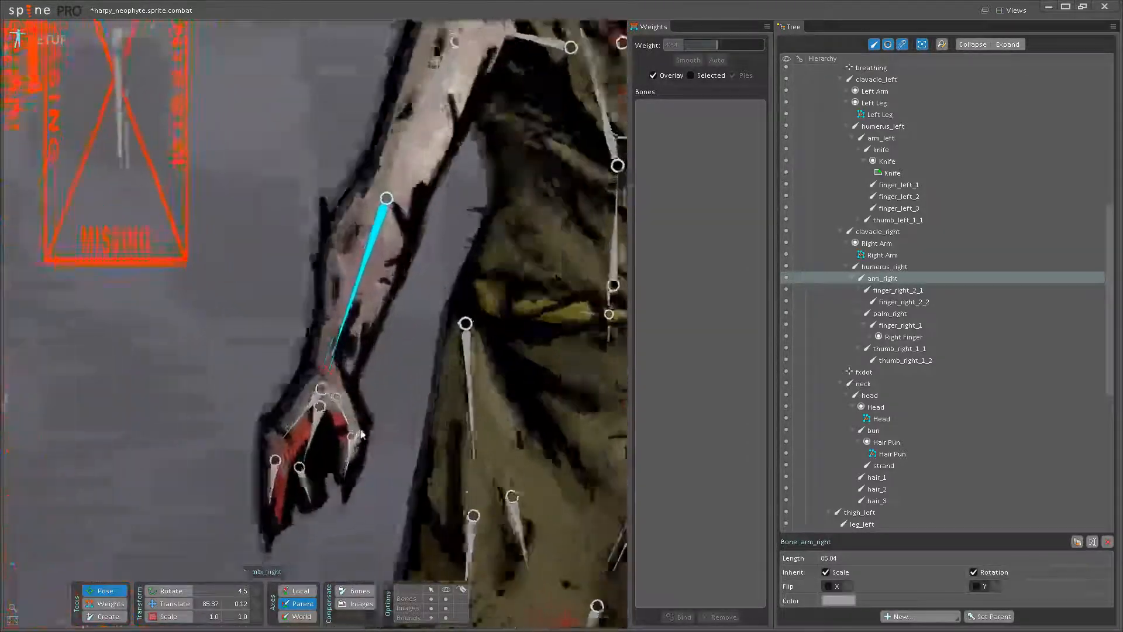
scroll(361, 435, "up", 3)
left_click(338, 412)
left_click(111, 603)
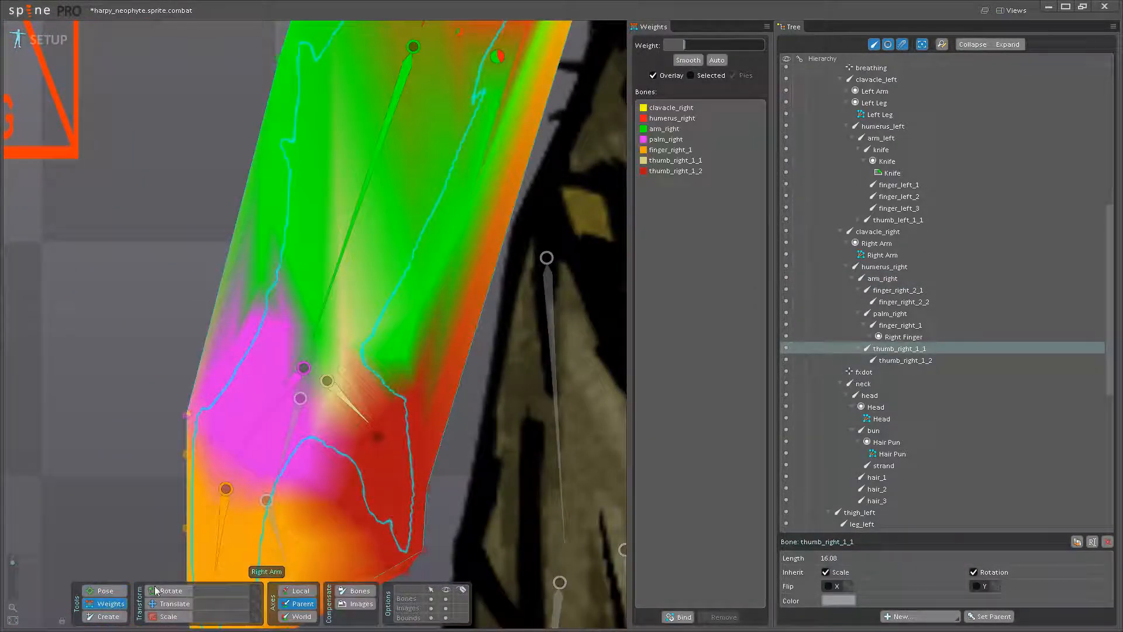
left_click(334, 298)
left_click(356, 352)
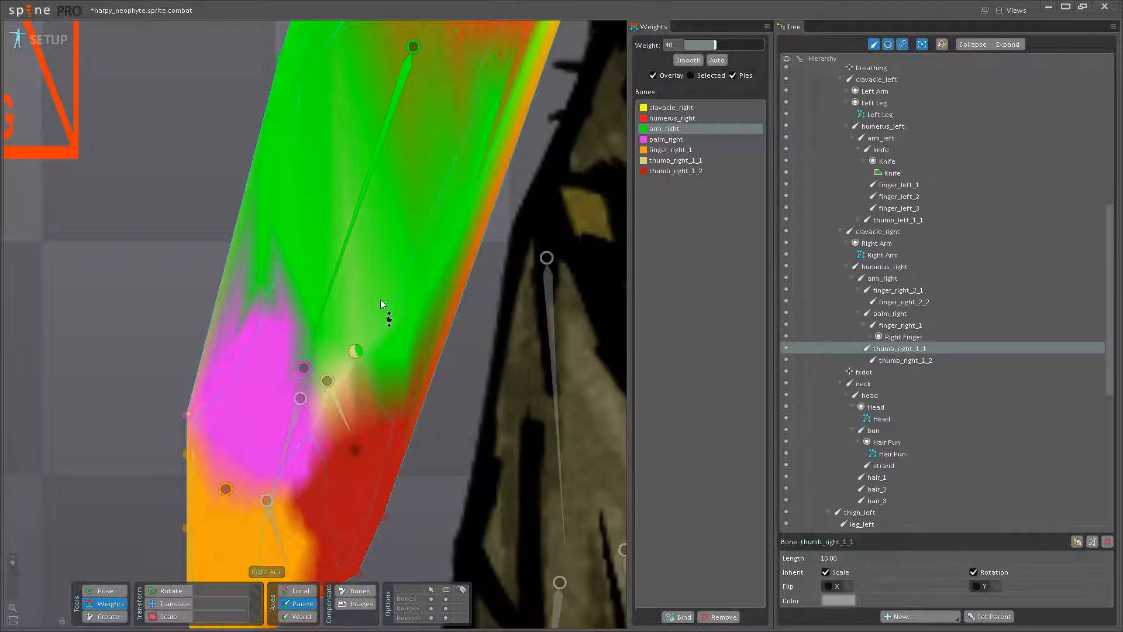
left_click_drag(390, 278, 391, 271)
- Add thumb_right_1_1 weight to the vertices between the thumb joint and the top of the thumb-finger gap
left_click_drag(364, 400, 369, 376)
left_click(354, 379)
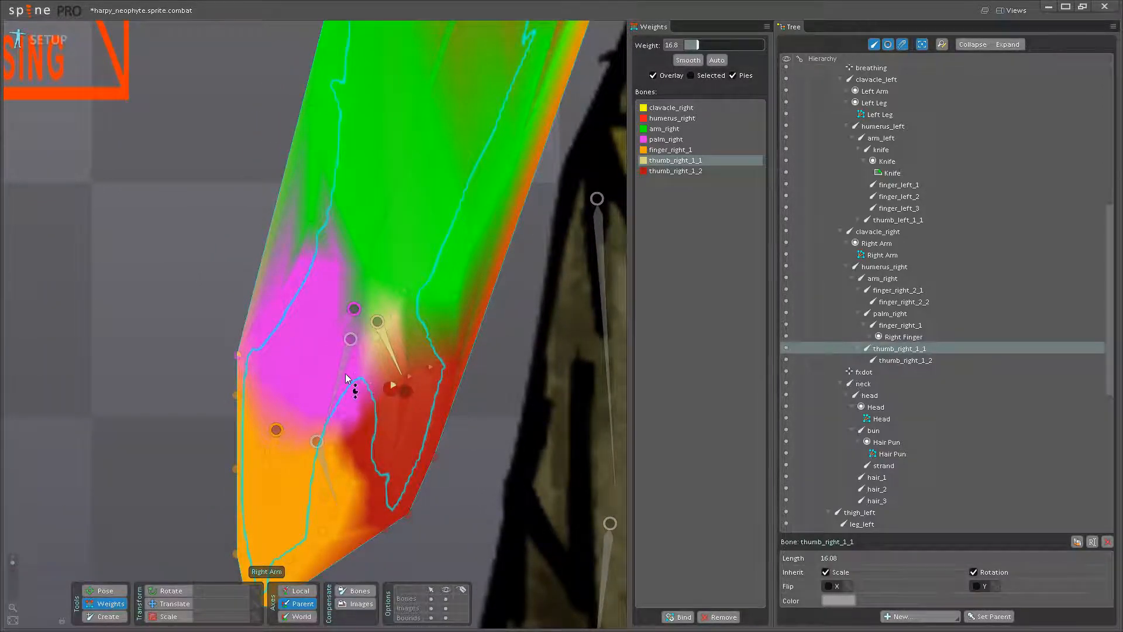
left_click_drag(364, 391, 383, 351)
- Rotate the thumb and palm_right bones to check how the hand deforms around the wrist
left_click(112, 590)
left_click_drag(437, 401, 456, 356)
left_click(104, 603)
left_click(386, 248)
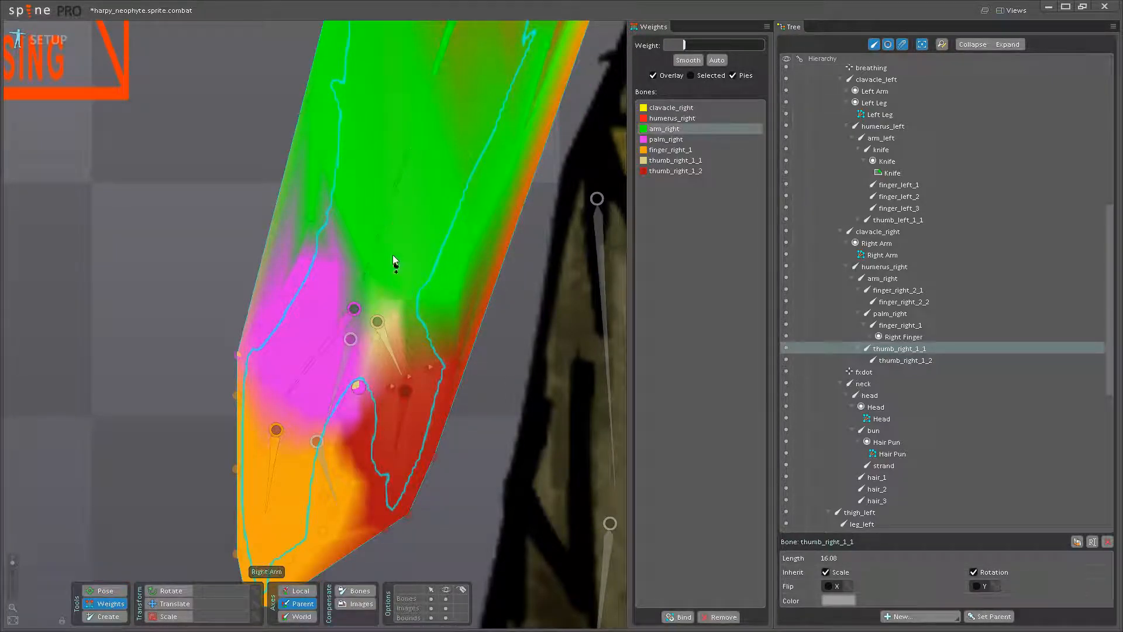
left_click(105, 590)
left_click_drag(407, 368, 413, 398)
left_click_drag(327, 353, 298, 342)
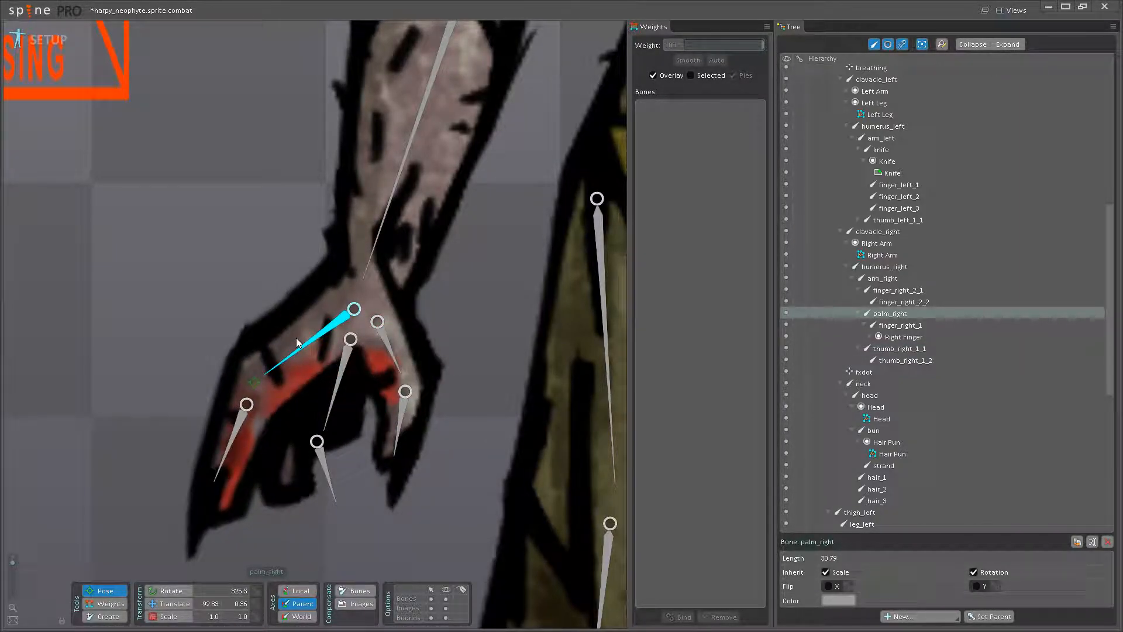
- Raise the arm_right weight to 72.8 on the wrist vertex just above the palm_right bone's origin
left_click(114, 603)
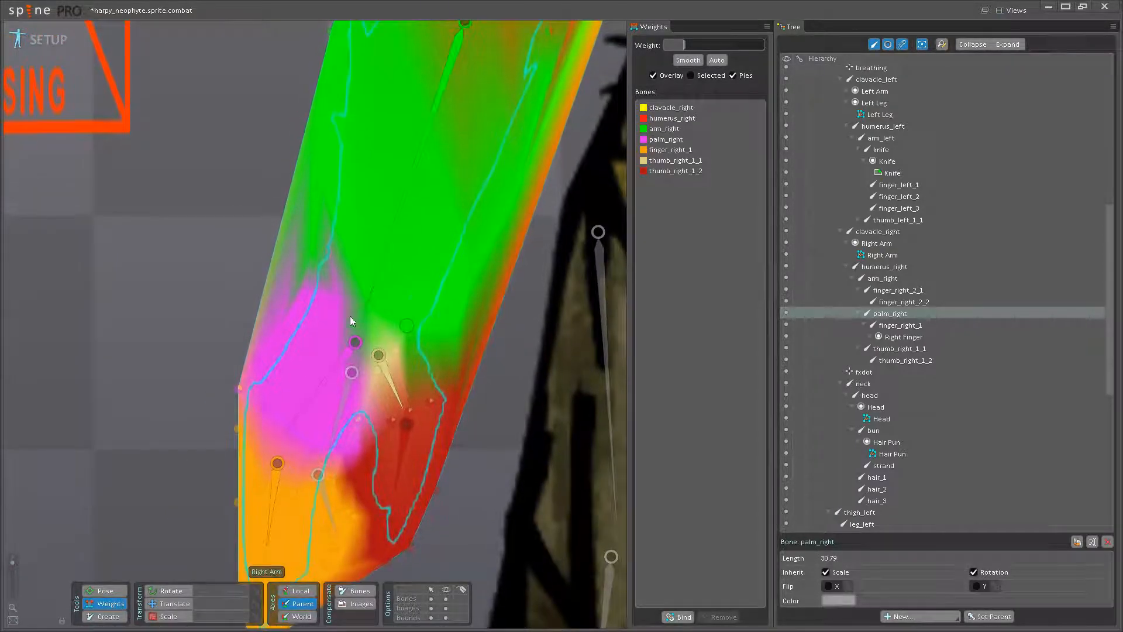
left_click(105, 591)
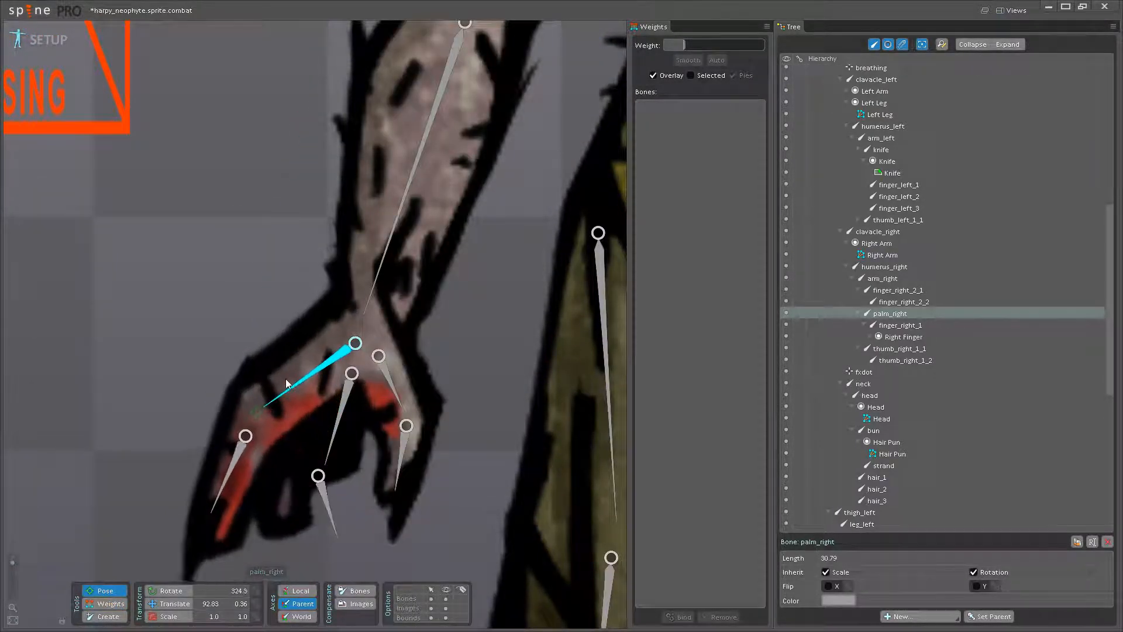
left_click(110, 603)
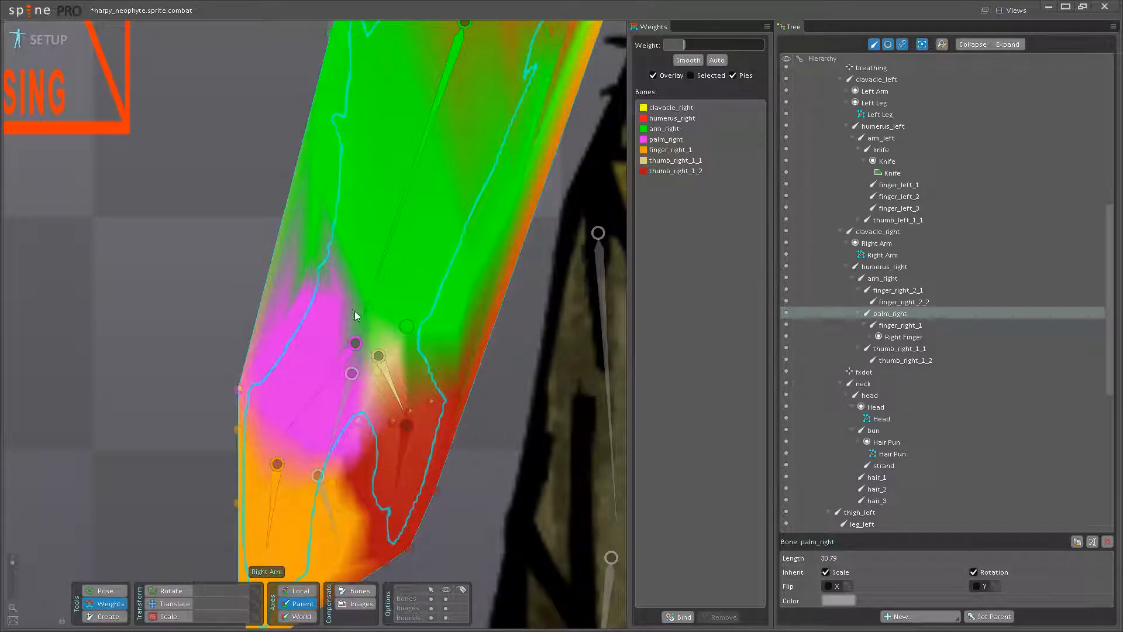
left_click(349, 305)
left_click_drag(346, 293, 348, 266)
left_click_drag(365, 372, 373, 395)
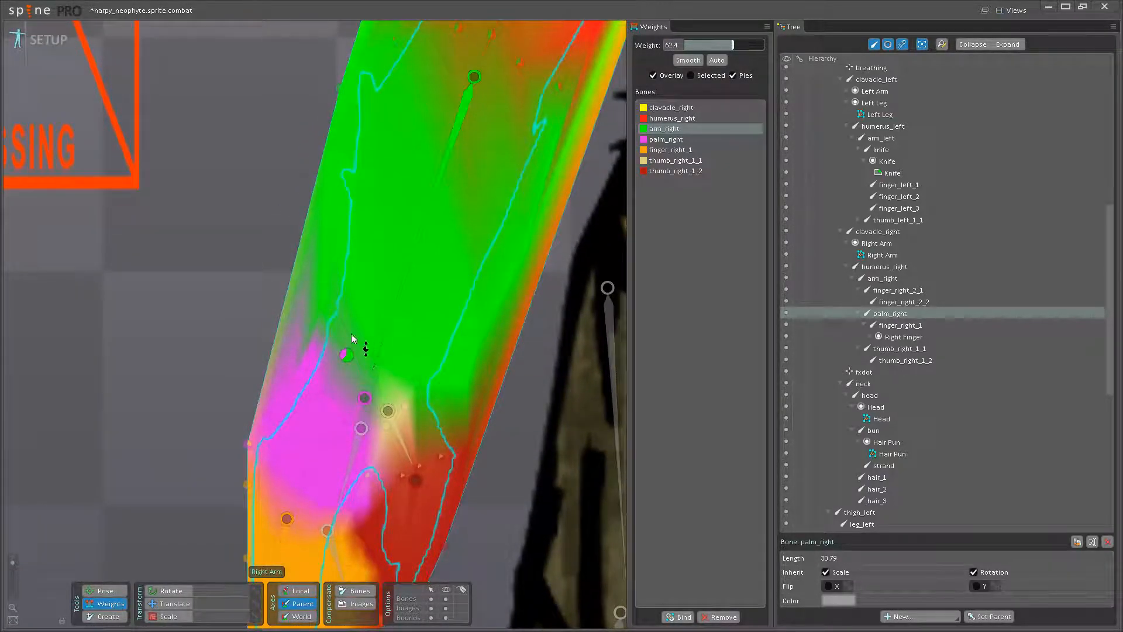
left_click_drag(349, 342, 348, 331)
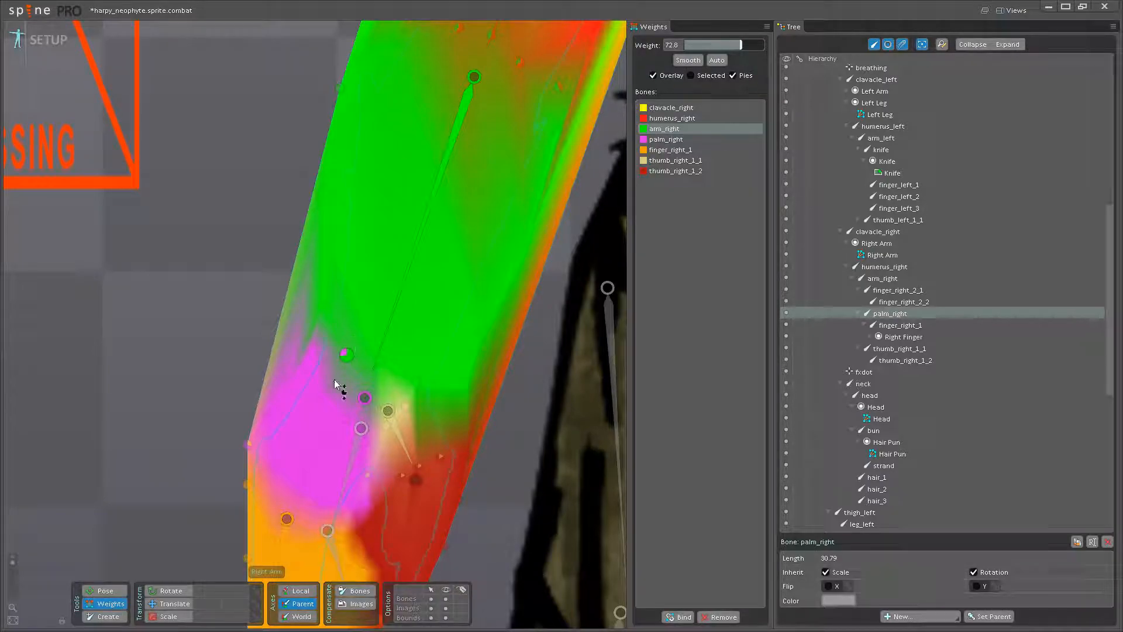
- Test the palm's rotation and set the arm_right weight to 54.4 on the outer wrist vertex
left_click(105, 590)
left_click_drag(326, 469, 303, 454)
left_click(105, 603)
left_click(387, 334)
left_click_drag(314, 351, 341, 301)
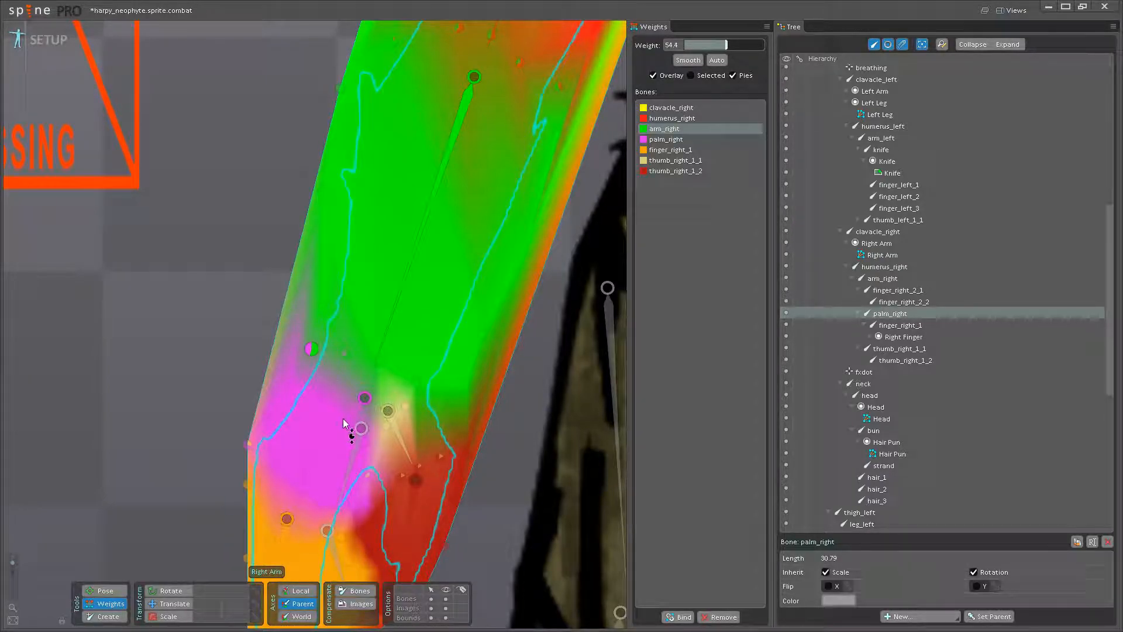
- Try adding arm_right weight to the thumb-base vertex and raise its palm_right weight to 18.4
left_click(387, 426)
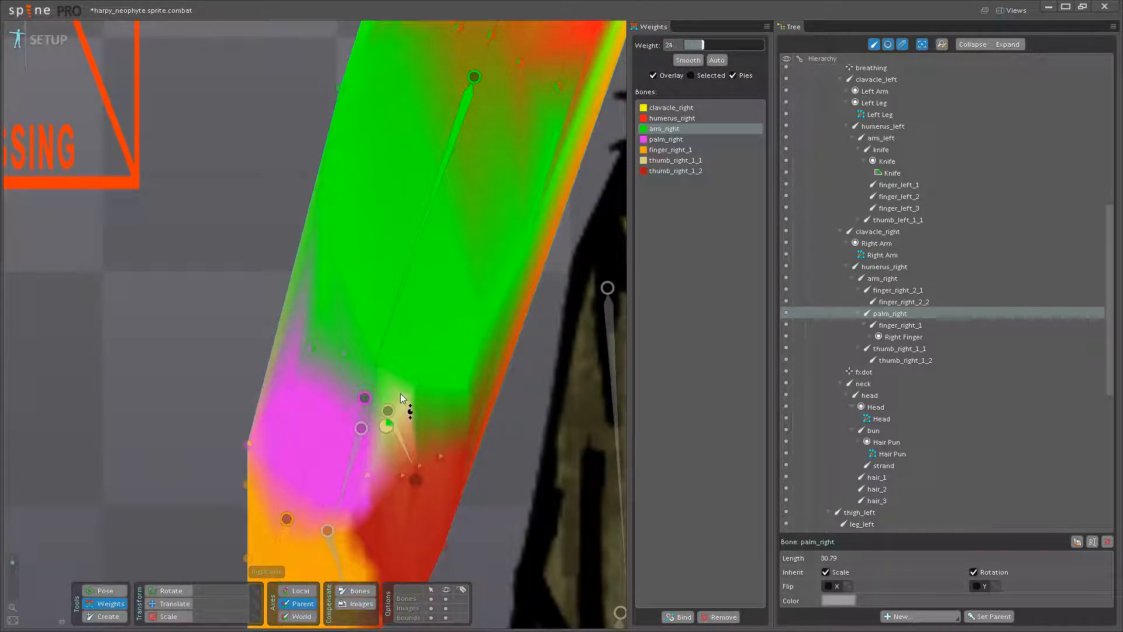
left_click(360, 406)
left_click_drag(388, 429, 393, 401)
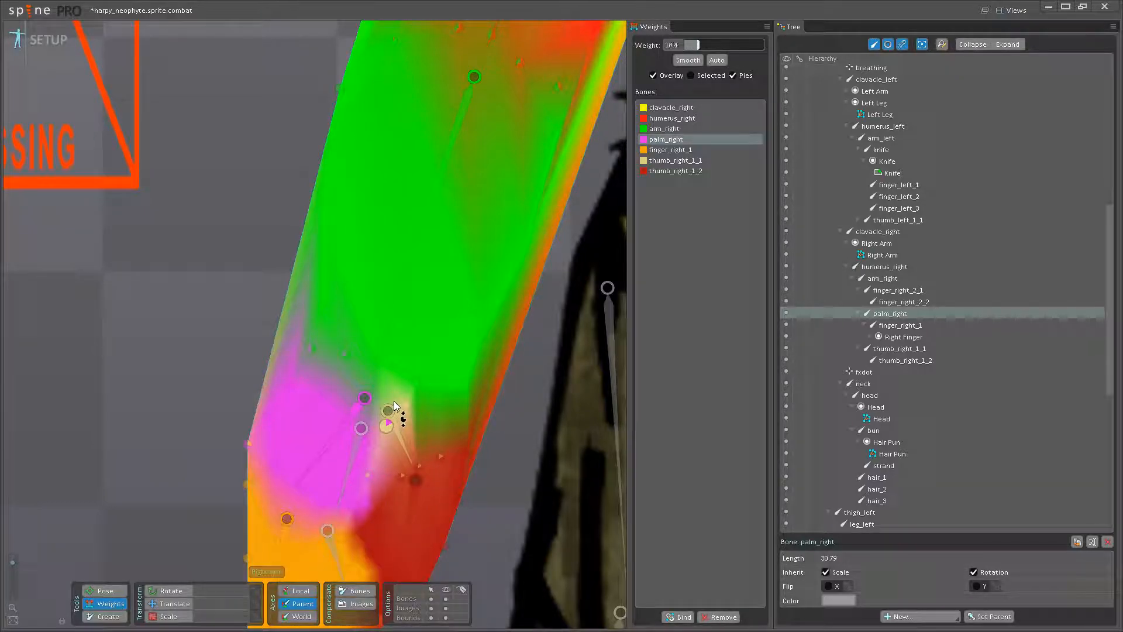
- Test-rotate palm_right and thumb_right_1_1 to check the wrist deformation, undoing the test rotations
left_click(116, 592)
left_click_drag(307, 456, 286, 440)
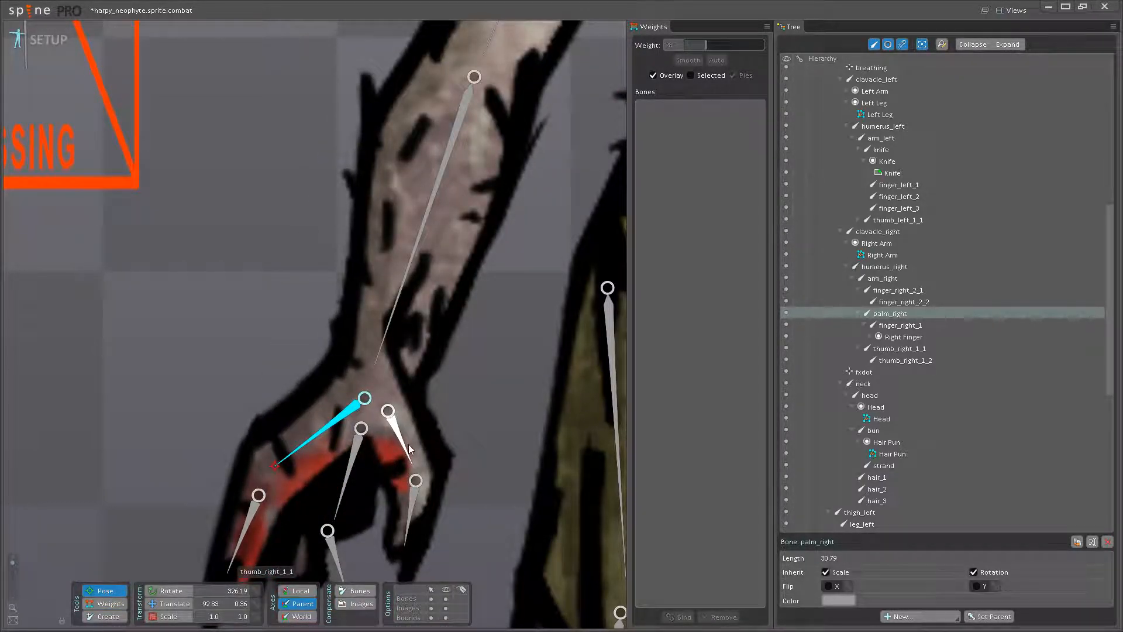
left_click_drag(408, 444, 424, 444)
key("ctrl+z")
- Rotate palm_right and finger_right_1 to check how the palm and outer finger deform
key("ctrl+z")
left_click(335, 434)
left_click_drag(308, 419, 298, 406)
scroll(305, 427, "down", 1)
left_click_drag(325, 475, 345, 375)
key("ctrl+z")
mouse_move(304, 427)
left_mouse_down()
mouse_move(316, 441)
mouse_move(301, 440)
mouse_move(322, 441)
mouse_move(296, 441)
left_mouse_up()
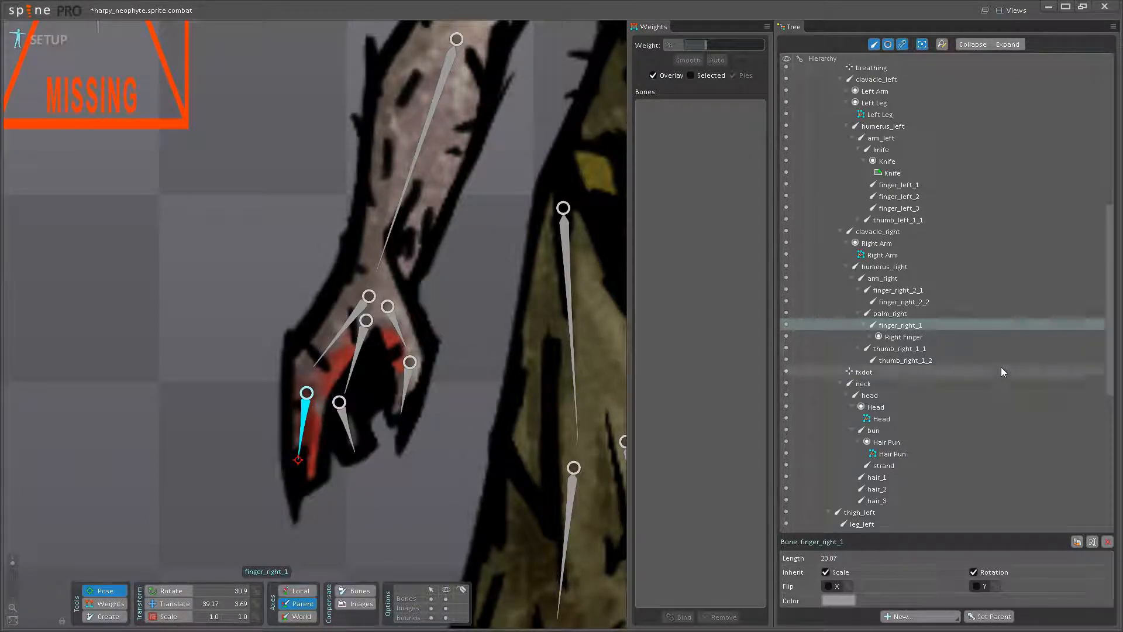
- Move the Right Finger slot under the thumb_right_1_1 bone in the hierarchy
left_click(894, 338)
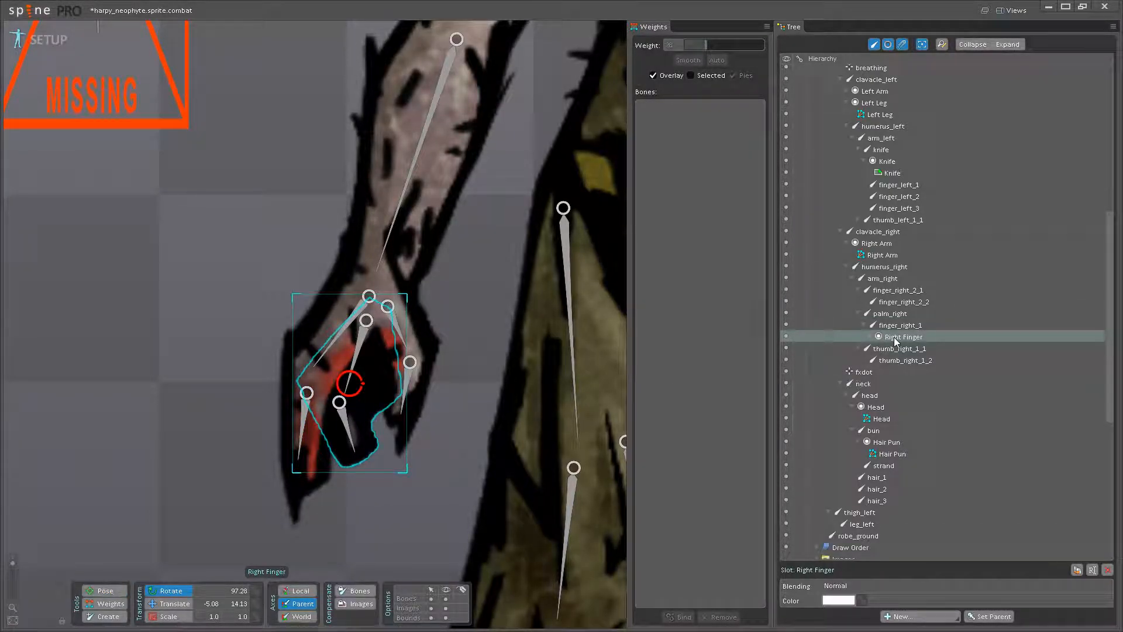
mouse_move(894, 338)
left_click_drag(894, 342, 896, 349)
left_click(308, 417)
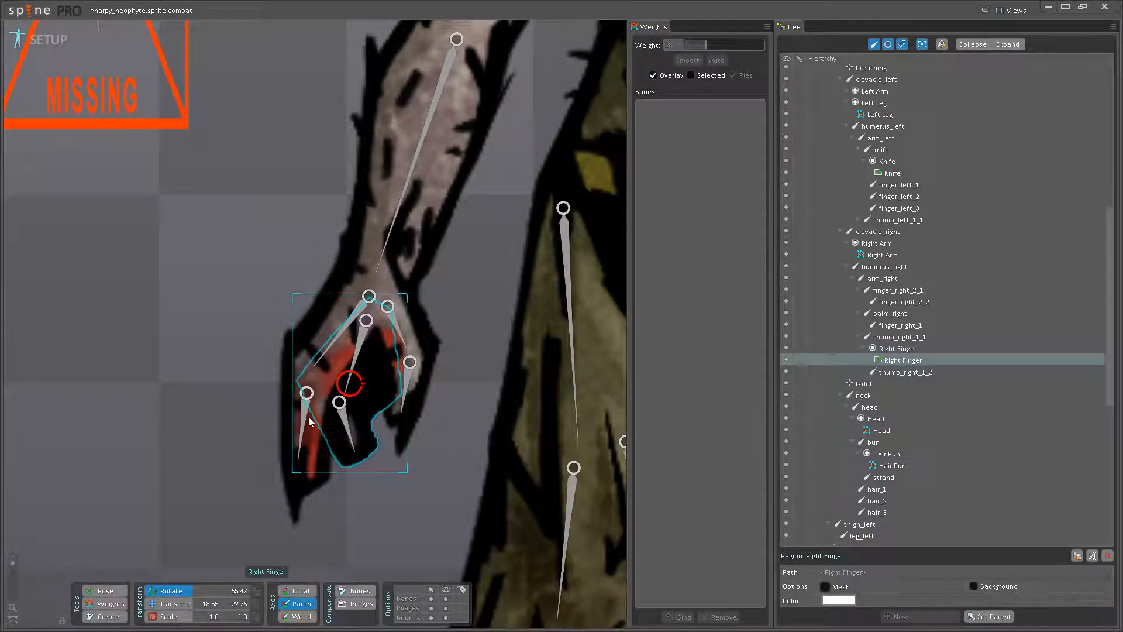
- Test finger_right_1's rotation and raise the palm_right weight on the outer vertex at the palm-to-finger boundary
left_click(304, 414)
left_click_drag(304, 414, 311, 423)
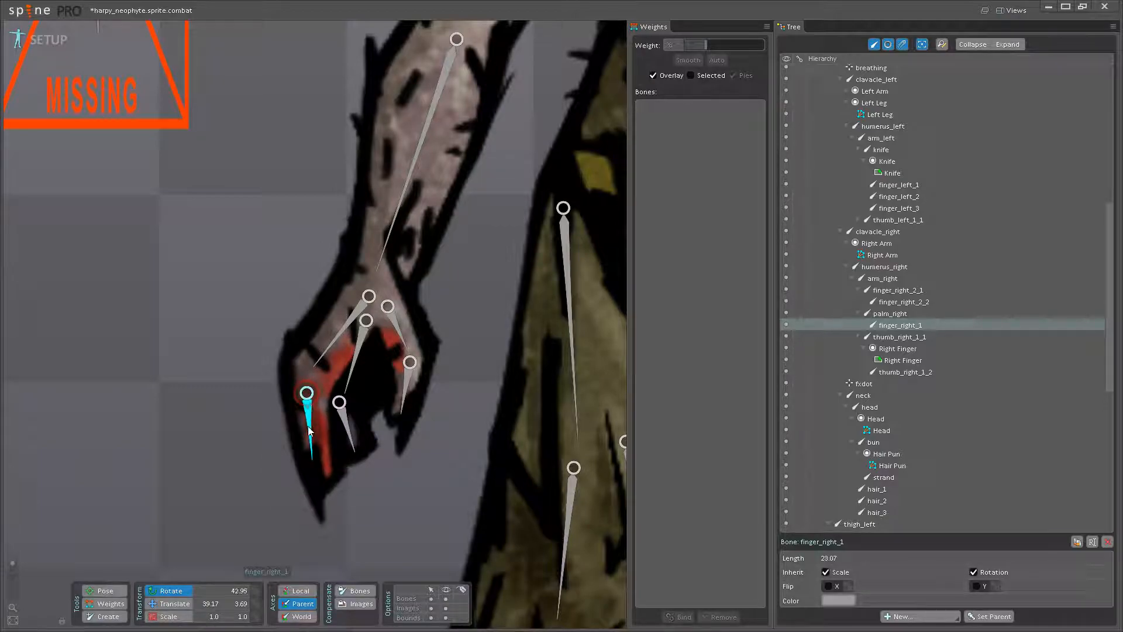
left_click(98, 609)
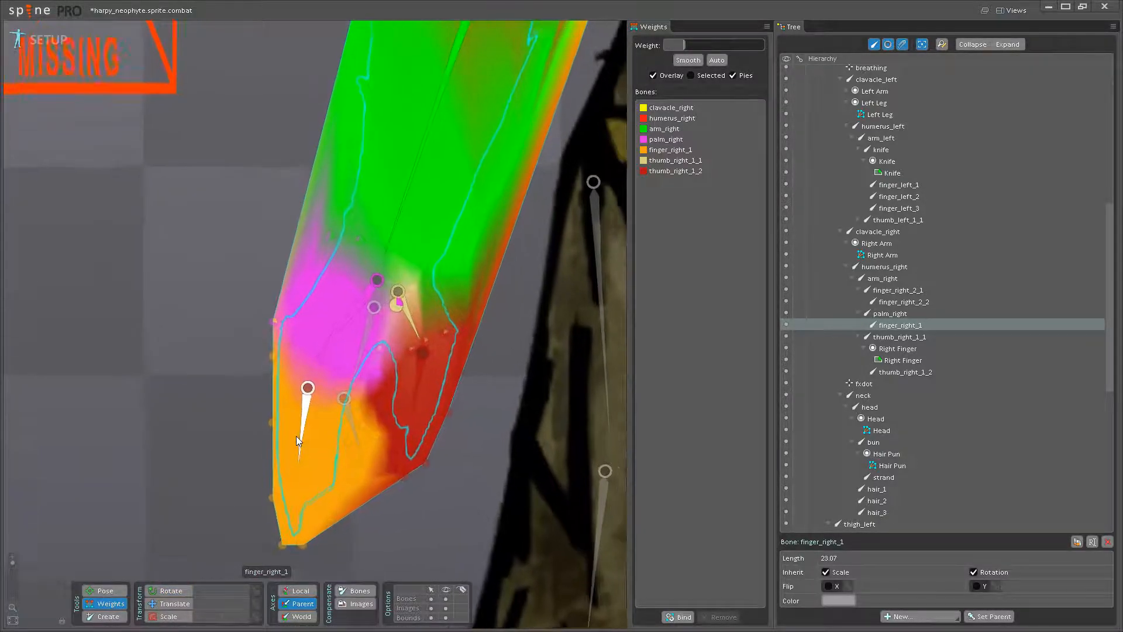
scroll(296, 436, "up", 2)
left_click(332, 333)
left_click(268, 348)
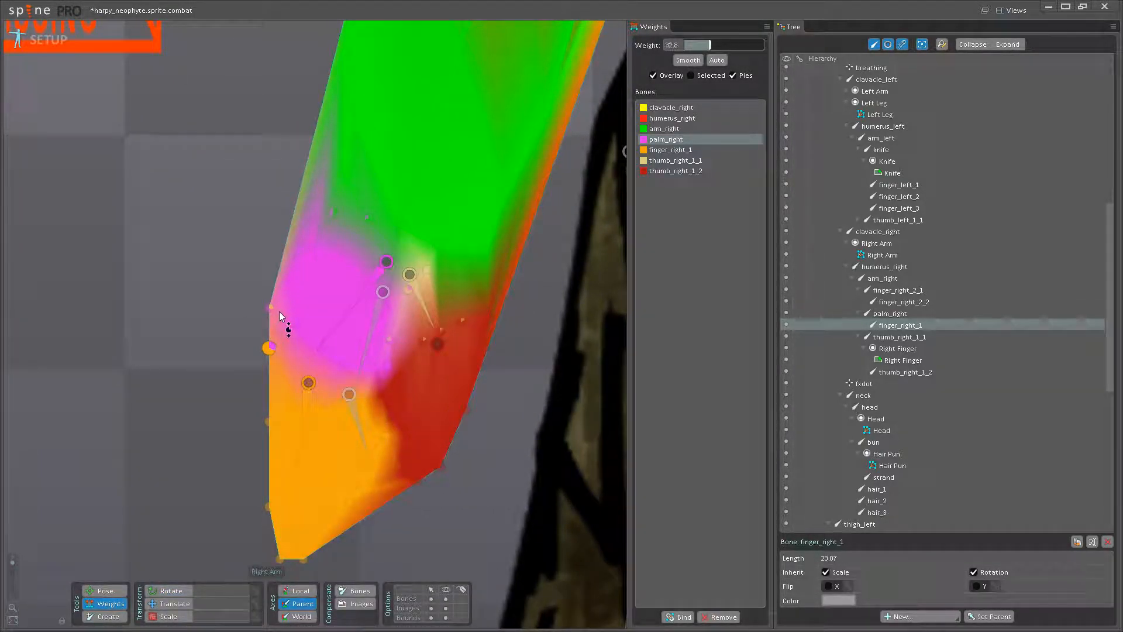
left_click_drag(281, 303, 280, 301)
- Rotate finger_right_1 as a check and further raise the palm_right weight on the outer knuckle vertex
left_click(97, 592)
left_click_drag(307, 452, 337, 446)
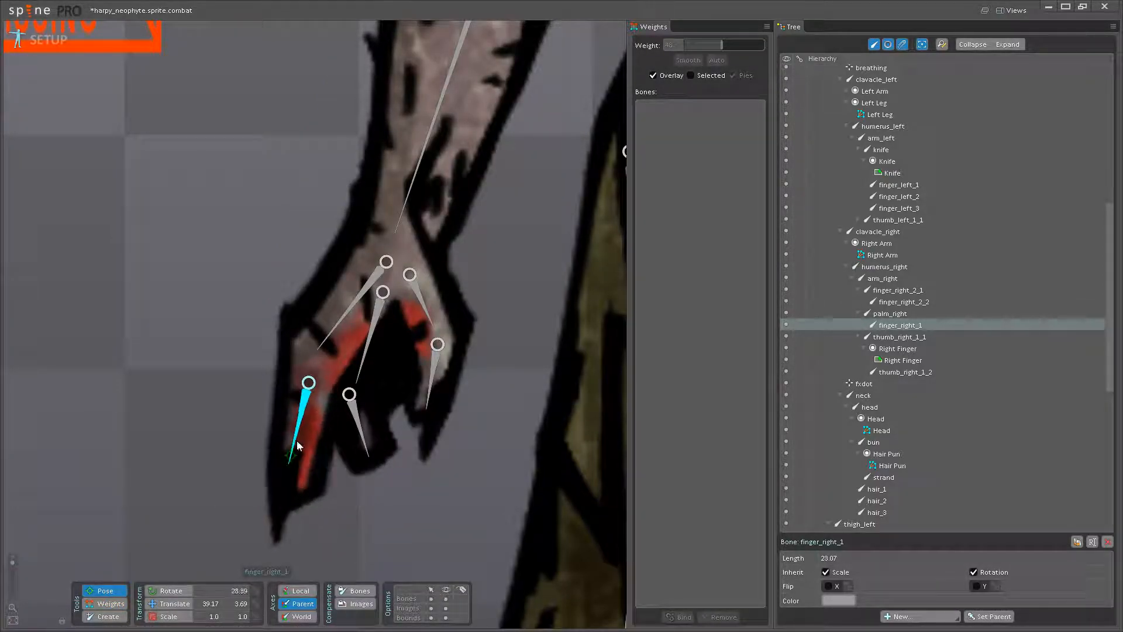
left_click(108, 603)
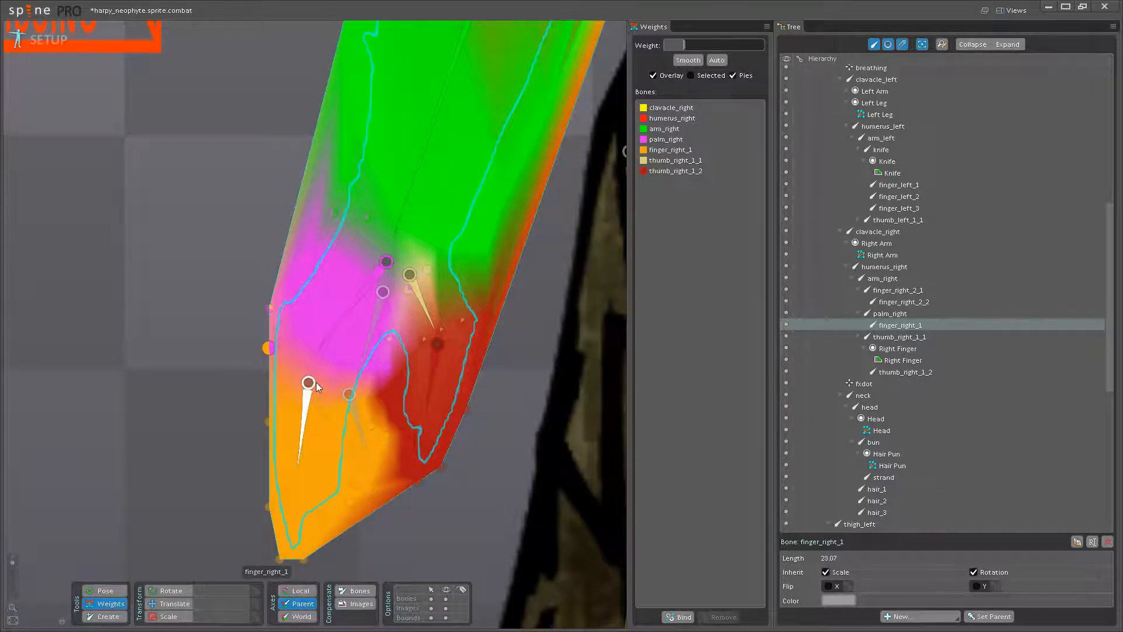
scroll(360, 357, "up", 2)
left_click_drag(296, 329, 336, 302)
scroll(345, 310, "down", 3)
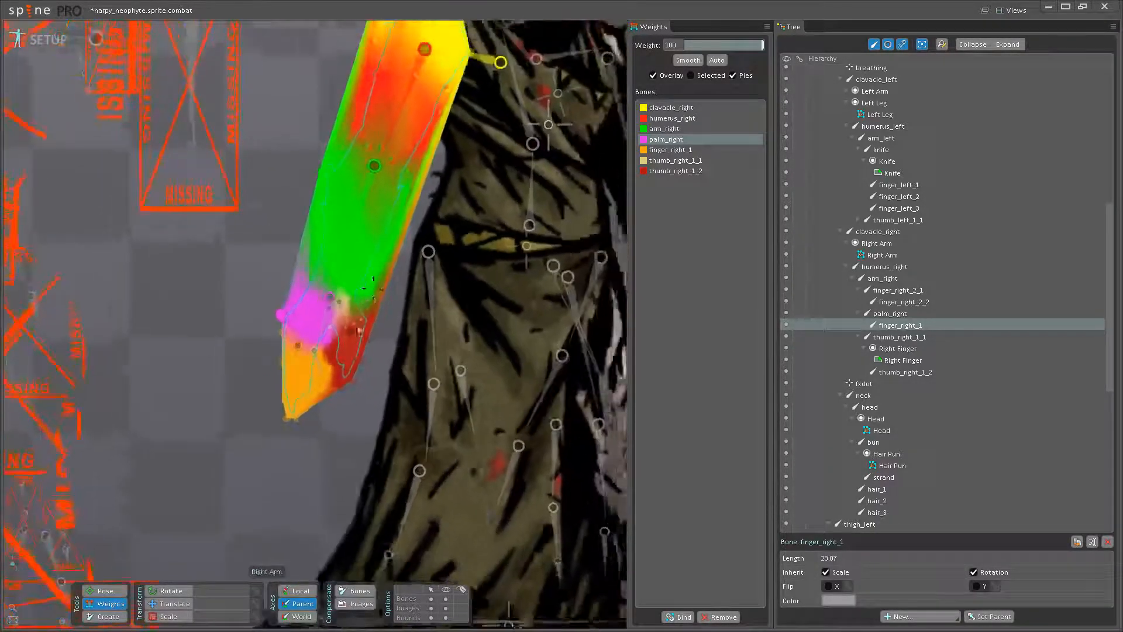
scroll(398, 339, "up", 5)
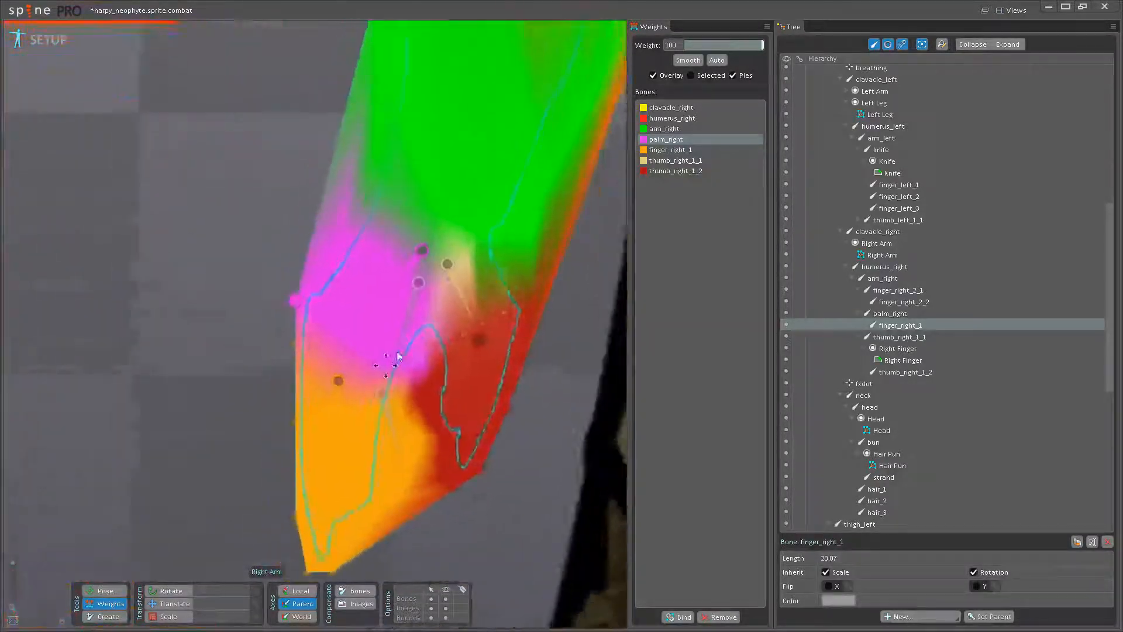
left_click(343, 309)
- Test-rotate finger_right_1 and thumb_right_1_2 to check how the outer finger and thumb tip bend
left_click(112, 592)
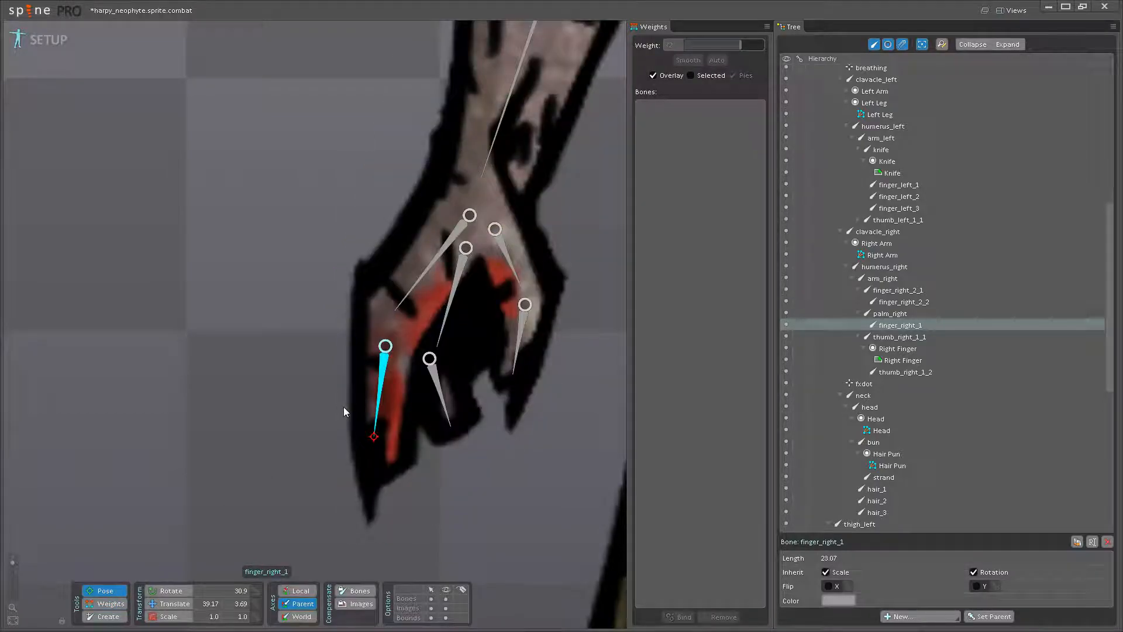
left_click_drag(376, 400, 262, 451)
key("ctrl+z")
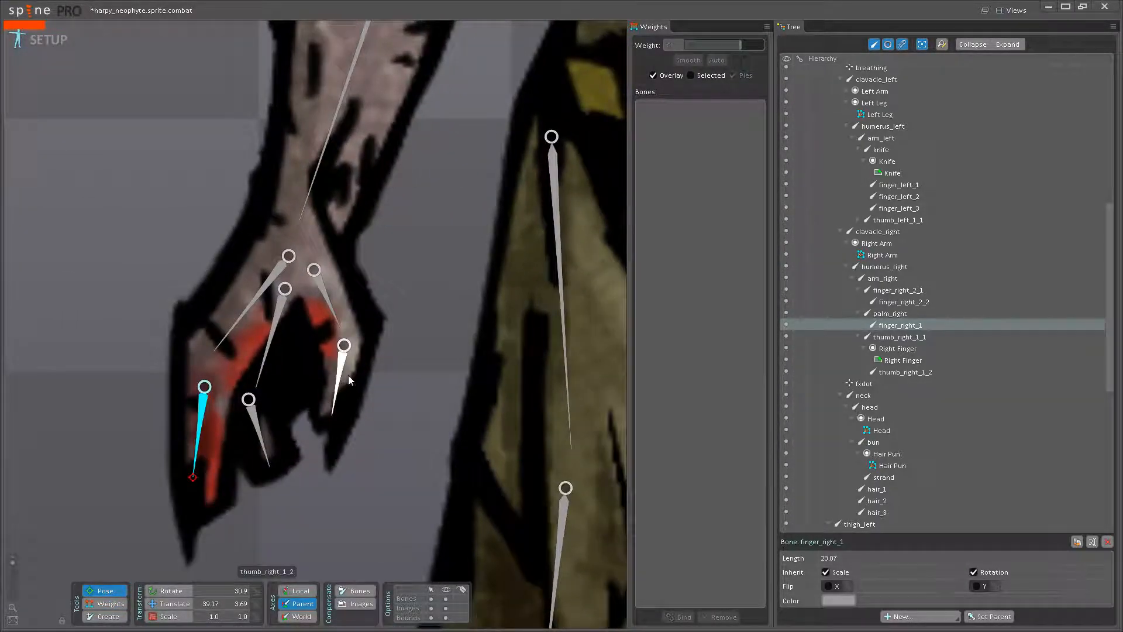
left_click(334, 388)
left_click_drag(334, 390, 309, 402)
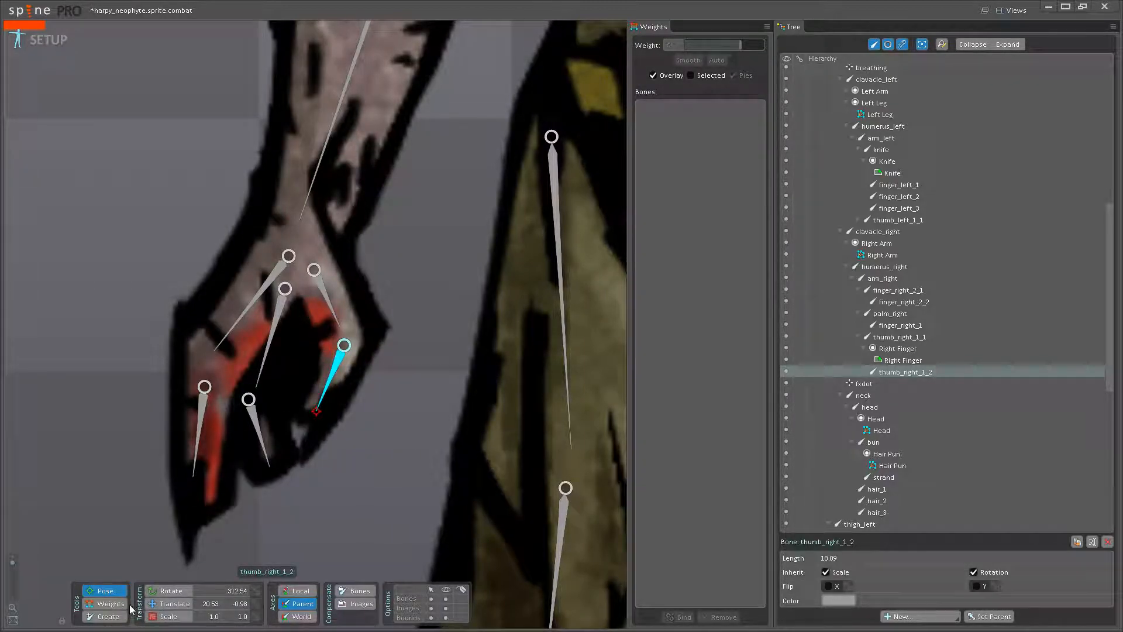
- Set the thumb_right_1_1 weight to 32 on the outer thumb vertex of the Right Arm mesh
left_click(108, 603)
left_click_drag(399, 384, 422, 433)
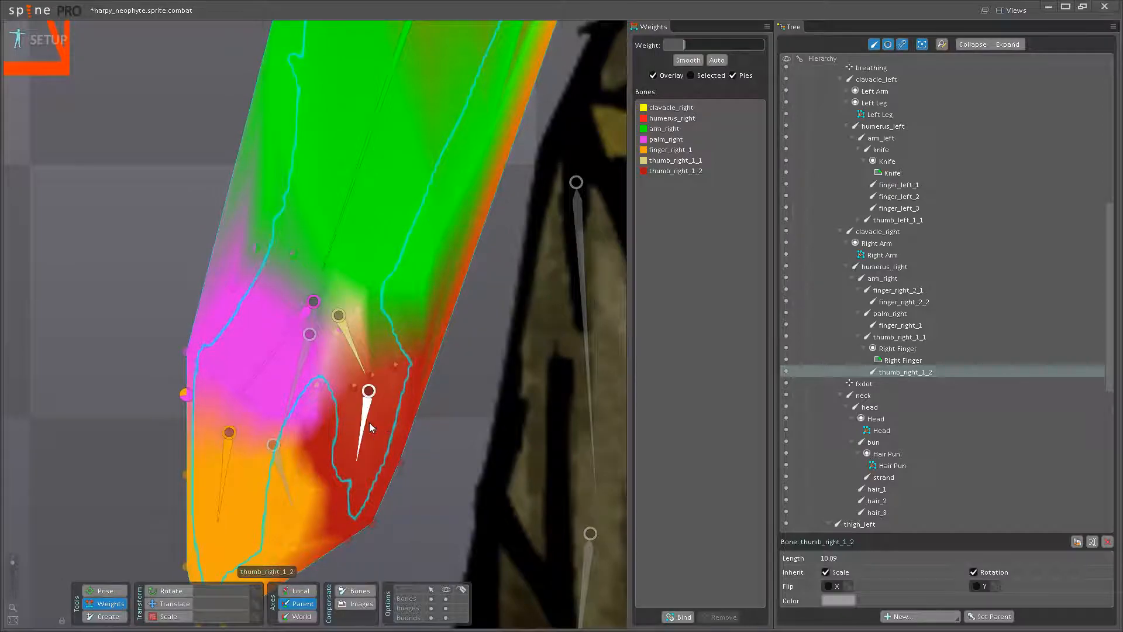
left_click(359, 361)
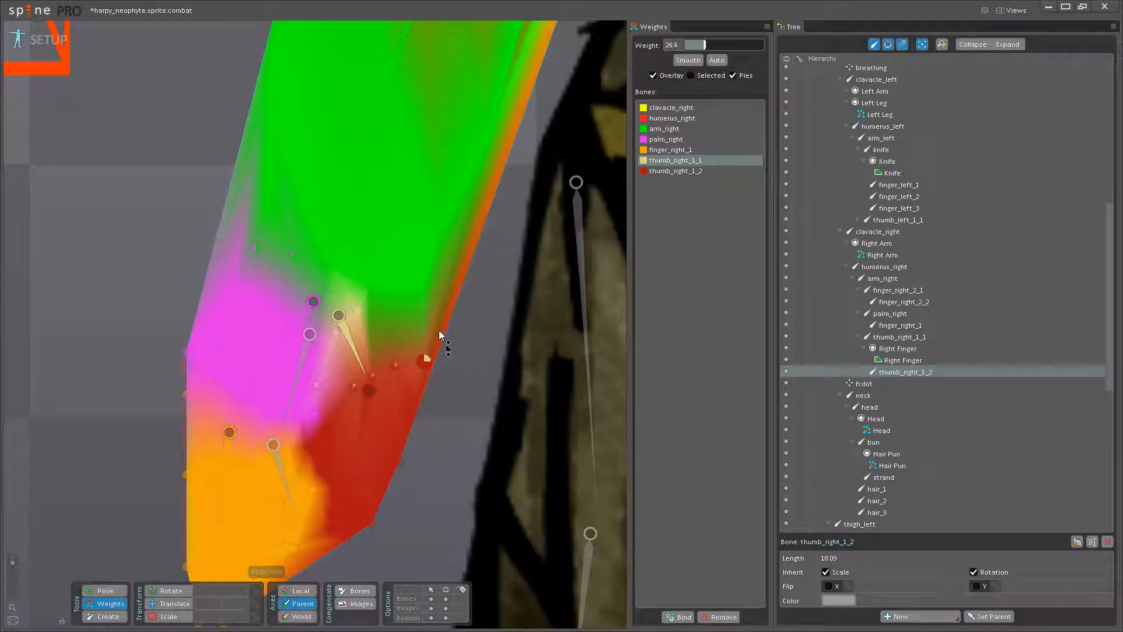
left_click_drag(440, 330, 440, 326)
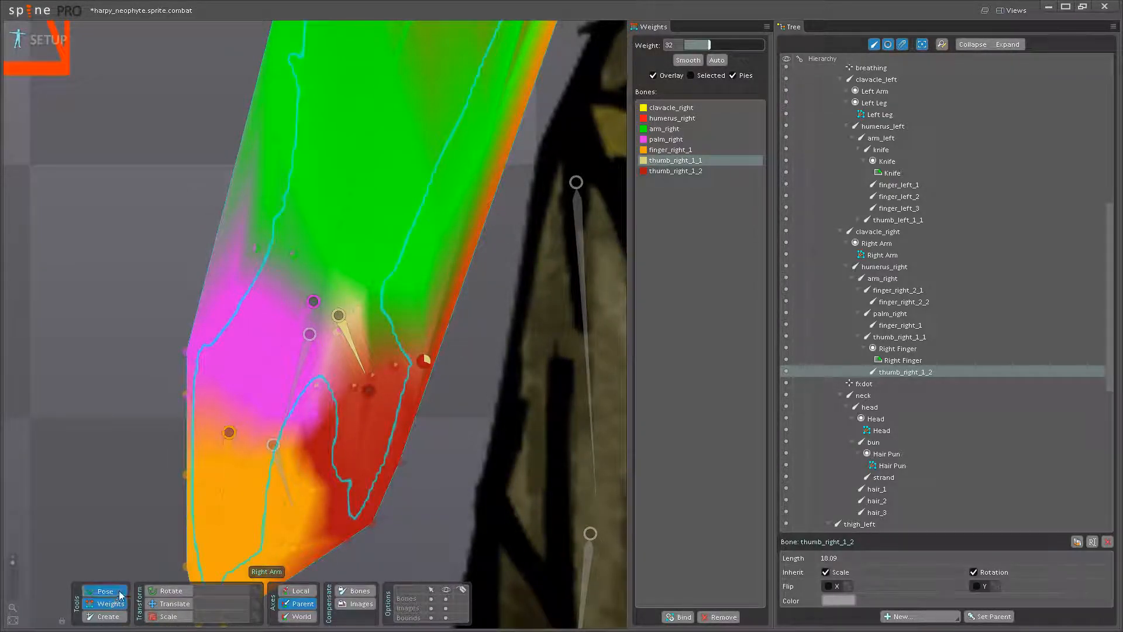
- Rotate thumb_right_1_2 to check the thumb's bend and save the project
left_click(112, 592)
mouse_move(353, 439)
left_mouse_down()
mouse_move(323, 433)
mouse_move(350, 430)
left_mouse_up()
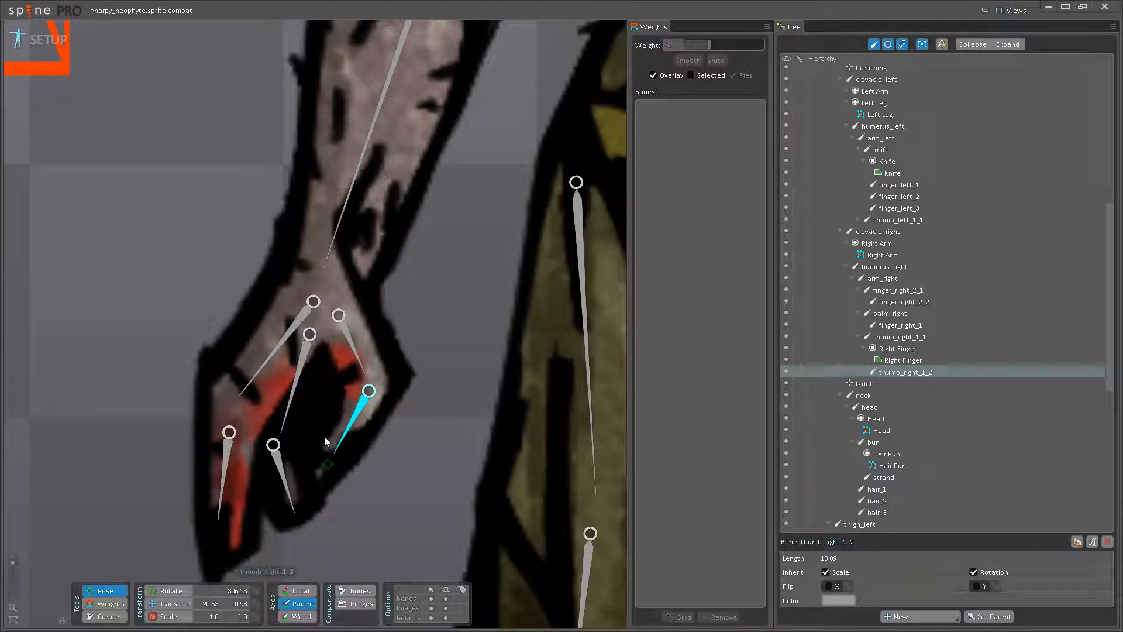
scroll(329, 461, "down", 5)
key("ctrl+s")
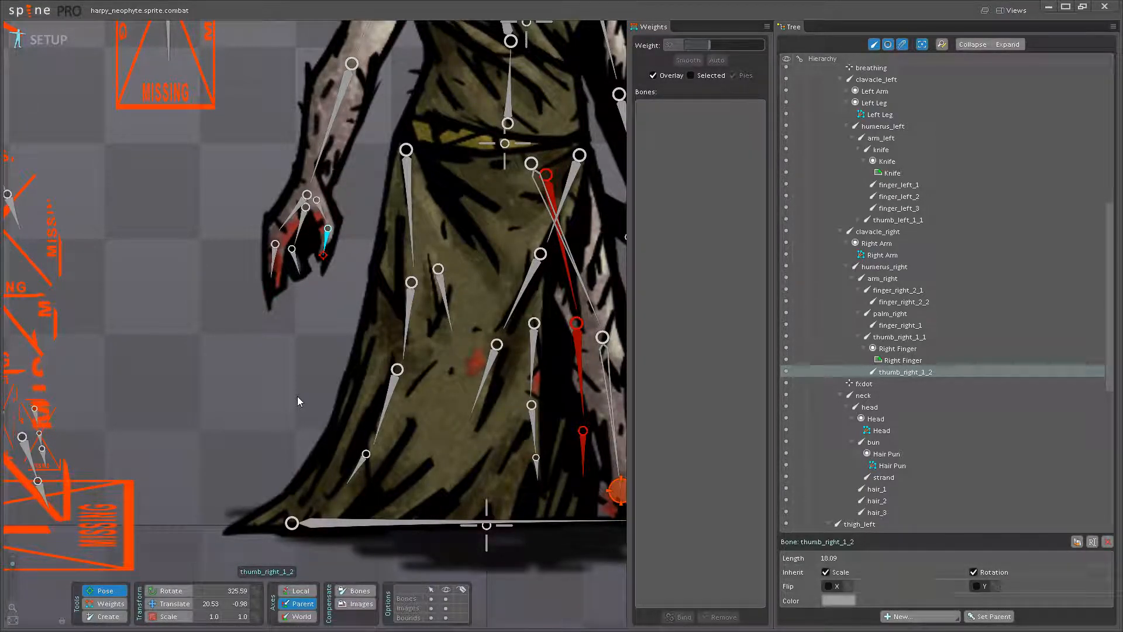
- Move the Right Finger slot under the finger_right_2_1 bone in the hierarchy
scroll(299, 384, "down", 4)
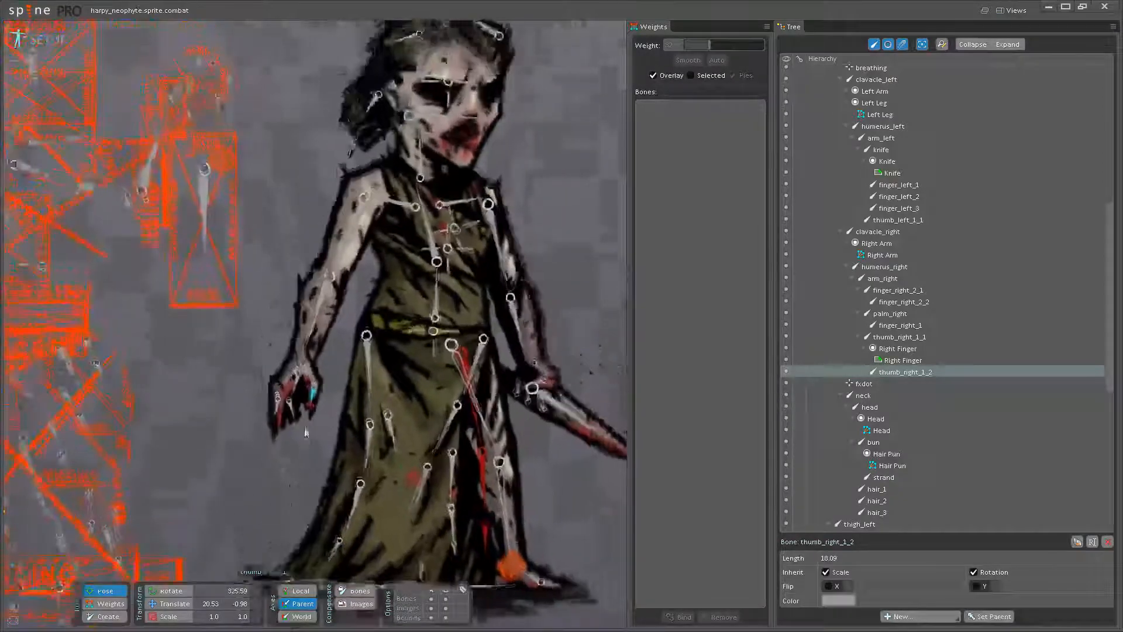
scroll(305, 422, "up", 3)
left_click(292, 387)
scroll(310, 412, "up", 1)
left_click_drag(314, 424, 421, 402)
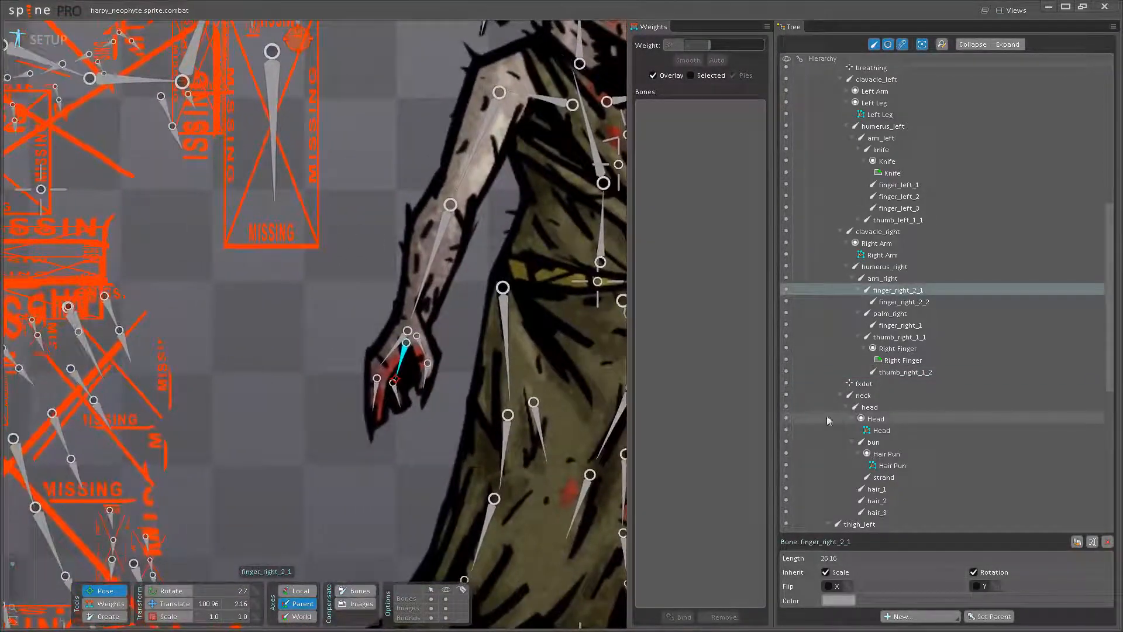
scroll(438, 348, "up", 4)
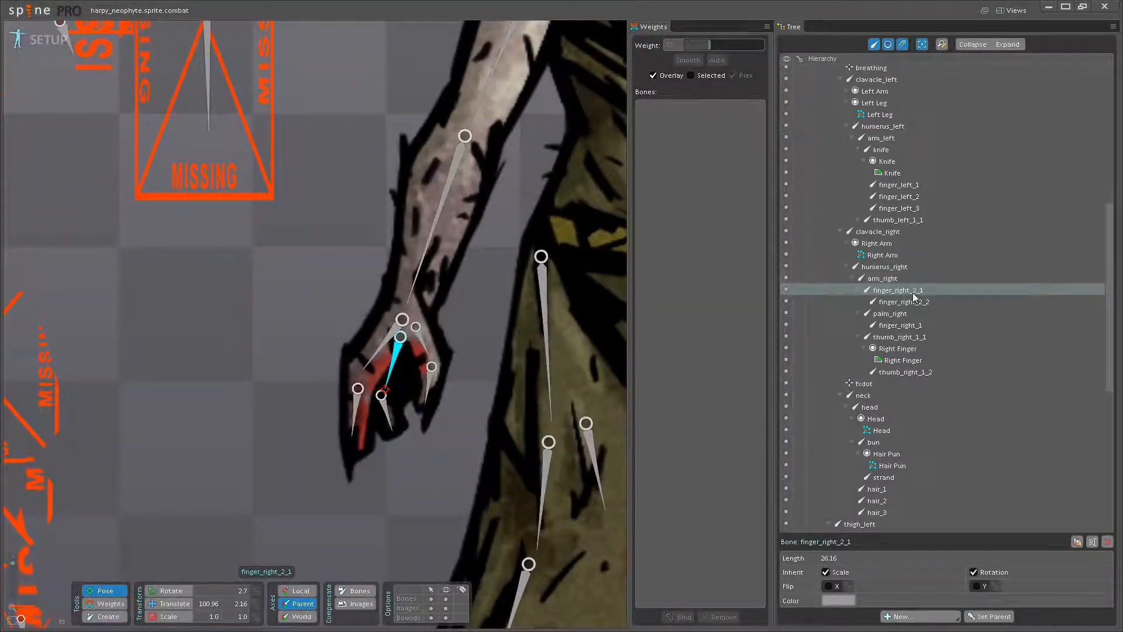
left_click_drag(898, 348, 905, 296)
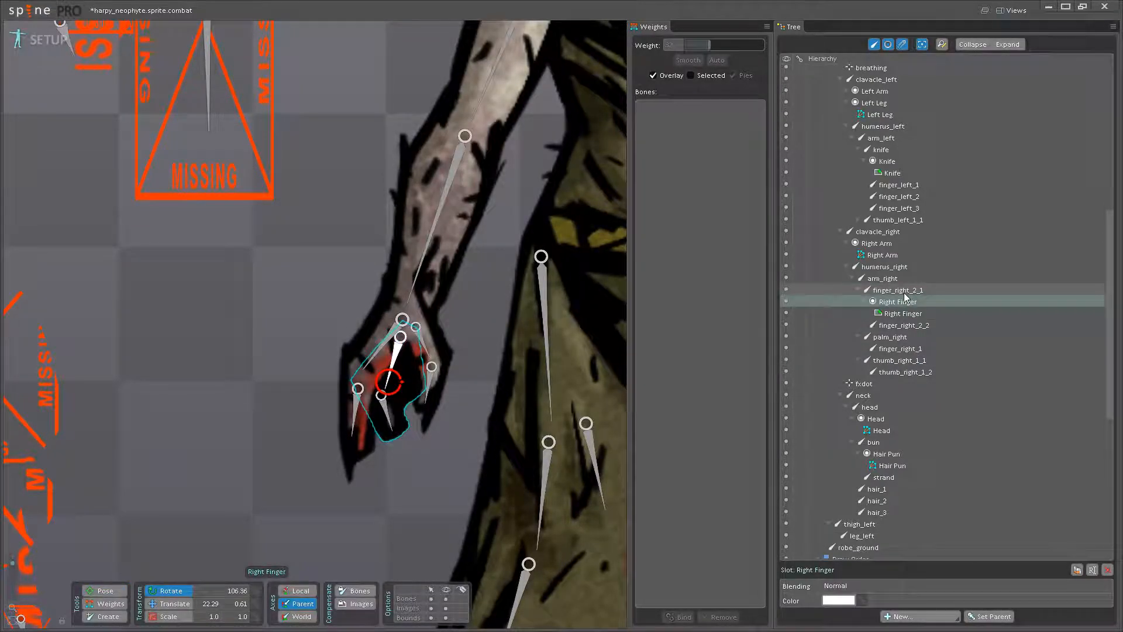
left_click(904, 291)
- Check the right hand's finger and thumb bones, and convert the Right Finger attachment to a mesh opened for editing
scroll(360, 354, "up", 2)
left_click(385, 357)
left_click(904, 326)
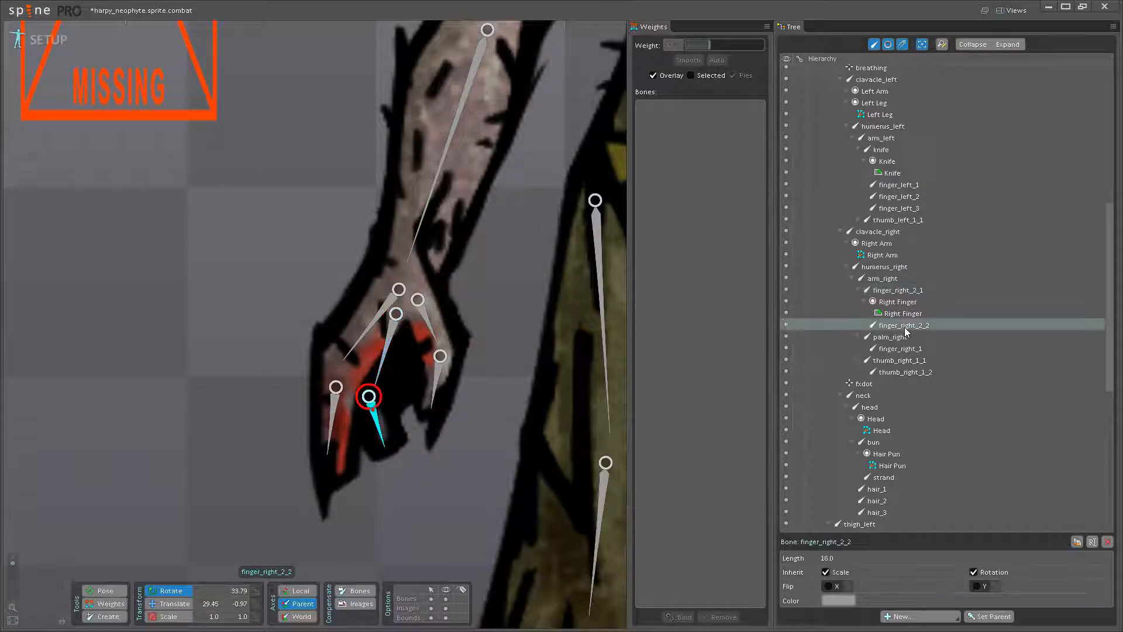
left_click(900, 361)
left_click(903, 372)
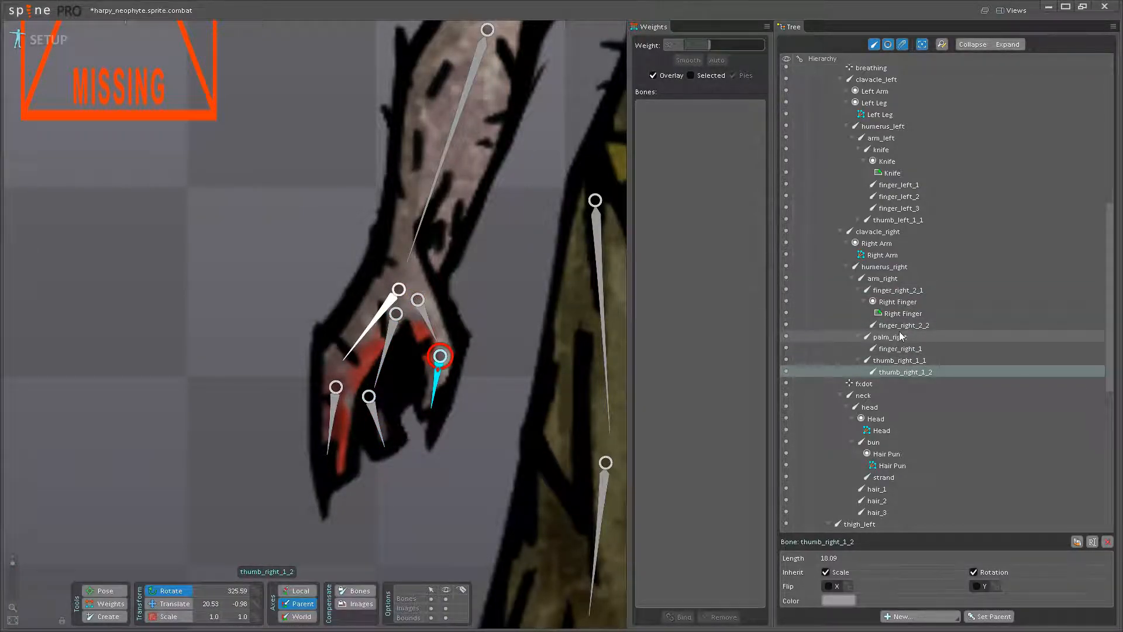
left_click(901, 313)
left_click(899, 302)
left_click(904, 314)
left_click_drag(508, 532, 558, 489)
left_click(906, 602)
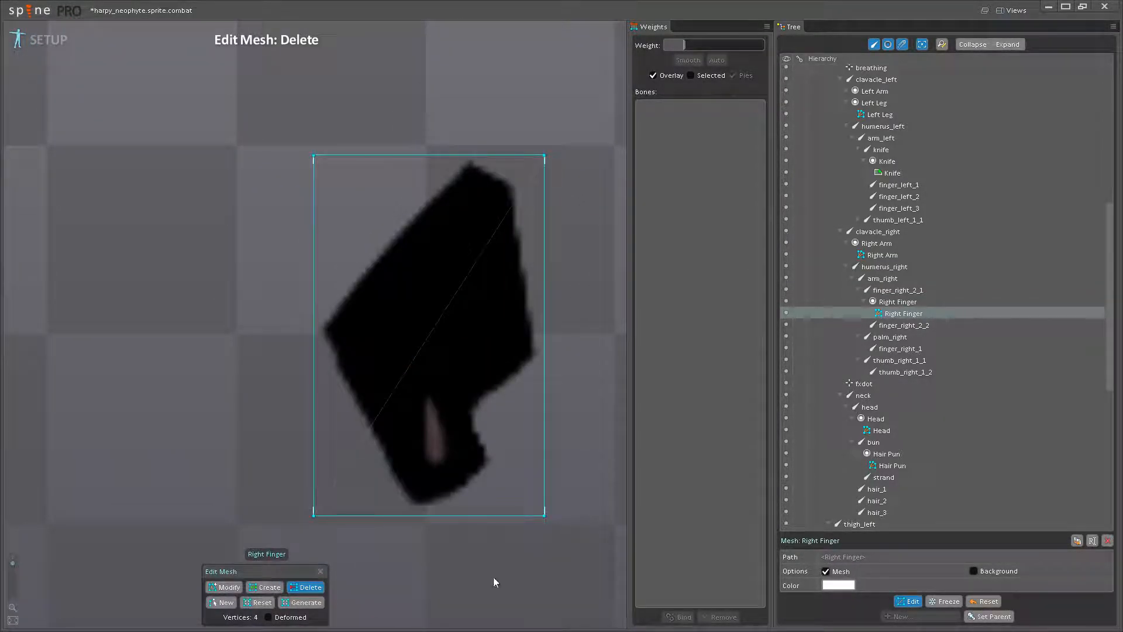
- Add mesh vertices around the Right Finger's lower tip, along its right side and into the notch
left_click(264, 586)
scroll(414, 502, "up", 4)
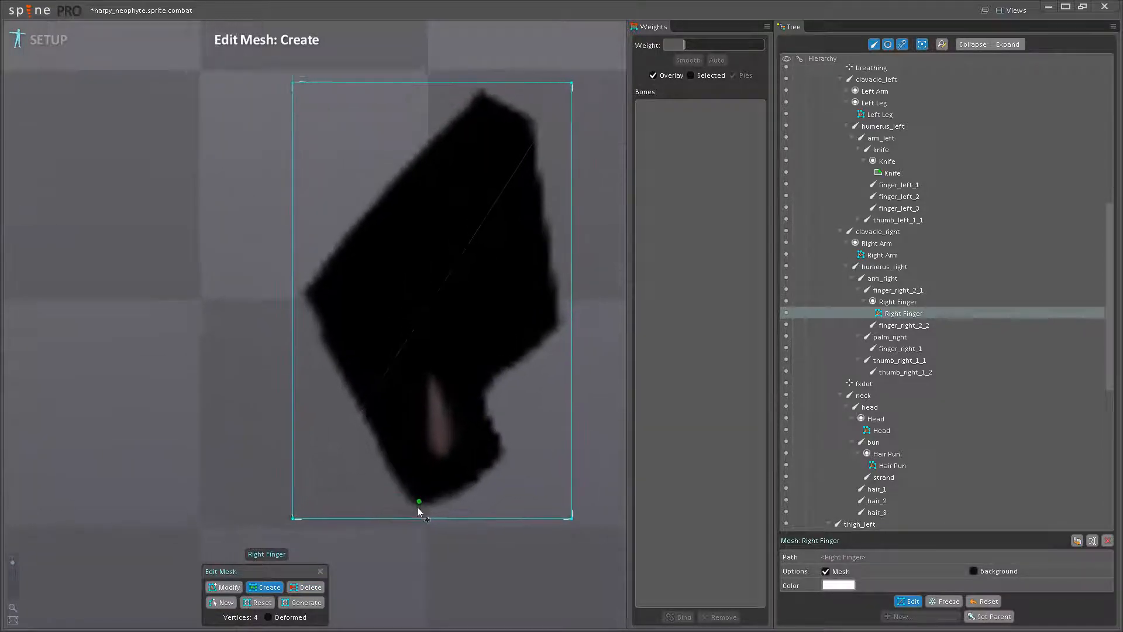
left_click(453, 519)
left_click(535, 471)
left_click_drag(595, 310, 496, 389)
left_click(484, 391)
left_click(529, 345)
left_click(530, 345)
scroll(474, 331, "down", 4)
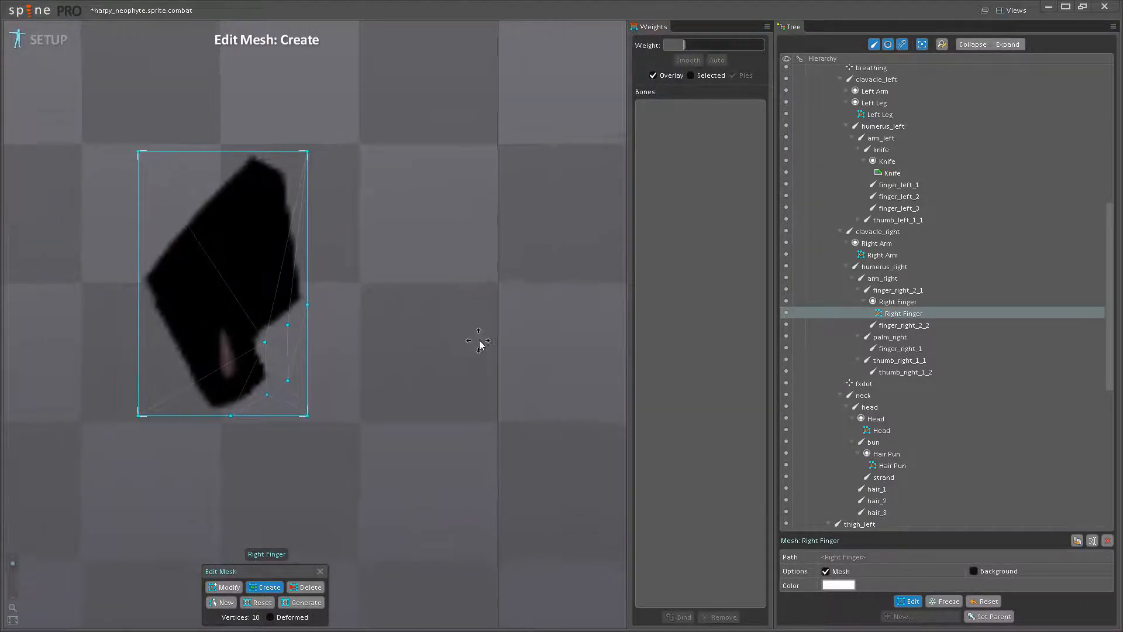
- Add vertices around the Right Finger's upper and left outline, plus interior vertices across the knuckle
left_click(515, 325)
left_click(479, 311)
left_click(444, 310)
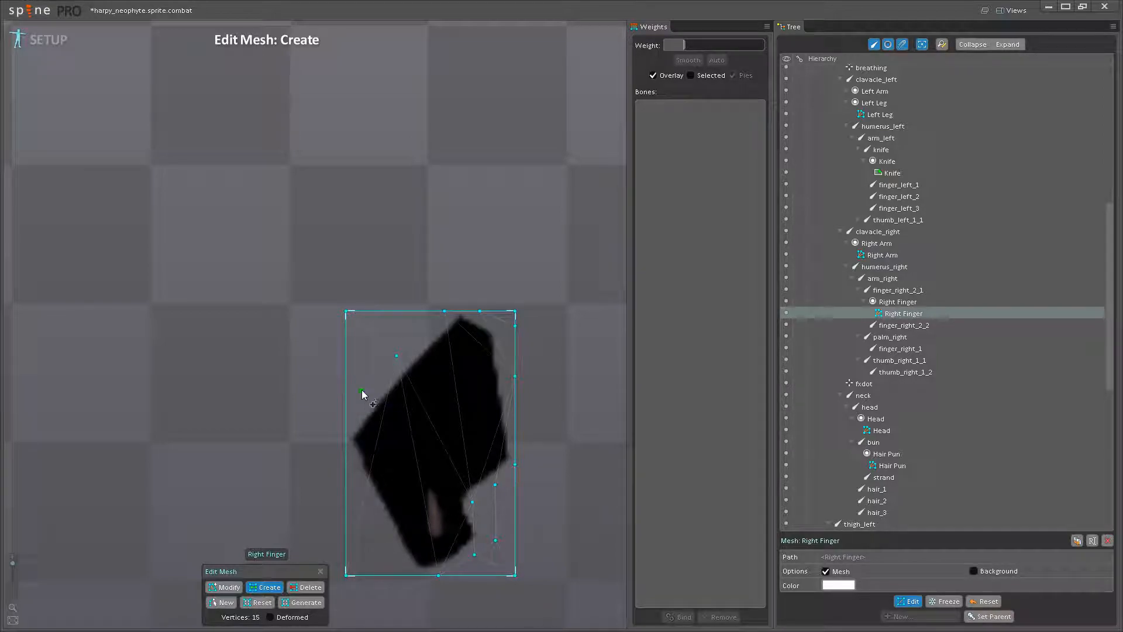
left_click(345, 415)
left_click(346, 449)
left_click(367, 504)
left_click(388, 551)
left_click(413, 447)
- Delete the surplus corner vertices so the mesh hugs the Right Finger image, and finish the mesh edit
left_click(310, 587)
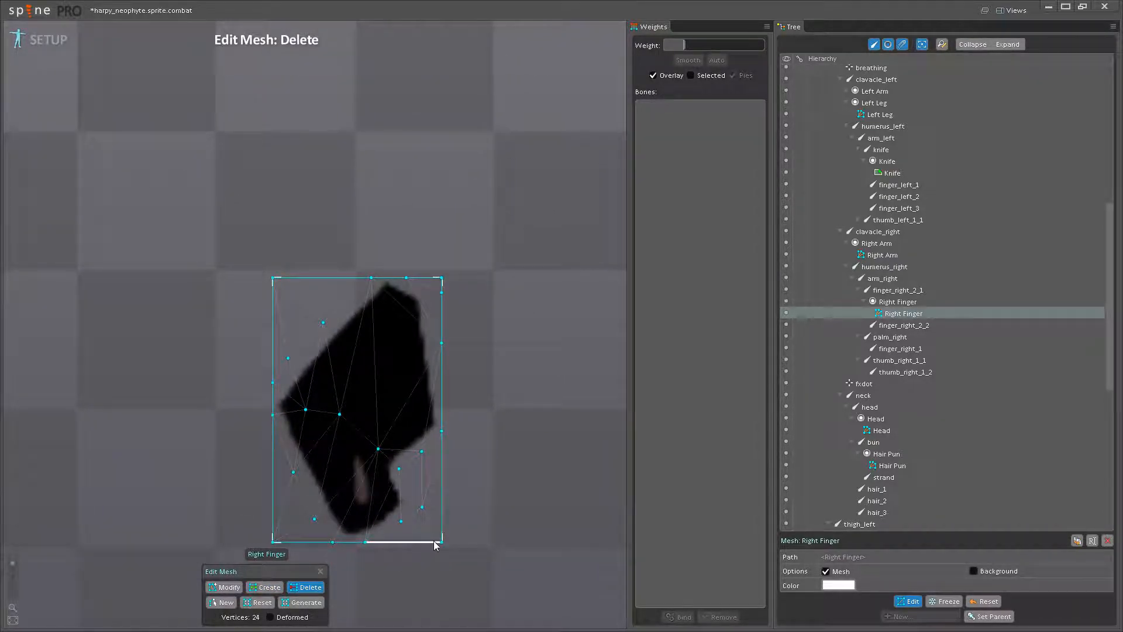
left_click(438, 541)
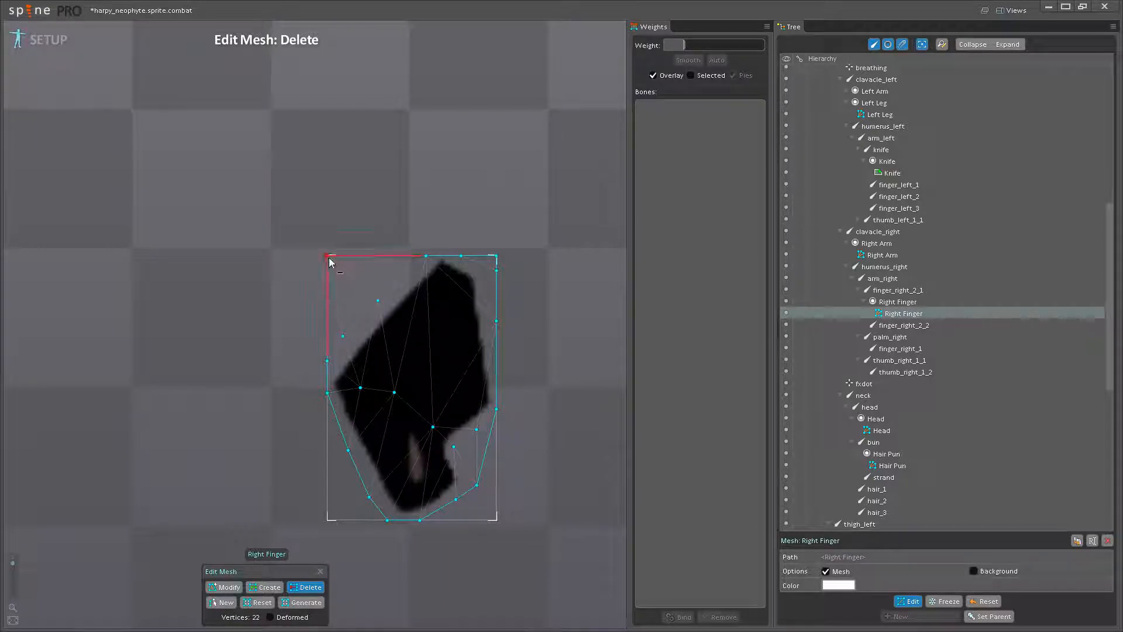
left_click(910, 601)
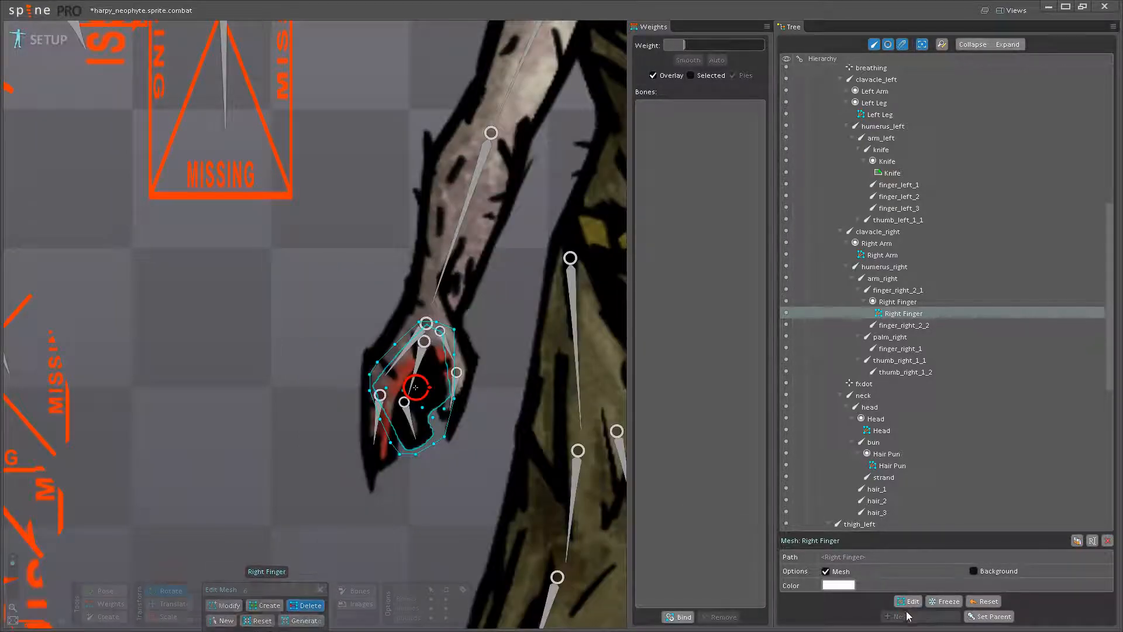
- Bind the Right Finger mesh to finger_right_2_1 and finger_right_2_2 with automatic weights and return to posing
left_click(677, 618)
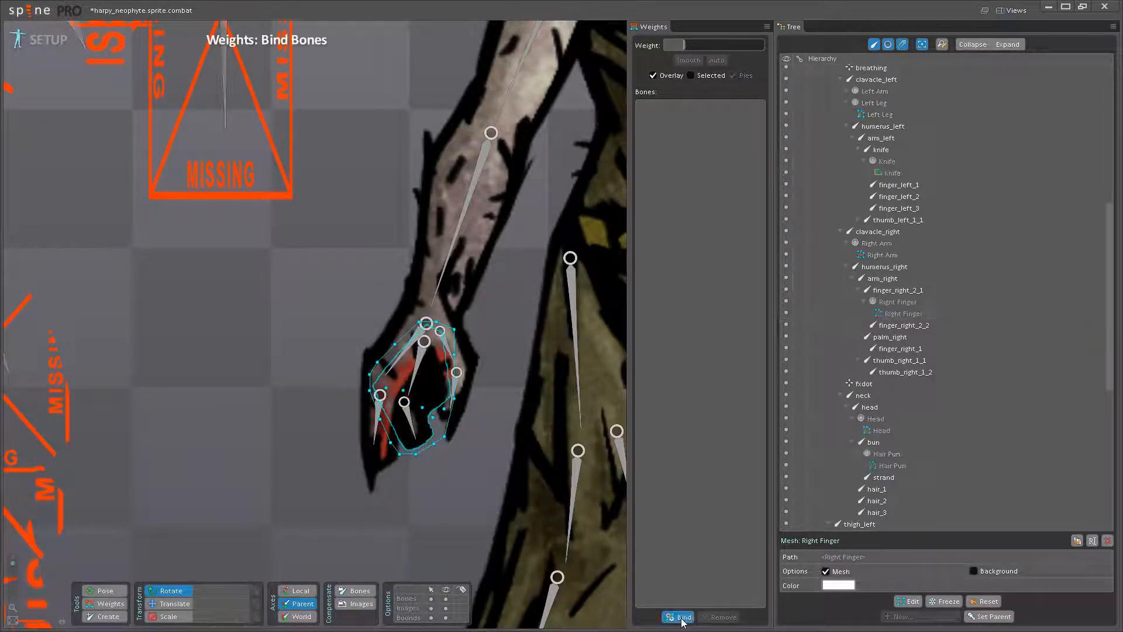
scroll(415, 365, "up", 5)
left_click(390, 368)
left_click(375, 410)
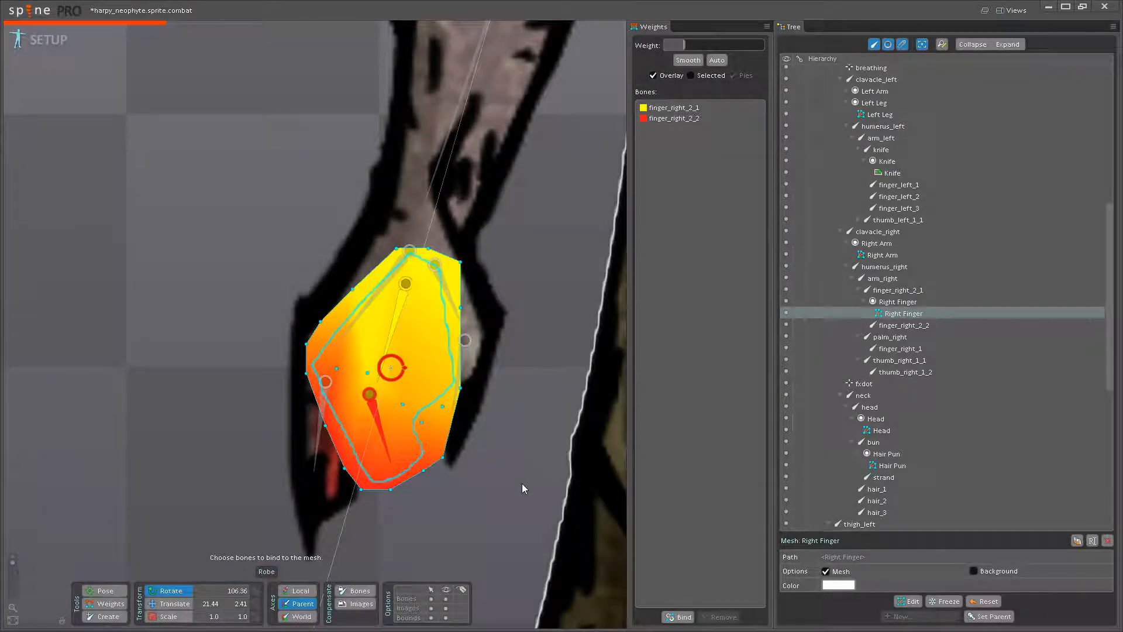
left_click_drag(502, 474, 492, 449)
left_click(106, 591)
key("space")
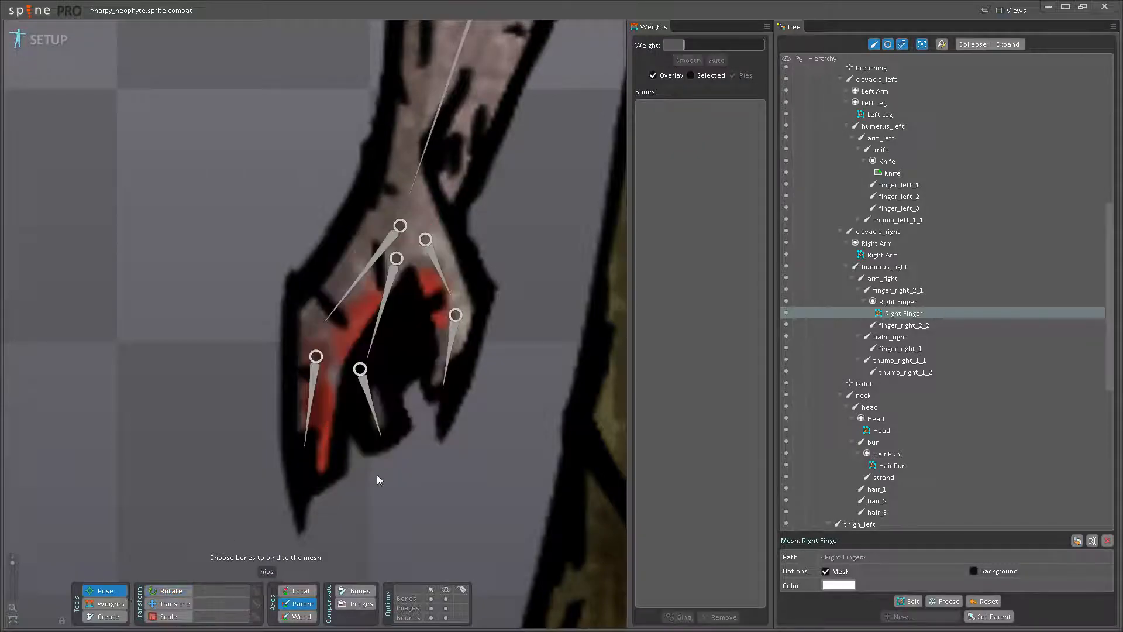
- Test-pose the finger_right_2_2 bone and undo the movement
left_click(375, 421)
left_click_drag(374, 422, 381, 474)
key("ctrl+z")
- Raise finger_right_2_2's weight on the Right Finger mesh to 100 at the lower-right corner and 76.50 at the notch vertex
left_click(123, 615)
left_click(111, 603)
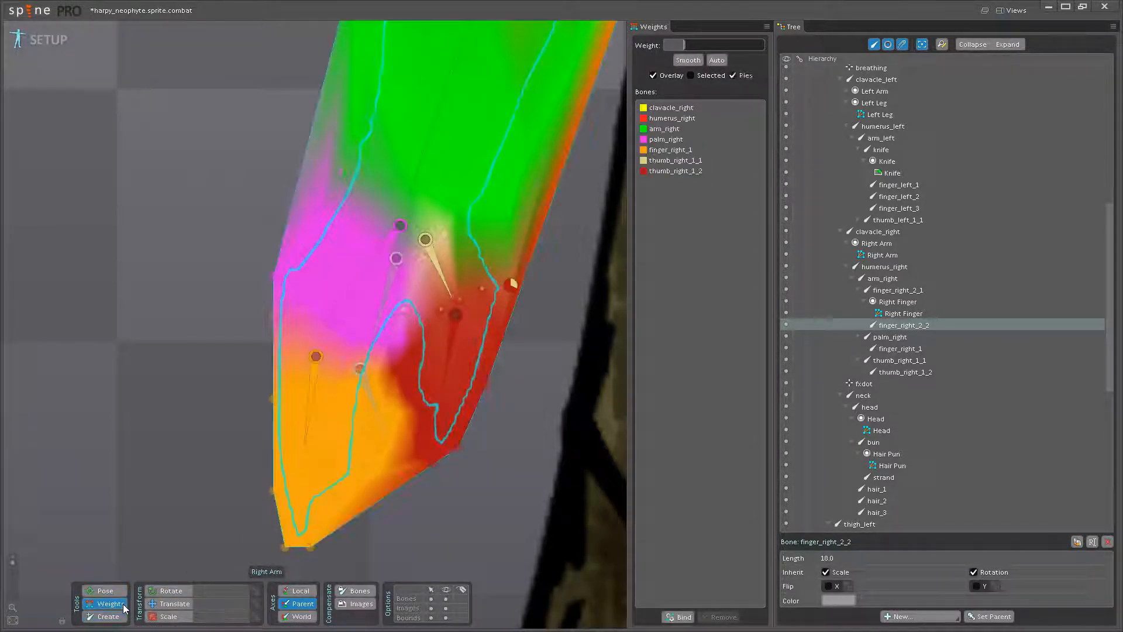
scroll(369, 409, "up", 2)
left_click(375, 397)
left_click(374, 397)
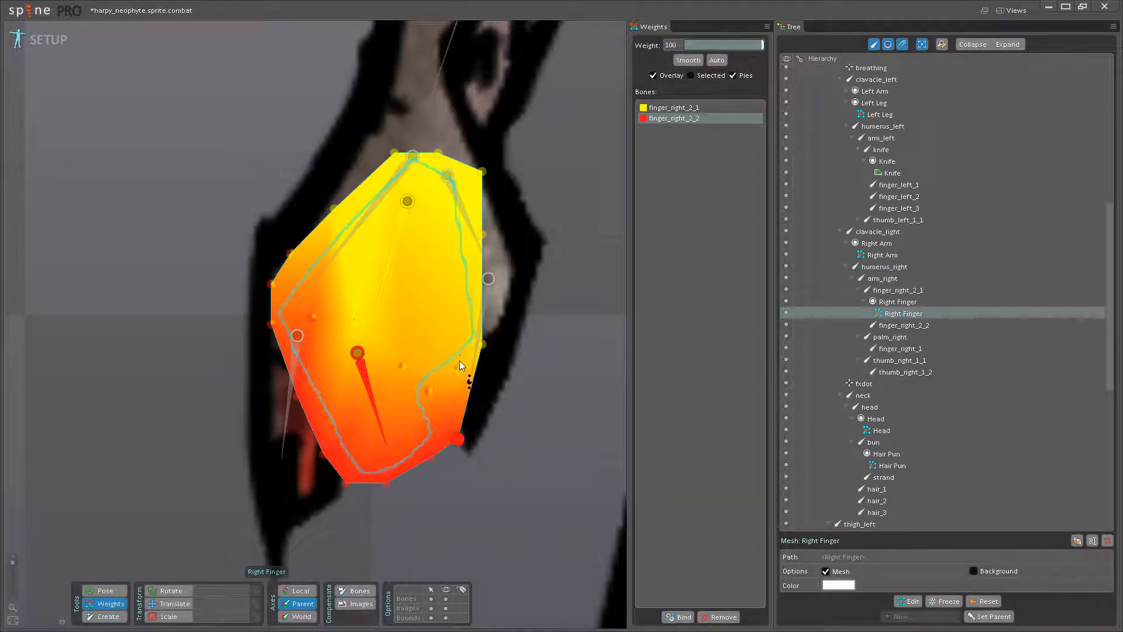
mouse_move(430, 392)
left_mouse_down()
mouse_move(436, 359)
mouse_move(440, 404)
left_mouse_up()
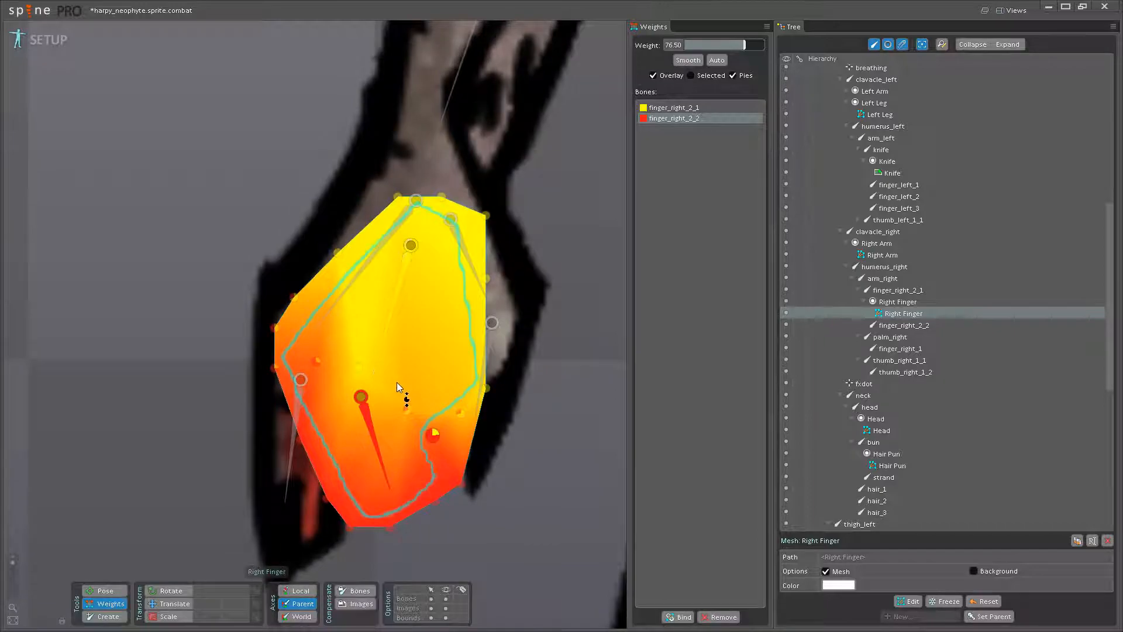
- Return to posing, test the finger's movement and save the project
left_click(111, 592)
left_click_drag(372, 446, 415, 486)
scroll(415, 468, "down", 7)
key("ctrl+s")
- Examine the character's left arm around the humerus_left bone and review the skeleton's draw order
left_click_drag(573, 298, 382, 396)
left_click_drag(481, 310, 462, 450)
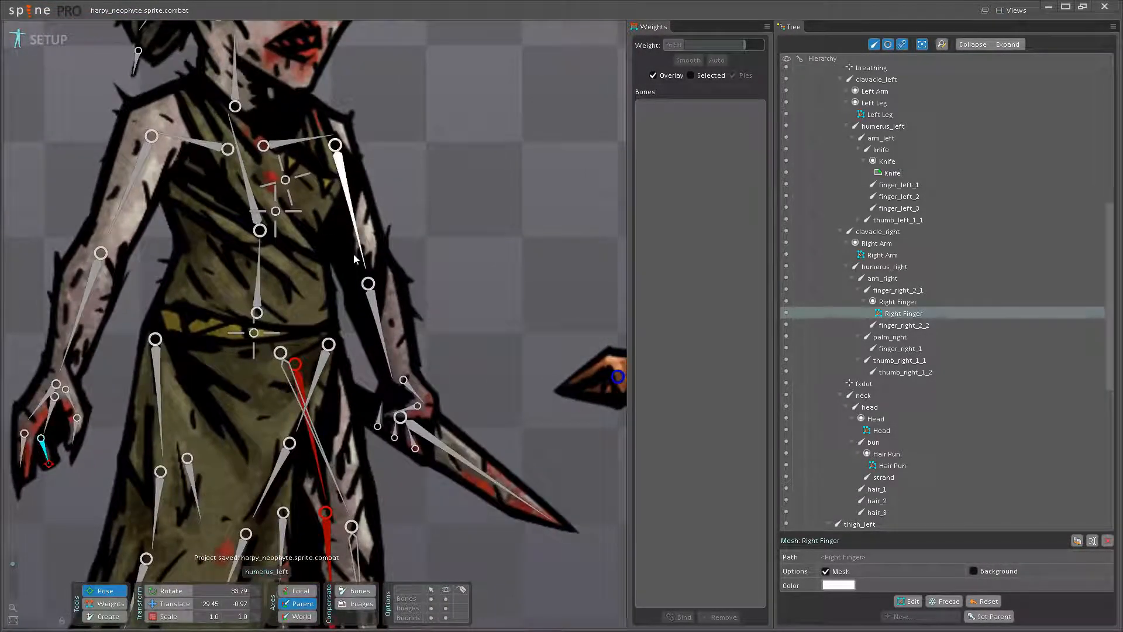
left_click(356, 252)
scroll(389, 251, "down", 3)
left_click_drag(430, 334, 481, 293)
scroll(469, 392, "down", 2)
mouse_move(436, 231)
left_mouse_down()
mouse_move(454, 280)
mouse_move(529, 303)
mouse_move(546, 294)
left_mouse_up()
mouse_move(549, 335)
left_mouse_down()
mouse_move(536, 292)
mouse_move(543, 315)
mouse_move(498, 341)
left_mouse_up()
scroll(903, 374, "up", 10)
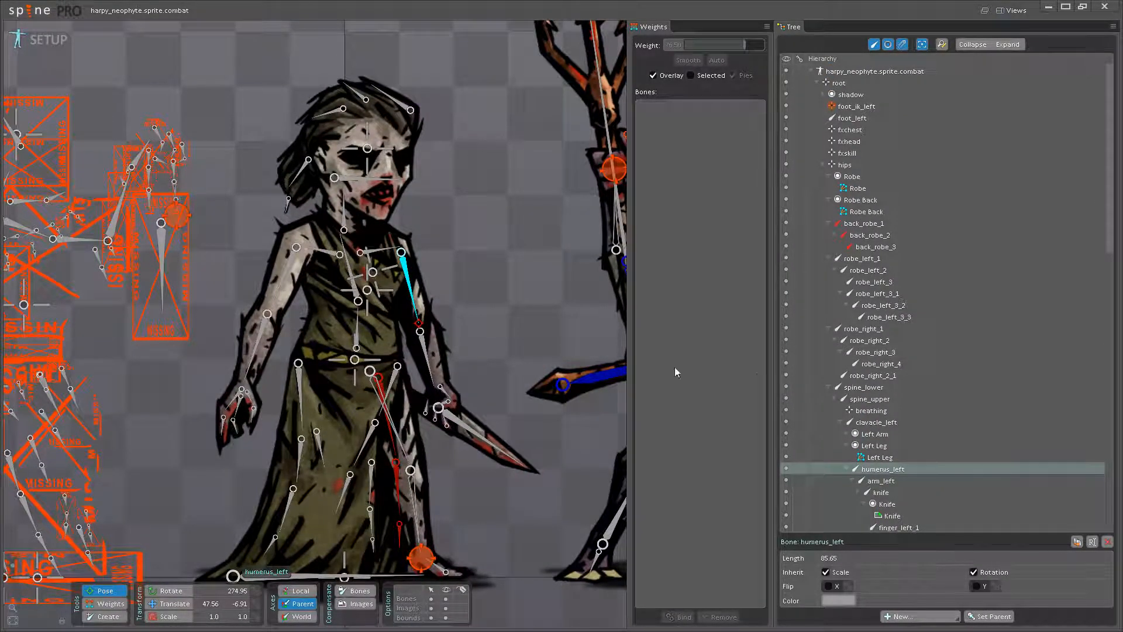
left_click_drag(542, 336, 517, 298)
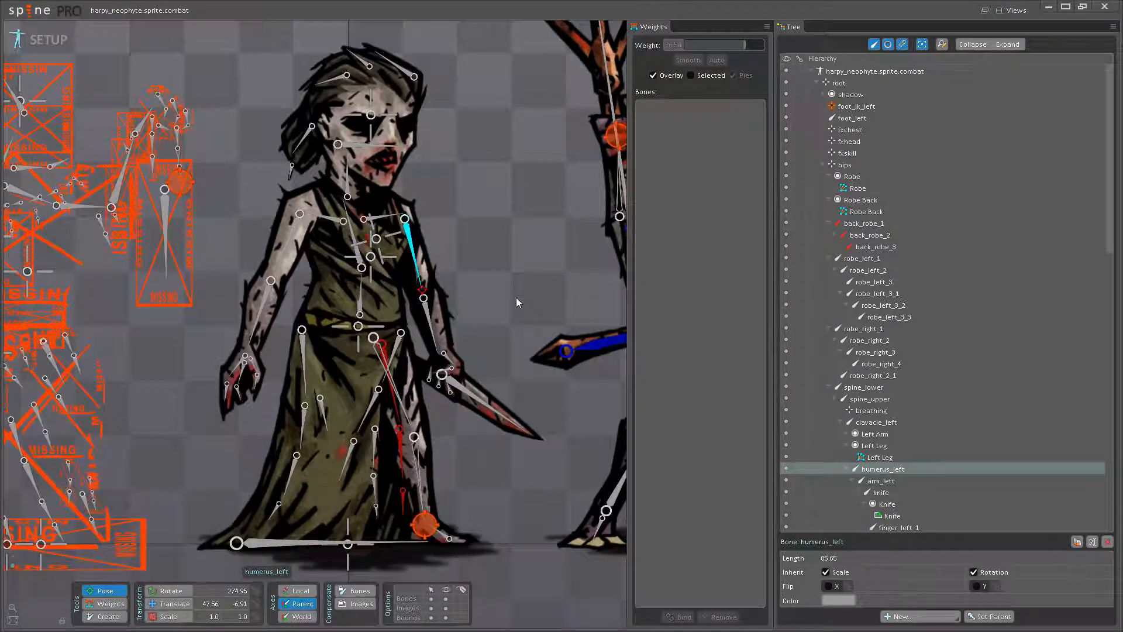
scroll(854, 346, "down", 15)
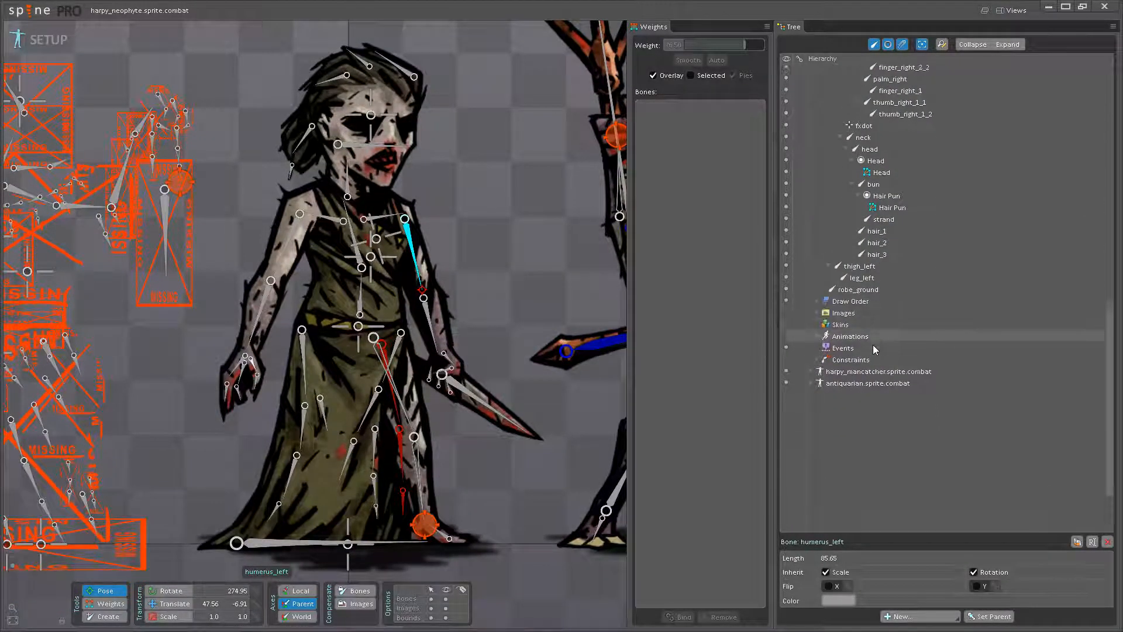
left_click(816, 272)
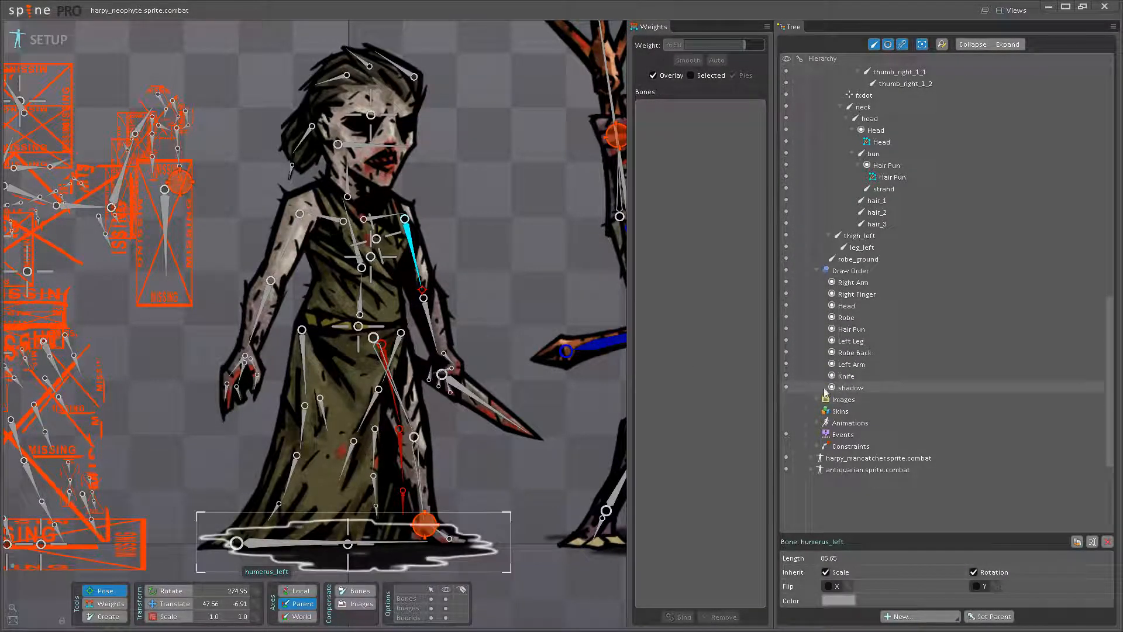
left_click(818, 271)
scroll(874, 372, "up", 10)
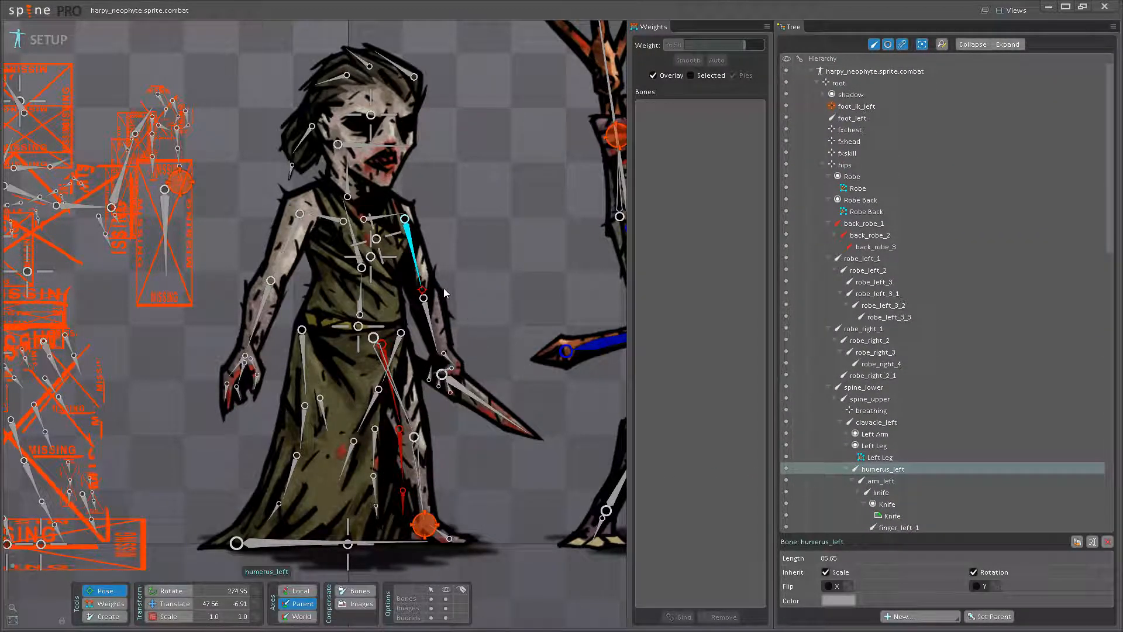
- Convert the Left Arm image to a mesh and open it for editing in Create mode
left_click(849, 434)
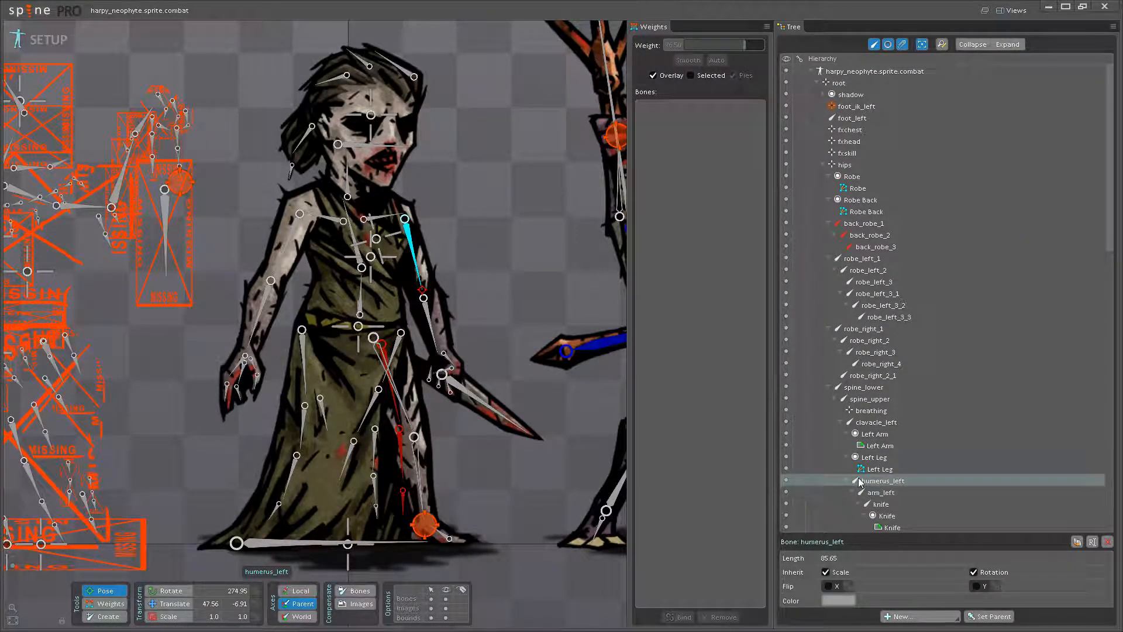
scroll(845, 484, "down", 3)
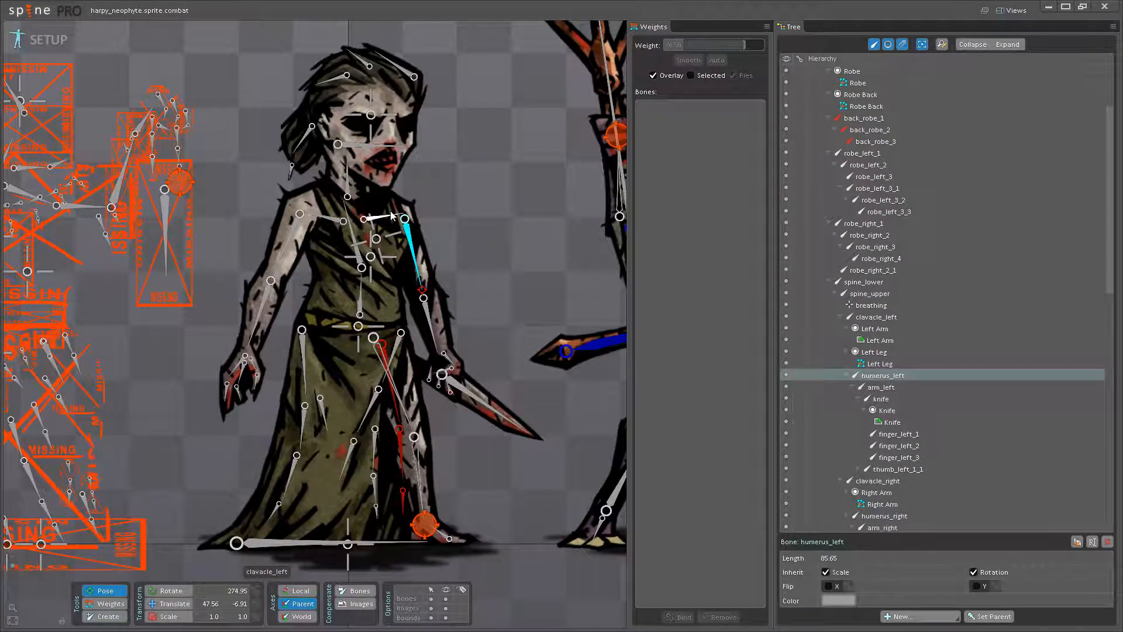
left_click(412, 283)
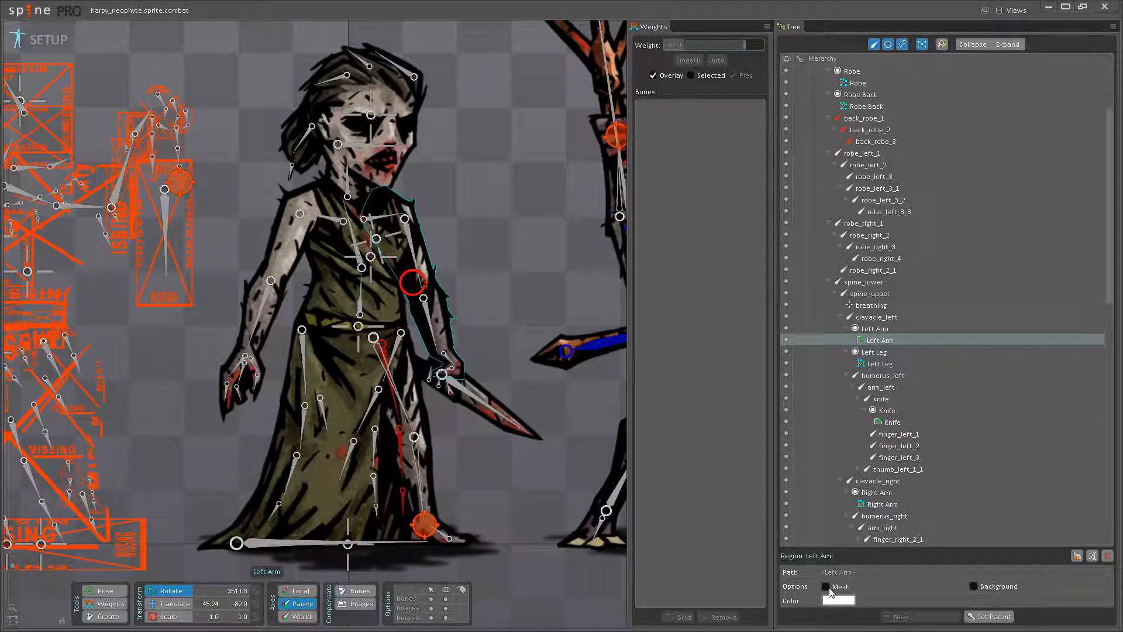
left_click(825, 587)
left_click(908, 601)
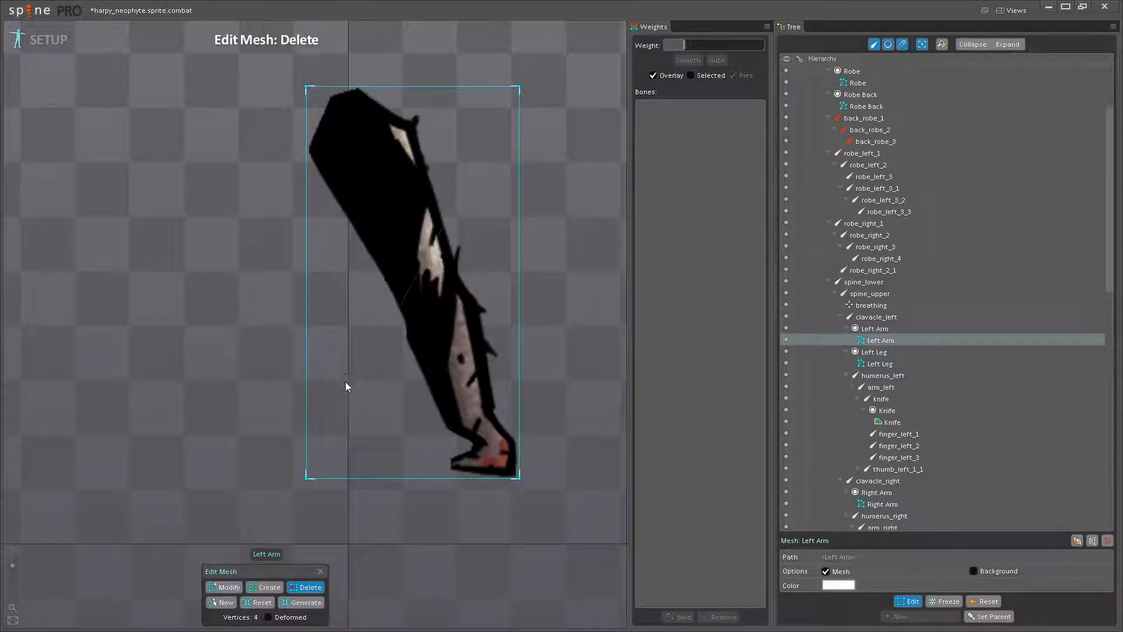
left_click_drag(351, 391, 387, 414)
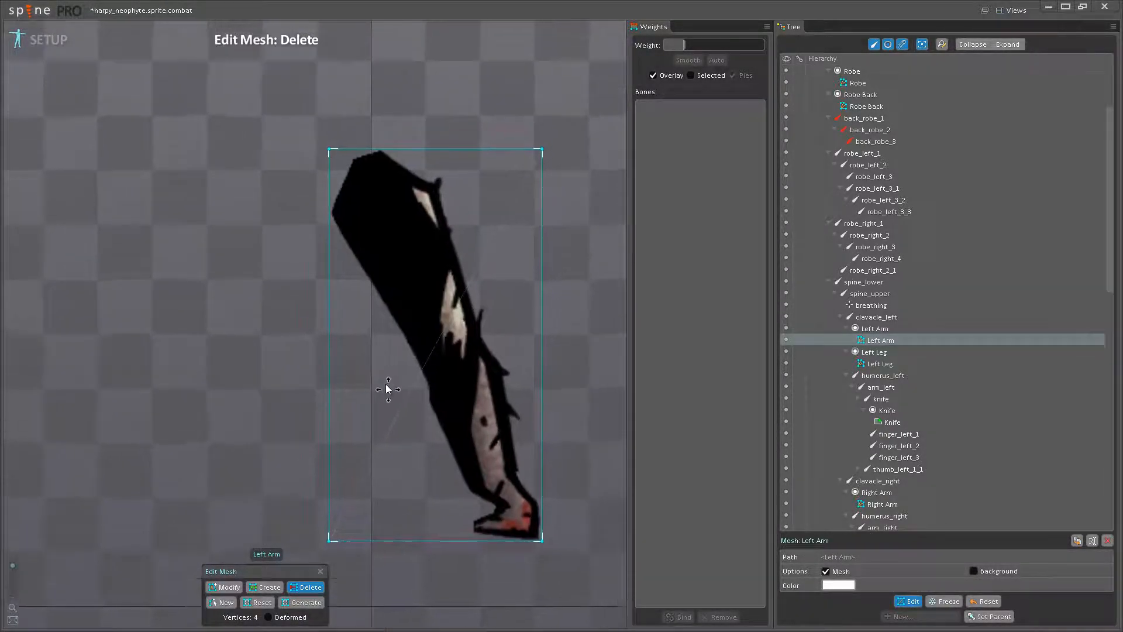
left_click(265, 591)
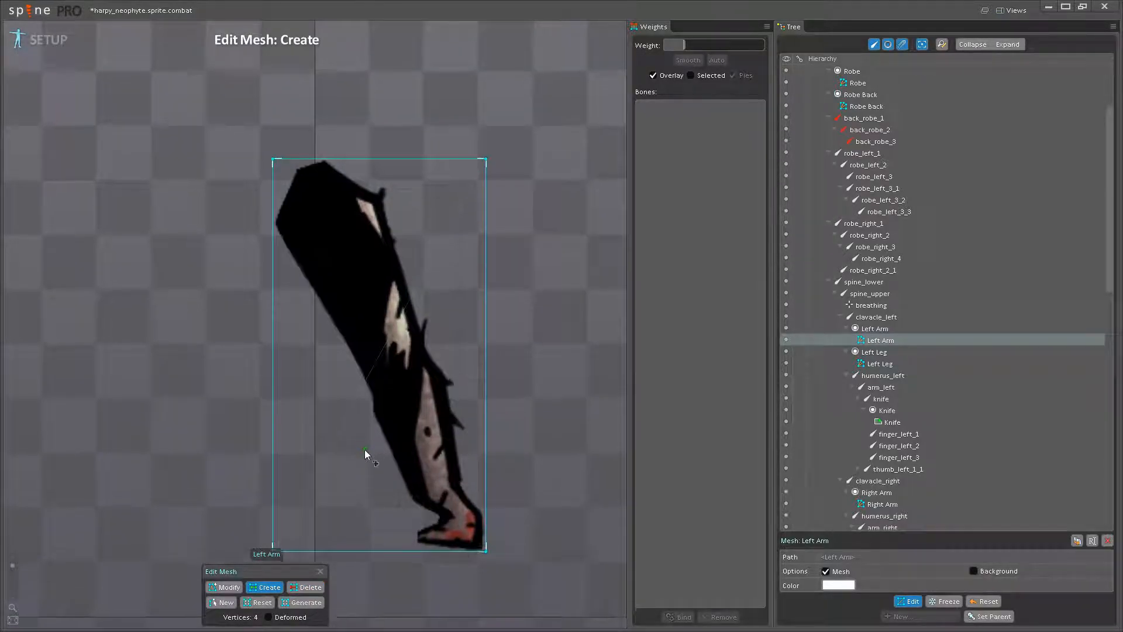
- Add mesh vertices around the Left Arm's upper end and the small spike at its shoulder
scroll(307, 351, "up", 6)
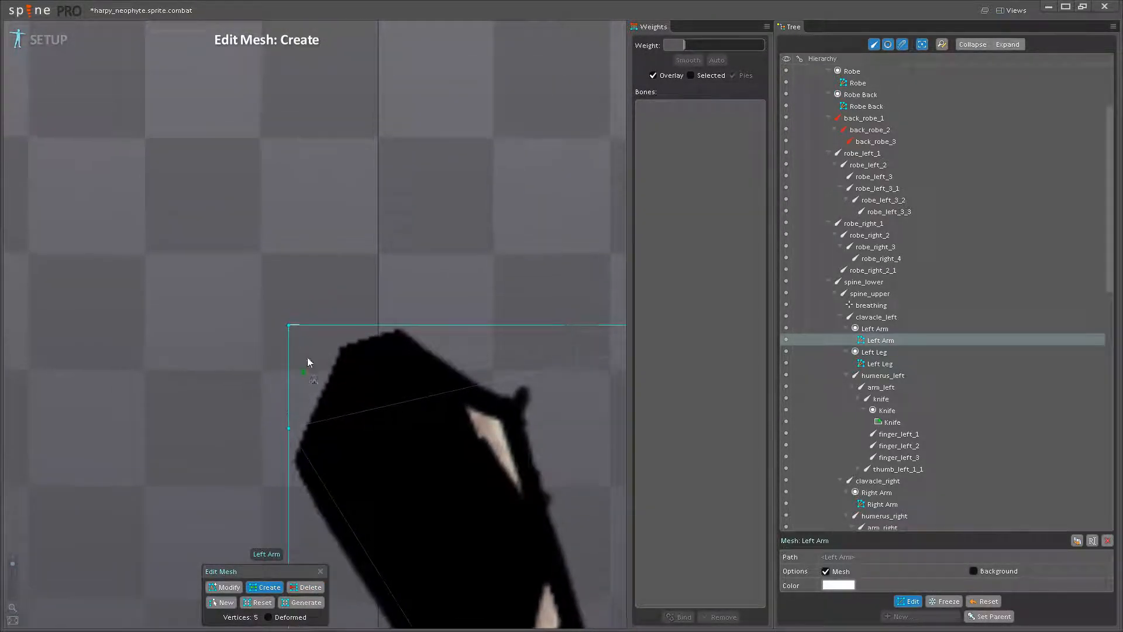
left_click(324, 334)
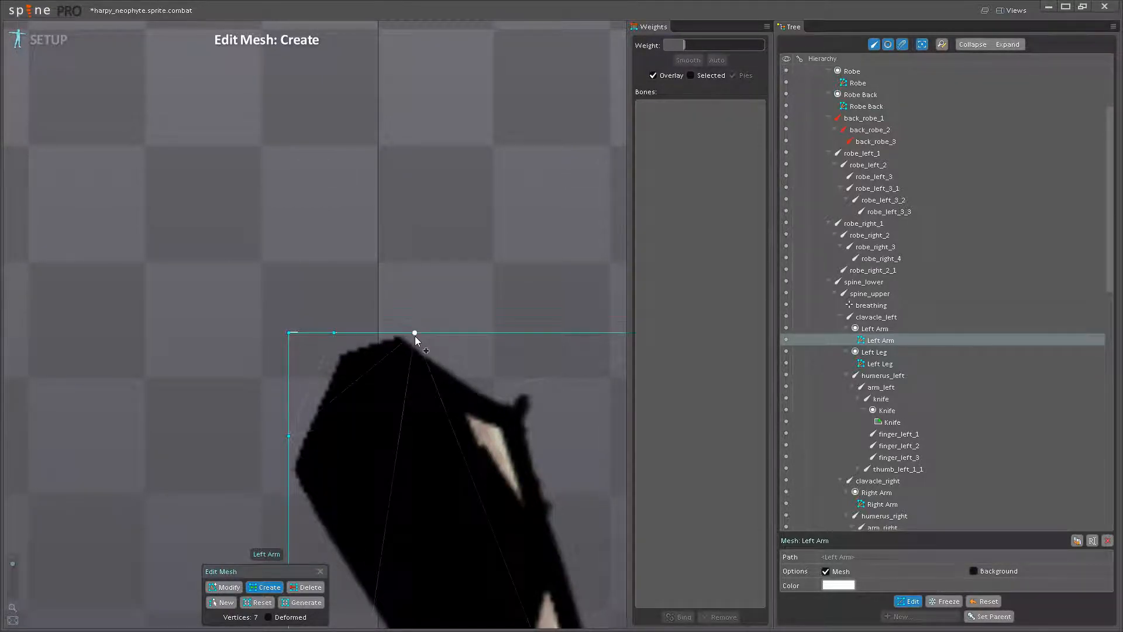
left_click(415, 341)
left_click(426, 347)
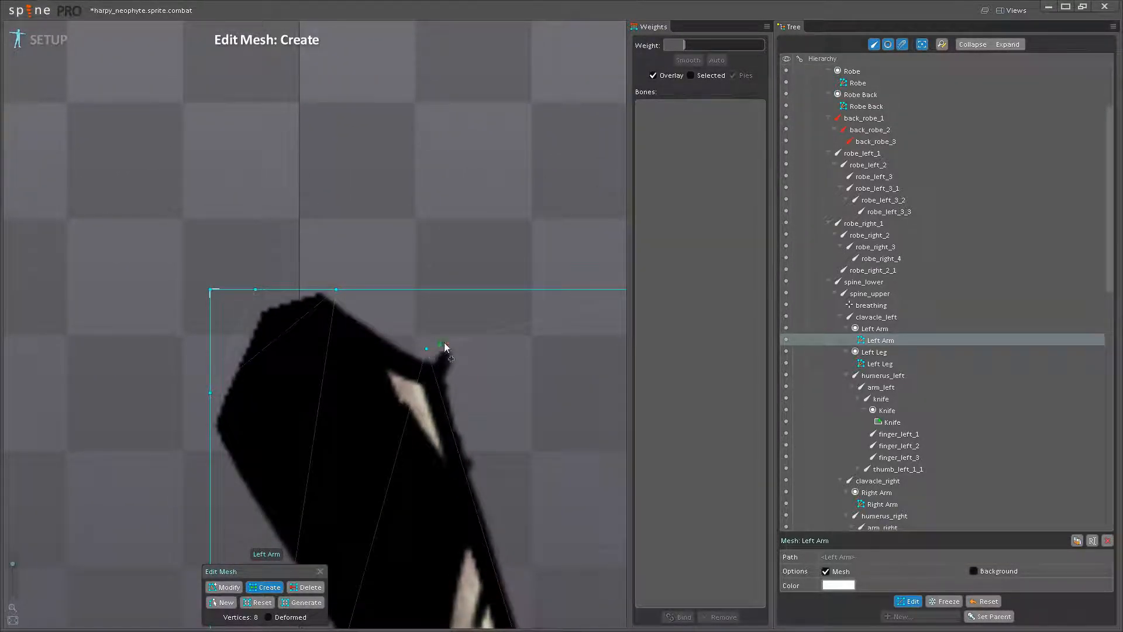
left_click(450, 336)
scroll(449, 338, "down", 2)
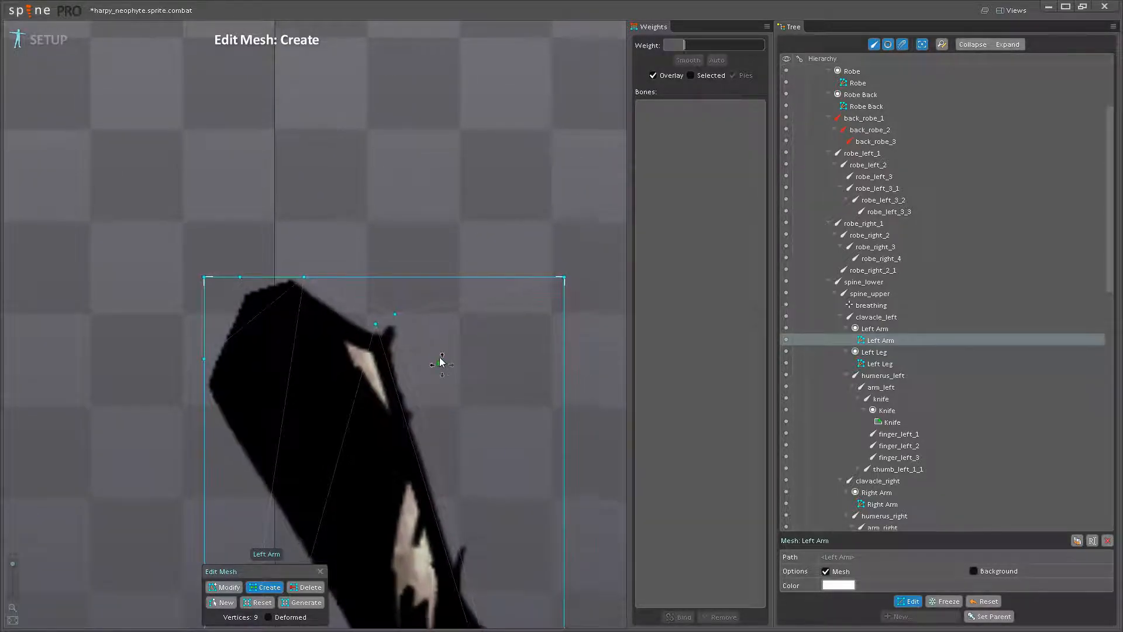
left_click_drag(441, 361, 438, 324)
left_click(410, 303)
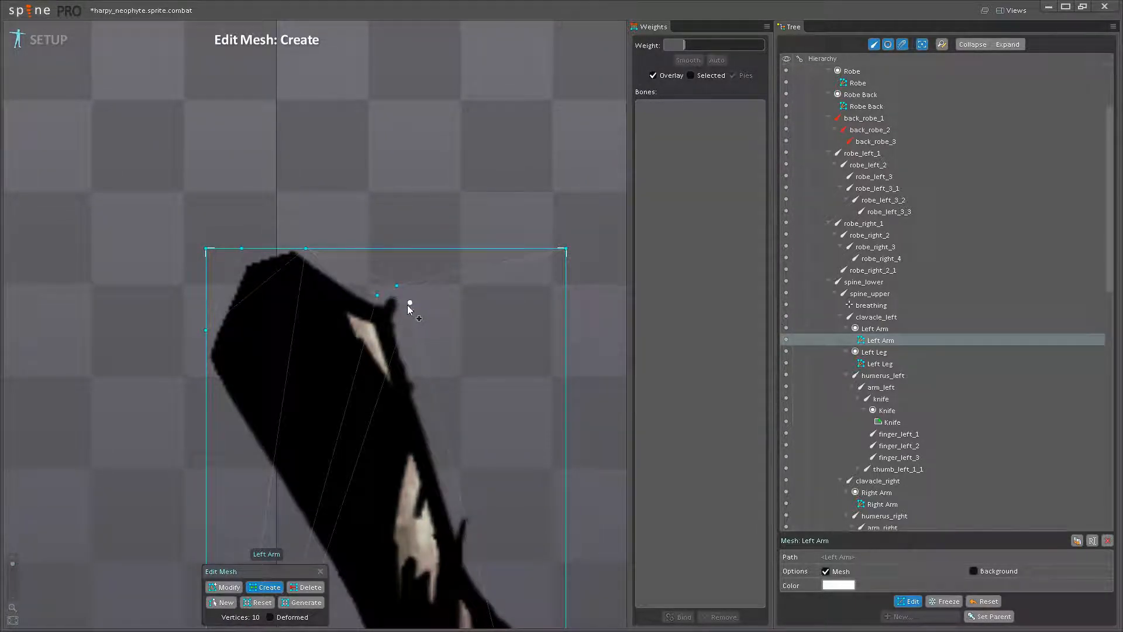
left_click_drag(405, 316, 402, 297)
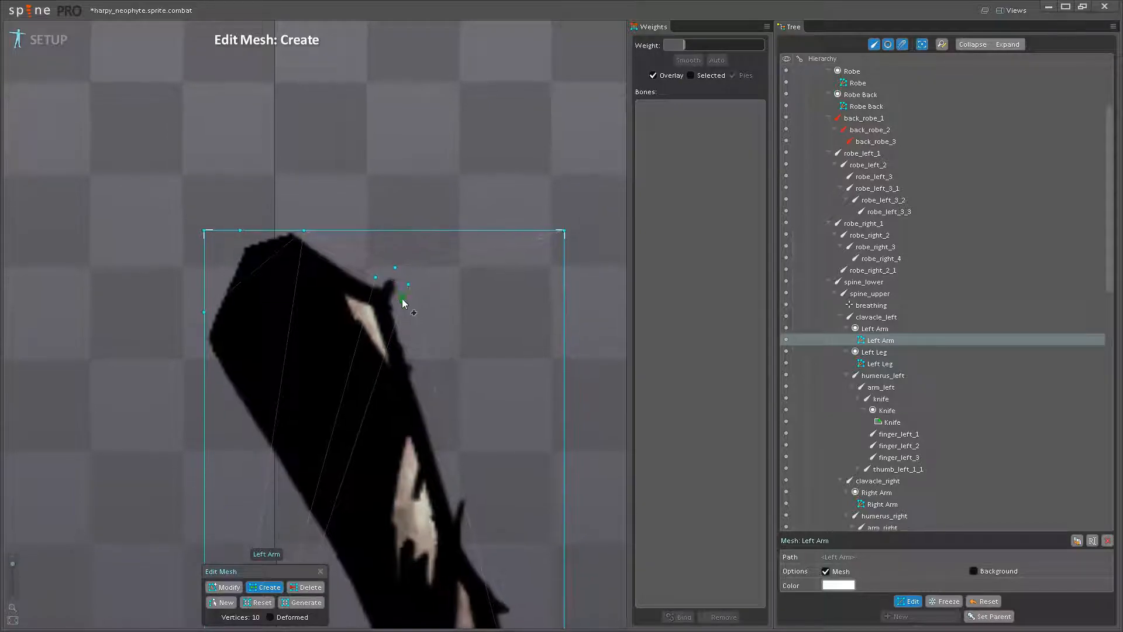
- Add outline vertices down the Left Arm's right side, following the elbow and upper forearm spikes
scroll(403, 297, "up", 3)
left_click(403, 359)
left_click(439, 459)
left_click_drag(438, 459, 372, 295)
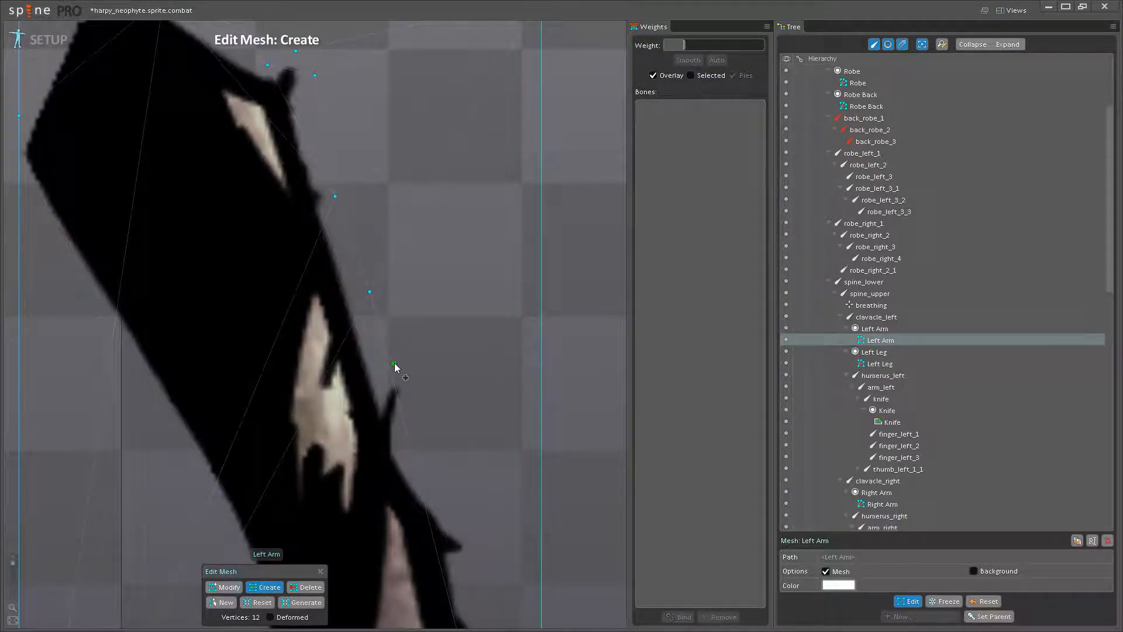
left_click_drag(406, 420, 411, 394)
left_click_drag(407, 443, 402, 449)
left_click_drag(402, 445, 361, 299)
left_click(404, 350)
left_click_drag(404, 350, 384, 258)
left_click(399, 308)
mouse_move(400, 309)
left_mouse_down()
mouse_move(419, 302)
mouse_move(400, 331)
left_mouse_up()
left_click(403, 368)
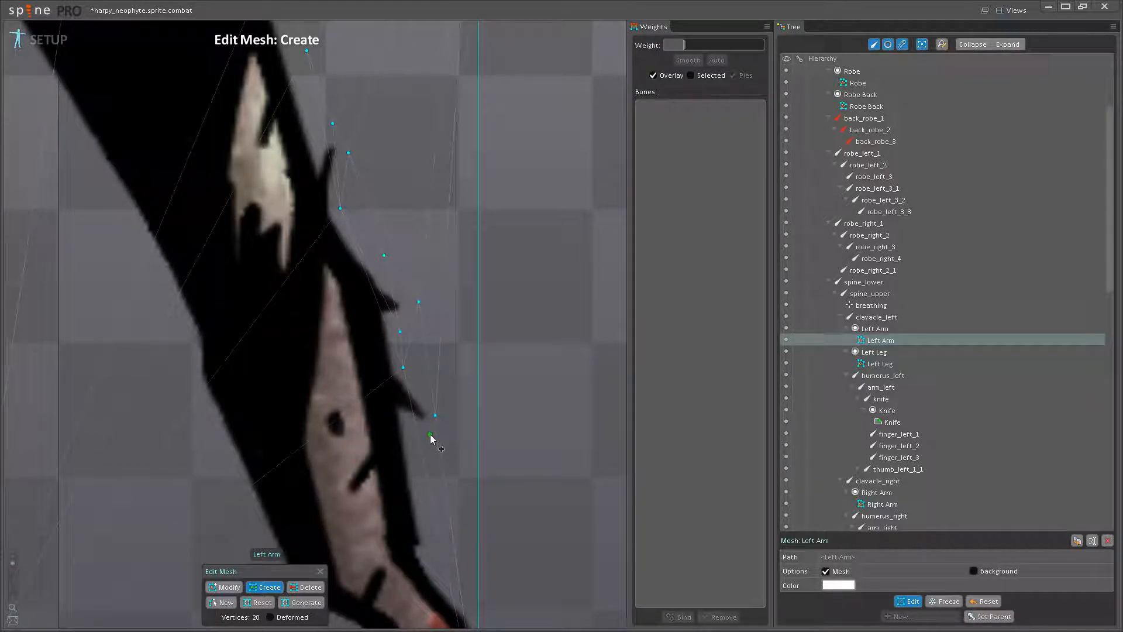
- Continue the outline vertices down the right side of the Left Arm's lower forearm, wrist and hand
left_click_drag(423, 494, 426, 335)
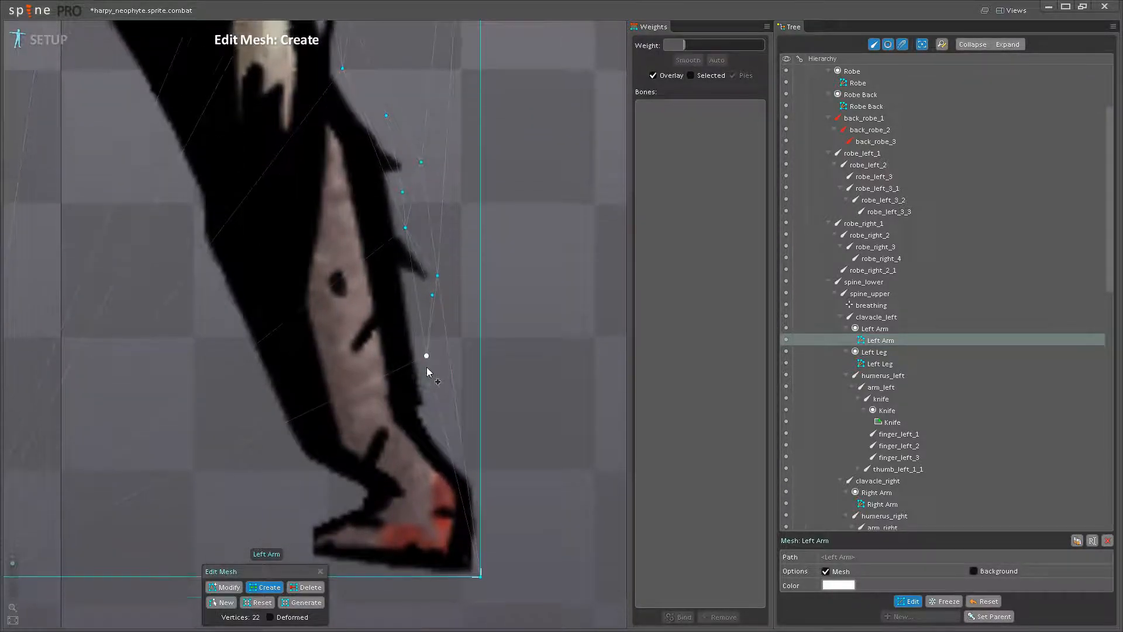
left_click(432, 389)
left_click(458, 426)
scroll(465, 438, "up", 4)
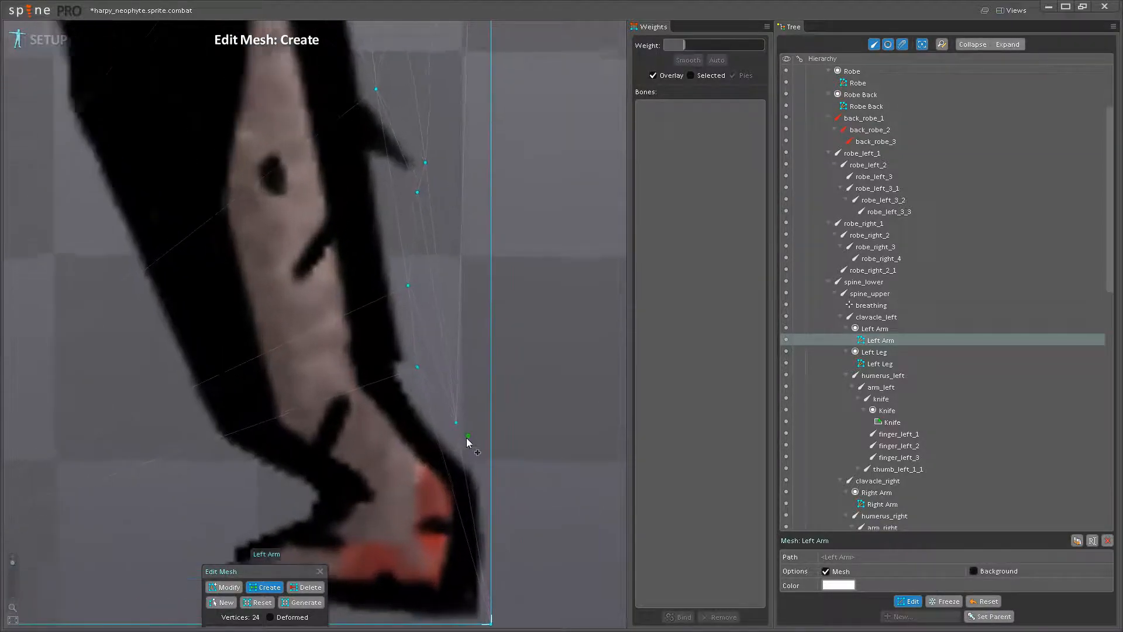
left_click(482, 404)
left_click(483, 499)
left_click(482, 492)
- Add vertices along the hand's lower edge, around the fingertip and back to the left side of the wrist
left_click_drag(433, 535, 510, 469)
left_click(451, 486)
left_click(357, 486)
left_click(270, 466)
left_click(272, 391)
left_click(355, 359)
left_click(316, 330)
left_click(264, 303)
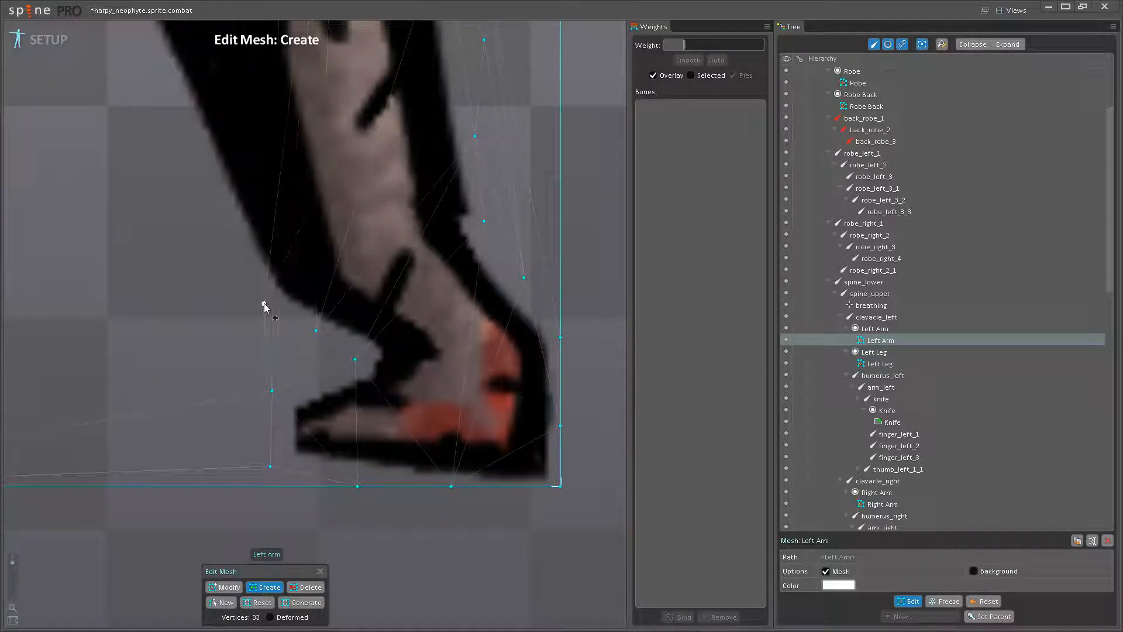
- Add outline vertices up the left side of the Left Arm's forearm and past the elbow
left_click_drag(204, 234, 336, 393)
left_click(345, 361)
left_click_drag(331, 338, 358, 454)
scroll(362, 416, "down", 4)
left_click(351, 453)
left_click(326, 393)
left_click_drag(326, 397, 366, 439)
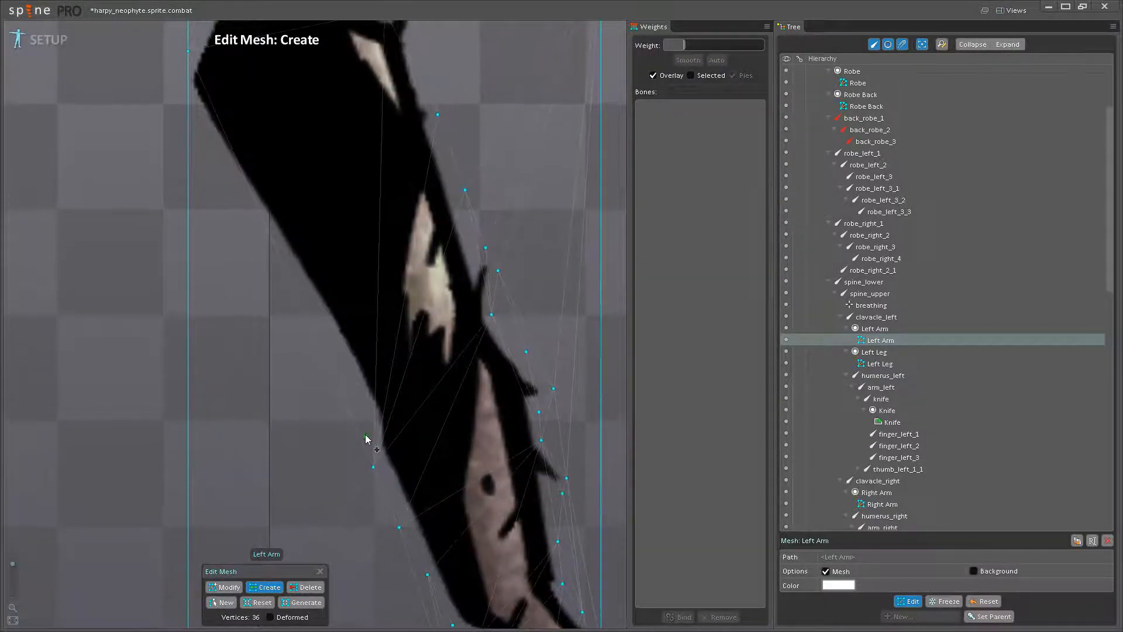
left_click(370, 422)
left_click_drag(345, 365, 373, 470)
left_click(366, 463)
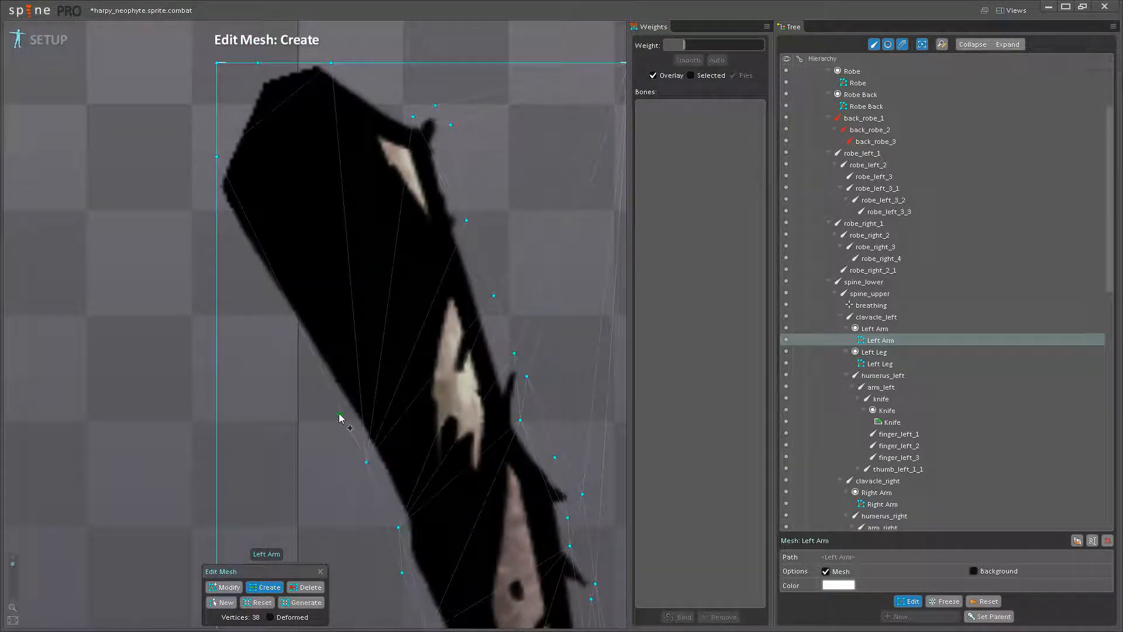
- Continue the outline vertices up the left side of the Left Arm's upper arm to the mesh's left edge
left_click(264, 587)
left_click(334, 399)
left_click_drag(333, 399, 403, 511)
left_click(361, 439)
left_click(322, 384)
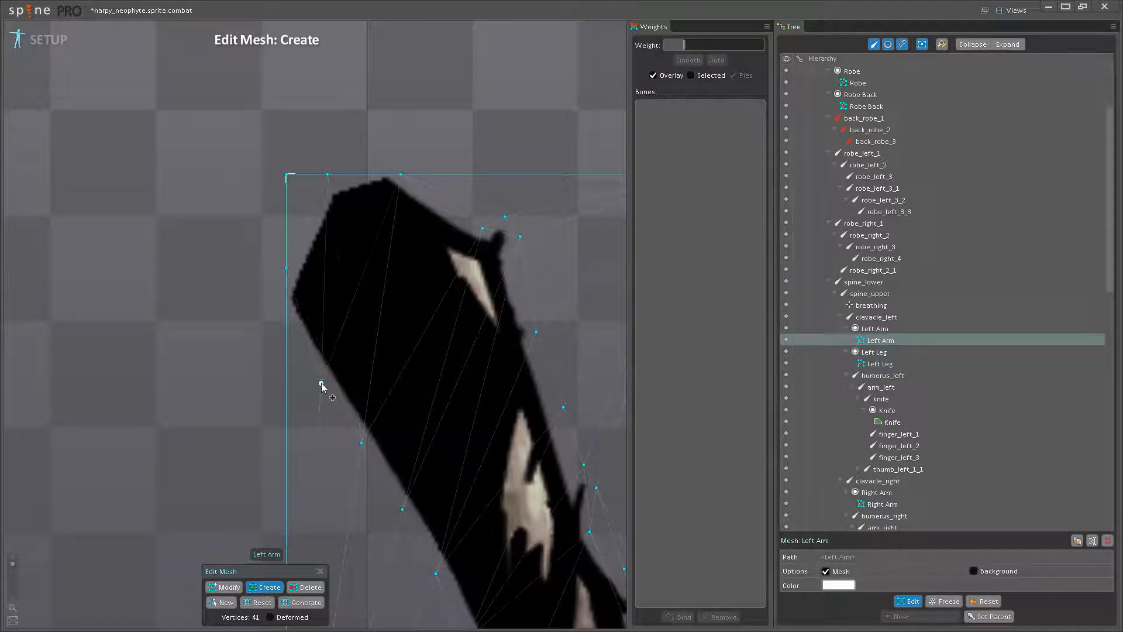
left_click_drag(321, 384, 337, 431)
left_click(302, 362)
scroll(328, 404, "down", 2)
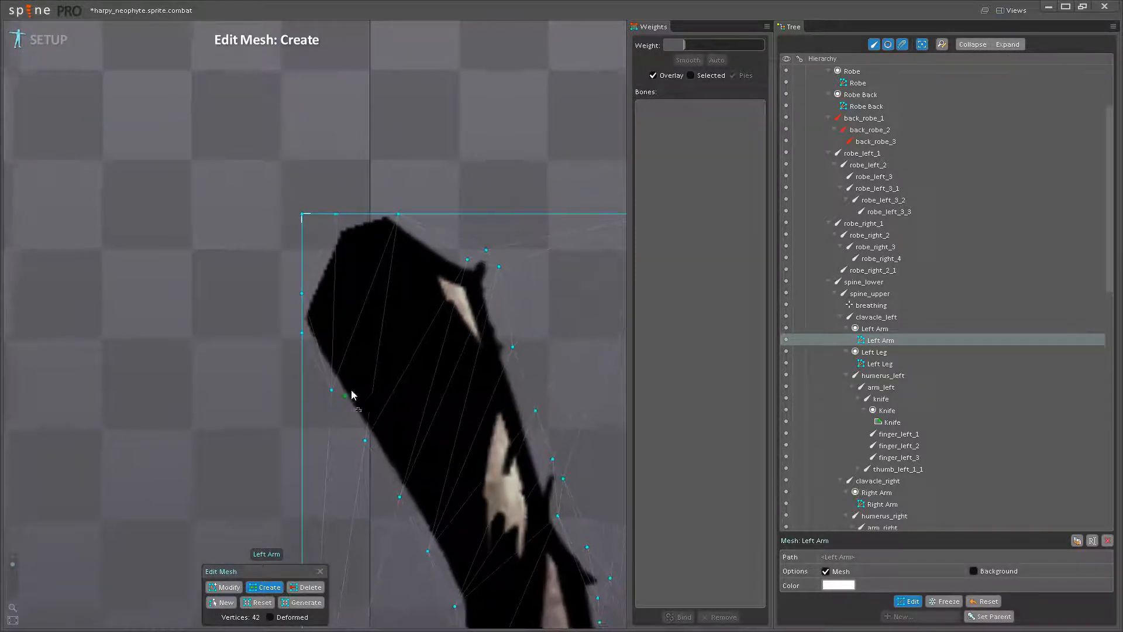
- Add two rows of three interior vertices, one across the Left Arm's upper arm and one across the elbow
left_click(346, 338)
left_click(411, 346)
left_click(474, 356)
left_click_drag(475, 358, 358, 207)
left_click(353, 417)
left_click(384, 419)
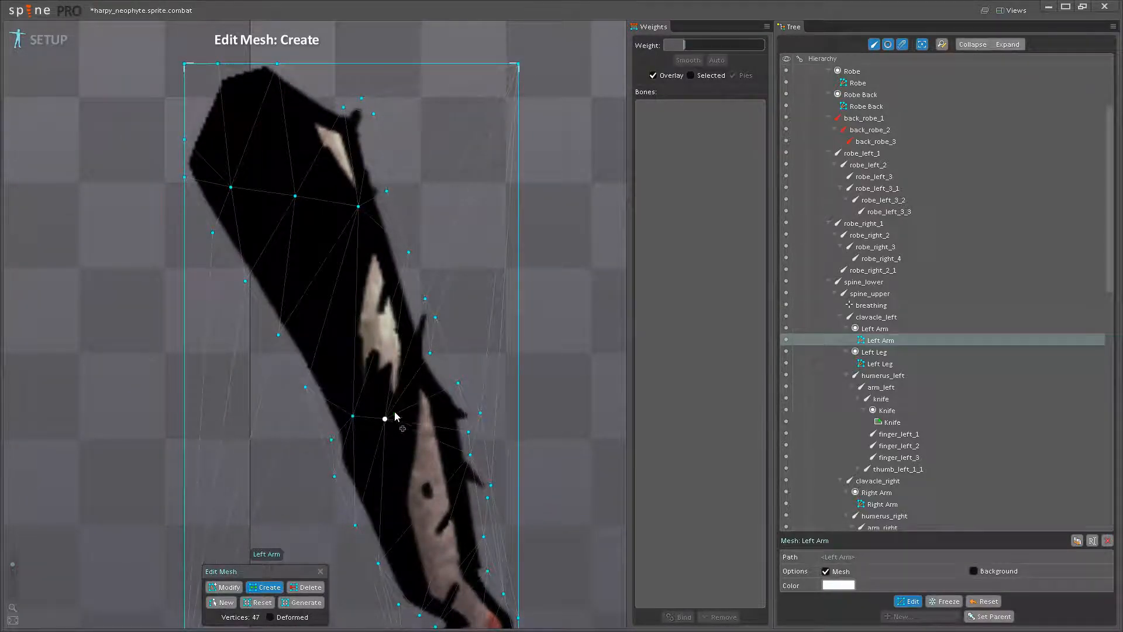
left_click(416, 382)
- Add interior vertices across the Left Arm's hand
left_click_drag(433, 420, 426, 321)
scroll(451, 423, "up", 2)
left_click_drag(452, 450, 436, 341)
left_click_drag(431, 485, 405, 407)
scroll(415, 383, "up", 4)
left_click(369, 338)
left_click(405, 387)
left_click(448, 412)
- Add interior vertices across the Left Arm's wrist and refine the vertices near the fingertip
left_click_drag(376, 345, 366, 332)
left_click(397, 297)
left_click(432, 277)
left_click(434, 312)
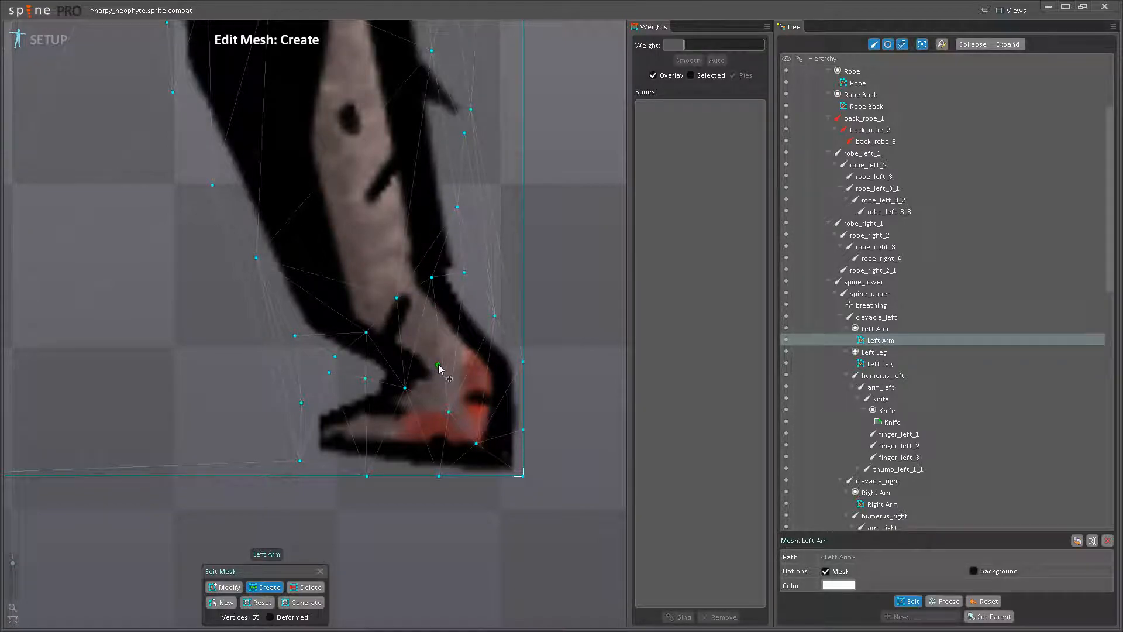
scroll(464, 383, "down", 10)
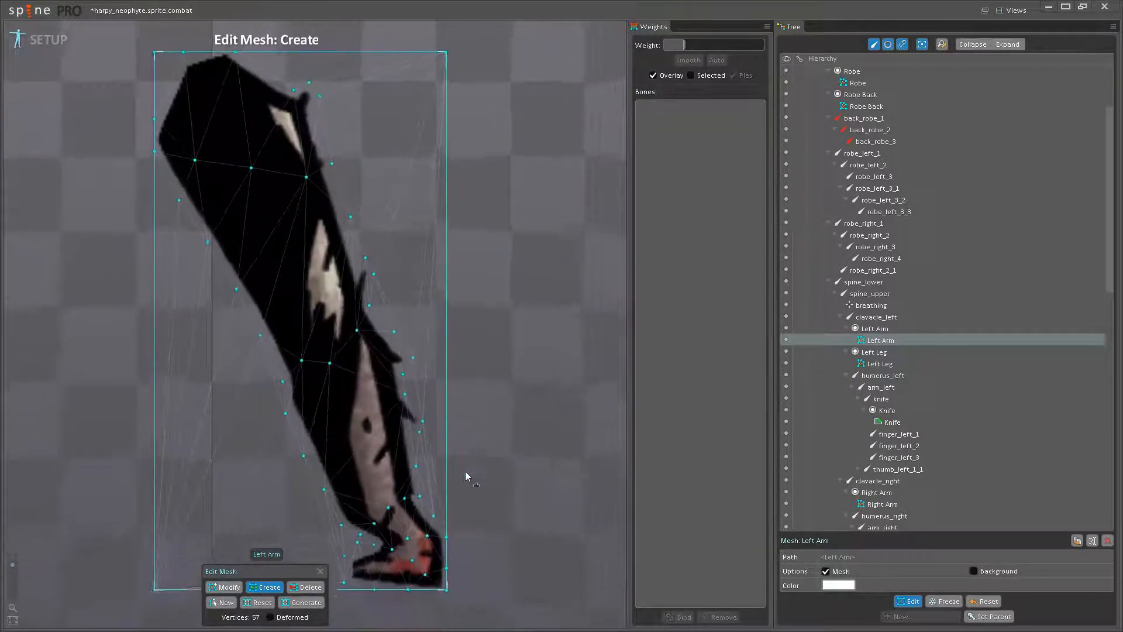
left_click(351, 578)
left_click_drag(349, 580, 354, 583)
- Delete the surplus corner vertices so the mesh hugs the Left Arm image, and finish the mesh edit
left_click(317, 586)
scroll(494, 581, "down", 3)
left_click_drag(252, 560, 248, 455)
left_click(248, 455)
left_click_drag(285, 368, 246, 472)
left_click(391, 212)
left_click(906, 602)
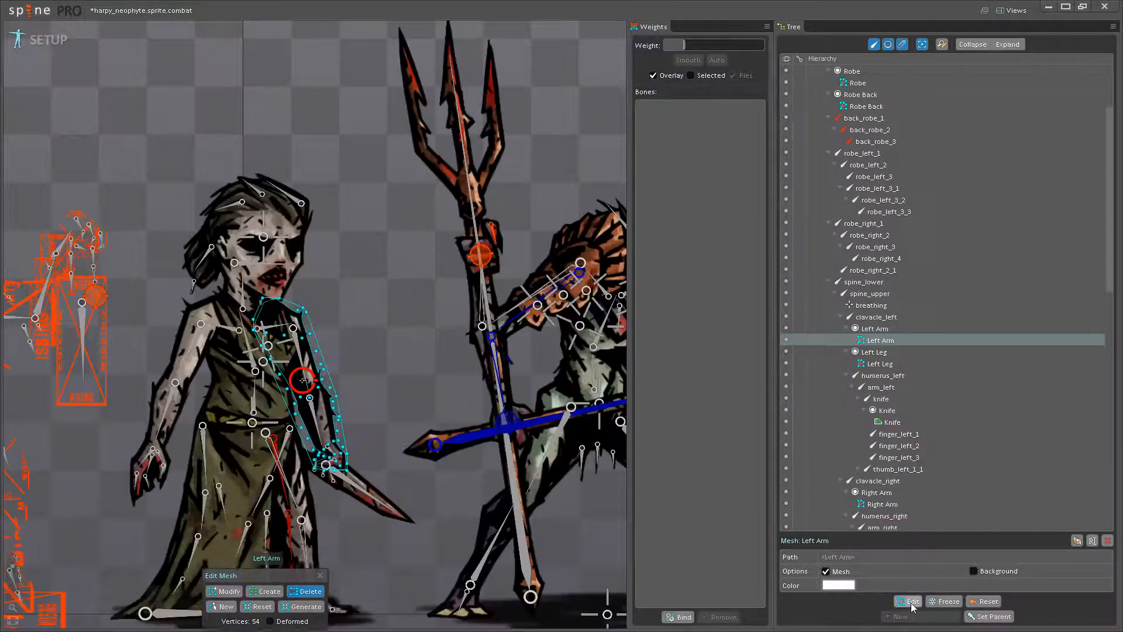
- Bind the Left Arm mesh to the bones clavacle_left, humerus_left, arm_left, thumb_left_1_1 and thumb_left_1_2 with automatic weights
left_click(679, 618)
scroll(324, 386, "up", 2)
left_click(301, 374)
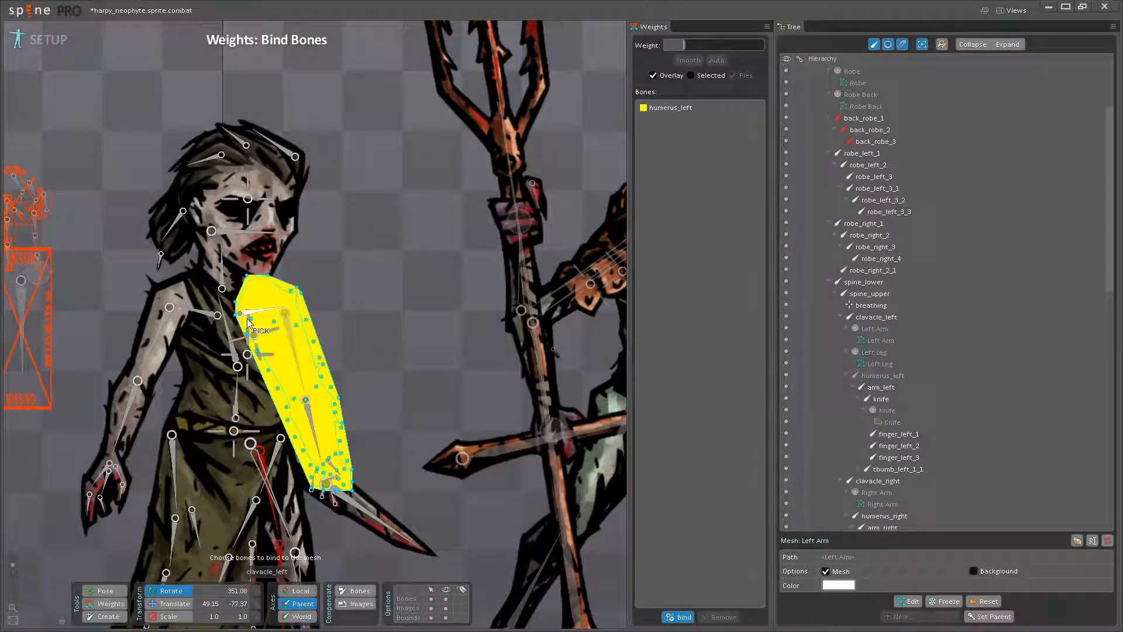
left_click(665, 110)
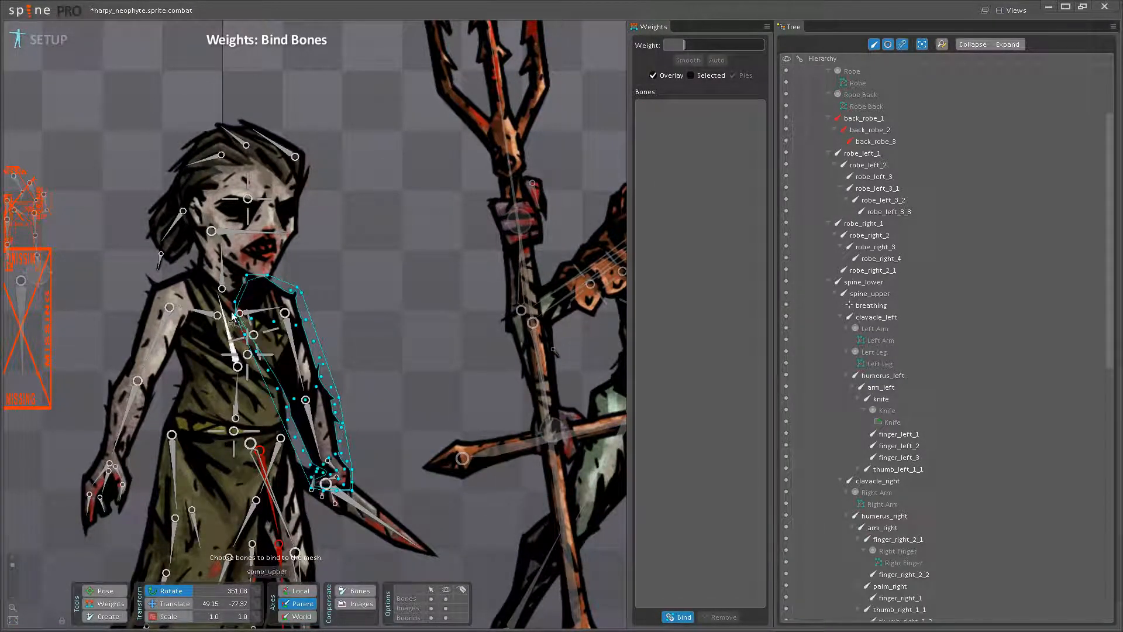
left_click(255, 314)
left_click(290, 339)
left_click(316, 423)
left_click_drag(322, 483, 346, 371)
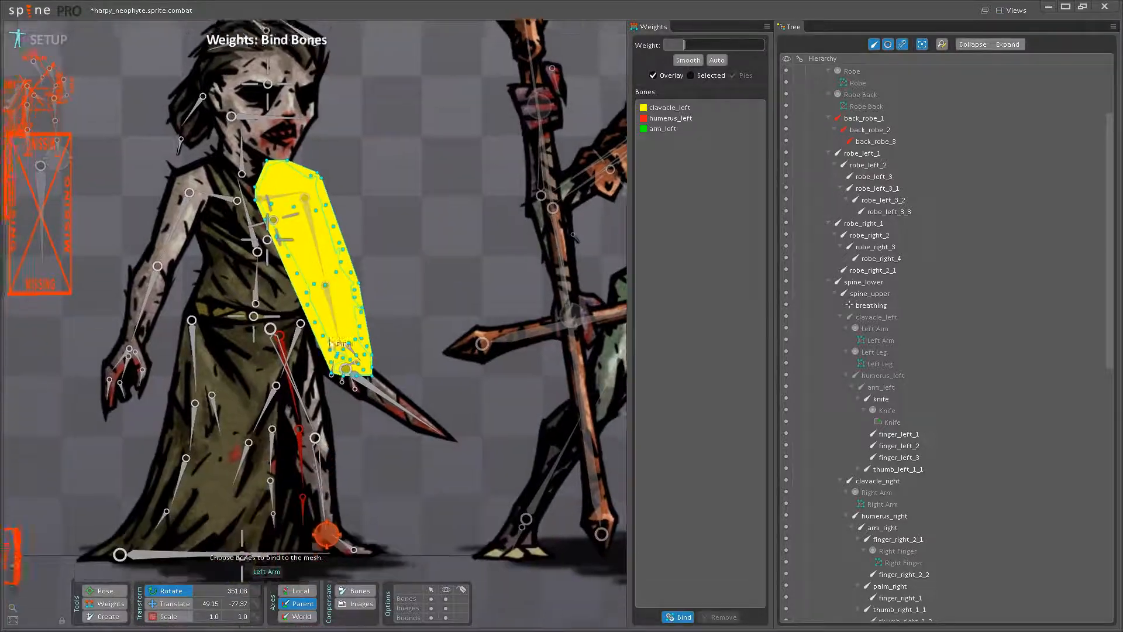
scroll(346, 370, "up", 2)
left_click(354, 339)
left_click(364, 363)
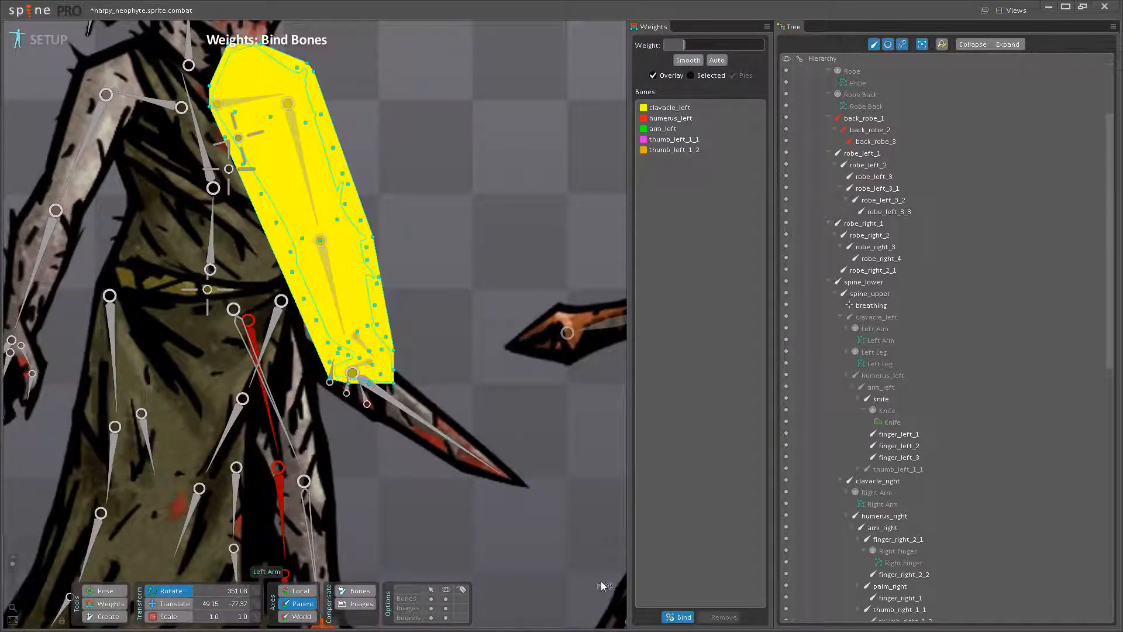
left_click(679, 617)
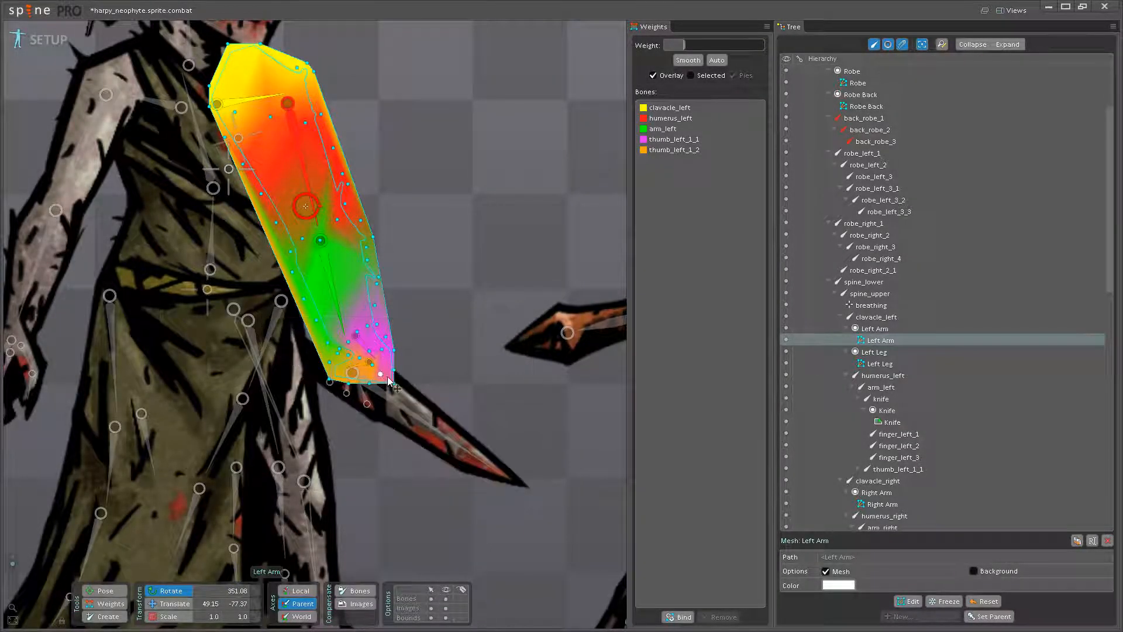
- Test the automatic weights by rotating the humerus_left bone, then undo the rotation
left_click_drag(379, 282, 449, 379)
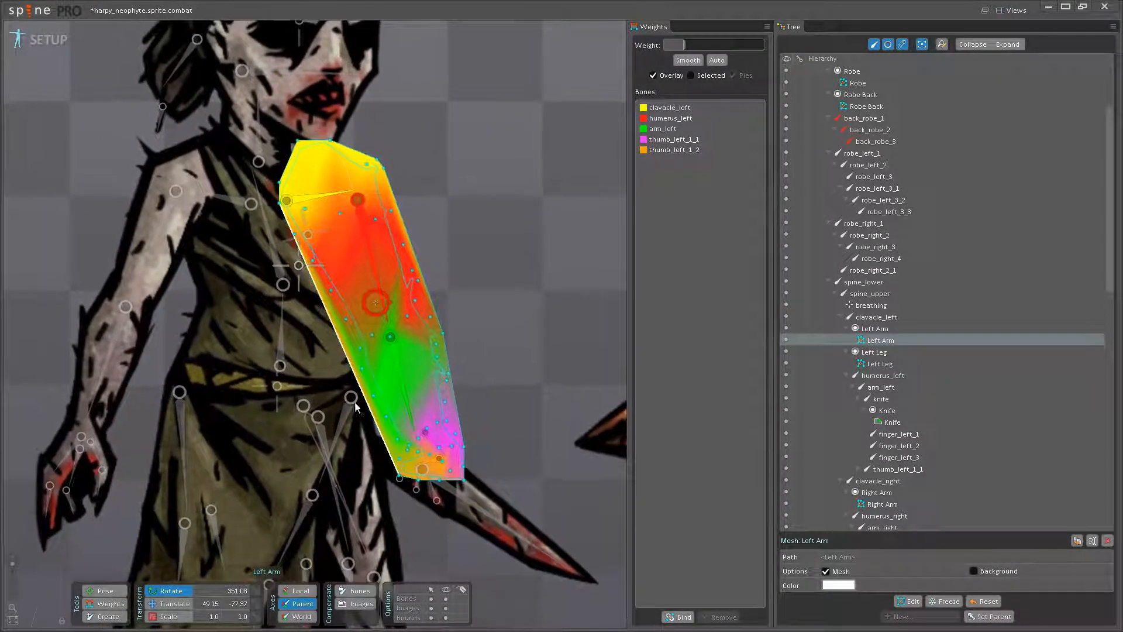
left_click(106, 591)
left_click_drag(362, 267, 444, 365)
left_click(109, 604)
key("ctrl+z")
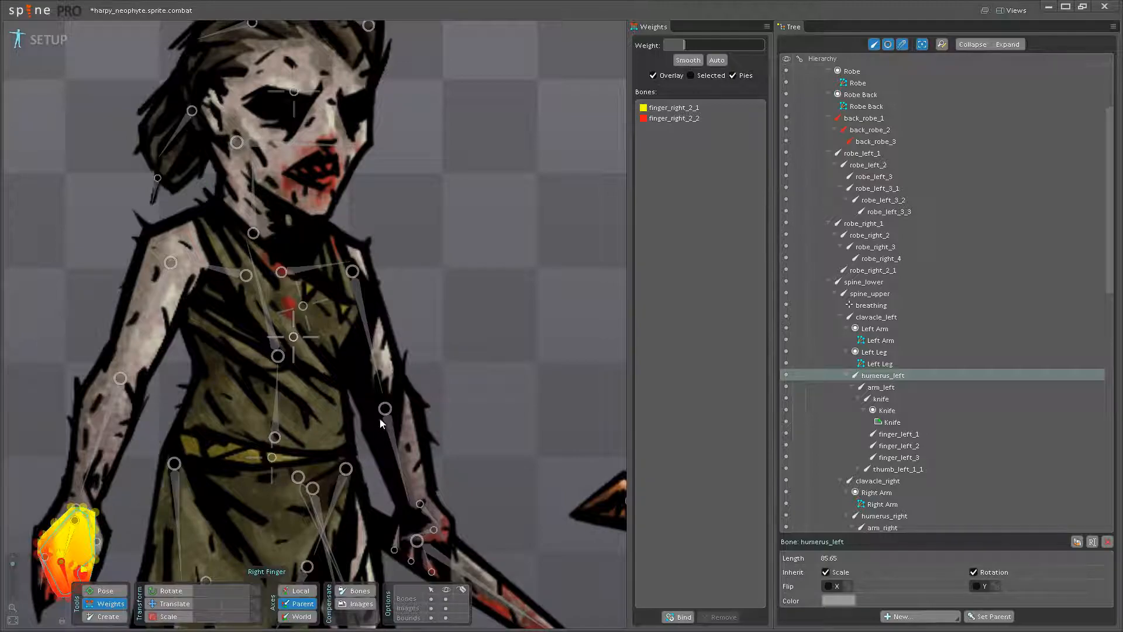
- Reselect the Left Arm mesh and give the upper arm's inner edge vertices a humerus_left weight of 100
left_click(405, 417)
scroll(393, 413, "up", 1)
left_click_drag(376, 388, 332, 284)
left_click(388, 382)
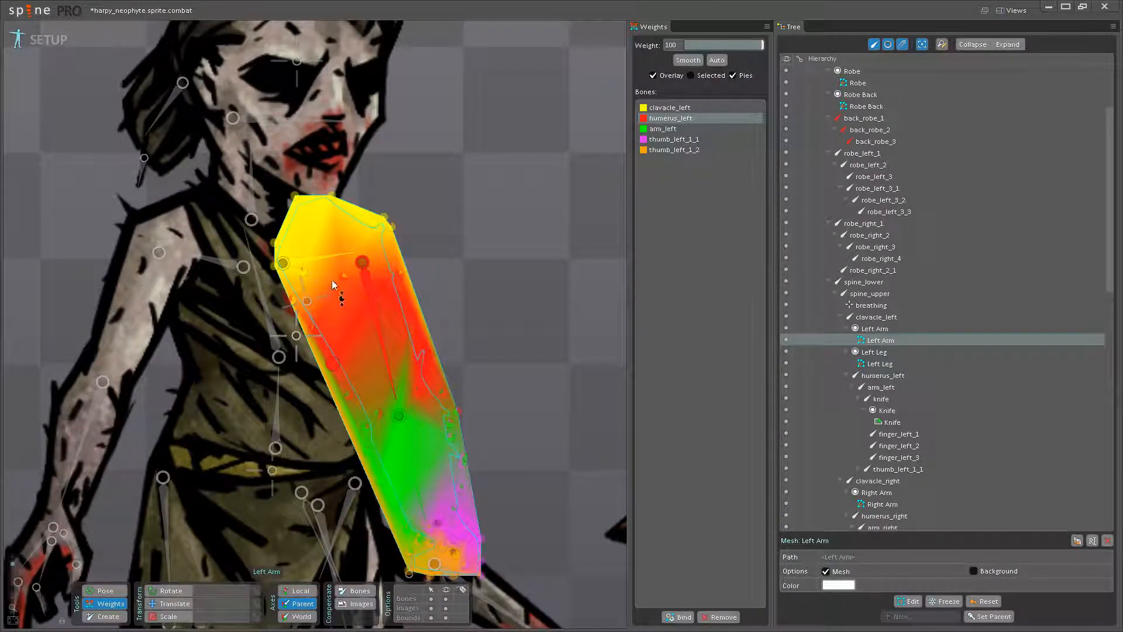
scroll(345, 351, "up", 1)
left_click_drag(344, 328, 336, 400)
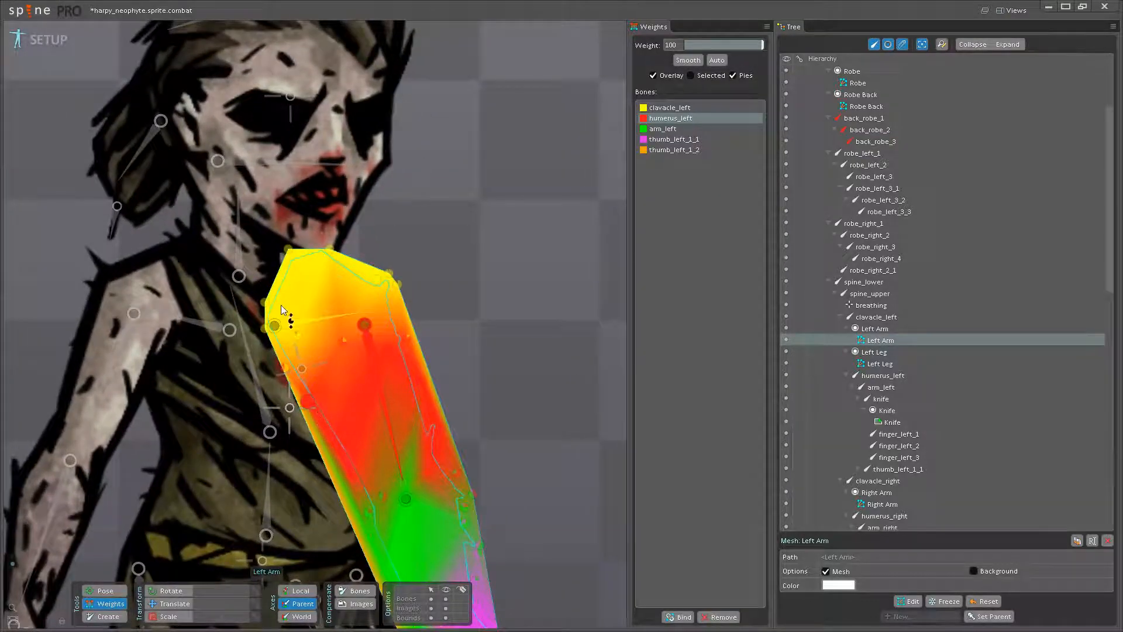
left_click_drag(287, 367, 282, 271)
scroll(275, 206, "up", 1)
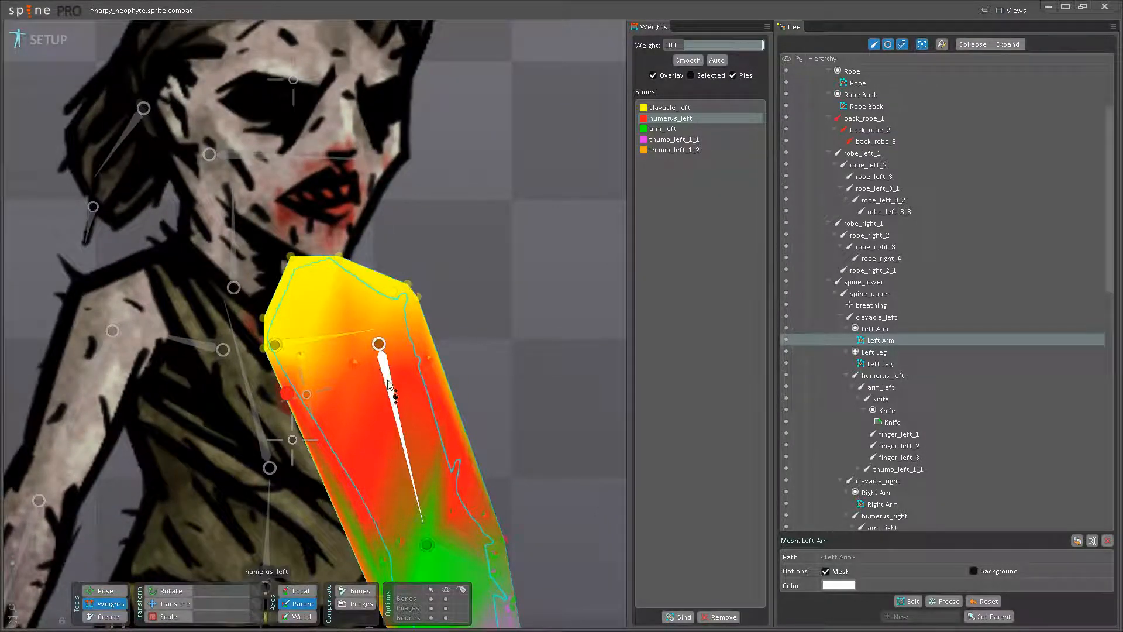
- Set the clavacle_left weight to 100 on the vertices around the top of the Left Arm's shoulder
left_click_drag(467, 492, 464, 457)
left_click_drag(425, 355, 531, 331)
left_click_drag(481, 421, 523, 292)
left_click(455, 411)
left_click_drag(530, 356, 543, 211)
left_click_drag(530, 420, 508, 336)
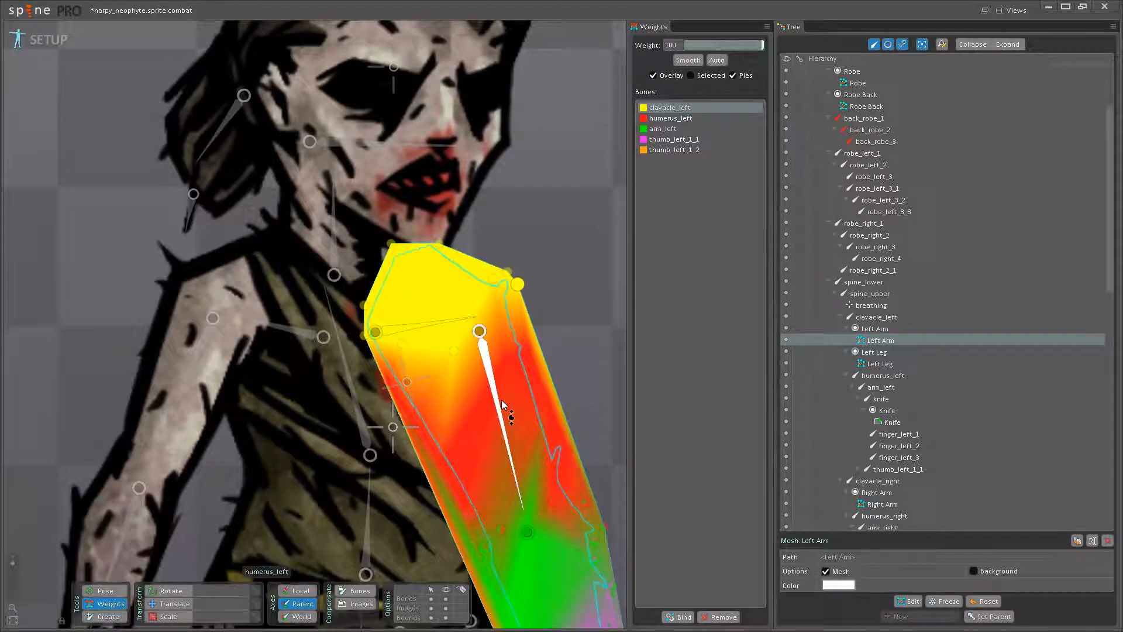
- Set the humerus_left weight to 100 on the upper-arm vertices just above the elbow
left_click_drag(512, 475, 451, 302)
scroll(450, 303, "up", 1)
left_click(446, 289)
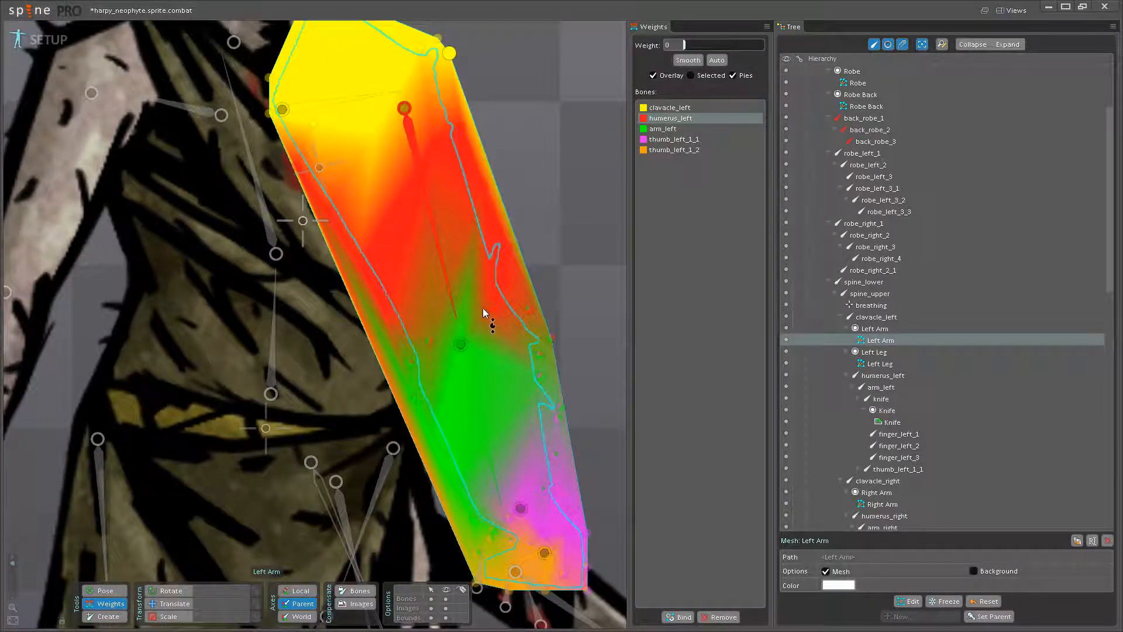
left_click_drag(424, 344, 430, 231)
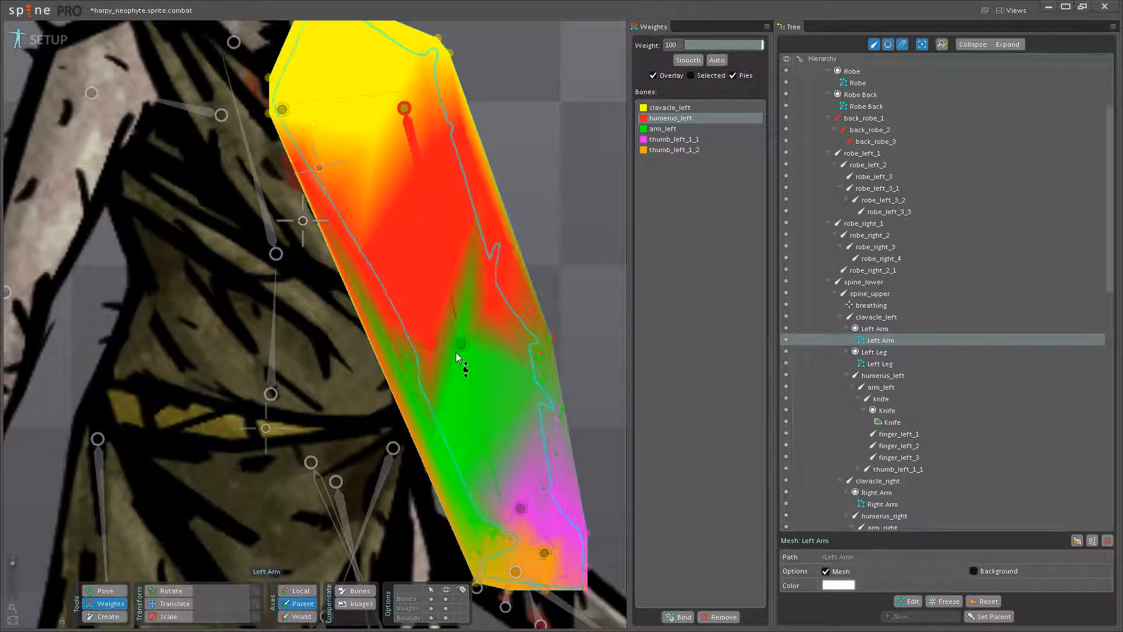
- Set the arm_left weight to 100 on the vertices along both edges of the elbow and forearm
left_click(466, 365)
left_click_drag(549, 339, 531, 369)
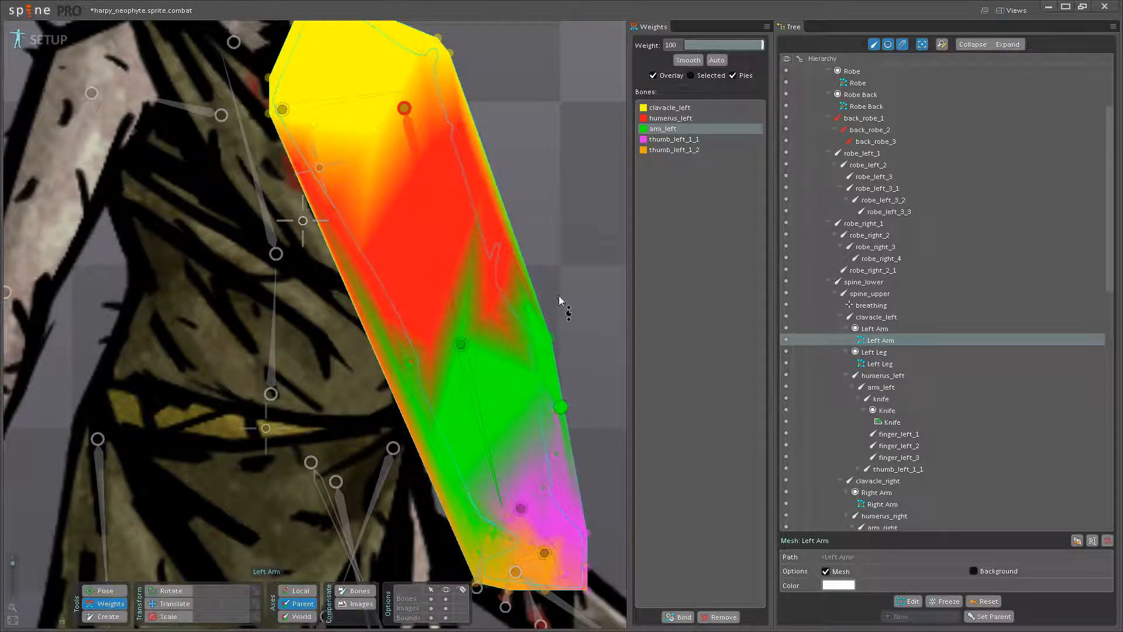
left_click(556, 417)
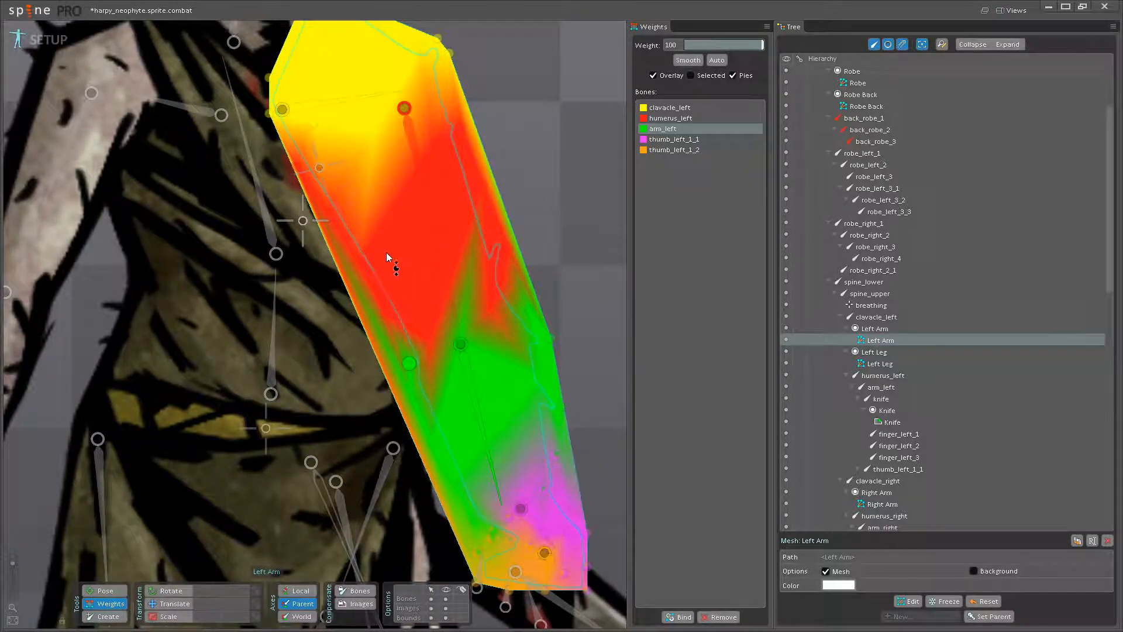
scroll(403, 374, "up", 3)
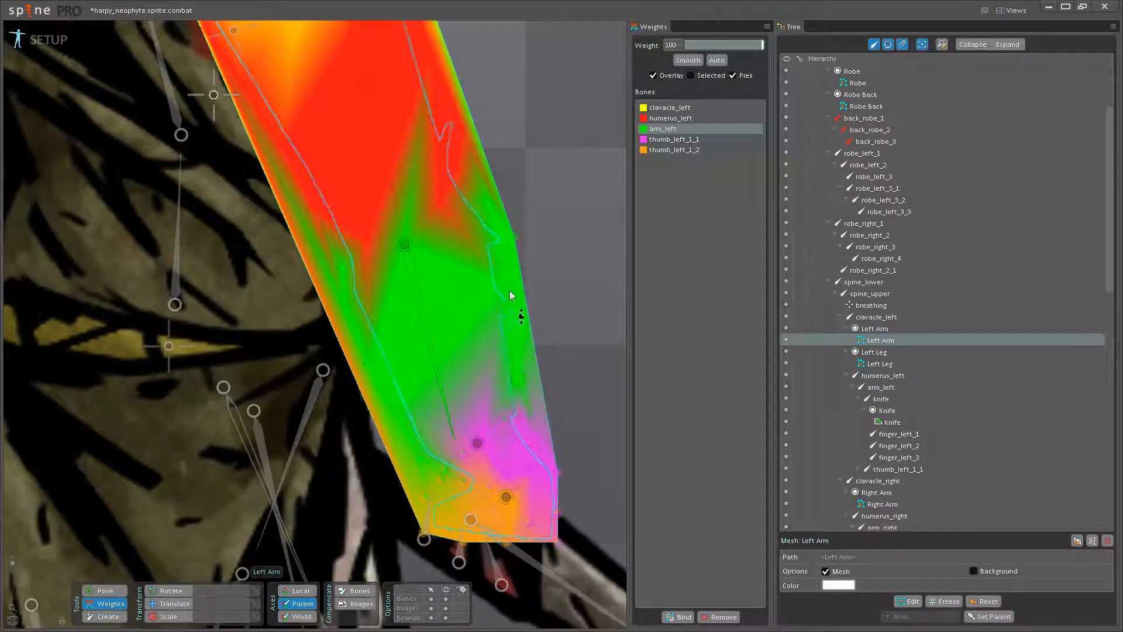
left_click(519, 419)
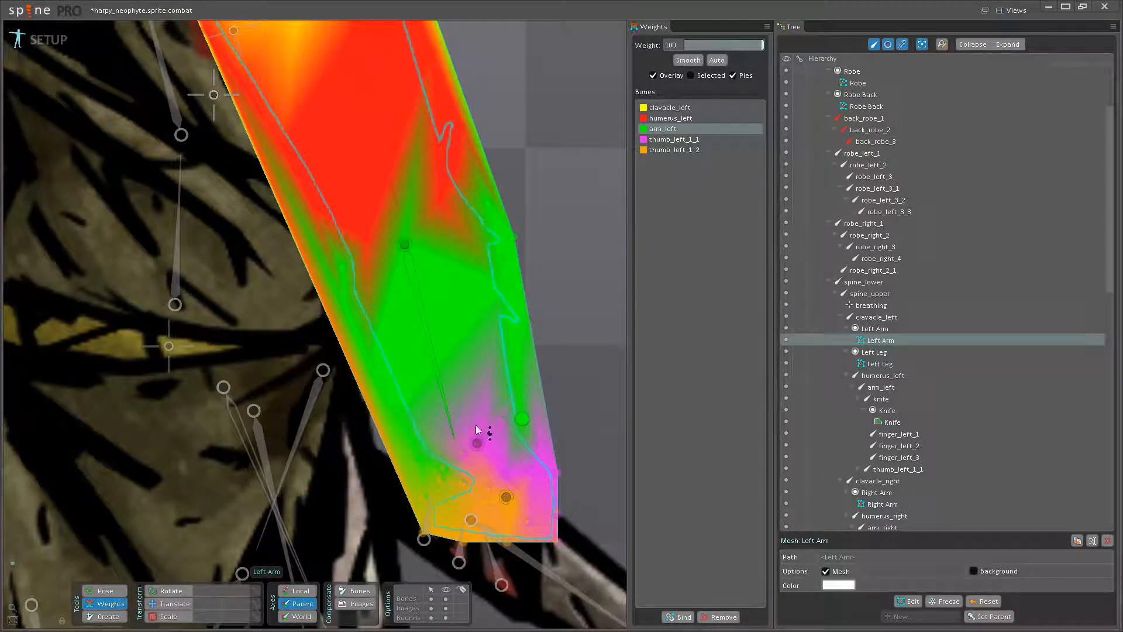
- Set the arm_left weight to 100 on the vertices across the wrist
scroll(392, 299, "up", 2)
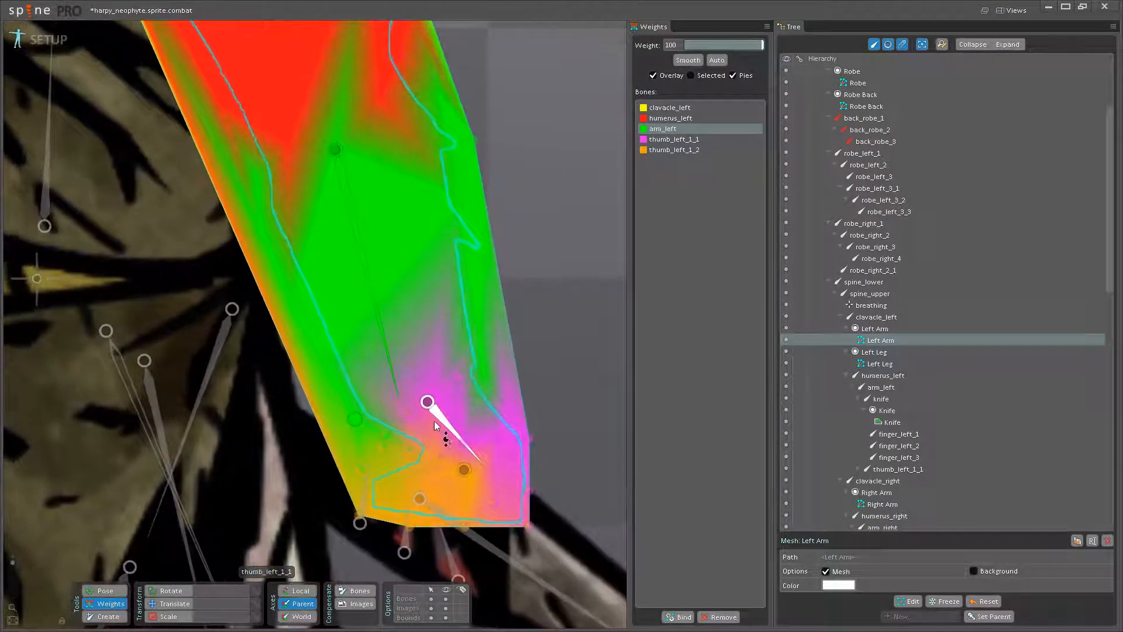
left_click_drag(409, 414, 430, 305)
left_click_drag(460, 374, 438, 326)
left_click_drag(470, 411, 466, 359)
scroll(459, 369, "up", 2)
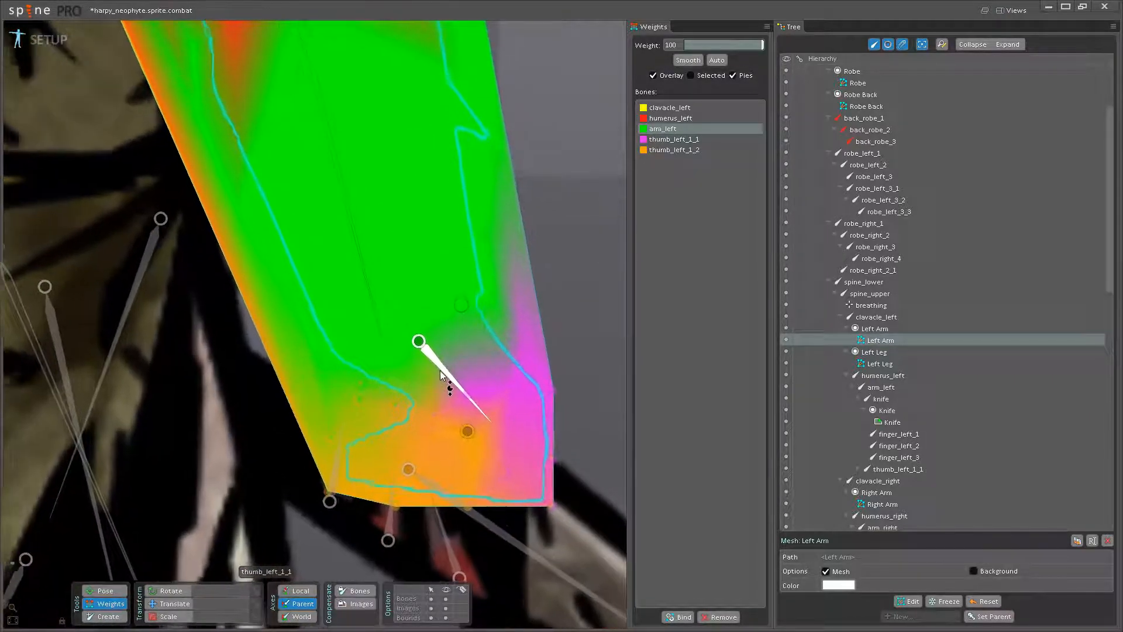
- Set the thumb_left_1_1 weight to 100 on the vertices at the base of the Left Arm's hand
left_click(449, 380)
left_click_drag(392, 413, 384, 358)
left_click_drag(351, 406, 354, 291)
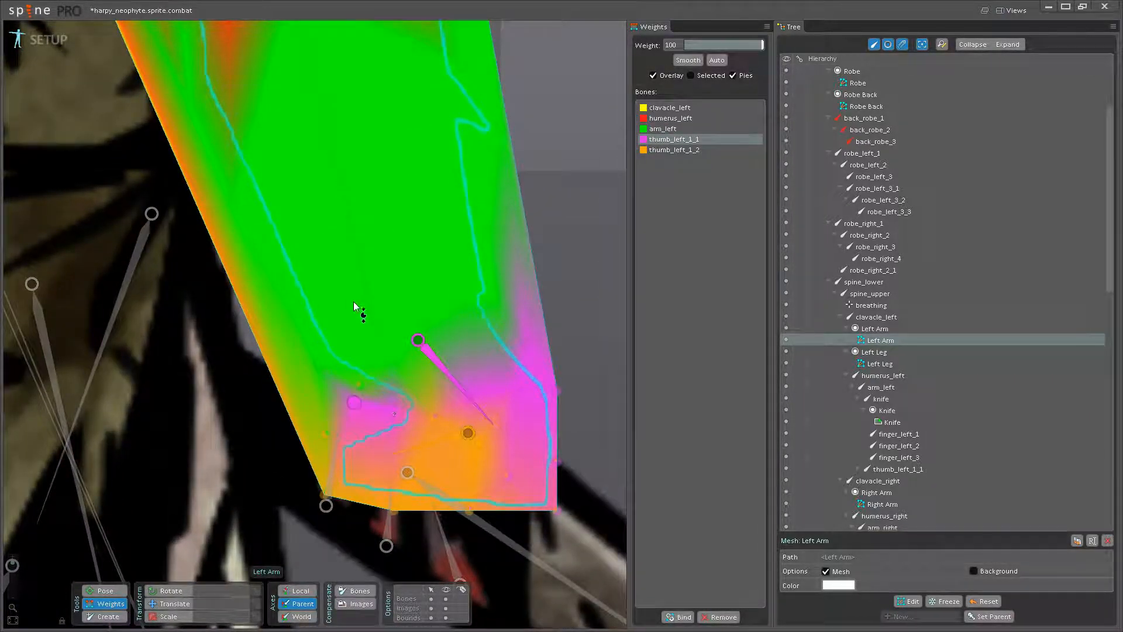
left_click_drag(360, 385, 370, 328)
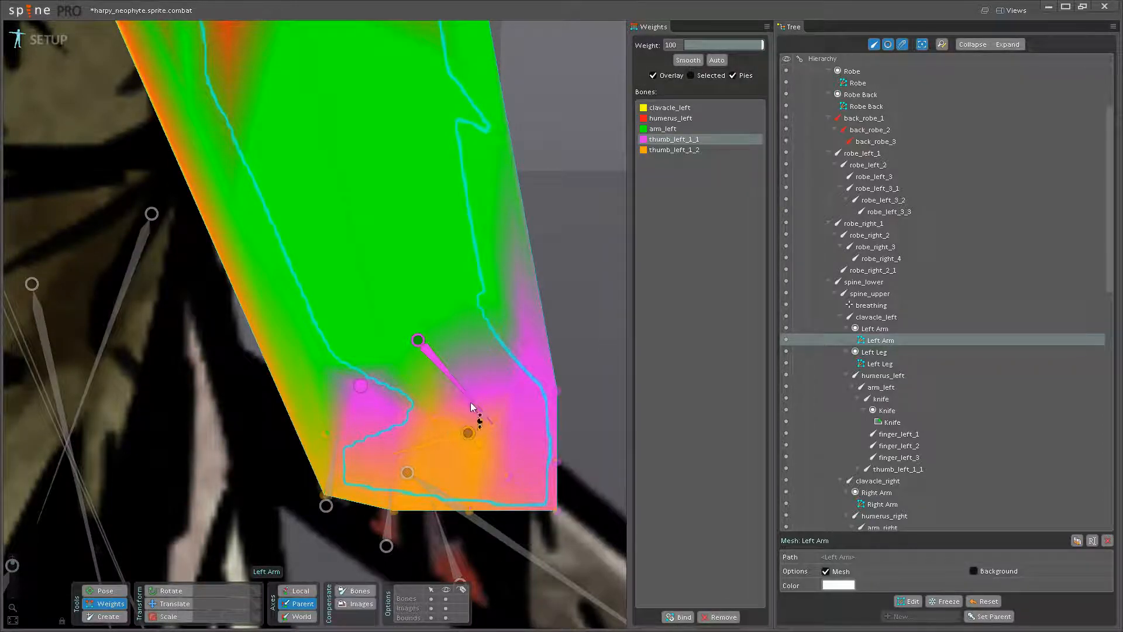
left_click_drag(528, 342, 521, 284)
left_click_drag(559, 393, 525, 368)
- Set the thumb_left_1_2 weight to 100 on the fingertip vertices and raise thumb_left_1_1 on the hand's outer edge
left_click(454, 443)
left_click_drag(555, 512, 487, 517)
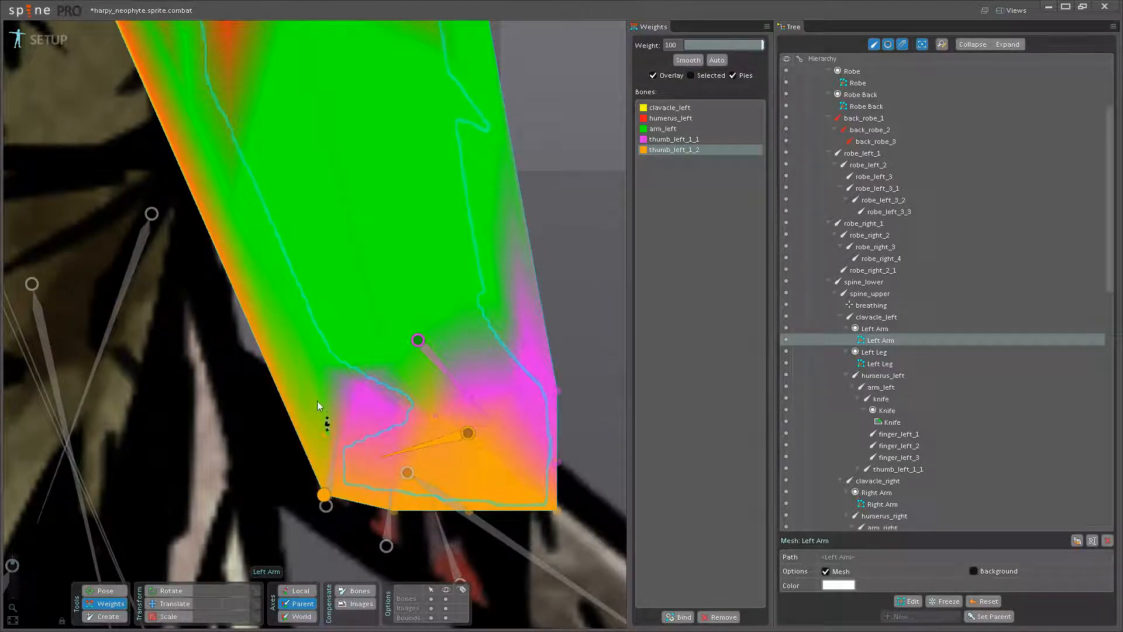
left_click_drag(329, 435, 441, 403)
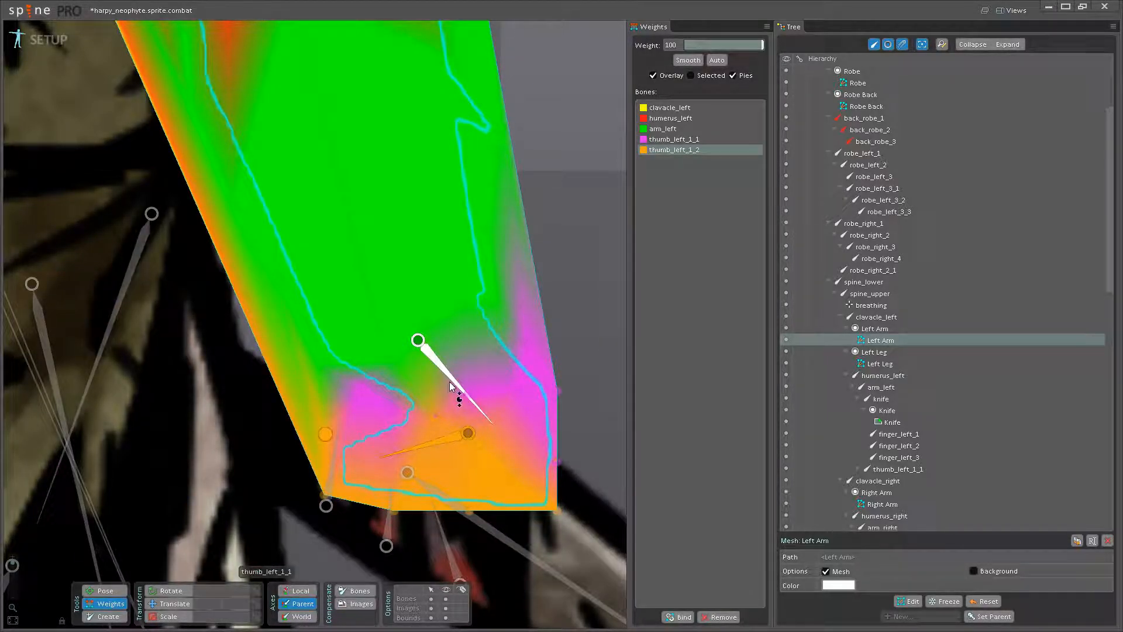
left_click(450, 382)
left_click_drag(555, 461, 495, 321)
left_click(432, 443)
left_click_drag(433, 418, 440, 290)
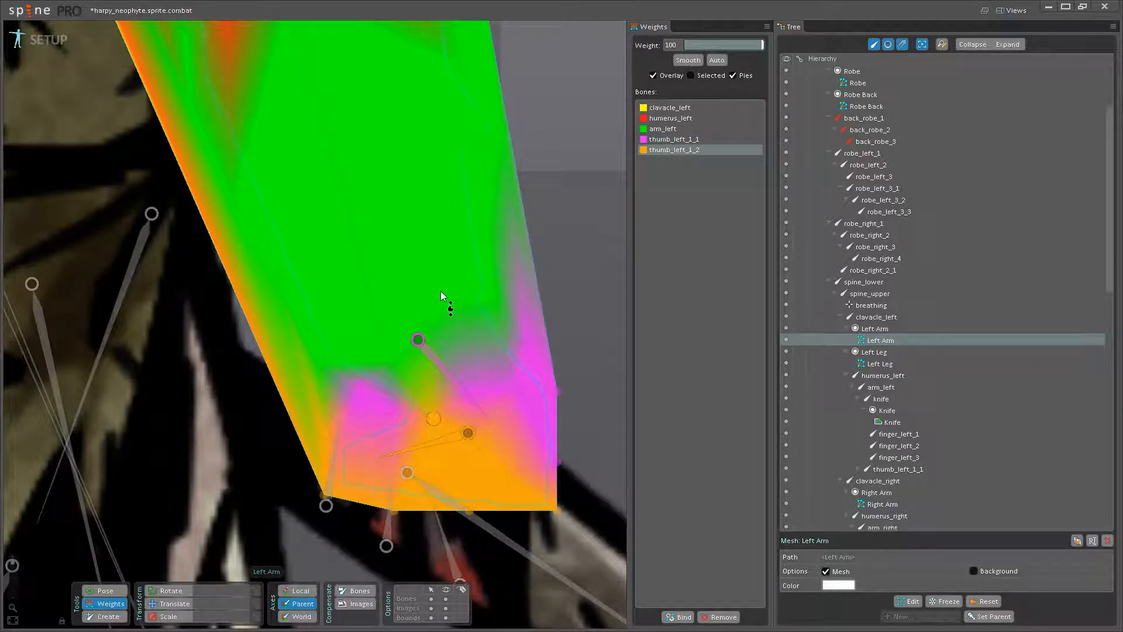
left_click_drag(465, 367, 490, 413)
- Test the edited shoulder weights by rotating the humerus_left bone, then undo the rotation
scroll(489, 412, "down", 3)
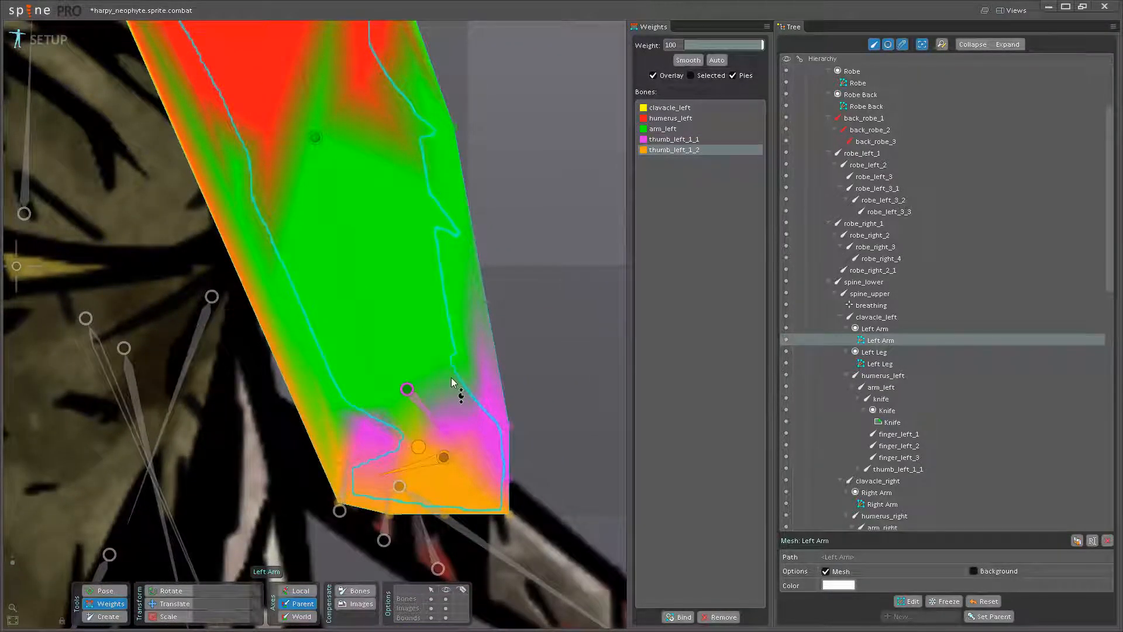
left_click_drag(445, 344, 484, 535)
mouse_move(455, 202)
left_mouse_down()
mouse_move(448, 375)
mouse_move(533, 497)
left_mouse_up()
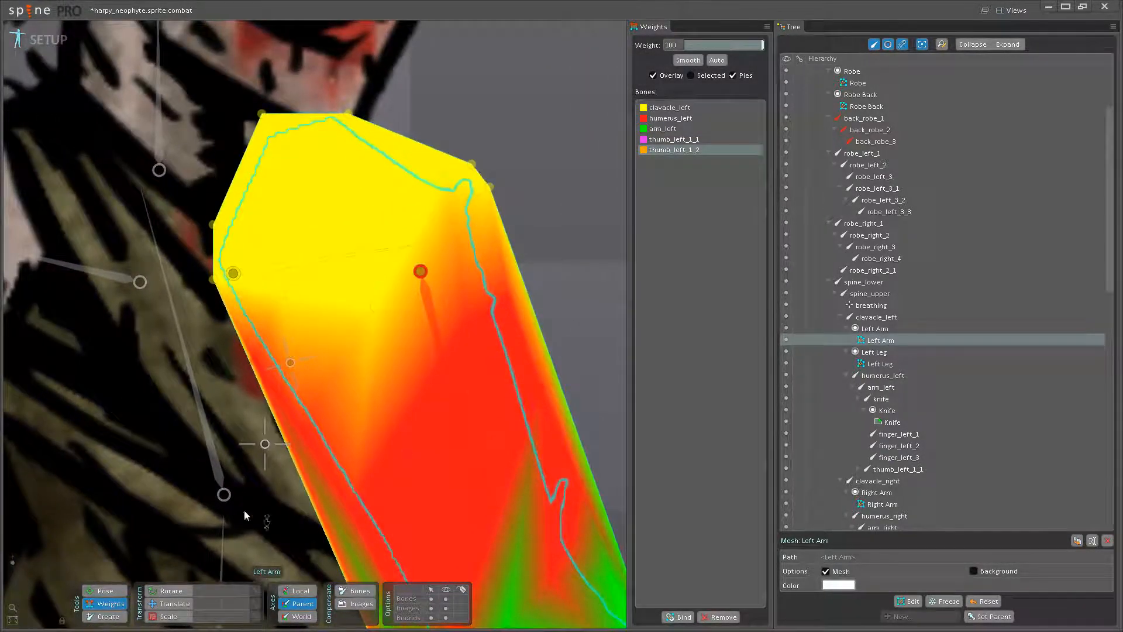
left_click(114, 587)
left_click_drag(437, 427, 431, 364)
scroll(520, 416, "down", 3)
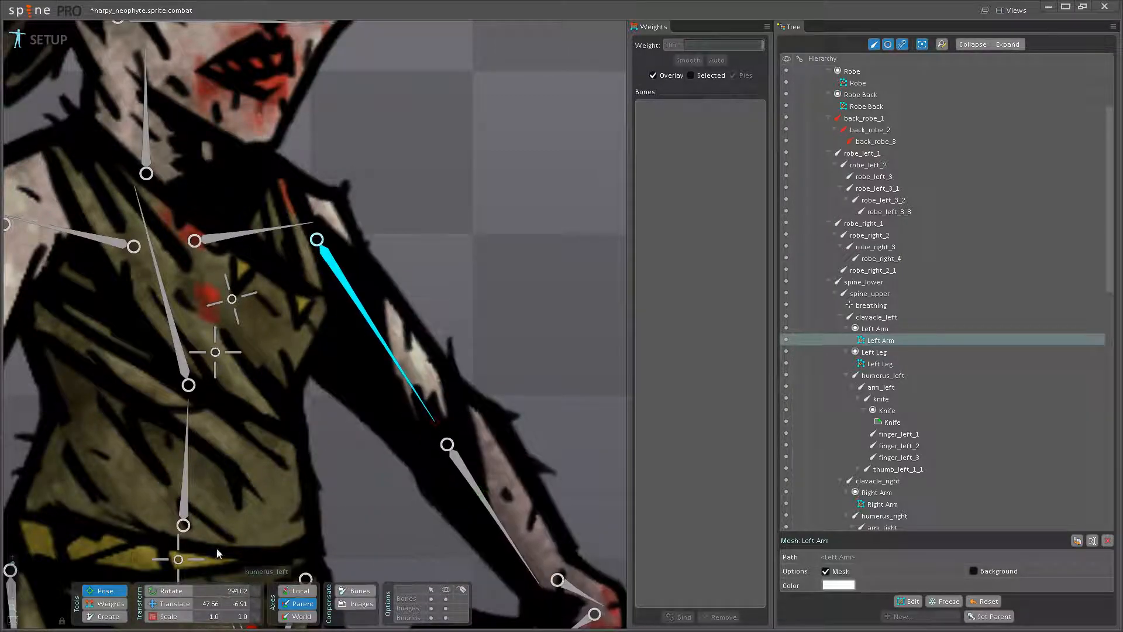
left_click(110, 604)
key("ctrl+z")
- Adjust the humerus_left weights on the vertices around the Left Arm's shoulder joint
left_click_drag(360, 377, 408, 450)
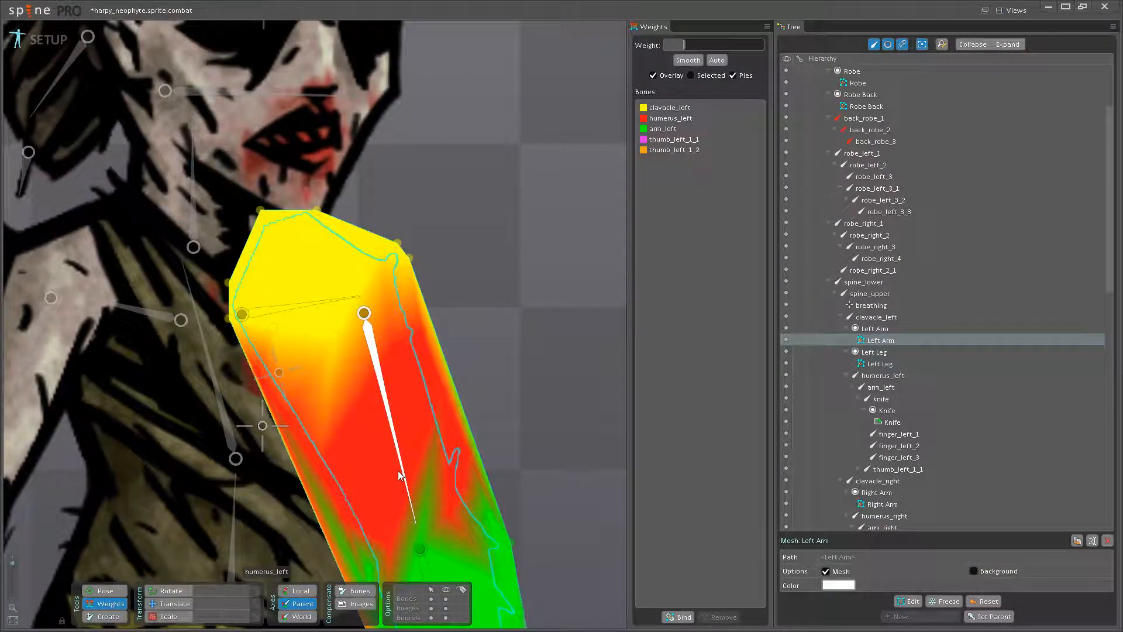
left_click(394, 450)
scroll(401, 372, "up", 2)
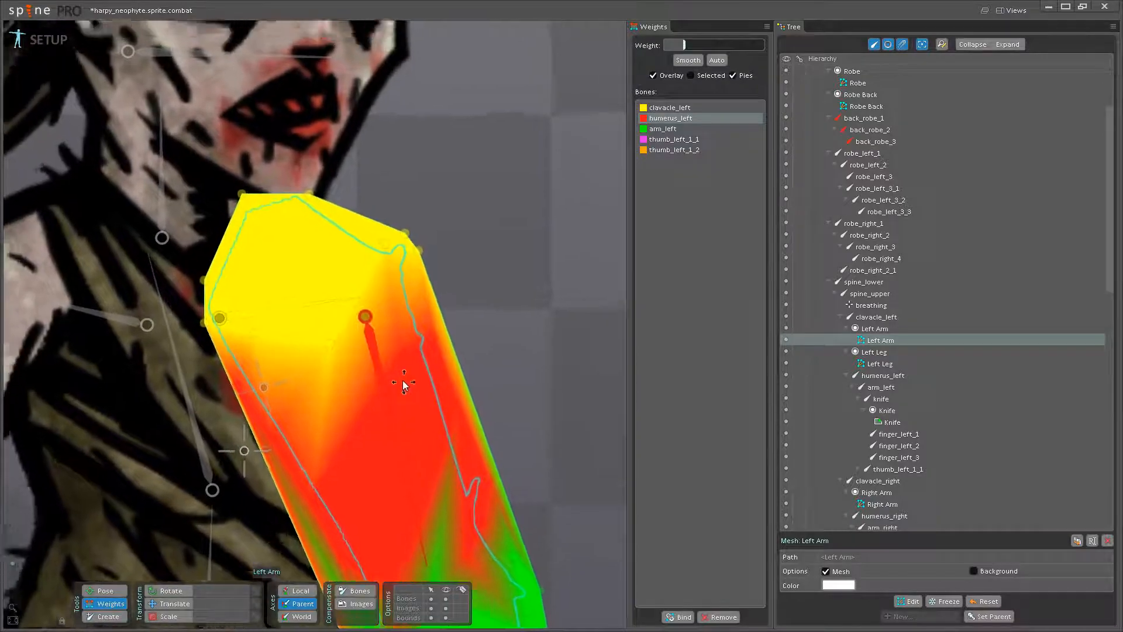
left_click_drag(402, 374, 427, 459)
left_click_drag(437, 326, 428, 269)
left_click_drag(403, 319, 429, 268)
left_click_drag(438, 325, 455, 293)
left_click_drag(412, 395, 449, 304)
left_click_drag(387, 328, 384, 318)
- Test the shoulder deformation by rotating the humerus_left bone, then return to weight editing
left_click(120, 607)
left_click_drag(455, 428, 532, 428)
left_click(121, 604)
- Blend humerus_left into the outer shoulder vertices, giving the outermost one a weight of 61.6
left_click_drag(411, 344, 417, 430)
left_click(440, 422)
left_click_drag(452, 317, 486, 346)
left_click(470, 307)
left_click(483, 324)
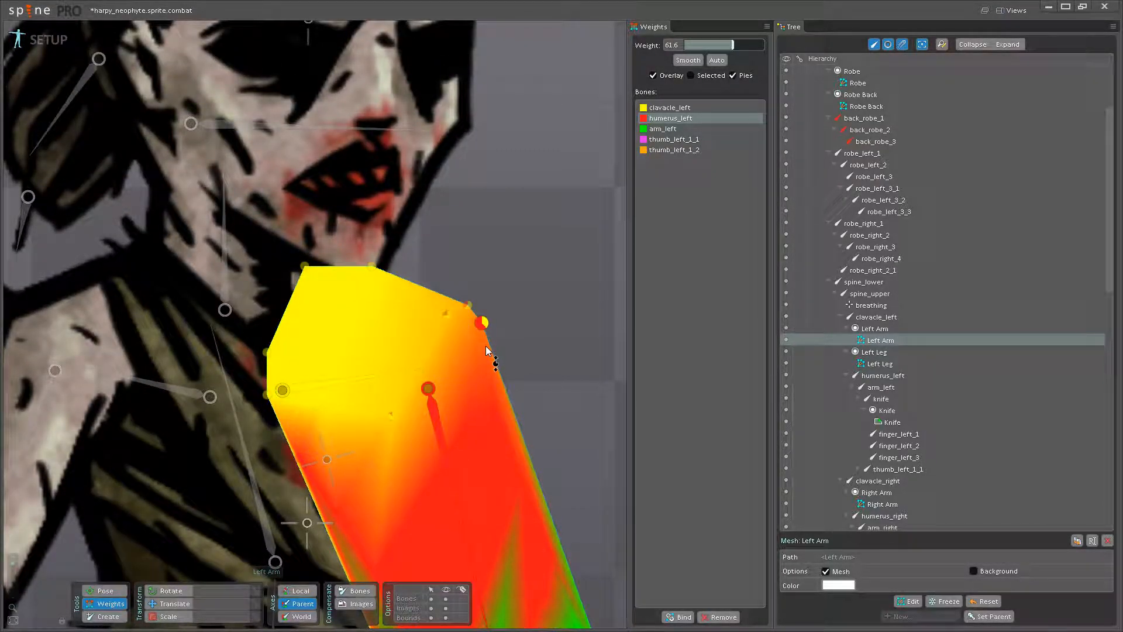
- Rotate the humerus_left bone to check how the blended outer shoulder vertices deform
left_click(110, 591)
left_click_drag(456, 485, 524, 477)
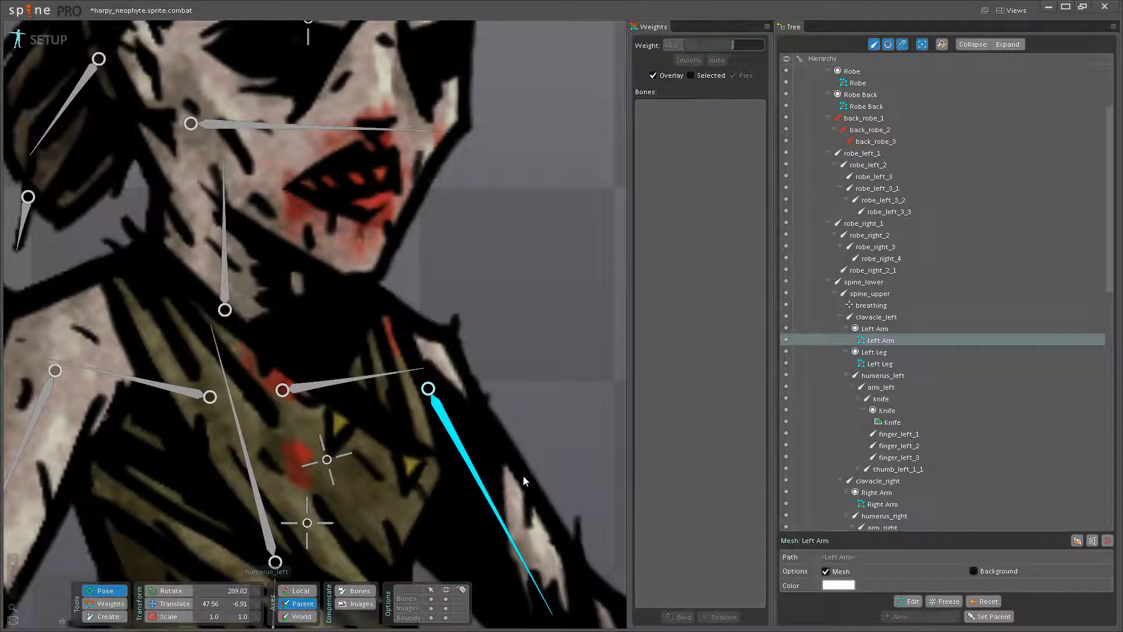
left_click(123, 602)
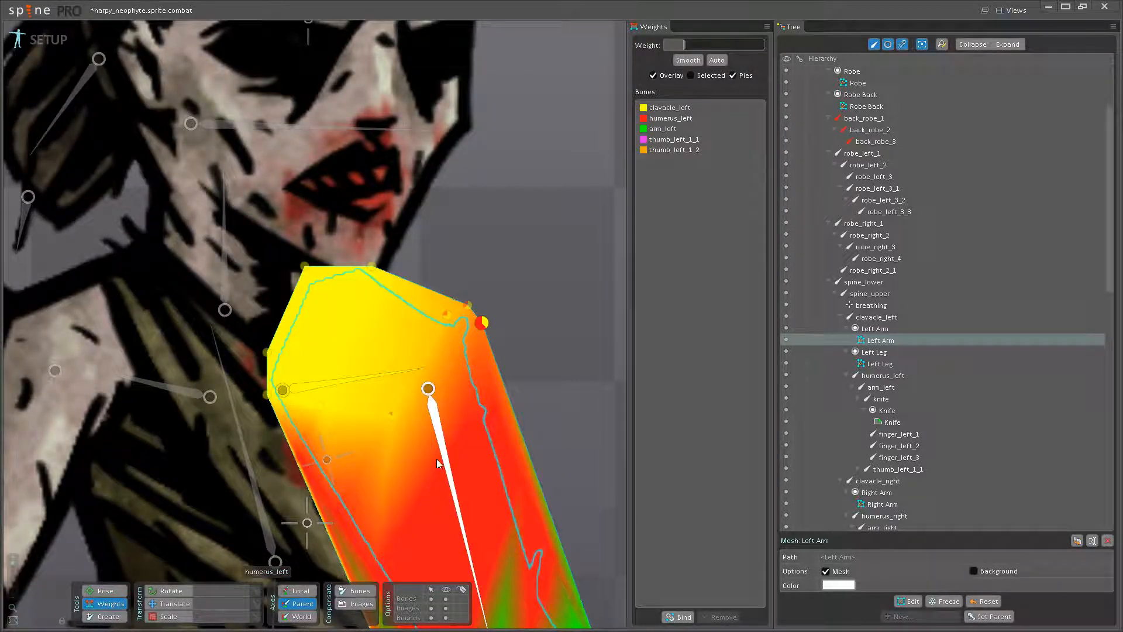
- Set the humerus_left weight to 5.6 on the inner and 56.8 on the outermost shoulder vertex, and pose-test the bone
left_click(439, 465)
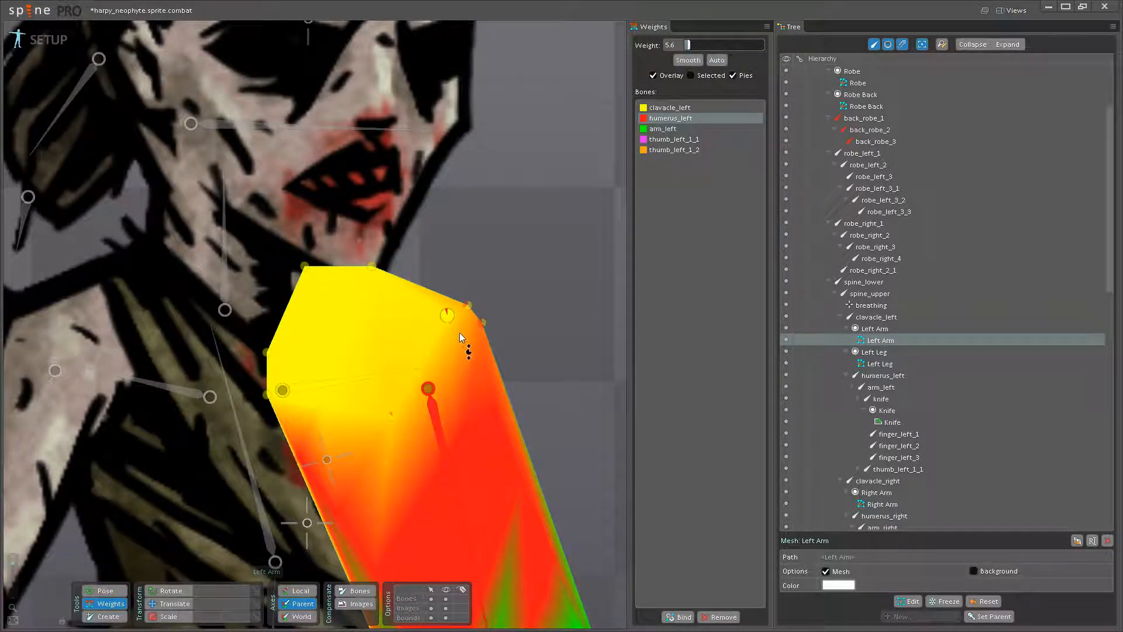
left_click(482, 329)
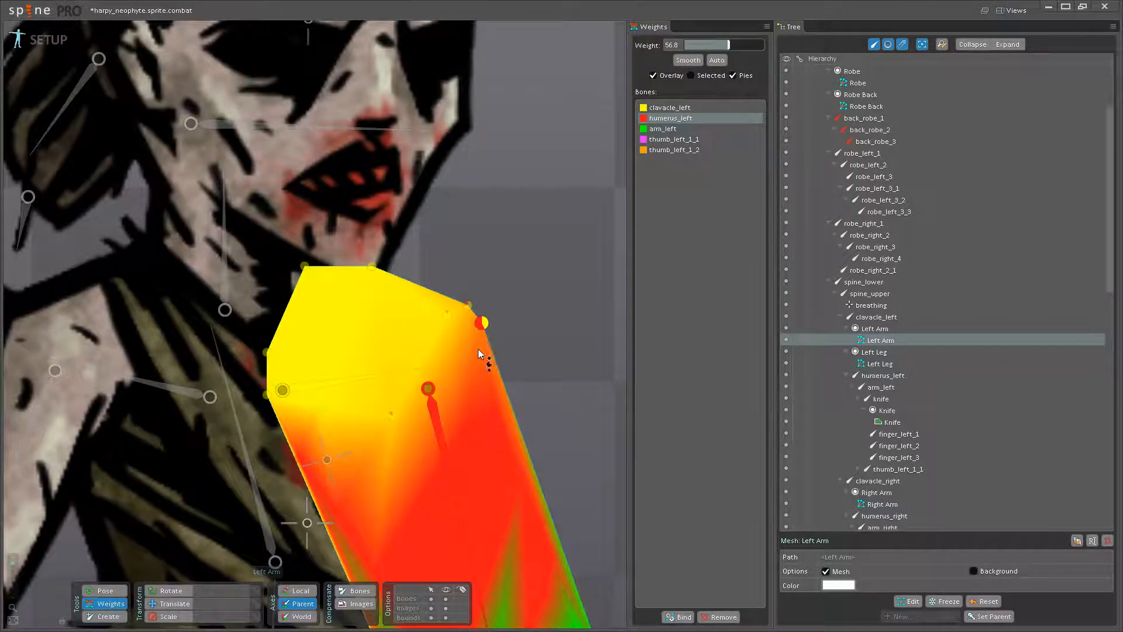
left_click(96, 593)
left_click_drag(463, 467, 535, 470)
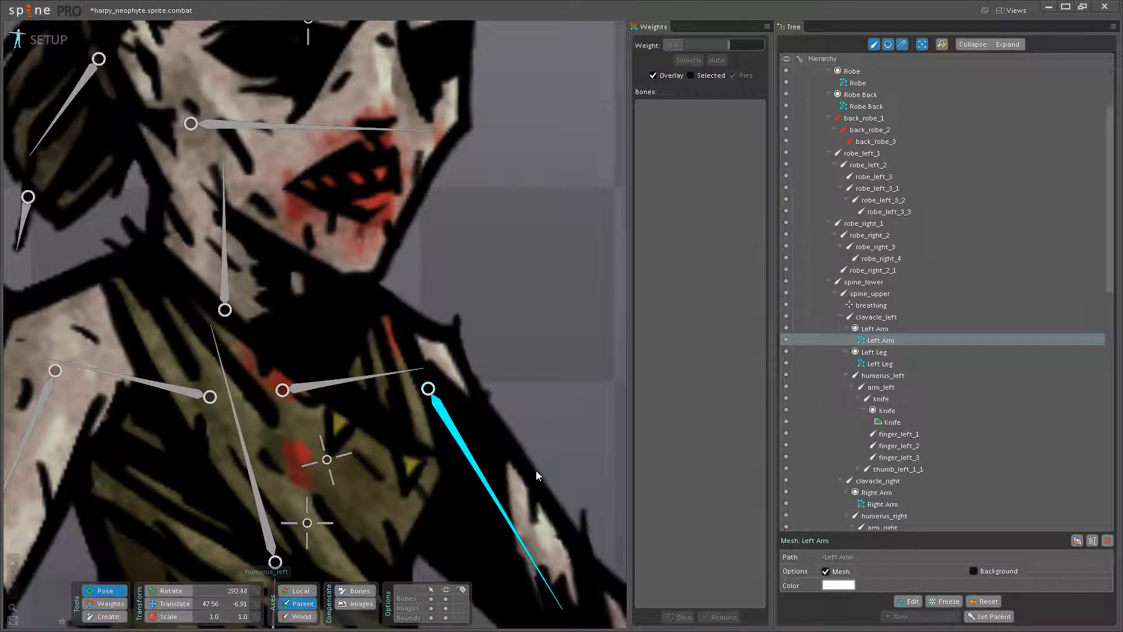
left_click(109, 605)
- Set the clavacle_left weight to 100 on the outer shoulder vertices of the Left Arm
left_click(434, 420)
mouse_move(449, 317)
left_mouse_down()
mouse_move(478, 307)
mouse_move(430, 319)
left_mouse_up()
key("ctrl+z")
left_click(456, 317)
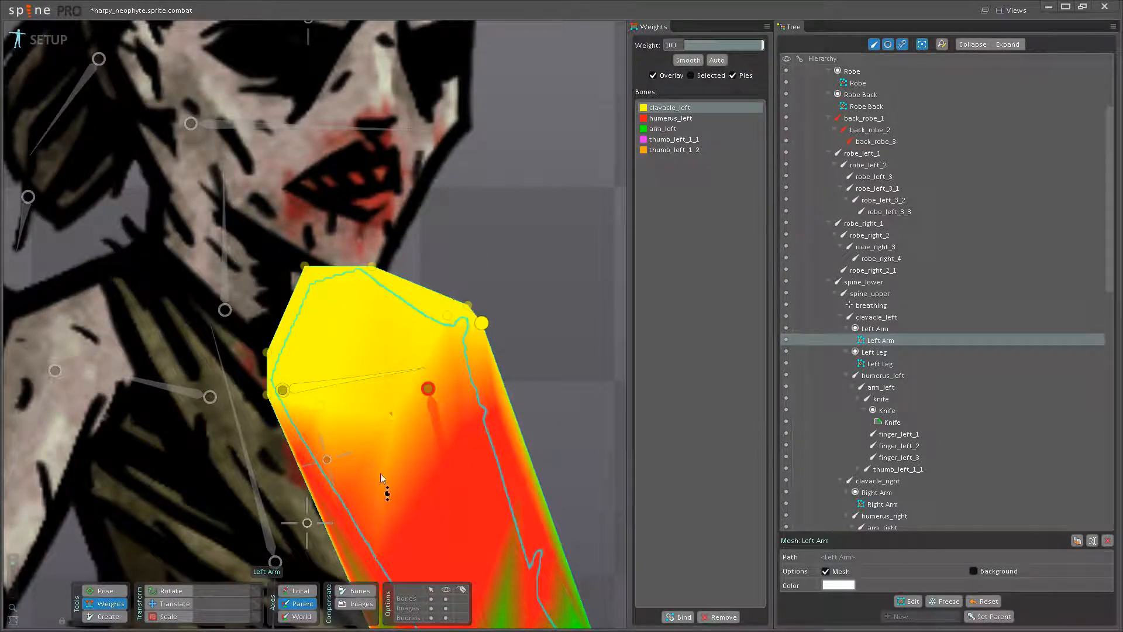
- Give clavacle_left a weight of 25.6 on the outer upper-arm vertex just below the shoulder
key("space")
left_click(497, 409)
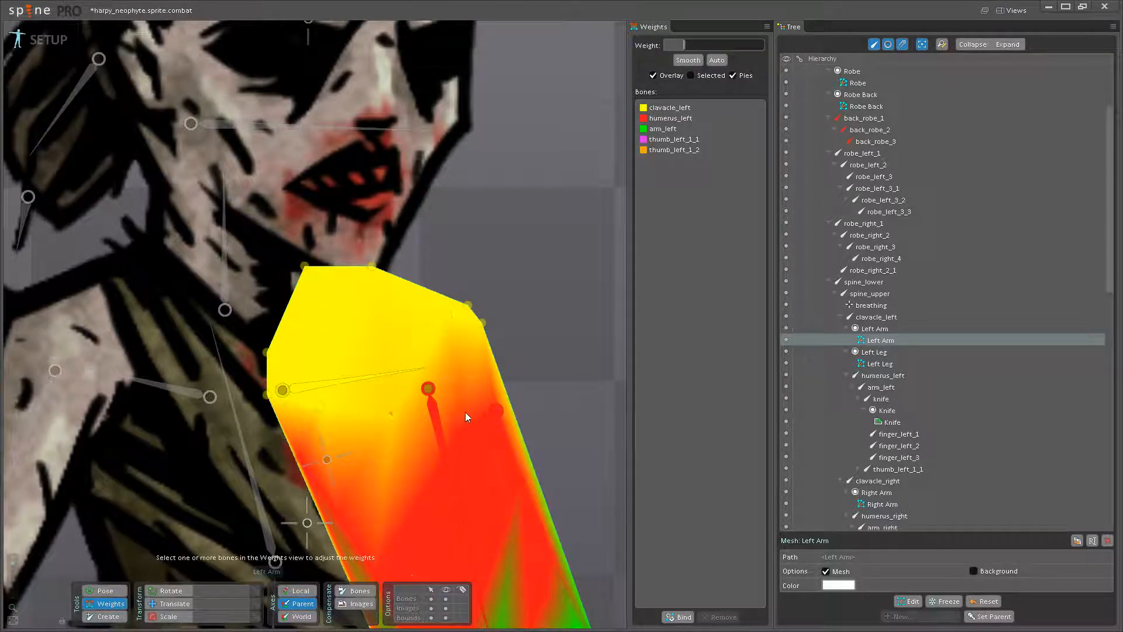
left_click(439, 413)
left_click(392, 376)
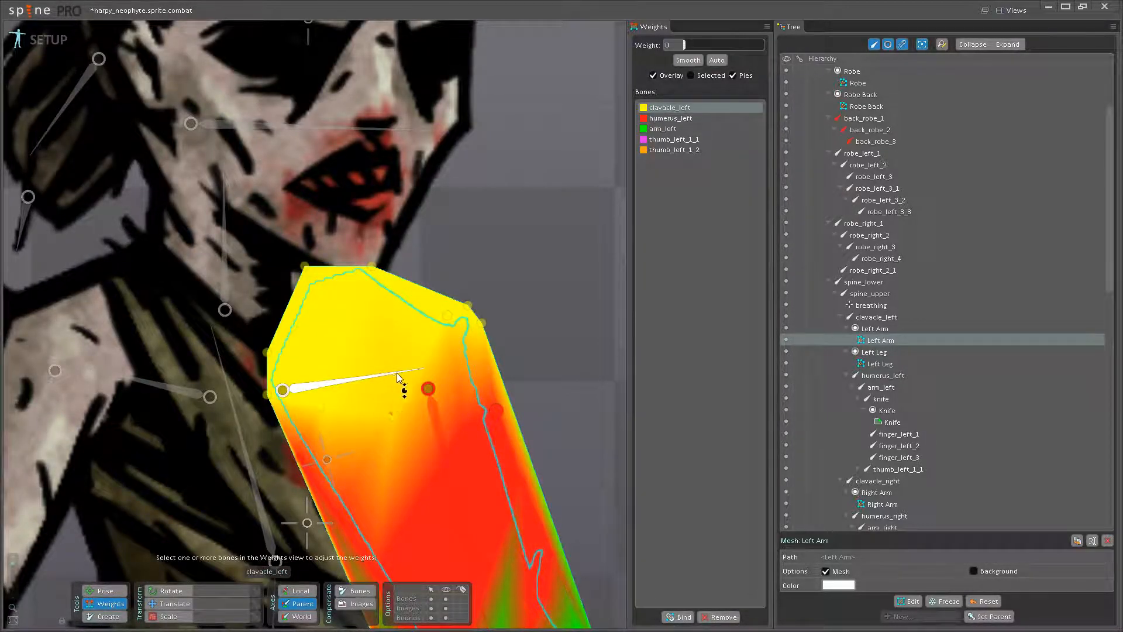
left_click_drag(502, 414, 513, 387)
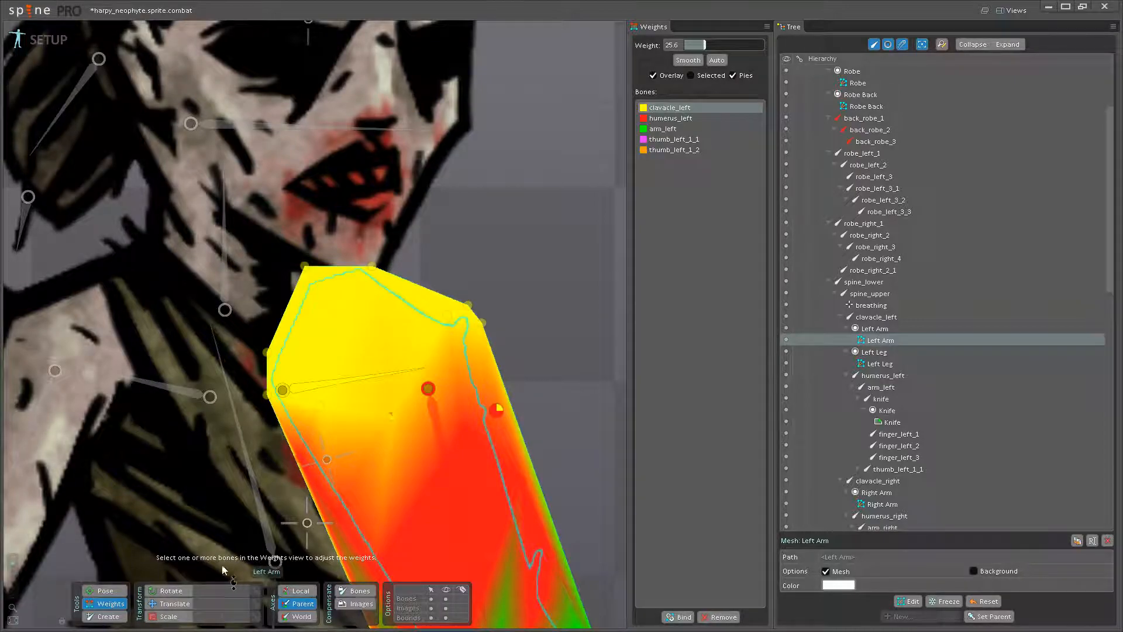
- Rotate the humerus_left and arm_left bones to check how the shoulder and elbow areas deform
left_click(114, 595)
left_click_drag(441, 484, 528, 479)
scroll(527, 479, "down", 3)
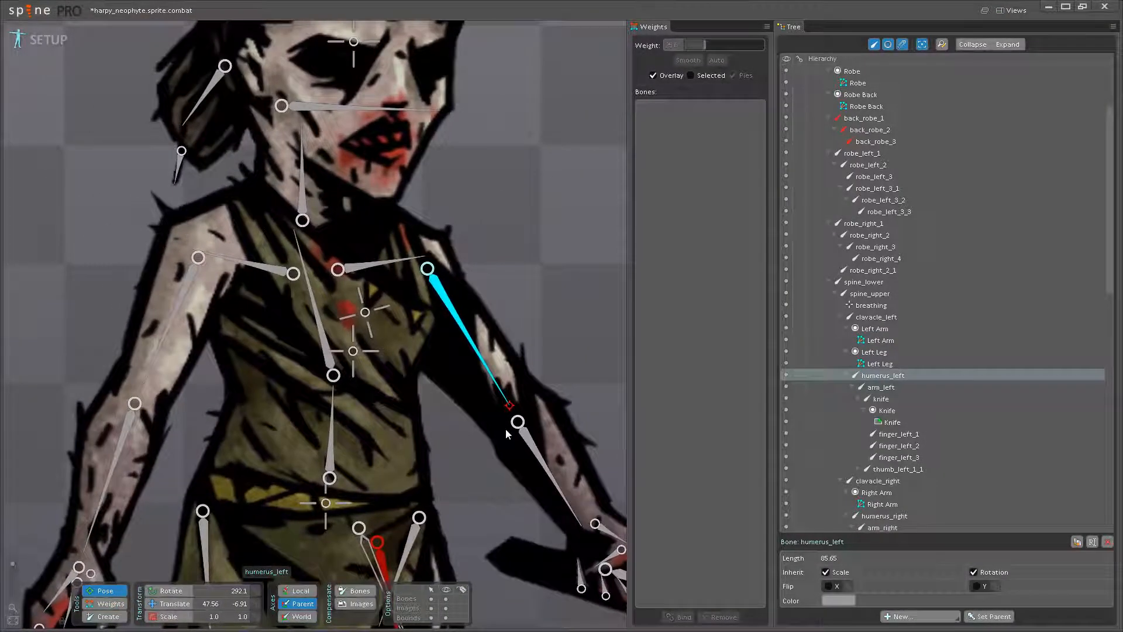
key("ctrl+z")
left_click_drag(515, 426, 454, 344)
left_click_drag(427, 434, 434, 467)
- Blend arm_left and humerus_left across the elbow vertices, with arm_left at 33.6 and humerus_left at 37.6 on the outermost one
left_click(105, 603)
scroll(426, 431, "up", 1)
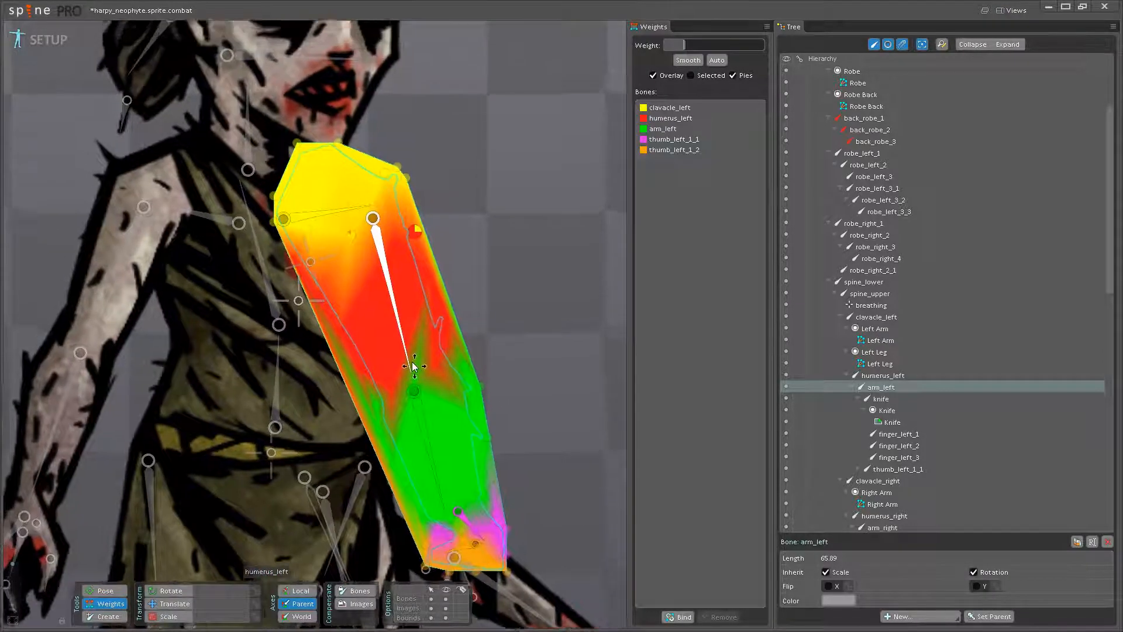
left_click(426, 431)
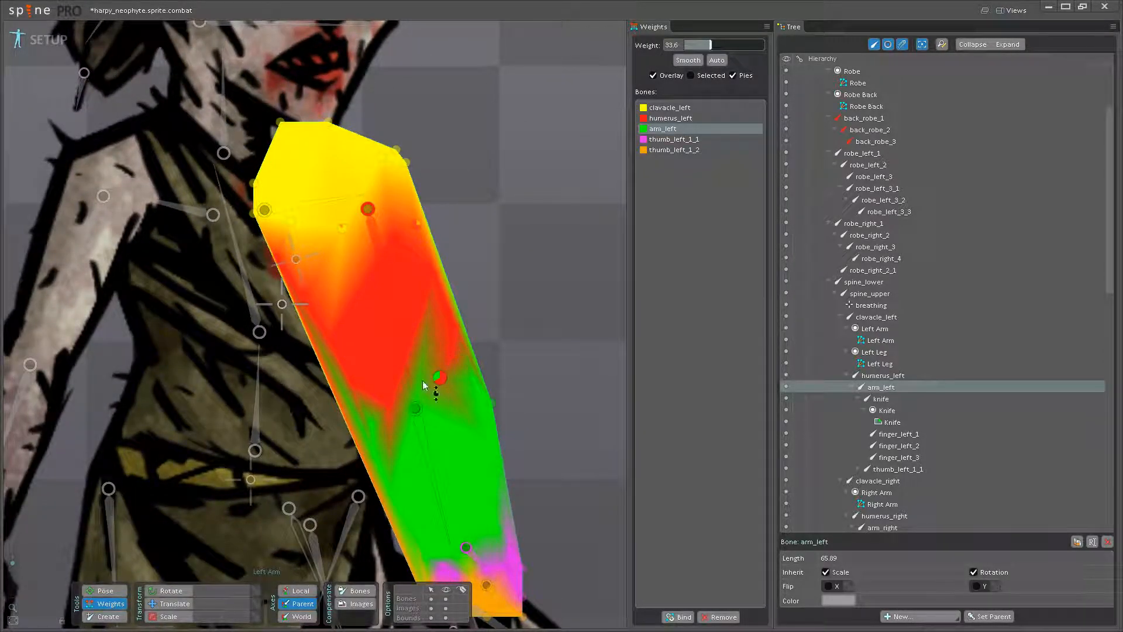
left_click_drag(402, 375, 411, 359)
scroll(413, 358, "up", 2)
left_click(413, 357)
left_click_drag(483, 379, 493, 342)
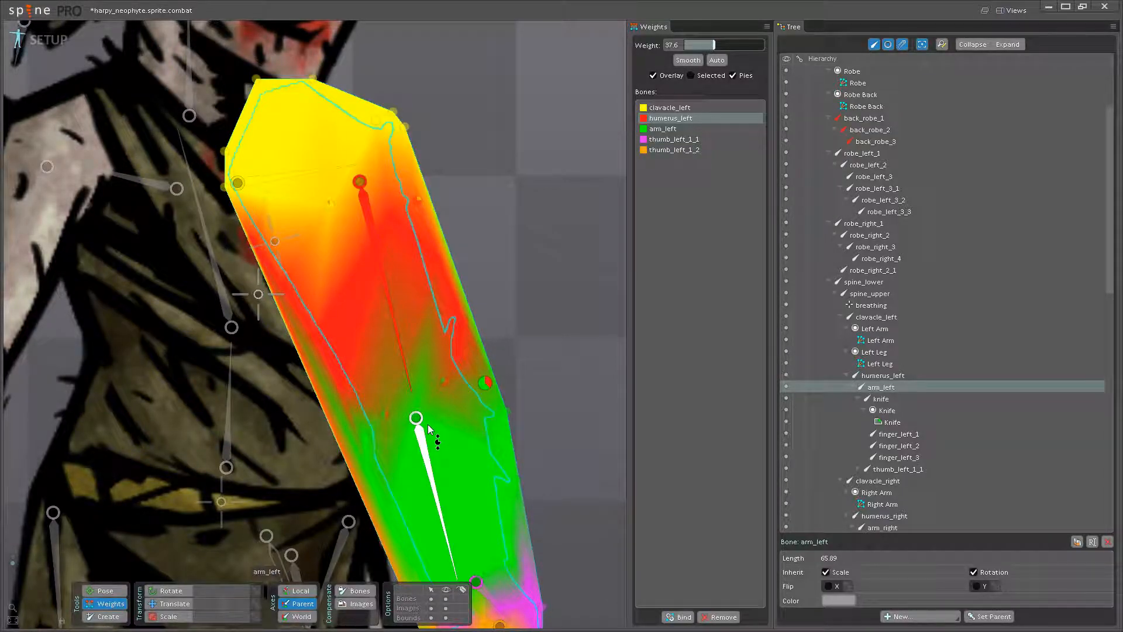
left_click_drag(417, 416, 426, 382)
- Pose-test the arm_left bone and set the humerus_left weight to 55.2 on the vertex at the elbow joint
left_click(108, 591)
left_click_drag(432, 471, 468, 491)
left_click(103, 607)
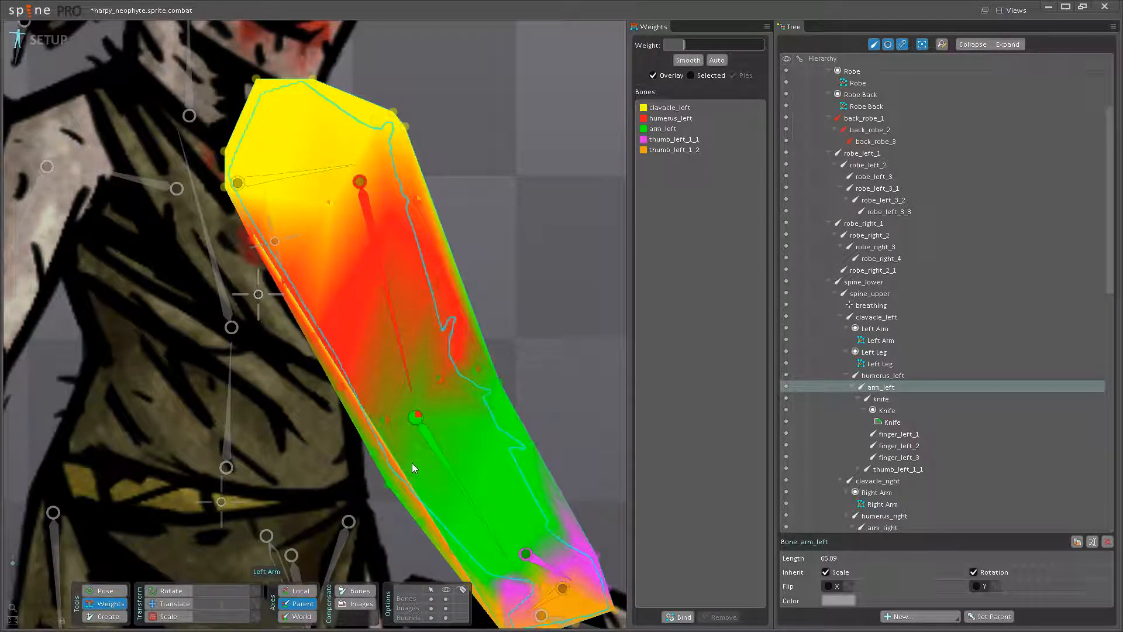
left_click(402, 368)
left_click_drag(416, 418, 431, 380)
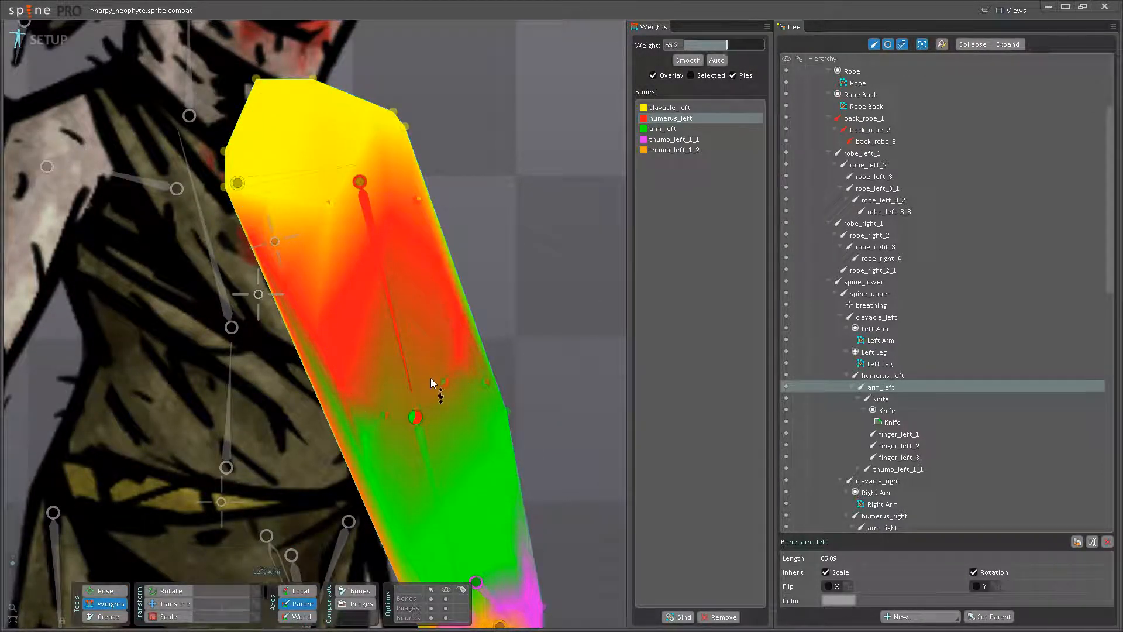
- Rotate arm_left to check the elbow bend, and raise humerus_left to about 80 on the inner elbow vertex
left_click(105, 591)
left_click_drag(441, 486, 486, 497)
left_click(117, 603)
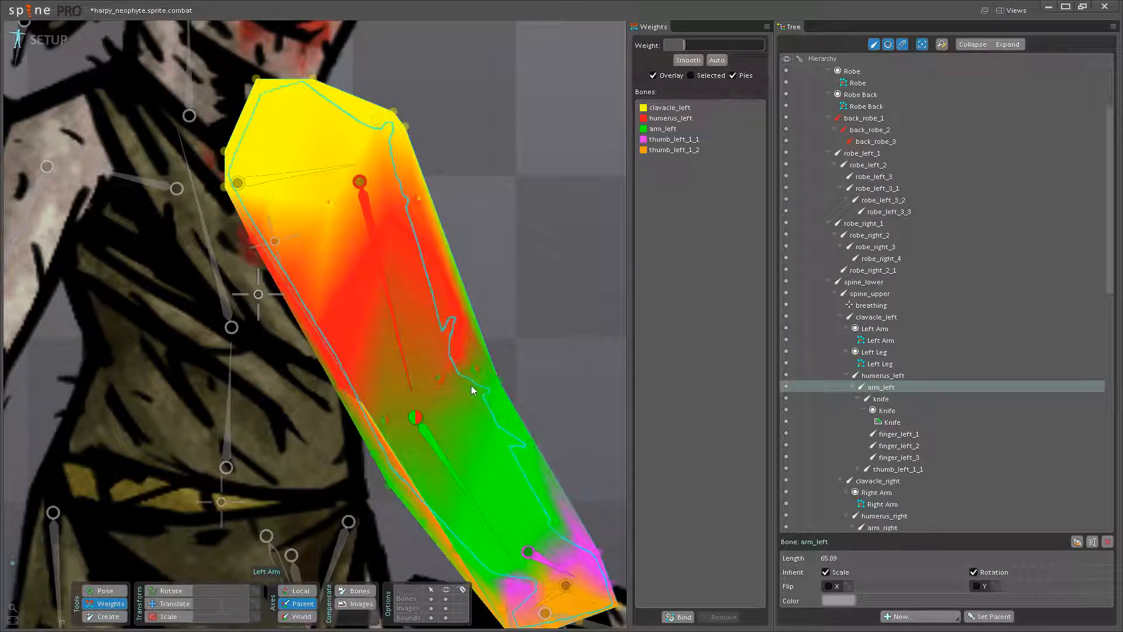
scroll(476, 342, "up", 2)
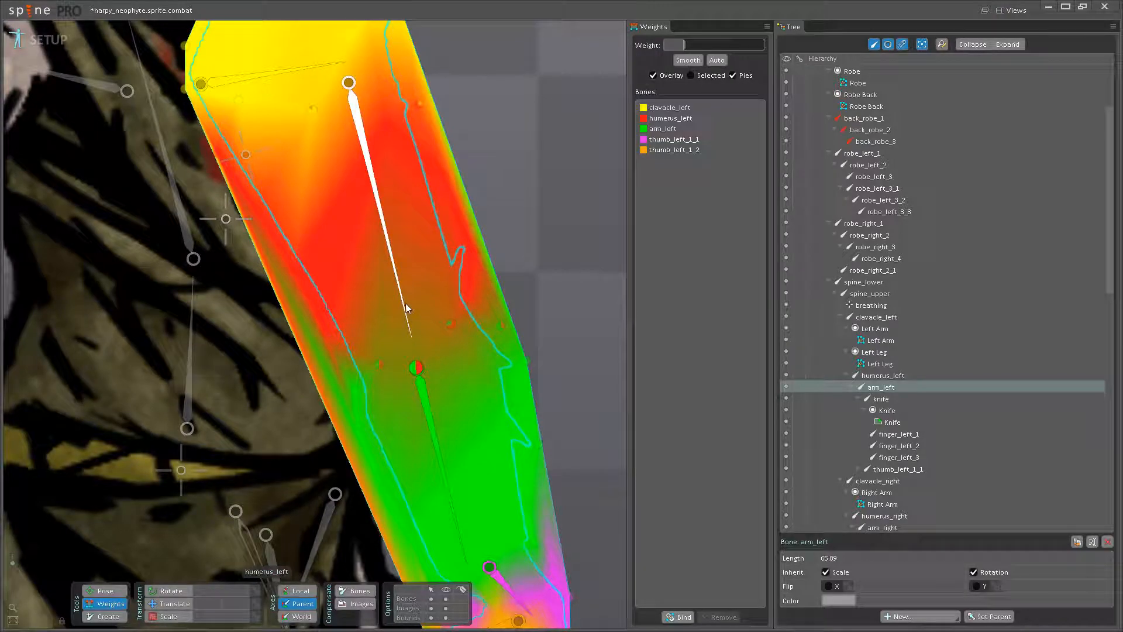
left_click(452, 323)
left_click(377, 365)
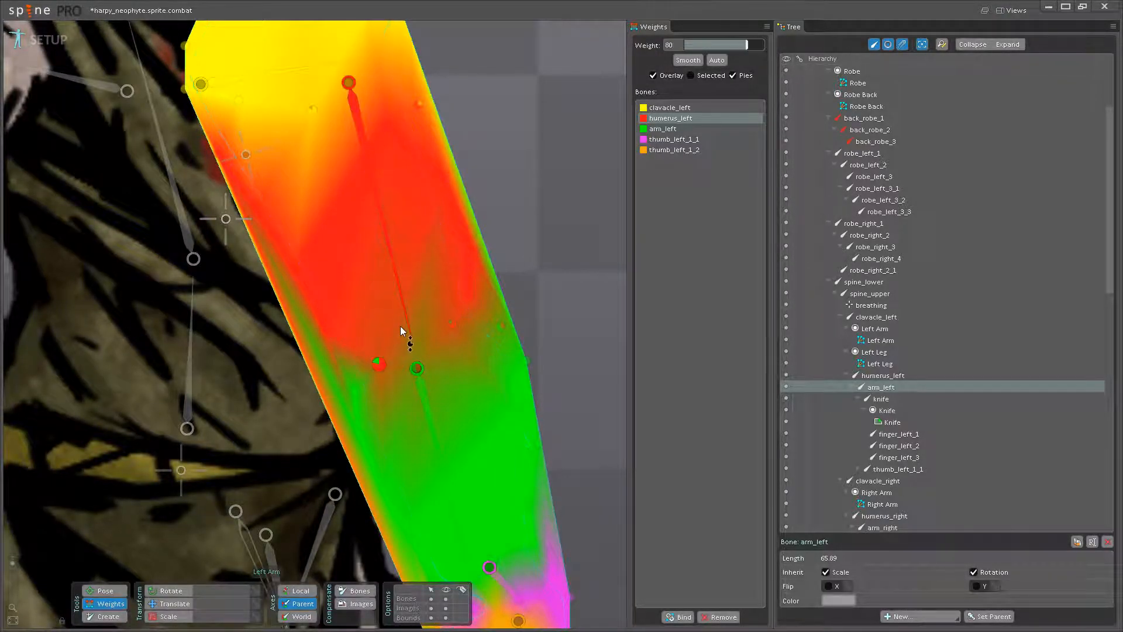
- Rotate arm_left to check the reweighted elbow, and save the project
left_click(125, 592)
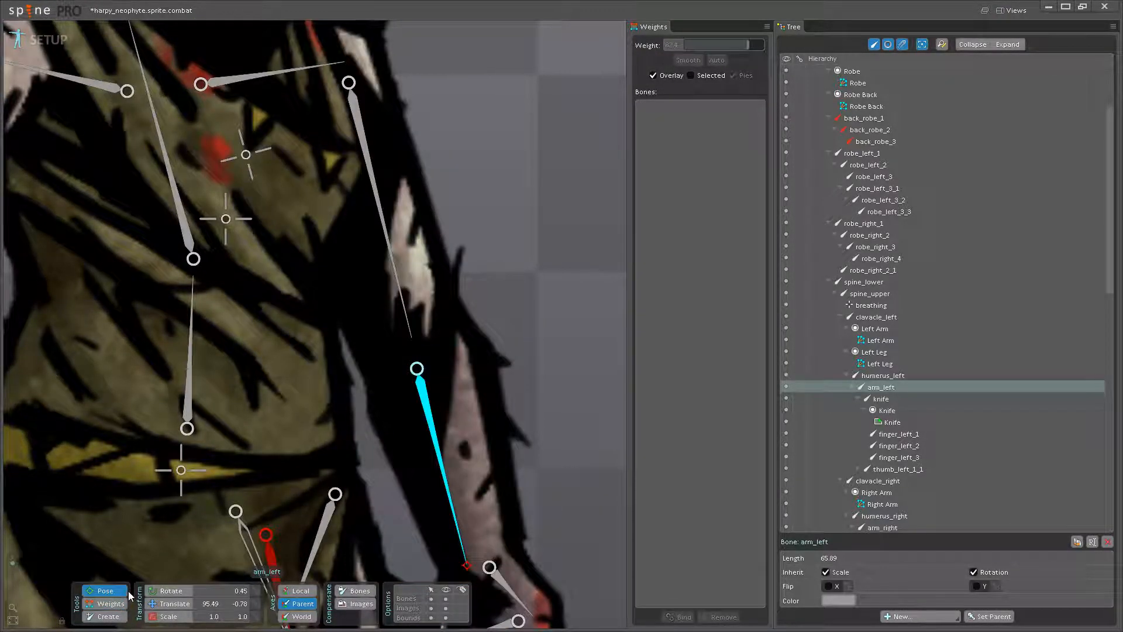
left_click_drag(402, 473, 491, 449)
scroll(349, 346, "down", 4)
left_click_drag(344, 355, 369, 380)
key("ctrl+s")
- Pose-test thumb_left_1_1, undo the rotation, and give the bone a weight of 41.6 on the outer wrist vertex
scroll(370, 381, "up", 4)
left_click(416, 369)
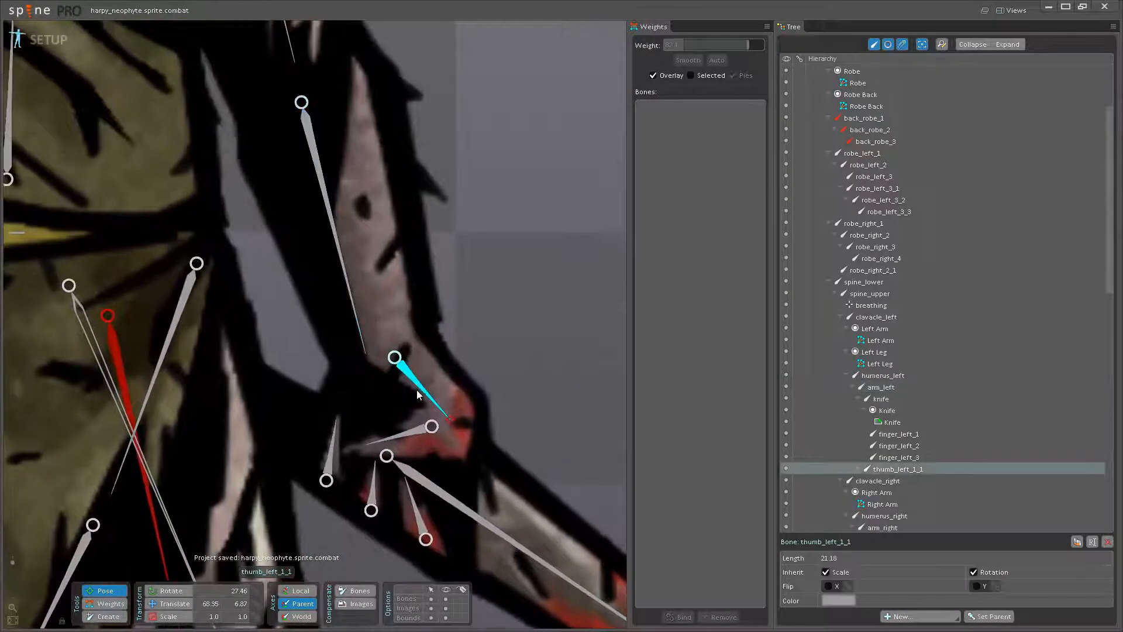
key("ctrl+z")
left_click(109, 604)
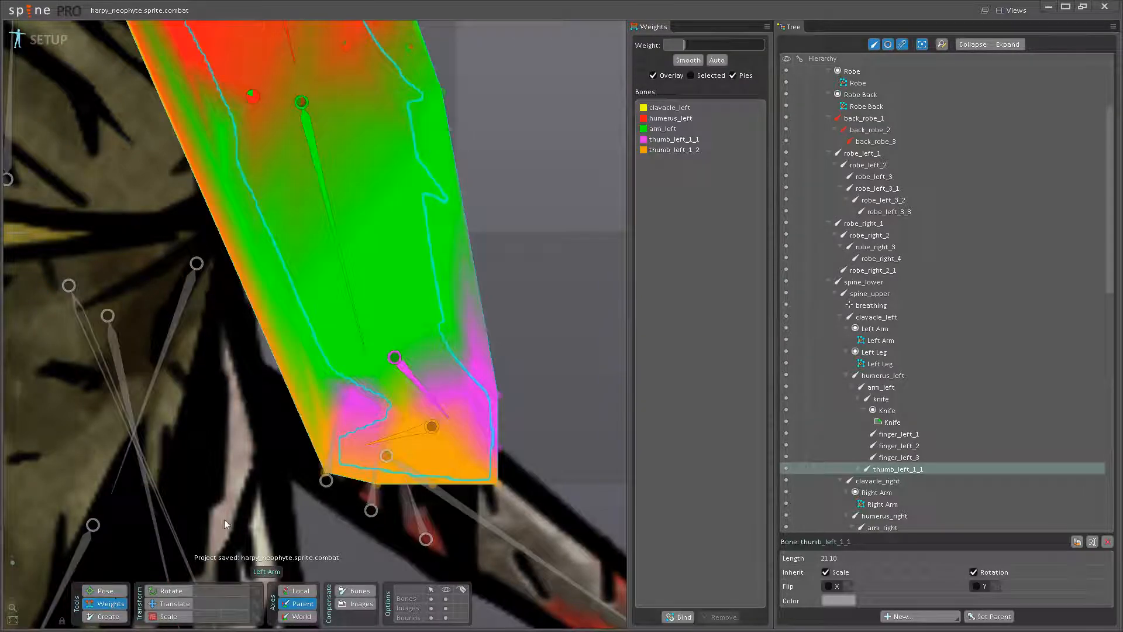
left_click(420, 387)
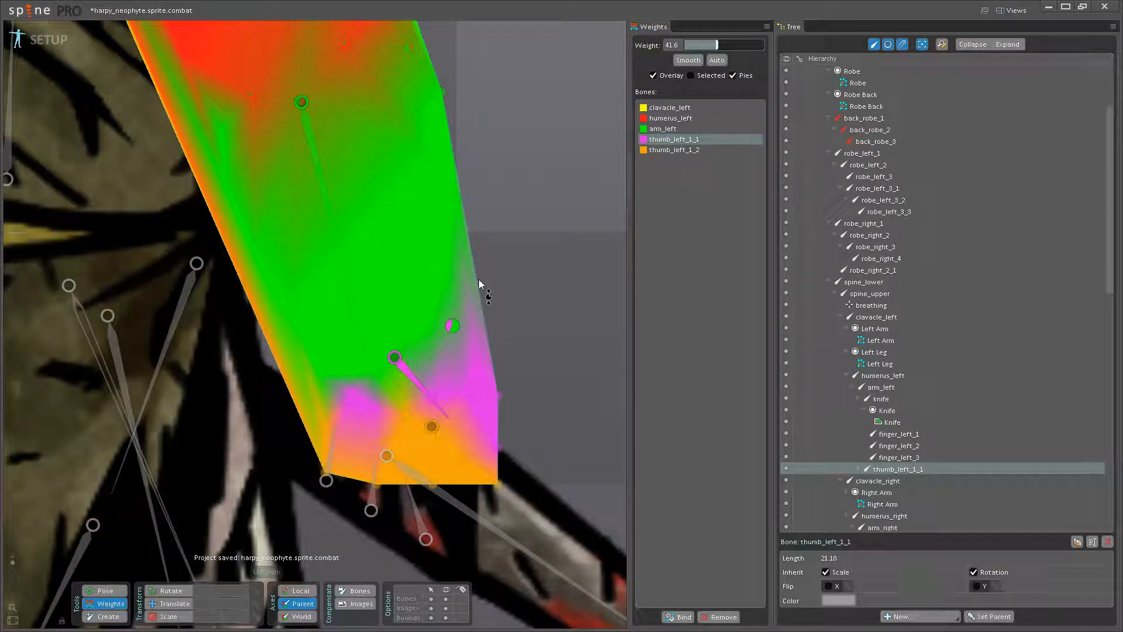
scroll(416, 405, "up", 2)
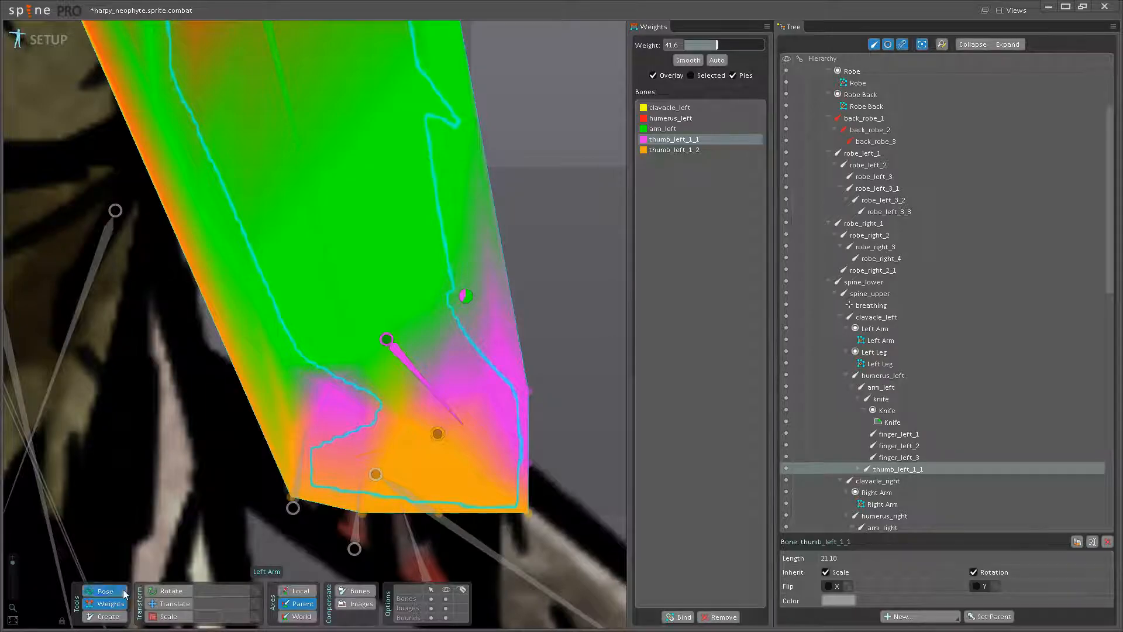
- Rotate thumb_left_1_1 to check the wrist, and adjust the bone's weight on the neighbouring wrist vertices
left_click(105, 591)
left_click_drag(474, 405, 493, 368)
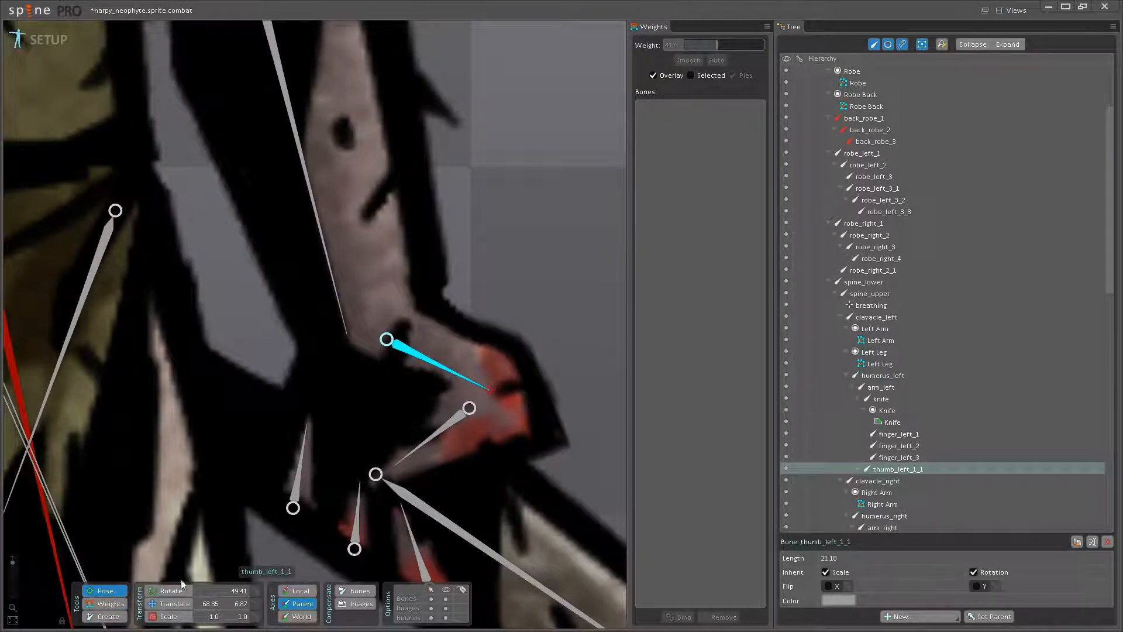
left_click(119, 608)
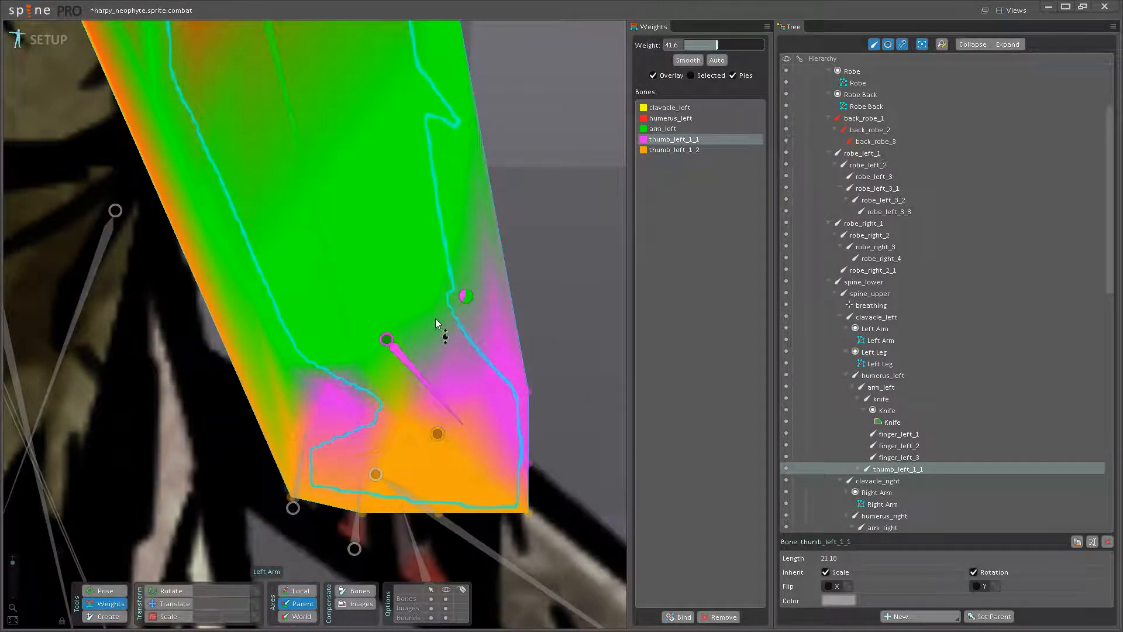
left_click_drag(438, 306, 486, 282)
left_click_drag(404, 313, 423, 311)
- Pose-test thumb_left_1_1, undo the rotation, and set its weight to 74.4 on the outer wrist vertex
left_click(111, 590)
left_click_drag(432, 369, 426, 409)
key("ctrl+z")
left_click(102, 607)
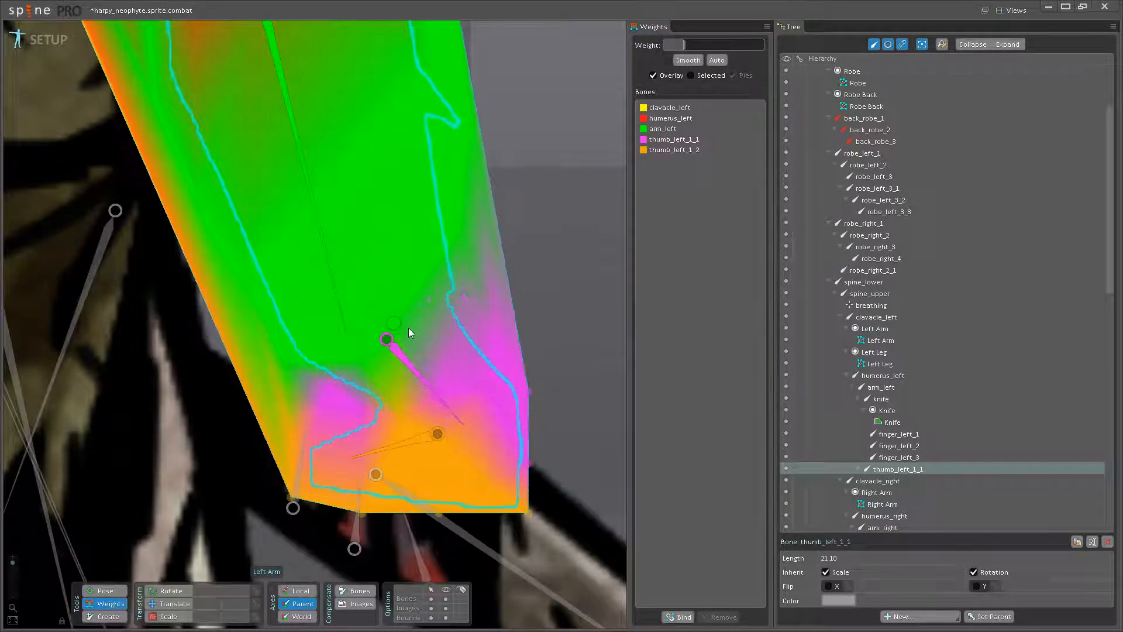
left_click(412, 370)
left_click_drag(475, 295, 491, 269)
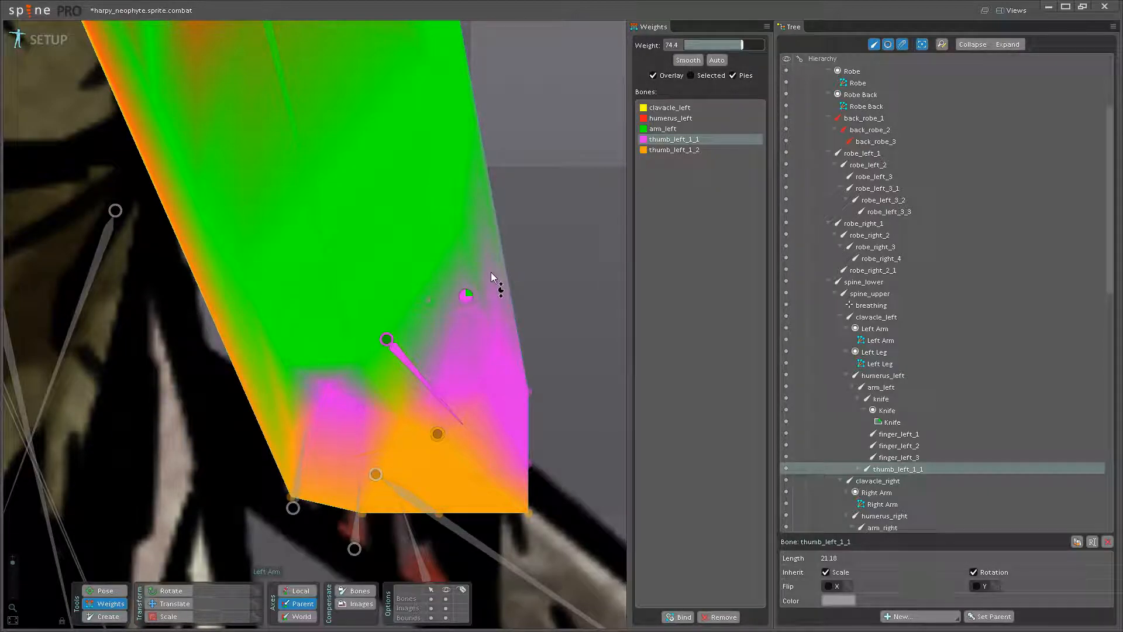
- Check the wrist by rotating thumb_left_1_1, and set its weight to 12 on the wrist vertex further inward
left_click(105, 592)
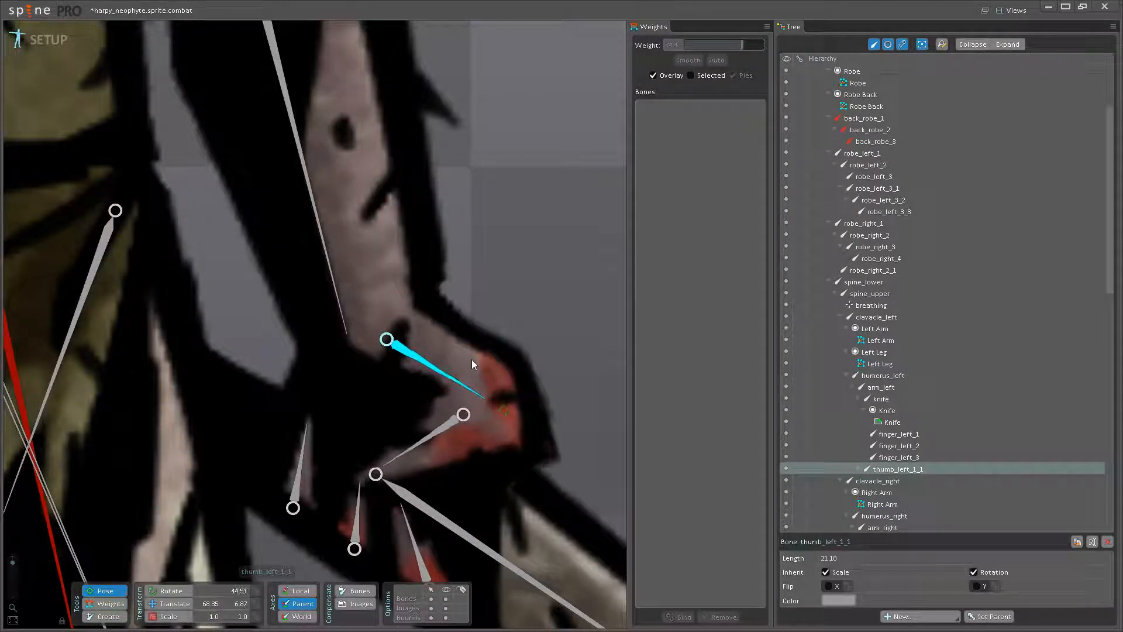
left_click(113, 610)
left_click(110, 604)
left_click_drag(412, 371, 414, 423)
key("ctrl+z")
left_click(428, 422)
left_click_drag(467, 372, 440, 377)
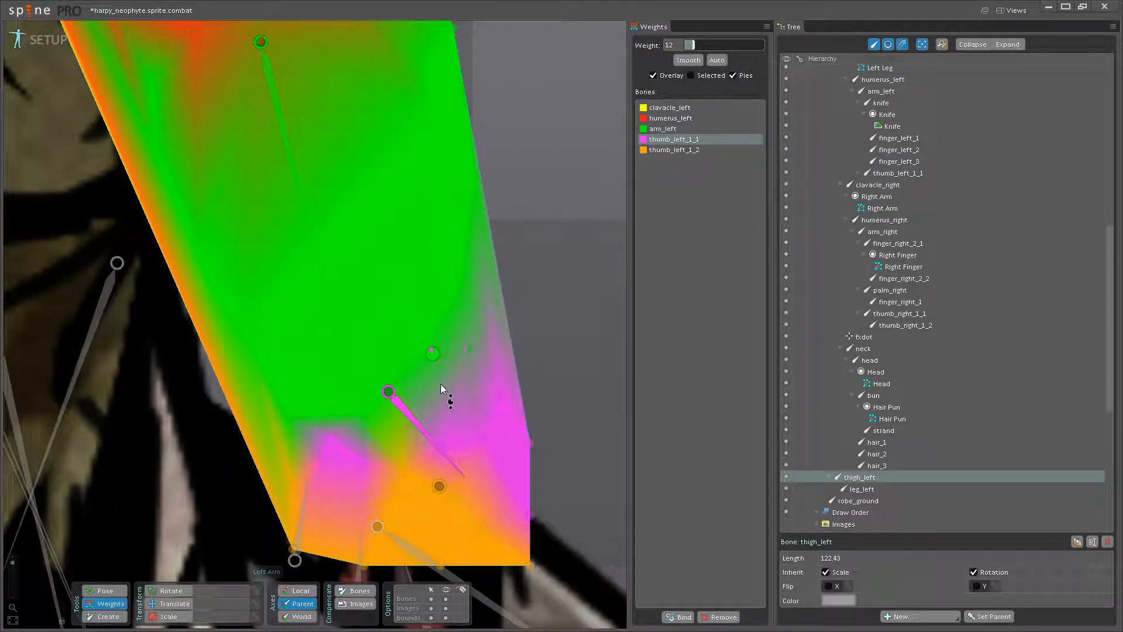
- Rotate the thumb_left_1_1 and thumb_left_1_2 bones to check how the wrist and thumb deform
left_click(106, 590)
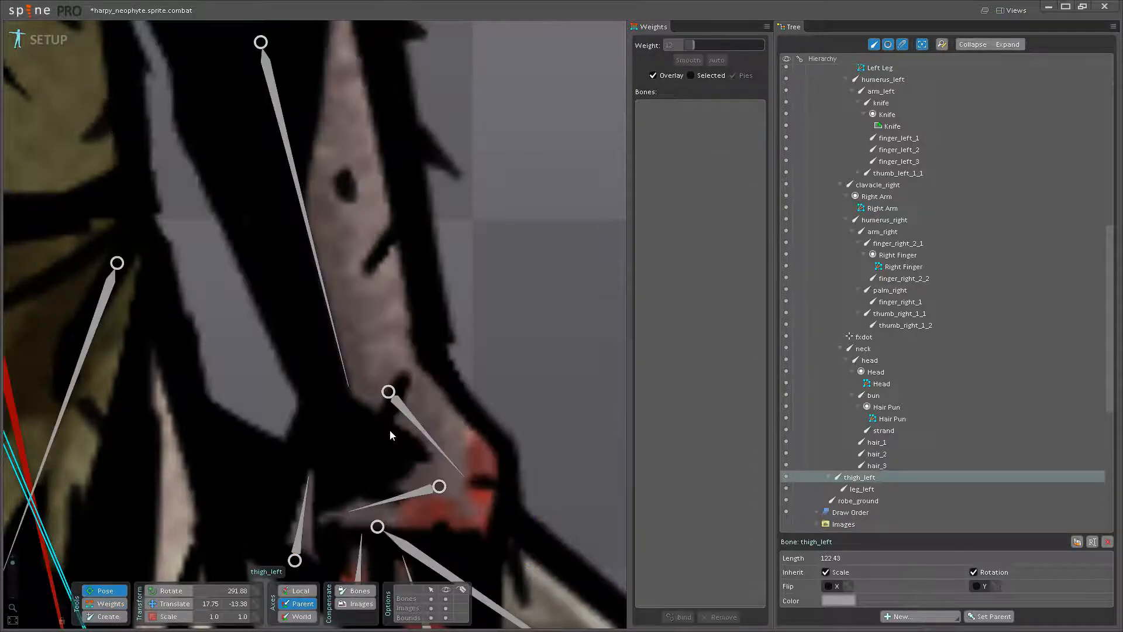
left_click_drag(427, 420, 475, 426)
scroll(475, 426, "down", 2)
left_click_drag(384, 415, 308, 400)
- Blend thumb_left_1_2 into the vertex on the inner side of the thumb, giving it a weight of 22.4
left_click(112, 603)
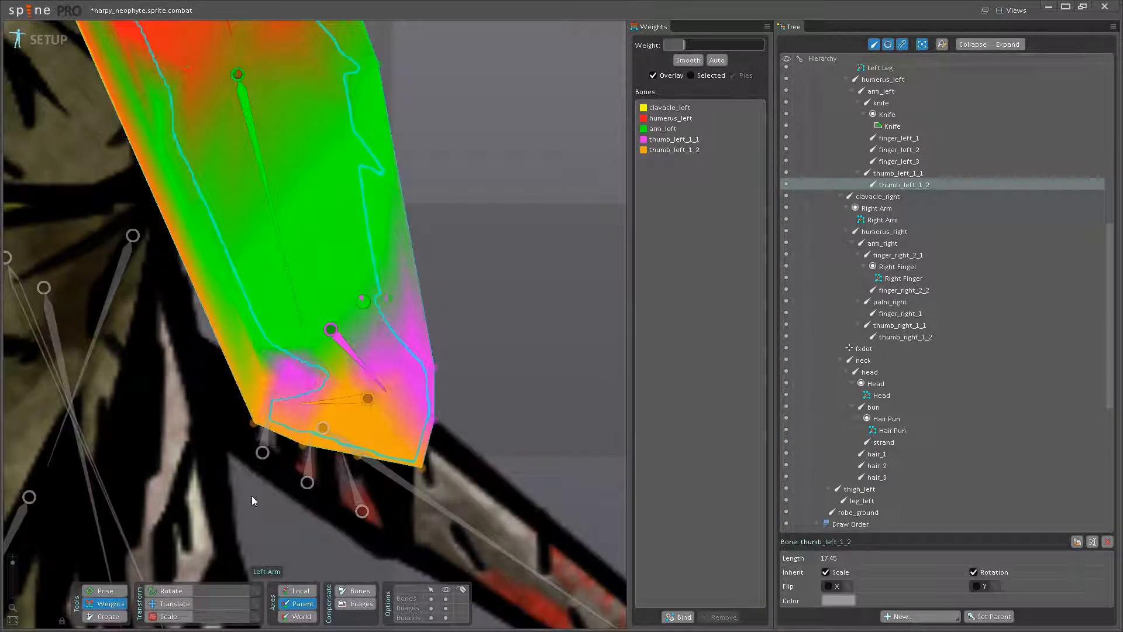
scroll(336, 397, "up", 2)
left_click(331, 382)
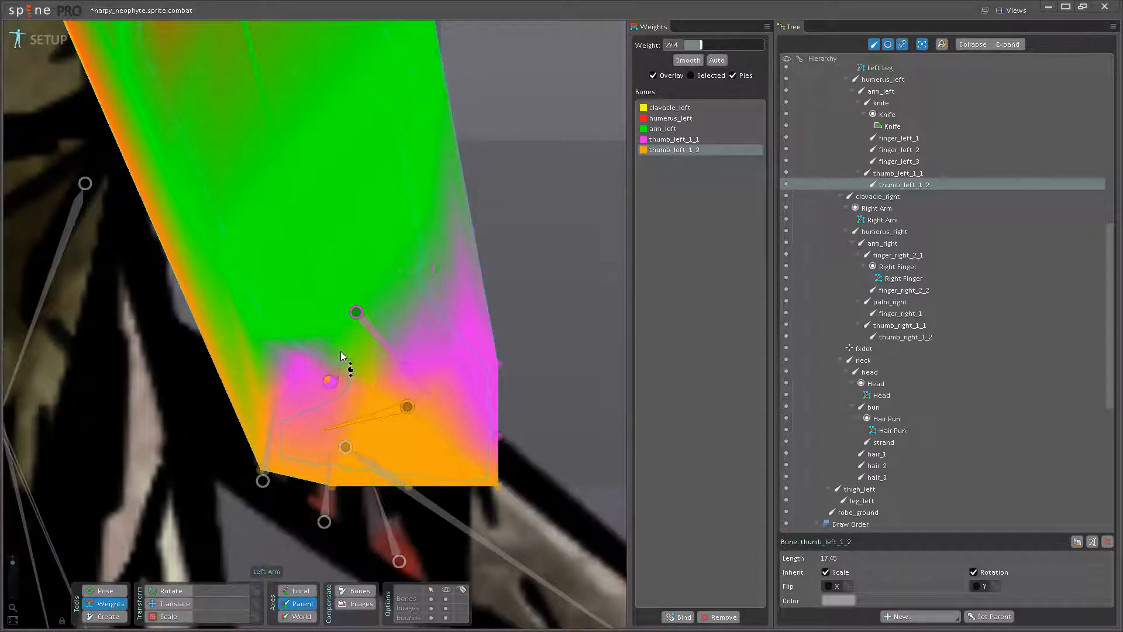
left_click_drag(354, 322, 326, 350)
- Pose-test thumb_left_1_2, undo the rotation, and set the thumb_left_1_1 weight to 48 on the inner thumb vertex
left_click(106, 590)
left_click_drag(354, 423, 364, 467)
key("ctrl+z")
left_click(105, 604)
left_click(386, 389)
left_click_drag(344, 414, 352, 394)
key("b")
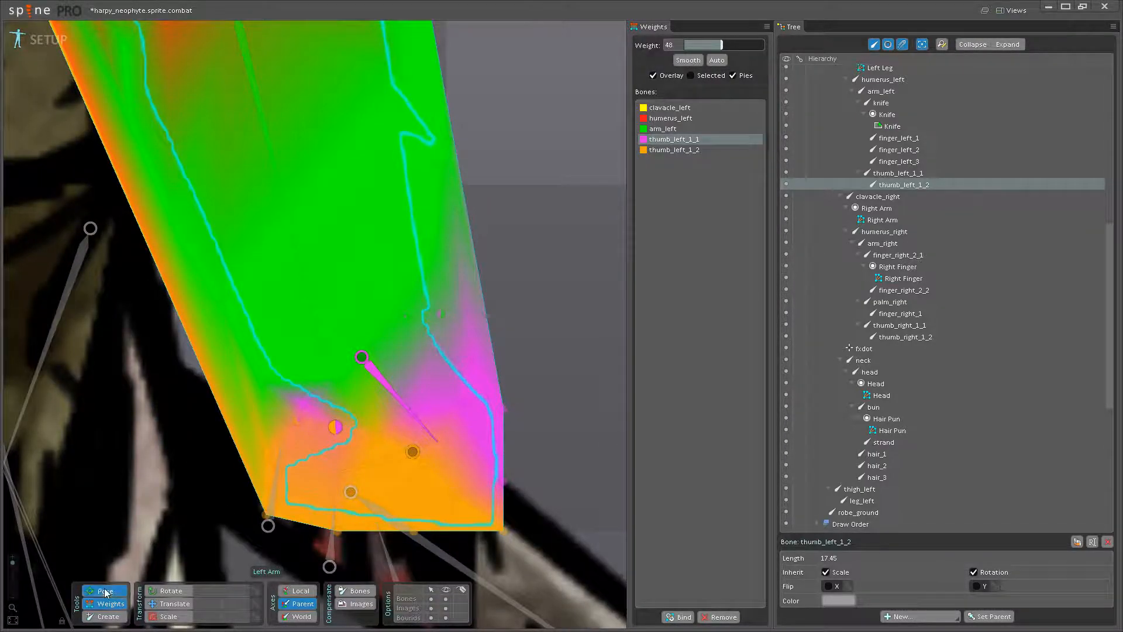
- Rotate thumb_left_1_2 to check the thumb deformation, undo the rotation, and save the project
left_click_drag(344, 475, 344, 460)
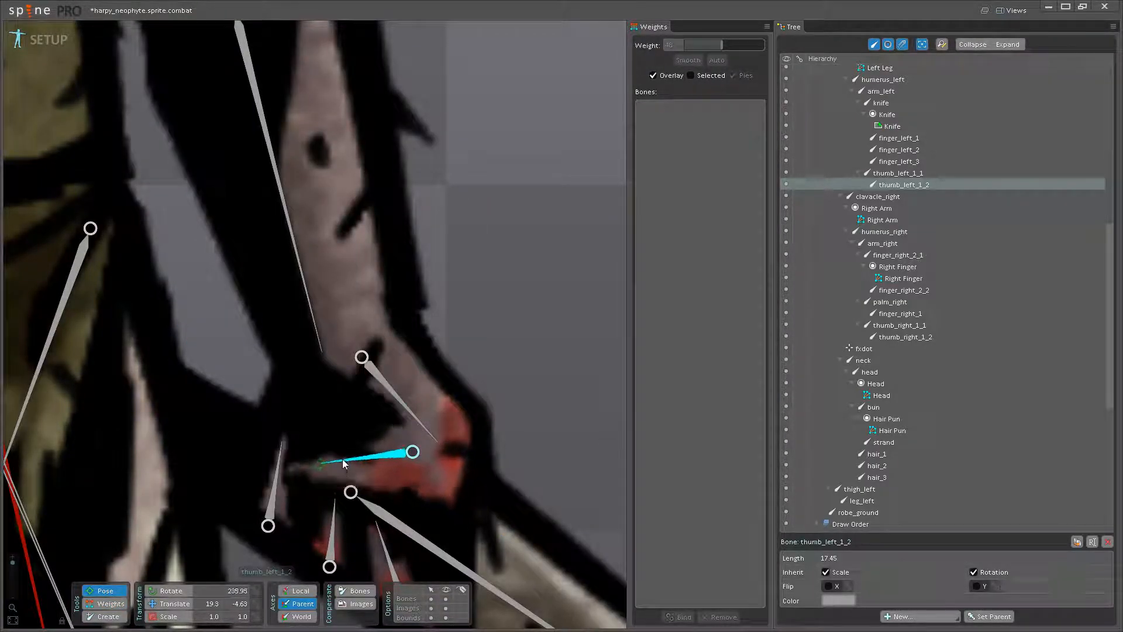
key("ctrl+z")
scroll(345, 436, "down", 5)
scroll(305, 358, "up", 5)
left_click_drag(317, 366, 302, 396)
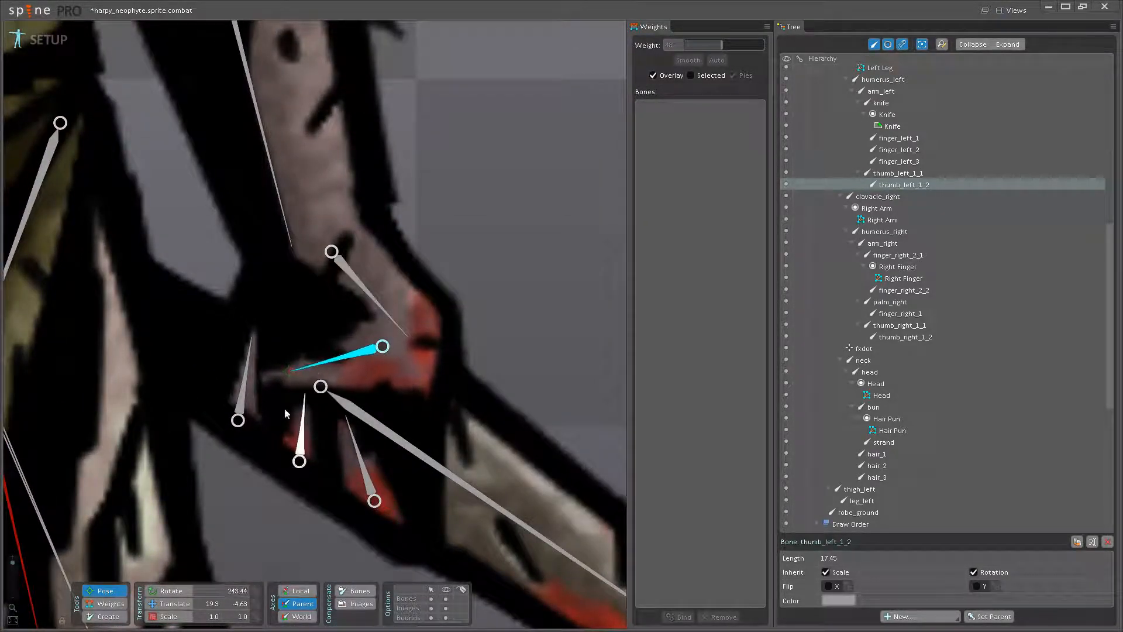
left_click(111, 604)
key("ctrl+s")
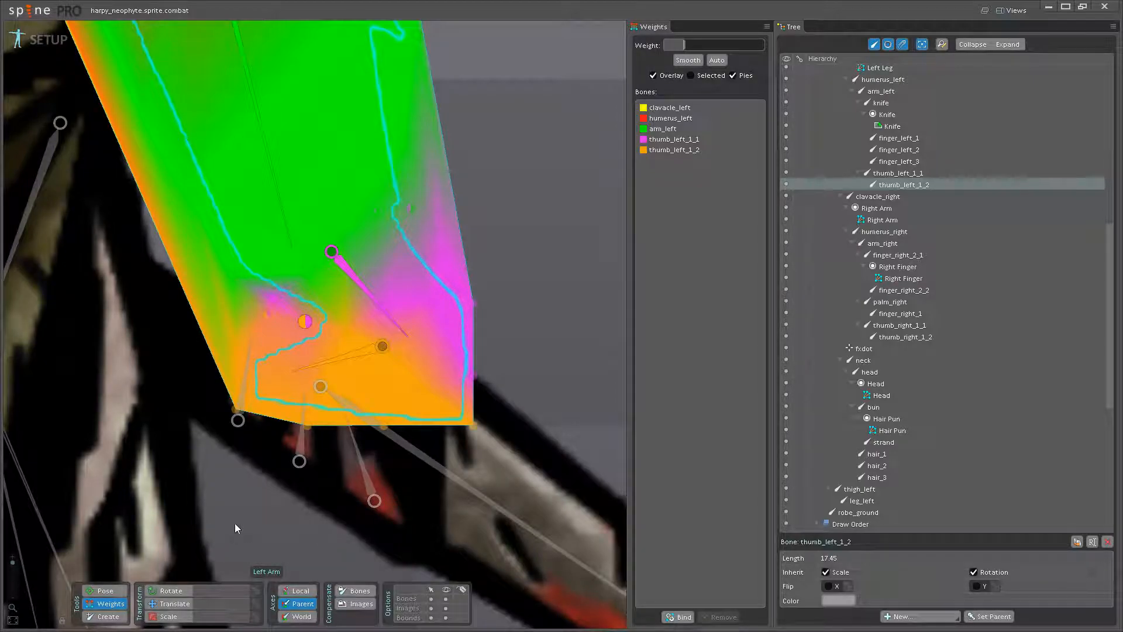
- Turn the Knife attachment under the knife bone into a mesh and open it for mesh editing
scroll(234, 523, "down", 5)
scroll(321, 413, "down", 3)
left_click_drag(367, 523, 367, 547)
left_click_drag(349, 391, 373, 427)
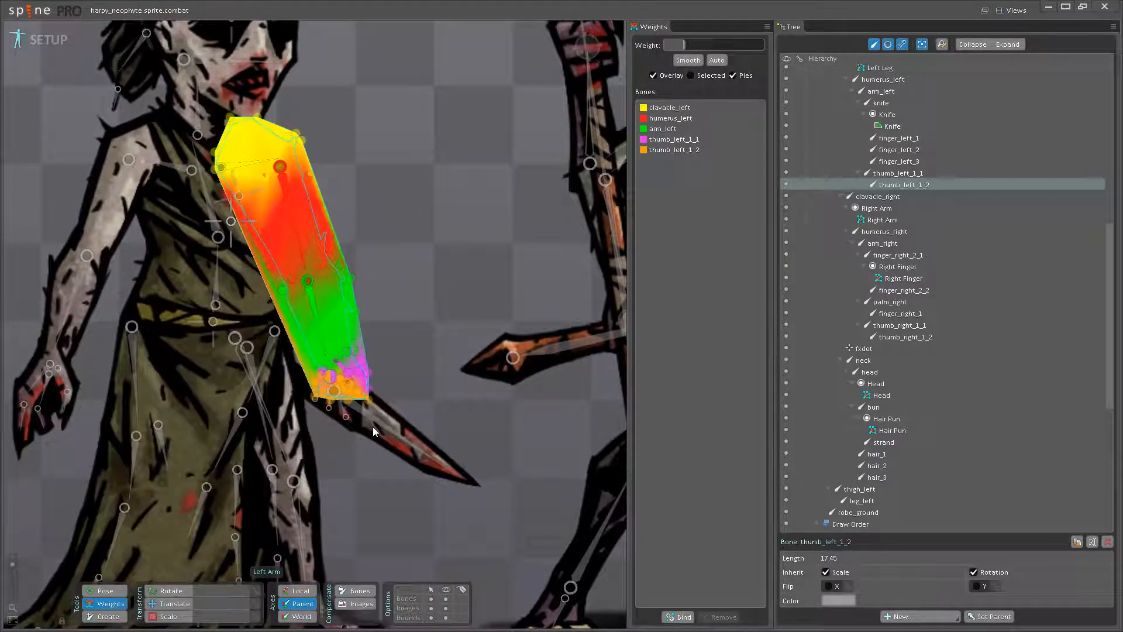
left_click(105, 592)
left_click(105, 592)
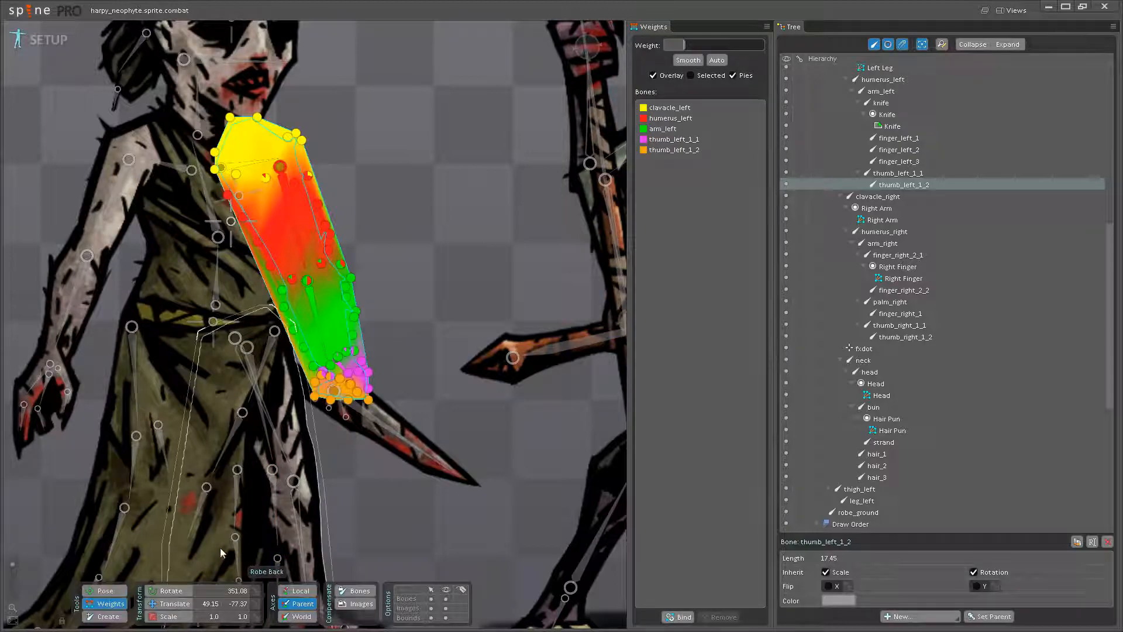
left_click(101, 592)
left_click(382, 444)
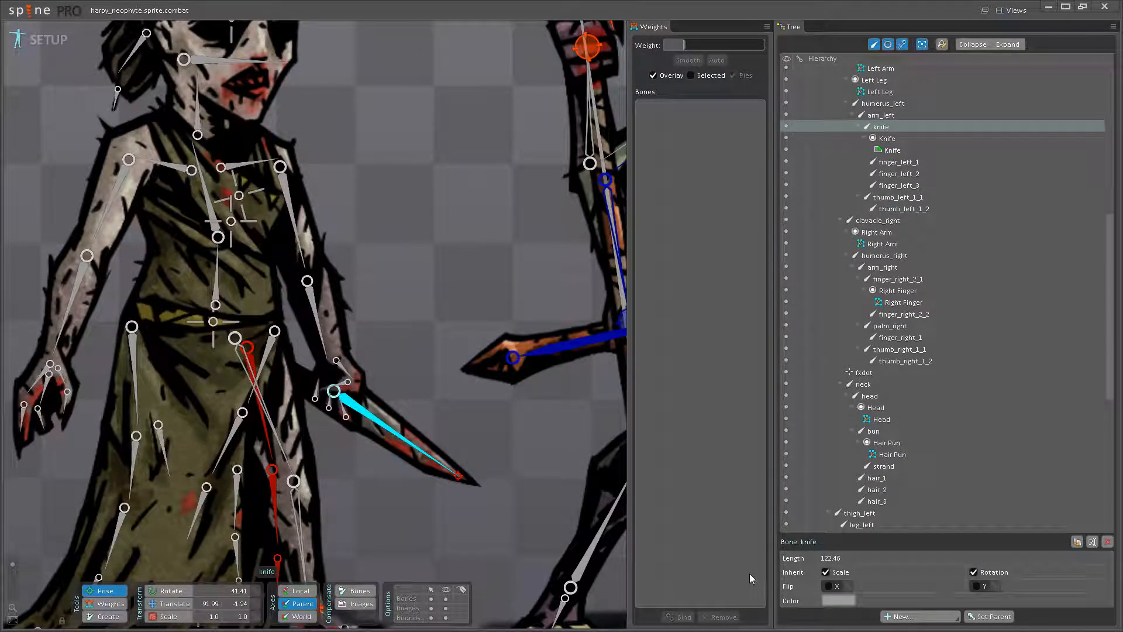
left_click(896, 141)
left_click(881, 151)
left_click(825, 586)
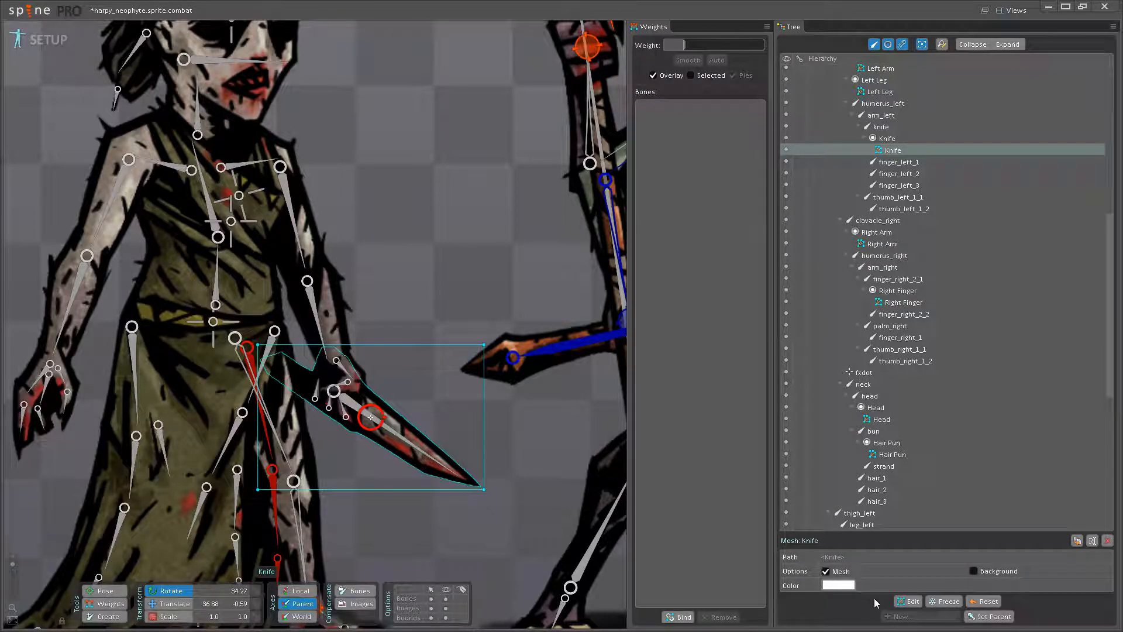
left_click(909, 603)
scroll(295, 565, "up", 1)
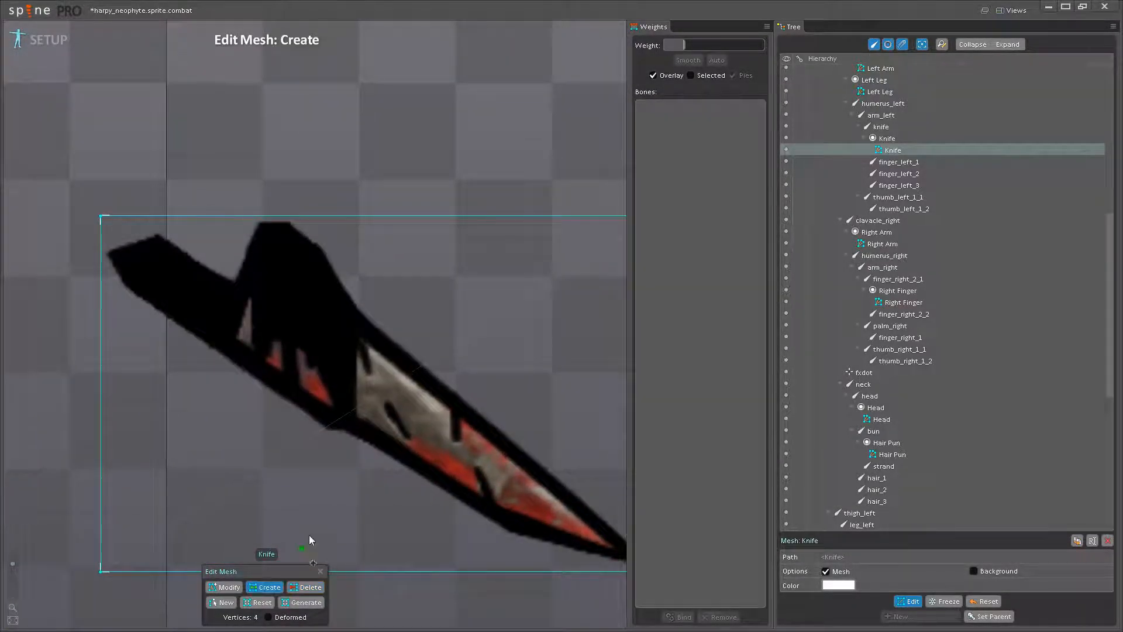
- Add outline vertices to the Knife mesh along the blade's lower edge, around its tip and back along the upper edge
left_click(354, 448)
left_click(461, 528)
left_click_drag(461, 527, 355, 492)
left_click(421, 517)
left_click(527, 536)
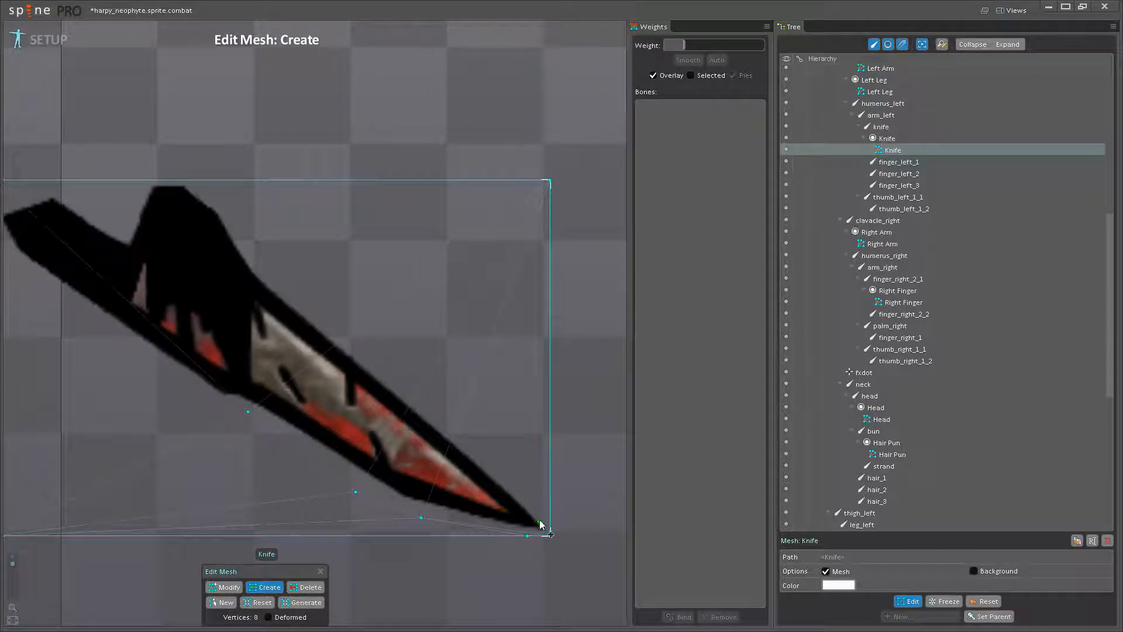
left_click(550, 515)
left_click(487, 448)
left_click(403, 371)
left_click_drag(263, 272, 504, 399)
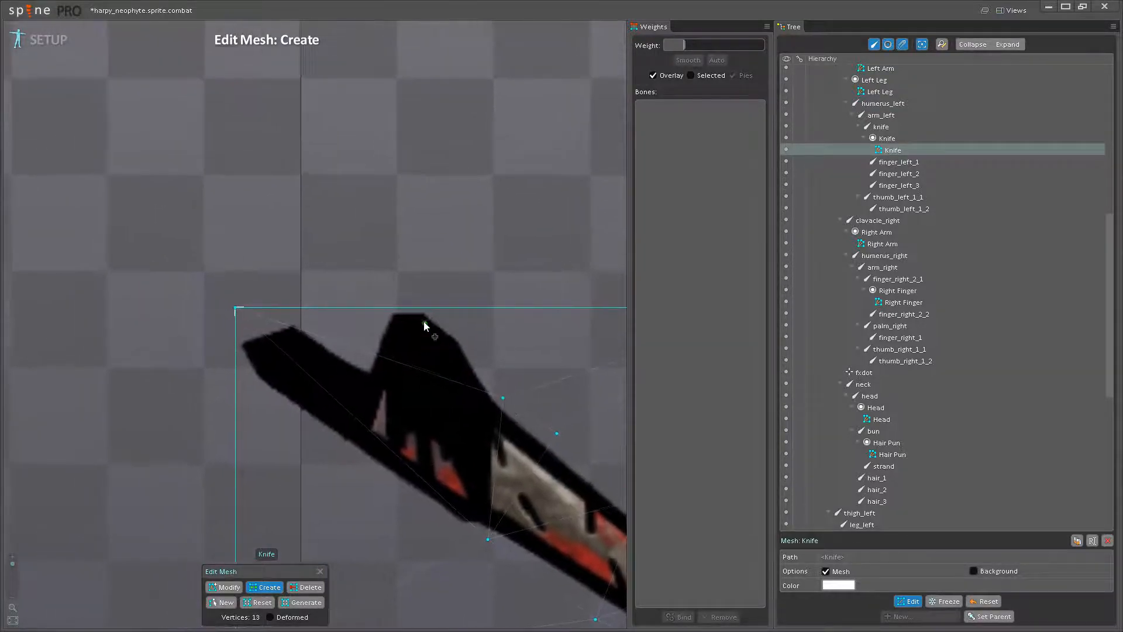
- Continue the vertices over the raised black section, through the notch beside it and around the end of the handle
left_click(459, 308)
left_click(412, 307)
left_click(384, 308)
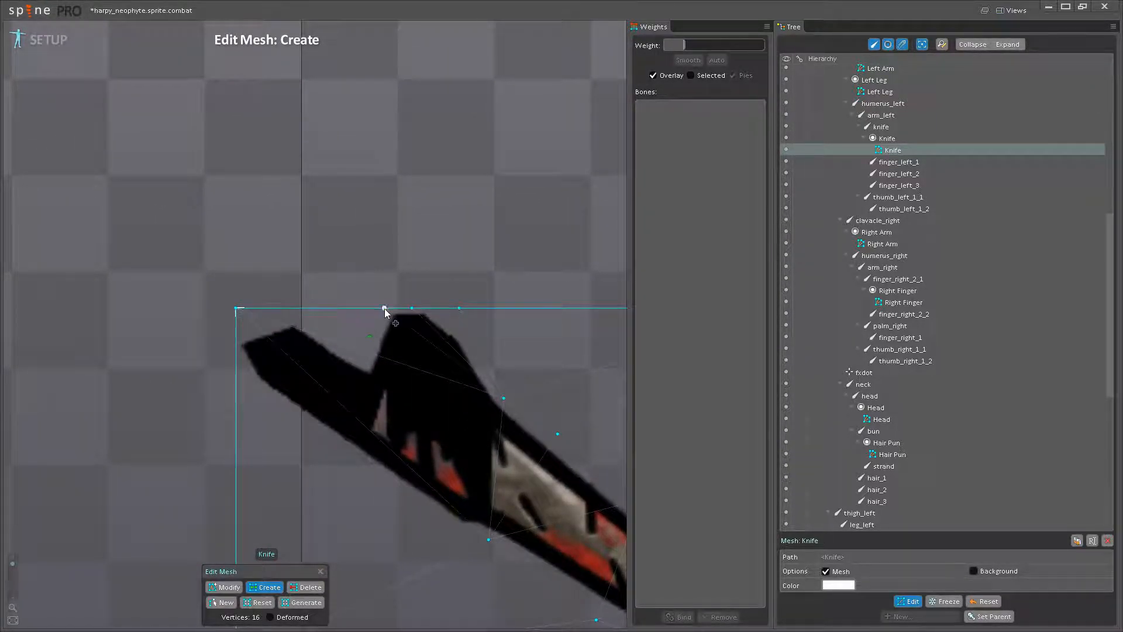
left_click(363, 355)
left_click(296, 321)
left_click_drag(296, 321, 235, 329)
left_click(235, 339)
- Add vertices along the underside of the knife from the handle end to the base of the blade
scroll(242, 351, "up", 1)
left_click(237, 368)
left_click(268, 405)
left_click(325, 448)
left_click(359, 470)
left_click(445, 532)
left_click(477, 550)
scroll(486, 541, "up", 1)
left_click(511, 527)
scroll(509, 541, "up", 1)
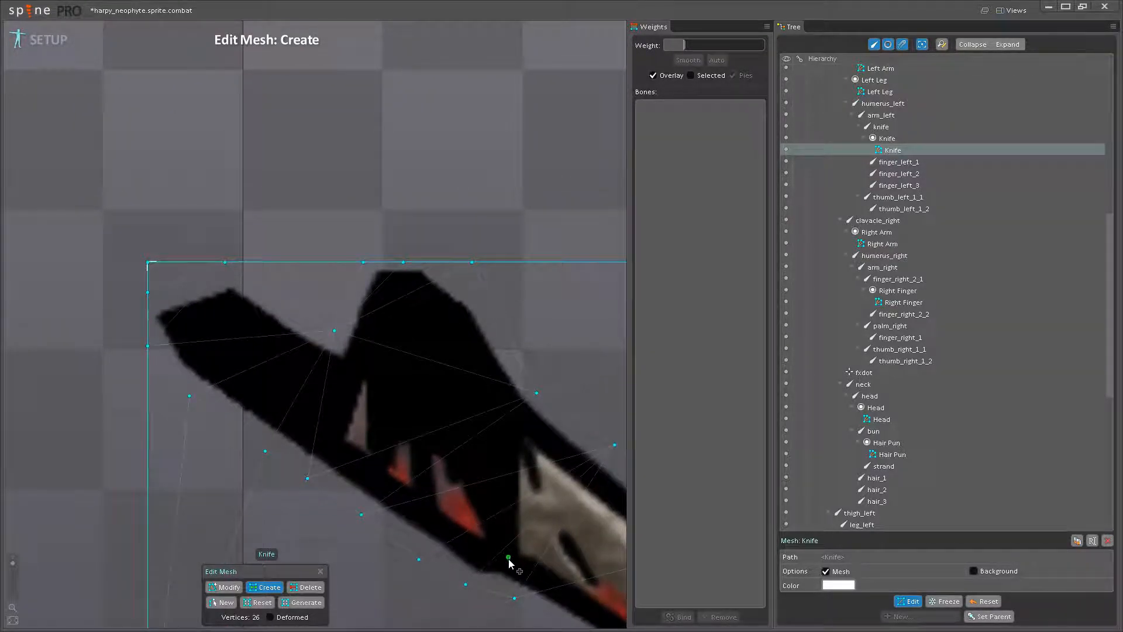
- Add inner vertices along the blade's base and around the two fingers nearest to it
left_click(507, 498)
left_click(511, 426)
left_click(514, 403)
left_click(421, 466)
left_click(423, 429)
left_click(385, 417)
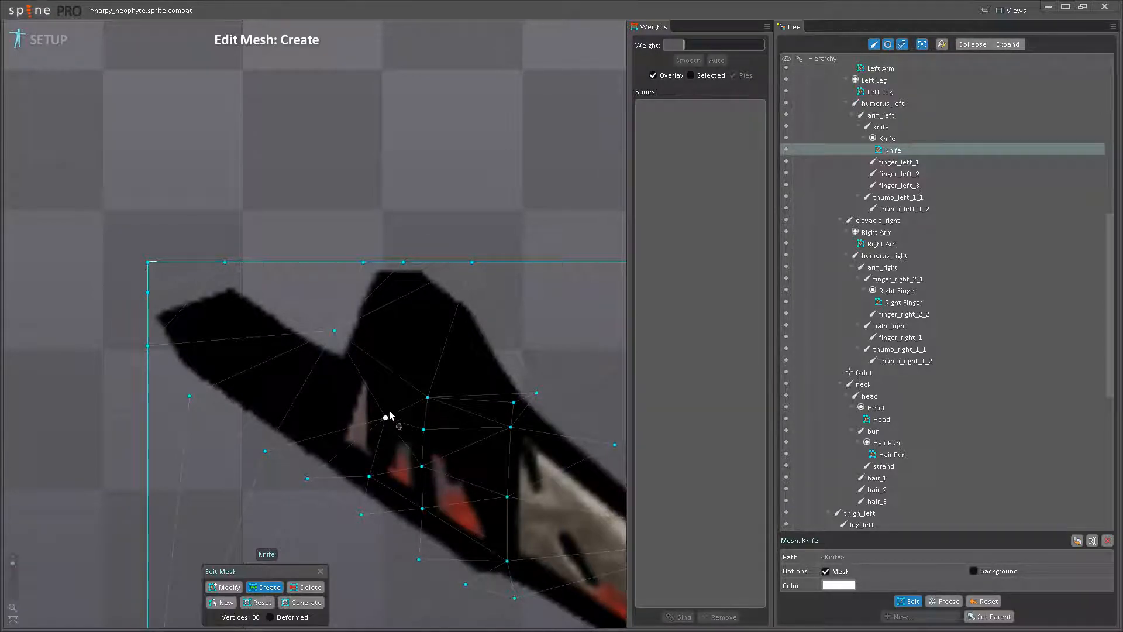
- Add more inner vertices around the finger nearest the handle and in the black area beside the blade's base
left_click(351, 360)
left_click(329, 426)
left_click_drag(329, 425, 343, 391)
left_click(327, 438)
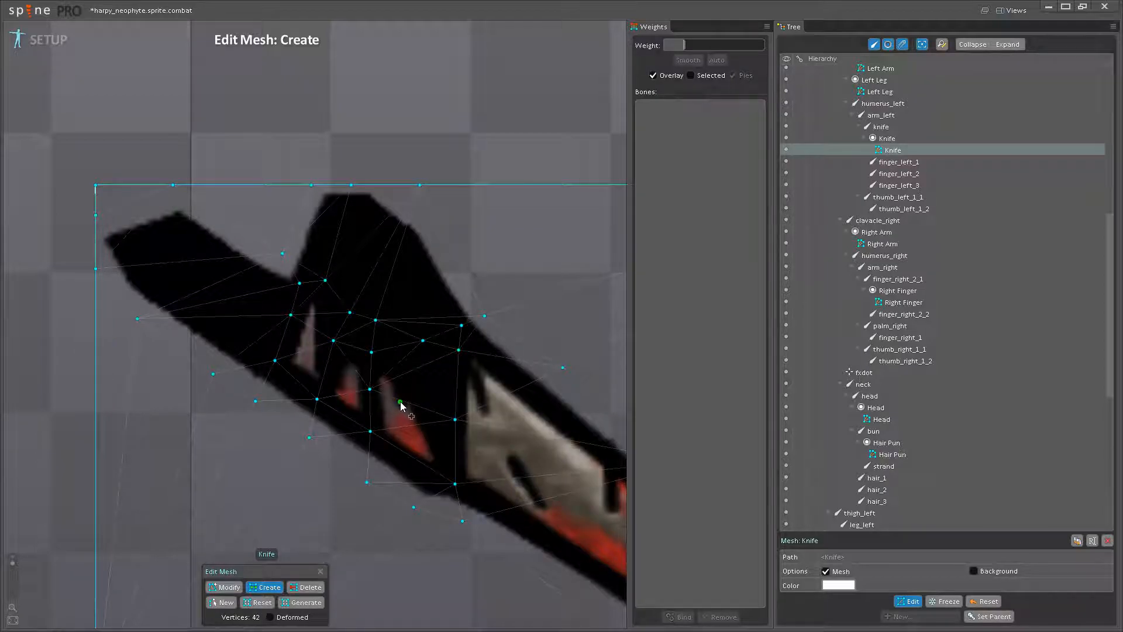
scroll(400, 402, "down", 2)
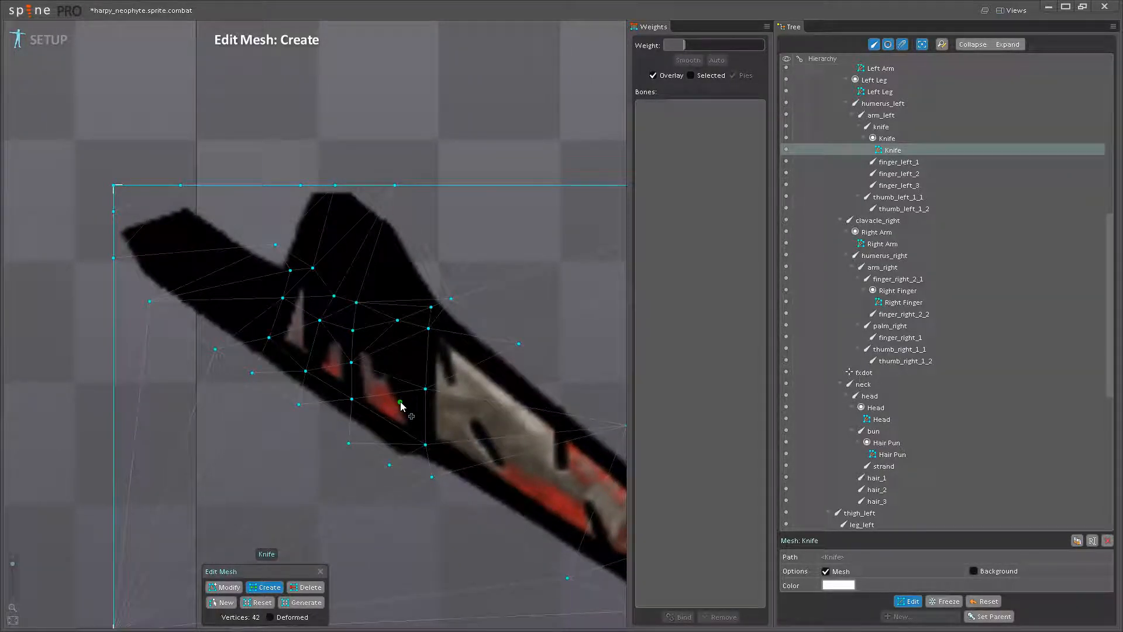
left_click_drag(400, 402, 421, 476)
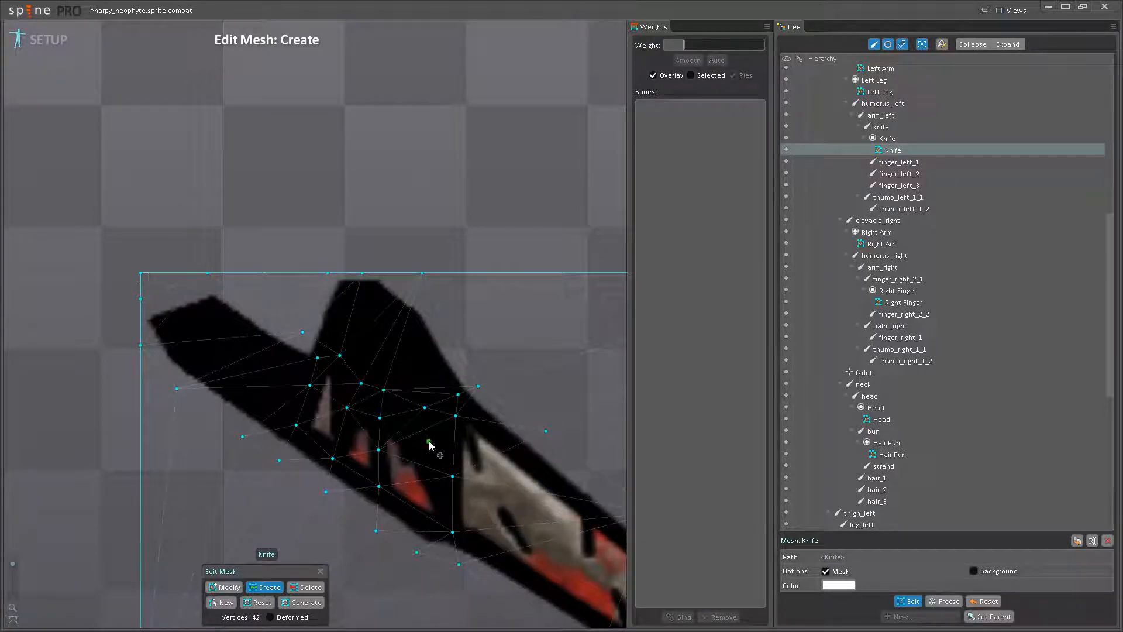
left_click_drag(438, 490, 461, 467)
scroll(447, 438, "up", 1)
left_click(457, 387)
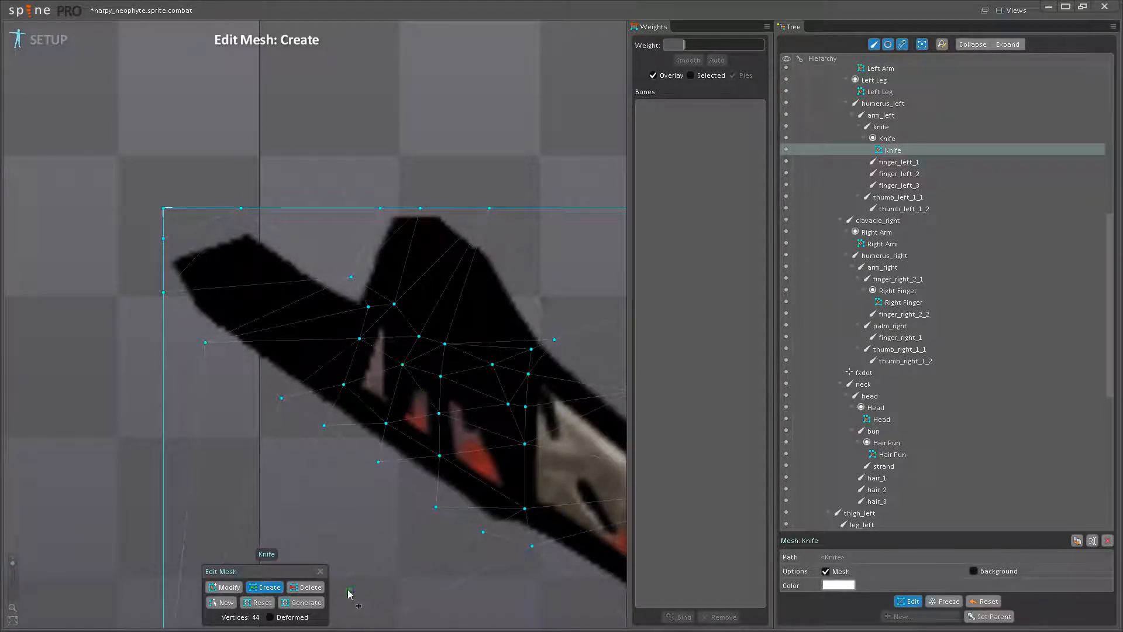
- Delete the Knife mesh's three original corner vertices away from the blade tip
scroll(346, 593, "down", 2)
left_click(307, 587)
scroll(324, 381, "down", 2)
left_click_drag(323, 382, 323, 456)
left_click(178, 455)
left_click(592, 190)
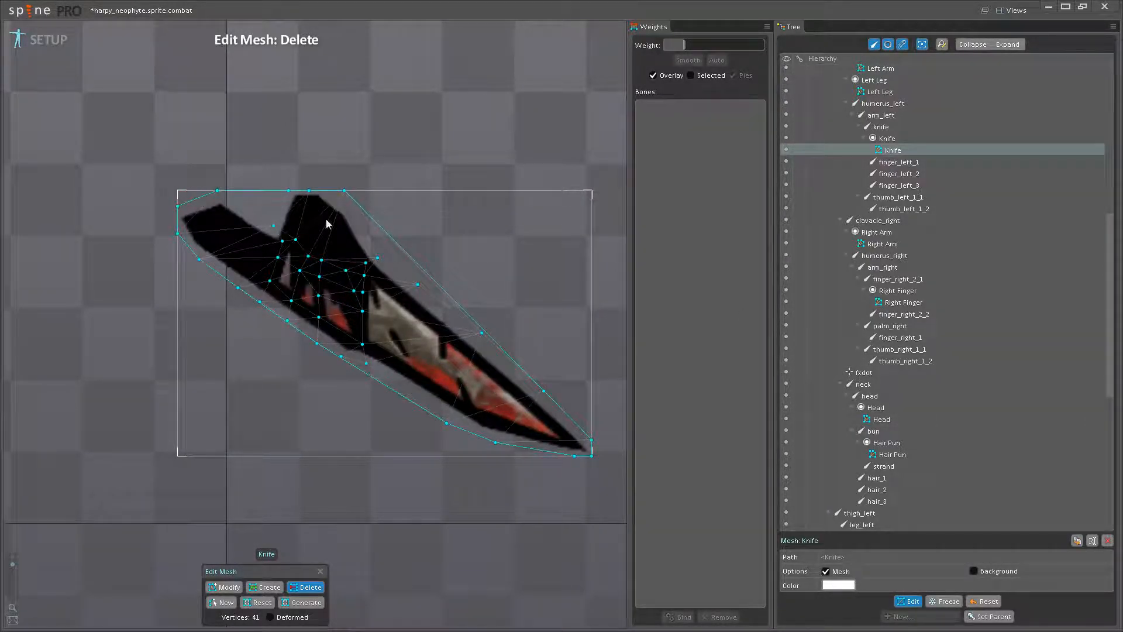
- Finish editing the Knife mesh and bind it to finger_left_3, finger_left_2, finger_left_1 and the knife bone
left_click(906, 602)
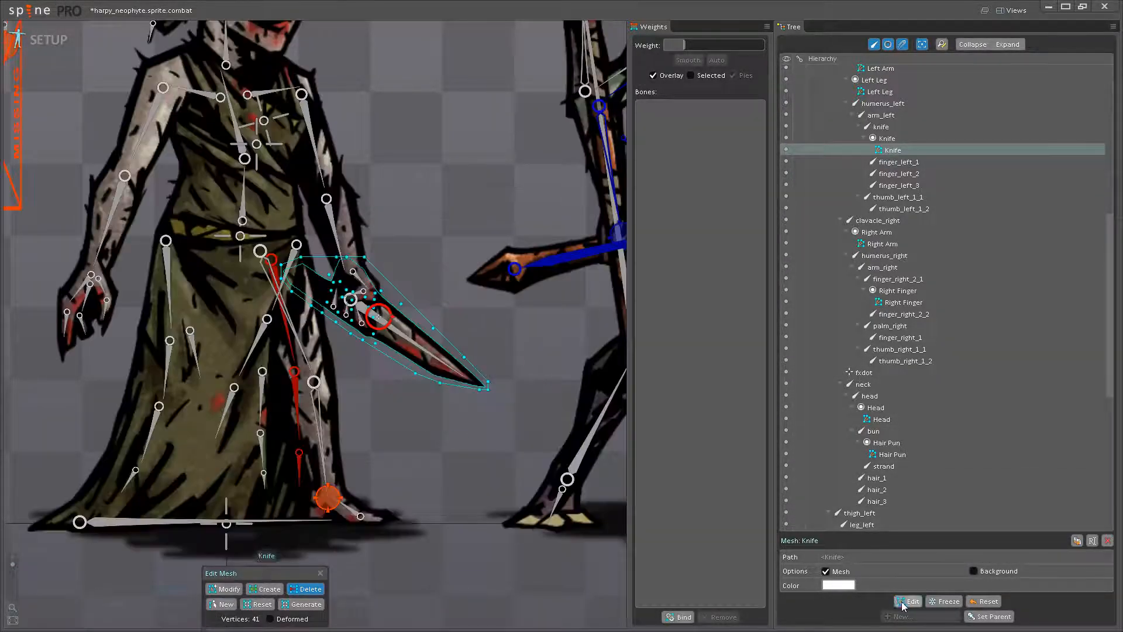
left_click(676, 619)
scroll(339, 324, "up", 7)
left_click(330, 276)
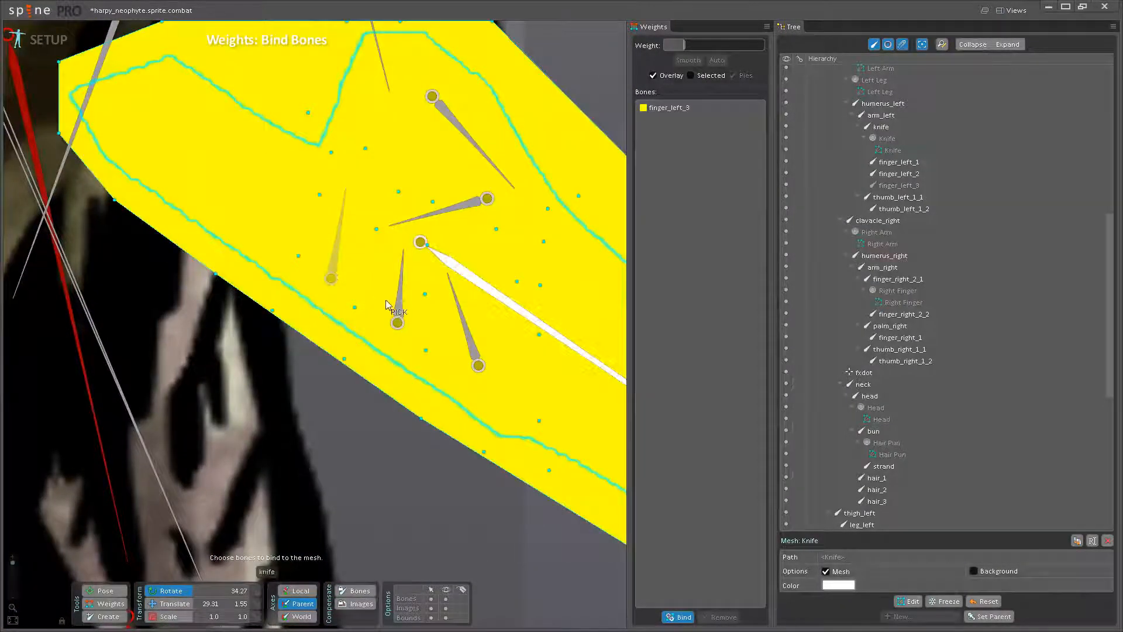
left_click(398, 296)
left_click(463, 322)
left_click(498, 300)
scroll(373, 349, "down", 6)
scroll(373, 347, "down", 4)
left_click(678, 617)
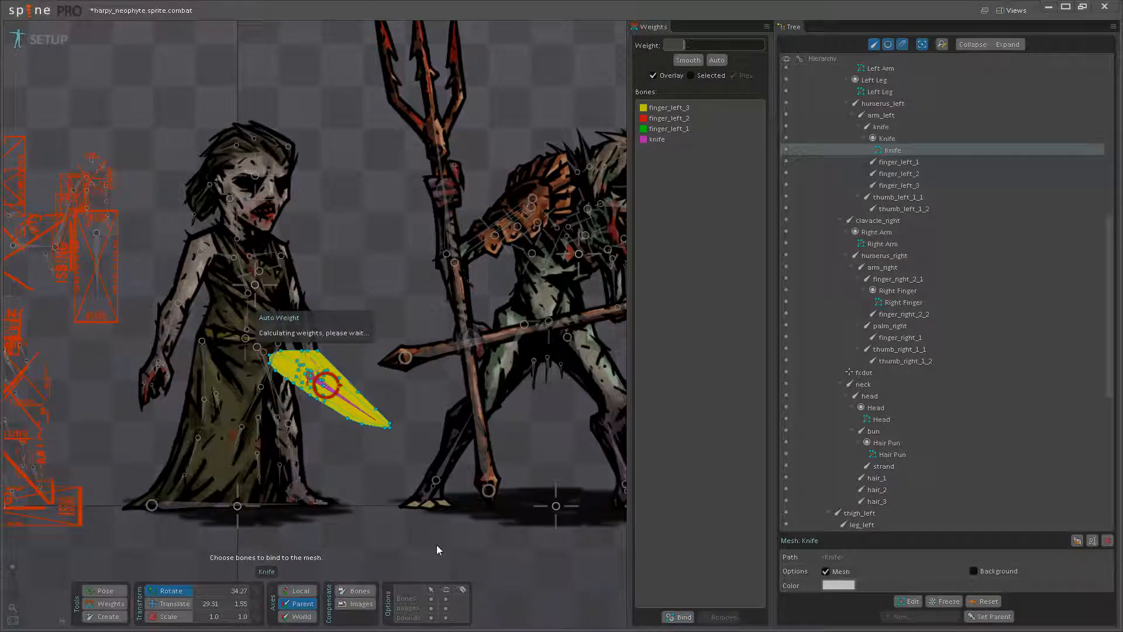
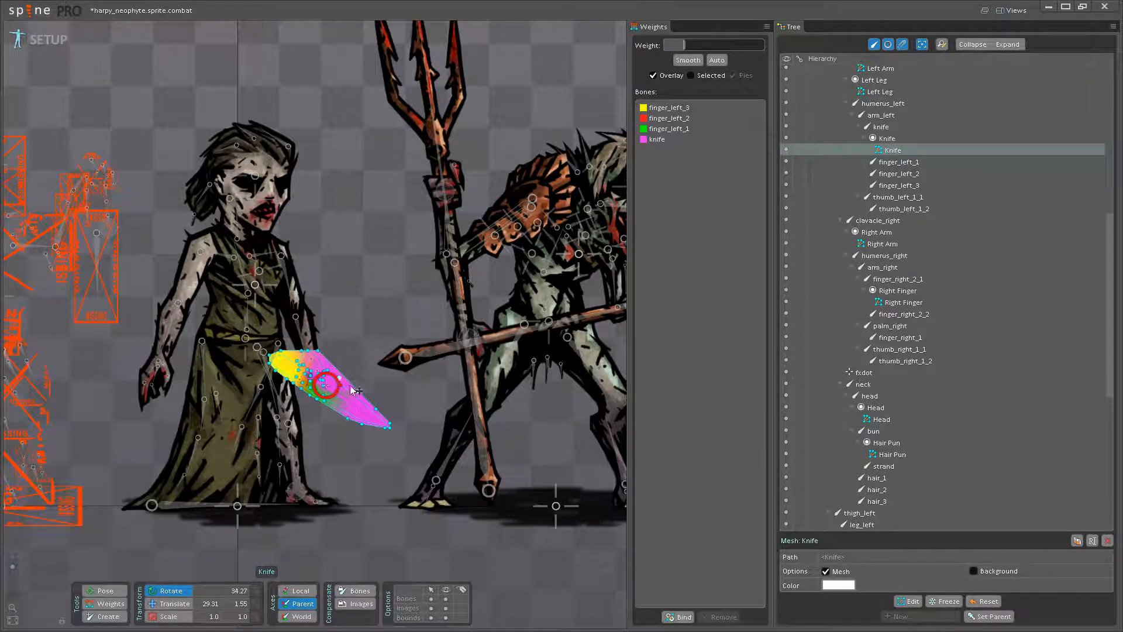
- Set the knife bone's weight to 100 on the Knife mesh vertices along the upper edge and around the blunt end
scroll(335, 430, "up", 5)
scroll(328, 456, "up", 3)
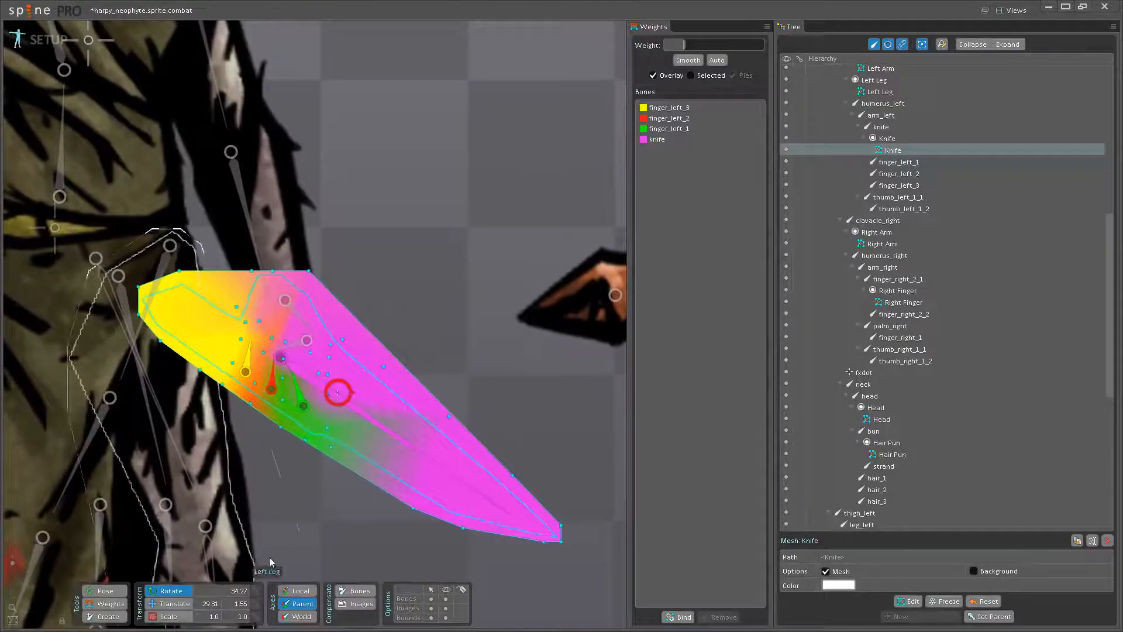
left_click_drag(308, 449, 427, 493)
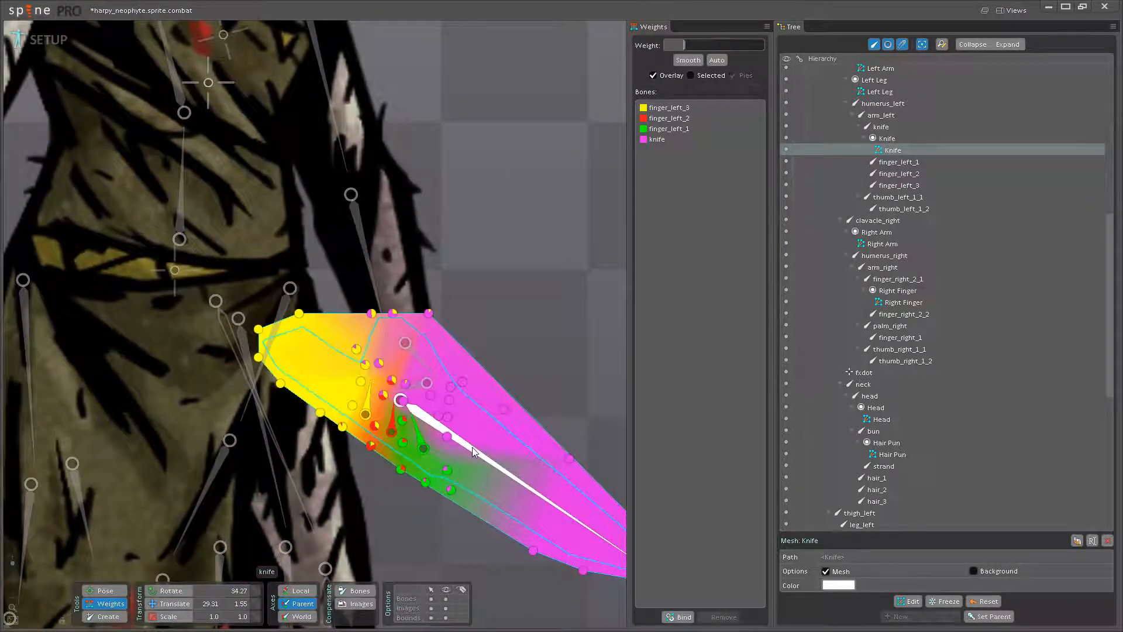
left_click(470, 445)
left_click(393, 314)
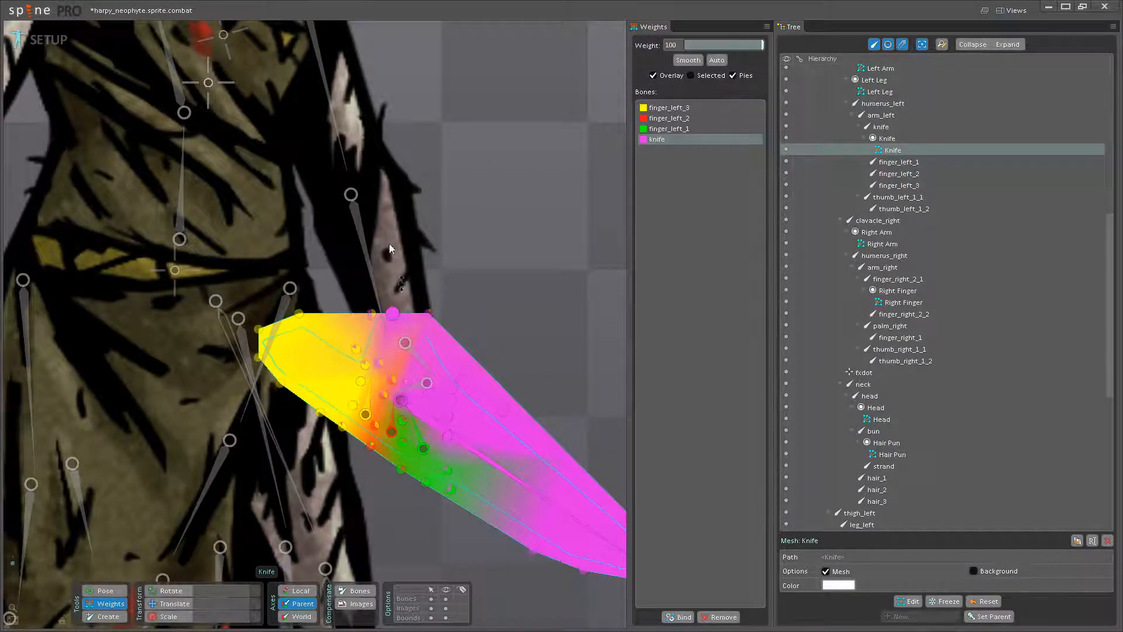
left_click(372, 314)
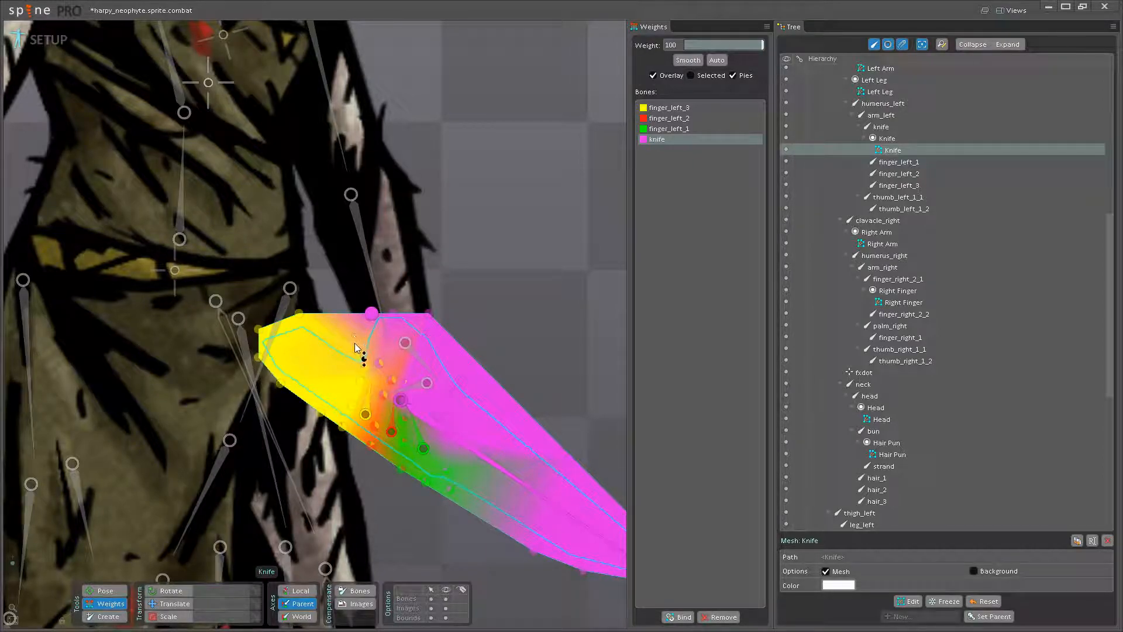
left_click(299, 314)
left_click_drag(259, 330, 261, 264)
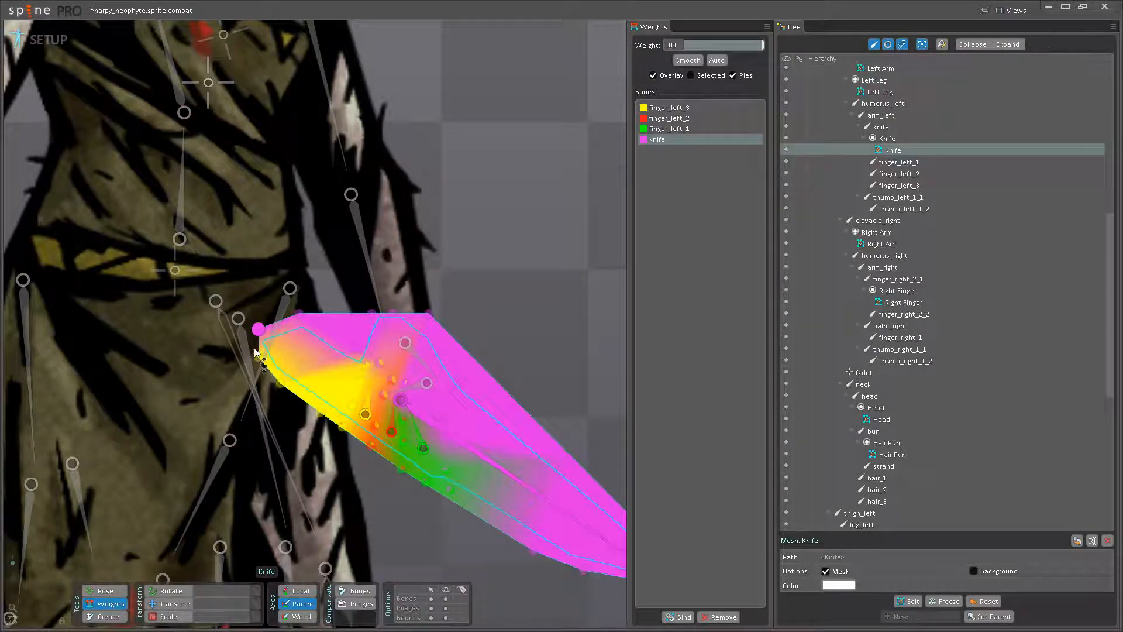
left_click_drag(259, 357, 263, 261)
left_click_drag(280, 384, 278, 266)
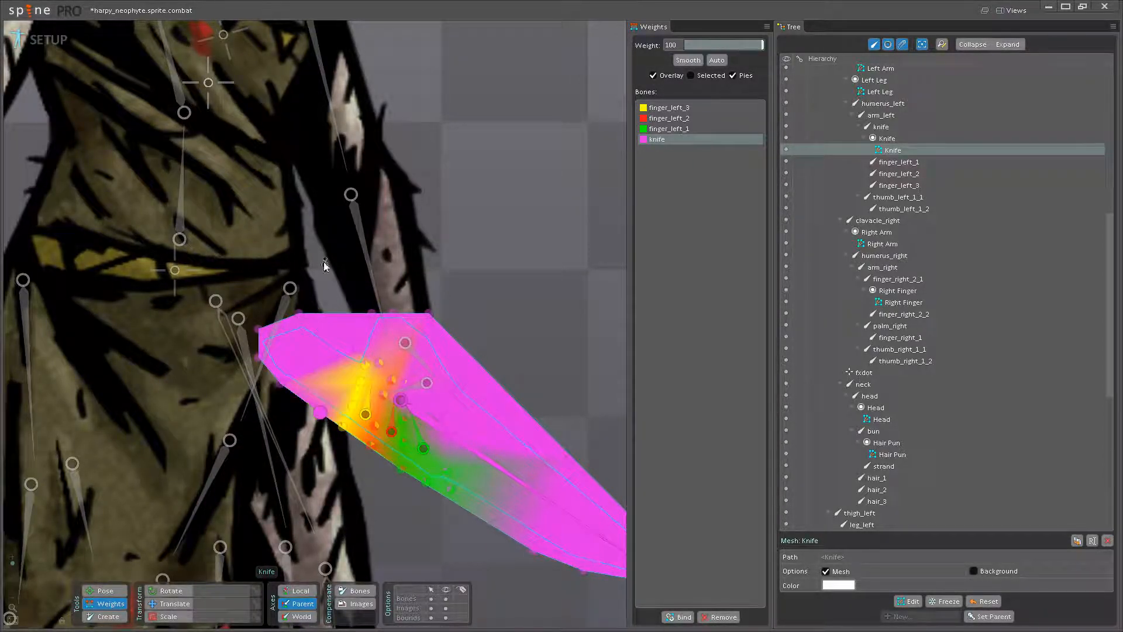
- Raise the knife bone's weight to 100 on the outer vertices along the Knife mesh's lower edge
scroll(318, 401, "up", 5)
scroll(298, 453, "down", 1)
left_click_drag(277, 409, 273, 267)
left_click_drag(331, 446, 336, 310)
left_click_drag(388, 490, 390, 325)
left_click_drag(434, 513, 438, 299)
left_click_drag(490, 522, 453, 365)
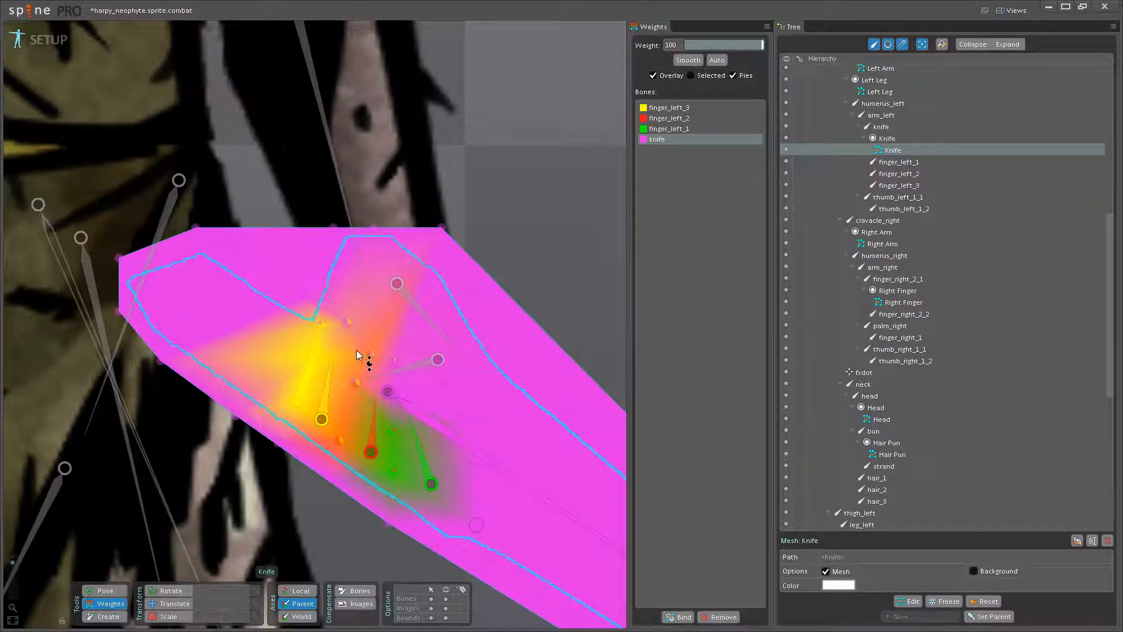
- Try posing the bones around the left fingers to test the weighting, and undo the changes
left_click(106, 591)
left_click(329, 383)
mouse_move(333, 374)
left_mouse_down()
mouse_move(345, 378)
mouse_move(335, 370)
left_mouse_up()
key("ctrl+z")
key("ctrl+z")
- Increase the knife bone's weight on the inner Knife mesh vertices just above the left finger bones
left_click(109, 603)
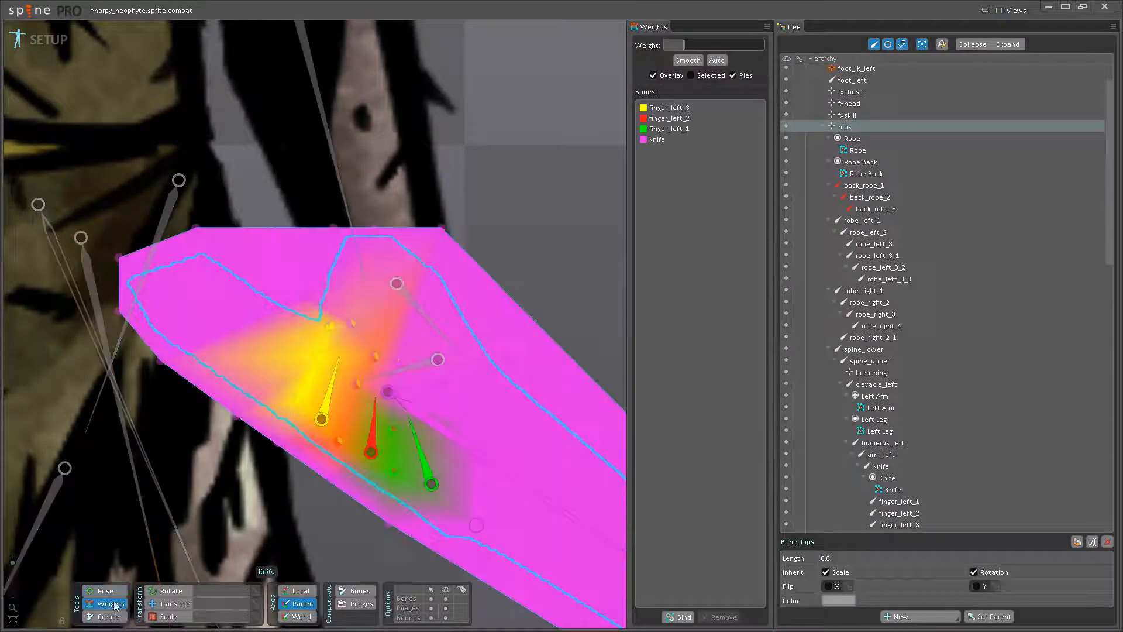
left_click_drag(496, 452, 459, 438)
key("b")
left_click(431, 352)
left_click(107, 604)
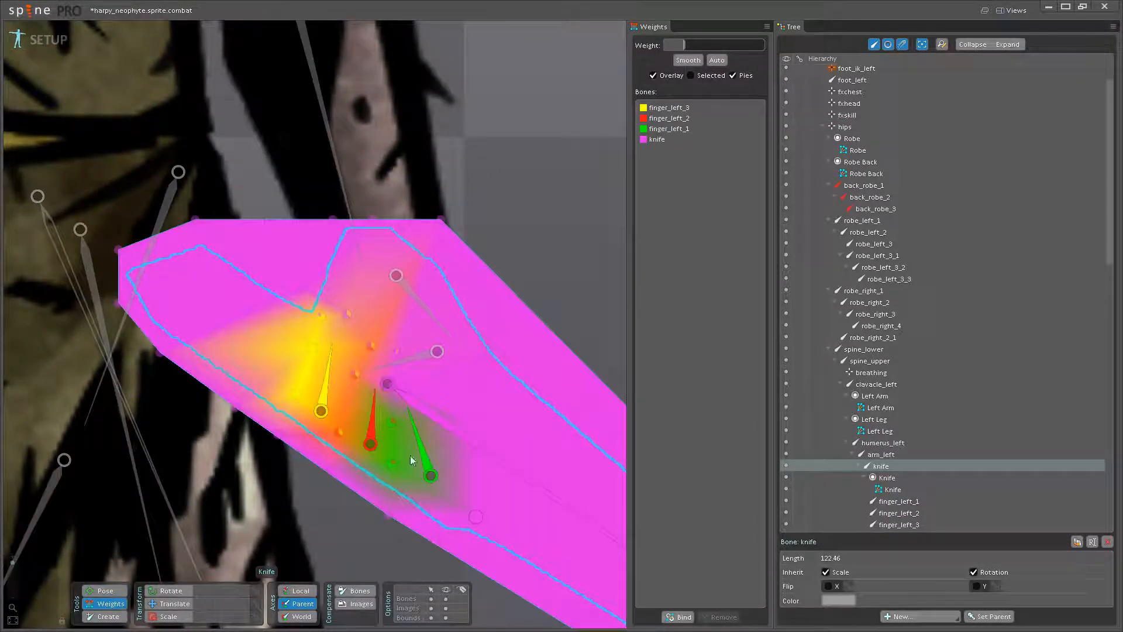
left_click(419, 406)
left_click_drag(323, 318, 334, 186)
left_click_drag(350, 316, 375, 271)
left_click_drag(372, 345, 402, 294)
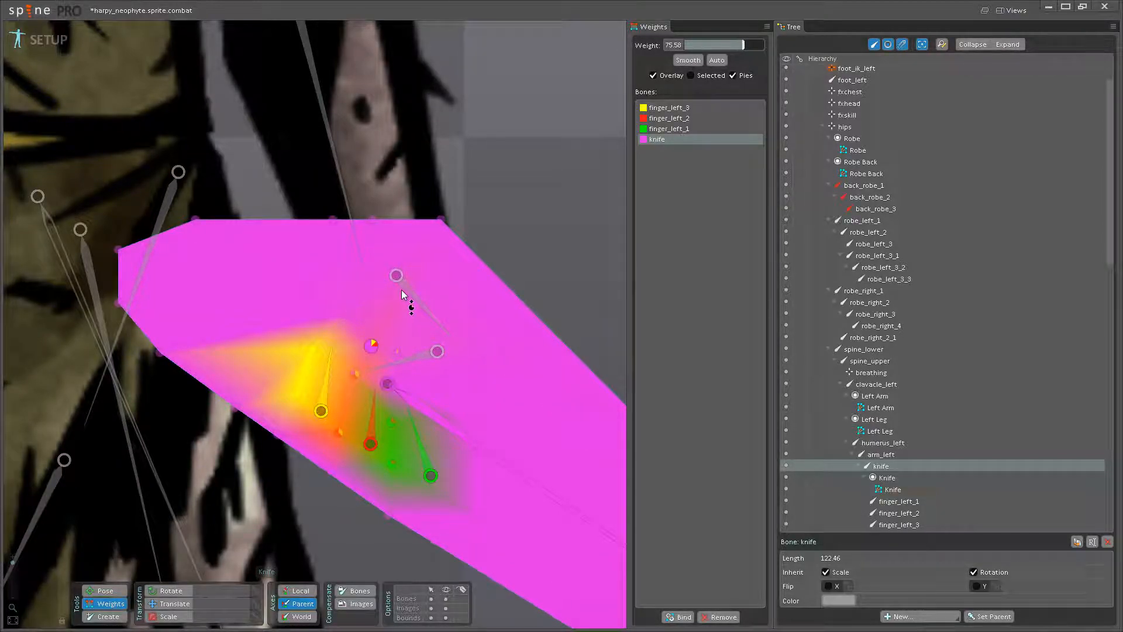
- Rotate the finger_left_3 bone slightly to test how the hand mesh deforms
key("p")
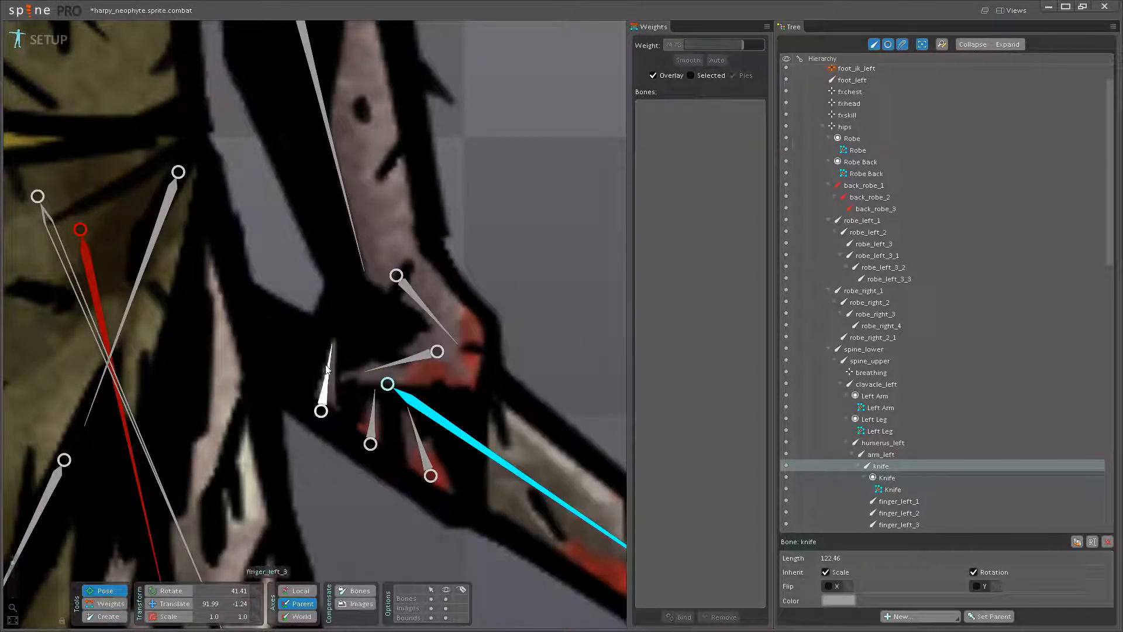
left_click_drag(347, 377, 346, 343)
left_click(106, 603)
- Adjust the finger_left_3 bone's weights on the Knife mesh vertices surrounding that finger
left_click_drag(363, 396, 368, 427)
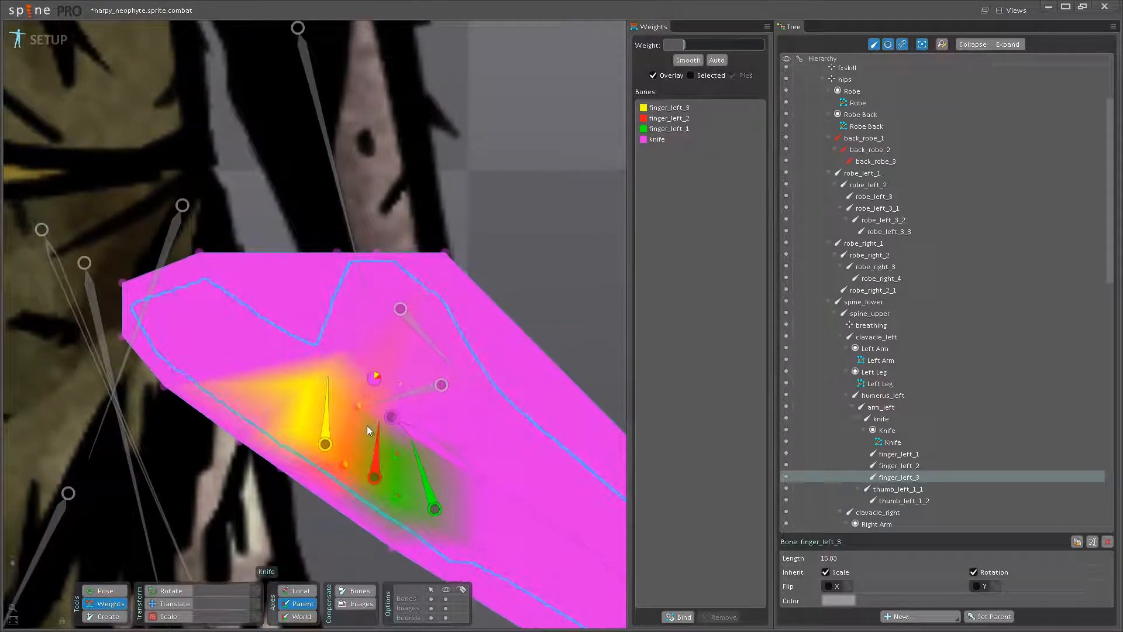
scroll(351, 412, "up", 1)
scroll(347, 412, "up", 1)
left_click(330, 402)
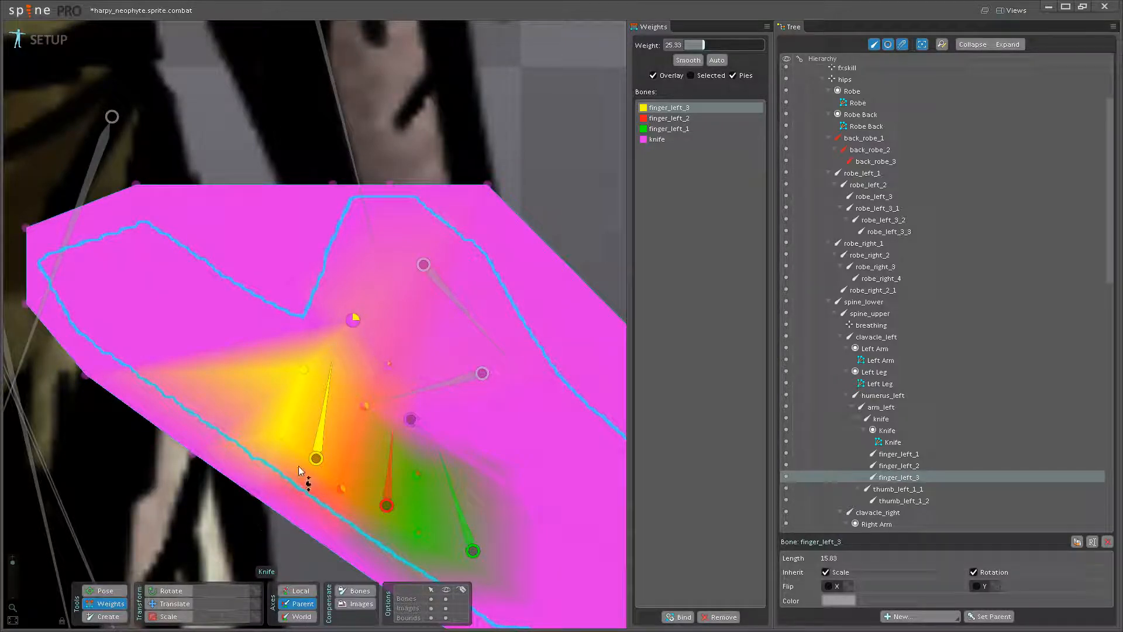
left_click_drag(316, 452, 219, 308)
left_click(414, 339)
left_click_drag(151, 254, 314, 342)
left_click(305, 383)
- Rotate the finger_left_2 and finger_left_1 bones, bringing finger_left_1 to about 143 degrees
left_click(106, 590)
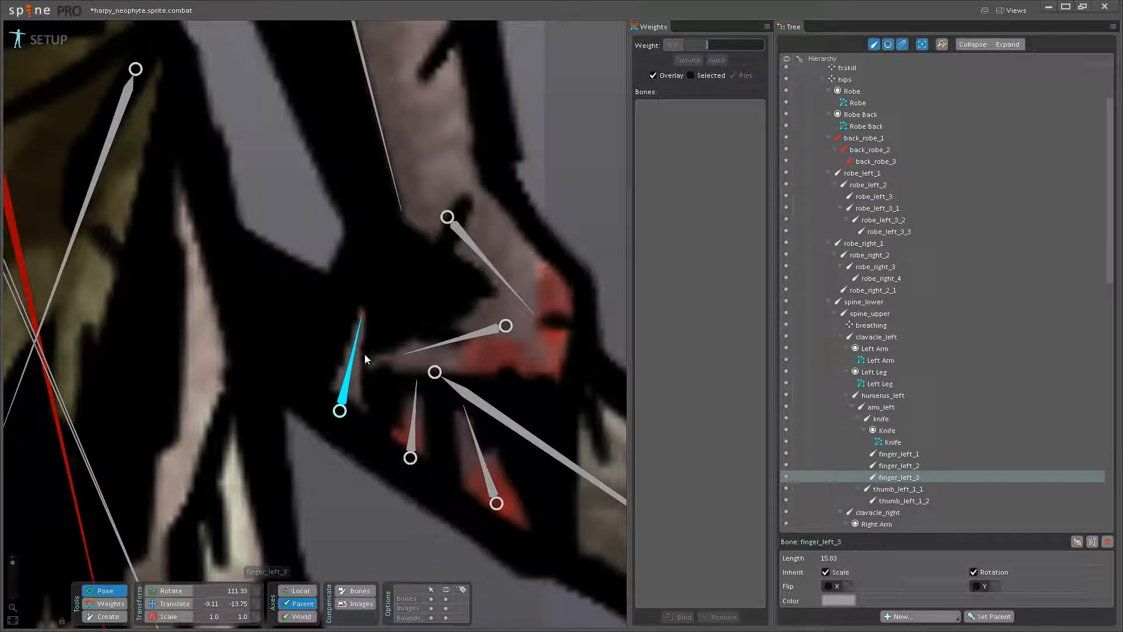
left_click_drag(414, 411, 416, 375)
left_click_drag(482, 459, 476, 431)
scroll(476, 436, "down", 3)
left_click_drag(479, 488, 359, 503)
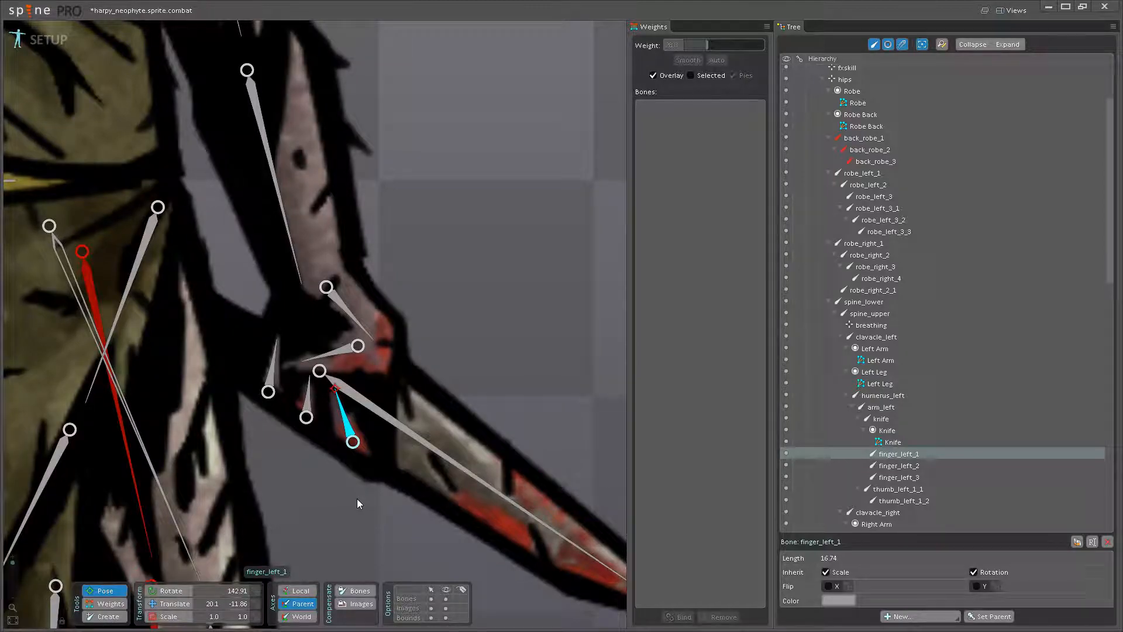
scroll(308, 484, "down", 5)
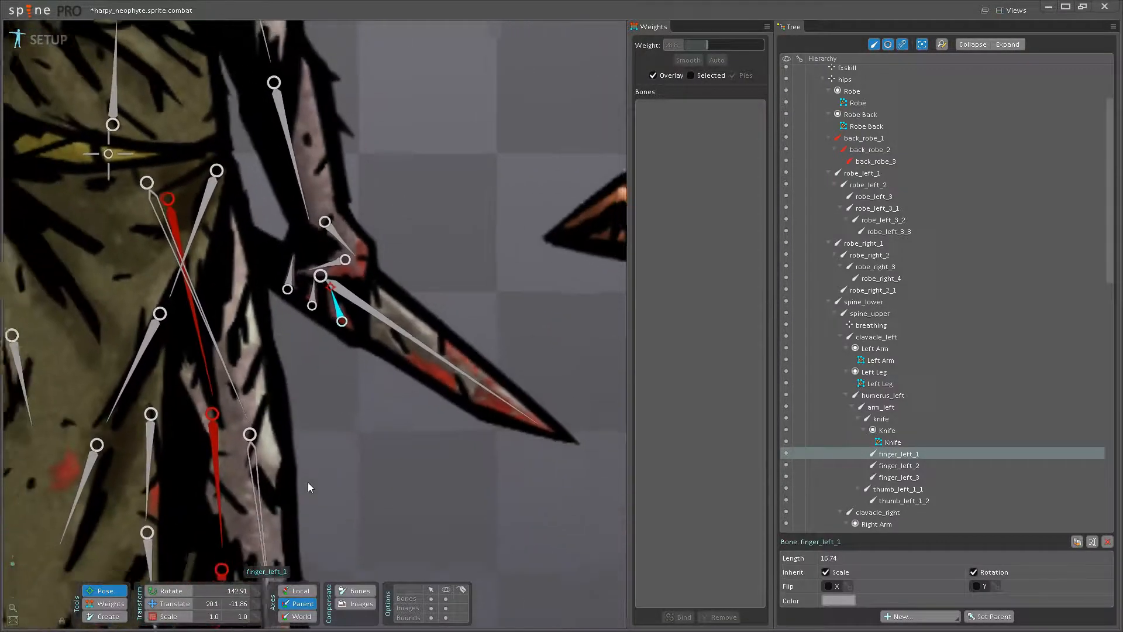
scroll(363, 368, "up", 5)
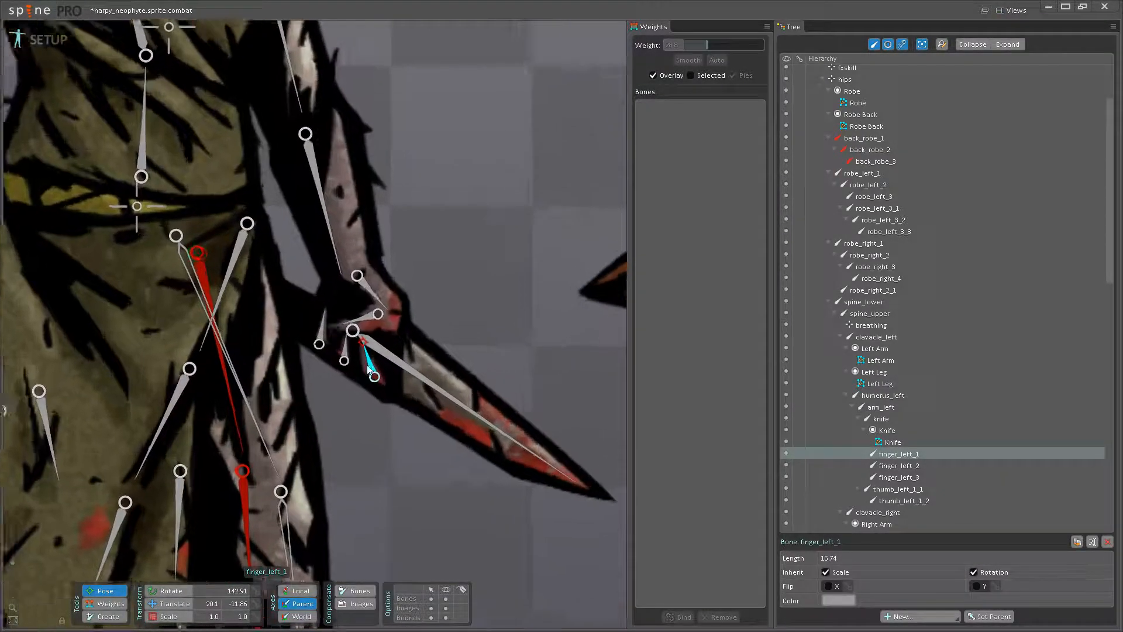
- Fine-tune the rotation of finger_left_1 to about 141.6 and finger_left_3 to about 114.9, and save the project
left_click_drag(382, 346, 367, 350)
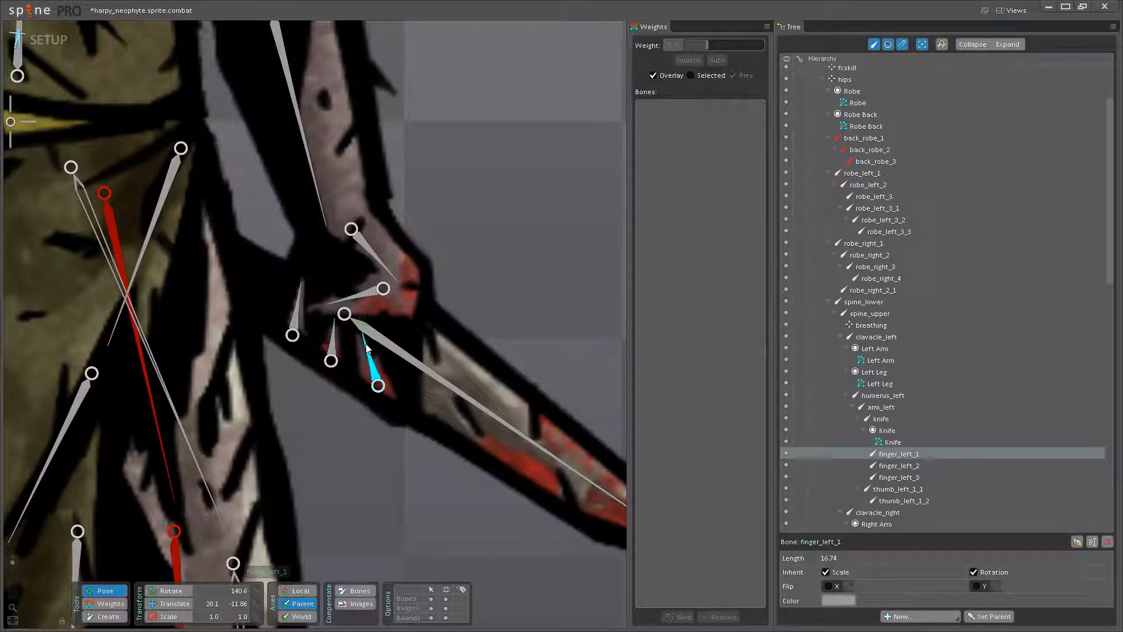
left_click(333, 344)
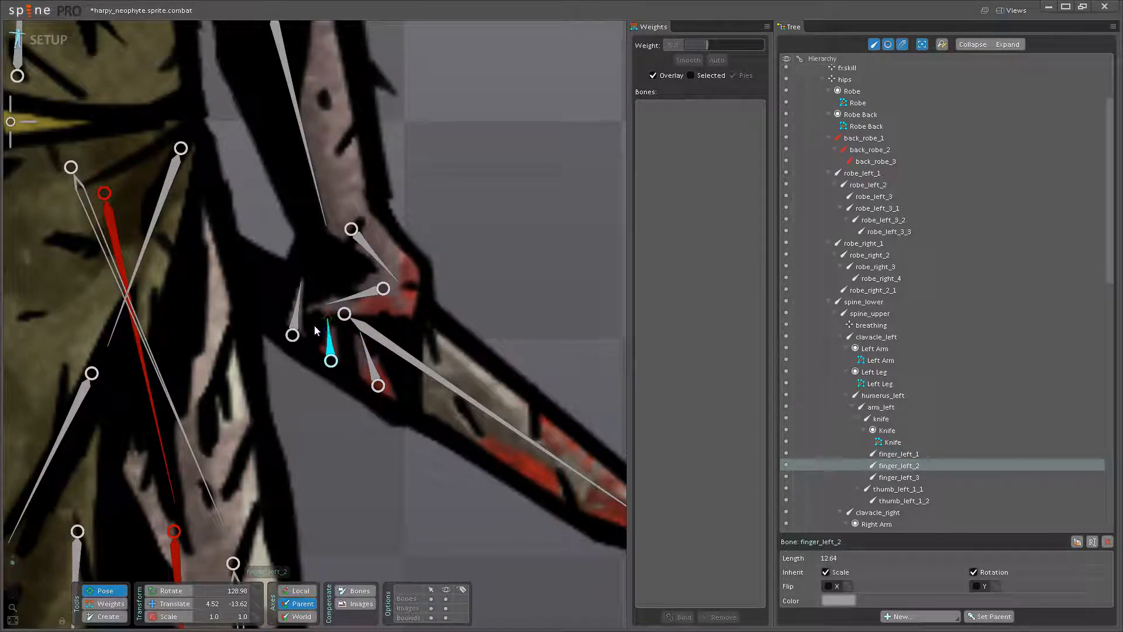
left_click_drag(296, 310, 295, 303)
key("ctrl+s")
- Test the character's head and torso bones by rotating them, undo the head rotation, and save the project
scroll(329, 446, "down", 5)
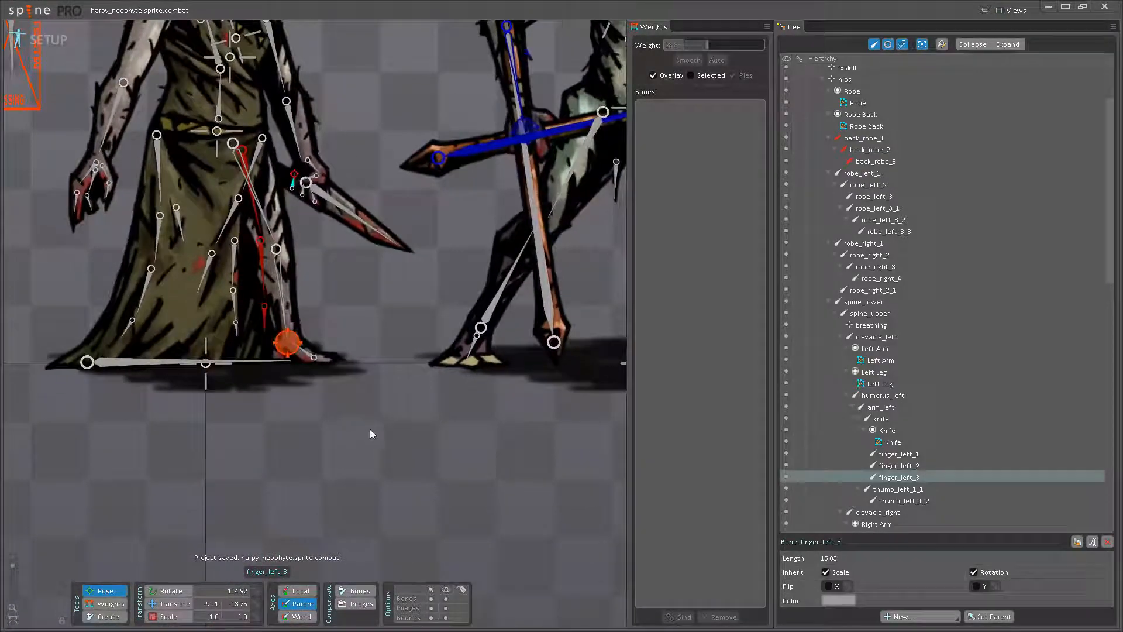
left_click_drag(376, 412, 515, 533)
left_click_drag(467, 403, 437, 475)
scroll(477, 480, "down", 2)
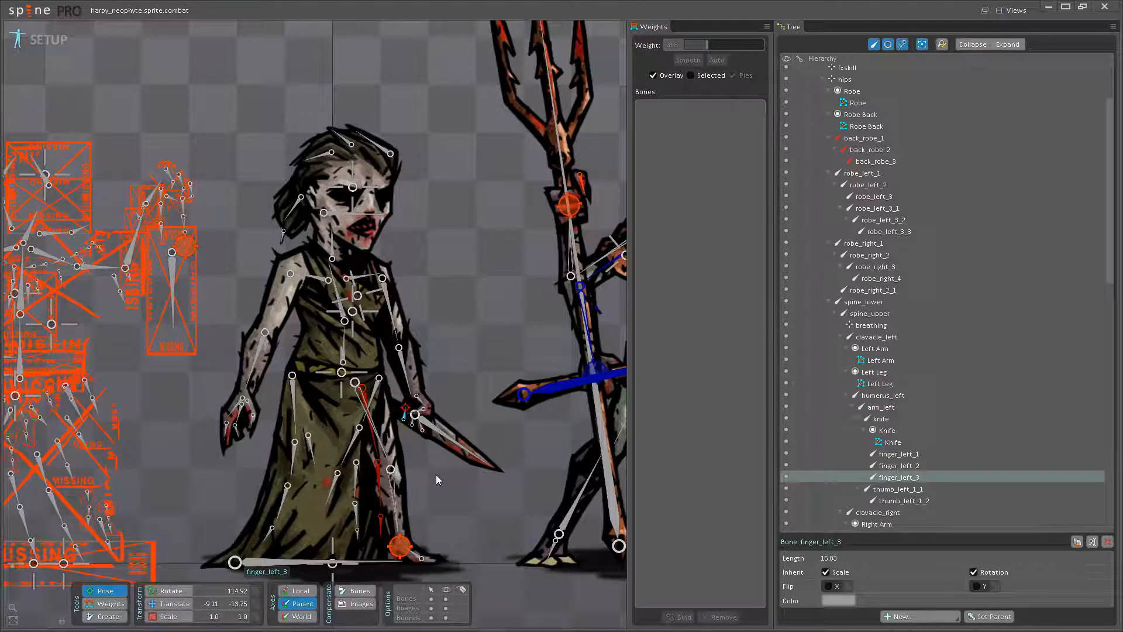
left_click(346, 200)
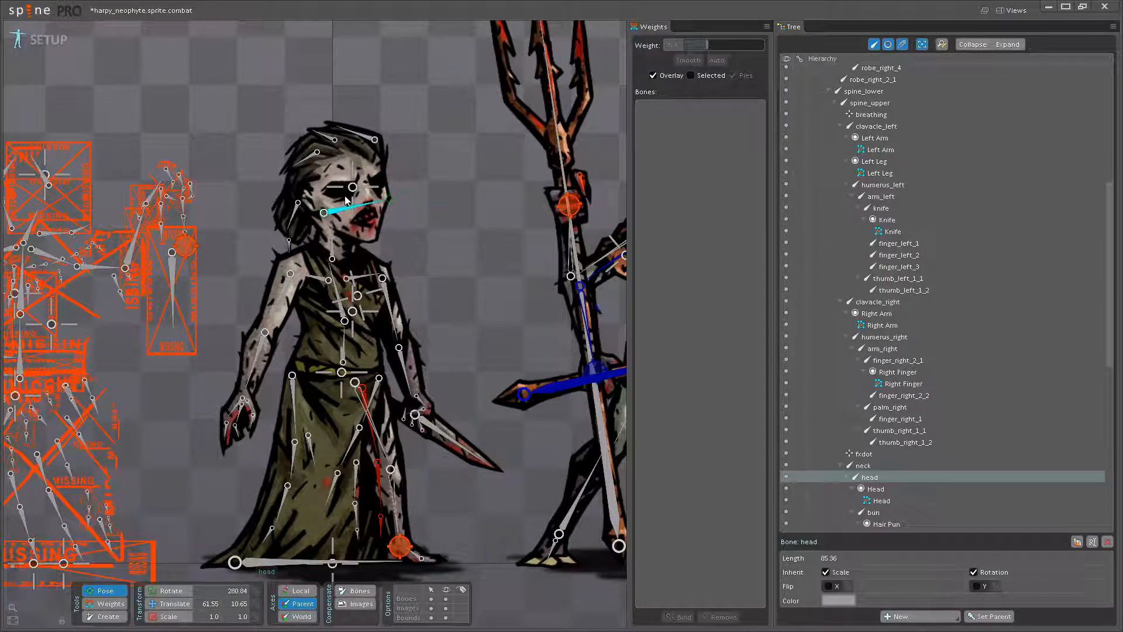
key("ctrl+z")
left_click_drag(337, 282, 334, 283)
key("ctrl+s")
- Try bending the character's torso far forward, and undo the bend
scroll(351, 435, "down", 2)
left_click_drag(398, 404, 450, 554)
key("space")
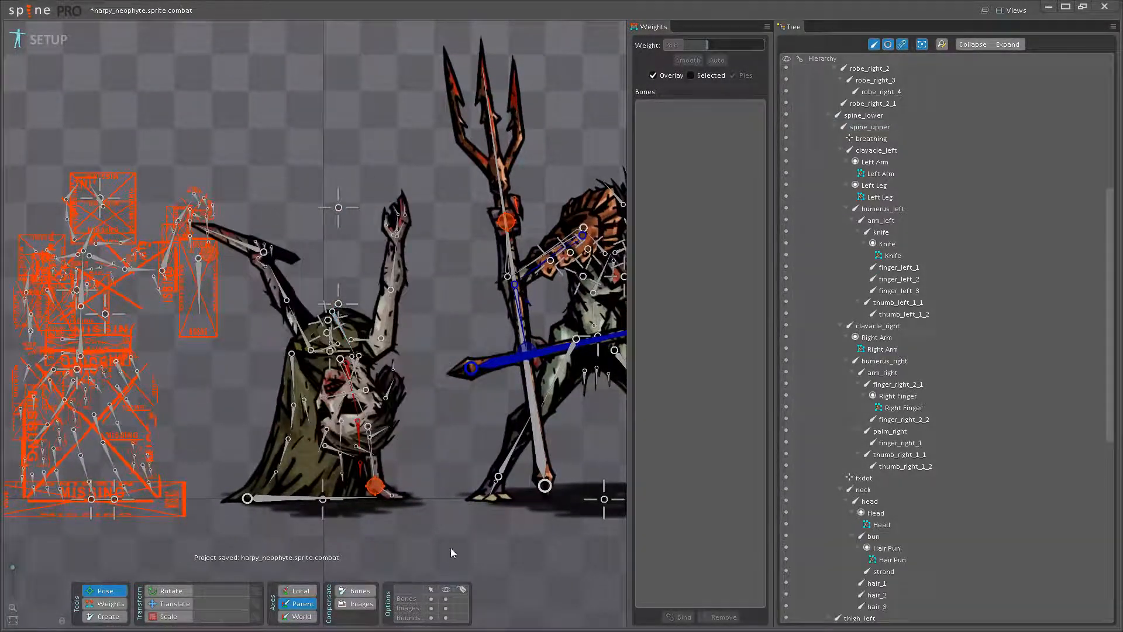
key("ctrl+z")
scroll(403, 468, "down", 1)
left_click_drag(399, 473, 386, 448)
scroll(395, 498, "down", 1)
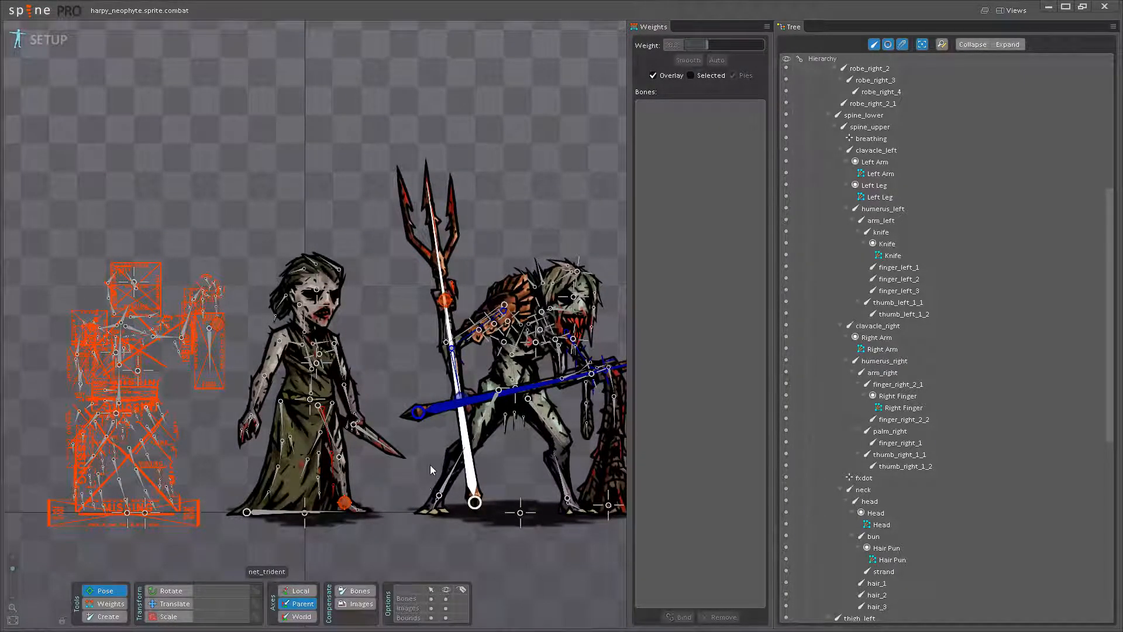
- Switch to animate mode, play back the current animations, and move the playhead to frame 30
left_click(49, 41)
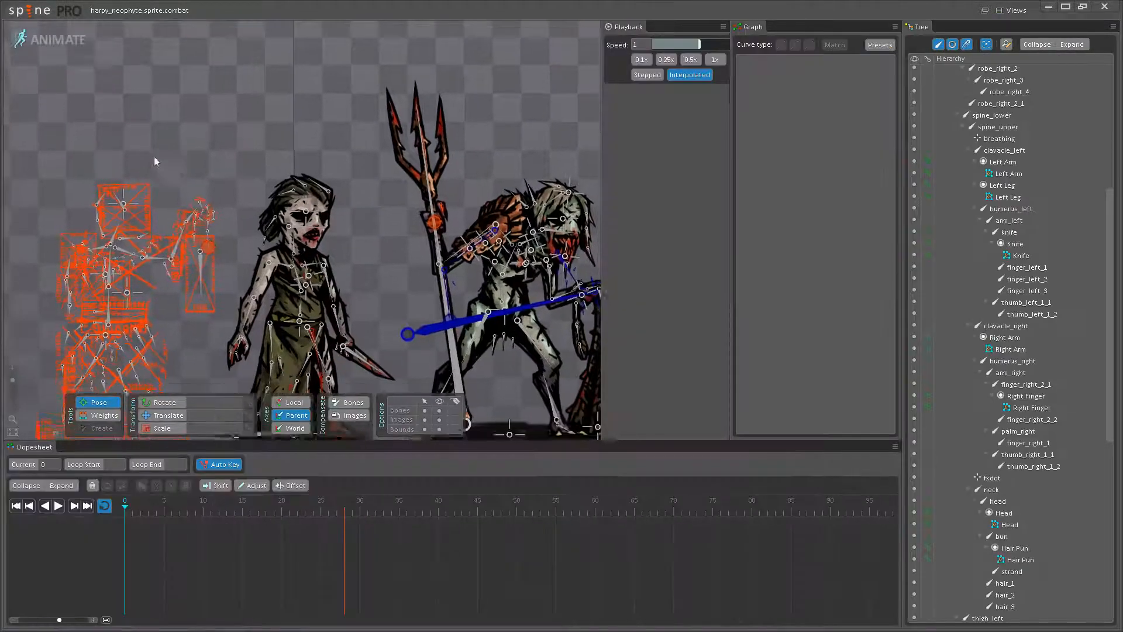
left_click(58, 507)
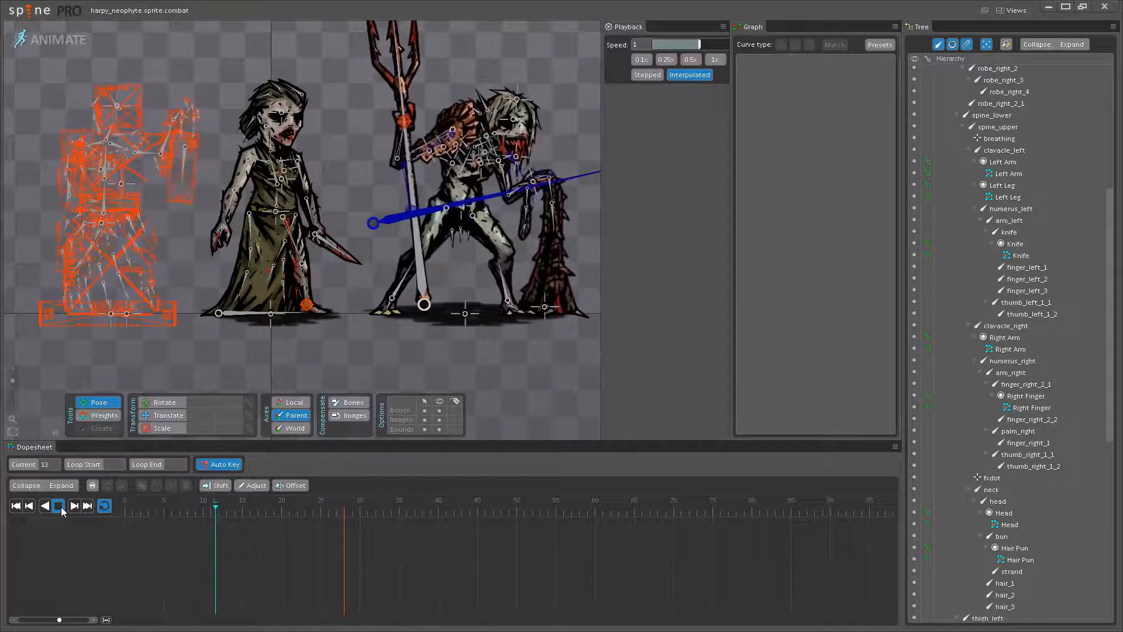
left_click(59, 506)
left_click(345, 510)
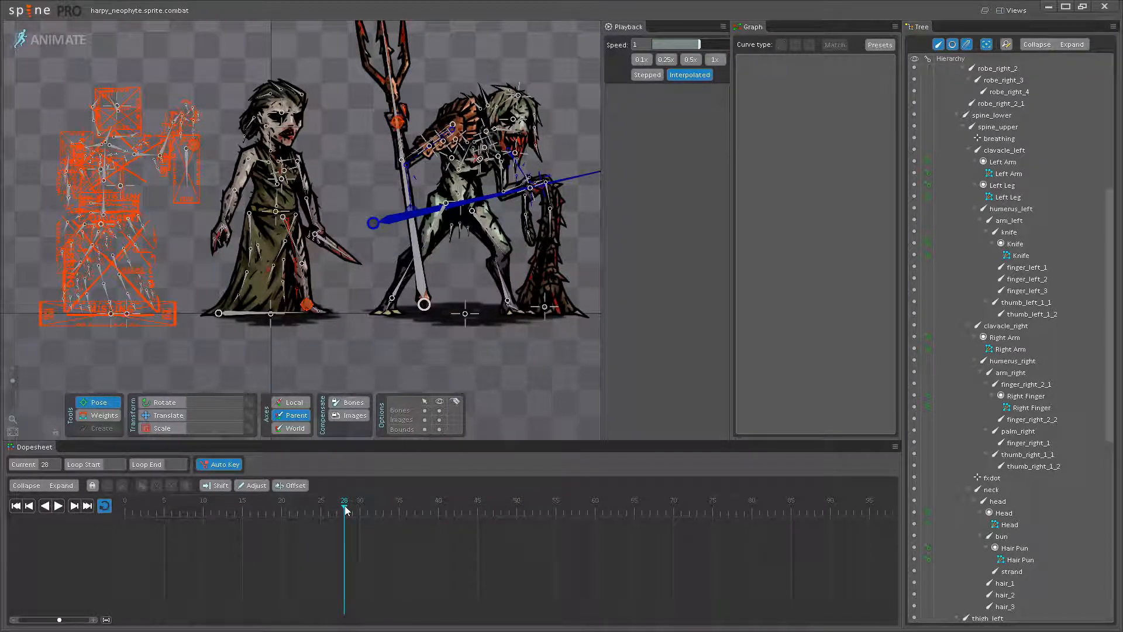
left_click(359, 507)
left_click_drag(308, 259, 315, 285)
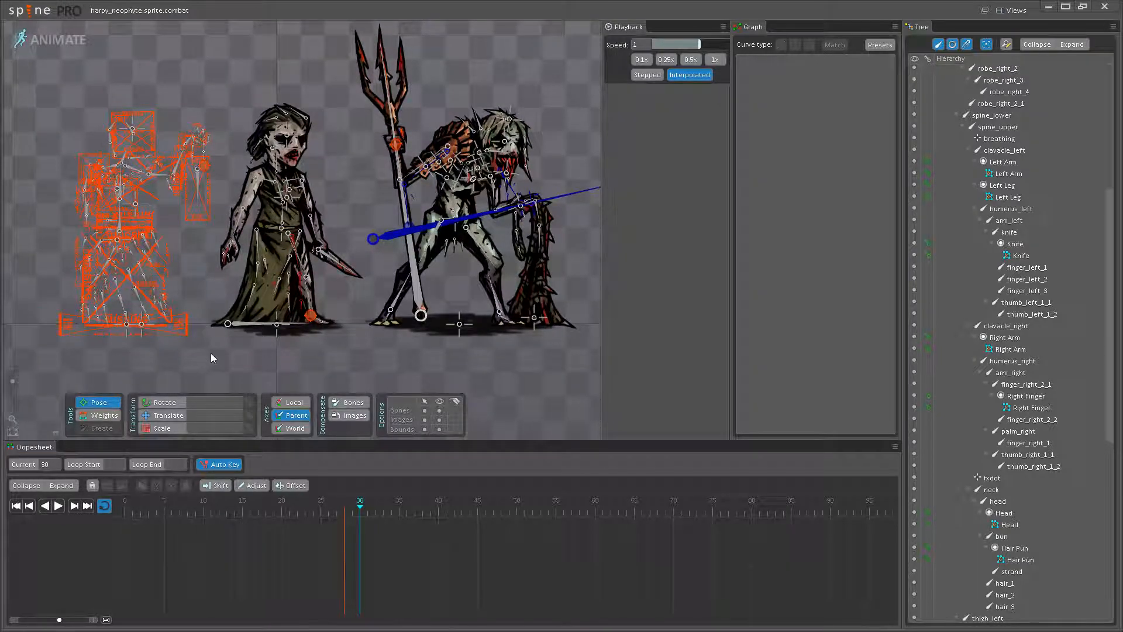
- In setup mode, move the antiquarian.sprite.combat skeleton further left along the ground to X about -255
left_click(51, 34)
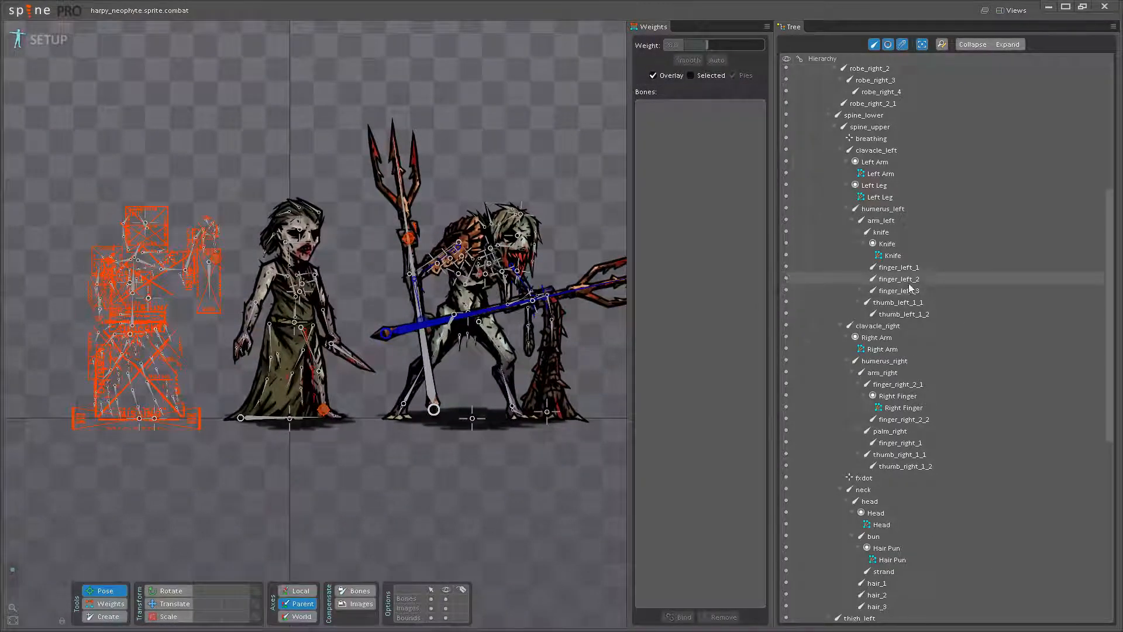
scroll(903, 265, "up", 8)
scroll(904, 265, "down", 10)
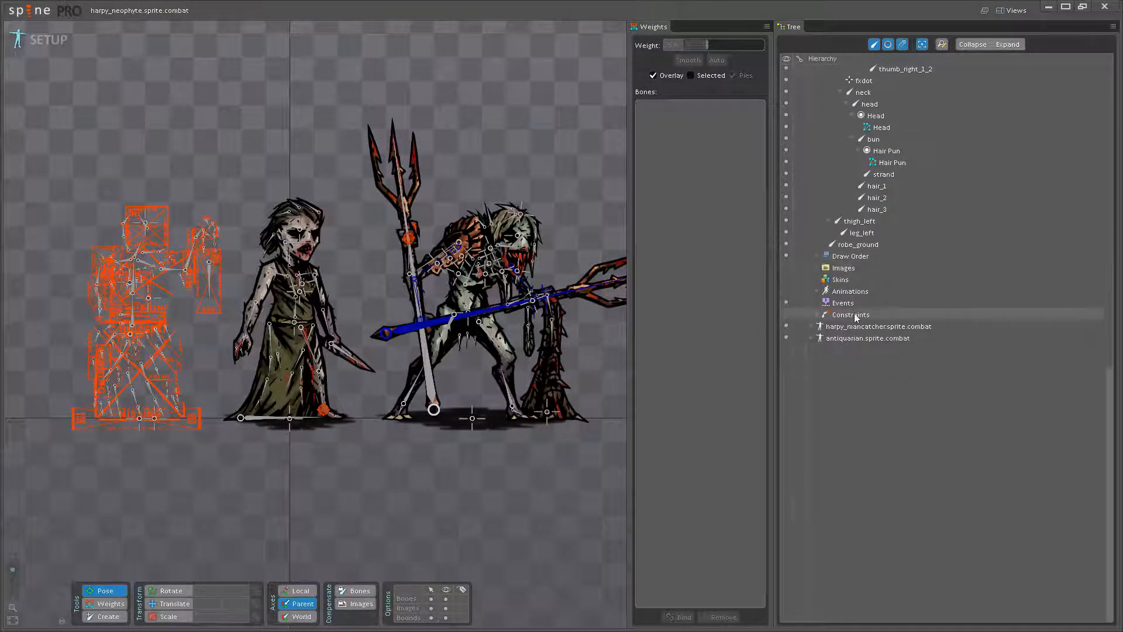
left_click(867, 338)
left_click(166, 605)
left_click_drag(155, 417, 114, 415)
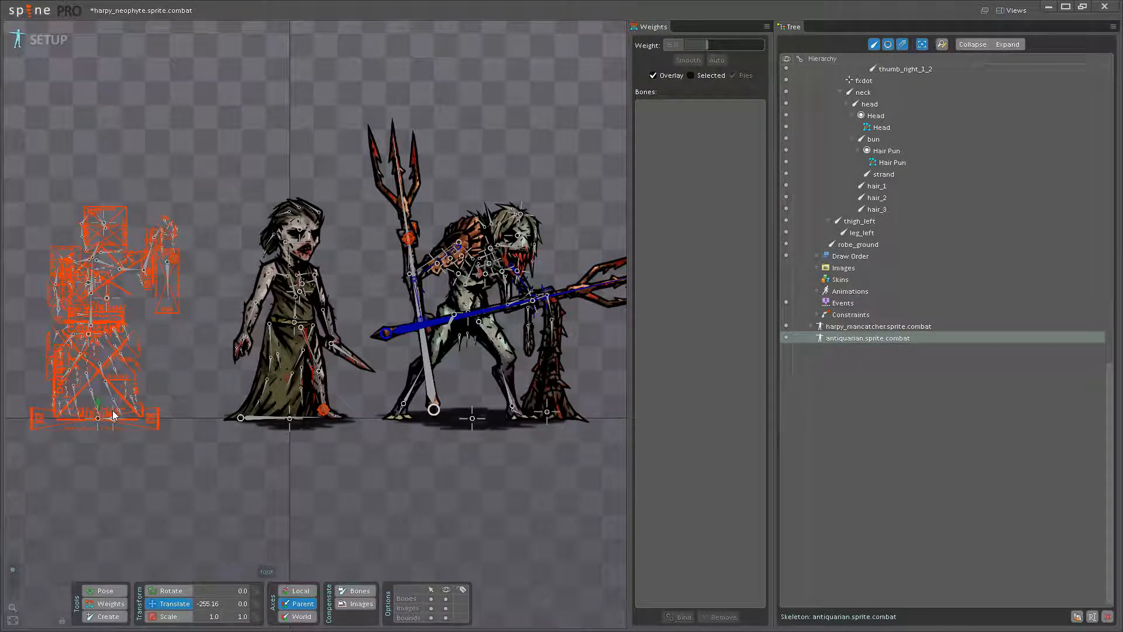
- Move the harpy_mancatcher.sprite.combat skeleton further right along the ground to X 300.5
scroll(901, 383, "up", 5)
scroll(854, 368, "down", 5)
left_click(866, 318)
left_click_drag(491, 418, 534, 418)
- Return to animate mode, undo the stray move of the mancatcher's root bone, and activate the Pose tool
left_click(68, 42)
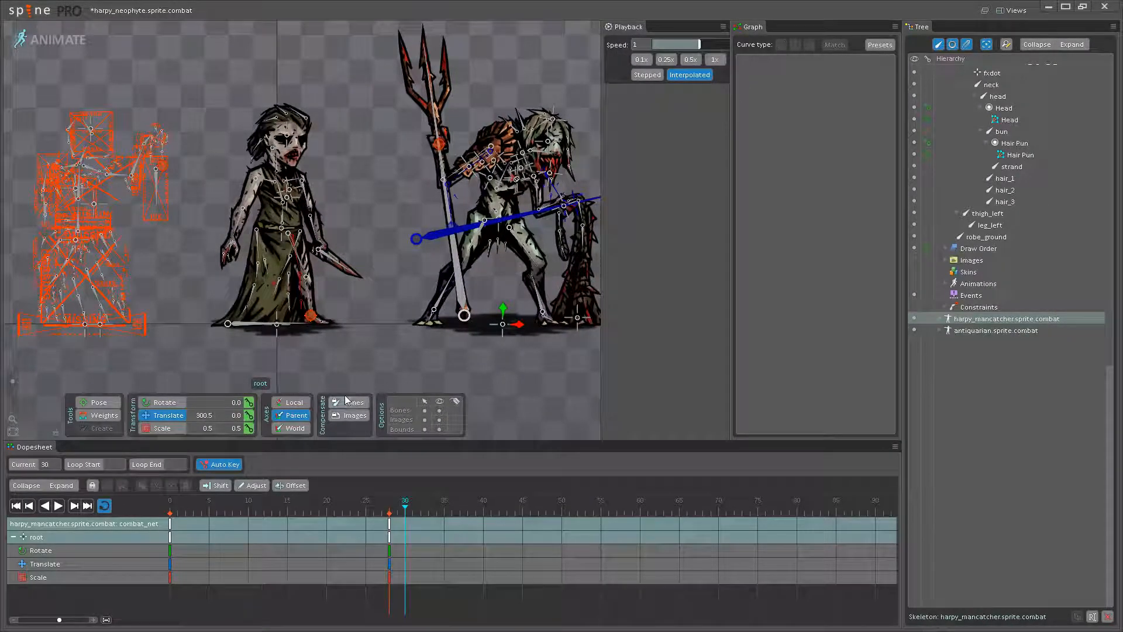
left_click_drag(237, 351, 316, 189)
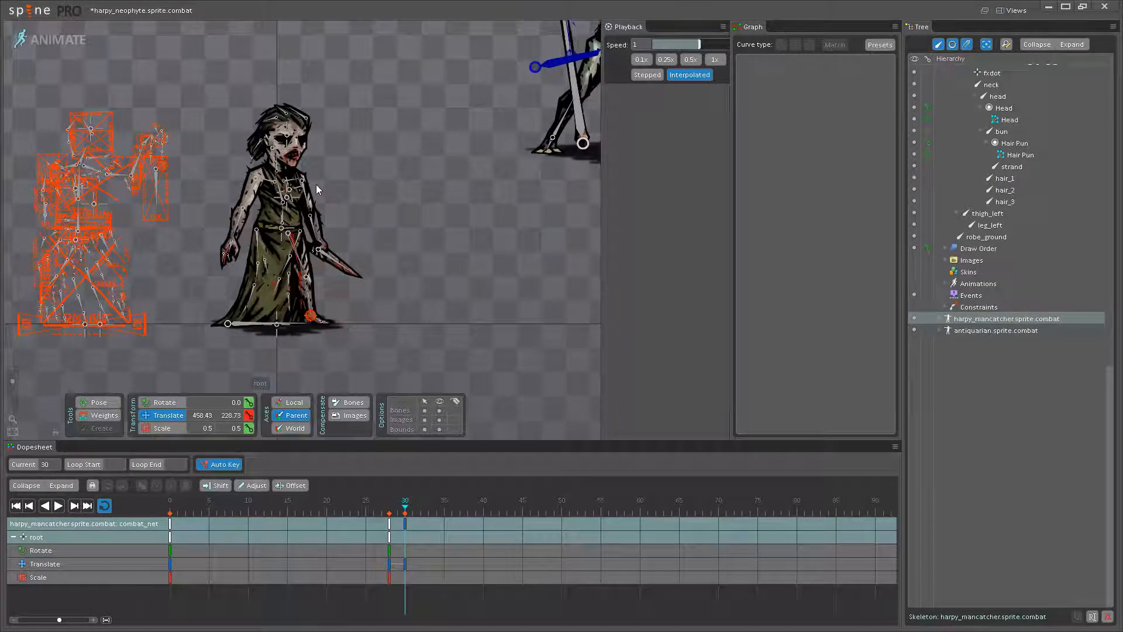
key("ctrl+z")
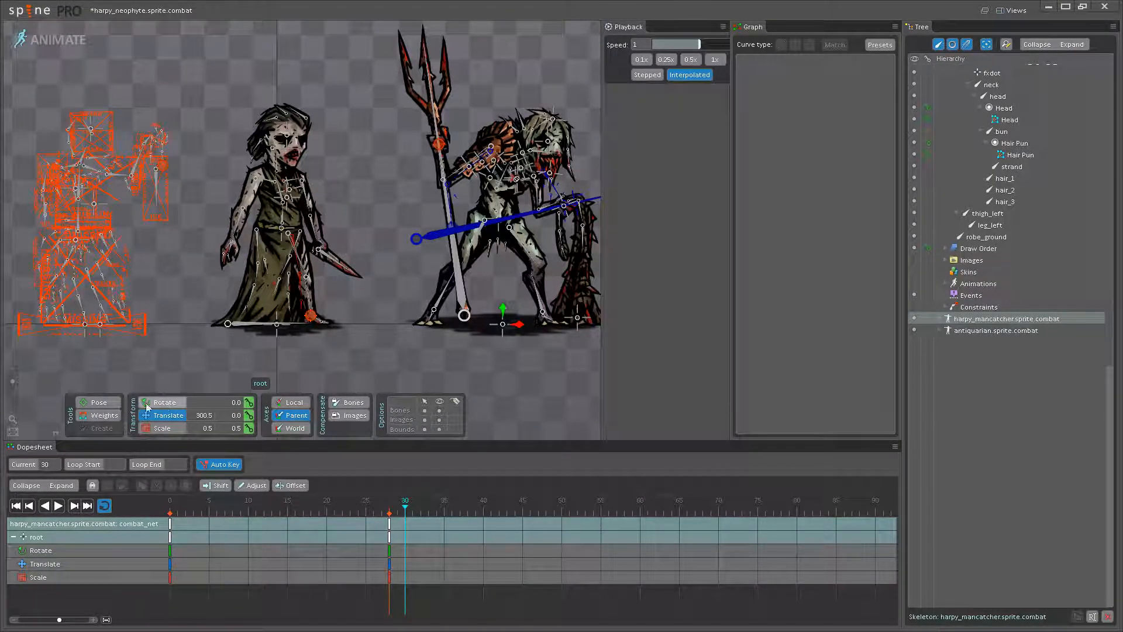
left_click(99, 401)
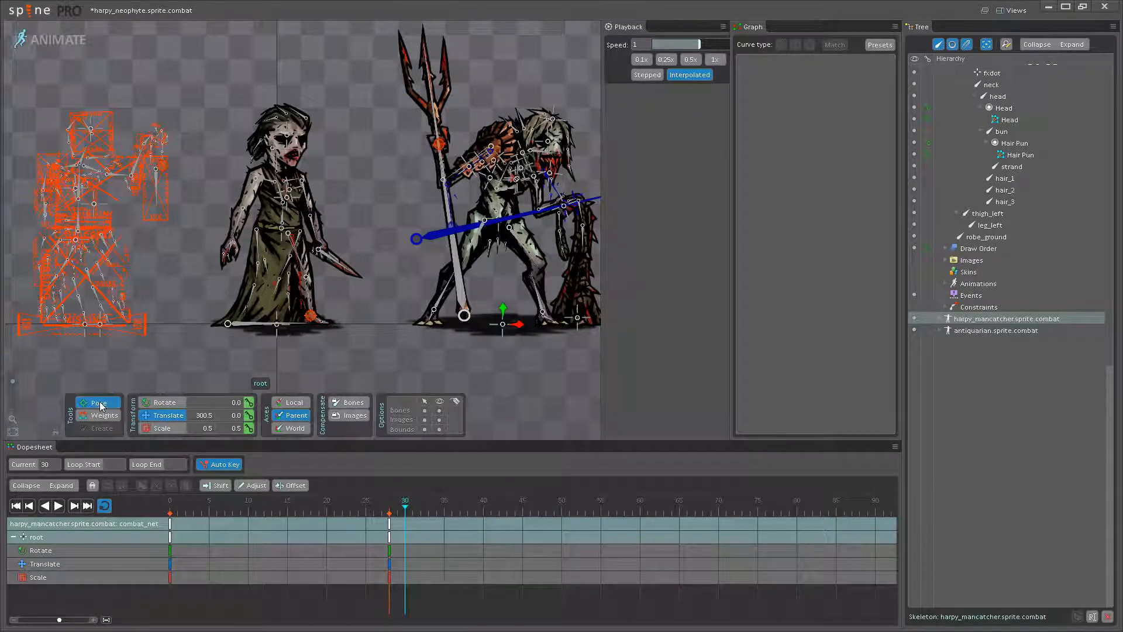
- Select all of the neophyte's bones and key their rotation, translation and scale at frames 30 and 0
left_click(264, 342)
left_click_drag(216, 354, 358, 86)
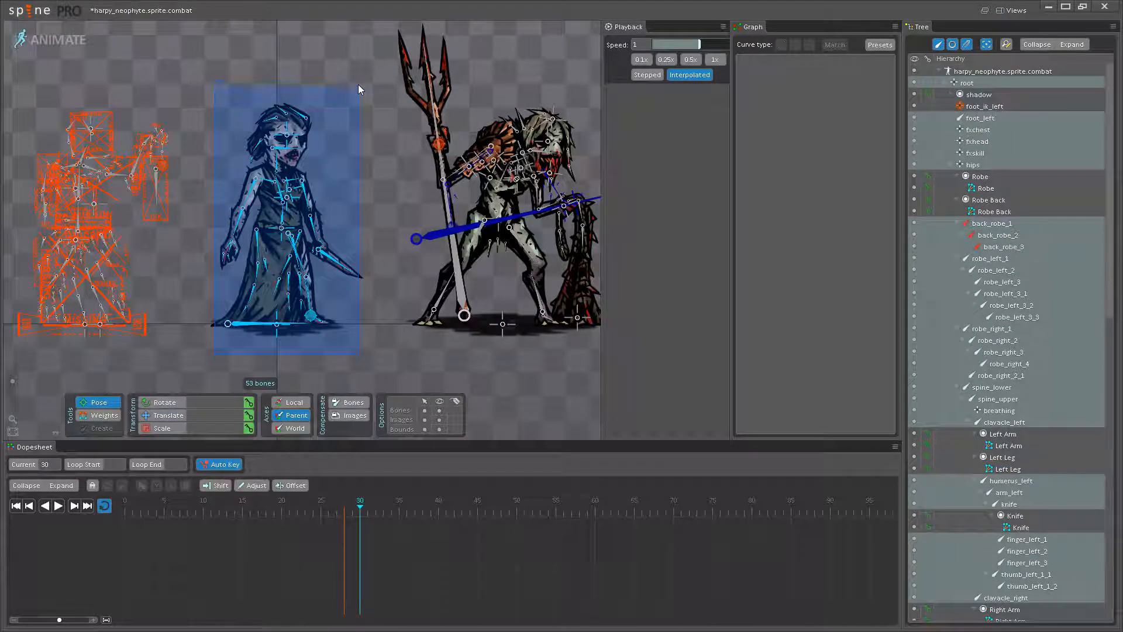
left_click(248, 427)
left_click(249, 414)
left_click(249, 402)
left_click_drag(191, 507, 146, 503)
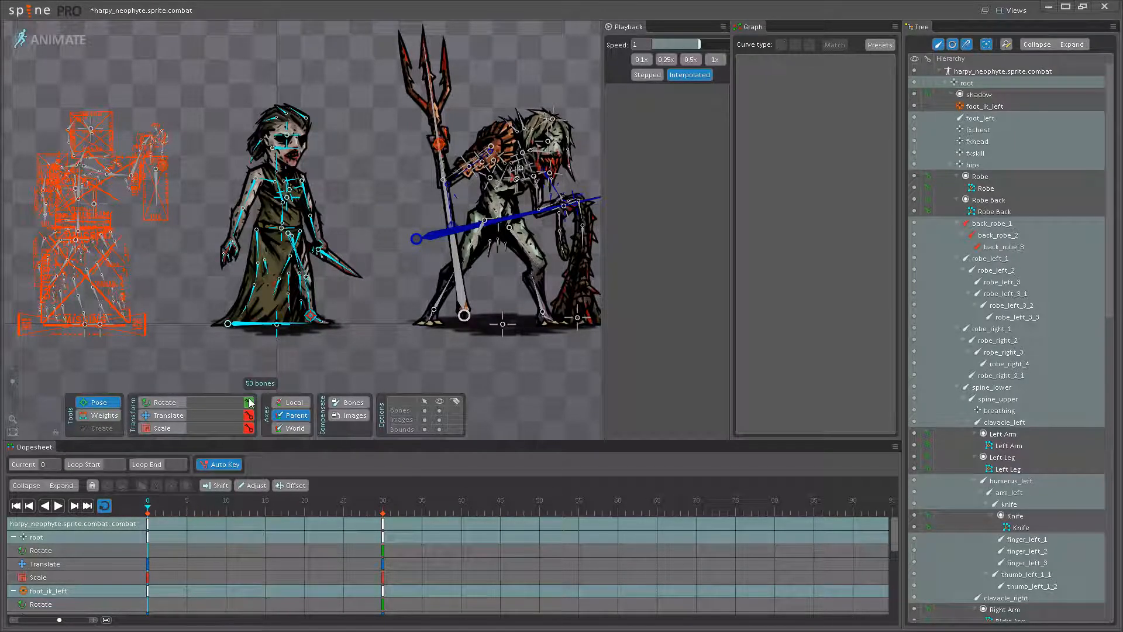
left_click(249, 401)
- Select all of the harpy_mancatcher's bones and retime their combat_net keys to end at frame 30
scroll(308, 308, "down", 2)
left_click_drag(392, 293, 293, 328)
left_click(308, 334)
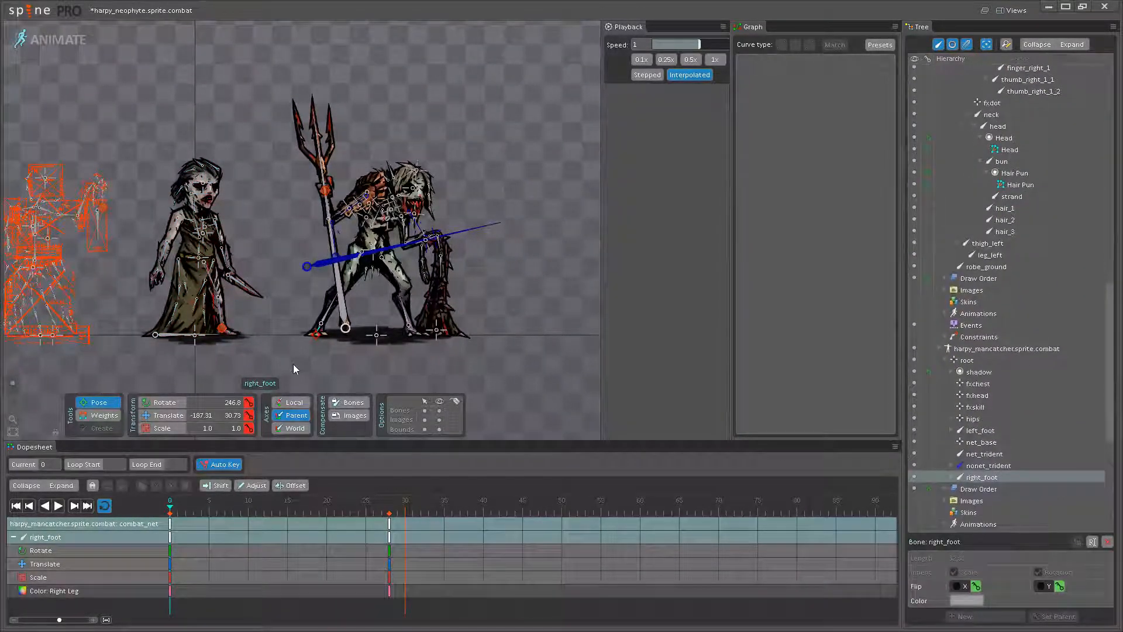
left_click(294, 364)
left_click_drag(273, 367, 532, 80)
left_click_drag(390, 524, 378, 516)
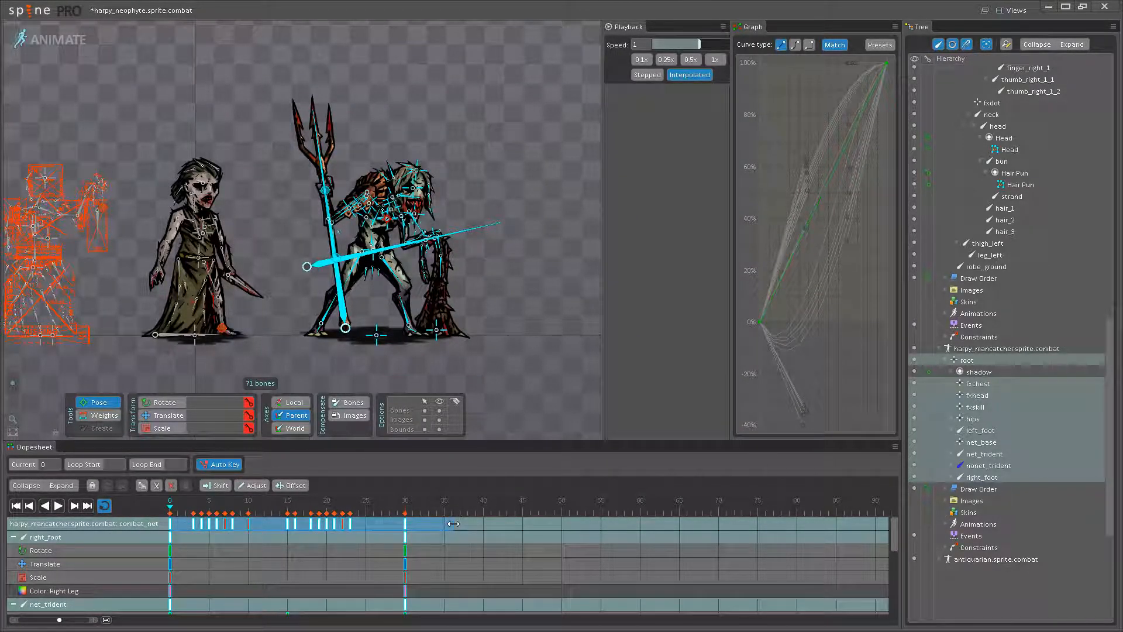
- Select all of the antiquarian's bones and their keys from frame 0 through frame 30, and save the project
left_click_drag(96, 345, 314, 102)
left_click_drag(384, 530, 20, 507)
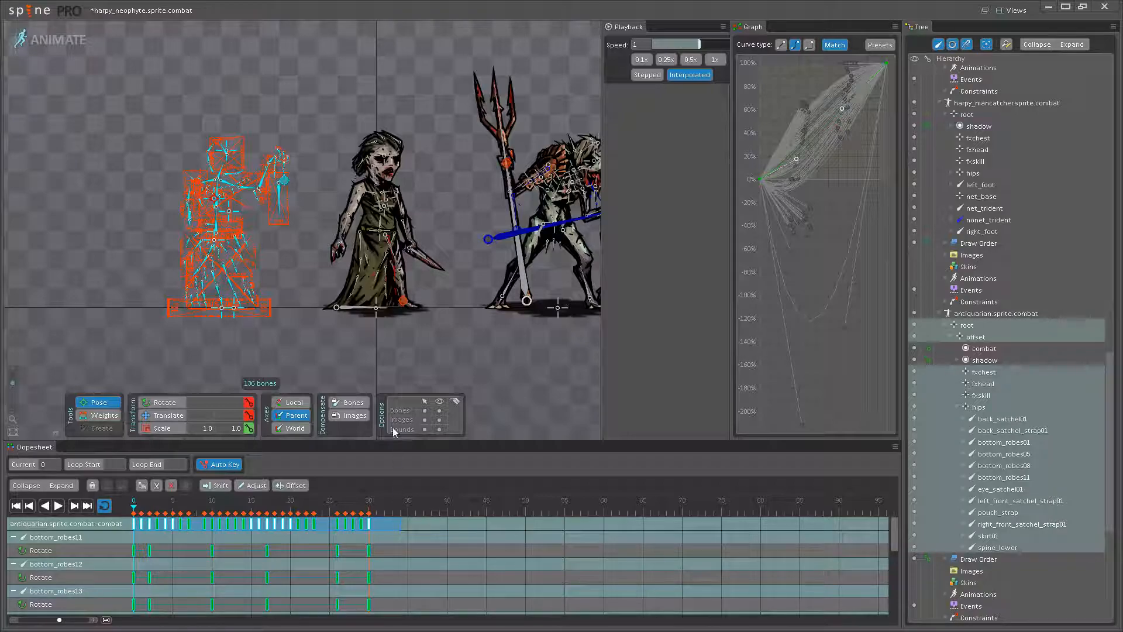
key("ctrl+s")
- Play back the animations of the three skeletons side by side and stop playback
scroll(432, 332, "down", 1)
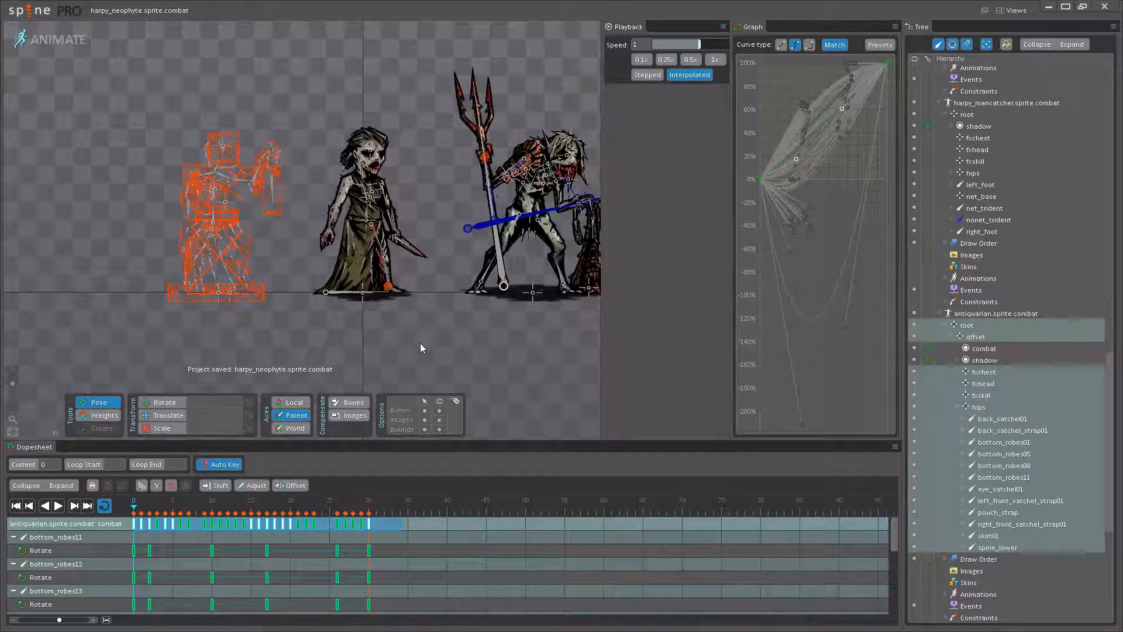
left_click_drag(429, 339, 415, 344)
scroll(413, 342, "up", 2)
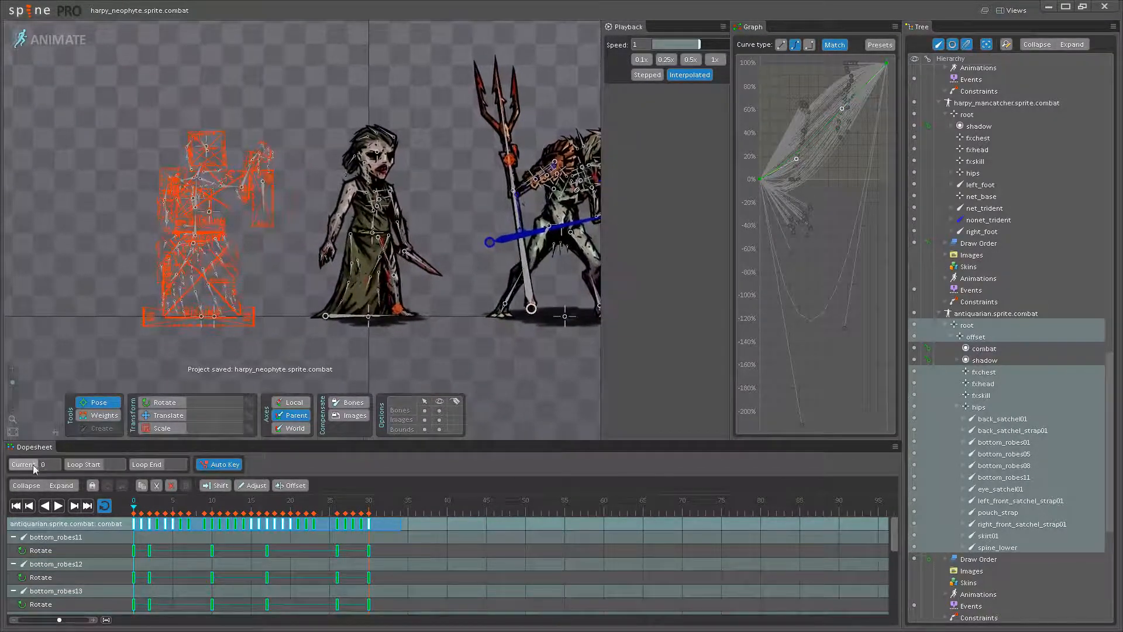
left_click_drag(316, 380, 241, 386)
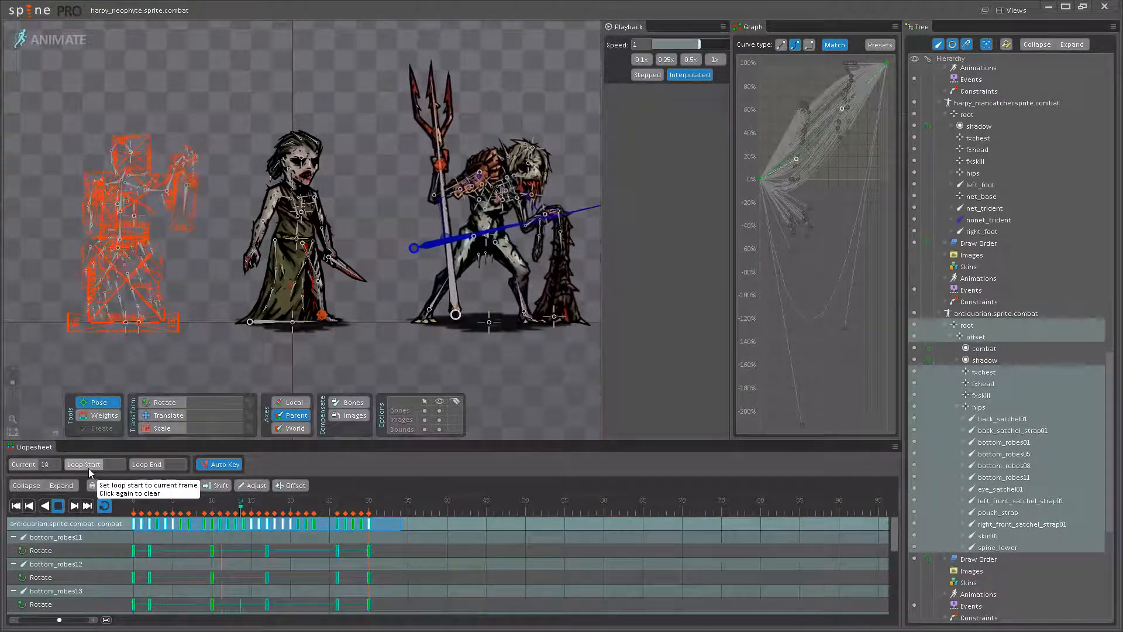
left_click(59, 505)
- Save the curve of the antiquarian's hips key at frame 15 as a graph preset named Neophyte
left_click(253, 502)
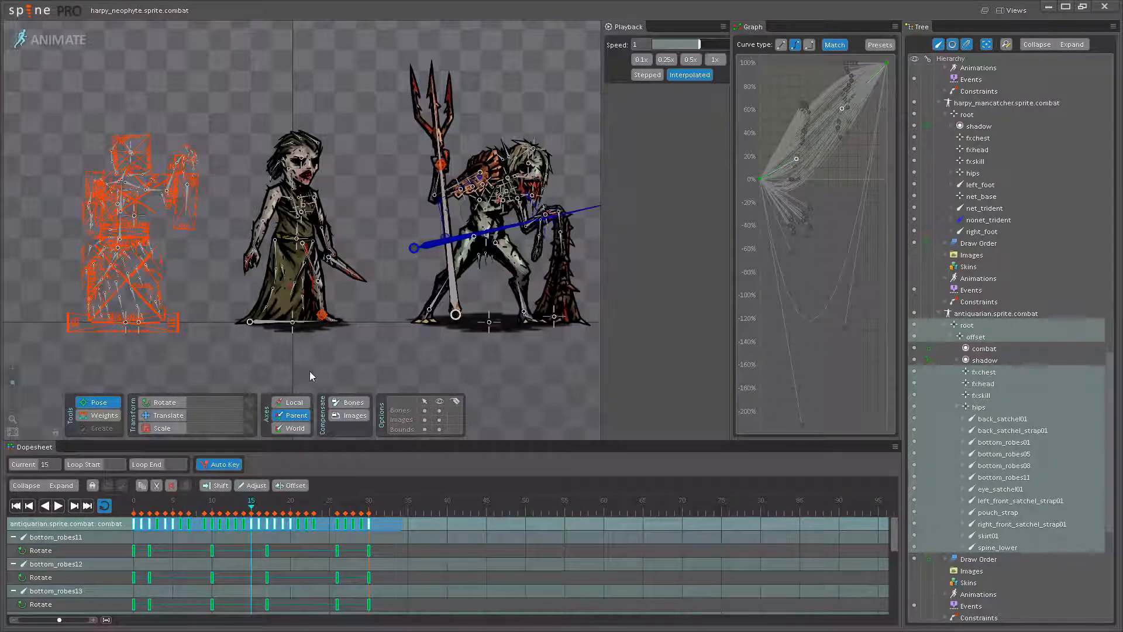
left_click(310, 370)
scroll(132, 316, "up", 2)
scroll(133, 313, "up", 3)
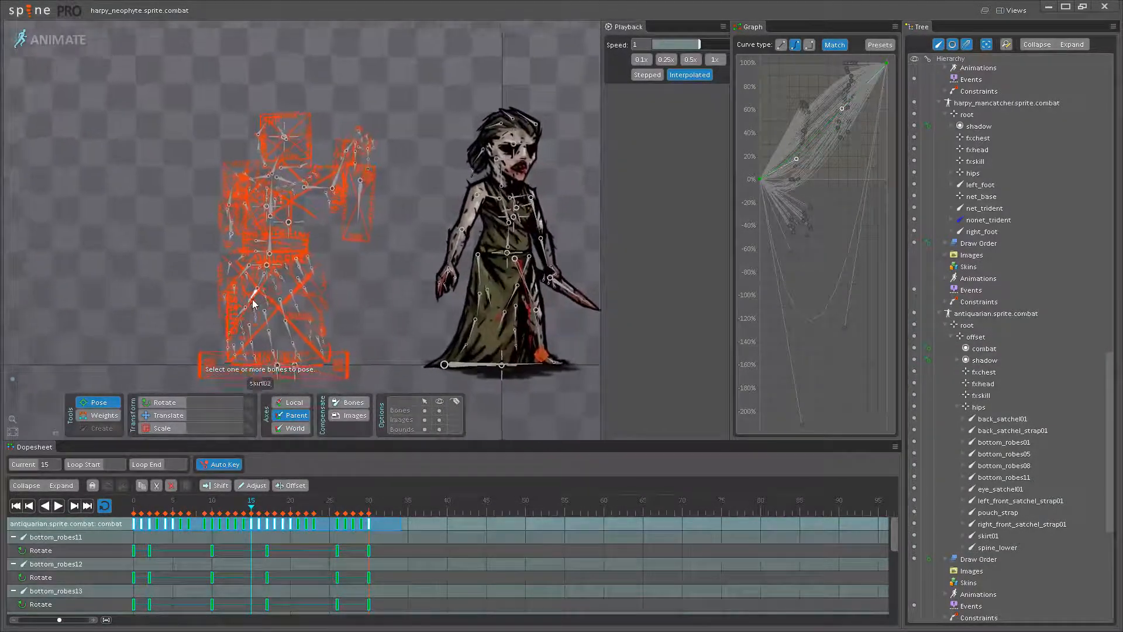
left_click(265, 264)
left_click(252, 522)
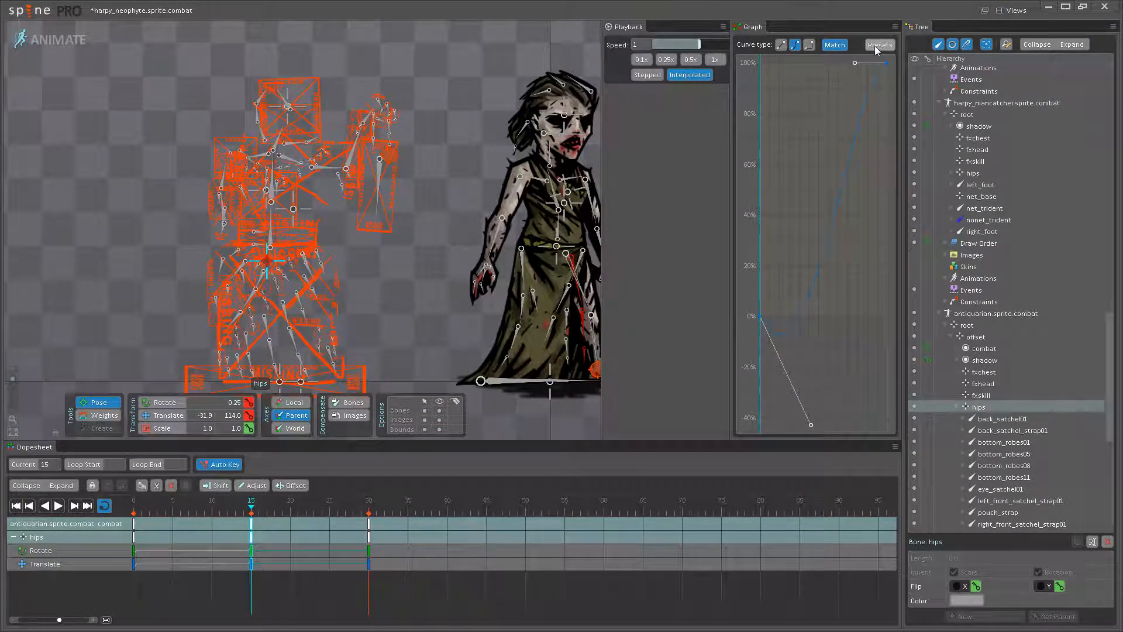
left_click(861, 429)
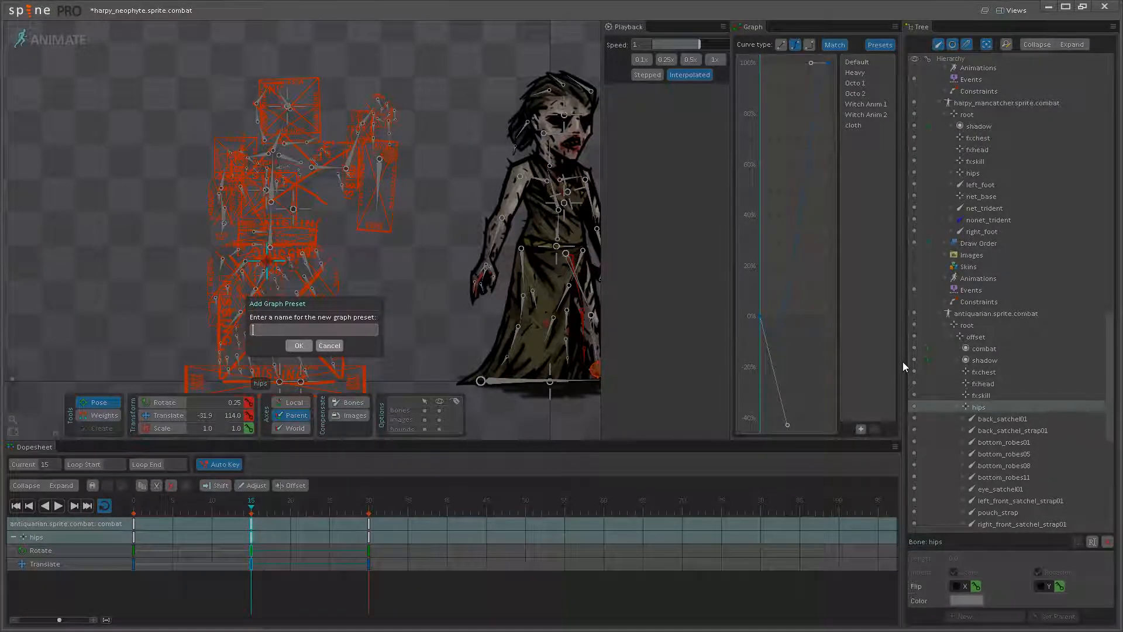
type("Neophyte")
key("Return")
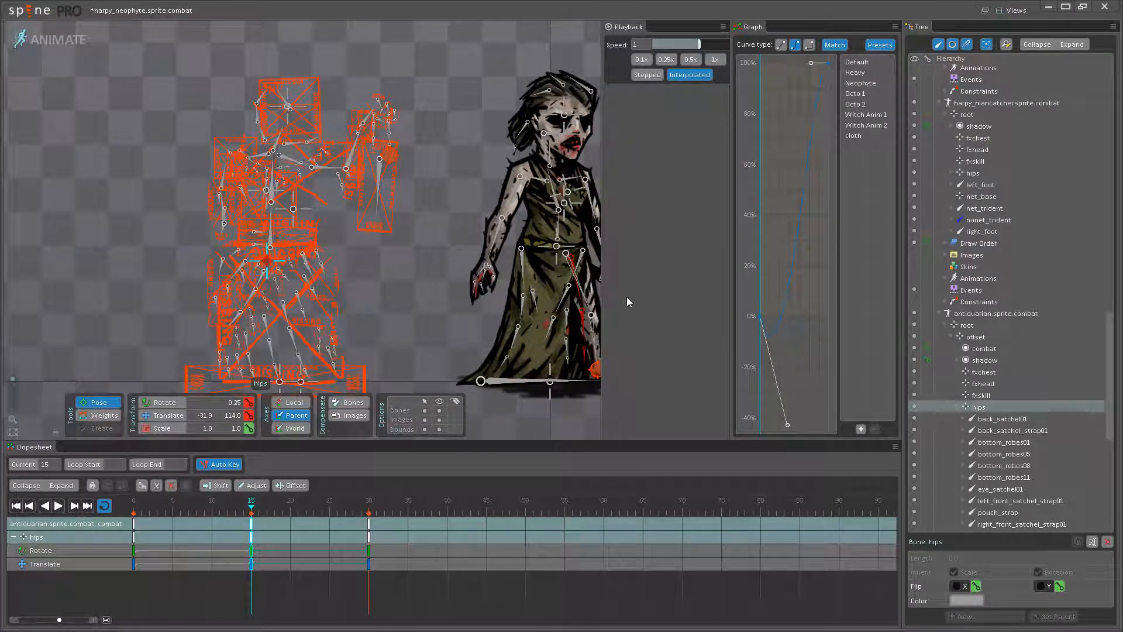
- Lower the neophyte's hips to Y 251.92 at frame 15 and apply the Neophyte curve preset to the hips keys at frames 15 and 0
left_click_drag(324, 261, 276, 258)
left_click(381, 206)
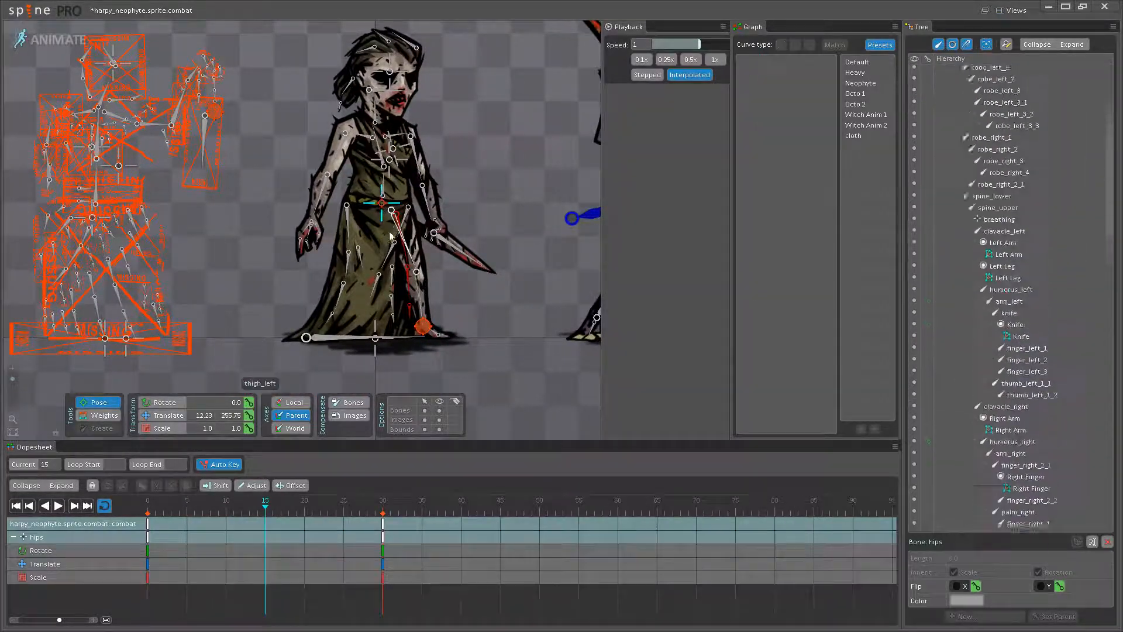
scroll(316, 429, "up", 2)
left_click(168, 415)
scroll(314, 205, "up", 3)
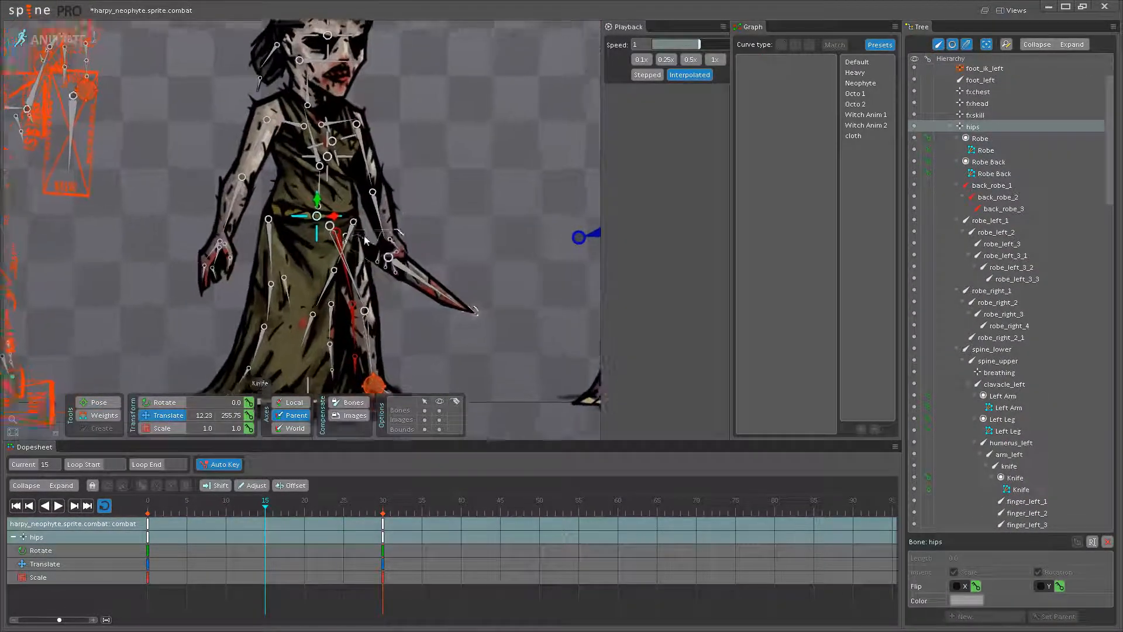
left_click_drag(313, 203, 335, 229)
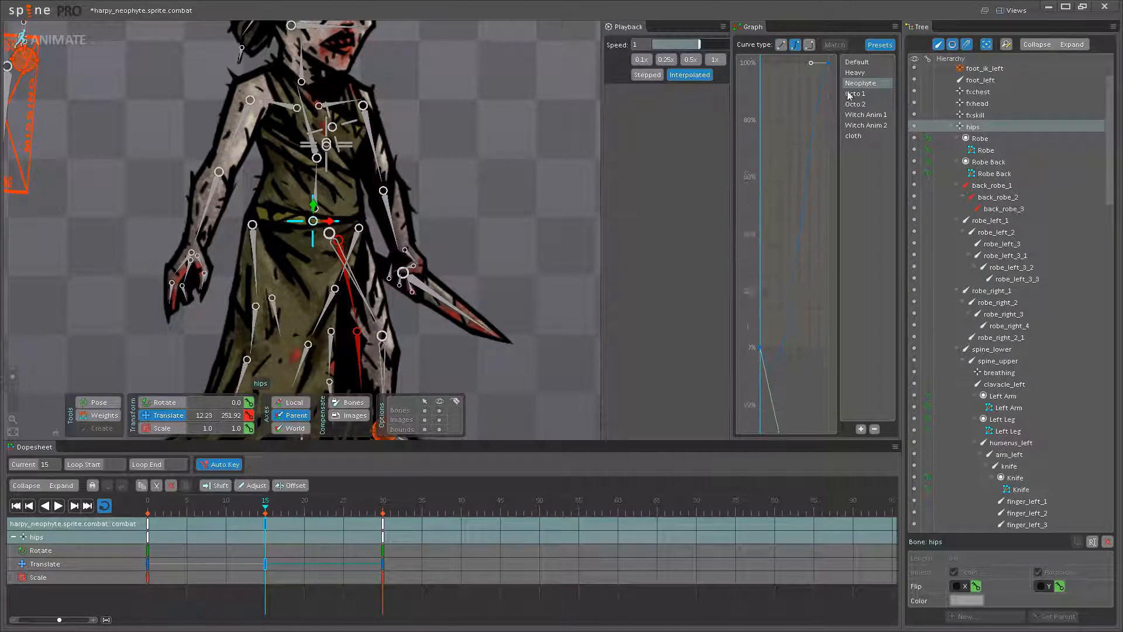
left_click(151, 527)
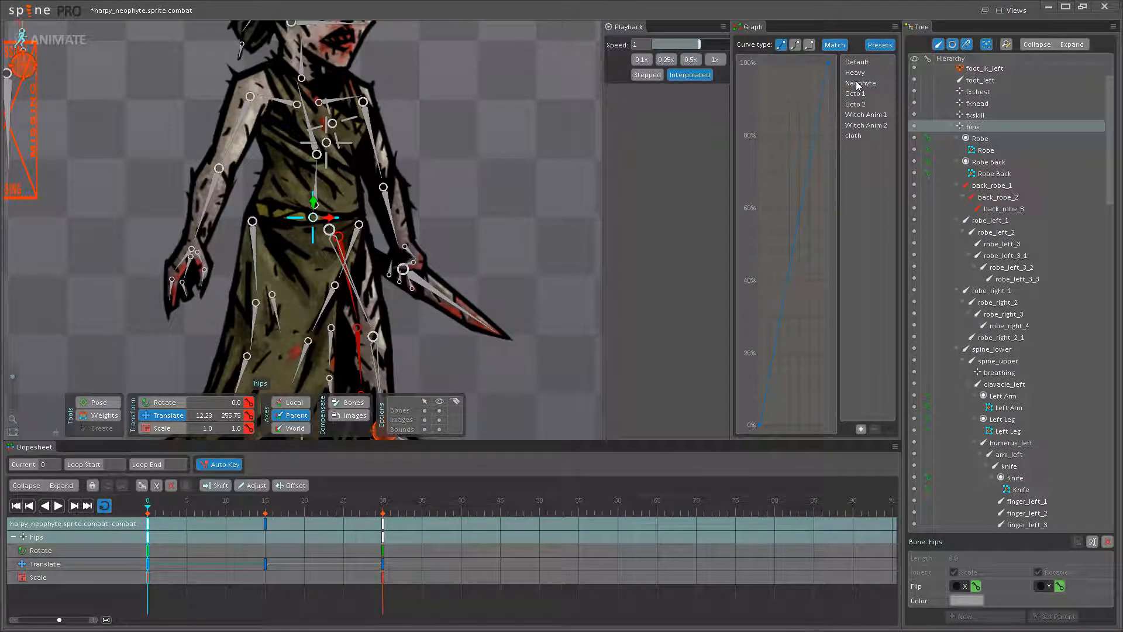
- Play back the neophyte's hips motion beside the reference skeletons, temporarily hiding the bones, and stop playback
left_click(56, 506)
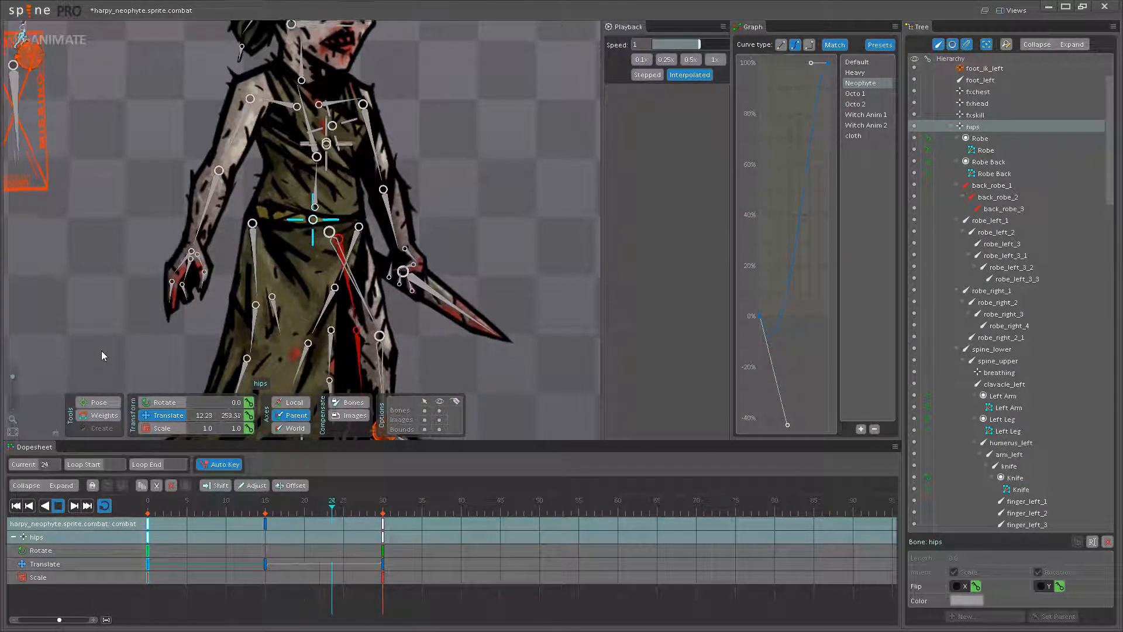
scroll(351, 333, "down", 3)
scroll(426, 332, "up", 3)
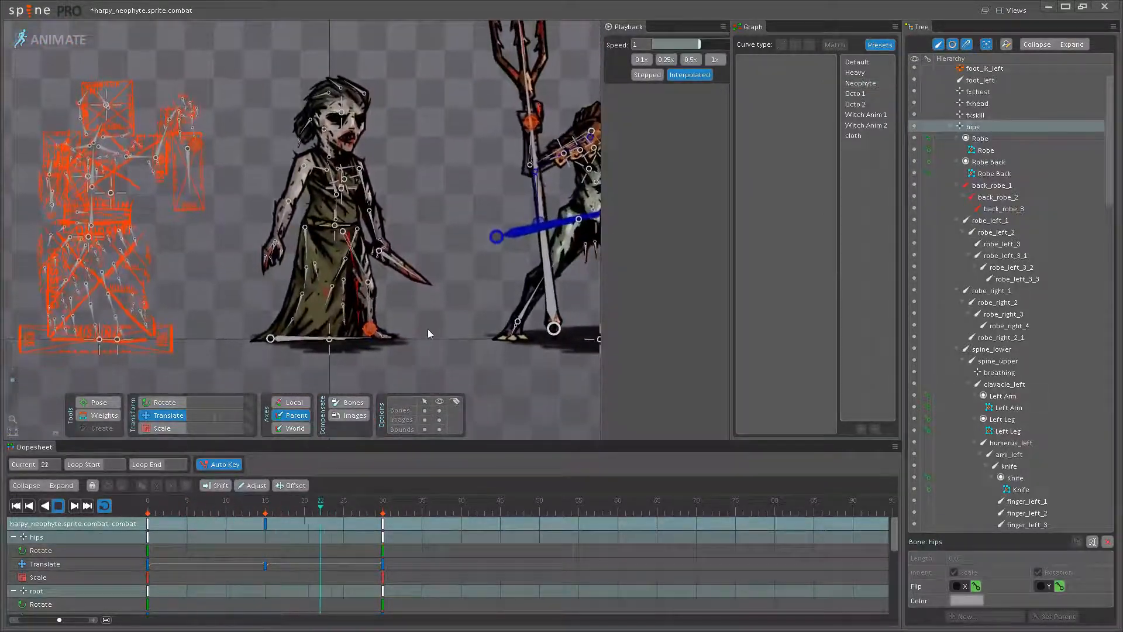
left_click_drag(428, 330, 424, 343)
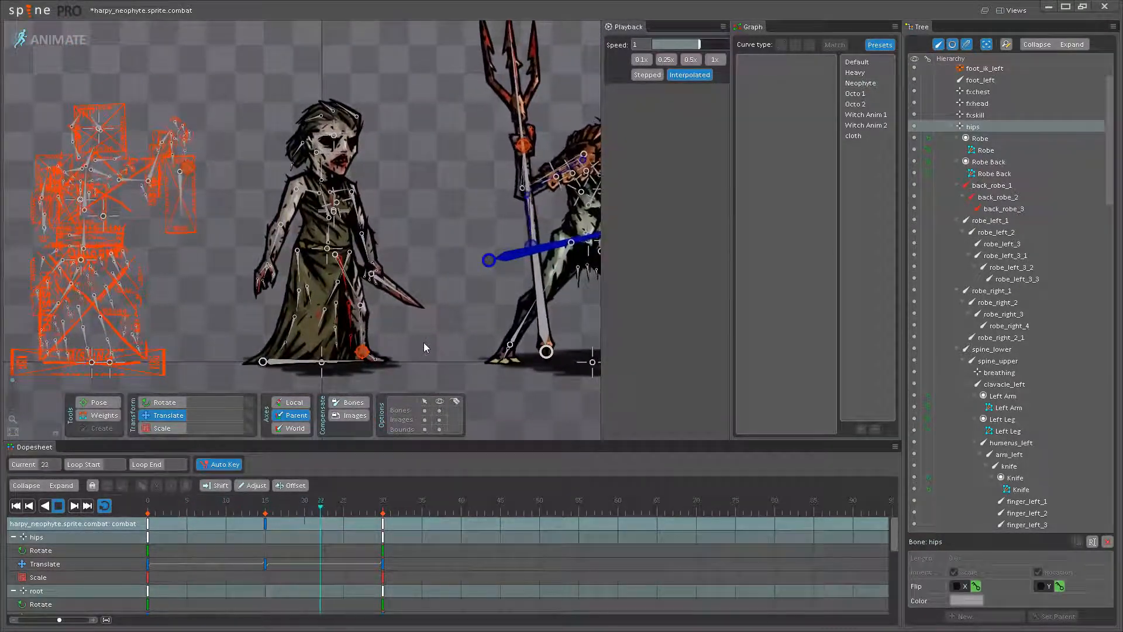
left_click_drag(424, 343, 331, 363)
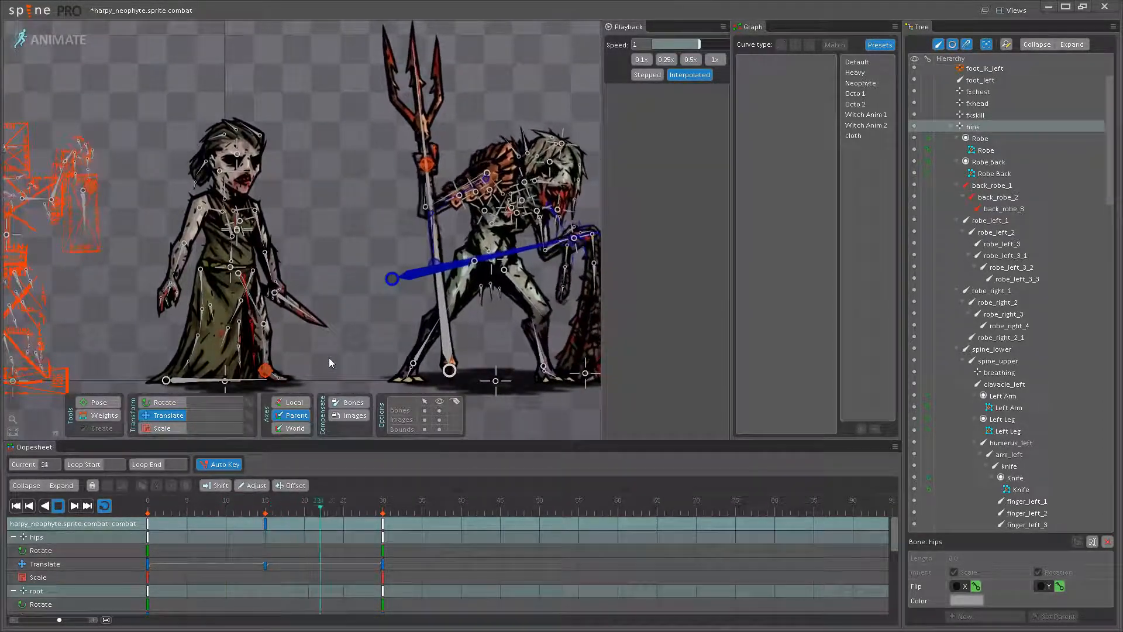
scroll(329, 358, "down", 3)
mouse_move(329, 358)
left_mouse_down()
mouse_move(326, 328)
mouse_move(318, 340)
left_mouse_up()
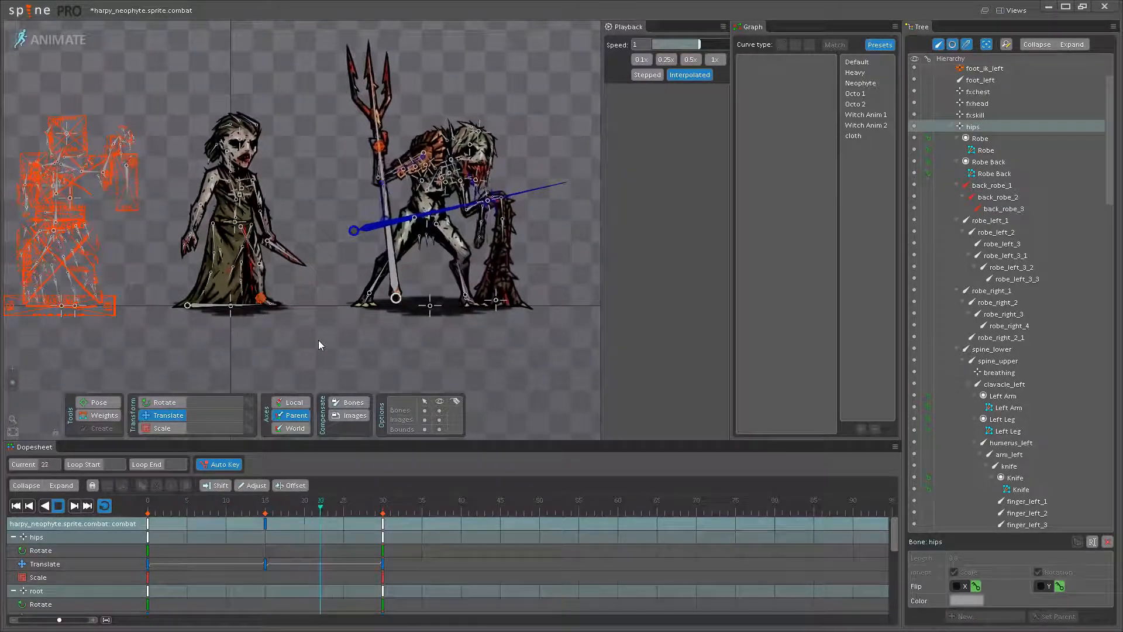
scroll(322, 345, "up", 3)
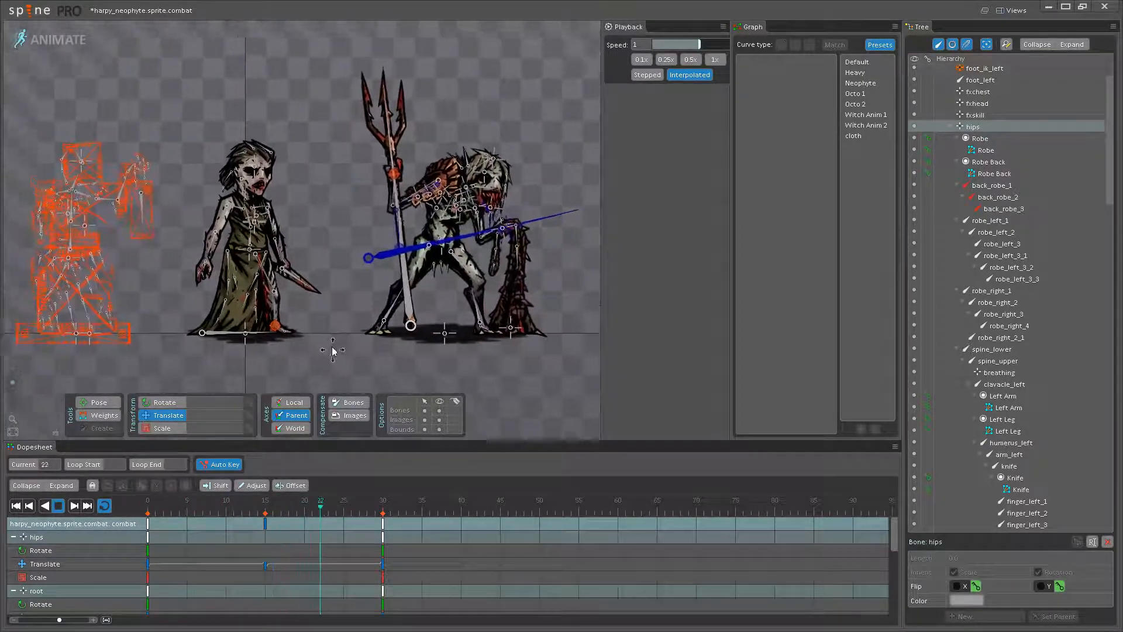
left_click(438, 409)
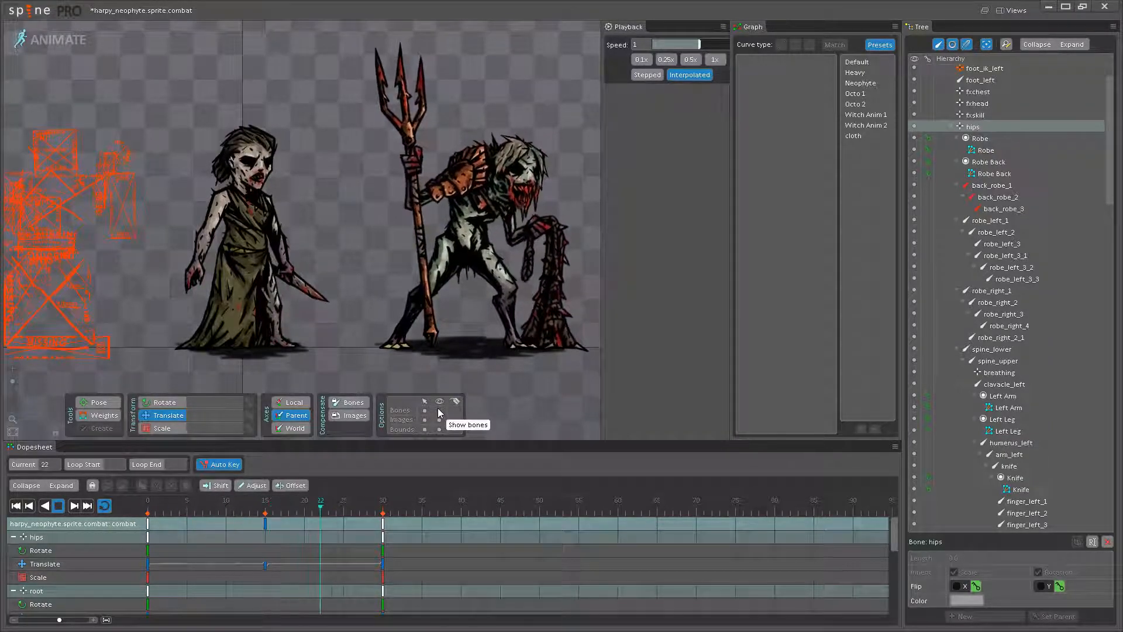
left_click(440, 410)
key("space")
- At frame 15, raise the neophyte's hips and shift them forward toward the knife side, and play back the motion
left_click_drag(209, 507, 257, 505)
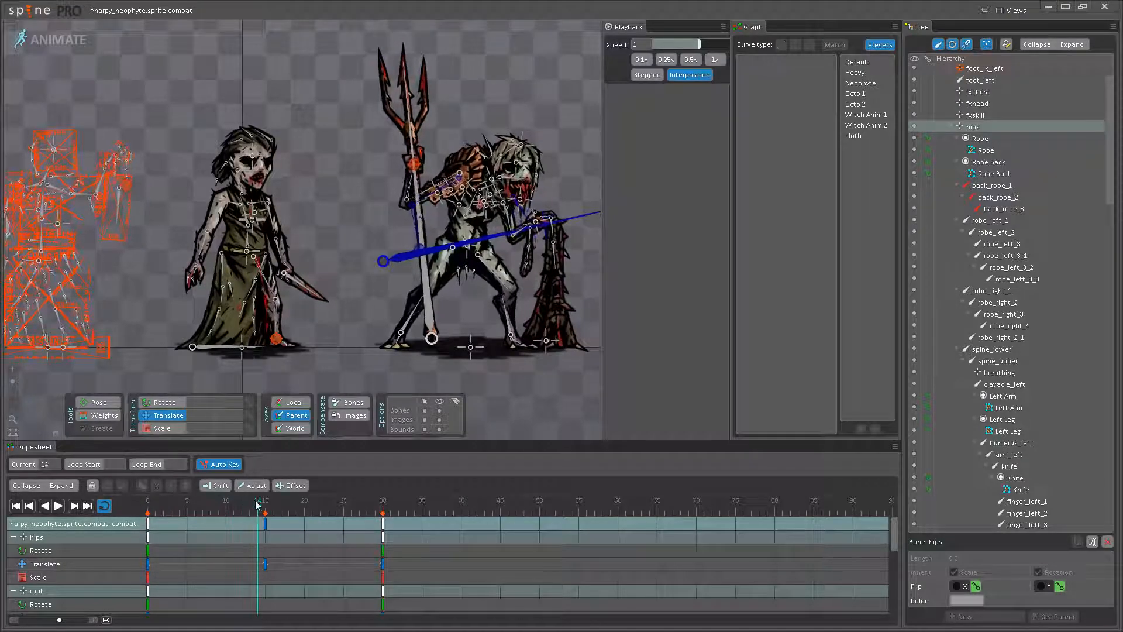
left_click(240, 259)
scroll(243, 258, "up", 6)
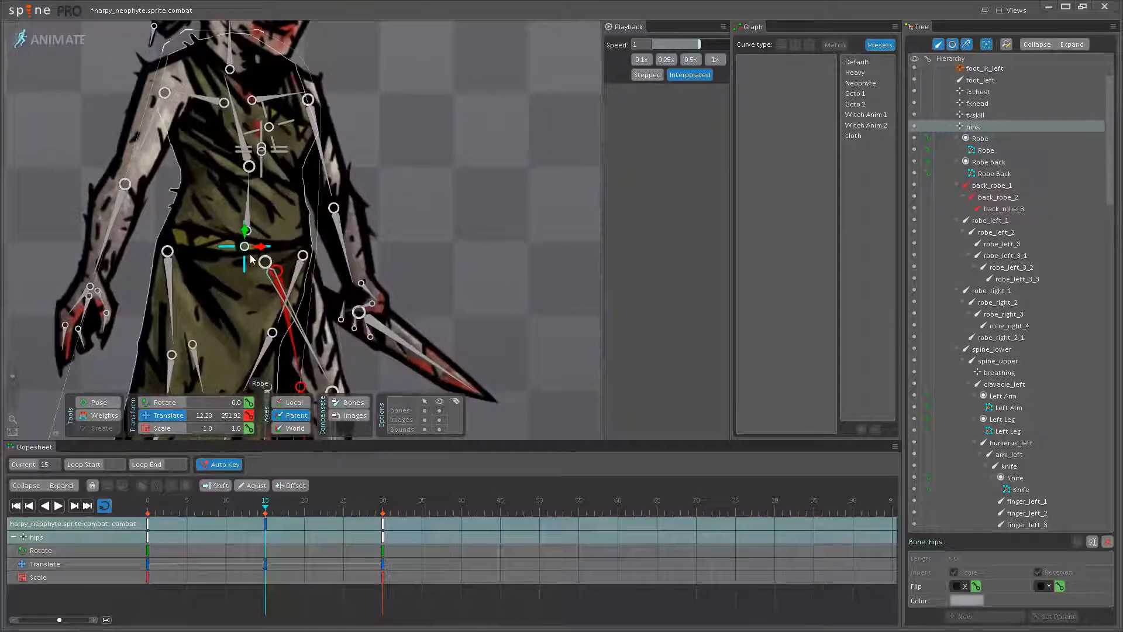
left_click_drag(246, 248, 257, 240)
left_click(57, 507)
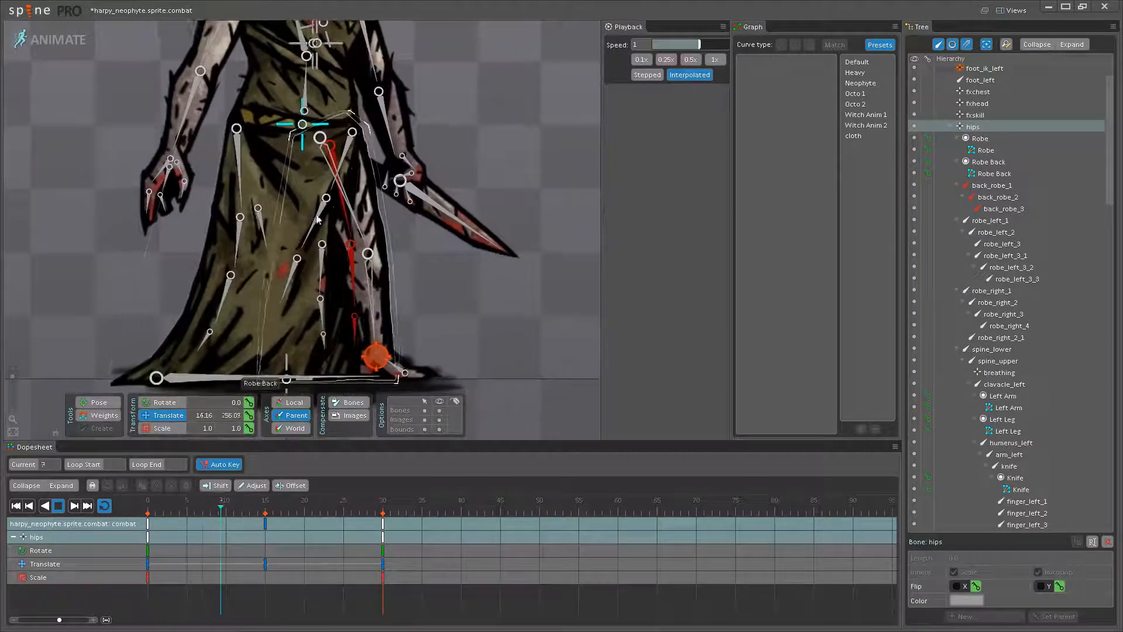
- Shift the neophyte's hips slightly back to X 18.41 at frame 15 and replay the animation
left_click(59, 507)
left_click(265, 505)
left_click_drag(321, 199, 316, 301)
left_click_drag(317, 227, 312, 228)
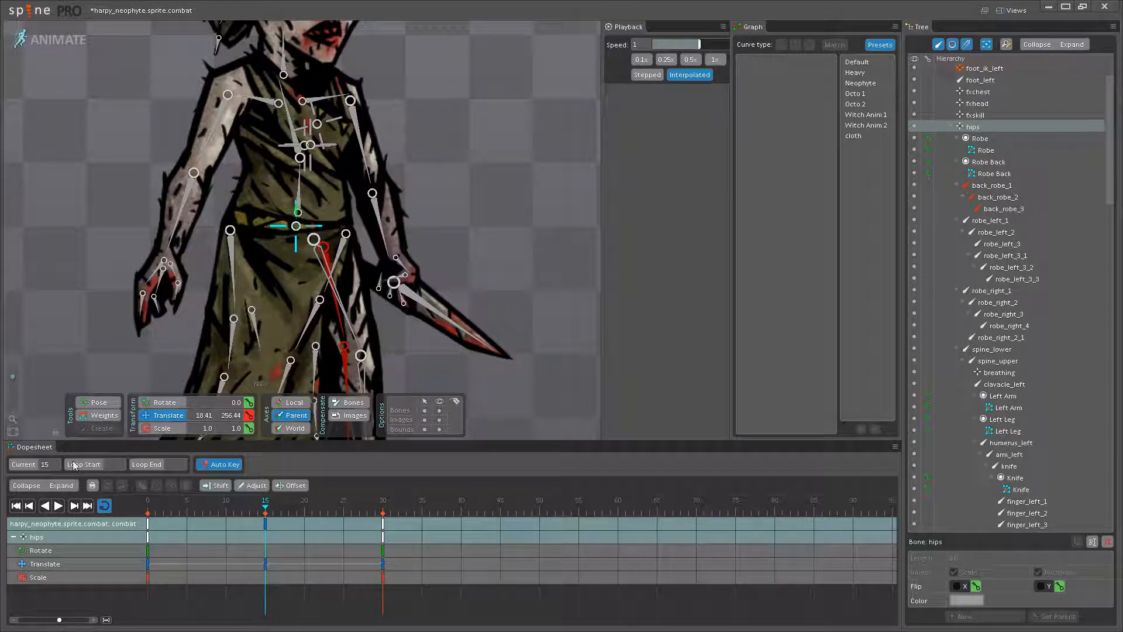
left_click(57, 507)
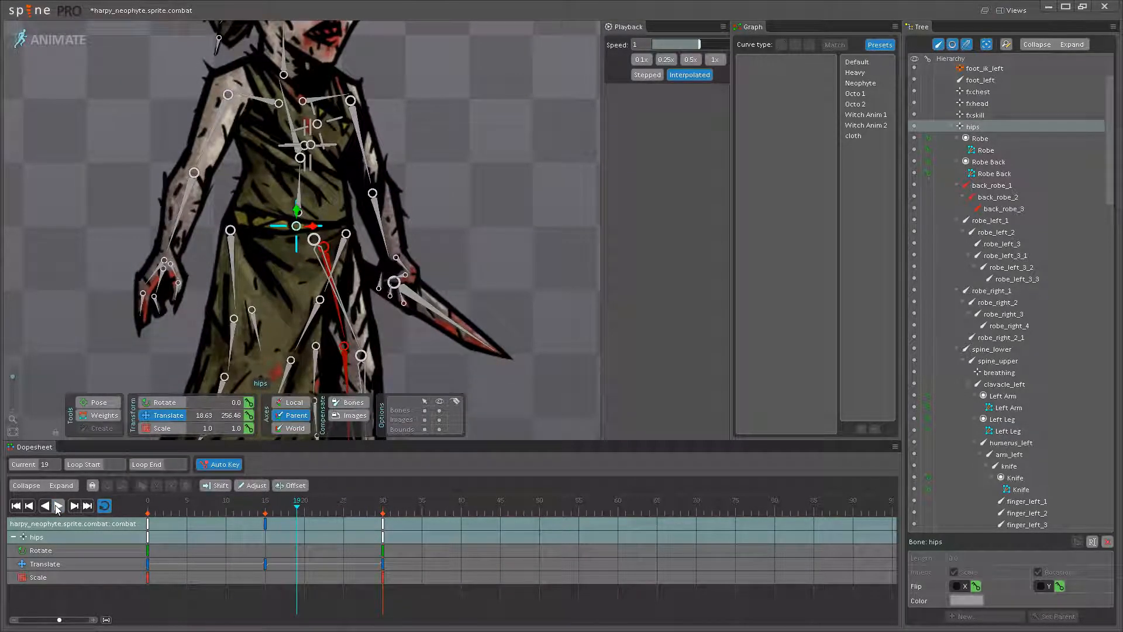
scroll(375, 103, "down", 3)
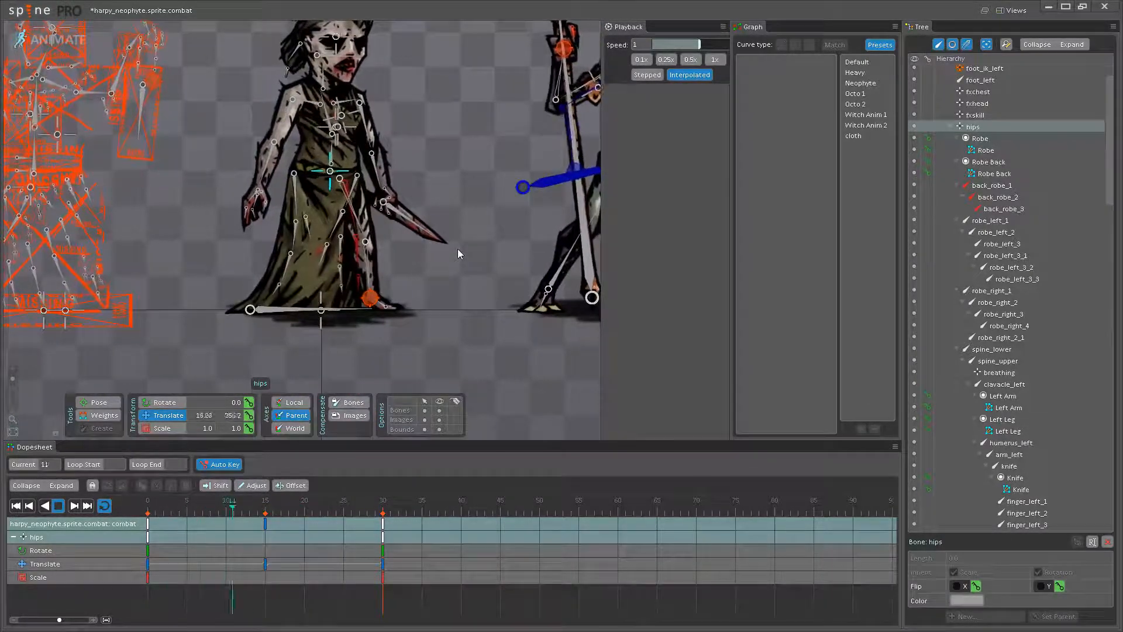
- Reposition the neophyte's hips at frame 15 to X 15.19, Y 257.15 and play back the result beside the reference skeletons
left_click(57, 508)
mouse_move(258, 507)
left_mouse_down()
mouse_move(163, 507)
mouse_move(263, 506)
left_mouse_up()
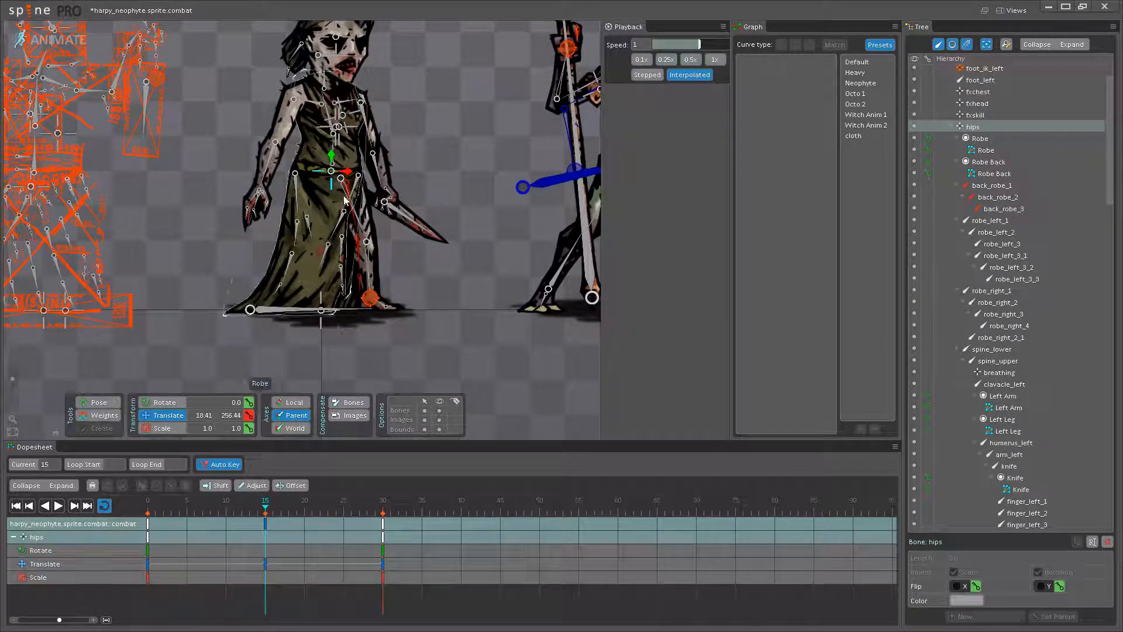
left_click_drag(348, 171, 345, 172)
scroll(344, 172, "up", 4)
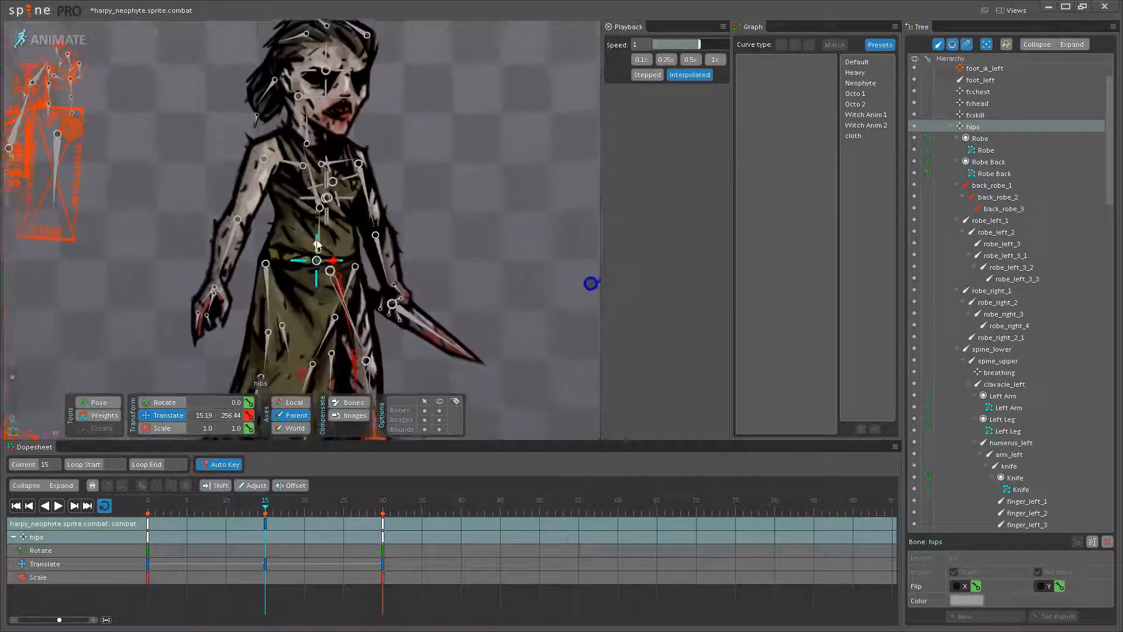
left_click_drag(316, 244, 316, 243)
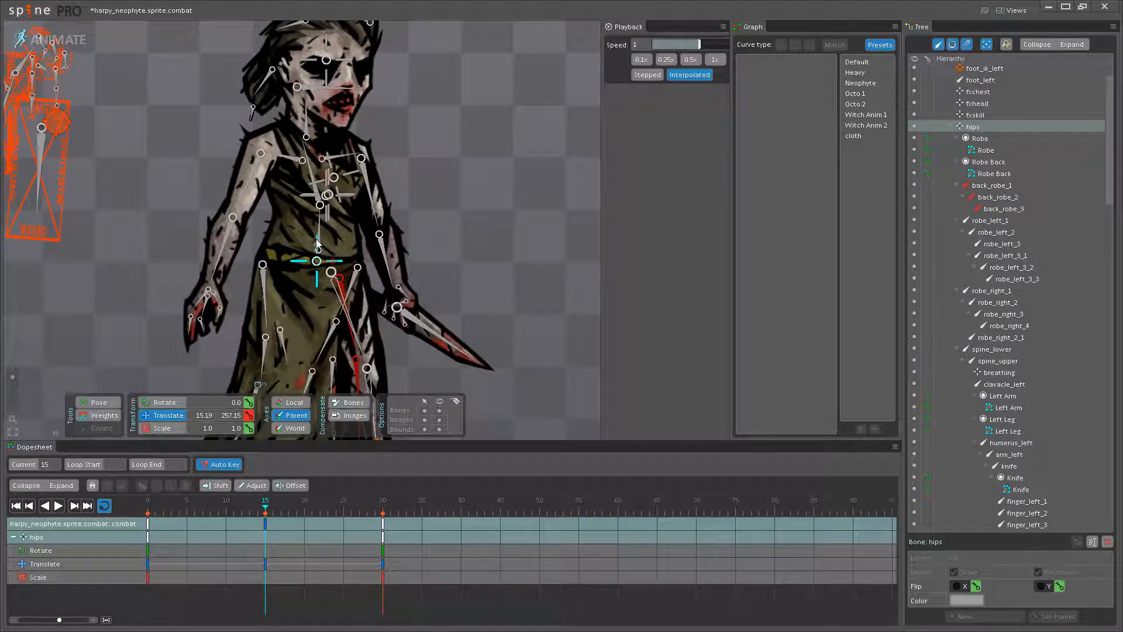
left_click(60, 507)
left_click_drag(350, 389, 409, 306)
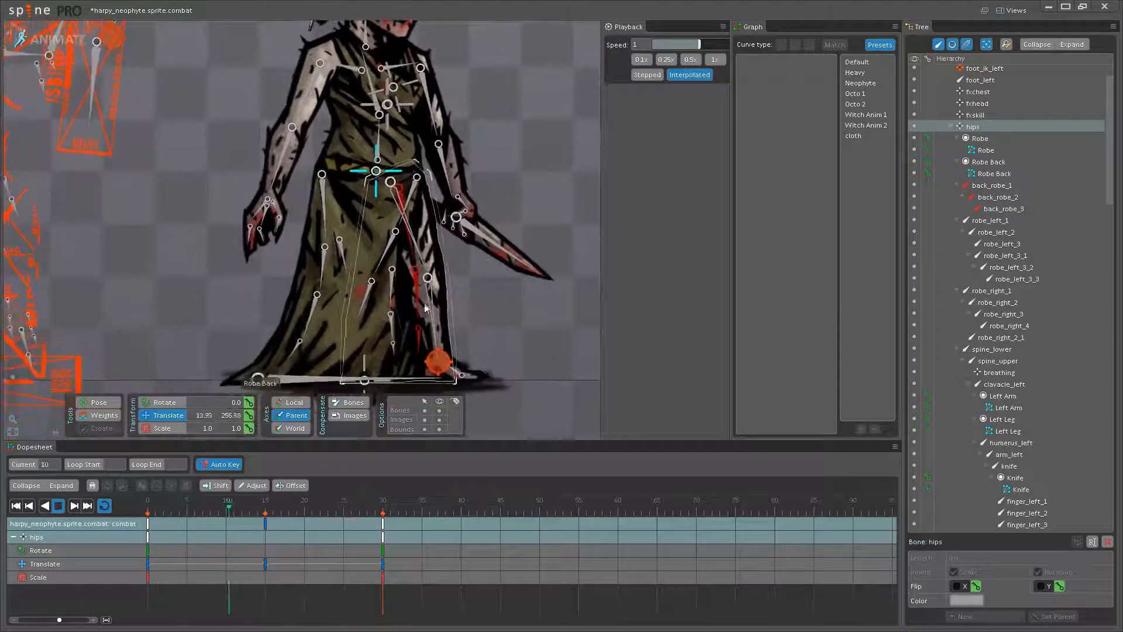
scroll(521, 312, "down", 5)
left_click_drag(335, 214, 394, 311)
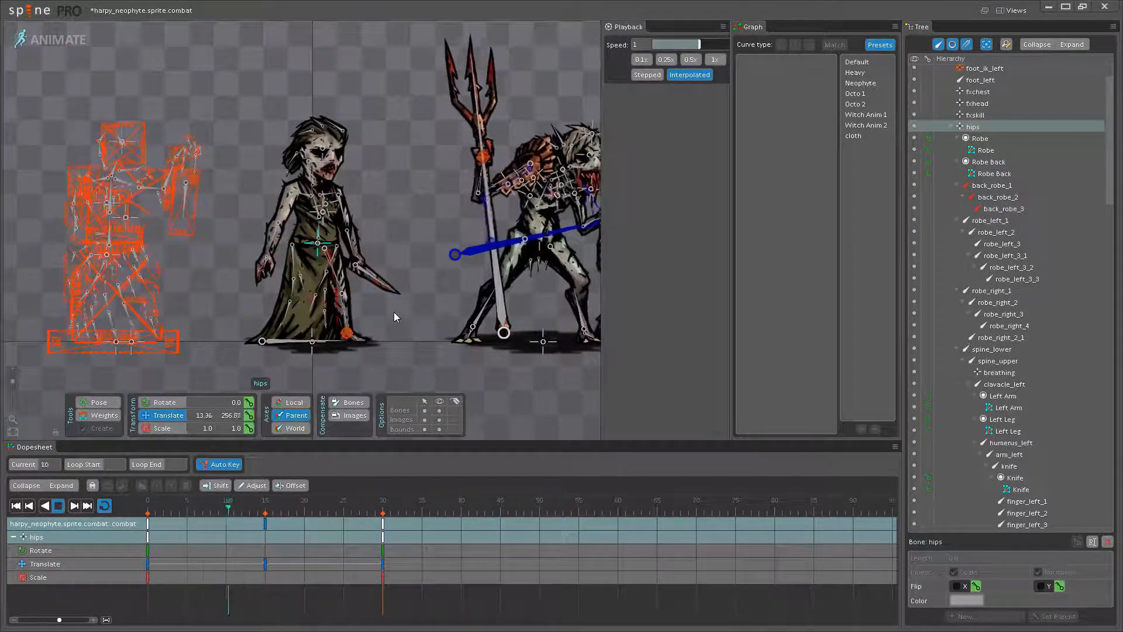
- Watch the neophyte's hips motion with the bones hidden, restore the bone display, and stop playback
left_click(439, 410)
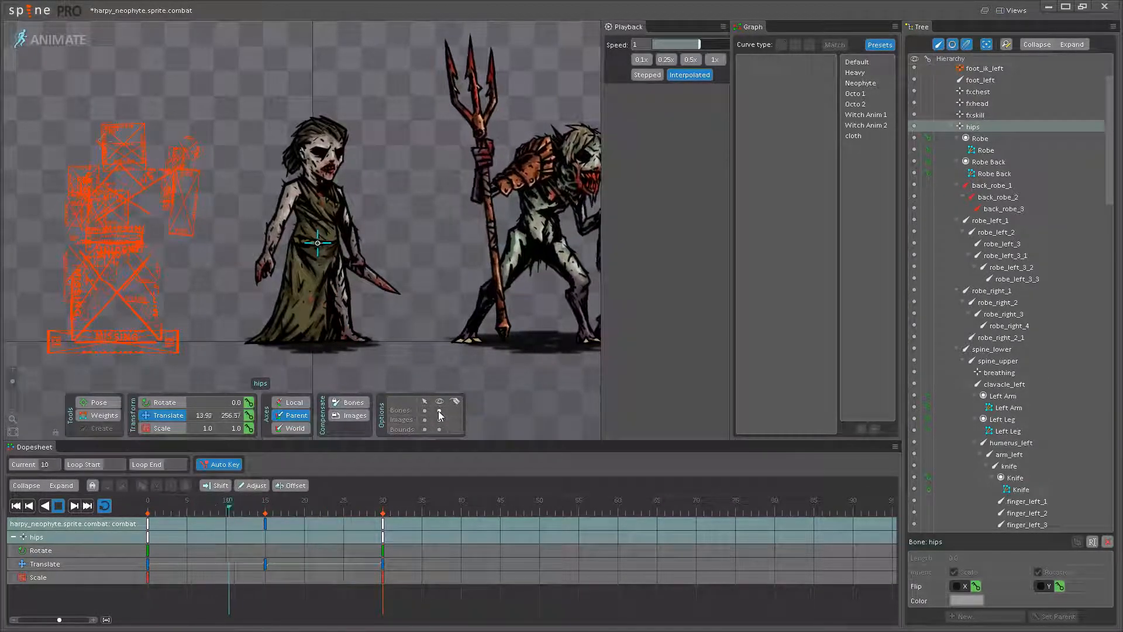
left_click(438, 411)
left_click(58, 506)
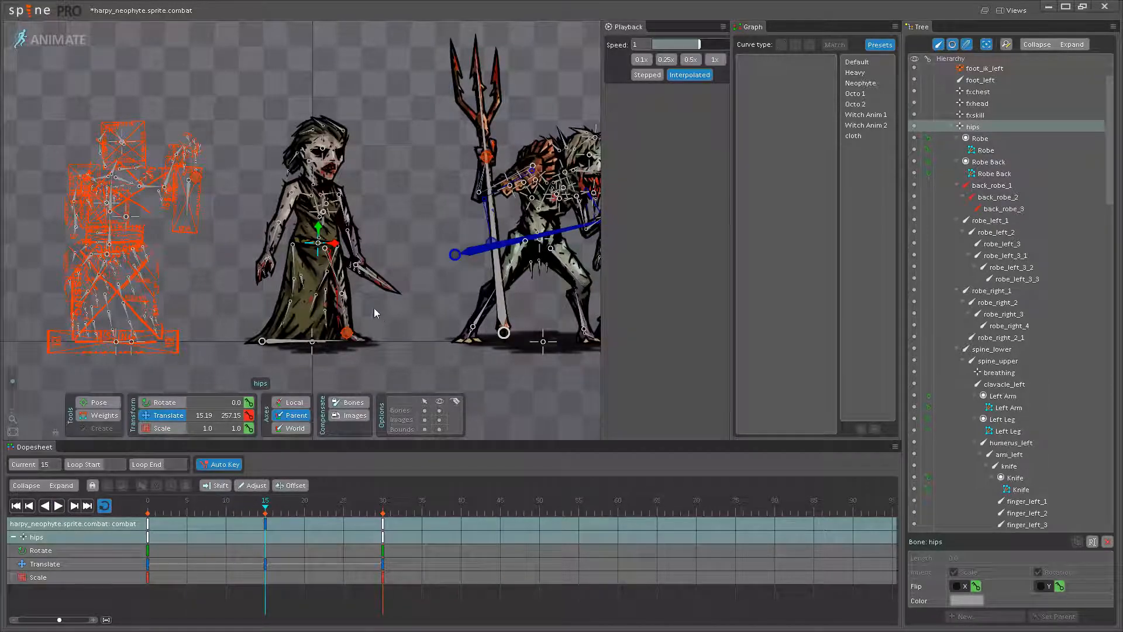
- At frame 15, lower the neophyte's hips and shift them slightly back to X 14.01, Y 254.21
scroll(332, 256, "up", 5)
left_click_drag(295, 213, 296, 215)
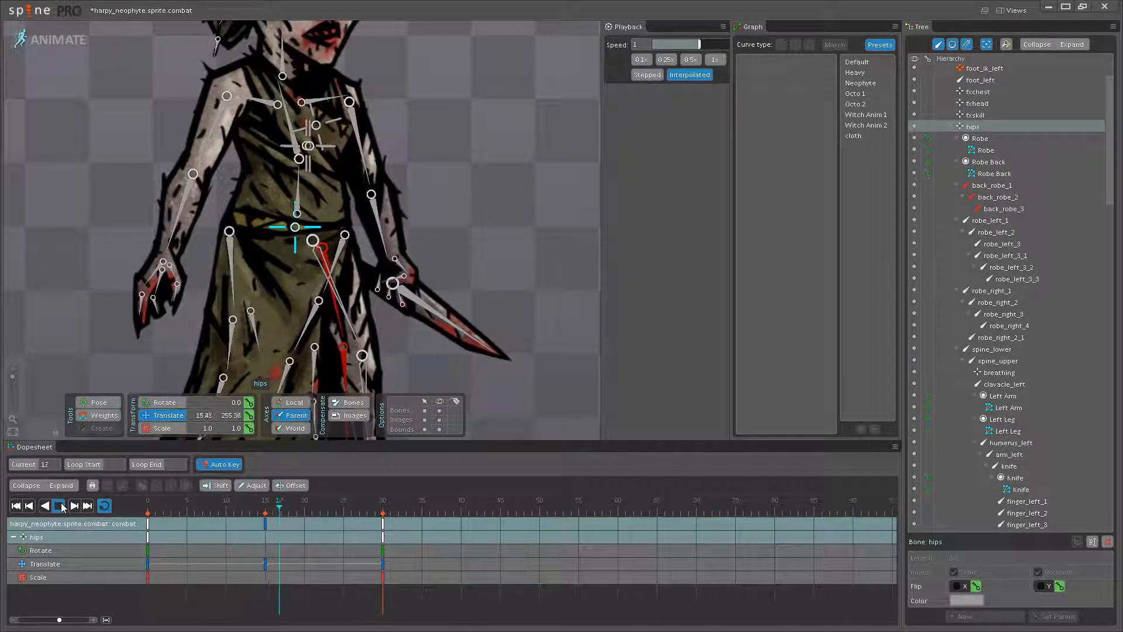
left_click(265, 509)
left_click_drag(284, 238, 384, 174)
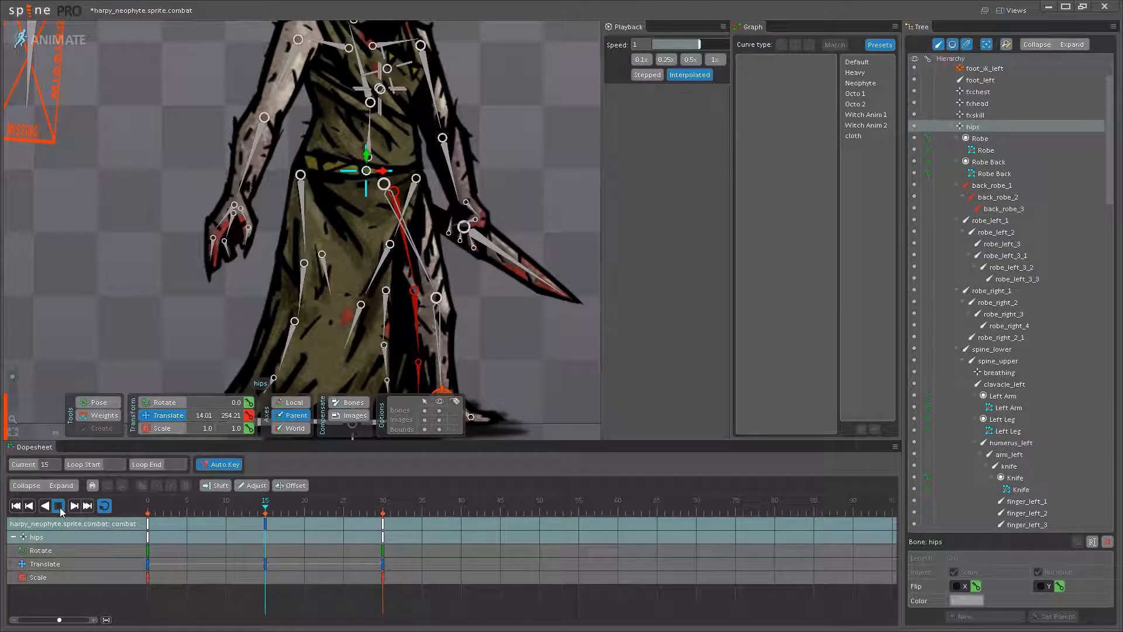
- Play back the adjusted hips motion with the bones hidden and compare the neophyte with the mancatcher reference
scroll(344, 362, "down", 3)
left_click_drag(344, 410, 340, 346)
scroll(341, 350, "down", 3)
left_click_drag(406, 356, 334, 401)
key("space")
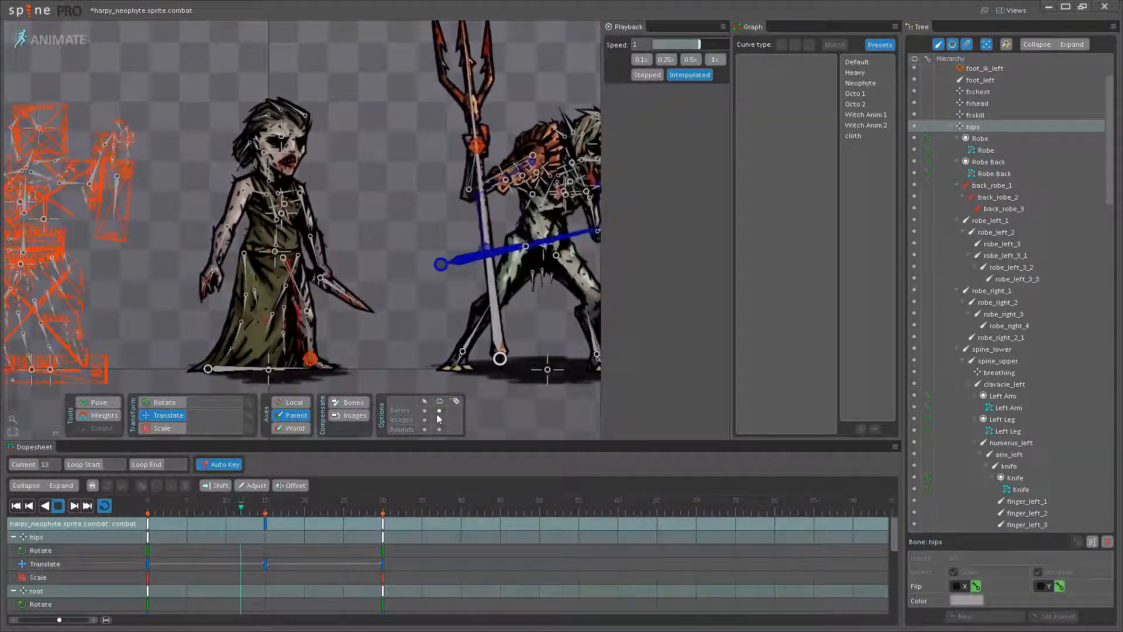
left_click(440, 410)
scroll(350, 358, "down", 3)
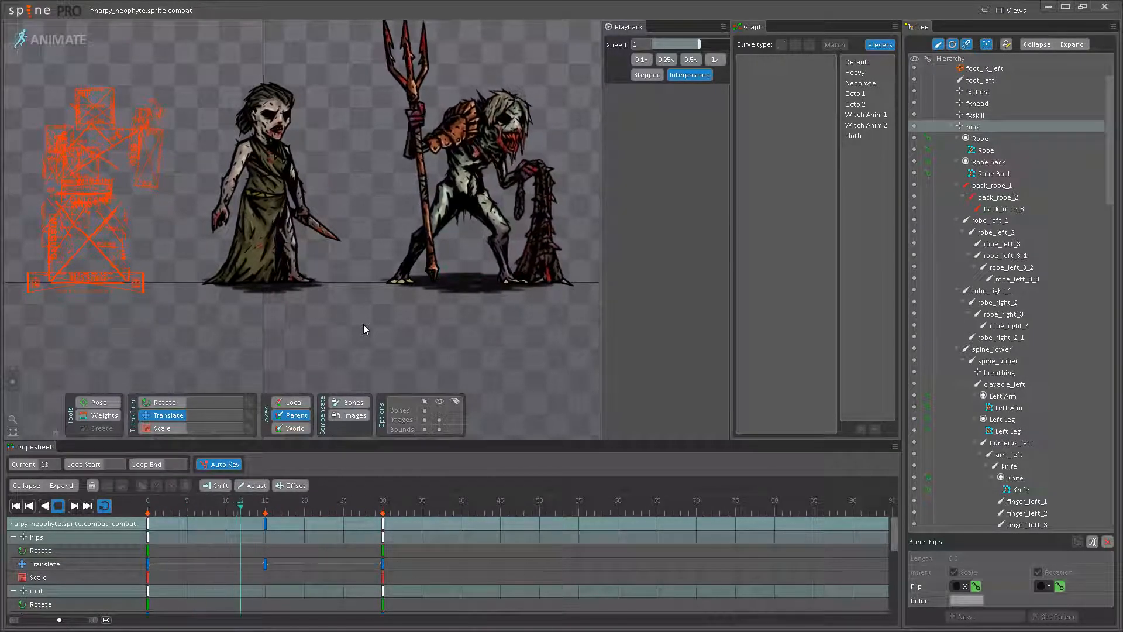
scroll(447, 345, "up", 3)
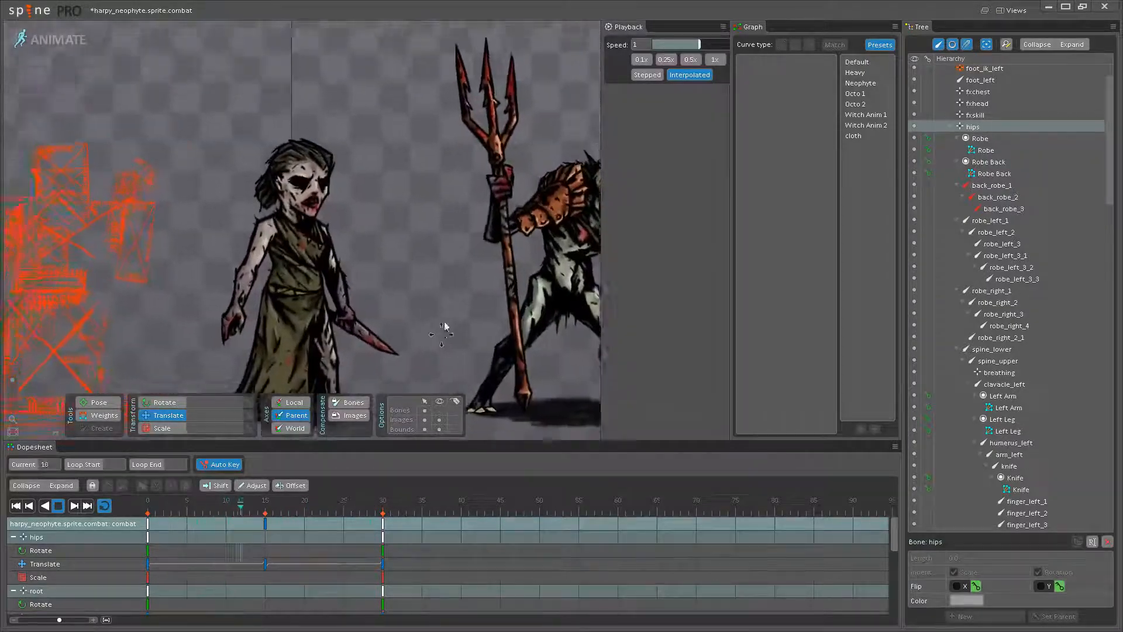
scroll(440, 335, "down", 2)
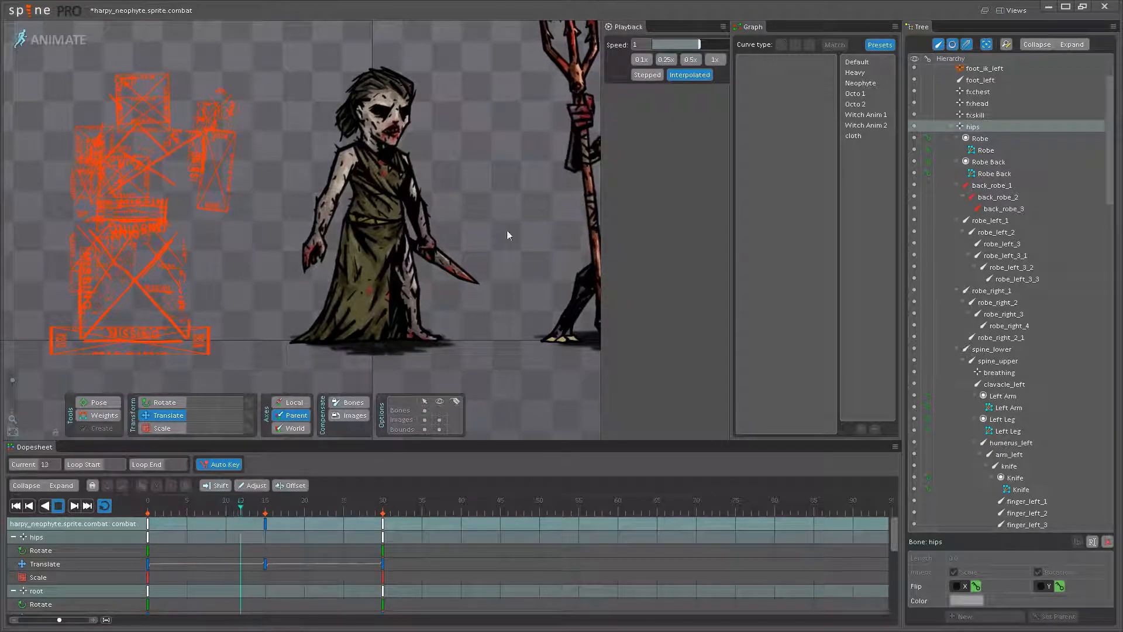
left_click_drag(489, 174, 472, 178)
- Stop playback, scrub through the early frames of the hips motion, and replay it once more
left_click(59, 507)
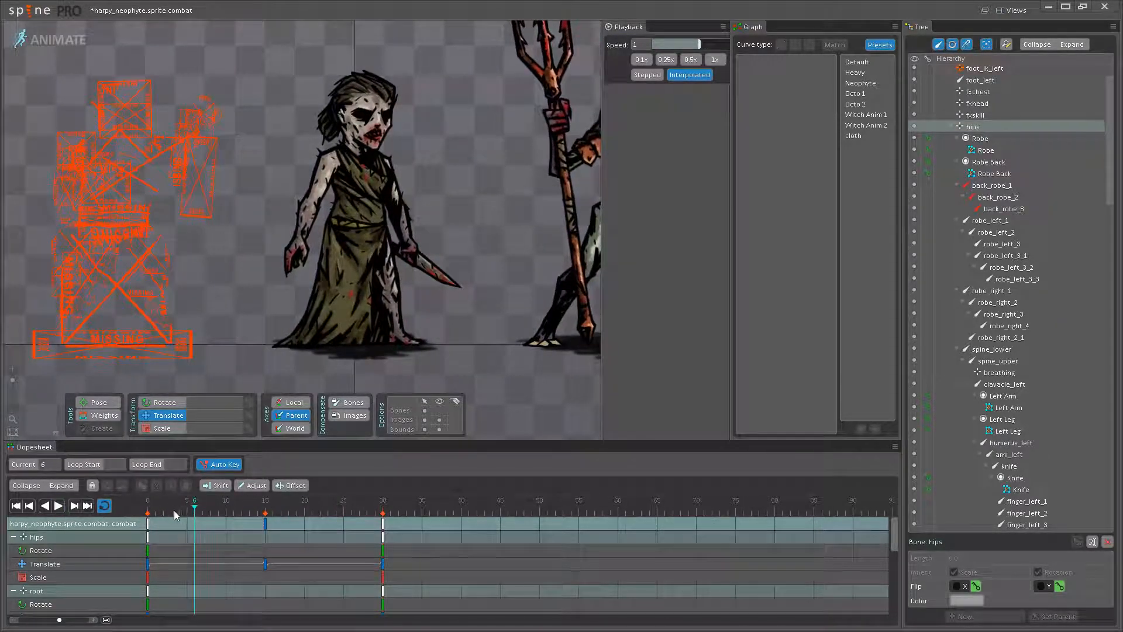
mouse_move(197, 515)
left_mouse_down()
mouse_move(264, 508)
mouse_move(155, 514)
mouse_move(282, 513)
mouse_move(210, 513)
left_mouse_up()
left_click(60, 507)
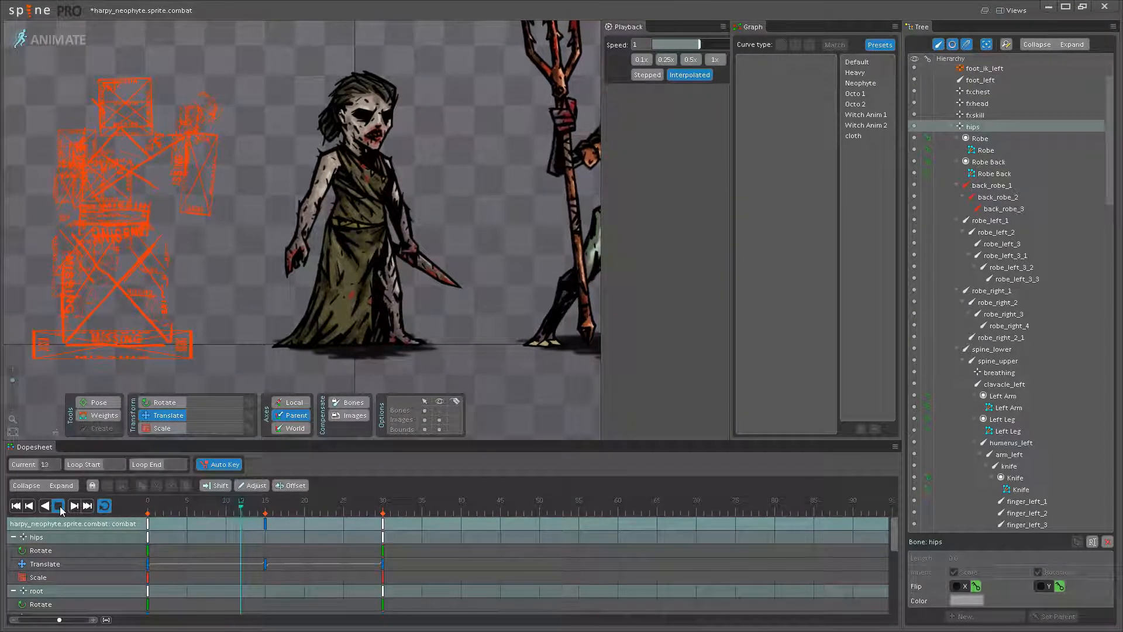
left_click(59, 506)
- Show the bones again and rotate the neophyte's lower spine bone to 86.37 at frame 15
left_click(264, 508)
scroll(374, 263, "up", 4)
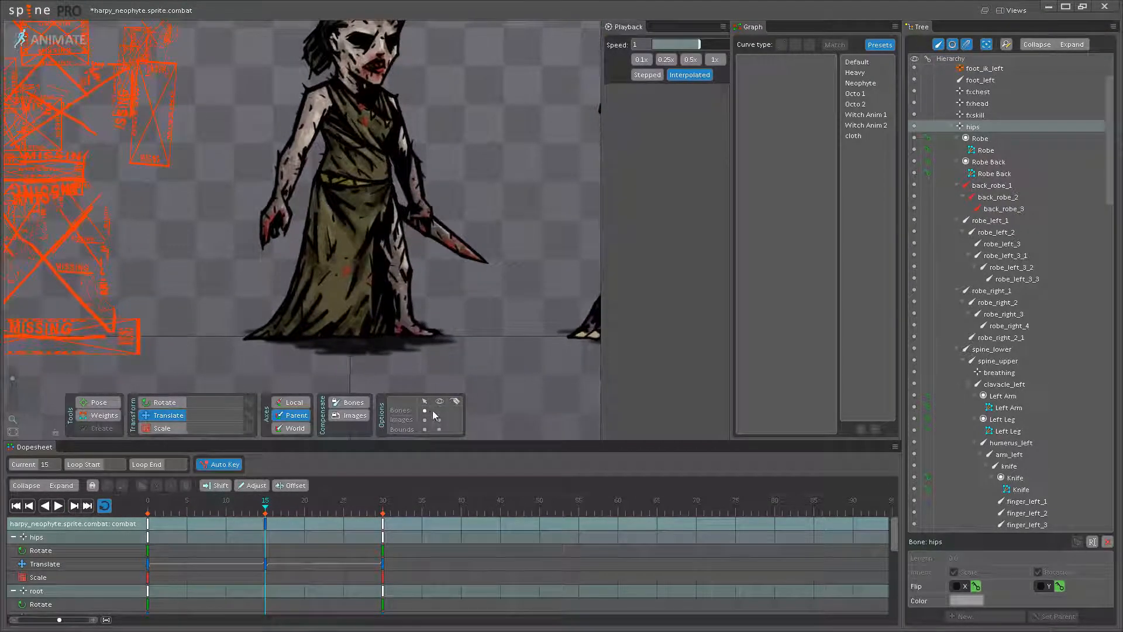
scroll(349, 245, "up", 4)
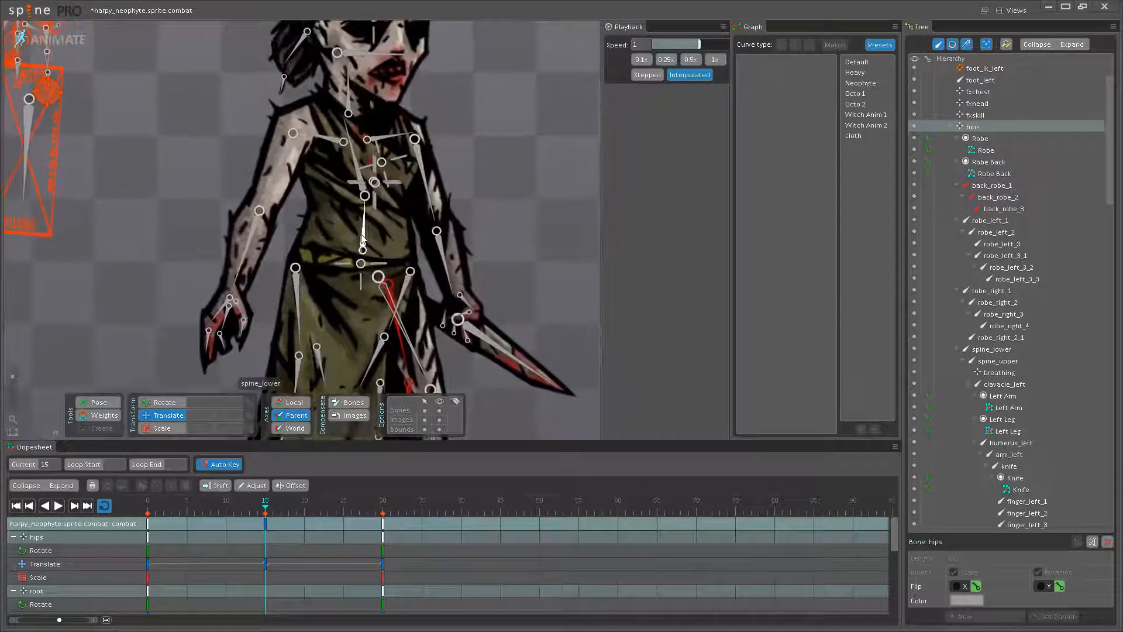
left_click(355, 222)
mouse_move(257, 506)
left_mouse_down()
mouse_move(126, 509)
mouse_move(267, 505)
left_mouse_up()
left_click_drag(363, 202, 364, 253)
scroll(362, 244, "up", 2)
key("ctrl+z")
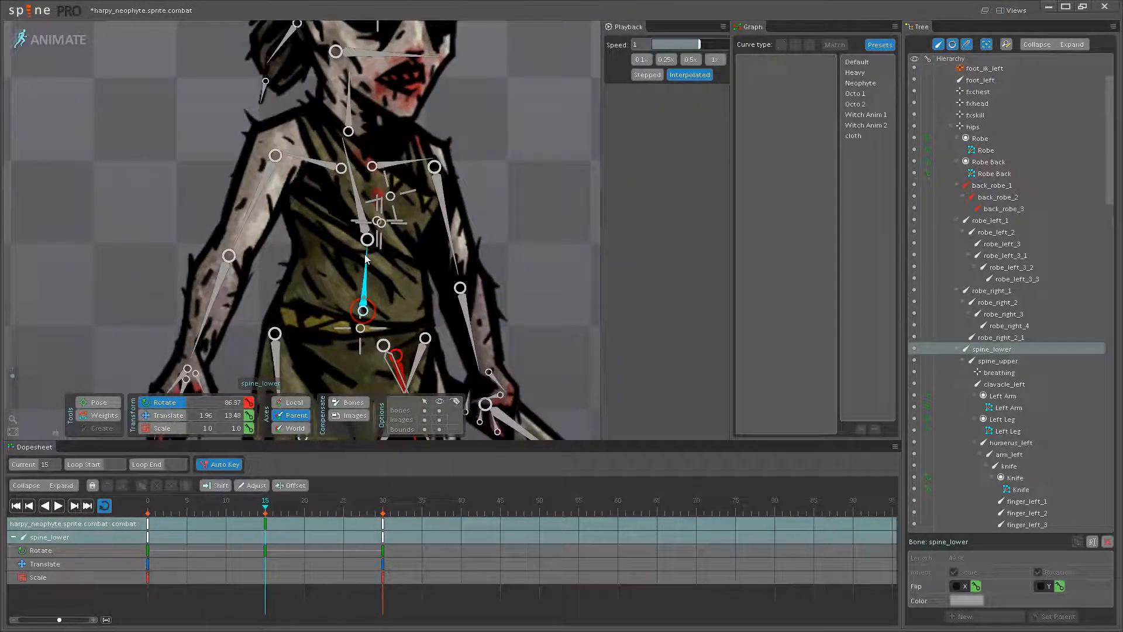
- Rotate the upper spine bone to 16.53 at frame 15
left_click_drag(367, 327, 367, 361)
scroll(366, 362, "up", 1)
left_click(354, 215)
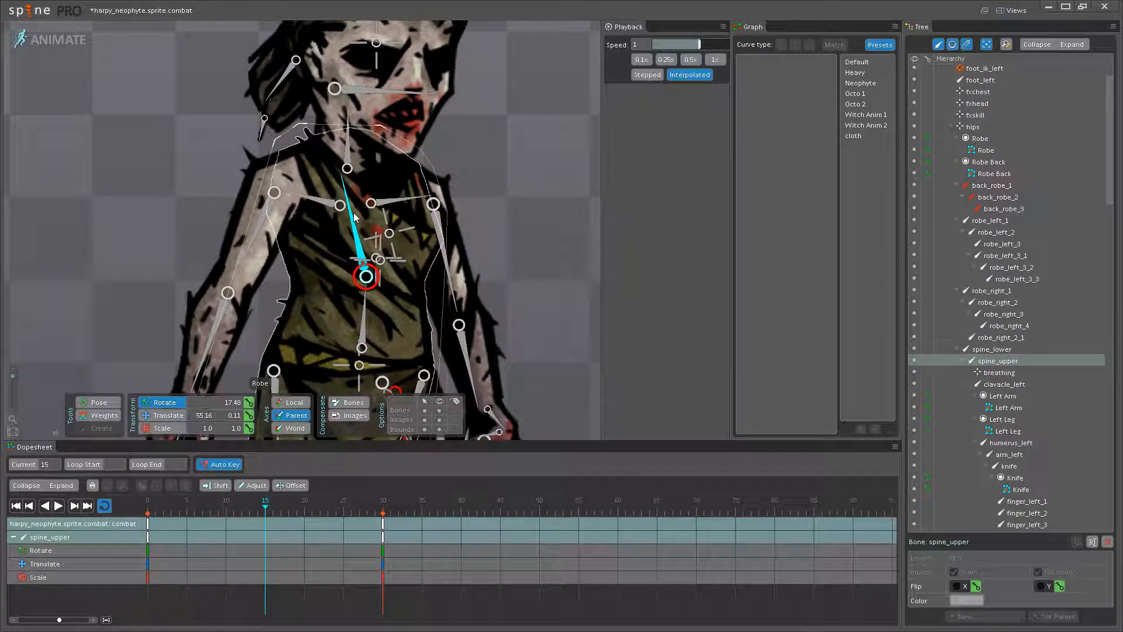
left_click_drag(359, 214, 336, 240)
left_click(428, 420)
scroll(316, 251, "up", 1)
left_click(335, 240)
mouse_move(264, 513)
left_mouse_down()
mouse_move(169, 513)
mouse_move(265, 512)
left_mouse_up()
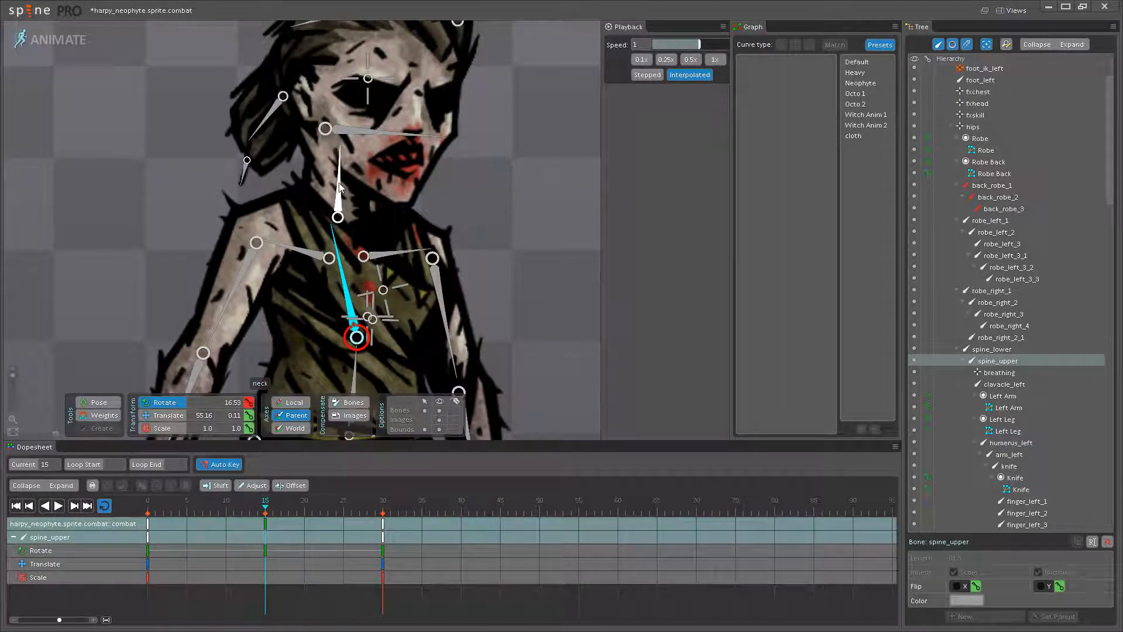
- Rotate the head bone to 270.45 at frame 15 and apply the Neophyte curve preset to the head and both spine bones' keys
left_click(340, 186)
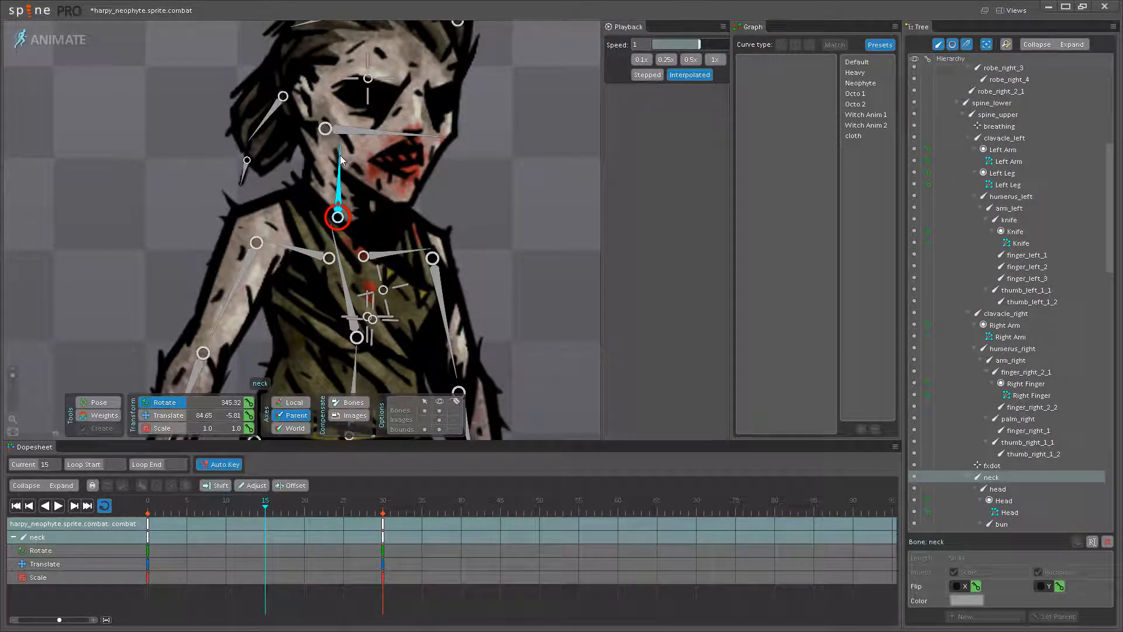
left_click_drag(398, 138, 408, 131)
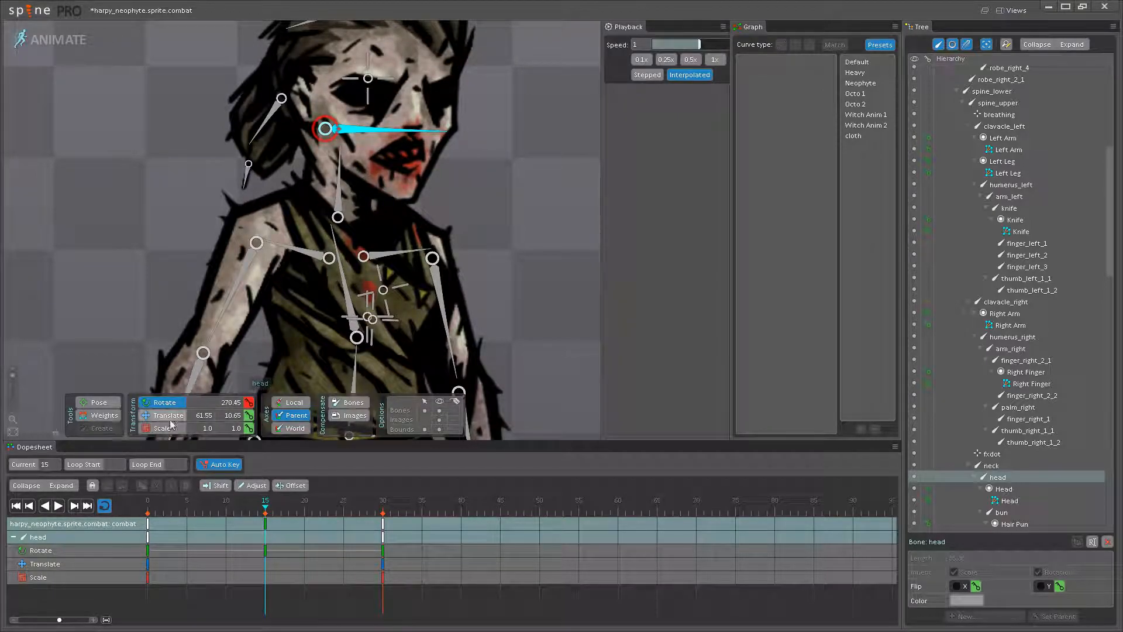
left_click(355, 366, "ctrl")
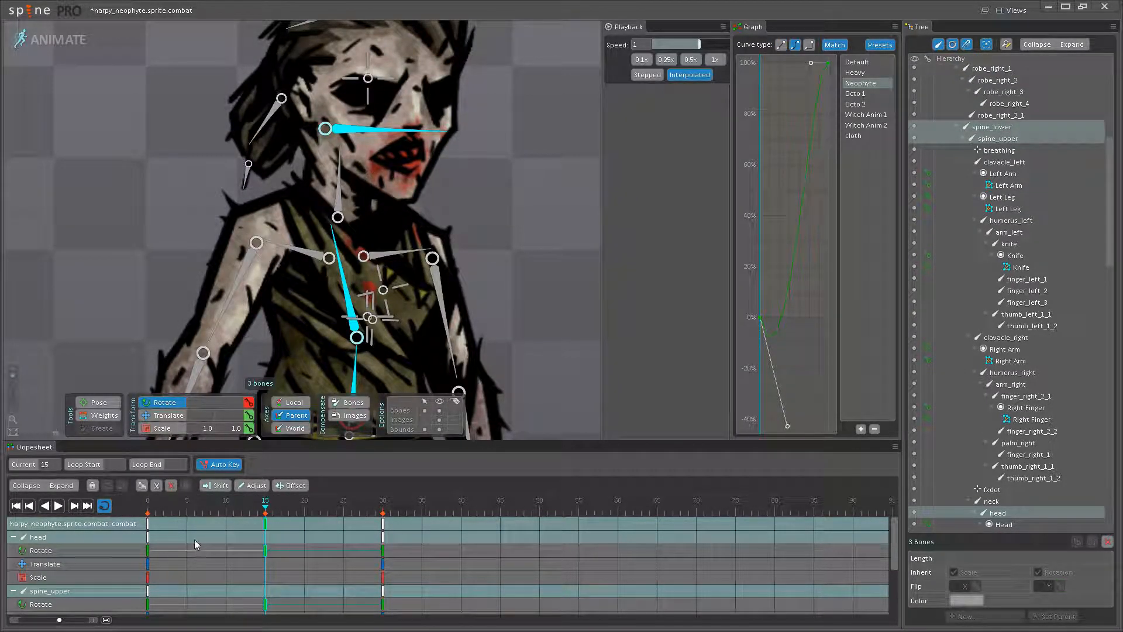
left_click(153, 521)
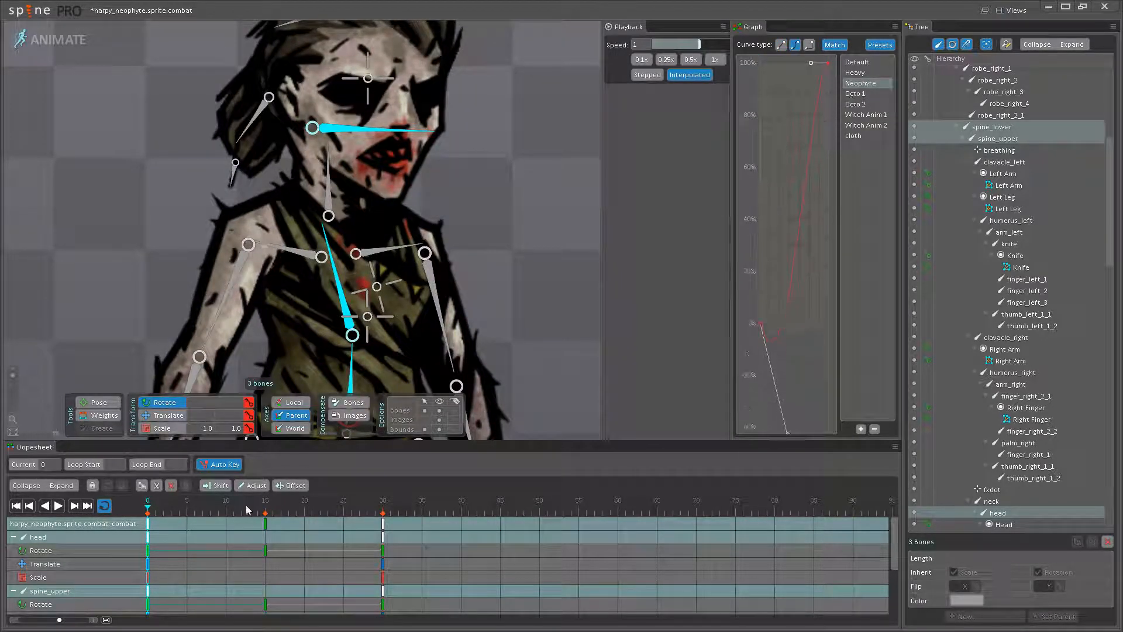
- Play back the head and spine rotation on the neophyte and stop playback
left_click(57, 509)
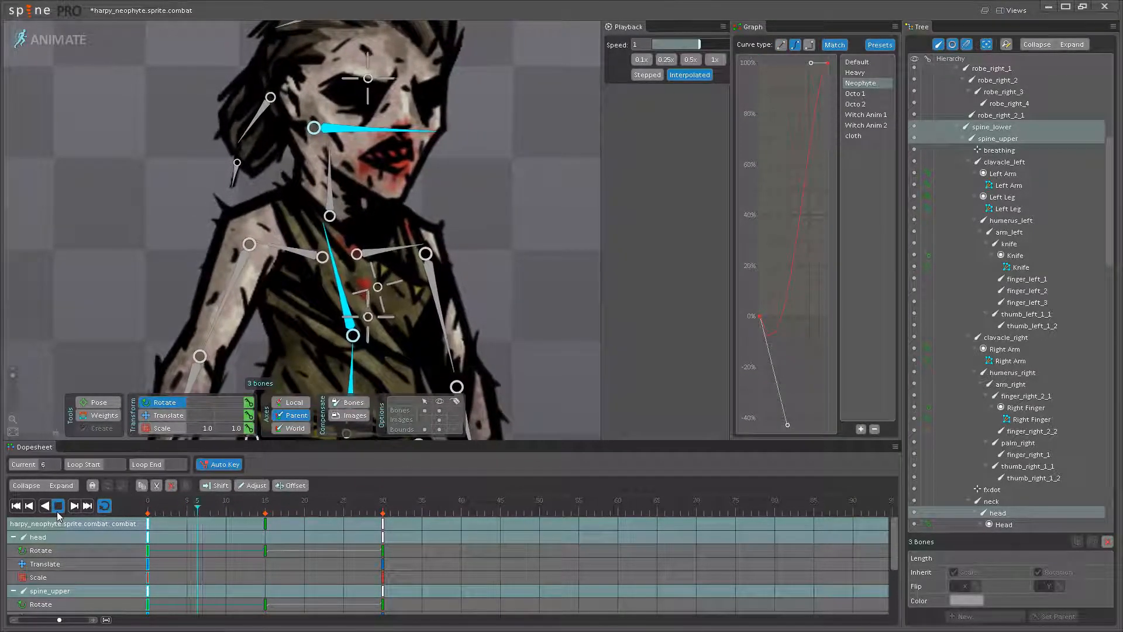
scroll(354, 325, "down", 5)
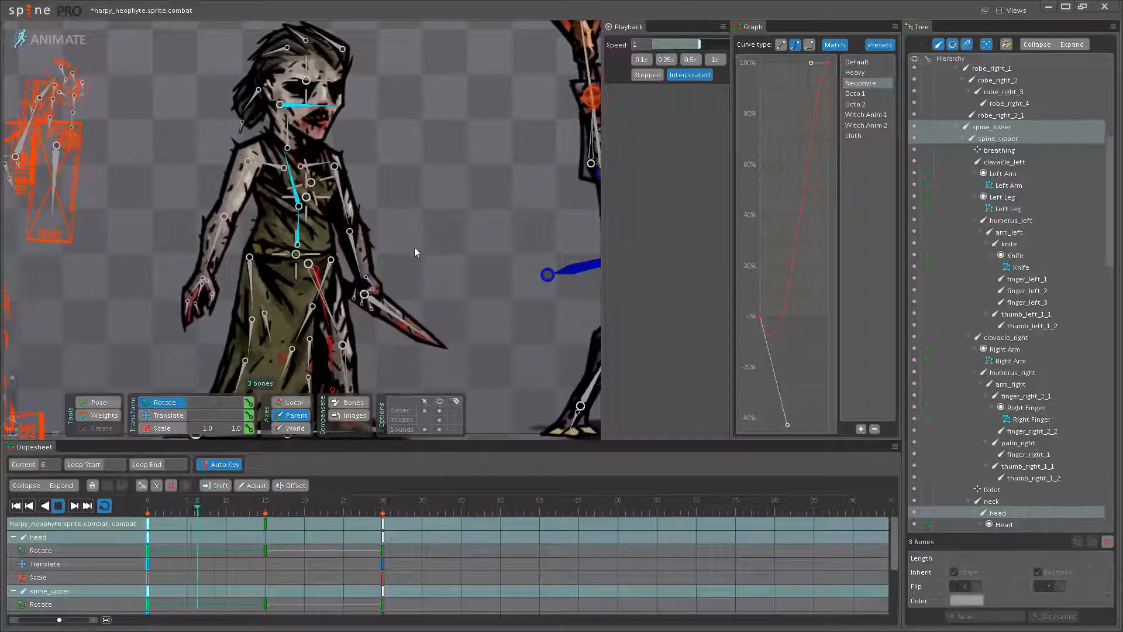
left_click_drag(350, 233, 401, 326)
scroll(295, 369, "up", 3)
left_click(59, 506)
- At frame 15, rotate the head and both spine bones together, bringing the head to 271.34, and replay the motion
left_click_drag(151, 503, 266, 502)
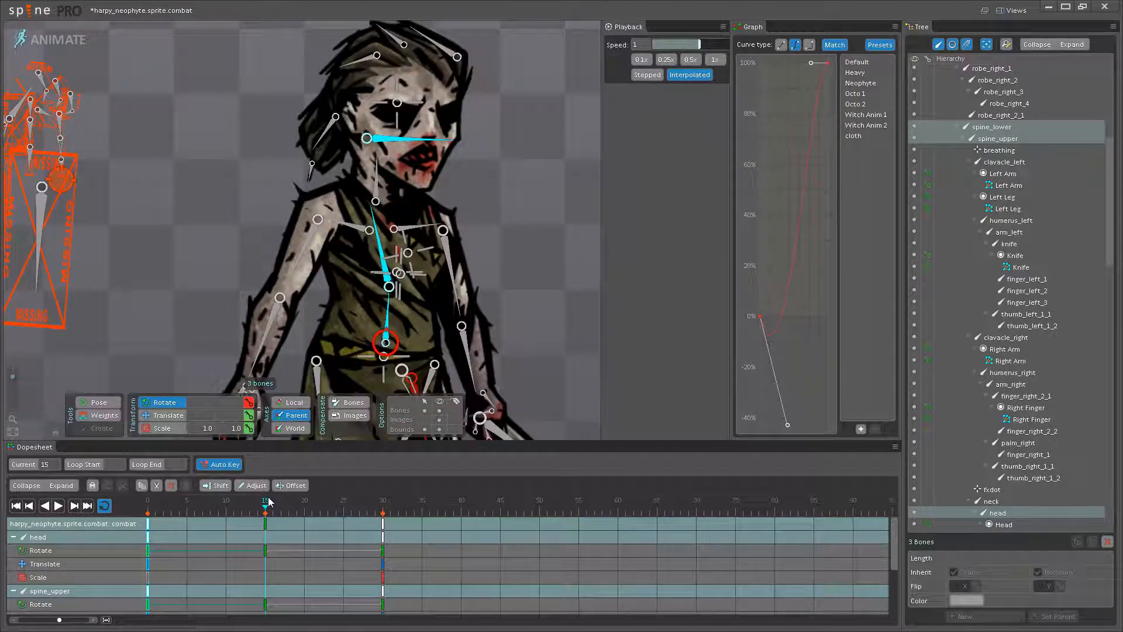
scroll(374, 235, "up", 3)
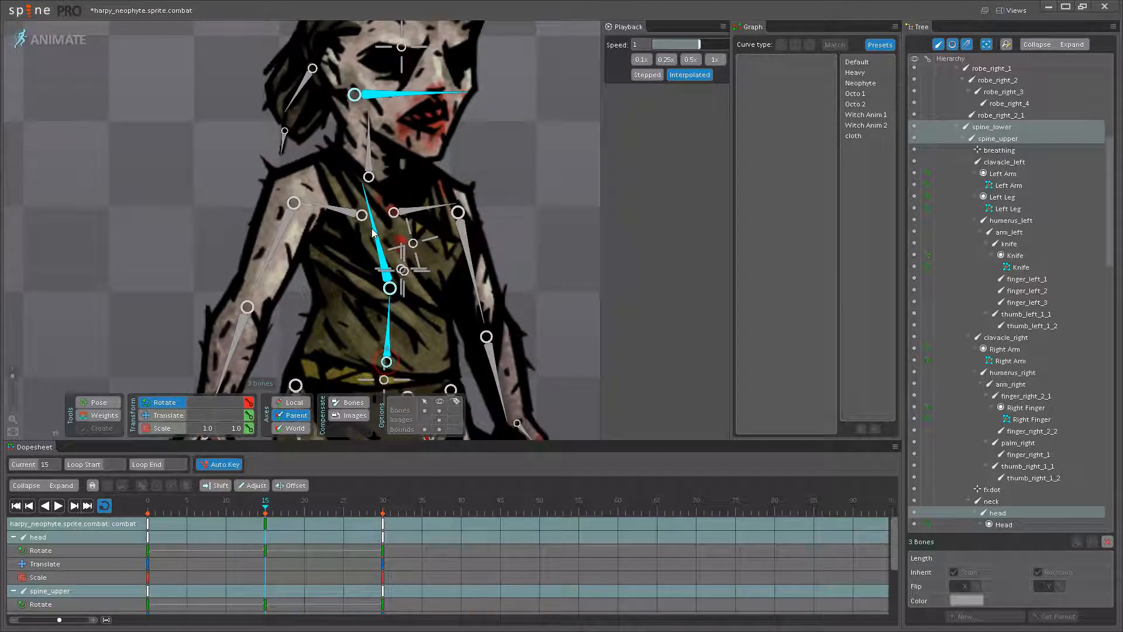
left_click(58, 506)
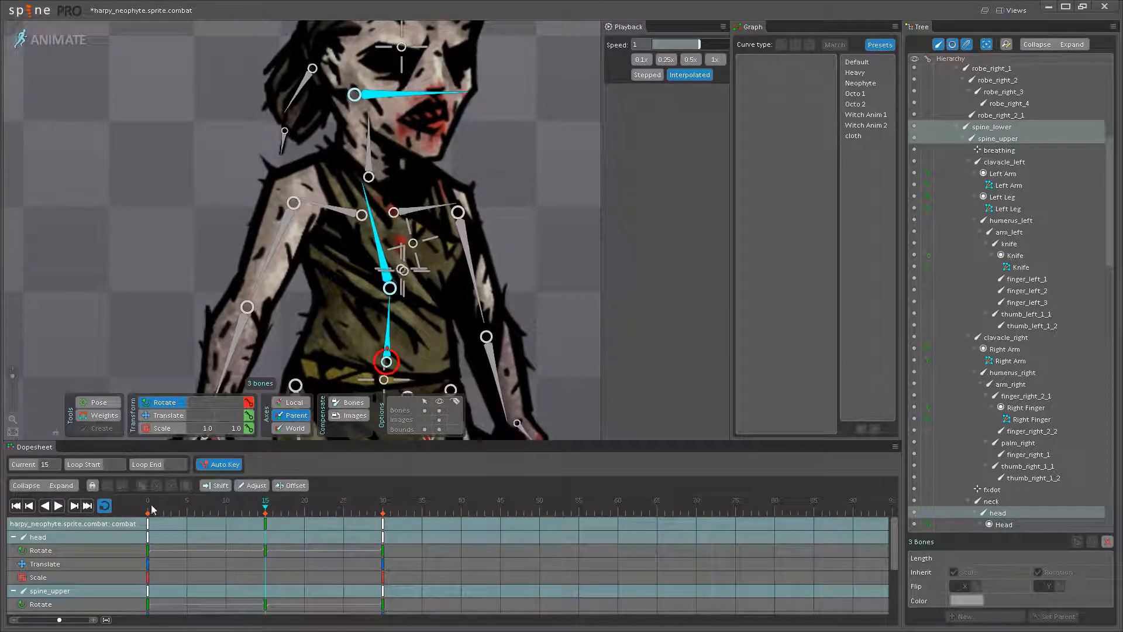
left_click(268, 522)
- Select the head bone at frame 15 and play back the upper-body motion with the whole figure in view
left_click(456, 97)
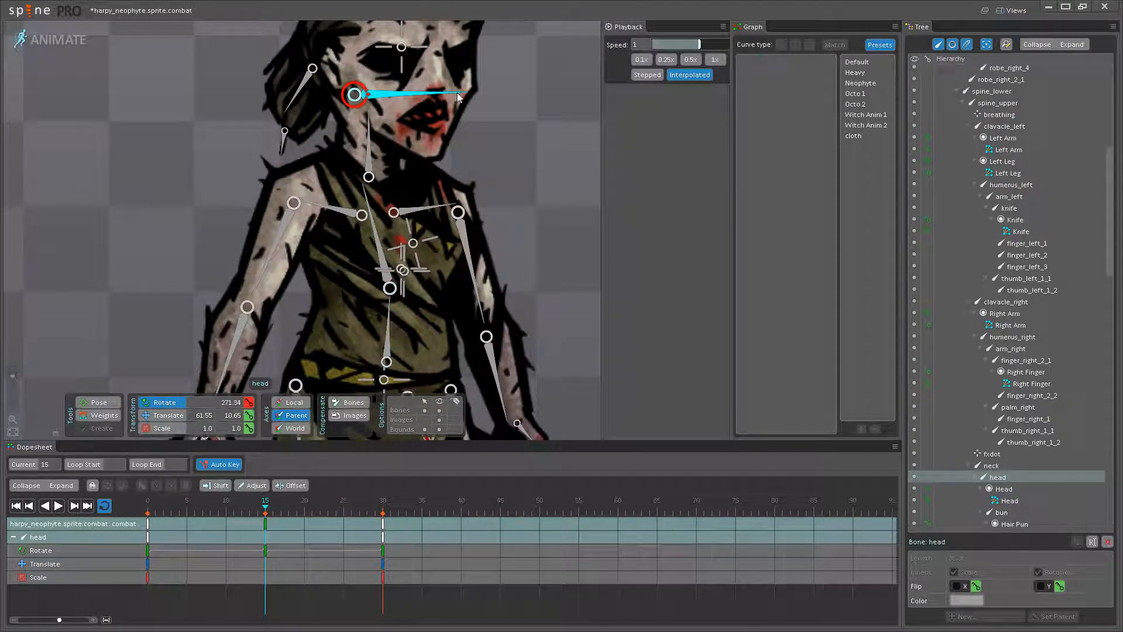
scroll(462, 109, "down", 4)
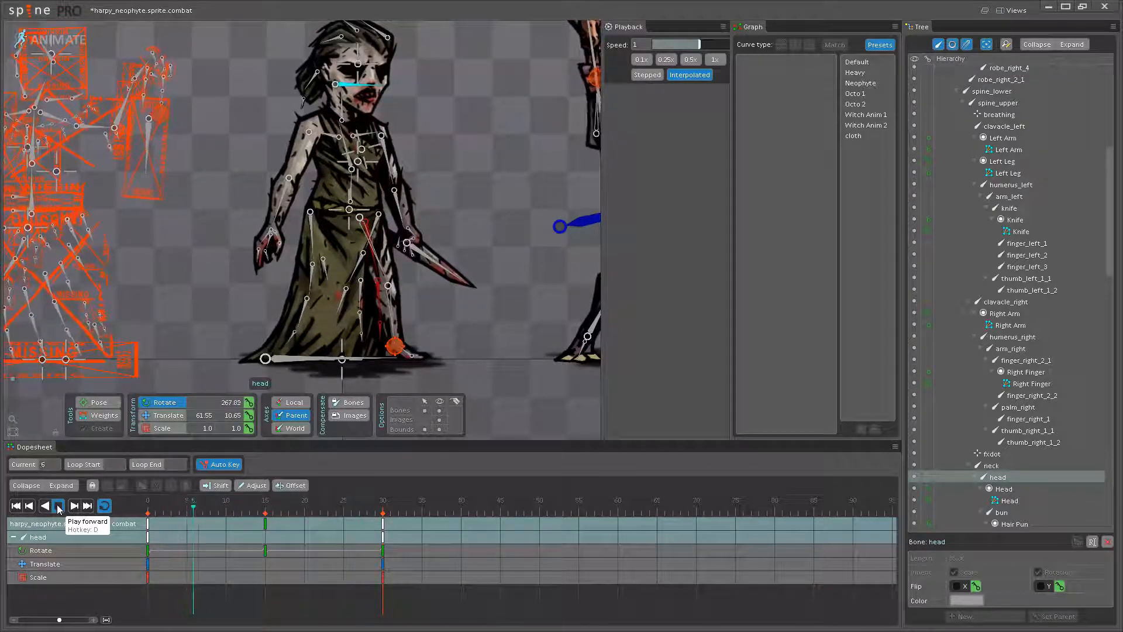
left_click(57, 508)
- Select the lower spine bone for translation and key its position at frame 15 with X 1.96, Y 13.48
left_click_drag(189, 506, 136, 507)
left_click_drag(348, 228, 349, 331)
scroll(353, 295, "up", 3)
left_click(353, 295)
scroll(353, 295, "up", 3)
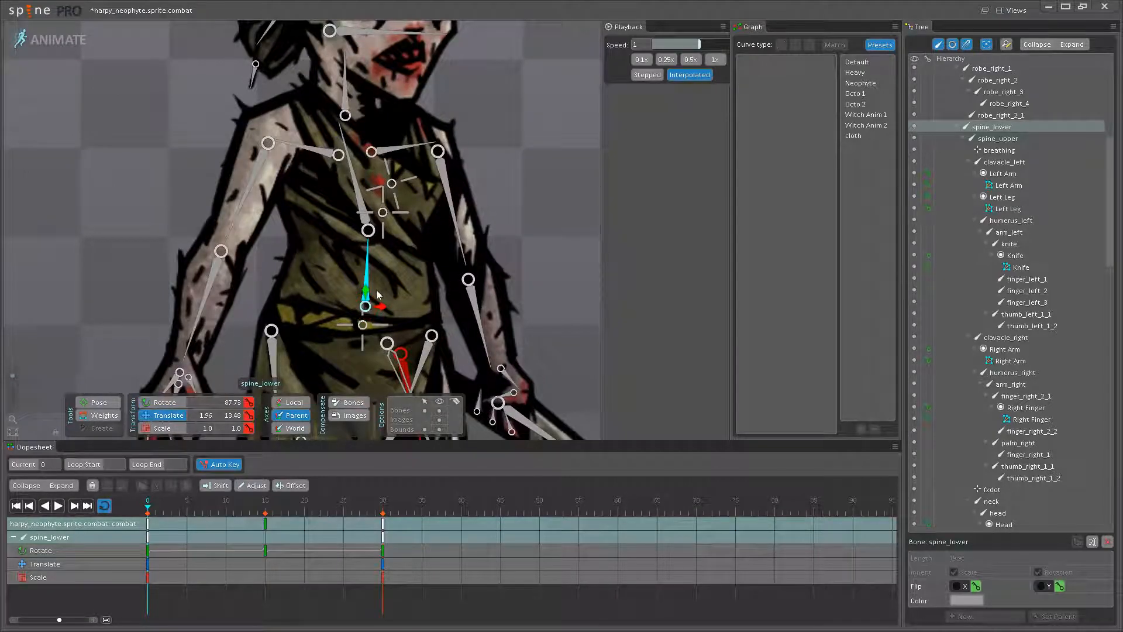
scroll(377, 295, "up", 2)
left_click(267, 499)
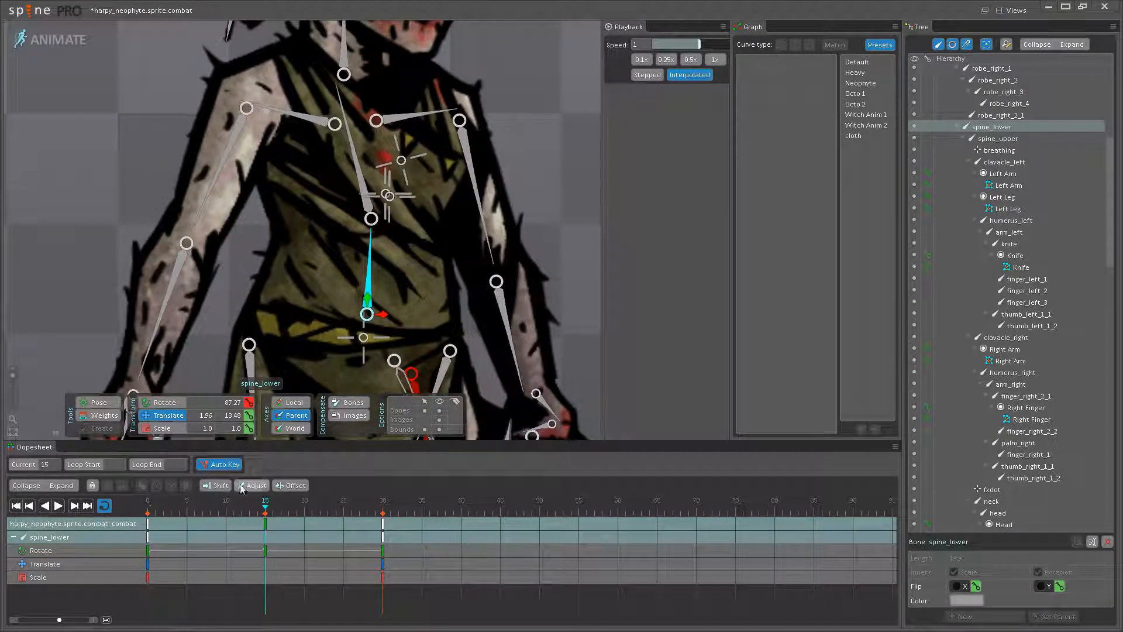
- At frame 0, raise the lower spine bone to X 1.62, Y 15.51 and copy its frame 0 keys to frame 30
left_click(135, 506)
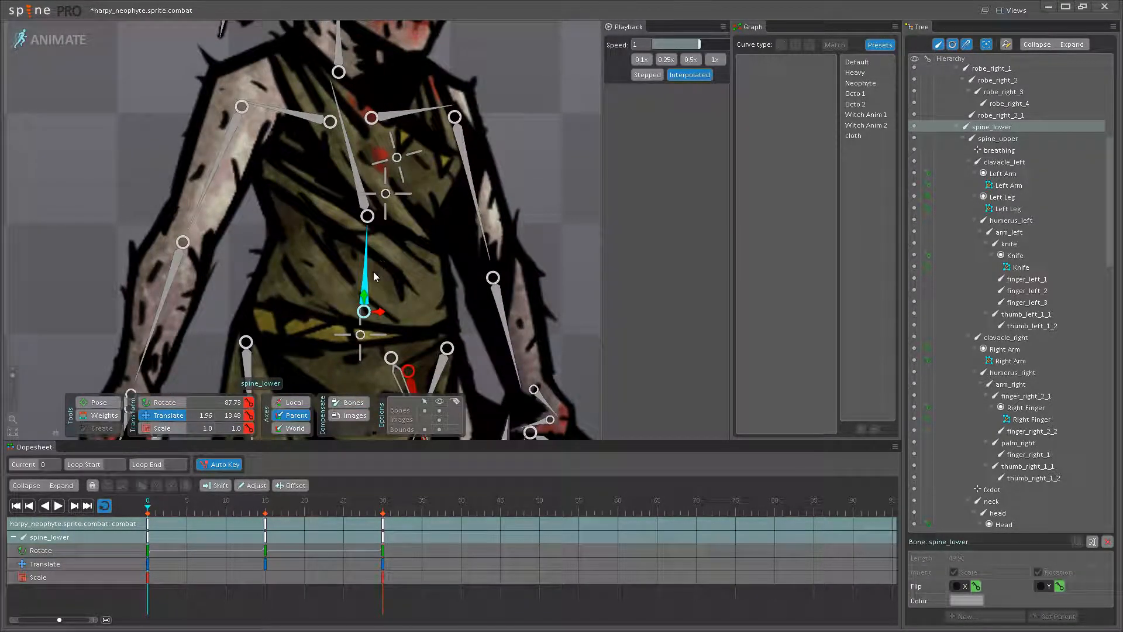
left_click_drag(363, 296, 379, 309)
left_click(149, 530)
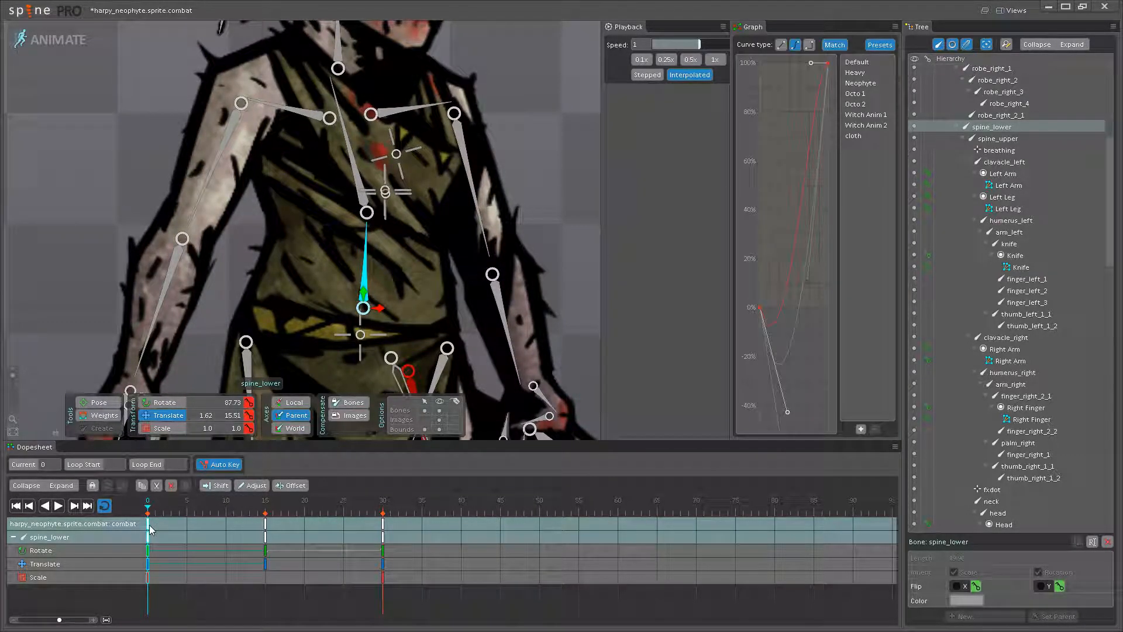
double_click(383, 522)
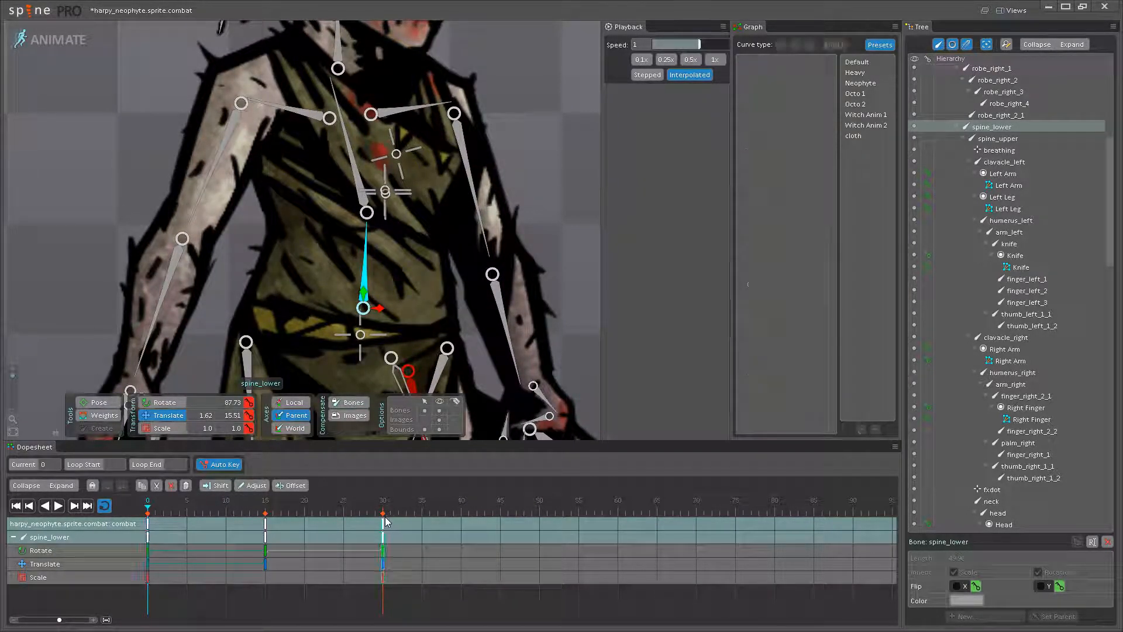
- Apply the Neophyte curve preset to the lower spine bone's keys at frames 15 and 0, and start playback
double_click(265, 523)
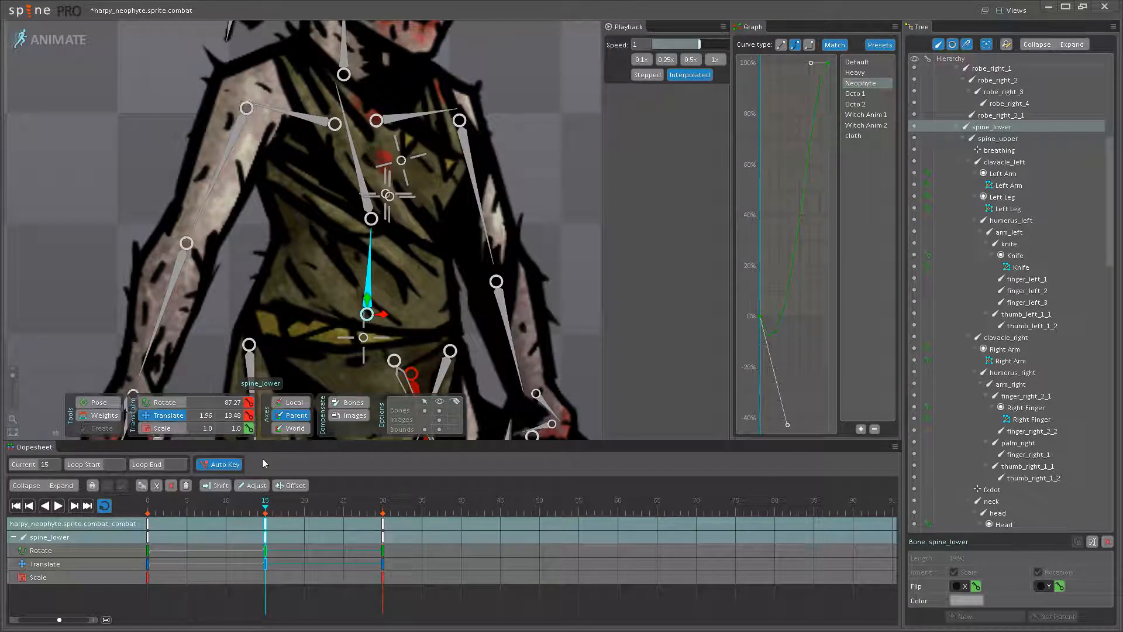
double_click(148, 523)
scroll(292, 335, "down", 6)
key("space")
- Hide the bones and examine the looping spine motion beside the reference skeletons
left_click_drag(445, 175, 474, 231)
left_click(439, 410)
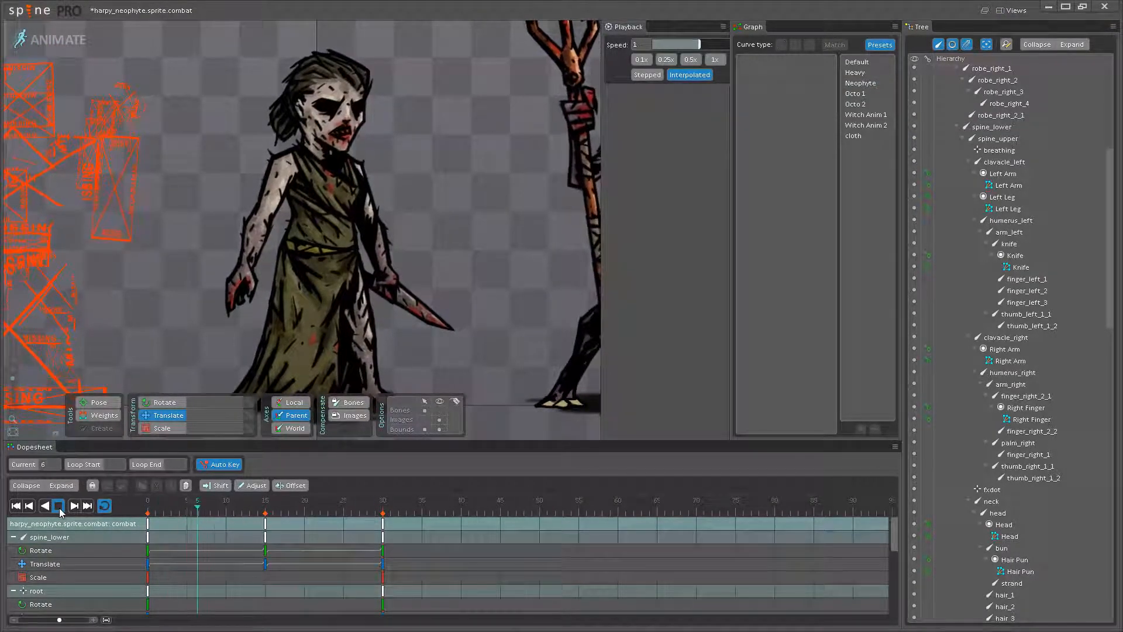
scroll(352, 285, "down", 2)
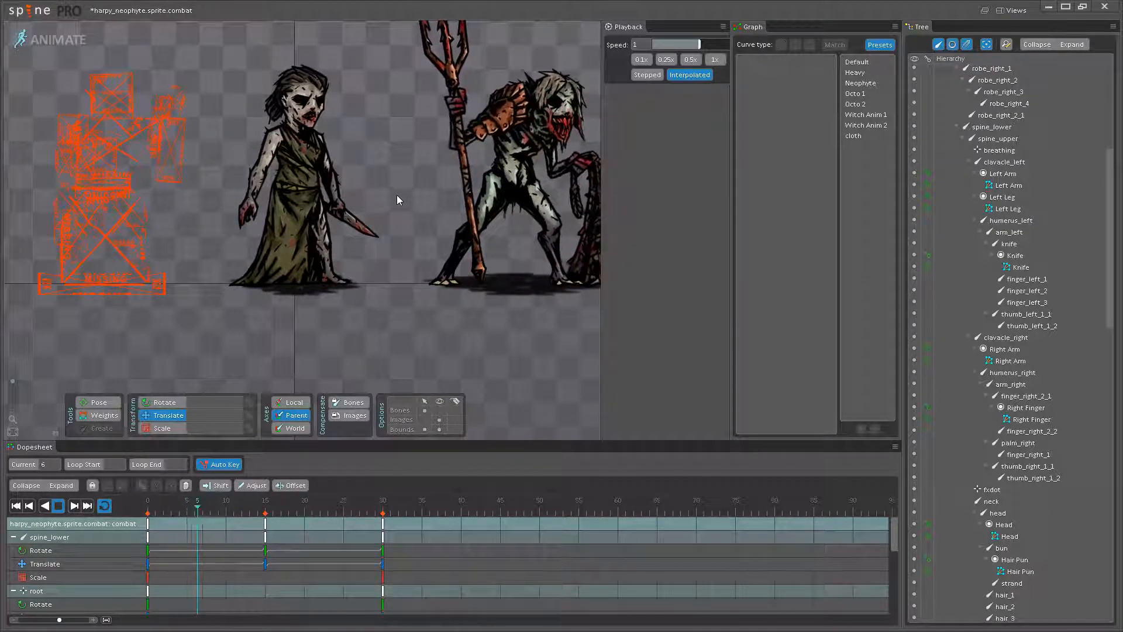
scroll(475, 269, "up", 5)
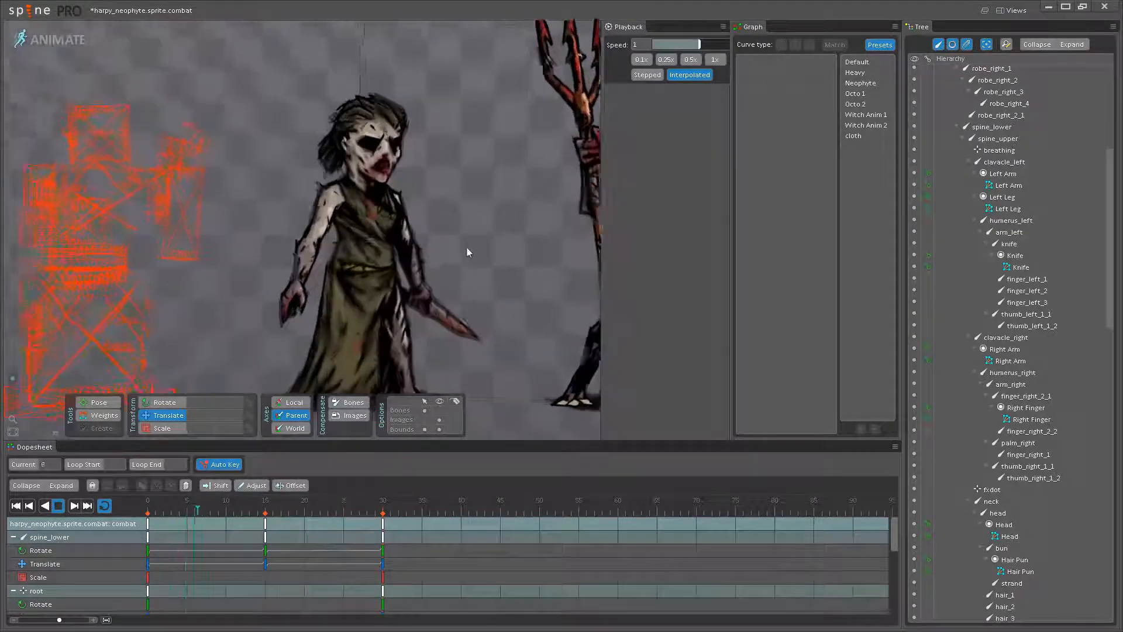
- Stop playback, show the bones again and select the upper spine bone
scroll(491, 267, "up", 3)
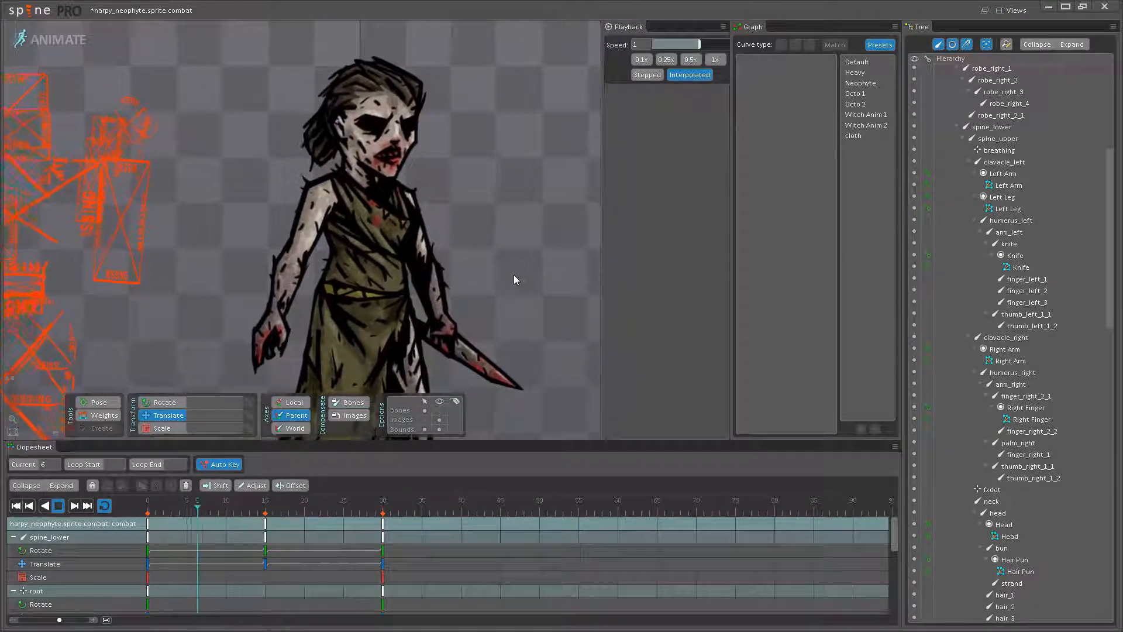
left_click_drag(493, 275, 548, 303)
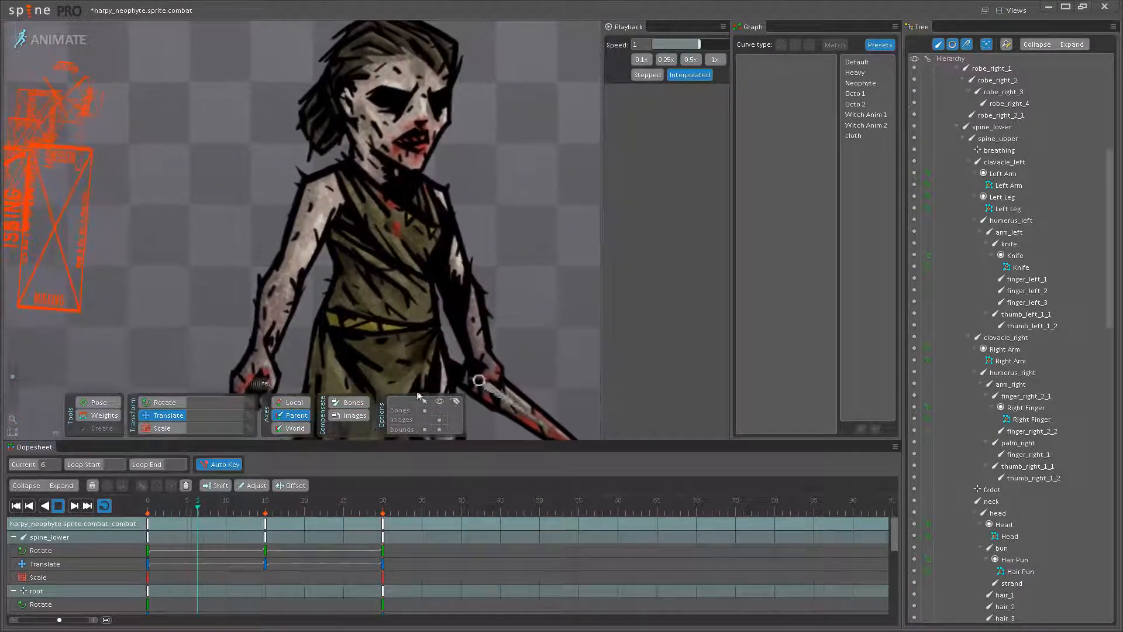
left_click(59, 506)
left_click(440, 410)
scroll(383, 273, "up", 4)
left_click(383, 274)
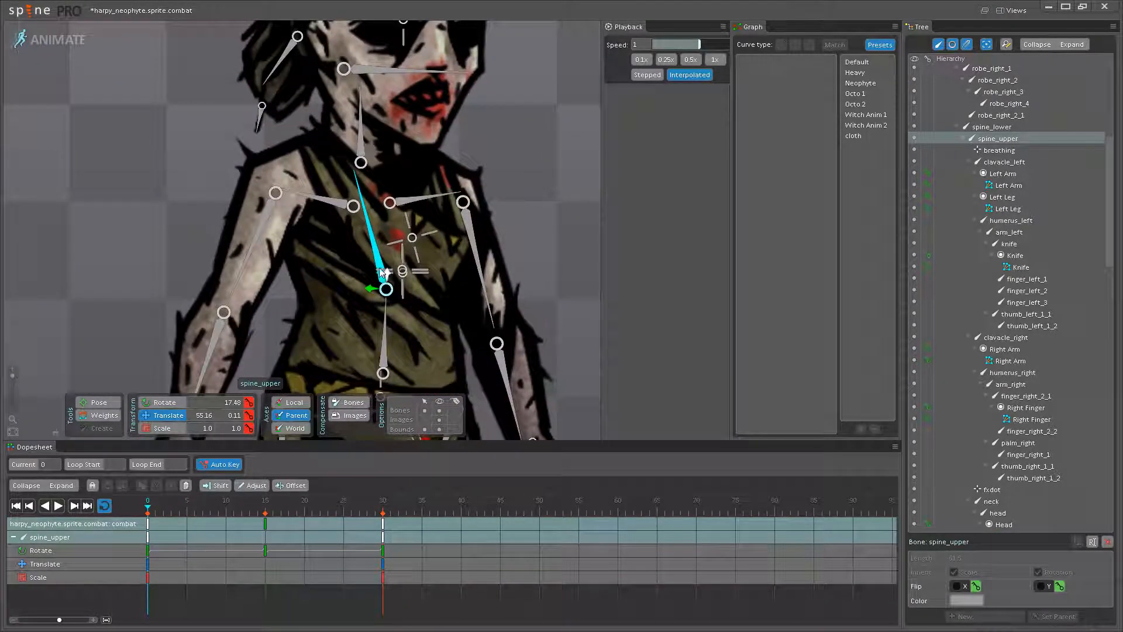
left_click_drag(376, 260, 367, 216)
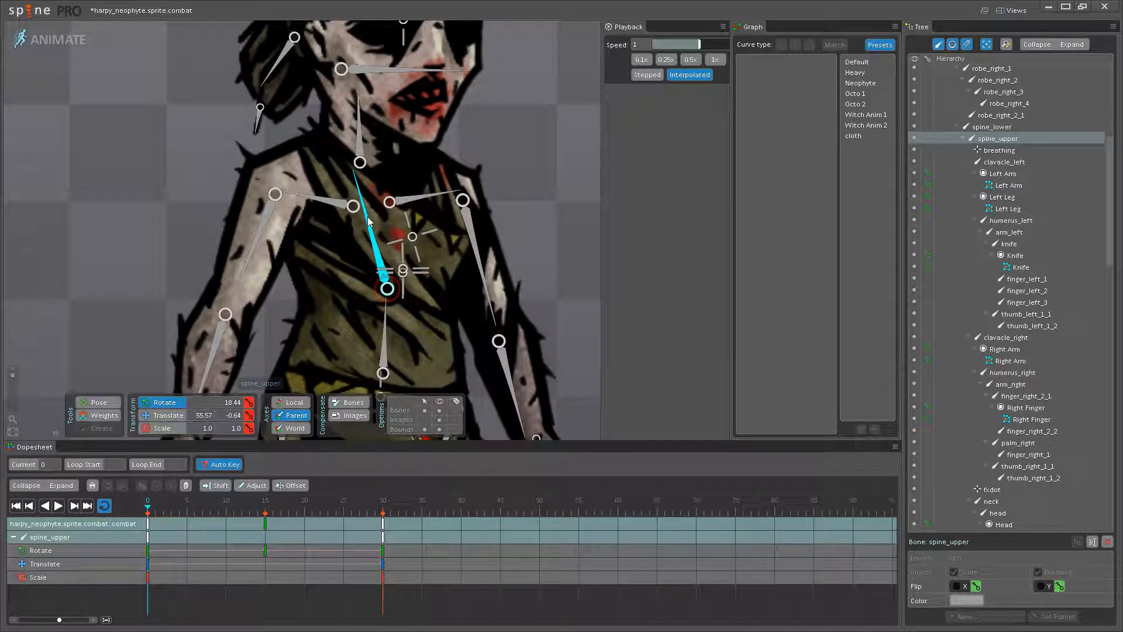
left_click_drag(186, 509, 108, 493)
left_click_drag(423, 327, 404, 358)
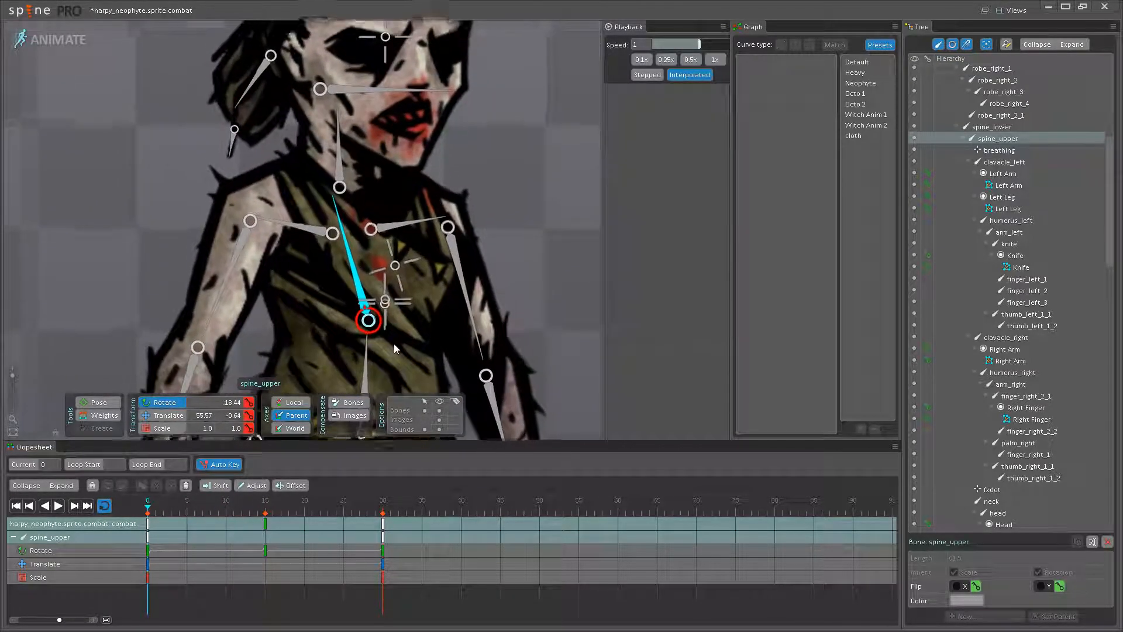
scroll(394, 343, "up", 1)
left_click(149, 524)
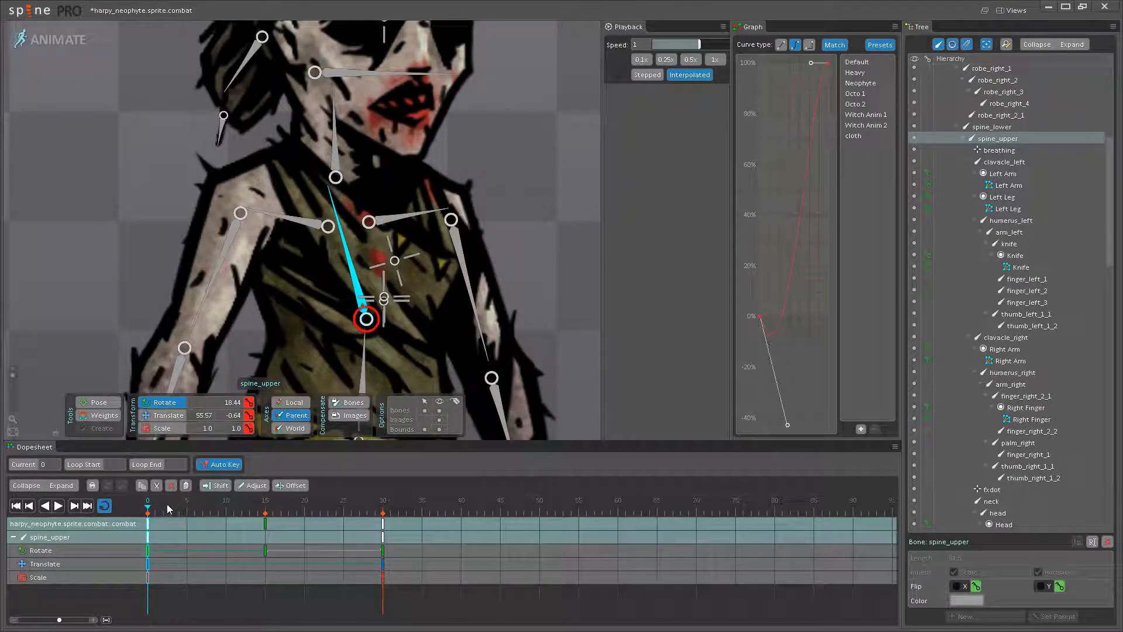
key("ctrl+z")
key("ctrl+z")
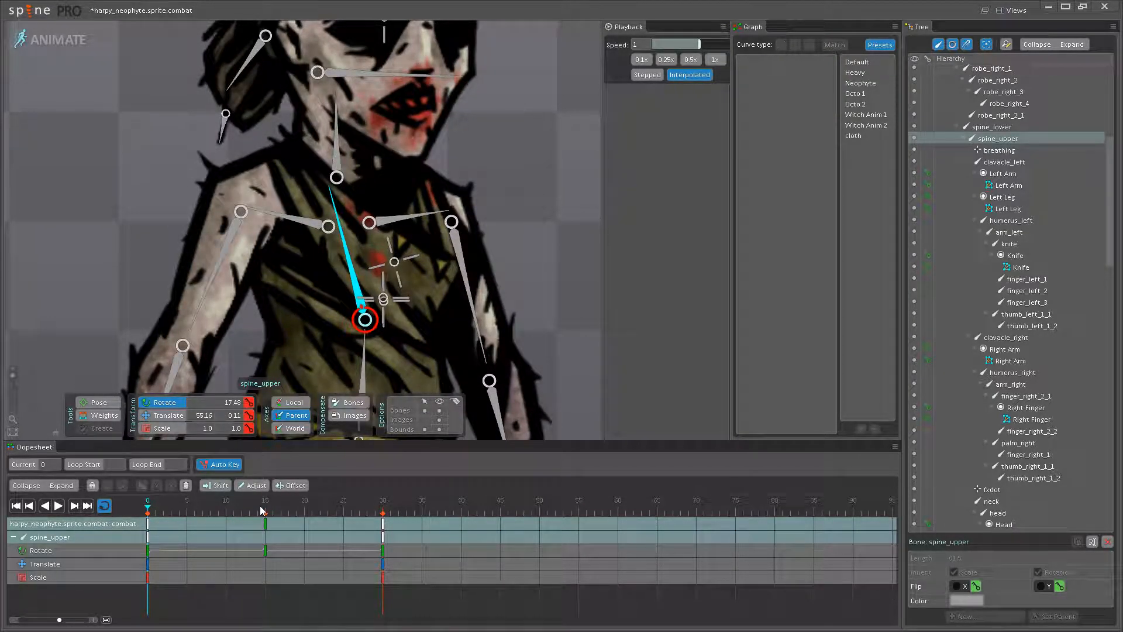
key("ctrl+z")
key("ctrl+y")
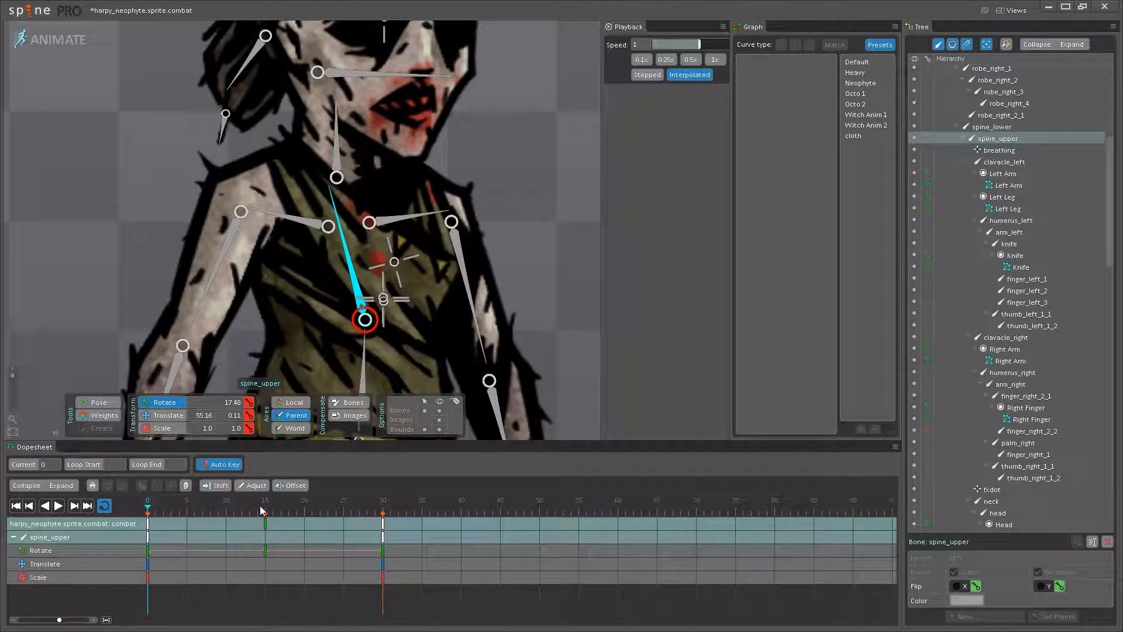
- Key the upper spine bone's translation at frame 15, and at frame 0 move it to X 56.98, Y -0.15 with rotation 19.37
left_click(265, 509)
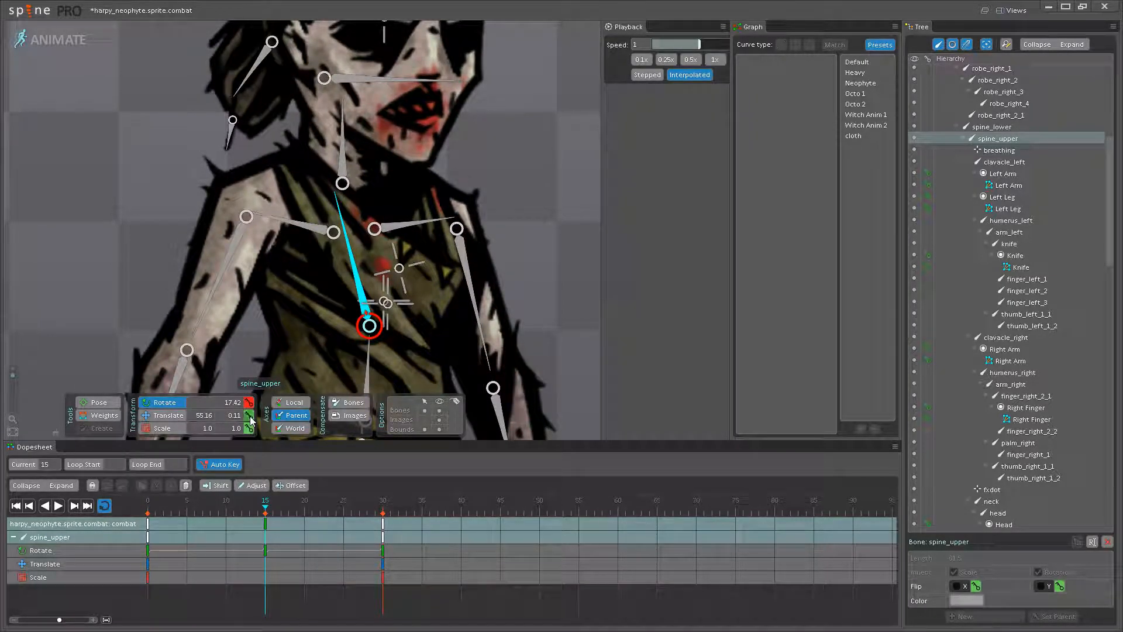
left_click(150, 515)
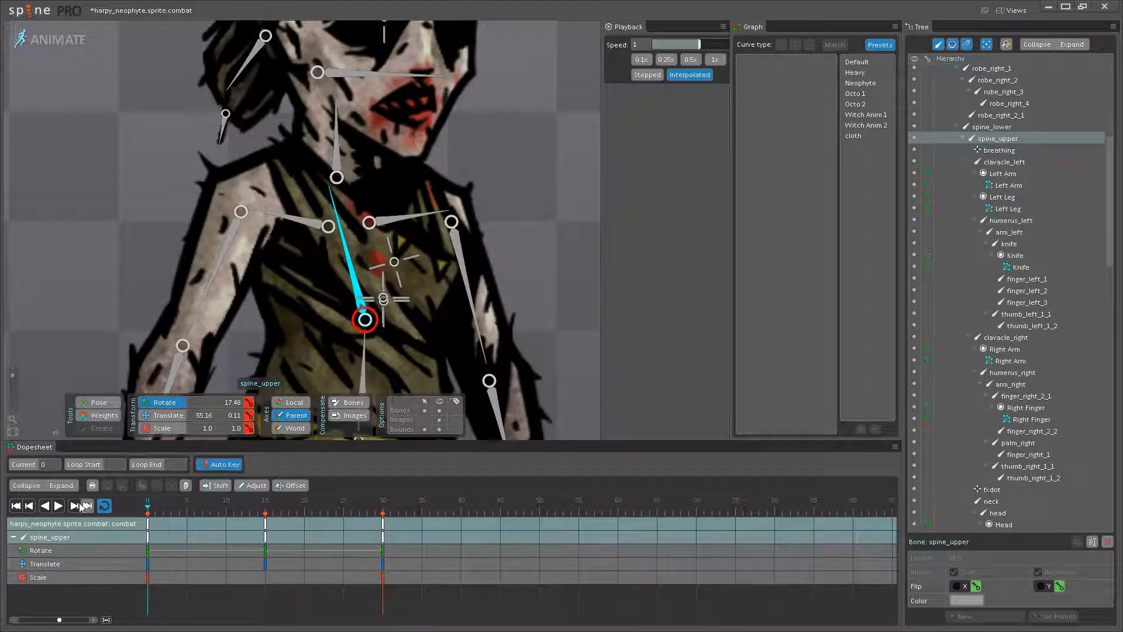
left_click(170, 417)
scroll(355, 290, "up", 2)
mouse_move(369, 316)
left_mouse_down()
mouse_move(351, 325)
mouse_move(370, 310)
left_mouse_up()
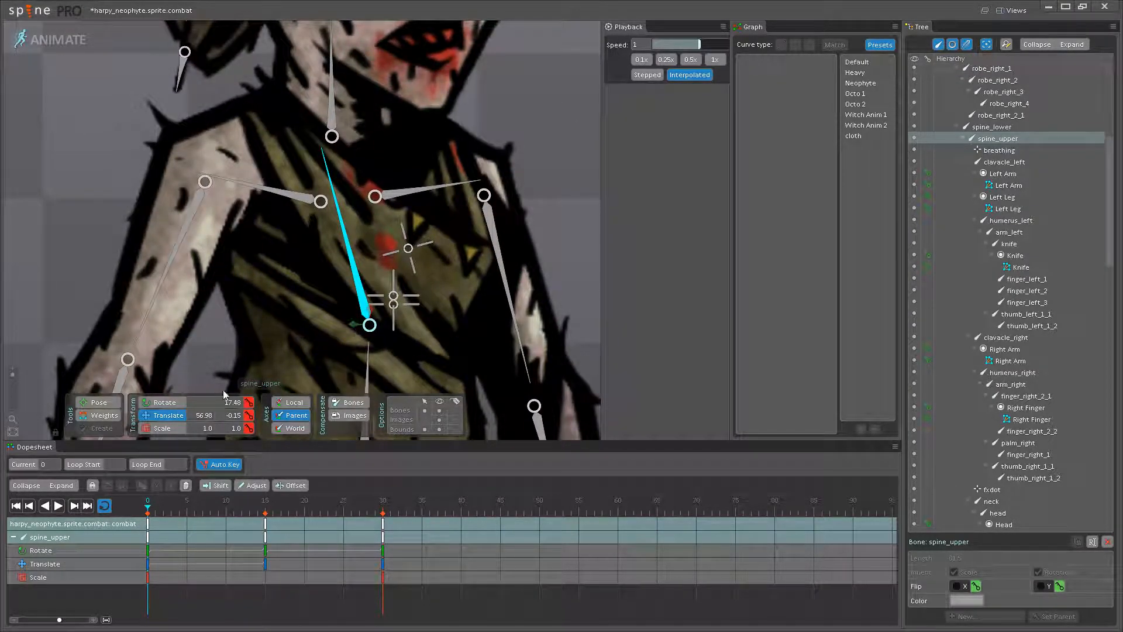
left_click_drag(347, 234, 342, 238)
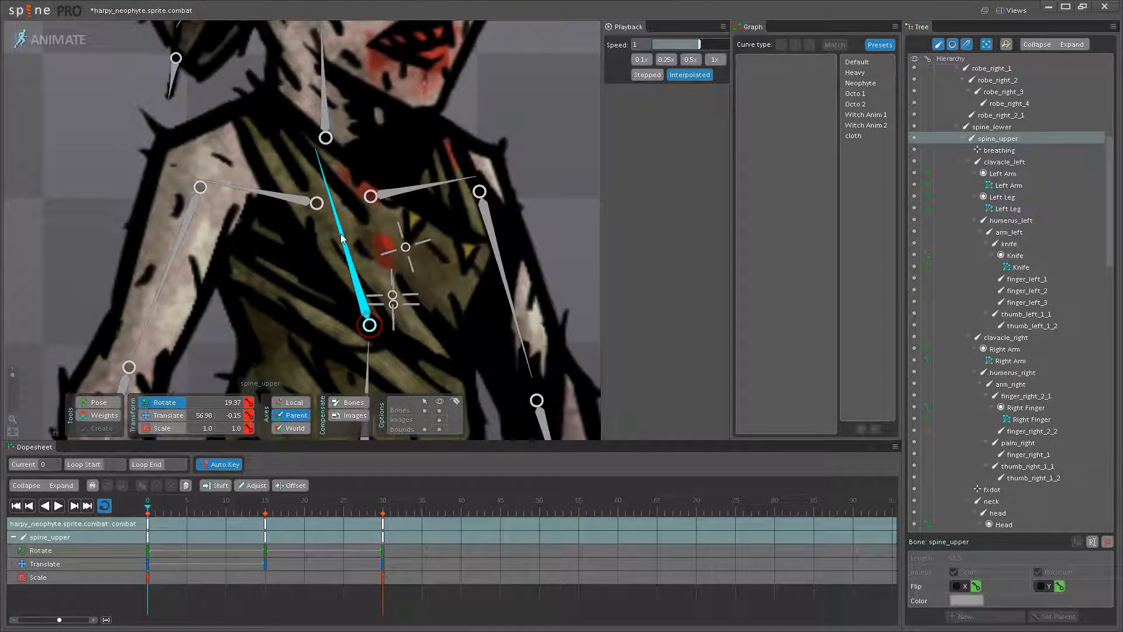
- Copy the upper spine bone's frame 0 keys to frame 30
left_click(148, 523)
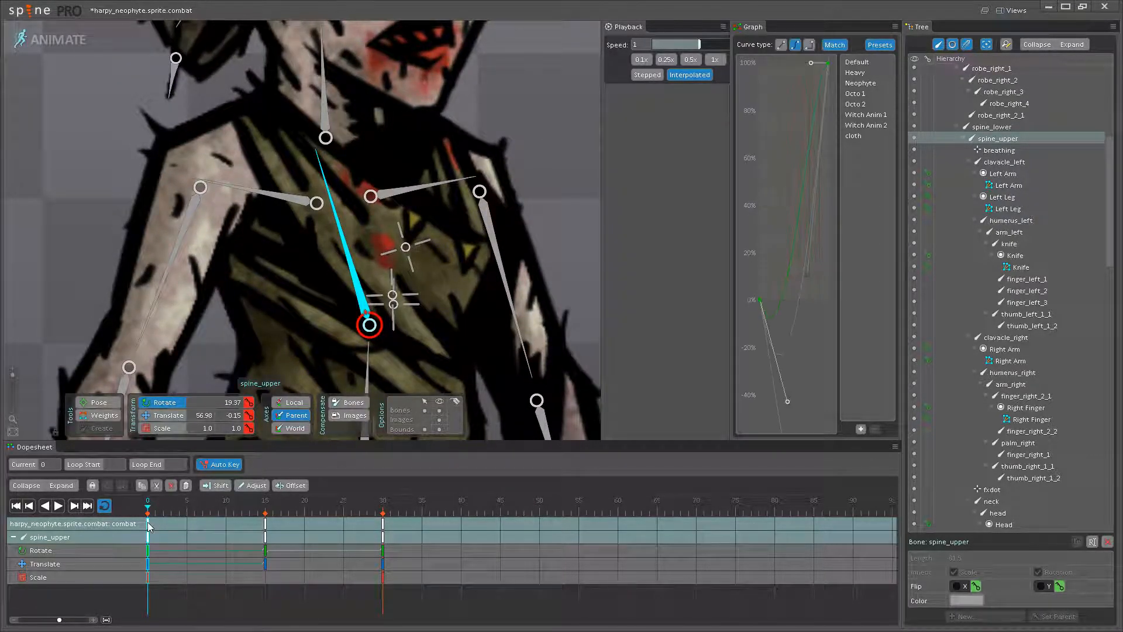
left_click(384, 510)
key("ctrl+v")
- Apply the Neophyte curve preset to the upper spine bone's keys at frames 15 and 0
left_click(264, 508)
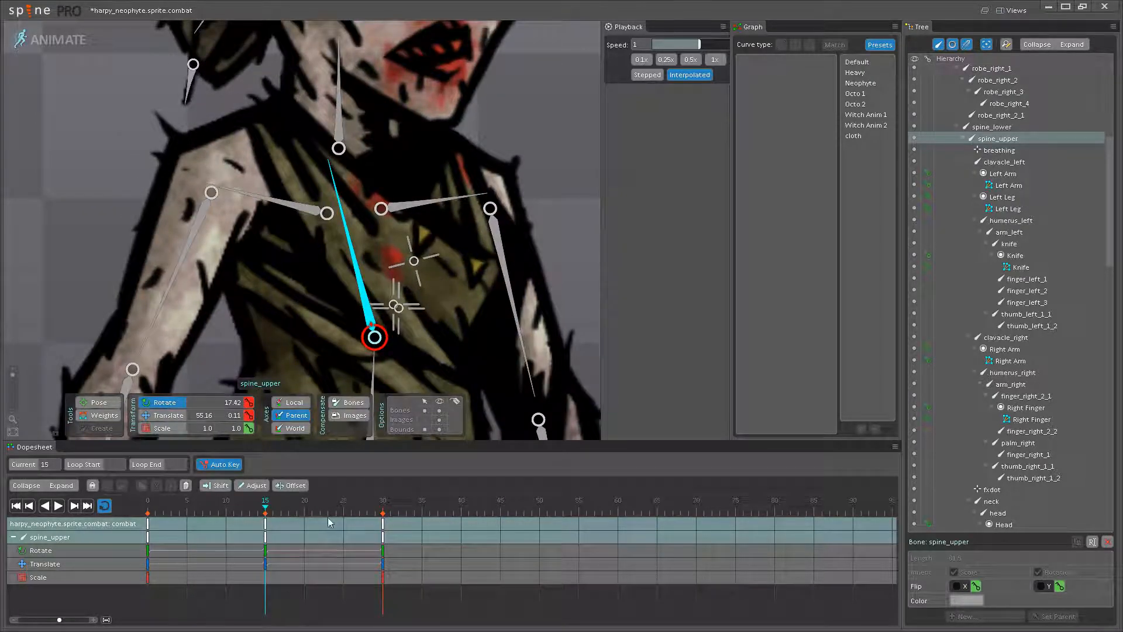
left_click(265, 537)
left_click(864, 83)
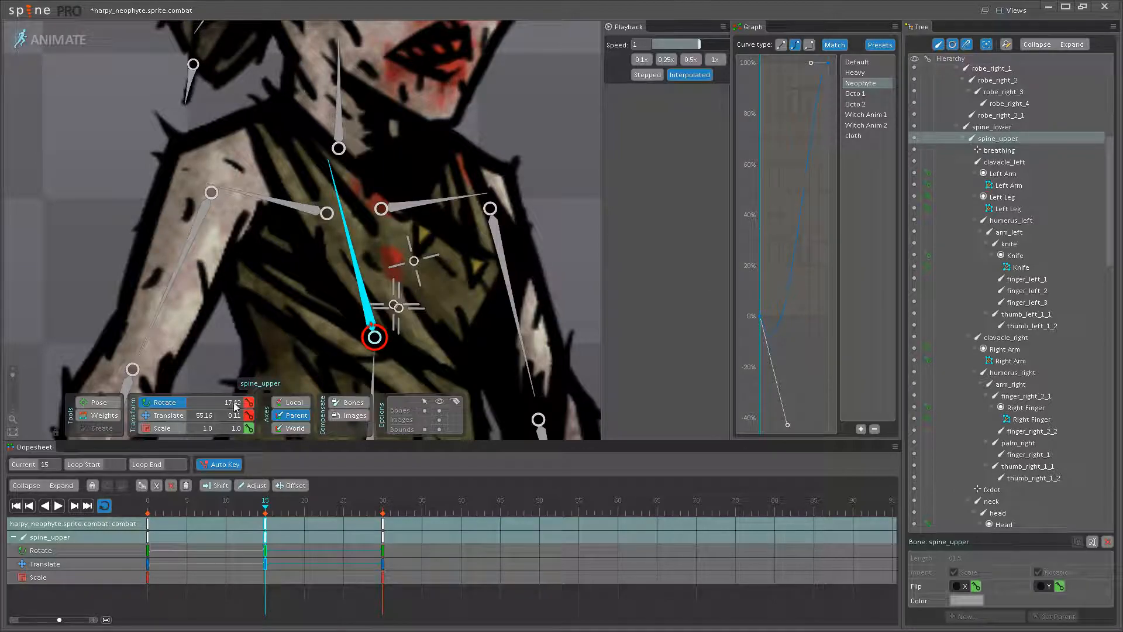
left_click(152, 525)
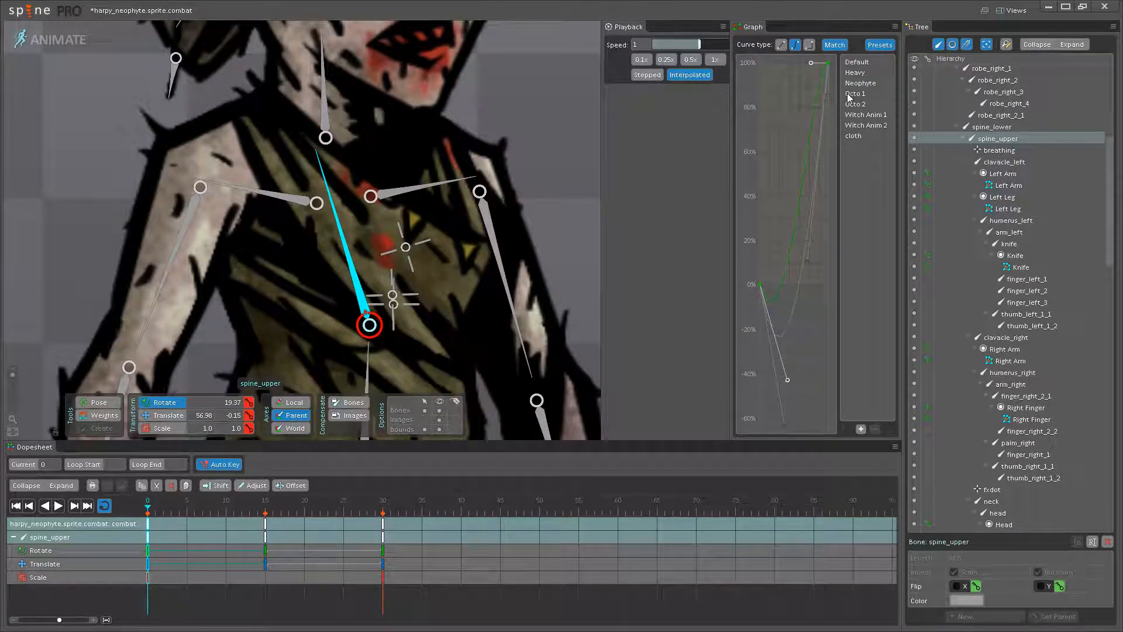
left_click(564, 121)
- Play the loop with the bones hidden and compare the upper spine motion with the mancatcher
scroll(458, 182, "down", 5)
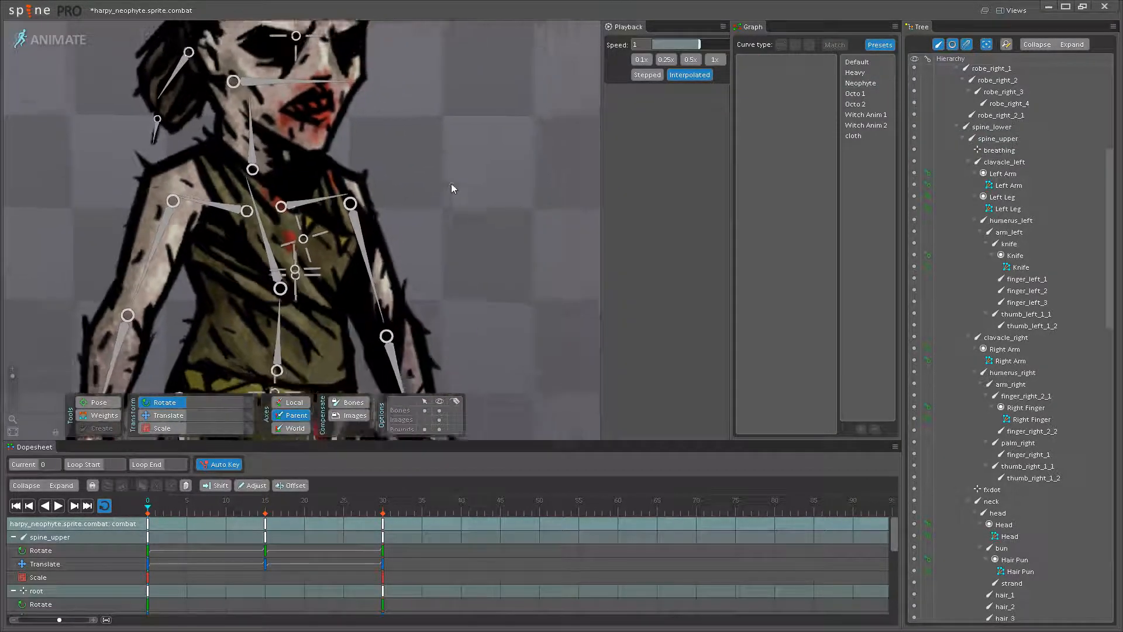
left_click_drag(426, 187, 446, 219)
left_click(57, 506)
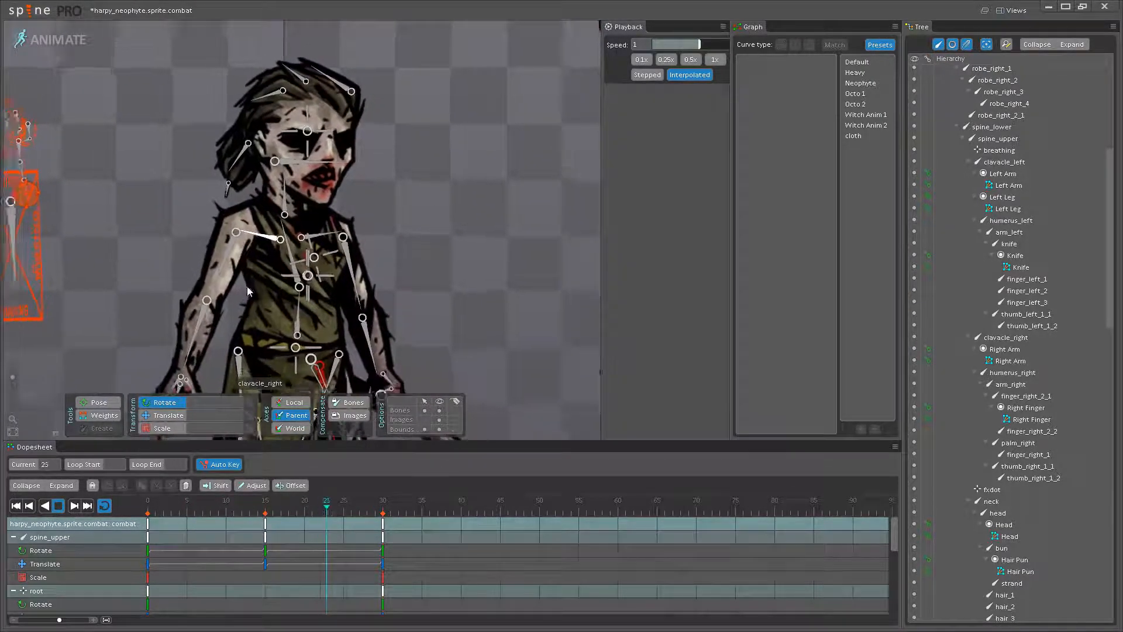
scroll(245, 292, "down", 3)
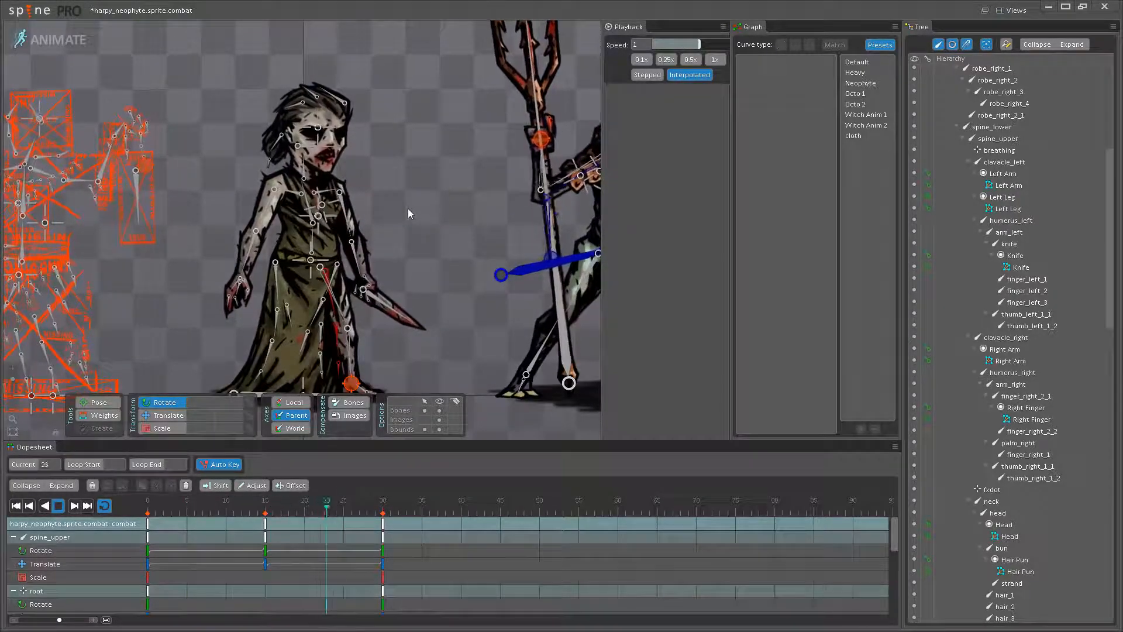
left_click(440, 412)
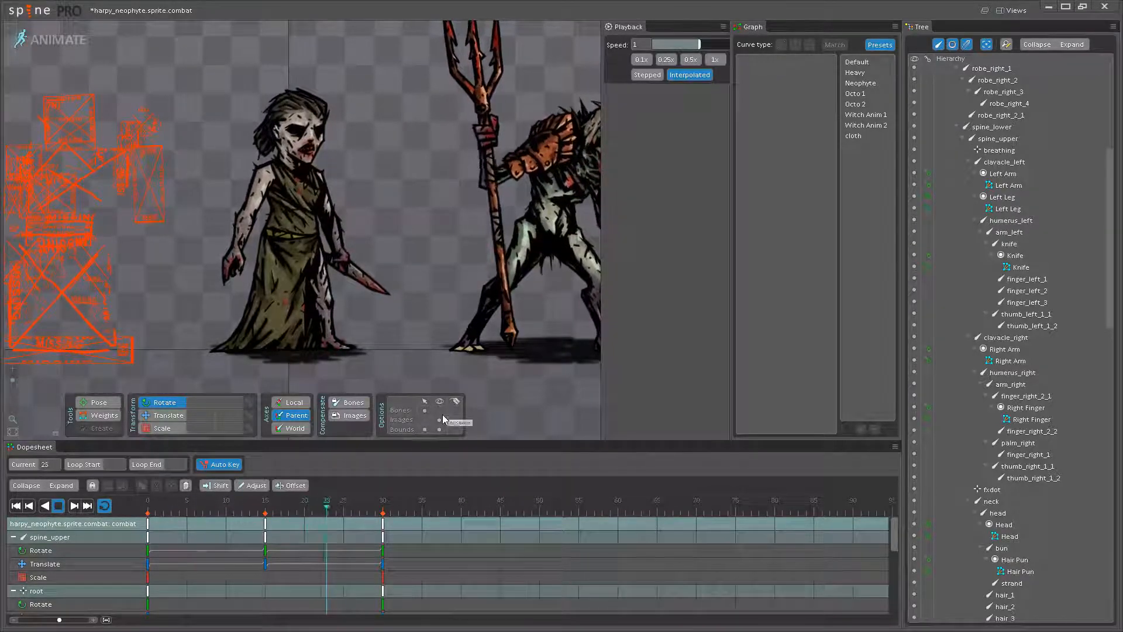
- Show the bones, set the upper spine bone's rotation to 18.83 at frame 0 and copy its frame 0 keys to frame 30
left_click(440, 411)
left_click(60, 510)
left_click_drag(176, 506, 45, 508)
scroll(296, 196, "up", 6)
left_click(292, 203)
left_click_drag(293, 203, 284, 178)
scroll(293, 216, "up", 1)
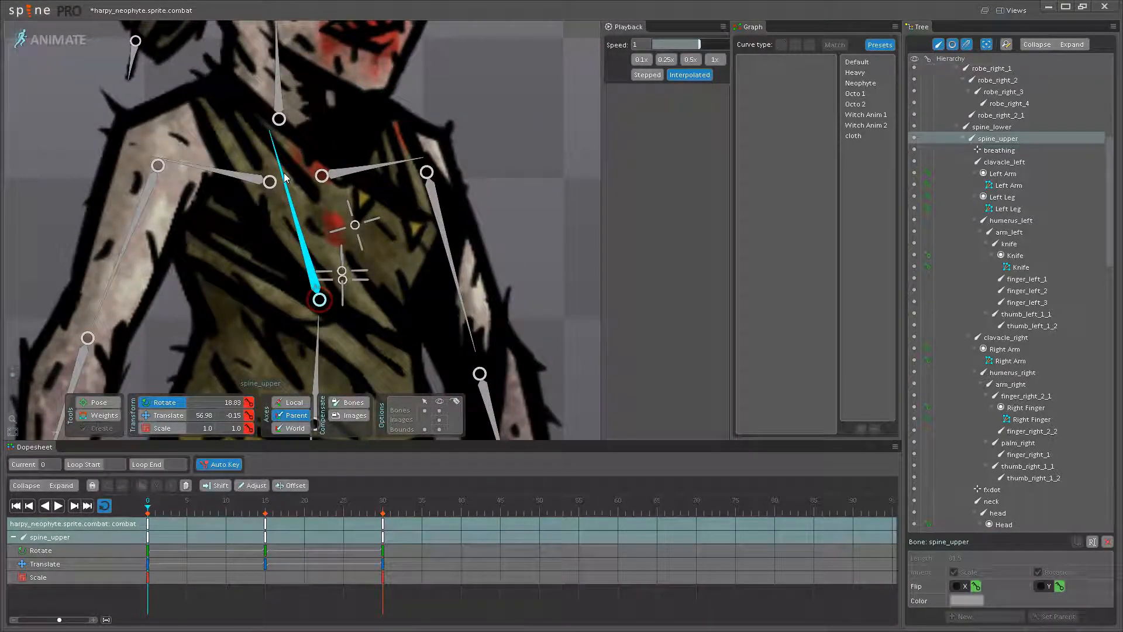
left_click(148, 527)
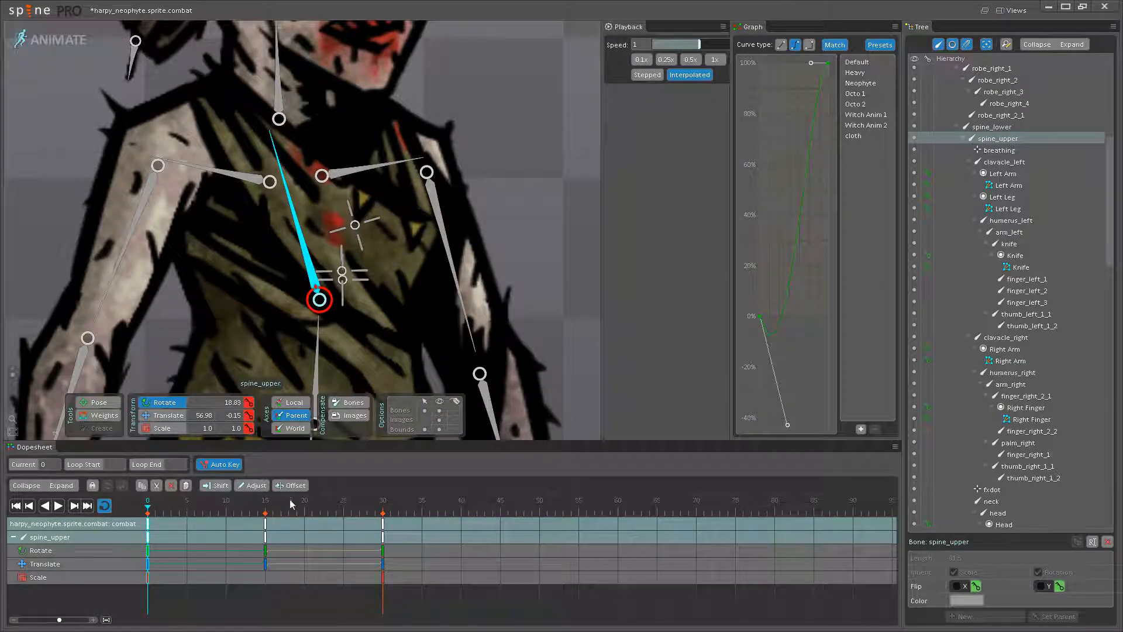
left_click(384, 527)
- Play the loop with the bones hidden and examine the revised upper spine motion beside the mancatcher
left_click(60, 506)
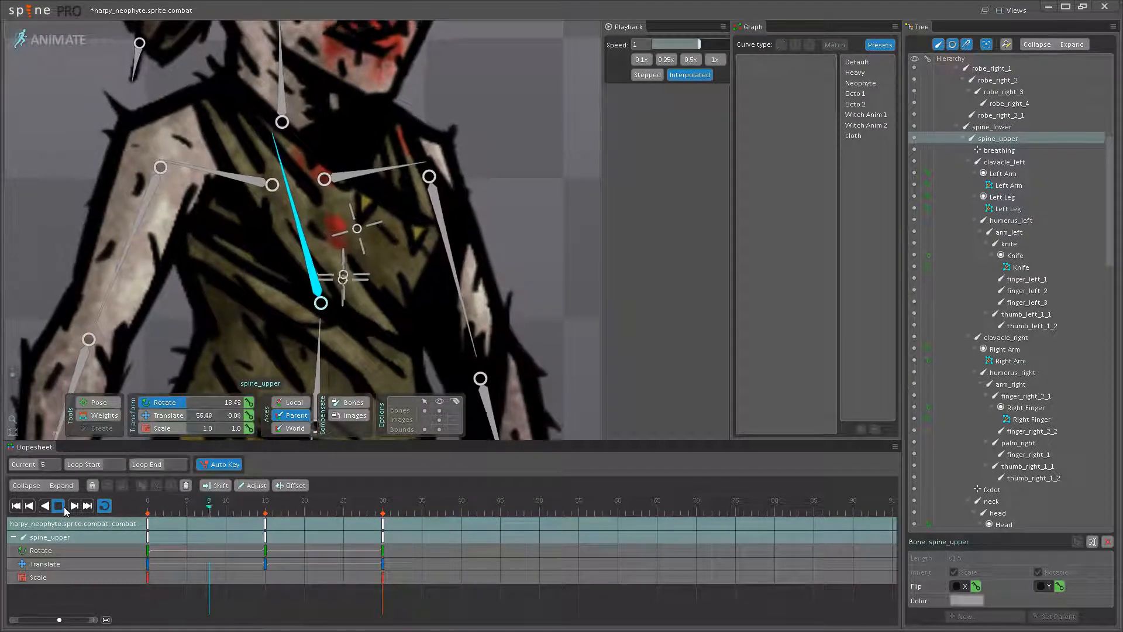
scroll(379, 336, "down", 5)
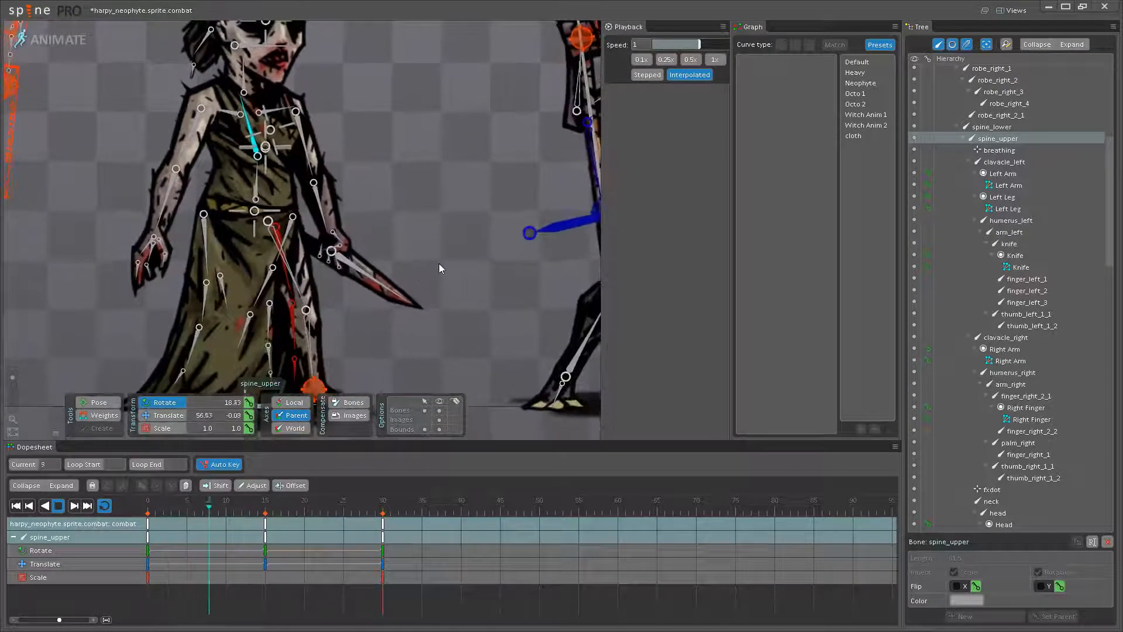
left_click(439, 411)
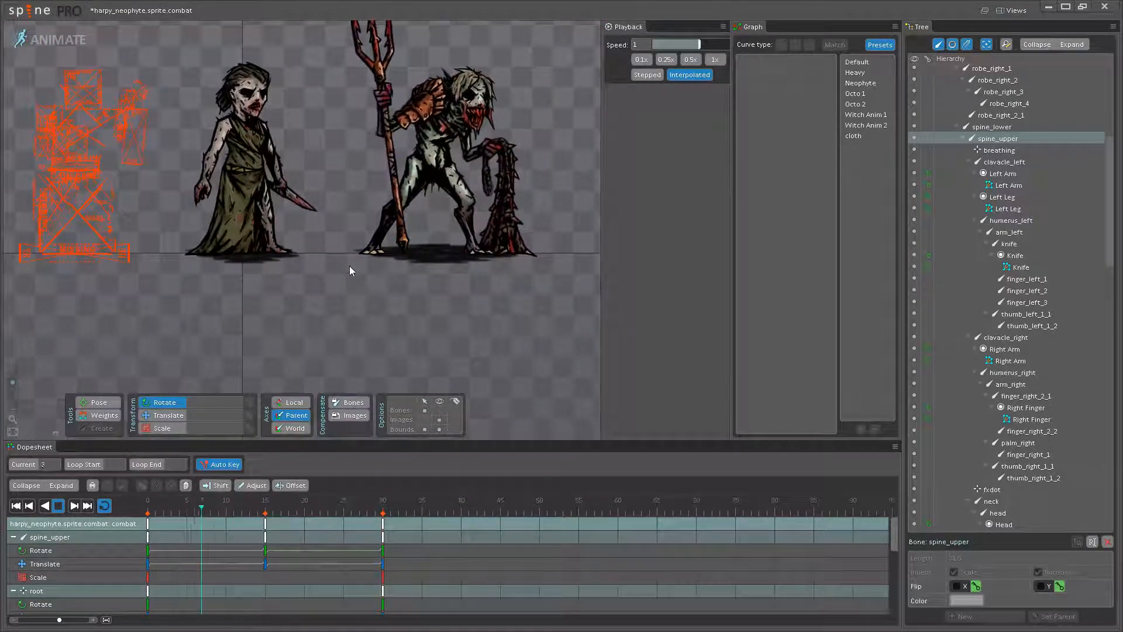
scroll(389, 310, "up", 5)
scroll(368, 311, "up", 5)
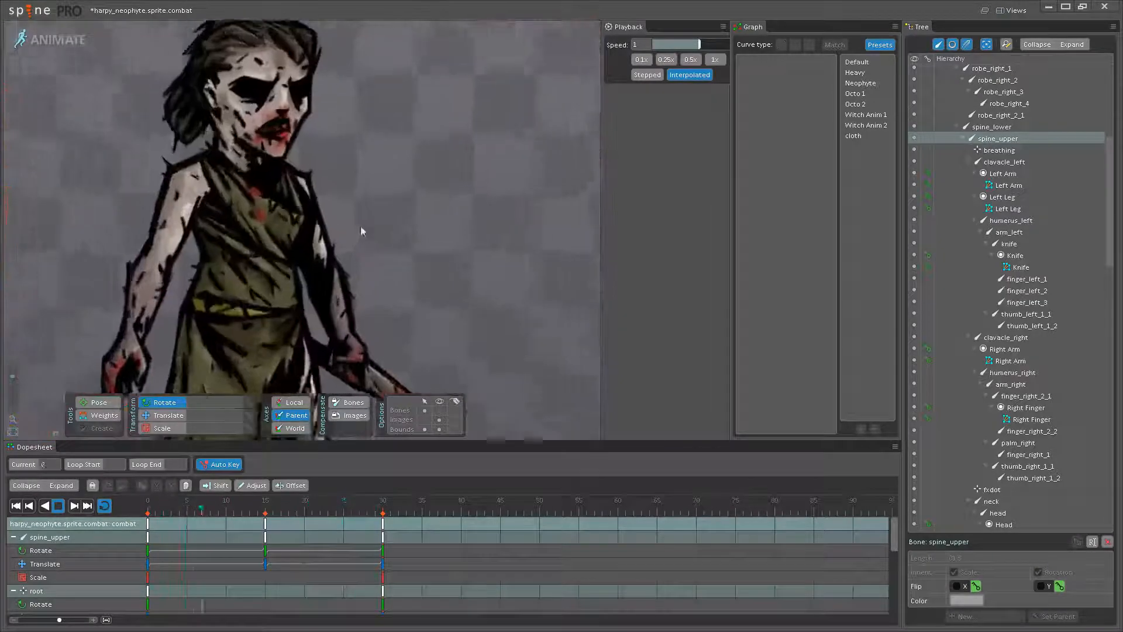
left_click_drag(357, 231, 434, 305)
- Show the bones again, review the head and neck motion across the loop, and return to frame 0
left_click(58, 506)
left_click_drag(391, 267, 389, 309)
left_click(439, 411)
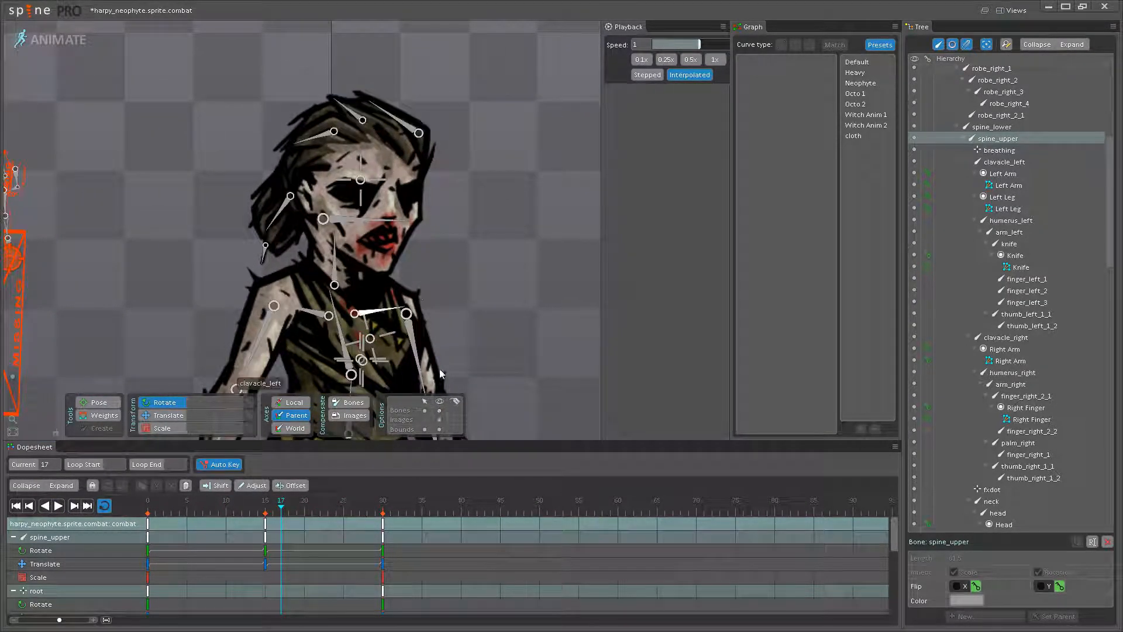
scroll(410, 266, "up", 2)
left_click_drag(410, 268, 415, 301)
left_click_drag(279, 502, 237, 506)
left_click(57, 506)
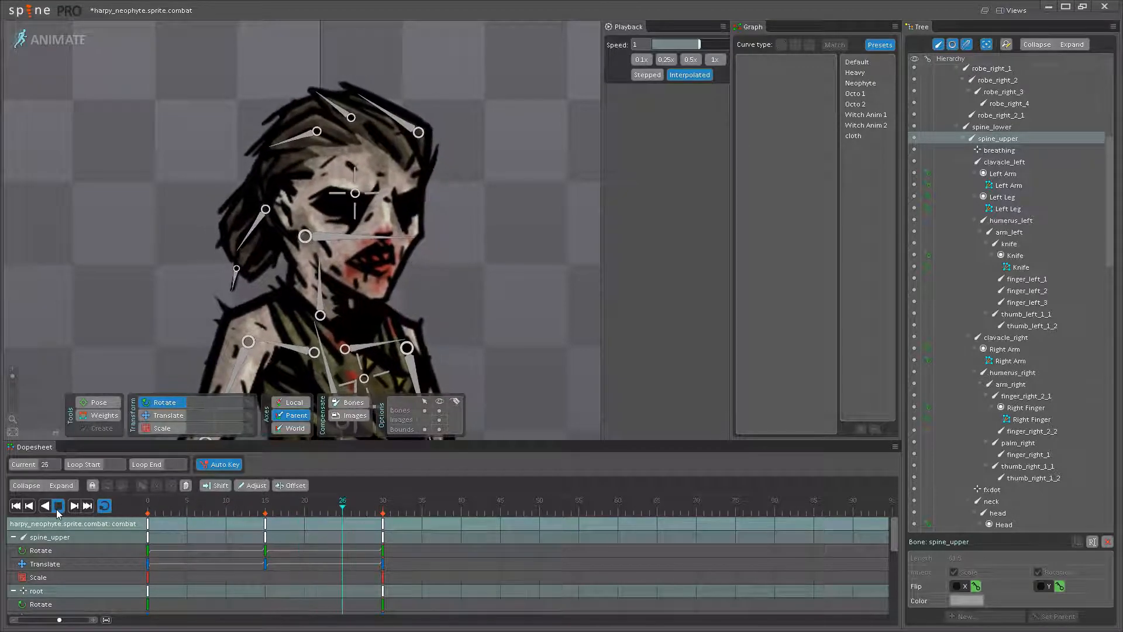
left_click(57, 506)
left_click(222, 505)
left_click_drag(222, 505, 148, 506)
scroll(386, 220, "up", 3)
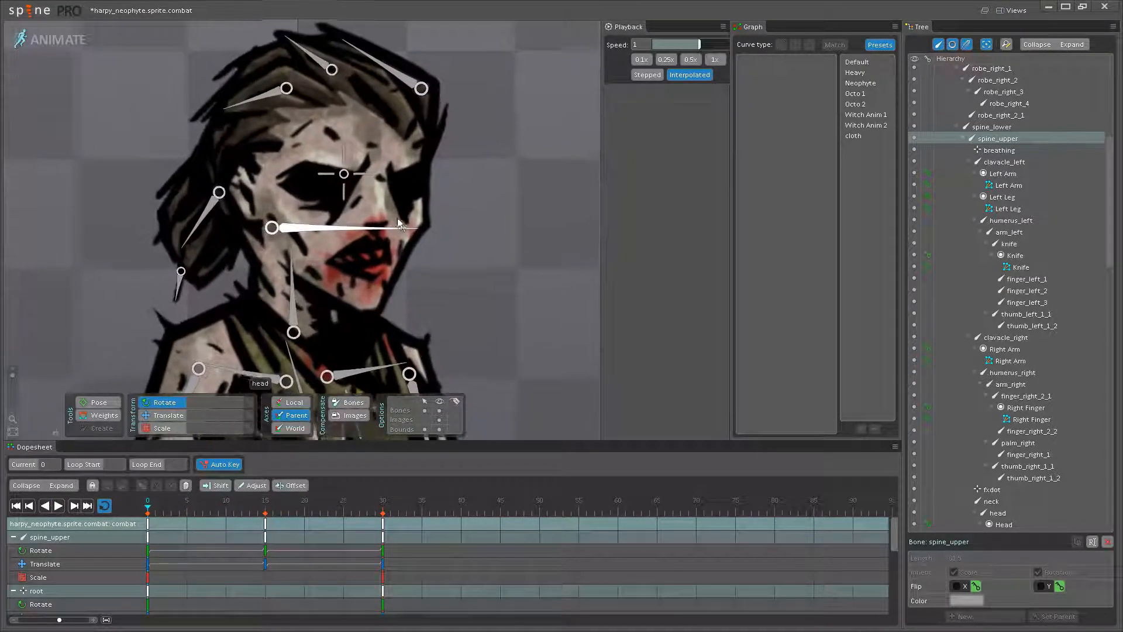
- Key the head bone's translation at frame 15 and rotate the head to 268.19 at frame 0
left_click(410, 227)
left_click_drag(412, 228, 413, 230)
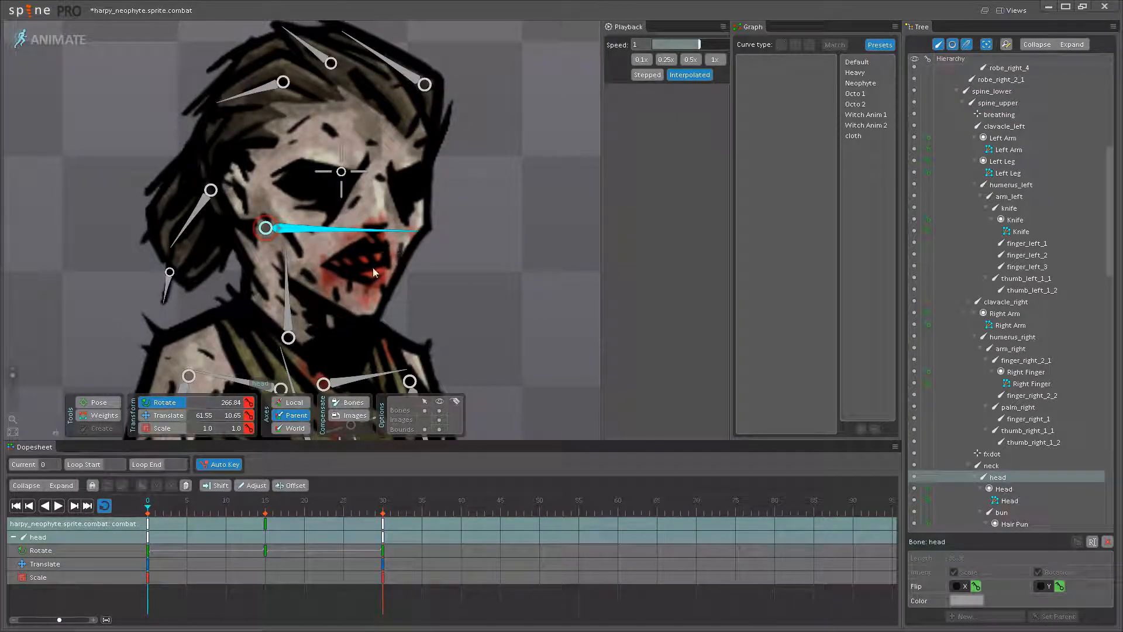
left_click(266, 501)
left_click_drag(221, 509, 89, 507)
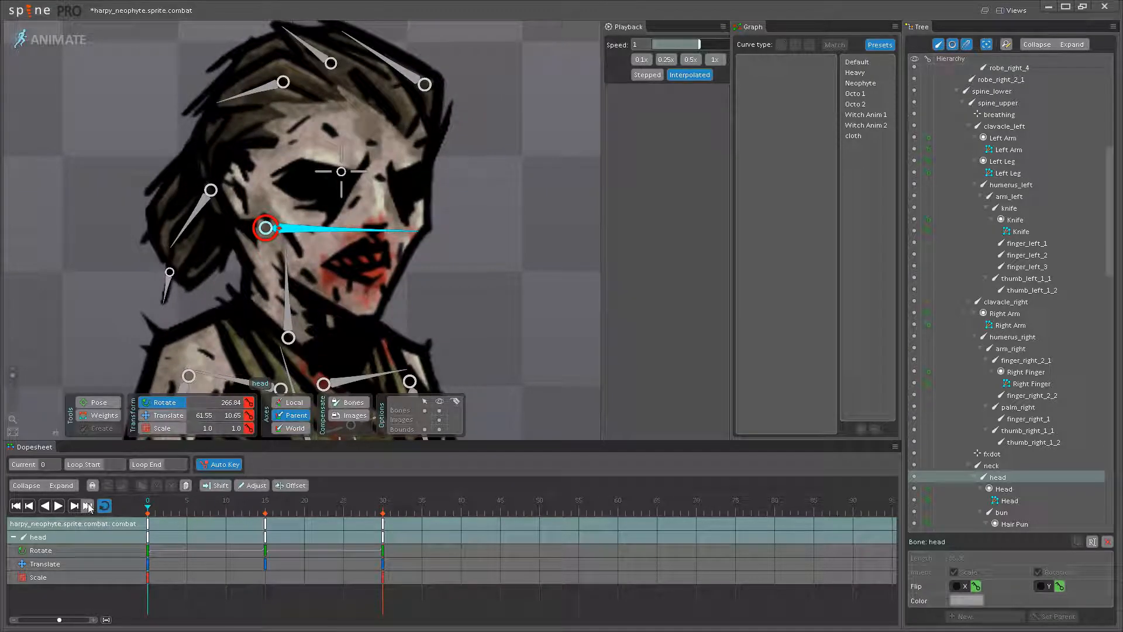
left_click_drag(288, 266, 411, 230)
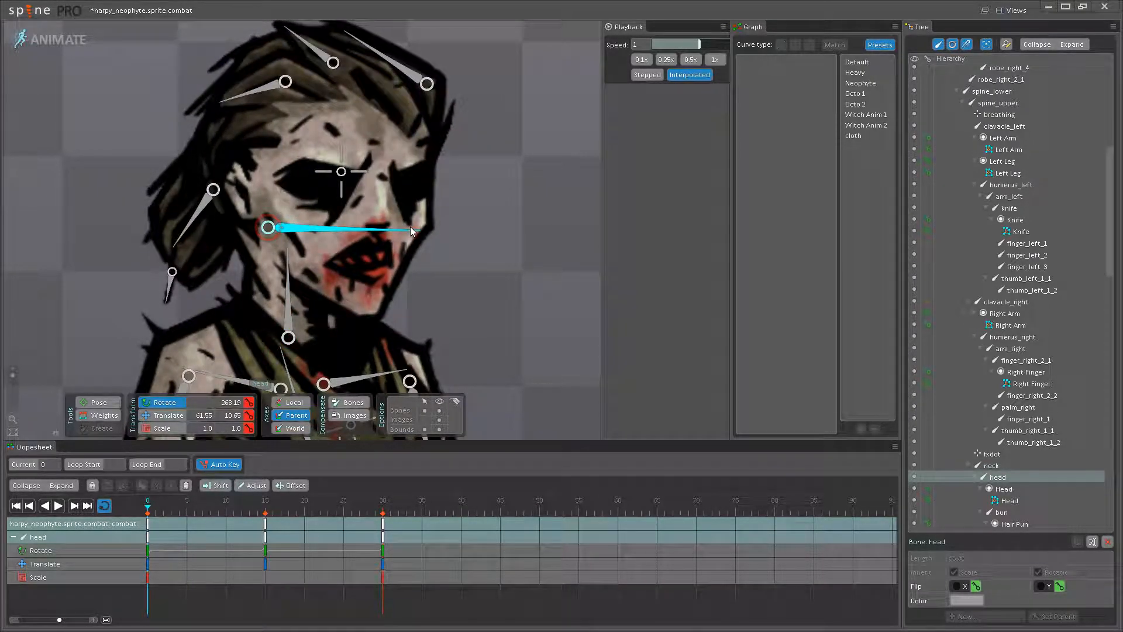
- Copy the head bone's frame 0 keys to frame 30 and select its keys at frame 15
left_click(149, 524)
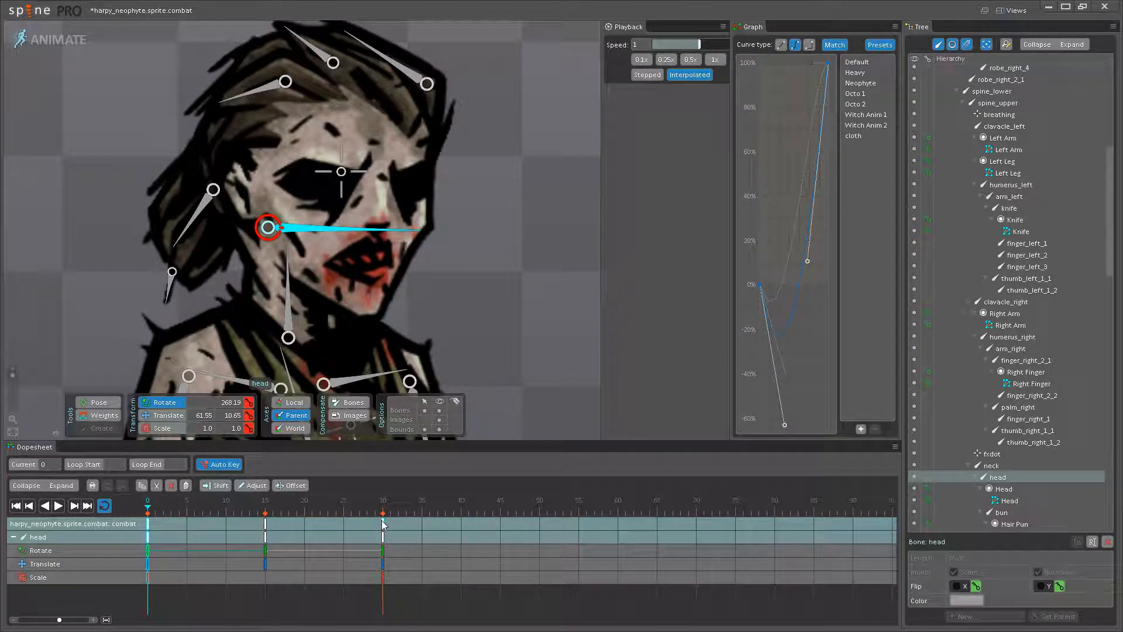
left_click(266, 524)
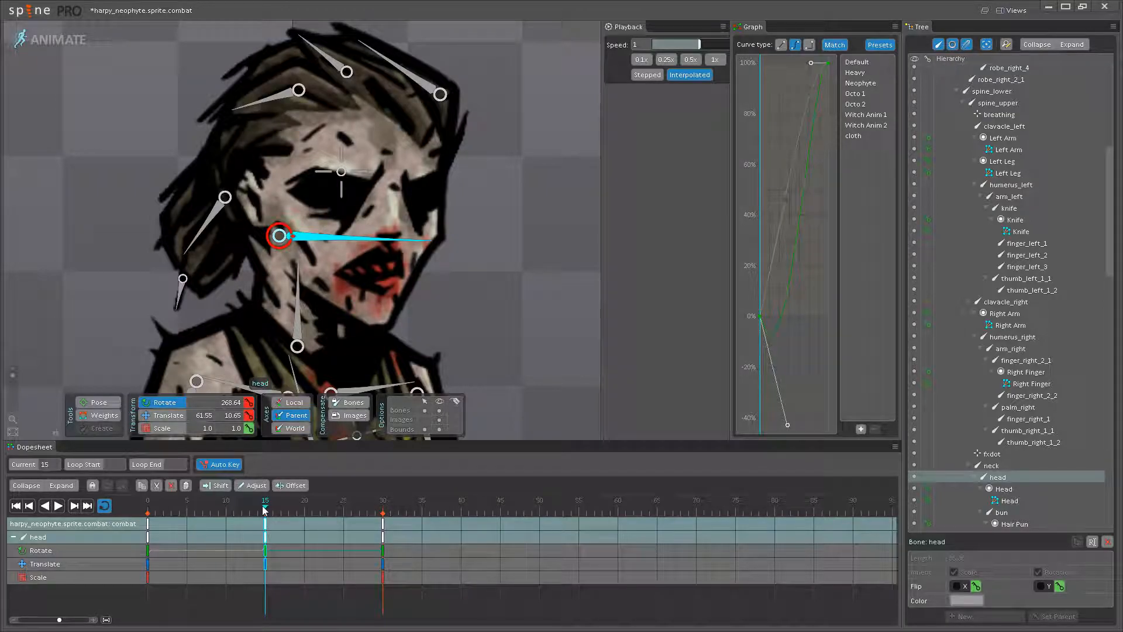
- Try rotating the neck bone slightly at frame 0, then undo the rotation
left_click_drag(265, 510, 99, 507)
left_click(284, 304)
left_click_drag(292, 267, 293, 266)
key("ctrl+z")
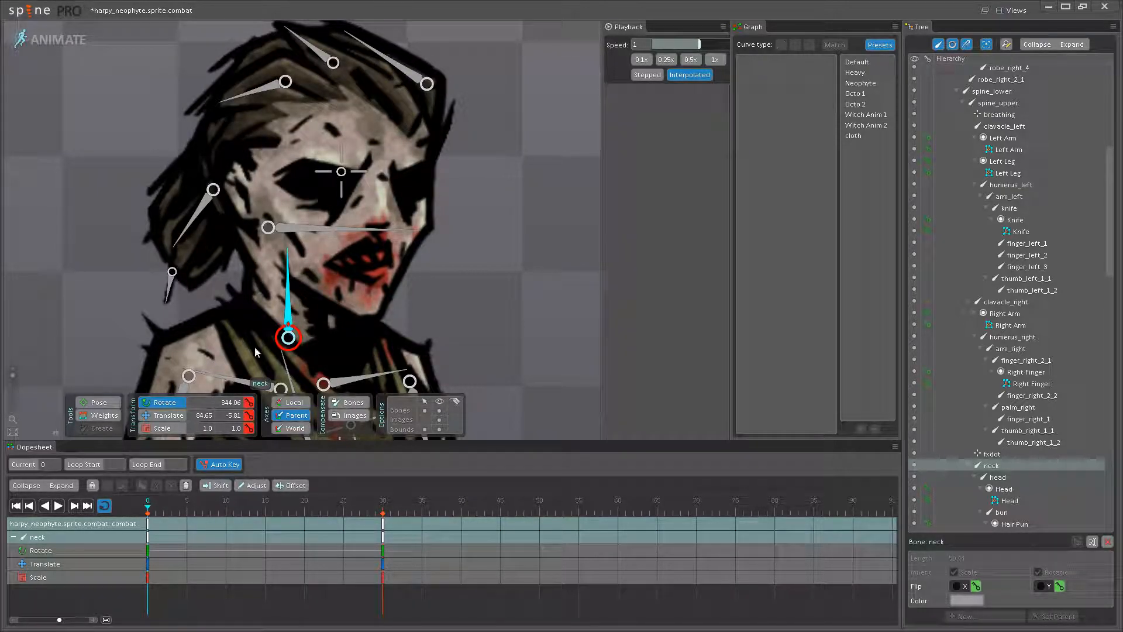
- Select the neck and head bones together and inspect their keys and curves at frames 0 and 30
left_click(338, 236, "ctrl")
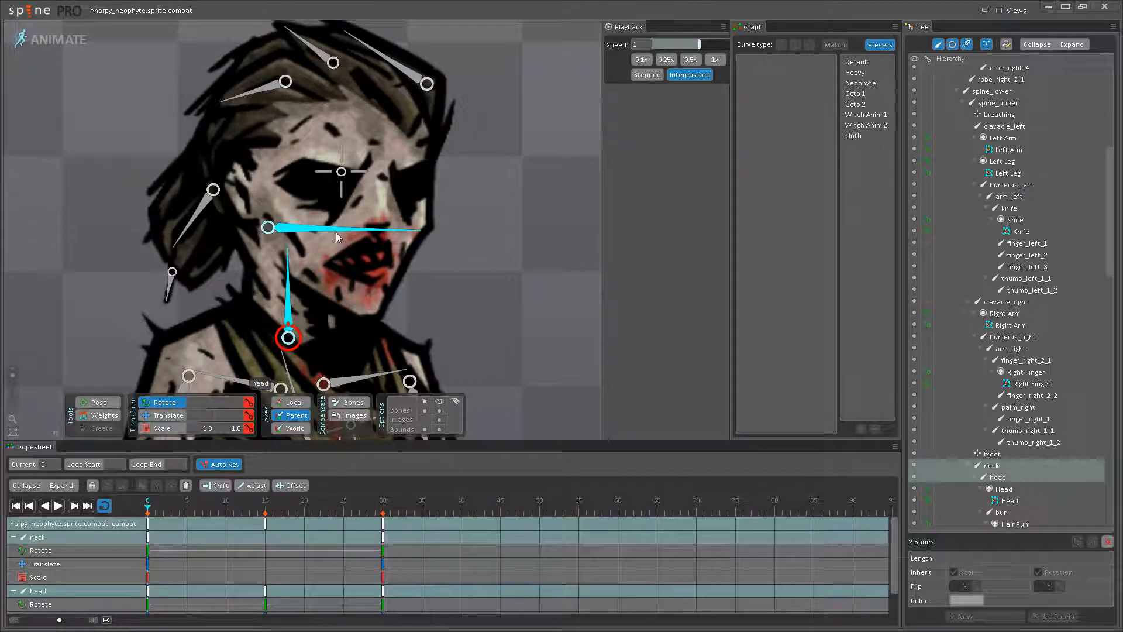
left_click(150, 530)
left_click(384, 527)
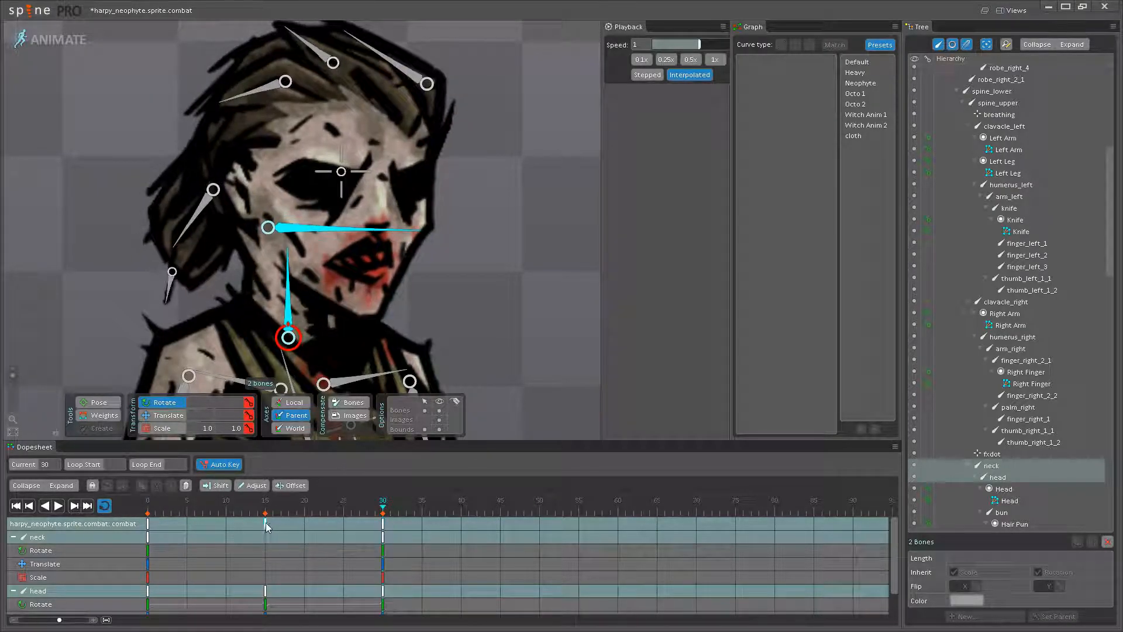
left_click(150, 531)
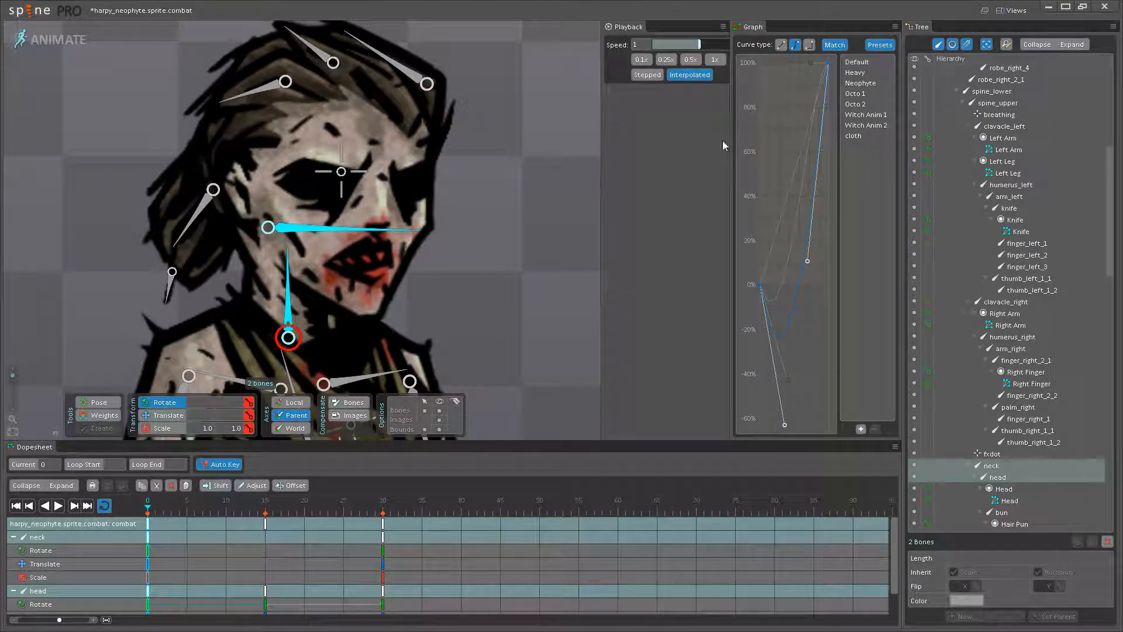
- Apply the Neophyte curve to the head bone's keys at frames 15 and 0
left_click(290, 289)
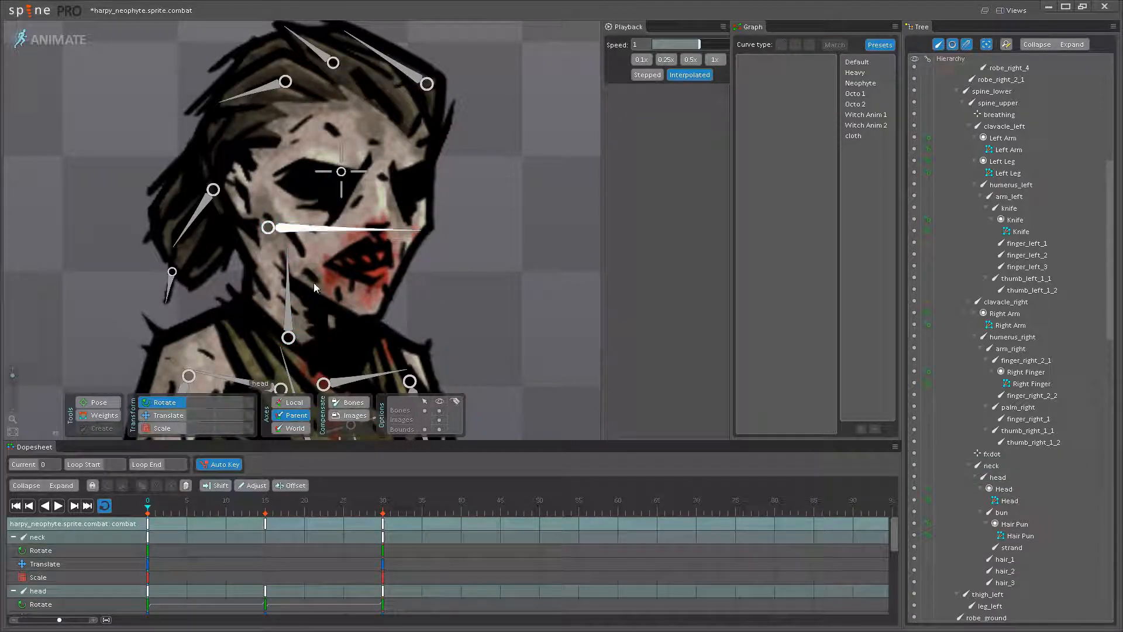
left_click(329, 233)
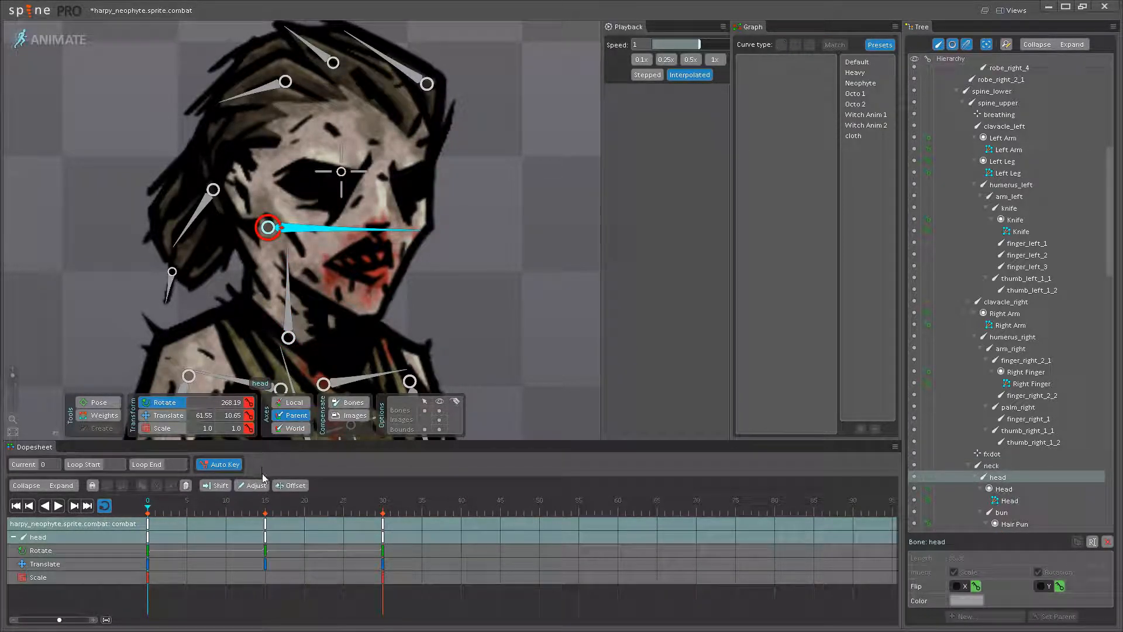
left_click(265, 501)
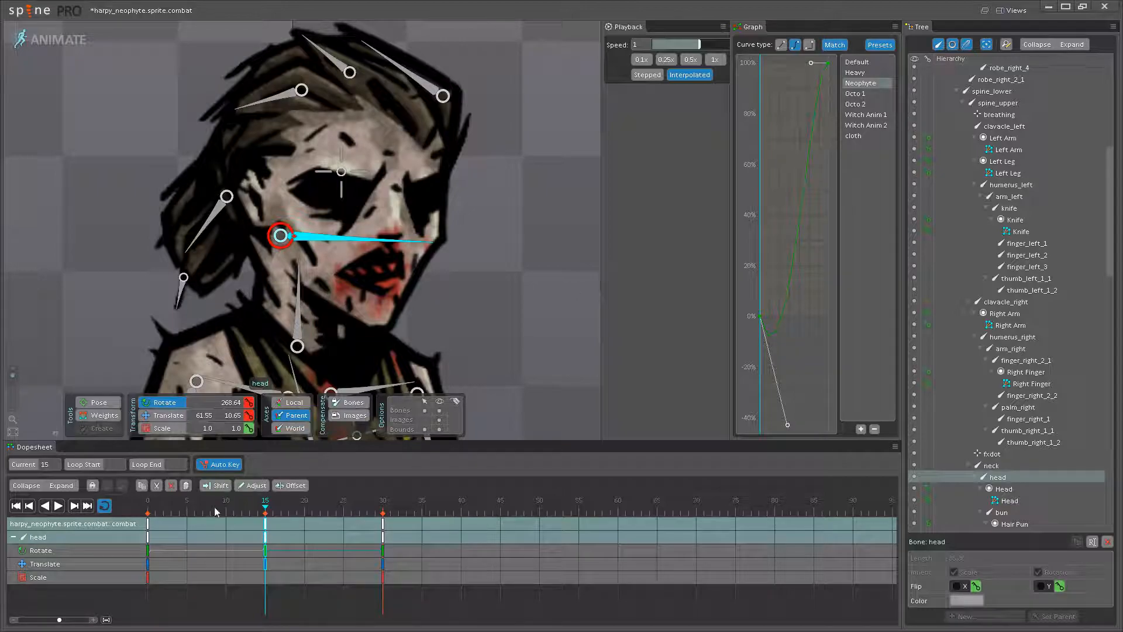
left_click(144, 530)
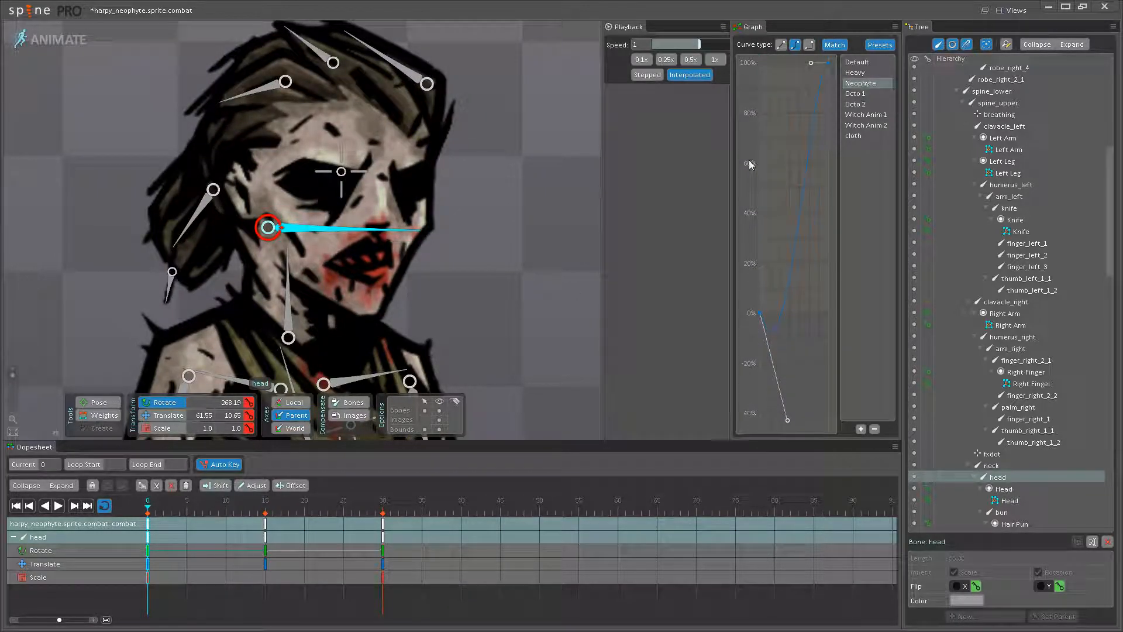
left_click(443, 330)
- Play the loop and examine the head motion at full-body view and up close
left_click(58, 506)
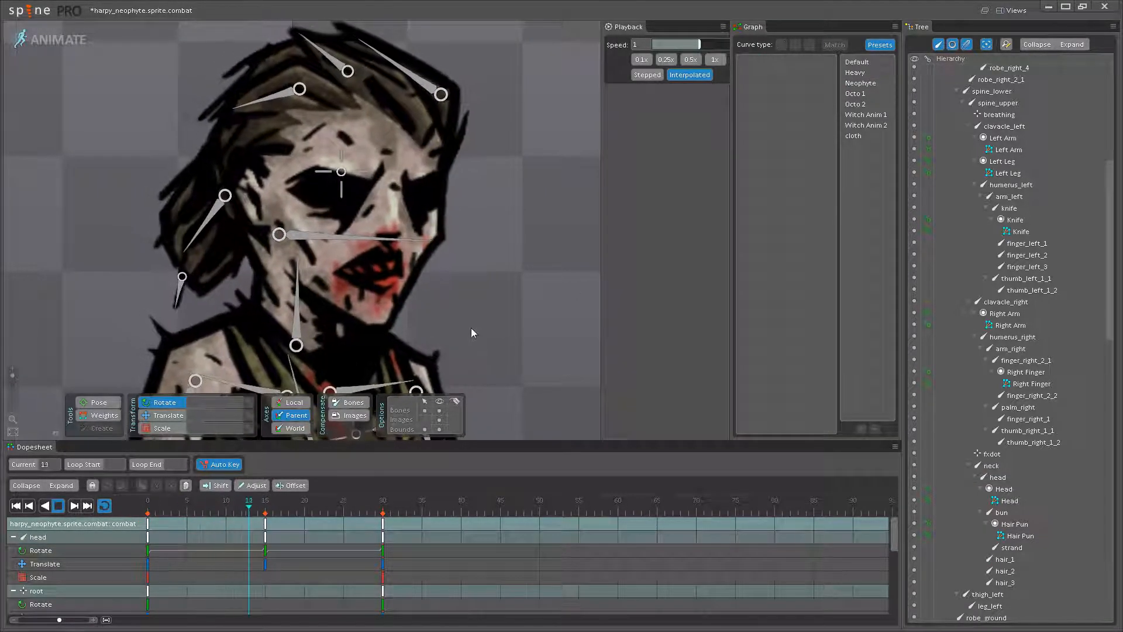
scroll(455, 316, "down", 4)
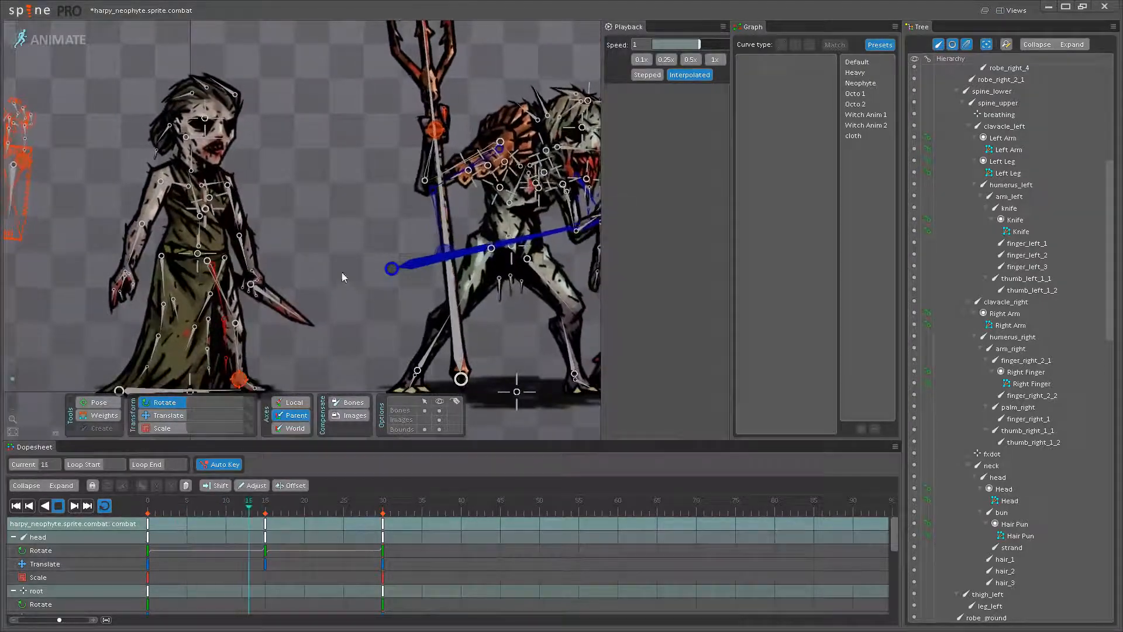
left_click_drag(269, 270, 459, 311)
scroll(449, 204, "up", 4)
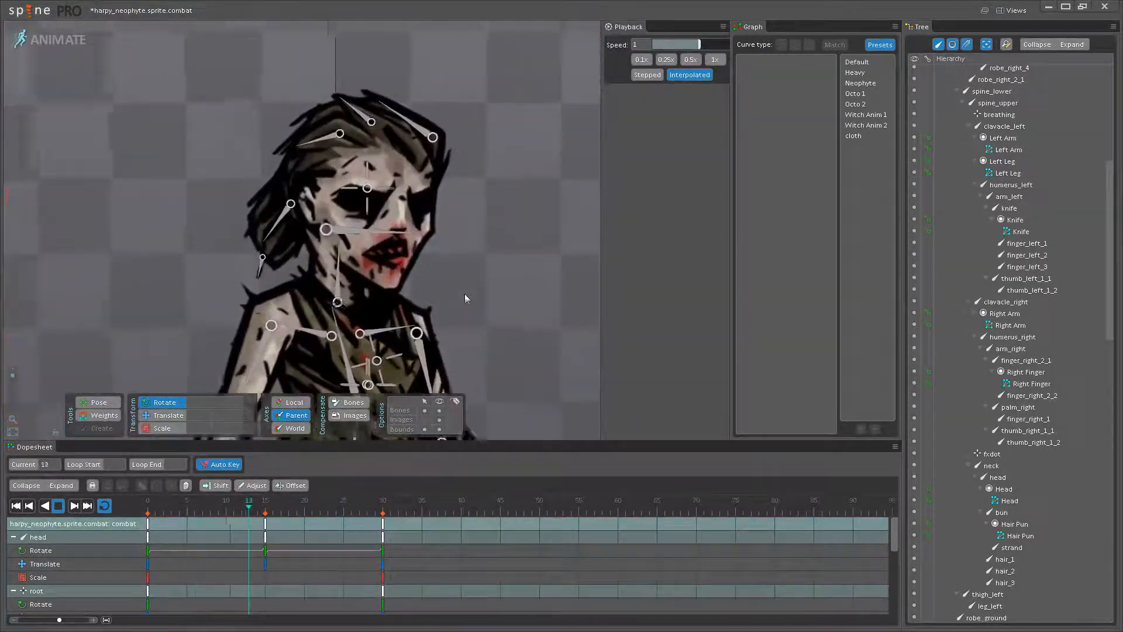
scroll(431, 316, "up", 3)
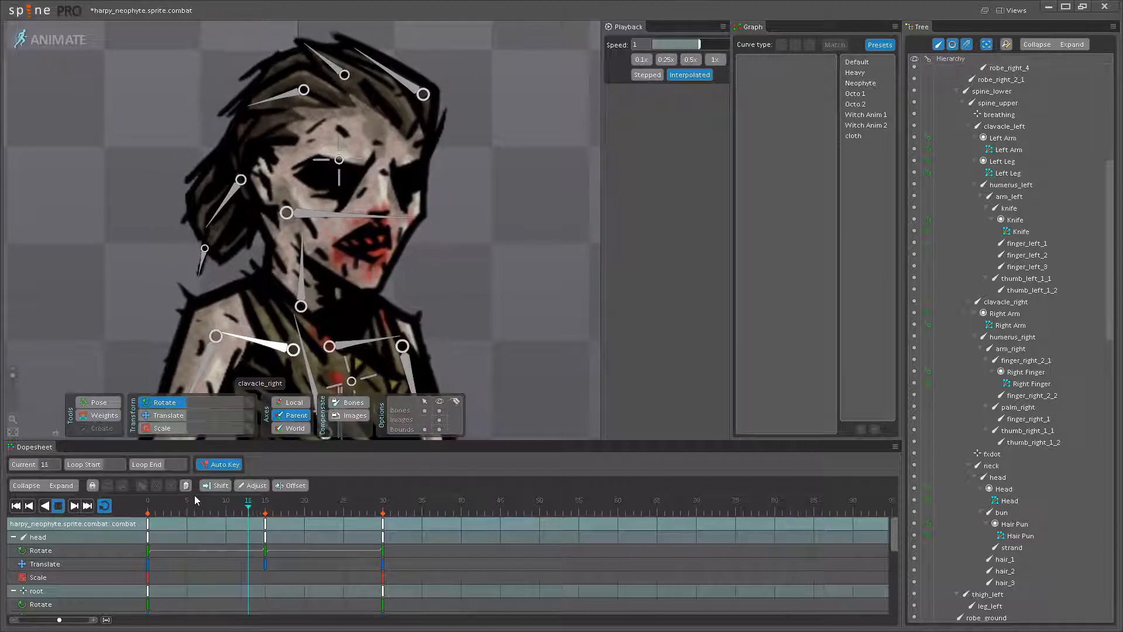
- Rotate the head bone to 270.44 at frame 15
left_click(174, 511)
left_click_drag(149, 505, 266, 506)
left_click(307, 258)
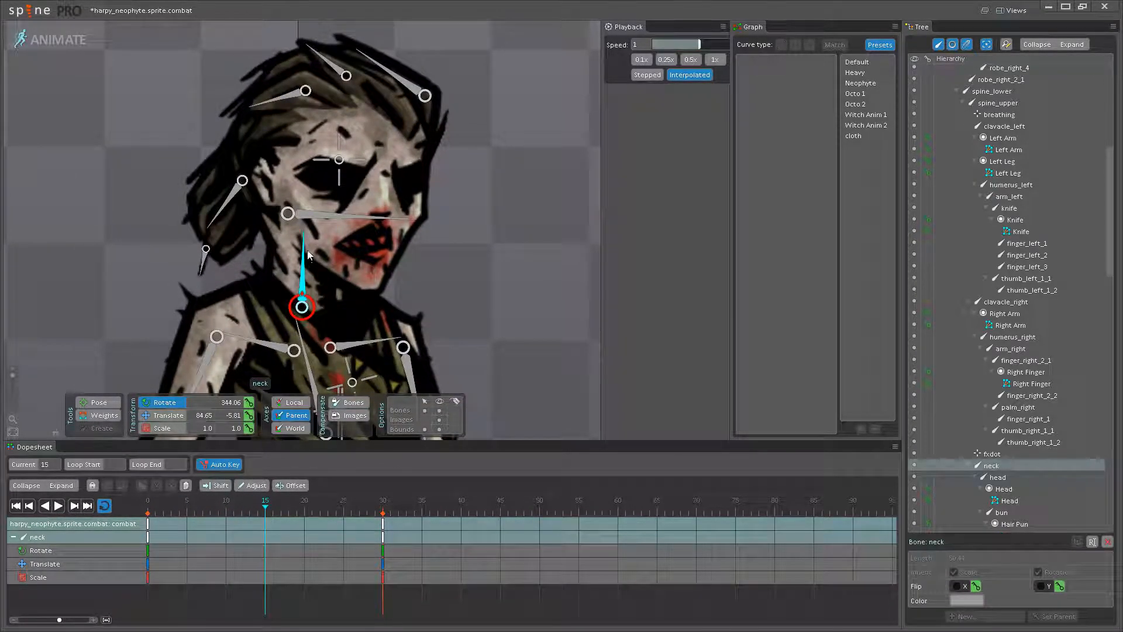
left_click(344, 218)
left_click_drag(412, 215, 416, 211)
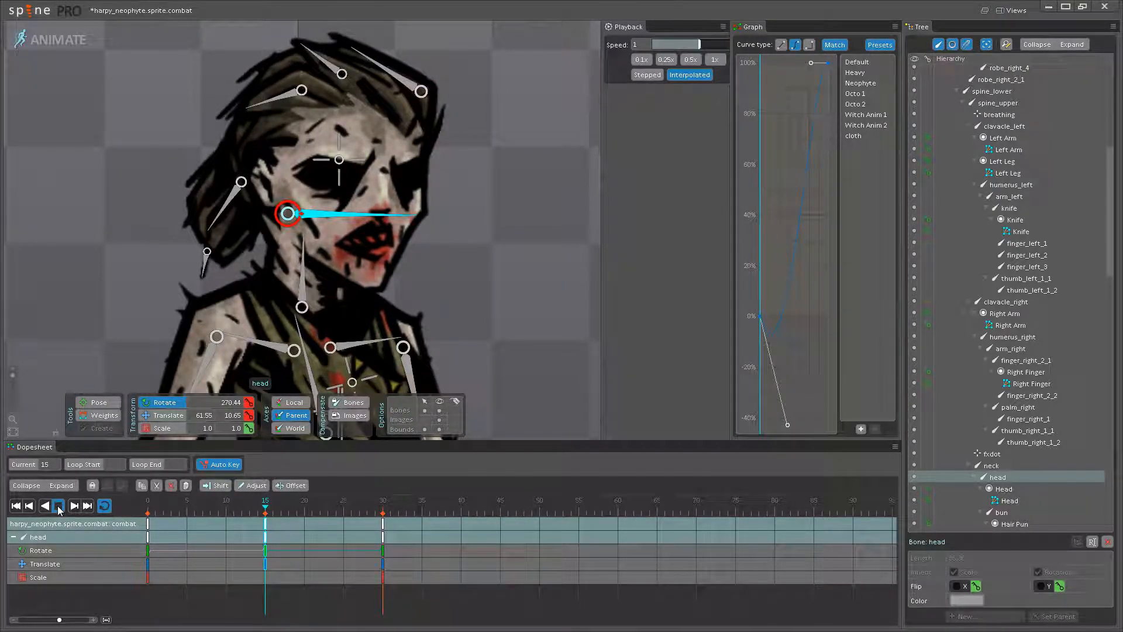
- Play the loop with the bones hidden and compare the neophyte's head motion with the mancatcher
scroll(471, 276, "down", 1)
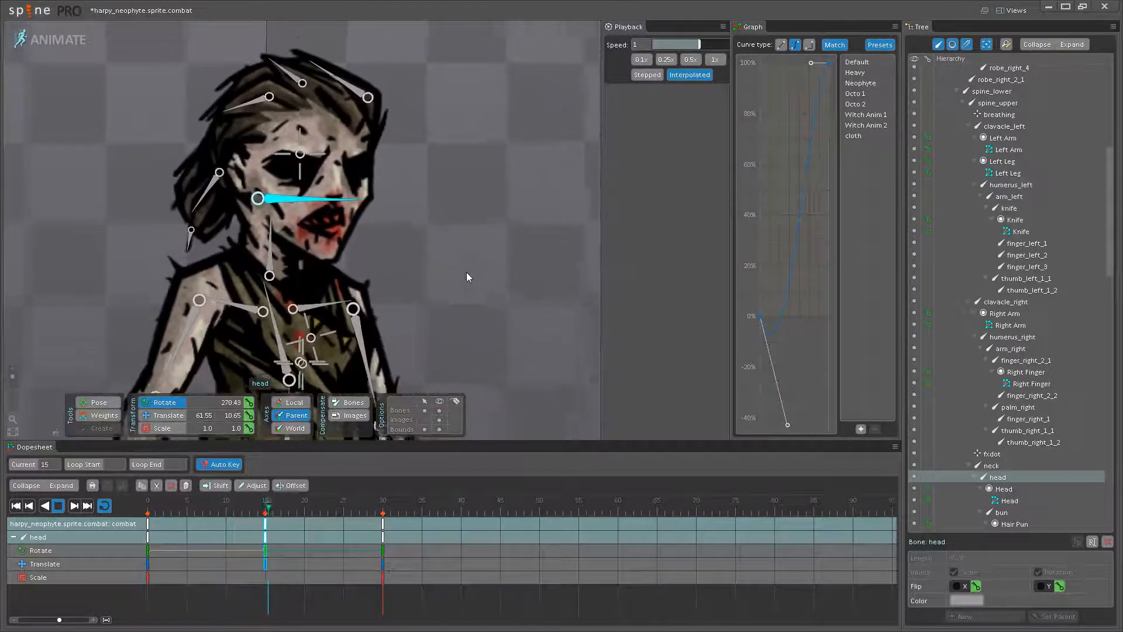
scroll(470, 273, "down", 5)
key("space")
scroll(350, 318, "down", 2)
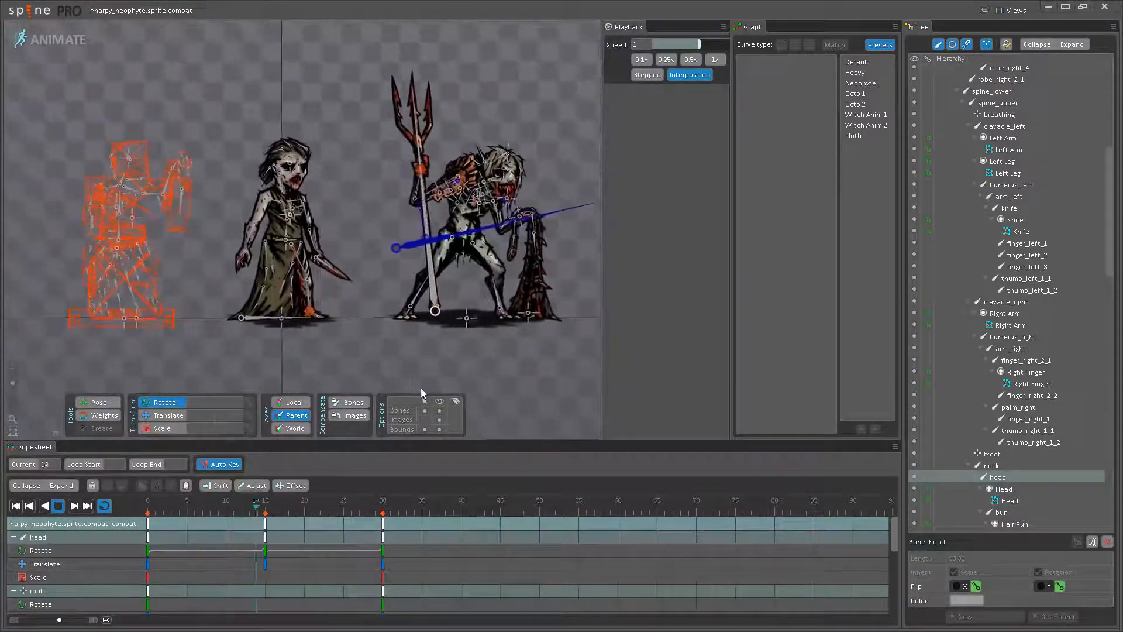
left_click(439, 410)
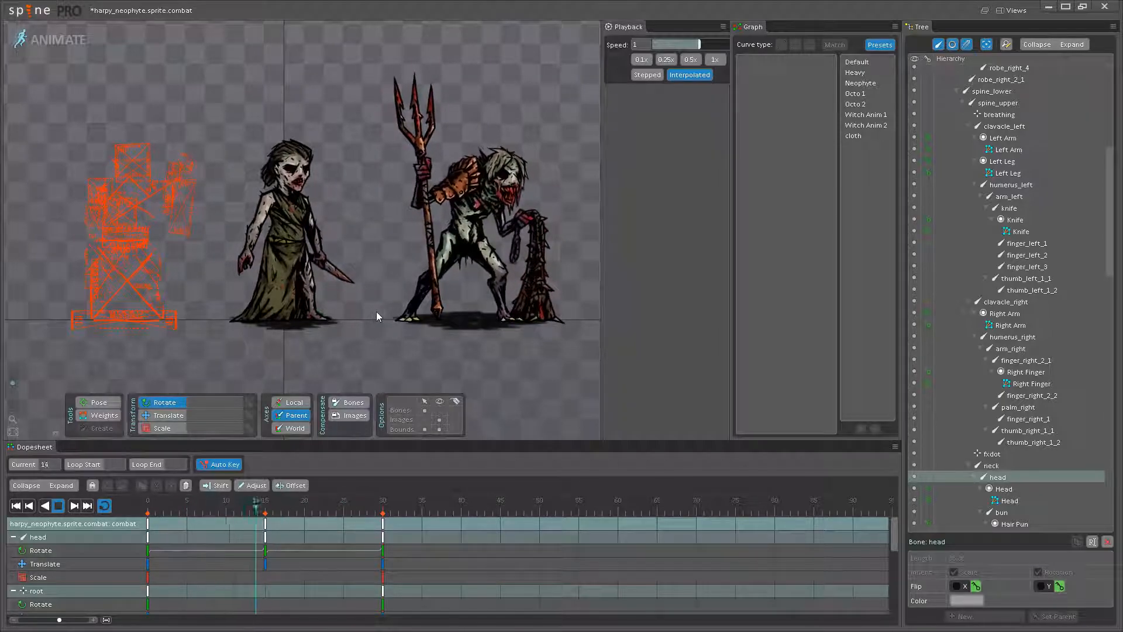
scroll(375, 310, "up", 3)
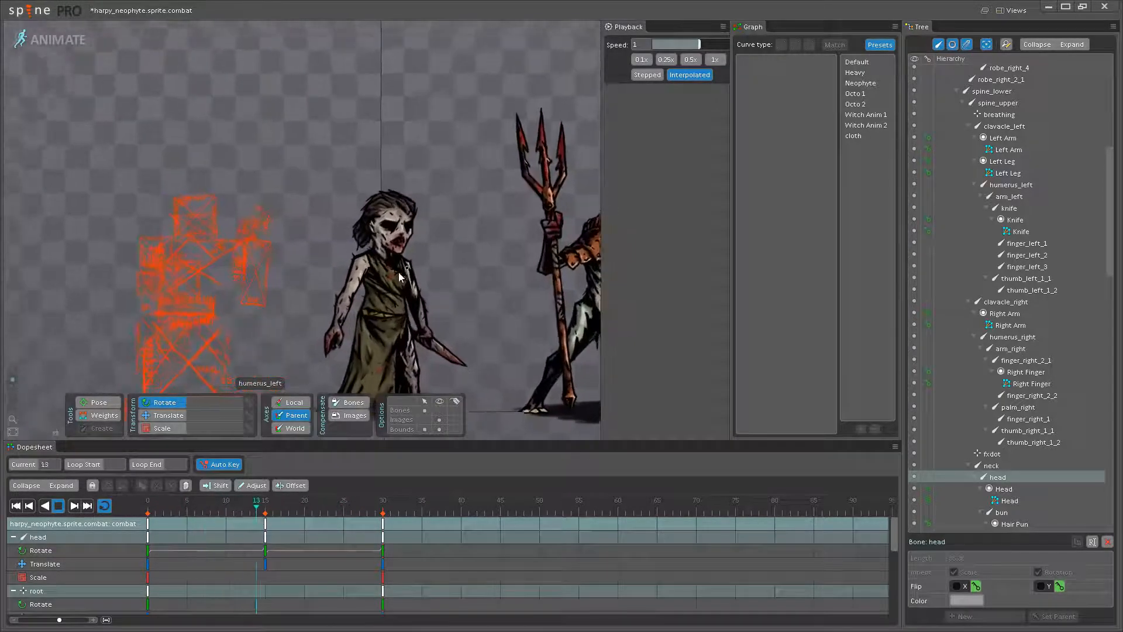
scroll(400, 278, "up", 5)
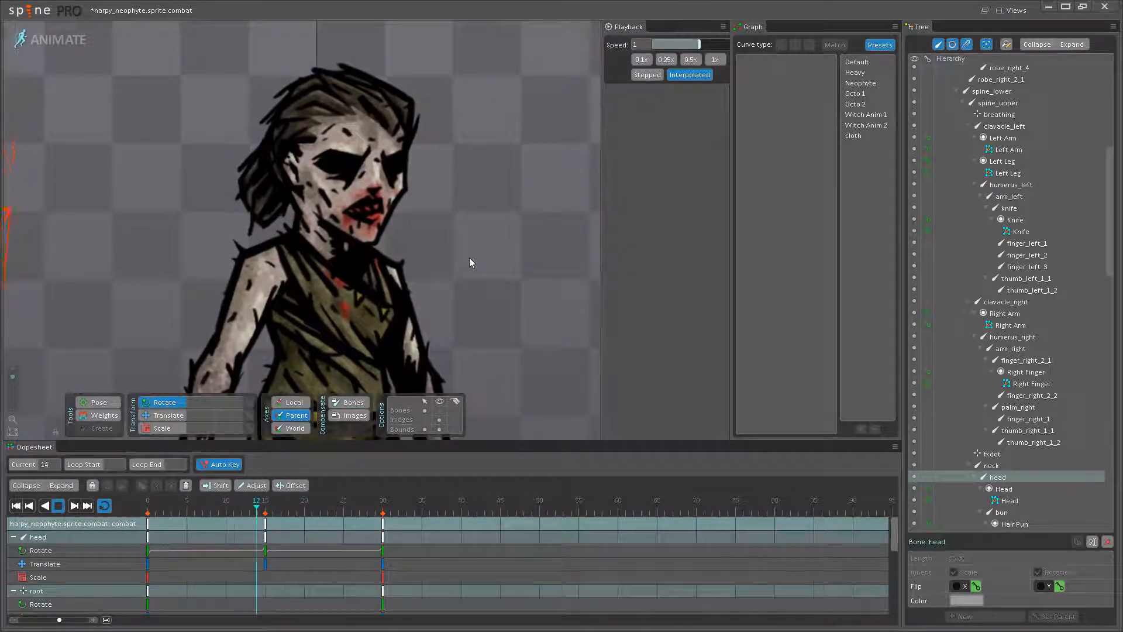
scroll(469, 262, "down", 7)
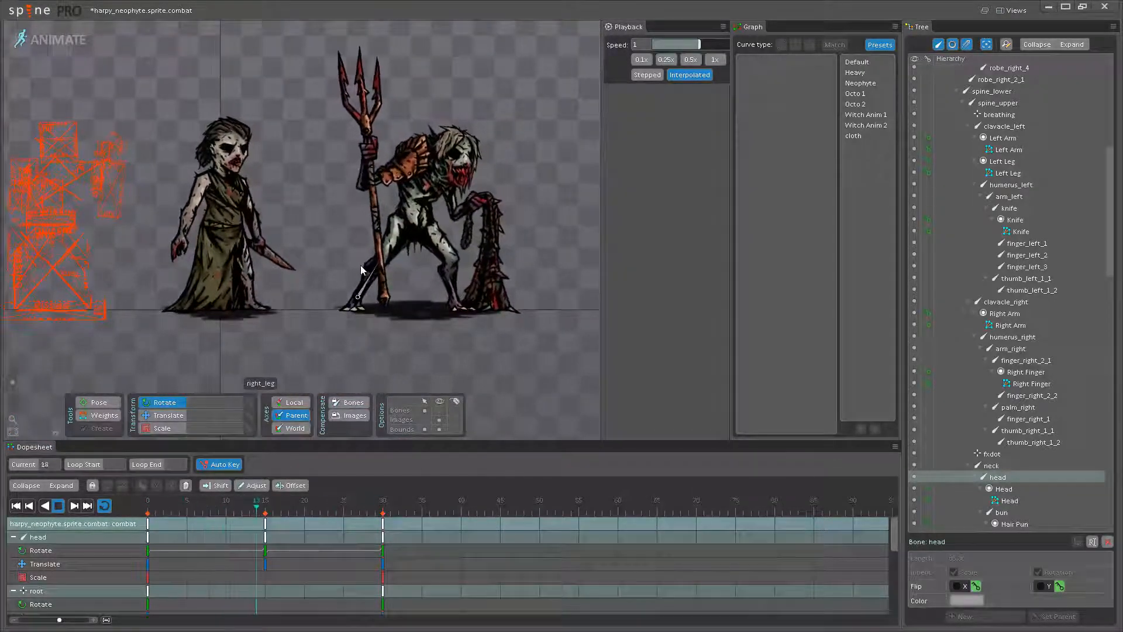
left_click_drag(332, 237, 365, 247)
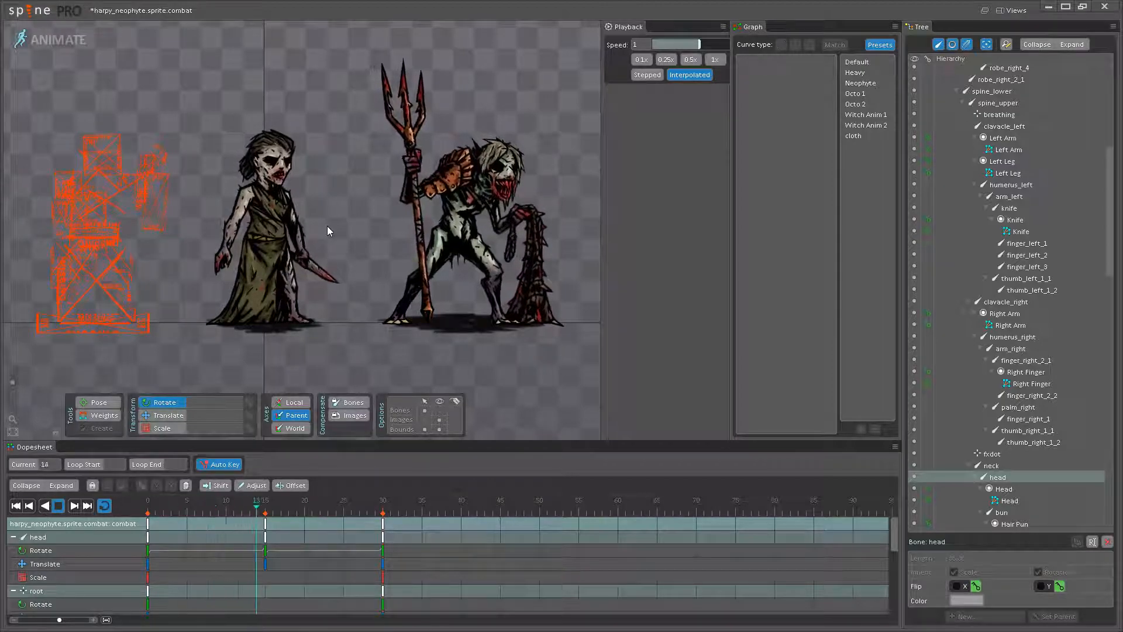
left_click_drag(328, 226, 381, 237)
- Examine the head and neck up close while scrubbing through the first half of the loop
scroll(384, 214, "up", 5)
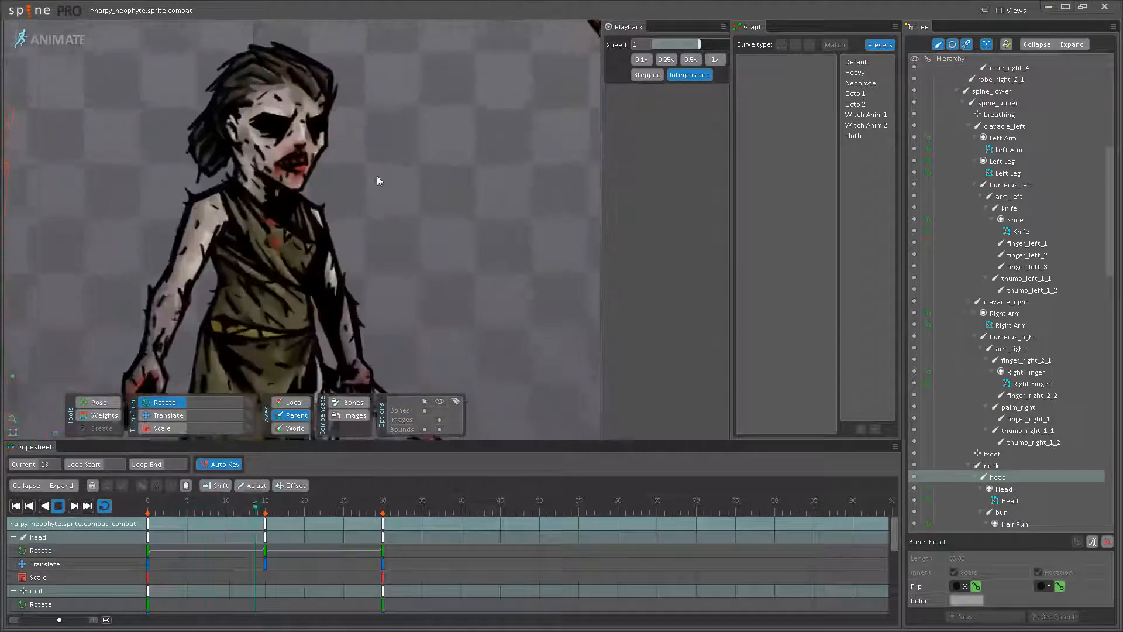
scroll(366, 175, "up", 2)
left_click_drag(350, 176, 489, 265)
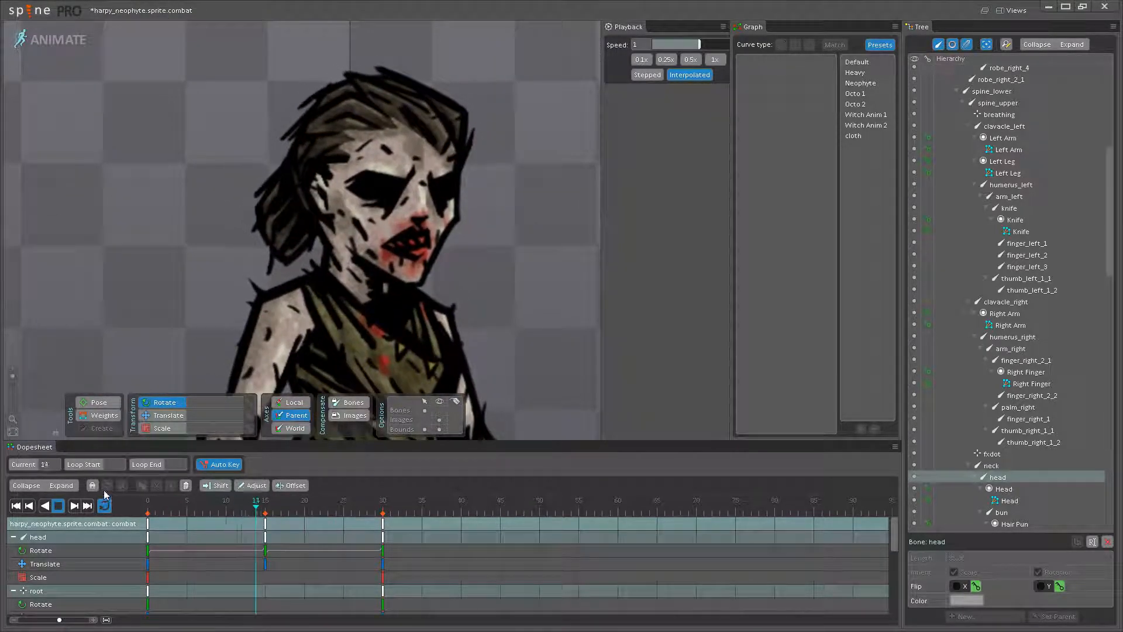
left_click(169, 506)
left_click_drag(155, 507, 234, 506)
left_click(58, 507)
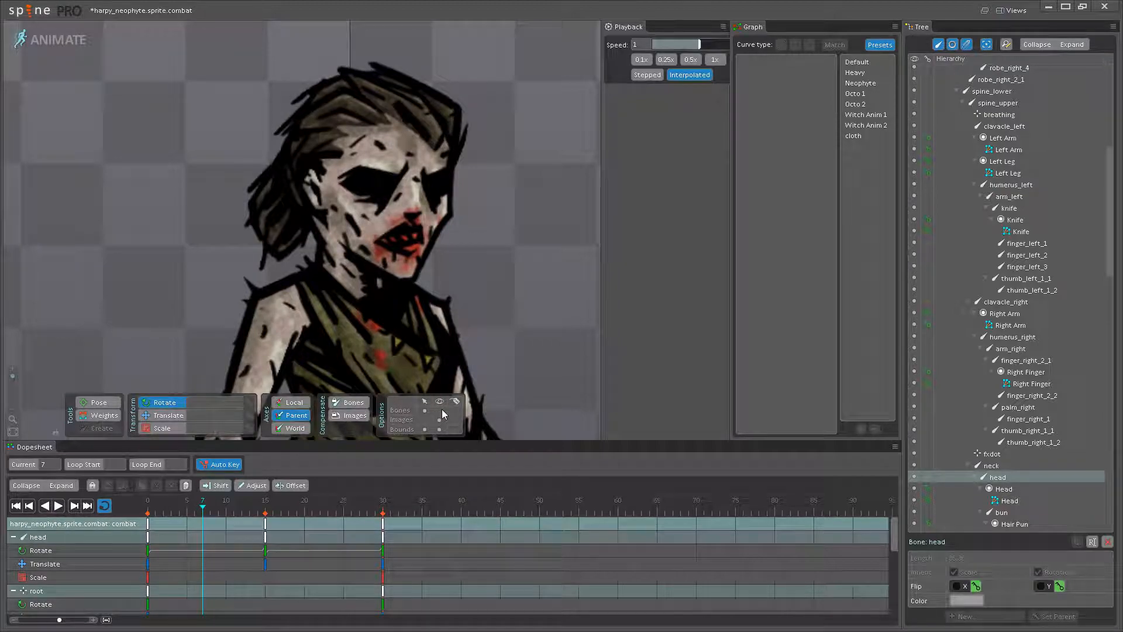
- With the bones shown, rotate the neck bone to 347.32 at frame 15 and give its frame 15 and frame 0 keys the Neophyte curve
left_click(351, 277)
mouse_move(271, 510)
left_mouse_down()
mouse_move(166, 504)
mouse_move(258, 504)
left_mouse_up()
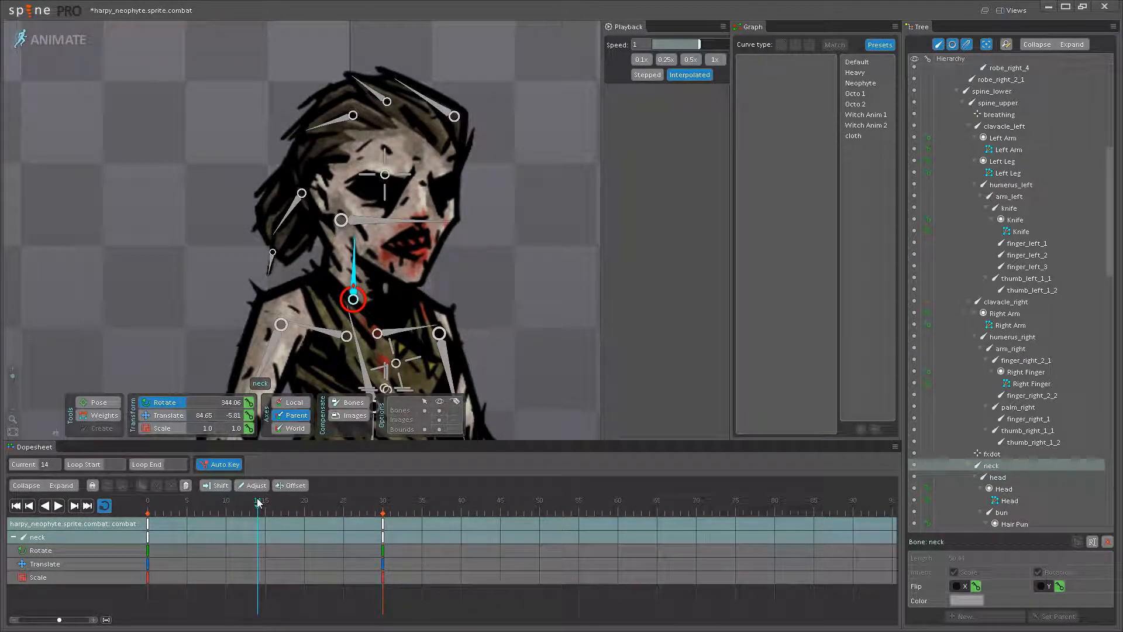
scroll(360, 261, "up", 4)
left_click_drag(353, 234, 348, 232)
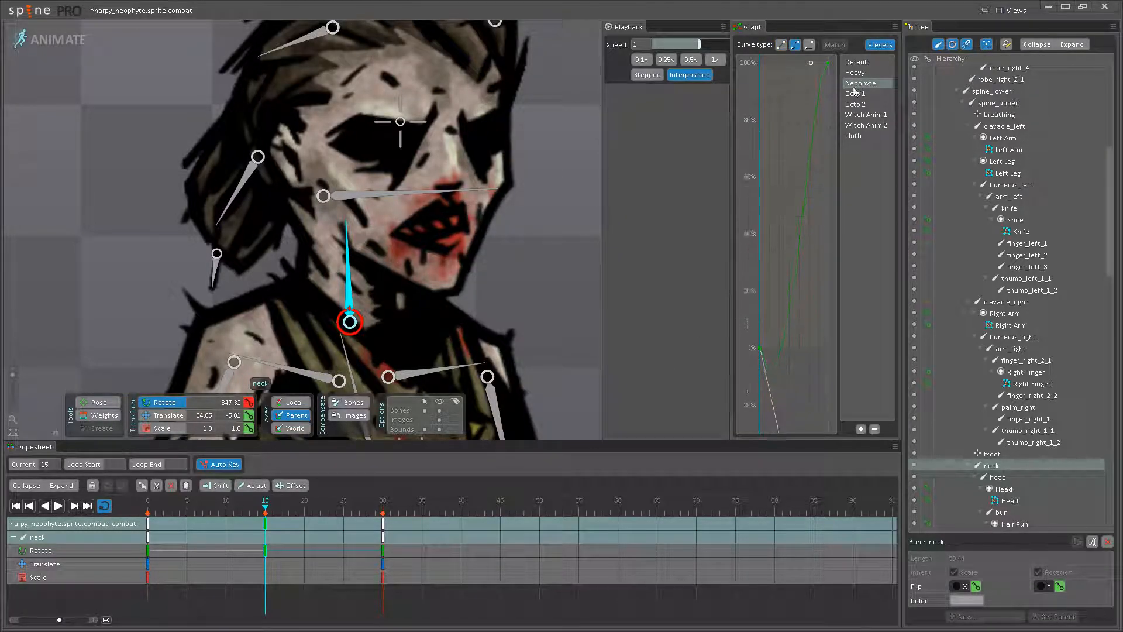
left_click(149, 526)
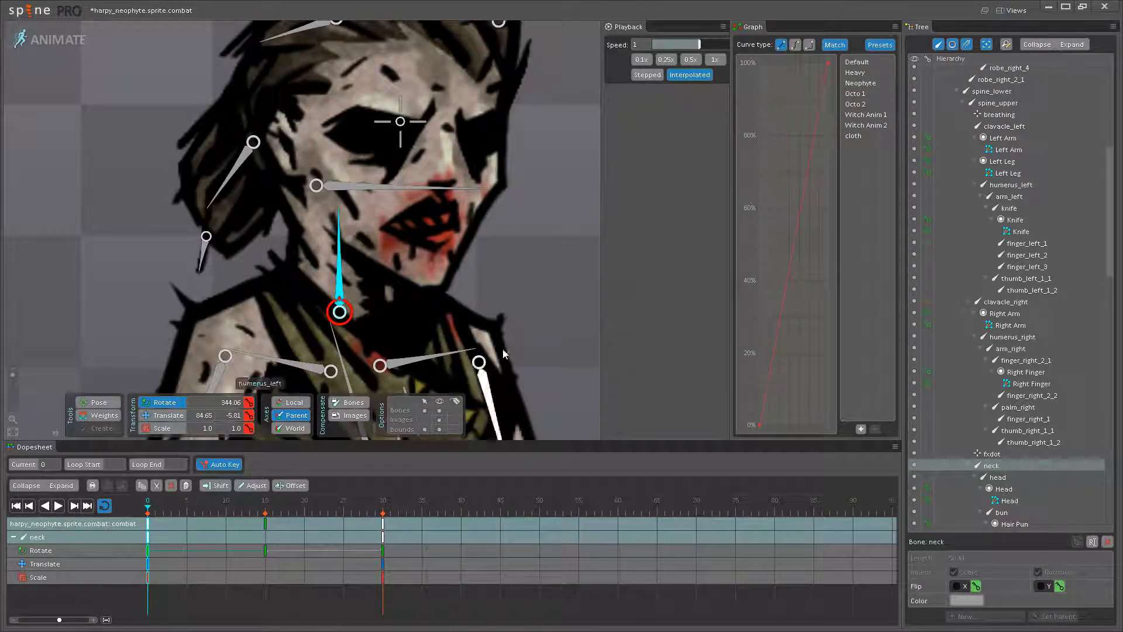
- Rotate the head bone slightly downward at frame 15 to offset the neck rotation
left_click(417, 188)
left_click(266, 511)
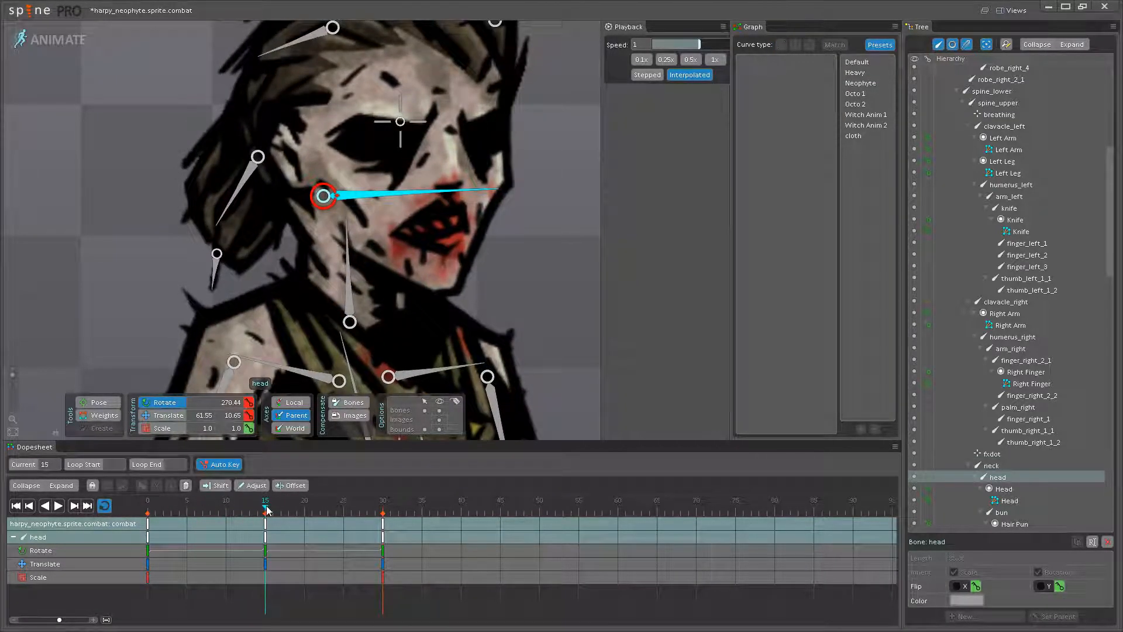
left_click_drag(488, 190, 499, 202)
- Play the loop and review the combined head and neck motion from a distance and up close
left_click(58, 509)
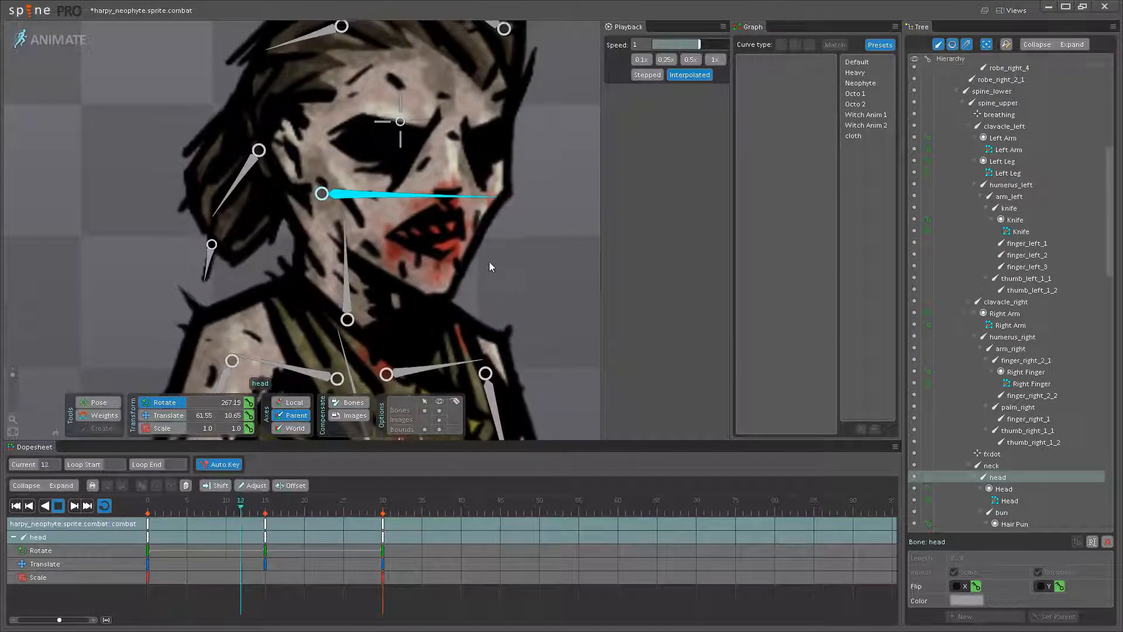
scroll(410, 316, "down", 5)
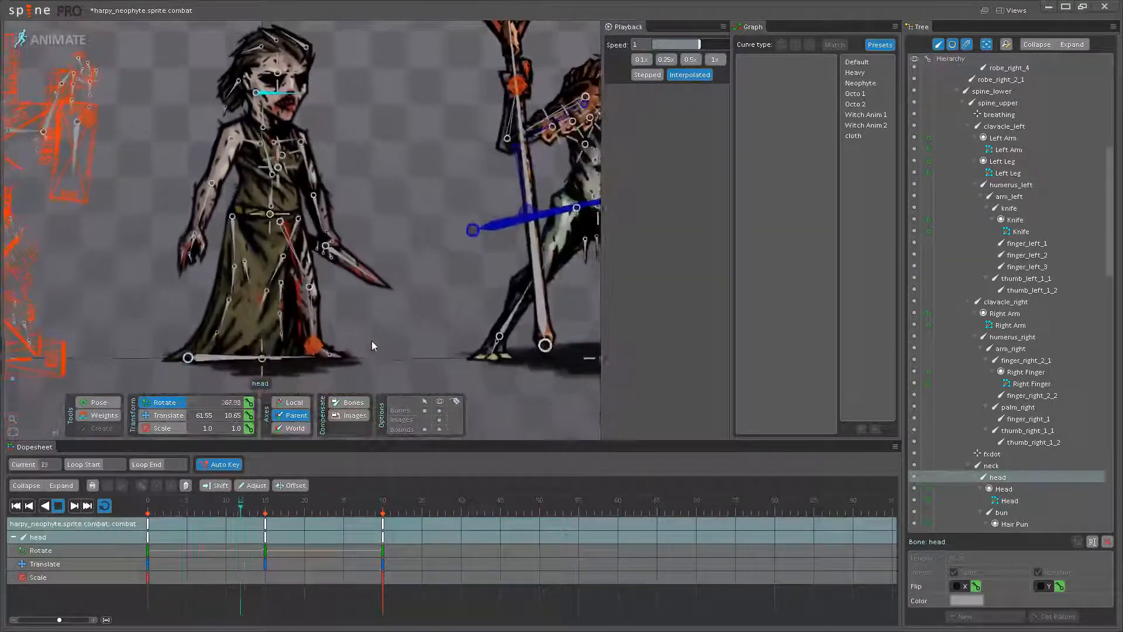
scroll(369, 303, "up", 3)
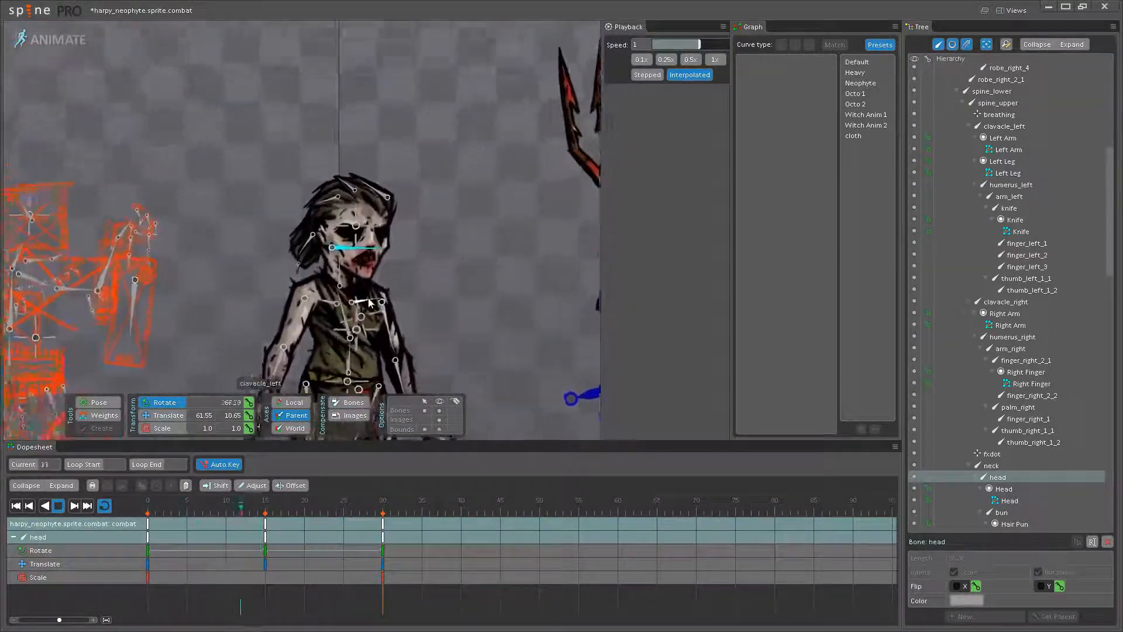
scroll(370, 303, "up", 4)
left_click(58, 506)
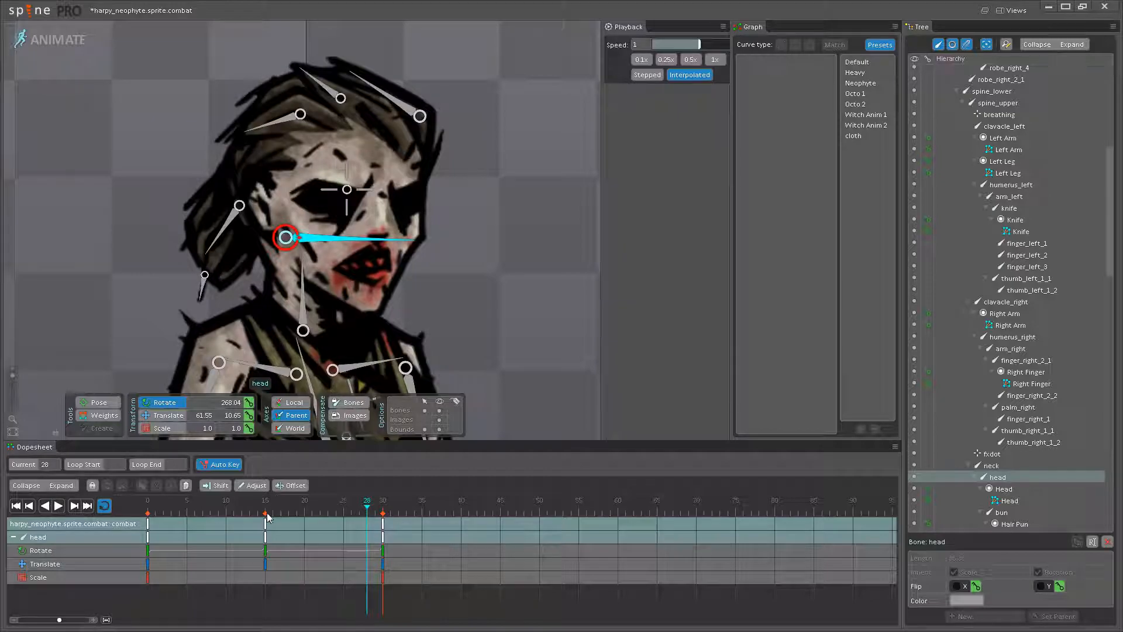
- Return to frame 15 and rotate the head bone slightly upward
left_click(267, 515)
left_click(318, 304)
scroll(308, 269, "up", 3)
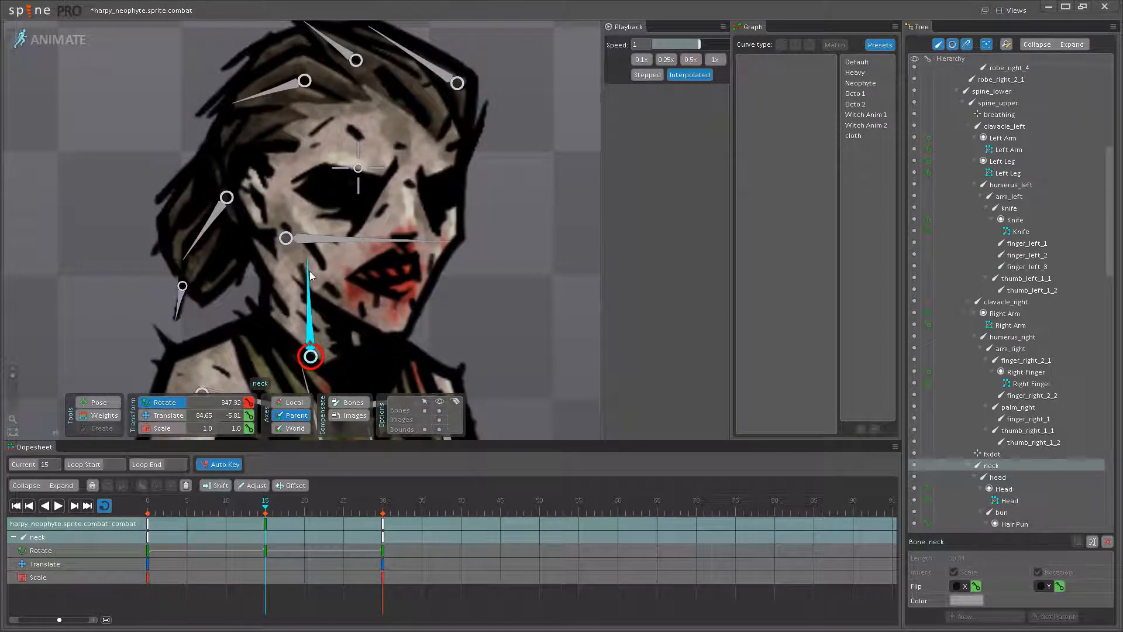
left_click_drag(436, 242, 444, 236)
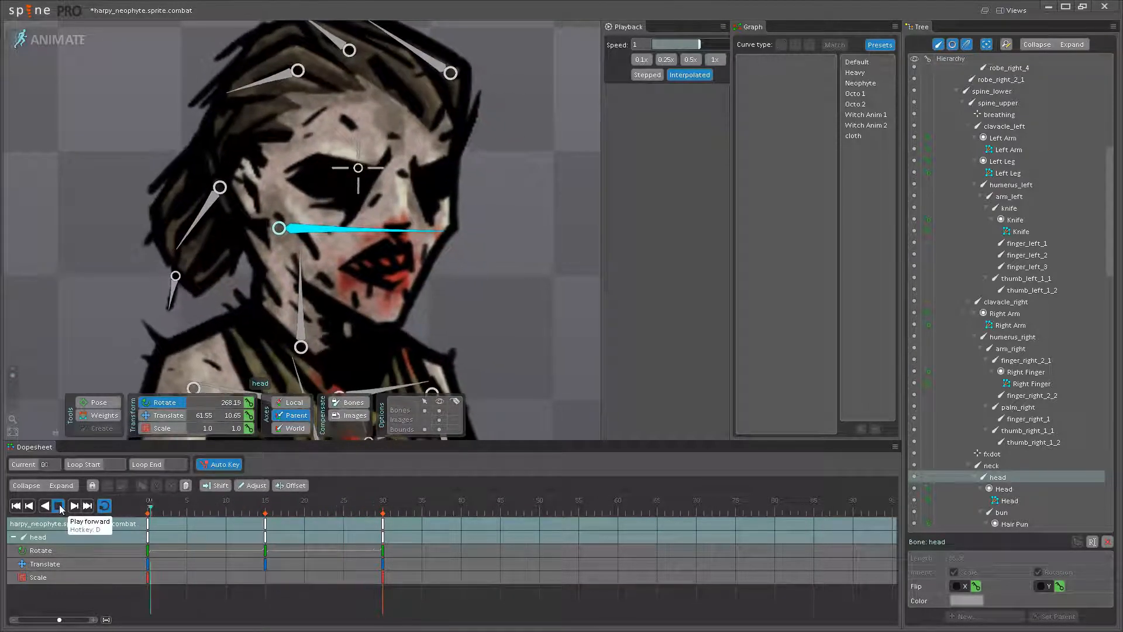
- Hide the bones during playback and review the full-body idle beside the mancatcher
scroll(383, 347, "down", 5)
left_click_drag(368, 318, 408, 381)
left_click(439, 411)
scroll(389, 352, "down", 3)
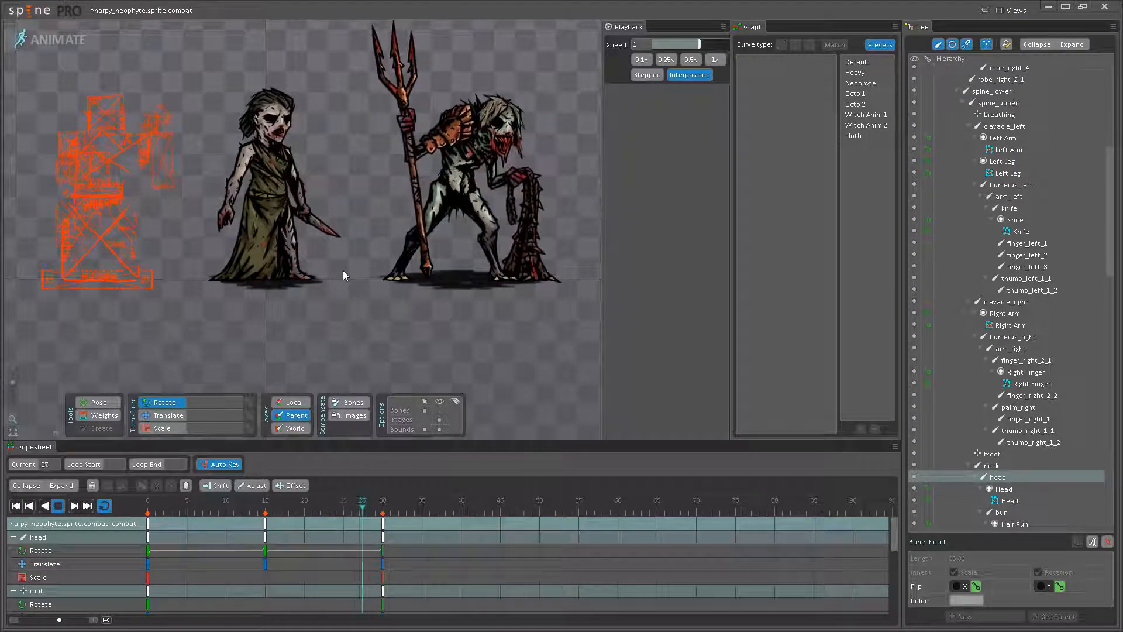
- Rotate the upper spine bone slightly at frame 15, to about 18.9 degrees, and play the loop
left_click_drag(351, 283, 362, 295)
scroll(362, 296, "up", 5)
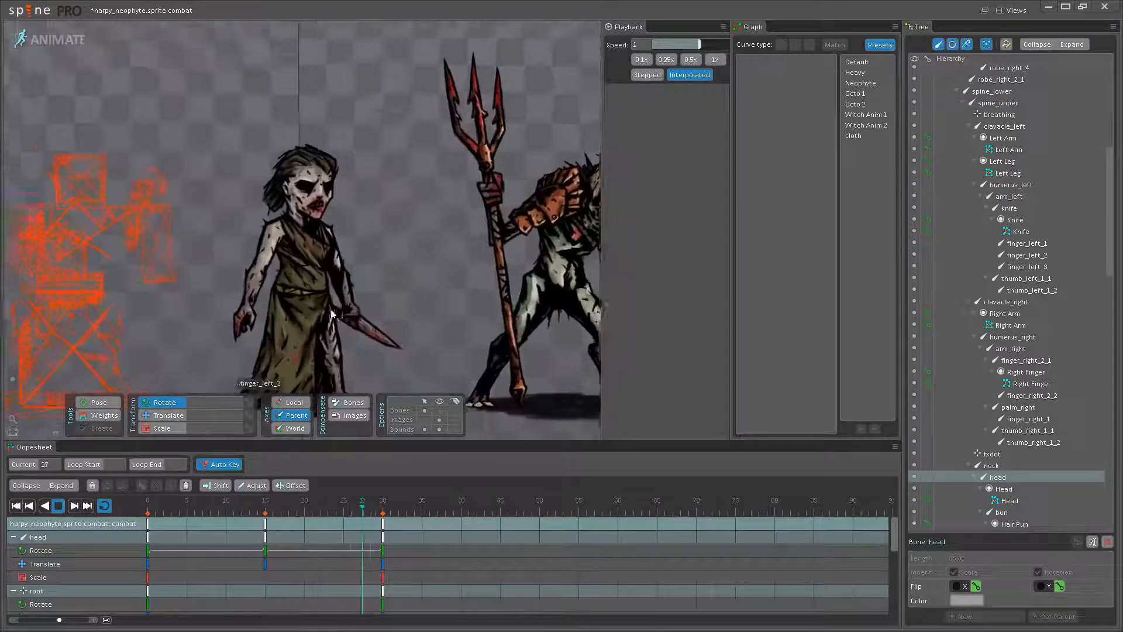
left_click(57, 510)
scroll(303, 289, "up", 3)
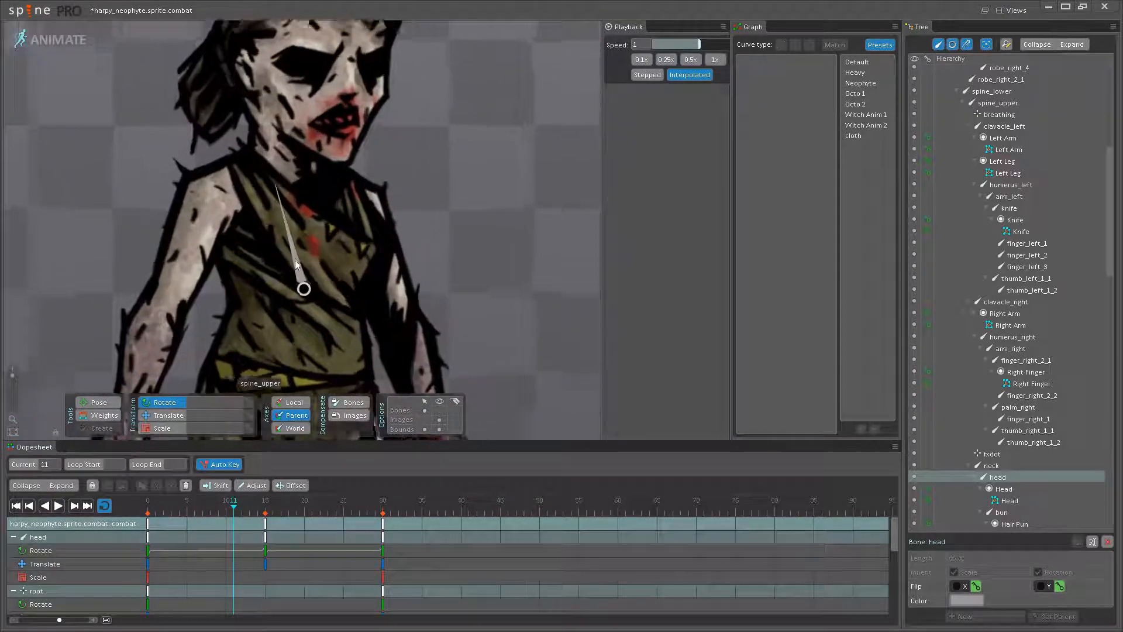
left_click(303, 290)
left_click_drag(303, 293, 309, 328)
left_click(267, 509)
scroll(290, 278, "up", 2)
left_click_drag(290, 252, 287, 251)
scroll(288, 261, "down", 3)
left_click(58, 506)
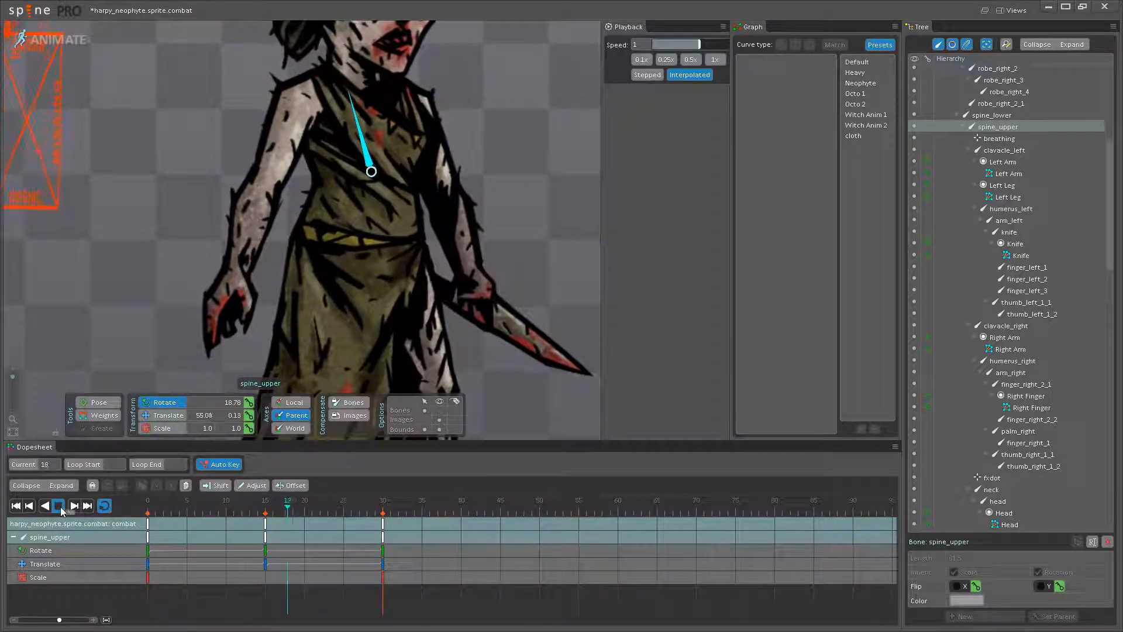
- Scrub from frame 0 to 15 and play the loop to review the upper spine's rotation
left_click_drag(150, 508, 265, 509)
left_click_drag(353, 130, 319, 268)
scroll(319, 269, "up", 1)
scroll(320, 269, "up", 1)
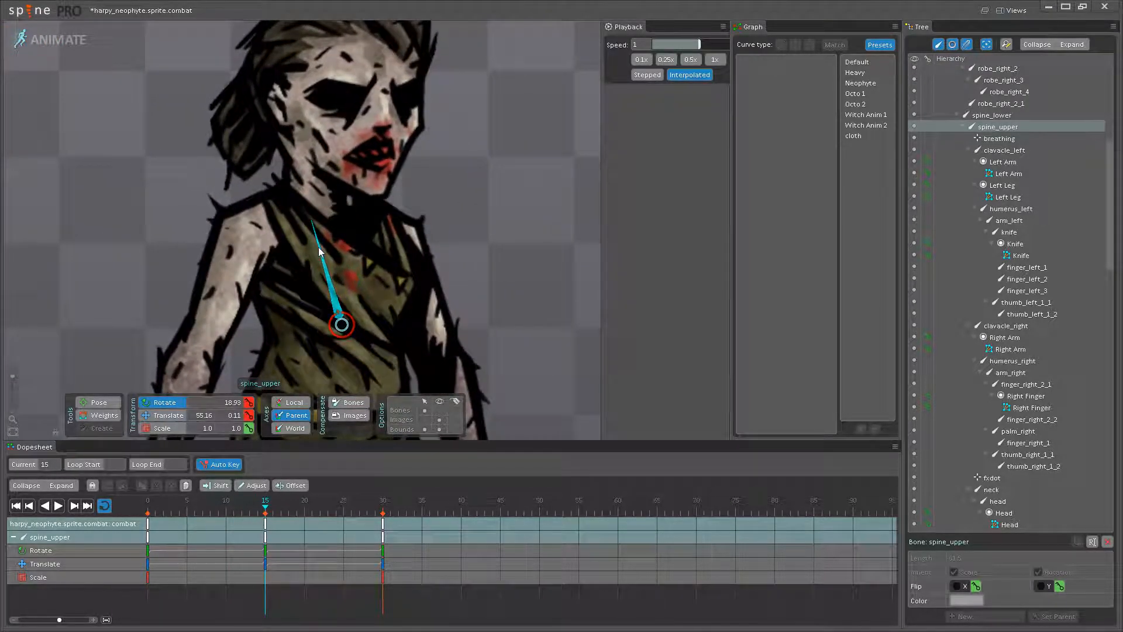
left_click(59, 505)
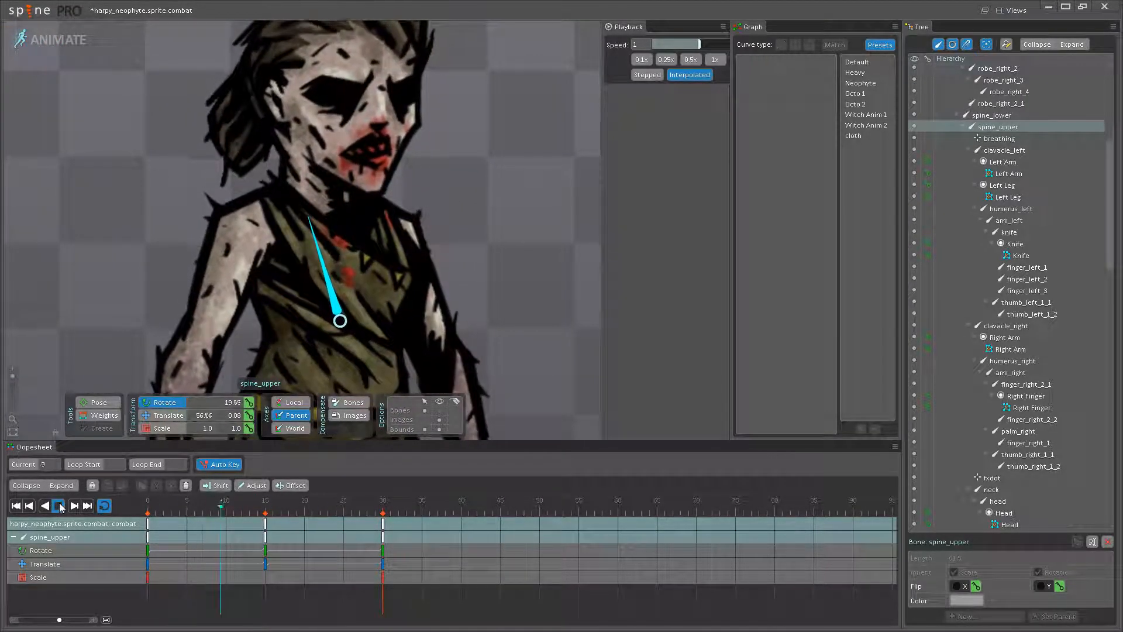
scroll(370, 307, "down", 3)
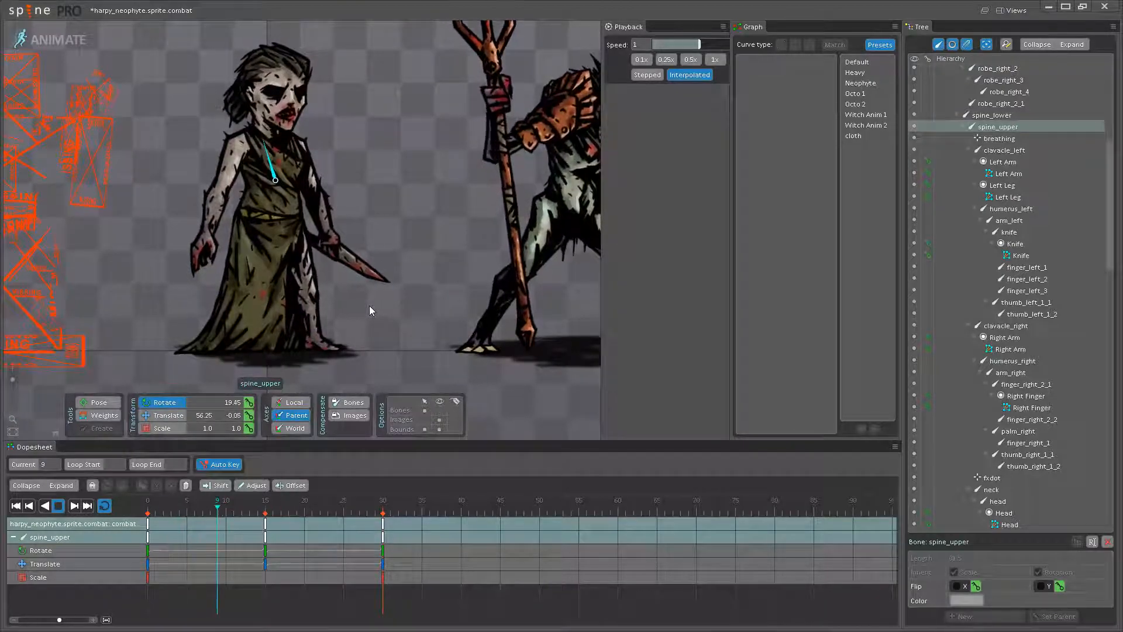
left_click(58, 505)
- Check the lower spine bone at frame 15, and rotate the upper spine bone there to about 16.9 degrees
left_click_drag(275, 217, 274, 288)
scroll(274, 313, "up", 3)
left_click(274, 310)
left_click(267, 507)
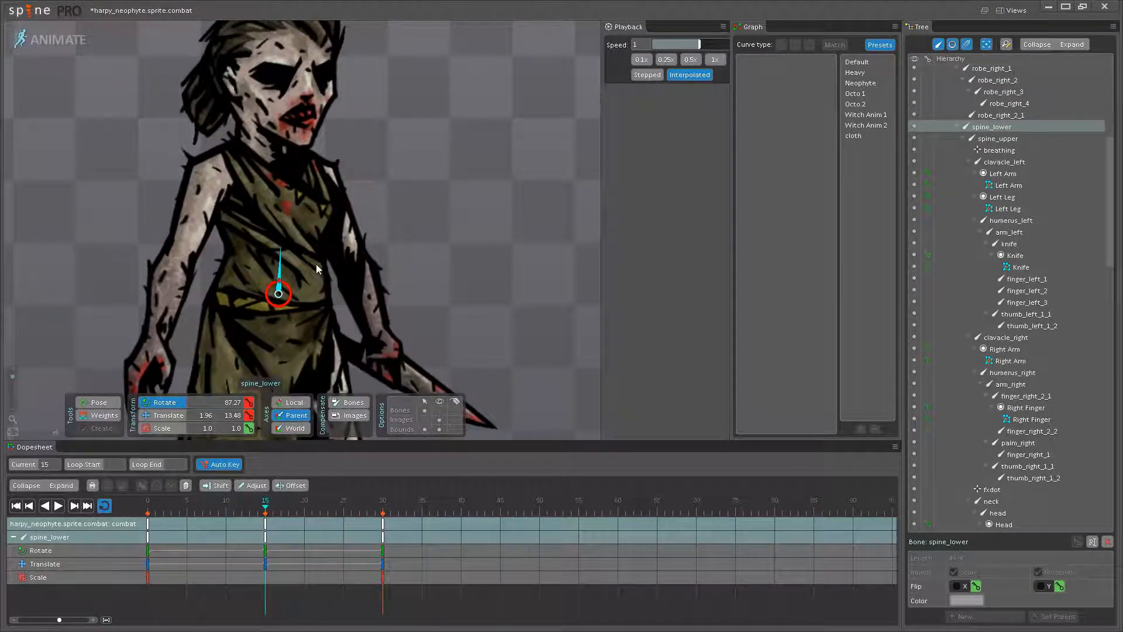
scroll(283, 254, "up", 3)
left_click_drag(277, 248, 324, 304)
left_click(305, 225)
left_click_drag(304, 220, 305, 221)
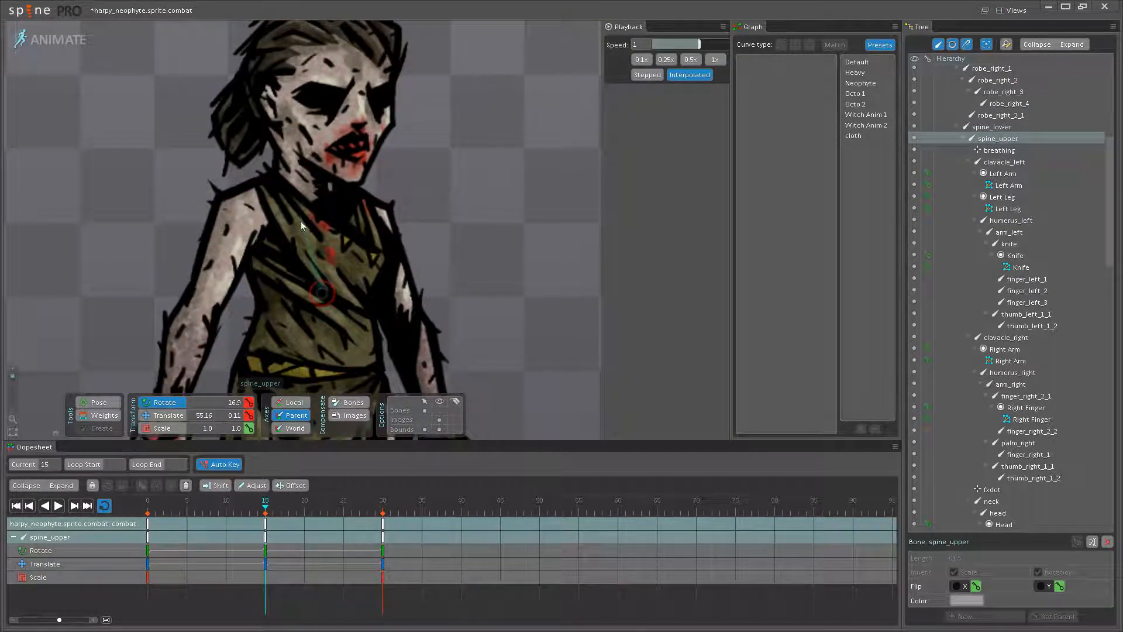
- Play the loop and review the stronger upper-body lean from close up and farther away
left_click(59, 506)
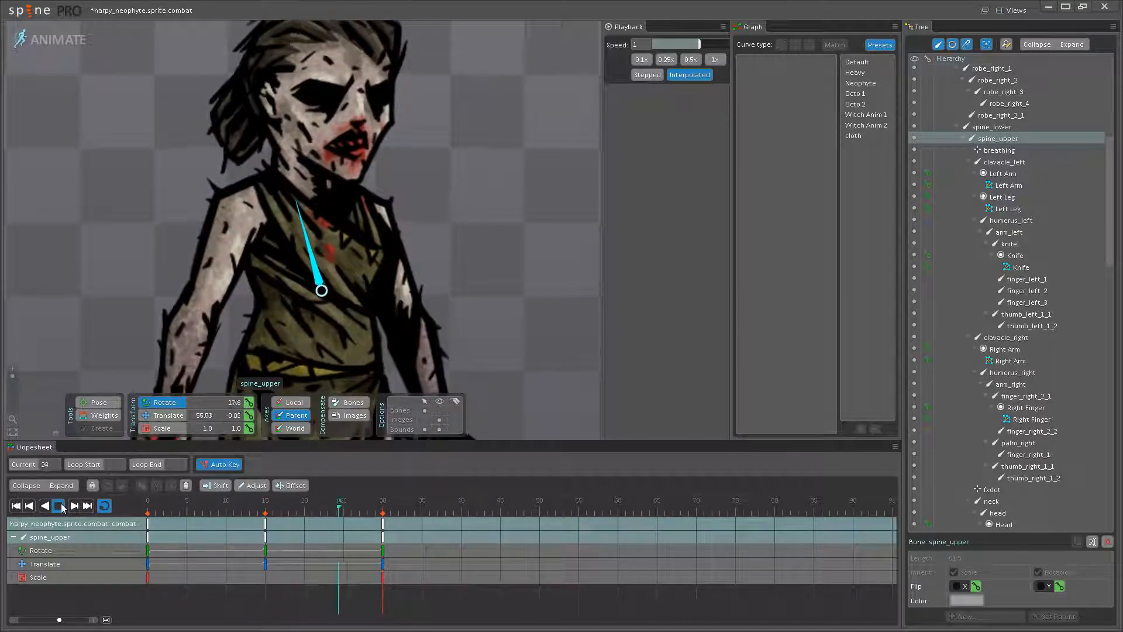
scroll(410, 339, "down", 4)
left_click_drag(410, 339, 374, 302)
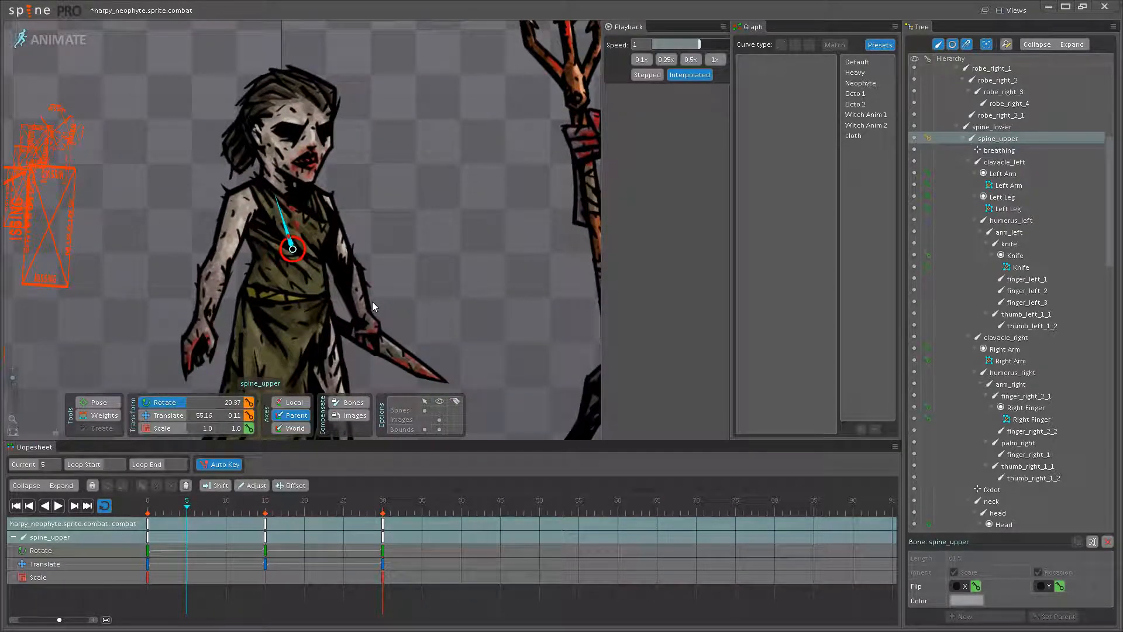
key("d")
left_click(60, 508)
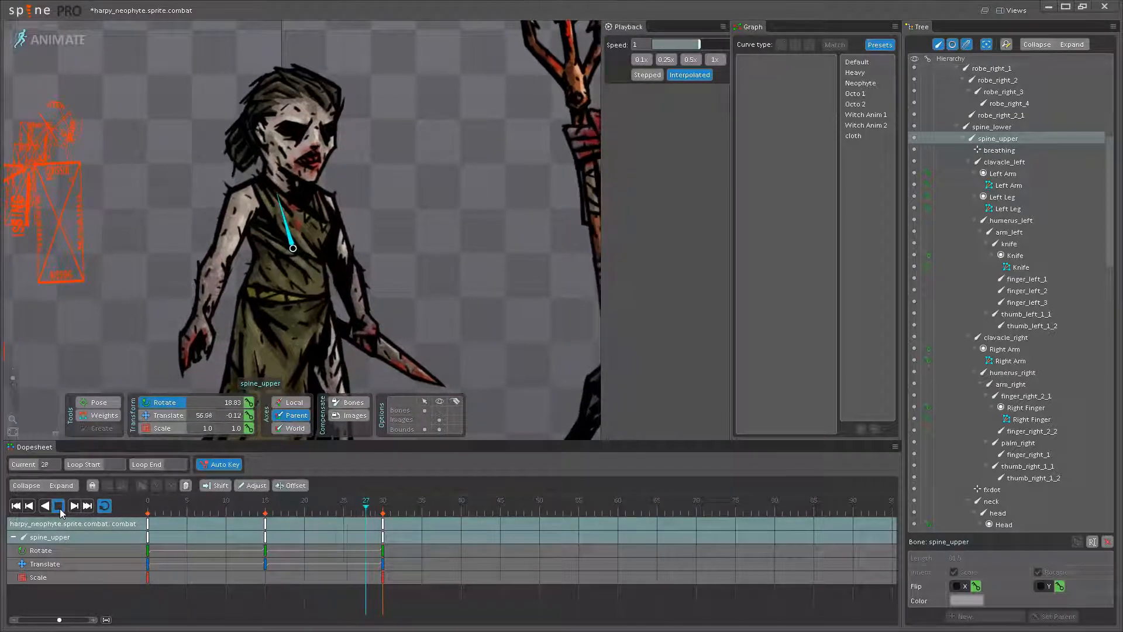
left_click(60, 507)
- Rotate the upper spine bone to about 20.3 degrees at frame 0 and copy its frame 0 keys to frame 30
left_click(147, 503)
scroll(280, 195, "up", 3)
left_click_drag(278, 190, 274, 186)
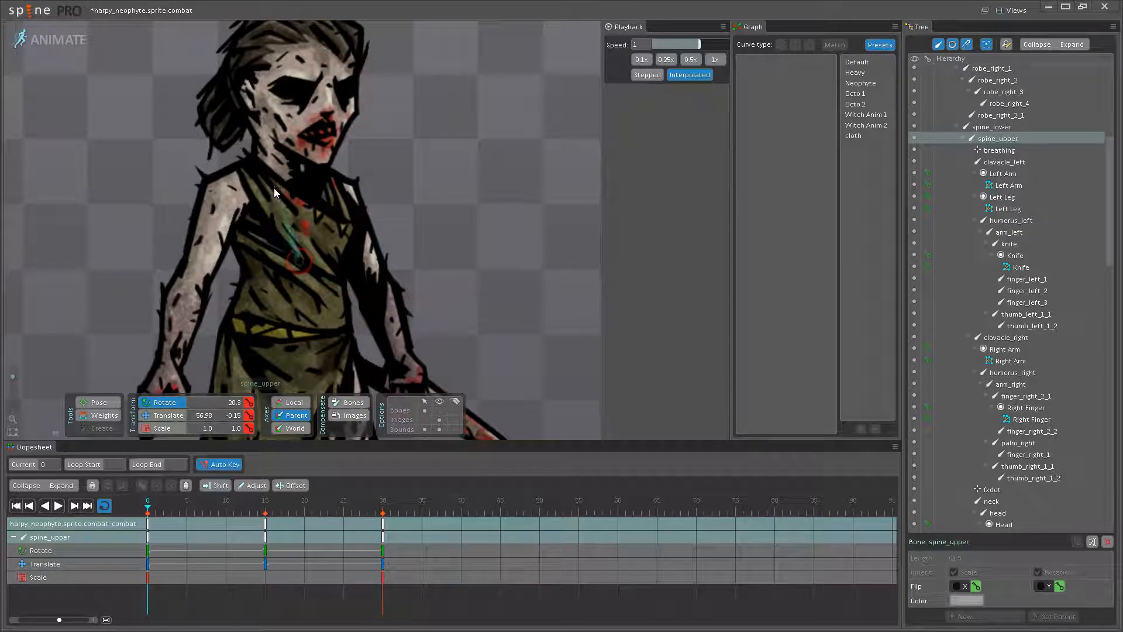
scroll(274, 185, "down", 3)
left_click(167, 530)
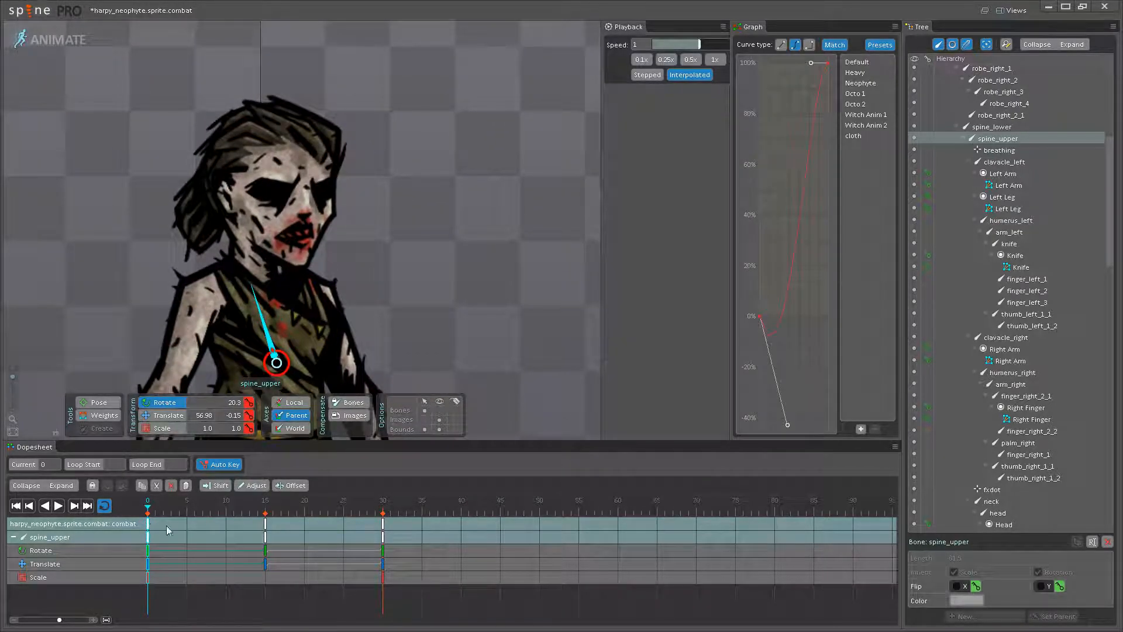
left_click(383, 522)
key("ctrl+v")
- Play the loop and compare the neophyte's torso and head movement with the mancatcher's idle
left_click(58, 505)
scroll(233, 374, "down", 1)
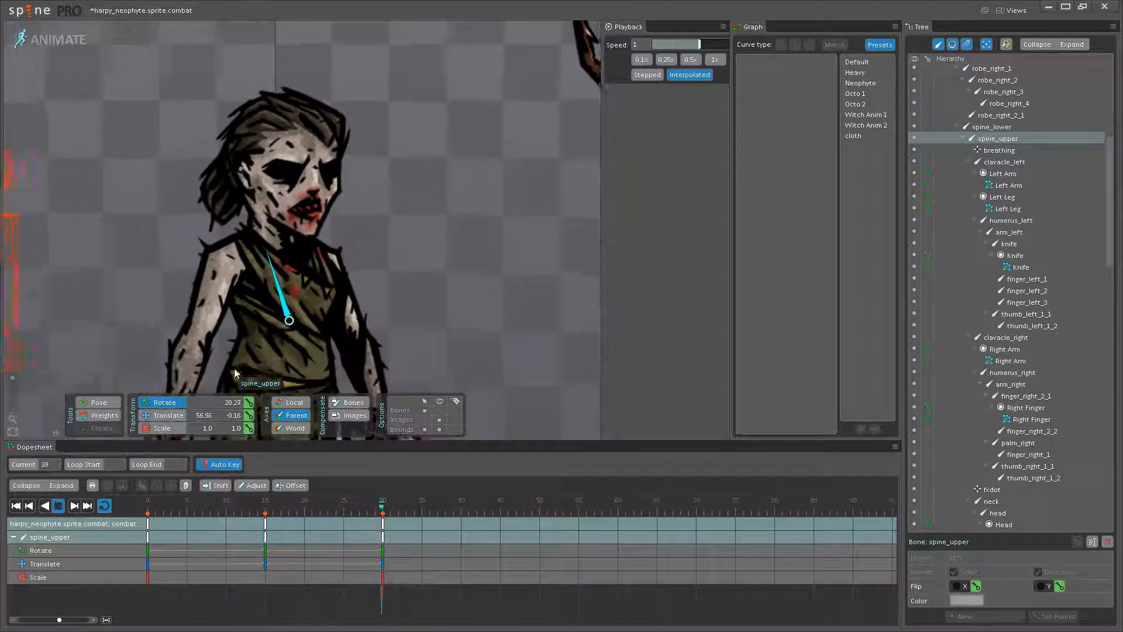
scroll(233, 375, "down", 1)
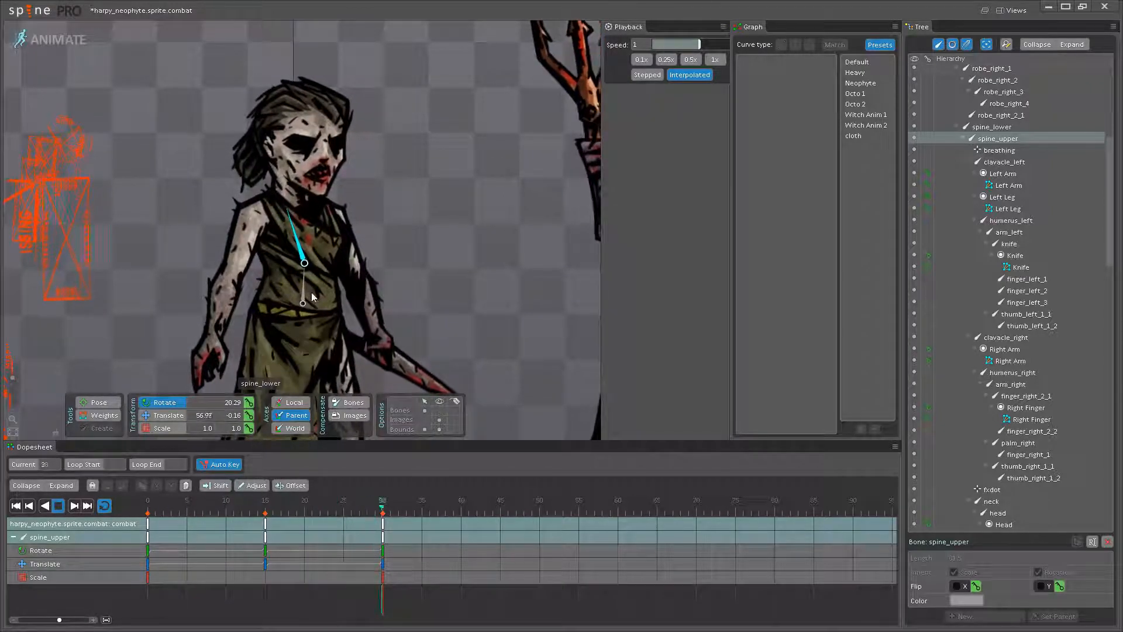
scroll(322, 308, "up", 3)
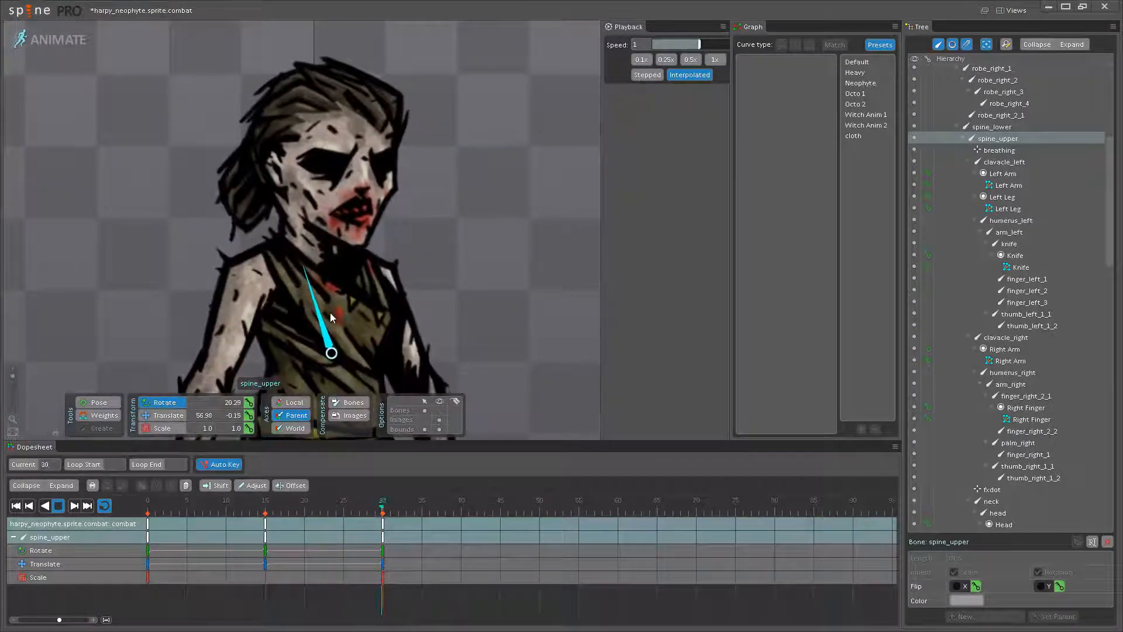
scroll(334, 310, "down", 4)
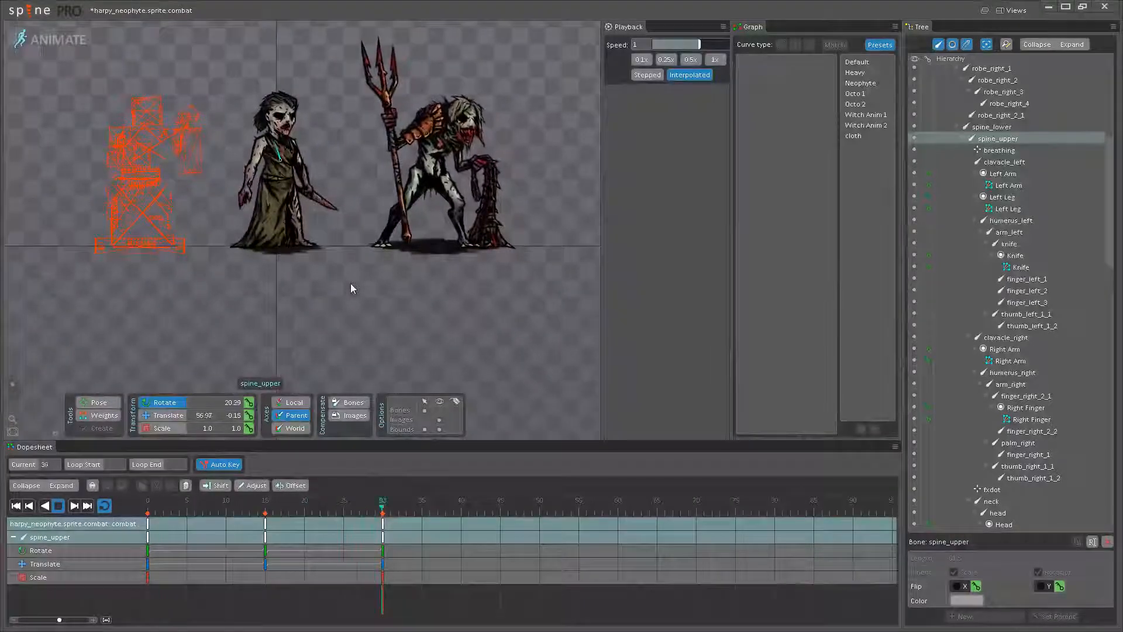
left_click_drag(351, 288, 357, 324)
scroll(357, 324, "up", 2)
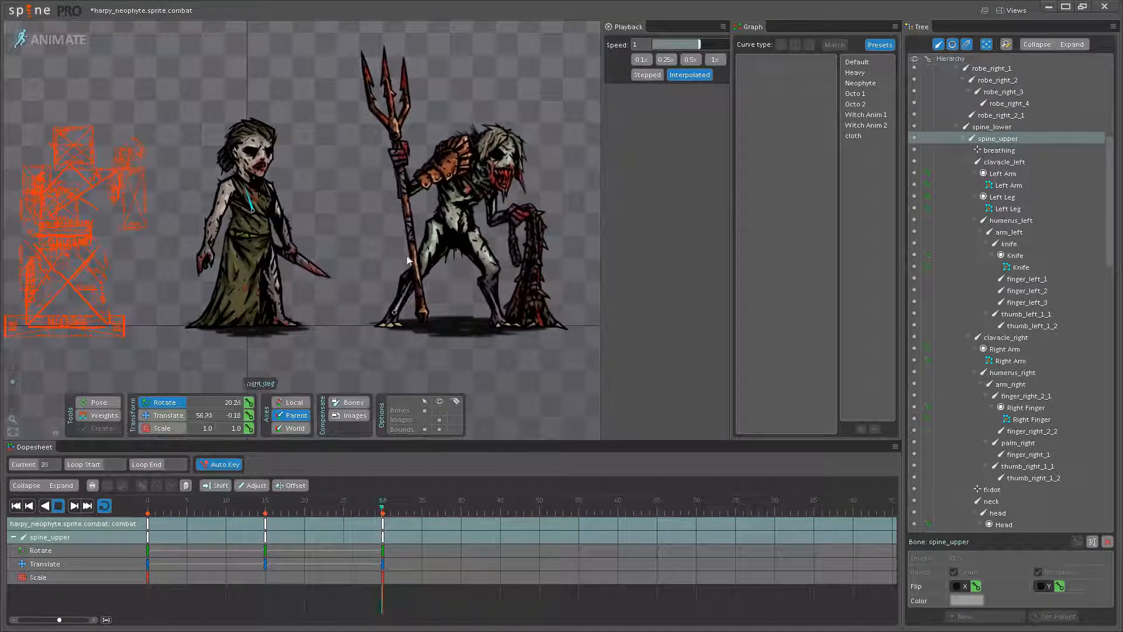
left_click_drag(340, 190, 375, 212)
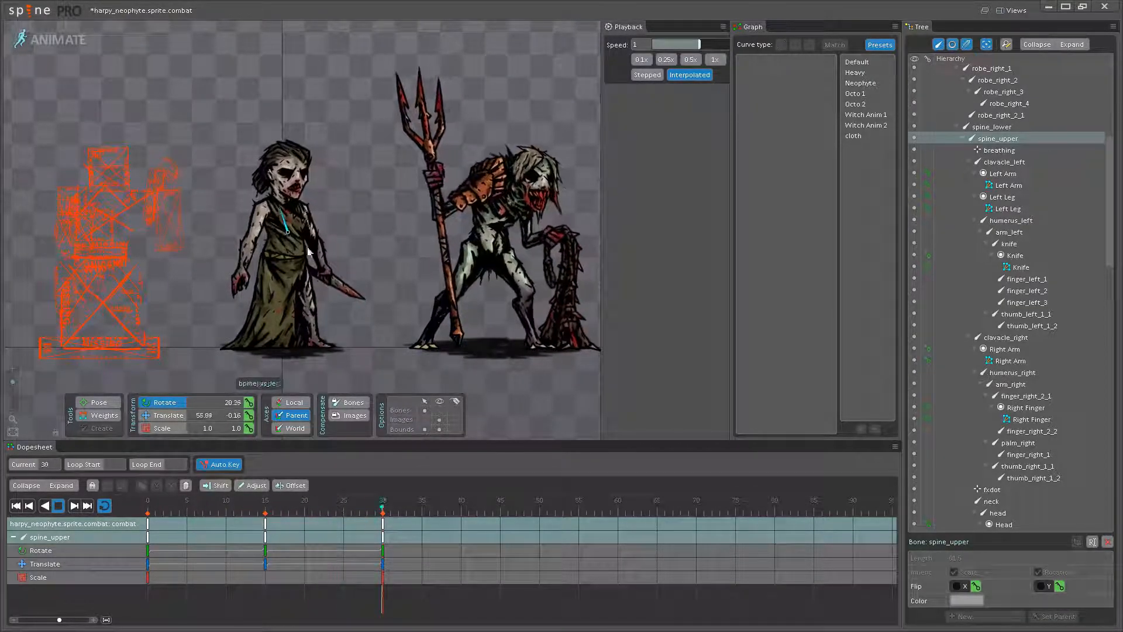
scroll(381, 257, "up", 2)
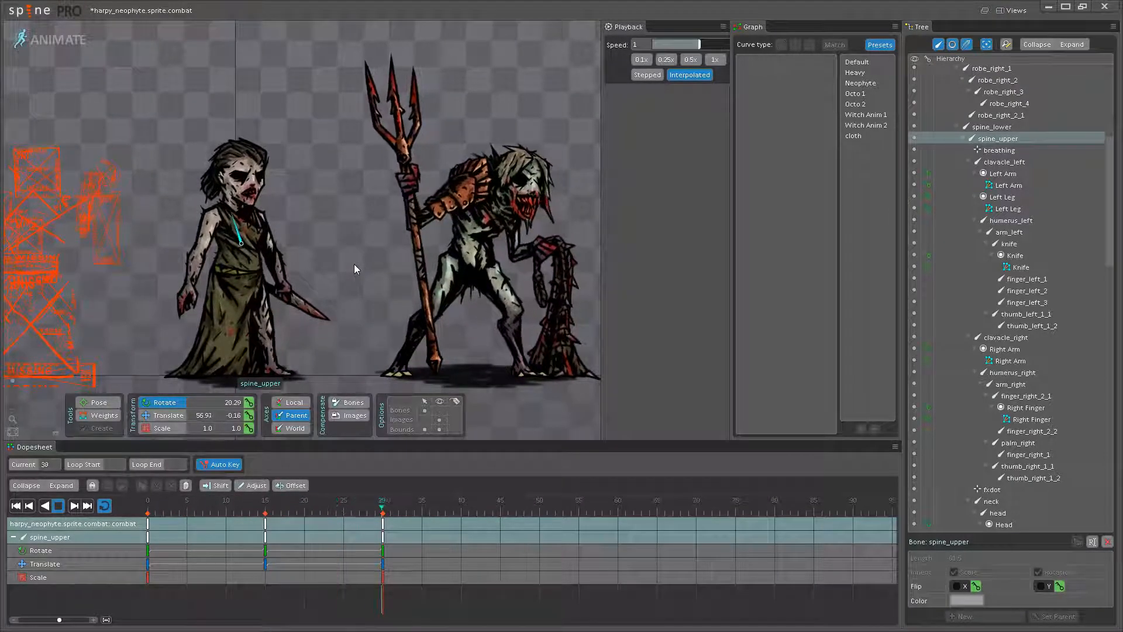
scroll(291, 237, "up", 1)
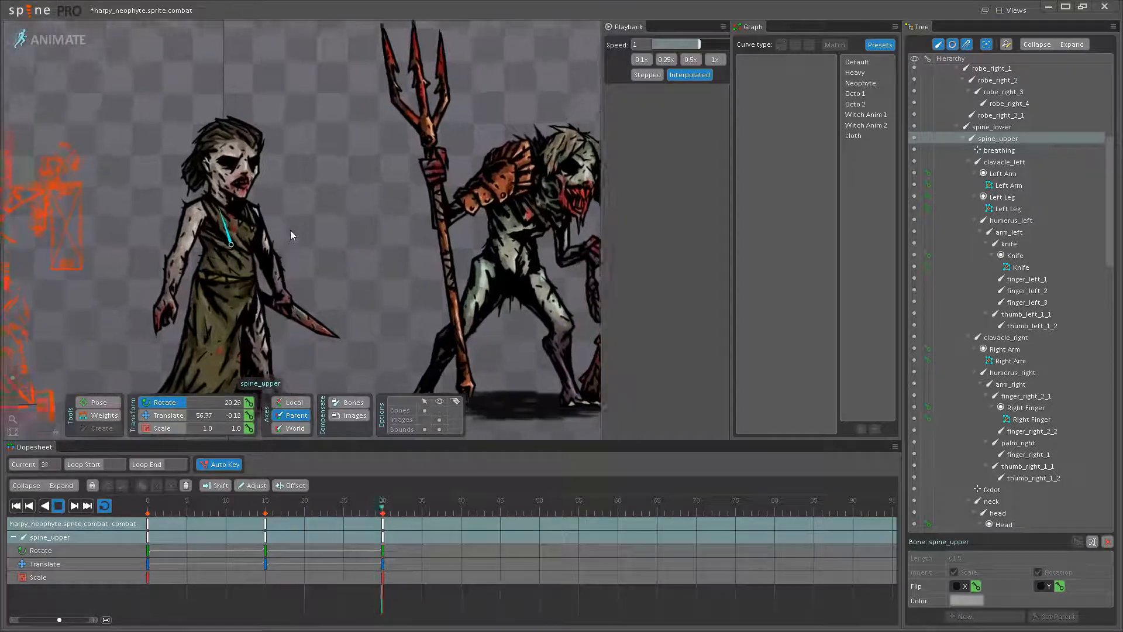
scroll(430, 252, "up", 2)
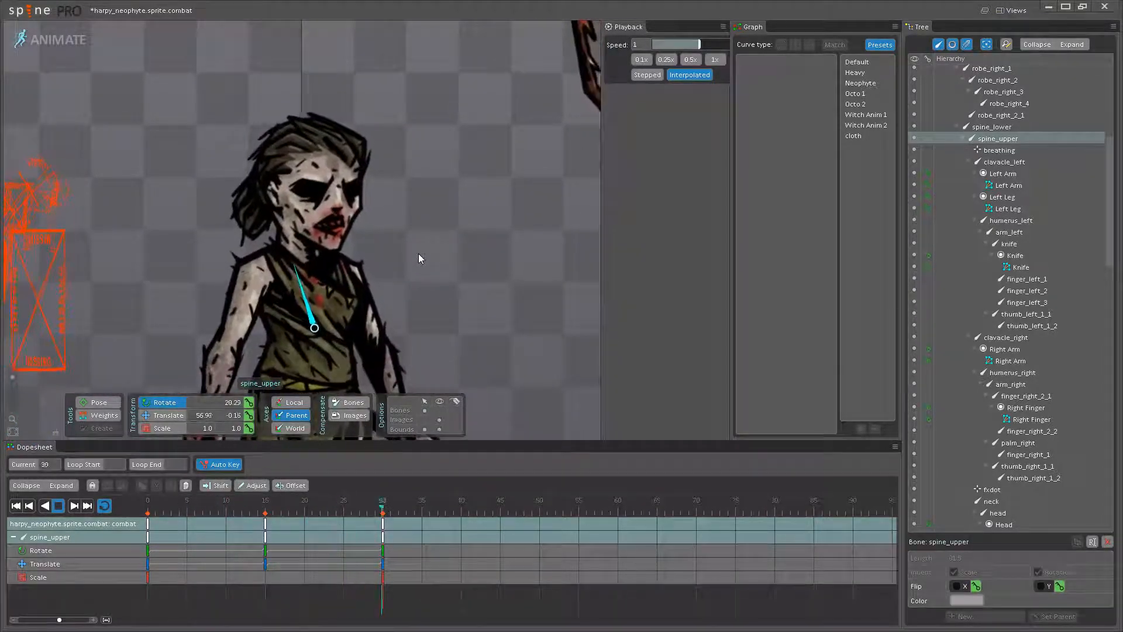
scroll(418, 254, "down", 1)
left_click_drag(422, 255, 442, 138)
- Key the left upper arm bone's rotation, translation and scale at frame 15
left_click(59, 505)
left_click(265, 506)
left_click_drag(334, 286, 341, 332)
left_click_drag(372, 259, 358, 303)
scroll(307, 307, "up", 3)
left_click_drag(266, 511, 109, 514)
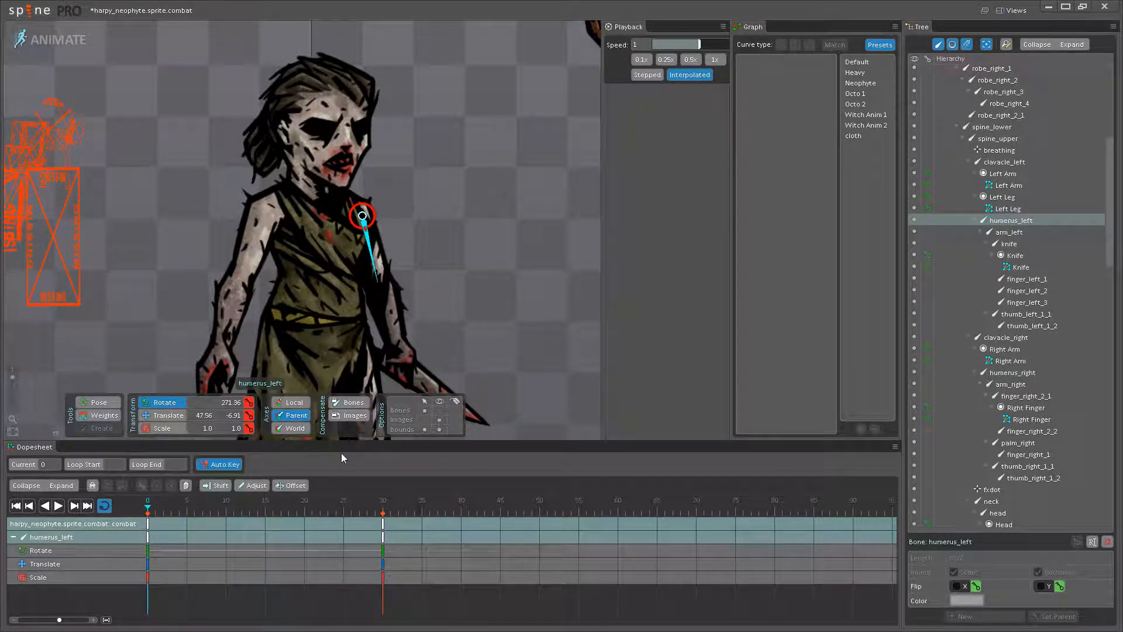
left_click(269, 505)
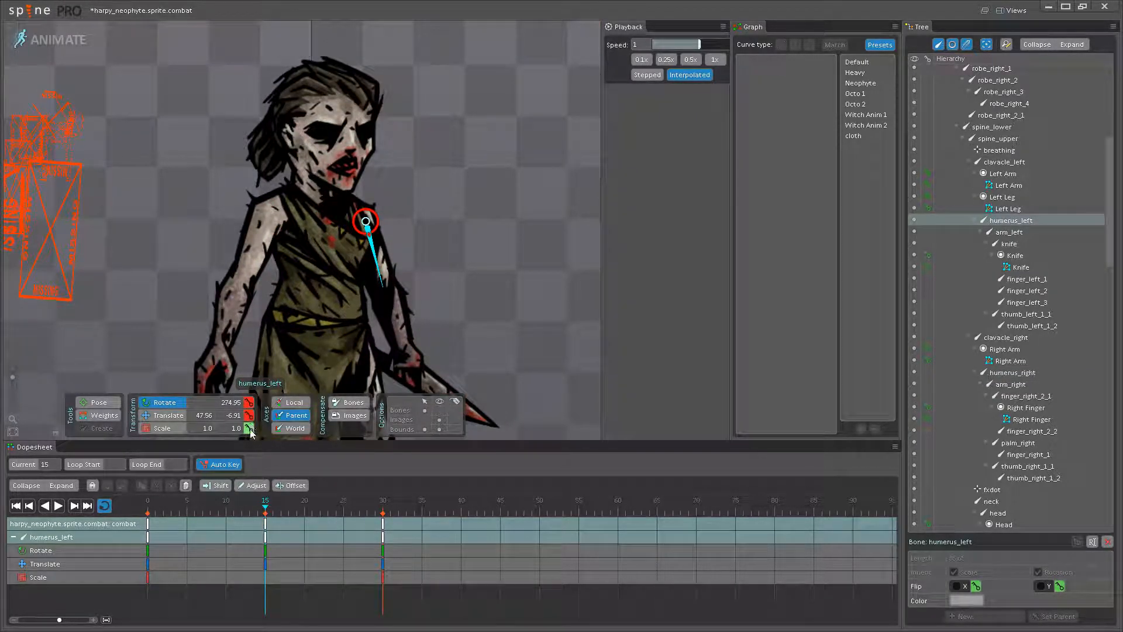
- Show the bones, select both upper arm and forearm bones, and key their rotation, translation and scale at frame 15
left_click_drag(206, 510, 107, 507)
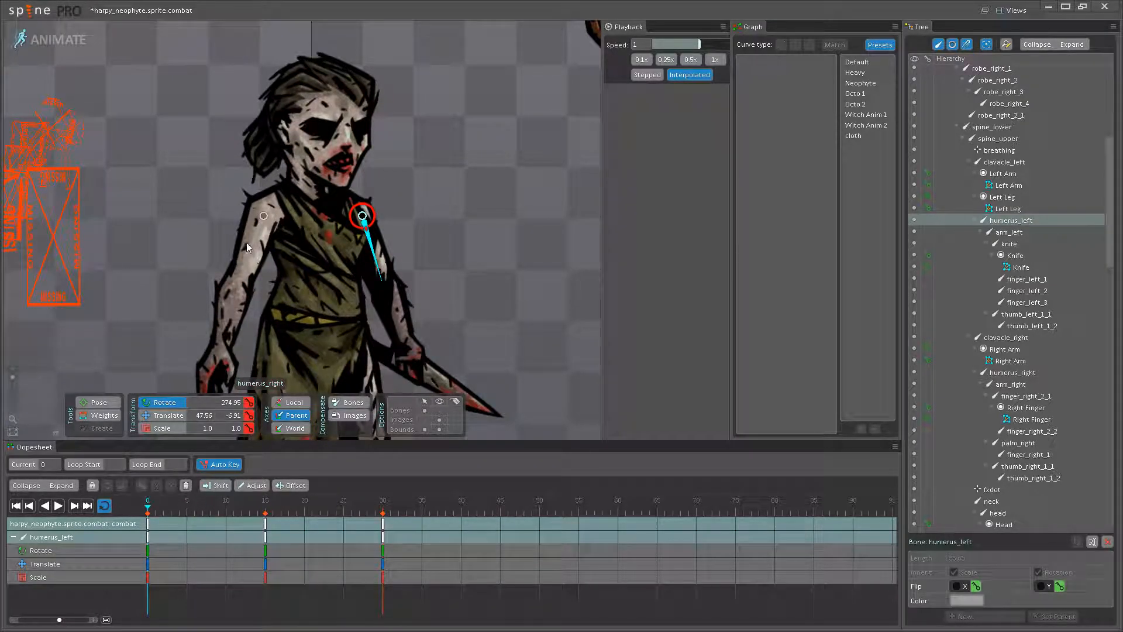
left_click(439, 411)
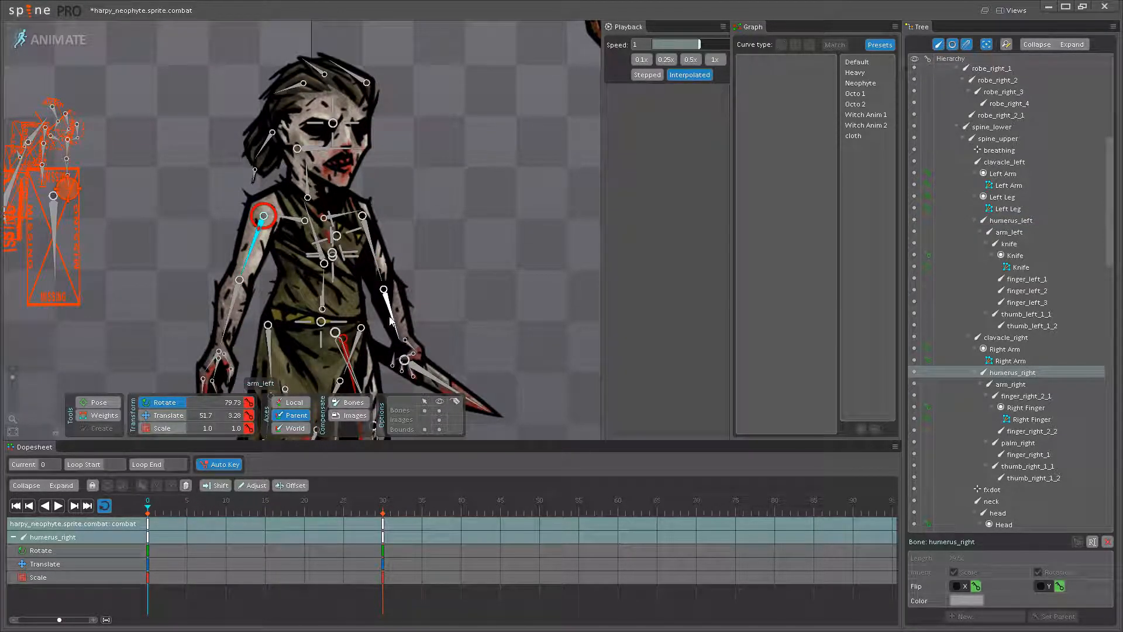
left_click(389, 306, "ctrl")
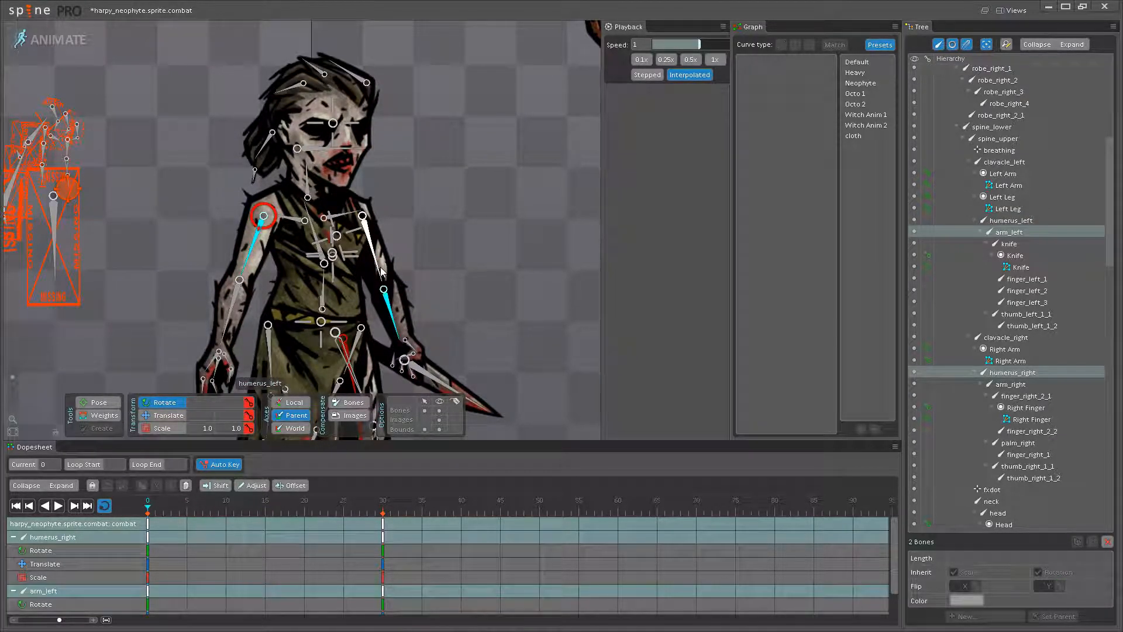
left_click(261, 513)
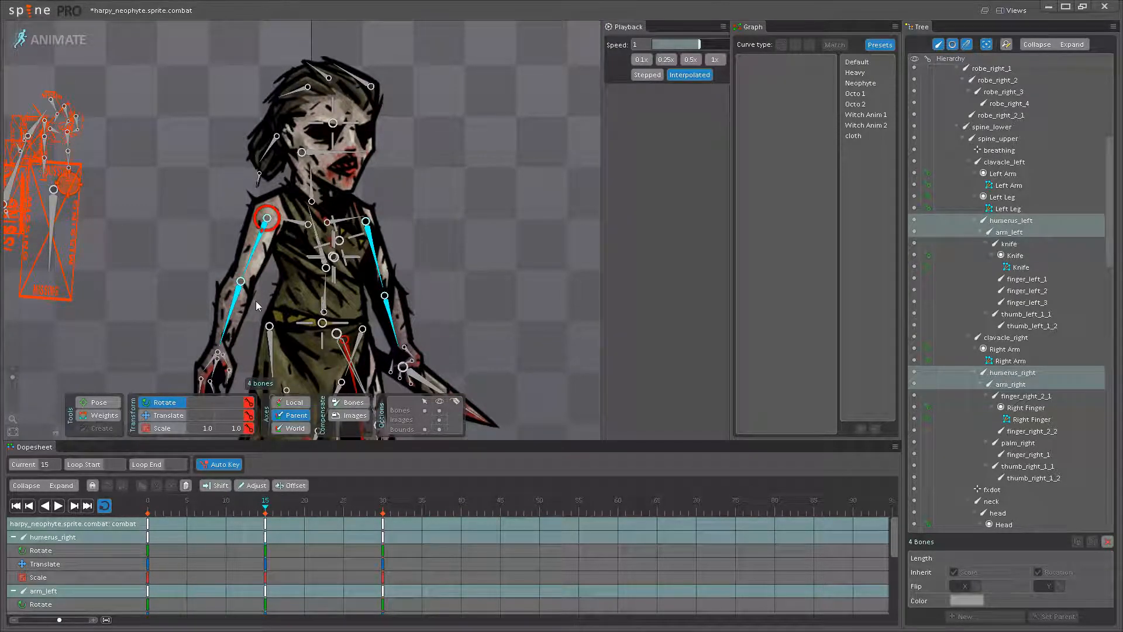
- Rotate both upper arm bones slightly at frame 0, the left to 272.69 degrees, and copy their keys to frame 30
left_click_drag(167, 509, 88, 500)
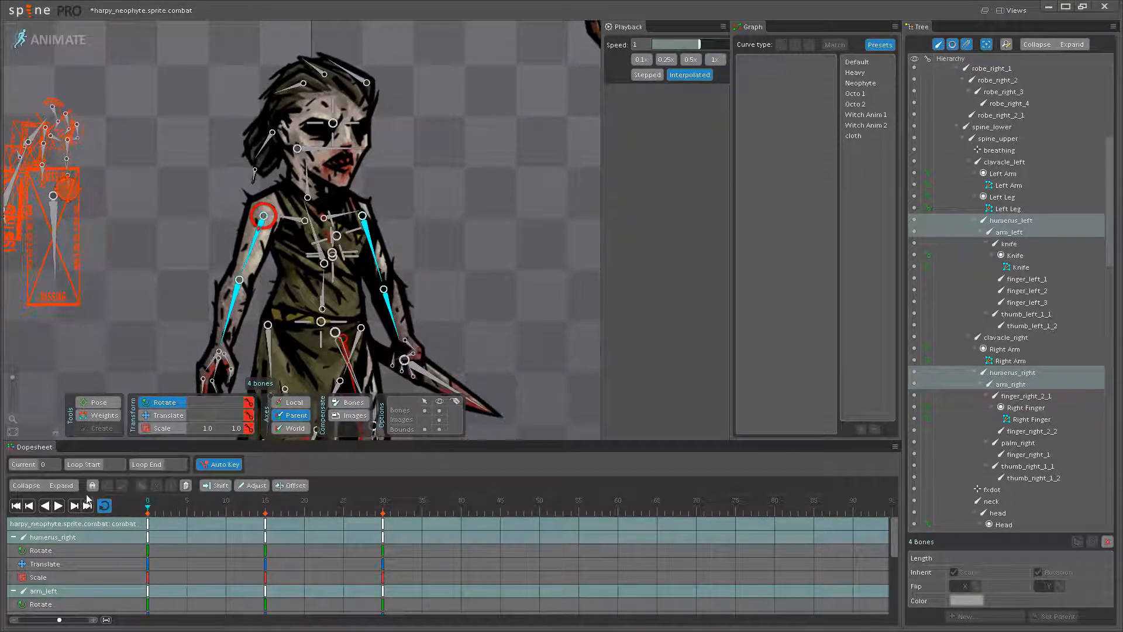
left_click(255, 259)
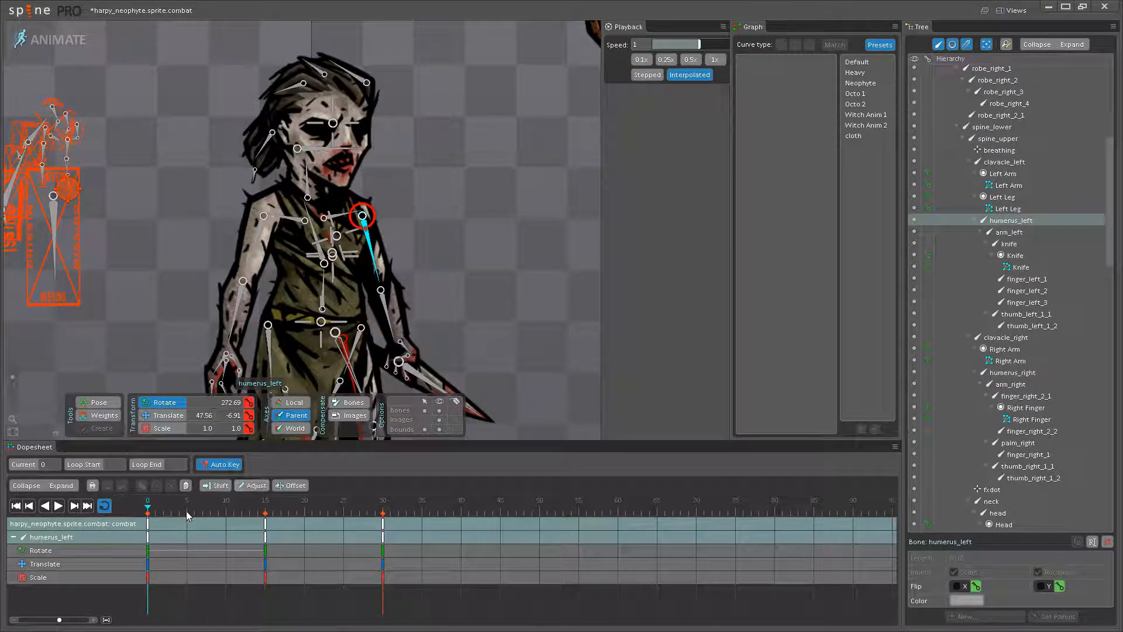
left_click(256, 273, "ctrl")
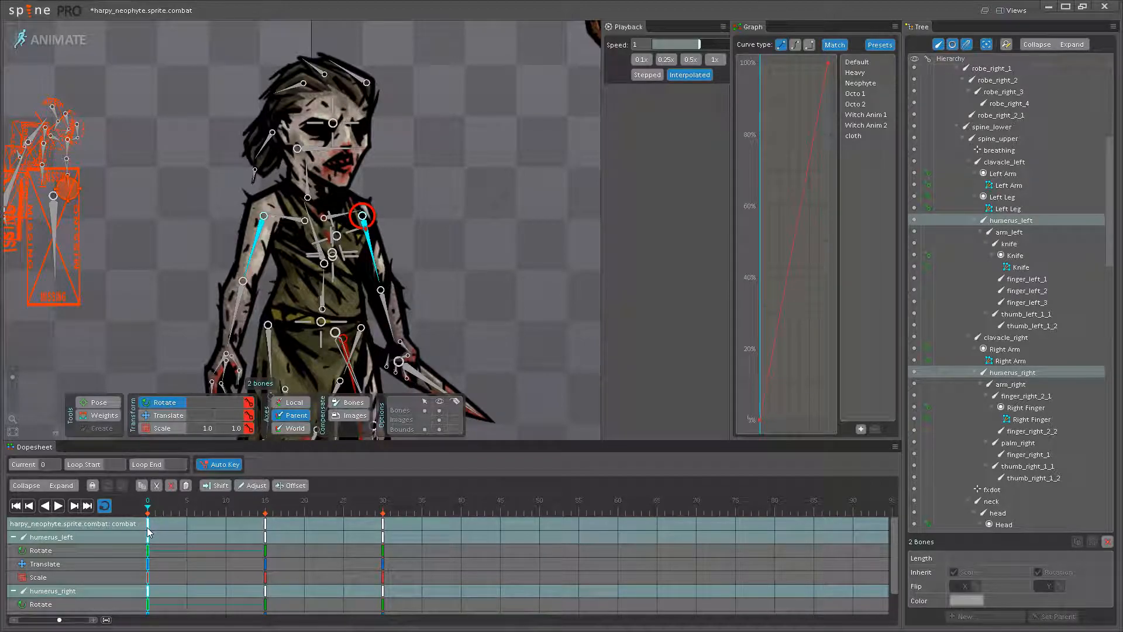
left_click(384, 523)
- Apply the Neophyte curve preset to the upper arm keys at frames 15 and 0, and play the loop with bones hidden
left_click(264, 523)
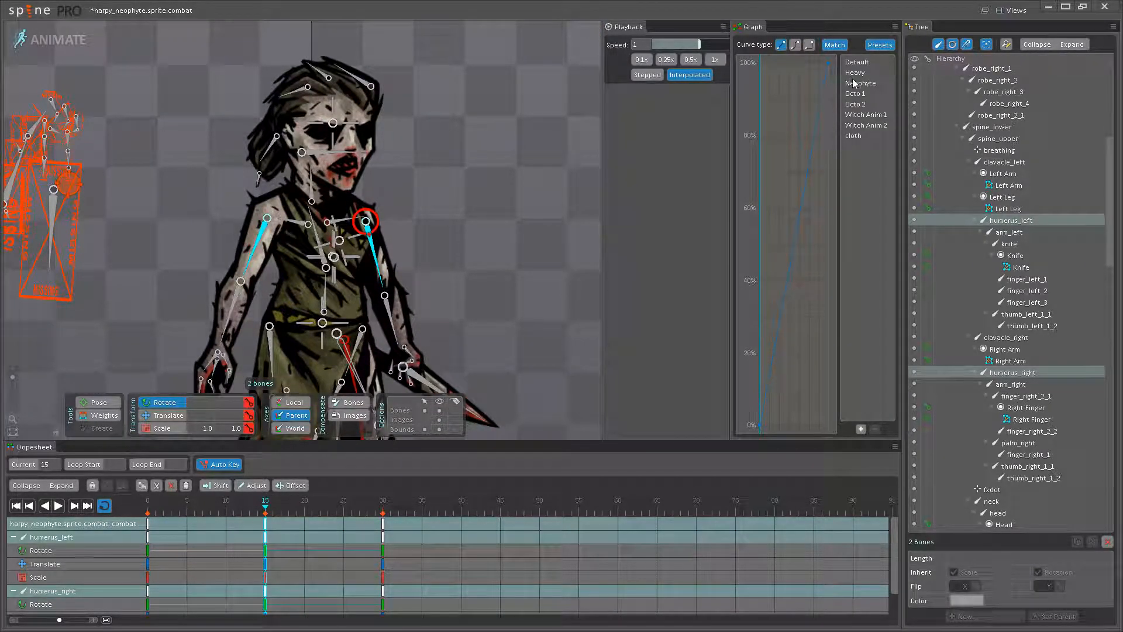
left_click(150, 524)
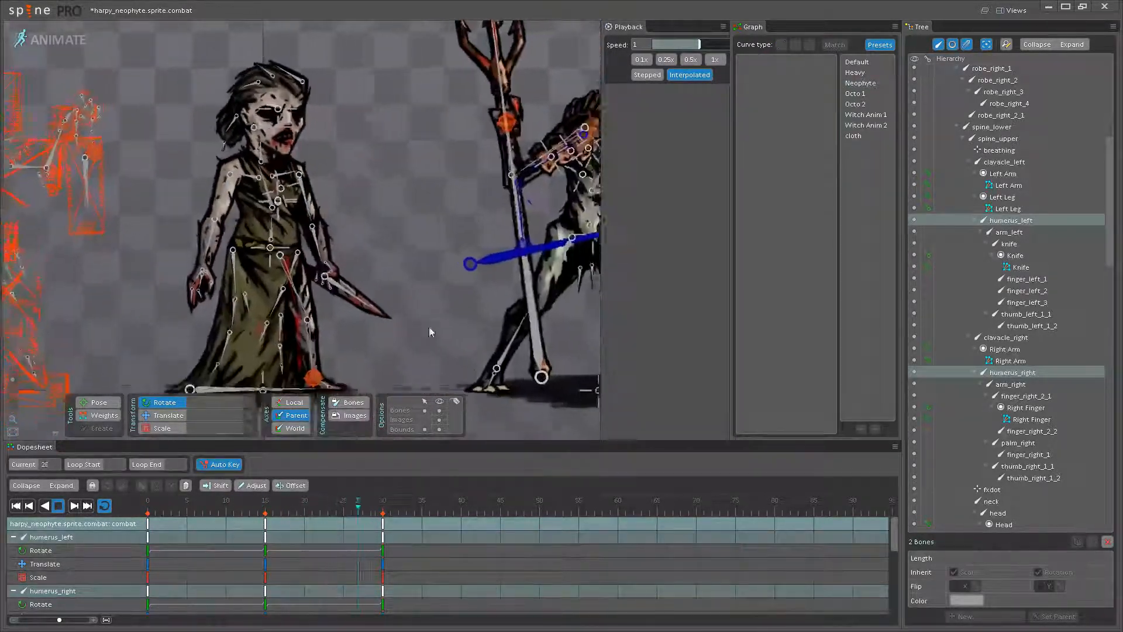
scroll(430, 327, "down", 4)
mouse_move(445, 336)
left_mouse_down()
mouse_move(317, 266)
mouse_move(437, 347)
left_mouse_up()
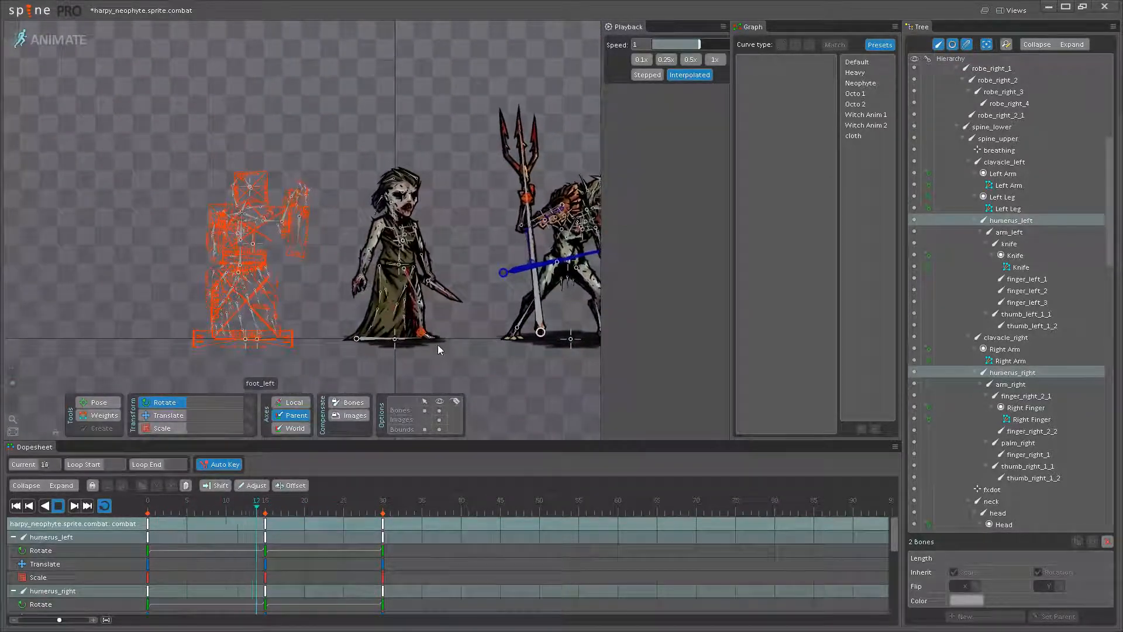
left_click(440, 410)
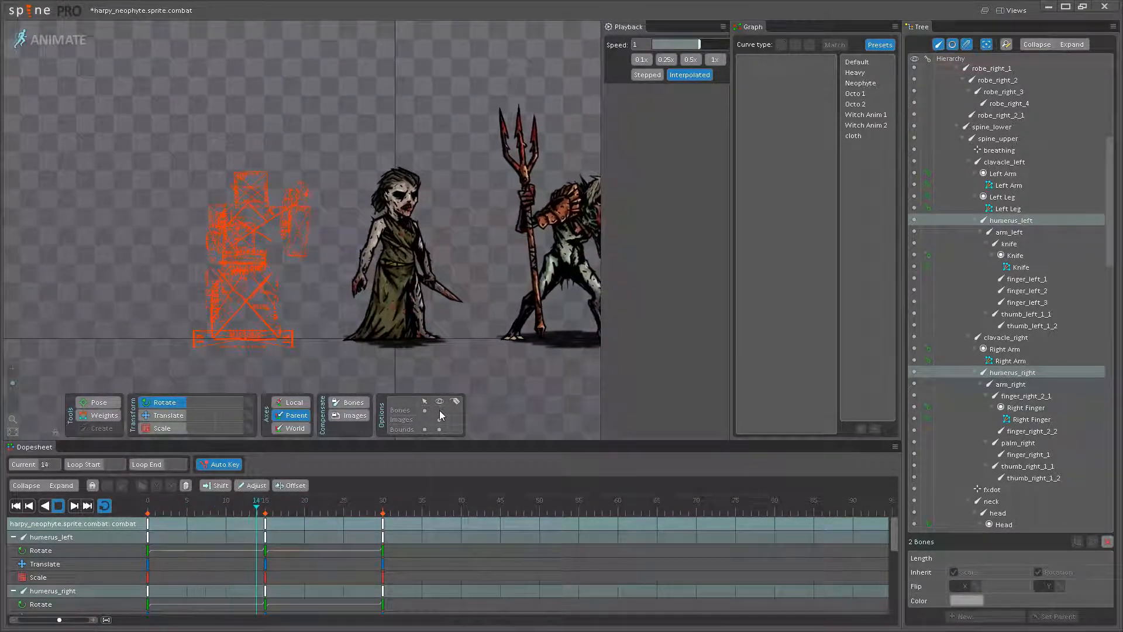
- Stop playback and rotate the left upper arm bone to about 279.4 degrees at frame 15
left_click(61, 508)
mouse_move(274, 508)
left_mouse_down()
mouse_move(110, 506)
mouse_move(265, 507)
left_mouse_up()
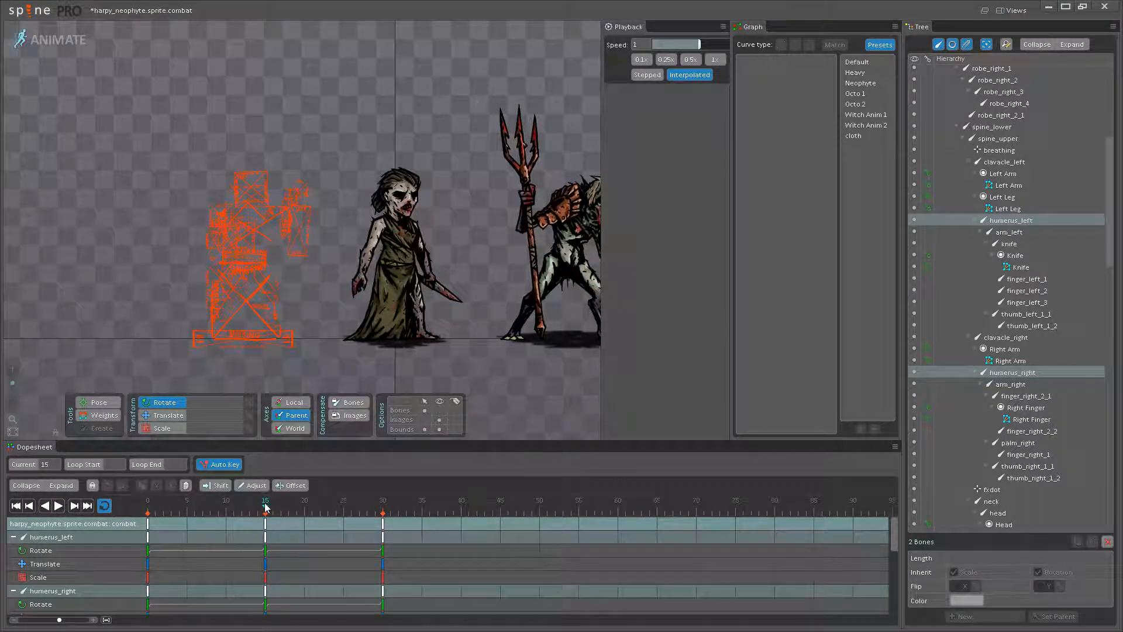
scroll(414, 249, "up", 5)
left_click(419, 243)
scroll(380, 222, "up", 3)
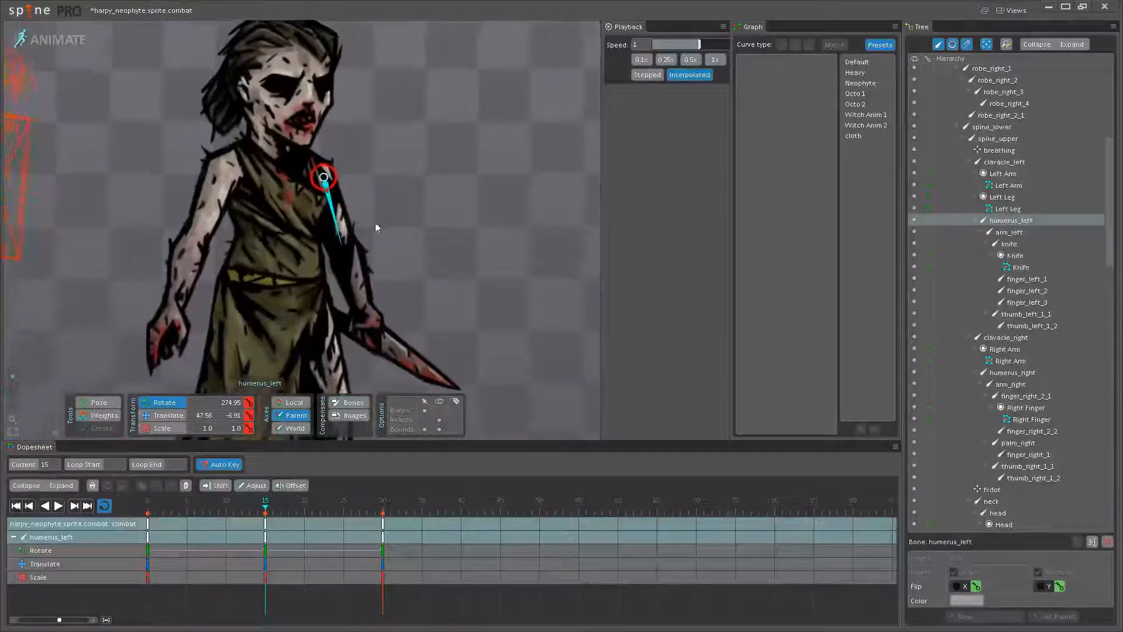
left_click_drag(335, 233, 339, 233)
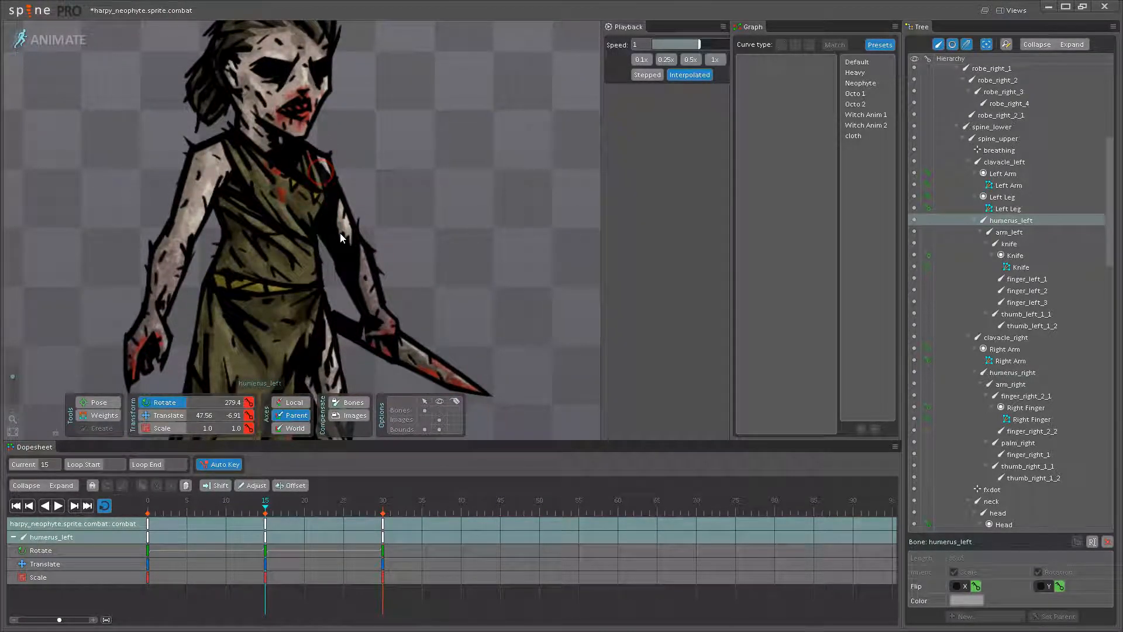
- Rotate the right upper arm and forearm bones outward at frame 15, away from the body
left_click_drag(177, 205, 222, 196)
left_click_drag(195, 498, 265, 514)
left_click_drag(218, 254, 216, 279)
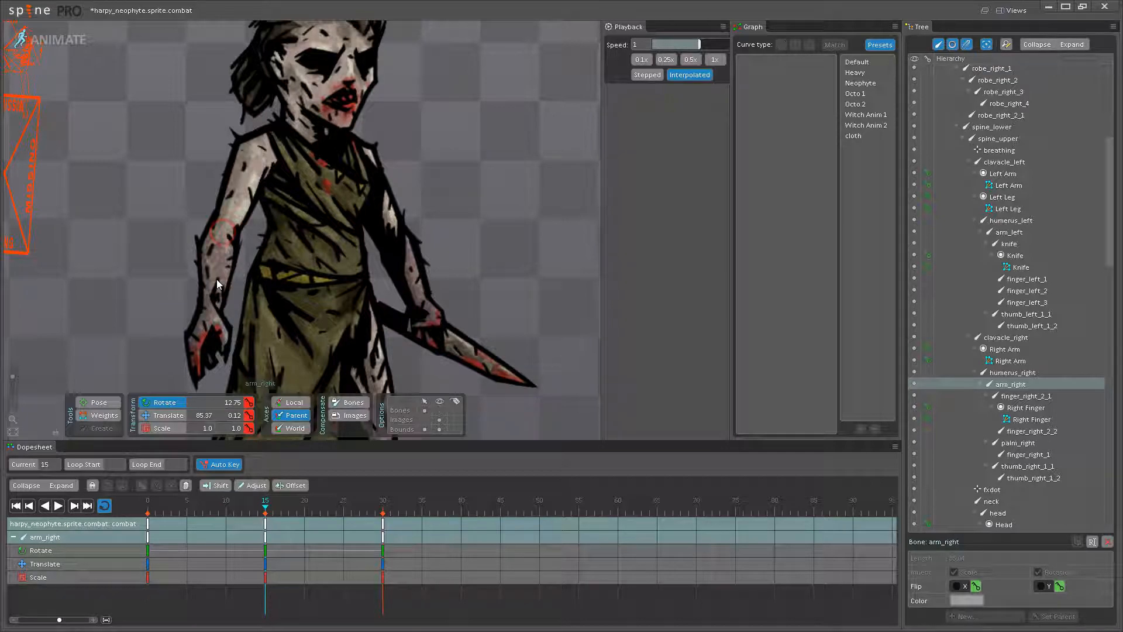
left_click_drag(235, 195, 209, 254)
- Apply the Neophyte curve preset to the right upper arm and forearm keys at frames 15 and 0, and preview the loop
left_click(226, 202, "ctrl")
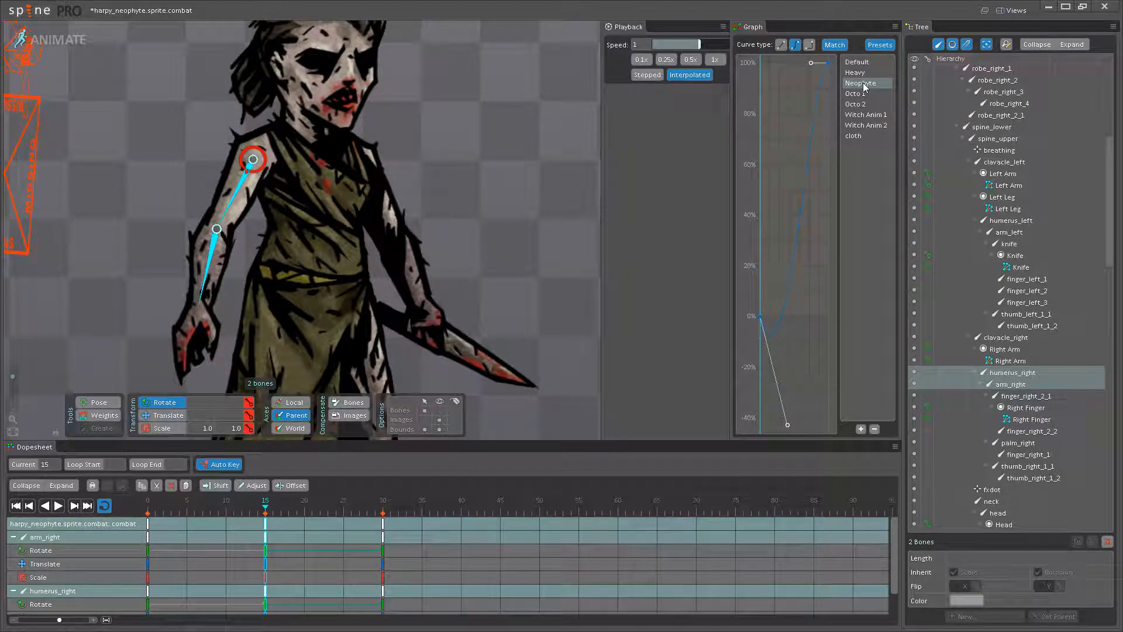
left_click(149, 526)
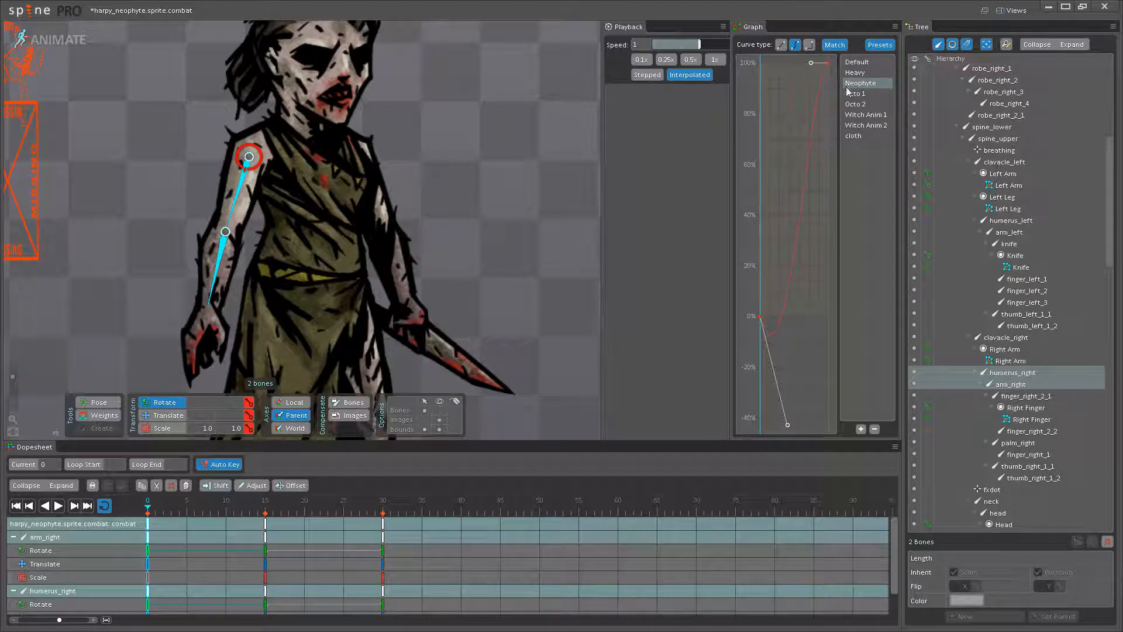
left_click(489, 176)
scroll(388, 211, "down", 5)
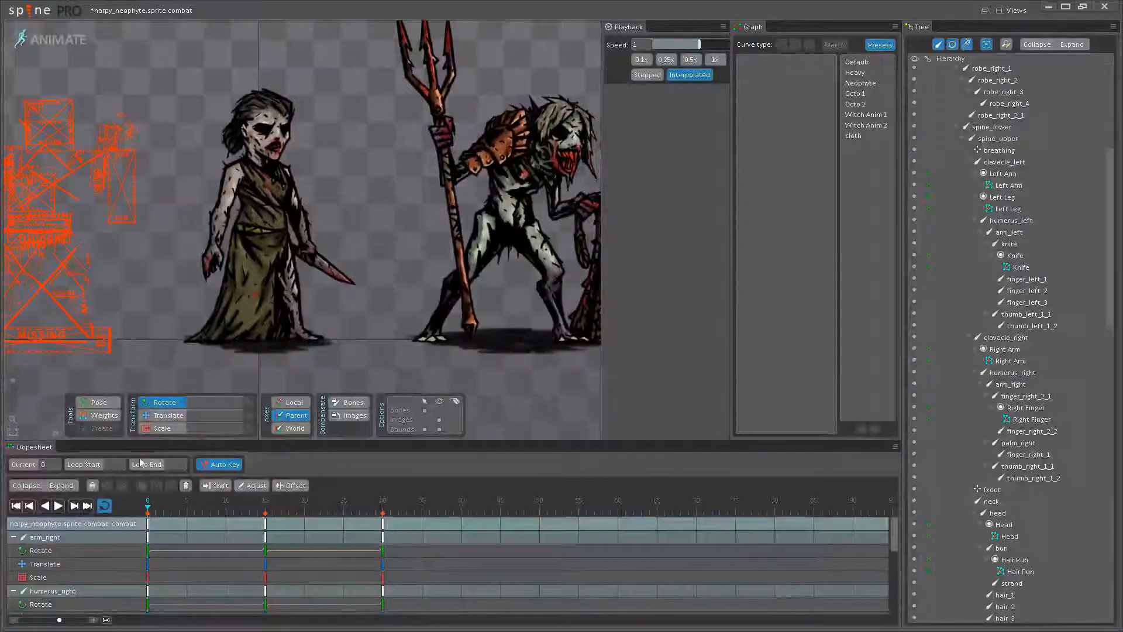
left_click(58, 506)
- Rotate the upper spine bone slightly at frame 15 and play the loop to compare it with the mancatcher
left_click(265, 507)
scroll(261, 189, "up", 5)
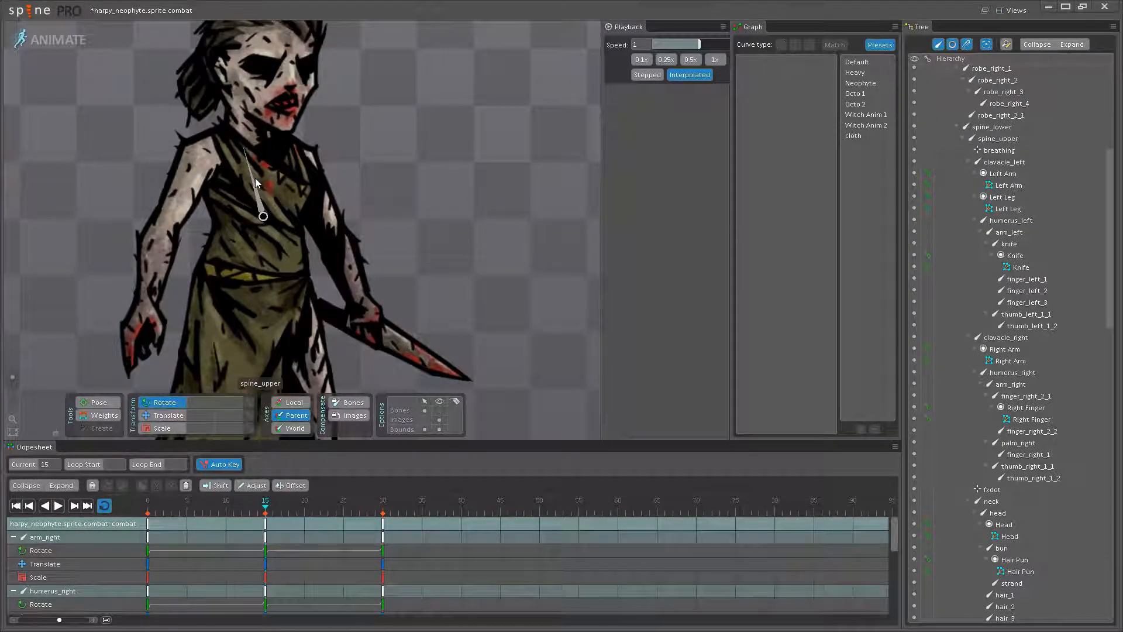
left_click(259, 204)
scroll(258, 204, "up", 3)
left_click_drag(251, 185, 244, 158)
left_click(54, 507)
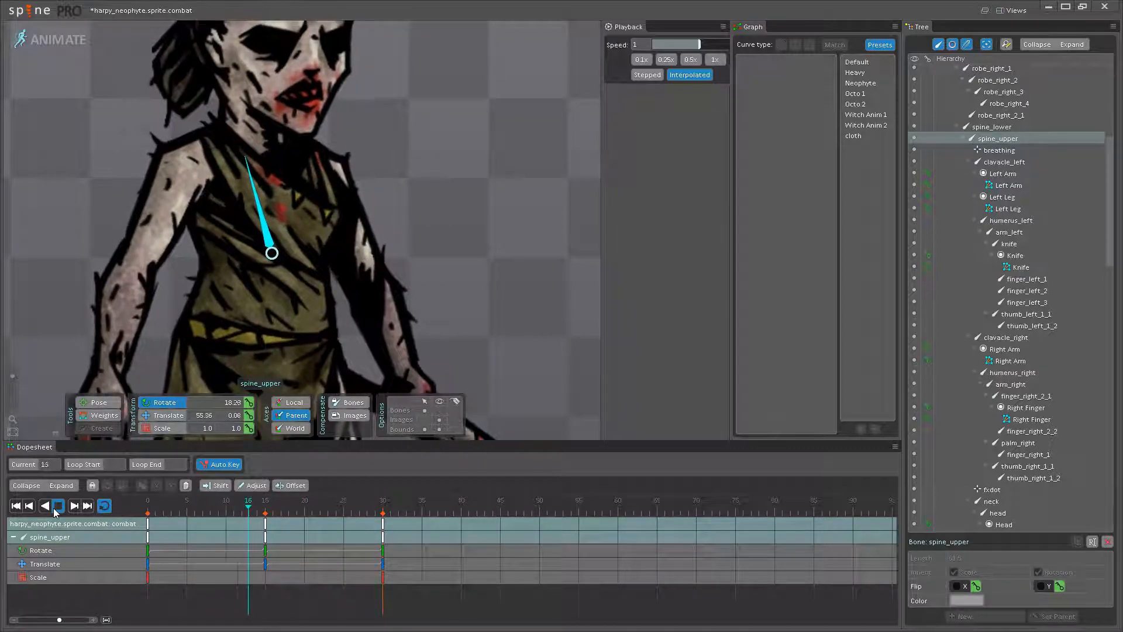
scroll(265, 303, "down", 5)
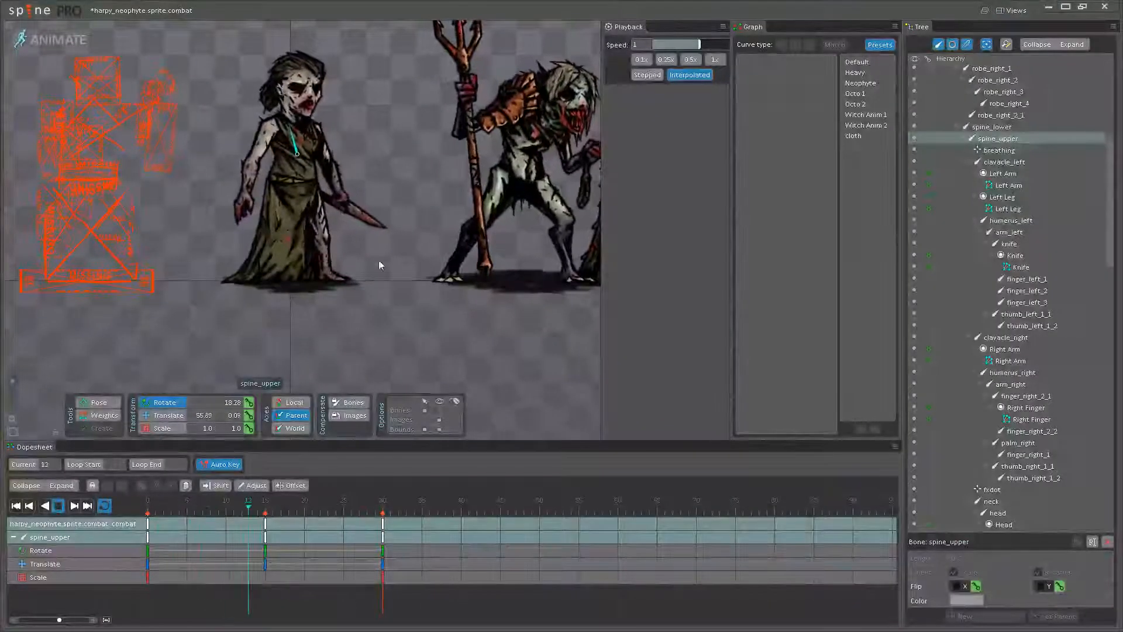
left_click_drag(384, 126, 405, 199)
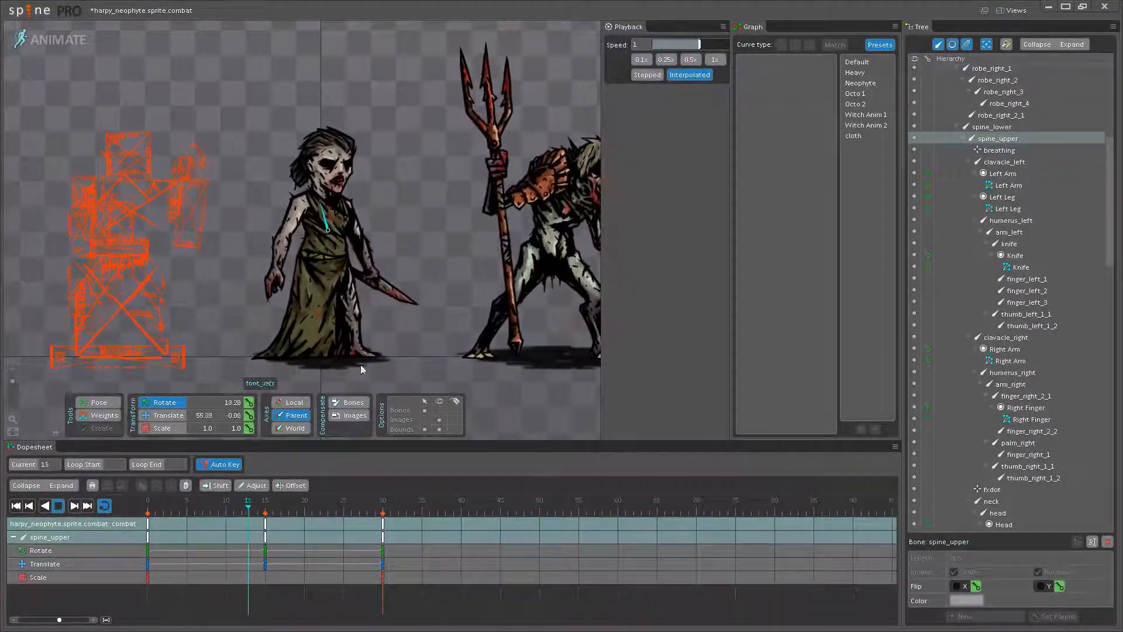
- Try rotating the knife and left thumb bones at frame 23
scroll(352, 294, "up", 3)
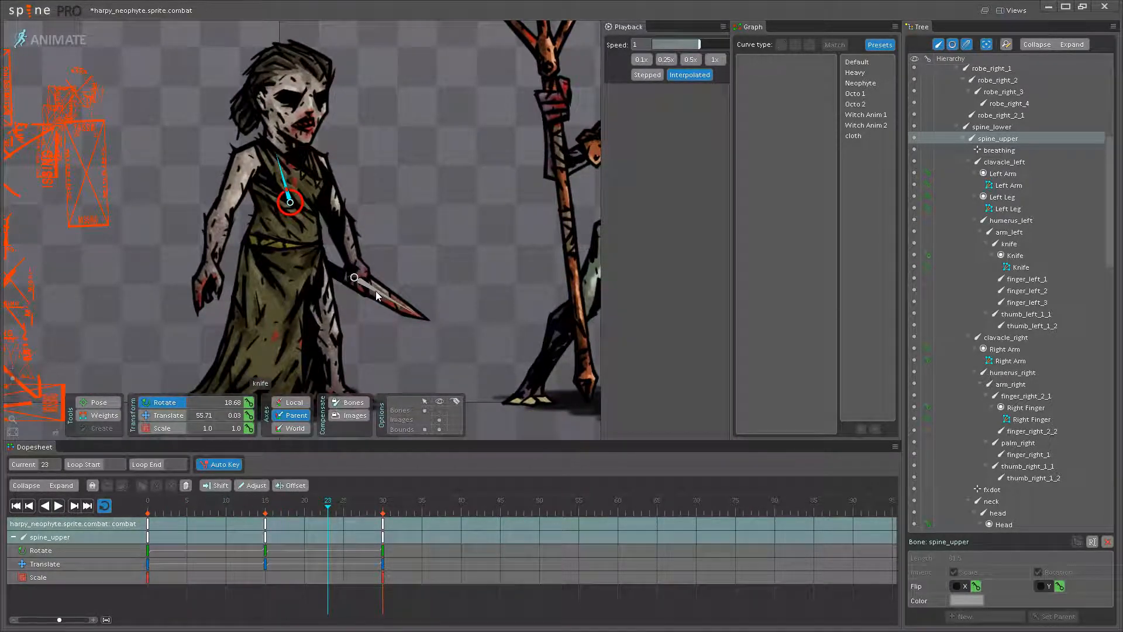
left_click_drag(376, 290, 388, 297)
scroll(384, 316, "up", 2)
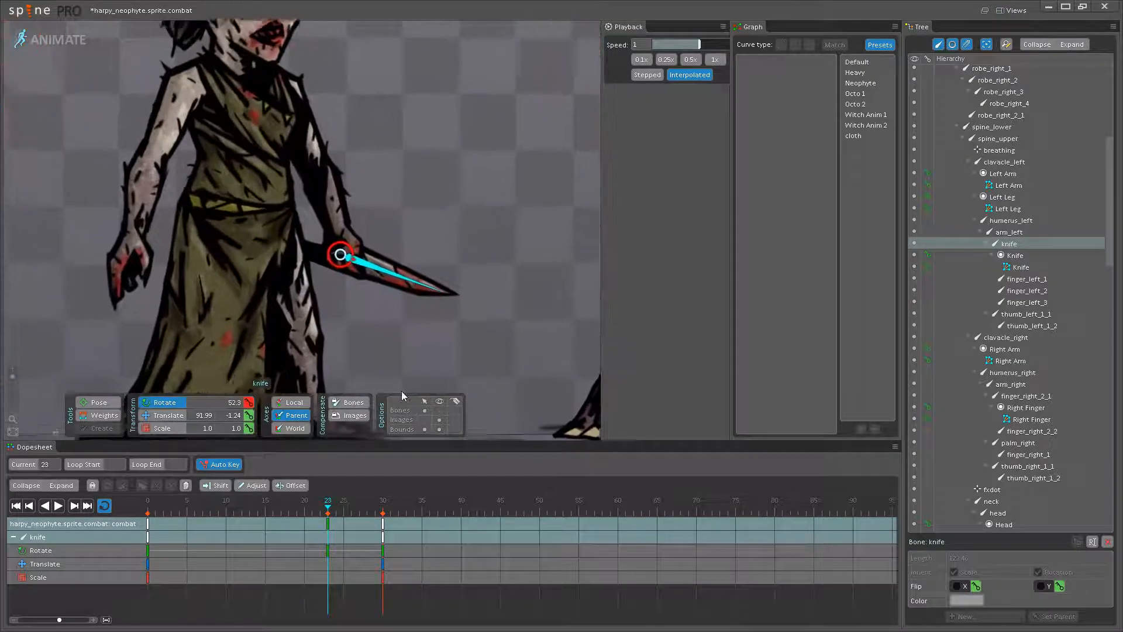
key("ctrl+z")
left_click_drag(434, 301, 438, 324)
left_click_drag(349, 252, 374, 304)
scroll(373, 305, "up", 3)
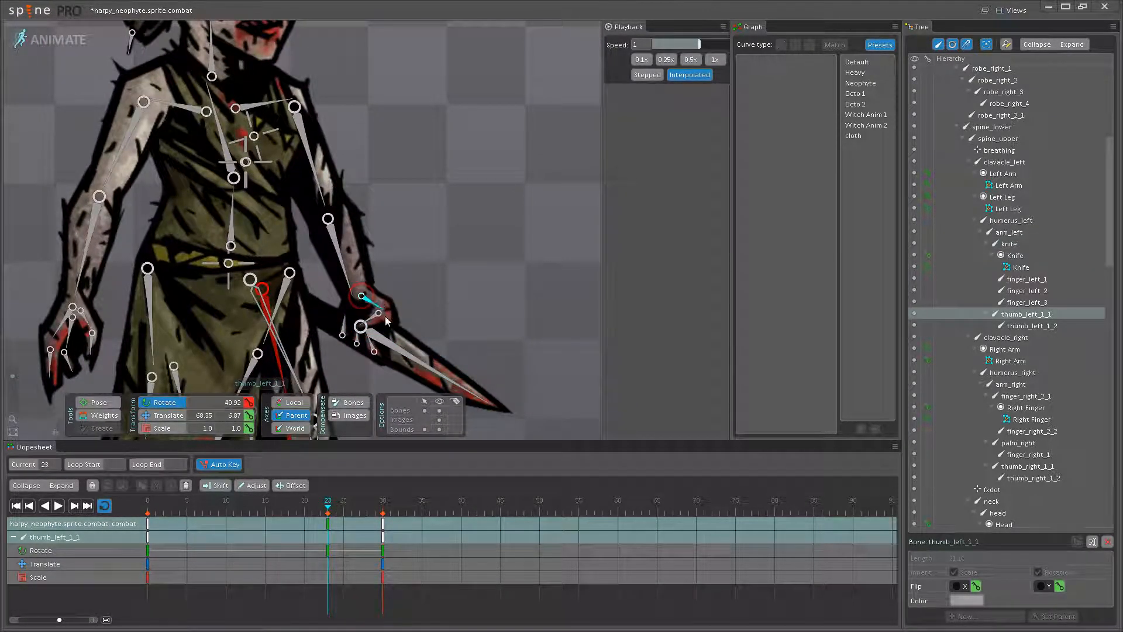
left_click_drag(407, 357, 420, 356)
key("ctrl+z")
key("ctrl+z")
- Rotate the knife bone to about 42.12 degrees at frame 23 and preview the loop
left_click_drag(433, 277, 450, 249)
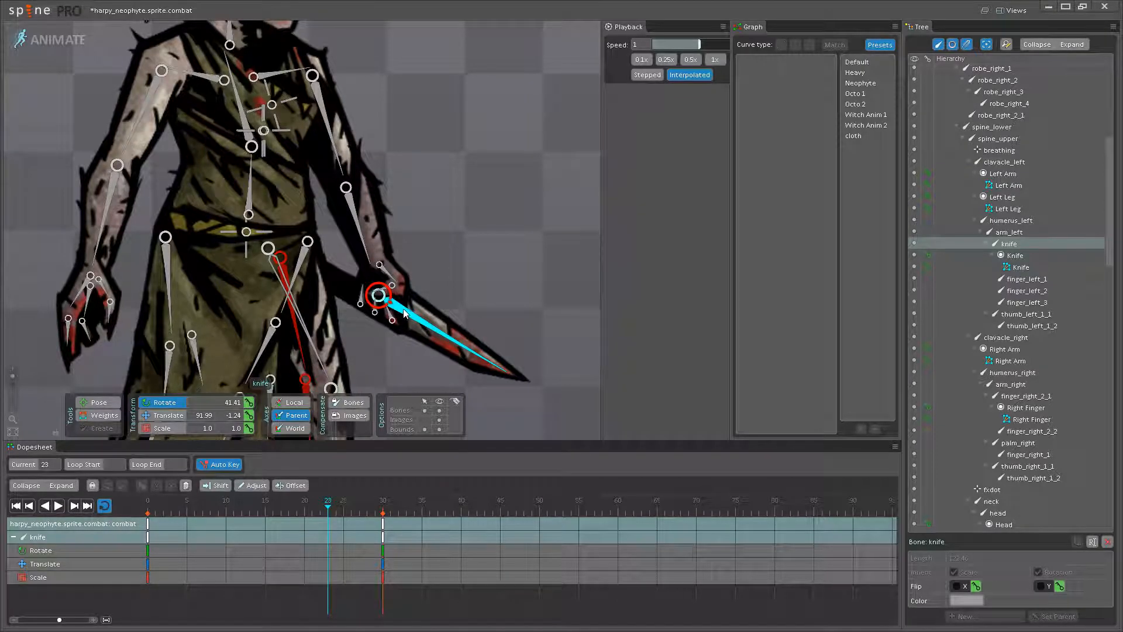
left_click_drag(420, 326, 426, 318)
scroll(402, 322, "down", 3)
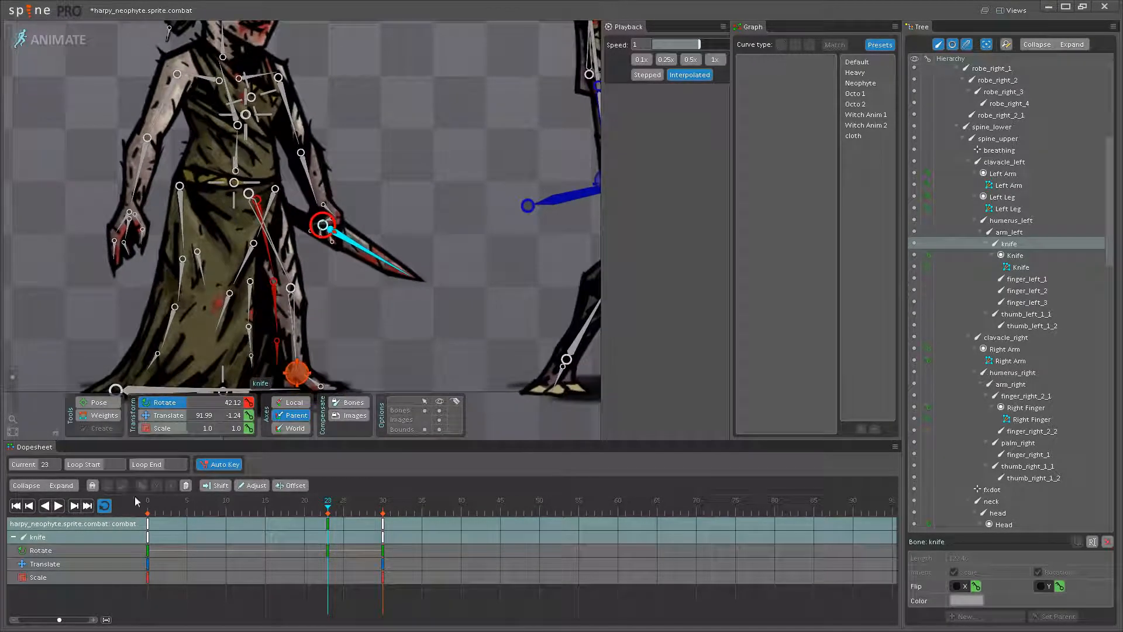
left_click(58, 506)
scroll(353, 310, "down", 5)
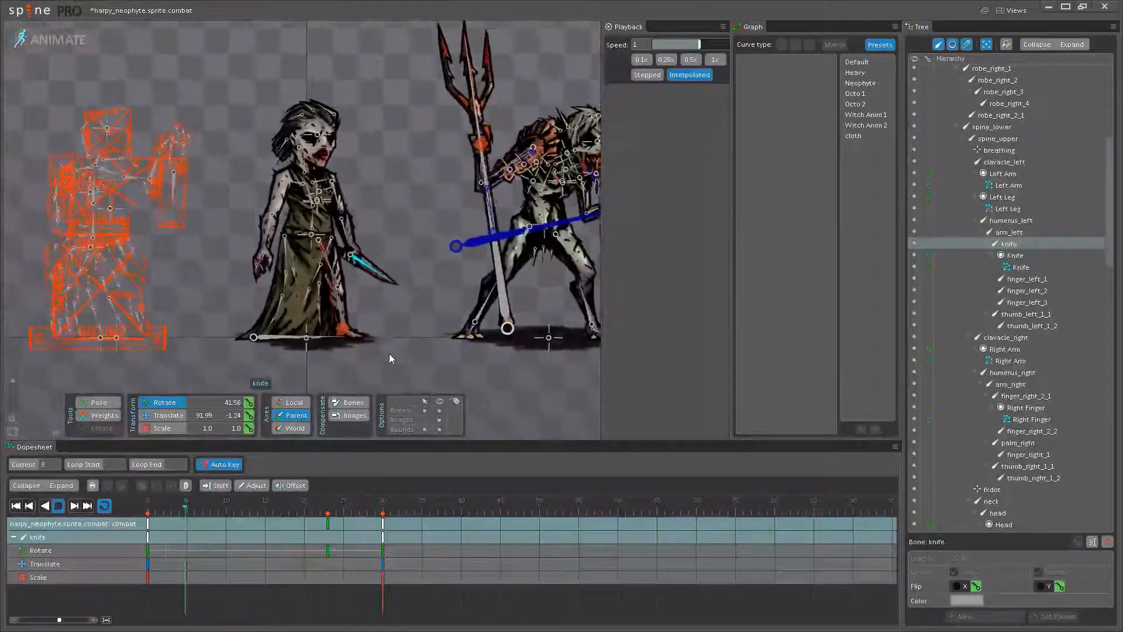
left_click_drag(402, 325, 432, 333)
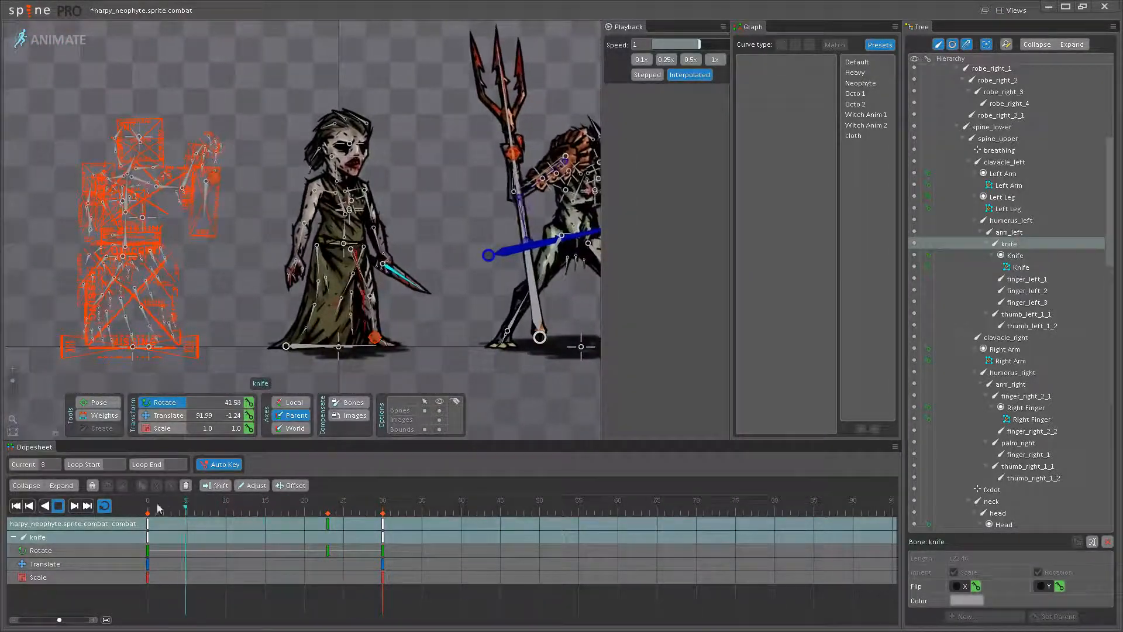
left_click(58, 505)
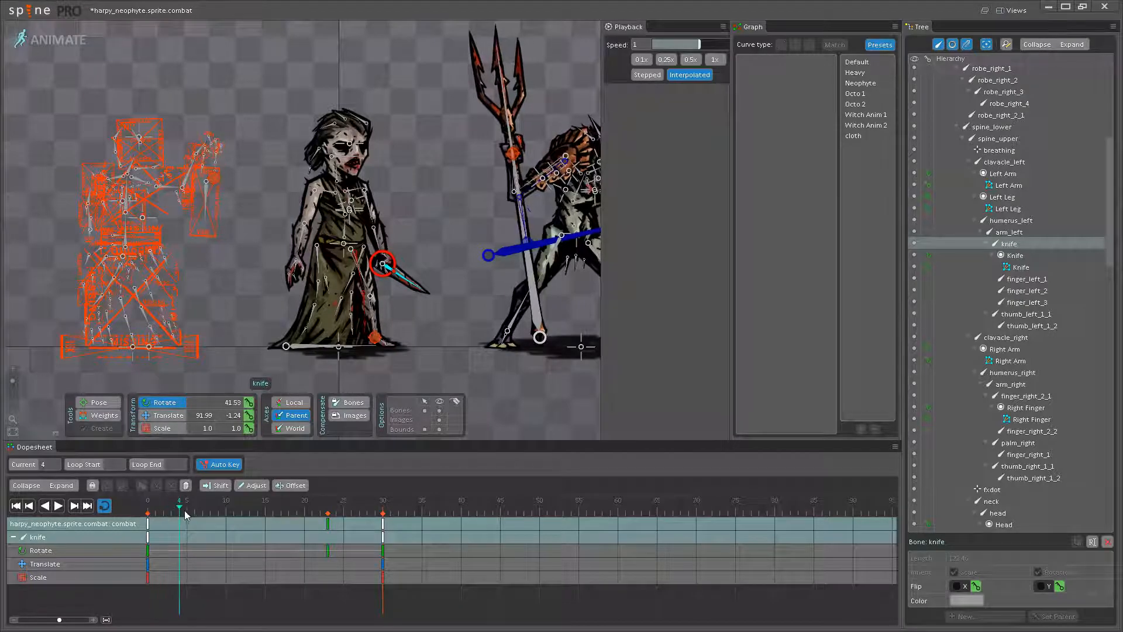
left_click(281, 511)
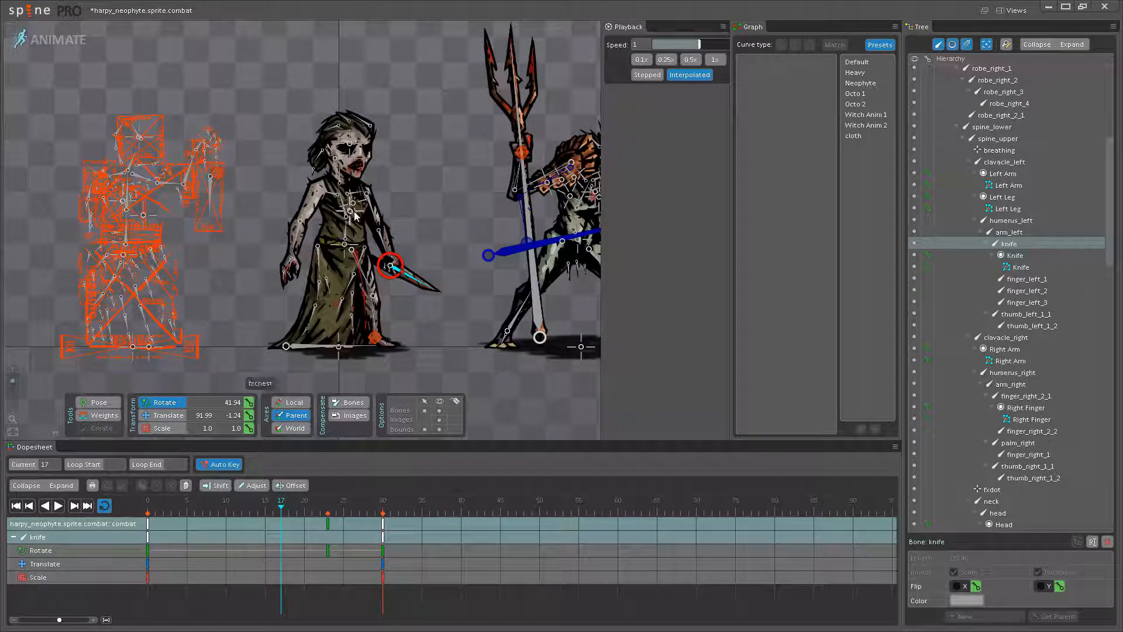
left_click_drag(348, 210, 343, 209)
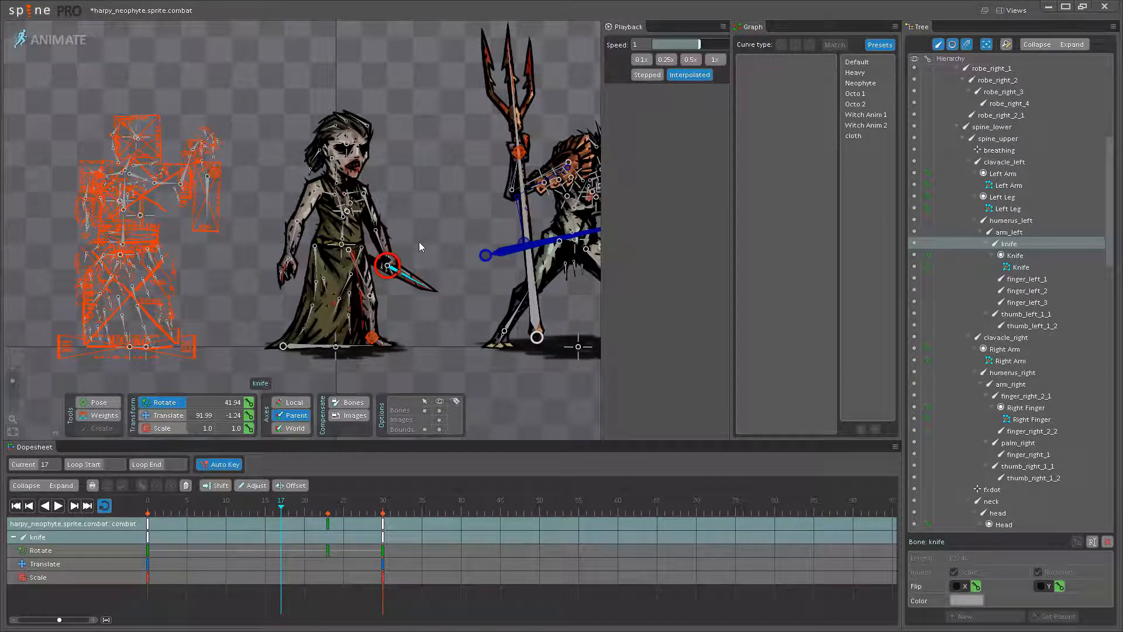
scroll(419, 242, "up", 3)
key("ctrl+z")
- Rotate the upper spine bone to about 20.01 degrees at frame 15 and preview the loop
left_click_drag(310, 175, 339, 269)
scroll(394, 230, "up", 3)
left_click(393, 230)
left_click(265, 508)
scroll(353, 280, "up", 3)
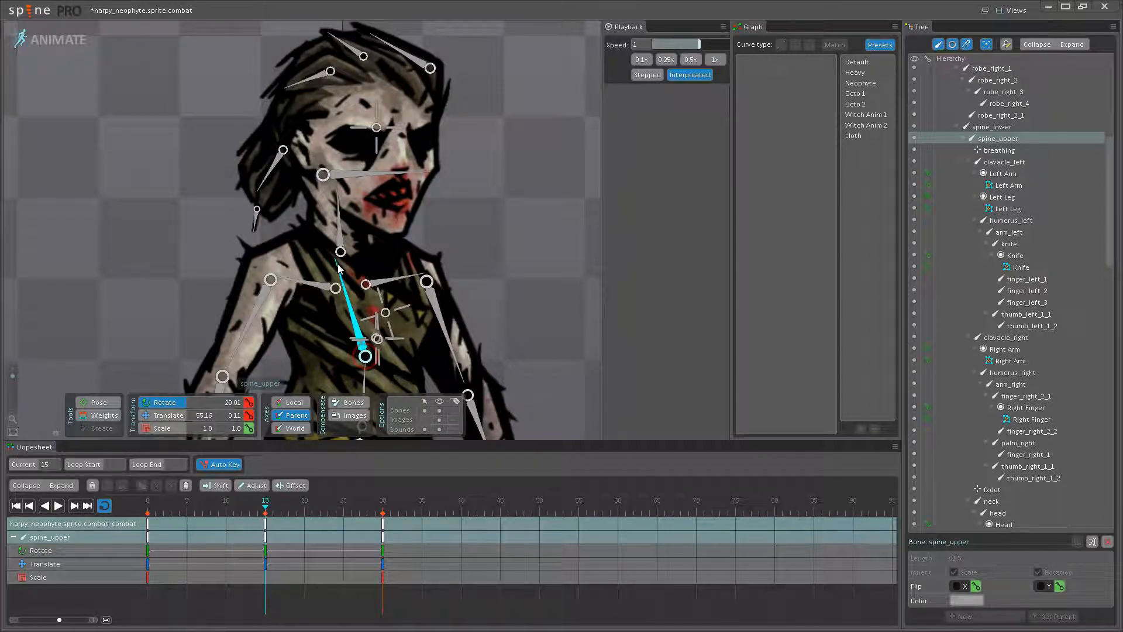
left_click(59, 507)
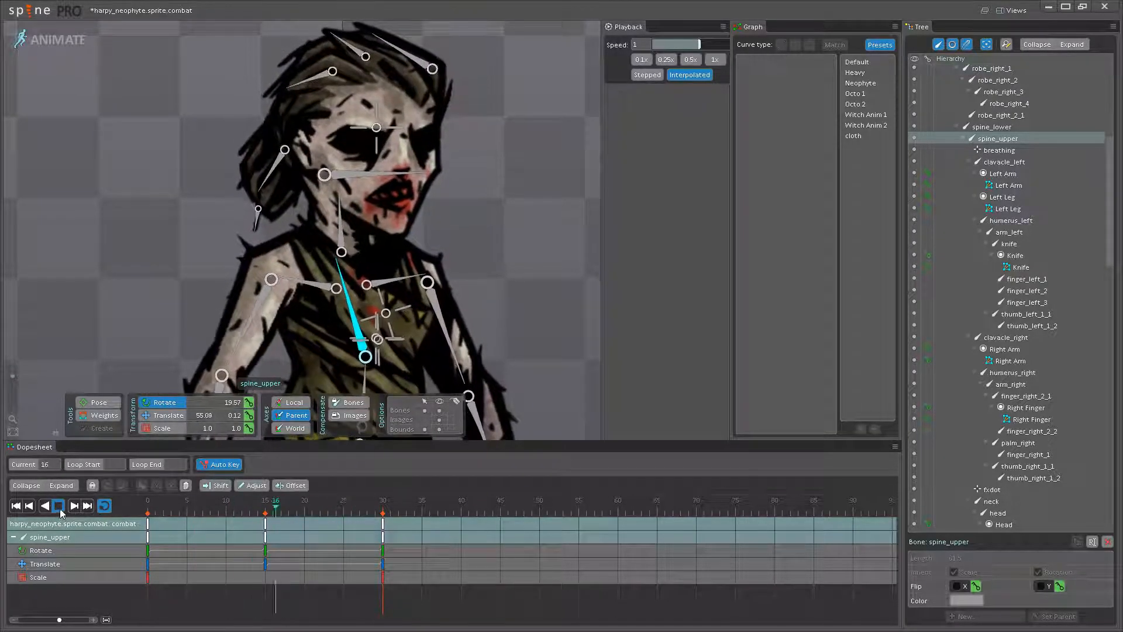
scroll(288, 314, "down", 5)
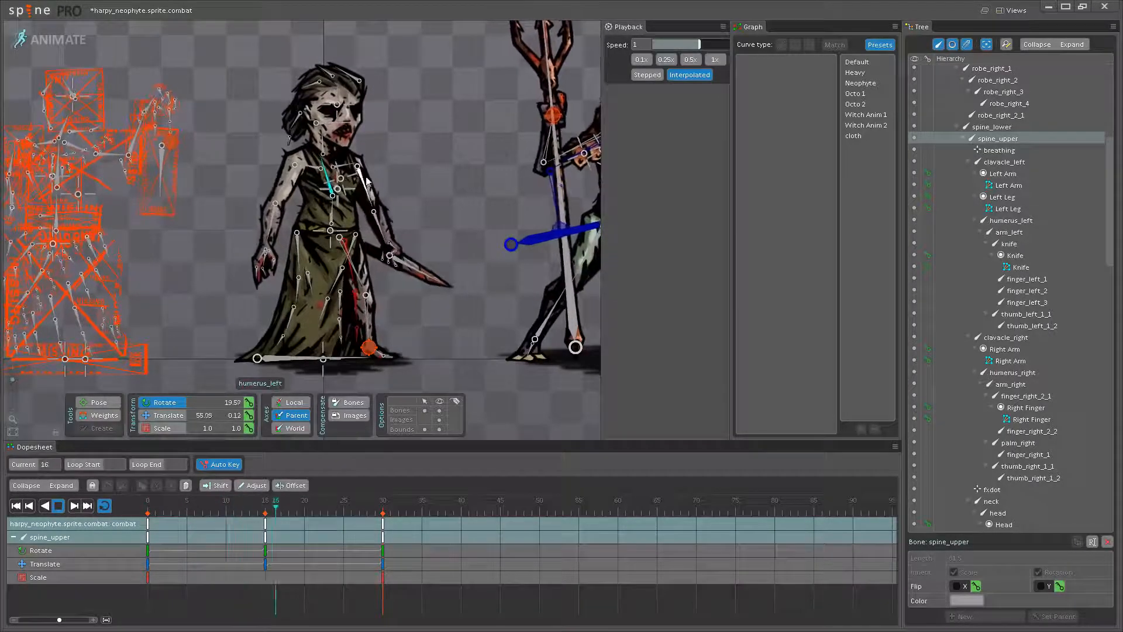
left_click_drag(467, 223, 441, 246)
left_click(60, 508)
- Rotate the left upper arm bone slightly at frame 15 and play the loop with bones hidden and nothing selected
scroll(349, 226, "up", 3)
left_click(328, 206)
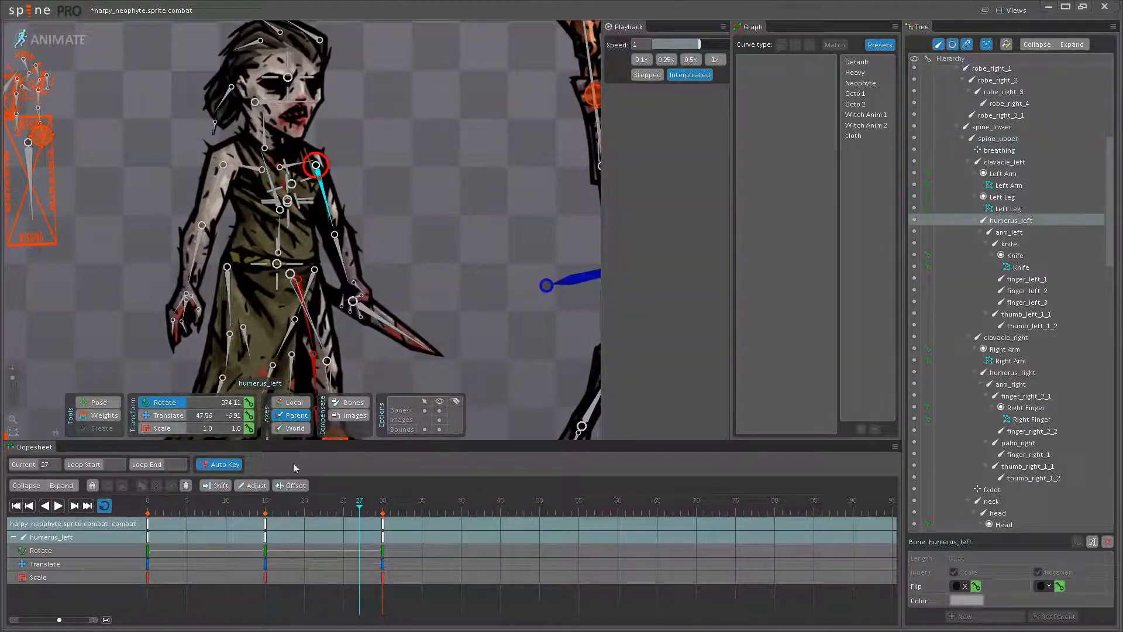
left_click(262, 509)
scroll(326, 199, "up", 2)
left_click_drag(329, 203, 325, 204)
left_click(60, 511)
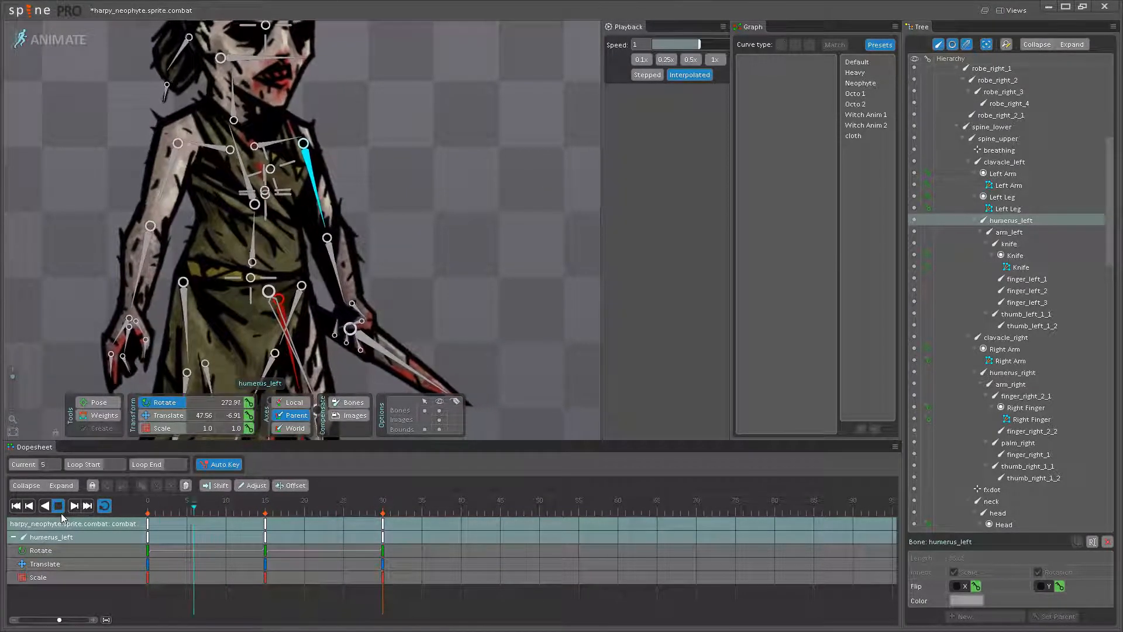
scroll(233, 346, "down", 2)
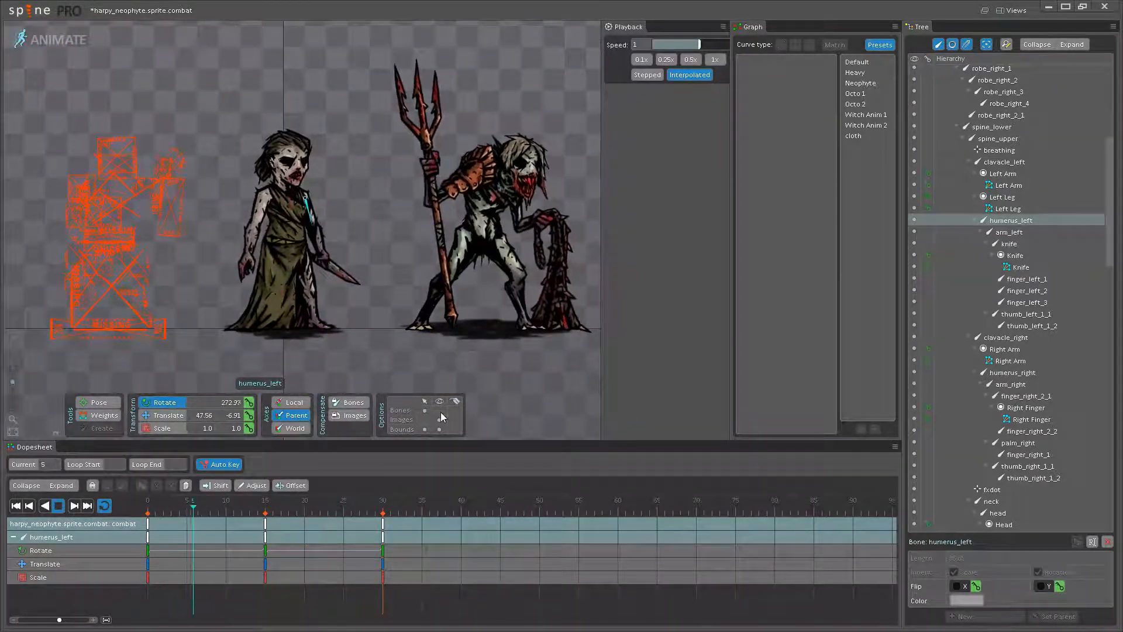
left_click(364, 345)
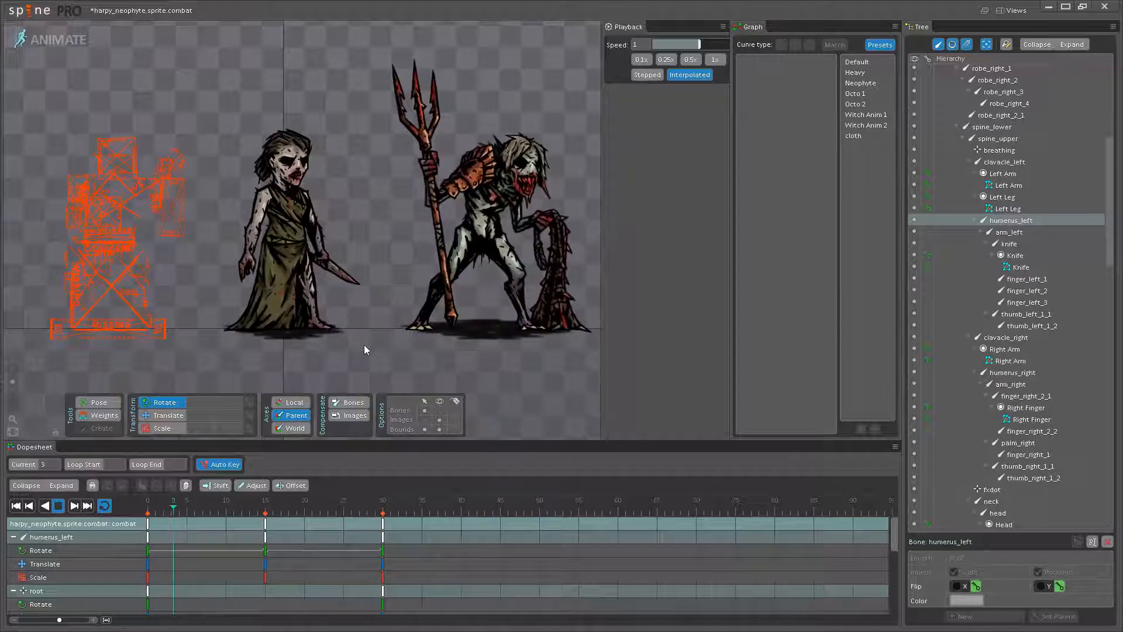
scroll(395, 290, "up", 5)
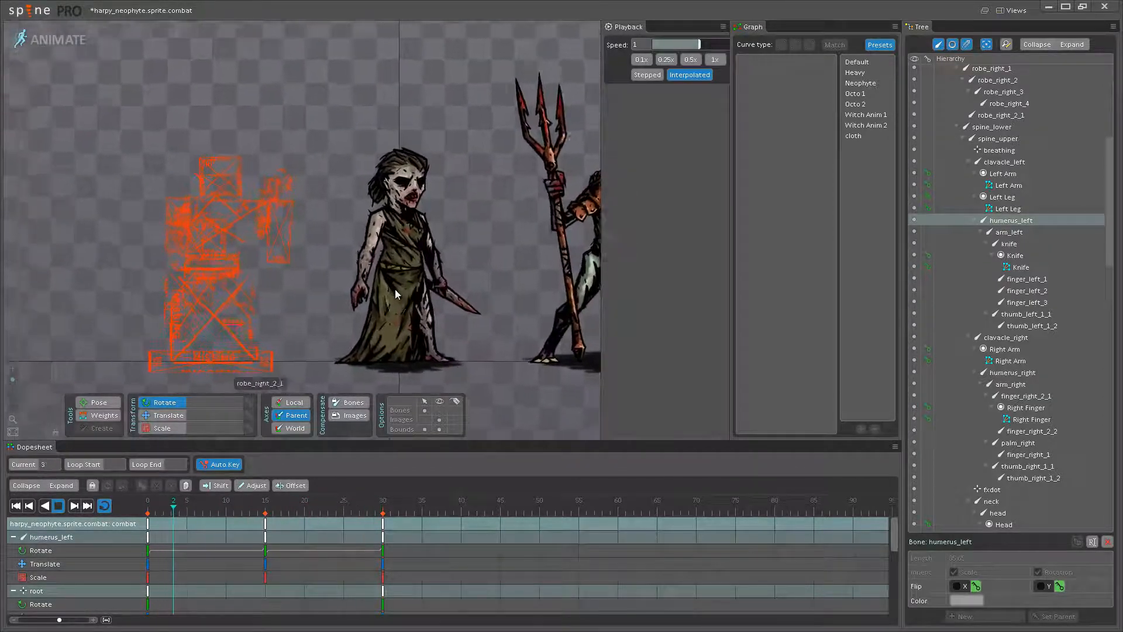
- Adjust the rotation of the right upper arm and forearm bones at frame 15, and play the loop
left_click(57, 507)
left_click(269, 513)
left_click(271, 291)
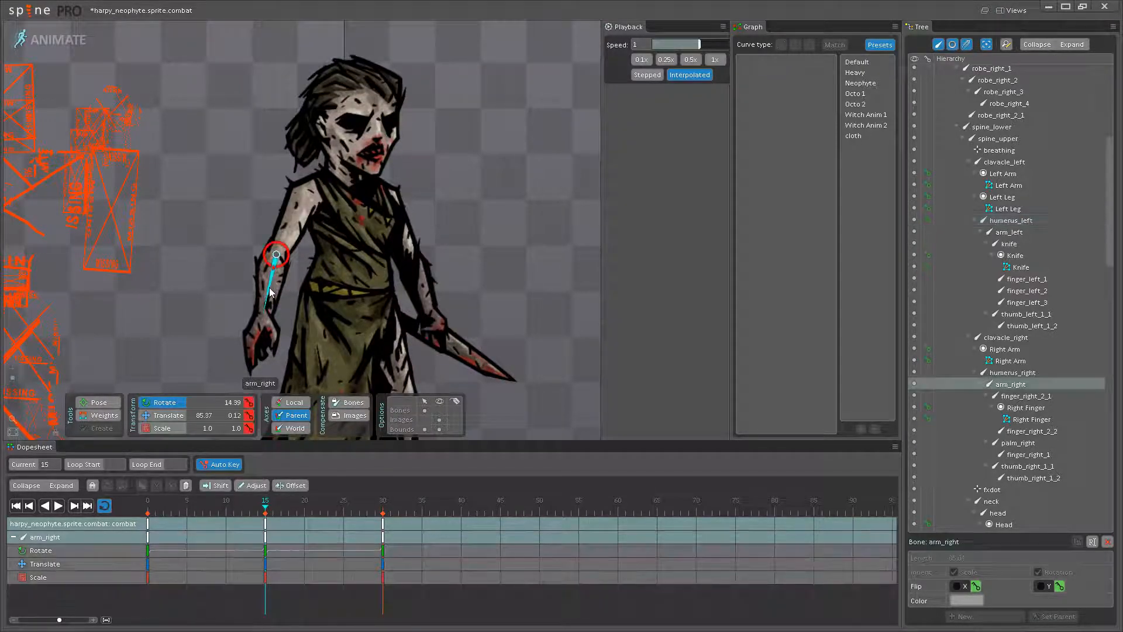
left_click_drag(293, 223, 296, 230)
left_click_drag(284, 290, 279, 293)
left_click(58, 506)
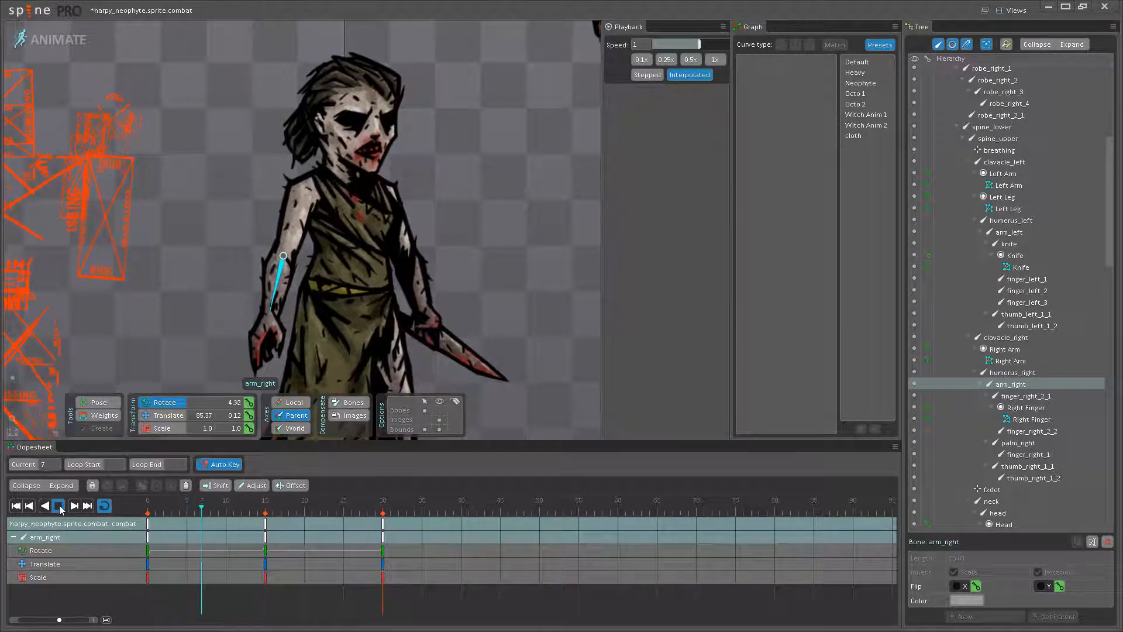
- Check the right arm at frame 0, rotate the right upper arm bone slightly at frame 15, and play the loop
left_click_drag(193, 506, 130, 450)
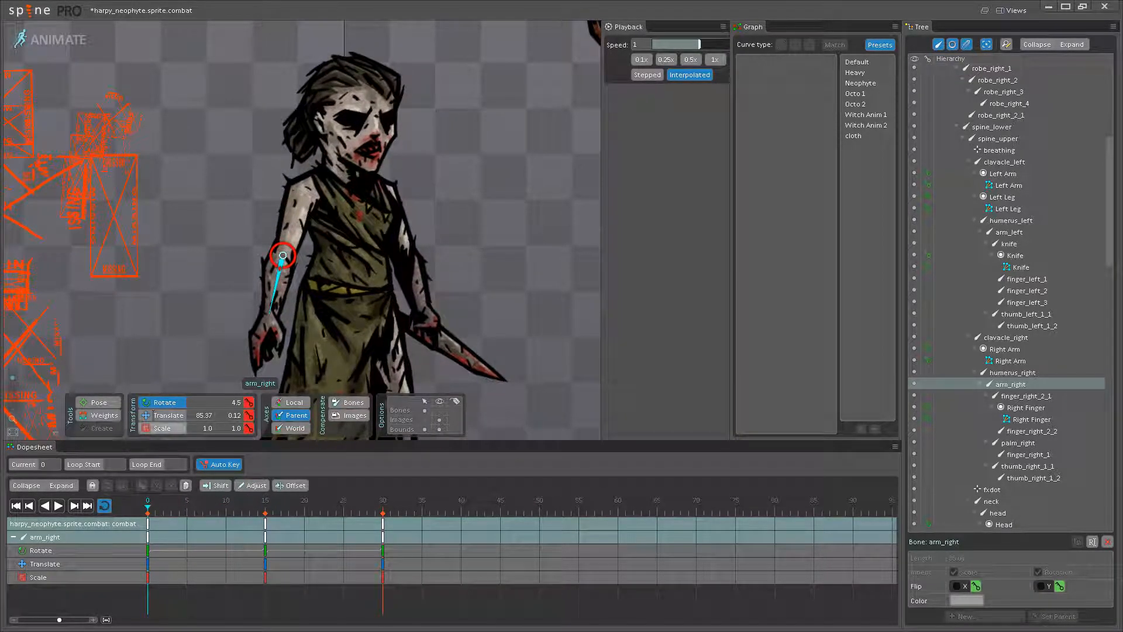
left_click(300, 223)
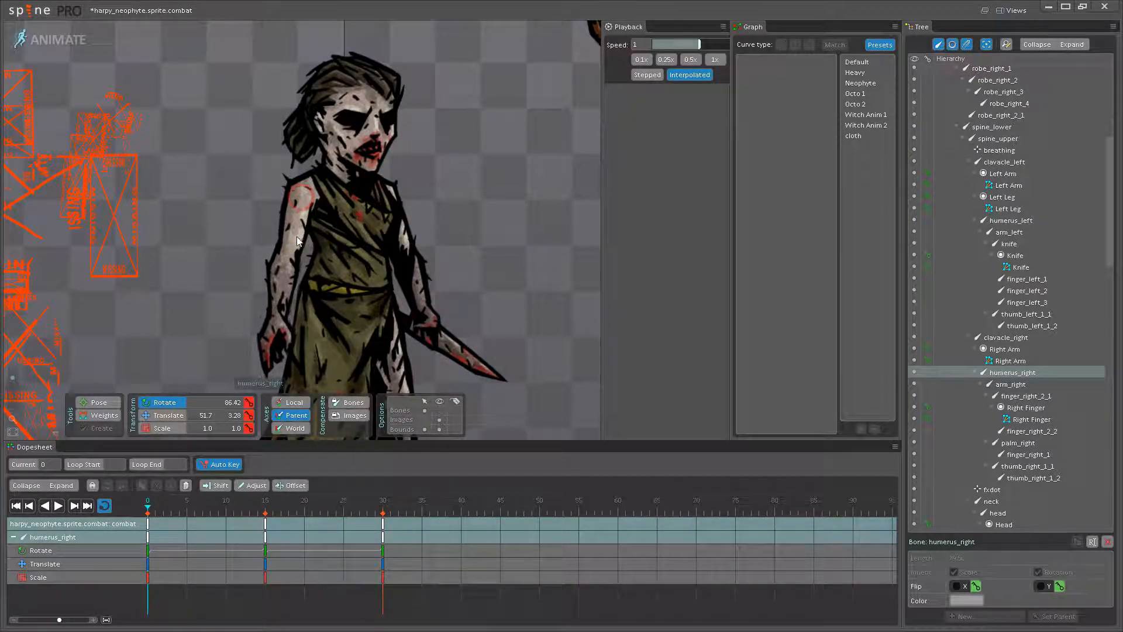
left_click(264, 501)
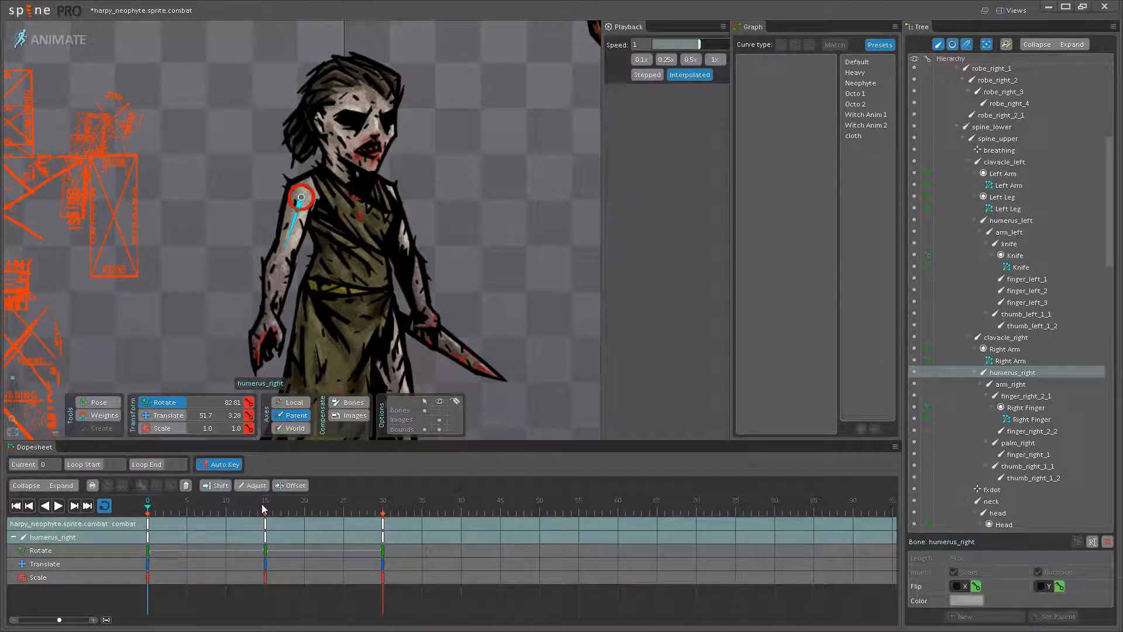
left_click_drag(288, 235, 286, 238)
left_click(58, 506)
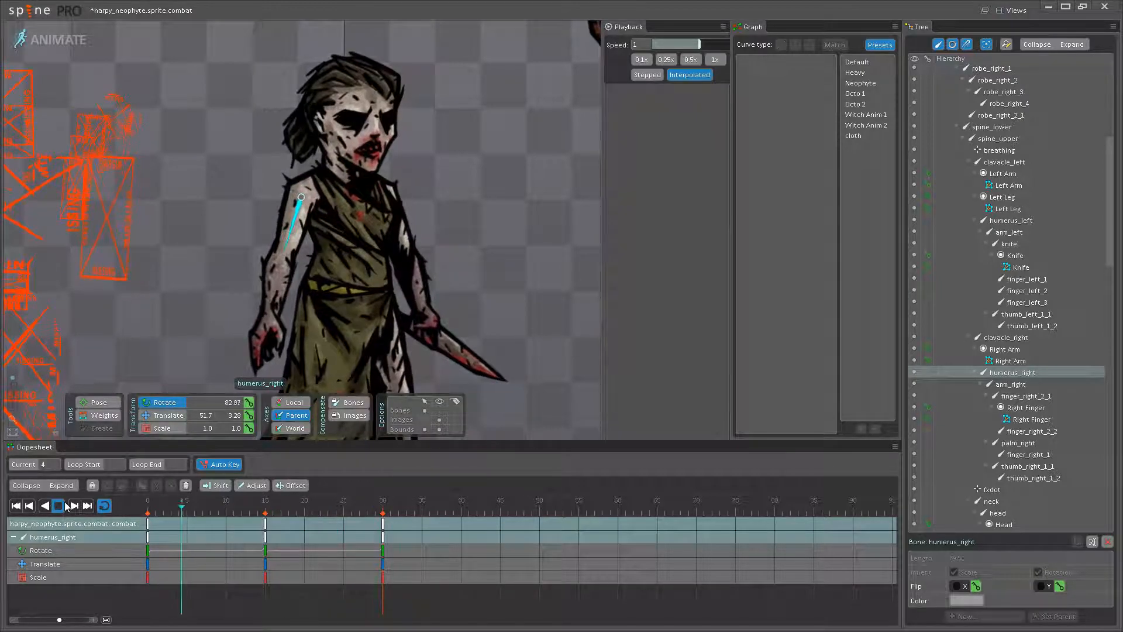
- Save the project with the current combat idle changes
scroll(362, 303, "down", 2)
key("ctrl+s")
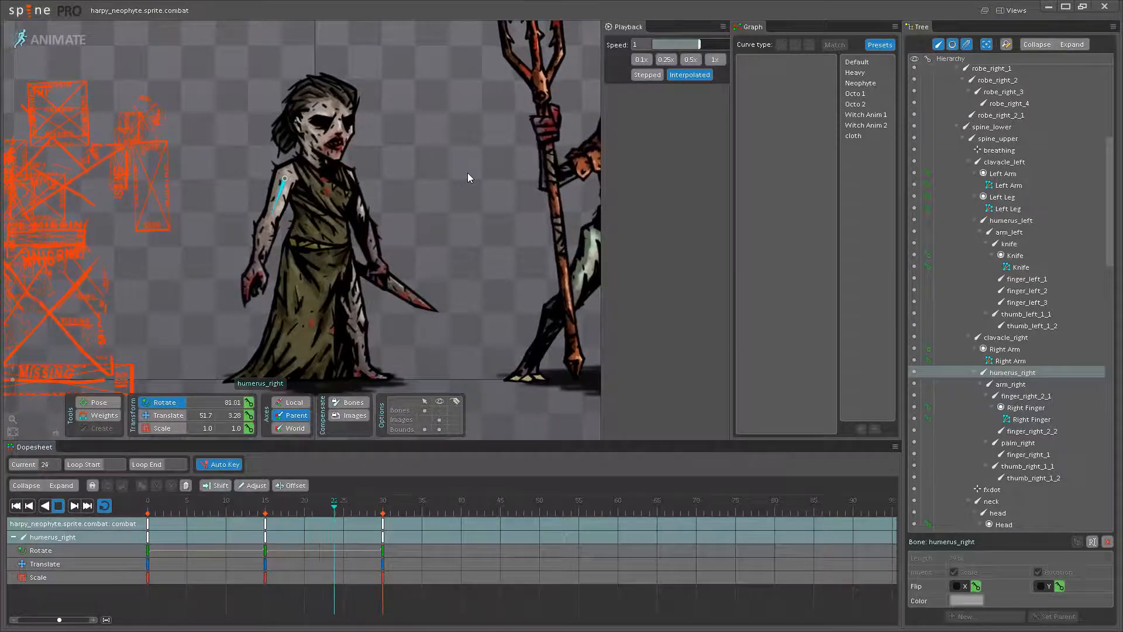
- Scale the breathing bone in the chest to about 1.07 on both axes at frame 15, and compare the pose with frame 0
scroll(462, 223, "up", 5)
scroll(458, 210, "up", 2)
left_click_drag(458, 211, 430, 244)
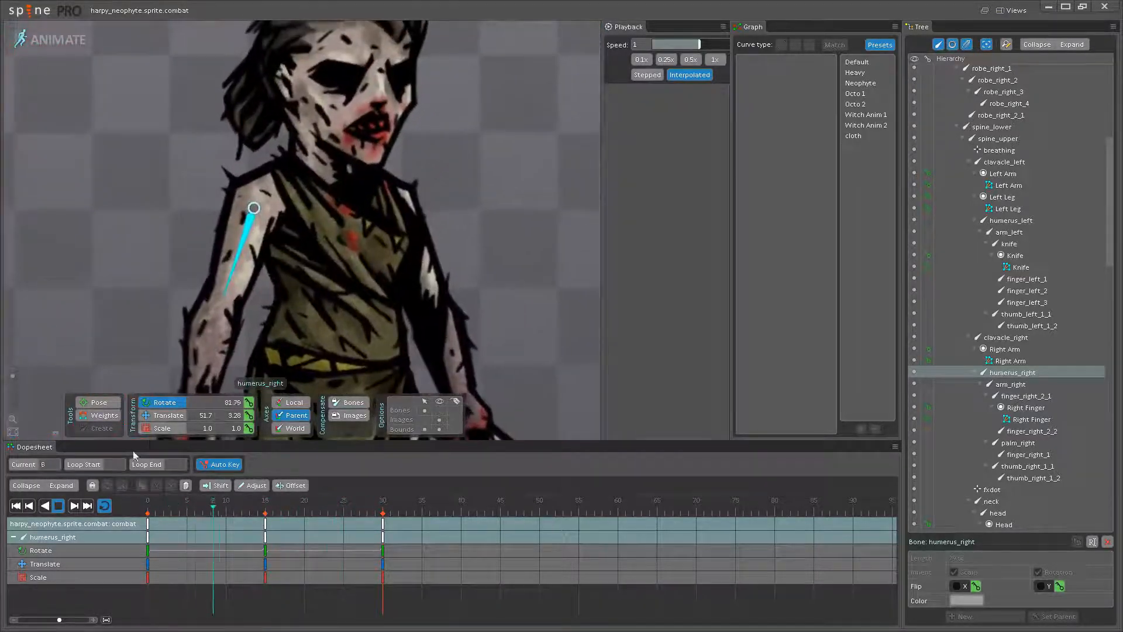
left_click(59, 506)
left_click(266, 508)
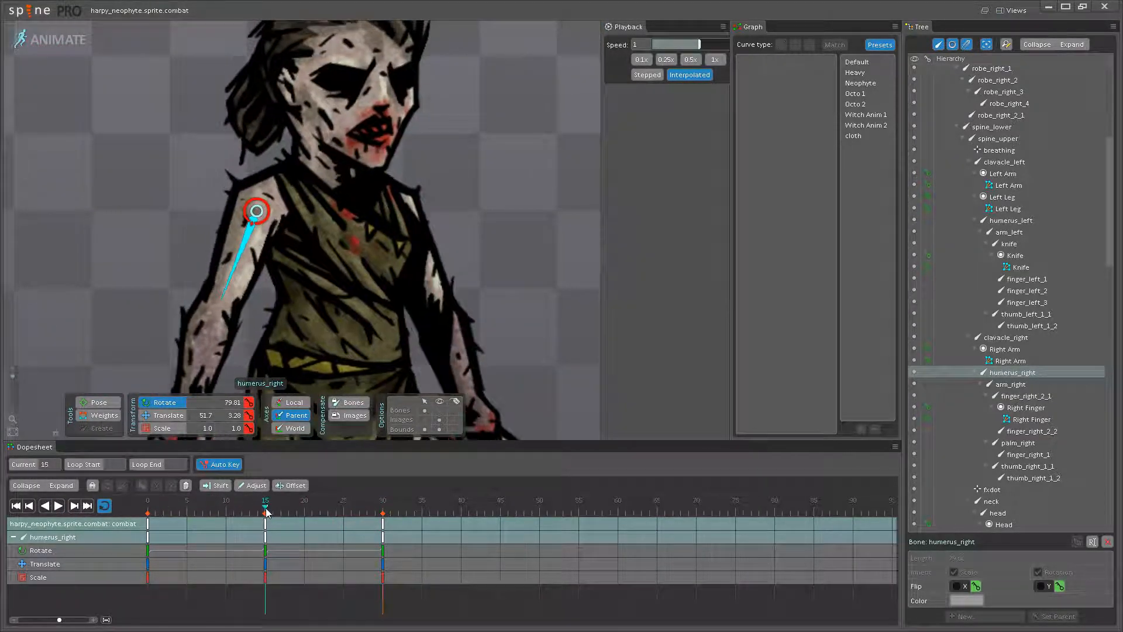
left_click(367, 245)
left_click_drag(362, 239, 355, 233)
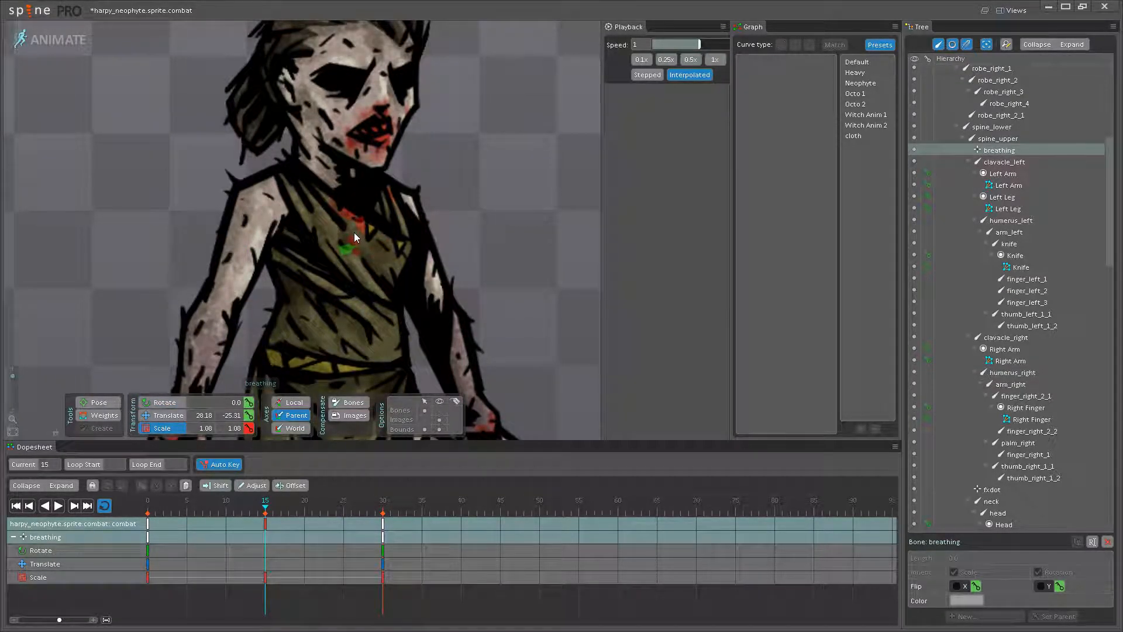
double_click(148, 537)
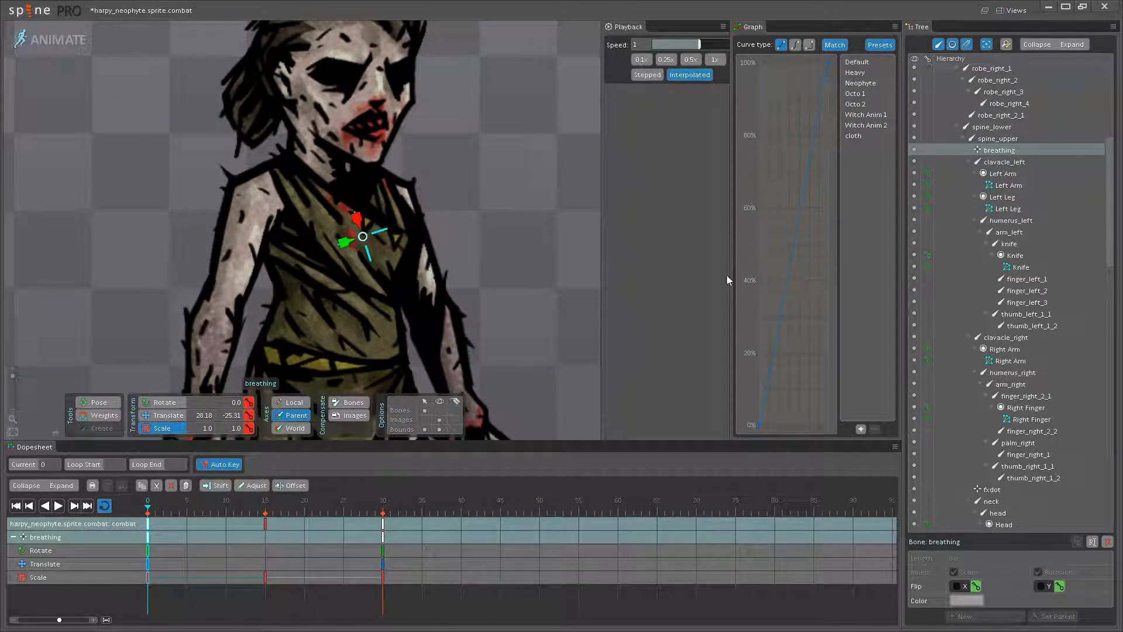
double_click(266, 523)
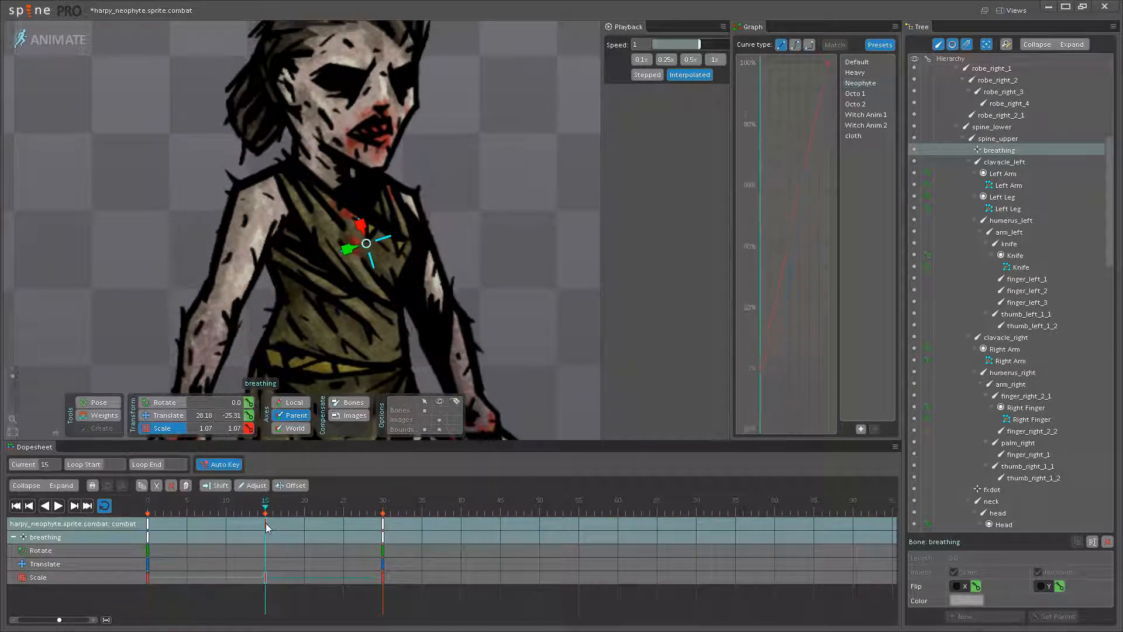
- Play the loop with nothing selected and compare the neophyte's full-body motion with the trident-bearing reference creature
left_click(119, 346)
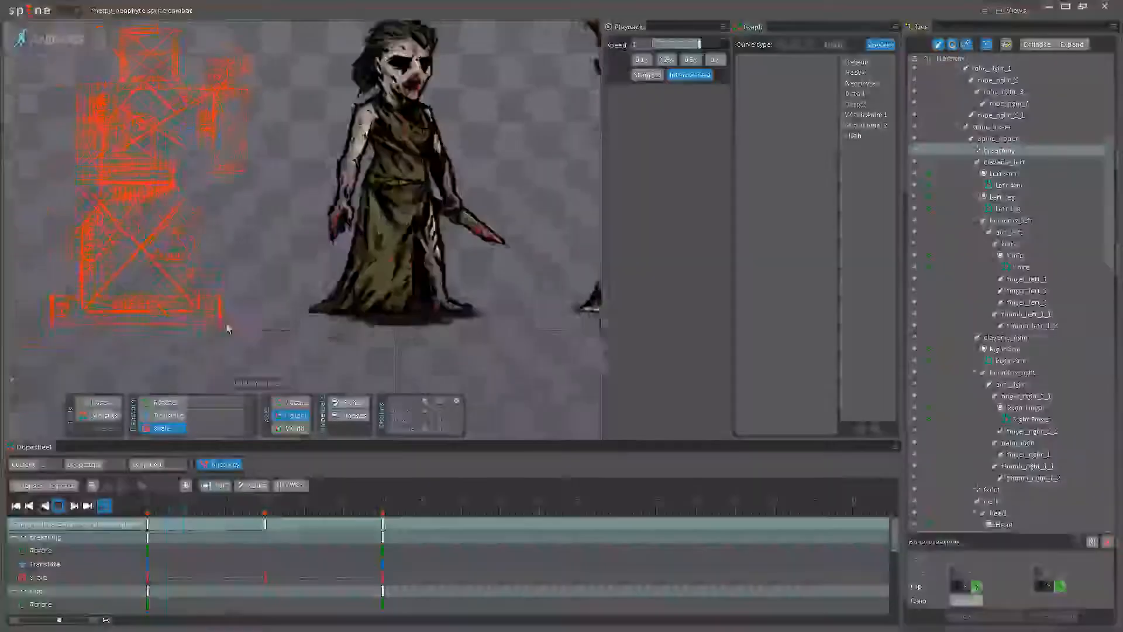
scroll(227, 326, "down", 1)
left_click_drag(429, 333, 402, 358)
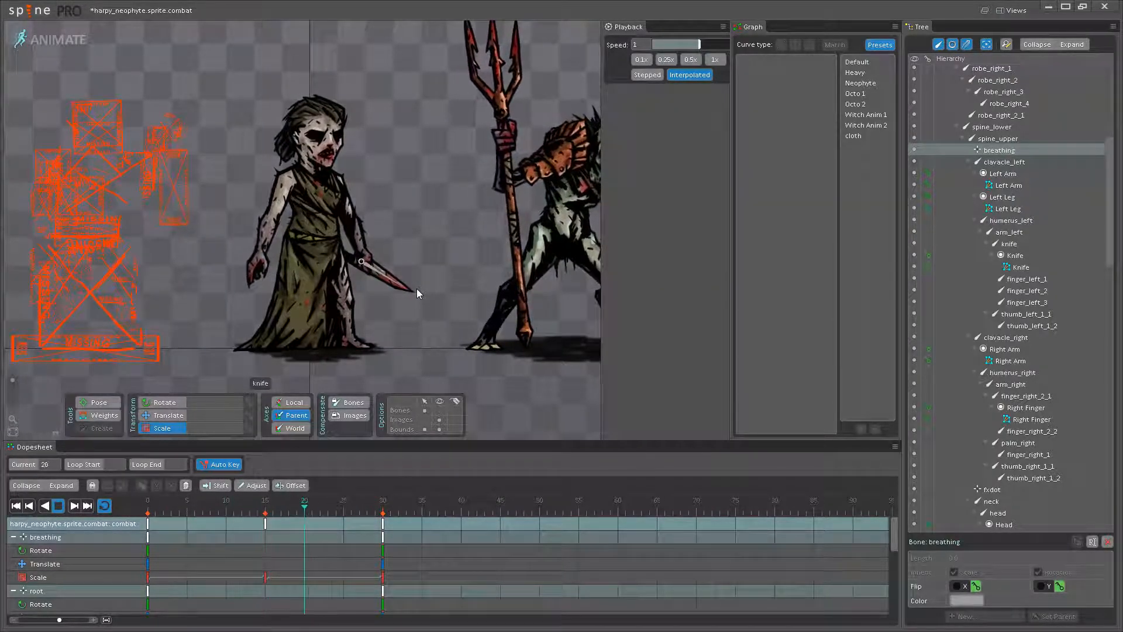
left_click_drag(440, 230, 360, 229)
scroll(360, 230, "down", 2)
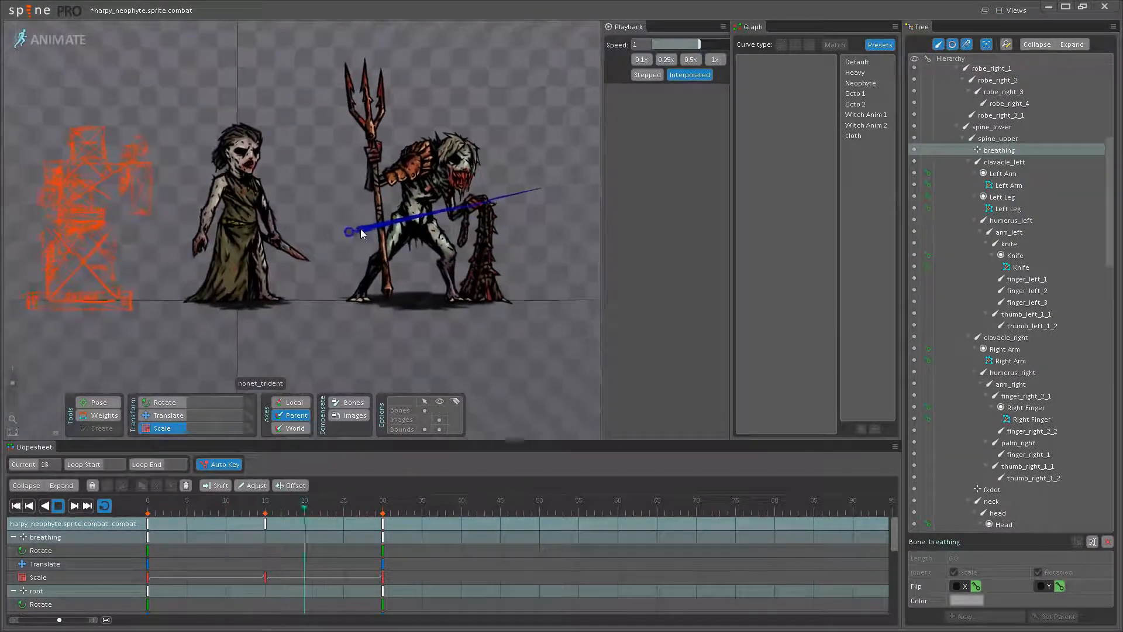
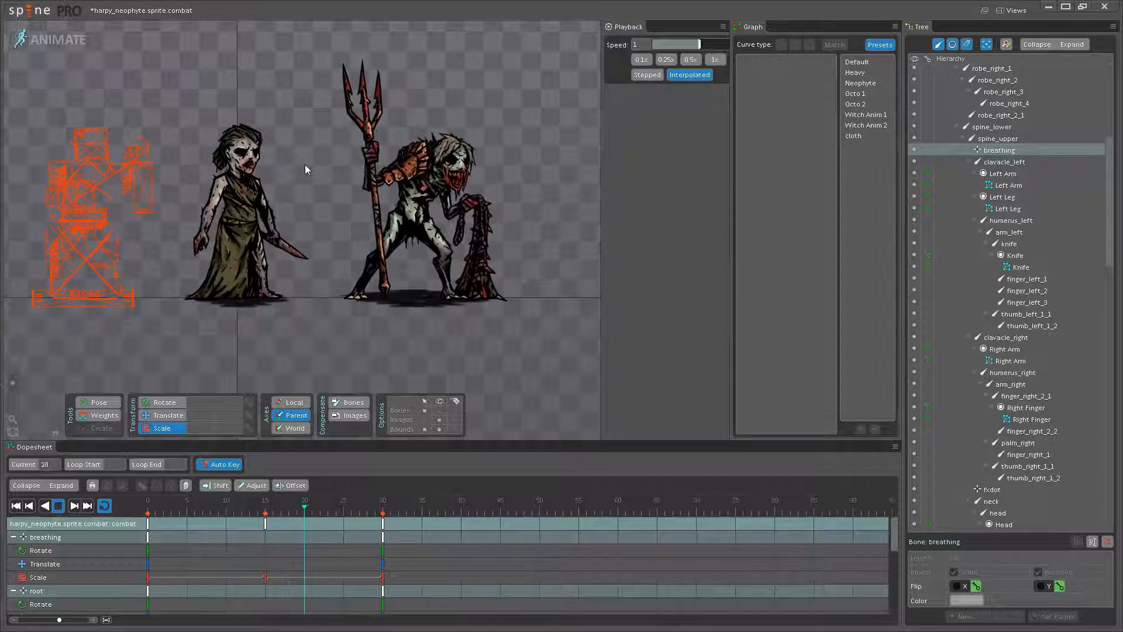
- Save the project with the chest breathing changes and watch the neophyte's idle loop beside the reference creature
left_click_drag(305, 170, 483, 148)
scroll(383, 173, "up", 2)
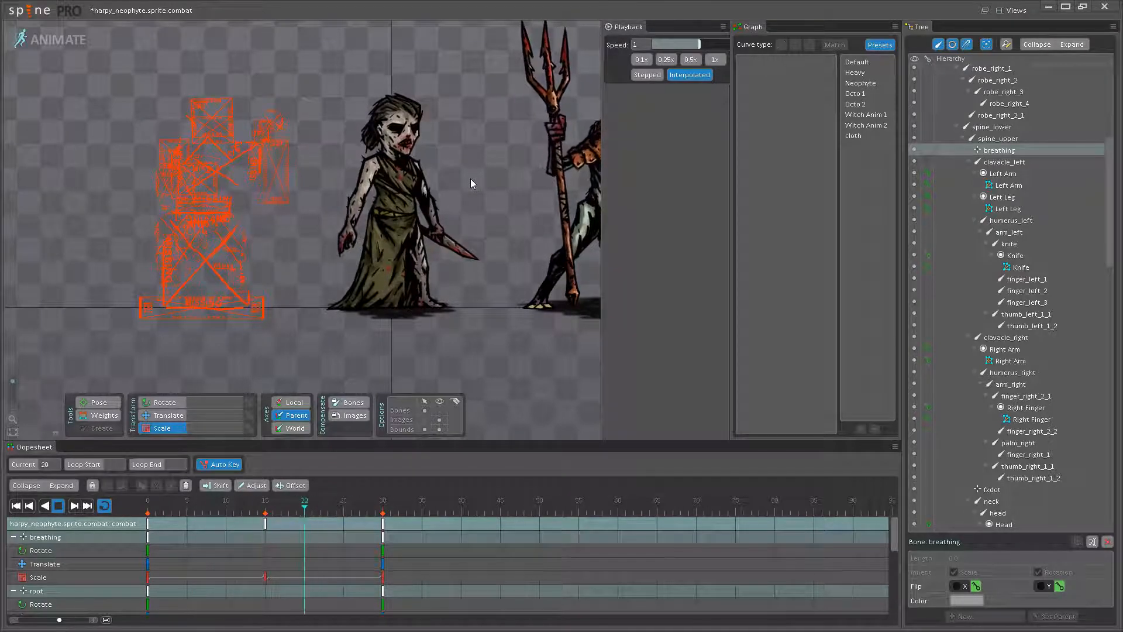
key("ctrl+s")
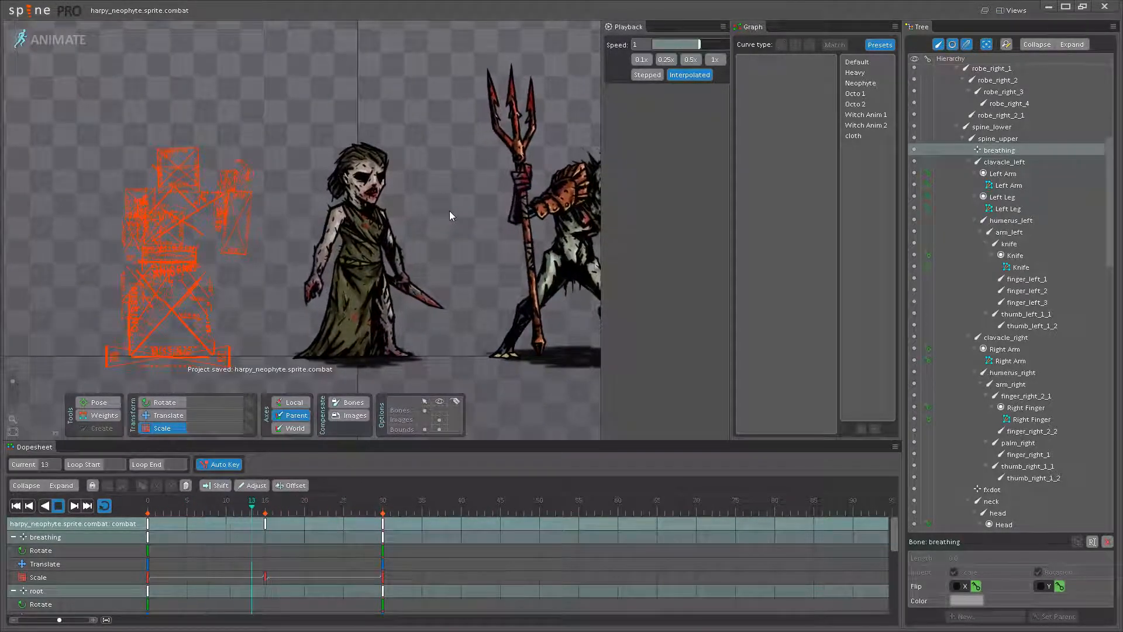
left_click_drag(450, 211, 381, 223)
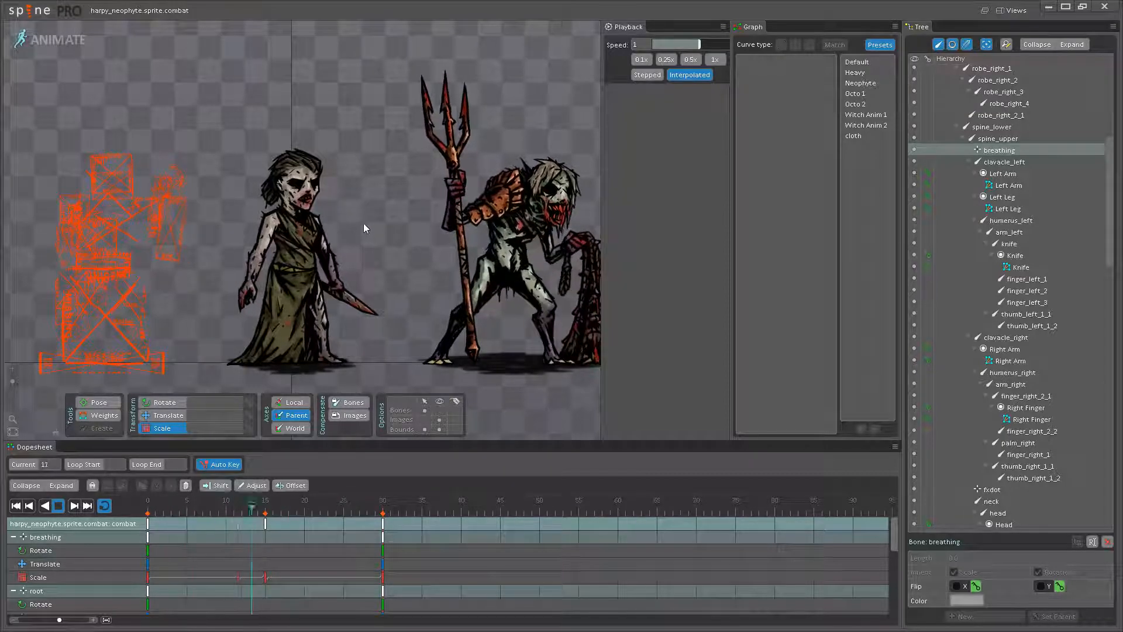
left_click_drag(359, 214, 338, 205)
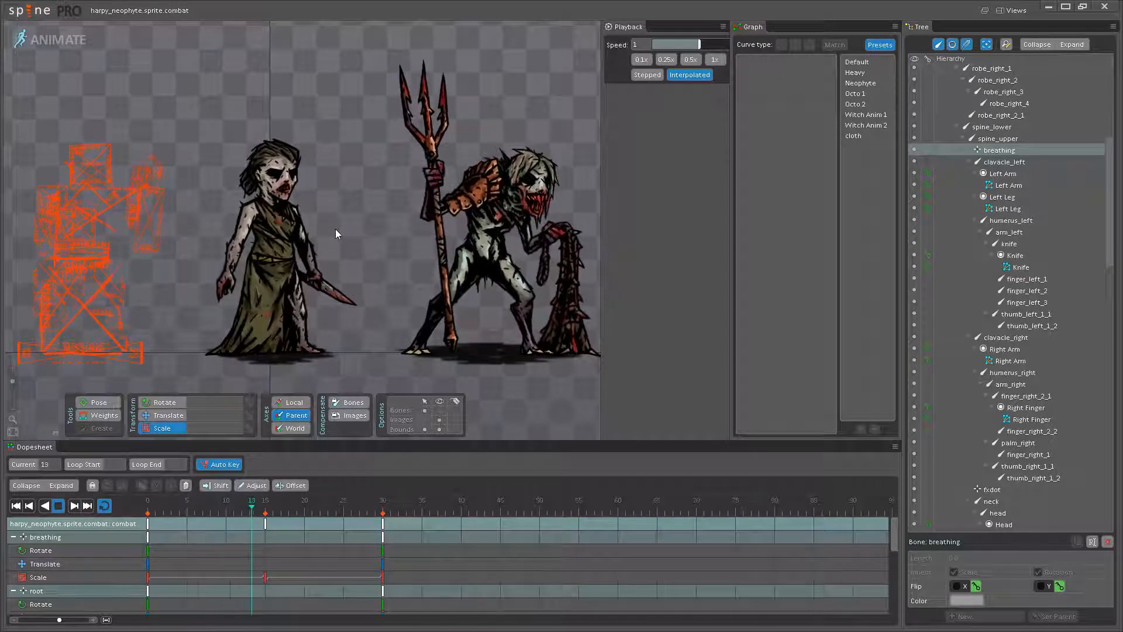
scroll(301, 221, "up", 5)
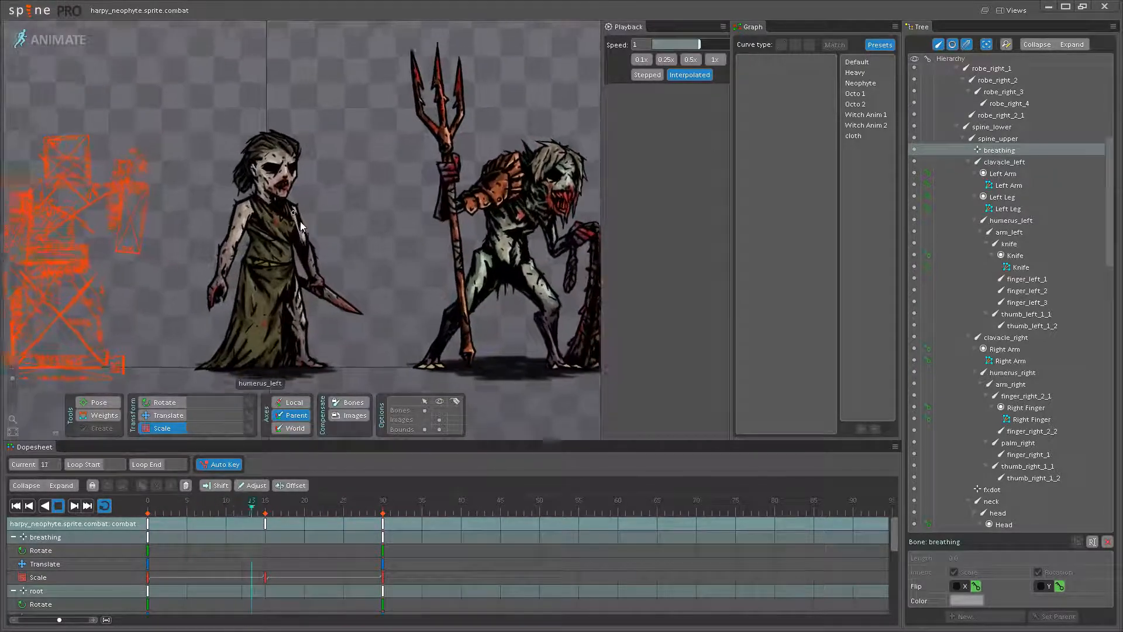
- Show the bones, compare the head at frames 15 and 0, and raise the head bone to about X 62.97 at frame 0
left_click(440, 410)
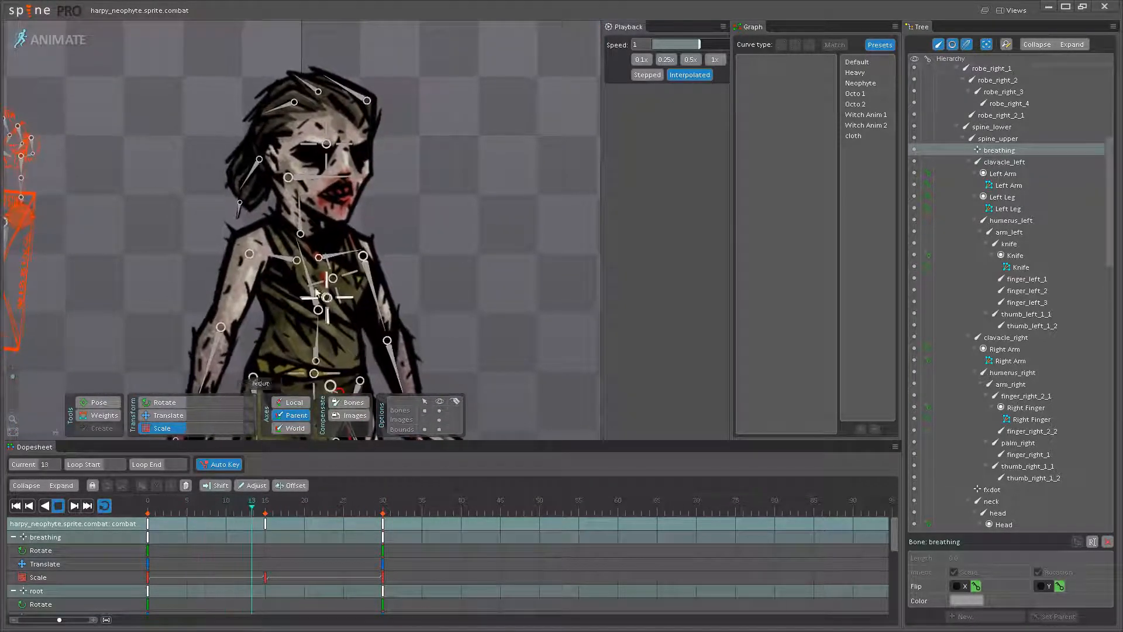
scroll(294, 211, "up", 3)
left_click(59, 506)
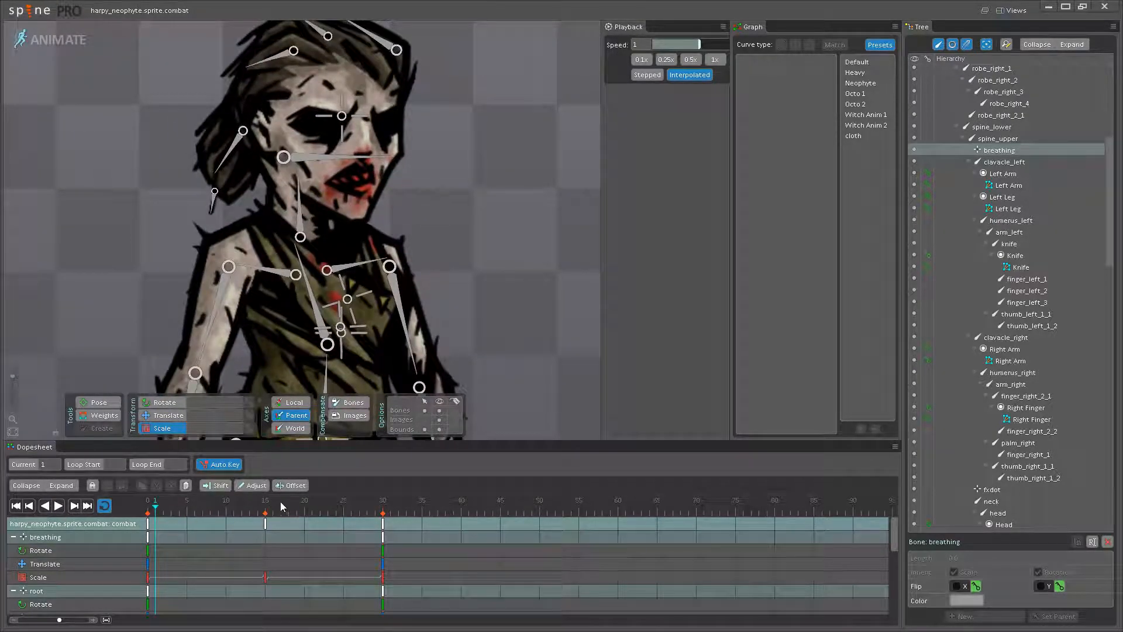
left_click(266, 507)
left_click(339, 176)
left_click(155, 509)
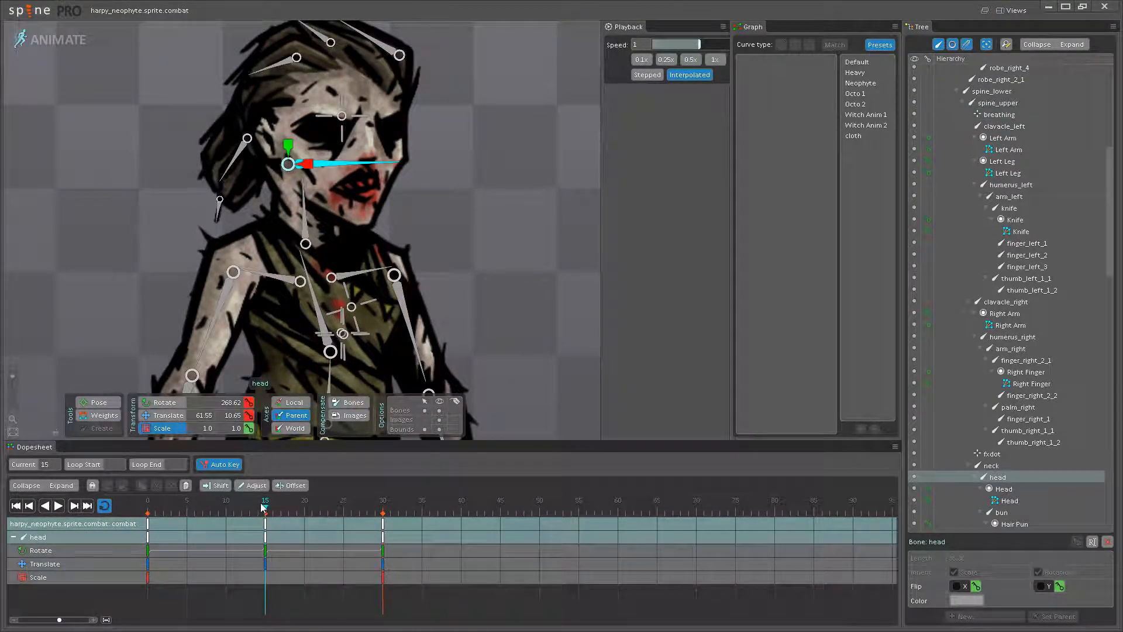
mouse_move(150, 511)
left_mouse_down()
mouse_move(248, 509)
mouse_move(148, 510)
left_mouse_up()
scroll(346, 150, "up", 3)
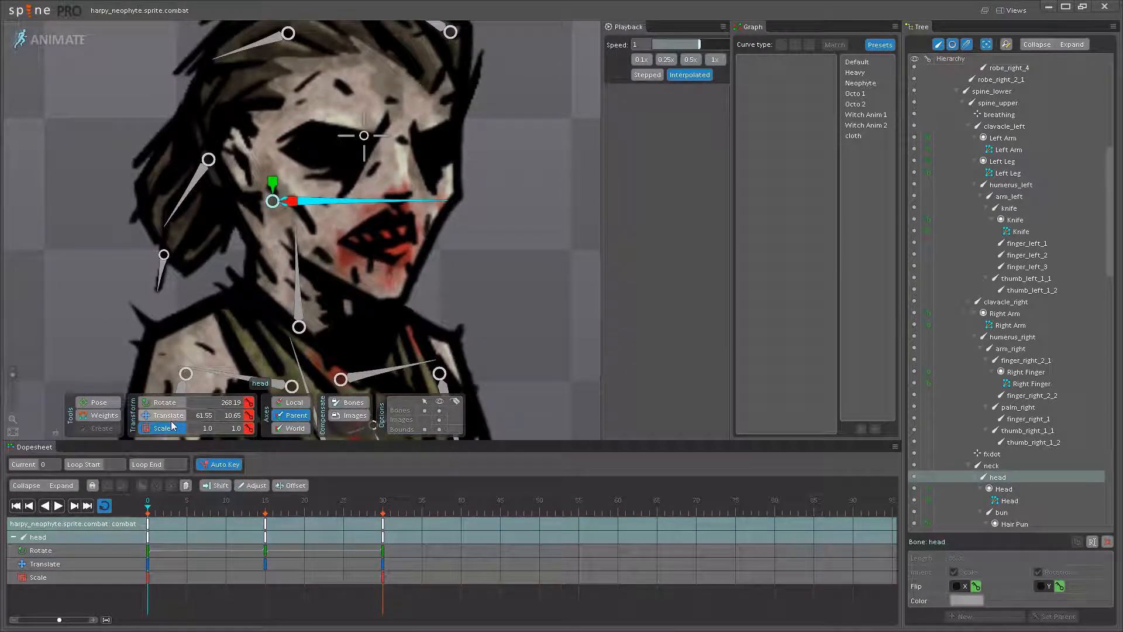
left_click_drag(274, 186, 269, 204)
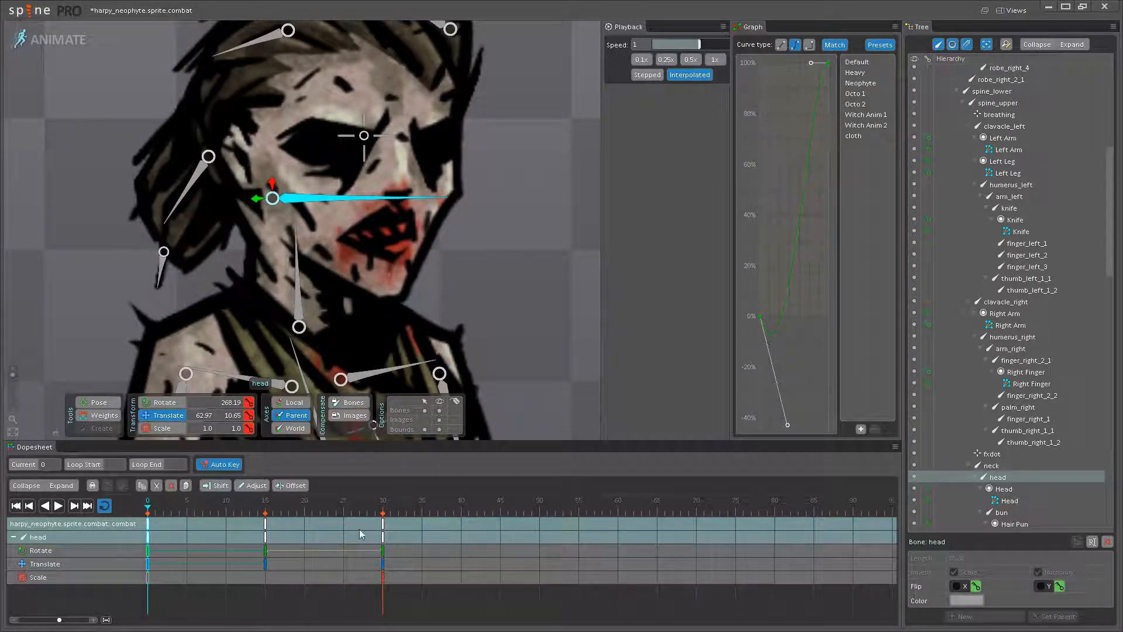
- Copy the head bone's frame 0 keys to frame 30 and apply the Neophyte curve to its keys at frames 15 and 0
left_click(382, 504)
key("ctrl+v")
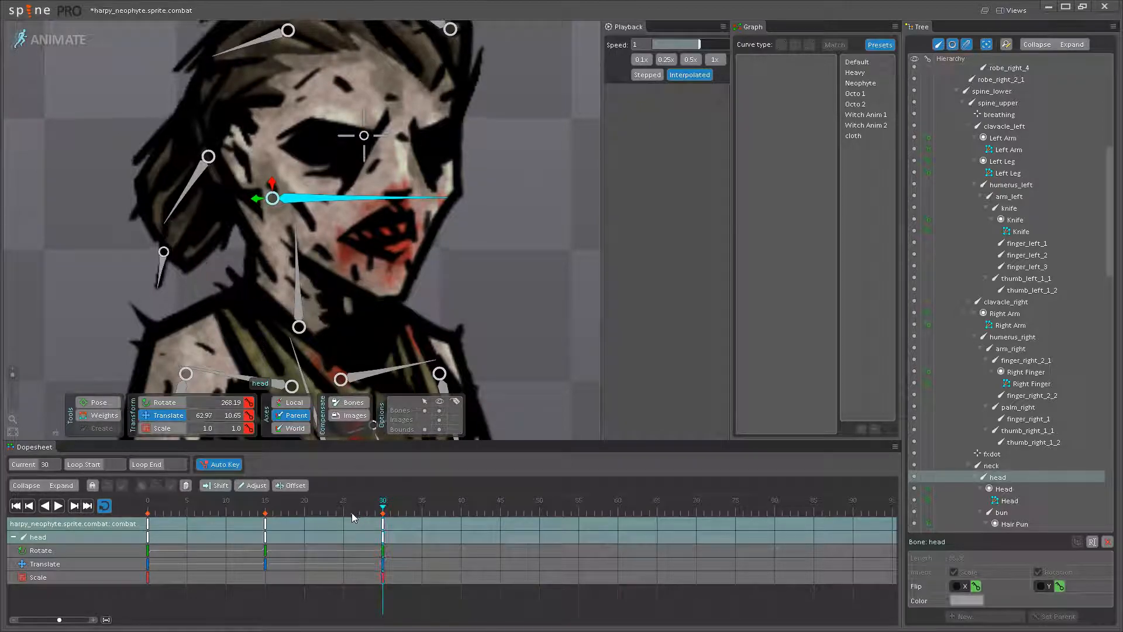
left_click(267, 525)
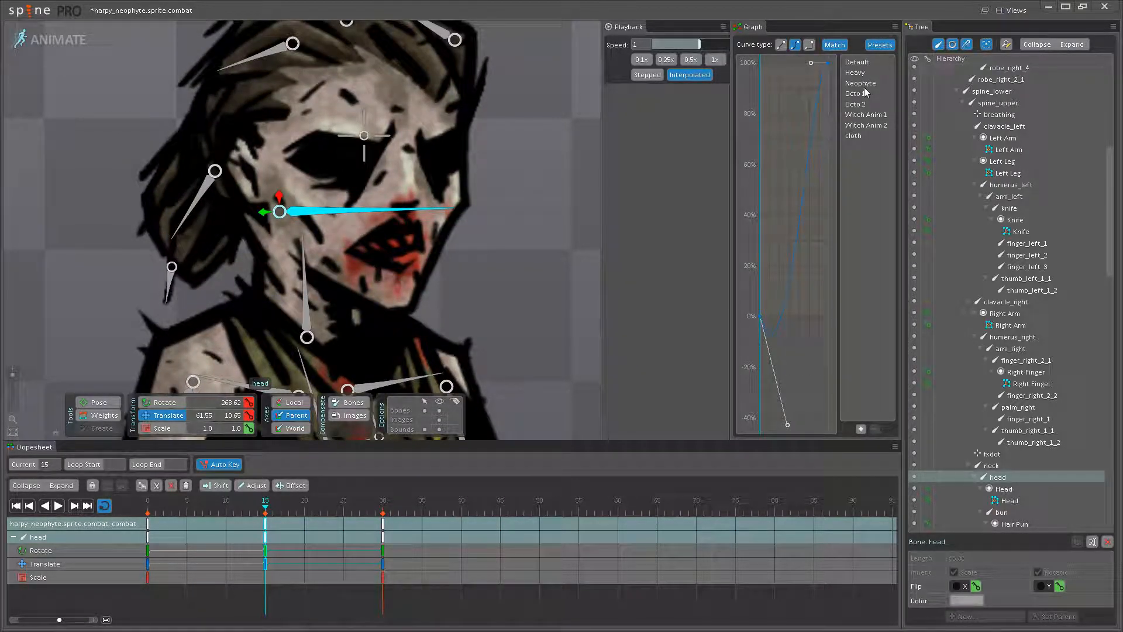
left_click(149, 526)
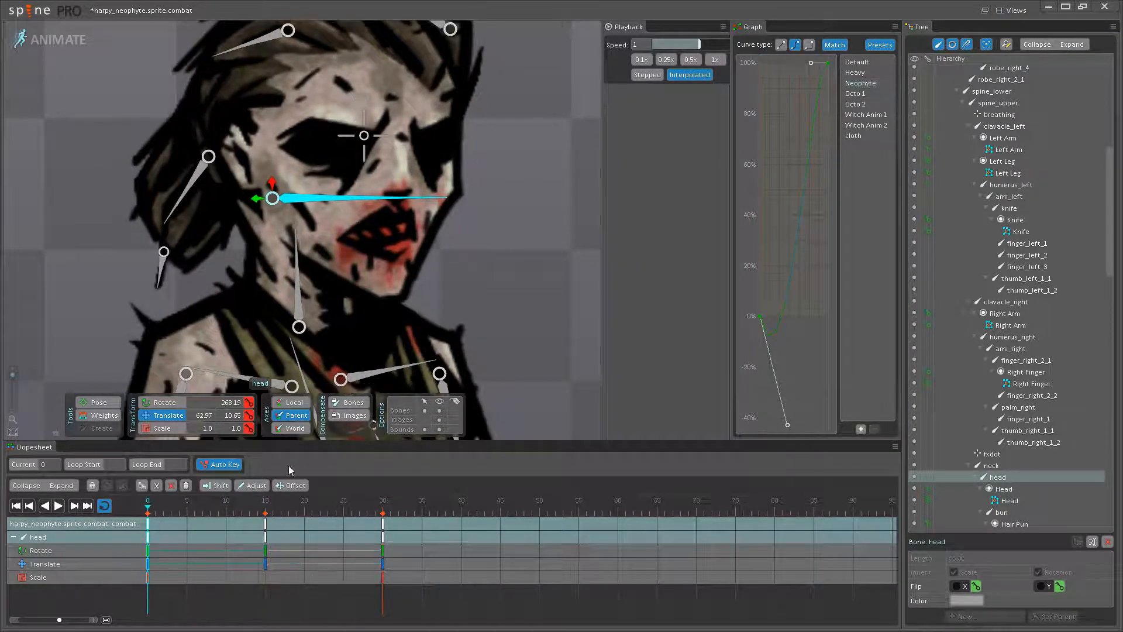
- Play the loop with the bones hidden and compare the neophyte's head motion with the reference creature
left_click(59, 506)
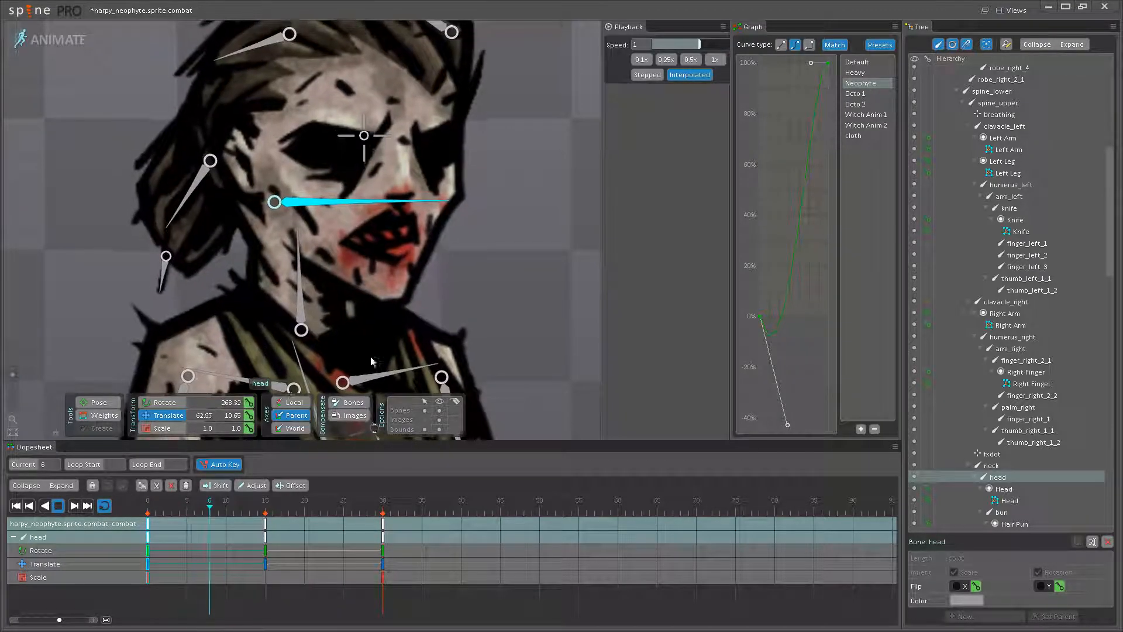
scroll(468, 316, "down", 3)
scroll(410, 328, "down", 5)
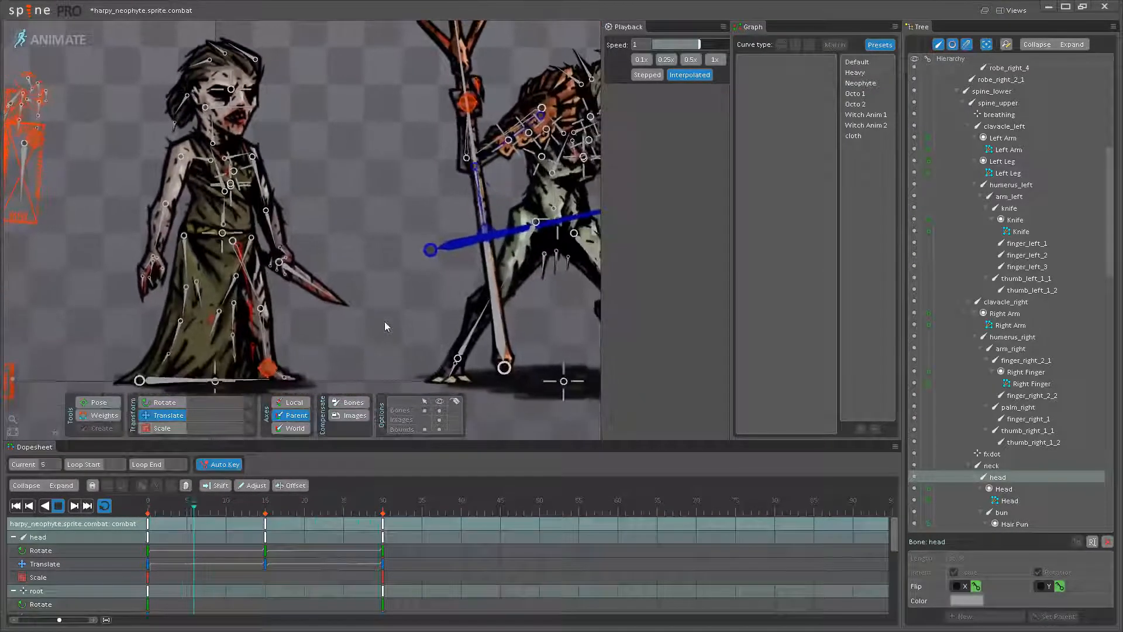
scroll(385, 321, "down", 1)
left_click(439, 410)
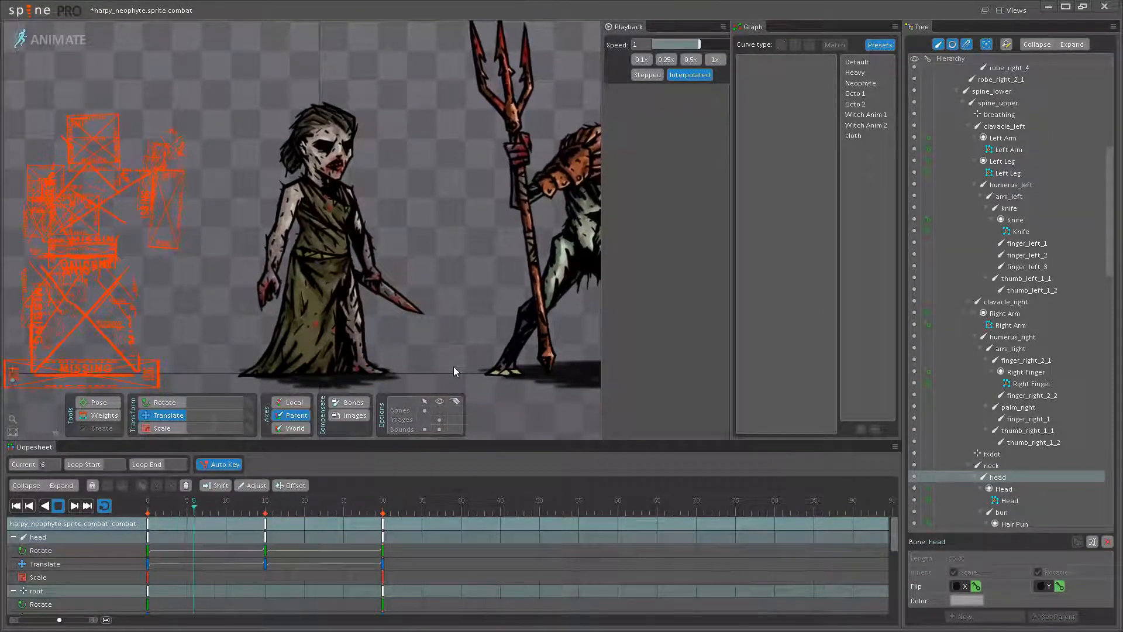
scroll(378, 323, "down", 2)
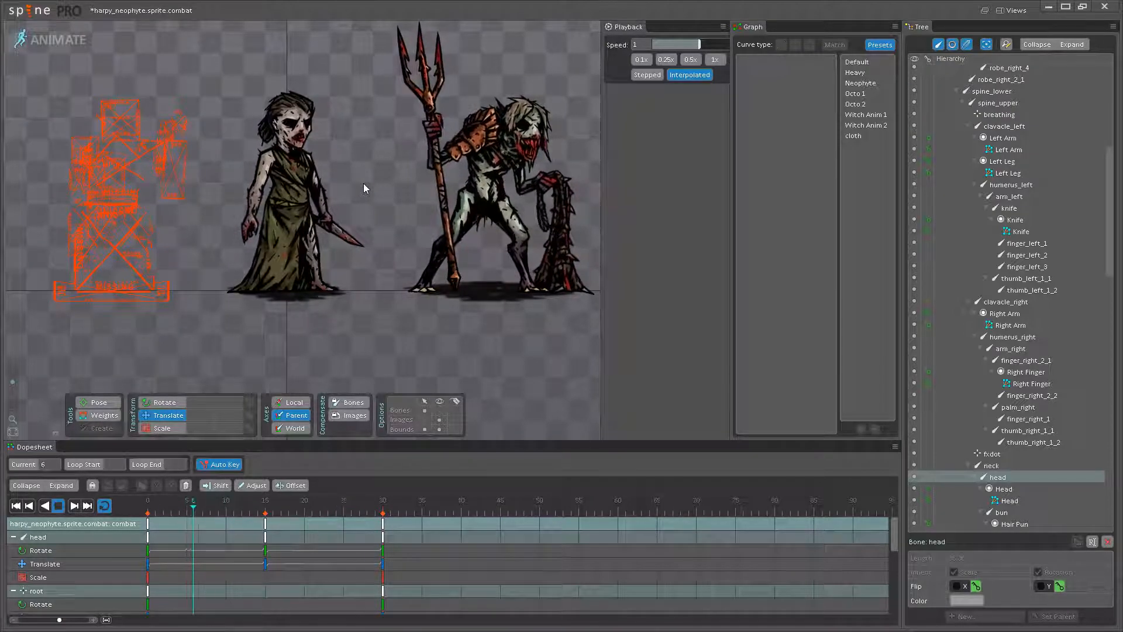
left_click_drag(376, 169, 391, 194)
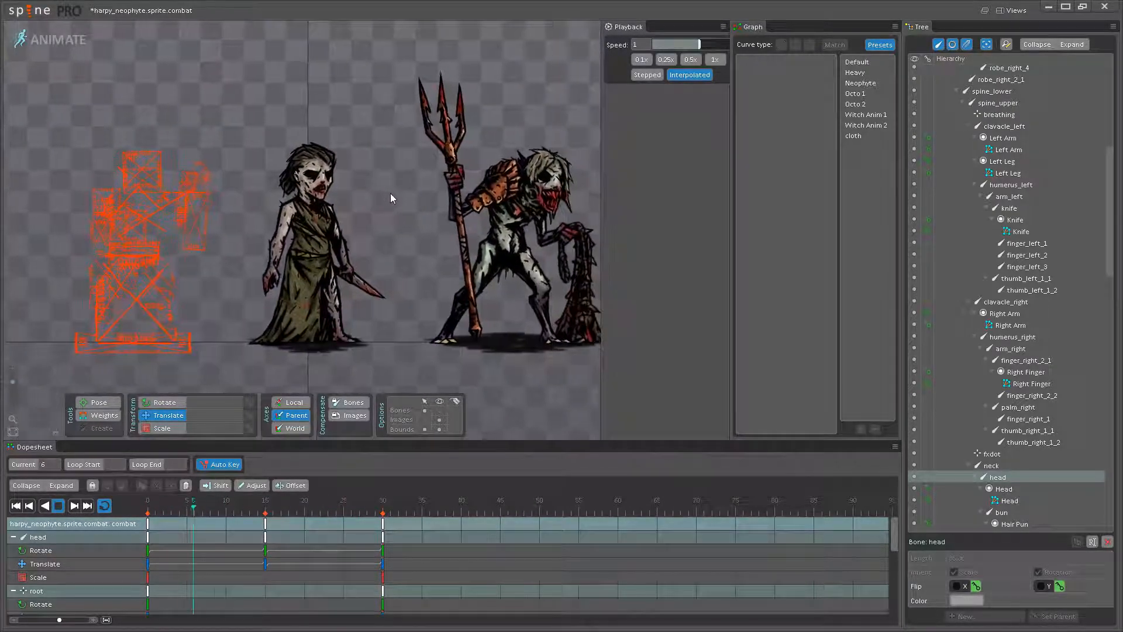
scroll(339, 244, "up", 1)
scroll(339, 245, "up", 3)
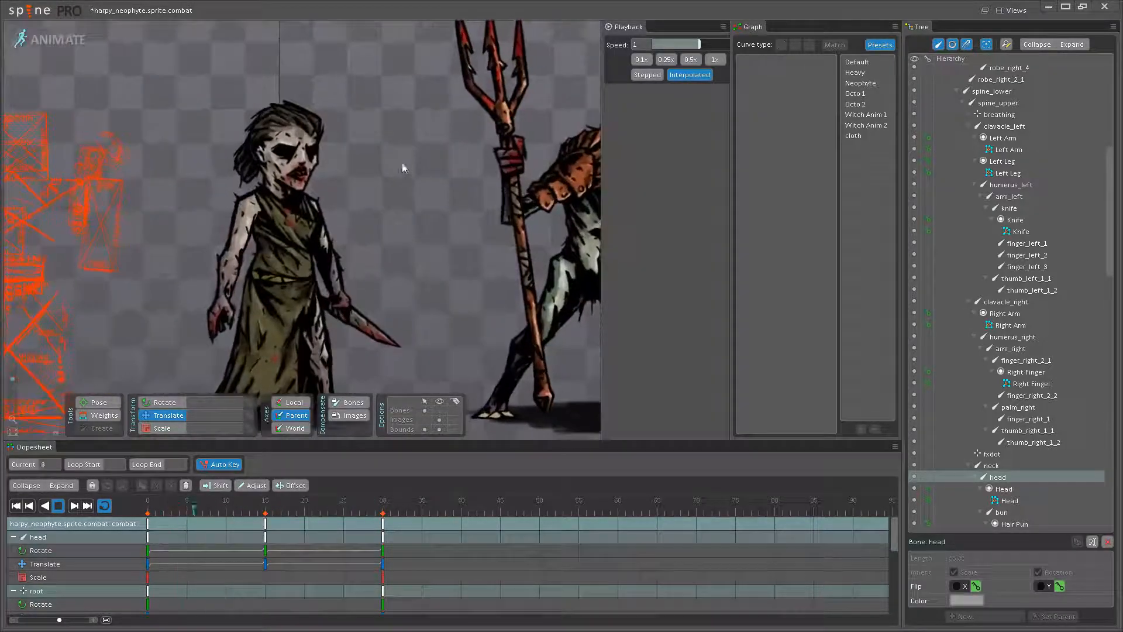
left_click_drag(388, 163, 433, 125)
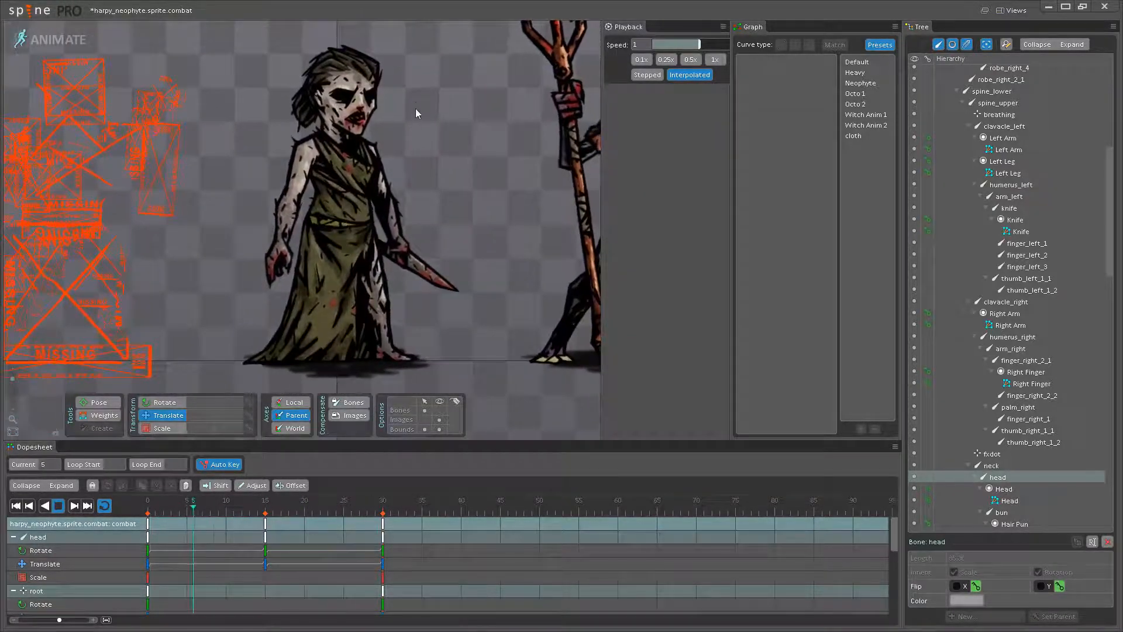
- Move the hips bone to about X 16.93, Y 254.21 at frame 15 and play the loop
scroll(342, 234, "up", 3)
left_click(342, 237)
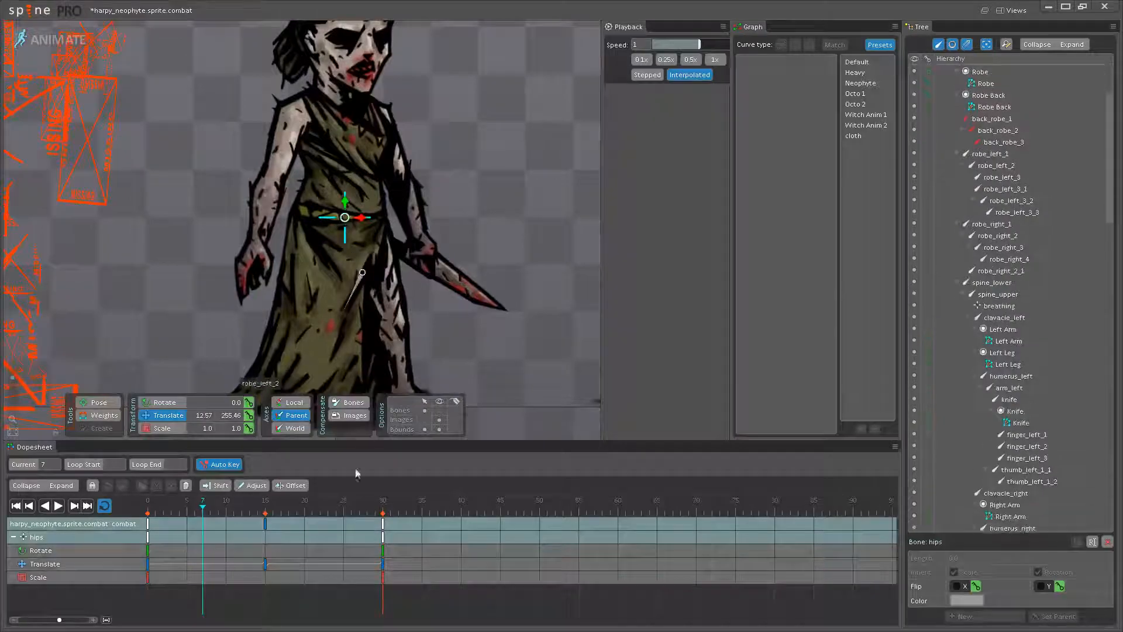
left_click(265, 509)
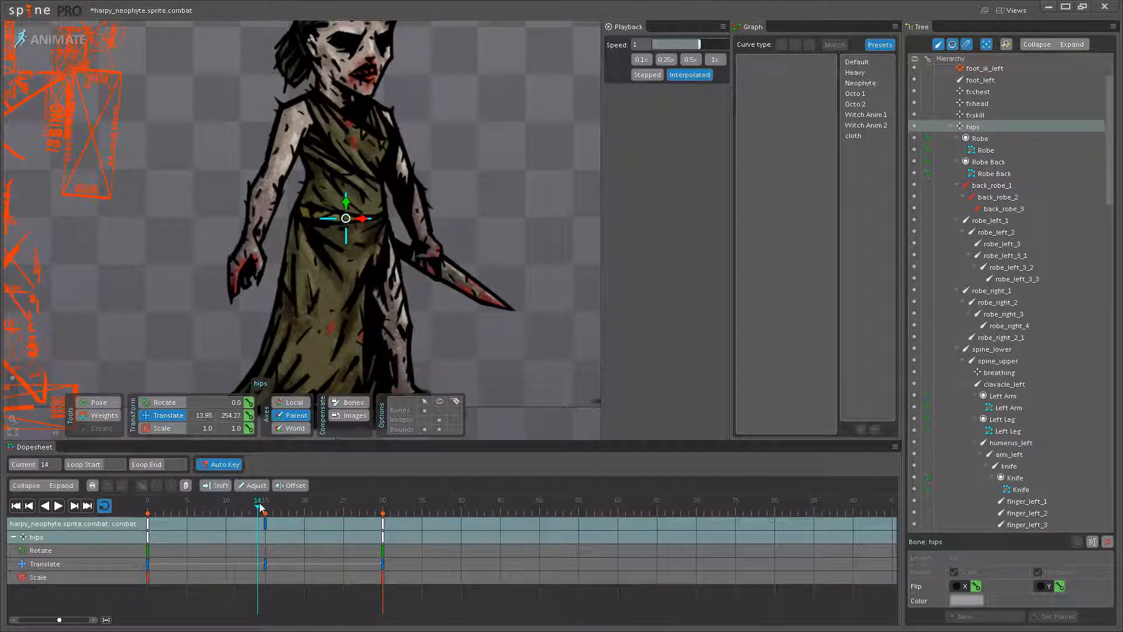
scroll(354, 208, "up", 3)
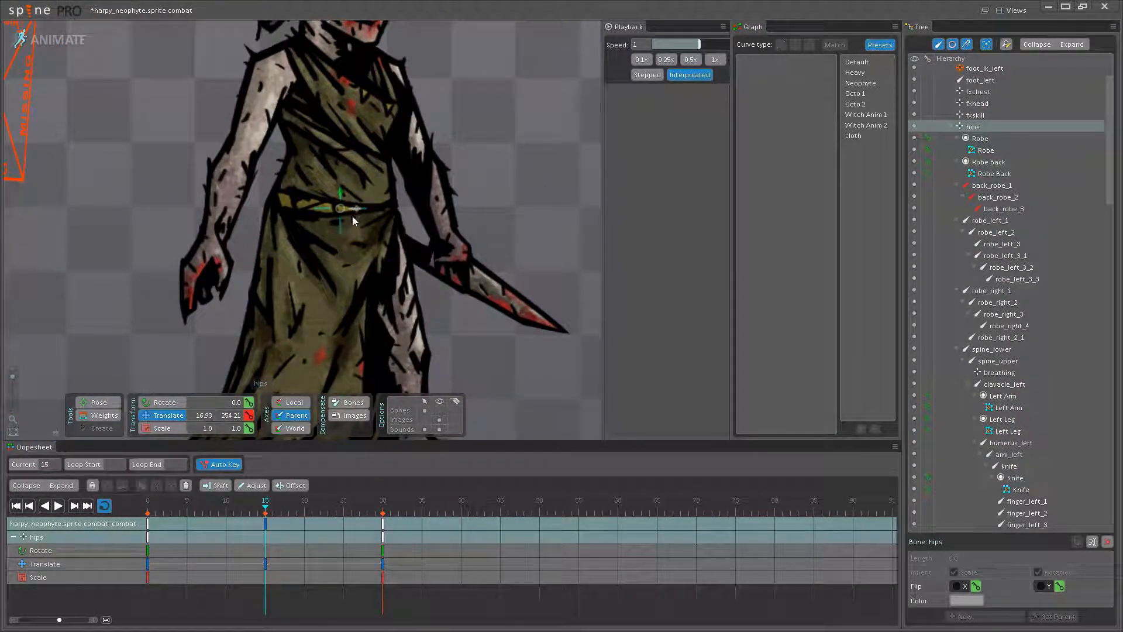
scroll(354, 213, "down", 3)
left_click(58, 505)
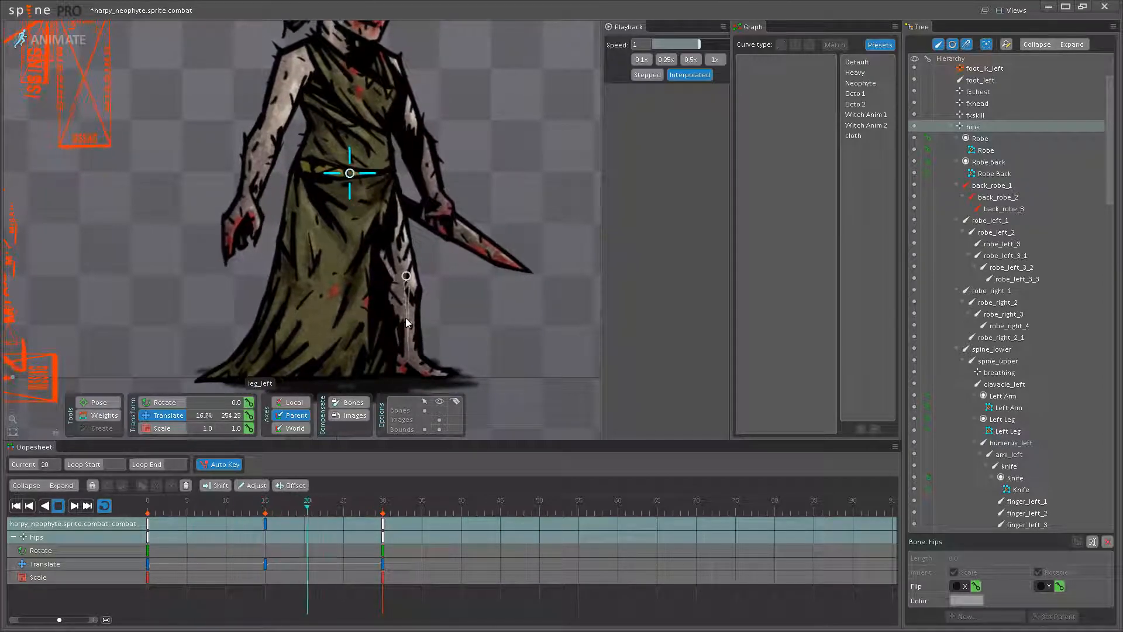
- Compare the full-body idle with the reference creature and save the project with the head and hips adjustments
scroll(448, 325, "down", 3)
scroll(351, 275, "down", 3)
left_click_drag(331, 269, 336, 350)
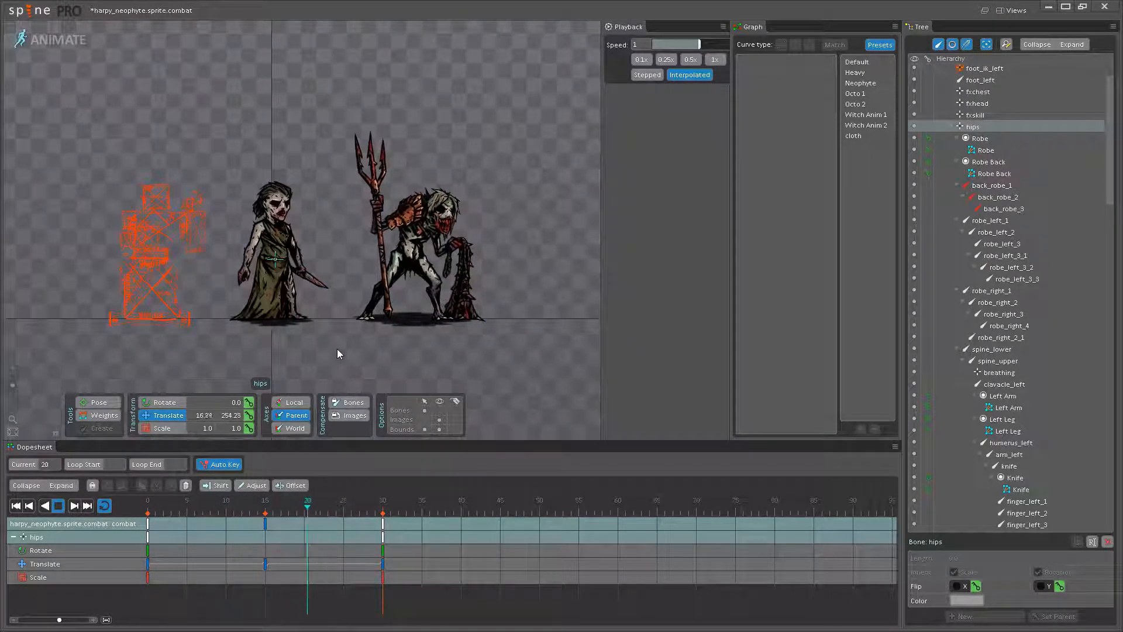
key("ctrl+s")
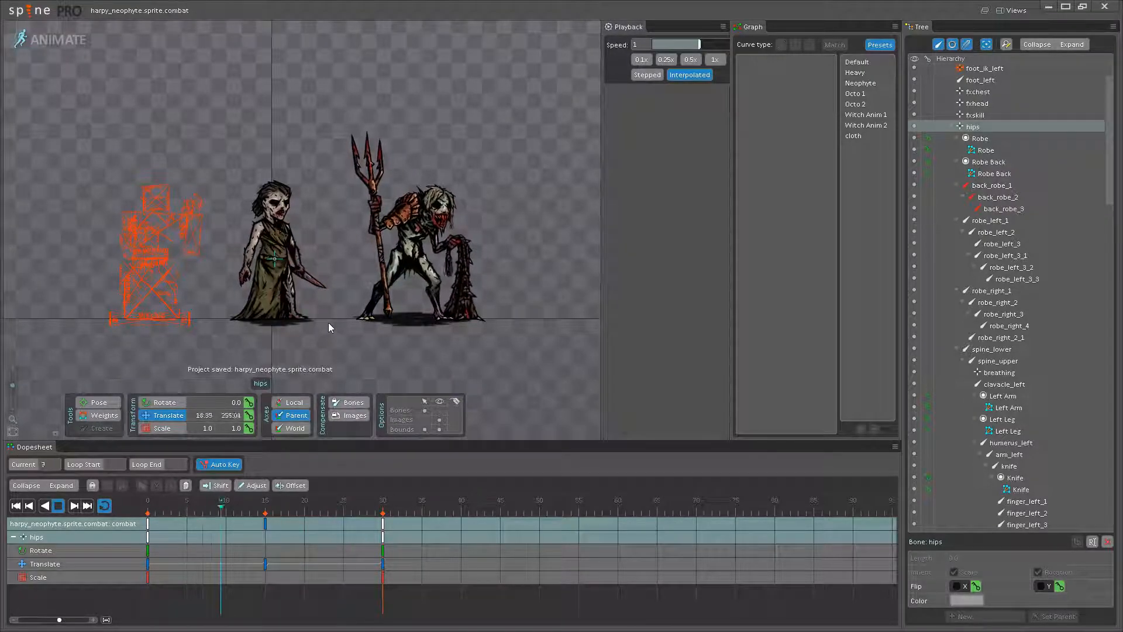
- Examine the neophyte's torso and arm movement up close in the running loop, and stop the playback
scroll(325, 316, "up", 5)
left_click_drag(323, 301, 371, 299)
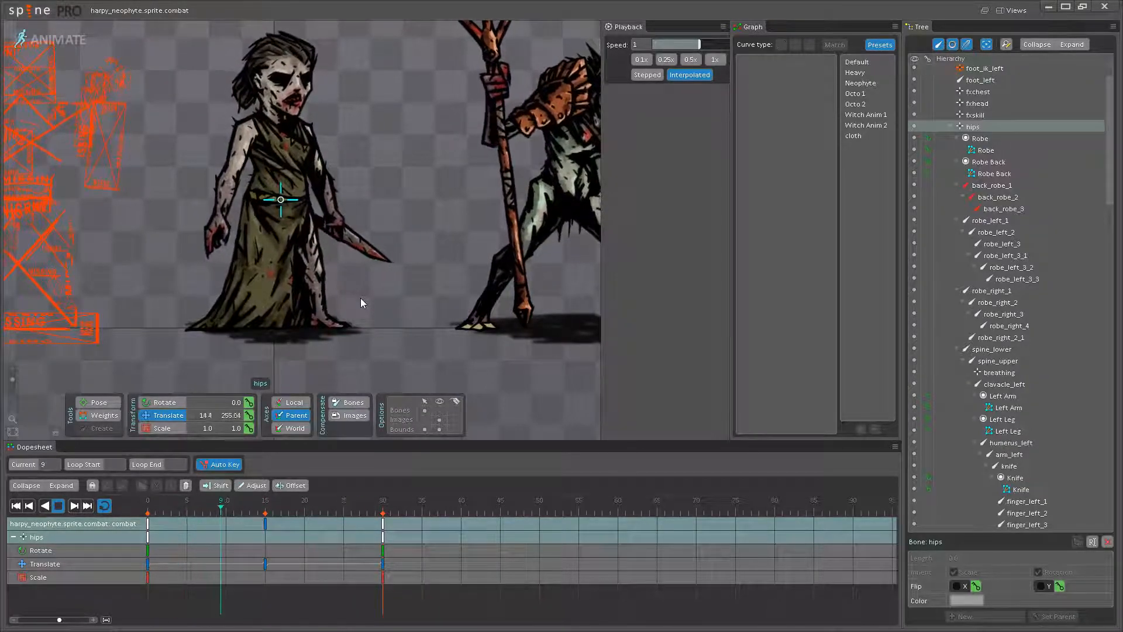
scroll(246, 228, "up", 5)
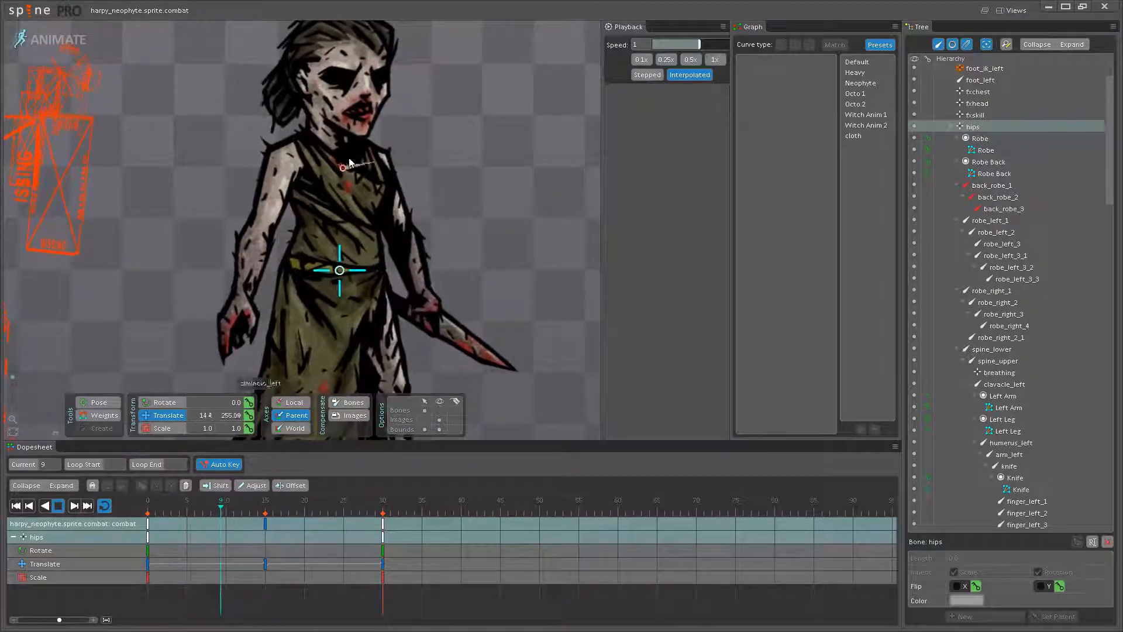
left_click_drag(174, 236, 132, 231)
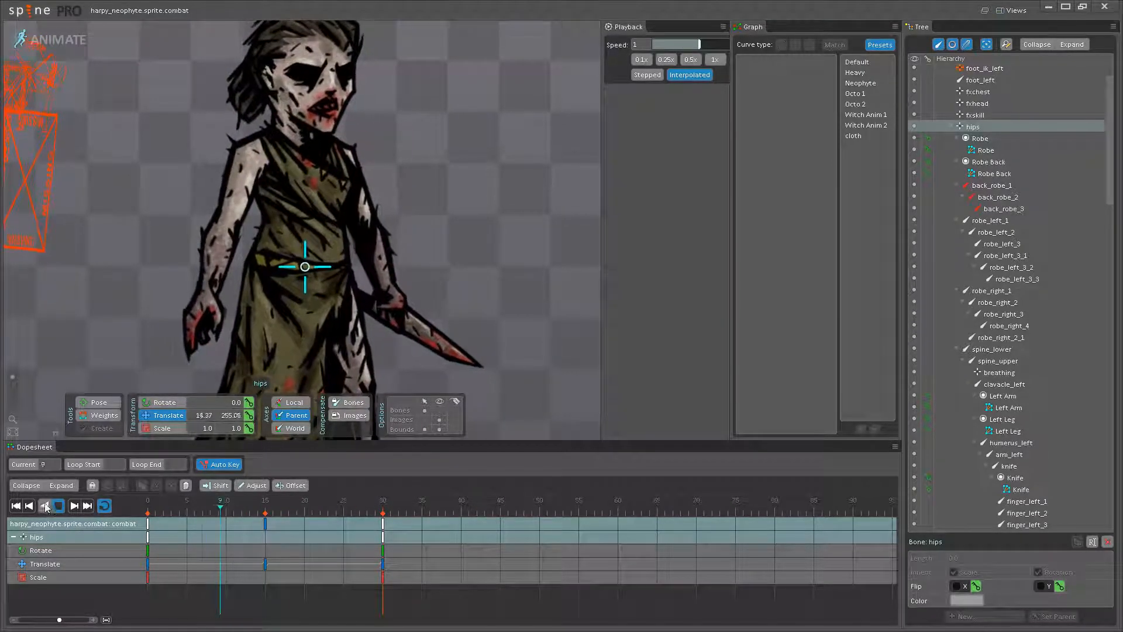
key("space")
- Rotate the right forearm bone slightly at frame 0, copy the key to frame 30, and check the arm motion in the loop
left_click_drag(210, 507, 147, 507)
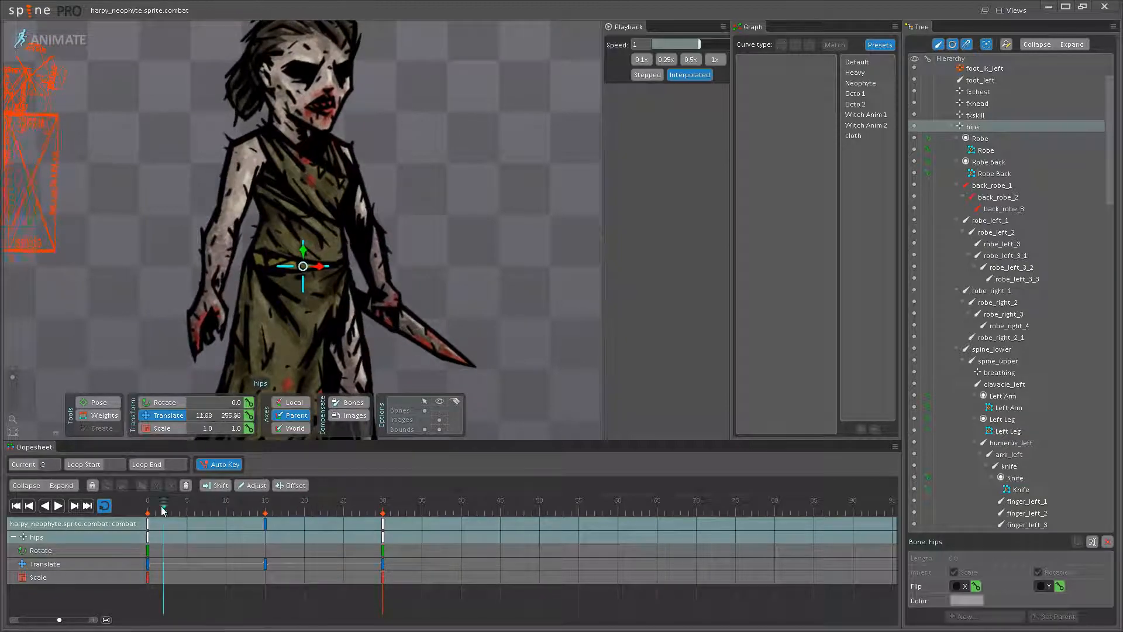
scroll(174, 237, "up", 3)
left_click(218, 275)
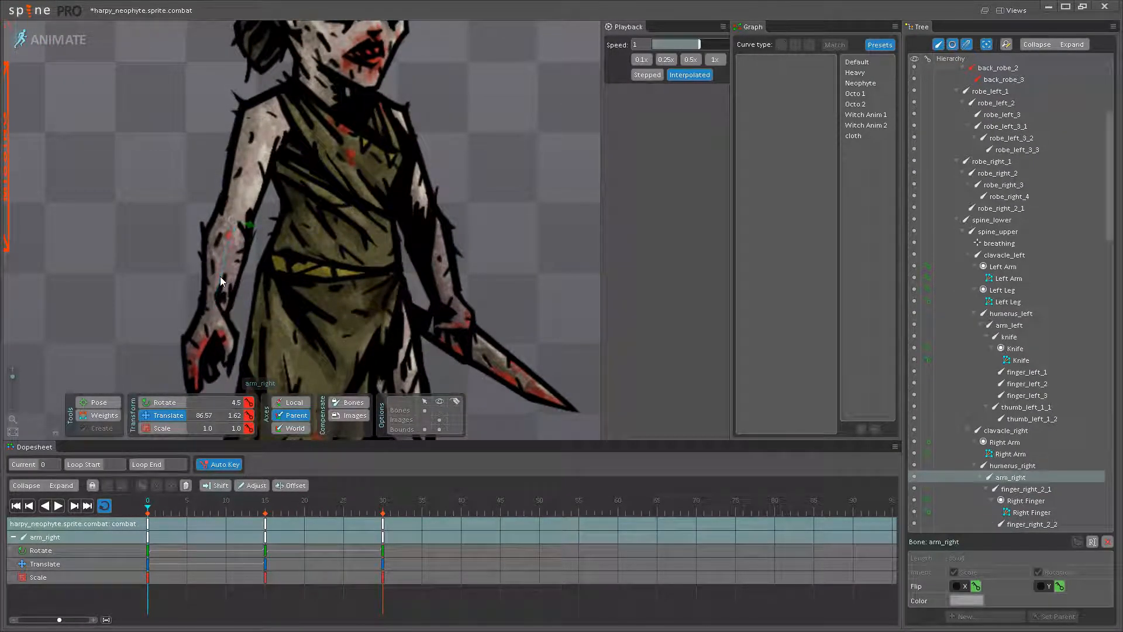
left_click_drag(223, 281, 226, 283)
left_click(57, 508)
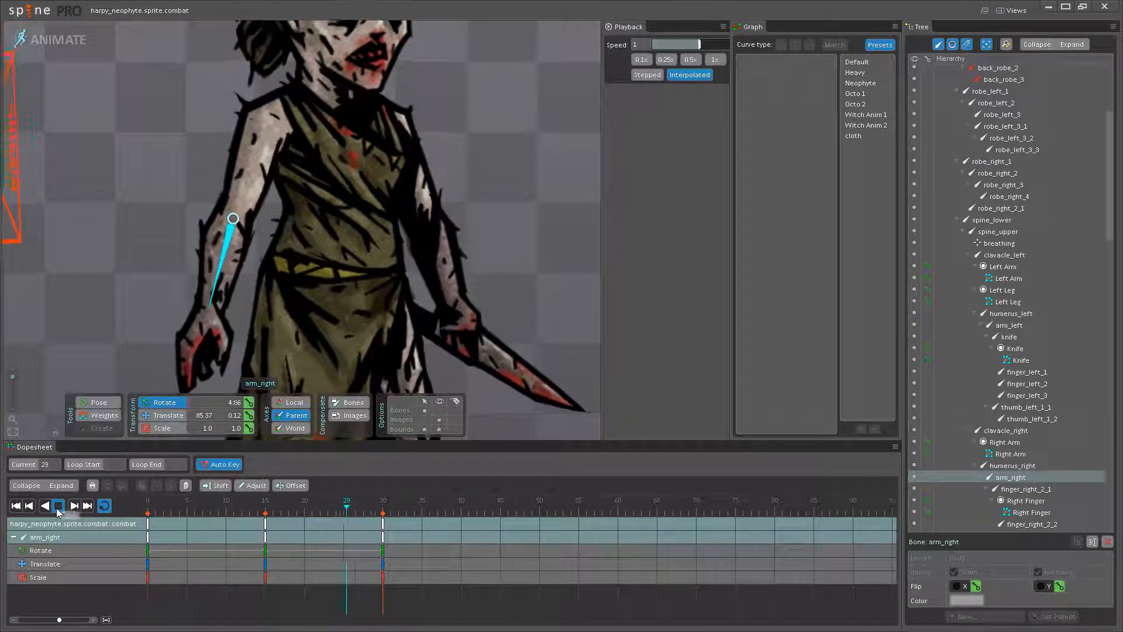
left_click(58, 506)
left_click_drag(219, 280, 223, 282)
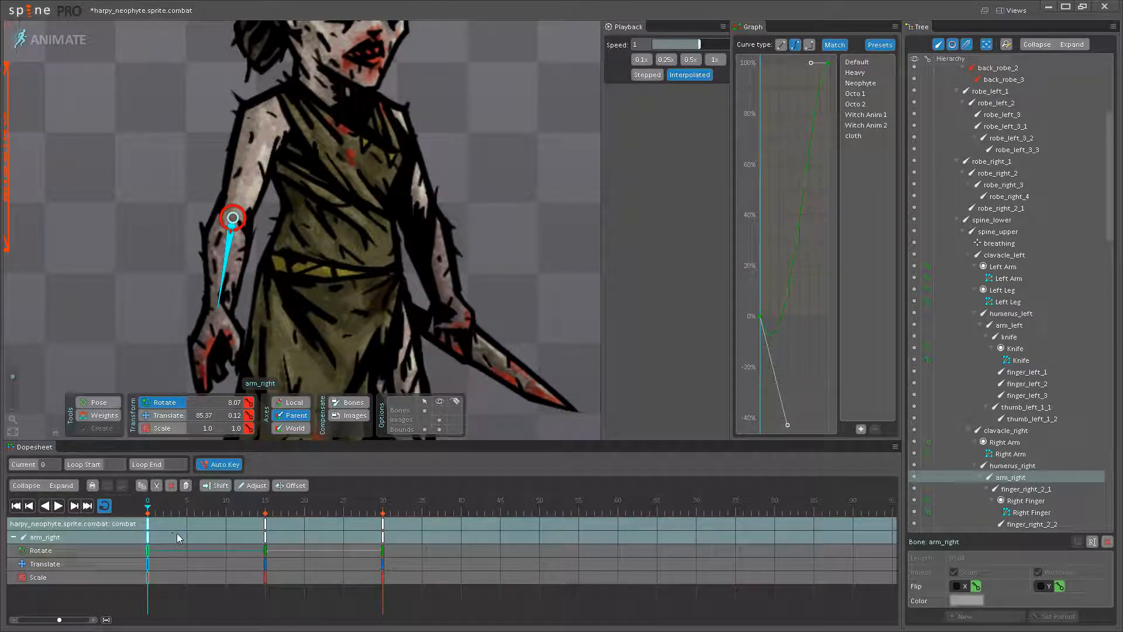
left_click(378, 531)
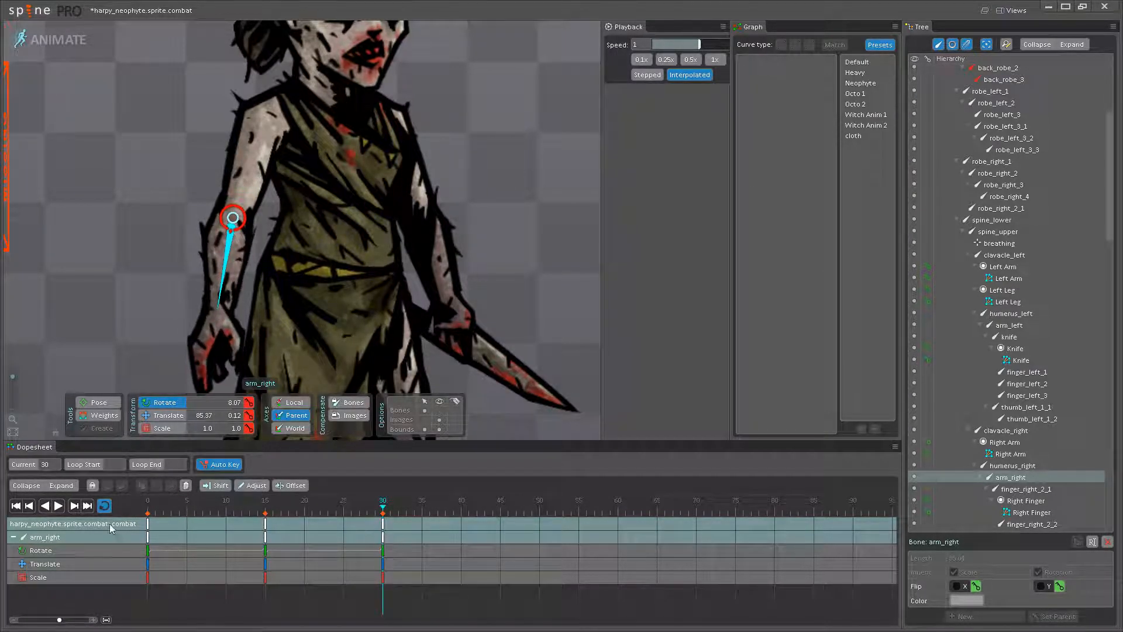
left_click(58, 506)
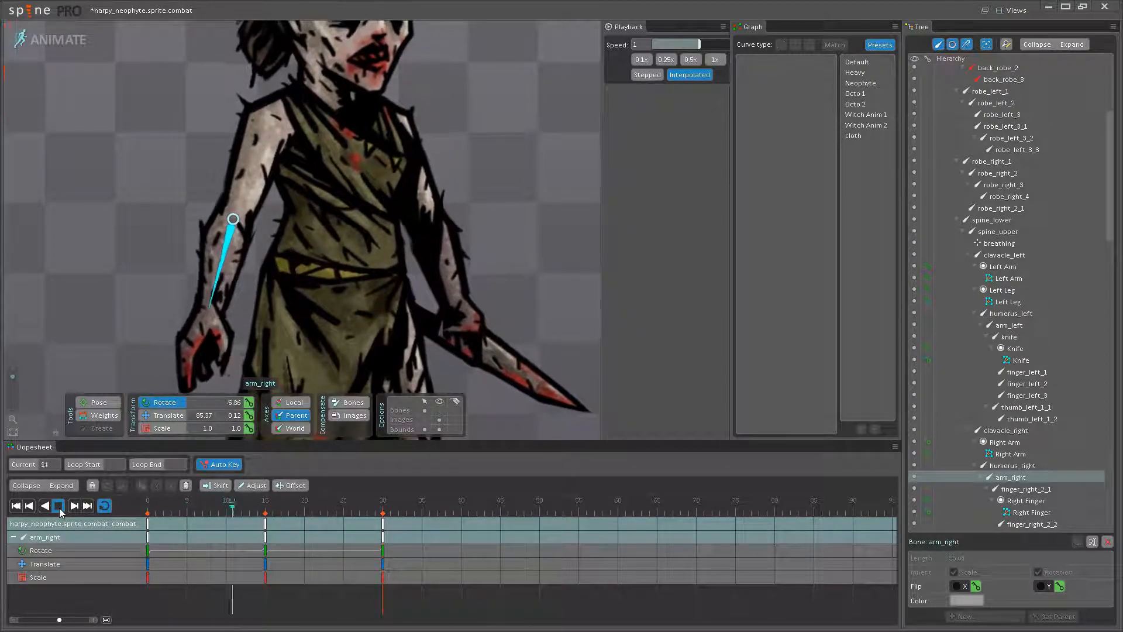
- Rotate the left forearm bone to about 356.84 at frame 0, copy the key to frame 30, and apply the Neophyte curve at frames 0 and 15
left_click(58, 506)
left_click(149, 515)
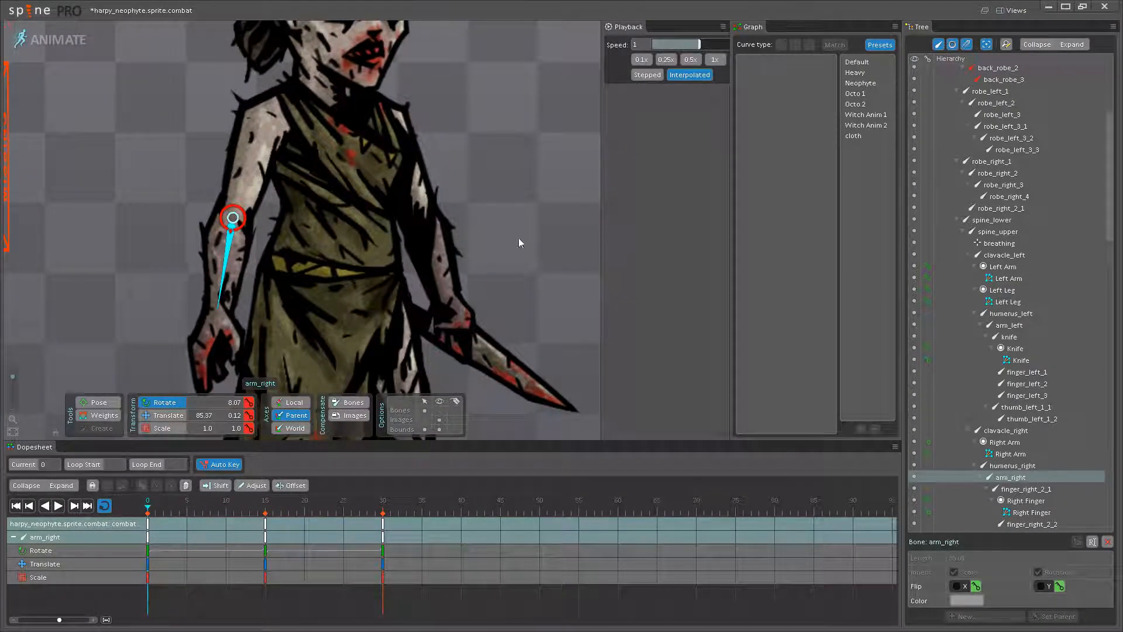
left_click_drag(428, 267, 434, 282)
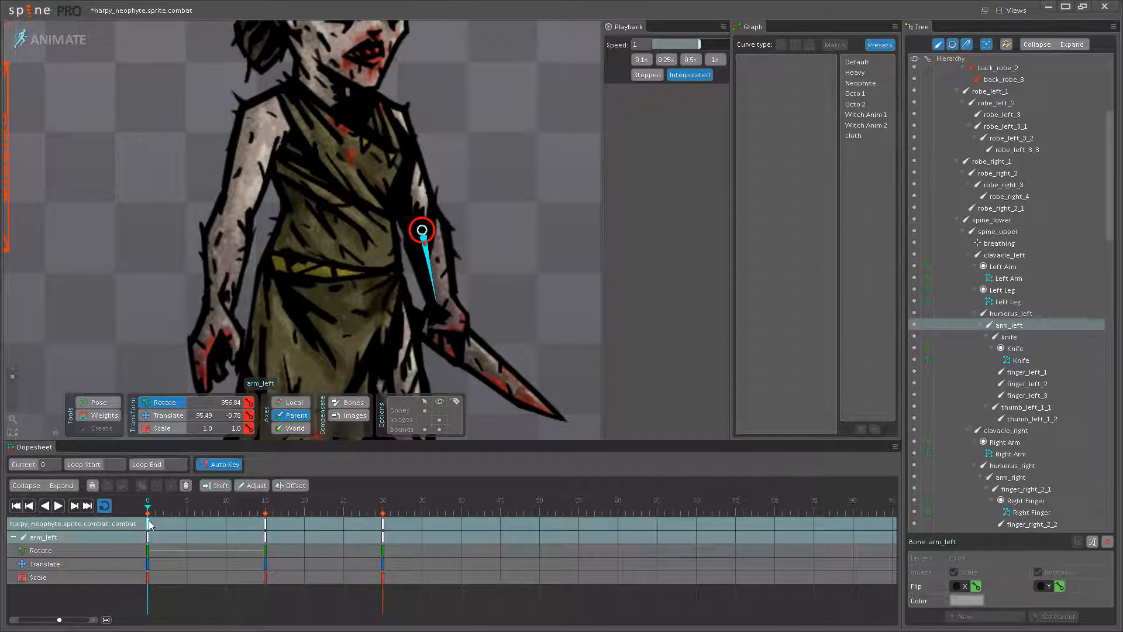
left_click(382, 526)
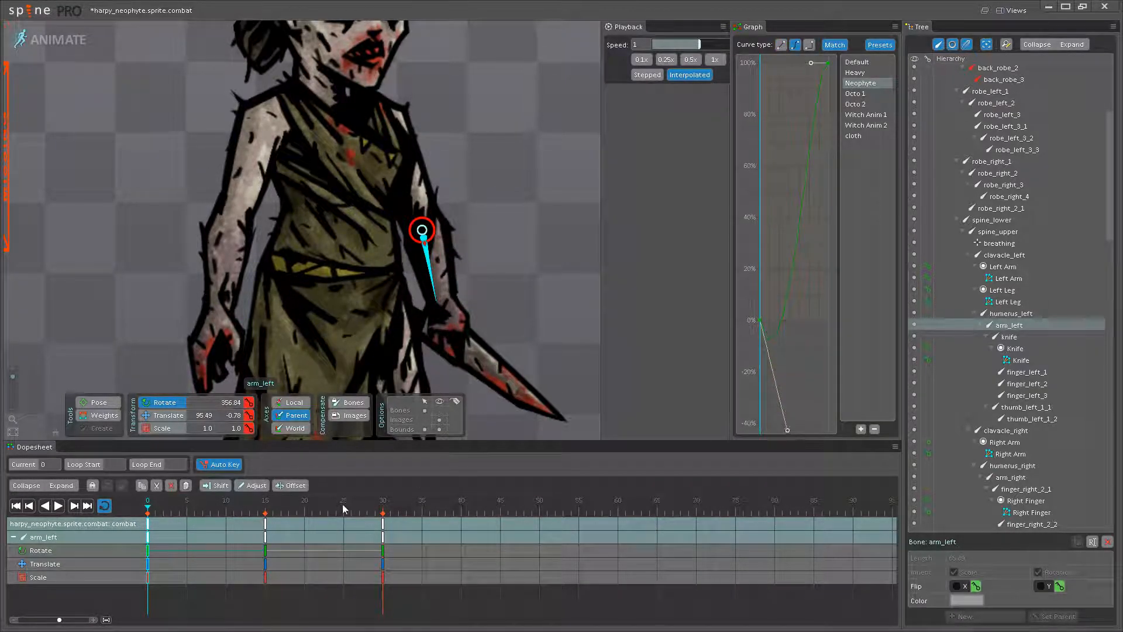
left_click(270, 528)
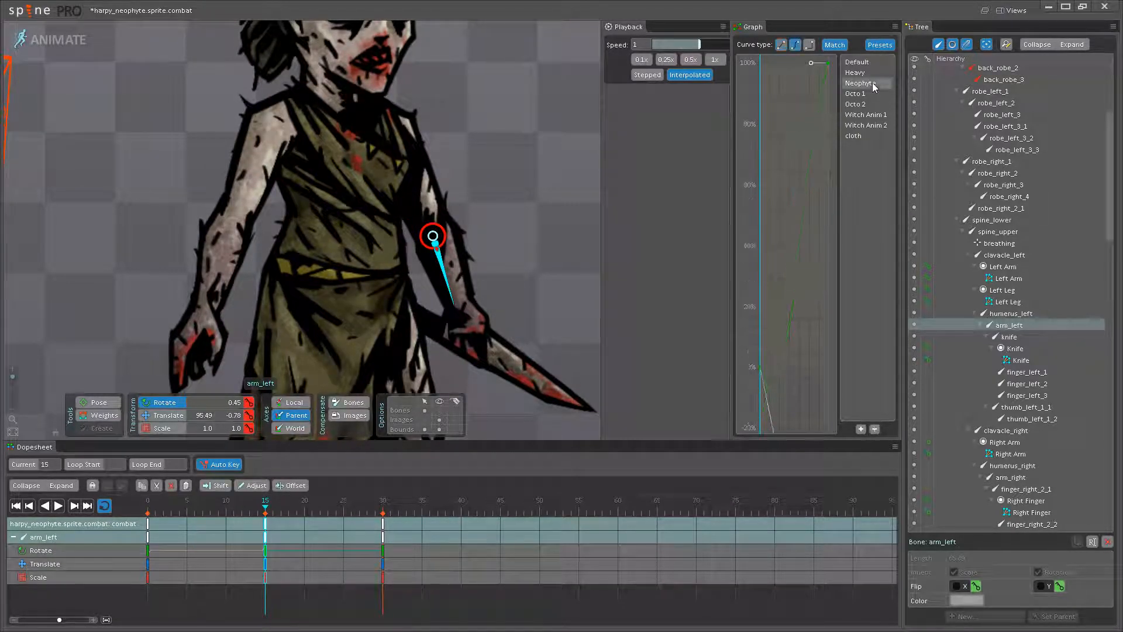
- Play the loop and compare the neophyte's arm movement with the reference creature, both at full body and up close
key("space")
scroll(431, 191, "down", 3)
left_click(57, 505)
left_click_drag(475, 156, 392, 242)
scroll(392, 242, "down", 4)
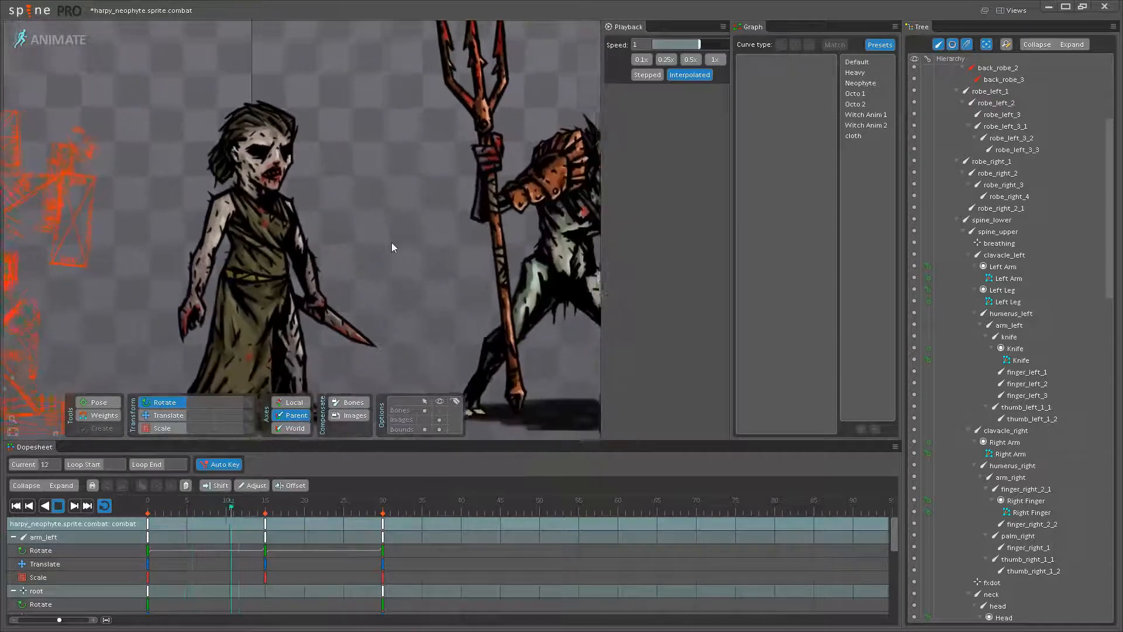
scroll(371, 229, "down", 2)
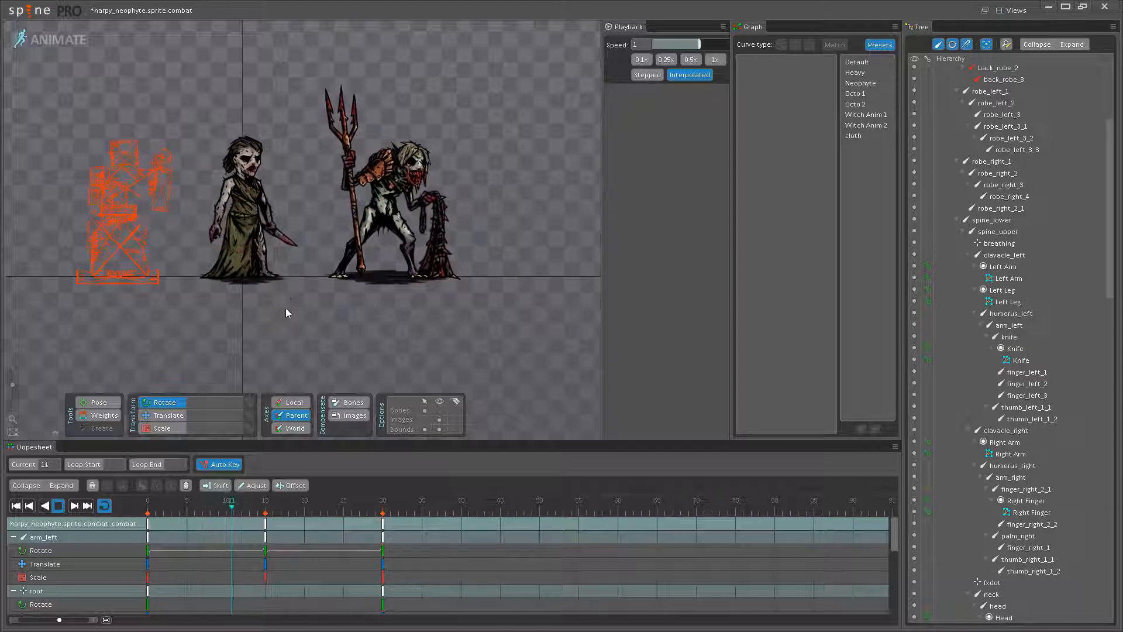
left_click_drag(309, 304, 346, 324)
scroll(351, 320, "up", 3)
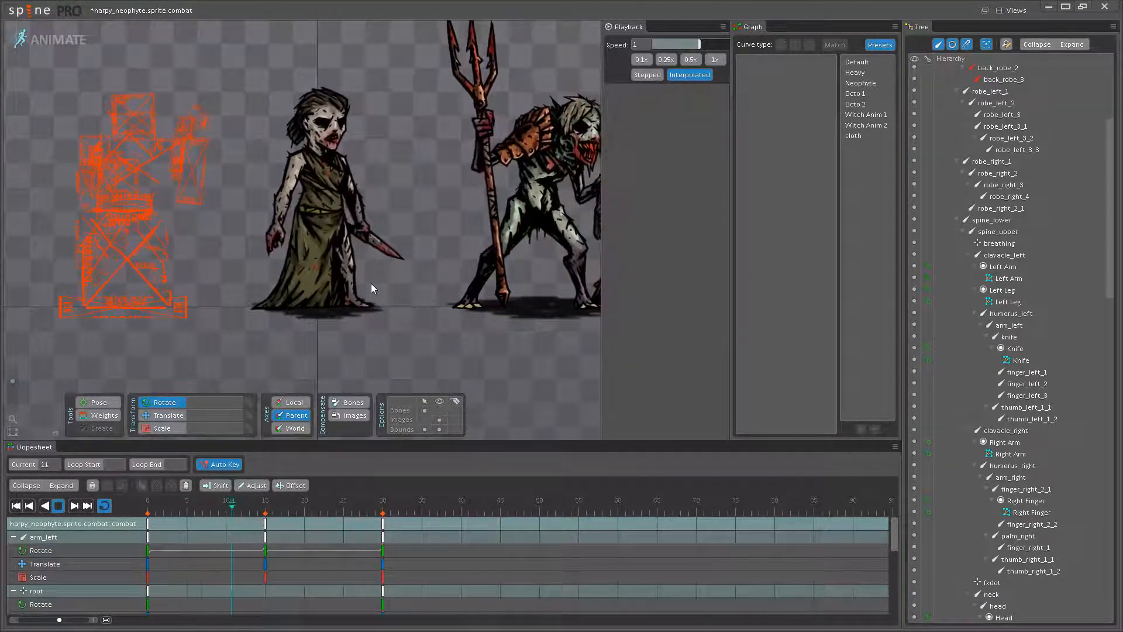
scroll(405, 193, "up", 2)
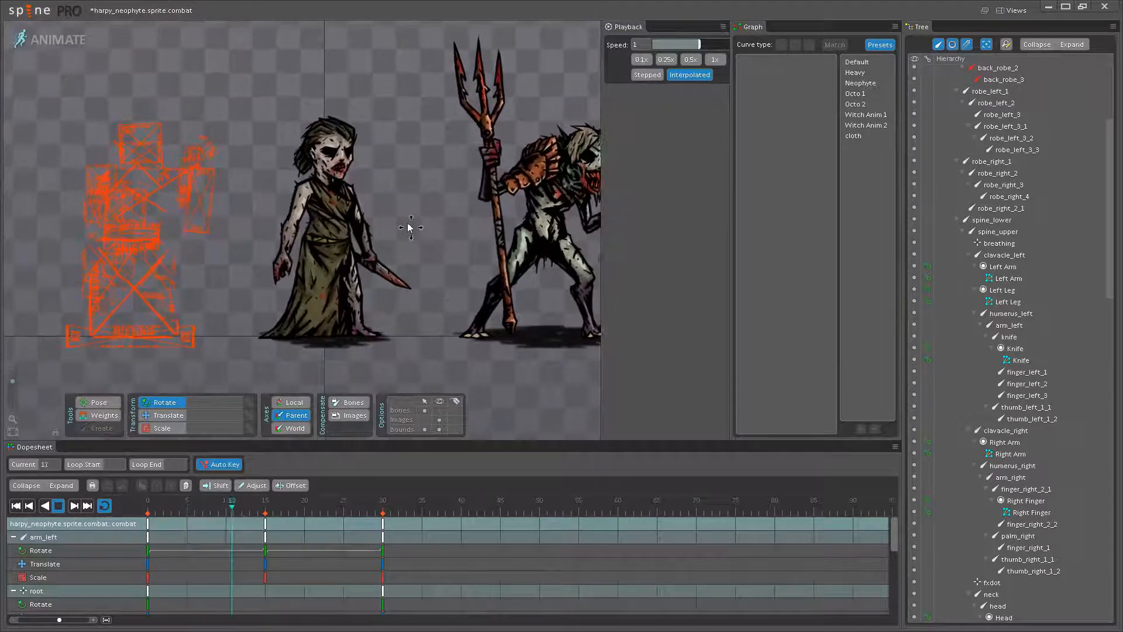
scroll(397, 241, "up", 5)
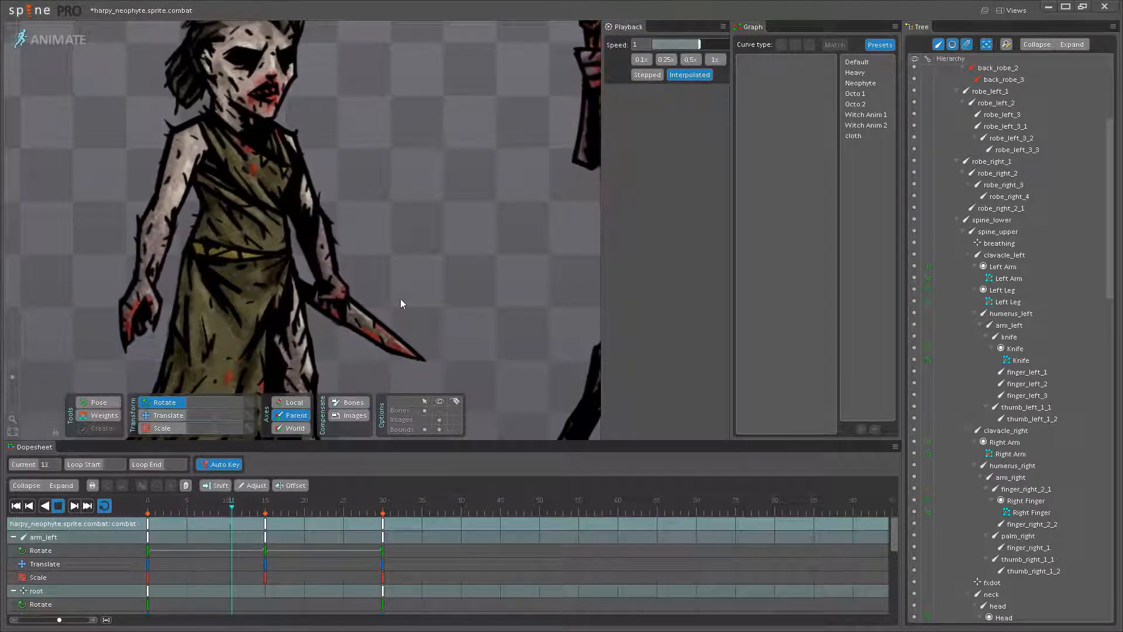
scroll(409, 292, "up", 2)
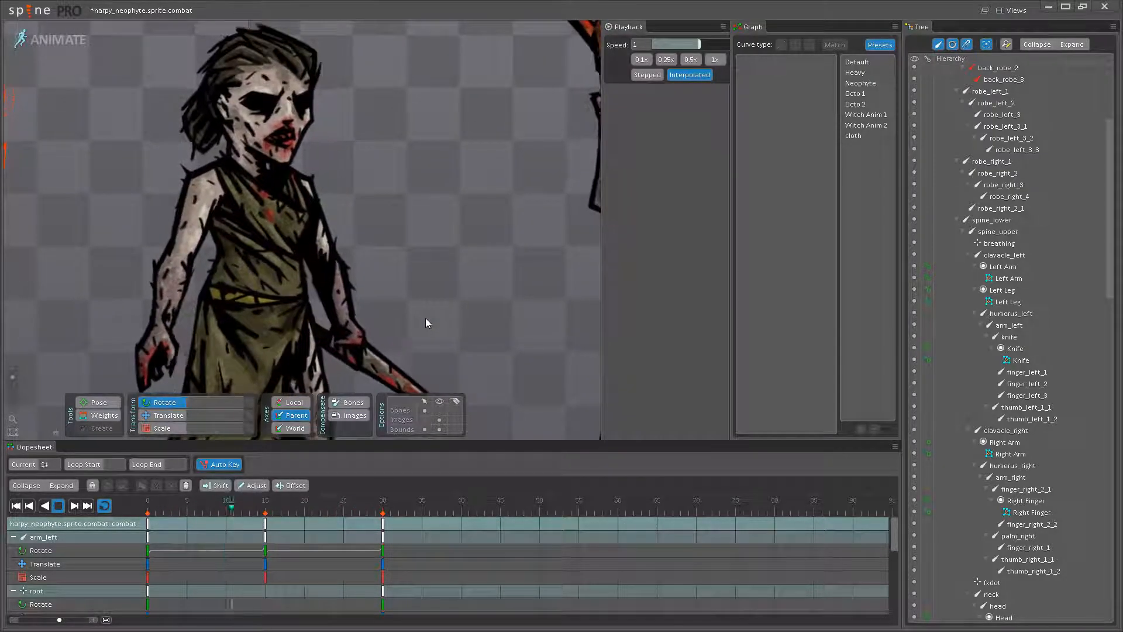
scroll(421, 253, "up", 4)
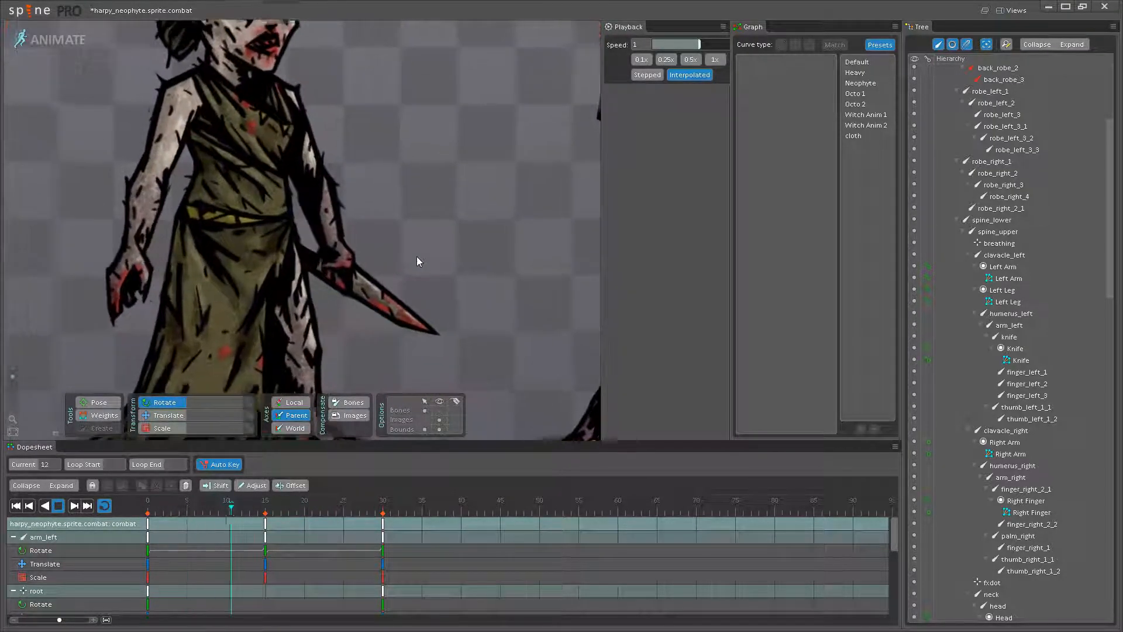
left_click(346, 285)
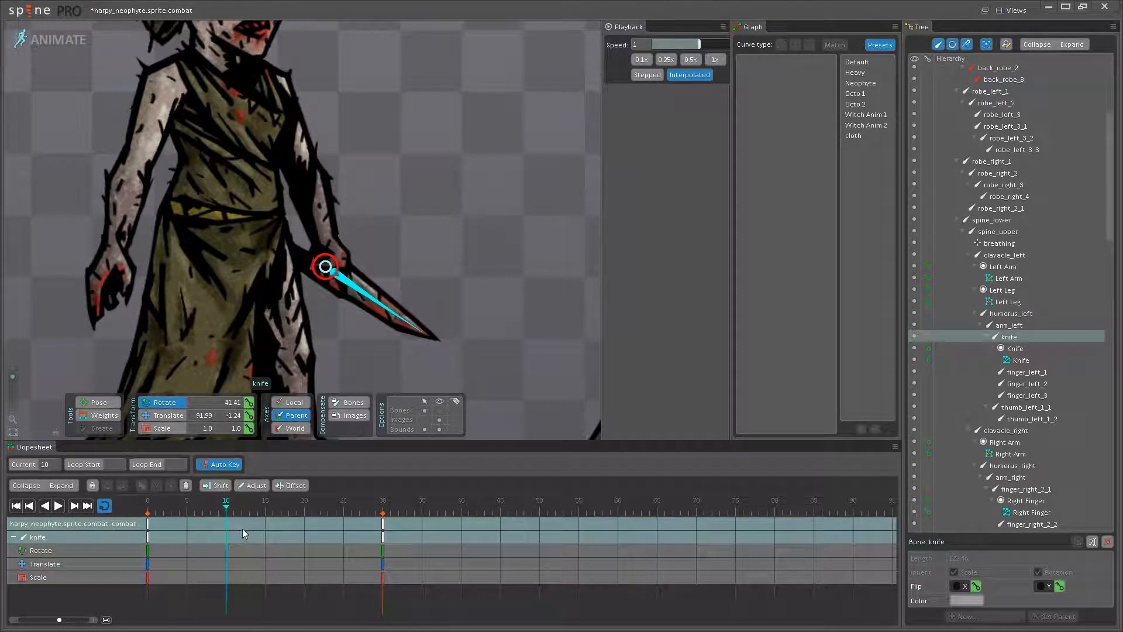
left_click(129, 511)
scroll(360, 328, "up", 5)
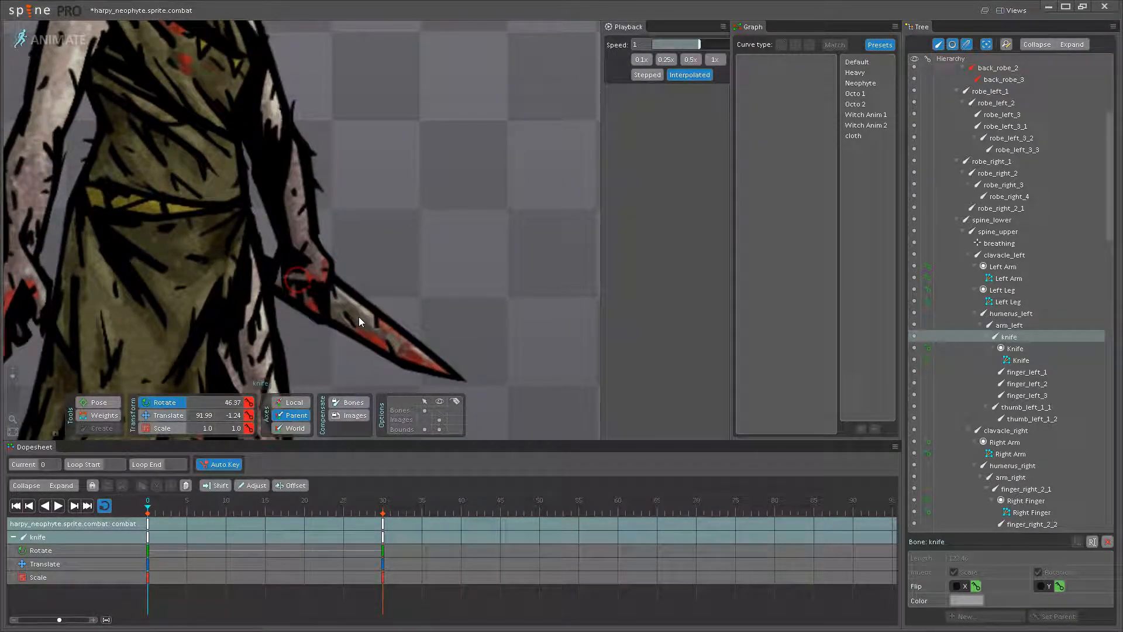
left_click(310, 251)
left_click_drag(310, 252, 315, 257)
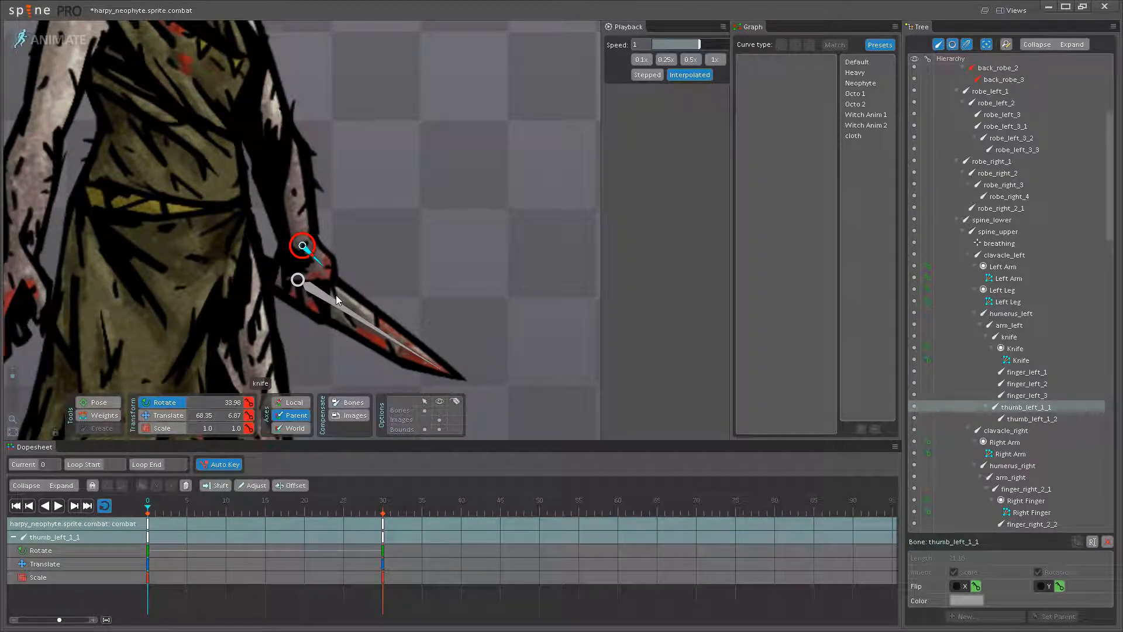
left_click(336, 300)
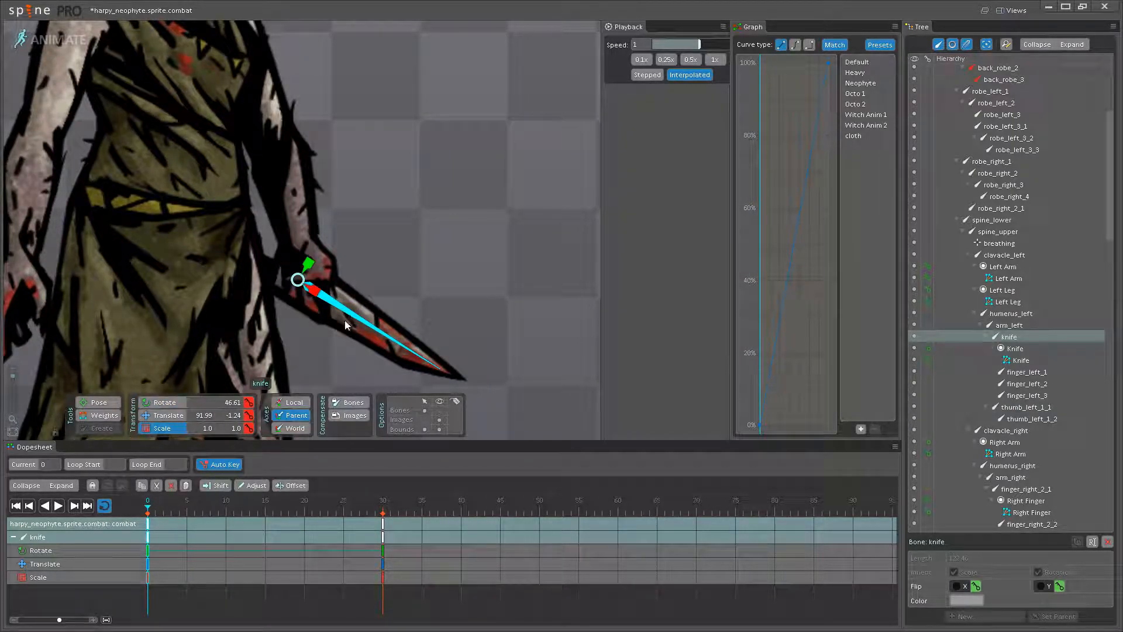
left_click_drag(345, 325, 323, 370)
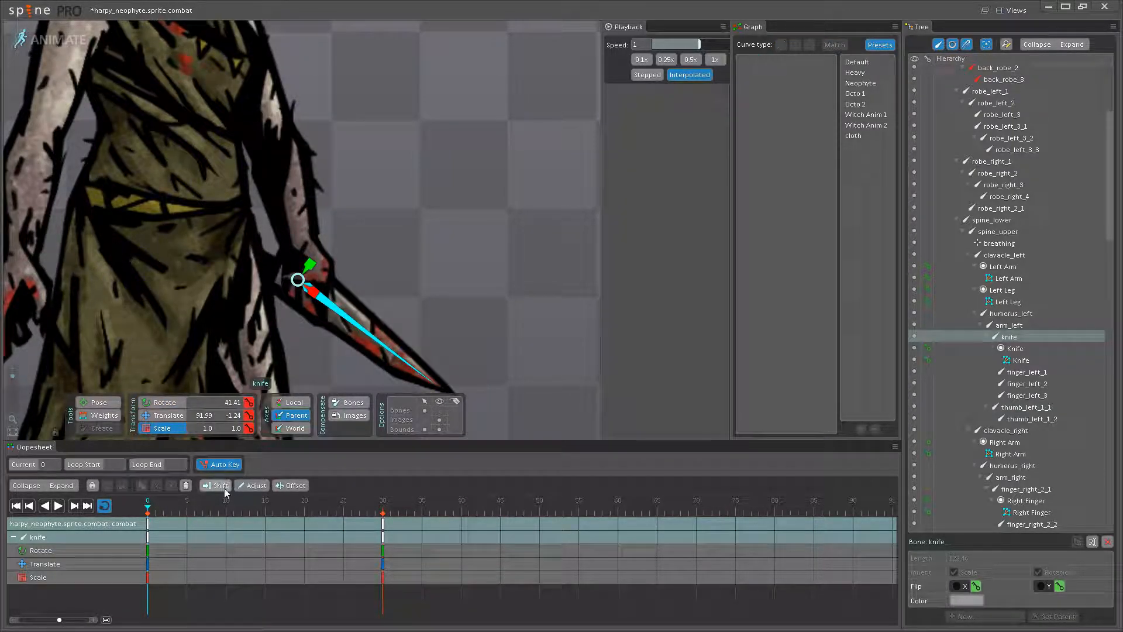
- Key the knife and left thumb bones at frame 15, and rotate both at frame 0 to lift the blade slightly, the thumb to about 33.7
left_click(263, 507)
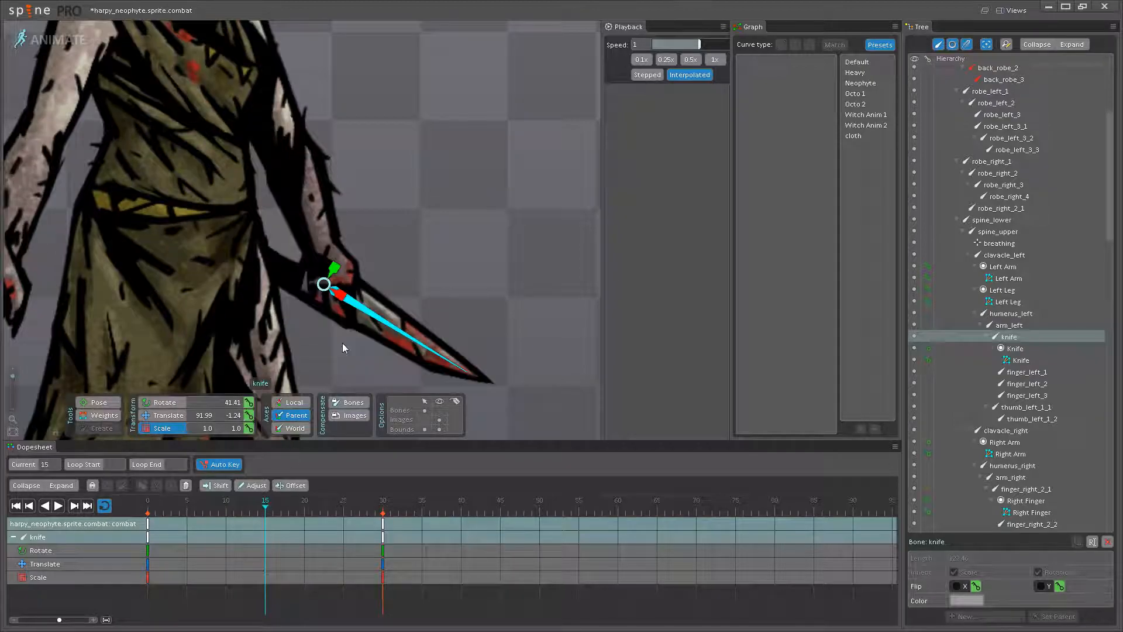
left_click(335, 267, "ctrl")
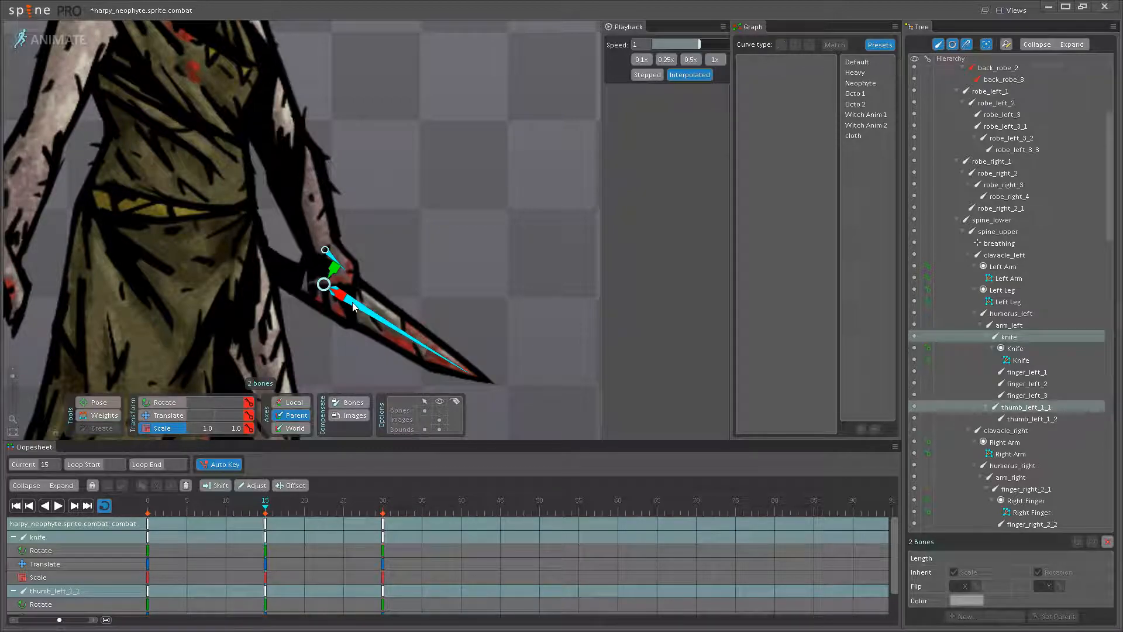
left_click(148, 506)
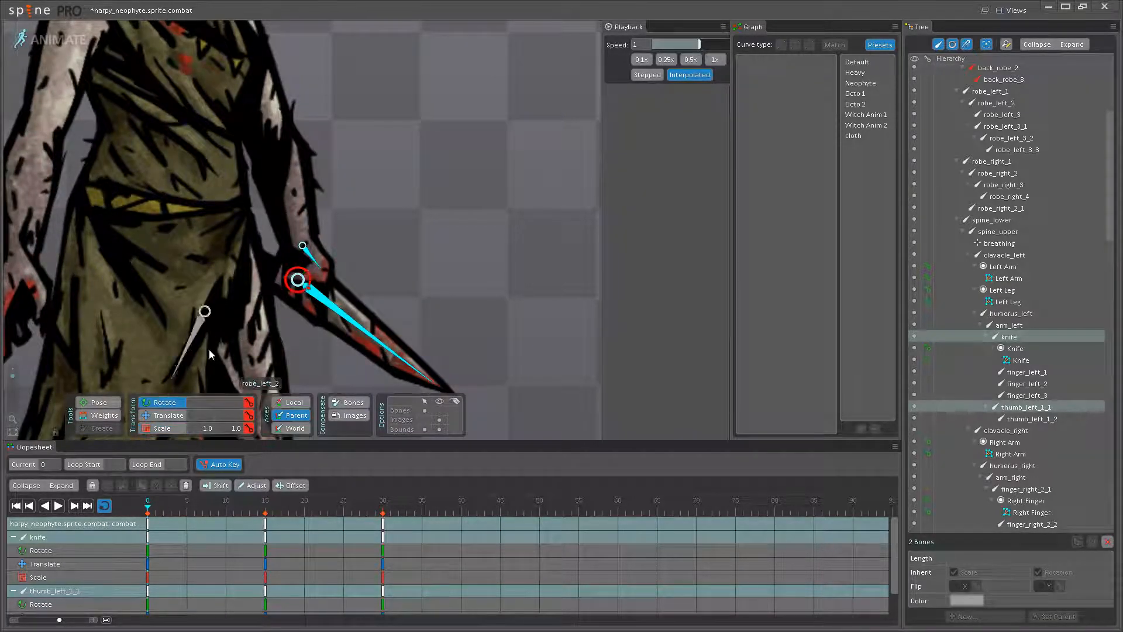
left_click_drag(335, 309, 343, 308)
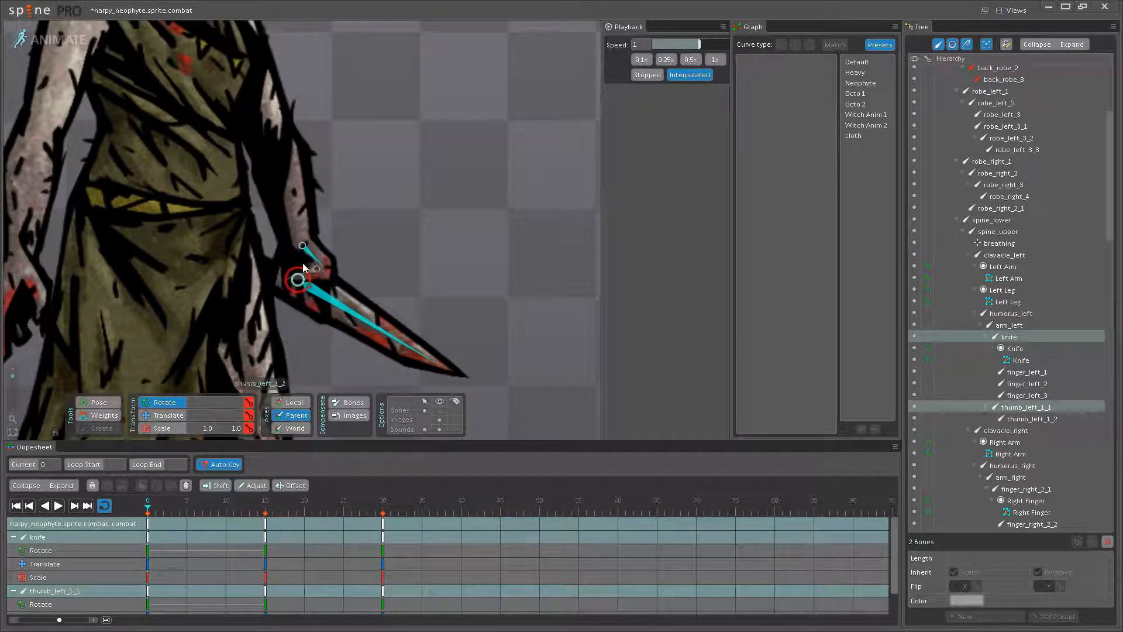
left_click(312, 254)
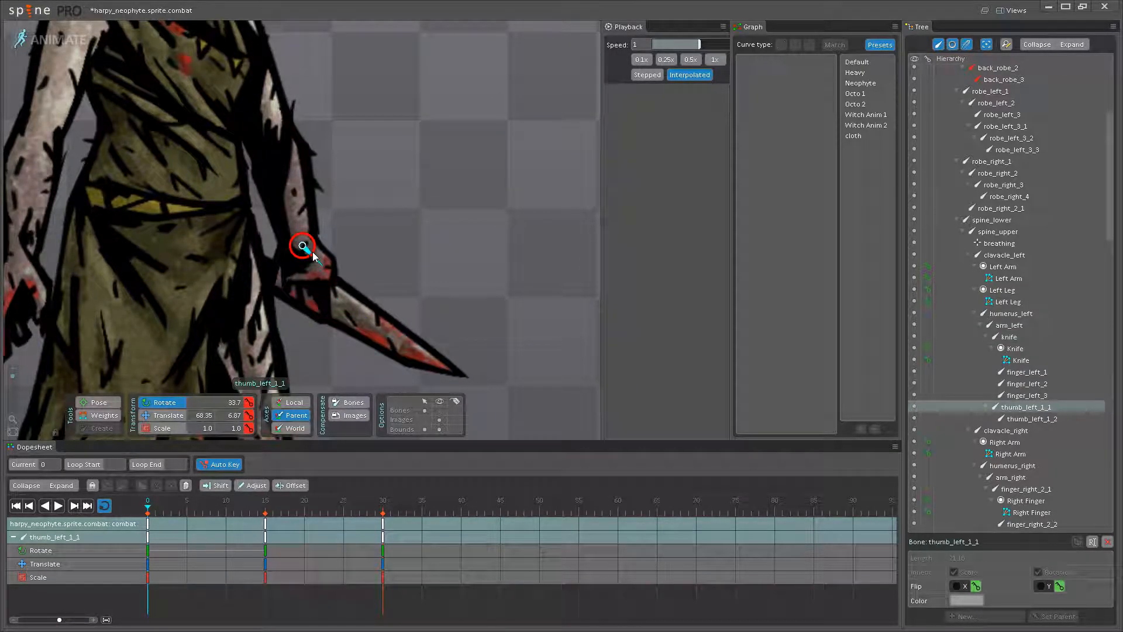
- Copy the frame 0 keys of the knife and left thumb bones to frame 30 and apply the Neophyte curve at frames 0 and 15
left_click(326, 295, "ctrl")
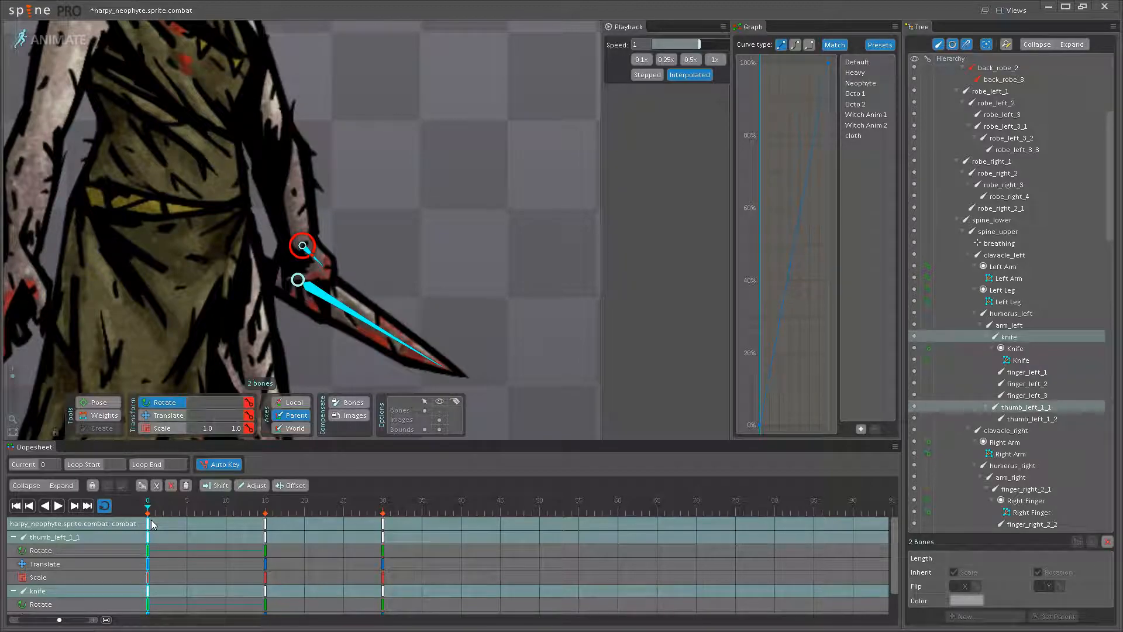
left_click(260, 524)
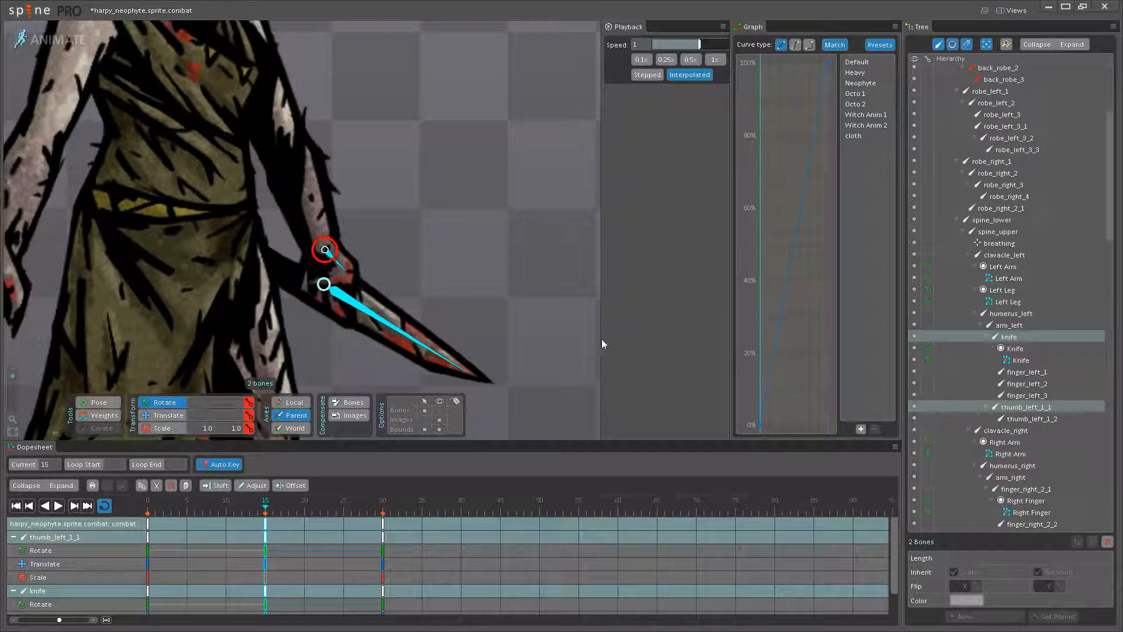
left_click(150, 525)
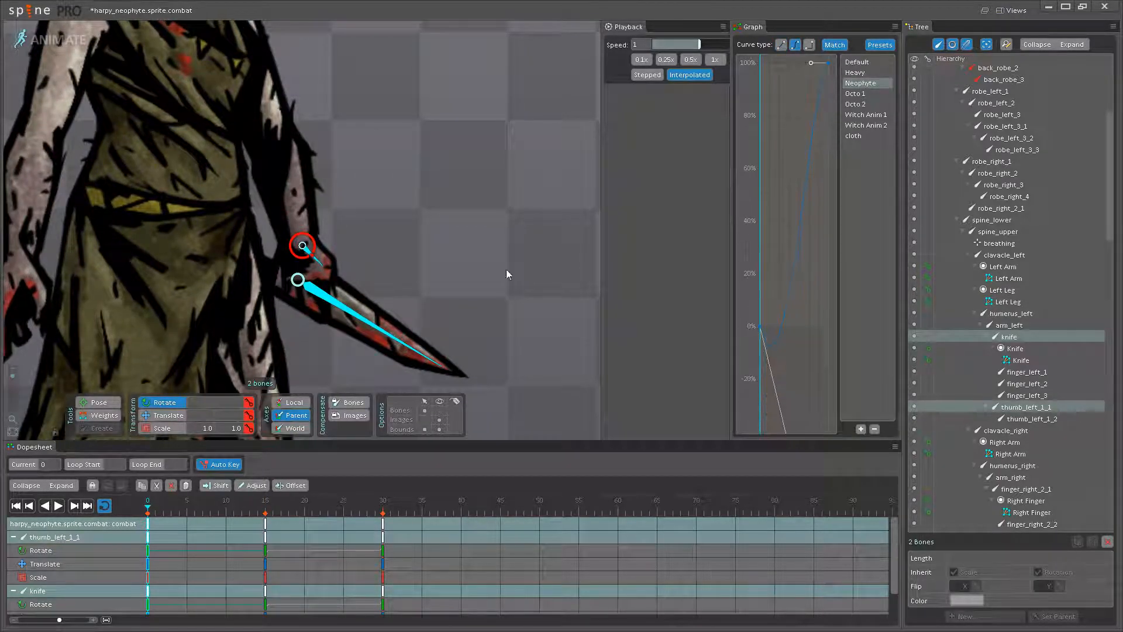
- Play the loop with nothing selected to check the knife's motion up close and beside the reference creature, and stop the playback
left_click(456, 277)
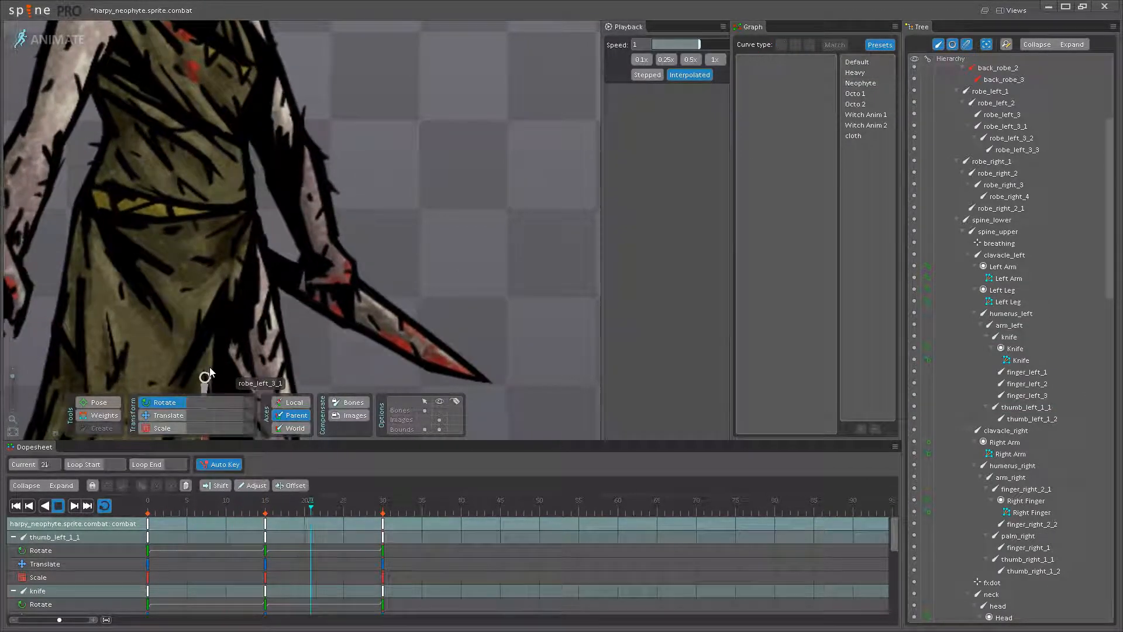
scroll(484, 297, "down", 6)
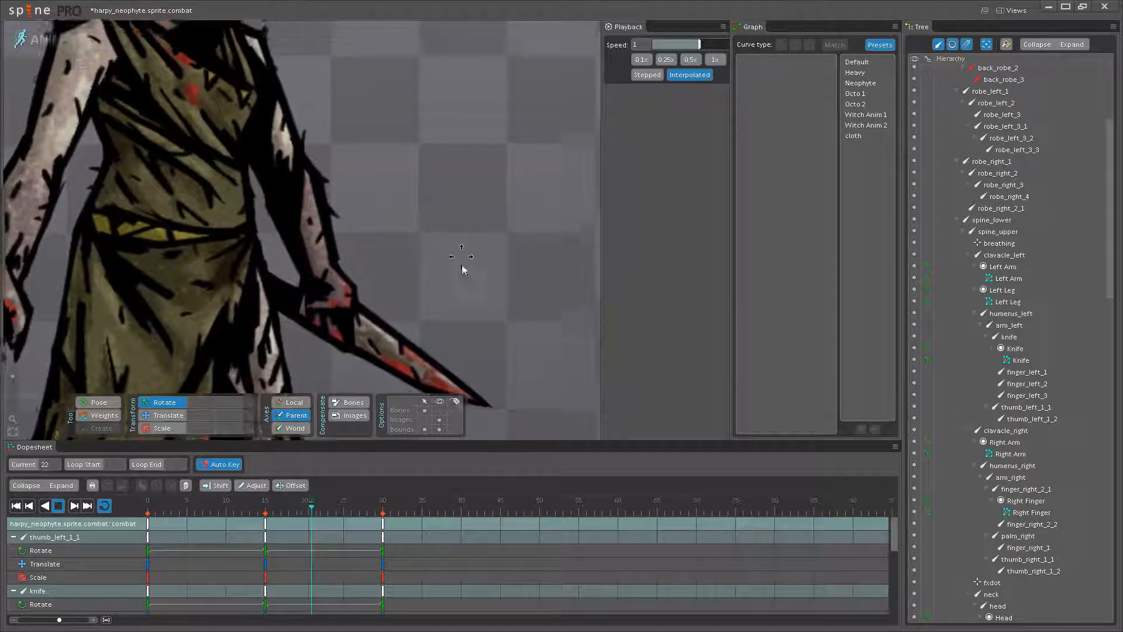
left_click_drag(443, 340, 460, 356)
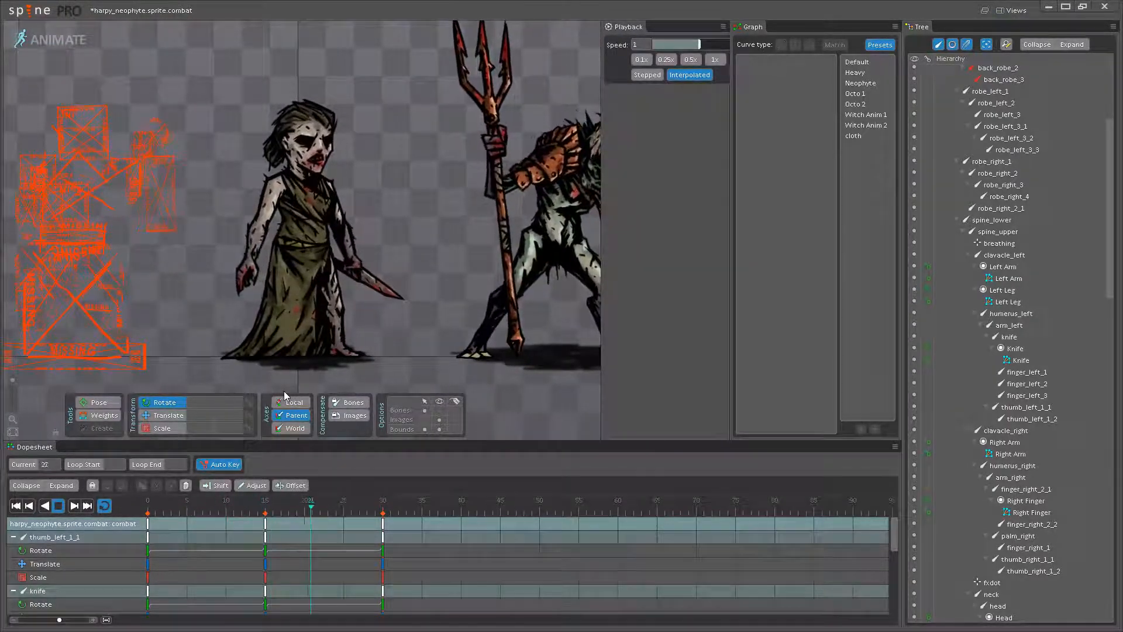
left_click(58, 505)
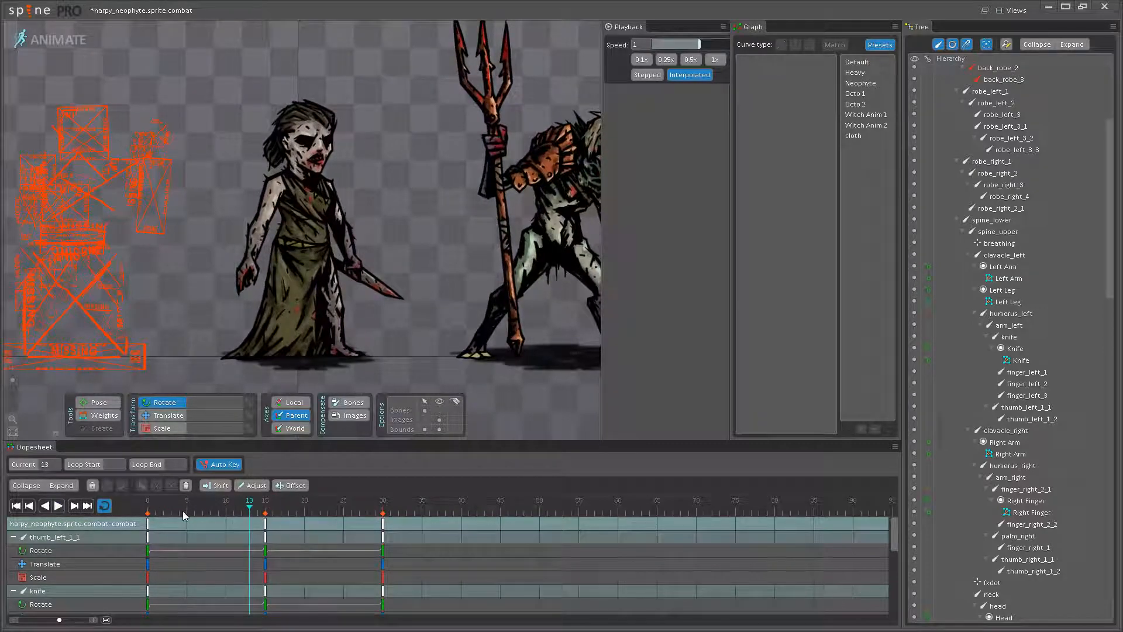
- Fine-tune the rotation of the knife and left thumb bones at frame 0 and copy the keys to frame 30
scroll(376, 268, "up", 5)
scroll(368, 265, "up", 3)
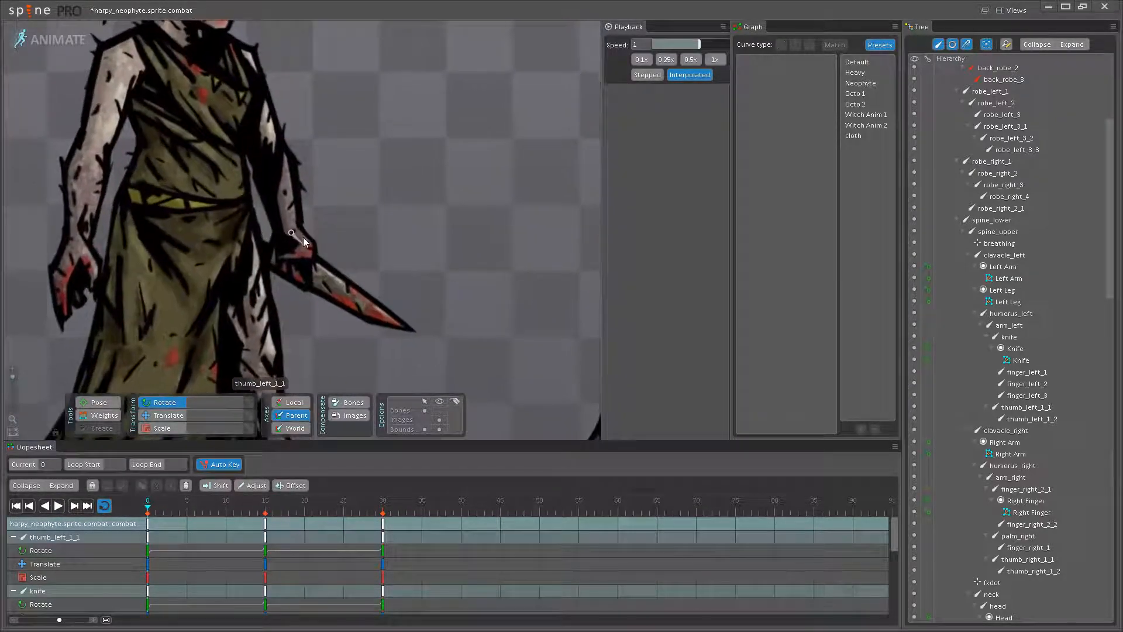
left_click(330, 288)
scroll(338, 295, "up", 3)
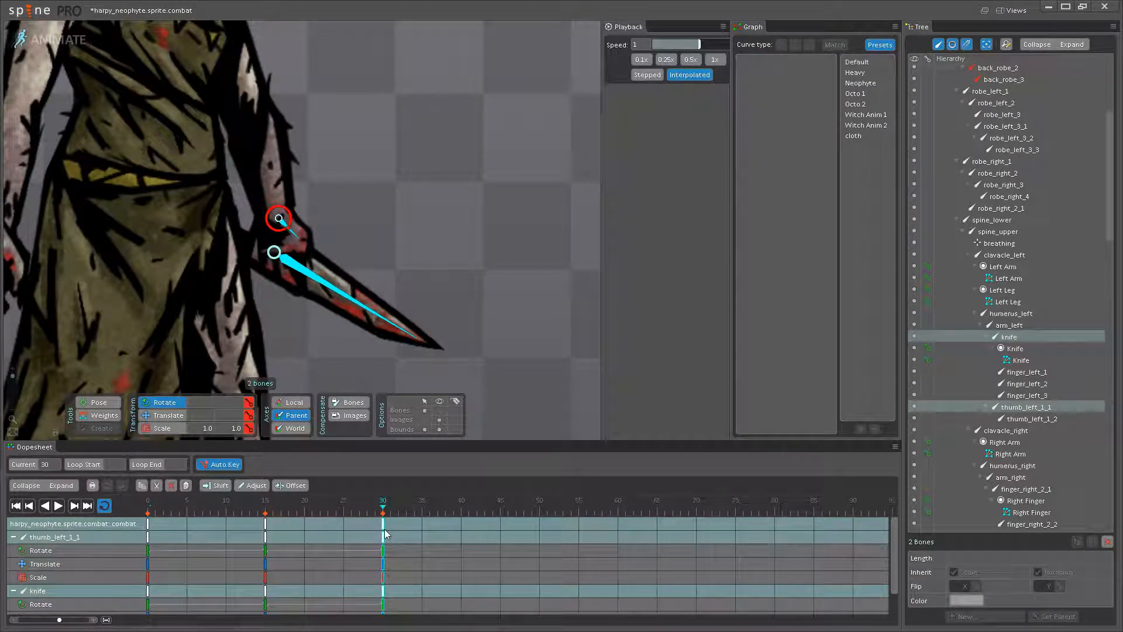
left_click(58, 505)
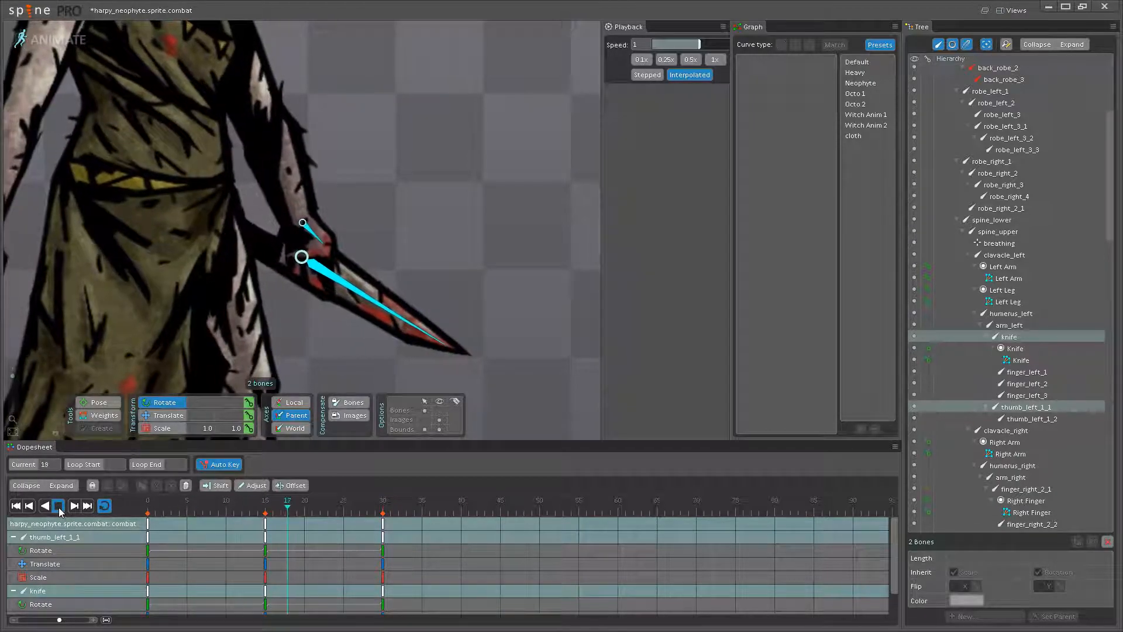
left_click(57, 505)
left_click(151, 523)
scroll(342, 307, "up", 3)
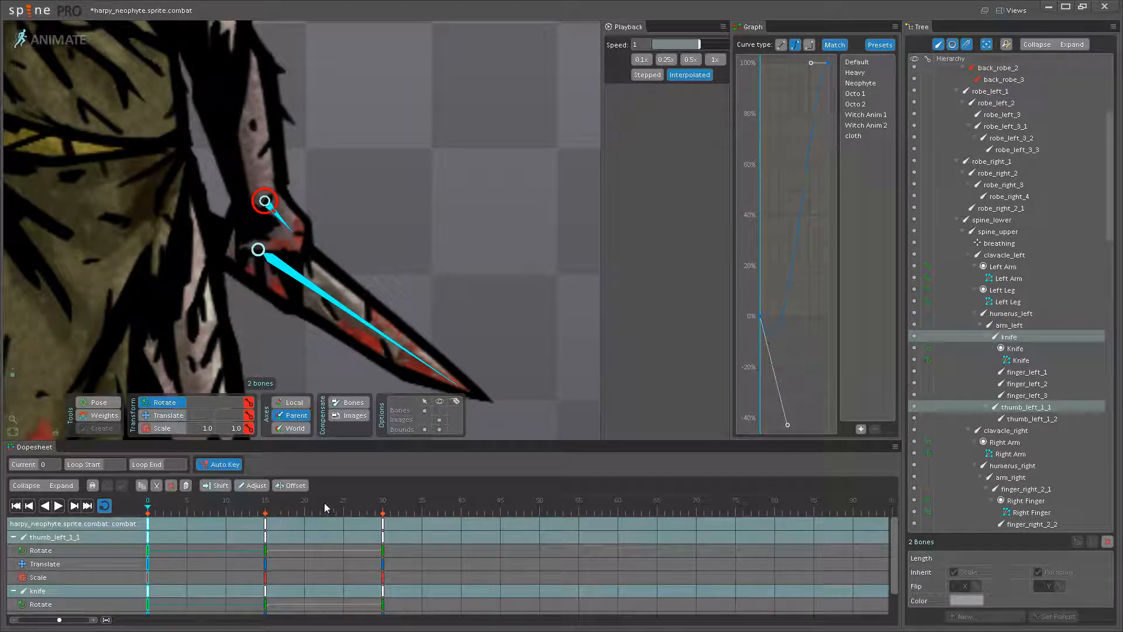
left_click(384, 530)
- Play the combat loop and compare the whole neophyte, including the knife hand, with the reference creature
left_click(62, 508)
scroll(178, 364, "down", 3)
scroll(277, 320, "down", 5)
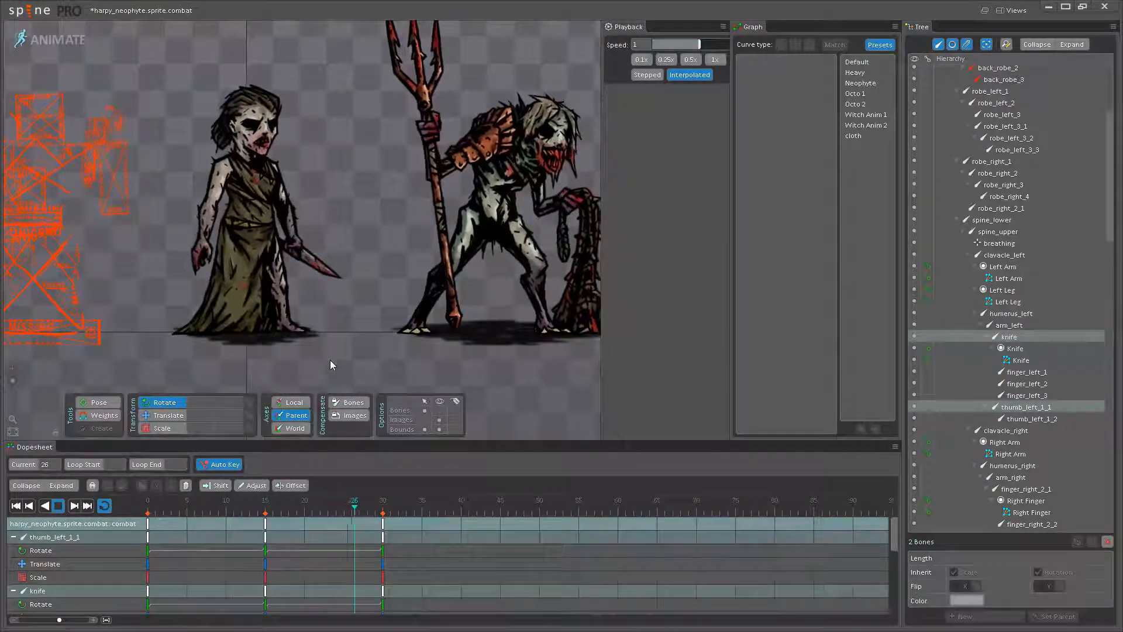
scroll(317, 281, "down", 3)
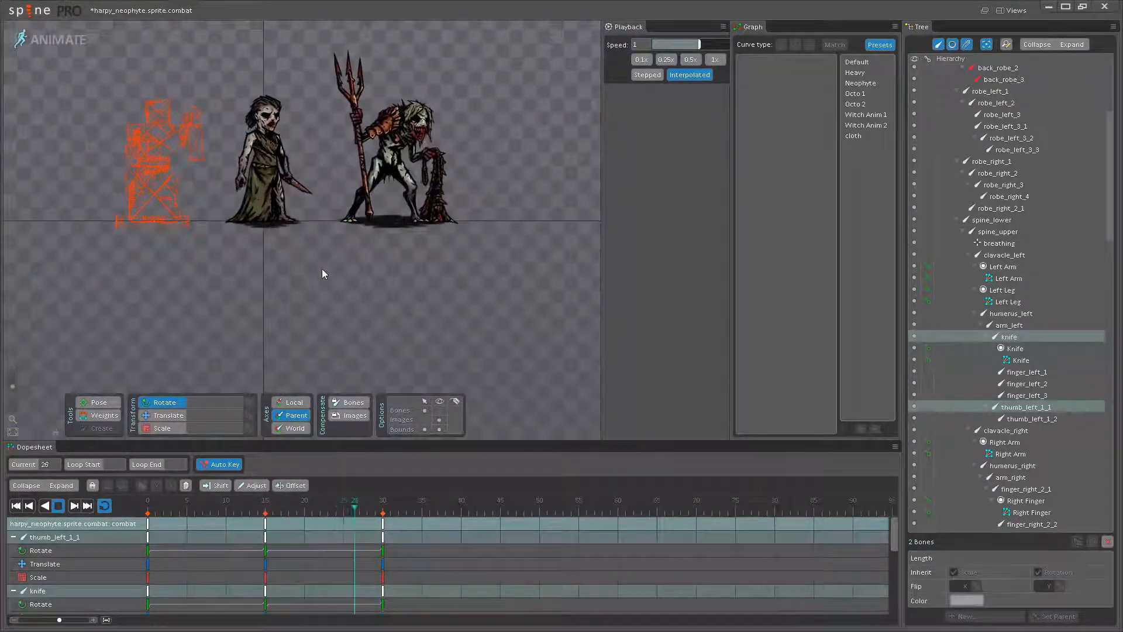
left_click_drag(331, 228, 364, 279)
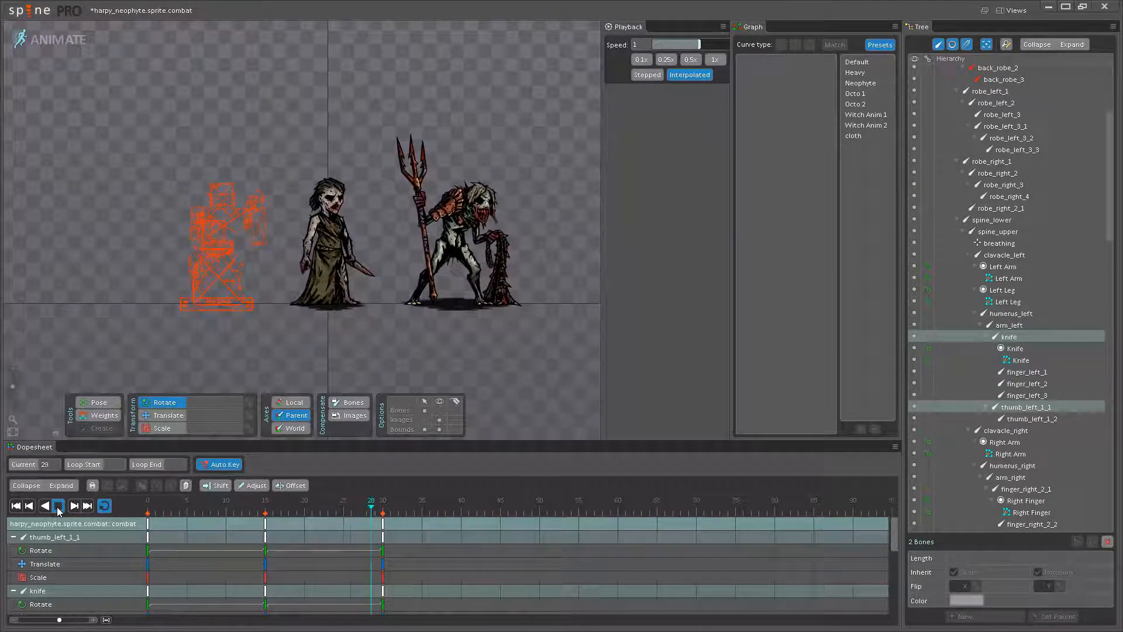
- Adjust the chest pose at frame 15 by rotating spine_lower to 88.62 and spine_upper to about 20.24
left_click_drag(183, 506, 267, 501)
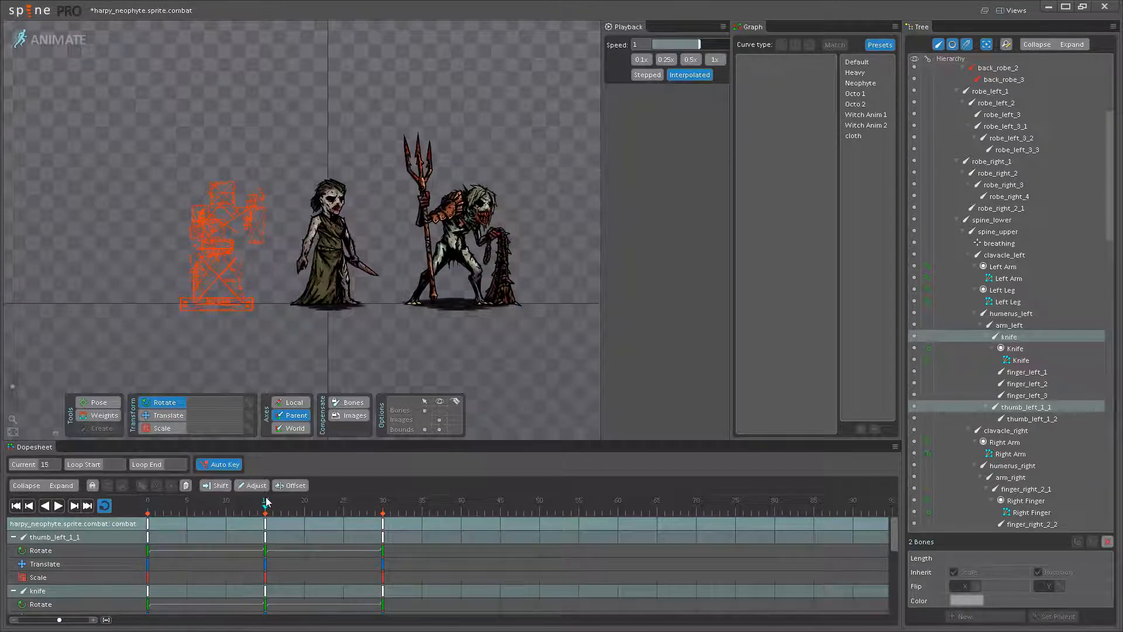
scroll(324, 219, "up", 8)
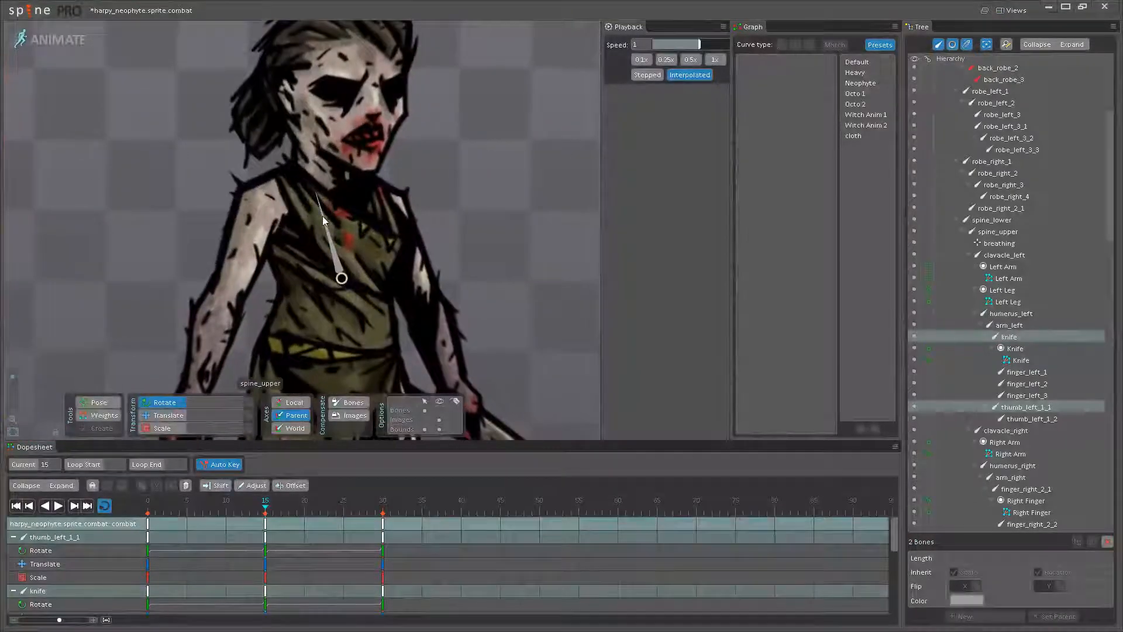
left_click(323, 218)
left_click_drag(322, 217, 319, 215)
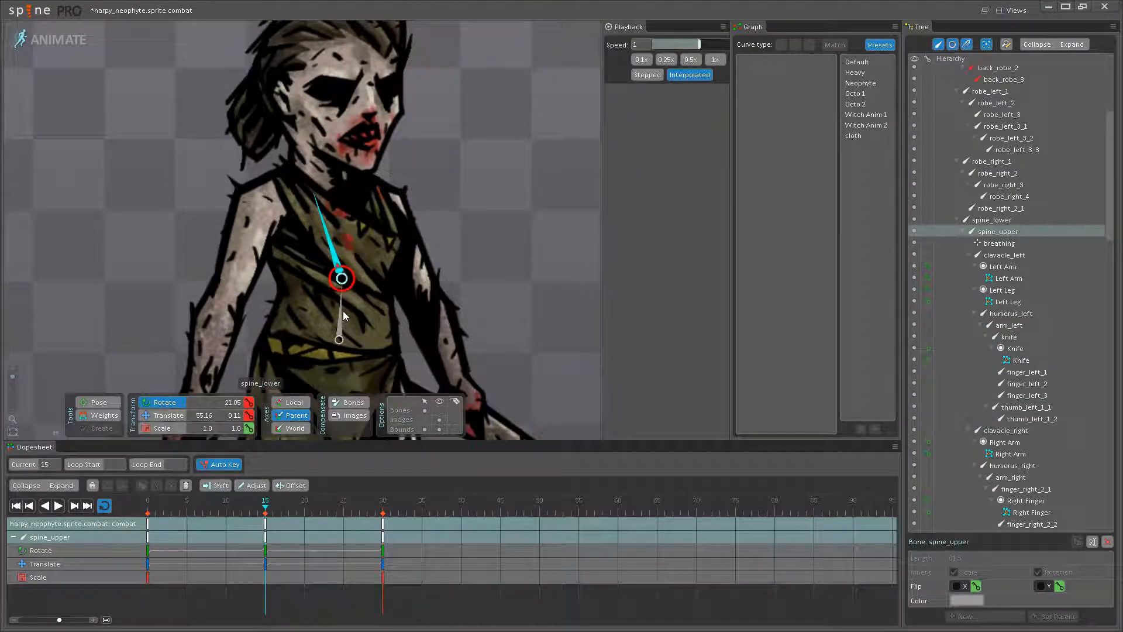
left_click_drag(342, 301, 340, 296)
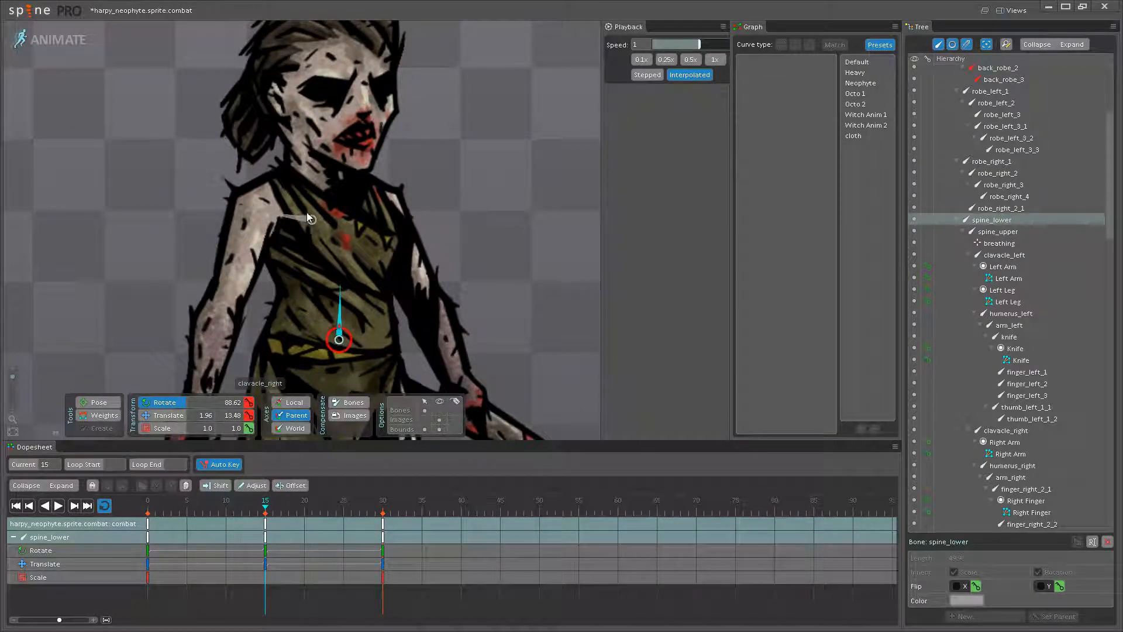
left_click(320, 227)
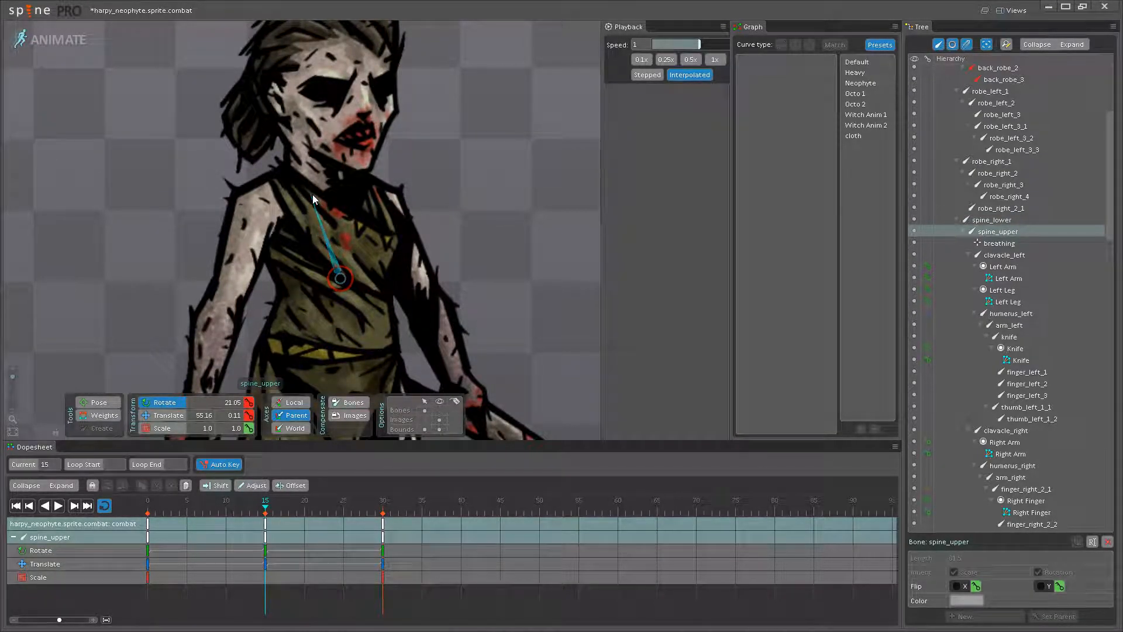
- Play the combat loop to check the spine motion beside the reference creature, and stop the playback
left_click(58, 506)
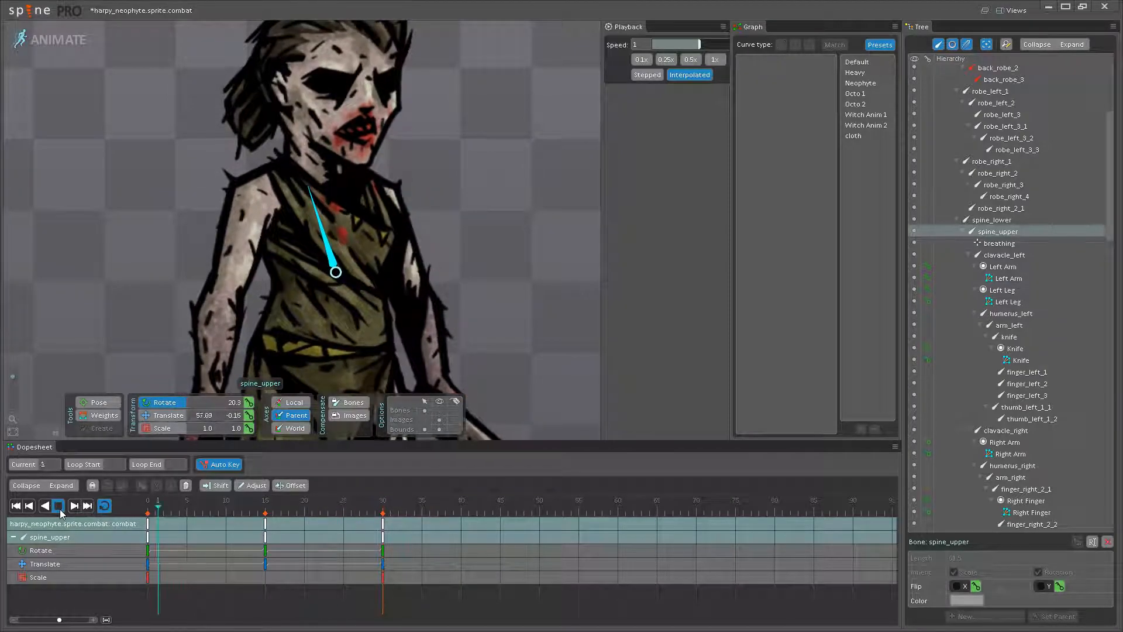
scroll(363, 246, "down", 5)
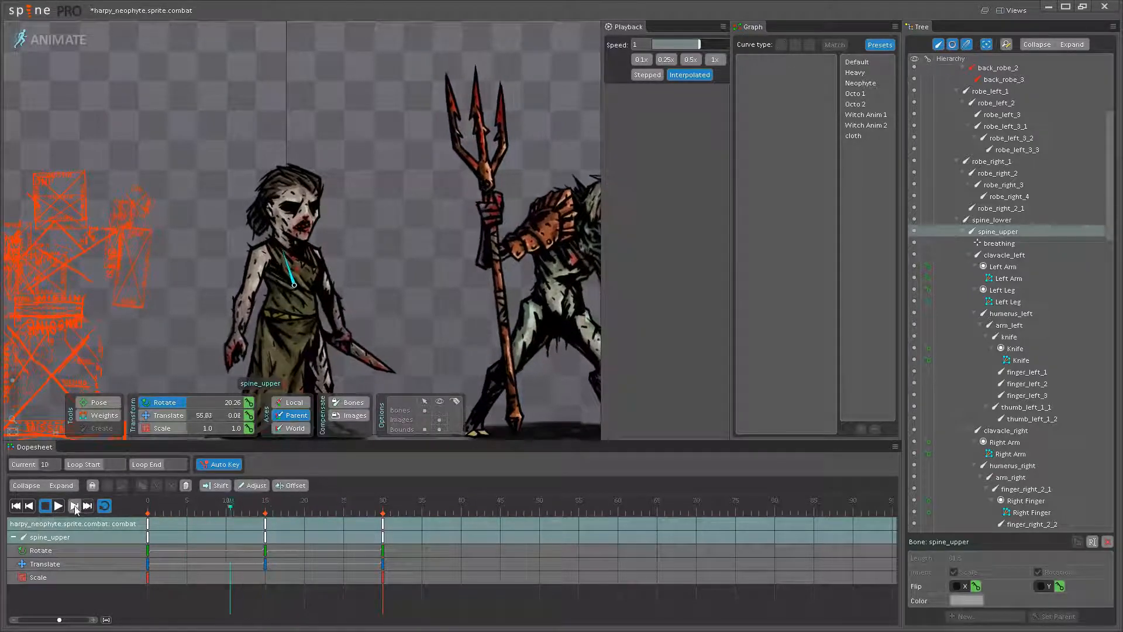
key("d")
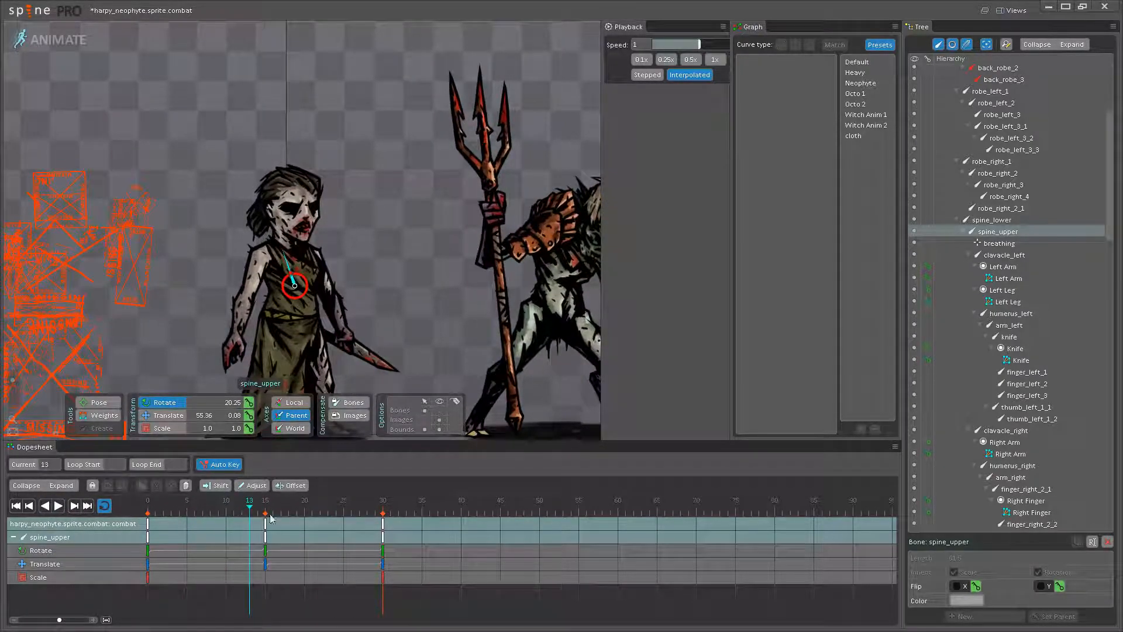
- Fine-tune the rotation of the neck and head bones at frame 15, turning the head to about 267.25
left_click(266, 511)
scroll(293, 208, "up", 5)
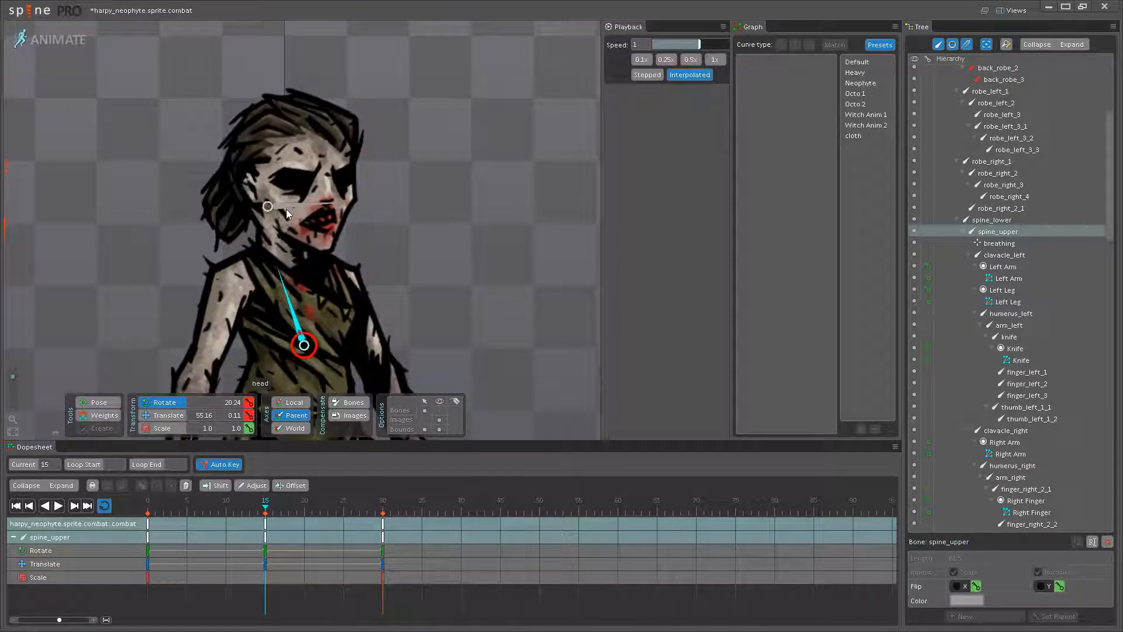
left_click(335, 209)
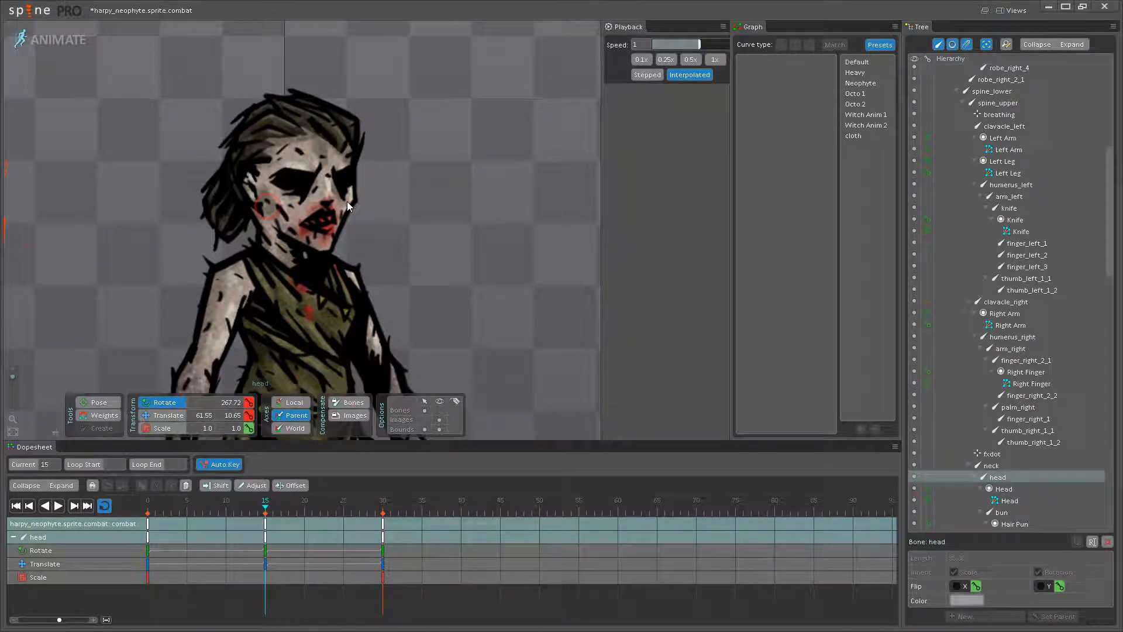
scroll(268, 282, "up", 3)
left_click(272, 307)
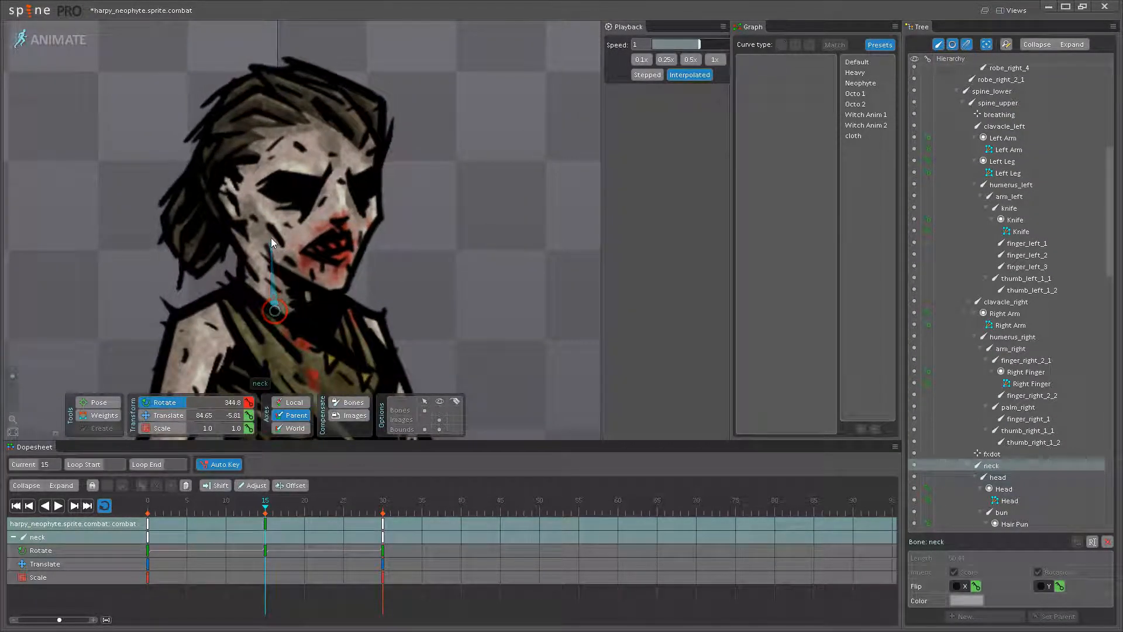
left_click(351, 224)
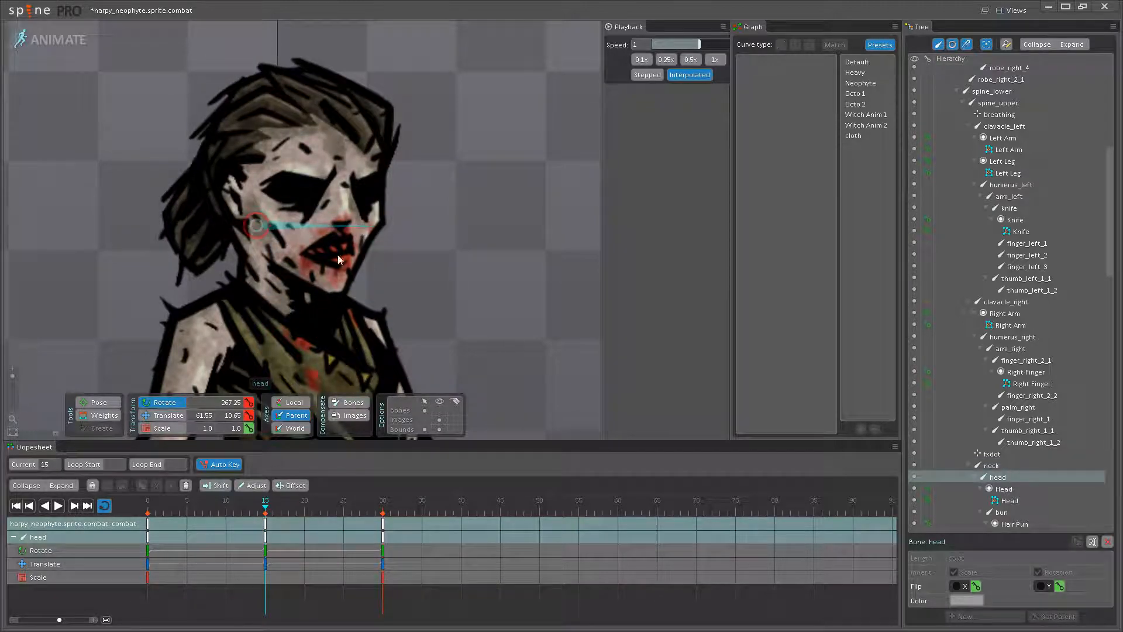
- Play the loop with nothing selected to view the head motion beside the reference creature, and save the project
left_click(65, 507)
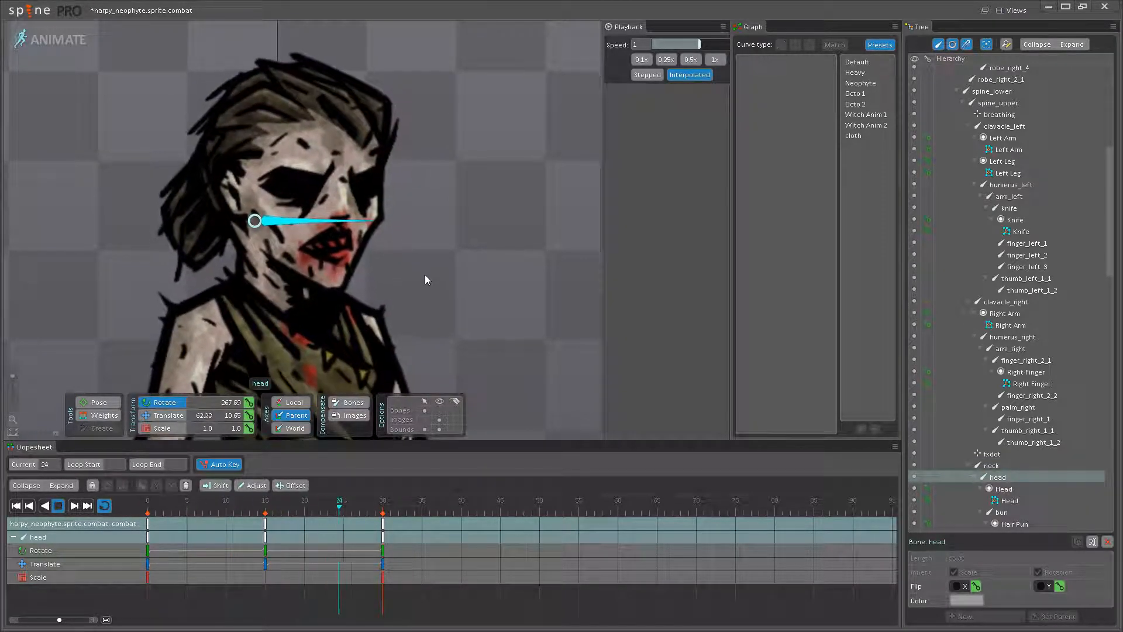
scroll(404, 277, "down", 2)
scroll(381, 275, "down", 4)
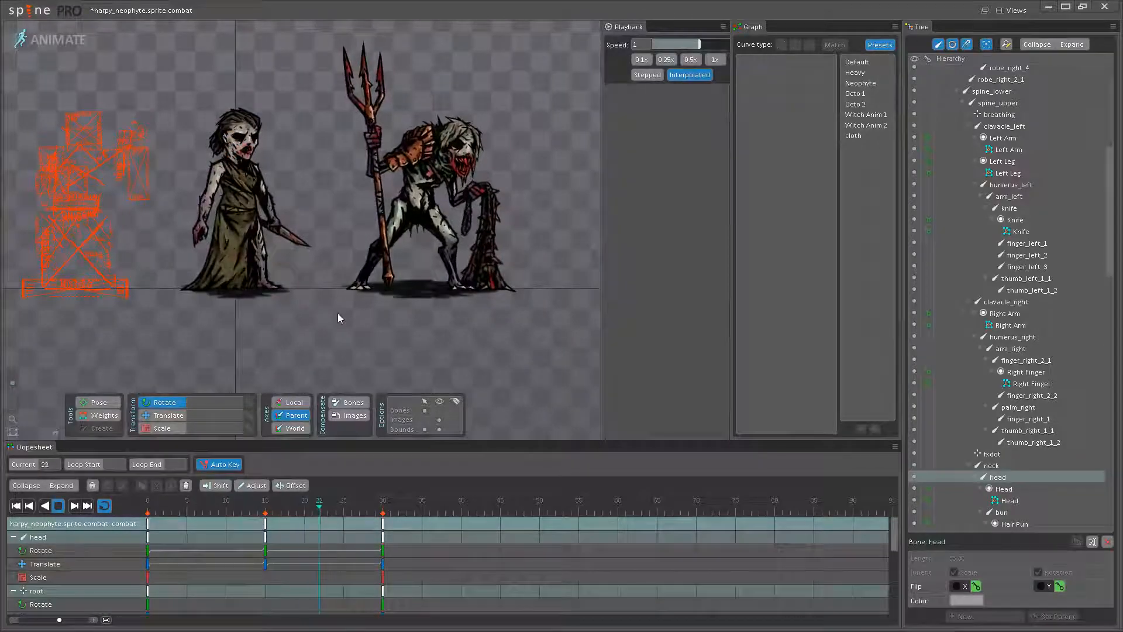
key("ctrl+s")
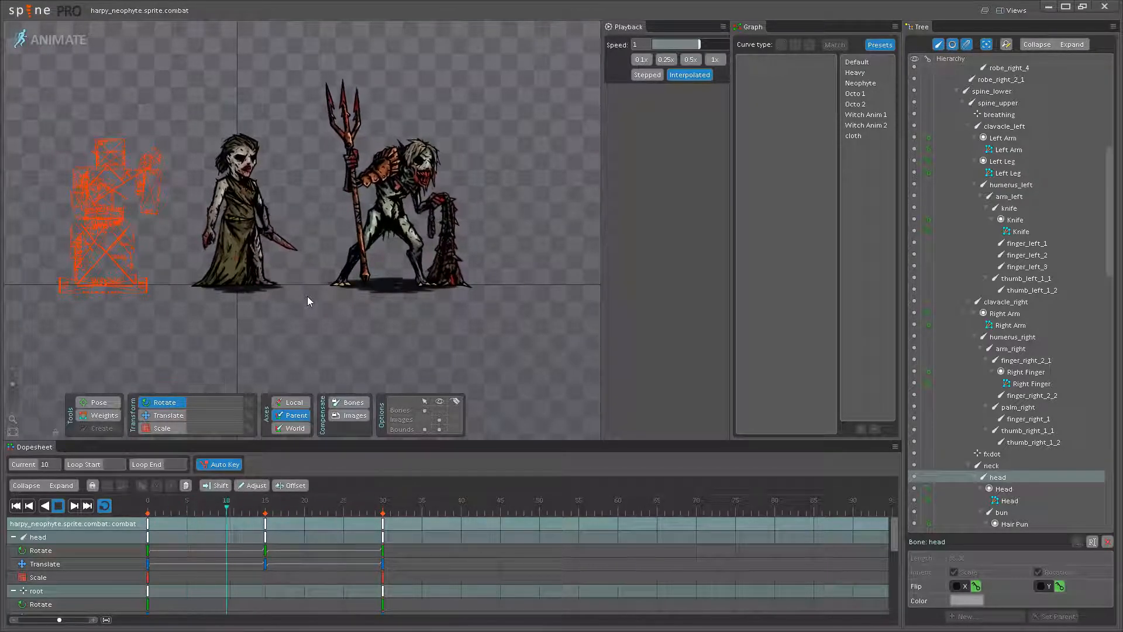
- Watch the playing loop and compare the neophyte's overall idle motion with the mancatcher's
left_click_drag(307, 278, 332, 308)
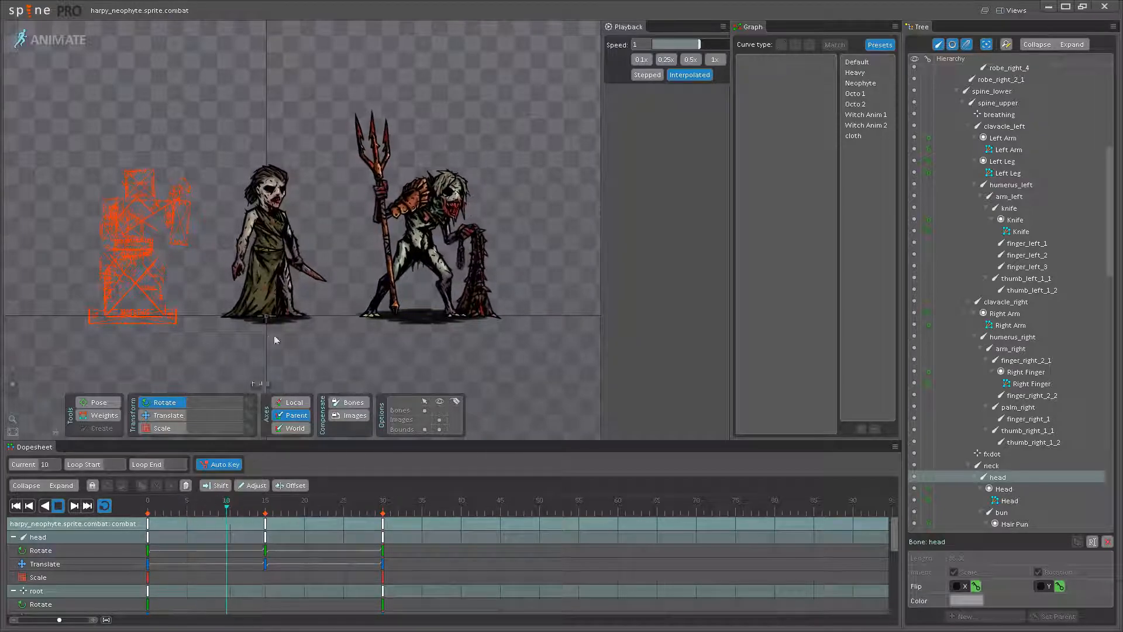
scroll(326, 354, "up", 2)
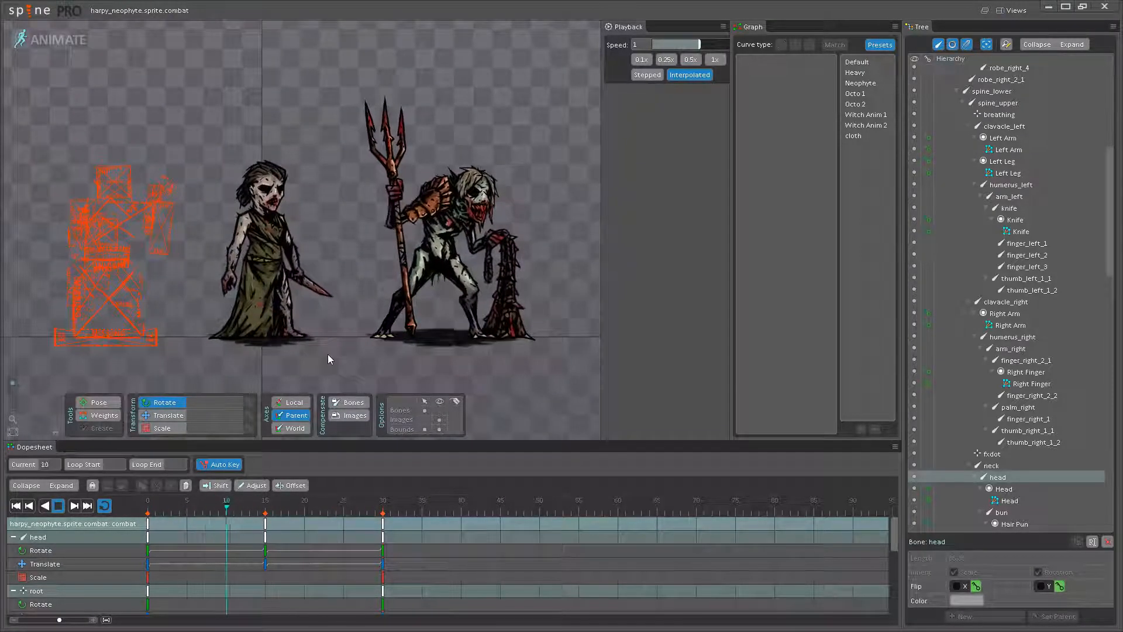
scroll(351, 356, "up", 3)
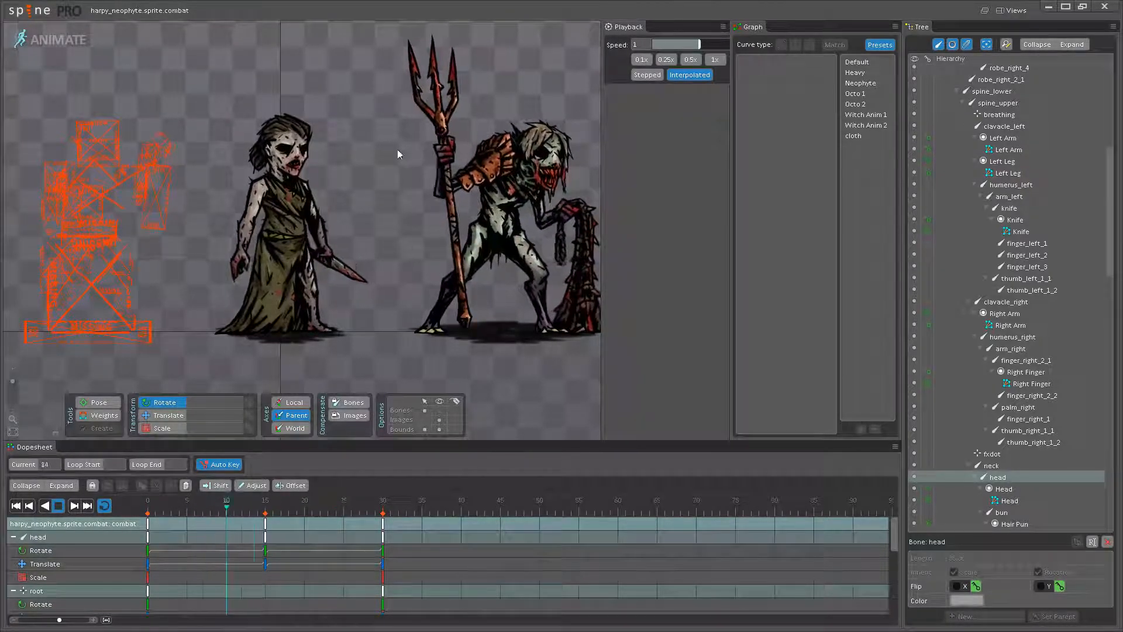
left_click_drag(353, 355, 348, 369)
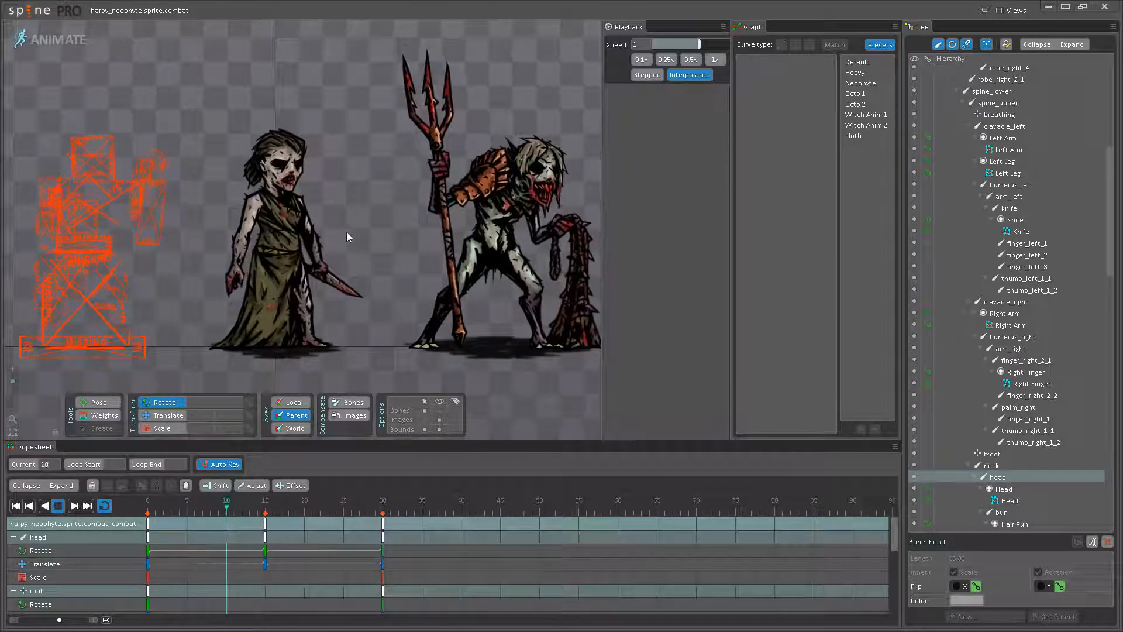
left_click_drag(335, 233, 391, 253)
- Rotate the humerus_left bone to 273.79 at frame 15 and replay the loop with nothing selected
scroll(391, 257, "up", 5)
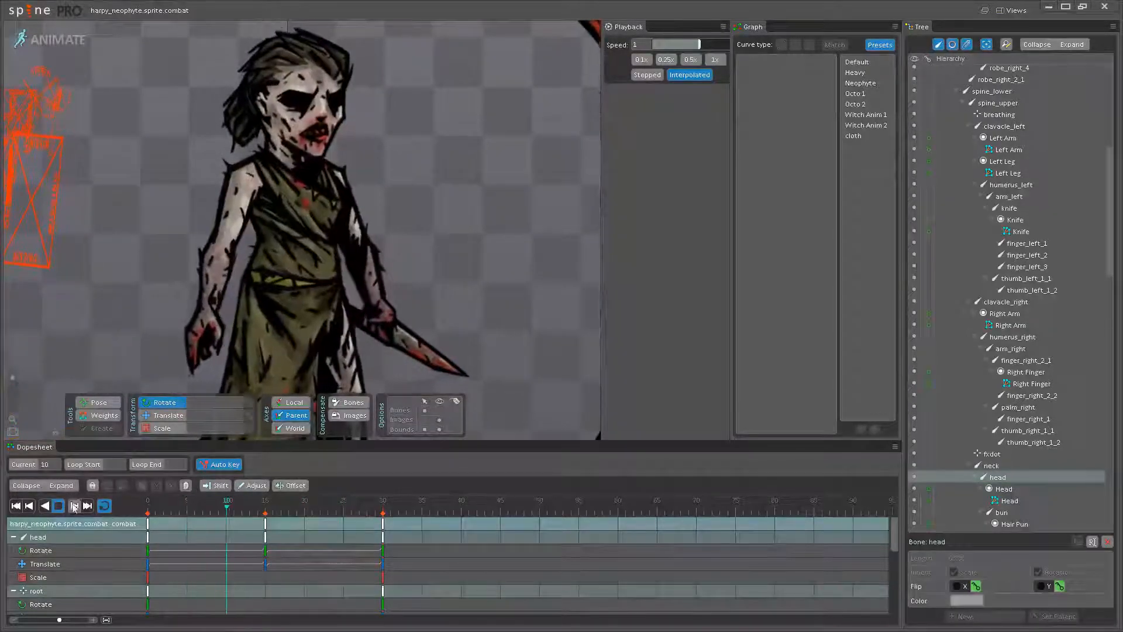
left_click(345, 237)
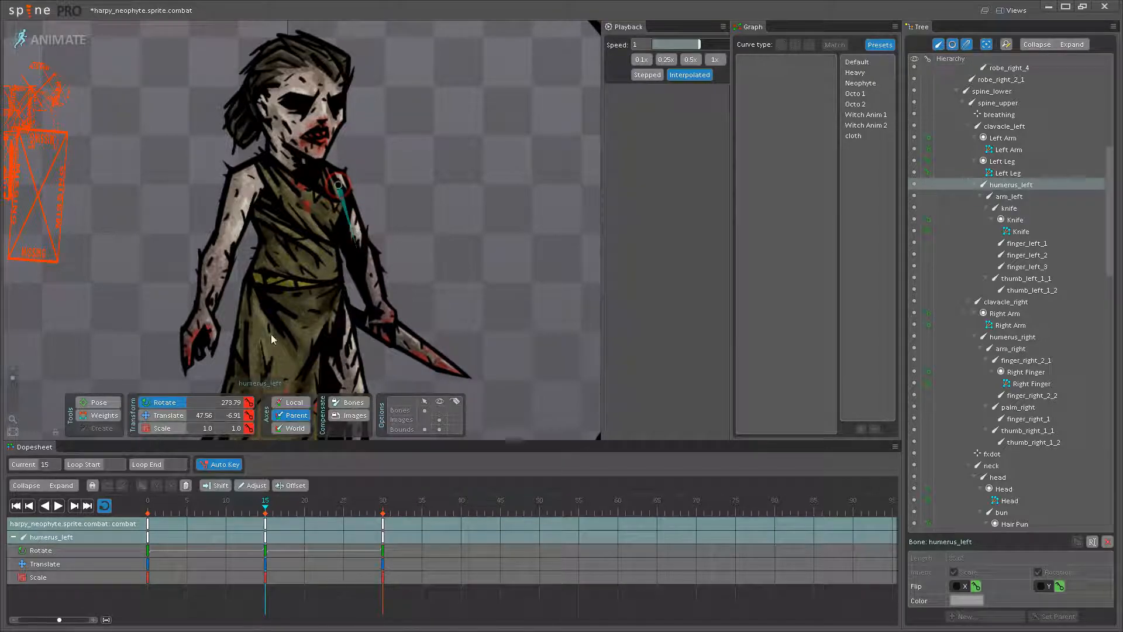
left_click(58, 505)
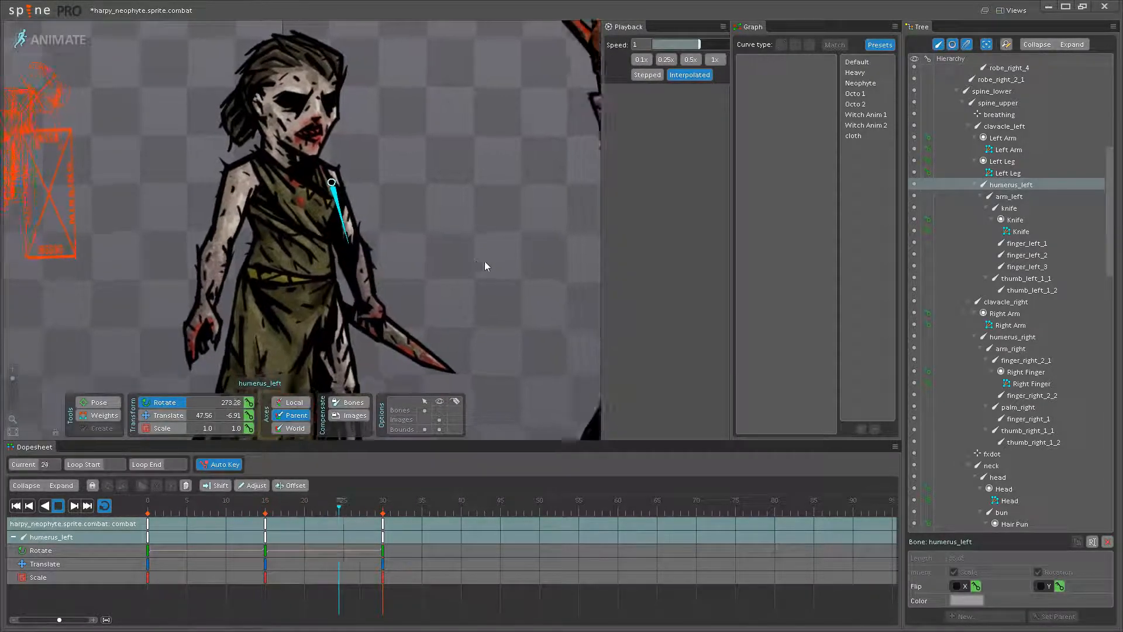
scroll(409, 228, "down", 2)
scroll(393, 230, "down", 3)
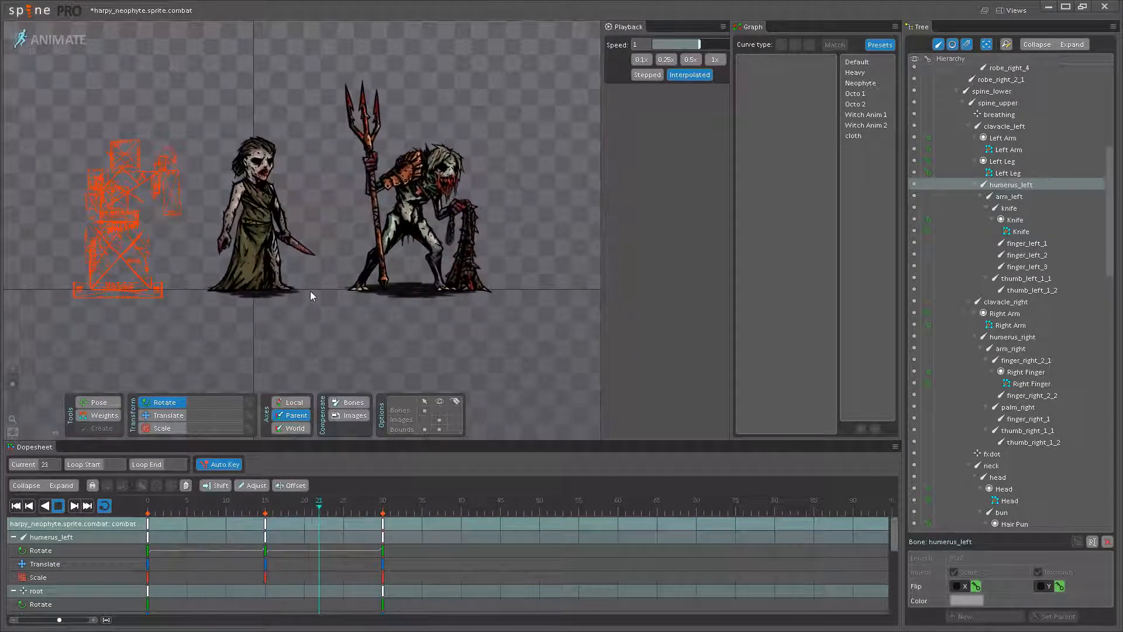
- Examine the neophyte's arm, knife and chest motion in the playing loop, both up close and beside the reference creature
left_click_drag(313, 282, 322, 316)
left_click_drag(332, 246, 380, 226)
scroll(381, 263, "up", 2)
scroll(377, 228, "up", 2)
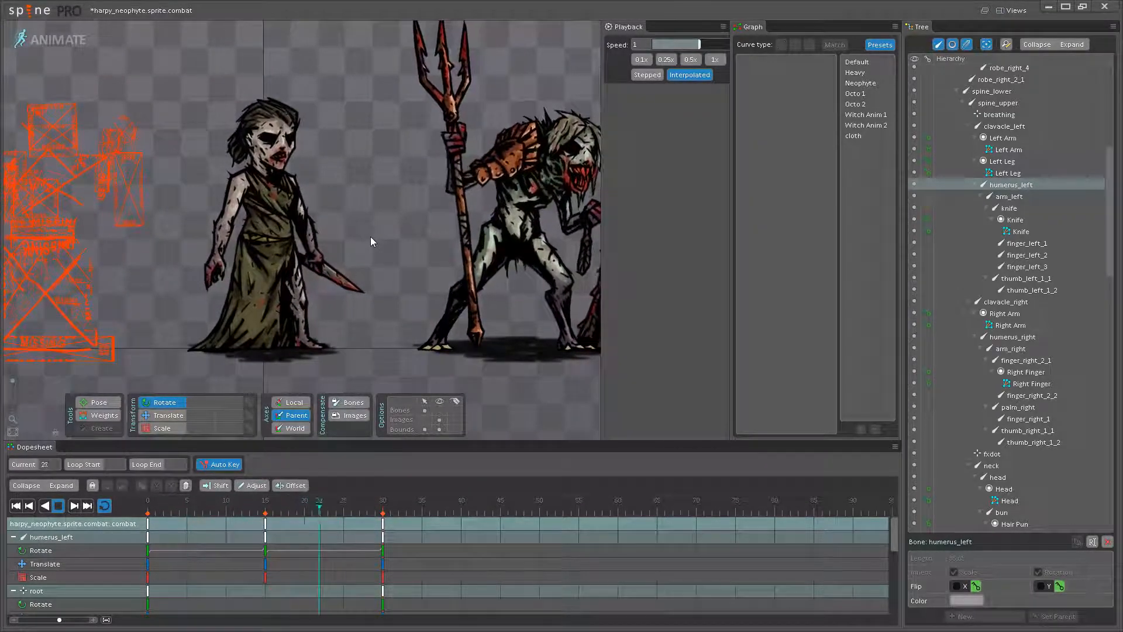
scroll(400, 233, "up", 2)
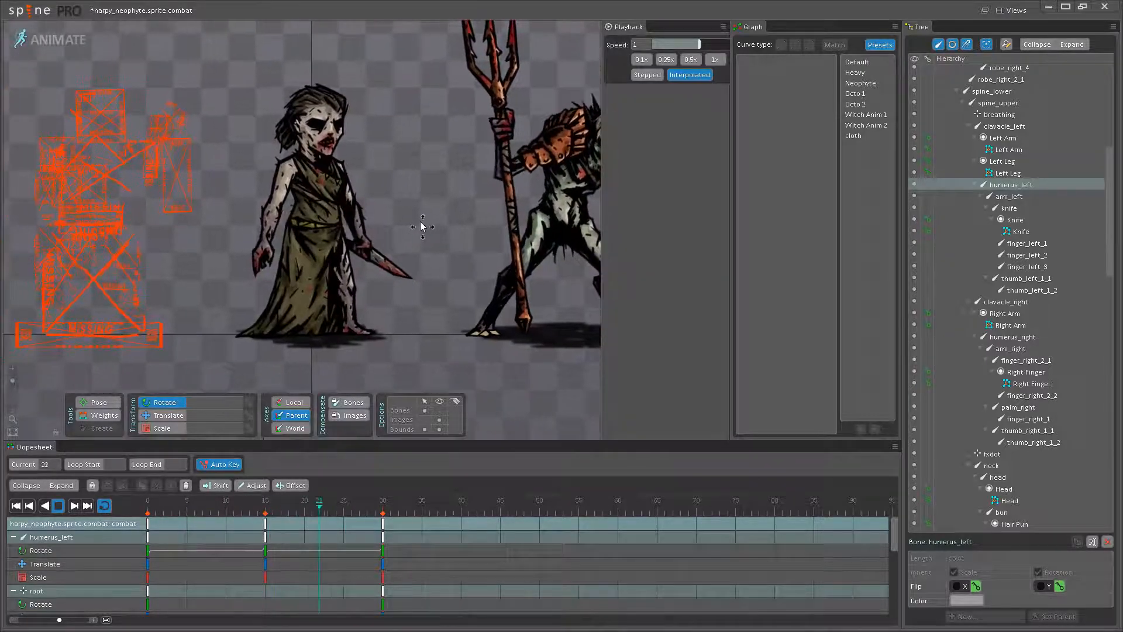
scroll(400, 233, "up", 2)
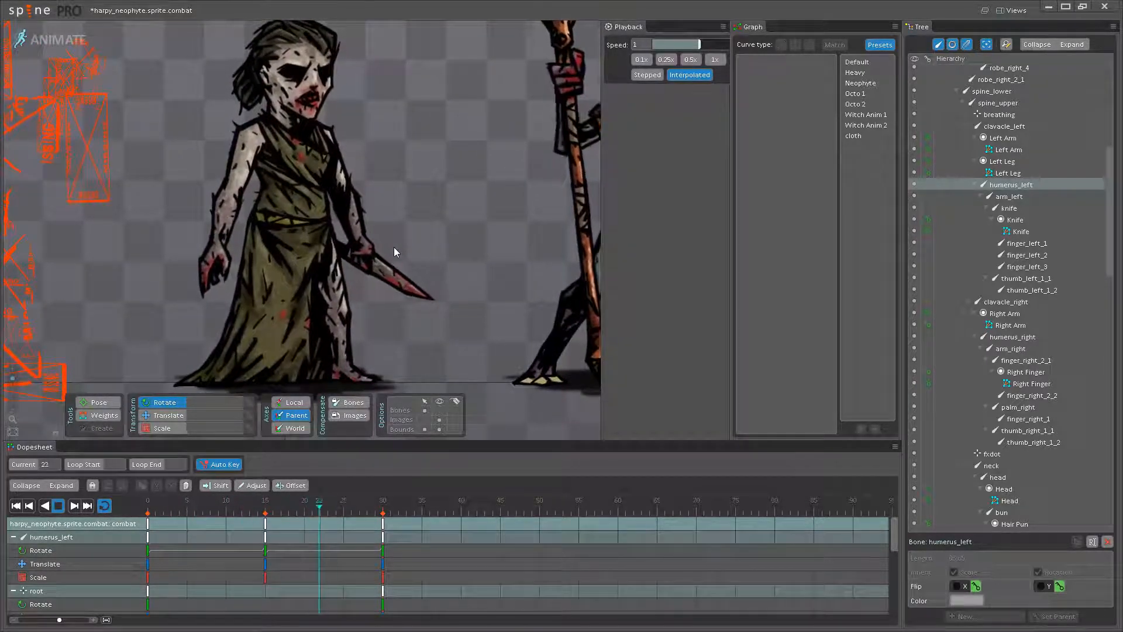
scroll(397, 188, "down", 4)
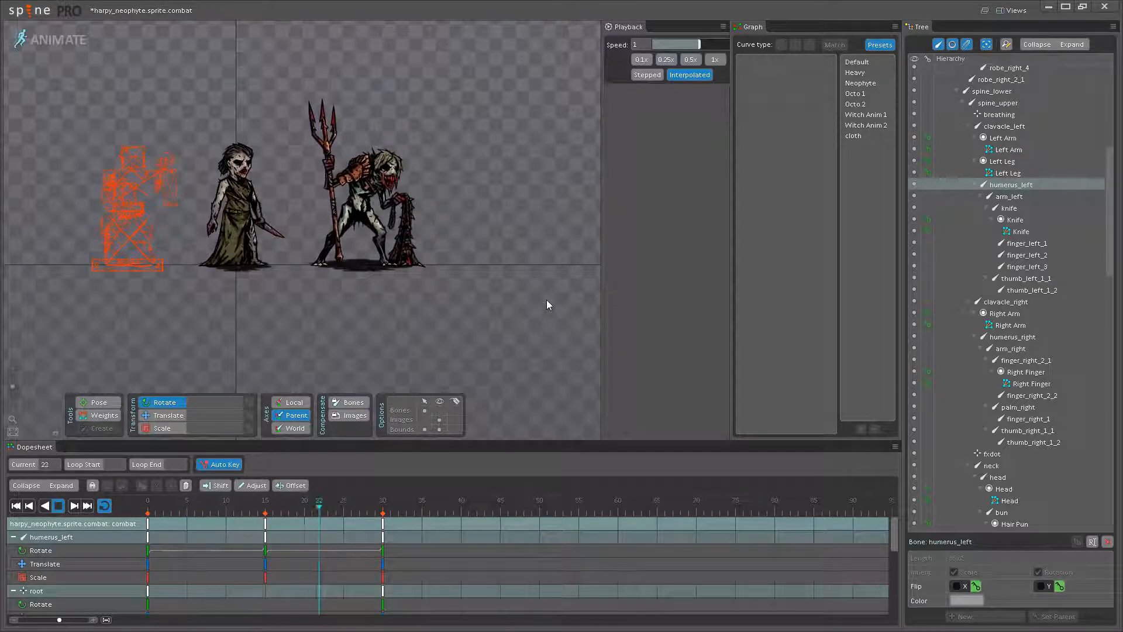
scroll(313, 305, "up", 5)
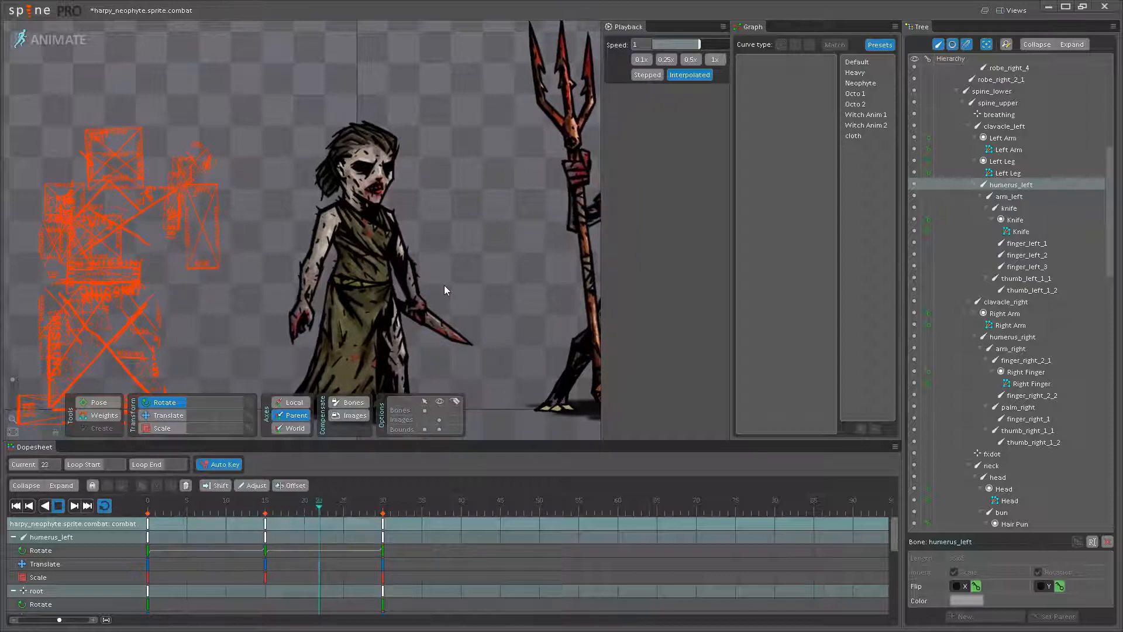
scroll(419, 248, "up", 5)
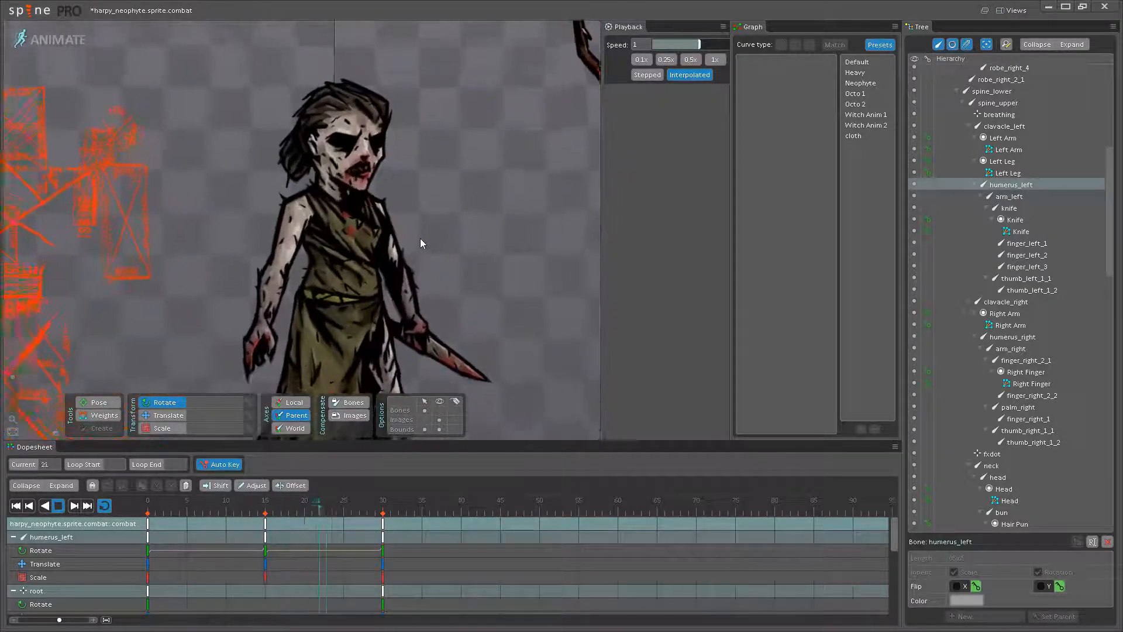
left_click_drag(421, 275, 414, 299)
- Scale the breathing bone to about 1.02 at frame 15, previewing the loop between adjustments
key("d")
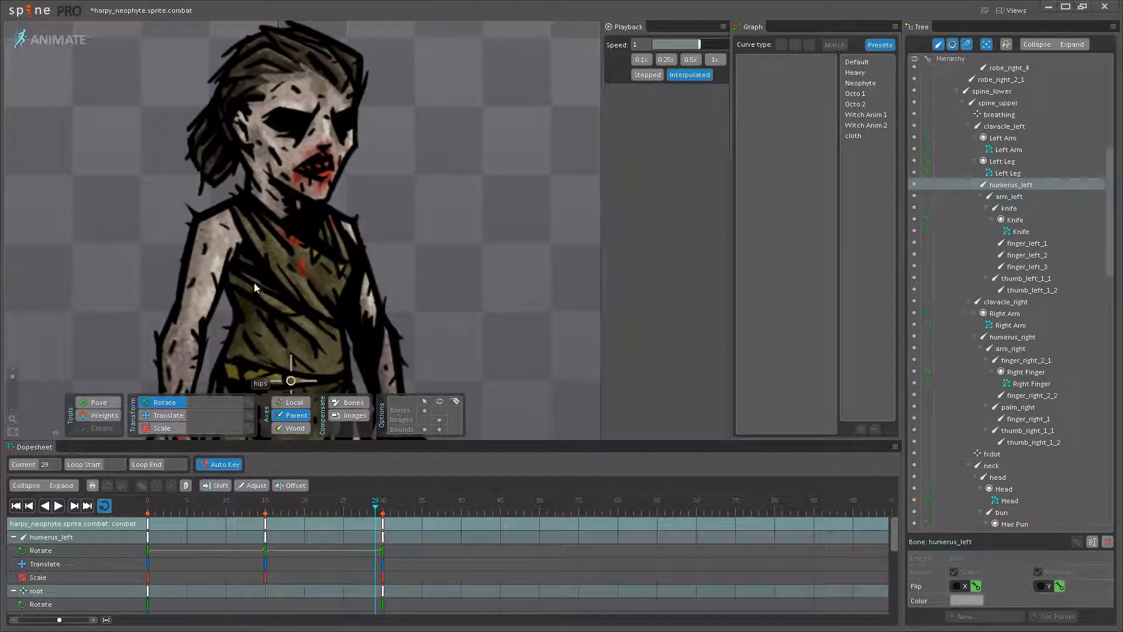
left_click(302, 268)
left_click(265, 511)
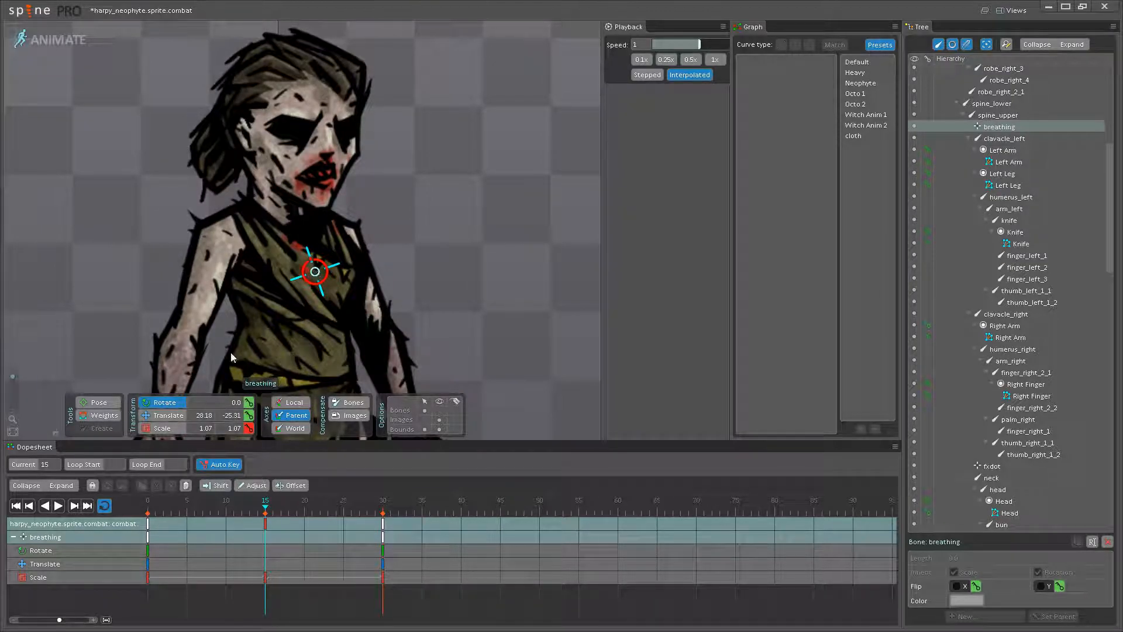
left_click_drag(318, 275, 319, 277)
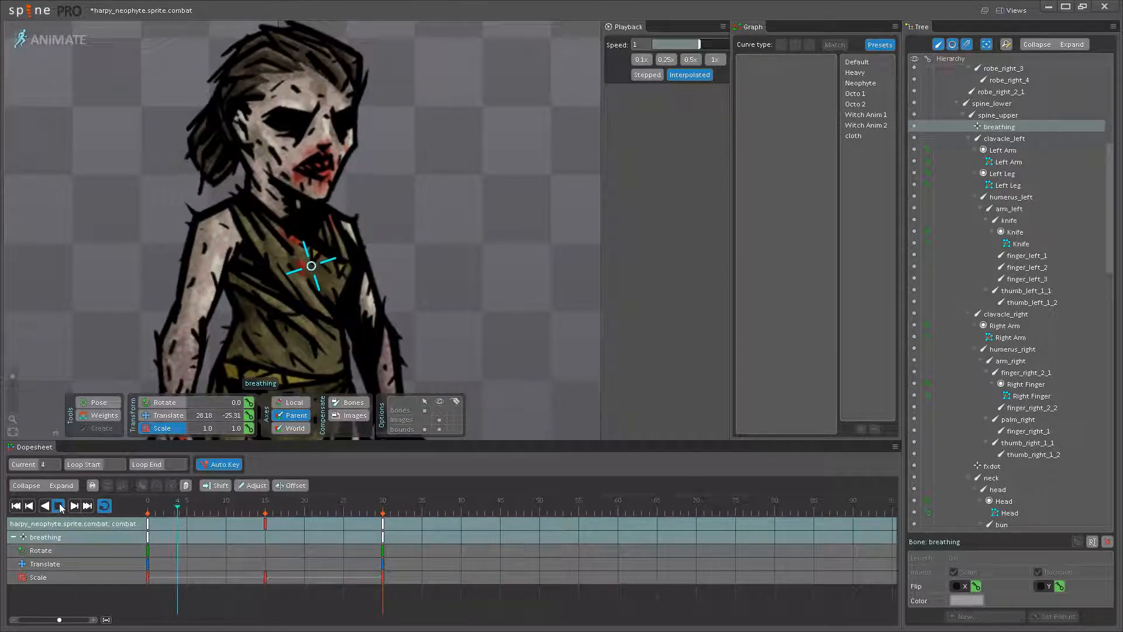
left_click(59, 505)
left_click(265, 507)
scroll(316, 269, "up", 3)
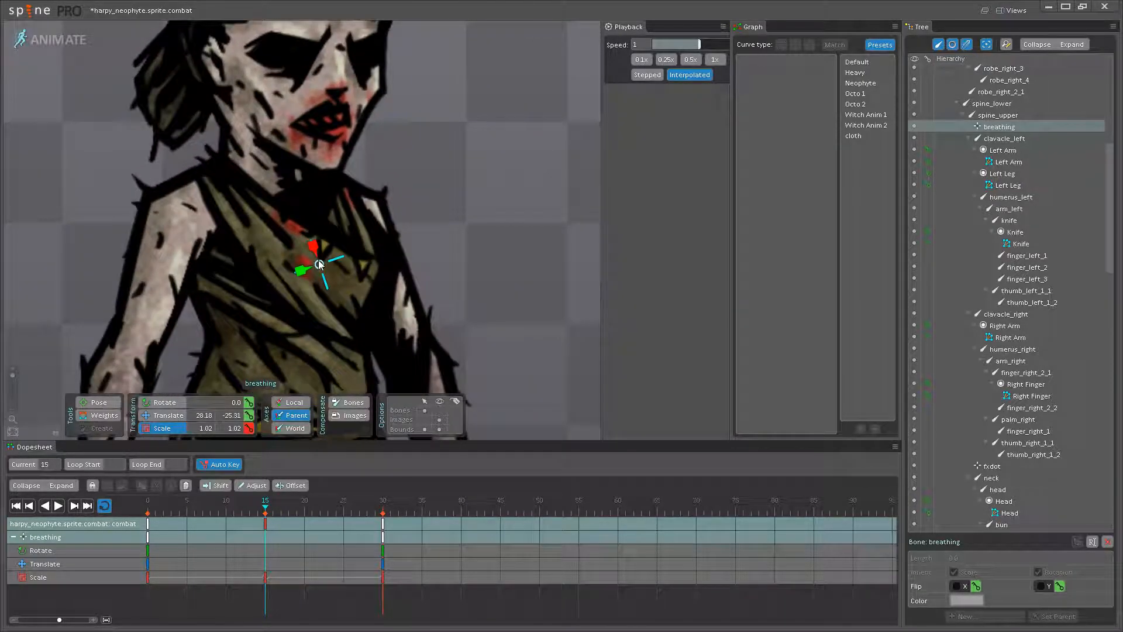
- Play the loop with nothing selected to check the breathing beside the reference creature, and save the project
left_click(58, 505)
scroll(522, 317, "down", 3)
scroll(398, 326, "down", 5)
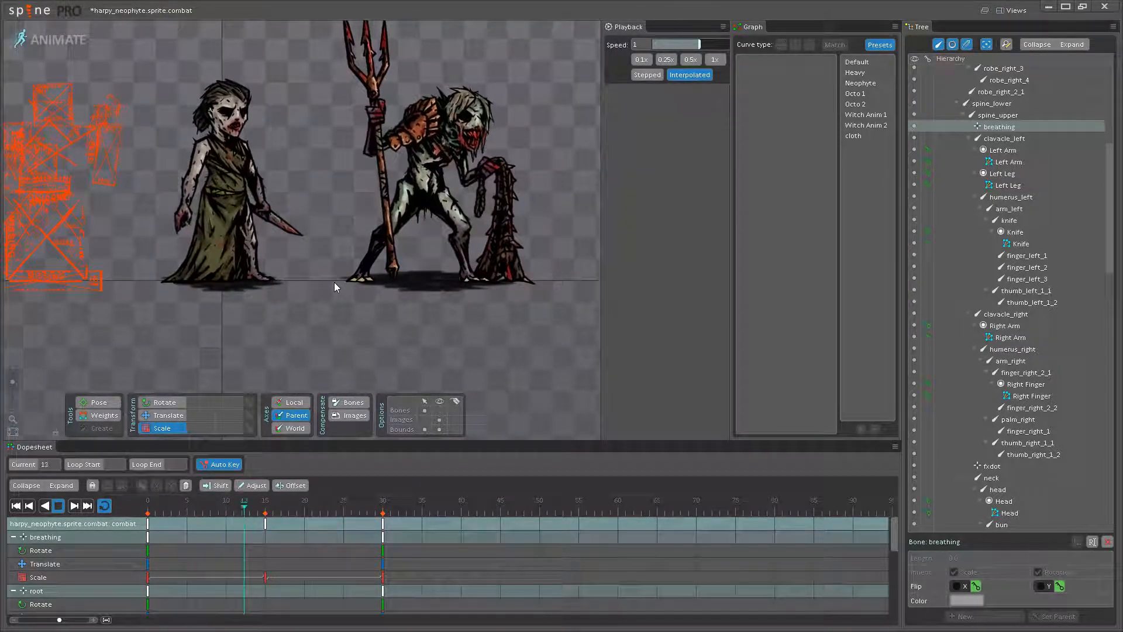
key("ctrl+s")
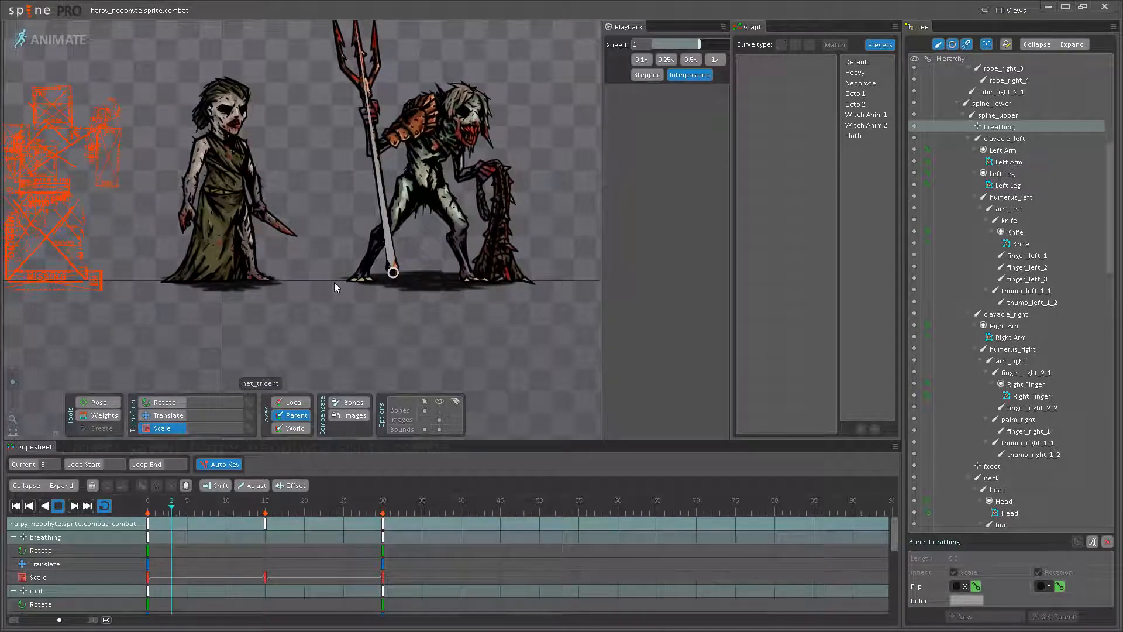
- Stop the loop and rotate the robe_right_1 bone to about 268.2 at frame 15
left_click_drag(271, 316, 282, 331)
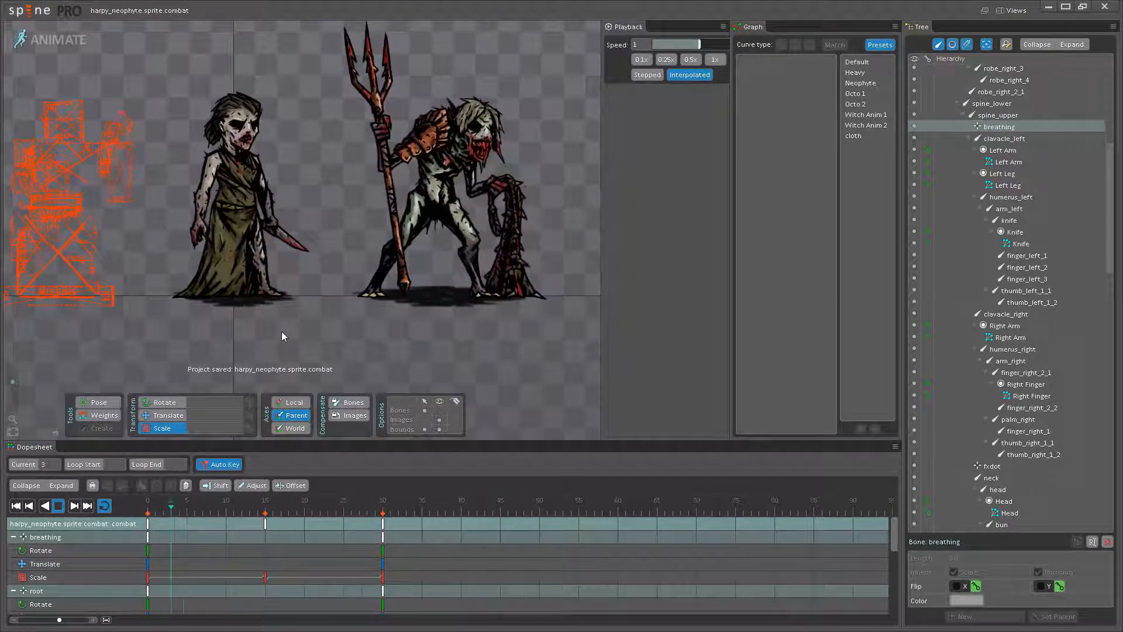
left_click_drag(337, 308, 338, 331)
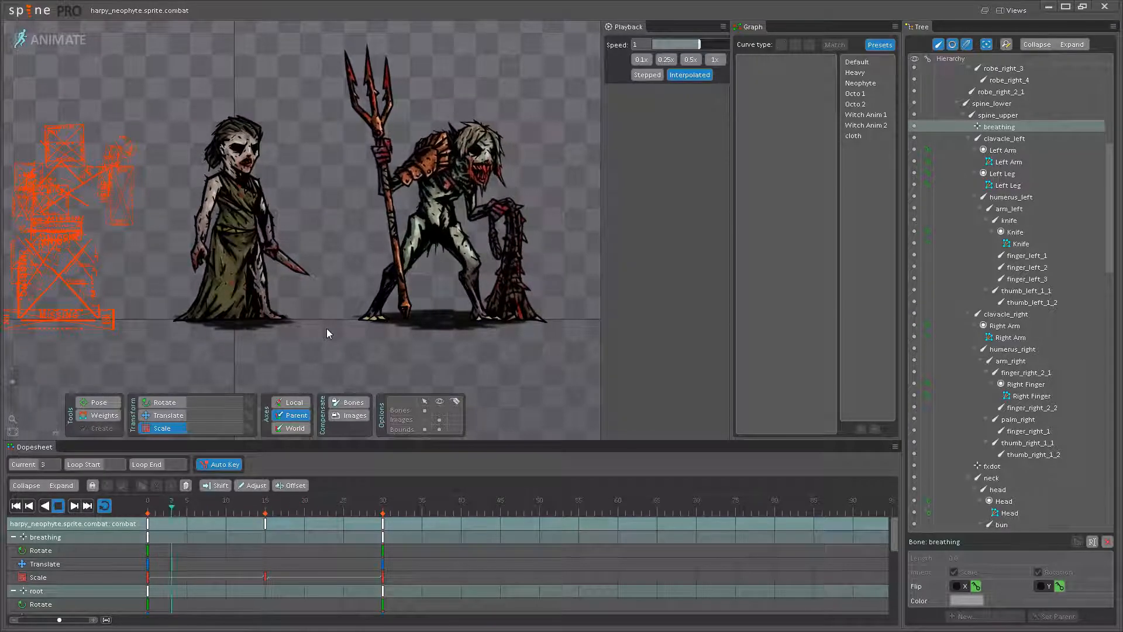
scroll(233, 308, "up", 5)
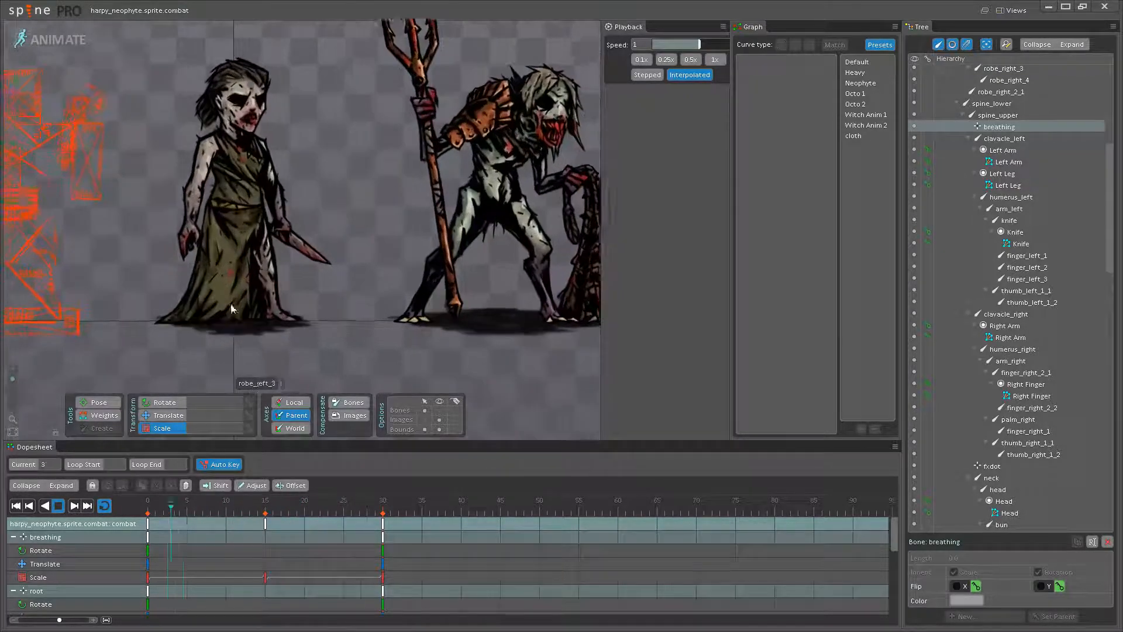
left_click(58, 506)
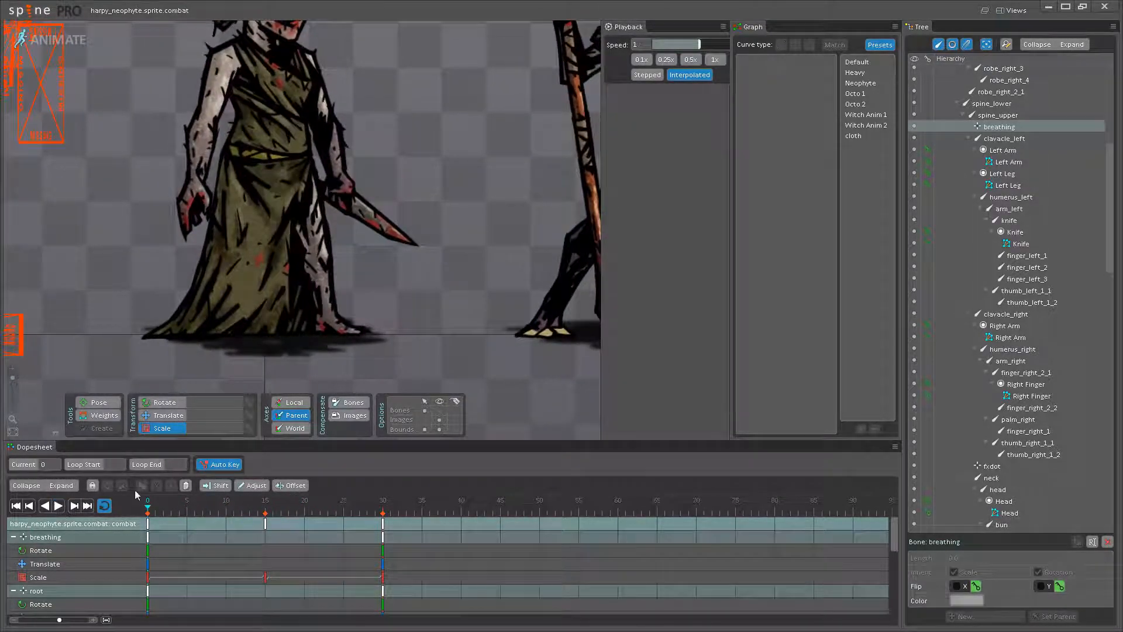
left_click(265, 509)
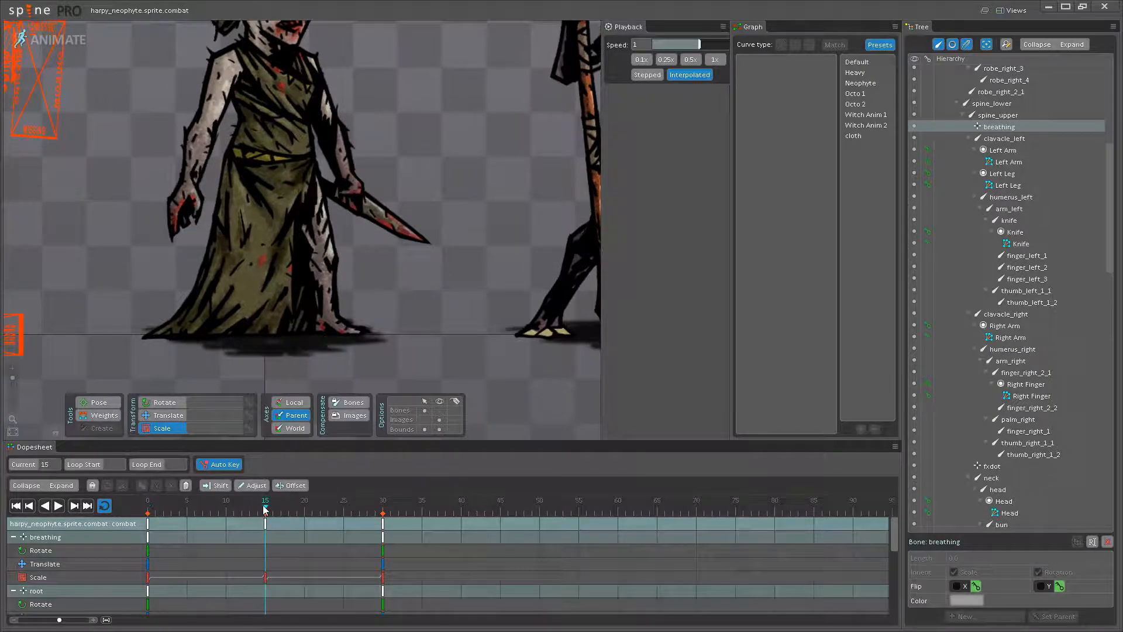
left_click(231, 191)
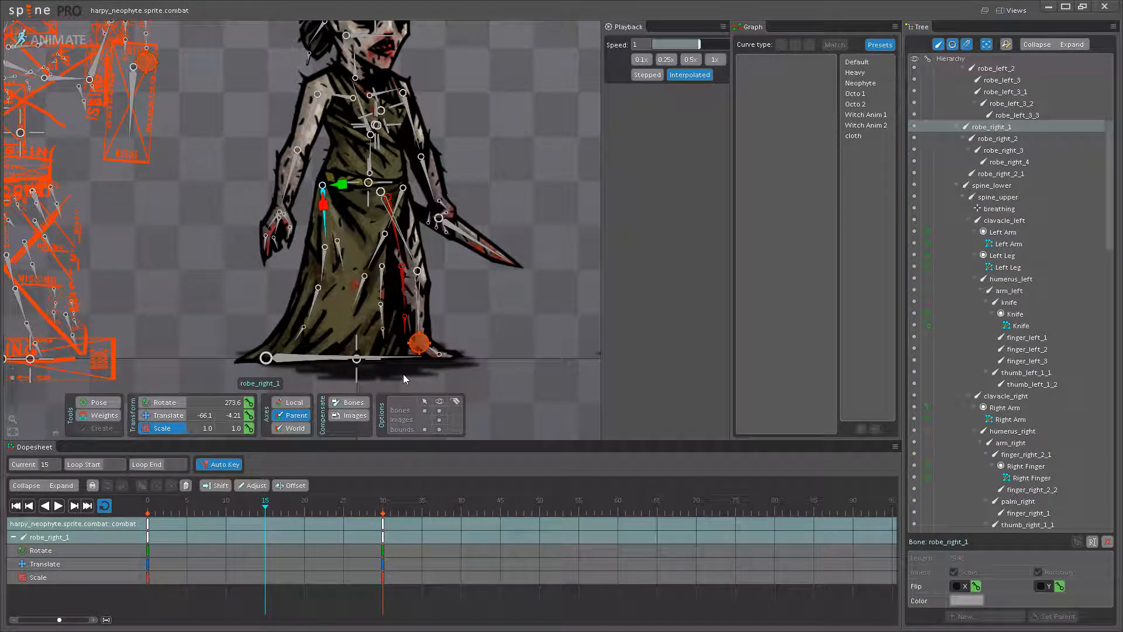
left_click_drag(356, 297, 368, 282)
left_click(165, 402)
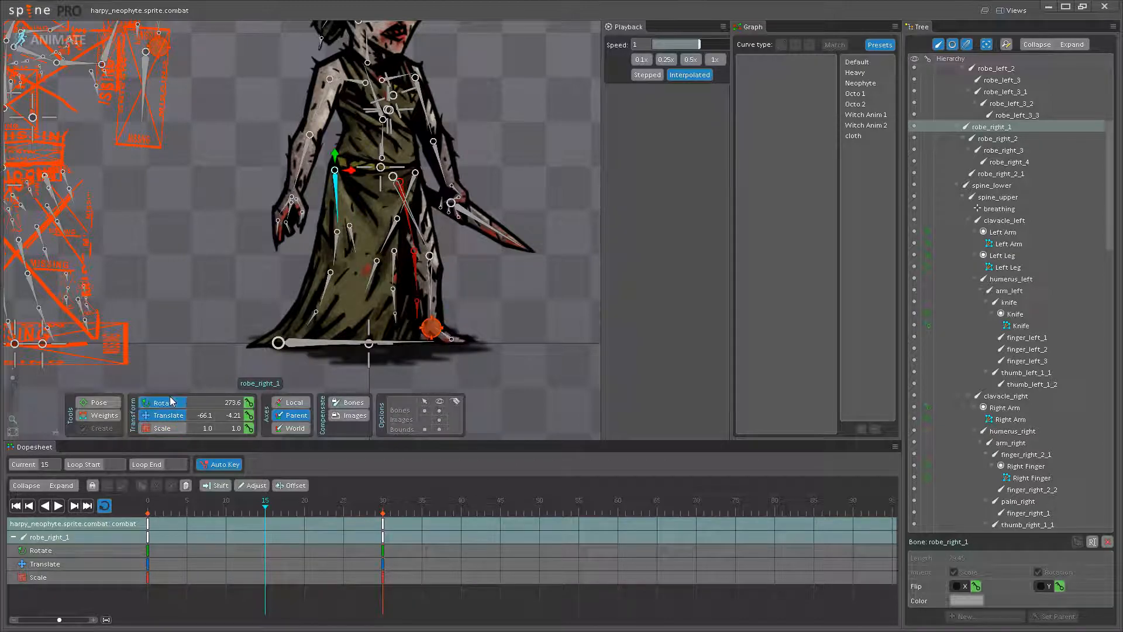
scroll(364, 251, "up", 2)
left_click_drag(364, 252, 369, 283)
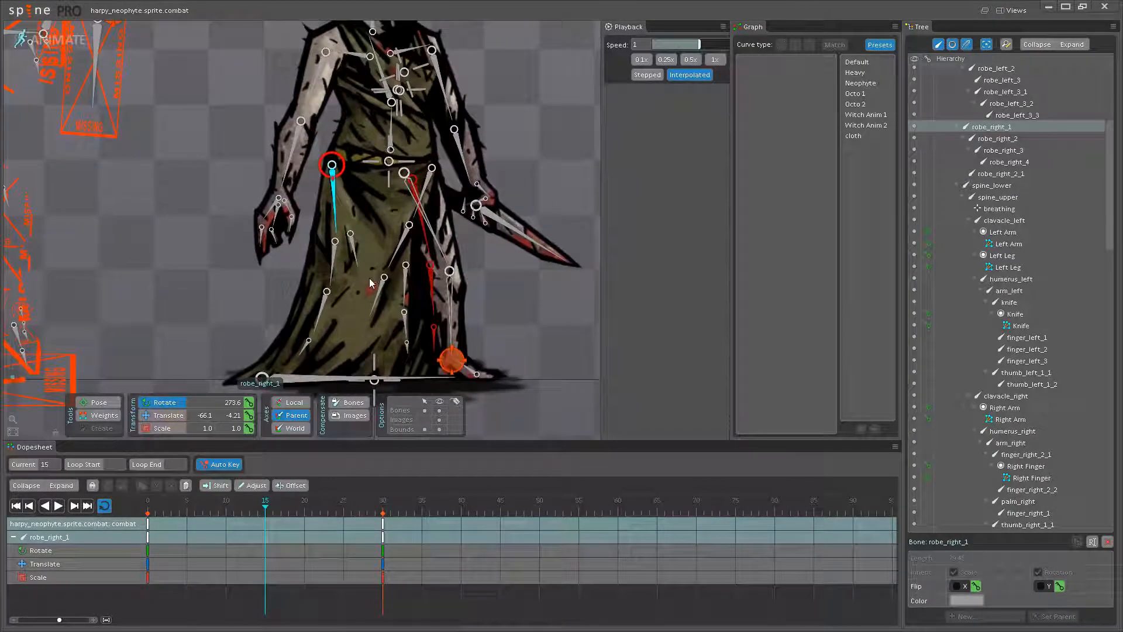
left_click_drag(331, 224, 329, 226)
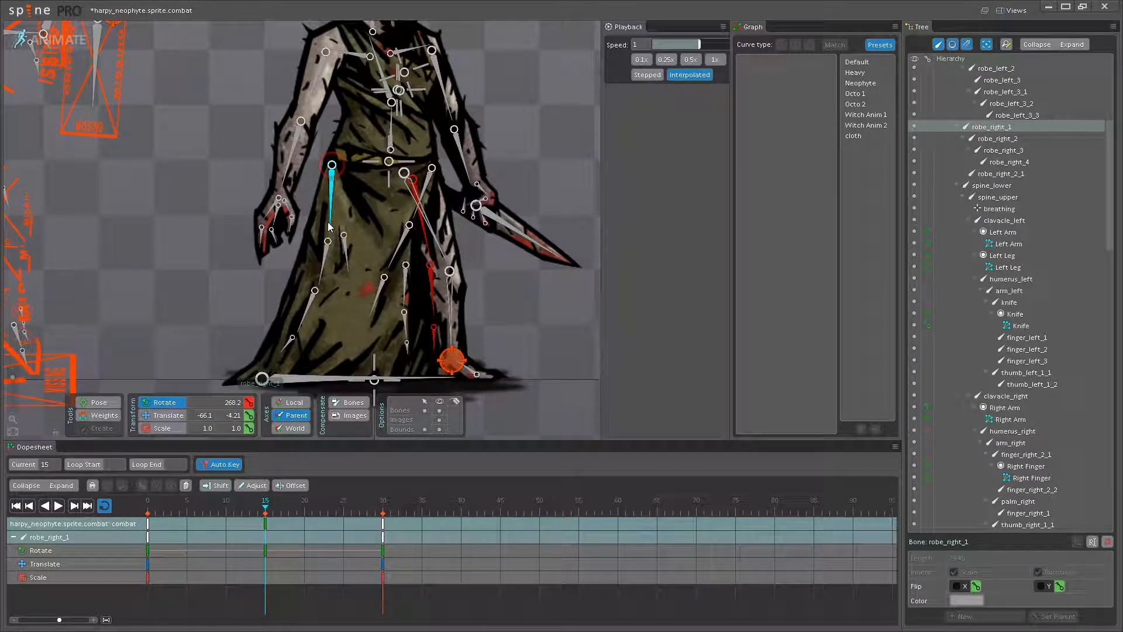
- Rotate robe_right_3 and robe_right_4 at frame 15, robe_right_2 to about 349.77, and robe_right_2_1 to about 5.77
left_click_drag(325, 276, 311, 315)
left_click(286, 341)
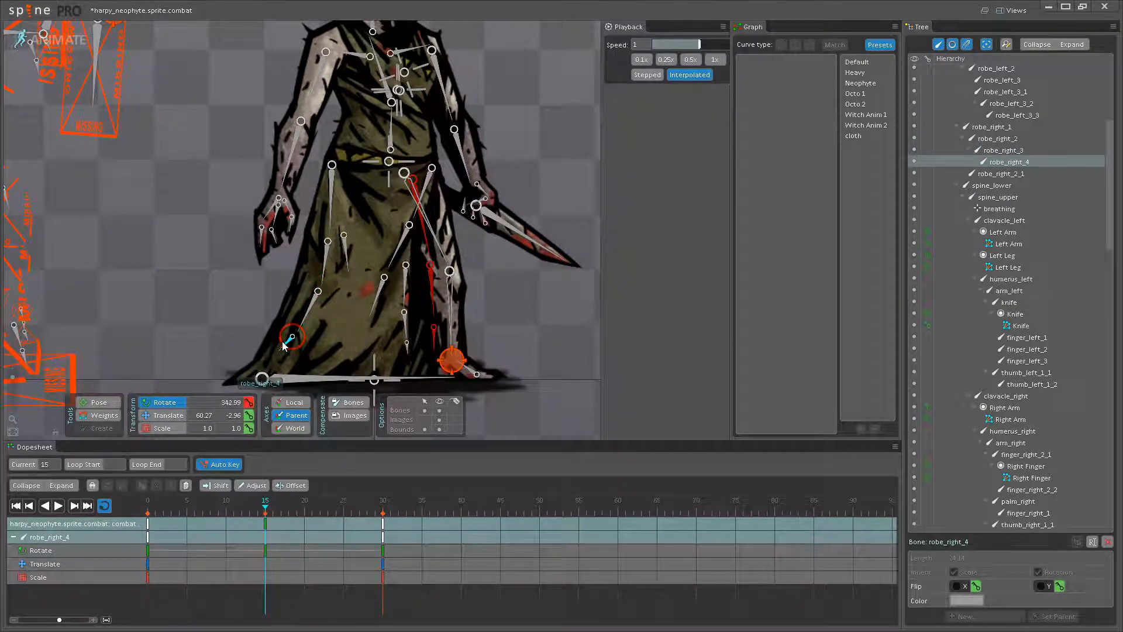
left_click_drag(313, 285, 319, 282)
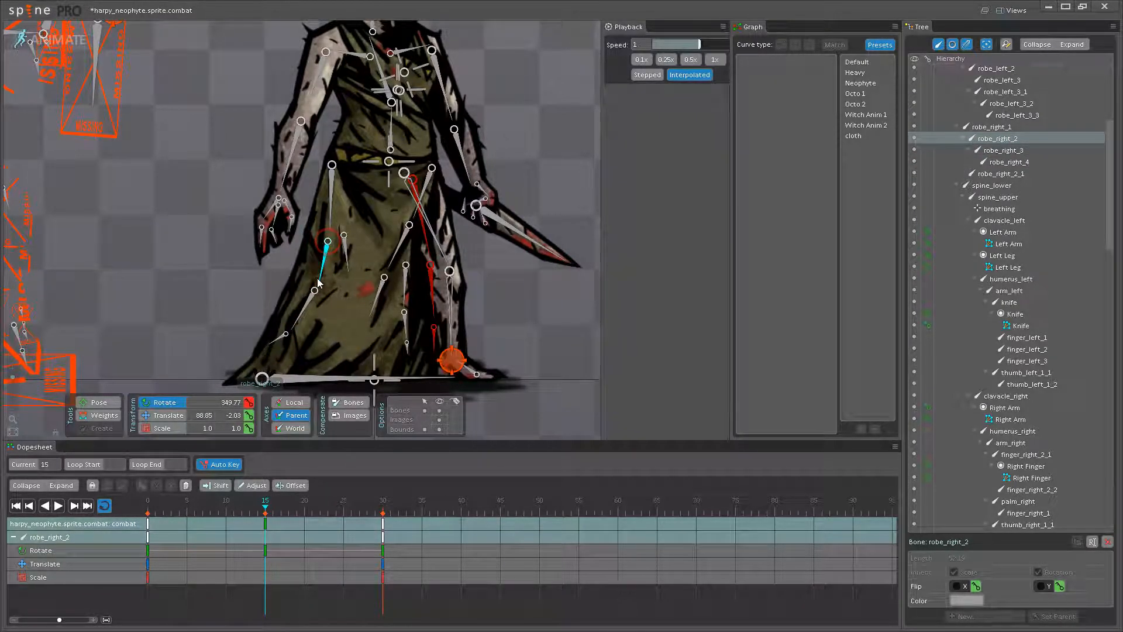
left_click(346, 256)
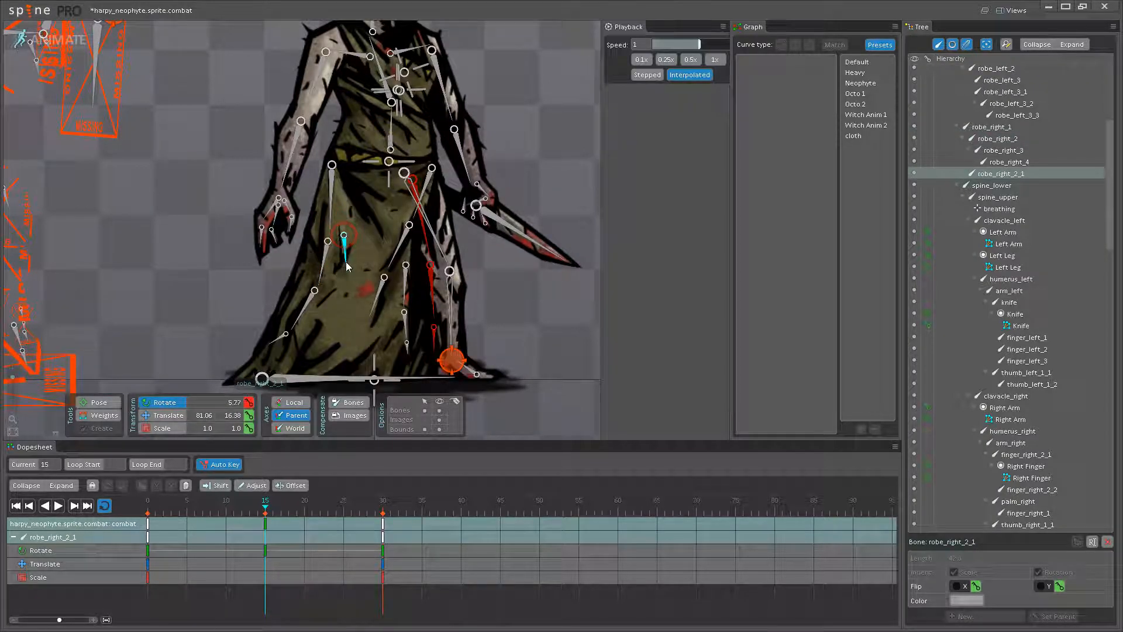
- Examine the antiquarian's robe bones and the keys at frames 0 and 15 of bottom_robes01
mouse_move(270, 506)
left_mouse_down()
mouse_move(329, 503)
mouse_move(270, 506)
left_mouse_up()
left_click_drag(188, 289, 501, 192)
left_click(258, 166)
left_click_drag(258, 166, 256, 226)
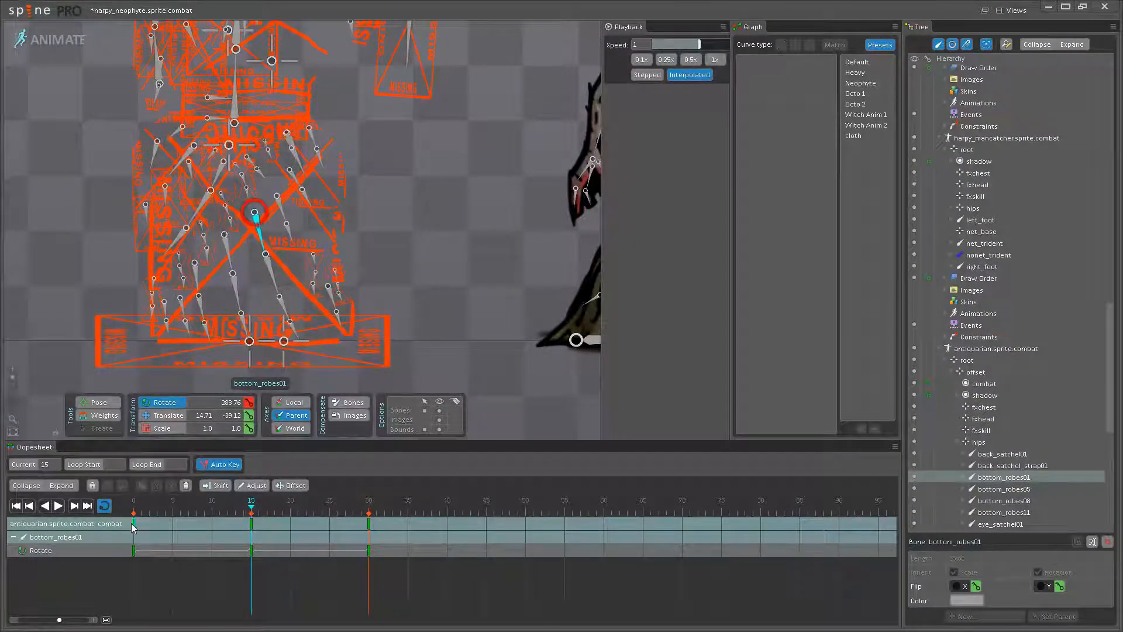
left_click(133, 526)
left_click(251, 526)
left_click_drag(357, 295, 352, 344)
left_click(267, 323)
left_click(278, 357)
- Apply the Neophyte curve preset to the frame 15 and frame 0 keys of all five robe_right bones
left_click_drag(388, 278, 84, 240)
left_click(337, 174)
left_click(347, 225, "ctrl")
left_click(327, 237, "ctrl")
left_click(307, 284, "ctrl")
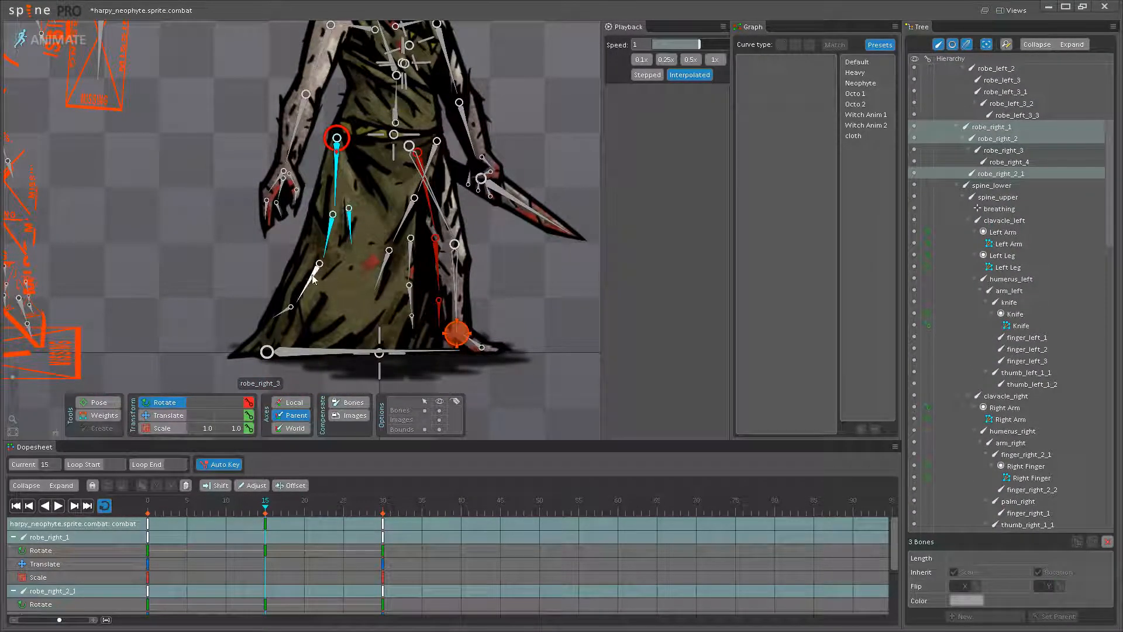
left_click(283, 309, "ctrl")
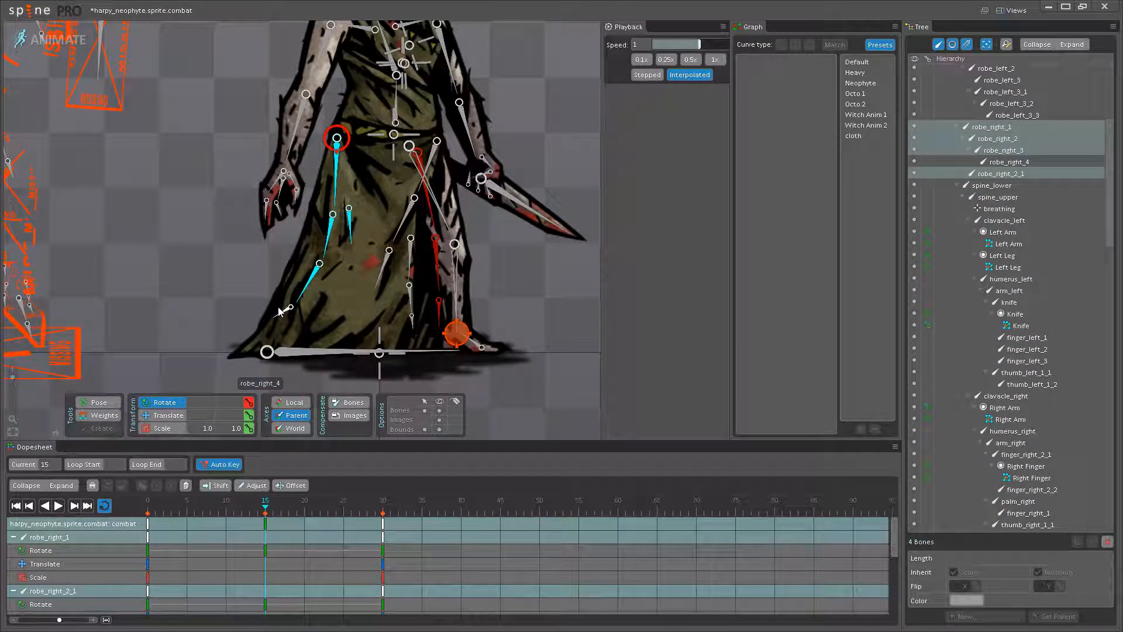
left_click(266, 523)
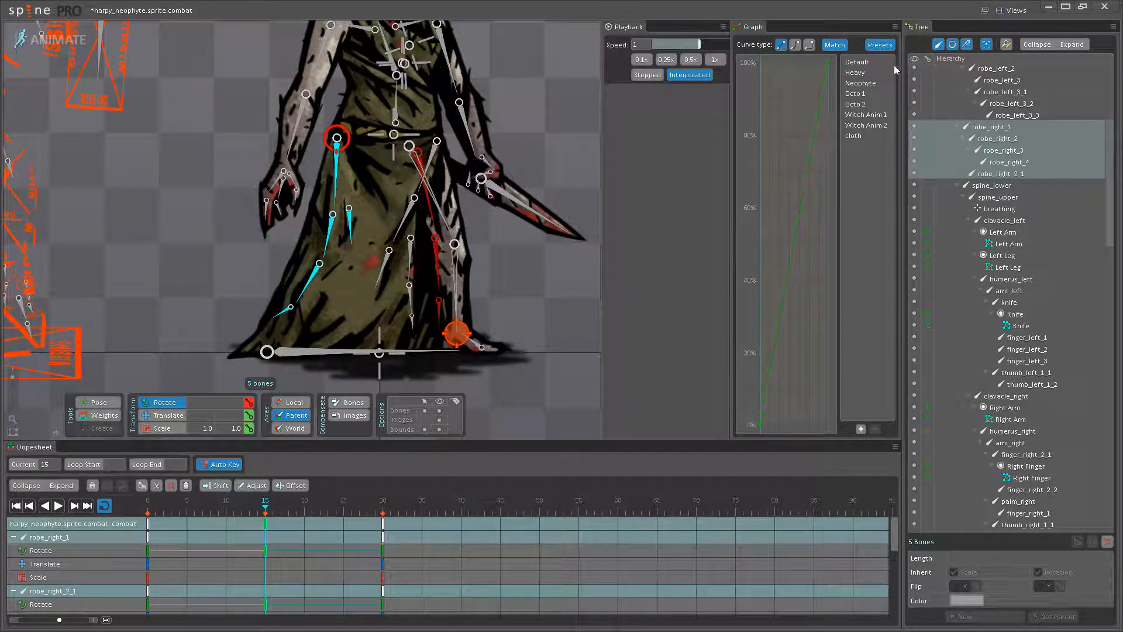
left_click(856, 83)
left_click(148, 523)
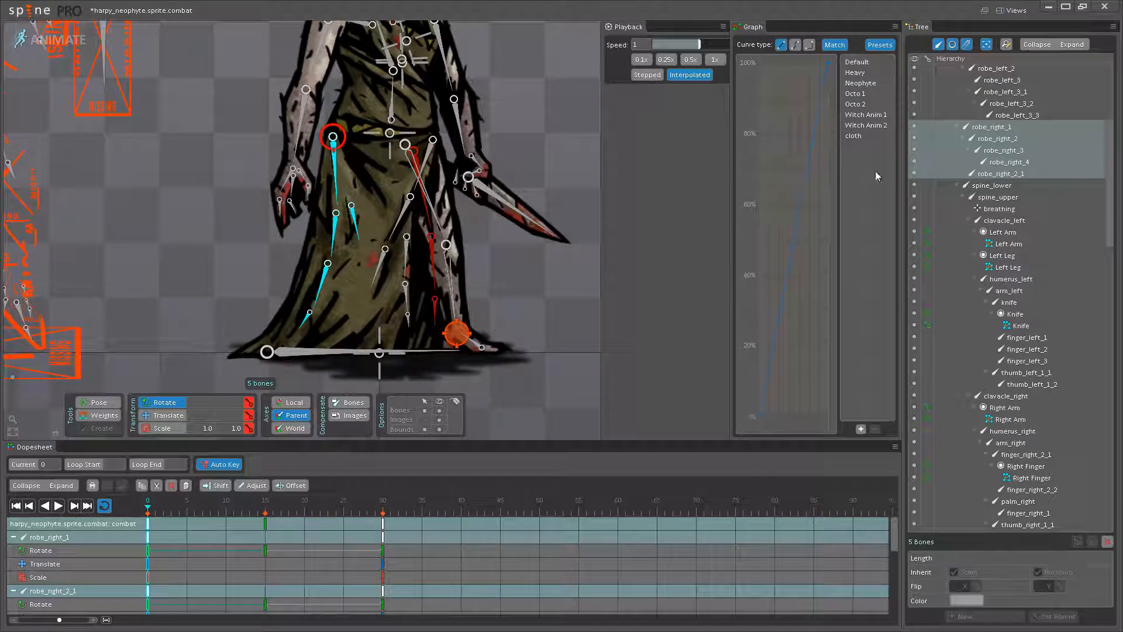
left_click(860, 83)
- Play and scrub the loop to compare the neophyte's robe swing with the antiquarian's robe
left_click(58, 506)
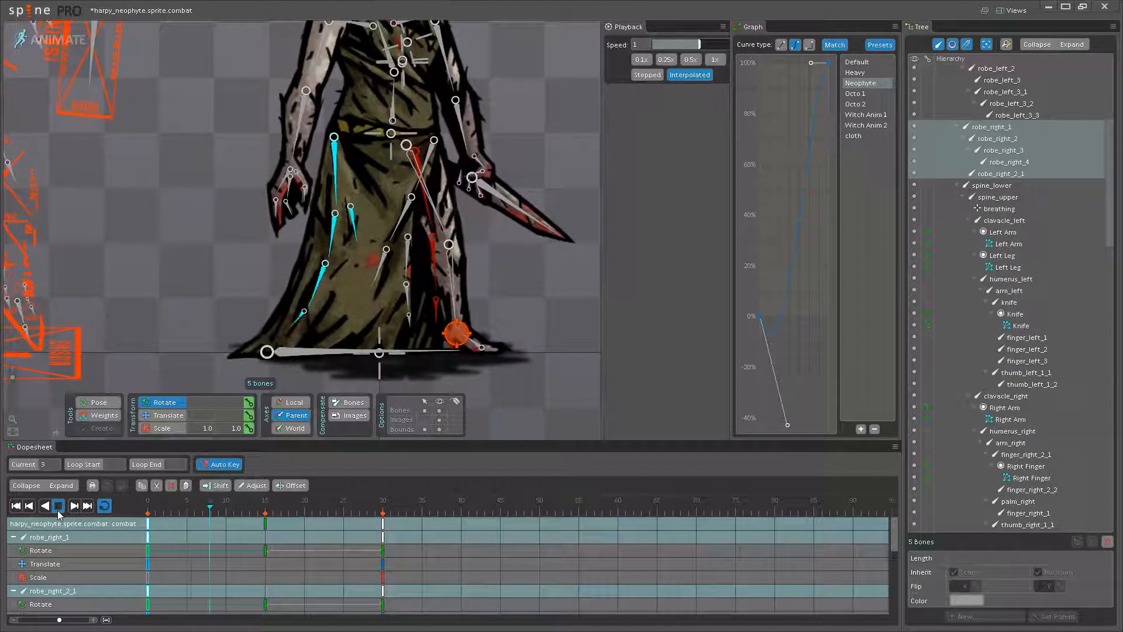
left_click(58, 509)
left_click_drag(304, 502, 150, 489)
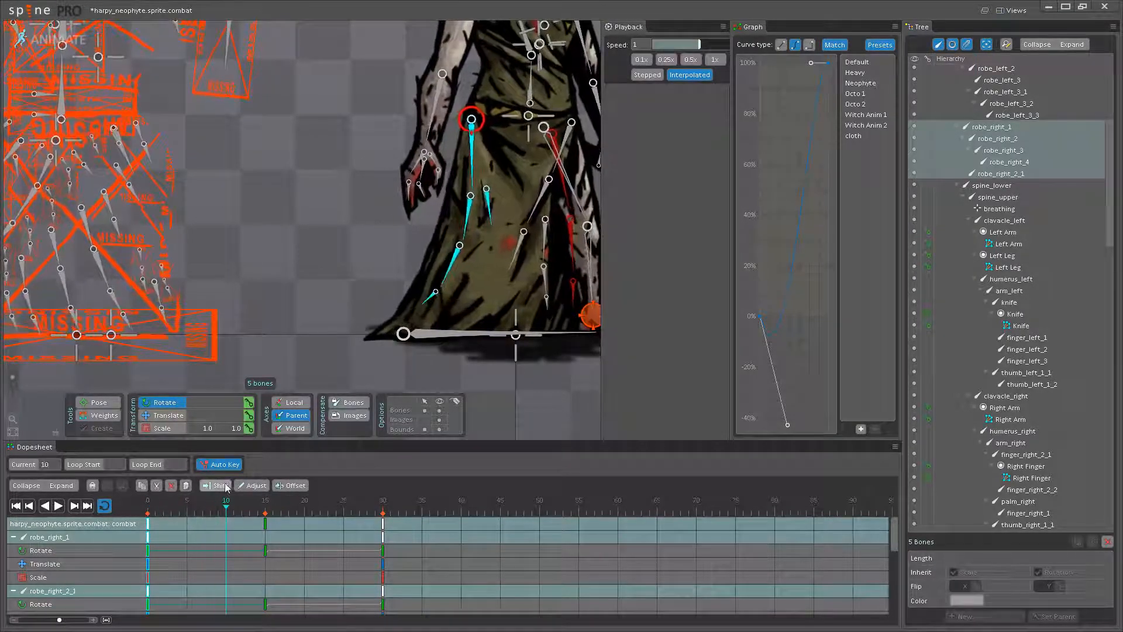
- Copy the frame 0 keys of the five robe_right bones and paste them at frame 30
left_click_drag(476, 186, 321, 220)
left_click(298, 317)
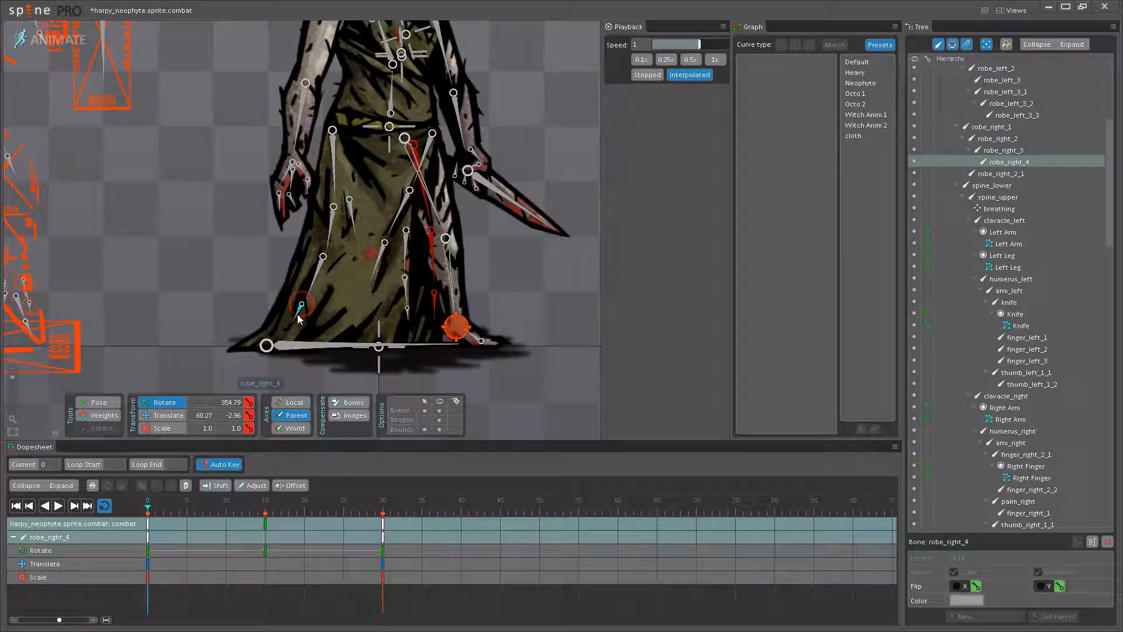
left_click(313, 283, "ctrl")
left_click(332, 226, "ctrl")
left_click(351, 214, "ctrl")
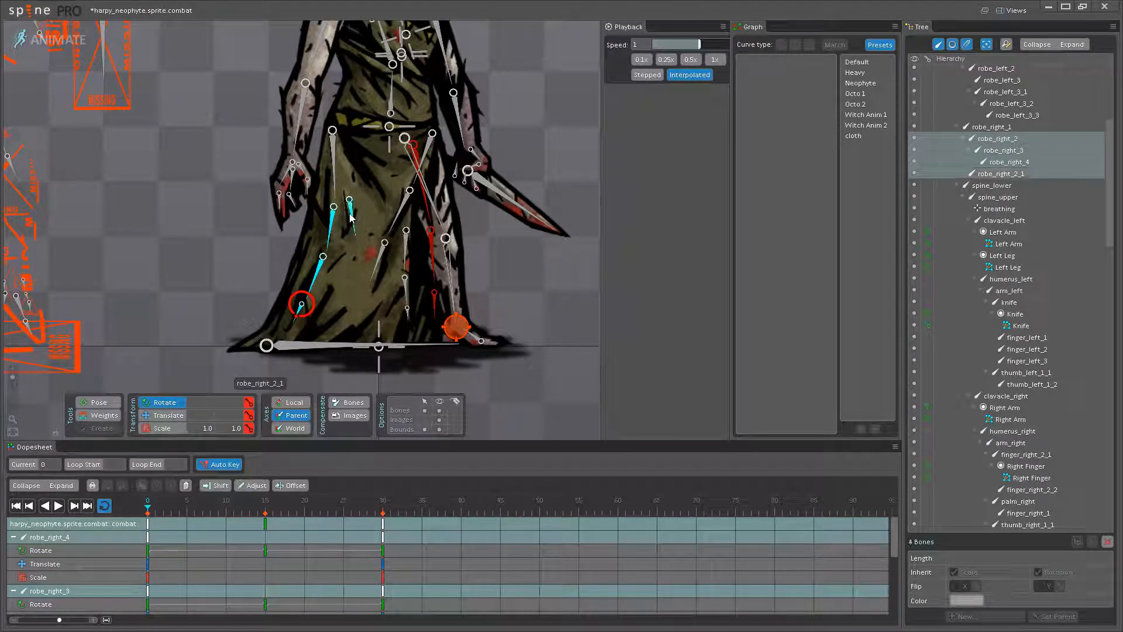
left_click(333, 170, "ctrl")
left_click(151, 521)
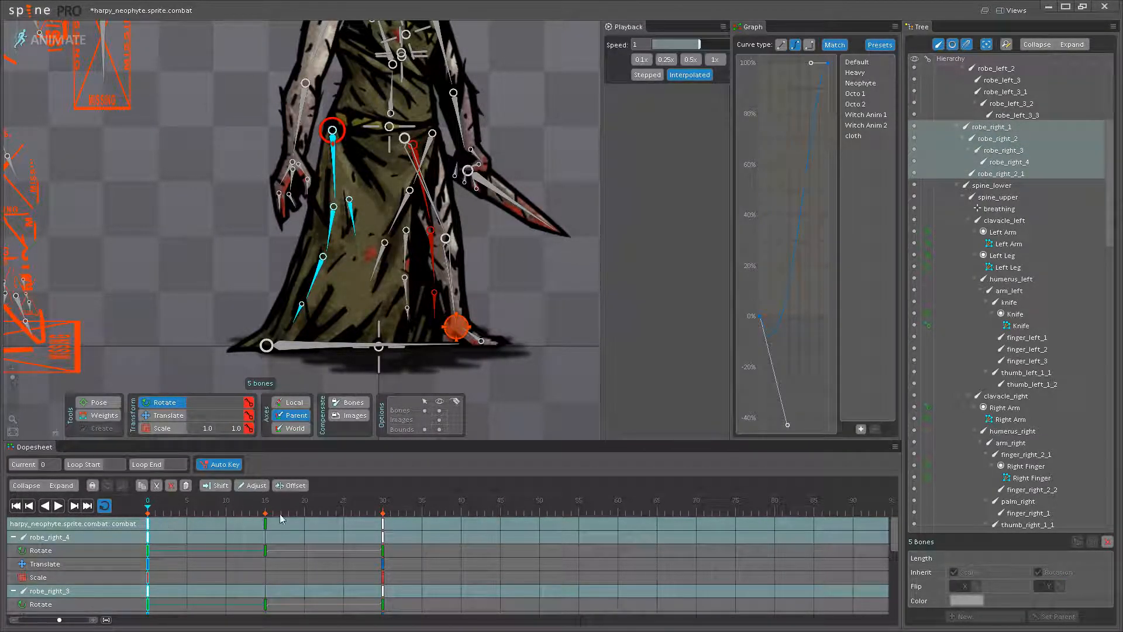
left_click(383, 511)
key("ctrl+v")
- Scrub and replay the robe motion beside the antiquarian to check the right side's swing
left_click_drag(222, 345, 367, 347)
left_click_drag(249, 511, 147, 510)
left_click(269, 513)
left_click_drag(271, 514, 86, 523)
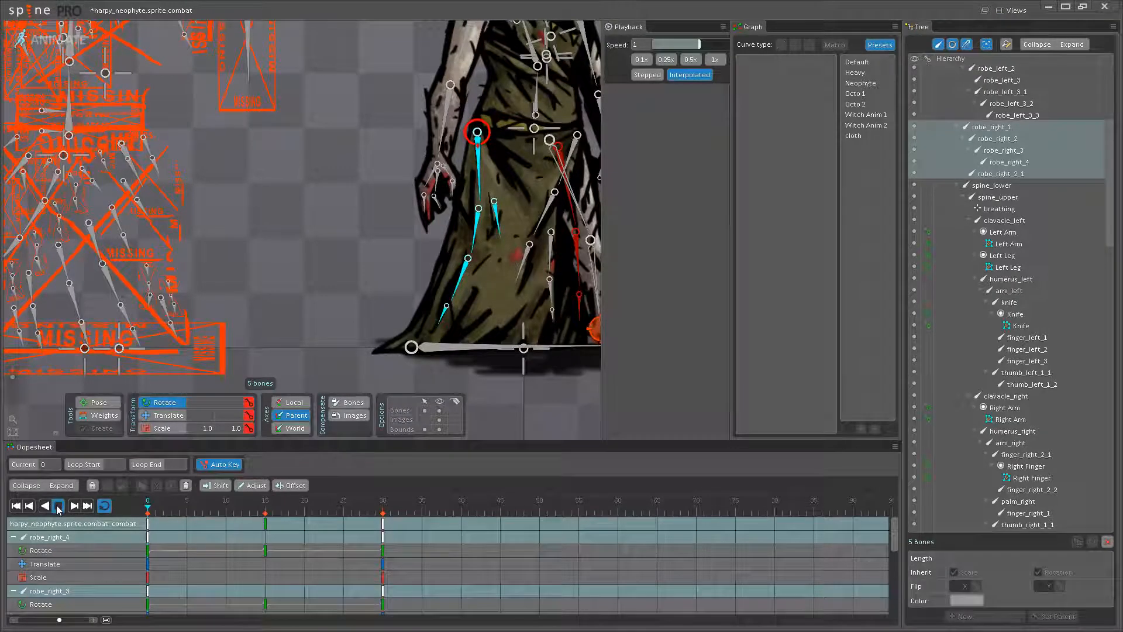
left_click(58, 506)
- Readjust the rotation of robe_right_3 at frame 15 and rotate robe_right_4 to about 344.27
left_click(266, 513)
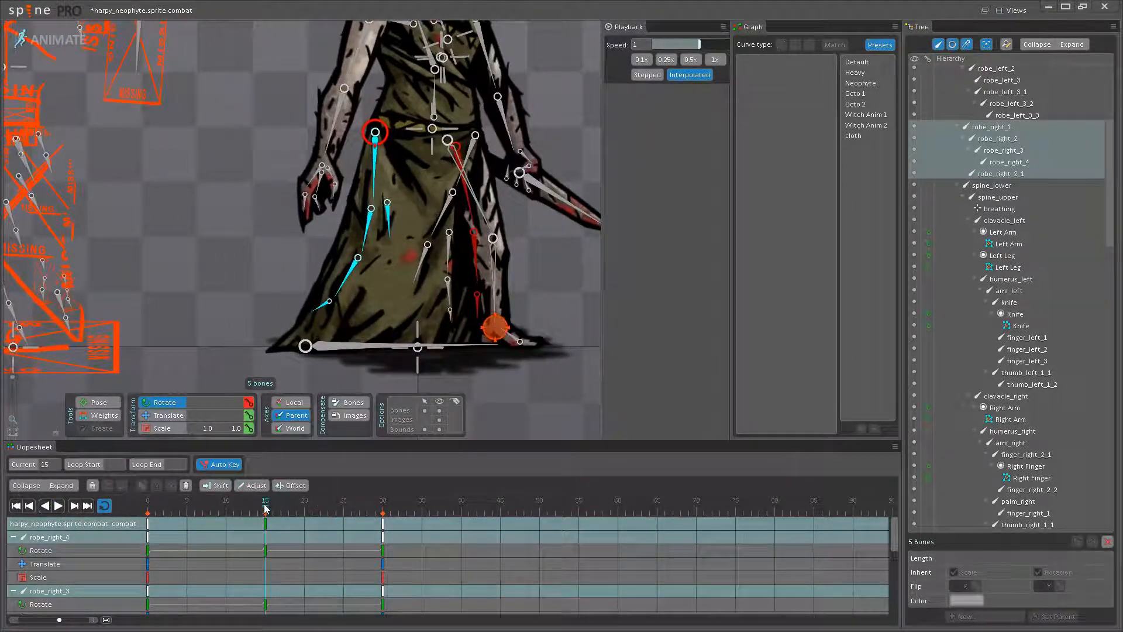
scroll(349, 269, "up", 2)
left_click(373, 212)
left_click(346, 277)
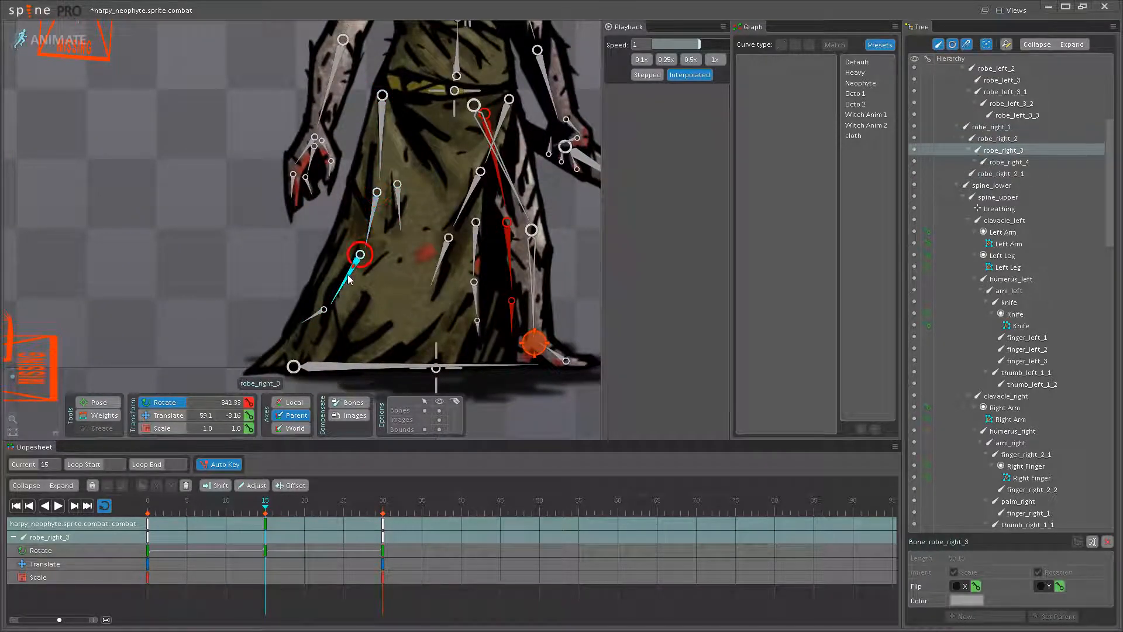
left_click_drag(346, 277, 349, 278)
left_click(325, 325)
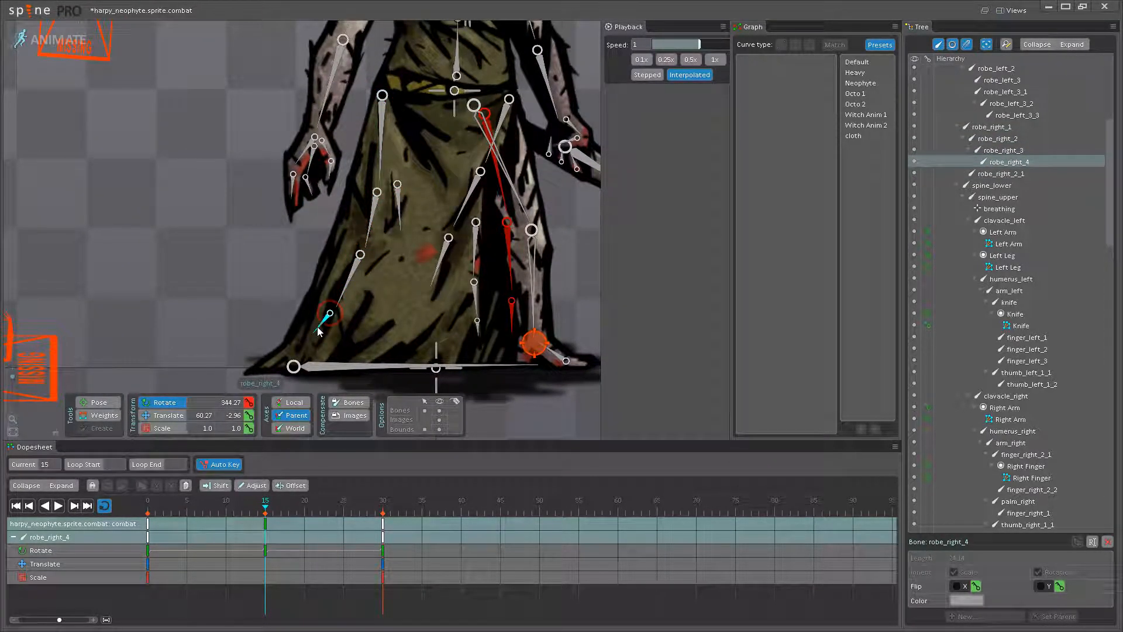
- Replay and scrub the adjusted robe swing, up close and beside the antiquarian's robe
left_click(58, 506)
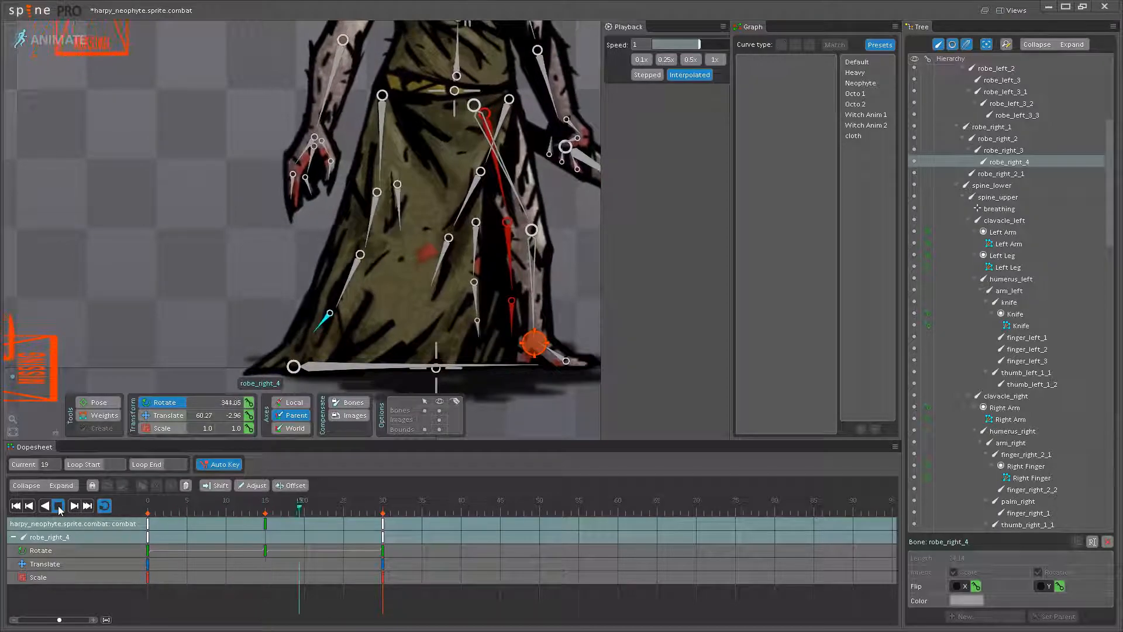
left_click(58, 506)
left_click_drag(335, 193, 292, 177)
scroll(293, 176, "down", 2)
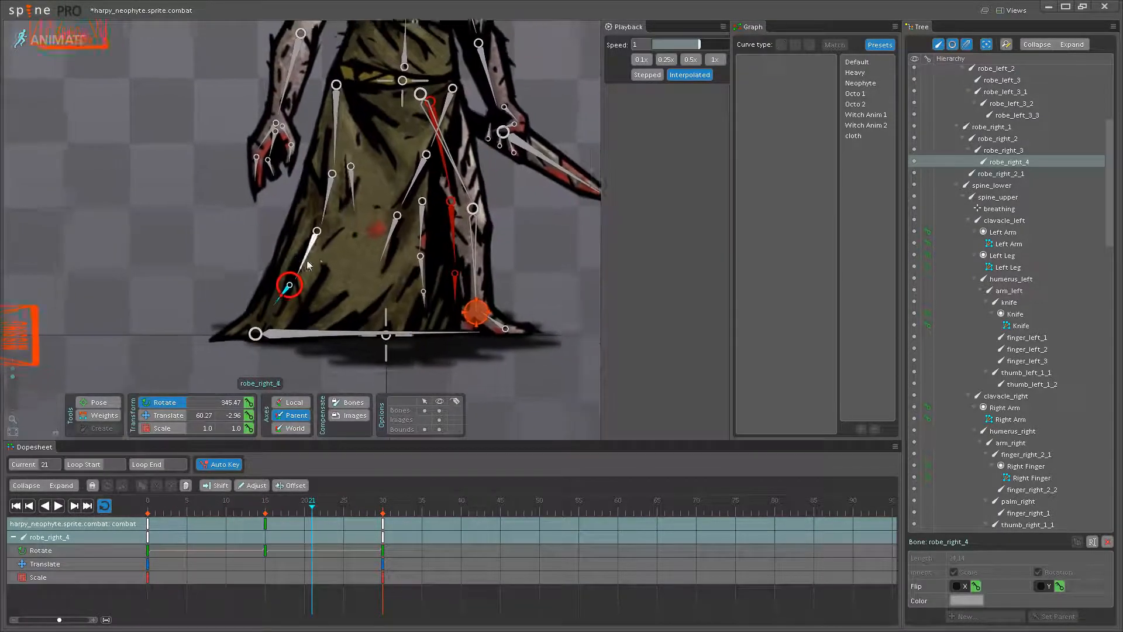
left_click_drag(299, 303, 248, 292)
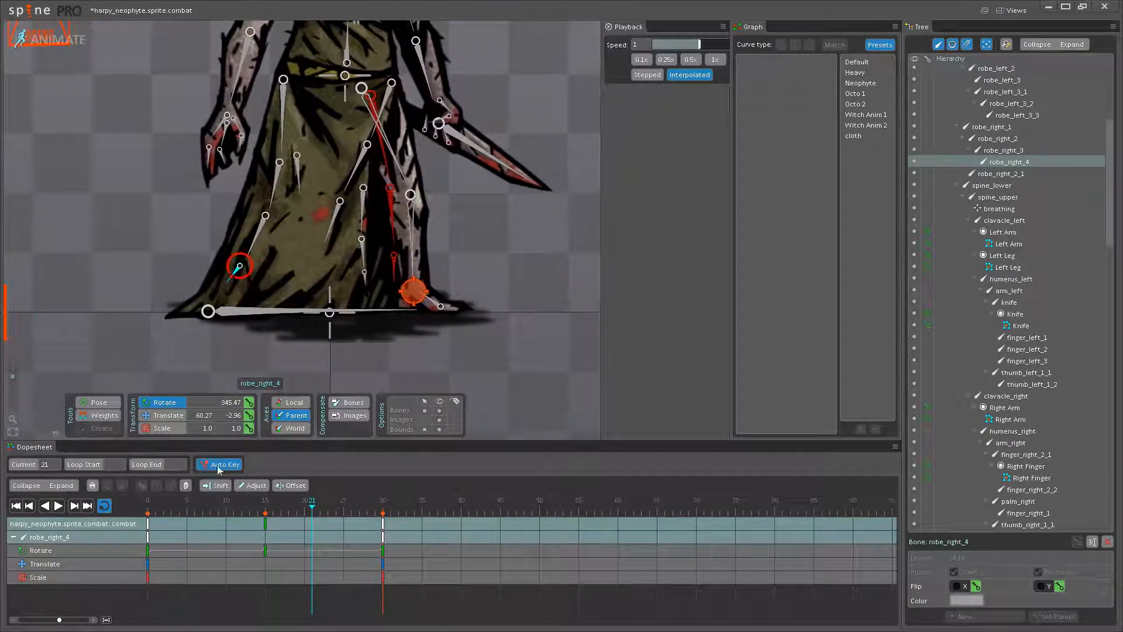
scroll(201, 328, "down", 2)
left_click_drag(201, 328, 320, 358)
left_click(163, 508)
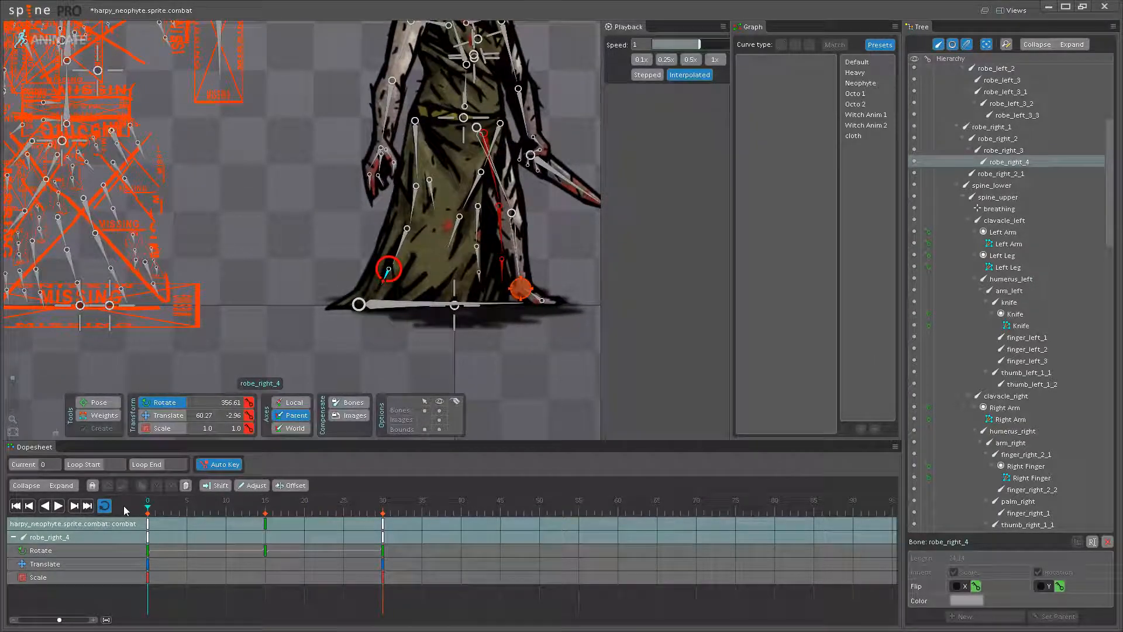
left_click_drag(163, 508, 273, 506)
- Rotate the robe_left bones down the skirt's front edge at frame 15, bringing robe_left_3_3 to about 345.61
left_click(265, 504)
left_click_drag(497, 158, 388, 173)
scroll(374, 226, "up", 3)
left_click(345, 210)
left_click(347, 261)
left_click_drag(347, 262, 342, 261)
left_click(327, 314)
left_click_drag(327, 314, 380, 277)
left_click(360, 308)
left_click(374, 314)
left_click_drag(375, 315, 371, 356)
left_click(375, 350)
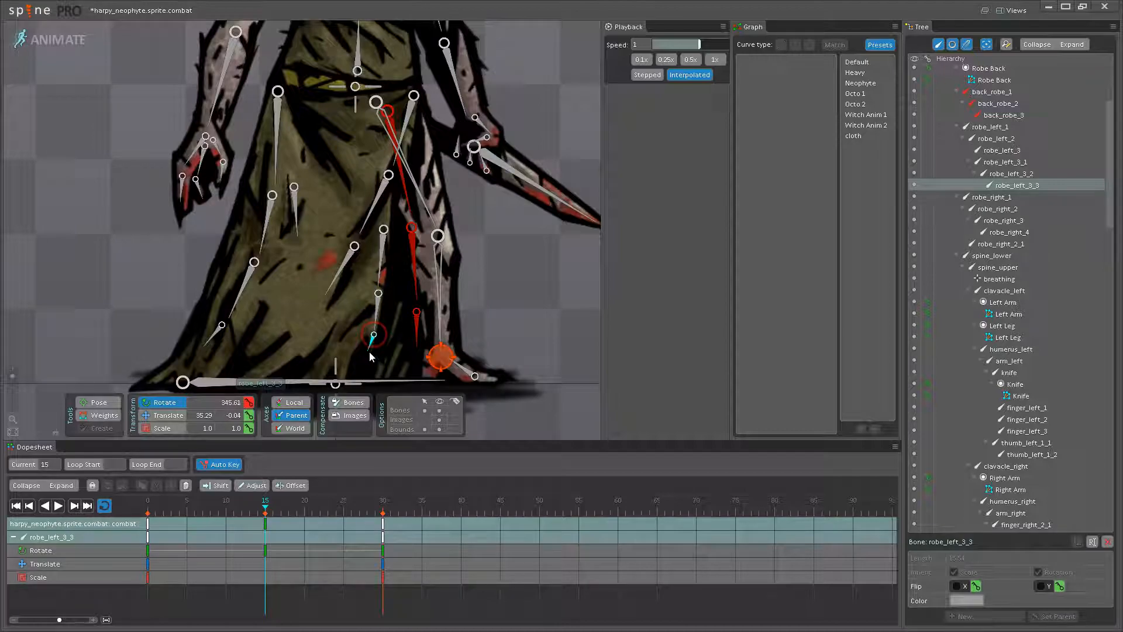
- Refine the front hem at frame 15 by rotating robe_left_3_1 slightly and robe_left_3_2 to about 354.68
left_click(376, 318)
left_click(384, 257)
left_click_drag(383, 257, 386, 258)
left_click(384, 312)
left_click_drag(383, 313, 382, 313)
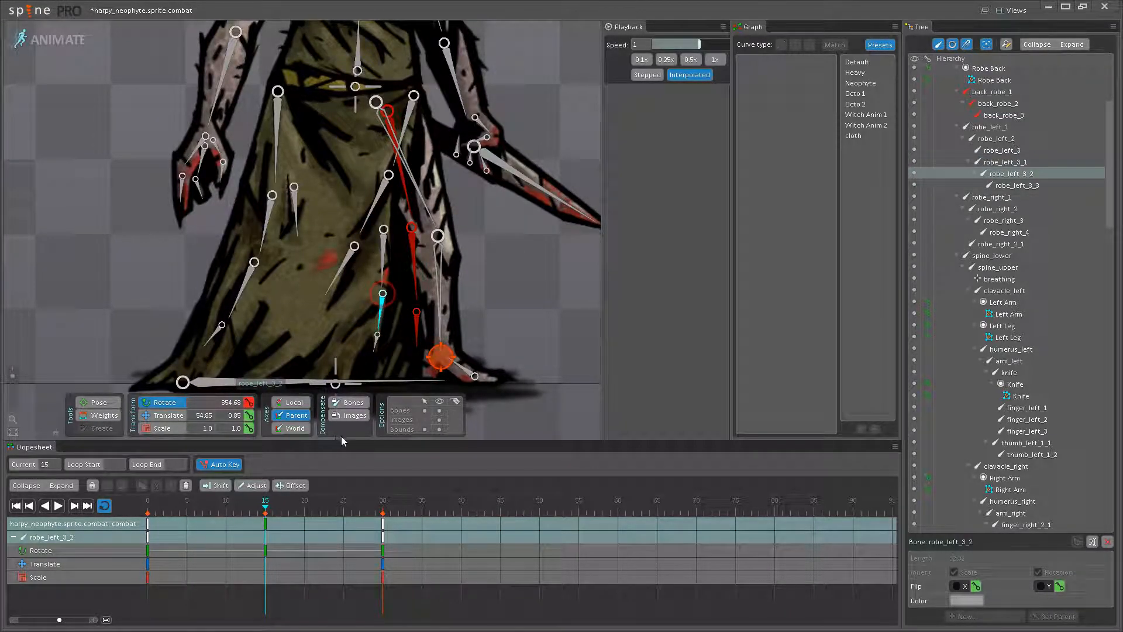
left_click(373, 346, "ctrl")
- Apply the Neophyte curve preset to the frame 15 keys of all six robe_left bones
left_click(384, 259)
left_click(381, 311, "ctrl")
left_click(375, 340, "ctrl")
left_click(349, 260, "ctrl")
left_click(374, 204, "ctrl")
left_click(393, 164, "ctrl")
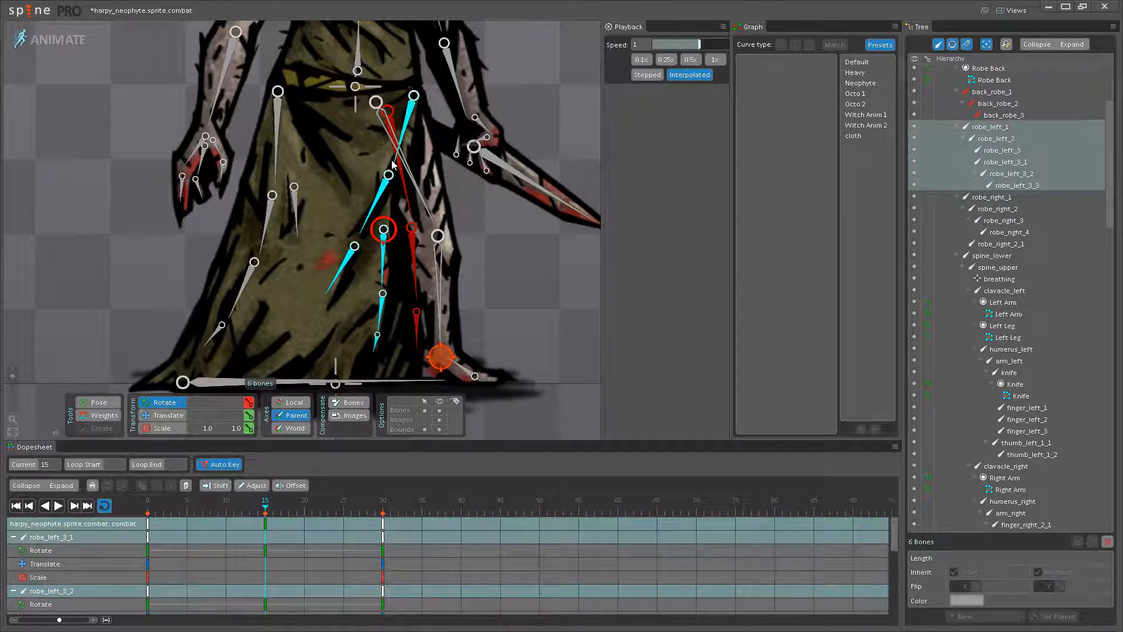
left_click(265, 534)
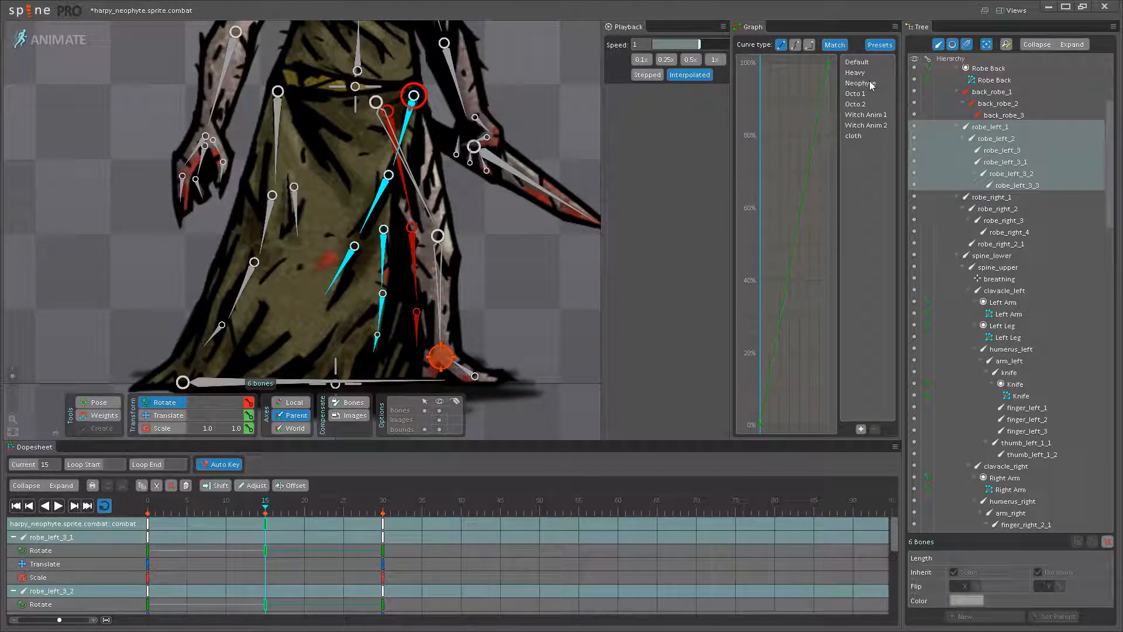
left_click(869, 82)
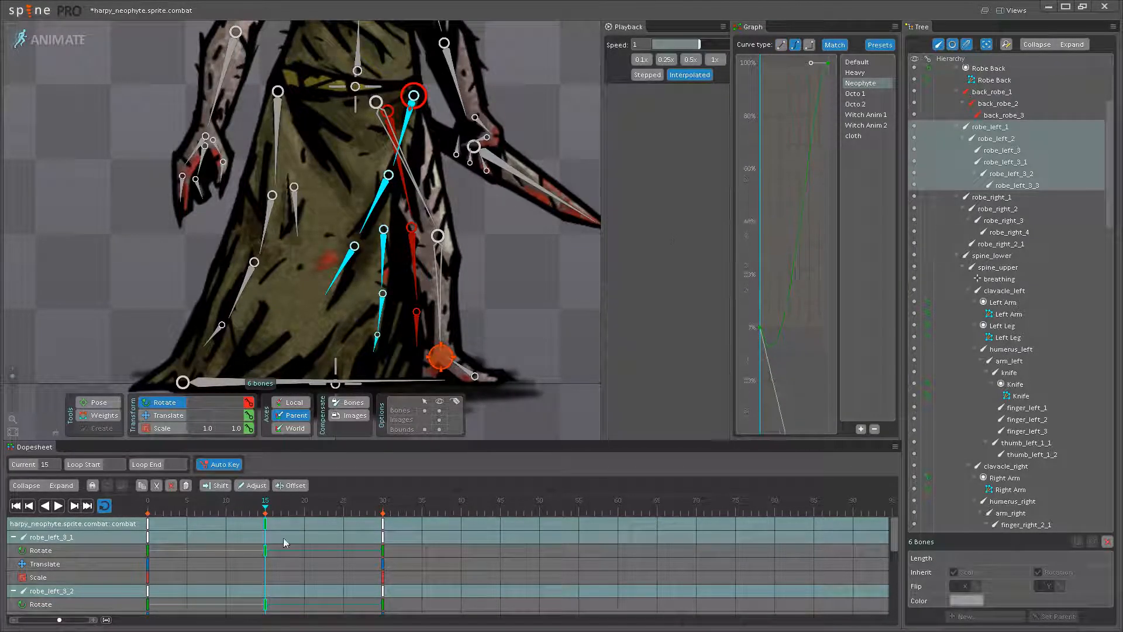
- Apply the Neophyte curve preset to the six robe_left bones' frame 0 keys, and play back and scrub the swing
left_click(148, 523)
left_click(856, 85)
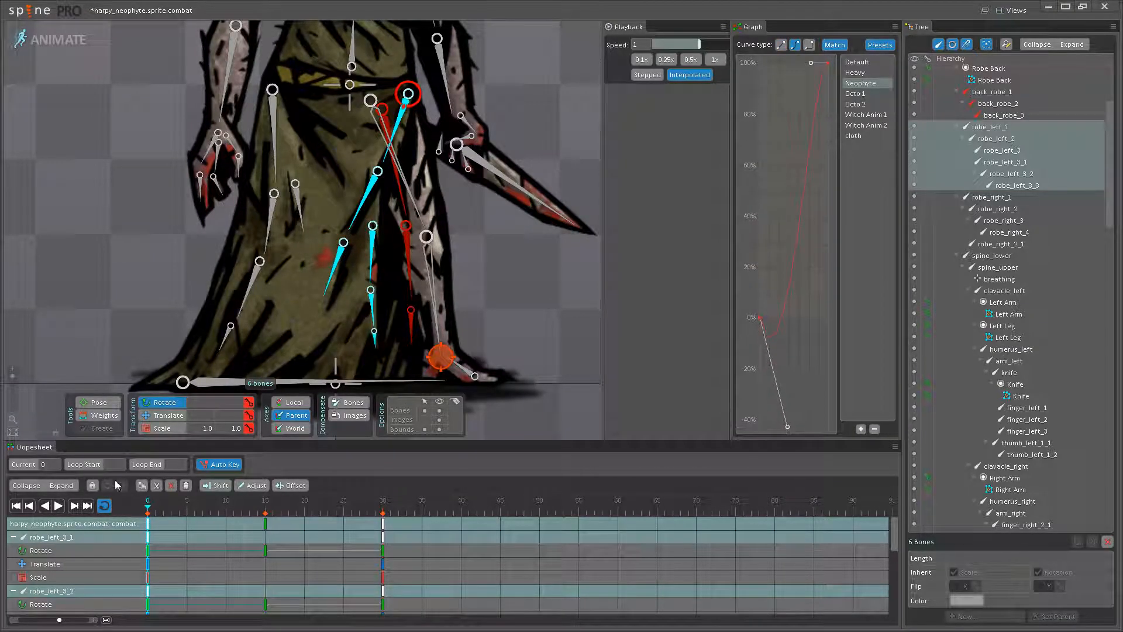
left_click(59, 507)
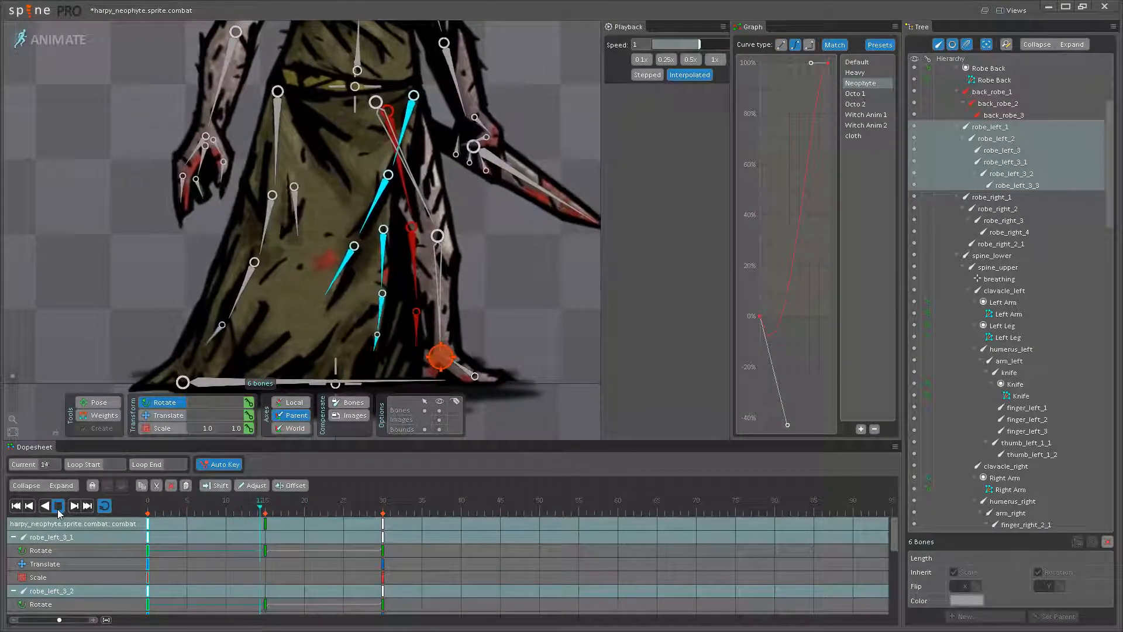
left_click(59, 507)
left_click_drag(219, 507, 118, 520)
- Rotate the six robe_left bones slightly forward at frame 0 and adjust robe_left_3 and robe_left_3_1 individually
left_click_drag(400, 171, 400, 136)
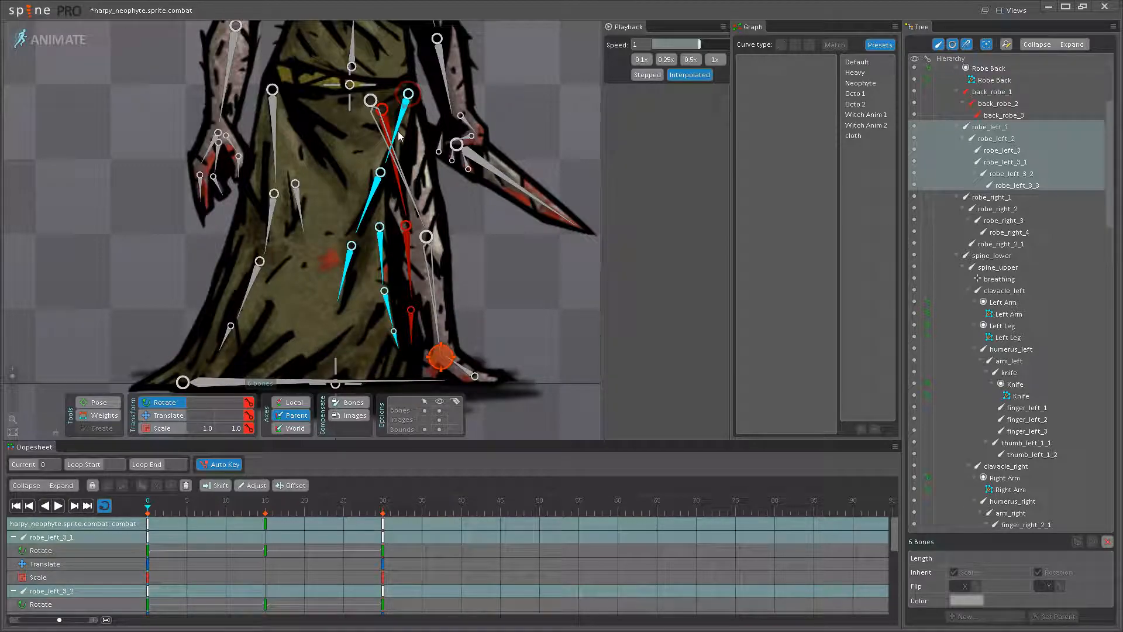
left_click(374, 209)
left_click(382, 251)
left_click(343, 275)
left_click_drag(343, 275, 376, 270)
left_click(379, 269)
- Straighten the lower front hem at frame 0 by rotating the end bones, bringing robe_left_3_2 to about 357.51
left_click(386, 312)
left_click_drag(387, 312, 387, 327)
left_click(388, 325)
left_click(387, 307)
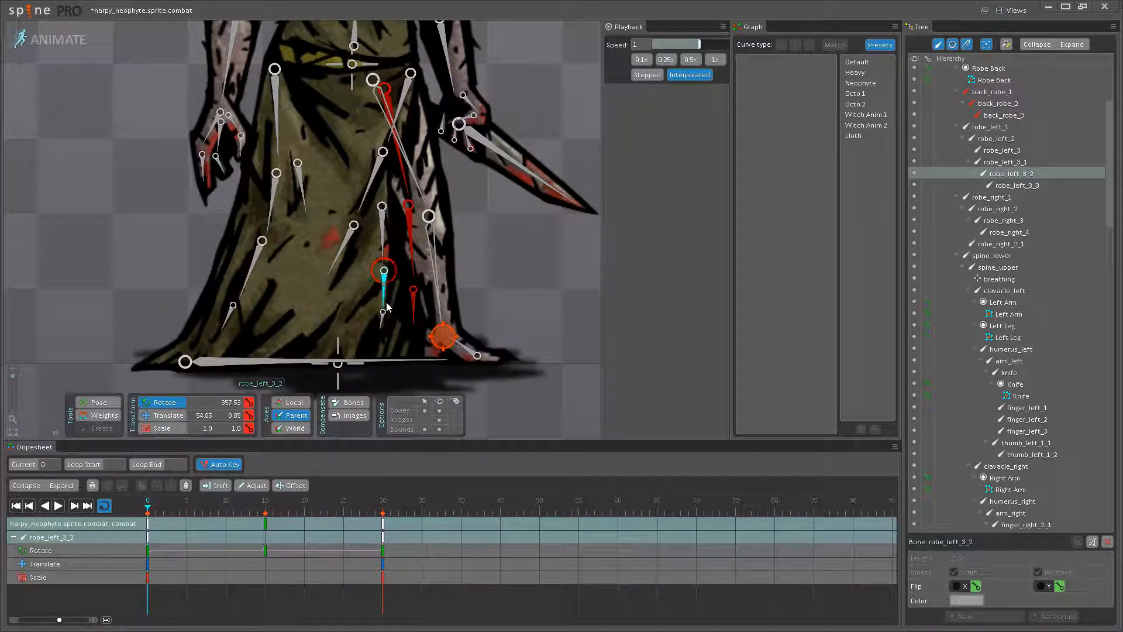
left_click_drag(399, 271, 396, 301)
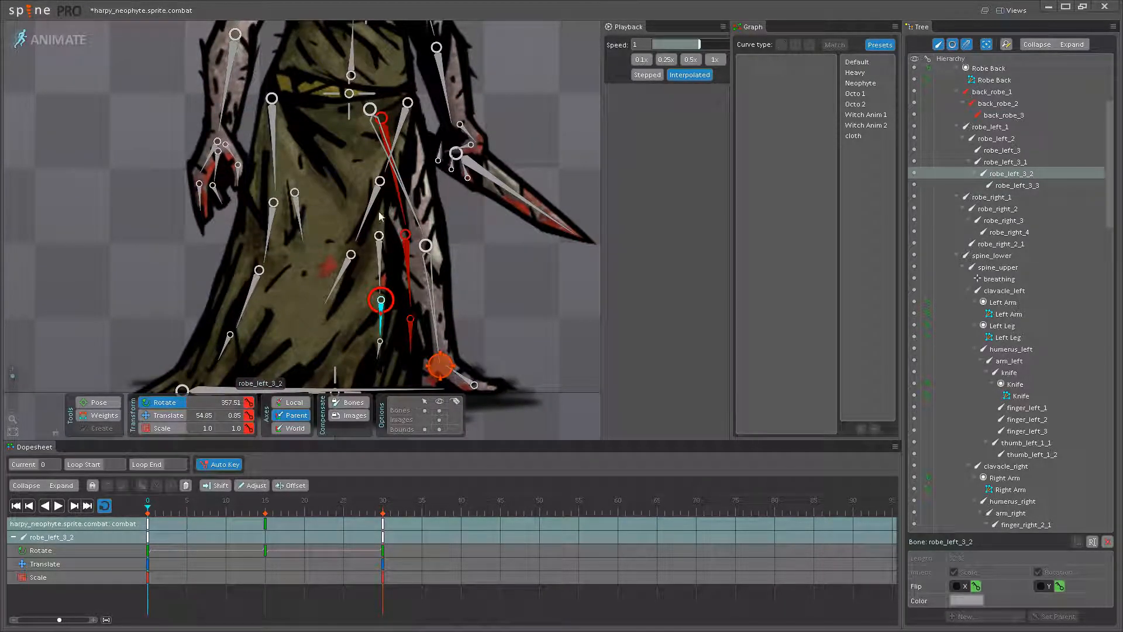
- Copy the frame 0 keys of all six robe_left bones
left_click(398, 143)
left_click(368, 211, "ctrl")
left_click(339, 278, "ctrl")
left_click(380, 263, "ctrl")
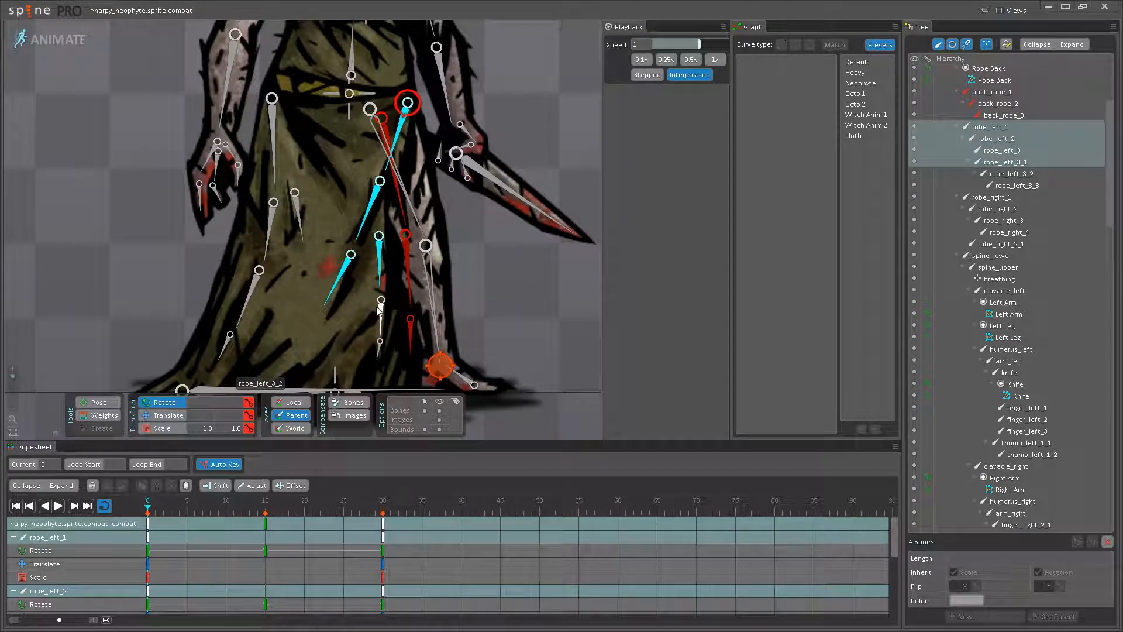
left_click(381, 319, "ctrl")
left_click(381, 350, "ctrl")
left_click(149, 529)
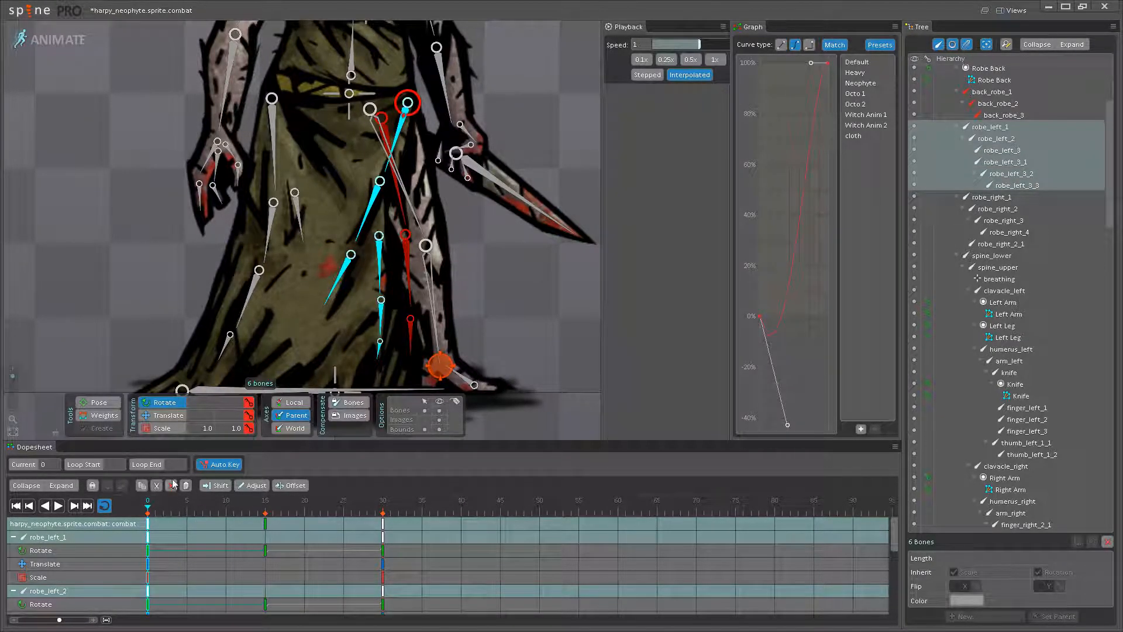
left_click(382, 524)
key("Left")
key("ctrl+v")
left_click(57, 507)
left_click(57, 507)
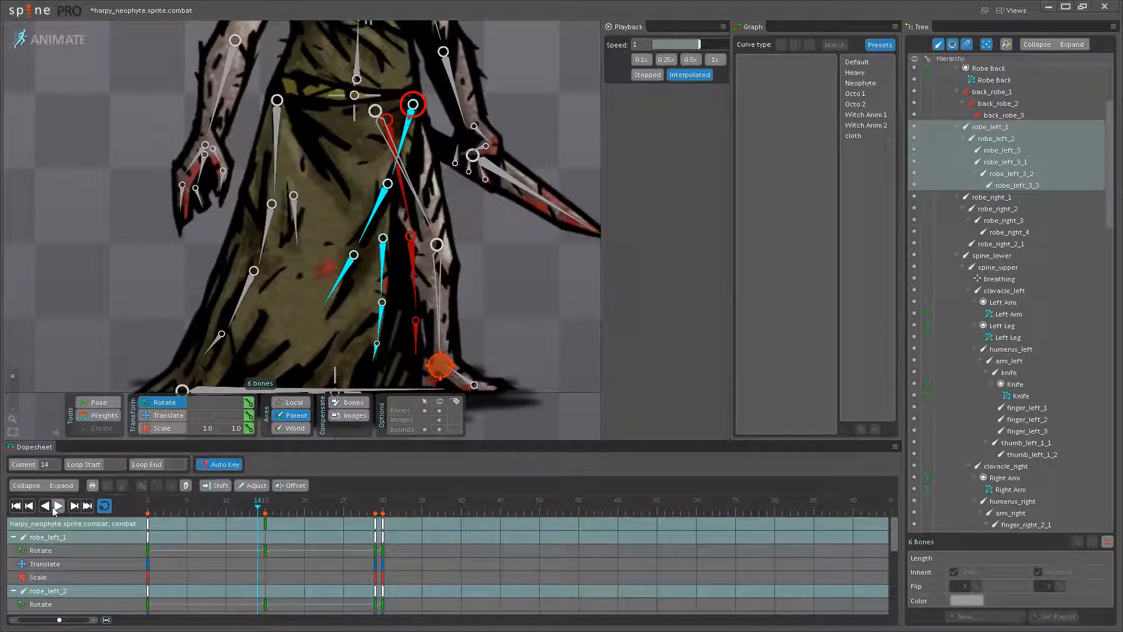
- Paste the copied robe_left keys at frame 30, and play and scrub the swing with and without bones shown
left_click(382, 523)
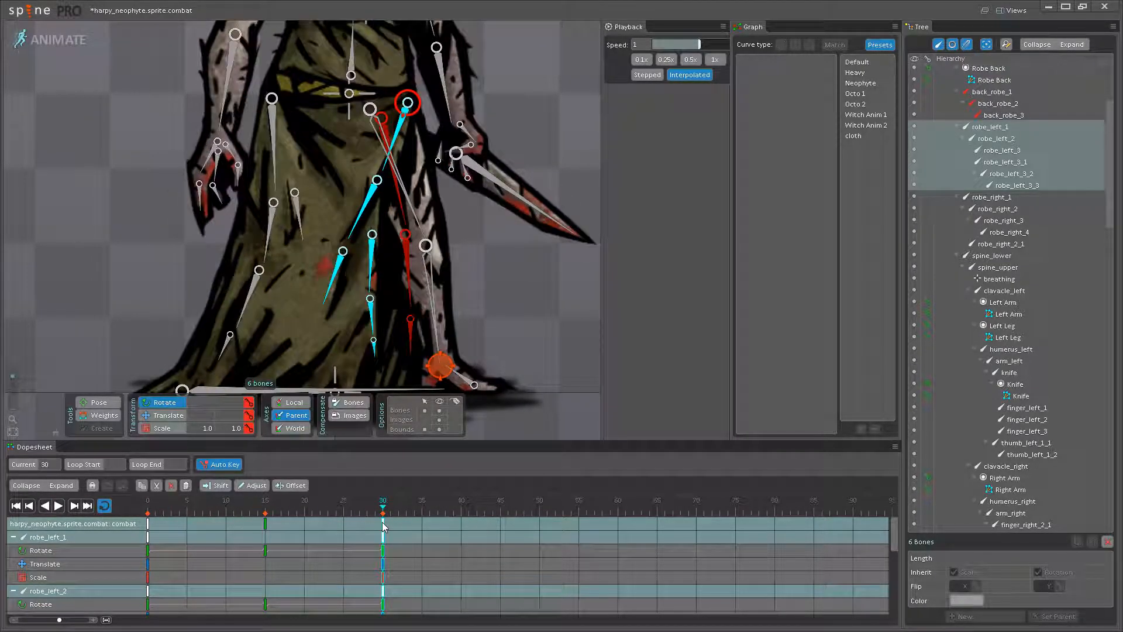
left_click(57, 507)
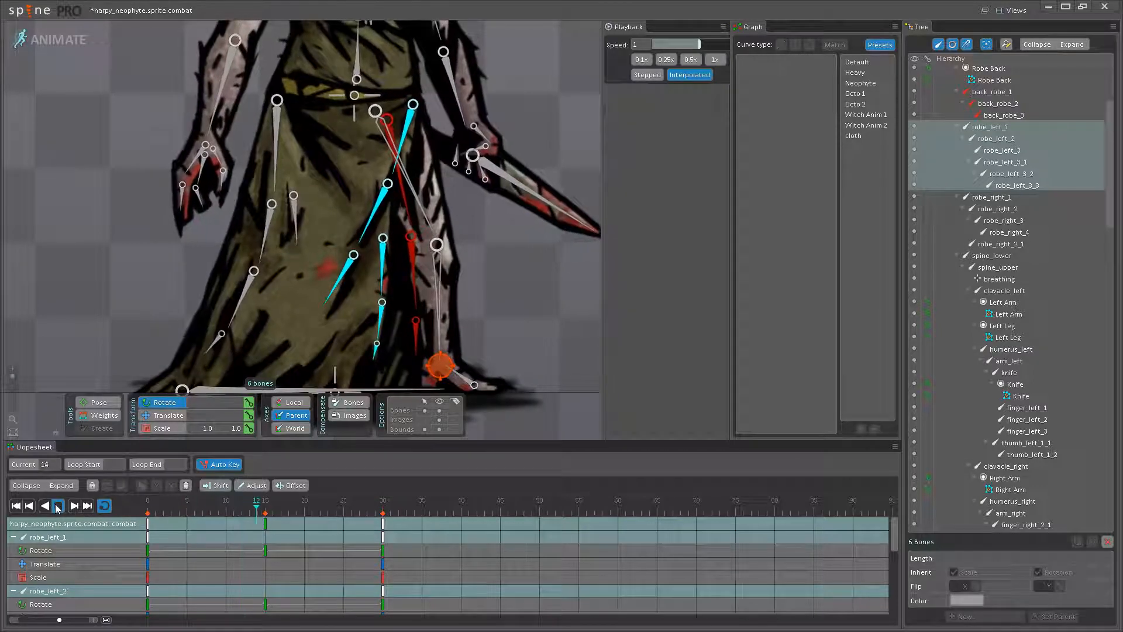
left_click(440, 410)
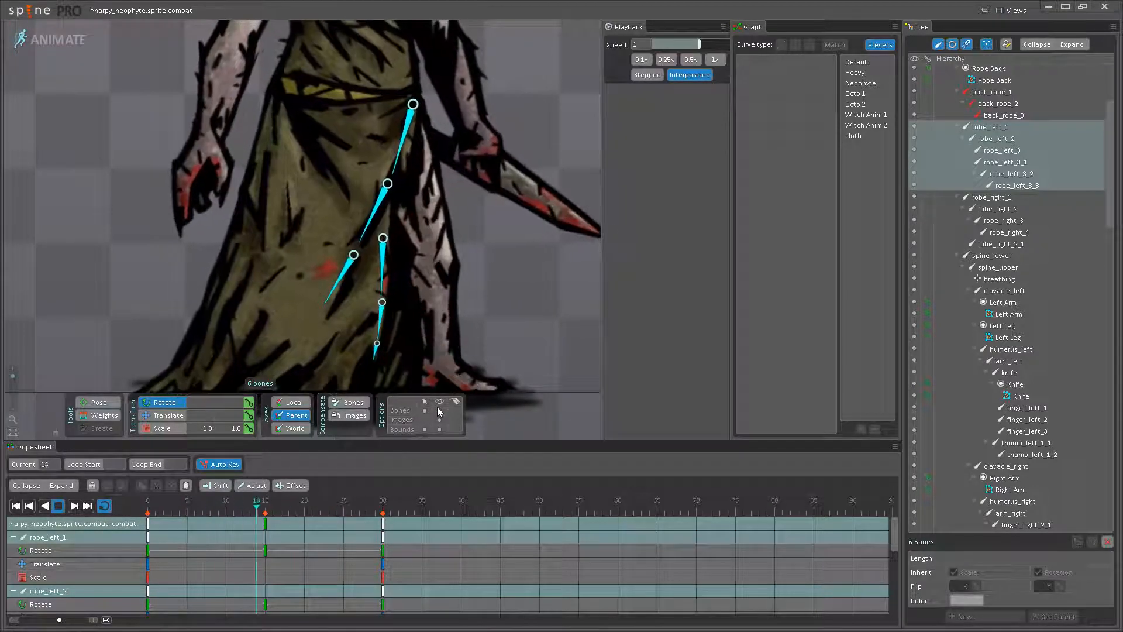
left_click(439, 411)
scroll(386, 358, "down", 2)
scroll(242, 256, "down", 1)
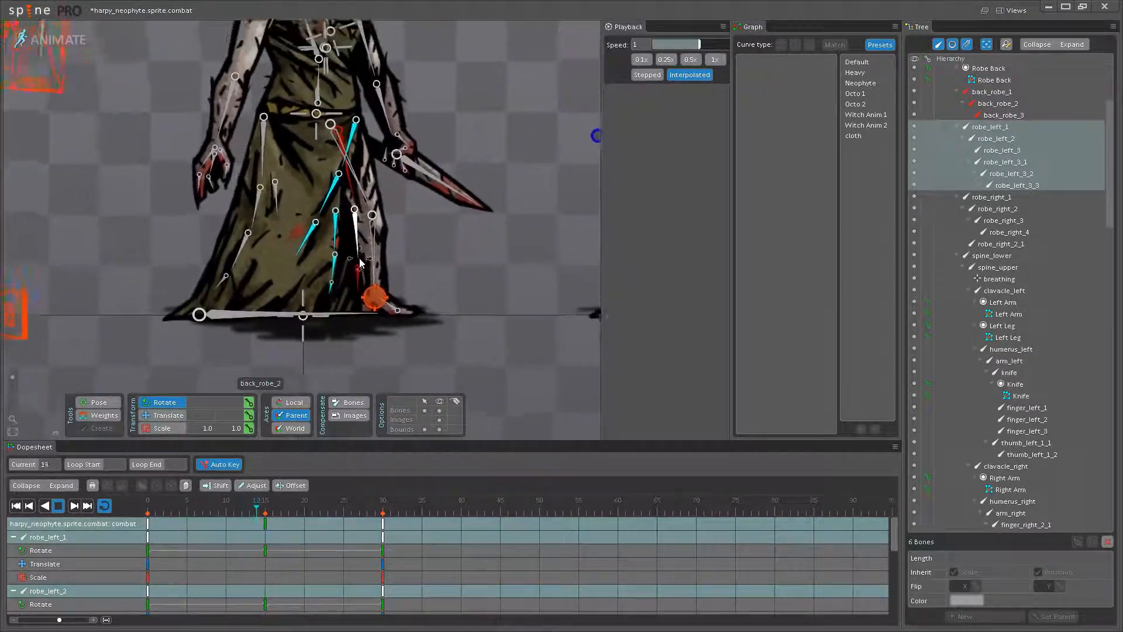
left_click_drag(243, 256, 263, 294)
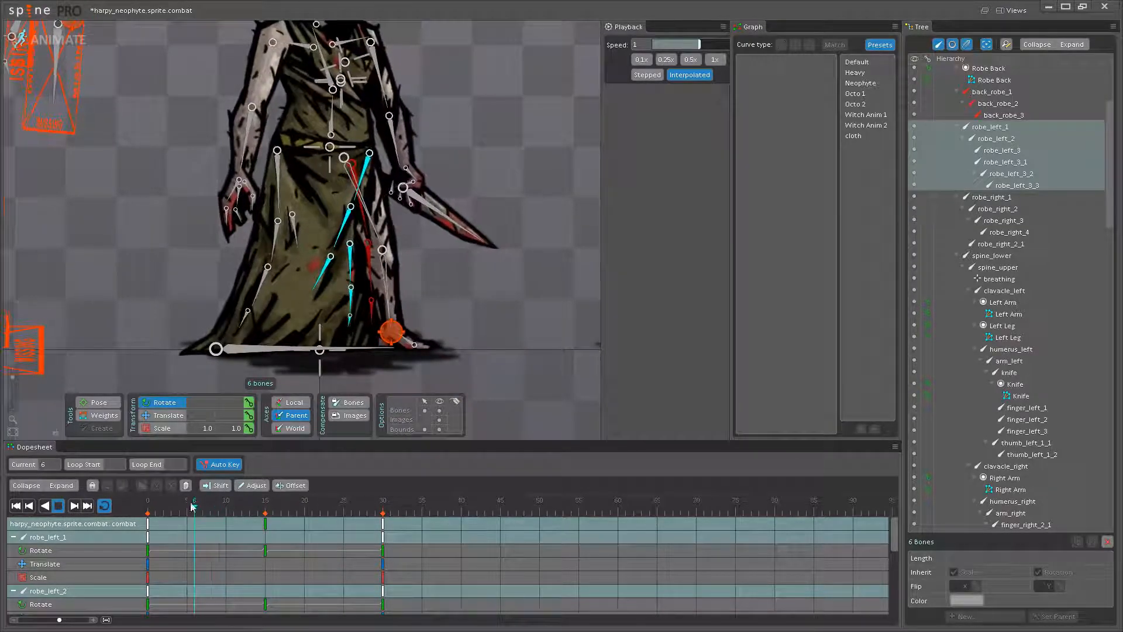
left_click(261, 509)
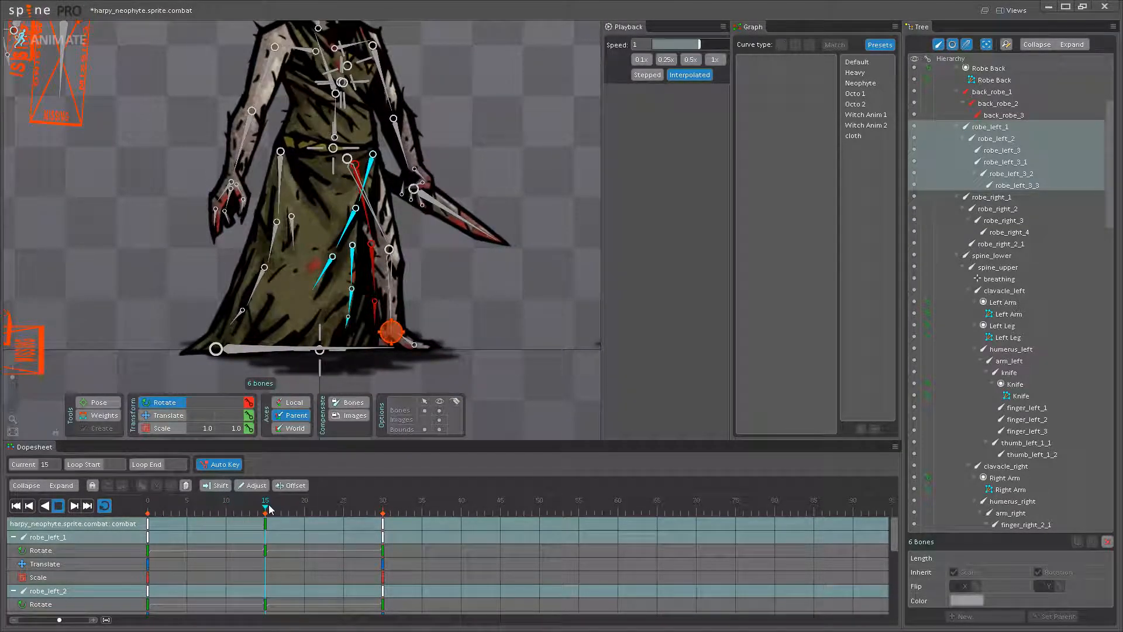
left_click_drag(229, 511, 183, 506)
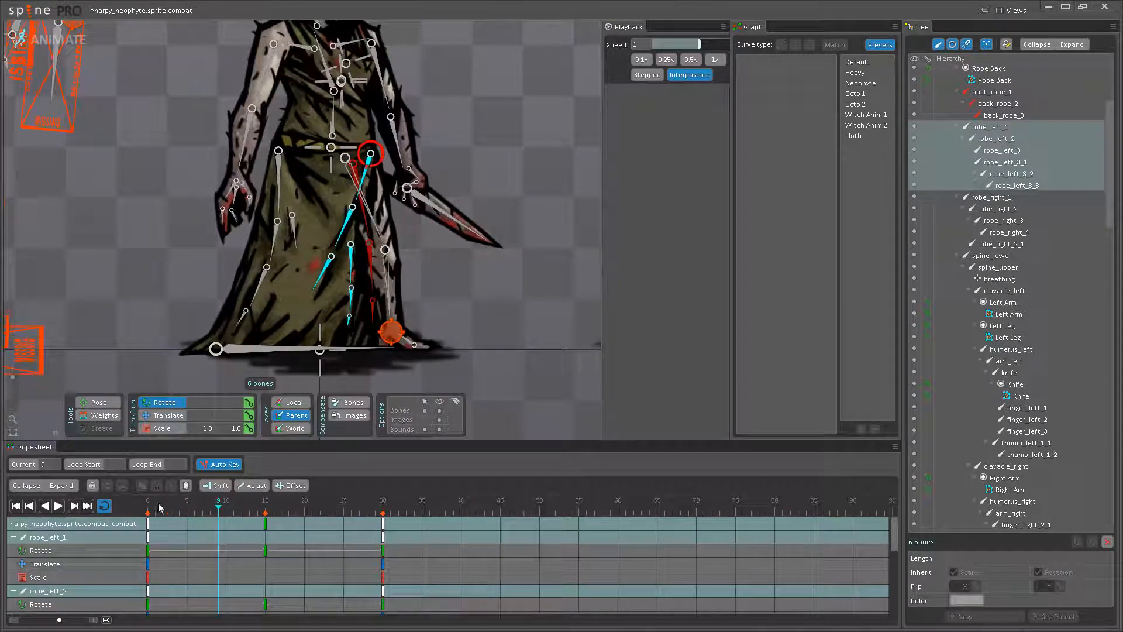
- Rotate the six robe_left bones together away from the leg at frame 15 and replay the robe swing
left_click(264, 529)
scroll(359, 196, "up", 3)
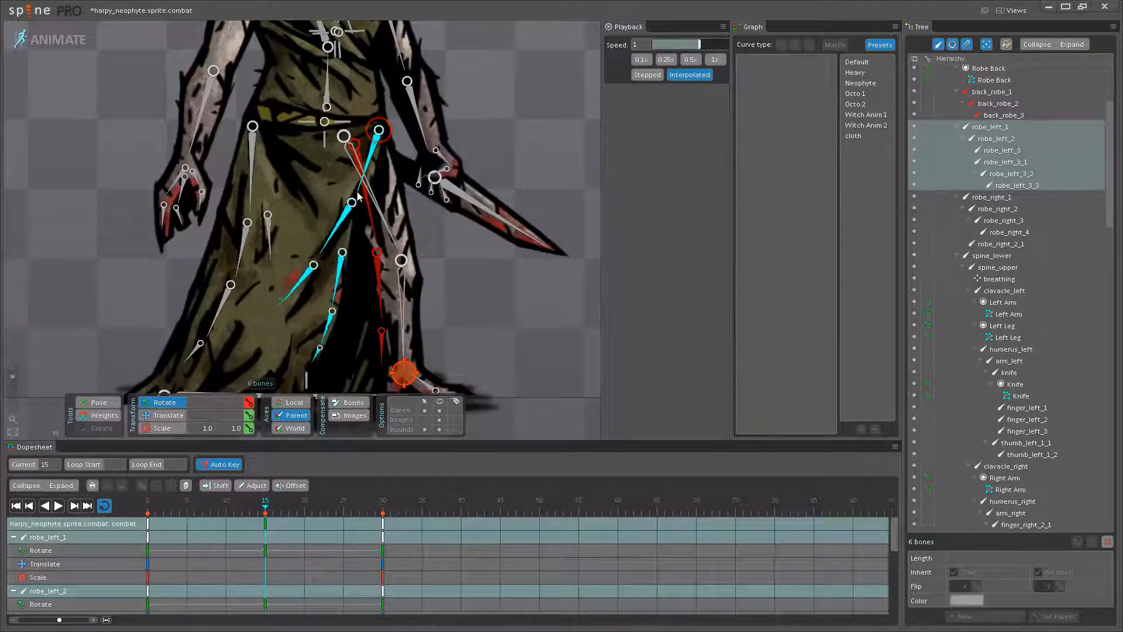
left_click_drag(360, 199, 402, 138)
left_click_drag(376, 265, 373, 271)
left_click(59, 505)
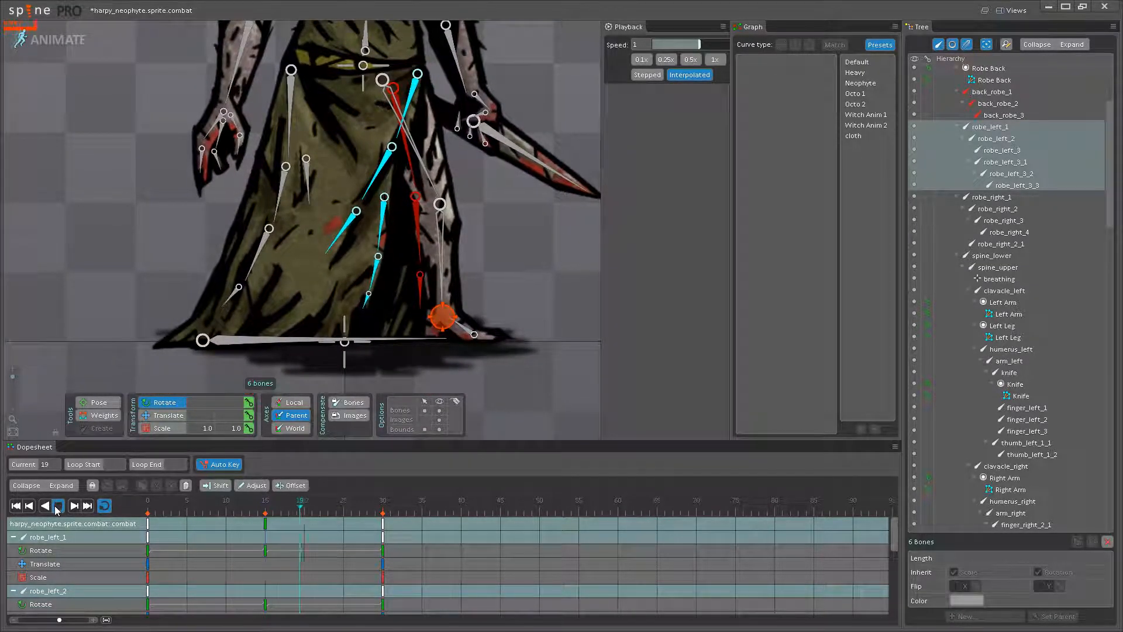
left_click_drag(225, 508, 64, 526)
left_click(58, 509)
- Ease the six robe_left bones' rotation back toward the leg at frame 15 and replay the swing
left_click(264, 513)
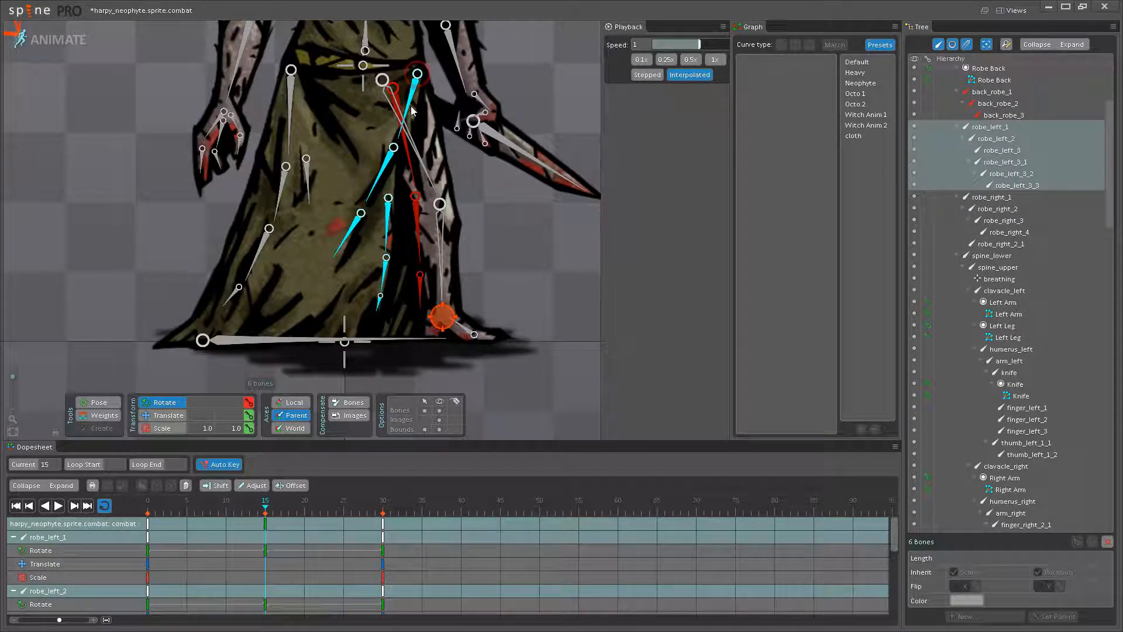
left_click(59, 506)
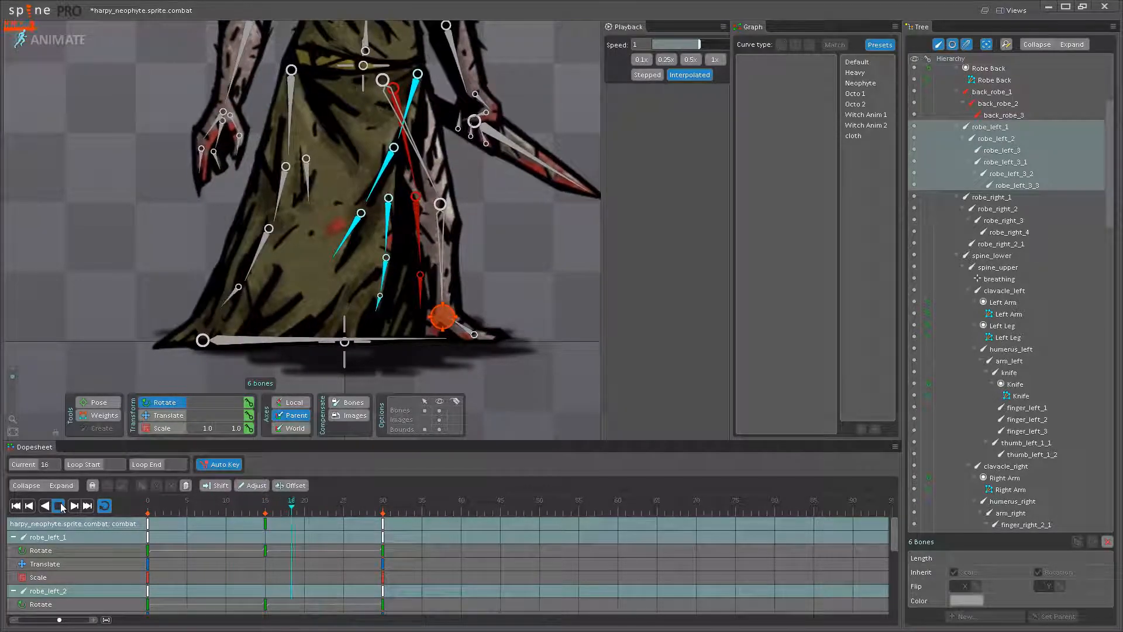
left_click(60, 507)
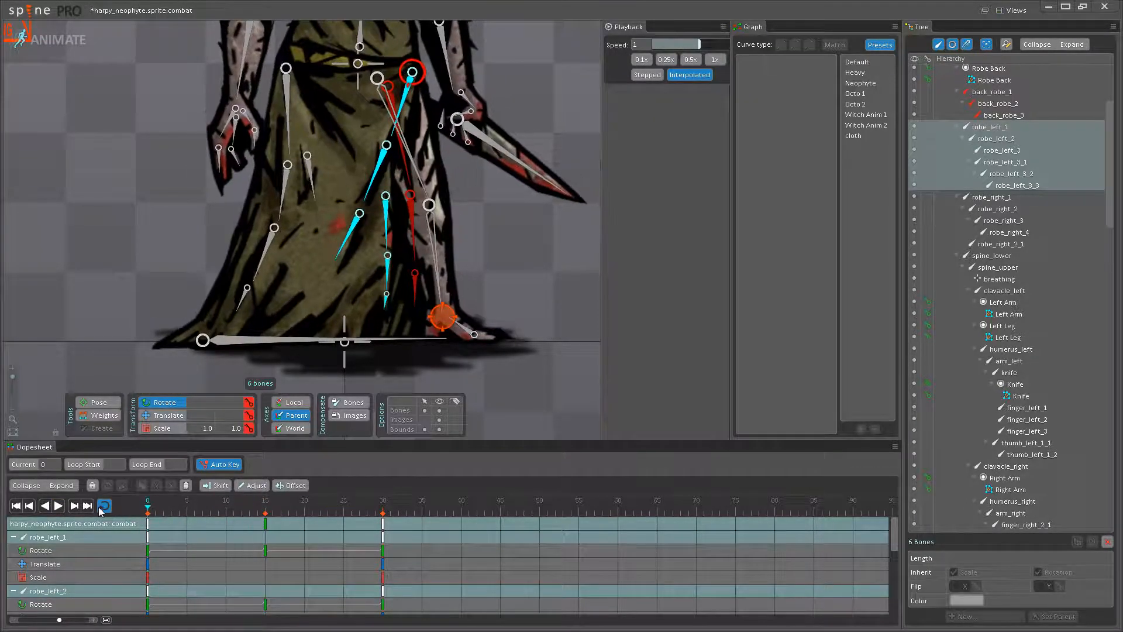
- Try rotating the six robe_left bones forward at frame 0 while turning robe_left_3_1 away from the leg
left_click(147, 524)
left_click_drag(403, 114, 406, 114)
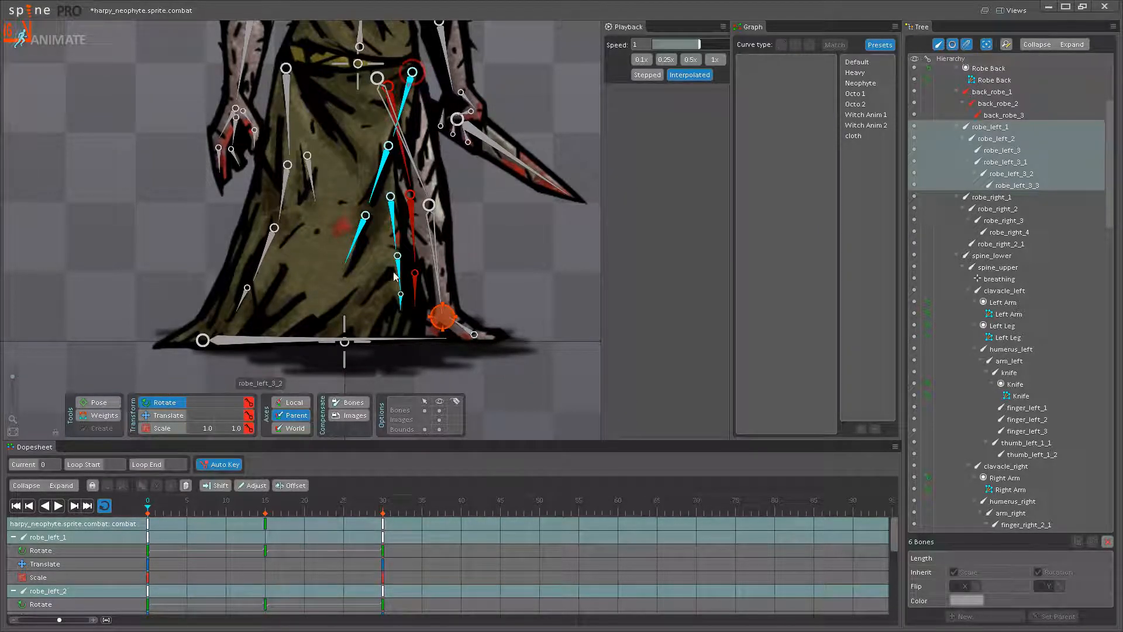
left_click(395, 237)
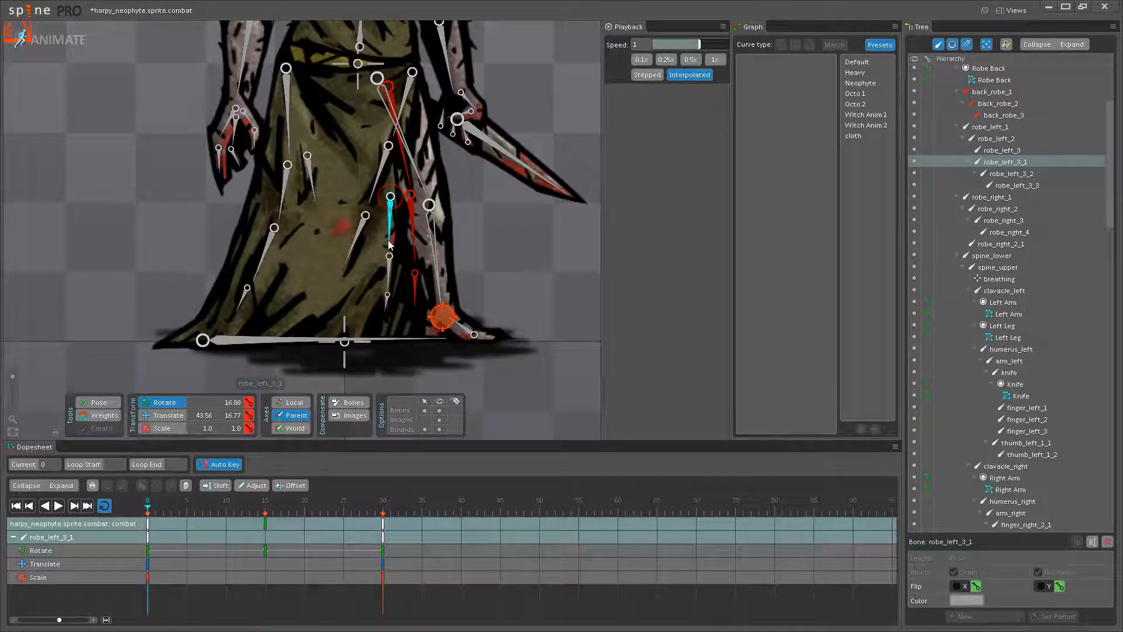
left_click_drag(387, 245, 351, 260)
scroll(351, 259, "up", 1)
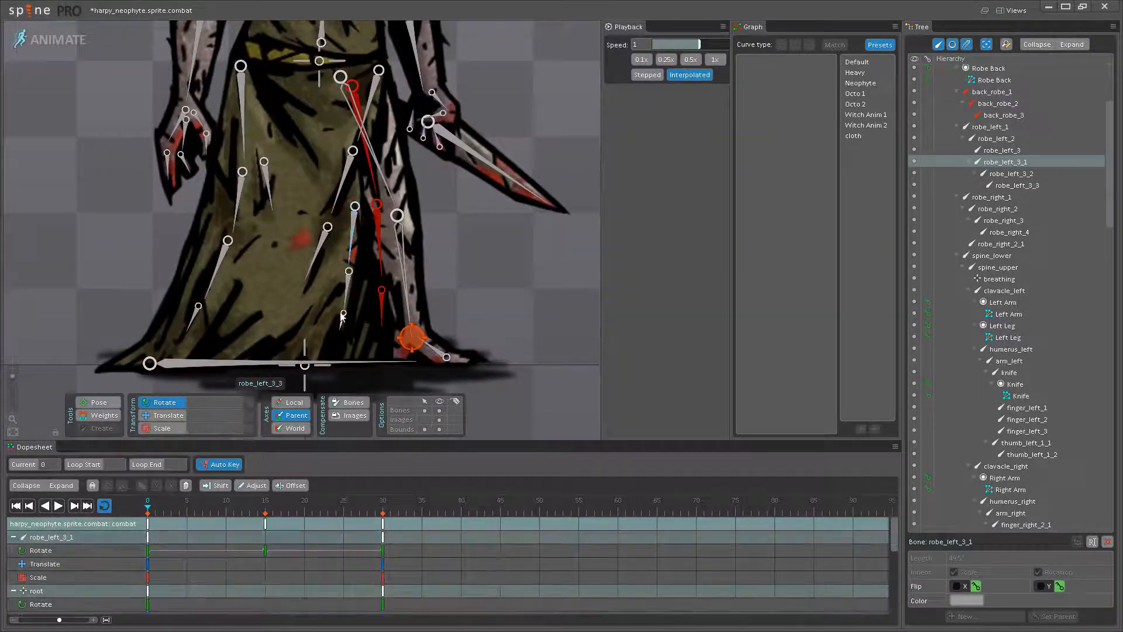
- Try copying the six robe_left bones' revised frame 0 keys to frame 30
left_click(342, 324)
left_click(353, 300, "ctrl")
left_click(327, 231, "ctrl")
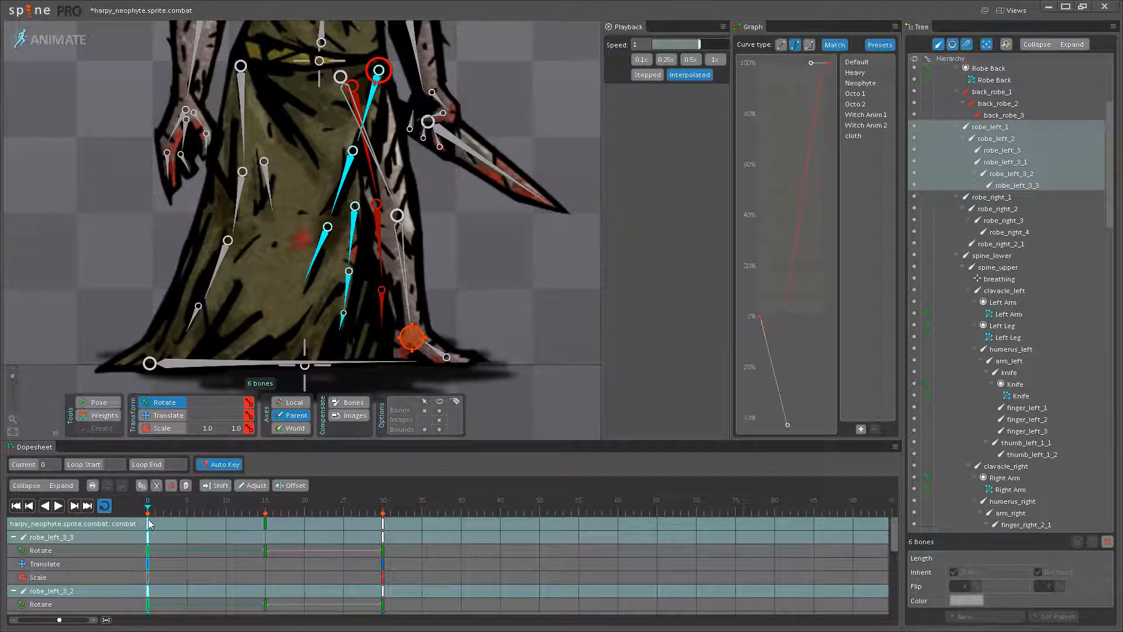
left_click(381, 528)
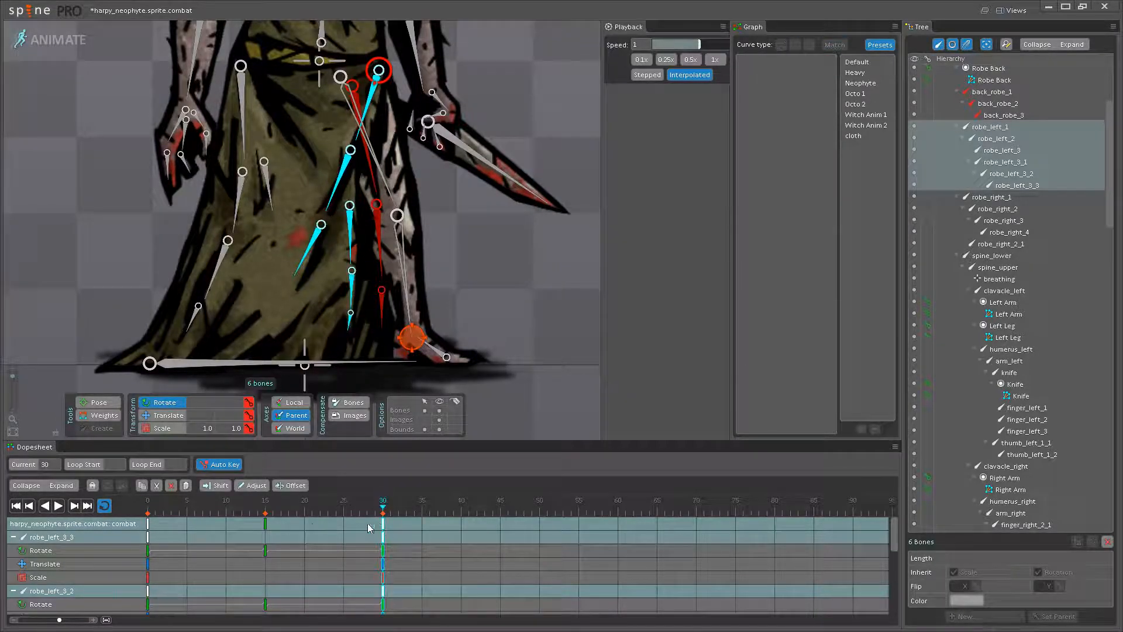
- Play back the revised front edge of the robe and undo the latest frame 0 rotations
left_click(59, 507)
left_click_drag(384, 348, 386, 331)
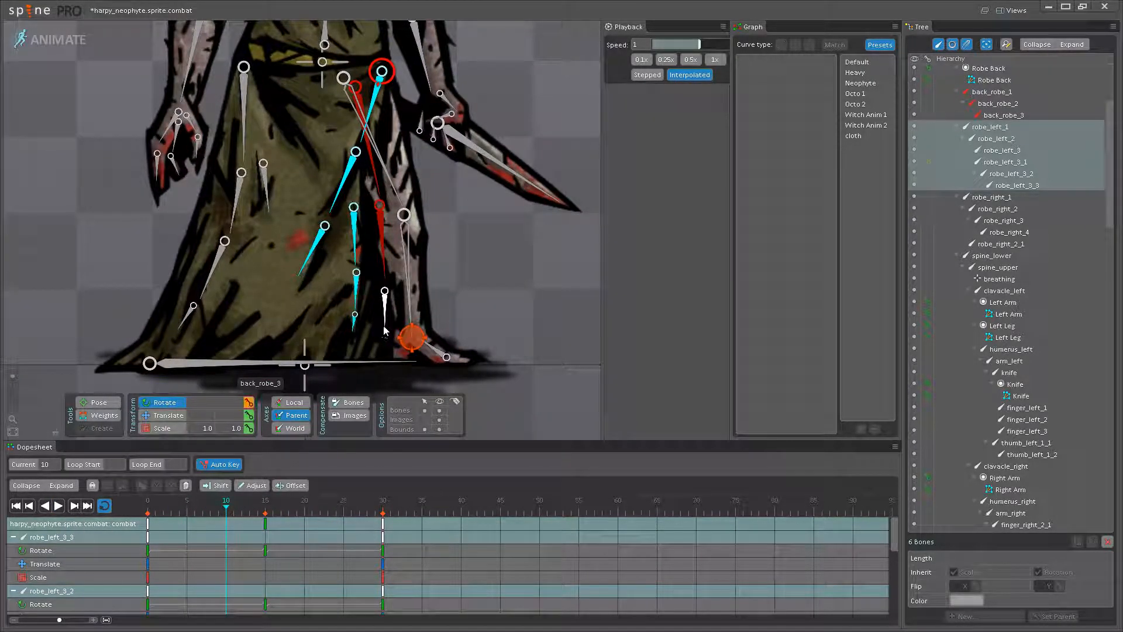
left_click(59, 506)
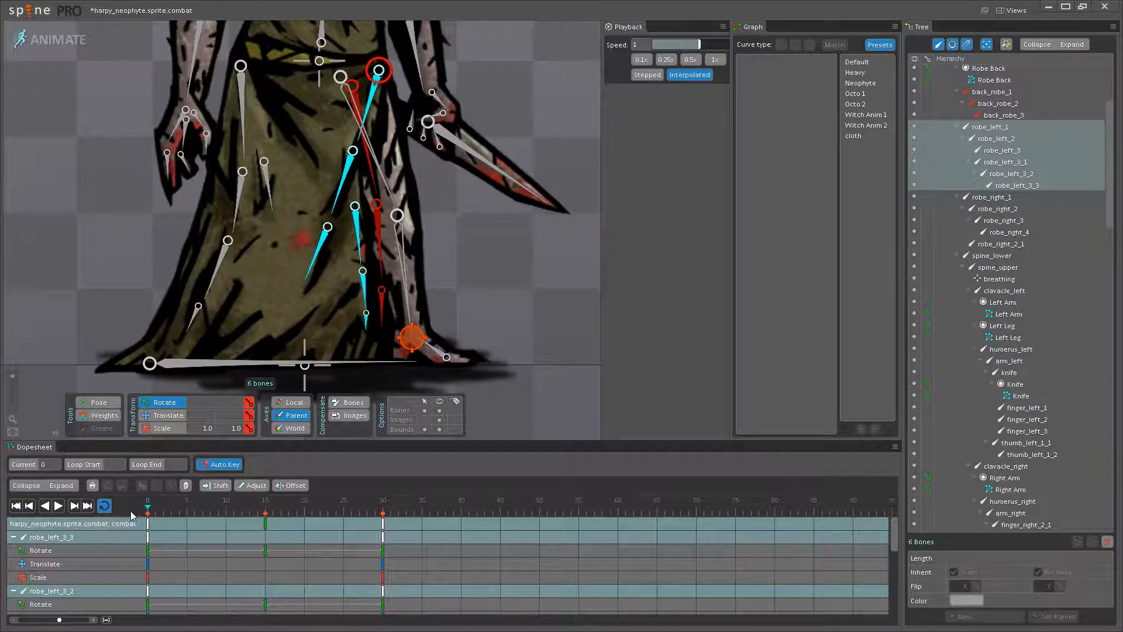
key("ctrl+z")
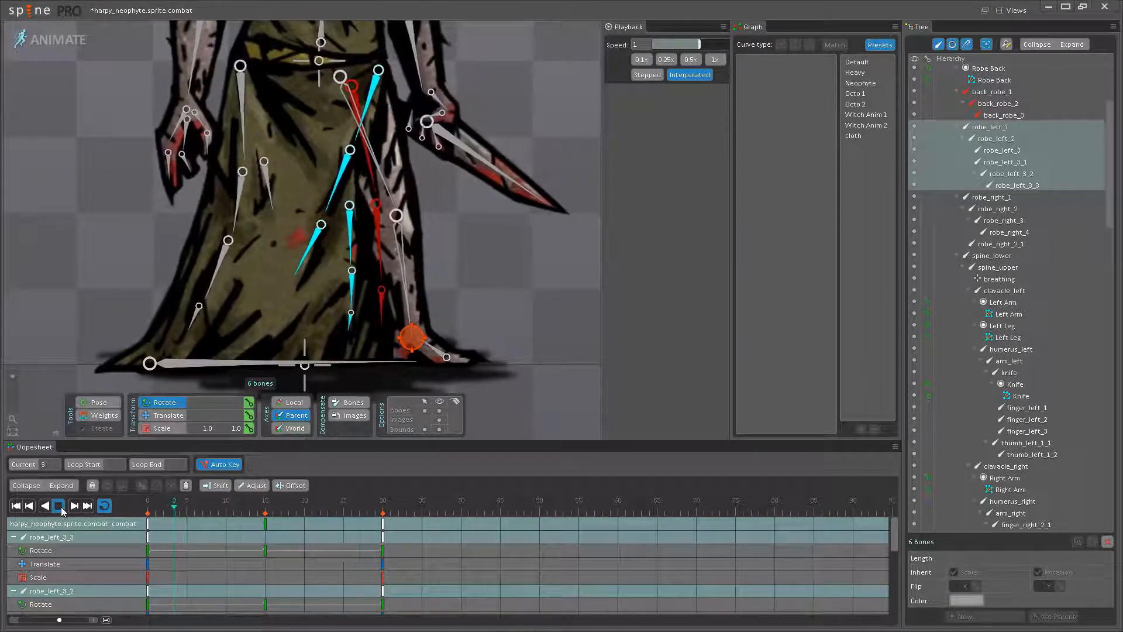
- Hide the bones and play the robe swing up close and beside the trident-wielding reference figure
left_click(439, 410)
scroll(375, 365, "down", 3)
key("space")
mouse_move(363, 358)
left_mouse_down()
mouse_move(344, 322)
mouse_move(346, 352)
left_mouse_up()
scroll(347, 353, "down", 5)
left_click_drag(371, 153, 358, 255)
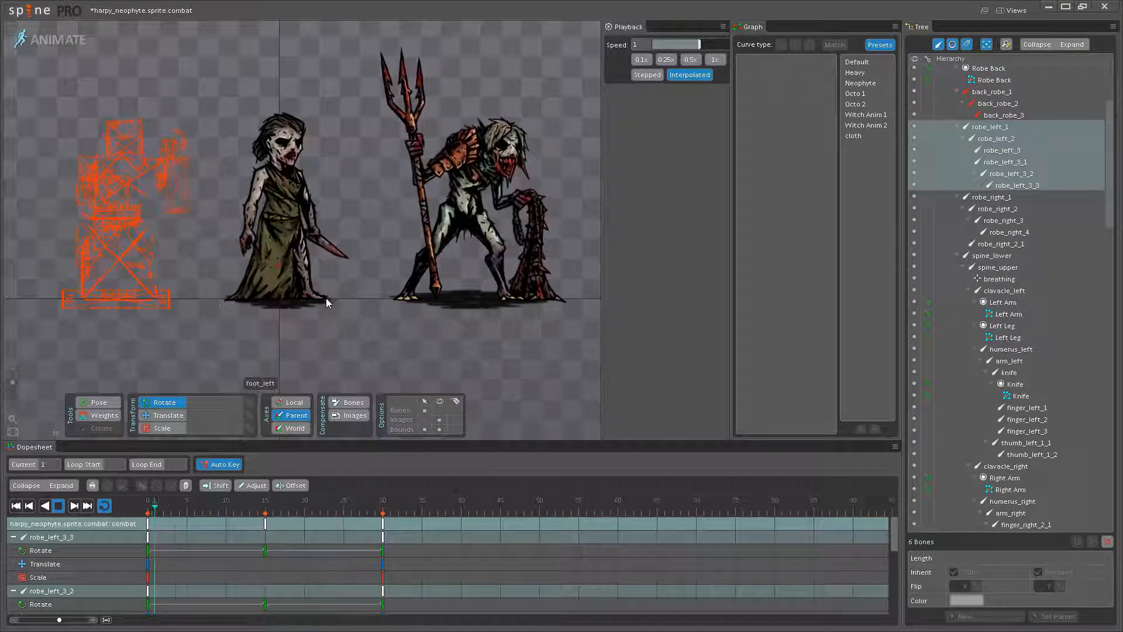
left_click_drag(285, 332, 325, 363)
scroll(324, 357, "up", 5)
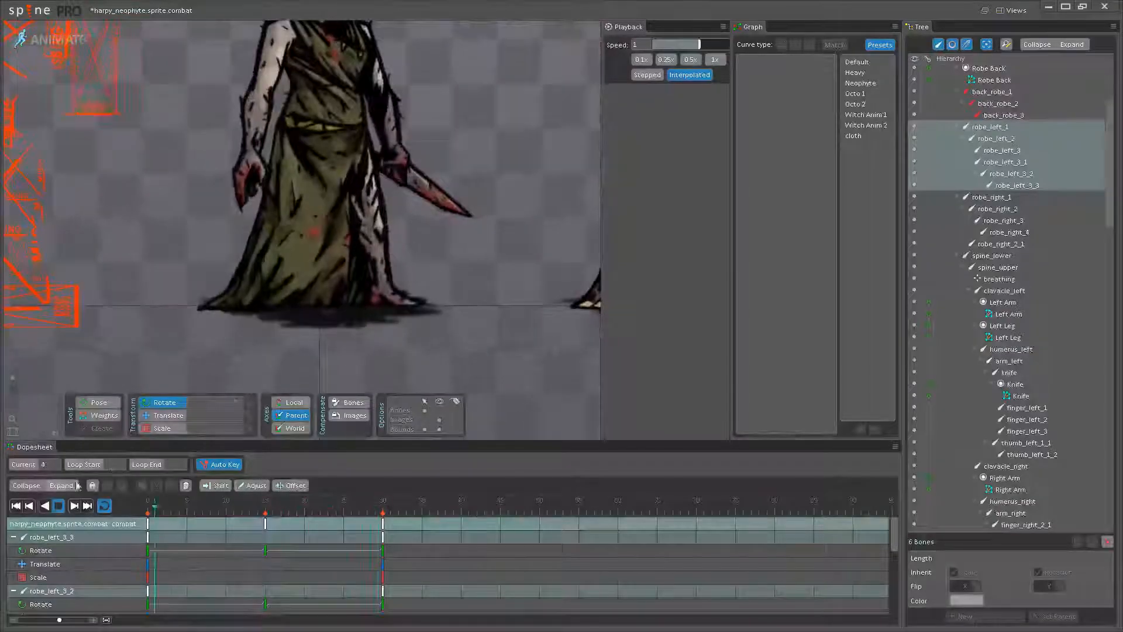
- Show the bones again and scrub the robe swing from frame 15 back to frame 0
left_click(58, 506)
left_click(265, 506)
left_click(438, 411)
left_click_drag(263, 507, 77, 506)
left_click_drag(189, 506, 148, 506)
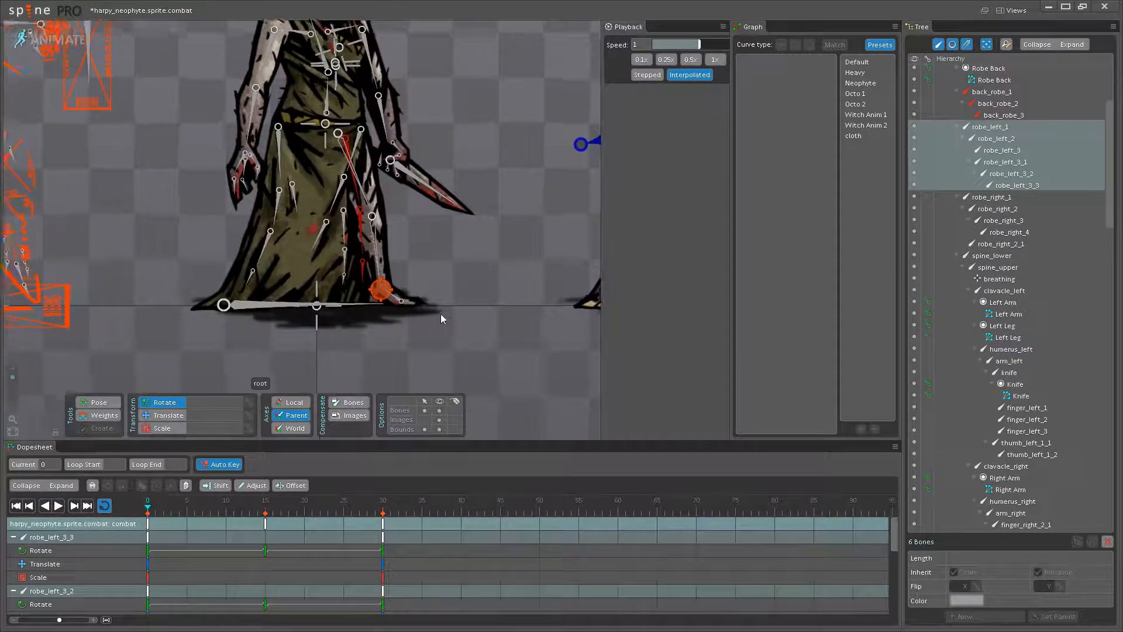
- Rotate robe_left_3_3 forward toward the leg at frame 0
scroll(444, 318, "up", 4)
scroll(361, 349, "up", 3)
left_click(321, 345)
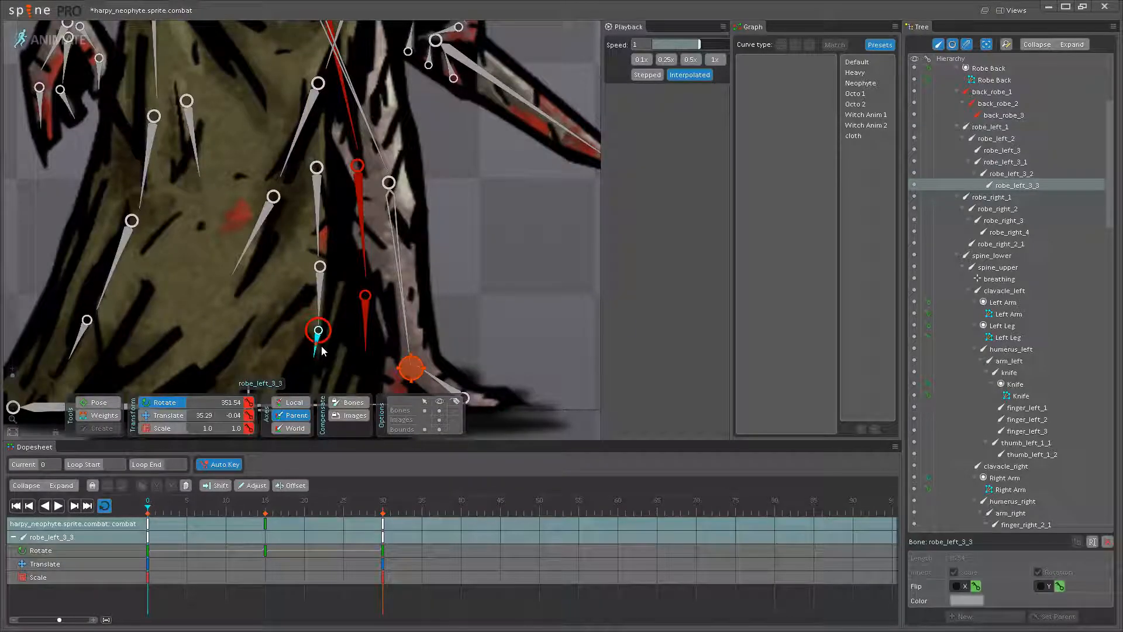
left_click_drag(333, 355, 383, 312)
scroll(431, 313, "up", 1)
scroll(422, 284, "down", 2)
scroll(388, 295, "down", 1)
- Rotate robe_left_3_1 slightly away from the leg at frame 0, robe_left_3_2 to about 10.57 and robe_left_3 to about 0.92
left_click(380, 248)
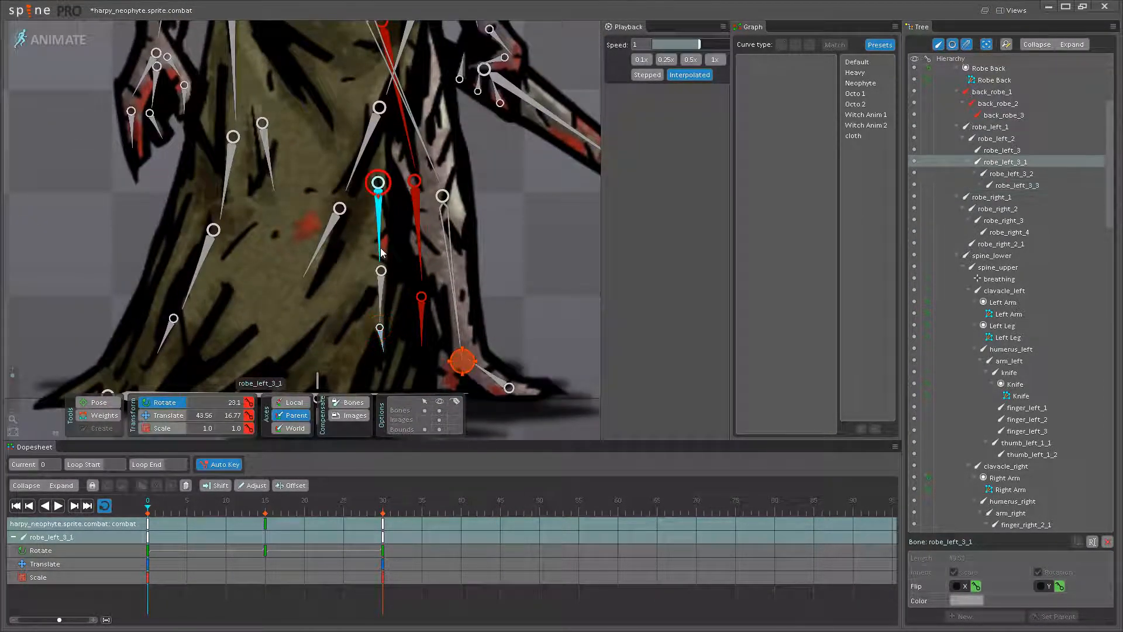
left_click(379, 272)
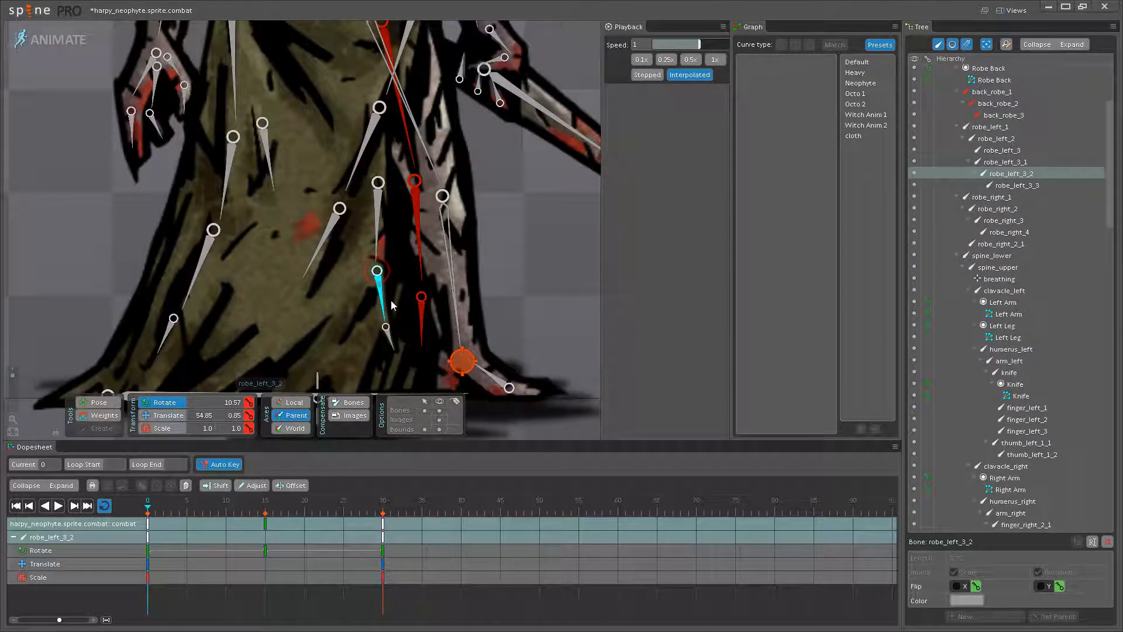
left_click(321, 274)
scroll(323, 287, "down", 3)
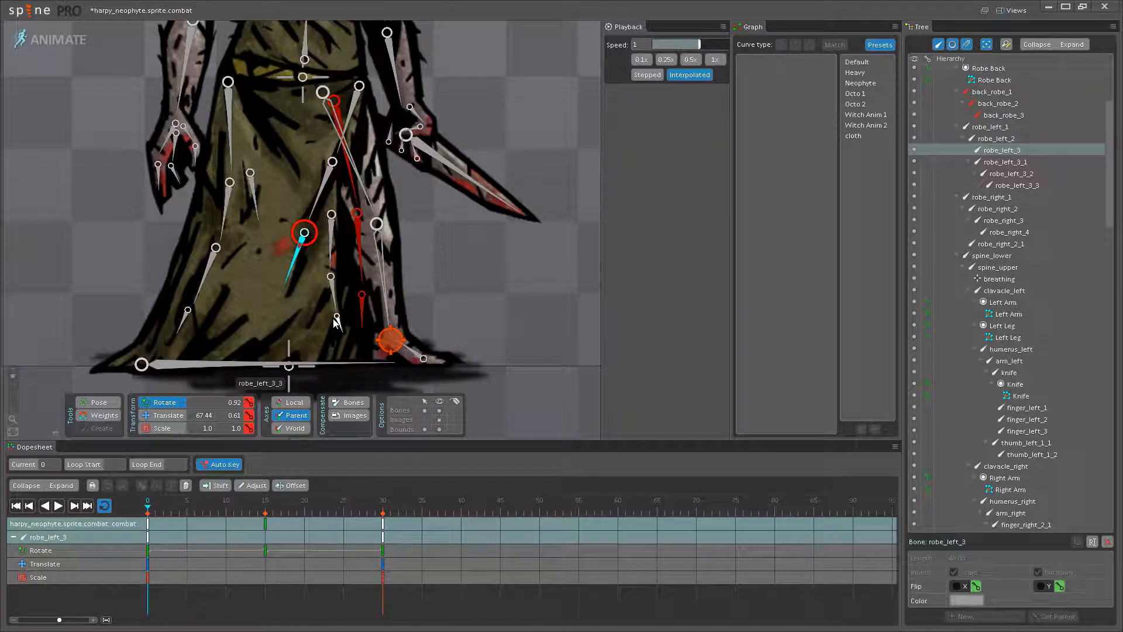
- Copy the frame 0 pose of robe_left_2 and its four child bones to frame 30 and play the loop
left_click(338, 317, "ctrl")
left_click(333, 288, "ctrl")
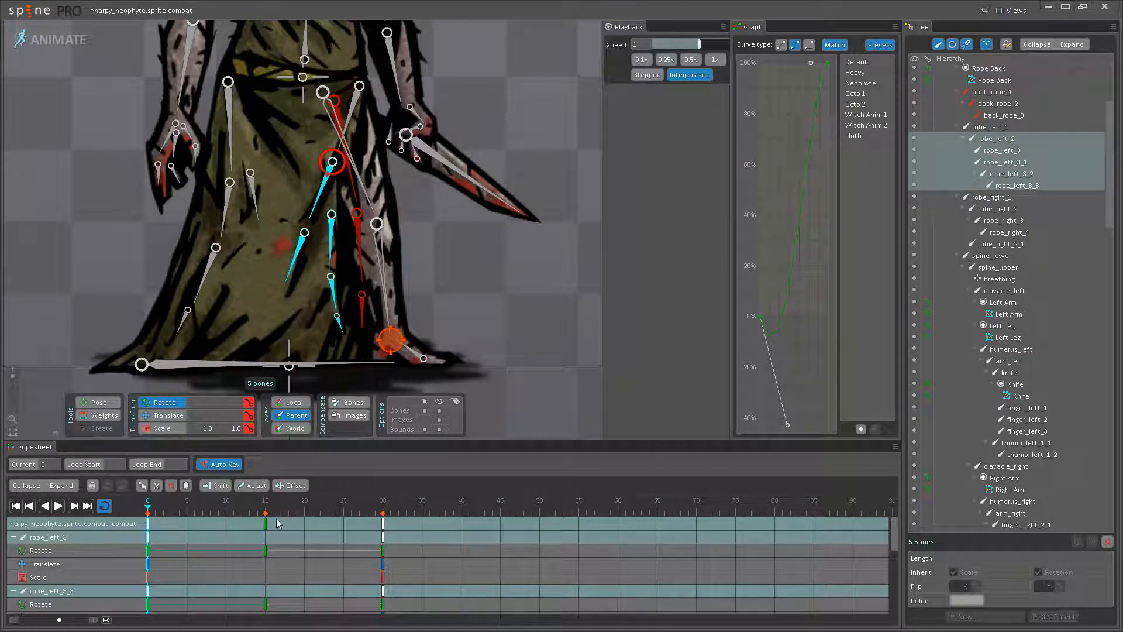
left_click(59, 507)
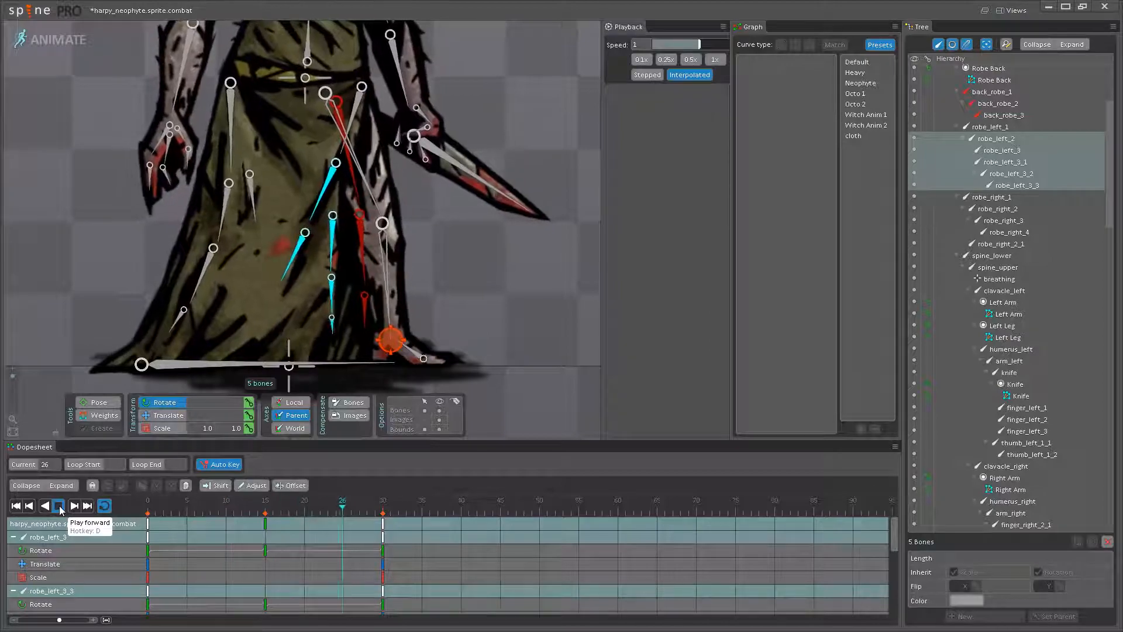
left_click(59, 507)
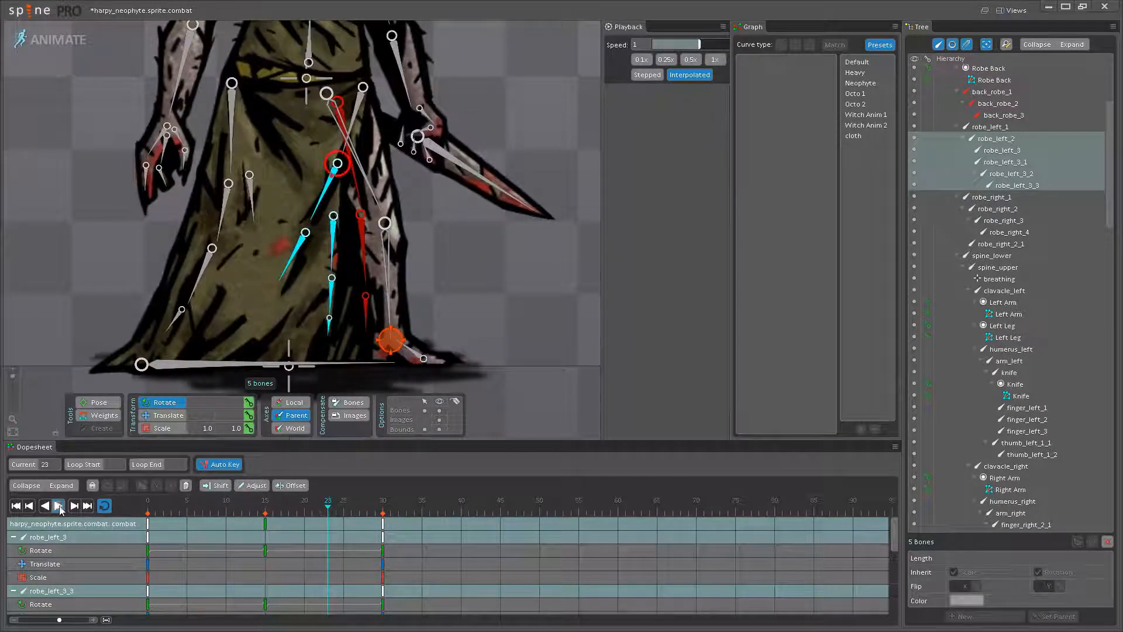
- Rotate robe_left_1 slightly toward the leg and robe_left_2 slightly back at frame 0, copy both keys to frame 30 and play
left_click(354, 120)
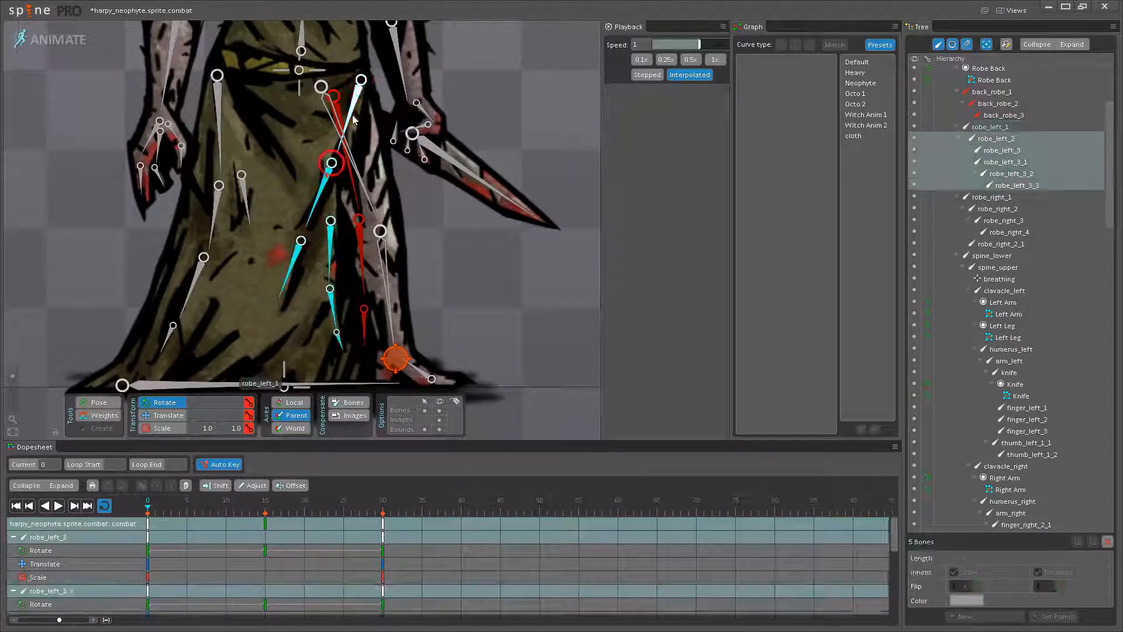
left_click_drag(336, 198, 316, 208)
left_click(355, 97, "ctrl")
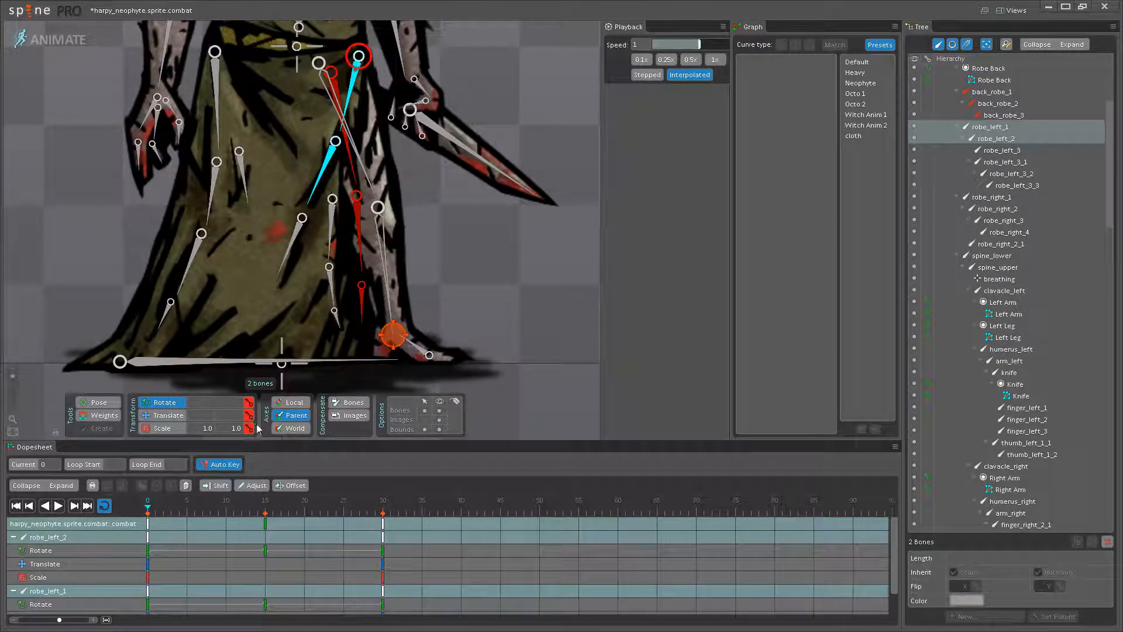
left_click(265, 522)
left_click(384, 522)
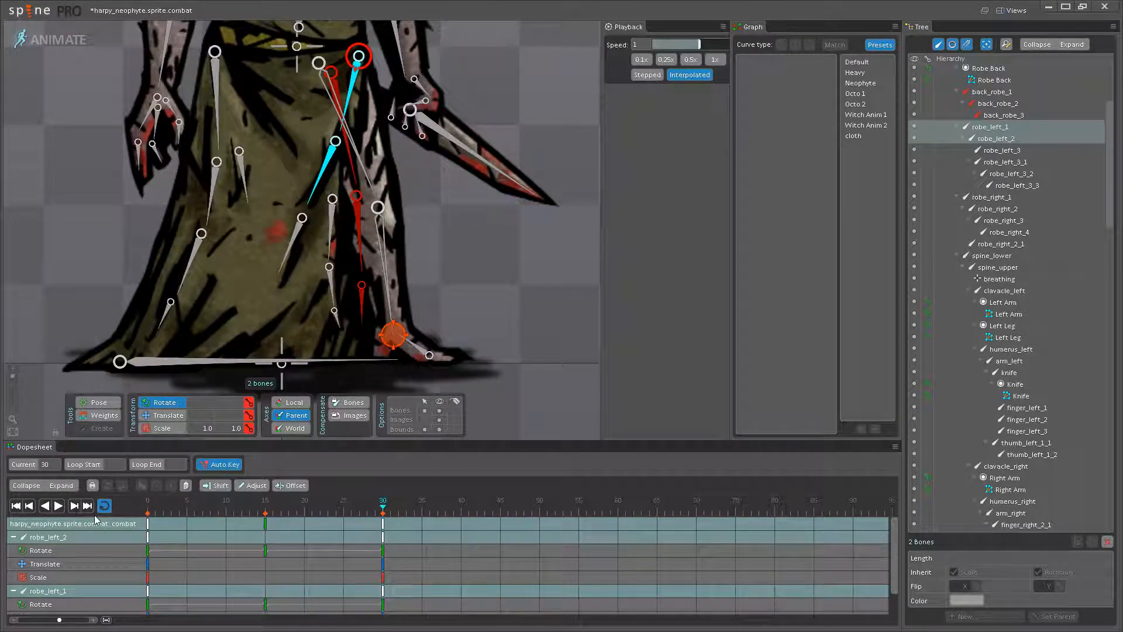
left_click(61, 511)
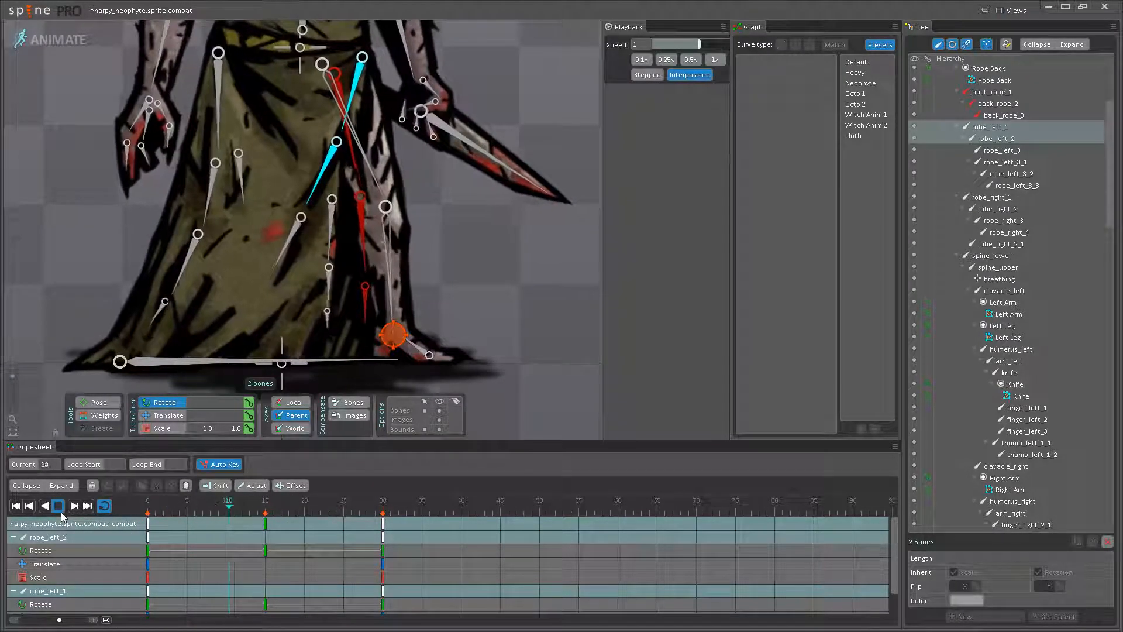
left_click(60, 511)
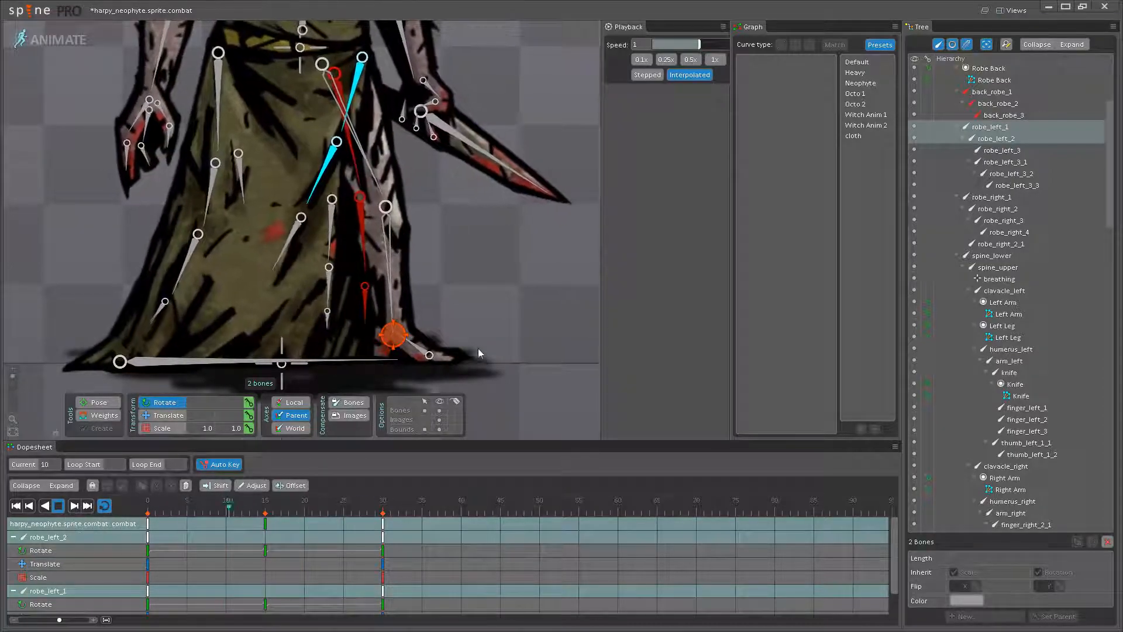
- Hide the bones and watch the robe loop beside the trident-wielding reference figure and up close
left_click_drag(473, 341, 384, 264)
scroll(383, 263, "down", 3)
left_click(439, 411)
left_click_drag(394, 374, 327, 227)
scroll(328, 227, "down", 3)
left_click_drag(270, 182, 290, 289)
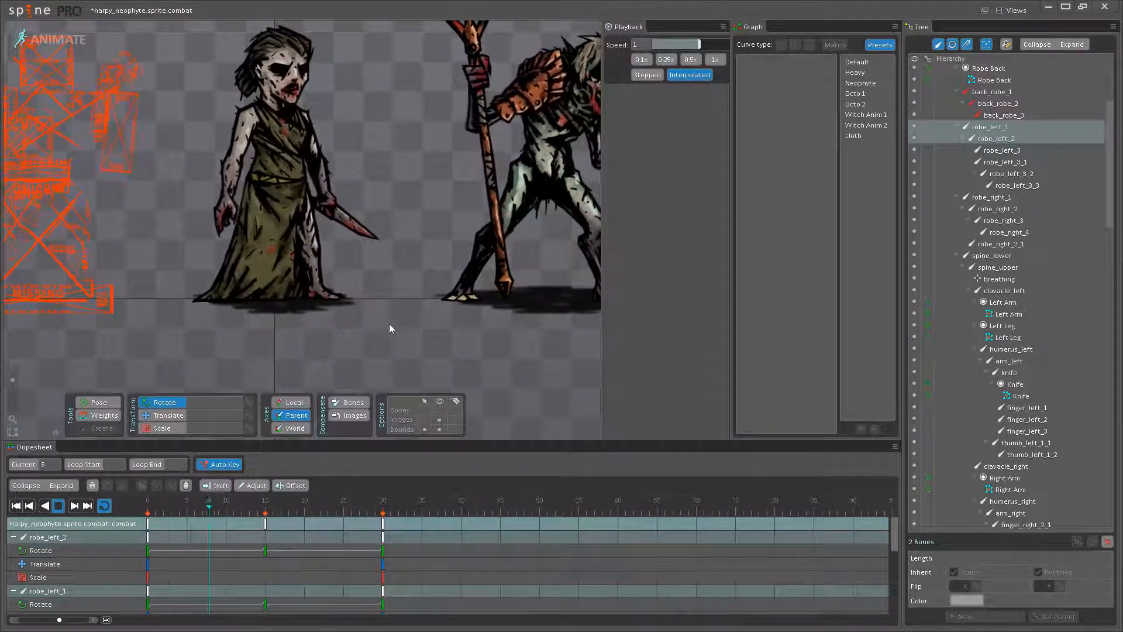
left_click_drag(375, 299, 438, 335)
scroll(437, 335, "up", 4)
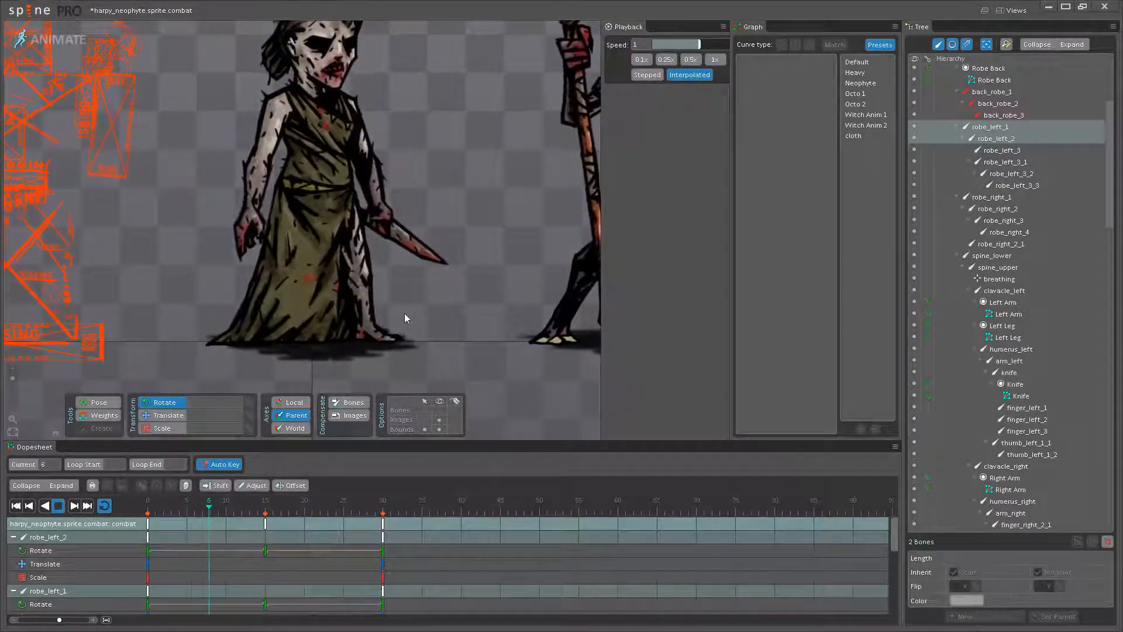
- Select the Robe mesh in setup mode with the bones shown and display its weights around the front hem corner
left_click(33, 34)
scroll(269, 179, "up", 3)
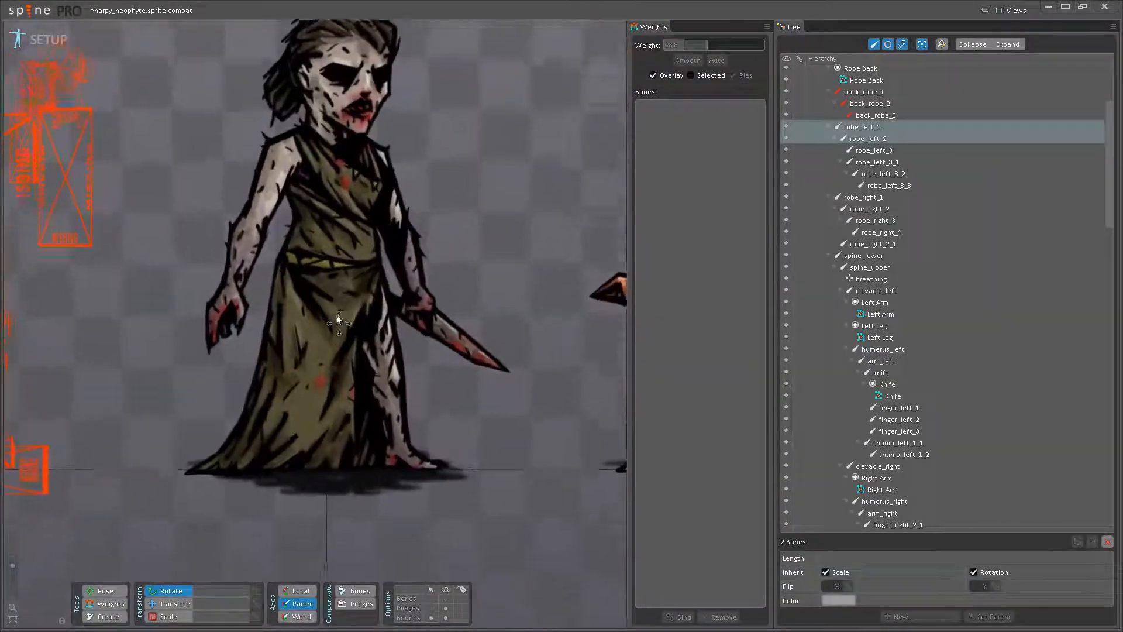
left_click_drag(308, 490, 292, 362)
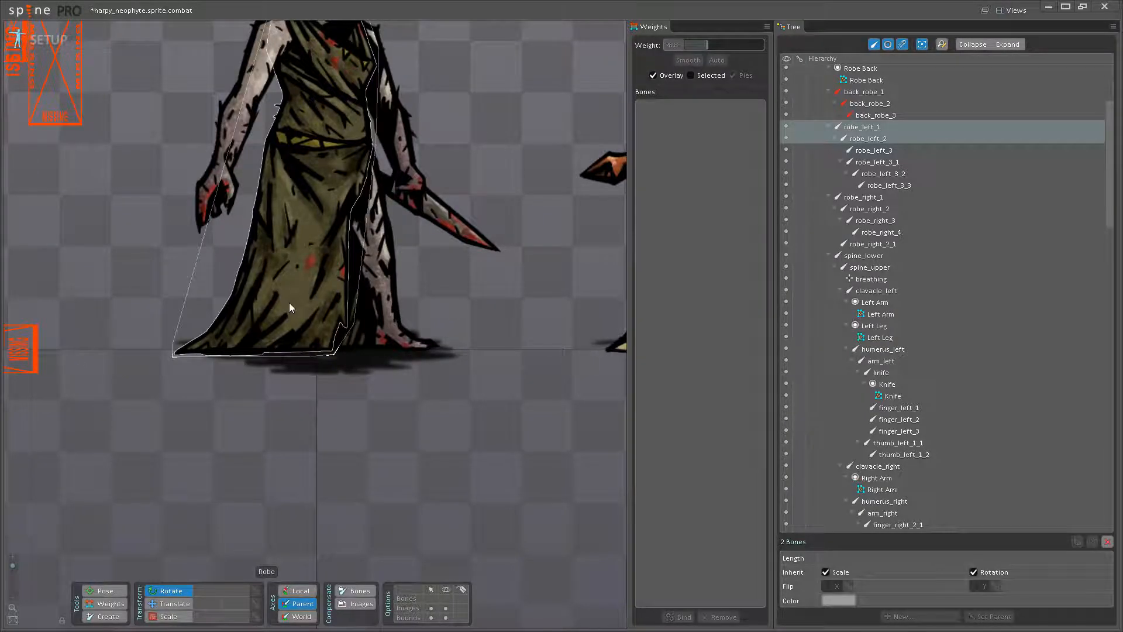
left_click(443, 600)
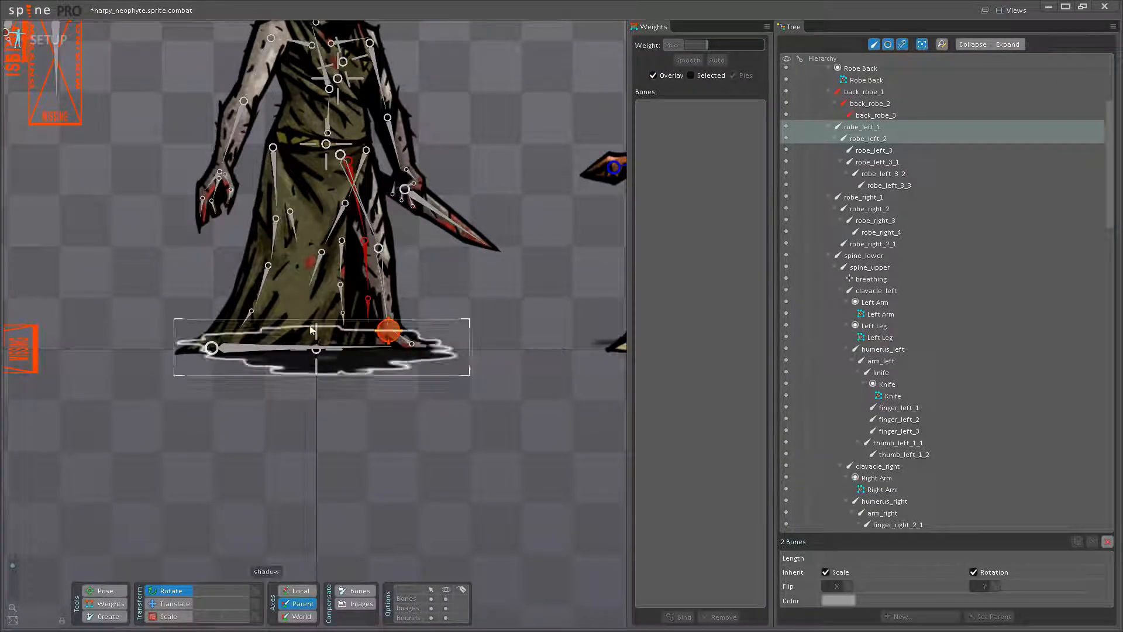
left_click(268, 317)
scroll(286, 349, "up", 3)
scroll(289, 349, "up", 3)
left_click(121, 605)
left_click_drag(329, 357, 244, 419)
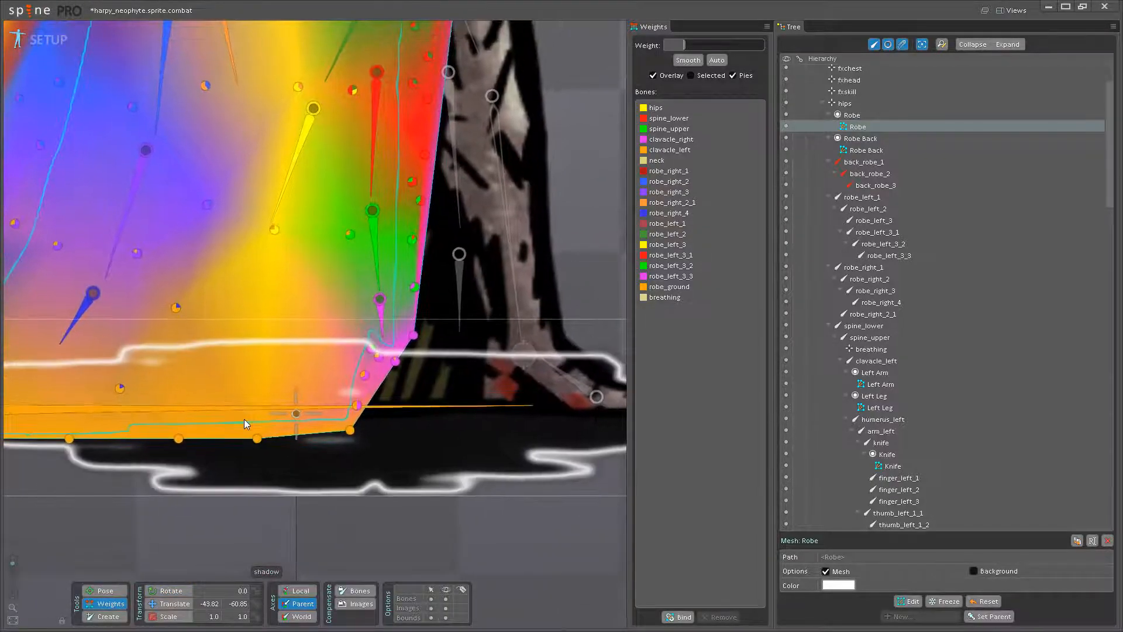
- Raise the robe_ground weights of the vertices around the Robe mesh's front hem corner, one of them to about 62.8
left_click(357, 405)
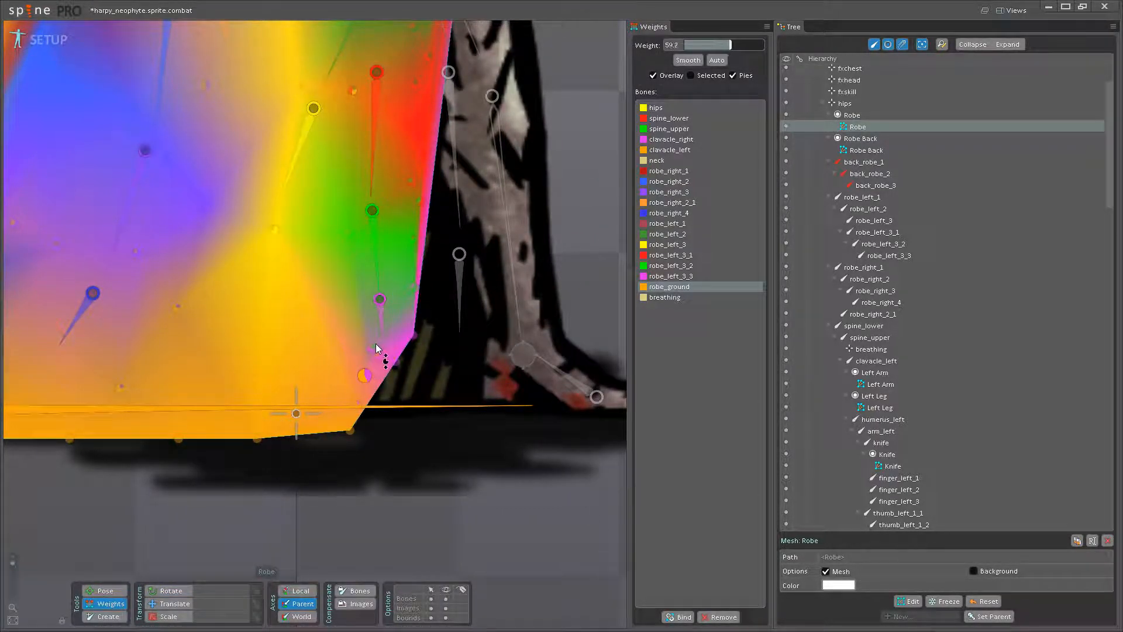
mouse_move(389, 319)
left_mouse_down()
mouse_move(396, 307)
mouse_move(391, 336)
left_mouse_up()
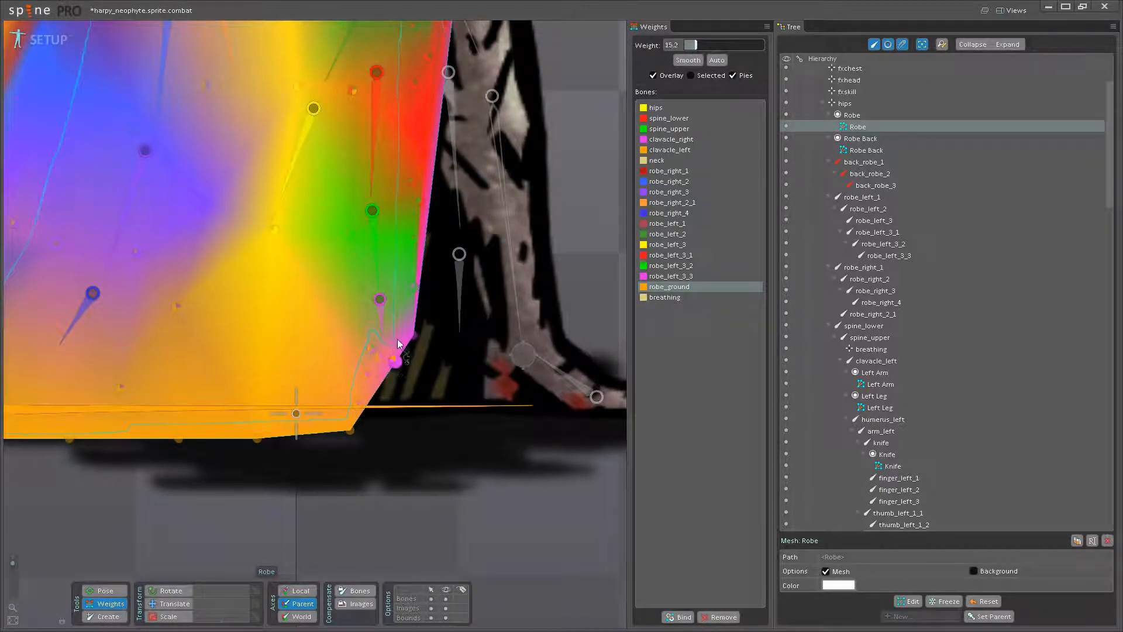
left_click_drag(379, 320, 351, 367)
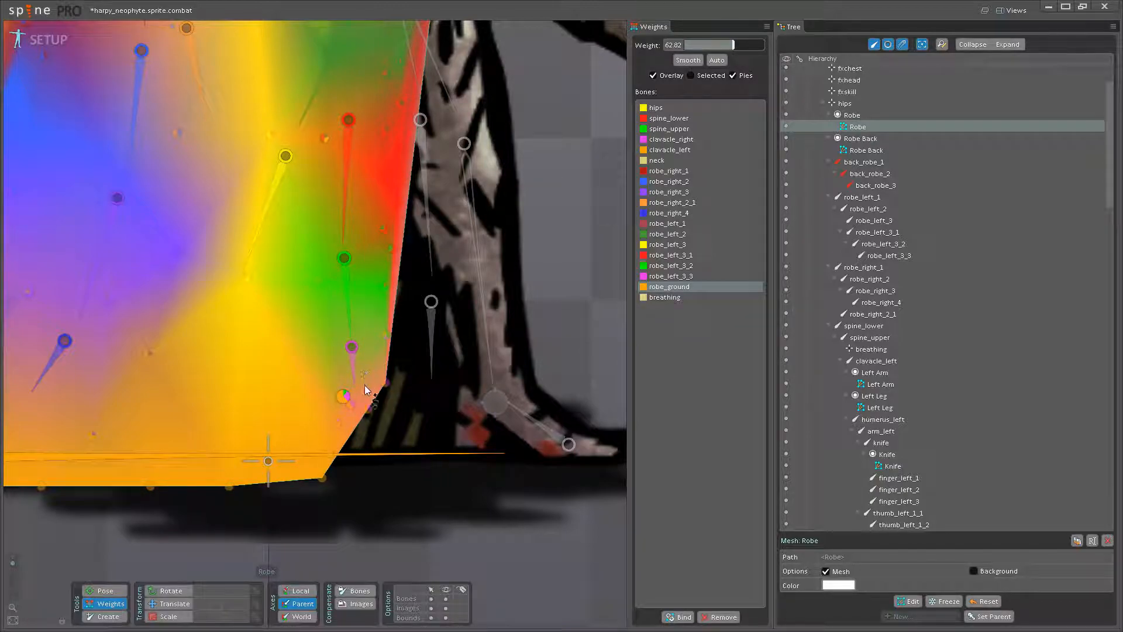
left_click(349, 388)
- Check the hem's deformation in the running animation without the weight overlay and return to setup mode
left_click(11, 45)
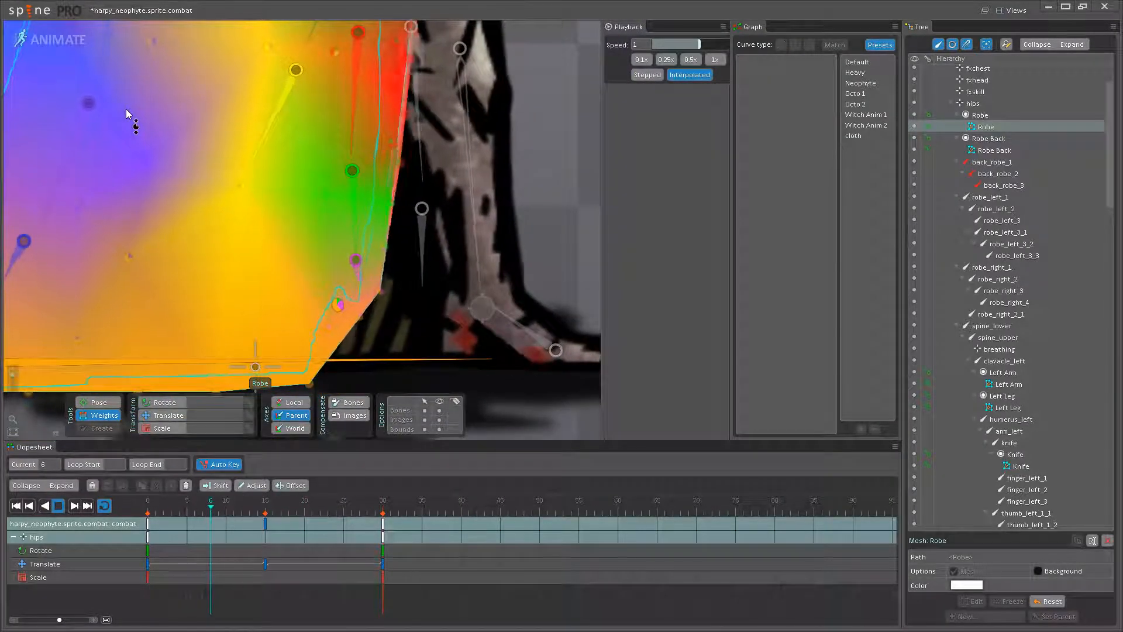
left_click(100, 403)
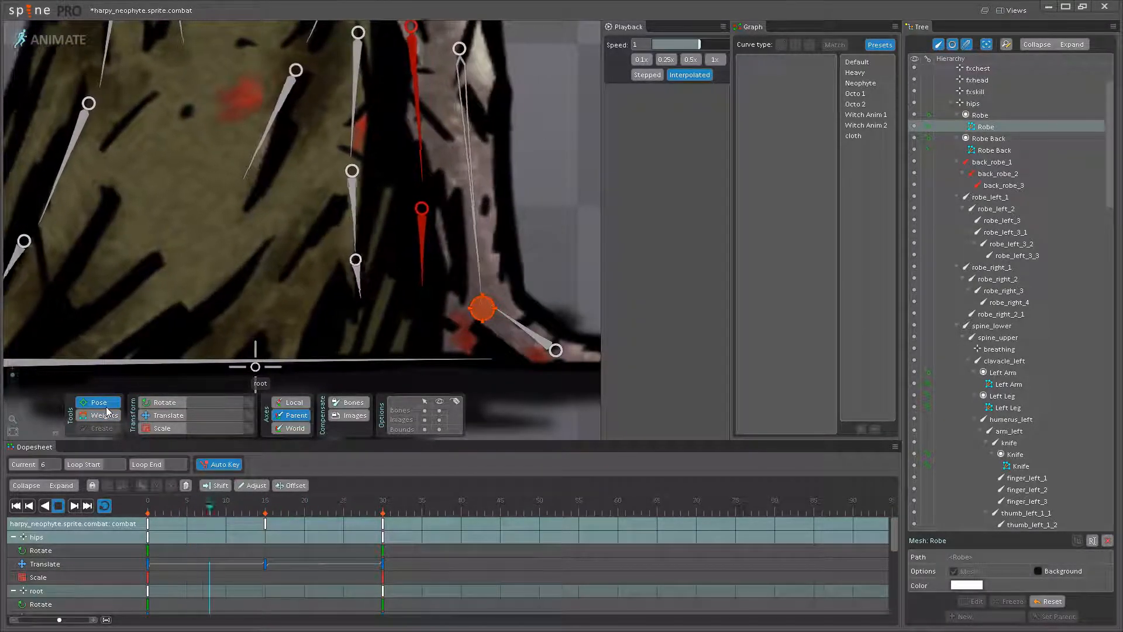
left_click(52, 42)
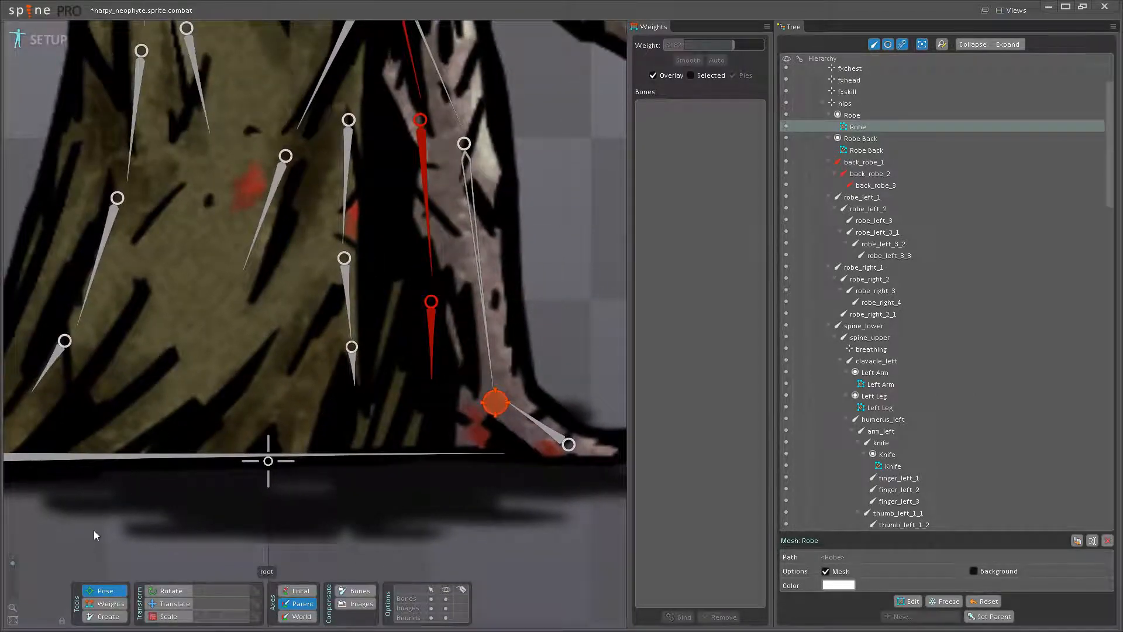
- Raise the robe_ground weights of the Robe mesh's front hem-corner vertices further, one of them to about 84.8
left_click(120, 604)
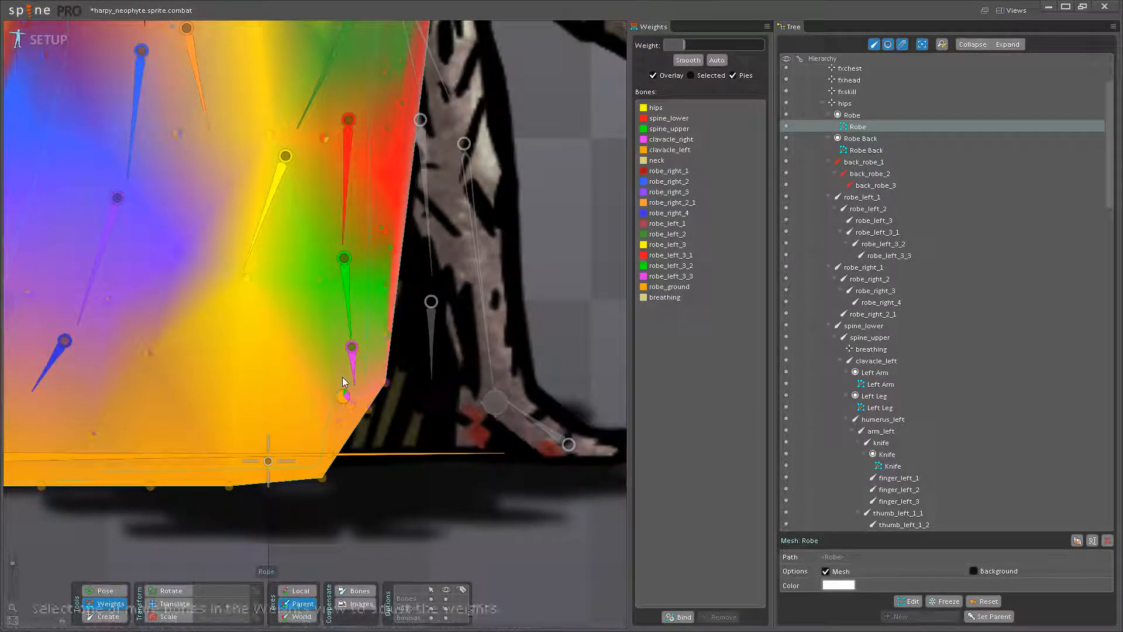
left_click(350, 404)
left_click_drag(358, 369, 358, 368)
left_click_drag(358, 368, 400, 389)
left_click_drag(381, 442, 405, 409)
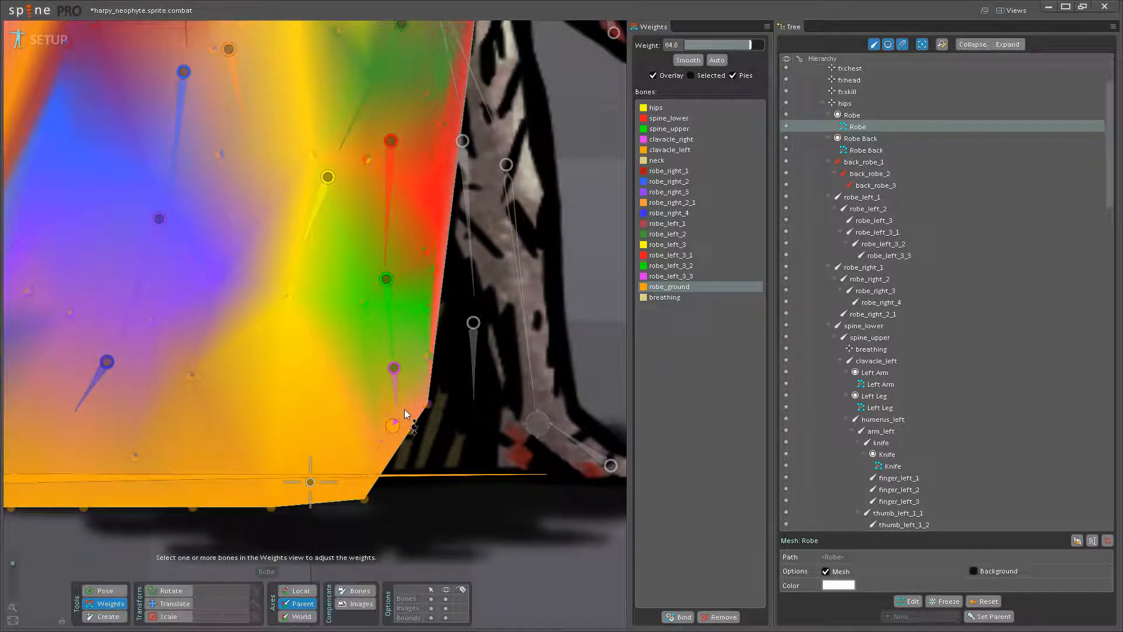
- Return to the animation, hide the bones and watch the reweighted hem beside the reference figure and up close
left_click(111, 592)
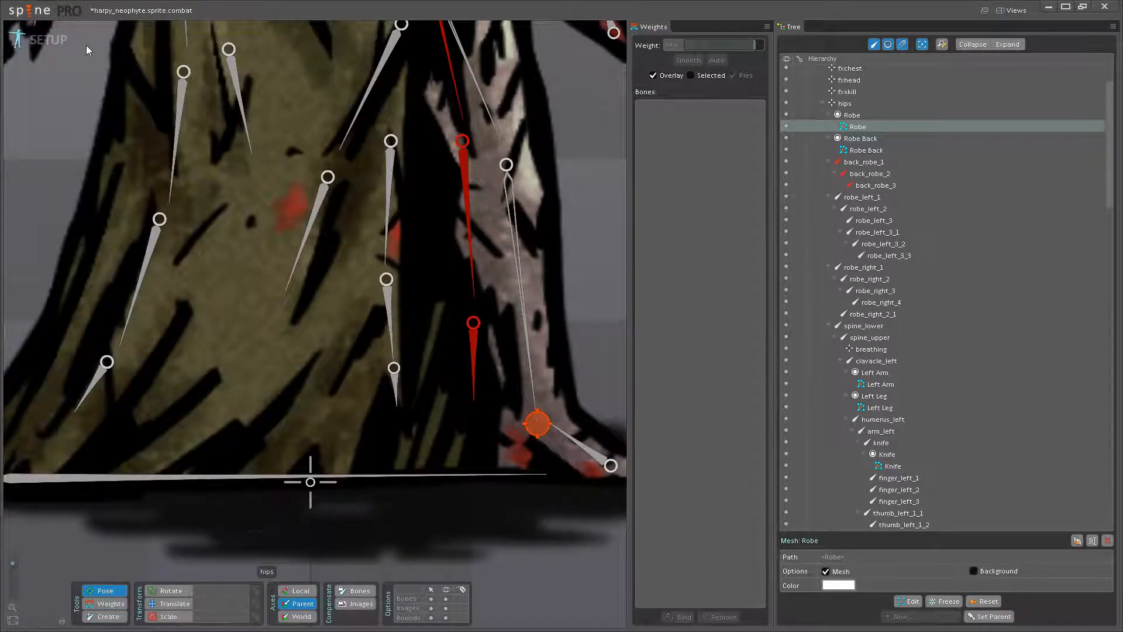
left_click(24, 41)
scroll(271, 313, "down", 5)
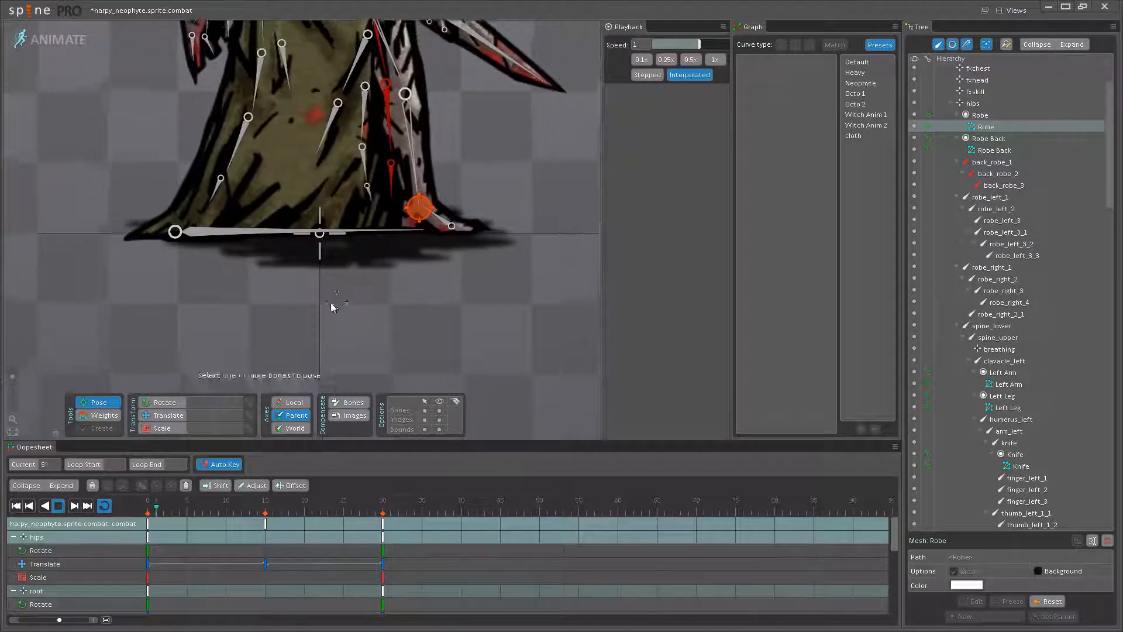
left_click(439, 411)
scroll(396, 332, "down", 3)
left_click_drag(404, 201, 458, 294)
scroll(482, 335, "down", 3)
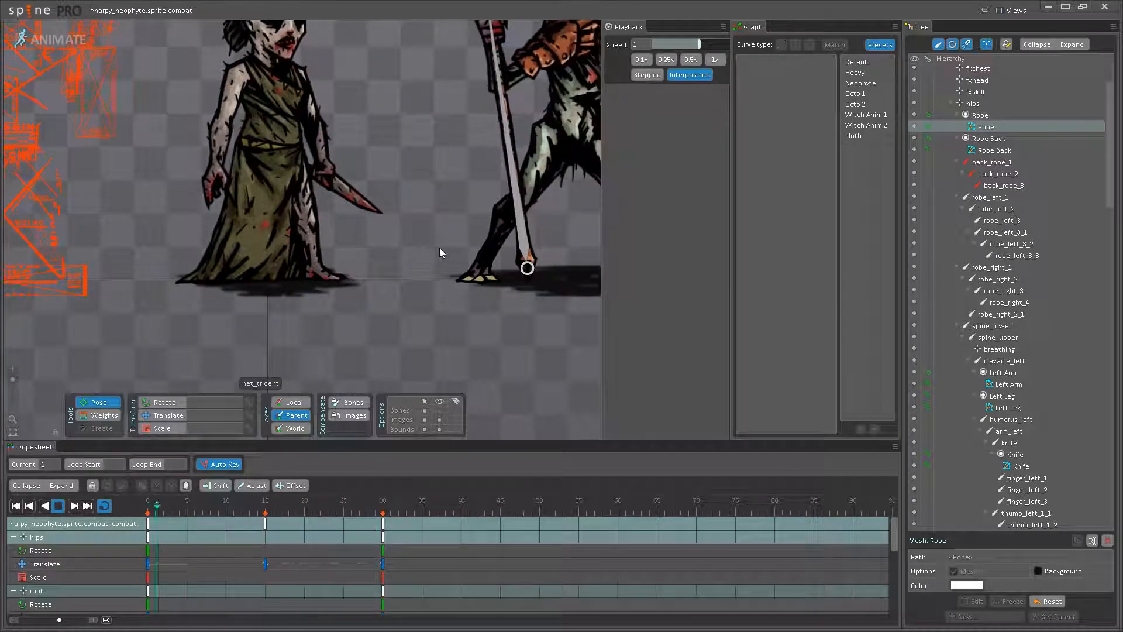
scroll(466, 250, "up", 4)
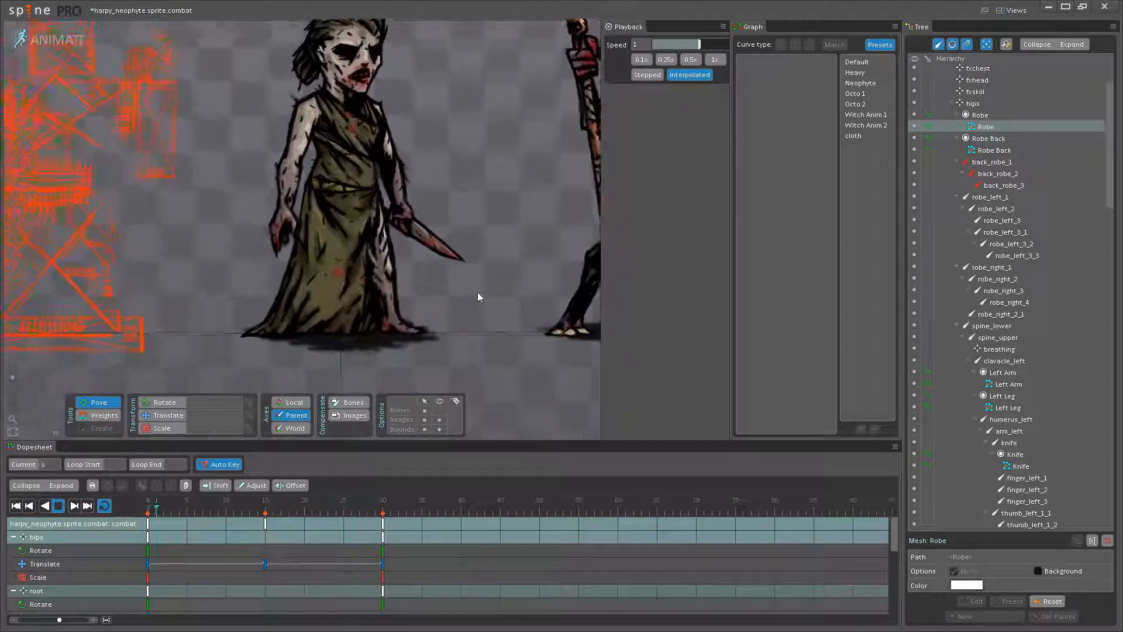
scroll(486, 272, "up", 4)
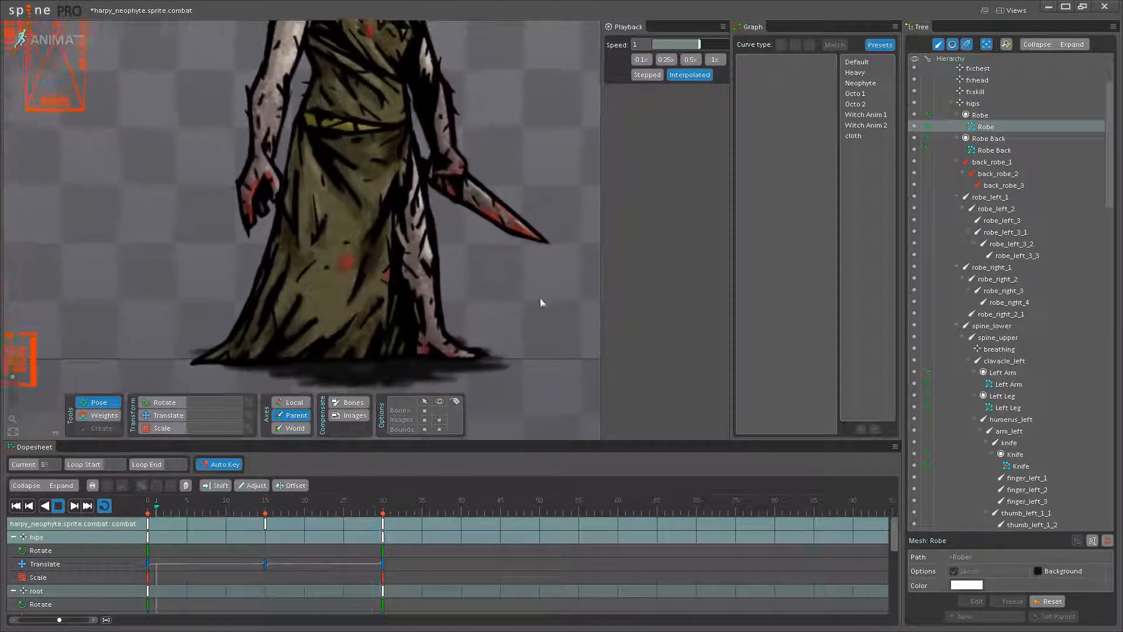
- Scrub through the combat idle to examine the robe's front hem frame by frame
left_click(172, 502)
left_click_drag(173, 501, 463, 490)
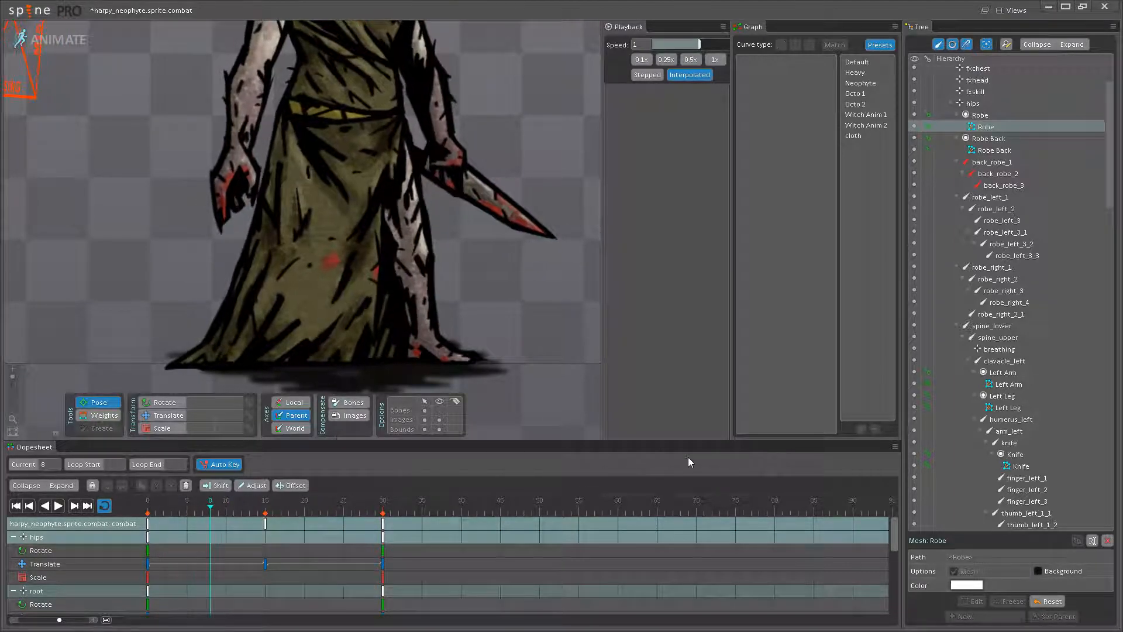
left_click_drag(726, 454, 720, 454)
- Show the bones again around the robe and enable Shift and Offset for dopesheet keys
left_click(440, 411)
scroll(232, 347, "down", 3)
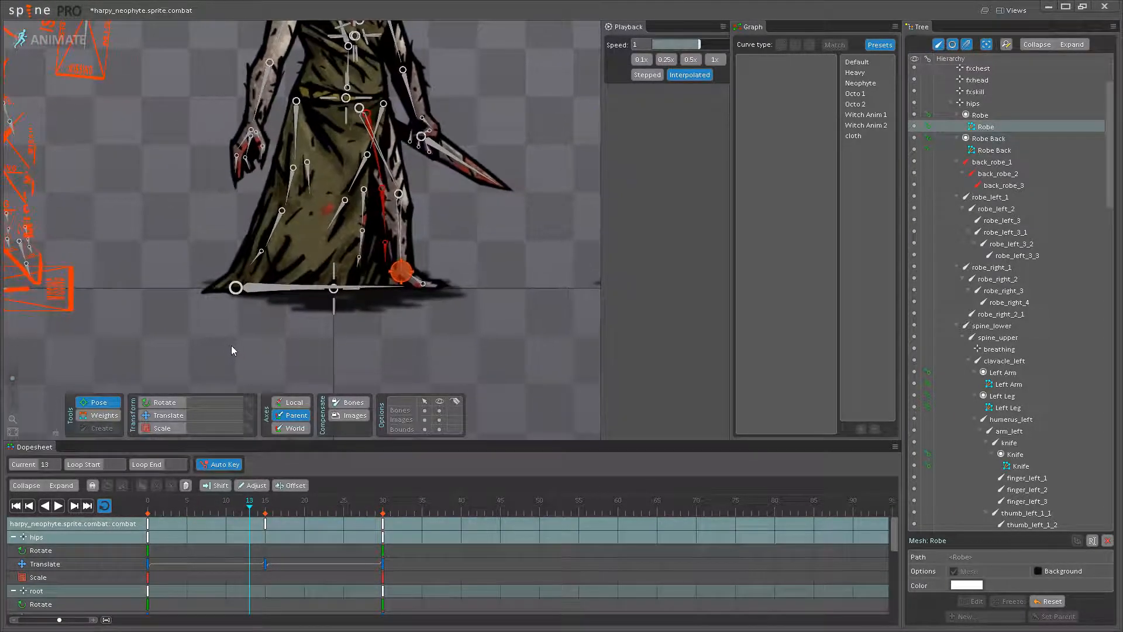
left_click_drag(232, 348, 393, 263)
left_click_drag(336, 241, 250, 266)
scroll(310, 246, "up", 1)
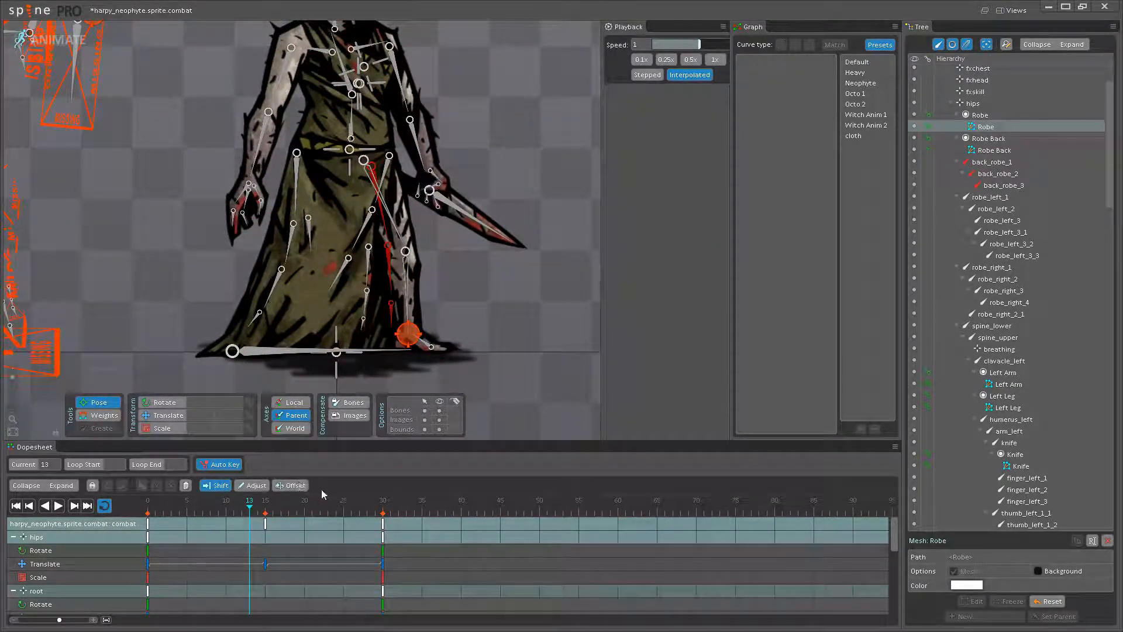
- Try offsetting robe_right_2_1's keys by 6 frames so its frame 15 key lands on frame 21, and undo the offset
left_click(288, 249)
left_click(272, 287)
left_click(255, 319)
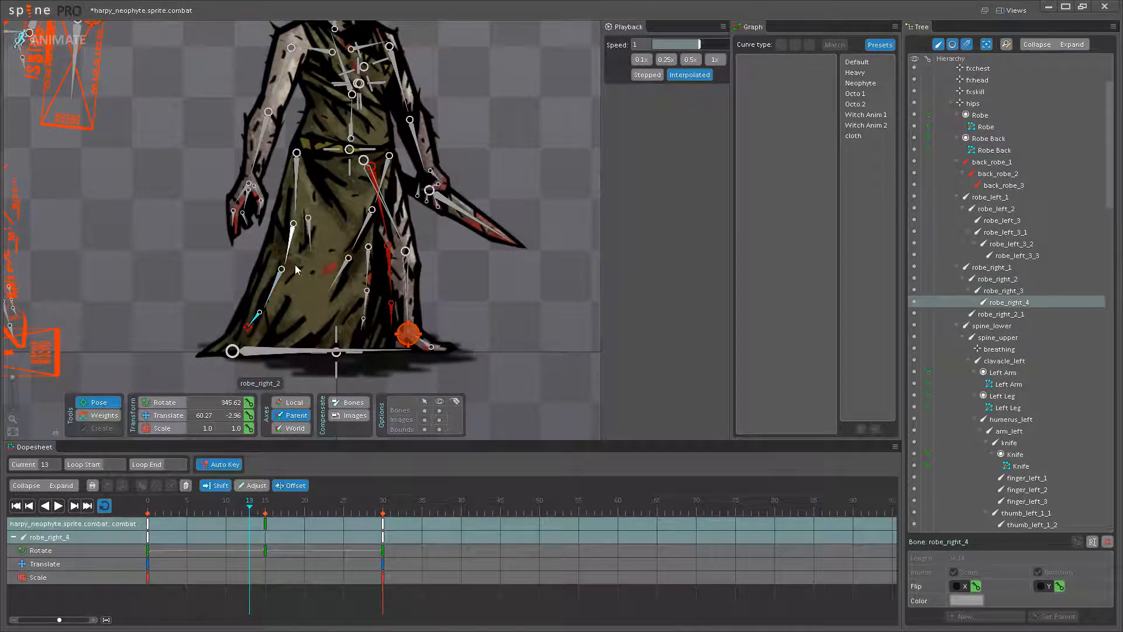
left_click(309, 242)
left_click_drag(266, 523, 314, 524)
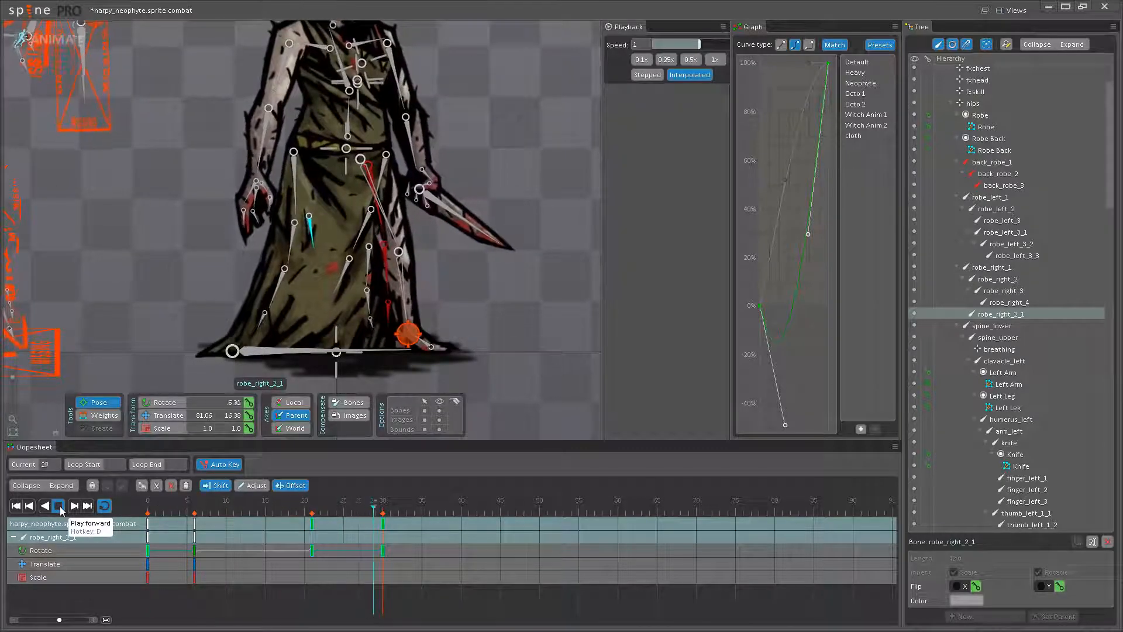
key("ctrl+z")
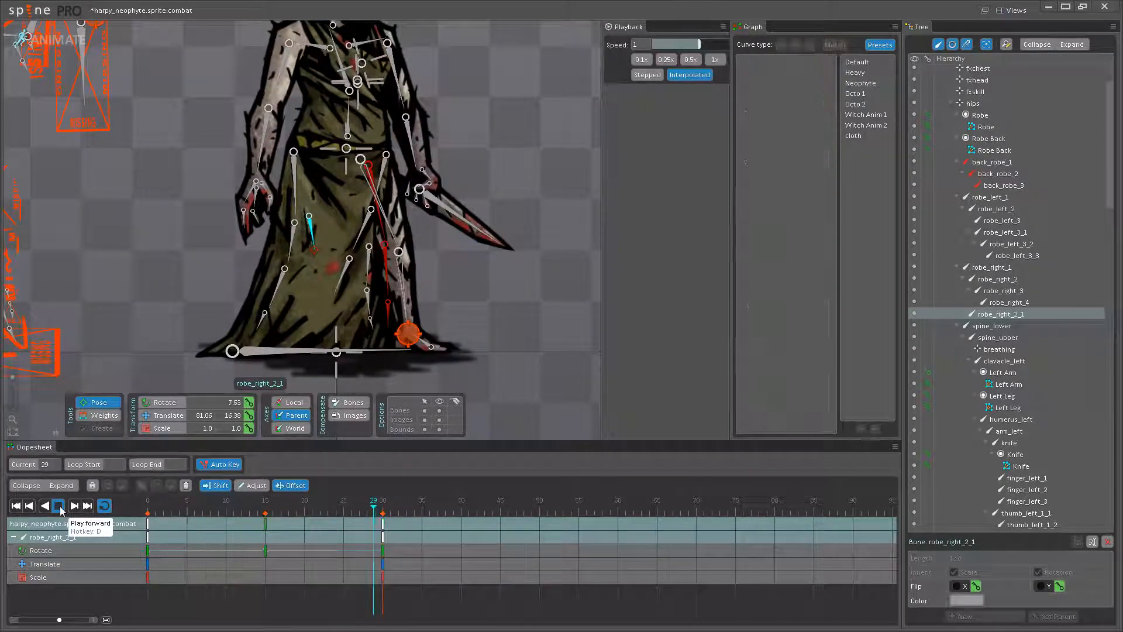
- Offset the keys of robe_right_2, robe_right_3, robe_right_4 and robe_right_2_1 by 4 frames so their frame 15 keys land on frame 19
scroll(235, 269, "up", 3)
left_click(309, 232)
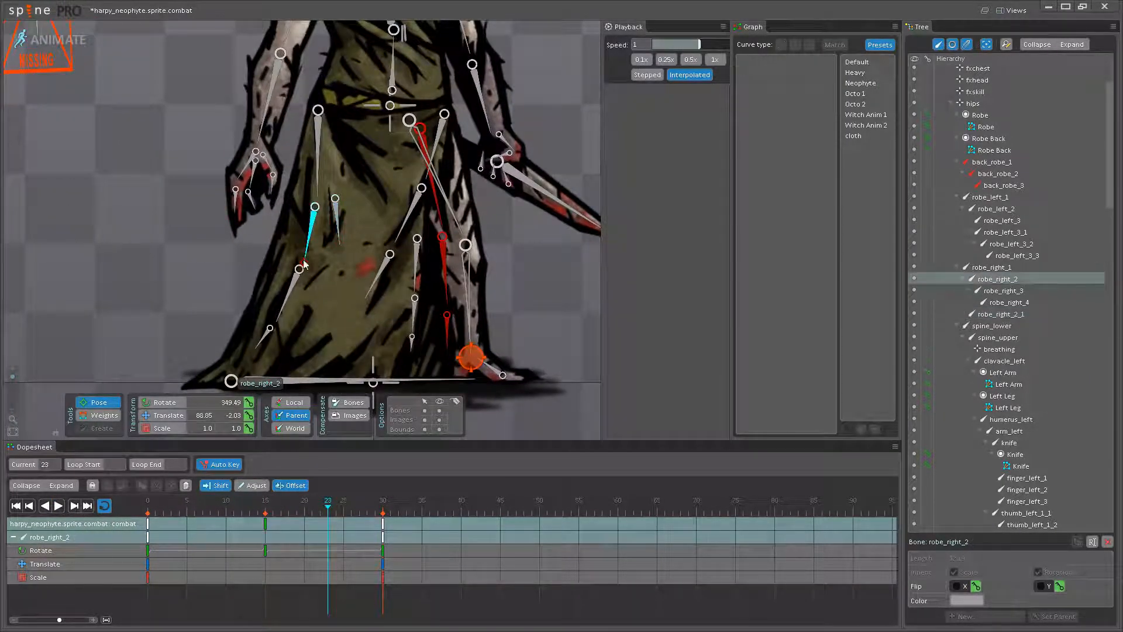
left_click(289, 294, "ctrl")
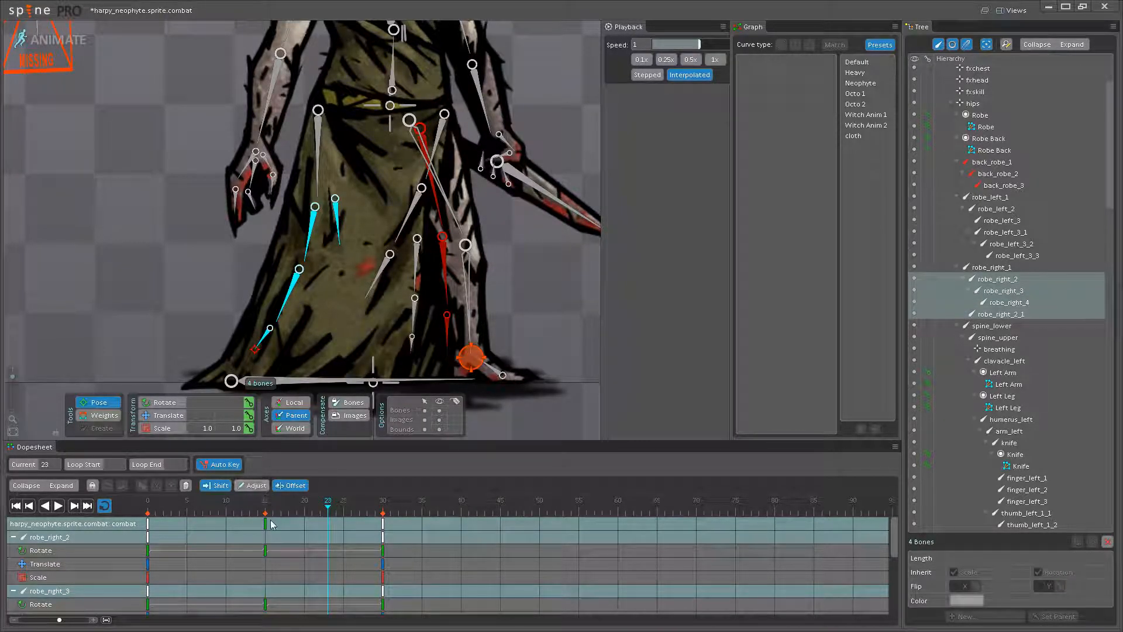
left_click_drag(272, 524, 286, 528)
left_click(62, 507)
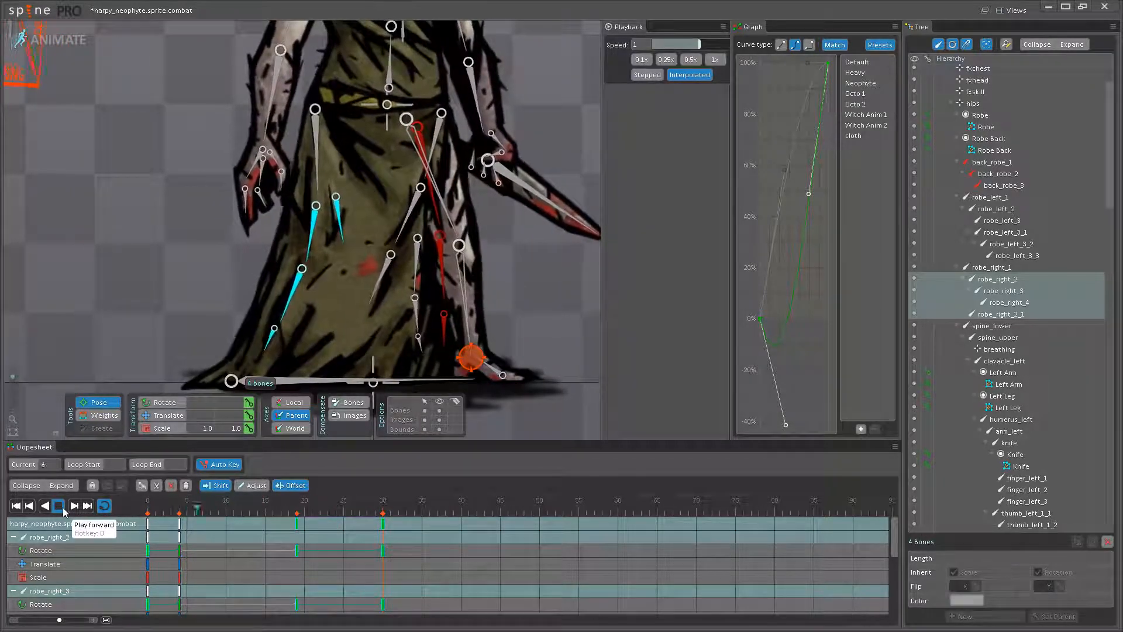
- Offset the keys of robe_right_3 and robe_right_4 by another 6 frames so their frame 19 keys land on frame 25
scroll(92, 351, "down", 3)
left_click_drag(65, 316, 331, 303)
left_click_drag(406, 268, 308, 304)
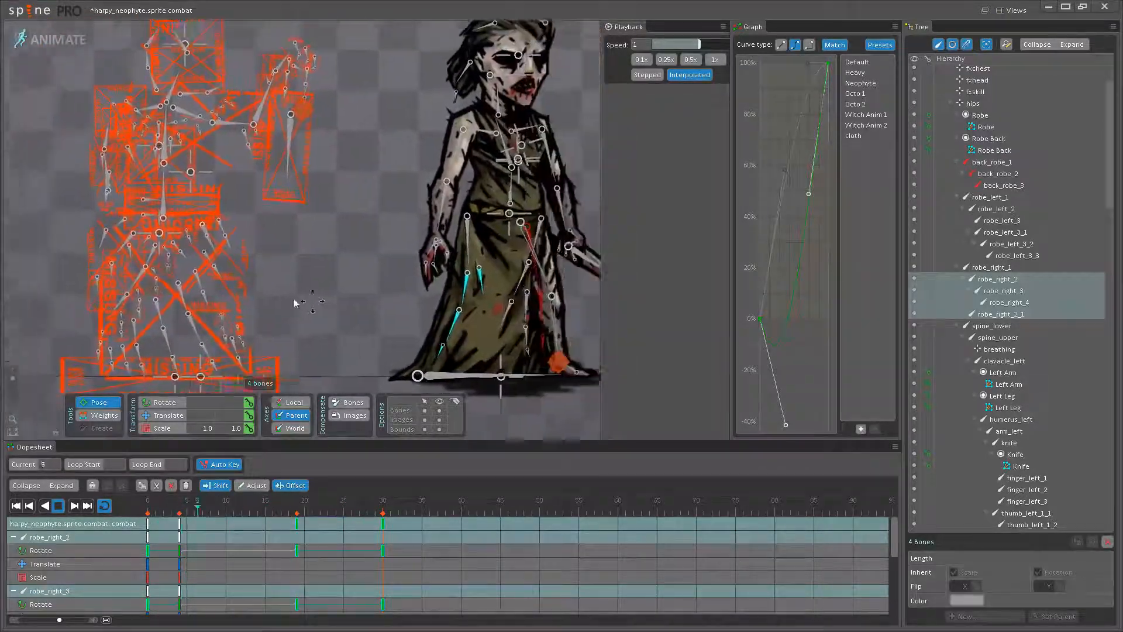
scroll(433, 281, "up", 5)
scroll(443, 273, "up", 1)
left_click_drag(442, 272, 402, 196)
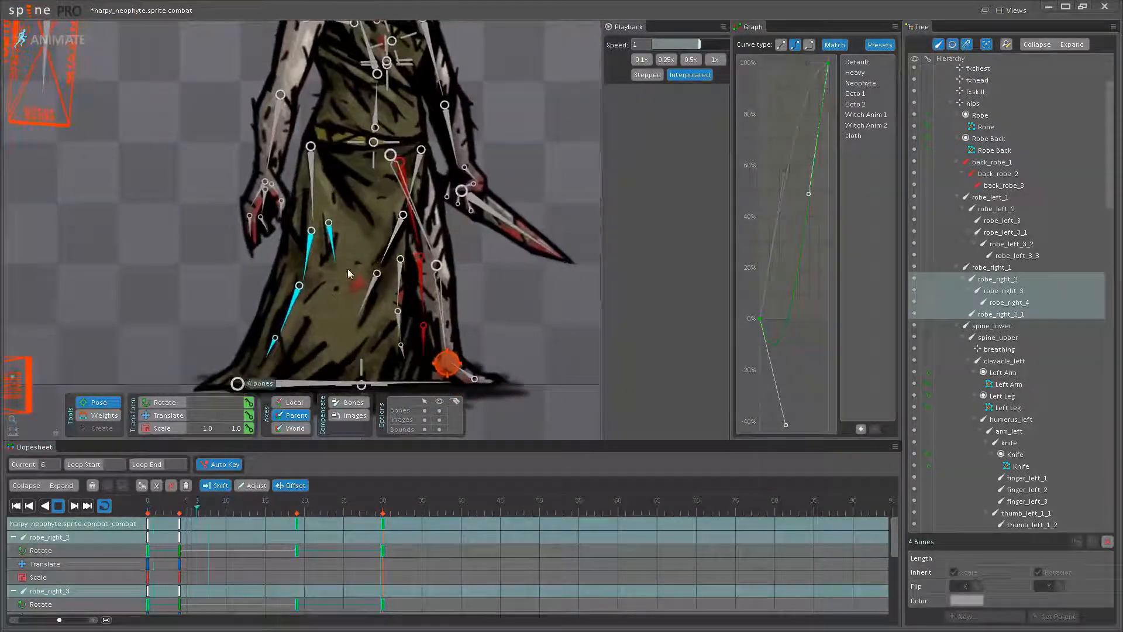
left_click_drag(328, 308, 342, 256)
left_click(294, 278)
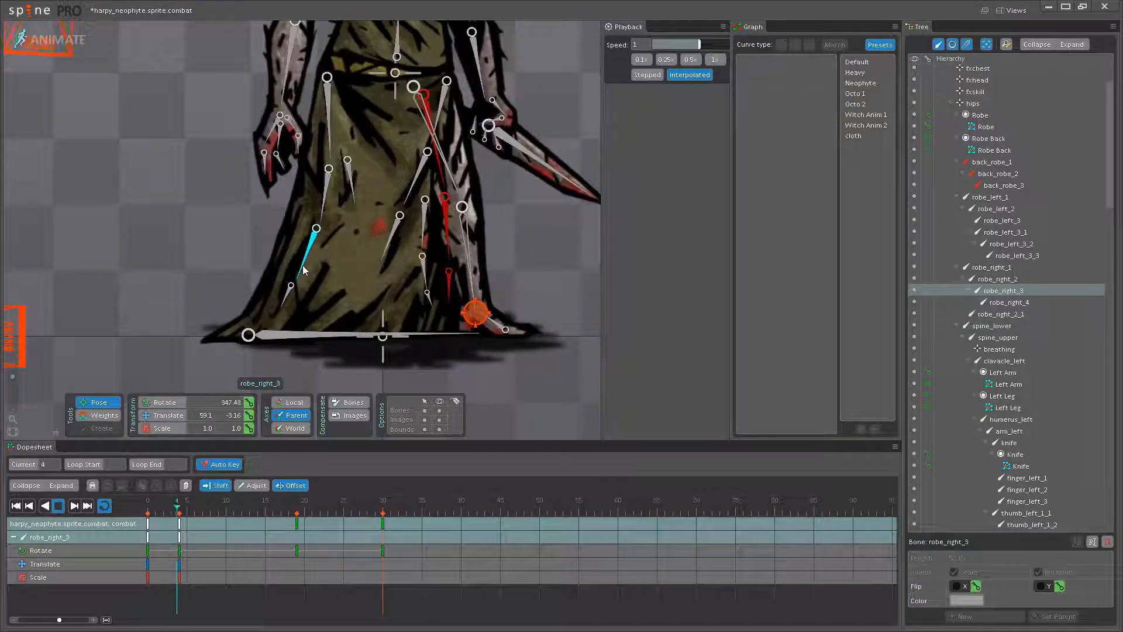
left_click(290, 296, "ctrl")
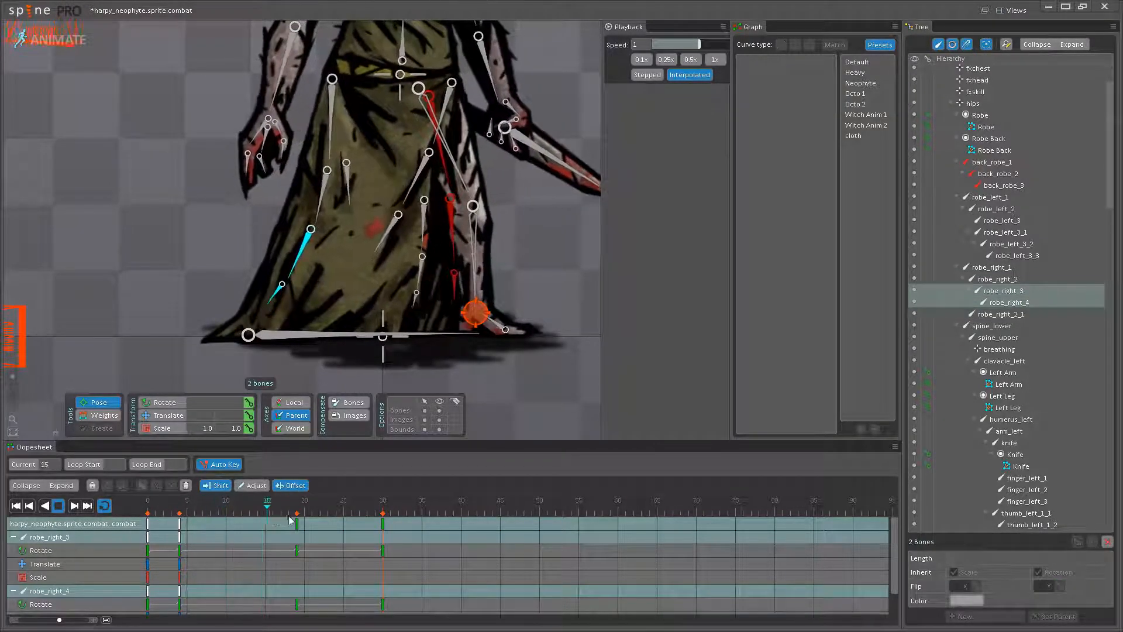
left_click_drag(180, 526, 226, 527)
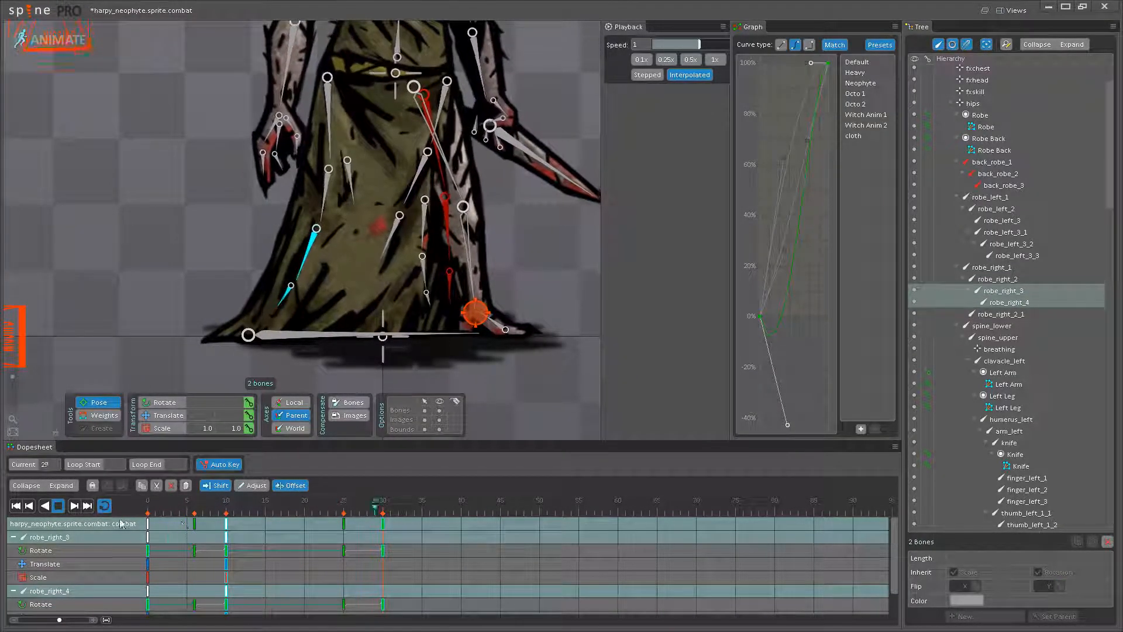
- Hide the bones and watch the staggered robe motion beside the reference figure, stopping playback for a closer look
double_click(110, 373)
left_click(440, 410)
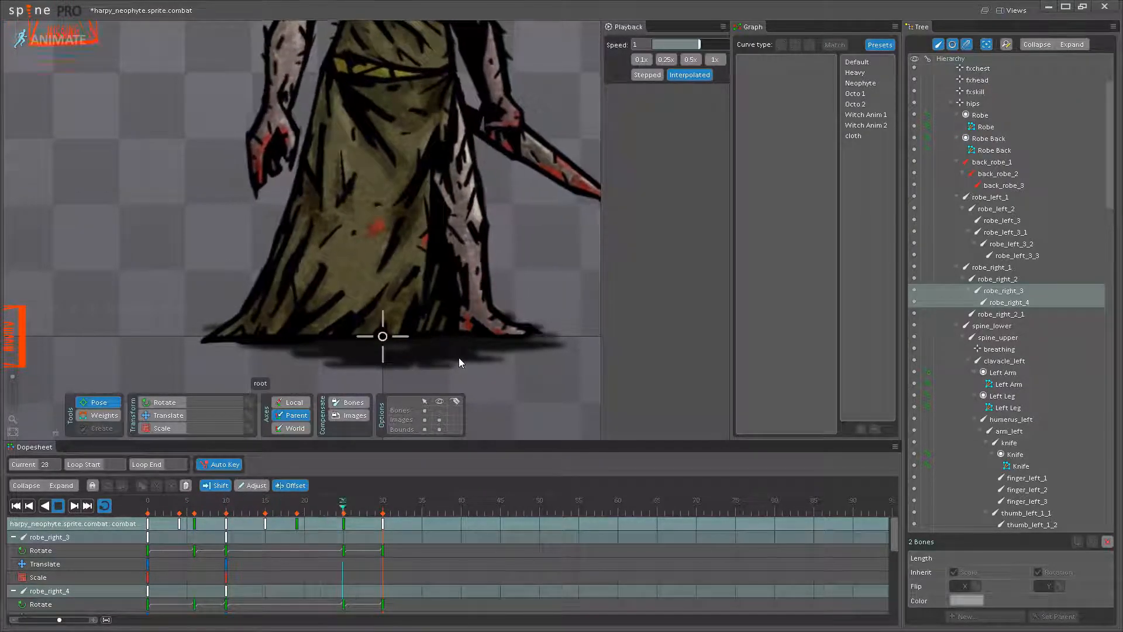
scroll(555, 318, "down", 6)
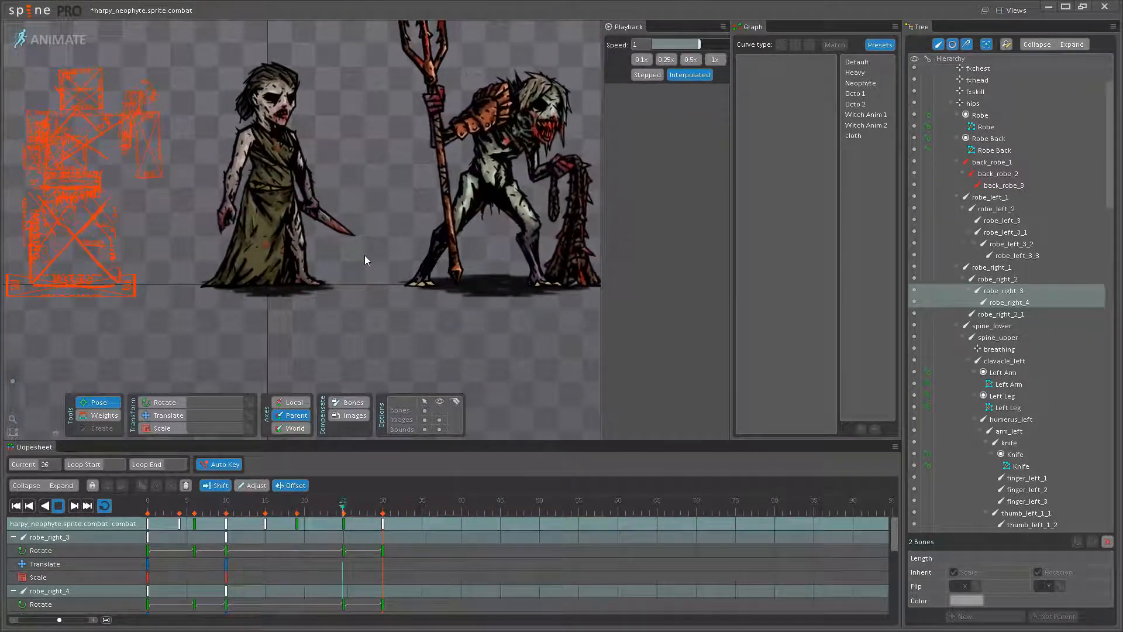
scroll(283, 252, "up", 4)
left_click(58, 506)
left_click_drag(315, 287, 323, 366)
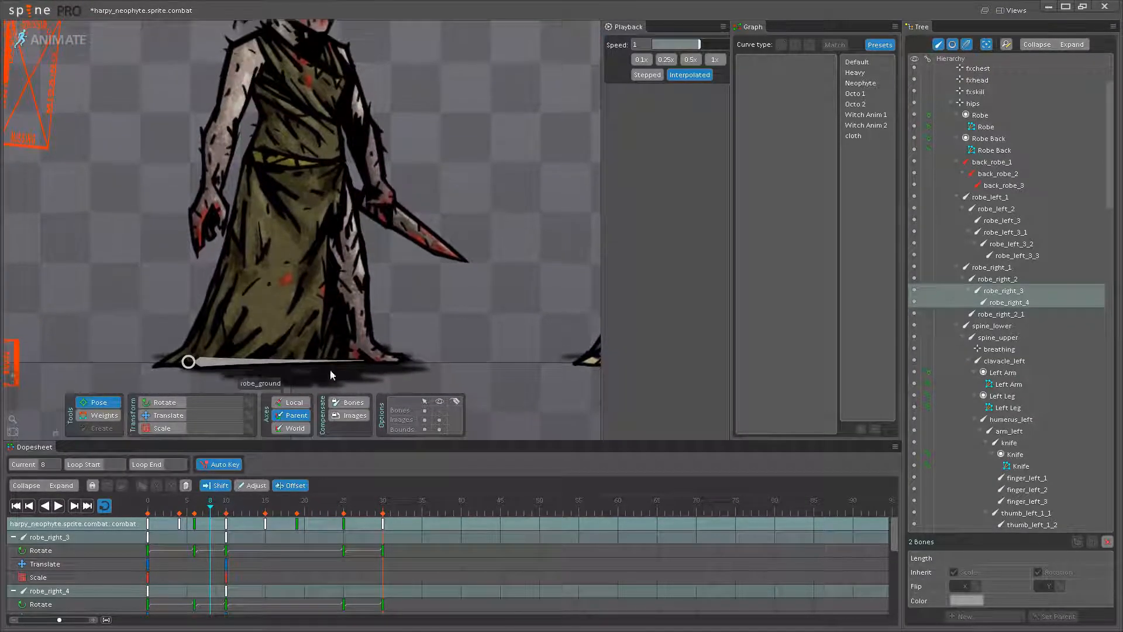
- Try offsetting the keys of robe_left_2 and its four child bones by 3 frames, watch it without bones, and undo the offset
left_click(439, 411)
scroll(319, 253, "up", 2)
left_click(315, 235)
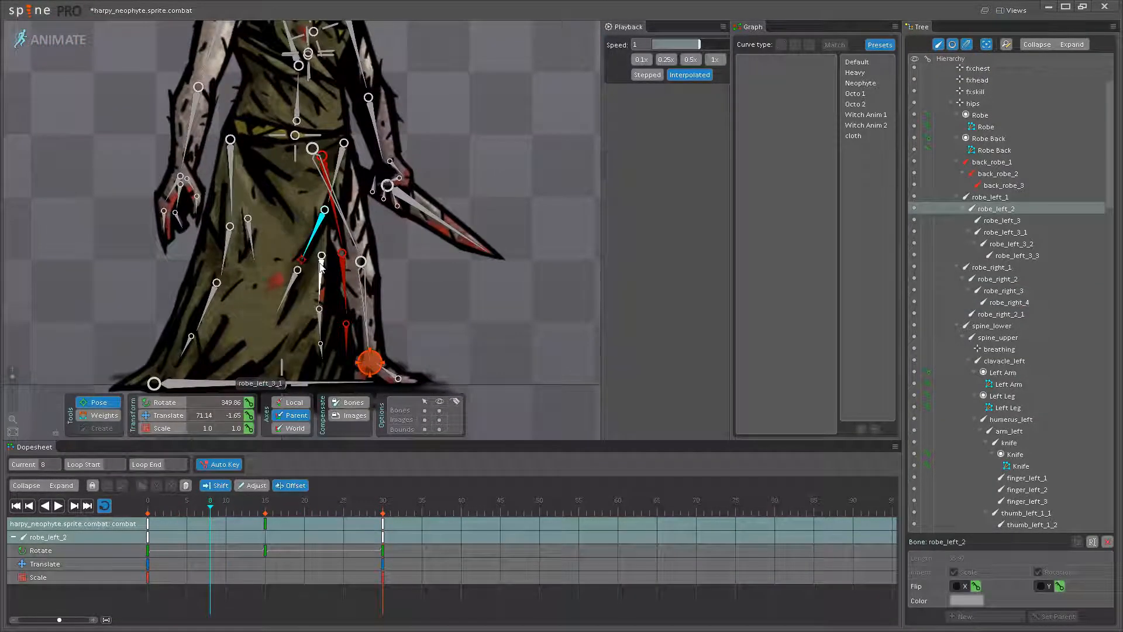
left_click(321, 277, "ctrl")
left_click(320, 323, "ctrl")
left_click(321, 350, "ctrl")
left_click(291, 292, "ctrl")
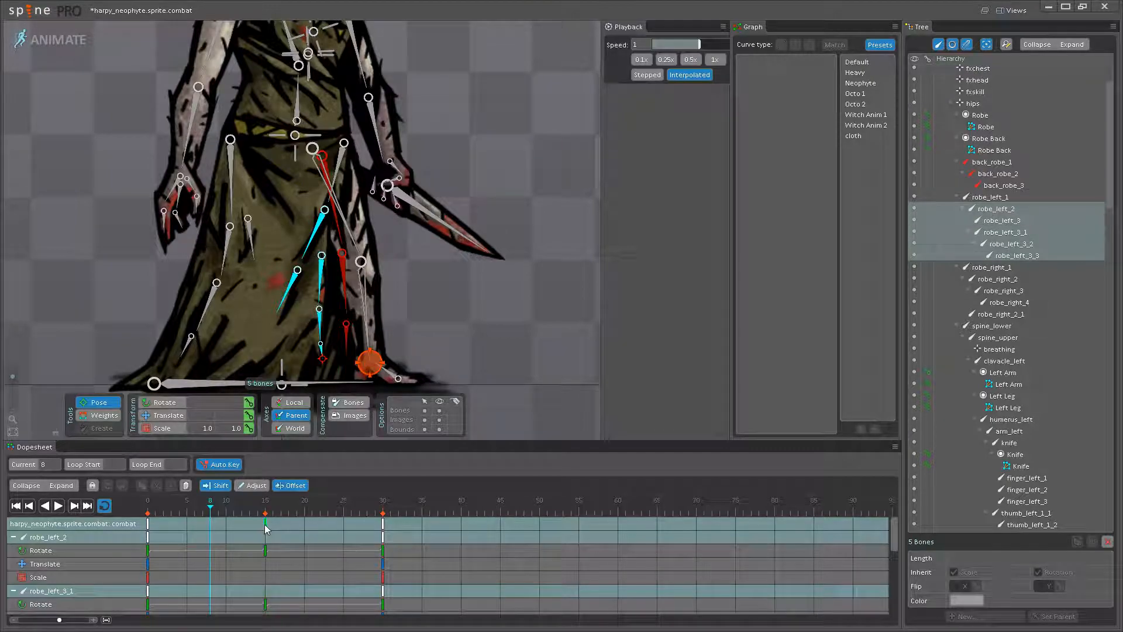
left_click_drag(265, 524, 288, 524)
left_click(62, 506)
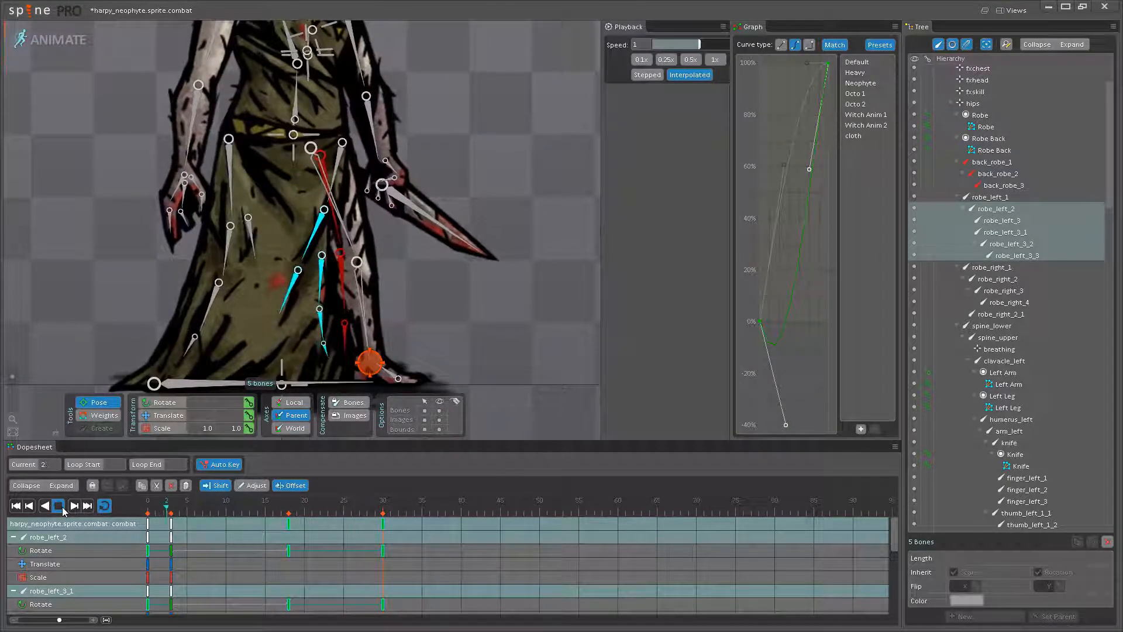
left_click(458, 331)
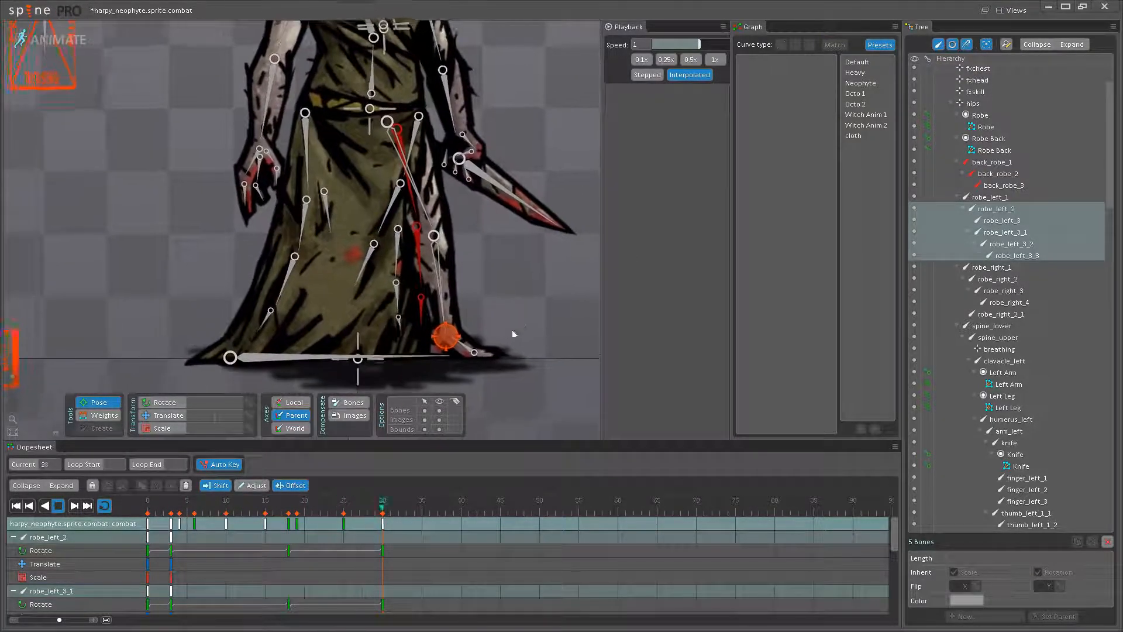
left_click(439, 410)
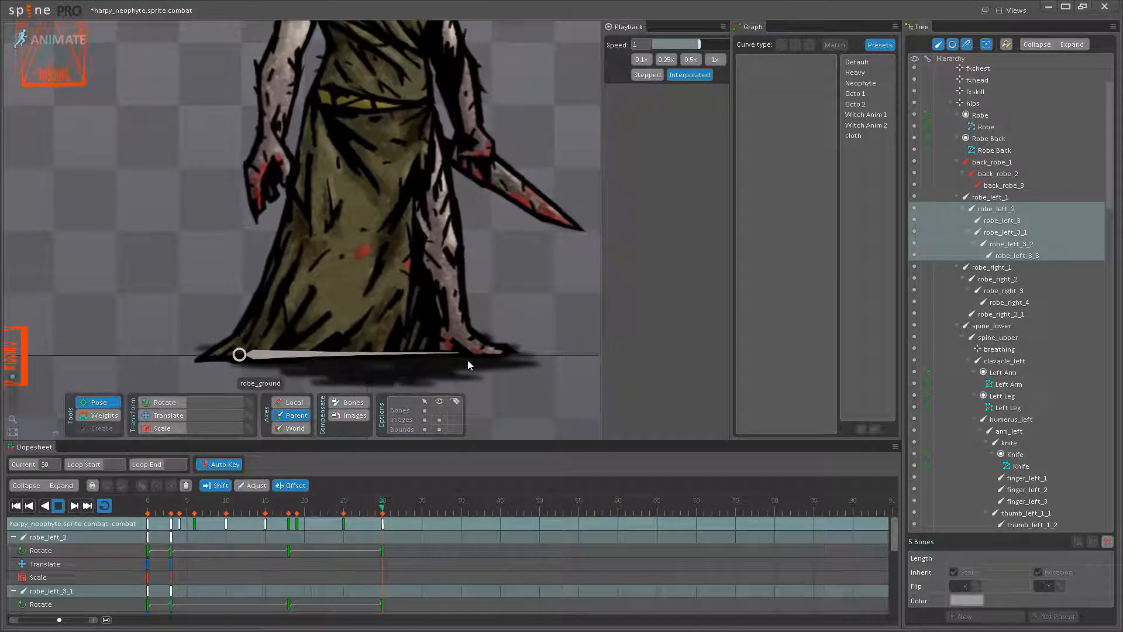
left_click(59, 507)
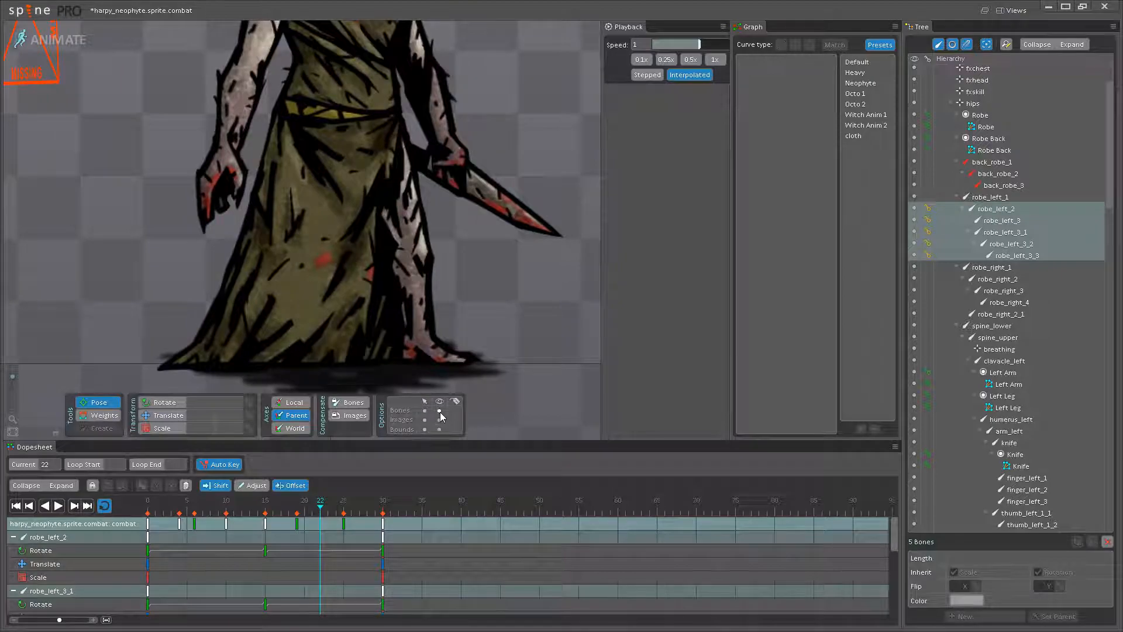
- Show the bones and, at frame 15, rotate robe_left_3_1 so the robe's front edge swings away from the leg
left_click(440, 410)
left_click(150, 504)
left_click_drag(150, 504, 91, 504)
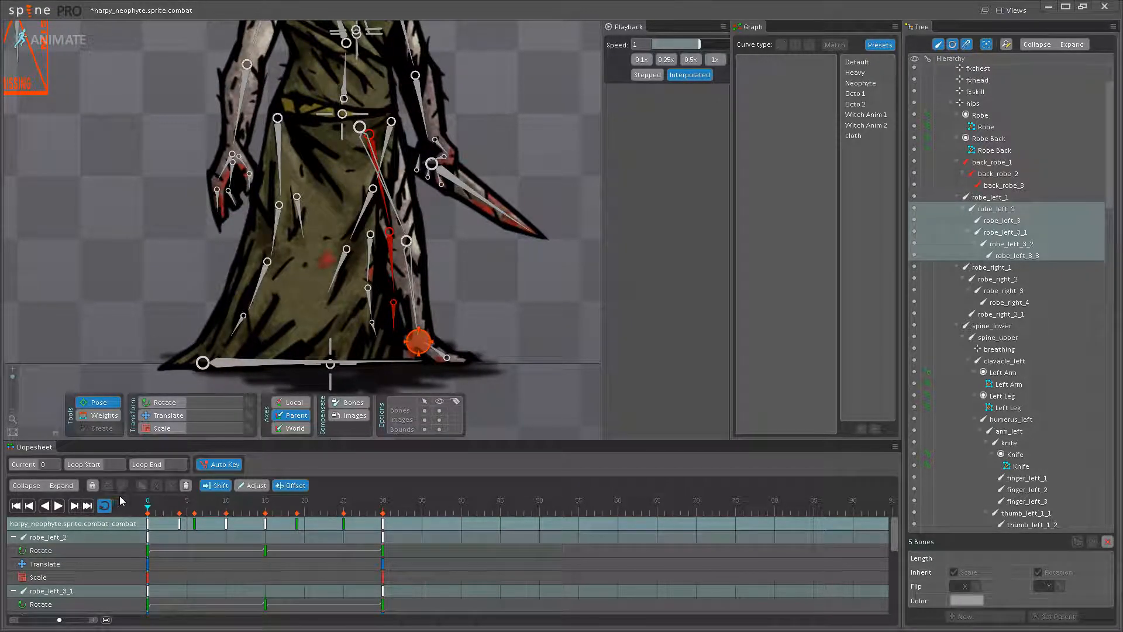
left_click_drag(187, 503, 265, 503)
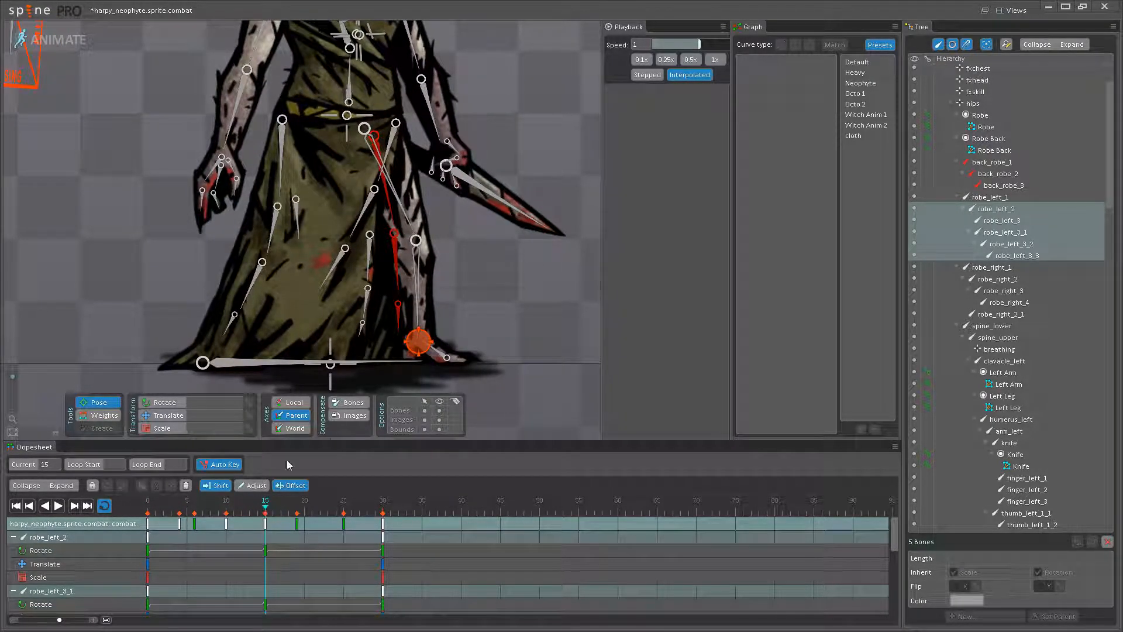
scroll(369, 245, "up", 2)
left_click(365, 257)
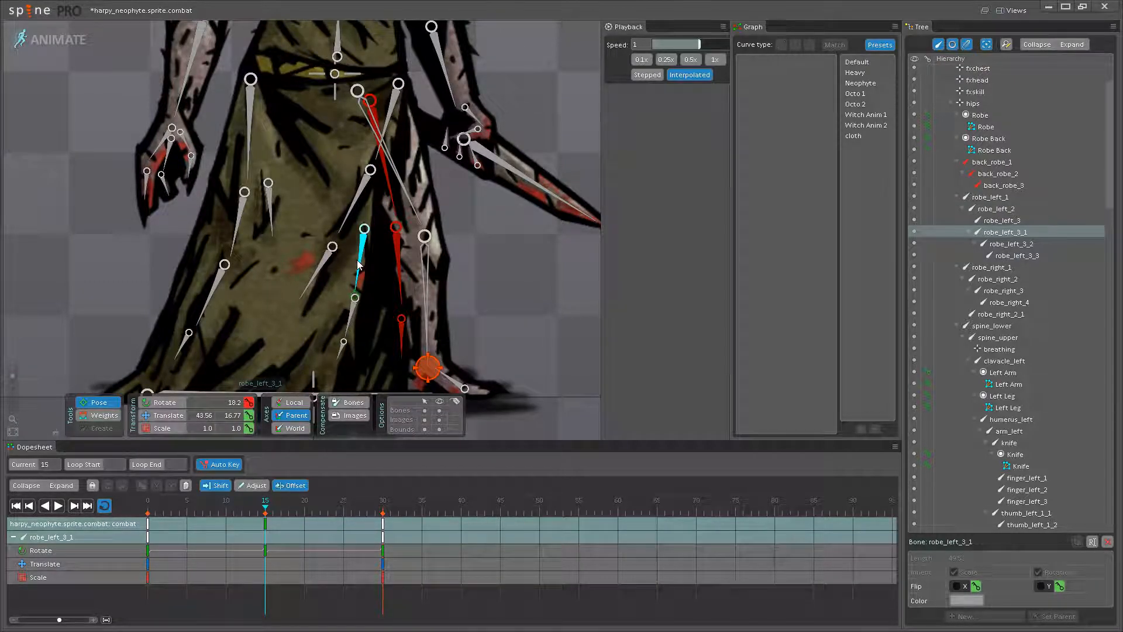
left_click_drag(340, 221, 351, 199)
left_click(366, 227)
left_click(361, 261)
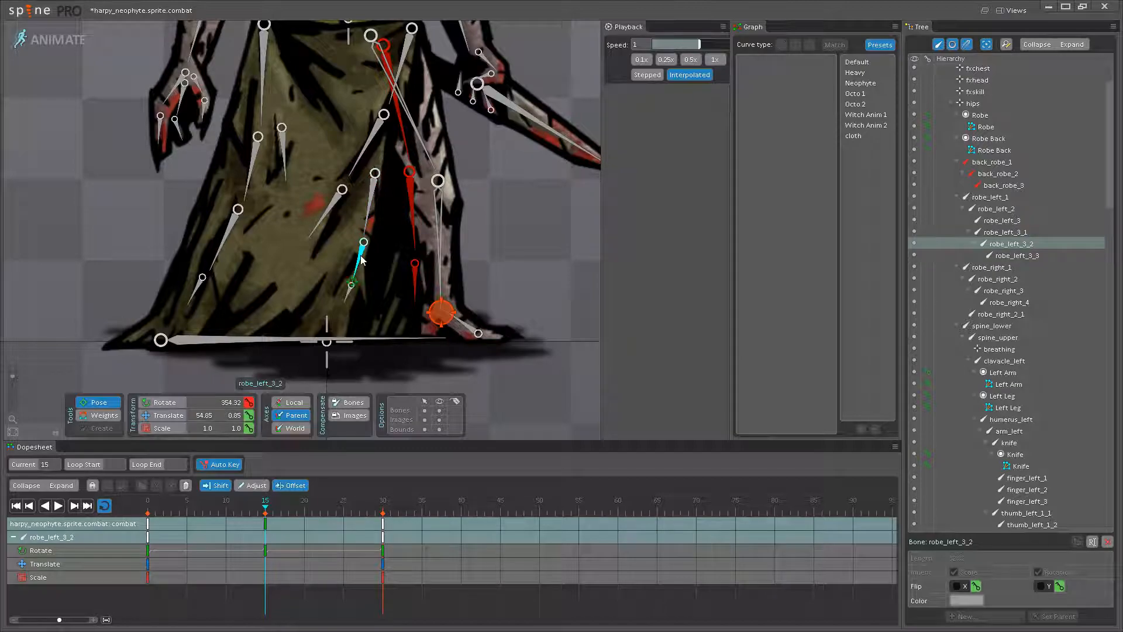
left_click(320, 227)
left_click(58, 506)
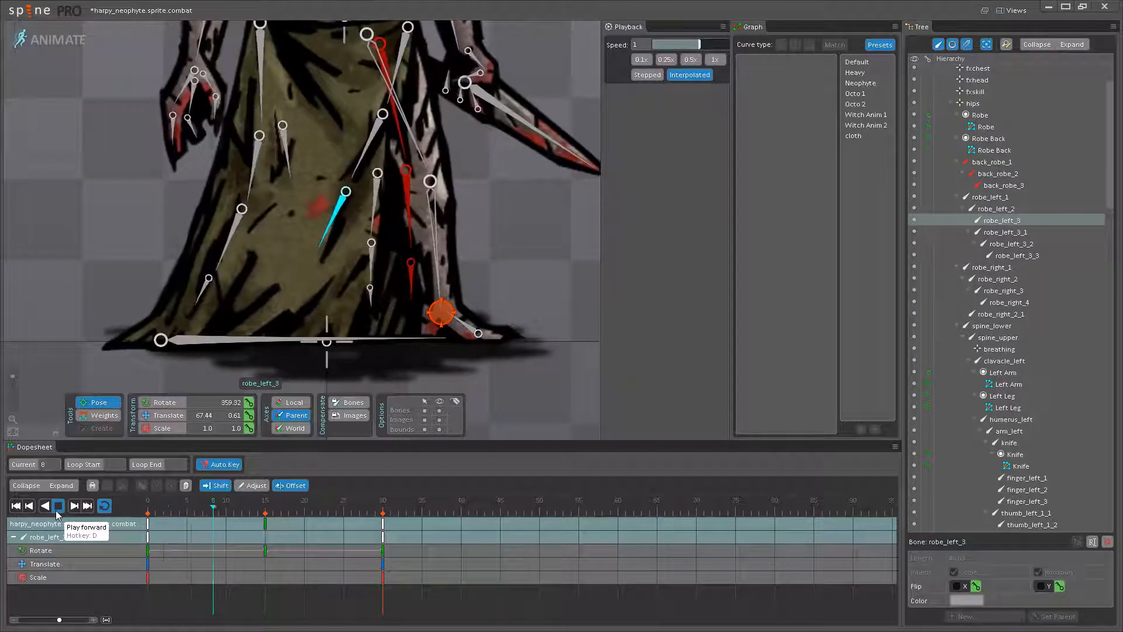
- At frame 15, rotate robe_left_3_2 to about 5 degrees and robe_left_3_3 to about 2.4 degrees
left_click(56, 509)
left_click(263, 511)
left_click(360, 269)
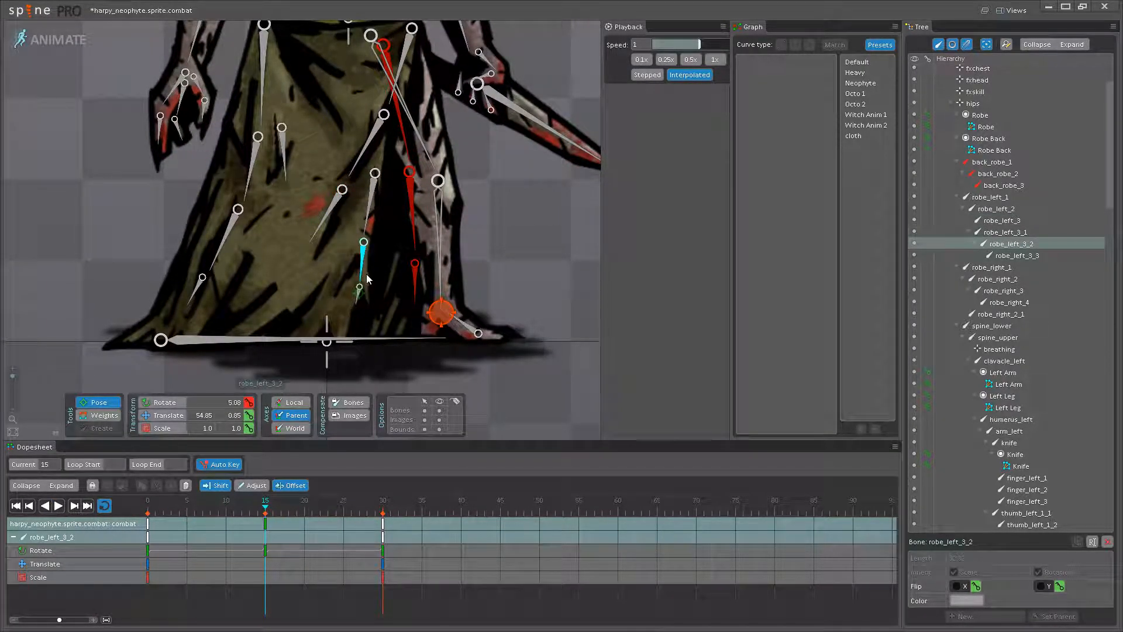
left_click(359, 300)
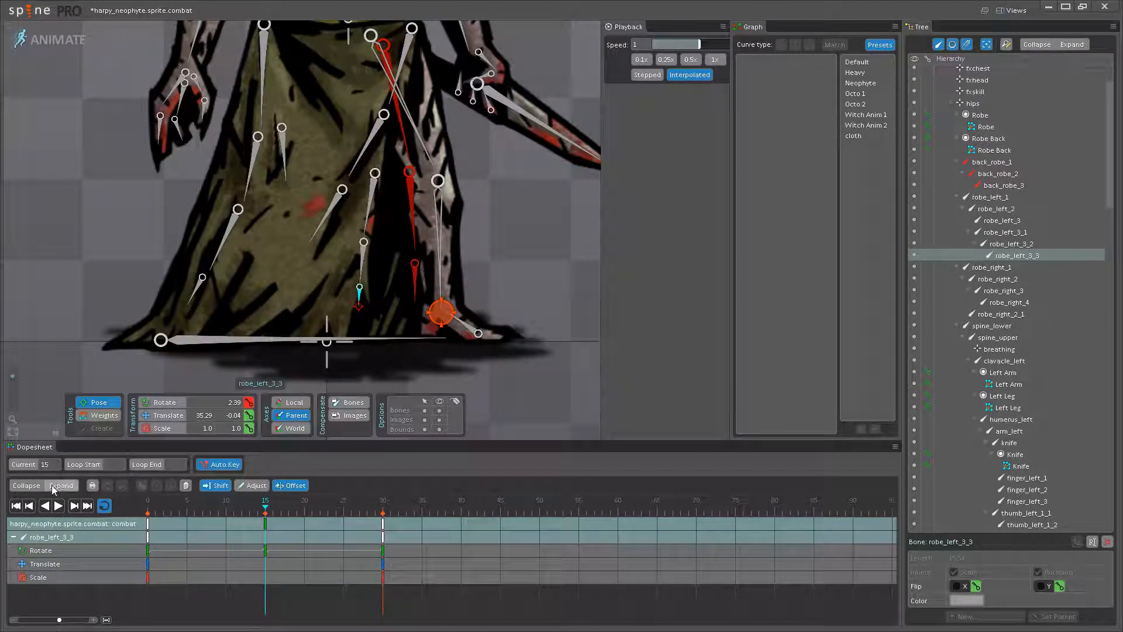
- At frame 0, rotate robe_left_3_2 to about 13.2 degrees and robe_left_3_3 to about 19.9 degrees, and play the animation
left_click(179, 505)
left_click_drag(180, 505, 104, 507)
scroll(375, 263, "up", 2)
left_click(383, 274)
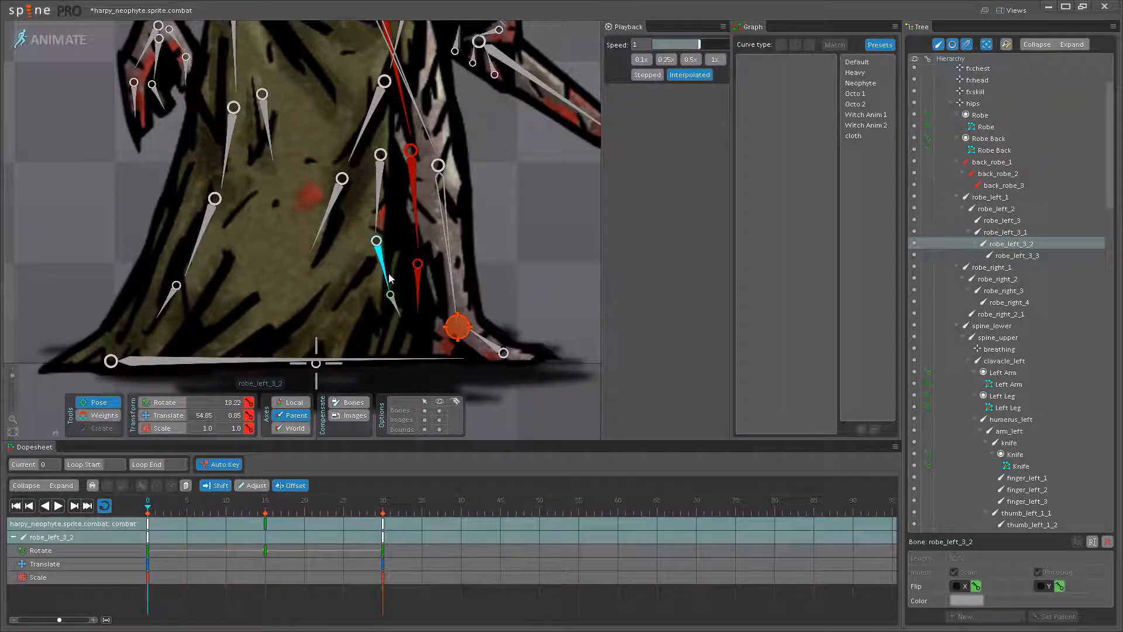
left_click(396, 306)
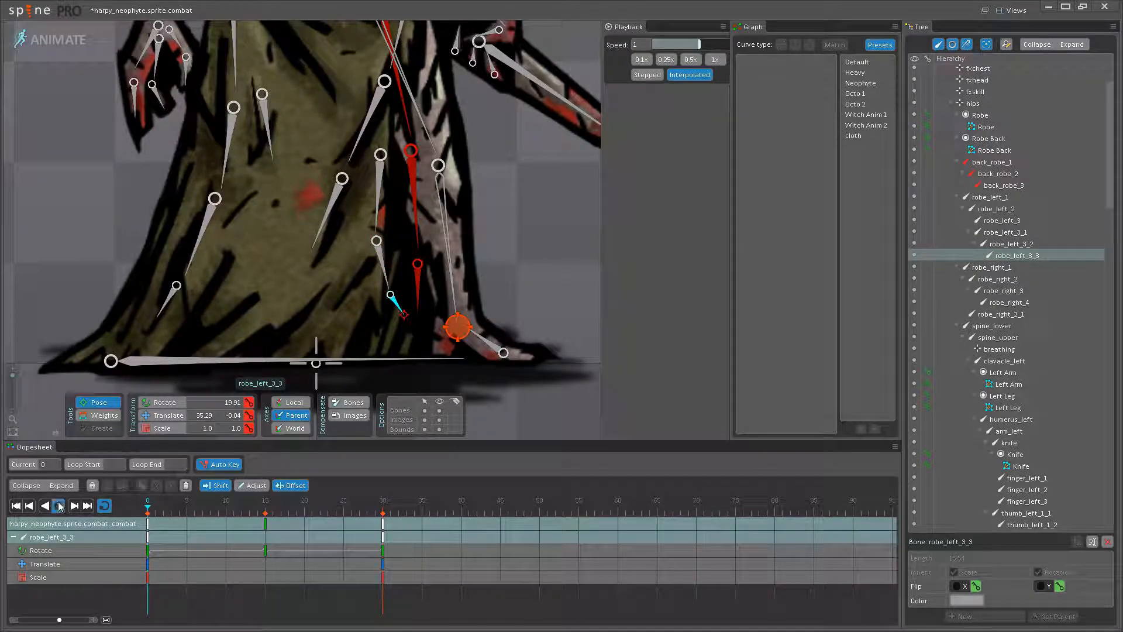
left_click(59, 506)
- Copy the frame 0 keys of robe_left_3_1, robe_left_3_2 and robe_left_3_3 to frame 30 and save the project
left_click_drag(165, 507, 140, 507)
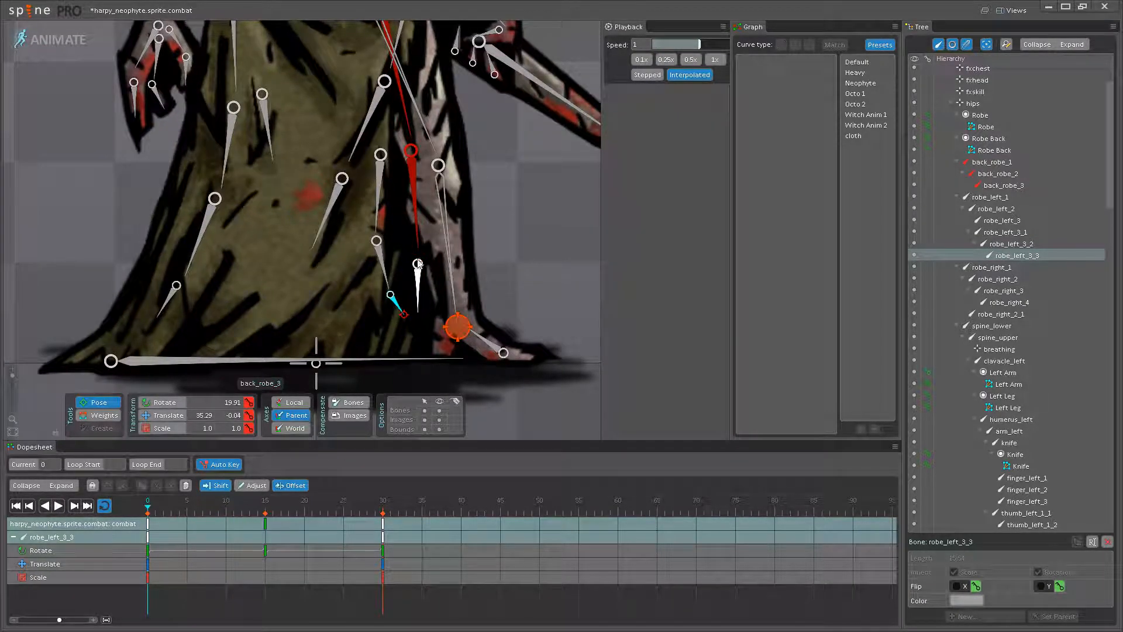
left_click(384, 276, "ctrl")
left_click(381, 184, "ctrl")
left_click(147, 524)
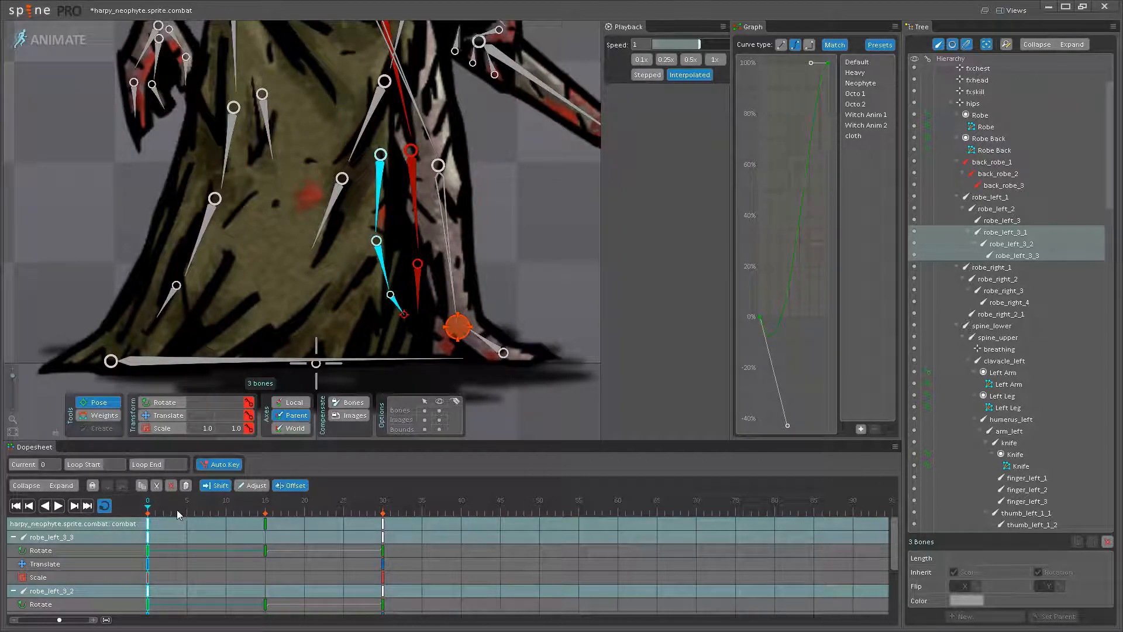
left_click(383, 523)
key("l")
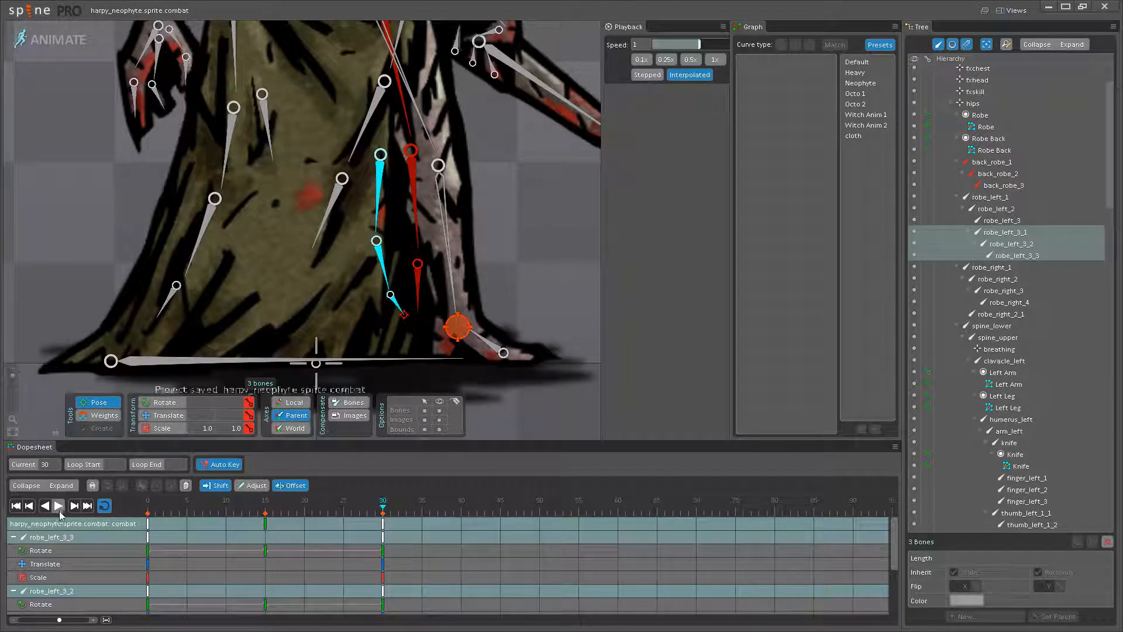
key("ctrl+s")
- At frame 15, rotate robe_left_3 to about 348.3 degrees and play back the robe's sway
scroll(413, 218, "down", 4)
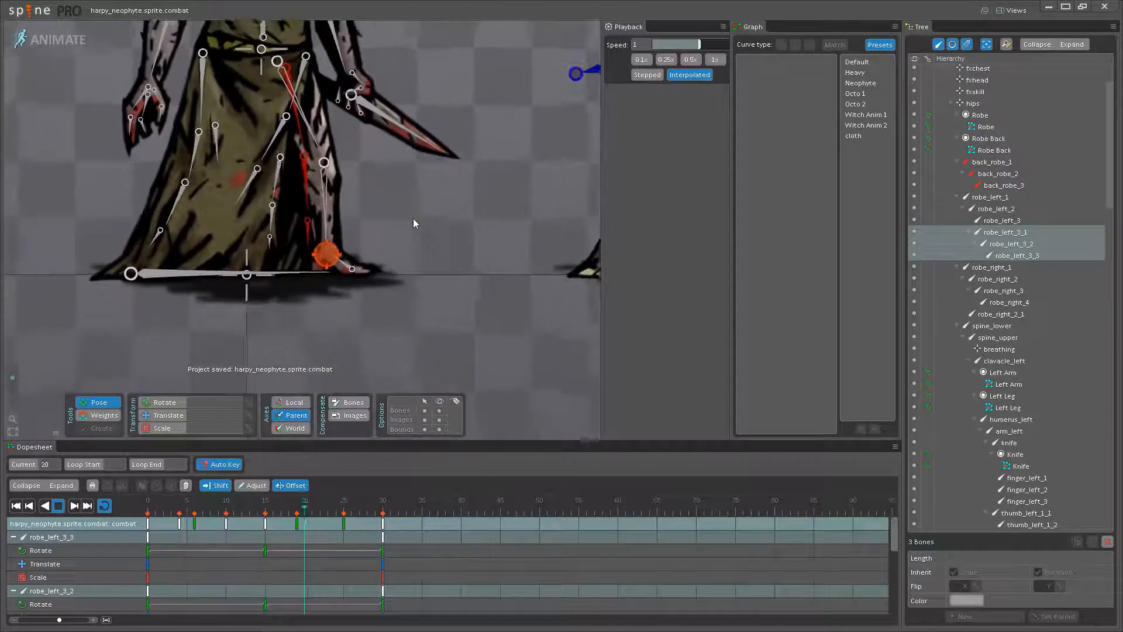
left_click(161, 504)
left_click_drag(162, 504, 270, 506)
scroll(278, 251, "up", 3)
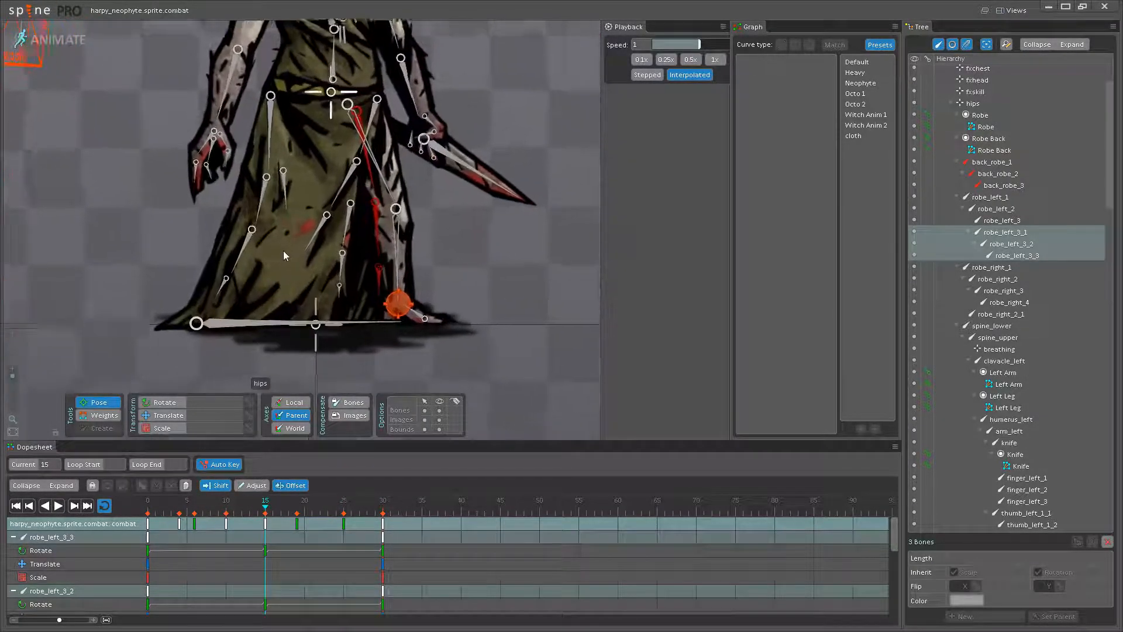
left_click(306, 241)
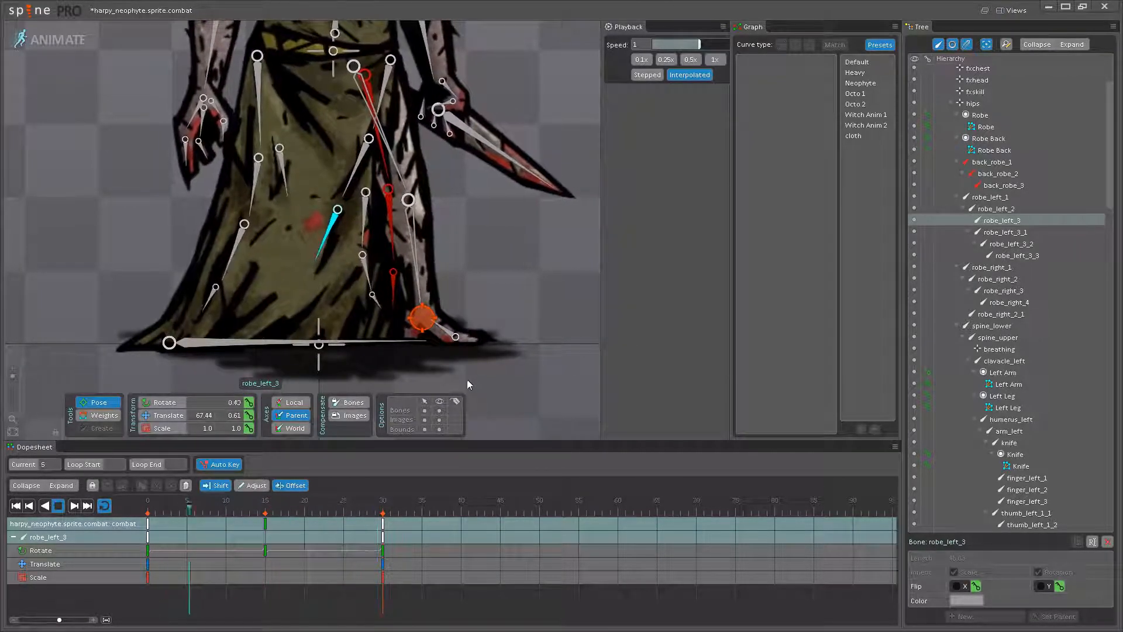
left_click(58, 506)
left_click(266, 503)
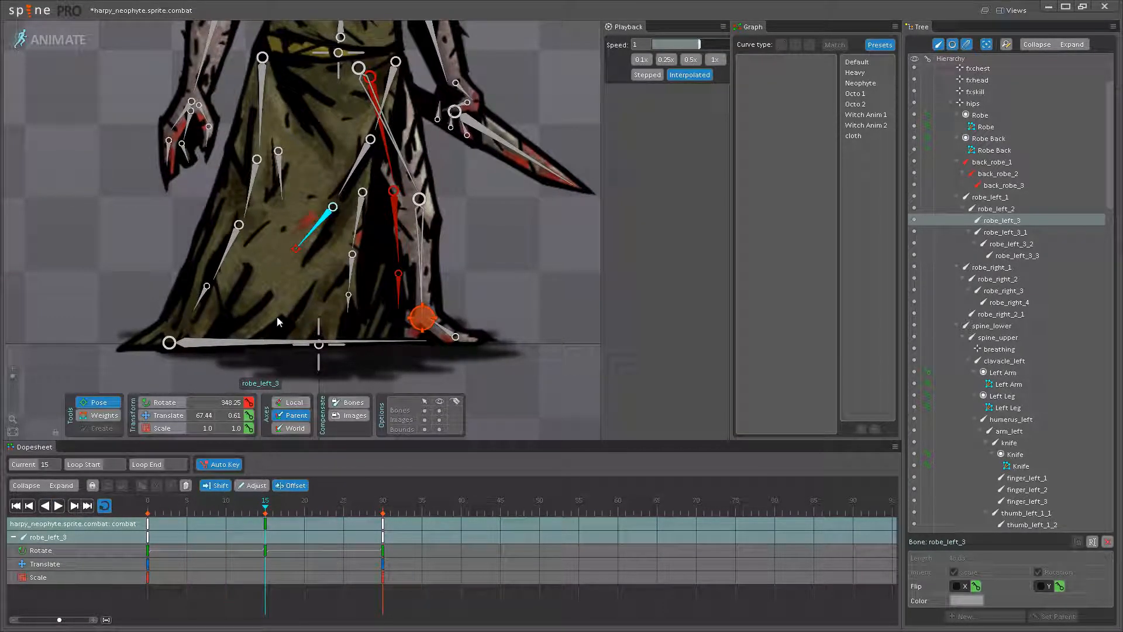
left_click(58, 506)
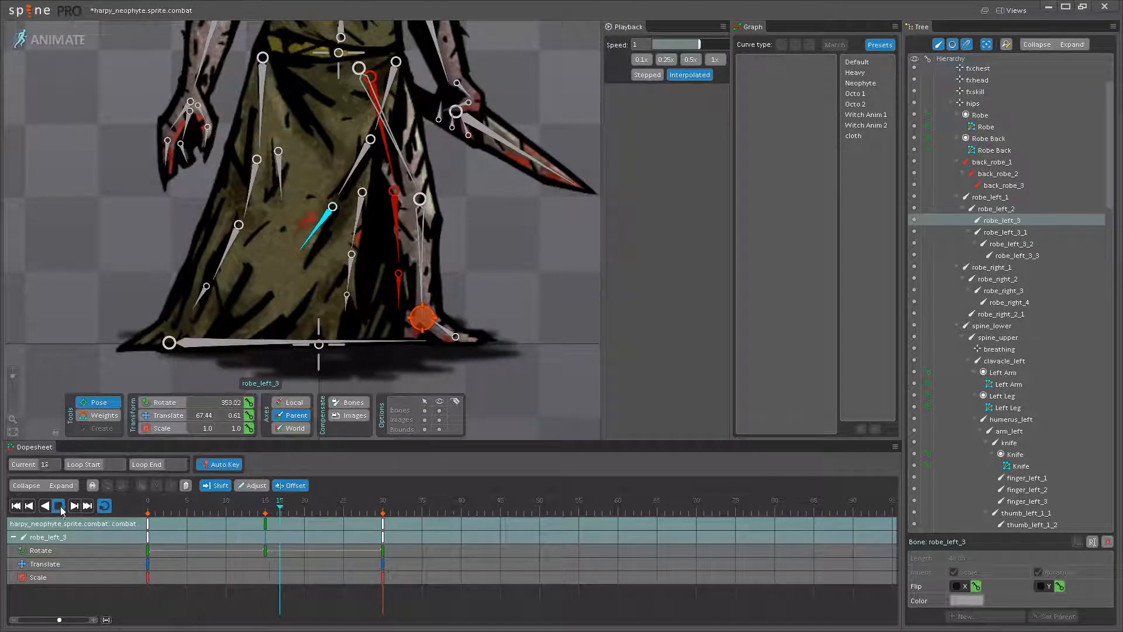
- Watch the robe without bones, show them again and rotate robe_left_3_1 to about 24 degrees at frame 15
left_click(440, 410)
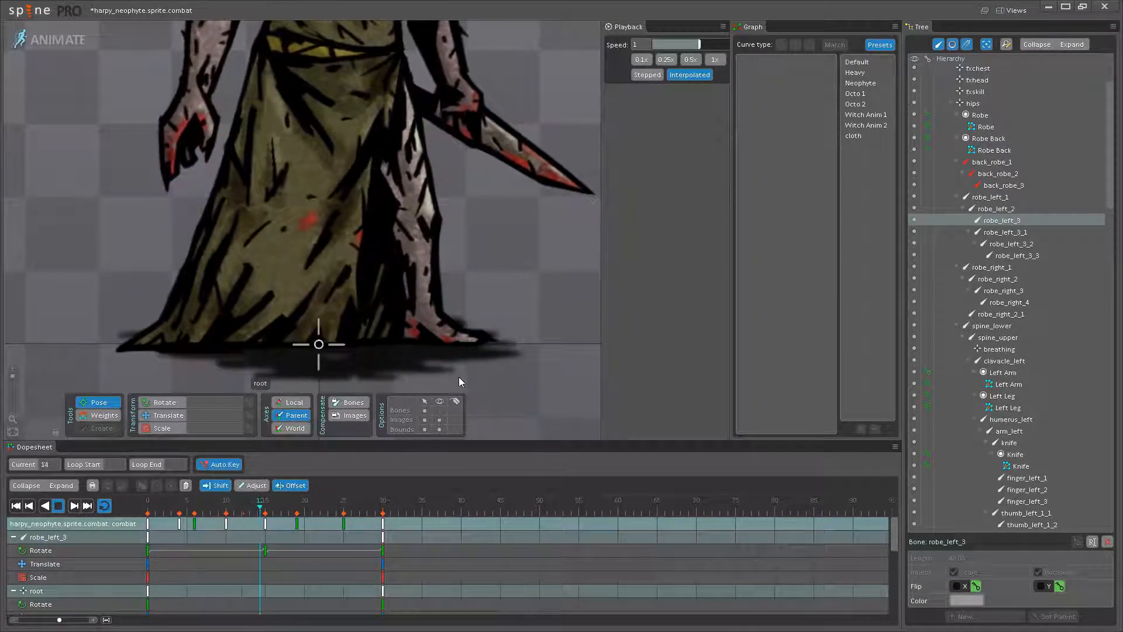
left_click(58, 506)
left_click(282, 501)
left_click(438, 410)
left_click(360, 234)
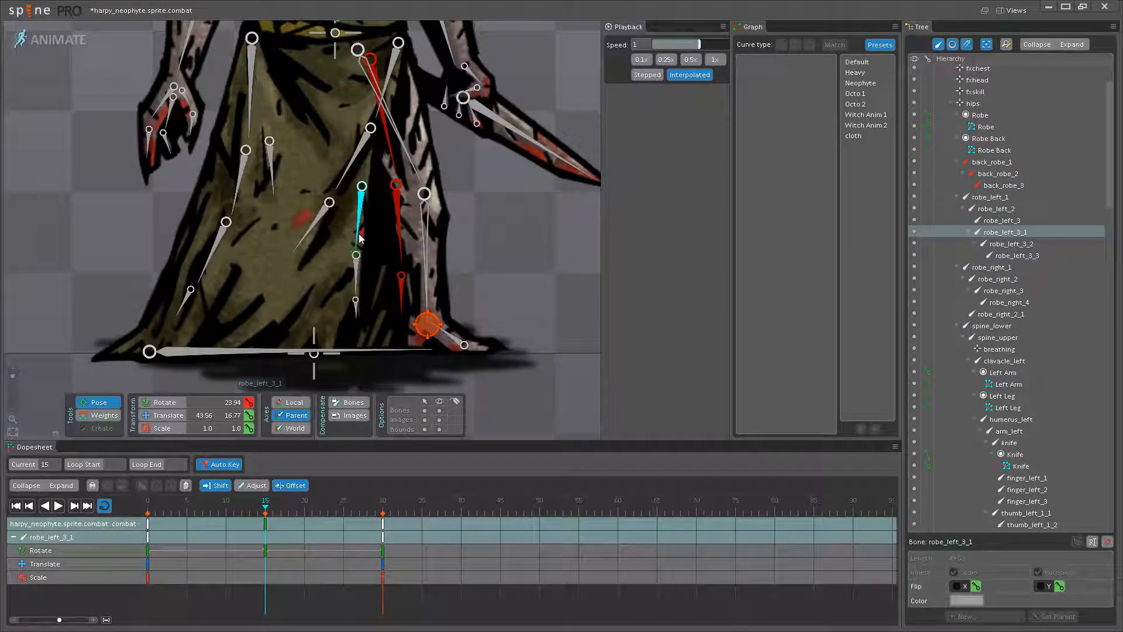
- Offset the looping keys of robe_left_2, robe_left_3, robe_left_3_1, robe_left_3_2 and robe_left_3_3 by 4 frames, to frames 4 and 19, and play the result
left_click(62, 507)
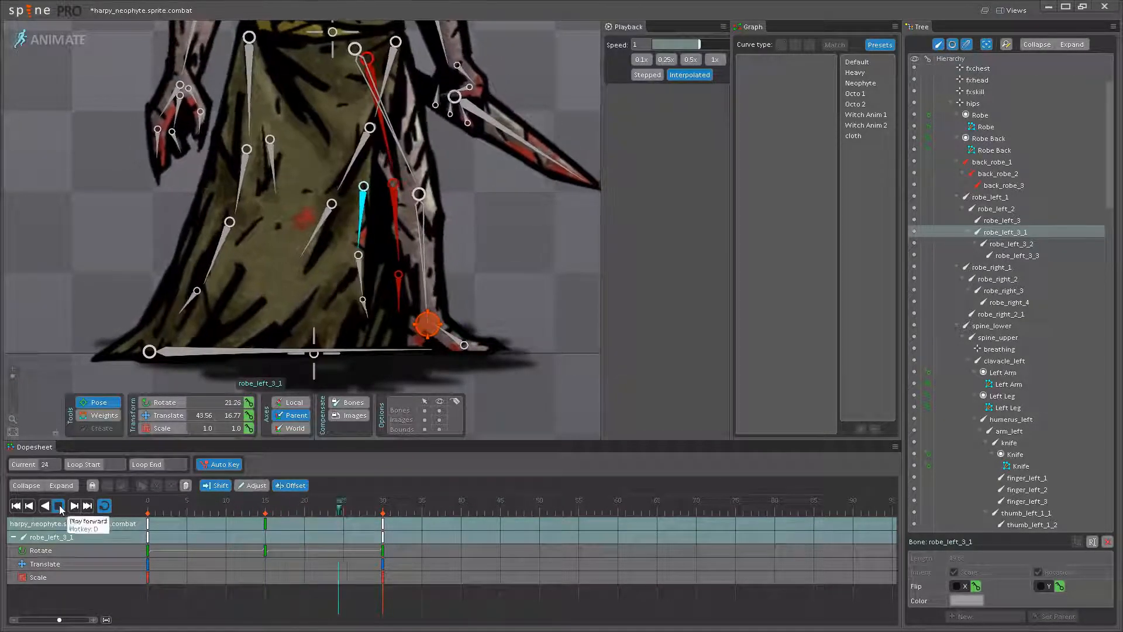
left_click(343, 181, "ctrl")
left_click(325, 221, "ctrl")
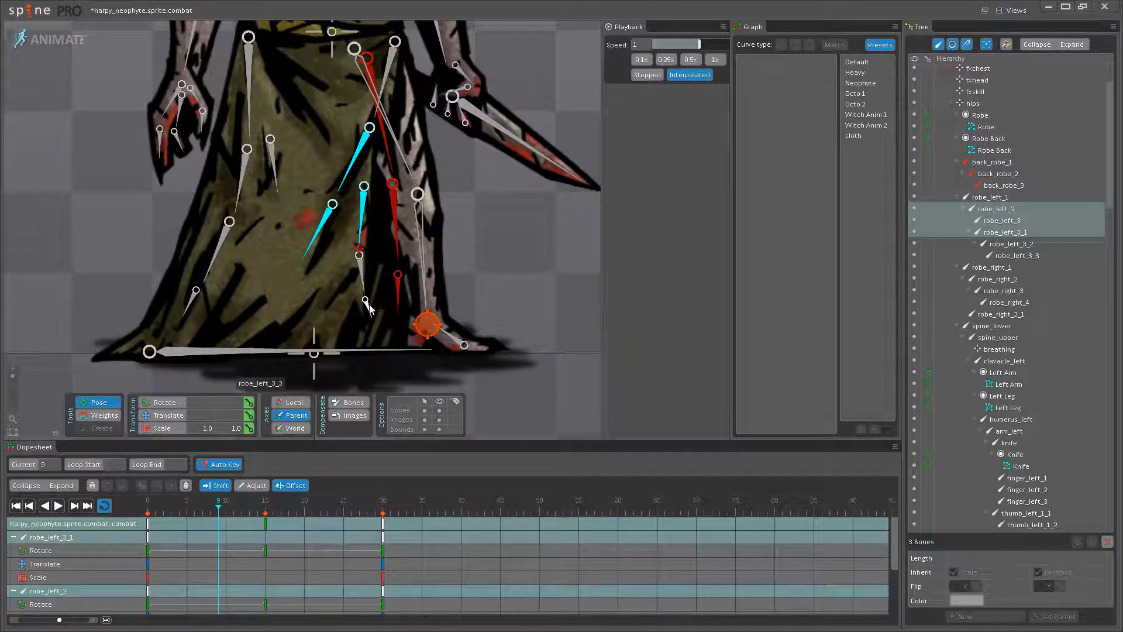
left_click(368, 305, "ctrl")
left_click(362, 275, "ctrl")
left_click(265, 524)
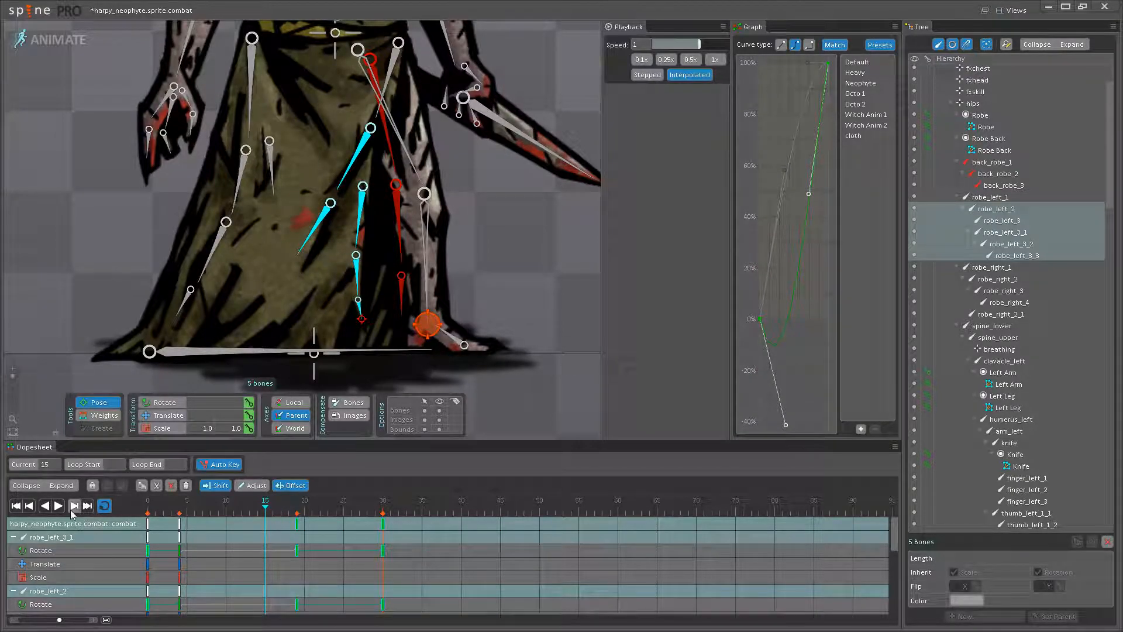
left_click(57, 507)
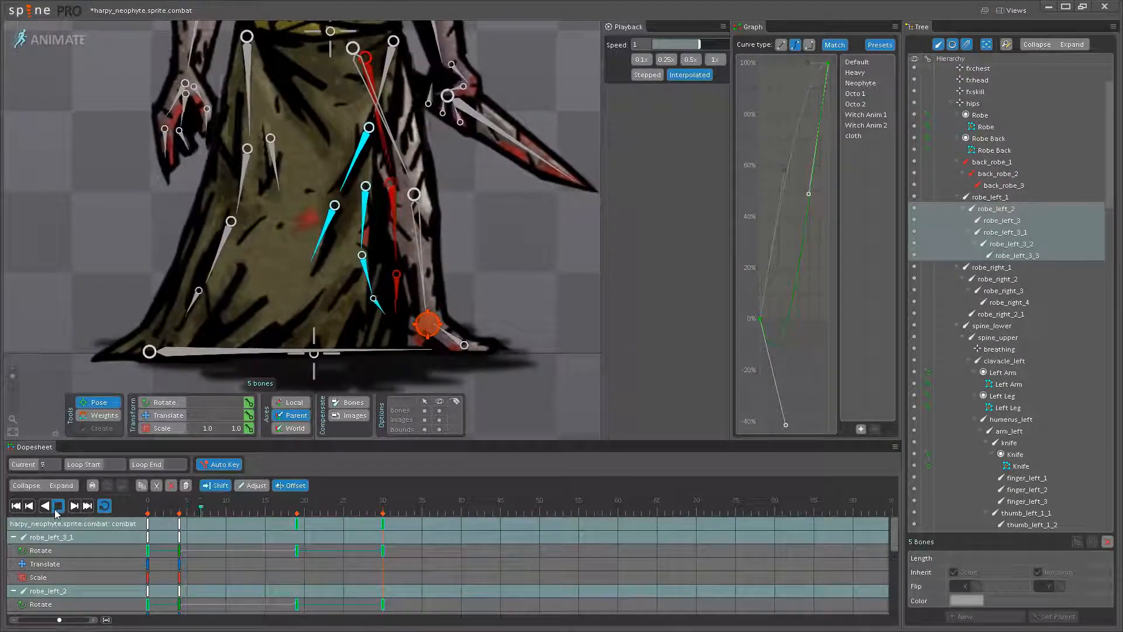
left_click(58, 506)
- Try offsetting the keys of robe_left_3, robe_left_3_2 and robe_left_3_3 another 5 frames, to frames 9 and 24, and watch the robe without bones
left_click(304, 253)
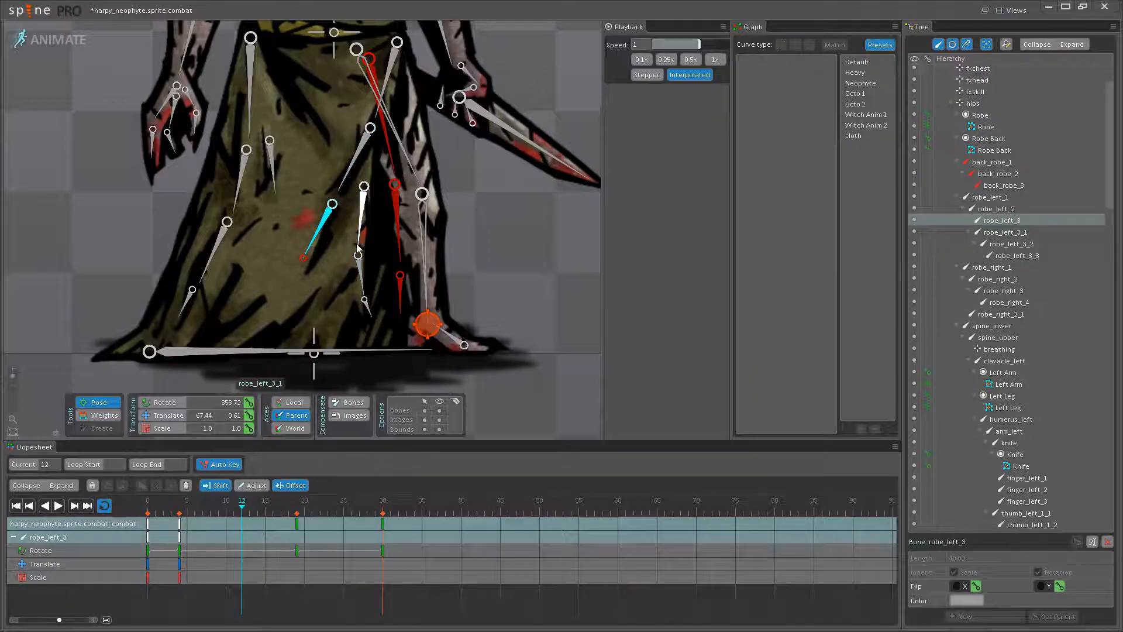
left_click(360, 267, "ctrl")
left_click(365, 302, "ctrl")
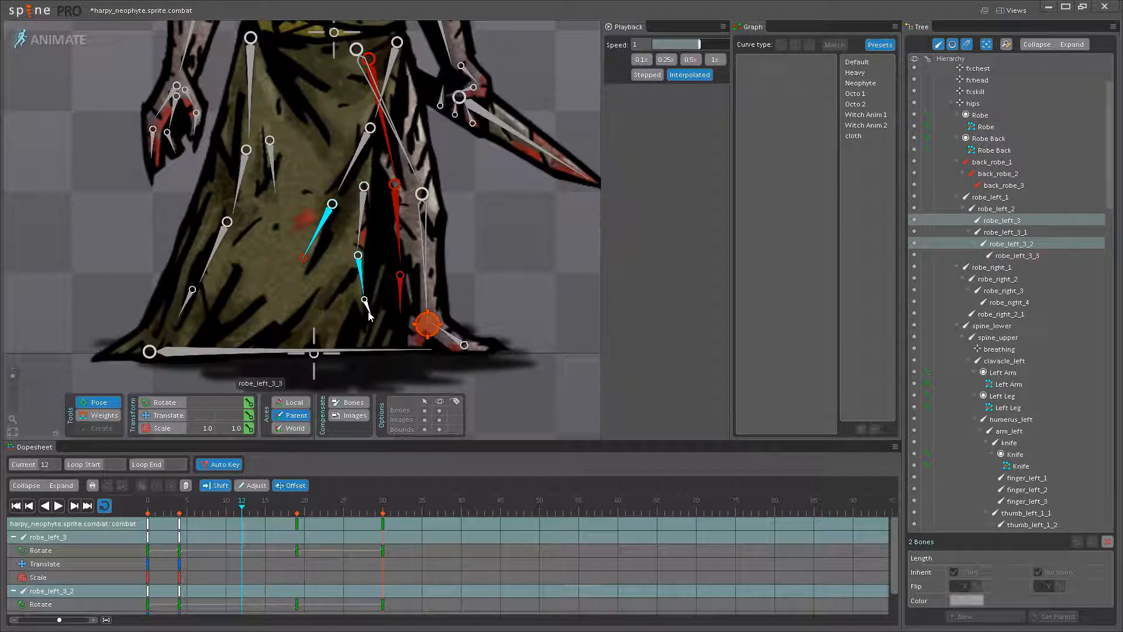
left_click_drag(179, 533, 219, 527)
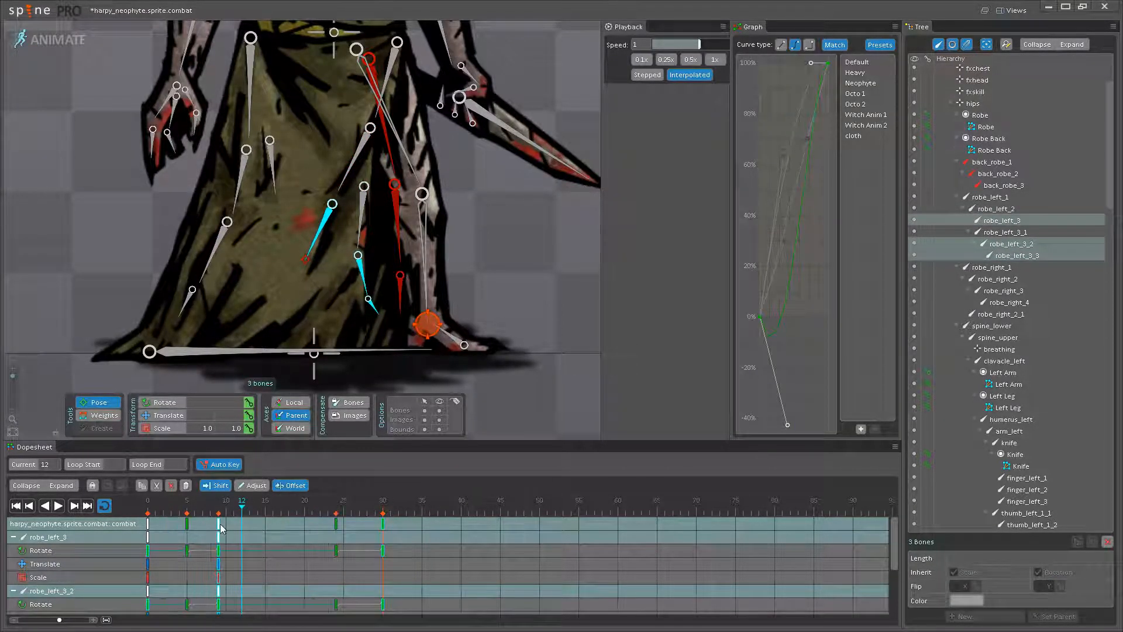
left_click(57, 507)
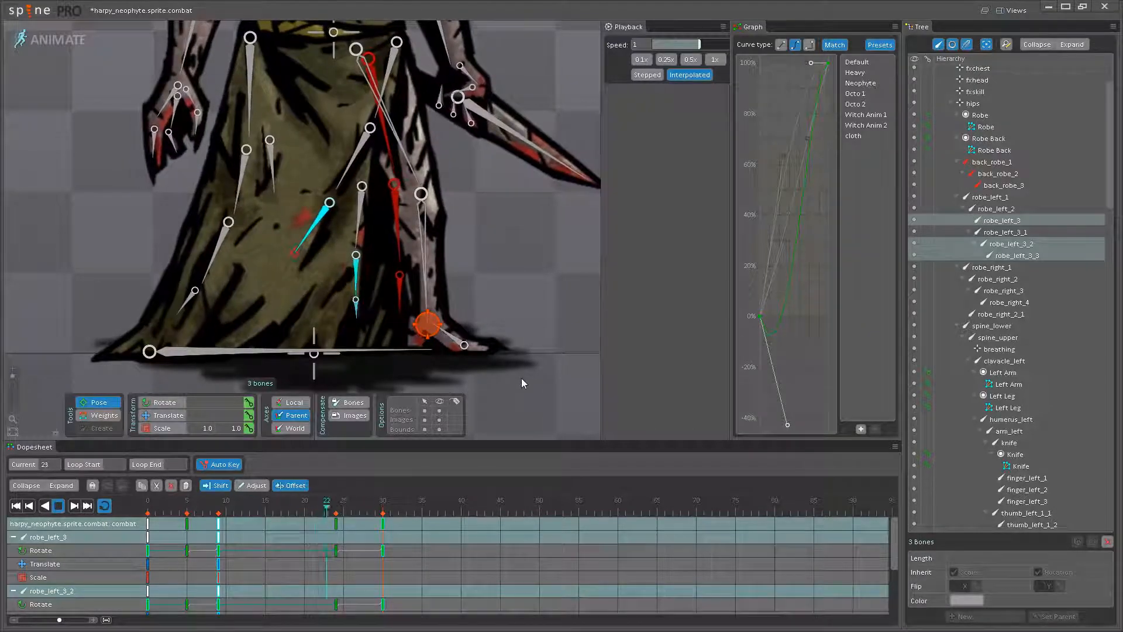
left_click(521, 377)
scroll(499, 344, "down", 3)
left_click_drag(499, 344, 437, 351)
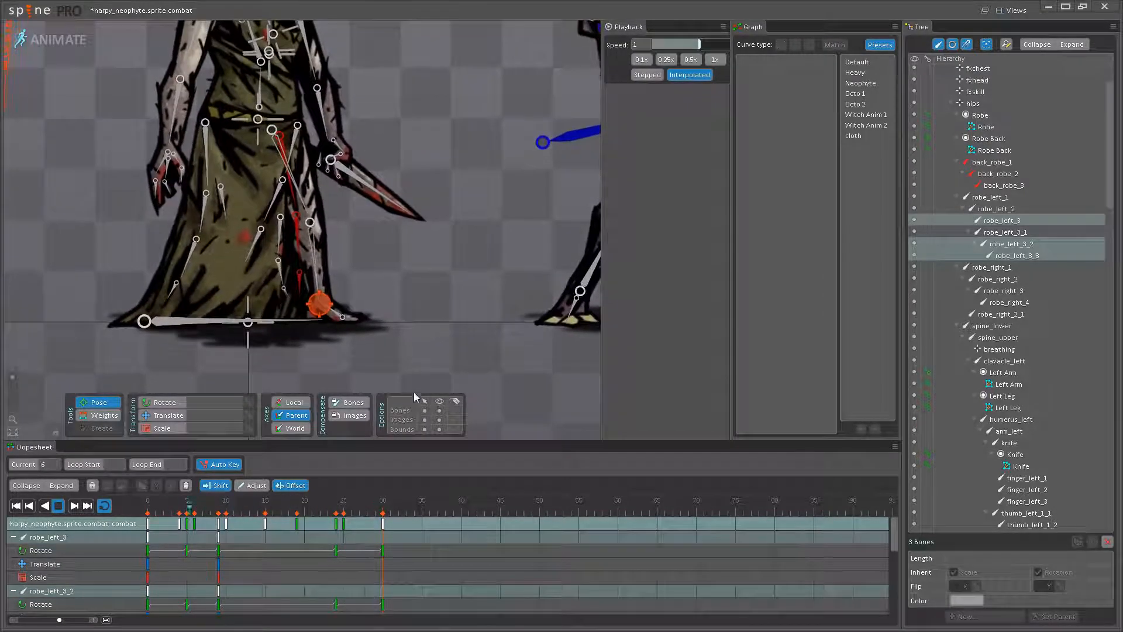
left_click(440, 411)
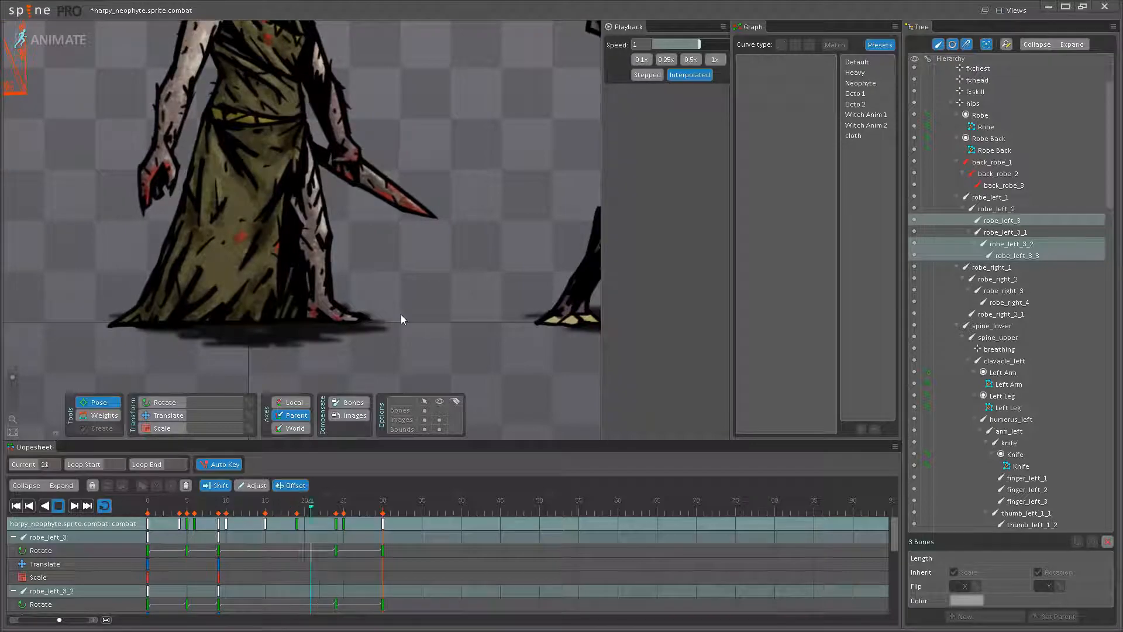
scroll(274, 311, "up", 3)
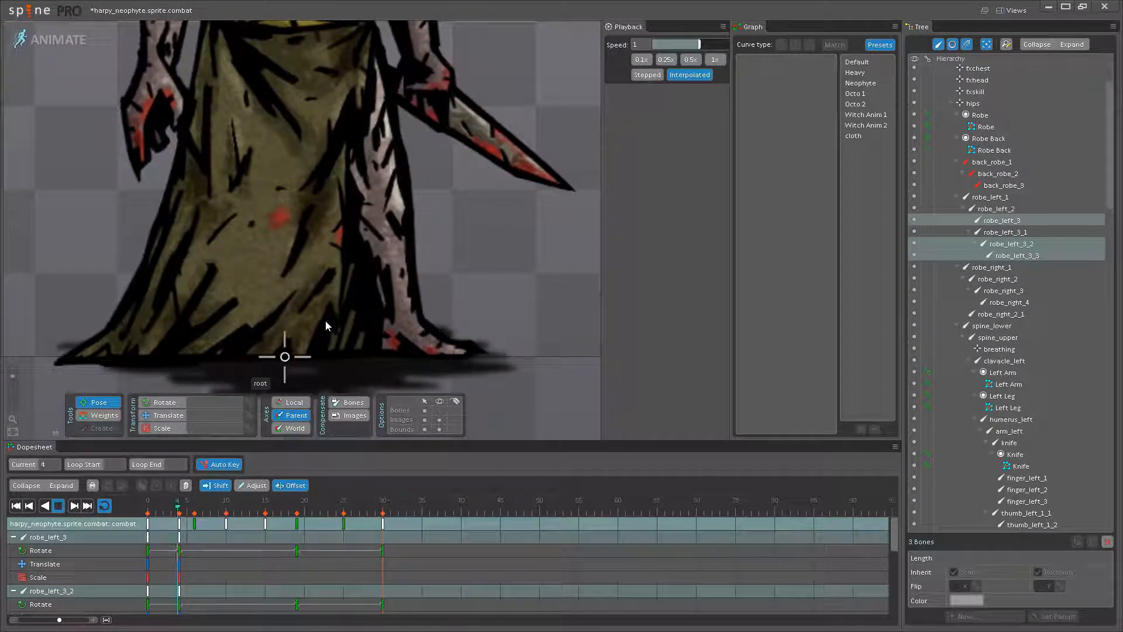
- Play the animation without bones and examine the robe's sway up close and on the whole figure
left_click(62, 507)
left_click(62, 507)
scroll(281, 306, "down", 5)
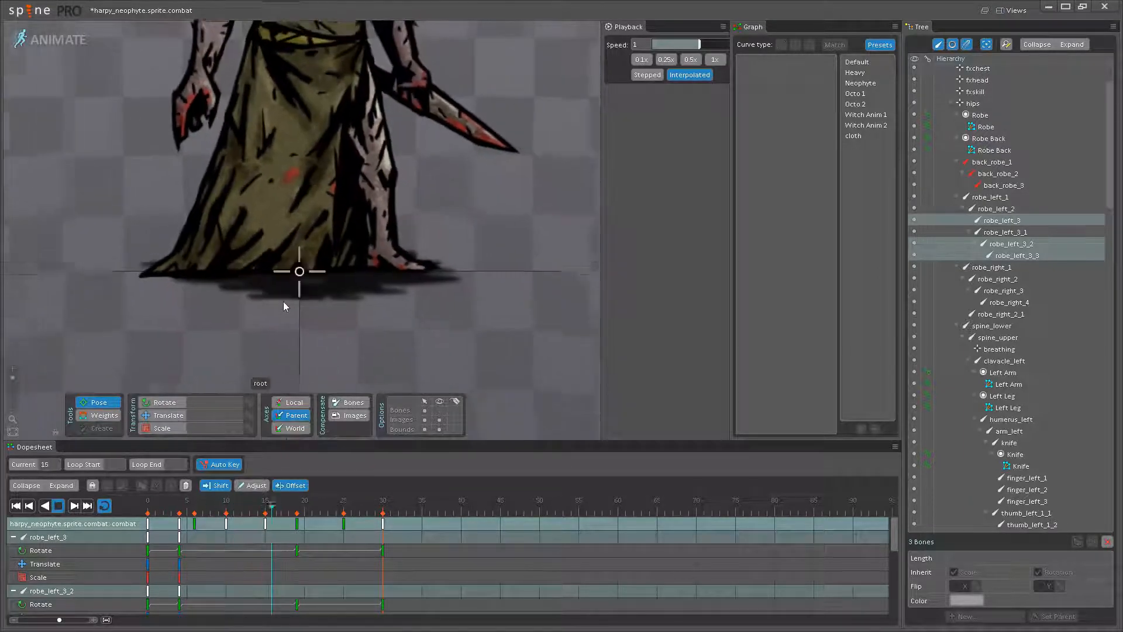
scroll(311, 279, "down", 4)
left_click_drag(339, 222, 334, 321)
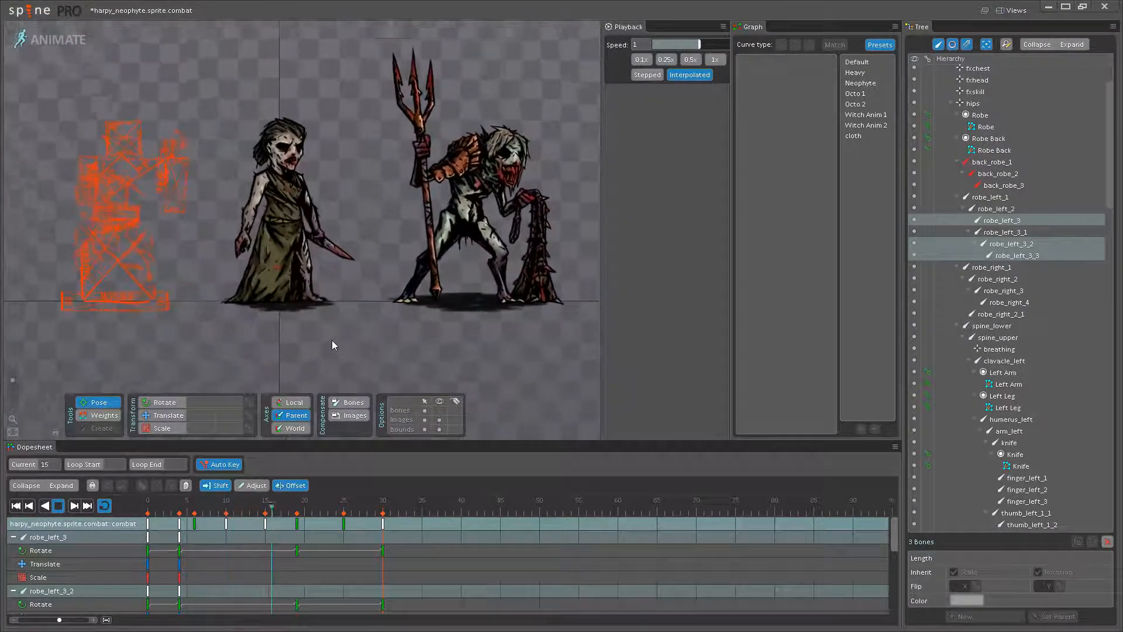
scroll(401, 350, "up", 4)
scroll(398, 345, "up", 4)
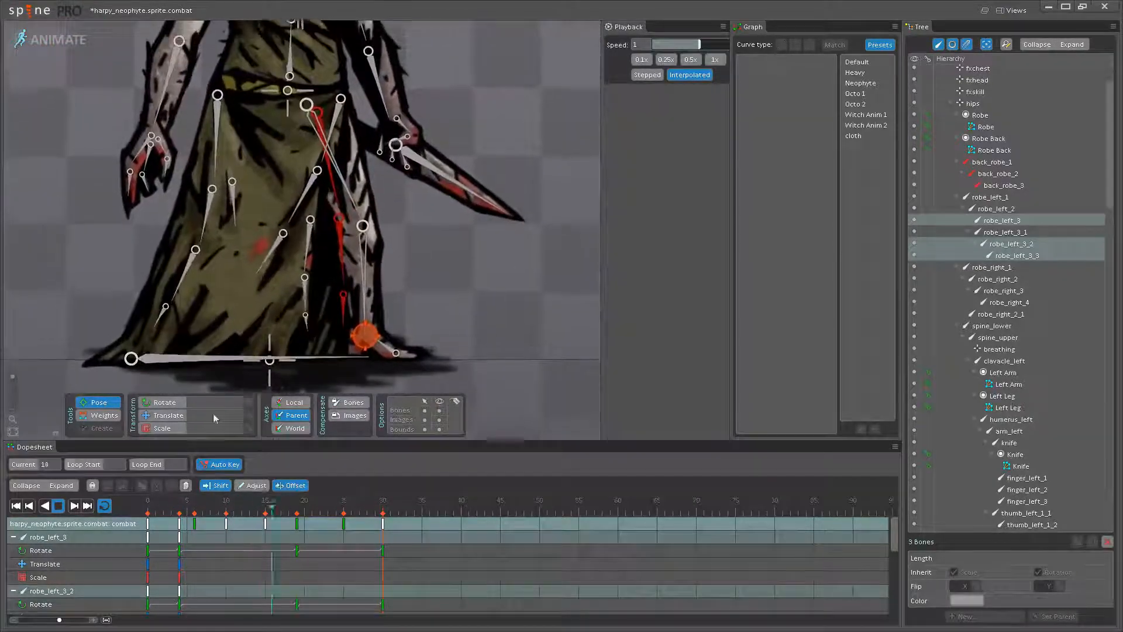
- Offset only the robe_left_3_2 and robe_left_3_3 keys by 5 frames, to frames 9 and 24, and play the animation
left_click(61, 507)
left_click(307, 301)
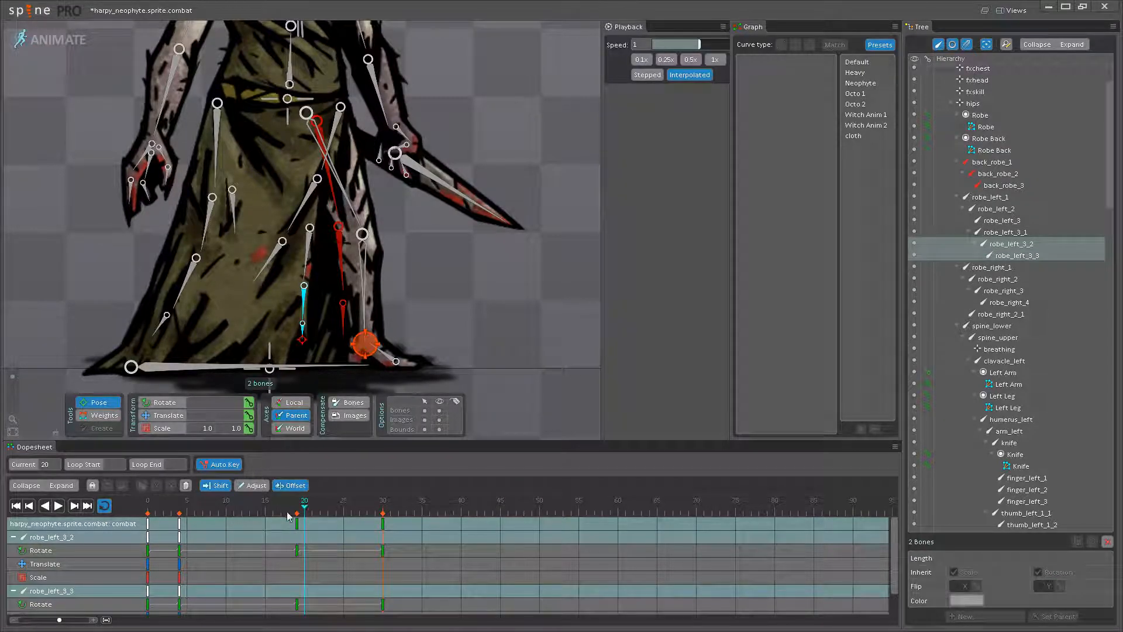
left_click_drag(179, 522, 200, 520)
left_click(59, 507)
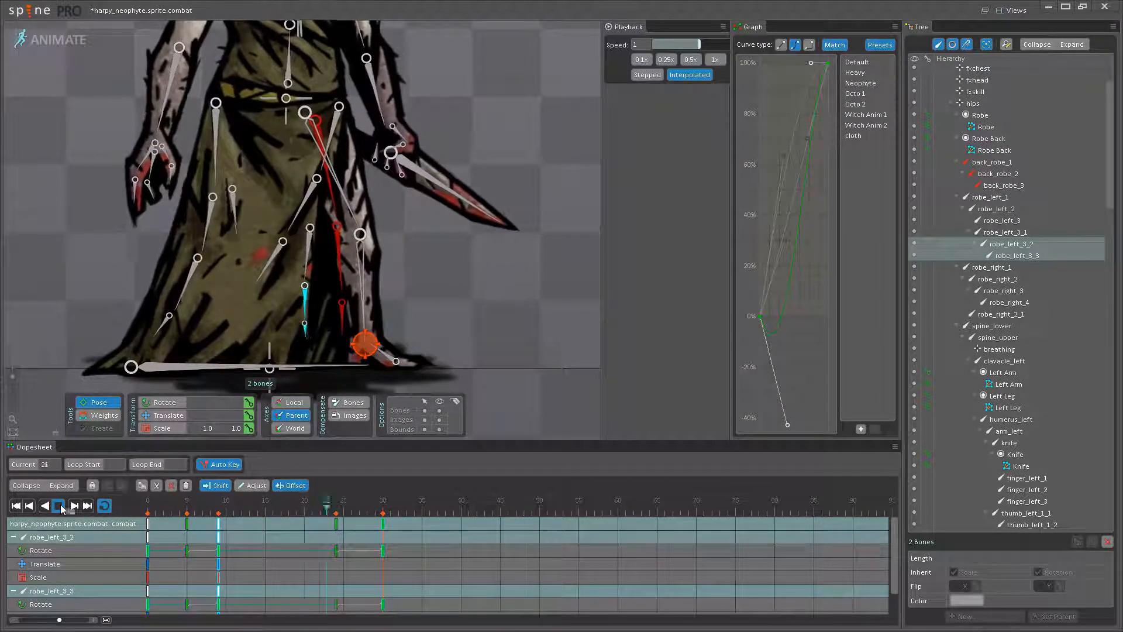
- Hide the bones and watch the neophyte's full combat idle beside the neighbouring trident creature
left_click(476, 360)
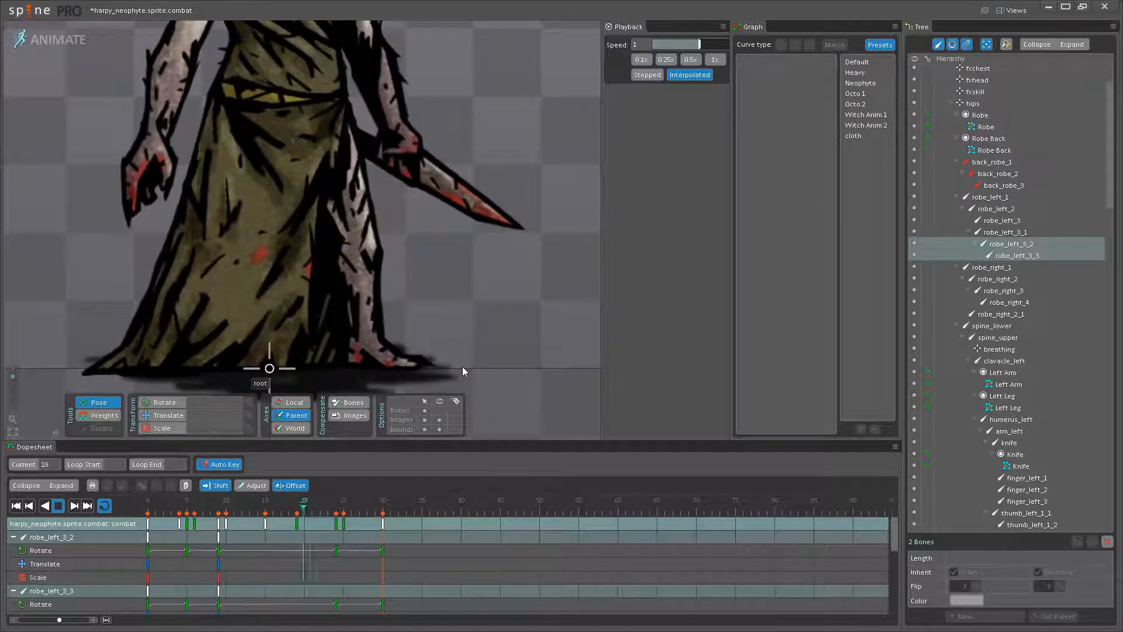
scroll(350, 298, "down", 5)
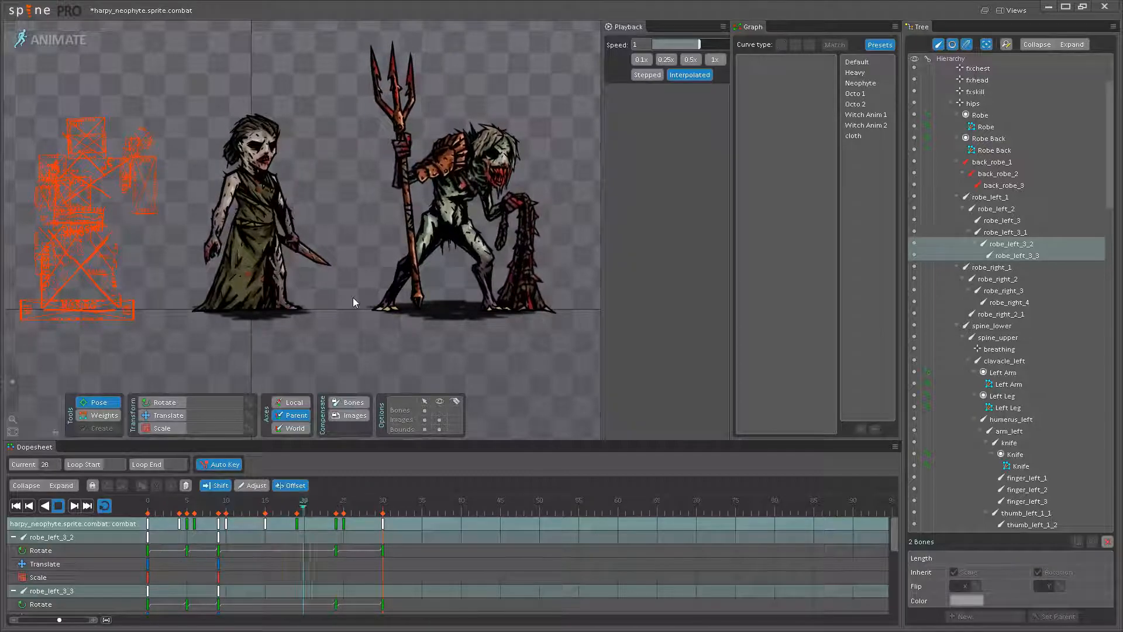
left_click_drag(338, 303, 333, 315)
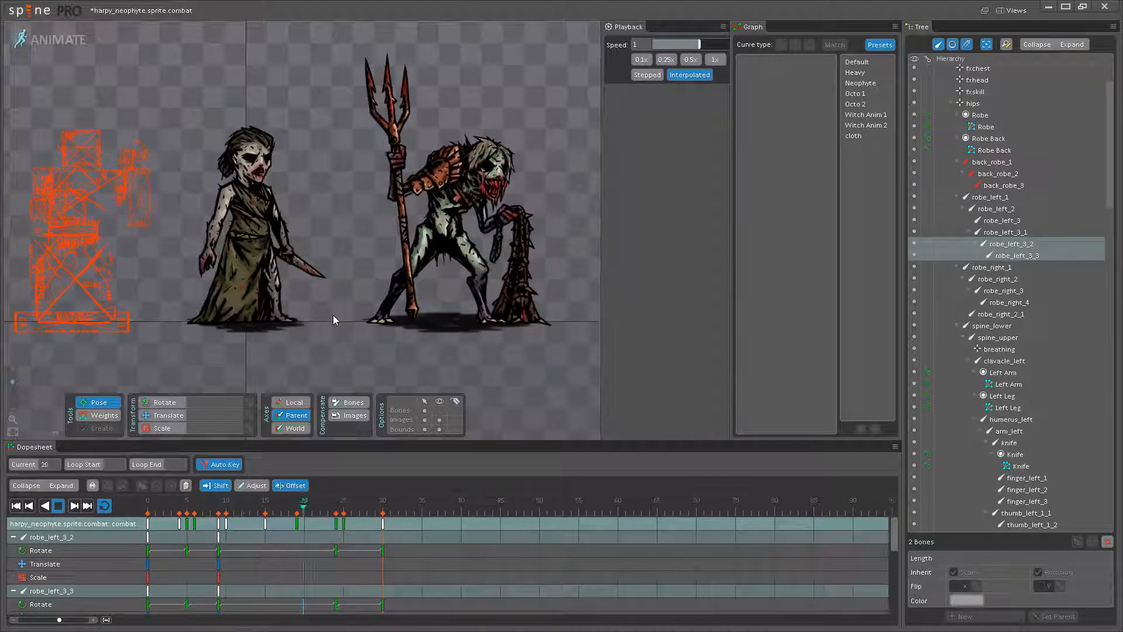
scroll(393, 317, "up", 1)
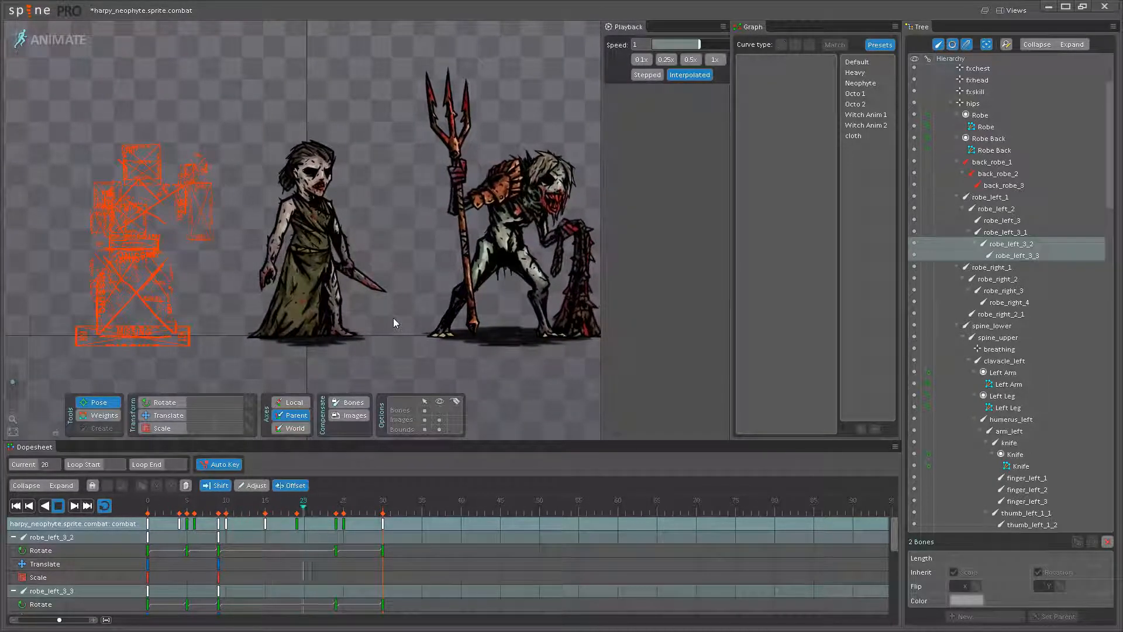
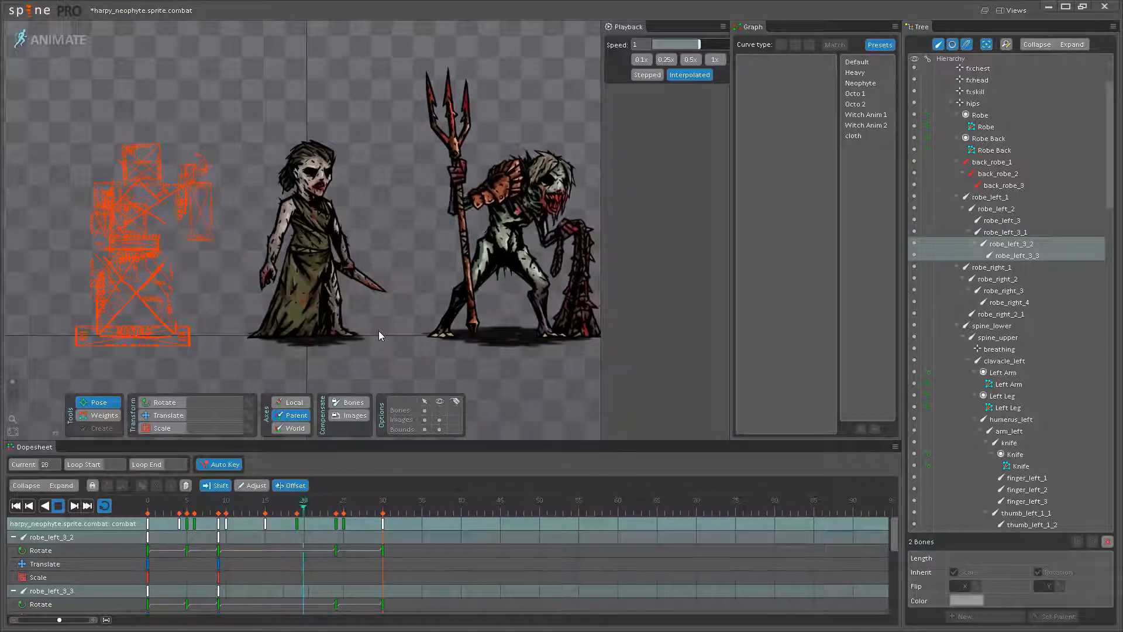
- Examine the looping combat idle from several zoom levels, comparing the neophyte's motion with the trident creature's
scroll(378, 331, "up", 3)
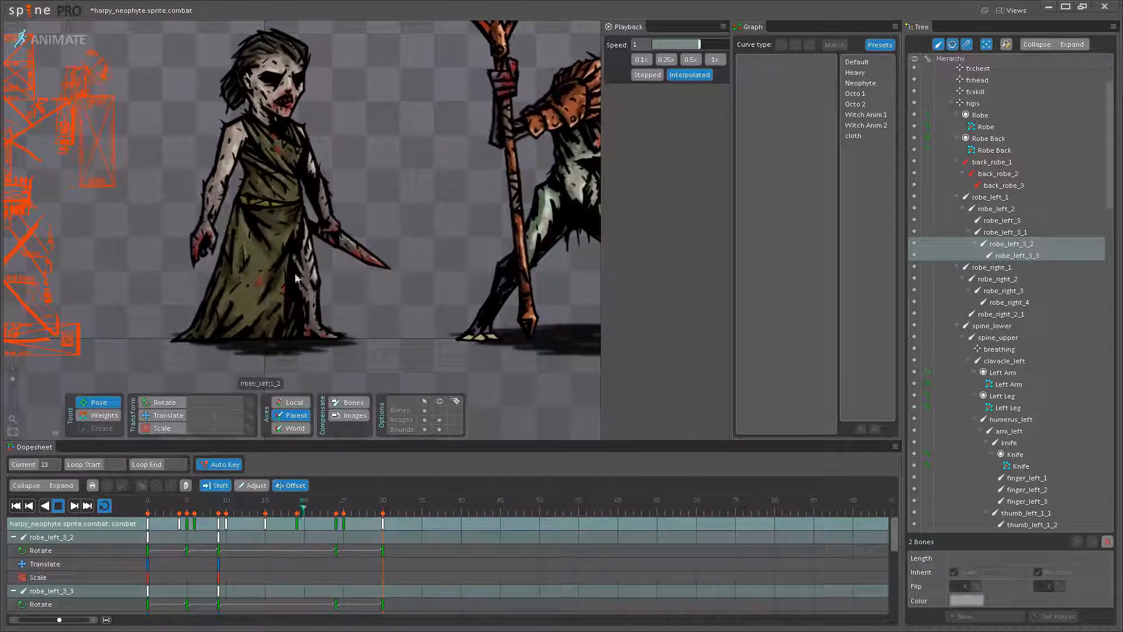
left_click_drag(442, 291, 484, 313)
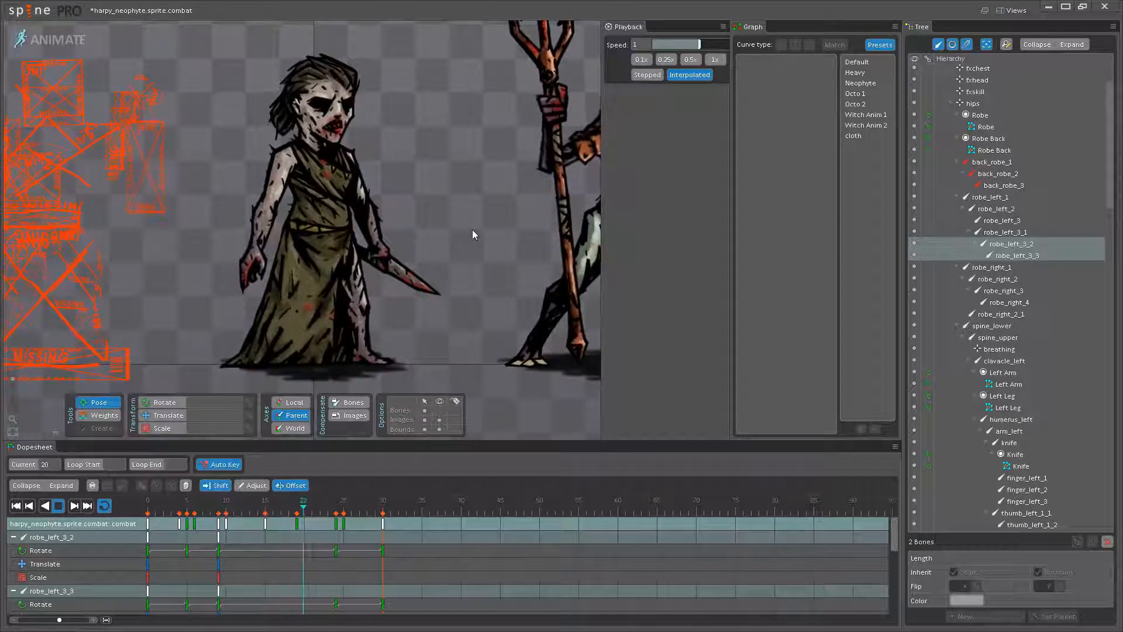
scroll(472, 229, "down", 4)
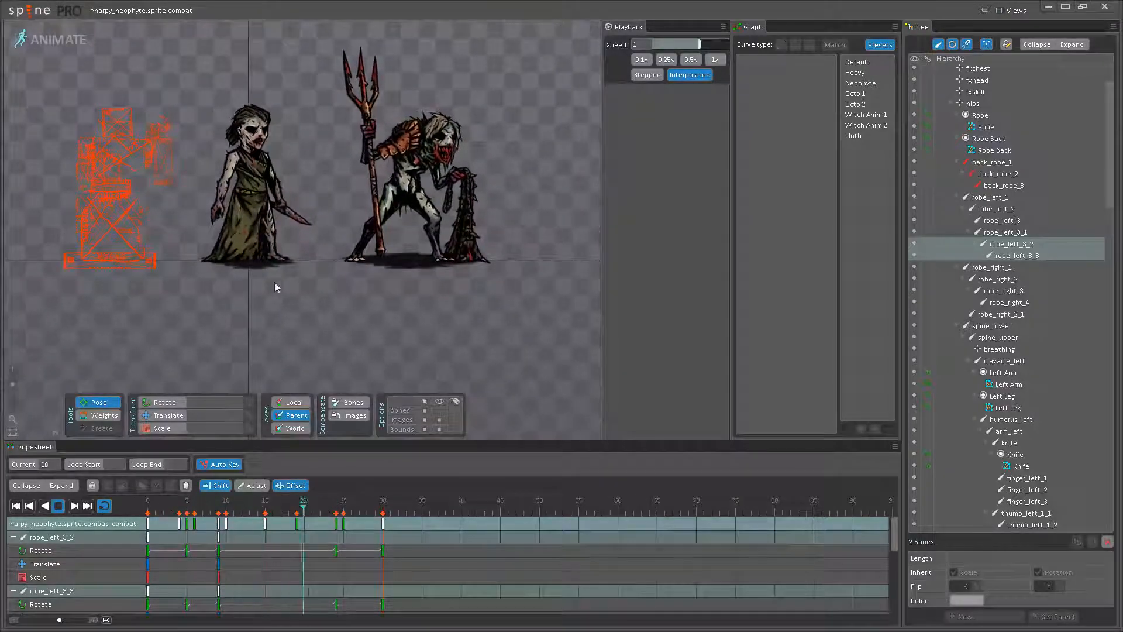
left_click_drag(376, 311, 440, 361)
scroll(373, 289, "up", 1)
left_click_drag(373, 289, 436, 327)
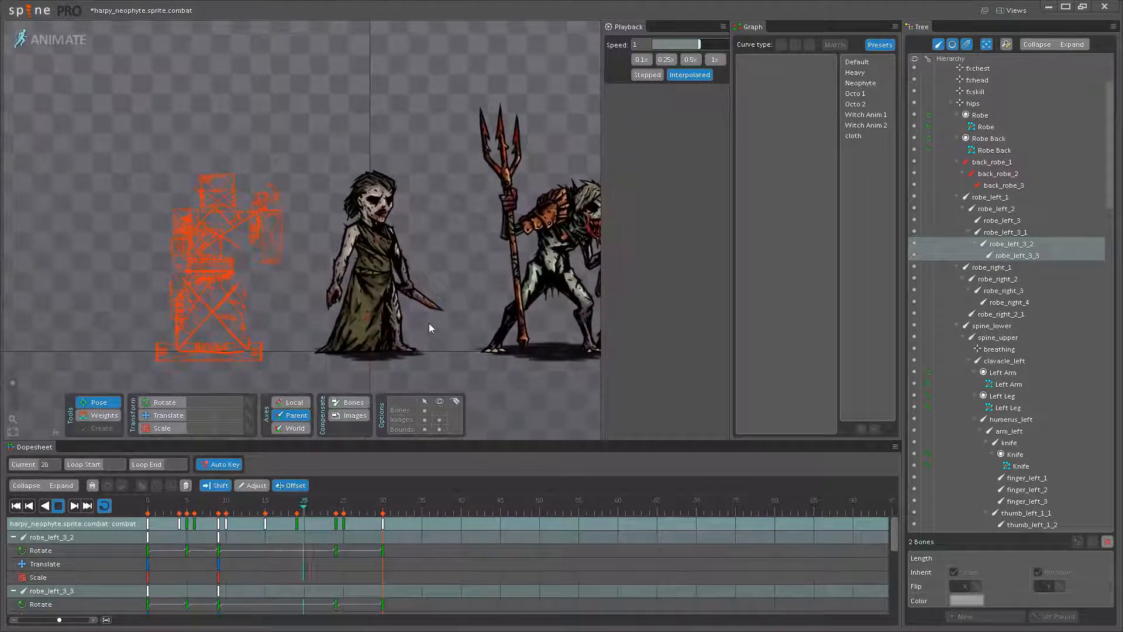
scroll(452, 352, "up", 3)
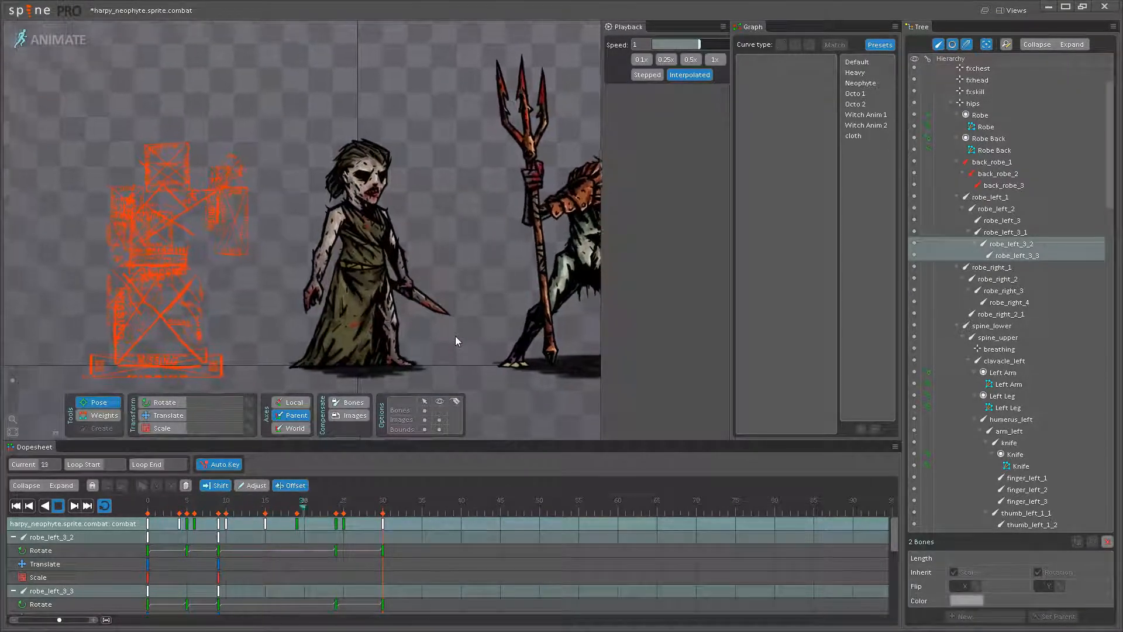
scroll(455, 336, "up", 2)
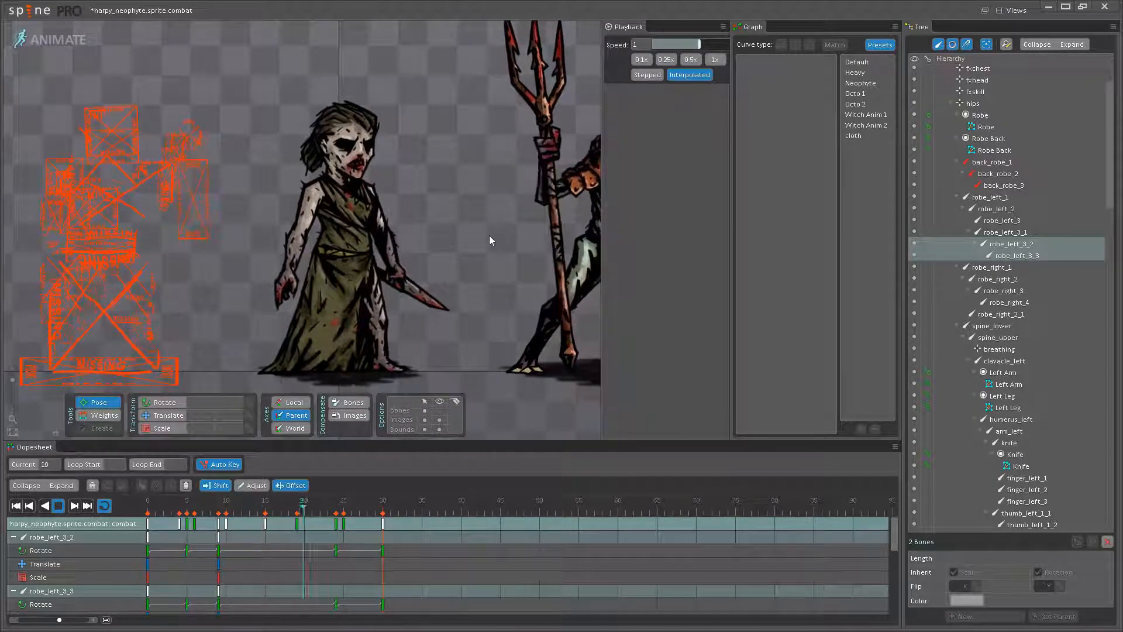
left_click_drag(466, 237, 394, 212)
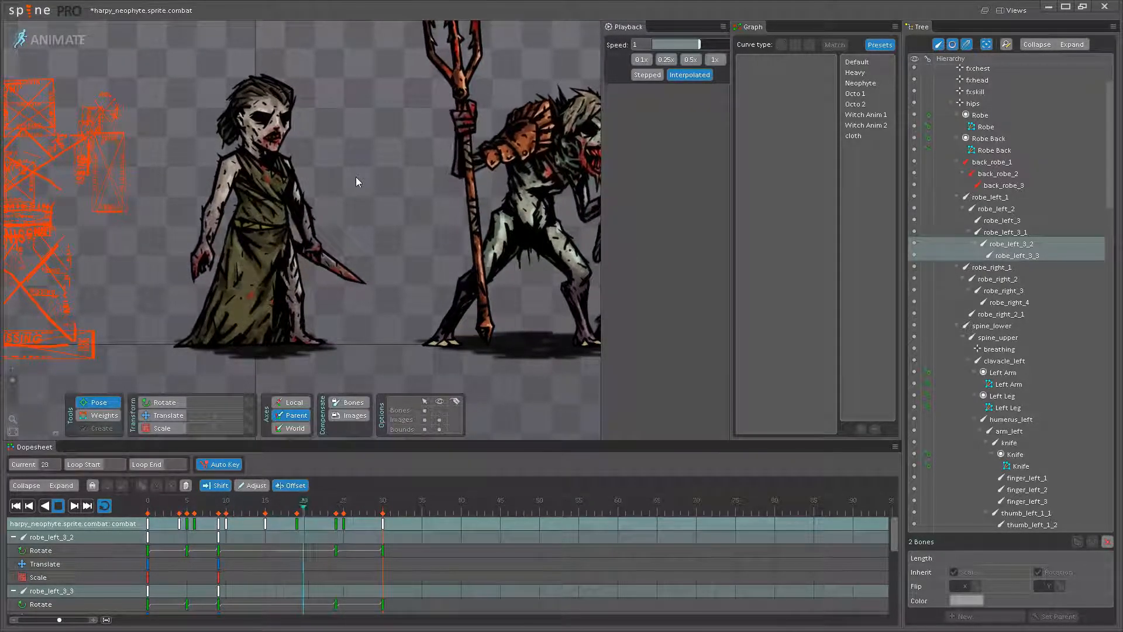
left_click_drag(356, 177, 331, 208)
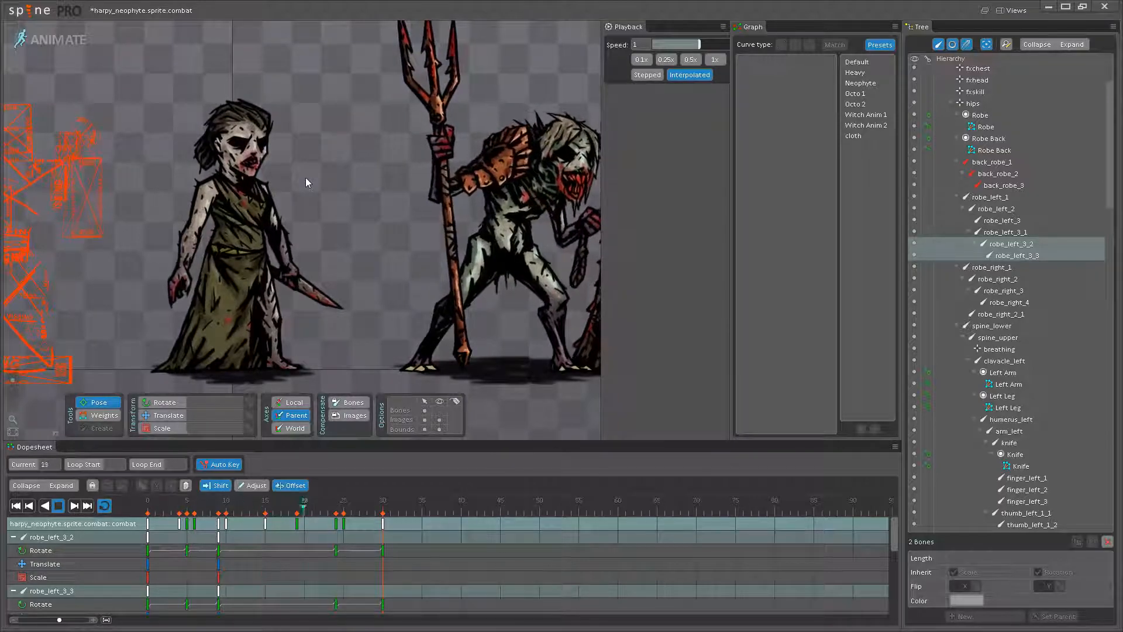
- Stop playback and, at frame 15, rotate the bun bone to 231.8 and adjust the strand bone beneath it
scroll(305, 177, "up", 5)
left_click_drag(395, 242, 497, 299)
scroll(415, 220, "up", 5)
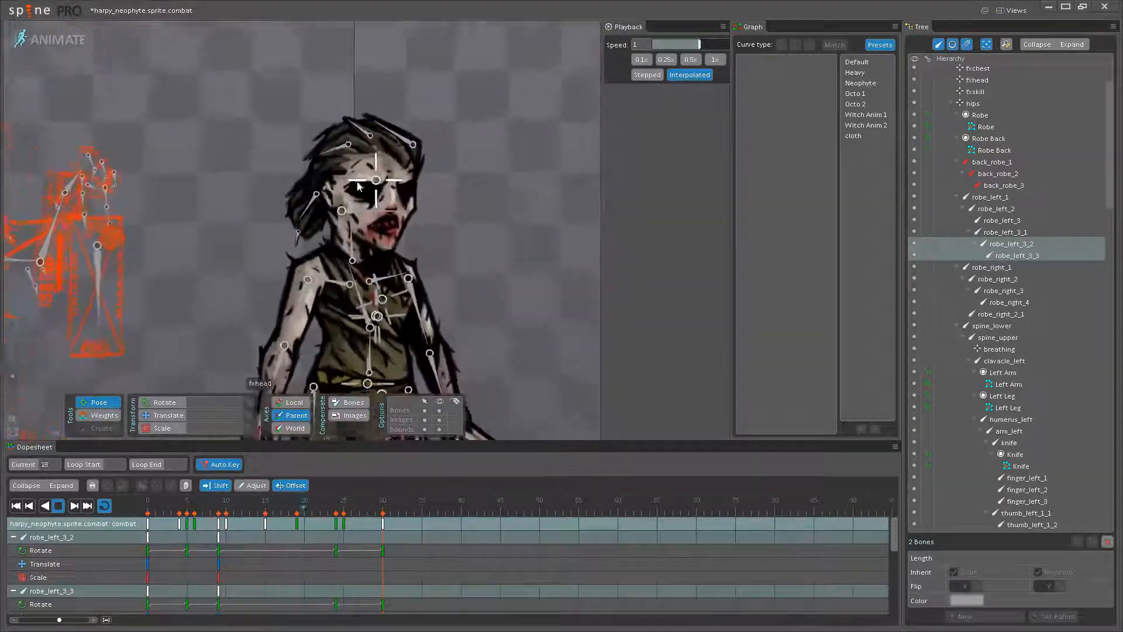
left_click(59, 507)
left_click(265, 501)
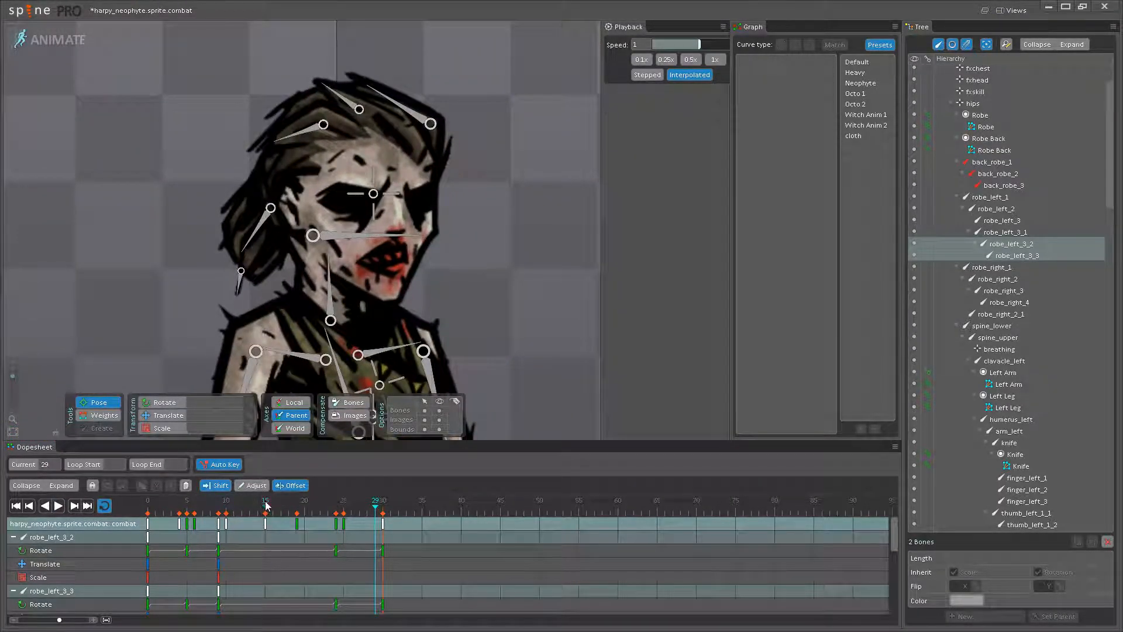
scroll(251, 246, "up", 2)
left_click(251, 248)
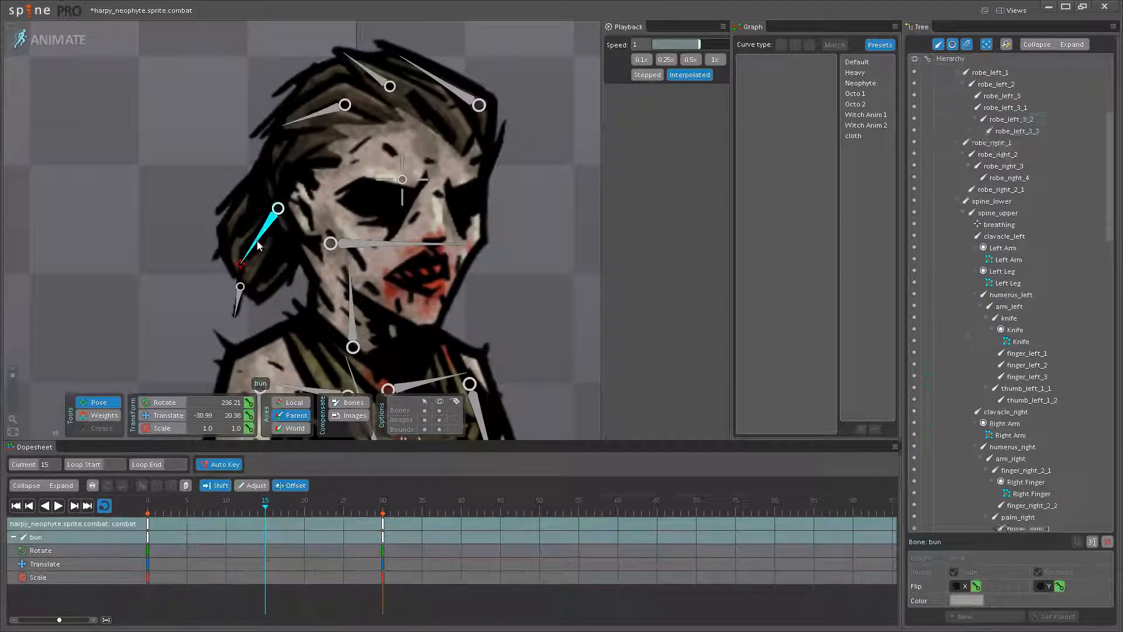
left_click(234, 302)
left_click_drag(224, 303, 151, 389)
- Rotate the hair_3, hair_2 and hair_1 bones slightly at frame 15 to shape the sway of the top hair
left_click(244, 198)
left_click(298, 166)
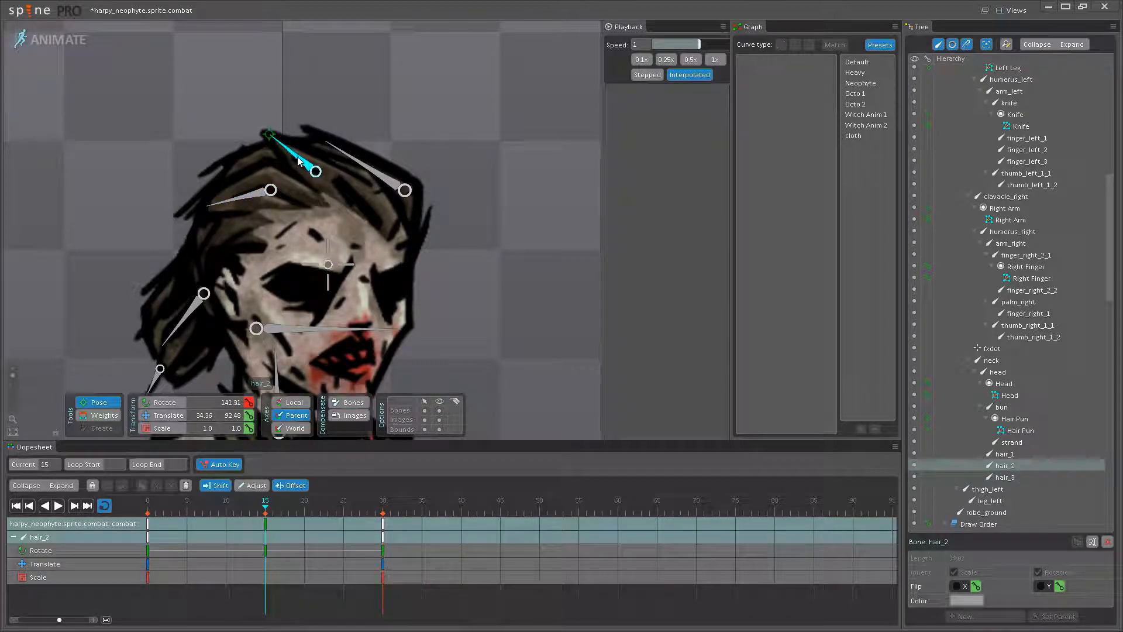
left_click(344, 155)
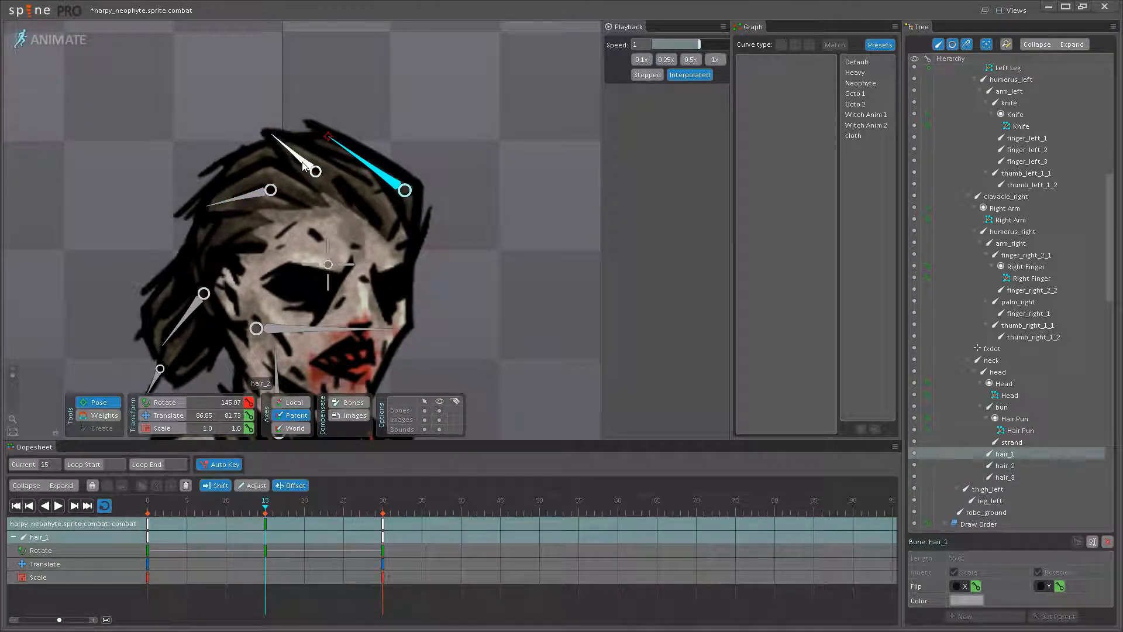
left_click_drag(346, 150, 398, 106)
left_click(366, 89)
left_click(320, 121)
- Apply the Neophyte curve preset to the strand bone's keys at frames 15 and 0, and save the project
left_click(257, 238)
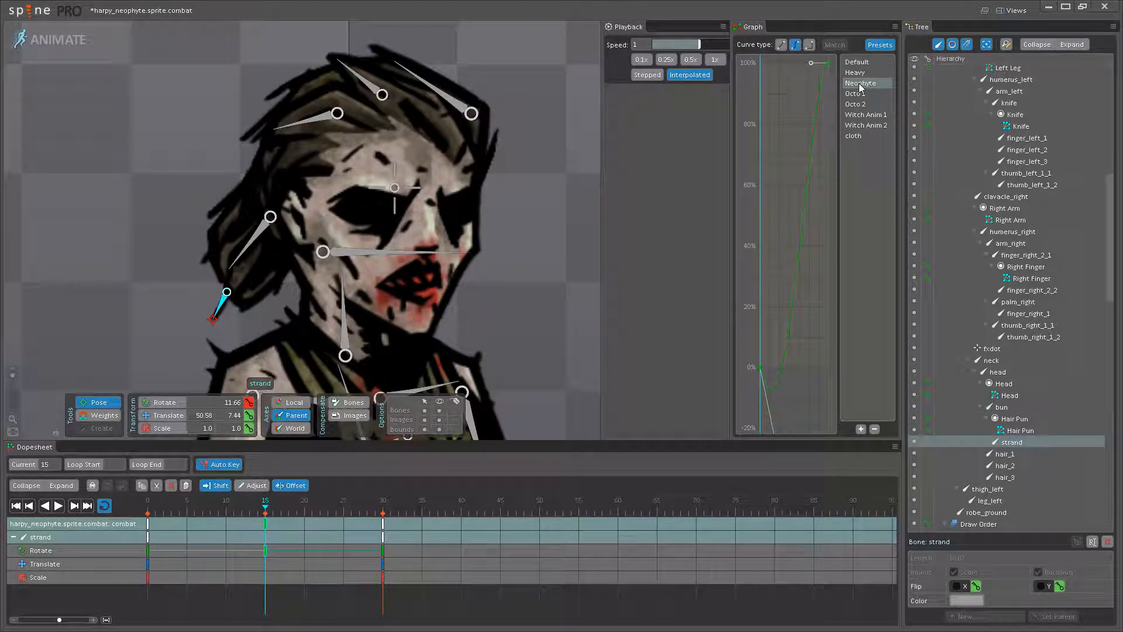
left_click(153, 534)
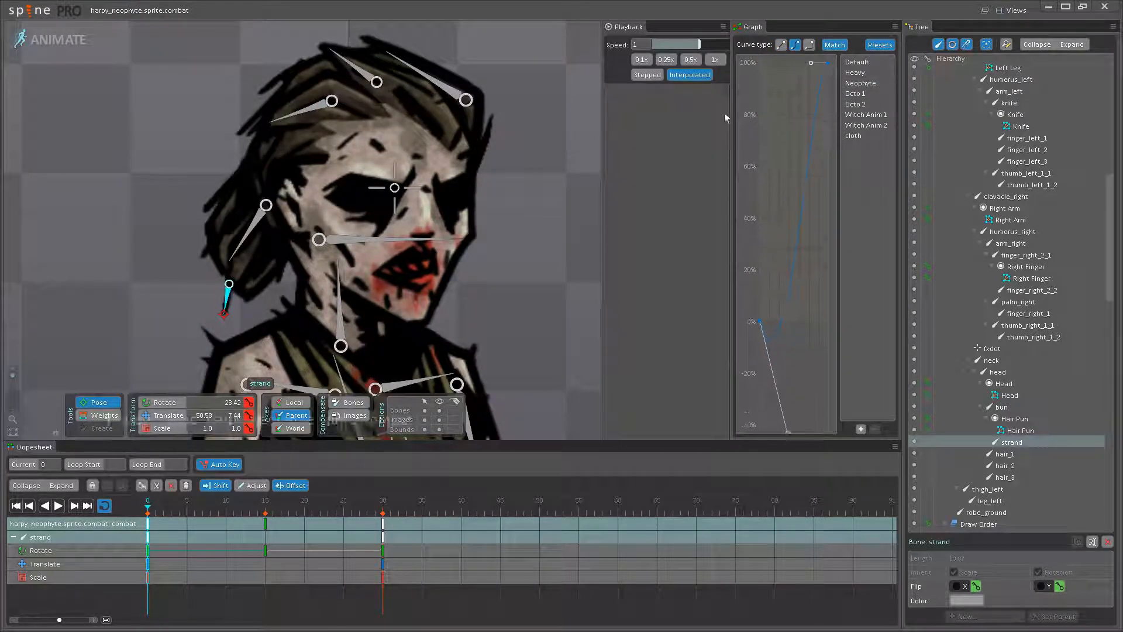
left_click(57, 506)
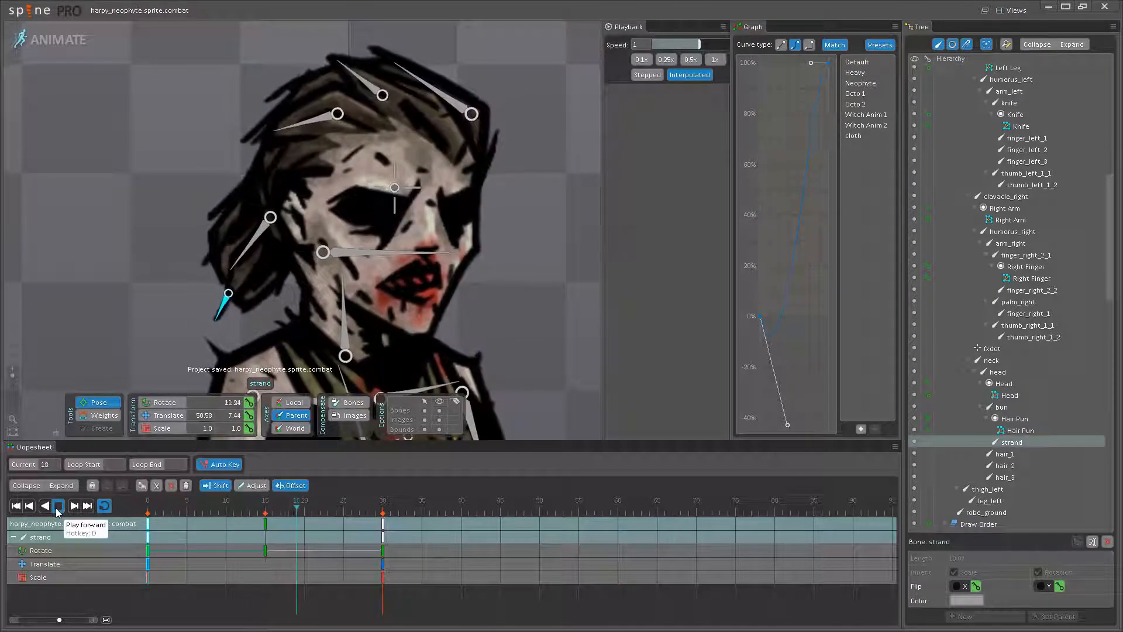
left_click(57, 506)
- Apply the Neophyte curve preset to the bun bone's keys at frames 15 and 0
left_click(240, 237)
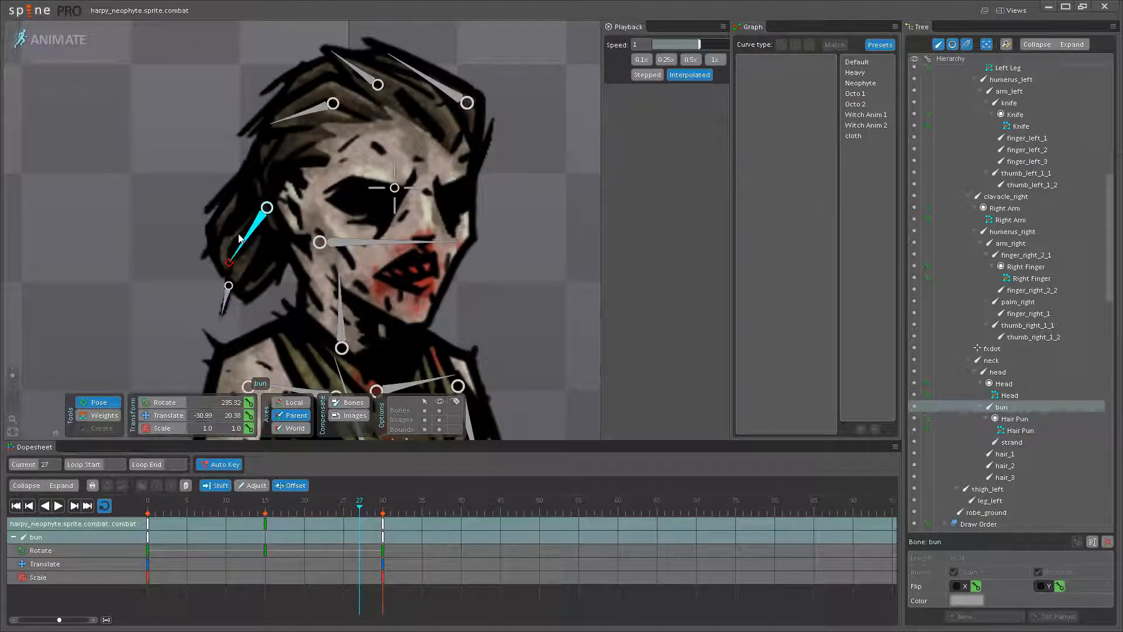
left_click(265, 550)
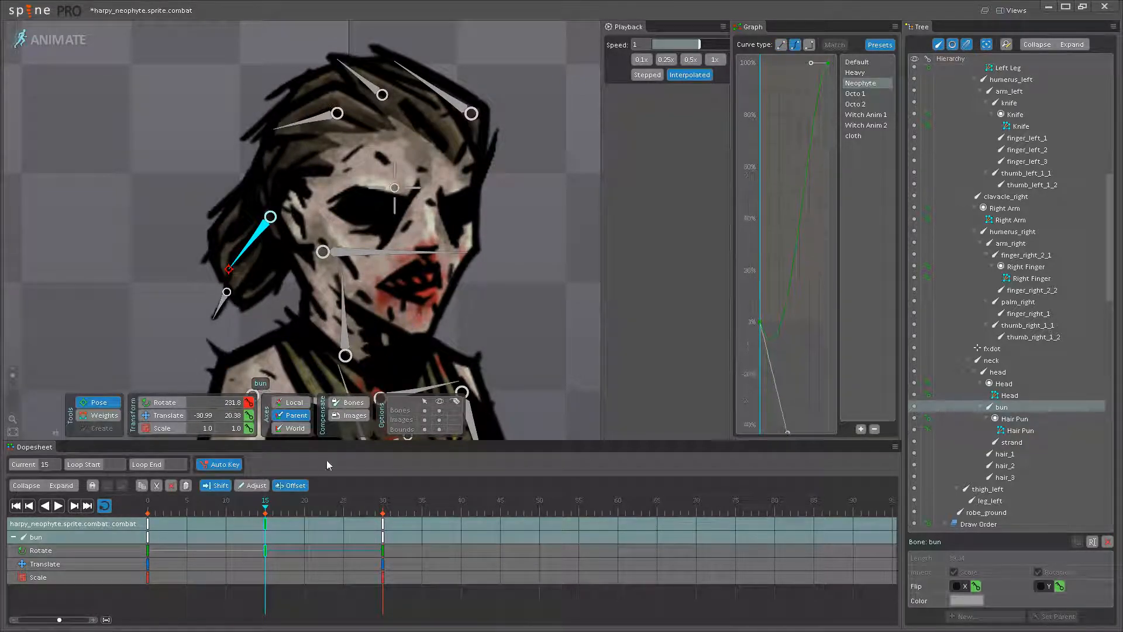
left_click(149, 534)
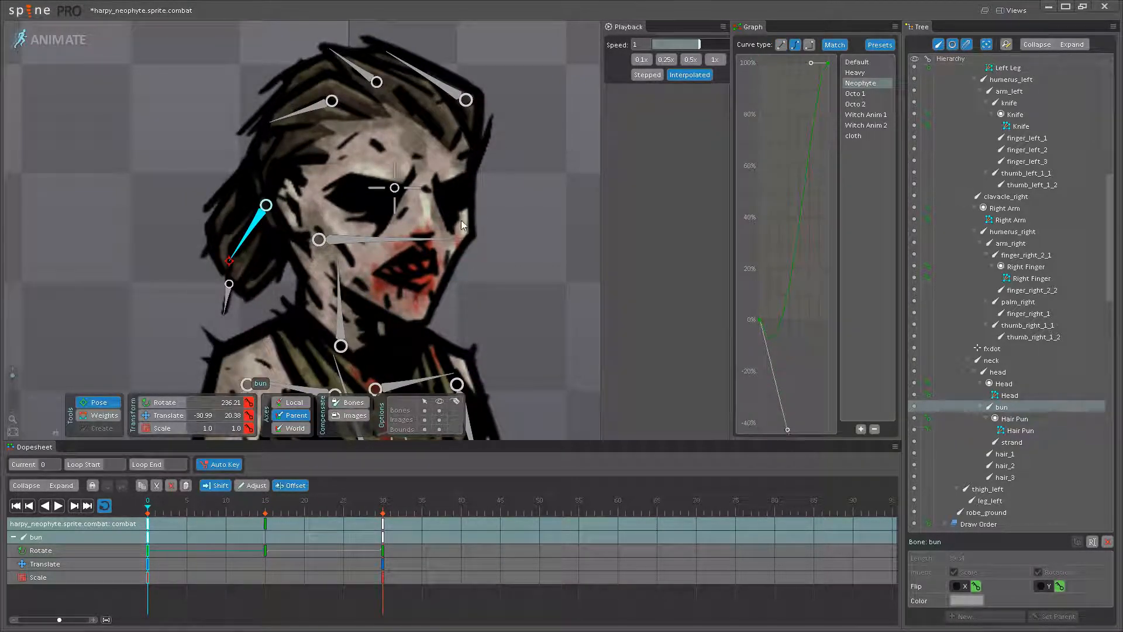
left_click(524, 259)
- Play the animation without bones and examine the hair and bun movement up close on the neophyte's head
left_click(58, 506)
scroll(396, 329, "down", 6)
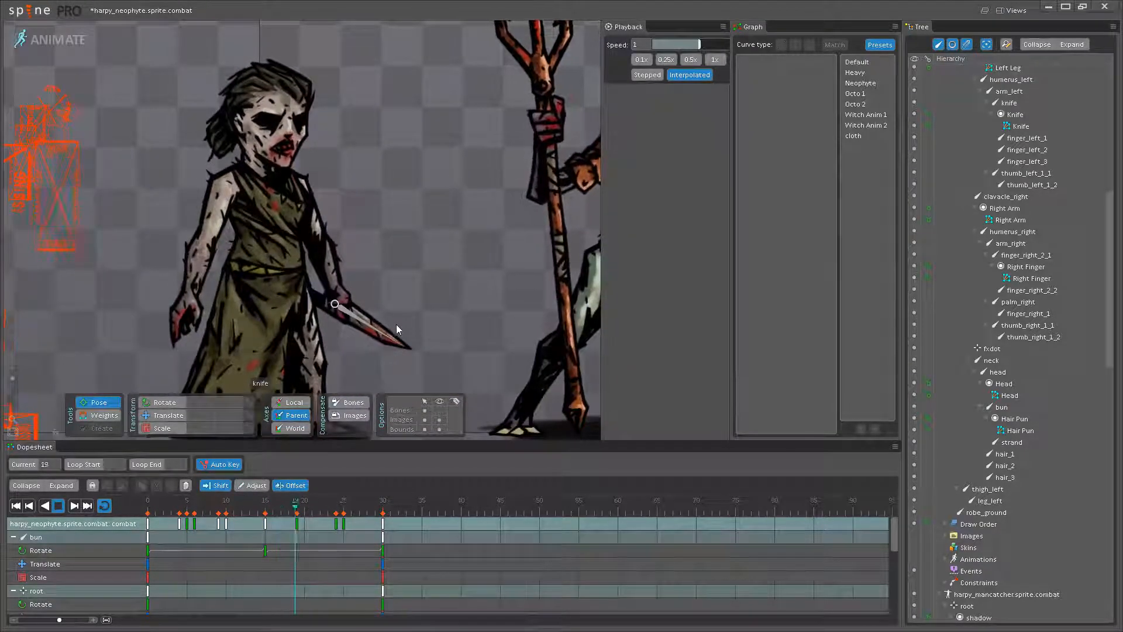
left_click_drag(398, 203, 459, 323)
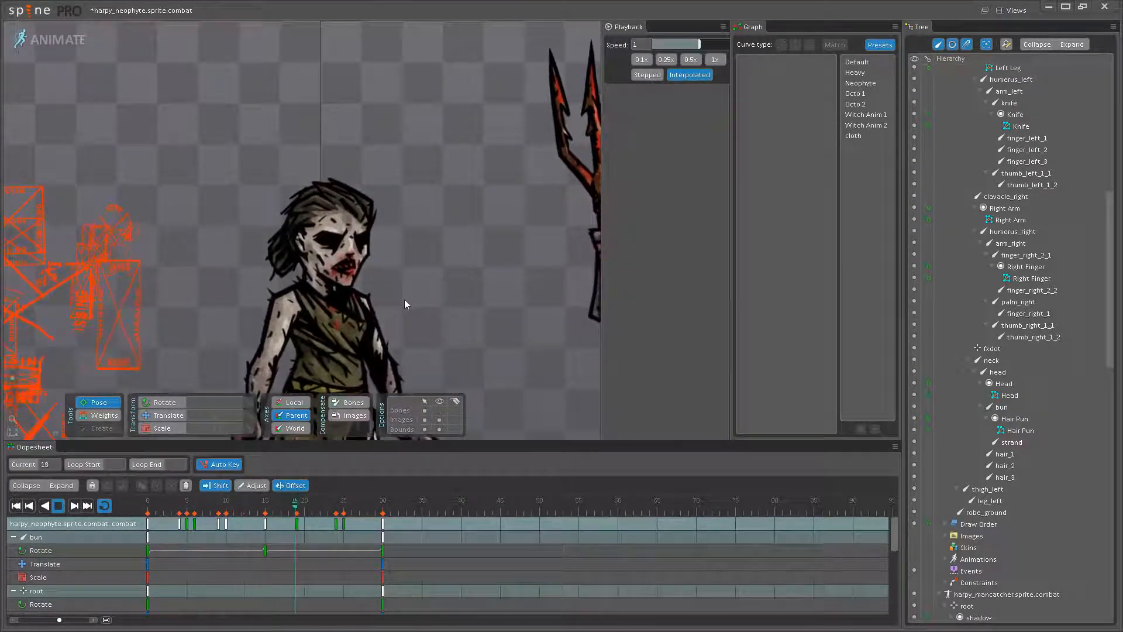
scroll(381, 263, "up", 5)
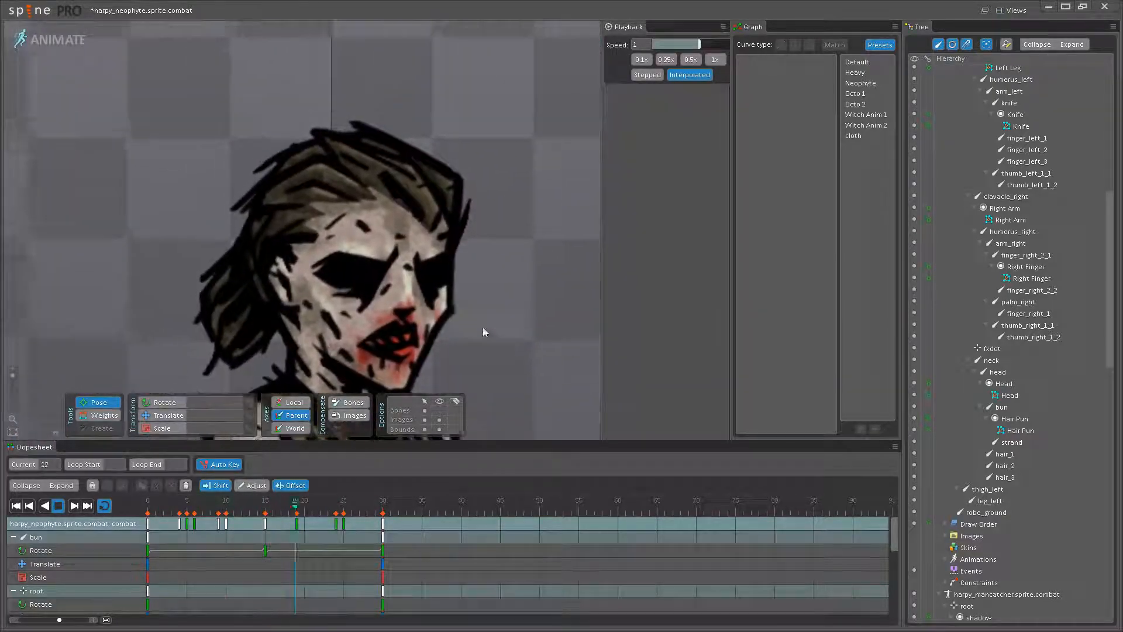
left_click_drag(487, 330, 503, 343)
left_click_drag(321, 319, 296, 361)
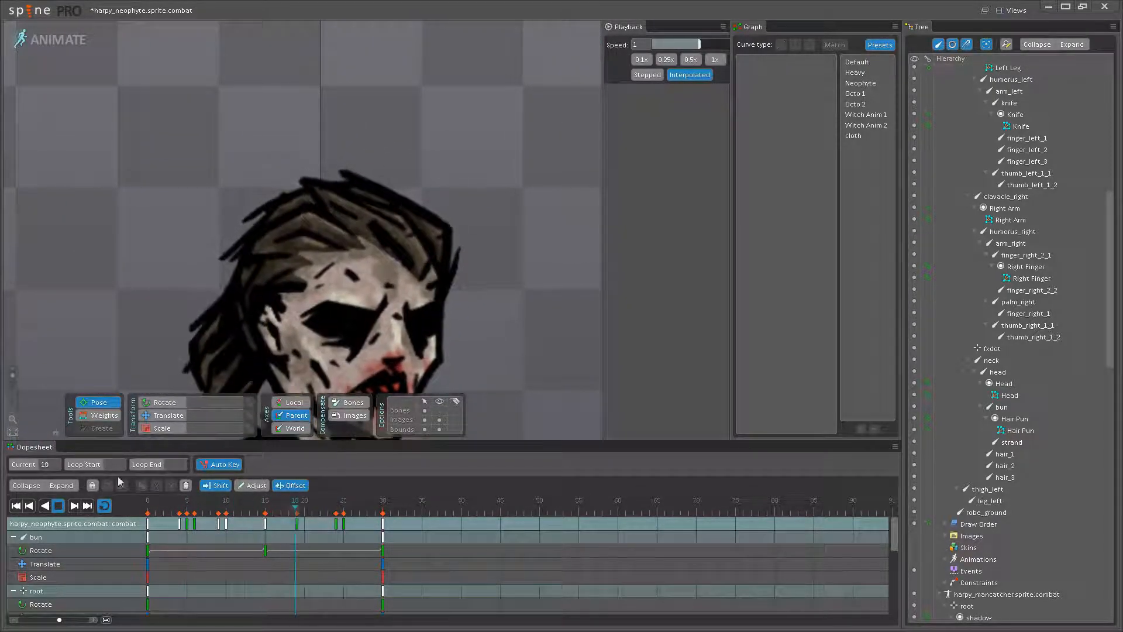
- Select hair_1, hair_2 and hair_3 together and rotate them at frame 15
left_click(57, 506)
left_click(272, 231)
left_click(356, 206)
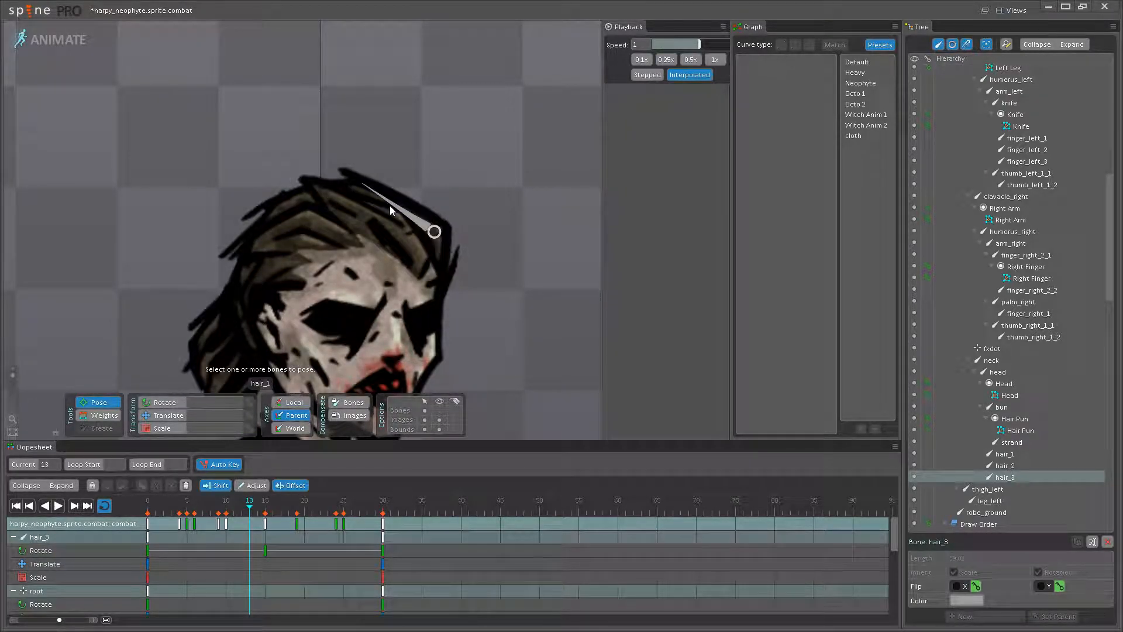
left_click(389, 205)
left_click(336, 204, "ctrl")
left_click(283, 238, "ctrl")
scroll(283, 237, "up", 3)
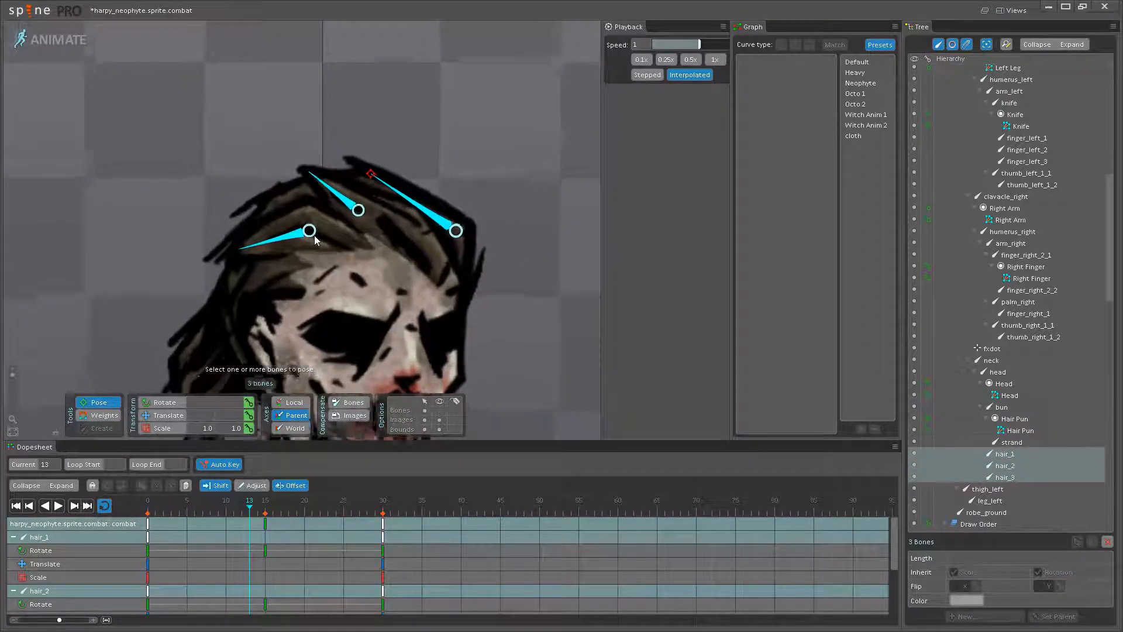
left_click(266, 524)
scroll(358, 210, "up", 4)
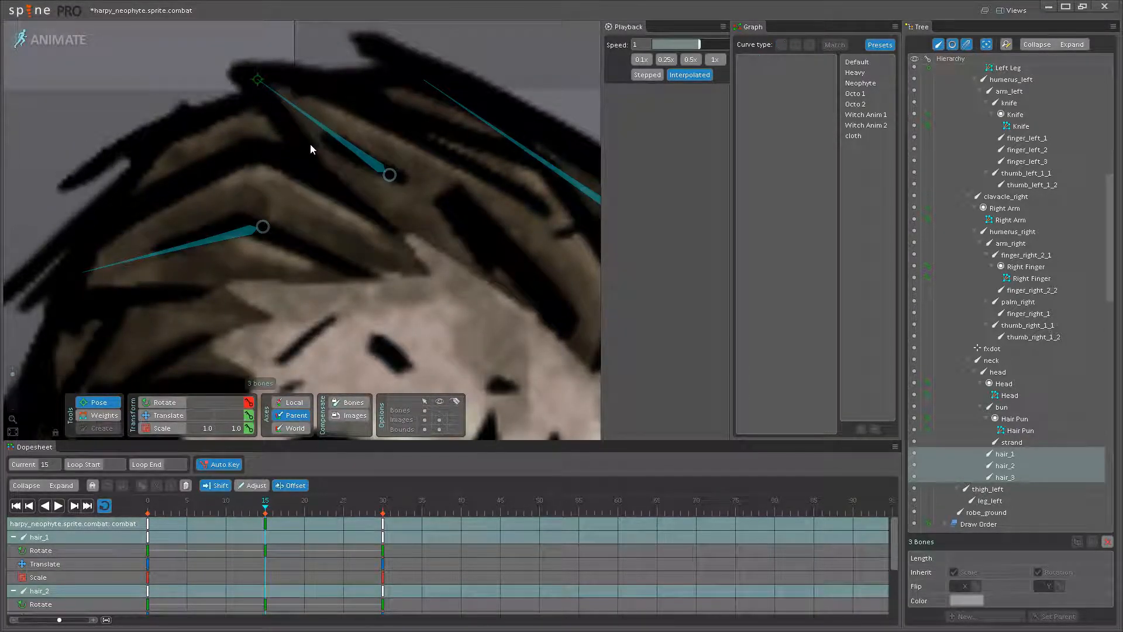
- Check the hair motion up to frame 15, readjust the three hair bones there and set hair_2's rotation to 145.4
scroll(304, 145, "down", 4)
left_click(58, 506)
left_click(180, 513)
left_click_drag(142, 510, 265, 510)
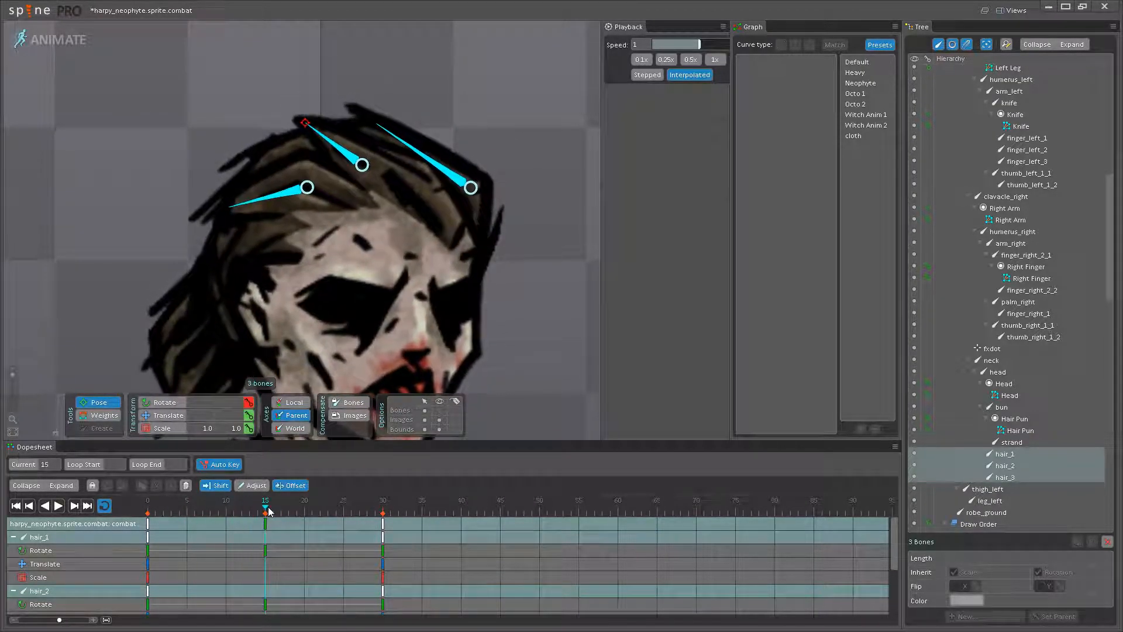
scroll(327, 170, "up", 5)
left_click(288, 49)
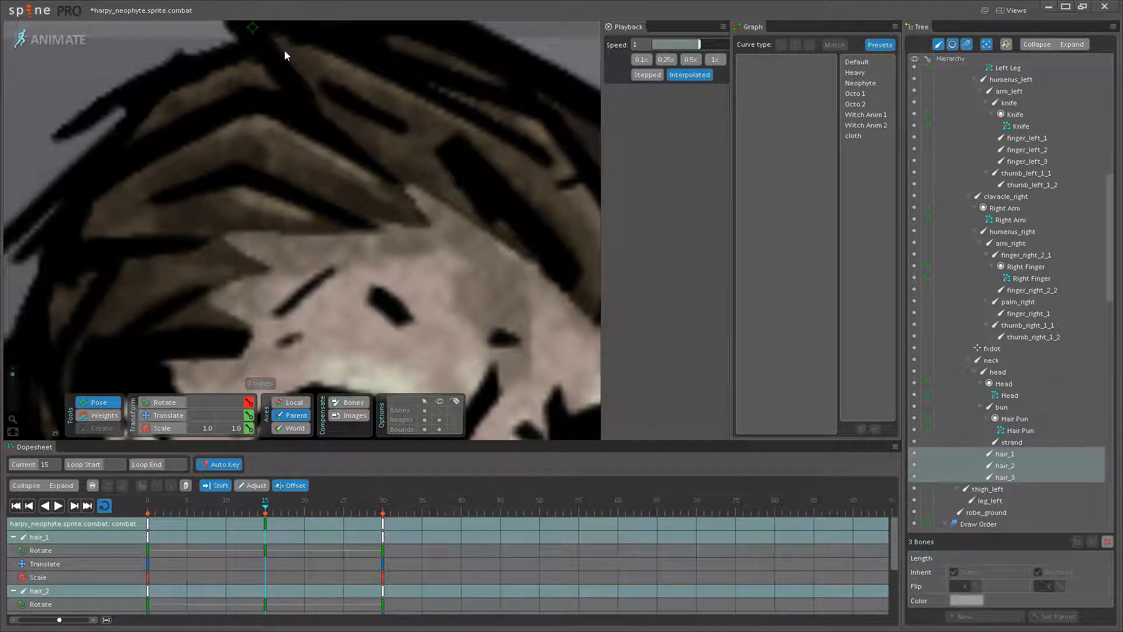
scroll(284, 51, "down", 5)
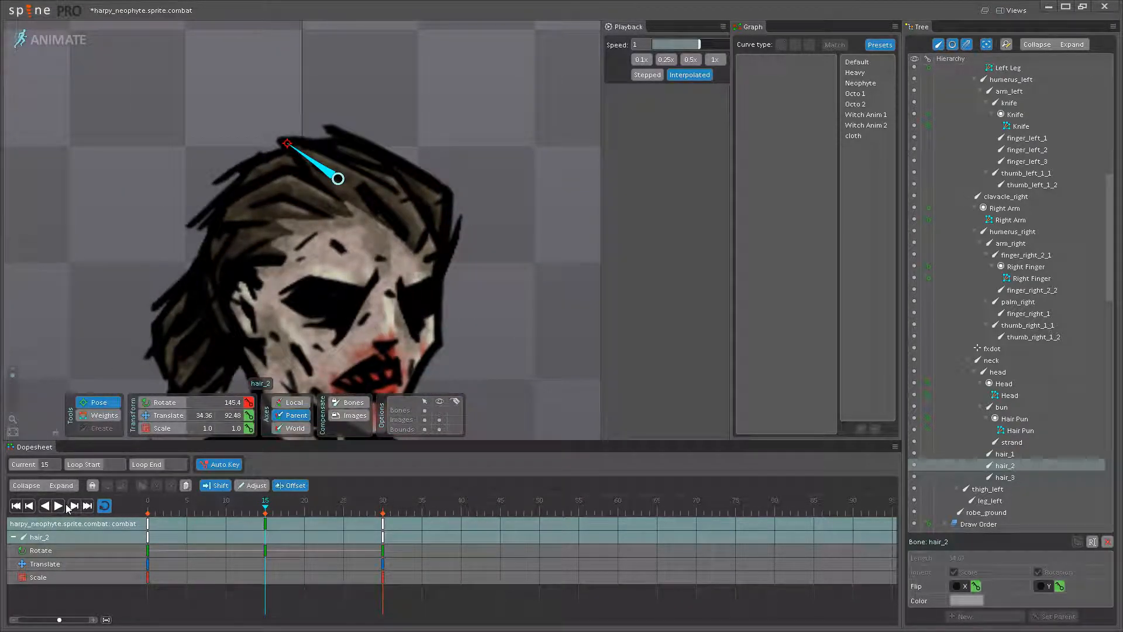
- Show the bones and, at frame 15, adjust the rotation of hair_1 and set hair_3's rotation to 195.3
left_click(440, 411)
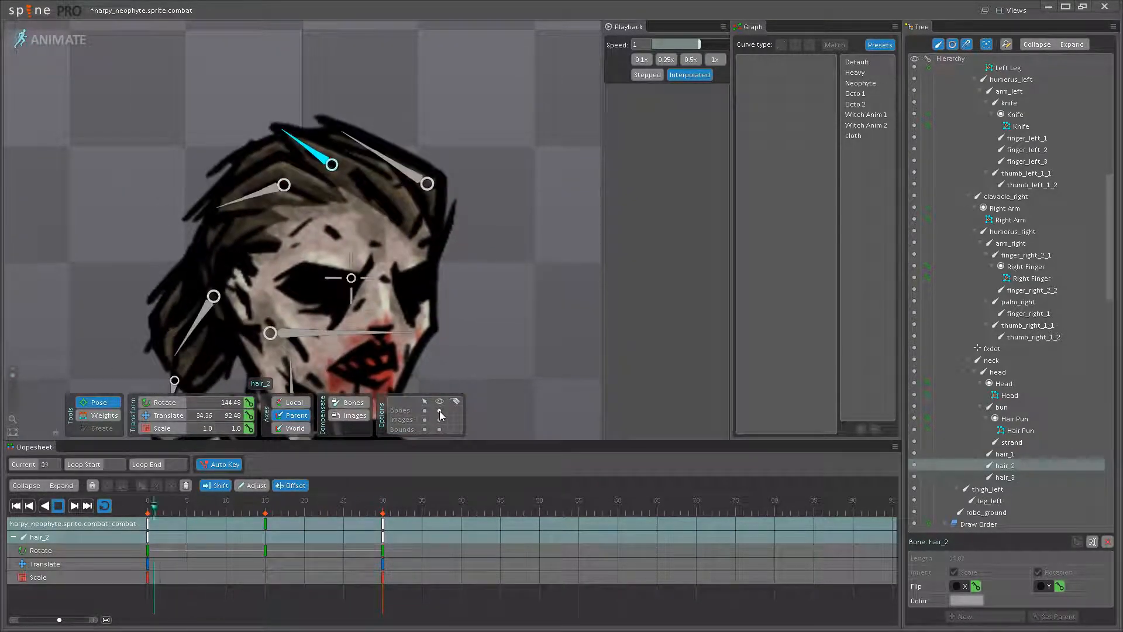
left_click_drag(313, 253, 320, 307)
scroll(319, 310, "up", 1)
left_click(59, 506)
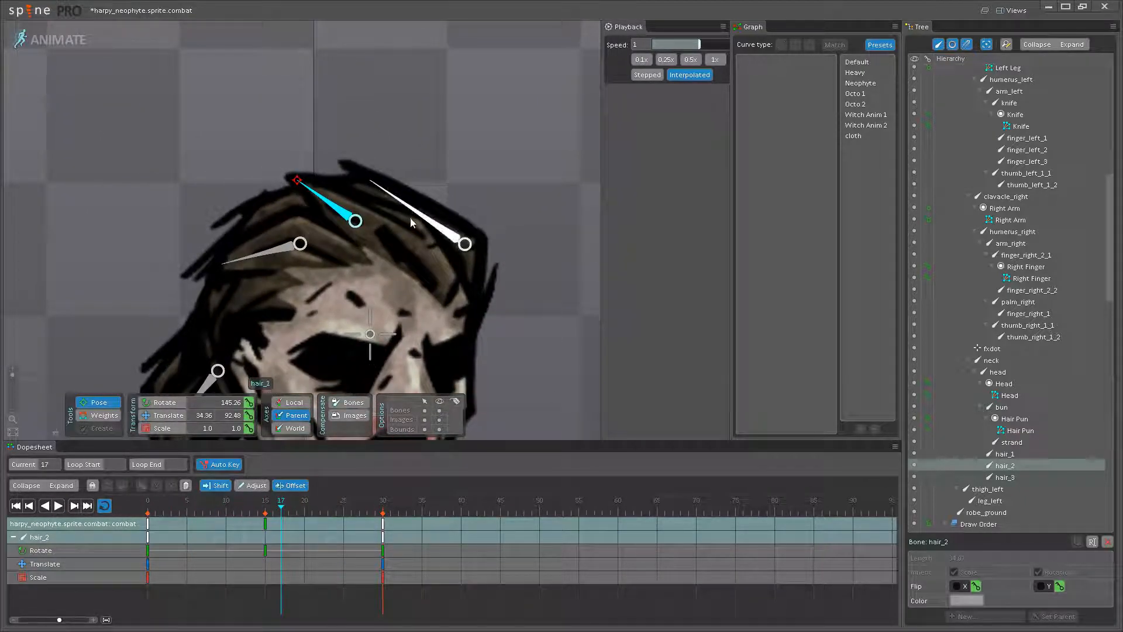
left_click(266, 535)
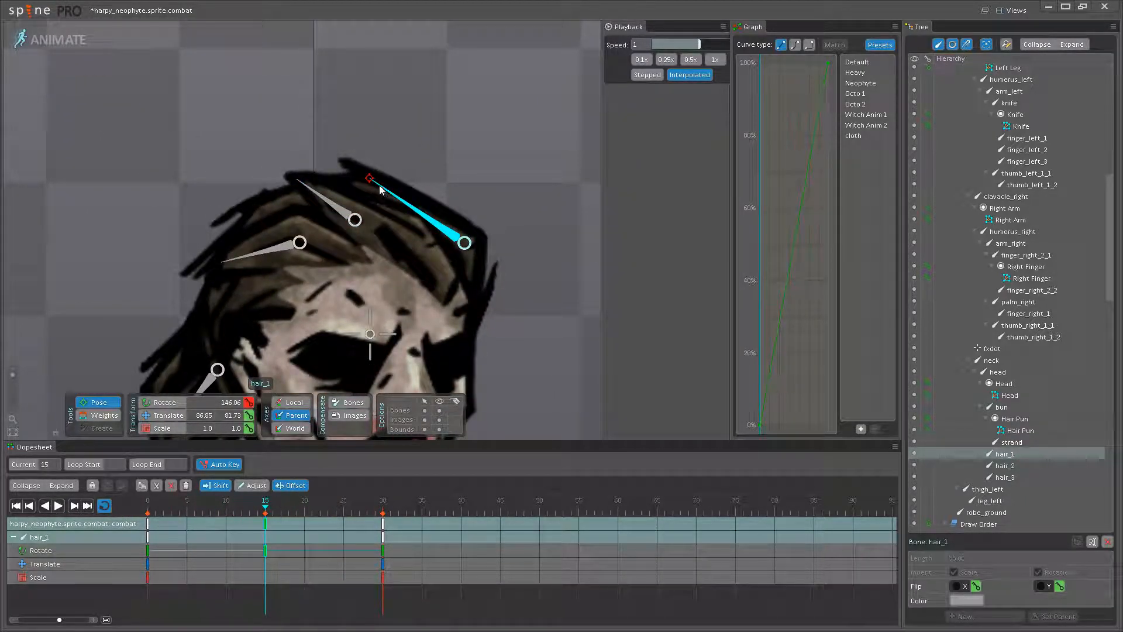
left_click(248, 257)
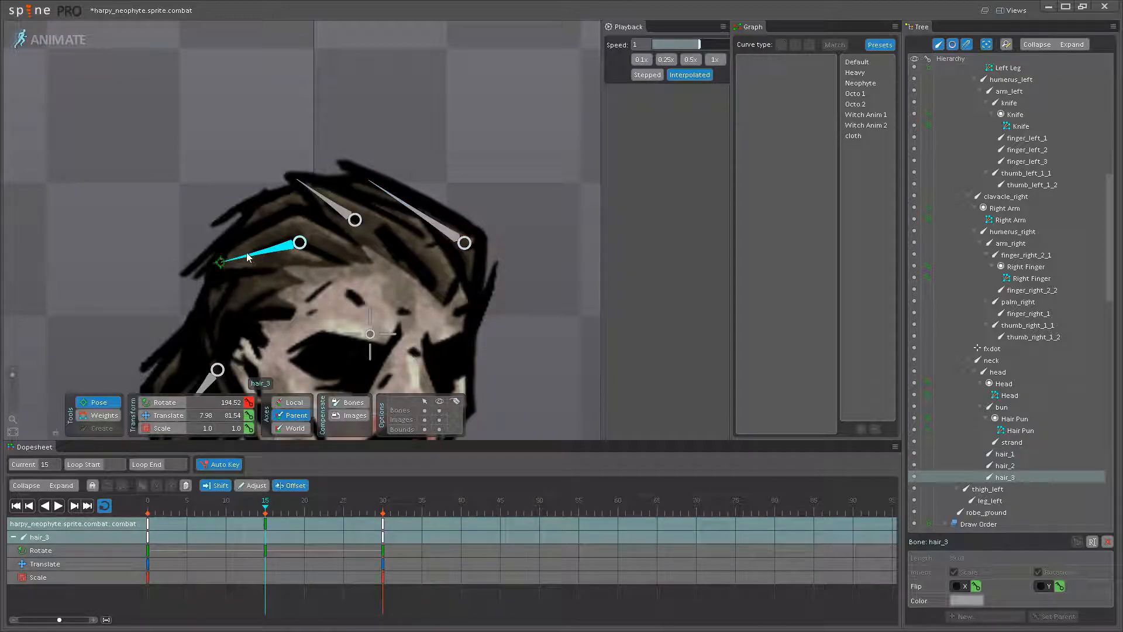
- Play the animation, hide the bones and watch the adjusted hair on the neophyte's upper body
left_click(58, 505)
left_click(488, 299)
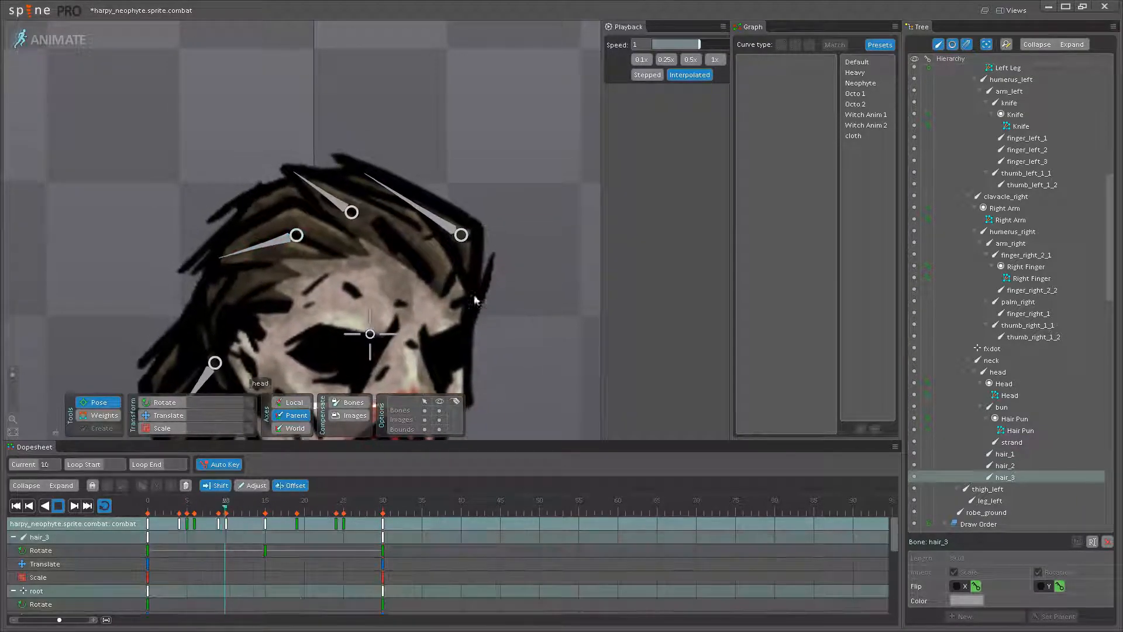
scroll(376, 287, "down", 3)
scroll(376, 288, "down", 1)
left_click(440, 410)
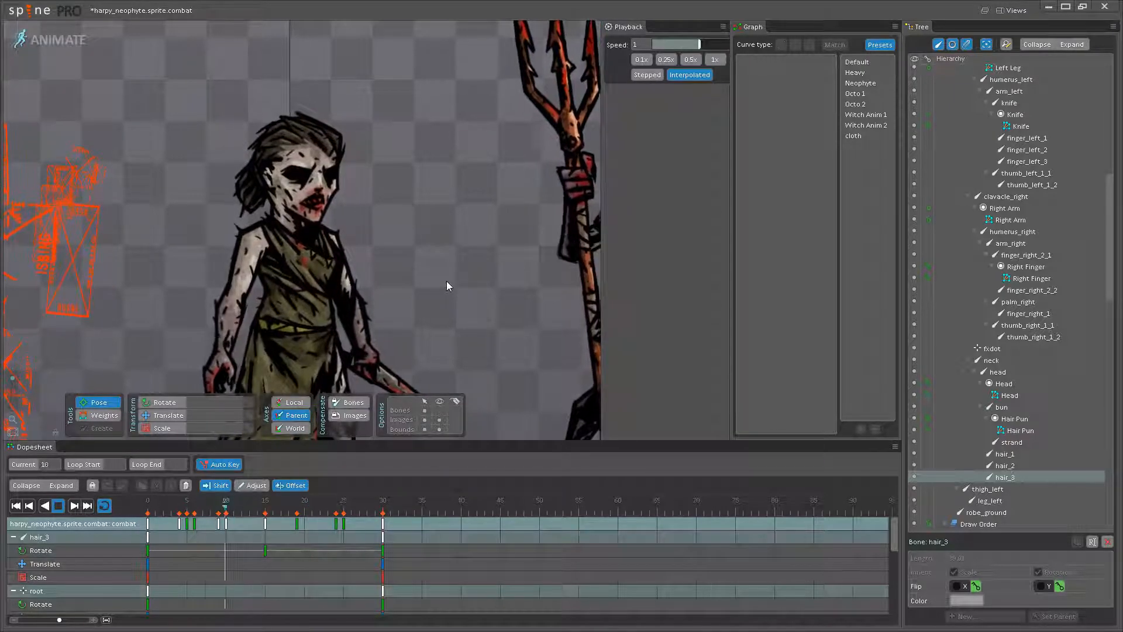
- Watch the hair motion close up on the neophyte's head, stop playback and select hair_1, hair_2 and hair_3 together
scroll(418, 240, "up", 5)
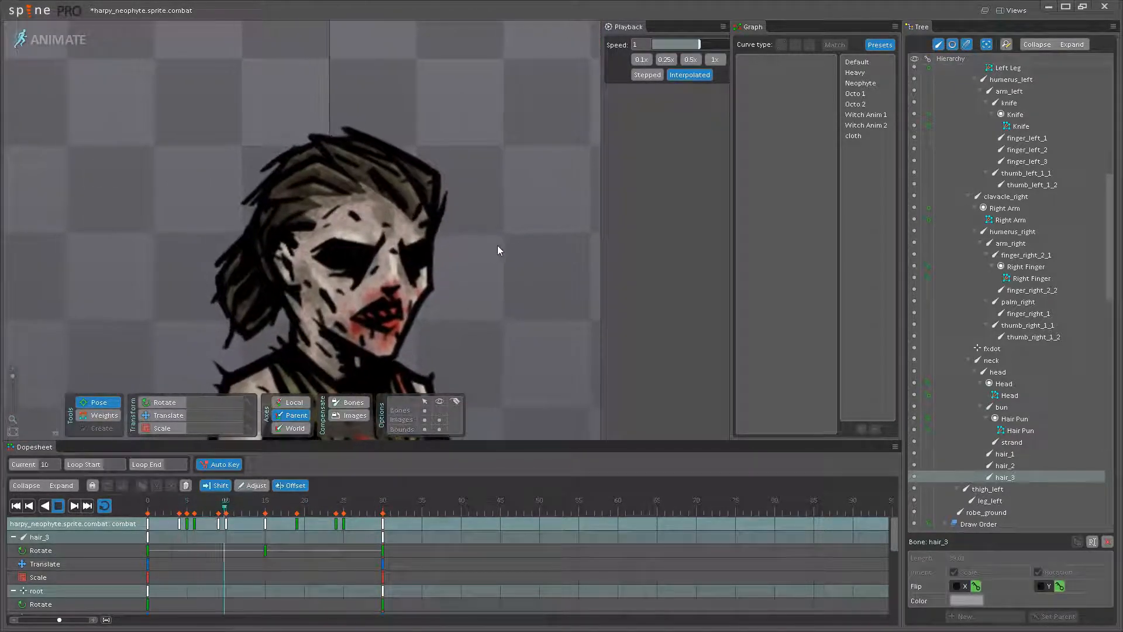
scroll(507, 269, "up", 3)
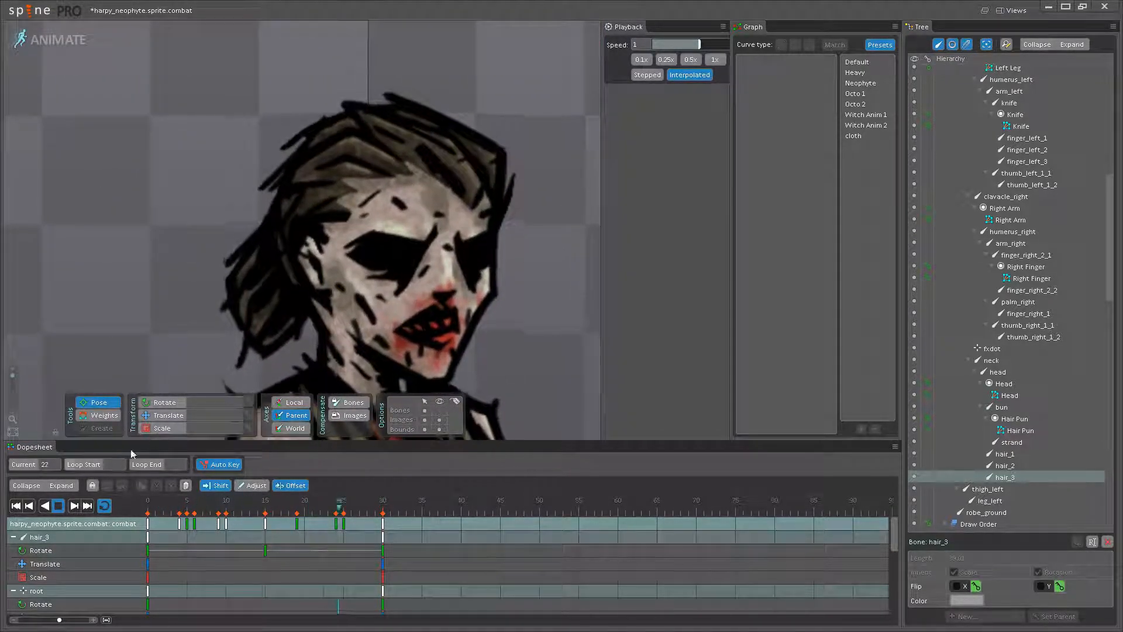
left_click(58, 505)
left_click(263, 289)
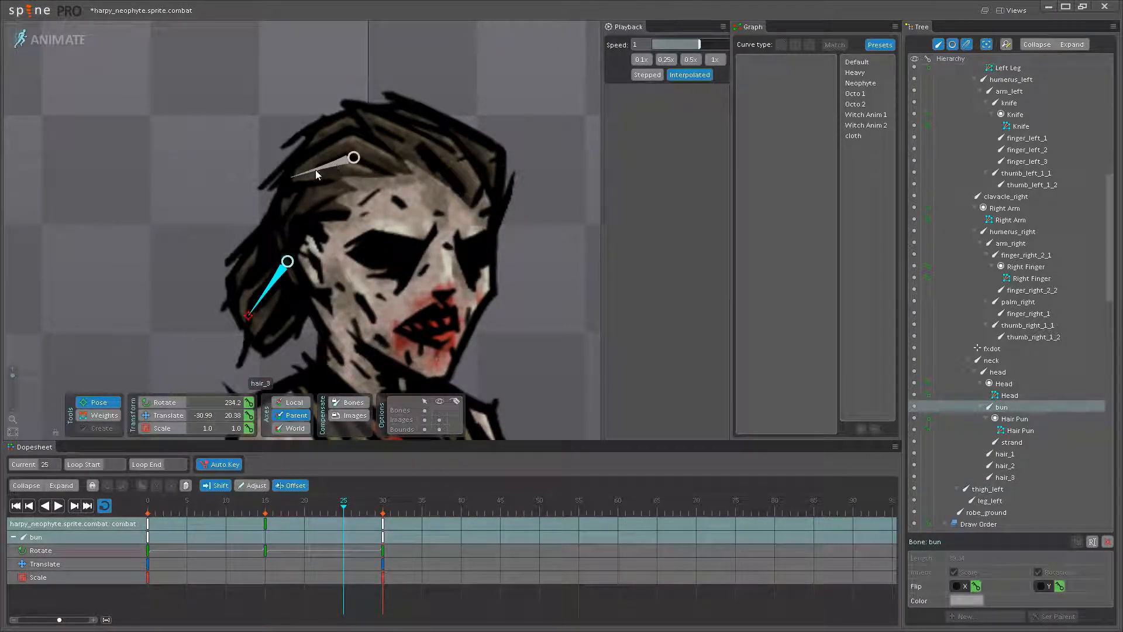
left_click(424, 126, "ctrl")
left_click(430, 125, "ctrl")
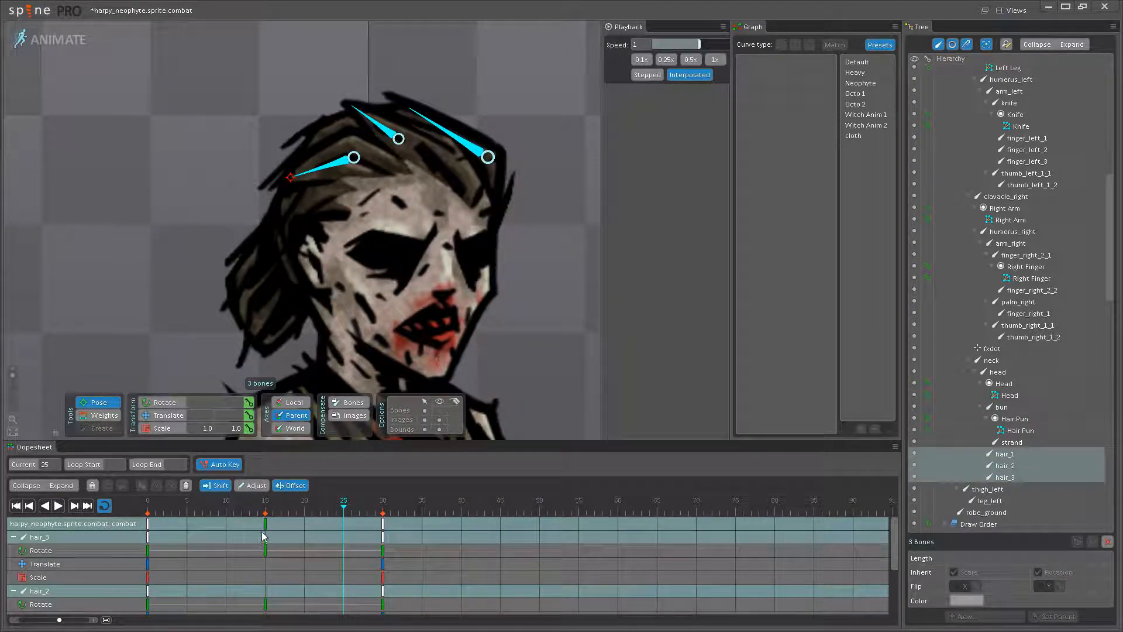
- Stagger the keys of hair_2, hair_3 and hair_1 individually, offsetting hair_1's by one frame, and replay the animation
left_click(386, 137)
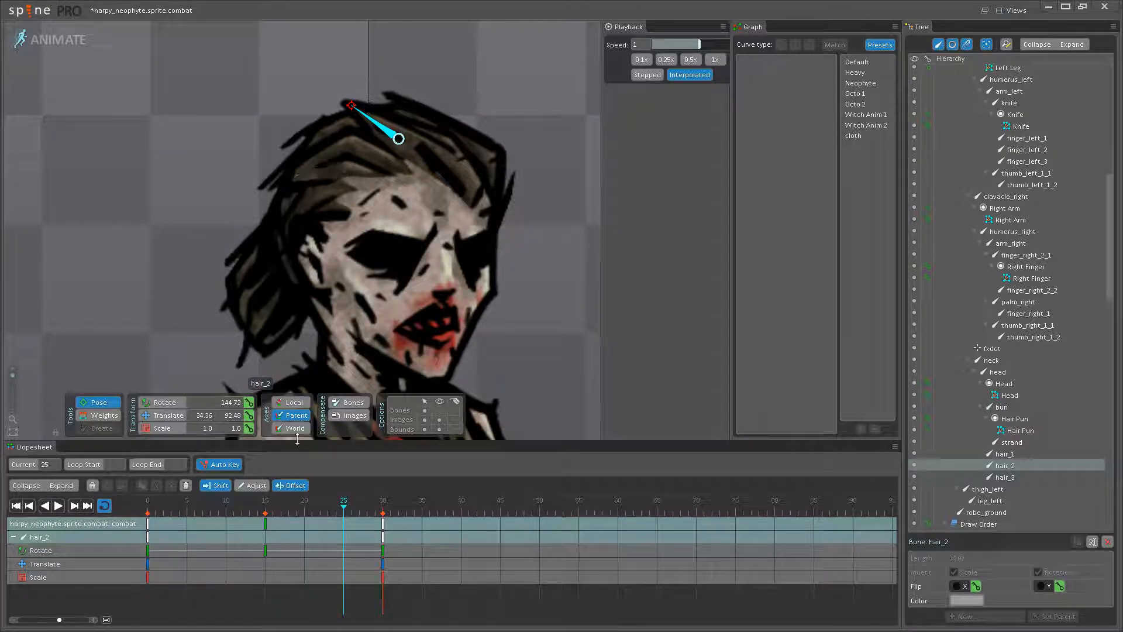
left_click(315, 162)
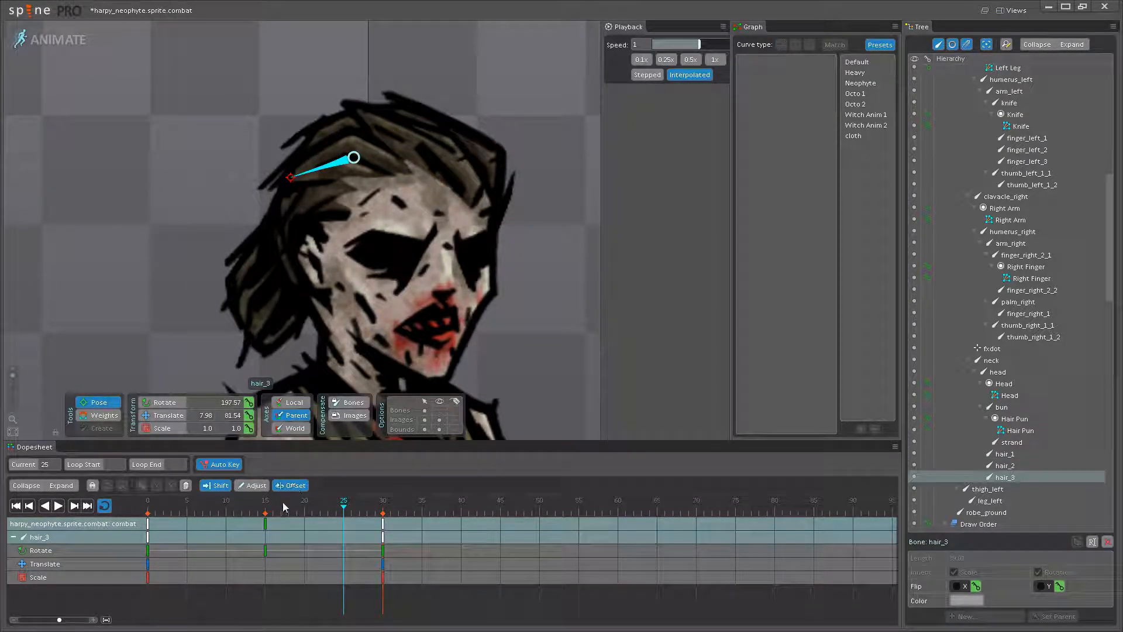
left_click(431, 125)
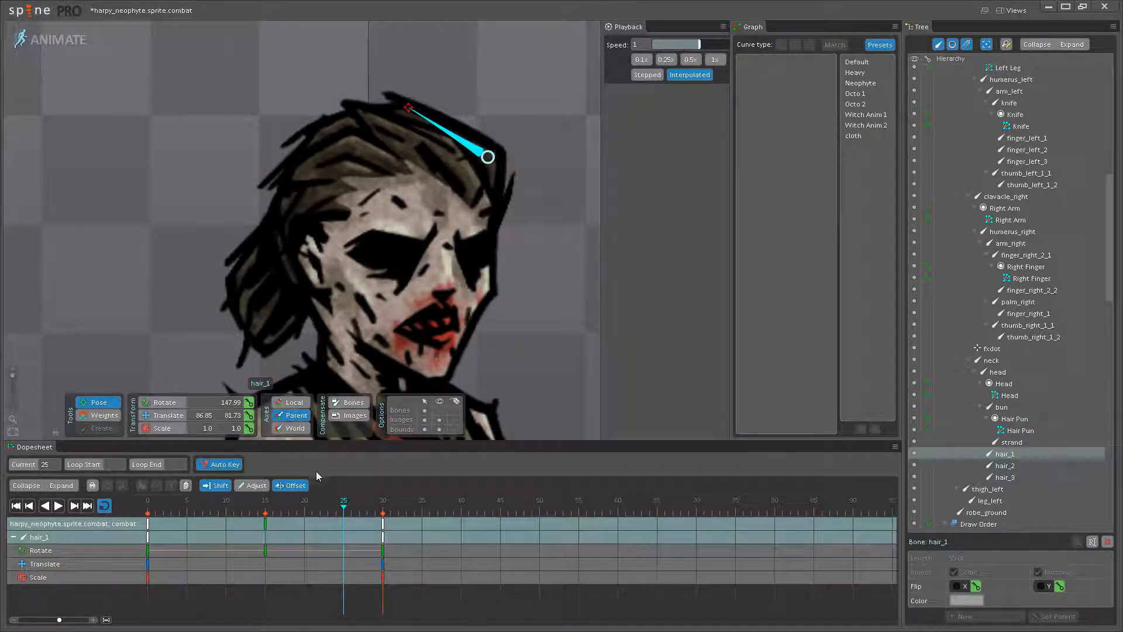
left_click(58, 507)
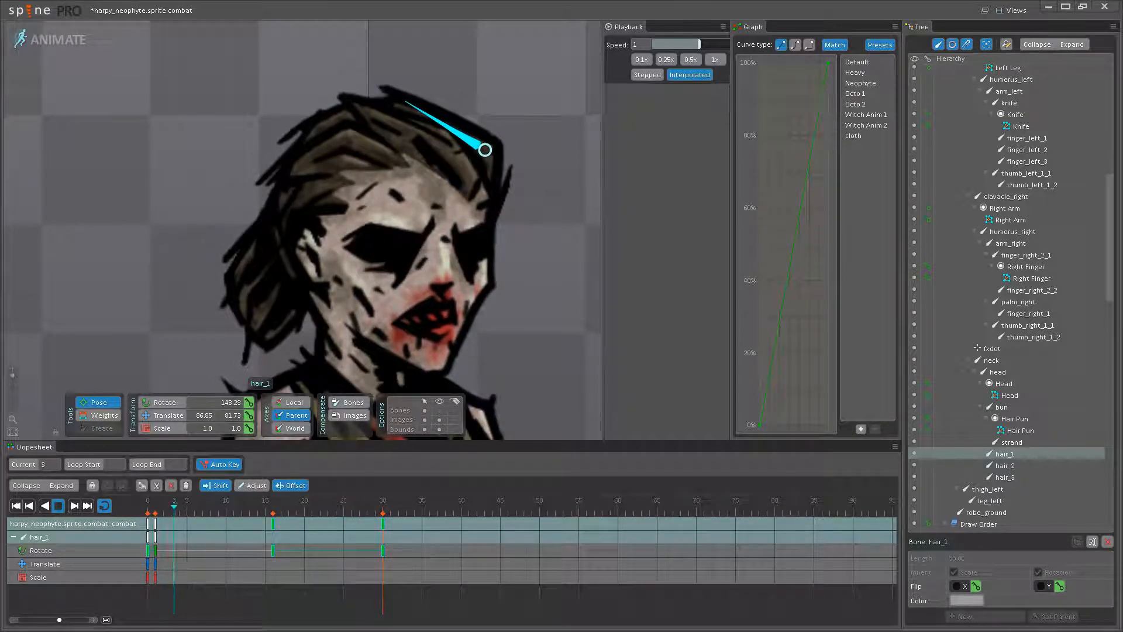
left_click(528, 360)
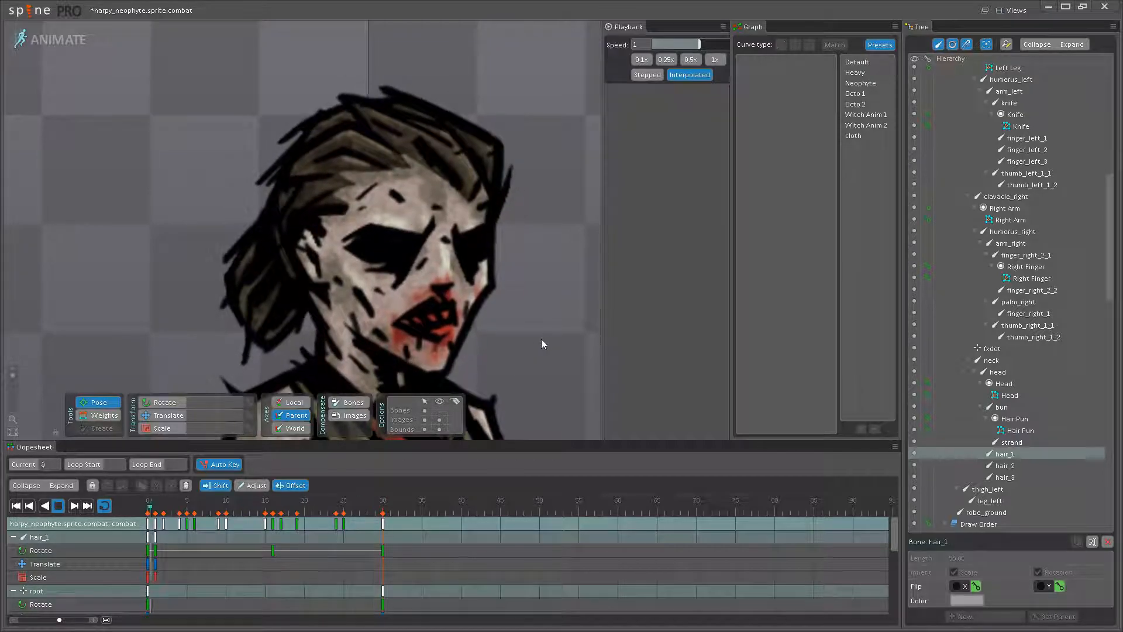
- Offset the bun bone's keys by 7 frames and watch the looping result on the head and whole body
left_click(72, 507)
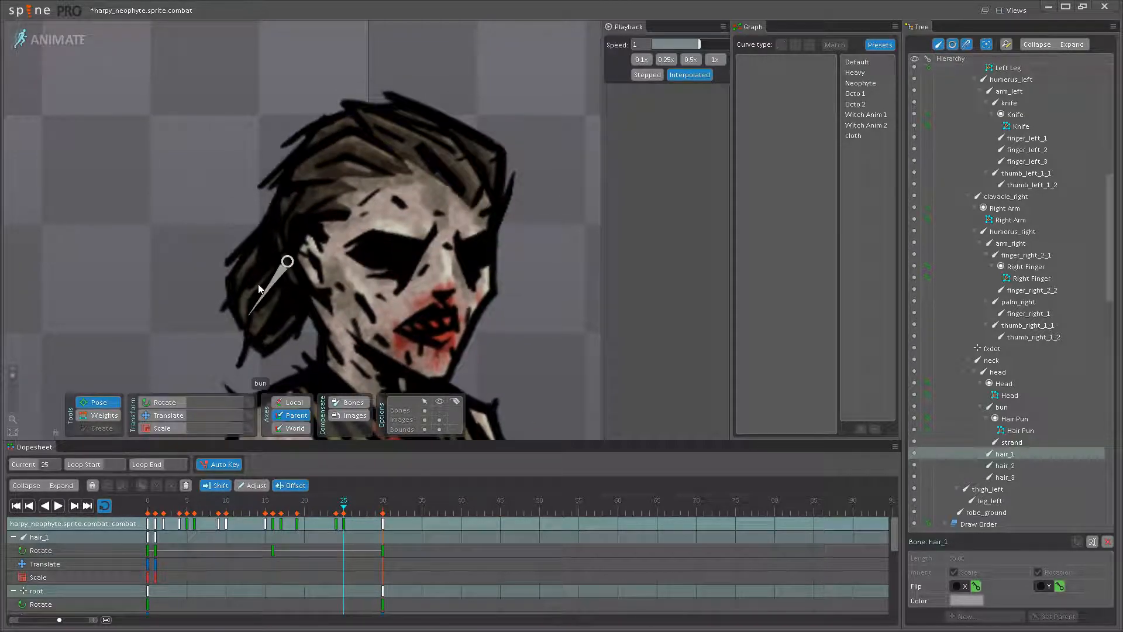
left_click(260, 302)
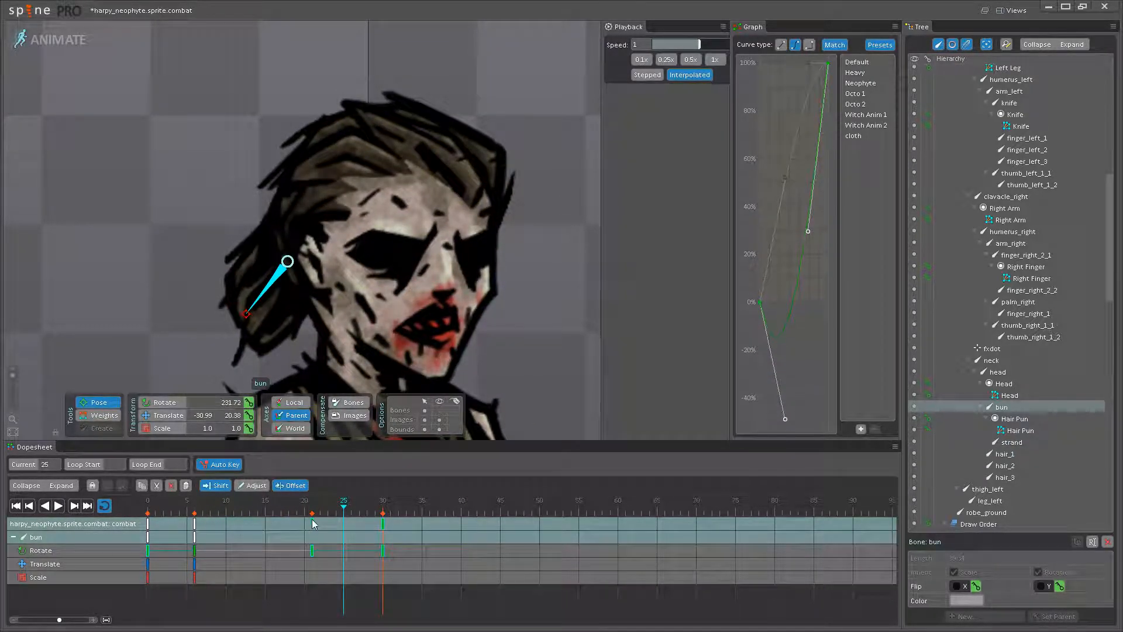
left_click(57, 507)
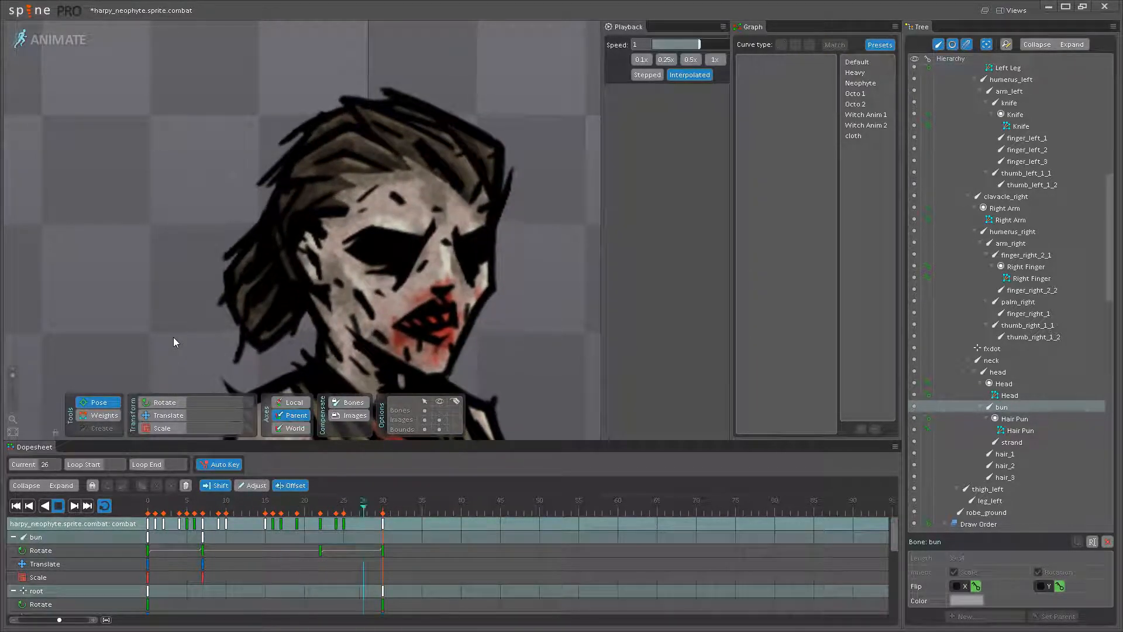
scroll(177, 349, "down", 2)
scroll(176, 348, "down", 3)
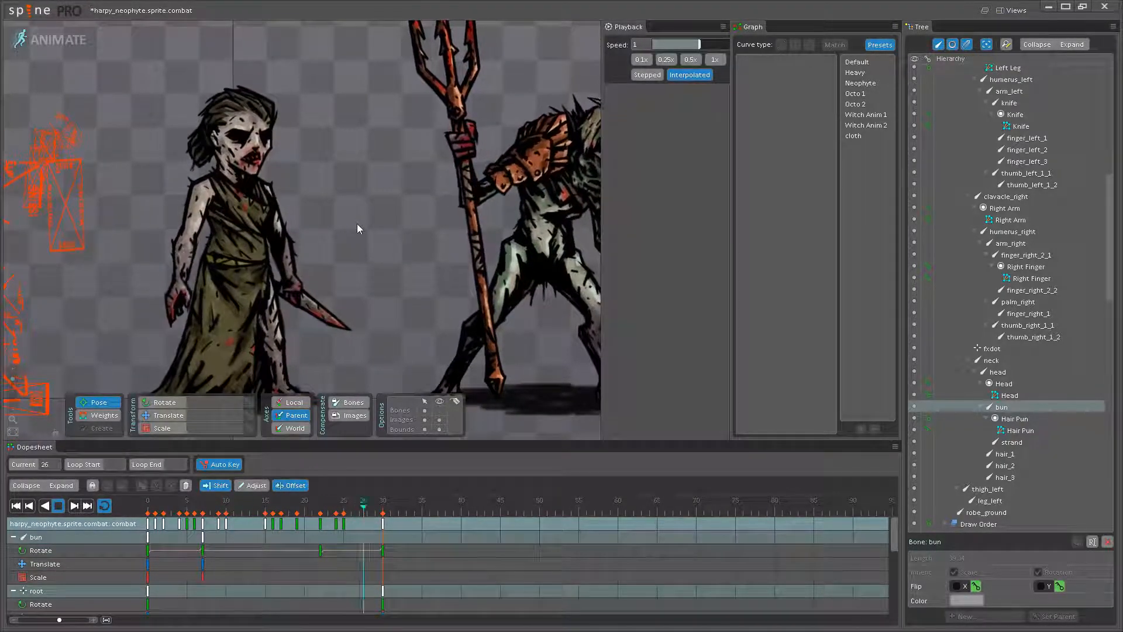
scroll(355, 218, "up", 5)
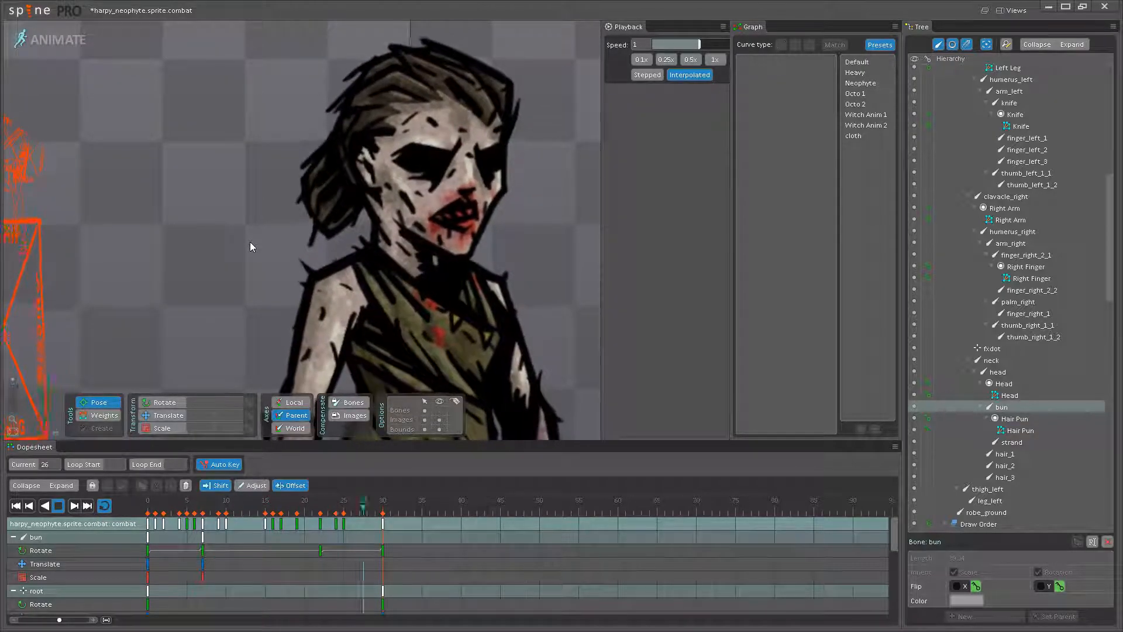
left_click_drag(251, 241, 199, 275)
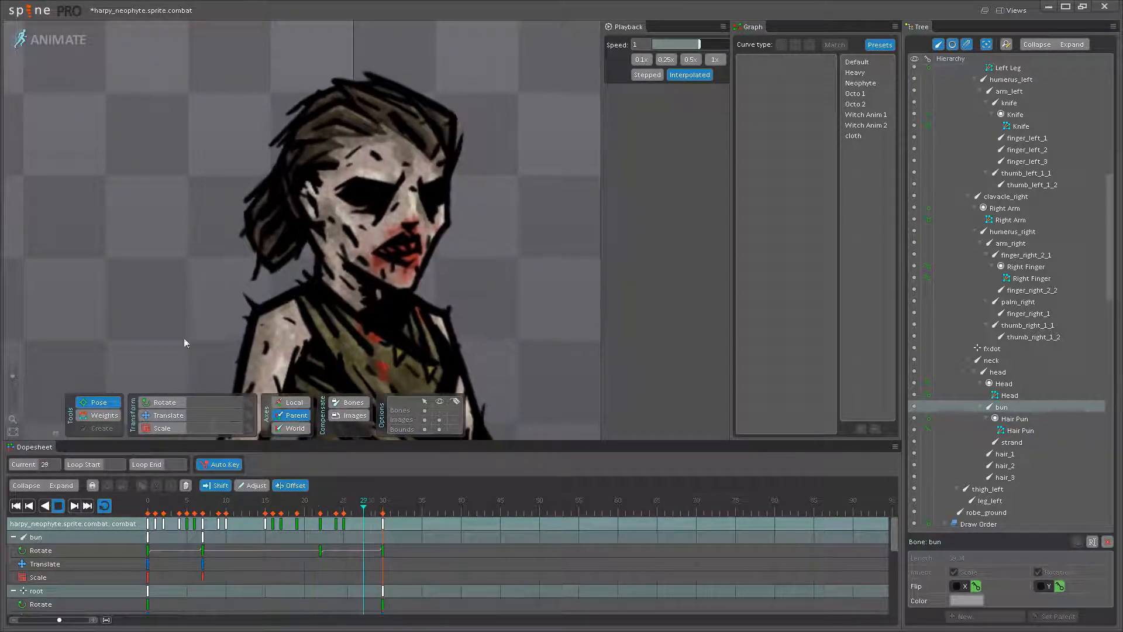
- Offset the strand bone's keys by 5 frames and replay the animation
left_click(58, 506)
left_click(255, 279)
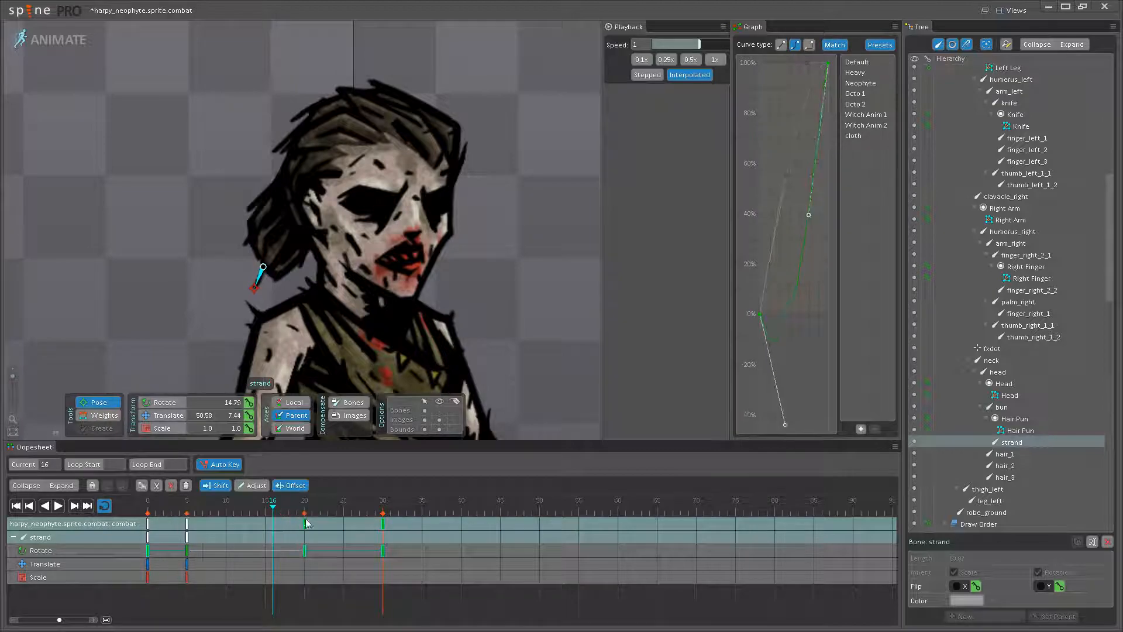
left_click(57, 507)
left_click(146, 357)
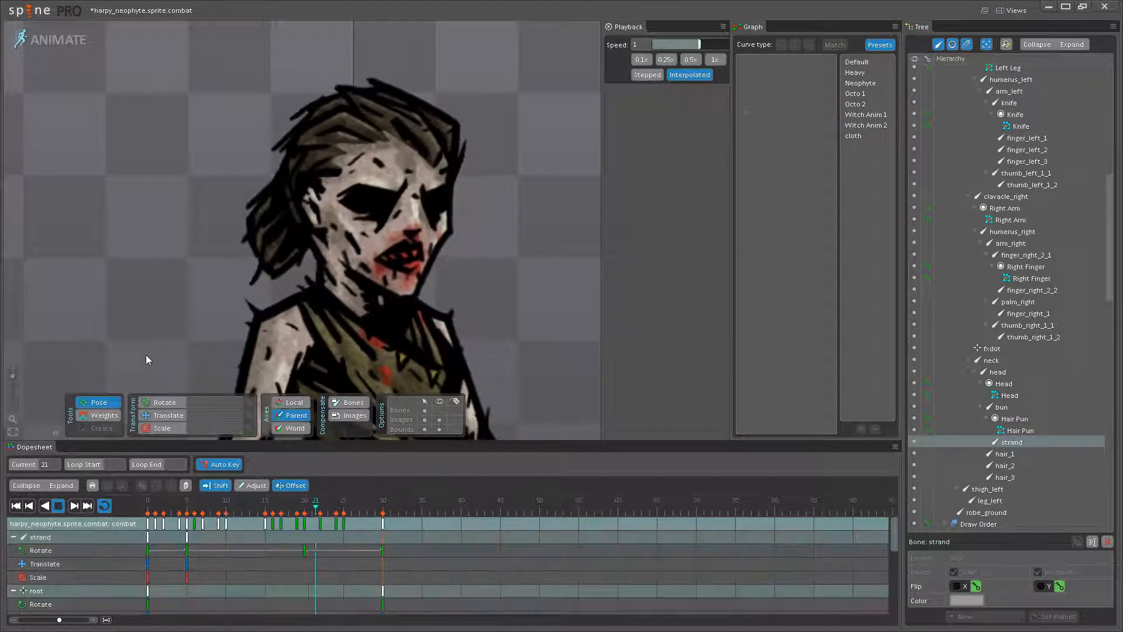
- Watch the whole neophyte beside the other character and save the project
scroll(145, 354, "down", 10)
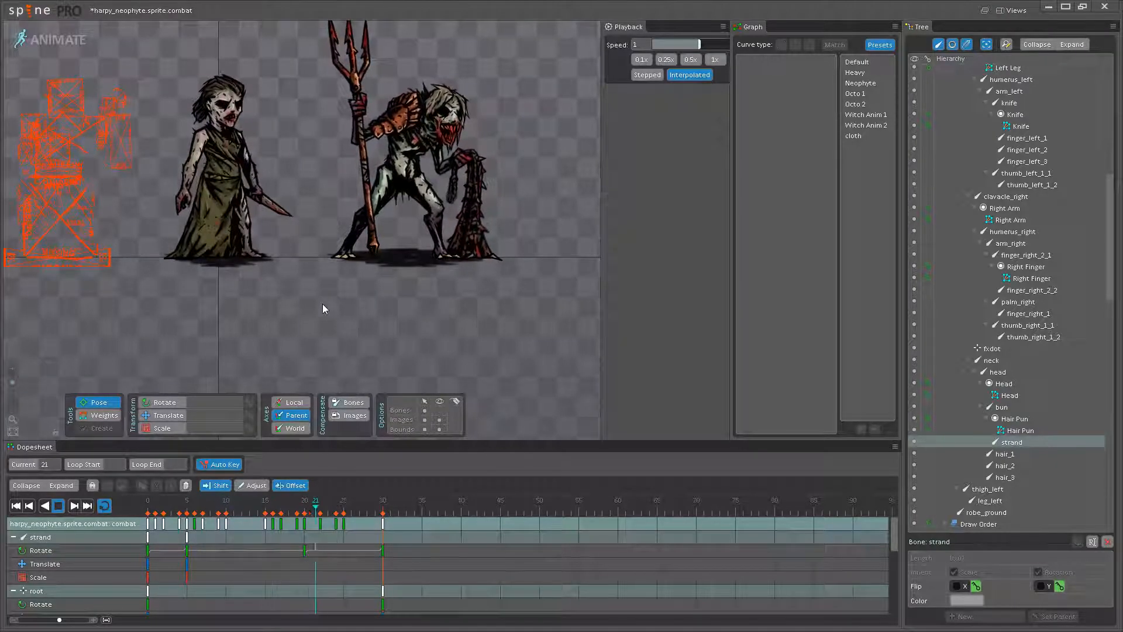
left_click_drag(316, 294, 349, 356)
key("ctrl+s")
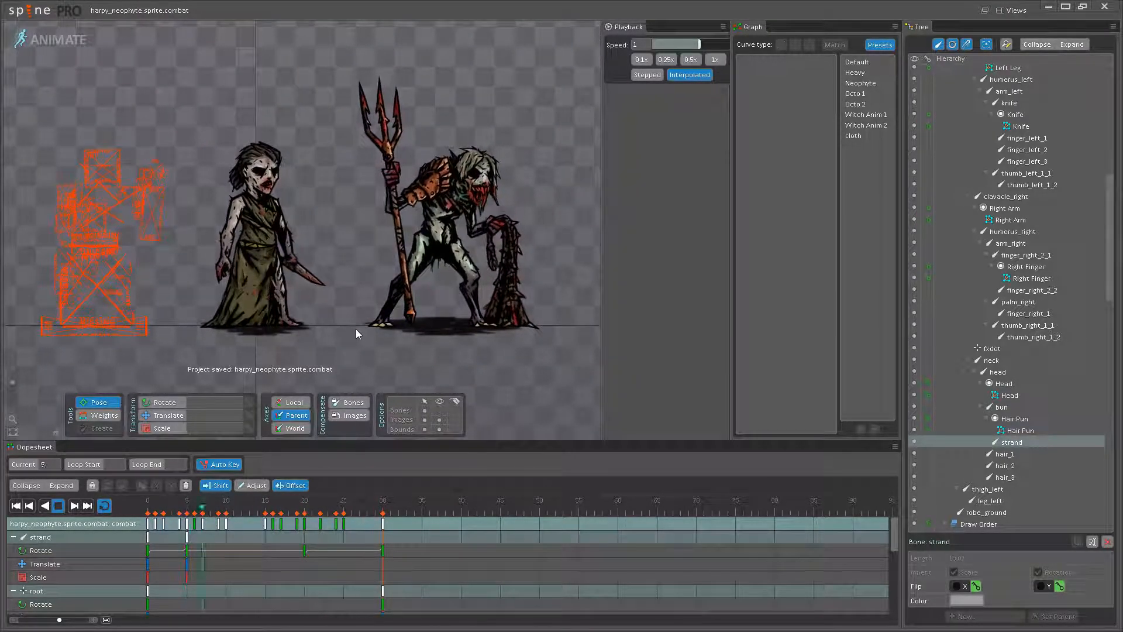
- Stop playback, go to frame 15, show the bones and rotate palm_right on the neophyte's empty hand
scroll(368, 335, "up", 5)
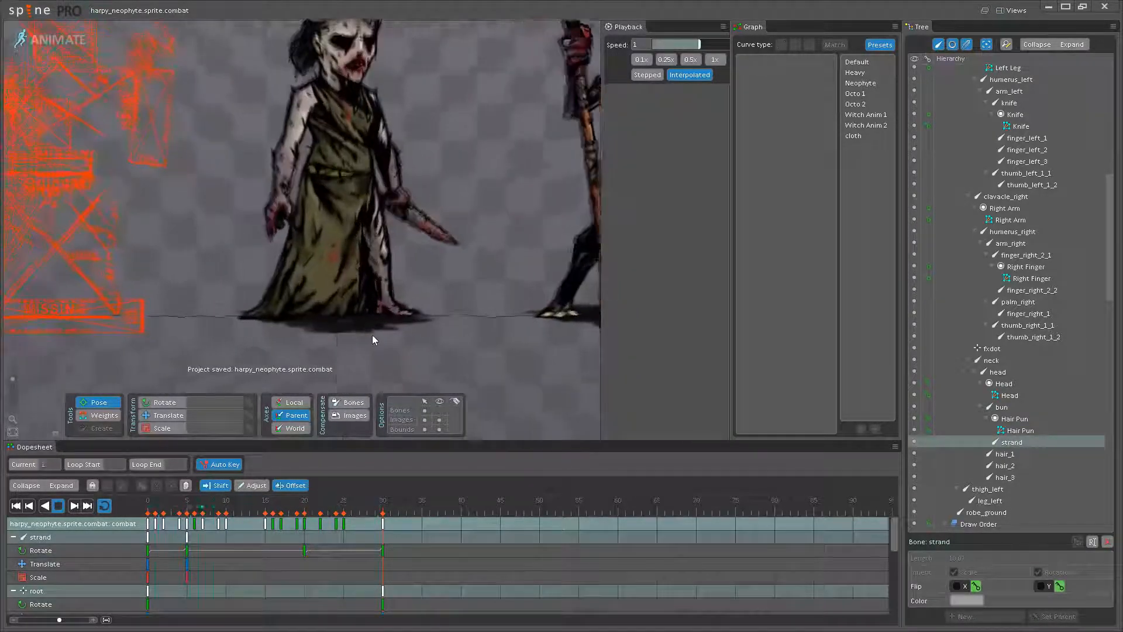
scroll(333, 254, "up", 5)
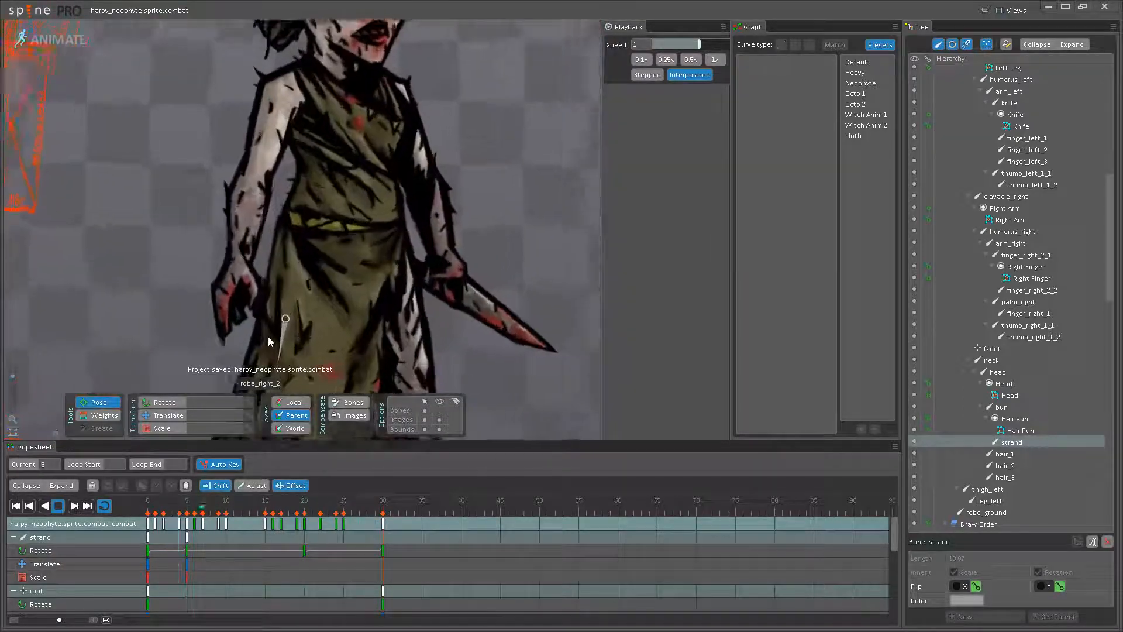
left_click(57, 507)
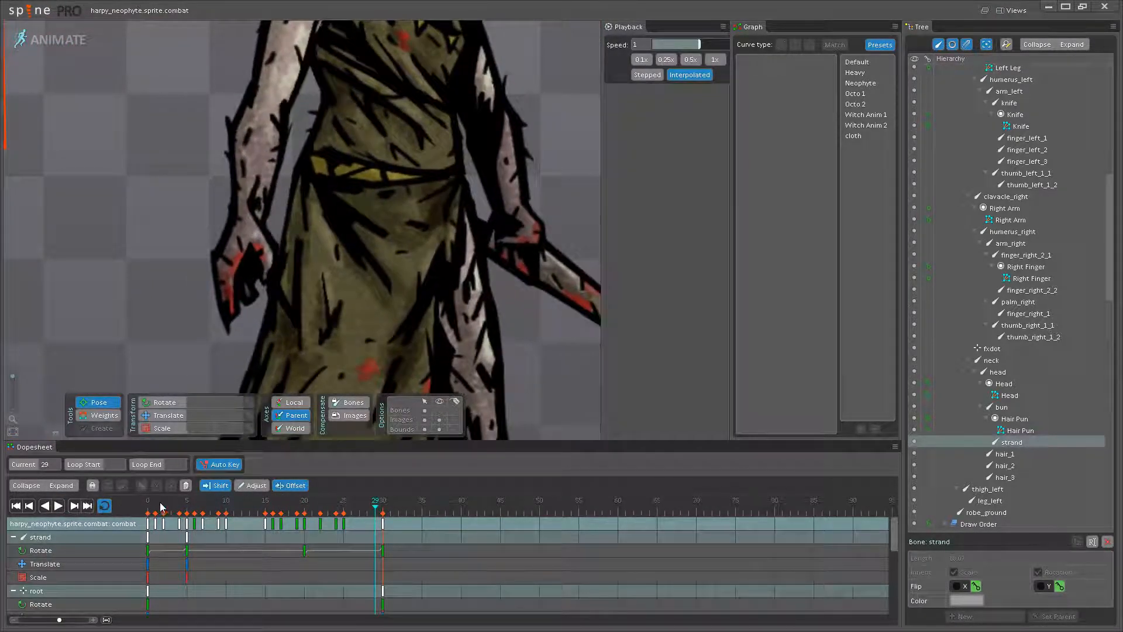
left_click_drag(153, 506, 262, 508)
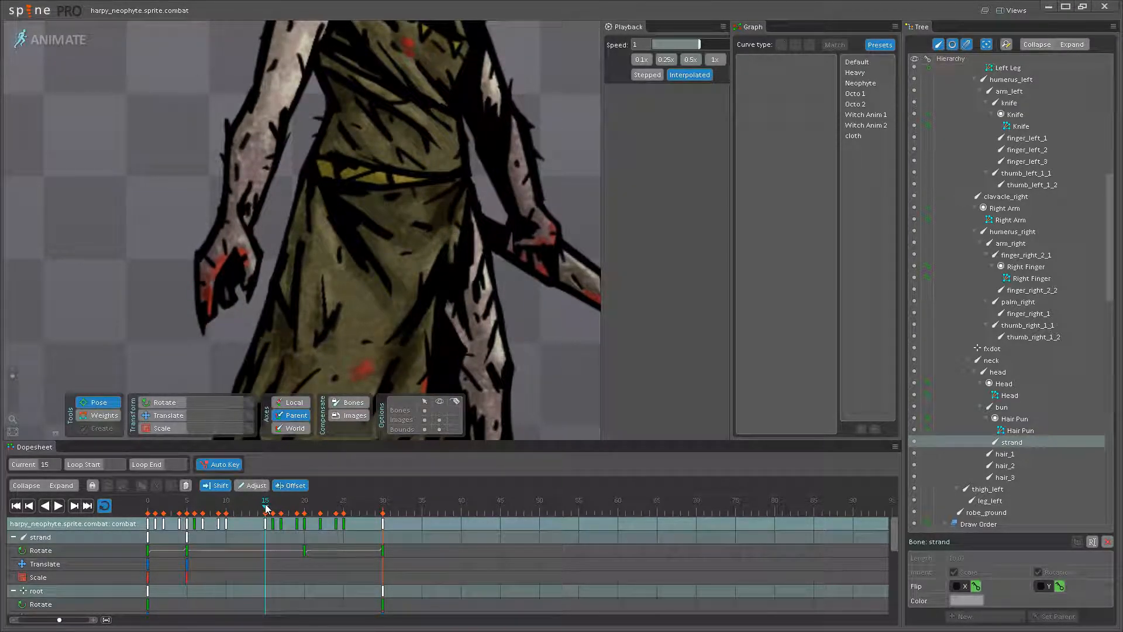
left_click(439, 410)
left_click_drag(227, 279, 296, 295)
scroll(292, 293, "up", 3)
left_click(295, 276)
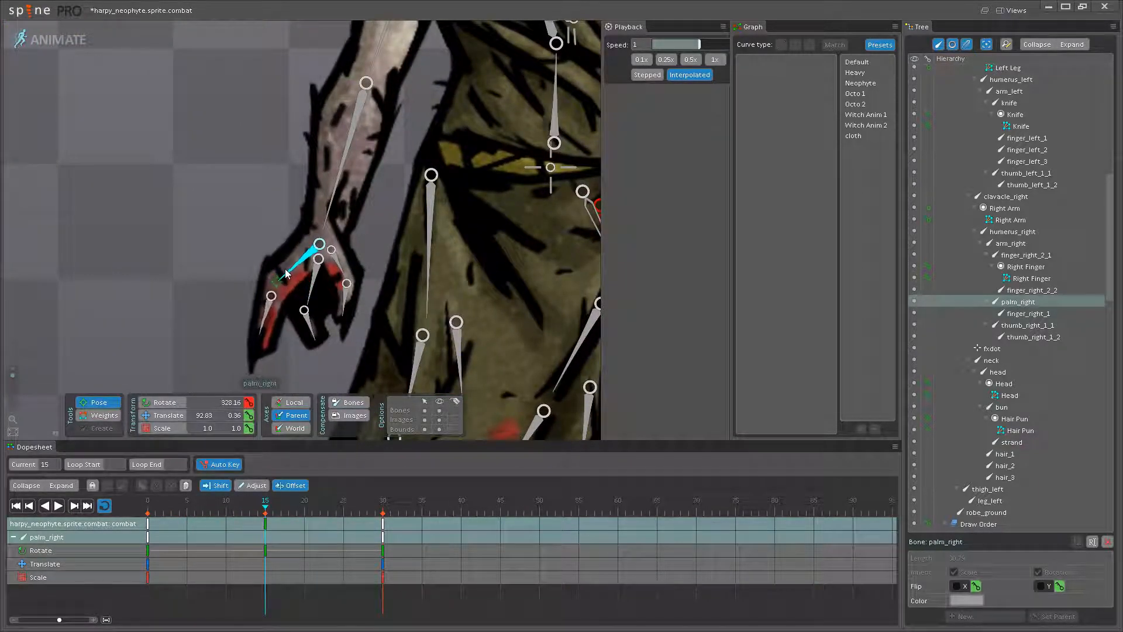
- At frame 15, rotate thumb_right_1_1 to 54.3 and finger_right_2_2 to 42.59, and adjust the hand's other thumb and finger bones
left_click(343, 268)
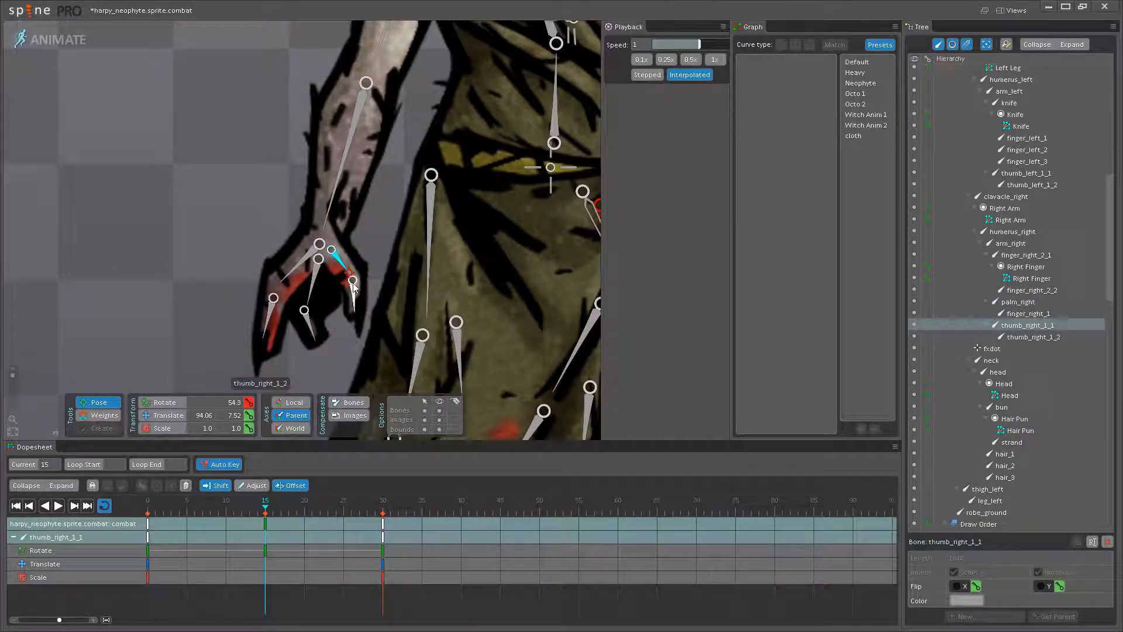
left_click(351, 292)
left_click(269, 318)
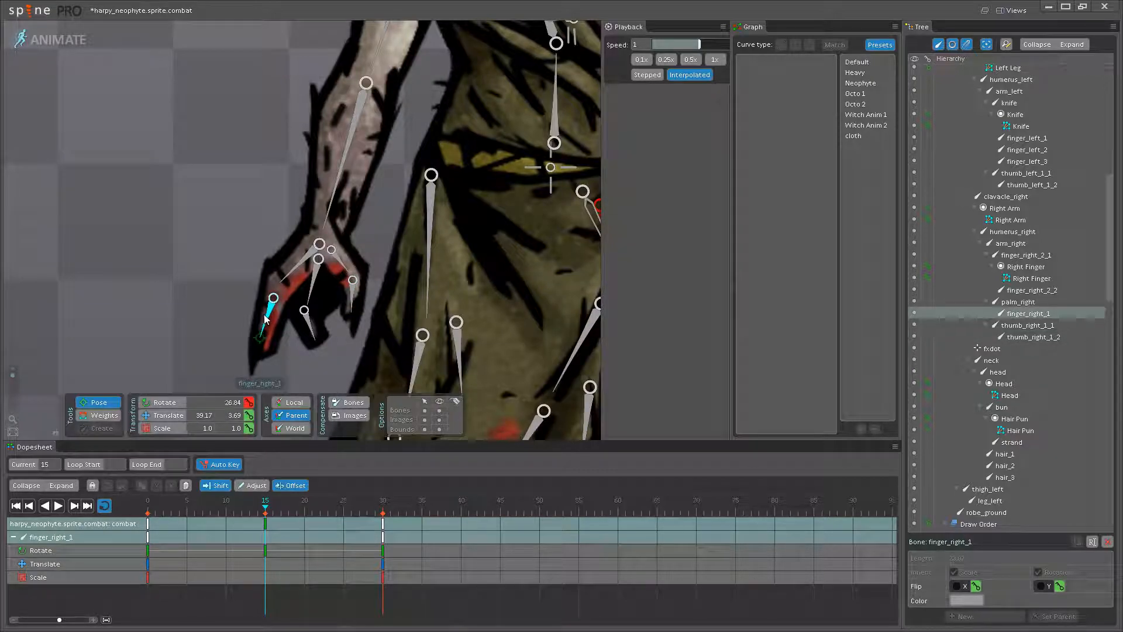
left_click(310, 298)
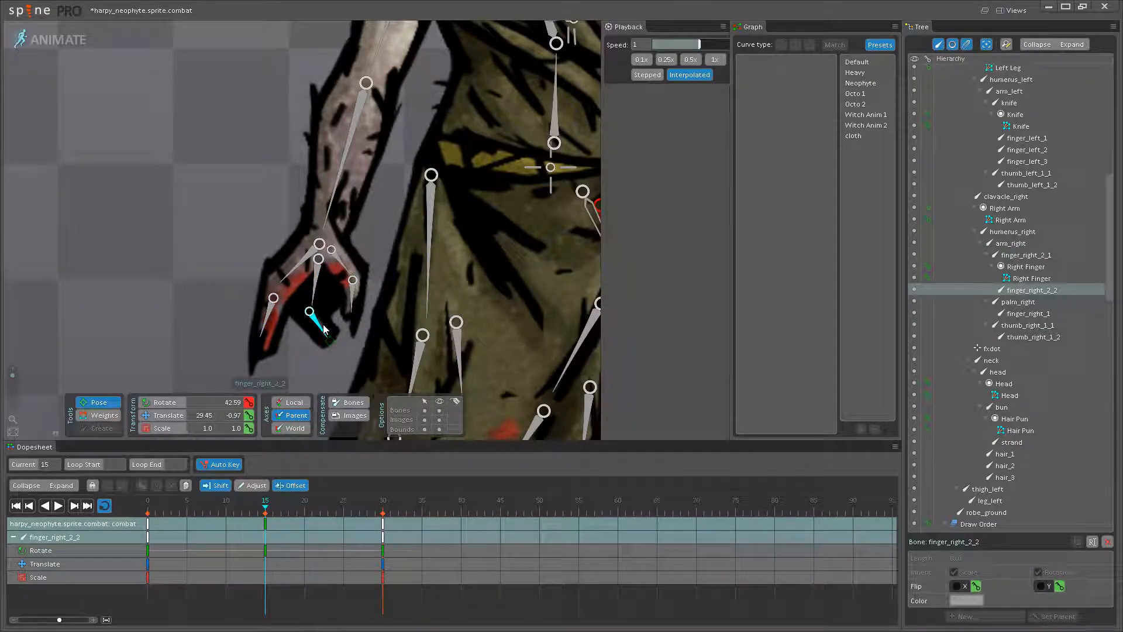
- Apply the Neophyte curve preset to the six right-hand bones' keys at frames 15 and 0, and play the animation
scroll(322, 324, "up", 3)
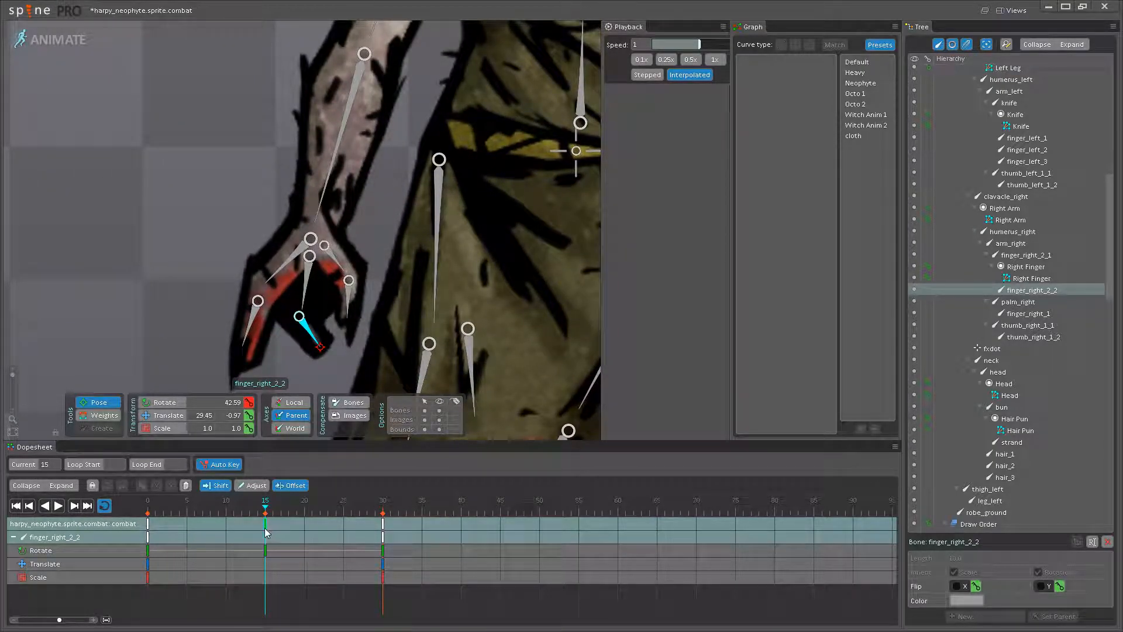
left_click(311, 275, "ctrl")
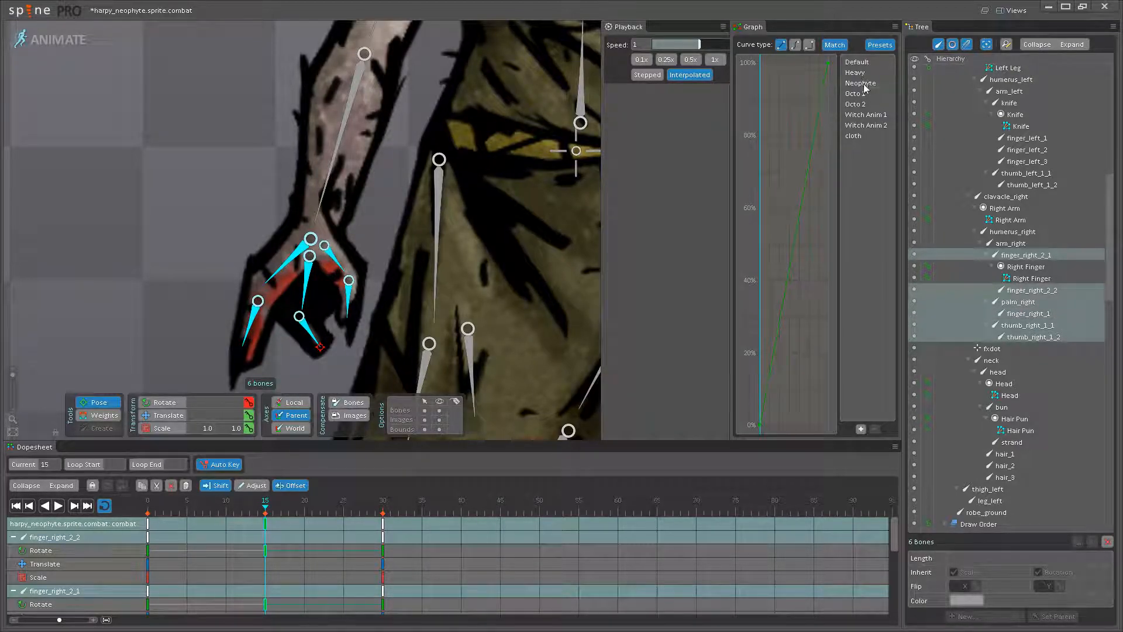
left_click(149, 524)
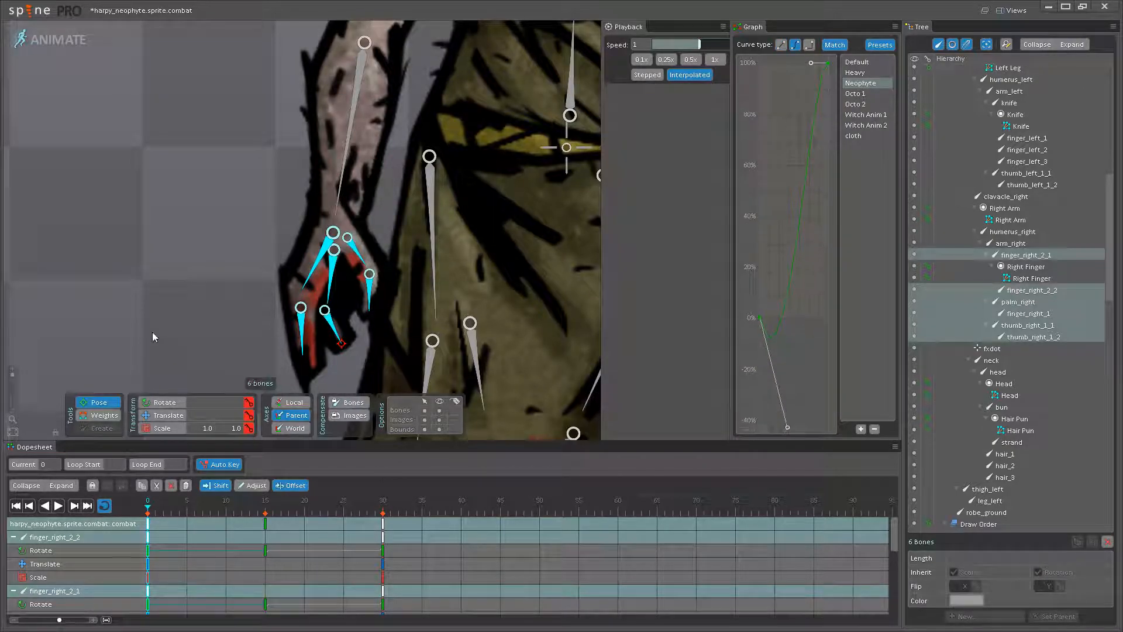
left_click(148, 304)
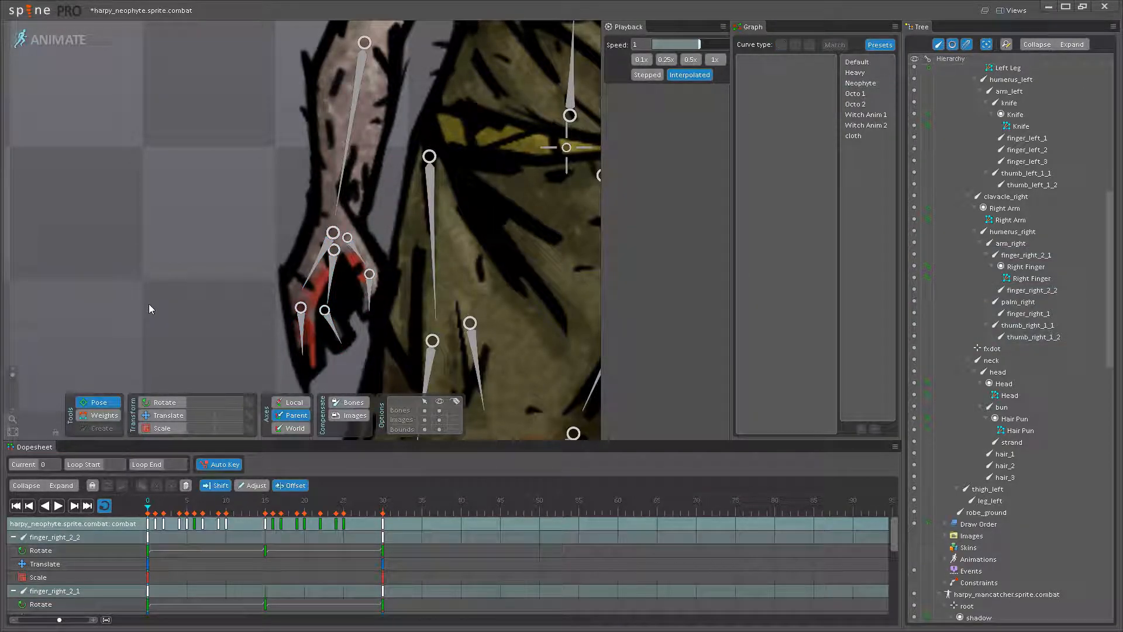
left_click(59, 506)
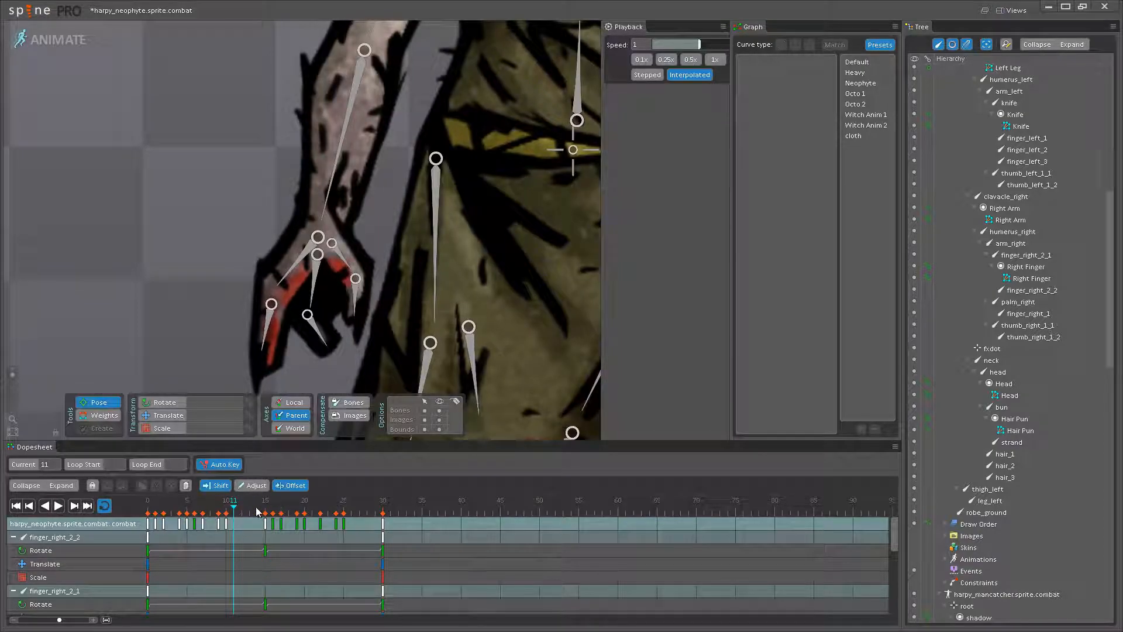
- At frame 15, readjust palm_right, set finger_right_1's rotation to 29.87 and replay the hand motion
left_click(270, 511)
left_click(287, 275)
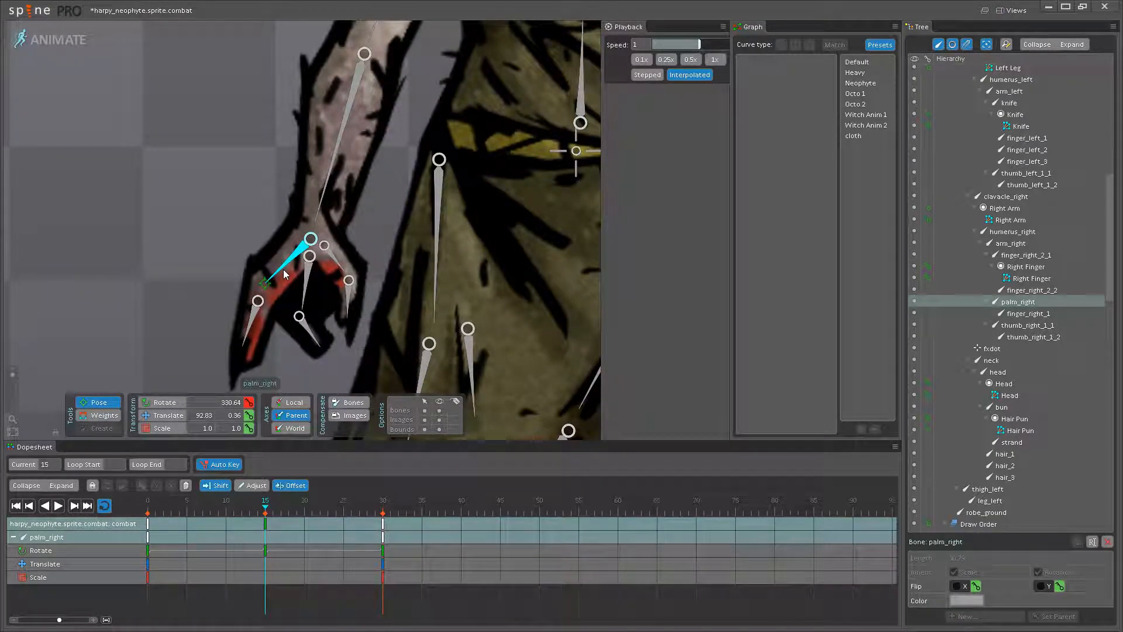
left_click(264, 347)
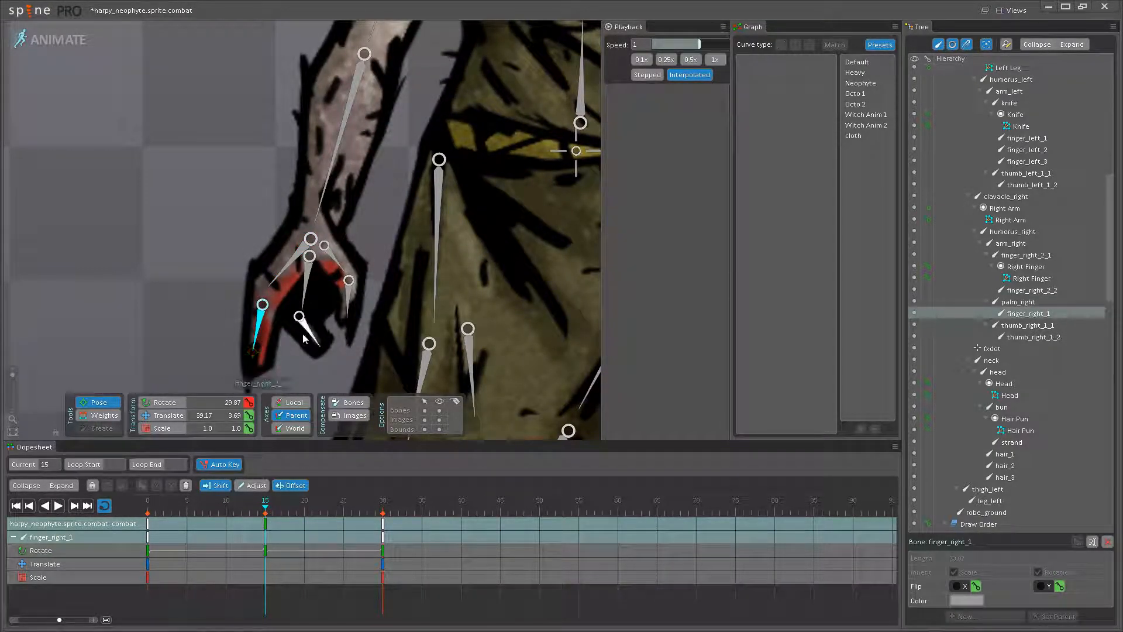
mouse_move(261, 500)
left_mouse_down()
mouse_move(188, 504)
mouse_move(265, 504)
left_mouse_up()
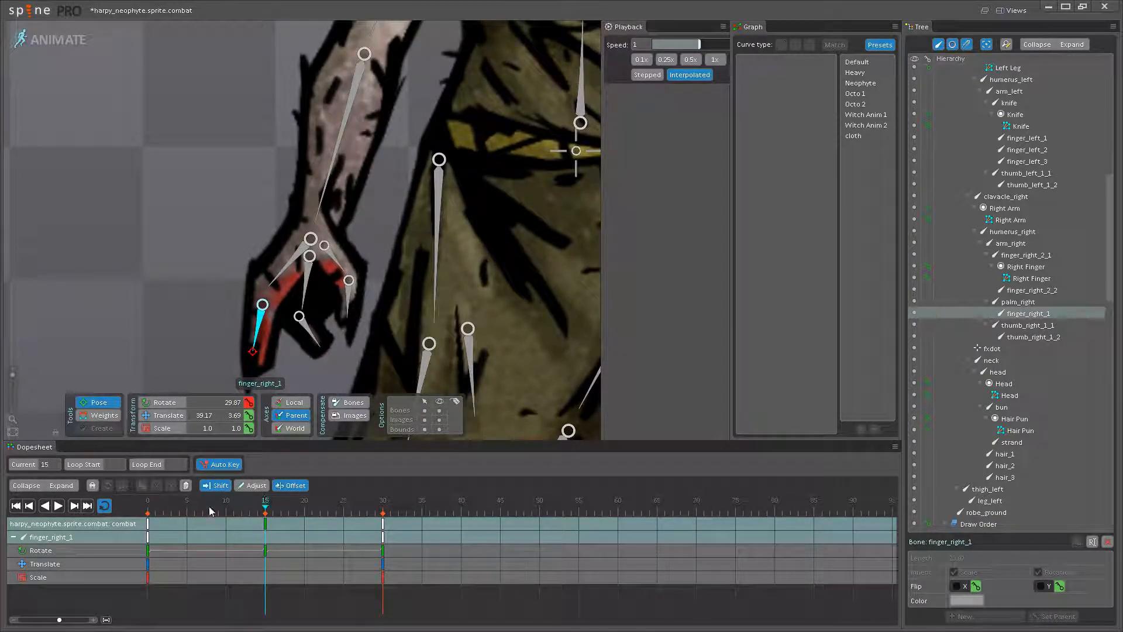
- Readjust the rotation of palm_right at frame 15 and replay the hand motion
left_click(58, 506)
left_click(58, 506)
left_click(265, 505)
left_click_drag(226, 506, 263, 495)
left_click_drag(287, 268, 275, 277)
left_click(58, 506)
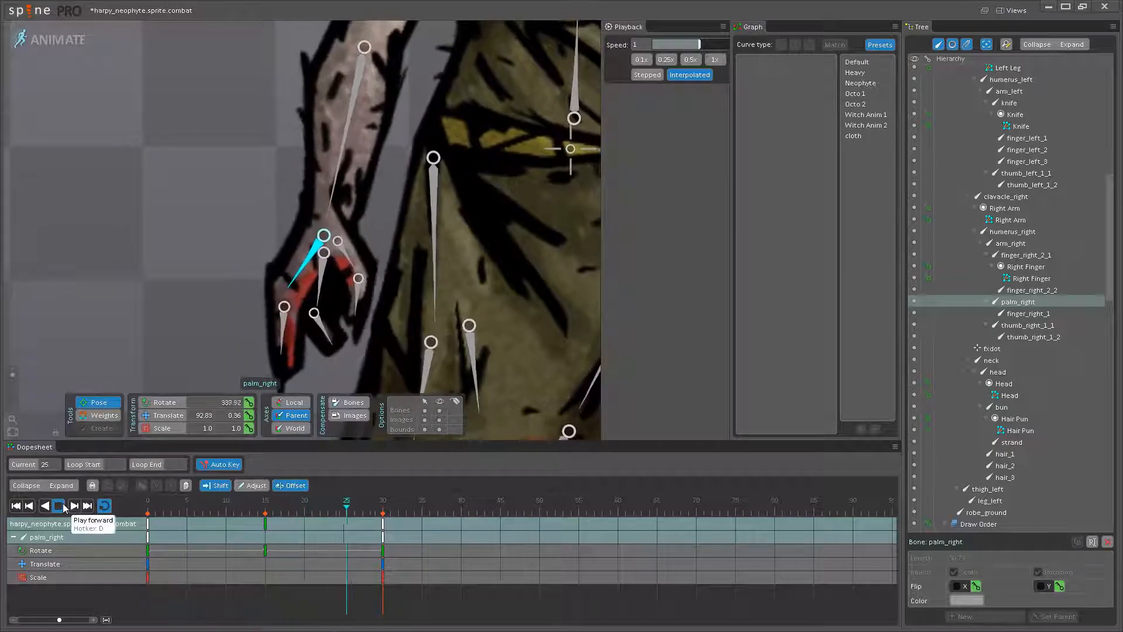
- At frame 15, set finger_right_1's rotation to 22.66 and finger_right_2_1's to 0.9, and play the animation
left_click(58, 506)
left_click_drag(251, 502, 269, 500)
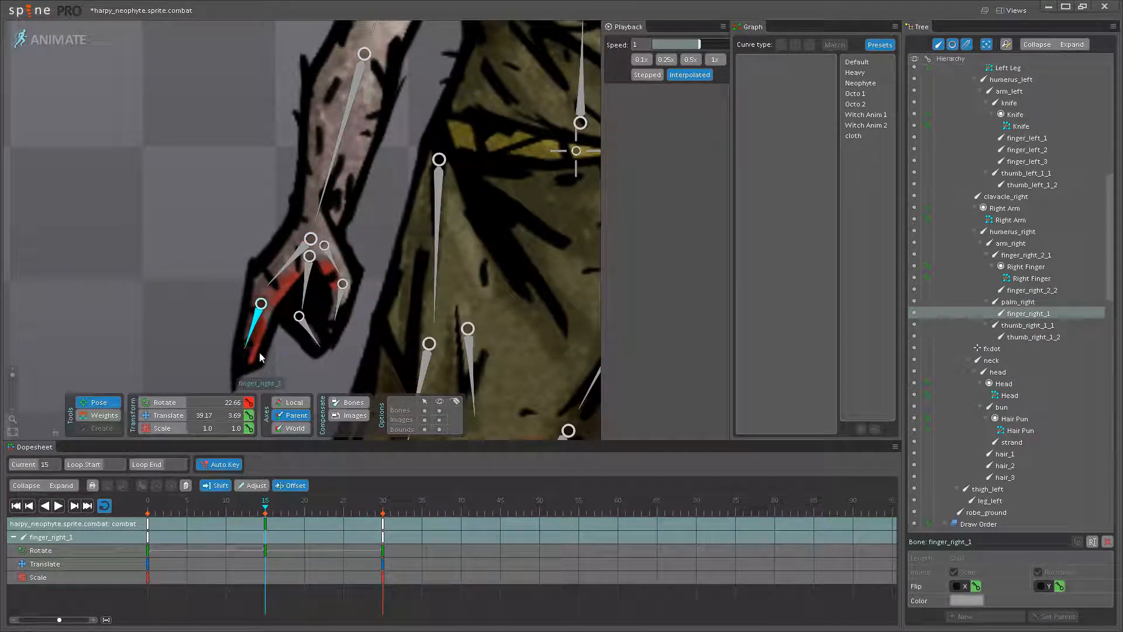
left_click(301, 298)
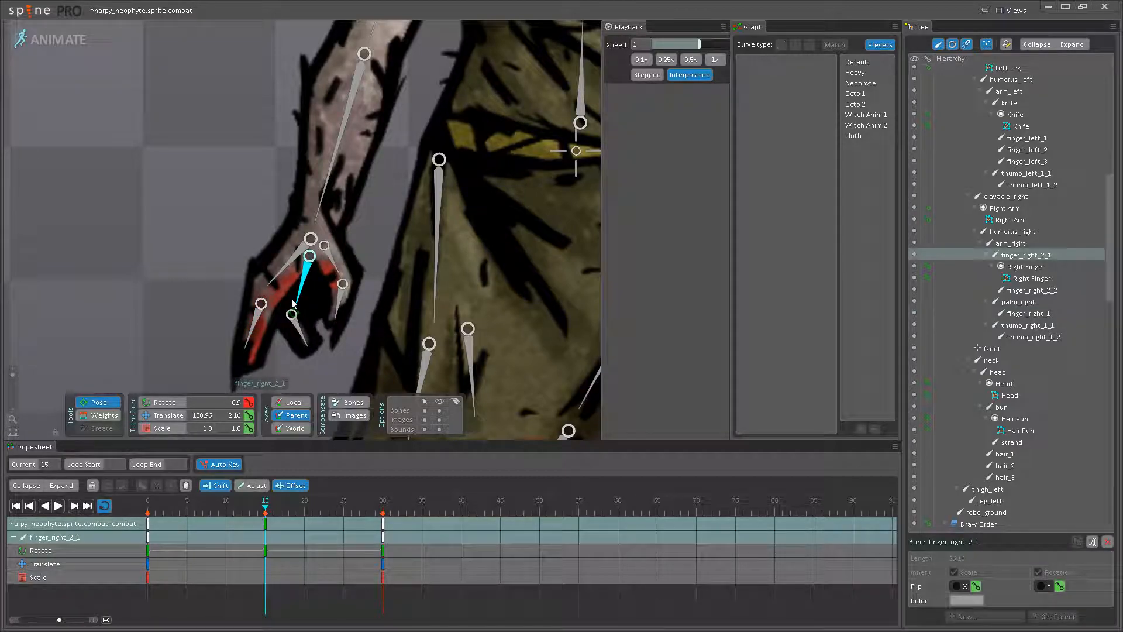
left_click(59, 510)
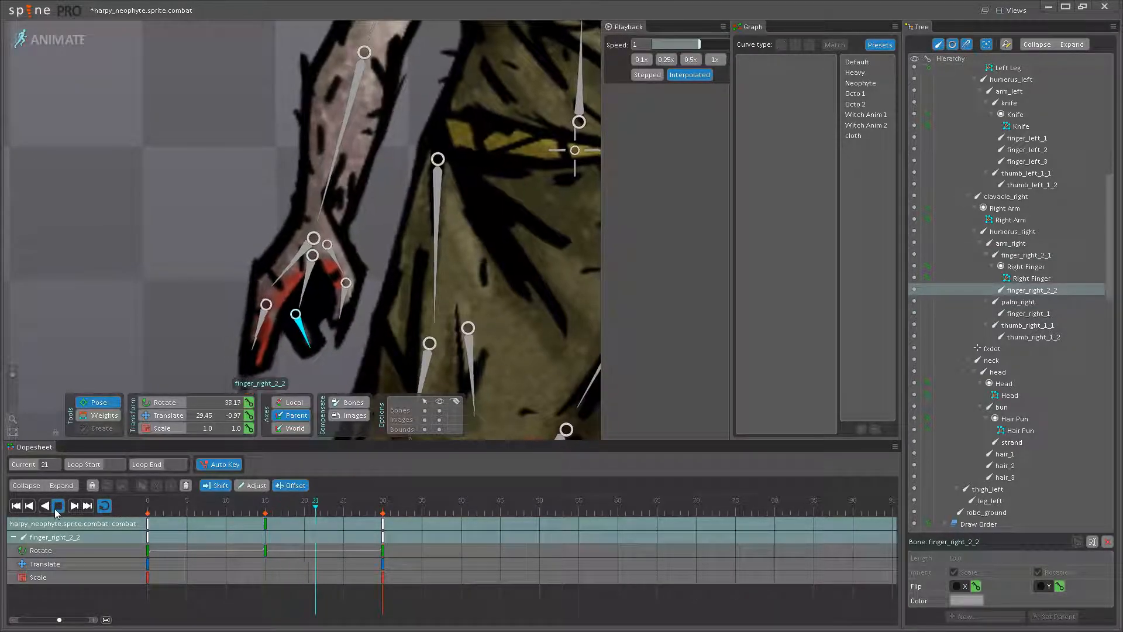
- Return to frame 15, rotate finger_right_2_2 further inward and play the result
left_click(59, 510)
left_click(263, 506)
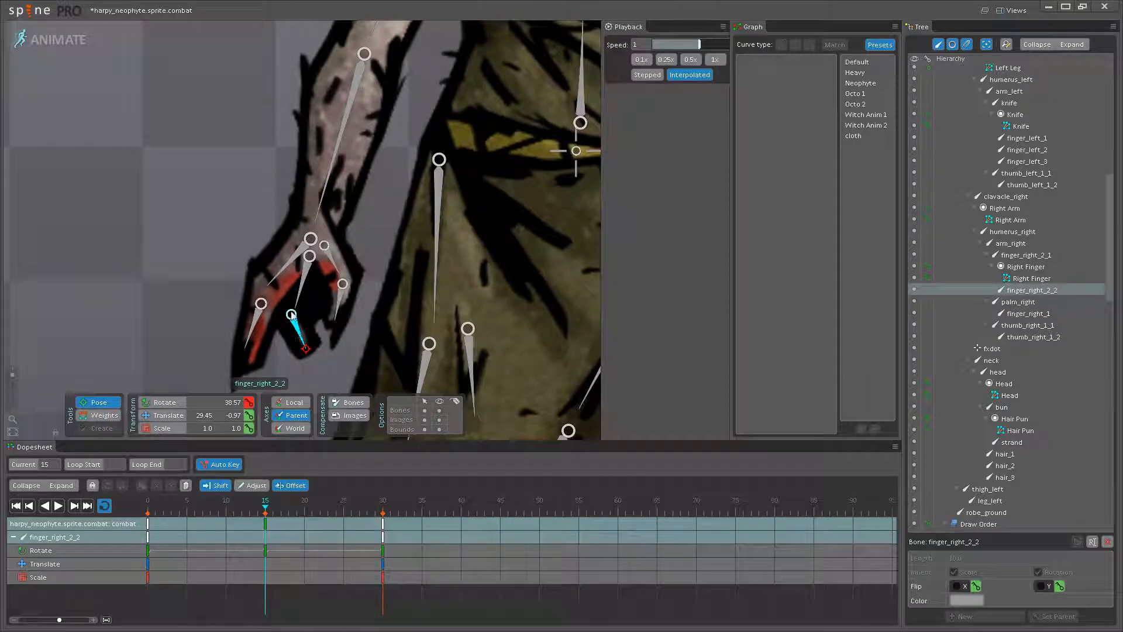
left_click(301, 339)
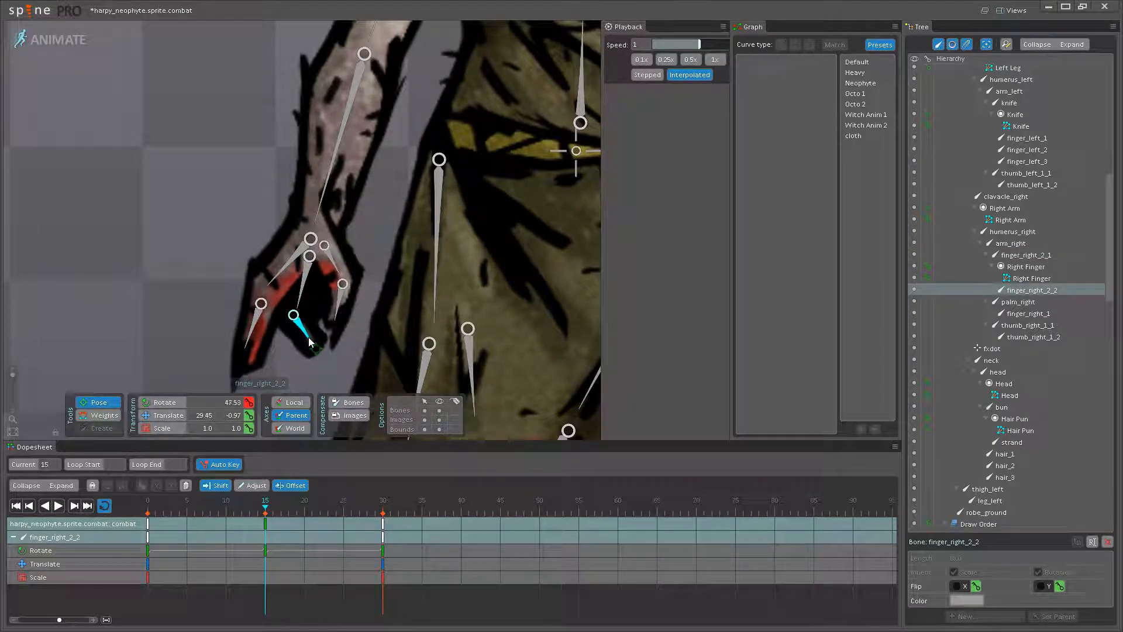
left_click(59, 505)
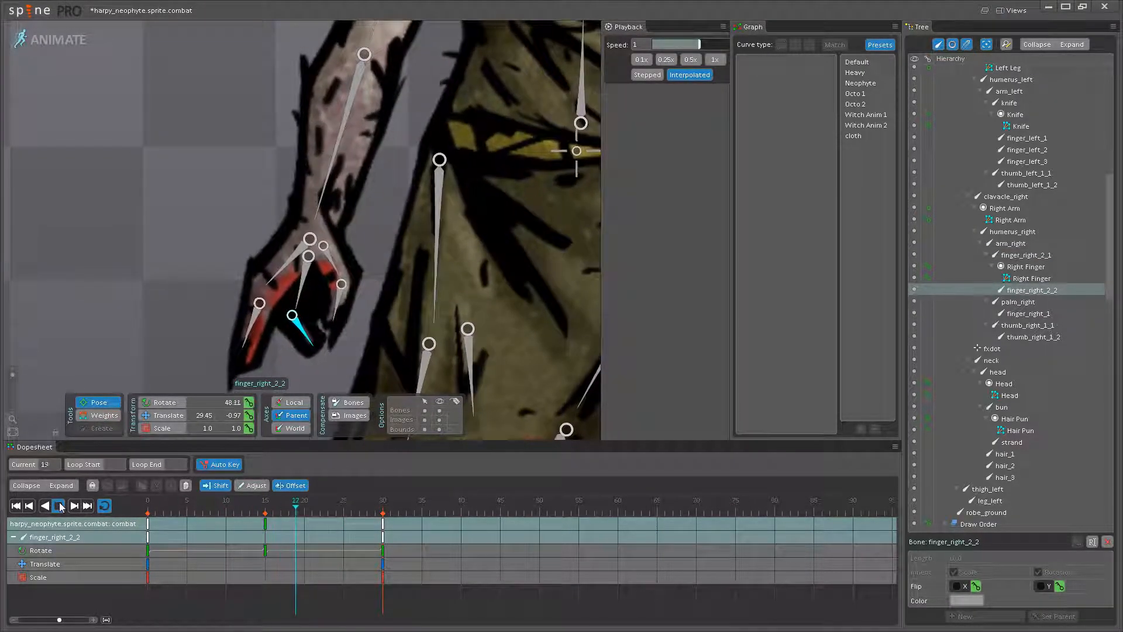
- Clear the bone selection and hide the bones while the animation plays on the neophyte's whole figure
scroll(188, 326, "down", 10)
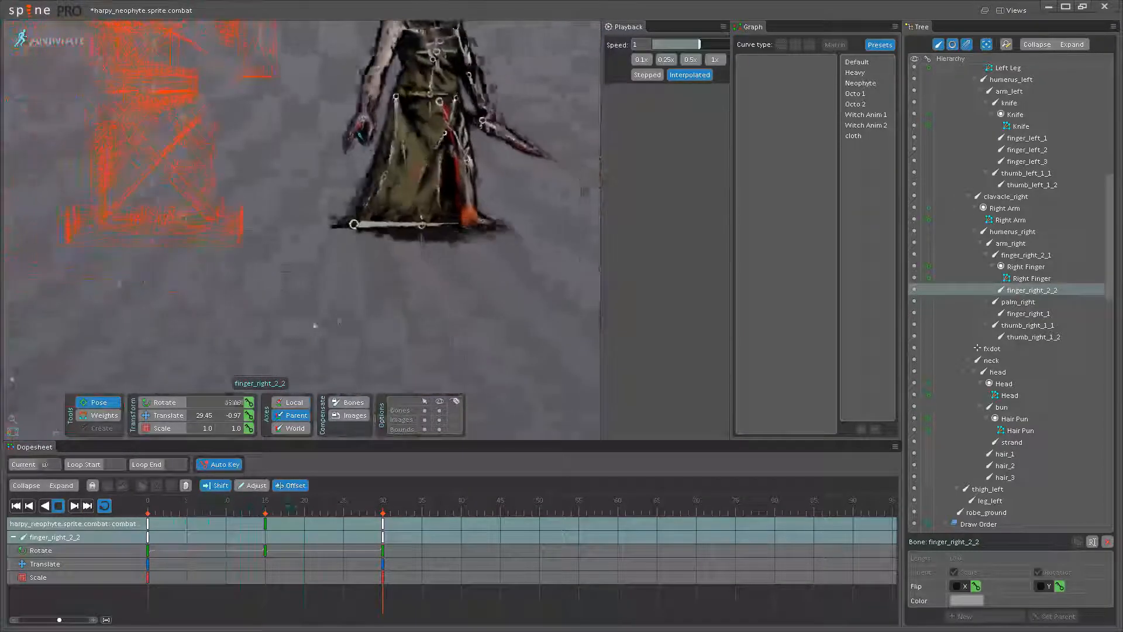
left_click_drag(343, 378, 304, 424)
left_click_drag(367, 308, 381, 347)
key("space")
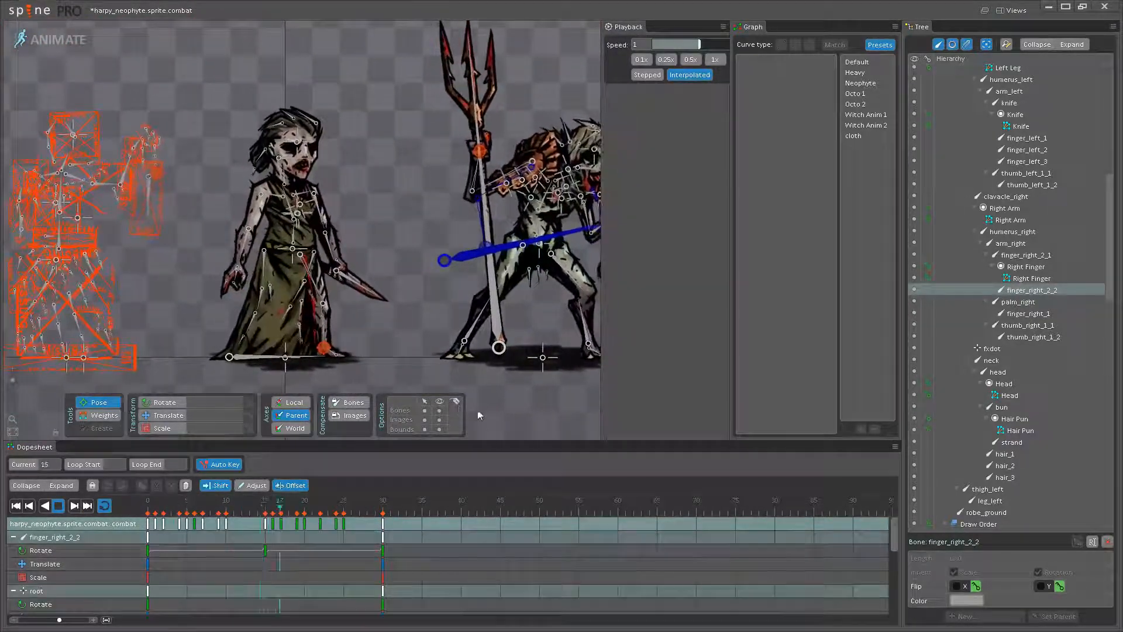
left_click(434, 412)
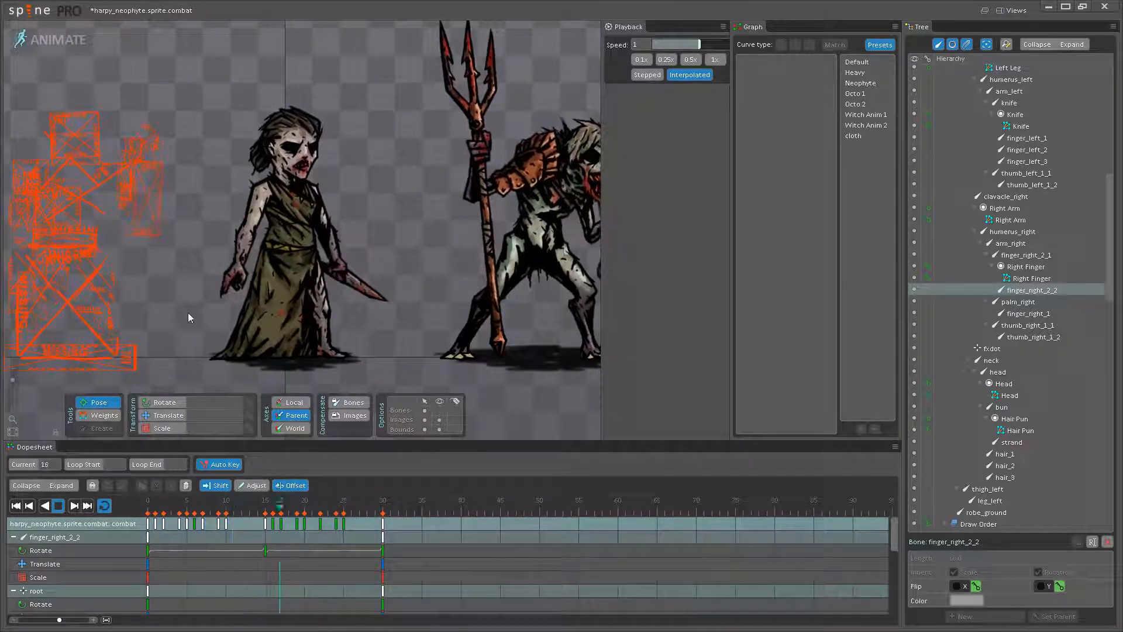
- At frame 15, adjust palm_right again, set thumb_right_1_1's rotation to 51.81 and play the animation
scroll(241, 308, "up", 2)
scroll(240, 307, "up", 5)
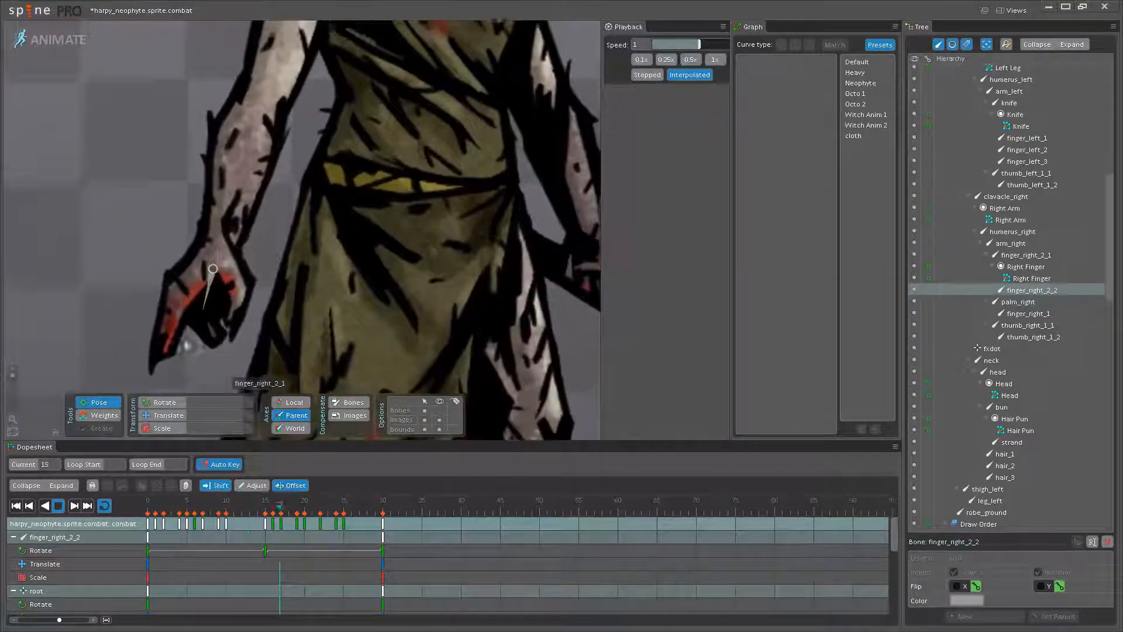
left_click(58, 506)
scroll(187, 275, "up", 4)
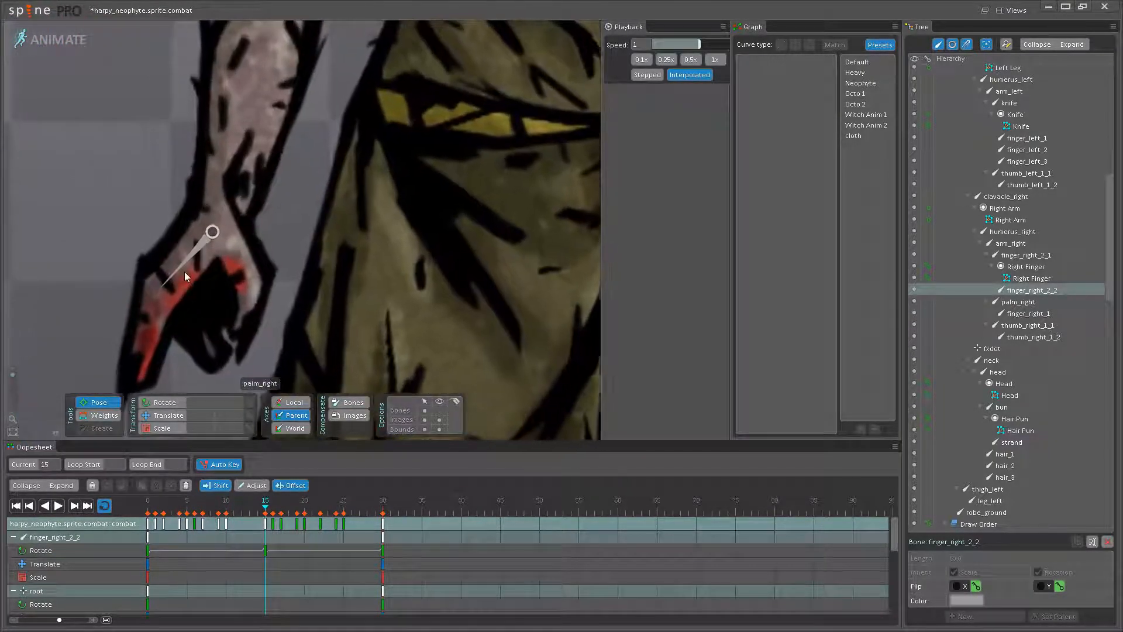
left_click(181, 278)
left_click(246, 268)
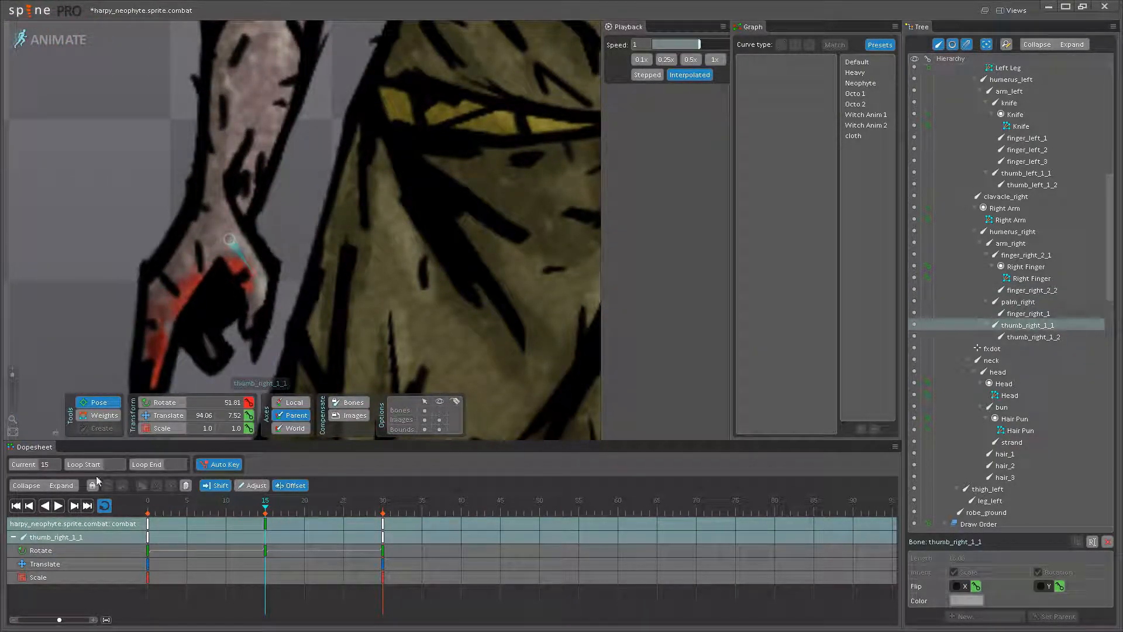
left_click(62, 508)
- Review the looping combat idle on the whole figure with no bone selected
scroll(339, 306, "down", 7)
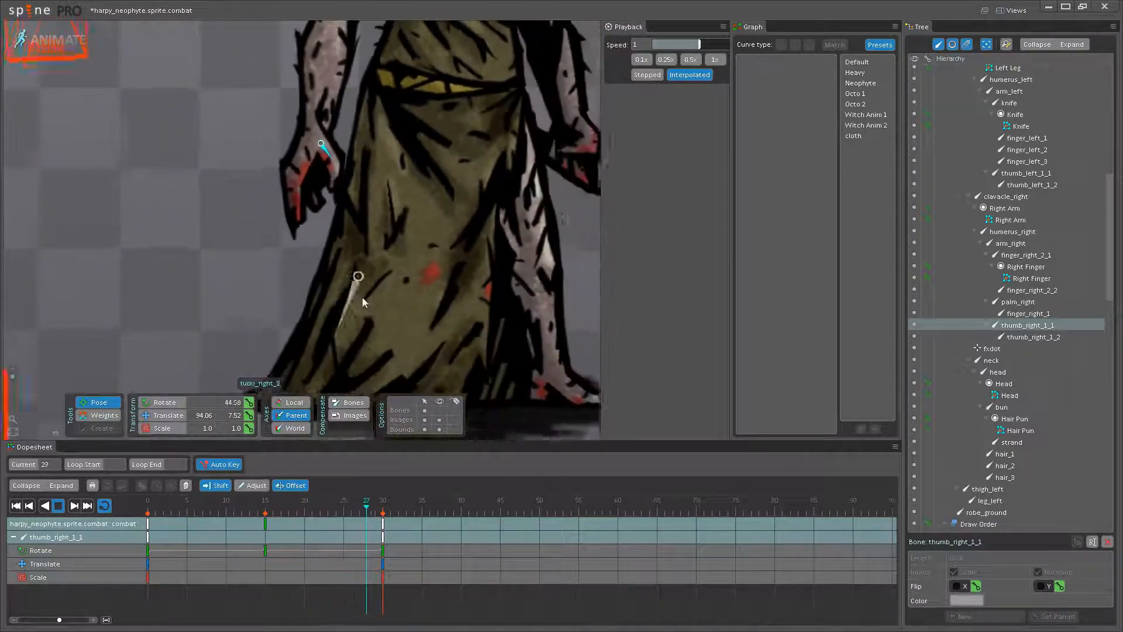
scroll(419, 249, "down", 2)
left_click_drag(420, 250, 374, 317)
key("space")
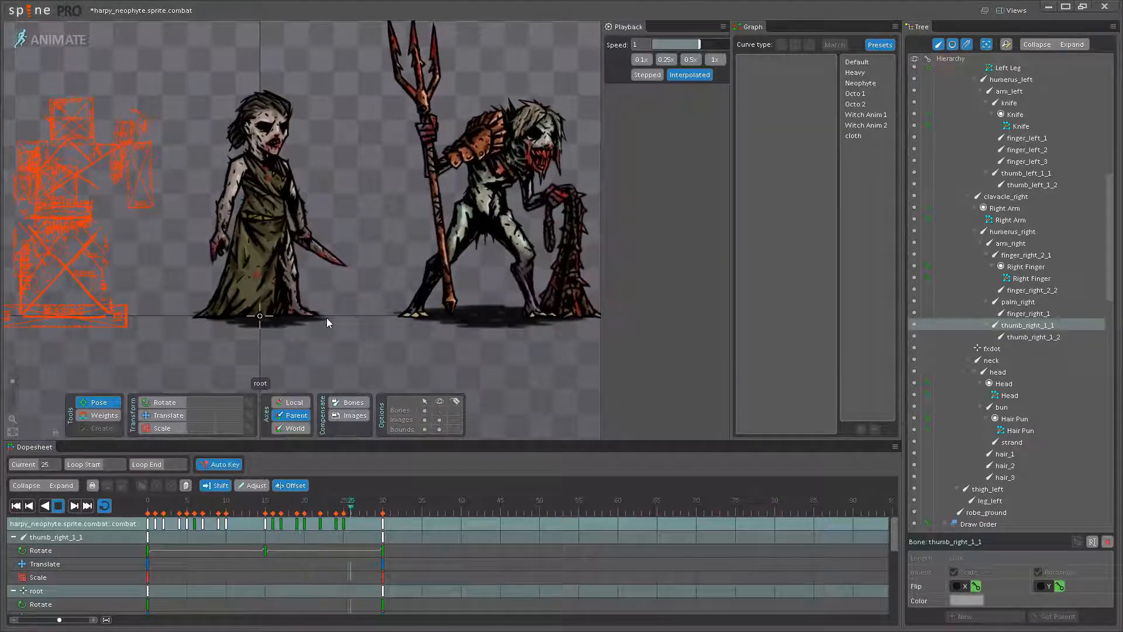
scroll(201, 278, "up", 5)
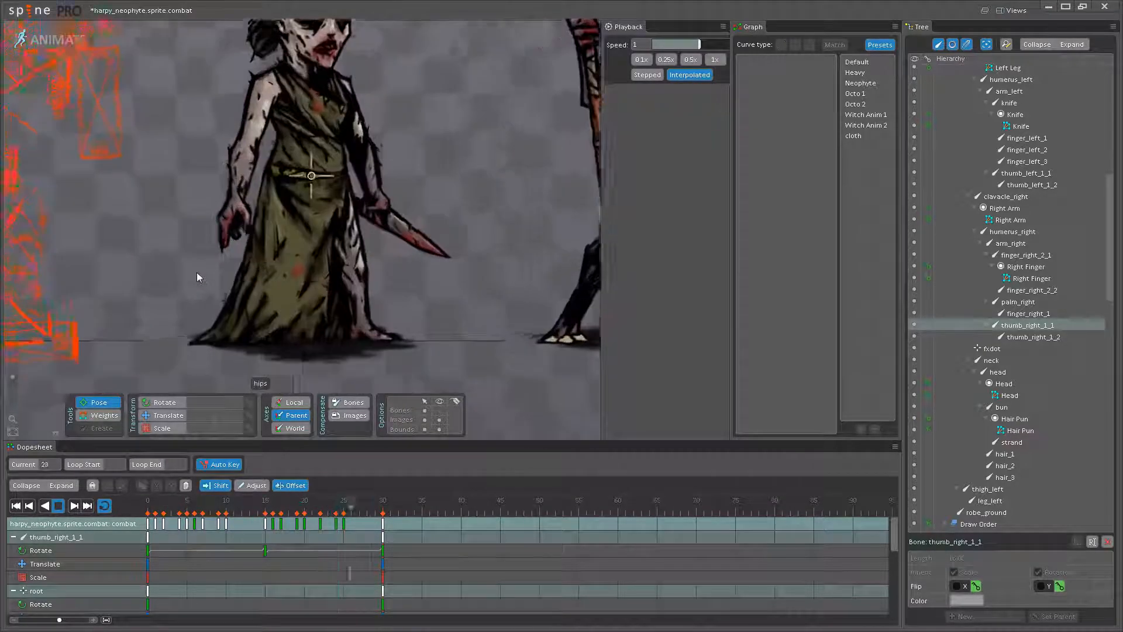
- Stop playback, set finger_right_1's rotation to 33.41 and finger_right_2_2's to 53.8 at frame 15, and replay
key("space")
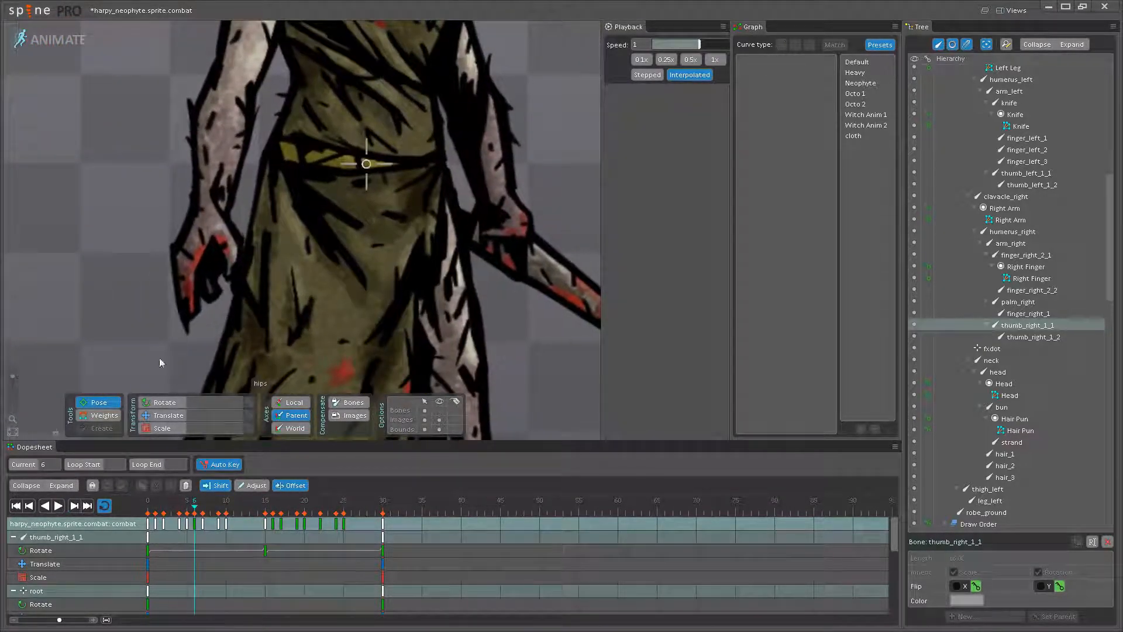
left_click(181, 297)
left_click(265, 513)
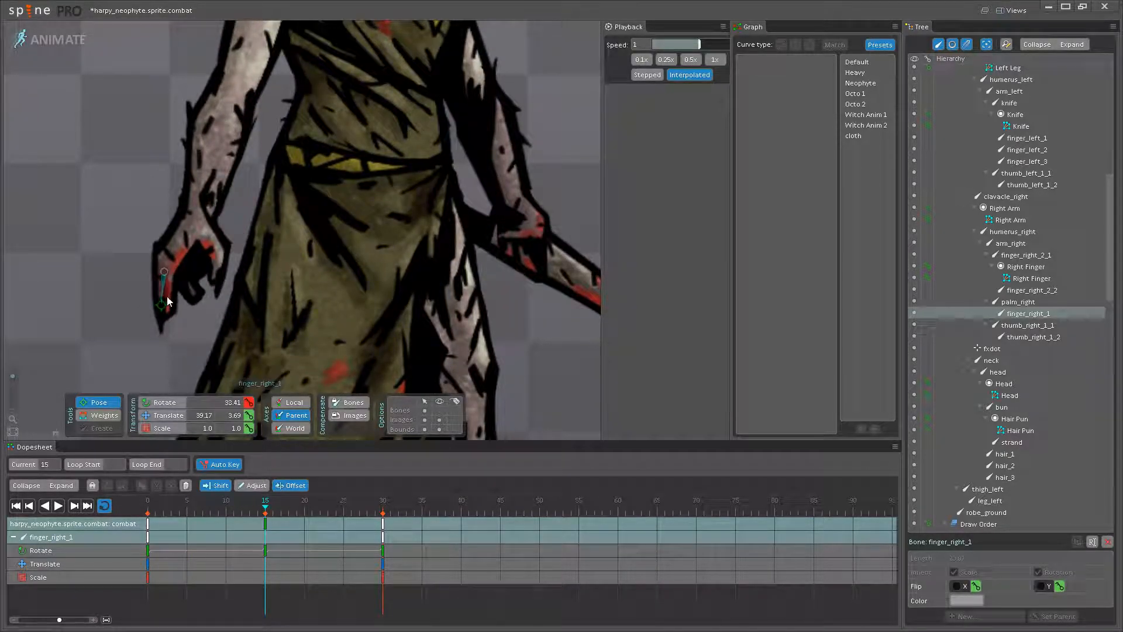
left_click(190, 286)
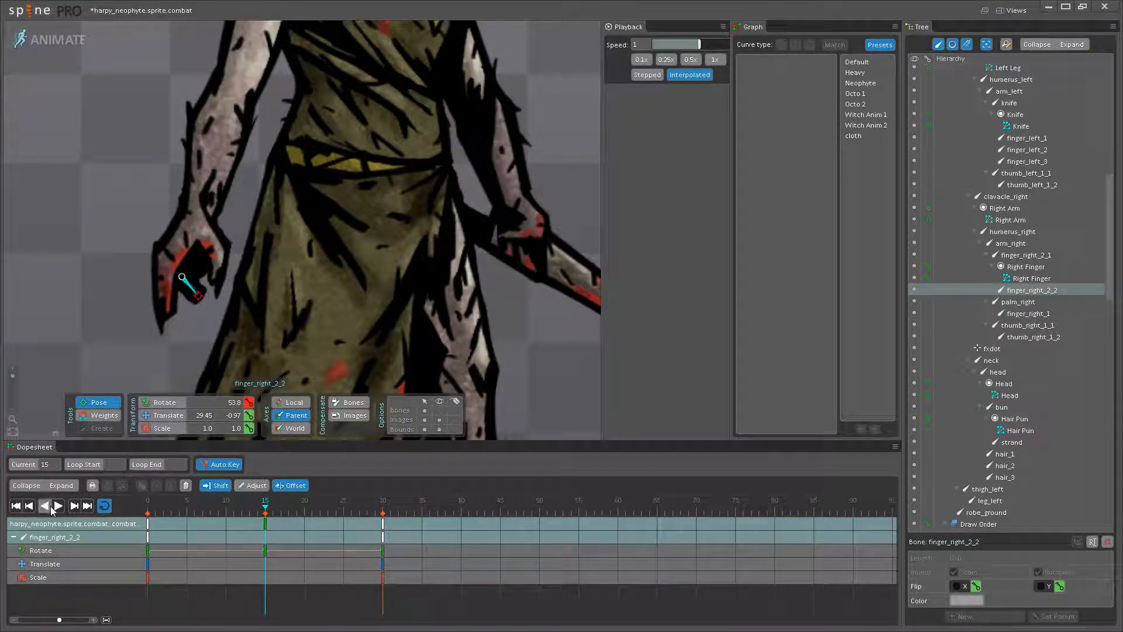
left_click(68, 481)
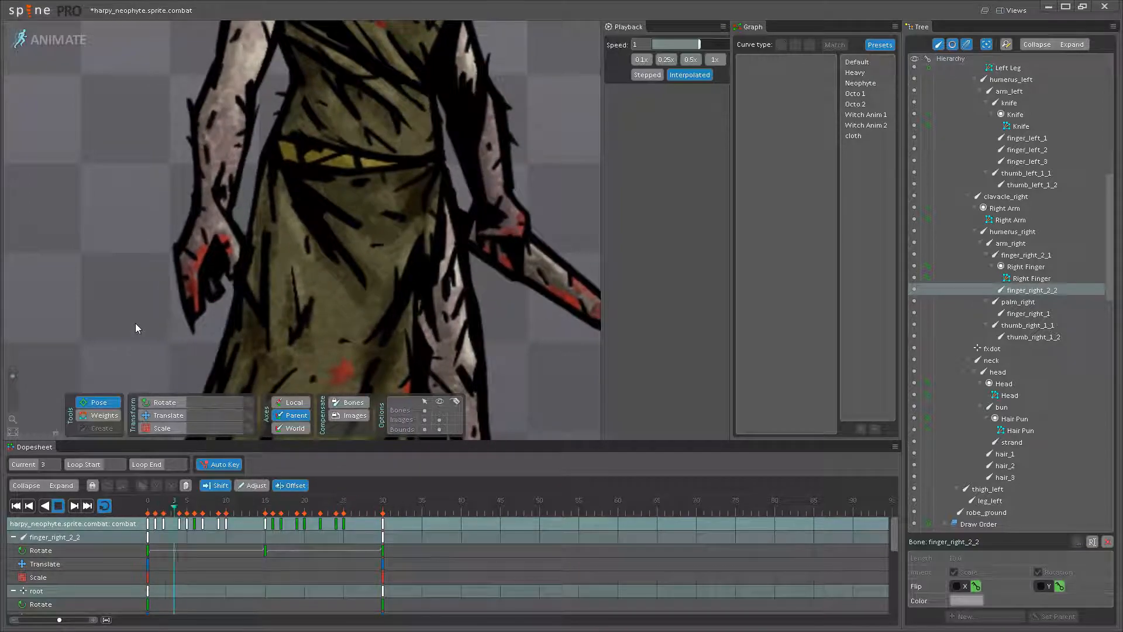
- Reduce finger_right_2_2's rotation at frame 15 to 45.98 and save the project
left_click(215, 297)
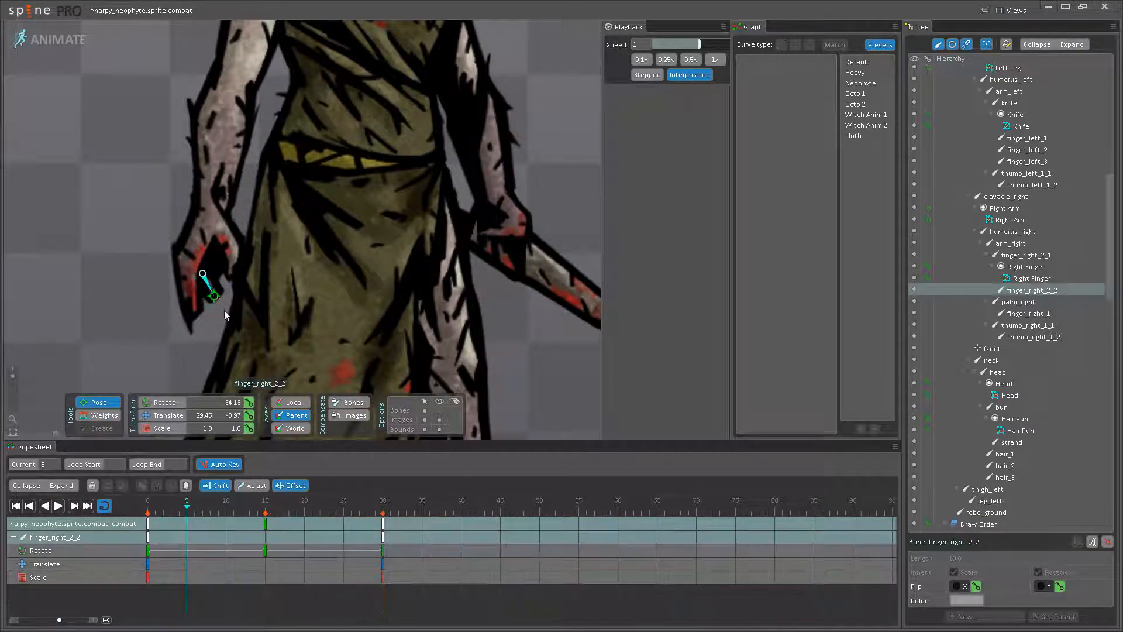
left_click(270, 513)
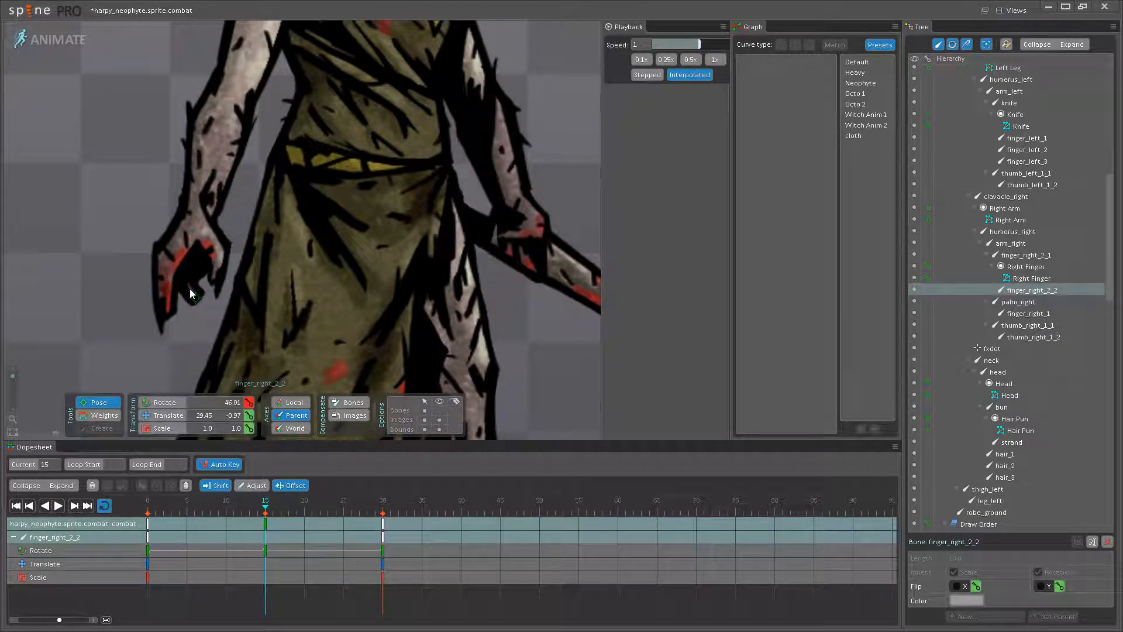
scroll(190, 292, "down", 5)
scroll(394, 251, "up", 2)
key("ctrl+s")
- Play the combat idle and examine the neophyte's full-body motion beside the harpy mancatcher, then the knife hand
left_click_drag(379, 272, 350, 318)
scroll(363, 293, "down", 1)
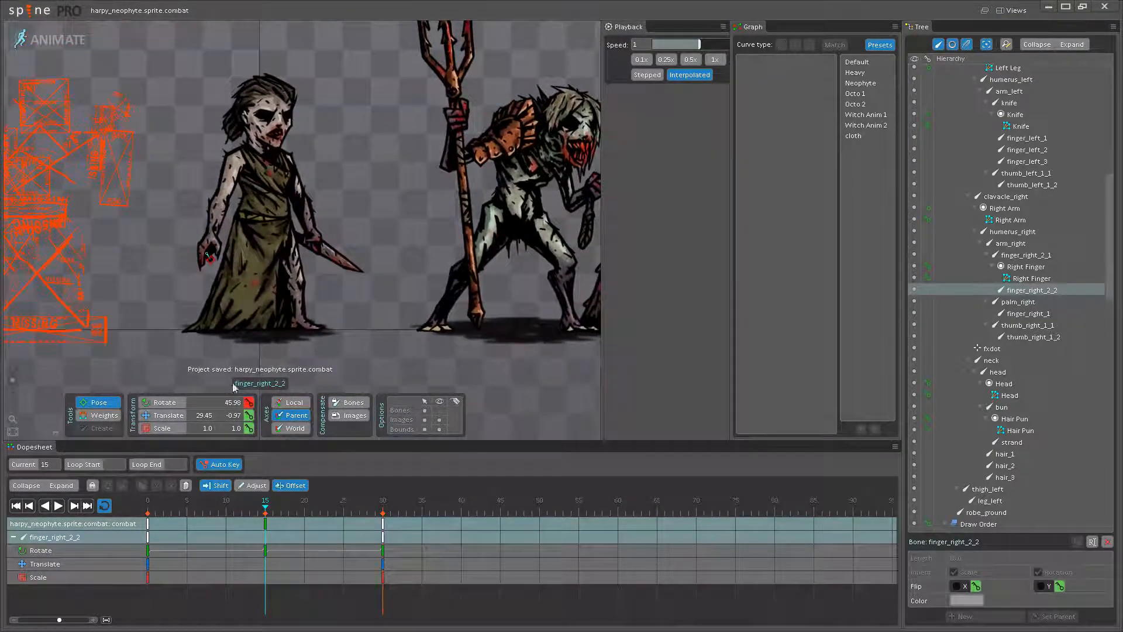
left_click(58, 506)
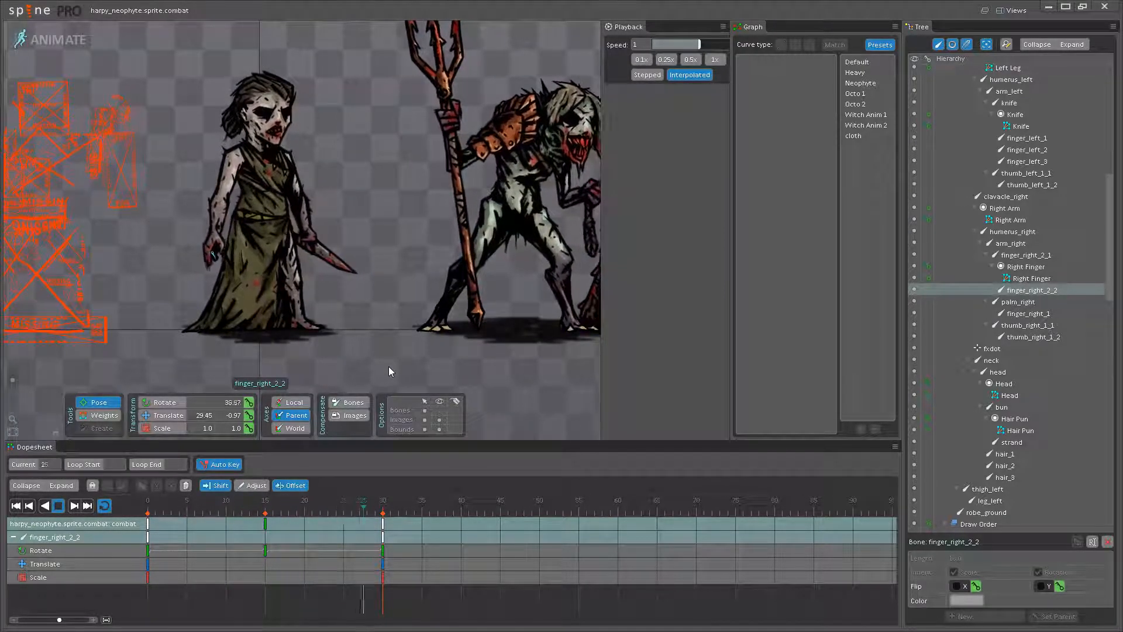
left_click_drag(387, 277, 414, 298)
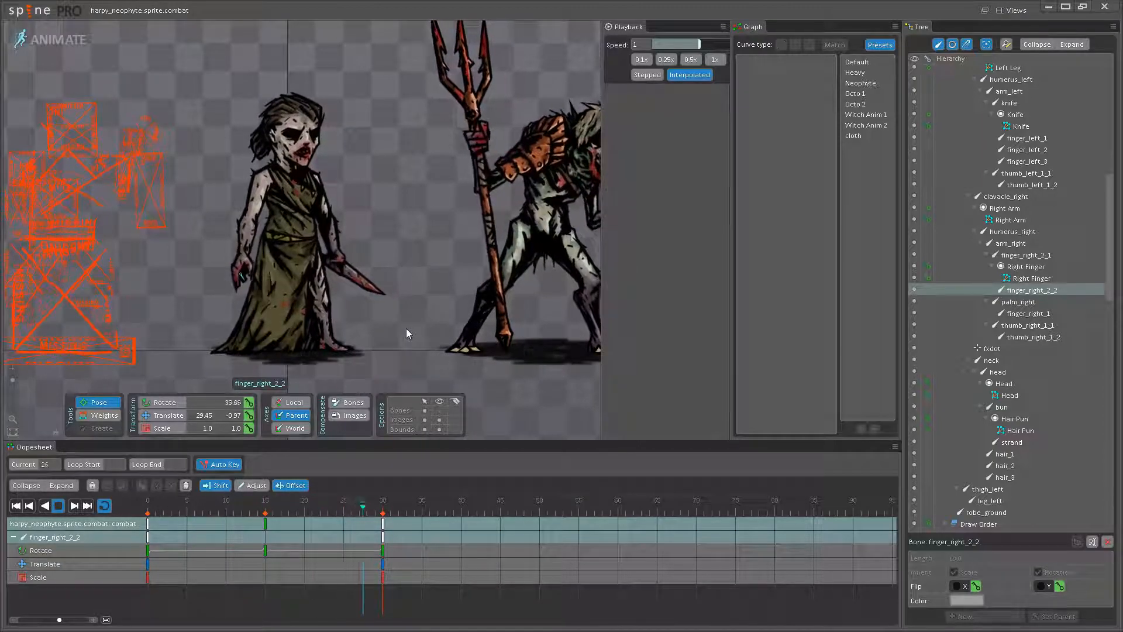
key("space")
left_click_drag(402, 334, 416, 338)
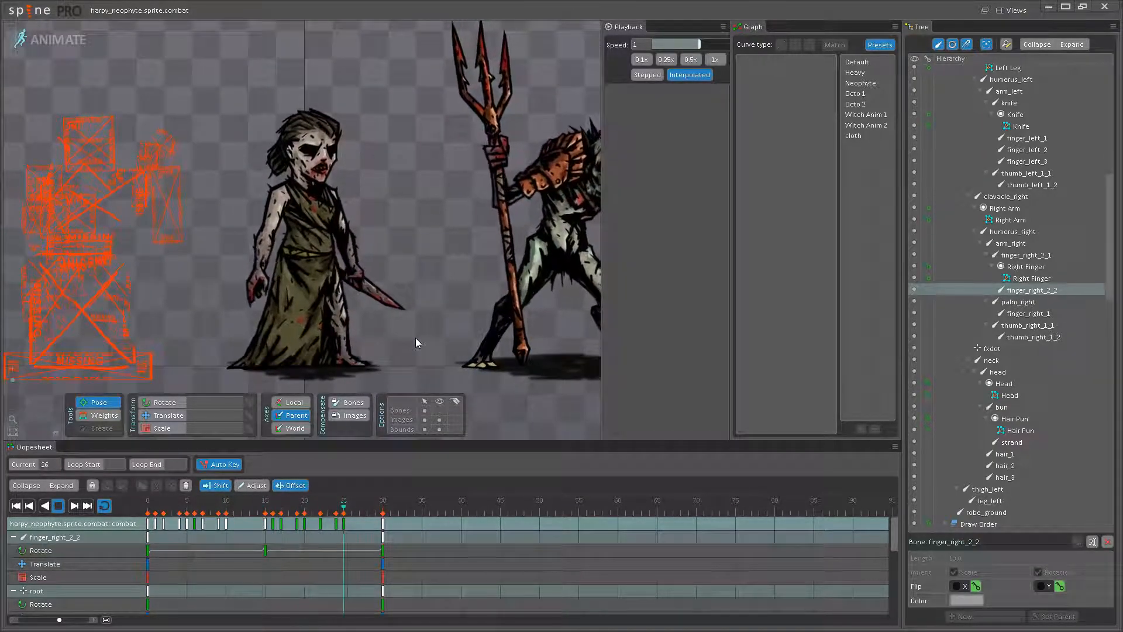
scroll(433, 326, "down", 3)
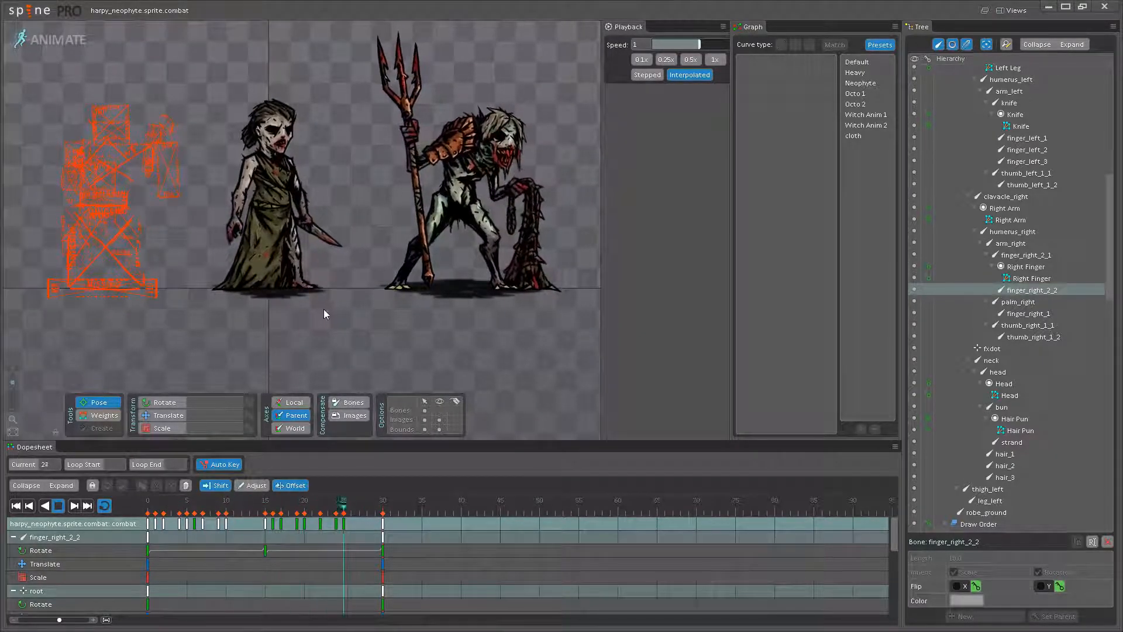
scroll(392, 324, "up", 4)
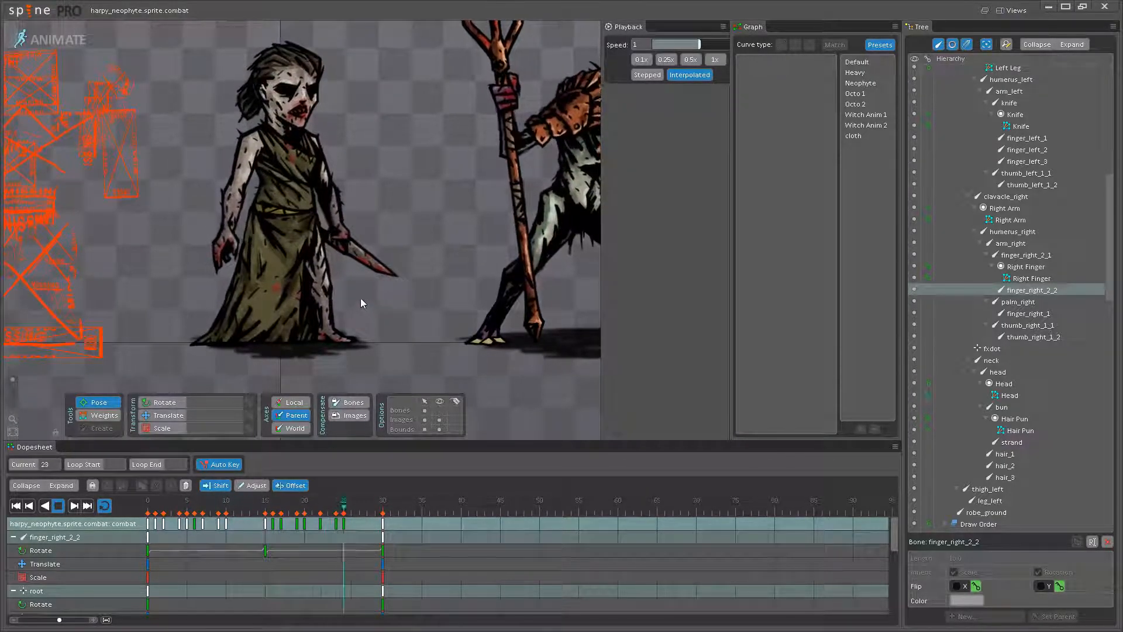
scroll(363, 229, "up", 5)
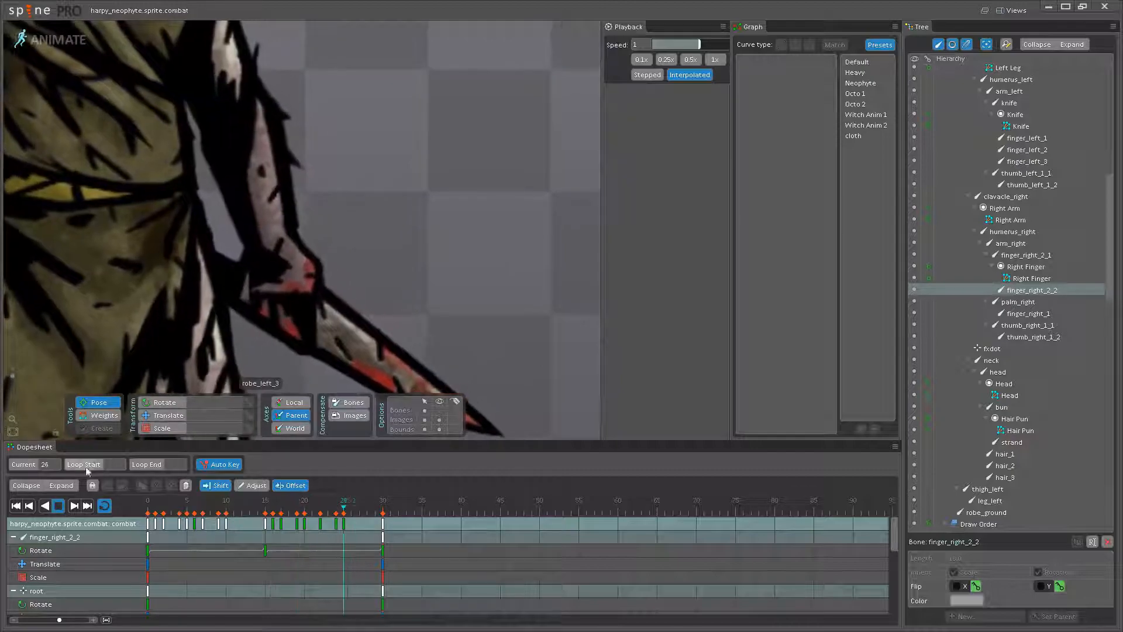
- At frame 15, key thumb_left_1_1 at rotation 24.72 and rotate thumb_left_1_2 slightly on the knife hand
left_click(58, 505)
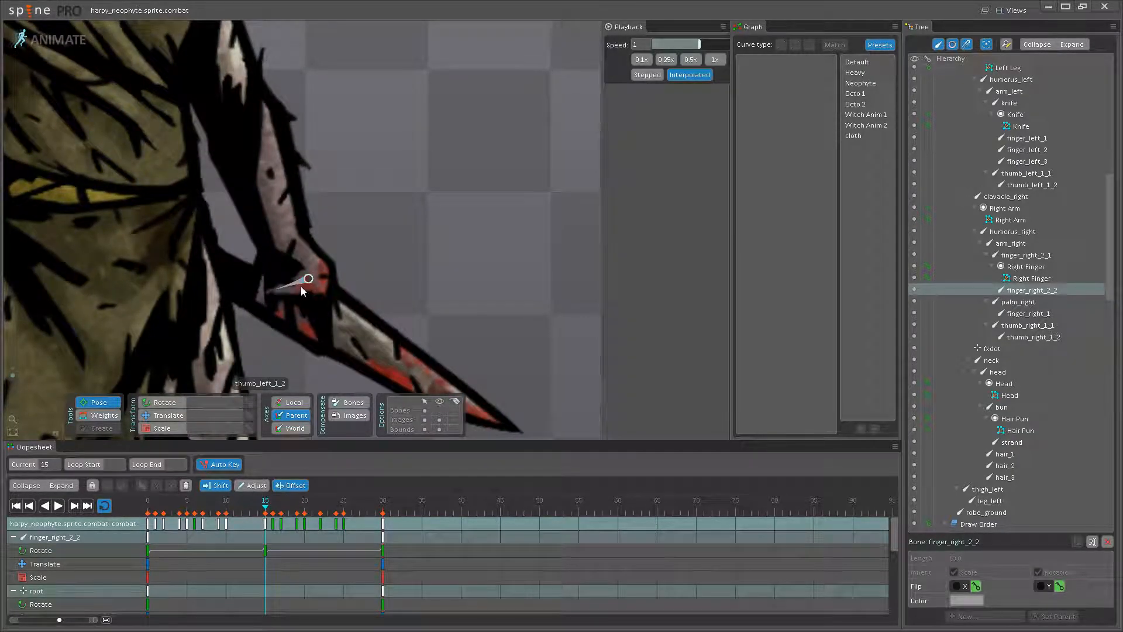
left_click(303, 289)
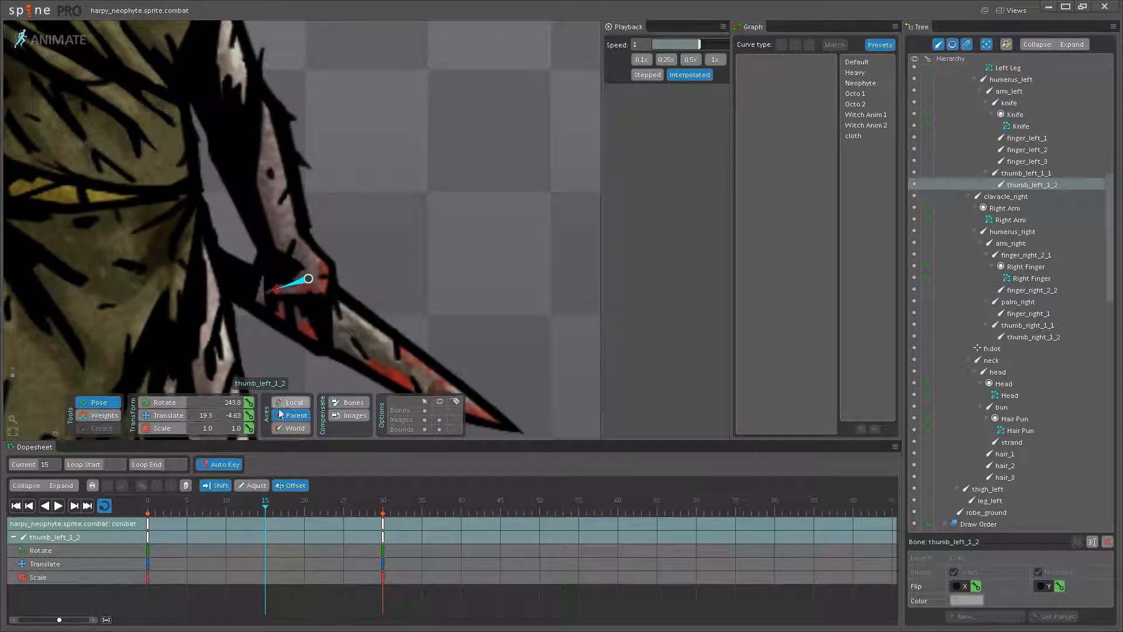
left_click(303, 264)
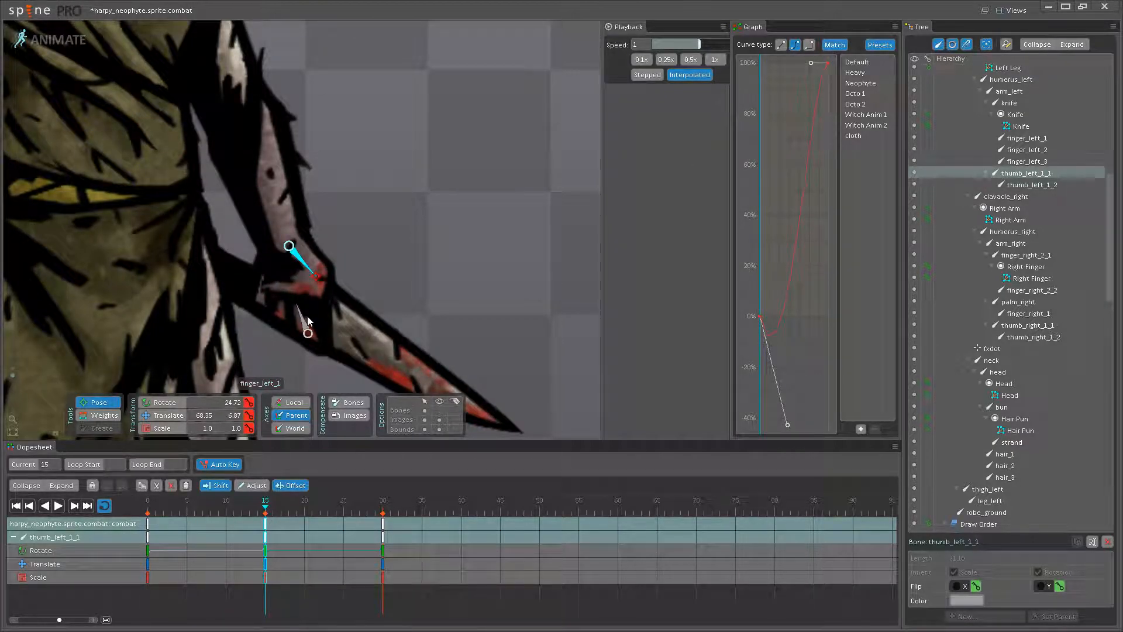
left_click(296, 295, "ctrl")
left_click(298, 282)
left_click(303, 265, "ctrl")
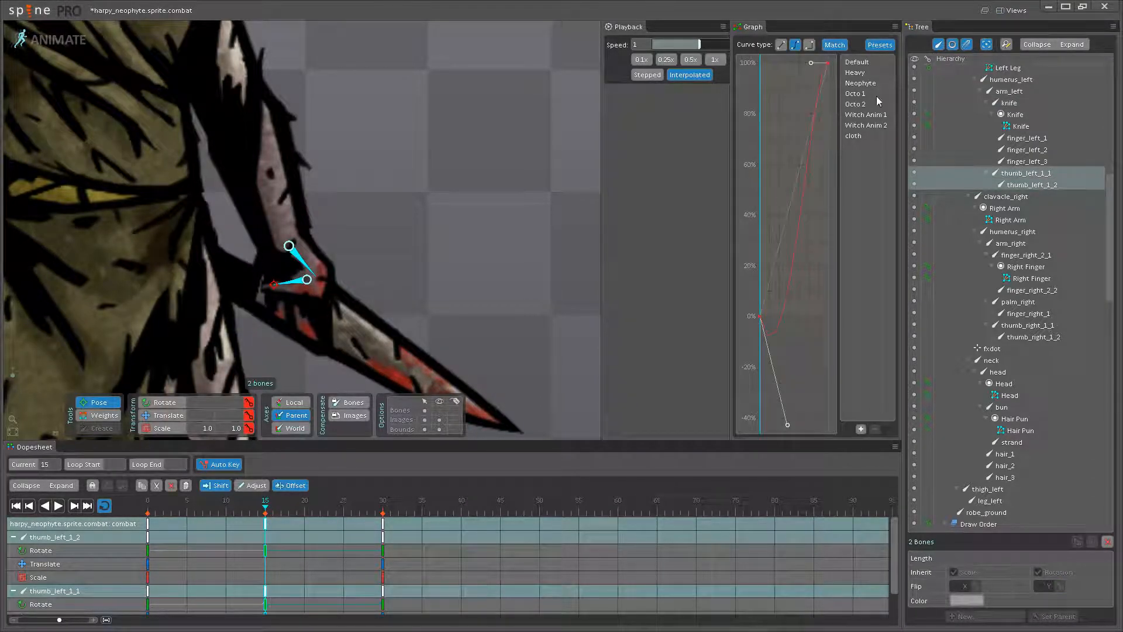
- Apply the Neophyte curve preset to both left thumb bones' keys at frames 15 and 0, clear the selection and play the animation
left_click(150, 526)
left_click(446, 225)
scroll(379, 232, "down", 10)
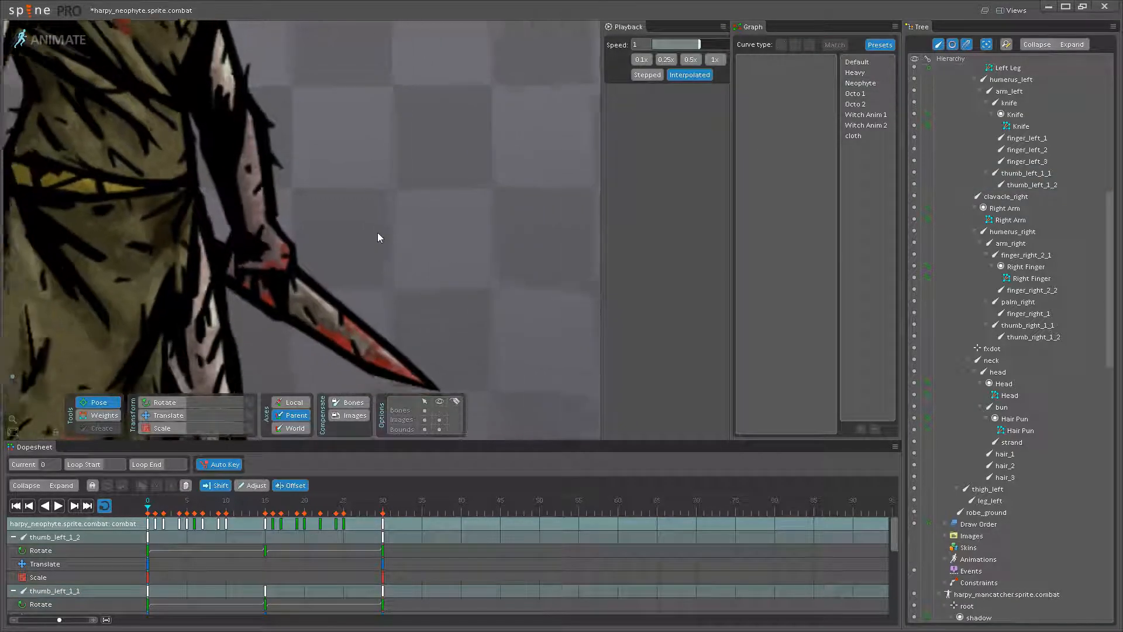
left_click_drag(354, 227, 392, 224)
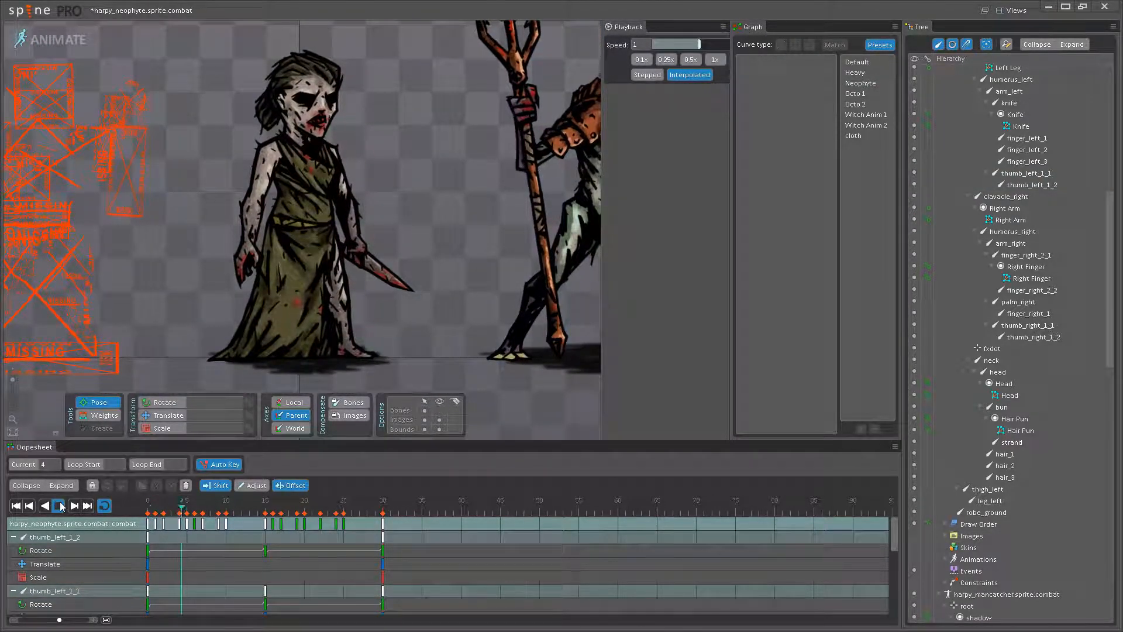
- Offset the knife bone's keys by three frames, wrapping them in the loop so the frame 15 key lands on frame 18, and play the idle
left_click(59, 506)
scroll(379, 267, "up", 5)
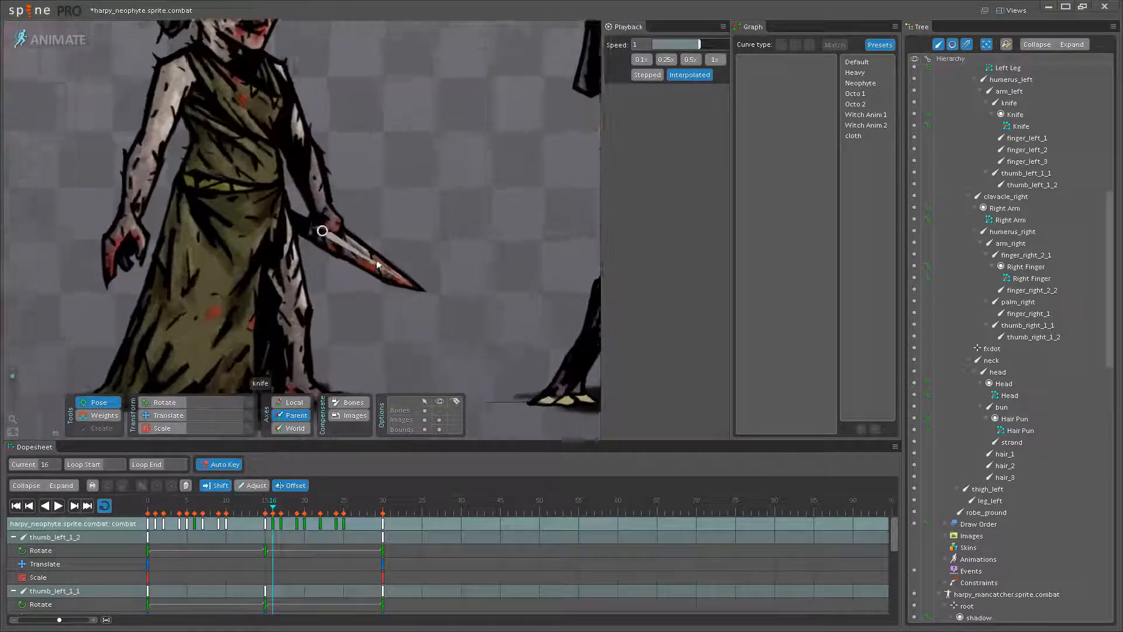
scroll(380, 267, "up", 3)
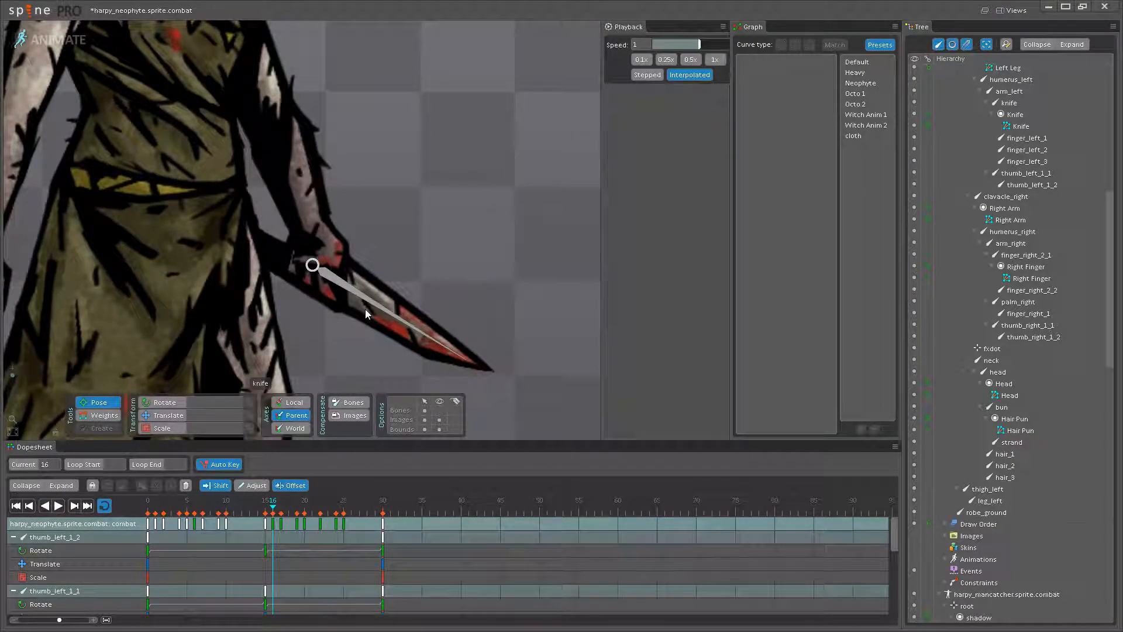
left_click(366, 314)
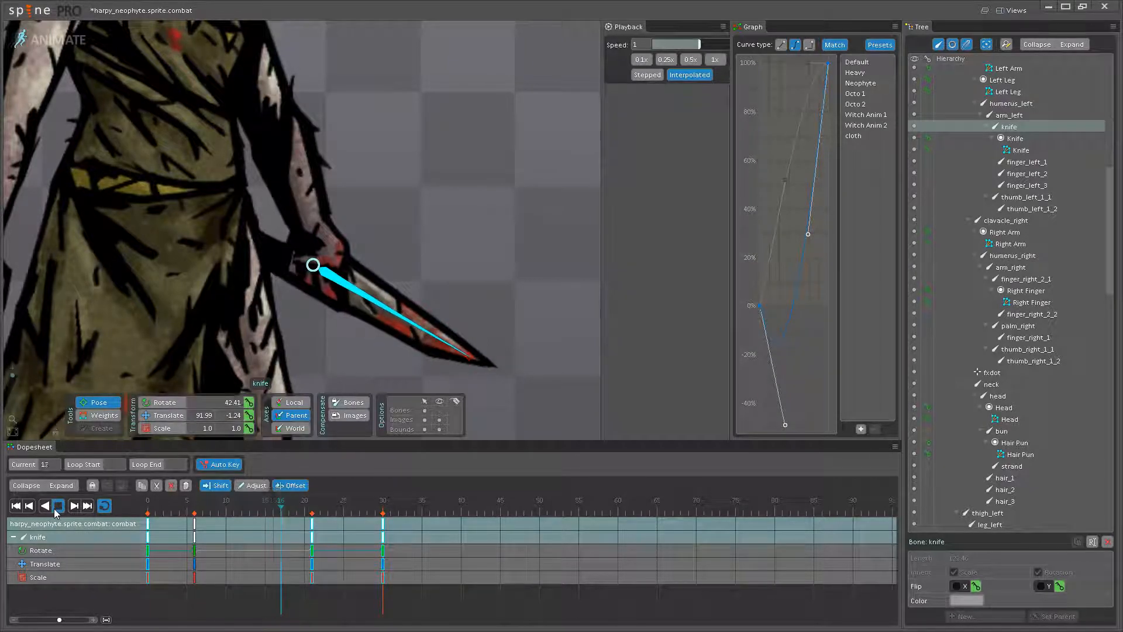
key("ctrl+z")
double_click(265, 521)
left_click_drag(266, 522, 287, 521)
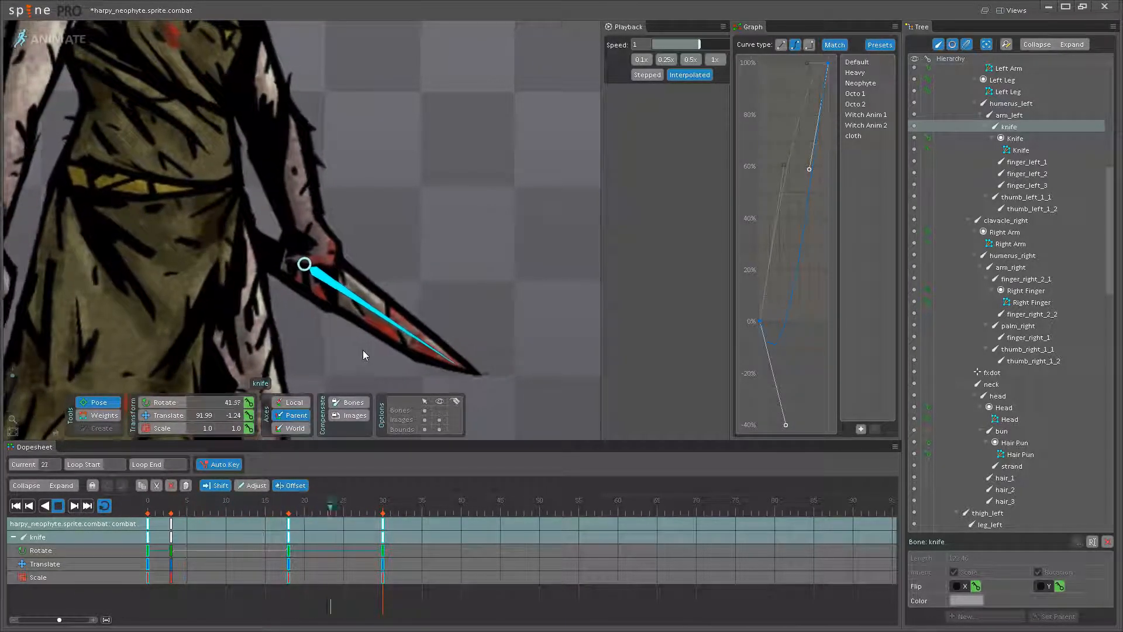
scroll(363, 350, "down", 6)
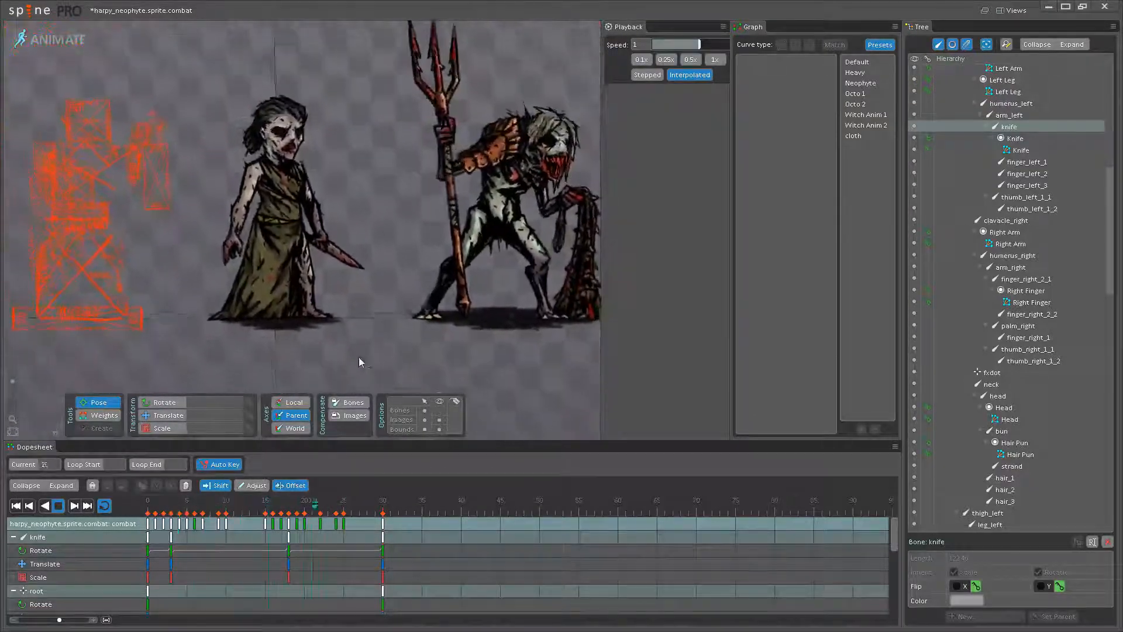
scroll(359, 316, "up", 1)
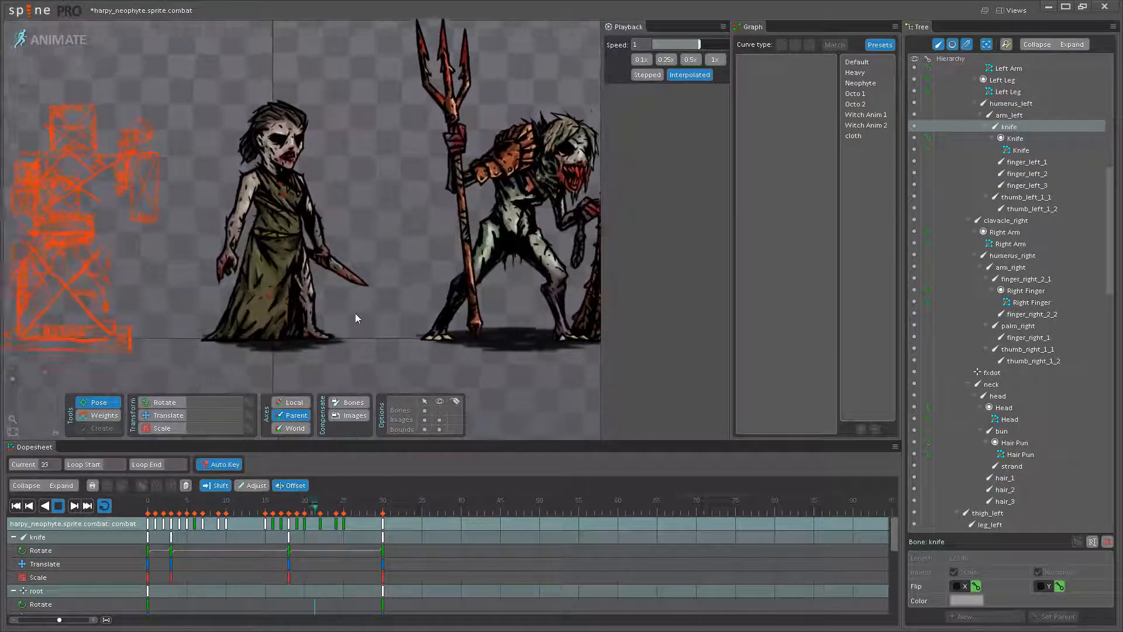
scroll(359, 319, "up", 6)
- Inspect the thumb_left_1_1 and thumb_left_1_2 poses at frame 15 on the knife hand
left_click(59, 506)
left_click_drag(154, 504, 281, 507)
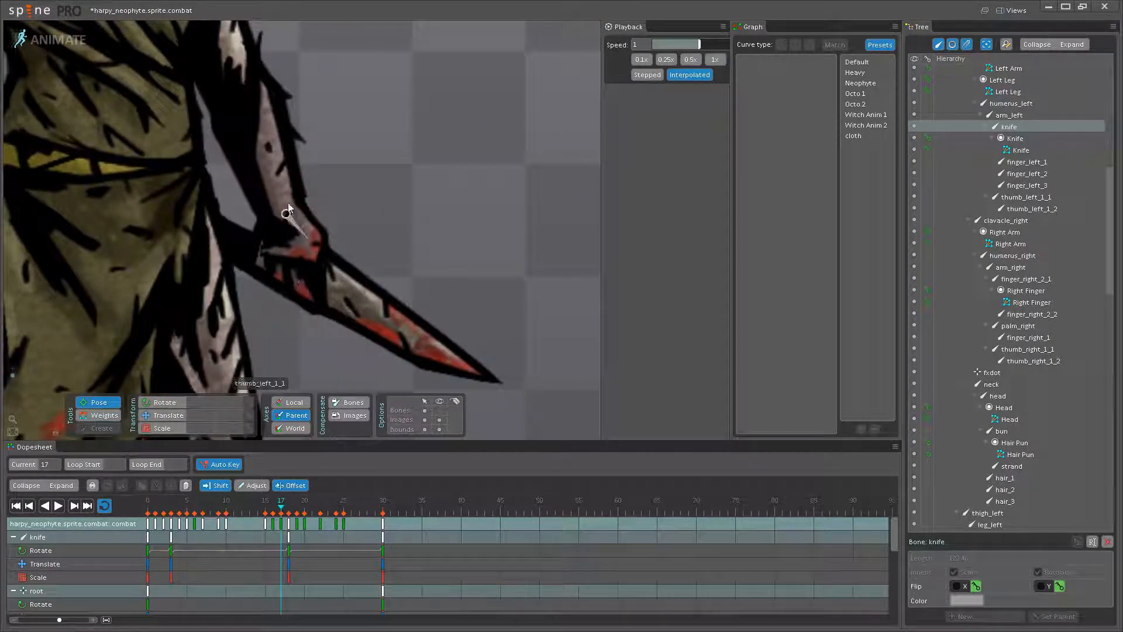
left_click(302, 236)
left_click(265, 522)
scroll(297, 221, "up", 3)
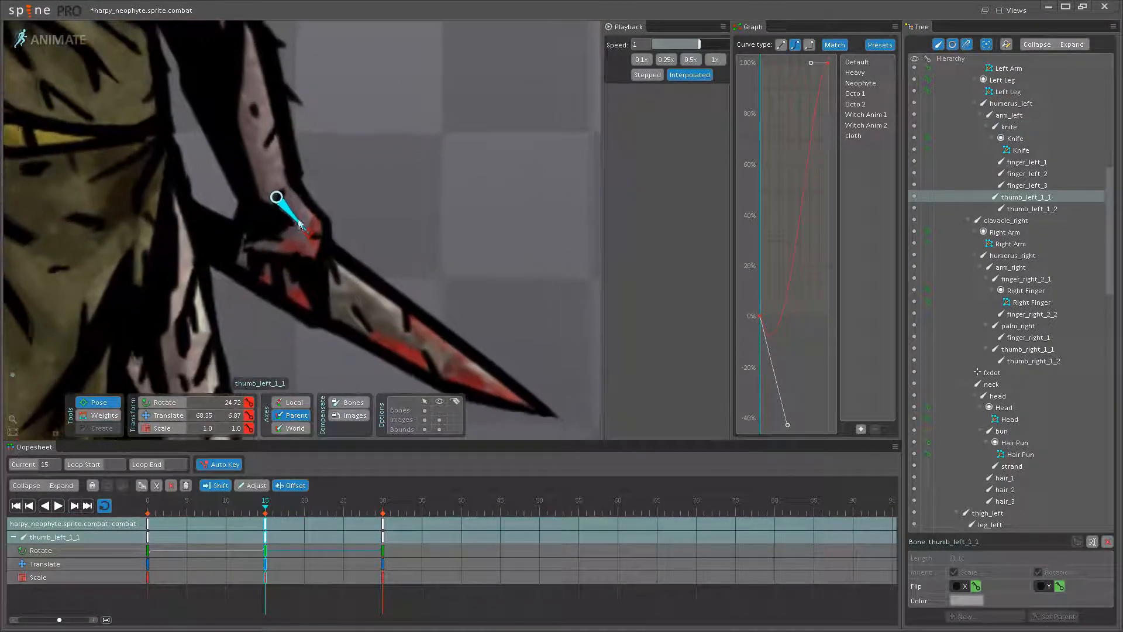
left_click(290, 240)
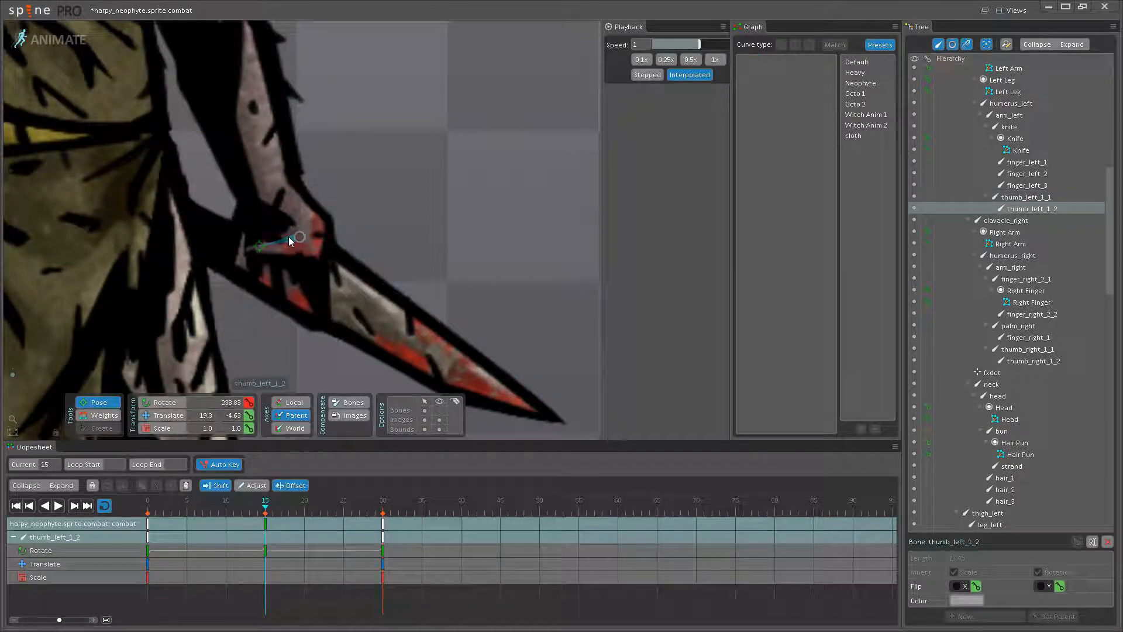
- Play the combat idle and examine the neophyte's overall motion and knife arm beside the harpy mancatcher
left_click(57, 510)
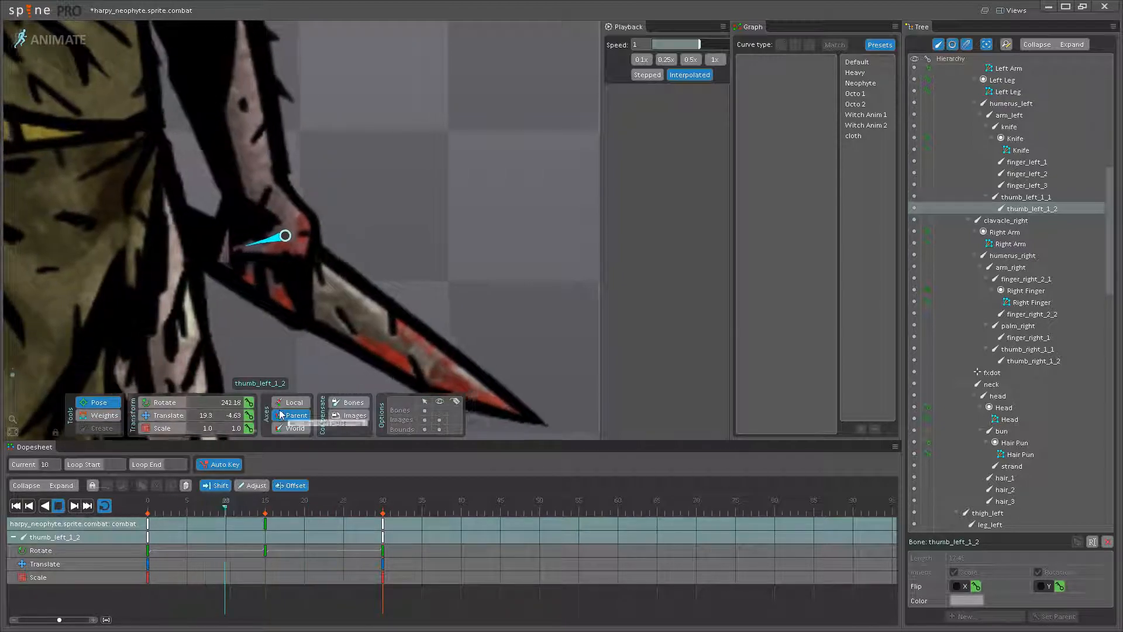
scroll(268, 234, "down", 5)
scroll(268, 230, "down", 3)
left_click_drag(268, 229, 299, 322)
key("space")
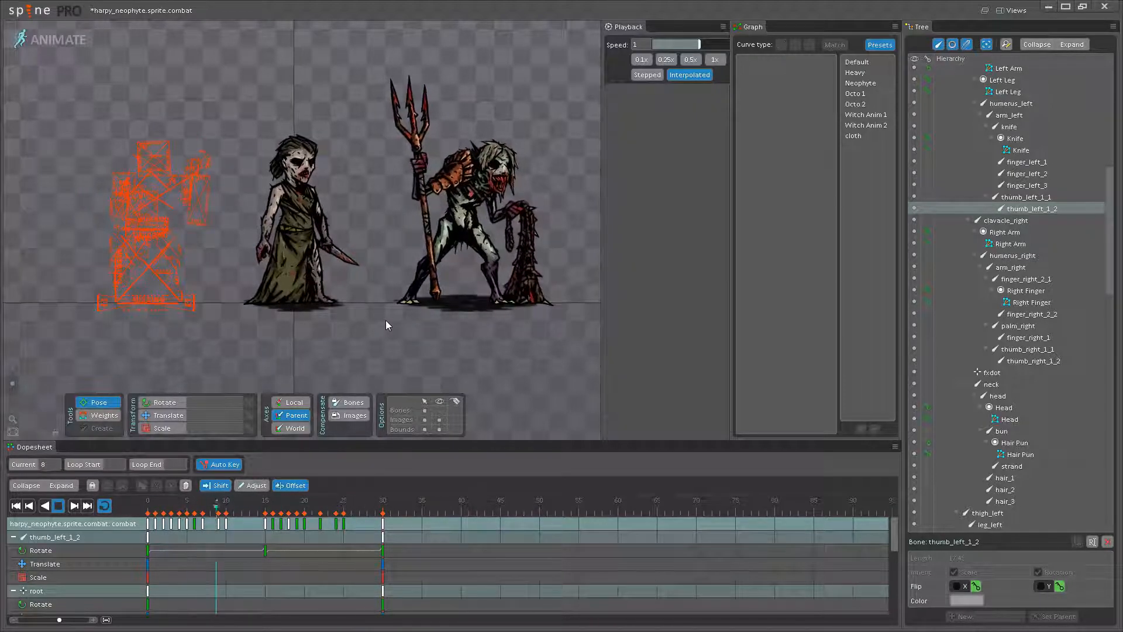
left_click_drag(369, 261, 387, 311)
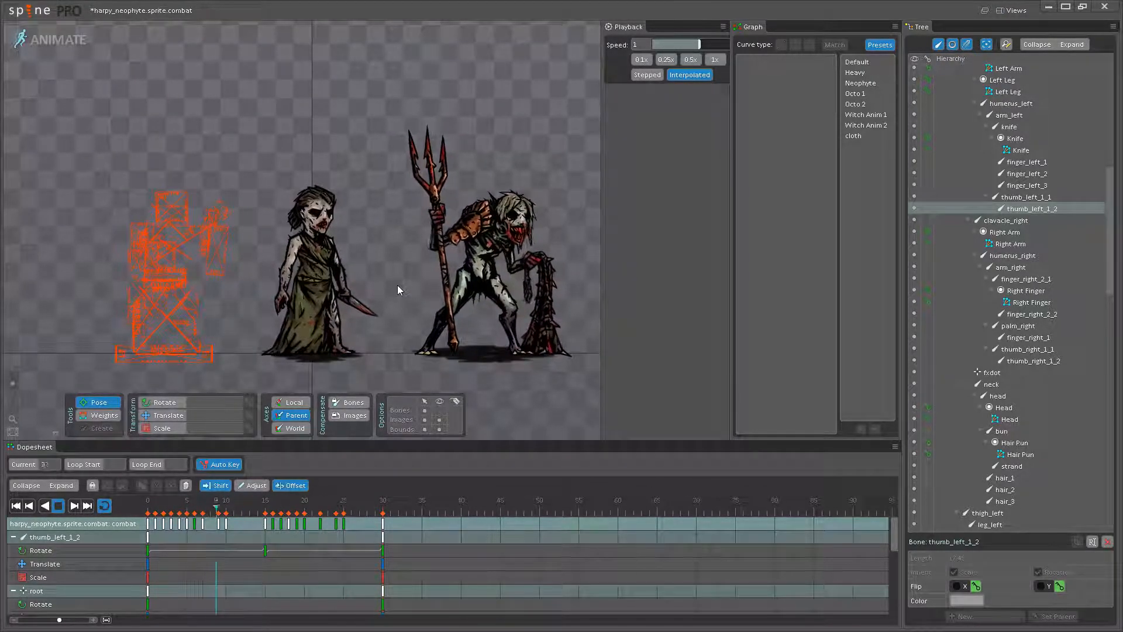
scroll(386, 274, "up", 2)
scroll(369, 248, "up", 1)
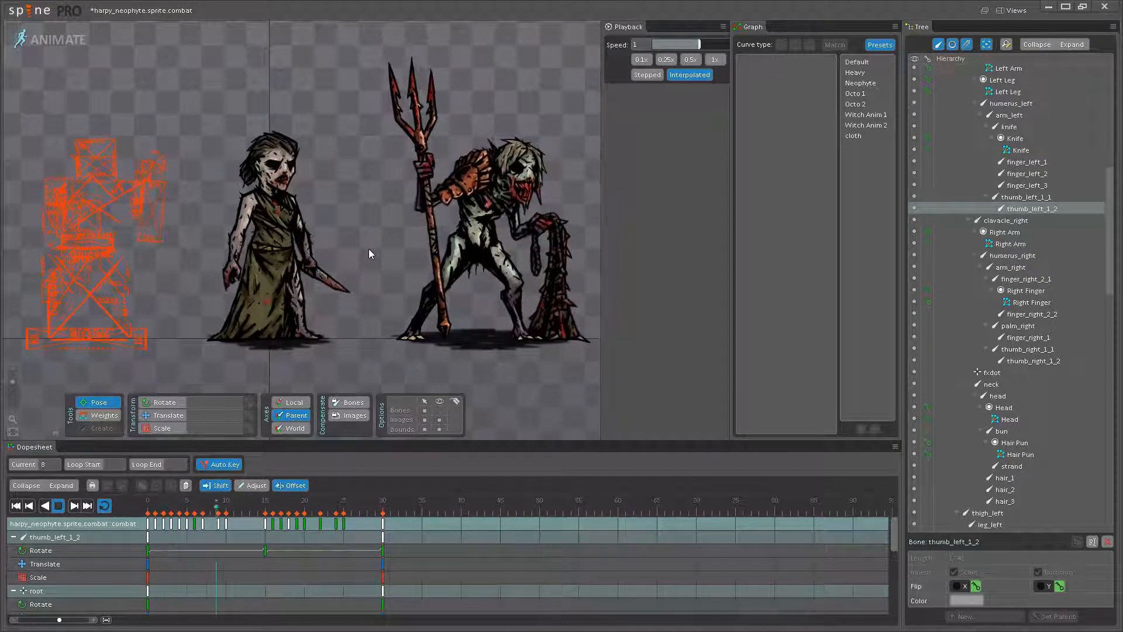
scroll(377, 234, "up", 1)
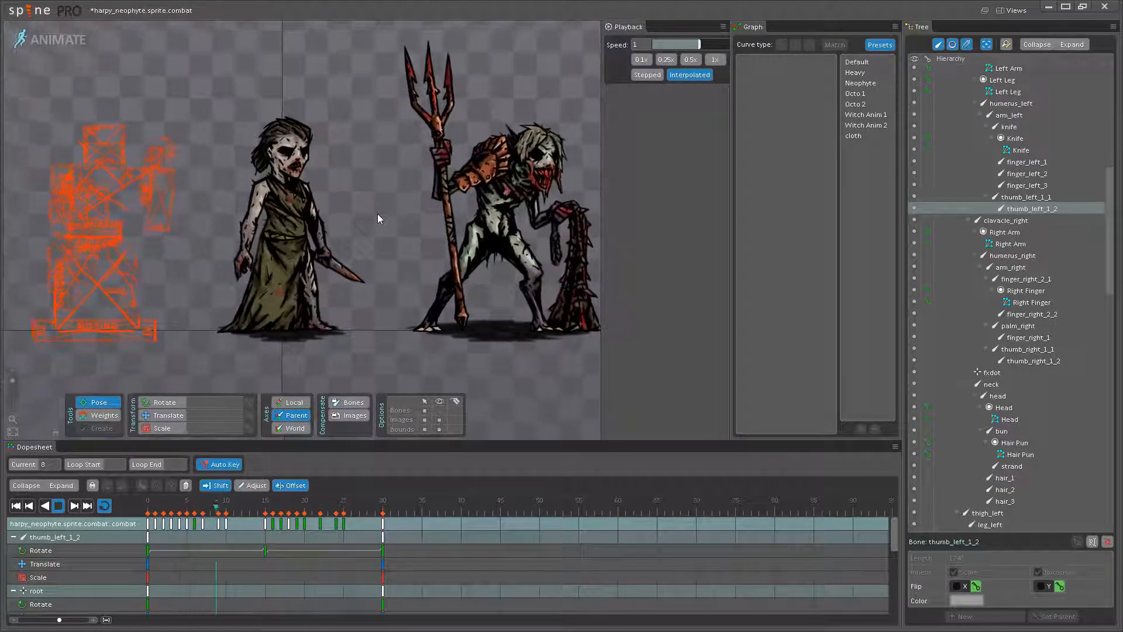
scroll(376, 214, "up", 2)
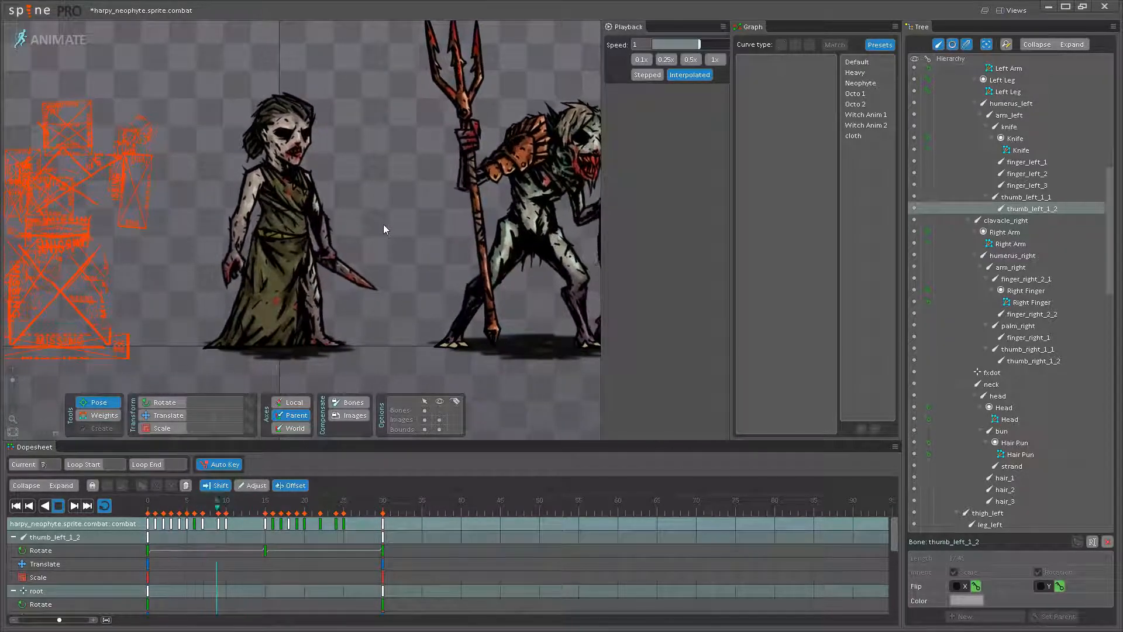
scroll(398, 237, "up", 1)
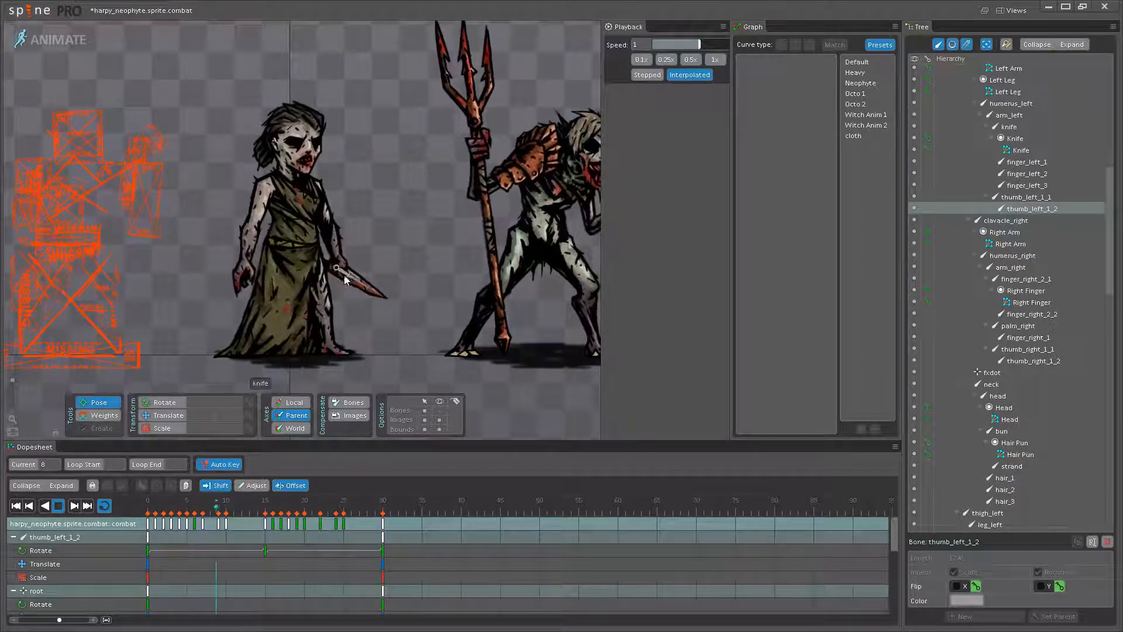
scroll(381, 209, "up", 1)
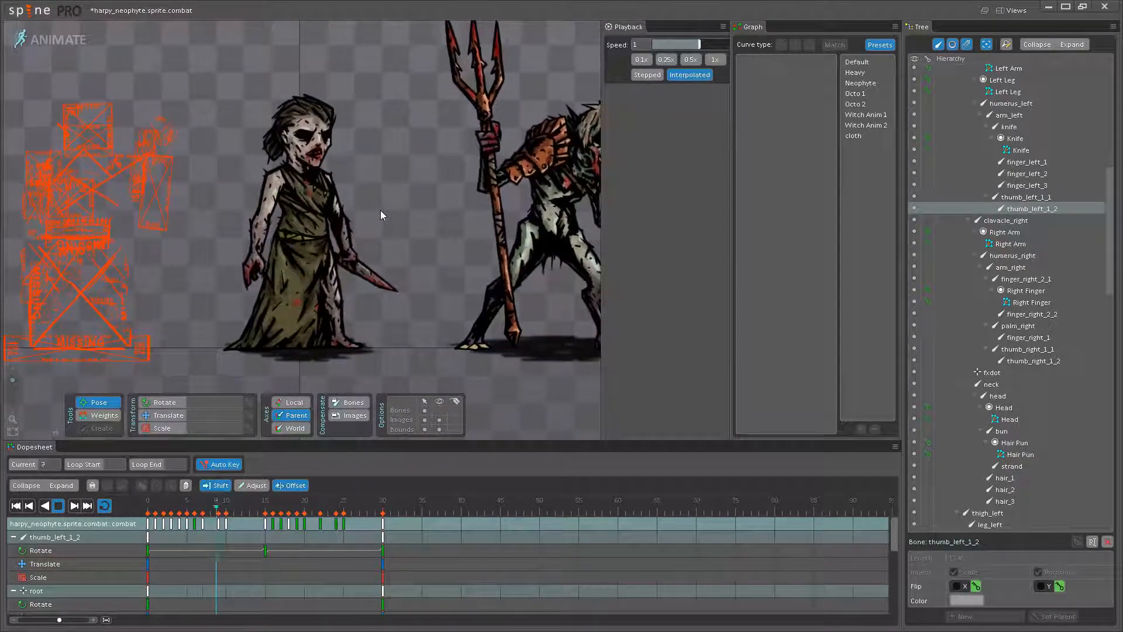
scroll(388, 202, "up", 1)
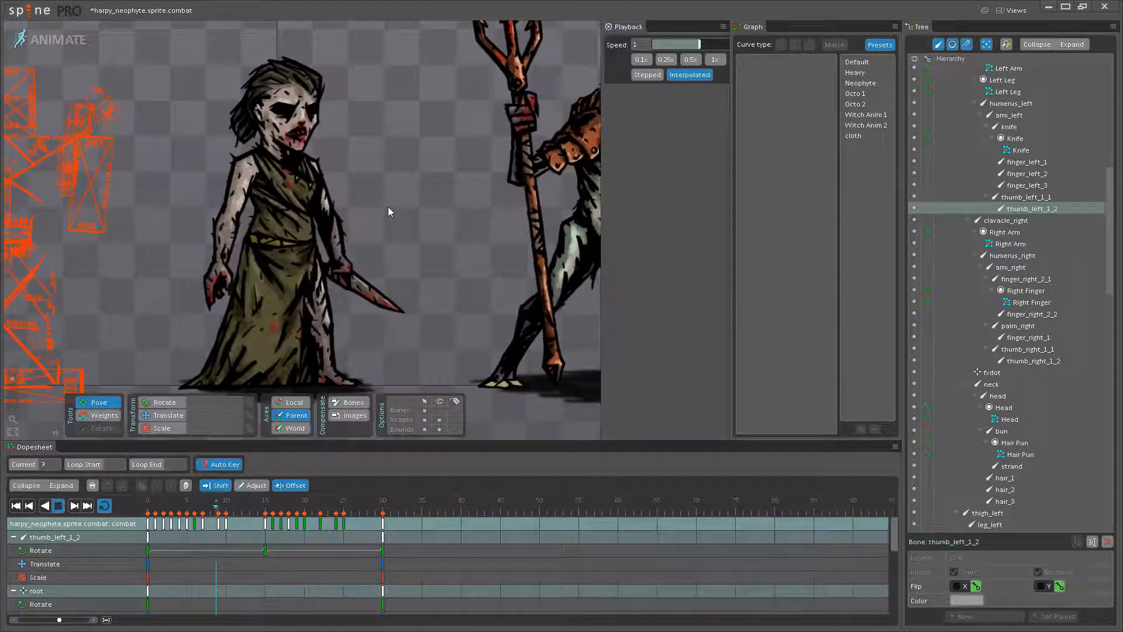
scroll(388, 206, "down", 4)
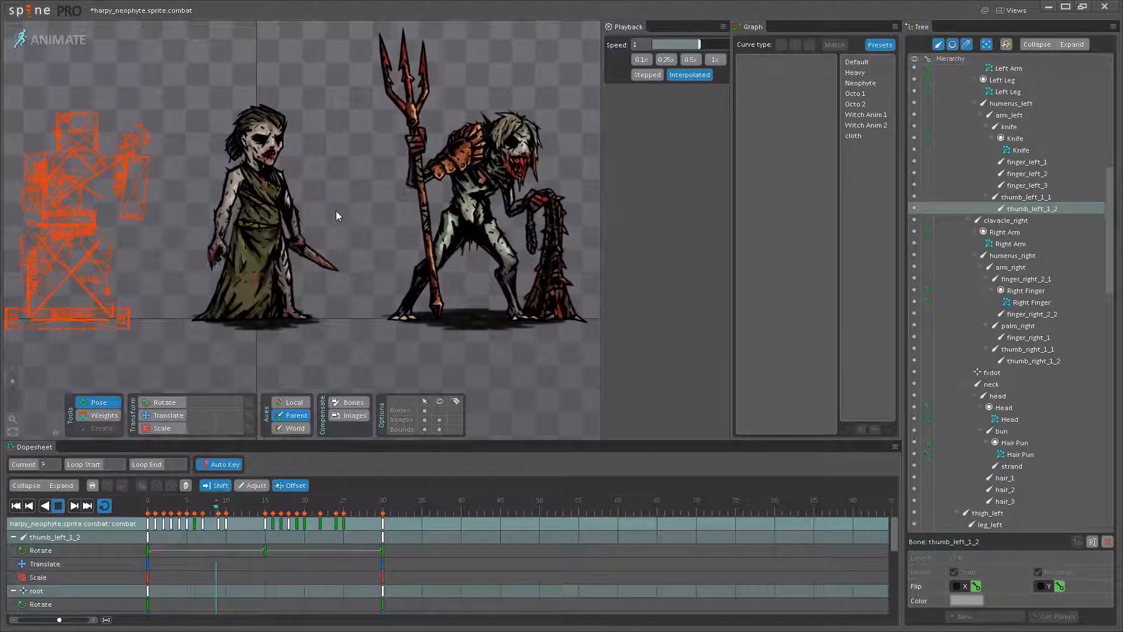
scroll(337, 214, "up", 5)
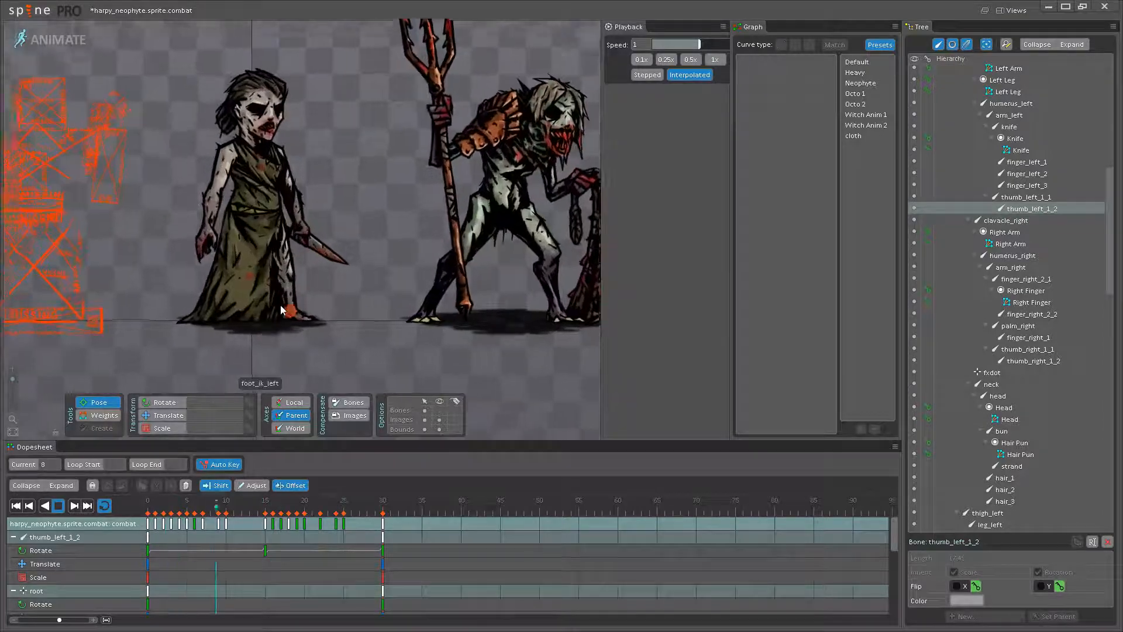
- Stop playback, show the bones and rotate back_robe_1 to 281.7 at frame 15
key("space")
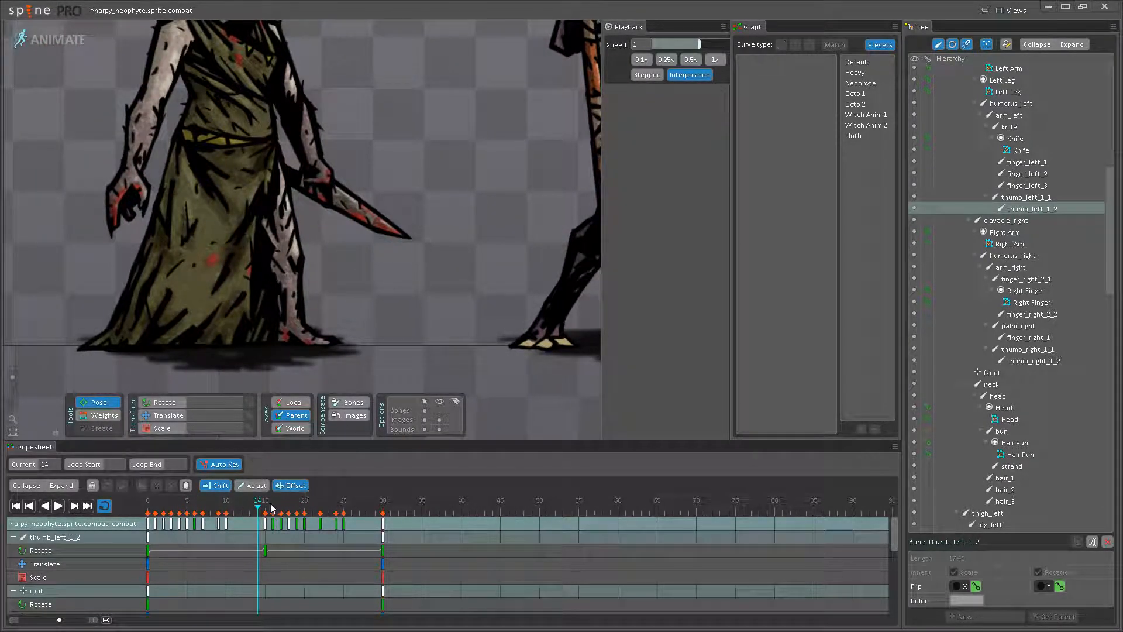
left_click(440, 411)
left_click(304, 205)
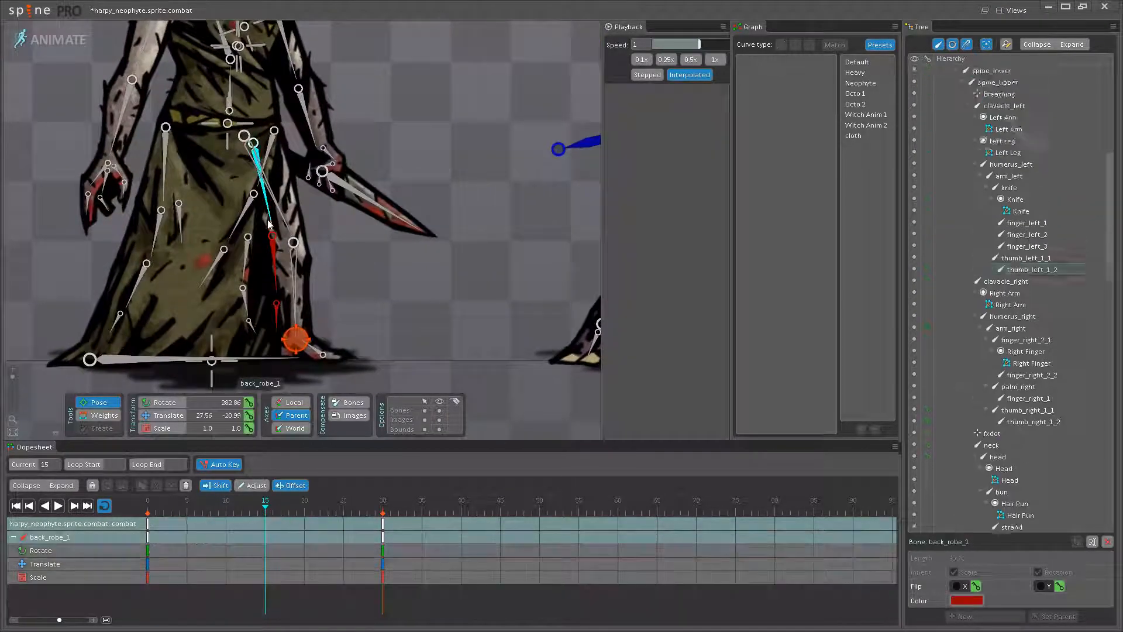
left_click_drag(217, 499, 280, 502)
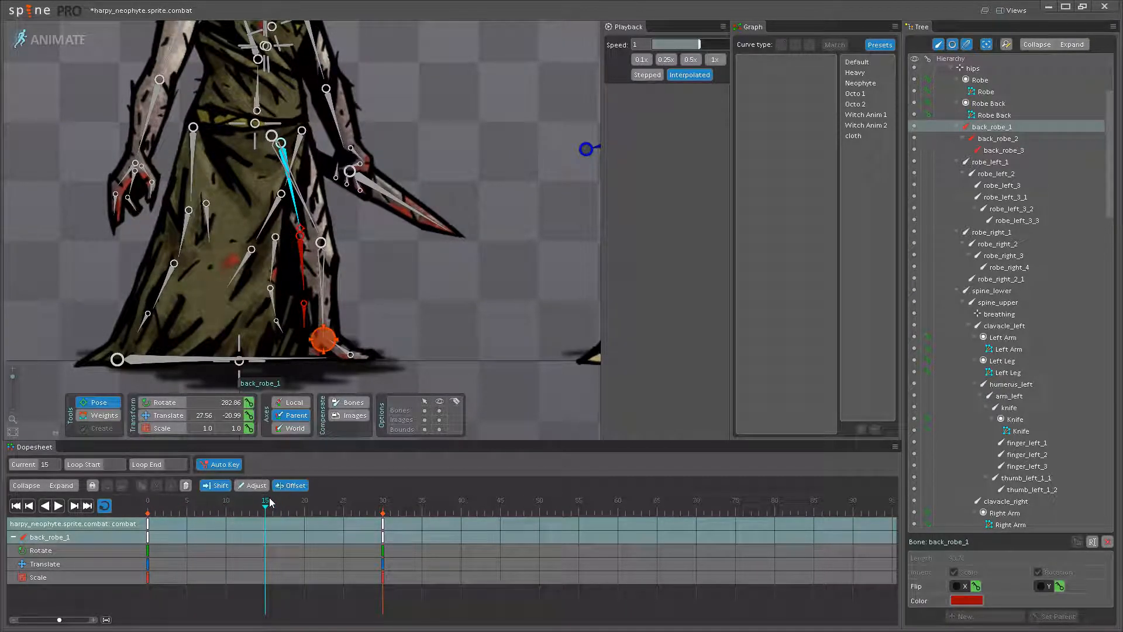
scroll(299, 216, "up", 1)
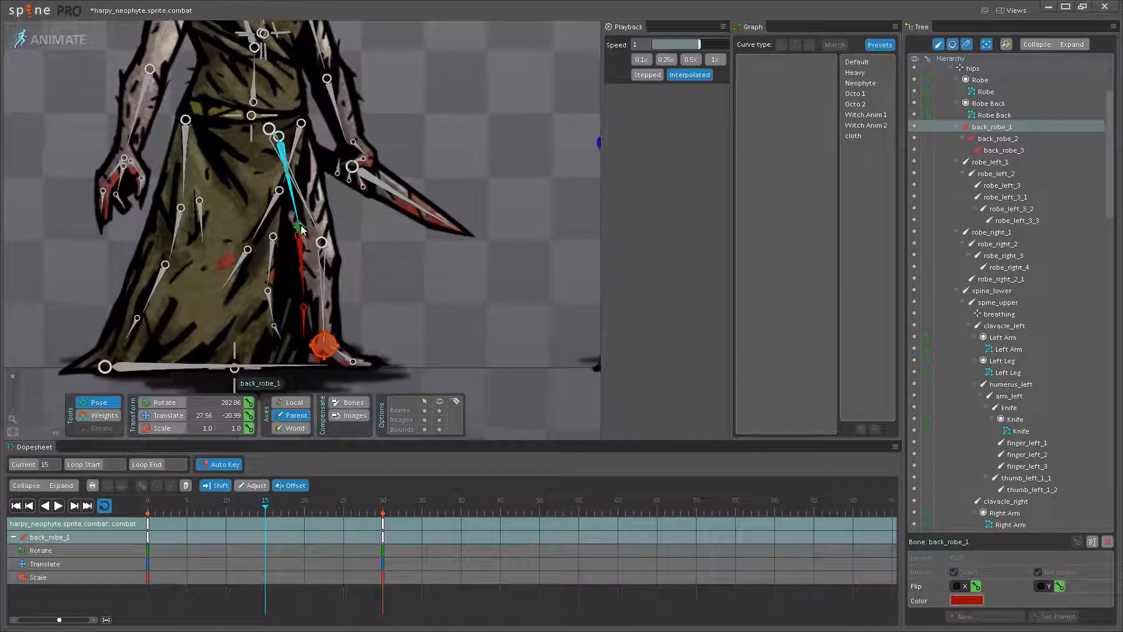
- At frame 15, rotate back_robe_2 to 348.25 and back_robe_3 to 347.56 on the back of the robe
left_click(299, 266)
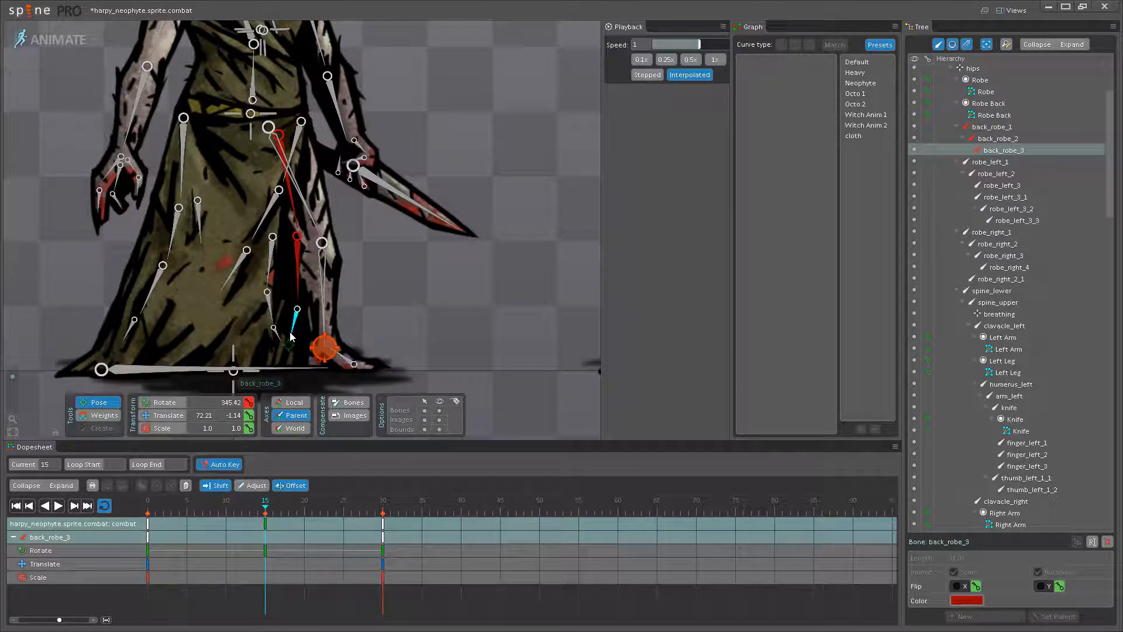
left_click(293, 275)
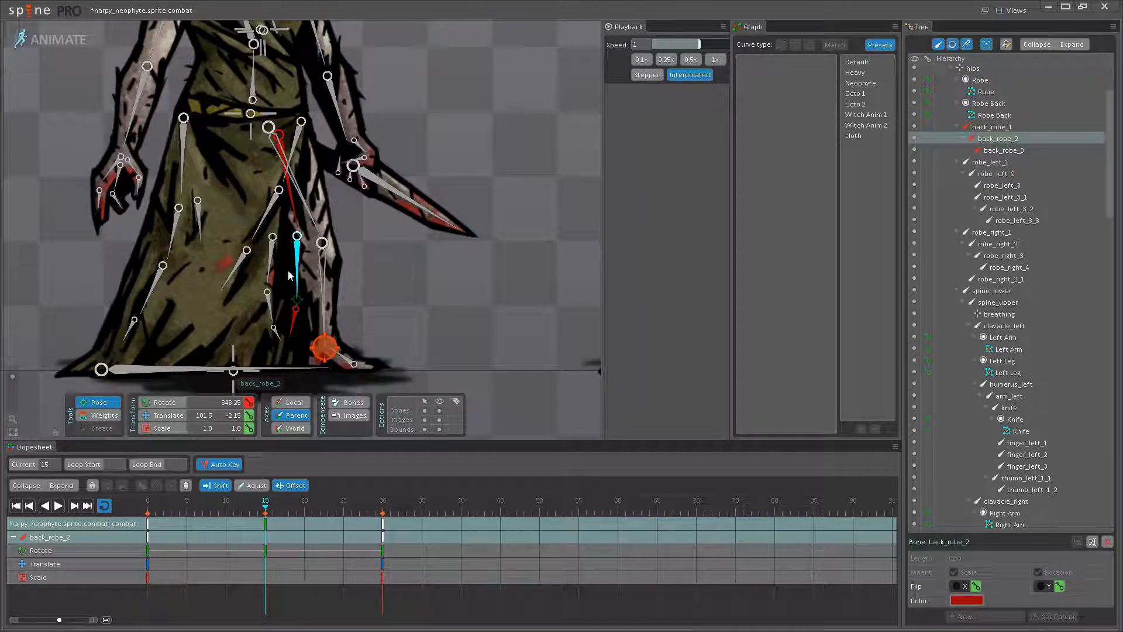
left_click_drag(311, 298, 311, 308)
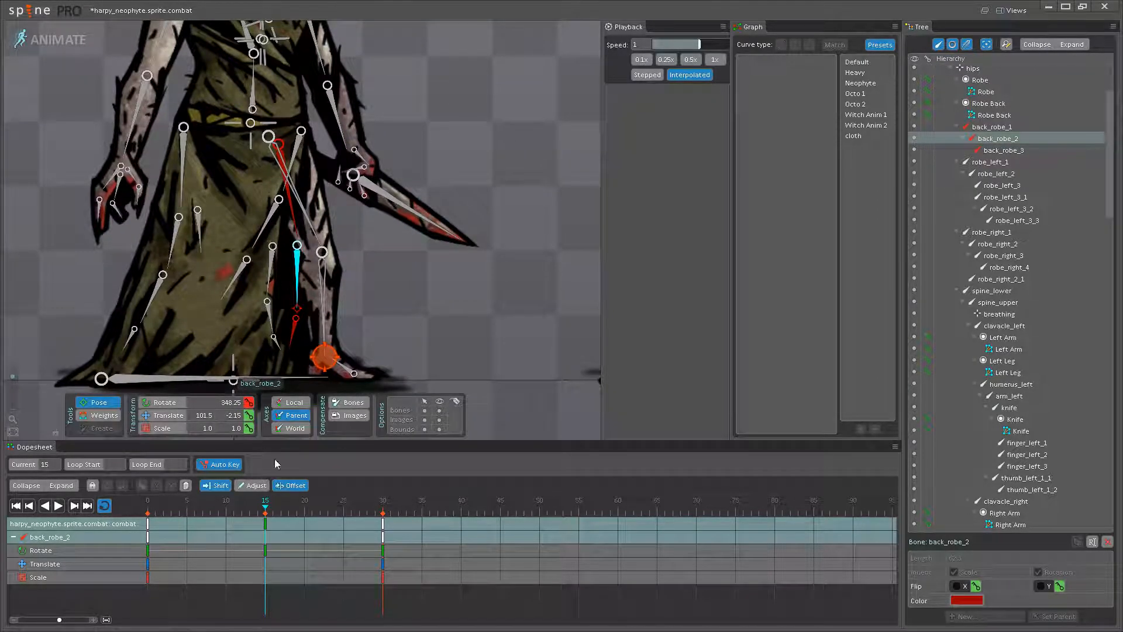
- Apply the Neophyte curve preset to all three back_robe bones' keys at frames 15 and 0, and play the animation
left_click(294, 343, "ctrl")
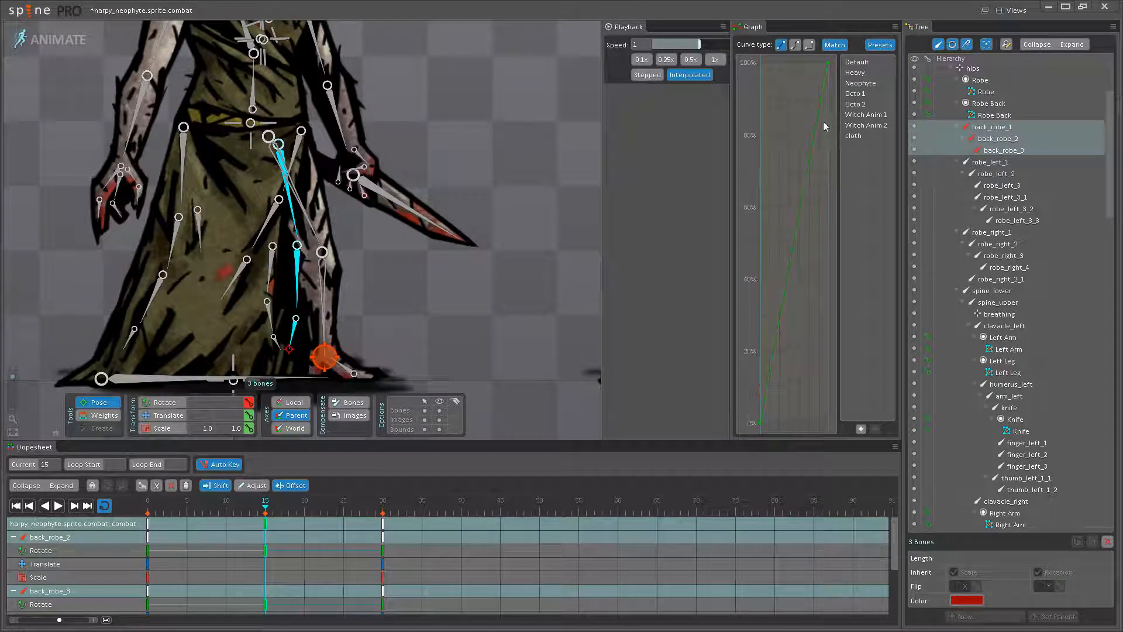
left_click(862, 83)
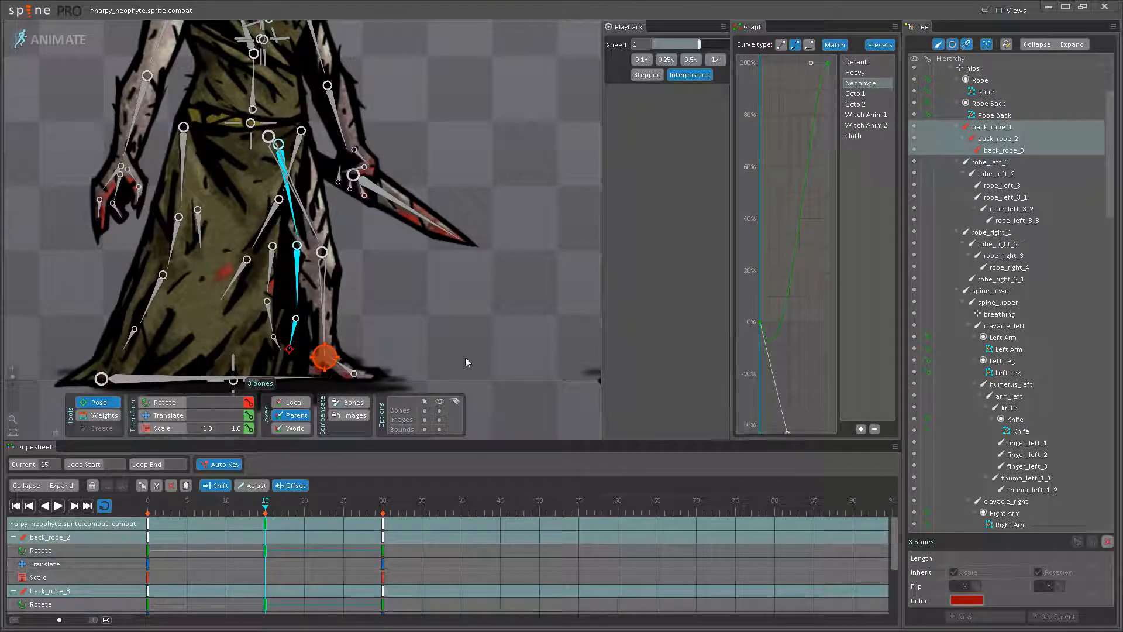
left_click(153, 521)
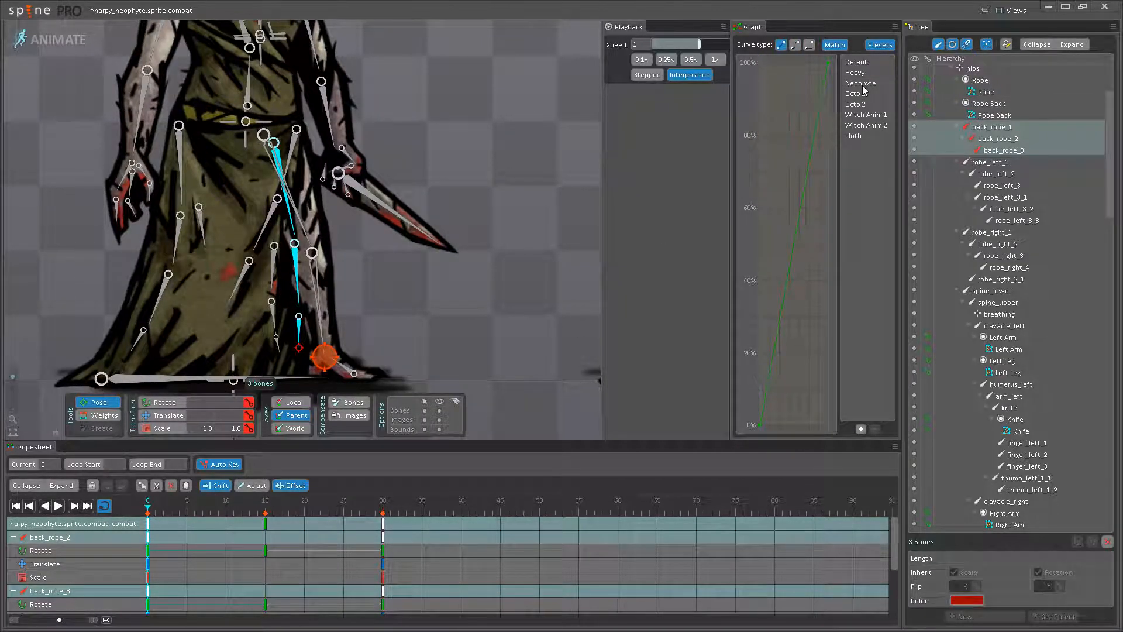
left_click(58, 505)
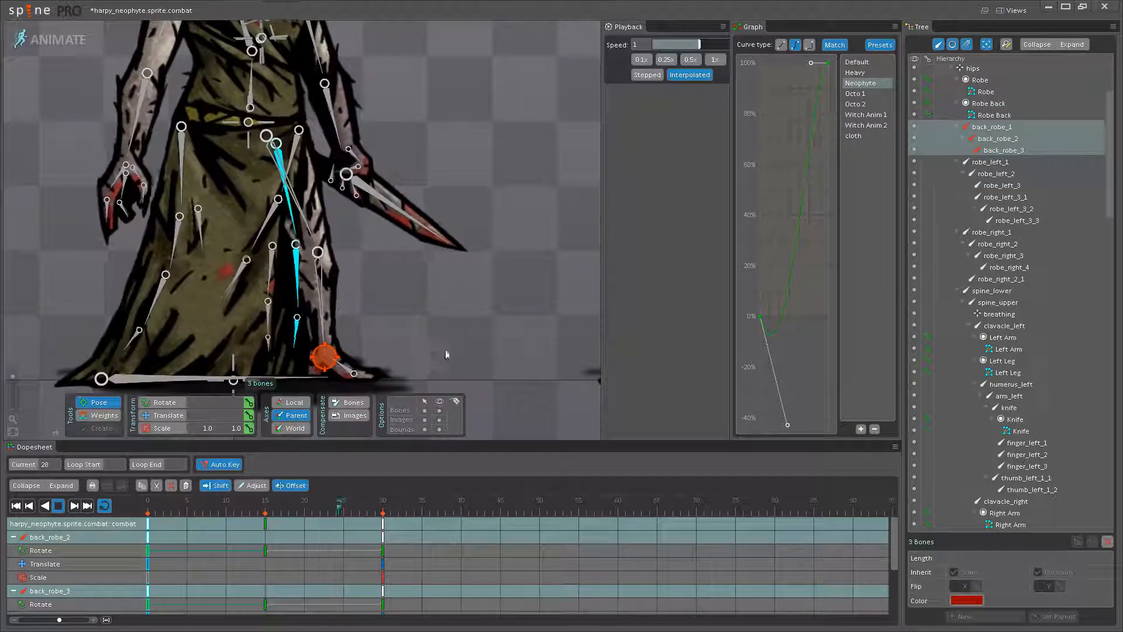
- Try offsetting all three back_robe bones' keys by four frames, from frame 15 to 19, and undo the shift
left_click(58, 505)
left_click(295, 240)
left_click(297, 287, "ctrl")
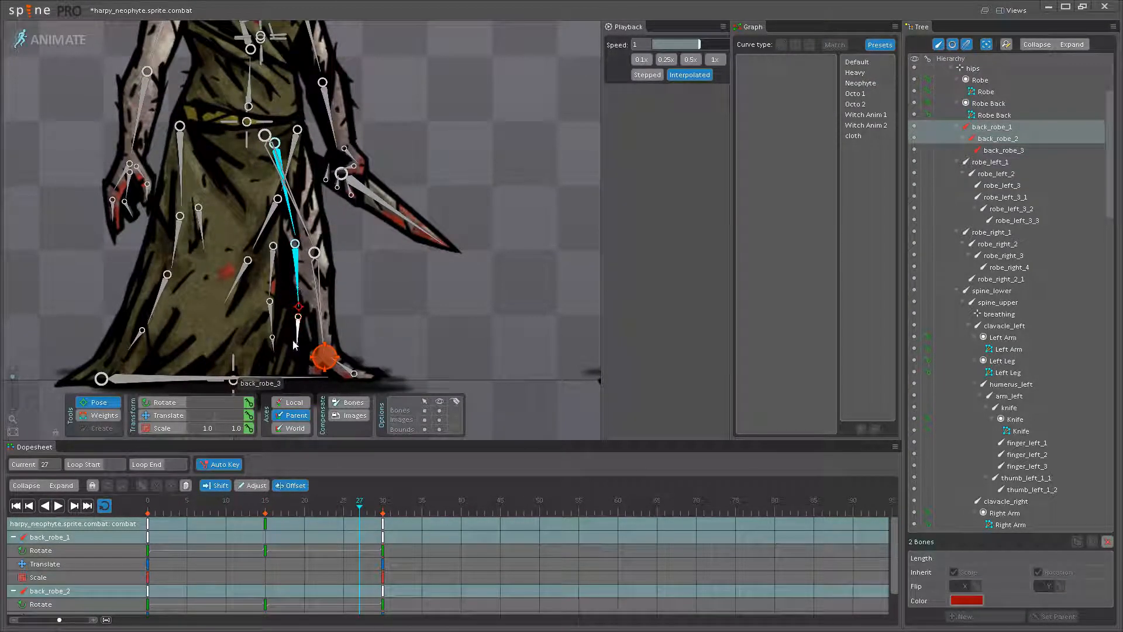
left_click_drag(267, 525, 297, 522)
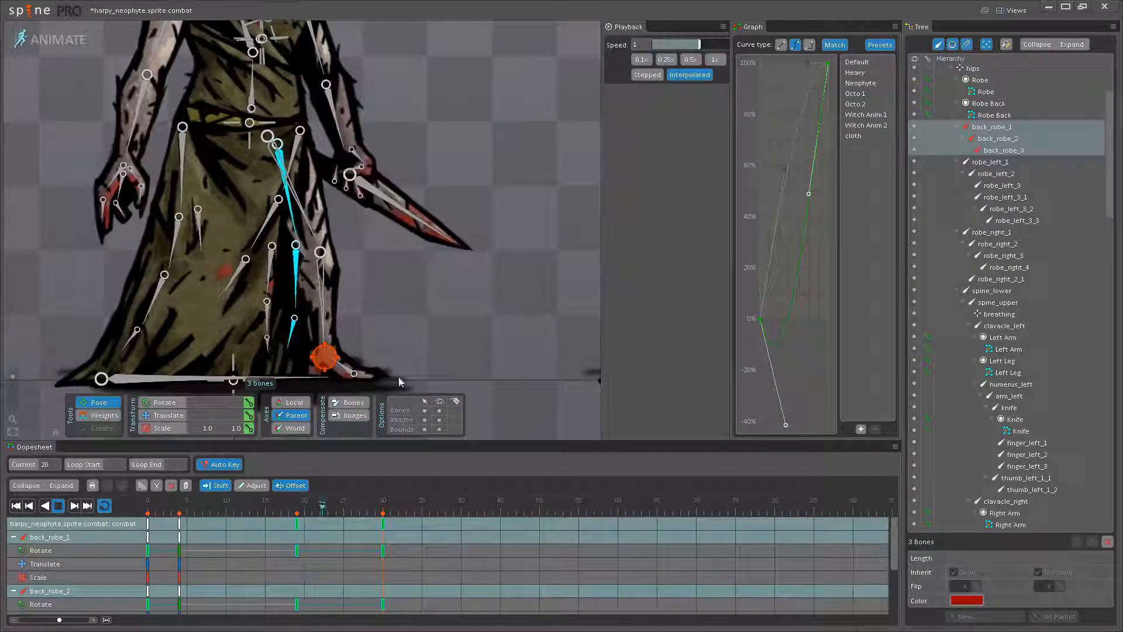
key("ctrl+z")
- Try offsetting only back_robe_2 and back_robe_3's keys by five frames, from frame 15 to 20, and undo the shift
left_click(297, 294)
left_click(298, 329, "ctrl")
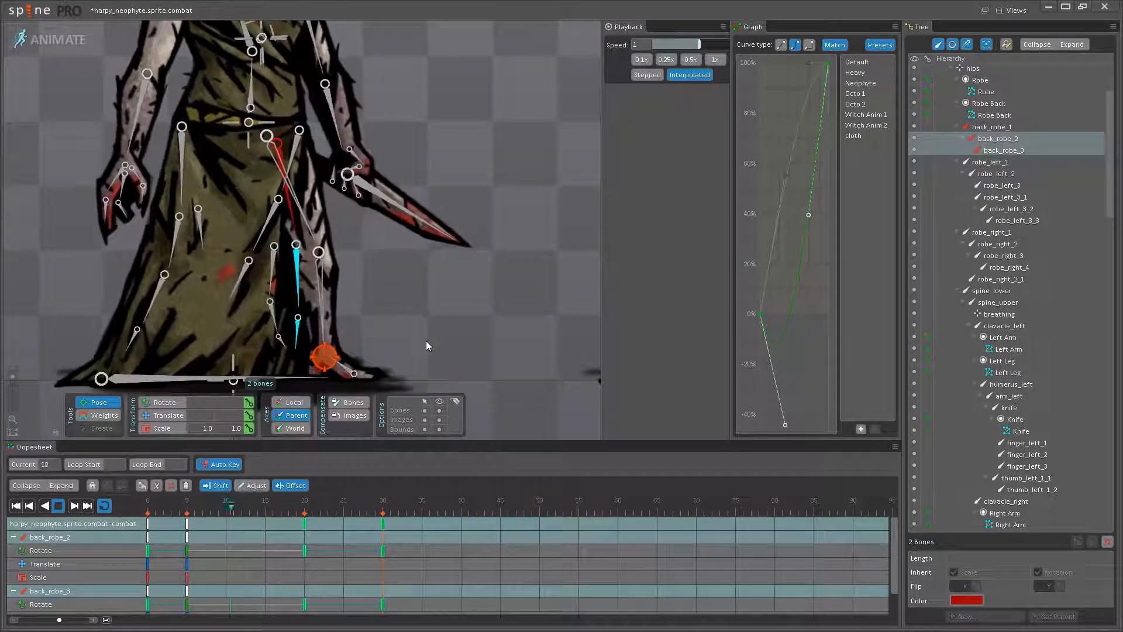
key("ctrl+z")
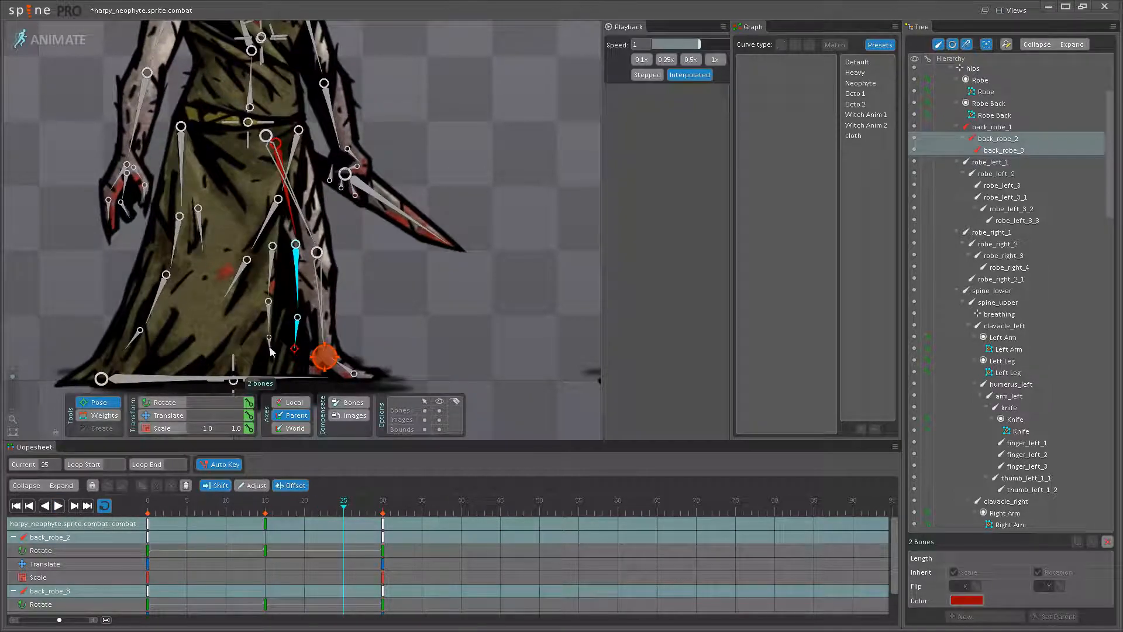
- Try offsetting all three back_robe bones' keys by nine frames, from frame 15 to 24, play the animation, and undo the shift
left_click_drag(265, 526, 337, 520)
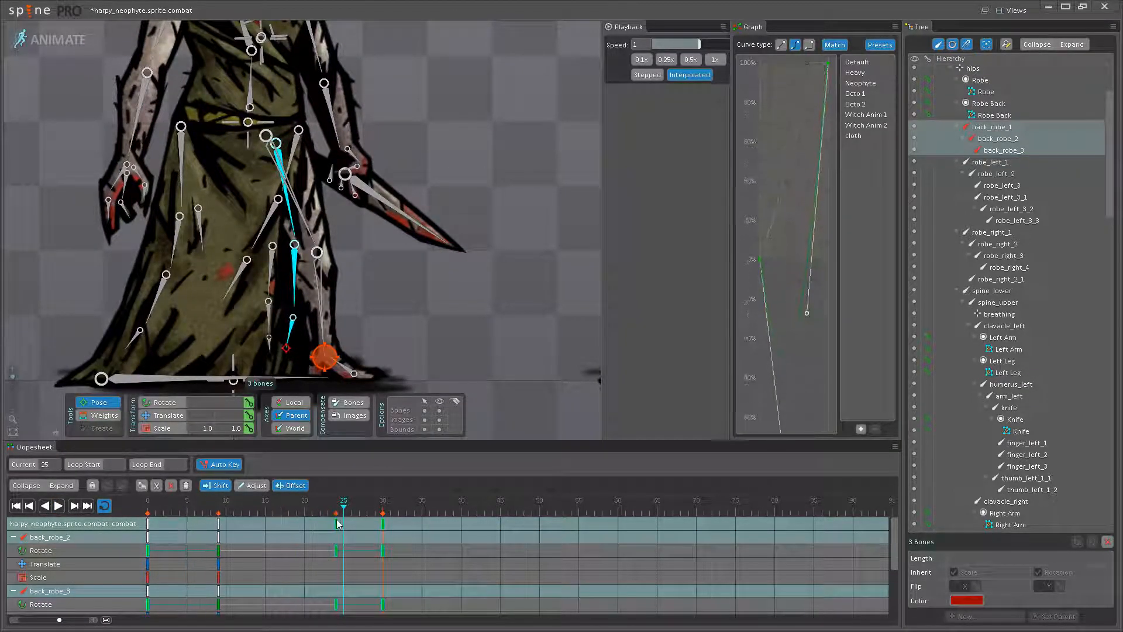
left_click(58, 511)
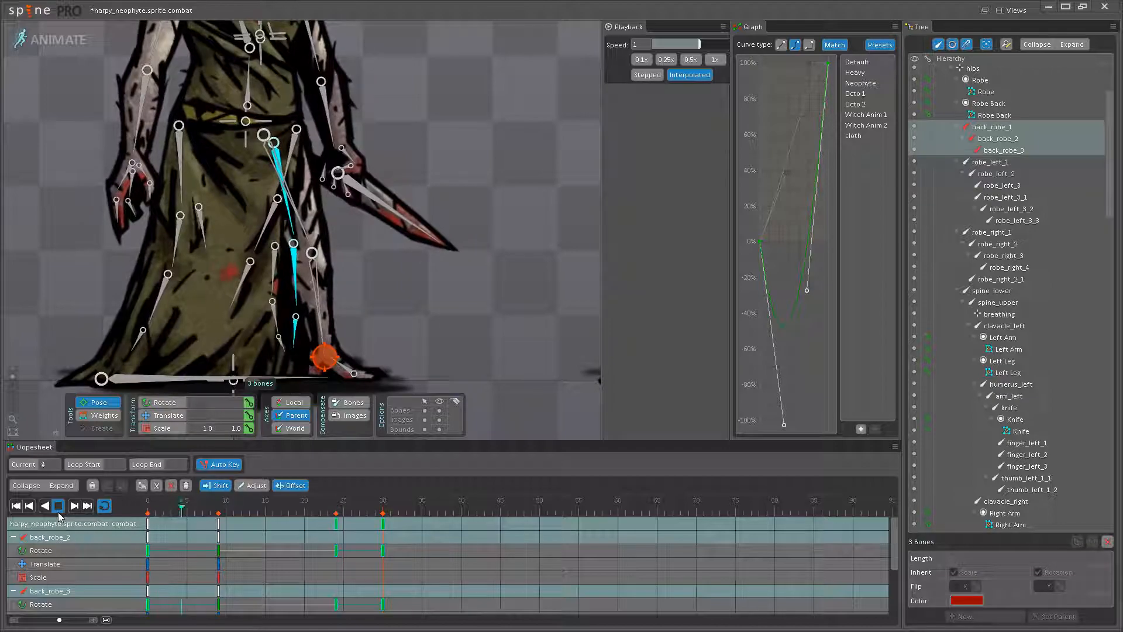
key("ctrl+z")
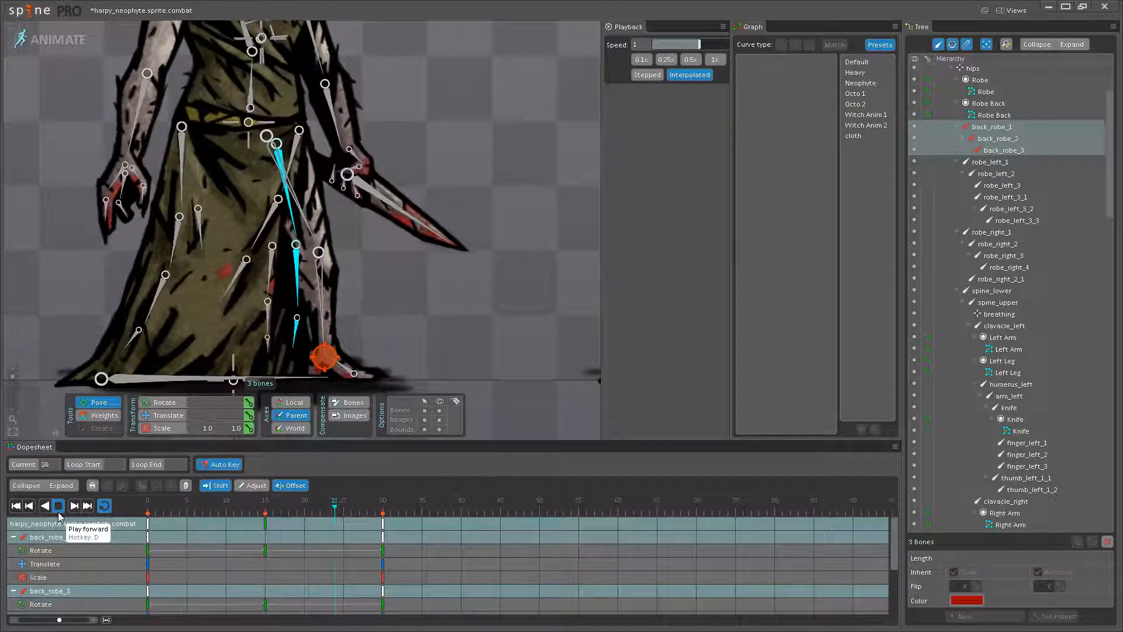
- Try offsetting only back_robe_2 and back_robe_3's keys by eight frames, from frame 15 to 23, review the playback without bones, and undo the shift
left_click(59, 513)
left_click(295, 299)
left_click(296, 328, "ctrl")
left_click_drag(266, 523, 315, 520)
left_click(57, 505)
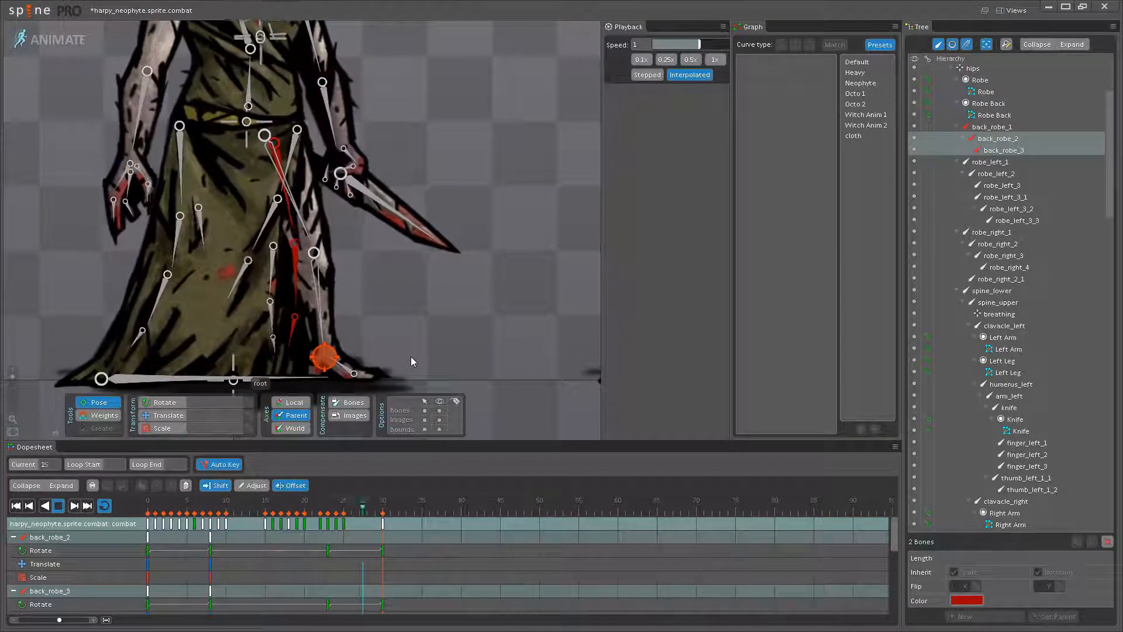
scroll(412, 355, "down", 4)
left_click_drag(412, 356, 384, 347)
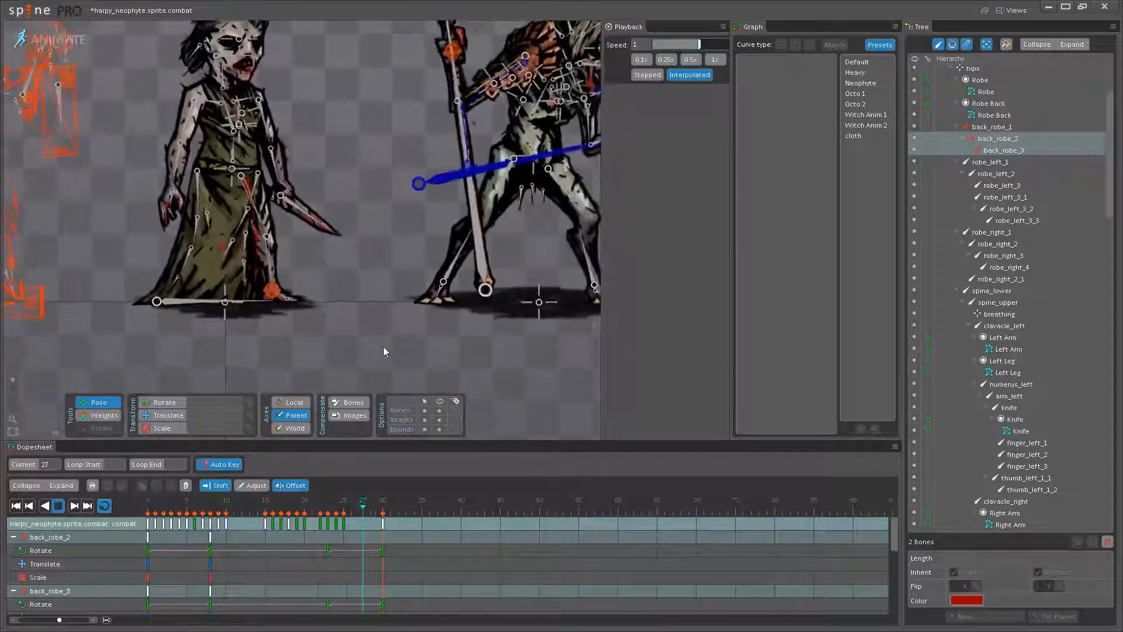
left_click(438, 411)
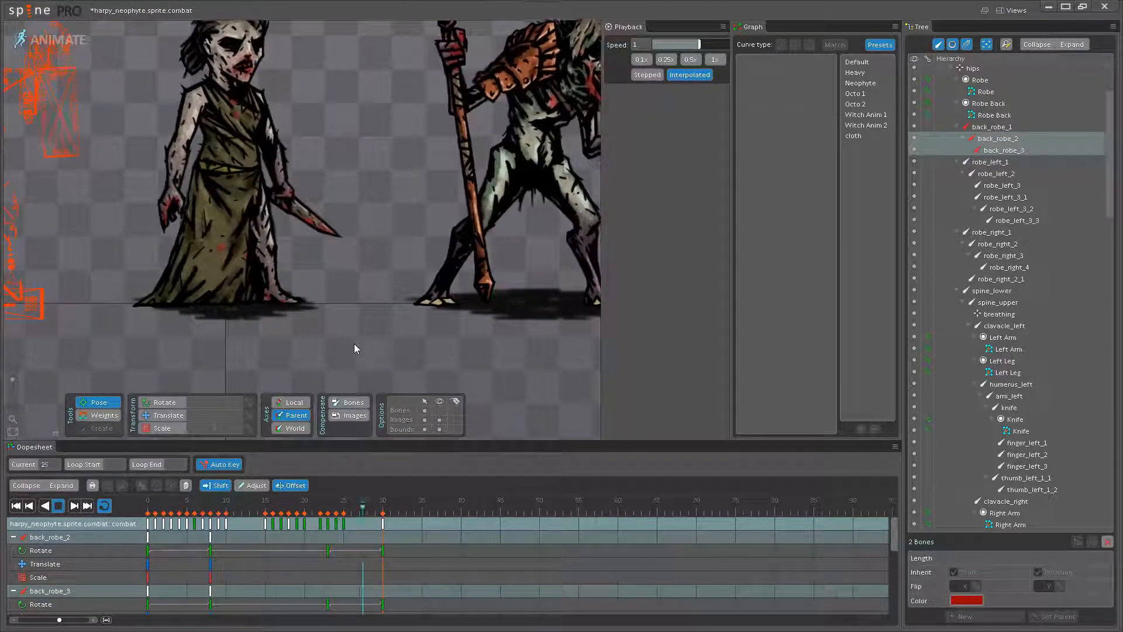
scroll(373, 335, "up", 1)
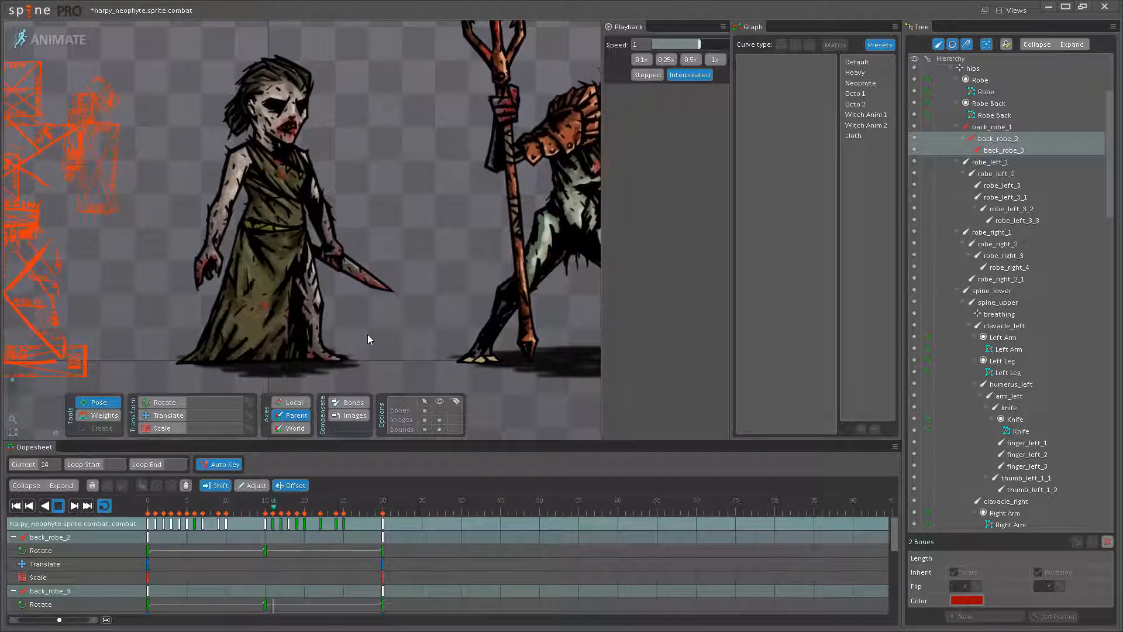
scroll(334, 345, "up", 2)
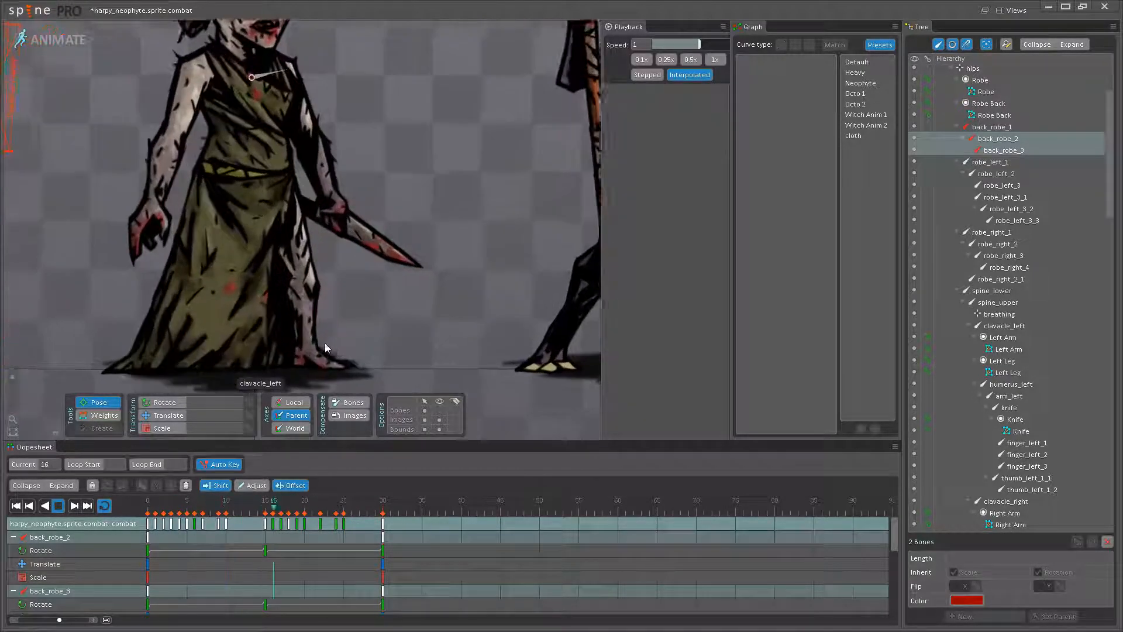
- Try offsetting all three back_robe bones' keys by six frames, from frame 15 to 21, review the playback without bones, and undo the shift
left_click(59, 506)
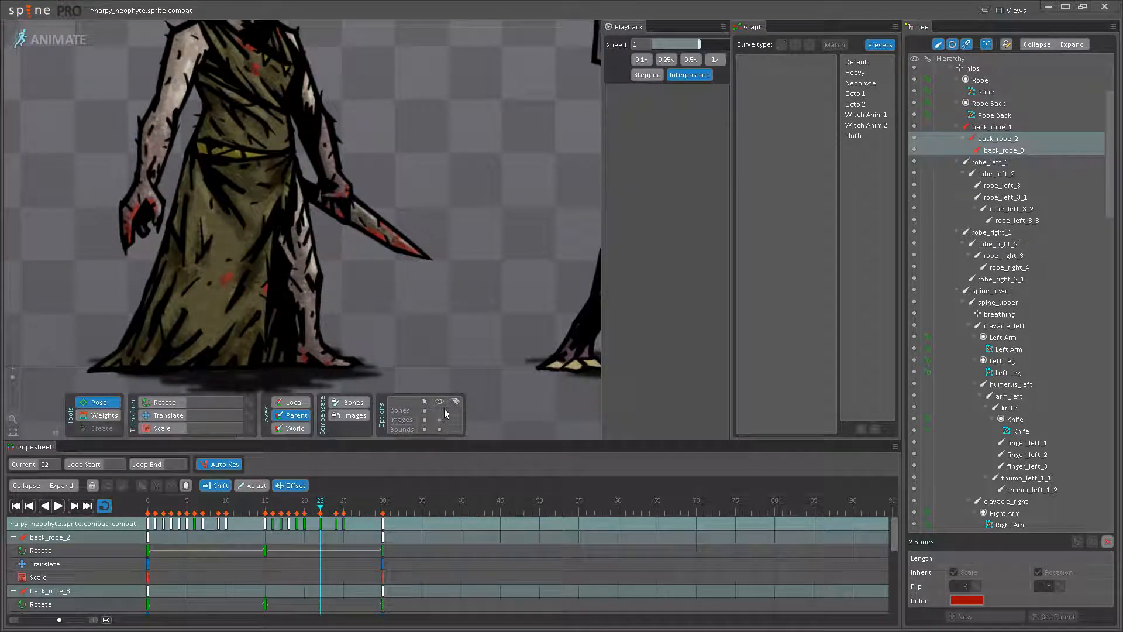
left_click_drag(380, 313, 423, 340)
left_click(329, 270)
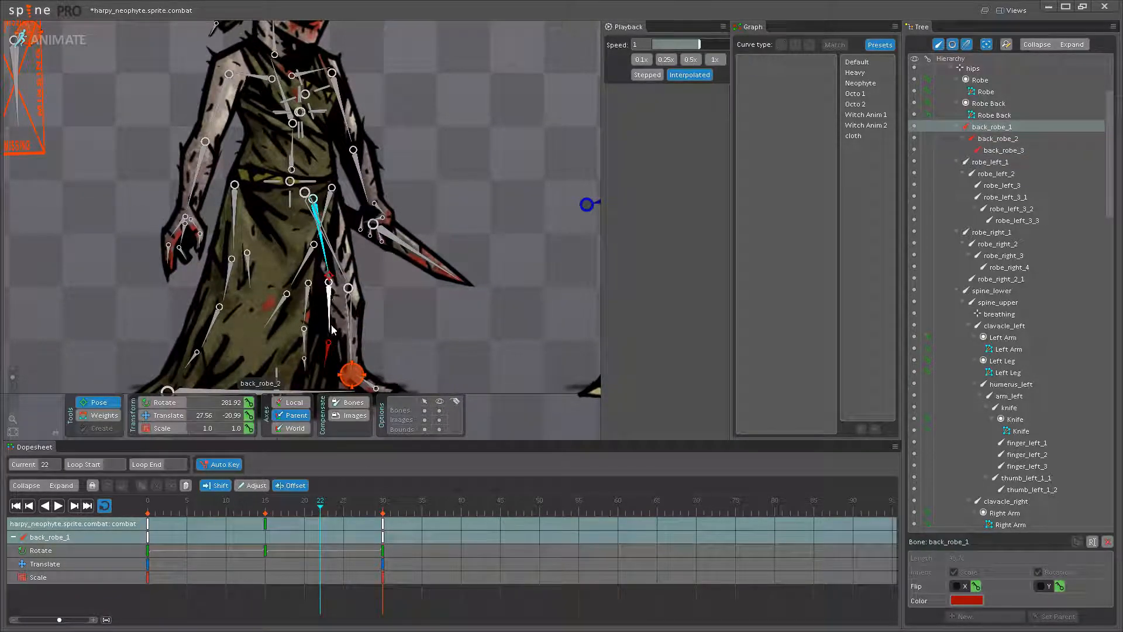
left_click(328, 323, "ctrl")
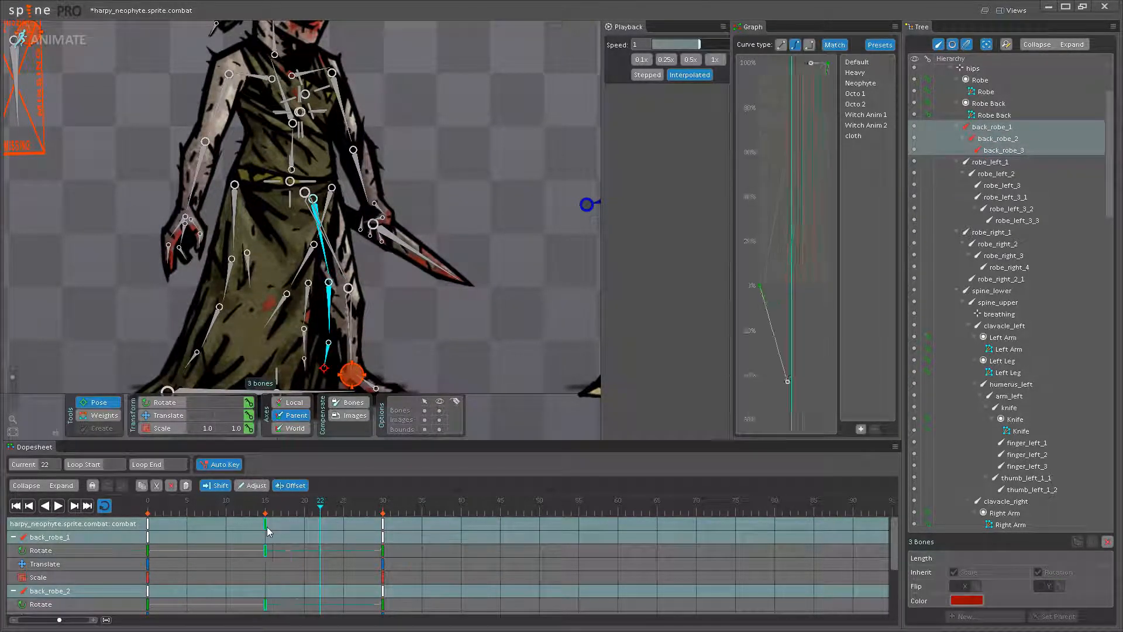
left_click(58, 505)
left_click(419, 323)
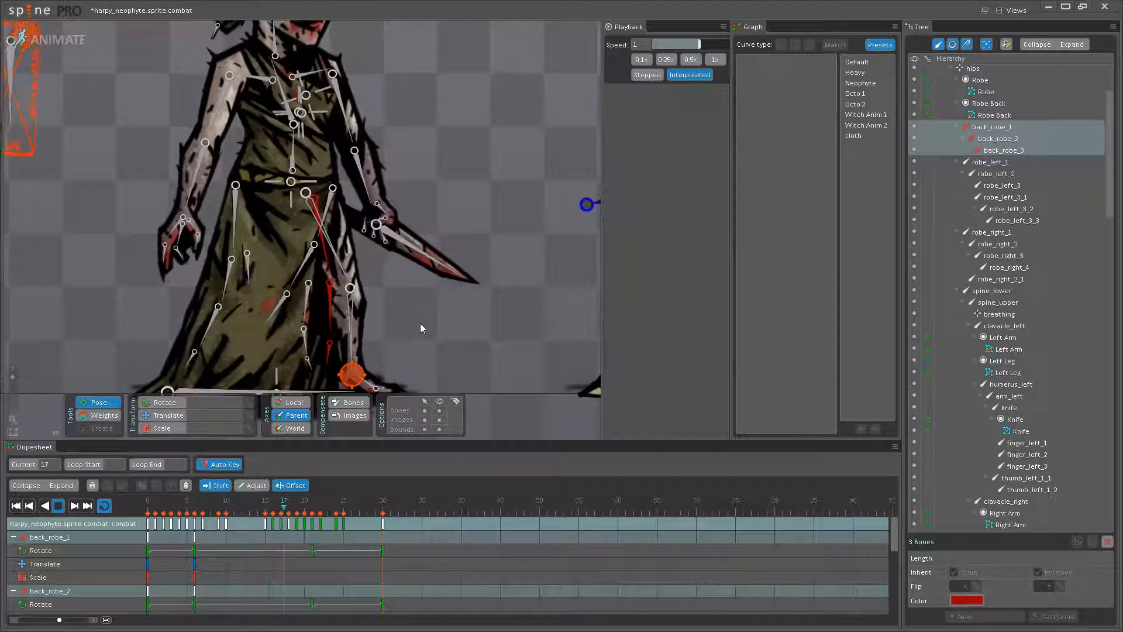
left_click(439, 411)
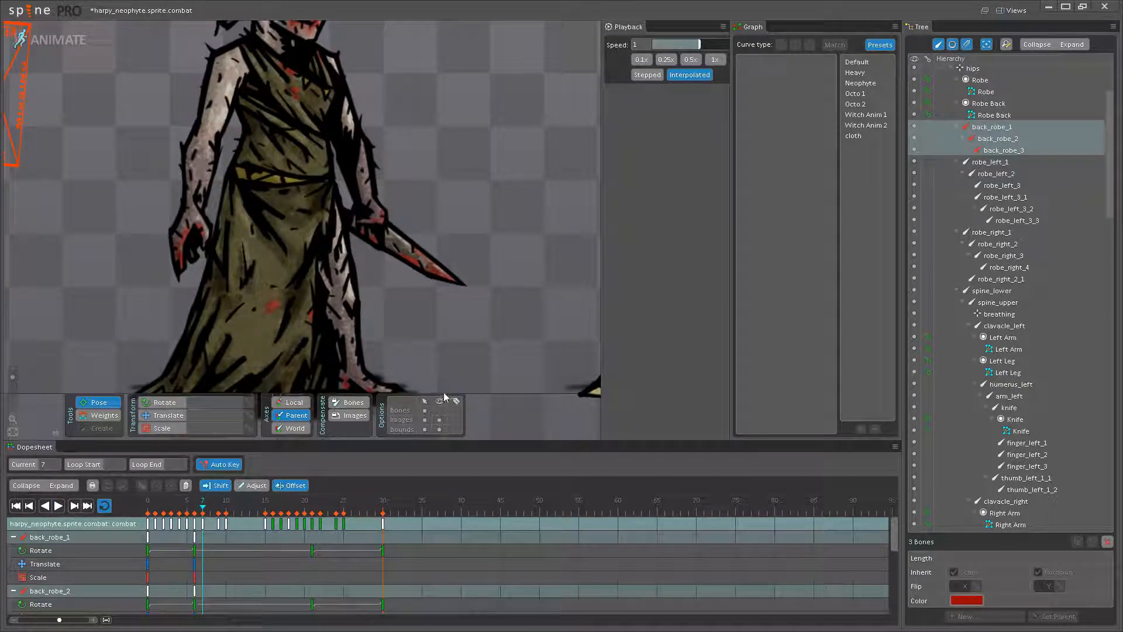
left_click(325, 264)
left_click(332, 301, "ctrl")
left_click_drag(344, 519, 374, 519)
left_click(62, 509)
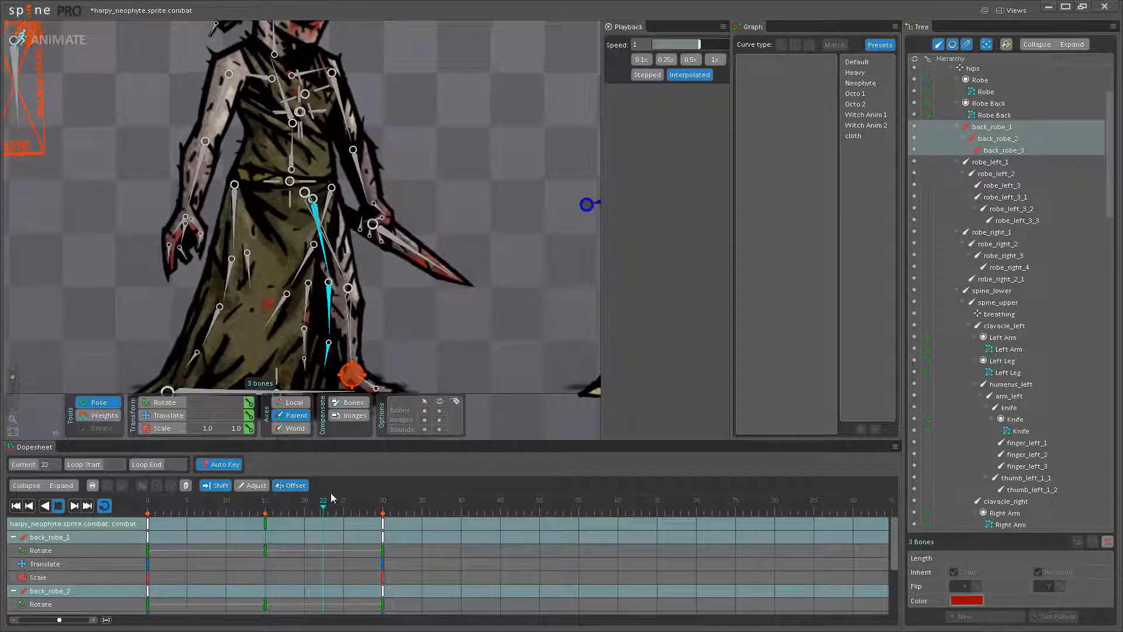
- Try offsetting the three back_robe bones' keys again so they land on frames 6 and 21, review the full figure in playback, and undo the shift
left_click_drag(265, 524, 423, 522)
key("ctrl+z")
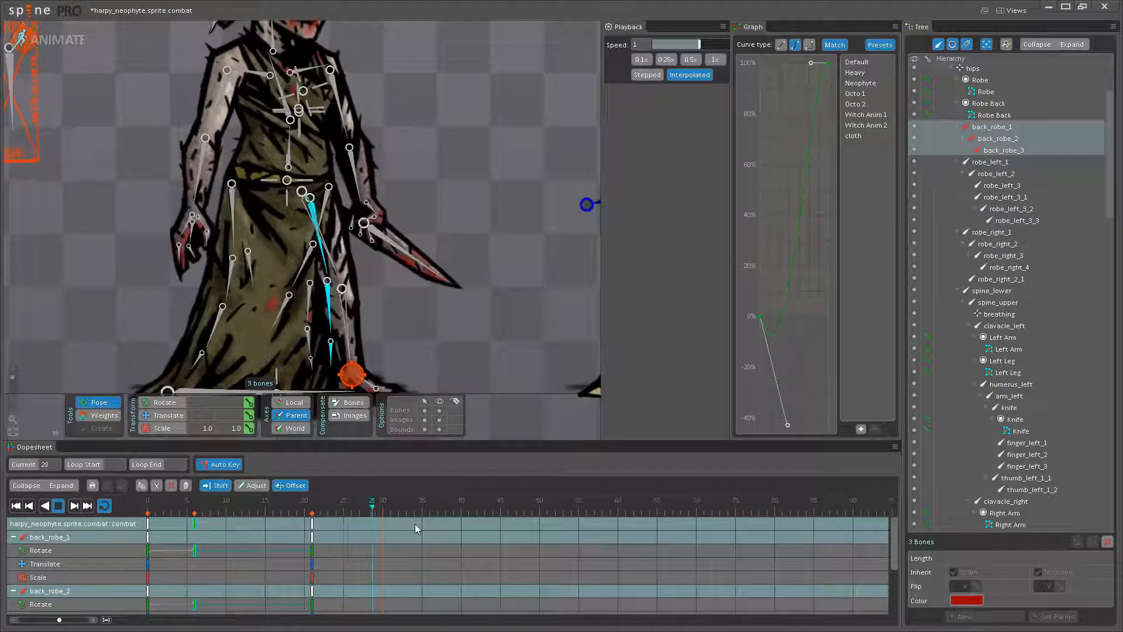
key("ctrl+z")
left_click_drag(268, 521, 393, 515)
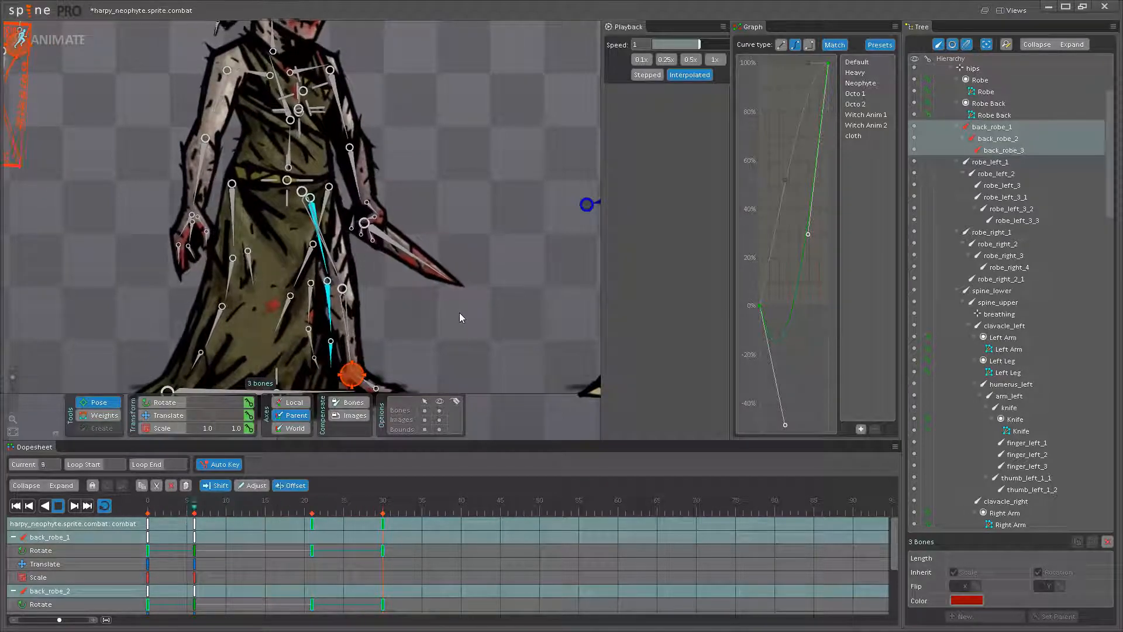
key("space")
scroll(437, 352, "down", 3)
left_click_drag(436, 352, 415, 367)
left_click(440, 410)
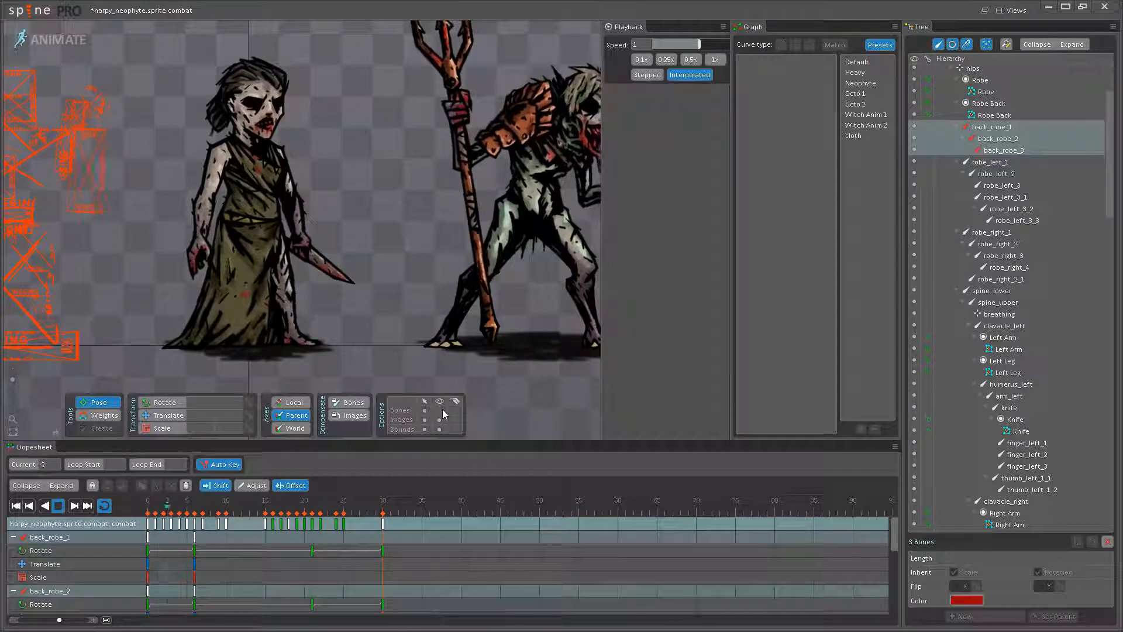
key("space")
scroll(333, 339, "up", 6)
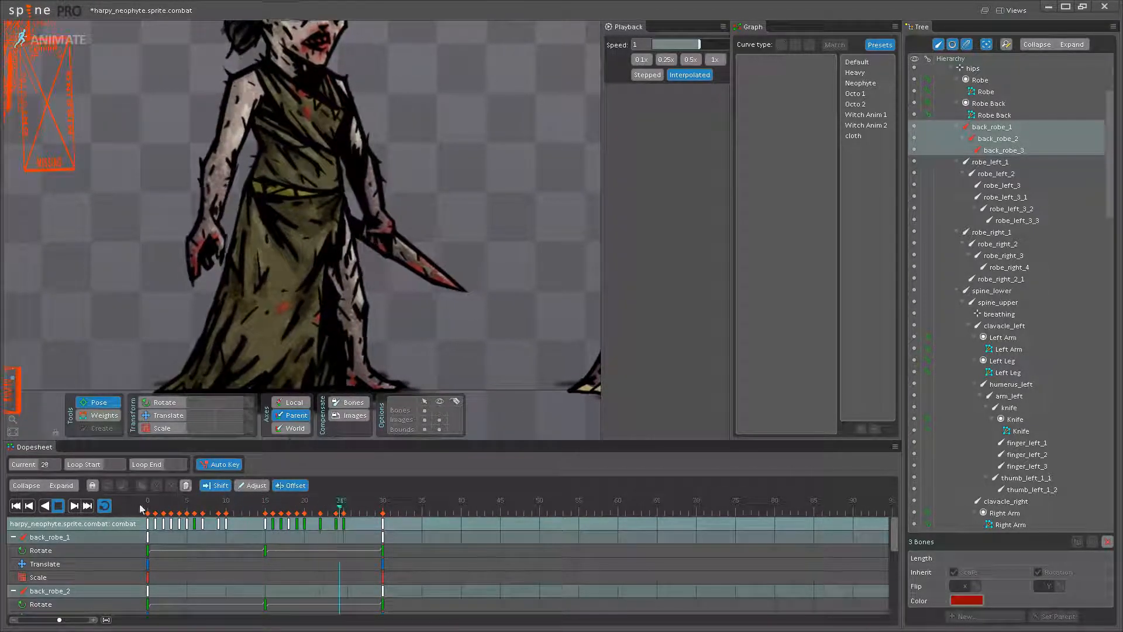
- Try offsetting all three back_robe bones' keys by eleven frames, from frame 15 to 26, play the animation, and undo the shift
left_click(60, 506)
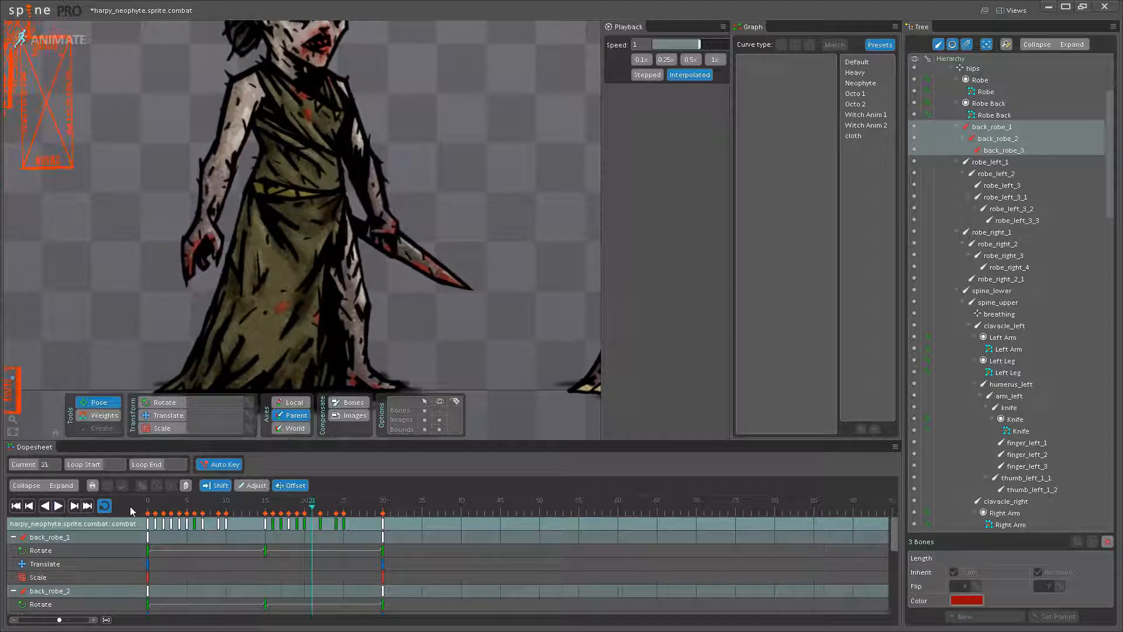
left_click(332, 352)
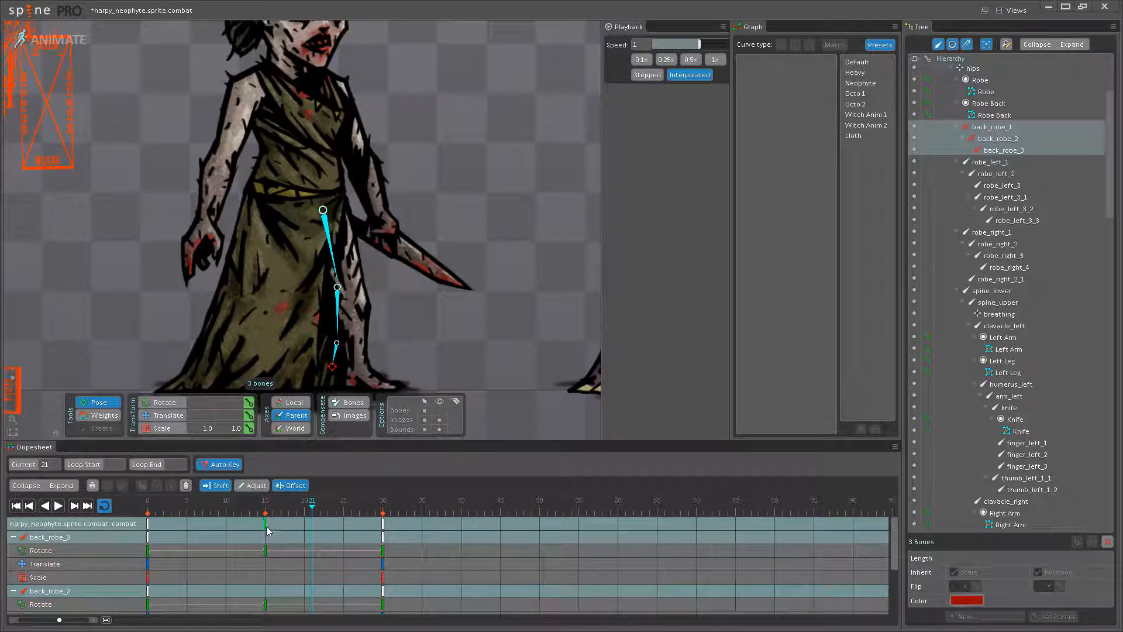
left_click_drag(325, 515, 372, 515)
left_click(65, 508)
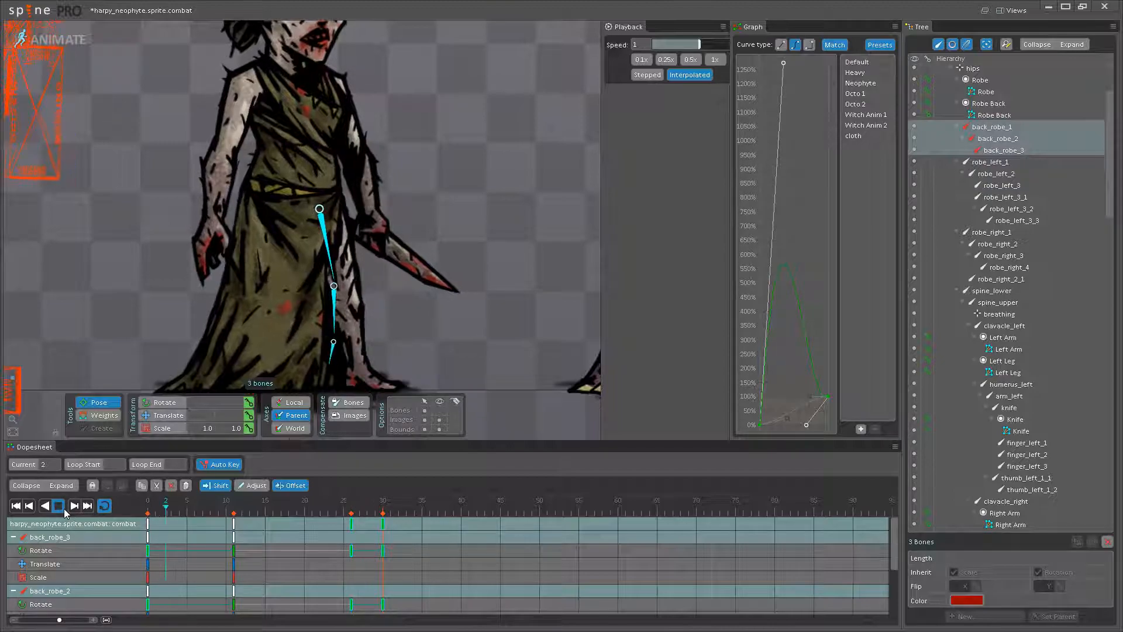
left_click(513, 364)
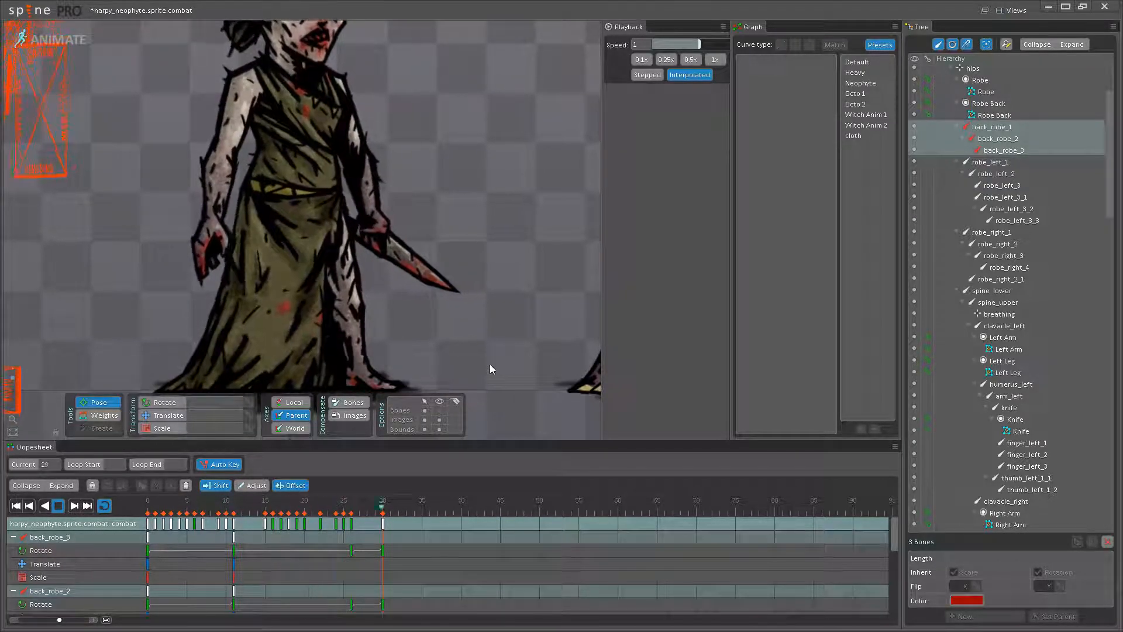
key("ctrl+z")
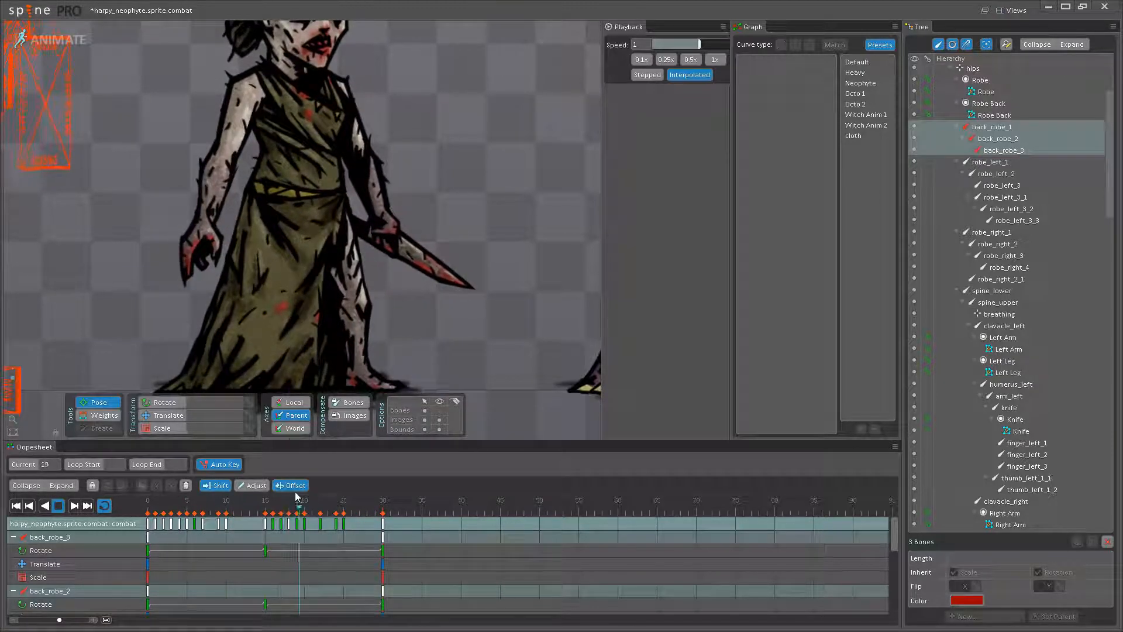
- Offset all three back_robe bones' keys by eight frames, from frame 15 to 23, play the animation, and save the project
left_click(59, 506)
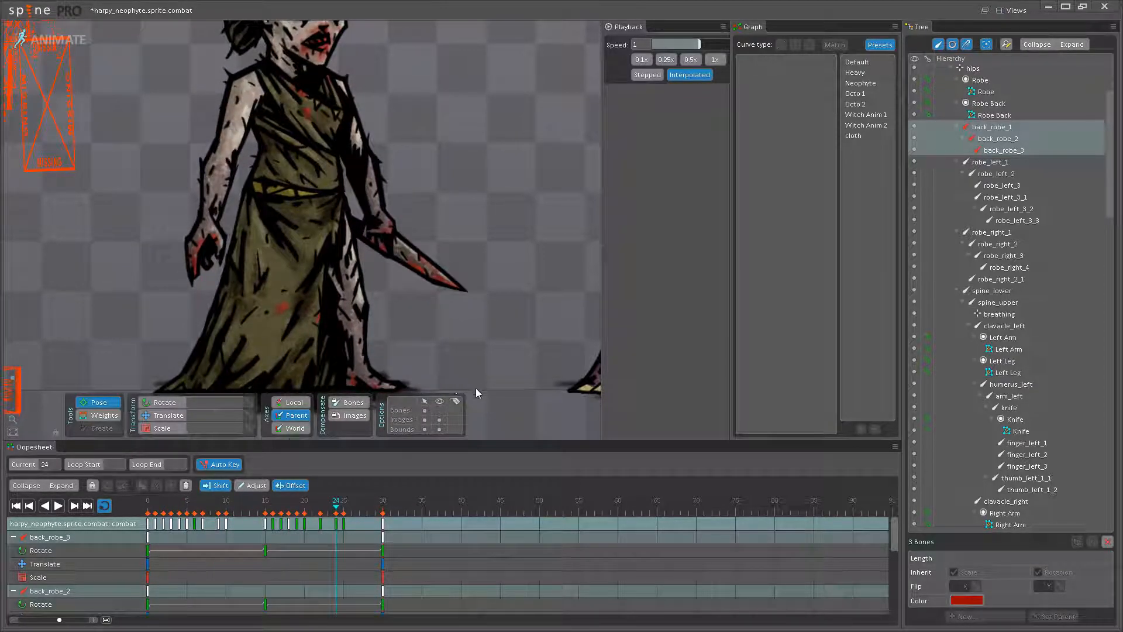
left_click(267, 510)
left_click(334, 358)
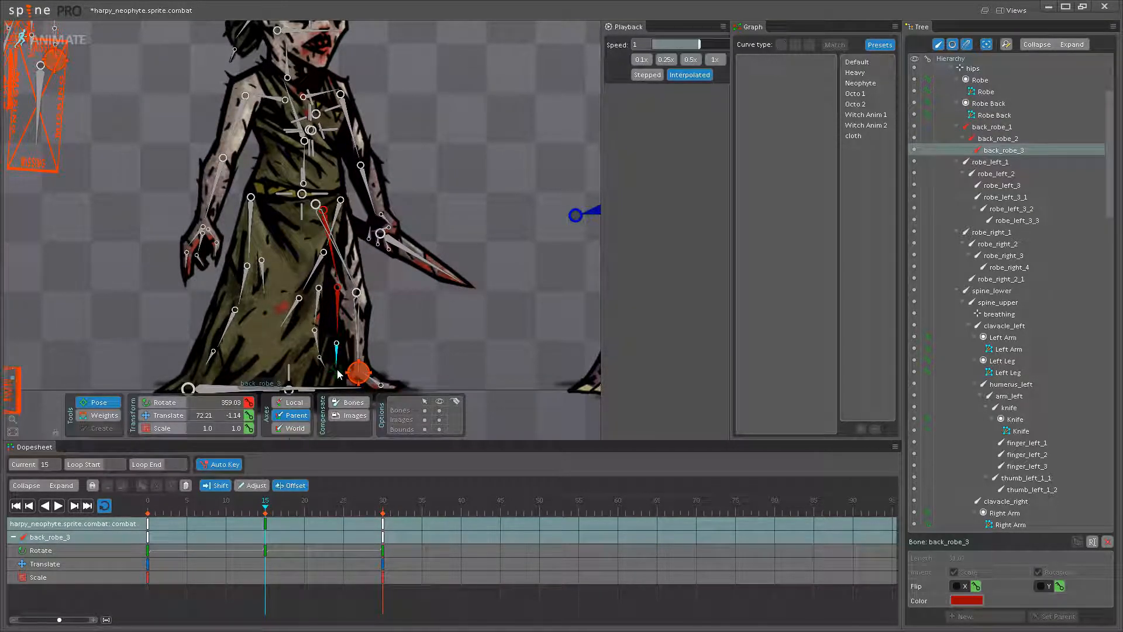
left_click(307, 247, "ctrl")
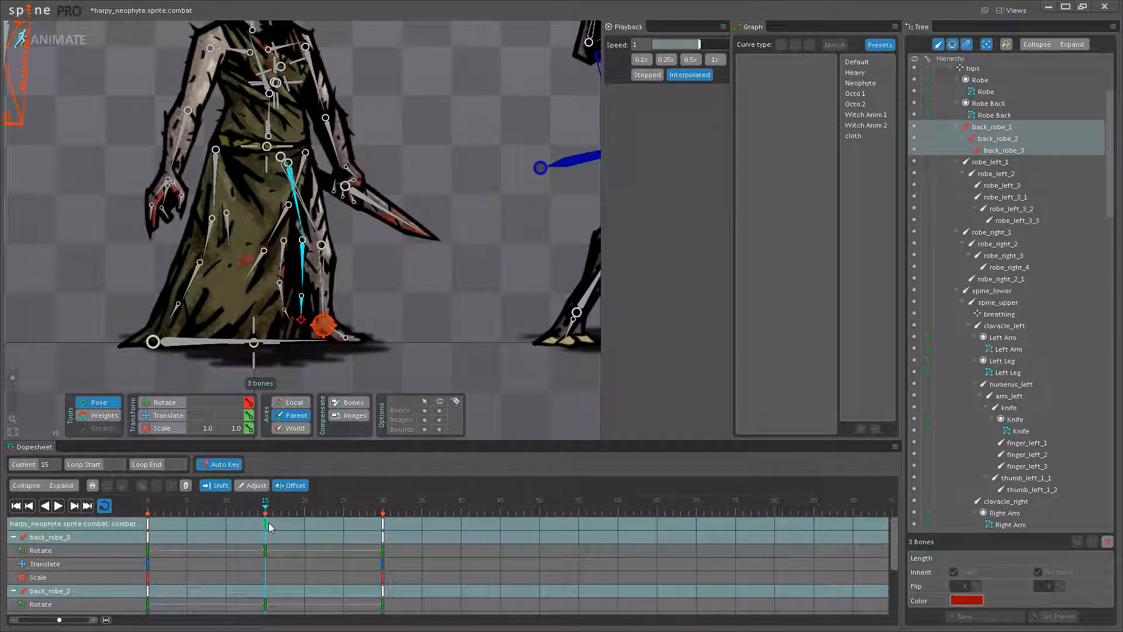
left_click_drag(268, 521, 115, 503)
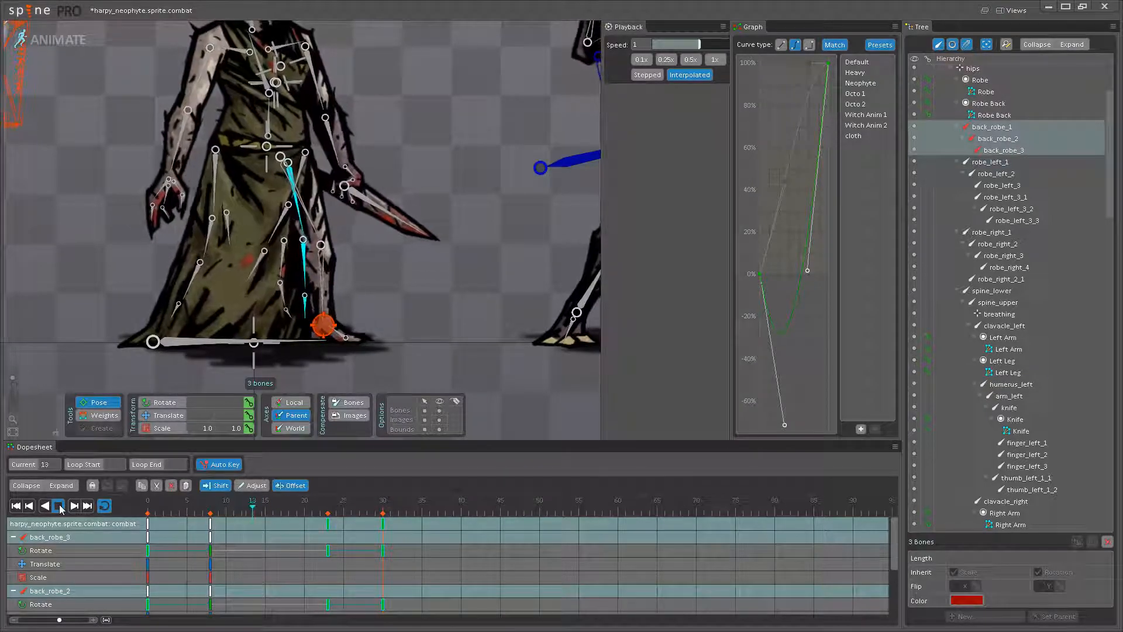
key("space")
key("ctrl+s")
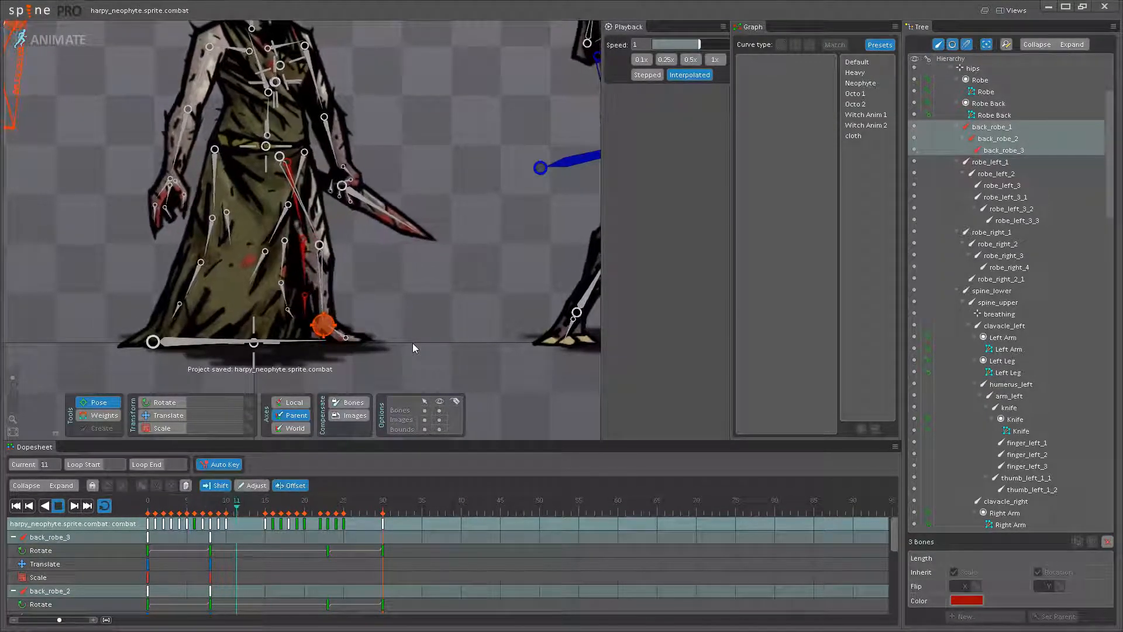
- Hide the bones, examine the looping combat idle both close up and beside the trident-bearing creature, and save the project again
scroll(428, 316, "down", 3)
left_click_drag(427, 316, 363, 336)
left_click(438, 412)
scroll(357, 333, "down", 2)
scroll(364, 203, "down", 2)
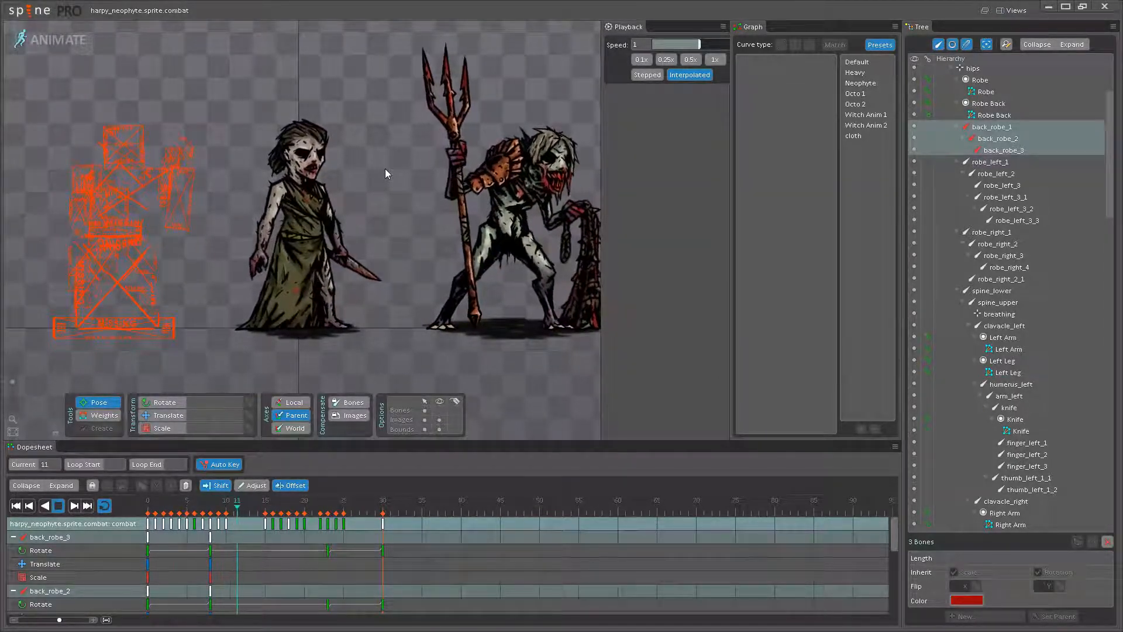
scroll(380, 237, "up", 2)
scroll(381, 237, "up", 4)
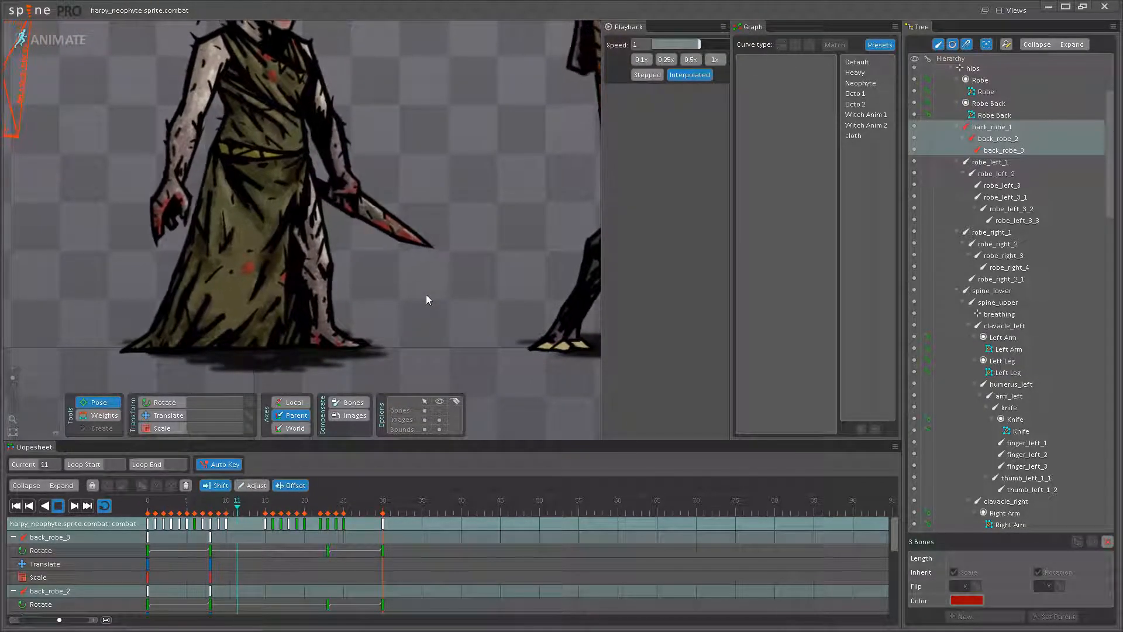
scroll(427, 298, "down", 5)
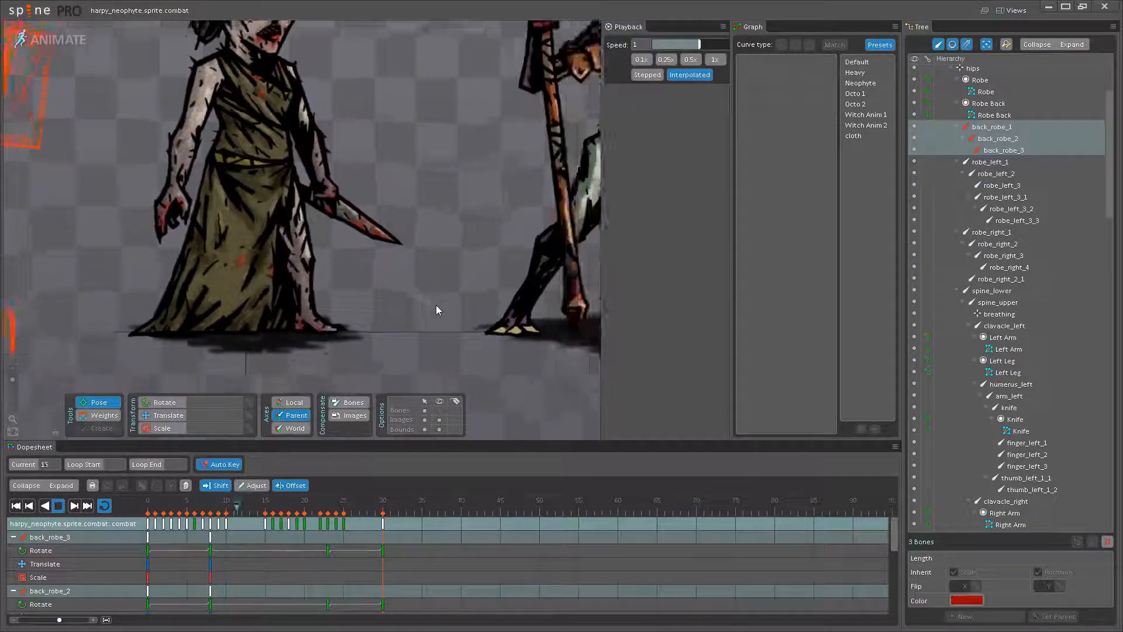
scroll(337, 201, "down", 2)
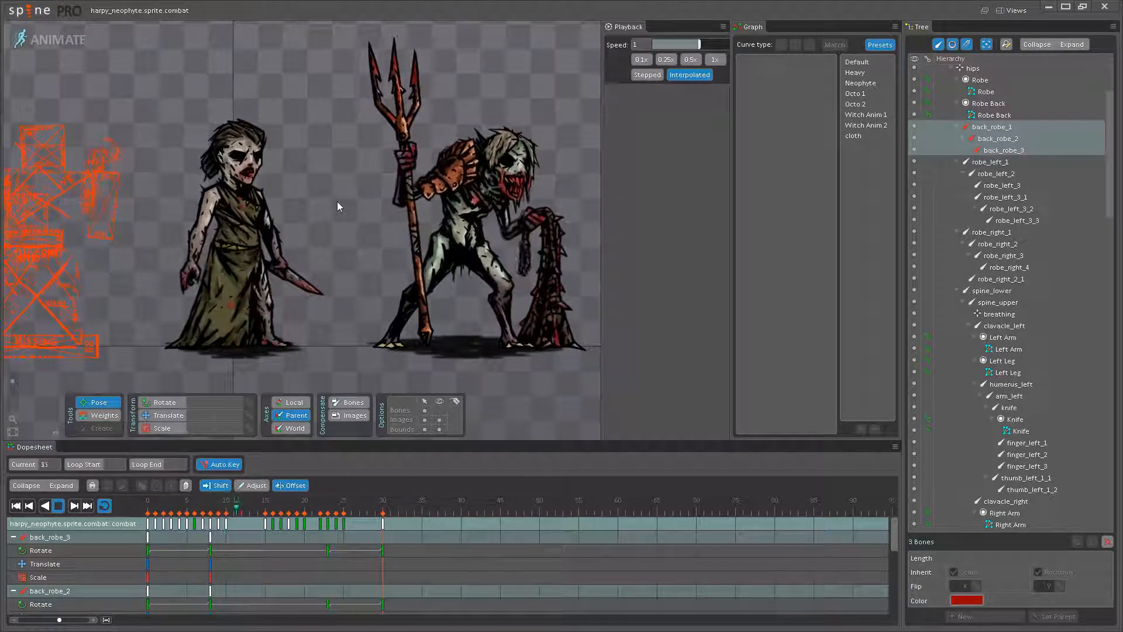
scroll(325, 226, "up", 1)
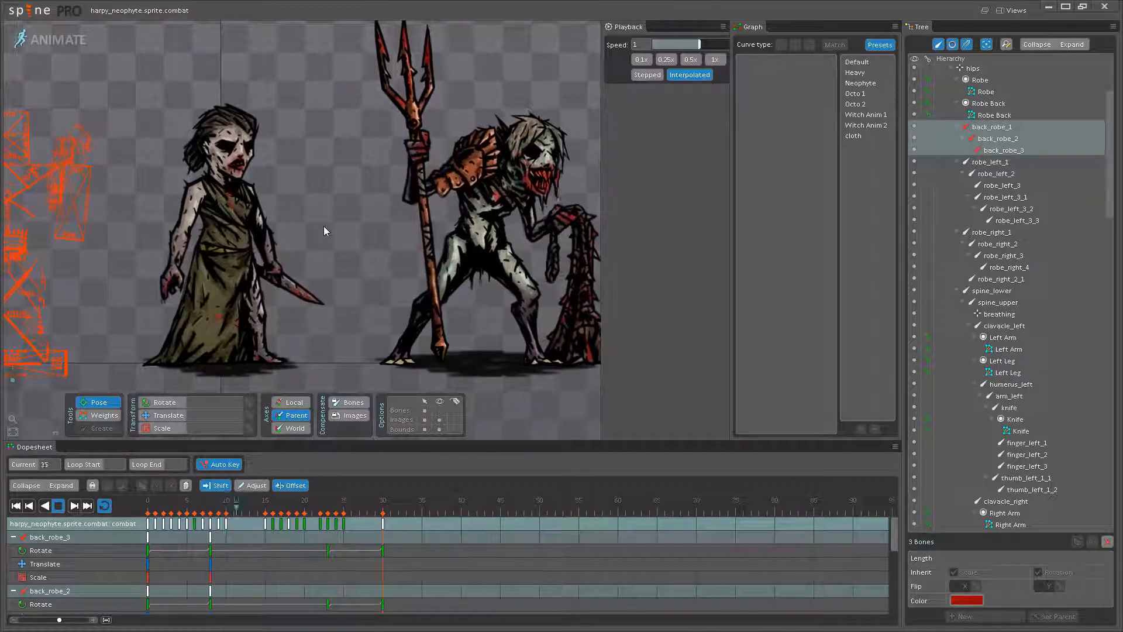
scroll(324, 226, "down", 3)
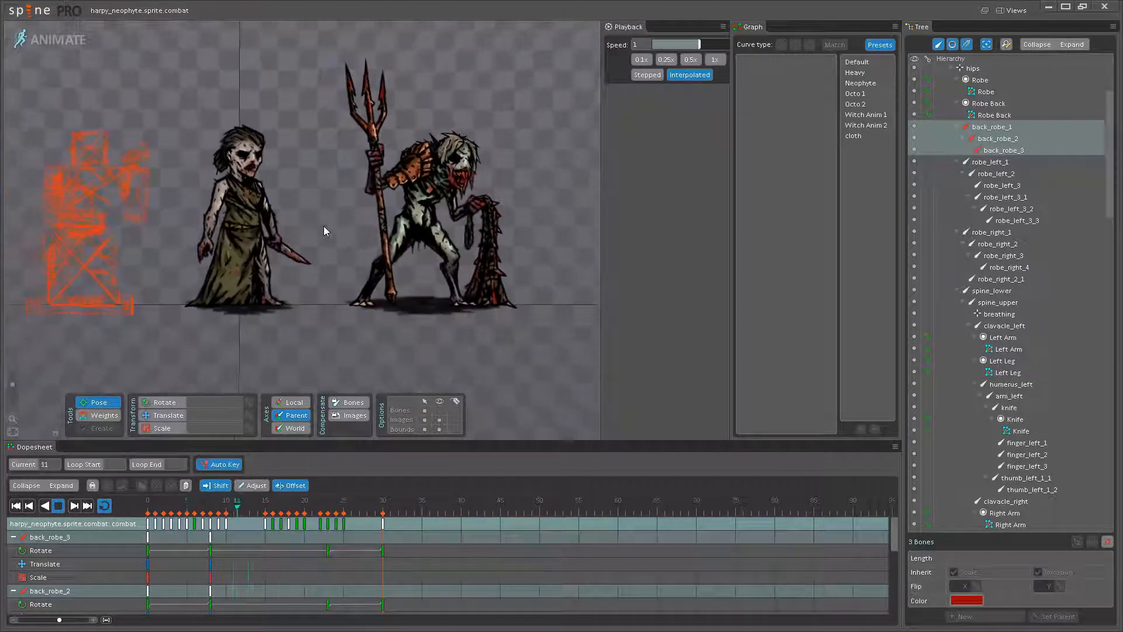
key("ctrl+s")
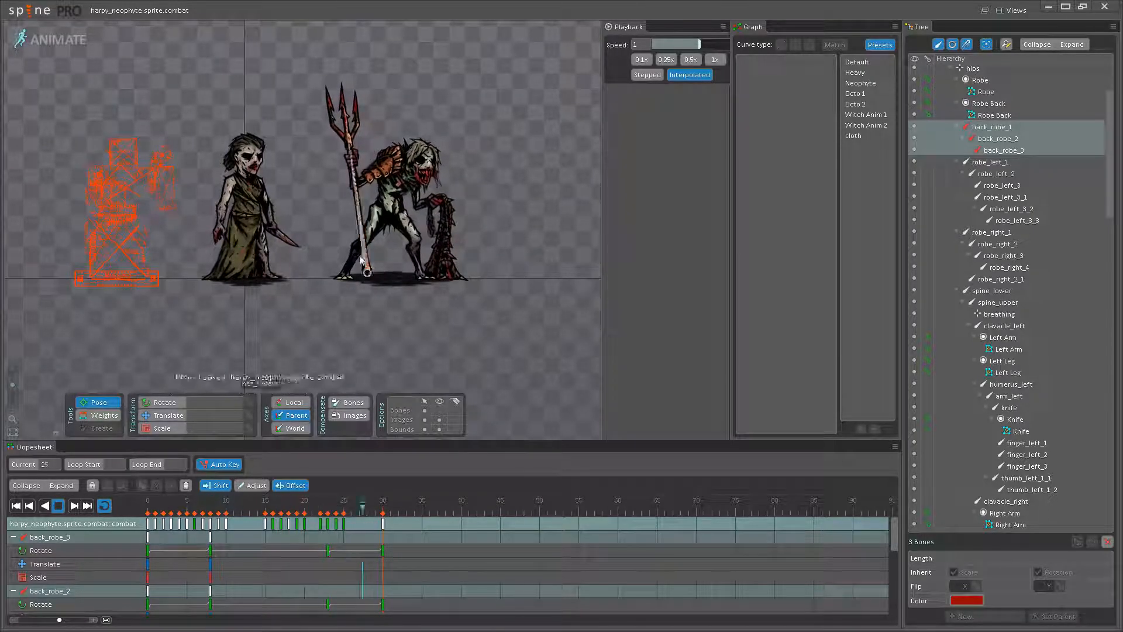
- Switch to Setup mode and delete the entire antiquarian.sprite.combat skeleton from the project
left_click(72, 42)
scroll(848, 330, "down", 15)
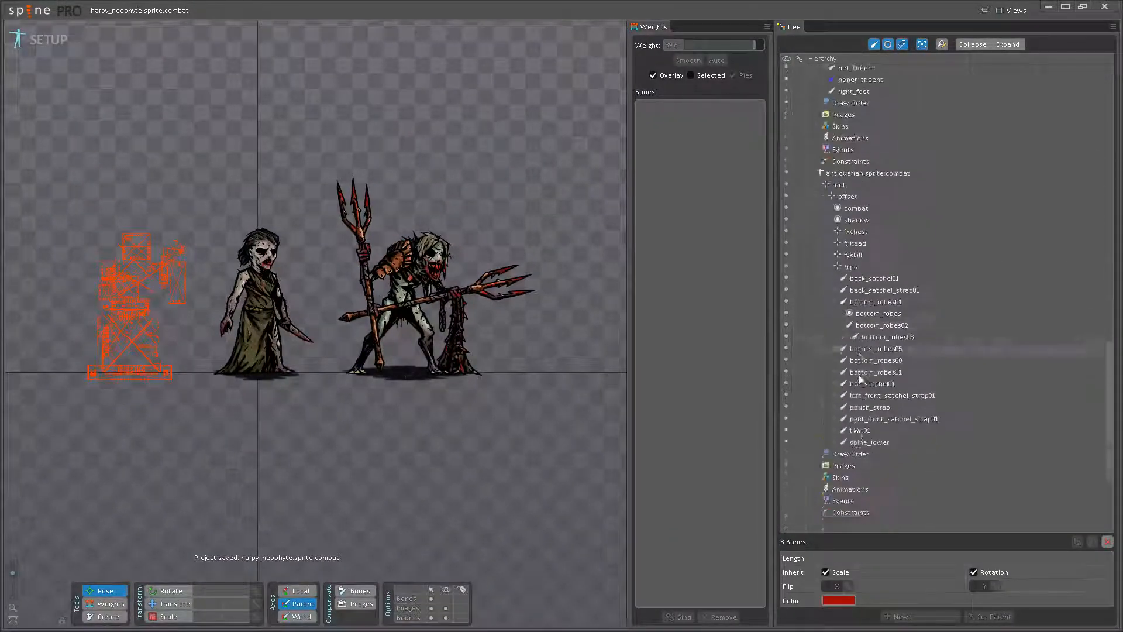
scroll(827, 366, "up", 9)
left_click(812, 374)
left_click(857, 377)
key("Delete")
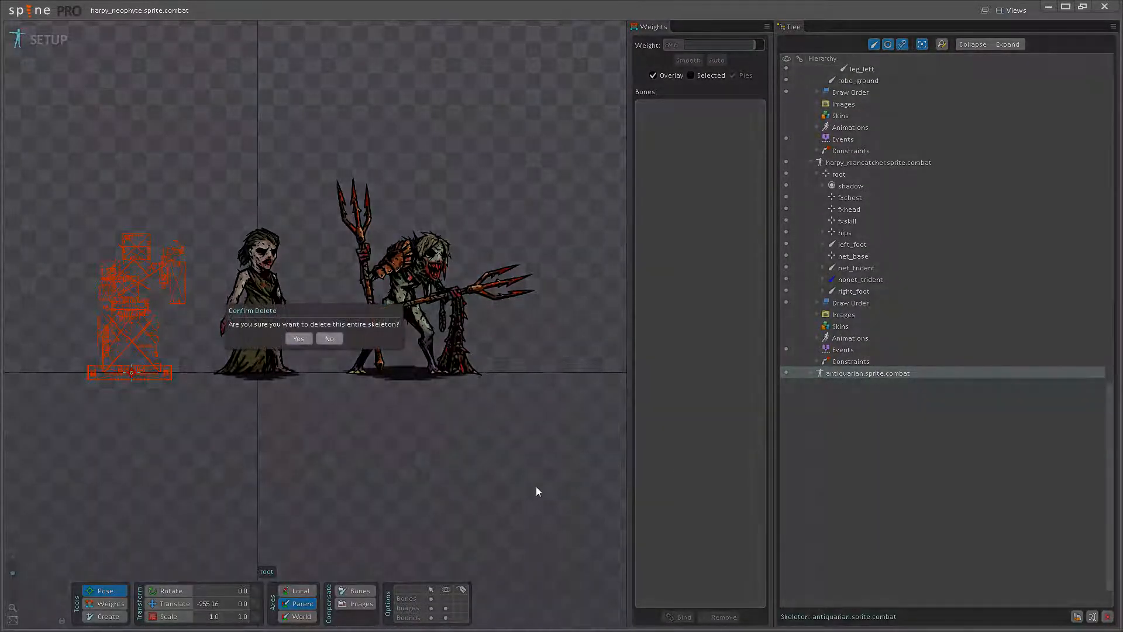
left_click(297, 338)
- Return to Animate mode, view the two remaining figures in playback, and save the project
left_click(41, 39)
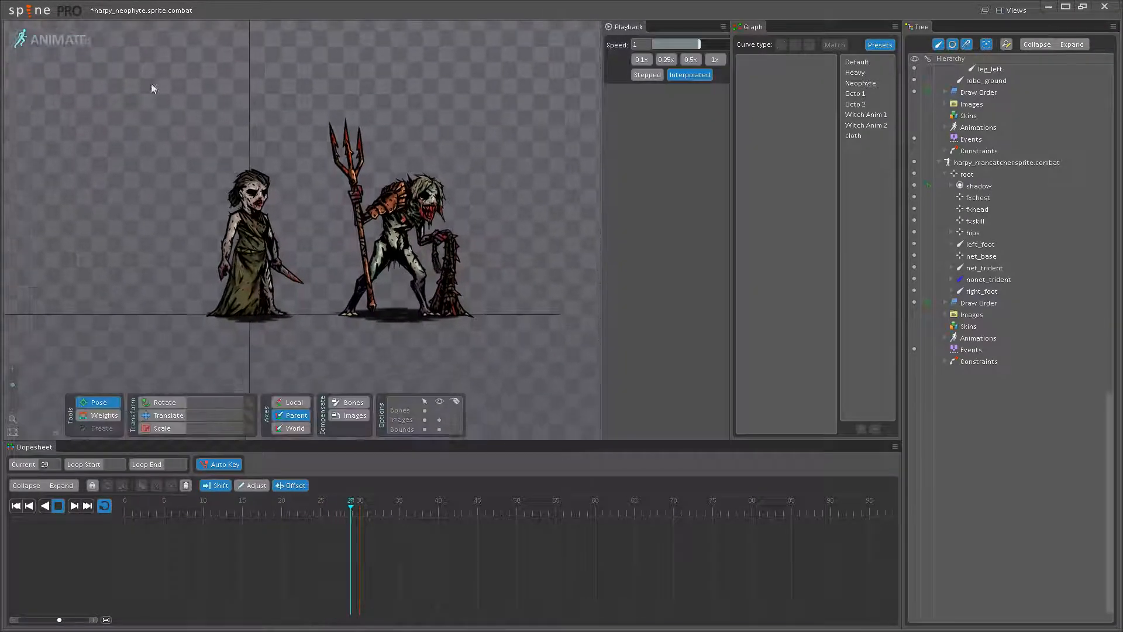
scroll(329, 147, "up", 2)
key("ctrl+s")
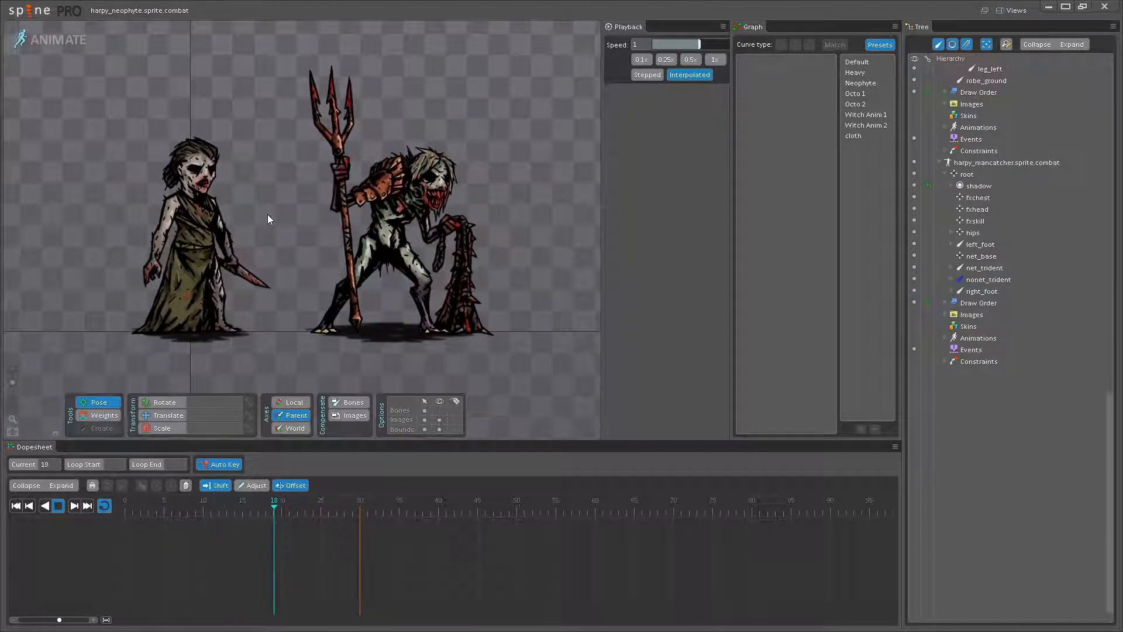
- Delete the entire harpy_mancatcher.sprite.combat skeleton in Setup mode, leaving only the harpy neophyte
left_click(83, 45)
left_click(827, 163)
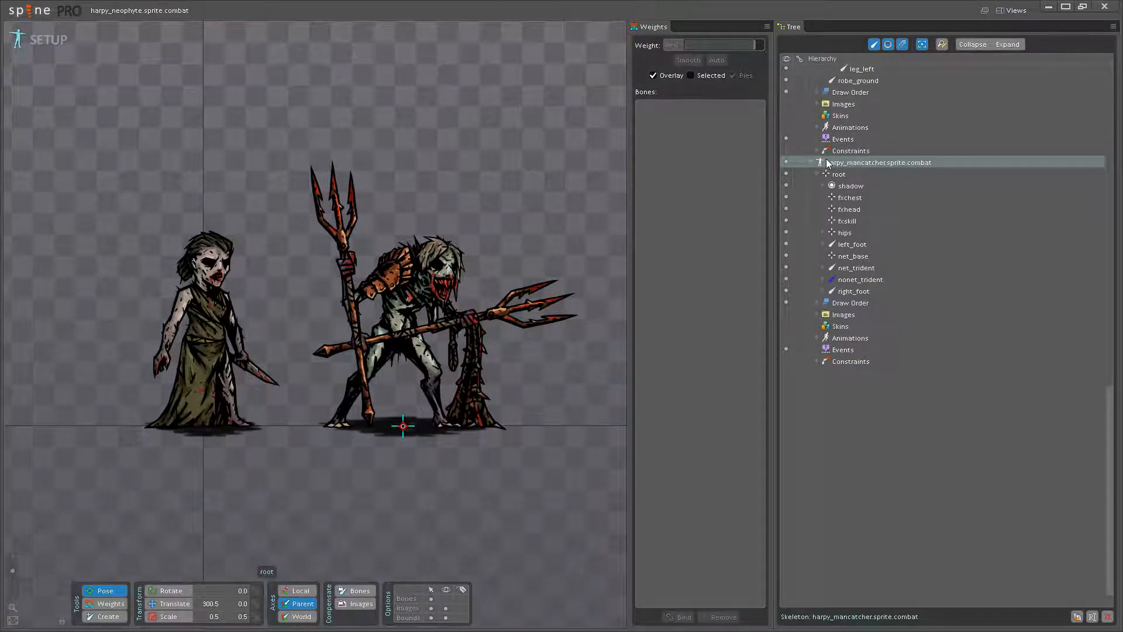
key("Delete")
left_click(296, 341)
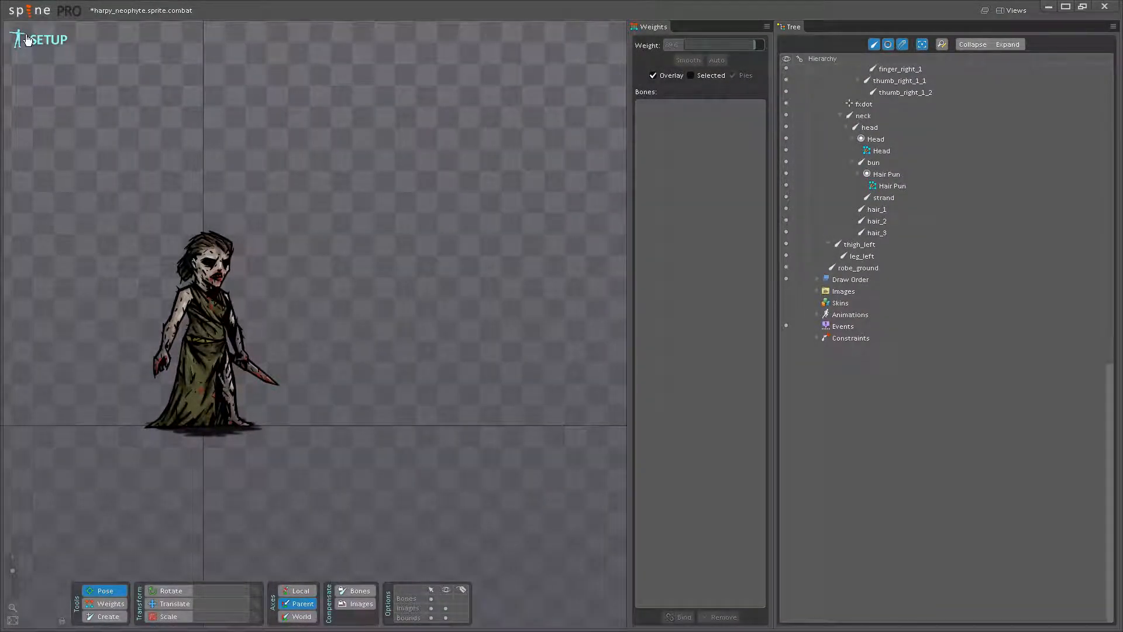
- Export the neophyte as binary .skel data with nonessential data and an atlas, and save the project
left_click(28, 14)
left_click(41, 125)
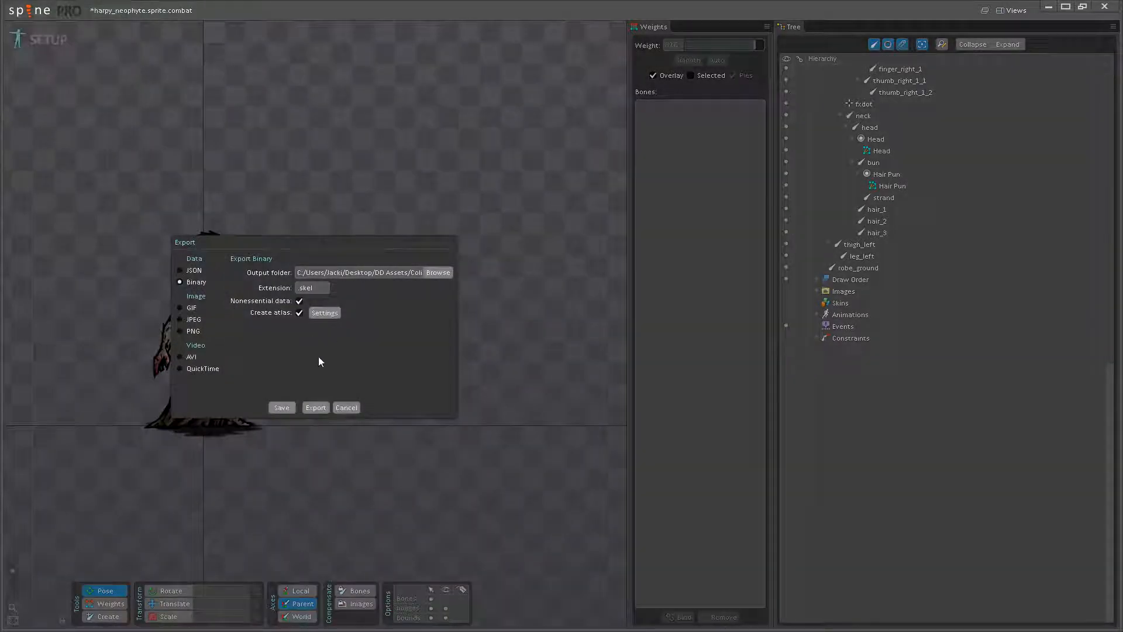
left_click(315, 408)
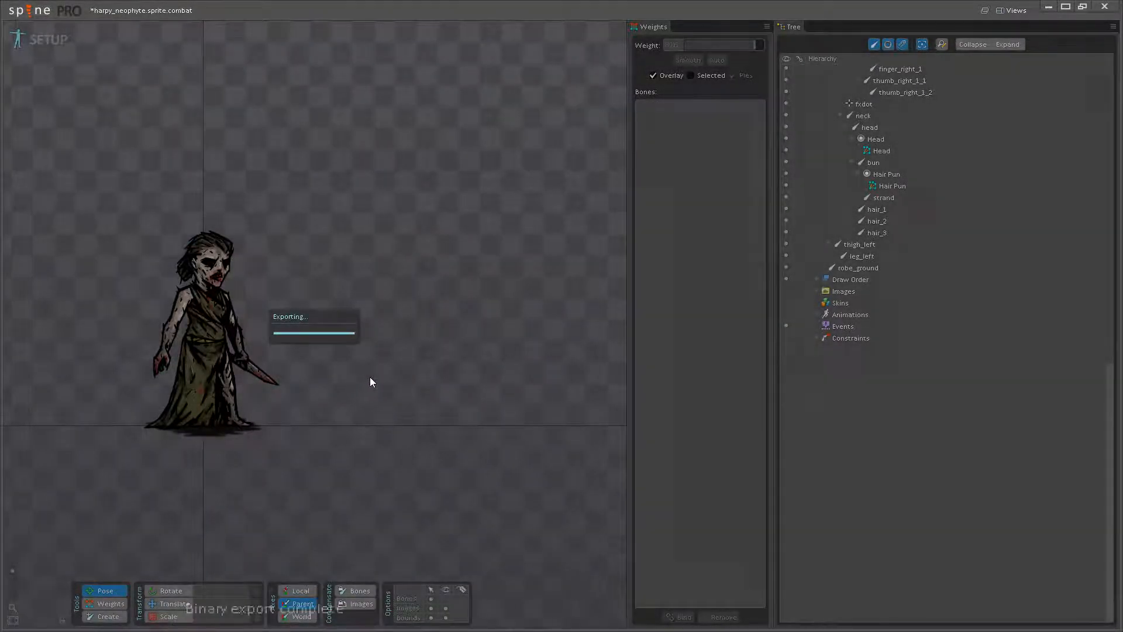
key("ctrl+s")
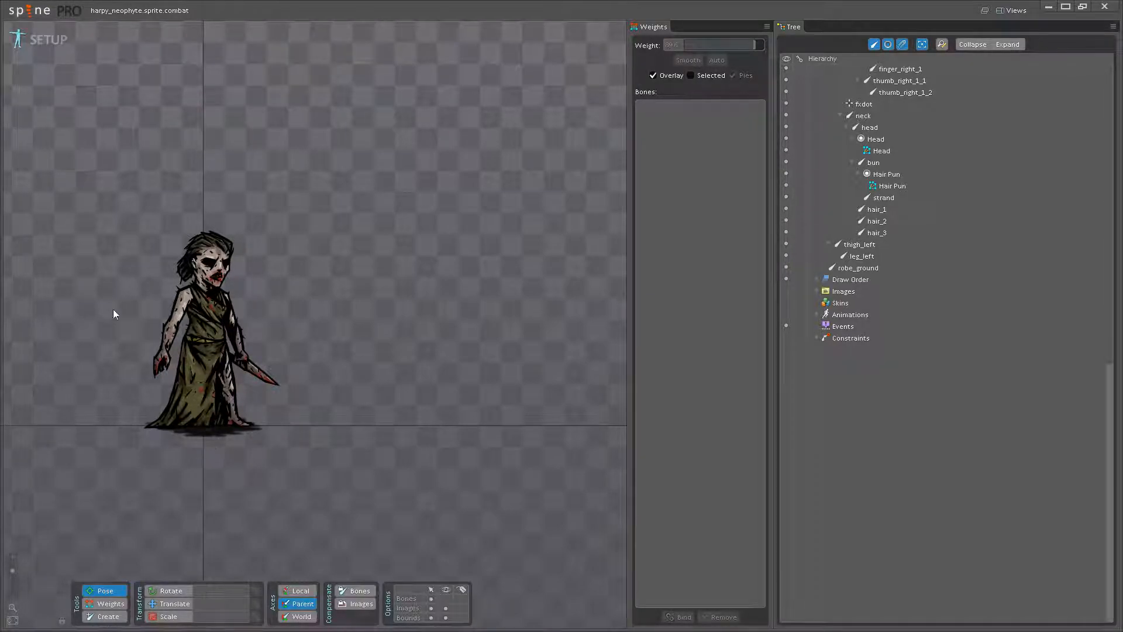
- Return to Animate mode, review the neophyte's combat idle on its own, and move the editor window lower on the desktop
left_click(36, 56)
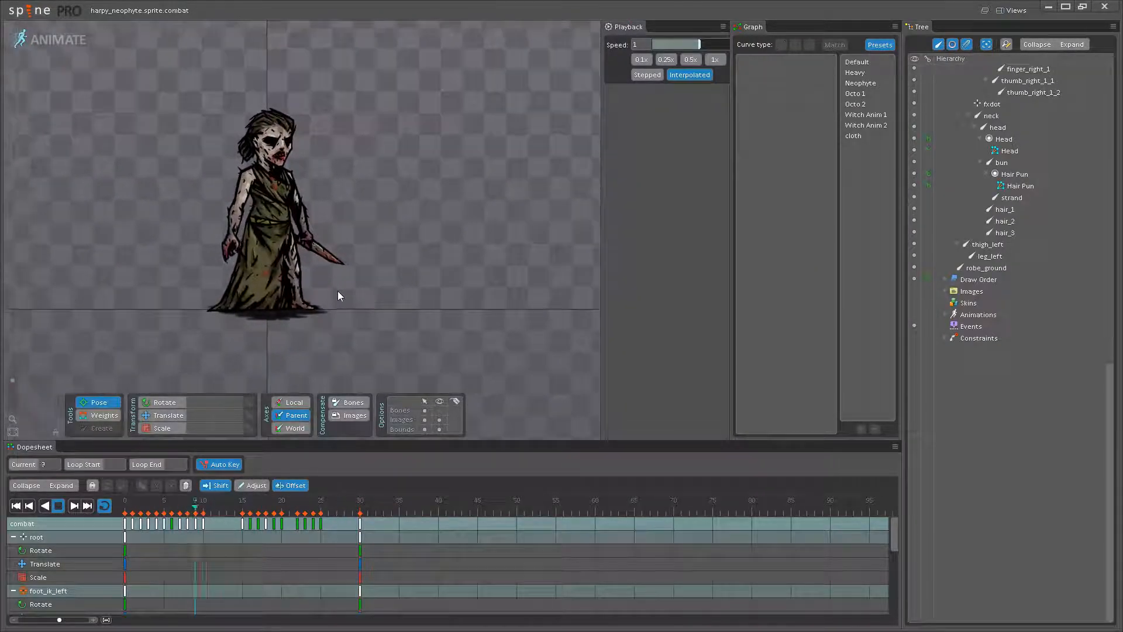
left_click_drag(424, 219, 453, 255)
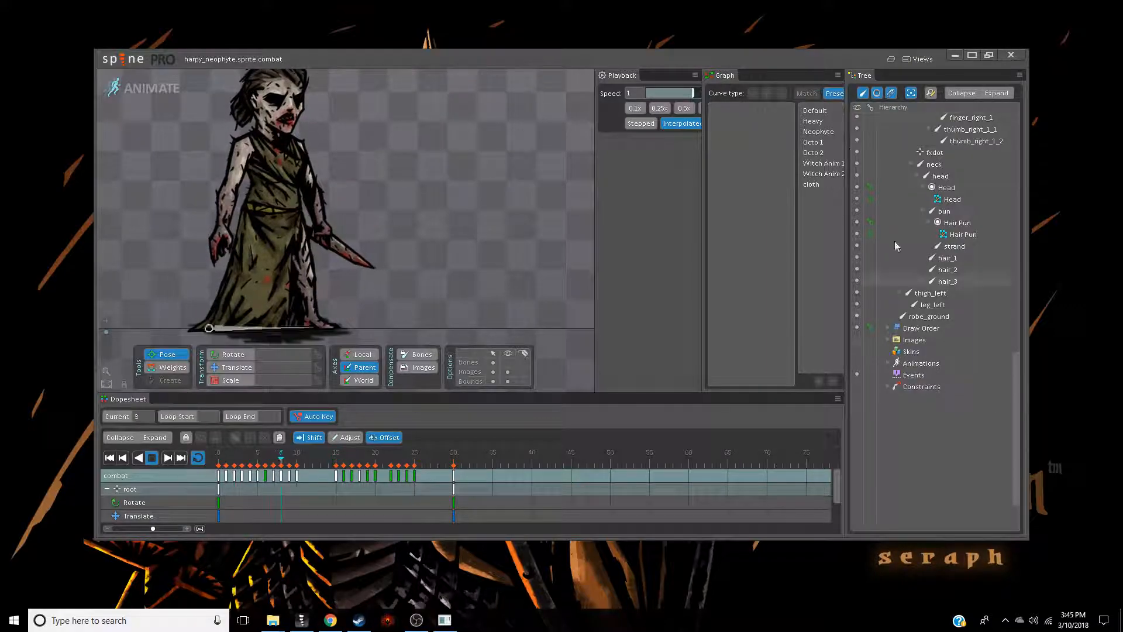
left_click_drag(740, 59, 792, 134)
left_click(659, 353)
key("Return")
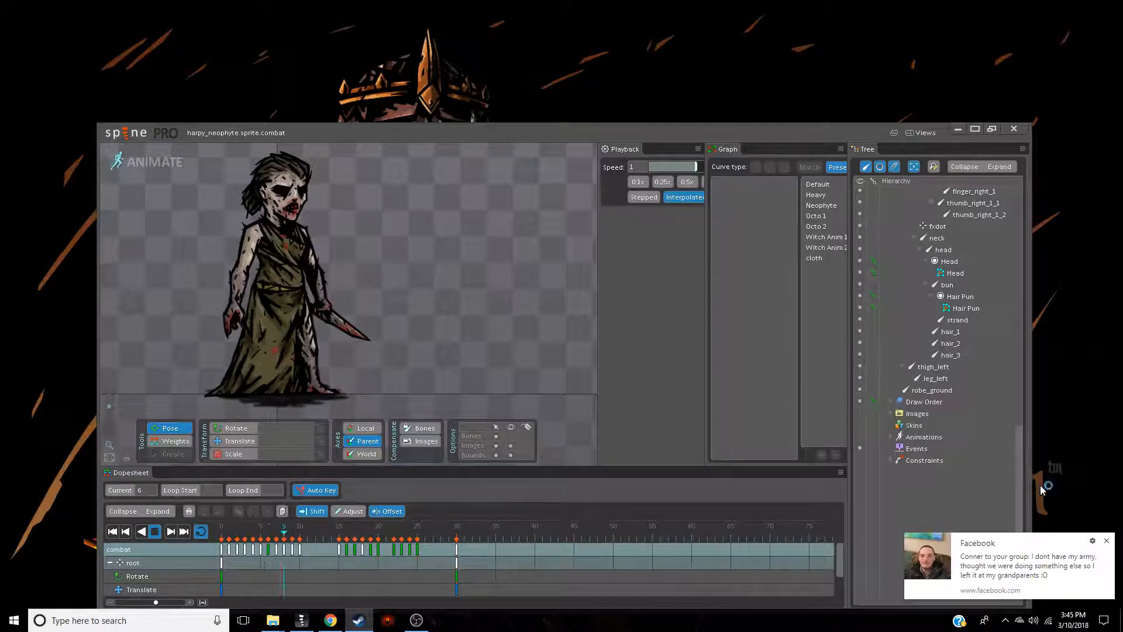
- Dismiss the desktop notification, stop the animation playback, and minimize the editor to switch to Darkest Dungeon
left_click(1106, 540)
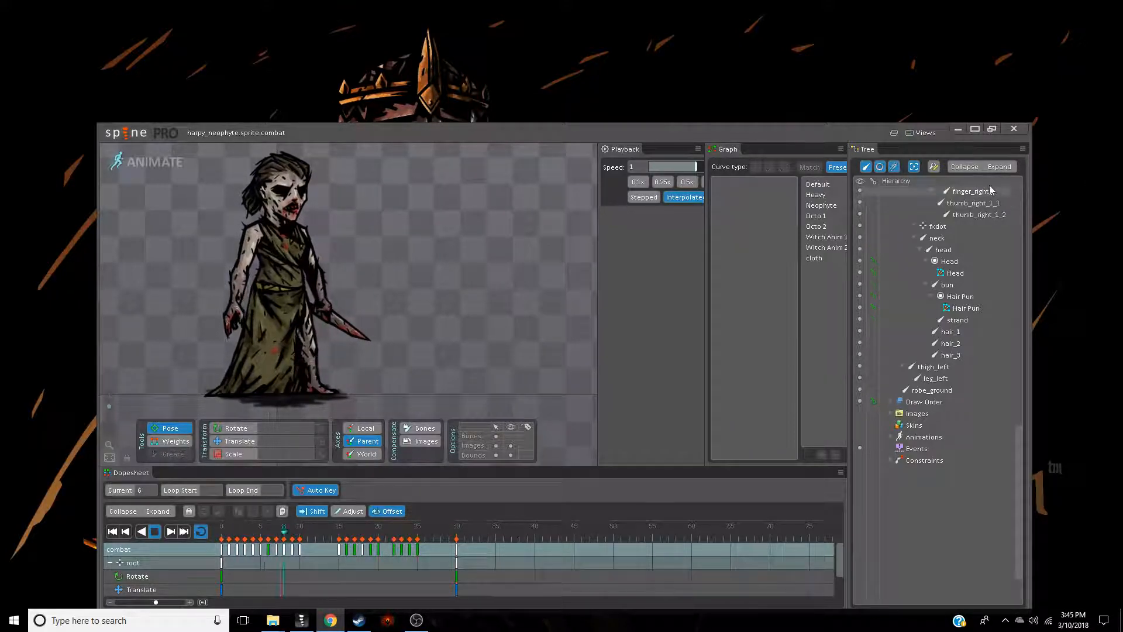
left_click(155, 533)
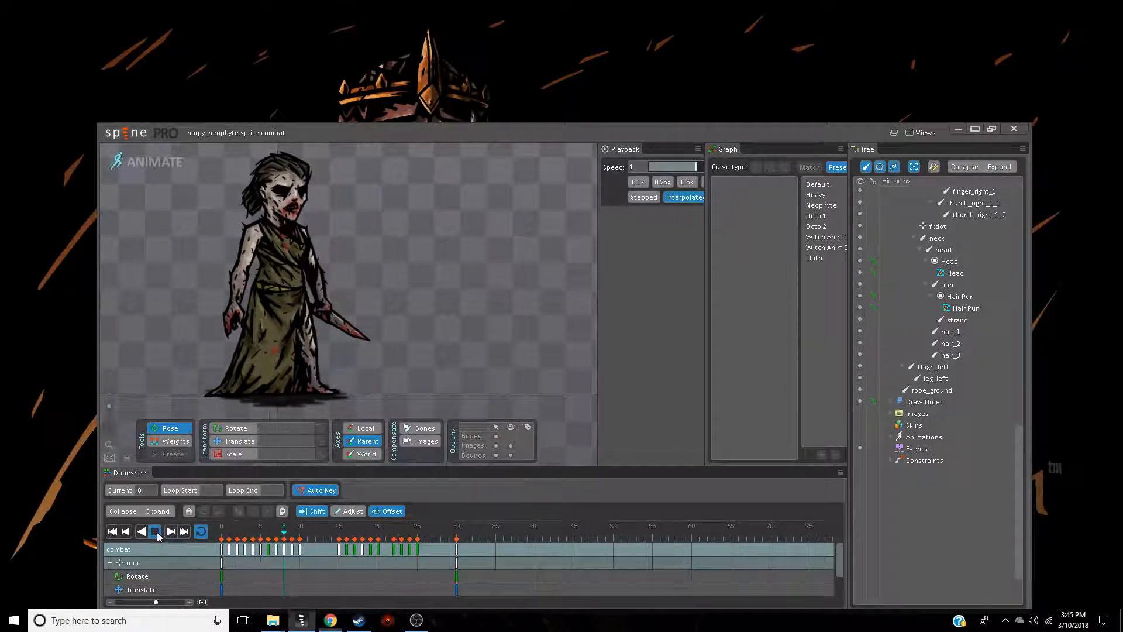
left_click(958, 129)
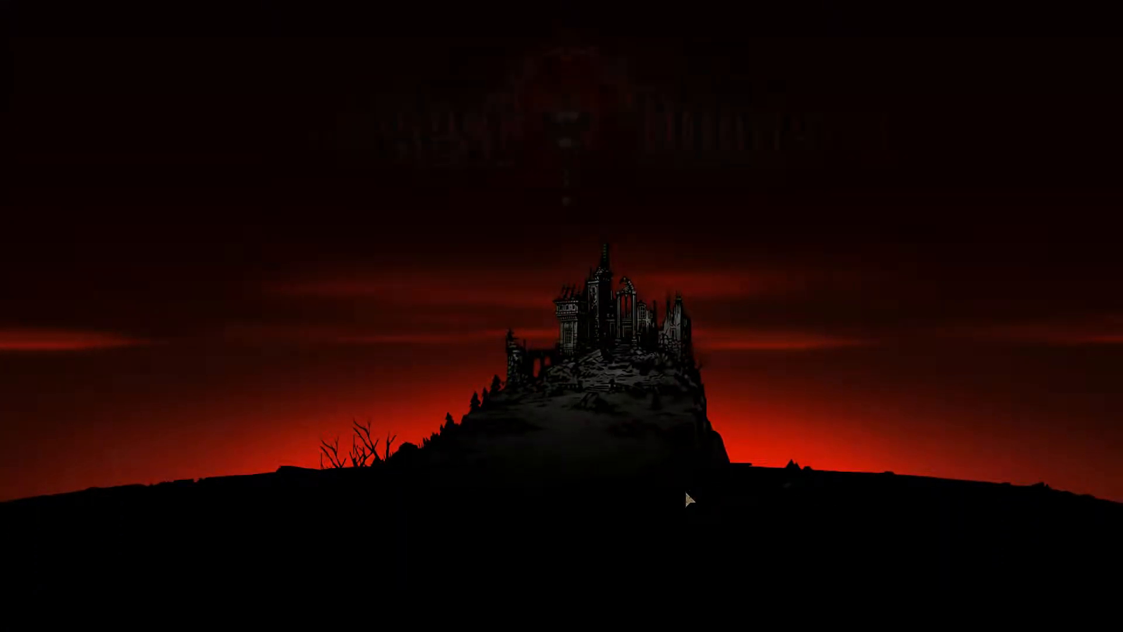
- Enter the campaign selection from the title screen and delete the existing Darkest campaign save
left_click(631, 526)
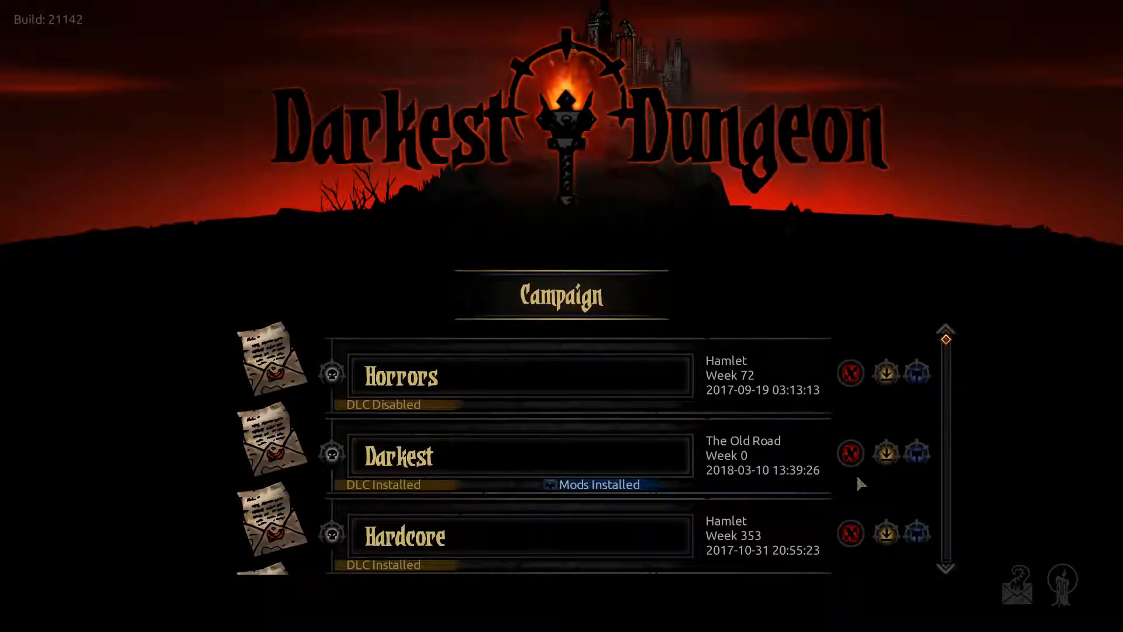
left_click(850, 454)
left_click(592, 346)
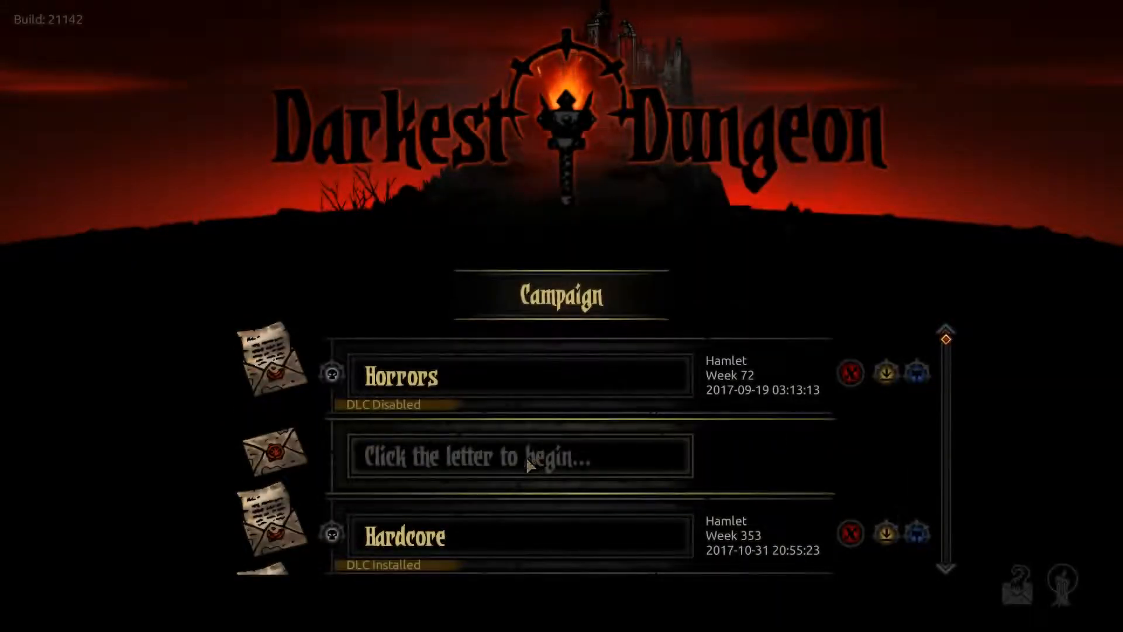
- Create a new Darkest campaign in the emptied save slot
left_click(528, 456)
left_click(550, 556)
left_click(624, 325)
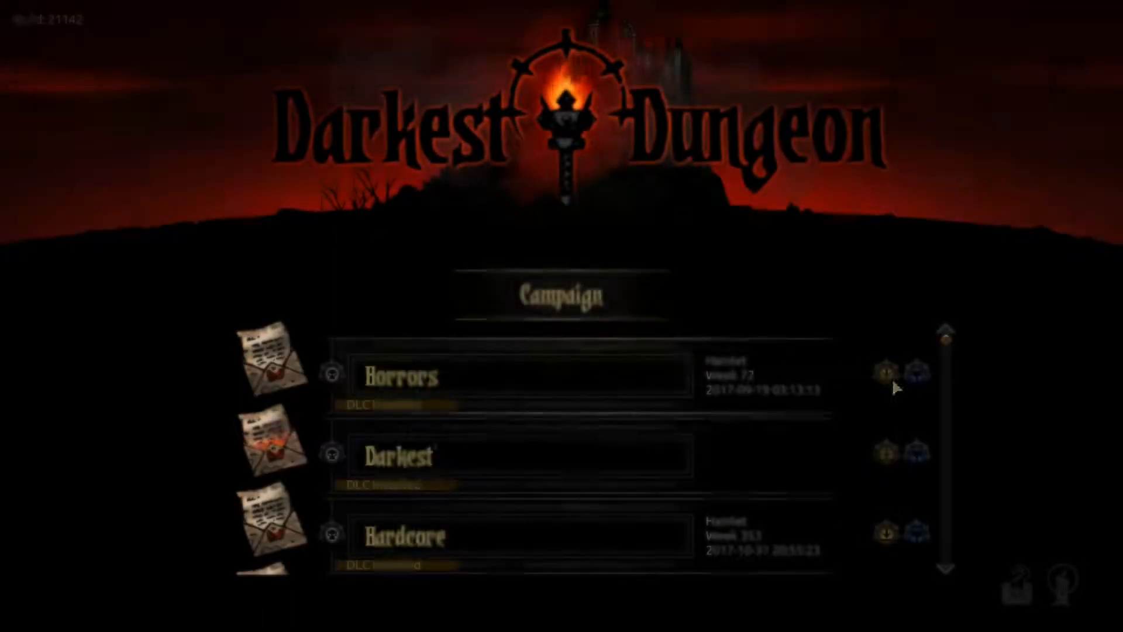
- Enable the mods for the new Darkest campaign, including the Sunken City and Modding Tool entries in the mod list
left_click(928, 460)
scroll(606, 451, "down", 8)
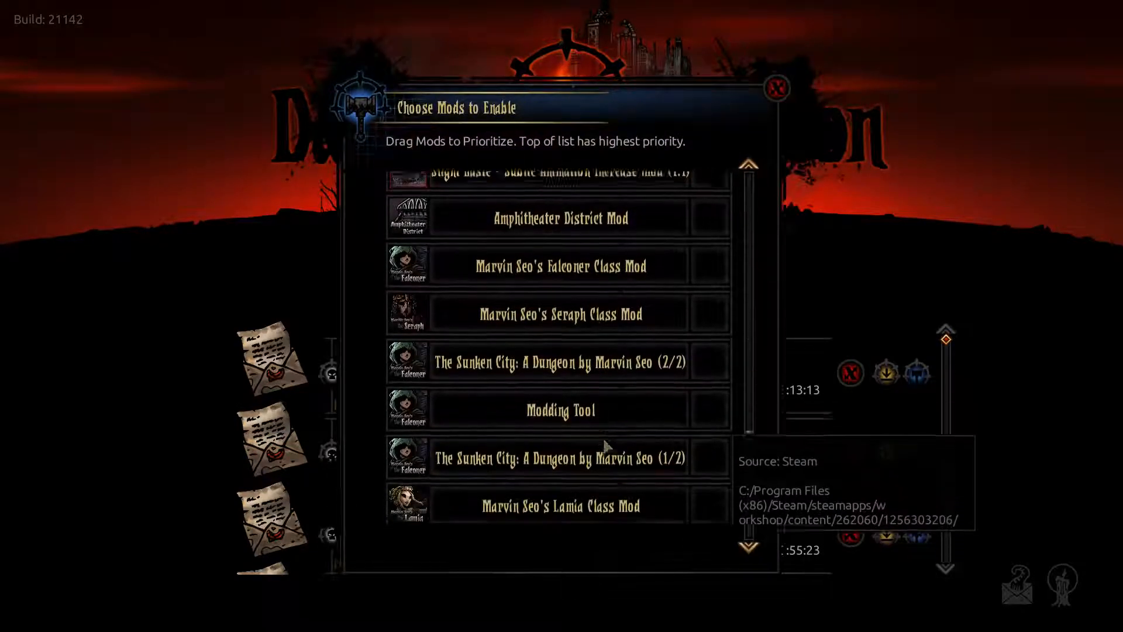
left_click(973, 395)
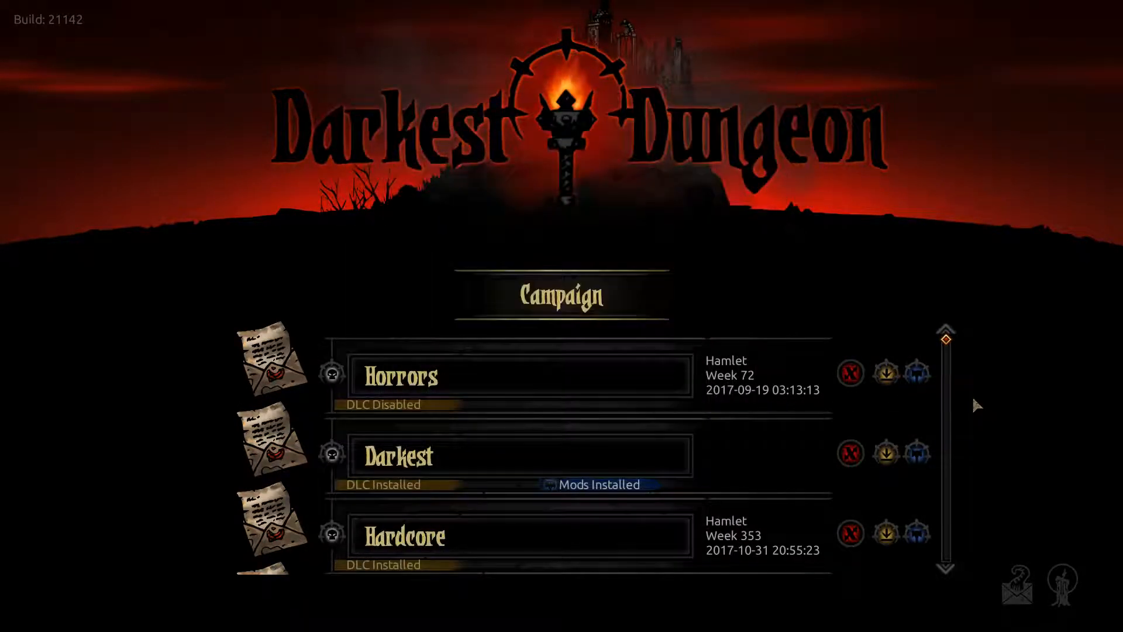
- Start the new Darkest campaign, continue past the Old Road introduction, and send the party onward
left_click(750, 467)
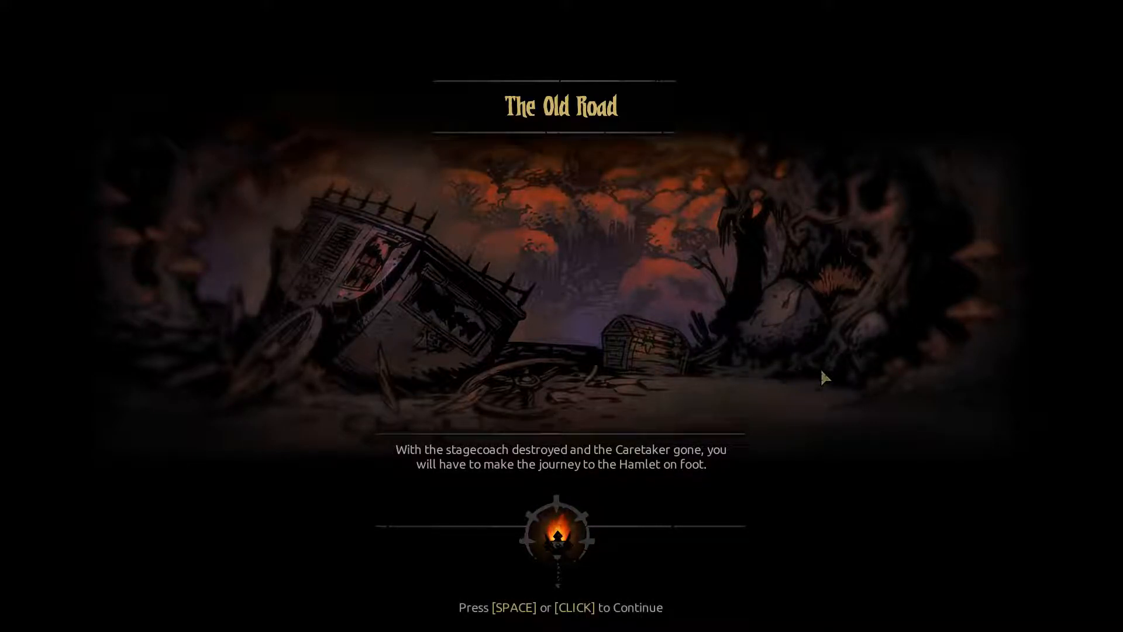
left_click(821, 372)
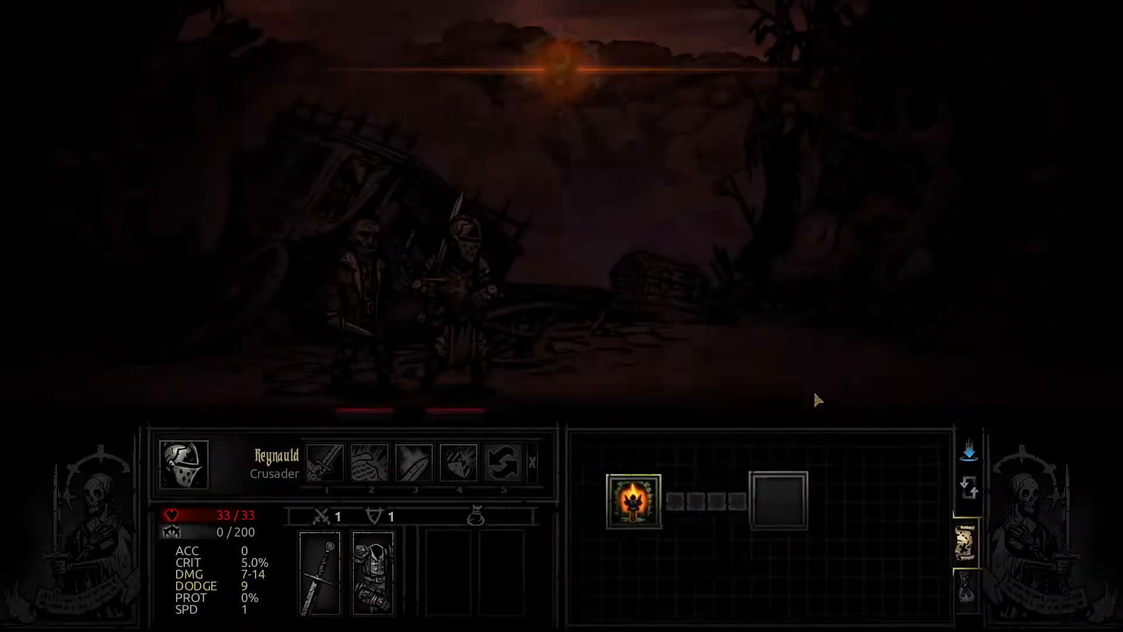
left_click(848, 533)
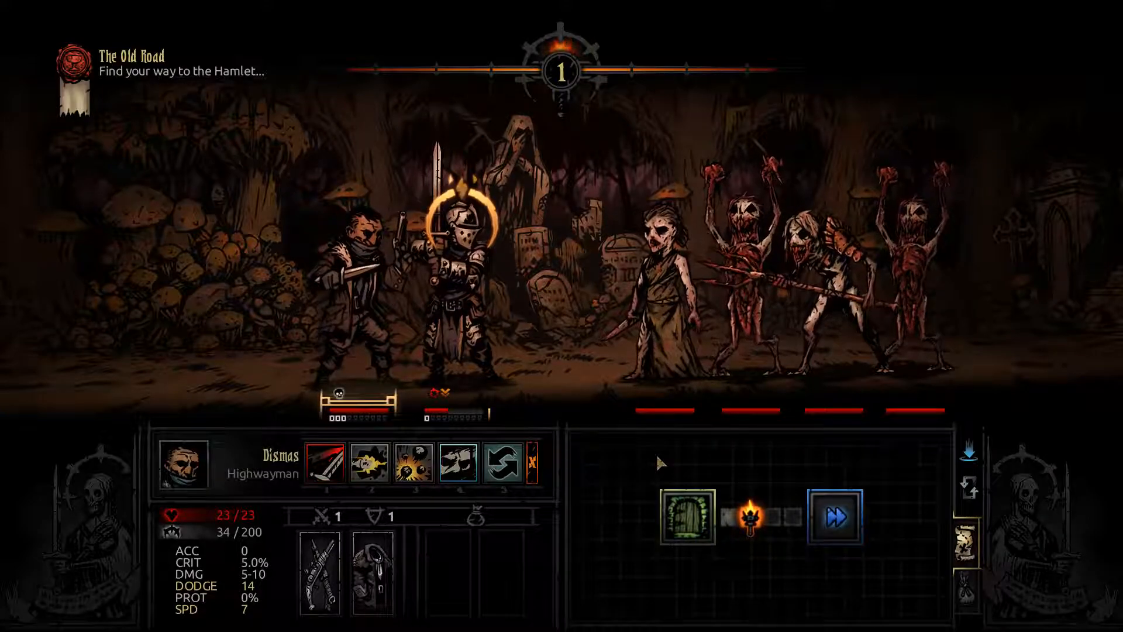
- Examine the neophyte's in-game idle beside the other enemies, and inspect the Harpy Mancatcher's stats and the Crusader's debuffs
mouse_move(690, 423)
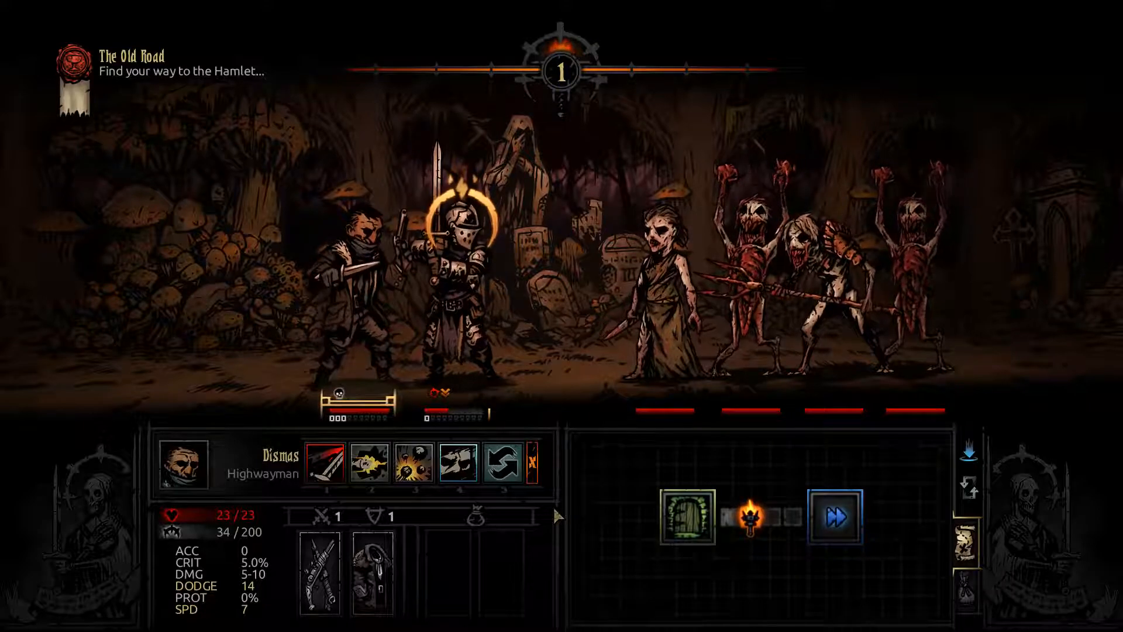
mouse_move(626, 387)
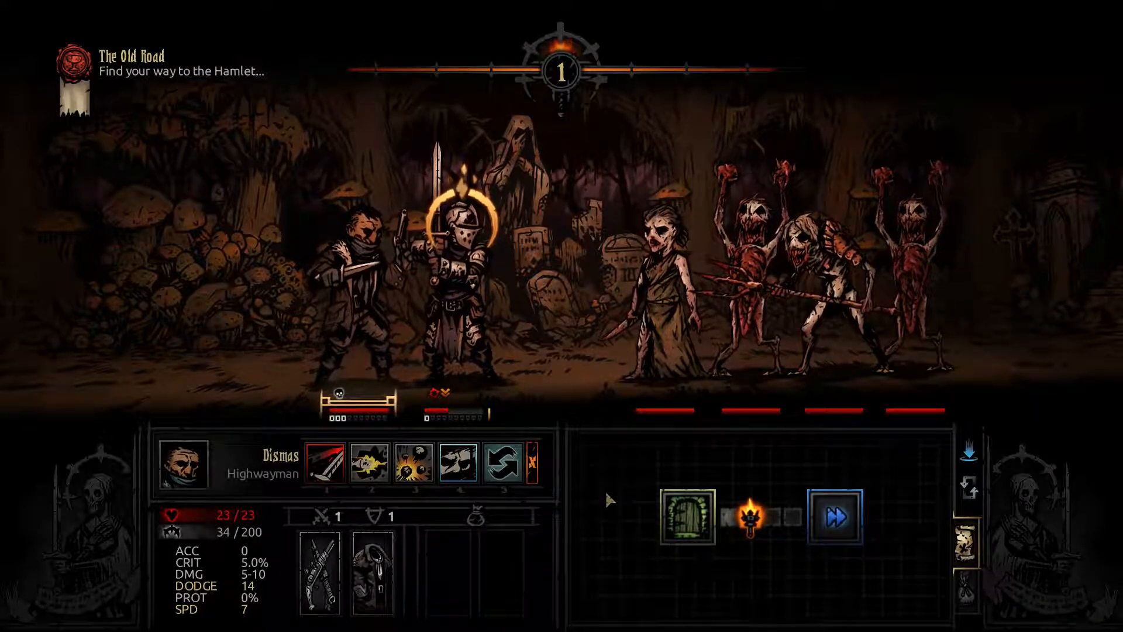
mouse_move(812, 306)
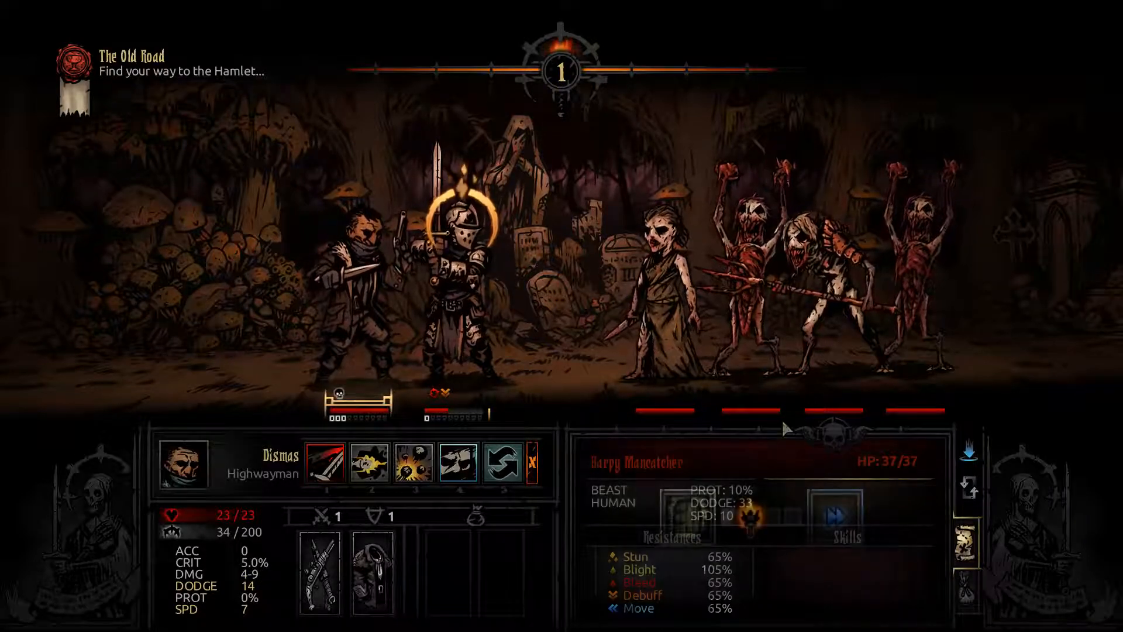
mouse_move(449, 397)
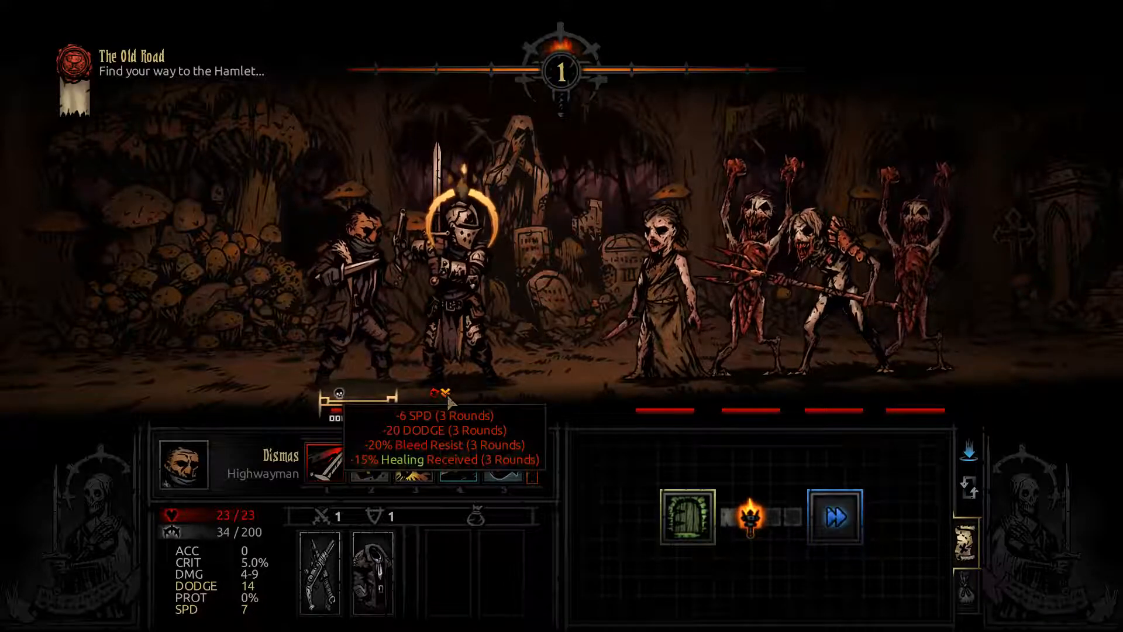
mouse_move(696, 351)
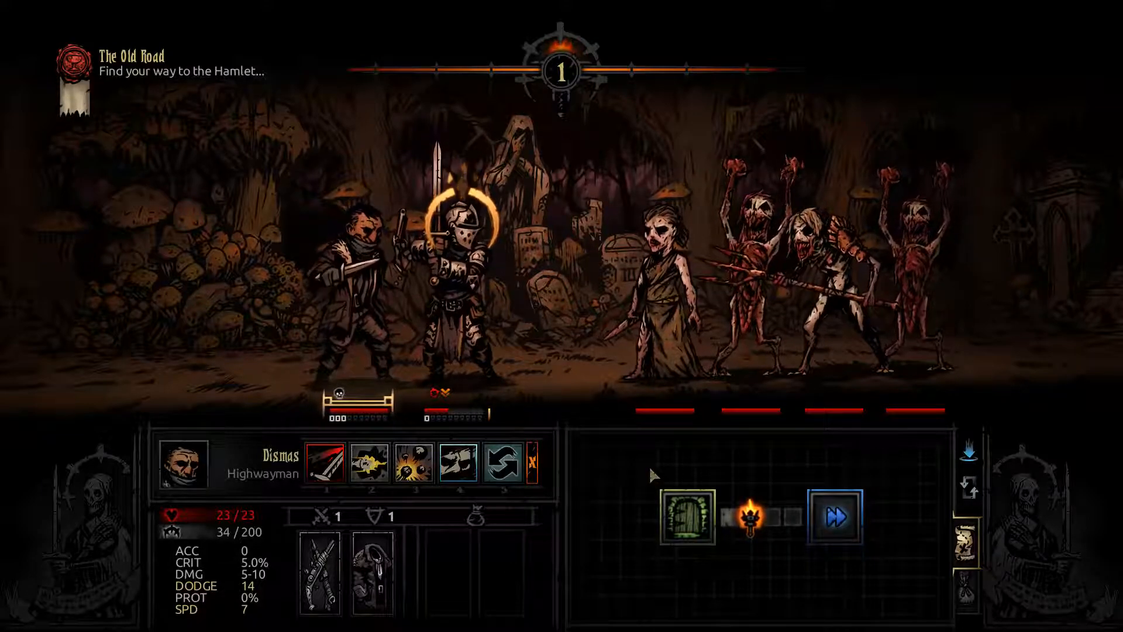
mouse_move(860, 265)
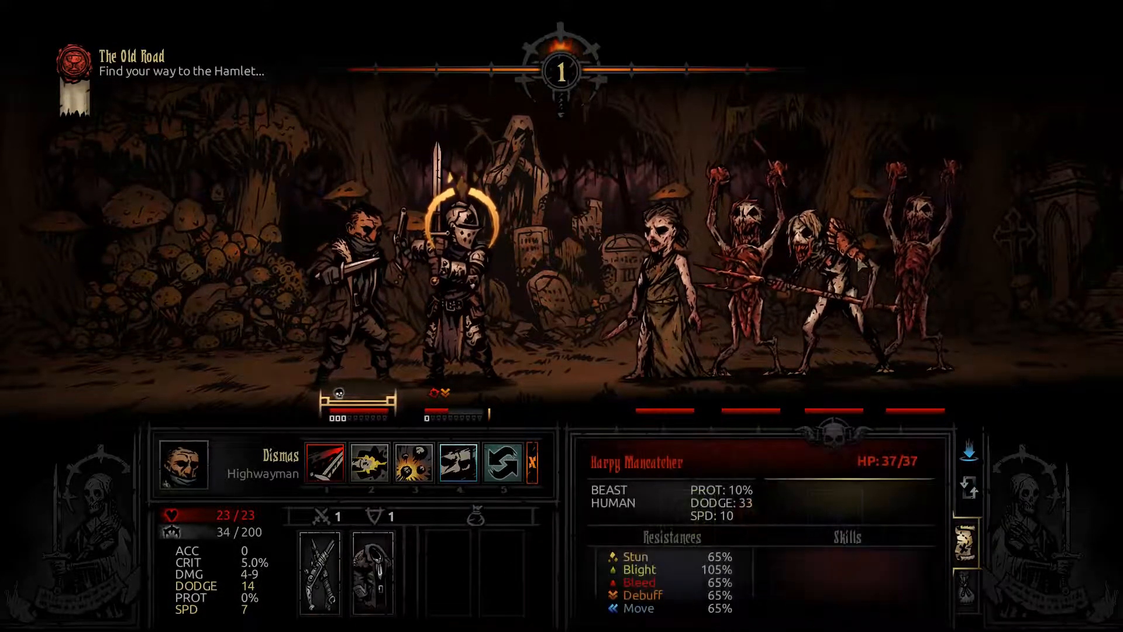